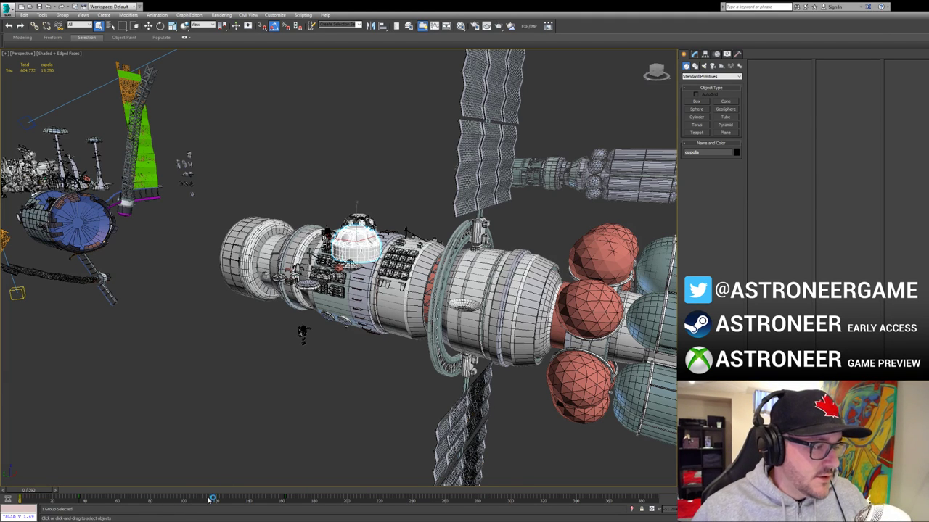
Step: Deselect the cupola group on the large space station and save the scene
{"action": "left_click", "coordinate": [235, 434]}
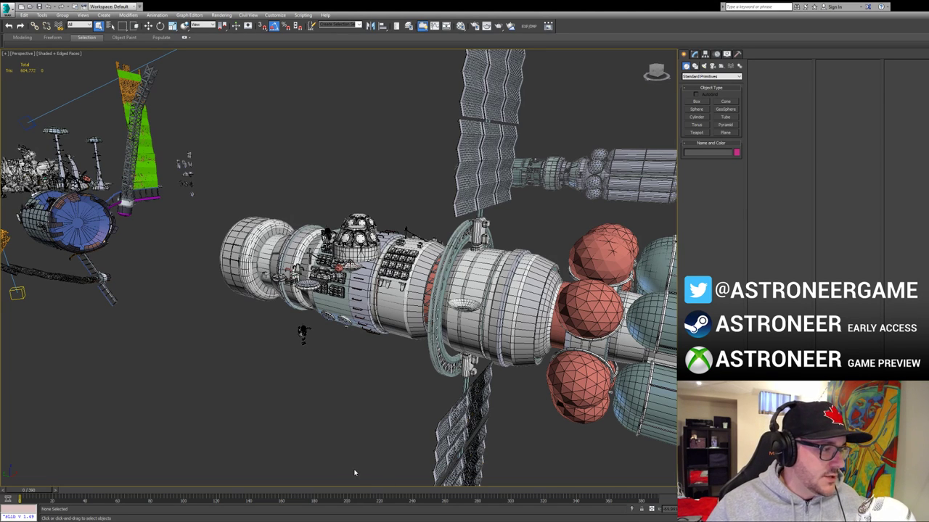
{"action": "key", "text": "ctrl+s"}
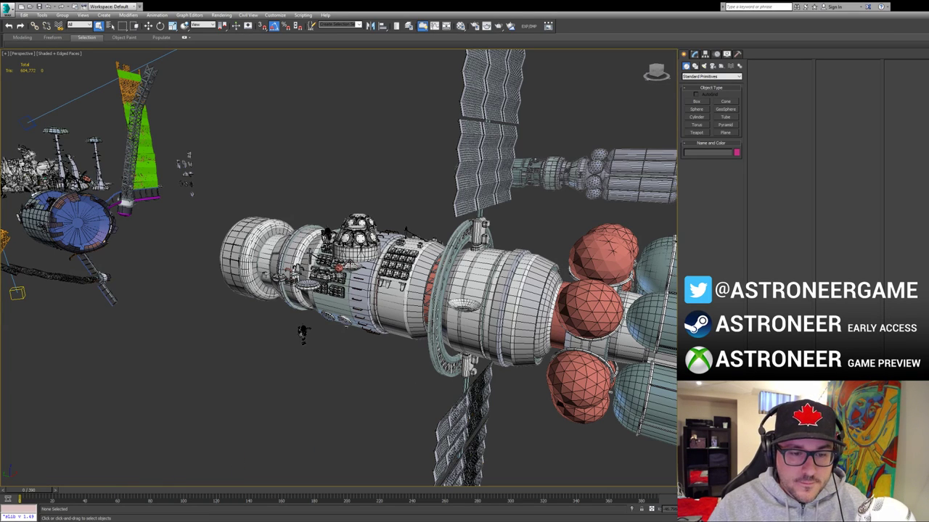
{"action": "middle_click_drag", "start_coordinate": [302, 334], "coordinate": [290, 374], "text": "alt"}
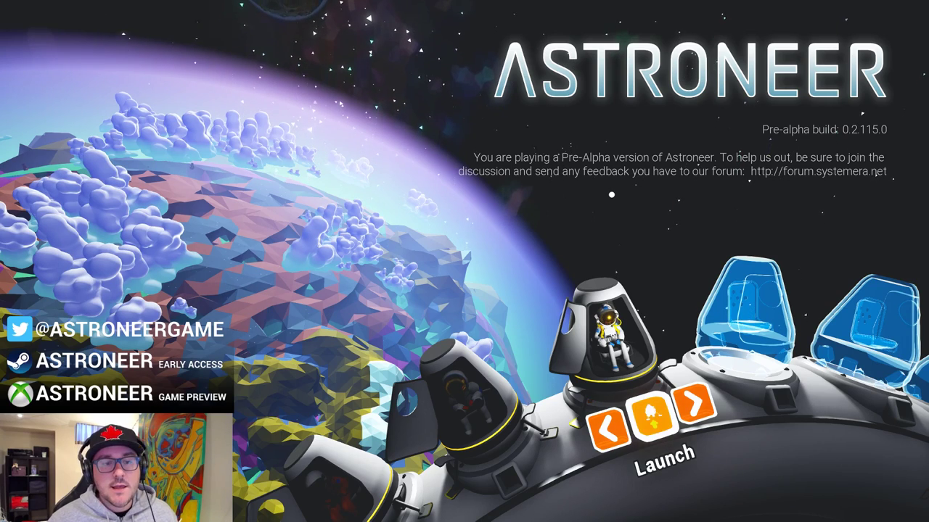
{"action": "key", "text": "Return"}
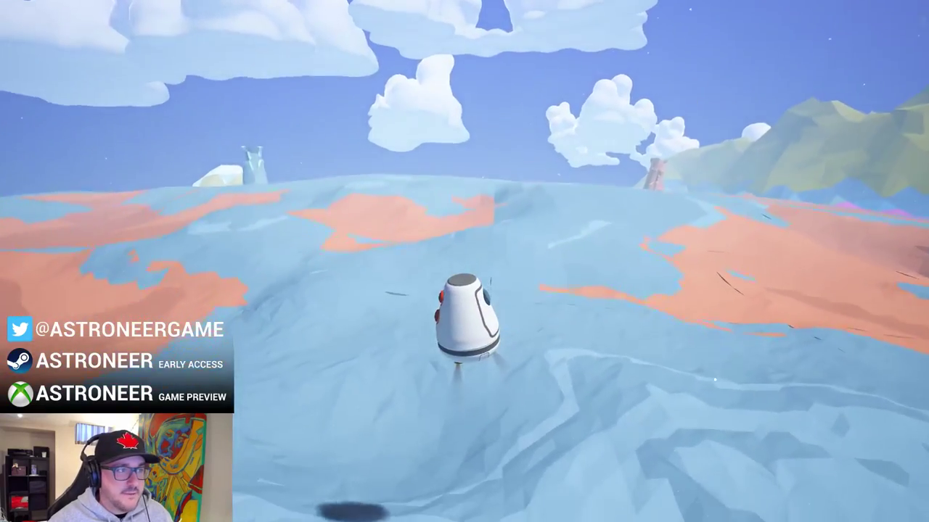
{"action": "right_click_drag", "start_coordinate": [715, 380], "coordinate": [569, 380]}
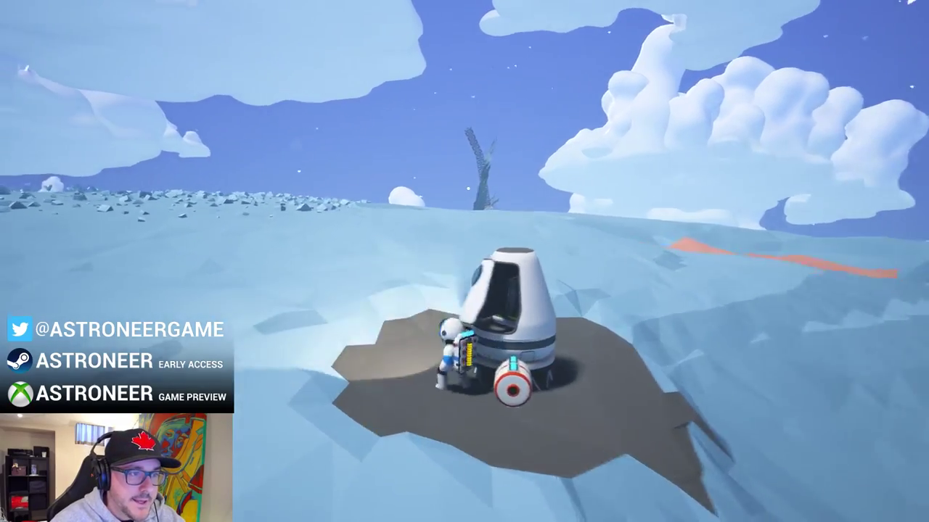
{"action": "key", "text": "w"}
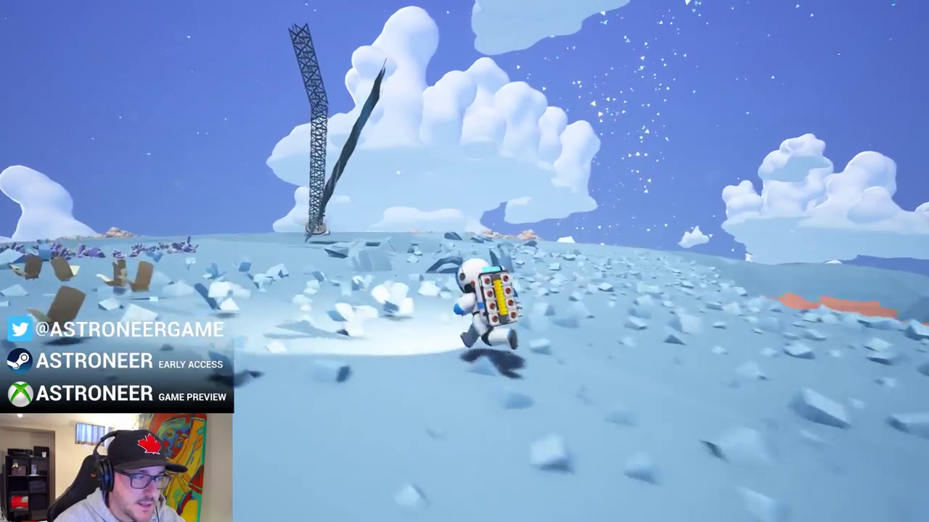
{"action": "key", "text": "e"}
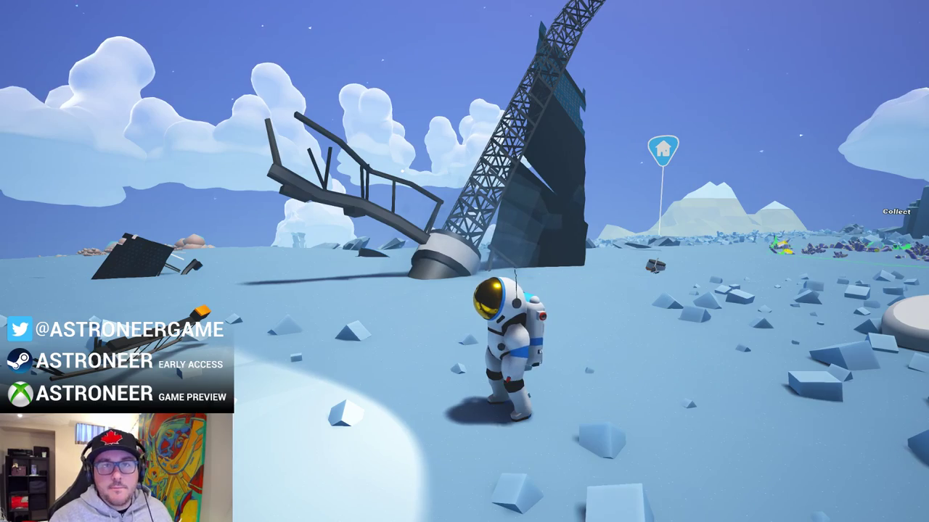
{"action": "key", "text": "w"}
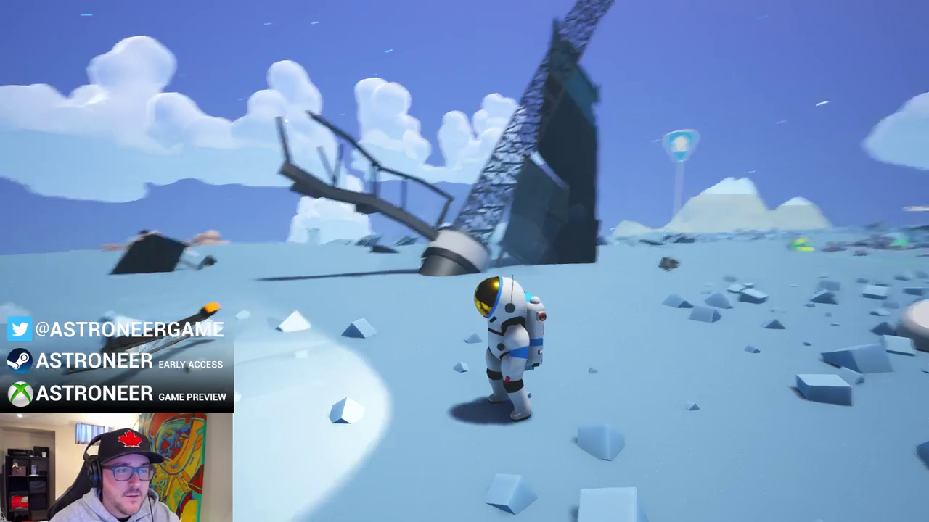
{"action": "key", "text": "w"}
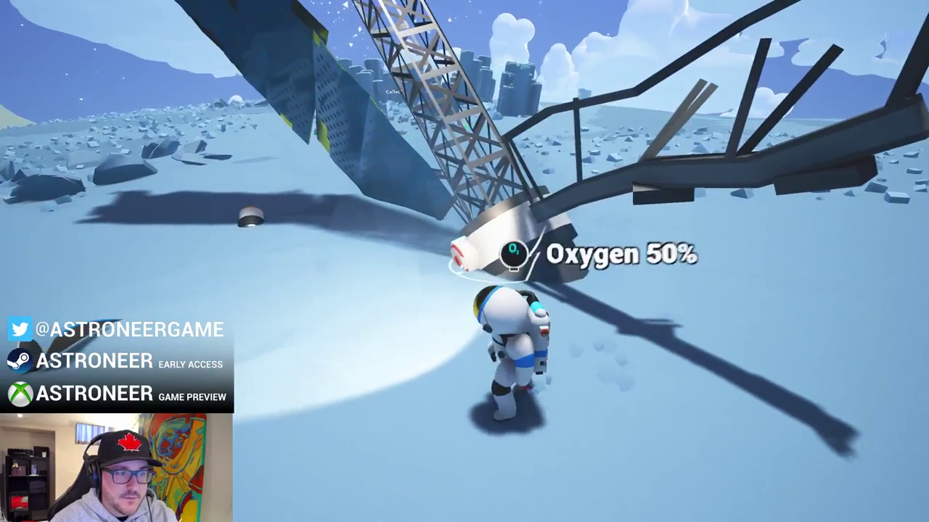
{"action": "key", "text": "e"}
{"action": "key", "text": "e"}
{"action": "key", "text": "a"}
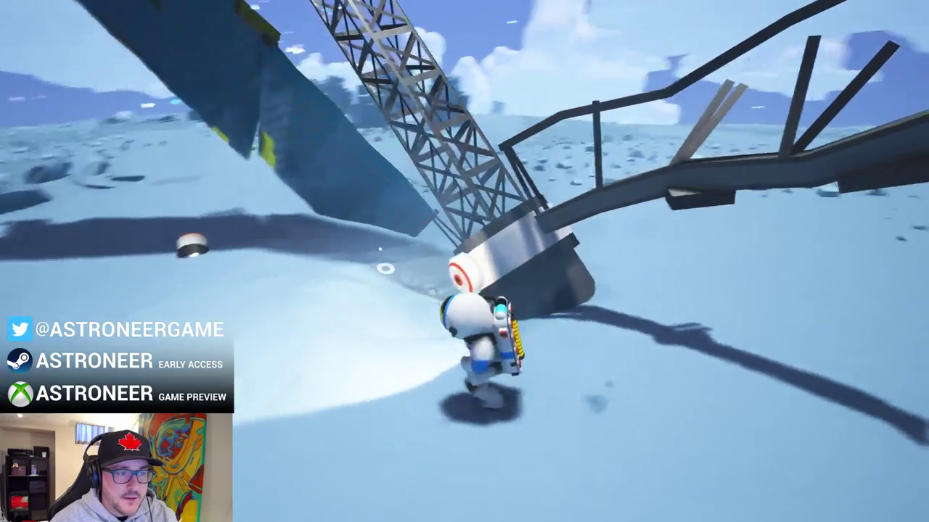
{"action": "right_click_drag", "start_coordinate": [396, 210], "coordinate": [398, 211]}
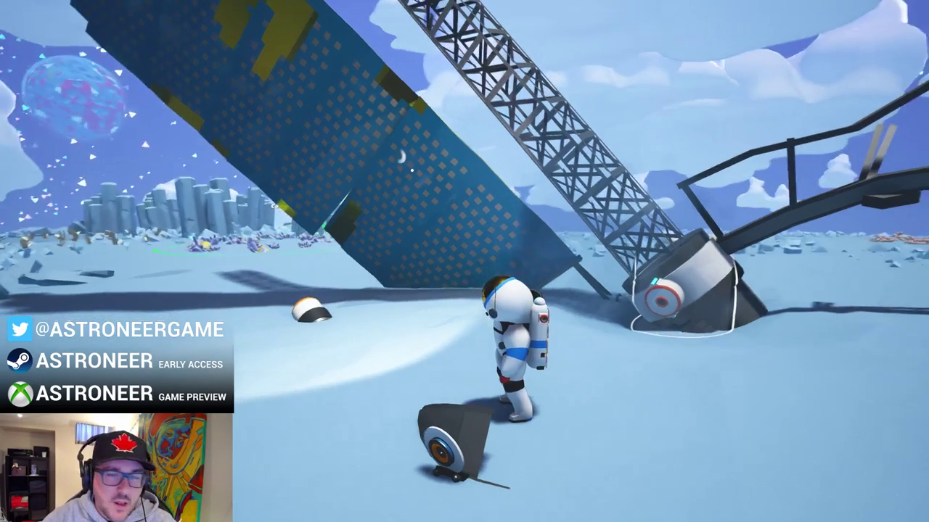
{"action": "key", "text": "w"}
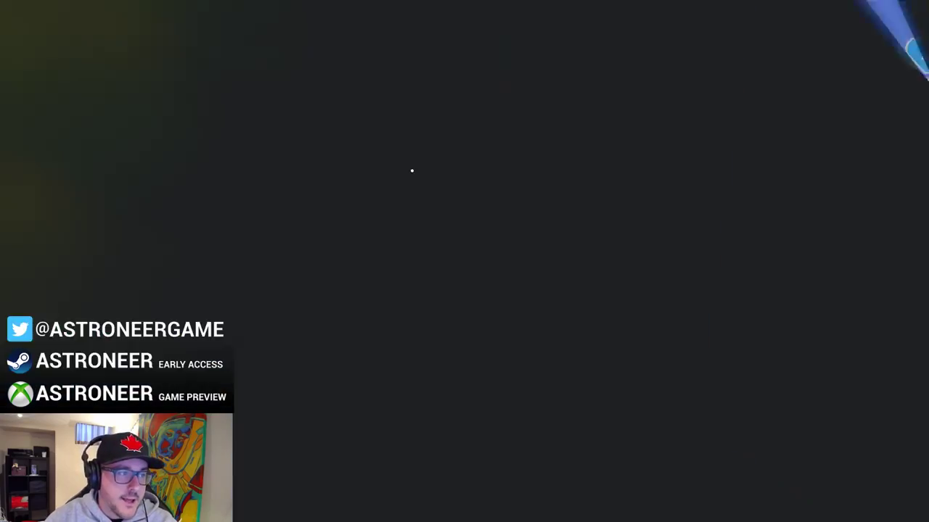
{"action": "key", "text": "w"}
{"action": "key", "text": "w"}
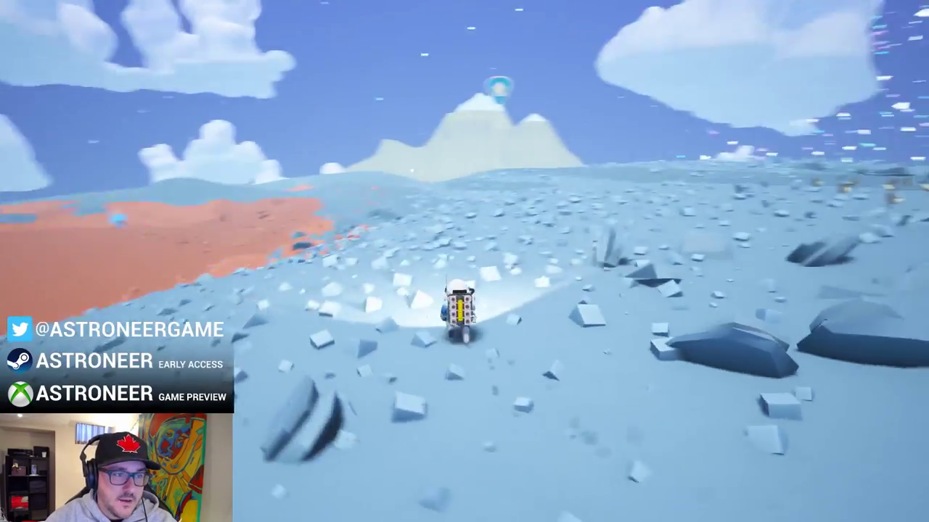
{"action": "key", "text": "w"}
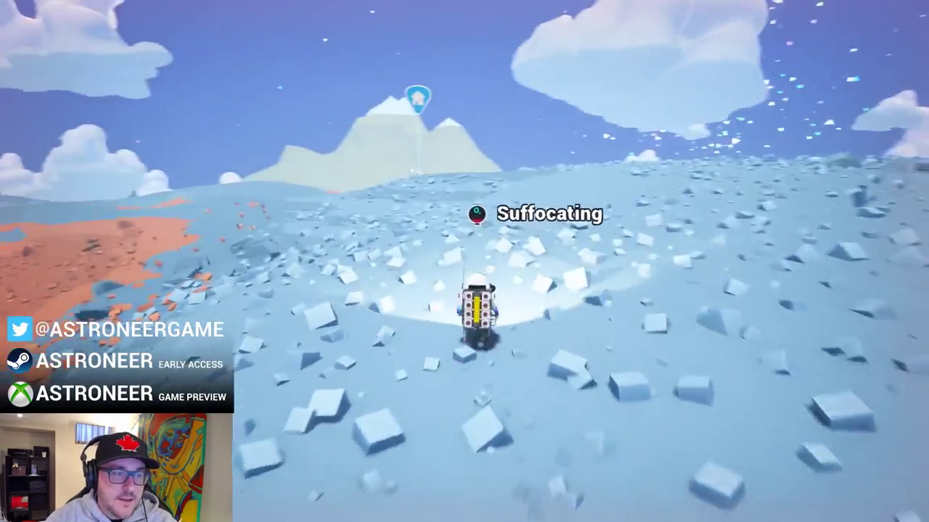
{"action": "key", "text": "w"}
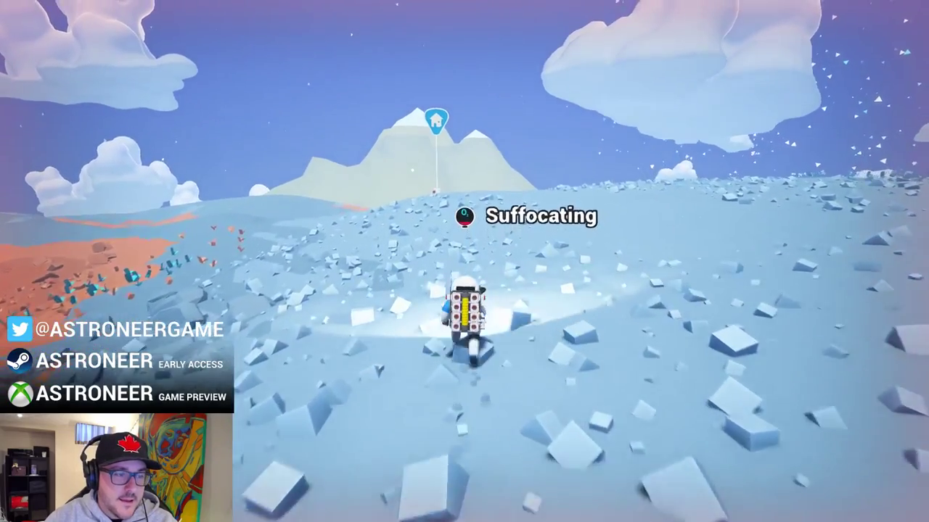
{"action": "key", "text": "w"}
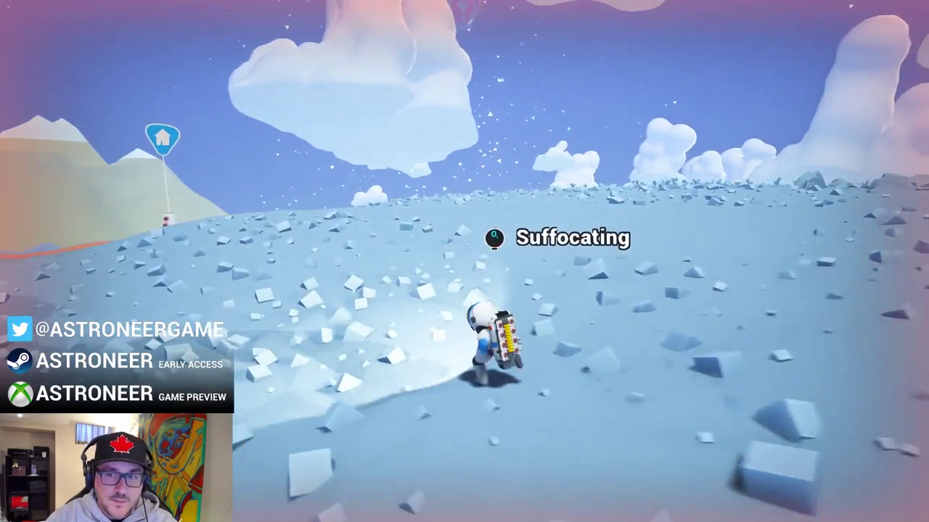
{"action": "key", "text": "w"}
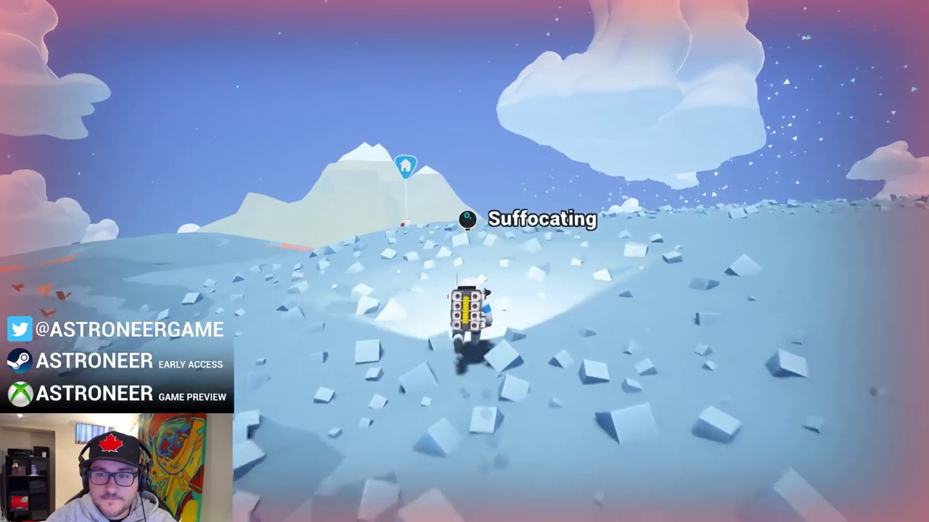
{"action": "key", "text": "w"}
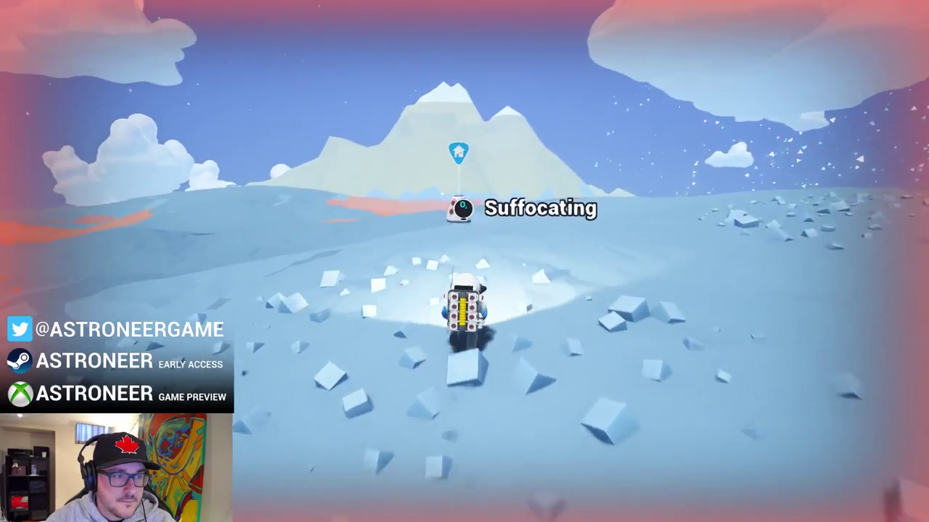
Step: Quit the running Astroneer game to the desktop
{"action": "key", "text": "Escape"}
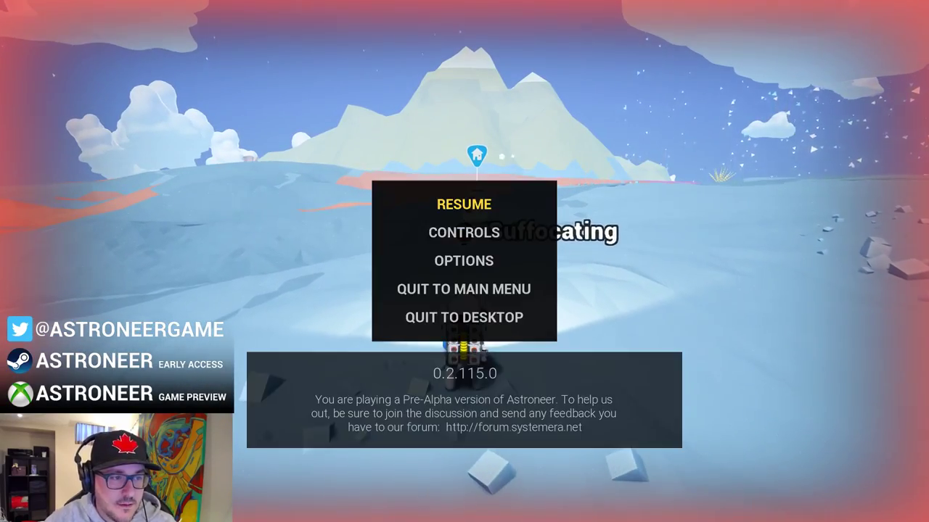
{"action": "left_click", "coordinate": [456, 317]}
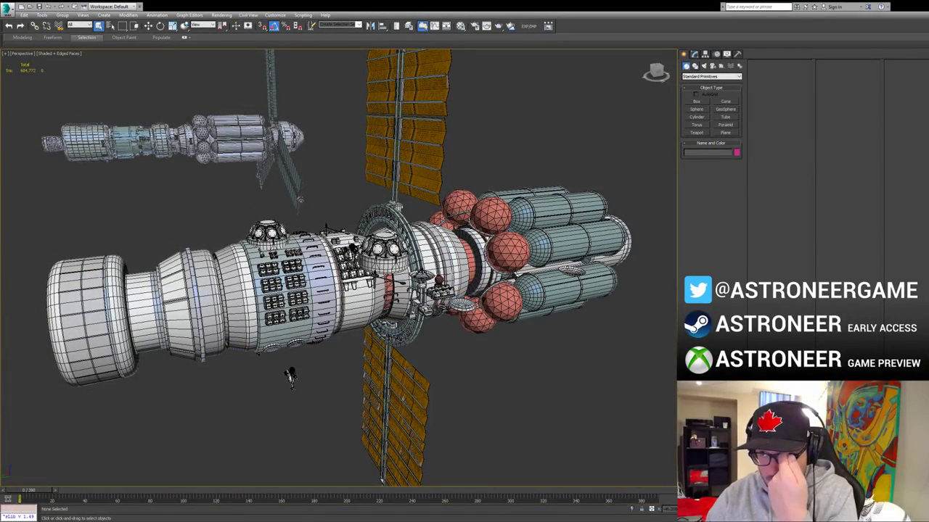
Step: Frame the upright solar array group of the second station and turn off edged faces so the scene shows plain shading
{"action": "middle_click_drag", "start_coordinate": [160, 116], "coordinate": [299, 195]}
{"action": "left_click", "coordinate": [307, 126]}
{"action": "key", "text": "z"}
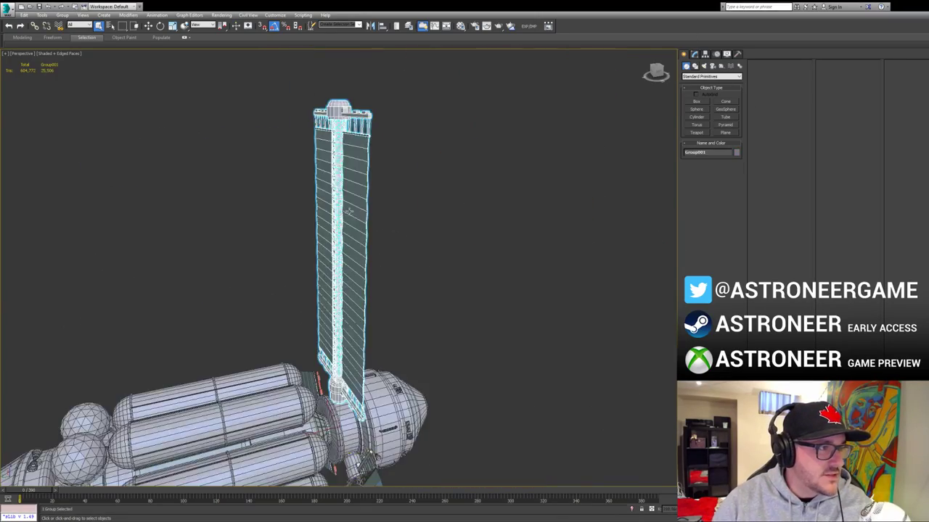
{"action": "mouse_move", "coordinate": [348, 211]}
{"action": "middle_mouse_down", "text": "alt"}
{"action": "mouse_move", "coordinate": [370, 184]}
{"action": "mouse_move", "coordinate": [364, 198]}
{"action": "mouse_move", "coordinate": [360, 151]}
{"action": "mouse_move", "coordinate": [401, 182]}
{"action": "mouse_move", "coordinate": [358, 212]}
{"action": "mouse_move", "coordinate": [435, 269]}
{"action": "mouse_move", "coordinate": [326, 267]}
{"action": "mouse_move", "coordinate": [342, 247]}
{"action": "mouse_move", "coordinate": [387, 293]}
{"action": "mouse_move", "coordinate": [350, 298]}
{"action": "mouse_move", "coordinate": [347, 277]}
{"action": "mouse_move", "coordinate": [334, 290]}
{"action": "mouse_move", "coordinate": [400, 311]}
{"action": "mouse_move", "coordinate": [373, 325]}
{"action": "middle_mouse_up", "text": "alt"}
{"action": "key", "text": "F4"}
{"action": "scroll", "coordinate": [373, 325], "scroll_direction": "down", "scroll_amount": 6}
{"action": "scroll", "coordinate": [258, 323], "scroll_direction": "down", "scroll_amount": 5}
{"action": "middle_click_drag", "start_coordinate": [258, 323], "coordinate": [268, 341], "text": "alt"}
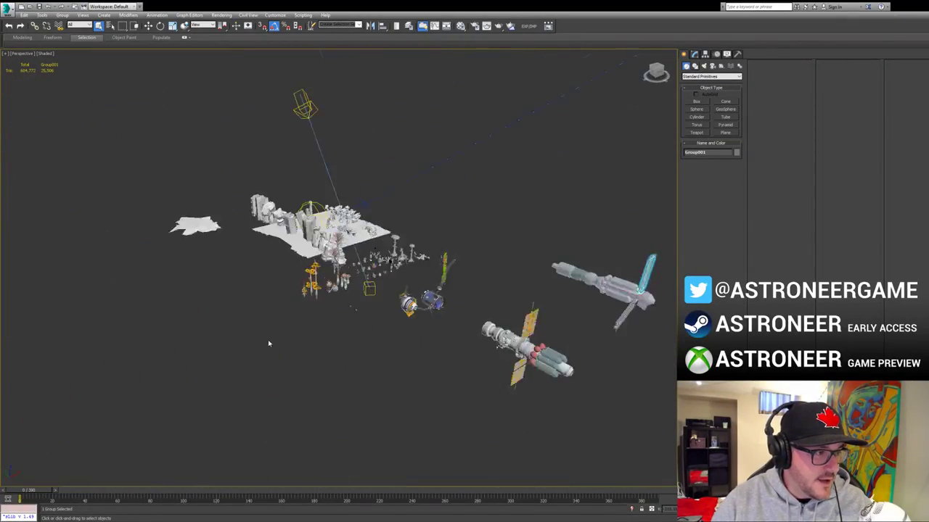
Step: Select the station wreck pieces together with both complete space stations, isolate them from the rest of the scene, and clear the selection
{"action": "scroll", "coordinate": [267, 342], "scroll_direction": "up", "scroll_amount": 4}
{"action": "left_click", "coordinate": [472, 291]}
{"action": "middle_click_drag", "start_coordinate": [439, 310], "coordinate": [369, 344], "text": "alt"}
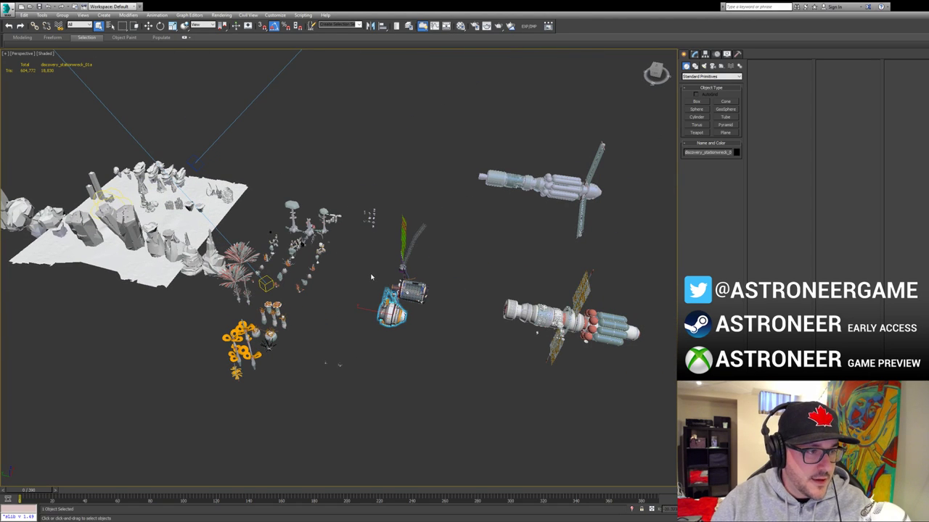
{"action": "left_click_drag", "start_coordinate": [584, 356], "coordinate": [584, 358]}
{"action": "left_click_drag", "start_coordinate": [503, 166], "coordinate": [600, 225], "text": "ctrl"}
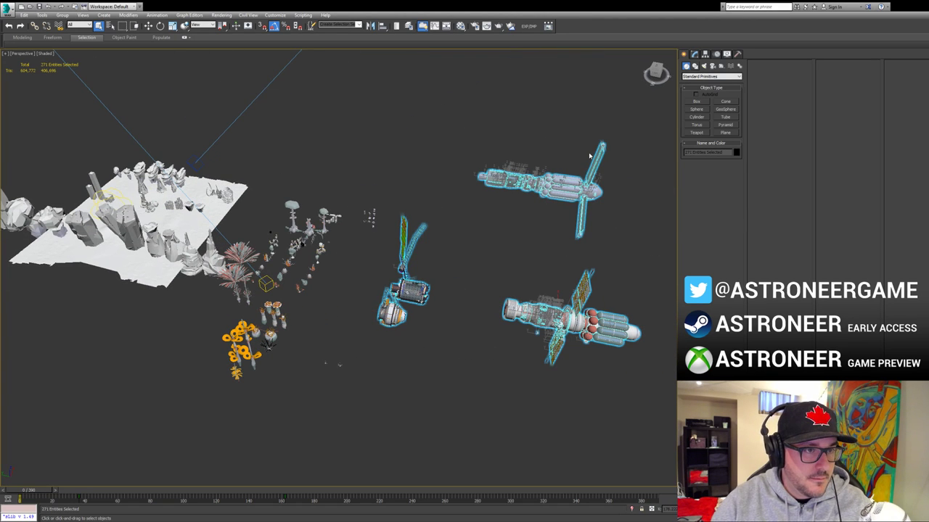
{"action": "key", "text": "alt+q"}
{"action": "middle_click_drag", "start_coordinate": [607, 303], "coordinate": [414, 348]}
{"action": "left_click", "coordinate": [383, 310]}
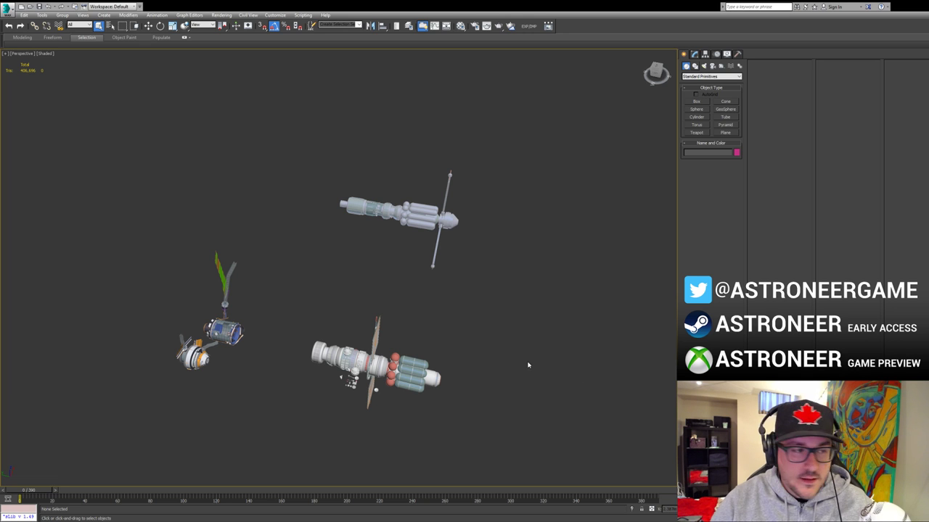
Step: Frame the three station wreck pieces, deselect them, and examine them up close
{"action": "middle_click_drag", "start_coordinate": [270, 323], "coordinate": [407, 239]}
{"action": "left_click_drag", "start_coordinate": [292, 319], "coordinate": [386, 229]}
{"action": "key", "text": "z"}
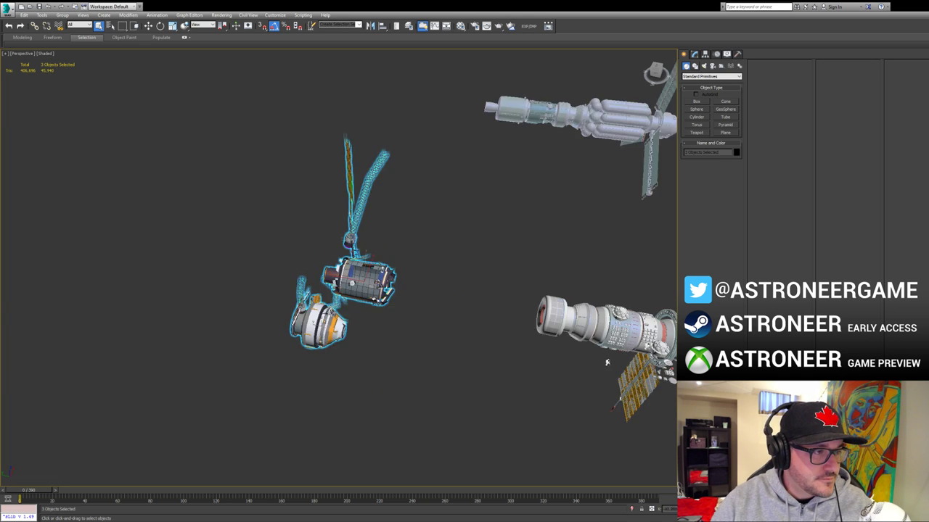
{"action": "middle_click_drag", "start_coordinate": [387, 230], "coordinate": [458, 195], "text": "alt"}
{"action": "left_click", "coordinate": [348, 324]}
{"action": "scroll", "coordinate": [348, 324], "scroll_direction": "up", "scroll_amount": 5}
{"action": "middle_click_drag", "start_coordinate": [349, 324], "coordinate": [268, 308], "text": "alt"}
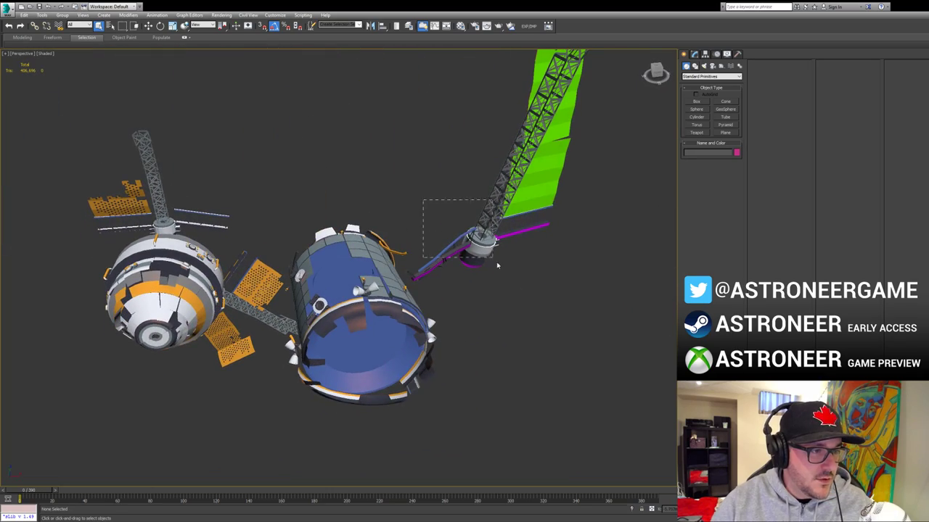
Step: Move the wreck piece with the green solar panel mast away from the cylindrical hull module
{"action": "left_click_drag", "start_coordinate": [497, 265], "coordinate": [498, 267]}
{"action": "middle_click_drag", "start_coordinate": [498, 267], "coordinate": [530, 251], "text": "alt"}
{"action": "key", "text": "w"}
{"action": "left_click_drag", "start_coordinate": [457, 251], "coordinate": [518, 238]}
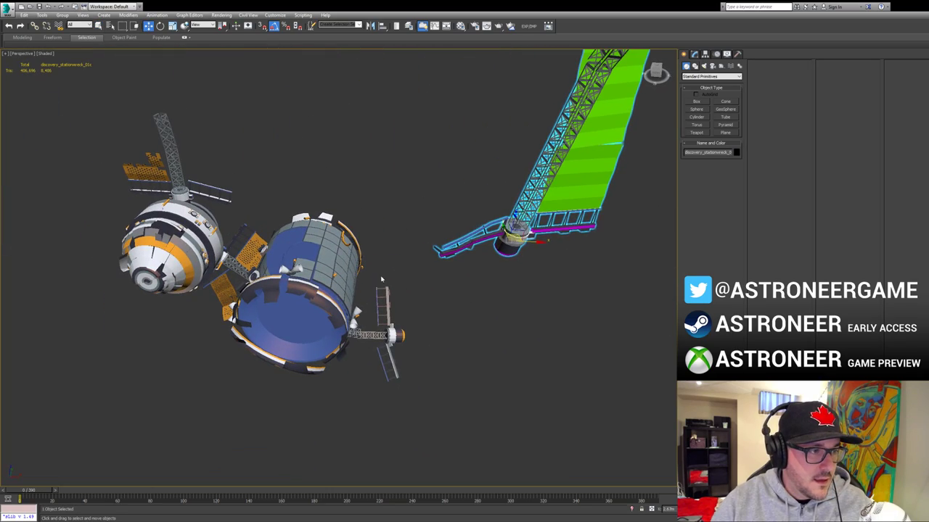
Step: Move the blue cylindrical hull module away from the spherical wreck module
{"action": "left_click", "coordinate": [331, 272]}
{"action": "middle_click_drag", "start_coordinate": [331, 273], "coordinate": [314, 290], "text": "alt"}
{"action": "left_click_drag", "start_coordinate": [314, 289], "coordinate": [364, 184]}
{"action": "middle_click_drag", "start_coordinate": [365, 185], "coordinate": [354, 144], "text": "alt"}
Step: Rotate the spherical wreck module so its long truss arm points upward
{"action": "left_click", "coordinate": [193, 185]}
{"action": "middle_click_drag", "start_coordinate": [193, 186], "coordinate": [437, 181], "text": "alt"}
{"action": "key", "text": "e"}
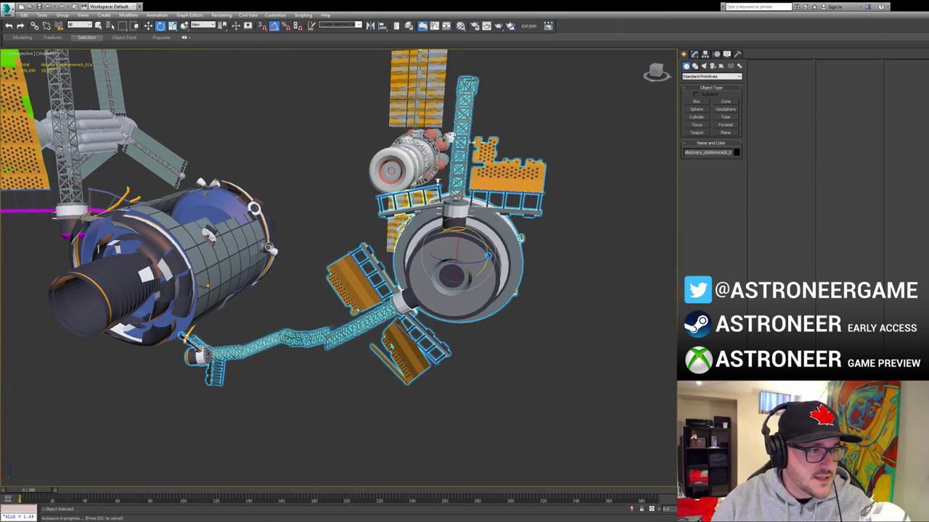
{"action": "mouse_move", "coordinate": [475, 236]}
{"action": "middle_mouse_down", "text": "alt"}
{"action": "mouse_move", "coordinate": [517, 296]}
{"action": "mouse_move", "coordinate": [470, 276]}
{"action": "mouse_move", "coordinate": [392, 274]}
{"action": "middle_mouse_up", "text": "alt"}
{"action": "scroll", "coordinate": [391, 274], "scroll_direction": "down", "scroll_amount": 3}
Step: Check the mesh of the separated wreck modules with edged faces, return to plain shading, and clear the selection
{"action": "key", "text": "F4"}
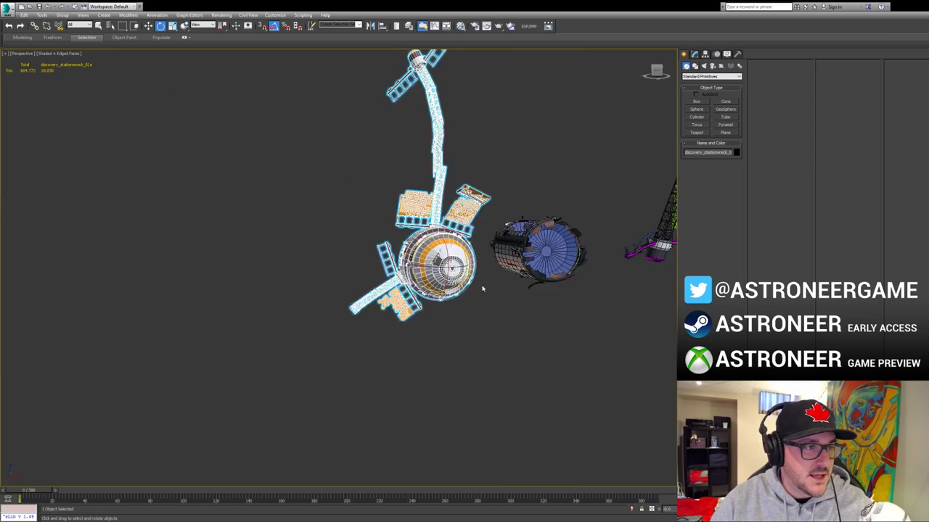
{"action": "mouse_move", "coordinate": [483, 288]}
{"action": "middle_mouse_down"}
{"action": "mouse_move", "coordinate": [452, 311]}
{"action": "mouse_move", "coordinate": [506, 353]}
{"action": "mouse_move", "coordinate": [514, 326]}
{"action": "mouse_move", "coordinate": [468, 300]}
{"action": "mouse_move", "coordinate": [473, 285]}
{"action": "middle_mouse_up"}
{"action": "key", "text": "F4"}
{"action": "left_click", "coordinate": [485, 239]}
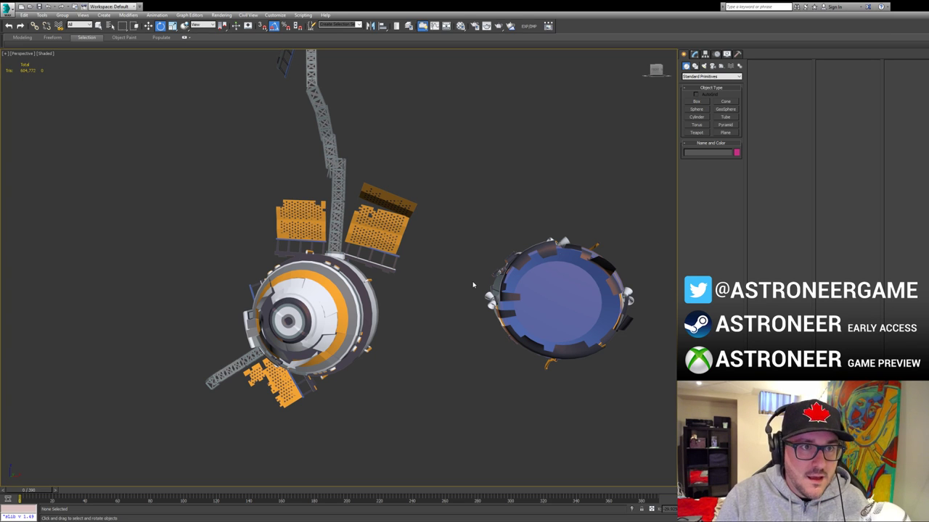
Step: Select the spherical wreck module and highlight its object name
{"action": "left_click", "coordinate": [360, 294]}
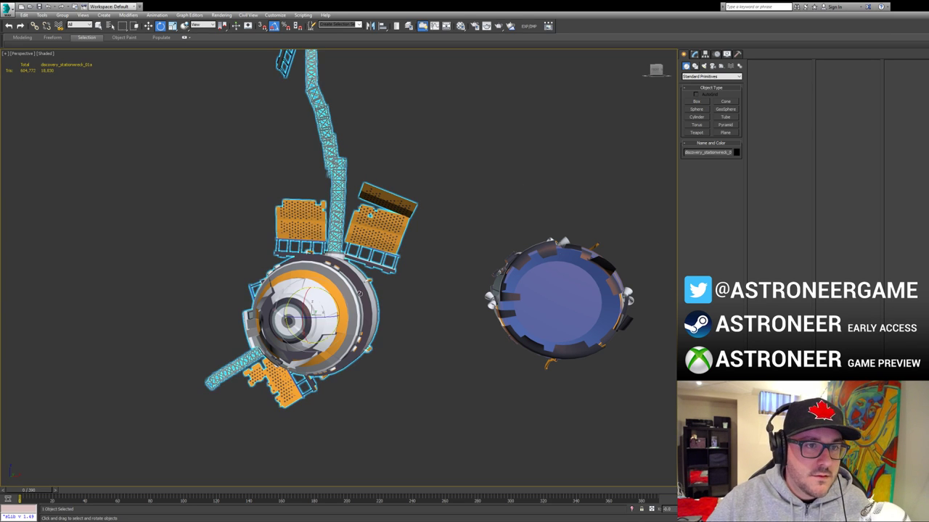
{"action": "left_click_drag", "start_coordinate": [688, 152], "coordinate": [745, 156]}
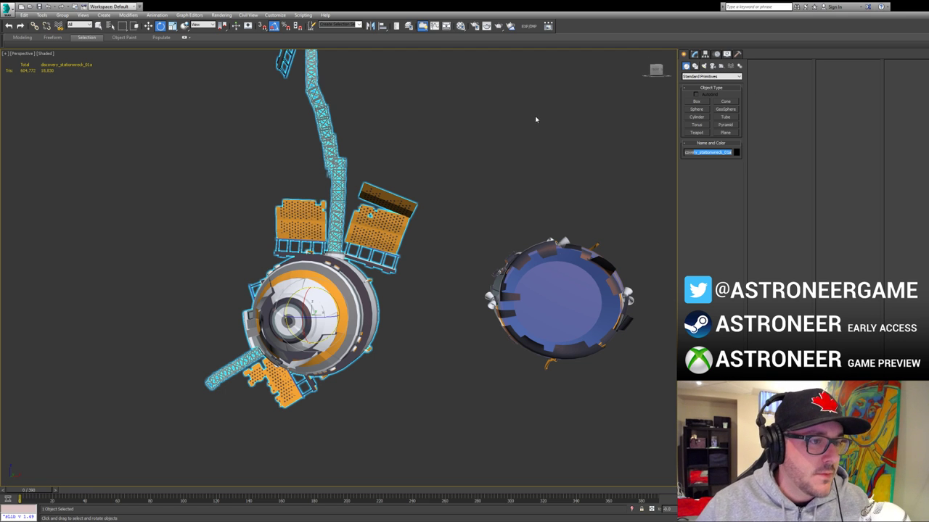
Step: Examine the two complete space stations from several angles, with nothing left selected
{"action": "middle_click_drag", "start_coordinate": [537, 120], "coordinate": [478, 284]}
{"action": "scroll", "coordinate": [463, 242], "scroll_direction": "down", "scroll_amount": 5}
{"action": "middle_click_drag", "start_coordinate": [564, 297], "coordinate": [290, 312]}
{"action": "scroll", "coordinate": [388, 315], "scroll_direction": "up", "scroll_amount": 5}
{"action": "middle_click_drag", "start_coordinate": [388, 315], "coordinate": [464, 308]}
{"action": "scroll", "coordinate": [311, 310], "scroll_direction": "down", "scroll_amount": 4}
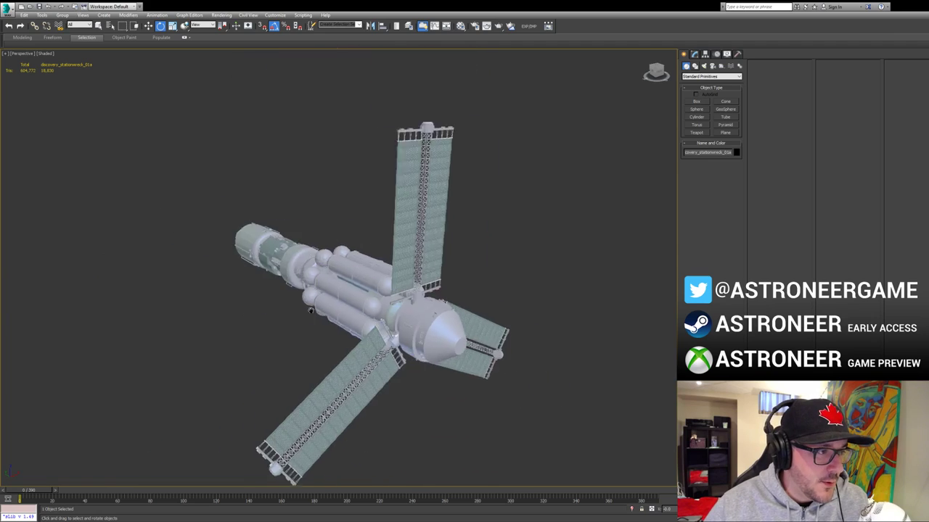
{"action": "middle_click_drag", "start_coordinate": [310, 310], "coordinate": [435, 261], "text": "alt"}
{"action": "scroll", "coordinate": [460, 280], "scroll_direction": "up", "scroll_amount": 3}
{"action": "left_click_drag", "start_coordinate": [421, 239], "coordinate": [457, 324]}
{"action": "middle_click_drag", "start_coordinate": [457, 324], "coordinate": [518, 276], "text": "alt"}
{"action": "left_click", "coordinate": [468, 259]}
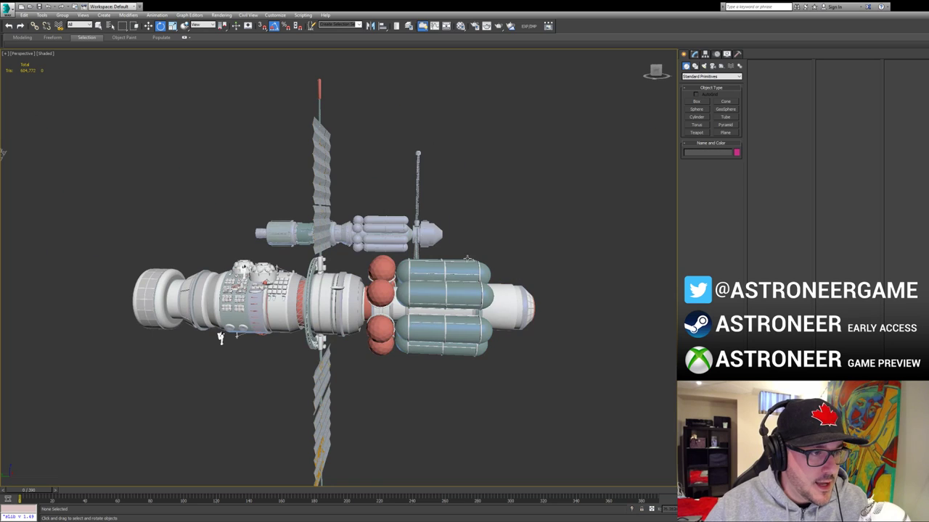
Step: Examine the larger station's solar panels, truss ring and fuel tanks from both sides
{"action": "middle_click_drag", "start_coordinate": [468, 259], "coordinate": [381, 287], "text": "alt"}
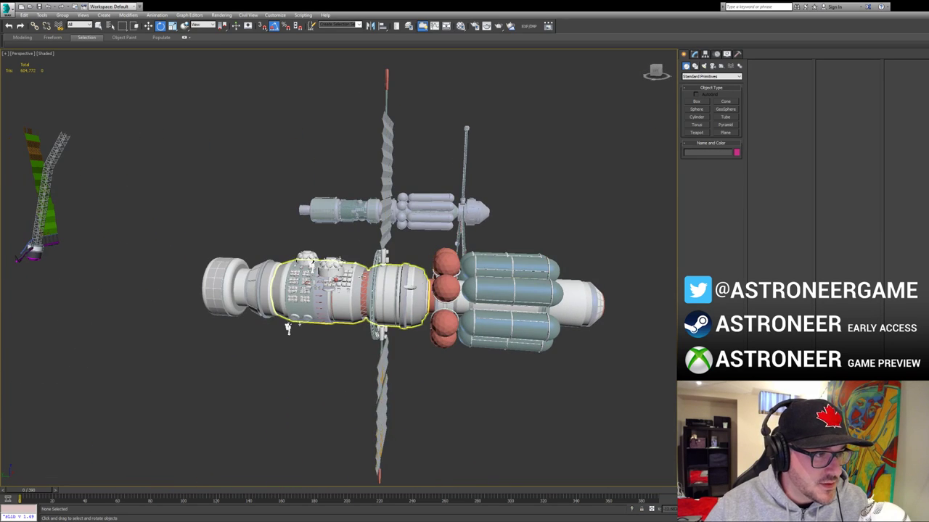
{"action": "middle_click_drag", "start_coordinate": [288, 328], "coordinate": [393, 356], "text": "alt"}
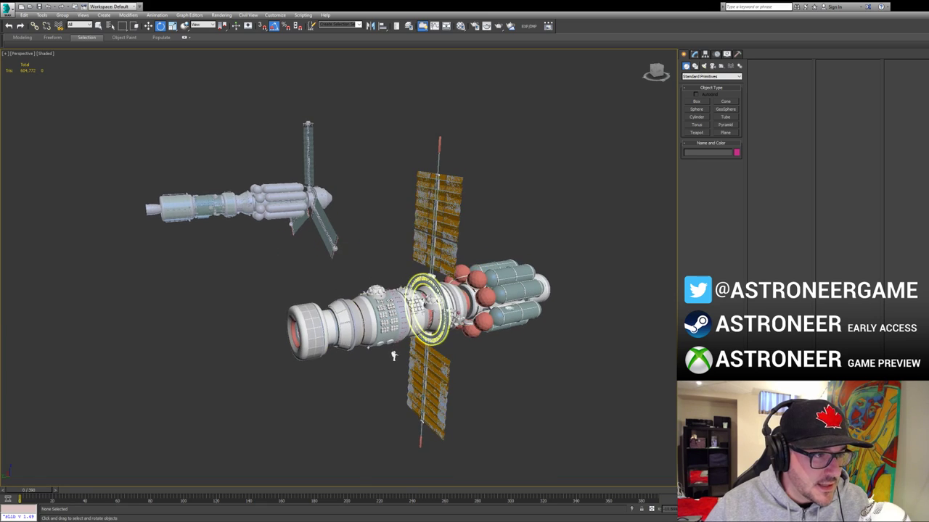
{"action": "scroll", "coordinate": [425, 284], "scroll_direction": "up", "scroll_amount": 4}
{"action": "middle_click_drag", "start_coordinate": [424, 285], "coordinate": [414, 210], "text": "alt"}
{"action": "scroll", "coordinate": [411, 206], "scroll_direction": "down", "scroll_amount": 4}
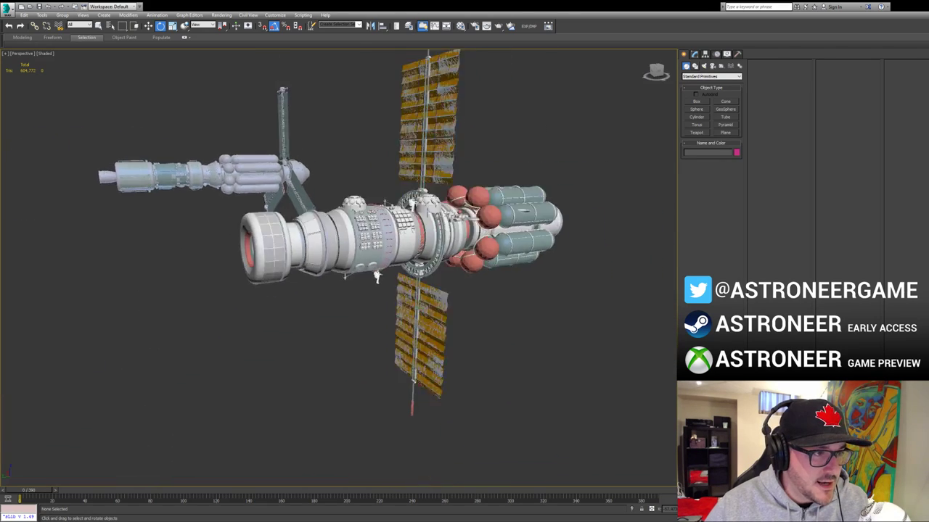
{"action": "middle_click_drag", "start_coordinate": [524, 212], "coordinate": [479, 228], "text": "alt"}
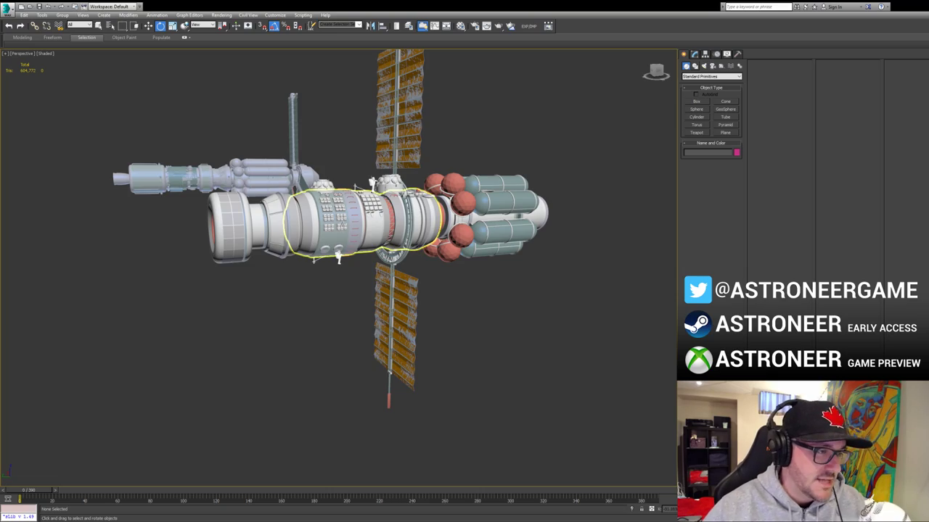
Step: Select the detached cupola group beside the larger station and inspect it with the neighbouring loose parts
{"action": "middle_click_drag", "start_coordinate": [338, 256], "coordinate": [417, 362], "text": "alt"}
{"action": "left_click", "coordinate": [532, 353]}
{"action": "key", "text": "z"}
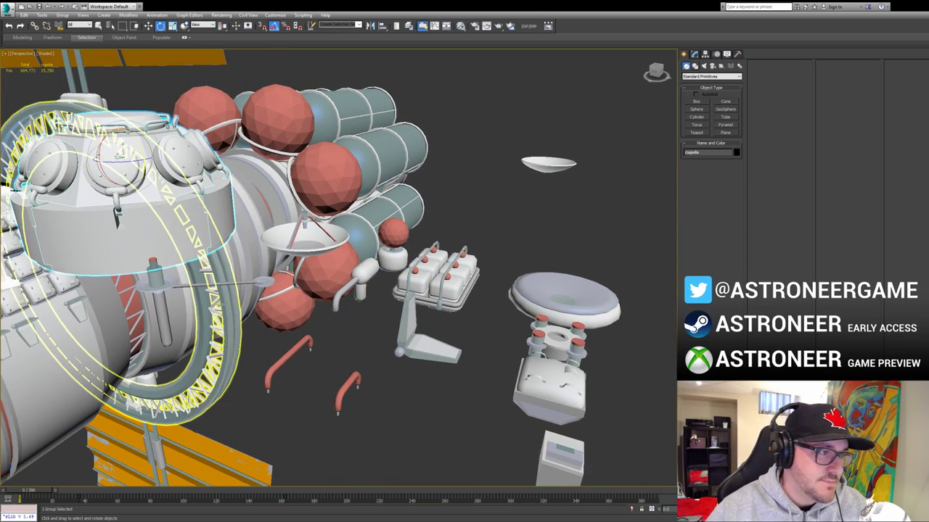
{"action": "middle_click_drag", "start_coordinate": [116, 217], "coordinate": [354, 314], "text": "alt"}
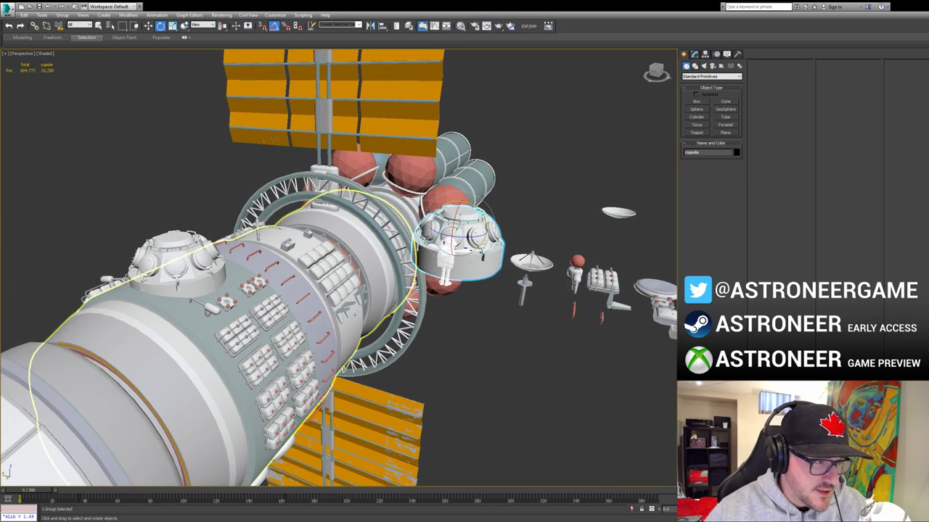
{"action": "middle_click_drag", "start_coordinate": [495, 327], "coordinate": [476, 361], "text": "alt"}
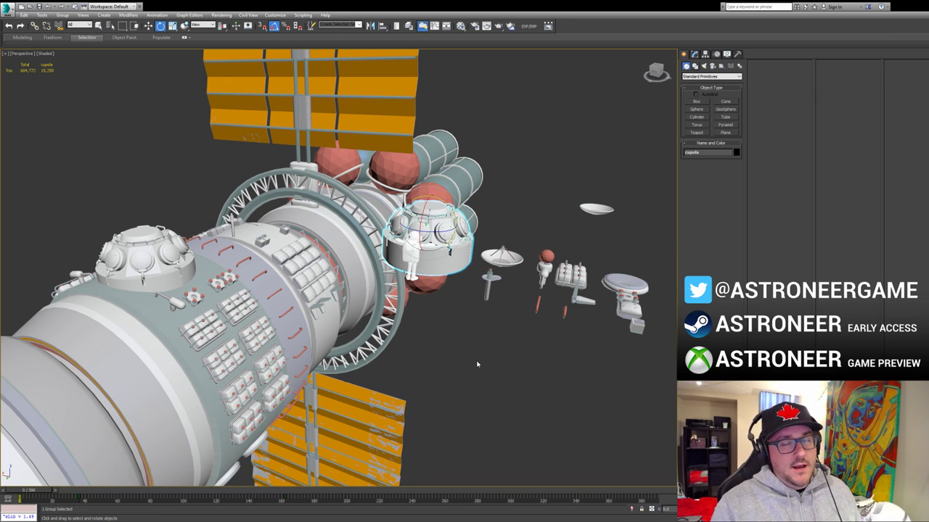
Step: Turn on edged faces and examine the mesh of the larger station's hull, cargo packs and truss ring
{"action": "middle_click_drag", "start_coordinate": [364, 334], "coordinate": [424, 283], "text": "alt"}
{"action": "scroll", "coordinate": [326, 317], "scroll_direction": "up", "scroll_amount": 5}
{"action": "key", "text": "F4"}
{"action": "scroll", "coordinate": [336, 285], "scroll_direction": "up", "scroll_amount": 4}
{"action": "scroll", "coordinate": [336, 285], "scroll_direction": "up", "scroll_amount": 4}
{"action": "middle_click_drag", "start_coordinate": [336, 285], "coordinate": [381, 267], "text": "alt"}
{"action": "scroll", "coordinate": [409, 271], "scroll_direction": "down", "scroll_amount": 7}
{"action": "middle_click_drag", "start_coordinate": [417, 196], "coordinate": [409, 159], "text": "alt"}
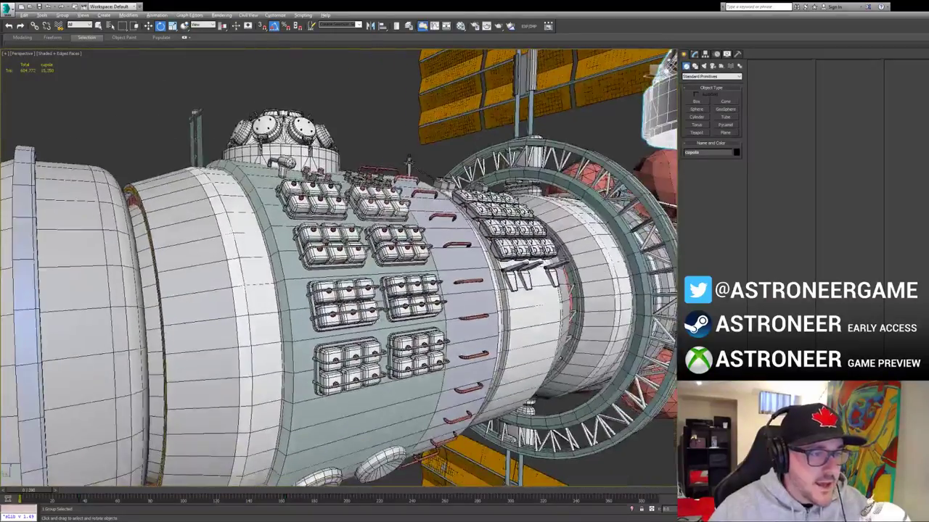
{"action": "middle_click_drag", "start_coordinate": [464, 312], "coordinate": [312, 475], "text": "alt"}
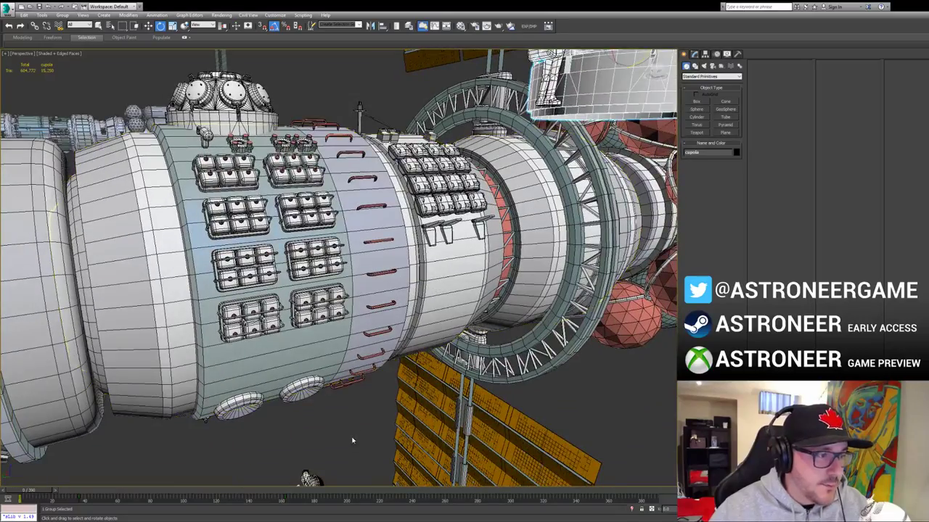
Step: Select one cargo pack on the hull and inspect it up close and in relation to the whole station
{"action": "left_click", "coordinate": [307, 479]}
{"action": "middle_click_drag", "start_coordinate": [291, 247], "coordinate": [276, 280], "text": "alt"}
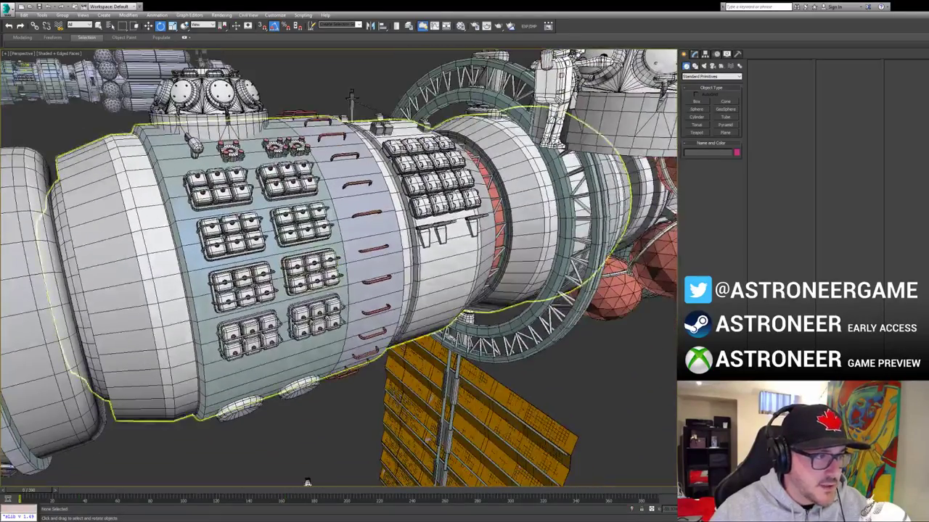
{"action": "left_click", "coordinate": [250, 243]}
{"action": "key", "text": "z"}
{"action": "key", "text": "7"}
{"action": "middle_click_drag", "start_coordinate": [250, 243], "coordinate": [291, 323], "text": "alt"}
{"action": "scroll", "coordinate": [348, 291], "scroll_direction": "down", "scroll_amount": 8}
{"action": "scroll", "coordinate": [316, 308], "scroll_direction": "down", "scroll_amount": 3}
{"action": "scroll", "coordinate": [218, 308], "scroll_direction": "down", "scroll_amount": 3}
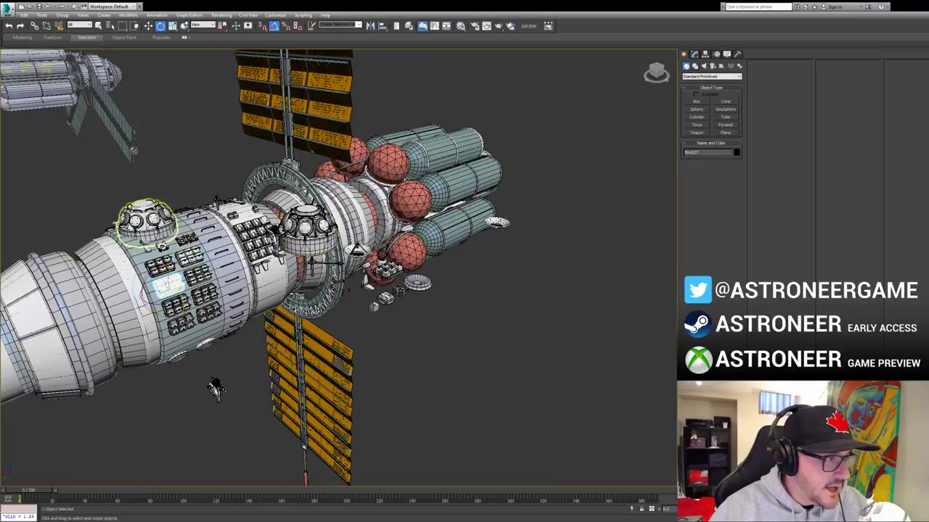
Step: Select the cupola mounted on the hull and compare it with the detached cupola
{"action": "left_click", "coordinate": [161, 244]}
{"action": "key", "text": "z"}
{"action": "middle_click_drag", "start_coordinate": [291, 279], "coordinate": [224, 251], "text": "alt"}
{"action": "scroll", "coordinate": [243, 254], "scroll_direction": "down", "scroll_amount": 6}
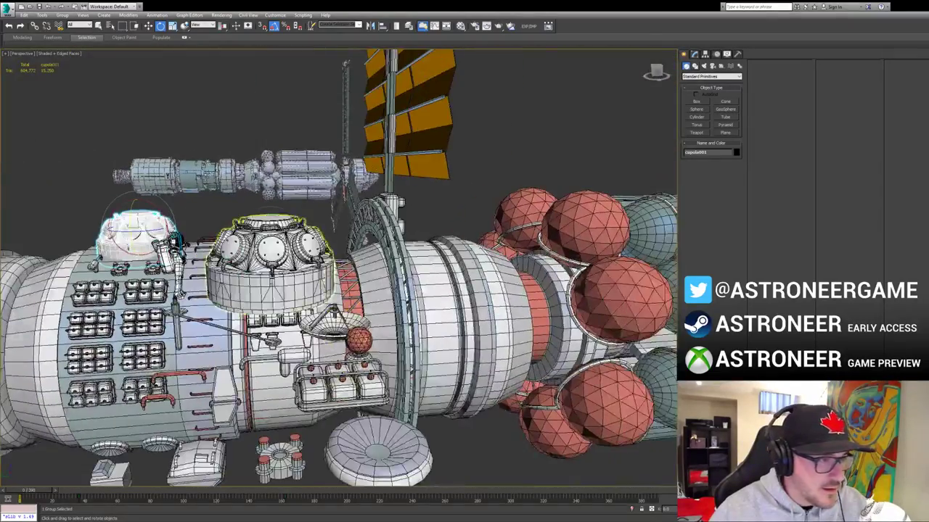
Step: Ungroup the detached cupola into its separate parts
{"action": "left_click", "coordinate": [267, 250]}
{"action": "left_click", "coordinate": [62, 15]}
{"action": "left_click", "coordinate": [69, 34]}
{"action": "left_click", "coordinate": [310, 176]}
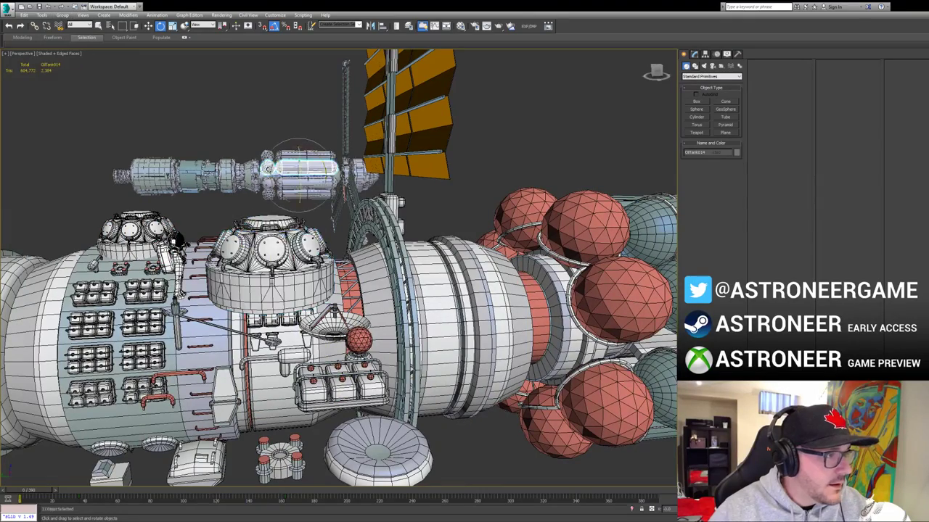
Step: Rotate one window cover of the detached cupola open about its hinge, and undo the rotation
{"action": "left_click", "coordinate": [313, 248]}
{"action": "left_click_drag", "start_coordinate": [334, 233], "coordinate": [385, 265]}
{"action": "key", "text": "z"}
{"action": "middle_click_drag", "start_coordinate": [377, 254], "coordinate": [379, 260], "text": "alt"}
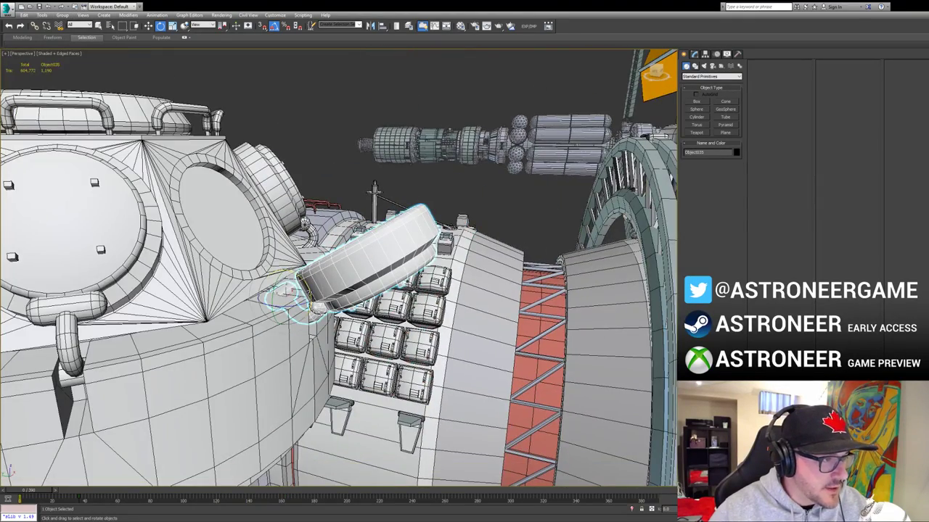
{"action": "mouse_move", "coordinate": [310, 293]}
{"action": "left_mouse_down"}
{"action": "mouse_move", "coordinate": [318, 313]}
{"action": "mouse_move", "coordinate": [309, 293]}
{"action": "left_mouse_up"}
{"action": "key", "text": "ctrl+z"}
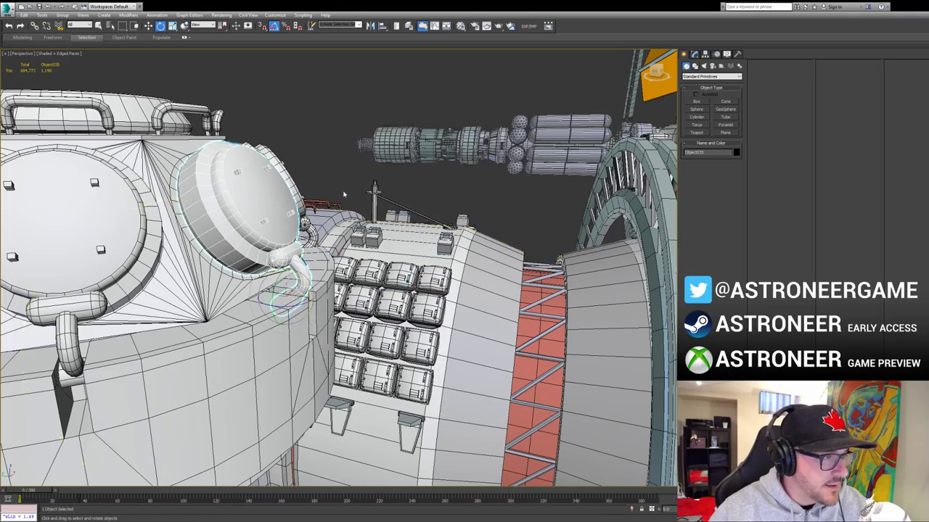
Step: Select another window cover on the detached cupola and view it against the station hull
{"action": "scroll", "coordinate": [305, 145], "scroll_direction": "down", "scroll_amount": 4}
{"action": "left_click", "coordinate": [290, 124]}
{"action": "middle_click_drag", "start_coordinate": [290, 124], "coordinate": [245, 296], "text": "alt"}
{"action": "scroll", "coordinate": [245, 296], "scroll_direction": "down", "scroll_amount": 4}
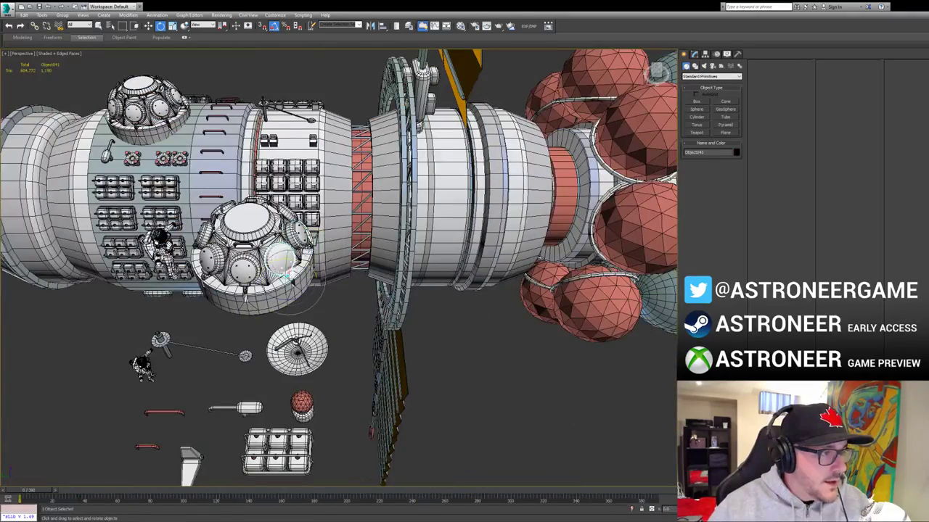
Step: Select the hull-mounted cupola group and zoom in on it
{"action": "left_click", "coordinate": [326, 283]}
{"action": "key", "text": "z"}
{"action": "middle_click_drag", "start_coordinate": [328, 291], "coordinate": [424, 289], "text": "alt"}
{"action": "key", "text": "alt+q"}
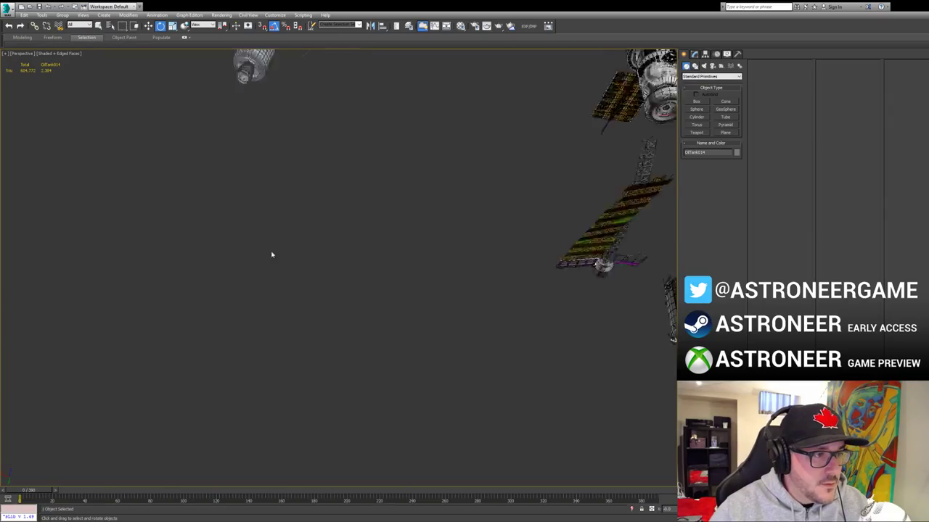
{"action": "left_click", "coordinate": [467, 117]}
{"action": "key", "text": "z"}
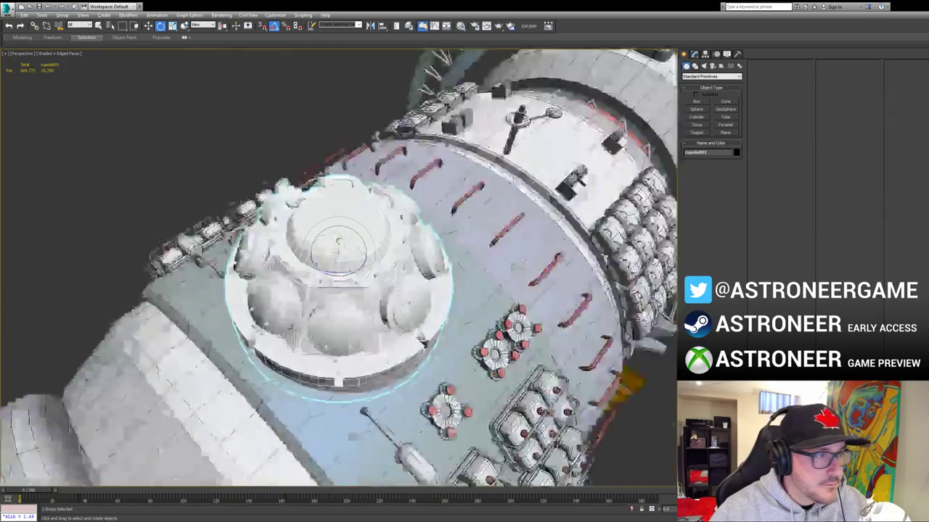
Step: Move the astronaut figure from in front of the detached cupola to the far end of the loose parts
{"action": "scroll", "coordinate": [449, 145], "scroll_direction": "down", "scroll_amount": 2}
{"action": "middle_click_drag", "start_coordinate": [450, 145], "coordinate": [319, 254], "text": "alt"}
{"action": "middle_click_drag", "start_coordinate": [320, 254], "coordinate": [185, 255]}
{"action": "scroll", "coordinate": [186, 210], "scroll_direction": "down", "scroll_amount": 3}
{"action": "middle_click_drag", "start_coordinate": [348, 261], "coordinate": [334, 241]}
{"action": "left_click", "coordinate": [322, 211]}
{"action": "key", "text": "w"}
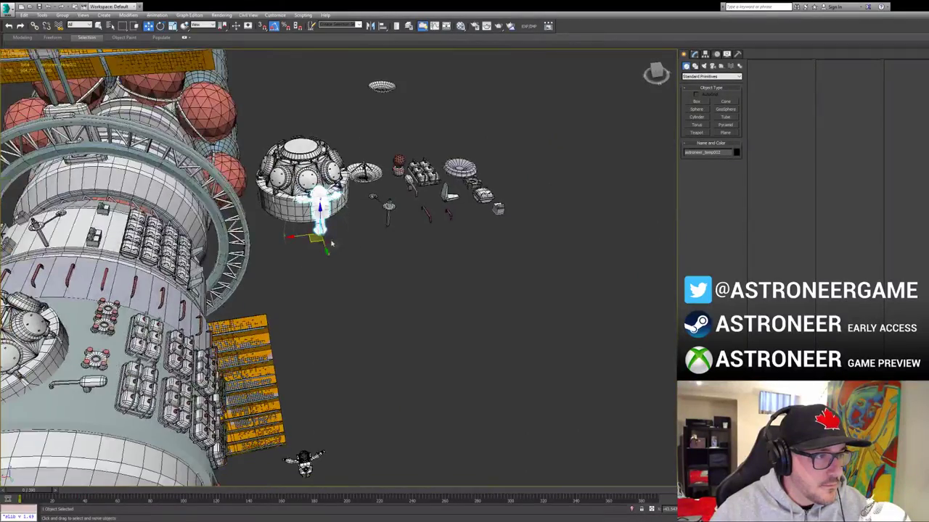
{"action": "left_click_drag", "start_coordinate": [310, 240], "coordinate": [500, 182]}
{"action": "middle_click_drag", "start_coordinate": [499, 181], "coordinate": [326, 203], "text": "alt"}
Step: Isolate the larger station's main hull cylinder, check its wireframe and edged faces, and end the isolation
{"action": "left_click", "coordinate": [305, 178]}
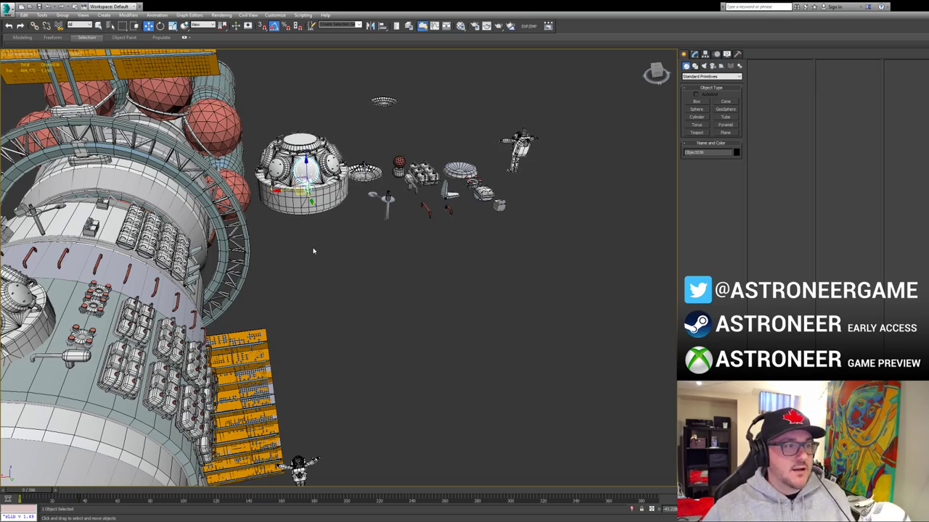
{"action": "middle_click_drag", "start_coordinate": [370, 267], "coordinate": [348, 278], "text": "alt"}
{"action": "left_click", "coordinate": [242, 284]}
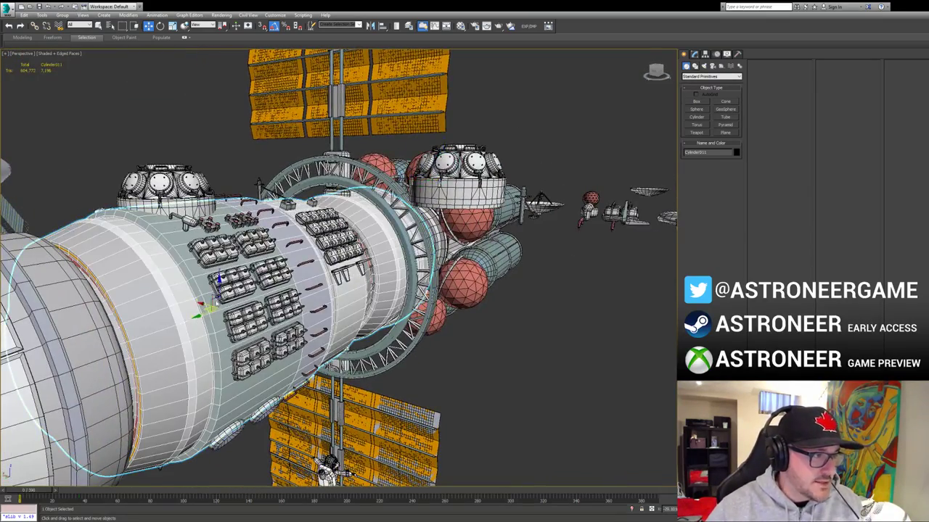
{"action": "key", "text": "alt+q"}
{"action": "key", "text": "F3"}
{"action": "key", "text": "F3"}
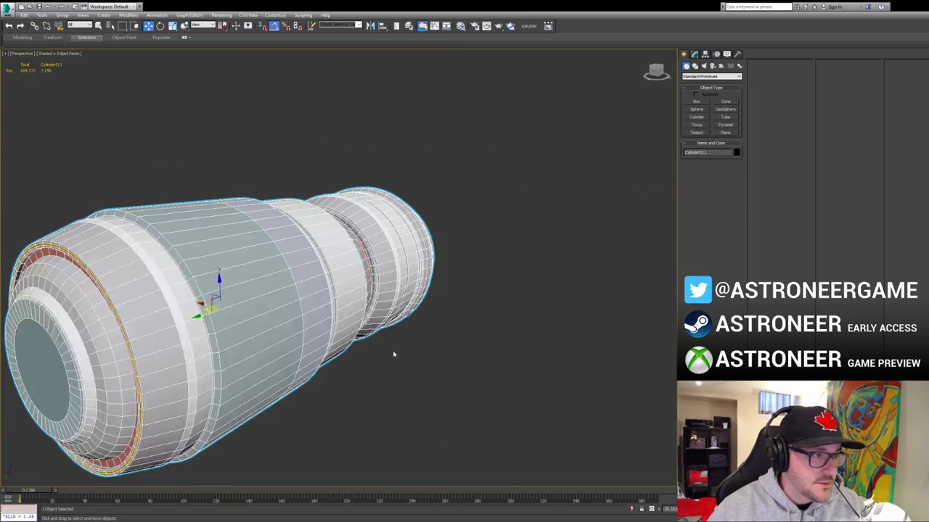
{"action": "mouse_move", "coordinate": [392, 350]}
{"action": "middle_mouse_down", "text": "alt"}
{"action": "mouse_move", "coordinate": [292, 295]}
{"action": "mouse_move", "coordinate": [270, 294]}
{"action": "mouse_move", "coordinate": [309, 323]}
{"action": "mouse_move", "coordinate": [348, 307]}
{"action": "mouse_move", "coordinate": [471, 341]}
{"action": "mouse_move", "coordinate": [470, 372]}
{"action": "middle_mouse_up", "text": "alt"}
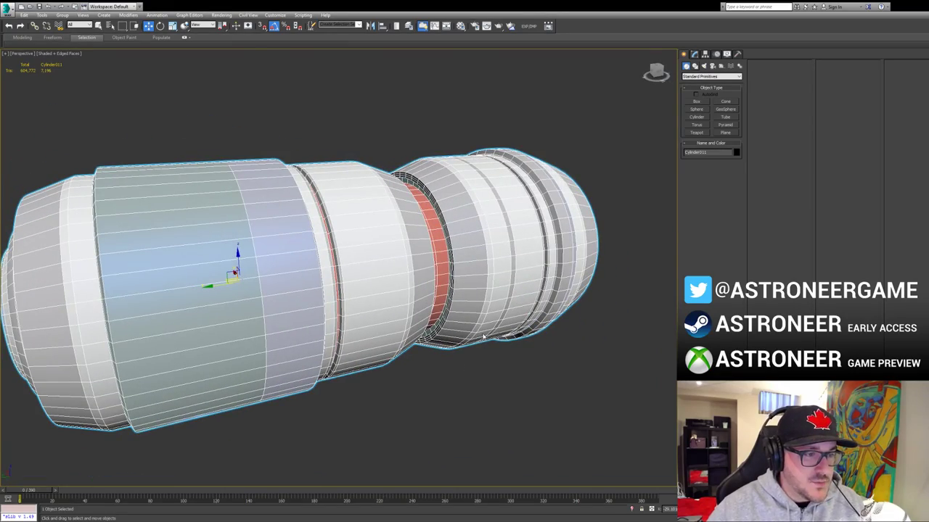
{"action": "key", "text": "alt+q"}
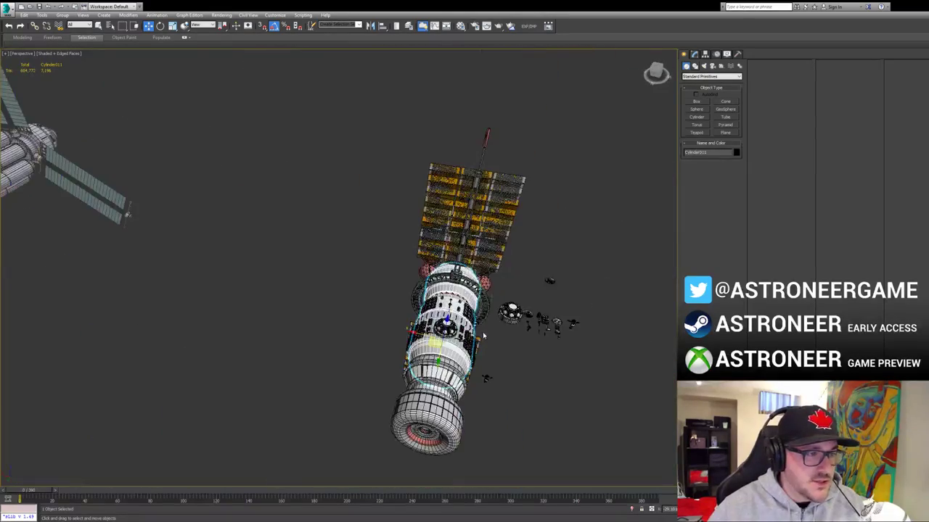
Step: Isolate the whole larger station together with its loose parts, and clear the selection
{"action": "middle_click_drag", "start_coordinate": [484, 335], "coordinate": [486, 338], "text": "alt"}
{"action": "left_click_drag", "start_coordinate": [393, 418], "coordinate": [394, 413]}
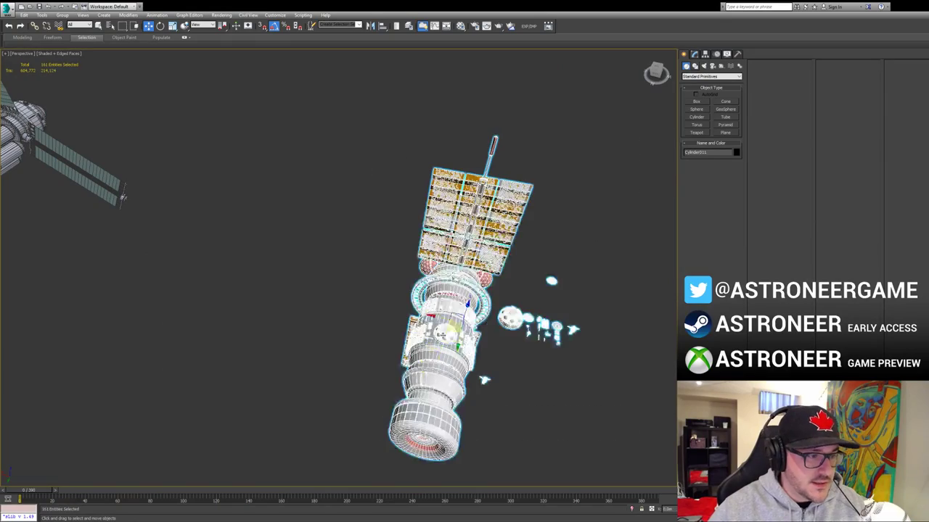
{"action": "key", "text": "alt+q"}
{"action": "middle_click_drag", "start_coordinate": [479, 309], "coordinate": [409, 309], "text": "alt"}
{"action": "scroll", "coordinate": [443, 332], "scroll_direction": "up", "scroll_amount": 5}
{"action": "left_click", "coordinate": [436, 337]}
{"action": "scroll", "coordinate": [409, 310], "scroll_direction": "up", "scroll_amount": 4}
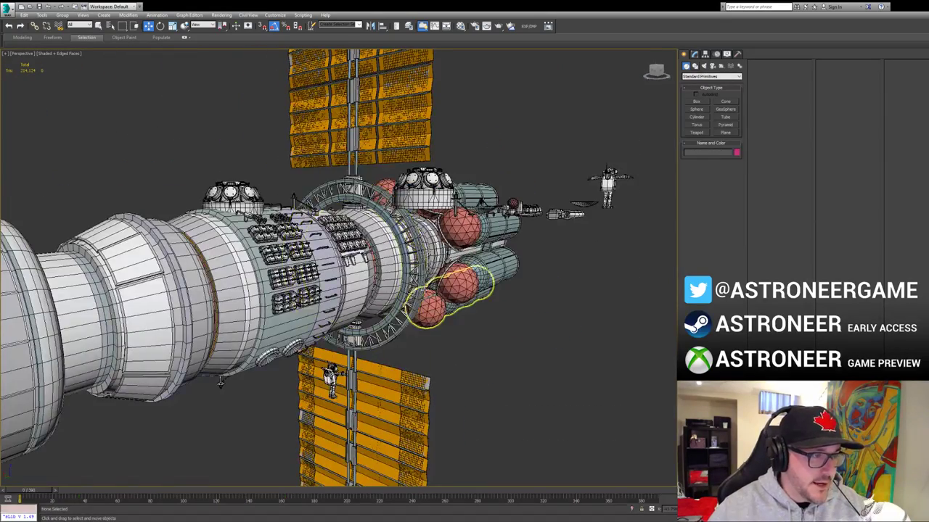
Step: Select a red handrail on the hull's purple band and zoom in on it
{"action": "scroll", "coordinate": [482, 321], "scroll_direction": "up", "scroll_amount": 4}
{"action": "middle_click_drag", "start_coordinate": [483, 322], "coordinate": [436, 308], "text": "alt"}
{"action": "middle_click_drag", "start_coordinate": [436, 308], "coordinate": [501, 319]}
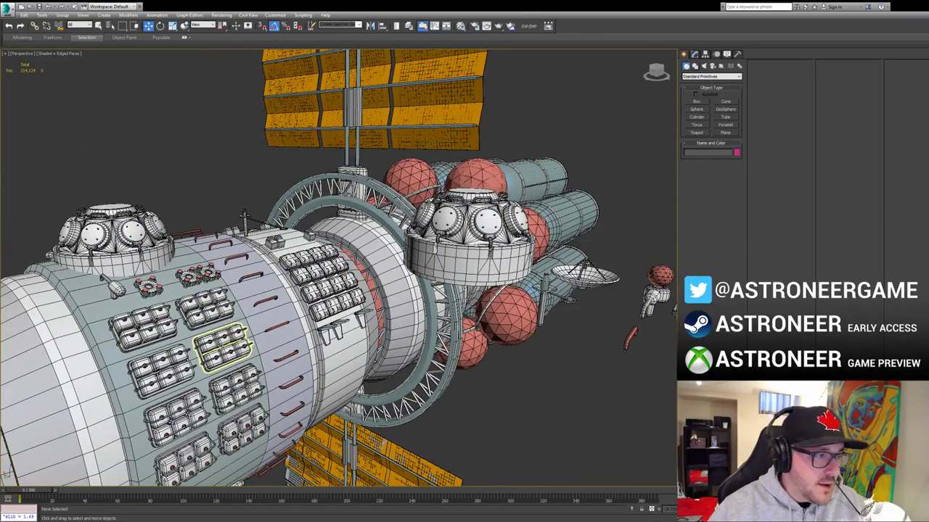
{"action": "left_click", "coordinate": [223, 348]}
{"action": "left_click", "coordinate": [277, 326]}
{"action": "key", "text": "z"}
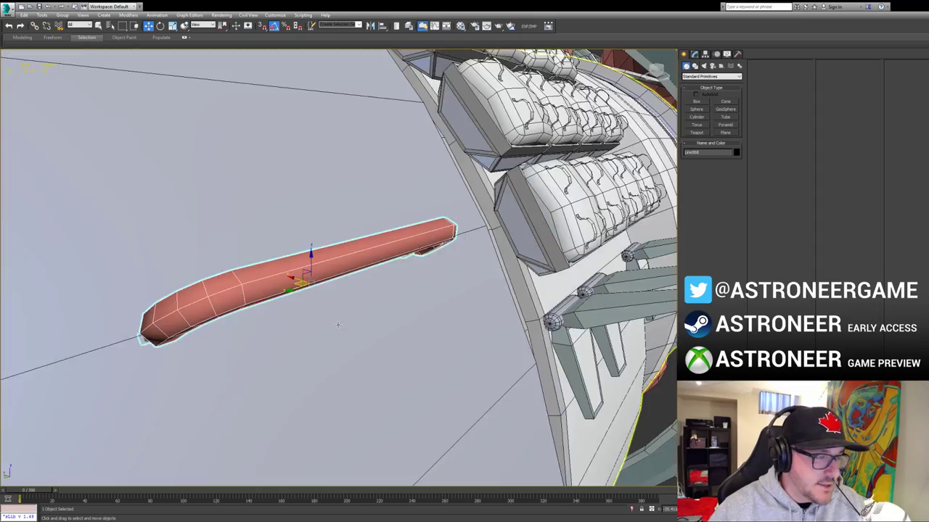
Step: Examine the handrail's bent tube mesh and its mounting ends against the hull surface
{"action": "middle_click_drag", "start_coordinate": [400, 333], "coordinate": [352, 348], "text": "alt"}
{"action": "scroll", "coordinate": [365, 284], "scroll_direction": "down", "scroll_amount": 4}
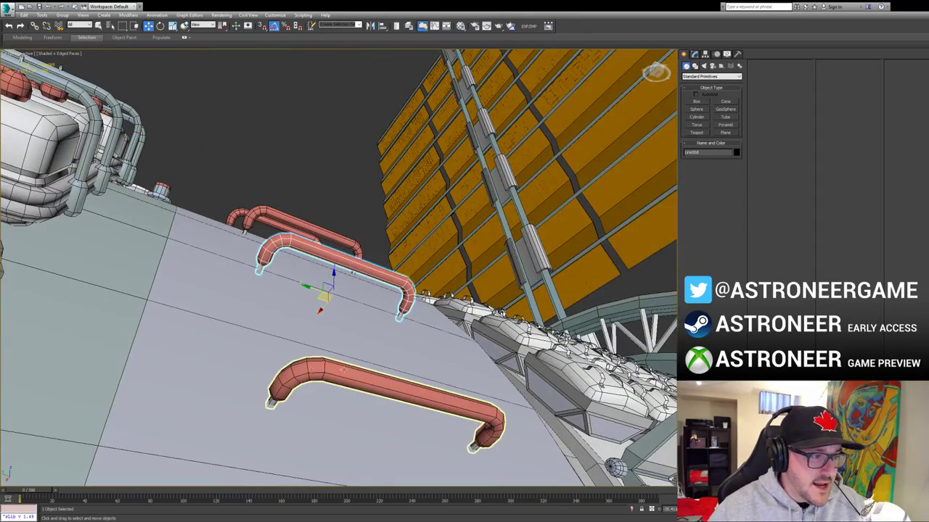
{"action": "middle_click_drag", "start_coordinate": [303, 374], "coordinate": [295, 286], "text": "alt"}
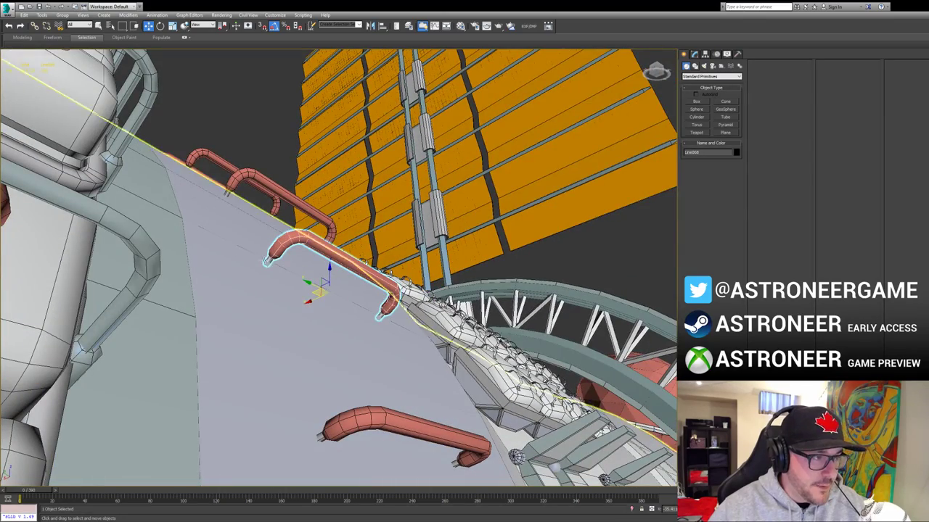
{"action": "mouse_move", "coordinate": [309, 319]}
{"action": "middle_mouse_down", "text": "alt"}
{"action": "mouse_move", "coordinate": [320, 377]}
{"action": "mouse_move", "coordinate": [302, 313]}
{"action": "middle_mouse_up", "text": "alt"}
{"action": "scroll", "coordinate": [308, 309], "scroll_direction": "up", "scroll_amount": 8}
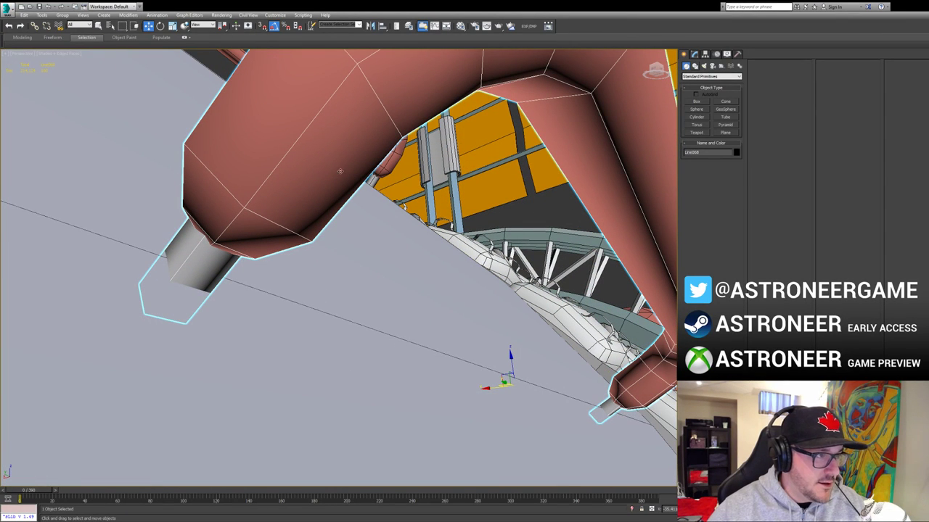
{"action": "middle_click_drag", "start_coordinate": [303, 145], "coordinate": [398, 356], "text": "alt"}
{"action": "scroll", "coordinate": [399, 356], "scroll_direction": "down", "scroll_amount": 9}
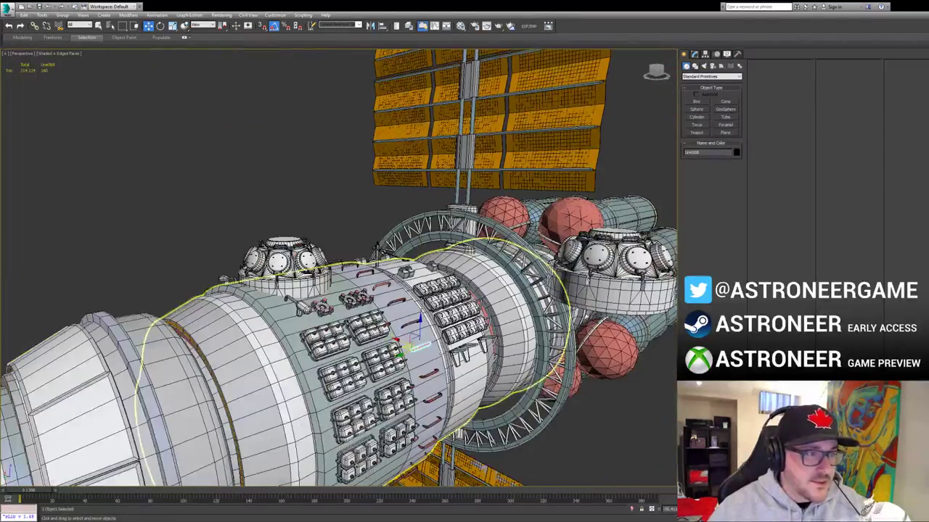
Step: Select all the separate parts of the detached cupola together and view them against the station
{"action": "left_click", "coordinate": [336, 217]}
{"action": "middle_click_drag", "start_coordinate": [336, 218], "coordinate": [535, 267], "text": "alt"}
{"action": "left_click", "coordinate": [539, 218]}
{"action": "middle_click_drag", "start_coordinate": [539, 218], "coordinate": [441, 312], "text": "alt"}
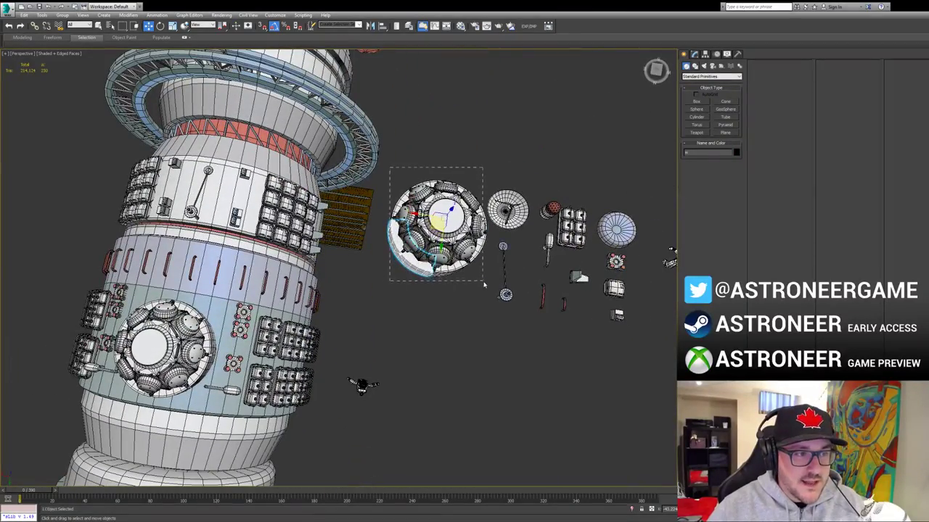
{"action": "middle_click_drag", "start_coordinate": [465, 281], "coordinate": [229, 222], "text": "alt"}
{"action": "scroll", "coordinate": [227, 219], "scroll_direction": "down", "scroll_amount": 5}
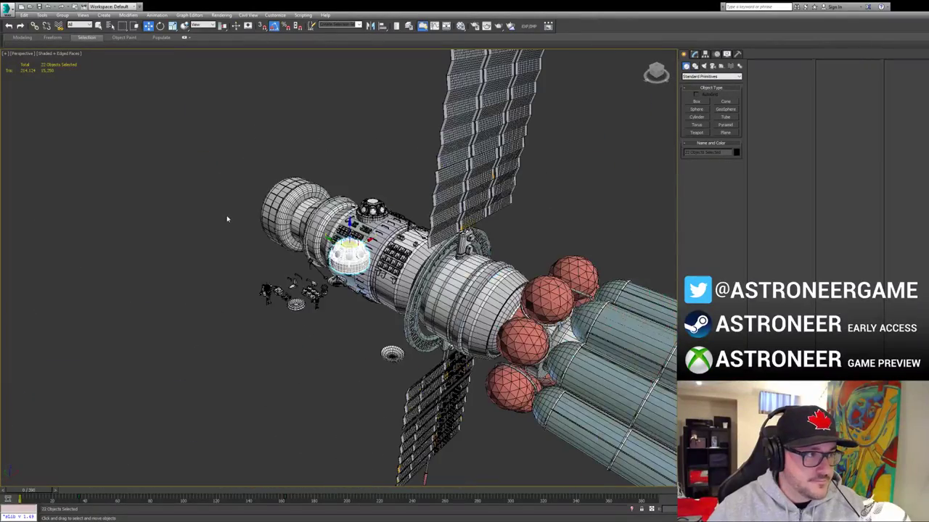
Step: End the isolation to bring back all models, and select the whole larger station with its loose parts
{"action": "key", "text": "alt+q"}
{"action": "left_click", "coordinate": [39, 157]}
{"action": "key", "text": "z"}
{"action": "middle_click_drag", "start_coordinate": [116, 196], "coordinate": [275, 305], "text": "alt"}
{"action": "left_click_drag", "start_coordinate": [379, 120], "coordinate": [482, 290]}
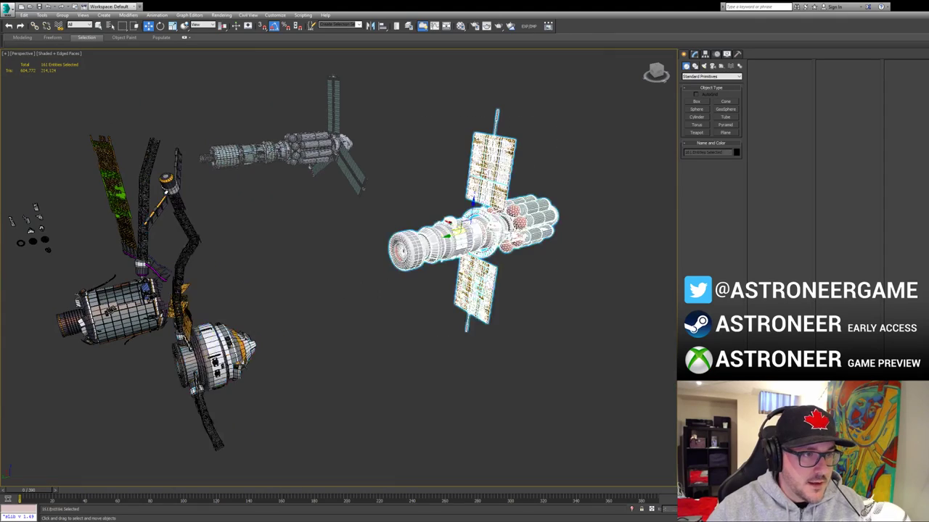
Step: Isolate the larger station with its loose parts and view its hull, red spheres and fuel tanks close up
{"action": "key", "text": "alt+q"}
{"action": "left_click", "coordinate": [218, 185]}
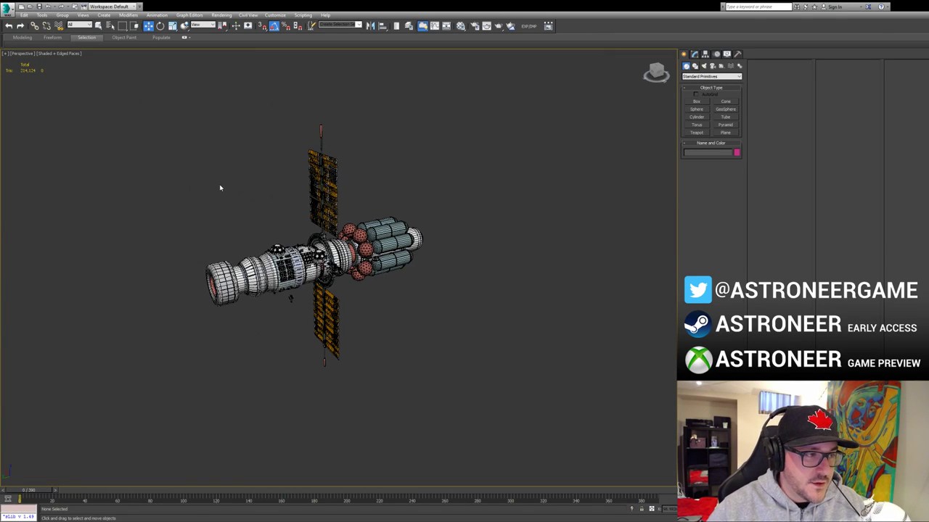
{"action": "middle_click_drag", "start_coordinate": [287, 226], "coordinate": [389, 308], "text": "alt"}
{"action": "scroll", "coordinate": [347, 300], "scroll_direction": "up", "scroll_amount": 3}
{"action": "middle_click_drag", "start_coordinate": [485, 324], "coordinate": [402, 313]}
{"action": "scroll", "coordinate": [399, 310], "scroll_direction": "up", "scroll_amount": 4}
{"action": "middle_click_drag", "start_coordinate": [313, 295], "coordinate": [343, 295]}
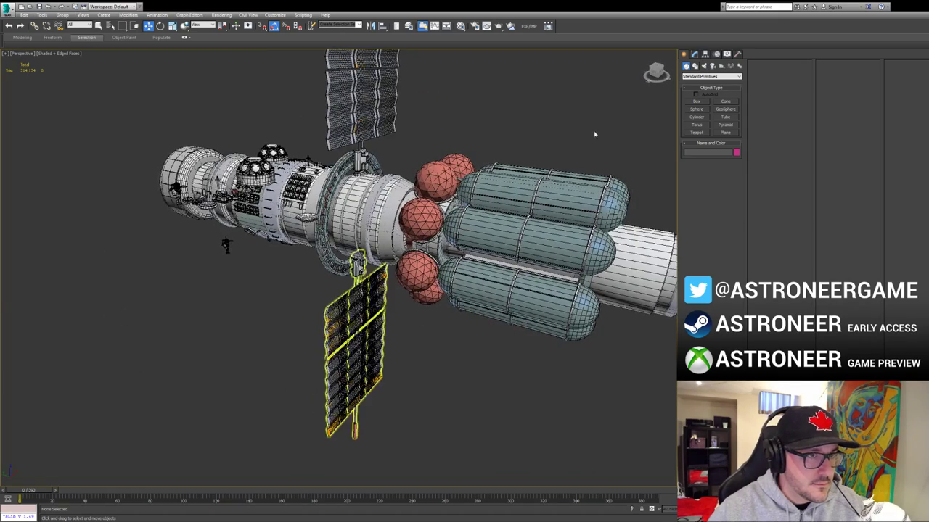
{"action": "left_click", "coordinate": [698, 104]}
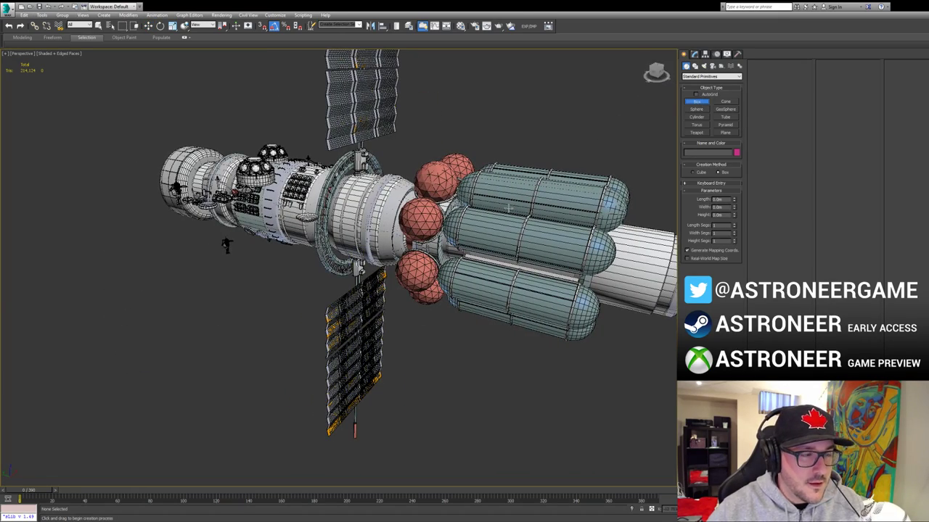
{"action": "middle_click_drag", "start_coordinate": [286, 249], "coordinate": [319, 287], "text": "alt"}
{"action": "right_click", "coordinate": [270, 272]}
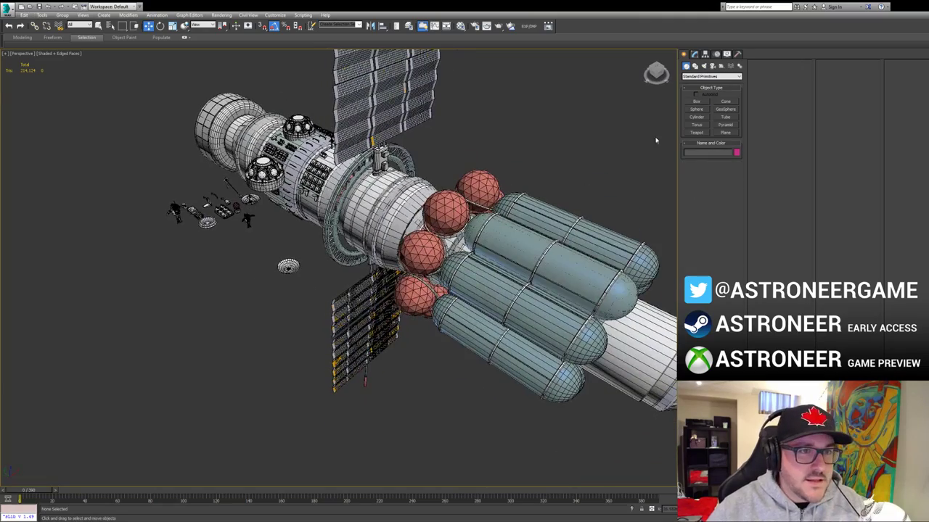
Step: Create a box in the empty space beside the station's fuel tanks and frame it in the view
{"action": "left_click", "coordinate": [697, 102]}
{"action": "middle_click_drag", "start_coordinate": [379, 349], "coordinate": [450, 339], "text": "alt"}
{"action": "left_click_drag", "start_coordinate": [448, 330], "coordinate": [517, 333]}
{"action": "left_click", "coordinate": [520, 304]}
{"action": "key", "text": "w"}
{"action": "key", "text": "z"}
{"action": "middle_click_drag", "start_coordinate": [501, 310], "coordinate": [448, 316], "text": "alt"}
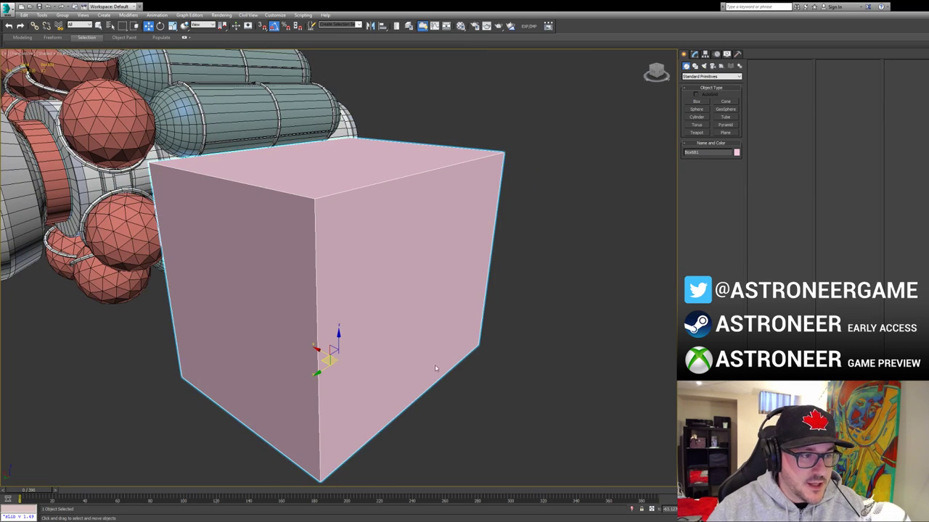
Step: Convert the box to an editable poly, try moving one upper corner vertex, and undo the move
{"action": "key", "text": "alt+c"}
{"action": "key", "text": "1"}
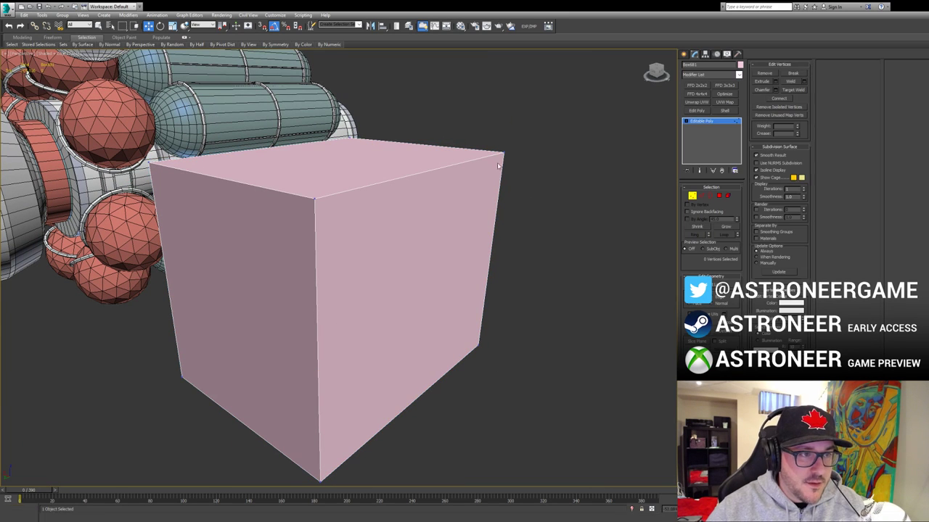
{"action": "left_click", "coordinate": [503, 152]}
{"action": "left_click_drag", "start_coordinate": [495, 139], "coordinate": [455, 146]}
{"action": "key", "text": "ctrl+z"}
{"action": "key", "text": "1"}
Step: Select an upper edge of the box, then select the large side polygon below it and delete that polygon
{"action": "key", "text": "2"}
{"action": "left_click", "coordinate": [372, 184]}
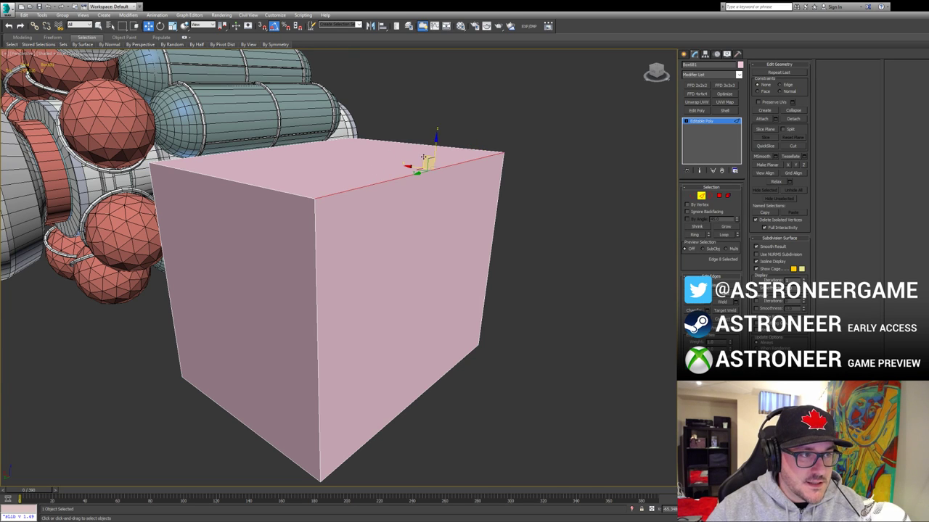
{"action": "key", "text": "4"}
{"action": "left_click", "coordinate": [431, 251]}
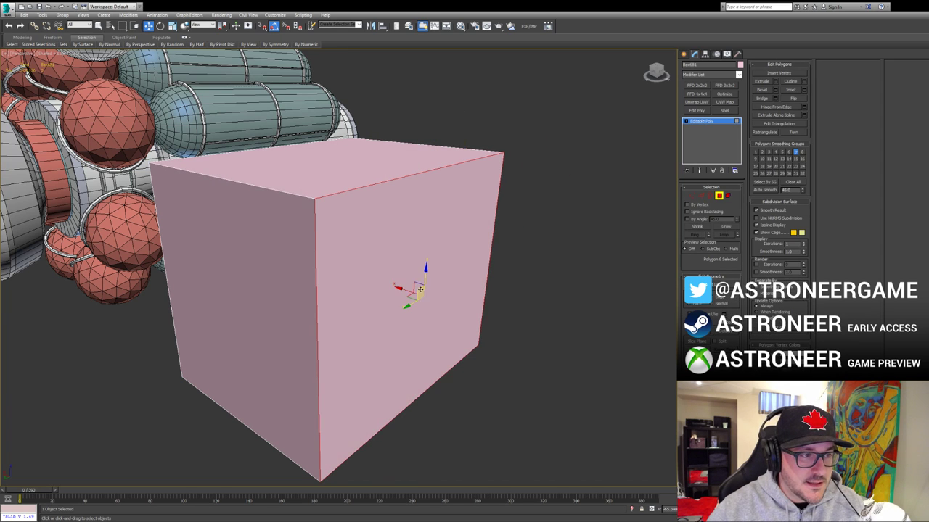
{"action": "key", "text": "Delete"}
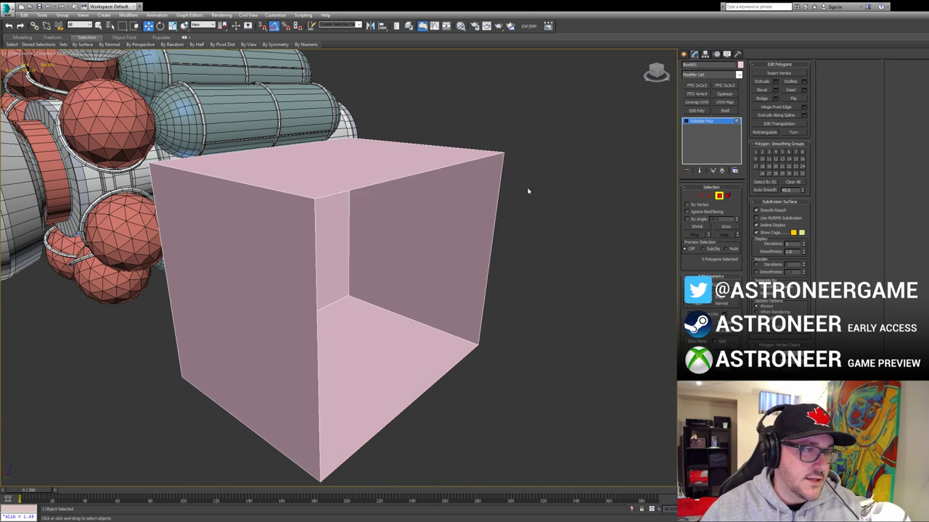
Step: Select the border of the box's open side, extend it outward into new faces, and try scaling the border
{"action": "key", "text": "3"}
{"action": "left_click_drag", "start_coordinate": [527, 144], "coordinate": [444, 268]}
{"action": "middle_click_drag", "start_coordinate": [407, 289], "coordinate": [481, 319], "text": "alt"}
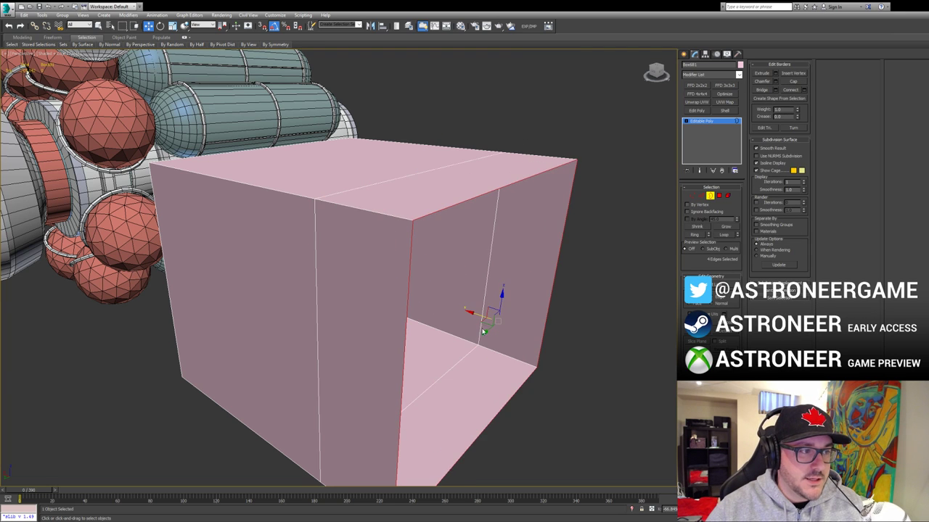
{"action": "scroll", "coordinate": [481, 315], "scroll_direction": "down", "scroll_amount": 10}
{"action": "key", "text": "z"}
{"action": "scroll", "coordinate": [404, 318], "scroll_direction": "down", "scroll_amount": 3}
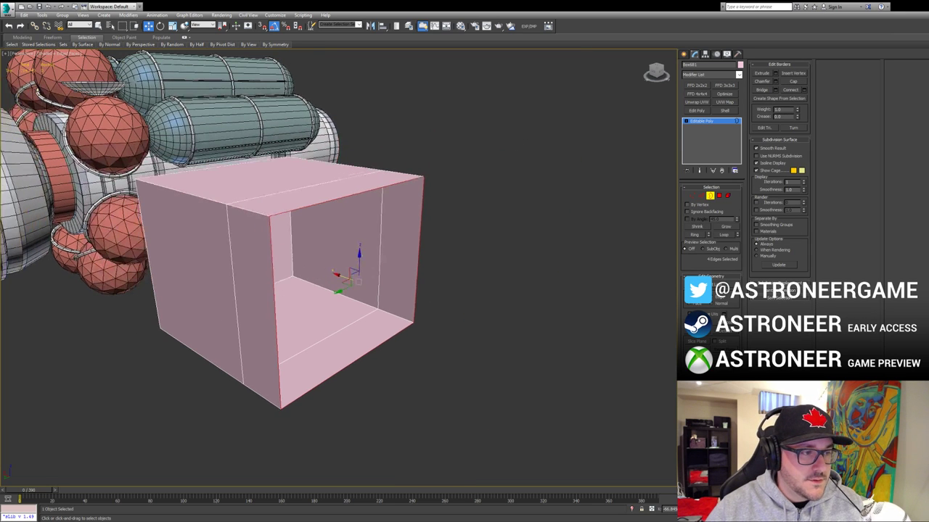
{"action": "key", "text": "r"}
{"action": "left_click_drag", "start_coordinate": [357, 279], "coordinate": [381, 308]}
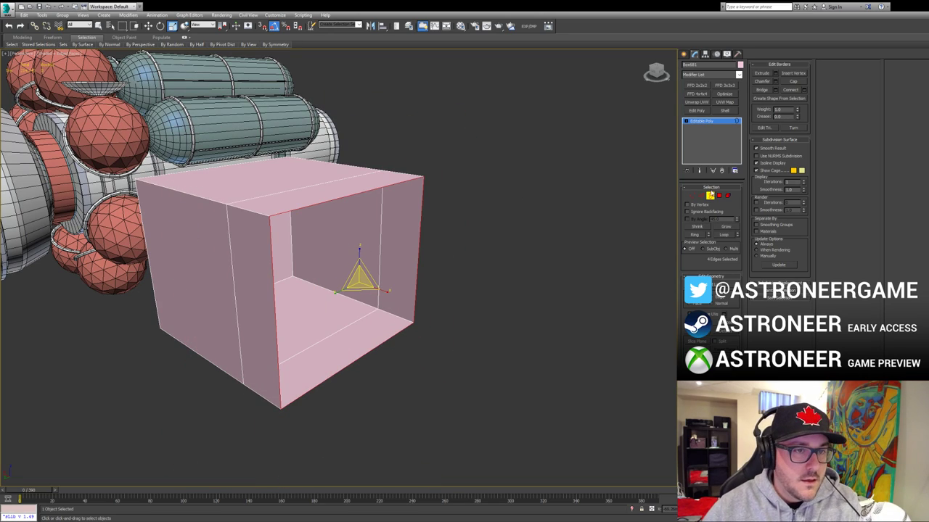
Step: Leave border editing, delete the whole box and return to a view of the station
{"action": "left_click", "coordinate": [710, 195]}
{"action": "key", "text": "Delete"}
{"action": "middle_click_drag", "start_coordinate": [259, 269], "coordinate": [451, 324]}
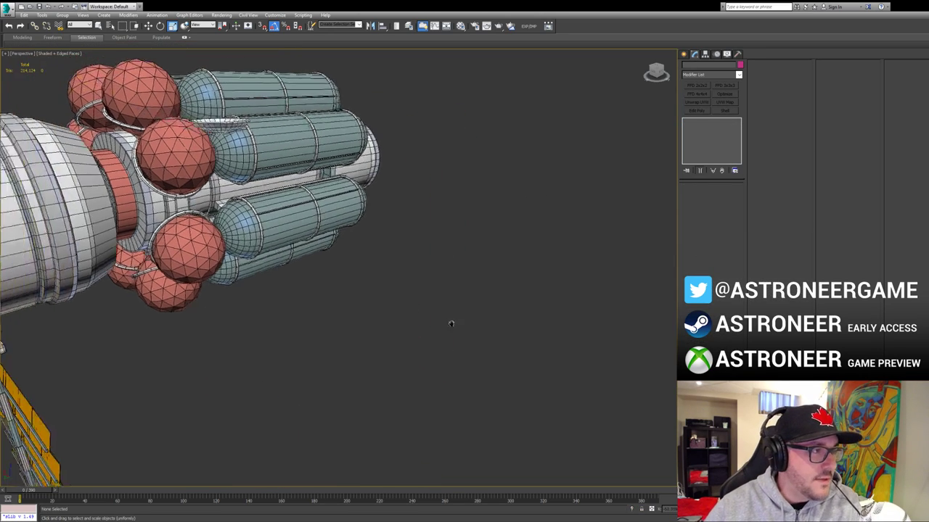
{"action": "scroll", "coordinate": [451, 325], "scroll_direction": "down", "scroll_amount": 4}
{"action": "mouse_move", "coordinate": [331, 293]}
{"action": "middle_mouse_down"}
{"action": "mouse_move", "coordinate": [407, 298]}
{"action": "mouse_move", "coordinate": [337, 306]}
{"action": "middle_mouse_up"}
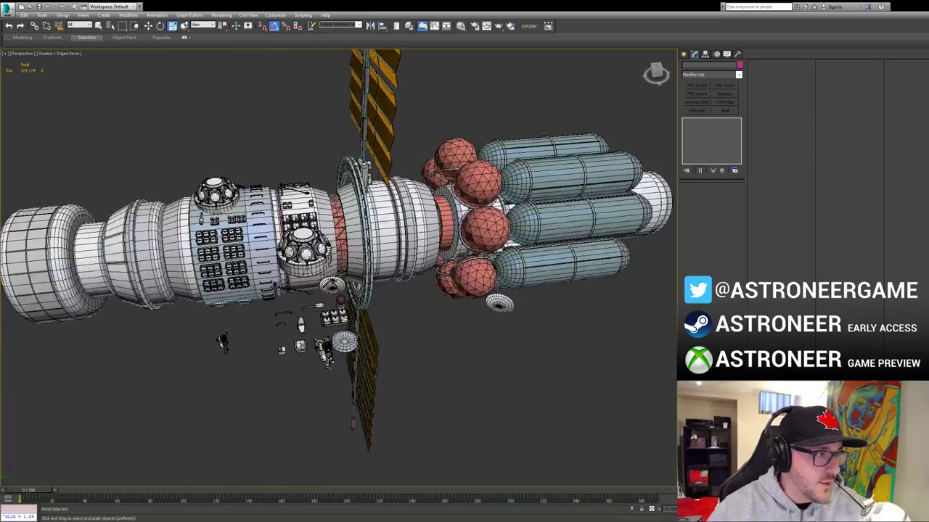
Step: Select the station's central hull section with its ring and solar panels, and end the isolation
{"action": "middle_click_drag", "start_coordinate": [222, 341], "coordinate": [359, 282], "text": "alt"}
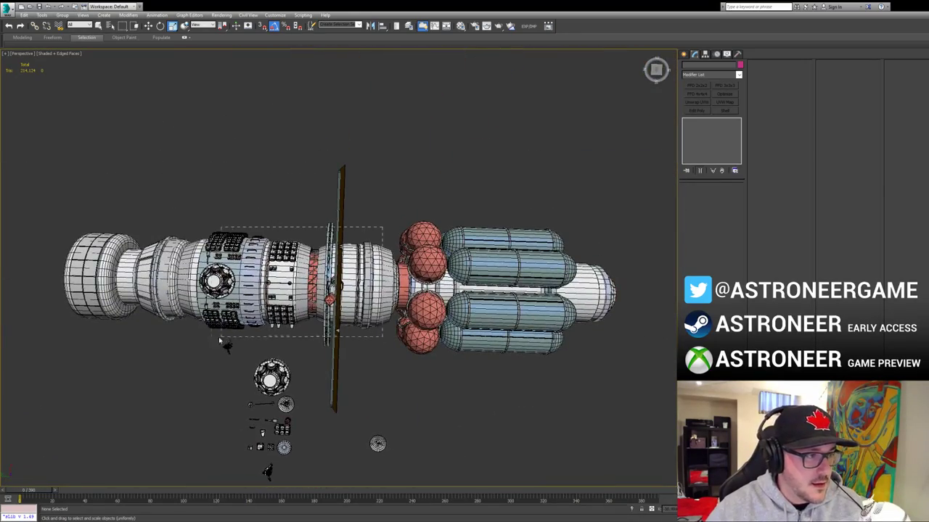
{"action": "left_click_drag", "start_coordinate": [219, 338], "coordinate": [199, 333]}
{"action": "middle_click_drag", "start_coordinate": [199, 334], "coordinate": [171, 304], "text": "alt"}
{"action": "left_click", "coordinate": [133, 296], "text": "alt"}
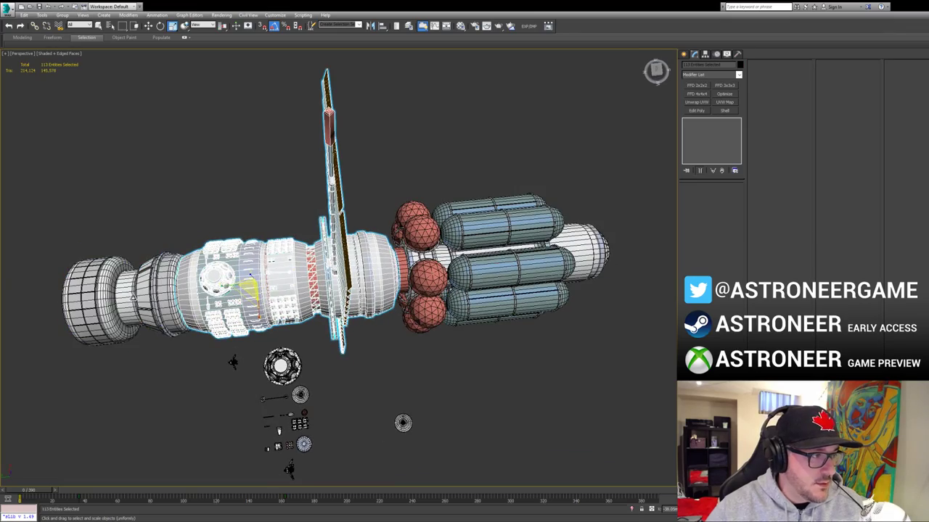
{"action": "middle_click_drag", "start_coordinate": [232, 363], "coordinate": [215, 374], "text": "alt"}
{"action": "middle_click_drag", "start_coordinate": [311, 251], "coordinate": [386, 367], "text": "alt"}
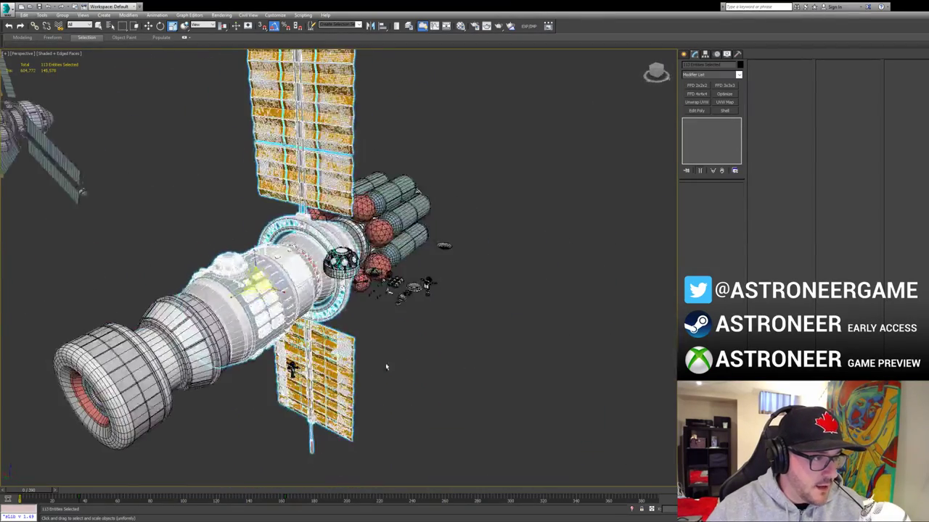
Step: Clear the station selection, select the astronaut figure beside the hull, and view it up close without mesh edges
{"action": "scroll", "coordinate": [341, 305], "scroll_direction": "down", "scroll_amount": 5}
{"action": "middle_click_drag", "start_coordinate": [341, 305], "coordinate": [406, 319], "text": "alt"}
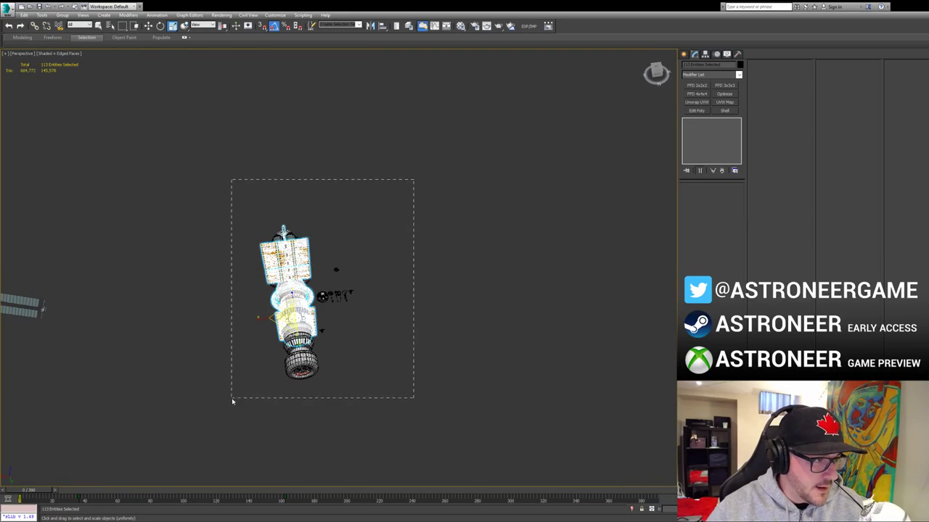
{"action": "left_click_drag", "start_coordinate": [413, 180], "coordinate": [232, 400]}
{"action": "left_click", "coordinate": [321, 332]}
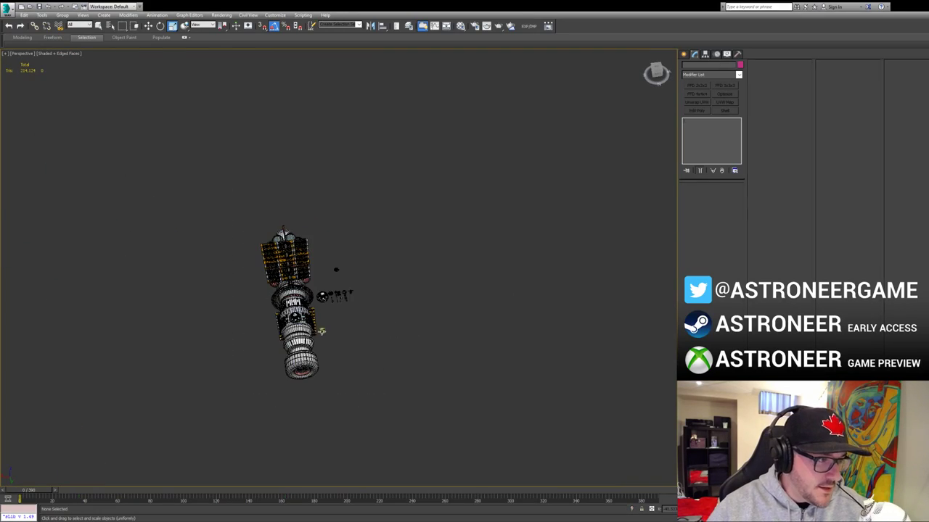
{"action": "key", "text": "z"}
{"action": "middle_click_drag", "start_coordinate": [375, 342], "coordinate": [416, 400], "text": "alt"}
{"action": "key", "text": "F4"}
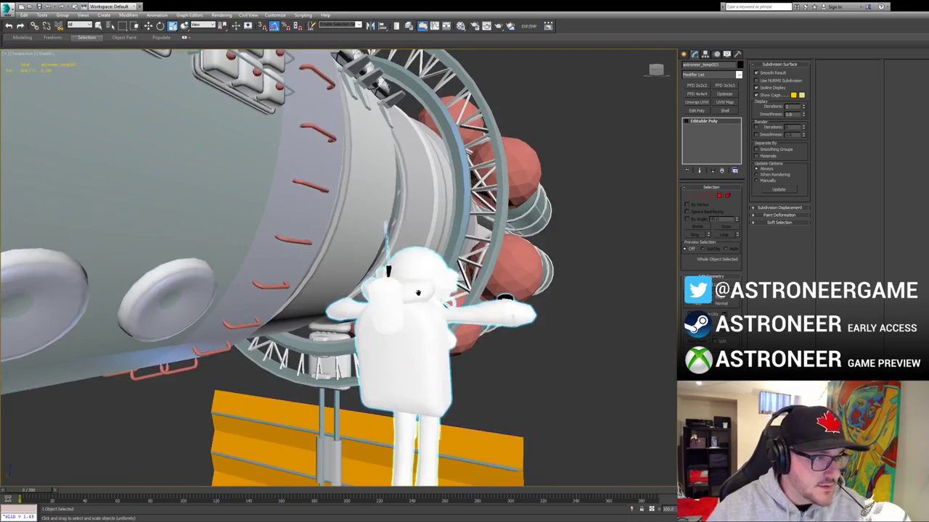
Step: Rotate the astronaut figure so its visor faces the view, deselect it and show the mesh edges again
{"action": "middle_click_drag", "start_coordinate": [407, 289], "coordinate": [443, 257]}
{"action": "left_click", "coordinate": [450, 315]}
{"action": "key", "text": "e"}
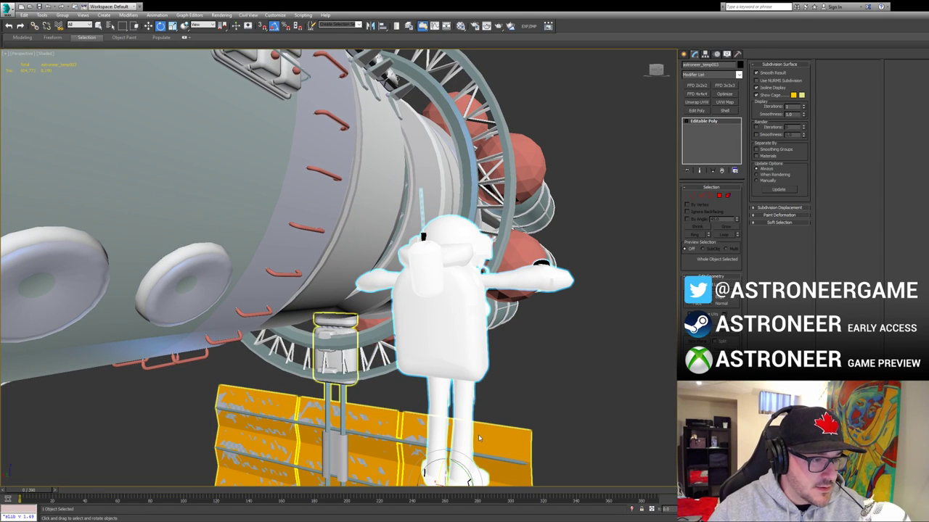
{"action": "middle_click_drag", "start_coordinate": [535, 362], "coordinate": [554, 291]}
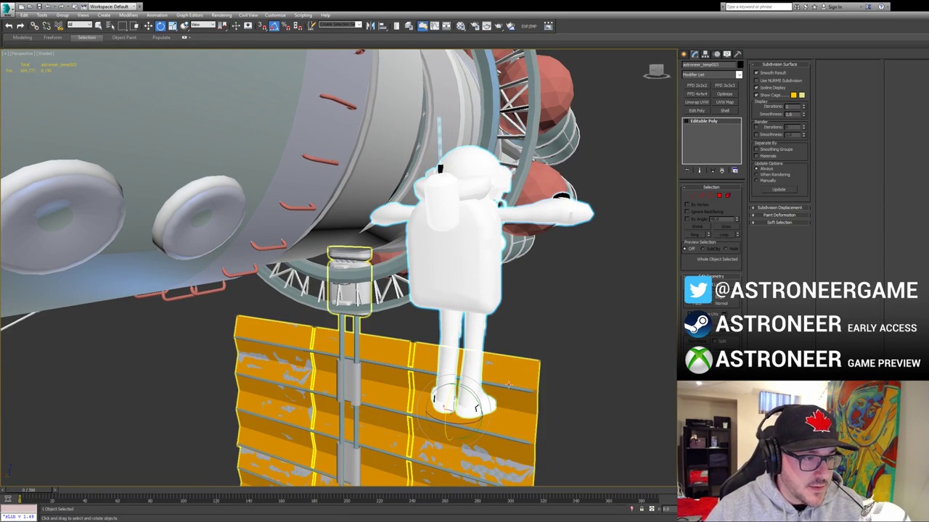
{"action": "left_click_drag", "start_coordinate": [473, 421], "coordinate": [438, 385]}
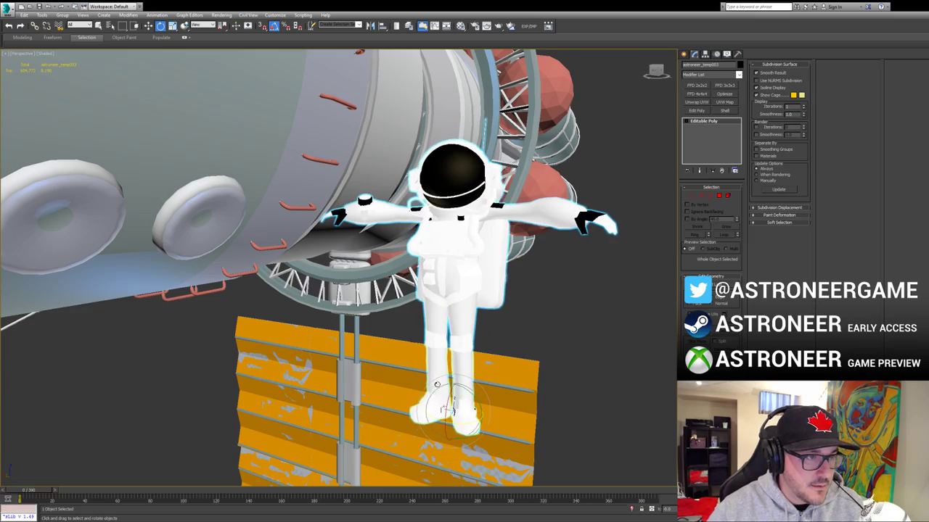
{"action": "left_click", "coordinate": [556, 328]}
{"action": "key", "text": "F4"}
Step: Select the astronaut figure together with the station's central hull section, ring and solar panels
{"action": "middle_click_drag", "start_coordinate": [495, 298], "coordinate": [499, 399], "text": "alt"}
{"action": "scroll", "coordinate": [492, 358], "scroll_direction": "down", "scroll_amount": 2}
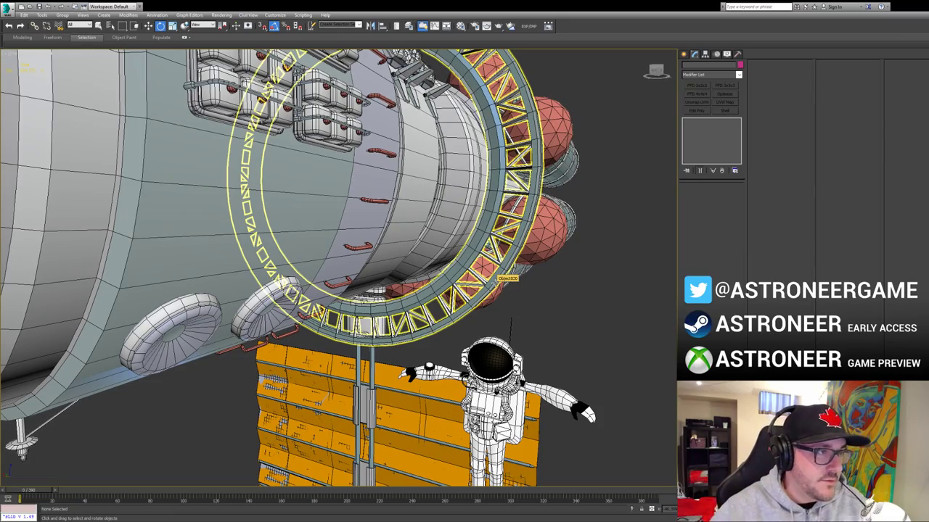
{"action": "mouse_move", "coordinate": [332, 295]}
{"action": "middle_mouse_down", "text": "alt"}
{"action": "mouse_move", "coordinate": [411, 275]}
{"action": "mouse_move", "coordinate": [377, 309]}
{"action": "mouse_move", "coordinate": [328, 282]}
{"action": "middle_mouse_up", "text": "alt"}
{"action": "scroll", "coordinate": [411, 274], "scroll_direction": "down", "scroll_amount": 3}
{"action": "scroll", "coordinate": [407, 294], "scroll_direction": "down", "scroll_amount": 3}
{"action": "middle_click_drag", "start_coordinate": [425, 275], "coordinate": [310, 363], "text": "alt"}
{"action": "left_click", "coordinate": [277, 355]}
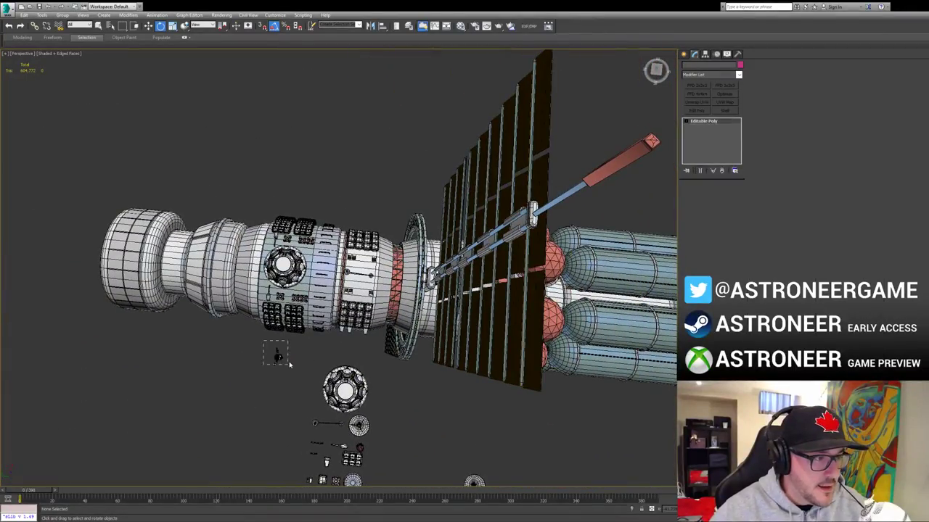
{"action": "left_click_drag", "start_coordinate": [403, 349], "coordinate": [421, 353]}
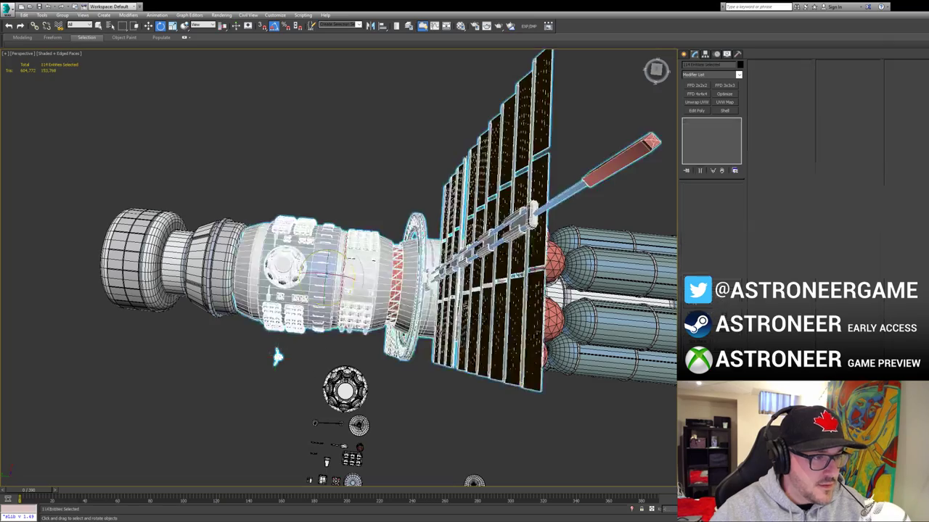
{"action": "middle_click_drag", "start_coordinate": [450, 337], "coordinate": [317, 335]}
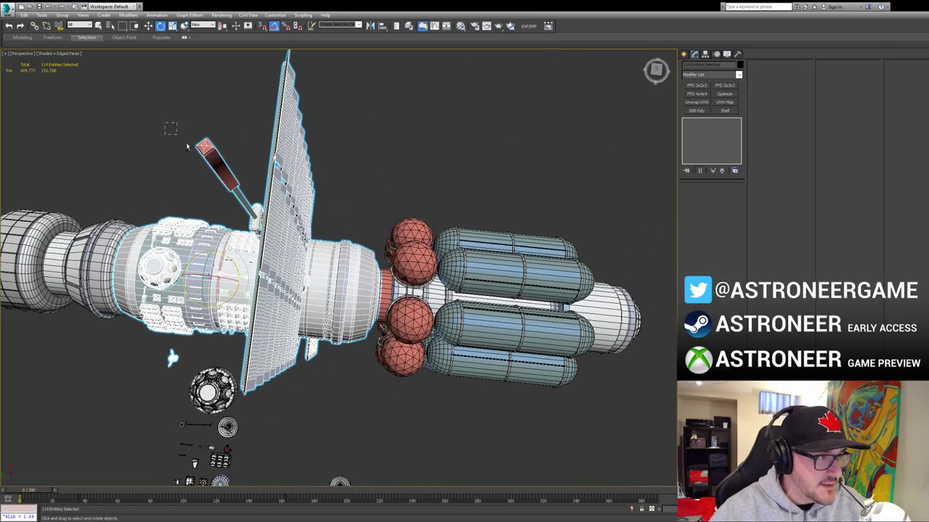
{"action": "middle_click_drag", "start_coordinate": [172, 357], "coordinate": [229, 381], "text": "alt"}
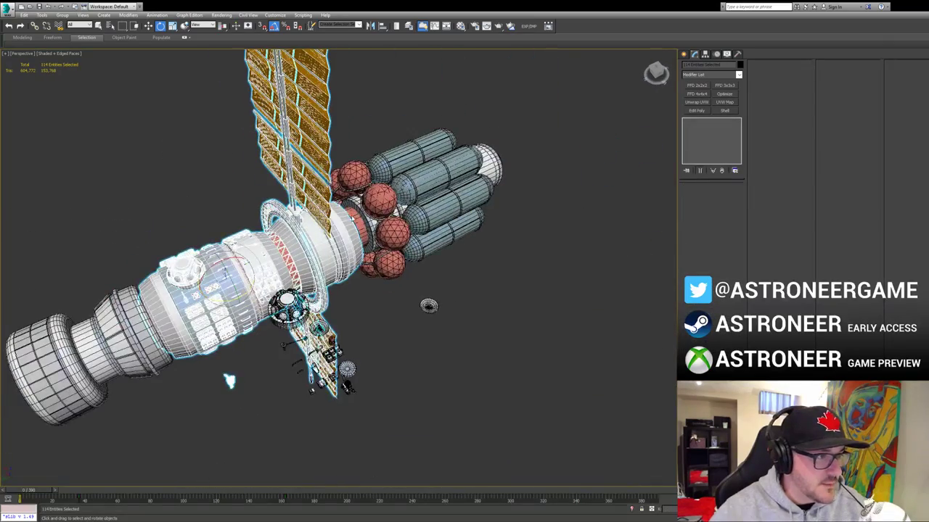
Step: Isolate the selected central section and astronaut, and display them shaded without mesh edges
{"action": "key", "text": "alt+q"}
{"action": "key", "text": "z"}
{"action": "middle_click_drag", "start_coordinate": [371, 313], "coordinate": [429, 284], "text": "alt"}
{"action": "left_click", "coordinate": [399, 260]}
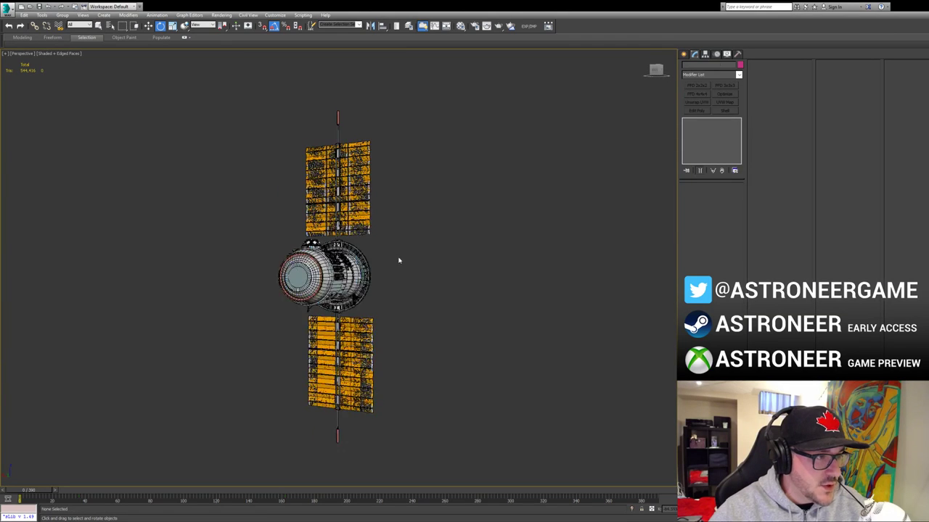
{"action": "key", "text": "F4"}
{"action": "scroll", "coordinate": [380, 297], "scroll_direction": "up", "scroll_amount": 3}
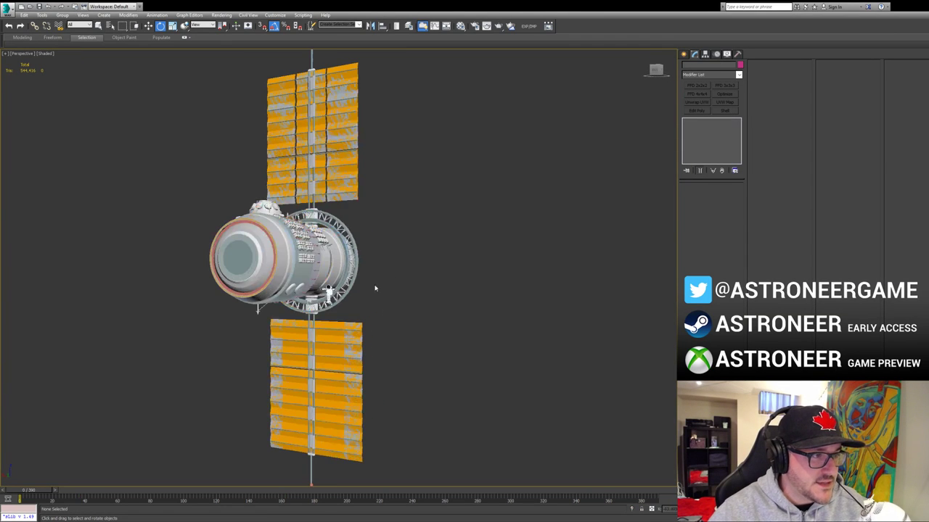
Step: Move the truss ring off the hull to show it as a separate piece, and undo the move
{"action": "left_click", "coordinate": [323, 275]}
{"action": "key", "text": "w"}
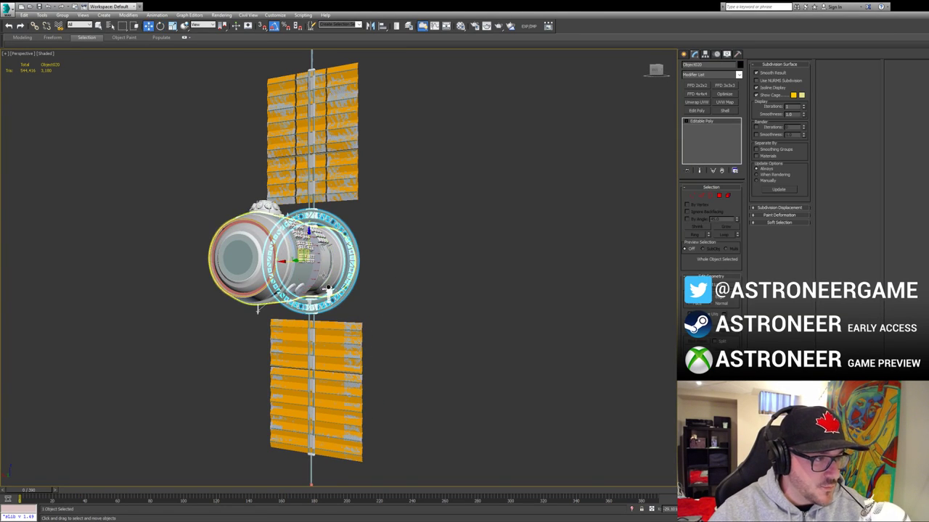
{"action": "left_click_drag", "start_coordinate": [305, 260], "coordinate": [425, 259]}
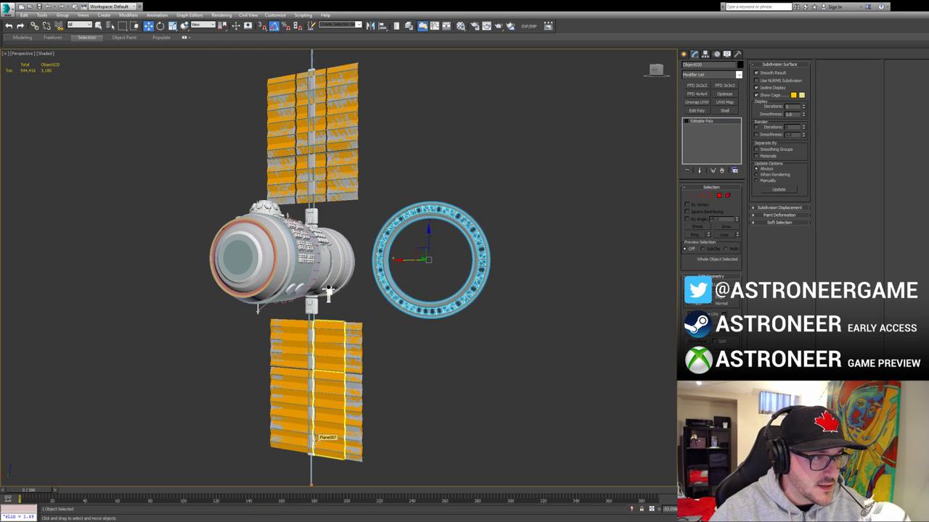
{"action": "key", "text": "ctrl+z"}
Step: Add the upper solar panel to the ring selection, move both away from the hull, and show mesh edges
{"action": "left_click", "coordinate": [318, 214], "text": "ctrl"}
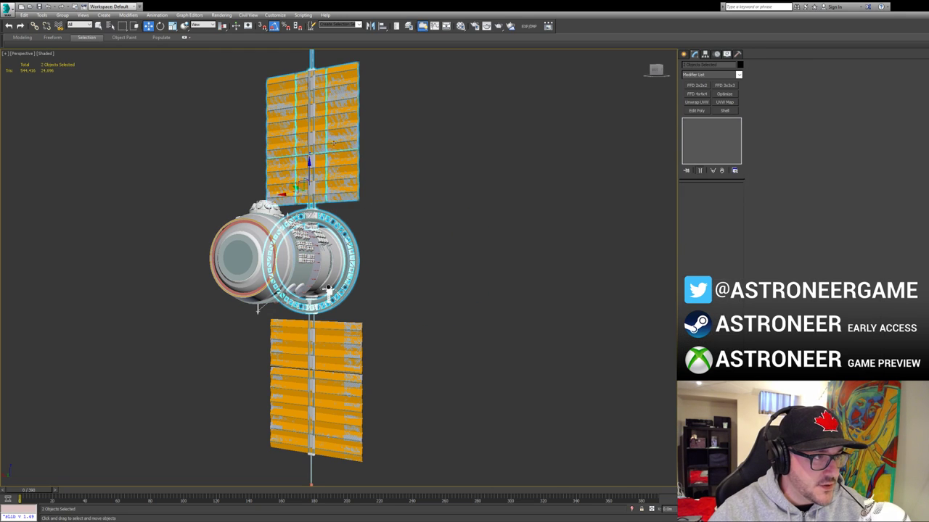
{"action": "middle_click_drag", "start_coordinate": [258, 150], "coordinate": [262, 205]}
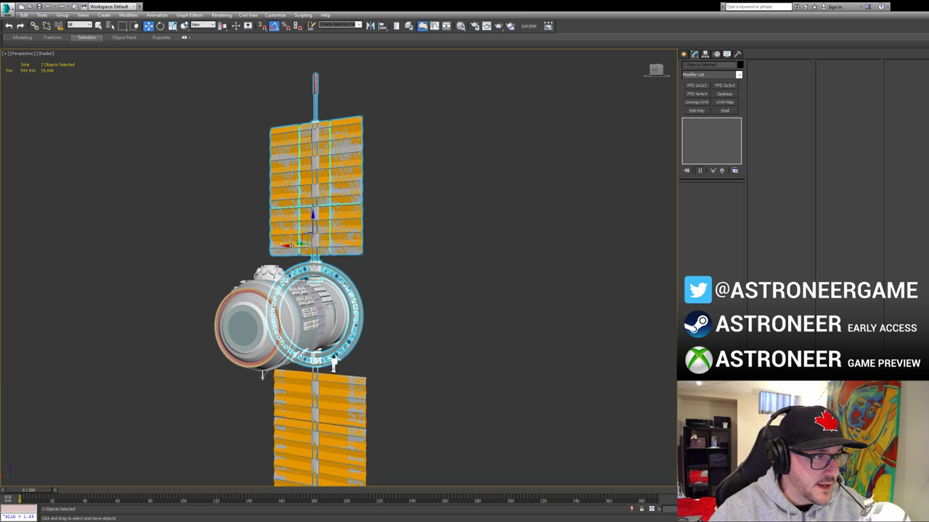
{"action": "left_click_drag", "start_coordinate": [262, 317], "coordinate": [398, 318]}
{"action": "key", "text": "F4"}
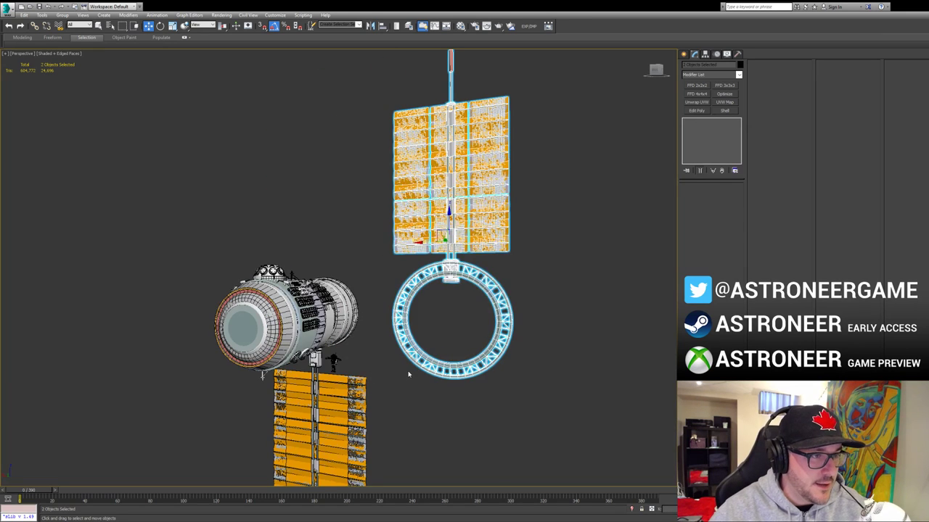
Step: Hide the mesh edges and rotate the detached ring and upper solar panel together away from the hull
{"action": "key", "text": "F4"}
{"action": "key", "text": "e"}
{"action": "left_click_drag", "start_coordinate": [455, 232], "coordinate": [471, 284]}
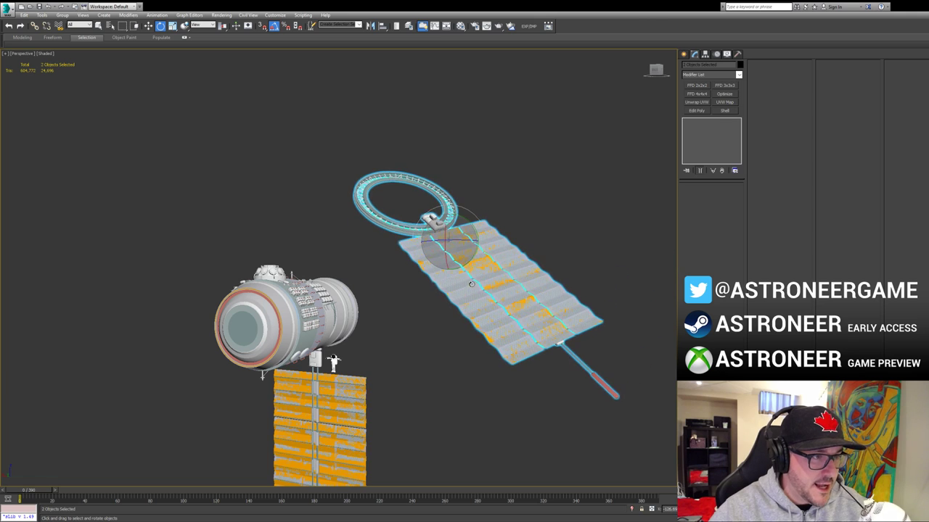
{"action": "left_click", "coordinate": [497, 169]}
{"action": "key", "text": "F4"}
{"action": "key", "text": "F4"}
{"action": "mouse_move", "coordinate": [515, 289]}
{"action": "middle_mouse_down", "text": "alt"}
{"action": "mouse_move", "coordinate": [492, 322]}
{"action": "mouse_move", "coordinate": [472, 324]}
{"action": "mouse_move", "coordinate": [451, 293]}
{"action": "mouse_move", "coordinate": [472, 293]}
{"action": "middle_mouse_up", "text": "alt"}
Step: Undo the rotation and moves of the ring and upper solar panel, and clear the selection
{"action": "key", "text": "ctrl+z"}
{"action": "key", "text": "ctrl+z"}
{"action": "key", "text": "ctrl+z"}
{"action": "left_click", "coordinate": [365, 276]}
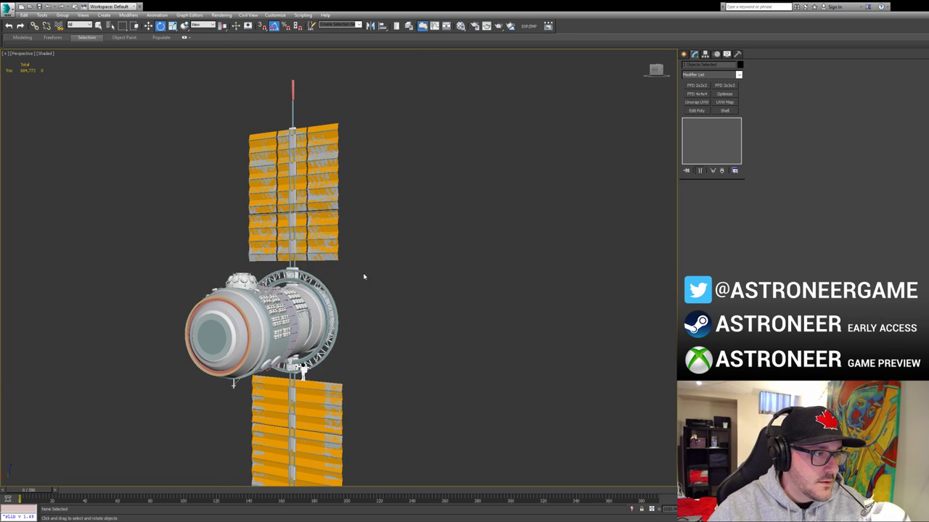
Step: Select everything in the isolated central section, including the astronaut, and bring the rest of the scene back into view
{"action": "middle_click_drag", "start_coordinate": [365, 276], "coordinate": [388, 316], "text": "alt"}
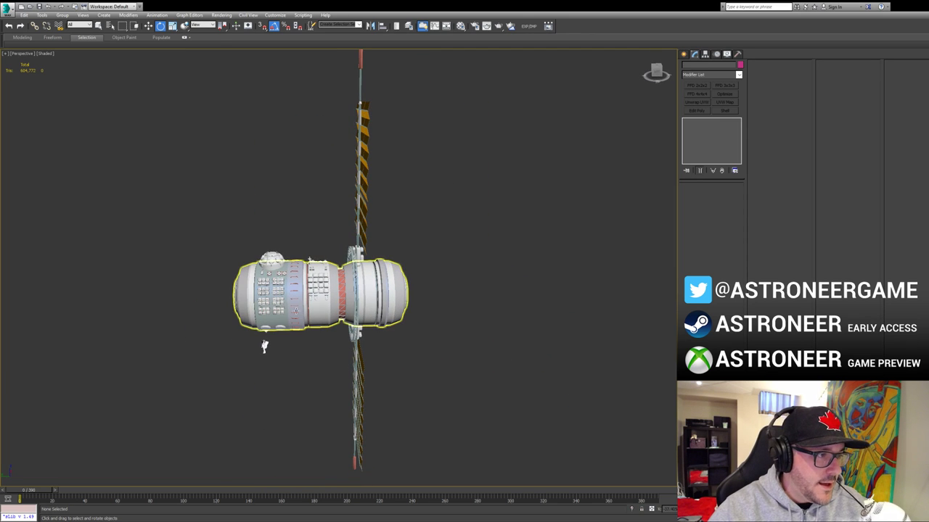
{"action": "middle_click_drag", "start_coordinate": [285, 324], "coordinate": [321, 308], "text": "alt"}
{"action": "middle_click_drag", "start_coordinate": [346, 281], "coordinate": [407, 376], "text": "alt"}
{"action": "middle_click_drag", "start_coordinate": [338, 327], "coordinate": [430, 285], "text": "alt"}
{"action": "left_click", "coordinate": [345, 328]}
{"action": "key", "text": "z"}
{"action": "scroll", "coordinate": [366, 325], "scroll_direction": "down", "scroll_amount": 10}
{"action": "scroll", "coordinate": [299, 385], "scroll_direction": "down", "scroll_amount": 5}
{"action": "scroll", "coordinate": [382, 311], "scroll_direction": "down", "scroll_amount": 3}
{"action": "key", "text": "ctrl+a"}
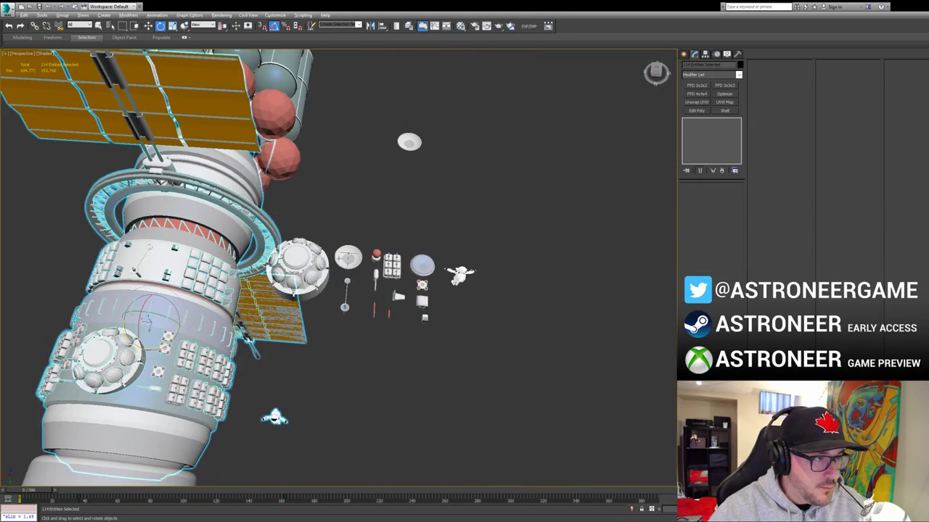
Step: Add the row of spare parts and its astronaut to the selection, isolate everything selected, and deselect
{"action": "middle_click_drag", "start_coordinate": [275, 418], "coordinate": [288, 401], "text": "alt"}
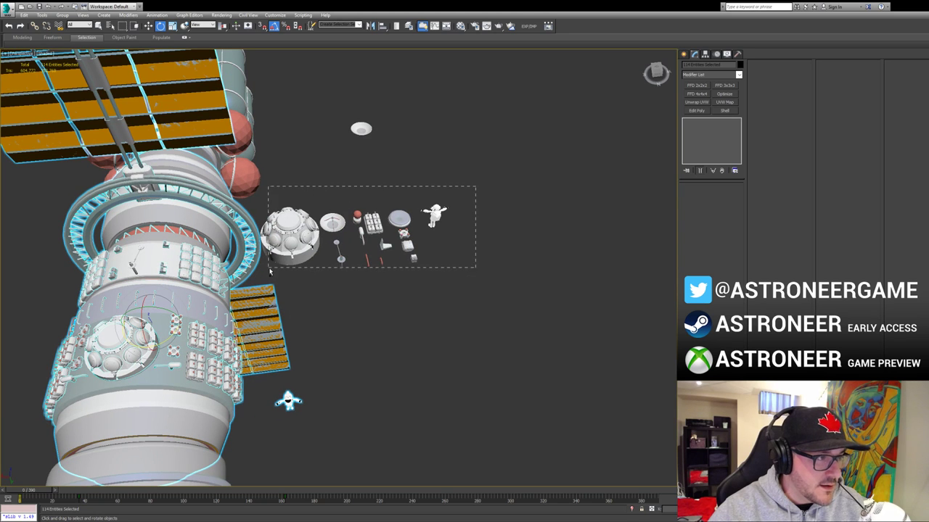
{"action": "left_click_drag", "start_coordinate": [269, 271], "coordinate": [269, 269], "text": "ctrl"}
{"action": "key", "text": "alt+q"}
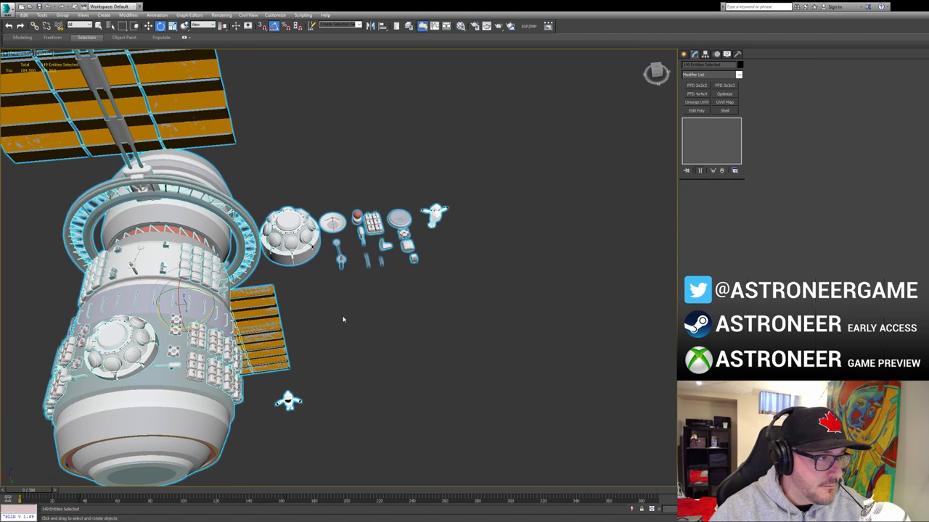
{"action": "left_click", "coordinate": [344, 319]}
Step: Copy the antenna dish from the row of spare parts onto the white hull section beside the ring
{"action": "middle_click_drag", "start_coordinate": [344, 320], "coordinate": [283, 291], "text": "alt"}
{"action": "middle_click_drag", "start_coordinate": [326, 224], "coordinate": [384, 272]}
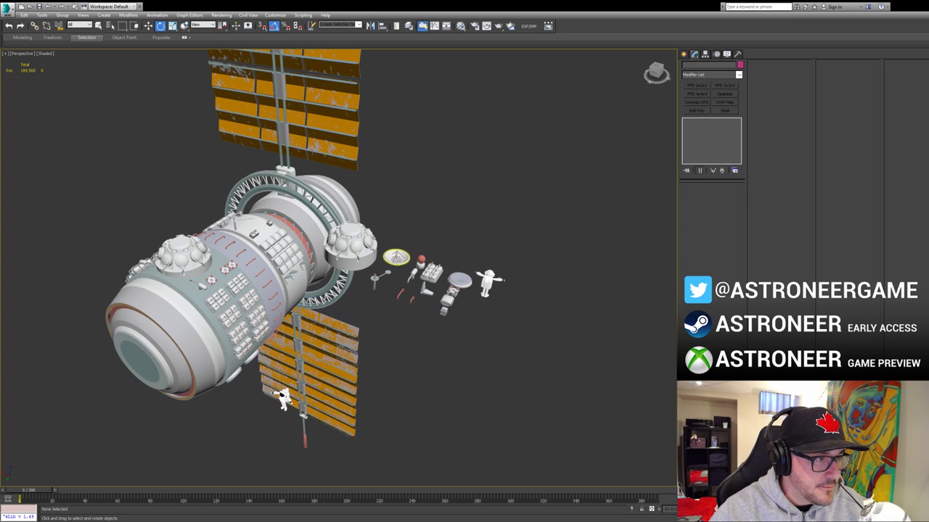
{"action": "left_click", "coordinate": [395, 258]}
{"action": "middle_click_drag", "start_coordinate": [395, 258], "coordinate": [377, 265], "text": "alt"}
{"action": "key", "text": "w"}
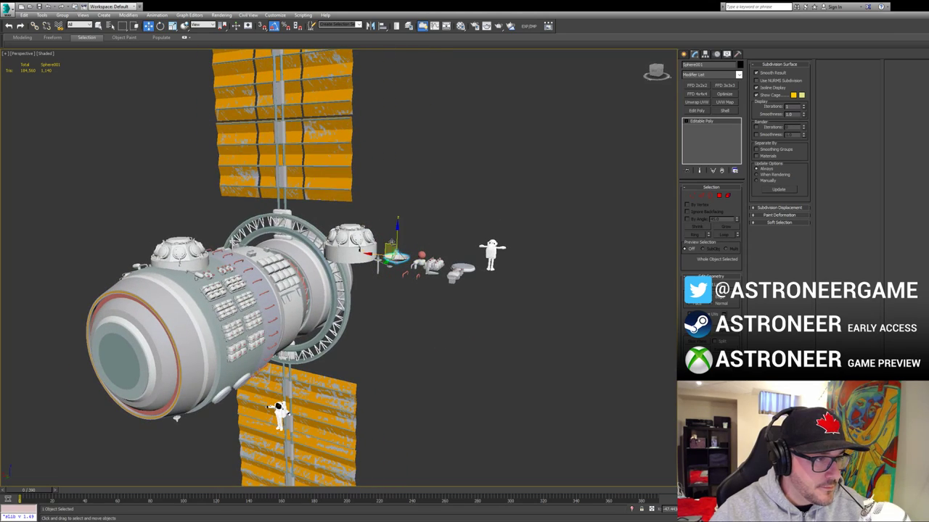
{"action": "left_click_drag", "start_coordinate": [390, 243], "coordinate": [290, 303], "text": "shift"}
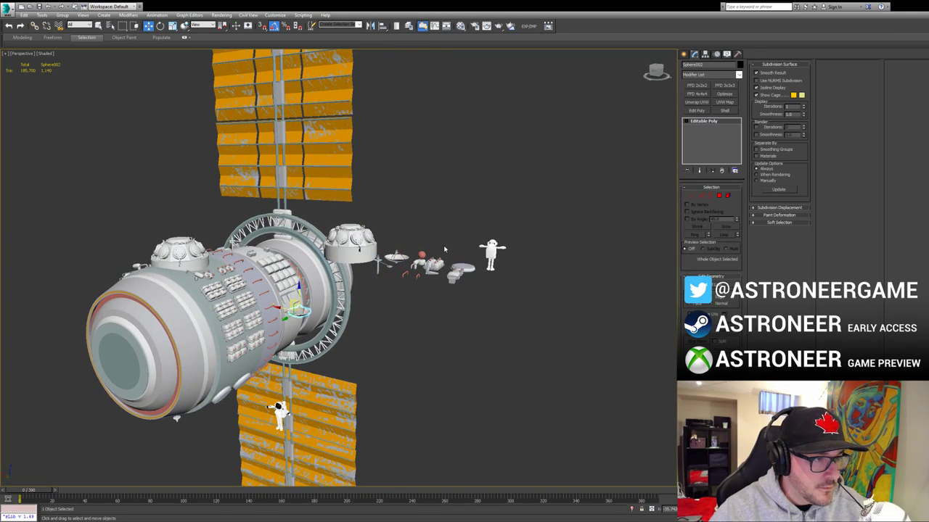
Step: Rotate the copied dish upright so it faces outward from the side of the hull
{"action": "key", "text": "z"}
{"action": "scroll", "coordinate": [363, 325], "scroll_direction": "down", "scroll_amount": 5}
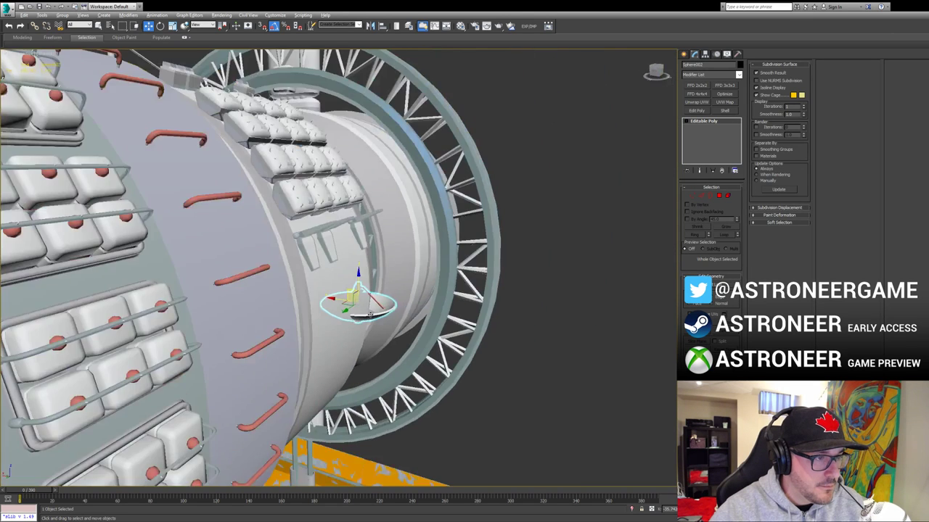
{"action": "middle_click_drag", "start_coordinate": [363, 325], "coordinate": [379, 291], "text": "alt"}
{"action": "key", "text": "e"}
{"action": "left_click_drag", "start_coordinate": [381, 287], "coordinate": [396, 332]}
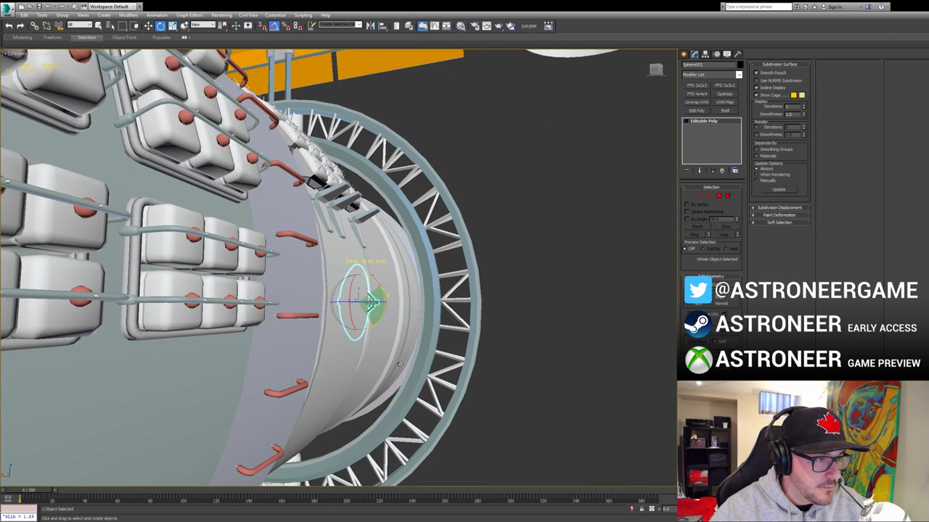
Step: Move the copied dish against the hull surface between the white section and the truss ring
{"action": "key", "text": "w"}
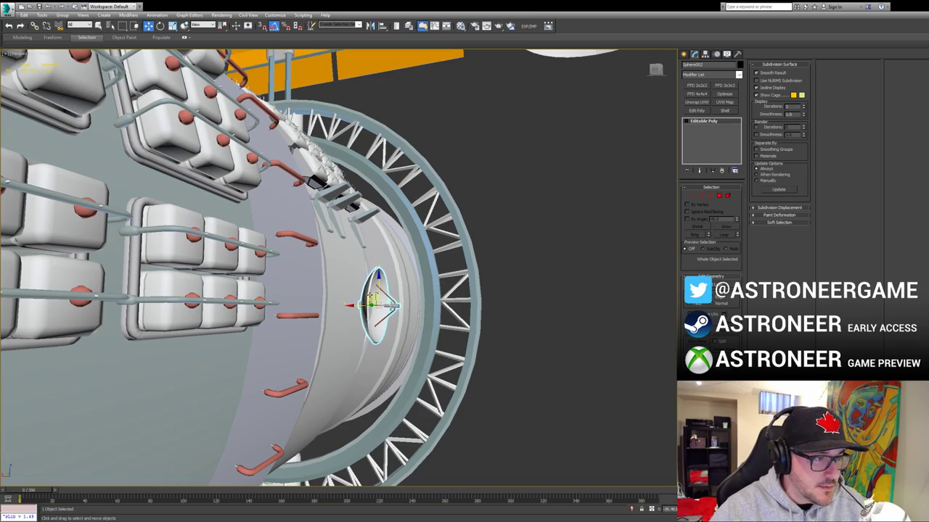
{"action": "middle_click_drag", "start_coordinate": [367, 298], "coordinate": [326, 292], "text": "alt"}
{"action": "left_click_drag", "start_coordinate": [329, 289], "coordinate": [331, 288]}
{"action": "middle_click_drag", "start_coordinate": [389, 281], "coordinate": [336, 269], "text": "alt"}
{"action": "left_click_drag", "start_coordinate": [344, 280], "coordinate": [369, 298]}
{"action": "middle_click_drag", "start_coordinate": [375, 274], "coordinate": [431, 287], "text": "alt"}
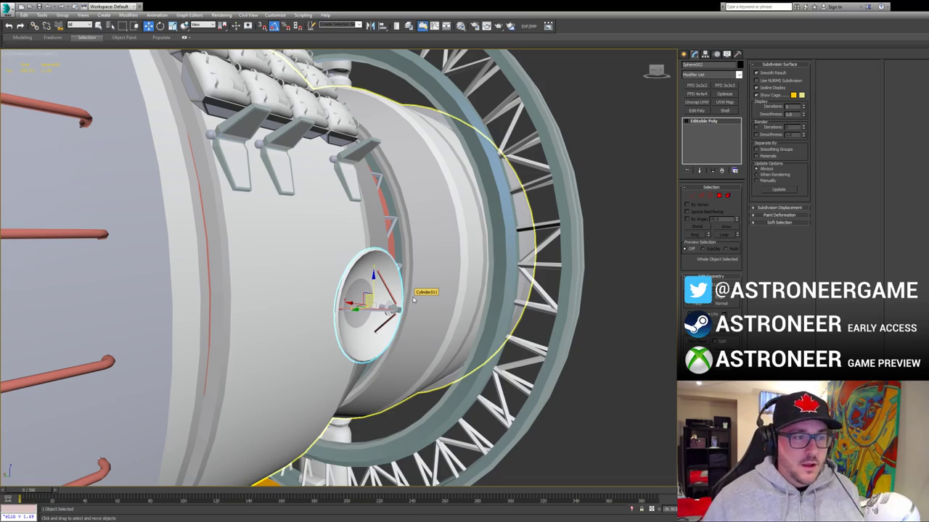
Step: Copy the small two-tier box from the spare parts over to the white hull section near the dish
{"action": "middle_click_drag", "start_coordinate": [417, 265], "coordinate": [441, 298], "text": "alt"}
{"action": "scroll", "coordinate": [471, 360], "scroll_direction": "down", "scroll_amount": 5}
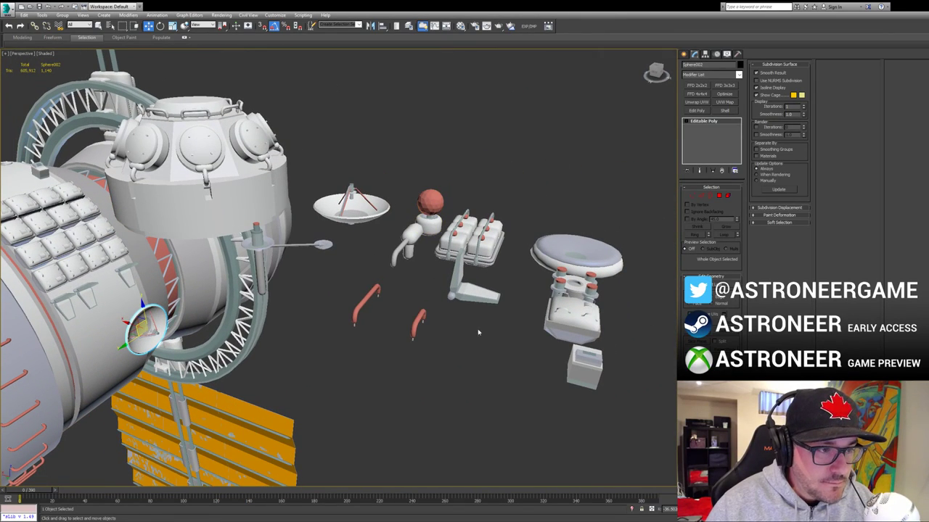
{"action": "left_click", "coordinate": [580, 376]}
{"action": "mouse_move", "coordinate": [578, 363]}
{"action": "left_mouse_down", "text": "shift"}
{"action": "mouse_move", "coordinate": [187, 375]}
{"action": "mouse_move", "coordinate": [103, 346]}
{"action": "left_mouse_up", "text": "shift"}
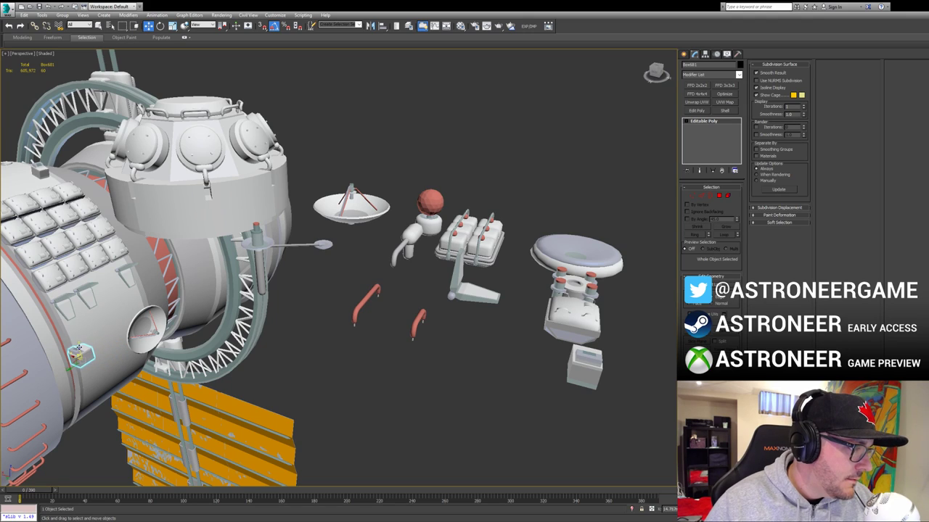
Step: Move the copied box down and against the hull surface next to the dish
{"action": "key", "text": "z"}
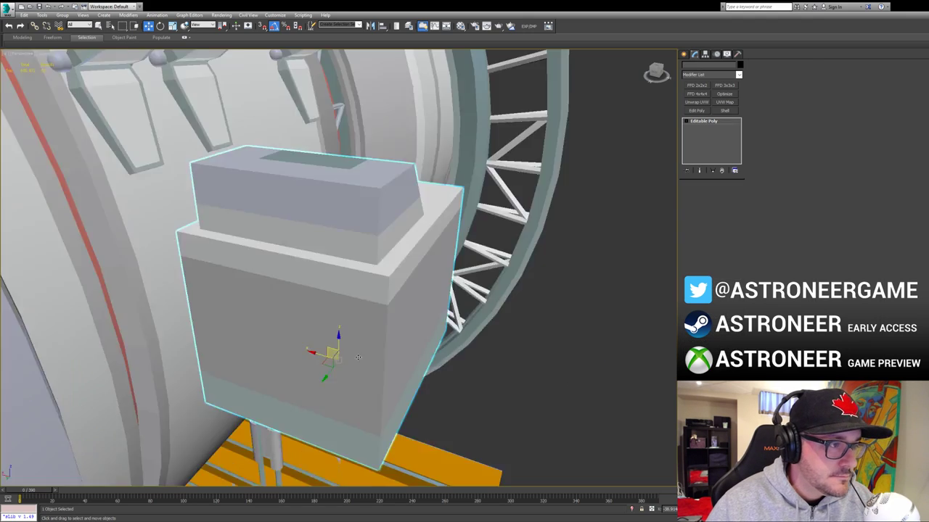
{"action": "scroll", "coordinate": [477, 299], "scroll_direction": "down", "scroll_amount": 5}
{"action": "middle_click_drag", "start_coordinate": [477, 300], "coordinate": [418, 288], "text": "alt"}
{"action": "scroll", "coordinate": [418, 334], "scroll_direction": "down", "scroll_amount": 5}
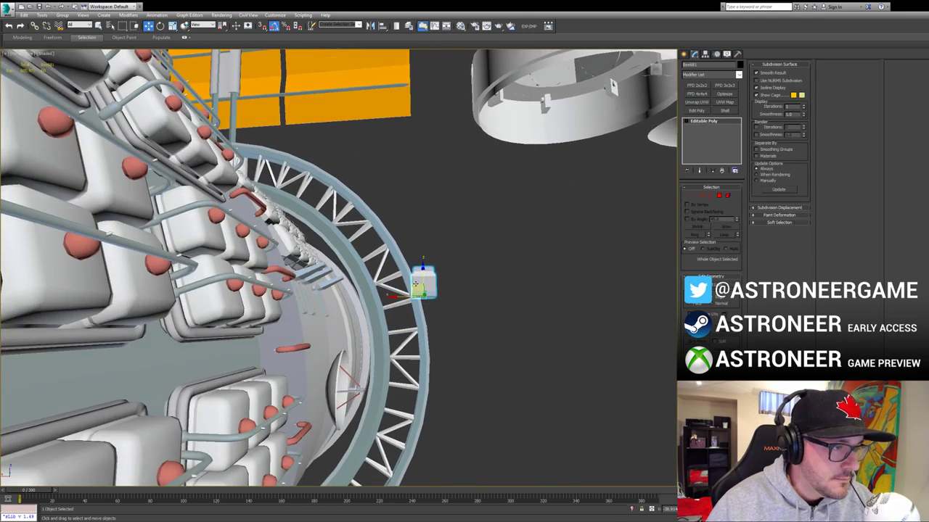
{"action": "left_click_drag", "start_coordinate": [418, 288], "coordinate": [305, 375]}
{"action": "mouse_move", "coordinate": [305, 376]}
{"action": "middle_mouse_down", "text": "alt"}
{"action": "mouse_move", "coordinate": [276, 402]}
{"action": "mouse_move", "coordinate": [289, 413]}
{"action": "mouse_move", "coordinate": [306, 381]}
{"action": "middle_mouse_up", "text": "alt"}
{"action": "left_click_drag", "start_coordinate": [303, 364], "coordinate": [425, 342]}
Step: Show the mesh edges, then rotate and shift the copied box so its base sits against the curved hull
{"action": "key", "text": "z"}
{"action": "scroll", "coordinate": [466, 320], "scroll_direction": "down", "scroll_amount": 6}
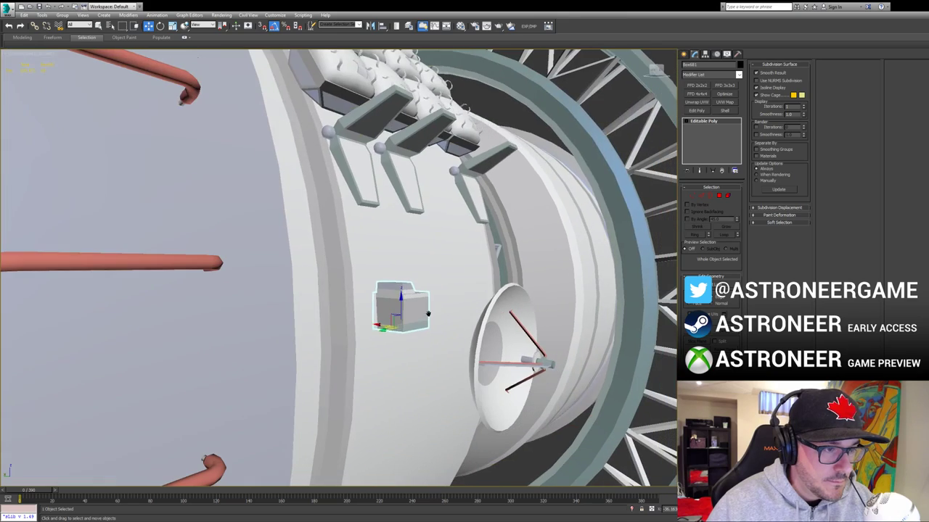
{"action": "key", "text": "e"}
{"action": "left_click_drag", "start_coordinate": [433, 355], "coordinate": [447, 372]}
{"action": "key", "text": "F4"}
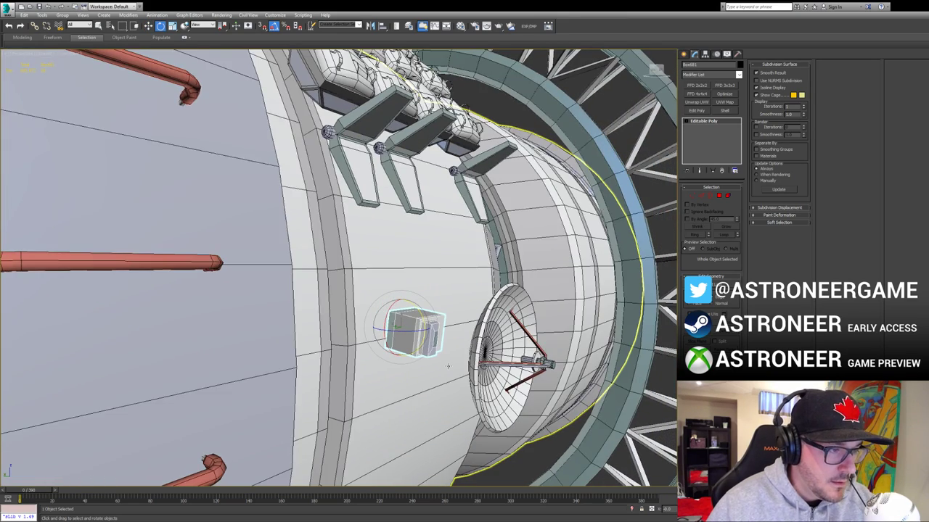
{"action": "key", "text": "z"}
{"action": "scroll", "coordinate": [442, 363], "scroll_direction": "down", "scroll_amount": 4}
{"action": "middle_click_drag", "start_coordinate": [410, 351], "coordinate": [446, 322], "text": "alt"}
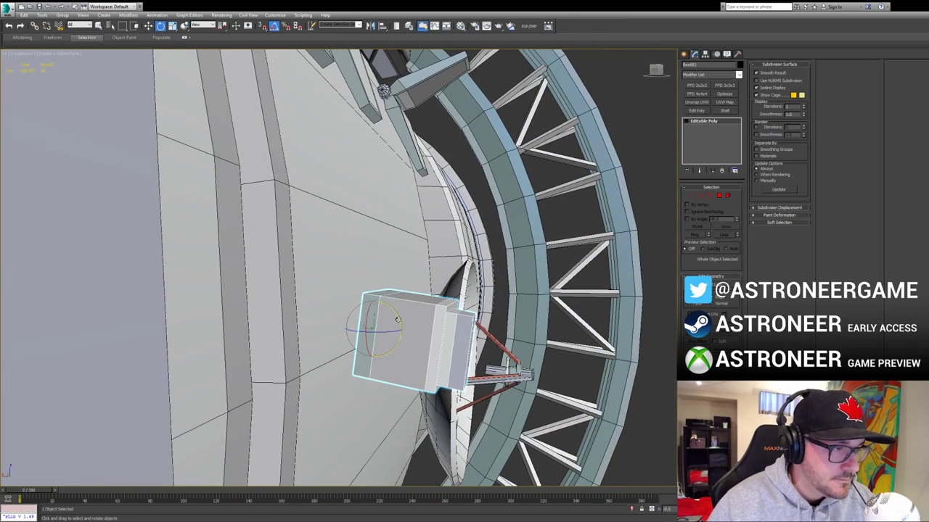
{"action": "left_click_drag", "start_coordinate": [396, 319], "coordinate": [337, 270]}
{"action": "key", "text": "w"}
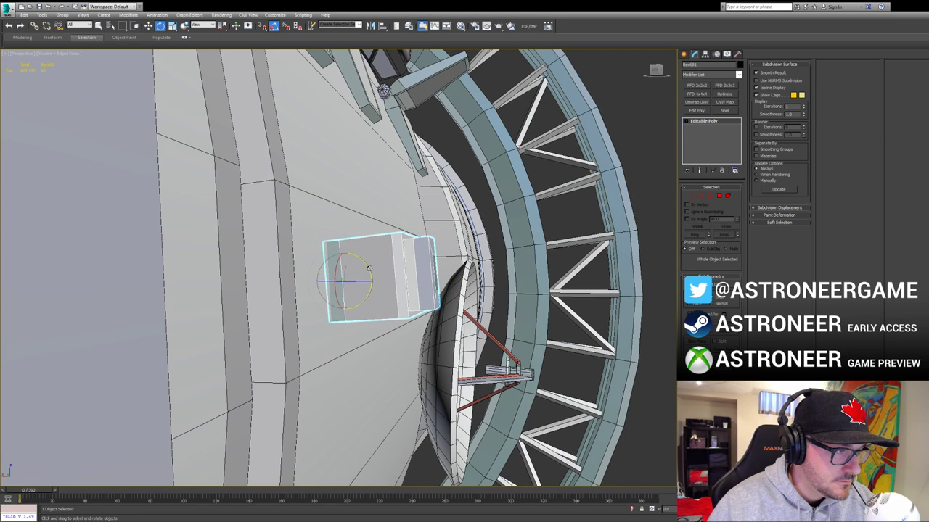
Step: Duplicate the box along the hull toward the dish to form a side-by-side pair
{"action": "key", "text": "w"}
{"action": "middle_click_drag", "start_coordinate": [417, 276], "coordinate": [369, 284], "text": "alt"}
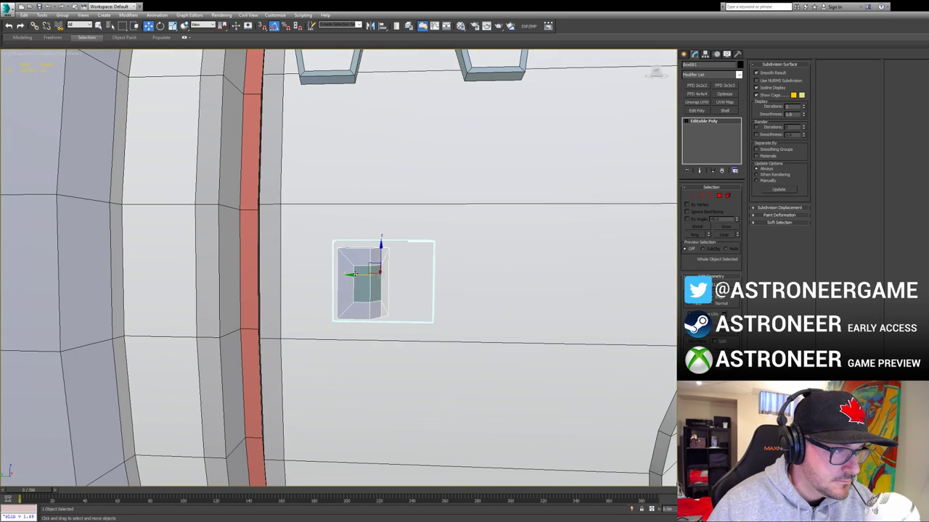
{"action": "mouse_move", "coordinate": [356, 274]}
{"action": "left_mouse_down"}
{"action": "mouse_move", "coordinate": [332, 274]}
{"action": "mouse_move", "coordinate": [484, 280]}
{"action": "left_mouse_up"}
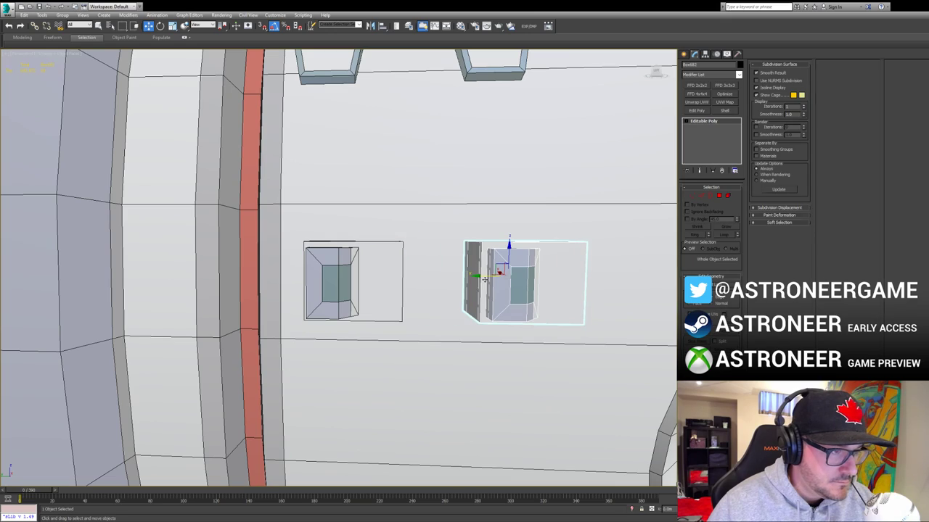
{"action": "left_click", "coordinate": [464, 329]}
Step: Select both boxes and copy the pair just below the first one on the hull
{"action": "scroll", "coordinate": [473, 317], "scroll_direction": "down", "scroll_amount": 5}
{"action": "mouse_move", "coordinate": [473, 318]}
{"action": "middle_mouse_down", "text": "alt"}
{"action": "mouse_move", "coordinate": [503, 296]}
{"action": "mouse_move", "coordinate": [494, 301]}
{"action": "middle_mouse_up", "text": "alt"}
{"action": "left_click", "coordinate": [436, 296], "text": "ctrl"}
{"action": "mouse_move", "coordinate": [457, 288]}
{"action": "left_mouse_down", "text": "shift"}
{"action": "mouse_move", "coordinate": [453, 355]}
{"action": "mouse_move", "coordinate": [502, 364]}
{"action": "left_mouse_up", "text": "shift"}
{"action": "left_click", "coordinate": [486, 302]}
{"action": "key", "text": "e"}
{"action": "key", "text": "w"}
Step: Deselect the boxes and hide the mesh edges to show the added parts on the whole central section
{"action": "scroll", "coordinate": [505, 361], "scroll_direction": "down", "scroll_amount": 5}
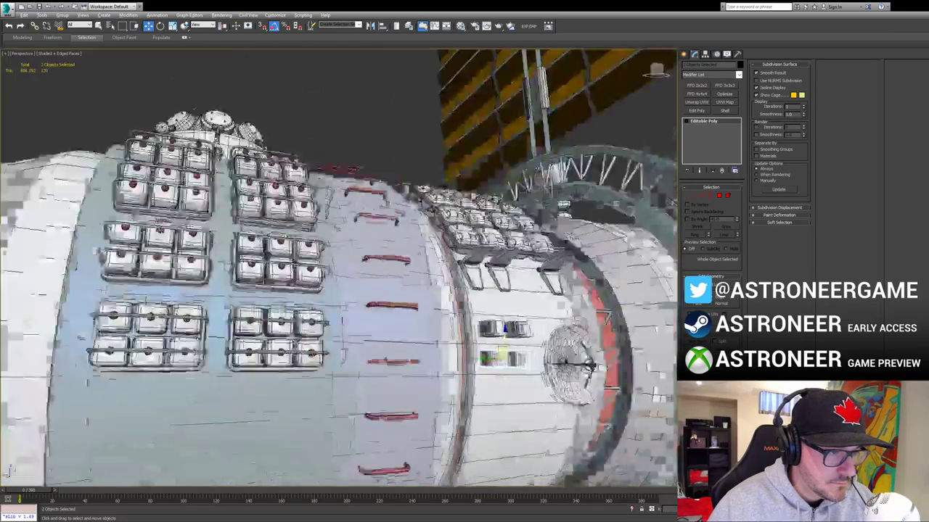
{"action": "middle_click_drag", "start_coordinate": [505, 361], "coordinate": [522, 395], "text": "alt"}
{"action": "middle_click_drag", "start_coordinate": [522, 396], "coordinate": [397, 342]}
{"action": "scroll", "coordinate": [562, 417], "scroll_direction": "down", "scroll_amount": 5}
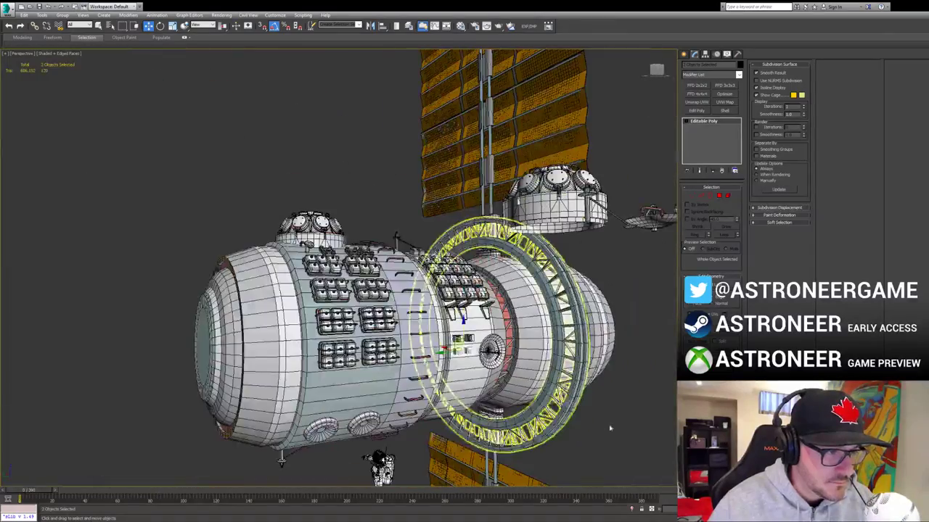
{"action": "left_click", "coordinate": [610, 429]}
{"action": "middle_click_drag", "start_coordinate": [609, 429], "coordinate": [571, 421]}
{"action": "key", "text": "F4"}
Step: Select a small part in the spare row and examine the reusable parts alongside the hull
{"action": "mouse_move", "coordinate": [457, 385]}
{"action": "middle_mouse_down", "text": "alt"}
{"action": "mouse_move", "coordinate": [524, 386]}
{"action": "mouse_move", "coordinate": [435, 308]}
{"action": "mouse_move", "coordinate": [514, 386]}
{"action": "mouse_move", "coordinate": [474, 389]}
{"action": "middle_mouse_up", "text": "alt"}
{"action": "scroll", "coordinate": [514, 386], "scroll_direction": "down", "scroll_amount": 4}
{"action": "left_click", "coordinate": [460, 300]}
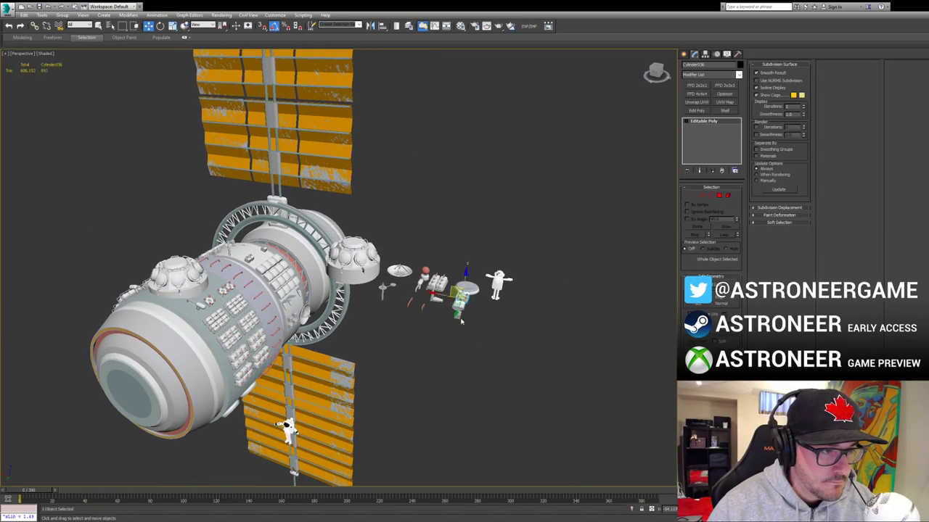
{"action": "key", "text": "z"}
{"action": "scroll", "coordinate": [388, 319], "scroll_direction": "down", "scroll_amount": 3}
{"action": "middle_click_drag", "start_coordinate": [388, 319], "coordinate": [356, 337], "text": "alt"}
{"action": "scroll", "coordinate": [349, 304], "scroll_direction": "down", "scroll_amount": 4}
{"action": "middle_click_drag", "start_coordinate": [349, 305], "coordinate": [442, 340]}
{"action": "middle_click_drag", "start_coordinate": [201, 327], "coordinate": [290, 323]}
{"action": "mouse_move", "coordinate": [290, 322]}
{"action": "middle_mouse_down", "text": "alt"}
{"action": "mouse_move", "coordinate": [305, 310]}
{"action": "mouse_move", "coordinate": [315, 268]}
{"action": "mouse_move", "coordinate": [246, 328]}
{"action": "mouse_move", "coordinate": [296, 324]}
{"action": "middle_mouse_up", "text": "alt"}
{"action": "scroll", "coordinate": [312, 275], "scroll_direction": "up", "scroll_amount": 2}
Step: Select the eight padded boxes in the lower two rows of the grid on the white hull section
{"action": "left_click", "coordinate": [209, 270]}
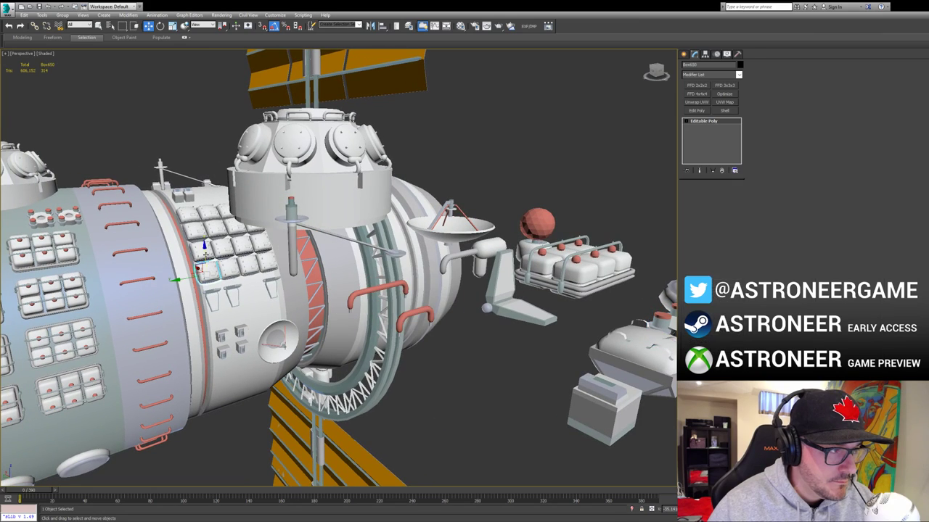
{"action": "left_click", "coordinate": [205, 254], "text": "ctrl"}
{"action": "left_click", "coordinate": [222, 249], "text": "ctrl"}
{"action": "left_click", "coordinate": [228, 269], "text": "ctrl"}
{"action": "left_click", "coordinate": [249, 265], "text": "ctrl"}
{"action": "left_click", "coordinate": [241, 245], "text": "ctrl"}
{"action": "left_click", "coordinate": [260, 243], "text": "ctrl"}
{"action": "left_click", "coordinate": [266, 262], "text": "ctrl"}
Step: Add the remaining eight padded boxes in the upper two rows of the grid to the selection
{"action": "key", "text": "z"}
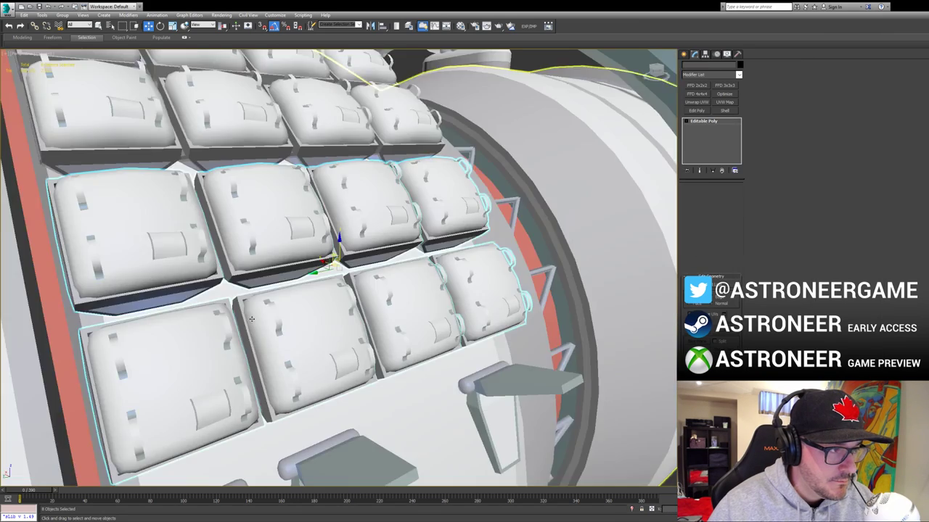
{"action": "scroll", "coordinate": [252, 320], "scroll_direction": "down", "scroll_amount": 4}
{"action": "middle_click_drag", "start_coordinate": [252, 319], "coordinate": [322, 345], "text": "alt"}
{"action": "left_click", "coordinate": [217, 239], "text": "ctrl"}
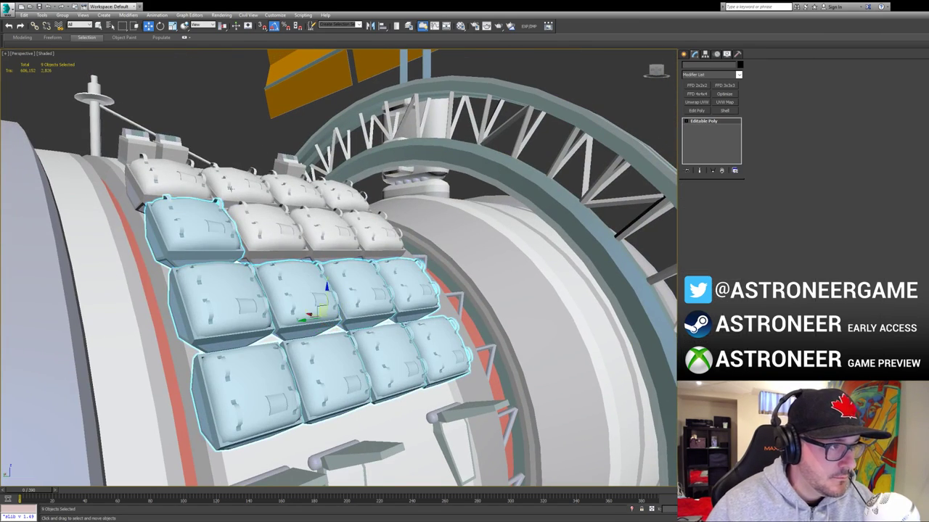
{"action": "left_click", "coordinate": [226, 190], "text": "ctrl"}
{"action": "left_click", "coordinate": [184, 188], "text": "ctrl"}
{"action": "left_click", "coordinate": [256, 228], "text": "ctrl"}
{"action": "left_click", "coordinate": [288, 196], "text": "ctrl"}
{"action": "left_click", "coordinate": [321, 227], "text": "ctrl"}
{"action": "left_click", "coordinate": [338, 197], "text": "ctrl"}
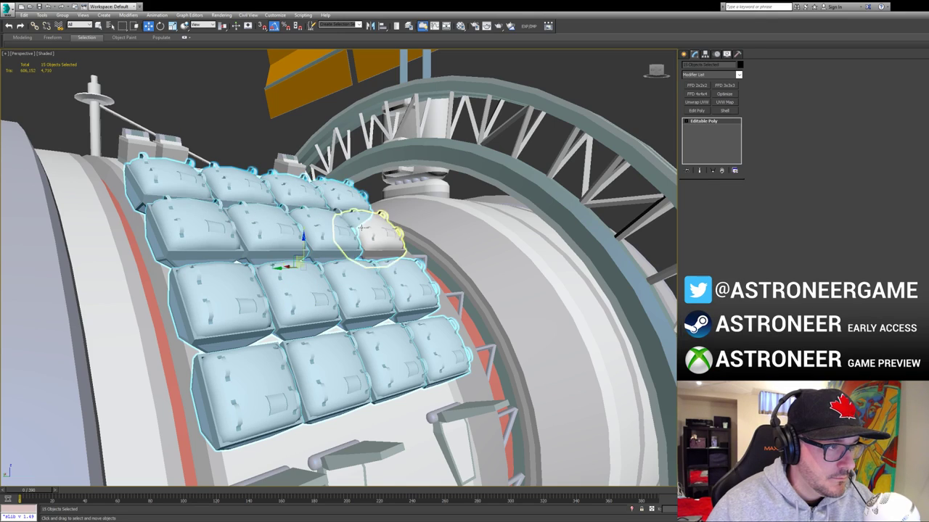
{"action": "left_click", "coordinate": [371, 233], "text": "ctrl"}
Step: Copy the sixteen selected padded boxes down the hull to the area below the dish
{"action": "scroll", "coordinate": [371, 233], "scroll_direction": "down", "scroll_amount": 5}
{"action": "middle_click_drag", "start_coordinate": [371, 232], "coordinate": [436, 289], "text": "alt"}
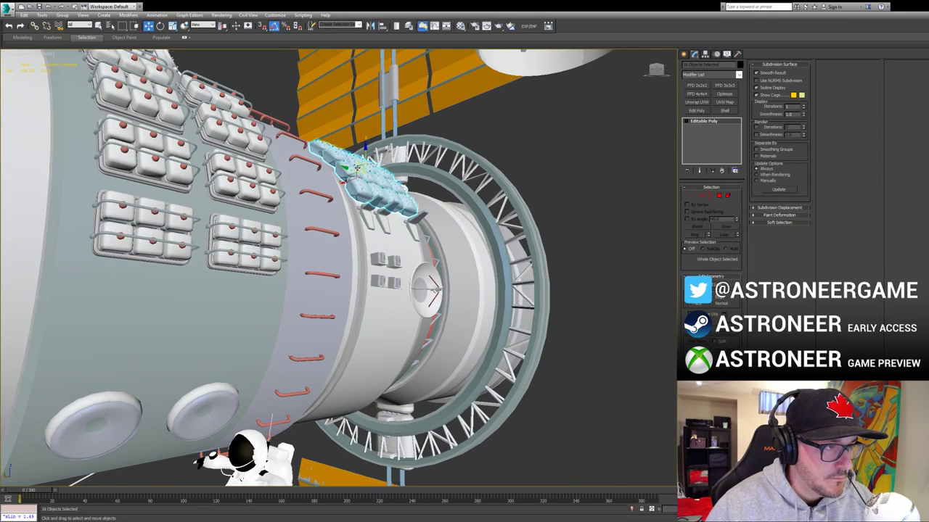
{"action": "middle_click_drag", "start_coordinate": [357, 169], "coordinate": [368, 182], "text": "alt"}
{"action": "left_click_drag", "start_coordinate": [353, 168], "coordinate": [432, 428], "text": "shift"}
{"action": "left_click", "coordinate": [484, 281]}
Step: Rotate the copied padded boxes to follow the underside of the hull, and move them in against its surface
{"action": "key", "text": "e"}
{"action": "key", "text": "z"}
{"action": "middle_click_drag", "start_coordinate": [432, 428], "coordinate": [440, 367], "text": "alt"}
{"action": "scroll", "coordinate": [427, 357], "scroll_direction": "down", "scroll_amount": 3}
{"action": "key", "text": "w"}
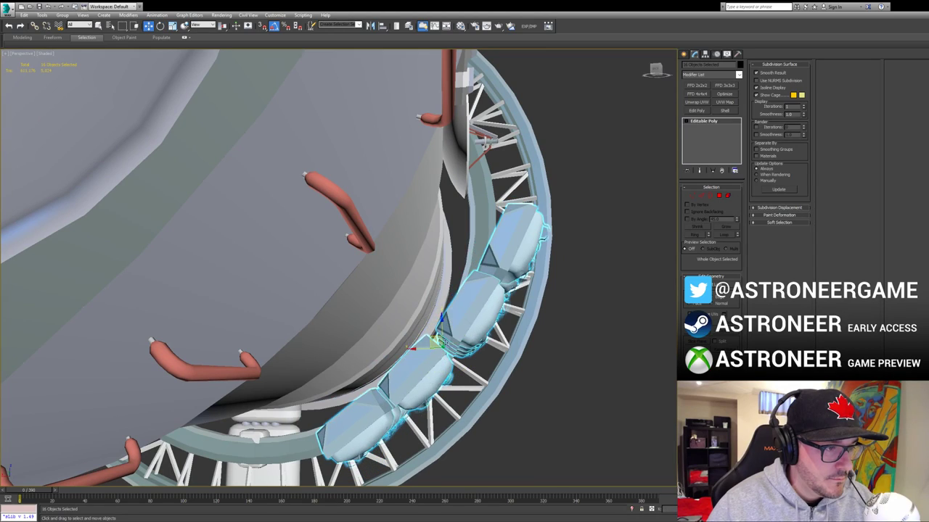
{"action": "left_click_drag", "start_coordinate": [439, 342], "coordinate": [359, 317]}
{"action": "middle_click_drag", "start_coordinate": [357, 316], "coordinate": [294, 300], "text": "alt"}
{"action": "left_click_drag", "start_coordinate": [370, 316], "coordinate": [331, 296]}
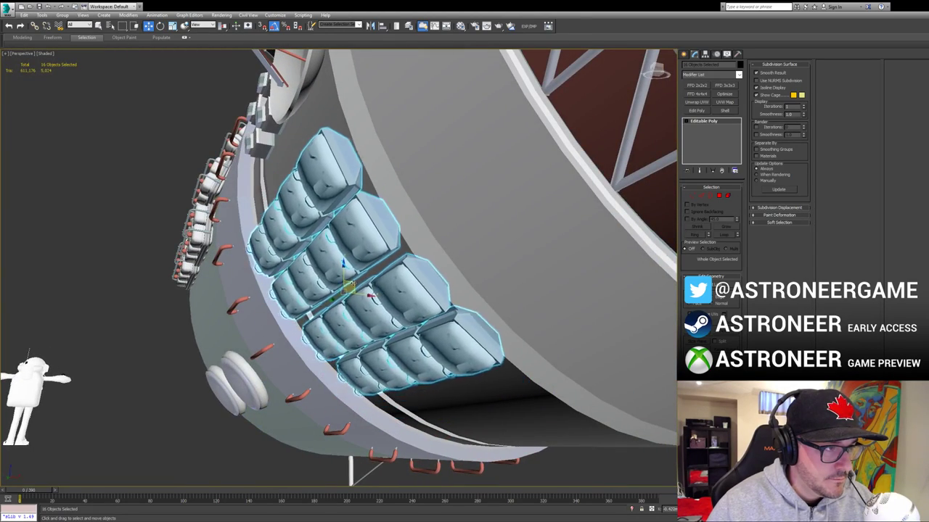
Step: Fine-tune the rotation of the copied padded boxes against the hull's curvature
{"action": "key", "text": "e"}
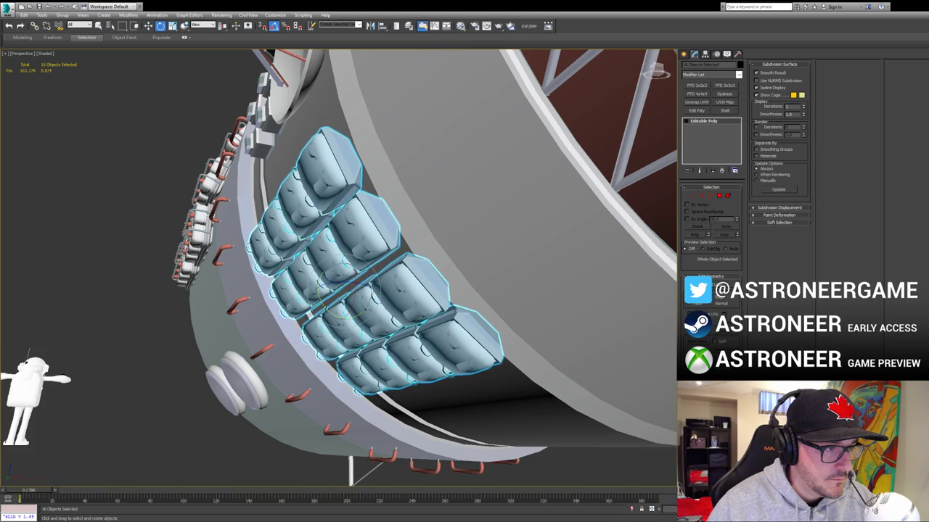
{"action": "left_click_drag", "start_coordinate": [325, 308], "coordinate": [324, 305]}
{"action": "middle_click_drag", "start_coordinate": [348, 298], "coordinate": [454, 281], "text": "alt"}
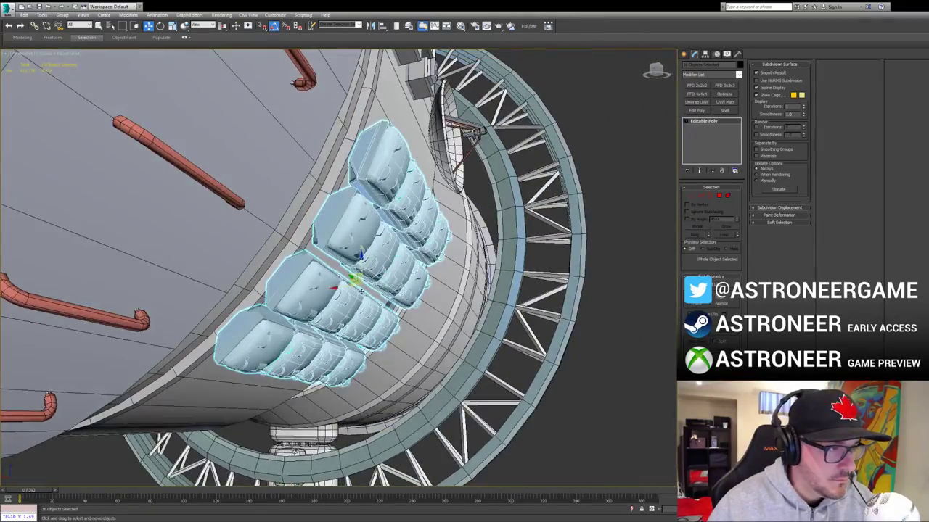
Step: Copy the sixteen padded boxes below the dish and move the copy across to the opposite side of the hull
{"action": "scroll", "coordinate": [362, 292], "scroll_direction": "down", "scroll_amount": 5}
{"action": "middle_click_drag", "start_coordinate": [361, 292], "coordinate": [385, 366], "text": "alt"}
{"action": "scroll", "coordinate": [384, 367], "scroll_direction": "down", "scroll_amount": 5}
{"action": "key", "text": "ctrl+d"}
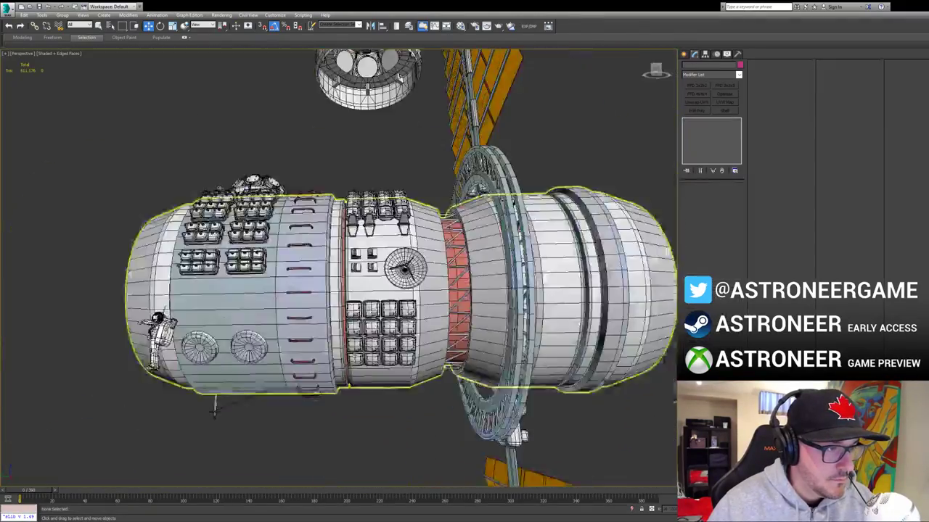
{"action": "middle_click_drag", "start_coordinate": [319, 330], "coordinate": [345, 357], "text": "alt"}
{"action": "left_click", "coordinate": [352, 321]}
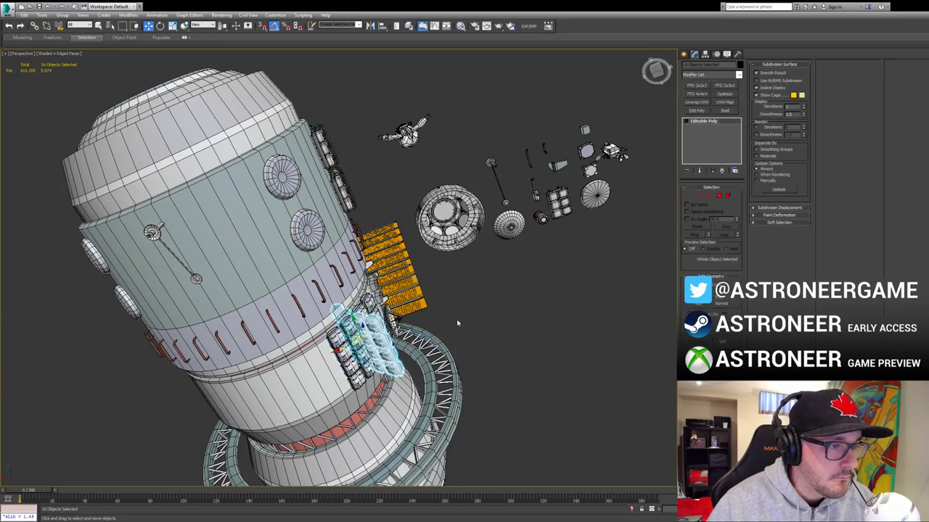
{"action": "middle_click_drag", "start_coordinate": [452, 327], "coordinate": [410, 367], "text": "alt"}
{"action": "left_click_drag", "start_coordinate": [361, 329], "coordinate": [185, 338]}
Step: Move the copied padded boxes to fit against the curved hull band, and clear the selection
{"action": "key", "text": "z"}
{"action": "middle_click_drag", "start_coordinate": [184, 338], "coordinate": [298, 288], "text": "alt"}
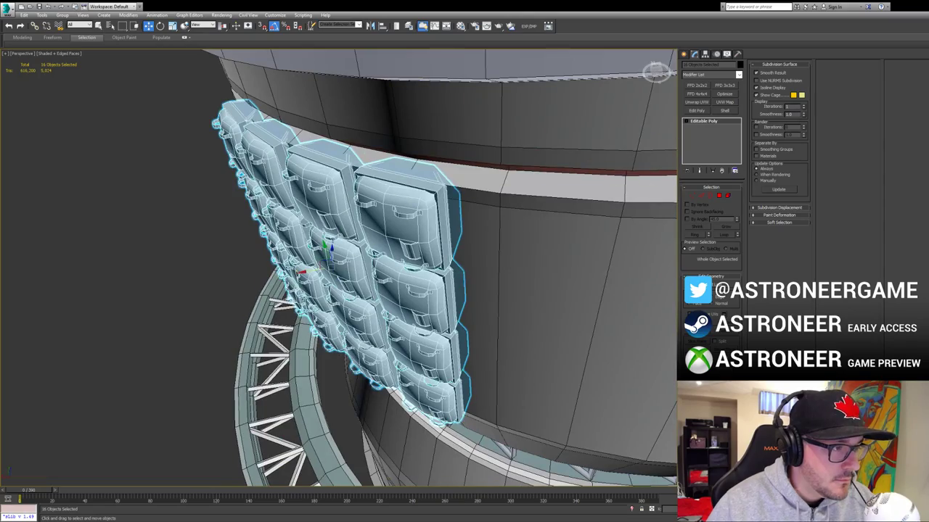
{"action": "left_click_drag", "start_coordinate": [311, 271], "coordinate": [298, 273]}
{"action": "scroll", "coordinate": [299, 272], "scroll_direction": "down", "scroll_amount": 5}
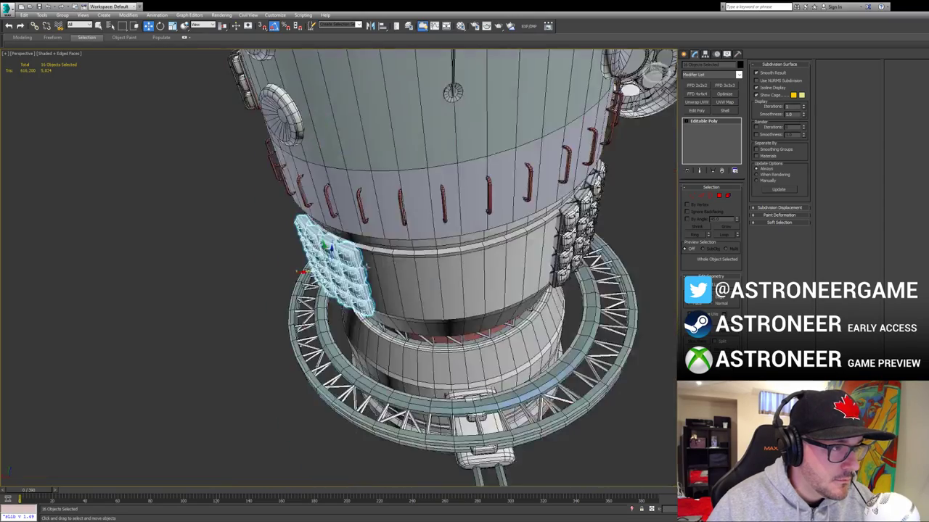
{"action": "middle_click_drag", "start_coordinate": [312, 270], "coordinate": [464, 395], "text": "alt"}
{"action": "left_click", "coordinate": [465, 404]}
{"action": "middle_click_drag", "start_coordinate": [438, 243], "coordinate": [416, 311], "text": "alt"}
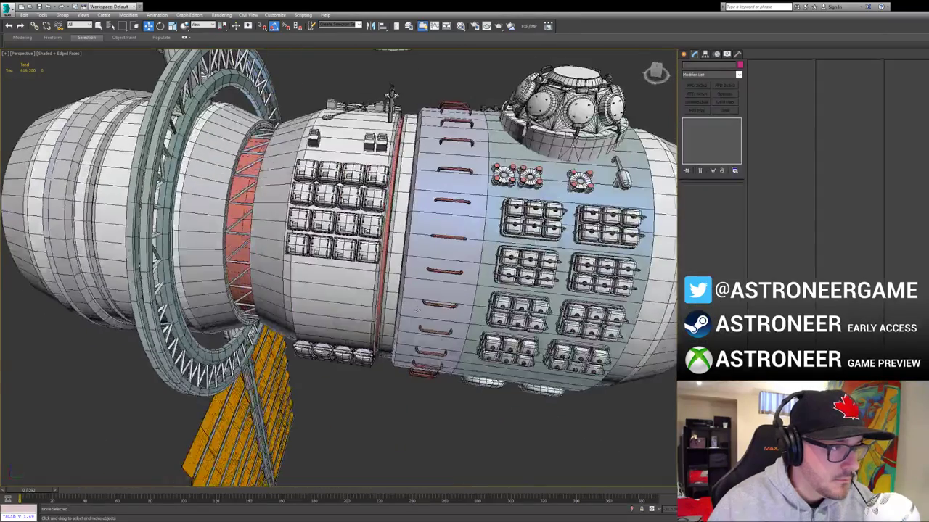
Step: Select the antenna mast and the bottle-shaped canister among the spare parts and copy both to the hull's underside
{"action": "left_click", "coordinate": [392, 96]}
{"action": "scroll", "coordinate": [410, 167], "scroll_direction": "down", "scroll_amount": 4}
{"action": "middle_click_drag", "start_coordinate": [410, 167], "coordinate": [466, 170], "text": "alt"}
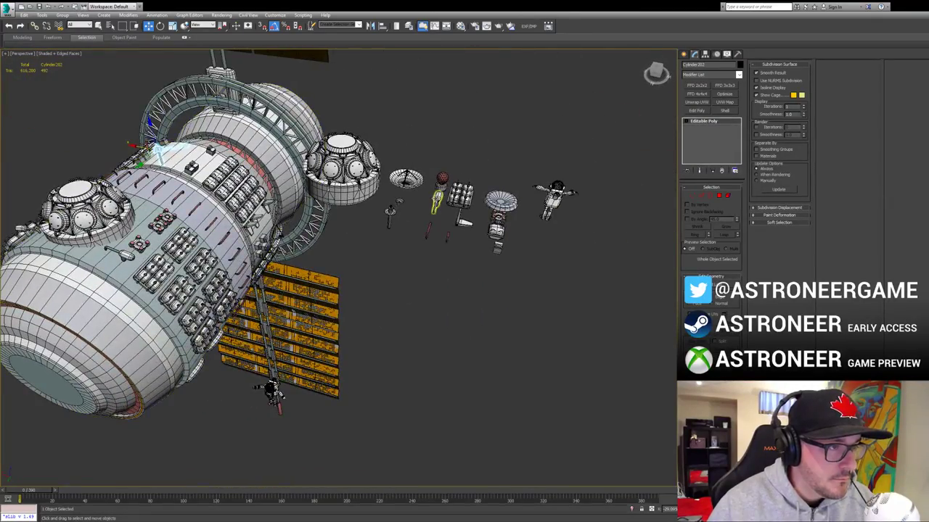
{"action": "left_click", "coordinate": [392, 211]}
{"action": "left_click", "coordinate": [436, 201], "text": "ctrl"}
{"action": "scroll", "coordinate": [421, 193], "scroll_direction": "down", "scroll_amount": 4}
{"action": "middle_click_drag", "start_coordinate": [421, 192], "coordinate": [410, 160], "text": "alt"}
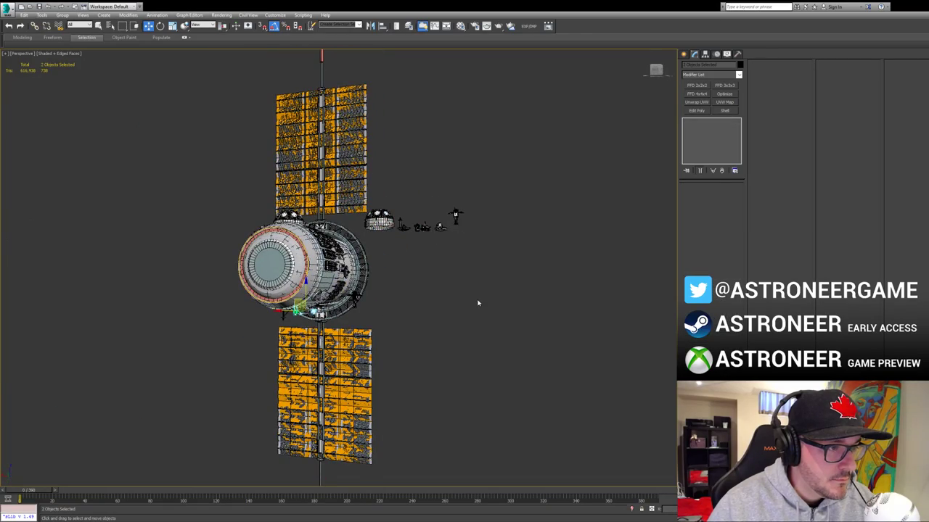
Step: Rotate the copied antenna mast and canister 180 degrees so they suit the hull's underside
{"action": "key", "text": "z"}
{"action": "middle_click_drag", "start_coordinate": [291, 319], "coordinate": [343, 283], "text": "alt"}
{"action": "scroll", "coordinate": [342, 282], "scroll_direction": "down", "scroll_amount": 3}
{"action": "key", "text": "e"}
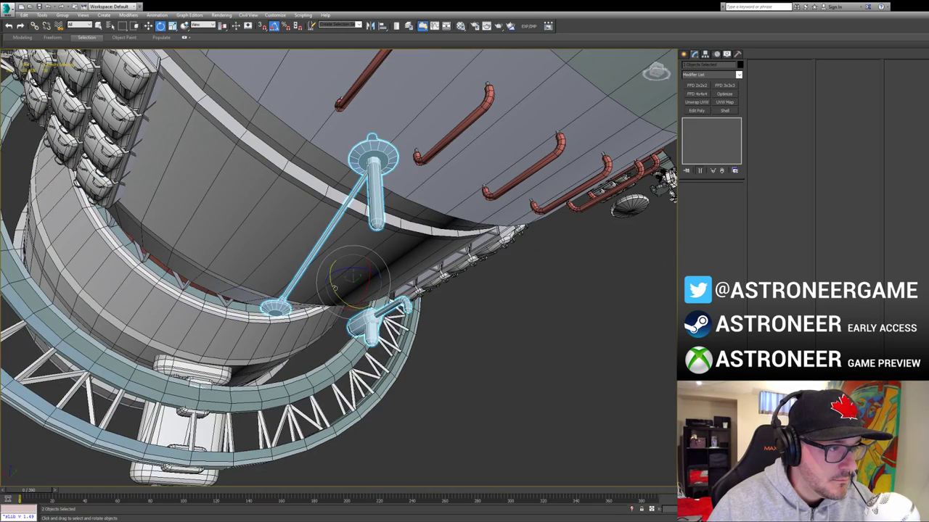
{"action": "left_click_drag", "start_coordinate": [335, 287], "coordinate": [454, 374]}
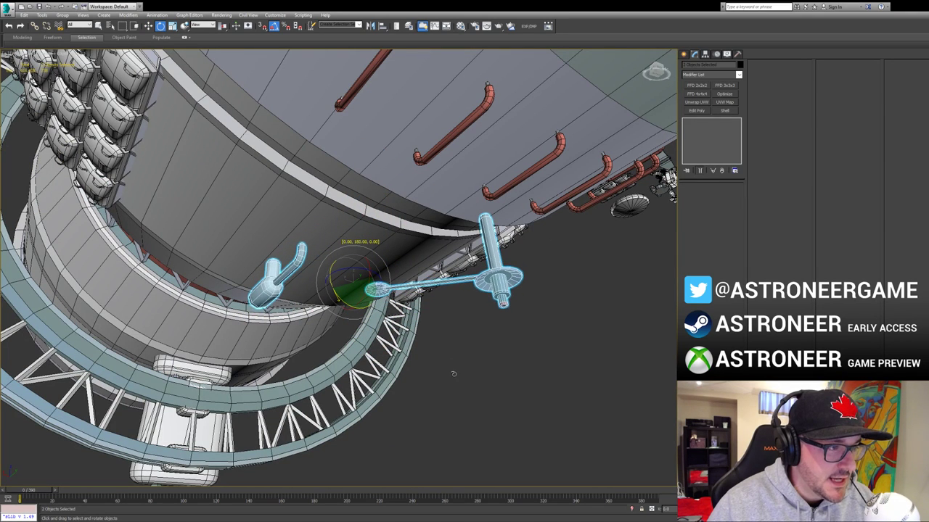
Step: Move the antenna mast and canister onto the hull band between the two padded box groups and raise them against the underside
{"action": "middle_click_drag", "start_coordinate": [442, 320], "coordinate": [373, 289], "text": "alt"}
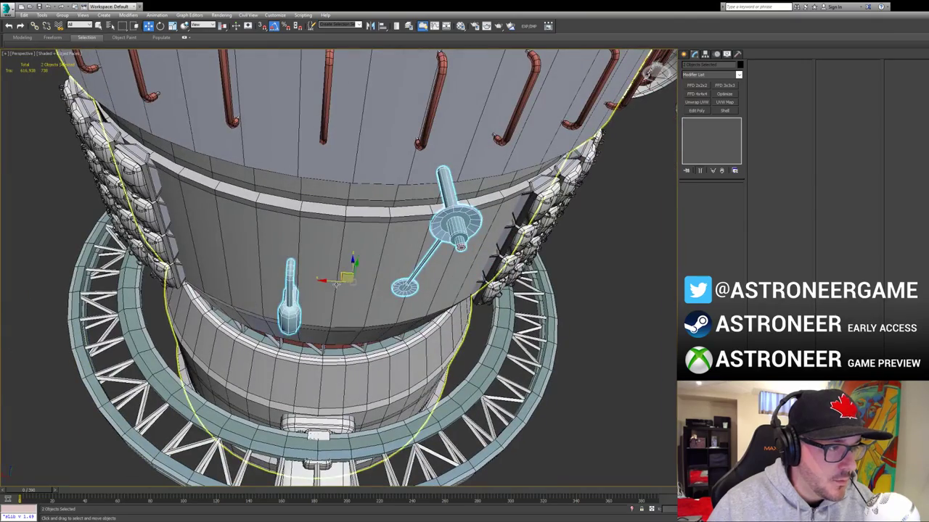
{"action": "left_click_drag", "start_coordinate": [335, 283], "coordinate": [275, 279]}
{"action": "left_click_drag", "start_coordinate": [260, 281], "coordinate": [257, 280]}
{"action": "middle_click_drag", "start_coordinate": [319, 272], "coordinate": [319, 231], "text": "alt"}
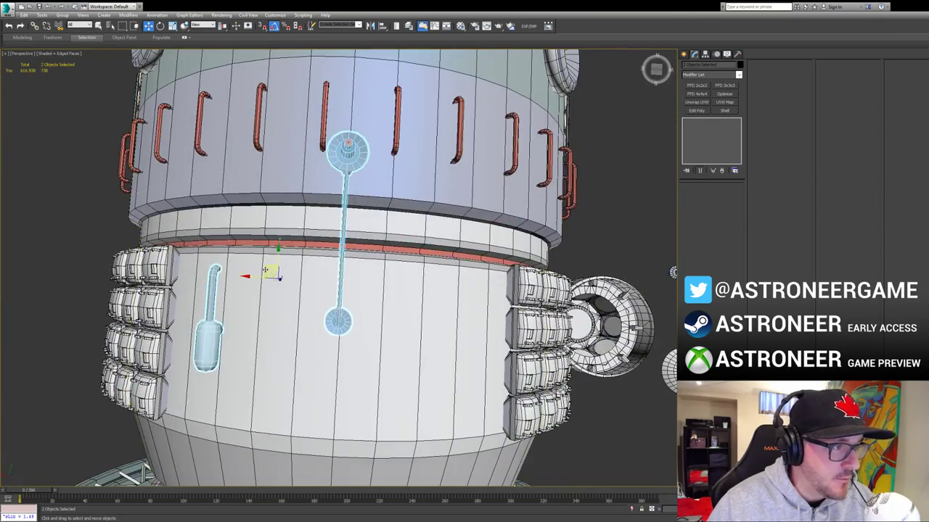
{"action": "left_click_drag", "start_coordinate": [266, 273], "coordinate": [263, 375]}
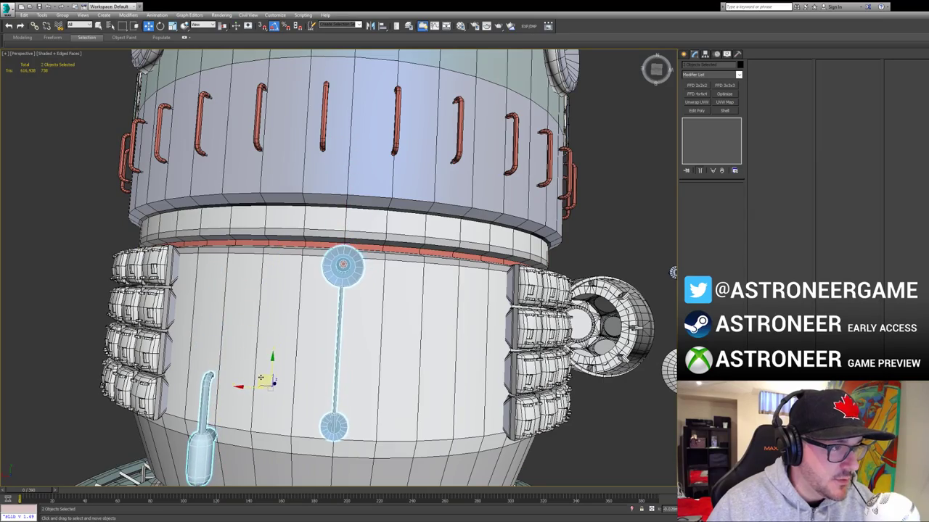
{"action": "middle_click_drag", "start_coordinate": [631, 450], "coordinate": [568, 384], "text": "alt"}
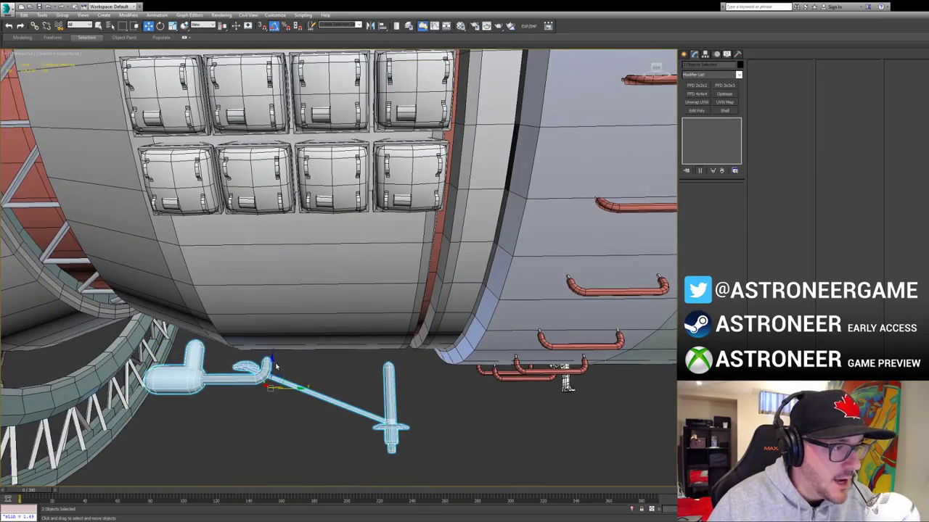
{"action": "left_click_drag", "start_coordinate": [269, 363], "coordinate": [273, 335]}
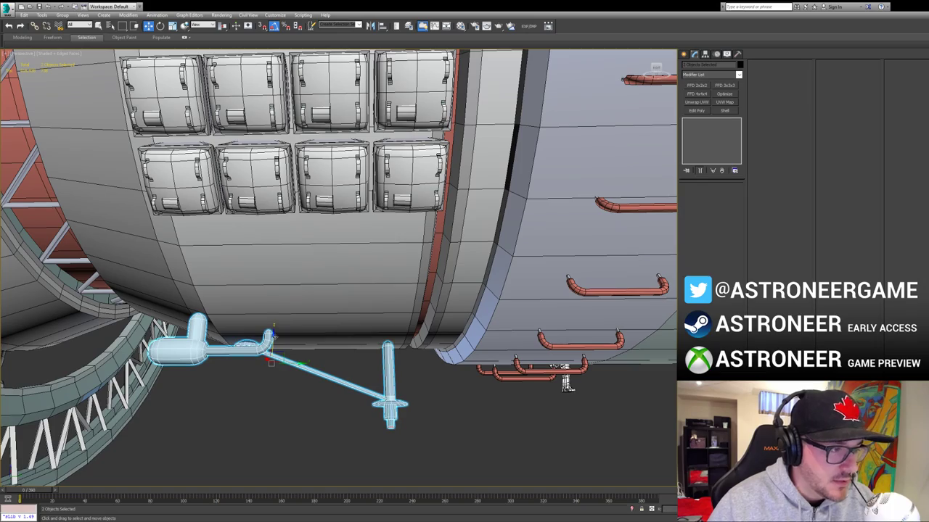
Step: Move the canister alone up against the hull beside the antenna mast, and tilt it to follow the curvature
{"action": "left_click", "coordinate": [246, 350]}
{"action": "mouse_move", "coordinate": [331, 288]}
{"action": "middle_mouse_down", "text": "alt"}
{"action": "mouse_move", "coordinate": [290, 275]}
{"action": "mouse_move", "coordinate": [319, 276]}
{"action": "middle_mouse_up", "text": "alt"}
{"action": "left_click_drag", "start_coordinate": [244, 291], "coordinate": [279, 282]}
{"action": "middle_click_drag", "start_coordinate": [279, 282], "coordinate": [673, 314], "text": "alt"}
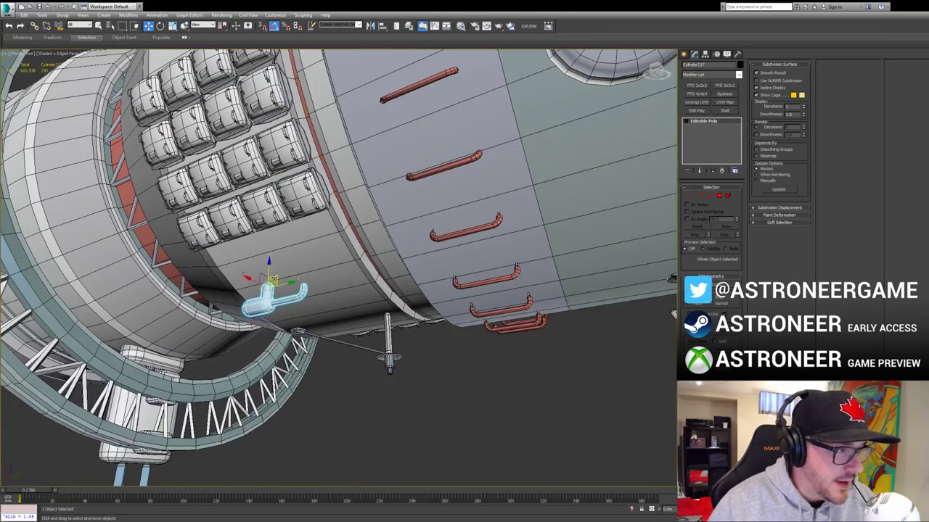
{"action": "key", "text": "e"}
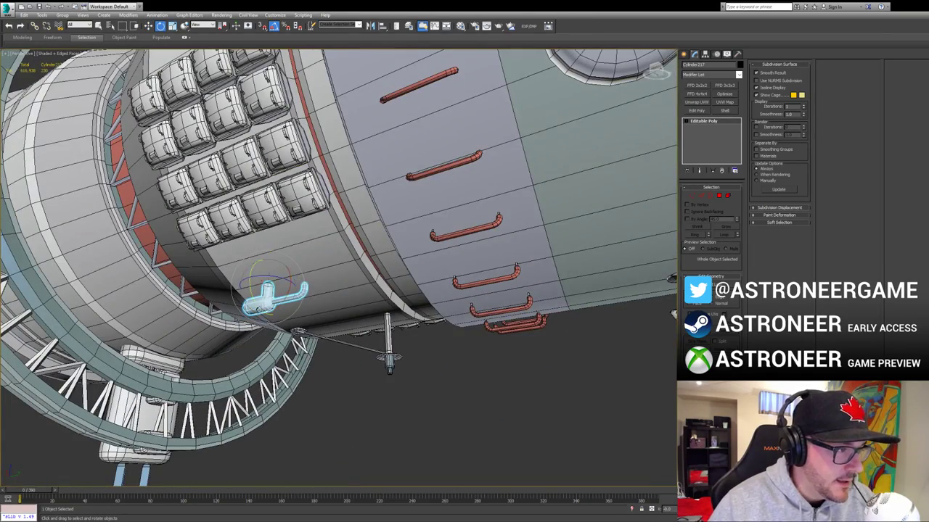
{"action": "middle_click_drag", "start_coordinate": [674, 313], "coordinate": [672, 284], "text": "alt"}
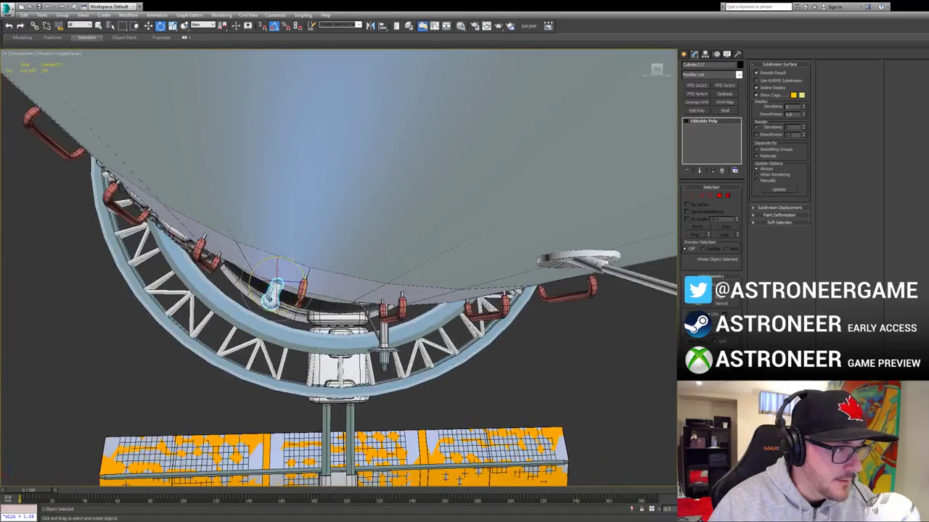
{"action": "key", "text": "w"}
{"action": "middle_click_drag", "start_coordinate": [272, 297], "coordinate": [312, 266], "text": "alt"}
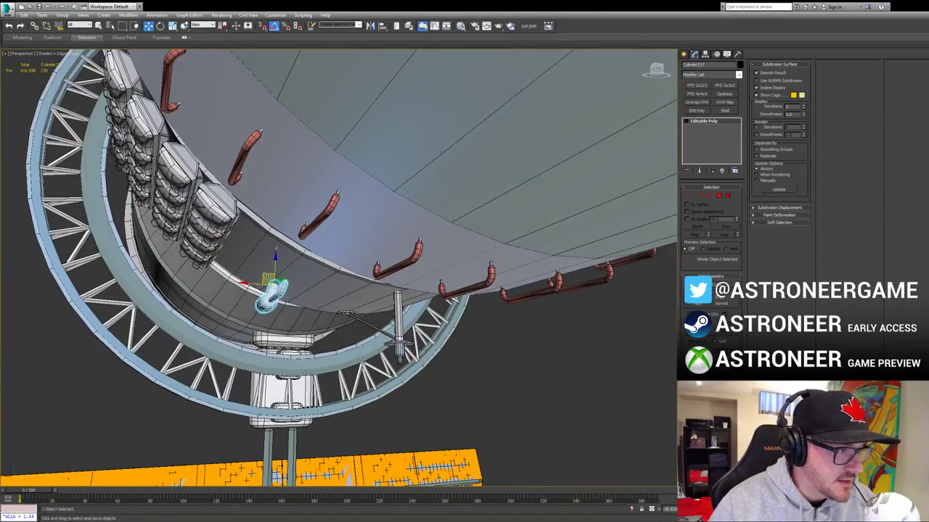
{"action": "left_click_drag", "start_coordinate": [265, 272], "coordinate": [262, 277]}
{"action": "middle_click_drag", "start_coordinate": [301, 308], "coordinate": [359, 254], "text": "alt"}
{"action": "middle_click_drag", "start_coordinate": [291, 279], "coordinate": [294, 290], "text": "alt"}
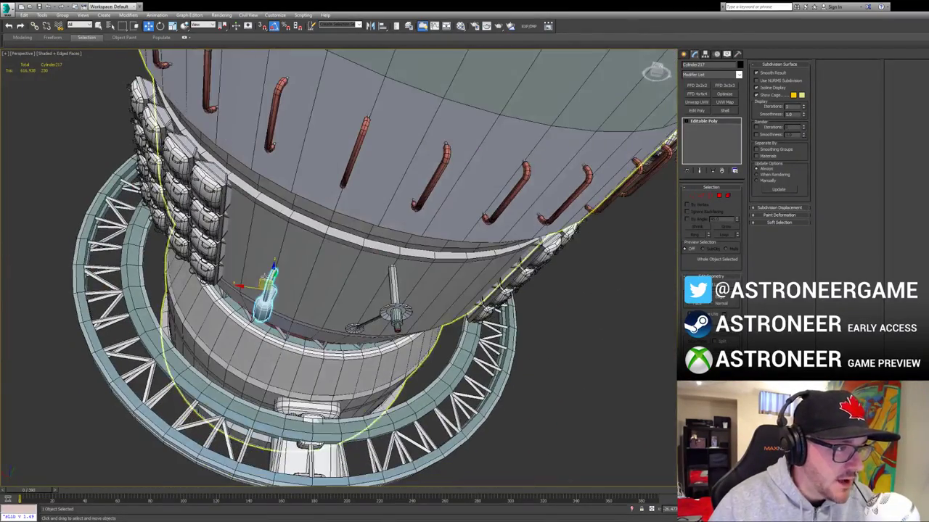
Step: Copy the canister alongside itself toward the antenna mast, and rotate and move the copy to fit the hull's curve
{"action": "left_click_drag", "start_coordinate": [260, 280], "coordinate": [285, 295], "text": "shift"}
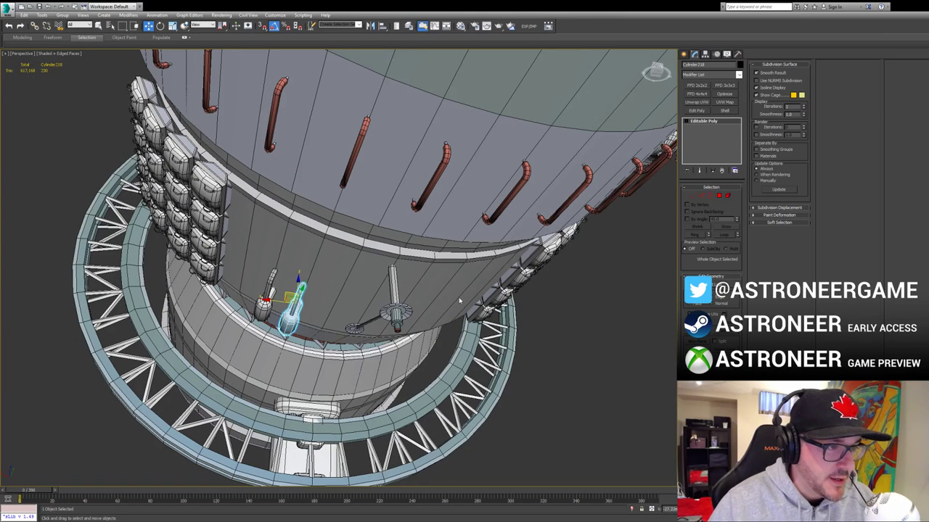
{"action": "key", "text": "e"}
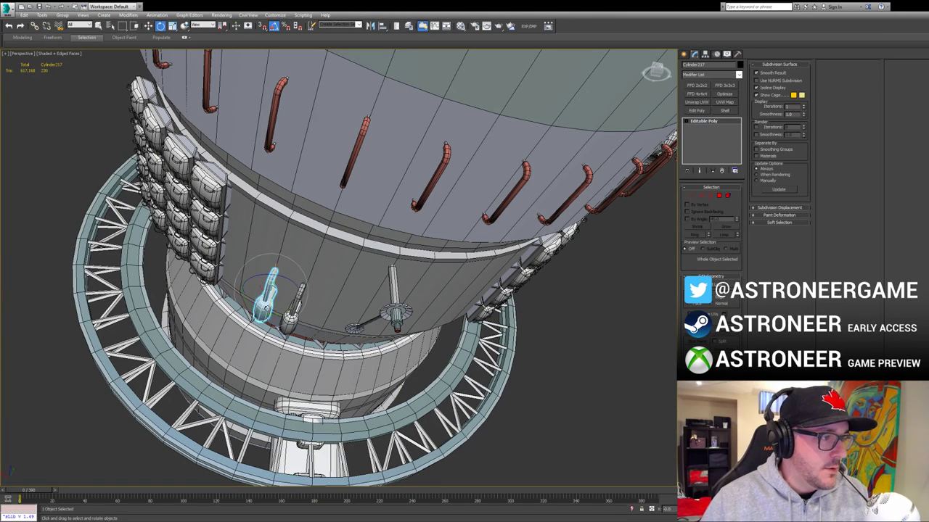
{"action": "left_click", "coordinate": [288, 320]}
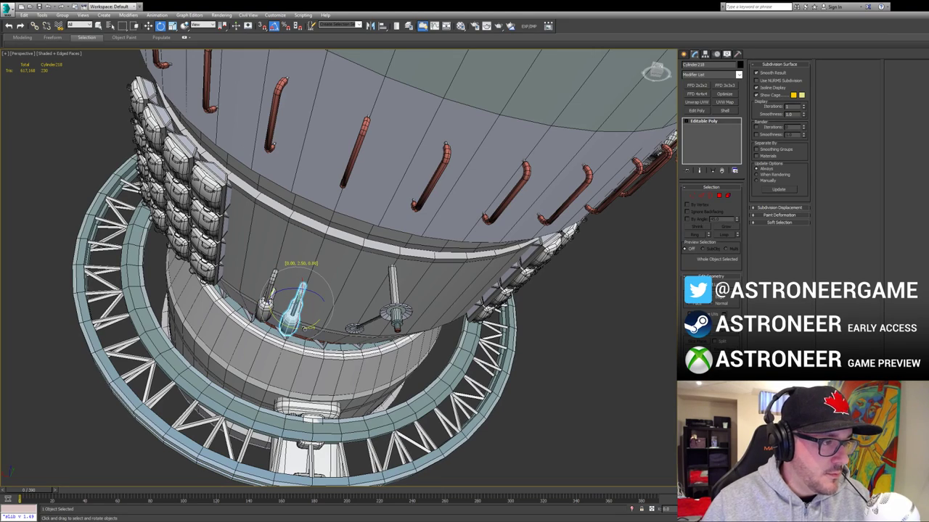
{"action": "key", "text": "w"}
{"action": "left_click_drag", "start_coordinate": [296, 313], "coordinate": [302, 310]}
{"action": "middle_click_drag", "start_coordinate": [302, 310], "coordinate": [314, 287], "text": "alt"}
{"action": "mouse_move", "coordinate": [308, 239]}
{"action": "middle_mouse_down", "text": "alt"}
{"action": "mouse_move", "coordinate": [319, 218]}
{"action": "mouse_move", "coordinate": [330, 233]}
{"action": "mouse_move", "coordinate": [312, 250]}
{"action": "middle_mouse_up", "text": "alt"}
{"action": "key", "text": "e"}
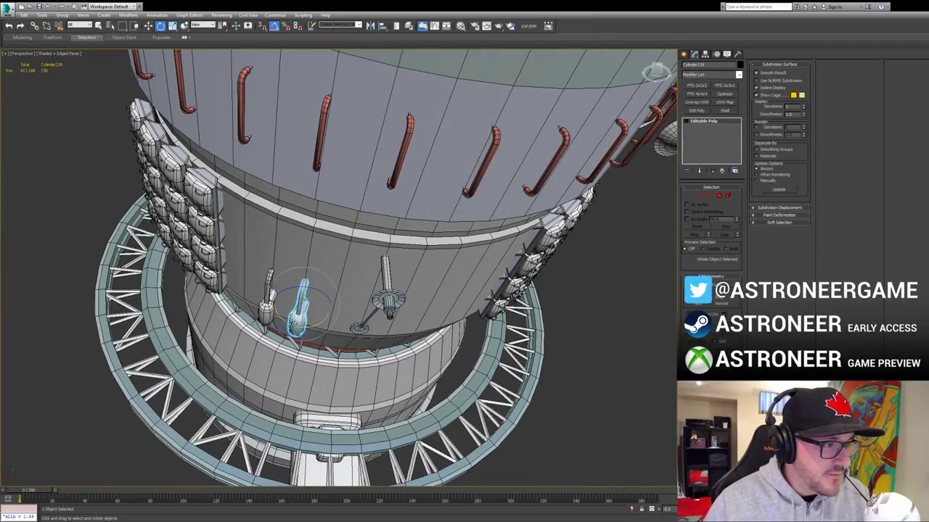
{"action": "key", "text": "w"}
{"action": "mouse_move", "coordinate": [312, 250]}
{"action": "middle_mouse_down", "text": "alt"}
{"action": "mouse_move", "coordinate": [319, 240]}
{"action": "mouse_move", "coordinate": [312, 251]}
{"action": "middle_mouse_up", "text": "alt"}
Step: Select both canisters, copy the pair to the other side of the antenna mast, and rotate the copies to follow the hull
{"action": "middle_click_drag", "start_coordinate": [381, 314], "coordinate": [356, 309], "text": "alt"}
{"action": "left_click", "coordinate": [271, 292], "text": "ctrl"}
{"action": "middle_click_drag", "start_coordinate": [280, 288], "coordinate": [237, 290], "text": "alt"}
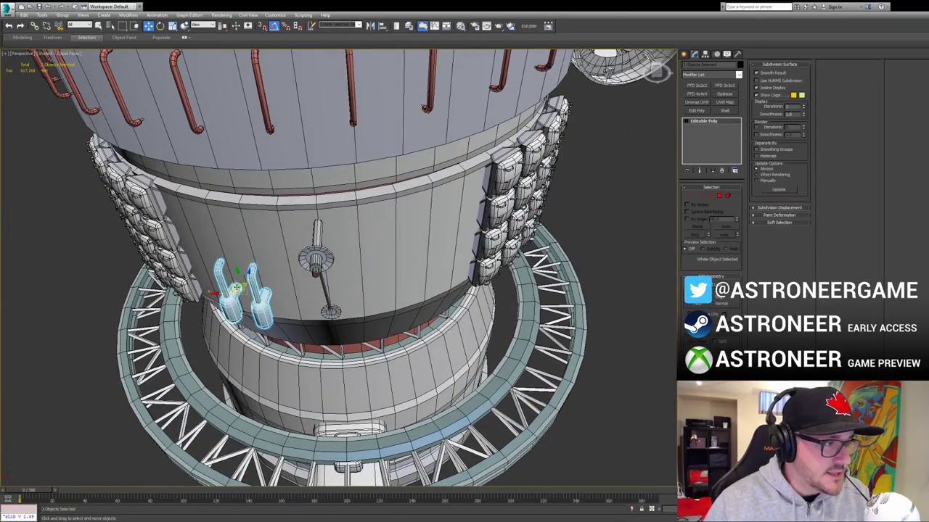
{"action": "mouse_move", "coordinate": [236, 289]}
{"action": "left_mouse_down", "text": "shift"}
{"action": "mouse_move", "coordinate": [392, 290]}
{"action": "mouse_move", "coordinate": [410, 311]}
{"action": "left_mouse_up", "text": "shift"}
{"action": "key", "text": "e"}
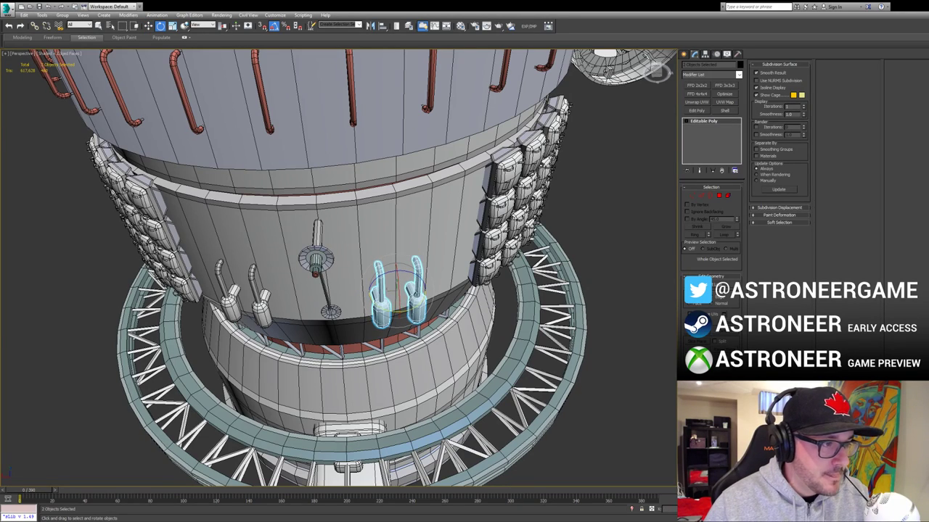
{"action": "middle_click_drag", "start_coordinate": [411, 311], "coordinate": [351, 336]}
{"action": "key", "text": "w"}
{"action": "middle_click_drag", "start_coordinate": [327, 303], "coordinate": [329, 306], "text": "alt"}
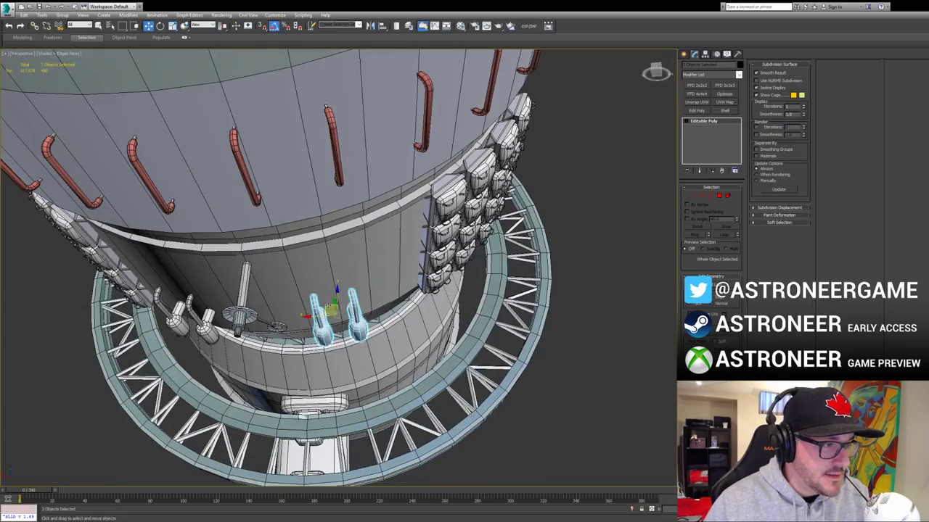
Step: Seat the copied canister pair against the hull, fine-tune the outer canister's rotation and position, and clear the selection
{"action": "left_click_drag", "start_coordinate": [329, 306], "coordinate": [346, 298]}
{"action": "middle_click_drag", "start_coordinate": [351, 295], "coordinate": [366, 306], "text": "alt"}
{"action": "key", "text": "e"}
{"action": "key", "text": "w"}
{"action": "left_click", "coordinate": [370, 308]}
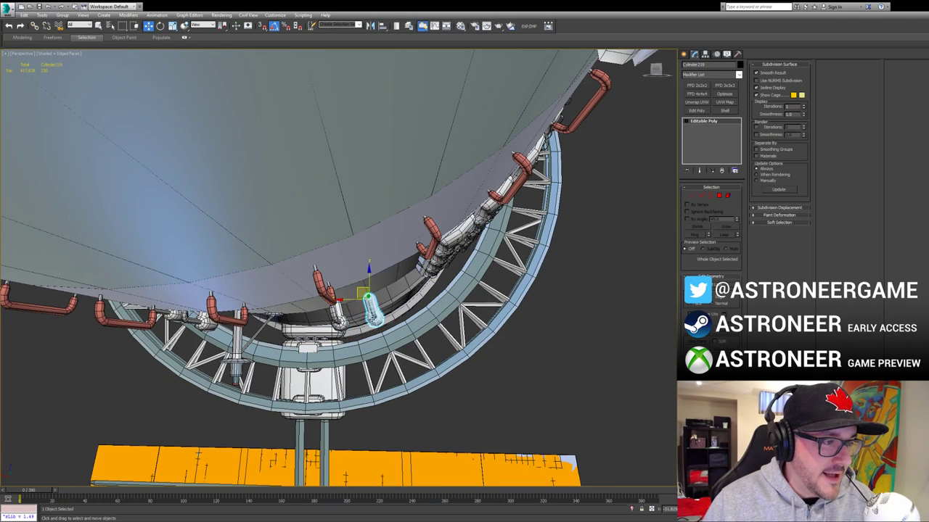
{"action": "key", "text": "e"}
{"action": "key", "text": "w"}
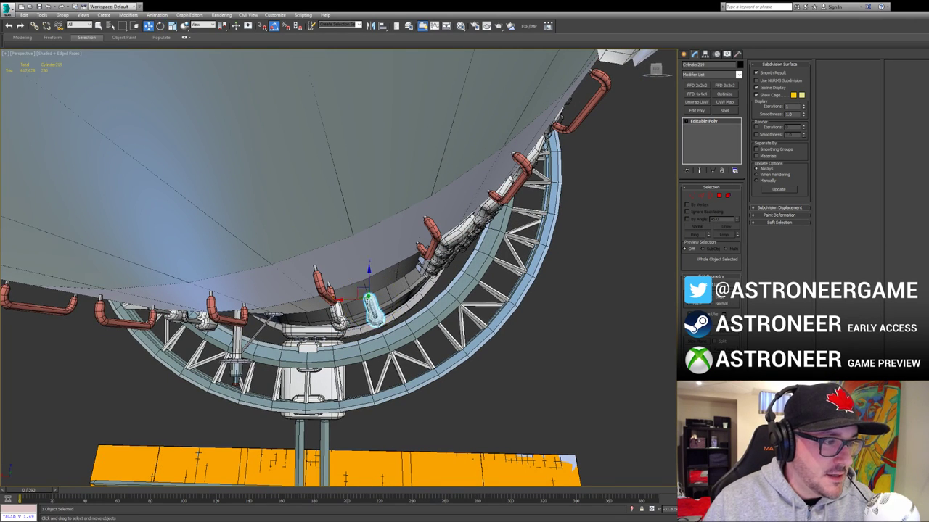
{"action": "middle_click_drag", "start_coordinate": [363, 284], "coordinate": [396, 283], "text": "alt"}
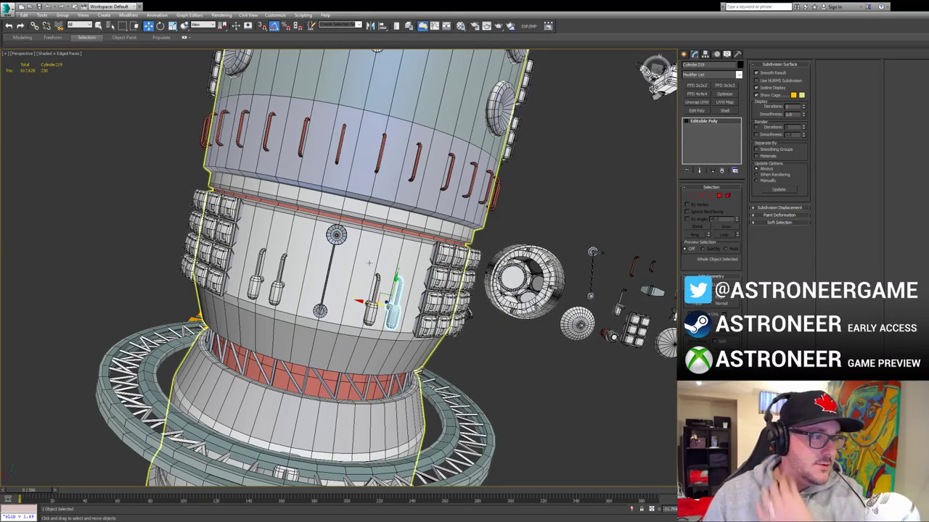
{"action": "mouse_move", "coordinate": [369, 287]}
{"action": "middle_mouse_down", "text": "alt"}
{"action": "mouse_move", "coordinate": [389, 280]}
{"action": "mouse_move", "coordinate": [401, 326]}
{"action": "mouse_move", "coordinate": [378, 340]}
{"action": "mouse_move", "coordinate": [362, 330]}
{"action": "middle_mouse_up", "text": "alt"}
{"action": "left_click", "coordinate": [392, 402]}
Step: Copy the fitting with four red knobs from the spare parts to the nose end of the hull
{"action": "key", "text": "F4"}
{"action": "scroll", "coordinate": [372, 327], "scroll_direction": "down", "scroll_amount": 7}
{"action": "key", "text": "F4"}
{"action": "mouse_move", "coordinate": [499, 310]}
{"action": "middle_mouse_down", "text": "alt"}
{"action": "mouse_move", "coordinate": [475, 311]}
{"action": "mouse_move", "coordinate": [496, 313]}
{"action": "mouse_move", "coordinate": [445, 353]}
{"action": "mouse_move", "coordinate": [379, 349]}
{"action": "middle_mouse_up", "text": "alt"}
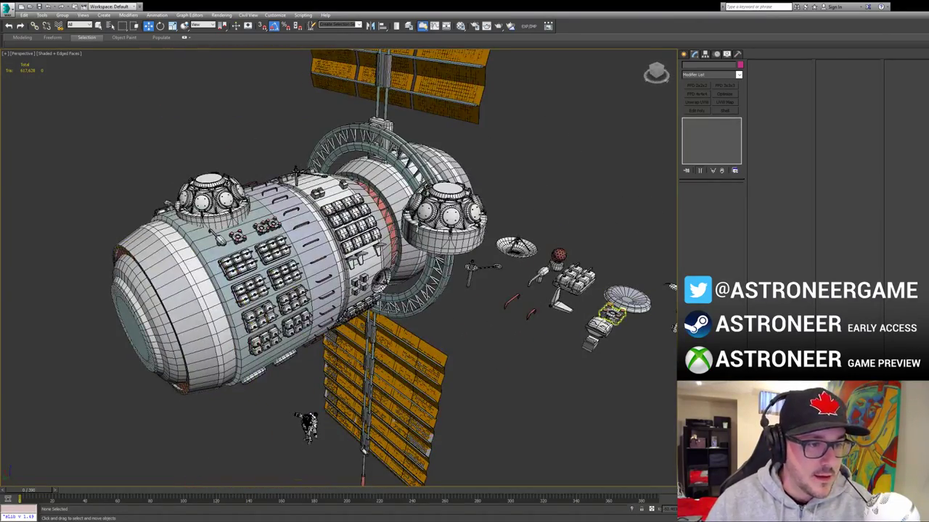
{"action": "left_click", "coordinate": [609, 315]}
{"action": "middle_click_drag", "start_coordinate": [606, 307], "coordinate": [606, 339], "text": "alt"}
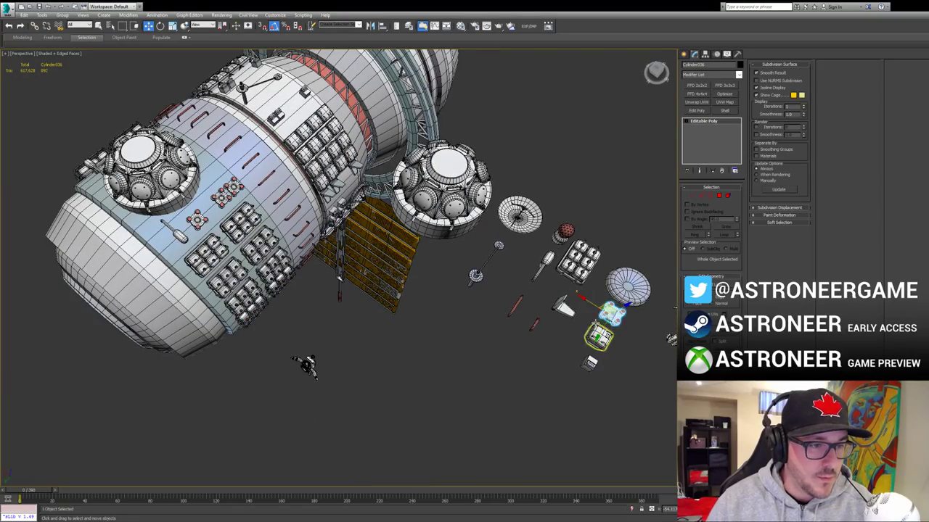
{"action": "left_click_drag", "start_coordinate": [602, 320], "coordinate": [135, 307], "text": "shift"}
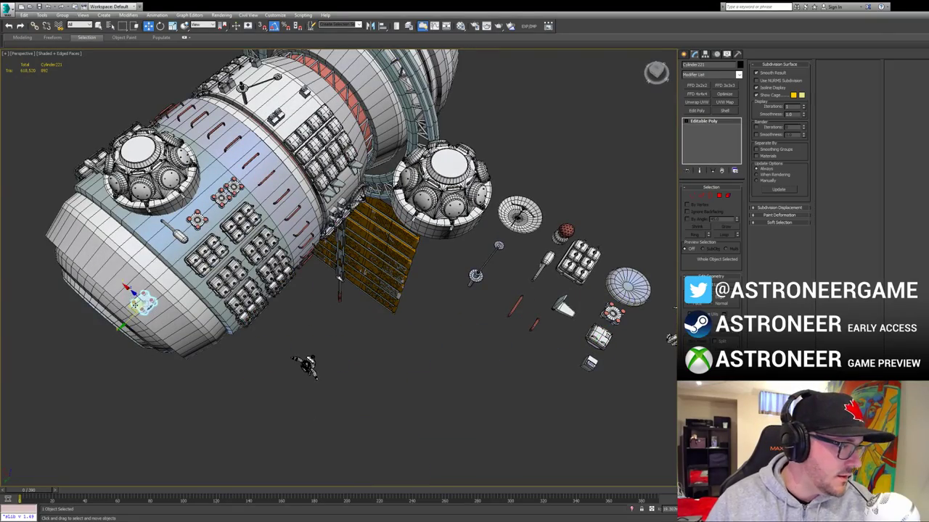
{"action": "left_click", "coordinate": [477, 300]}
Step: Move the copied red-knobbed fitting sideways to line up with the top centre of the hull's nose
{"action": "key", "text": "z"}
{"action": "middle_click_drag", "start_coordinate": [362, 325], "coordinate": [336, 214], "text": "alt"}
{"action": "scroll", "coordinate": [336, 214], "scroll_direction": "down", "scroll_amount": 6}
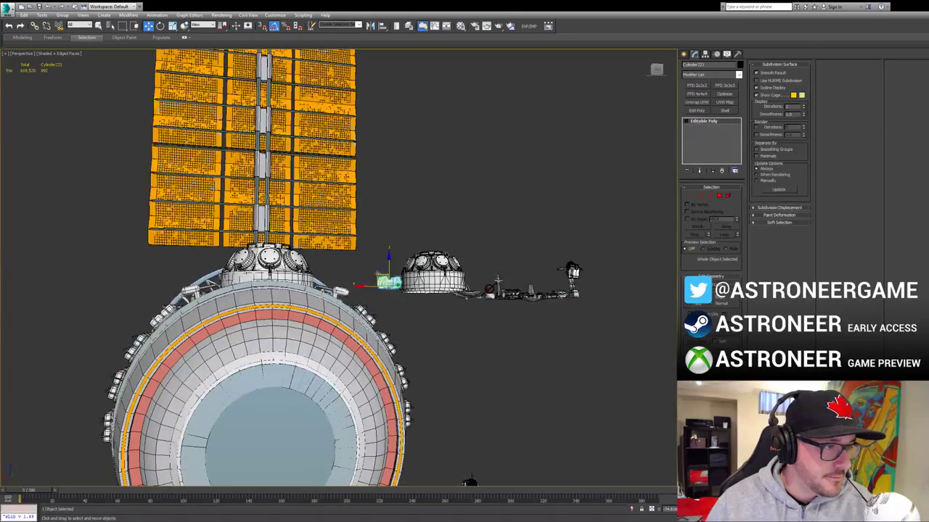
{"action": "left_click_drag", "start_coordinate": [378, 274], "coordinate": [265, 277]}
{"action": "key", "text": "z"}
{"action": "scroll", "coordinate": [266, 279], "scroll_direction": "down", "scroll_amount": 5}
{"action": "middle_click_drag", "start_coordinate": [269, 283], "coordinate": [397, 317], "text": "alt"}
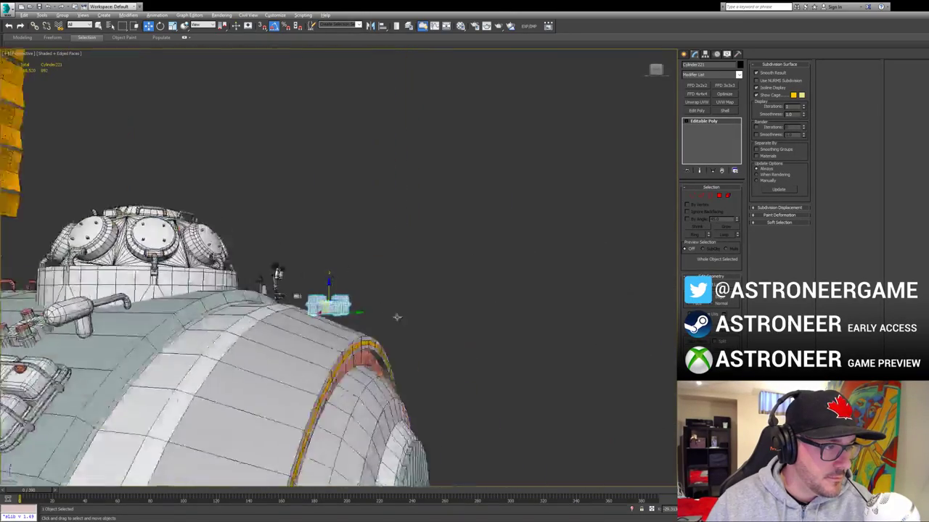
{"action": "key", "text": "shift+z"}
{"action": "key", "text": "shift+z"}
{"action": "key", "text": "shift+z"}
{"action": "key", "text": "shift+z"}
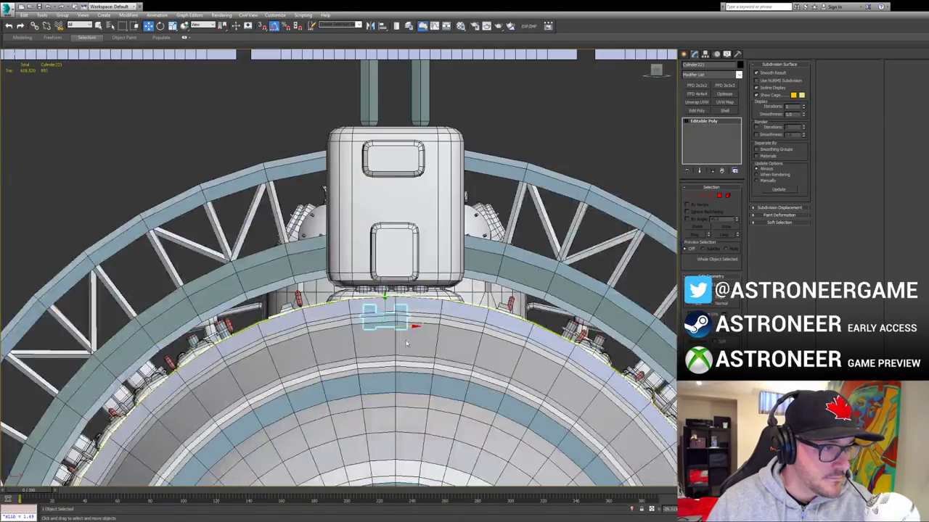
Step: Rotate the red-knobbed fitting in the side view to match the nose's slope and seat it on the hull surface
{"action": "key", "text": "shift+z"}
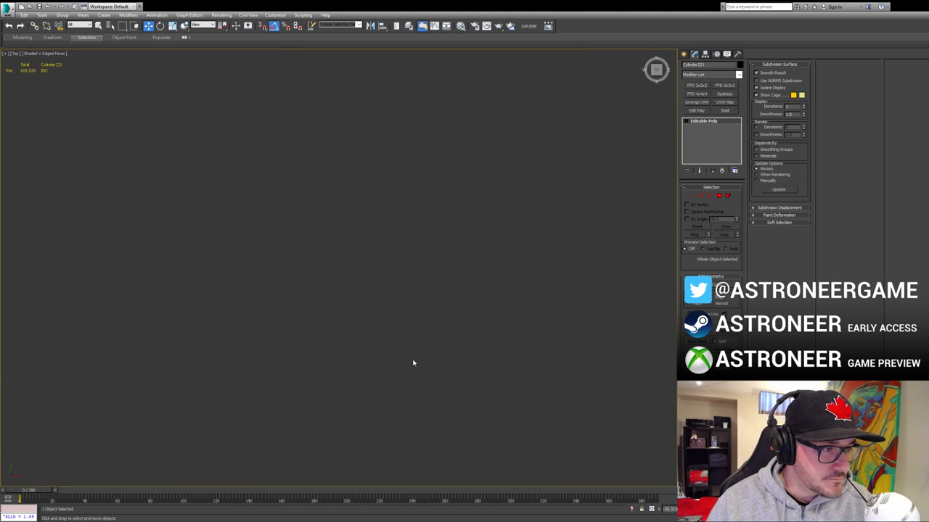
{"action": "key", "text": "shift+z"}
{"action": "key", "text": "shift+z"}
{"action": "key", "text": "shift+z"}
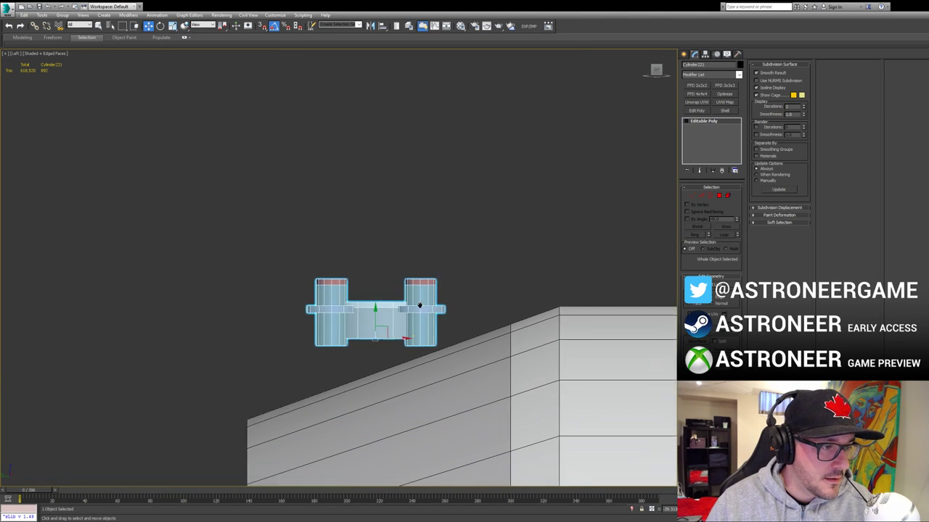
{"action": "key", "text": "shift+z"}
{"action": "key", "text": "e"}
{"action": "left_click_drag", "start_coordinate": [352, 285], "coordinate": [338, 324]}
{"action": "key", "text": "w"}
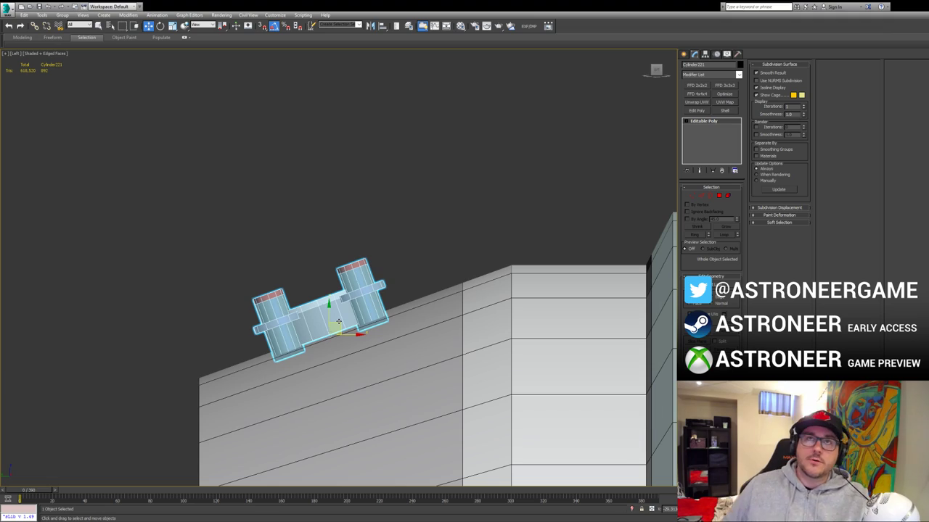
{"action": "middle_click_drag", "start_coordinate": [405, 330], "coordinate": [376, 312]}
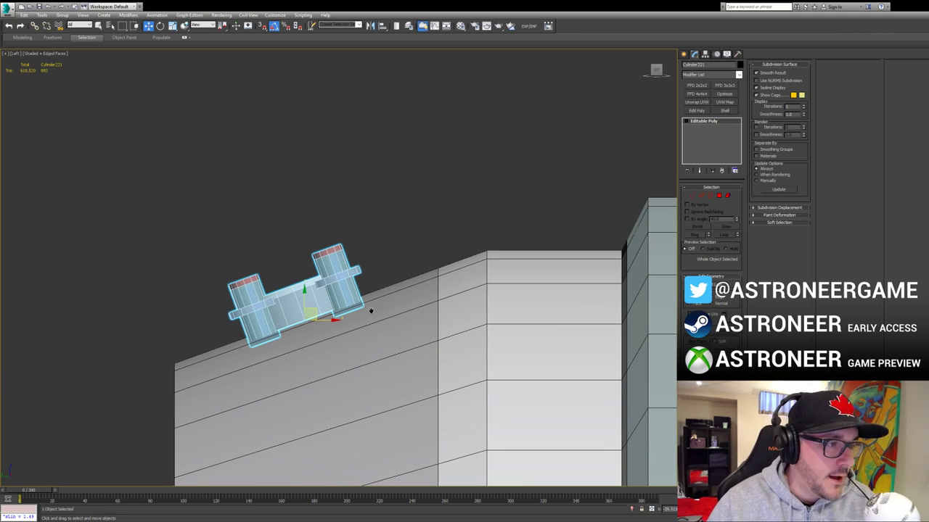
Step: Centre the red-knobbed fitting on the nose's top line, fine-tune its height against the hull, and clear the selection
{"action": "key", "text": "p"}
{"action": "key", "text": "z"}
{"action": "scroll", "coordinate": [436, 348], "scroll_direction": "down", "scroll_amount": 6}
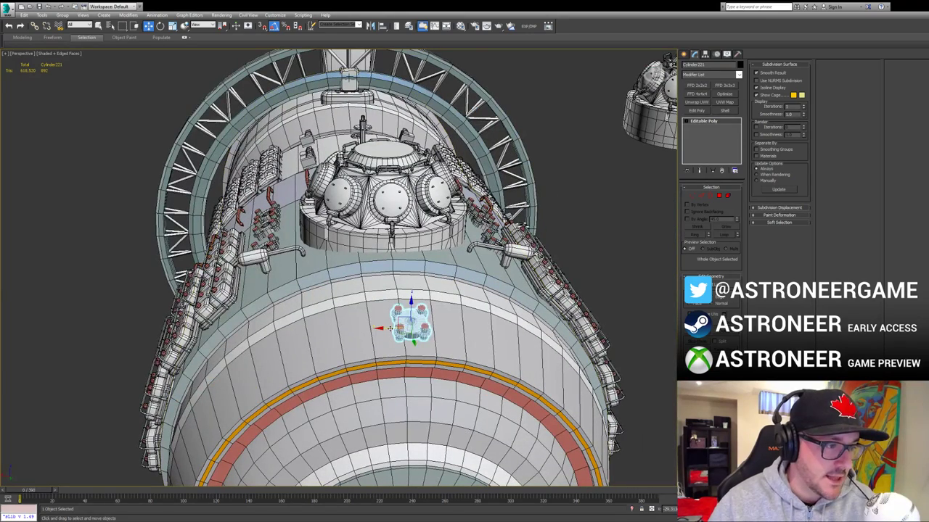
{"action": "left_click_drag", "start_coordinate": [390, 328], "coordinate": [383, 328]}
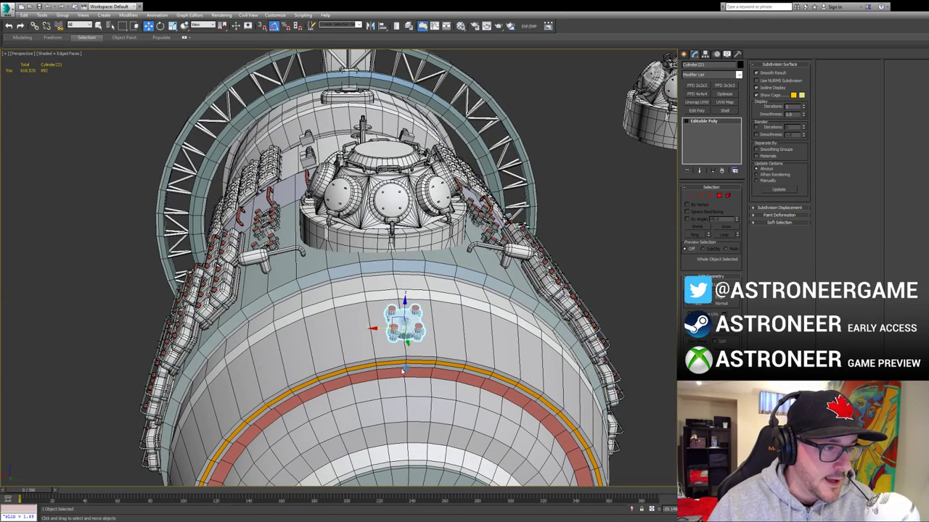
{"action": "key", "text": "z"}
{"action": "scroll", "coordinate": [338, 307], "scroll_direction": "down", "scroll_amount": 2}
{"action": "left_click_drag", "start_coordinate": [333, 328], "coordinate": [326, 325]}
{"action": "middle_click_drag", "start_coordinate": [326, 325], "coordinate": [396, 297], "text": "alt"}
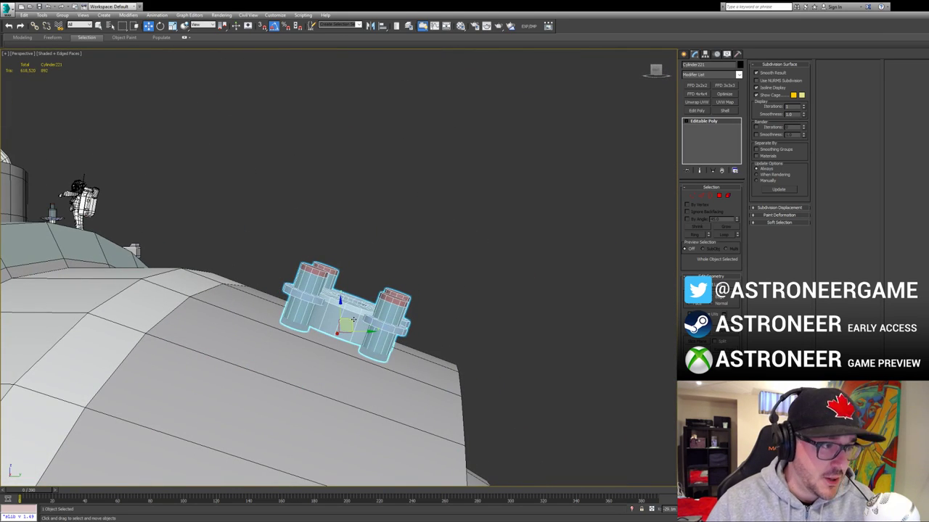
{"action": "left_click_drag", "start_coordinate": [354, 319], "coordinate": [345, 313]}
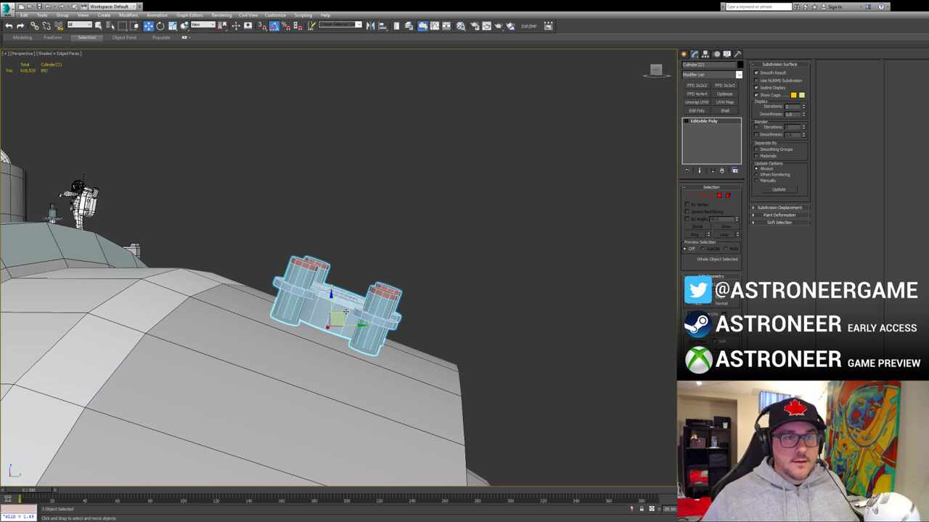
{"action": "left_click", "coordinate": [475, 192]}
{"action": "middle_click_drag", "start_coordinate": [471, 191], "coordinate": [394, 276], "text": "alt"}
{"action": "scroll", "coordinate": [487, 279], "scroll_direction": "down", "scroll_amount": 5}
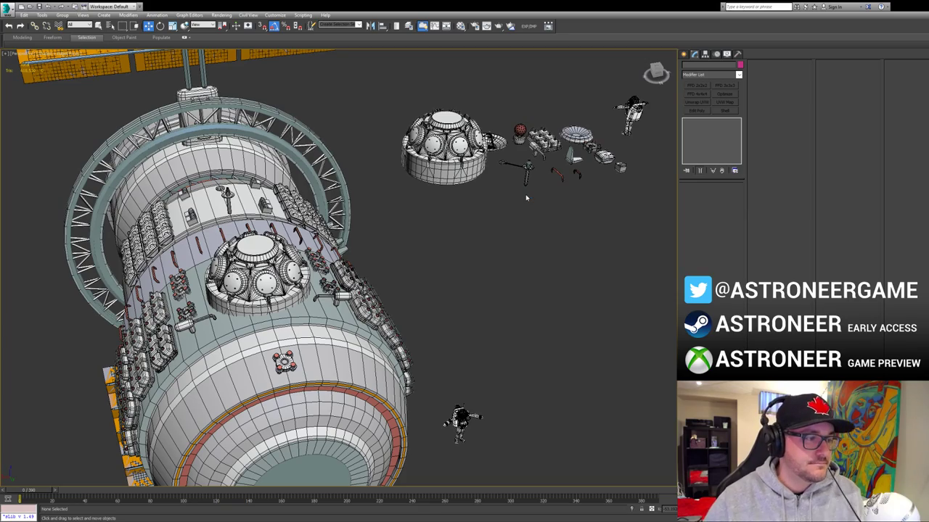
Step: Select the red-knobbed fitting on the nose and place a copy of it beside the original around the hull
{"action": "left_click", "coordinate": [284, 361]}
{"action": "middle_click_drag", "start_coordinate": [284, 361], "coordinate": [331, 261], "text": "alt"}
{"action": "key", "text": "z"}
{"action": "scroll", "coordinate": [374, 272], "scroll_direction": "down", "scroll_amount": 6}
{"action": "key", "text": "e"}
{"action": "key", "text": "w"}
{"action": "key", "text": "e"}
{"action": "key", "text": "w"}
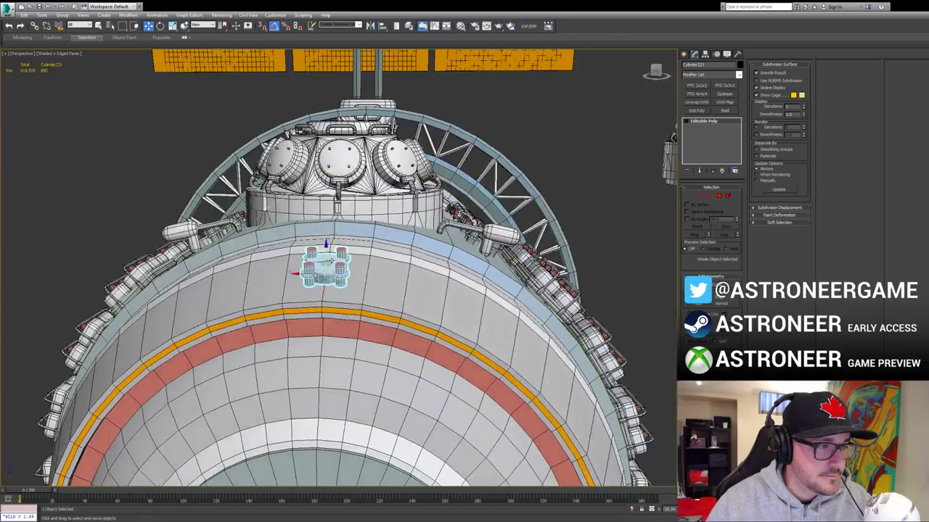
{"action": "mouse_move", "coordinate": [324, 267]}
{"action": "left_mouse_down", "text": "shift"}
{"action": "mouse_move", "coordinate": [425, 278]}
{"action": "mouse_move", "coordinate": [424, 286]}
{"action": "left_mouse_up", "text": "shift"}
Step: Rotate the copied fitting so it follows the curve of the nose
{"action": "key", "text": "e"}
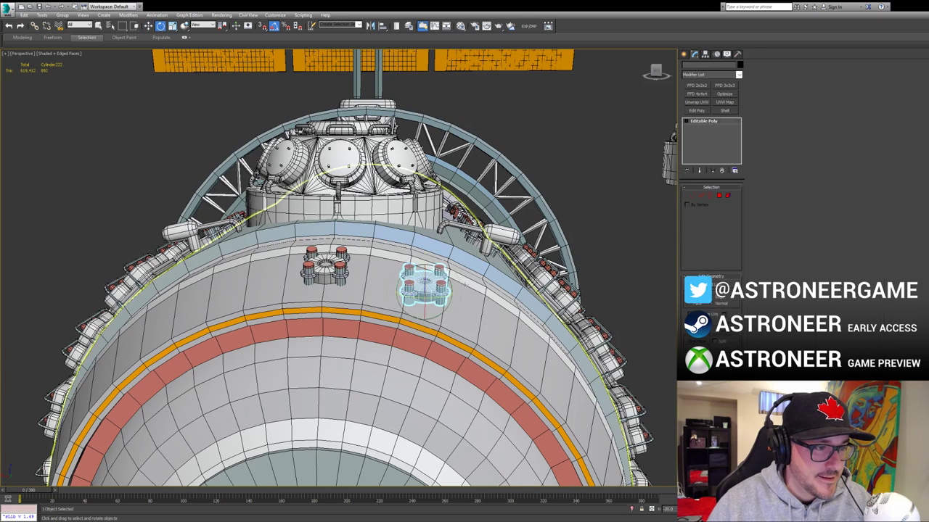
{"action": "middle_click_drag", "start_coordinate": [464, 282], "coordinate": [449, 272], "text": "alt"}
{"action": "left_click_drag", "start_coordinate": [448, 274], "coordinate": [450, 289]}
{"action": "key", "text": "w"}
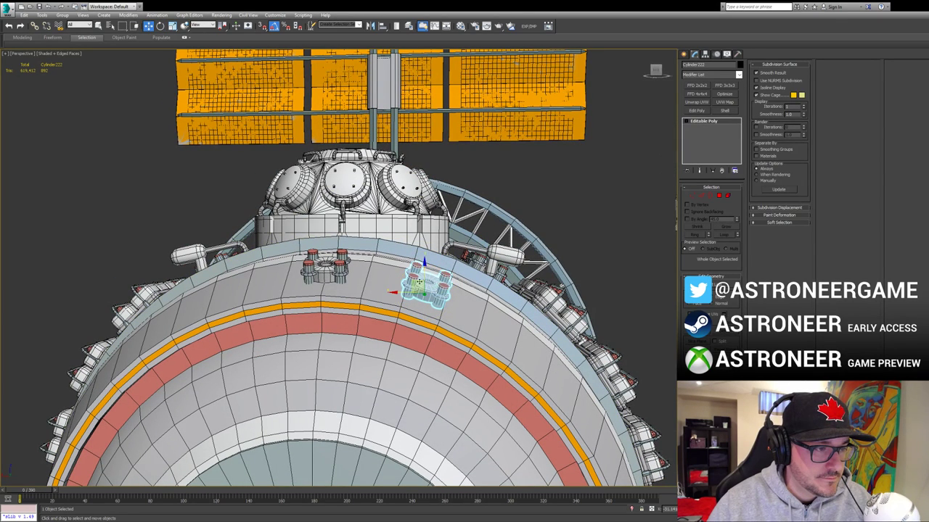
Step: Copy both red-knobbed fittings further around the nose, then rotate and position the copied pair to follow the hull's curve
{"action": "left_click", "coordinate": [334, 268], "text": "ctrl"}
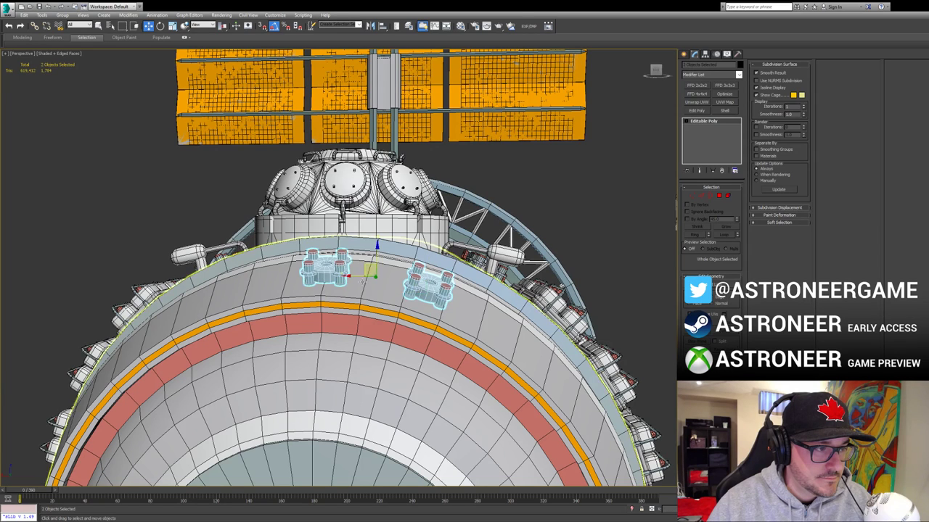
{"action": "mouse_move", "coordinate": [362, 269]}
{"action": "left_mouse_down", "text": "shift"}
{"action": "mouse_move", "coordinate": [537, 307]}
{"action": "mouse_move", "coordinate": [575, 335]}
{"action": "mouse_move", "coordinate": [560, 335]}
{"action": "left_mouse_up", "text": "shift"}
{"action": "left_click", "coordinate": [474, 318]}
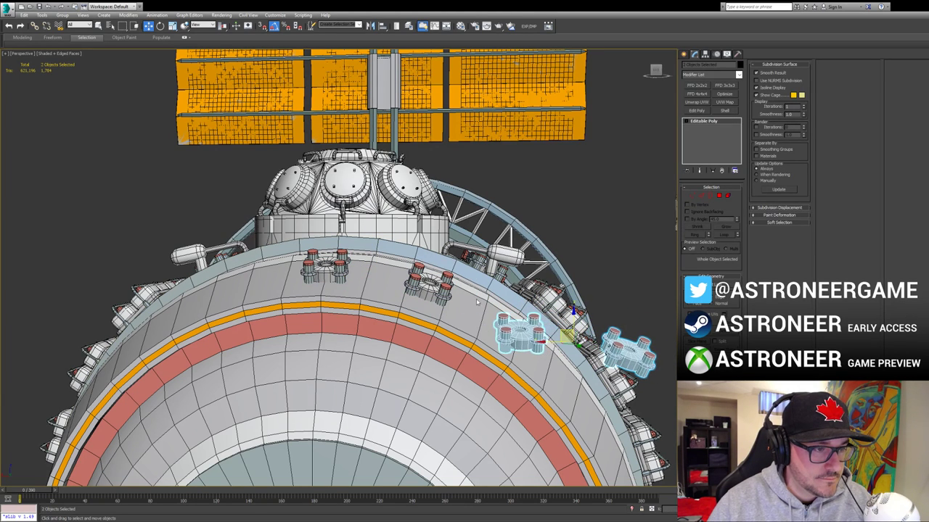
{"action": "middle_click_drag", "start_coordinate": [491, 310], "coordinate": [415, 263]}
{"action": "key", "text": "e"}
{"action": "left_click_drag", "start_coordinate": [504, 267], "coordinate": [486, 299]}
{"action": "key", "text": "w"}
{"action": "key", "text": "e"}
{"action": "key", "text": "w"}
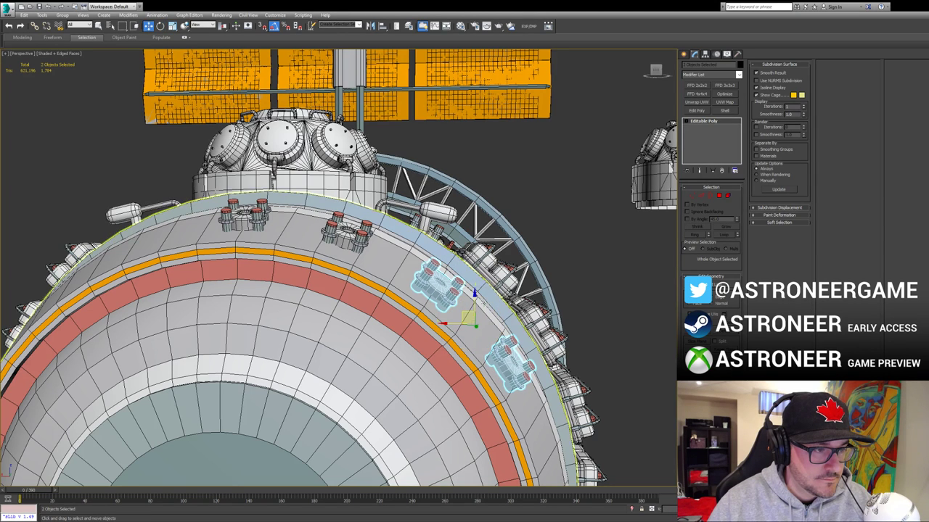
Step: Try to mirror the outer fitting pair as copies across the nose, and delete the mirrored pair
{"action": "scroll", "coordinate": [472, 307], "scroll_direction": "down", "scroll_amount": 3}
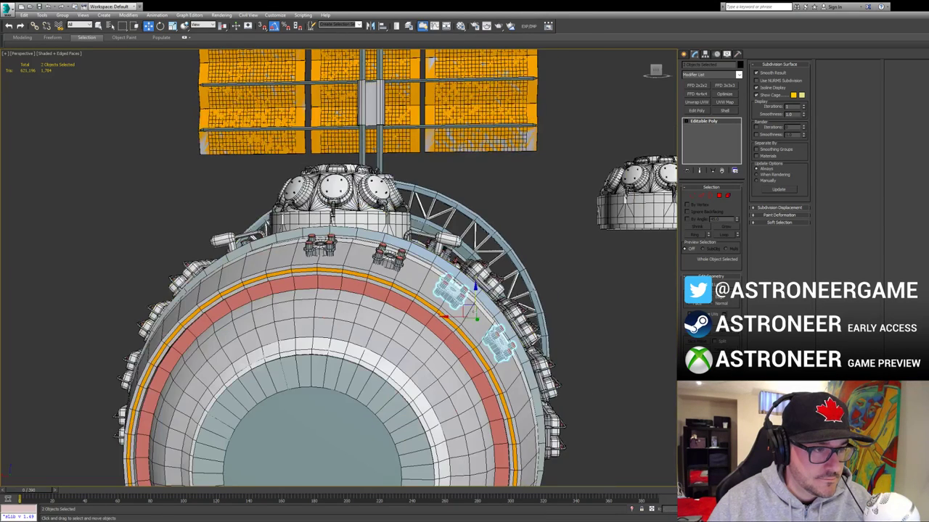
{"action": "left_click", "coordinate": [372, 27]}
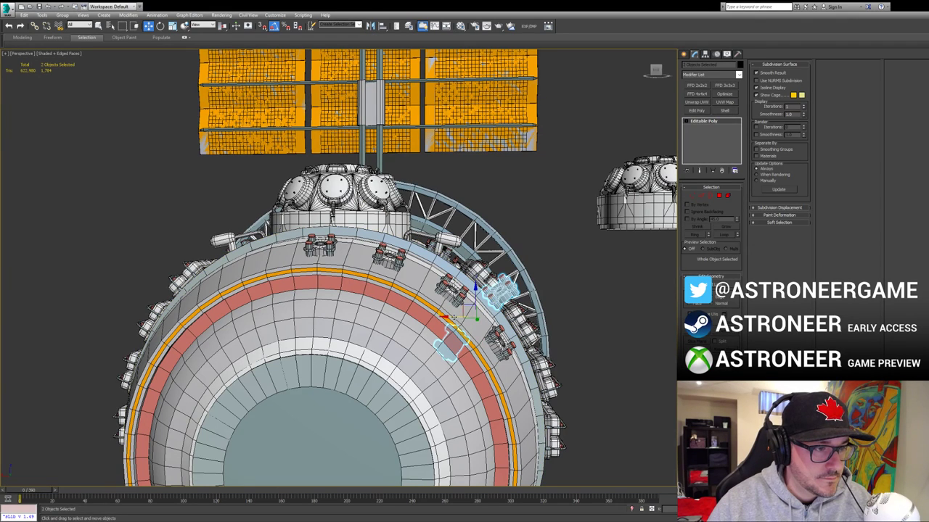
{"action": "left_click_drag", "start_coordinate": [462, 319], "coordinate": [219, 307]}
{"action": "middle_click_drag", "start_coordinate": [219, 308], "coordinate": [207, 304], "text": "alt"}
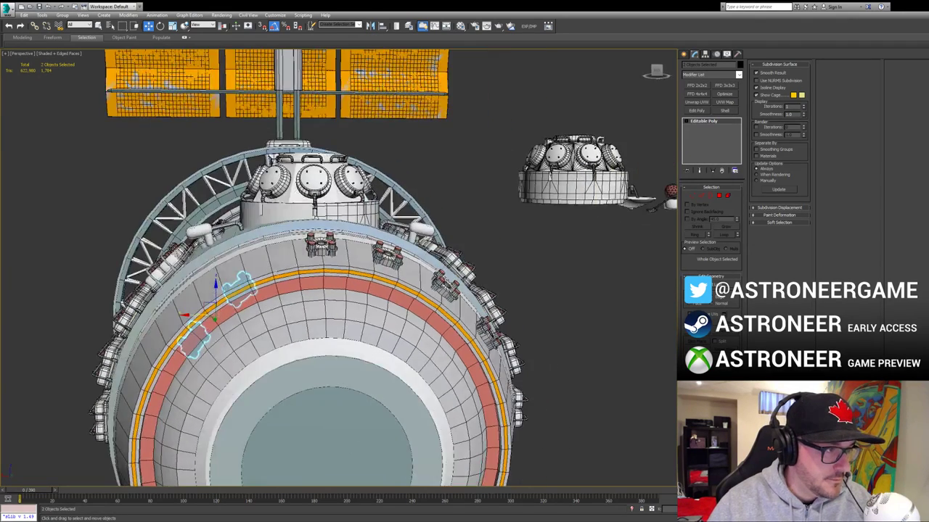
{"action": "left_click_drag", "start_coordinate": [207, 303], "coordinate": [225, 269]}
{"action": "middle_click_drag", "start_coordinate": [224, 268], "coordinate": [170, 265]}
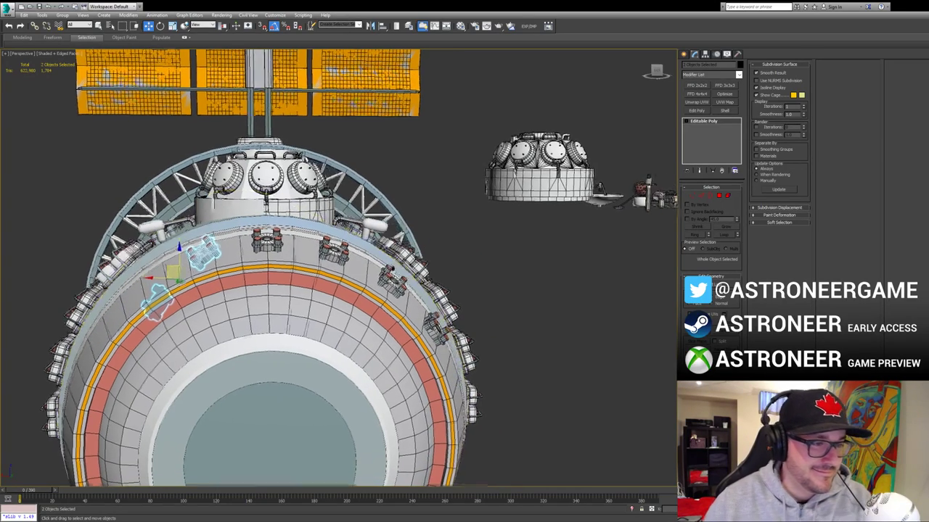
{"action": "key", "text": "Delete"}
Step: Select the two outermost red-knobbed fittings on the nose
{"action": "left_click", "coordinate": [390, 281]}
{"action": "middle_click_drag", "start_coordinate": [390, 282], "coordinate": [433, 319], "text": "alt"}
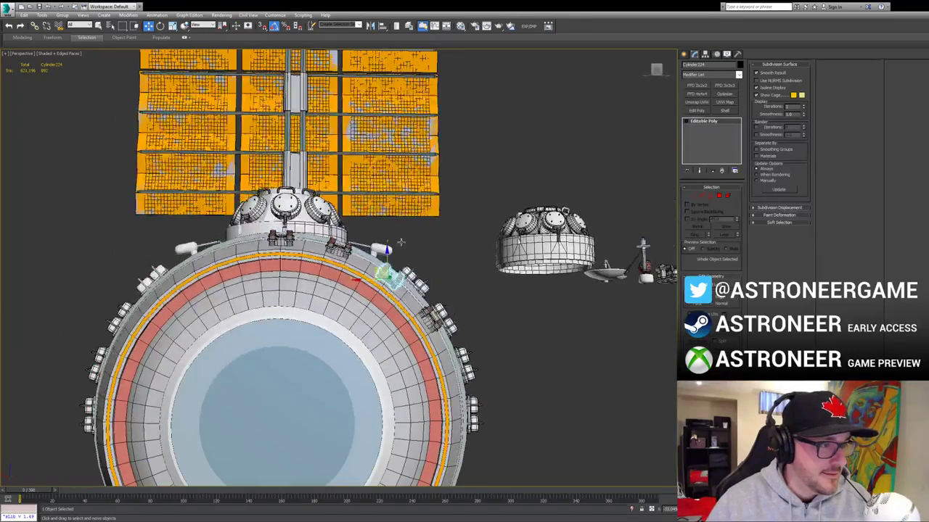
{"action": "left_click", "coordinate": [433, 320], "text": "ctrl"}
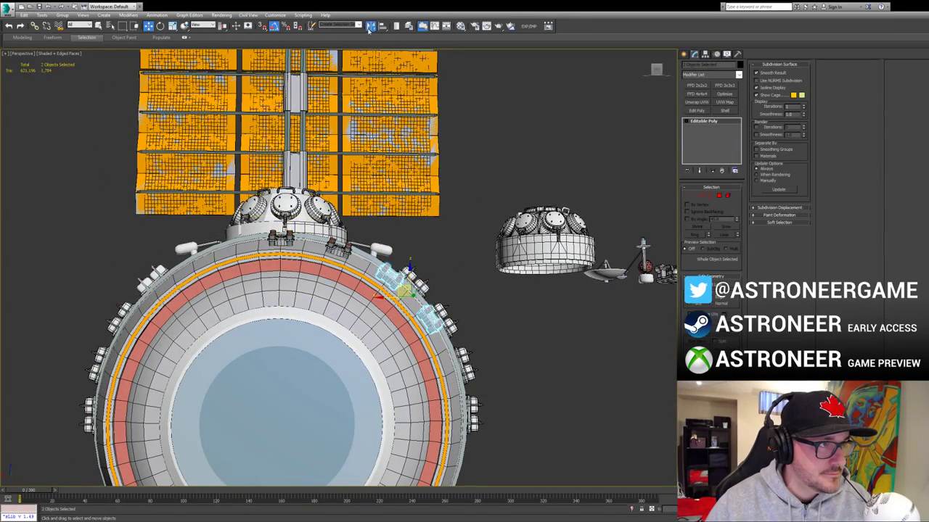
Step: Try to mirror only the two selected fittings as copies to the other side, and undo the mirroring
{"action": "left_click", "coordinate": [369, 27]}
{"action": "left_click", "coordinate": [449, 323]}
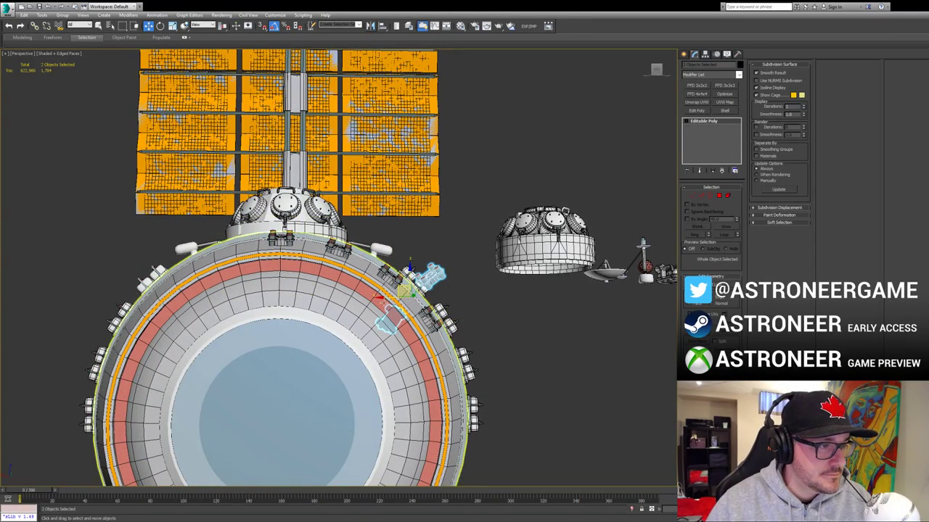
{"action": "left_click_drag", "start_coordinate": [365, 294], "coordinate": [254, 284]}
{"action": "key", "text": "ctrl+z"}
{"action": "key", "text": "ctrl+z"}
{"action": "key", "text": "ctrl+z"}
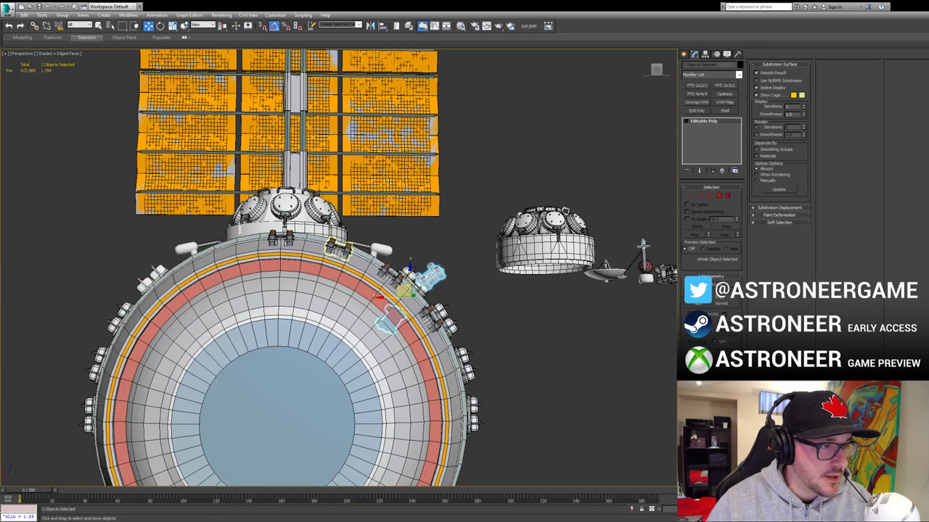
Step: Add the fitting beside the centre one to the selection, mirror all three as copies onto the nose's opposite side, and deselect
{"action": "left_click", "coordinate": [337, 248], "text": "ctrl"}
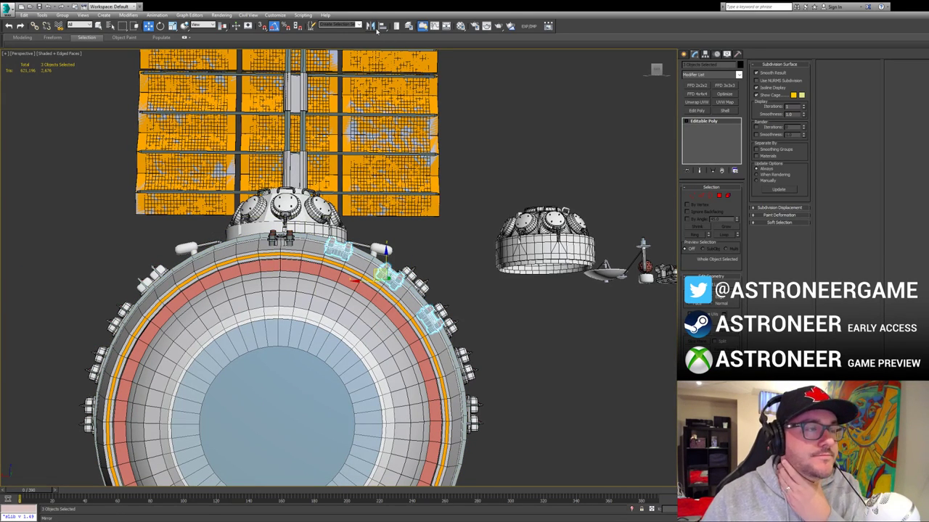
{"action": "left_click", "coordinate": [371, 25]}
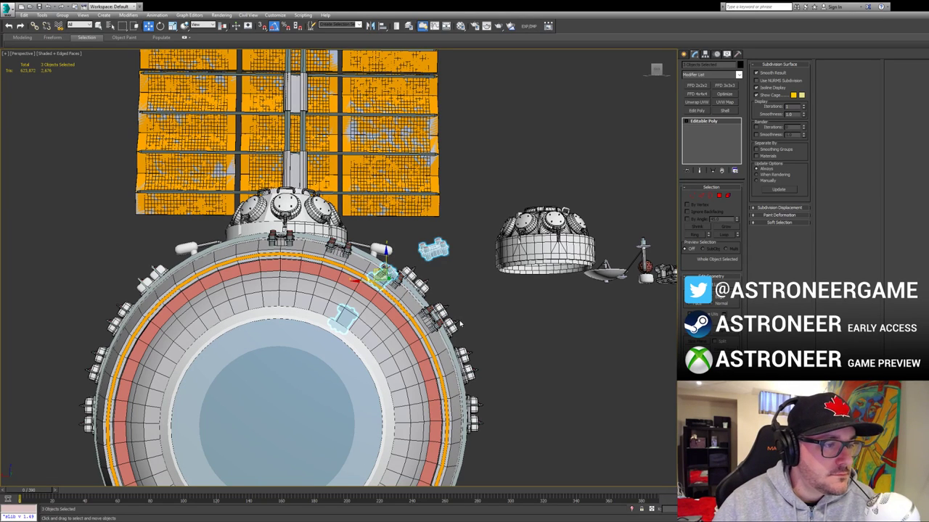
{"action": "left_click_drag", "start_coordinate": [363, 279], "coordinate": [151, 276]}
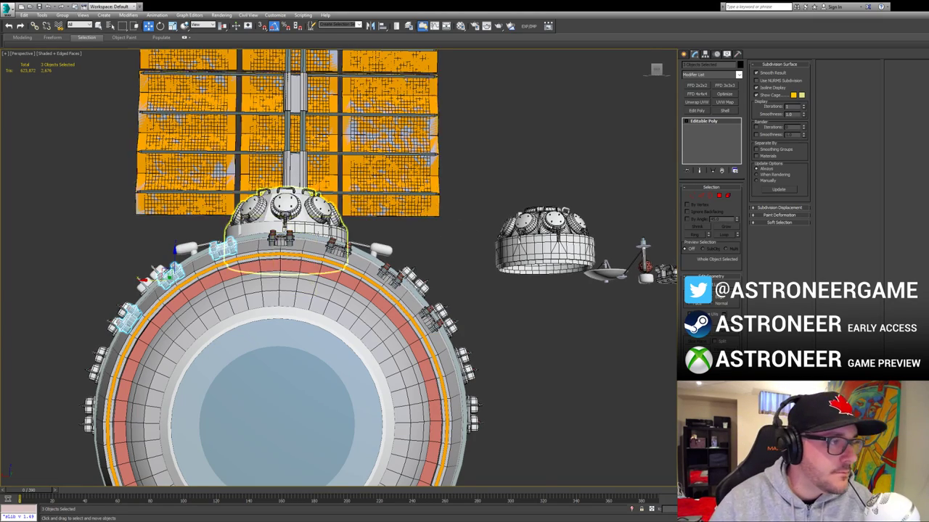
{"action": "middle_click_drag", "start_coordinate": [445, 202], "coordinate": [513, 246], "text": "alt"}
{"action": "left_click", "coordinate": [513, 247]}
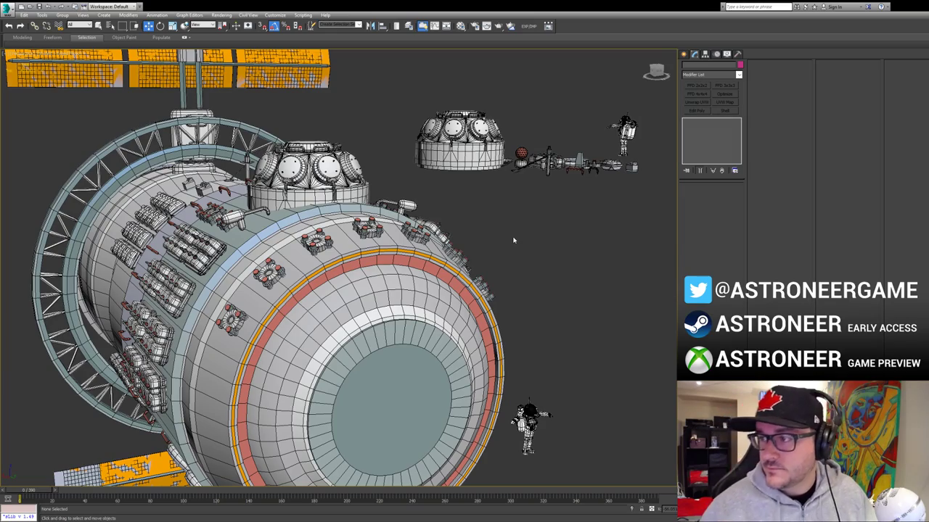
Step: Copy the small box part from the spare parts onto the hull band between the domed module and the red-knobbed fittings
{"action": "middle_click_drag", "start_coordinate": [480, 179], "coordinate": [296, 227]}
{"action": "scroll", "coordinate": [307, 269], "scroll_direction": "down", "scroll_amount": 2}
{"action": "middle_click_drag", "start_coordinate": [406, 239], "coordinate": [433, 284], "text": "alt"}
{"action": "left_click", "coordinate": [434, 231]}
{"action": "left_click", "coordinate": [447, 275]}
{"action": "middle_click_drag", "start_coordinate": [377, 291], "coordinate": [454, 317]}
{"action": "scroll", "coordinate": [454, 318], "scroll_direction": "down", "scroll_amount": 2}
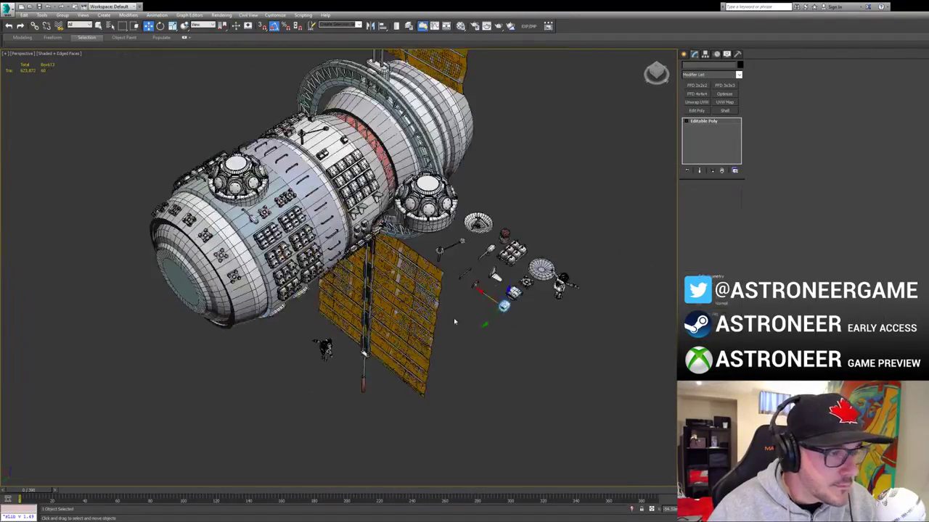
{"action": "mouse_move", "coordinate": [494, 310]}
{"action": "left_mouse_down", "text": "shift"}
{"action": "mouse_move", "coordinate": [371, 335]}
{"action": "mouse_move", "coordinate": [246, 280]}
{"action": "mouse_move", "coordinate": [200, 207]}
{"action": "left_mouse_up", "text": "shift"}
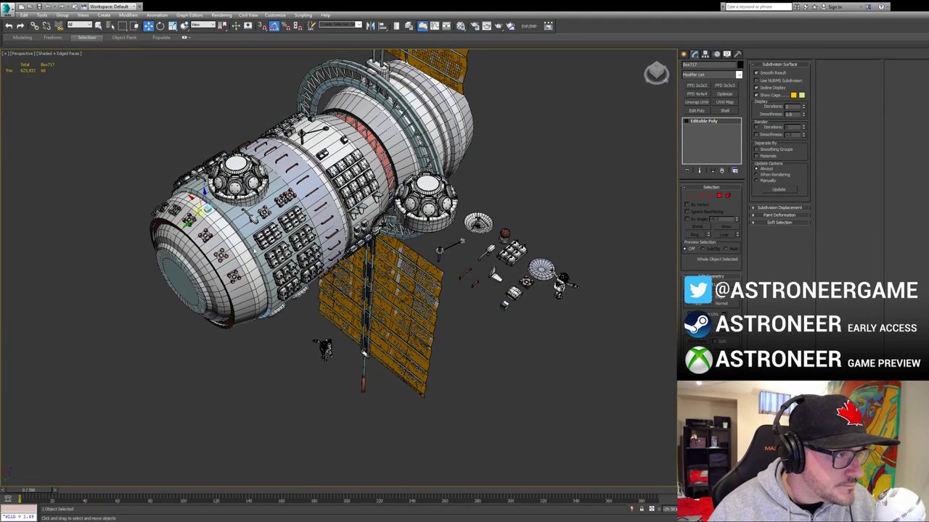
Step: Rotate the copied box about its vertical axis to change the direction it faces on the hull
{"action": "key", "text": "z"}
{"action": "scroll", "coordinate": [352, 290], "scroll_direction": "down", "scroll_amount": 5}
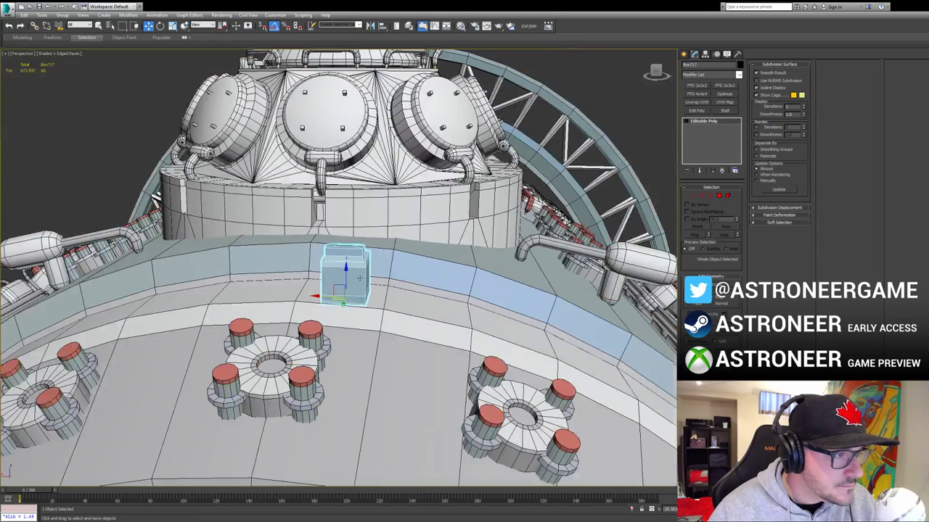
{"action": "key", "text": "e"}
{"action": "left_click_drag", "start_coordinate": [352, 295], "coordinate": [219, 318]}
{"action": "key", "text": "w"}
{"action": "middle_click_drag", "start_coordinate": [218, 318], "coordinate": [116, 392], "text": "alt"}
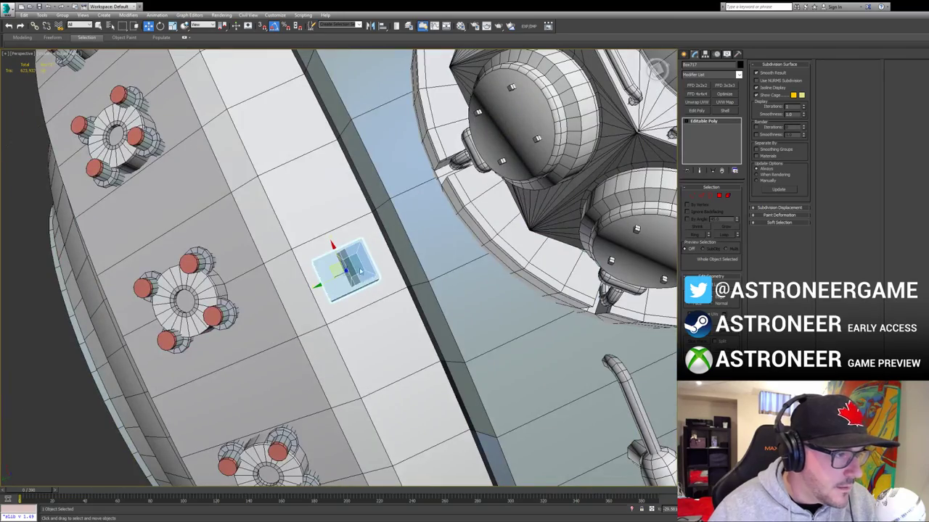
Step: Align the box with the hull's centre line in the top view and copy it one hull panel sideways
{"action": "key", "text": "t"}
{"action": "scroll", "coordinate": [378, 288], "scroll_direction": "down", "scroll_amount": 12}
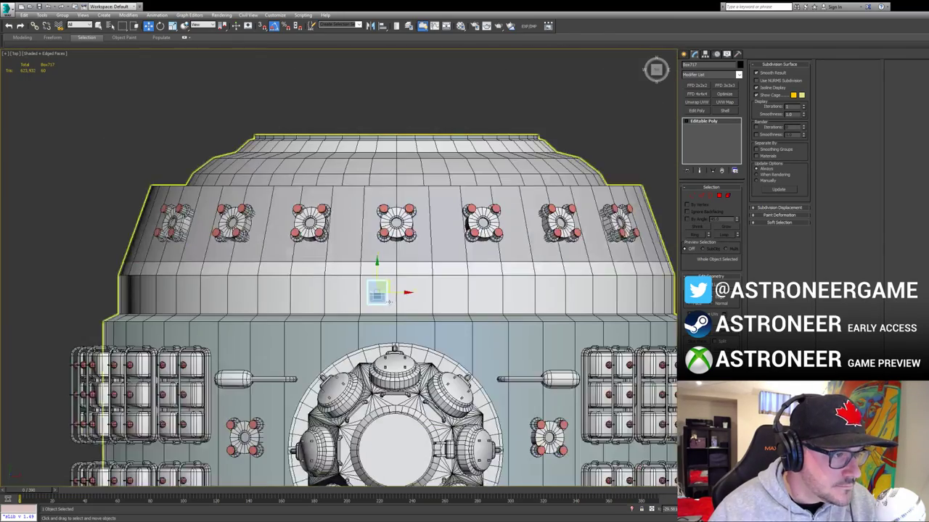
{"action": "middle_click_drag", "start_coordinate": [378, 288], "coordinate": [355, 245]}
{"action": "scroll", "coordinate": [381, 257], "scroll_direction": "up", "scroll_amount": 2}
{"action": "mouse_move", "coordinate": [367, 246]}
{"action": "left_mouse_down"}
{"action": "mouse_move", "coordinate": [395, 242]}
{"action": "mouse_move", "coordinate": [342, 244]}
{"action": "left_mouse_up"}
{"action": "left_click", "coordinate": [467, 299]}
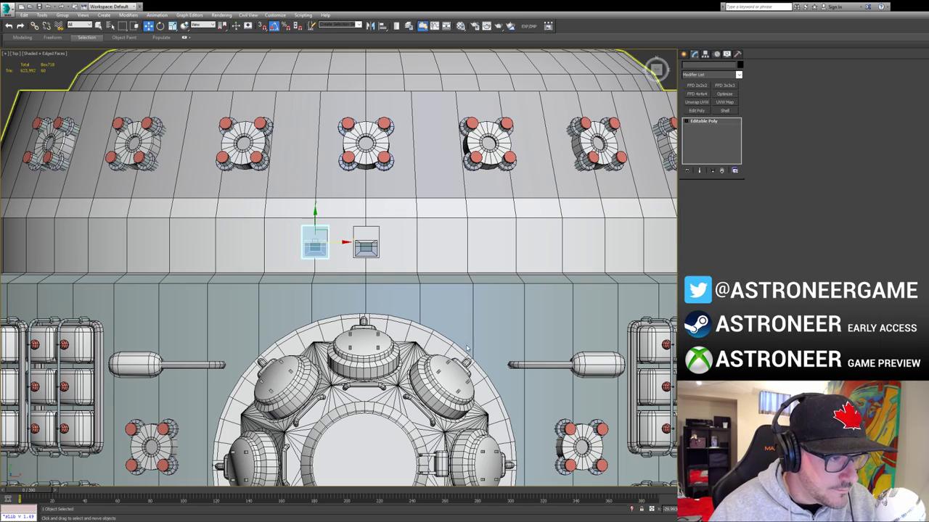
Step: Tilt the second box so it follows the curve of the hull
{"action": "key", "text": "p"}
{"action": "key", "text": "z"}
{"action": "middle_click_drag", "start_coordinate": [386, 326], "coordinate": [485, 273], "text": "alt"}
{"action": "scroll", "coordinate": [521, 268], "scroll_direction": "down", "scroll_amount": 5}
{"action": "key", "text": "e"}
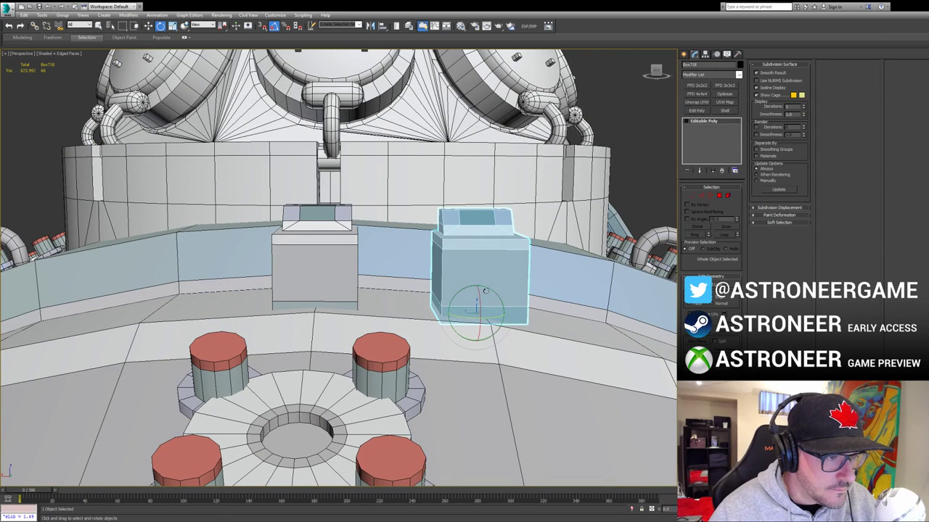
{"action": "left_click_drag", "start_coordinate": [485, 285], "coordinate": [494, 290]}
{"action": "key", "text": "w"}
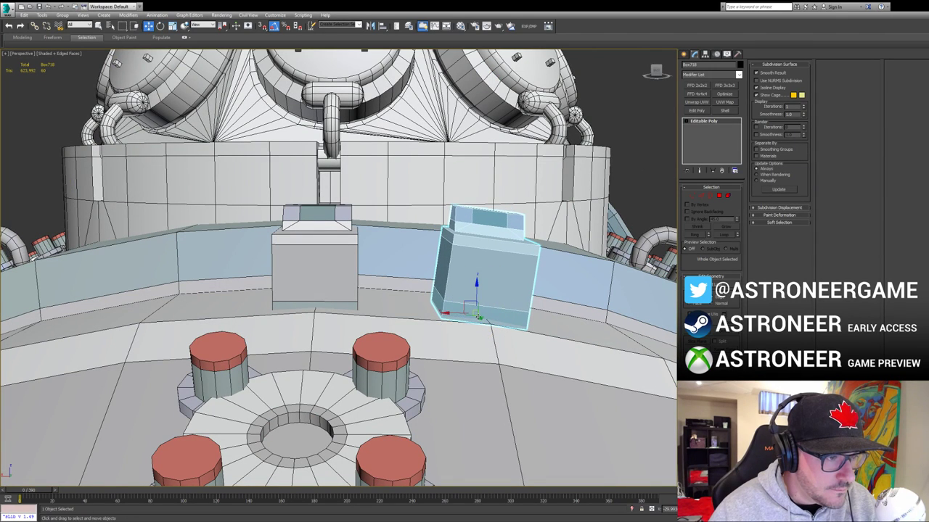
Step: Copy the tilted box to the opposite side of the middle box and rotate it to follow the hull's curve there
{"action": "left_click_drag", "start_coordinate": [453, 312], "coordinate": [132, 312], "text": "shift"}
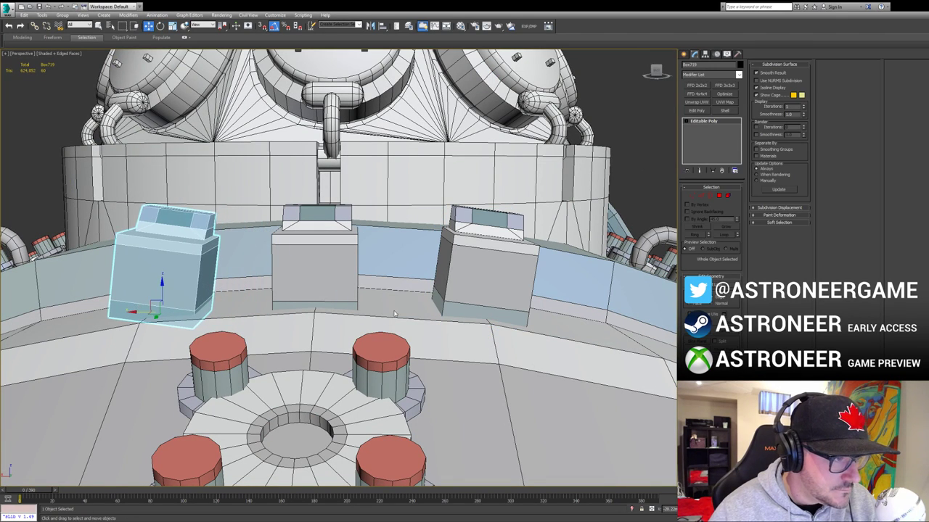
{"action": "key", "text": "e"}
{"action": "left_click_drag", "start_coordinate": [185, 294], "coordinate": [178, 284]}
Step: Examine the whole station from several sides to review the placed parts and the areas of hull without detail
{"action": "middle_click_drag", "start_coordinate": [285, 281], "coordinate": [442, 320]}
{"action": "scroll", "coordinate": [403, 285], "scroll_direction": "down", "scroll_amount": 1}
{"action": "scroll", "coordinate": [374, 295], "scroll_direction": "down", "scroll_amount": 4}
{"action": "scroll", "coordinate": [443, 319], "scroll_direction": "down", "scroll_amount": 3}
{"action": "left_click", "coordinate": [551, 227]}
{"action": "middle_click_drag", "start_coordinate": [552, 226], "coordinate": [493, 190], "text": "alt"}
{"action": "scroll", "coordinate": [406, 185], "scroll_direction": "down", "scroll_amount": 2}
{"action": "scroll", "coordinate": [494, 190], "scroll_direction": "up", "scroll_amount": 2}
{"action": "left_click", "coordinate": [418, 254]}
{"action": "middle_click_drag", "start_coordinate": [400, 250], "coordinate": [253, 260], "text": "alt"}
{"action": "scroll", "coordinate": [419, 254], "scroll_direction": "up", "scroll_amount": 4}
{"action": "key", "text": "ctrl+d"}
{"action": "scroll", "coordinate": [334, 264], "scroll_direction": "down", "scroll_amount": 4}
{"action": "middle_click_drag", "start_coordinate": [428, 270], "coordinate": [470, 308], "text": "alt"}
{"action": "scroll", "coordinate": [408, 279], "scroll_direction": "up", "scroll_amount": 4}
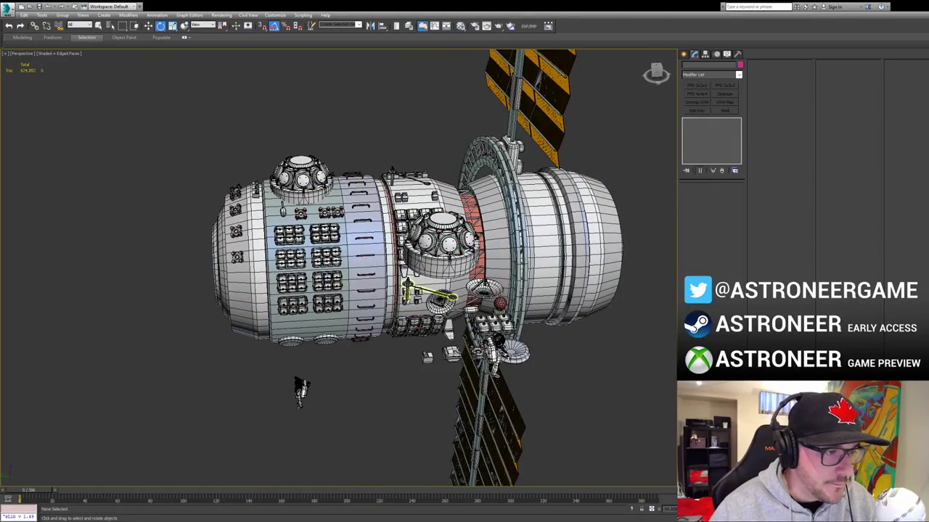
{"action": "middle_click_drag", "start_coordinate": [453, 350], "coordinate": [457, 350], "text": "alt"}
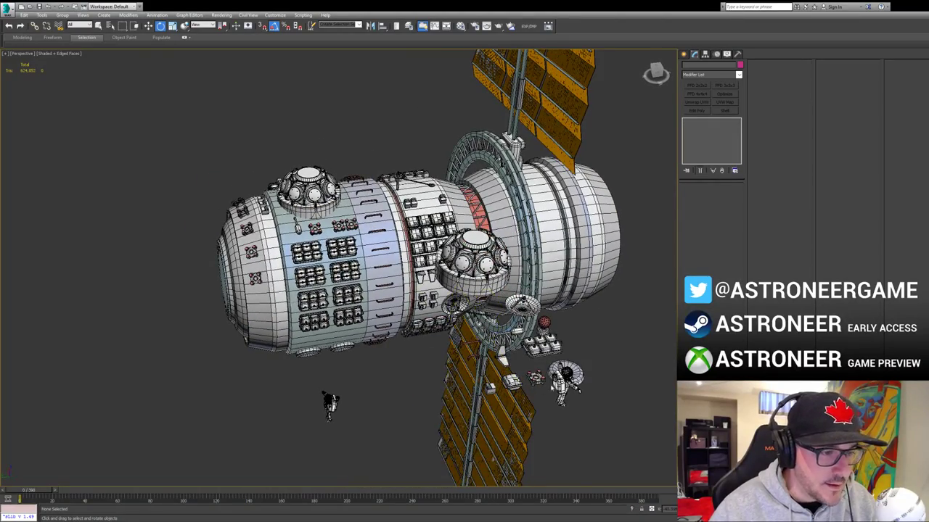
Step: Copy the round disc from the spare parts onto the rear hull module beside the solar panel mast
{"action": "left_click", "coordinate": [574, 375]}
{"action": "middle_click_drag", "start_coordinate": [594, 347], "coordinate": [239, 261], "text": "alt"}
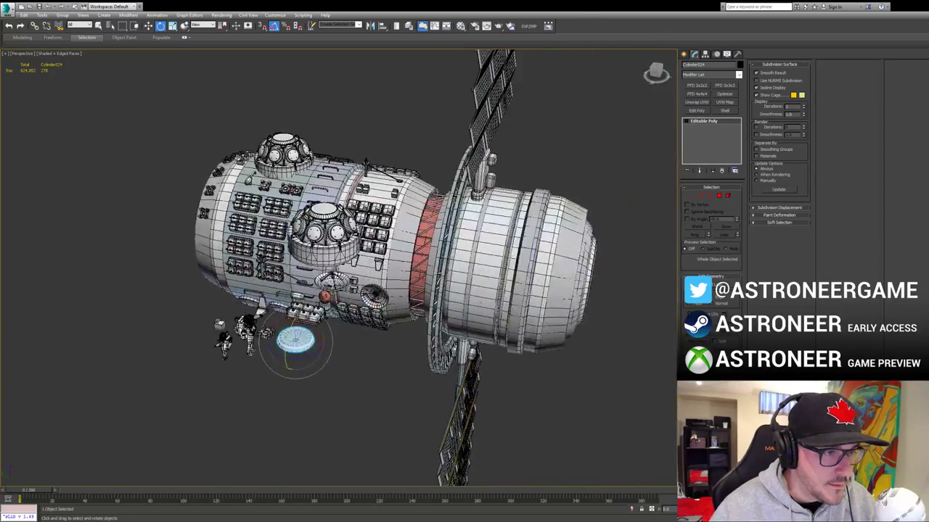
{"action": "middle_click_drag", "start_coordinate": [533, 279], "coordinate": [445, 324], "text": "alt"}
{"action": "key", "text": "w"}
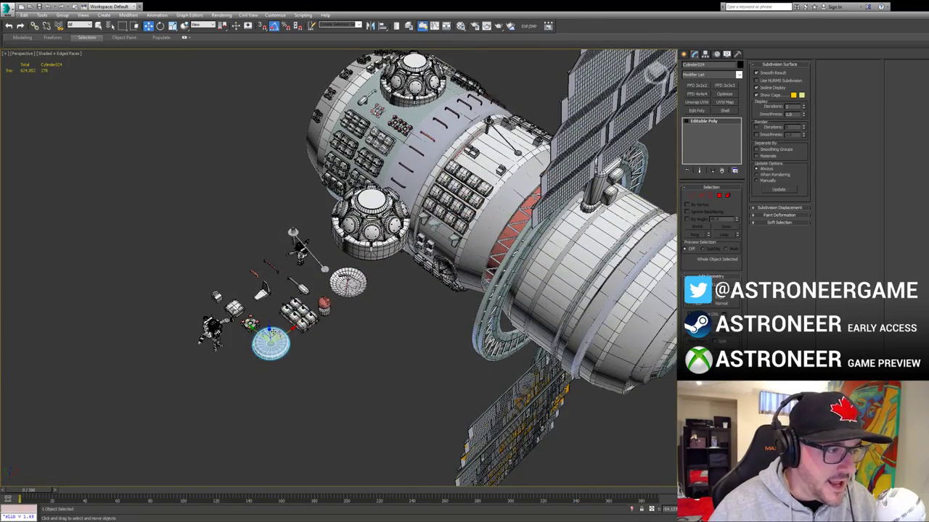
{"action": "left_click_drag", "start_coordinate": [272, 337], "coordinate": [617, 207], "text": "shift"}
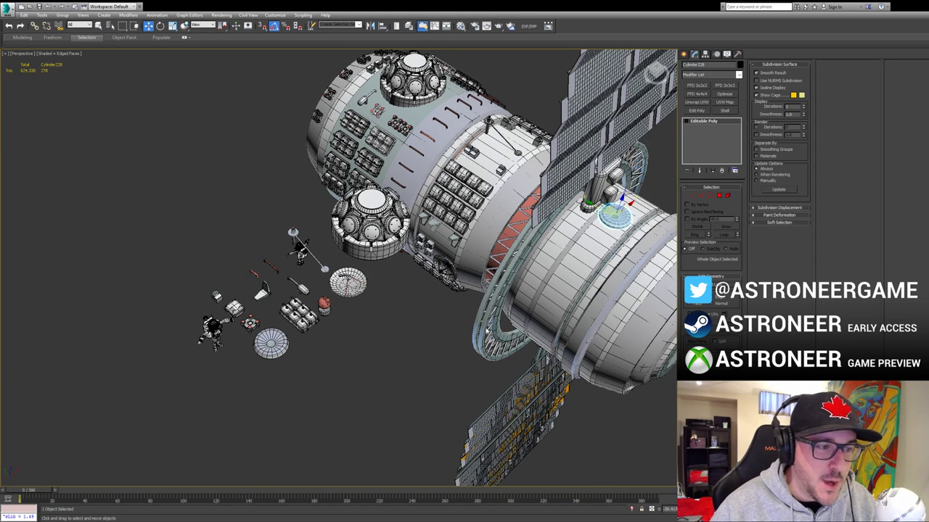
Step: Centre the copied disc on the hull's centre line, in line with the mast, in the top view
{"action": "key", "text": "t"}
{"action": "key", "text": "z"}
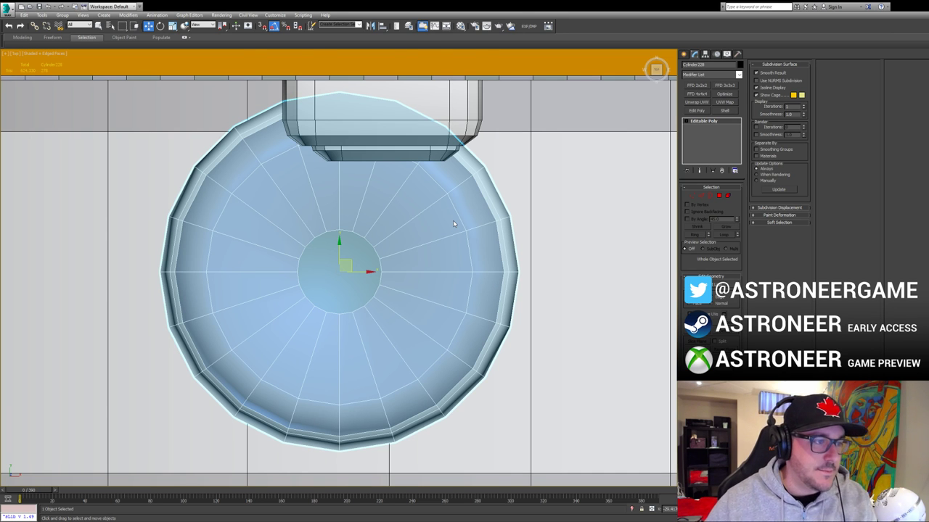
{"action": "scroll", "coordinate": [454, 223], "scroll_direction": "down", "scroll_amount": 6}
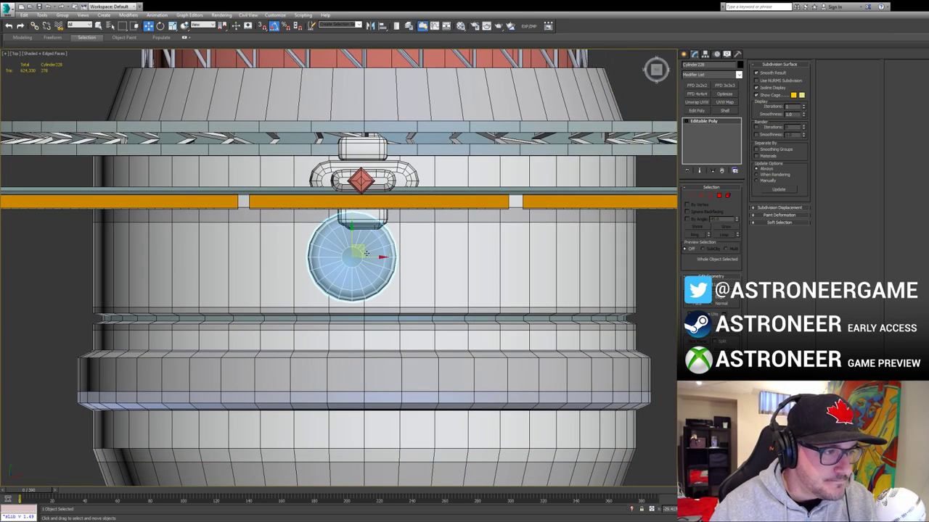
{"action": "left_click_drag", "start_coordinate": [365, 250], "coordinate": [377, 256]}
Step: Adjust the disc's height and position in the perspective view so it rests on the hull next to the mast
{"action": "middle_click_drag", "start_coordinate": [422, 358], "coordinate": [423, 355], "text": "alt"}
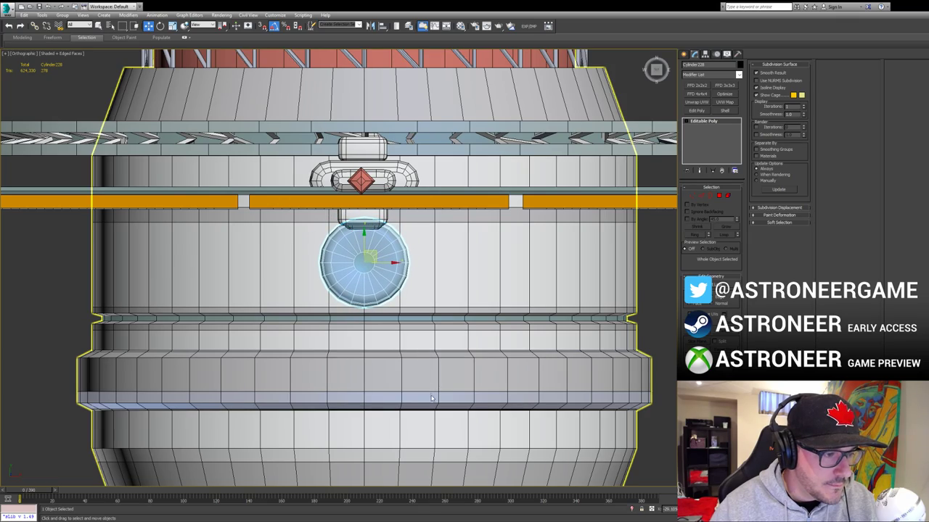
{"action": "key", "text": "p"}
{"action": "middle_click_drag", "start_coordinate": [432, 397], "coordinate": [477, 269], "text": "alt"}
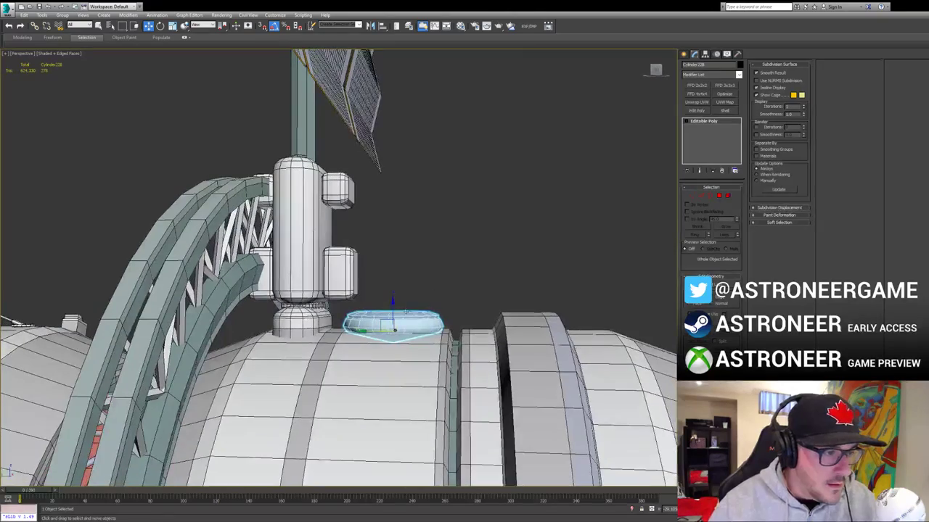
{"action": "scroll", "coordinate": [416, 312], "scroll_direction": "down", "scroll_amount": 3}
{"action": "middle_click_drag", "start_coordinate": [416, 312], "coordinate": [398, 293]}
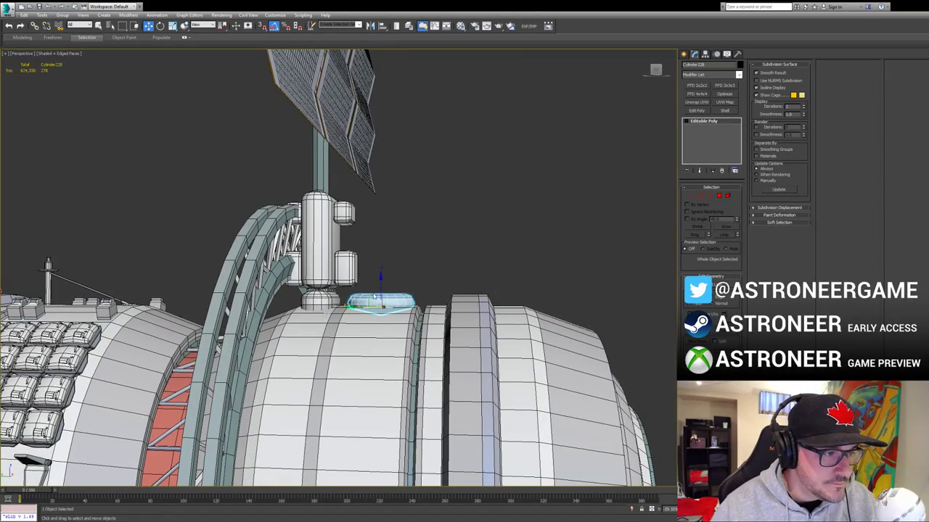
{"action": "left_click_drag", "start_coordinate": [373, 296], "coordinate": [375, 292]}
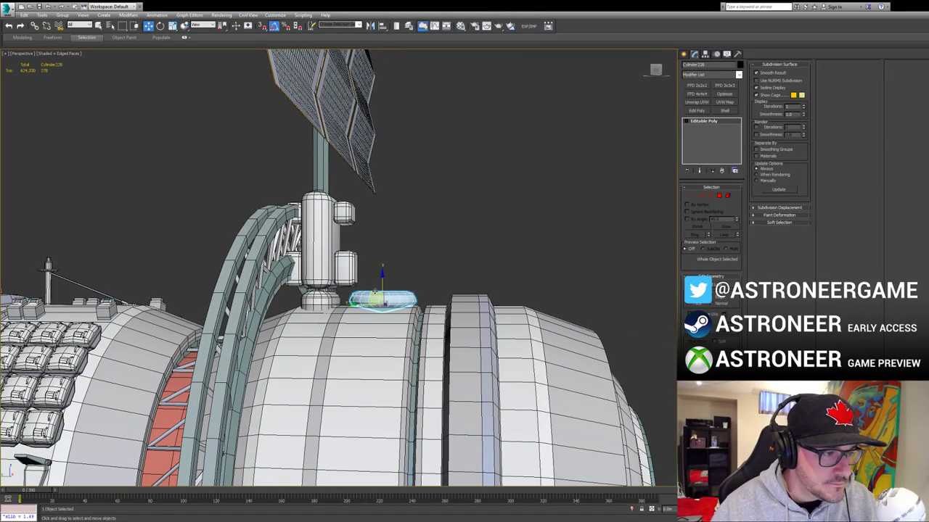
Step: Copy the red ball fitting from the spare parts onto the rear hull beside the disc
{"action": "middle_click_drag", "start_coordinate": [375, 291], "coordinate": [301, 325], "text": "alt"}
{"action": "scroll", "coordinate": [319, 333], "scroll_direction": "down", "scroll_amount": 3}
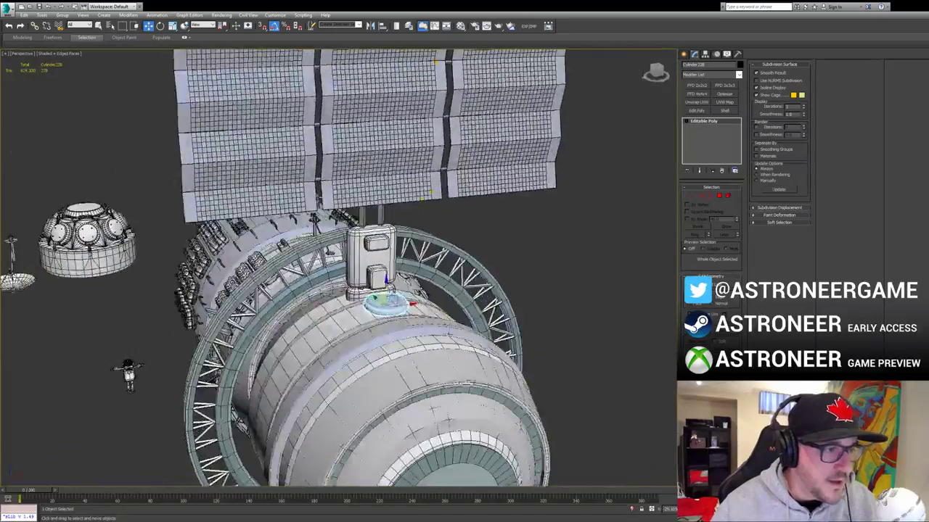
{"action": "middle_click_drag", "start_coordinate": [537, 374], "coordinate": [415, 331], "text": "alt"}
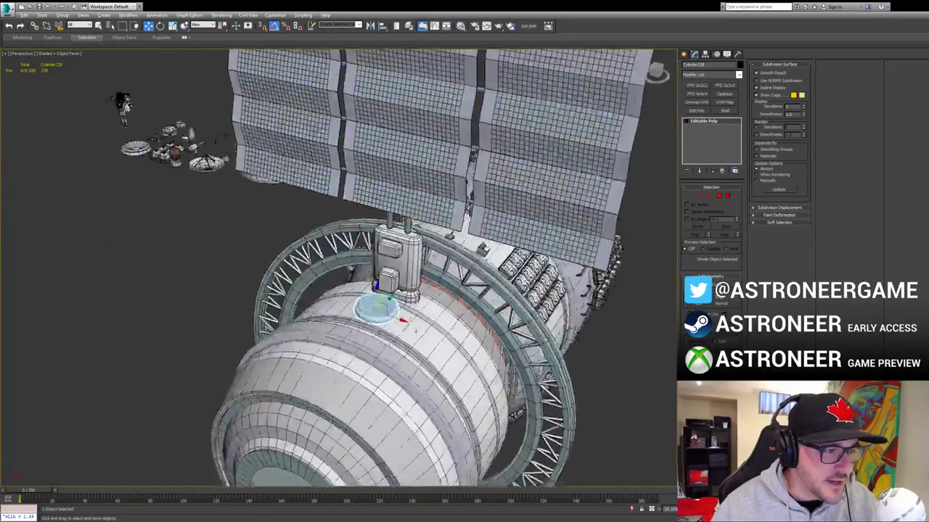
{"action": "middle_click_drag", "start_coordinate": [435, 261], "coordinate": [98, 294], "text": "alt"}
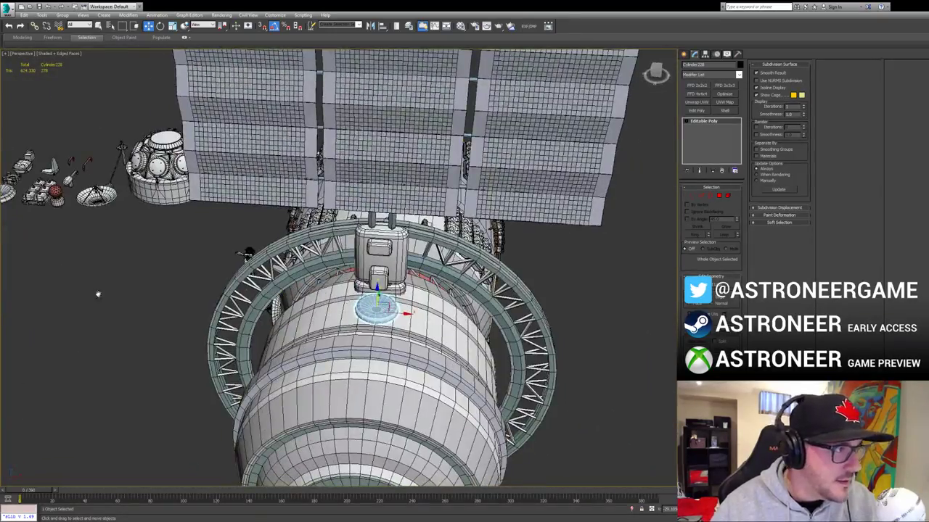
{"action": "middle_click_drag", "start_coordinate": [137, 261], "coordinate": [316, 292], "text": "alt"}
{"action": "left_click", "coordinate": [284, 247]}
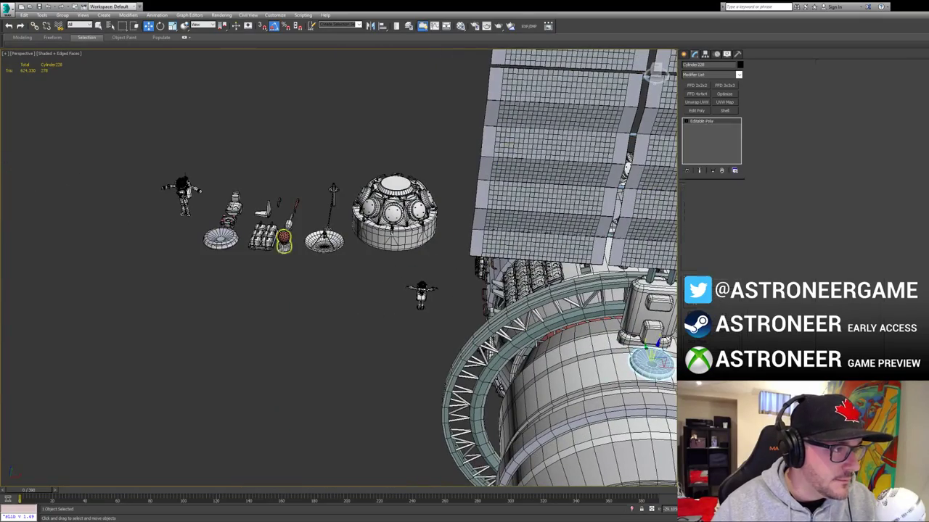
{"action": "middle_click_drag", "start_coordinate": [355, 243], "coordinate": [223, 212], "text": "alt"}
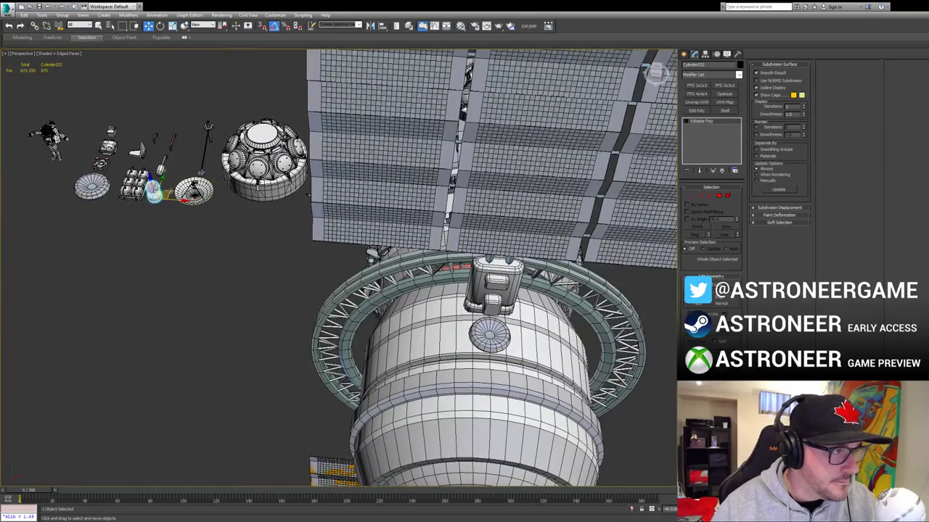
{"action": "left_click_drag", "start_coordinate": [165, 193], "coordinate": [463, 319], "text": "shift"}
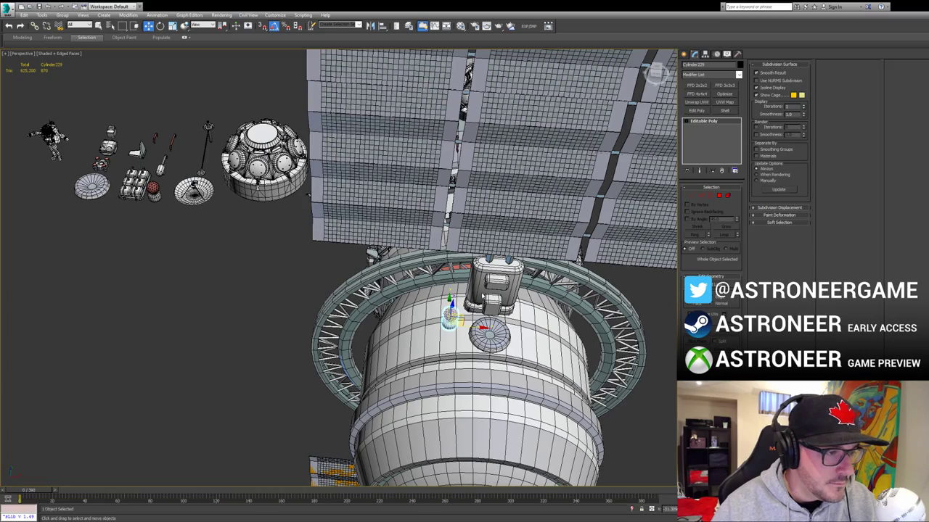
Step: Tilt the copied red ball fitting so its base follows the curve of the hull
{"action": "key", "text": "z"}
{"action": "scroll", "coordinate": [388, 319], "scroll_direction": "down", "scroll_amount": 3}
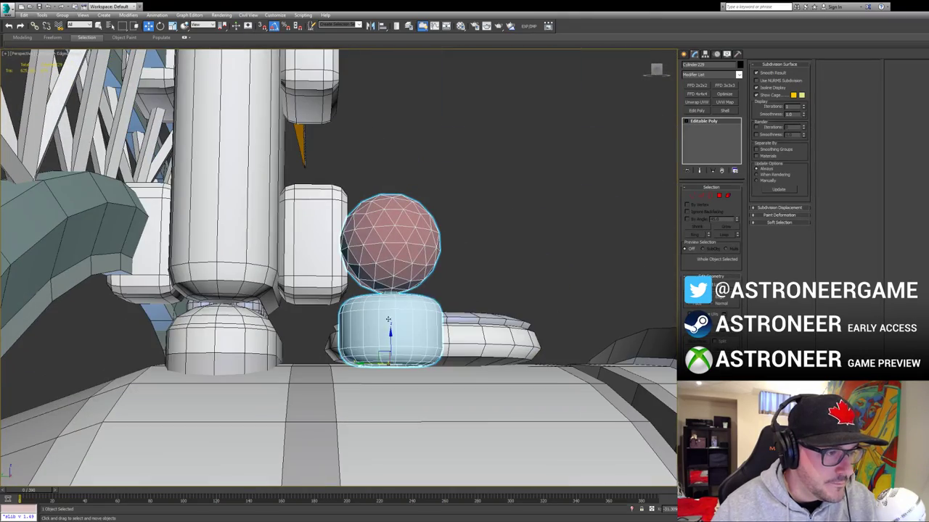
{"action": "middle_click_drag", "start_coordinate": [381, 352], "coordinate": [382, 397], "text": "alt"}
{"action": "key", "text": "e"}
{"action": "left_click_drag", "start_coordinate": [388, 392], "coordinate": [384, 397]}
{"action": "key", "text": "w"}
Step: Copy the red ball fitting lengthwise along the hull and shift both fittings together away from the mast
{"action": "middle_click_drag", "start_coordinate": [384, 397], "coordinate": [441, 333], "text": "alt"}
{"action": "left_click_drag", "start_coordinate": [306, 376], "coordinate": [447, 377], "text": "shift"}
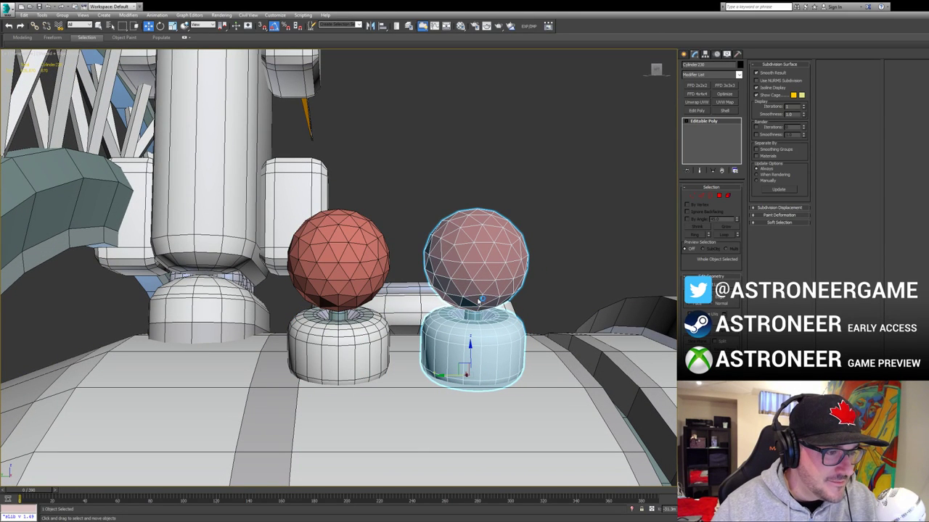
{"action": "left_click", "coordinate": [371, 354], "text": "ctrl"}
{"action": "left_click_drag", "start_coordinate": [383, 296], "coordinate": [415, 298]}
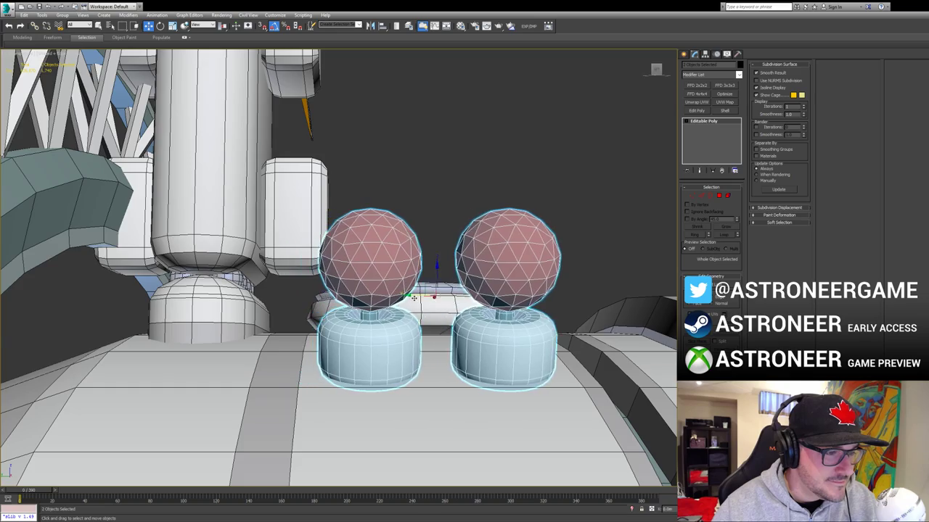
{"action": "scroll", "coordinate": [441, 303], "scroll_direction": "down", "scroll_amount": 4}
{"action": "middle_click_drag", "start_coordinate": [476, 319], "coordinate": [299, 383], "text": "alt"}
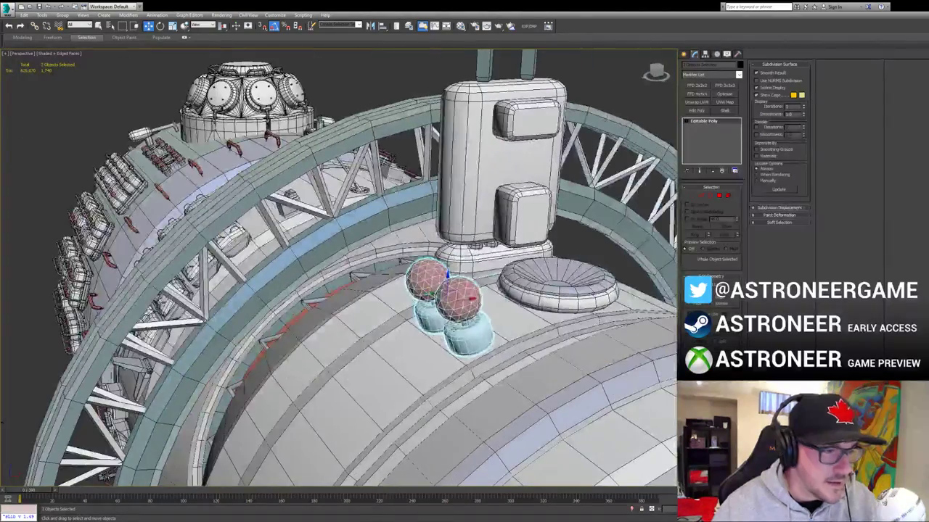
{"action": "scroll", "coordinate": [467, 335], "scroll_direction": "down", "scroll_amount": 5}
{"action": "left_click", "coordinate": [597, 234]}
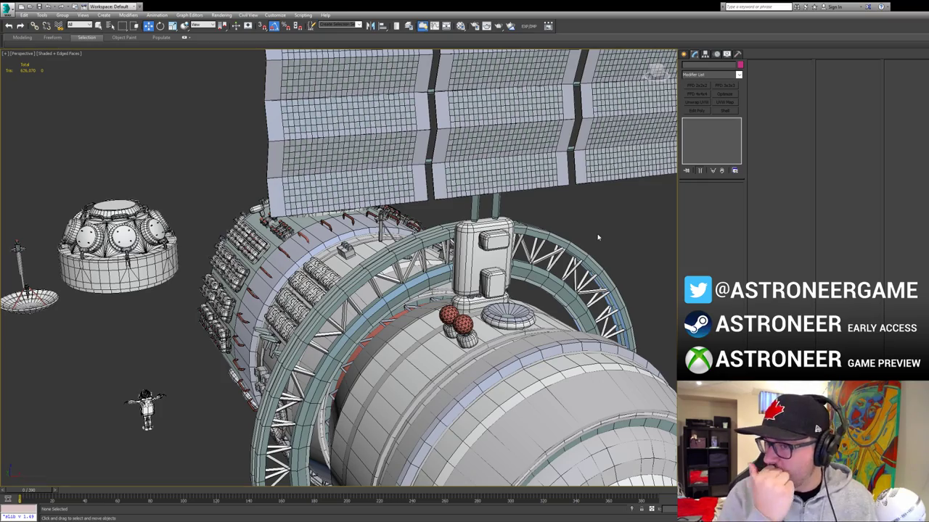
{"action": "middle_click_drag", "start_coordinate": [378, 305], "coordinate": [327, 261], "text": "alt"}
{"action": "scroll", "coordinate": [327, 261], "scroll_direction": "down", "scroll_amount": 5}
{"action": "middle_click_drag", "start_coordinate": [330, 178], "coordinate": [354, 212], "text": "alt"}
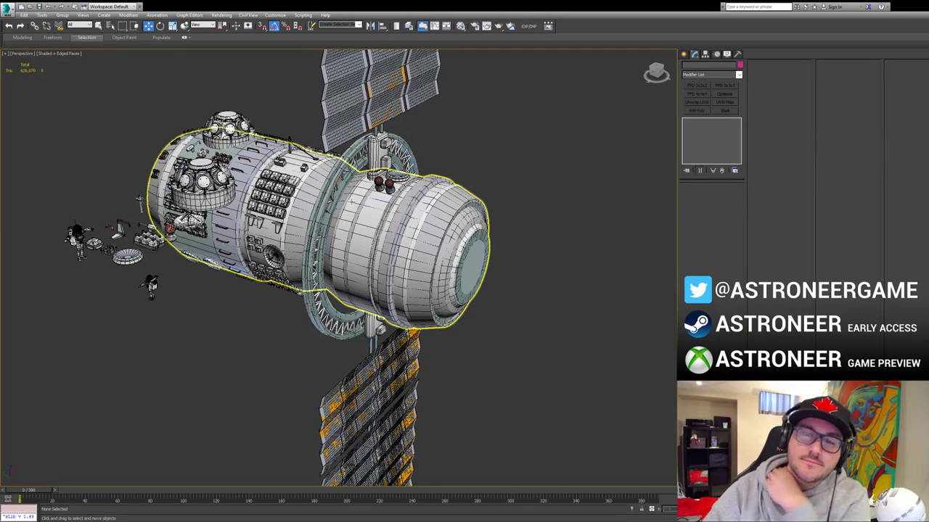
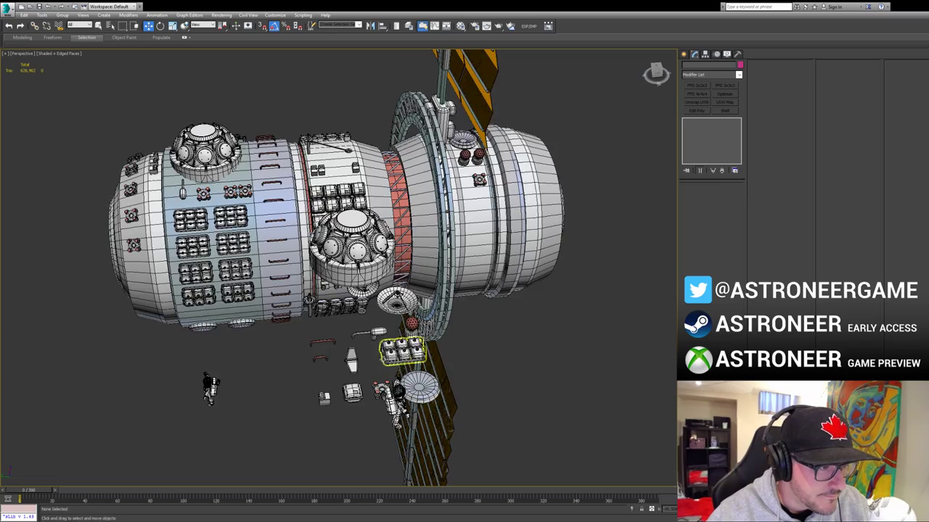
Step: Copy the L-shaped bracket from the spare parts onto the raised hull band behind the disc
{"action": "left_click", "coordinate": [325, 348]}
{"action": "scroll", "coordinate": [325, 348], "scroll_direction": "down", "scroll_amount": 3}
{"action": "middle_click_drag", "start_coordinate": [325, 348], "coordinate": [203, 397], "text": "alt"}
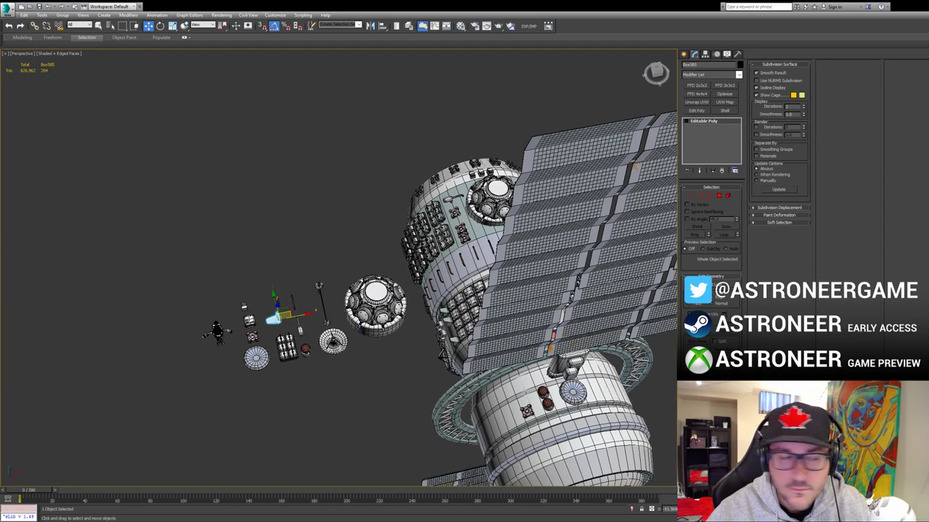
{"action": "mouse_move", "coordinate": [284, 312]}
{"action": "left_mouse_down", "text": "shift"}
{"action": "mouse_move", "coordinate": [333, 318]}
{"action": "mouse_move", "coordinate": [590, 408]}
{"action": "left_mouse_up", "text": "shift"}
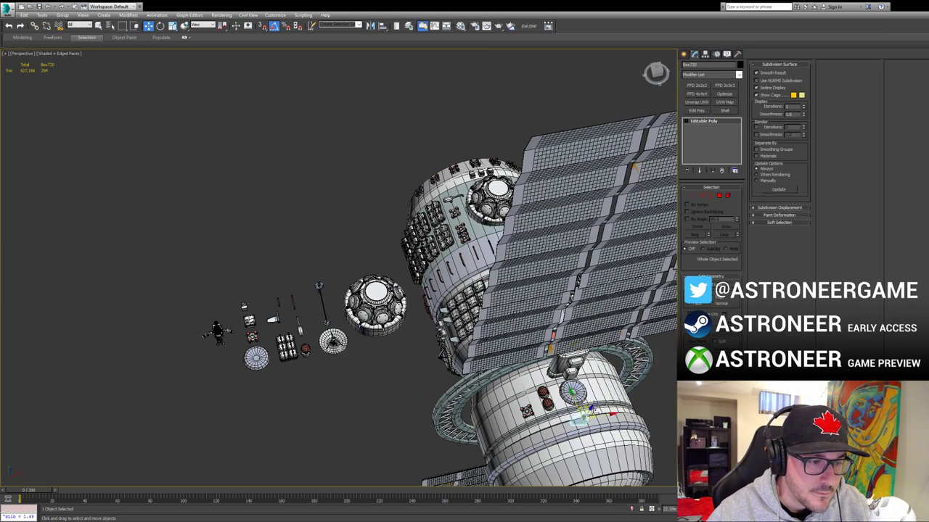
{"action": "key", "text": "z"}
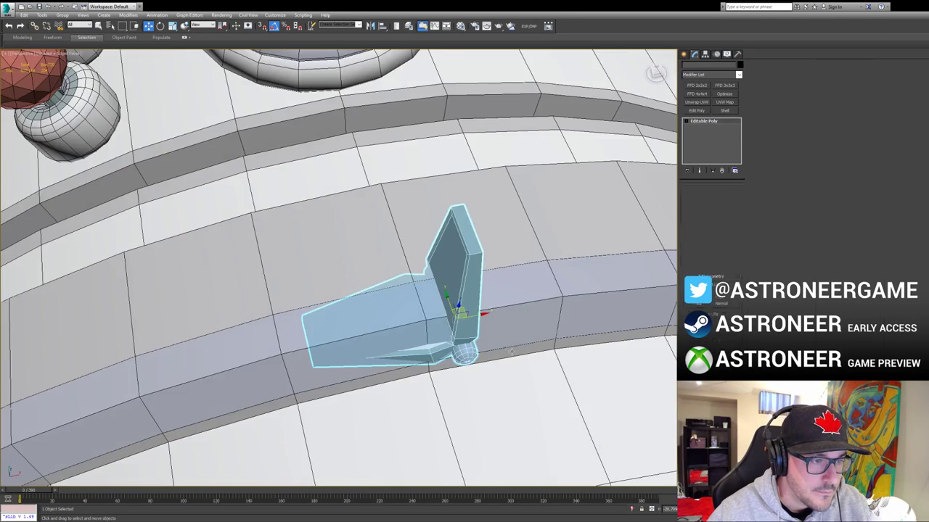
Step: Rotate the copied bracket about a quarter turn around its vertical axis and reposition it on the band in line with the disc
{"action": "scroll", "coordinate": [508, 340], "scroll_direction": "down", "scroll_amount": 5}
{"action": "middle_click_drag", "start_coordinate": [500, 366], "coordinate": [564, 324], "text": "alt"}
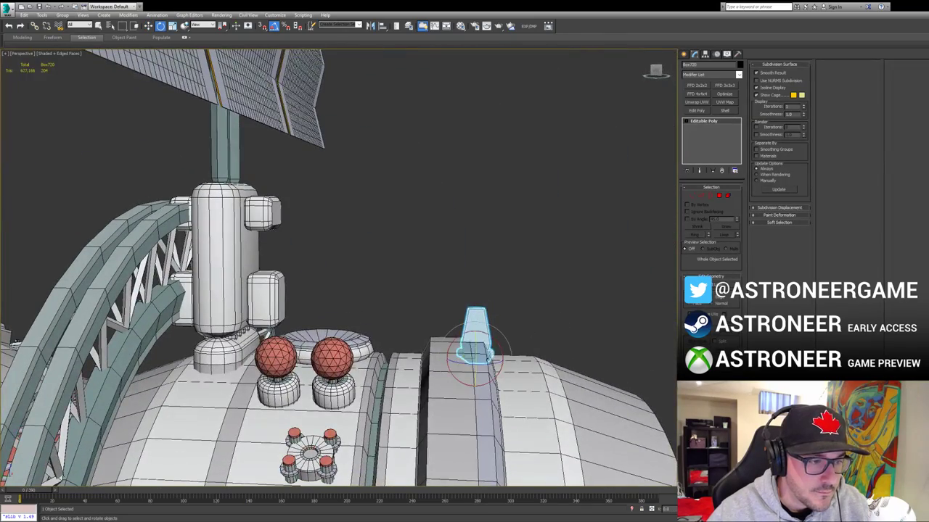
{"action": "left_click_drag", "start_coordinate": [504, 364], "coordinate": [546, 360]}
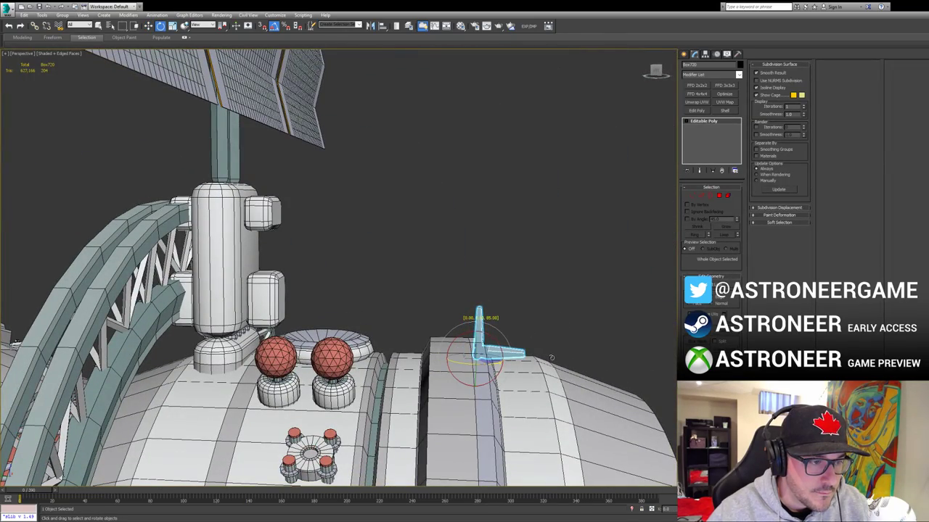
{"action": "key", "text": "w"}
{"action": "mouse_move", "coordinate": [477, 357]}
{"action": "left_mouse_down"}
{"action": "mouse_move", "coordinate": [503, 360]}
{"action": "mouse_move", "coordinate": [491, 359]}
{"action": "left_mouse_up"}
{"action": "mouse_move", "coordinate": [542, 341]}
{"action": "middle_mouse_down", "text": "alt"}
{"action": "mouse_move", "coordinate": [457, 348]}
{"action": "mouse_move", "coordinate": [542, 354]}
{"action": "middle_mouse_up", "text": "alt"}
{"action": "left_click_drag", "start_coordinate": [541, 353], "coordinate": [528, 352]}
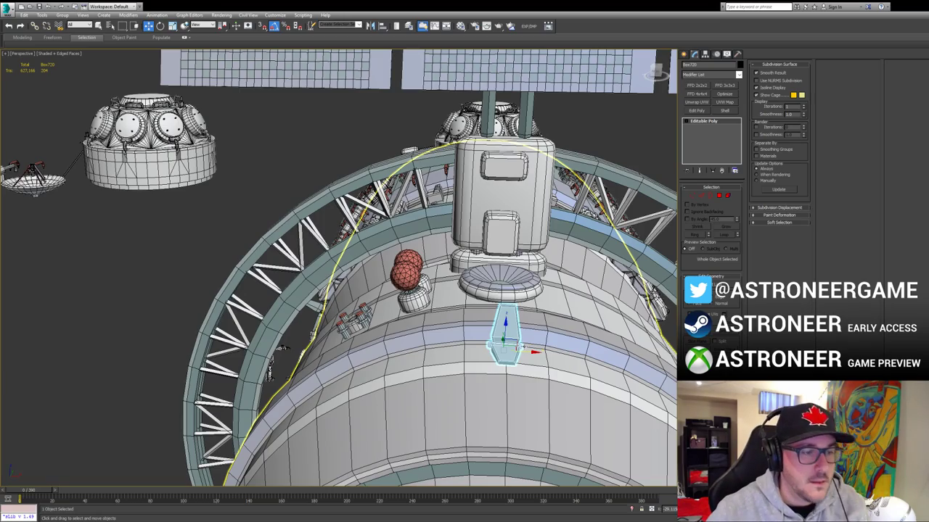
Step: Copy the bracket sideways along the band, towards the red ball fittings
{"action": "middle_click_drag", "start_coordinate": [521, 349], "coordinate": [400, 276]}
{"action": "scroll", "coordinate": [420, 302], "scroll_direction": "down", "scroll_amount": 4}
{"action": "scroll", "coordinate": [430, 322], "scroll_direction": "up", "scroll_amount": 4}
{"action": "scroll", "coordinate": [396, 317], "scroll_direction": "up", "scroll_amount": 3}
{"action": "mouse_move", "coordinate": [382, 281]}
{"action": "left_mouse_down", "text": "shift"}
{"action": "mouse_move", "coordinate": [302, 269]}
{"action": "mouse_move", "coordinate": [264, 289]}
{"action": "mouse_move", "coordinate": [279, 293]}
{"action": "left_mouse_up", "text": "shift"}
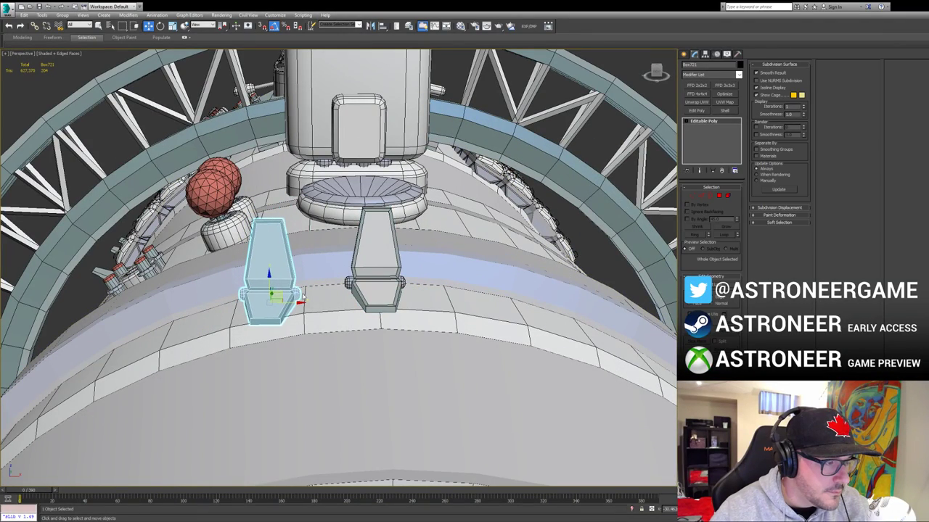
Step: Rotate the second bracket so it tilts with the curve of the hull
{"action": "middle_click_drag", "start_coordinate": [473, 300], "coordinate": [457, 282], "text": "alt"}
{"action": "key", "text": "e"}
{"action": "mouse_move", "coordinate": [320, 279]}
{"action": "middle_mouse_down", "text": "alt"}
{"action": "mouse_move", "coordinate": [319, 292]}
{"action": "mouse_move", "coordinate": [355, 292]}
{"action": "middle_mouse_up", "text": "alt"}
{"action": "scroll", "coordinate": [319, 291], "scroll_direction": "up", "scroll_amount": 3}
{"action": "mouse_move", "coordinate": [313, 278]}
{"action": "left_mouse_down"}
{"action": "mouse_move", "coordinate": [306, 276]}
{"action": "mouse_move", "coordinate": [317, 276]}
{"action": "left_mouse_up"}
{"action": "mouse_move", "coordinate": [317, 276]}
{"action": "middle_mouse_down", "text": "alt"}
{"action": "mouse_move", "coordinate": [323, 254]}
{"action": "mouse_move", "coordinate": [333, 270]}
{"action": "mouse_move", "coordinate": [276, 275]}
{"action": "middle_mouse_up", "text": "alt"}
Step: Mirror the tilted bracket as a copy and place it on the opposite side of the middle bracket
{"action": "middle_click_drag", "start_coordinate": [398, 299], "coordinate": [330, 287]}
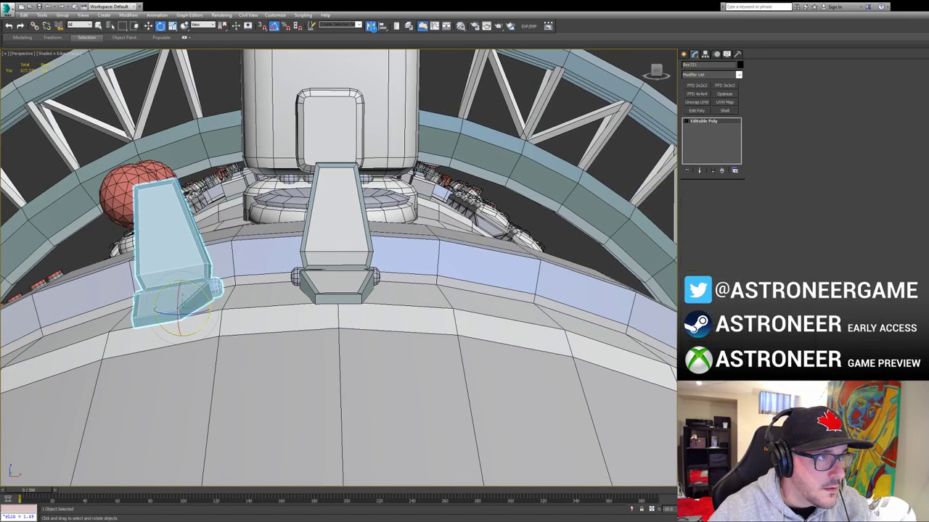
{"action": "left_click", "coordinate": [371, 25]}
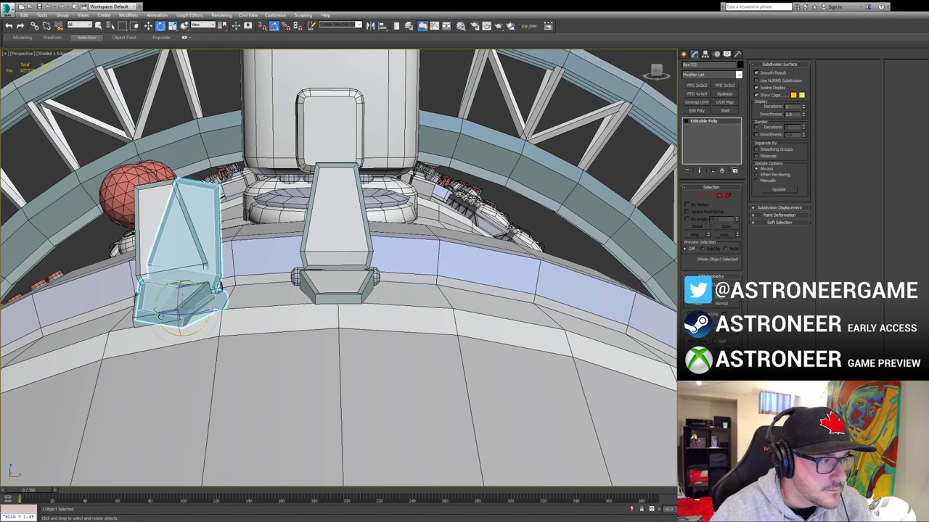
{"action": "left_click_drag", "start_coordinate": [205, 311], "coordinate": [516, 309]}
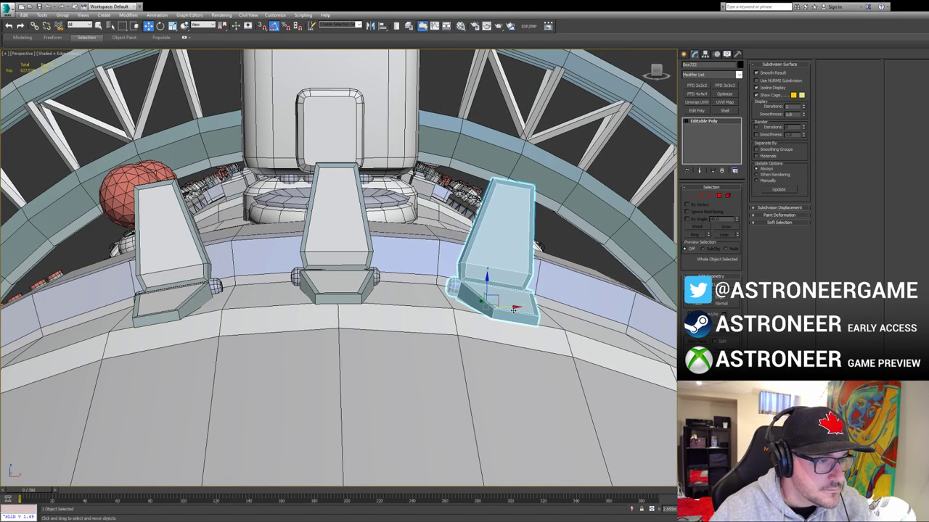
Step: Select all three brackets on the band and copy them down below the underside of the front module
{"action": "scroll", "coordinate": [515, 310], "scroll_direction": "down", "scroll_amount": 3}
{"action": "scroll", "coordinate": [515, 309], "scroll_direction": "down", "scroll_amount": 4}
{"action": "mouse_move", "coordinate": [529, 311]}
{"action": "middle_mouse_down"}
{"action": "mouse_move", "coordinate": [471, 289]}
{"action": "mouse_move", "coordinate": [504, 268]}
{"action": "middle_mouse_up"}
{"action": "left_click", "coordinate": [392, 280], "text": "ctrl"}
{"action": "left_click", "coordinate": [425, 279], "text": "ctrl"}
{"action": "scroll", "coordinate": [499, 267], "scroll_direction": "down", "scroll_amount": 5}
{"action": "left_click_drag", "start_coordinate": [438, 169], "coordinate": [439, 351], "text": "shift"}
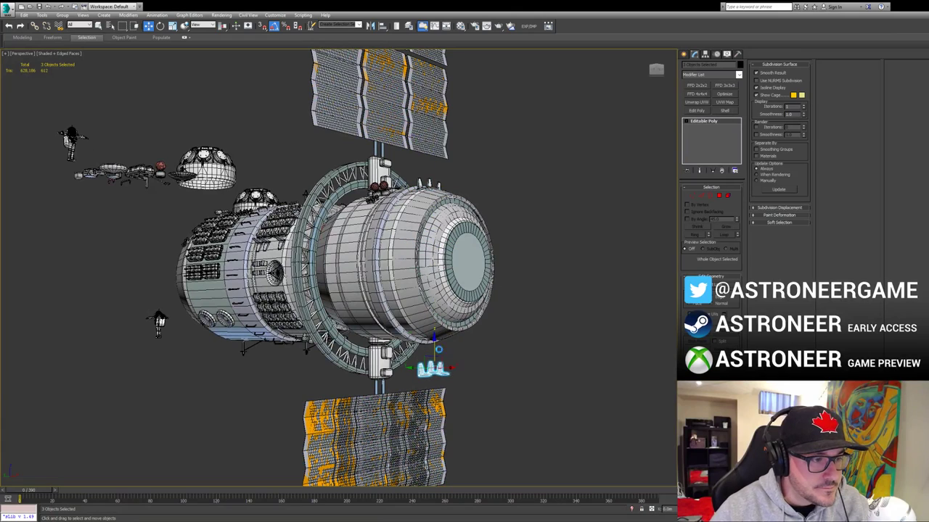
Step: Rotate the three copied brackets about half a turn and raise them onto the band on the hull's underside
{"action": "key", "text": "e"}
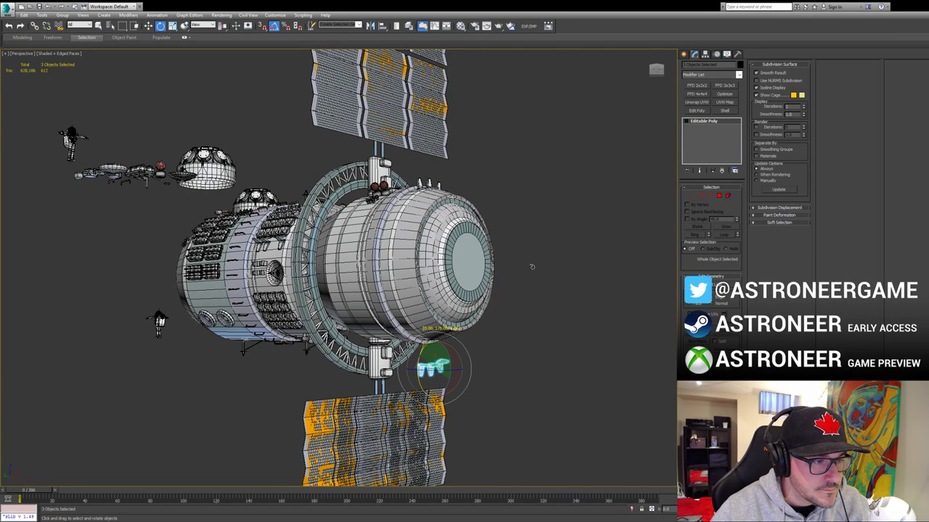
{"action": "key", "text": "z"}
{"action": "middle_click_drag", "start_coordinate": [524, 276], "coordinate": [429, 278], "text": "alt"}
{"action": "scroll", "coordinate": [421, 250], "scroll_direction": "down", "scroll_amount": 4}
{"action": "key", "text": "w"}
{"action": "left_click_drag", "start_coordinate": [383, 278], "coordinate": [390, 232]}
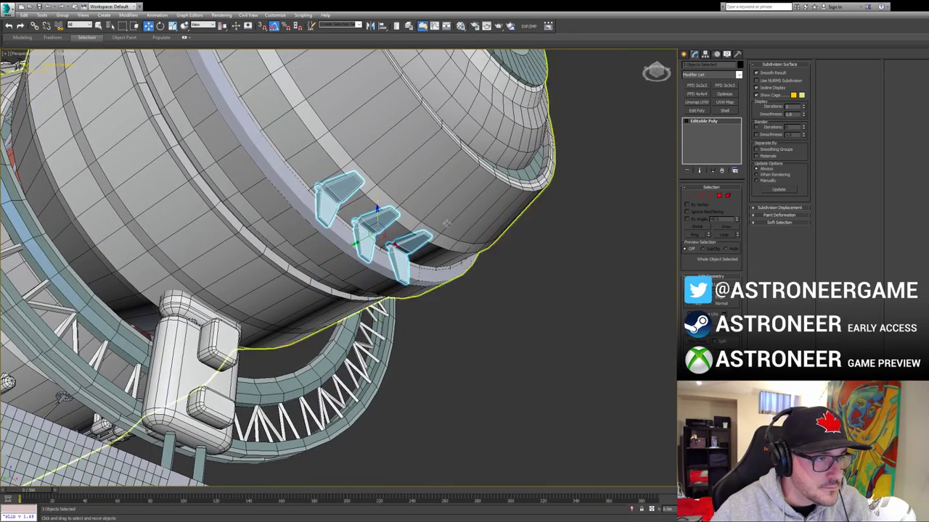
{"action": "left_click", "coordinate": [503, 265]}
Step: Select the spare antenna mast and the spare dish together and copy them across beside the front module
{"action": "scroll", "coordinate": [504, 265], "scroll_direction": "down", "scroll_amount": 4}
{"action": "mouse_move", "coordinate": [503, 265]}
{"action": "middle_mouse_down", "text": "alt"}
{"action": "mouse_move", "coordinate": [435, 250]}
{"action": "mouse_move", "coordinate": [471, 262]}
{"action": "mouse_move", "coordinate": [512, 332]}
{"action": "mouse_move", "coordinate": [439, 350]}
{"action": "mouse_move", "coordinate": [456, 340]}
{"action": "mouse_move", "coordinate": [471, 290]}
{"action": "mouse_move", "coordinate": [141, 302]}
{"action": "mouse_move", "coordinate": [248, 320]}
{"action": "mouse_move", "coordinate": [234, 308]}
{"action": "mouse_move", "coordinate": [265, 293]}
{"action": "middle_mouse_up", "text": "alt"}
{"action": "key", "text": "F4"}
{"action": "key", "text": "F4"}
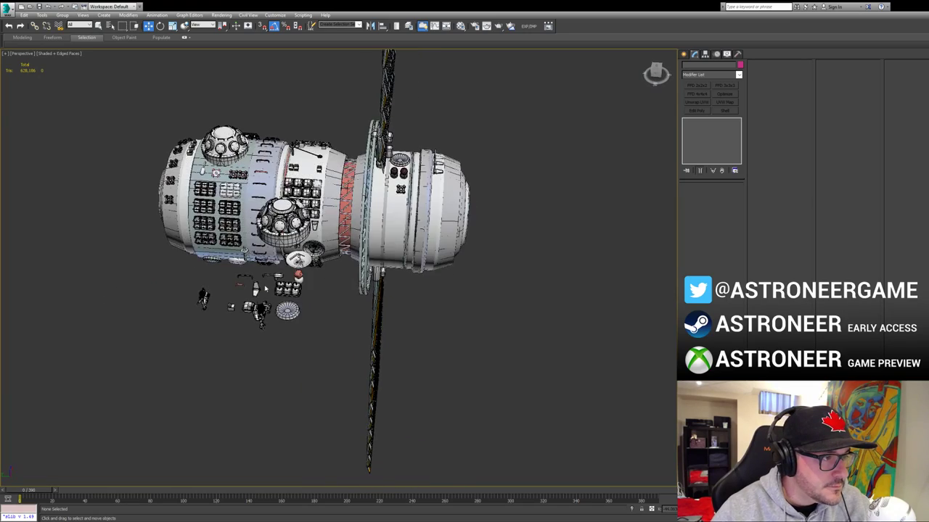
{"action": "middle_click_drag", "start_coordinate": [297, 259], "coordinate": [370, 308], "text": "alt"}
{"action": "left_click", "coordinate": [346, 265]}
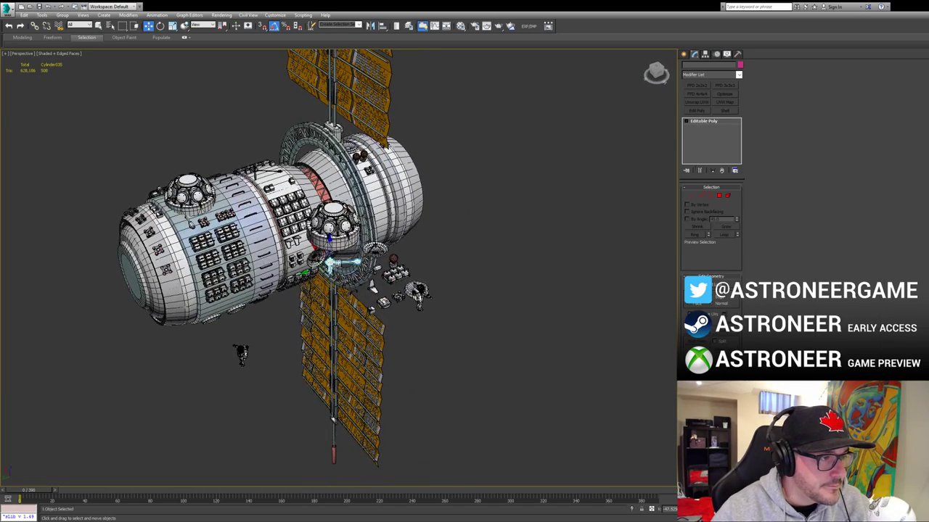
{"action": "left_click", "coordinate": [418, 291], "text": "ctrl"}
{"action": "middle_click_drag", "start_coordinate": [425, 294], "coordinate": [360, 306], "text": "alt"}
{"action": "scroll", "coordinate": [361, 304], "scroll_direction": "up", "scroll_amount": 3}
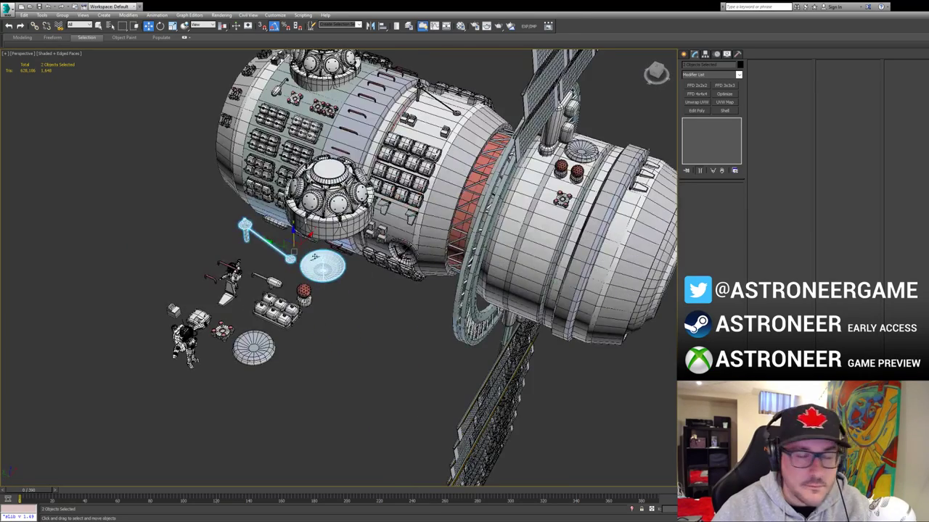
{"action": "middle_click_drag", "start_coordinate": [281, 245], "coordinate": [291, 239], "text": "alt"}
{"action": "key", "text": "F4"}
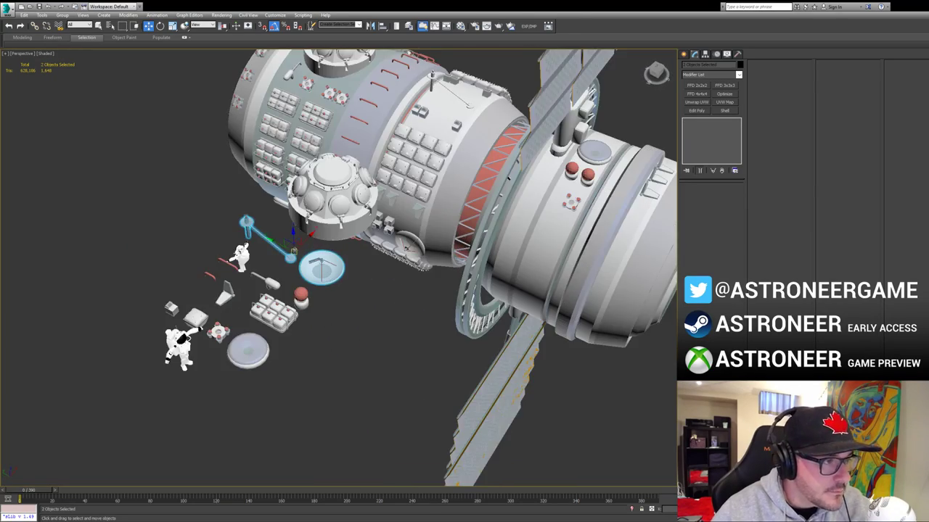
{"action": "left_click_drag", "start_coordinate": [289, 245], "coordinate": [584, 227], "text": "shift"}
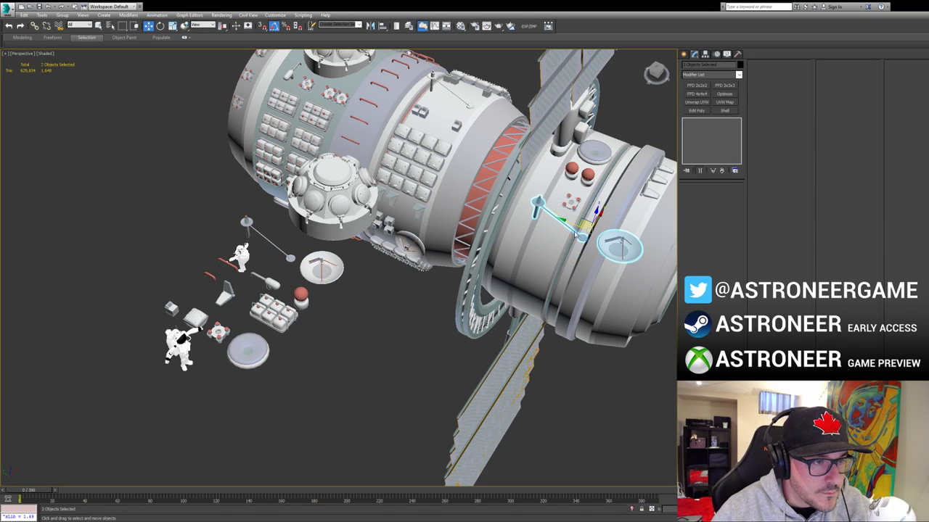
Step: Move the copied dish on its own over to the head of the copied antenna mast
{"action": "left_click", "coordinate": [613, 245]}
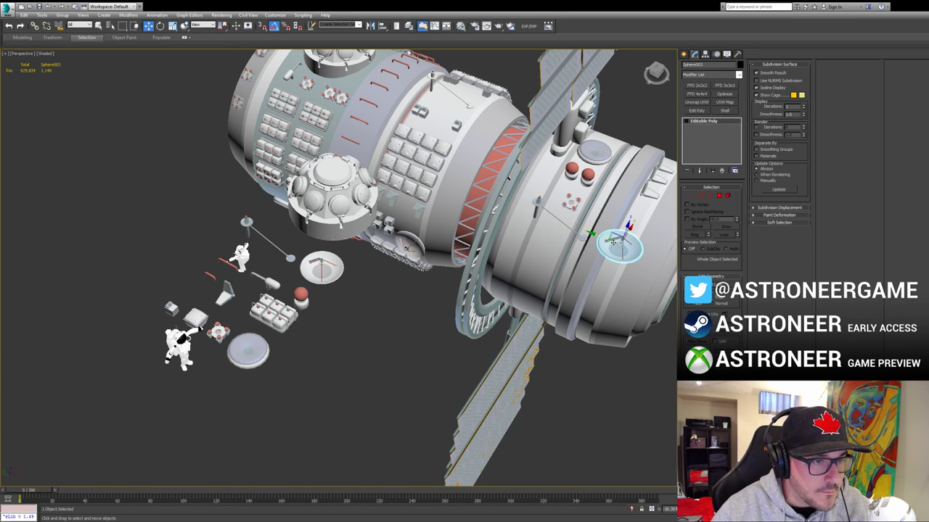
{"action": "middle_click_drag", "start_coordinate": [615, 233], "coordinate": [613, 211], "text": "alt"}
{"action": "left_click_drag", "start_coordinate": [608, 235], "coordinate": [530, 205]}
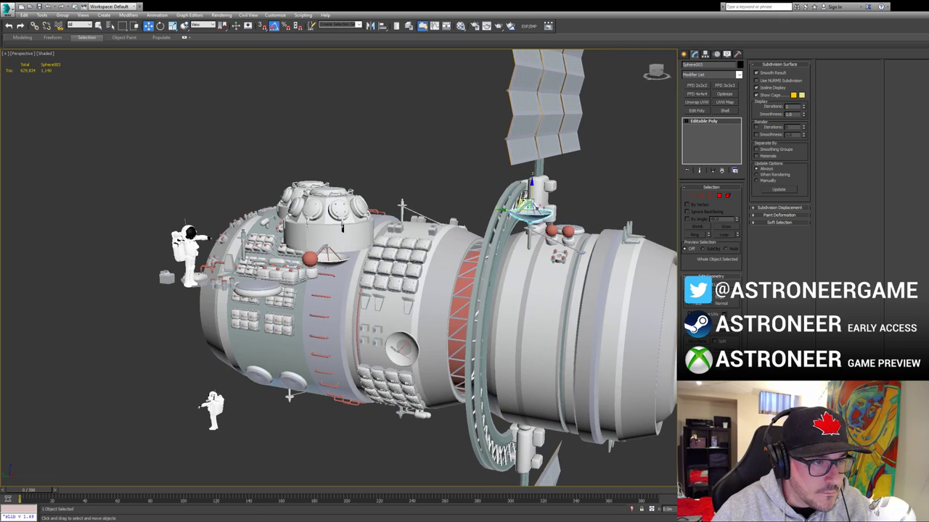
Step: Tilt the copied dish and seat it against the top of the antenna mast
{"action": "key", "text": "z"}
{"action": "middle_click_drag", "start_coordinate": [530, 206], "coordinate": [336, 248], "text": "alt"}
{"action": "mouse_move", "coordinate": [342, 239]}
{"action": "left_mouse_down"}
{"action": "mouse_move", "coordinate": [342, 224]}
{"action": "mouse_move", "coordinate": [354, 248]}
{"action": "left_mouse_up"}
{"action": "middle_click_drag", "start_coordinate": [353, 248], "coordinate": [359, 251], "text": "alt"}
{"action": "left_click_drag", "start_coordinate": [339, 247], "coordinate": [311, 255]}
{"action": "key", "text": "w"}
{"action": "middle_click_drag", "start_coordinate": [389, 255], "coordinate": [364, 258], "text": "alt"}
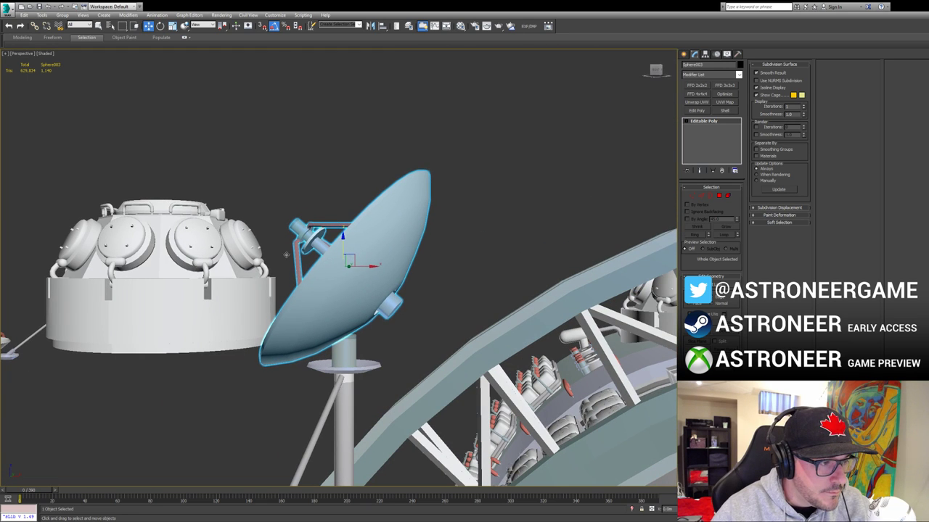
{"action": "left_click_drag", "start_coordinate": [356, 258], "coordinate": [298, 289]}
Step: Select the dish together with its mast, rotate them to follow the hull's curve and lower them onto the front module
{"action": "middle_click_drag", "start_coordinate": [297, 288], "coordinate": [533, 280], "text": "alt"}
{"action": "scroll", "coordinate": [433, 280], "scroll_direction": "down", "scroll_amount": 5}
{"action": "left_click", "coordinate": [532, 282]}
{"action": "left_click", "coordinate": [430, 292]}
{"action": "left_click", "coordinate": [401, 327], "text": "ctrl"}
{"action": "middle_click_drag", "start_coordinate": [425, 287], "coordinate": [2, 203], "text": "alt"}
{"action": "key", "text": "e"}
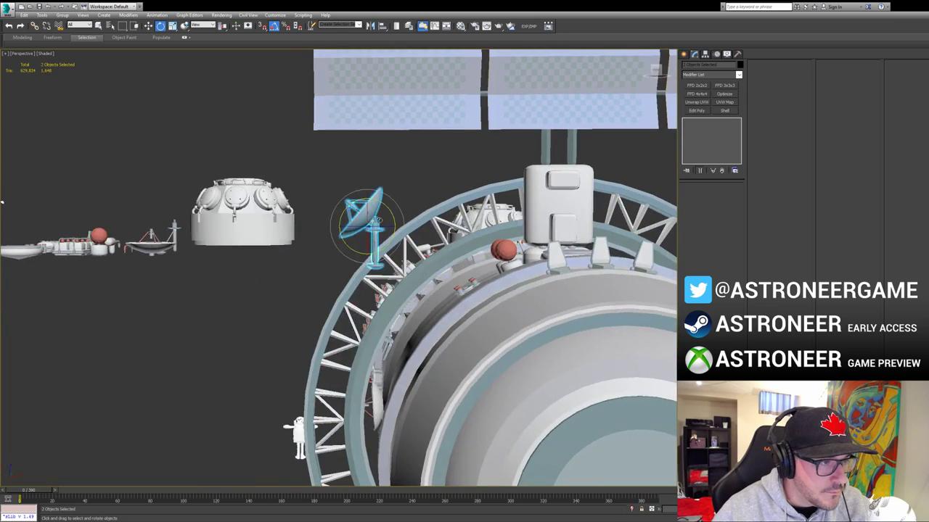
{"action": "left_click_drag", "start_coordinate": [389, 210], "coordinate": [373, 183]}
{"action": "left_click_drag", "start_coordinate": [376, 216], "coordinate": [395, 306]}
Step: Slide the dish and mast along the front module towards the truss ring
{"action": "middle_click_drag", "start_coordinate": [395, 305], "coordinate": [444, 331], "text": "alt"}
{"action": "scroll", "coordinate": [421, 308], "scroll_direction": "up", "scroll_amount": 3}
{"action": "middle_click_drag", "start_coordinate": [417, 290], "coordinate": [484, 237], "text": "alt"}
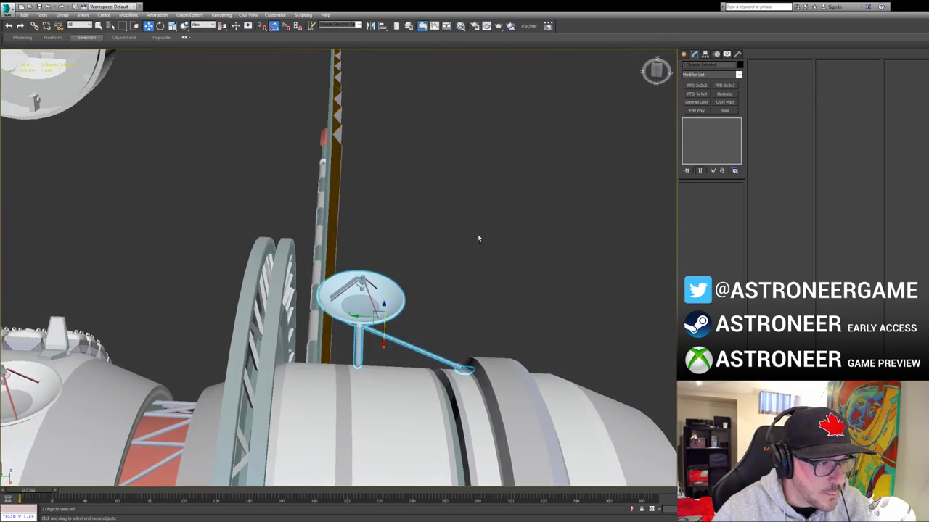
{"action": "left_click_drag", "start_coordinate": [375, 329], "coordinate": [337, 328]}
Step: Mirror the dish and mast without making a copy so the side strut extends towards the truss ring
{"action": "middle_click_drag", "start_coordinate": [385, 297], "coordinate": [362, 153], "text": "alt"}
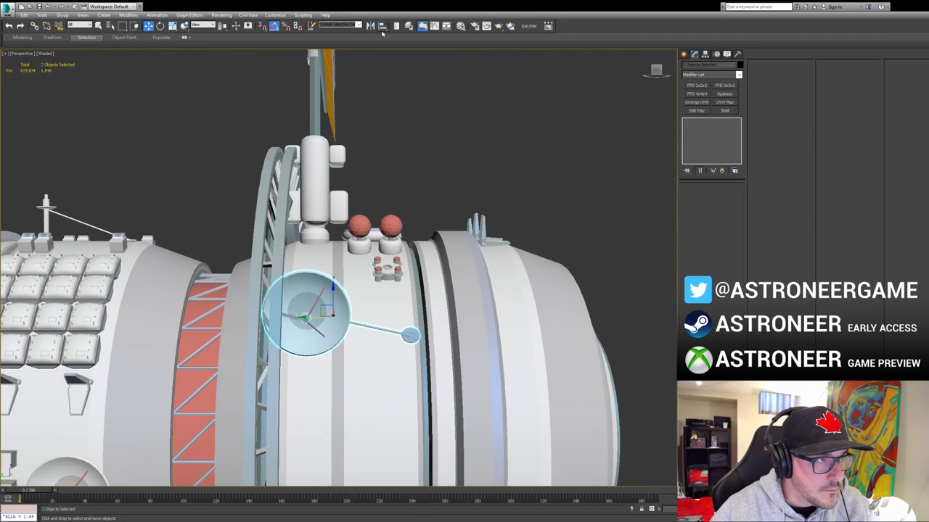
{"action": "left_click", "coordinate": [371, 26]}
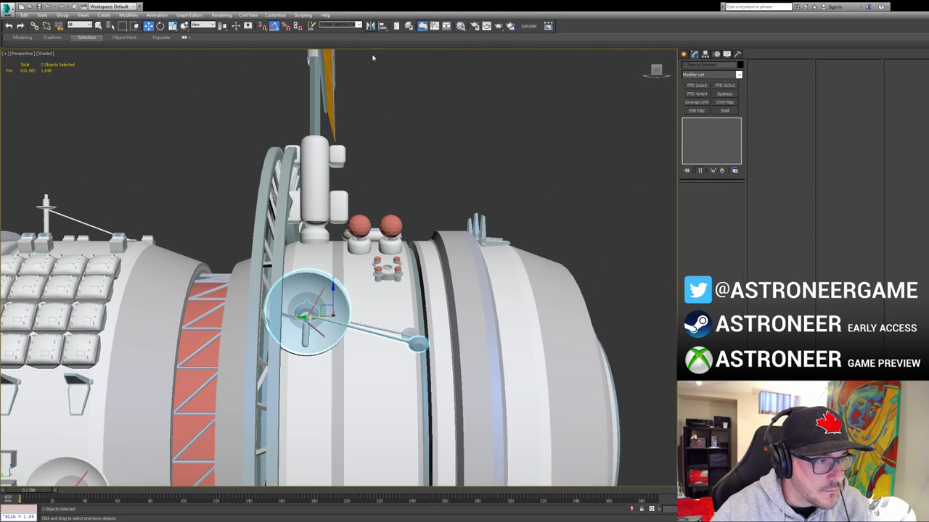
{"action": "left_click", "coordinate": [471, 275]}
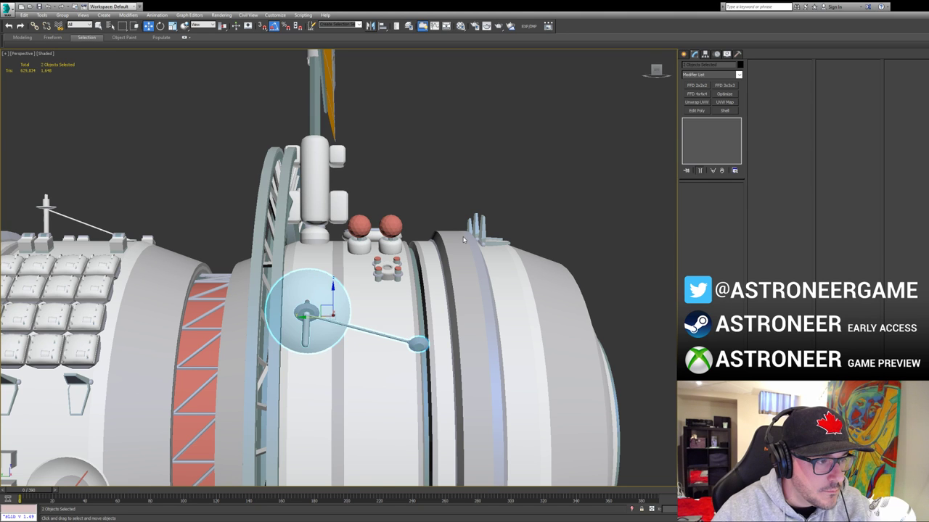
{"action": "left_click", "coordinate": [465, 245]}
{"action": "middle_click_drag", "start_coordinate": [458, 325], "coordinate": [401, 259], "text": "alt"}
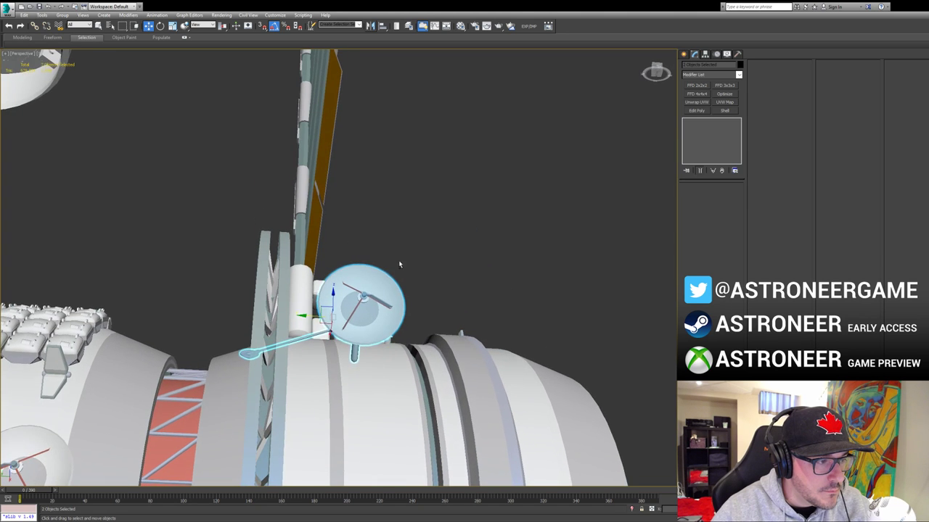
Step: Select the whole set of spare parts beside the station and move it farther away from the hull
{"action": "middle_click_drag", "start_coordinate": [317, 320], "coordinate": [319, 351], "text": "alt"}
{"action": "scroll", "coordinate": [252, 283], "scroll_direction": "down", "scroll_amount": 5}
{"action": "middle_click_drag", "start_coordinate": [252, 283], "coordinate": [276, 286], "text": "alt"}
{"action": "middle_click_drag", "start_coordinate": [407, 297], "coordinate": [370, 377], "text": "alt"}
{"action": "middle_click_drag", "start_coordinate": [285, 236], "coordinate": [328, 209], "text": "alt"}
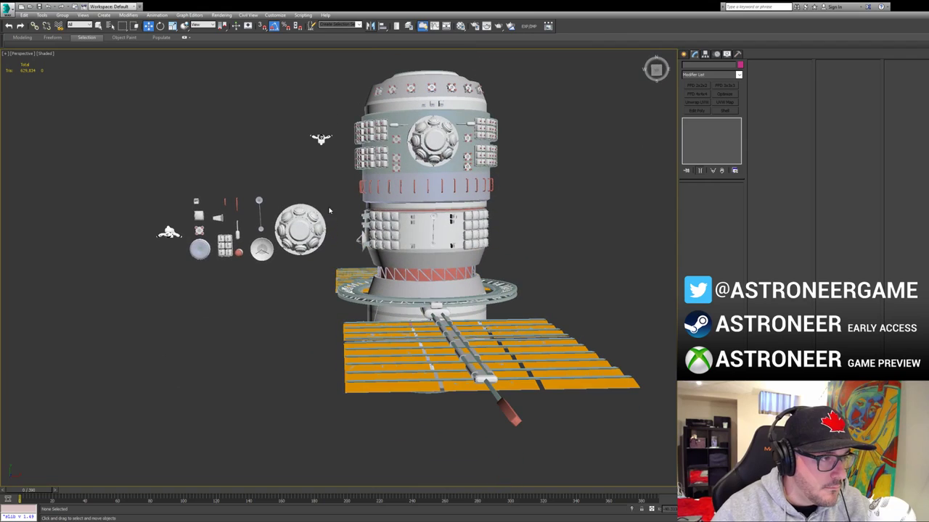
{"action": "left_click_drag", "start_coordinate": [244, 262], "coordinate": [158, 268]}
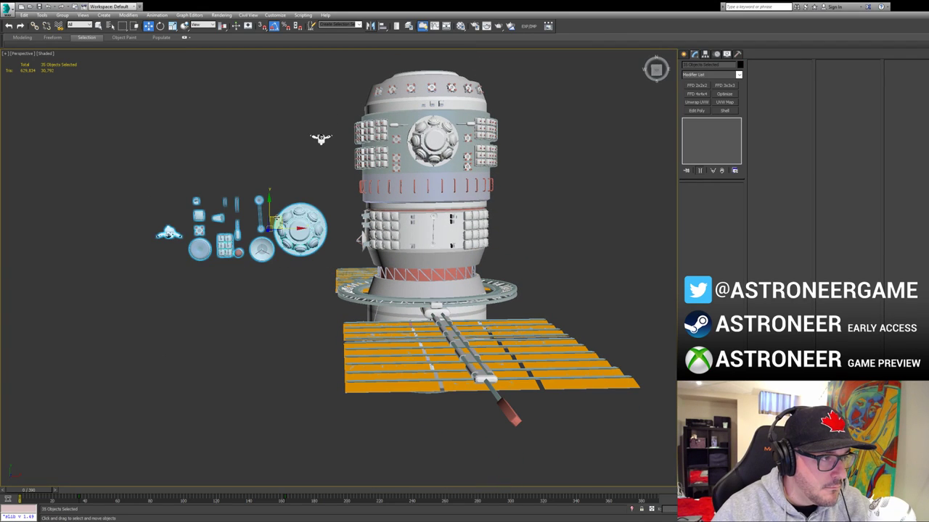
{"action": "left_click_drag", "start_coordinate": [282, 227], "coordinate": [205, 227]}
{"action": "left_click", "coordinate": [284, 255]}
Step: Select every piece of the spare domed cupola and isolate it from the rest of the scene
{"action": "middle_click_drag", "start_coordinate": [283, 255], "coordinate": [441, 309], "text": "alt"}
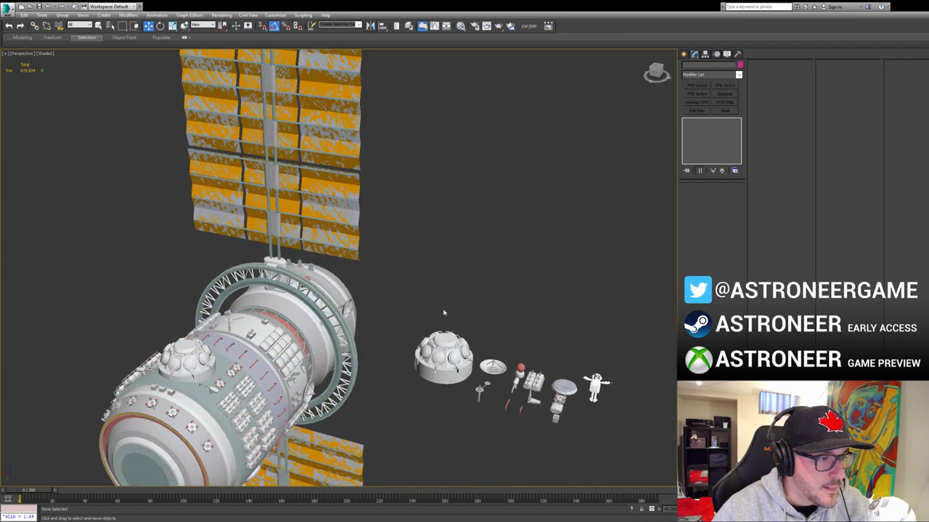
{"action": "left_click", "coordinate": [445, 360]}
{"action": "key", "text": "z"}
{"action": "scroll", "coordinate": [407, 282], "scroll_direction": "down", "scroll_amount": 5}
{"action": "key", "text": "F4"}
{"action": "middle_click_drag", "start_coordinate": [530, 222], "coordinate": [459, 259], "text": "alt"}
{"action": "scroll", "coordinate": [459, 259], "scroll_direction": "down", "scroll_amount": 5}
{"action": "middle_click_drag", "start_coordinate": [370, 280], "coordinate": [447, 294], "text": "alt"}
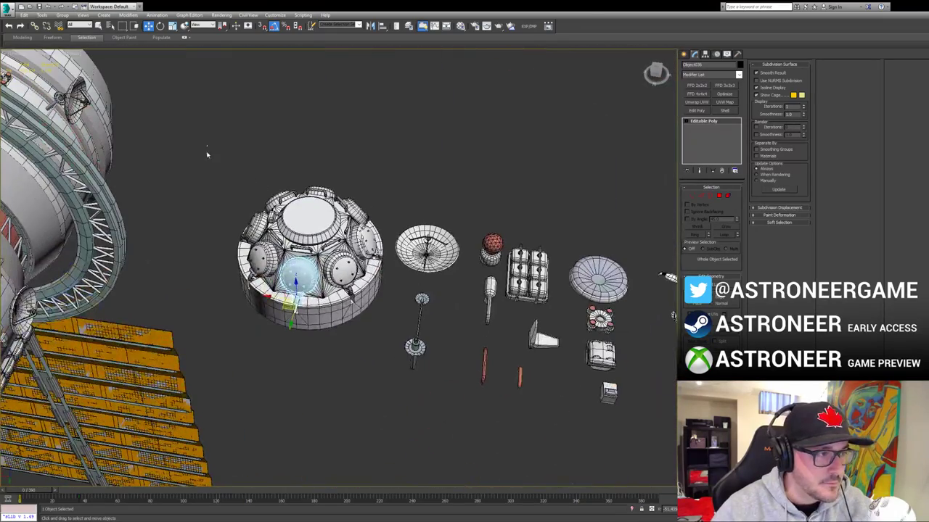
{"action": "left_click_drag", "start_coordinate": [375, 330], "coordinate": [373, 325]}
{"action": "key", "text": "alt+q"}
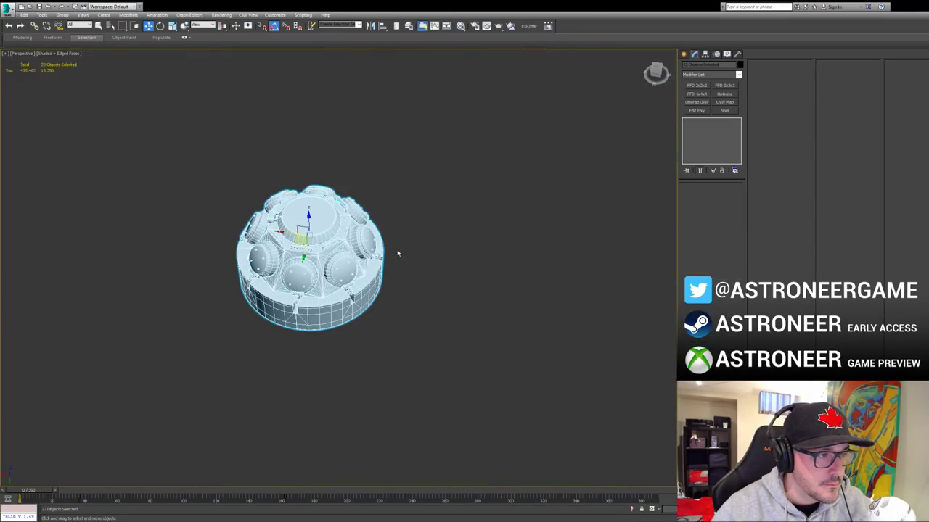
Step: Pick the bent support pipe of one cupola hatch as an element and colour it light blue-grey
{"action": "key", "text": "z"}
{"action": "middle_click_drag", "start_coordinate": [401, 289], "coordinate": [425, 212], "text": "alt"}
{"action": "left_click", "coordinate": [545, 242]}
{"action": "scroll", "coordinate": [449, 238], "scroll_direction": "up", "scroll_amount": 3}
{"action": "left_click", "coordinate": [426, 211]}
{"action": "middle_click_drag", "start_coordinate": [500, 236], "coordinate": [494, 208], "text": "alt"}
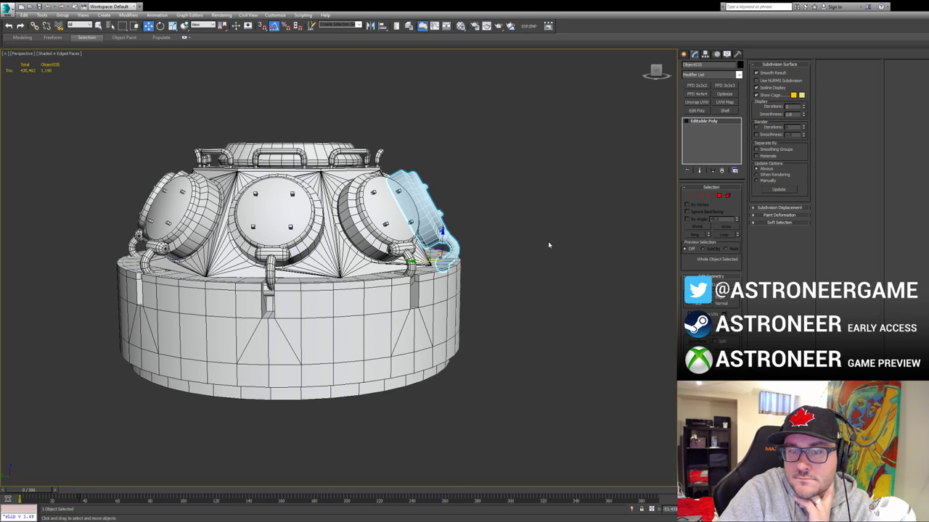
{"action": "scroll", "coordinate": [415, 203], "scroll_direction": "up", "scroll_amount": 3}
{"action": "mouse_move", "coordinate": [449, 187]}
{"action": "middle_mouse_down", "text": "alt"}
{"action": "mouse_move", "coordinate": [415, 203]}
{"action": "mouse_move", "coordinate": [441, 192]}
{"action": "middle_mouse_up", "text": "alt"}
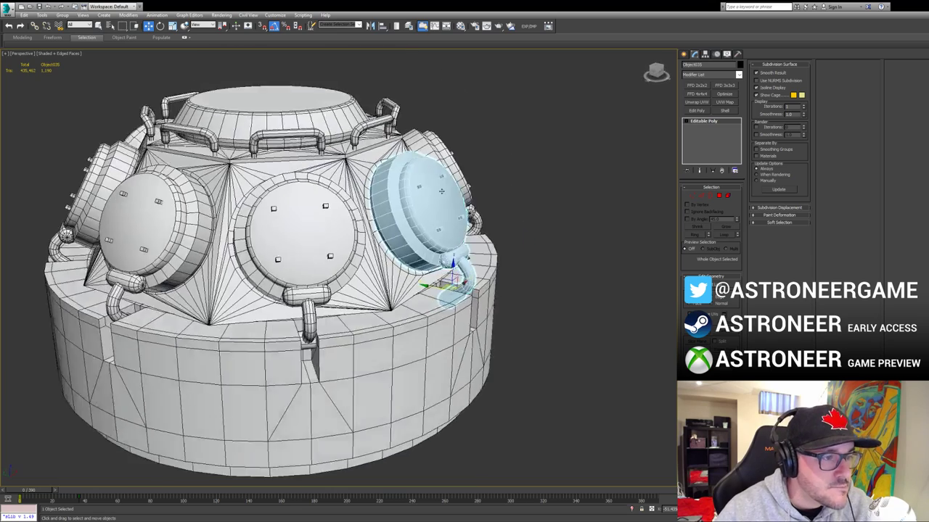
{"action": "scroll", "coordinate": [440, 192], "scroll_direction": "up", "scroll_amount": 3}
{"action": "key", "text": "4"}
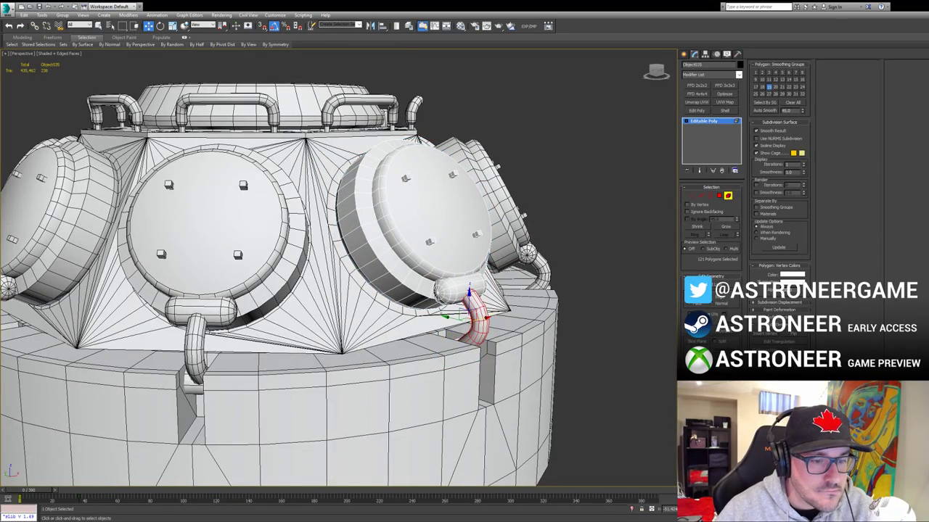
{"action": "left_click", "coordinate": [195, 348], "text": "ctrl"}
{"action": "left_click", "coordinate": [458, 290]}
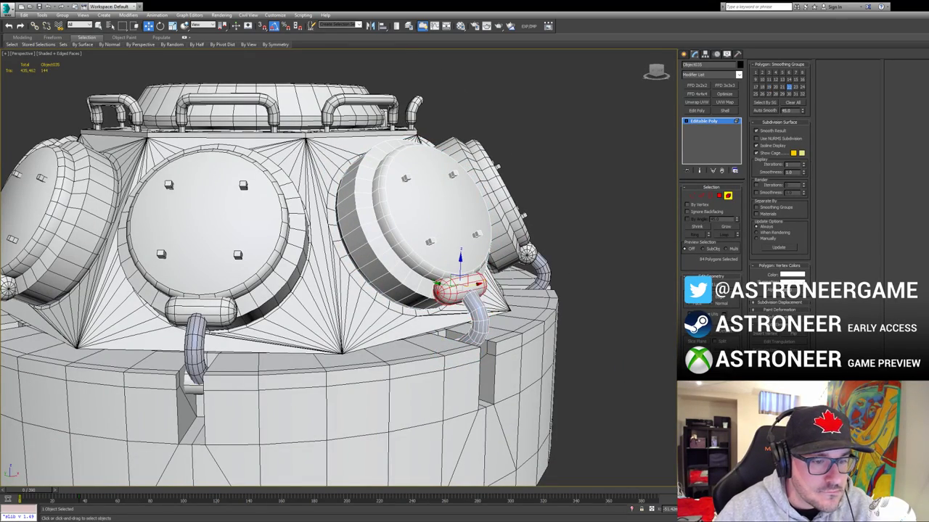
{"action": "left_click", "coordinate": [643, 317]}
Step: Select the four small bolts on the hatch cover as elements and apply Auto Smooth to them
{"action": "middle_click_drag", "start_coordinate": [464, 217], "coordinate": [419, 249], "text": "alt"}
{"action": "left_click", "coordinate": [418, 248]}
{"action": "left_click", "coordinate": [475, 238], "text": "ctrl"}
{"action": "left_click", "coordinate": [458, 176], "text": "ctrl"}
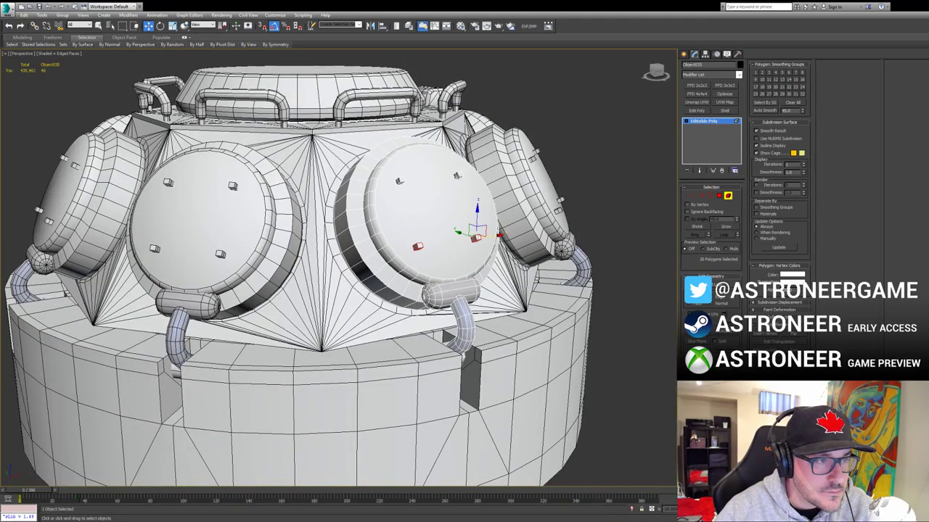
{"action": "left_click", "coordinate": [398, 181], "text": "ctrl"}
{"action": "left_click", "coordinate": [765, 110]}
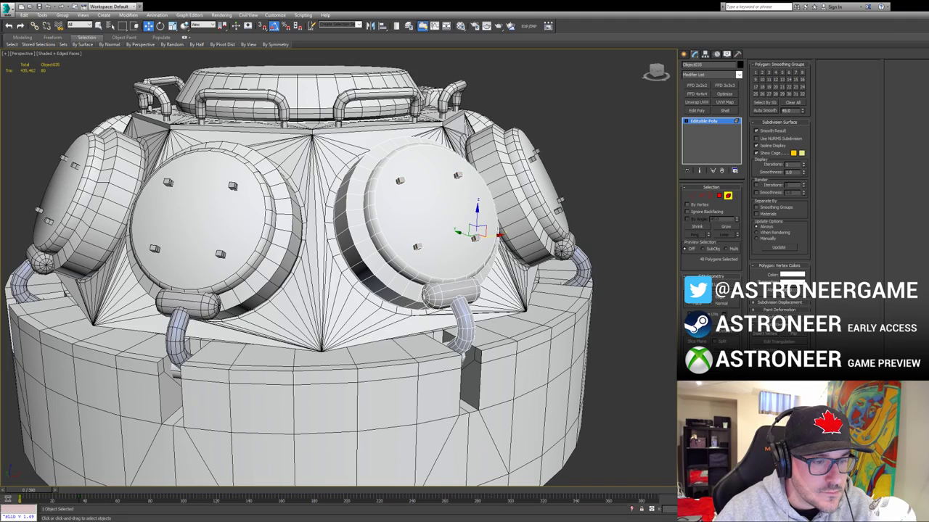
Step: Switch the hatch to polygon editing and select the end cap face of one of its bolts
{"action": "middle_click_drag", "start_coordinate": [436, 292], "coordinate": [476, 255], "text": "alt"}
{"action": "key", "text": "4"}
{"action": "left_click", "coordinate": [421, 237]}
{"action": "left_click", "coordinate": [423, 261]}
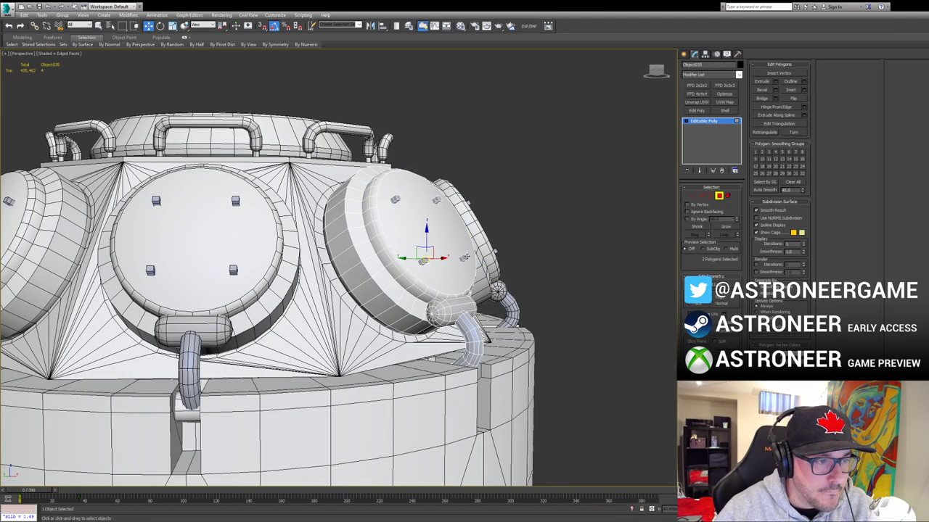
{"action": "left_click", "coordinate": [465, 258], "text": "ctrl"}
{"action": "scroll", "coordinate": [466, 258], "scroll_direction": "up", "scroll_amount": 5}
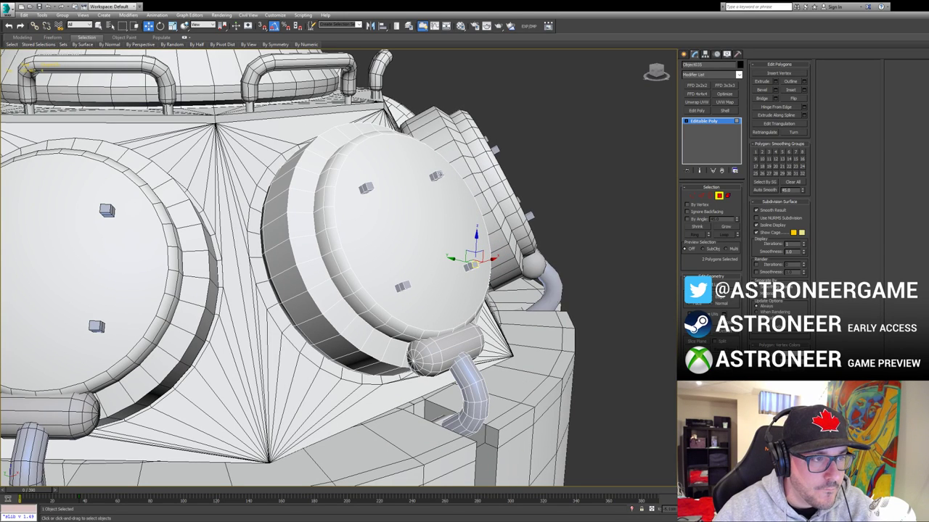
{"action": "left_click", "coordinate": [439, 175]}
{"action": "left_click", "coordinate": [474, 266], "text": "ctrl"}
{"action": "left_click", "coordinate": [402, 286]}
{"action": "left_click", "coordinate": [366, 187]}
{"action": "key", "text": "z"}
{"action": "scroll", "coordinate": [417, 219], "scroll_direction": "down", "scroll_amount": 10}
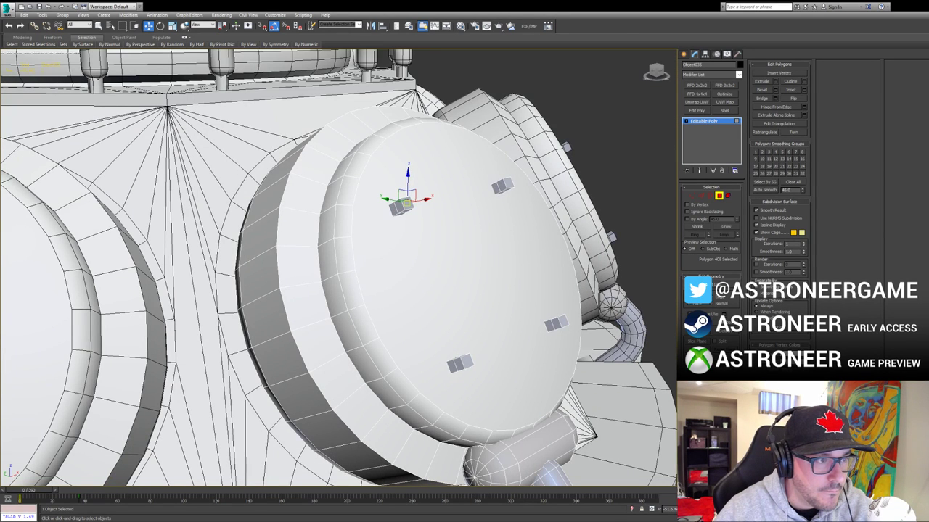
Step: Add the other three bolts' end caps, expand the selection to the bolts' outer segments and colour them red
{"action": "left_click", "coordinate": [470, 364], "text": "ctrl"}
{"action": "left_click", "coordinate": [565, 323], "text": "ctrl"}
{"action": "left_click", "coordinate": [509, 184], "text": "ctrl"}
{"action": "left_click", "coordinate": [702, 197], "text": "ctrl"}
{"action": "left_click", "coordinate": [718, 196], "text": "ctrl"}
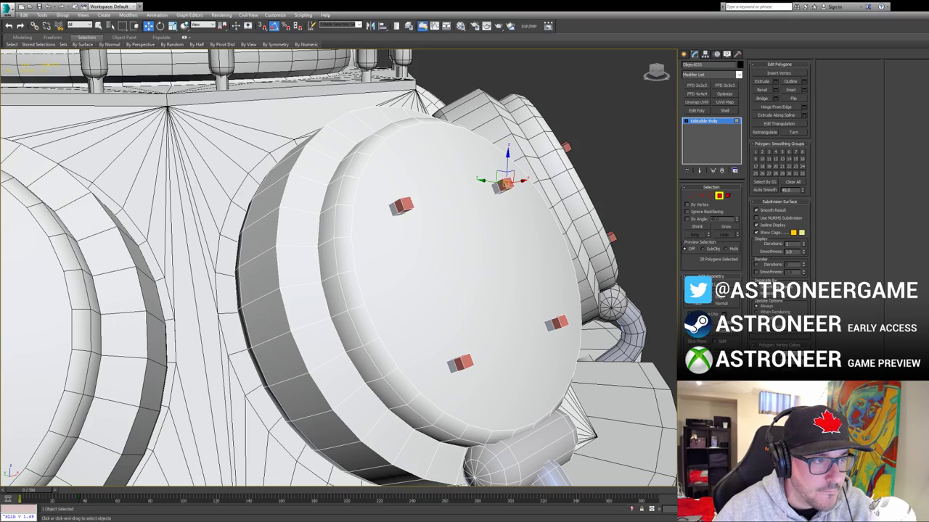
Step: Pick a handrail beside the cupola's top hatch together with its two feet as elements and colour them light blue-grey
{"action": "scroll", "coordinate": [624, 277], "scroll_direction": "down", "scroll_amount": 4}
{"action": "middle_click_drag", "start_coordinate": [527, 243], "coordinate": [568, 250], "text": "alt"}
{"action": "middle_click_drag", "start_coordinate": [558, 283], "coordinate": [567, 259], "text": "alt"}
{"action": "middle_click_drag", "start_coordinate": [448, 248], "coordinate": [653, 196], "text": "alt"}
{"action": "left_click", "coordinate": [728, 195]}
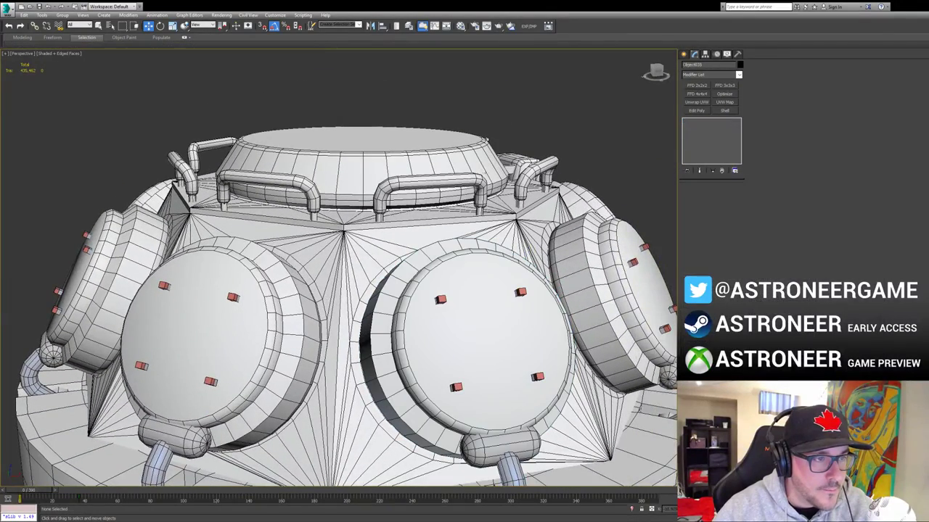
{"action": "left_click", "coordinate": [430, 181]}
{"action": "left_click", "coordinate": [381, 218], "text": "ctrl"}
{"action": "left_click", "coordinate": [481, 213], "text": "ctrl"}
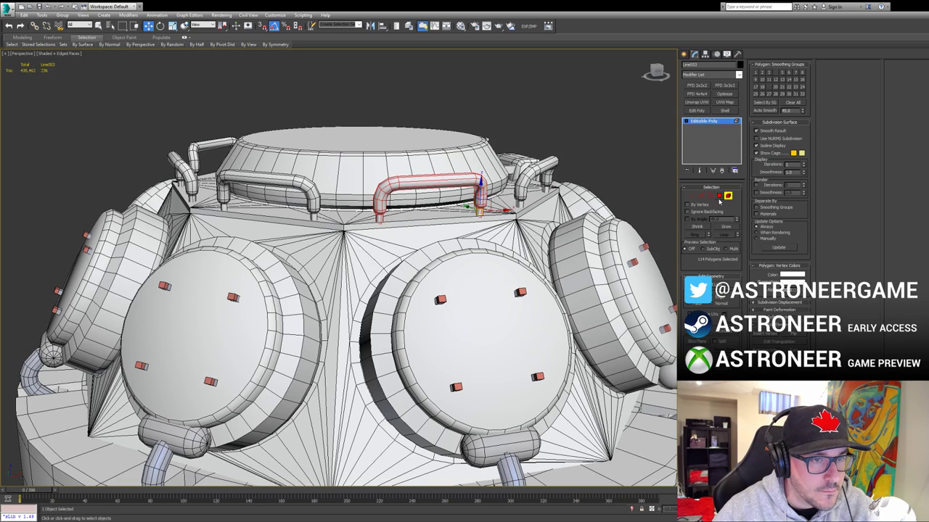
{"action": "left_click", "coordinate": [718, 196]}
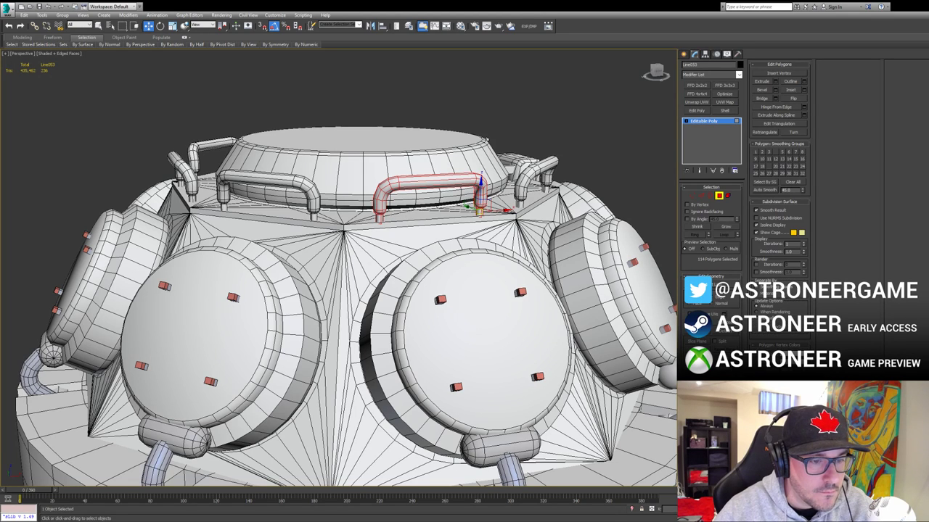
{"action": "left_click", "coordinate": [448, 184]}
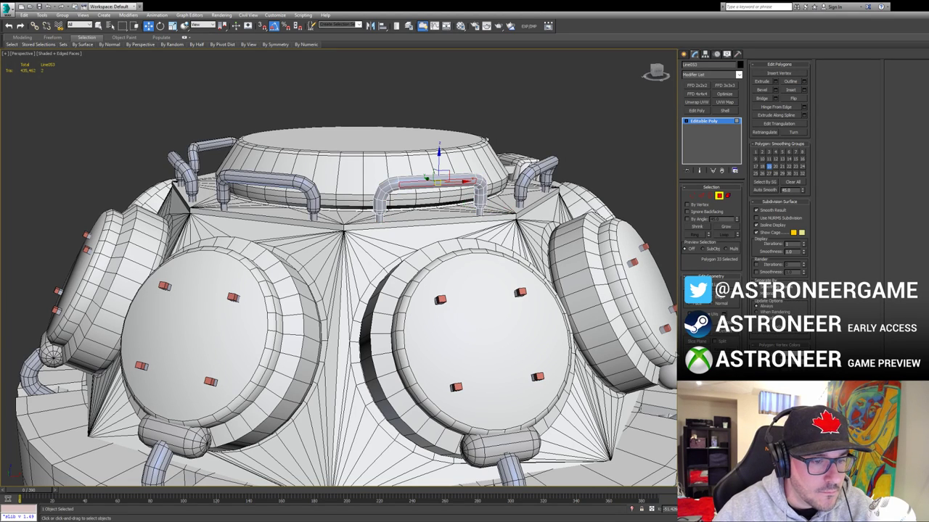
Step: Select only the bent bar of the handrail as an element, colour it red and finish editing the rail
{"action": "key", "text": "5"}
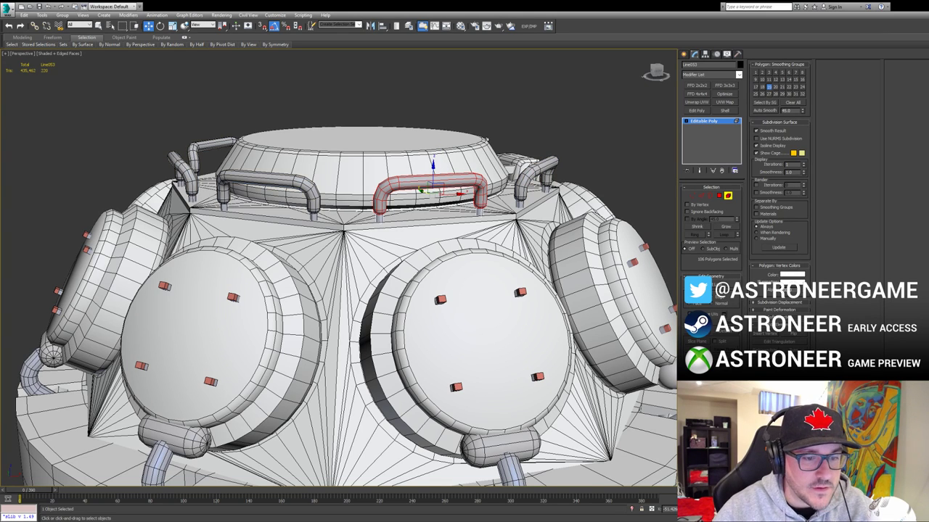
{"action": "key", "text": "ctrl+a"}
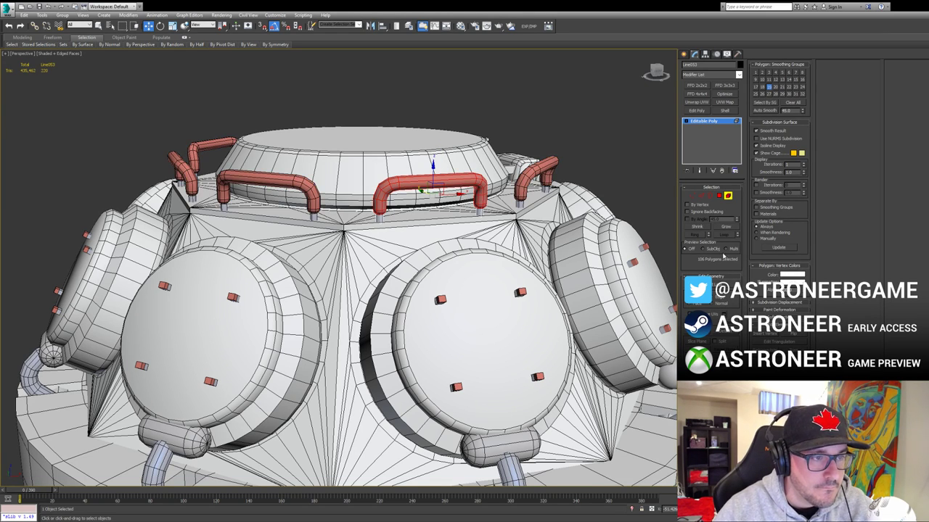
{"action": "left_click", "coordinate": [729, 196]}
{"action": "left_click", "coordinate": [622, 144]}
Step: Isolate the faceted cupola hull and colour the recessed round face of one side window blue-grey
{"action": "scroll", "coordinate": [524, 278], "scroll_direction": "down", "scroll_amount": 5}
{"action": "middle_click_drag", "start_coordinate": [523, 278], "coordinate": [495, 288], "text": "alt"}
{"action": "scroll", "coordinate": [495, 288], "scroll_direction": "up", "scroll_amount": 2}
{"action": "left_click", "coordinate": [418, 280]}
{"action": "left_click", "coordinate": [464, 236]}
{"action": "scroll", "coordinate": [481, 245], "scroll_direction": "up", "scroll_amount": 2}
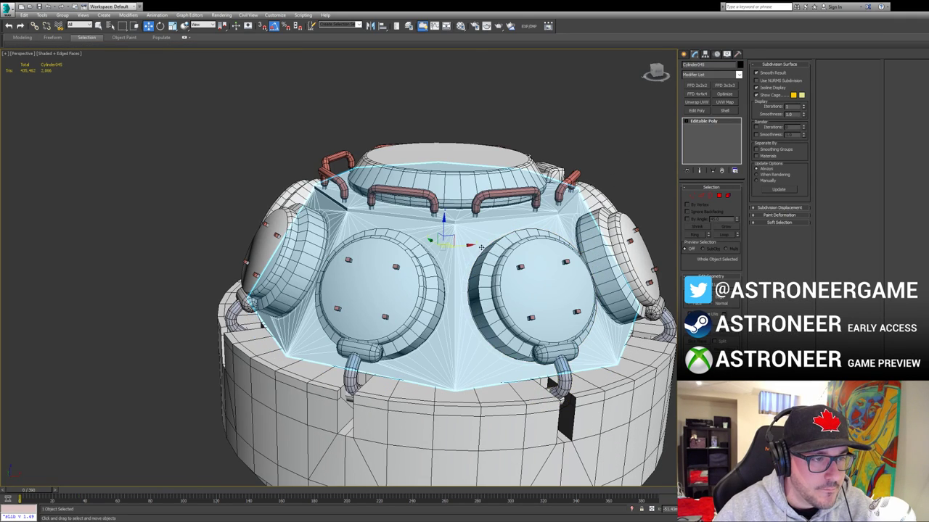
{"action": "key", "text": "alt+q"}
{"action": "key", "text": "4"}
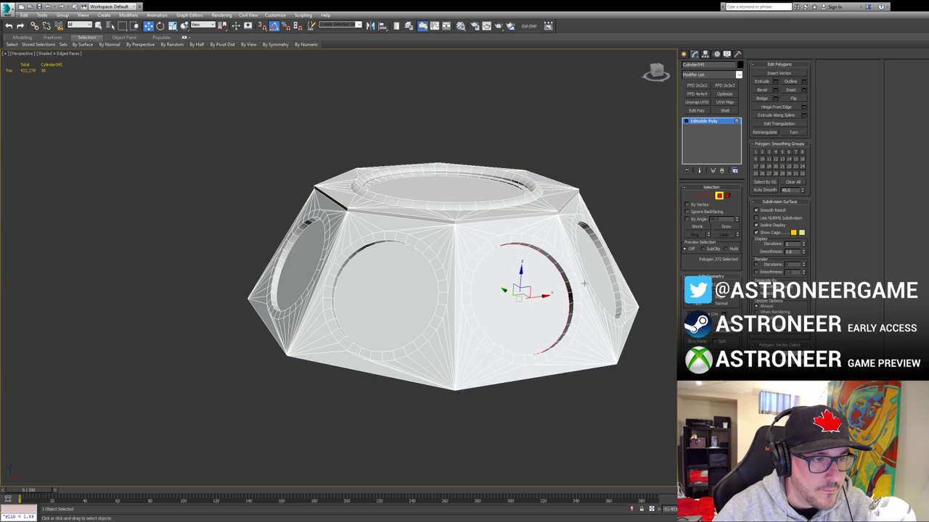
{"action": "left_click", "coordinate": [512, 320]}
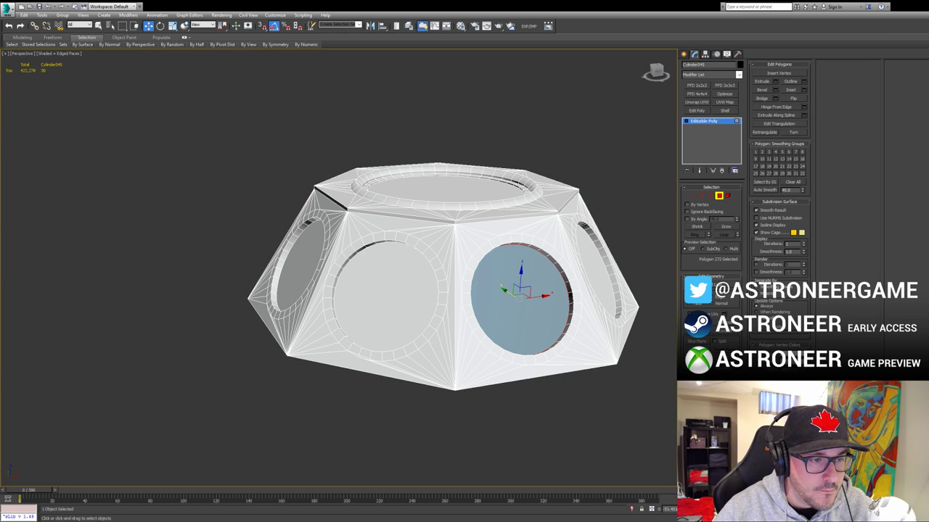
Step: Select the edge loop around that window, convert it to the inner wall and rim polygons and colour them blue-grey
{"action": "scroll", "coordinate": [570, 287], "scroll_direction": "up", "scroll_amount": 2}
{"action": "key", "text": "2"}
{"action": "left_click", "coordinate": [545, 263]}
{"action": "left_click", "coordinate": [695, 235]}
{"action": "left_click", "coordinate": [719, 196], "text": "ctrl"}
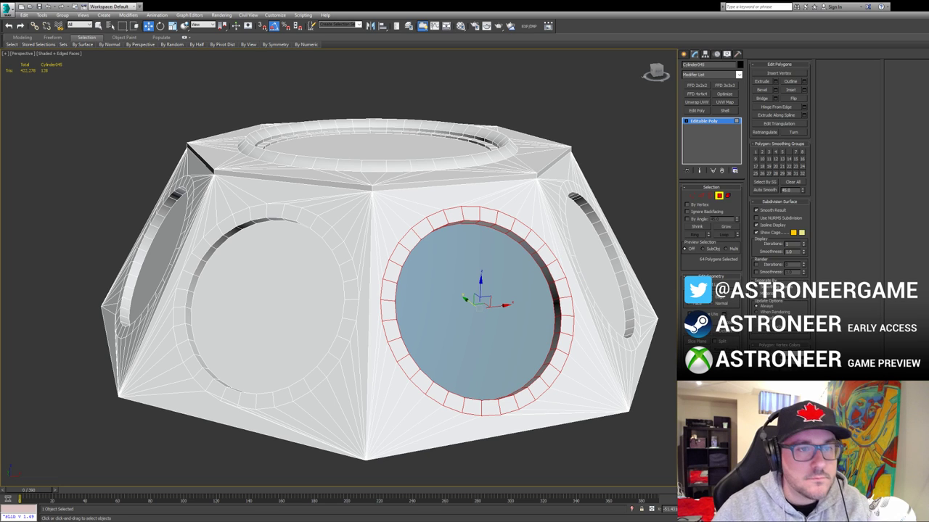
{"action": "key", "text": "F2"}
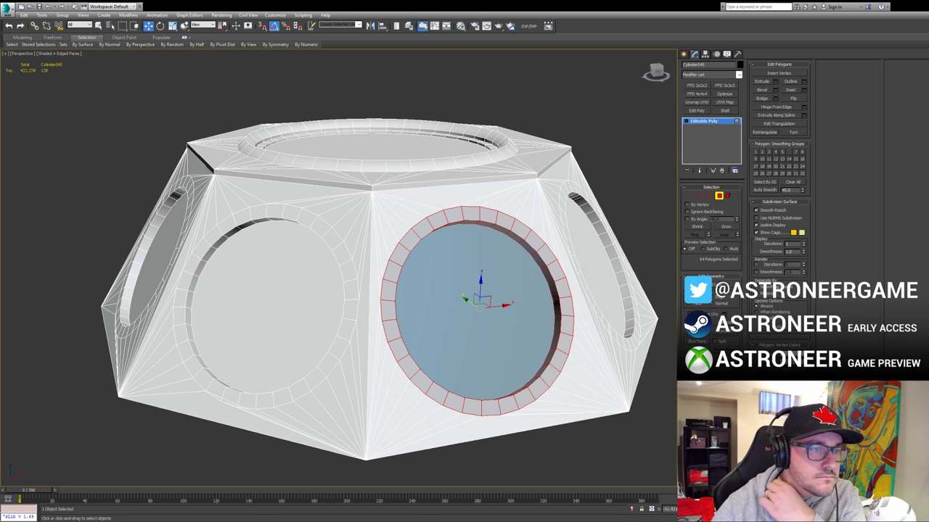
Step: Select the recessed round window faces on all eight sides of the hull and colour them blue-grey
{"action": "left_click", "coordinate": [522, 285]}
{"action": "left_click", "coordinate": [585, 257], "text": "ctrl"}
{"action": "left_click", "coordinate": [303, 281], "text": "ctrl"}
{"action": "scroll", "coordinate": [305, 283], "scroll_direction": "down", "scroll_amount": 4}
{"action": "middle_click_drag", "start_coordinate": [312, 286], "coordinate": [396, 315], "text": "alt"}
{"action": "left_click", "coordinate": [258, 363], "text": "ctrl"}
{"action": "left_click", "coordinate": [181, 316], "text": "ctrl"}
{"action": "middle_click_drag", "start_coordinate": [186, 291], "coordinate": [342, 315], "text": "alt"}
{"action": "middle_click_drag", "start_coordinate": [342, 315], "coordinate": [363, 257]}
{"action": "left_click", "coordinate": [391, 408], "text": "ctrl"}
{"action": "left_click", "coordinate": [458, 357], "text": "ctrl"}
{"action": "left_click", "coordinate": [278, 396], "text": "ctrl"}
{"action": "key", "text": "F2"}
{"action": "key", "text": "F2"}
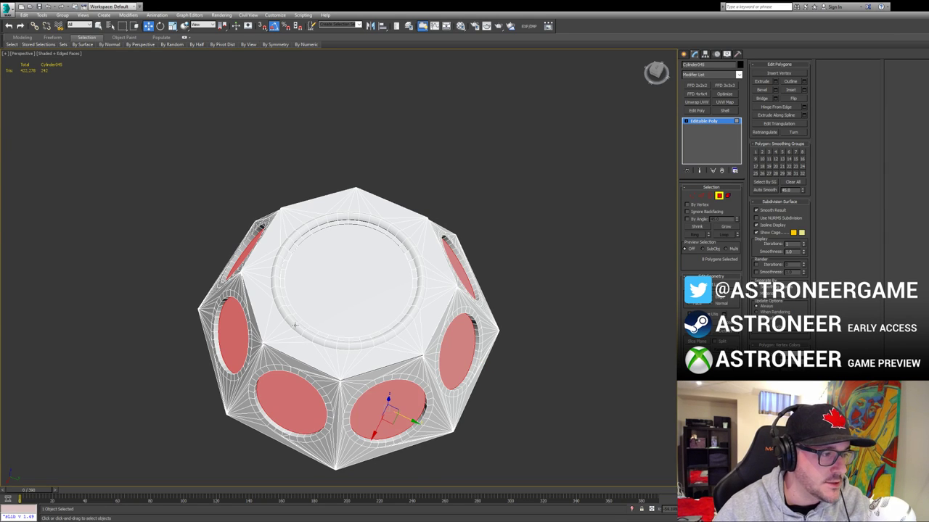
{"action": "key", "text": "F2"}
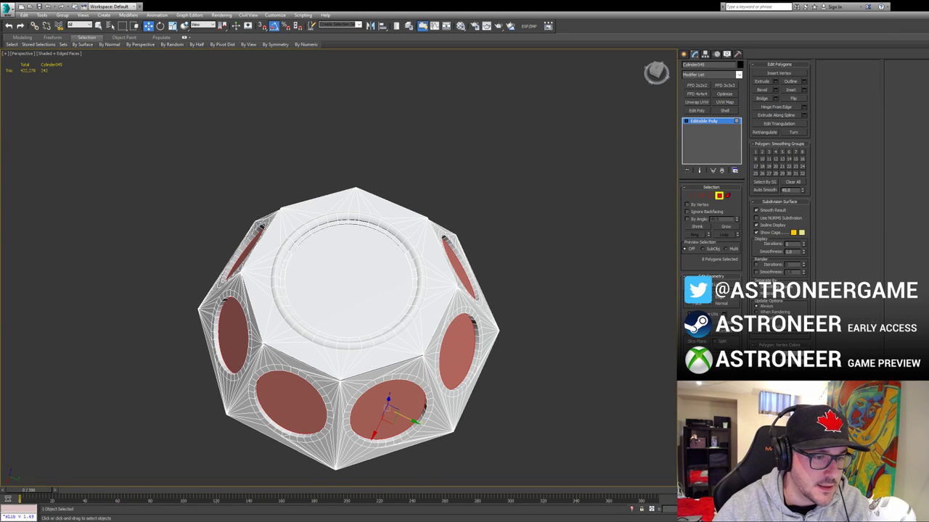
{"action": "key", "text": "F2"}
Step: Expand the window selection through edges to the inner walls and outer rims and colour them blue-grey
{"action": "middle_click_drag", "start_coordinate": [418, 370], "coordinate": [415, 351], "text": "alt"}
{"action": "left_click", "coordinate": [701, 196], "text": "ctrl"}
{"action": "left_click", "coordinate": [720, 197], "text": "ctrl"}
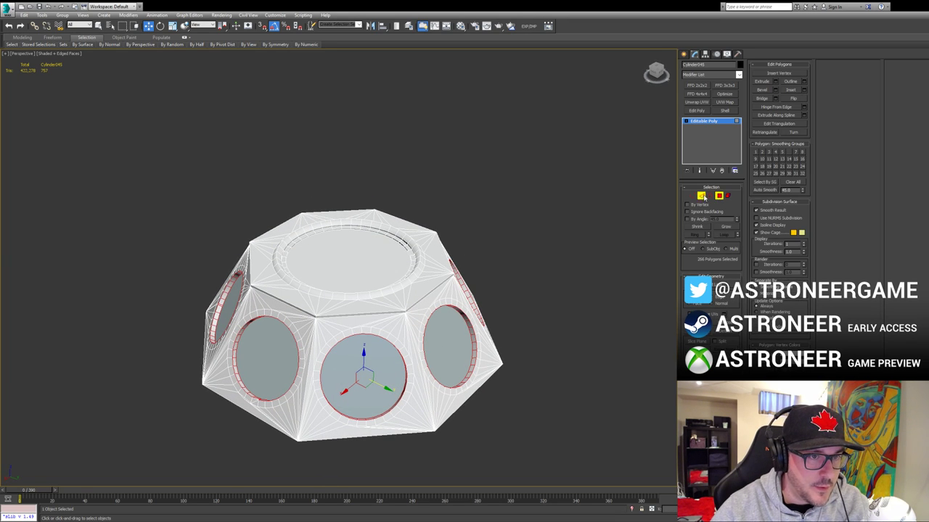
{"action": "left_click", "coordinate": [702, 197], "text": "ctrl"}
{"action": "left_click", "coordinate": [718, 196], "text": "ctrl"}
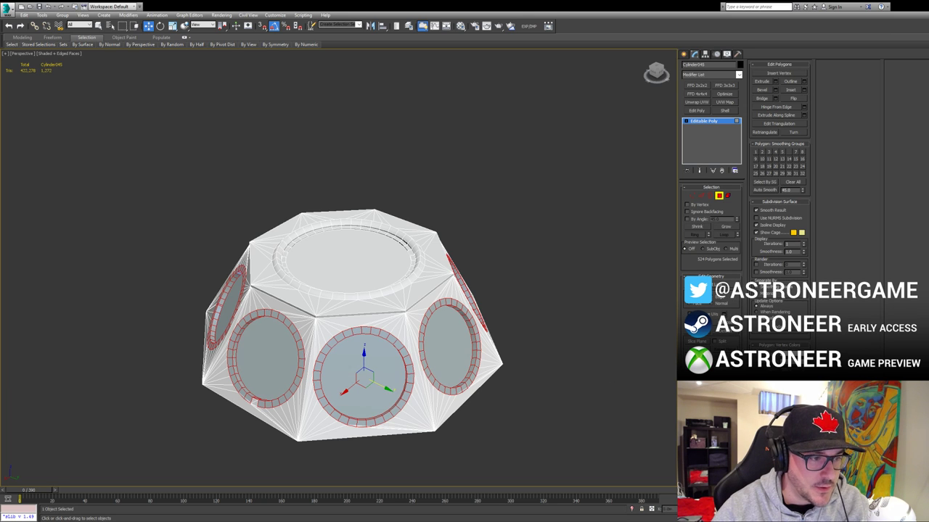
{"action": "left_click", "coordinate": [380, 365]}
{"action": "scroll", "coordinate": [258, 353], "scroll_direction": "up", "scroll_amount": 1}
{"action": "scroll", "coordinate": [260, 353], "scroll_direction": "down", "scroll_amount": 3}
{"action": "scroll", "coordinate": [264, 354], "scroll_direction": "up", "scroll_amount": 2}
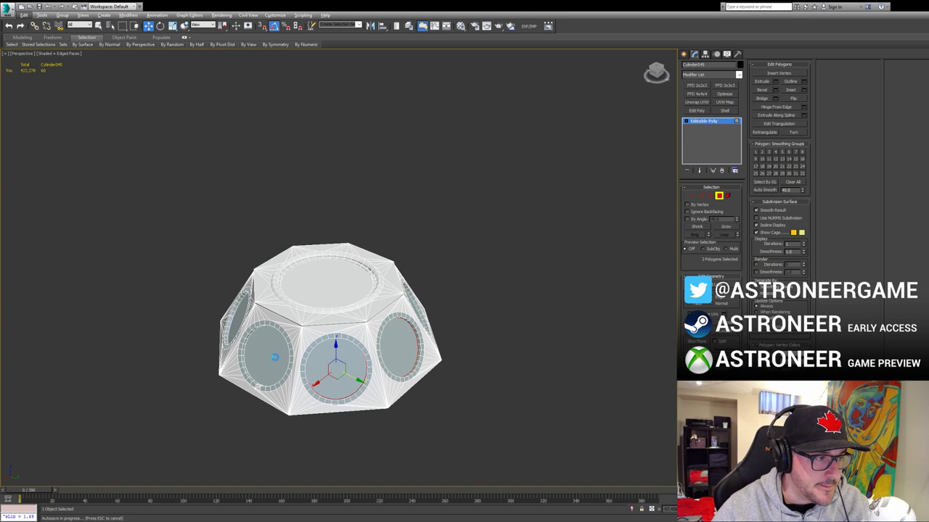
Step: Remove the stray diagonal edge crossing the uncoloured rim segment of one window and pick the vertices for a clean connection to the hull's lower corner
{"action": "scroll", "coordinate": [335, 386], "scroll_direction": "up", "scroll_amount": 6}
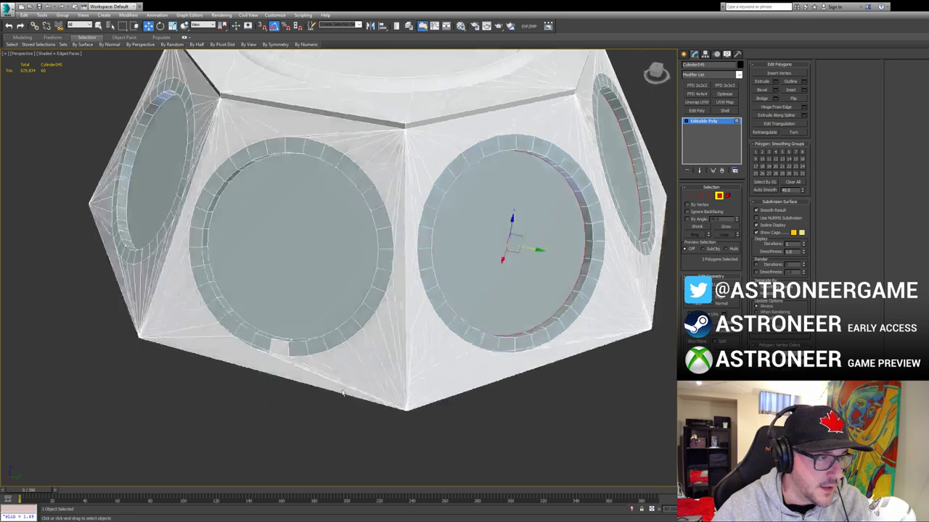
{"action": "key", "text": "2"}
{"action": "left_click", "coordinate": [342, 431]}
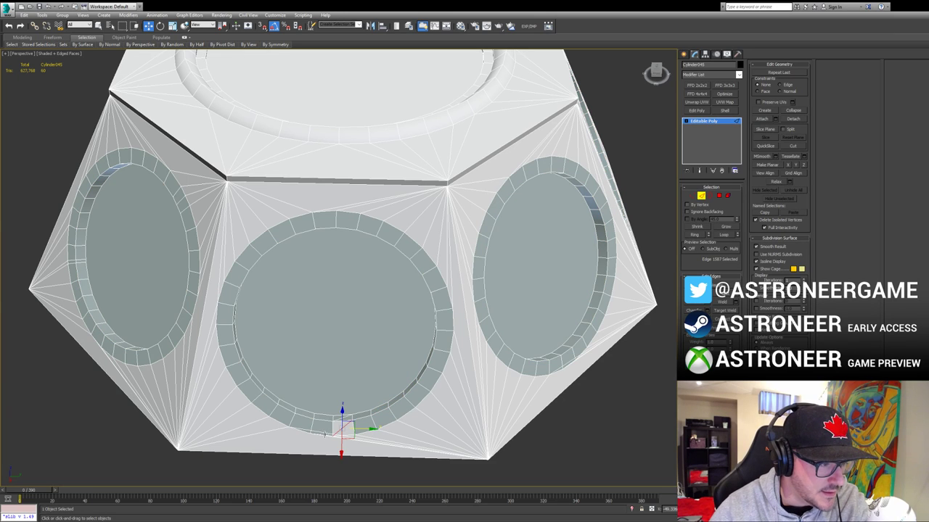
{"action": "middle_click_drag", "start_coordinate": [322, 432], "coordinate": [352, 394]}
{"action": "left_click", "coordinate": [371, 383]}
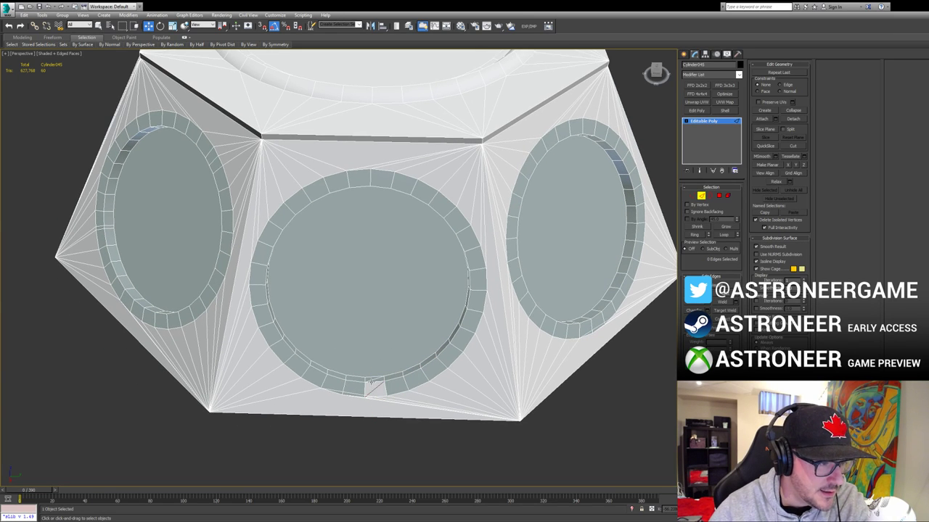
{"action": "left_click", "coordinate": [350, 391]}
{"action": "left_click", "coordinate": [384, 382]}
{"action": "left_click", "coordinate": [348, 394]}
{"action": "left_click", "coordinate": [349, 397]}
{"action": "key", "text": "1"}
{"action": "left_click_drag", "start_coordinate": [217, 425], "coordinate": [201, 406], "text": "ctrl"}
Step: Remove the stray edge beneath the uncoloured rim segment and connect the rim's bottom vertex to the hull's nearest lower corner
{"action": "middle_click_drag", "start_coordinate": [327, 417], "coordinate": [382, 438], "text": "alt"}
{"action": "middle_click_drag", "start_coordinate": [382, 438], "coordinate": [338, 346]}
{"action": "key", "text": "2"}
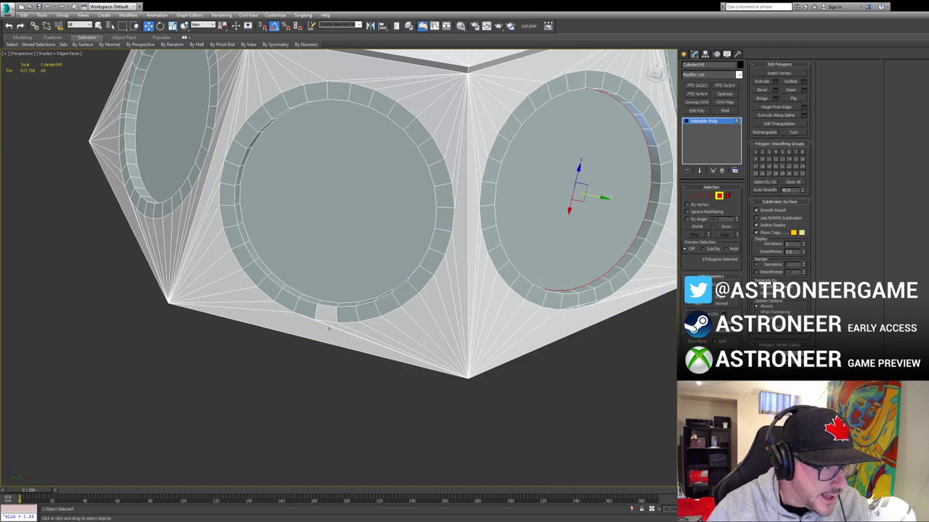
{"action": "left_click", "coordinate": [321, 324]}
{"action": "left_click", "coordinate": [315, 323]}
{"action": "key", "text": "1"}
{"action": "left_click", "coordinate": [314, 320]}
{"action": "left_click", "coordinate": [169, 302], "text": "ctrl"}
Step: On the neighbouring window, remove the stray edge below the rim and connect the rim's bottom vertex to the lower hull corner
{"action": "middle_click_drag", "start_coordinate": [218, 348], "coordinate": [392, 333], "text": "alt"}
{"action": "middle_click_drag", "start_coordinate": [392, 332], "coordinate": [443, 356]}
{"action": "key", "text": "2"}
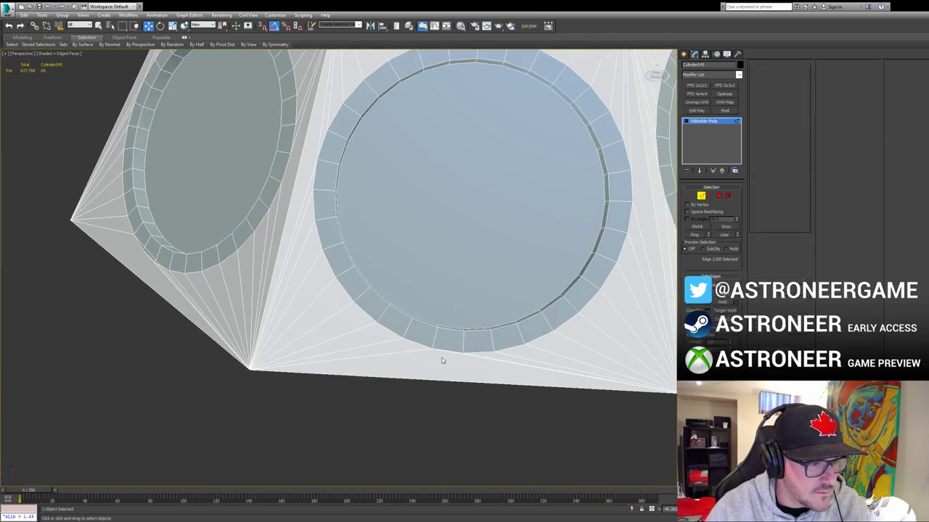
{"action": "left_click", "coordinate": [455, 353]}
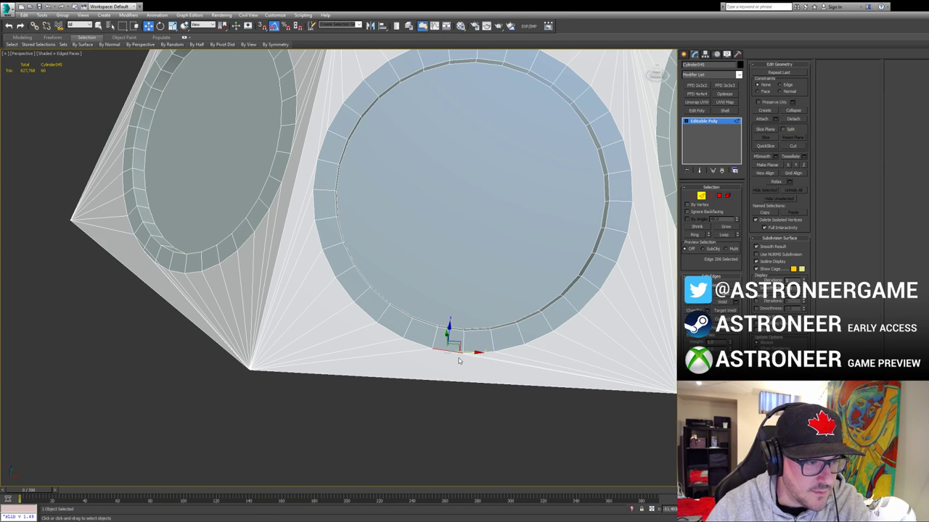
{"action": "key", "text": "Delete"}
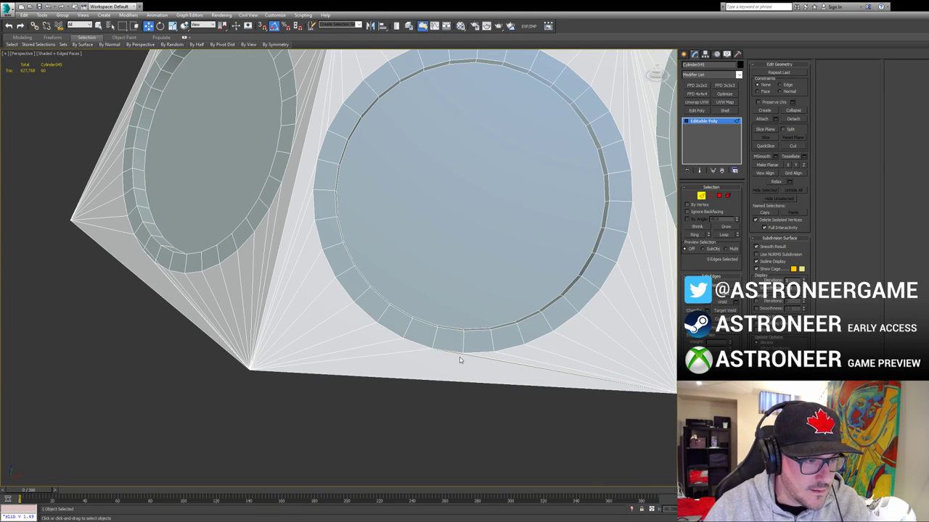
{"action": "key", "text": "1"}
{"action": "left_click", "coordinate": [461, 353]}
{"action": "left_click_drag", "start_coordinate": [233, 387], "coordinate": [233, 387], "text": "ctrl"}
{"action": "key", "text": "ctrl+shift+e"}
Step: Clean up the third window's lower edge by removing the stray edge and connecting the bottom rim vertex to the hull corner
{"action": "middle_click_drag", "start_coordinate": [472, 379], "coordinate": [396, 323], "text": "alt"}
{"action": "key", "text": "2"}
{"action": "left_click", "coordinate": [315, 369]}
{"action": "key", "text": "Delete"}
{"action": "key", "text": "1"}
{"action": "left_click", "coordinate": [317, 367]}
{"action": "left_click_drag", "start_coordinate": [55, 346], "coordinate": [24, 376], "text": "ctrl"}
{"action": "key", "text": "ctrl+shift+e"}
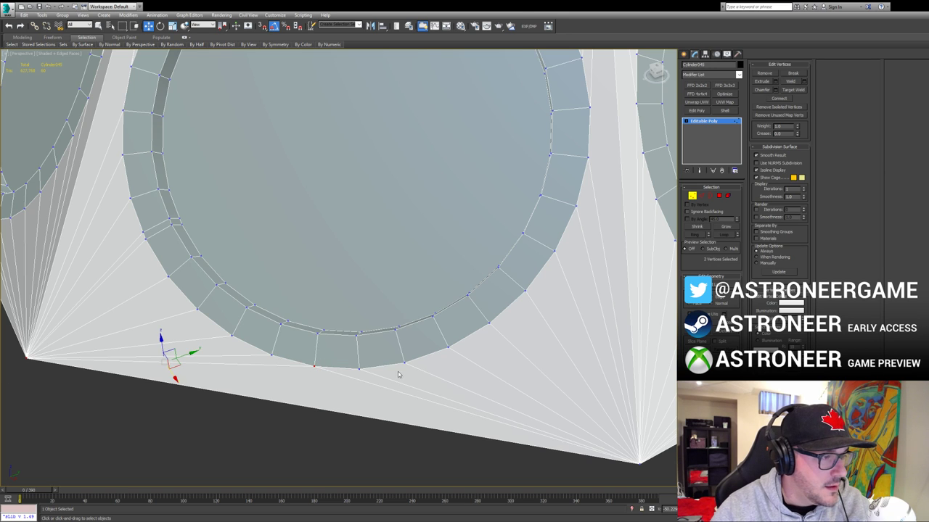
Step: Select the single rim segment left uncoloured at the bottom of the first corrected window and colour it blue-grey
{"action": "scroll", "coordinate": [434, 375], "scroll_direction": "down", "scroll_amount": 5}
{"action": "middle_click_drag", "start_coordinate": [500, 380], "coordinate": [473, 377], "text": "alt"}
{"action": "middle_click_drag", "start_coordinate": [472, 377], "coordinate": [374, 356]}
{"action": "key", "text": "4"}
{"action": "left_click", "coordinate": [369, 355]}
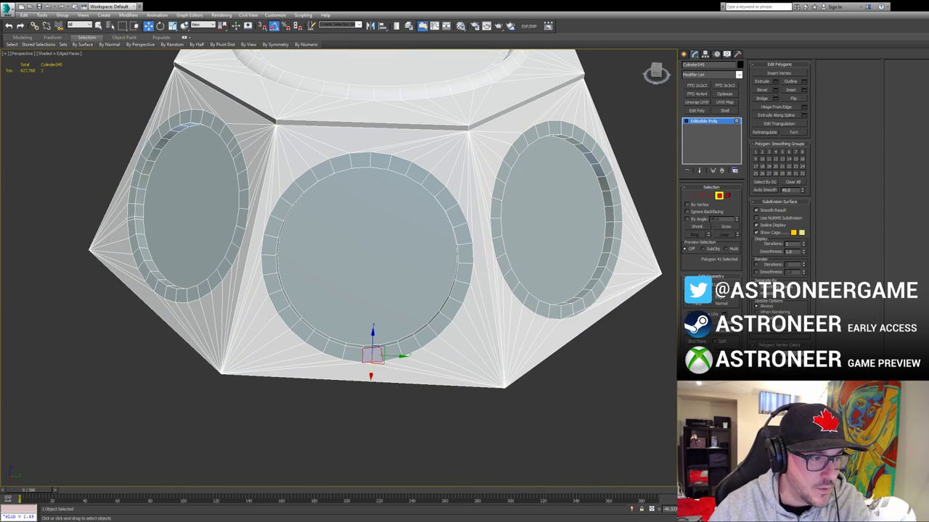
Step: Remove the stray edges below the rims of the fourth and fifth windows and connect their bottom vertices to the lower hull corners
{"action": "key", "text": "2"}
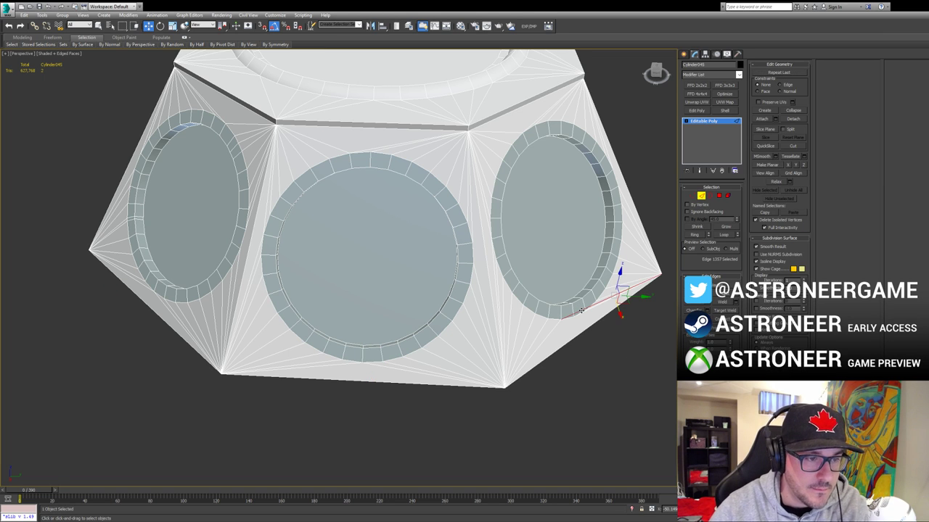
{"action": "key", "text": "1"}
{"action": "left_click", "coordinate": [574, 317]}
{"action": "left_click", "coordinate": [505, 387], "text": "ctrl"}
{"action": "middle_click_drag", "start_coordinate": [599, 336], "coordinate": [624, 345], "text": "alt"}
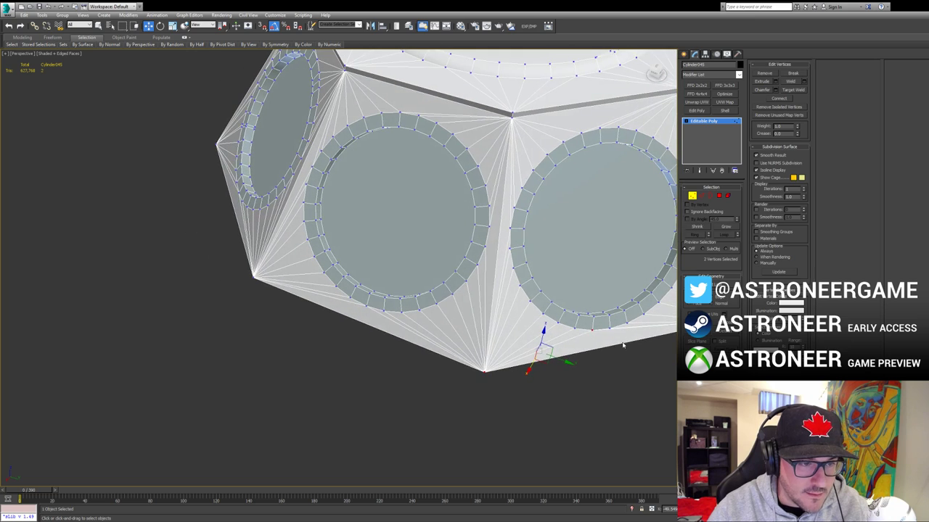
{"action": "key", "text": "2"}
{"action": "left_click", "coordinate": [604, 331]}
{"action": "left_click", "coordinate": [605, 332]}
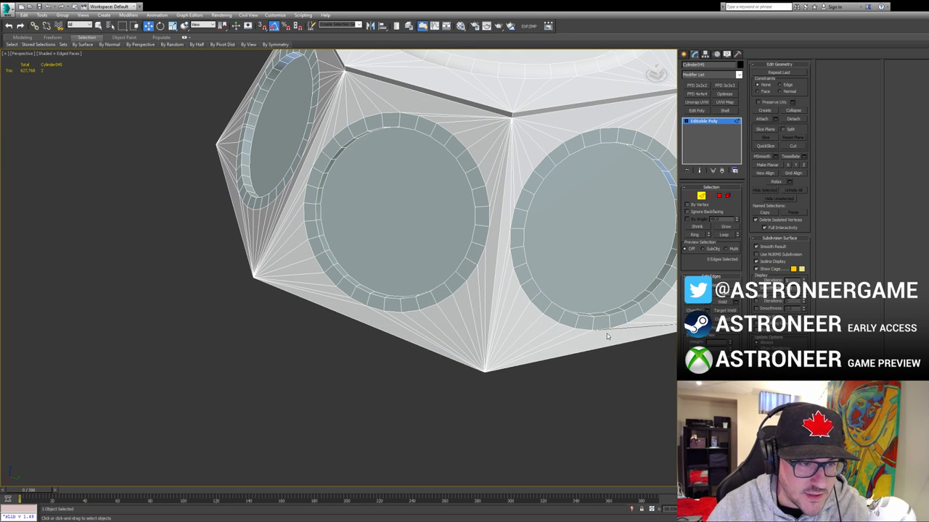
{"action": "key", "text": "1"}
{"action": "middle_click_drag", "start_coordinate": [605, 335], "coordinate": [408, 331], "text": "alt"}
Step: Replace the stray edges below the sixth and seventh window rims with connections from their bottom vertices to the lower hull corners
{"action": "key", "text": "2"}
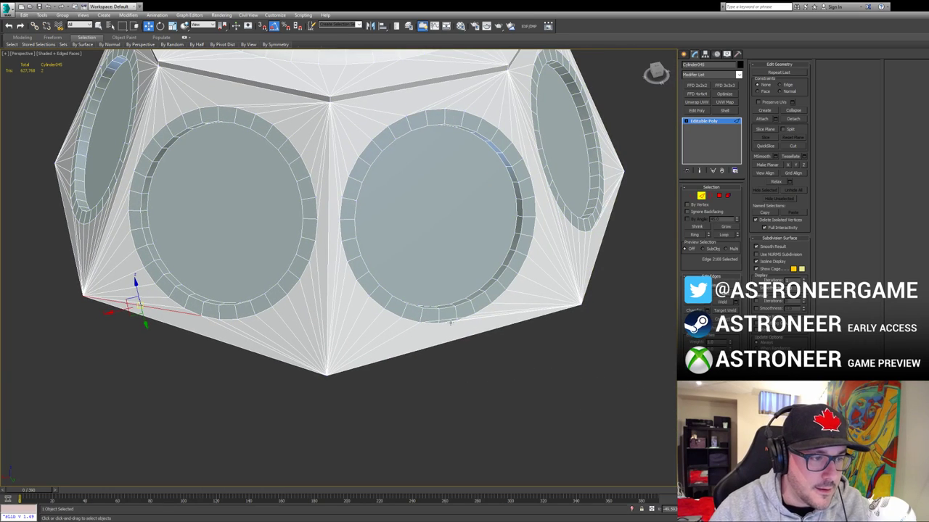
{"action": "left_click", "coordinate": [450, 320]}
{"action": "left_click", "coordinate": [591, 227]}
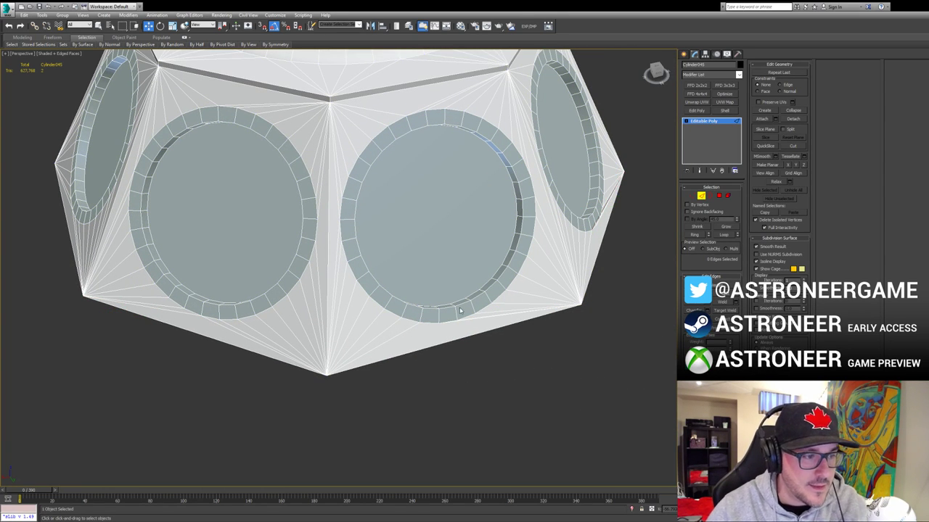
{"action": "key", "text": "1"}
{"action": "left_click", "coordinate": [439, 321]}
{"action": "left_click_drag", "start_coordinate": [280, 405], "coordinate": [281, 405], "text": "ctrl"}
{"action": "key", "text": "ctrl+shift+e"}
{"action": "middle_click_drag", "start_coordinate": [457, 360], "coordinate": [409, 353], "text": "alt"}
{"action": "key", "text": "2"}
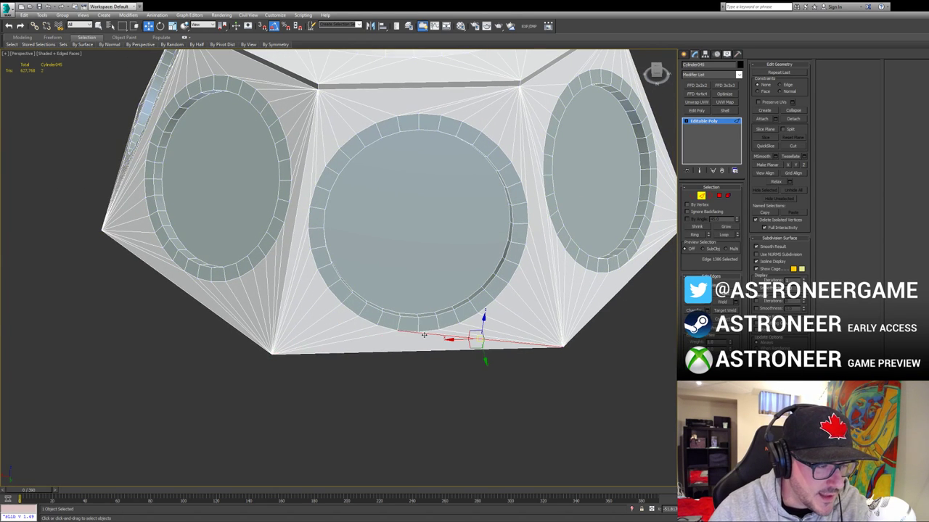
{"action": "scroll", "coordinate": [423, 334], "scroll_direction": "up", "scroll_amount": 5}
{"action": "left_click", "coordinate": [422, 341]}
{"action": "key", "text": "1"}
{"action": "left_click", "coordinate": [404, 326]}
Step: Remove the stray edge under the last window's rim and connect its bottom vertex to the opposite lower hull corner
{"action": "scroll", "coordinate": [399, 341], "scroll_direction": "down", "scroll_amount": 5}
{"action": "middle_click_drag", "start_coordinate": [400, 347], "coordinate": [464, 407], "text": "alt"}
{"action": "key", "text": "2"}
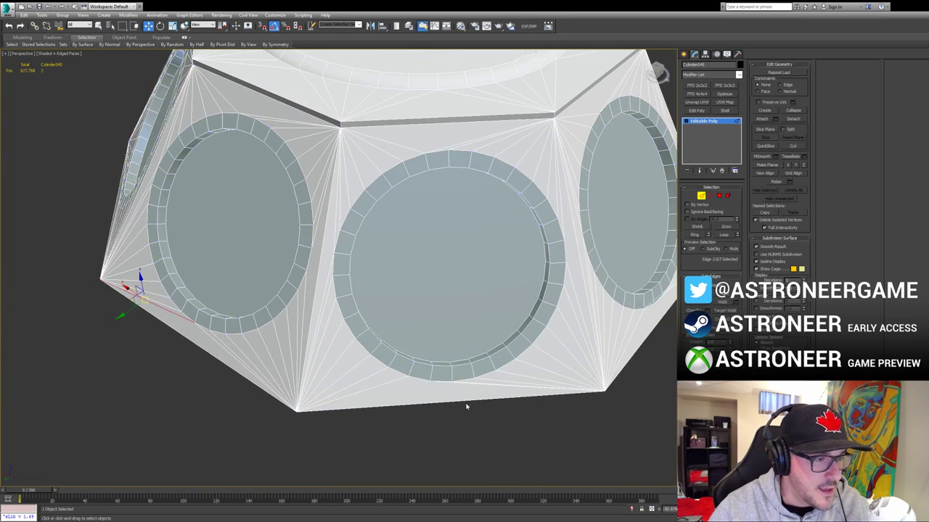
{"action": "left_click", "coordinate": [443, 383]}
{"action": "key", "text": "BackSpace"}
{"action": "key", "text": "1"}
{"action": "left_click", "coordinate": [447, 383]}
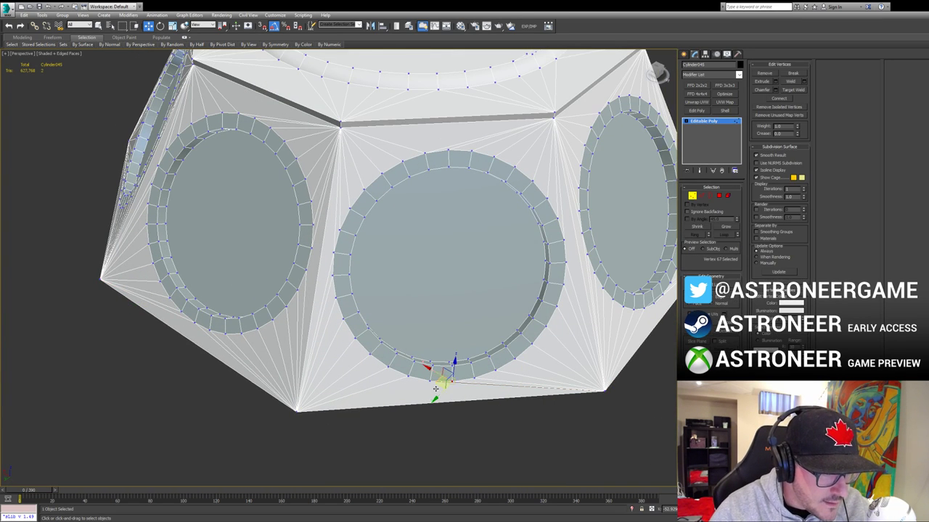
{"action": "left_click", "coordinate": [296, 412], "text": "ctrl"}
{"action": "key", "text": "ctrl+shift+e"}
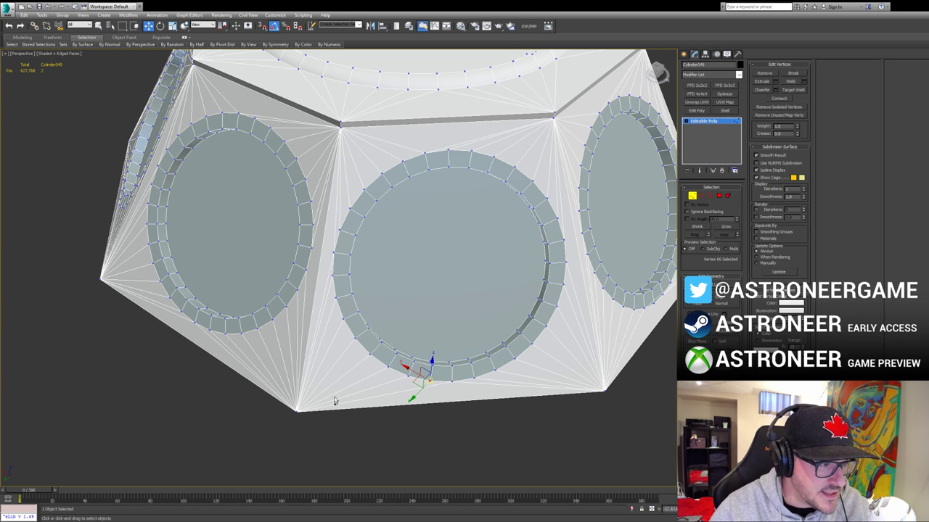
{"action": "mouse_move", "coordinate": [428, 385]}
{"action": "middle_mouse_down", "text": "alt"}
{"action": "mouse_move", "coordinate": [513, 388]}
{"action": "mouse_move", "coordinate": [423, 383]}
{"action": "middle_mouse_up", "text": "alt"}
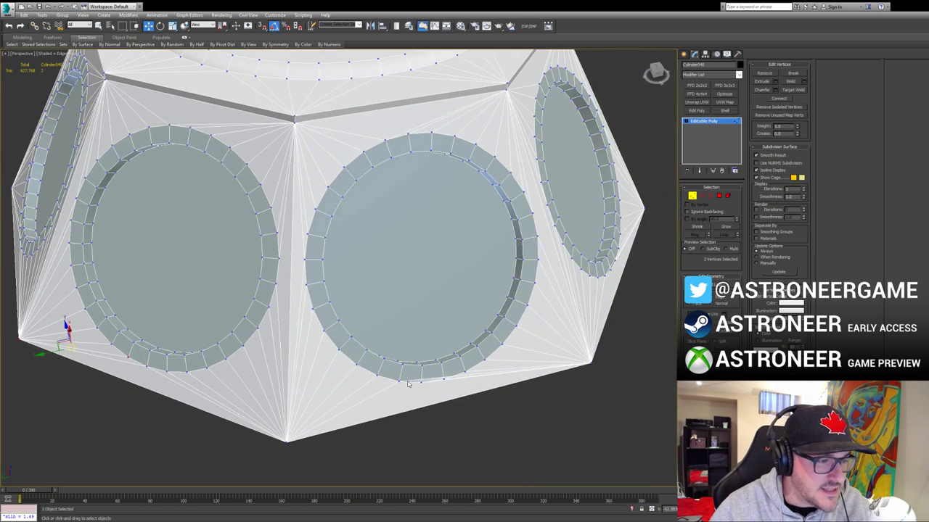
Step: Replace the stray edge below the next window's rim with connections from its bottom vertices to the adjacent lower hull corner
{"action": "key", "text": "2"}
{"action": "key", "text": "1"}
{"action": "left_click", "coordinate": [423, 383]}
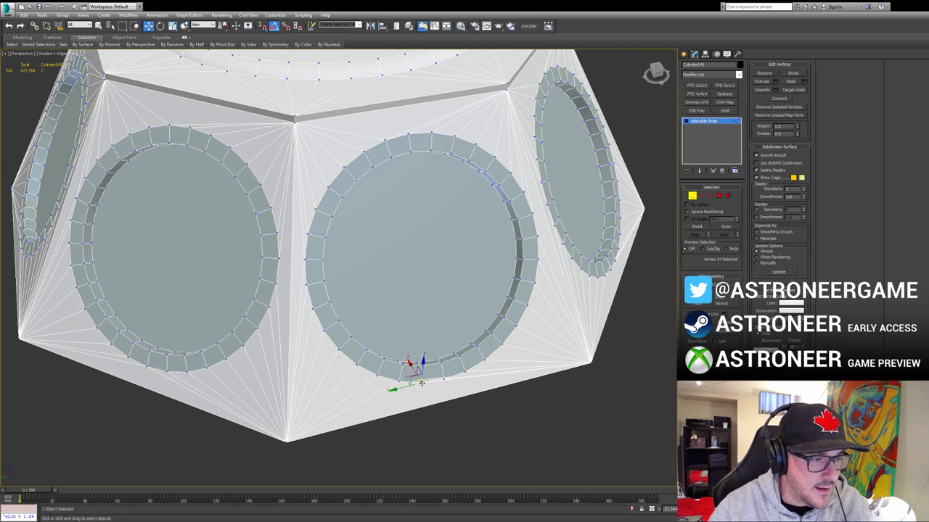
{"action": "left_click_drag", "start_coordinate": [276, 457], "coordinate": [277, 457], "text": "ctrl"}
{"action": "left_click", "coordinate": [444, 380]}
{"action": "left_click_drag", "start_coordinate": [312, 423], "coordinate": [268, 464], "text": "ctrl"}
{"action": "key", "text": "ctrl+shift+e"}
Step: Remove the stray edge under the neighbouring window's rim and connect its bottom vertex to the opposite lower hull corner
{"action": "mouse_move", "coordinate": [464, 404]}
{"action": "middle_mouse_down", "text": "alt"}
{"action": "mouse_move", "coordinate": [498, 400]}
{"action": "mouse_move", "coordinate": [444, 369]}
{"action": "middle_mouse_up", "text": "alt"}
{"action": "middle_click_drag", "start_coordinate": [595, 468], "coordinate": [457, 353]}
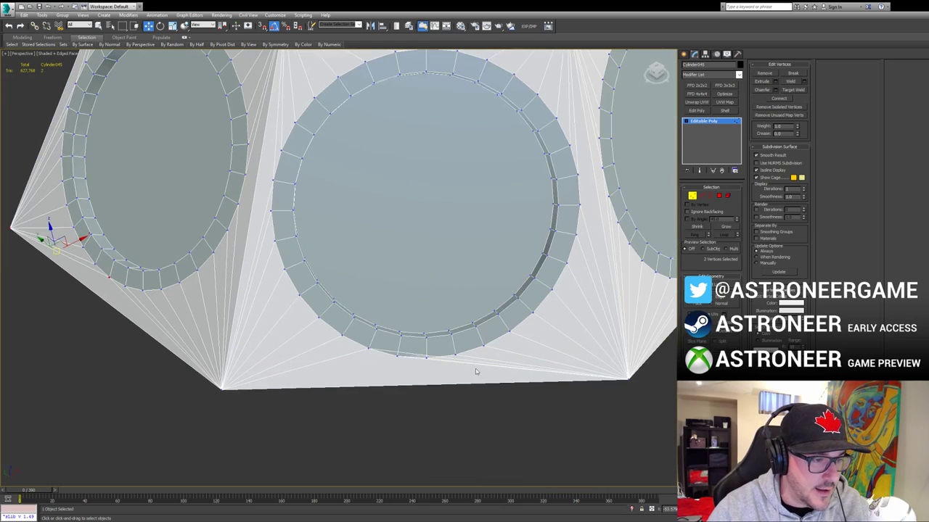
{"action": "key", "text": "2"}
{"action": "left_click", "coordinate": [475, 362]}
{"action": "key", "text": "BackSpace"}
{"action": "key", "text": "1"}
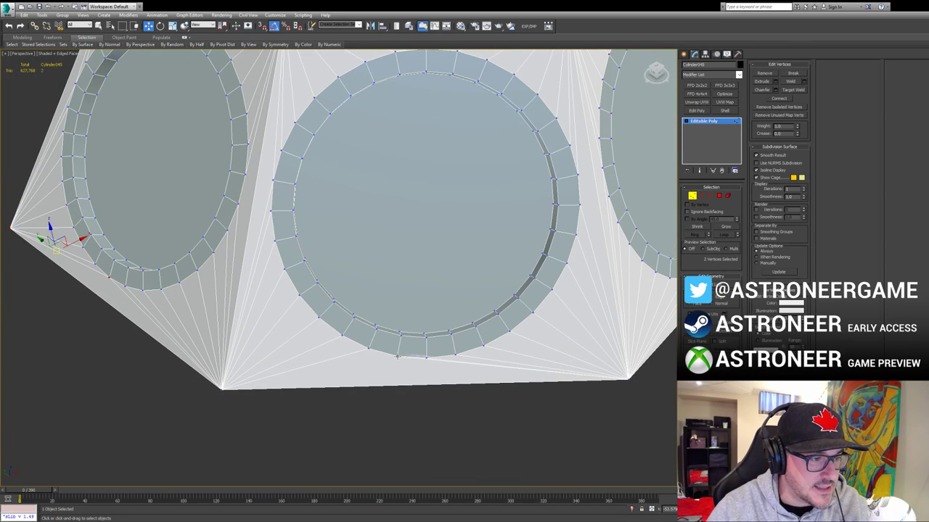
{"action": "key", "text": "2"}
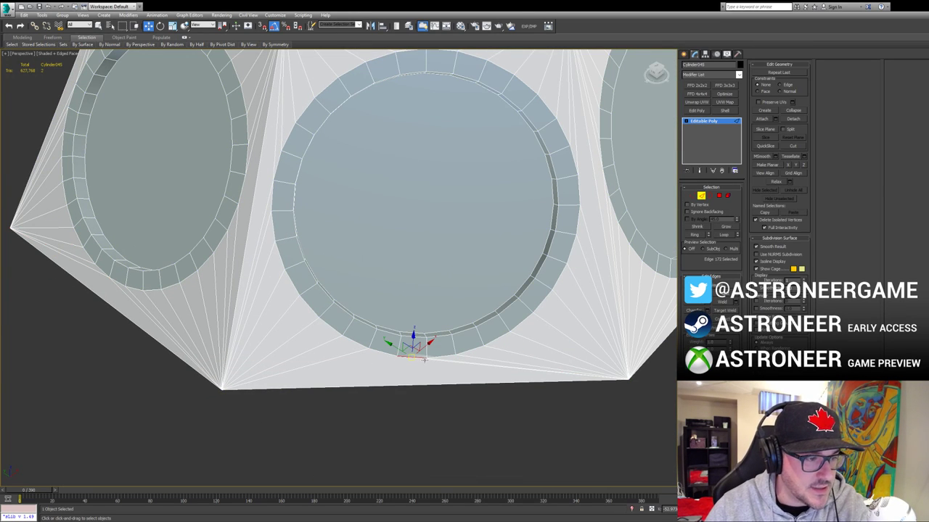
{"action": "key", "text": "1"}
{"action": "left_click_drag", "start_coordinate": [264, 376], "coordinate": [200, 412]}
Step: Select the stray edges above the rims of all eight side windows and remove them
{"action": "middle_click_drag", "start_coordinate": [581, 374], "coordinate": [559, 370], "text": "alt"}
{"action": "middle_click_drag", "start_coordinate": [558, 370], "coordinate": [312, 327]}
{"action": "scroll", "coordinate": [312, 328], "scroll_direction": "down", "scroll_amount": 4}
{"action": "middle_click_drag", "start_coordinate": [464, 330], "coordinate": [355, 258], "text": "alt"}
{"action": "key", "text": "1"}
{"action": "mouse_move", "coordinate": [506, 359]}
{"action": "middle_mouse_down", "text": "alt"}
{"action": "mouse_move", "coordinate": [524, 351]}
{"action": "mouse_move", "coordinate": [490, 352]}
{"action": "middle_mouse_up", "text": "alt"}
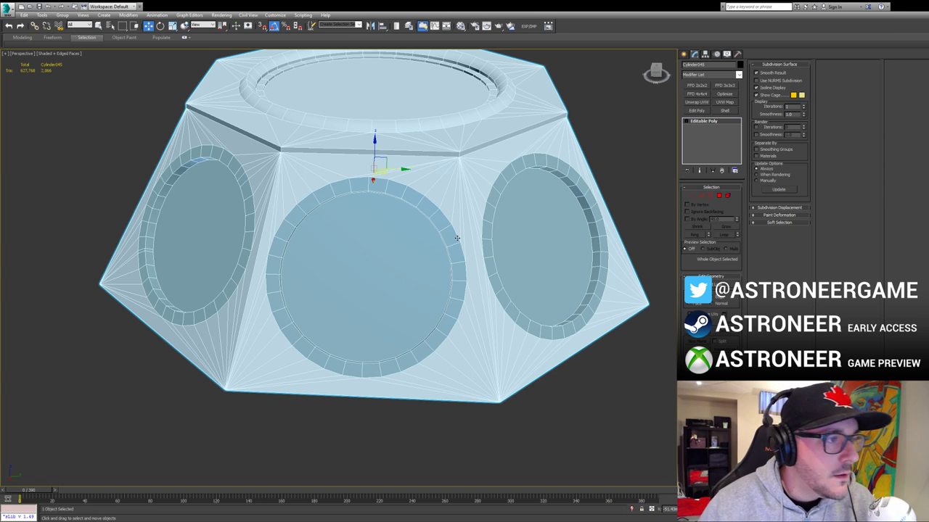
{"action": "key", "text": "2"}
{"action": "left_click", "coordinate": [364, 176]}
{"action": "left_click", "coordinate": [514, 158], "text": "ctrl"}
{"action": "middle_click_drag", "start_coordinate": [178, 162], "coordinate": [261, 171], "text": "alt"}
{"action": "middle_click_drag", "start_coordinate": [263, 244], "coordinate": [439, 297], "text": "alt"}
{"action": "middle_click_drag", "start_coordinate": [497, 316], "coordinate": [412, 283], "text": "alt"}
{"action": "left_click", "coordinate": [447, 352], "text": "ctrl"}
{"action": "left_click", "coordinate": [276, 275], "text": "ctrl"}
{"action": "middle_click_drag", "start_coordinate": [323, 267], "coordinate": [395, 284], "text": "alt"}
{"action": "left_click", "coordinate": [345, 225], "text": "ctrl"}
{"action": "left_click", "coordinate": [427, 297], "text": "ctrl"}
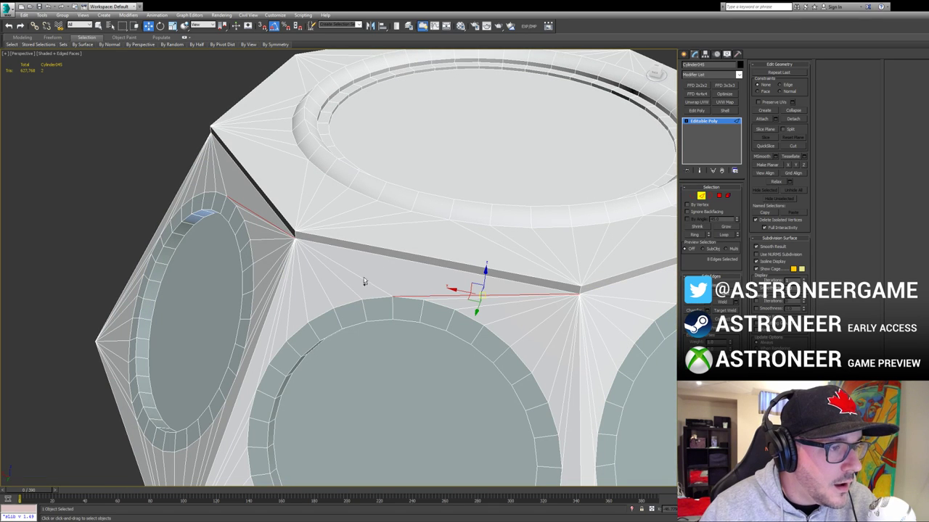
Step: Connect the top rim vertices of the first four windows to the opposite upper hull corners
{"action": "key", "text": "1"}
{"action": "left_click", "coordinate": [421, 298]}
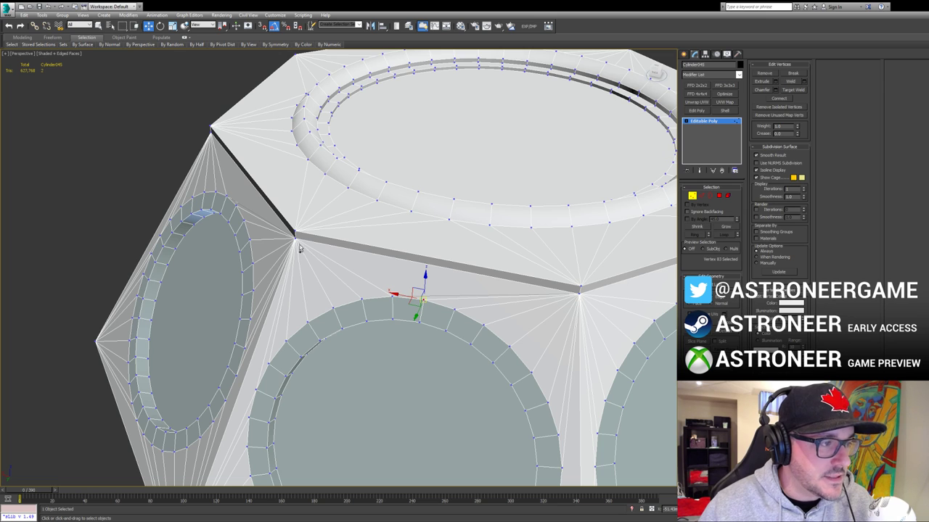
{"action": "left_click", "coordinate": [233, 204]}
{"action": "left_click", "coordinate": [211, 132], "text": "ctrl"}
{"action": "middle_click_drag", "start_coordinate": [431, 264], "coordinate": [337, 275], "text": "alt"}
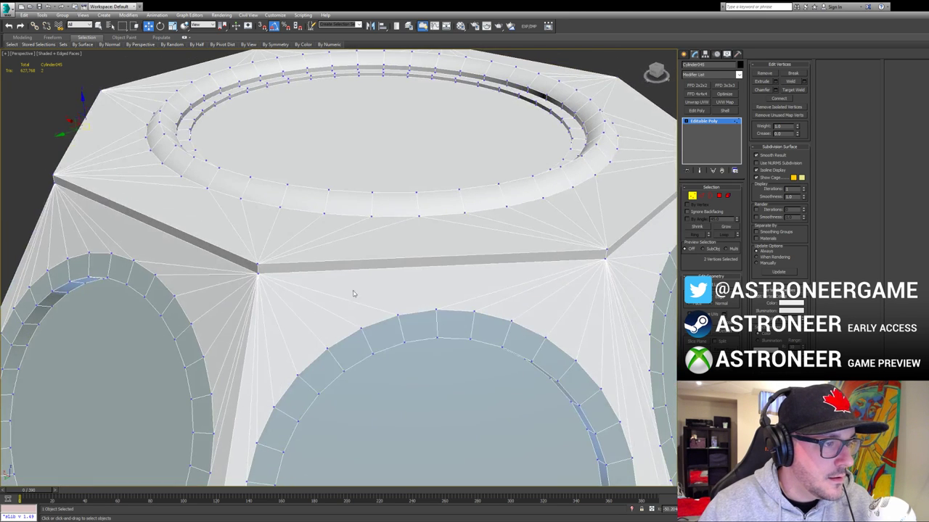
{"action": "left_click", "coordinate": [435, 312]}
{"action": "left_click", "coordinate": [436, 284], "text": "ctrl"}
{"action": "middle_click_drag", "start_coordinate": [436, 284], "coordinate": [369, 252], "text": "alt"}
{"action": "left_click", "coordinate": [452, 274]}
{"action": "left_click", "coordinate": [236, 229], "text": "ctrl"}
Step: Connect the top rim vertices of the remaining four windows to the opposite upper hull corners
{"action": "left_click", "coordinate": [333, 263]}
{"action": "left_click", "coordinate": [47, 201], "text": "ctrl"}
{"action": "left_click", "coordinate": [400, 289]}
{"action": "left_click", "coordinate": [267, 256], "text": "ctrl"}
{"action": "left_click", "coordinate": [355, 231]}
{"action": "left_click", "coordinate": [488, 182], "text": "ctrl"}
{"action": "left_click", "coordinate": [554, 173]}
Step: Select the superfluous three-edge loop crossing one window's upper rim and remove it together with its vertices
{"action": "scroll", "coordinate": [406, 287], "scroll_direction": "down", "scroll_amount": 8}
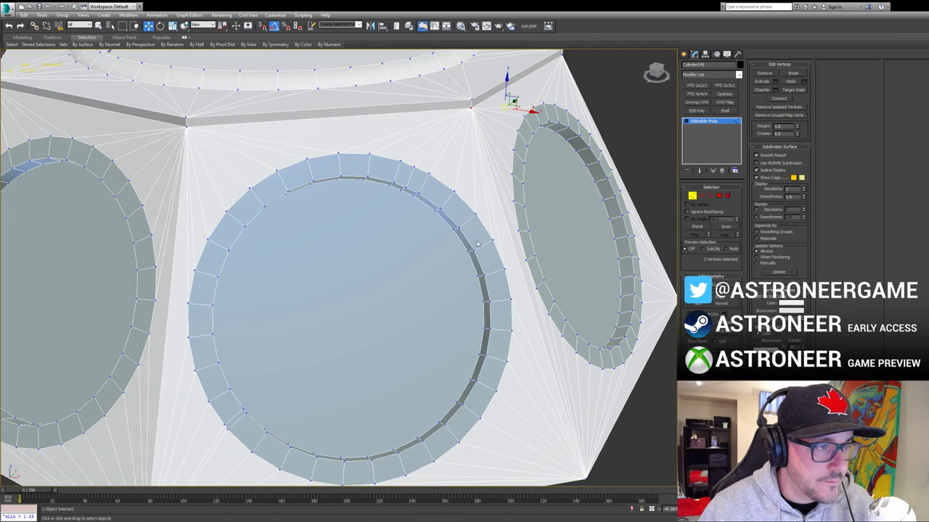
{"action": "key", "text": "4"}
{"action": "left_click", "coordinate": [406, 286]}
{"action": "key", "text": "2"}
{"action": "double_click", "coordinate": [428, 224]}
{"action": "middle_click_drag", "start_coordinate": [492, 255], "coordinate": [485, 252], "text": "alt"}
{"action": "middle_click_drag", "start_coordinate": [289, 228], "coordinate": [648, 175], "text": "alt"}
{"action": "middle_click_drag", "start_coordinate": [265, 222], "coordinate": [422, 285], "text": "alt"}
{"action": "middle_click_drag", "start_coordinate": [422, 284], "coordinate": [310, 225]}
{"action": "middle_click_drag", "start_coordinate": [310, 225], "coordinate": [496, 294], "text": "alt"}
{"action": "middle_click_drag", "start_coordinate": [496, 294], "coordinate": [369, 253]}
{"action": "middle_click_drag", "start_coordinate": [369, 253], "coordinate": [380, 315], "text": "alt"}
{"action": "middle_click_drag", "start_coordinate": [380, 316], "coordinate": [559, 286], "text": "alt"}
{"action": "middle_click_drag", "start_coordinate": [312, 233], "coordinate": [410, 270]}
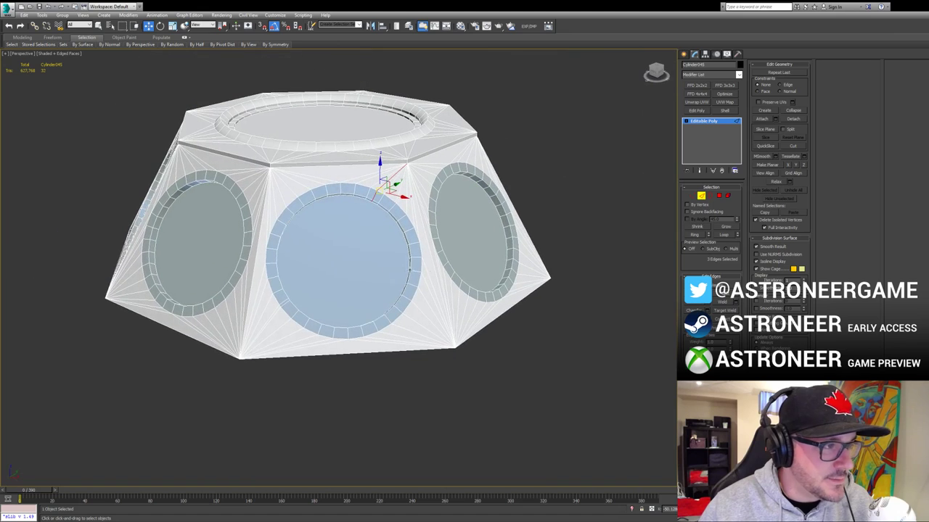
{"action": "key", "text": "ctrl+BackSpace"}
{"action": "middle_click_drag", "start_coordinate": [403, 207], "coordinate": [408, 221]}
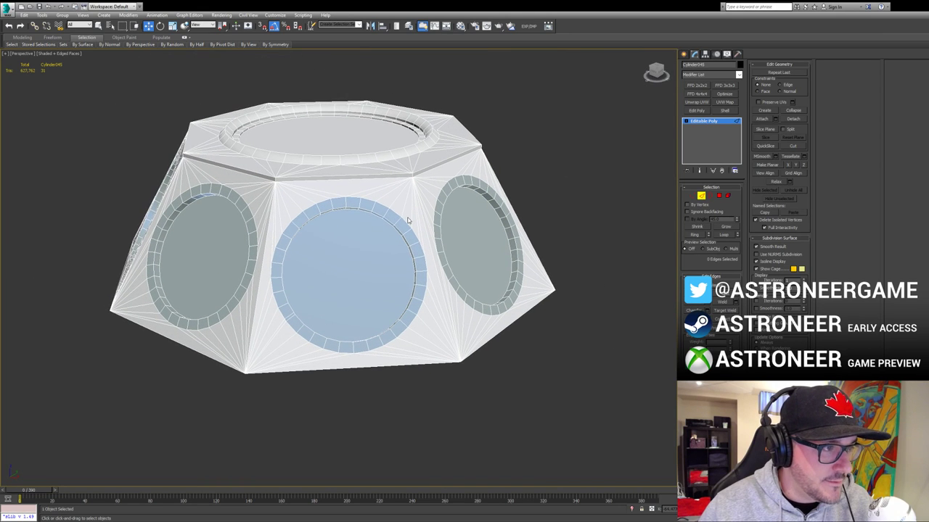
Step: Select the glass panes of all eight side windows and check them around the hull before clearing the selection
{"action": "key", "text": "4"}
{"action": "left_click", "coordinate": [481, 254], "text": "ctrl"}
{"action": "middle_click_drag", "start_coordinate": [481, 254], "coordinate": [395, 270], "text": "alt"}
{"action": "middle_click_drag", "start_coordinate": [395, 270], "coordinate": [225, 281]}
{"action": "left_click", "coordinate": [428, 283], "text": "ctrl"}
{"action": "key", "text": "F2"}
{"action": "scroll", "coordinate": [444, 282], "scroll_direction": "down", "scroll_amount": 4}
{"action": "mouse_move", "coordinate": [447, 280]}
{"action": "middle_mouse_down"}
{"action": "mouse_move", "coordinate": [508, 290]}
{"action": "mouse_move", "coordinate": [275, 293]}
{"action": "middle_mouse_up"}
{"action": "left_click", "coordinate": [258, 298], "text": "ctrl"}
{"action": "left_click", "coordinate": [358, 316], "text": "ctrl"}
{"action": "left_click", "coordinate": [450, 286], "text": "ctrl"}
{"action": "middle_click_drag", "start_coordinate": [455, 282], "coordinate": [210, 299], "text": "alt"}
{"action": "left_click", "coordinate": [332, 350], "text": "ctrl"}
{"action": "left_click", "coordinate": [225, 351], "text": "ctrl"}
{"action": "middle_click_drag", "start_coordinate": [225, 351], "coordinate": [272, 307], "text": "alt"}
{"action": "key", "text": "F2"}
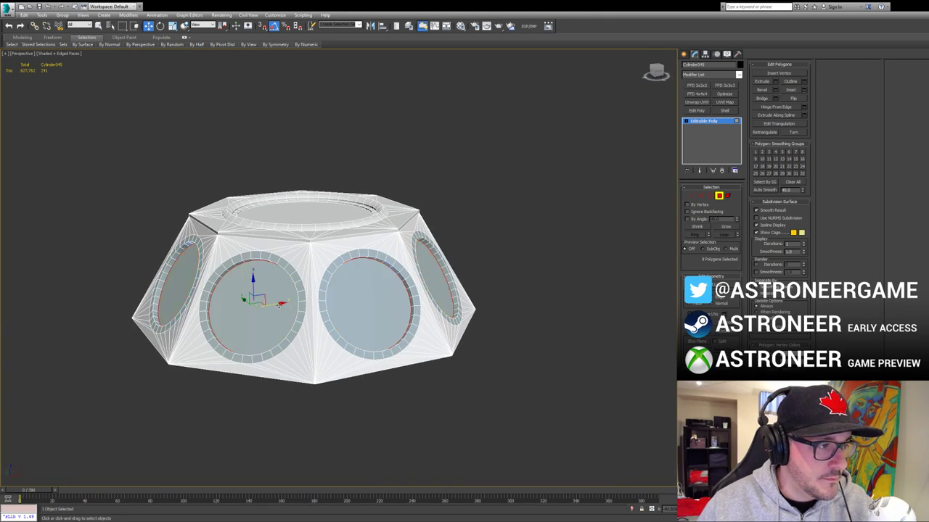
{"action": "middle_click_drag", "start_coordinate": [305, 272], "coordinate": [333, 296], "text": "alt"}
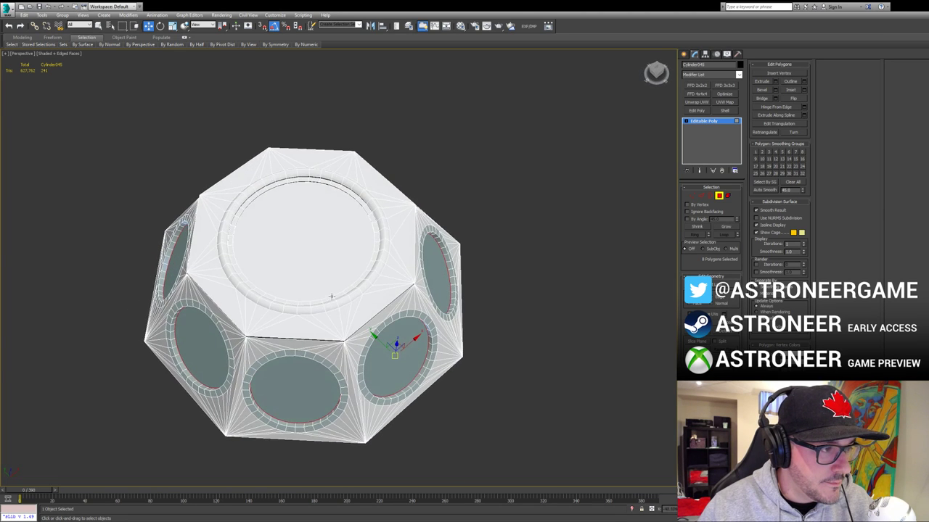
{"action": "key", "text": "4"}
{"action": "left_click", "coordinate": [585, 266]}
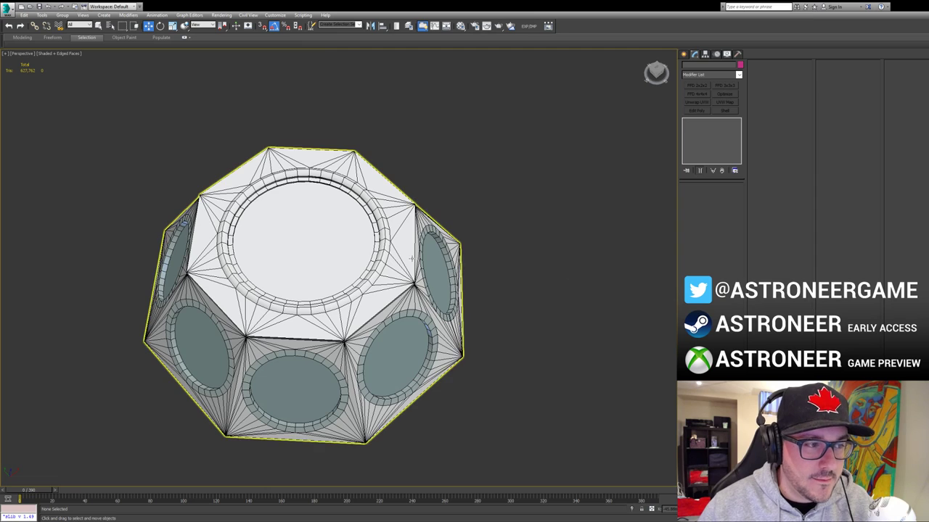
Step: Enable selection by angle at 10 degrees and select the flat faces of the hull's top plate
{"action": "left_click", "coordinate": [423, 257]}
{"action": "key", "text": "4"}
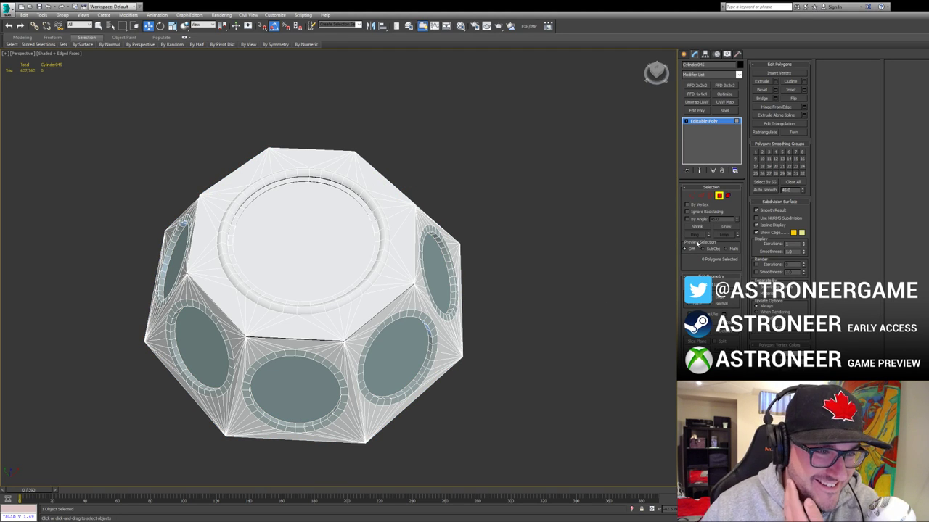
{"action": "left_click", "coordinate": [694, 220]}
{"action": "double_click", "coordinate": [719, 220]}
{"action": "type", "text": "5"}
{"action": "left_click", "coordinate": [395, 284]}
{"action": "key", "text": "F2"}
{"action": "middle_click_drag", "start_coordinate": [408, 276], "coordinate": [426, 231], "text": "alt"}
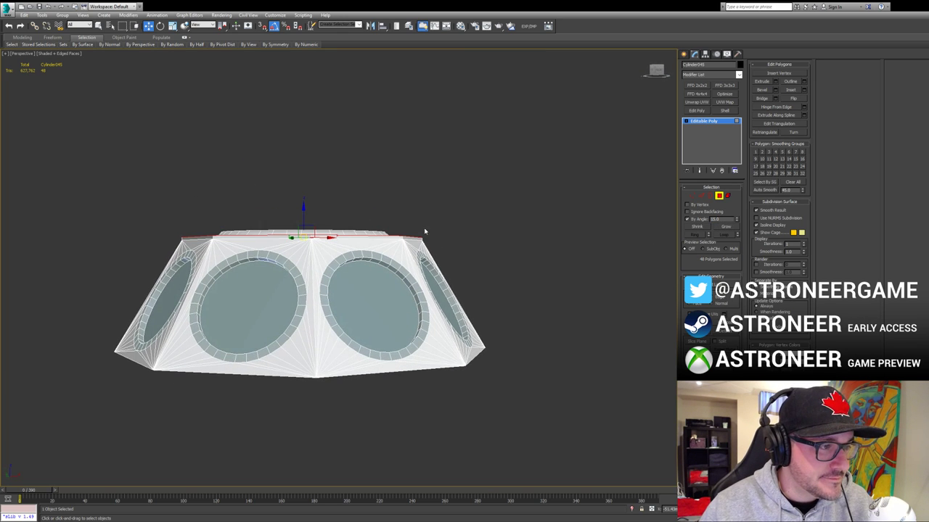
Step: Add the narrow side faces around the top plate's outer edge to the selection, working from the front view
{"action": "key", "text": "f"}
{"action": "middle_click_drag", "start_coordinate": [167, 264], "coordinate": [190, 277]}
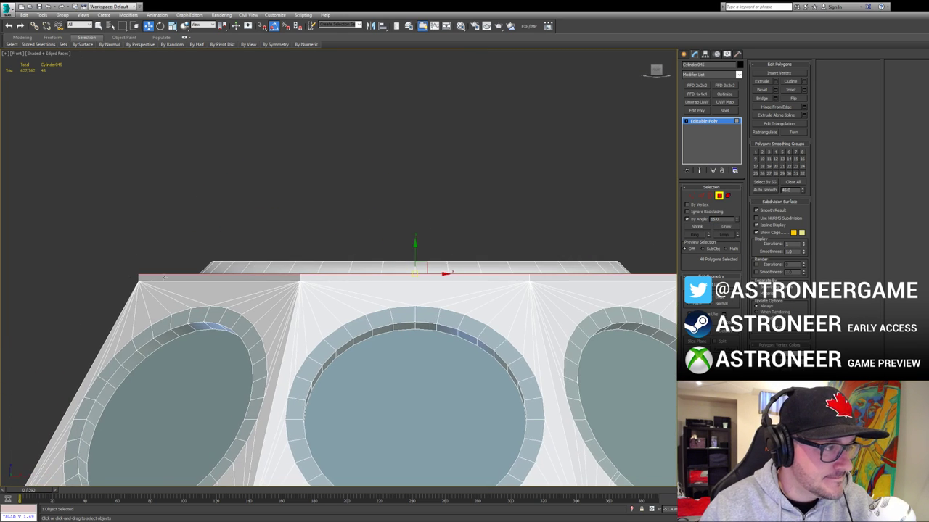
{"action": "left_click_drag", "start_coordinate": [124, 276], "coordinate": [659, 280], "text": "ctrl"}
{"action": "middle_click_drag", "start_coordinate": [619, 273], "coordinate": [592, 269]}
{"action": "left_click_drag", "start_coordinate": [556, 278], "coordinate": [555, 278], "text": "ctrl"}
{"action": "key", "text": "p"}
{"action": "scroll", "coordinate": [573, 322], "scroll_direction": "down", "scroll_amount": 5}
{"action": "middle_click_drag", "start_coordinate": [551, 312], "coordinate": [470, 320], "text": "alt"}
{"action": "scroll", "coordinate": [470, 320], "scroll_direction": "up", "scroll_amount": 3}
{"action": "scroll", "coordinate": [469, 316], "scroll_direction": "up", "scroll_amount": 5}
{"action": "middle_click_drag", "start_coordinate": [485, 259], "coordinate": [471, 238], "text": "alt"}
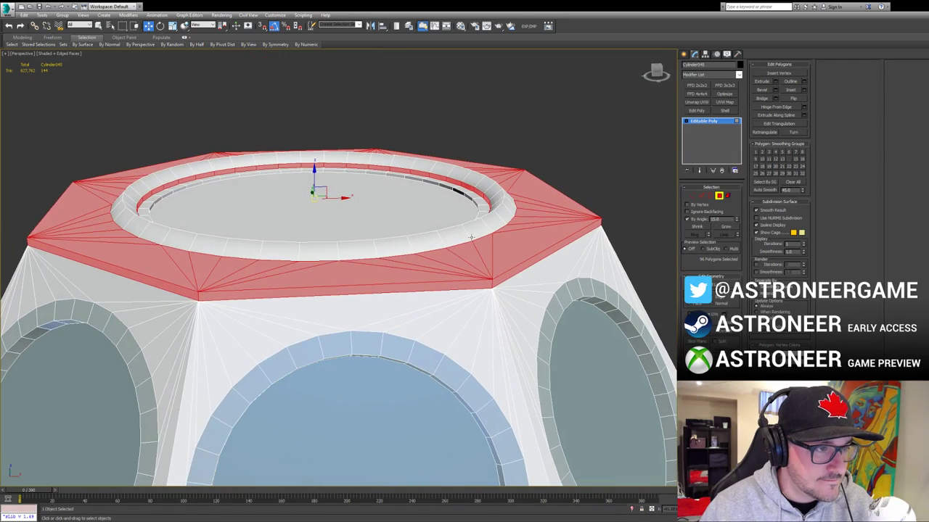
Step: Drop the hatch's inner ring faces from the selection and colour the top plate with its side band grey
{"action": "key", "text": "5"}
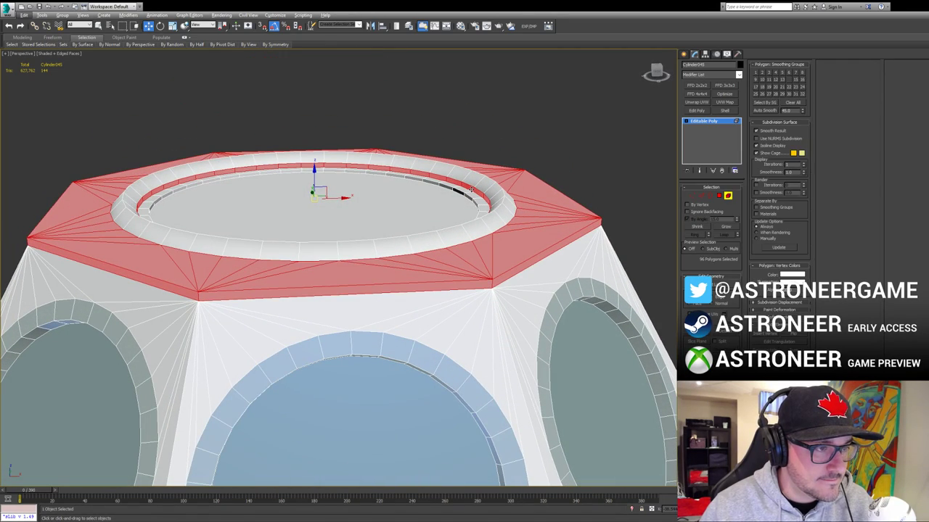
{"action": "key", "text": "4"}
{"action": "mouse_move", "coordinate": [522, 227]}
{"action": "middle_mouse_down", "text": "alt"}
{"action": "mouse_move", "coordinate": [515, 303]}
{"action": "mouse_move", "coordinate": [506, 271]}
{"action": "middle_mouse_up", "text": "alt"}
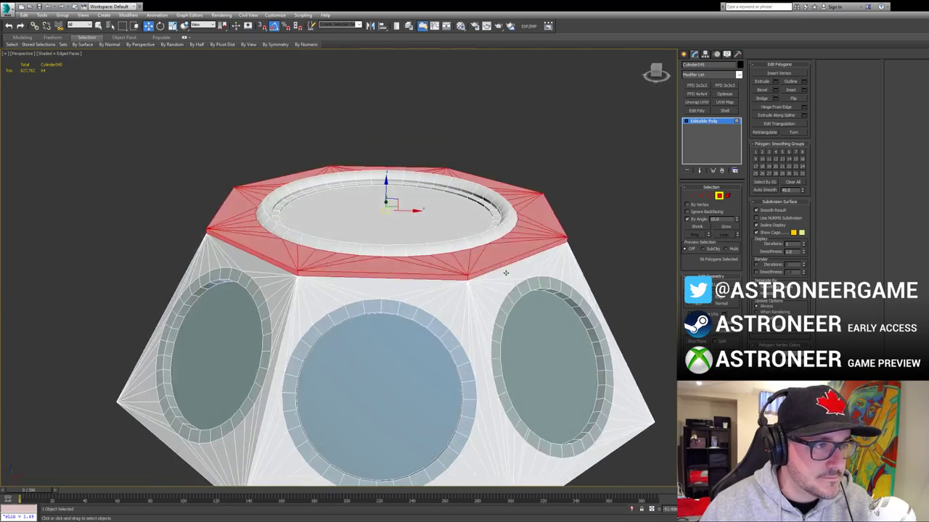
{"action": "key", "text": "F2"}
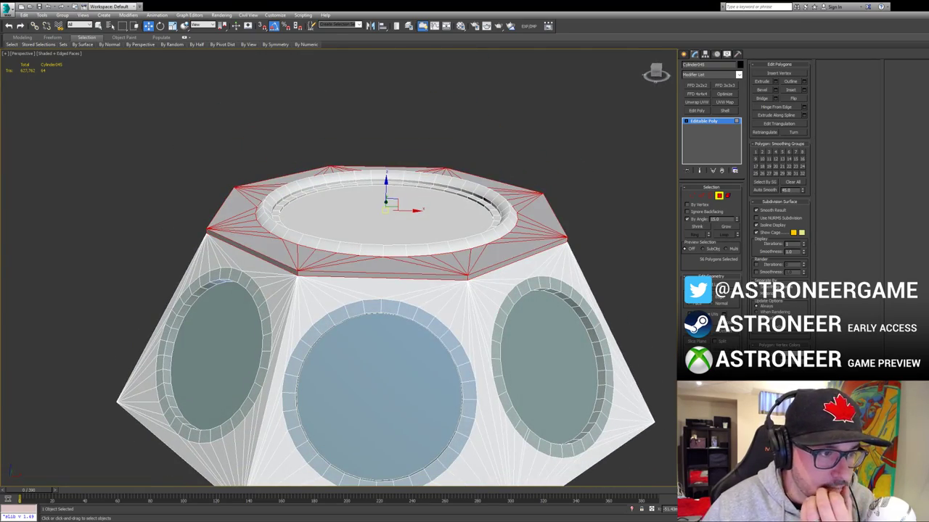
Step: Select all faces of the raised ring on the top plate and colour it blue-grey, and colour the central disc grey
{"action": "key", "text": "2"}
{"action": "left_click", "coordinate": [508, 215]}
{"action": "scroll", "coordinate": [511, 218], "scroll_direction": "up", "scroll_amount": 3}
{"action": "left_click", "coordinate": [703, 234]}
{"action": "left_click", "coordinate": [718, 196], "text": "ctrl"}
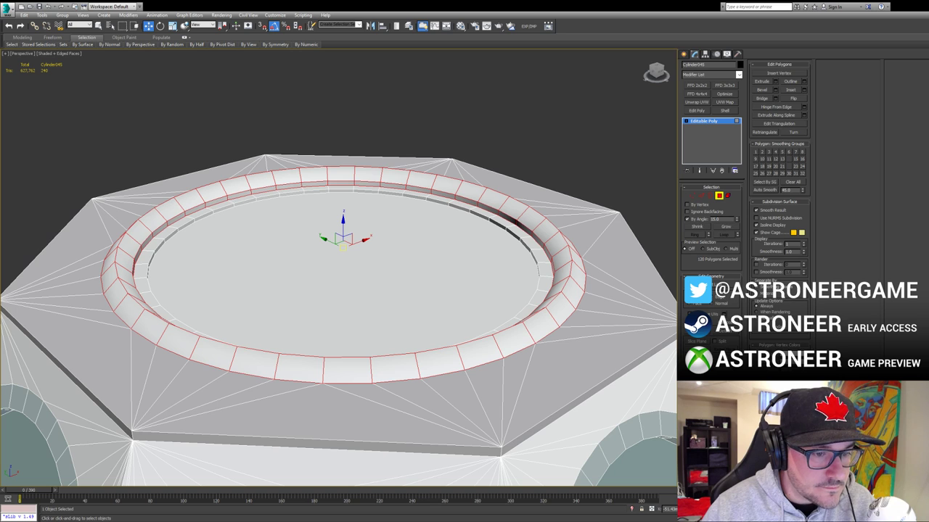
{"action": "key", "text": "4"}
{"action": "key", "text": "4"}
{"action": "left_click", "coordinate": [468, 274]}
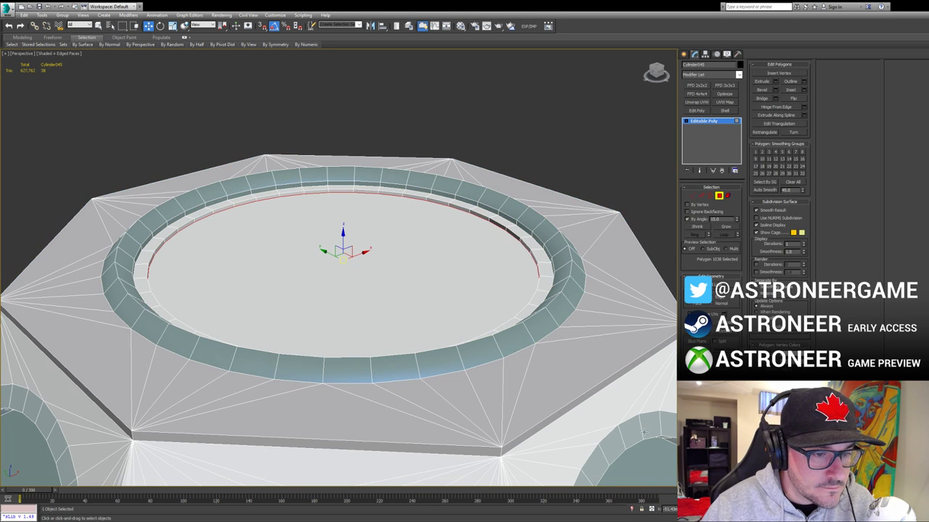
Step: Select the faces of both inner bands between the raised ring and the central disc using edge rings converted to polygons
{"action": "key", "text": "2"}
{"action": "scroll", "coordinate": [510, 236], "scroll_direction": "up", "scroll_amount": 4}
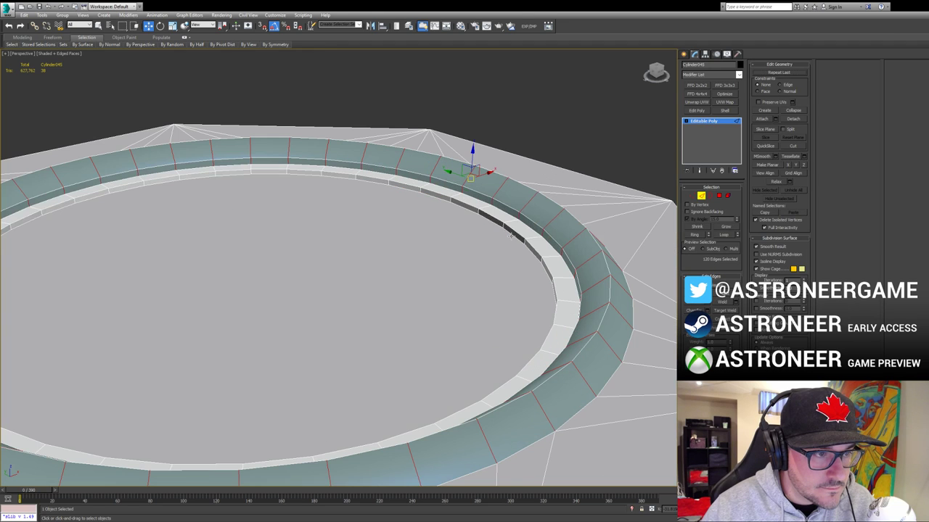
{"action": "left_click", "coordinate": [506, 227]}
{"action": "left_click", "coordinate": [697, 230]}
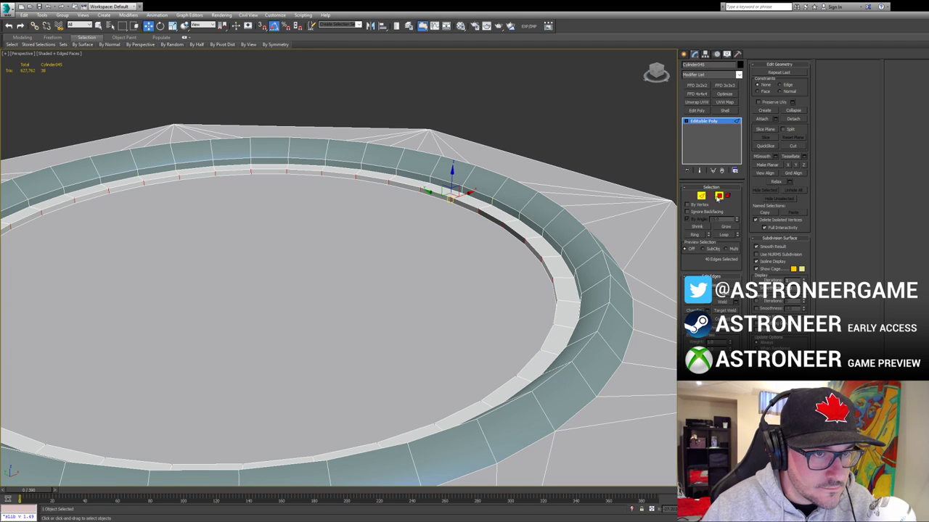
{"action": "left_click", "coordinate": [719, 196], "text": "ctrl"}
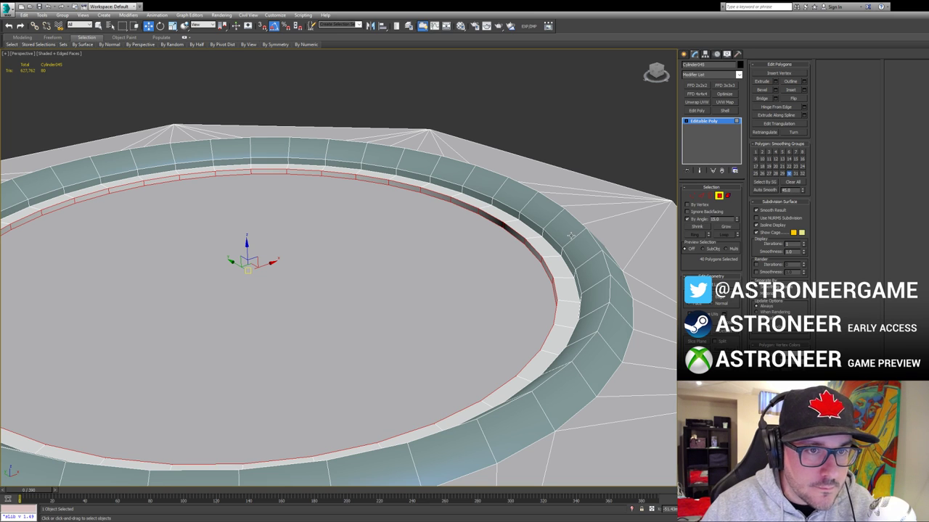
{"action": "key", "text": "2"}
{"action": "left_click", "coordinate": [532, 238], "text": "ctrl"}
{"action": "key", "text": "alt+r"}
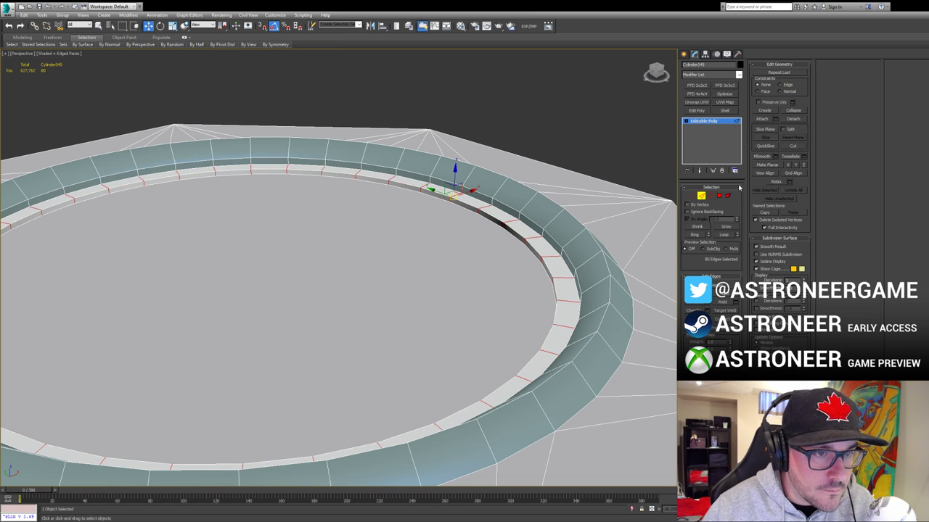
{"action": "left_click", "coordinate": [719, 196], "text": "ctrl"}
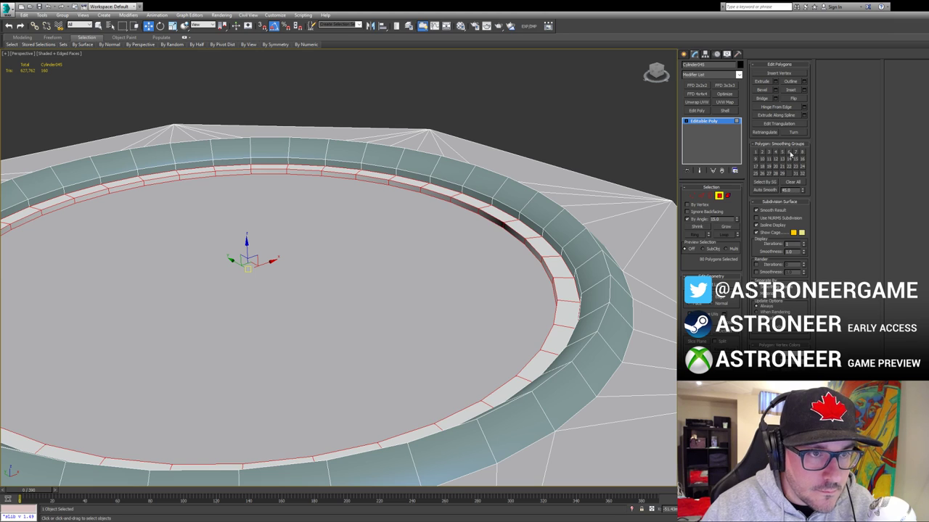
Step: Try a shared smoothing group on the two inner bands
{"action": "left_click", "coordinate": [791, 153]}
{"action": "left_click", "coordinate": [617, 116]}
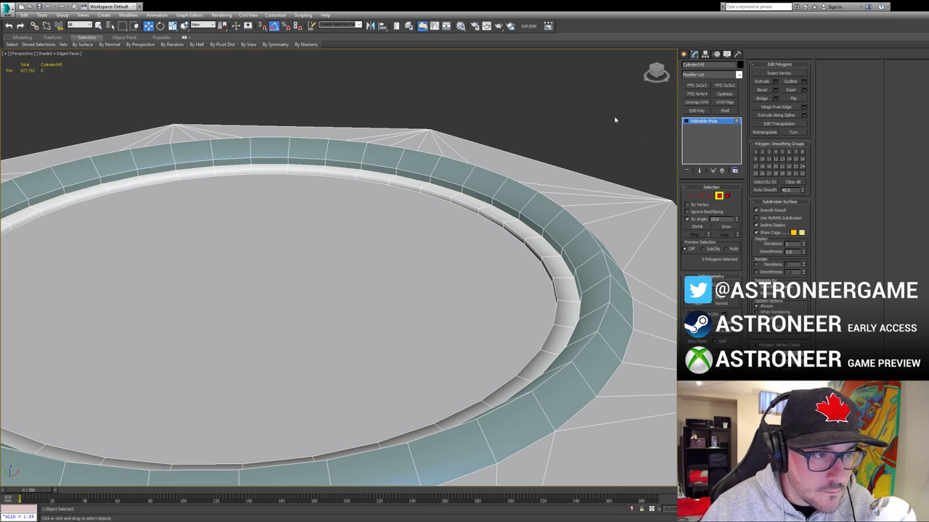
{"action": "key", "text": "ctrl+z"}
Step: Rework the smoothing groups of the inner bands beside the central disc
{"action": "left_click", "coordinate": [790, 152]}
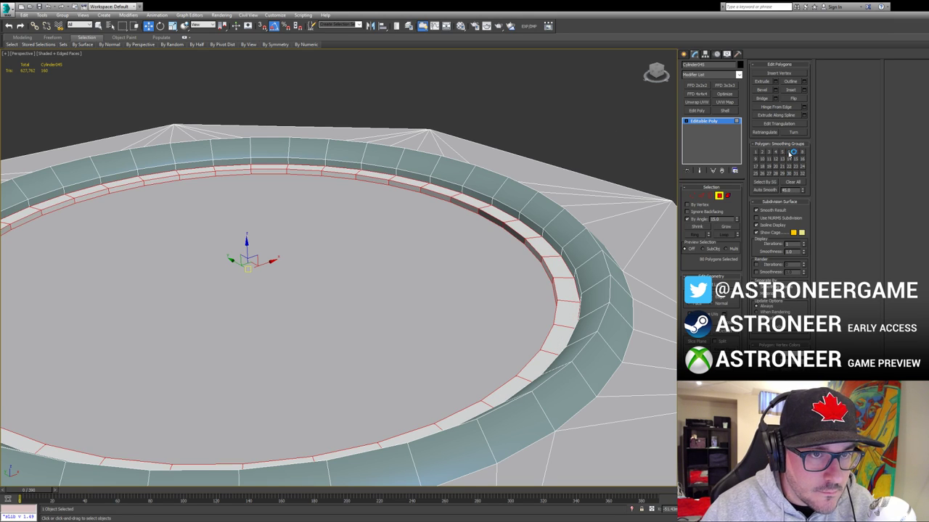
{"action": "key", "text": "2"}
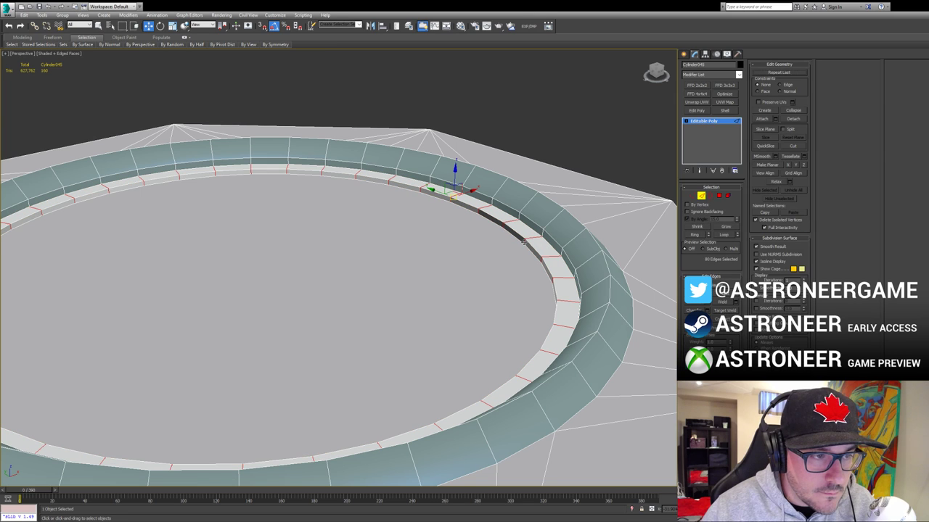
{"action": "left_click", "coordinate": [718, 197]}
{"action": "left_click", "coordinate": [769, 152]}
Step: Reselect the faces of both inner bands and colour them blue-grey
{"action": "left_click", "coordinate": [534, 235]}
{"action": "key", "text": "2"}
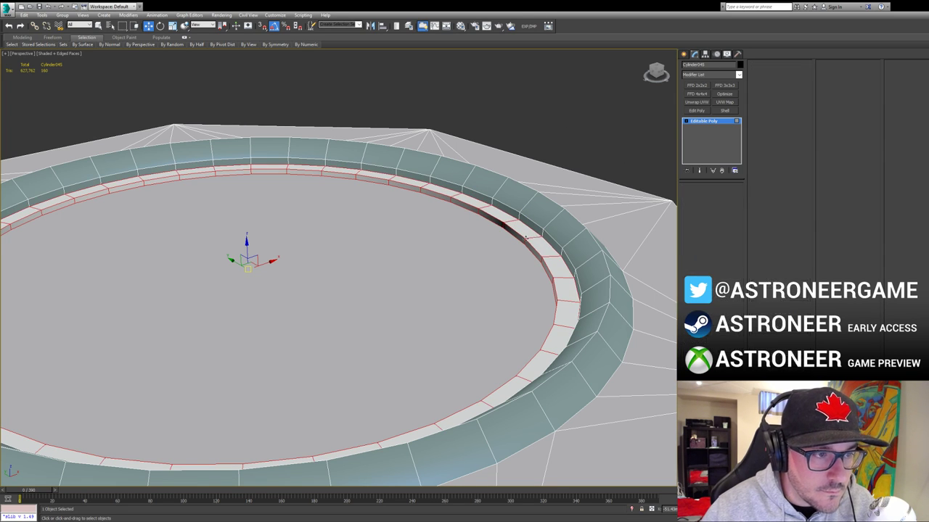
{"action": "left_click", "coordinate": [534, 237]}
{"action": "key", "text": "alt+r"}
{"action": "left_click", "coordinate": [719, 197]}
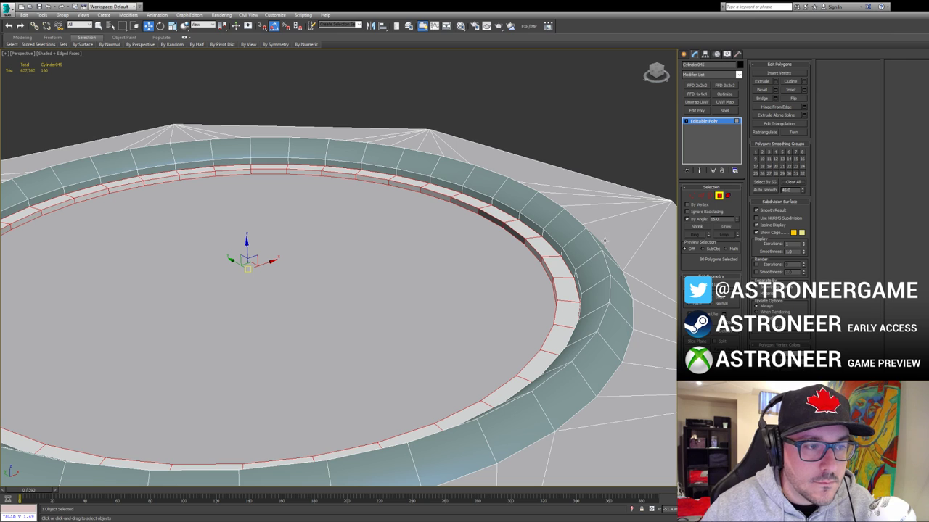
{"action": "left_click", "coordinate": [756, 153]}
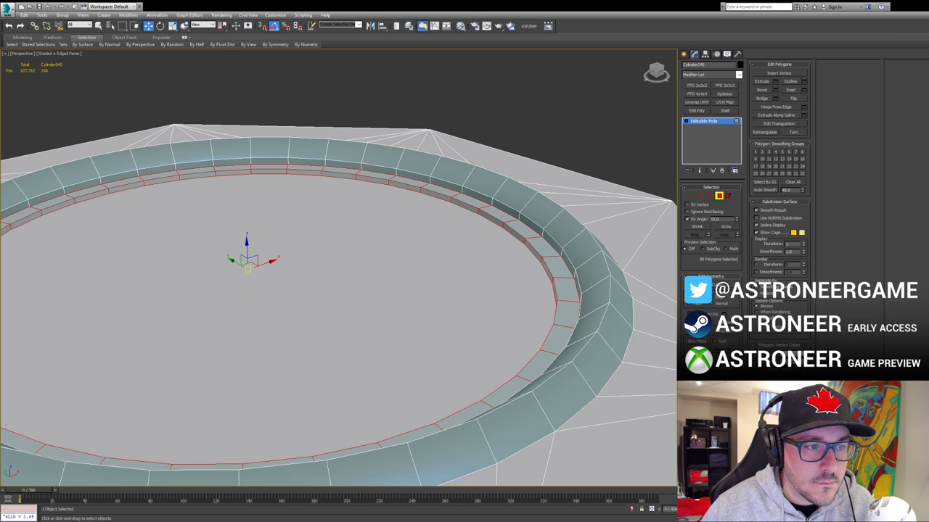
Step: Reselect only the faces of the innermost band beside the central disc from its edge ring, then clear the selection
{"action": "key", "text": "2"}
{"action": "left_click", "coordinate": [524, 243]}
{"action": "left_click", "coordinate": [719, 195]}
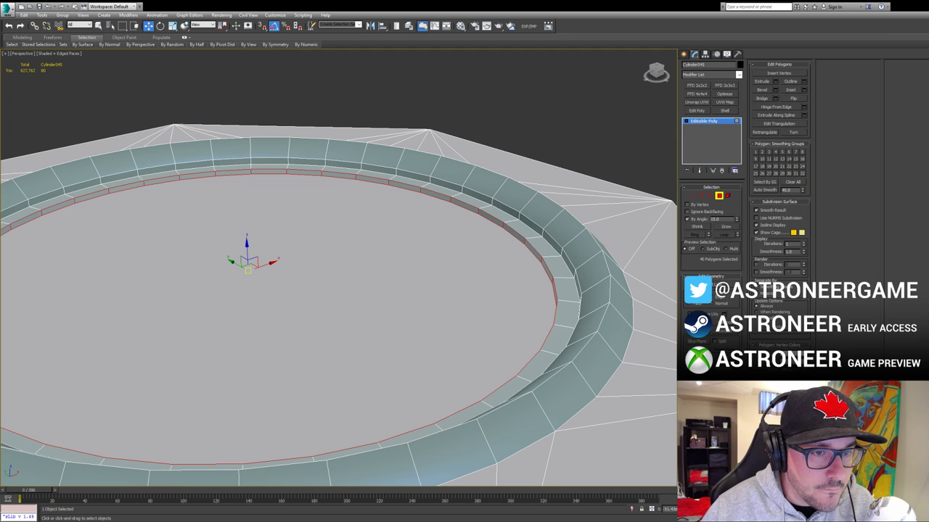
{"action": "left_click", "coordinate": [718, 195]}
{"action": "left_click", "coordinate": [653, 159]}
Step: Select the central disc inside the raised ring and colour it orange
{"action": "scroll", "coordinate": [518, 194], "scroll_direction": "down", "scroll_amount": 5}
{"action": "key", "text": "F4"}
{"action": "key", "text": "F4"}
{"action": "scroll", "coordinate": [471, 238], "scroll_direction": "up", "scroll_amount": 3}
{"action": "left_click", "coordinate": [470, 236]}
{"action": "key", "text": "4"}
{"action": "left_click", "coordinate": [466, 222]}
{"action": "left_click", "coordinate": [641, 336]}
{"action": "left_click", "coordinate": [490, 258]}
{"action": "key", "text": "Return"}
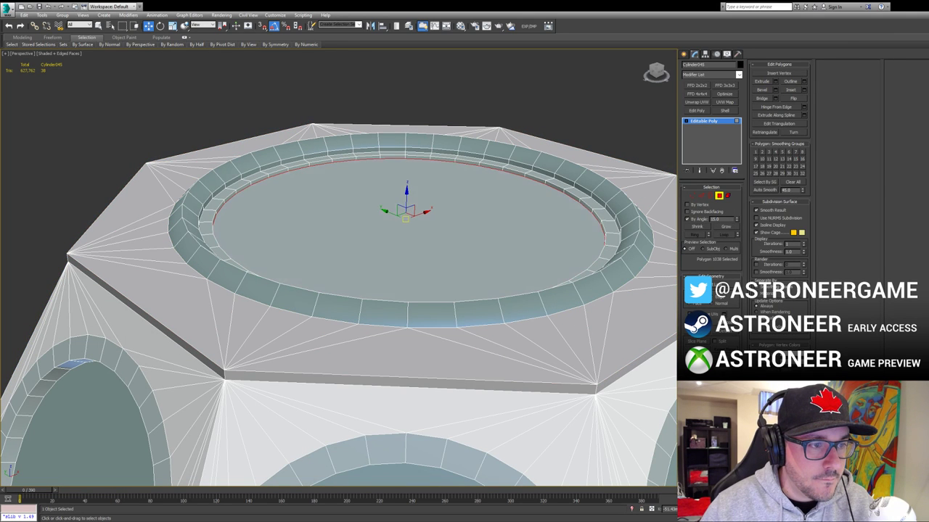
{"action": "key", "text": "Return"}
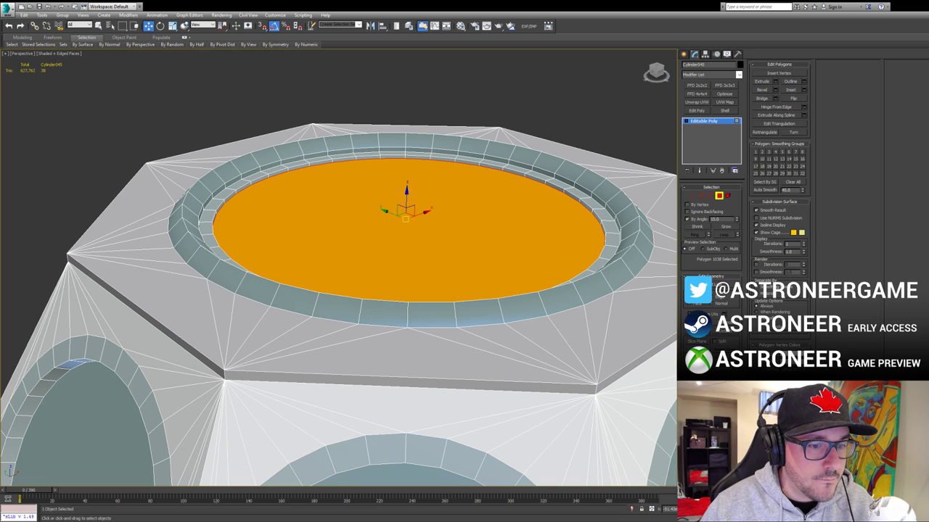
{"action": "left_click", "coordinate": [719, 196]}
{"action": "left_click", "coordinate": [624, 119]}
Step: Leave the isolated hull and isolate the complete cupola assembly with its window covers, handles and hatch lid
{"action": "scroll", "coordinate": [553, 215], "scroll_direction": "down", "scroll_amount": 6}
{"action": "middle_click_drag", "start_coordinate": [512, 280], "coordinate": [503, 248], "text": "alt"}
{"action": "key", "text": "Delete"}
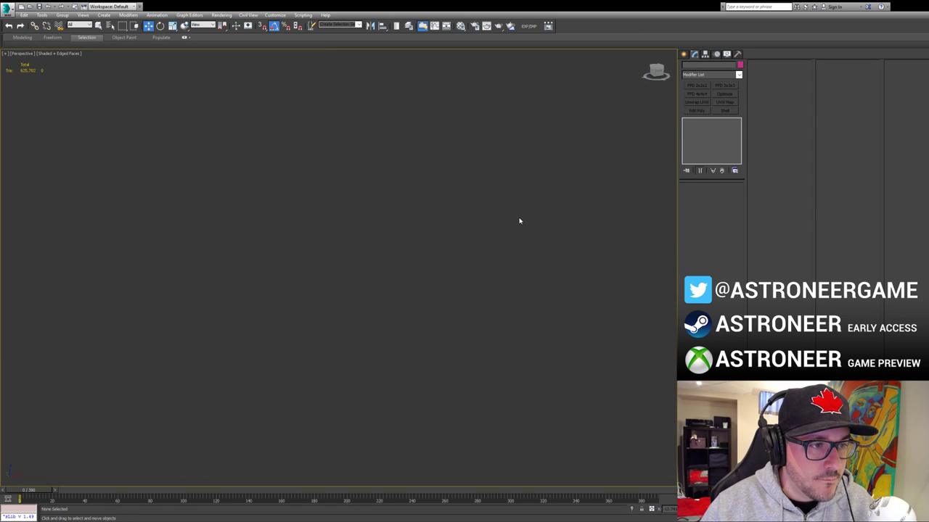
{"action": "middle_click_drag", "start_coordinate": [535, 188], "coordinate": [428, 229], "text": "alt"}
{"action": "left_click", "coordinate": [507, 220]}
{"action": "key", "text": "shift+z"}
{"action": "key", "text": "shift+z"}
{"action": "key", "text": "shift+z"}
{"action": "key", "text": "shift+z"}
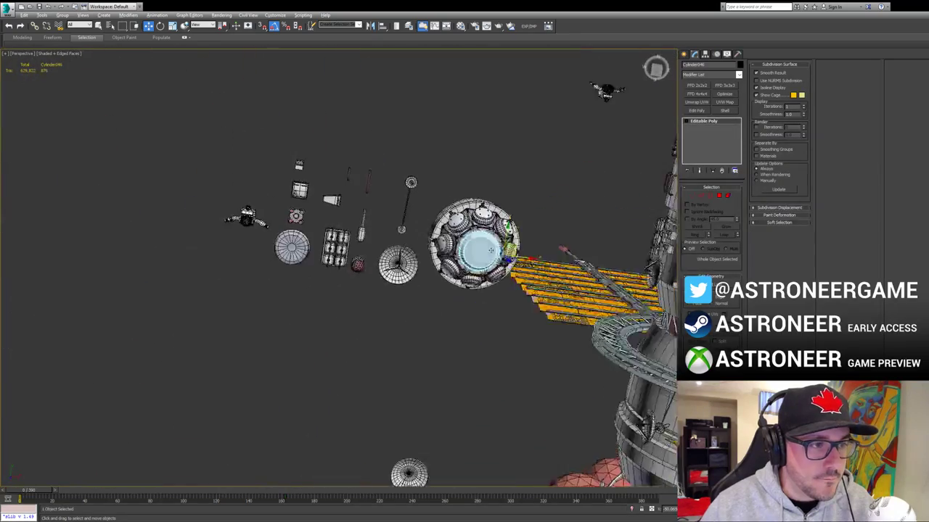
{"action": "left_click_drag", "start_coordinate": [542, 332], "coordinate": [542, 332]}
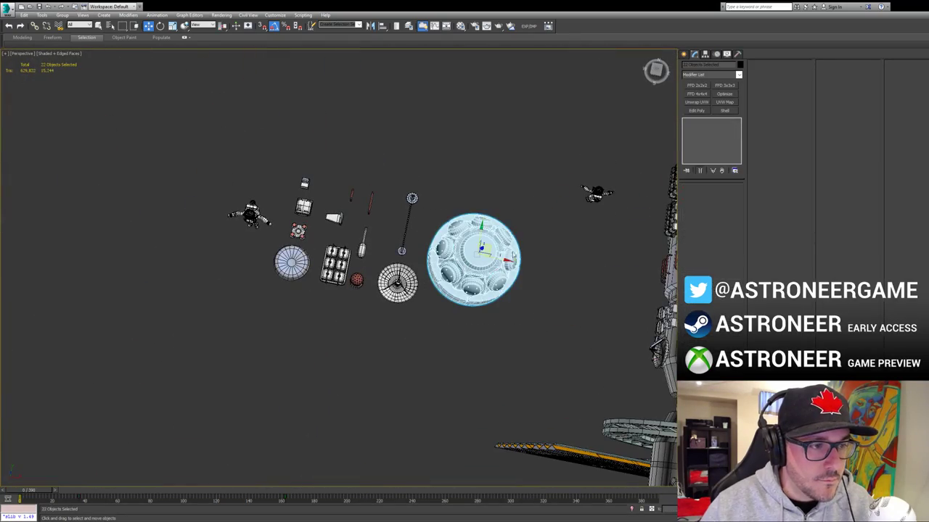
{"action": "key", "text": "alt+q"}
{"action": "key", "text": "z"}
{"action": "middle_click_drag", "start_coordinate": [526, 236], "coordinate": [526, 203], "text": "alt"}
Step: Select the hatch lid and pick the faces of the two small blocks on its sloped rim
{"action": "left_click", "coordinate": [527, 203]}
{"action": "left_click", "coordinate": [367, 232]}
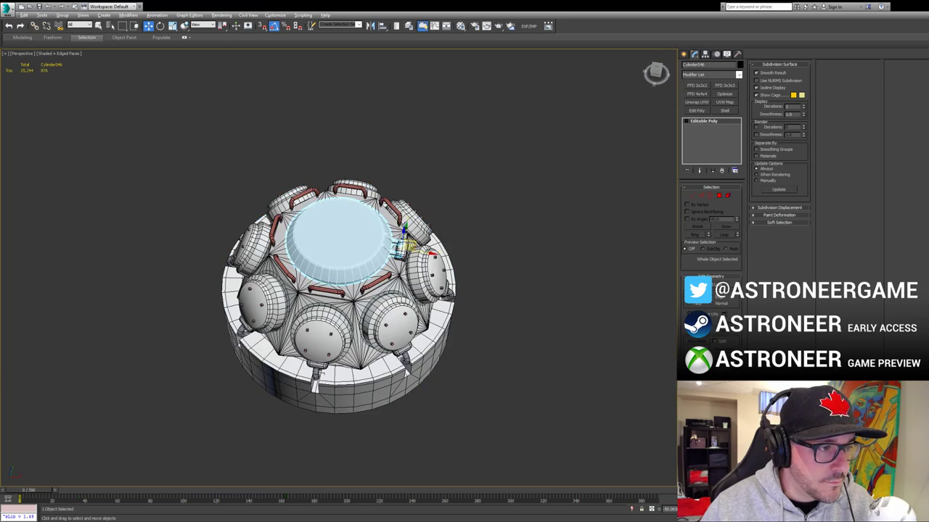
{"action": "middle_click_drag", "start_coordinate": [377, 228], "coordinate": [395, 207], "text": "alt"}
{"action": "scroll", "coordinate": [396, 207], "scroll_direction": "up", "scroll_amount": 4}
{"action": "scroll", "coordinate": [390, 225], "scroll_direction": "up", "scroll_amount": 3}
{"action": "middle_click_drag", "start_coordinate": [465, 218], "coordinate": [436, 204], "text": "alt"}
{"action": "key", "text": "4"}
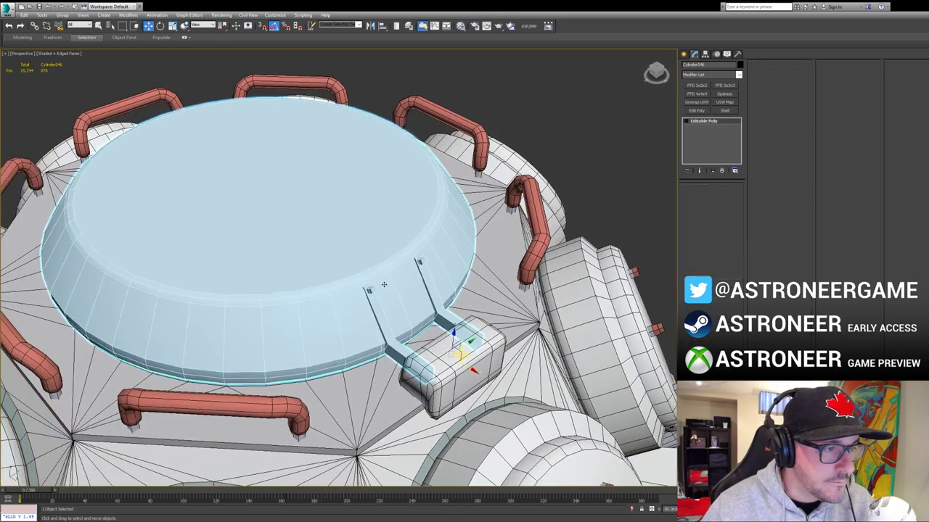
{"action": "left_click", "coordinate": [418, 261], "text": "ctrl"}
{"action": "middle_click_drag", "start_coordinate": [418, 261], "coordinate": [458, 234], "text": "alt"}
{"action": "scroll", "coordinate": [514, 245], "scroll_direction": "up", "scroll_amount": 4}
{"action": "left_click", "coordinate": [793, 99]}
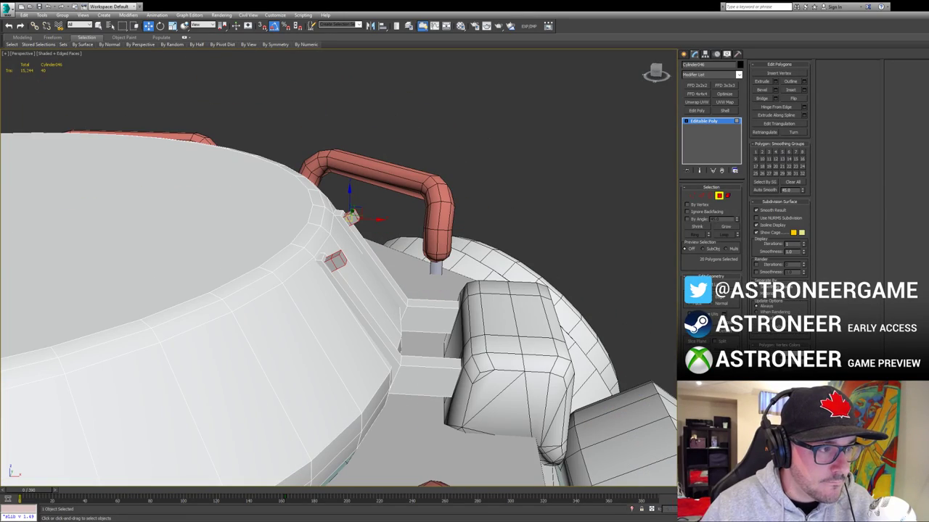
Step: Select the outer end faces and side faces of both small blocks on the lid and colour them red
{"action": "middle_click_drag", "start_coordinate": [408, 297], "coordinate": [349, 254], "text": "alt"}
{"action": "left_click", "coordinate": [325, 265]}
{"action": "left_click", "coordinate": [373, 211], "text": "ctrl"}
{"action": "middle_click_drag", "start_coordinate": [520, 277], "coordinate": [557, 275]}
{"action": "left_click", "coordinate": [703, 198]}
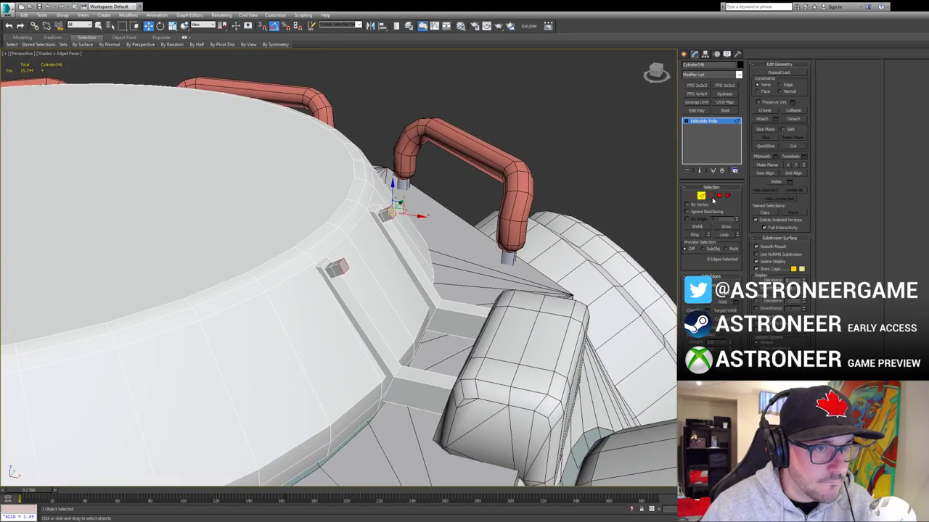
{"action": "left_click", "coordinate": [719, 196]}
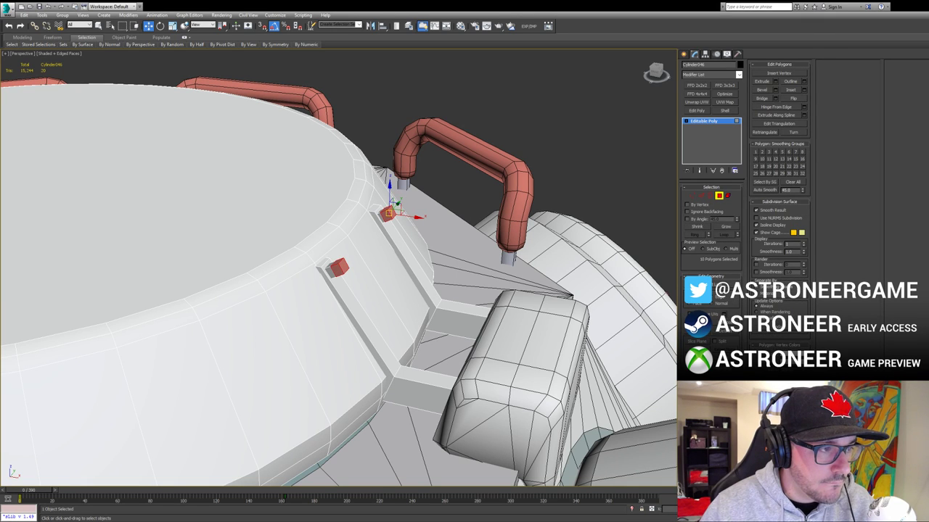
Step: Select all faces of the two hinge arms on the hatch lid as whole elements
{"action": "key", "text": "5"}
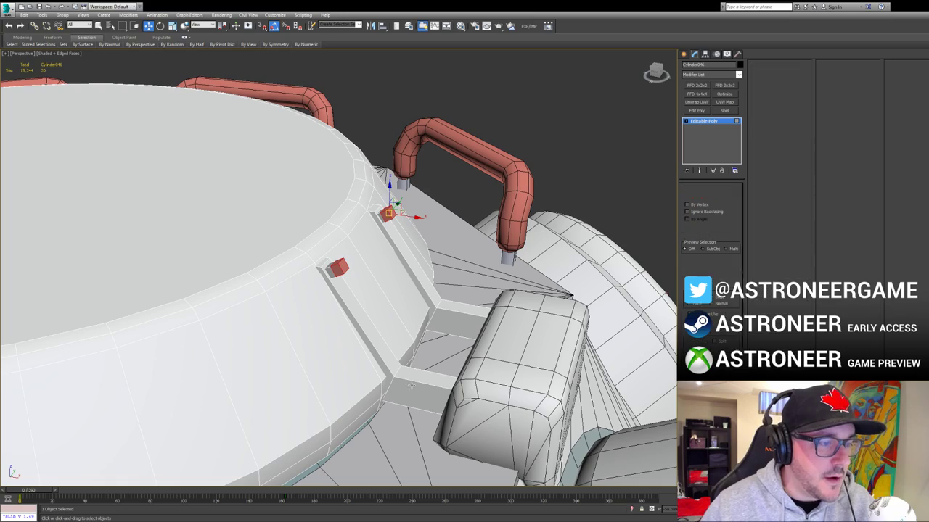
{"action": "left_click", "coordinate": [418, 377]}
{"action": "left_click", "coordinate": [456, 317], "text": "ctrl"}
{"action": "key", "text": "4"}
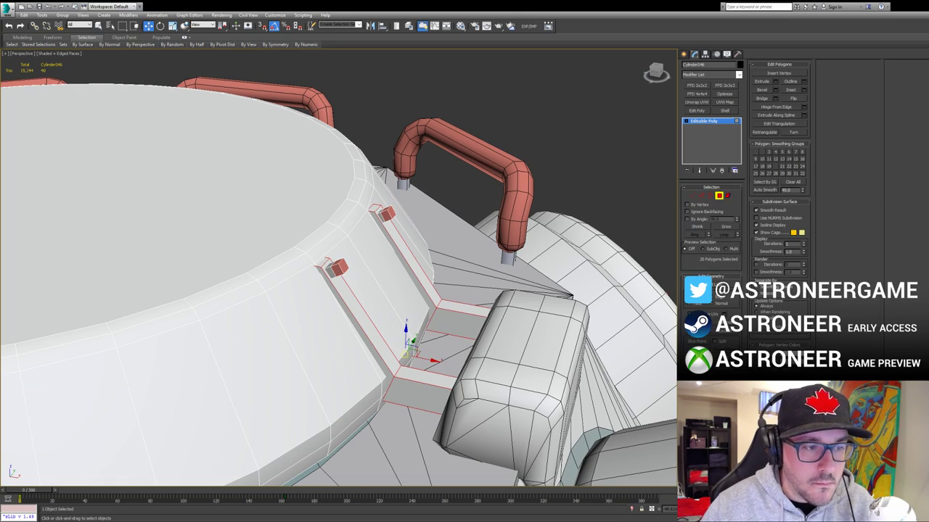
Step: Raise the whole hatch lid clear of the handles and top plate to expose its underside
{"action": "scroll", "coordinate": [474, 338], "scroll_direction": "down", "scroll_amount": 8}
{"action": "middle_click_drag", "start_coordinate": [474, 338], "coordinate": [491, 302], "text": "alt"}
{"action": "scroll", "coordinate": [465, 341], "scroll_direction": "up", "scroll_amount": 4}
{"action": "middle_click_drag", "start_coordinate": [435, 326], "coordinate": [486, 355], "text": "alt"}
{"action": "scroll", "coordinate": [486, 355], "scroll_direction": "up", "scroll_amount": 2}
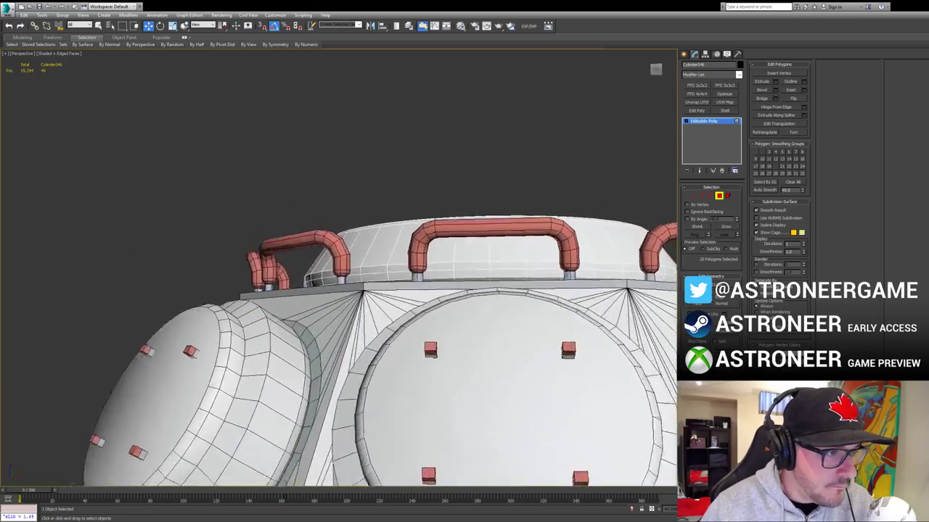
{"action": "scroll", "coordinate": [458, 296], "scroll_direction": "up", "scroll_amount": 6}
{"action": "scroll", "coordinate": [500, 325], "scroll_direction": "down", "scroll_amount": 2}
{"action": "left_click", "coordinate": [701, 196]}
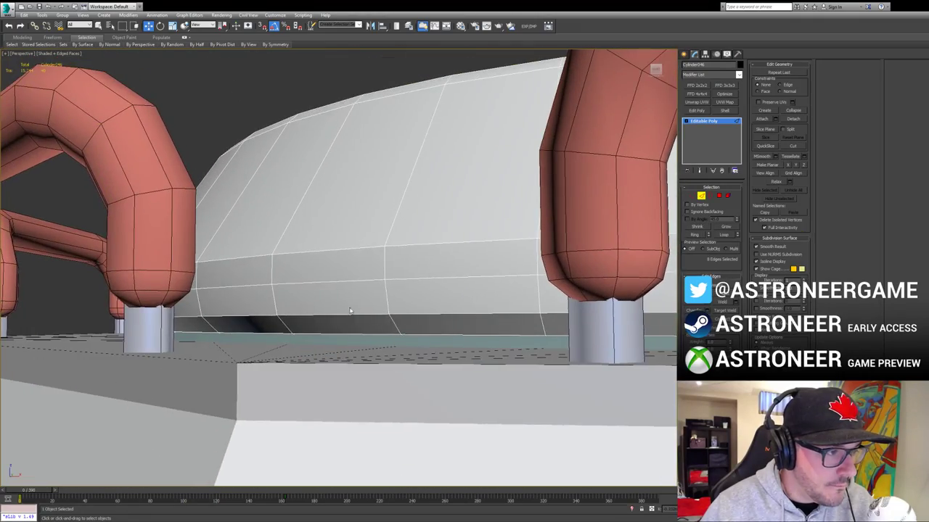
{"action": "key", "text": "z"}
{"action": "left_click", "coordinate": [701, 195]}
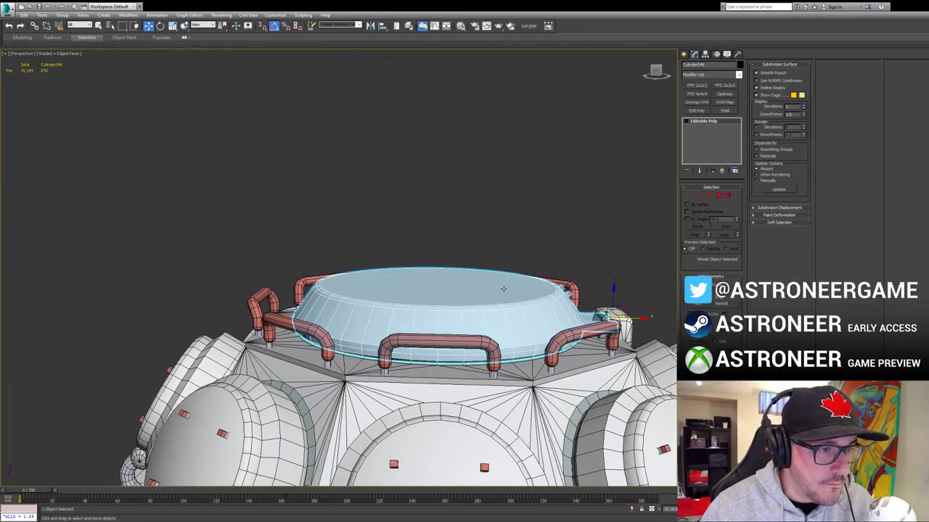
{"action": "left_click_drag", "start_coordinate": [614, 294], "coordinate": [616, 181]}
{"action": "middle_click_drag", "start_coordinate": [521, 239], "coordinate": [517, 215], "text": "alt"}
Step: Select the centre face of the lid's underside together with the ring of faces surrounding it
{"action": "key", "text": "4"}
{"action": "left_click", "coordinate": [433, 207]}
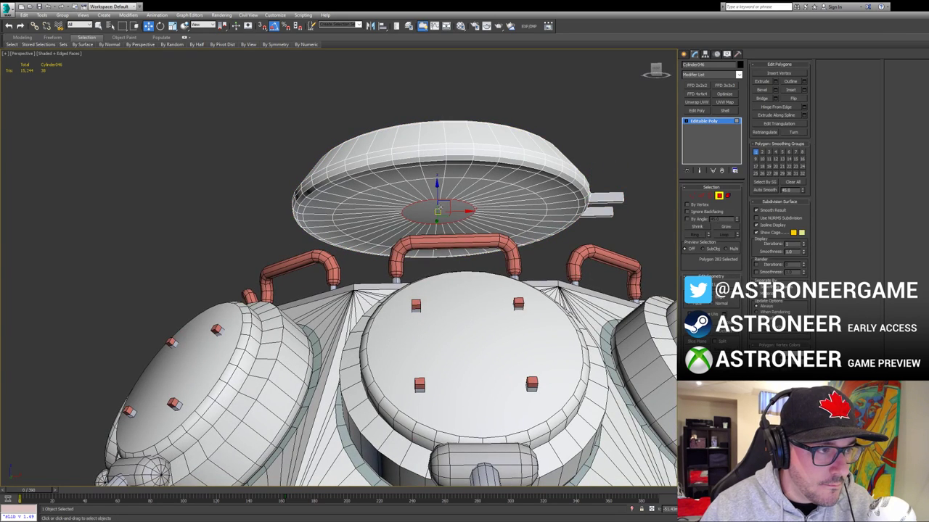
{"action": "left_click", "coordinate": [702, 196], "text": "ctrl"}
{"action": "left_click", "coordinate": [718, 196], "text": "ctrl"}
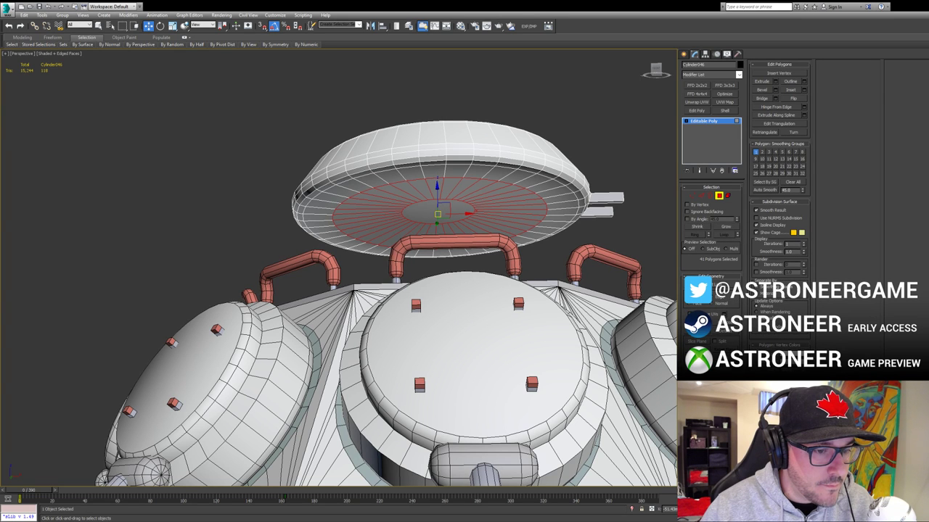
{"action": "middle_click_drag", "start_coordinate": [523, 261], "coordinate": [521, 274], "text": "alt"}
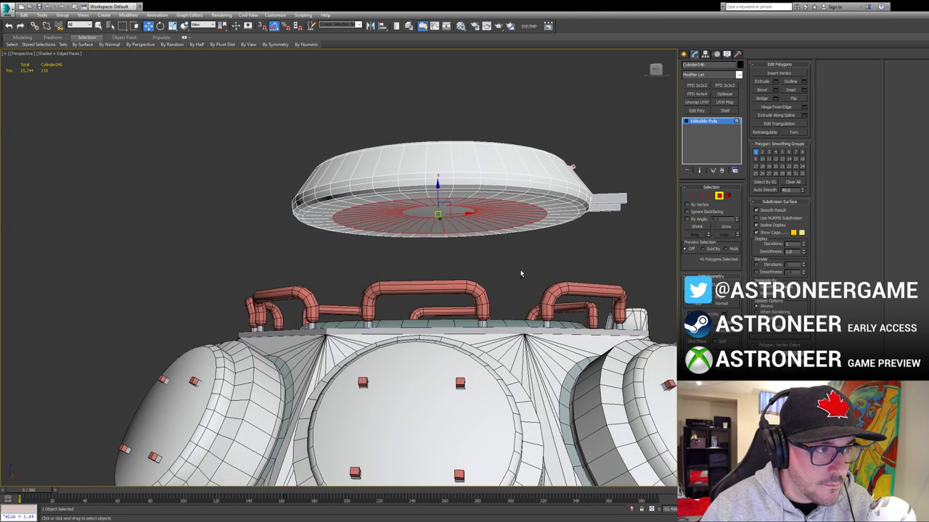
Step: Select the full narrow ring of polygons on the underside of the raised cap's outer rim
{"action": "key", "text": "F4"}
{"action": "left_click", "coordinate": [249, 239]}
{"action": "left_click", "coordinate": [307, 209]}
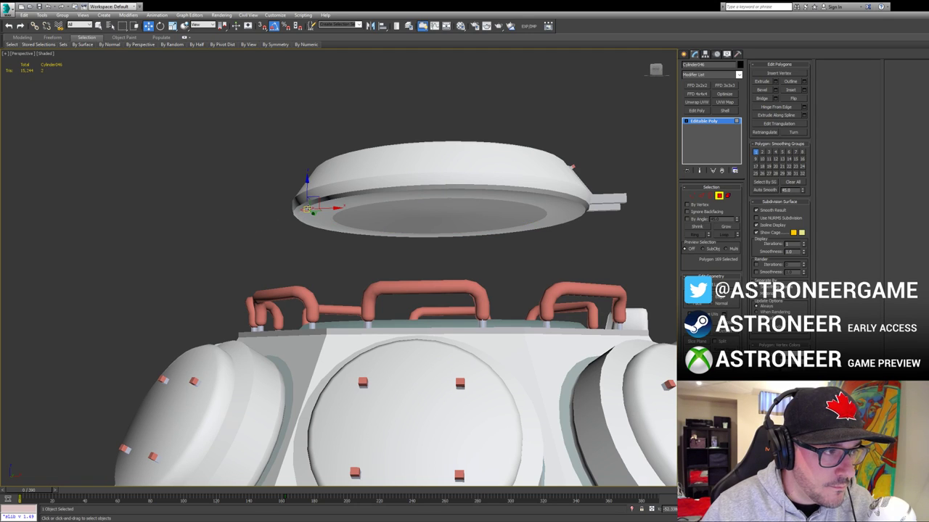
{"action": "key", "text": "2"}
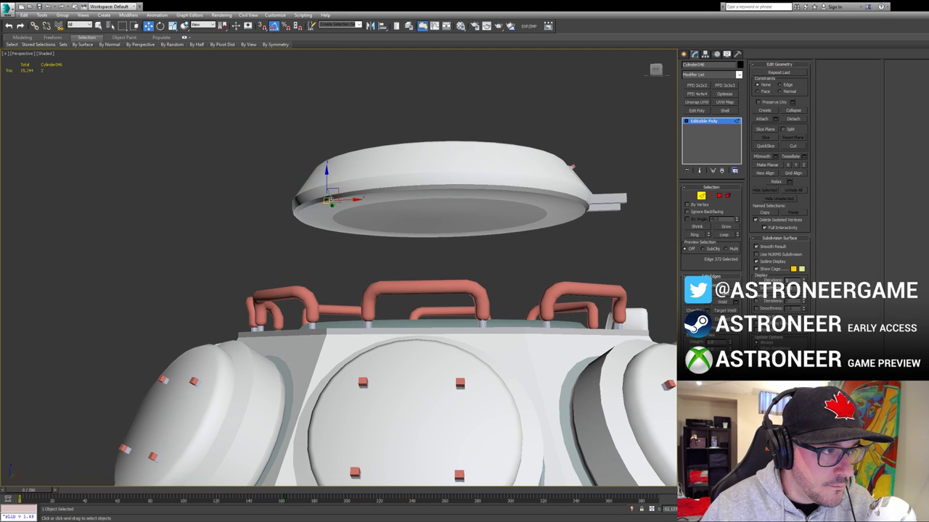
{"action": "scroll", "coordinate": [347, 197], "scroll_direction": "up", "scroll_amount": 4}
{"action": "left_click", "coordinate": [353, 192]}
{"action": "key", "text": "alt+r"}
{"action": "key", "text": "F4"}
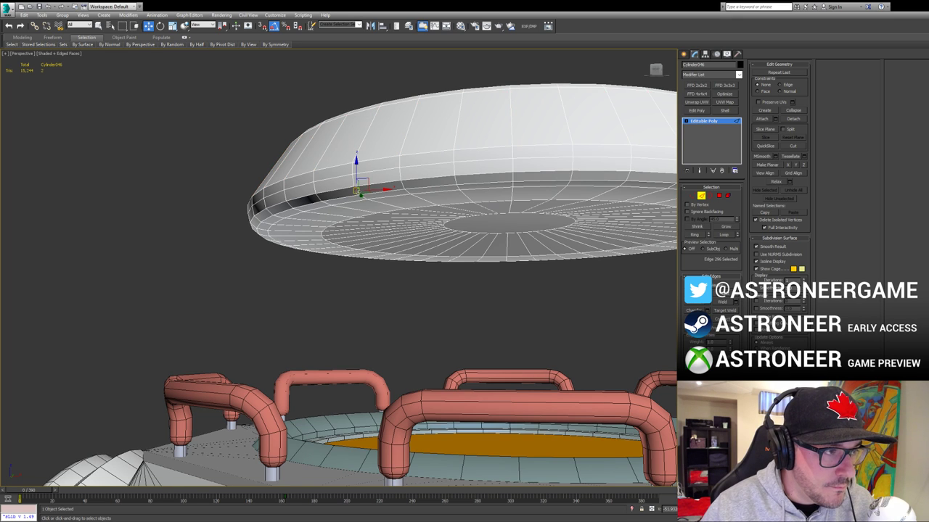
{"action": "left_click", "coordinate": [719, 195]}
{"action": "key", "text": "alt+x"}
{"action": "left_click", "coordinate": [758, 174]}
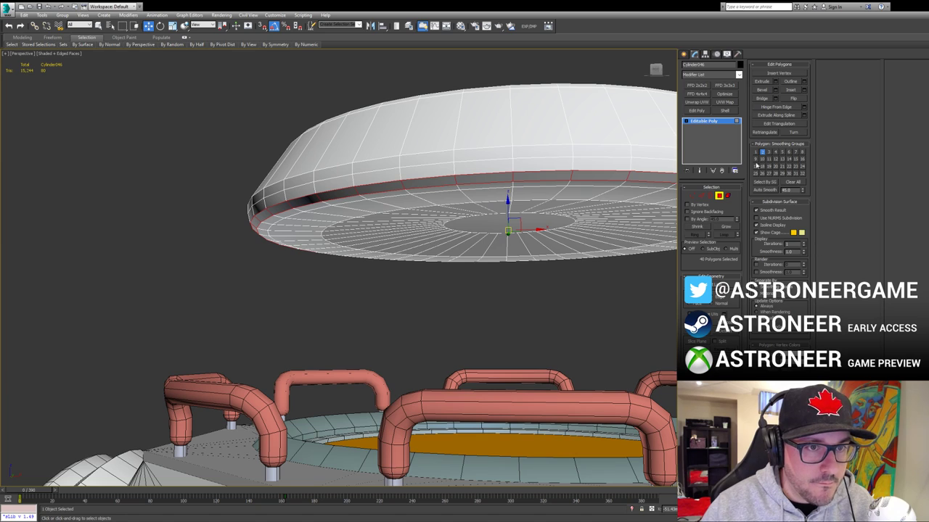
Step: Lower the cap onto the top of the dome, inside the circle of red handrails
{"action": "left_click", "coordinate": [721, 196]}
{"action": "left_click", "coordinate": [584, 321]}
{"action": "scroll", "coordinate": [585, 321], "scroll_direction": "down", "scroll_amount": 5}
{"action": "left_click", "coordinate": [539, 270]}
{"action": "middle_click_drag", "start_coordinate": [539, 270], "coordinate": [468, 284], "text": "alt"}
{"action": "middle_click_drag", "start_coordinate": [468, 284], "coordinate": [549, 270], "text": "alt"}
{"action": "left_click_drag", "start_coordinate": [571, 261], "coordinate": [576, 323]}
{"action": "left_click", "coordinate": [592, 286]}
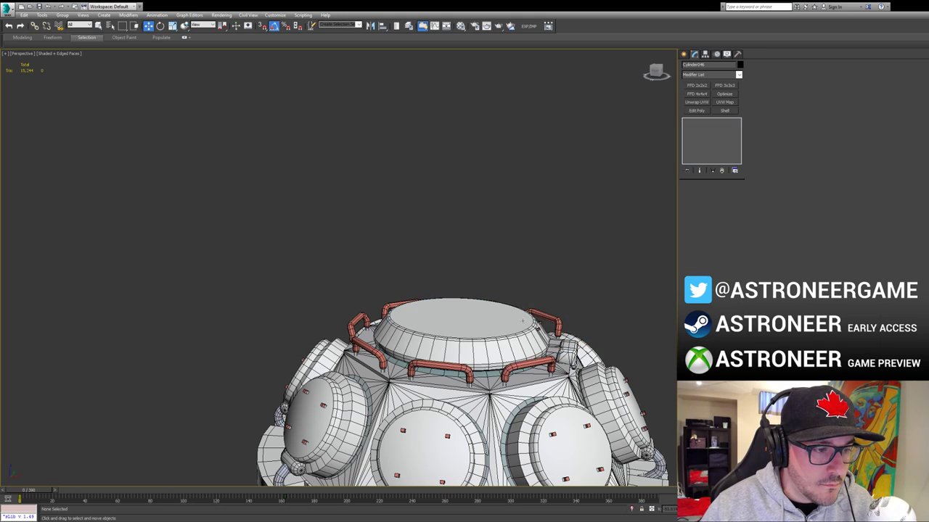
{"action": "scroll", "coordinate": [538, 329], "scroll_direction": "down", "scroll_amount": 5}
{"action": "mouse_move", "coordinate": [538, 391]}
{"action": "middle_mouse_down"}
{"action": "mouse_move", "coordinate": [514, 300]}
{"action": "mouse_move", "coordinate": [483, 303]}
{"action": "mouse_move", "coordinate": [564, 307]}
{"action": "mouse_move", "coordinate": [537, 328]}
{"action": "mouse_move", "coordinate": [562, 333]}
{"action": "mouse_move", "coordinate": [626, 321]}
{"action": "mouse_move", "coordinate": [486, 352]}
{"action": "mouse_move", "coordinate": [508, 348]}
{"action": "middle_mouse_up"}
{"action": "scroll", "coordinate": [513, 301], "scroll_direction": "up", "scroll_amount": 3}
{"action": "key", "text": "F4"}
{"action": "key", "text": "F4"}
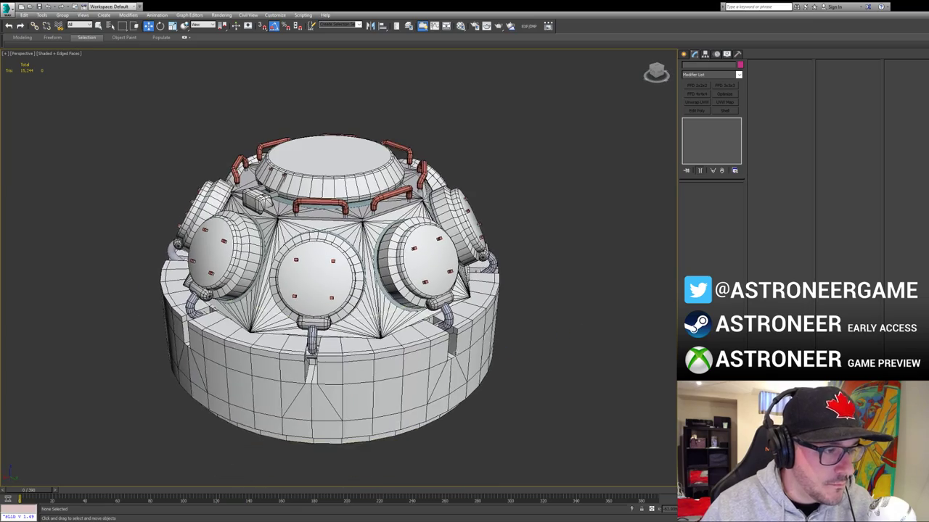
Step: Select the ring of bevelled polygons along the base segment's upper edge, including the faces running into its notches
{"action": "left_click", "coordinate": [427, 374]}
{"action": "middle_click_drag", "start_coordinate": [426, 374], "coordinate": [453, 317], "text": "alt"}
{"action": "scroll", "coordinate": [450, 337], "scroll_direction": "up", "scroll_amount": 5}
{"action": "key", "text": "2"}
{"action": "left_click", "coordinate": [404, 365]}
{"action": "left_click", "coordinate": [405, 377], "text": "ctrl"}
{"action": "key", "text": "alt+r"}
{"action": "middle_click_drag", "start_coordinate": [502, 353], "coordinate": [478, 341], "text": "alt"}
{"action": "middle_click_drag", "start_coordinate": [477, 342], "coordinate": [431, 331]}
{"action": "left_click", "coordinate": [720, 196], "text": "ctrl"}
{"action": "left_click", "coordinate": [719, 196], "text": "ctrl"}
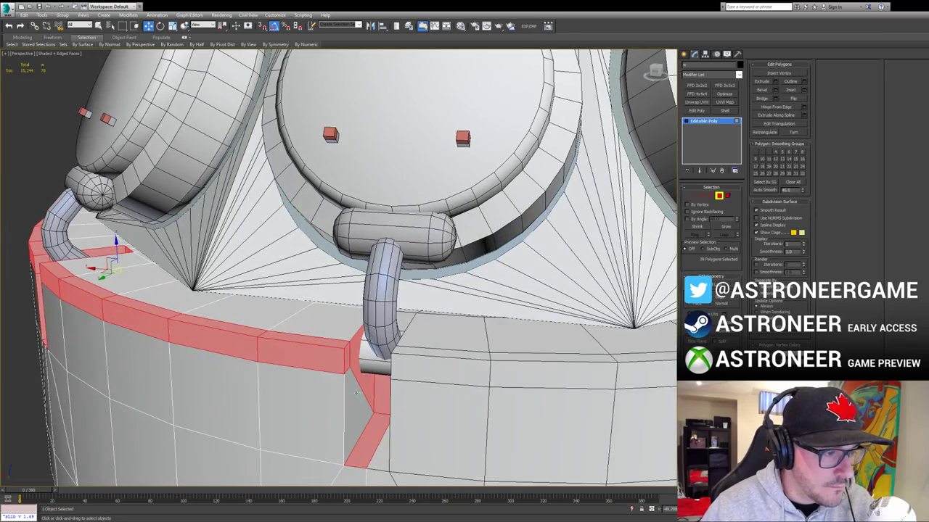
Step: Drop the notch faces from the polygon selection and colour the remaining bevelled rim band of the base grey
{"action": "key", "text": "z"}
{"action": "scroll", "coordinate": [490, 360], "scroll_direction": "up", "scroll_amount": 3}
{"action": "middle_click_drag", "start_coordinate": [491, 361], "coordinate": [447, 335], "text": "alt"}
{"action": "left_click_drag", "start_coordinate": [251, 363], "coordinate": [321, 310], "text": "alt"}
{"action": "middle_click_drag", "start_coordinate": [321, 310], "coordinate": [247, 317], "text": "alt"}
{"action": "left_click_drag", "start_coordinate": [151, 311], "coordinate": [237, 338], "text": "alt"}
{"action": "mouse_move", "coordinate": [254, 323]}
{"action": "middle_mouse_down", "text": "alt"}
{"action": "mouse_move", "coordinate": [308, 335]}
{"action": "mouse_move", "coordinate": [299, 343]}
{"action": "middle_mouse_up", "text": "alt"}
{"action": "key", "text": "F2"}
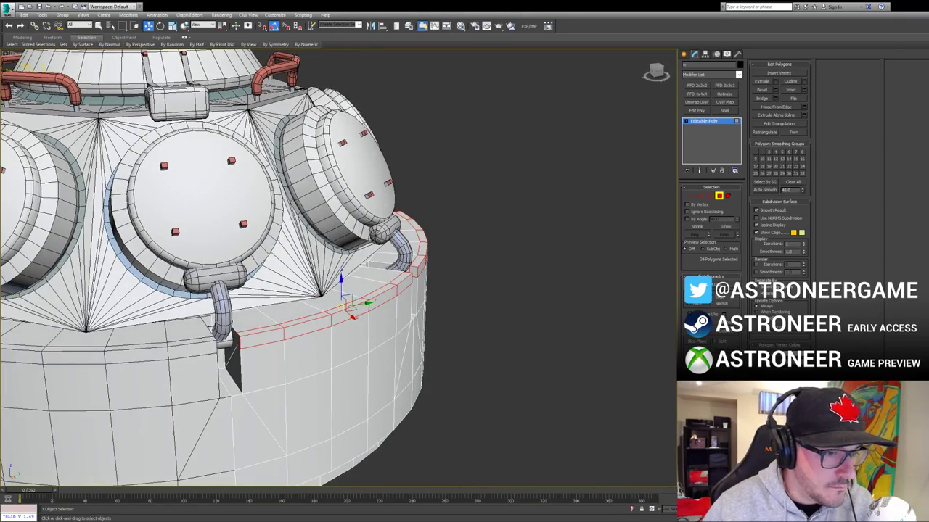
{"action": "left_click", "coordinate": [765, 190]}
Step: Select the two lowest polygon bands around the base and colour them pale lavender
{"action": "middle_click_drag", "start_coordinate": [460, 347], "coordinate": [398, 318], "text": "alt"}
{"action": "left_click_drag", "start_coordinate": [140, 413], "coordinate": [642, 473]}
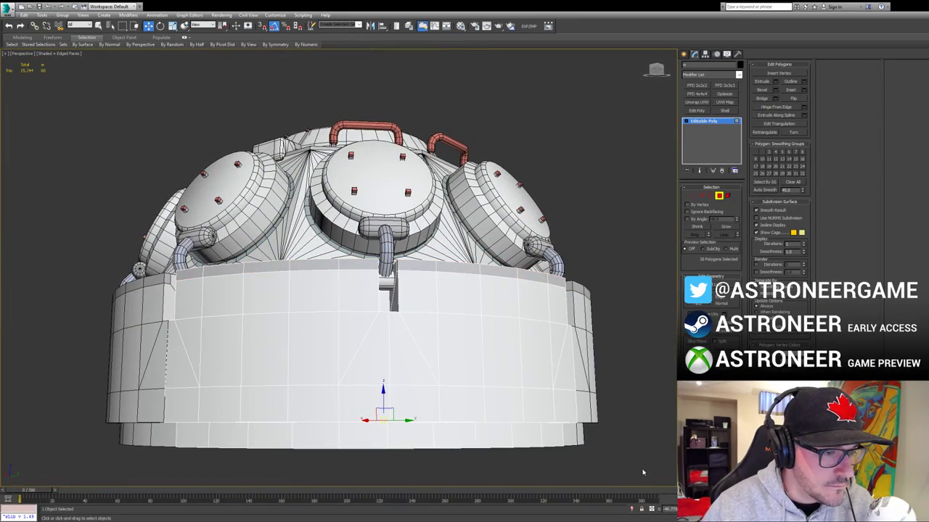
{"action": "left_click", "coordinate": [554, 410]}
{"action": "key", "text": "4"}
{"action": "left_click_drag", "start_coordinate": [620, 408], "coordinate": [142, 458]}
{"action": "left_click", "coordinate": [142, 458]}
{"action": "left_click", "coordinate": [204, 407]}
{"action": "key", "text": "4"}
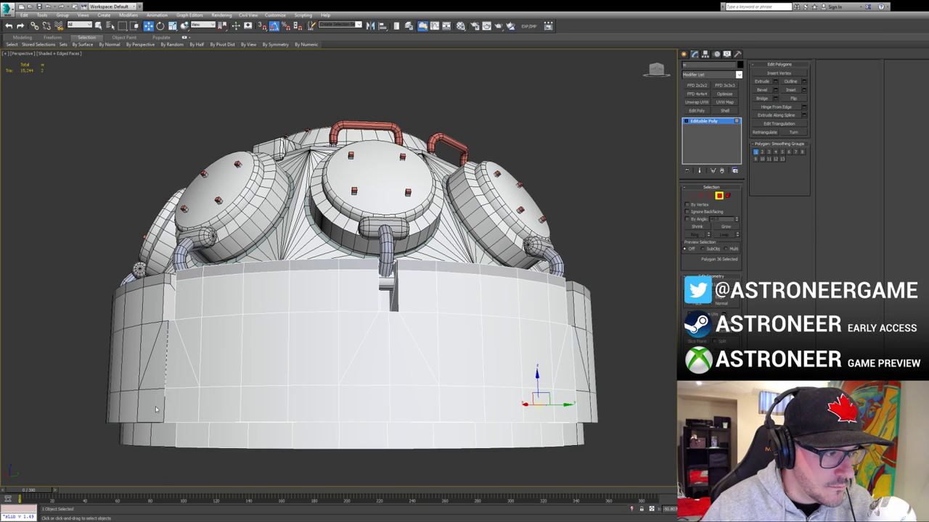
{"action": "left_click_drag", "start_coordinate": [627, 406], "coordinate": [124, 464]}
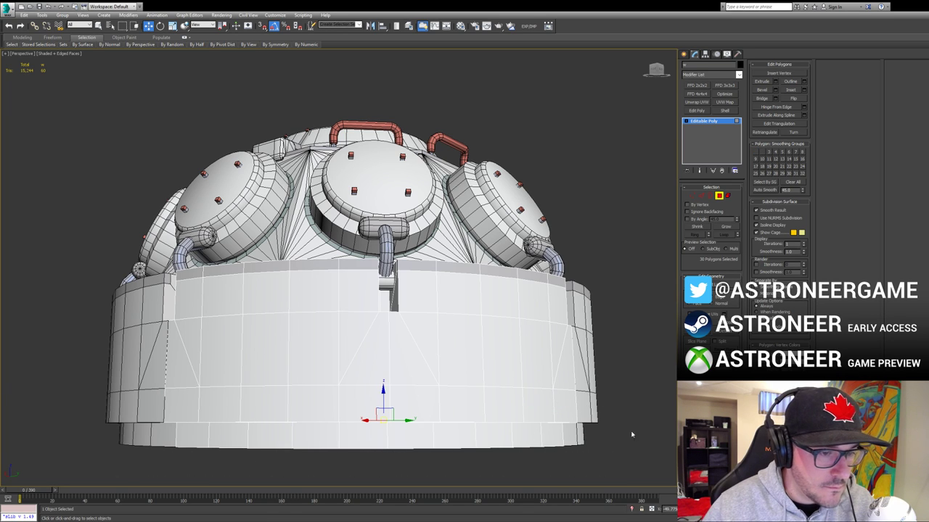
{"action": "left_click", "coordinate": [763, 166]}
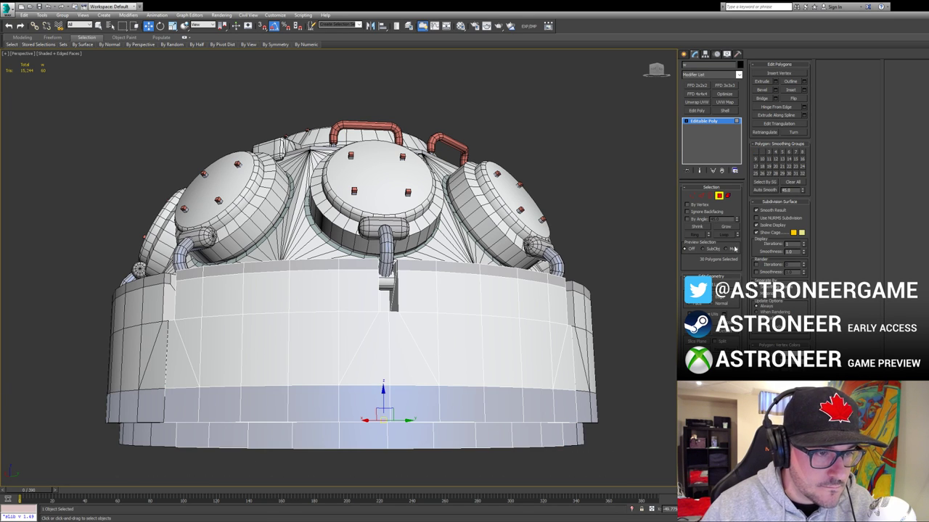
{"action": "left_click", "coordinate": [719, 196]}
{"action": "left_click", "coordinate": [632, 184]}
{"action": "scroll", "coordinate": [469, 325], "scroll_direction": "down", "scroll_amount": 5}
{"action": "middle_click_drag", "start_coordinate": [469, 326], "coordinate": [451, 349], "text": "alt"}
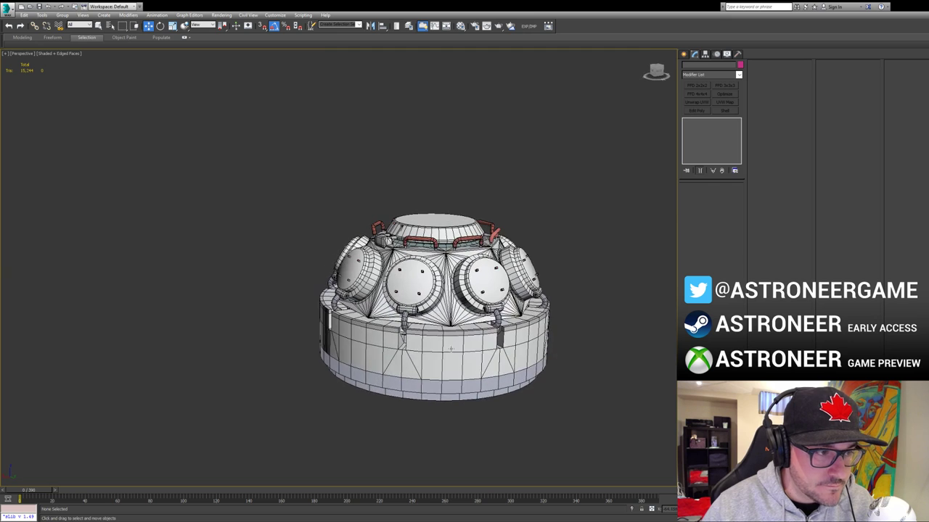
{"action": "scroll", "coordinate": [449, 349], "scroll_direction": "up", "scroll_amount": 3}
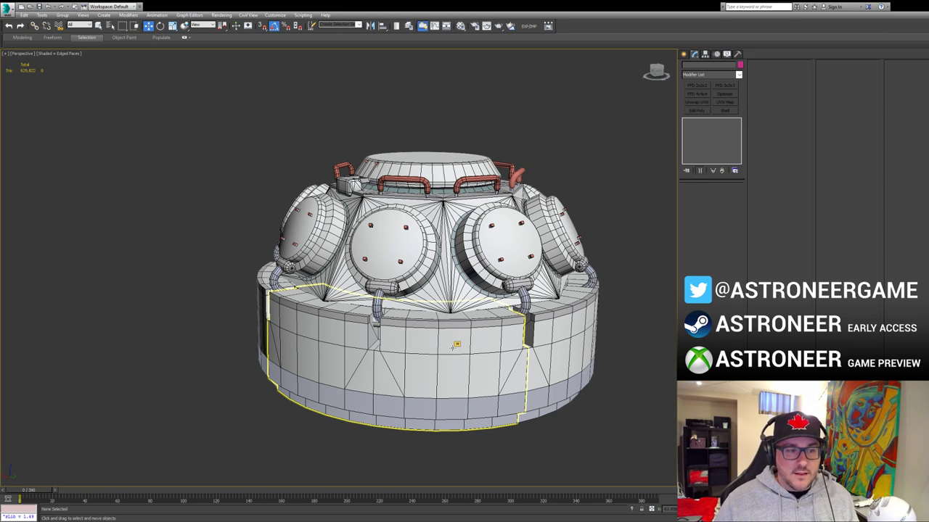
Step: Select the cylindrical hinge pin element in the base notch and colour it teal
{"action": "left_click", "coordinate": [456, 346]}
{"action": "key", "text": "4"}
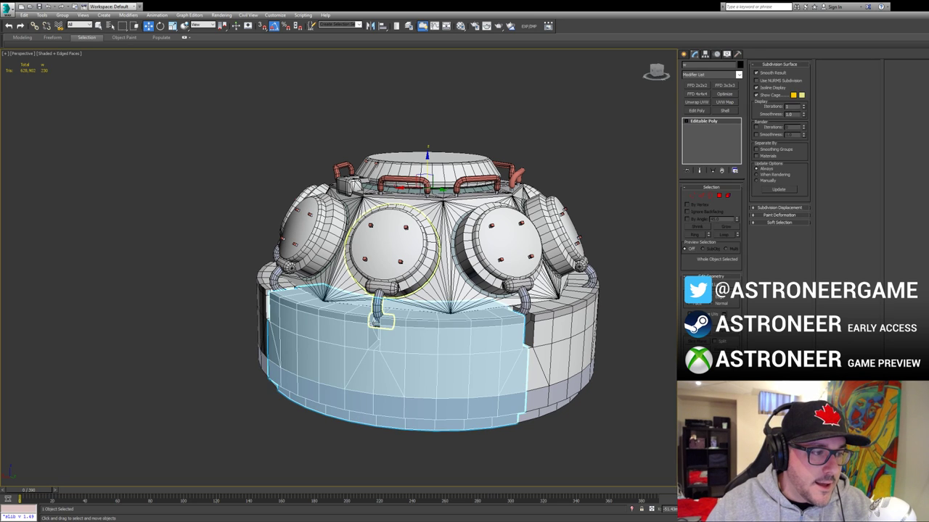
{"action": "left_click", "coordinate": [374, 312]}
{"action": "key", "text": "z"}
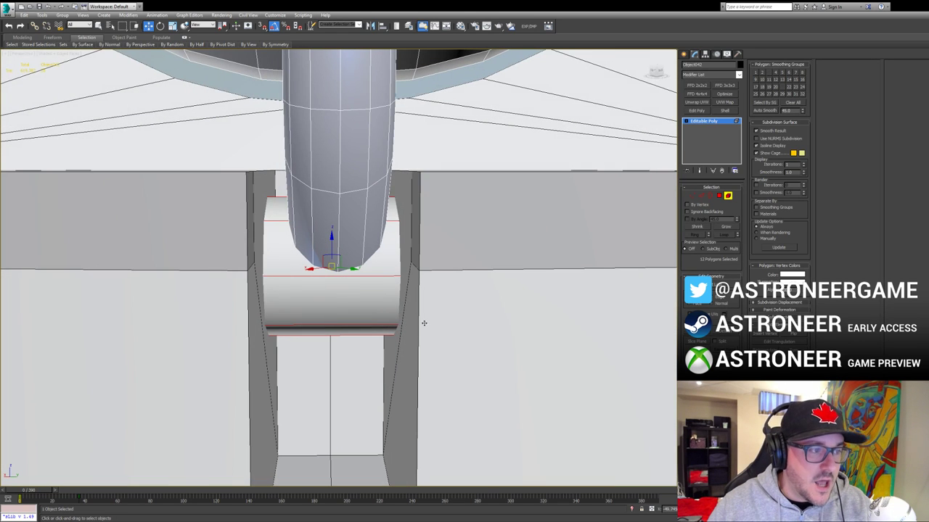
{"action": "key", "text": "F2"}
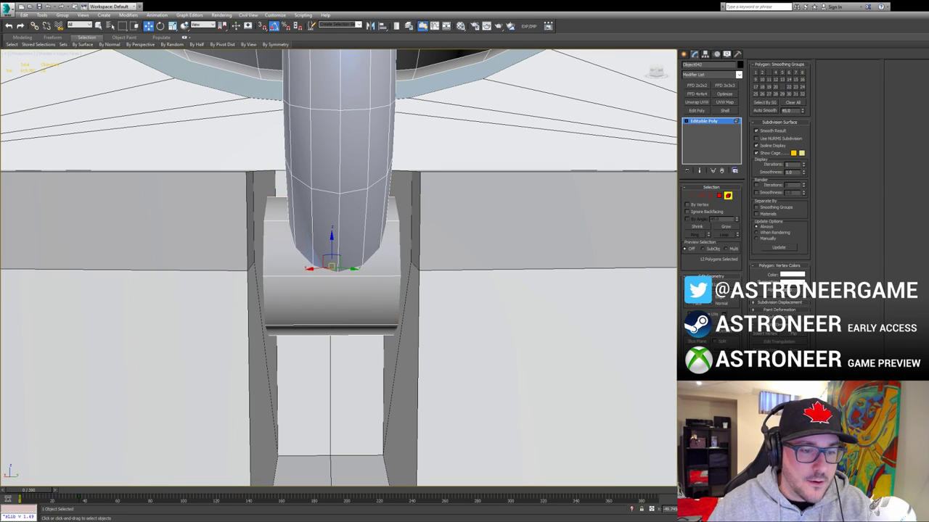
{"action": "middle_click_drag", "start_coordinate": [433, 251], "coordinate": [434, 352], "text": "alt"}
{"action": "scroll", "coordinate": [434, 352], "scroll_direction": "down", "scroll_amount": 5}
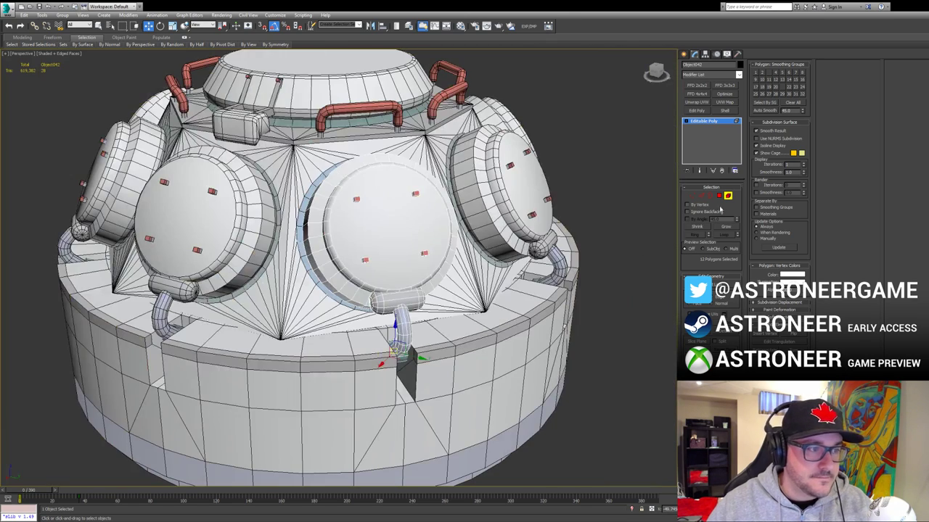
{"action": "left_click", "coordinate": [728, 196]}
{"action": "left_click", "coordinate": [629, 155]}
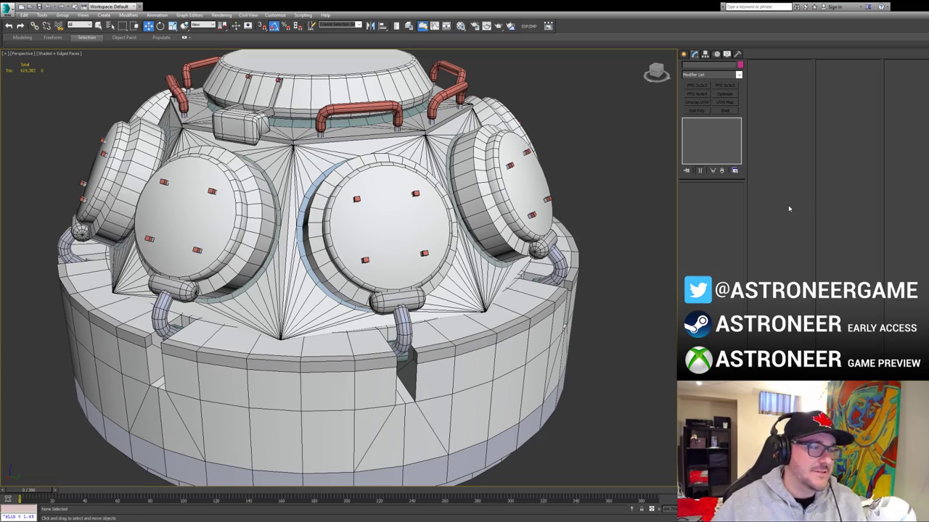
Step: Examine the dome module from several sides, both with and without the edge overlay
{"action": "middle_click_drag", "start_coordinate": [612, 243], "coordinate": [454, 268], "text": "alt"}
{"action": "left_click", "coordinate": [424, 348]}
{"action": "middle_click_drag", "start_coordinate": [424, 348], "coordinate": [348, 334], "text": "alt"}
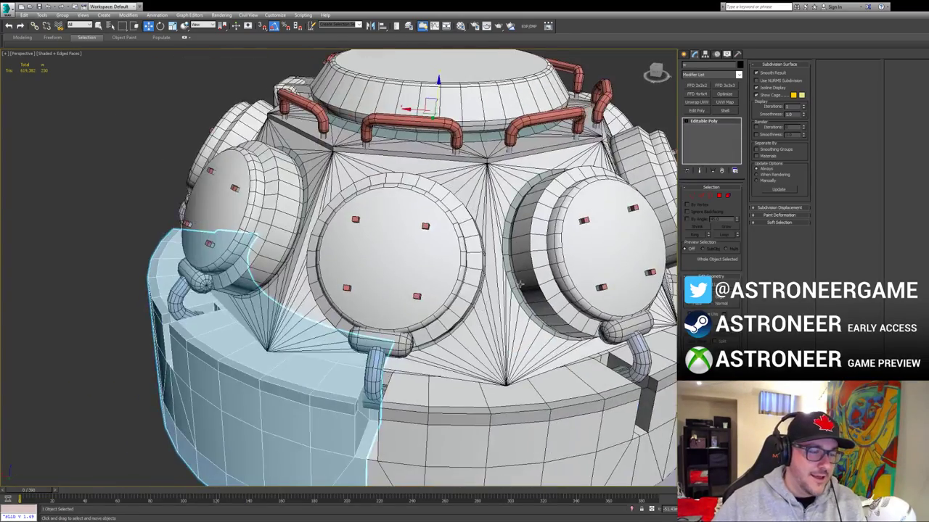
{"action": "scroll", "coordinate": [591, 319], "scroll_direction": "down", "scroll_amount": 3}
{"action": "left_click", "coordinate": [631, 138]}
{"action": "left_click", "coordinate": [492, 129]}
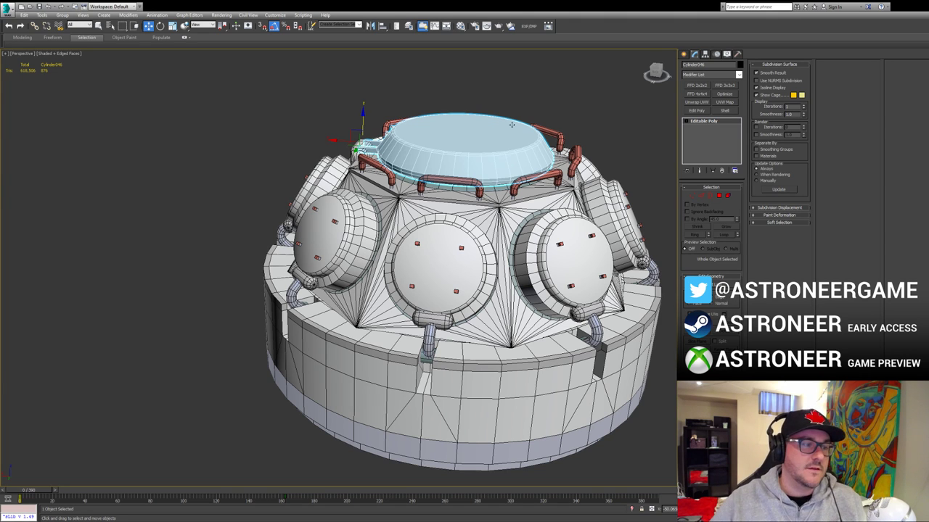
{"action": "left_click", "coordinate": [541, 112]}
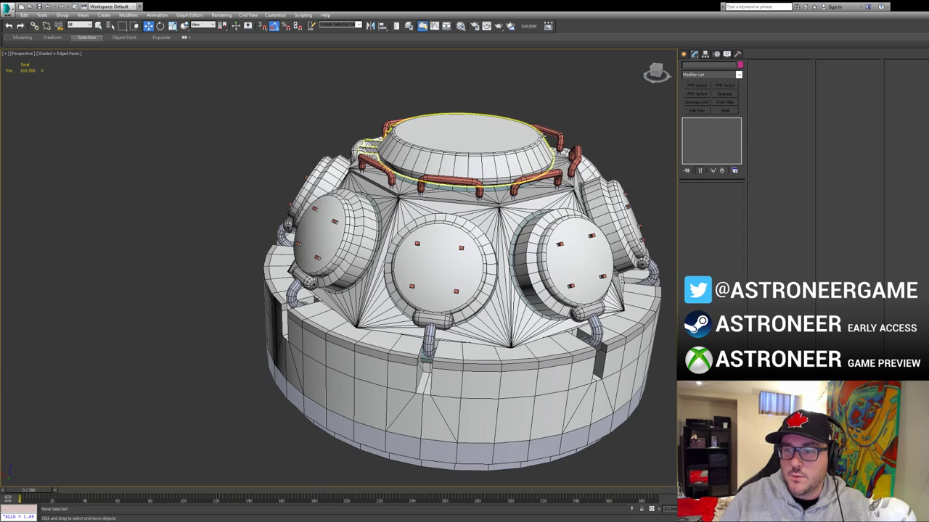
{"action": "mouse_move", "coordinate": [510, 263]}
{"action": "middle_mouse_down"}
{"action": "mouse_move", "coordinate": [374, 261]}
{"action": "mouse_move", "coordinate": [441, 252]}
{"action": "mouse_move", "coordinate": [407, 239]}
{"action": "mouse_move", "coordinate": [438, 245]}
{"action": "middle_mouse_up"}
{"action": "key", "text": "F4"}
{"action": "key", "text": "F4"}
{"action": "key", "text": "F4"}
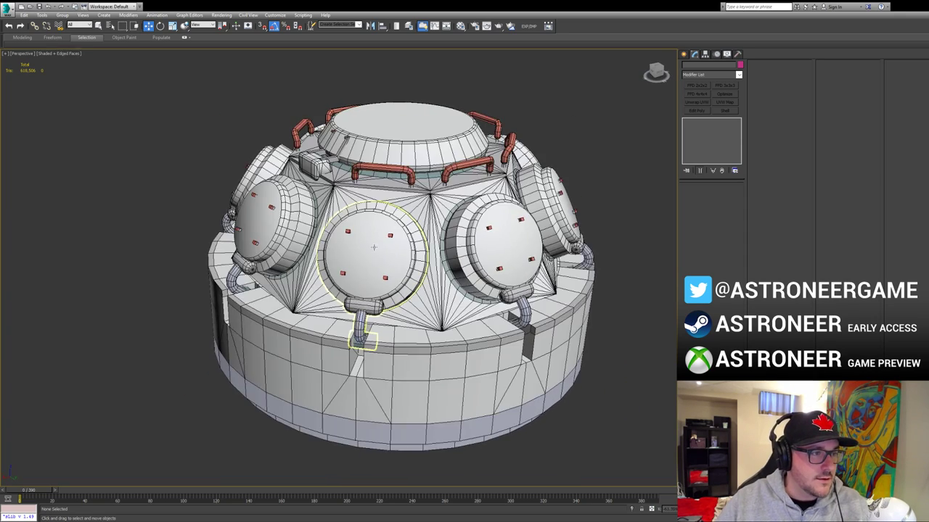
Step: End the dome module's isolation and show the whole spacecraft scene
{"action": "key", "text": "alt+q"}
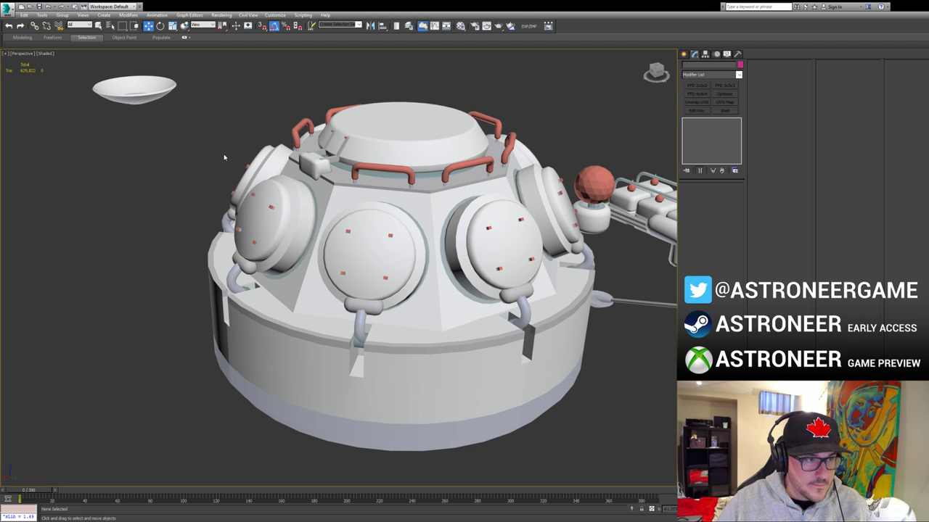
{"action": "middle_click_drag", "start_coordinate": [225, 65], "coordinate": [161, 122]}
{"action": "scroll", "coordinate": [161, 122], "scroll_direction": "down", "scroll_amount": 5}
{"action": "middle_click_drag", "start_coordinate": [267, 192], "coordinate": [249, 290], "text": "alt"}
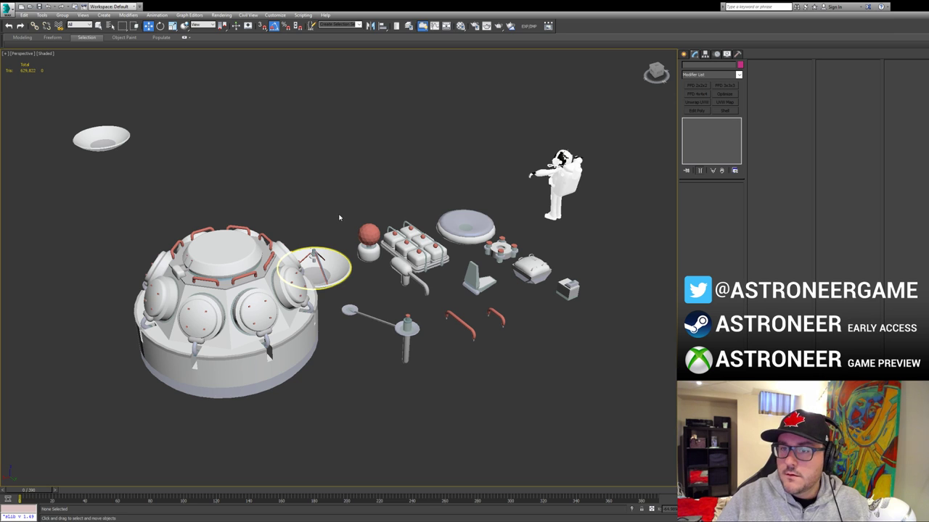
{"action": "scroll", "coordinate": [331, 183], "scroll_direction": "down", "scroll_amount": 10}
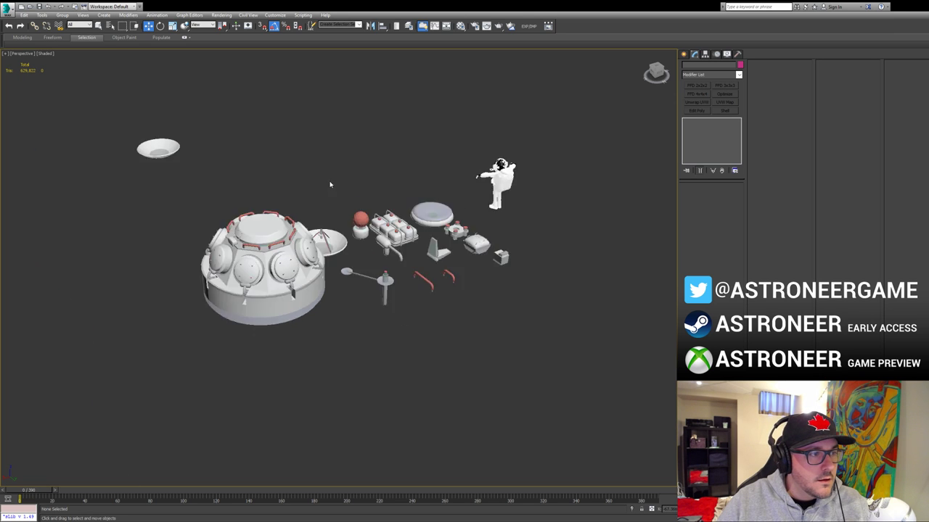
{"action": "middle_click_drag", "start_coordinate": [332, 185], "coordinate": [263, 192], "text": "alt"}
{"action": "middle_click_drag", "start_coordinate": [302, 262], "coordinate": [305, 258], "text": "alt"}
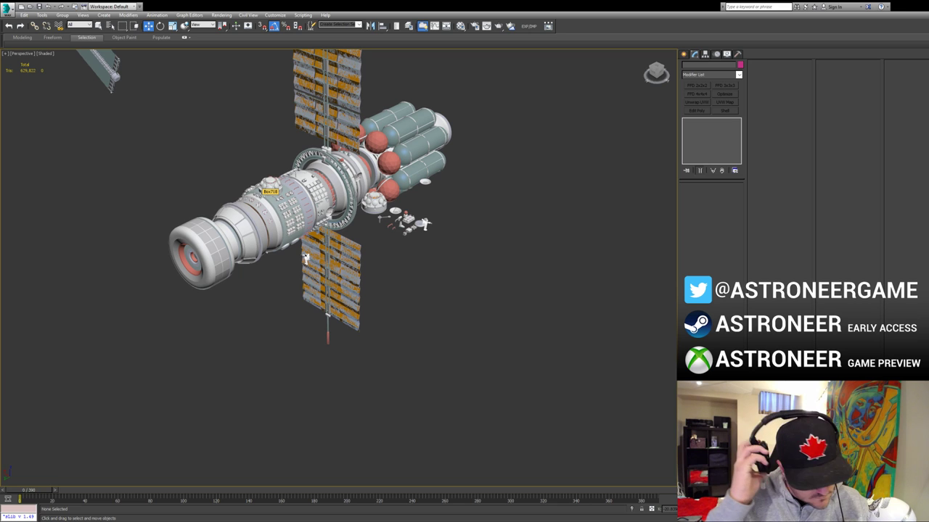
Step: Examine the spacecraft's hull sections and attached panels from several angles
{"action": "middle_click_drag", "start_coordinate": [306, 258], "coordinate": [323, 285], "text": "alt"}
{"action": "middle_click_drag", "start_coordinate": [296, 233], "coordinate": [302, 231], "text": "alt"}
{"action": "scroll", "coordinate": [304, 230], "scroll_direction": "up", "scroll_amount": 5}
{"action": "left_click", "coordinate": [357, 246]}
{"action": "middle_click_drag", "start_coordinate": [357, 246], "coordinate": [391, 260], "text": "alt"}
{"action": "middle_click_drag", "start_coordinate": [352, 349], "coordinate": [346, 338], "text": "alt"}
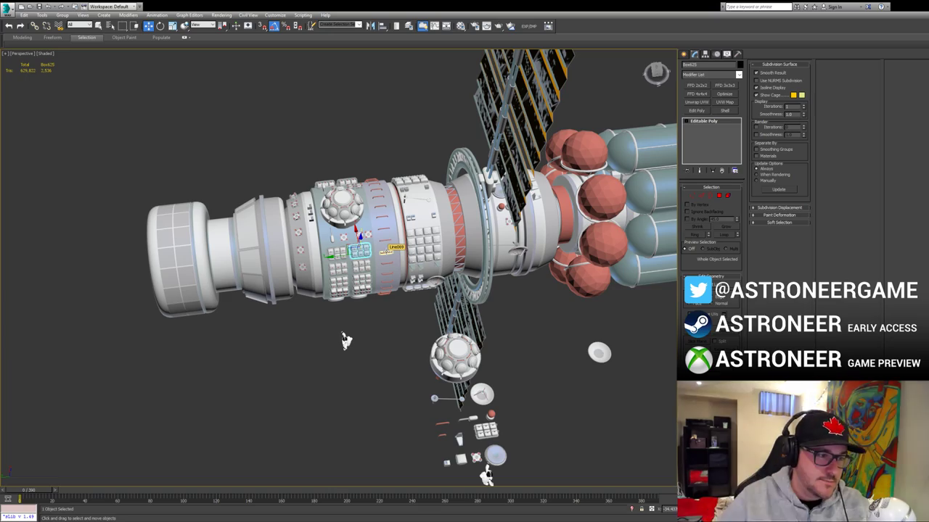
{"action": "middle_click_drag", "start_coordinate": [346, 341], "coordinate": [236, 365], "text": "alt"}
{"action": "mouse_move", "coordinate": [320, 288]}
{"action": "middle_mouse_down", "text": "alt"}
{"action": "mouse_move", "coordinate": [274, 276]}
{"action": "mouse_move", "coordinate": [319, 289]}
{"action": "mouse_move", "coordinate": [331, 303]}
{"action": "mouse_move", "coordinate": [321, 302]}
{"action": "middle_mouse_up", "text": "alt"}
{"action": "middle_click_drag", "start_coordinate": [320, 302], "coordinate": [433, 304]}
{"action": "scroll", "coordinate": [433, 303], "scroll_direction": "down", "scroll_amount": 3}
{"action": "middle_click_drag", "start_coordinate": [356, 265], "coordinate": [218, 269], "text": "alt"}
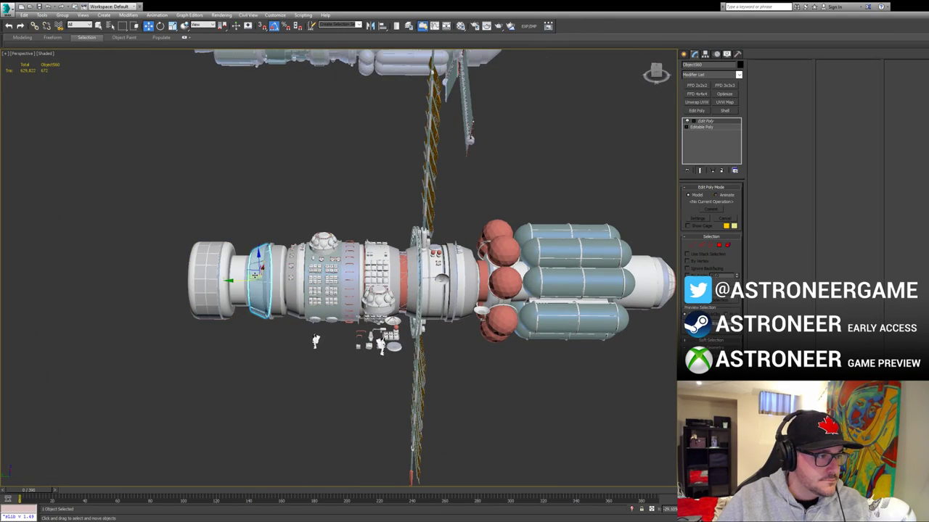
{"action": "left_click", "coordinate": [262, 313]}
{"action": "left_click", "coordinate": [334, 381]}
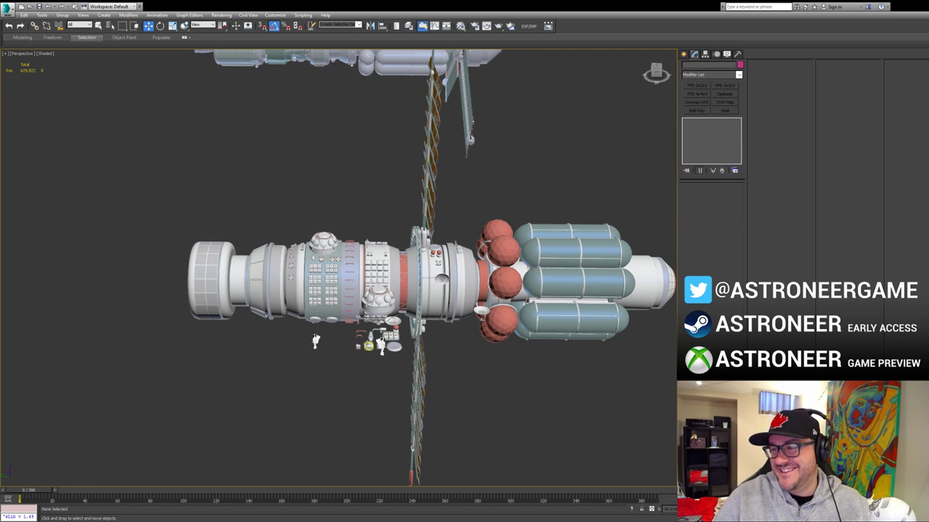
Step: Isolate the large end section of the hull together with the dome module and the loose parts beside it
{"action": "left_click", "coordinate": [270, 332]}
{"action": "middle_click_drag", "start_coordinate": [270, 332], "coordinate": [395, 415], "text": "alt"}
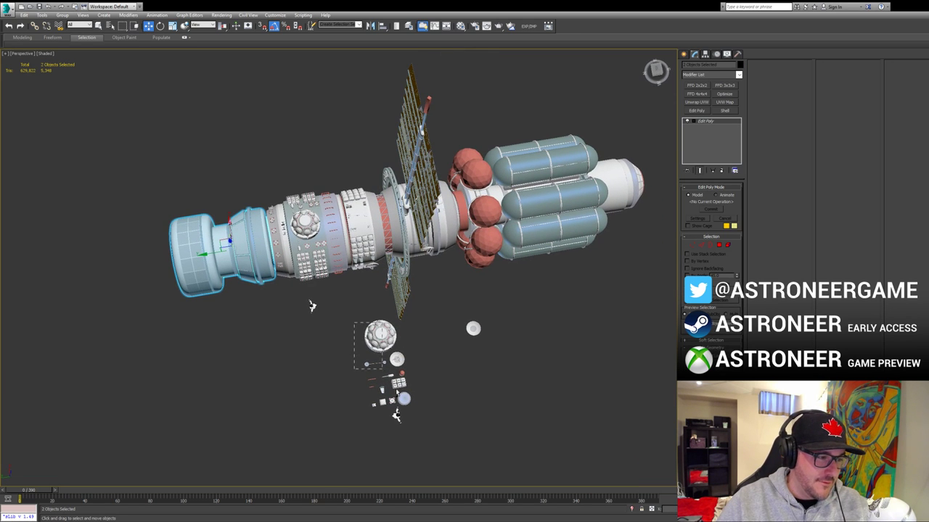
{"action": "left_click_drag", "start_coordinate": [385, 373], "coordinate": [437, 448]}
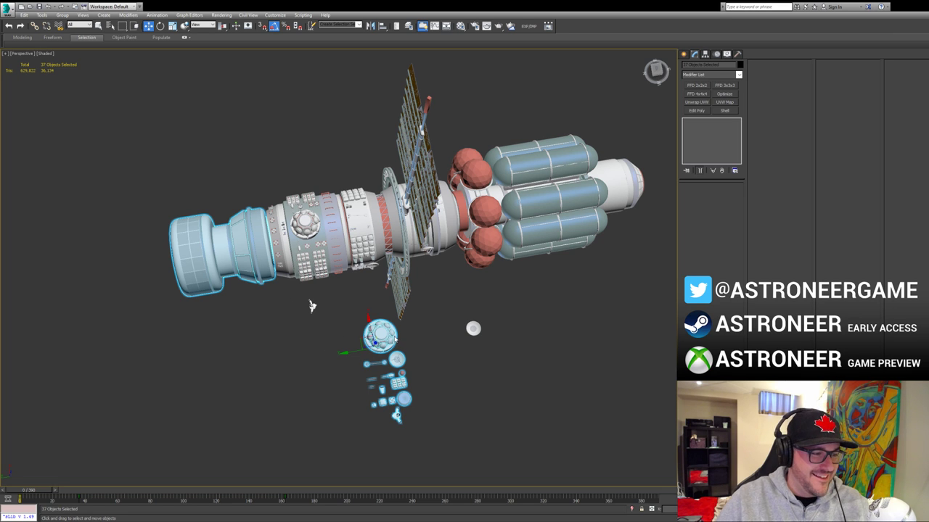
{"action": "key", "text": "alt+q"}
{"action": "left_click", "coordinate": [311, 357]}
{"action": "key", "text": "ctrl+z"}
{"action": "key", "text": "ctrl+z"}
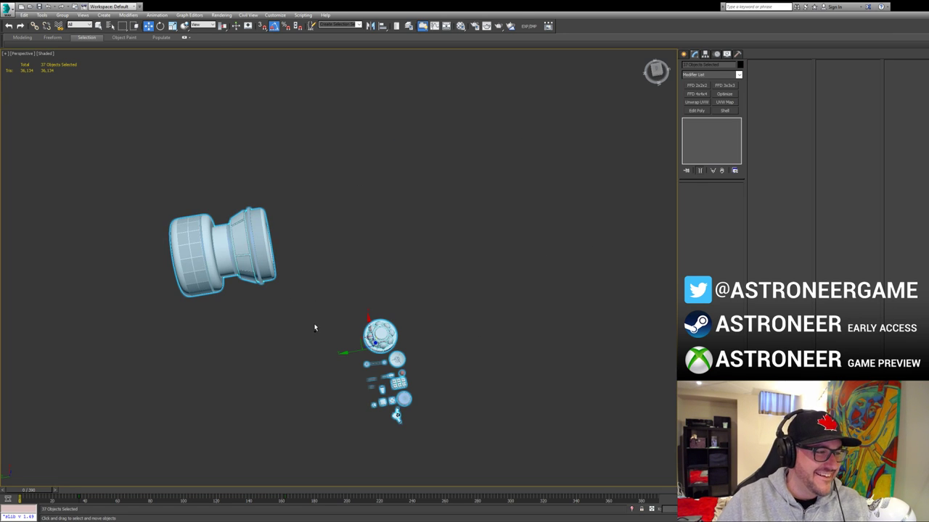
Step: End the isolation and inspect the loose parts laid out beside the complete spacecraft
{"action": "mouse_move", "coordinate": [296, 307]}
{"action": "middle_mouse_down", "text": "alt"}
{"action": "mouse_move", "coordinate": [283, 284]}
{"action": "mouse_move", "coordinate": [289, 302]}
{"action": "middle_mouse_up", "text": "alt"}
{"action": "left_click", "coordinate": [288, 302]}
{"action": "left_click_drag", "start_coordinate": [410, 339], "coordinate": [256, 294]}
{"action": "key", "text": "z"}
{"action": "middle_click_drag", "start_coordinate": [247, 286], "coordinate": [327, 328]}
{"action": "left_click", "coordinate": [319, 367]}
{"action": "left_click", "coordinate": [468, 369]}
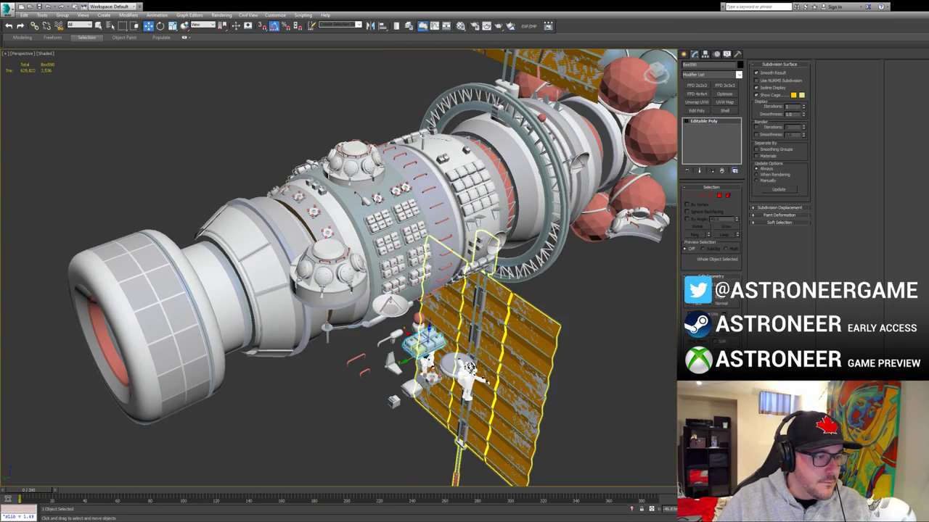
Step: Copy the small white box from the loose parts and place the copy on the hull near the mounted dome
{"action": "left_click", "coordinate": [394, 401]}
{"action": "middle_click_drag", "start_coordinate": [394, 401], "coordinate": [483, 328], "text": "alt"}
{"action": "mouse_move", "coordinate": [514, 333]}
{"action": "left_mouse_down", "text": "shift"}
{"action": "mouse_move", "coordinate": [321, 211]}
{"action": "mouse_move", "coordinate": [229, 210]}
{"action": "left_mouse_up", "text": "shift"}
{"action": "left_click", "coordinate": [373, 275]}
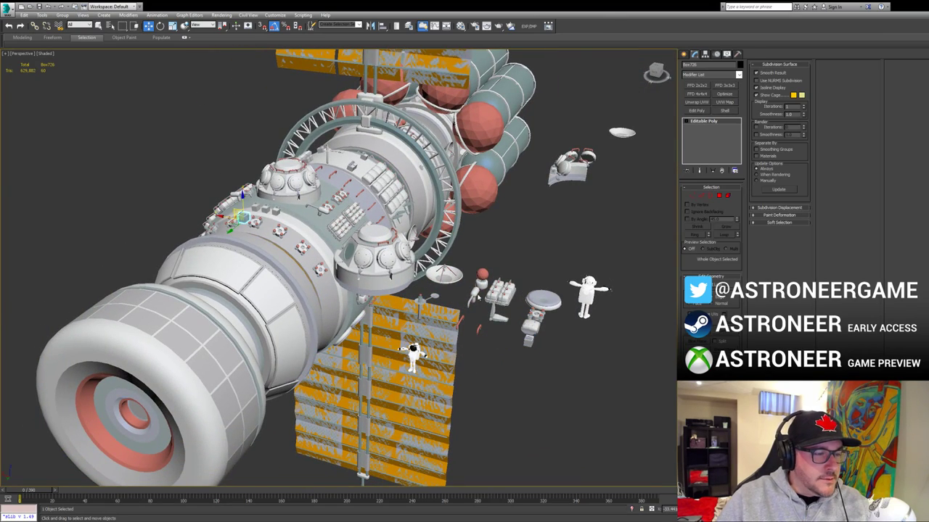
Step: Align the copied white box with the hull's lengthwise centre edge in the top view
{"action": "key", "text": "z"}
{"action": "middle_click_drag", "start_coordinate": [478, 297], "coordinate": [355, 306], "text": "alt"}
{"action": "scroll", "coordinate": [351, 261], "scroll_direction": "down", "scroll_amount": 8}
{"action": "scroll", "coordinate": [351, 262], "scroll_direction": "up", "scroll_amount": 3}
{"action": "key", "text": "F4"}
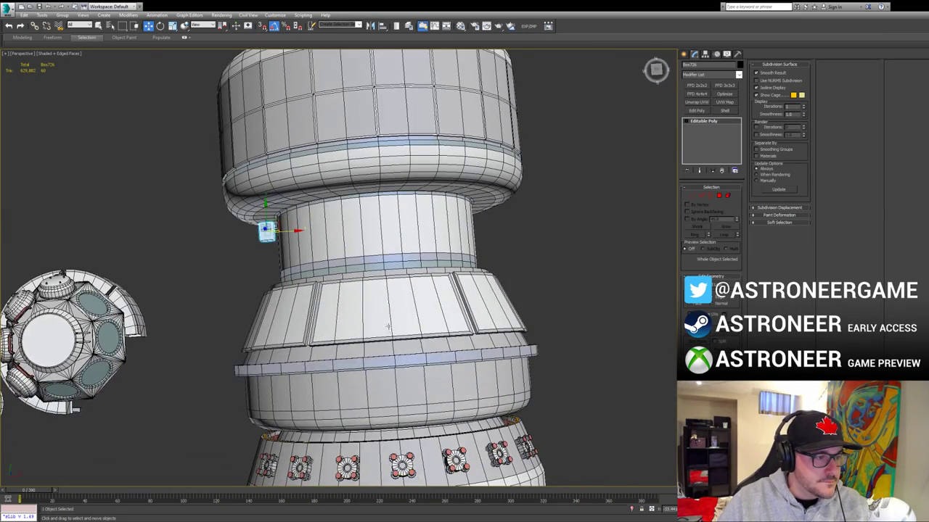
{"action": "key", "text": "t"}
{"action": "key", "text": "z"}
{"action": "scroll", "coordinate": [388, 317], "scroll_direction": "down", "scroll_amount": 8}
{"action": "middle_click_drag", "start_coordinate": [430, 305], "coordinate": [323, 247]}
{"action": "scroll", "coordinate": [322, 246], "scroll_direction": "down", "scroll_amount": 5}
{"action": "middle_click_drag", "start_coordinate": [381, 270], "coordinate": [344, 222]}
{"action": "key", "text": "z"}
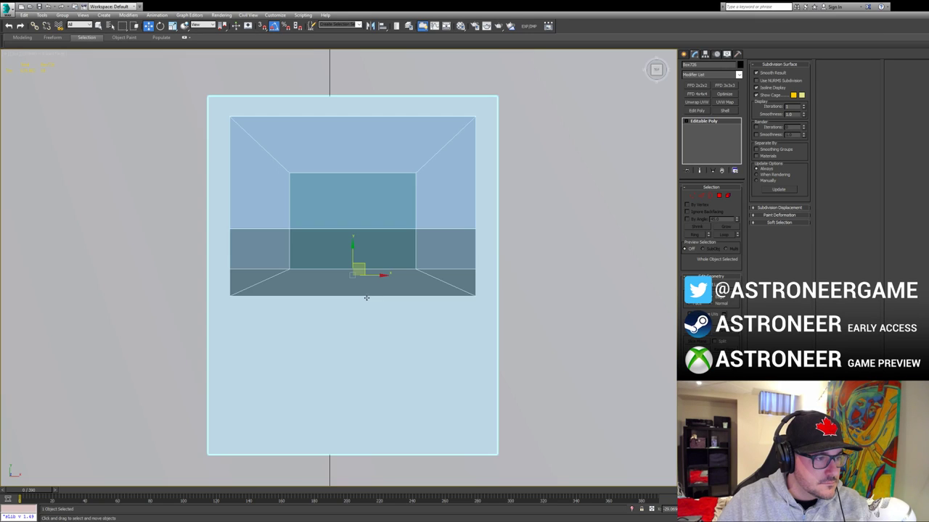
{"action": "scroll", "coordinate": [366, 296], "scroll_direction": "down", "scroll_amount": 3}
{"action": "left_click_drag", "start_coordinate": [375, 275], "coordinate": [365, 275]}
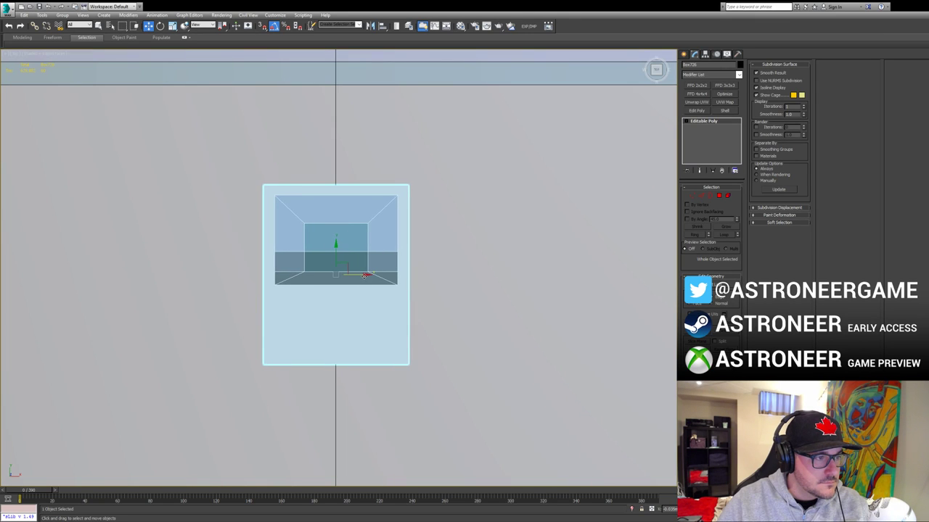
Step: Lower the box onto the hull band directly beside the raised flange ring
{"action": "key", "text": "z"}
{"action": "key", "text": "p"}
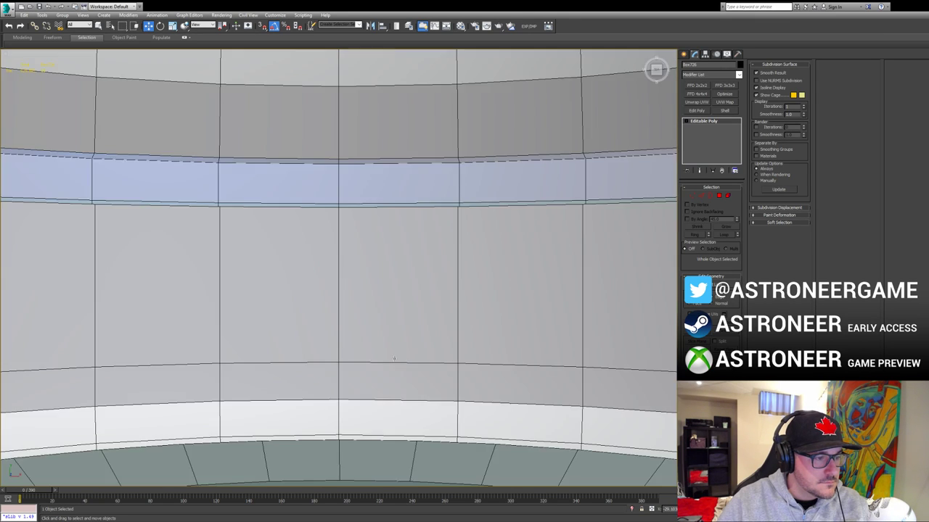
{"action": "scroll", "coordinate": [401, 319], "scroll_direction": "down", "scroll_amount": 5}
{"action": "middle_click_drag", "start_coordinate": [401, 319], "coordinate": [372, 231], "text": "alt"}
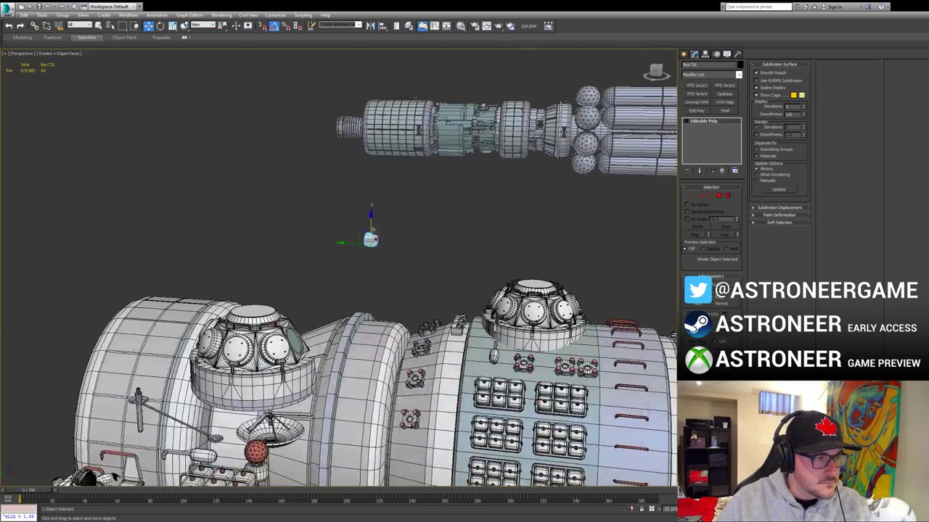
{"action": "key", "text": "z"}
{"action": "scroll", "coordinate": [366, 288], "scroll_direction": "down", "scroll_amount": 5}
{"action": "scroll", "coordinate": [366, 289], "scroll_direction": "down", "scroll_amount": 1}
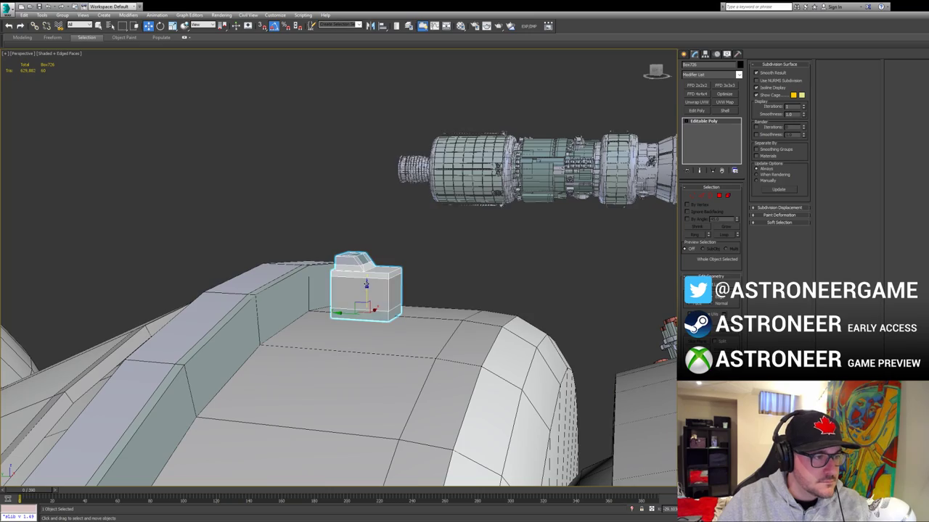
Step: Duplicate the box next to itself along the hull's length, and copy the resulting pair sideways along the band
{"action": "middle_click_drag", "start_coordinate": [497, 254], "coordinate": [326, 317], "text": "alt"}
{"action": "left_click_drag", "start_coordinate": [221, 302], "coordinate": [267, 308]}
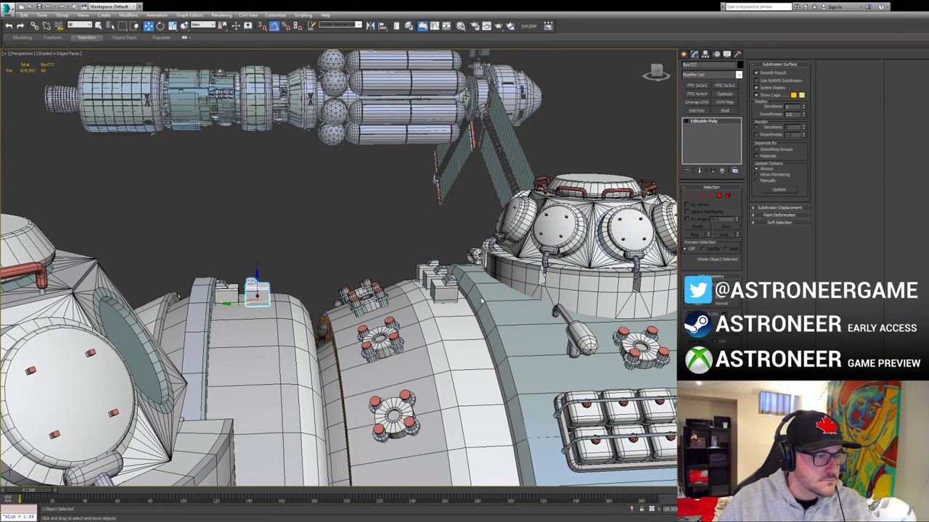
{"action": "left_click", "coordinate": [235, 298], "text": "ctrl"}
{"action": "middle_click_drag", "start_coordinate": [223, 291], "coordinate": [360, 290], "text": "alt"}
{"action": "left_click_drag", "start_coordinate": [360, 291], "coordinate": [318, 291]}
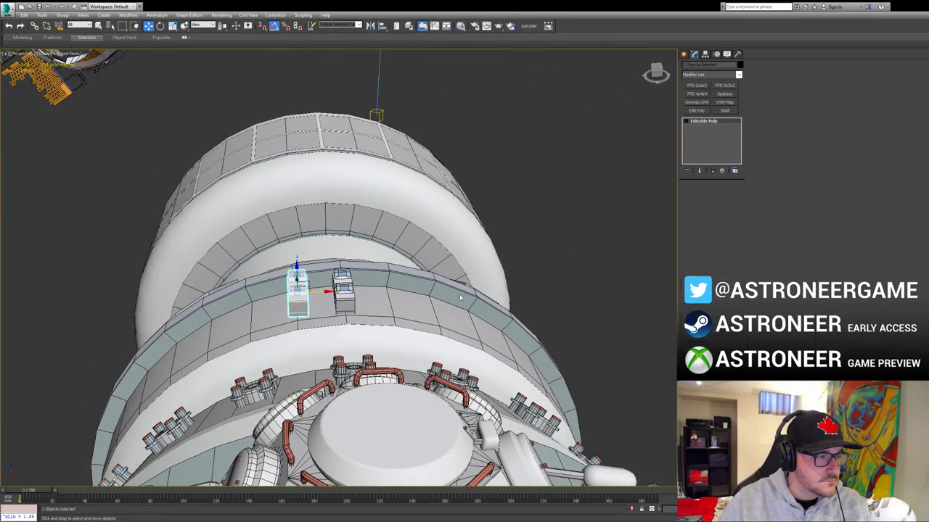
Step: Rotate the copied box pair to follow the hull's curvature and seat it on the band
{"action": "key", "text": "z"}
{"action": "middle_click_drag", "start_coordinate": [435, 294], "coordinate": [406, 254], "text": "alt"}
{"action": "key", "text": "f"}
{"action": "key", "text": "e"}
{"action": "key", "text": "p"}
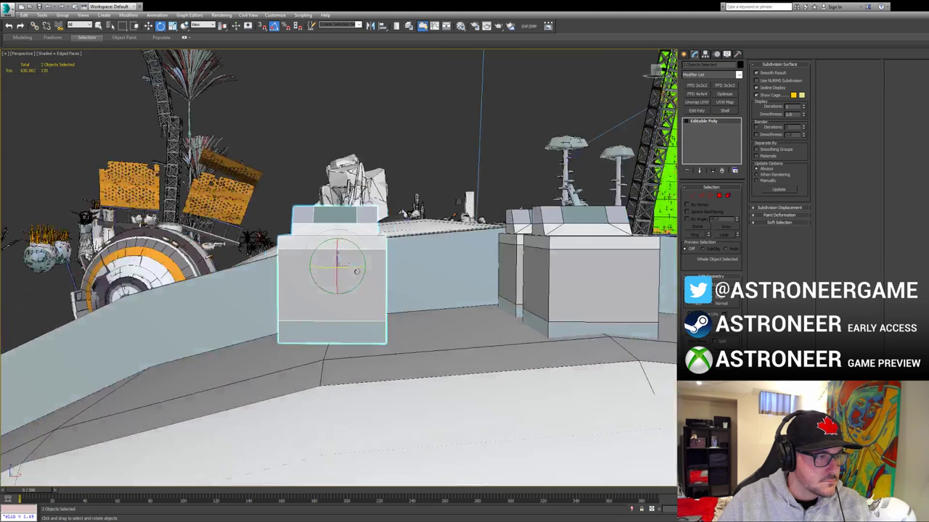
{"action": "left_click_drag", "start_coordinate": [361, 254], "coordinate": [333, 272]}
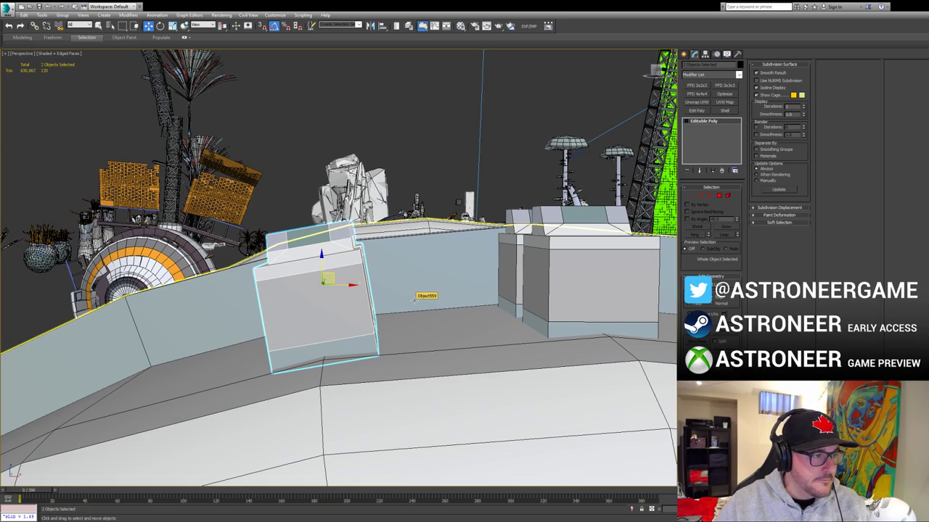
Step: Copy the tilted box pair twice more around the band and rotate the copies to match the curved surface
{"action": "scroll", "coordinate": [390, 270], "scroll_direction": "down", "scroll_amount": 8}
{"action": "mouse_move", "coordinate": [390, 271]}
{"action": "middle_mouse_down", "text": "alt"}
{"action": "mouse_move", "coordinate": [378, 327]}
{"action": "mouse_move", "coordinate": [405, 262]}
{"action": "mouse_move", "coordinate": [405, 270]}
{"action": "middle_mouse_up", "text": "alt"}
{"action": "scroll", "coordinate": [377, 326], "scroll_direction": "up", "scroll_amount": 4}
{"action": "mouse_move", "coordinate": [372, 250]}
{"action": "left_mouse_down", "text": "shift"}
{"action": "mouse_move", "coordinate": [306, 261]}
{"action": "mouse_move", "coordinate": [275, 279]}
{"action": "mouse_move", "coordinate": [267, 262]}
{"action": "mouse_move", "coordinate": [155, 291]}
{"action": "mouse_move", "coordinate": [175, 333]}
{"action": "left_mouse_up", "text": "shift"}
{"action": "key", "text": "e"}
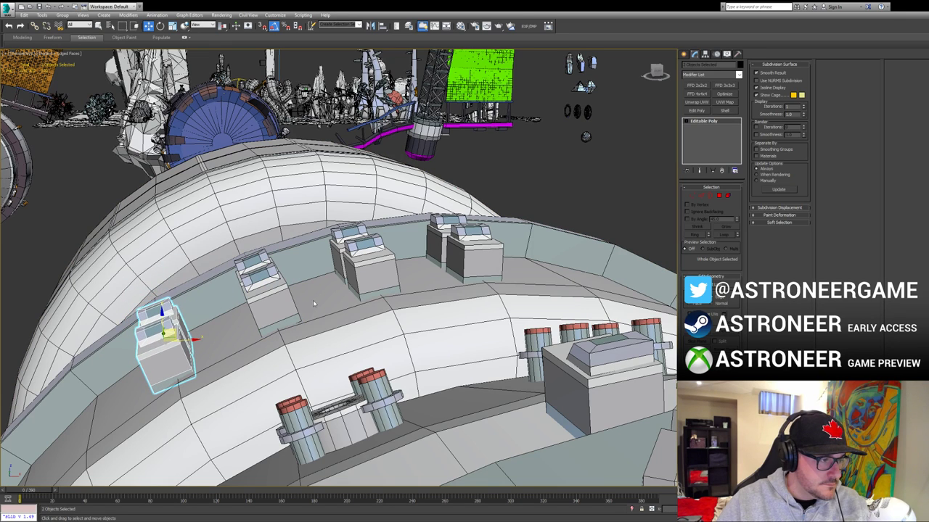
{"action": "key", "text": "e"}
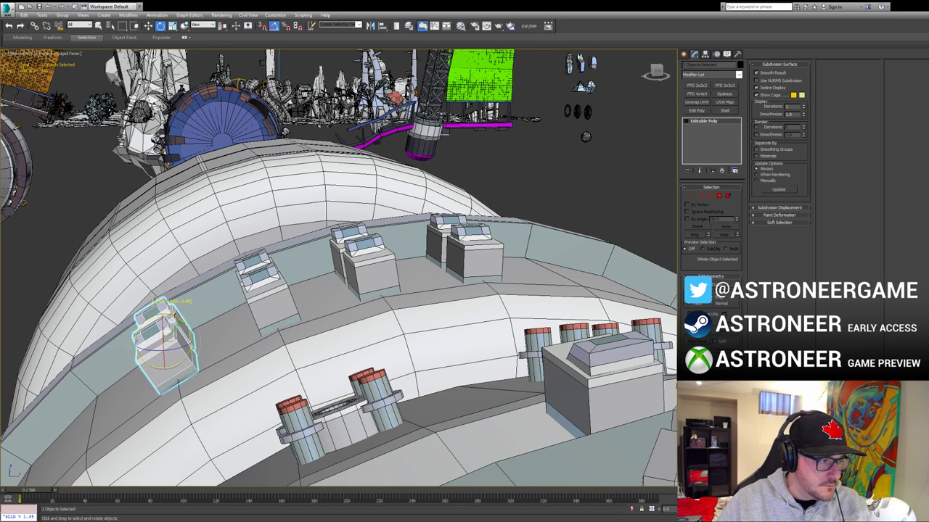
{"action": "left_click_drag", "start_coordinate": [174, 314], "coordinate": [172, 329]}
{"action": "scroll", "coordinate": [319, 299], "scroll_direction": "down", "scroll_amount": 6}
{"action": "middle_click_drag", "start_coordinate": [320, 300], "coordinate": [296, 310], "text": "alt"}
{"action": "scroll", "coordinate": [319, 299], "scroll_direction": "up", "scroll_amount": 5}
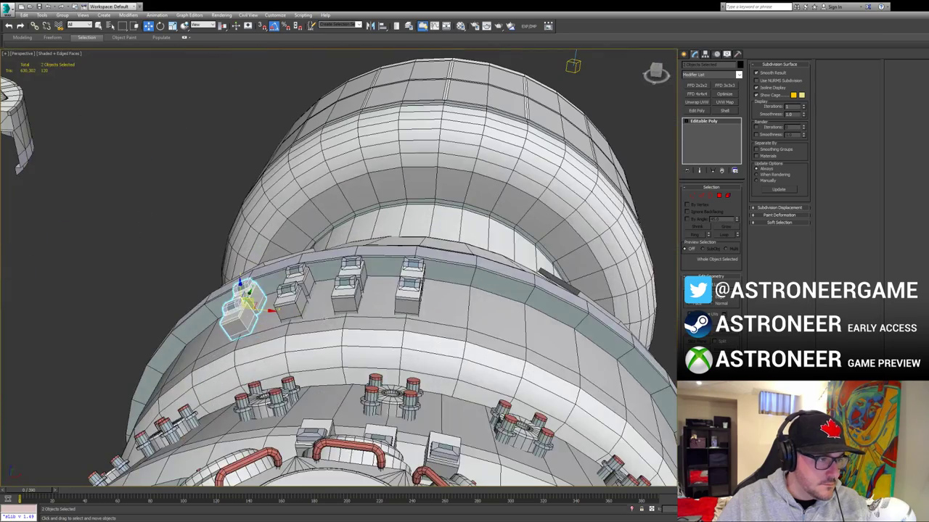
Step: Mirror the three tilted box pairs and place the mirrored set on the other side of the centre pair
{"action": "left_click", "coordinate": [290, 304], "text": "ctrl"}
{"action": "left_click", "coordinate": [299, 275], "text": "ctrl"}
{"action": "left_click", "coordinate": [351, 273], "text": "ctrl"}
{"action": "left_click", "coordinate": [346, 296], "text": "ctrl"}
{"action": "middle_click_drag", "start_coordinate": [346, 296], "coordinate": [385, 100], "text": "alt"}
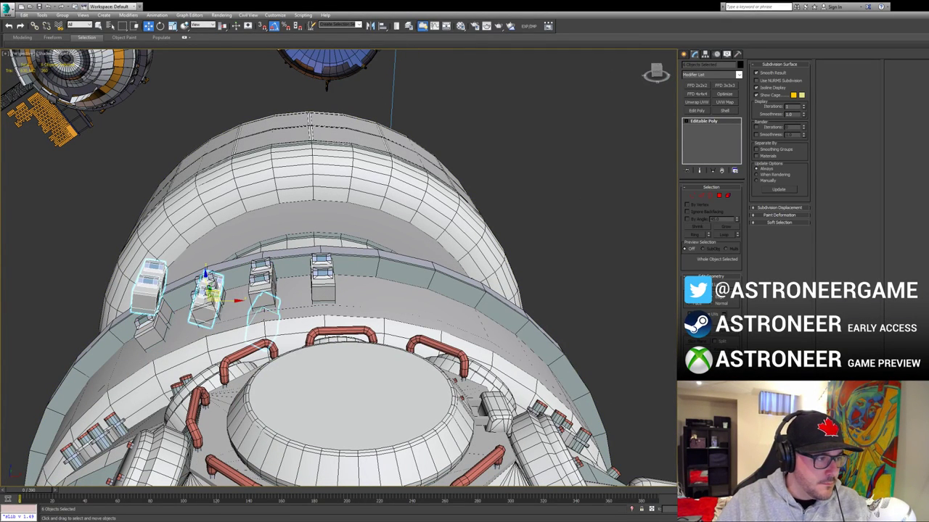
{"action": "left_click_drag", "start_coordinate": [218, 314], "coordinate": [457, 313]}
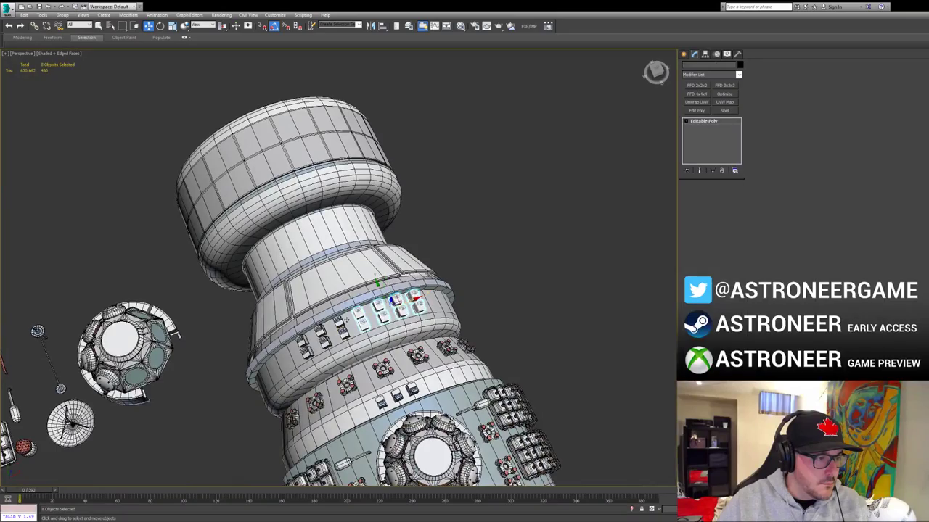
Step: Select all fourteen small boxes on the hull band and show the model shaded without edges
{"action": "left_click", "coordinate": [338, 322], "text": "ctrl"}
{"action": "left_click", "coordinate": [343, 333], "text": "ctrl"}
{"action": "left_click", "coordinate": [320, 332], "text": "ctrl"}
{"action": "left_click", "coordinate": [325, 343], "text": "ctrl"}
{"action": "left_click", "coordinate": [302, 341], "text": "ctrl"}
{"action": "left_click", "coordinate": [307, 353], "text": "ctrl"}
{"action": "middle_click_drag", "start_coordinate": [308, 353], "coordinate": [435, 231], "text": "alt"}
{"action": "key", "text": "F4"}
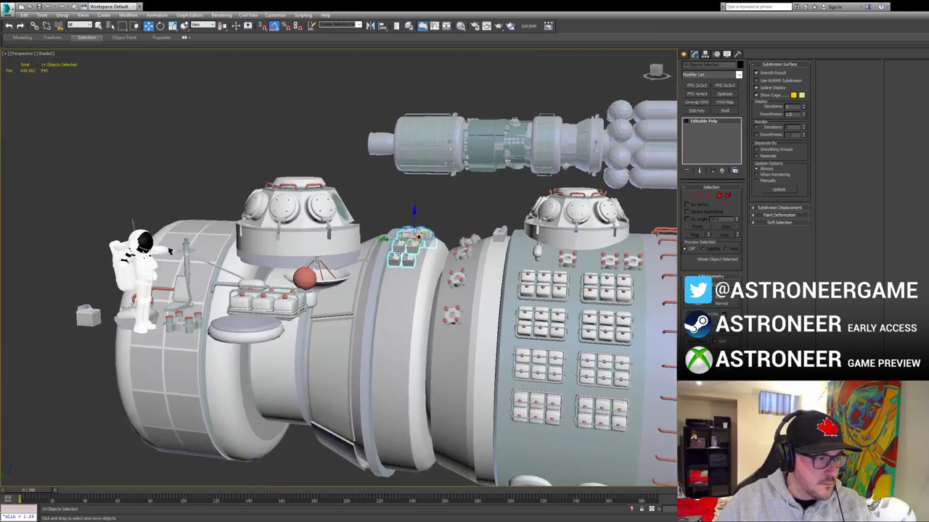
Step: Copy the longer red handrail from the loose parts onto the hull band below the outermost boxes
{"action": "left_click", "coordinate": [245, 328]}
{"action": "middle_click_drag", "start_coordinate": [246, 328], "coordinate": [357, 221], "text": "alt"}
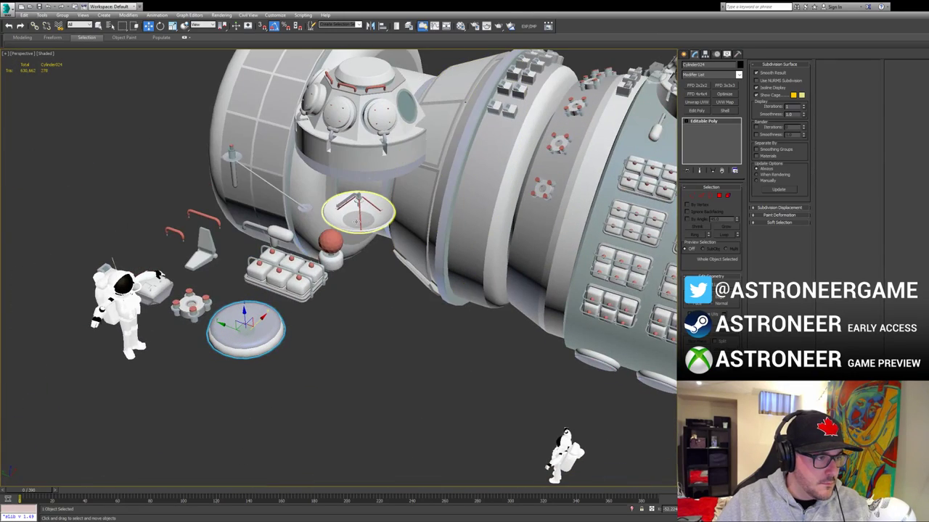
{"action": "left_click", "coordinate": [262, 231]}
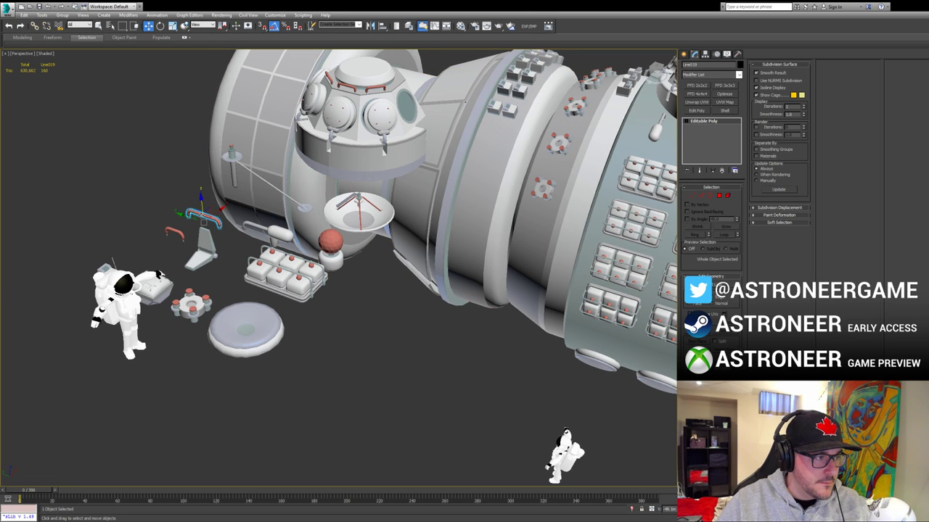
{"action": "left_click", "coordinate": [494, 113]}
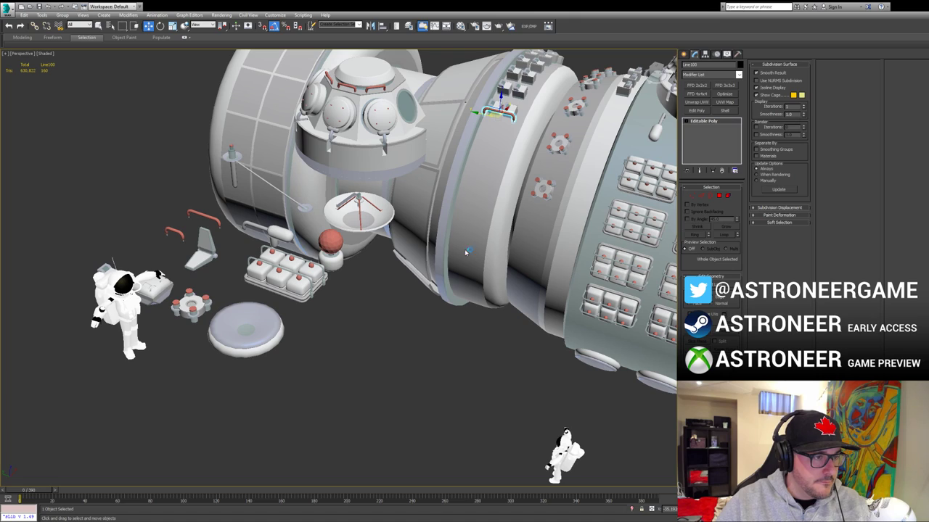
Step: Rotate the copied handrail so it lies crosswise on the band and matches the curved surface
{"action": "middle_click_drag", "start_coordinate": [473, 298], "coordinate": [404, 277], "text": "alt"}
{"action": "scroll", "coordinate": [498, 172], "scroll_direction": "up", "scroll_amount": 5}
{"action": "scroll", "coordinate": [414, 269], "scroll_direction": "up", "scroll_amount": 5}
{"action": "key", "text": "e"}
{"action": "left_click_drag", "start_coordinate": [302, 281], "coordinate": [458, 206]}
{"action": "key", "text": "w"}
{"action": "key", "text": "e"}
{"action": "middle_click_drag", "start_coordinate": [455, 202], "coordinate": [455, 186], "text": "alt"}
{"action": "key", "text": "w"}
Step: Copy the handrail further around the band and adjust the positions of both handrails on the surface
{"action": "left_click_drag", "start_coordinate": [449, 205], "coordinate": [385, 264], "text": "shift"}
{"action": "left_click", "coordinate": [452, 290]}
{"action": "middle_click_drag", "start_coordinate": [452, 290], "coordinate": [463, 225], "text": "alt"}
{"action": "key", "text": "F4"}
{"action": "left_click", "coordinate": [453, 195]}
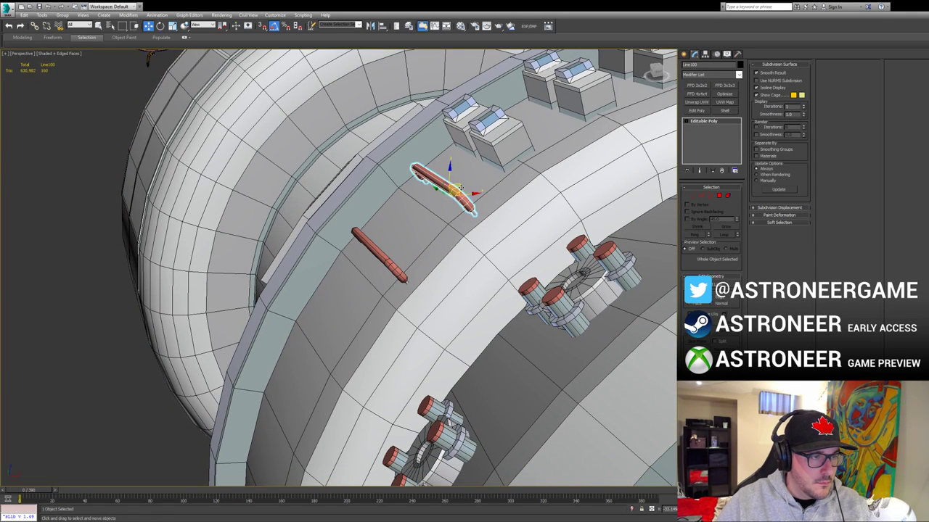
{"action": "left_click_drag", "start_coordinate": [460, 185], "coordinate": [438, 198]}
{"action": "left_click", "coordinate": [379, 256]}
{"action": "mouse_move", "coordinate": [388, 258]}
{"action": "left_mouse_down"}
{"action": "mouse_move", "coordinate": [373, 281]}
{"action": "mouse_move", "coordinate": [376, 257]}
{"action": "left_mouse_up"}
Step: Copy the two handrails as a pair further around the band and rotate the copies to follow the hull's curvature
{"action": "middle_click_drag", "start_coordinate": [376, 258], "coordinate": [305, 233], "text": "alt"}
{"action": "middle_click_drag", "start_coordinate": [327, 273], "coordinate": [418, 208], "text": "alt"}
{"action": "left_click", "coordinate": [508, 143], "text": "ctrl"}
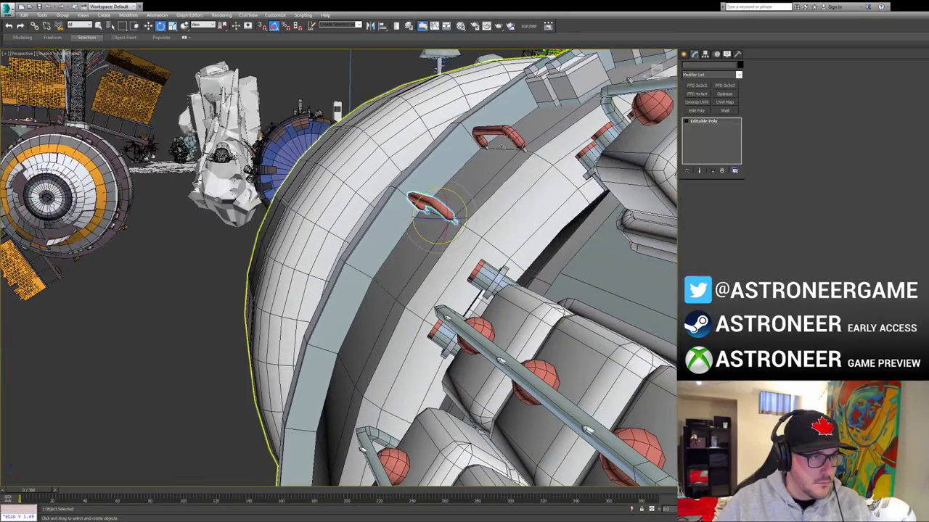
{"action": "key", "text": "w"}
{"action": "left_click_drag", "start_coordinate": [470, 165], "coordinate": [355, 311], "text": "shift"}
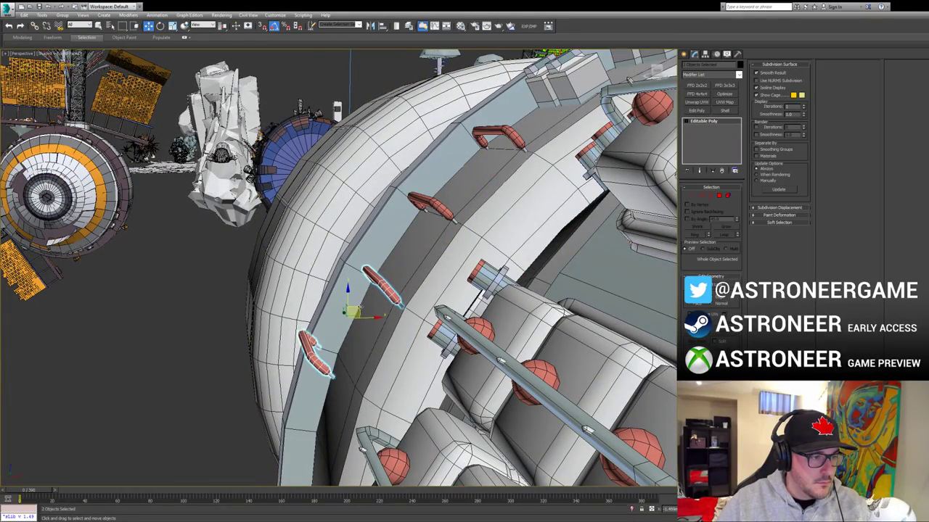
{"action": "middle_click_drag", "start_coordinate": [418, 297], "coordinate": [450, 286], "text": "alt"}
{"action": "key", "text": "e"}
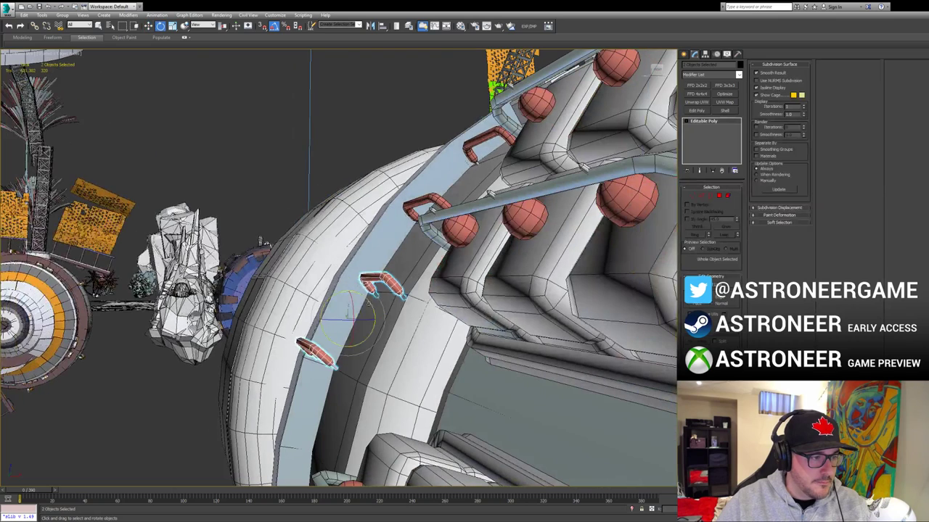
{"action": "left_click_drag", "start_coordinate": [361, 296], "coordinate": [362, 320]}
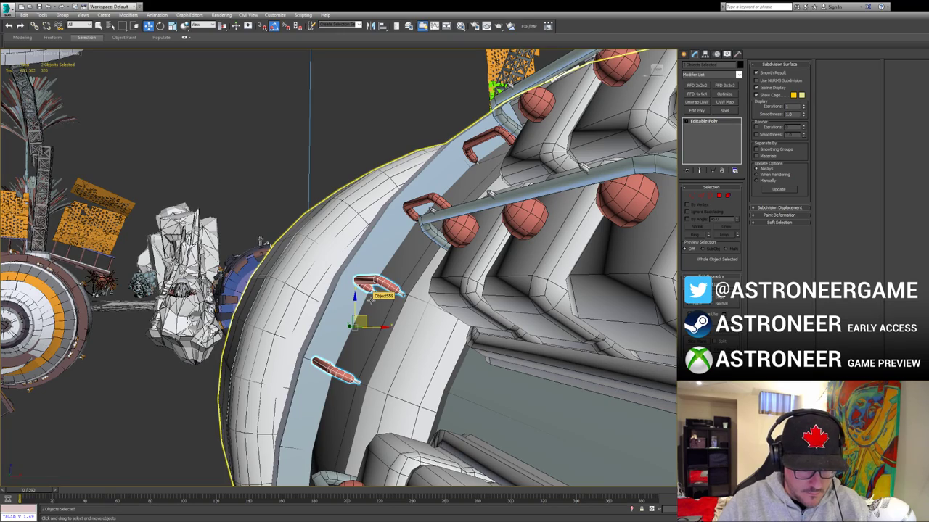
Step: Mirror the four handrails and move the mirrored set to the opposite side of the hull band
{"action": "middle_click_drag", "start_coordinate": [351, 210], "coordinate": [403, 274], "text": "alt"}
{"action": "left_click", "coordinate": [398, 267], "text": "ctrl"}
{"action": "left_click", "coordinate": [434, 227], "text": "ctrl"}
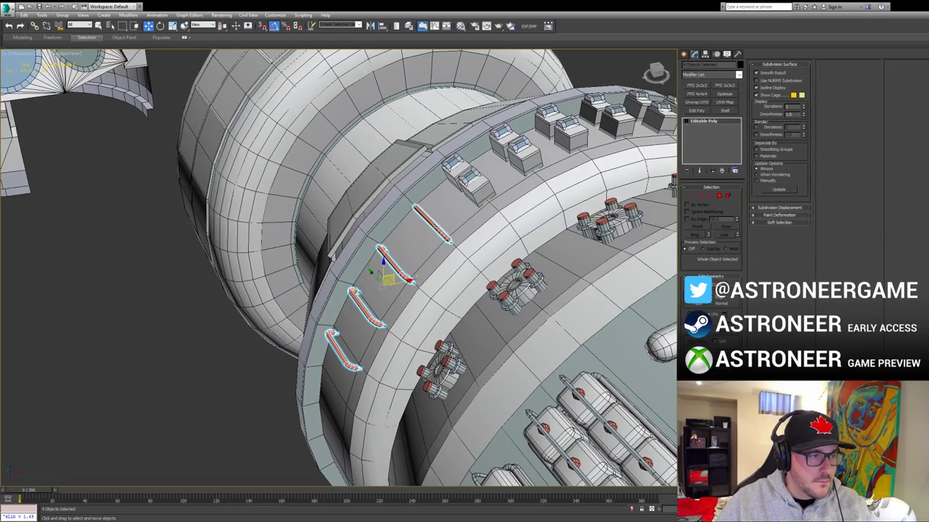
{"action": "left_click", "coordinate": [370, 26]}
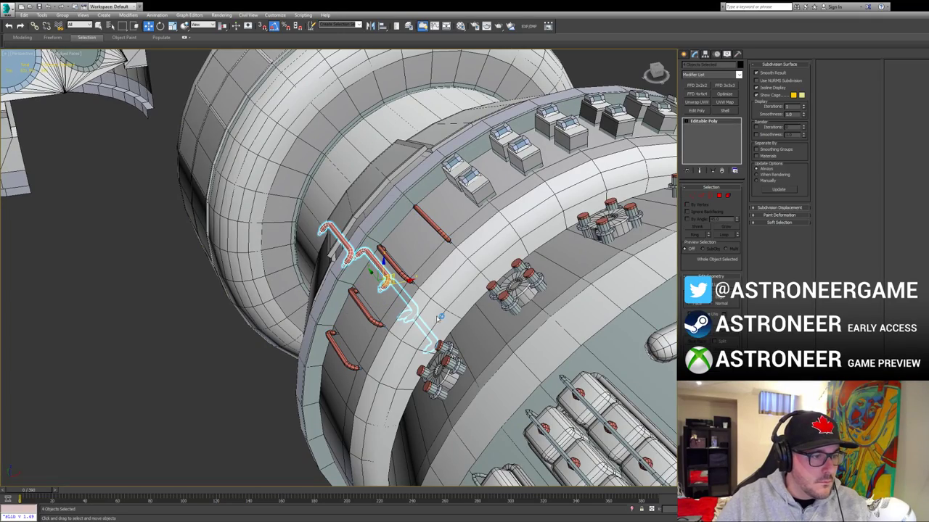
{"action": "scroll", "coordinate": [451, 326], "scroll_direction": "down", "scroll_amount": 5}
{"action": "middle_click_drag", "start_coordinate": [451, 325], "coordinate": [252, 246], "text": "alt"}
{"action": "scroll", "coordinate": [428, 305], "scroll_direction": "up", "scroll_amount": 5}
{"action": "left_click_drag", "start_coordinate": [209, 211], "coordinate": [492, 354]}
{"action": "left_click", "coordinate": [570, 382]}
Step: Copy the six-cell container with its red knobs onto the narrow neck behind the large end section
{"action": "scroll", "coordinate": [570, 381], "scroll_direction": "down", "scroll_amount": 5}
{"action": "middle_click_drag", "start_coordinate": [570, 382], "coordinate": [348, 355], "text": "alt"}
{"action": "scroll", "coordinate": [442, 316], "scroll_direction": "up", "scroll_amount": 4}
{"action": "left_click", "coordinate": [340, 318]}
{"action": "middle_click_drag", "start_coordinate": [348, 319], "coordinate": [340, 461]}
{"action": "scroll", "coordinate": [320, 442], "scroll_direction": "down", "scroll_amount": 4}
{"action": "left_click_drag", "start_coordinate": [316, 448], "coordinate": [324, 290], "text": "shift"}
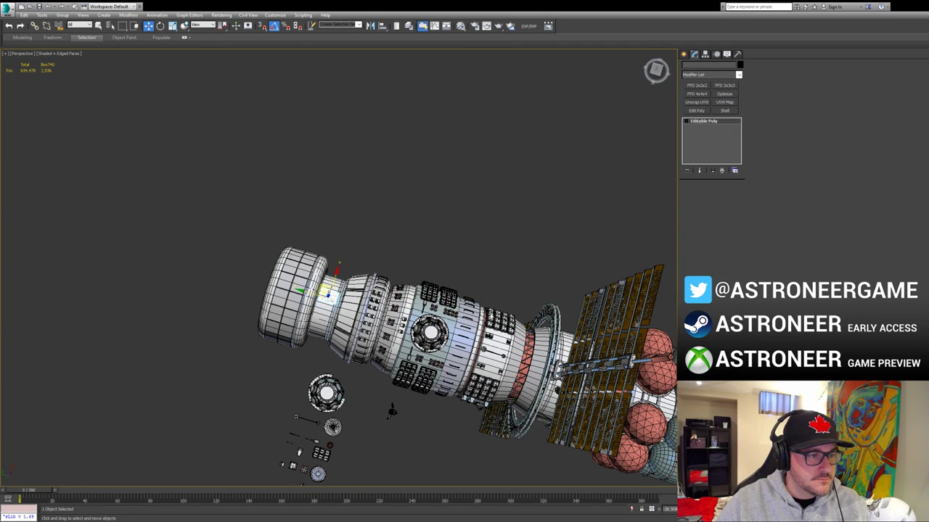
Step: Position the container copy beside the hull's centre edge on the neck in the top view
{"action": "key", "text": "t"}
{"action": "key", "text": "z"}
{"action": "scroll", "coordinate": [381, 285], "scroll_direction": "down", "scroll_amount": 5}
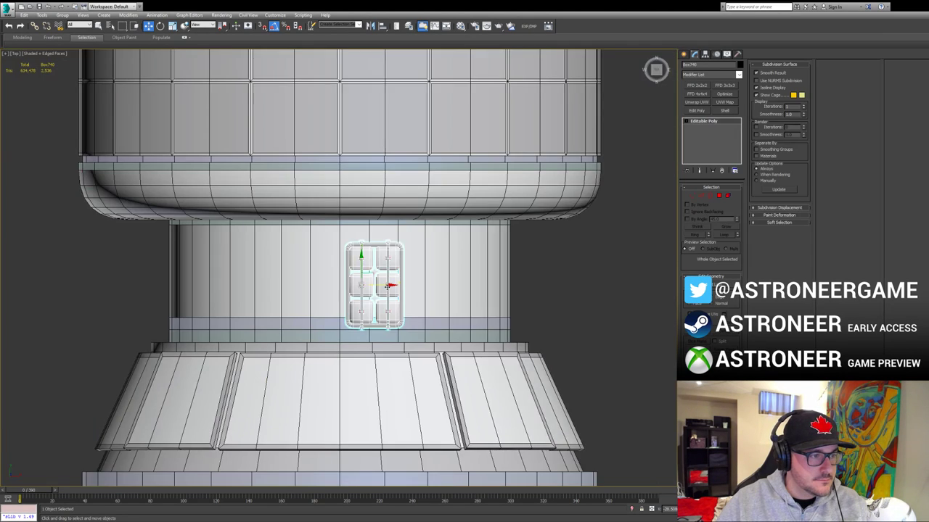
{"action": "scroll", "coordinate": [382, 282], "scroll_direction": "up", "scroll_amount": 2}
{"action": "mouse_move", "coordinate": [309, 284]}
{"action": "left_mouse_down"}
{"action": "mouse_move", "coordinate": [354, 290]}
{"action": "mouse_move", "coordinate": [325, 286]}
{"action": "left_mouse_up"}
Step: Lower the container copy toward the surface of the neck
{"action": "middle_click_drag", "start_coordinate": [325, 286], "coordinate": [315, 289], "text": "alt"}
{"action": "left_click_drag", "start_coordinate": [315, 289], "coordinate": [312, 410]}
{"action": "scroll", "coordinate": [410, 370], "scroll_direction": "down", "scroll_amount": 3}
{"action": "middle_click_drag", "start_coordinate": [410, 370], "coordinate": [359, 409], "text": "alt"}
{"action": "middle_click_drag", "start_coordinate": [359, 409], "coordinate": [407, 324]}
{"action": "middle_click_drag", "start_coordinate": [395, 375], "coordinate": [359, 299], "text": "alt"}
{"action": "scroll", "coordinate": [394, 306], "scroll_direction": "up", "scroll_amount": 10}
Step: Tilt the container copy to follow the neck's curvature and seat it against the surface
{"action": "key", "text": "e"}
{"action": "scroll", "coordinate": [382, 317], "scroll_direction": "down", "scroll_amount": 7}
{"action": "scroll", "coordinate": [355, 303], "scroll_direction": "down", "scroll_amount": 3}
{"action": "key", "text": "w"}
{"action": "middle_click_drag", "start_coordinate": [288, 294], "coordinate": [341, 330], "text": "alt"}
{"action": "key", "text": "e"}
{"action": "key", "text": "f"}
{"action": "scroll", "coordinate": [263, 286], "scroll_direction": "up", "scroll_amount": 6}
{"action": "middle_click_drag", "start_coordinate": [438, 274], "coordinate": [350, 318], "text": "alt"}
{"action": "key", "text": "w"}
{"action": "scroll", "coordinate": [375, 327], "scroll_direction": "down", "scroll_amount": 5}
{"action": "left_click_drag", "start_coordinate": [334, 290], "coordinate": [331, 319]}
{"action": "middle_click_drag", "start_coordinate": [331, 319], "coordinate": [346, 314], "text": "alt"}
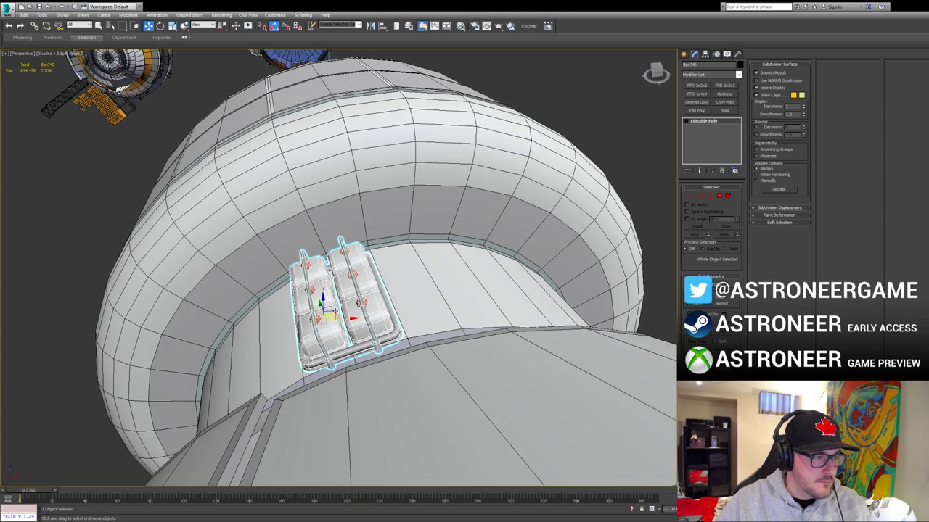
{"action": "key", "text": "e"}
{"action": "key", "text": "w"}
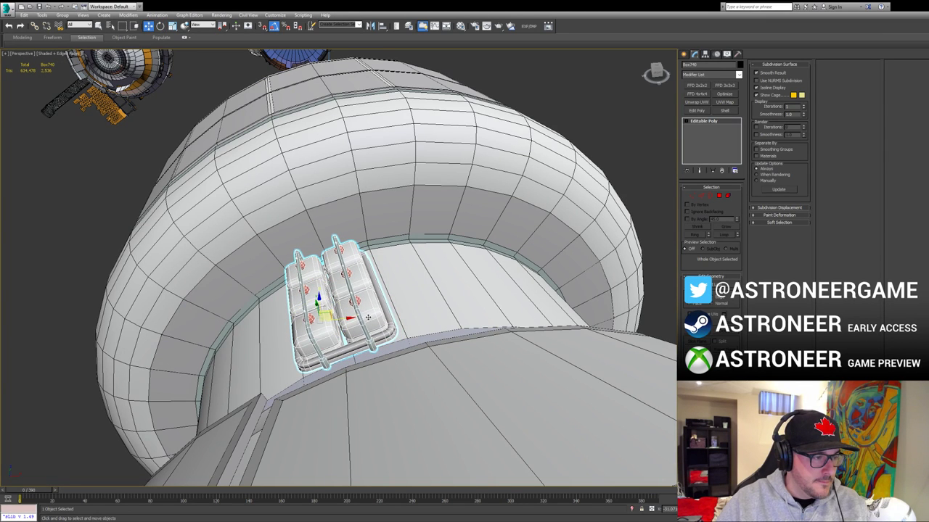
Step: Centre the pivot of the original six-cell container among the loose parts, and return to its copy on the neck
{"action": "scroll", "coordinate": [366, 317], "scroll_direction": "down", "scroll_amount": 10}
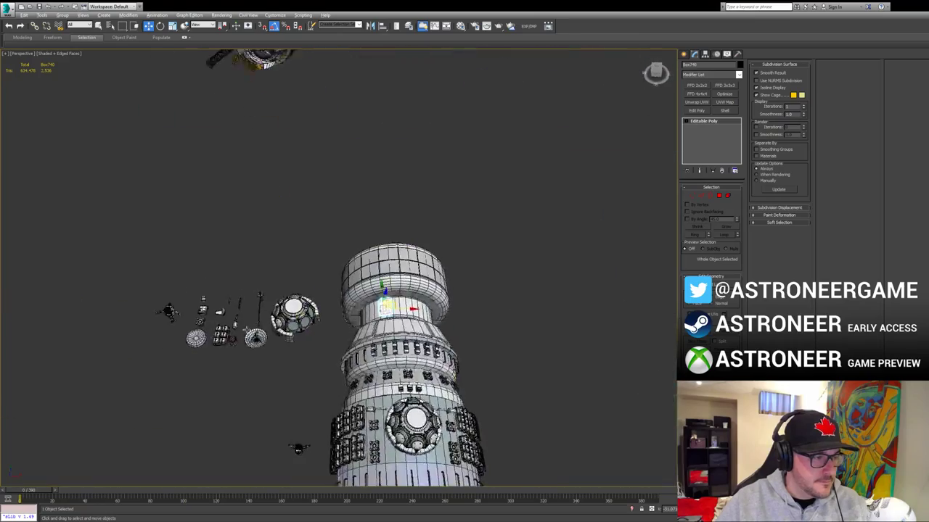
{"action": "middle_click_drag", "start_coordinate": [366, 317], "coordinate": [430, 323]}
{"action": "left_click", "coordinate": [284, 337]}
{"action": "scroll", "coordinate": [279, 337], "scroll_direction": "up", "scroll_amount": 7}
{"action": "mouse_move", "coordinate": [338, 349]}
{"action": "middle_mouse_down", "text": "alt"}
{"action": "mouse_move", "coordinate": [339, 280]}
{"action": "mouse_move", "coordinate": [338, 348]}
{"action": "middle_mouse_up", "text": "alt"}
{"action": "left_click", "coordinate": [704, 54]}
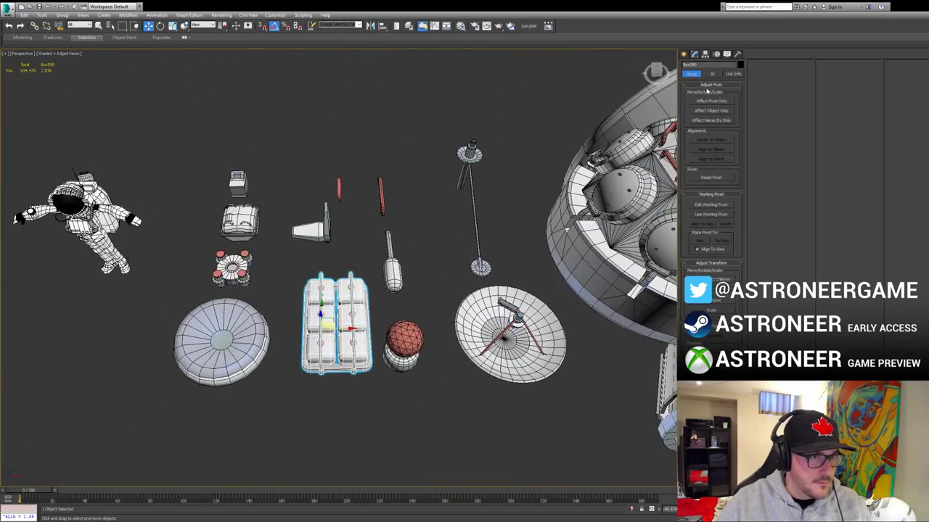
{"action": "left_click", "coordinate": [711, 101]}
{"action": "left_click", "coordinate": [711, 139]}
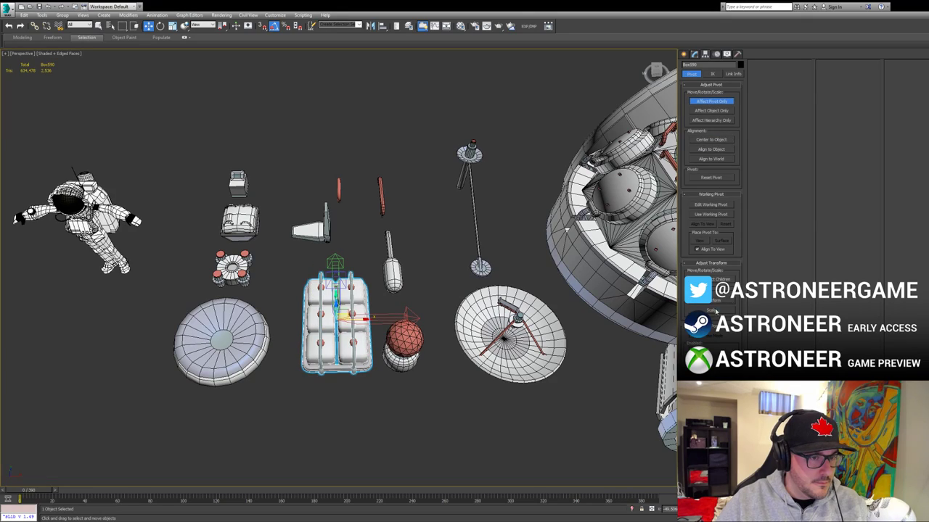
{"action": "left_click", "coordinate": [711, 101]}
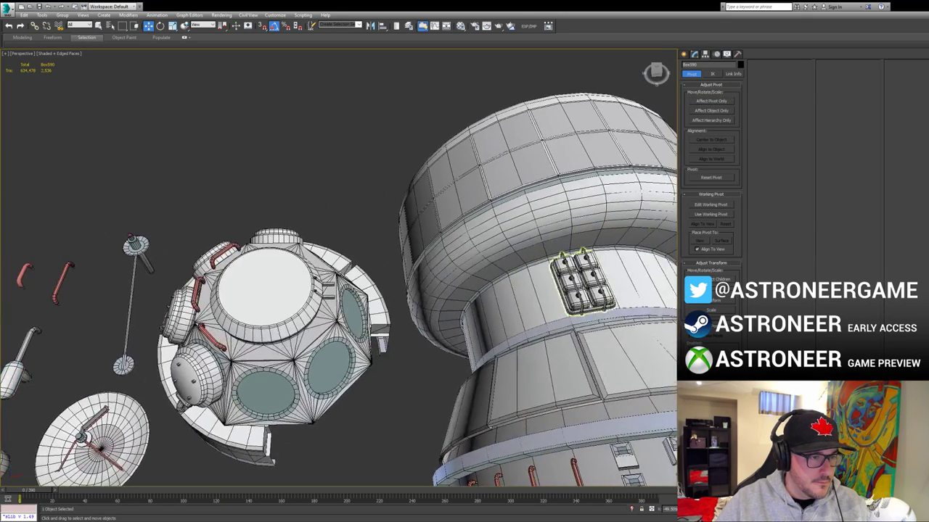
{"action": "key", "text": "z"}
{"action": "middle_click_drag", "start_coordinate": [545, 280], "coordinate": [540, 271], "text": "alt"}
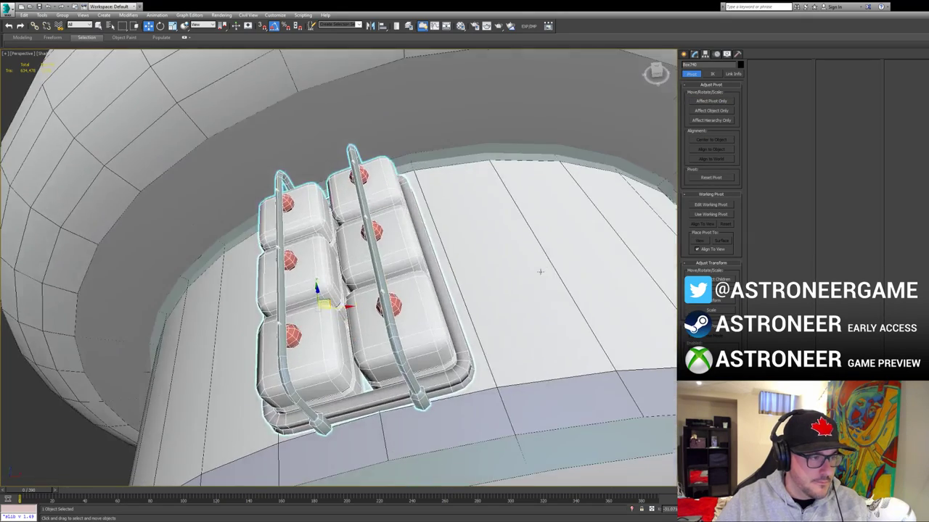
Step: Centre the pivot of the tilted six-cell container on the neck to the object
{"action": "left_click", "coordinate": [711, 101]}
{"action": "left_click", "coordinate": [711, 139]}
{"action": "left_click", "coordinate": [716, 103]}
{"action": "middle_click_drag", "start_coordinate": [334, 326], "coordinate": [276, 234], "text": "alt"}
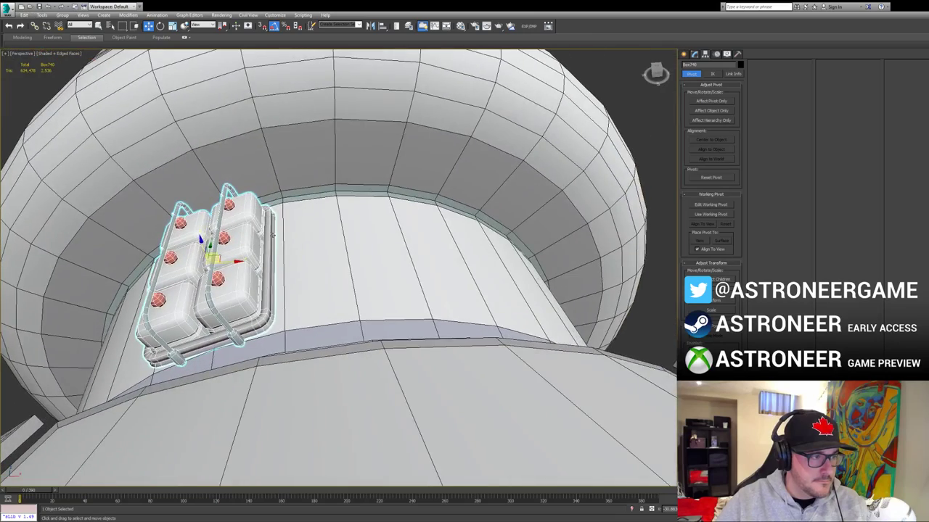
{"action": "middle_click_drag", "start_coordinate": [213, 254], "coordinate": [219, 249], "text": "alt"}
Step: Copy the six-cell container to the middle of the neck, level it and seat it against the surface
{"action": "mouse_move", "coordinate": [220, 255]}
{"action": "left_mouse_down", "text": "shift"}
{"action": "mouse_move", "coordinate": [359, 234]}
{"action": "mouse_move", "coordinate": [367, 216]}
{"action": "left_mouse_up", "text": "shift"}
{"action": "key", "text": "e"}
{"action": "middle_click_drag", "start_coordinate": [434, 252], "coordinate": [432, 280], "text": "alt"}
{"action": "middle_click_drag", "start_coordinate": [356, 240], "coordinate": [354, 230], "text": "alt"}
{"action": "key", "text": "w"}
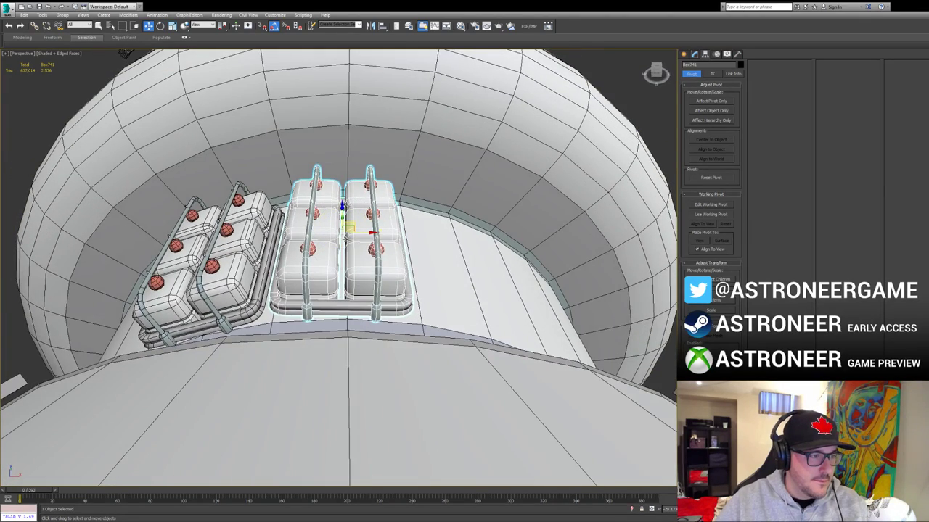
{"action": "mouse_move", "coordinate": [423, 240]}
{"action": "middle_mouse_down", "text": "alt"}
{"action": "mouse_move", "coordinate": [464, 210]}
{"action": "mouse_move", "coordinate": [423, 253]}
{"action": "mouse_move", "coordinate": [415, 233]}
{"action": "middle_mouse_up", "text": "alt"}
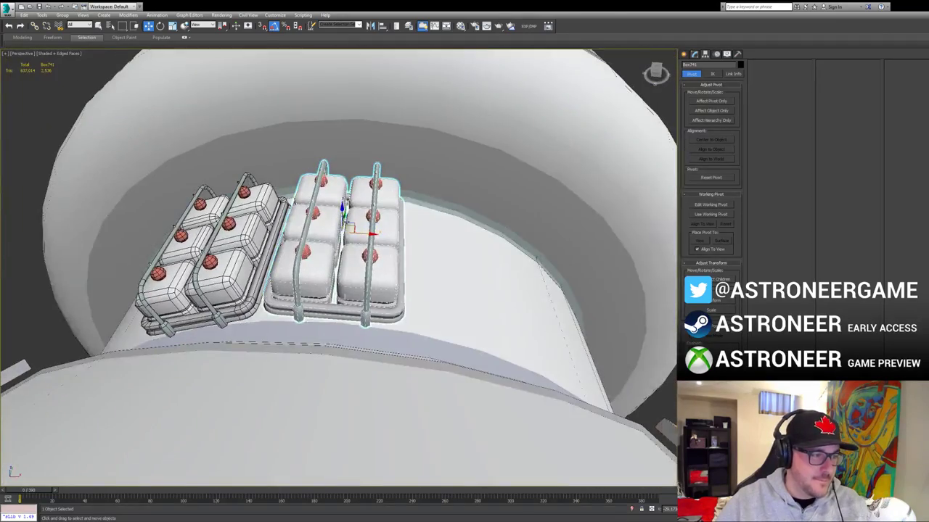
{"action": "left_click_drag", "start_coordinate": [349, 228], "coordinate": [356, 229]}
Step: Copy the middle container to the other side of the neck, tilt it to match the curvature and seat it on the surface
{"action": "middle_click_drag", "start_coordinate": [356, 229], "coordinate": [239, 218], "text": "alt"}
{"action": "left_click_drag", "start_coordinate": [216, 209], "coordinate": [353, 229], "text": "shift"}
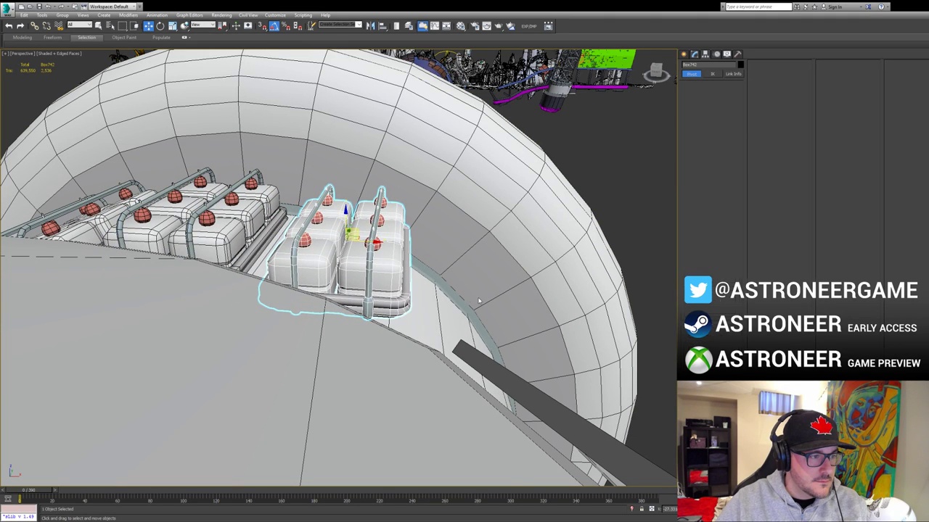
{"action": "middle_click_drag", "start_coordinate": [482, 300], "coordinate": [465, 312], "text": "alt"}
{"action": "key", "text": "e"}
{"action": "key", "text": "w"}
{"action": "left_click_drag", "start_coordinate": [361, 238], "coordinate": [360, 242]}
{"action": "middle_click_drag", "start_coordinate": [359, 241], "coordinate": [361, 251], "text": "alt"}
{"action": "left_click_drag", "start_coordinate": [362, 237], "coordinate": [360, 245]}
{"action": "key", "text": "e"}
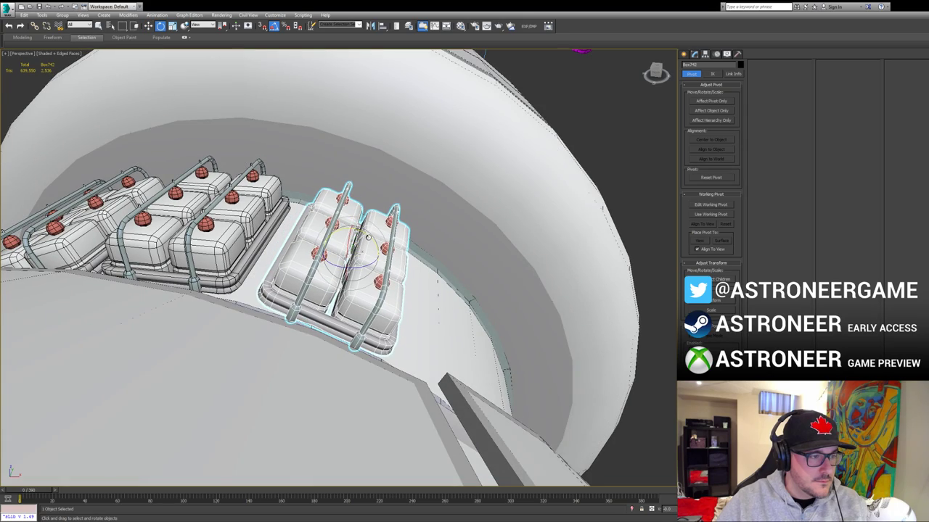
{"action": "middle_click_drag", "start_coordinate": [368, 236], "coordinate": [442, 229], "text": "alt"}
{"action": "key", "text": "w"}
{"action": "left_click_drag", "start_coordinate": [444, 230], "coordinate": [438, 228]}
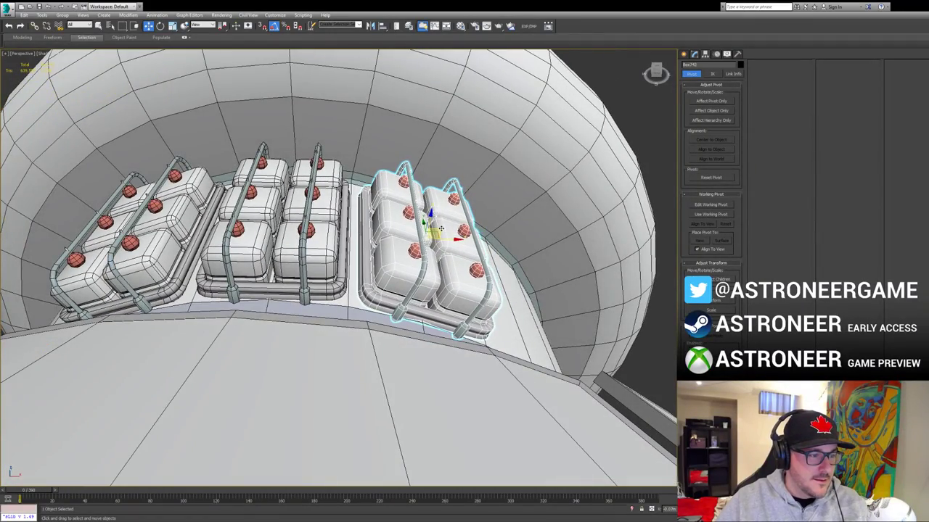
Step: Select the three containers on the neck and make a copy of them rotated 180 degrees
{"action": "scroll", "coordinate": [438, 227], "scroll_direction": "down", "scroll_amount": 5}
{"action": "middle_click_drag", "start_coordinate": [355, 250], "coordinate": [521, 193], "text": "alt"}
{"action": "left_click", "coordinate": [337, 280], "text": "ctrl"}
{"action": "left_click", "coordinate": [280, 312], "text": "ctrl"}
{"action": "key", "text": "e"}
{"action": "key", "text": "w"}
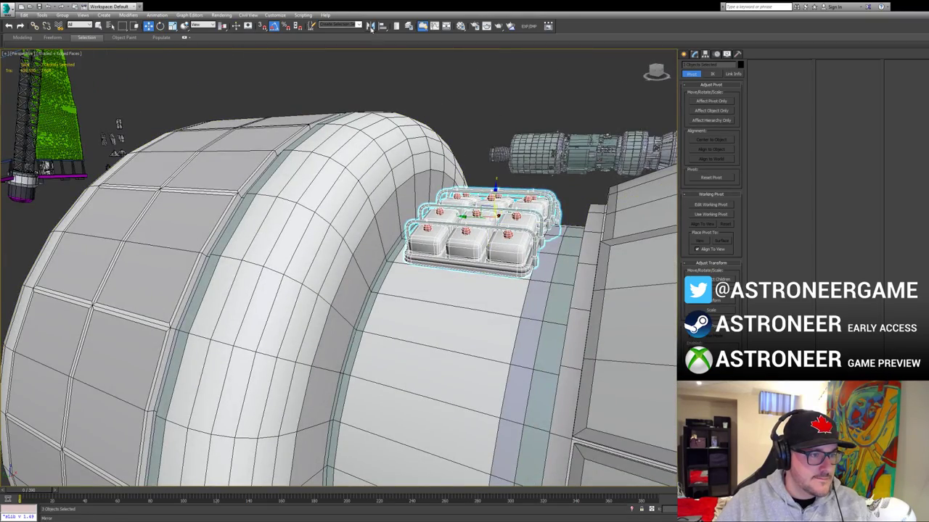
{"action": "key", "text": "e"}
{"action": "left_click_drag", "start_coordinate": [489, 195], "coordinate": [482, 354]}
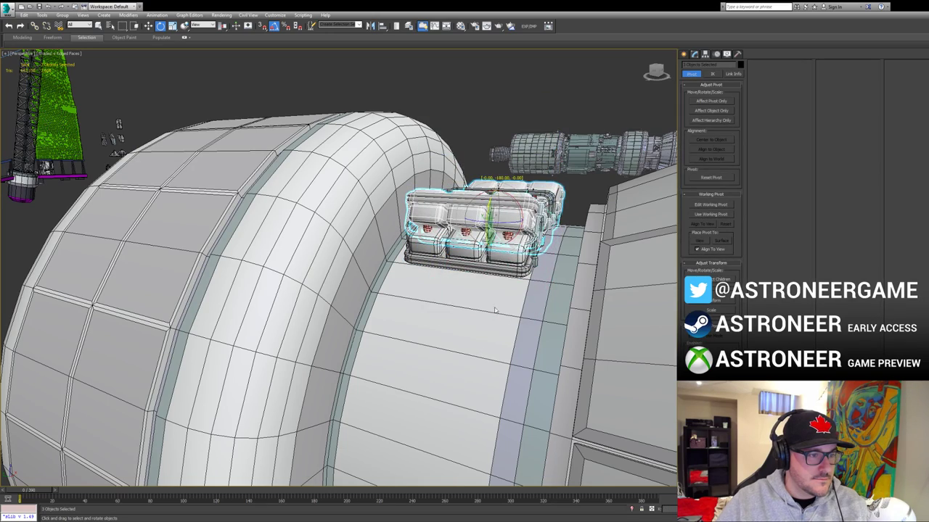
Step: Move the rotated set of three containers down onto the opposite side of the neck
{"action": "scroll", "coordinate": [484, 302], "scroll_direction": "down", "scroll_amount": 6}
{"action": "middle_click_drag", "start_coordinate": [484, 302], "coordinate": [64, 331], "text": "alt"}
{"action": "key", "text": "w"}
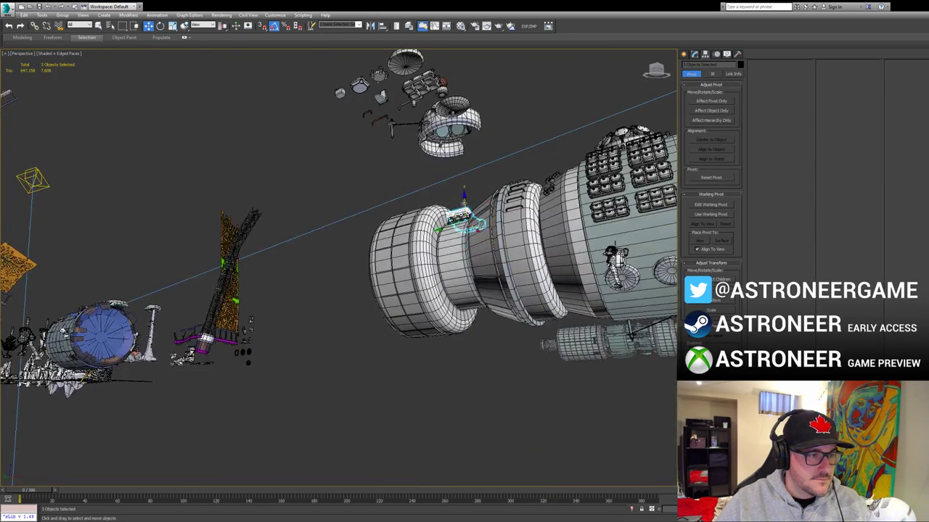
{"action": "key", "text": "z"}
{"action": "left_click_drag", "start_coordinate": [336, 253], "coordinate": [336, 240]}
Step: Select both sets of three containers and copy them by rotation onto the remaining sides of the neck
{"action": "scroll", "coordinate": [336, 240], "scroll_direction": "down", "scroll_amount": 6}
{"action": "middle_click_drag", "start_coordinate": [336, 240], "coordinate": [407, 341], "text": "alt"}
{"action": "left_click", "coordinate": [337, 217], "text": "ctrl"}
{"action": "left_click", "coordinate": [358, 208], "text": "ctrl"}
{"action": "left_click", "coordinate": [379, 201], "text": "ctrl"}
{"action": "middle_click_drag", "start_coordinate": [379, 201], "coordinate": [357, 262], "text": "alt"}
{"action": "key", "text": "e"}
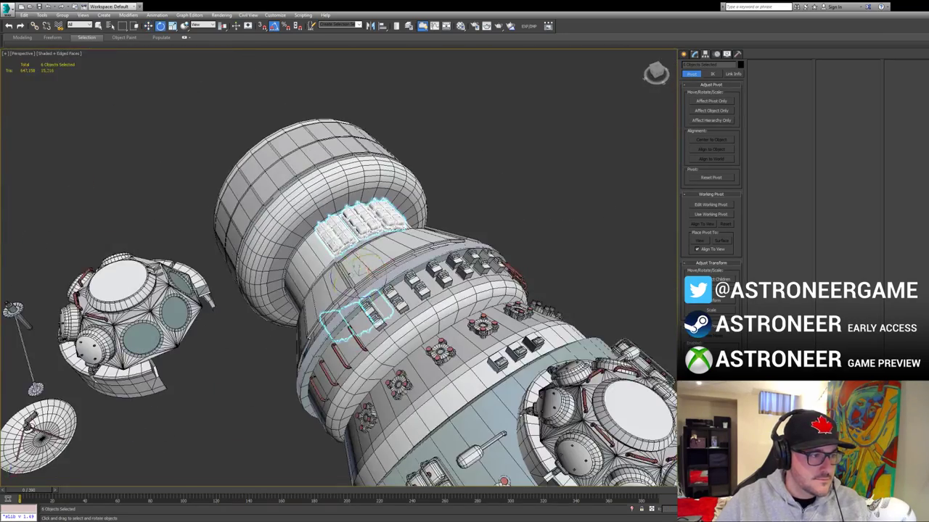
{"action": "left_click_drag", "start_coordinate": [337, 278], "coordinate": [404, 242]}
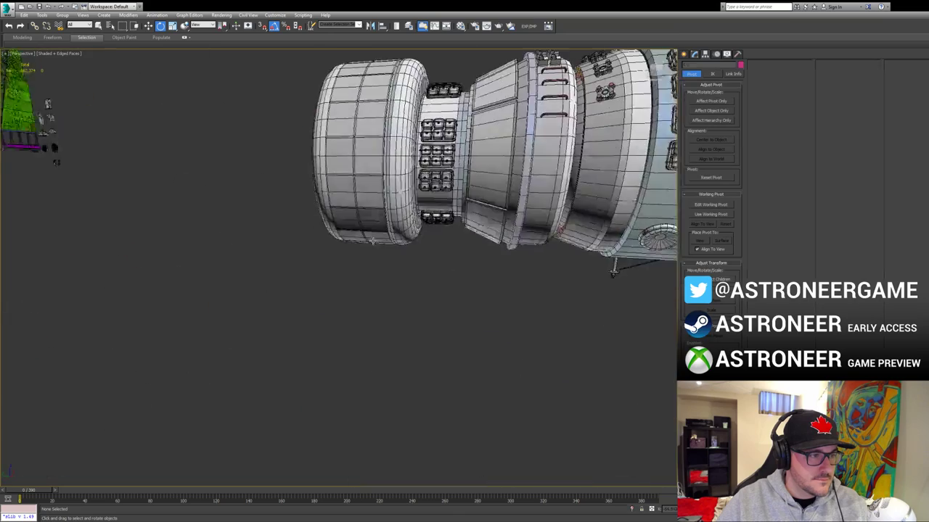
Step: Examine the containers around the neck and compare the loose cupola with the one mounted on the hull
{"action": "mouse_move", "coordinate": [624, 367]}
{"action": "middle_mouse_down", "text": "alt"}
{"action": "mouse_move", "coordinate": [580, 361]}
{"action": "mouse_move", "coordinate": [423, 295]}
{"action": "middle_mouse_up", "text": "alt"}
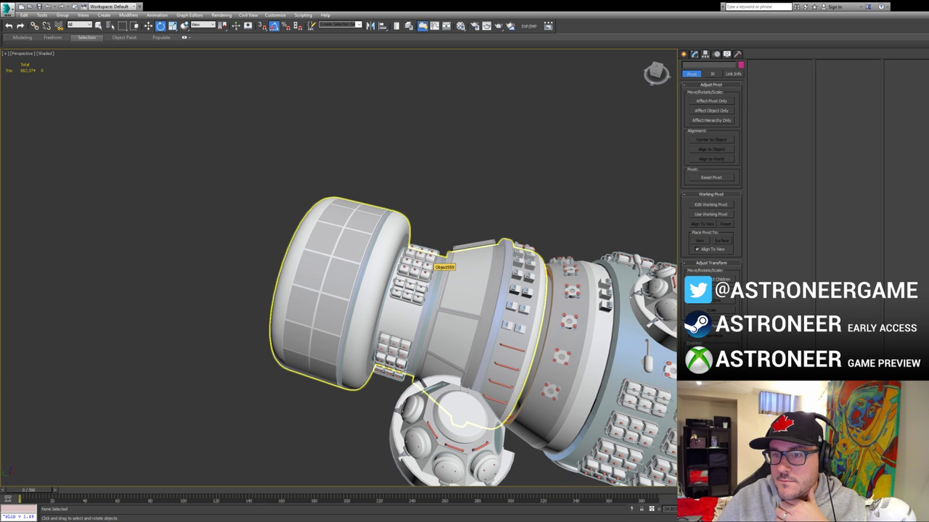
{"action": "middle_click_drag", "start_coordinate": [430, 336], "coordinate": [392, 329]}
{"action": "left_click", "coordinate": [382, 281]}
{"action": "key", "text": "z"}
{"action": "scroll", "coordinate": [392, 329], "scroll_direction": "down", "scroll_amount": 8}
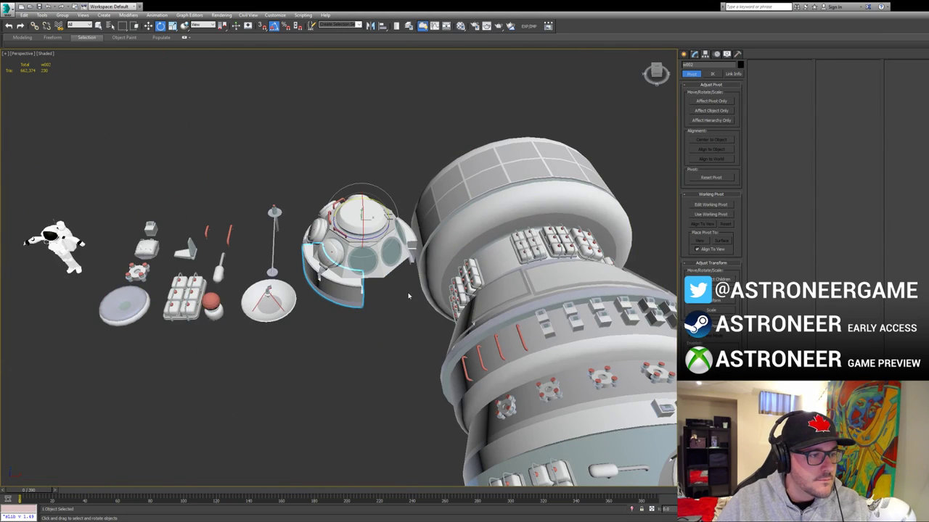
{"action": "middle_click_drag", "start_coordinate": [421, 295], "coordinate": [409, 279], "text": "alt"}
{"action": "left_click", "coordinate": [527, 381]}
{"action": "middle_click_drag", "start_coordinate": [526, 424], "coordinate": [443, 278], "text": "alt"}
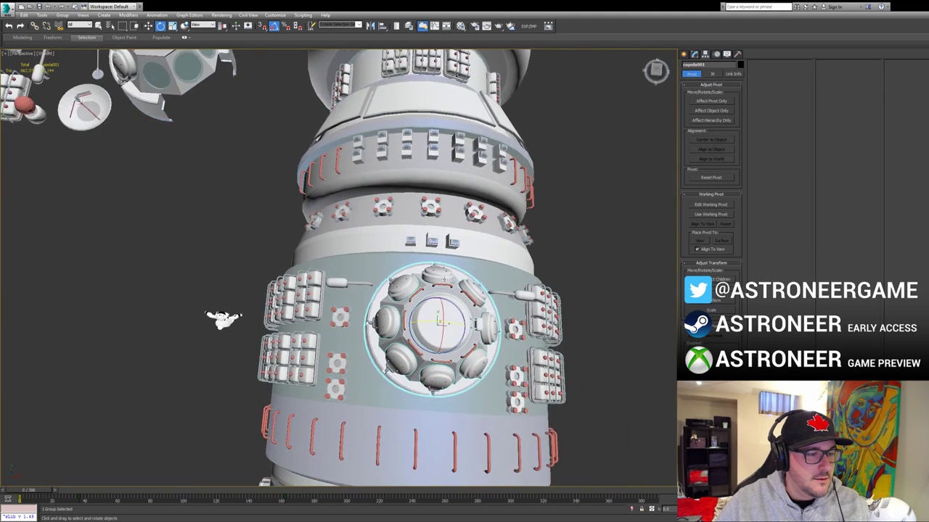
{"action": "middle_click_drag", "start_coordinate": [256, 201], "coordinate": [353, 314]}
{"action": "left_click", "coordinate": [269, 209]}
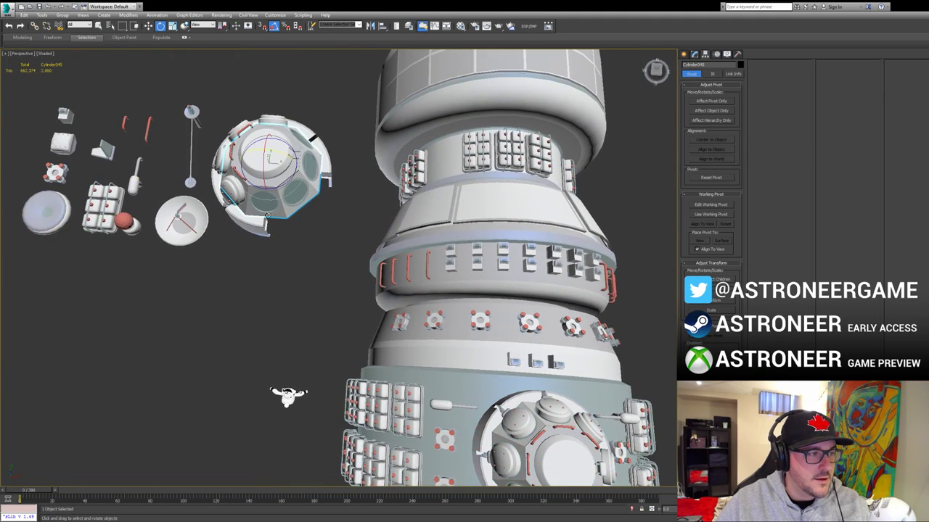
Step: Select the ten detached pieces of the loose cupola and move them up toward its dome
{"action": "left_click", "coordinate": [257, 272]}
{"action": "scroll", "coordinate": [259, 274], "scroll_direction": "down", "scroll_amount": 5}
{"action": "middle_click_drag", "start_coordinate": [240, 384], "coordinate": [255, 338]}
{"action": "left_click_drag", "start_coordinate": [255, 338], "coordinate": [316, 248]}
{"action": "key", "text": "w"}
{"action": "key", "text": "z"}
{"action": "middle_click_drag", "start_coordinate": [316, 248], "coordinate": [319, 223], "text": "alt"}
{"action": "middle_click_drag", "start_coordinate": [311, 305], "coordinate": [331, 280], "text": "alt"}
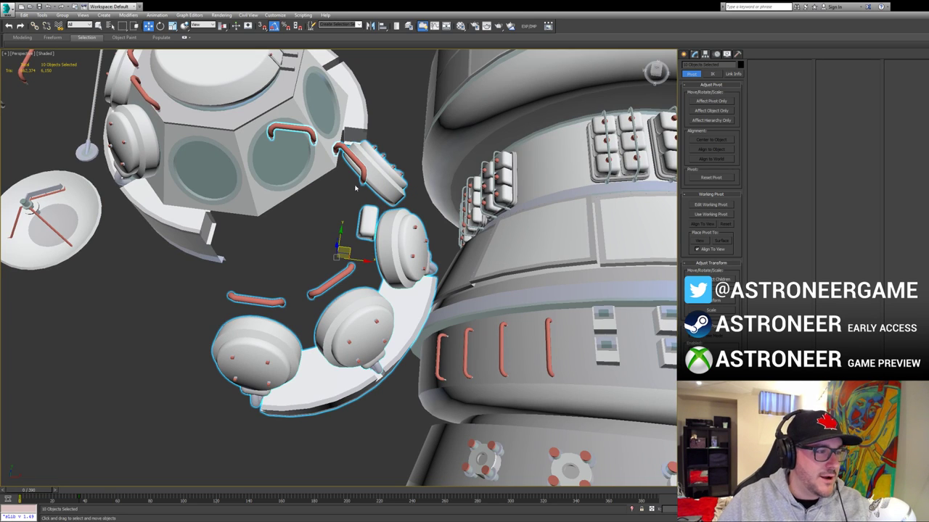
{"action": "middle_click_drag", "start_coordinate": [358, 196], "coordinate": [357, 176], "text": "alt"}
{"action": "left_click_drag", "start_coordinate": [349, 252], "coordinate": [336, 116]}
Step: Fit the detached pods, handrails and ring section back onto the loose cupola with snapping on
{"action": "middle_click_drag", "start_coordinate": [330, 120], "coordinate": [300, 201], "text": "alt"}
{"action": "mouse_move", "coordinate": [326, 242]}
{"action": "middle_mouse_down", "text": "alt"}
{"action": "mouse_move", "coordinate": [332, 227]}
{"action": "mouse_move", "coordinate": [341, 233]}
{"action": "middle_mouse_up", "text": "alt"}
{"action": "key", "text": "F4"}
{"action": "key", "text": "s"}
{"action": "left_click_drag", "start_coordinate": [349, 235], "coordinate": [293, 217]}
Step: Clear the selection and save the scene
{"action": "middle_click_drag", "start_coordinate": [293, 218], "coordinate": [308, 338]}
{"action": "middle_click_drag", "start_coordinate": [308, 338], "coordinate": [435, 275], "text": "alt"}
{"action": "left_click", "coordinate": [439, 172]}
{"action": "scroll", "coordinate": [427, 200], "scroll_direction": "down", "scroll_amount": 5}
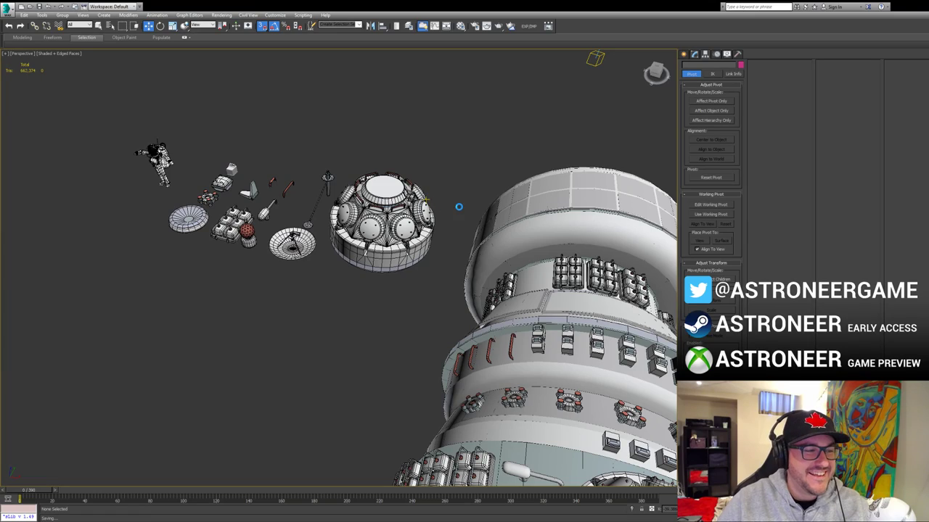
{"action": "middle_click_drag", "start_coordinate": [458, 207], "coordinate": [460, 239], "text": "alt"}
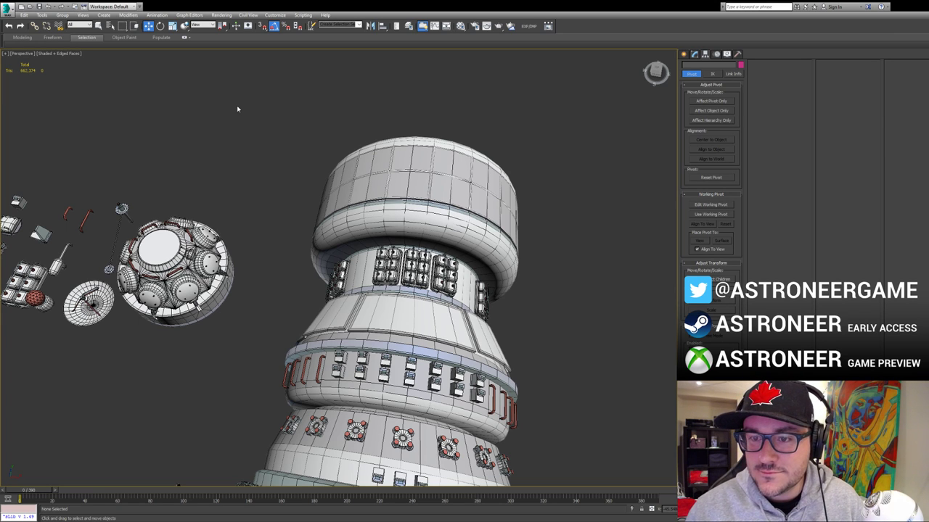
Step: Examine the detailed front sections of the hull and the individual containers on the neck
{"action": "middle_click_drag", "start_coordinate": [245, 99], "coordinate": [53, 73], "text": "alt"}
{"action": "middle_click_drag", "start_coordinate": [404, 216], "coordinate": [390, 166], "text": "alt"}
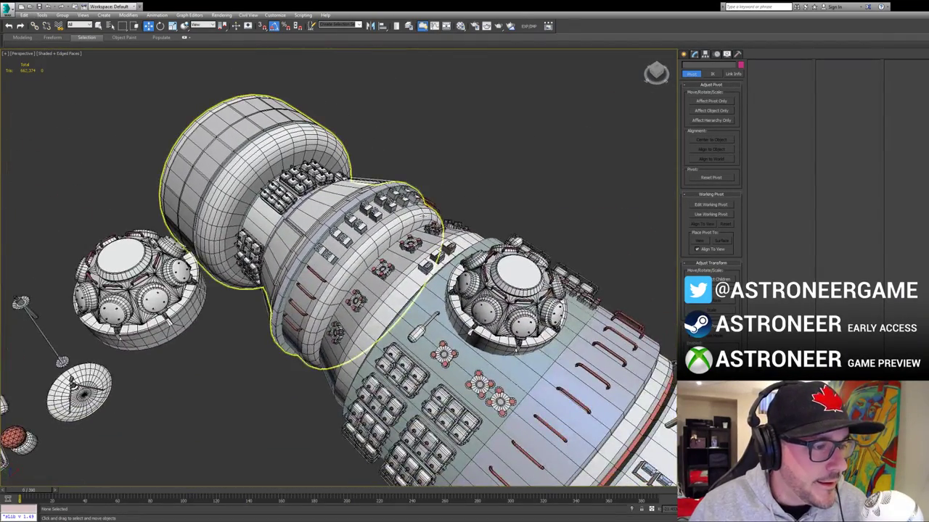
{"action": "middle_click_drag", "start_coordinate": [425, 204], "coordinate": [641, 134], "text": "alt"}
{"action": "middle_click_drag", "start_coordinate": [283, 148], "coordinate": [193, 180], "text": "alt"}
{"action": "left_click", "coordinate": [226, 180]}
{"action": "left_click", "coordinate": [225, 158]}
{"action": "left_click", "coordinate": [238, 143]}
{"action": "middle_click_drag", "start_coordinate": [298, 164], "coordinate": [397, 273], "text": "alt"}
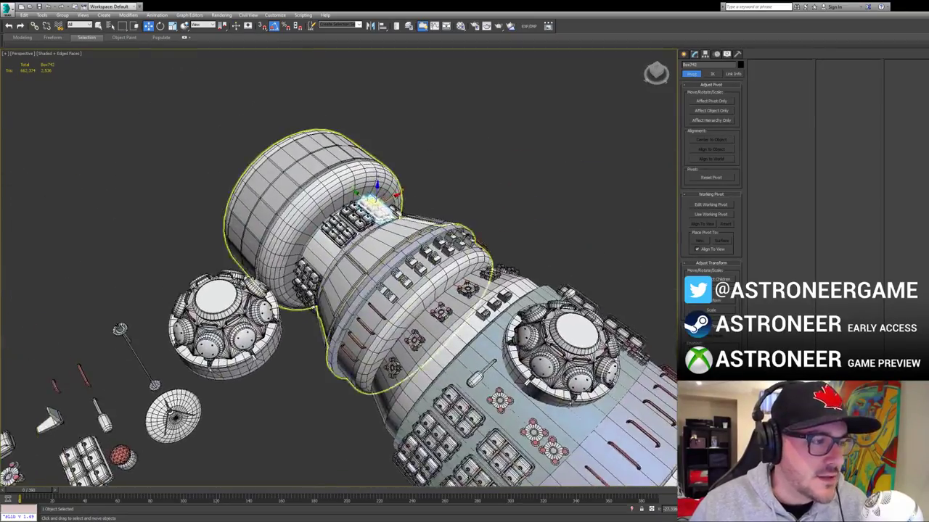
Step: Select the whole spacecraft together with its loose parts and isolate them from the rest of the scene
{"action": "scroll", "coordinate": [368, 234], "scroll_direction": "up", "scroll_amount": 4}
{"action": "middle_click_drag", "start_coordinate": [344, 216], "coordinate": [334, 127], "text": "alt"}
{"action": "scroll", "coordinate": [429, 255], "scroll_direction": "down", "scroll_amount": 8}
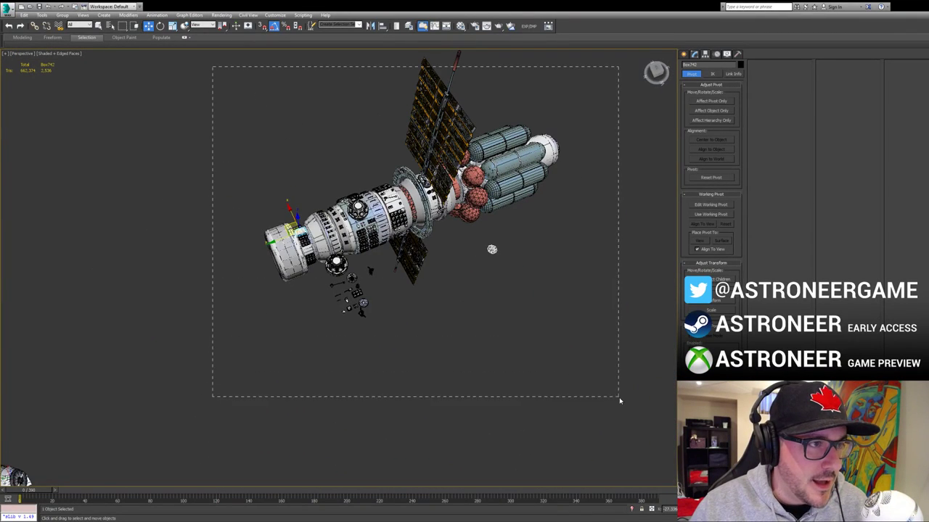
{"action": "left_click_drag", "start_coordinate": [619, 400], "coordinate": [619, 400]}
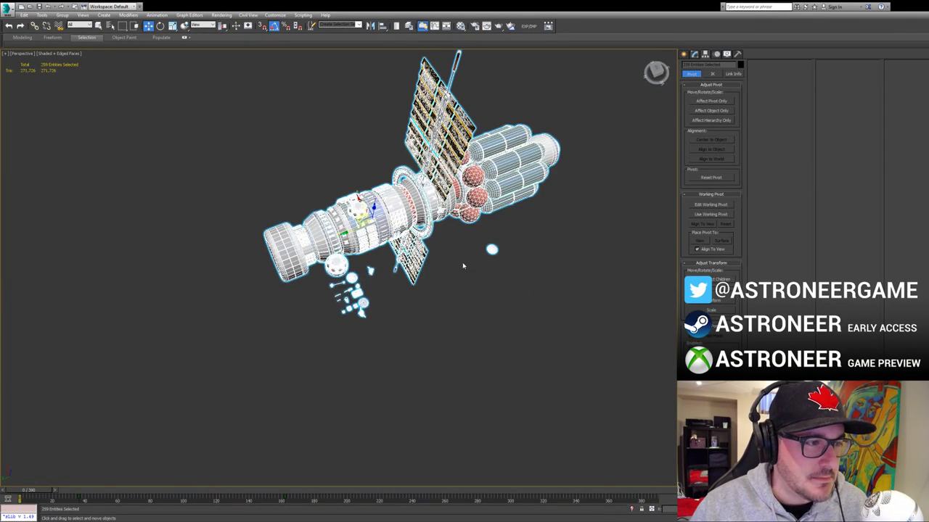
Step: Check the astronaut figure's scale against the isolated spacecraft in plain shading
{"action": "left_click", "coordinate": [371, 272]}
{"action": "scroll", "coordinate": [385, 279], "scroll_direction": "up", "scroll_amount": 3}
{"action": "middle_click_drag", "start_coordinate": [397, 283], "coordinate": [458, 258], "text": "alt"}
{"action": "key", "text": "F4"}
{"action": "middle_click_drag", "start_coordinate": [468, 348], "coordinate": [410, 301], "text": "alt"}
{"action": "left_click", "coordinate": [470, 339]}
{"action": "mouse_move", "coordinate": [465, 291]}
{"action": "middle_mouse_down", "text": "alt"}
{"action": "mouse_move", "coordinate": [403, 281]}
{"action": "mouse_move", "coordinate": [452, 283]}
{"action": "middle_mouse_up", "text": "alt"}
{"action": "scroll", "coordinate": [406, 282], "scroll_direction": "up", "scroll_amount": 3}
{"action": "middle_click_drag", "start_coordinate": [302, 380], "coordinate": [388, 363], "text": "alt"}
{"action": "scroll", "coordinate": [512, 259], "scroll_direction": "down", "scroll_amount": 4}
{"action": "middle_click_drag", "start_coordinate": [501, 265], "coordinate": [291, 319], "text": "alt"}
{"action": "middle_click_drag", "start_coordinate": [145, 251], "coordinate": [295, 284]}
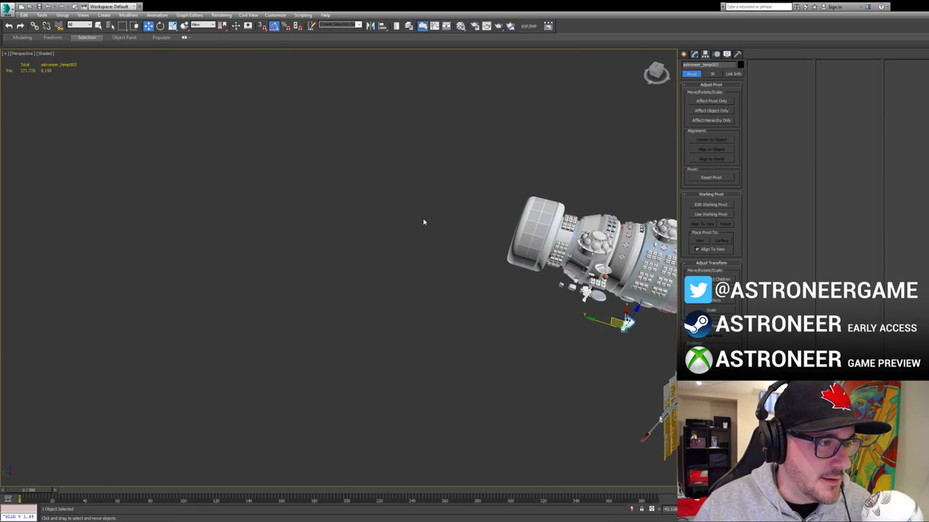
Step: Leave isolation and examine the surface details and wireframe of the discovery station wreck
{"action": "left_click", "coordinate": [236, 226]}
{"action": "middle_click_drag", "start_coordinate": [181, 190], "coordinate": [355, 312]}
{"action": "middle_click_drag", "start_coordinate": [356, 312], "coordinate": [388, 247], "text": "alt"}
{"action": "scroll", "coordinate": [388, 243], "scroll_direction": "up", "scroll_amount": 3}
{"action": "scroll", "coordinate": [377, 247], "scroll_direction": "up", "scroll_amount": 4}
{"action": "scroll", "coordinate": [392, 265], "scroll_direction": "up", "scroll_amount": 4}
{"action": "mouse_move", "coordinate": [388, 312]}
{"action": "middle_mouse_down", "text": "alt"}
{"action": "mouse_move", "coordinate": [400, 282]}
{"action": "mouse_move", "coordinate": [433, 300]}
{"action": "mouse_move", "coordinate": [418, 347]}
{"action": "middle_mouse_up", "text": "alt"}
{"action": "key", "text": "F4"}
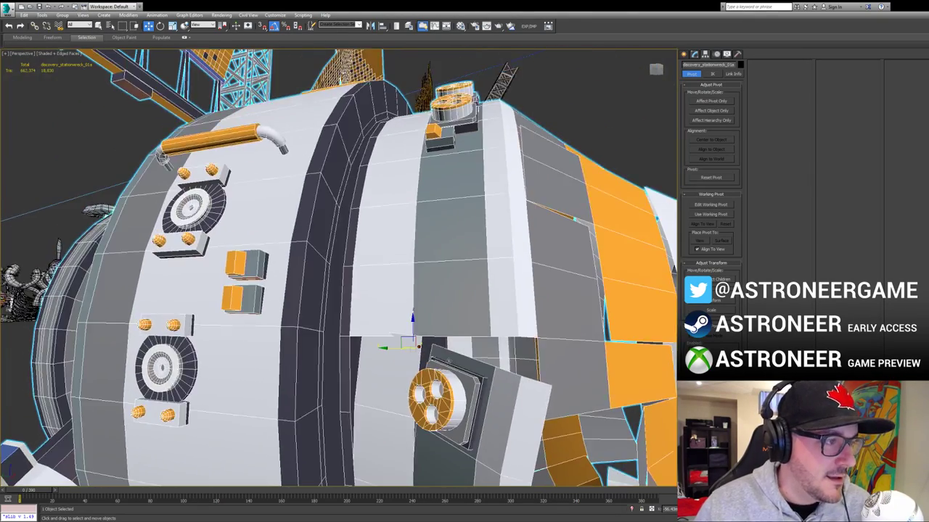
{"action": "scroll", "coordinate": [440, 324], "scroll_direction": "down", "scroll_amount": 5}
{"action": "scroll", "coordinate": [442, 325], "scroll_direction": "up", "scroll_amount": 2}
{"action": "middle_click_drag", "start_coordinate": [442, 324], "coordinate": [455, 256], "text": "alt"}
{"action": "middle_click_drag", "start_coordinate": [539, 296], "coordinate": [375, 318], "text": "alt"}
Step: Select the spacecraft's central core between the fuel tanks and pick the vertices of its tail end
{"action": "scroll", "coordinate": [487, 306], "scroll_direction": "down", "scroll_amount": 4}
{"action": "scroll", "coordinate": [450, 319], "scroll_direction": "down", "scroll_amount": 2}
{"action": "middle_click_drag", "start_coordinate": [457, 321], "coordinate": [394, 342]}
{"action": "middle_click_drag", "start_coordinate": [552, 335], "coordinate": [490, 334]}
{"action": "left_click", "coordinate": [571, 270]}
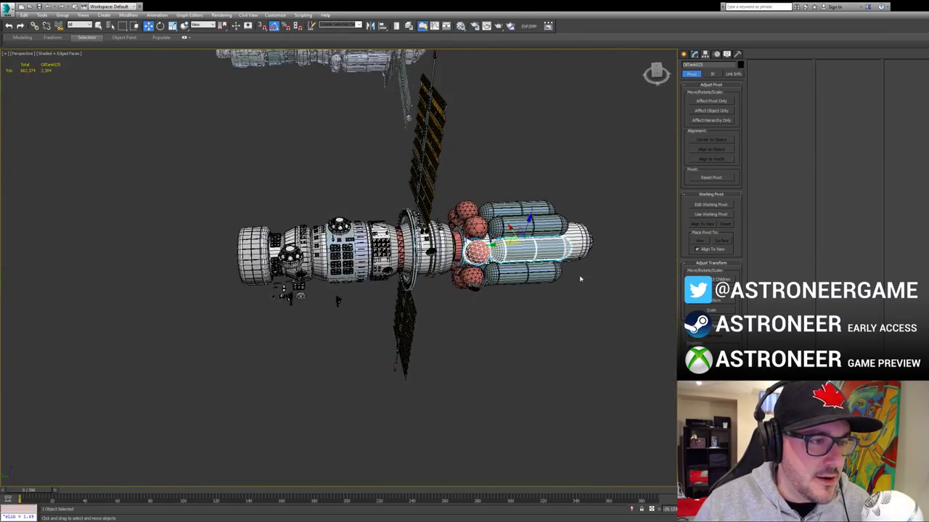
{"action": "scroll", "coordinate": [571, 270], "scroll_direction": "up", "scroll_amount": 5}
{"action": "middle_click_drag", "start_coordinate": [571, 269], "coordinate": [537, 283], "text": "alt"}
{"action": "left_click", "coordinate": [574, 312]}
{"action": "middle_click_drag", "start_coordinate": [574, 312], "coordinate": [527, 283], "text": "alt"}
{"action": "key", "text": "1"}
{"action": "left_click_drag", "start_coordinate": [505, 188], "coordinate": [586, 347]}
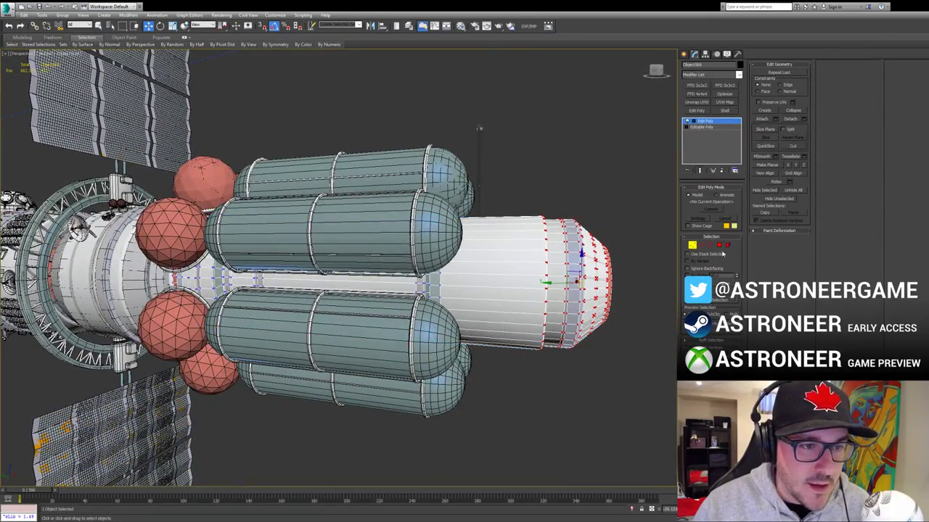
{"action": "middle_click_drag", "start_coordinate": [660, 263], "coordinate": [632, 265], "text": "alt"}
{"action": "left_click", "coordinate": [692, 246]}
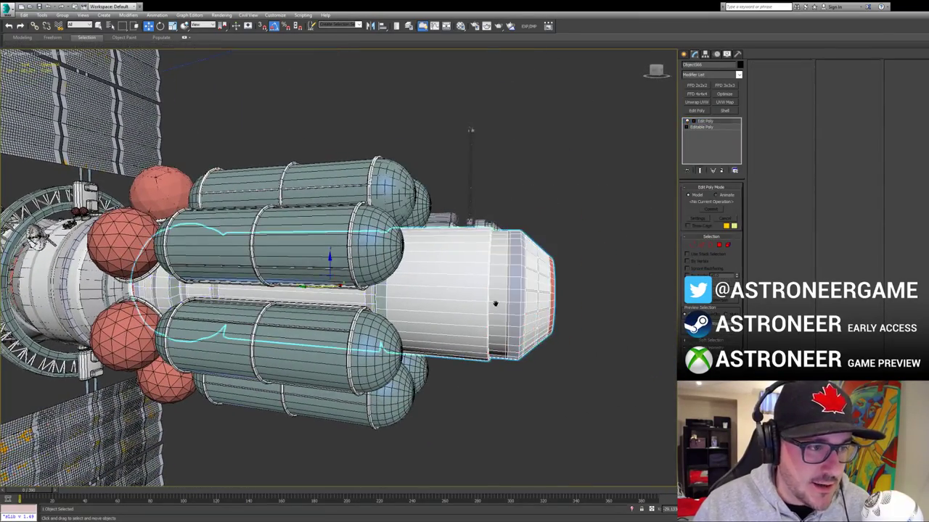
Step: Shorten the core's tail by moving its end vertices forward toward the ends of the fuel tanks
{"action": "middle_click_drag", "start_coordinate": [497, 304], "coordinate": [464, 307], "text": "alt"}
{"action": "scroll", "coordinate": [467, 295], "scroll_direction": "up", "scroll_amount": 2}
{"action": "middle_click_drag", "start_coordinate": [420, 287], "coordinate": [397, 306], "text": "alt"}
{"action": "middle_click_drag", "start_coordinate": [398, 306], "coordinate": [444, 286]}
{"action": "key", "text": "1"}
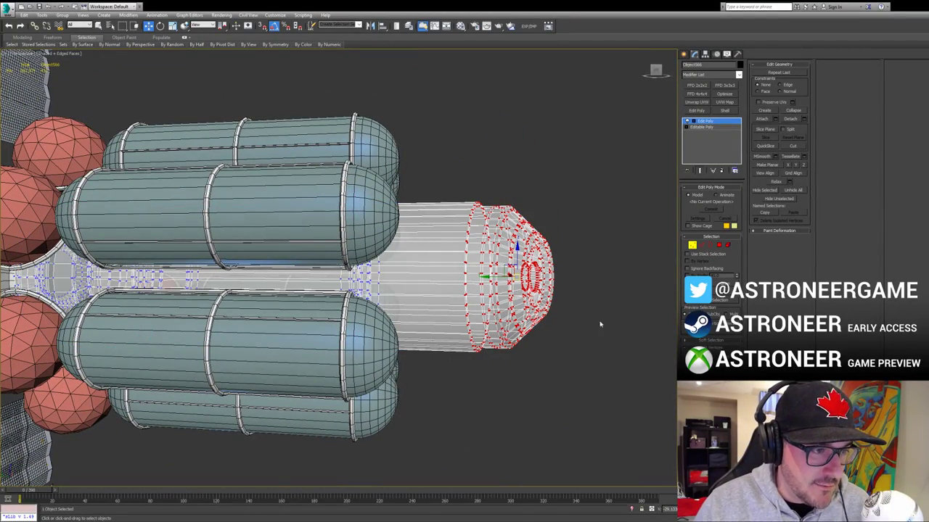
{"action": "left_click_drag", "start_coordinate": [492, 278], "coordinate": [444, 271]}
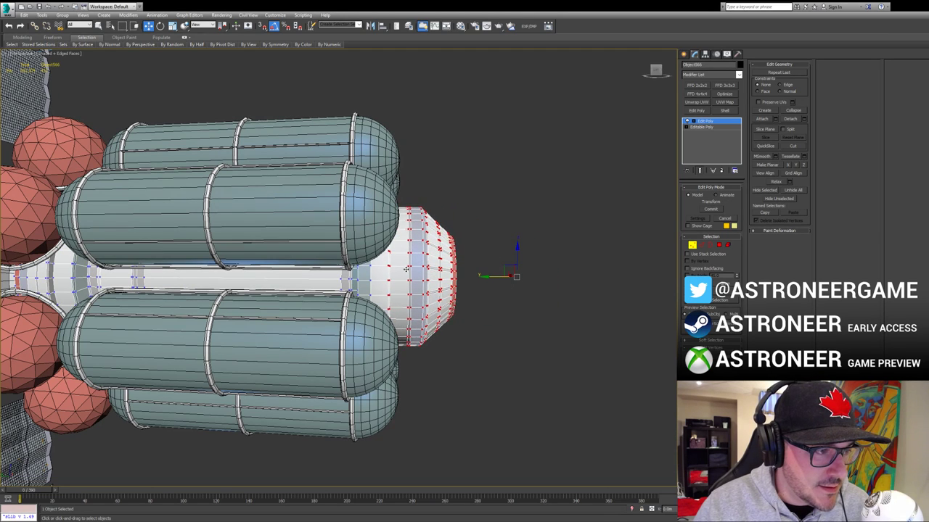
{"action": "middle_click_drag", "start_coordinate": [444, 114], "coordinate": [382, 276], "text": "alt"}
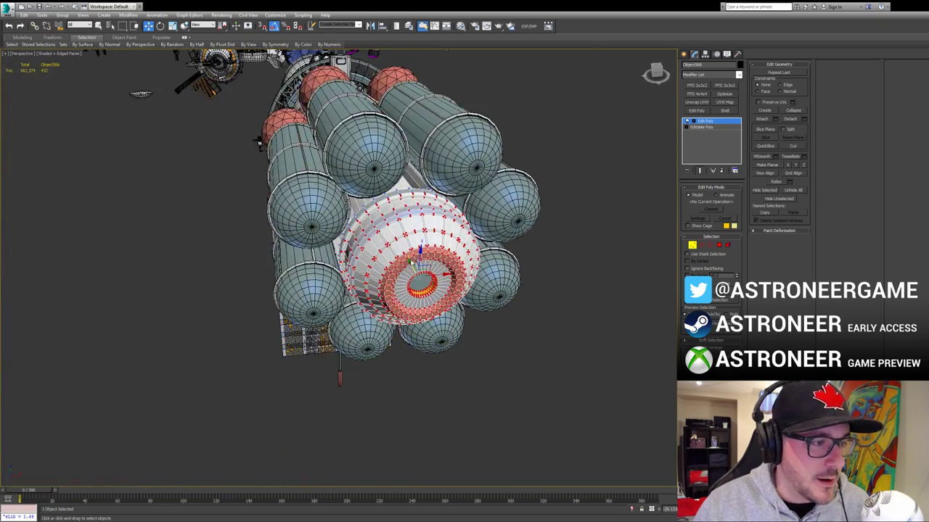
{"action": "key", "text": "F4"}
{"action": "key", "text": "F4"}
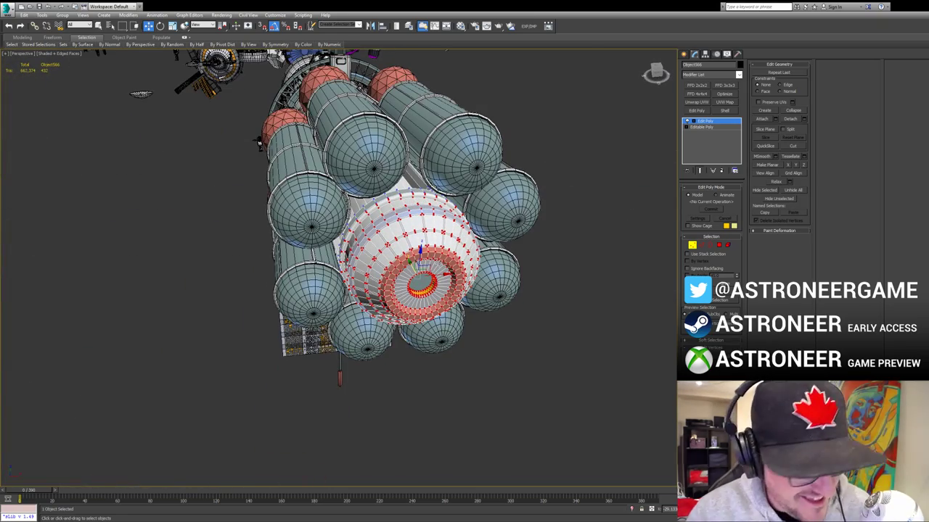
{"action": "left_click", "coordinate": [607, 249]}
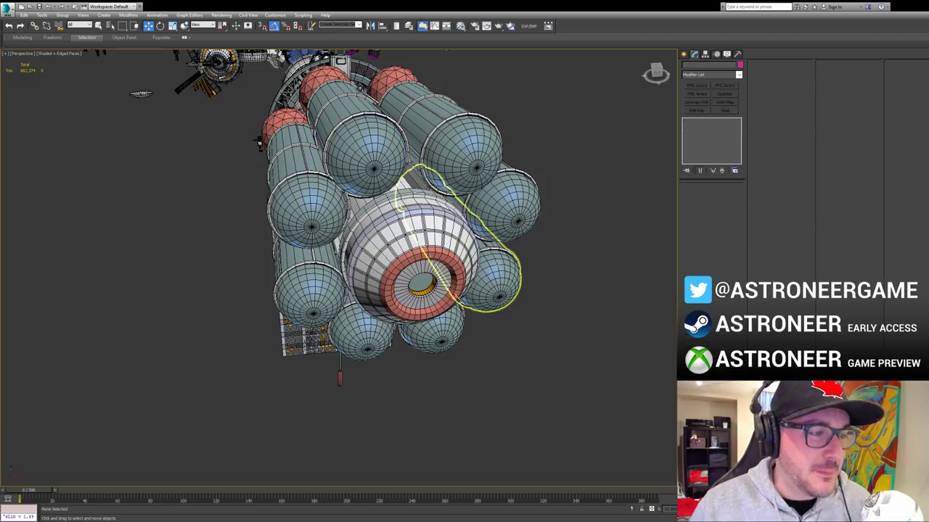
Step: Isolate the shortened core to examine its shape, and return to the full scene with nothing selected
{"action": "left_click", "coordinate": [390, 280]}
{"action": "middle_click_drag", "start_coordinate": [390, 281], "coordinate": [402, 328], "text": "alt"}
{"action": "middle_click_drag", "start_coordinate": [290, 341], "coordinate": [396, 265], "text": "alt"}
{"action": "key", "text": "alt+q"}
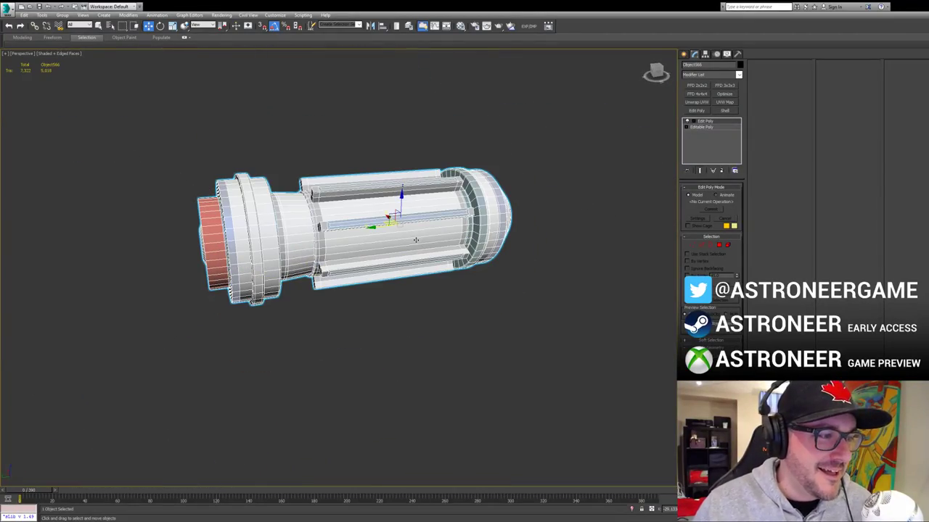
{"action": "key", "text": "alt+q"}
{"action": "middle_click_drag", "start_coordinate": [415, 240], "coordinate": [470, 254]}
{"action": "scroll", "coordinate": [444, 327], "scroll_direction": "down", "scroll_amount": 5}
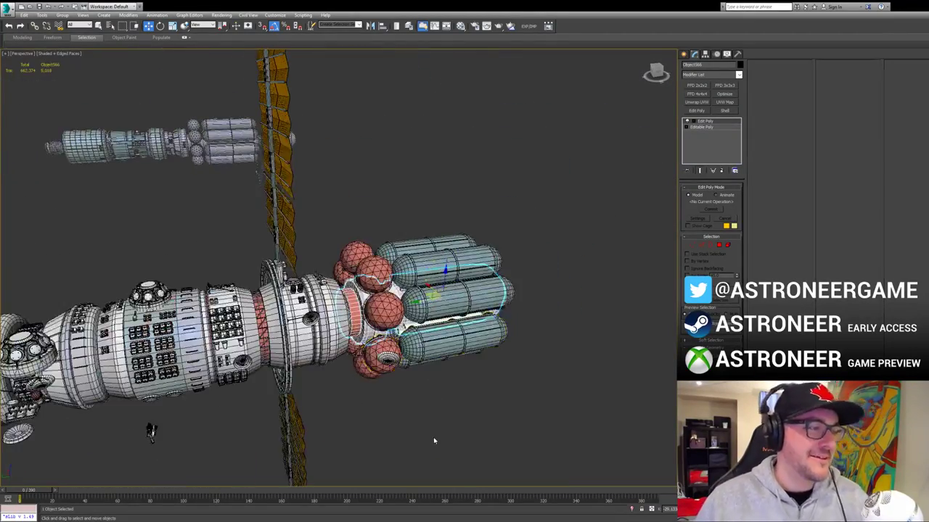
{"action": "left_click", "coordinate": [437, 431]}
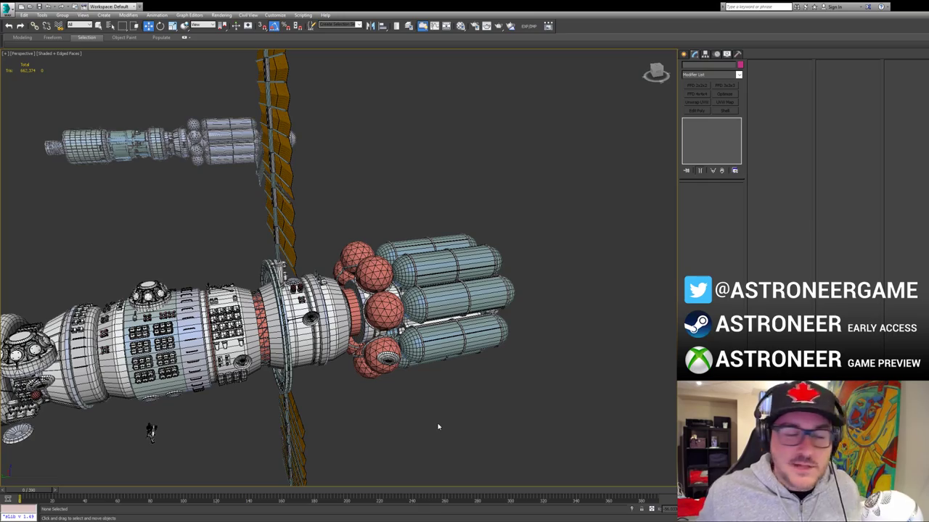
Step: Select the loose disc above the spacecraft's red spheres, then examine the ship and its surroundings with the wireframe edges hidden
{"action": "middle_click_drag", "start_coordinate": [332, 421], "coordinate": [319, 363], "text": "alt"}
{"action": "left_click", "coordinate": [450, 224]}
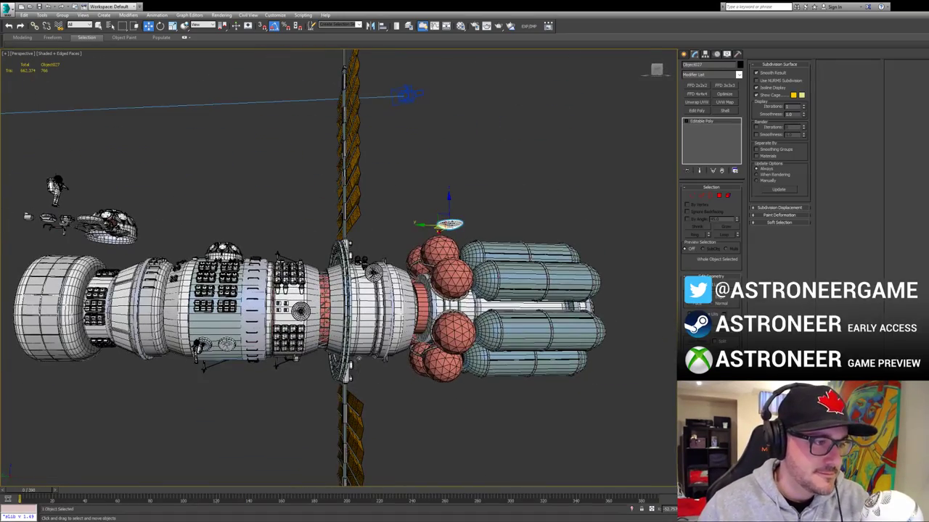
{"action": "middle_click_drag", "start_coordinate": [297, 312], "coordinate": [312, 356], "text": "alt"}
{"action": "middle_click_drag", "start_coordinate": [417, 257], "coordinate": [500, 294], "text": "alt"}
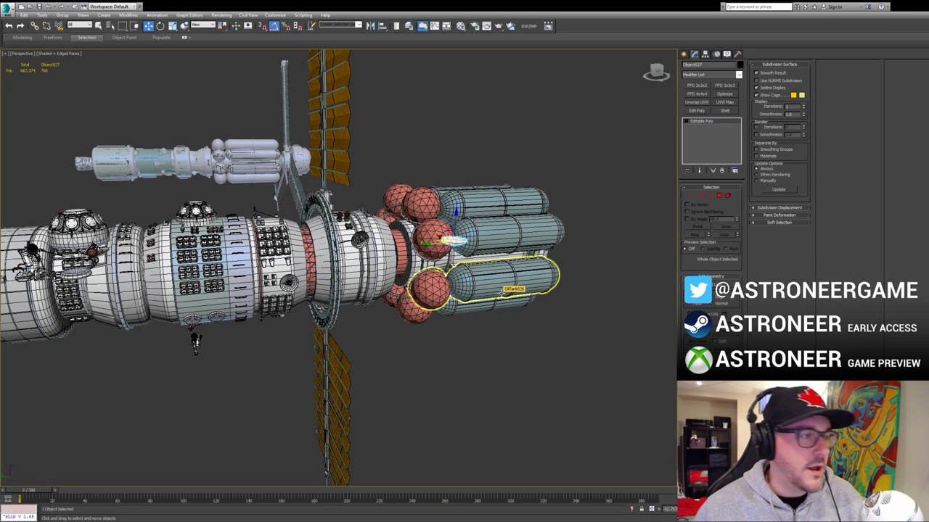
{"action": "scroll", "coordinate": [297, 232], "scroll_direction": "down", "scroll_amount": 5}
{"action": "middle_click_drag", "start_coordinate": [294, 261], "coordinate": [389, 328], "text": "alt"}
{"action": "scroll", "coordinate": [351, 326], "scroll_direction": "down", "scroll_amount": 8}
{"action": "scroll", "coordinate": [419, 303], "scroll_direction": "up", "scroll_amount": 5}
{"action": "key", "text": "F4"}
{"action": "scroll", "coordinate": [421, 362], "scroll_direction": "up", "scroll_amount": 3}
{"action": "middle_click_drag", "start_coordinate": [421, 362], "coordinate": [426, 373]}
{"action": "scroll", "coordinate": [405, 332], "scroll_direction": "down", "scroll_amount": 5}
Step: Delete the target directional light and the distant cameras from the scene
{"action": "left_click_drag", "start_coordinate": [264, 110], "coordinate": [338, 173]}
{"action": "scroll", "coordinate": [445, 178], "scroll_direction": "down", "scroll_amount": 4}
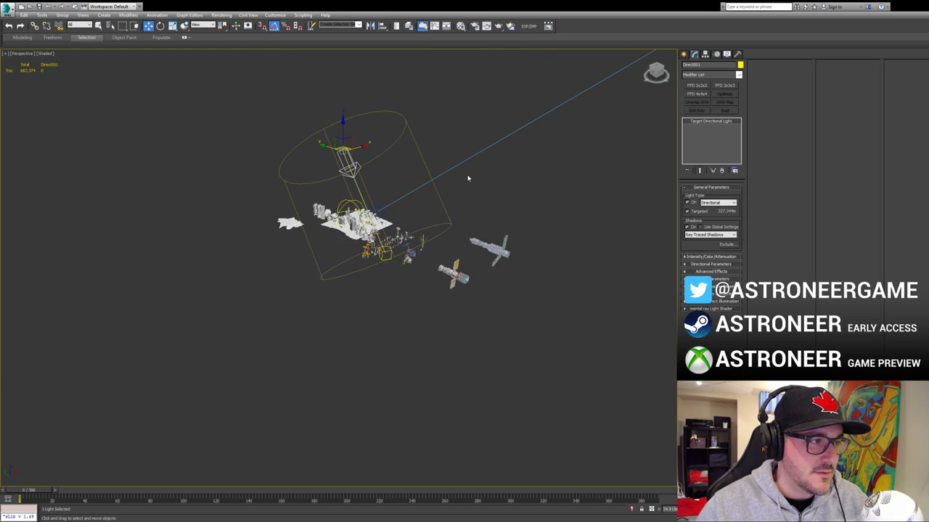
{"action": "scroll", "coordinate": [525, 154], "scroll_direction": "down", "scroll_amount": 4}
{"action": "middle_click_drag", "start_coordinate": [591, 102], "coordinate": [526, 157]}
{"action": "left_click", "coordinate": [454, 208], "text": "ctrl"}
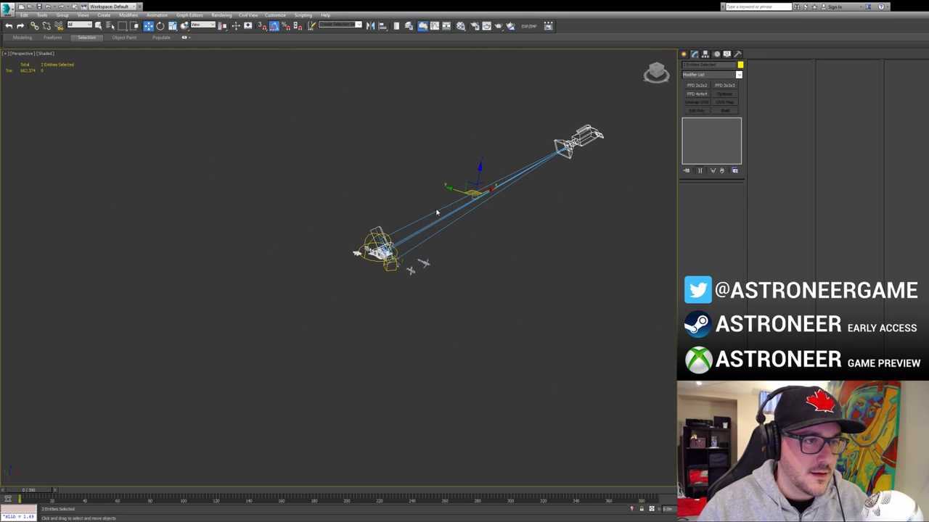
{"action": "scroll", "coordinate": [390, 241], "scroll_direction": "up", "scroll_amount": 4}
{"action": "key", "text": "Delete"}
{"action": "scroll", "coordinate": [344, 268], "scroll_direction": "up", "scroll_amount": 4}
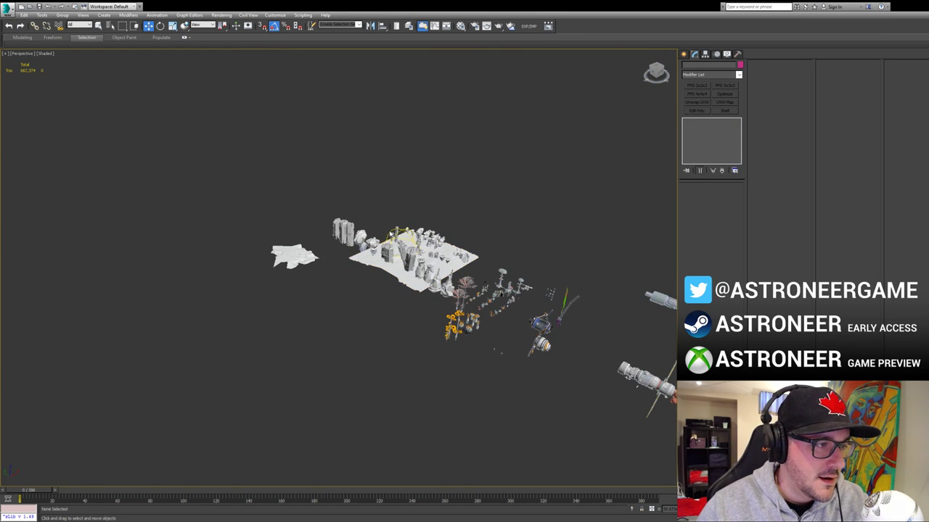
Step: Frame the model at the terrain's far corner and examine the surrounding rock formations with wireframe edges displayed
{"action": "scroll", "coordinate": [395, 254], "scroll_direction": "up", "scroll_amount": 5}
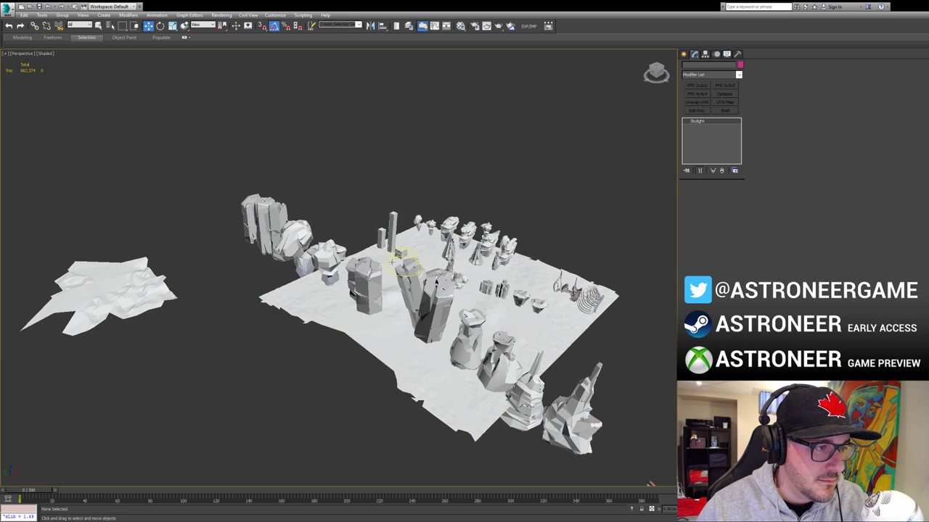
{"action": "scroll", "coordinate": [398, 264], "scroll_direction": "down", "scroll_amount": 5}
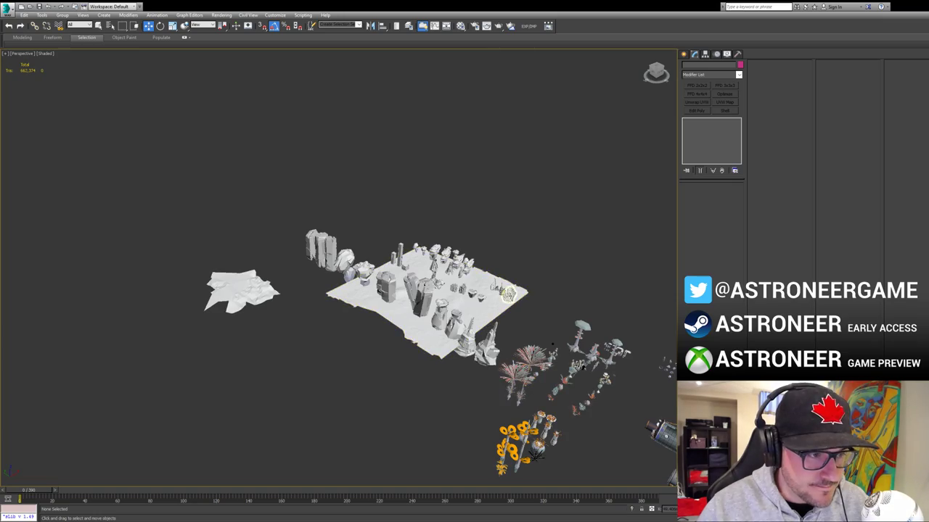
{"action": "left_click", "coordinate": [508, 294]}
{"action": "key", "text": "z"}
{"action": "mouse_move", "coordinate": [510, 294]}
{"action": "middle_mouse_down", "text": "alt"}
{"action": "mouse_move", "coordinate": [382, 309]}
{"action": "mouse_move", "coordinate": [348, 305]}
{"action": "mouse_move", "coordinate": [369, 293]}
{"action": "mouse_move", "coordinate": [211, 292]}
{"action": "middle_mouse_up", "text": "alt"}
{"action": "left_click", "coordinate": [172, 382]}
{"action": "key", "text": "F4"}
{"action": "scroll", "coordinate": [517, 296], "scroll_direction": "down", "scroll_amount": 4}
{"action": "middle_click_drag", "start_coordinate": [517, 296], "coordinate": [254, 299]}
{"action": "scroll", "coordinate": [436, 312], "scroll_direction": "down", "scroll_amount": 5}
{"action": "middle_click_drag", "start_coordinate": [457, 343], "coordinate": [390, 284]}
{"action": "scroll", "coordinate": [390, 284], "scroll_direction": "down", "scroll_amount": 3}
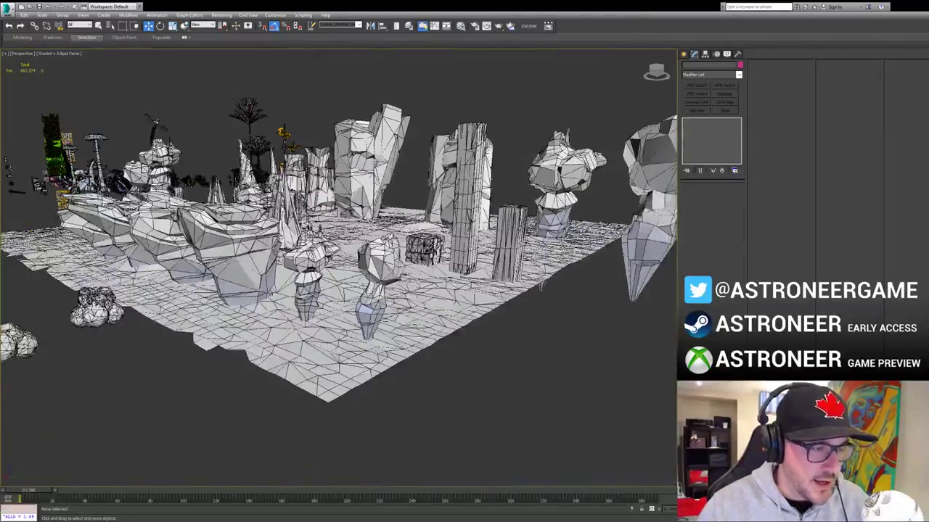
Step: Survey the low-poly rocks and pillars on the terrain, continuing to the branching tube plants with orange growths
{"action": "middle_click_drag", "start_coordinate": [435, 240], "coordinate": [211, 263], "text": "alt"}
{"action": "middle_click_drag", "start_coordinate": [435, 312], "coordinate": [312, 212]}
{"action": "scroll", "coordinate": [312, 212], "scroll_direction": "down", "scroll_amount": 4}
{"action": "scroll", "coordinate": [312, 212], "scroll_direction": "up", "scroll_amount": 4}
{"action": "middle_click_drag", "start_coordinate": [363, 305], "coordinate": [377, 276]}
{"action": "scroll", "coordinate": [304, 194], "scroll_direction": "down", "scroll_amount": 3}
{"action": "middle_click_drag", "start_coordinate": [320, 254], "coordinate": [433, 258]}
{"action": "middle_click_drag", "start_coordinate": [406, 291], "coordinate": [528, 283], "text": "alt"}
{"action": "middle_click_drag", "start_coordinate": [196, 333], "coordinate": [508, 286]}
{"action": "middle_click_drag", "start_coordinate": [391, 308], "coordinate": [469, 304]}
{"action": "scroll", "coordinate": [468, 304], "scroll_direction": "up", "scroll_amount": 6}
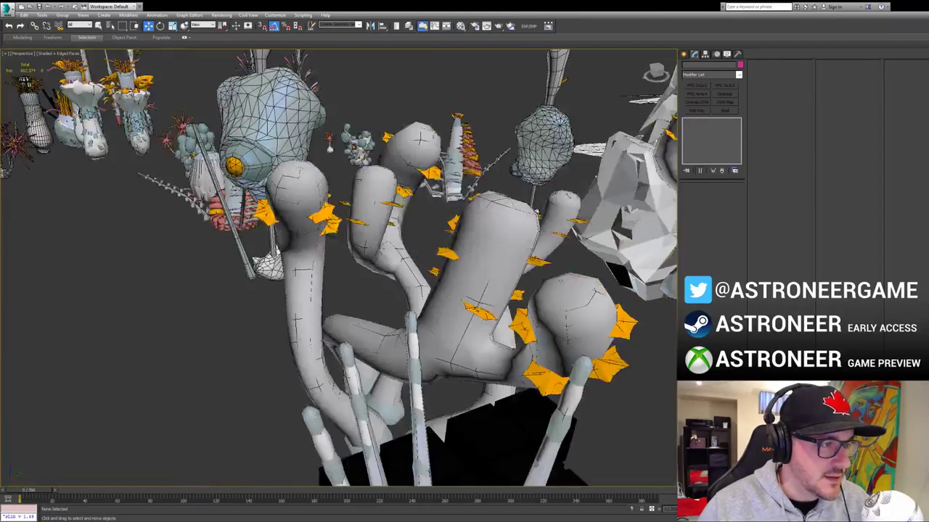
Step: Hide the wireframe edges and examine individual plants, including the red spiky plant and the blue bulbous cluster
{"action": "middle_click_drag", "start_coordinate": [279, 101], "coordinate": [375, 199]}
{"action": "middle_click_drag", "start_coordinate": [375, 116], "coordinate": [362, 166], "text": "alt"}
{"action": "key", "text": "F4"}
{"action": "middle_click_drag", "start_coordinate": [391, 326], "coordinate": [428, 293], "text": "alt"}
{"action": "mouse_move", "coordinate": [326, 301]}
{"action": "middle_mouse_down"}
{"action": "mouse_move", "coordinate": [434, 296]}
{"action": "mouse_move", "coordinate": [501, 316]}
{"action": "middle_mouse_up"}
{"action": "left_click", "coordinate": [421, 217]}
{"action": "key", "text": "z"}
{"action": "middle_click_drag", "start_coordinate": [377, 287], "coordinate": [410, 262], "text": "alt"}
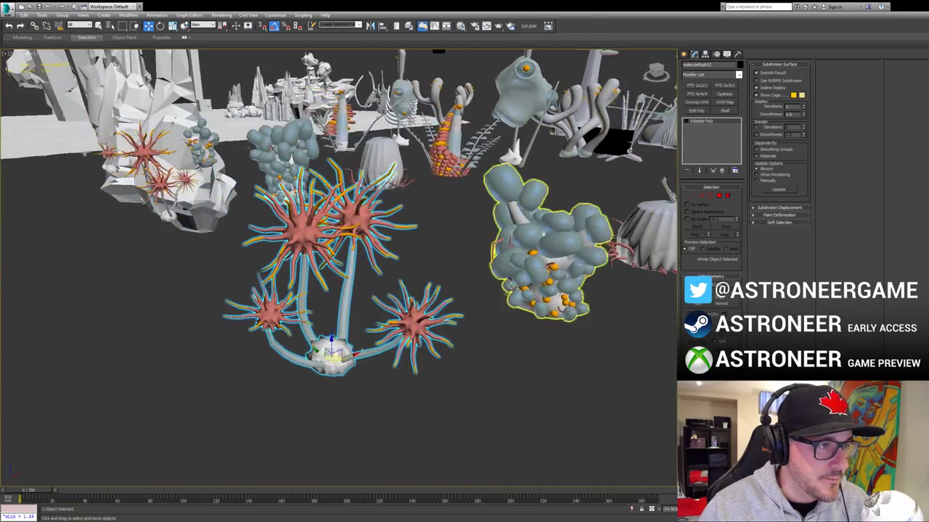
{"action": "middle_click_drag", "start_coordinate": [513, 283], "coordinate": [498, 372], "text": "alt"}
{"action": "left_click", "coordinate": [460, 275]}
{"action": "middle_click_drag", "start_coordinate": [460, 275], "coordinate": [434, 298], "text": "alt"}
{"action": "scroll", "coordinate": [514, 297], "scroll_direction": "down", "scroll_amount": 6}
{"action": "scroll", "coordinate": [520, 300], "scroll_direction": "up", "scroll_amount": 5}
{"action": "scroll", "coordinate": [528, 303], "scroll_direction": "down", "scroll_amount": 5}
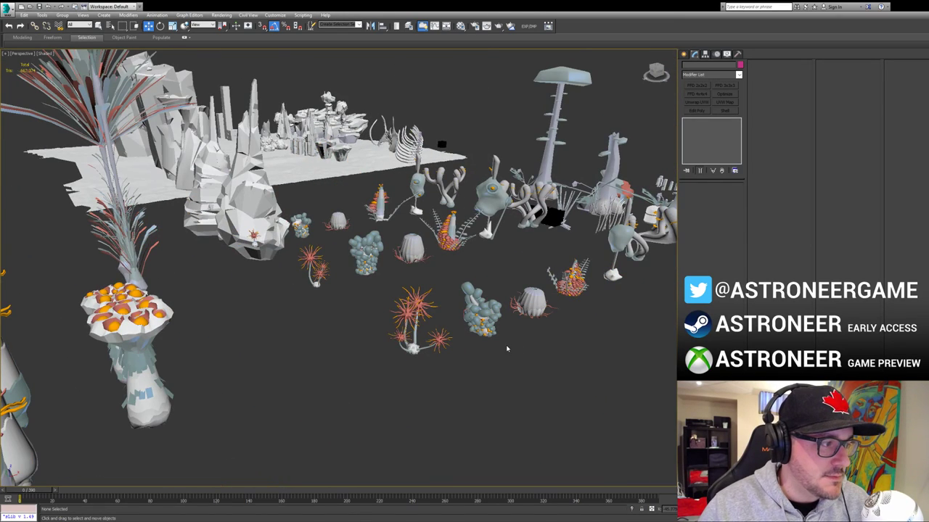
Step: Examine the rows of plant size variants from several sides and compare them with the whole collection of space wrecks and flora
{"action": "middle_click_drag", "start_coordinate": [481, 346], "coordinate": [261, 275], "text": "alt"}
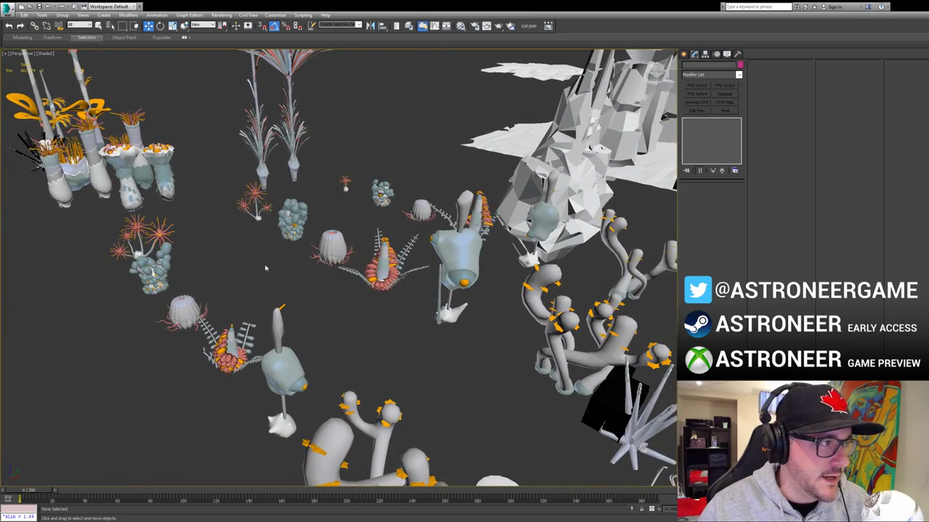
{"action": "middle_click_drag", "start_coordinate": [99, 146], "coordinate": [225, 127], "text": "alt"}
{"action": "middle_click_drag", "start_coordinate": [232, 229], "coordinate": [392, 283], "text": "alt"}
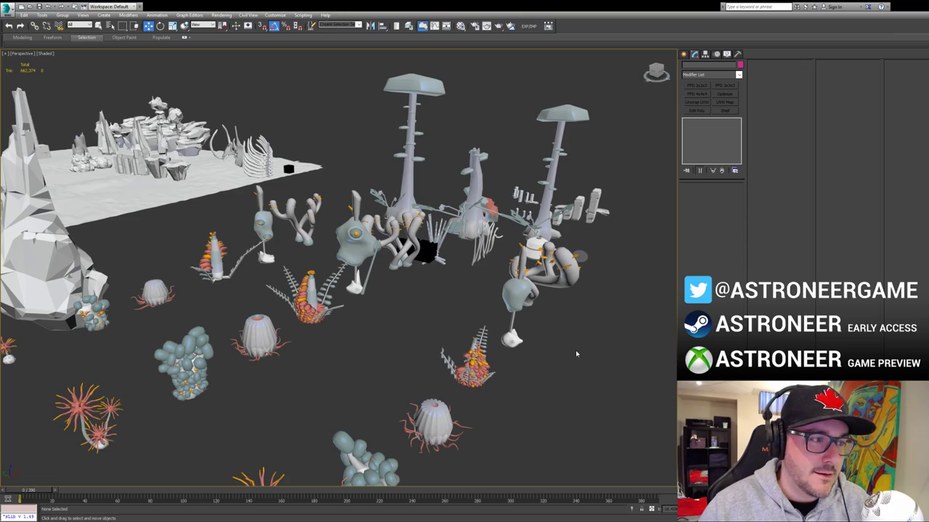
{"action": "middle_click_drag", "start_coordinate": [343, 388], "coordinate": [460, 388], "text": "alt"}
{"action": "scroll", "coordinate": [374, 373], "scroll_direction": "down", "scroll_amount": 5}
{"action": "middle_click_drag", "start_coordinate": [373, 373], "coordinate": [394, 372], "text": "alt"}
{"action": "scroll", "coordinate": [400, 373], "scroll_direction": "down", "scroll_amount": 8}
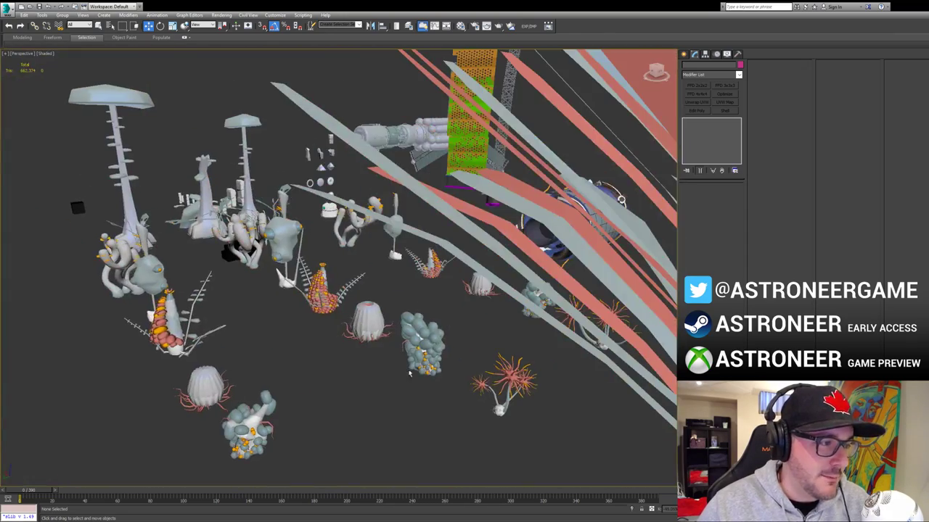
{"action": "middle_click_drag", "start_coordinate": [298, 355], "coordinate": [407, 362], "text": "alt"}
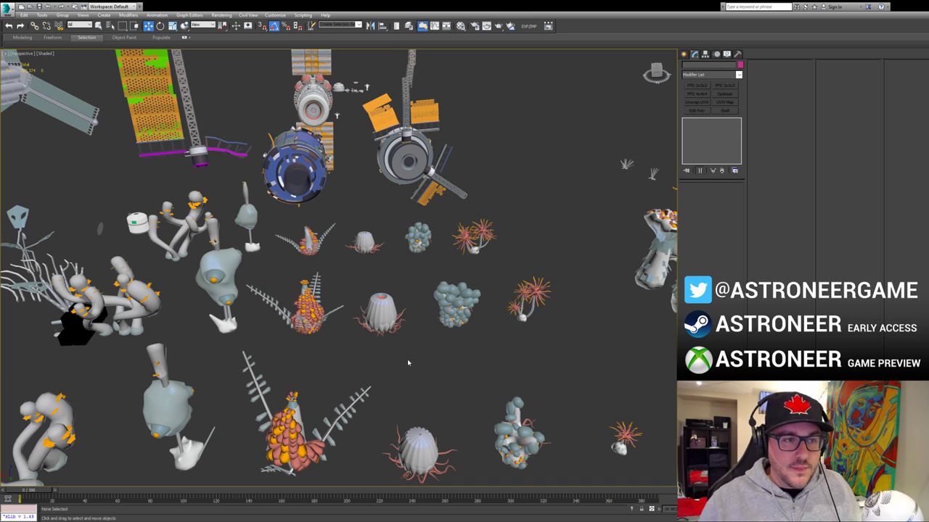
{"action": "scroll", "coordinate": [458, 314], "scroll_direction": "down", "scroll_amount": 4}
{"action": "middle_click_drag", "start_coordinate": [458, 319], "coordinate": [319, 323]}
{"action": "scroll", "coordinate": [362, 325], "scroll_direction": "down", "scroll_amount": 5}
{"action": "middle_click_drag", "start_coordinate": [414, 332], "coordinate": [448, 333]}
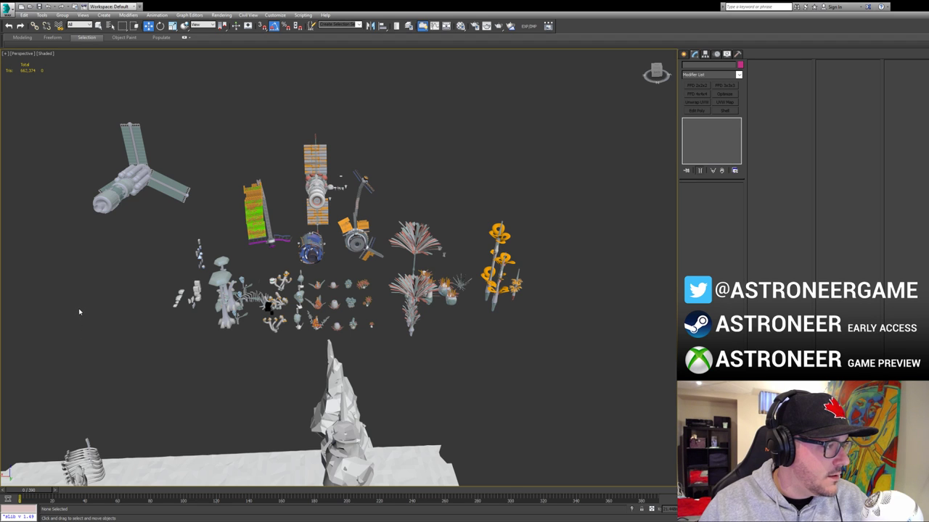
Step: Load the other plant asset scene, select the cluster of loose plant parts and frame it for a closer look
{"action": "key", "text": "q"}
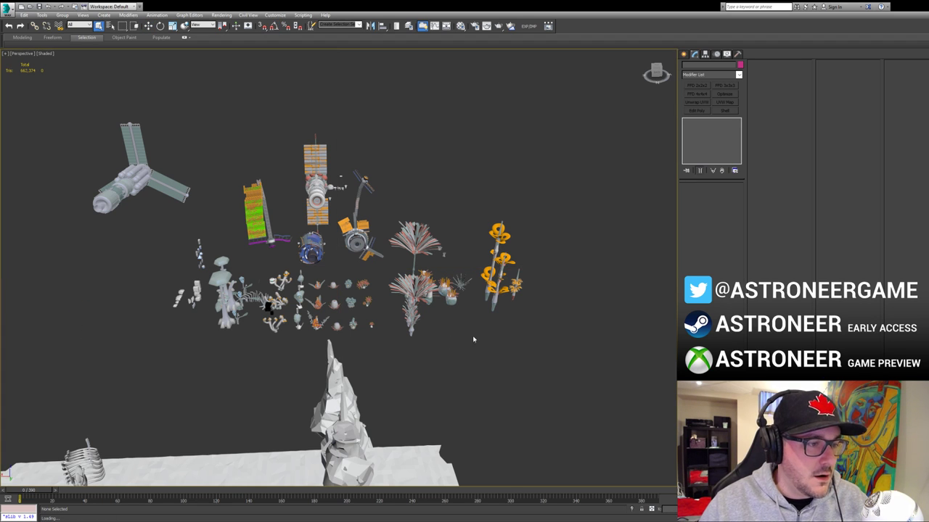
{"action": "scroll", "coordinate": [522, 288], "scroll_direction": "down", "scroll_amount": 2}
{"action": "middle_click_drag", "start_coordinate": [523, 288], "coordinate": [401, 406]}
{"action": "left_click_drag", "start_coordinate": [421, 199], "coordinate": [261, 295]}
{"action": "key", "text": "z"}
{"action": "middle_click_drag", "start_coordinate": [262, 294], "coordinate": [371, 276], "text": "alt"}
{"action": "key", "text": "F4"}
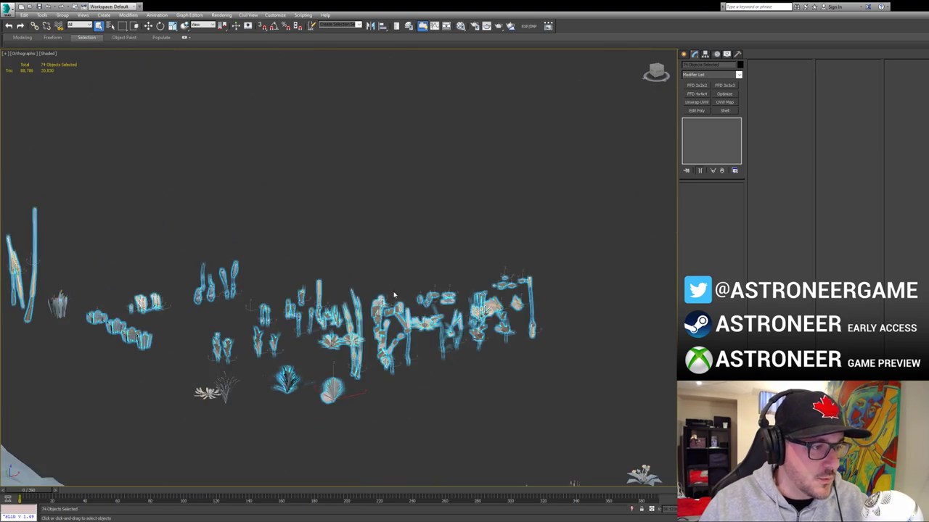
{"action": "scroll", "coordinate": [387, 284], "scroll_direction": "up", "scroll_amount": 10}
{"action": "scroll", "coordinate": [346, 266], "scroll_direction": "down", "scroll_amount": 5}
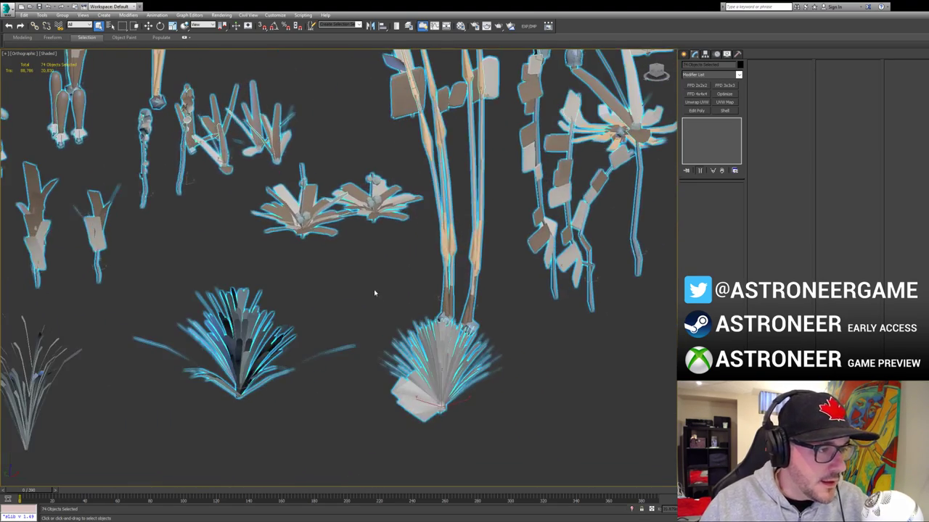
Step: Switch to the perspective view and examine two of the loose plant parts up close
{"action": "key", "text": "p"}
{"action": "left_click", "coordinate": [382, 284]}
{"action": "key", "text": "z"}
{"action": "middle_click_drag", "start_coordinate": [383, 290], "coordinate": [365, 323], "text": "alt"}
{"action": "middle_click_drag", "start_coordinate": [243, 283], "coordinate": [379, 323]}
{"action": "left_click", "coordinate": [326, 183]}
{"action": "key", "text": "z"}
{"action": "middle_click_drag", "start_coordinate": [361, 241], "coordinate": [399, 234], "text": "alt"}
{"action": "scroll", "coordinate": [399, 234], "scroll_direction": "down", "scroll_amount": 8}
{"action": "scroll", "coordinate": [333, 288], "scroll_direction": "down", "scroll_amount": 8}
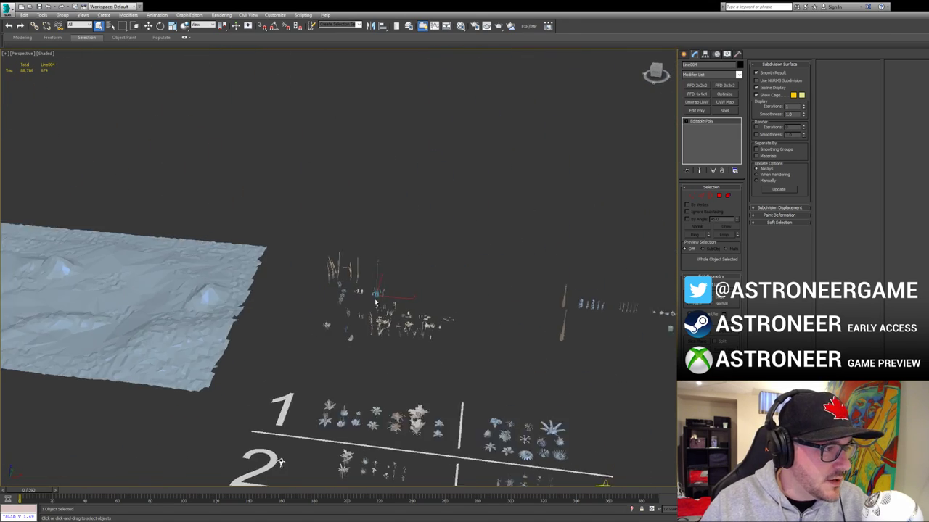
Step: Examine the overall layout of the terrain, the loose plant parts and the numbered plant rows
{"action": "middle_click_drag", "start_coordinate": [302, 460], "coordinate": [243, 475], "text": "alt"}
{"action": "middle_click_drag", "start_coordinate": [508, 307], "coordinate": [371, 278]}
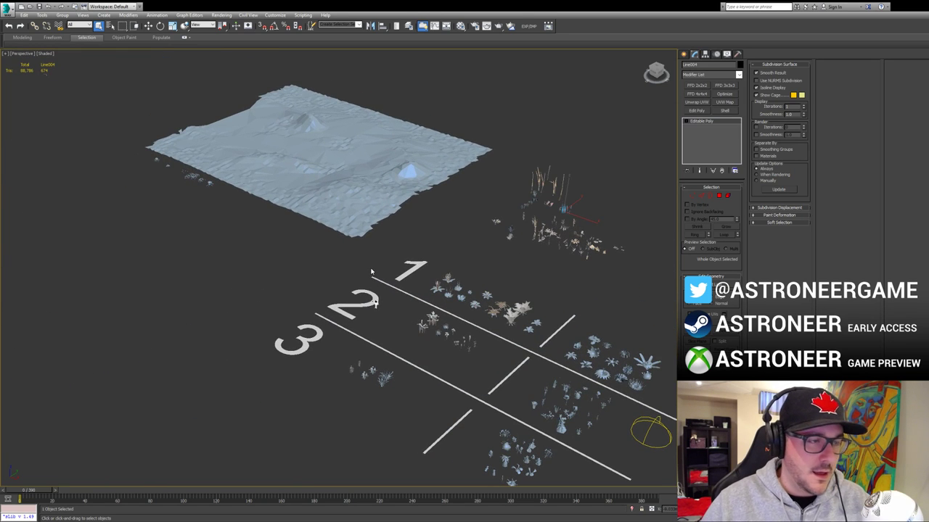
{"action": "middle_click_drag", "start_coordinate": [498, 292], "coordinate": [419, 317]}
{"action": "scroll", "coordinate": [418, 317], "scroll_direction": "up", "scroll_amount": 3}
{"action": "middle_click_drag", "start_coordinate": [513, 280], "coordinate": [493, 351]}
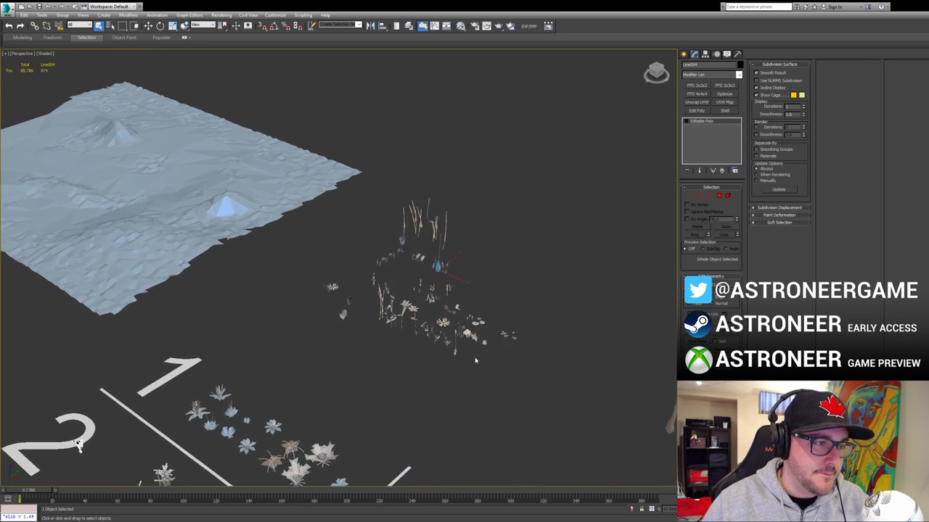
Step: Select and frame the slender grass clump, then look over the neighbouring stalks, flowers and pads
{"action": "scroll", "coordinate": [493, 351], "scroll_direction": "up", "scroll_amount": 3}
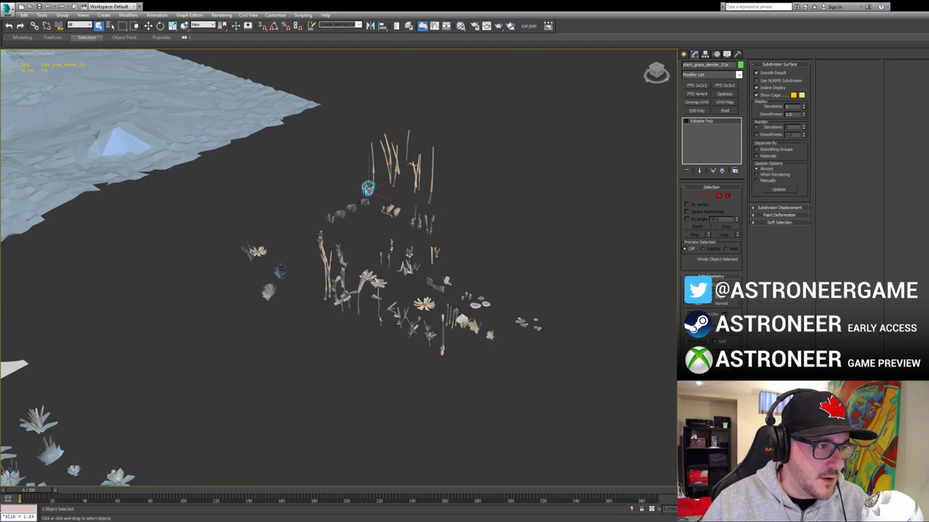
{"action": "key", "text": "z"}
{"action": "middle_click_drag", "start_coordinate": [370, 191], "coordinate": [460, 240], "text": "alt"}
{"action": "scroll", "coordinate": [544, 222], "scroll_direction": "down", "scroll_amount": 3}
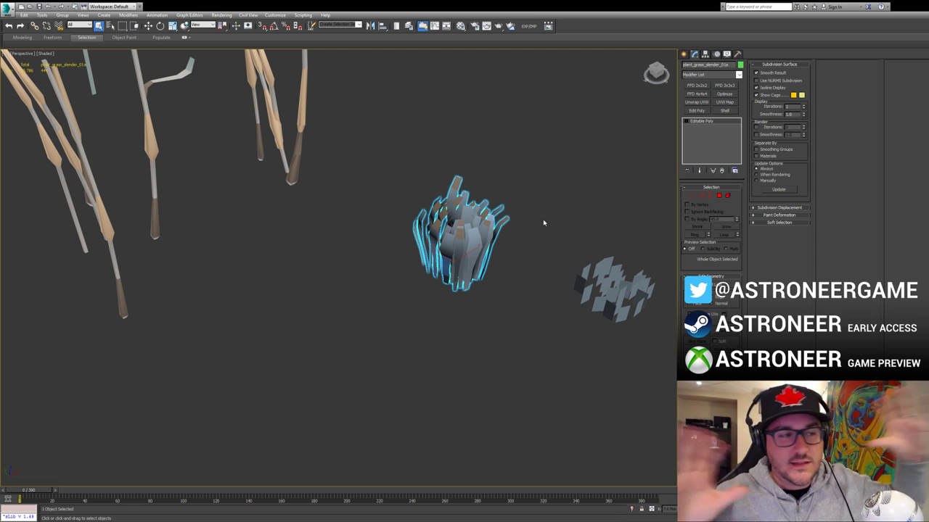
{"action": "scroll", "coordinate": [544, 222], "scroll_direction": "down", "scroll_amount": 4}
{"action": "middle_click_drag", "start_coordinate": [528, 257], "coordinate": [370, 276]}
{"action": "middle_click_drag", "start_coordinate": [511, 293], "coordinate": [334, 284]}
{"action": "mouse_move", "coordinate": [526, 255]}
{"action": "middle_mouse_down"}
{"action": "mouse_move", "coordinate": [451, 284]}
{"action": "mouse_move", "coordinate": [441, 259]}
{"action": "mouse_move", "coordinate": [467, 200]}
{"action": "mouse_move", "coordinate": [453, 224]}
{"action": "middle_mouse_up"}
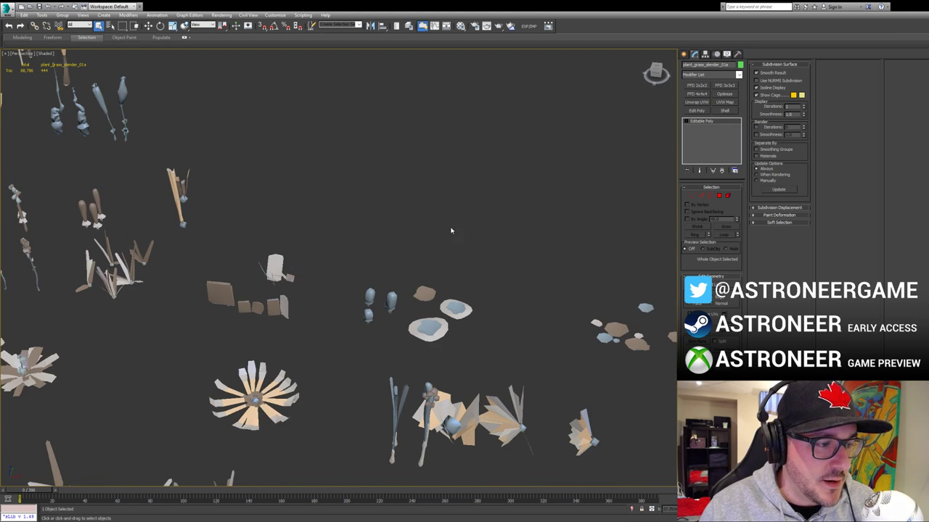
Step: Frame two individual plant parts near the stalks and leaf fans and examine their shapes
{"action": "middle_click_drag", "start_coordinate": [400, 255], "coordinate": [408, 190]}
{"action": "left_click", "coordinate": [433, 347]}
{"action": "key", "text": "z"}
{"action": "middle_click_drag", "start_coordinate": [433, 341], "coordinate": [218, 349], "text": "alt"}
{"action": "scroll", "coordinate": [368, 303], "scroll_direction": "down", "scroll_amount": 5}
{"action": "left_click", "coordinate": [202, 211]}
{"action": "key", "text": "z"}
{"action": "scroll", "coordinate": [327, 283], "scroll_direction": "down", "scroll_amount": 5}
Step: Look further across the loose plant parts and frame another single piece to examine it
{"action": "middle_click_drag", "start_coordinate": [513, 245], "coordinate": [464, 257]}
{"action": "mouse_move", "coordinate": [531, 271]}
{"action": "middle_mouse_down"}
{"action": "mouse_move", "coordinate": [385, 269]}
{"action": "mouse_move", "coordinate": [355, 237]}
{"action": "middle_mouse_up"}
{"action": "middle_click_drag", "start_coordinate": [580, 255], "coordinate": [501, 211]}
{"action": "left_click", "coordinate": [564, 101]}
{"action": "key", "text": "z"}
{"action": "scroll", "coordinate": [487, 254], "scroll_direction": "down", "scroll_amount": 5}
{"action": "middle_click_drag", "start_coordinate": [524, 252], "coordinate": [370, 274], "text": "alt"}
Step: Select another loose plant part and try to nudge it slightly with the Move tool
{"action": "left_click", "coordinate": [274, 229]}
{"action": "middle_click_drag", "start_coordinate": [274, 229], "coordinate": [306, 254], "text": "alt"}
{"action": "key", "text": "w"}
{"action": "left_click", "coordinate": [297, 240]}
{"action": "key", "text": "ctrl+z"}
{"action": "mouse_move", "coordinate": [299, 238]}
{"action": "left_mouse_down"}
{"action": "mouse_move", "coordinate": [326, 240]}
{"action": "mouse_move", "coordinate": [296, 240]}
{"action": "left_mouse_up"}
Step: Locate the row of grass-blade clumps, select one of the clumps and examine it beside the tall spear-shaped stalks
{"action": "scroll", "coordinate": [422, 277], "scroll_direction": "down", "scroll_amount": 5}
{"action": "middle_click_drag", "start_coordinate": [540, 288], "coordinate": [323, 279]}
{"action": "middle_click_drag", "start_coordinate": [441, 290], "coordinate": [447, 319], "text": "alt"}
{"action": "middle_click_drag", "start_coordinate": [527, 326], "coordinate": [335, 298]}
{"action": "middle_click_drag", "start_coordinate": [276, 340], "coordinate": [341, 289]}
{"action": "left_click", "coordinate": [393, 270]}
{"action": "key", "text": "z"}
{"action": "scroll", "coordinate": [506, 292], "scroll_direction": "down", "scroll_amount": 5}
{"action": "middle_click_drag", "start_coordinate": [395, 272], "coordinate": [339, 298], "text": "alt"}
{"action": "left_click", "coordinate": [392, 291]}
{"action": "scroll", "coordinate": [508, 301], "scroll_direction": "down", "scroll_amount": 5}
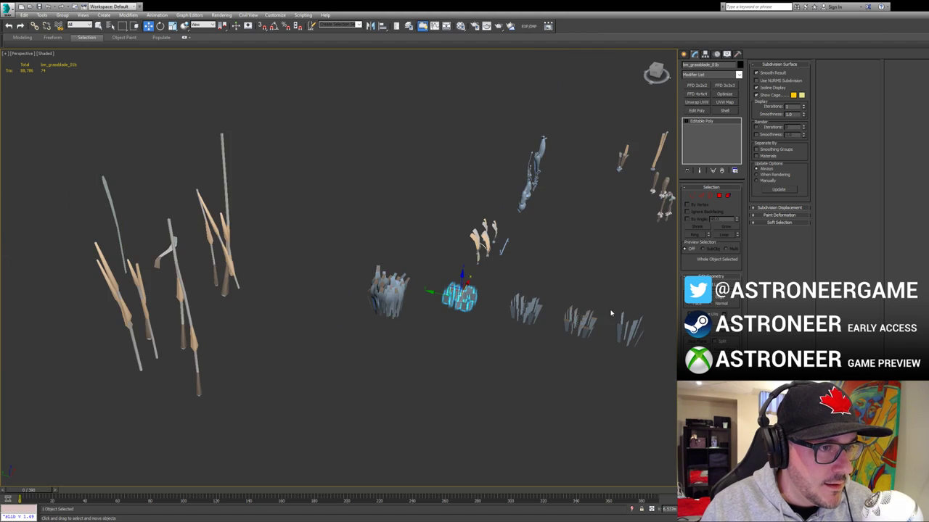
Step: Create a thick torus in the empty space beside the loose plant parts
{"action": "middle_click_drag", "start_coordinate": [608, 313], "coordinate": [361, 322]}
{"action": "left_click", "coordinate": [686, 55]}
{"action": "left_click", "coordinate": [703, 126]}
{"action": "middle_click_drag", "start_coordinate": [638, 272], "coordinate": [417, 243]}
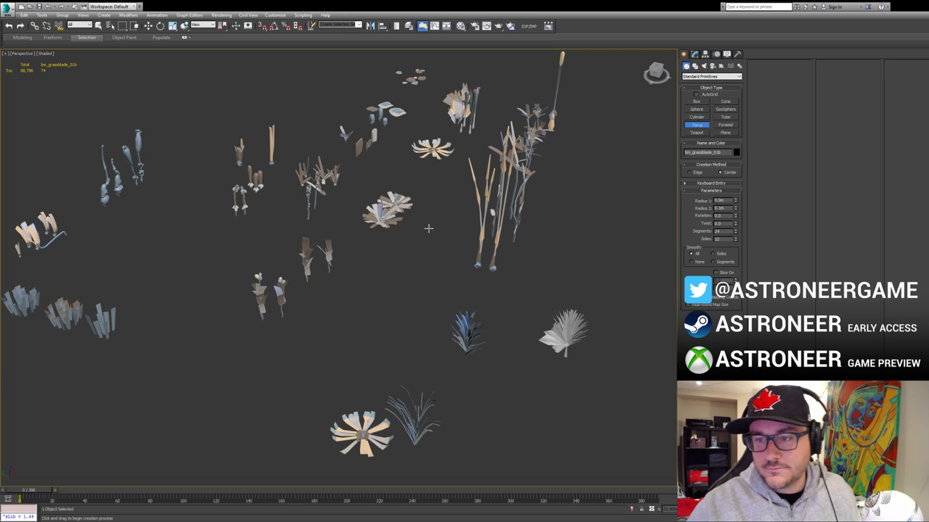
{"action": "middle_click_drag", "start_coordinate": [416, 204], "coordinate": [66, 229], "text": "alt"}
{"action": "scroll", "coordinate": [399, 245], "scroll_direction": "down", "scroll_amount": 5}
{"action": "mouse_move", "coordinate": [264, 254]}
{"action": "middle_mouse_down"}
{"action": "mouse_move", "coordinate": [416, 267]}
{"action": "mouse_move", "coordinate": [403, 267]}
{"action": "mouse_move", "coordinate": [565, 196]}
{"action": "mouse_move", "coordinate": [283, 255]}
{"action": "middle_mouse_up"}
{"action": "left_click_drag", "start_coordinate": [435, 244], "coordinate": [438, 282]}
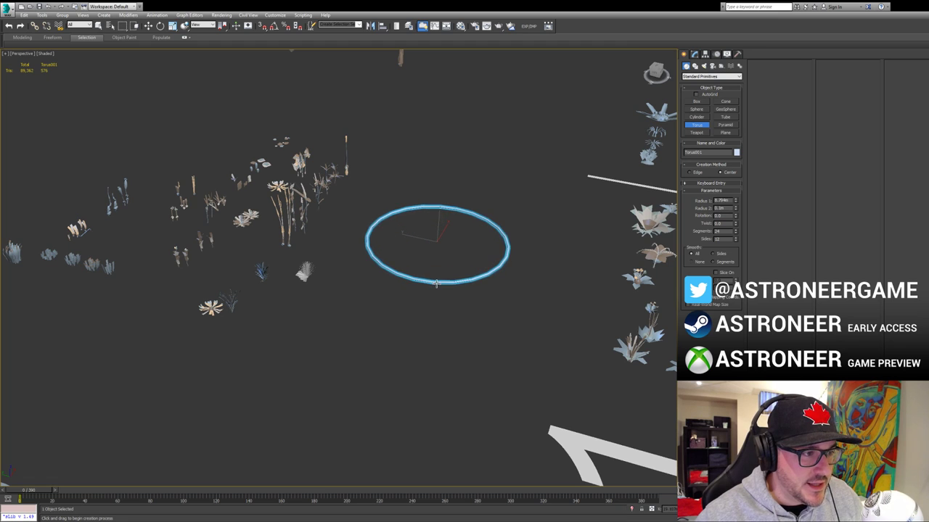
{"action": "left_click", "coordinate": [441, 264]}
Step: Rotate the torus upright to view it, then delete it
{"action": "key", "text": "w"}
{"action": "key", "text": "e"}
{"action": "left_click_drag", "start_coordinate": [435, 239], "coordinate": [413, 287]}
{"action": "middle_click_drag", "start_coordinate": [412, 287], "coordinate": [433, 216], "text": "alt"}
{"action": "left_click_drag", "start_coordinate": [433, 216], "coordinate": [465, 253]}
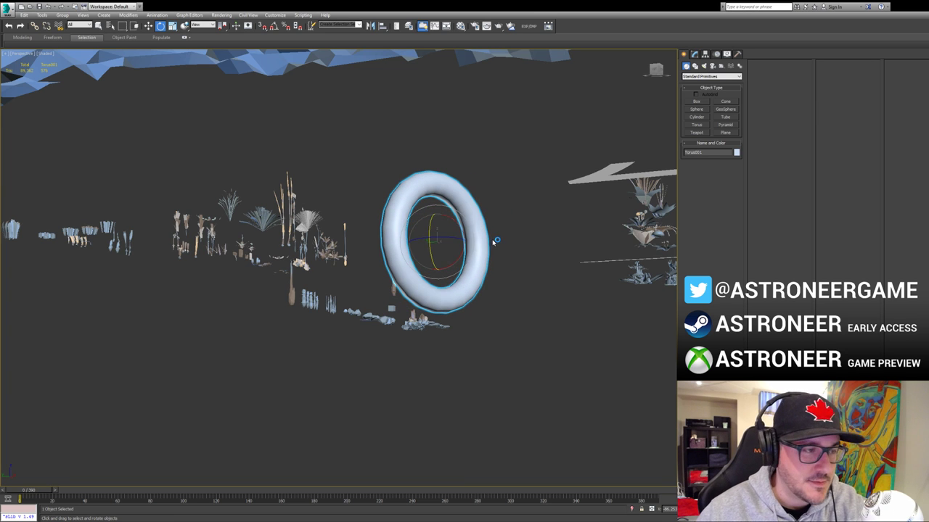
{"action": "key", "text": "Delete"}
{"action": "middle_click_drag", "start_coordinate": [477, 245], "coordinate": [431, 310], "text": "alt"}
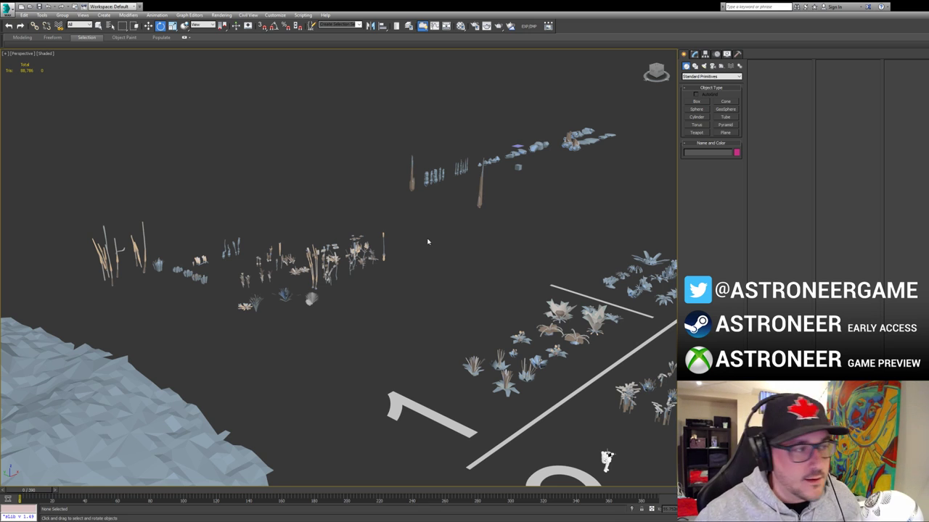
Step: Survey the plant rows numbered 1 to 3 and examine the assembled plants in row 1 up close
{"action": "scroll", "coordinate": [400, 284], "scroll_direction": "down", "scroll_amount": 5}
{"action": "middle_click_drag", "start_coordinate": [400, 284], "coordinate": [314, 285]}
{"action": "middle_click_drag", "start_coordinate": [528, 182], "coordinate": [481, 229], "text": "alt"}
{"action": "middle_click_drag", "start_coordinate": [208, 237], "coordinate": [216, 261], "text": "alt"}
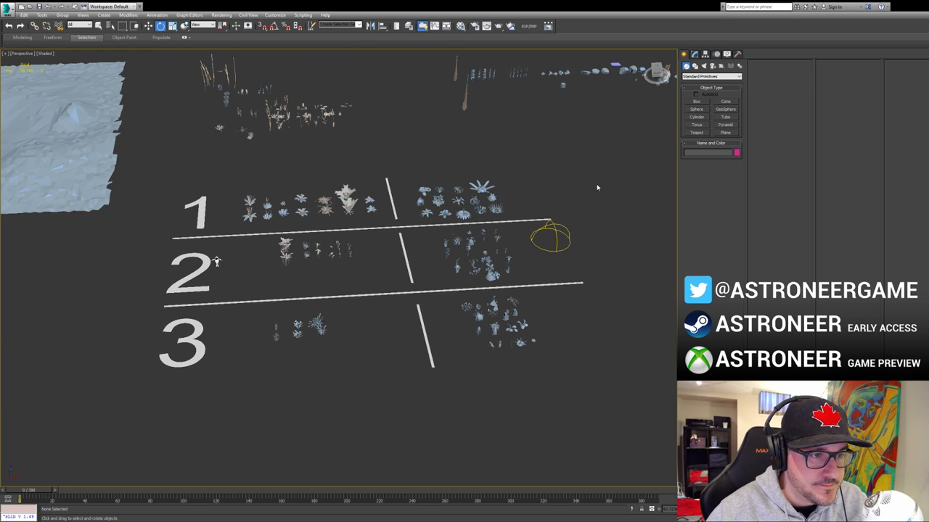
{"action": "left_click", "coordinate": [497, 209]}
{"action": "key", "text": "z"}
{"action": "scroll", "coordinate": [459, 247], "scroll_direction": "down", "scroll_amount": 4}
{"action": "middle_click_drag", "start_coordinate": [156, 294], "coordinate": [638, 236], "text": "alt"}
{"action": "scroll", "coordinate": [404, 278], "scroll_direction": "down", "scroll_amount": 5}
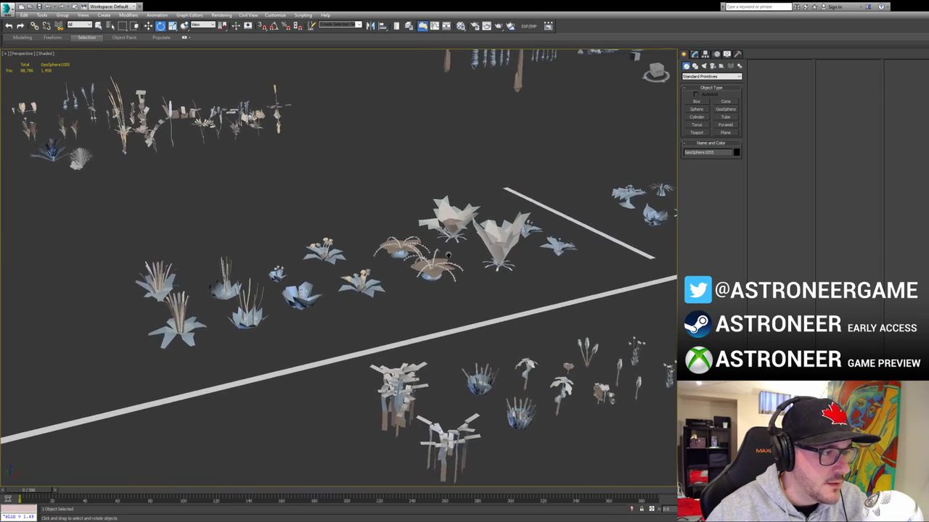
Step: Survey the numbered plant rows and the loose flora parts around them from farther away
{"action": "middle_click_drag", "start_coordinate": [431, 318], "coordinate": [475, 264]}
{"action": "middle_click_drag", "start_coordinate": [523, 292], "coordinate": [459, 265], "text": "alt"}
{"action": "left_click", "coordinate": [36, 323]}
{"action": "key", "text": "w"}
{"action": "left_click_drag", "start_coordinate": [60, 345], "coordinate": [217, 290]}
{"action": "scroll", "coordinate": [336, 301], "scroll_direction": "down", "scroll_amount": 10}
{"action": "left_click", "coordinate": [539, 187]}
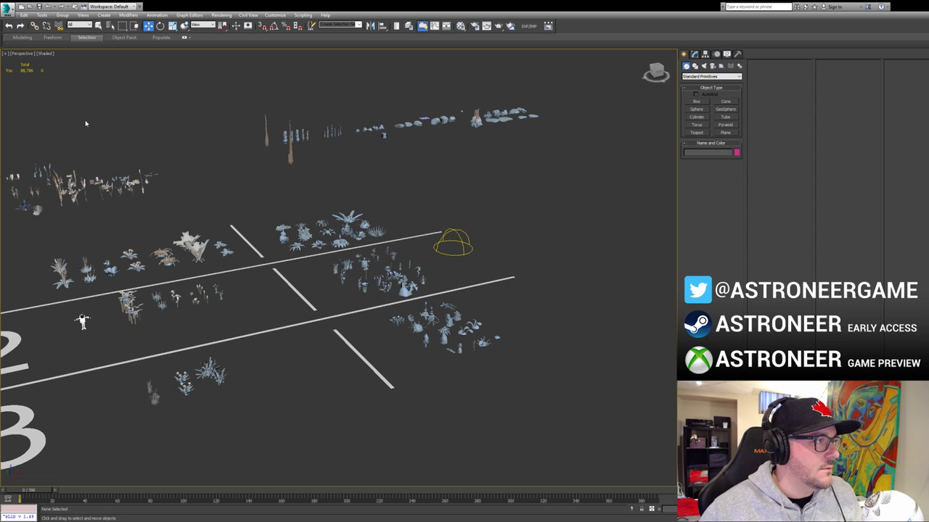
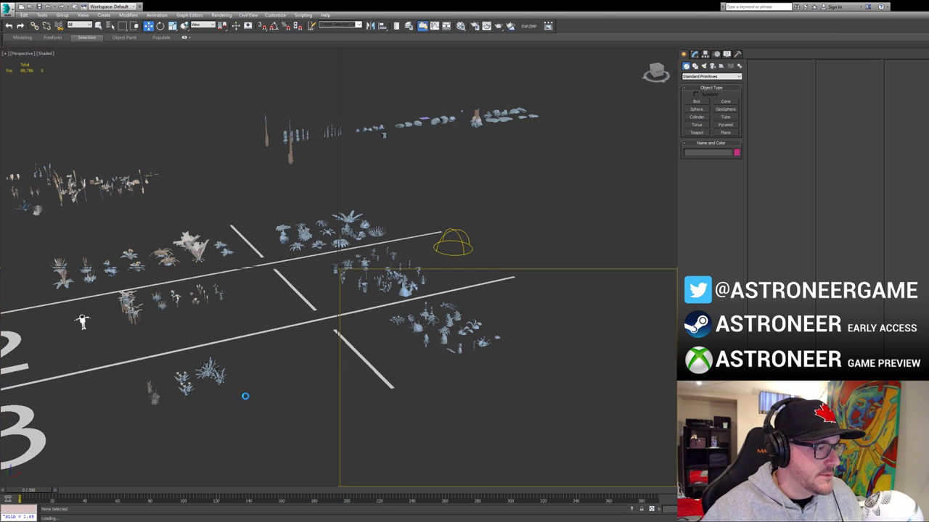
Step: Examine the round model covered in hooked tendrils and spikes up close, with and without edged faces
{"action": "scroll", "coordinate": [392, 317], "scroll_direction": "down", "scroll_amount": 3}
{"action": "left_click", "coordinate": [406, 317]}
{"action": "key", "text": "z"}
{"action": "middle_click_drag", "start_coordinate": [409, 317], "coordinate": [397, 285], "text": "alt"}
{"action": "left_click", "coordinate": [477, 321]}
{"action": "scroll", "coordinate": [396, 284], "scroll_direction": "up", "scroll_amount": 3}
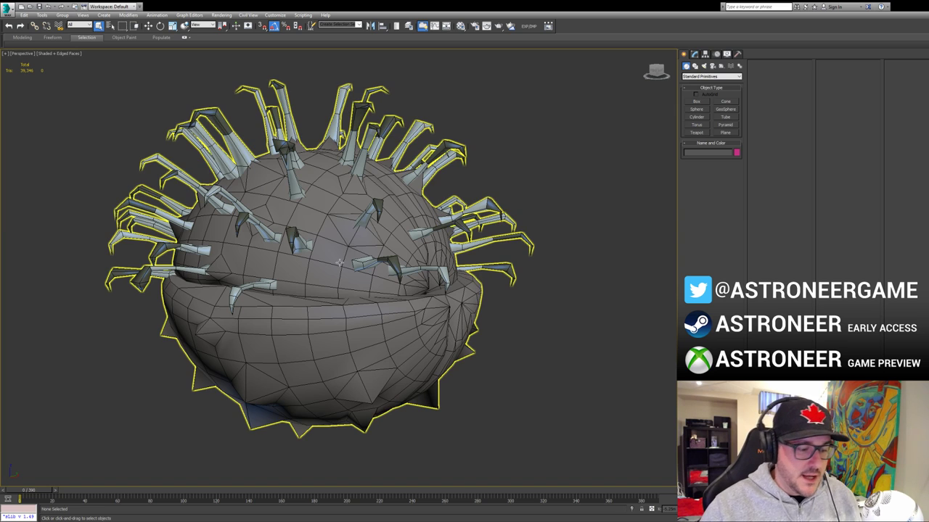
{"action": "key", "text": "F4"}
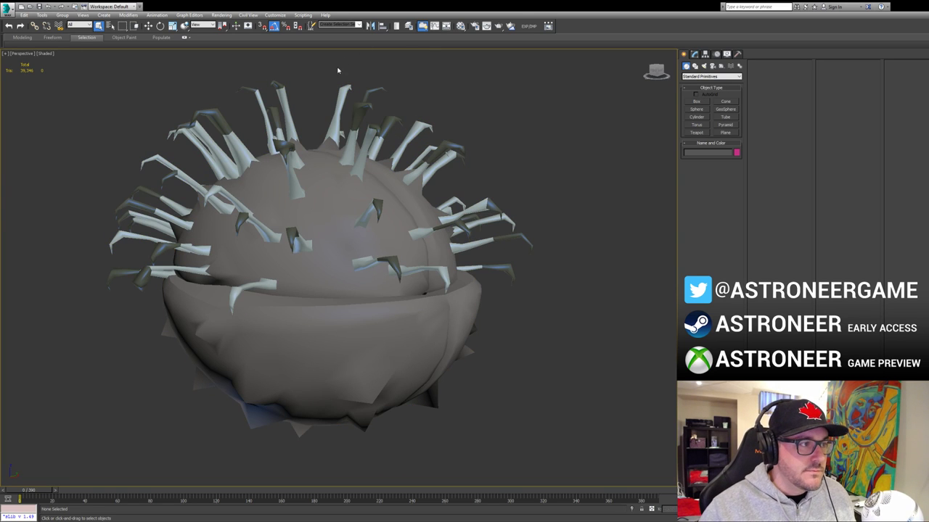
{"action": "key", "text": "F4"}
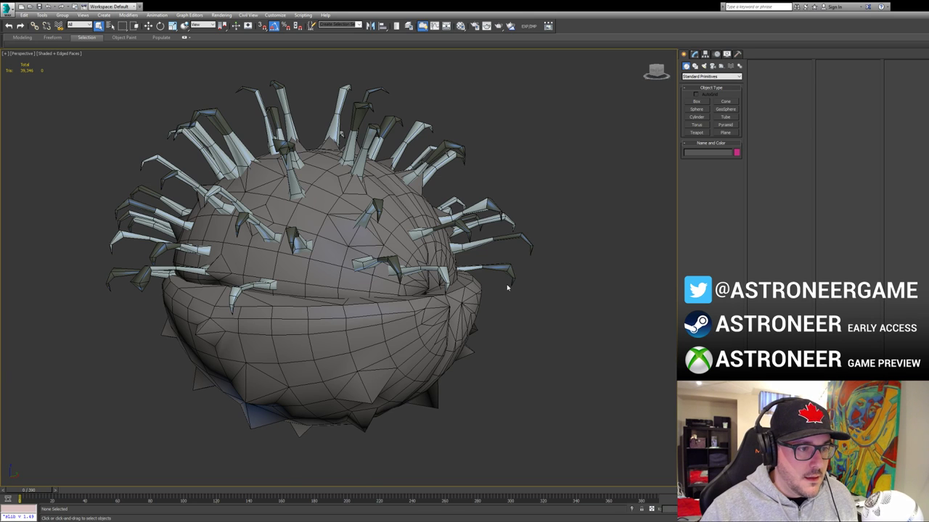
Step: Return to the spacecraft scene and examine the wrecked station module with orange solar panels up close
{"action": "key", "text": "alt+Tab"}
{"action": "key", "text": "ctrl+s"}
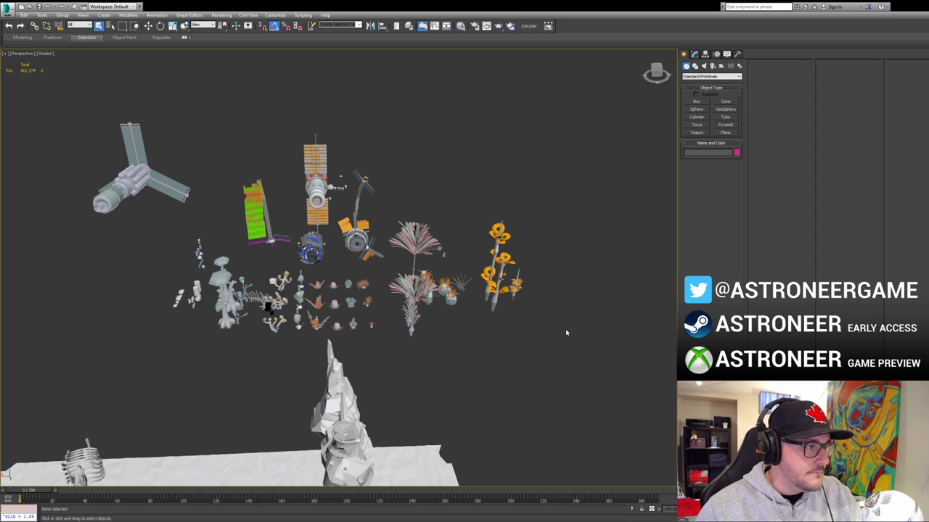
{"action": "middle_click_drag", "start_coordinate": [579, 312], "coordinate": [409, 343], "text": "alt"}
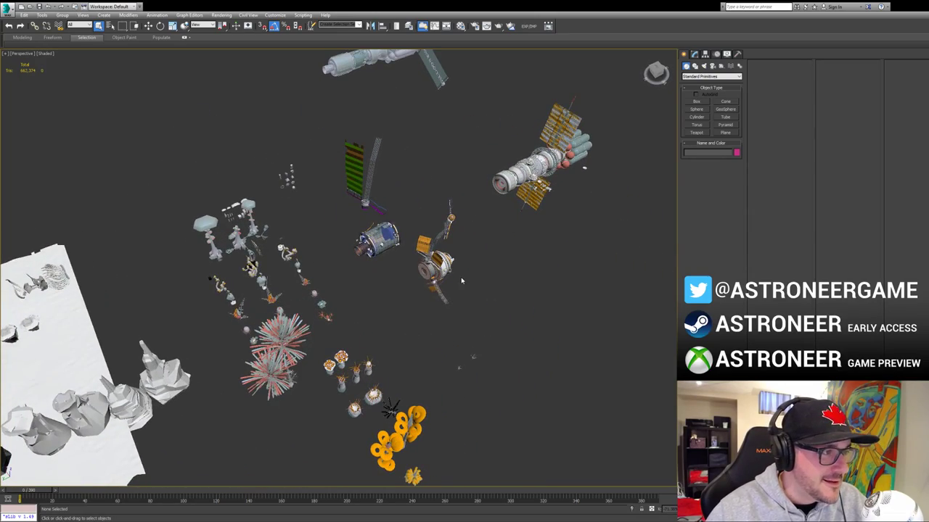
{"action": "left_click", "coordinate": [450, 260]}
{"action": "scroll", "coordinate": [404, 275], "scroll_direction": "up", "scroll_amount": 5}
{"action": "middle_click_drag", "start_coordinate": [464, 276], "coordinate": [442, 317], "text": "alt"}
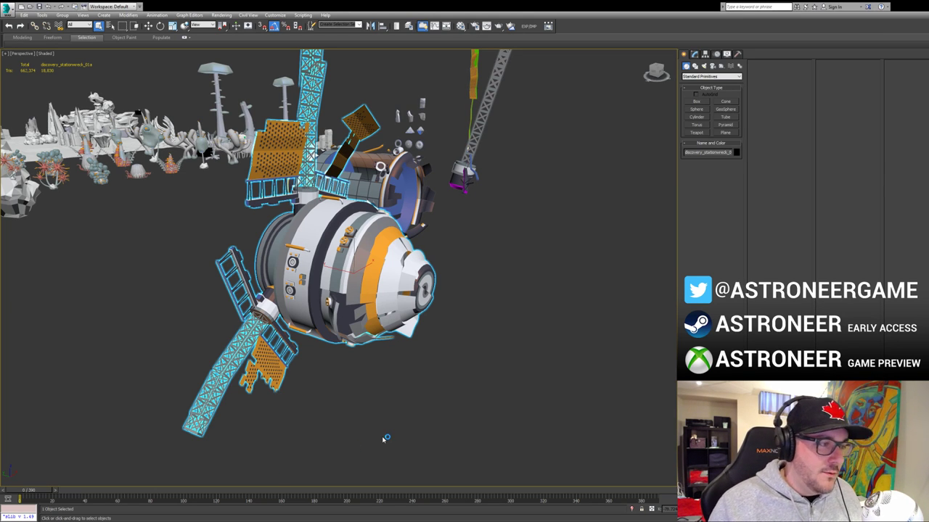
Step: Survey the station wreck and the two long spacecraft, then save the scene
{"action": "middle_click_drag", "start_coordinate": [388, 439], "coordinate": [388, 245], "text": "alt"}
{"action": "scroll", "coordinate": [357, 274], "scroll_direction": "down", "scroll_amount": 8}
{"action": "left_click_drag", "start_coordinate": [421, 177], "coordinate": [450, 197]}
{"action": "left_click", "coordinate": [471, 172]}
{"action": "middle_click_drag", "start_coordinate": [462, 230], "coordinate": [436, 262], "text": "alt"}
{"action": "scroll", "coordinate": [470, 275], "scroll_direction": "up", "scroll_amount": 4}
{"action": "key", "text": "ctrl+s"}
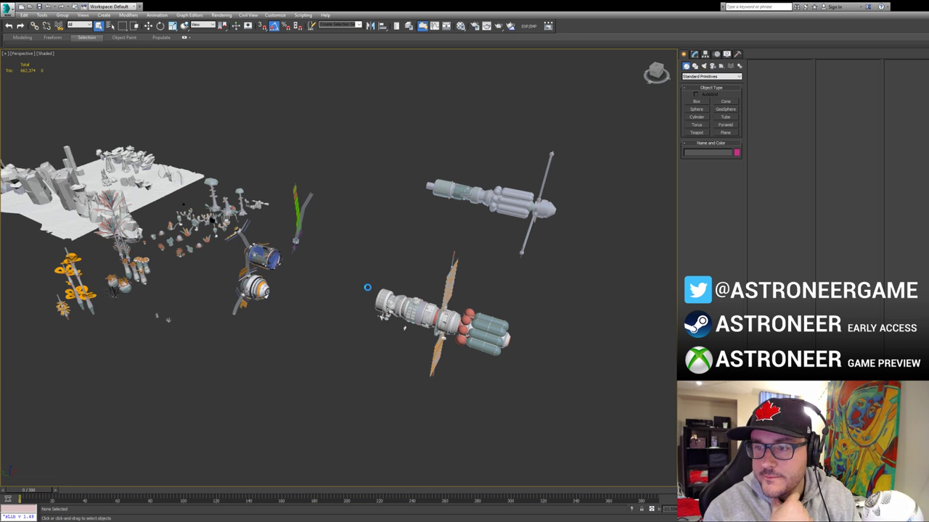
Step: Examine the detailed spacecraft's hull modules, truss ring, red spheres and fuel tanks from several sides
{"action": "left_click_drag", "start_coordinate": [342, 281], "coordinate": [408, 330]}
{"action": "mouse_move", "coordinate": [409, 330]}
{"action": "middle_mouse_down", "text": "alt"}
{"action": "mouse_move", "coordinate": [453, 328]}
{"action": "mouse_move", "coordinate": [419, 312]}
{"action": "mouse_move", "coordinate": [430, 312]}
{"action": "mouse_move", "coordinate": [437, 317]}
{"action": "mouse_move", "coordinate": [419, 318]}
{"action": "middle_mouse_up", "text": "alt"}
{"action": "left_click", "coordinate": [501, 352]}
{"action": "scroll", "coordinate": [506, 305], "scroll_direction": "up", "scroll_amount": 6}
{"action": "scroll", "coordinate": [505, 304], "scroll_direction": "down", "scroll_amount": 4}
{"action": "scroll", "coordinate": [436, 312], "scroll_direction": "up", "scroll_amount": 3}
{"action": "left_click", "coordinate": [345, 253]}
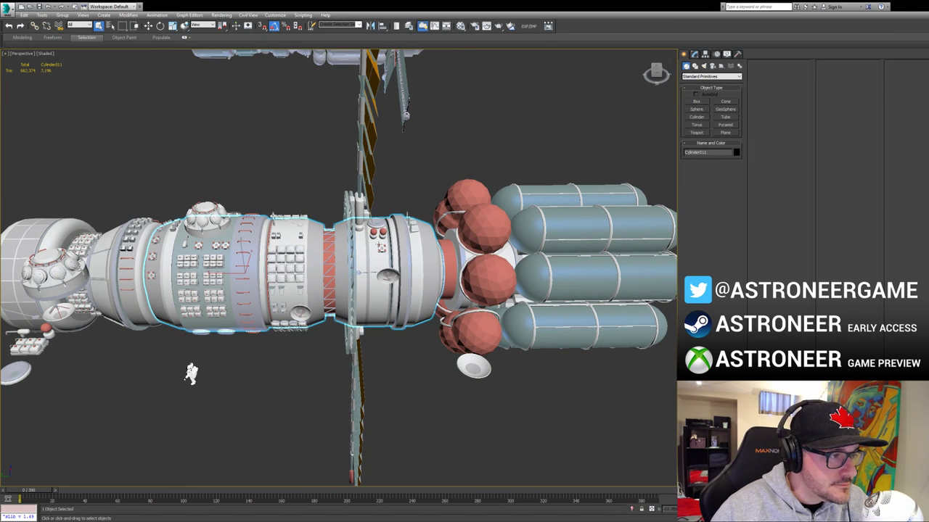
{"action": "left_click", "coordinate": [384, 343]}
{"action": "middle_click_drag", "start_coordinate": [383, 335], "coordinate": [375, 283], "text": "alt"}
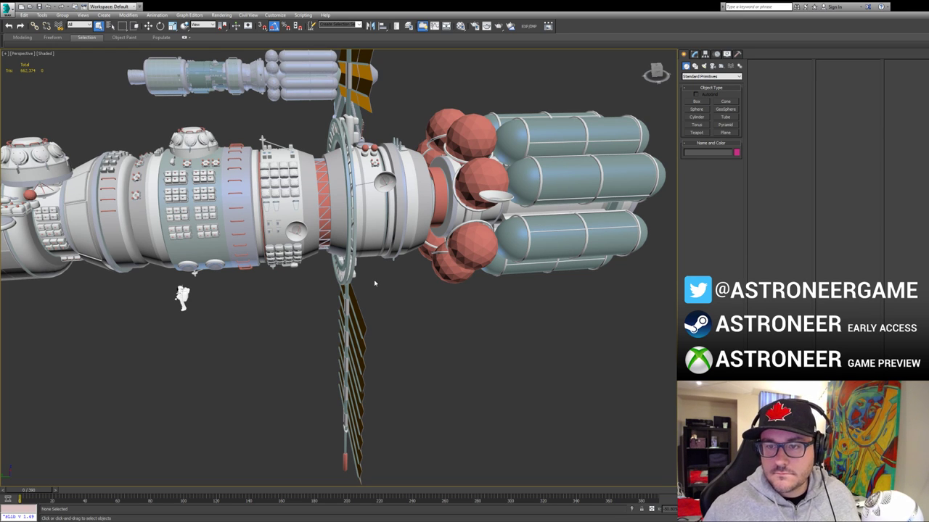
{"action": "middle_click_drag", "start_coordinate": [374, 279], "coordinate": [289, 369], "text": "alt"}
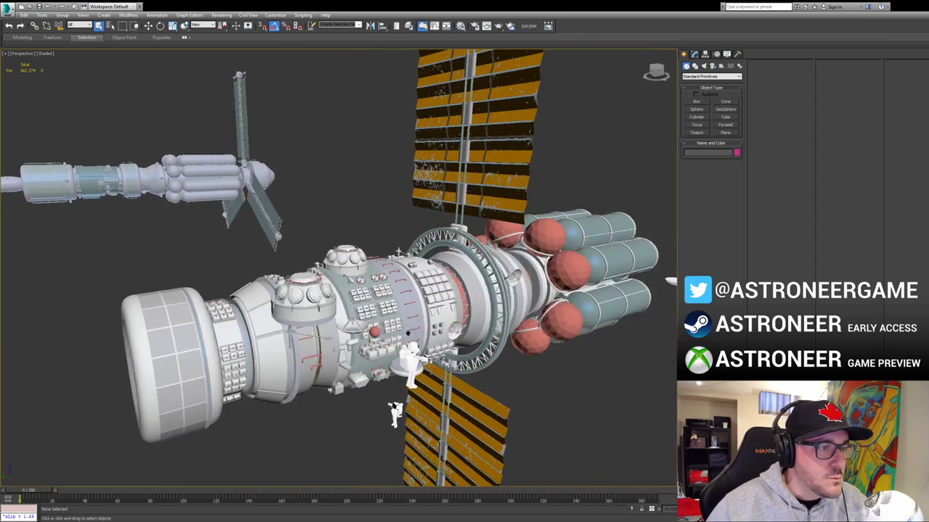
{"action": "middle_click_drag", "start_coordinate": [405, 349], "coordinate": [389, 310], "text": "alt"}
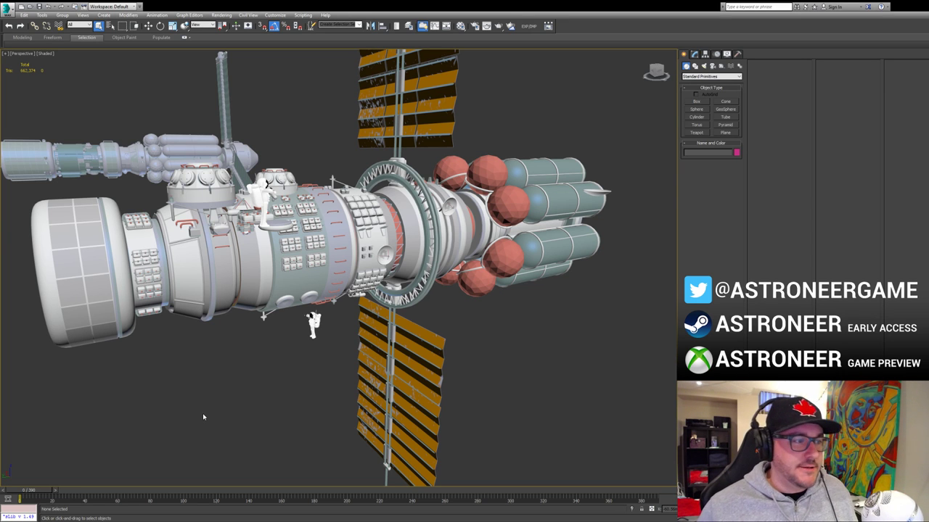
Step: Select the loose kit parts and astronaut beside the detailed spacecraft and move them outward toward the truss ring
{"action": "middle_click_drag", "start_coordinate": [267, 183], "coordinate": [356, 292]}
{"action": "scroll", "coordinate": [287, 218], "scroll_direction": "down", "scroll_amount": 6}
{"action": "scroll", "coordinate": [356, 292], "scroll_direction": "up", "scroll_amount": 4}
{"action": "middle_click_drag", "start_coordinate": [433, 348], "coordinate": [439, 291]}
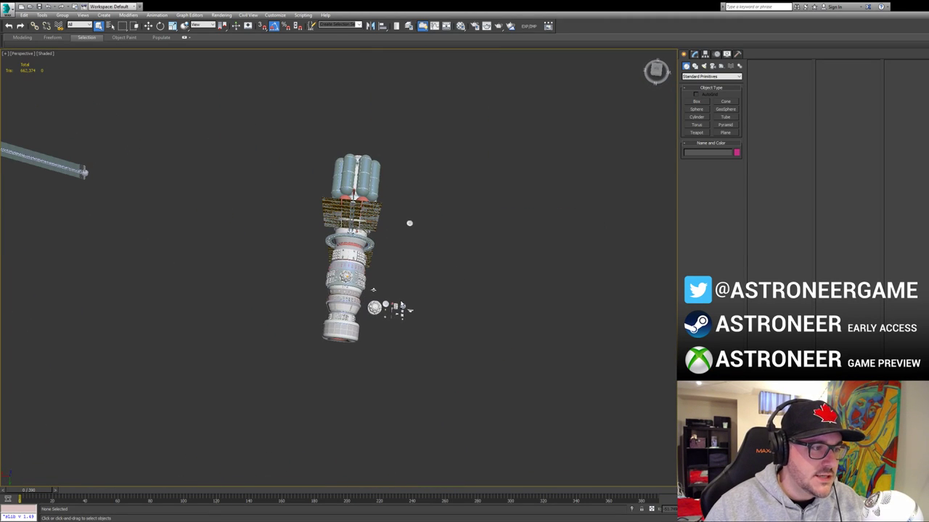
{"action": "left_click", "coordinate": [409, 223]}
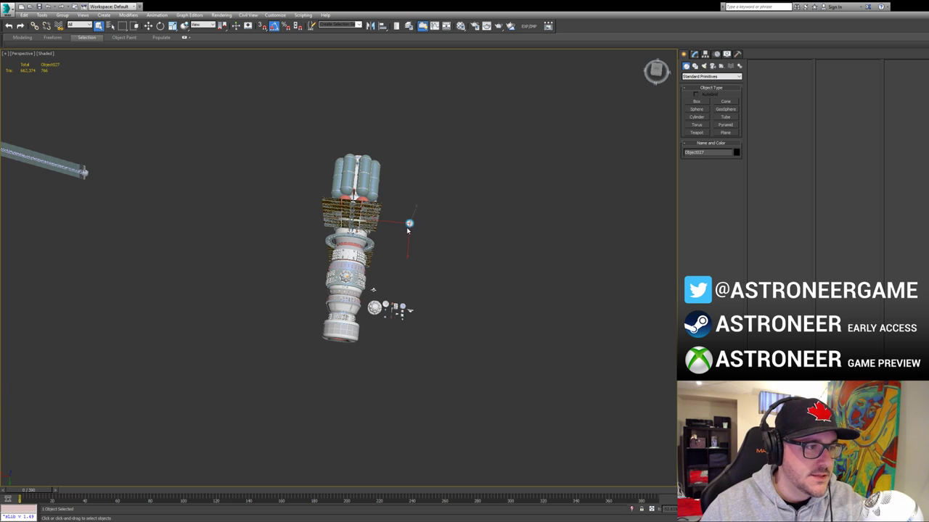
{"action": "left_click", "coordinate": [429, 204]}
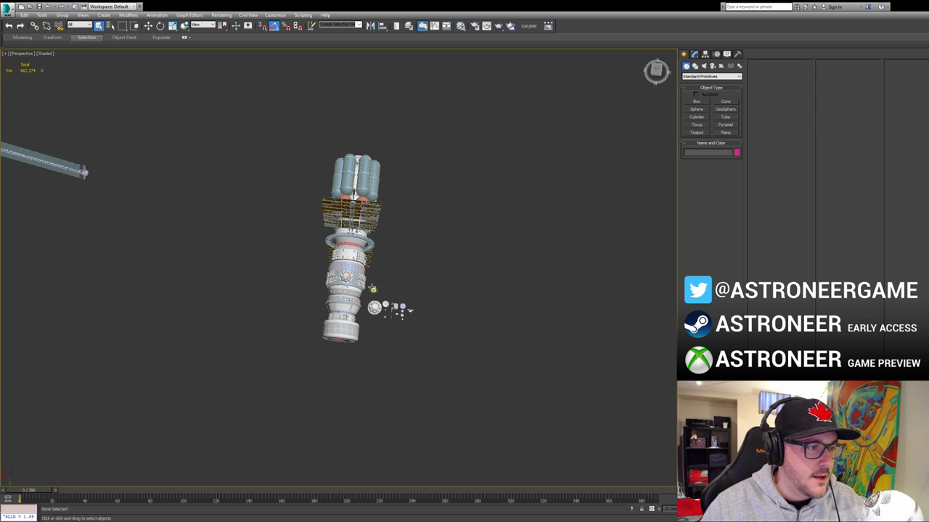
{"action": "left_click_drag", "start_coordinate": [367, 285], "coordinate": [429, 332]}
{"action": "middle_click_drag", "start_coordinate": [429, 331], "coordinate": [414, 320], "text": "alt"}
{"action": "key", "text": "w"}
{"action": "left_click_drag", "start_coordinate": [378, 318], "coordinate": [419, 284]}
{"action": "middle_click_drag", "start_coordinate": [399, 317], "coordinate": [355, 306], "text": "alt"}
Step: Isolate the detailed spacecraft with its kit parts, select the small astronaut and examine the group from both ends
{"action": "left_click_drag", "start_coordinate": [306, 141], "coordinate": [504, 302]}
{"action": "key", "text": "z"}
{"action": "middle_click_drag", "start_coordinate": [444, 283], "coordinate": [460, 263], "text": "alt"}
{"action": "scroll", "coordinate": [460, 263], "scroll_direction": "up", "scroll_amount": 4}
{"action": "left_click", "coordinate": [438, 277]}
{"action": "left_click", "coordinate": [325, 273]}
{"action": "middle_click_drag", "start_coordinate": [325, 274], "coordinate": [393, 291], "text": "alt"}
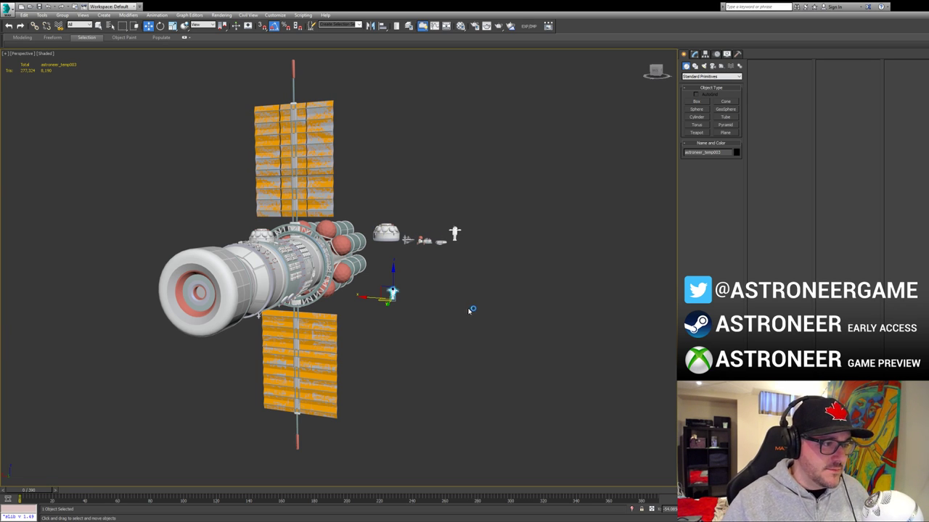
{"action": "middle_click_drag", "start_coordinate": [472, 305], "coordinate": [383, 353]}
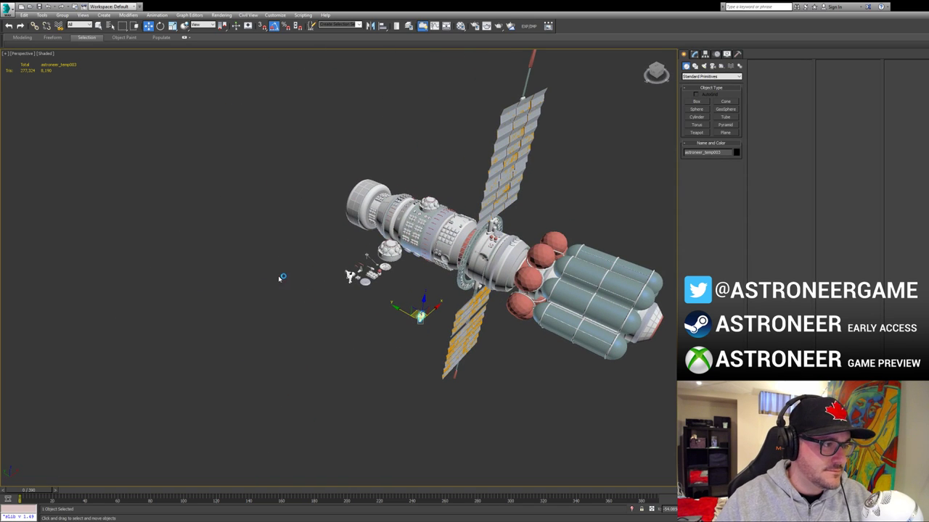
Step: Isolate the wrecked station module instead and examine it, then return to the full scene
{"action": "key", "text": "alt+q"}
{"action": "left_click", "coordinate": [156, 165]}
{"action": "key", "text": "z"}
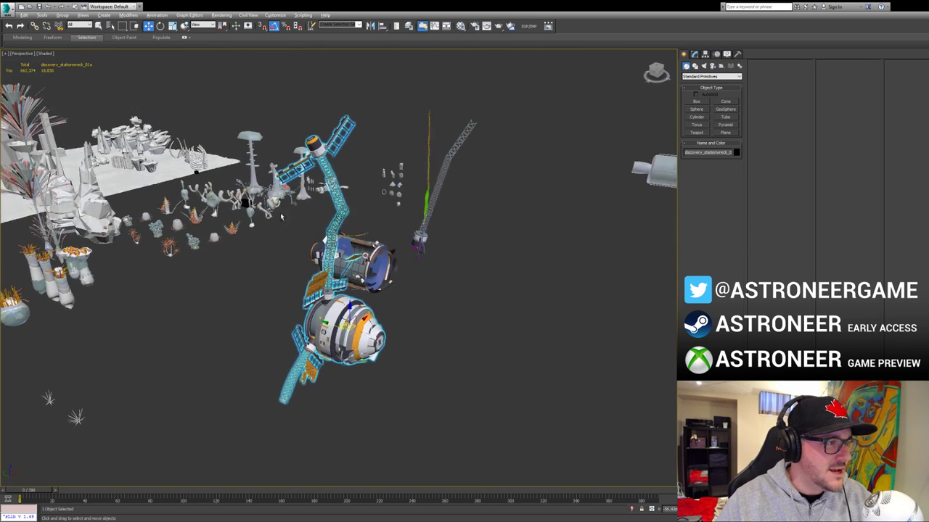
{"action": "key", "text": "alt+q"}
{"action": "middle_click_drag", "start_coordinate": [375, 298], "coordinate": [513, 236], "text": "alt"}
{"action": "scroll", "coordinate": [431, 259], "scroll_direction": "up", "scroll_amount": 3}
{"action": "middle_click_drag", "start_coordinate": [441, 298], "coordinate": [541, 241]}
{"action": "left_click", "coordinate": [327, 329]}
{"action": "scroll", "coordinate": [515, 280], "scroll_direction": "down", "scroll_amount": 5}
{"action": "middle_click_drag", "start_coordinate": [514, 282], "coordinate": [427, 322]}
{"action": "key", "text": "alt+q"}
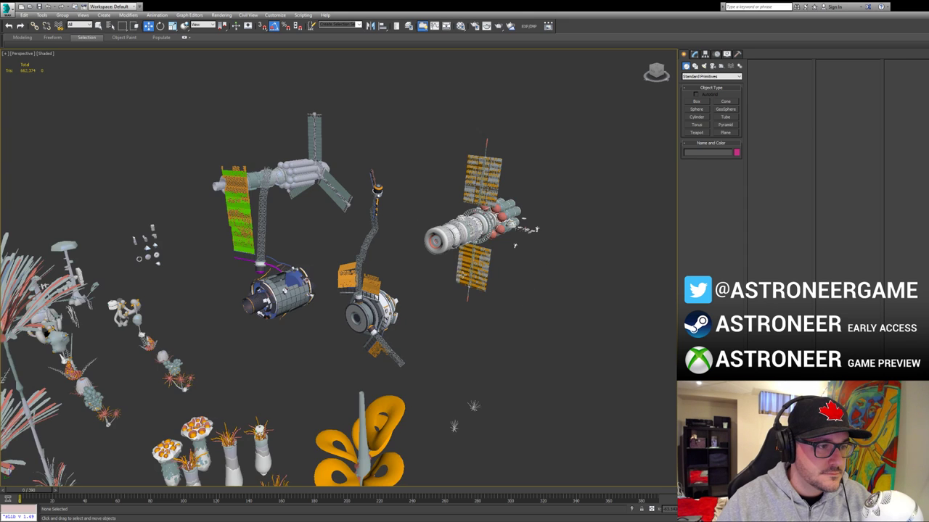
Step: Isolate the detailed spacecraft again and inspect its kit parts and astronauts near the rear tanks
{"action": "left_click_drag", "start_coordinate": [600, 120], "coordinate": [438, 299]}
{"action": "key", "text": "alt+q"}
{"action": "left_click", "coordinate": [545, 265]}
{"action": "middle_click_drag", "start_coordinate": [514, 284], "coordinate": [481, 295]}
{"action": "left_click_drag", "start_coordinate": [377, 139], "coordinate": [529, 294]}
{"action": "key", "text": "z"}
{"action": "left_click", "coordinate": [377, 307]}
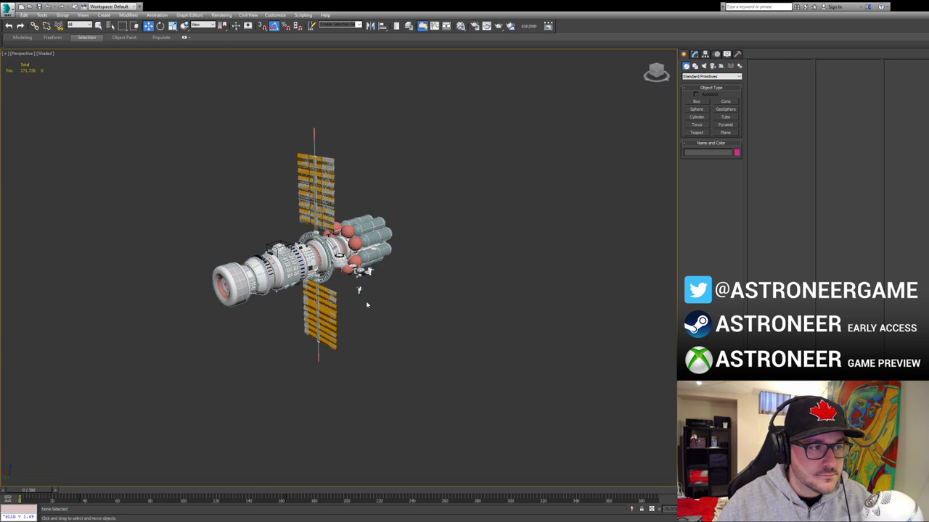
{"action": "scroll", "coordinate": [368, 307], "scroll_direction": "up", "scroll_amount": 6}
{"action": "middle_click_drag", "start_coordinate": [367, 307], "coordinate": [498, 326]}
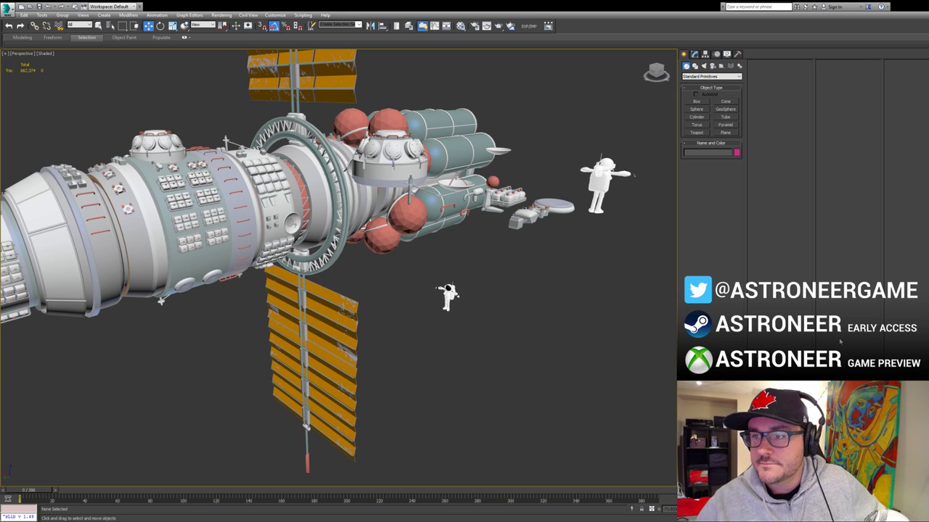
Step: Delete the fuel tanks and their red spheres from around the spacecraft's rear core
{"action": "middle_click_drag", "start_coordinate": [465, 221], "coordinate": [352, 206], "text": "alt"}
{"action": "left_click", "coordinate": [437, 232]}
{"action": "key", "text": "z"}
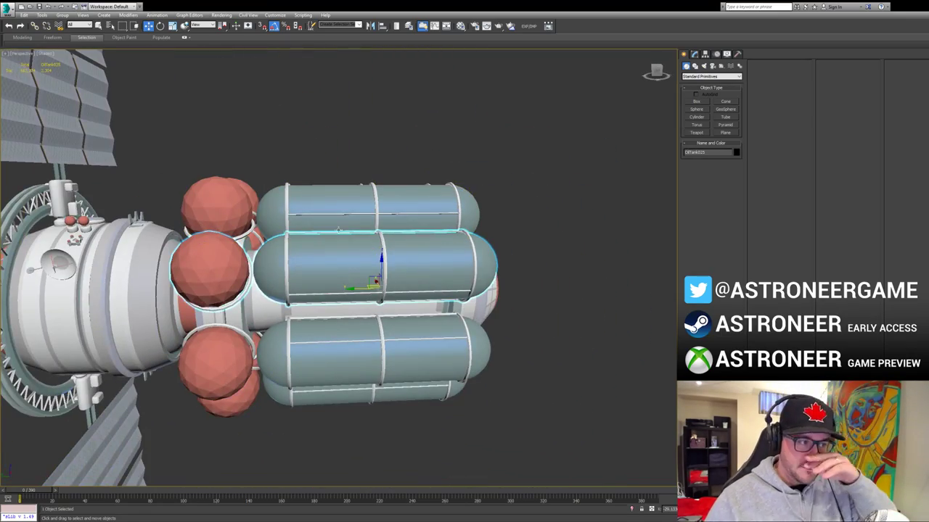
{"action": "left_click_drag", "start_coordinate": [280, 147], "coordinate": [346, 341]}
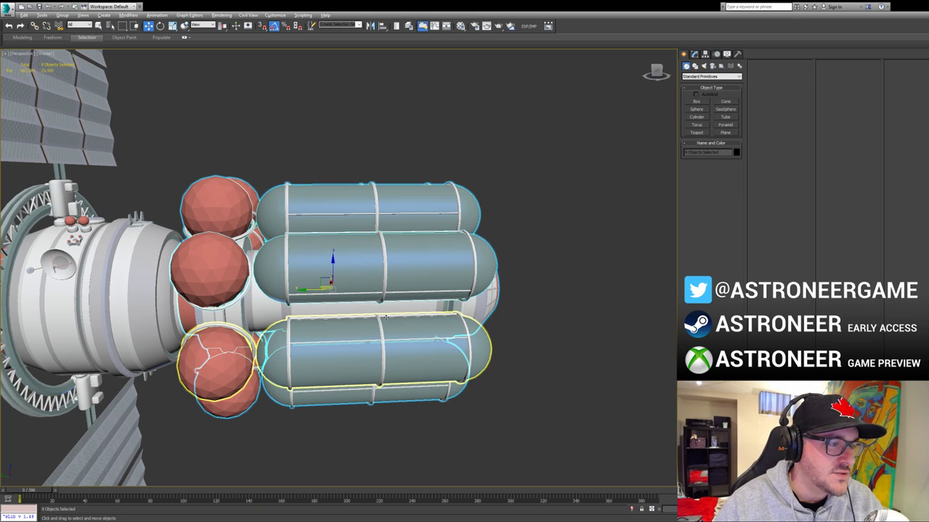
{"action": "left_click_drag", "start_coordinate": [313, 289], "coordinate": [565, 284]}
{"action": "middle_click_drag", "start_coordinate": [376, 309], "coordinate": [441, 328], "text": "alt"}
{"action": "left_click", "coordinate": [401, 308]}
{"action": "scroll", "coordinate": [374, 314], "scroll_direction": "down", "scroll_amount": 3}
{"action": "key", "text": "ctrl+z"}
{"action": "key", "text": "ctrl+z"}
{"action": "key", "text": "Delete"}
Step: Copy the four-capped round fixture and the small box from the kit parts to the space beside the rear hull
{"action": "scroll", "coordinate": [413, 271], "scroll_direction": "down", "scroll_amount": 6}
{"action": "left_click", "coordinate": [398, 349]}
{"action": "key", "text": "z"}
{"action": "scroll", "coordinate": [422, 342], "scroll_direction": "down", "scroll_amount": 7}
{"action": "middle_click_drag", "start_coordinate": [591, 292], "coordinate": [489, 336]}
{"action": "scroll", "coordinate": [489, 336], "scroll_direction": "down", "scroll_amount": 3}
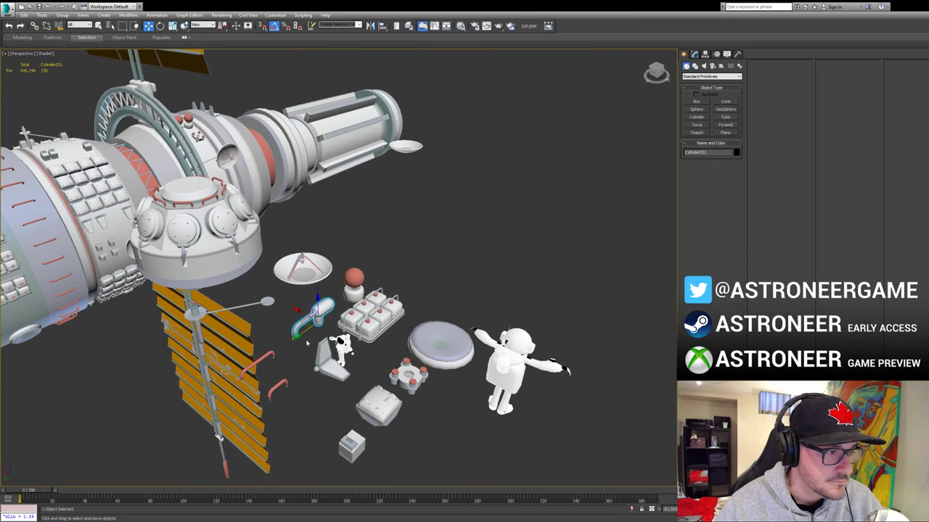
{"action": "left_click", "coordinate": [410, 374]}
{"action": "left_click", "coordinate": [350, 448], "text": "ctrl"}
{"action": "middle_click_drag", "start_coordinate": [442, 243], "coordinate": [397, 405], "text": "alt"}
{"action": "scroll", "coordinate": [397, 404], "scroll_direction": "down", "scroll_amount": 3}
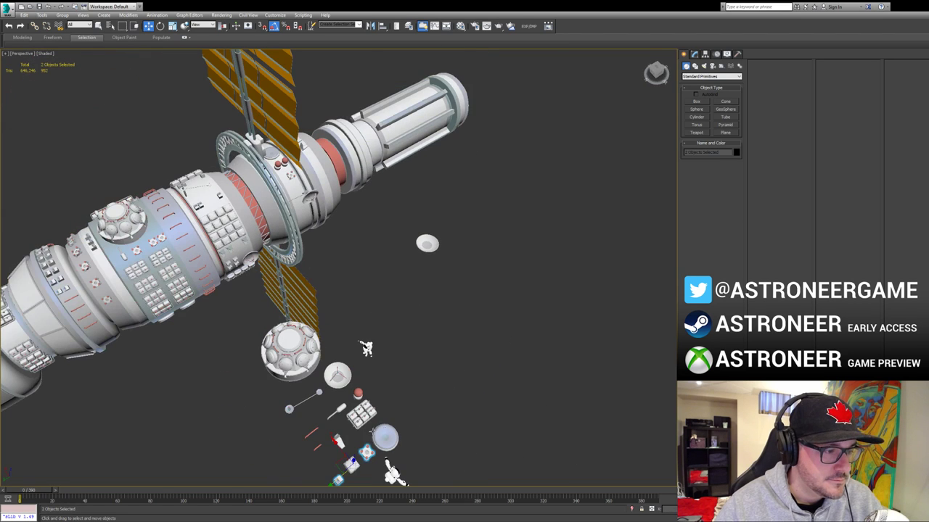
{"action": "mouse_move", "coordinate": [345, 454]}
{"action": "left_mouse_down", "text": "shift"}
{"action": "mouse_move", "coordinate": [371, 269]}
{"action": "mouse_move", "coordinate": [363, 160]}
{"action": "left_mouse_up", "text": "shift"}
{"action": "left_click", "coordinate": [472, 297]}
Step: In the top view, move the copied pair beside the banded hull section behind the red collar
{"action": "key", "text": "z"}
{"action": "scroll", "coordinate": [481, 280], "scroll_direction": "down", "scroll_amount": 4}
{"action": "middle_click_drag", "start_coordinate": [481, 280], "coordinate": [417, 328], "text": "alt"}
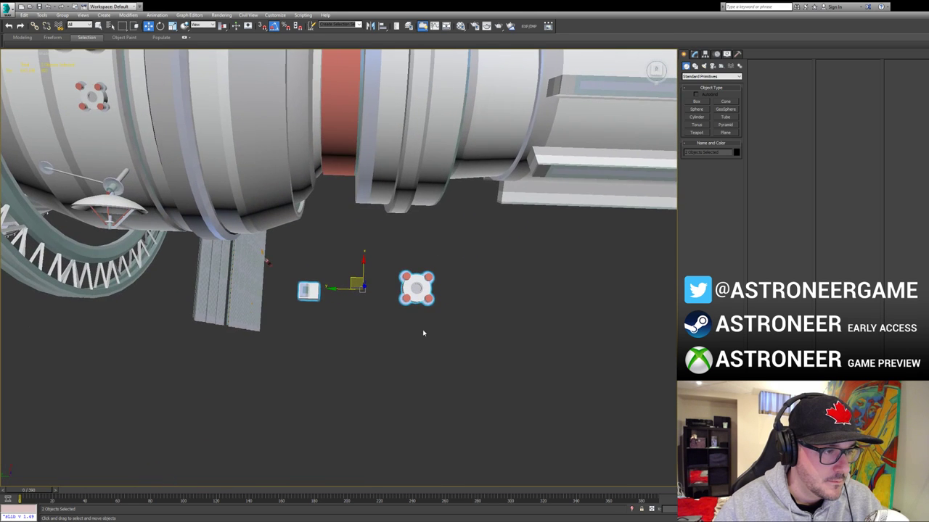
{"action": "key", "text": "t"}
{"action": "key", "text": "z"}
{"action": "scroll", "coordinate": [436, 340], "scroll_direction": "down", "scroll_amount": 5}
{"action": "middle_click_drag", "start_coordinate": [506, 320], "coordinate": [381, 226]}
{"action": "scroll", "coordinate": [497, 338], "scroll_direction": "up", "scroll_amount": 3}
{"action": "left_click_drag", "start_coordinate": [227, 195], "coordinate": [326, 283]}
Step: Move the small box copy directly beside the four-capped fixture
{"action": "left_click", "coordinate": [313, 254]}
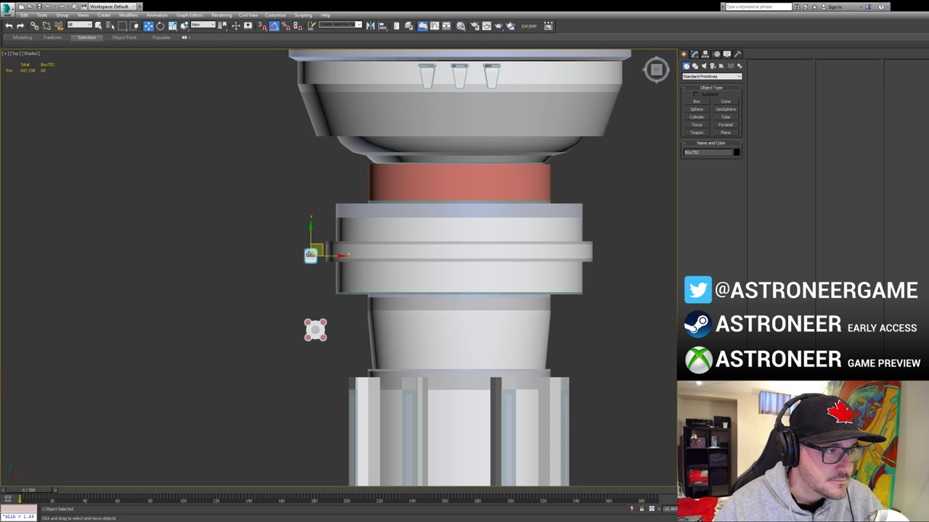
{"action": "left_click_drag", "start_coordinate": [326, 243], "coordinate": [312, 279]}
{"action": "key", "text": "ctrl+z"}
{"action": "left_click", "coordinate": [312, 256]}
{"action": "left_click_drag", "start_coordinate": [319, 248], "coordinate": [301, 320]}
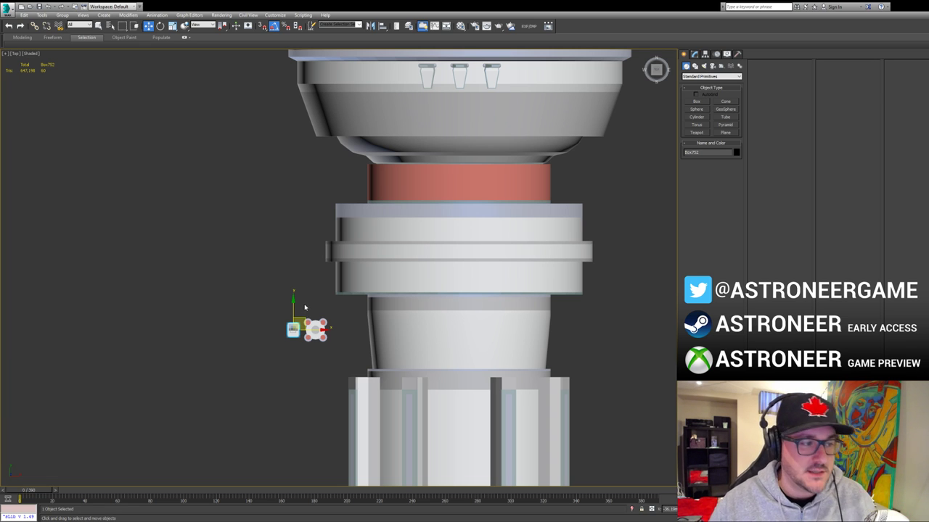
Step: Select both copied parts, center them over the rear hull section and turn on edged faces
{"action": "left_click", "coordinate": [317, 330], "text": "ctrl"}
{"action": "left_click_drag", "start_coordinate": [317, 330], "coordinate": [469, 328]}
{"action": "key", "text": "z"}
{"action": "key", "text": "F4"}
{"action": "scroll", "coordinate": [447, 373], "scroll_direction": "down", "scroll_amount": 5}
{"action": "middle_click_drag", "start_coordinate": [447, 373], "coordinate": [407, 304], "text": "alt"}
{"action": "scroll", "coordinate": [441, 322], "scroll_direction": "down", "scroll_amount": 4}
Step: Seat the four-capped fixture and small box together on the curved surface of the rear hull section
{"action": "left_click_drag", "start_coordinate": [424, 313], "coordinate": [437, 392]}
{"action": "middle_click_drag", "start_coordinate": [436, 392], "coordinate": [390, 382], "text": "alt"}
{"action": "key", "text": "z"}
{"action": "left_click_drag", "start_coordinate": [320, 301], "coordinate": [419, 310]}
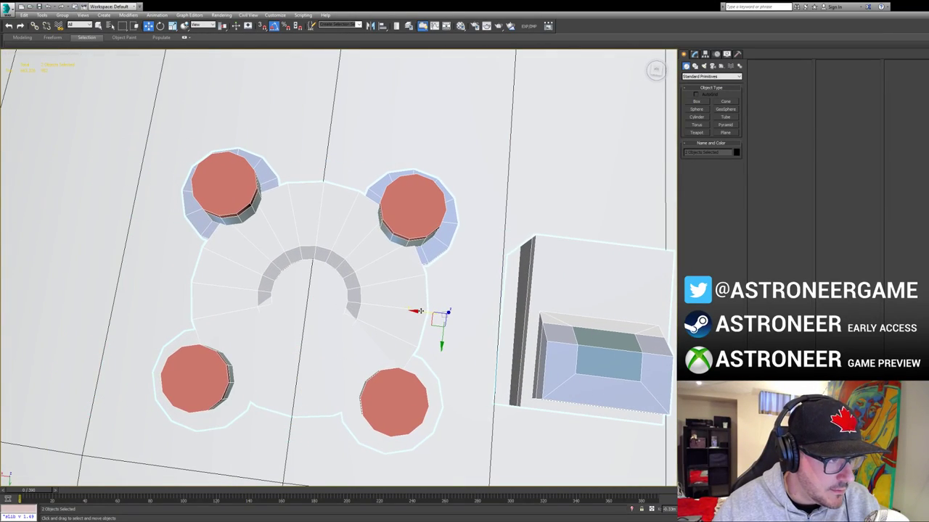
{"action": "middle_click_drag", "start_coordinate": [418, 311], "coordinate": [463, 269], "text": "alt"}
{"action": "left_click_drag", "start_coordinate": [450, 309], "coordinate": [393, 231]}
{"action": "key", "text": "e"}
{"action": "key", "text": "w"}
{"action": "middle_click_drag", "start_coordinate": [394, 232], "coordinate": [468, 272], "text": "alt"}
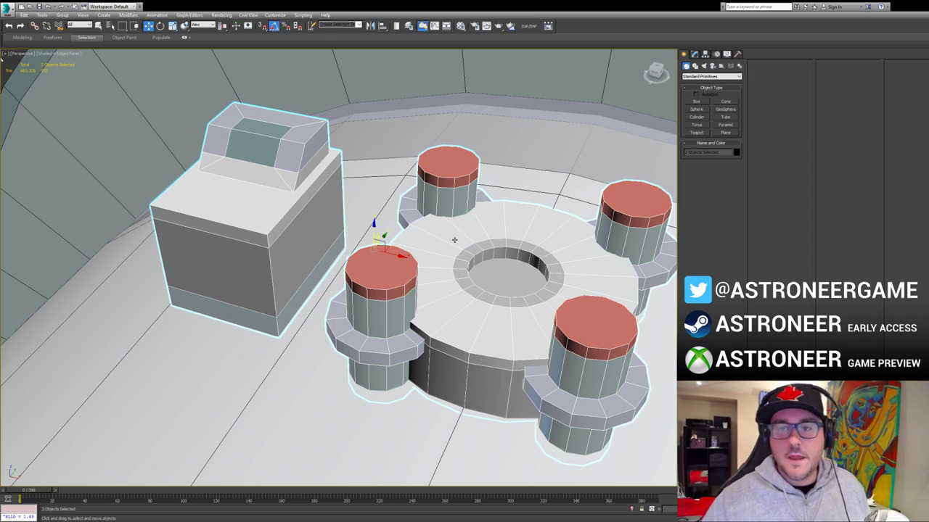
{"action": "scroll", "coordinate": [522, 350], "scroll_direction": "down", "scroll_amount": 5}
{"action": "middle_click_drag", "start_coordinate": [522, 349], "coordinate": [419, 375], "text": "alt"}
{"action": "left_click_drag", "start_coordinate": [404, 294], "coordinate": [442, 294]}
Step: Select only the small box, tilt it to follow the hull's curvature and settle it on the surface beside the fixture
{"action": "left_click", "coordinate": [432, 270]}
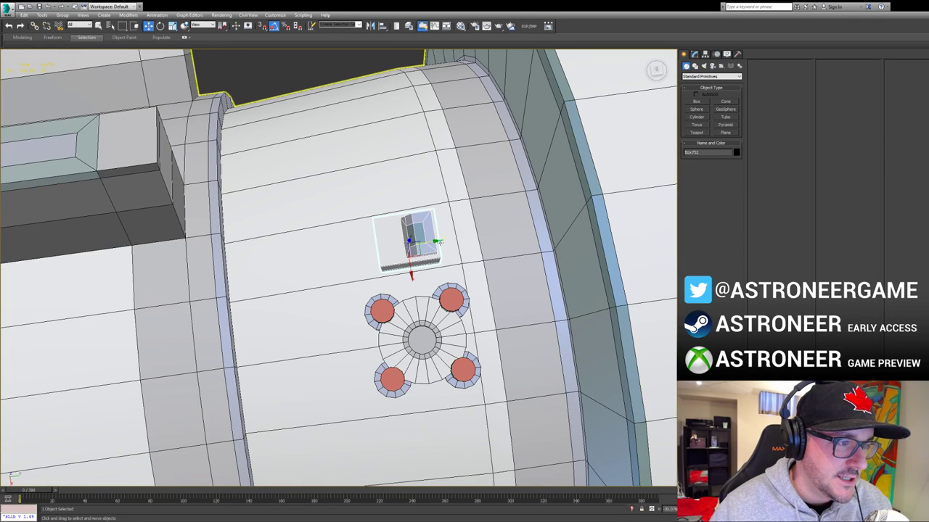
{"action": "mouse_move", "coordinate": [439, 242]}
{"action": "left_mouse_down"}
{"action": "mouse_move", "coordinate": [410, 247]}
{"action": "mouse_move", "coordinate": [439, 242]}
{"action": "left_mouse_up"}
{"action": "middle_click_drag", "start_coordinate": [436, 248], "coordinate": [487, 229], "text": "alt"}
{"action": "key", "text": "e"}
{"action": "left_click_drag", "start_coordinate": [424, 252], "coordinate": [416, 241]}
{"action": "middle_click_drag", "start_coordinate": [418, 241], "coordinate": [412, 263], "text": "alt"}
{"action": "key", "text": "w"}
{"action": "left_click_drag", "start_coordinate": [413, 262], "coordinate": [411, 265]}
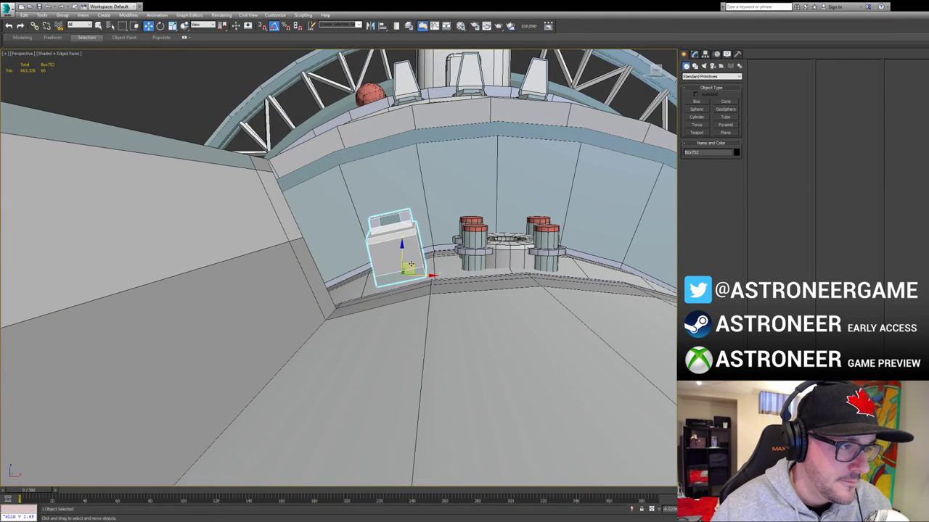
{"action": "key", "text": "e"}
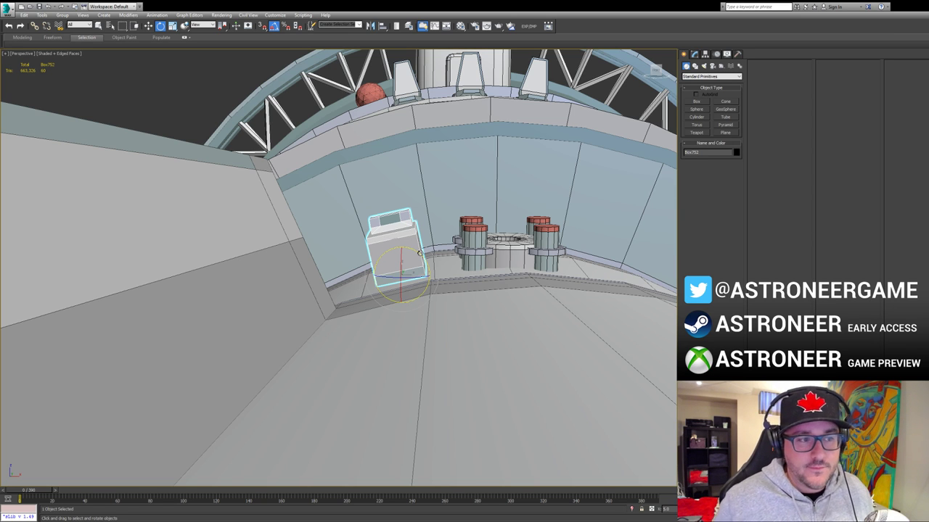
{"action": "middle_click_drag", "start_coordinate": [420, 253], "coordinate": [314, 332]}
{"action": "key", "text": "w"}
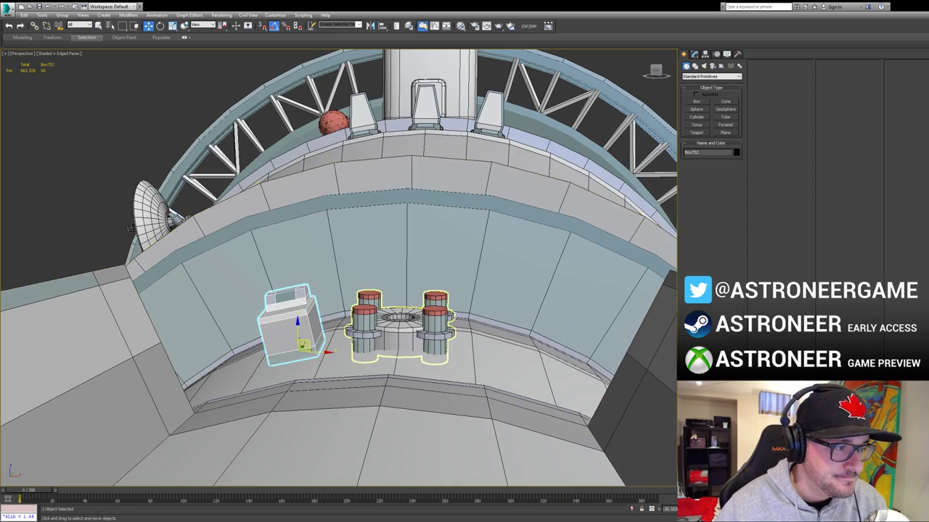
Step: Copy the small box to the opposite side of the four-capped fixture and tilt it to follow the hull's curvature
{"action": "left_click_drag", "start_coordinate": [320, 352], "coordinate": [530, 334], "text": "shift"}
{"action": "key", "text": "e"}
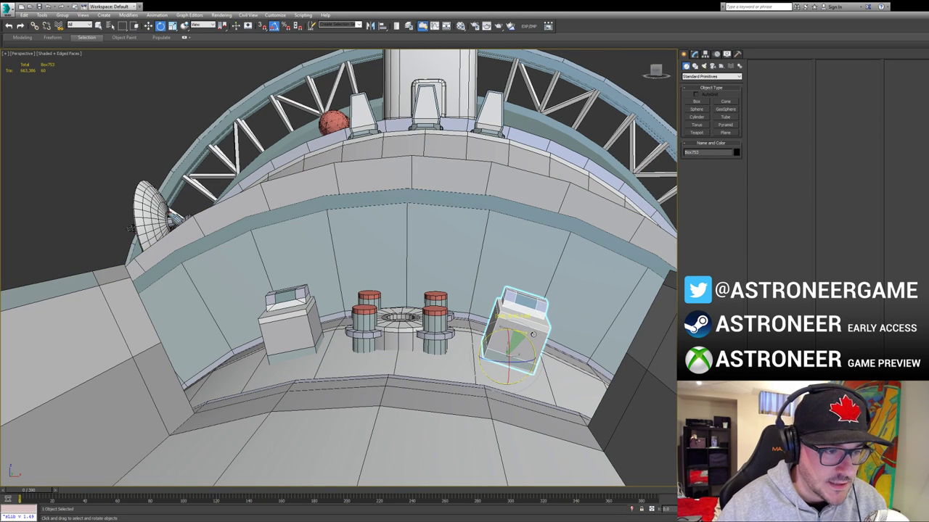
{"action": "key", "text": "w"}
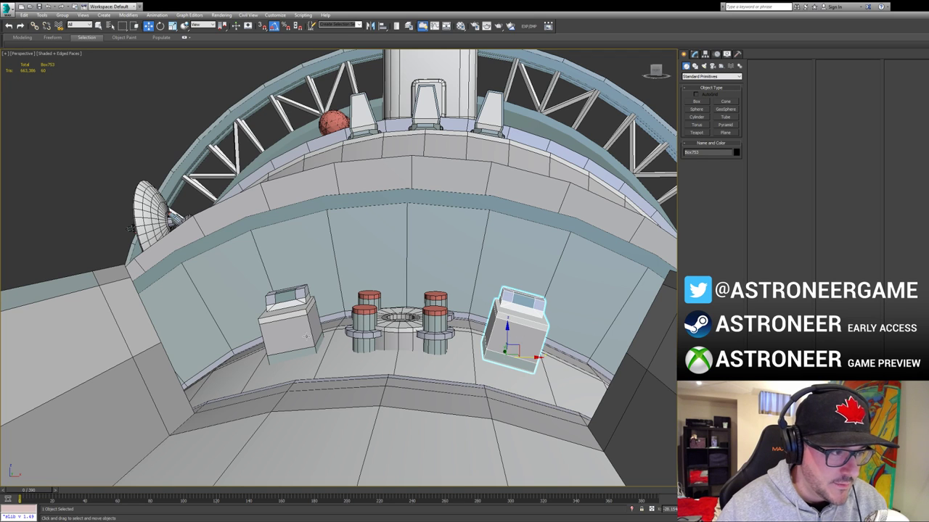
{"action": "left_click", "coordinate": [314, 334]}
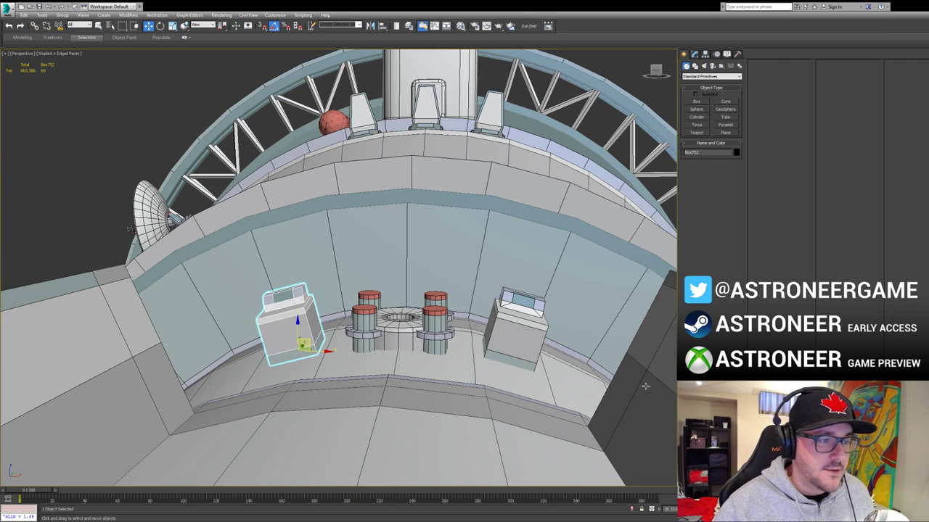
Step: Select the four-capped fixture with both small boxes and shift the group along the hull's length
{"action": "left_click", "coordinate": [516, 330]}
{"action": "middle_click_drag", "start_coordinate": [479, 344], "coordinate": [582, 351], "text": "alt"}
{"action": "scroll", "coordinate": [507, 407], "scroll_direction": "down", "scroll_amount": 5}
{"action": "left_click", "coordinate": [500, 377]}
{"action": "left_click", "coordinate": [508, 349], "text": "ctrl"}
{"action": "left_click", "coordinate": [518, 353], "text": "ctrl"}
{"action": "left_click_drag", "start_coordinate": [507, 356], "coordinate": [529, 362]}
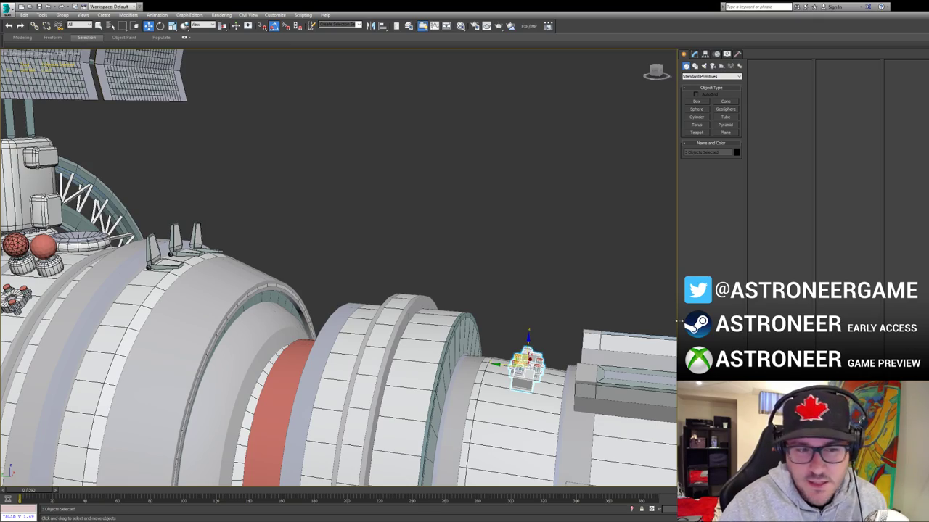
Step: Copy the four-capped fixture along the hull so two stand in line between the boxes, and seat the copy on the surface
{"action": "middle_click_drag", "start_coordinate": [547, 359], "coordinate": [512, 357]}
{"action": "left_click", "coordinate": [545, 370]}
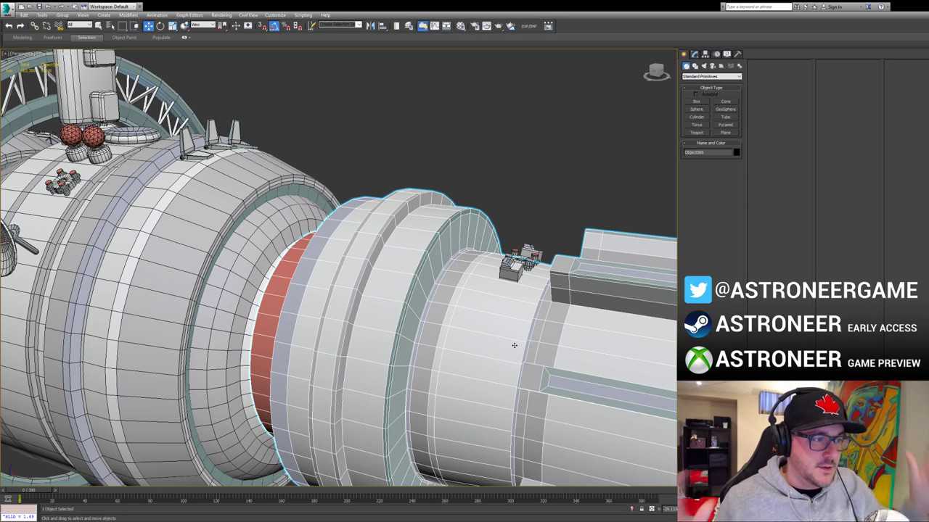
{"action": "middle_click_drag", "start_coordinate": [417, 327], "coordinate": [465, 290], "text": "alt"}
{"action": "left_click", "coordinate": [486, 201]}
{"action": "left_click", "coordinate": [471, 232]}
{"action": "mouse_move", "coordinate": [473, 232]}
{"action": "middle_mouse_down", "text": "alt"}
{"action": "mouse_move", "coordinate": [511, 254]}
{"action": "mouse_move", "coordinate": [476, 231]}
{"action": "middle_mouse_up", "text": "alt"}
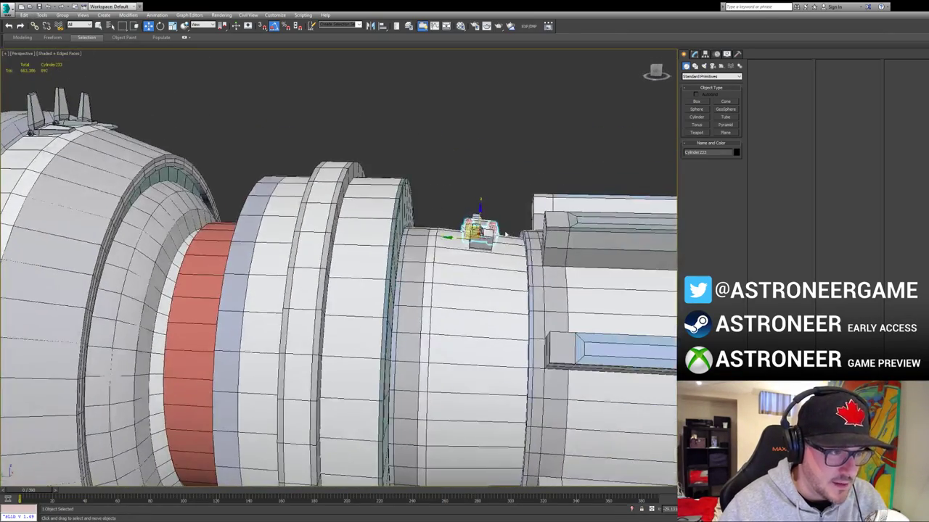
{"action": "mouse_move", "coordinate": [487, 229]}
{"action": "left_mouse_down"}
{"action": "mouse_move", "coordinate": [496, 232]}
{"action": "mouse_move", "coordinate": [477, 220]}
{"action": "mouse_move", "coordinate": [457, 225]}
{"action": "left_mouse_up"}
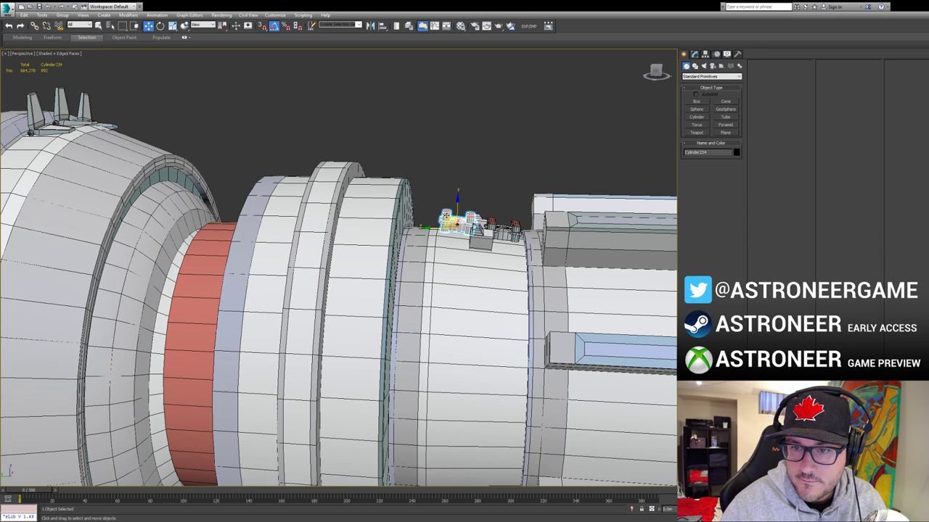
{"action": "left_click_drag", "start_coordinate": [457, 225], "coordinate": [456, 227], "text": "shift"}
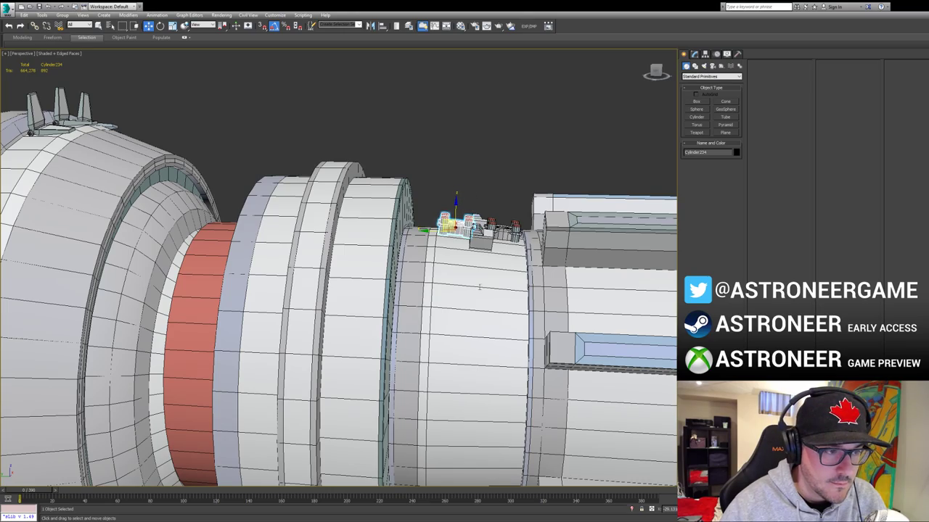
{"action": "middle_click_drag", "start_coordinate": [480, 282], "coordinate": [530, 219], "text": "alt"}
{"action": "left_click", "coordinate": [529, 207]}
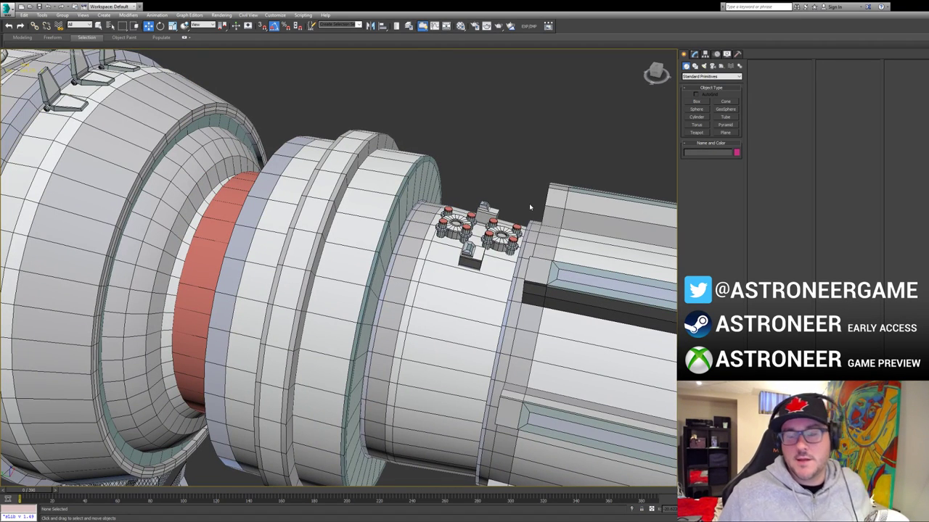
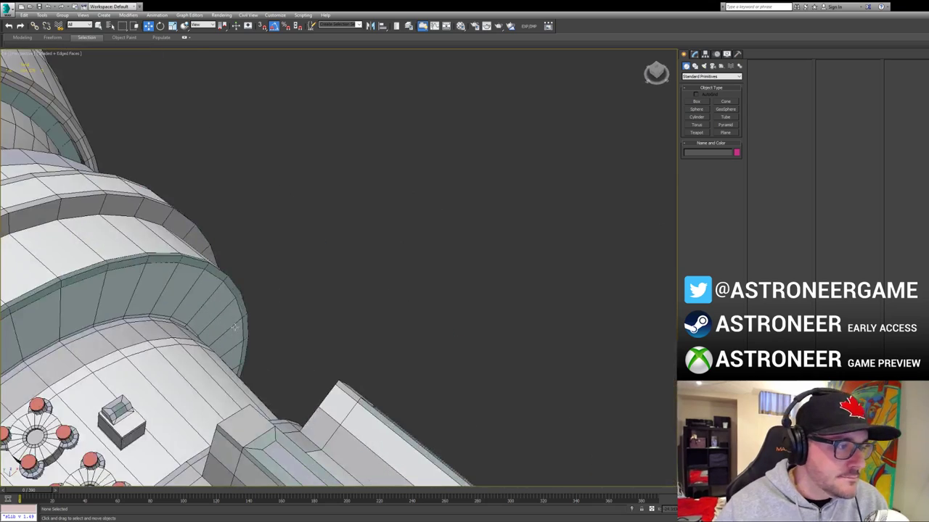
{"action": "scroll", "coordinate": [291, 305], "scroll_direction": "down", "scroll_amount": 5}
{"action": "left_click", "coordinate": [226, 349]}
{"action": "left_click", "coordinate": [210, 333], "text": "ctrl"}
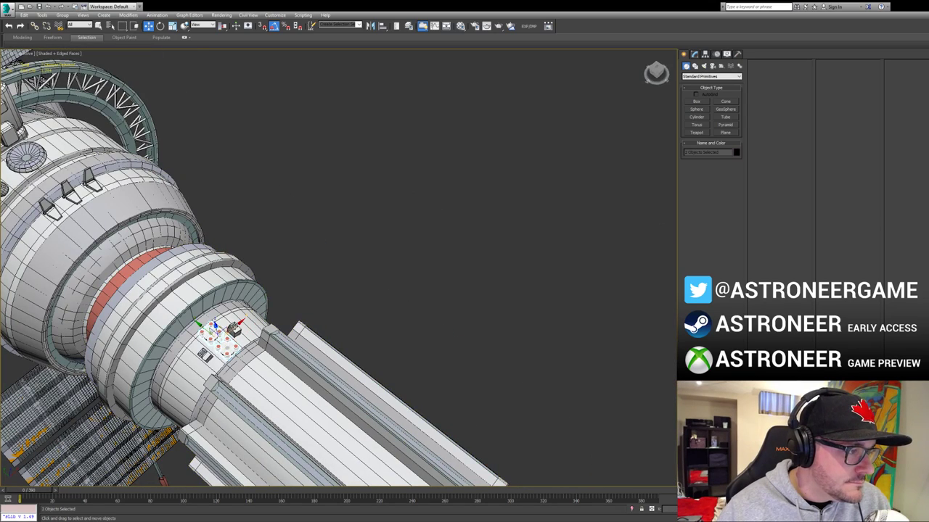
{"action": "left_click", "coordinate": [233, 330], "text": "ctrl"}
{"action": "left_click", "coordinate": [205, 356], "text": "ctrl"}
{"action": "left_click", "coordinate": [209, 353]}
Step: Select the two small boxes flanking the fixtures and copy the pair along the hull to make three pairs
{"action": "left_click", "coordinate": [205, 354]}
{"action": "key", "text": "z"}
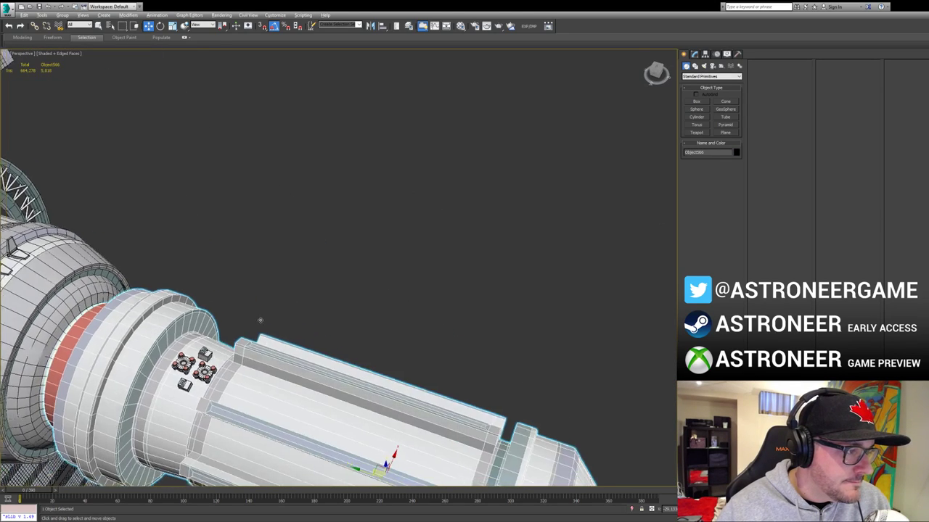
{"action": "key", "text": "e"}
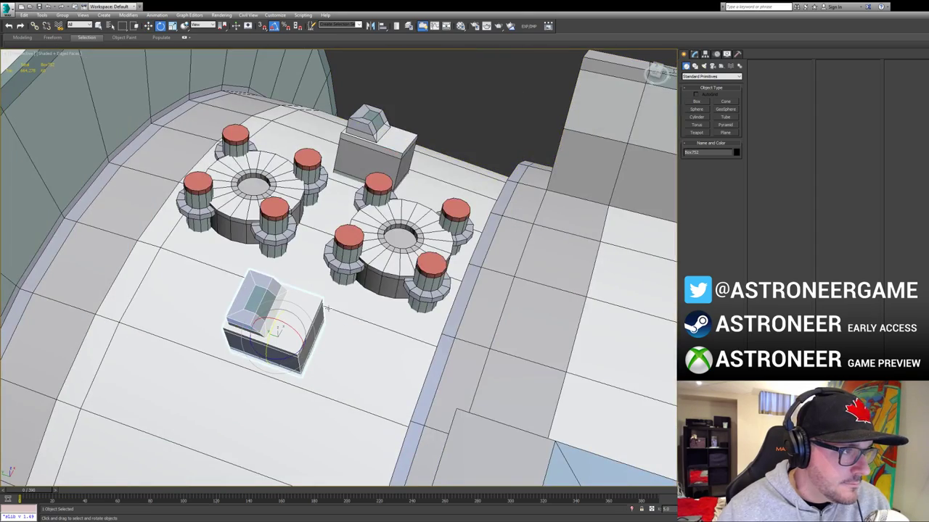
{"action": "key", "text": "z"}
{"action": "left_click", "coordinate": [362, 208], "text": "ctrl"}
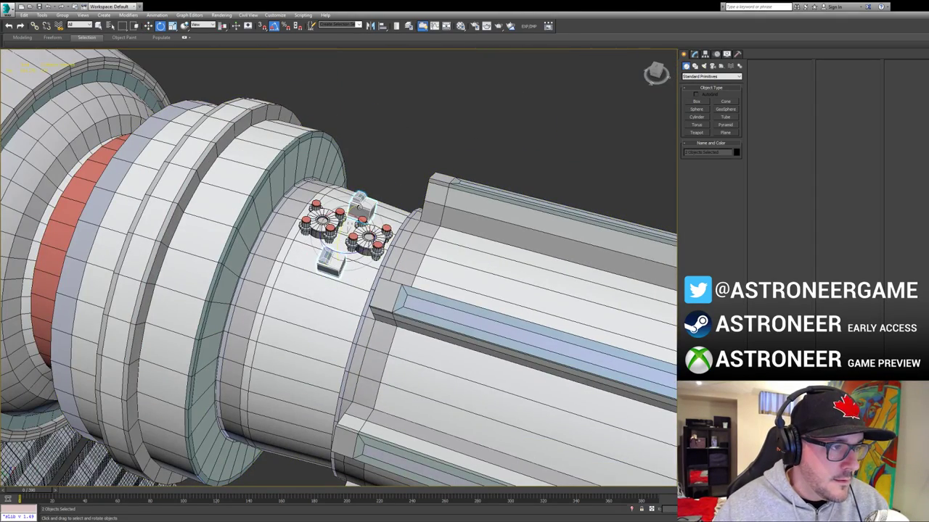
{"action": "middle_click_drag", "start_coordinate": [338, 257], "coordinate": [402, 232], "text": "alt"}
{"action": "scroll", "coordinate": [403, 231], "scroll_direction": "up", "scroll_amount": 2}
{"action": "key", "text": "w"}
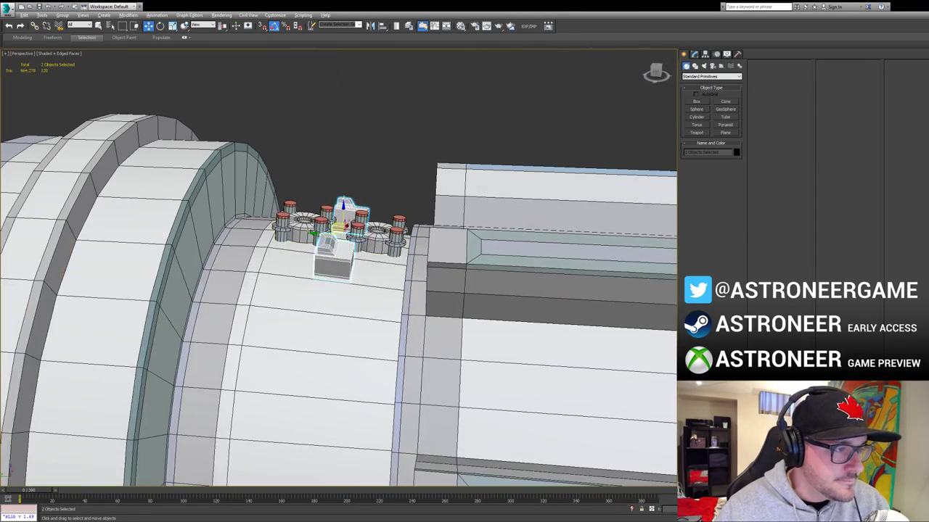
{"action": "middle_click_drag", "start_coordinate": [324, 241], "coordinate": [334, 209], "text": "alt"}
{"action": "mouse_move", "coordinate": [335, 223]}
{"action": "left_mouse_down"}
{"action": "mouse_move", "coordinate": [378, 225]}
{"action": "mouse_move", "coordinate": [291, 222]}
{"action": "left_mouse_up"}
{"action": "left_click", "coordinate": [474, 294]}
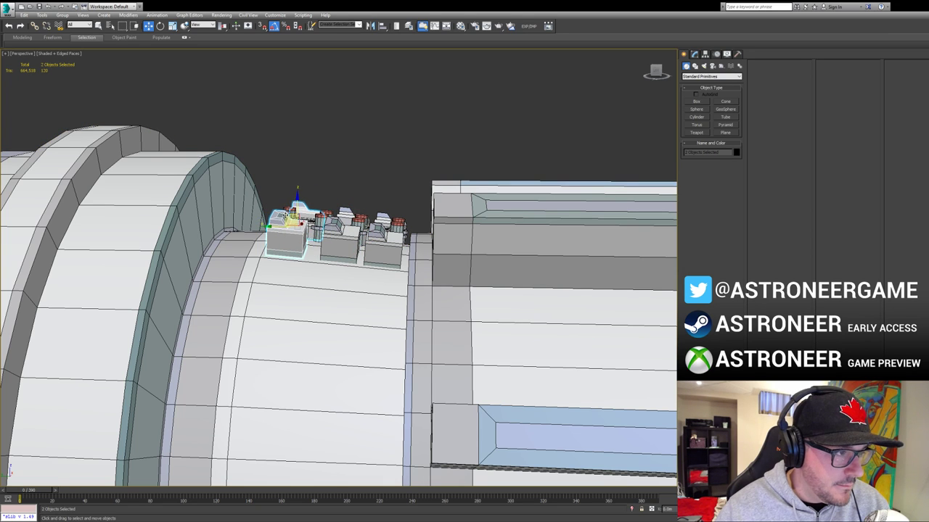
Step: Select the middle pair of small boxes and nudge it along the hull to even out the spacing
{"action": "left_click", "coordinate": [484, 303]}
{"action": "middle_click_drag", "start_coordinate": [377, 268], "coordinate": [372, 280], "text": "alt"}
{"action": "left_click", "coordinate": [337, 253]}
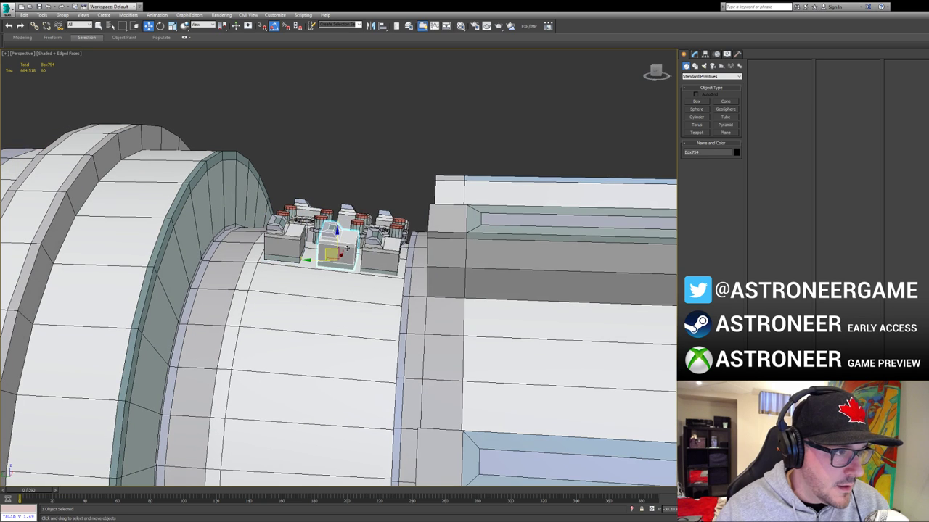
{"action": "left_click", "coordinate": [349, 212], "text": "ctrl"}
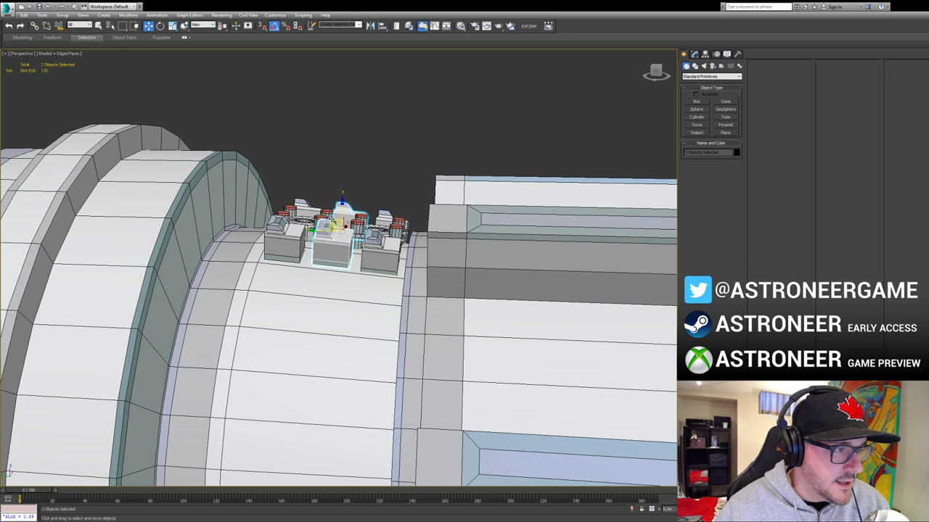
{"action": "left_click", "coordinate": [288, 245]}
{"action": "left_click", "coordinate": [310, 211], "text": "ctrl"}
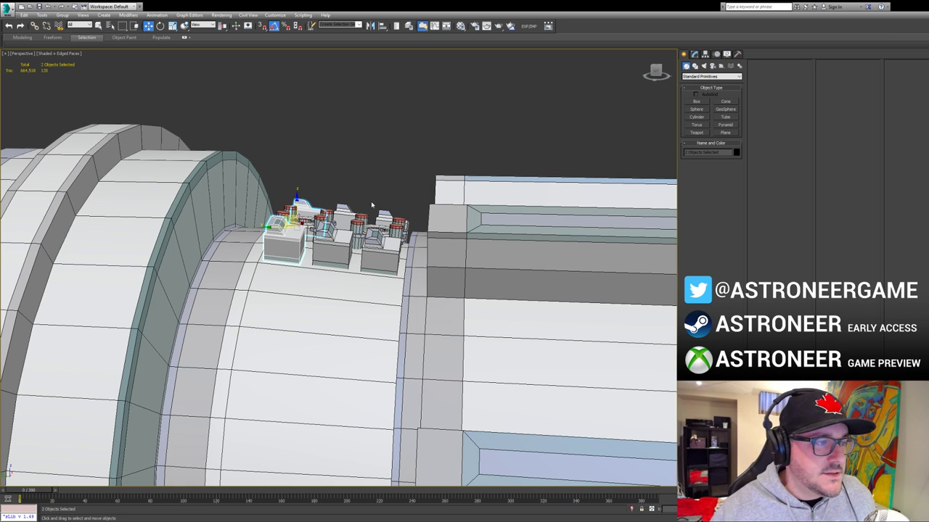
Step: Select the row of three small boxes on one side of the fixtures and make a copy rotated toward the hull's curvature
{"action": "middle_click_drag", "start_coordinate": [354, 262], "coordinate": [285, 325], "text": "alt"}
{"action": "scroll", "coordinate": [304, 292], "scroll_direction": "down", "scroll_amount": 5}
{"action": "left_click", "coordinate": [313, 298]}
{"action": "left_click", "coordinate": [333, 304]}
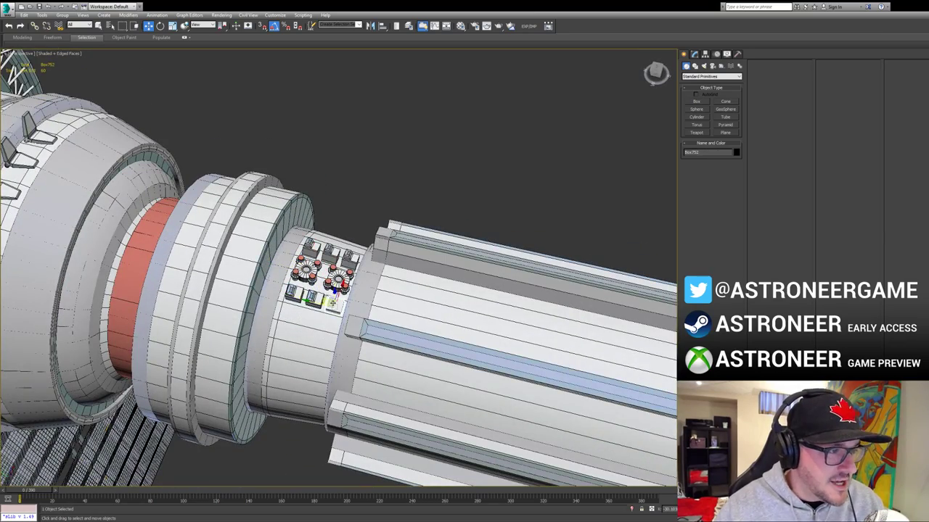
{"action": "left_click", "coordinate": [313, 299], "text": "ctrl"}
{"action": "left_click", "coordinate": [294, 295], "text": "ctrl"}
{"action": "key", "text": "z"}
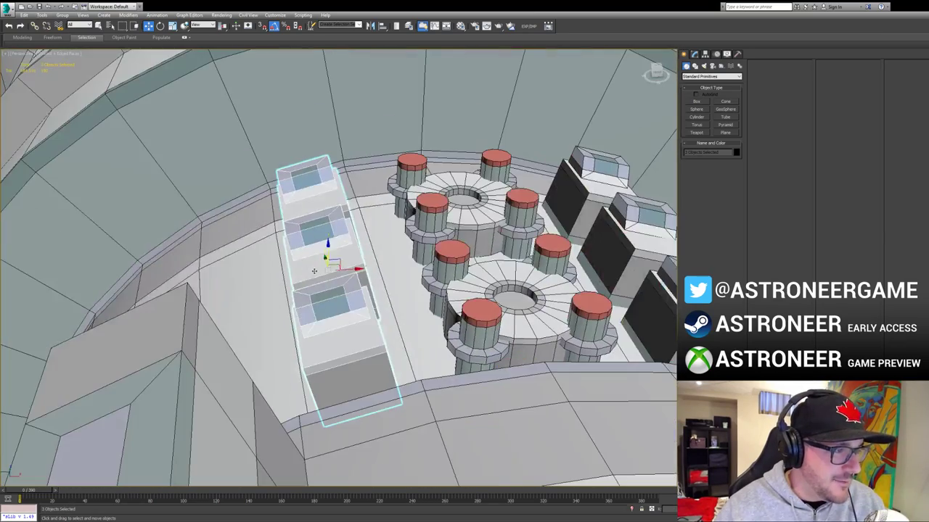
{"action": "key", "text": "e"}
{"action": "left_click_drag", "start_coordinate": [336, 248], "coordinate": [453, 295]}
{"action": "middle_click_drag", "start_coordinate": [312, 289], "coordinate": [396, 286]}
{"action": "key", "text": "w"}
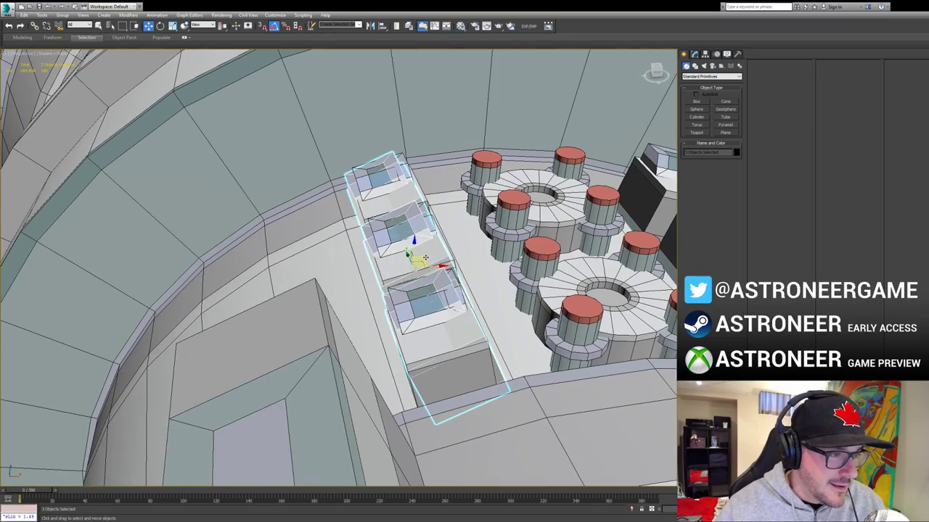
Step: Move the copied row of boxes around the hull beside the original row and seat it on the surface
{"action": "left_click_drag", "start_coordinate": [414, 263], "coordinate": [324, 290]}
{"action": "middle_click_drag", "start_coordinate": [324, 290], "coordinate": [392, 316], "text": "alt"}
{"action": "scroll", "coordinate": [392, 317], "scroll_direction": "down", "scroll_amount": 5}
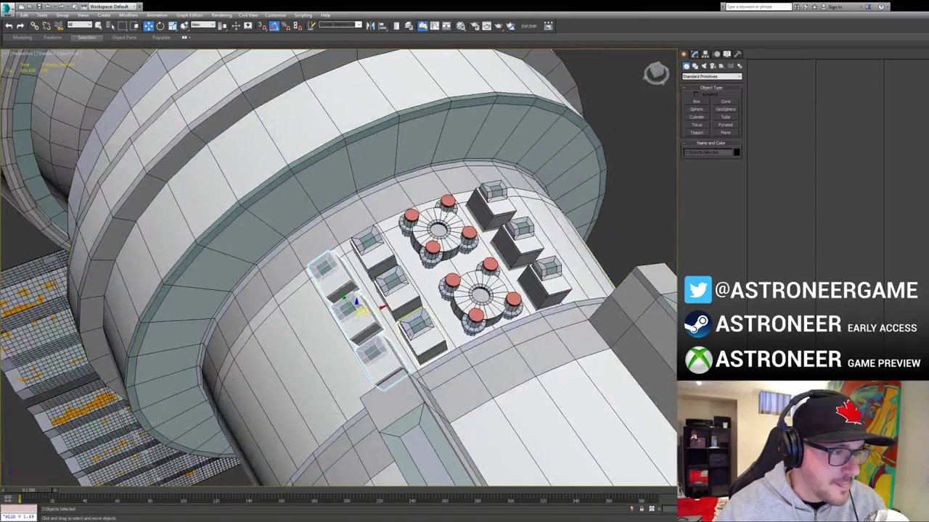
{"action": "left_click_drag", "start_coordinate": [401, 272], "coordinate": [408, 292]}
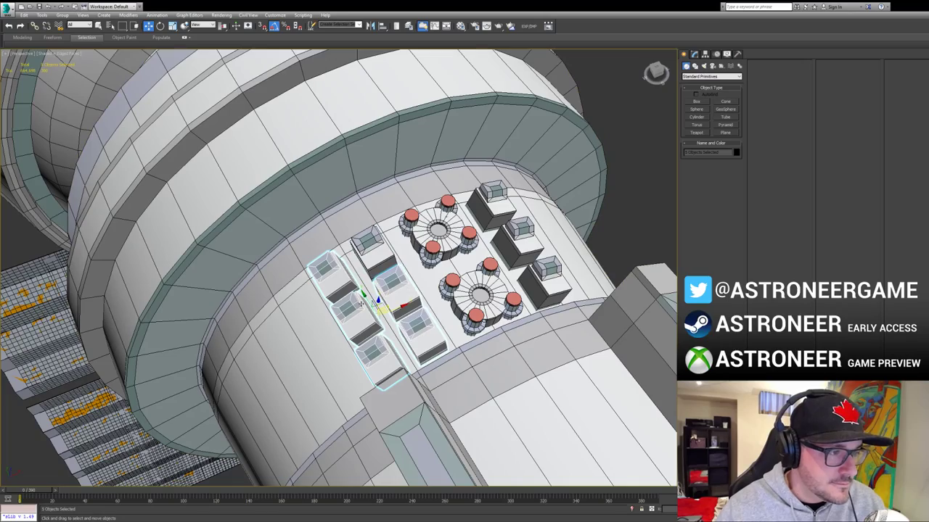
{"action": "middle_click_drag", "start_coordinate": [361, 304], "coordinate": [428, 272], "text": "alt"}
{"action": "scroll", "coordinate": [426, 270], "scroll_direction": "up", "scroll_amount": 4}
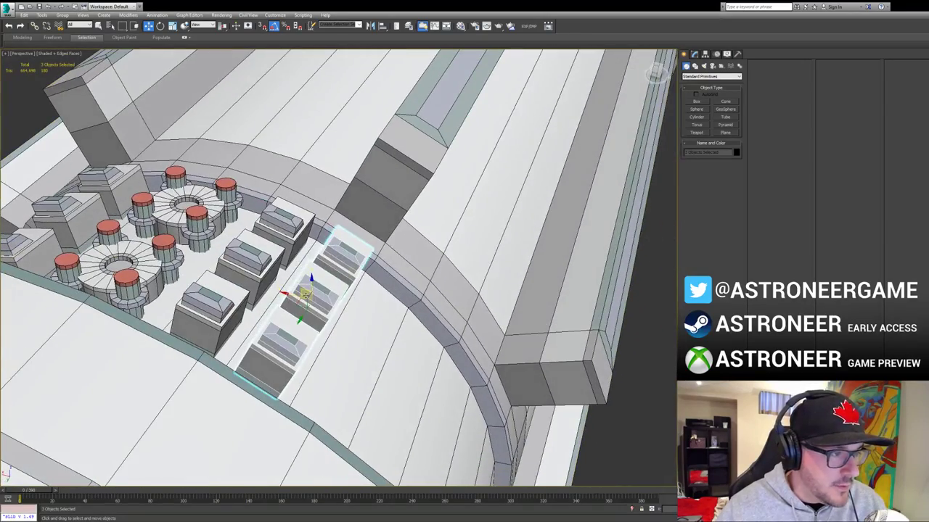
Step: Copy the row once more farther around the hull and delete its box nearest the ribbed rear section
{"action": "mouse_move", "coordinate": [306, 294]}
{"action": "left_mouse_down", "text": "shift"}
{"action": "mouse_move", "coordinate": [370, 331]}
{"action": "mouse_move", "coordinate": [406, 328]}
{"action": "left_mouse_up", "text": "shift"}
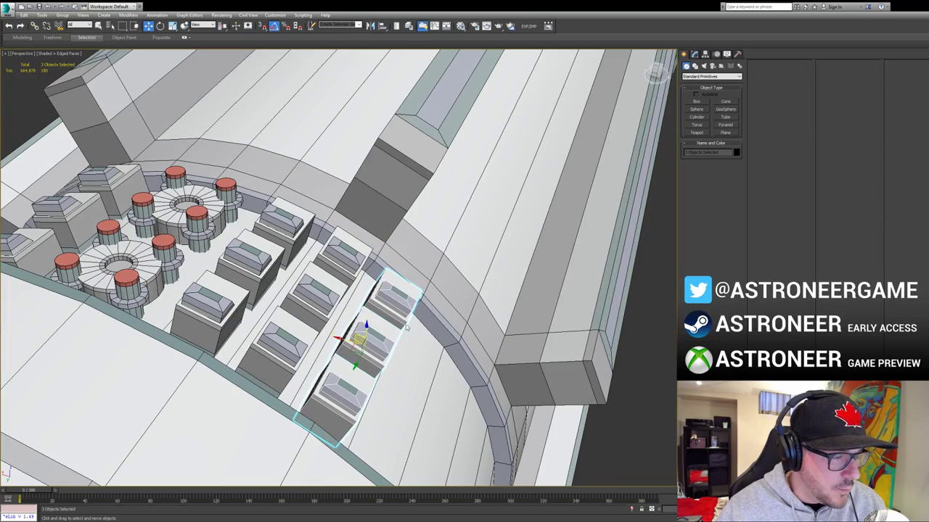
{"action": "middle_click_drag", "start_coordinate": [475, 304], "coordinate": [323, 251], "text": "alt"}
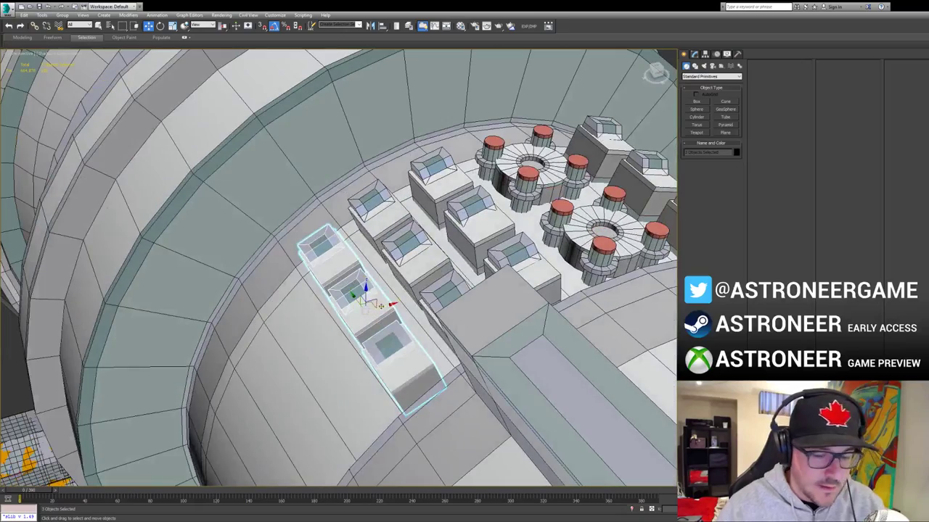
{"action": "left_click", "coordinate": [396, 350]}
{"action": "key", "text": "Delete"}
Step: Select the two remaining boxes of the outermost row and tilt them to follow the hull's curvature
{"action": "left_click", "coordinate": [359, 301]}
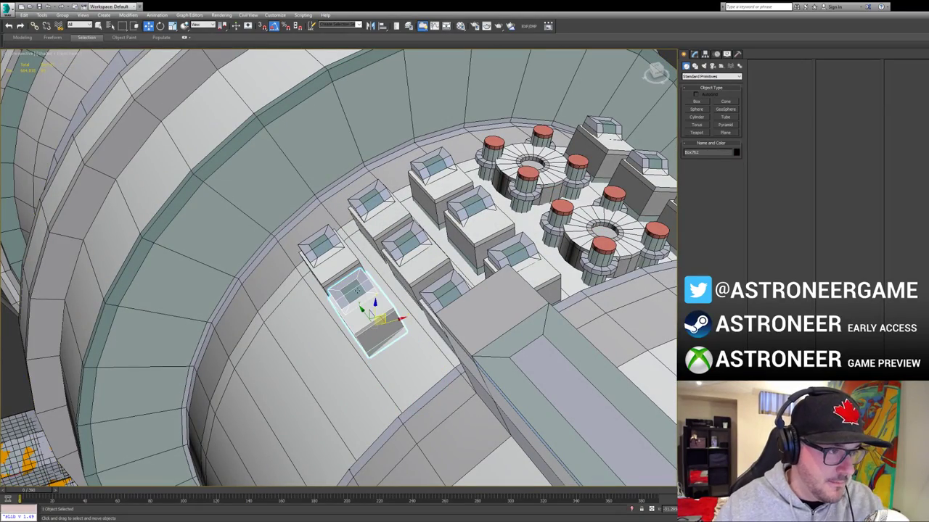
{"action": "left_click", "coordinate": [325, 265], "text": "ctrl"}
{"action": "key", "text": "e"}
{"action": "middle_click_drag", "start_coordinate": [325, 265], "coordinate": [372, 275], "text": "alt"}
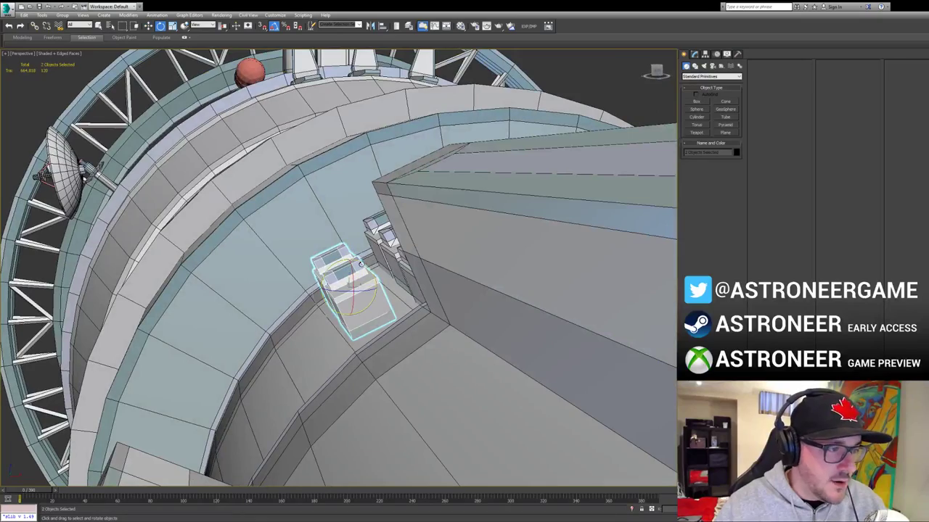
{"action": "left_click_drag", "start_coordinate": [361, 264], "coordinate": [352, 275]}
{"action": "key", "text": "w"}
Step: Delete the boxes nearest the ribbed rear section from the other two rows beside the fixtures
{"action": "middle_click_drag", "start_coordinate": [352, 275], "coordinate": [462, 326], "text": "alt"}
{"action": "left_click", "coordinate": [459, 274]}
{"action": "key", "text": "Delete"}
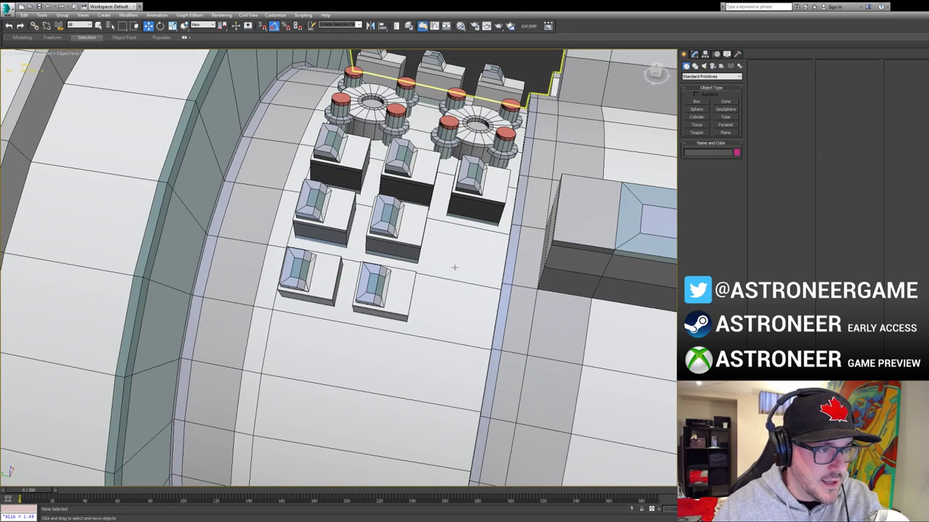
{"action": "left_click", "coordinate": [476, 203]}
{"action": "key", "text": "Delete"}
Step: Select the three boxes of the column nearest the ribbed section and copy them toward it to complete a three-by-three grid
{"action": "left_click", "coordinate": [412, 222]}
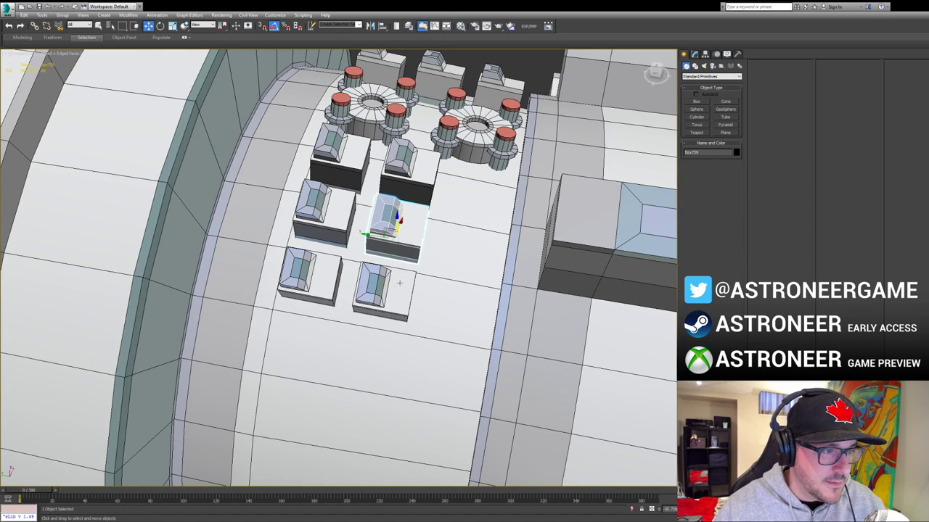
{"action": "left_click", "coordinate": [400, 284], "text": "ctrl"}
{"action": "left_click", "coordinate": [408, 168], "text": "ctrl"}
{"action": "middle_click_drag", "start_coordinate": [408, 174], "coordinate": [421, 211], "text": "alt"}
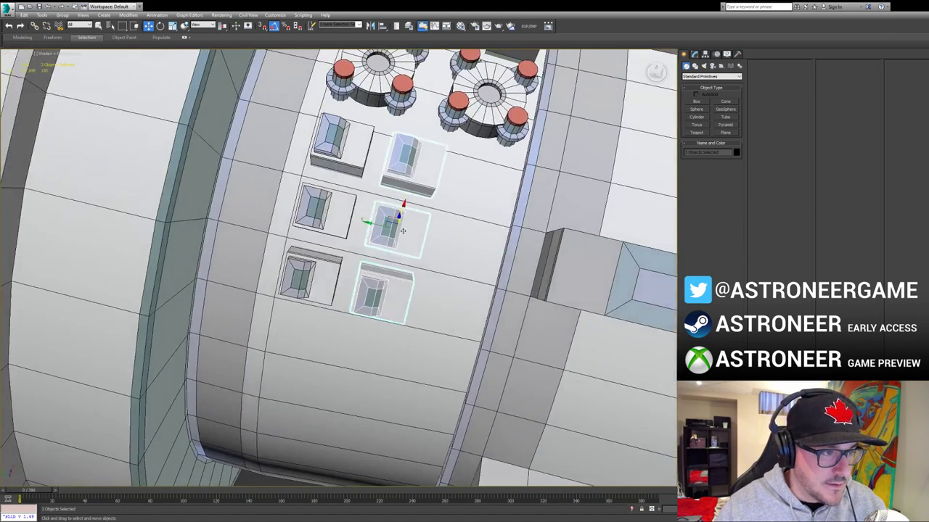
{"action": "left_click_drag", "start_coordinate": [398, 218], "coordinate": [460, 232], "text": "shift"}
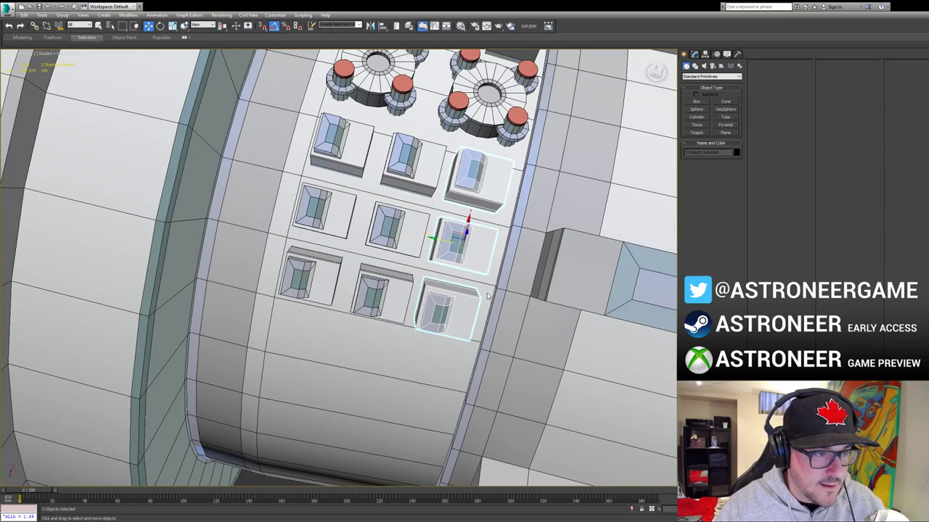
{"action": "middle_click_drag", "start_coordinate": [489, 295], "coordinate": [462, 225], "text": "alt"}
{"action": "left_click_drag", "start_coordinate": [472, 240], "coordinate": [471, 238]}
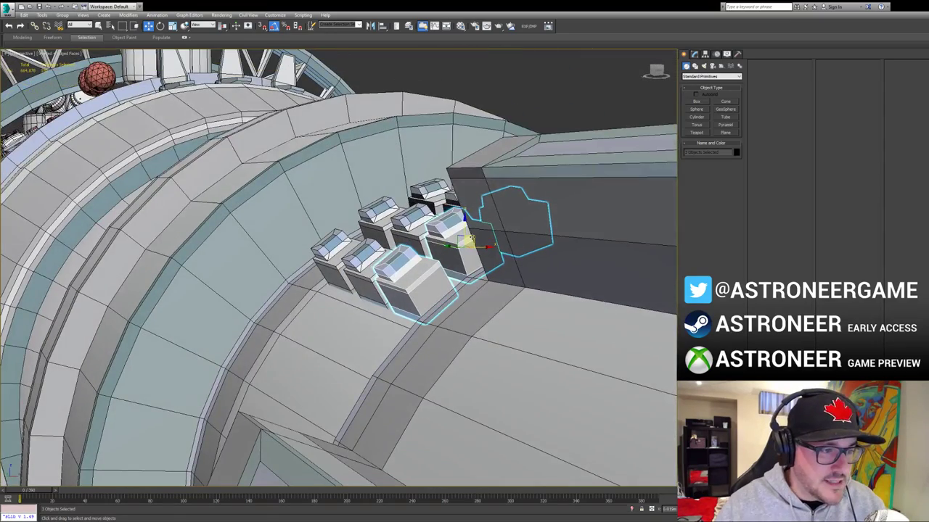
Step: Delete the three single small boxes on the opposite side of the two four-capped fixtures
{"action": "middle_click_drag", "start_coordinate": [472, 236], "coordinate": [345, 296], "text": "alt"}
{"action": "left_click", "coordinate": [472, 261]}
{"action": "key", "text": "Delete"}
{"action": "left_click", "coordinate": [470, 217]}
{"action": "key", "text": "Delete"}
{"action": "left_click", "coordinate": [465, 176]}
{"action": "key", "text": "Delete"}
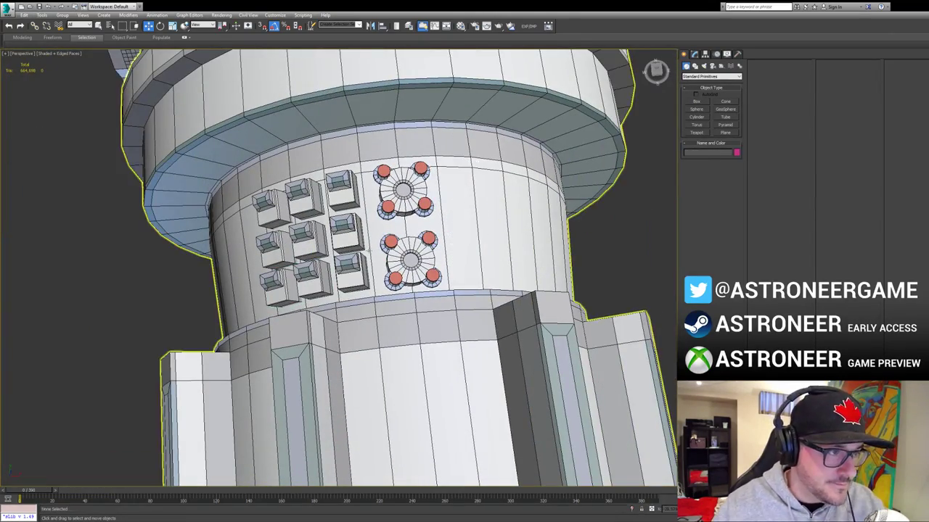
Step: Select all nine boxes of the three-by-three grid beside the two four-capped fixtures
{"action": "left_click", "coordinate": [346, 231]}
{"action": "left_click", "coordinate": [349, 261], "text": "ctrl"}
{"action": "left_click", "coordinate": [316, 262], "text": "ctrl"}
{"action": "key", "text": "ctrl+z"}
{"action": "key", "text": "ctrl+z"}
{"action": "key", "text": "ctrl+z"}
{"action": "key", "text": "ctrl+z"}
{"action": "key", "text": "ctrl+z"}
{"action": "key", "text": "ctrl+z"}
{"action": "key", "text": "ctrl+z"}
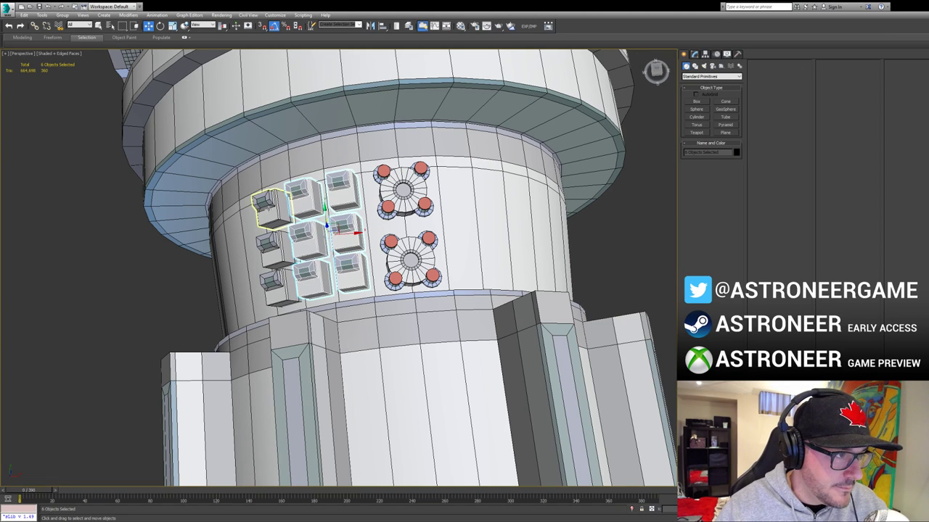
{"action": "left_click", "coordinate": [275, 281], "text": "ctrl"}
{"action": "left_click", "coordinate": [275, 280], "text": "ctrl"}
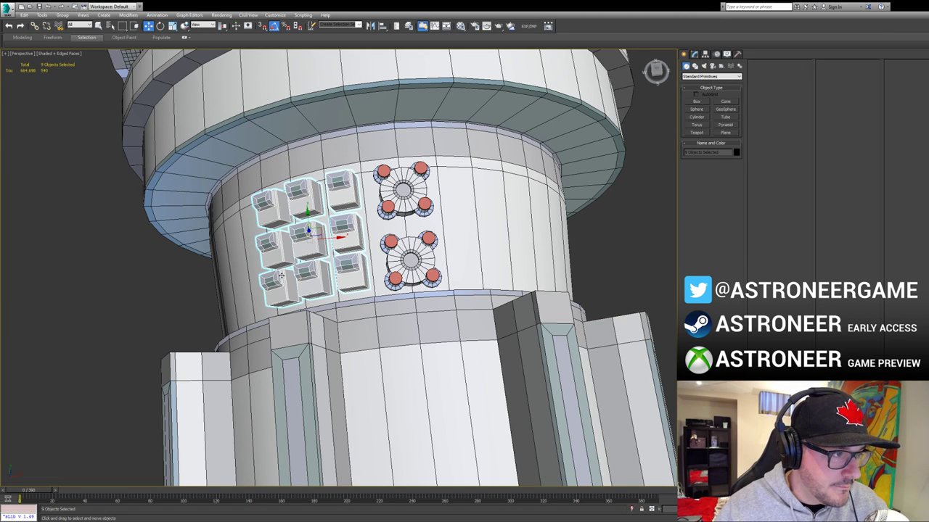
Step: Make a mirrored copy of the nine-box grid and move it to the opposite side of the two four-capped fixtures
{"action": "left_click", "coordinate": [368, 26]}
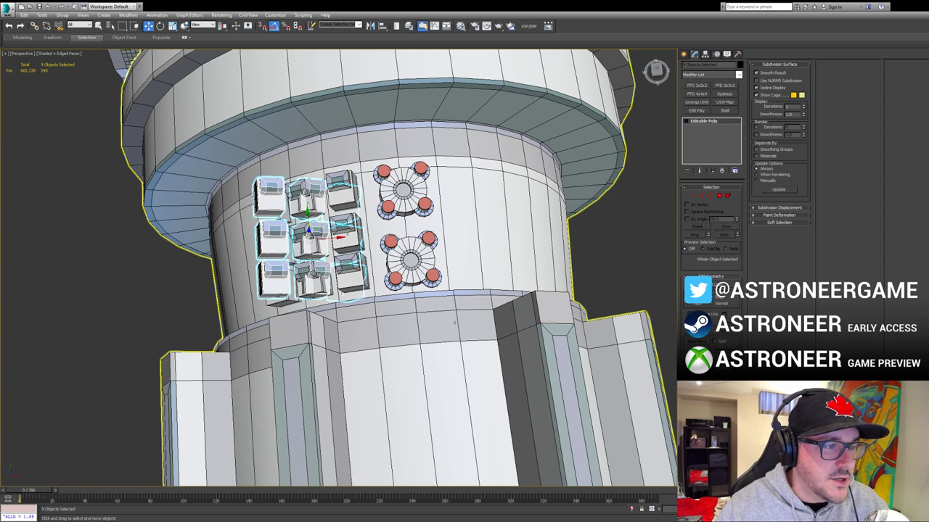
{"action": "mouse_move", "coordinate": [326, 240]}
{"action": "left_mouse_down", "text": "shift"}
{"action": "mouse_move", "coordinate": [527, 229]}
{"action": "mouse_move", "coordinate": [521, 236]}
{"action": "left_mouse_up", "text": "shift"}
{"action": "middle_click_drag", "start_coordinate": [521, 237], "coordinate": [485, 174], "text": "alt"}
{"action": "middle_click_drag", "start_coordinate": [468, 188], "coordinate": [465, 182], "text": "alt"}
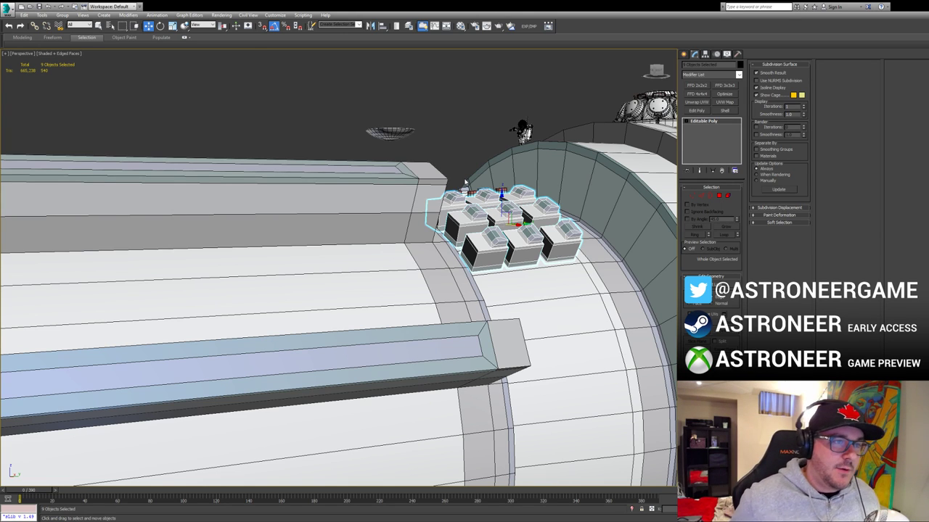
Step: Add the two four-capped fixtures and the original nine boxes to the selected copied grid
{"action": "middle_click_drag", "start_coordinate": [511, 144], "coordinate": [475, 311], "text": "alt"}
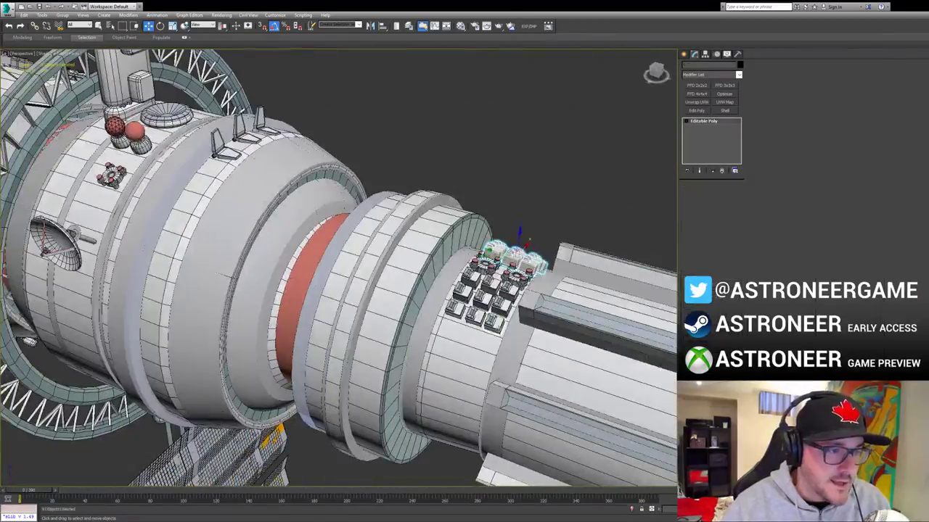
{"action": "left_click", "coordinate": [491, 283], "text": "ctrl"}
{"action": "left_click", "coordinate": [482, 298], "text": "ctrl"}
{"action": "left_click", "coordinate": [471, 278], "text": "ctrl"}
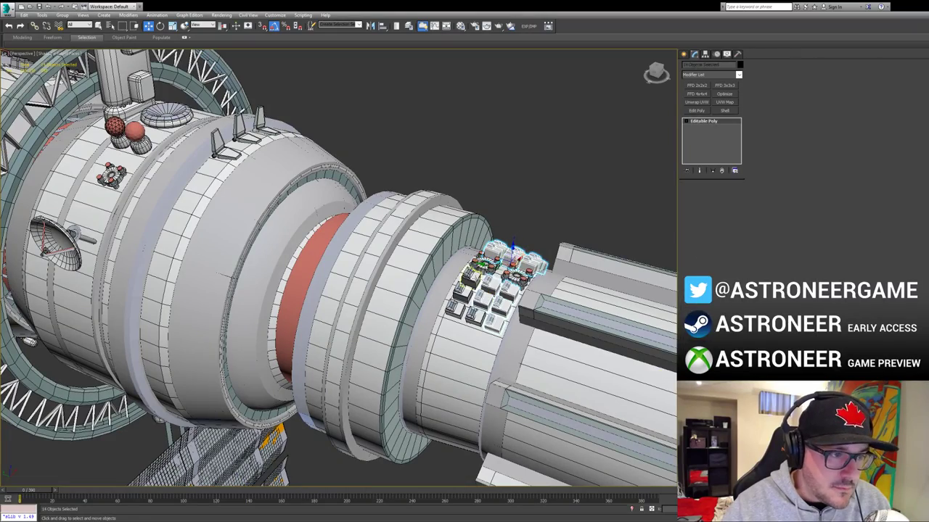
{"action": "left_click", "coordinate": [463, 293], "text": "ctrl"}
{"action": "left_click", "coordinate": [455, 310], "text": "ctrl"}
Step: Place a flipped copy of the fixtures and both box grids on the underside of the narrow hull section
{"action": "middle_click_drag", "start_coordinate": [471, 313], "coordinate": [479, 217], "text": "alt"}
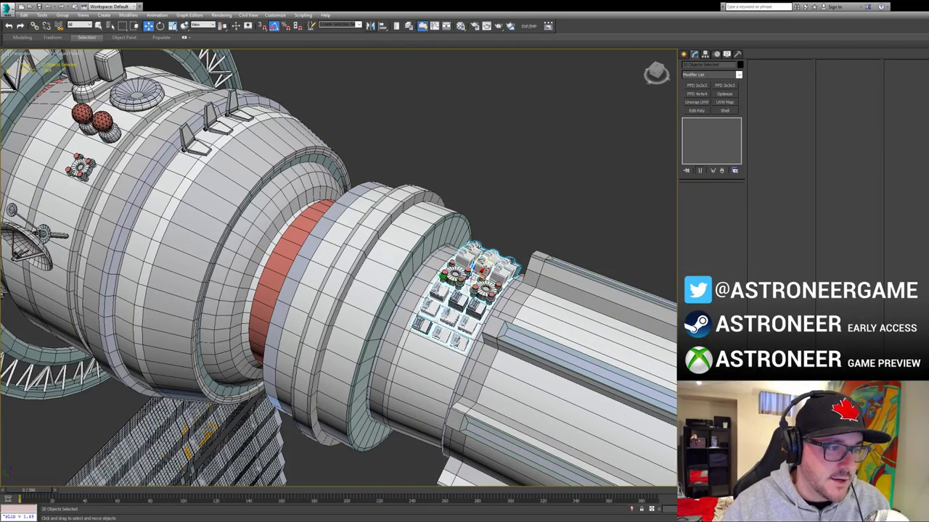
{"action": "middle_click_drag", "start_coordinate": [476, 278], "coordinate": [480, 195], "text": "alt"}
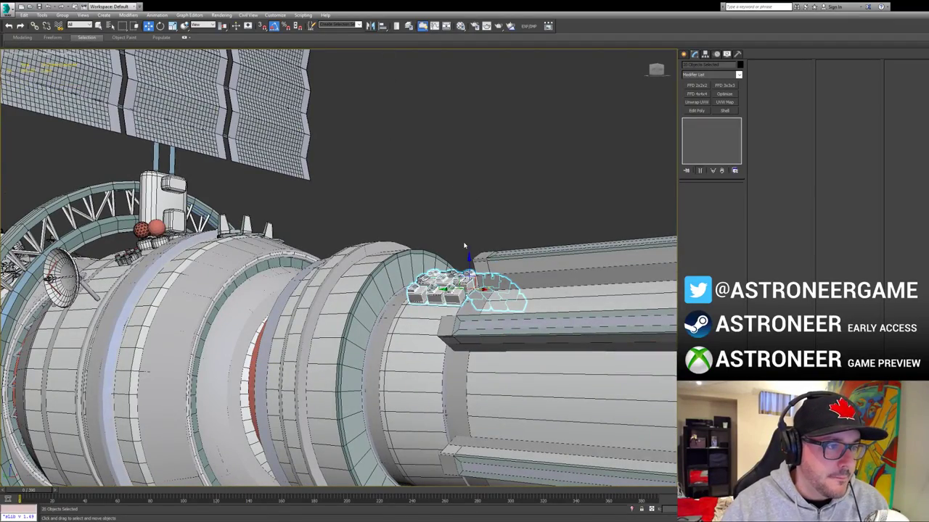
{"action": "middle_click_drag", "start_coordinate": [464, 247], "coordinate": [482, 223], "text": "alt"}
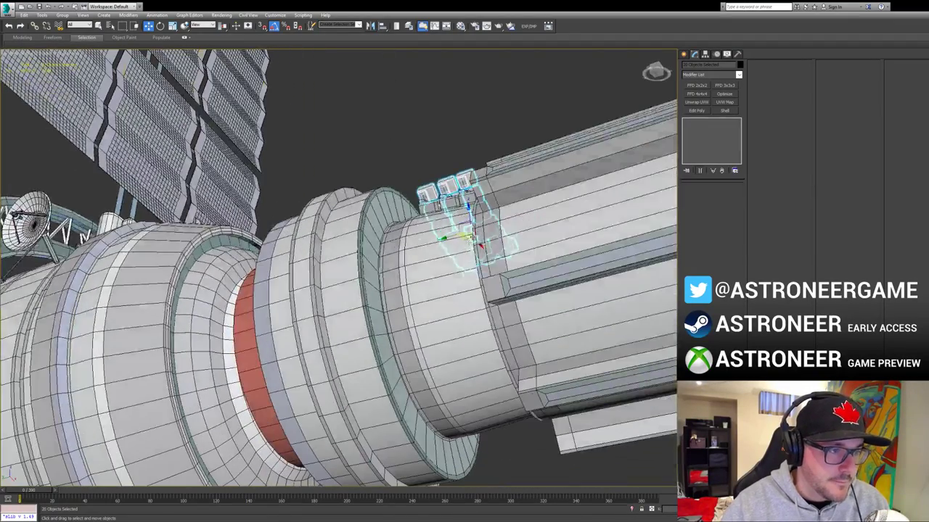
{"action": "left_click_drag", "start_coordinate": [476, 218], "coordinate": [485, 392]}
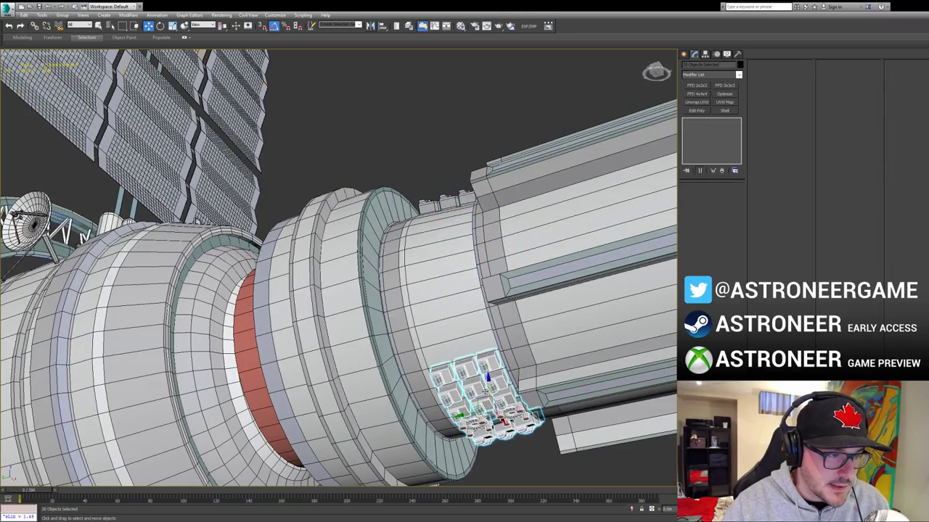
{"action": "middle_click_drag", "start_coordinate": [485, 392], "coordinate": [471, 374], "text": "alt"}
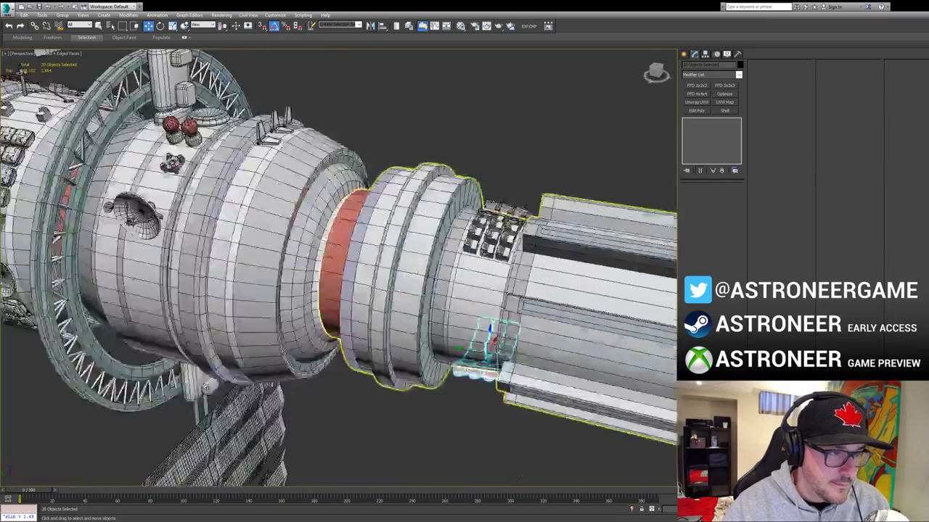
{"action": "scroll", "coordinate": [501, 250], "scroll_direction": "down", "scroll_amount": 3}
{"action": "left_click", "coordinate": [519, 169]}
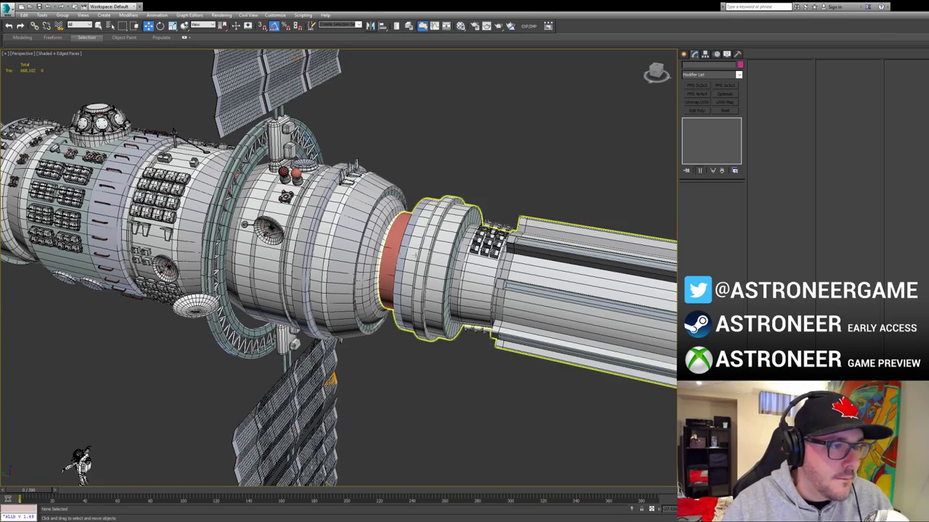
Step: Select the whole spacecraft with its spare parts to check its triangle count, and clear the selection
{"action": "middle_click_drag", "start_coordinate": [494, 269], "coordinate": [421, 428]}
{"action": "left_click", "coordinate": [440, 275]}
{"action": "left_click", "coordinate": [446, 222]}
{"action": "key", "text": "ctrl+z"}
{"action": "scroll", "coordinate": [436, 370], "scroll_direction": "down", "scroll_amount": 5}
{"action": "scroll", "coordinate": [432, 399], "scroll_direction": "up", "scroll_amount": 3}
{"action": "left_click_drag", "start_coordinate": [507, 204], "coordinate": [183, 381]}
{"action": "middle_click_drag", "start_coordinate": [327, 320], "coordinate": [367, 306], "text": "alt"}
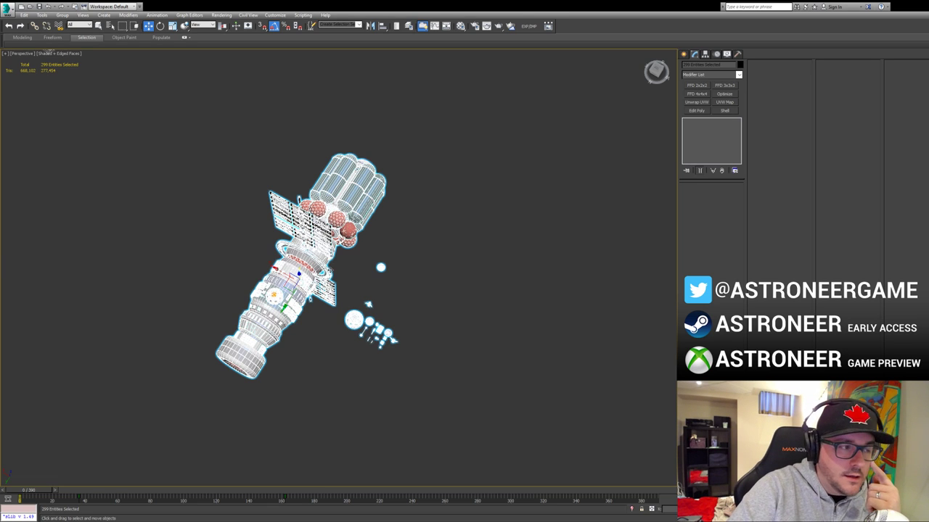
{"action": "left_click", "coordinate": [478, 270]}
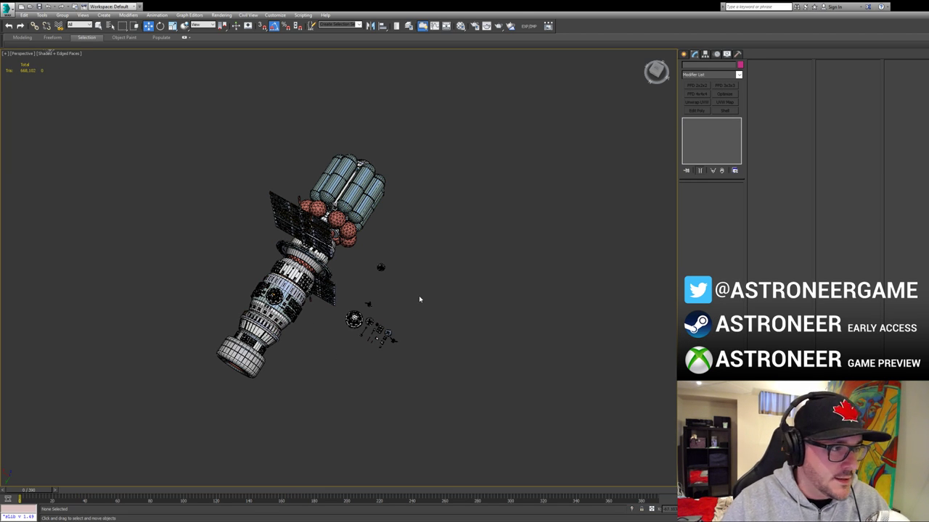
{"action": "middle_click_drag", "start_coordinate": [418, 299], "coordinate": [512, 278], "text": "alt"}
{"action": "left_click_drag", "start_coordinate": [588, 114], "coordinate": [179, 468]}
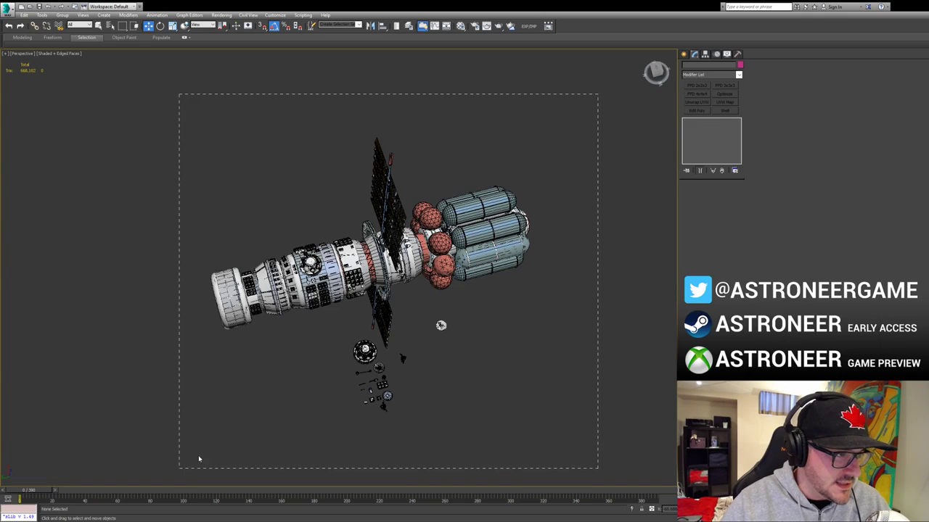
{"action": "middle_click_drag", "start_coordinate": [298, 327], "coordinate": [455, 355], "text": "alt"}
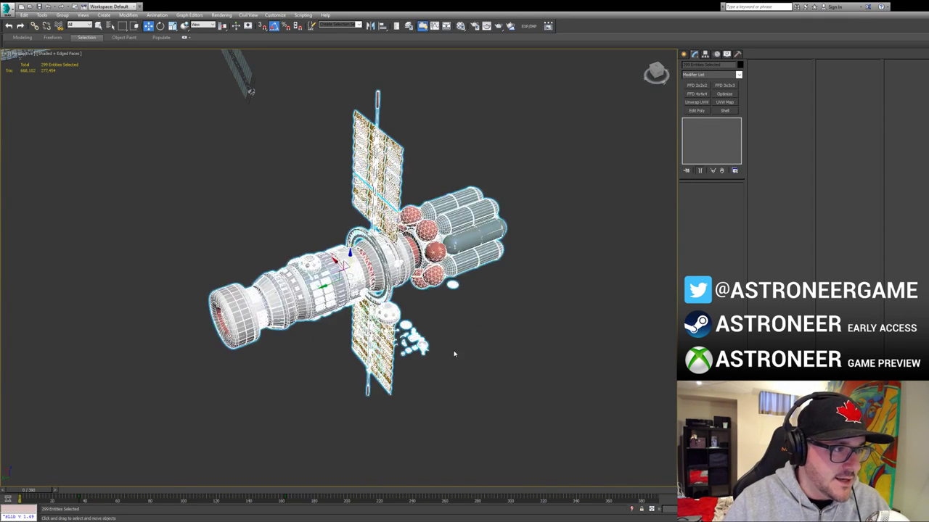
{"action": "left_click", "coordinate": [498, 325]}
Step: Turn off the edged-faces display and examine the shaded spacecraft, its spare parts and the astronaut figures from several angles
{"action": "key", "text": "F4"}
{"action": "middle_click_drag", "start_coordinate": [499, 326], "coordinate": [472, 290], "text": "alt"}
{"action": "scroll", "coordinate": [493, 312], "scroll_direction": "up", "scroll_amount": 6}
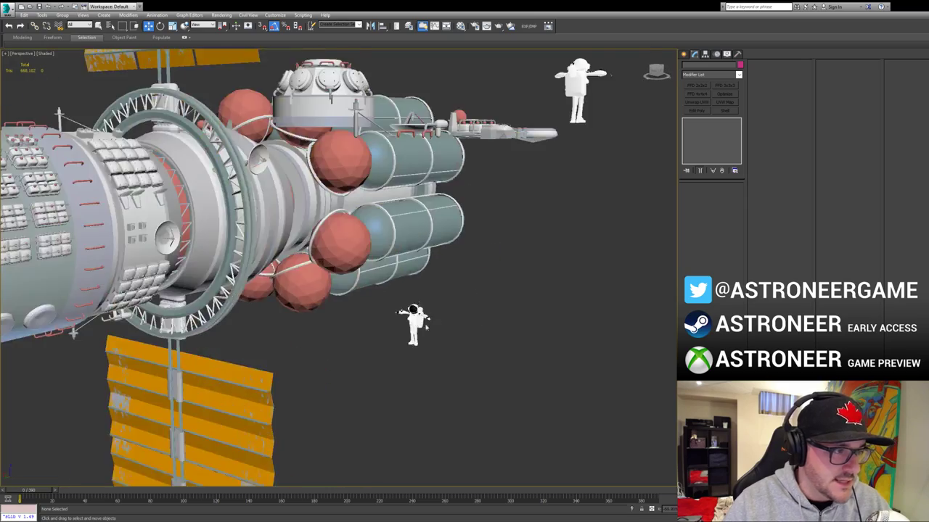
{"action": "mouse_move", "coordinate": [509, 321]}
{"action": "middle_mouse_down", "text": "alt"}
{"action": "mouse_move", "coordinate": [435, 291]}
{"action": "mouse_move", "coordinate": [500, 318]}
{"action": "middle_mouse_up", "text": "alt"}
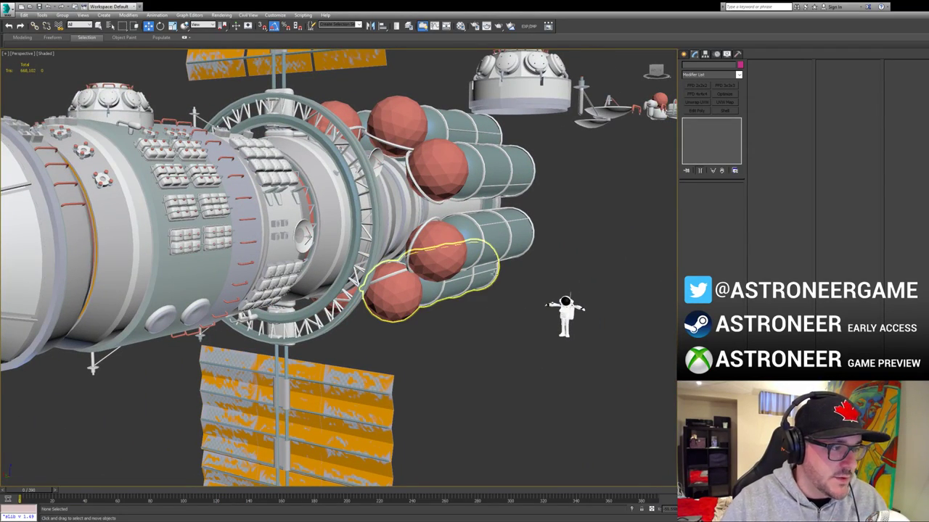
{"action": "middle_click_drag", "start_coordinate": [493, 316], "coordinate": [545, 336], "text": "alt"}
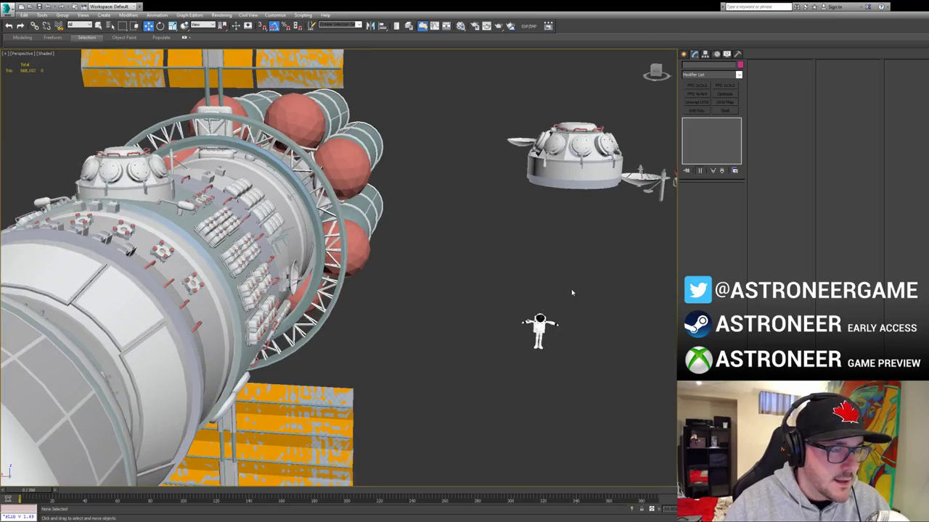
{"action": "scroll", "coordinate": [549, 282], "scroll_direction": "down", "scroll_amount": 4}
{"action": "middle_click_drag", "start_coordinate": [548, 282], "coordinate": [520, 290], "text": "alt"}
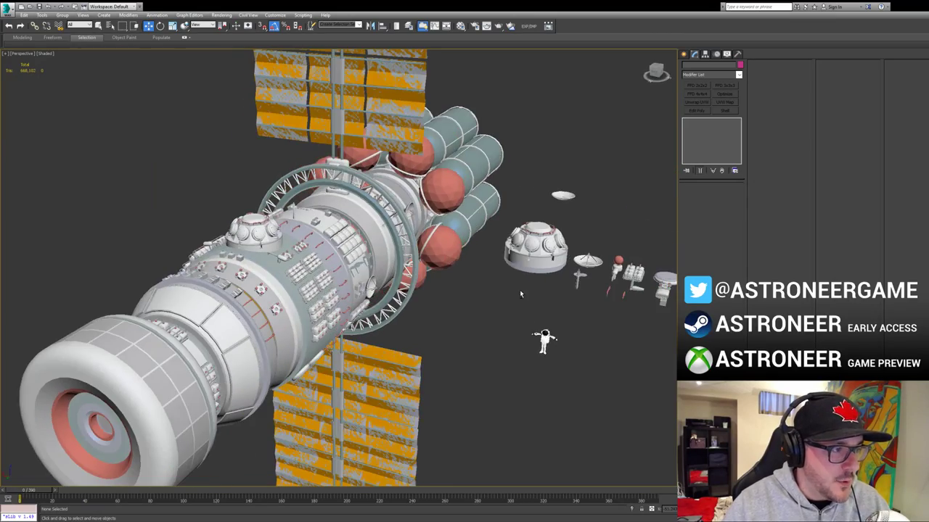
{"action": "middle_click_drag", "start_coordinate": [466, 232], "coordinate": [463, 244], "text": "alt"}
{"action": "key", "text": "shift+z"}
{"action": "key", "text": "shift+z"}
{"action": "key", "text": "shift+z"}
{"action": "key", "text": "shift+z"}
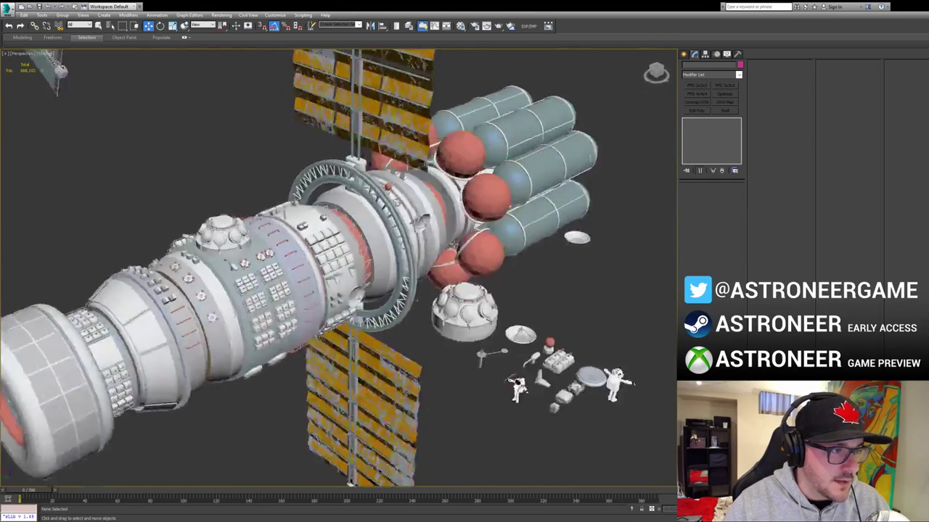
{"action": "key", "text": "shift+z"}
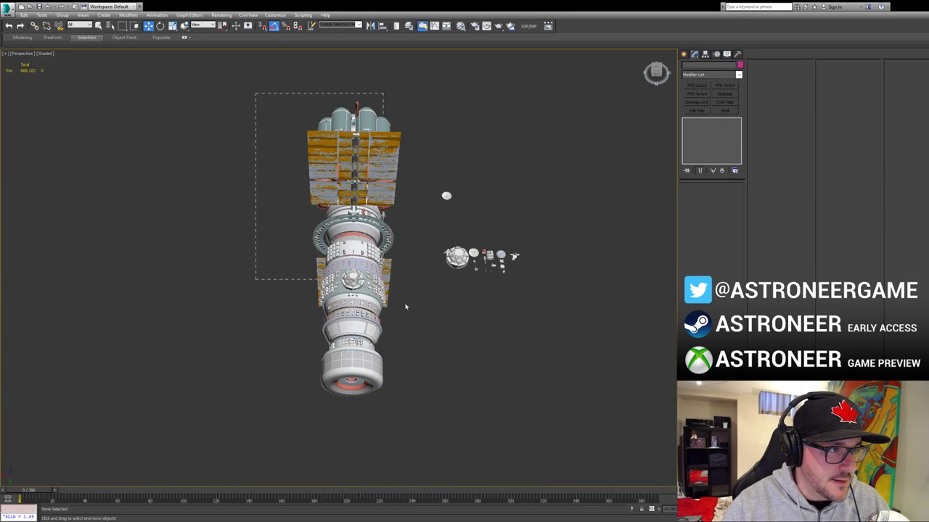
Step: Select the whole spacecraft together with all its spare parts and move it beside the plain grey blockout ship
{"action": "left_click_drag", "start_coordinate": [405, 307], "coordinate": [528, 365]}
{"action": "scroll", "coordinate": [528, 365], "scroll_direction": "down", "scroll_amount": 4}
{"action": "middle_click_drag", "start_coordinate": [528, 365], "coordinate": [362, 294], "text": "alt"}
{"action": "left_click_drag", "start_coordinate": [309, 330], "coordinate": [458, 85]}
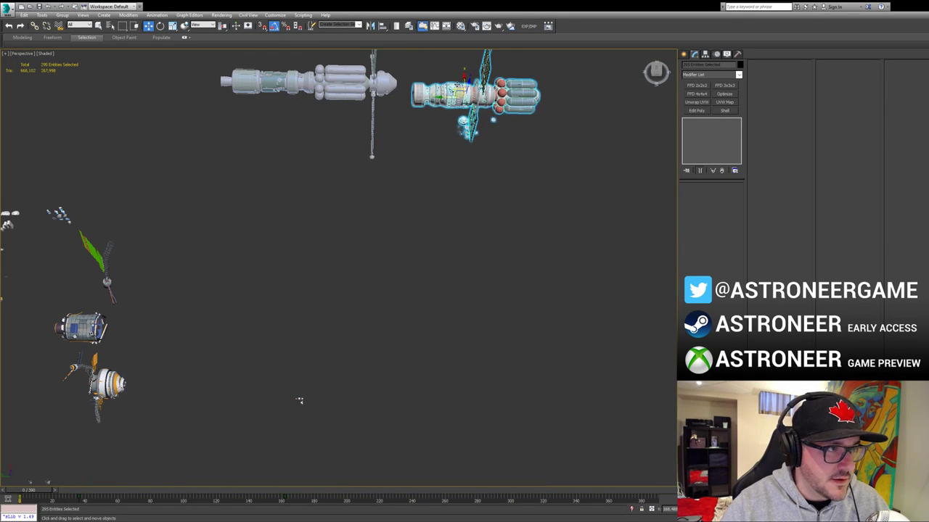
{"action": "key", "text": "ctrl+z"}
{"action": "left_click_drag", "start_coordinate": [251, 369], "coordinate": [362, 444], "text": "ctrl"}
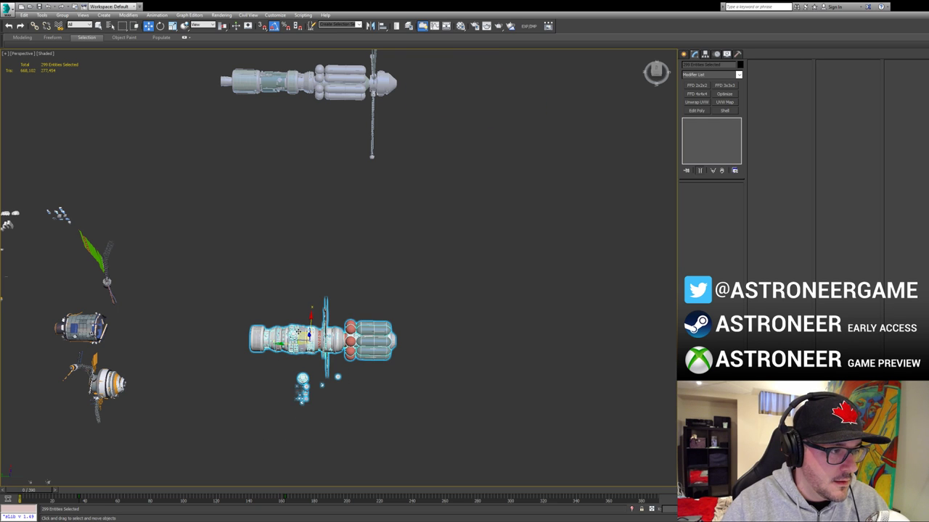
{"action": "left_click_drag", "start_coordinate": [298, 333], "coordinate": [279, 168]}
{"action": "mouse_move", "coordinate": [279, 174]}
{"action": "middle_mouse_down", "text": "alt"}
{"action": "mouse_move", "coordinate": [294, 171]}
{"action": "mouse_move", "coordinate": [273, 136]}
{"action": "mouse_move", "coordinate": [293, 183]}
{"action": "middle_mouse_up", "text": "alt"}
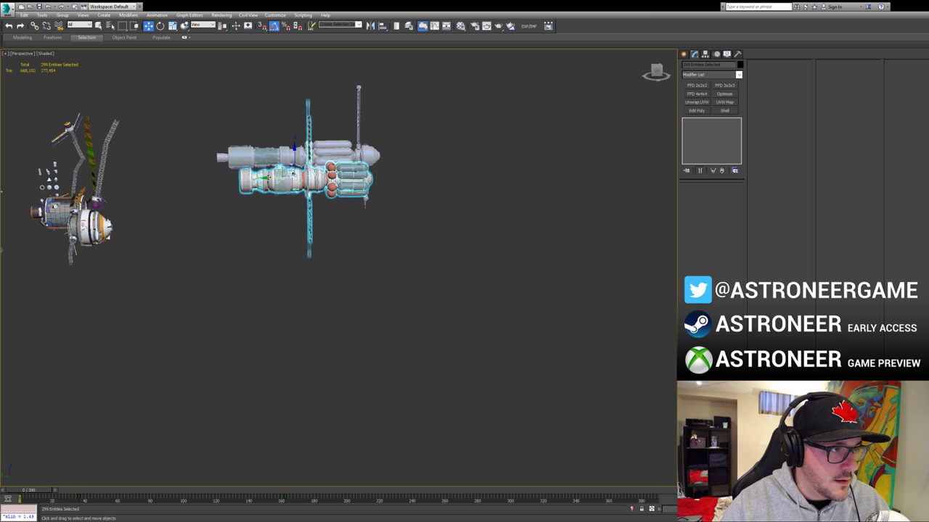
Step: Clear the selection and save the scene
{"action": "left_click", "coordinate": [336, 251]}
{"action": "middle_click_drag", "start_coordinate": [335, 251], "coordinate": [296, 198], "text": "alt"}
{"action": "left_click", "coordinate": [39, 6]}
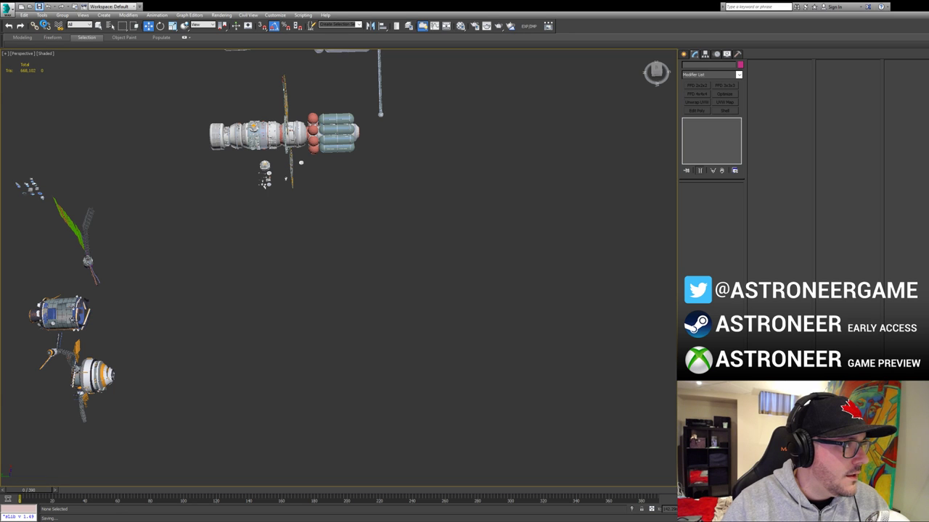
Step: Frame the row of spare parts beside the spacecraft and examine the reusable components
{"action": "middle_click_drag", "start_coordinate": [182, 104], "coordinate": [215, 141], "text": "alt"}
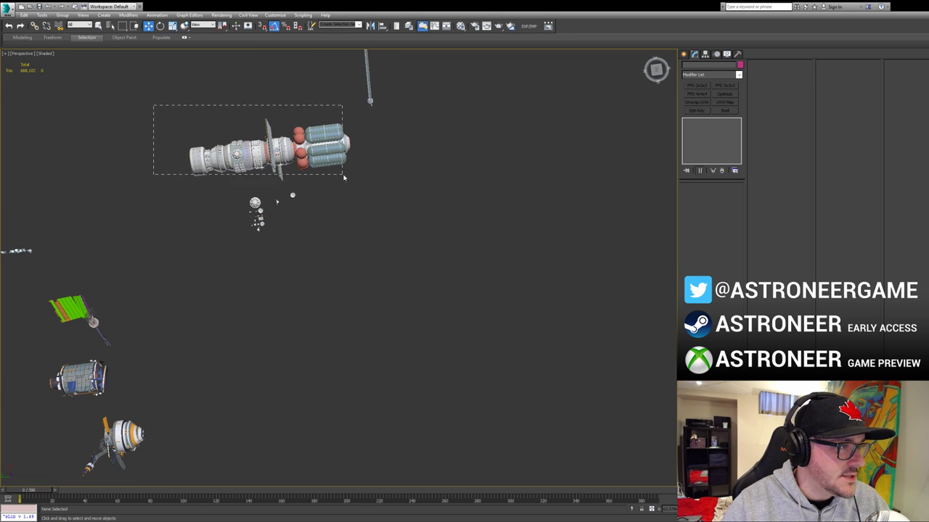
{"action": "left_click_drag", "start_coordinate": [343, 176], "coordinate": [344, 176]}
{"action": "left_click_drag", "start_coordinate": [232, 195], "coordinate": [288, 253]}
{"action": "key", "text": "z"}
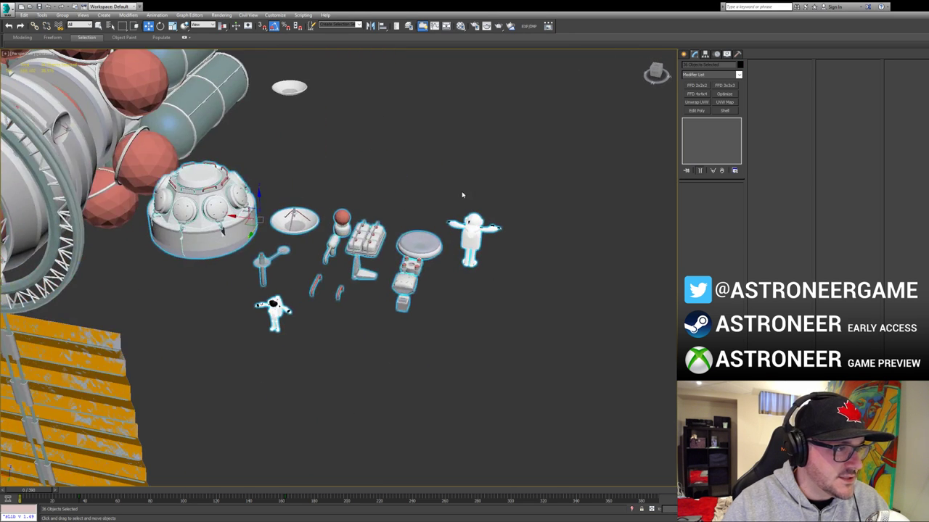
{"action": "left_click", "coordinate": [462, 194]}
{"action": "middle_click_drag", "start_coordinate": [462, 195], "coordinate": [309, 249], "text": "alt"}
Step: Select the spacecraft without its spare parts and place a copy of it in the empty space beyond them
{"action": "scroll", "coordinate": [338, 219], "scroll_direction": "down", "scroll_amount": 8}
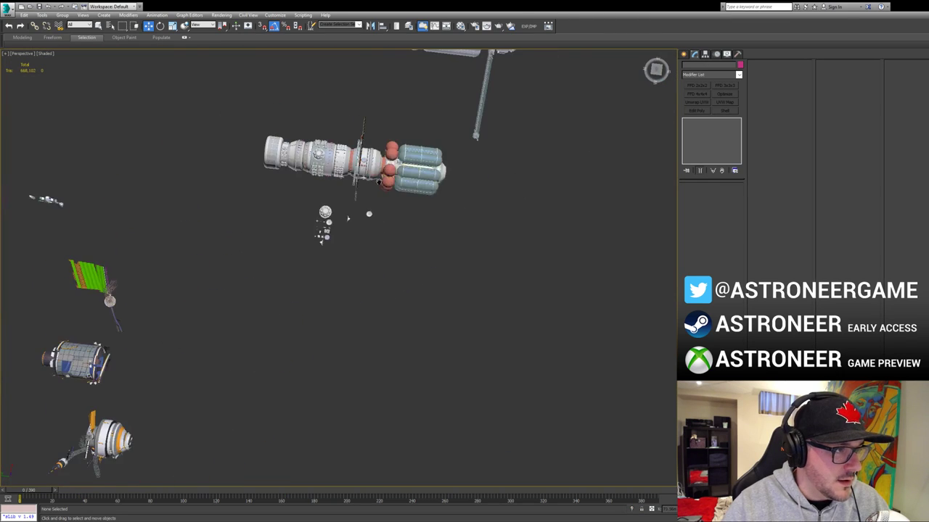
{"action": "middle_click_drag", "start_coordinate": [378, 182], "coordinate": [438, 157], "text": "alt"}
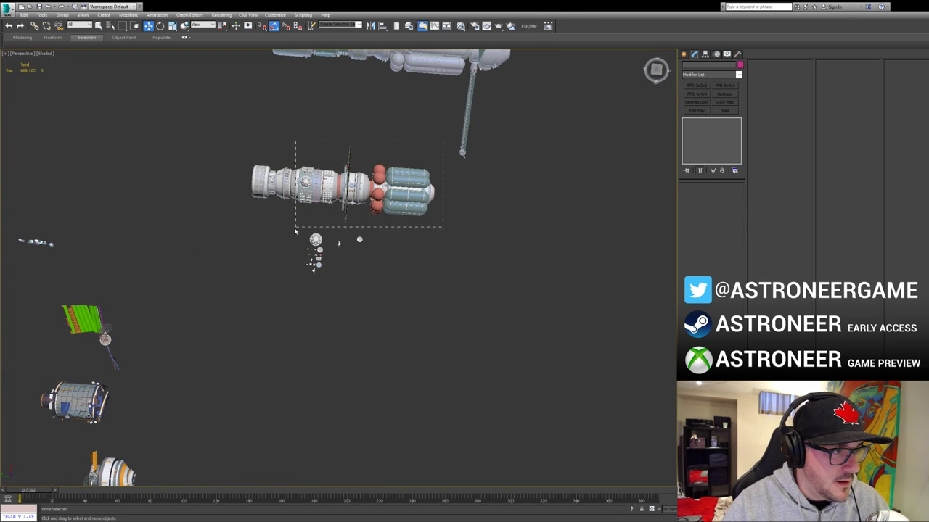
{"action": "left_click_drag", "start_coordinate": [295, 230], "coordinate": [239, 225]}
{"action": "middle_click_drag", "start_coordinate": [300, 223], "coordinate": [331, 210], "text": "alt"}
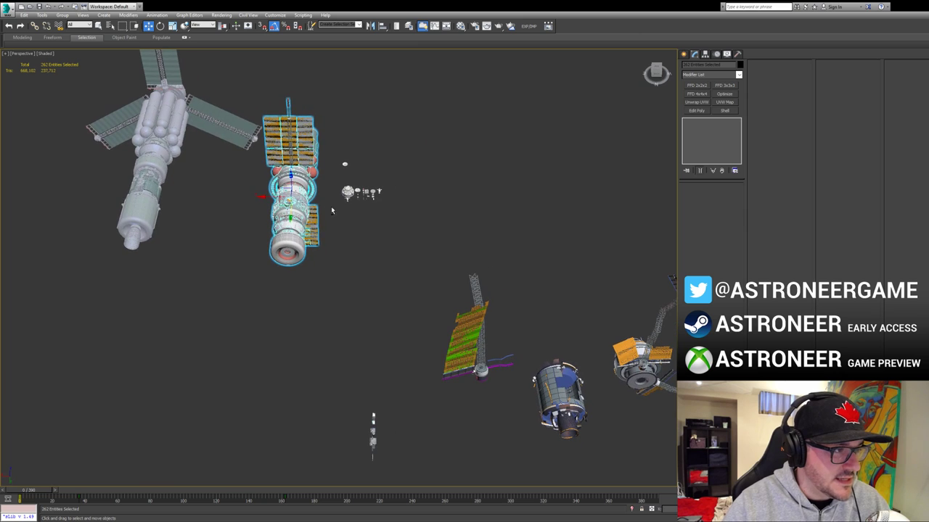
{"action": "left_click_drag", "start_coordinate": [263, 198], "coordinate": [444, 244], "text": "shift"}
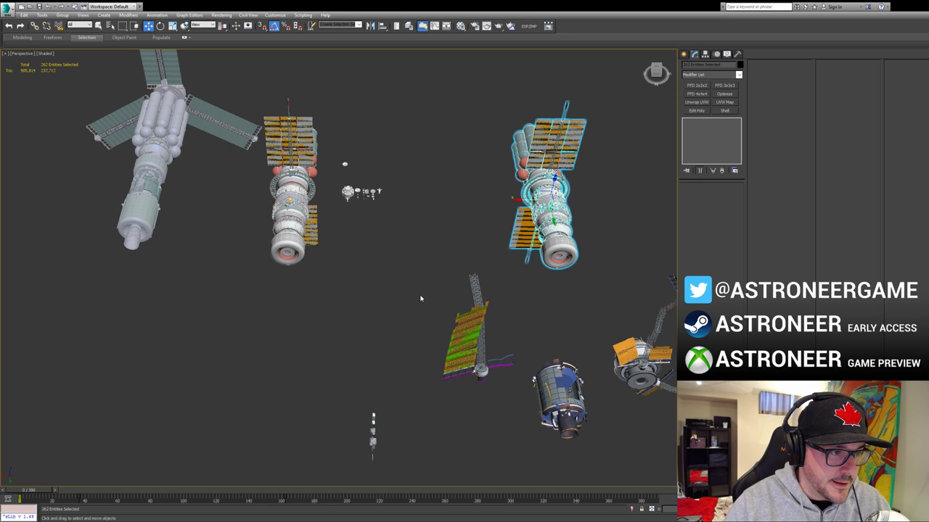
{"action": "left_click", "coordinate": [429, 168]}
Step: Try to move the vertices of the copied spacecraft's ribbed rear hull section, undo it, and leave vertex editing
{"action": "left_click", "coordinate": [565, 252]}
{"action": "key", "text": "1"}
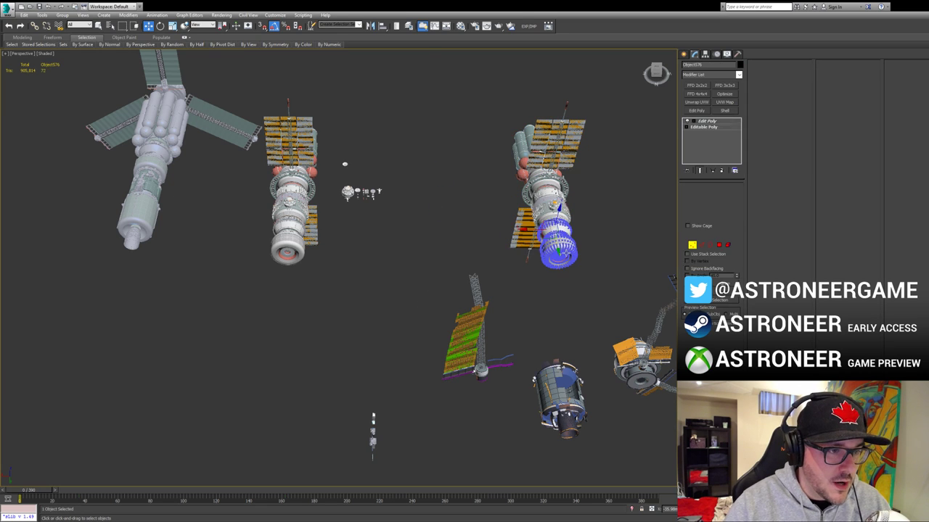
{"action": "left_click_drag", "start_coordinate": [558, 245], "coordinate": [513, 225]}
{"action": "key", "text": "ctrl+z"}
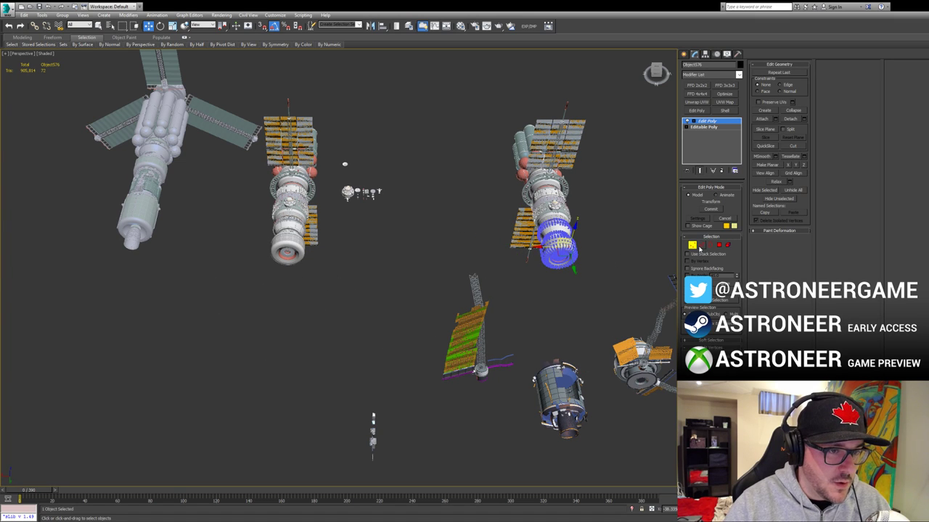
{"action": "left_click", "coordinate": [694, 246]}
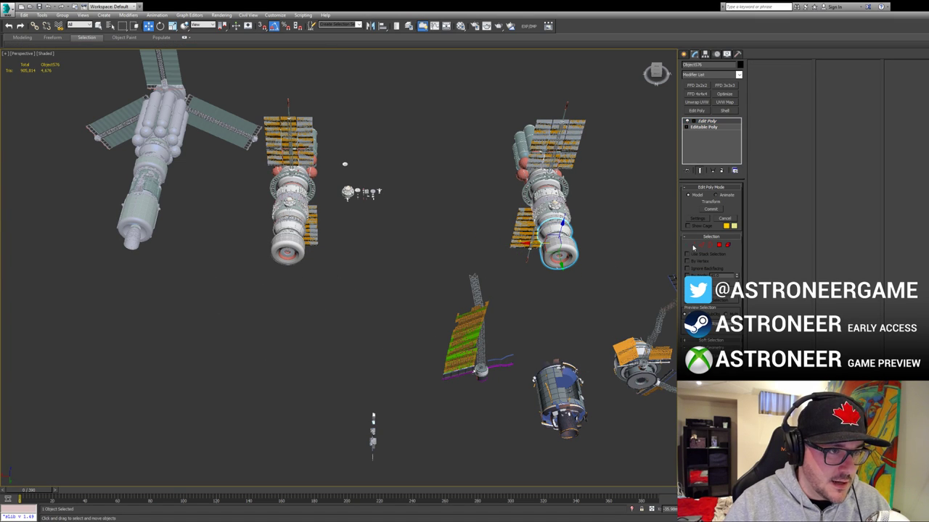
Step: Replace the copied spacecraft with a fresh copy placed in the empty space beyond the spare parts
{"action": "left_click", "coordinate": [619, 109]}
{"action": "left_click_drag", "start_coordinate": [620, 114], "coordinate": [513, 274]}
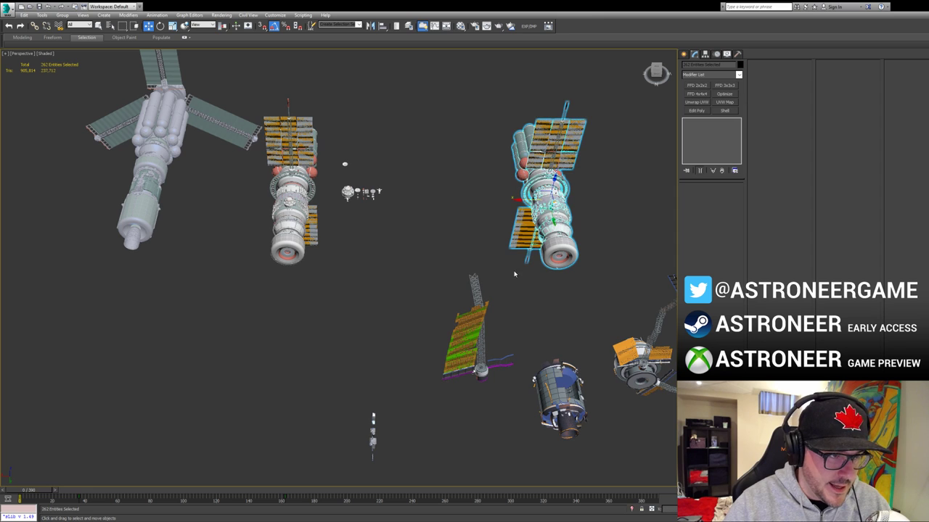
{"action": "key", "text": "Delete"}
{"action": "middle_click_drag", "start_coordinate": [310, 161], "coordinate": [284, 155], "text": "alt"}
{"action": "left_click_drag", "start_coordinate": [332, 279], "coordinate": [349, 336]}
{"action": "middle_click_drag", "start_coordinate": [348, 335], "coordinate": [354, 265], "text": "alt"}
{"action": "mouse_move", "coordinate": [275, 264]}
{"action": "left_mouse_down", "text": "shift"}
{"action": "mouse_move", "coordinate": [388, 232]}
{"action": "mouse_move", "coordinate": [444, 190]}
{"action": "left_mouse_up", "text": "shift"}
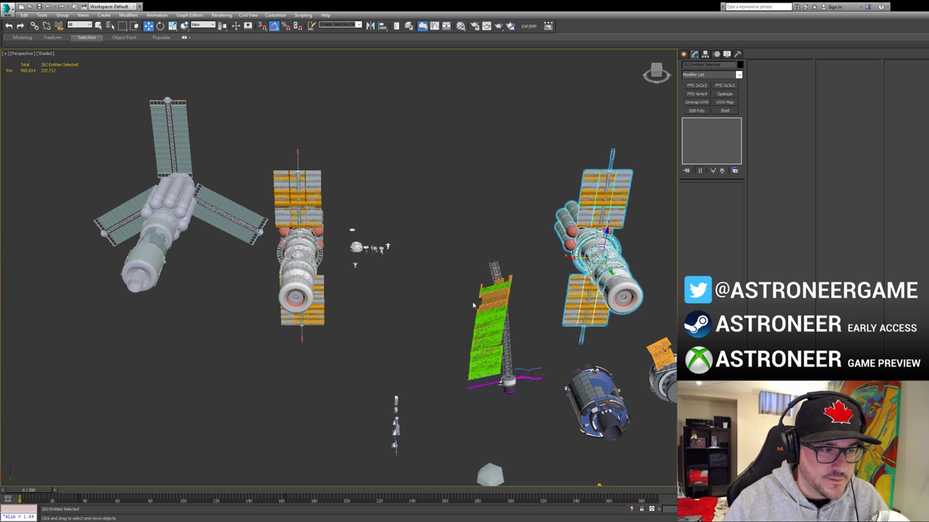
Step: Select the entire copied spacecraft and delete it from the scene
{"action": "middle_click_drag", "start_coordinate": [473, 306], "coordinate": [429, 270]}
{"action": "middle_click_drag", "start_coordinate": [500, 279], "coordinate": [409, 291], "text": "alt"}
{"action": "middle_click_drag", "start_coordinate": [461, 333], "coordinate": [378, 342]}
{"action": "mouse_move", "coordinate": [378, 342]}
{"action": "middle_mouse_down", "text": "alt"}
{"action": "mouse_move", "coordinate": [377, 359]}
{"action": "mouse_move", "coordinate": [378, 327]}
{"action": "middle_mouse_up", "text": "alt"}
{"action": "left_click", "coordinate": [378, 328]}
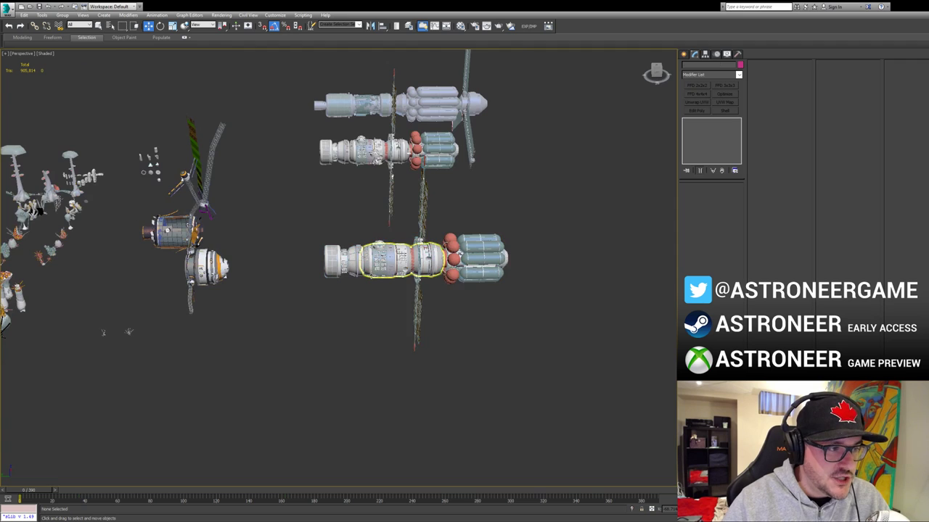
{"action": "scroll", "coordinate": [371, 271], "scroll_direction": "up", "scroll_amount": 3}
{"action": "middle_click_drag", "start_coordinate": [502, 250], "coordinate": [463, 246]}
{"action": "middle_click_drag", "start_coordinate": [378, 145], "coordinate": [385, 138], "text": "alt"}
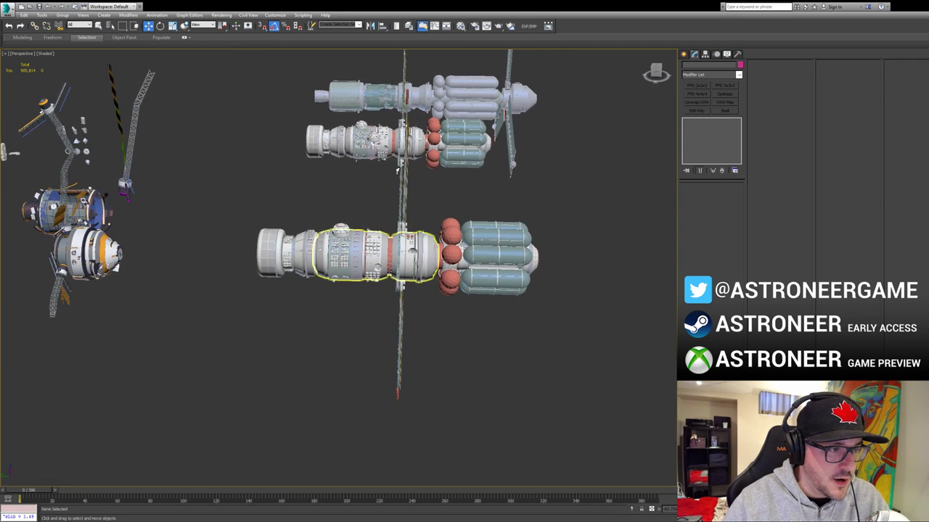
{"action": "left_click_drag", "start_coordinate": [574, 205], "coordinate": [439, 316]}
{"action": "middle_click_drag", "start_coordinate": [439, 316], "coordinate": [406, 268], "text": "alt"}
{"action": "left_click_drag", "start_coordinate": [235, 181], "coordinate": [468, 269]}
{"action": "key", "text": "Delete"}
Step: Isolate the remaining detailed spacecraft's main hull body and frame the red band between its two sections
{"action": "middle_click_drag", "start_coordinate": [438, 203], "coordinate": [330, 180]}
{"action": "left_click", "coordinate": [281, 154]}
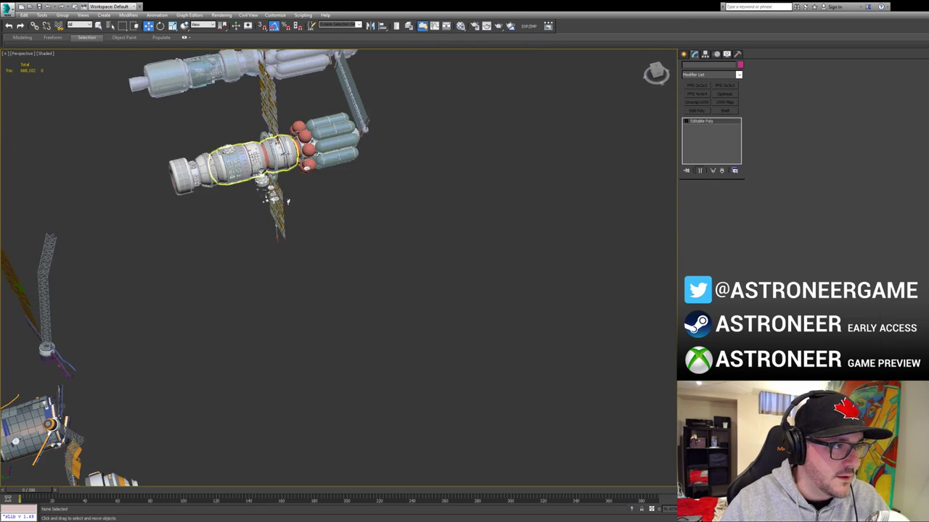
{"action": "key", "text": "z"}
{"action": "middle_click_drag", "start_coordinate": [326, 237], "coordinate": [366, 238], "text": "alt"}
{"action": "key", "text": "alt+q"}
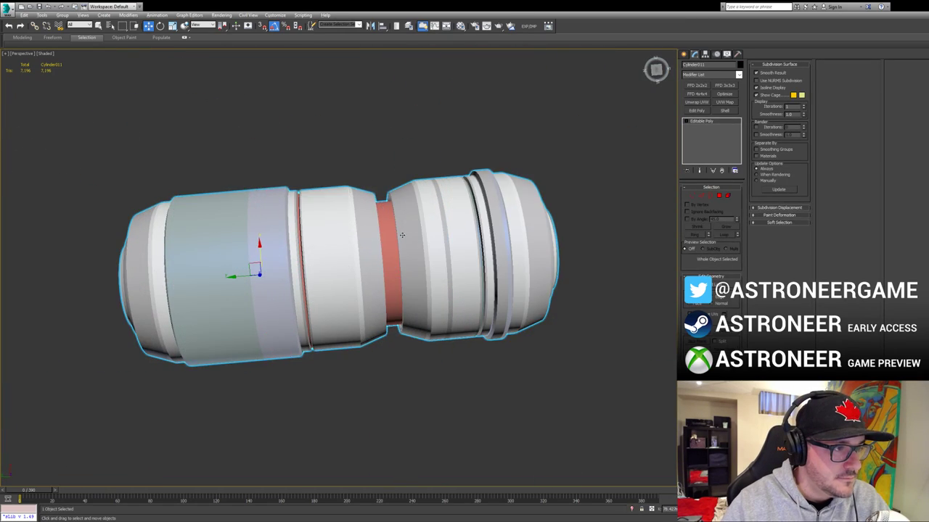
{"action": "key", "text": "2"}
{"action": "scroll", "coordinate": [403, 248], "scroll_direction": "up", "scroll_amount": 5}
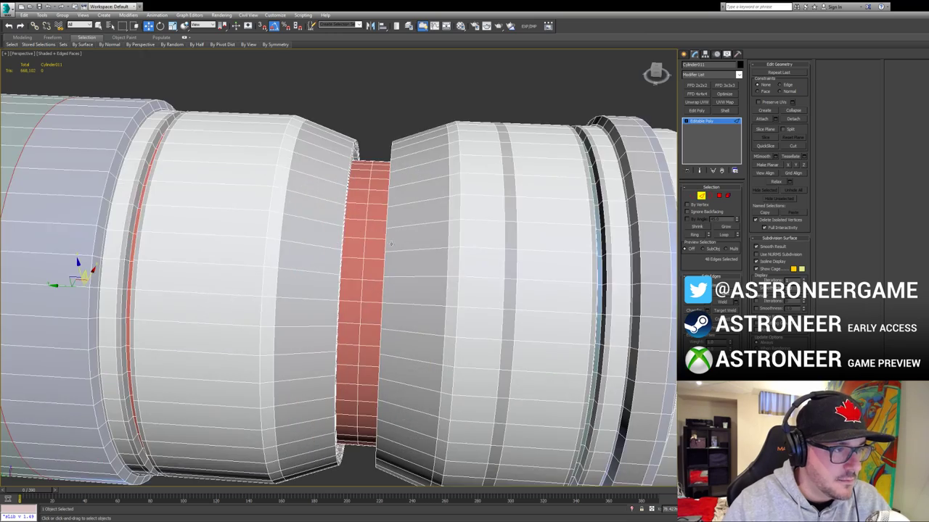
{"action": "scroll", "coordinate": [385, 240], "scroll_direction": "down", "scroll_amount": 5}
{"action": "scroll", "coordinate": [349, 225], "scroll_direction": "up", "scroll_amount": 8}
{"action": "scroll", "coordinate": [319, 212], "scroll_direction": "down", "scroll_amount": 3}
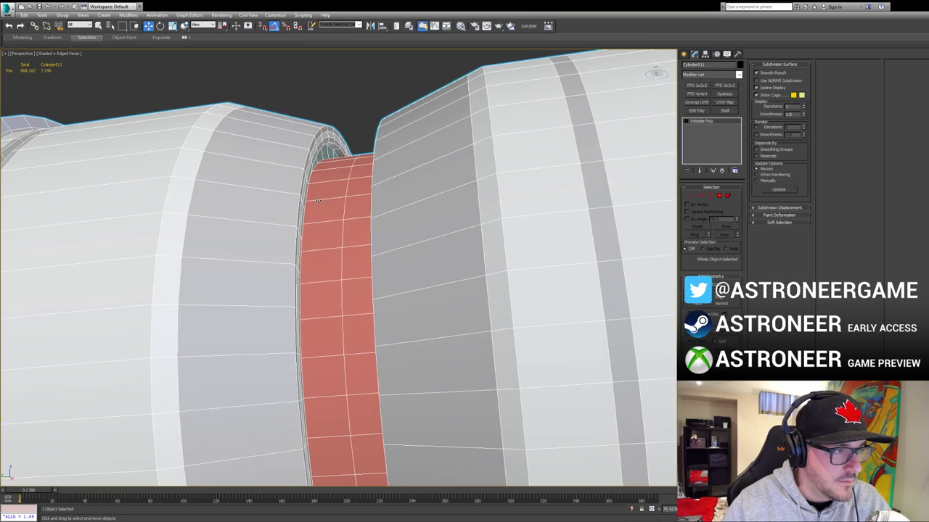
Step: Select all polygons around the red band through its two edge rings and detach them as a separate object
{"action": "left_click", "coordinate": [320, 205]}
{"action": "key", "text": "z"}
{"action": "scroll", "coordinate": [326, 222], "scroll_direction": "down", "scroll_amount": 5}
{"action": "middle_click_drag", "start_coordinate": [326, 222], "coordinate": [400, 240], "text": "alt"}
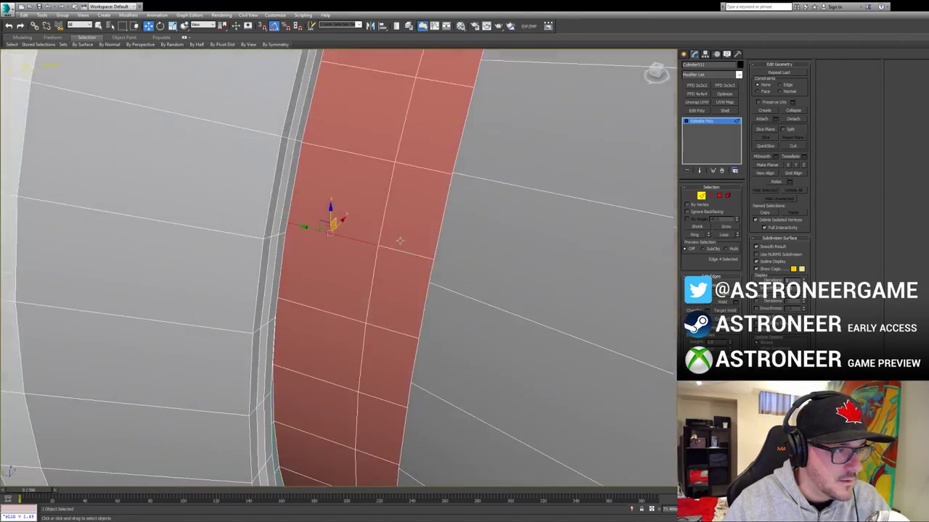
{"action": "key", "text": "alt+r"}
{"action": "left_click", "coordinate": [413, 255], "text": "ctrl"}
{"action": "key", "text": "alt+r"}
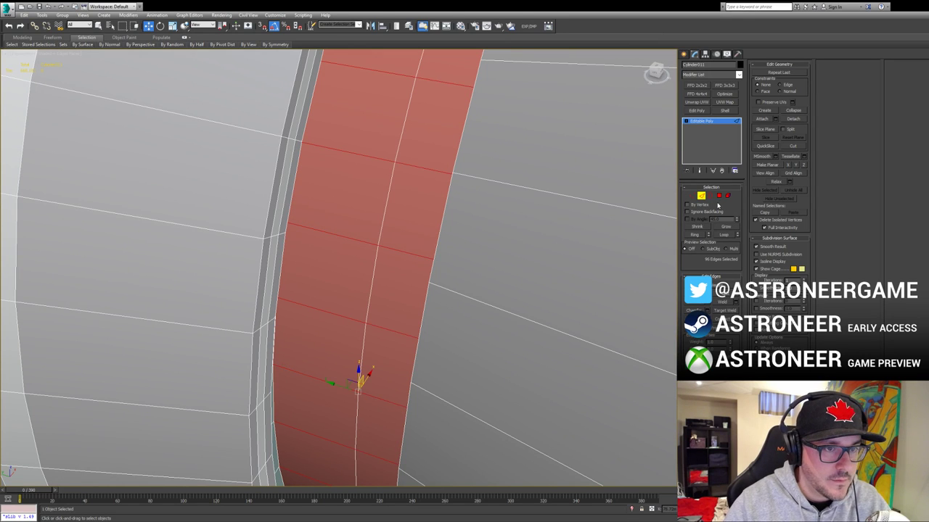
{"action": "left_click", "coordinate": [718, 195], "text": "ctrl"}
{"action": "scroll", "coordinate": [419, 209], "scroll_direction": "down", "scroll_amount": 4}
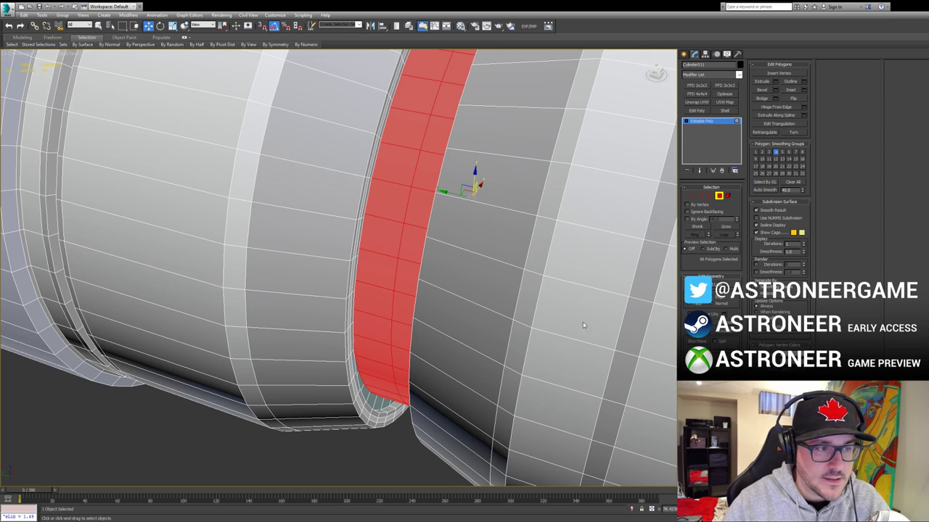
{"action": "key", "text": "Delete"}
{"action": "left_click", "coordinate": [719, 196]}
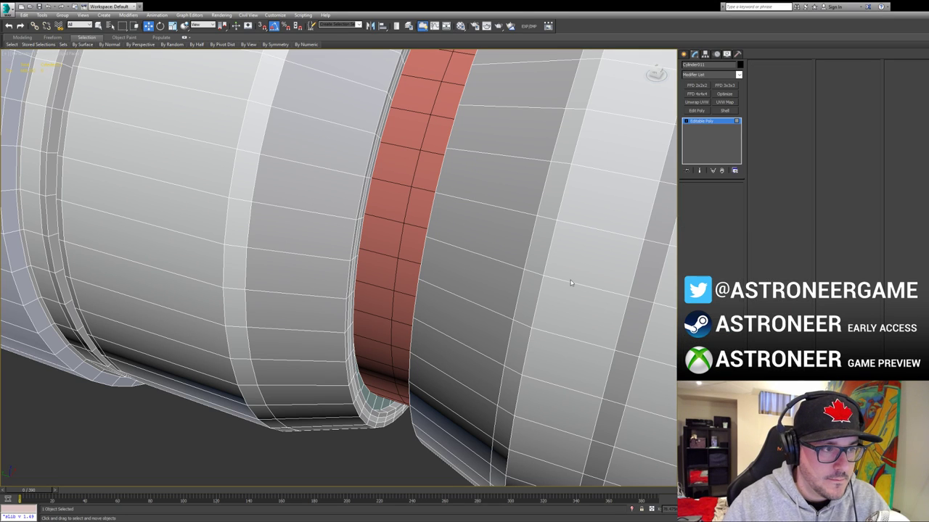
Step: Detach the shorter hull section beyond the red band as its own object
{"action": "left_click", "coordinate": [362, 447]}
{"action": "left_click", "coordinate": [392, 351]}
{"action": "left_click", "coordinate": [467, 387]}
{"action": "scroll", "coordinate": [467, 387], "scroll_direction": "down", "scroll_amount": 5}
{"action": "middle_click_drag", "start_coordinate": [544, 325], "coordinate": [569, 288], "text": "alt"}
{"action": "middle_click_drag", "start_coordinate": [569, 287], "coordinate": [469, 293]}
{"action": "left_click", "coordinate": [468, 293]}
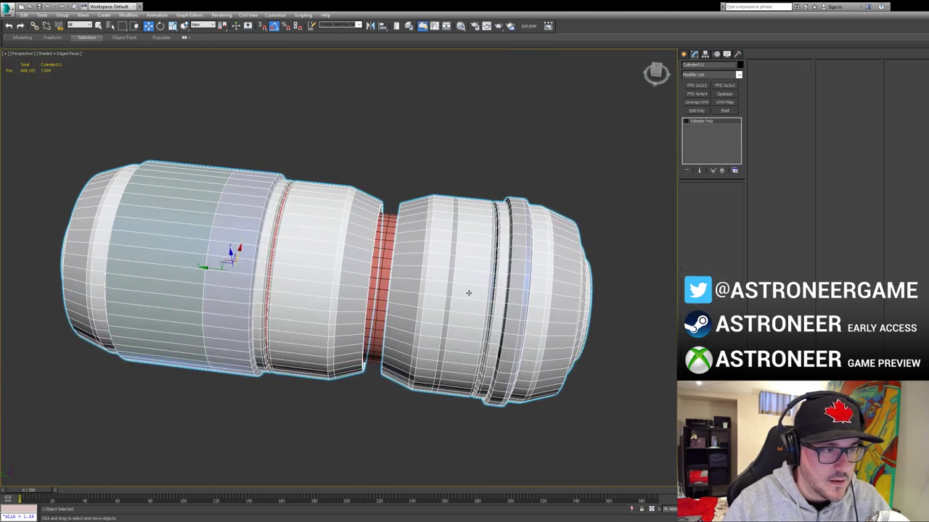
{"action": "key", "text": "4"}
{"action": "left_click_drag", "start_coordinate": [639, 172], "coordinate": [406, 424]}
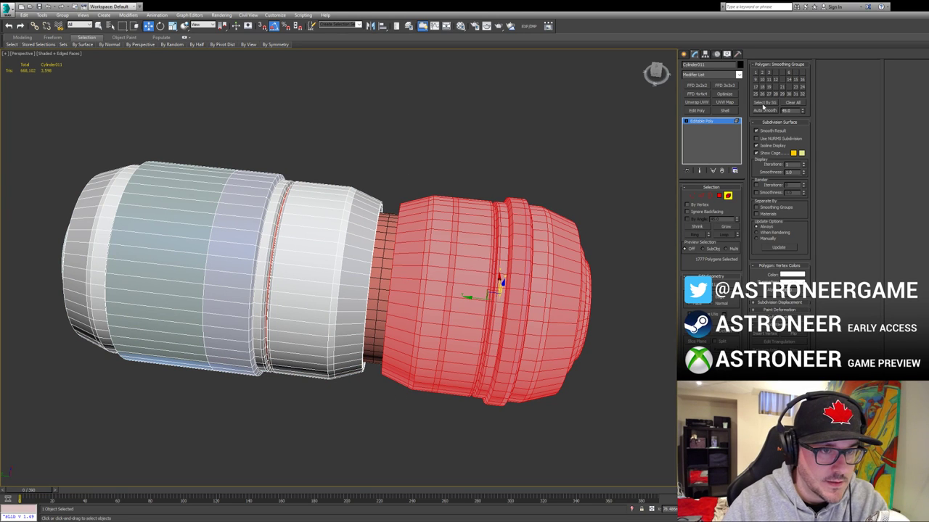
{"action": "left_click", "coordinate": [728, 333]}
{"action": "key", "text": "Return"}
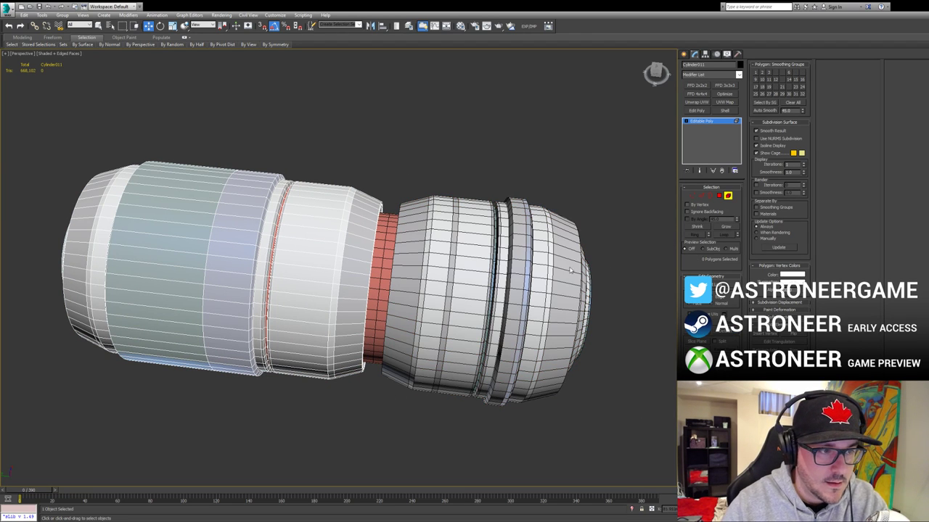
{"action": "left_click", "coordinate": [719, 196]}
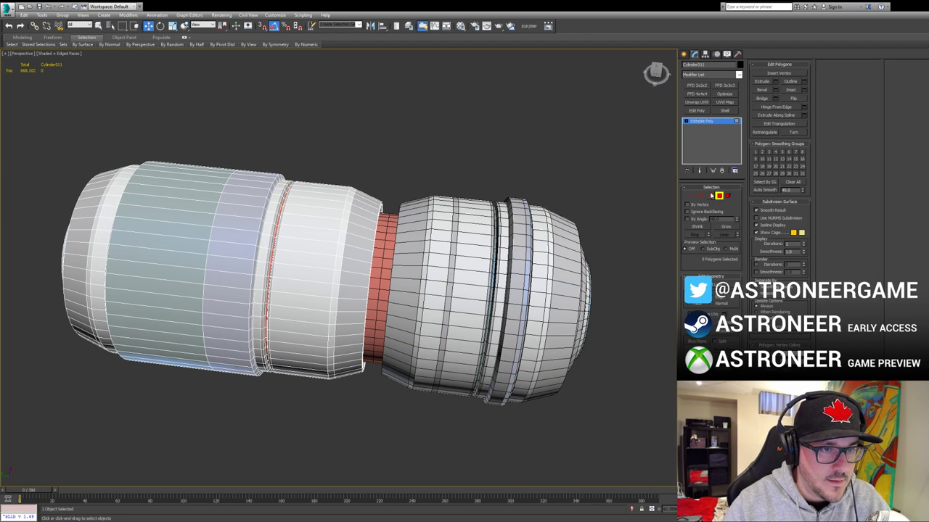
{"action": "left_click", "coordinate": [719, 196]}
Step: Attach the red band to the detached shorter hull section, and undo a trial move of the joined piece
{"action": "left_click", "coordinate": [566, 158]}
{"action": "left_click", "coordinate": [319, 272]}
{"action": "left_click", "coordinate": [380, 279]}
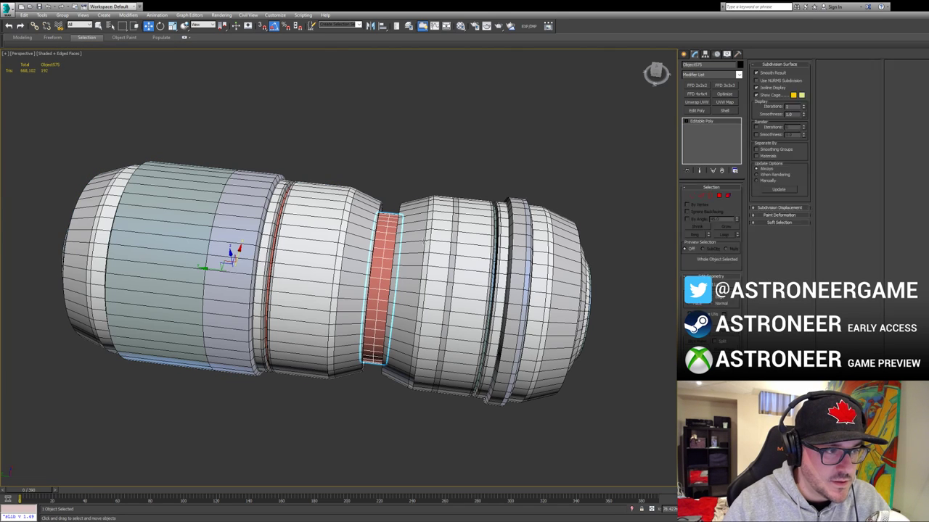
{"action": "left_click", "coordinate": [430, 203]}
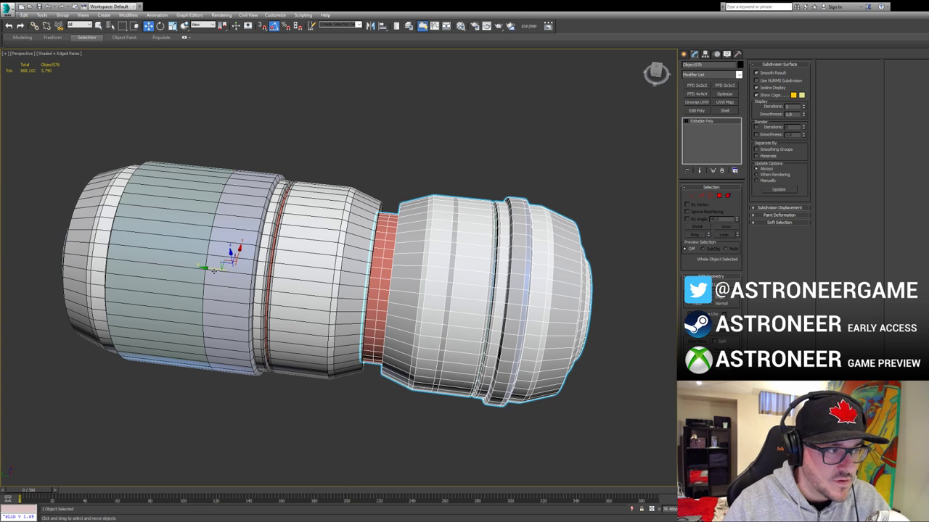
{"action": "left_click_drag", "start_coordinate": [214, 271], "coordinate": [237, 301]}
{"action": "key", "text": "ctrl+z"}
{"action": "key", "text": "ctrl+z"}
Step: Isolate the larger hull section and turn the view to its open end
{"action": "left_click", "coordinate": [497, 272]}
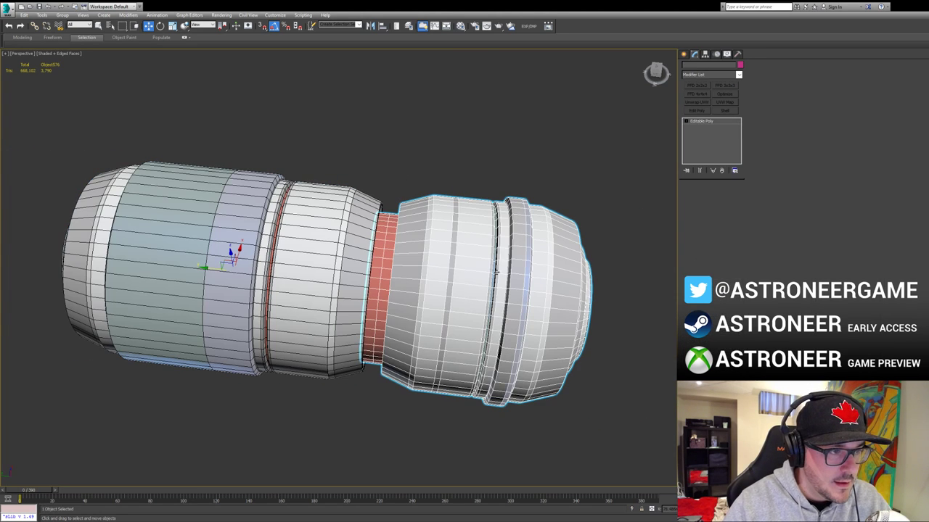
{"action": "left_click", "coordinate": [335, 272]}
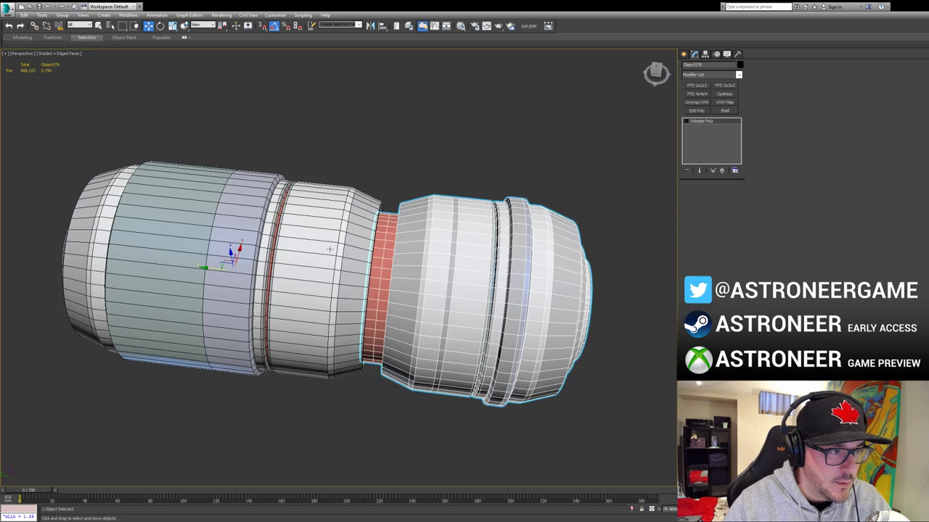
{"action": "key", "text": "alt+q"}
{"action": "middle_click_drag", "start_coordinate": [357, 215], "coordinate": [286, 236], "text": "alt"}
Step: Extrude the hull section's open border inward repeatedly to form concentric stepped rings and a funnel-shaped recess
{"action": "key", "text": "3"}
{"action": "left_click", "coordinate": [476, 237]}
{"action": "key", "text": "r"}
{"action": "mouse_move", "coordinate": [441, 326]}
{"action": "left_mouse_down", "text": "shift"}
{"action": "mouse_move", "coordinate": [443, 311]}
{"action": "mouse_move", "coordinate": [431, 328]}
{"action": "mouse_move", "coordinate": [441, 333]}
{"action": "mouse_move", "coordinate": [410, 308]}
{"action": "mouse_move", "coordinate": [424, 325]}
{"action": "left_mouse_up", "text": "shift"}
{"action": "key", "text": "w"}
{"action": "key", "text": "r"}
{"action": "key", "text": "w"}
{"action": "key", "text": "r"}
{"action": "key", "text": "w"}
{"action": "key", "text": "r"}
{"action": "key", "text": "w"}
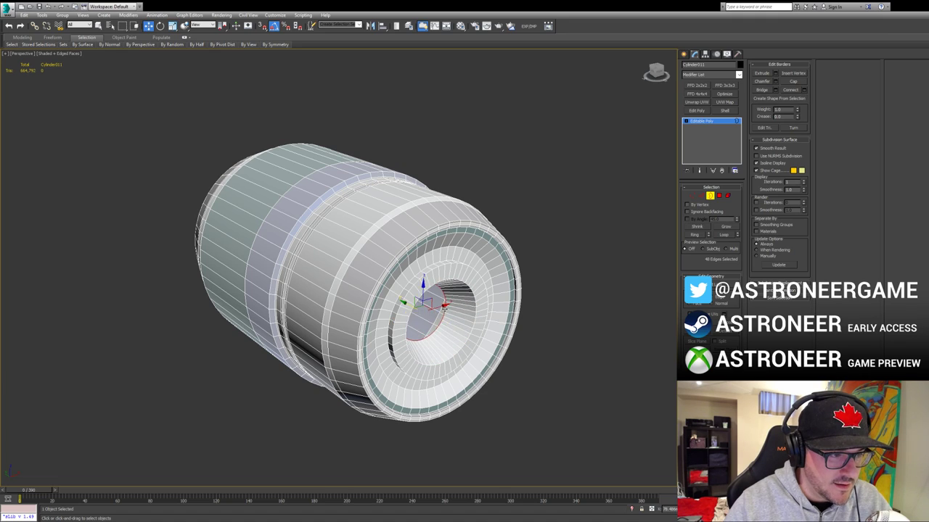
Step: Extrude the recess's inner border inward to form a narrow stepped rim
{"action": "mouse_move", "coordinate": [445, 307]}
{"action": "middle_mouse_down", "text": "alt"}
{"action": "mouse_move", "coordinate": [397, 319]}
{"action": "mouse_move", "coordinate": [474, 301]}
{"action": "mouse_move", "coordinate": [461, 313]}
{"action": "middle_mouse_up", "text": "alt"}
{"action": "scroll", "coordinate": [475, 301], "scroll_direction": "up", "scroll_amount": 3}
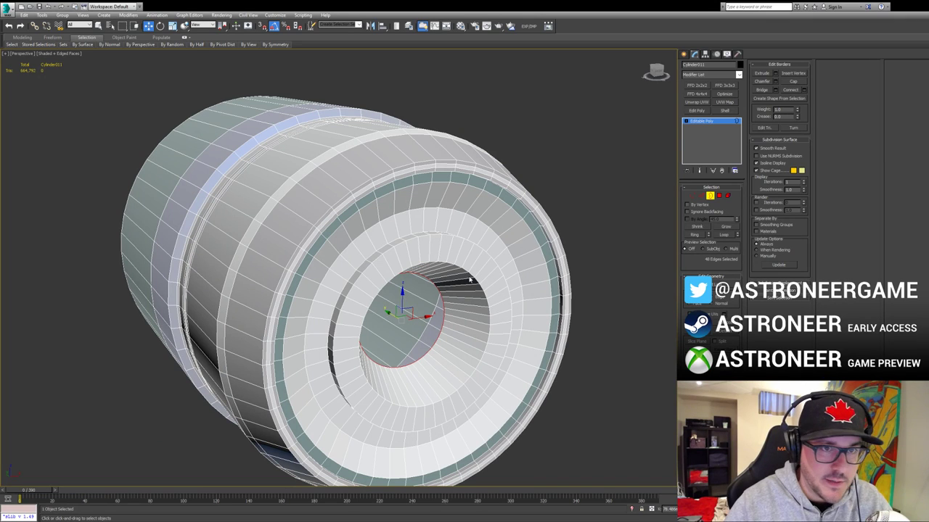
{"action": "key", "text": "r"}
{"action": "left_click_drag", "start_coordinate": [398, 322], "coordinate": [396, 331]}
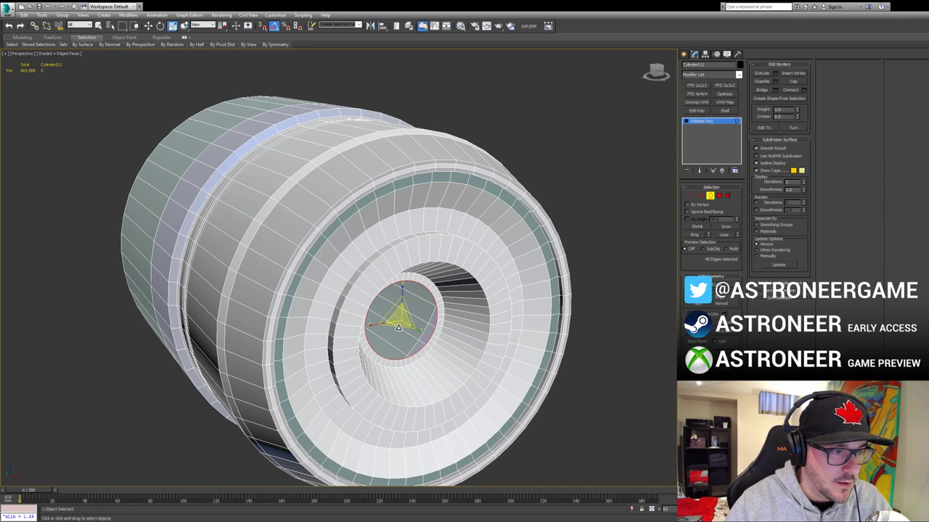
{"action": "key", "text": "w"}
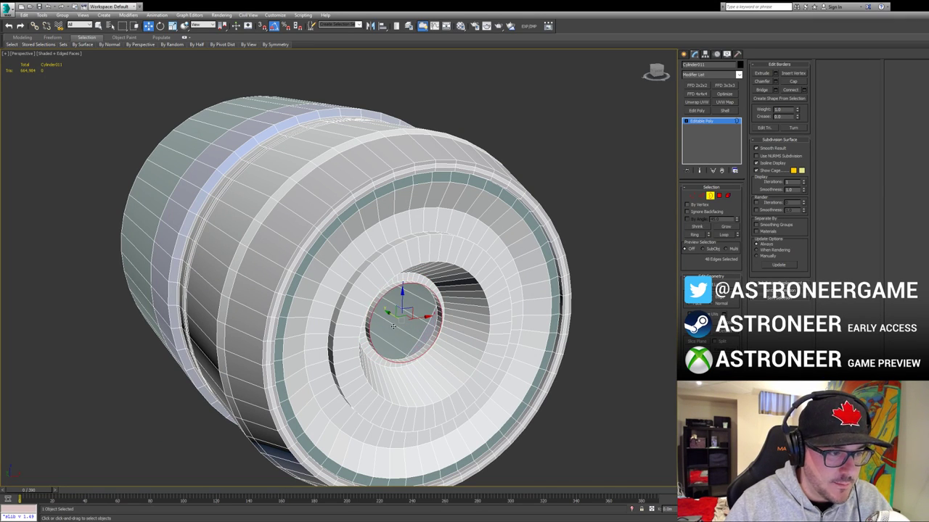
Step: Extrude the rim's border to a small circle, cap it, and shape the centre into a protruding dome
{"action": "key", "text": "r"}
{"action": "left_click_drag", "start_coordinate": [403, 323], "coordinate": [396, 415]}
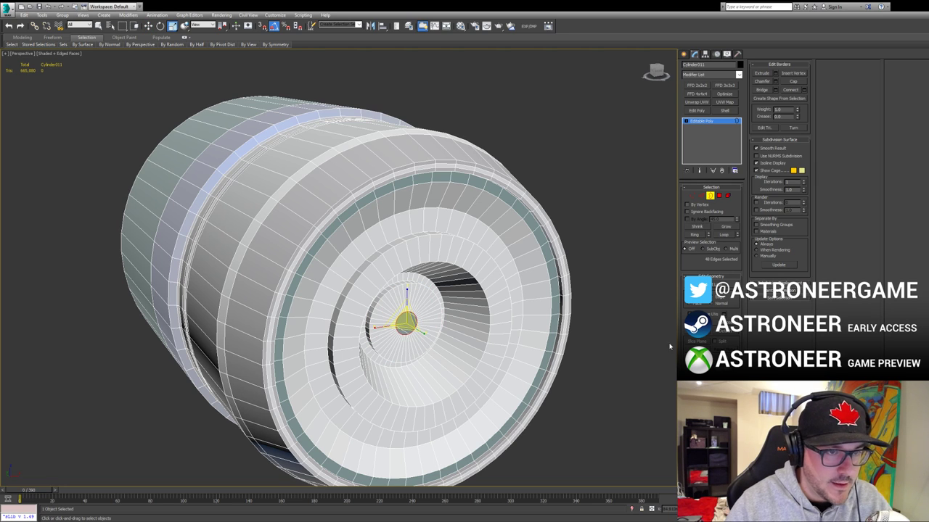
{"action": "key", "text": "ctrl+z"}
{"action": "left_click_drag", "start_coordinate": [404, 317], "coordinate": [410, 414], "text": "shift"}
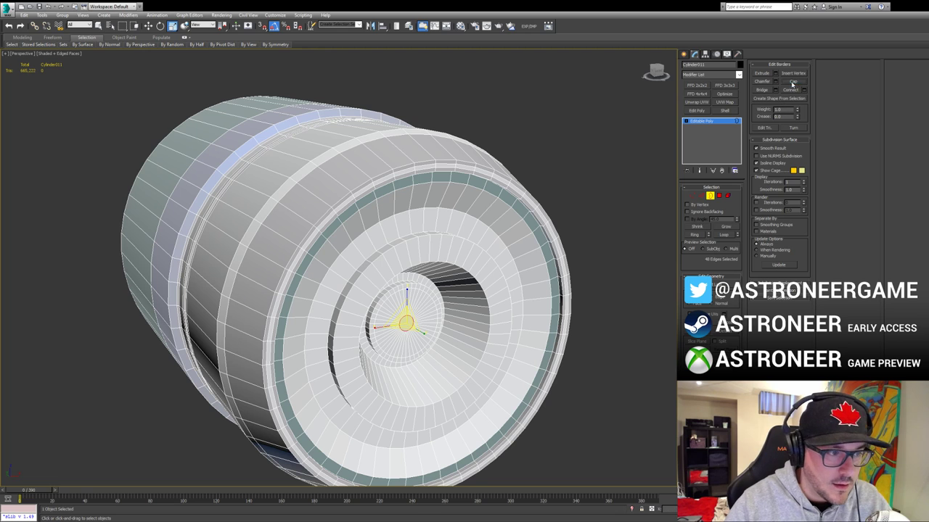
{"action": "key", "text": "w"}
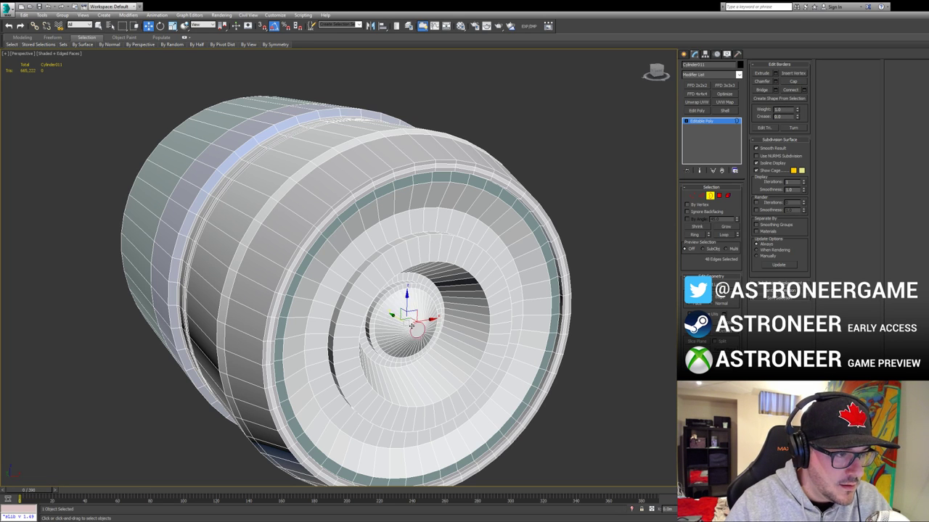
{"action": "mouse_move", "coordinate": [406, 325]}
{"action": "middle_mouse_down", "text": "alt"}
{"action": "mouse_move", "coordinate": [396, 268]}
{"action": "mouse_move", "coordinate": [404, 325]}
{"action": "mouse_move", "coordinate": [441, 305]}
{"action": "mouse_move", "coordinate": [460, 312]}
{"action": "mouse_move", "coordinate": [439, 295]}
{"action": "middle_mouse_up", "text": "alt"}
{"action": "key", "text": "r"}
{"action": "key", "text": "F4"}
{"action": "left_click", "coordinate": [535, 309]}
{"action": "scroll", "coordinate": [501, 310], "scroll_direction": "up", "scroll_amount": 3}
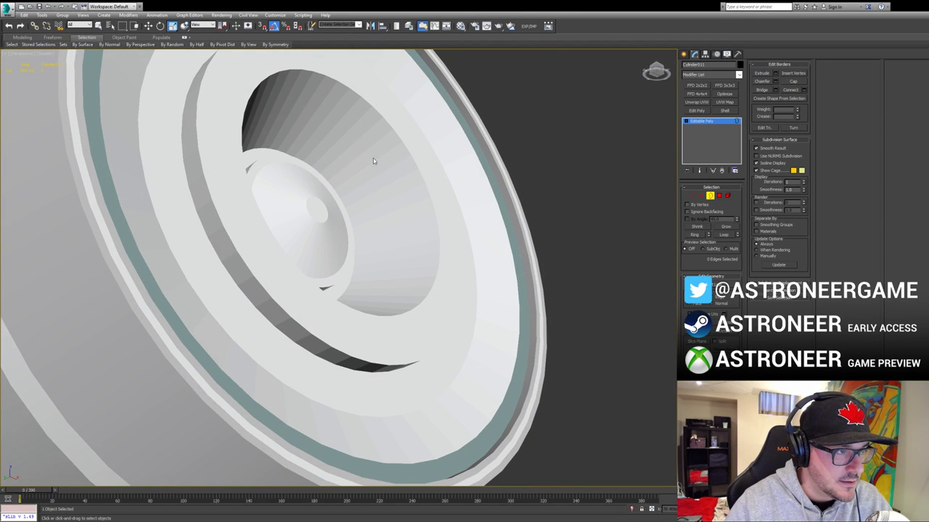
{"action": "middle_click_drag", "start_coordinate": [275, 324], "coordinate": [272, 283], "text": "alt"}
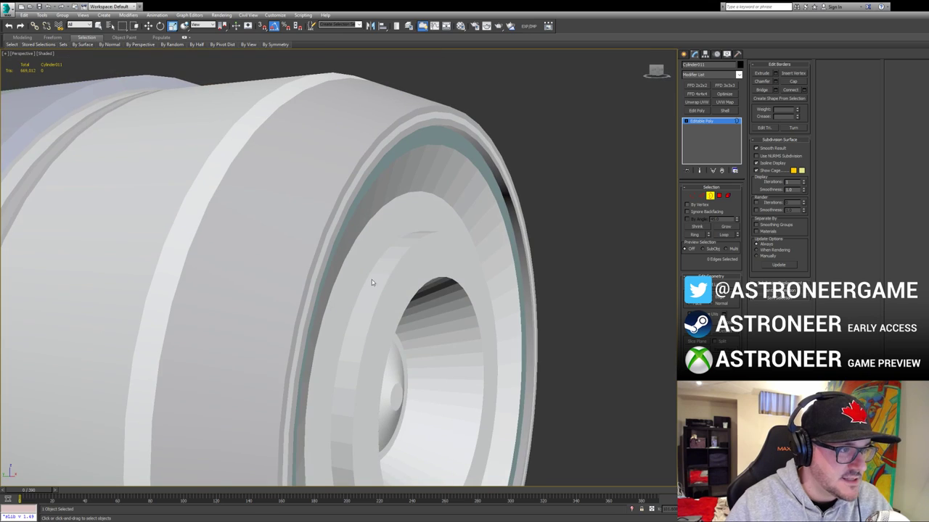
Step: Mark three edges across the recess's rings and examine the stepped surfaces with and without edge display
{"action": "key", "text": "F4"}
{"action": "key", "text": "2"}
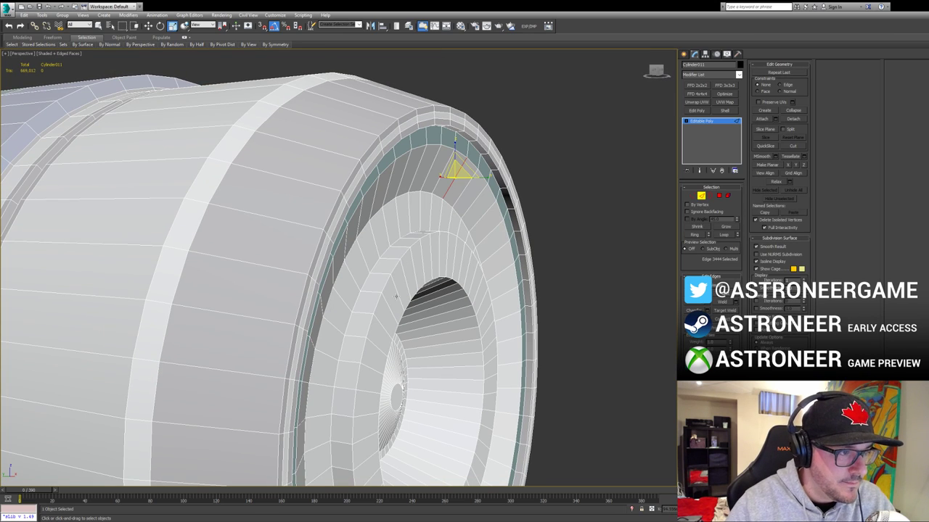
{"action": "left_click", "coordinate": [383, 274], "text": "ctrl"}
{"action": "middle_click_drag", "start_coordinate": [441, 324], "coordinate": [485, 231], "text": "alt"}
{"action": "left_click", "coordinate": [450, 308], "text": "ctrl"}
{"action": "key", "text": "F4"}
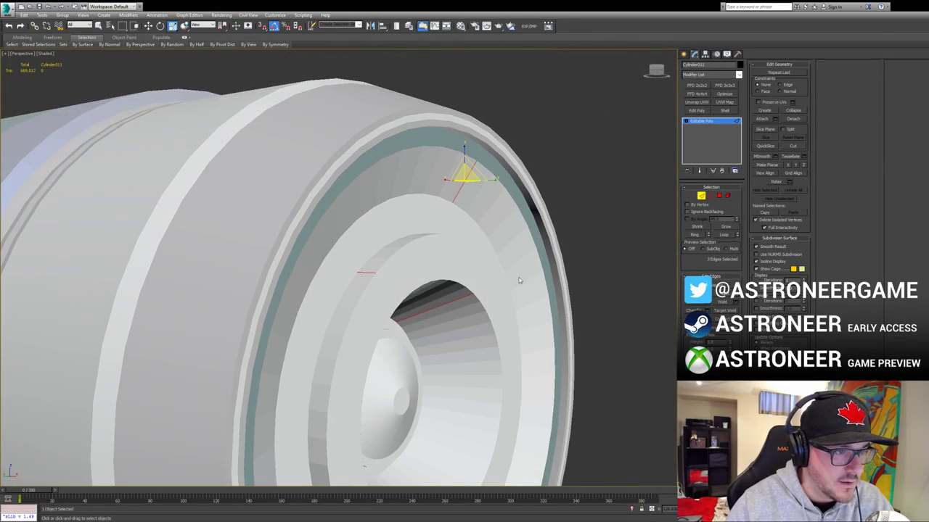
{"action": "key", "text": "F4"}
{"action": "middle_click_drag", "start_coordinate": [508, 309], "coordinate": [550, 293], "text": "alt"}
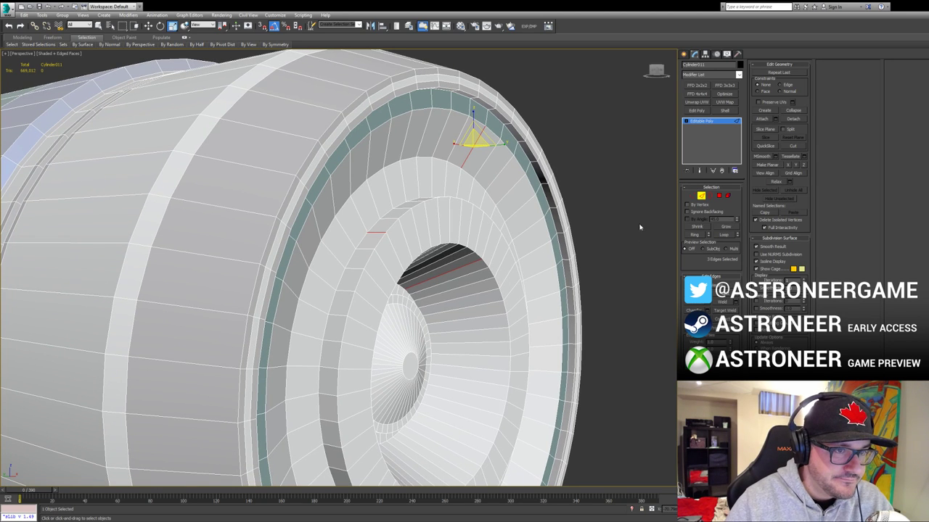
{"action": "left_click", "coordinate": [704, 197]}
Step: Create a cylinder primitive beside the recessed end of the hull section and activate scaling for it
{"action": "left_click", "coordinate": [684, 55]}
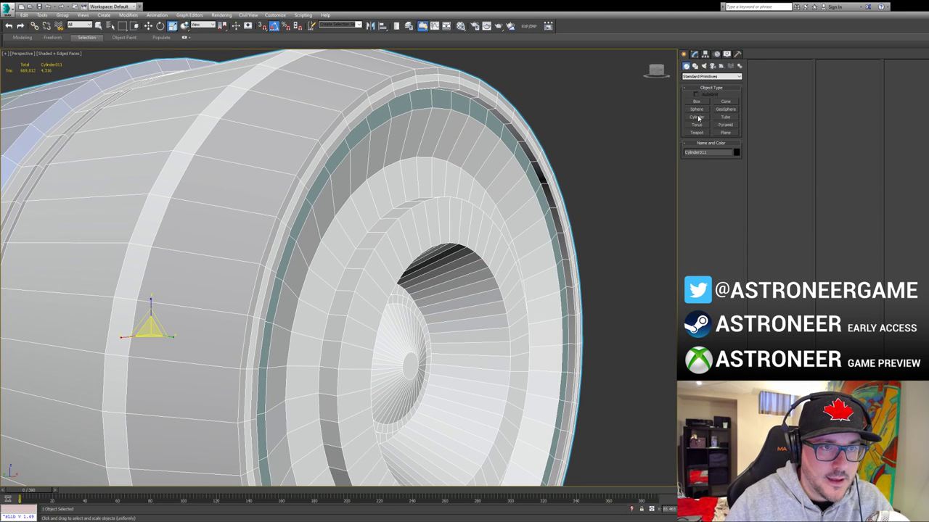
{"action": "left_click", "coordinate": [696, 117]}
{"action": "scroll", "coordinate": [589, 218], "scroll_direction": "down", "scroll_amount": 6}
{"action": "left_click_drag", "start_coordinate": [522, 298], "coordinate": [553, 301]}
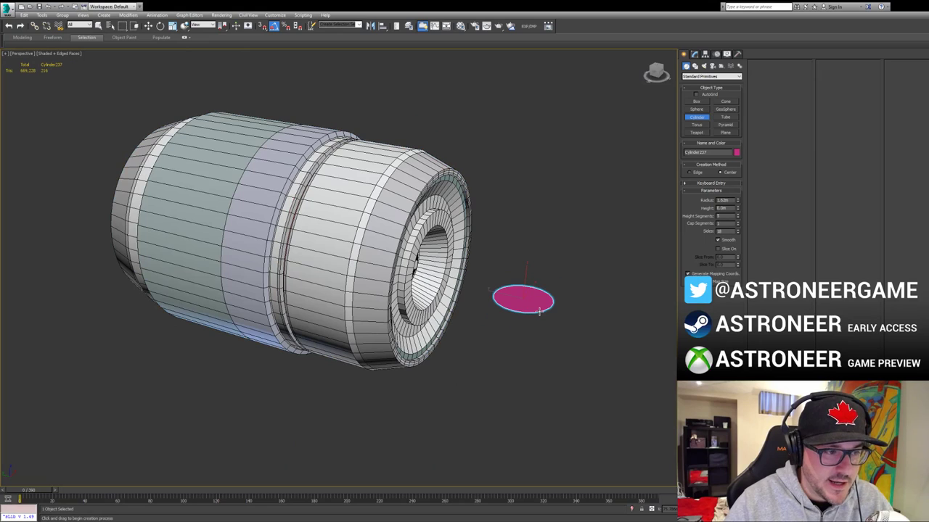
{"action": "left_click", "coordinate": [544, 267]}
{"action": "key", "text": "r"}
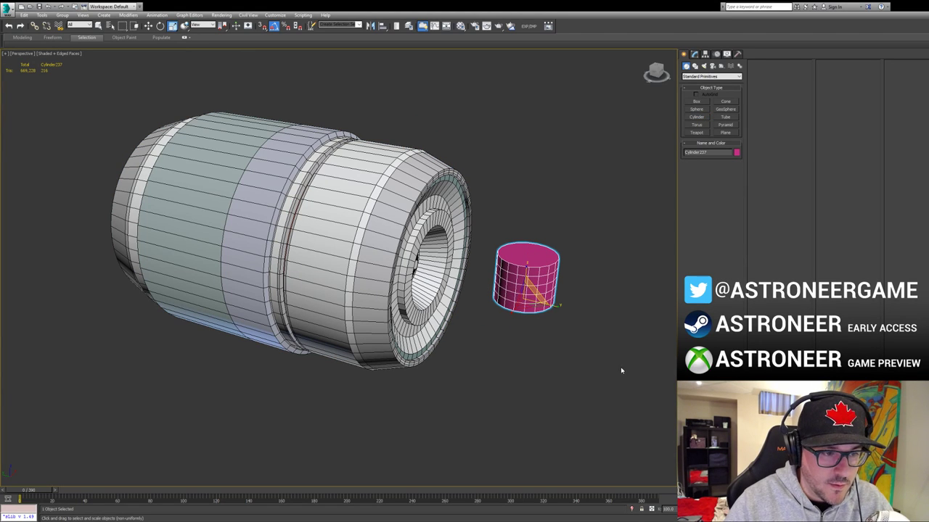
Step: Convert the cylinder to an editable poly and delete its top cap
{"action": "key", "text": "ctrl+e"}
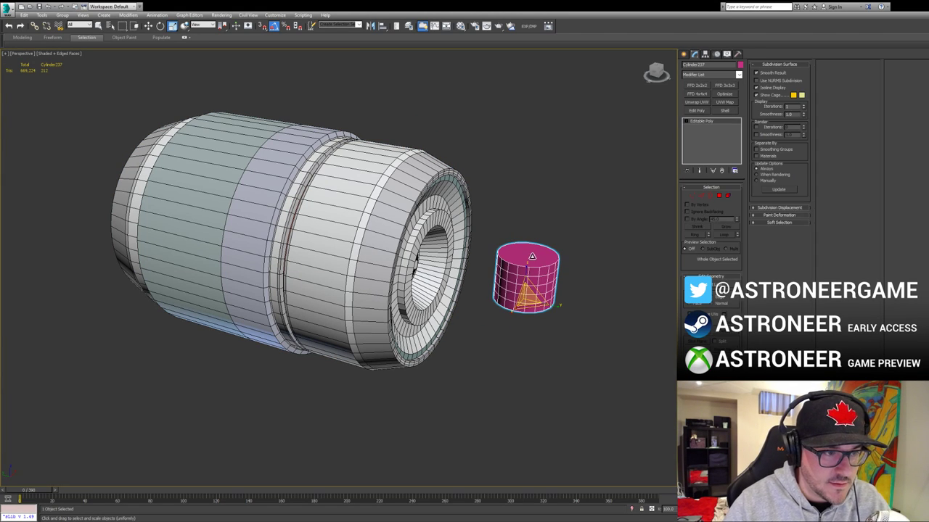
{"action": "key", "text": "4"}
{"action": "left_click", "coordinate": [529, 255]}
{"action": "key", "text": "Delete"}
{"action": "key", "text": "3"}
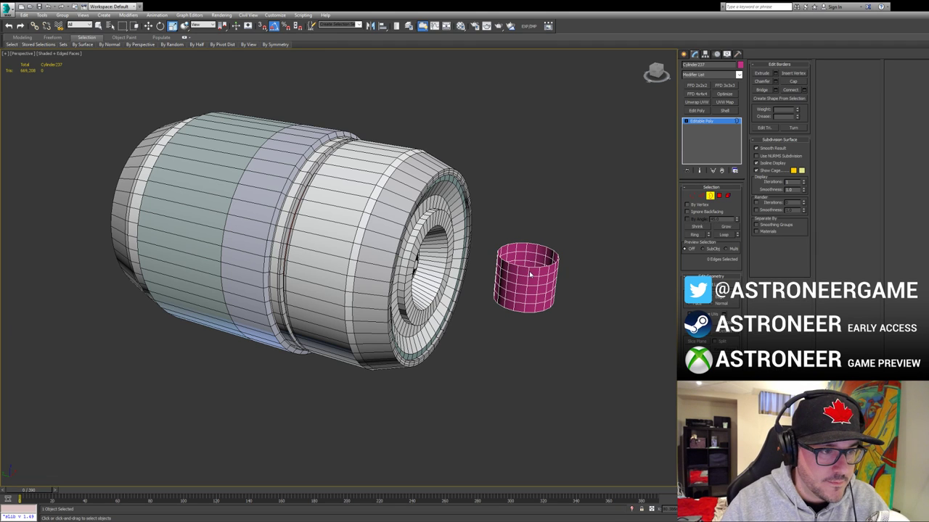
Step: Delete one edge loop's band from the cylinder wall and the detached lower piece, keeping only the short upper ring
{"action": "key", "text": "2"}
{"action": "double_click", "coordinate": [531, 285]}
{"action": "key", "text": "Delete"}
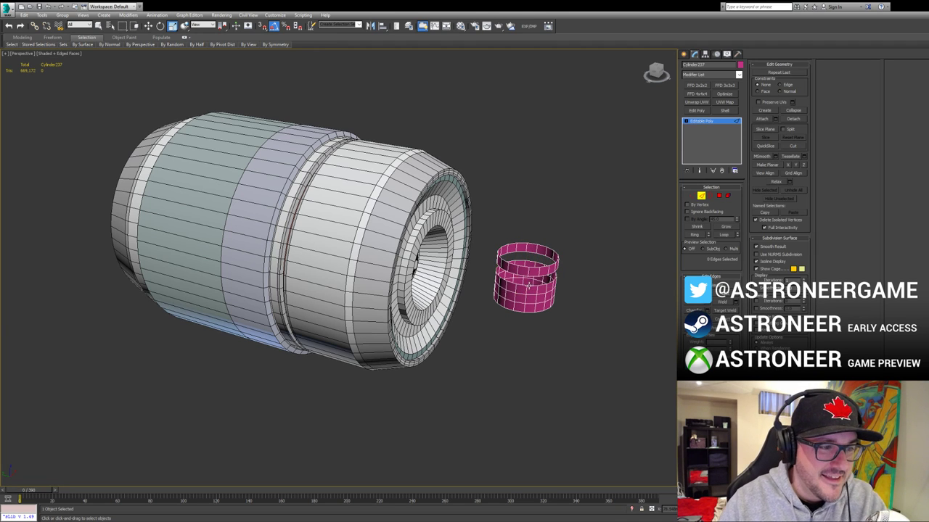
{"action": "key", "text": "5"}
{"action": "left_click", "coordinate": [529, 303]}
{"action": "key", "text": "Delete"}
{"action": "key", "text": "z"}
{"action": "middle_click_drag", "start_coordinate": [542, 256], "coordinate": [510, 280]}
{"action": "key", "text": "alt+1"}
{"action": "key", "text": "w"}
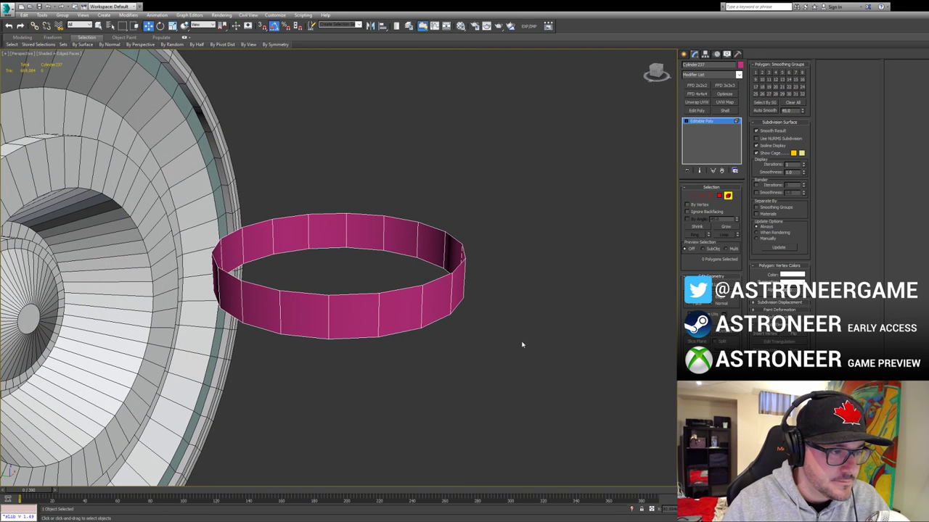
Step: Select a single upper polygon of the ring, and show the edge loop around the ring's middle
{"action": "left_click", "coordinate": [718, 197]}
{"action": "left_click", "coordinate": [406, 302]}
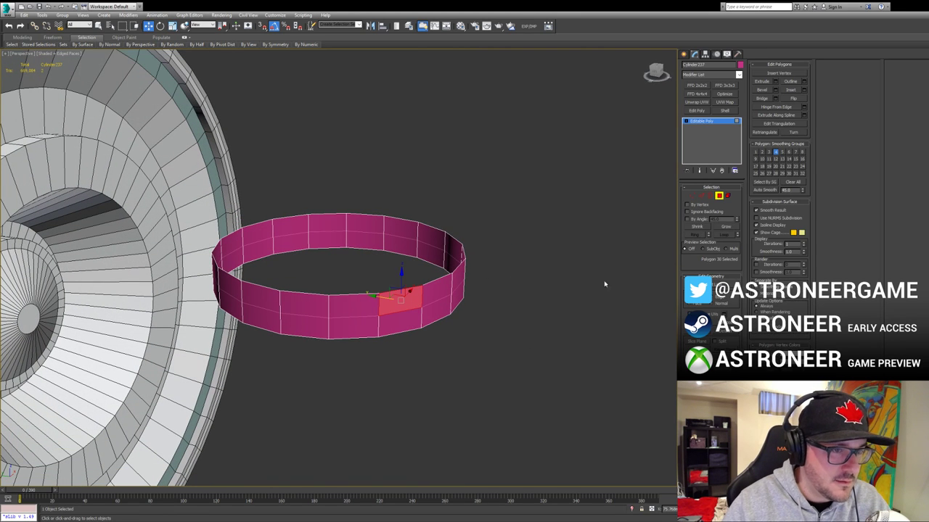
{"action": "key", "text": "3"}
{"action": "key", "text": "3"}
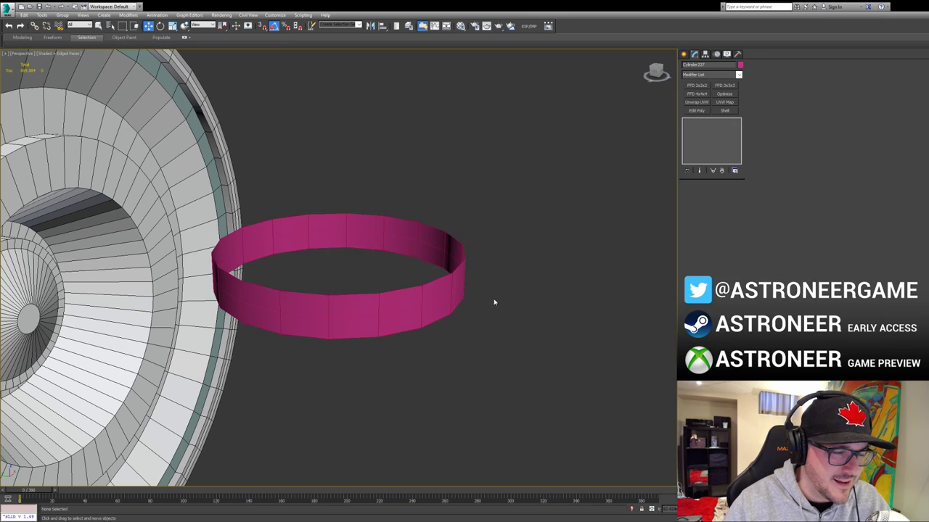
{"action": "key", "text": "2"}
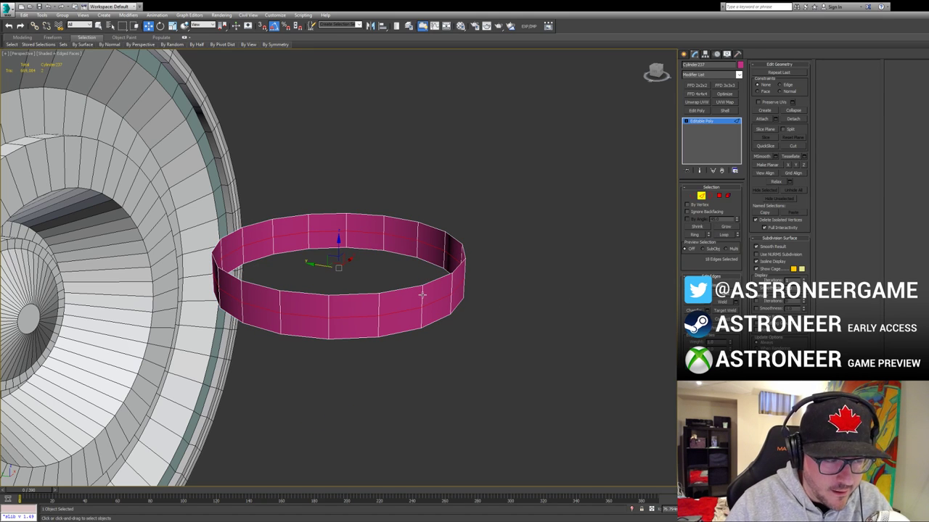
{"action": "left_click", "coordinate": [411, 331]}
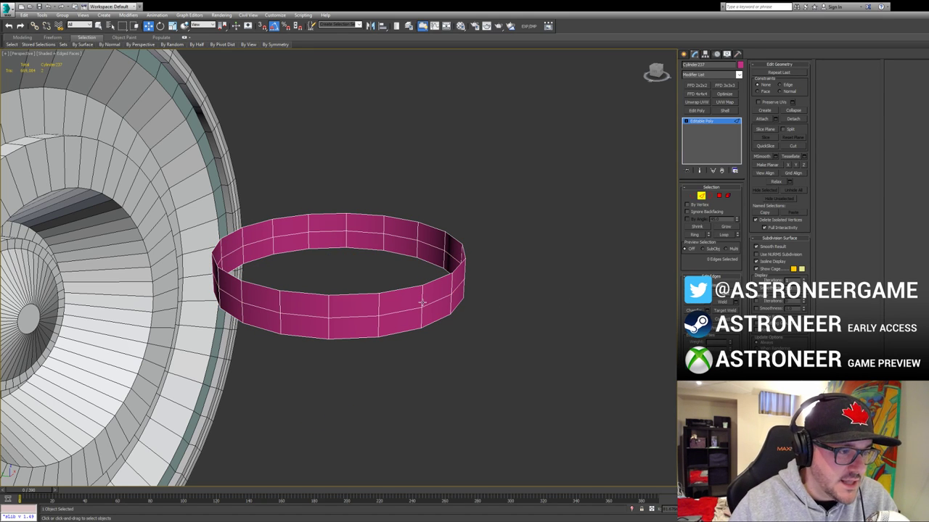
Step: Make the ring see-through and expand one upper vertical edge into the full edge ring around the band
{"action": "left_click", "coordinate": [422, 300]}
{"action": "key", "text": "z"}
{"action": "scroll", "coordinate": [484, 325], "scroll_direction": "down", "scroll_amount": 6}
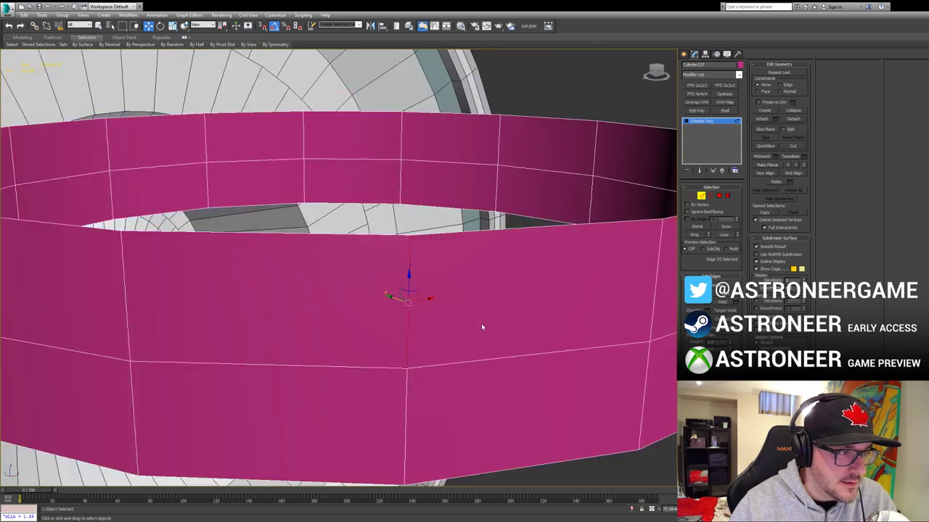
{"action": "key", "text": "alt+x"}
{"action": "scroll", "coordinate": [491, 320], "scroll_direction": "up", "scroll_amount": 3}
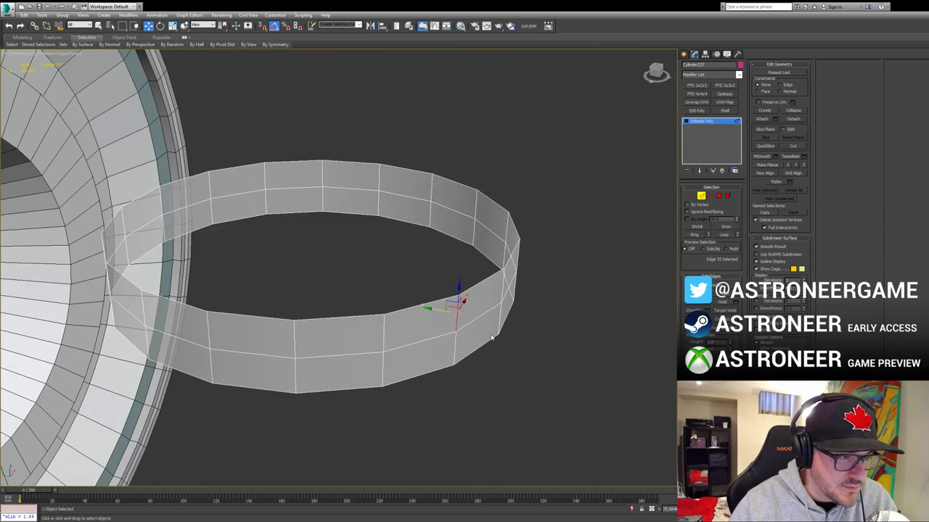
{"action": "middle_click_drag", "start_coordinate": [474, 348], "coordinate": [467, 328], "text": "alt"}
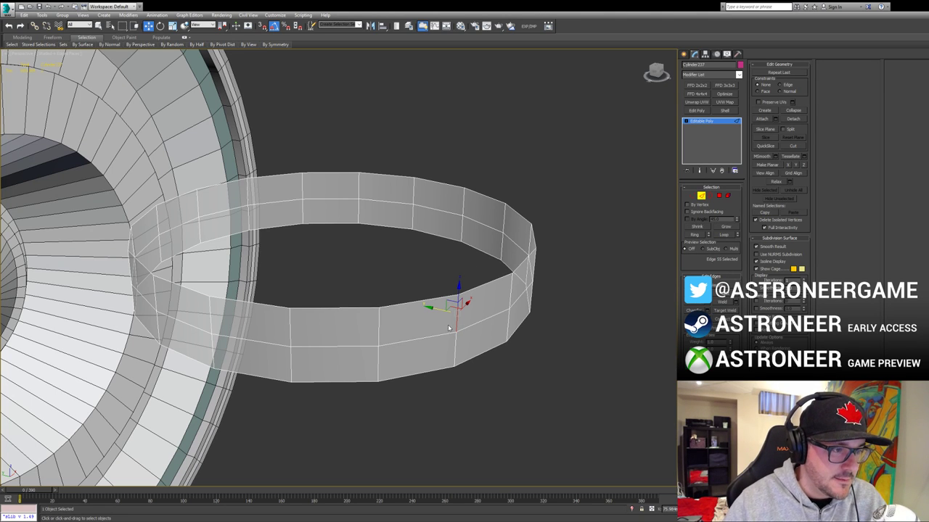
{"action": "key", "text": "alt+r"}
{"action": "middle_click_drag", "start_coordinate": [456, 321], "coordinate": [465, 314], "text": "alt"}
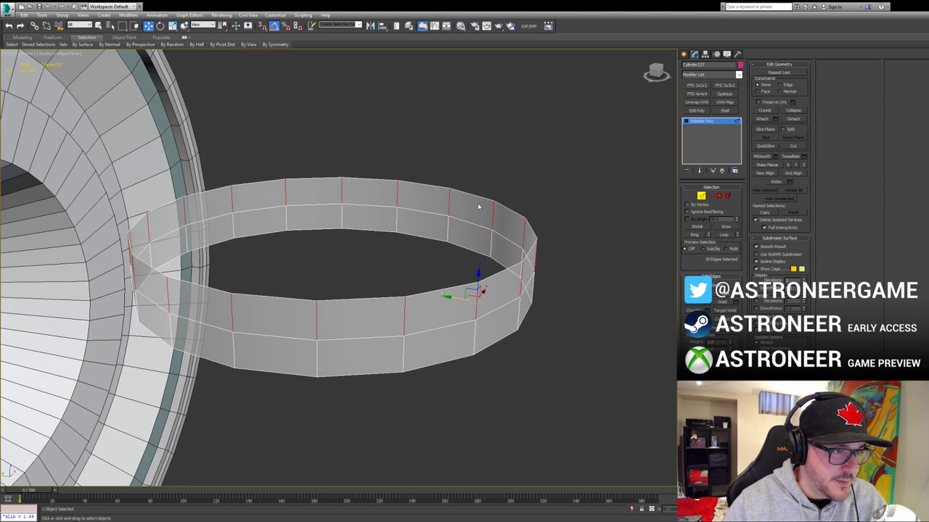
Step: Select one upper polygon of the band, and expand the horizontal edge beneath it into a full edge loop
{"action": "left_click", "coordinate": [718, 197], "text": "ctrl"}
{"action": "middle_click_drag", "start_coordinate": [448, 257], "coordinate": [506, 301], "text": "alt"}
{"action": "left_click", "coordinate": [489, 288]}
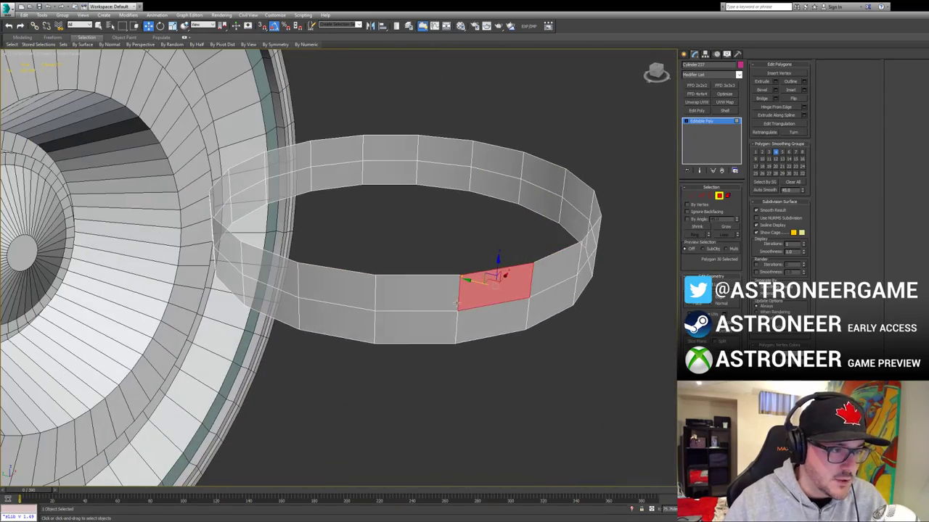
{"action": "key", "text": "2"}
{"action": "left_click", "coordinate": [506, 302]}
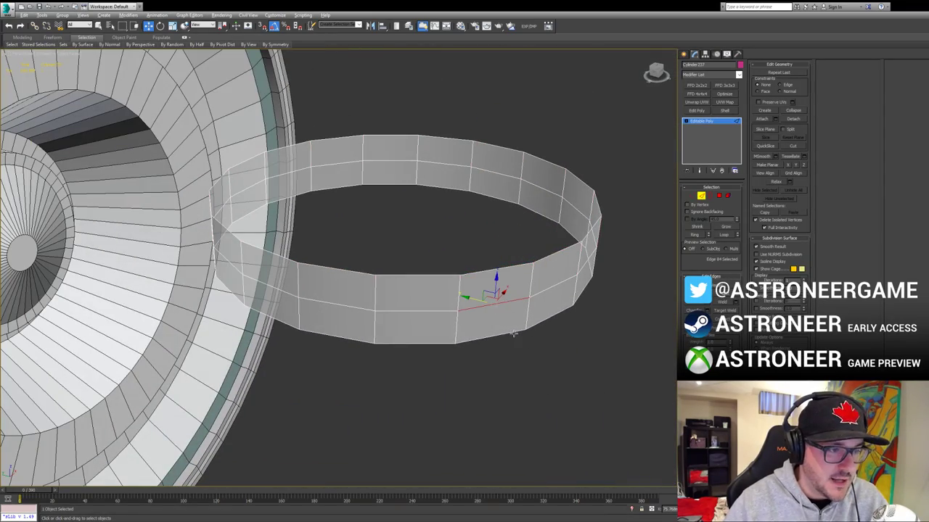
{"action": "key", "text": "alt+l"}
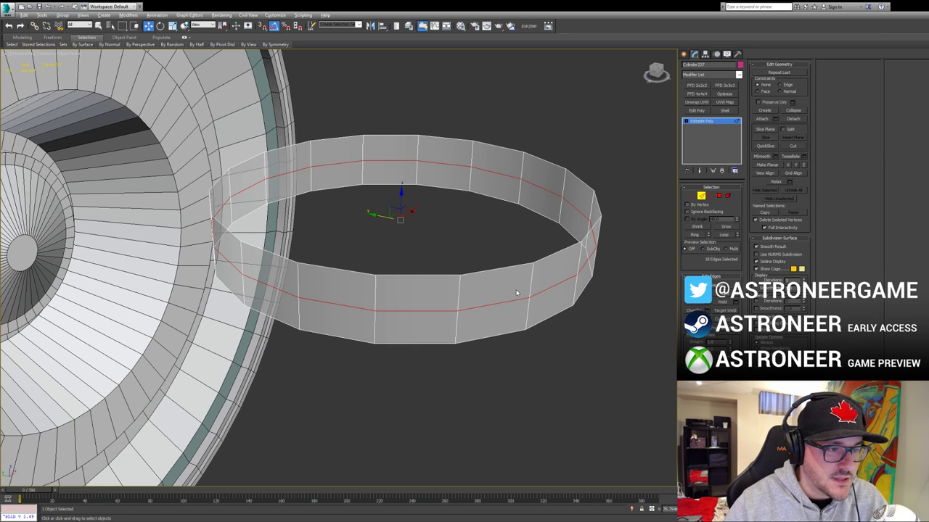
{"action": "left_click", "coordinate": [482, 305]}
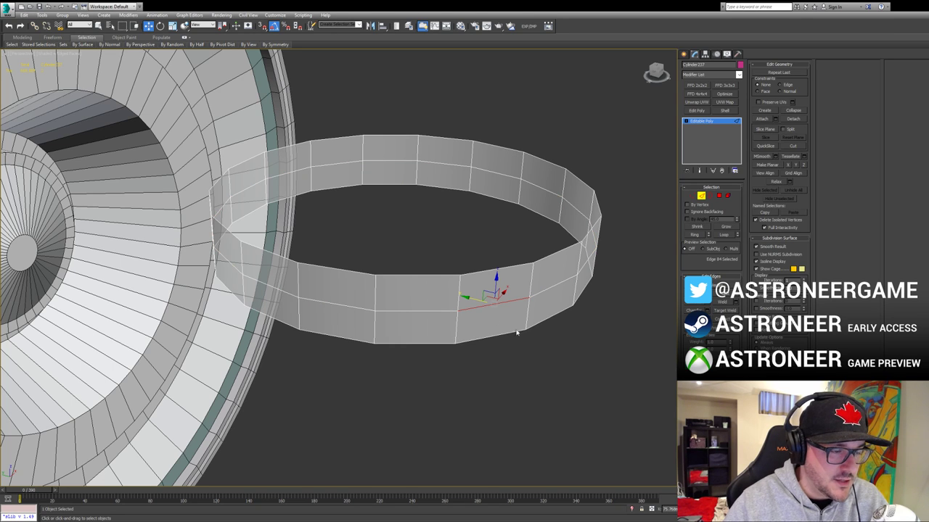
{"action": "key", "text": "alt+l"}
Step: Expand the same horizontal middle edge into its edge ring across the band's height
{"action": "left_click", "coordinate": [493, 302]}
{"action": "key", "text": "alt+r"}
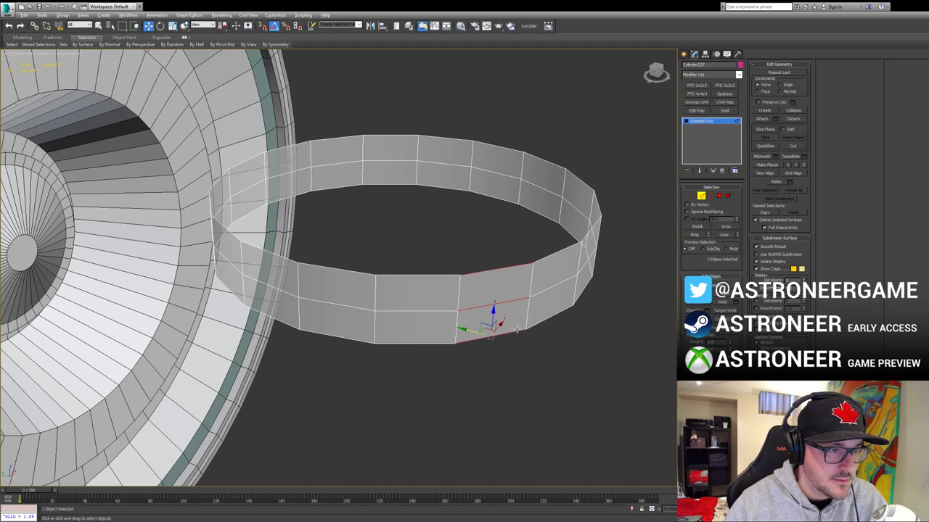
{"action": "left_click", "coordinate": [493, 302]}
{"action": "key", "text": "alt+r"}
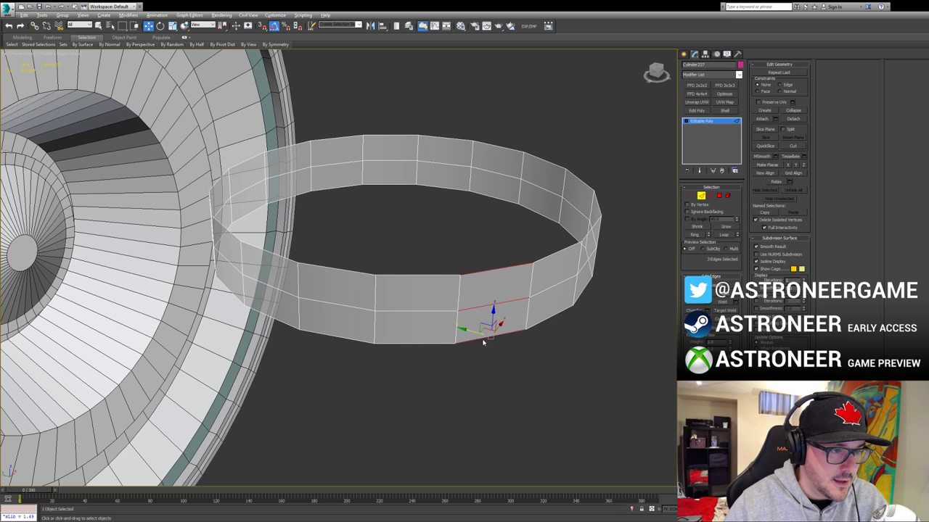
{"action": "left_click", "coordinate": [506, 310], "text": "shift"}
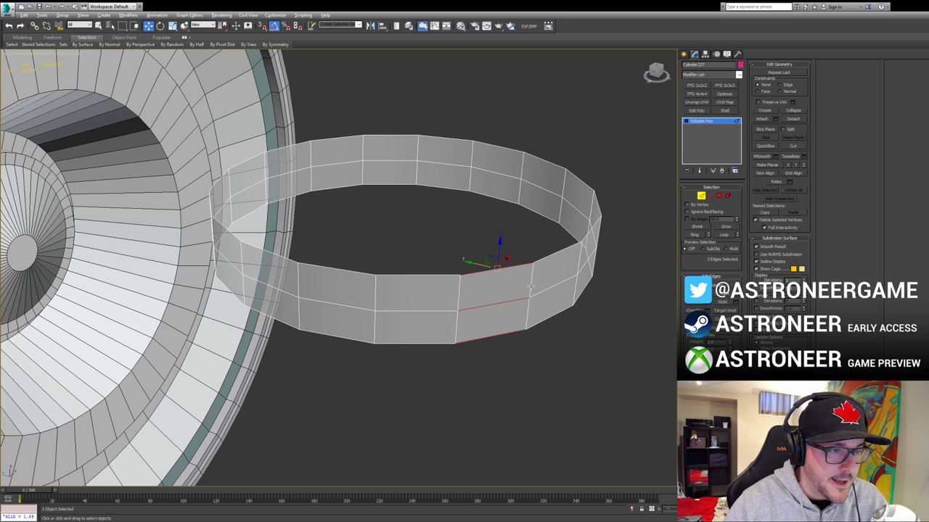
Step: Leave edge editing and delete the demonstration ring beside the hull
{"action": "scroll", "coordinate": [507, 312], "scroll_direction": "down", "scroll_amount": 4}
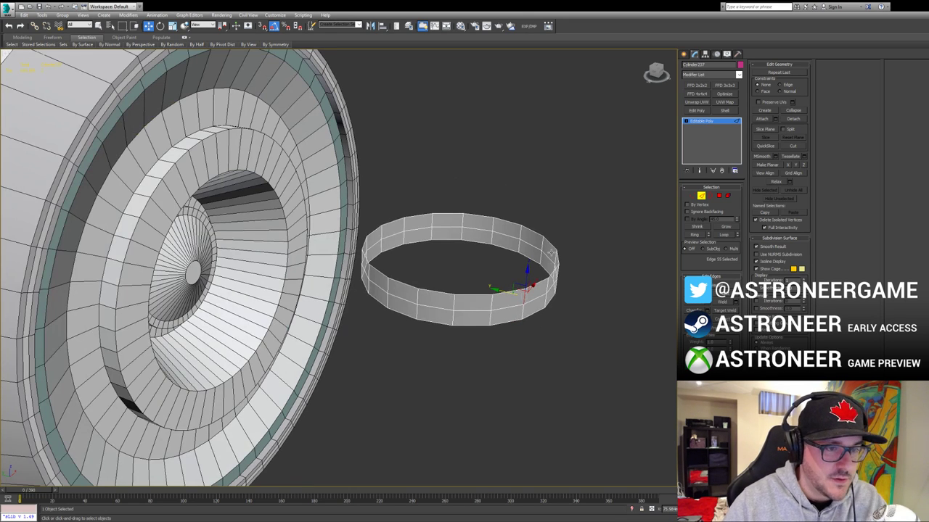
{"action": "left_click", "coordinate": [697, 196]}
{"action": "key", "text": "Delete"}
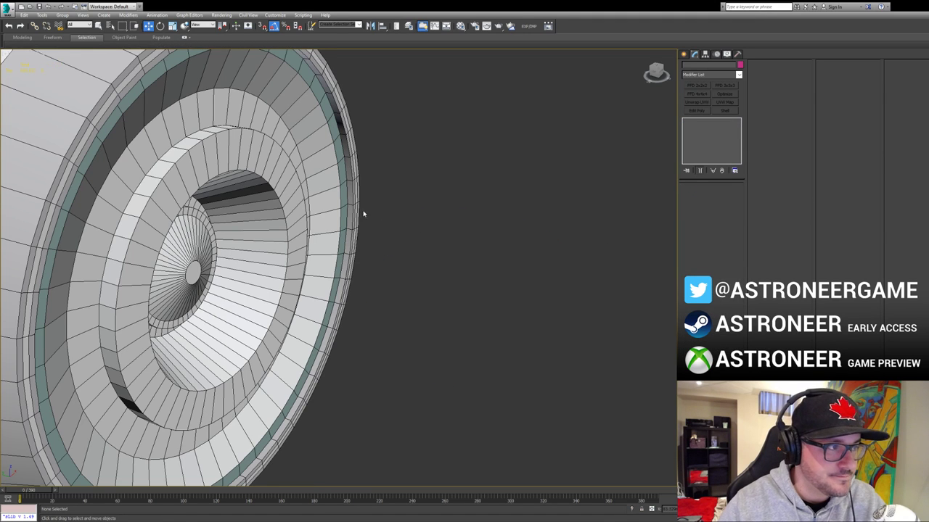
Step: Select one edge each on the hull recess's outer slope, step wall and inner cone, and expand them into edge rings
{"action": "middle_click_drag", "start_coordinate": [363, 211], "coordinate": [402, 246]}
{"action": "left_click", "coordinate": [290, 204]}
{"action": "key", "text": "2"}
{"action": "left_click", "coordinate": [209, 202]}
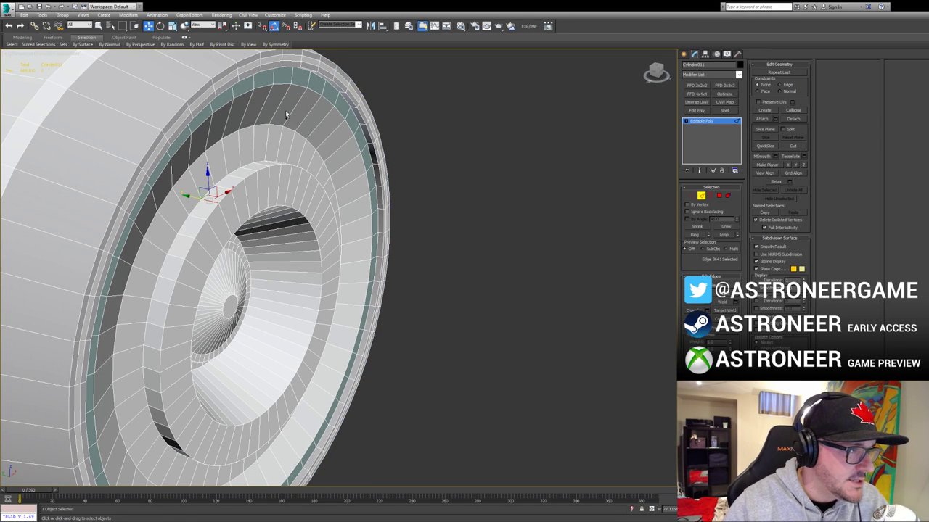
{"action": "left_click", "coordinate": [291, 110], "text": "ctrl"}
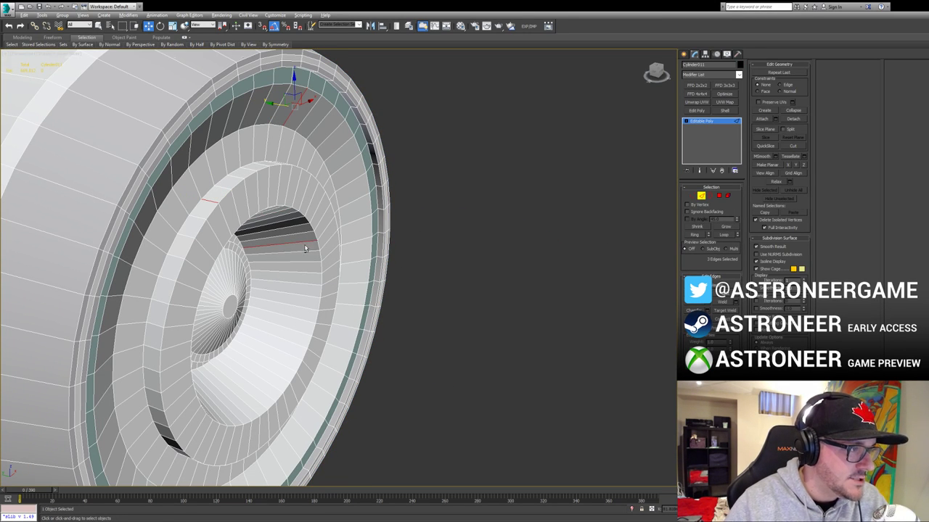
{"action": "key", "text": "alt+r"}
{"action": "left_click", "coordinate": [352, 297]}
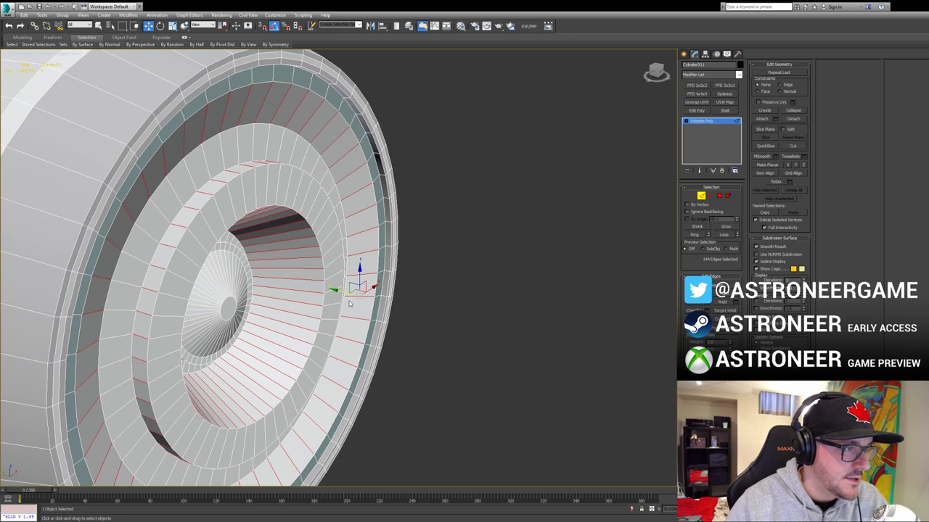
{"action": "mouse_move", "coordinate": [387, 272]}
{"action": "middle_mouse_down", "text": "alt"}
{"action": "mouse_move", "coordinate": [338, 224]}
{"action": "mouse_move", "coordinate": [384, 249]}
{"action": "middle_mouse_up", "text": "alt"}
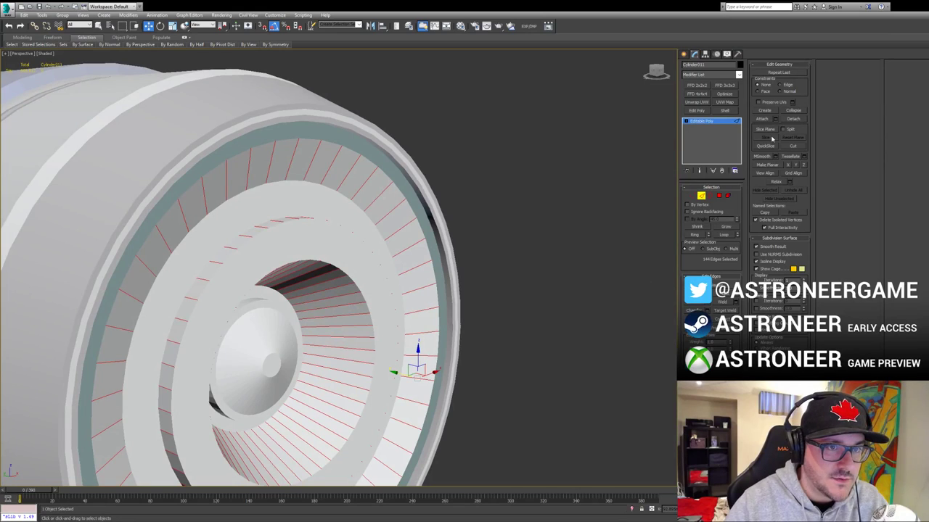
Step: Convert the recess's edge rings to a polygon selection and assign smoothing to those slope, step and cone faces
{"action": "left_click", "coordinate": [719, 196], "text": "ctrl"}
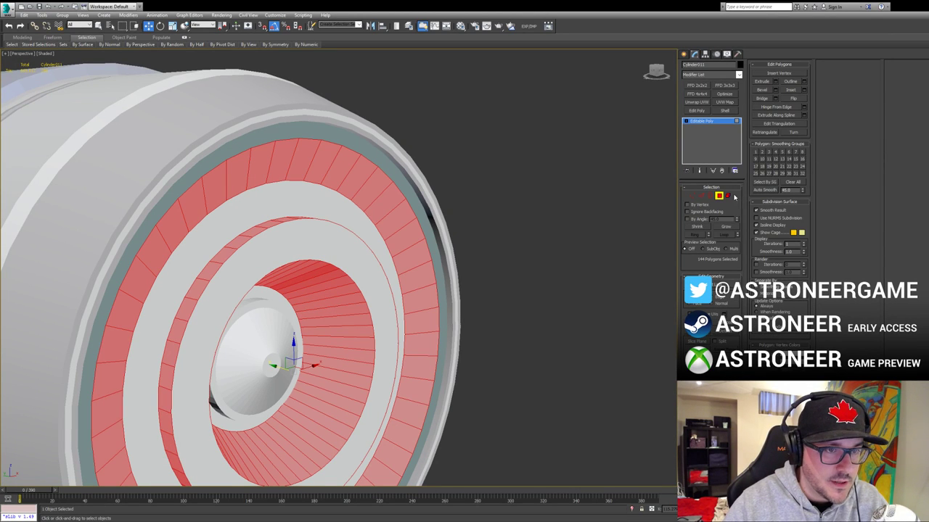
{"action": "left_click", "coordinate": [535, 233]}
{"action": "middle_click_drag", "start_coordinate": [534, 232], "coordinate": [539, 171], "text": "alt"}
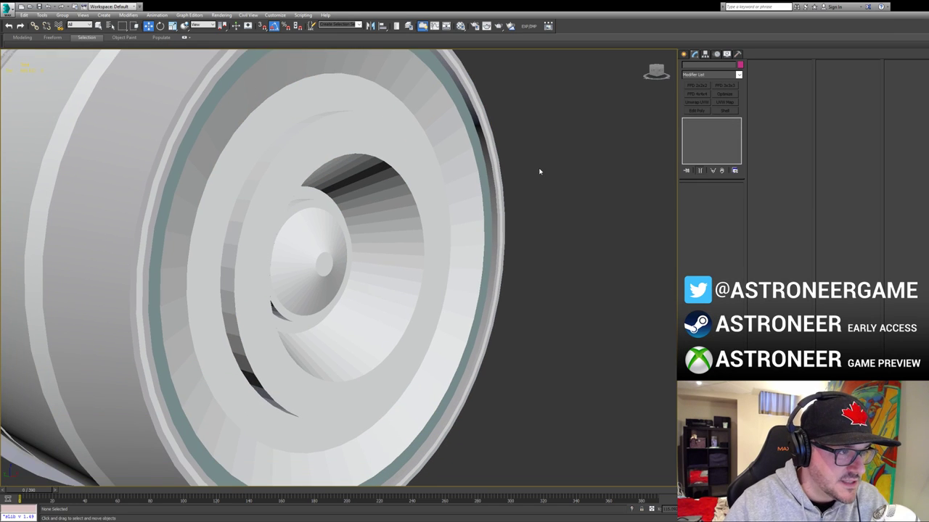
{"action": "left_click", "coordinate": [398, 257]}
{"action": "key", "text": "4"}
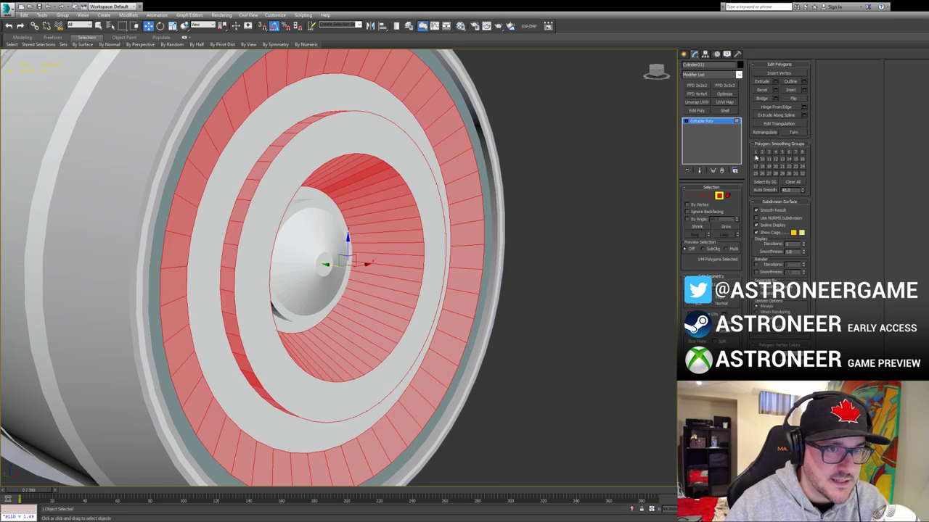
{"action": "left_click", "coordinate": [619, 199]}
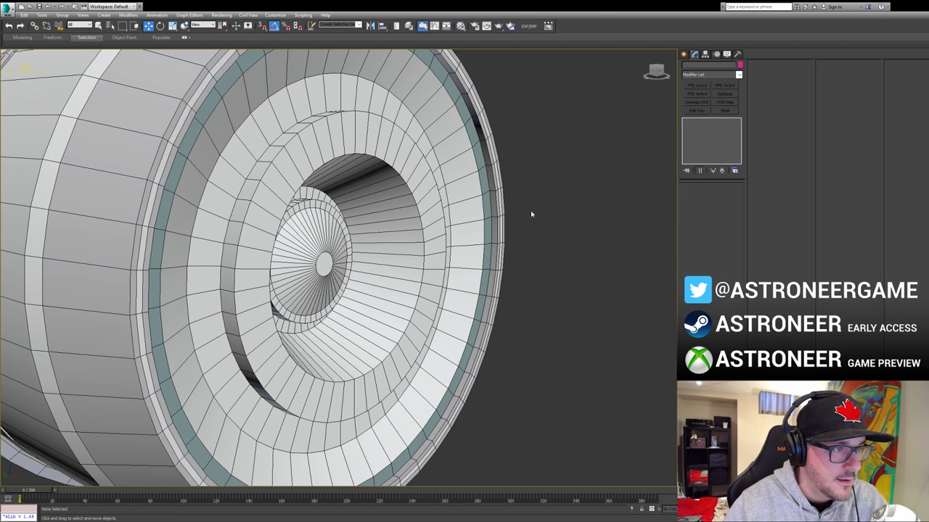
Step: Select the edge rings around the central dome's cone and the narrow wall surrounding it
{"action": "middle_click_drag", "start_coordinate": [531, 213], "coordinate": [429, 234], "text": "alt"}
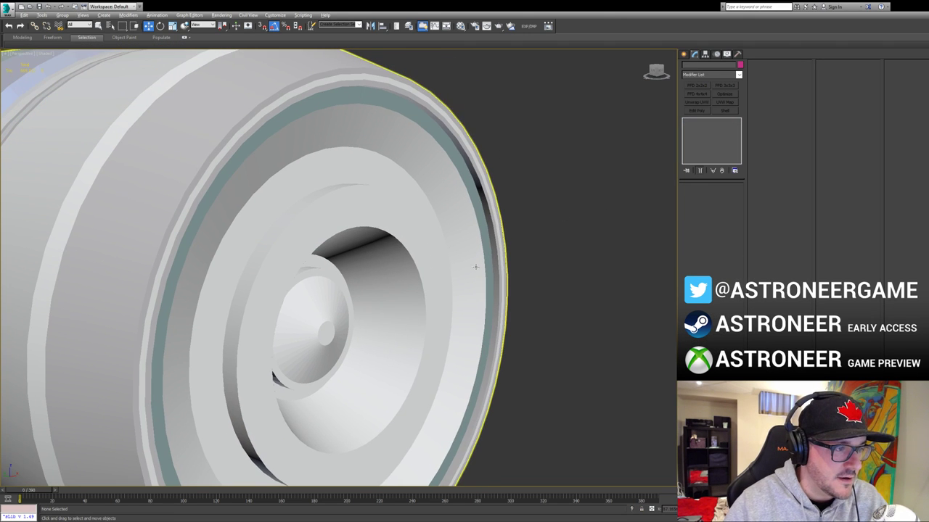
{"action": "middle_click_drag", "start_coordinate": [475, 267], "coordinate": [468, 255], "text": "alt"}
{"action": "left_click", "coordinate": [349, 227]}
{"action": "key", "text": "4"}
{"action": "left_click", "coordinate": [195, 207]}
{"action": "key", "text": "z"}
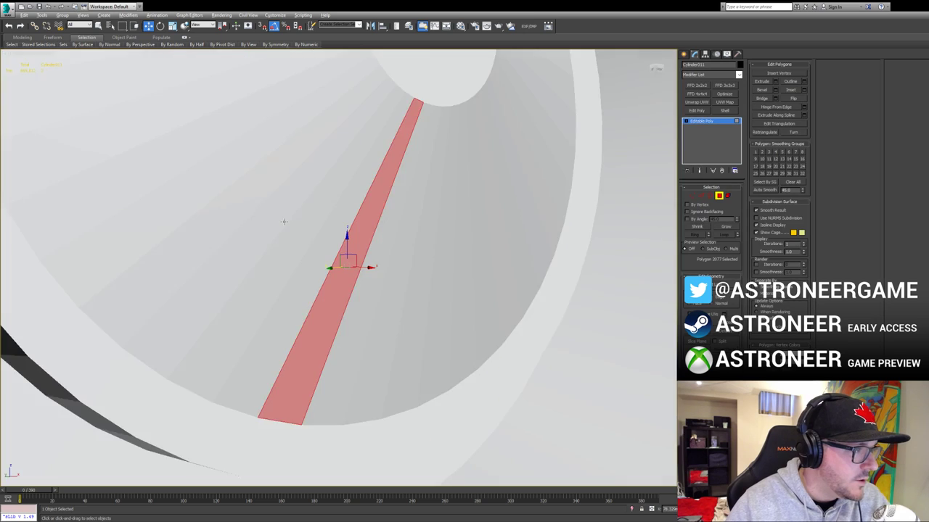
{"action": "middle_click_drag", "start_coordinate": [284, 222], "coordinate": [345, 225], "text": "alt"}
{"action": "key", "text": "2"}
{"action": "left_click", "coordinate": [230, 344]}
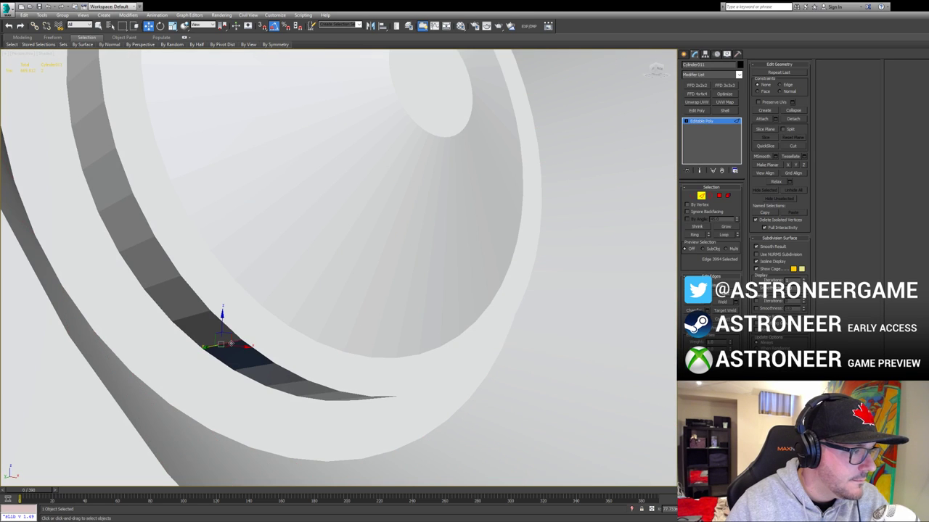
{"action": "left_click", "coordinate": [310, 298]}
{"action": "key", "text": "alt+r"}
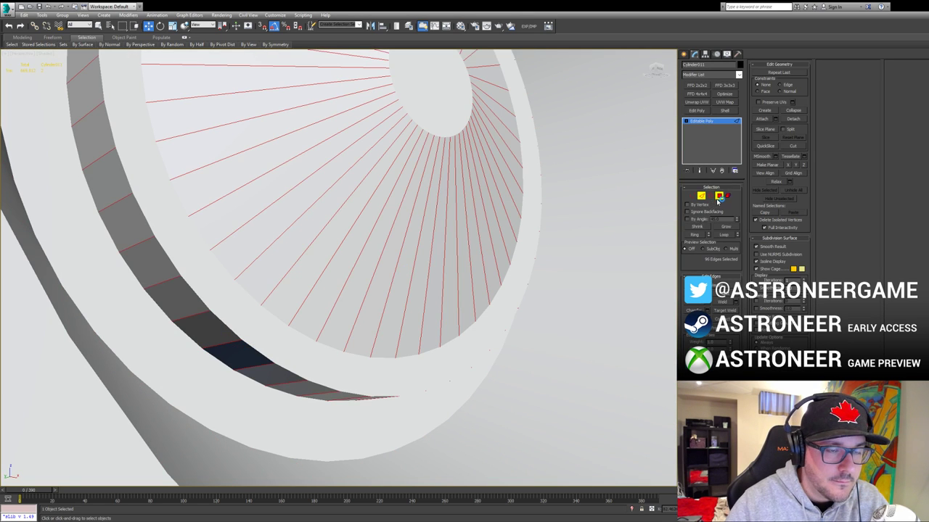
Step: Convert the dome and narrow wall edge rings to polygons, assign smoothing to them, and return to the whole hull
{"action": "left_click", "coordinate": [719, 195], "text": "ctrl"}
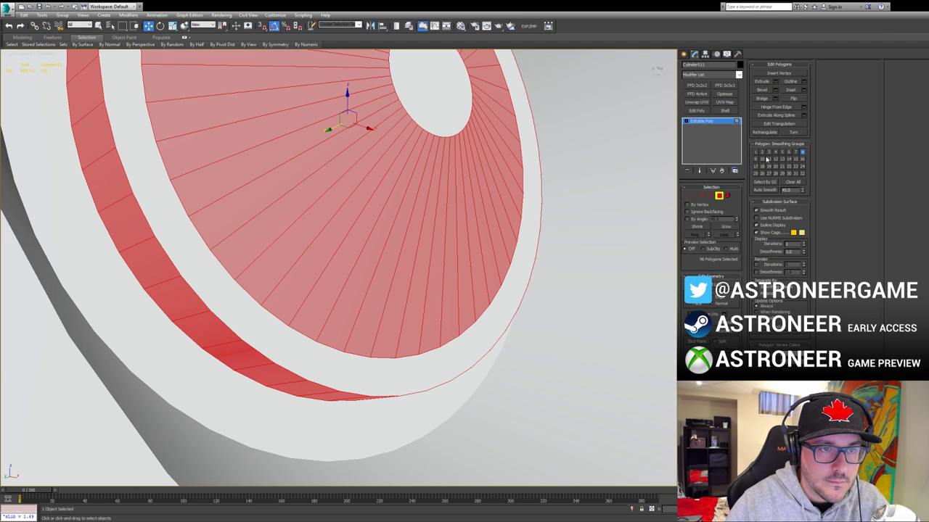
{"action": "left_click", "coordinate": [722, 197]}
{"action": "scroll", "coordinate": [639, 215], "scroll_direction": "down", "scroll_amount": 5}
{"action": "middle_click_drag", "start_coordinate": [640, 214], "coordinate": [620, 257]}
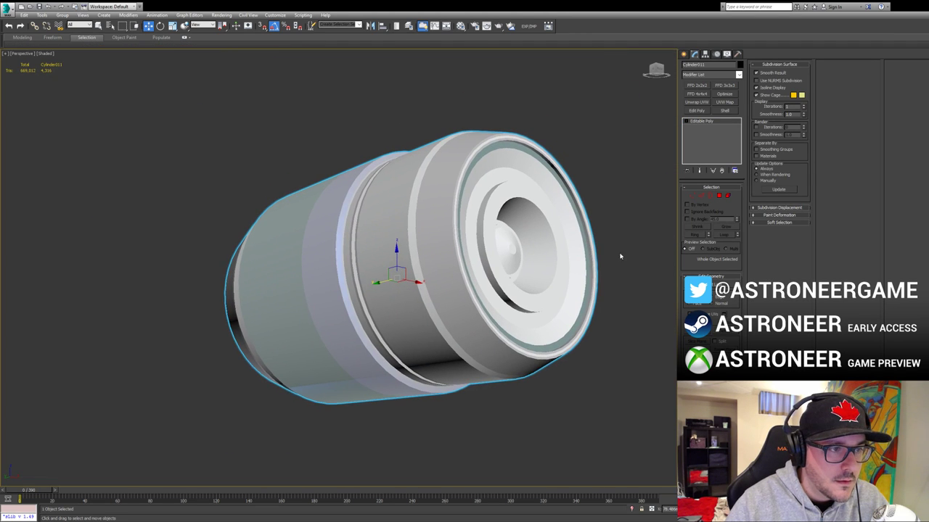
Step: Examine the smoothed hull section from several angles with edged faces shown
{"action": "left_click", "coordinate": [618, 257]}
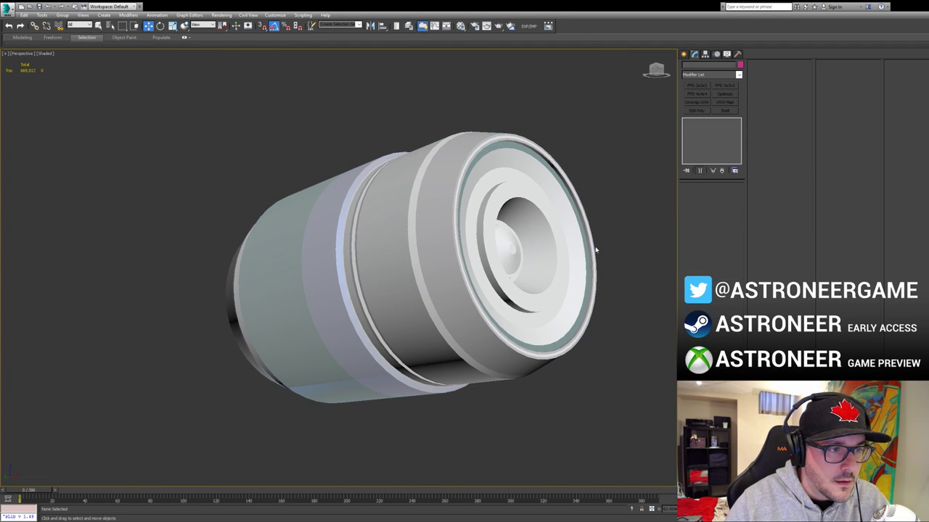
{"action": "left_click", "coordinate": [552, 262]}
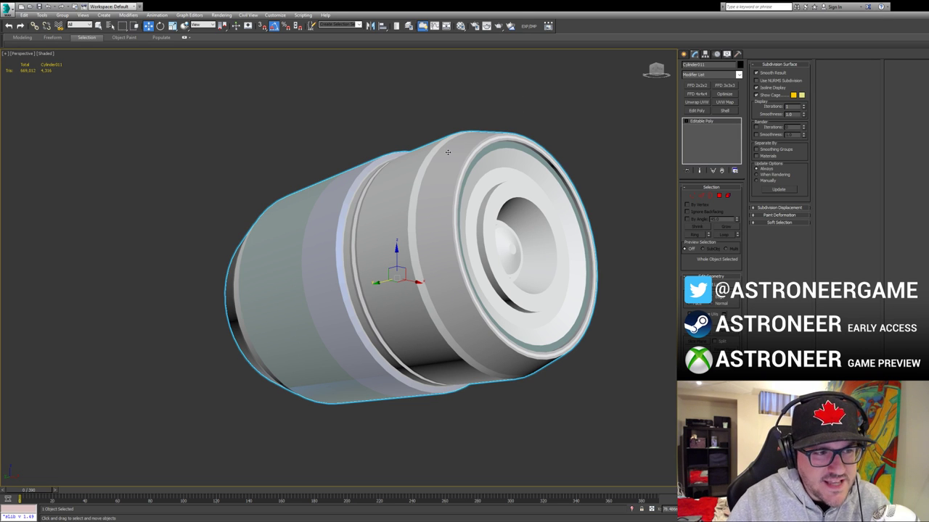
{"action": "mouse_move", "coordinate": [440, 185]}
{"action": "middle_mouse_down", "text": "alt"}
{"action": "mouse_move", "coordinate": [328, 223]}
{"action": "mouse_move", "coordinate": [411, 218]}
{"action": "middle_mouse_up", "text": "alt"}
{"action": "scroll", "coordinate": [406, 221], "scroll_direction": "up", "scroll_amount": 3}
{"action": "key", "text": "F4"}
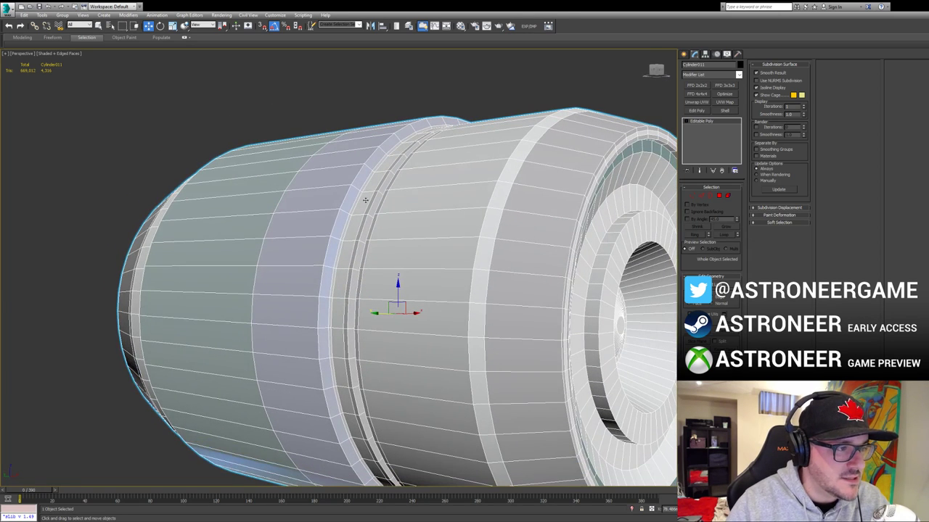
{"action": "left_click", "coordinate": [459, 100]}
{"action": "left_click", "coordinate": [434, 174]}
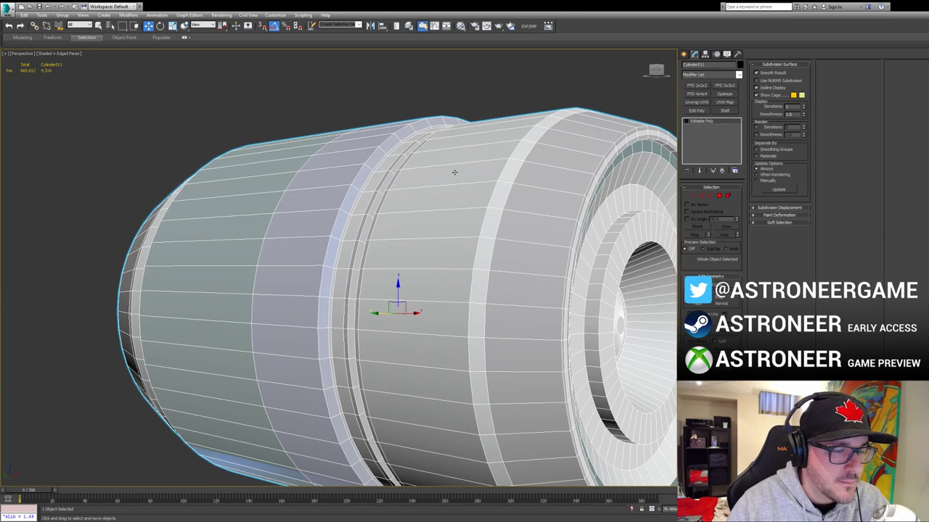
{"action": "middle_click_drag", "start_coordinate": [512, 256], "coordinate": [470, 247], "text": "alt"}
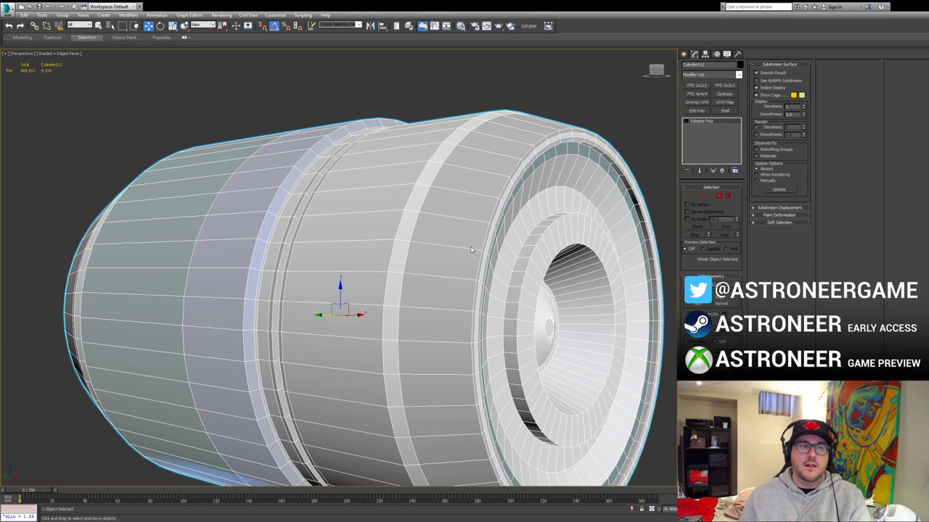
Step: Leave isolation, frame the discovery station wreck in the full scene, and examine its broken hull and solar arrays
{"action": "scroll", "coordinate": [488, 134], "scroll_direction": "down", "scroll_amount": 10}
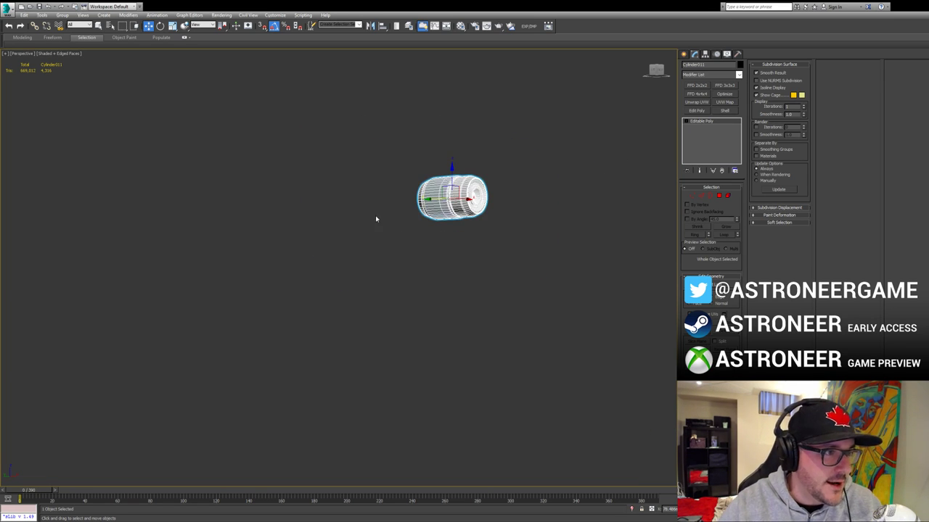
{"action": "middle_click_drag", "start_coordinate": [377, 219], "coordinate": [383, 230], "text": "alt"}
{"action": "key", "text": "alt+q"}
{"action": "middle_click_drag", "start_coordinate": [31, 229], "coordinate": [194, 130]}
{"action": "left_click", "coordinate": [188, 243]}
{"action": "key", "text": "z"}
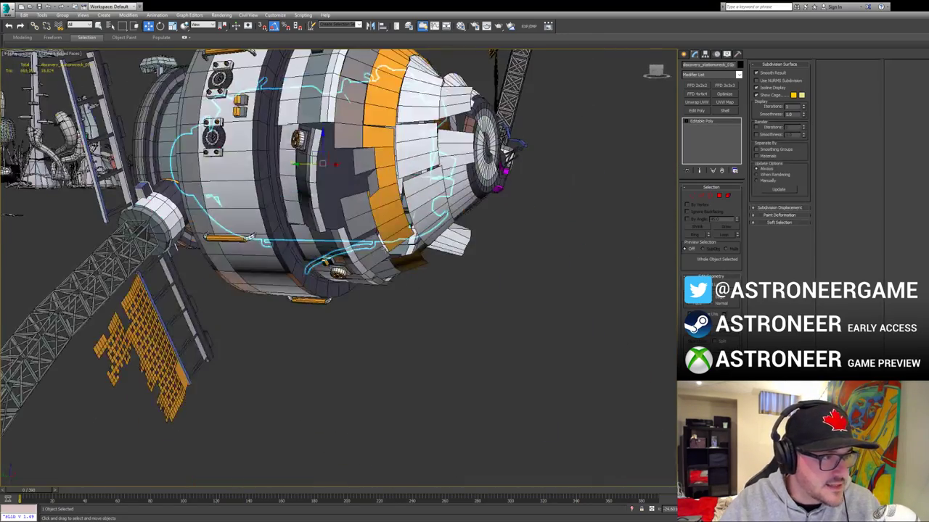
{"action": "left_click", "coordinate": [405, 280]}
{"action": "middle_click_drag", "start_coordinate": [405, 280], "coordinate": [403, 106], "text": "alt"}
{"action": "key", "text": "z"}
{"action": "scroll", "coordinate": [388, 239], "scroll_direction": "up", "scroll_amount": 5}
{"action": "scroll", "coordinate": [403, 106], "scroll_direction": "up", "scroll_amount": 3}
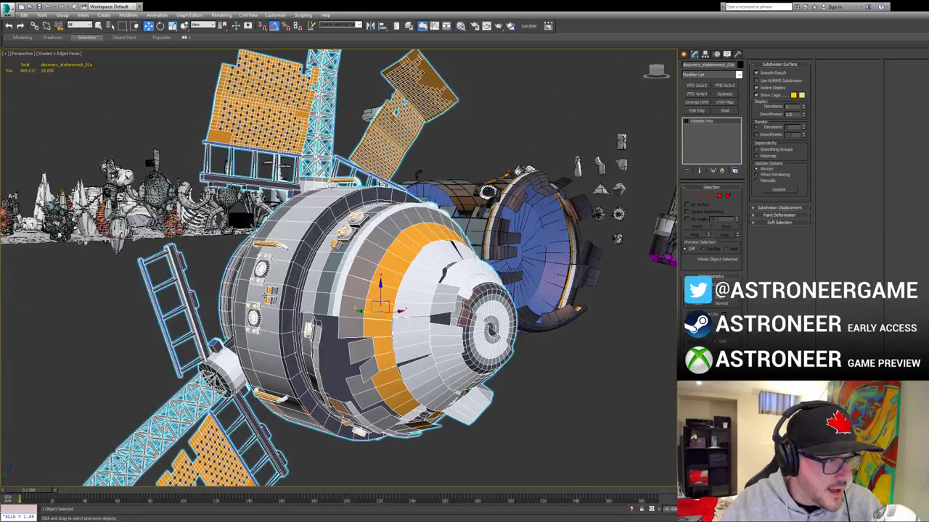
Step: Isolate the complete intact space station and inspect it shaded with and without edged faces
{"action": "scroll", "coordinate": [494, 303], "scroll_direction": "down", "scroll_amount": 8}
{"action": "middle_click_drag", "start_coordinate": [493, 302], "coordinate": [410, 349], "text": "alt"}
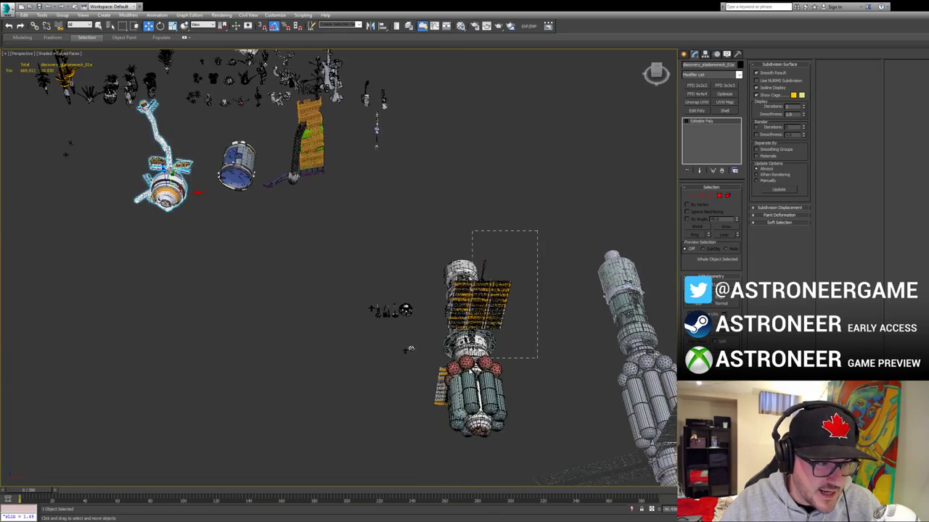
{"action": "left_click_drag", "start_coordinate": [472, 358], "coordinate": [437, 428]}
{"action": "key", "text": "z"}
{"action": "middle_click_drag", "start_coordinate": [418, 342], "coordinate": [493, 330], "text": "alt"}
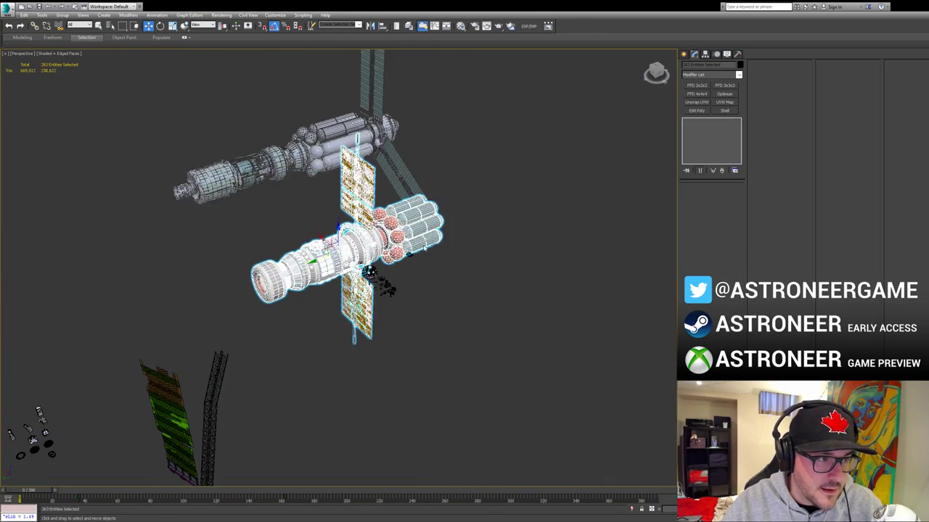
{"action": "key", "text": "alt+q"}
{"action": "scroll", "coordinate": [434, 316], "scroll_direction": "up", "scroll_amount": 5}
{"action": "middle_click_drag", "start_coordinate": [377, 261], "coordinate": [354, 290]}
{"action": "left_click", "coordinate": [489, 328]}
{"action": "key", "text": "F4"}
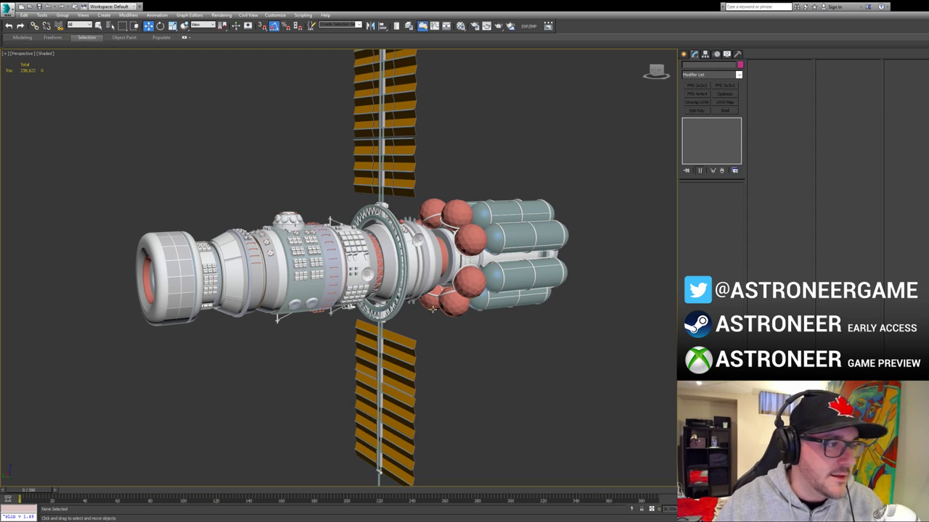
{"action": "key", "text": "F4"}
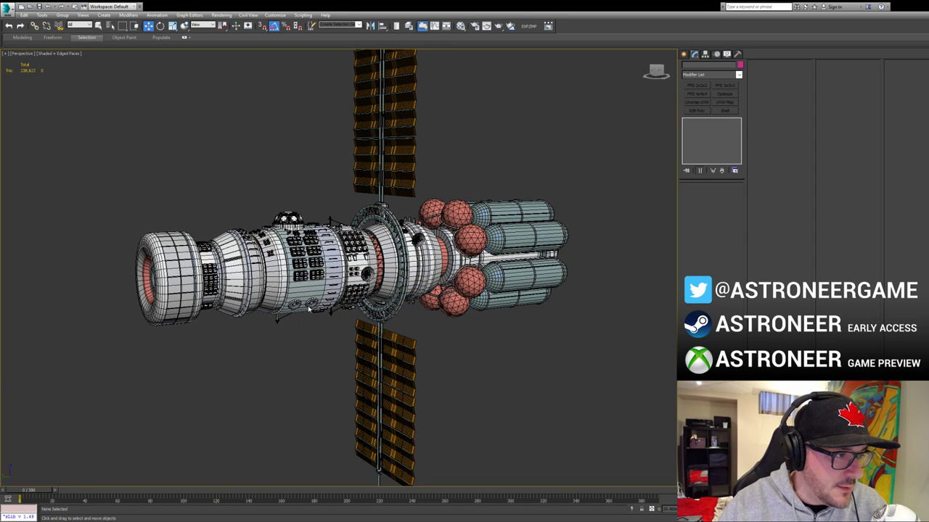
Step: Return to the full scene and examine the astronaut figure beside the station's tanks as a scale reference
{"action": "key", "text": "alt+q"}
{"action": "left_click", "coordinate": [457, 323]}
{"action": "key", "text": "z"}
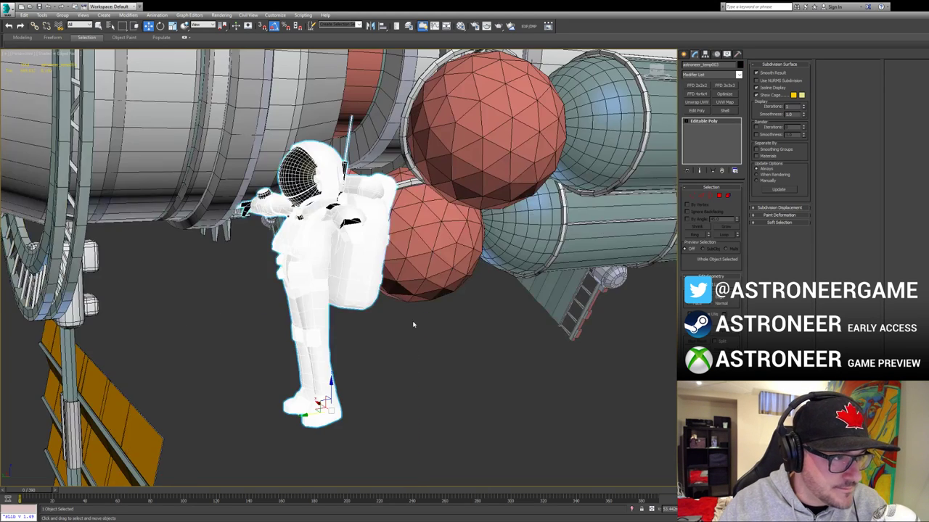
{"action": "middle_click_drag", "start_coordinate": [414, 326], "coordinate": [487, 357]}
{"action": "key", "text": "ctrl+w"}
{"action": "left_click_drag", "start_coordinate": [485, 354], "coordinate": [425, 275]}
{"action": "key", "text": "w"}
{"action": "middle_click_drag", "start_coordinate": [426, 275], "coordinate": [400, 271], "text": "alt"}
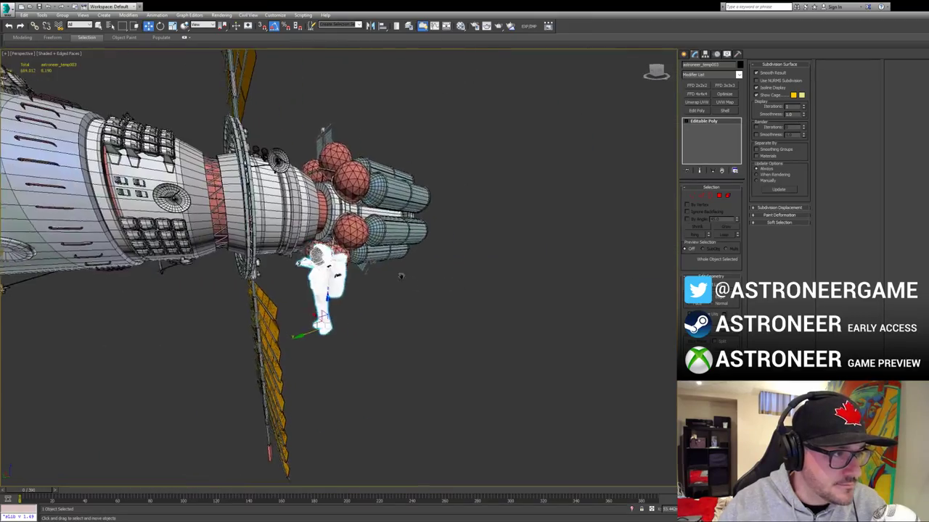
{"action": "left_click_drag", "start_coordinate": [324, 304], "coordinate": [396, 342]}
{"action": "scroll", "coordinate": [401, 260], "scroll_direction": "up", "scroll_amount": 5}
{"action": "scroll", "coordinate": [401, 260], "scroll_direction": "down", "scroll_amount": 4}
{"action": "middle_click_drag", "start_coordinate": [401, 260], "coordinate": [370, 262], "text": "alt"}
{"action": "middle_click_drag", "start_coordinate": [439, 262], "coordinate": [378, 195], "text": "alt"}
{"action": "left_click", "coordinate": [379, 193]}
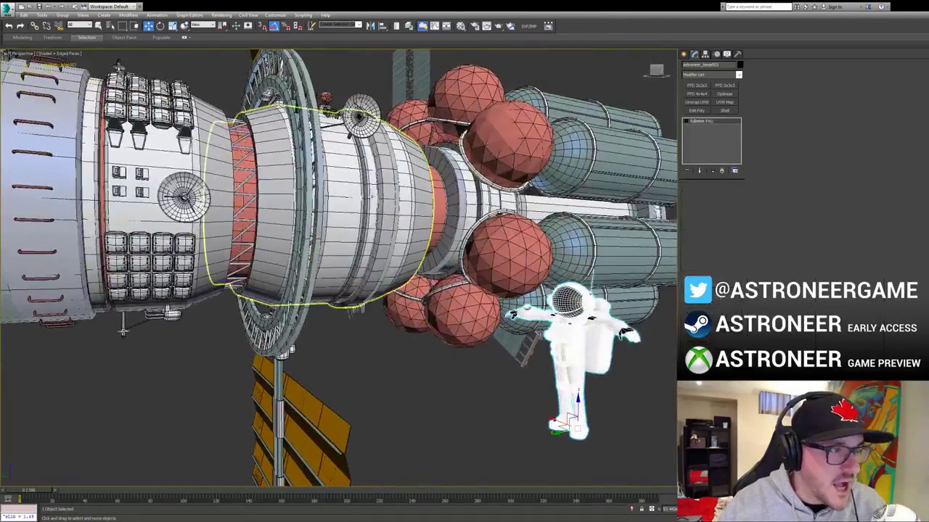
Step: Inspect the dish antenna on the station's hull and view the whole station with its loose reusable parts
{"action": "left_click", "coordinate": [360, 117]}
{"action": "key", "text": "z"}
{"action": "middle_click_drag", "start_coordinate": [363, 160], "coordinate": [412, 343], "text": "alt"}
{"action": "scroll", "coordinate": [342, 244], "scroll_direction": "down", "scroll_amount": 3}
{"action": "scroll", "coordinate": [421, 279], "scroll_direction": "down", "scroll_amount": 5}
{"action": "left_click", "coordinate": [431, 371]}
{"action": "scroll", "coordinate": [431, 372], "scroll_direction": "down", "scroll_amount": 4}
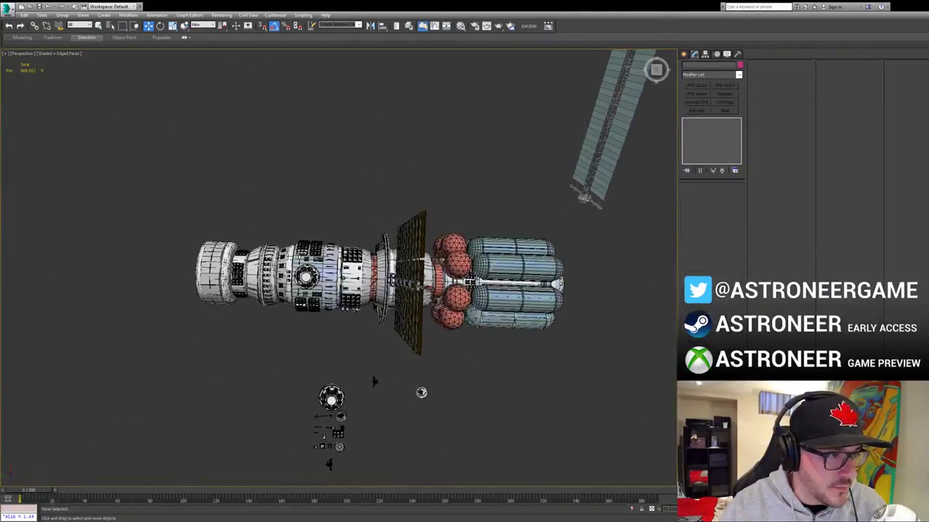
Step: Select and isolate the larger hull section on the station, framing its recessed end for edge-level editing
{"action": "middle_click_drag", "start_coordinate": [426, 301], "coordinate": [352, 297]}
{"action": "middle_click_drag", "start_coordinate": [349, 265], "coordinate": [337, 221], "text": "alt"}
{"action": "left_click", "coordinate": [338, 288]}
{"action": "scroll", "coordinate": [341, 289], "scroll_direction": "up", "scroll_amount": 3}
{"action": "left_click", "coordinate": [383, 272]}
{"action": "left_click", "coordinate": [351, 268]}
{"action": "key", "text": "alt+q"}
{"action": "scroll", "coordinate": [340, 222], "scroll_direction": "up", "scroll_amount": 4}
{"action": "key", "text": "z"}
{"action": "middle_click_drag", "start_coordinate": [360, 278], "coordinate": [385, 256], "text": "alt"}
{"action": "scroll", "coordinate": [379, 249], "scroll_direction": "up", "scroll_amount": 4}
{"action": "key", "text": "2"}
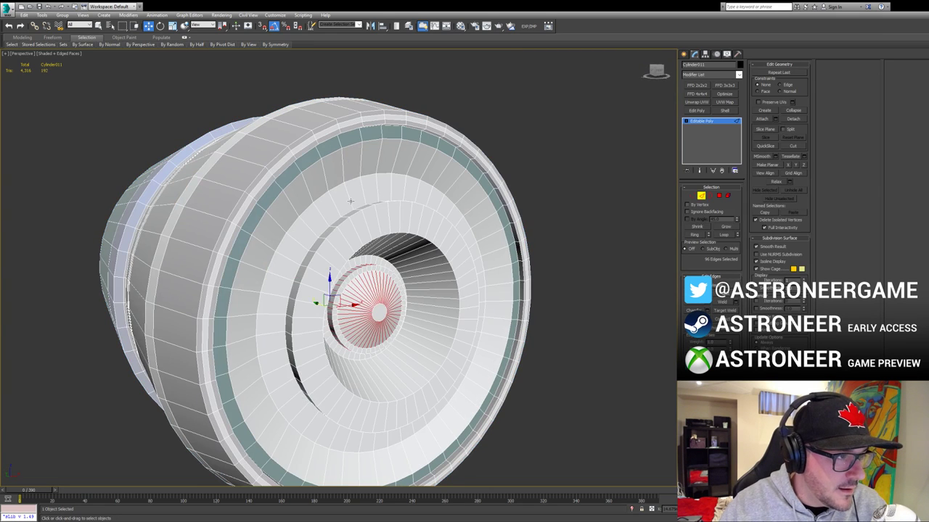
Step: Select the flat ring between the recess's outer slope and raised step as polygons and color it lavender
{"action": "left_click", "coordinate": [350, 201]}
{"action": "key", "text": "alt+r"}
{"action": "left_click", "coordinate": [719, 196], "text": "ctrl"}
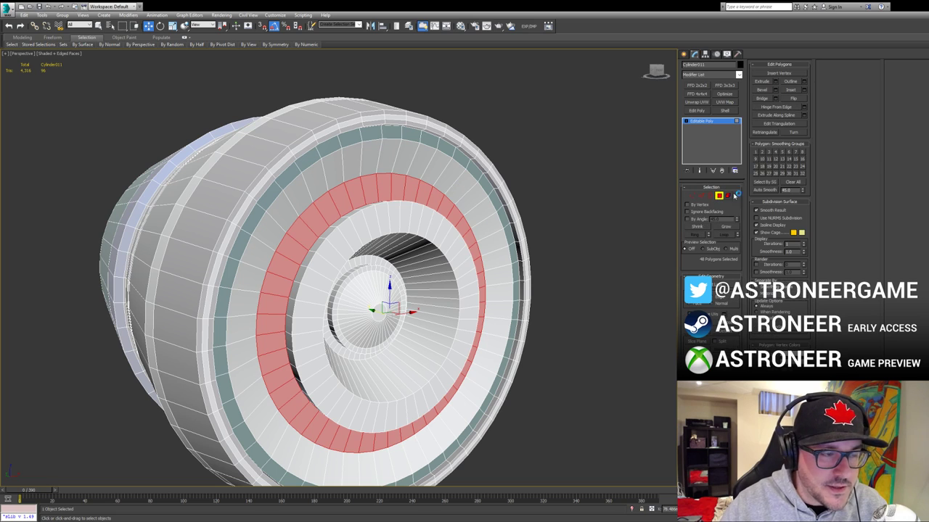
{"action": "key", "text": "F2"}
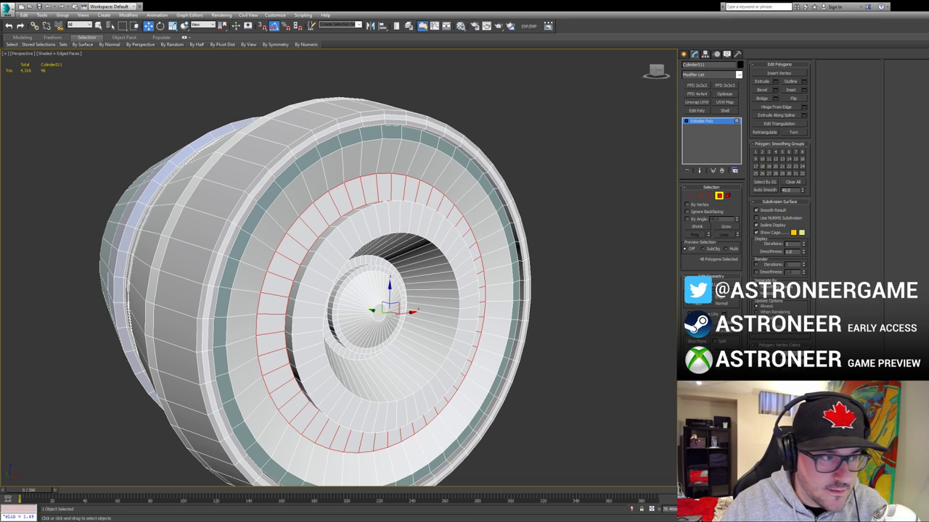
{"action": "middle_click_drag", "start_coordinate": [434, 272], "coordinate": [426, 268], "text": "alt"}
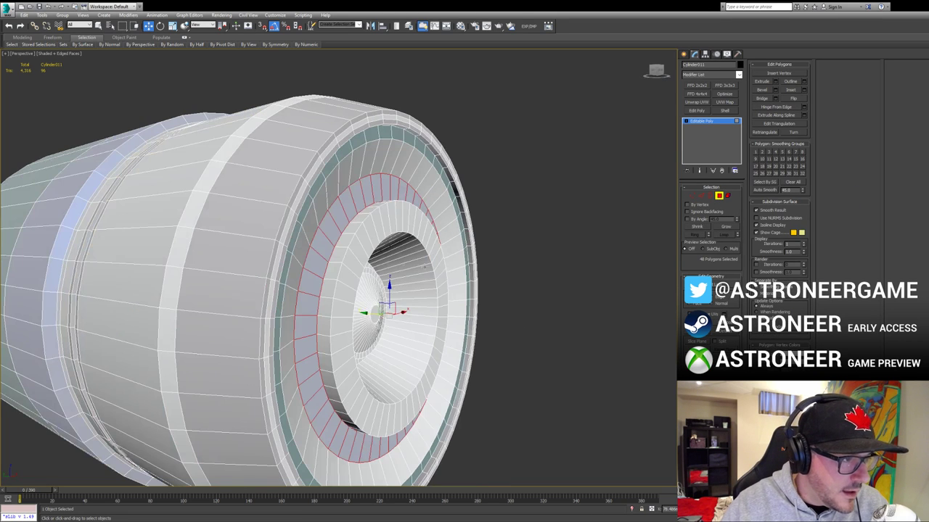
Step: Insert an edge loop around the recess's inner cone just inside its opening with Swift Loop
{"action": "left_click", "coordinate": [338, 262]}
{"action": "key", "text": "2"}
{"action": "left_click", "coordinate": [338, 263]}
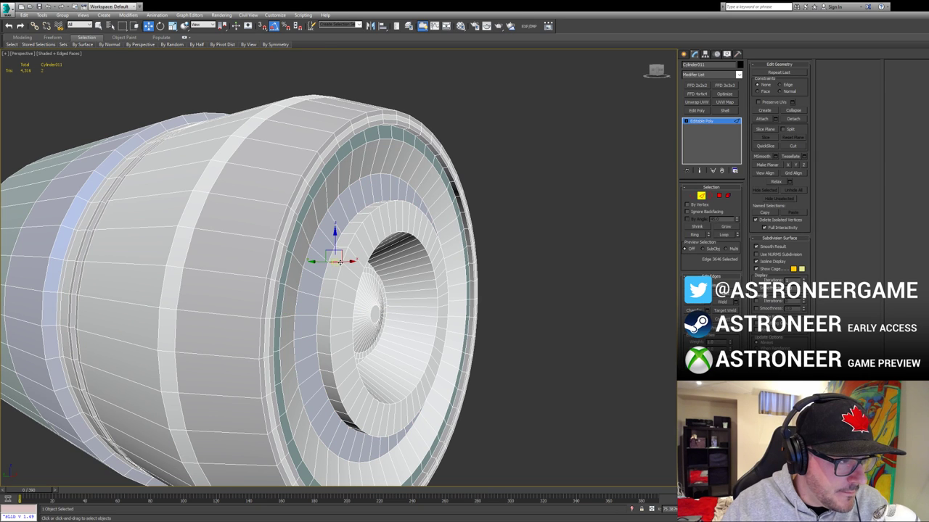
{"action": "left_click", "coordinate": [352, 271], "text": "ctrl"}
{"action": "middle_click_drag", "start_coordinate": [418, 300], "coordinate": [372, 273], "text": "alt"}
{"action": "key", "text": "alt+s"}
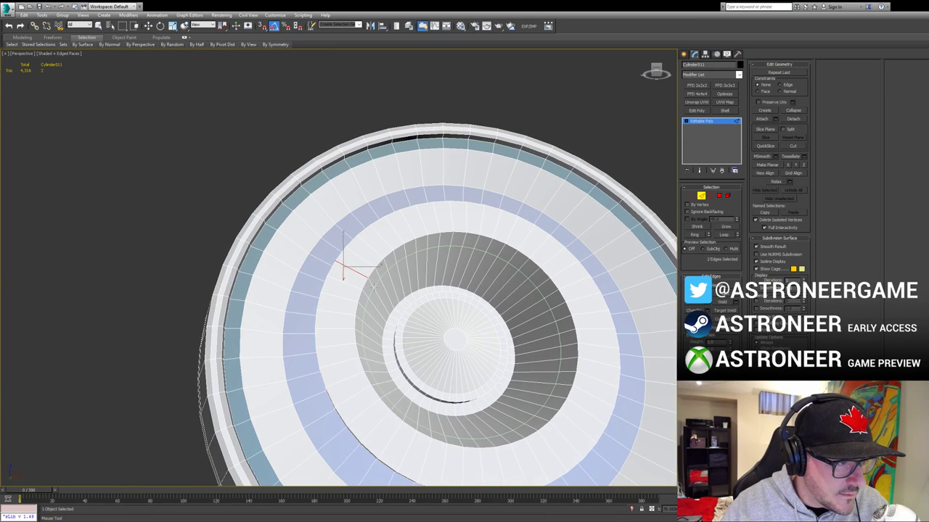
{"action": "left_click", "coordinate": [367, 283]}
{"action": "right_click", "coordinate": [367, 283]}
{"action": "key", "text": "2"}
{"action": "key", "text": "2"}
Step: Select the raised step's outer wall, flat face and inner lip as polygon rings and color them green
{"action": "left_click", "coordinate": [367, 283]}
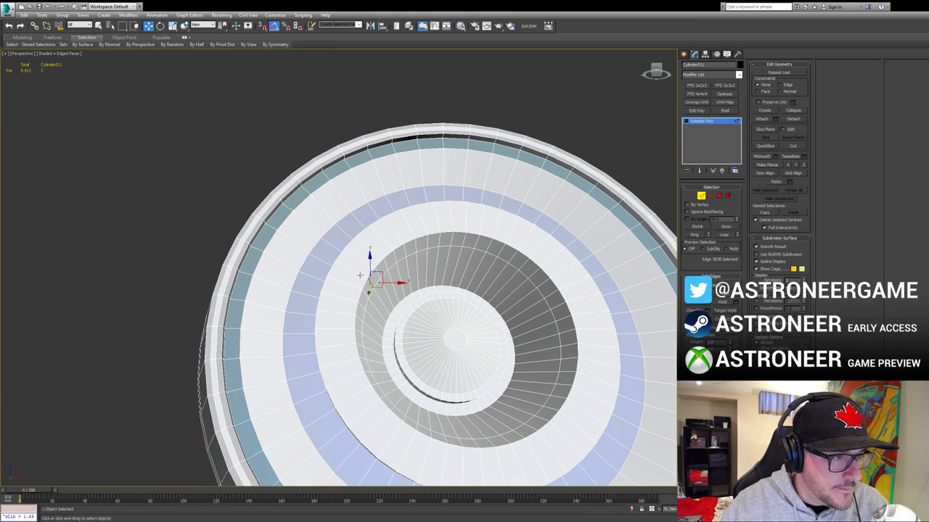
{"action": "left_click", "coordinate": [354, 274], "text": "ctrl"}
{"action": "middle_click_drag", "start_coordinate": [308, 267], "coordinate": [349, 276], "text": "alt"}
{"action": "left_click", "coordinate": [343, 260], "text": "ctrl"}
{"action": "key", "text": "alt+r"}
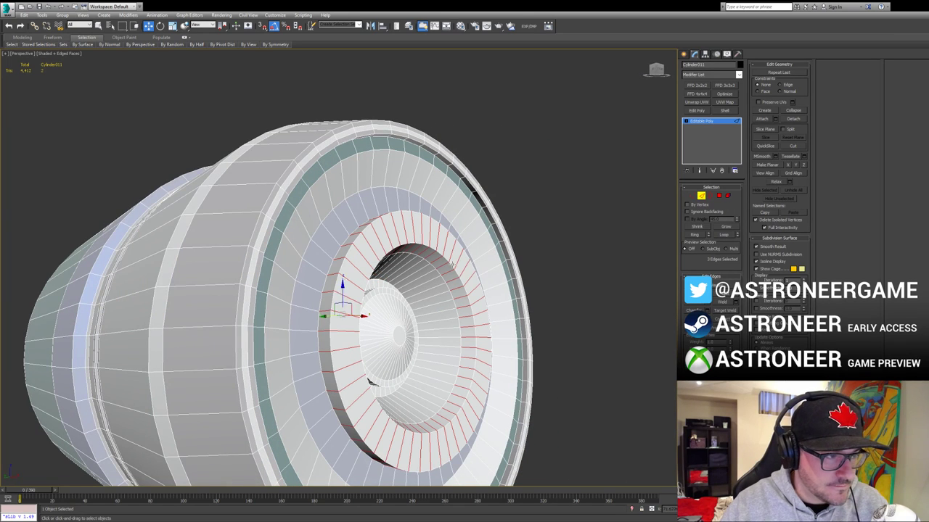
{"action": "left_click", "coordinate": [720, 196], "text": "ctrl"}
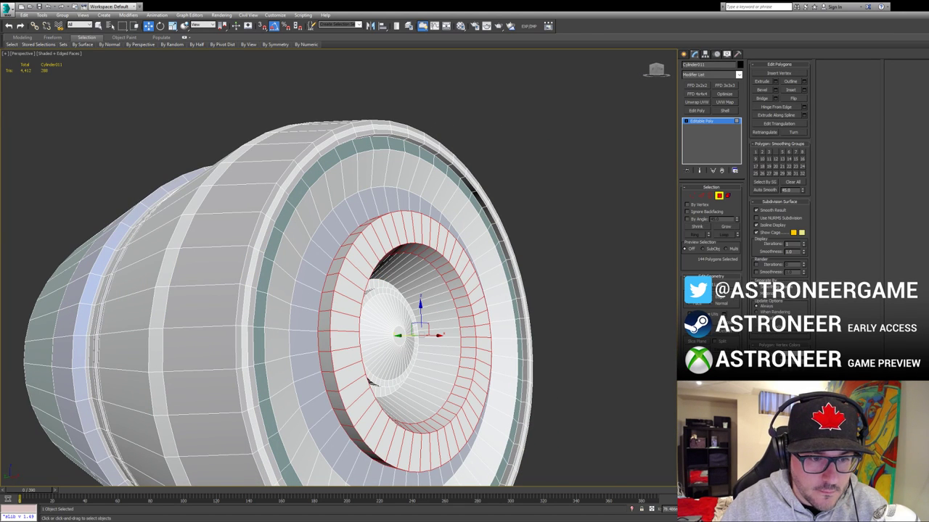
{"action": "key", "text": "F2"}
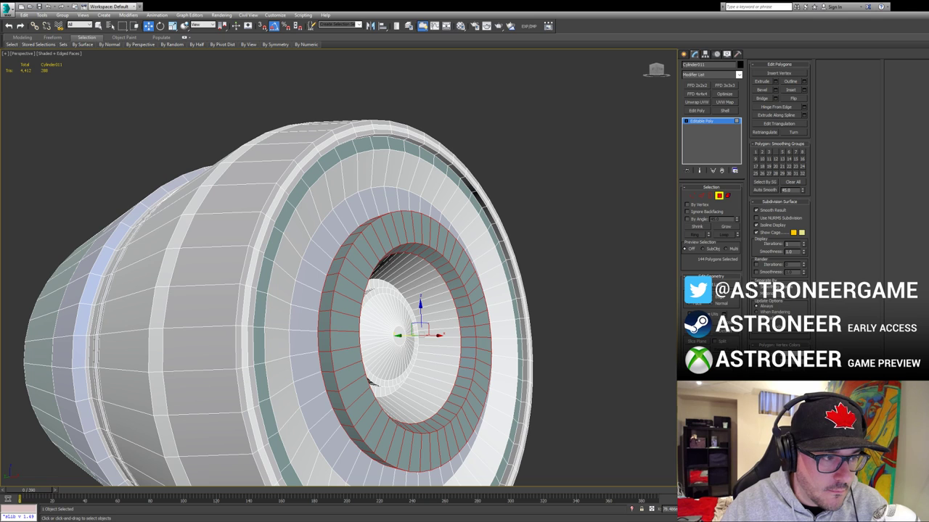
Step: Select the remaining inner cone faces between the green lip and central dome as polygons and color them orange
{"action": "middle_click_drag", "start_coordinate": [405, 273], "coordinate": [385, 275], "text": "alt"}
{"action": "key", "text": "2"}
{"action": "left_click", "coordinate": [449, 307]}
{"action": "key", "text": "alt+r"}
{"action": "middle_click_drag", "start_coordinate": [474, 301], "coordinate": [455, 300], "text": "alt"}
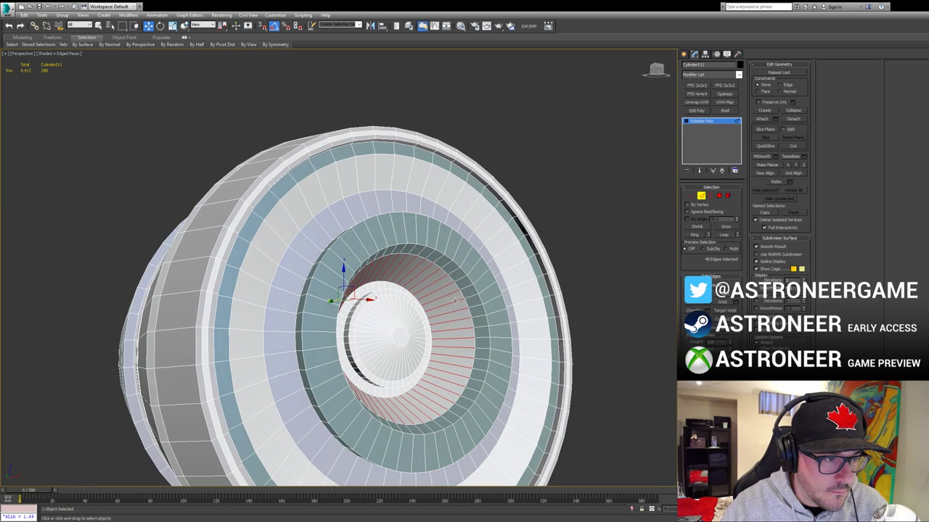
{"action": "left_click", "coordinate": [724, 197], "text": "ctrl"}
{"action": "key", "text": "2"}
{"action": "left_click", "coordinate": [719, 196], "text": "ctrl"}
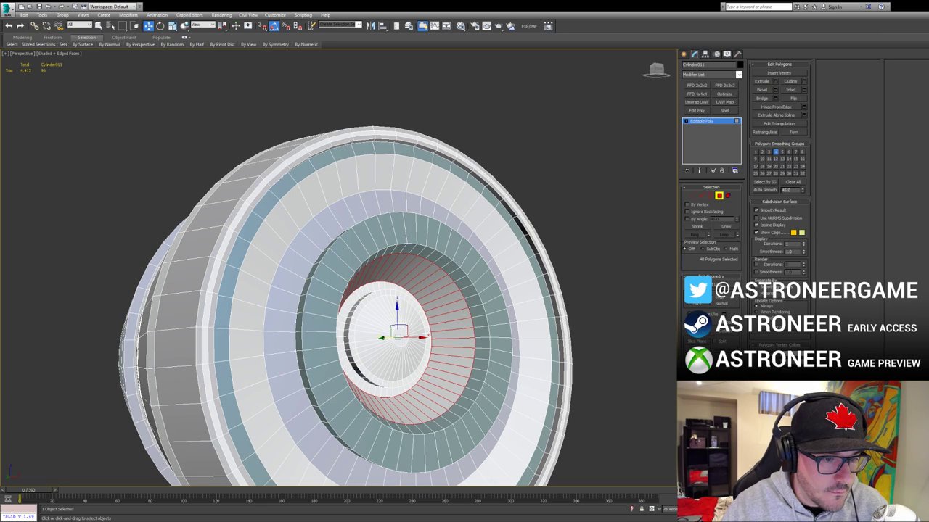
{"action": "key", "text": "F2"}
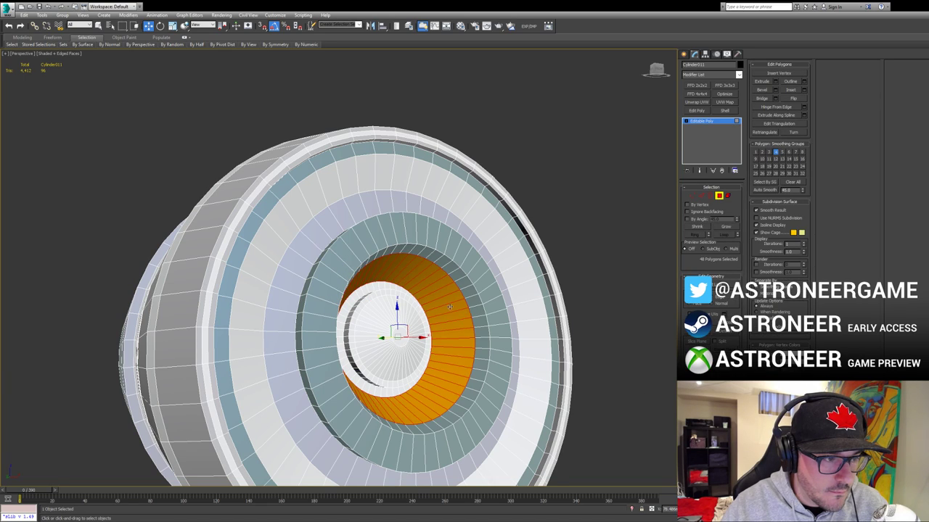
Step: Select the two narrow face rings around the central dome's edge, convert them to polygons, and color them lavender
{"action": "mouse_move", "coordinate": [436, 337]}
{"action": "middle_mouse_down", "text": "alt"}
{"action": "mouse_move", "coordinate": [361, 351]}
{"action": "mouse_move", "coordinate": [414, 335]}
{"action": "mouse_move", "coordinate": [469, 298]}
{"action": "mouse_move", "coordinate": [438, 327]}
{"action": "middle_mouse_up", "text": "alt"}
{"action": "scroll", "coordinate": [469, 298], "scroll_direction": "up", "scroll_amount": 5}
{"action": "scroll", "coordinate": [469, 298], "scroll_direction": "down", "scroll_amount": 5}
{"action": "key", "text": "4"}
{"action": "key", "text": "2"}
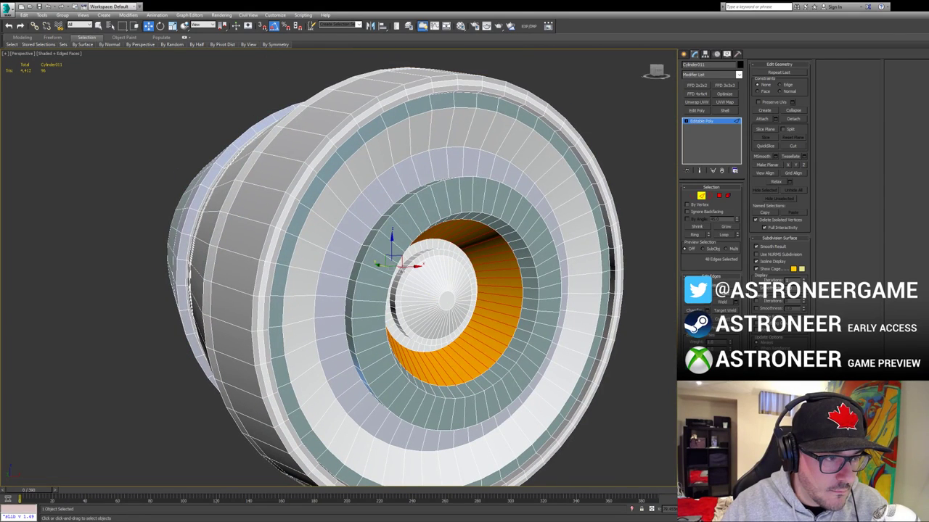
{"action": "left_click", "coordinate": [397, 270]}
{"action": "double_click", "coordinate": [405, 271]}
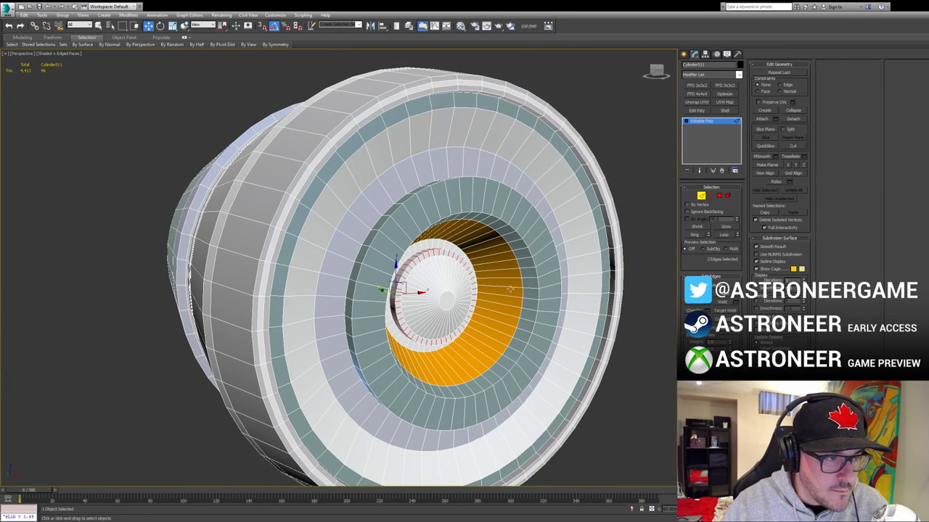
{"action": "left_click", "coordinate": [719, 196]}
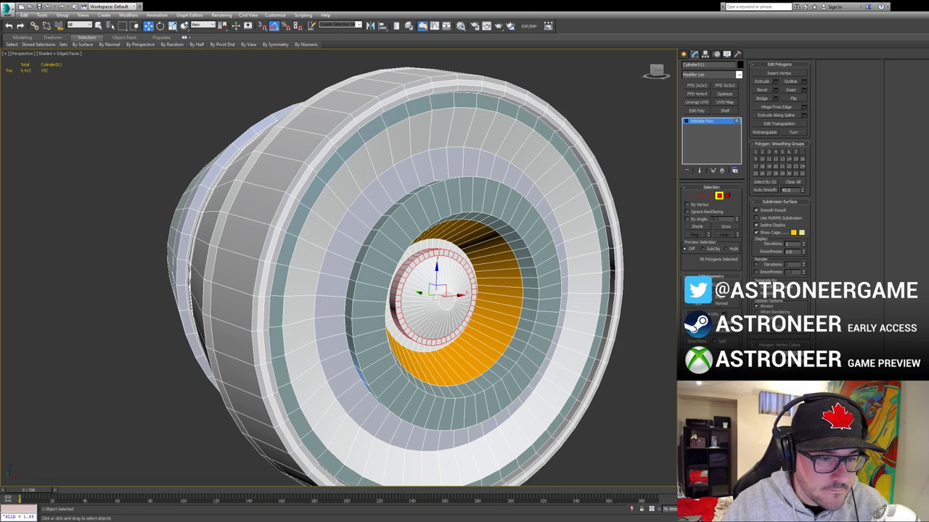
Step: Select the central dome's radial cone faces through their edge ring, convert them to polygons, and color them lavender
{"action": "key", "text": "2"}
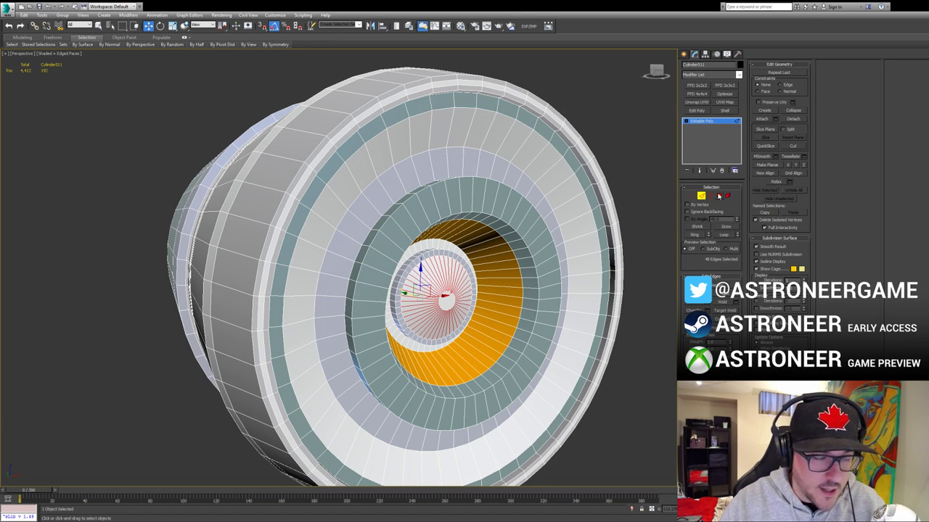
{"action": "left_click", "coordinate": [719, 196]}
{"action": "key", "text": "F2"}
{"action": "key", "text": "F2"}
{"action": "key", "text": "F2"}
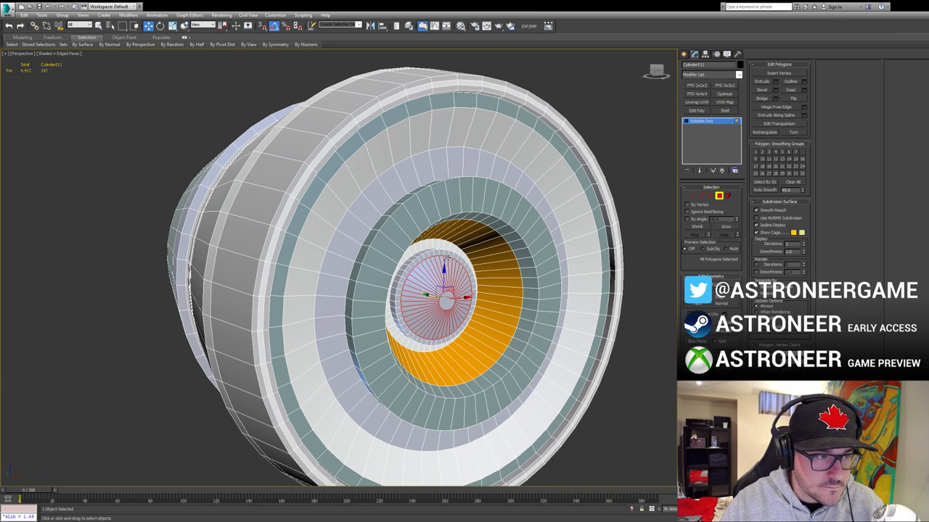
Step: Select the white face ring around the central dome through its edge ring, convert it to polygons, and finish face editing
{"action": "middle_click_drag", "start_coordinate": [447, 259], "coordinate": [426, 254], "text": "alt"}
{"action": "left_click", "coordinate": [415, 247]}
{"action": "key", "text": "2"}
{"action": "left_click", "coordinate": [412, 249]}
{"action": "left_click", "coordinate": [695, 234]}
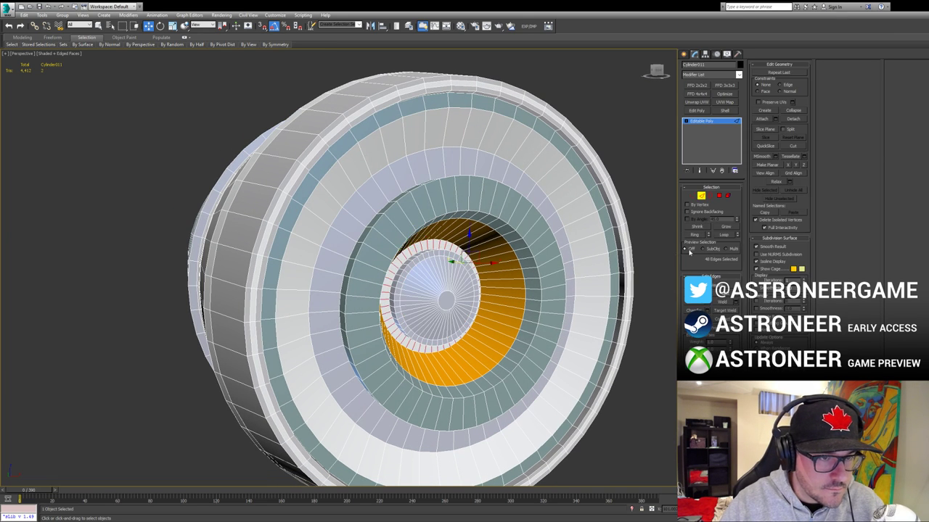
{"action": "left_click", "coordinate": [719, 196]}
{"action": "key", "text": "F2"}
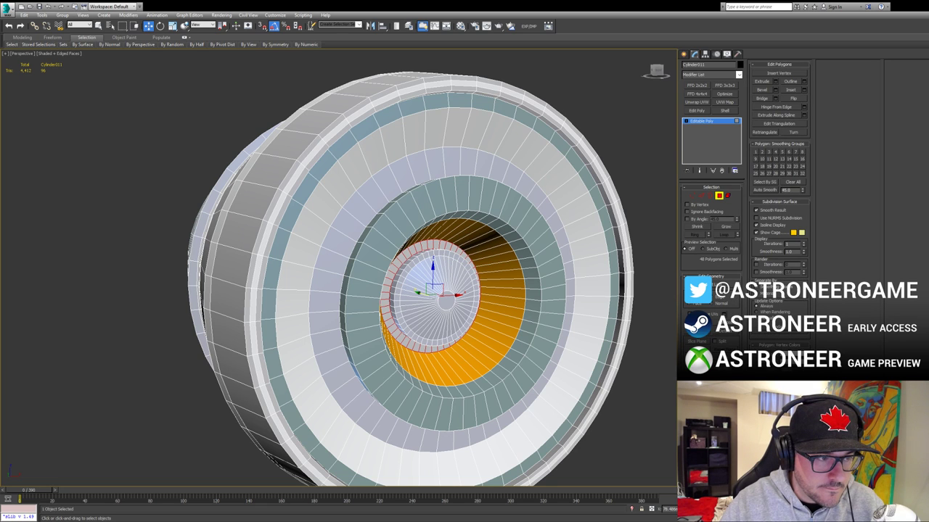
{"action": "left_click", "coordinate": [720, 196]}
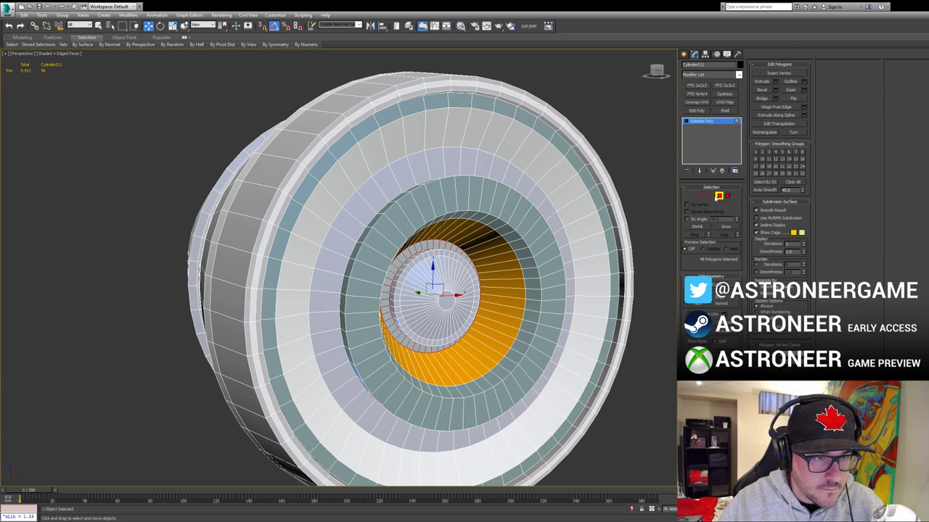
{"action": "left_click", "coordinate": [651, 211]}
Step: Return to the full spacecraft scene and isolate the hull section next to the red spherical tanks
{"action": "key", "text": "F4"}
{"action": "scroll", "coordinate": [560, 254], "scroll_direction": "down", "scroll_amount": 5}
{"action": "middle_click_drag", "start_coordinate": [560, 253], "coordinate": [537, 293], "text": "alt"}
{"action": "left_click", "coordinate": [538, 293]}
{"action": "key", "text": "alt+q"}
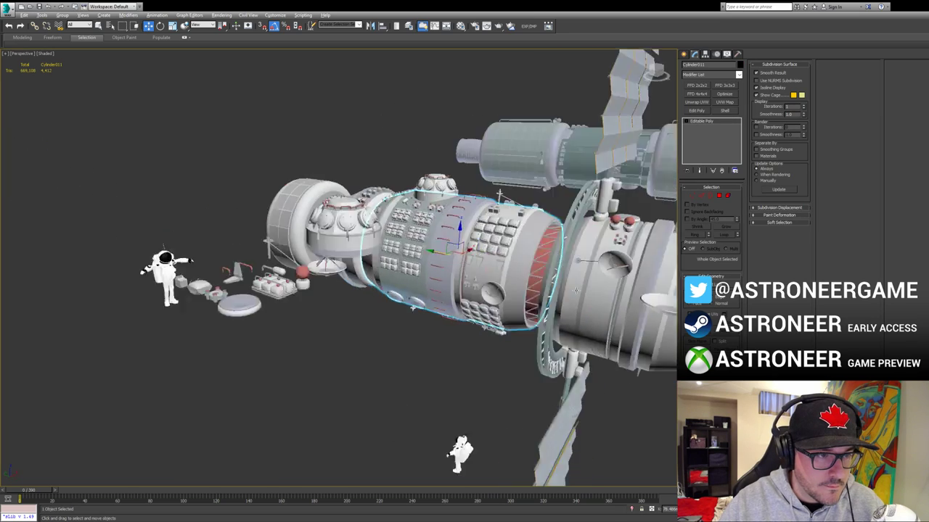
{"action": "middle_click_drag", "start_coordinate": [500, 194], "coordinate": [526, 349], "text": "alt"}
{"action": "scroll", "coordinate": [544, 290], "scroll_direction": "down", "scroll_amount": 4}
{"action": "key", "text": "F4"}
{"action": "left_click", "coordinate": [484, 328]}
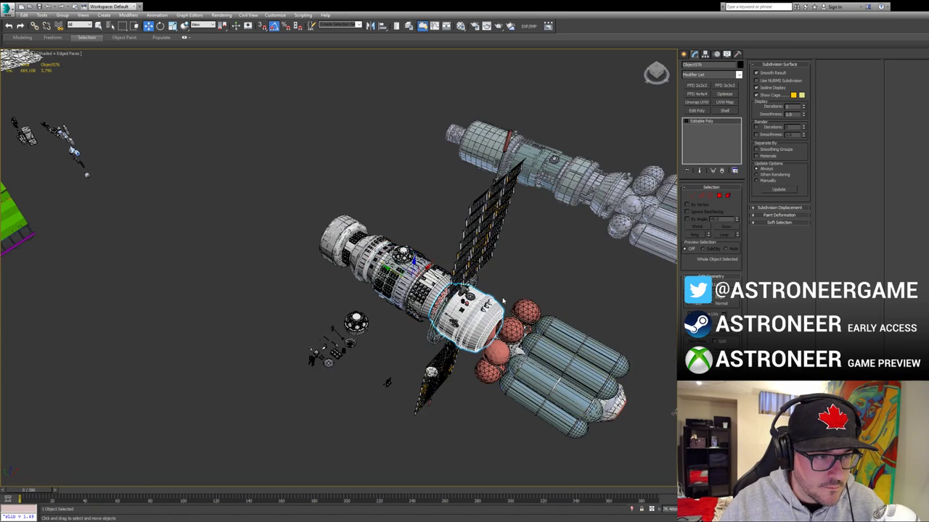
{"action": "key", "text": "alt+q"}
{"action": "middle_click_drag", "start_coordinate": [483, 317], "coordinate": [552, 286], "text": "alt"}
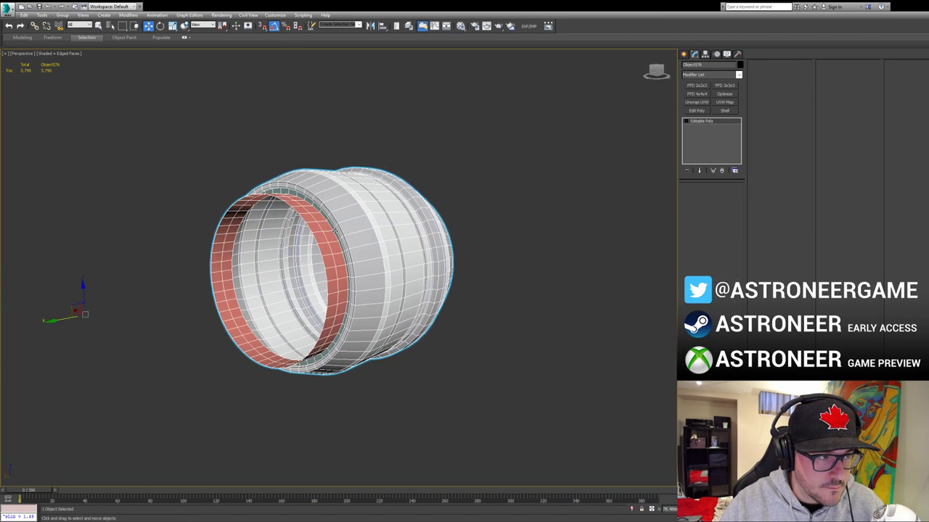
Step: Extend the open border of the hull's red collar inward into a flat rim and a recessed wall
{"action": "key", "text": "3"}
{"action": "middle_click_drag", "start_coordinate": [314, 239], "coordinate": [305, 254], "text": "alt"}
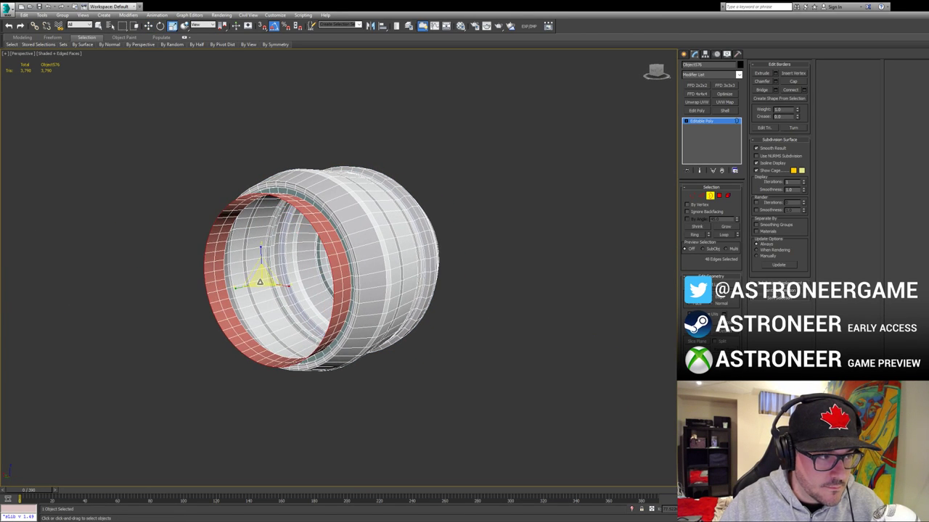
{"action": "left_click_drag", "start_coordinate": [260, 282], "coordinate": [259, 285], "text": "shift"}
{"action": "key", "text": "z"}
{"action": "middle_click_drag", "start_coordinate": [288, 264], "coordinate": [348, 270], "text": "alt"}
{"action": "key", "text": "w"}
{"action": "key", "text": "r"}
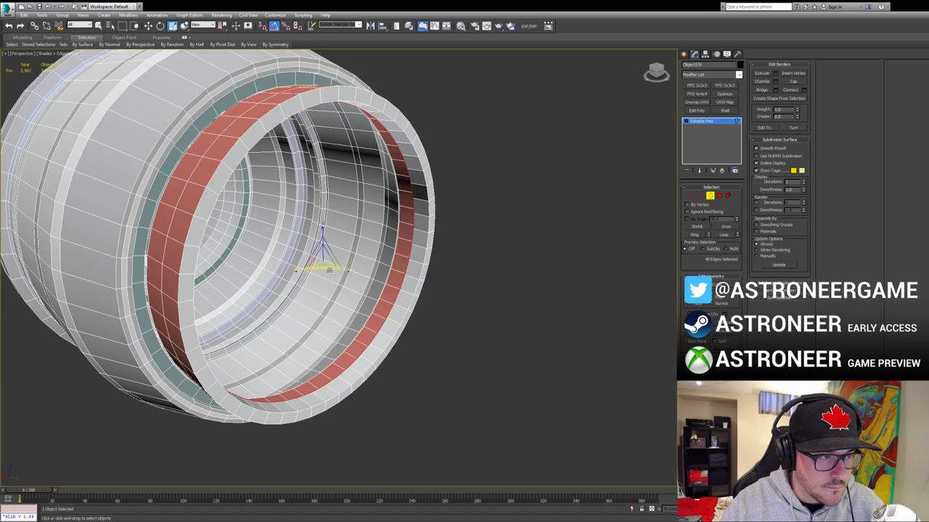
{"action": "left_click_drag", "start_coordinate": [323, 261], "coordinate": [321, 273]}
Step: Scale a new border ring toward the center and move it outward, forming a shallow cone with a small central opening
{"action": "middle_click_drag", "start_coordinate": [347, 259], "coordinate": [327, 261], "text": "alt"}
{"action": "left_click_drag", "start_coordinate": [322, 263], "coordinate": [339, 330]}
{"action": "middle_click_drag", "start_coordinate": [344, 320], "coordinate": [369, 305], "text": "alt"}
{"action": "key", "text": "w"}
{"action": "left_click_drag", "start_coordinate": [345, 264], "coordinate": [354, 265]}
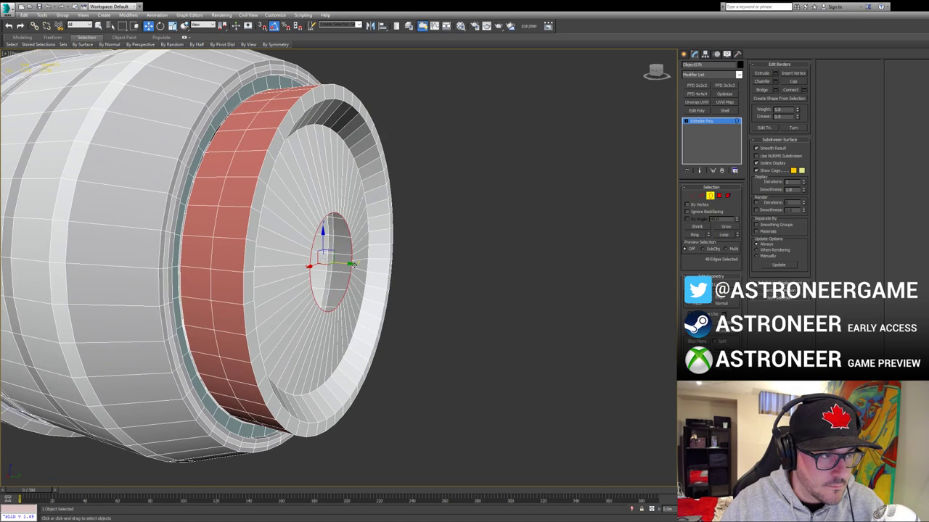
Step: Close the recessed central hole by scaling its inner border to the center as a floor
{"action": "middle_click_drag", "start_coordinate": [352, 265], "coordinate": [292, 259], "text": "alt"}
{"action": "key", "text": "r"}
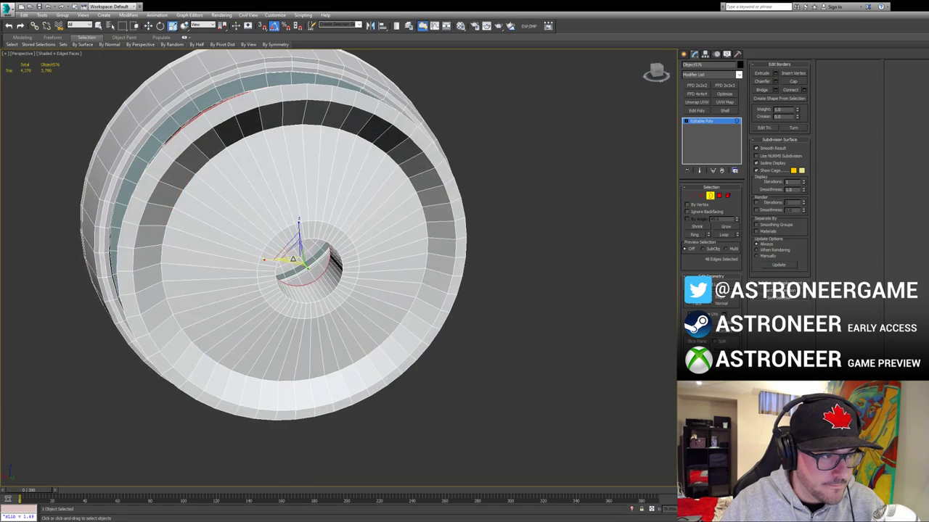
{"action": "left_click_drag", "start_coordinate": [294, 253], "coordinate": [300, 311]}
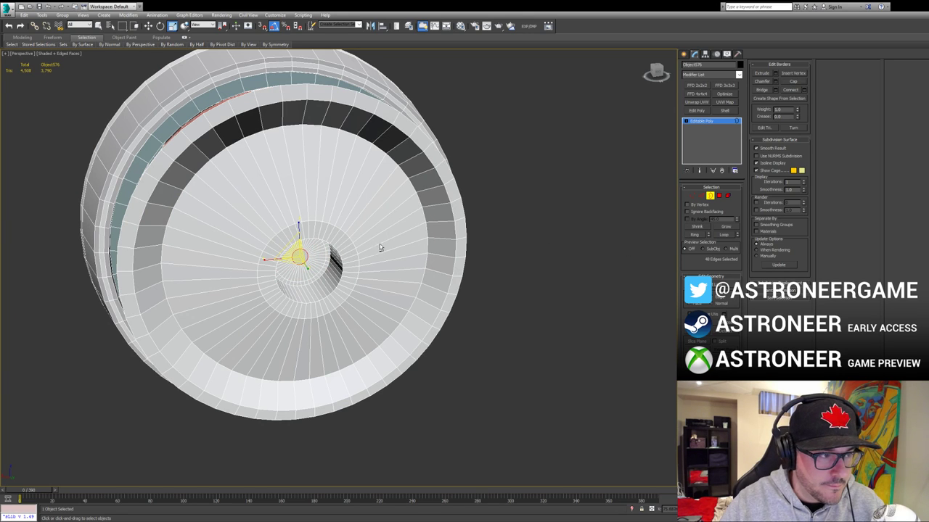
Step: Select the recess wall, cone and central hole wall as polygons through their edge rings and try smoothing group 8 on them
{"action": "mouse_move", "coordinate": [380, 244]}
{"action": "middle_mouse_down", "text": "alt"}
{"action": "mouse_move", "coordinate": [353, 203]}
{"action": "mouse_move", "coordinate": [390, 225]}
{"action": "mouse_move", "coordinate": [356, 179]}
{"action": "mouse_move", "coordinate": [376, 243]}
{"action": "mouse_move", "coordinate": [368, 284]}
{"action": "mouse_move", "coordinate": [381, 271]}
{"action": "middle_mouse_up", "text": "alt"}
{"action": "key", "text": "F4"}
{"action": "scroll", "coordinate": [382, 271], "scroll_direction": "up", "scroll_amount": 4}
{"action": "key", "text": "2"}
{"action": "left_click", "coordinate": [328, 287]}
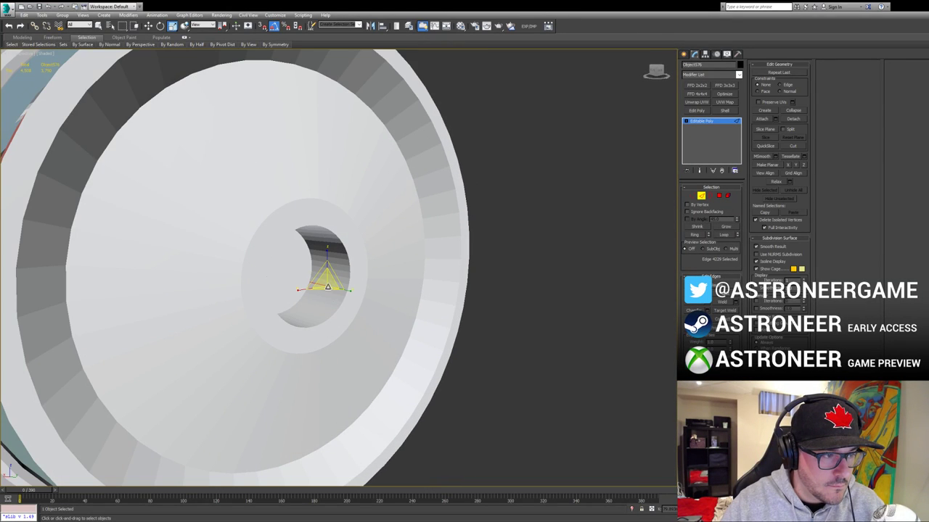
{"action": "left_click", "coordinate": [418, 331], "text": "ctrl"}
{"action": "middle_click_drag", "start_coordinate": [402, 313], "coordinate": [373, 271], "text": "alt"}
{"action": "key", "text": "alt+r"}
{"action": "left_click", "coordinate": [718, 195], "text": "ctrl"}
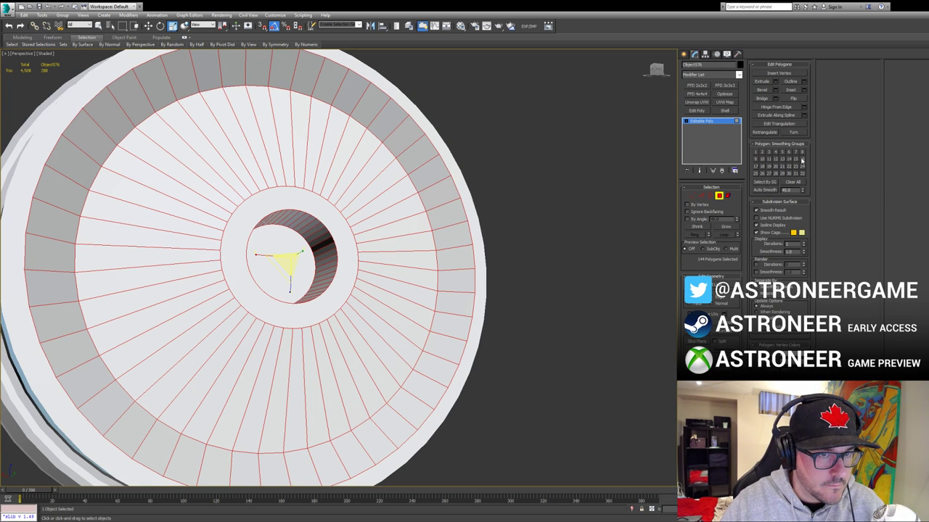
{"action": "left_click", "coordinate": [802, 152]}
{"action": "left_click", "coordinate": [802, 151]}
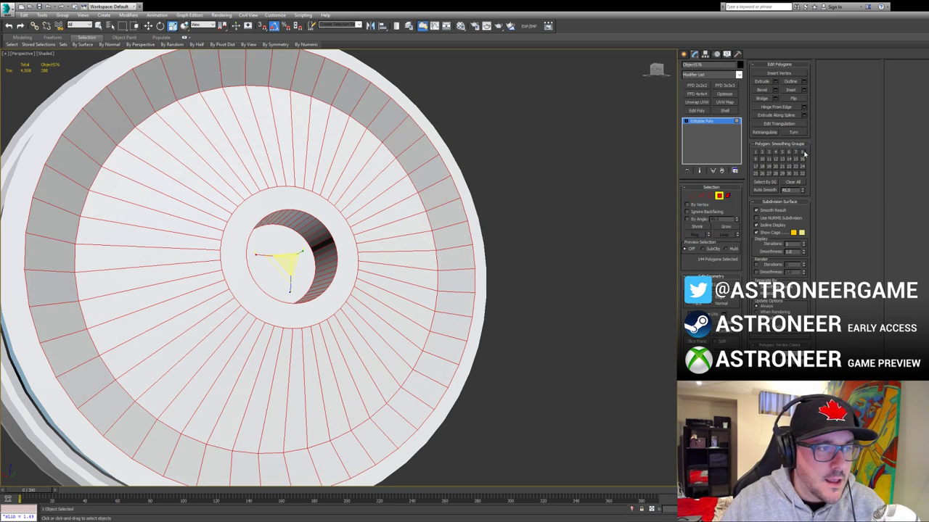
Step: Select only the cone and central hole wall faces through their edge rings and convert them to polygons
{"action": "key", "text": "2"}
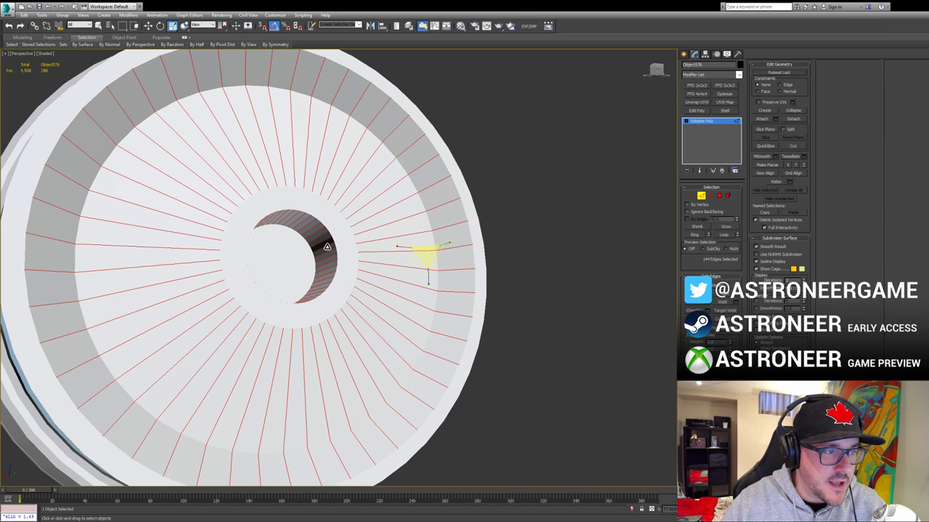
{"action": "left_click", "coordinate": [328, 247]}
{"action": "left_click", "coordinate": [361, 232], "text": "ctrl"}
{"action": "key", "text": "alt+r"}
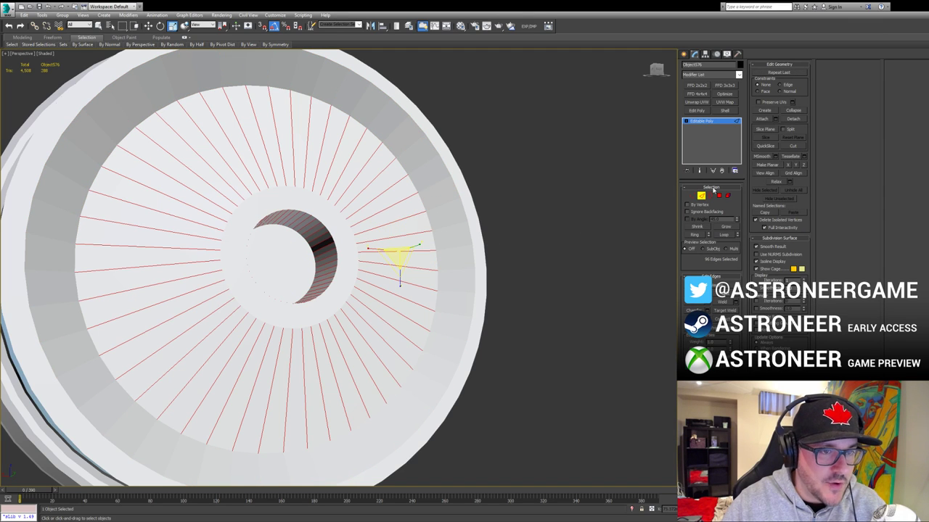
{"action": "left_click", "coordinate": [721, 197], "text": "ctrl"}
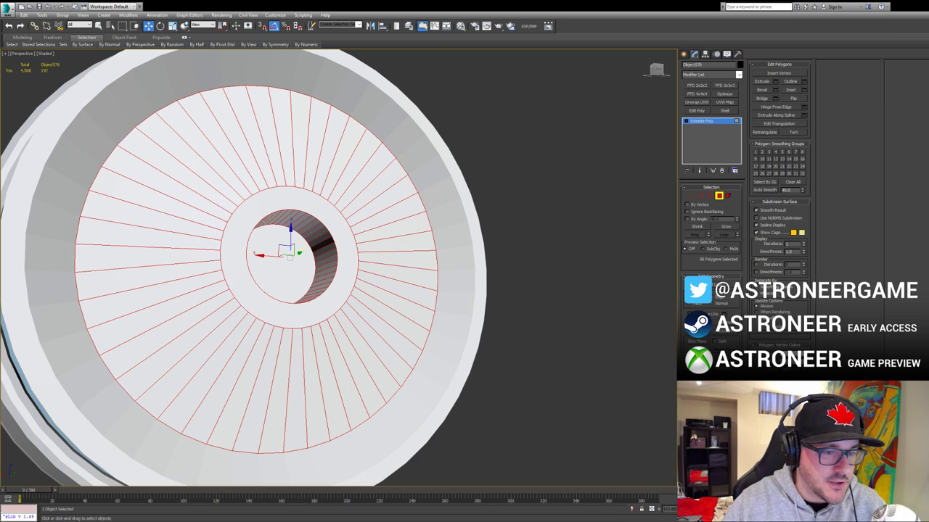
{"action": "key", "text": "F2"}
Step: Select the outer recess wall through its edge ring and convert it to polygons
{"action": "middle_click_drag", "start_coordinate": [410, 238], "coordinate": [430, 235], "text": "alt"}
{"action": "left_click", "coordinate": [437, 222]}
{"action": "key", "text": "2"}
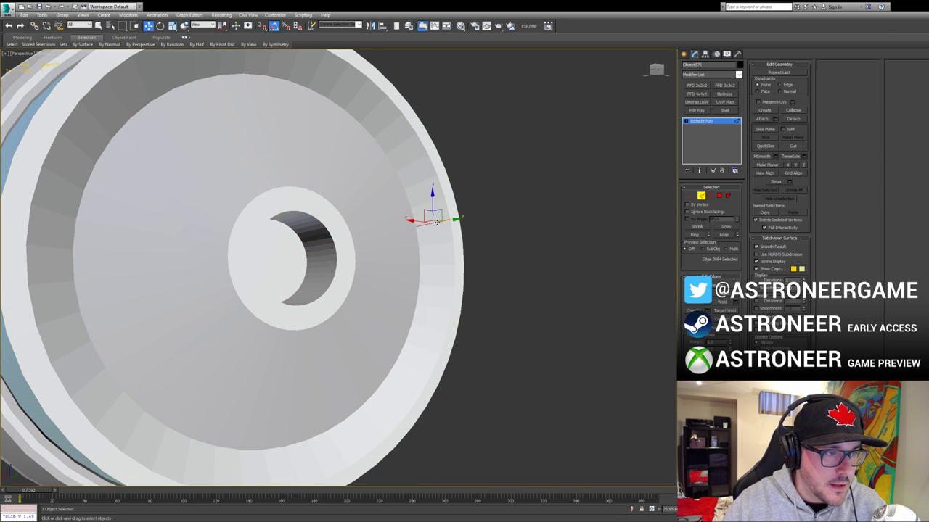
{"action": "left_click", "coordinate": [719, 196]}
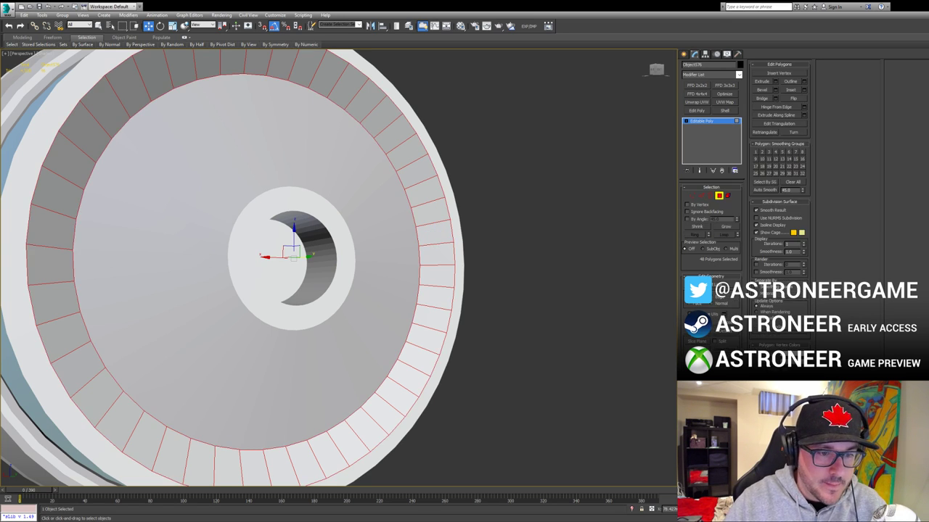
Step: Select the central hole's inner wall as polygons and assign smoothing group 4
{"action": "left_click", "coordinate": [719, 196]}
{"action": "middle_click_drag", "start_coordinate": [588, 234], "coordinate": [376, 306], "text": "alt"}
{"action": "key", "text": "4"}
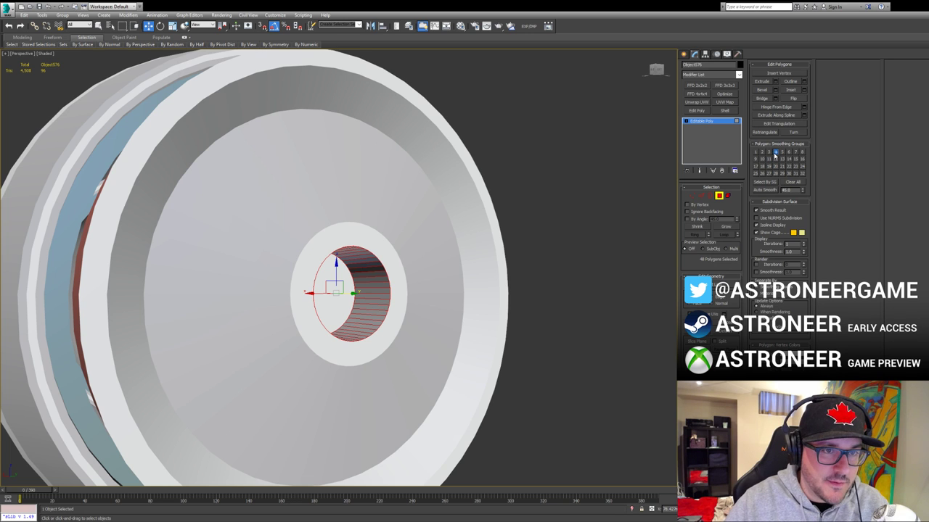
Step: Display edged faces and insert three edge loops: around the hub, near the front face's outer edge, and on the rim's inner bevel
{"action": "left_click", "coordinate": [720, 195]}
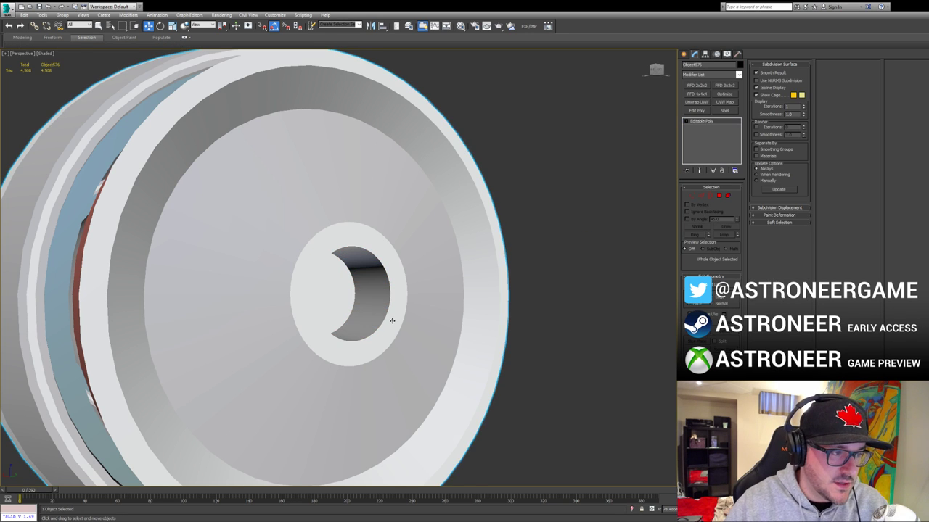
{"action": "key", "text": "F4"}
{"action": "middle_click_drag", "start_coordinate": [288, 254], "coordinate": [321, 258], "text": "alt"}
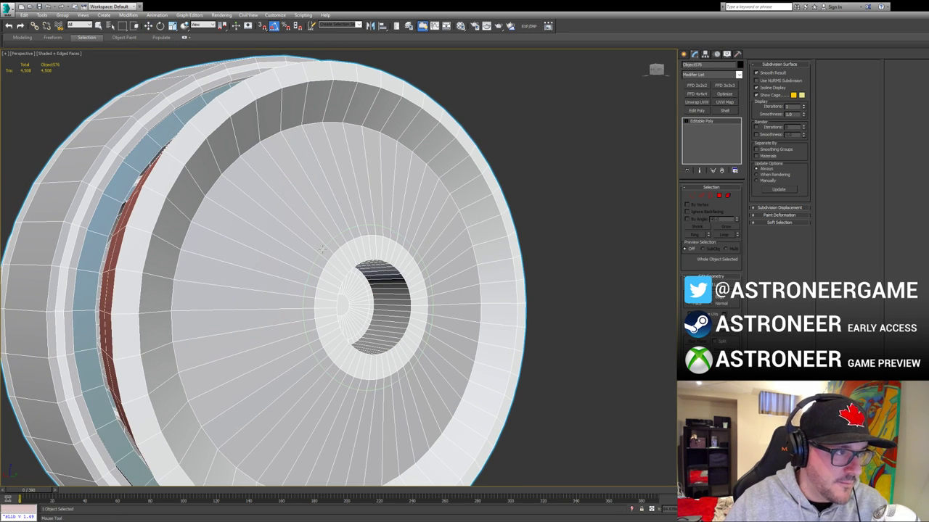
{"action": "key", "text": "w"}
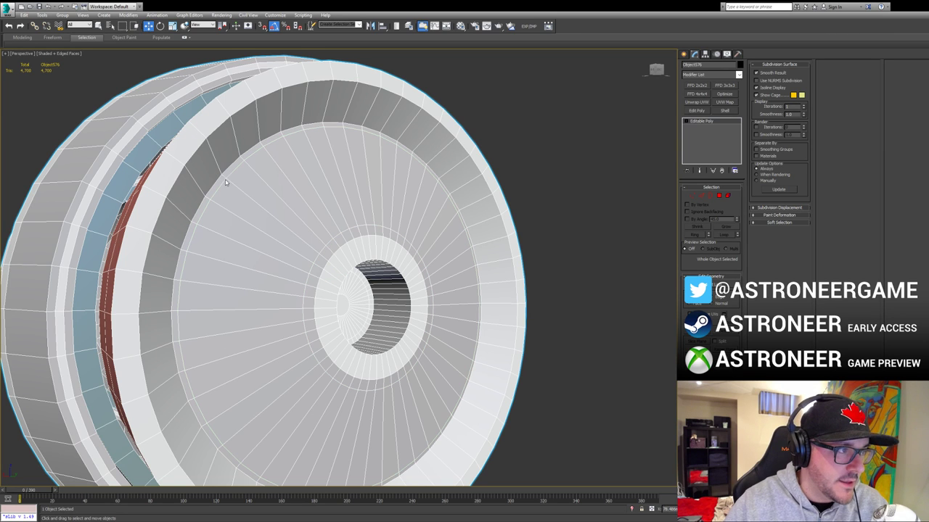
{"action": "middle_click_drag", "start_coordinate": [249, 148], "coordinate": [275, 140], "text": "alt"}
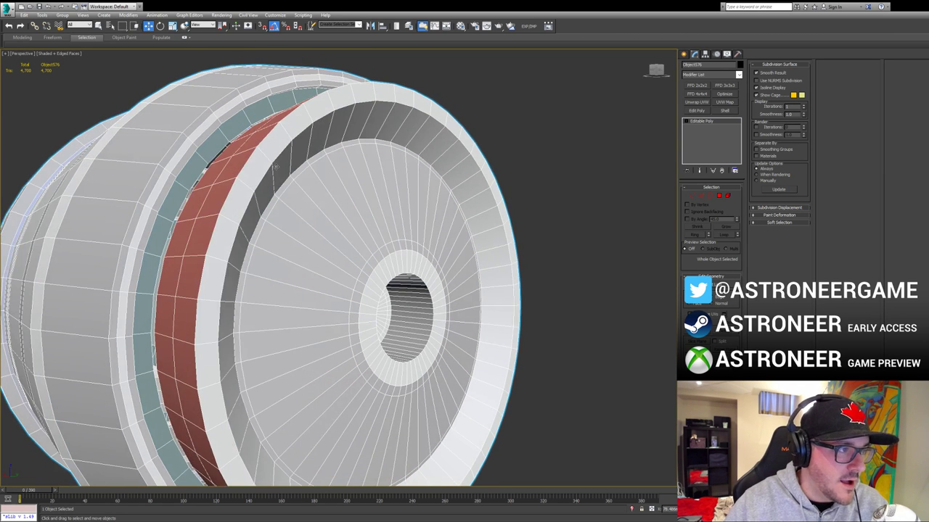
{"action": "key", "text": "2"}
{"action": "double_click", "coordinate": [273, 168]}
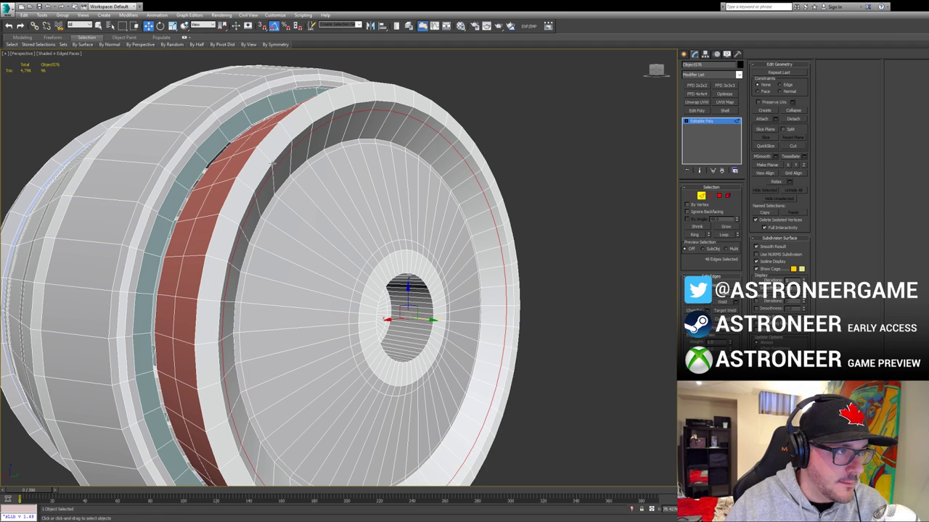
{"action": "left_click", "coordinate": [268, 160]}
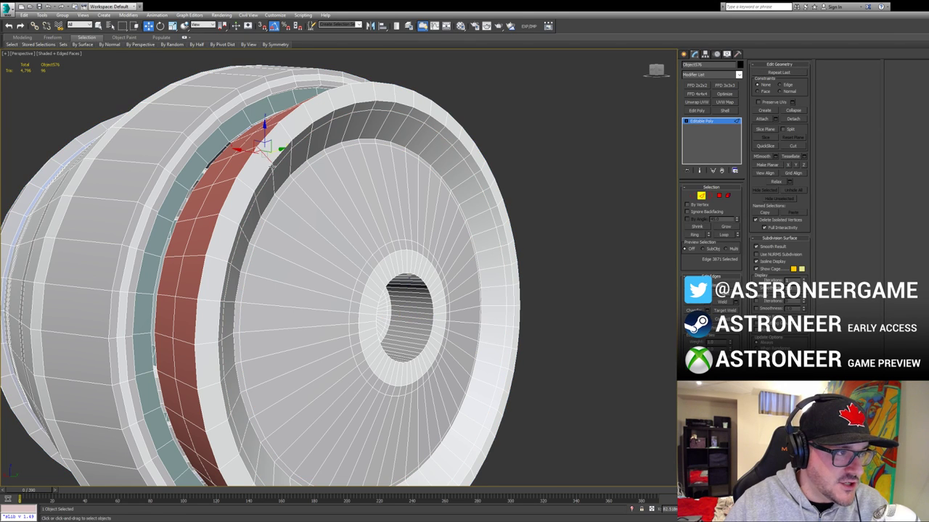
{"action": "left_click", "coordinate": [482, 179], "text": "shift"}
{"action": "left_click", "coordinate": [712, 196]}
{"action": "key", "text": "2"}
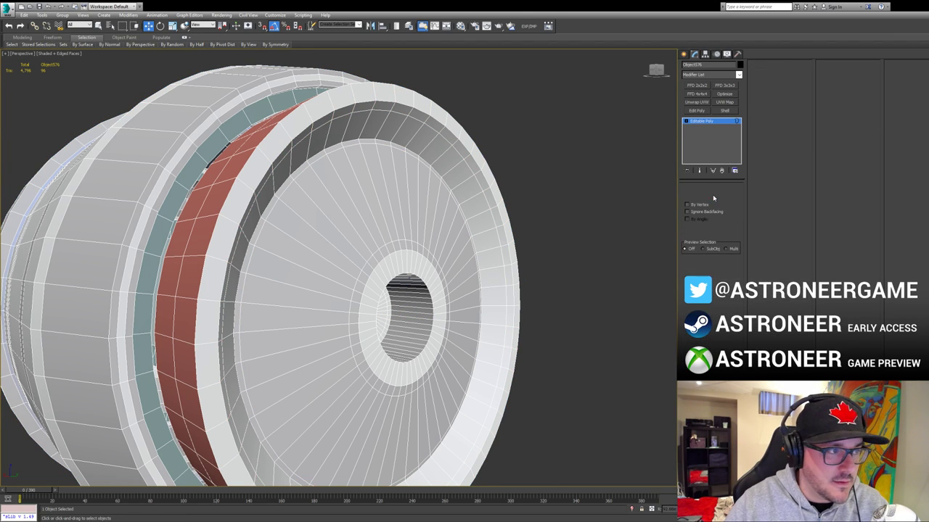
{"action": "left_click", "coordinate": [287, 134]}
{"action": "left_click", "coordinate": [291, 145], "text": "ctrl"}
{"action": "middle_click_drag", "start_coordinate": [294, 146], "coordinate": [367, 194], "text": "alt"}
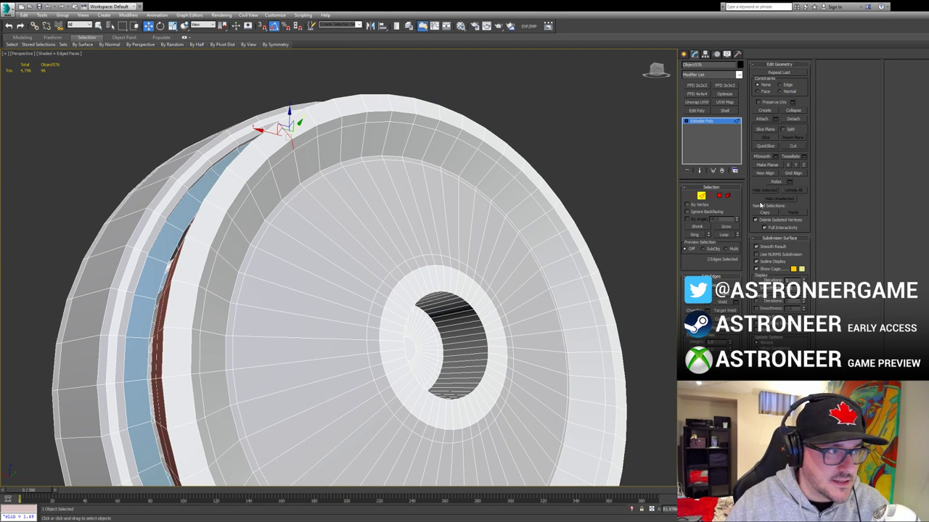
{"action": "middle_click_drag", "start_coordinate": [539, 187], "coordinate": [474, 190], "text": "alt"}
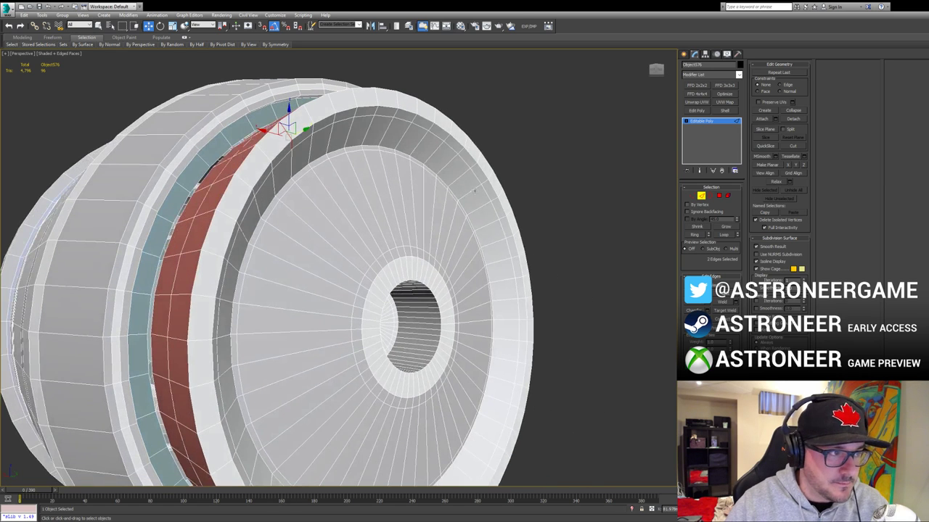
{"action": "left_click", "coordinate": [722, 197]}
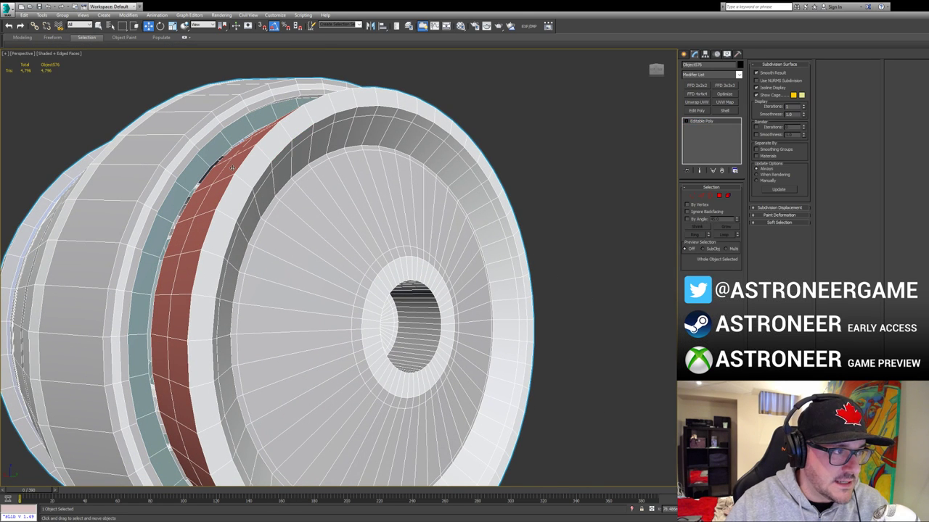
Step: Select the front rim's polygon band with the narrow strip of bevel inside it and colour both red
{"action": "key", "text": "4"}
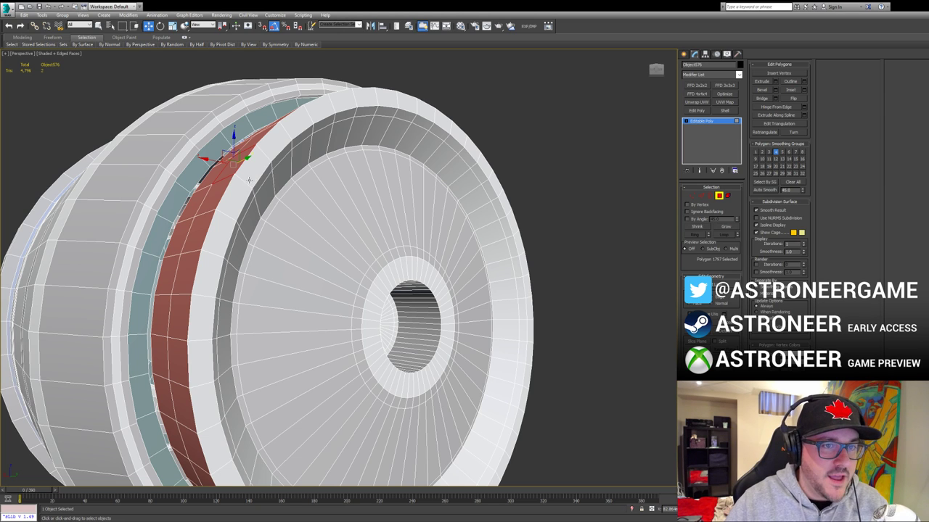
{"action": "key", "text": "2"}
{"action": "key", "text": "4"}
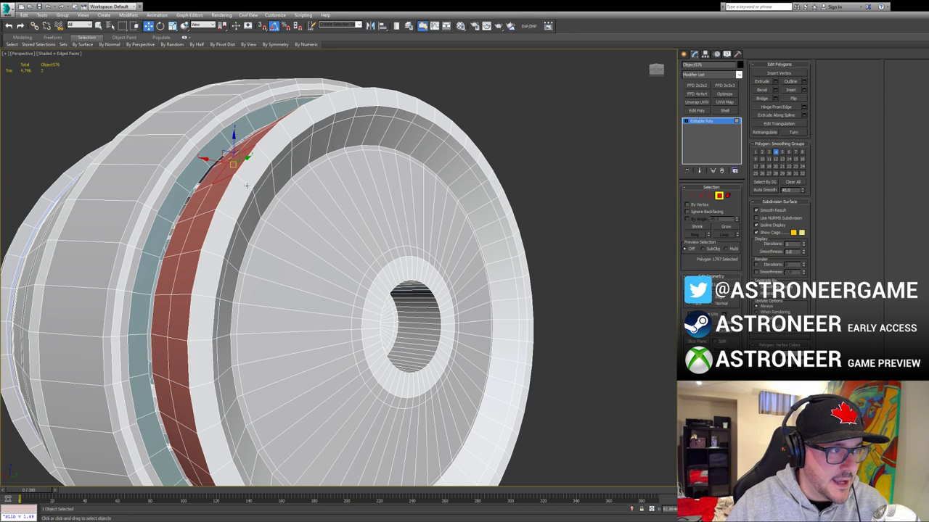
{"action": "key", "text": "2"}
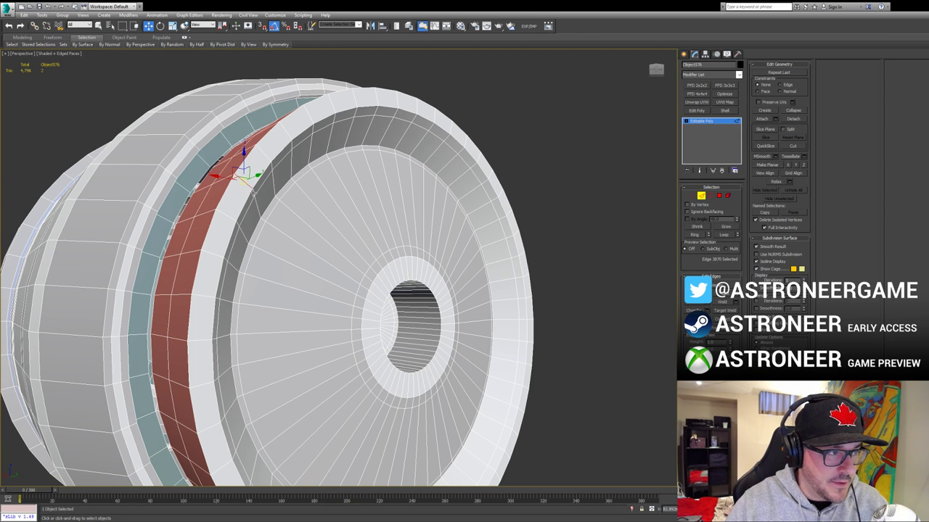
{"action": "left_click", "coordinate": [519, 281]}
{"action": "left_click", "coordinate": [719, 195]}
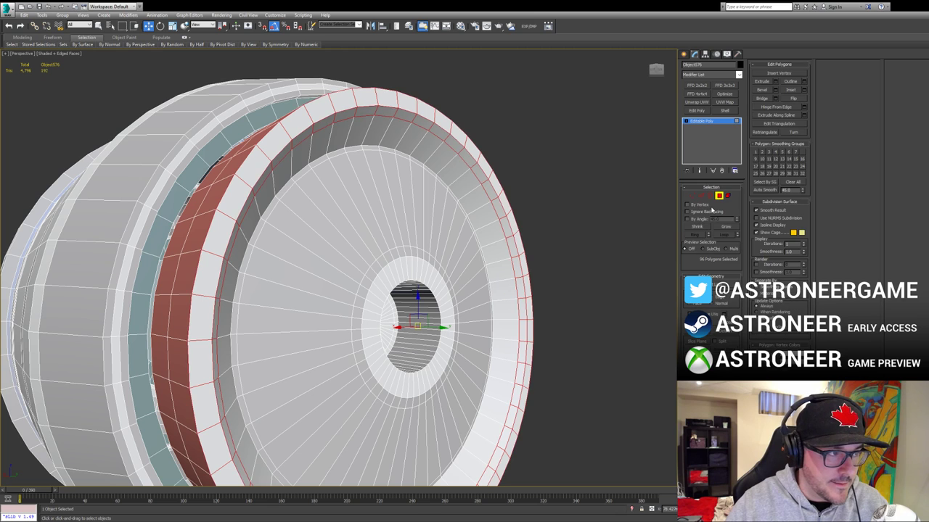
{"action": "key", "text": "F2"}
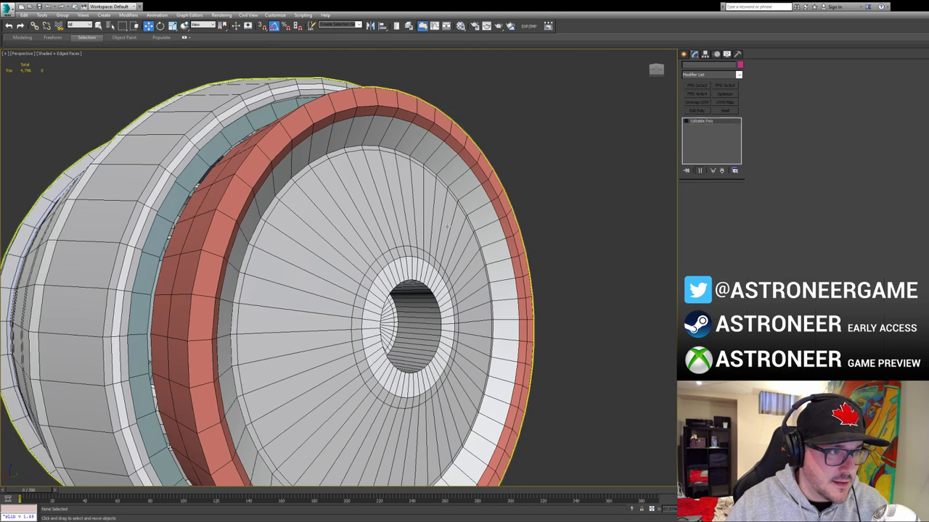
Step: Select the thin ring of polygons around the outer edge of the wheel's front face and colour it teal
{"action": "key", "text": "2"}
{"action": "left_click", "coordinate": [311, 167]}
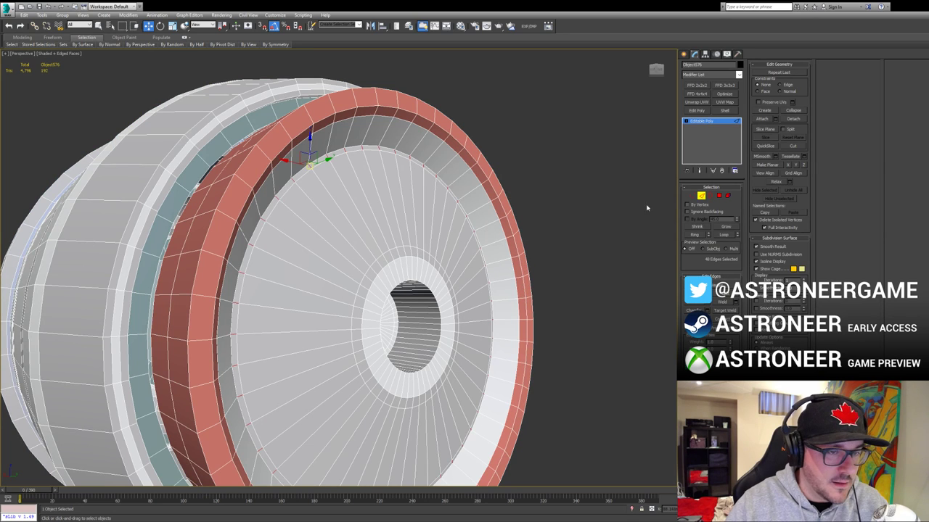
{"action": "key", "text": "alt+r"}
{"action": "left_click", "coordinate": [719, 195], "text": "ctrl"}
{"action": "key", "text": "4"}
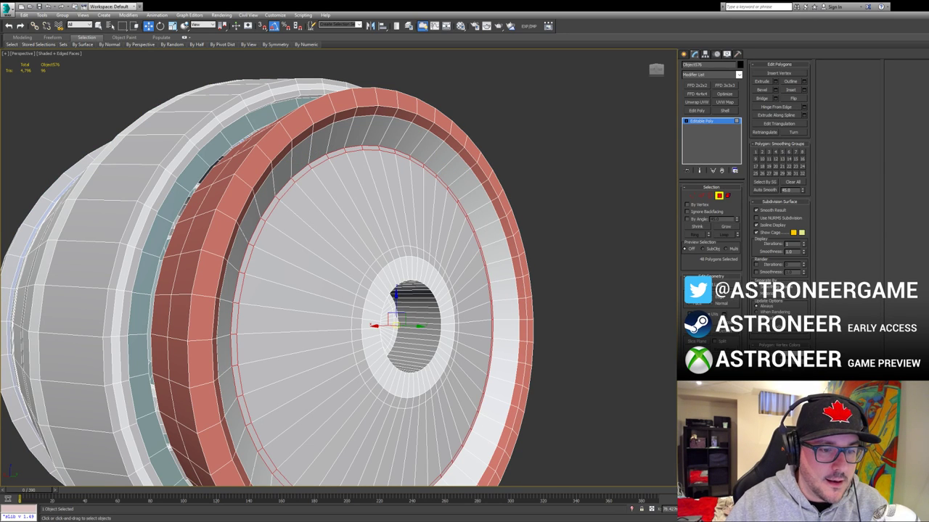
Step: Select the wide ring of front-face polygons between the rim and the hub and colour it lavender
{"action": "key", "text": "2"}
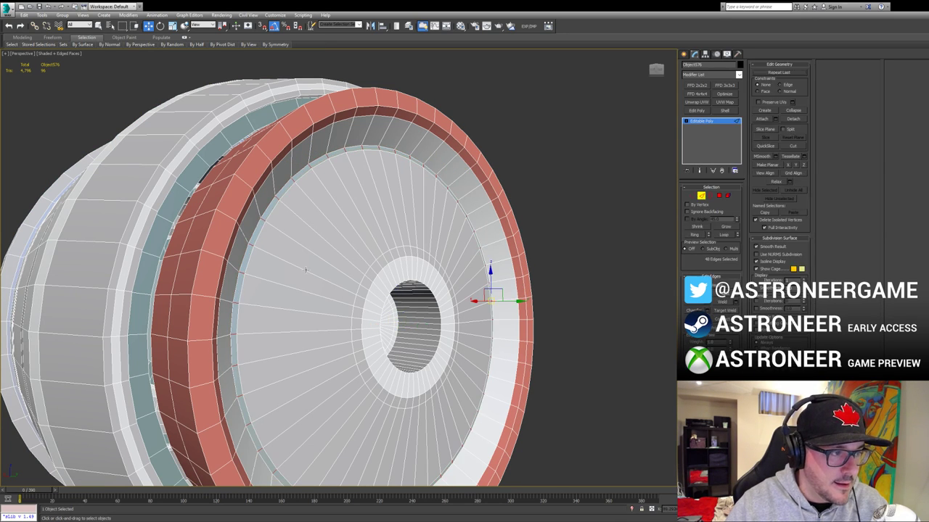
{"action": "key", "text": "4"}
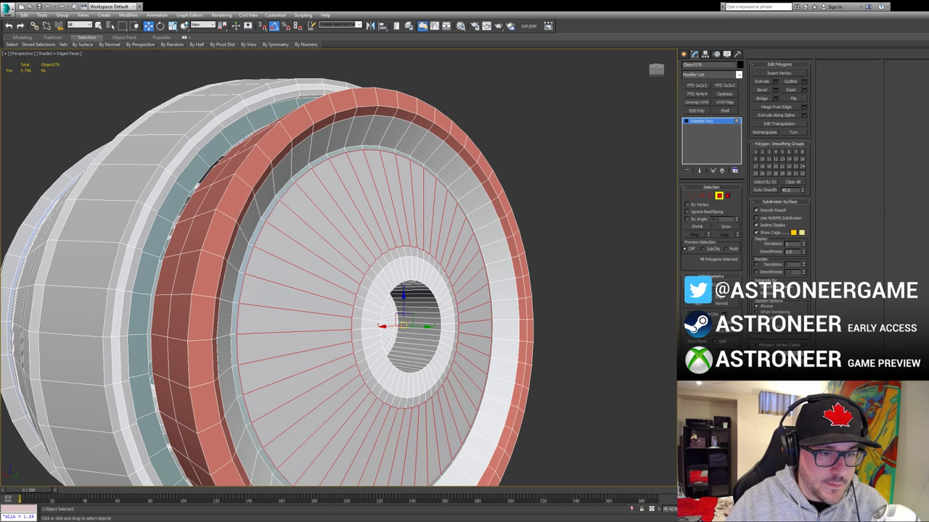
{"action": "key", "text": "ctrl+z"}
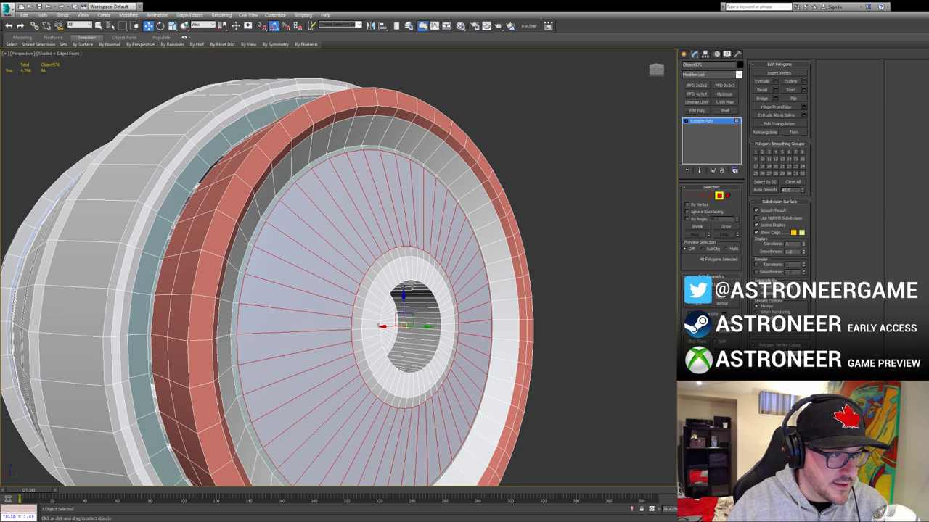
Step: Select the thin ring of polygons surrounding the hub and colour it red
{"action": "key", "text": "2"}
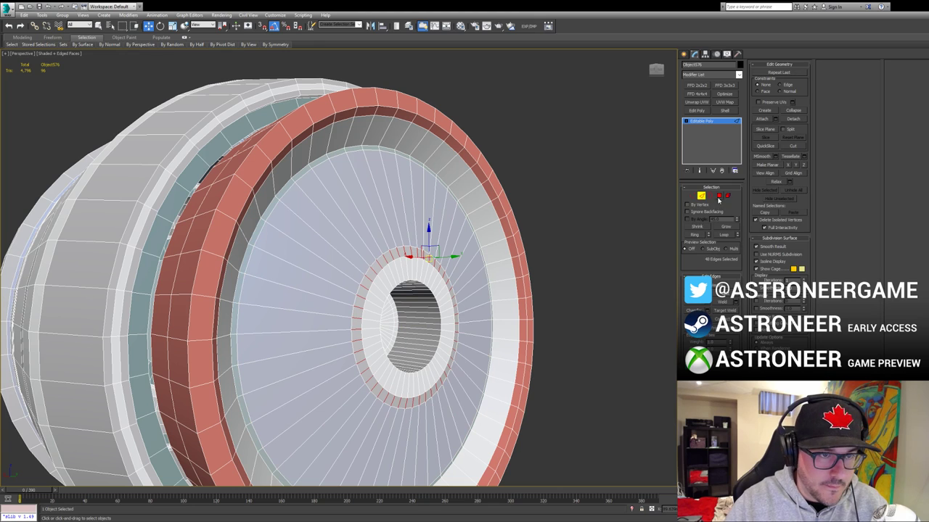
{"action": "key", "text": "4"}
{"action": "key", "text": "F2"}
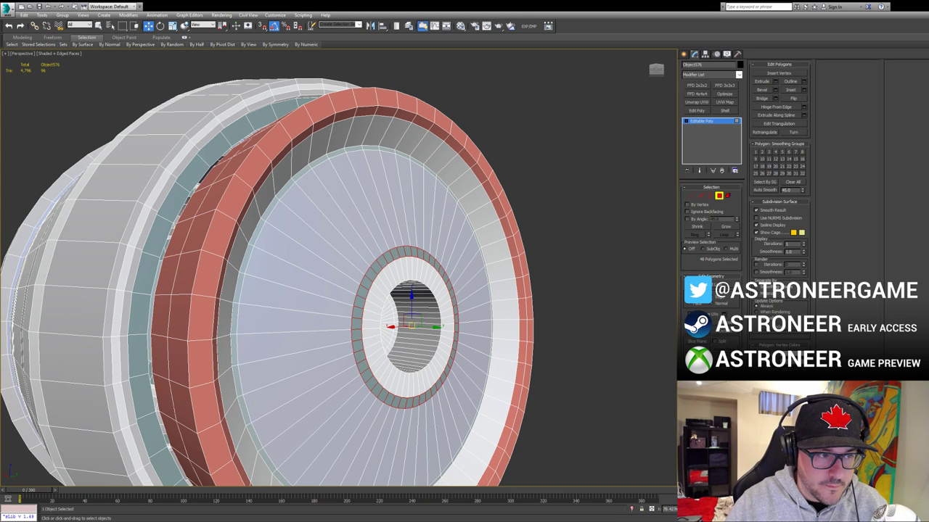
{"action": "middle_click_drag", "start_coordinate": [467, 317], "coordinate": [452, 316], "text": "alt"}
Step: Select the hub's flat front ring of polygons and colour it teal
{"action": "key", "text": "2"}
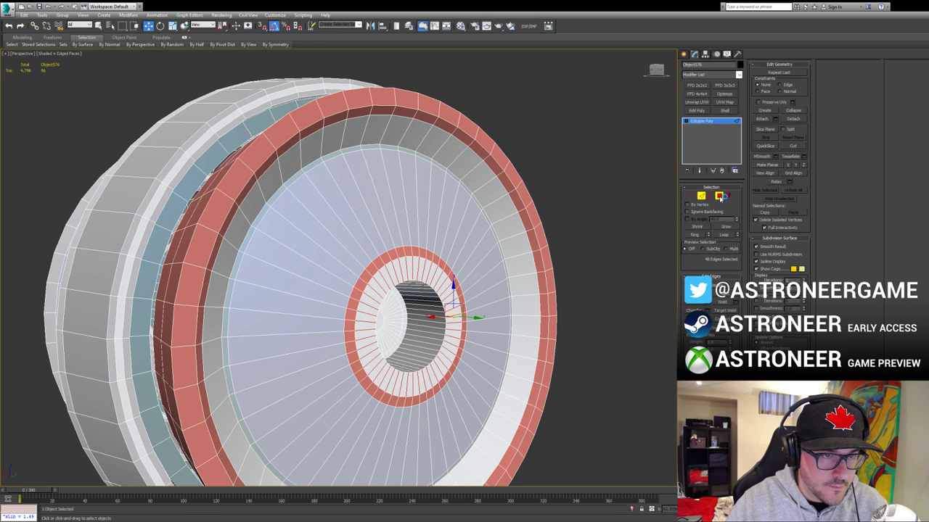
{"action": "left_click", "coordinate": [718, 195]}
{"action": "left_click", "coordinate": [765, 190]}
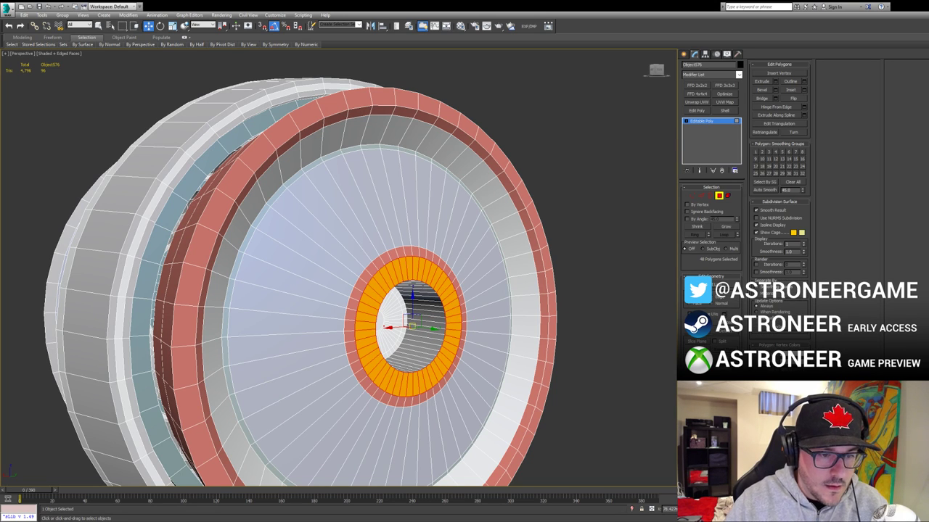
{"action": "key", "text": "ctrl+z"}
Step: Select all polygons on the inner wall of the hub's hole and colour them teal
{"action": "key", "text": "2"}
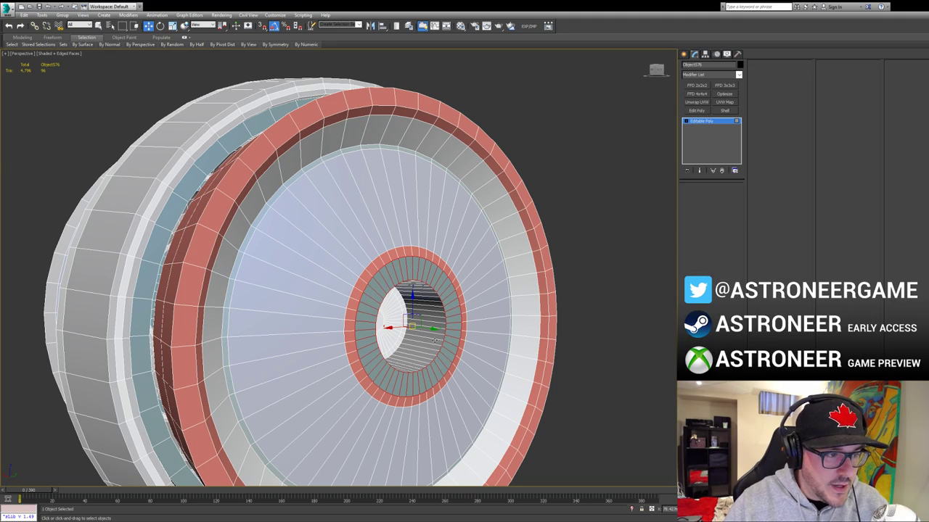
{"action": "middle_click_drag", "start_coordinate": [493, 319], "coordinate": [488, 272], "text": "alt"}
{"action": "scroll", "coordinate": [488, 271], "scroll_direction": "up", "scroll_amount": 3}
{"action": "scroll", "coordinate": [456, 305], "scroll_direction": "up", "scroll_amount": 3}
{"action": "key", "text": "alt+c"}
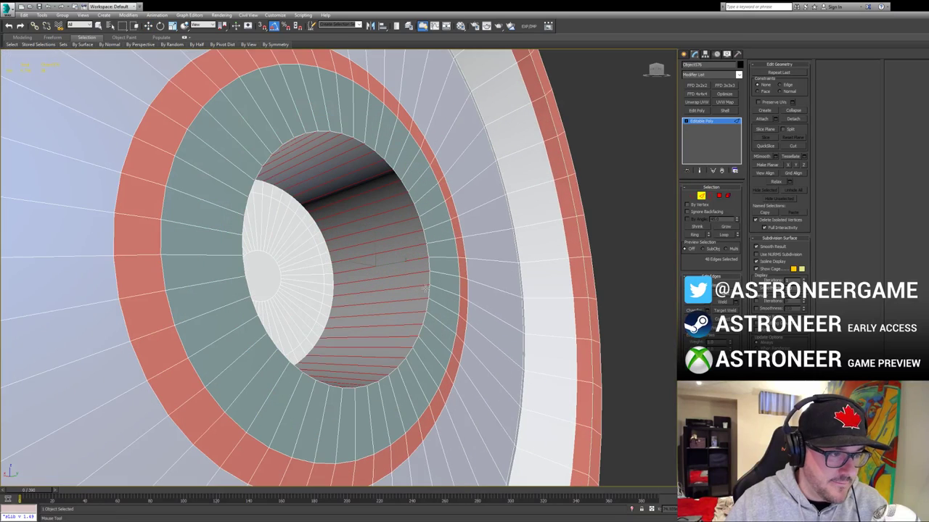
{"action": "right_click", "coordinate": [421, 288]}
{"action": "key", "text": "2"}
{"action": "key", "text": "2"}
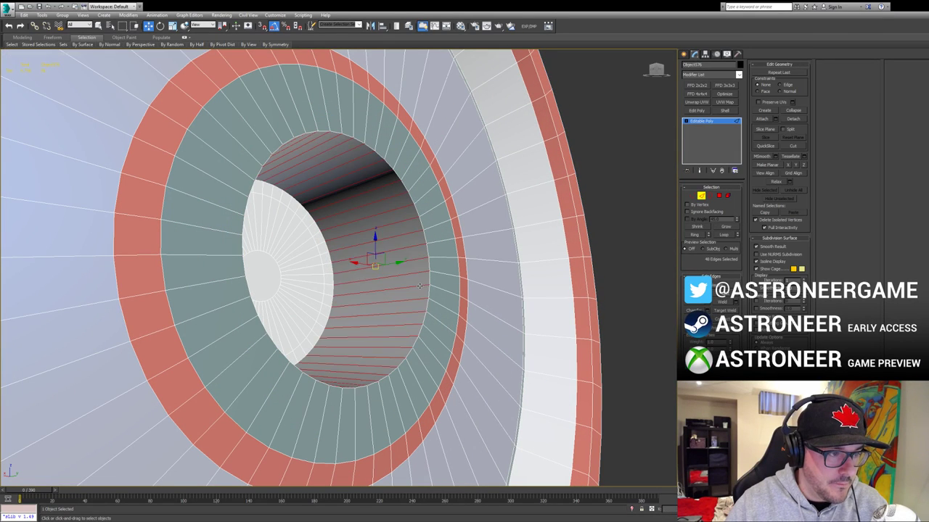
{"action": "key", "text": "4"}
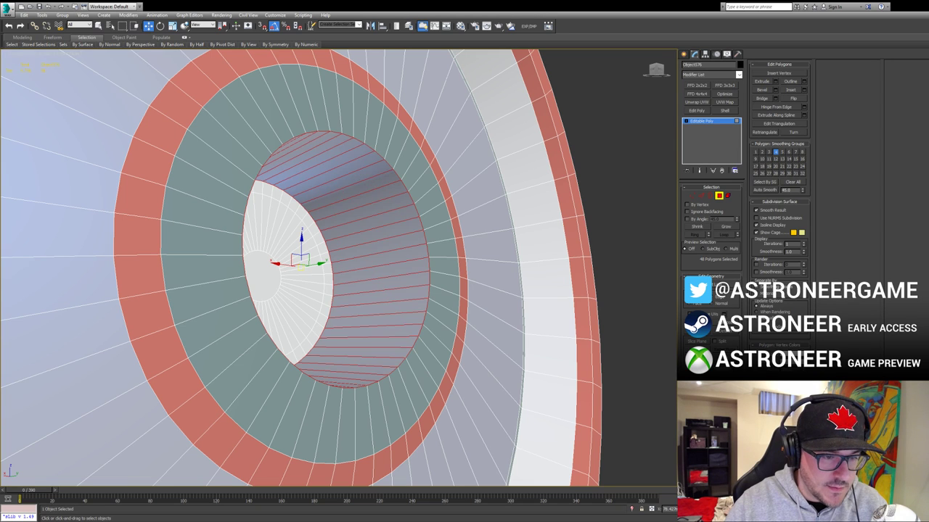
{"action": "middle_click_drag", "start_coordinate": [391, 341], "coordinate": [330, 352], "text": "alt"}
Step: Select the narrow outer ring of polygons on the floor of the hub's hole and colour it lavender
{"action": "key", "text": "2"}
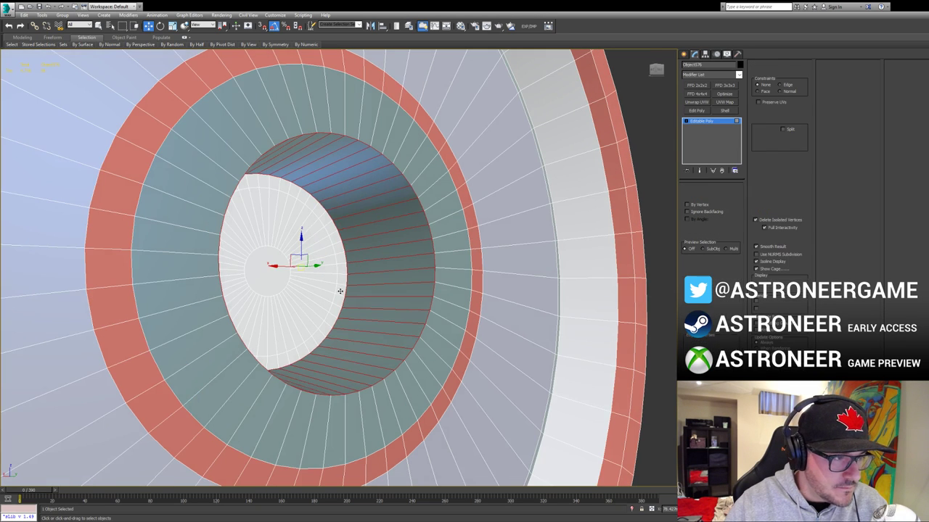
{"action": "left_click", "coordinate": [342, 285]}
{"action": "key", "text": "alt+r"}
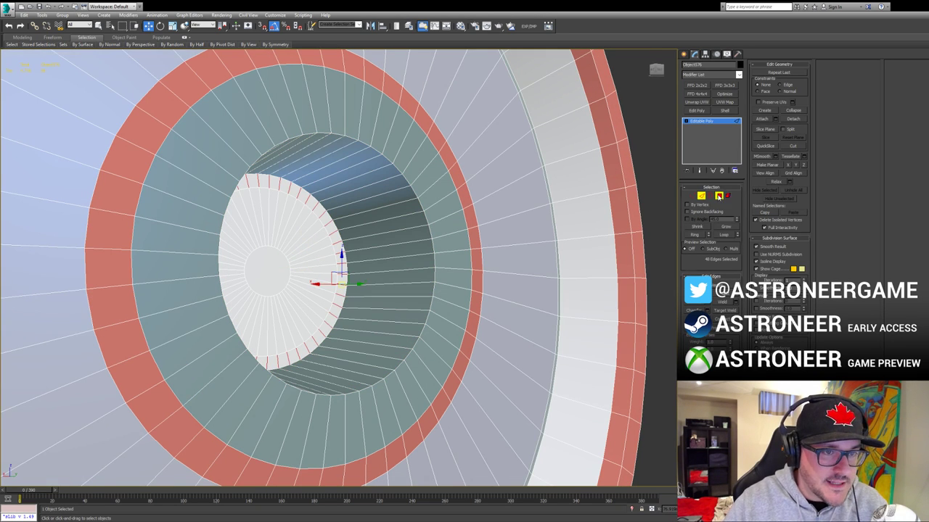
{"action": "left_click", "coordinate": [719, 195]}
{"action": "key", "text": "shift+e"}
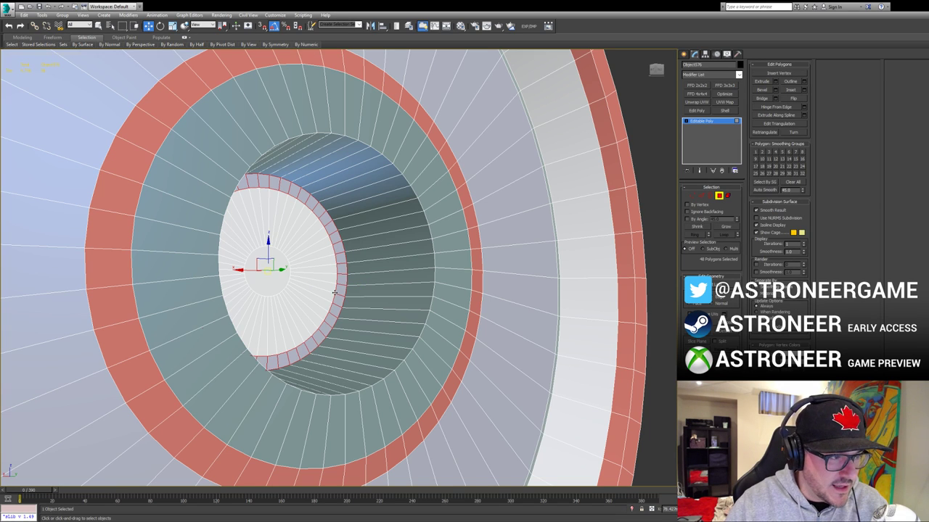
Step: Select the ring of polygons around the small centre cap on the hole's floor and colour it teal
{"action": "key", "text": "2"}
{"action": "left_click", "coordinate": [284, 283]}
{"action": "key", "text": "4"}
{"action": "left_click", "coordinate": [276, 279]}
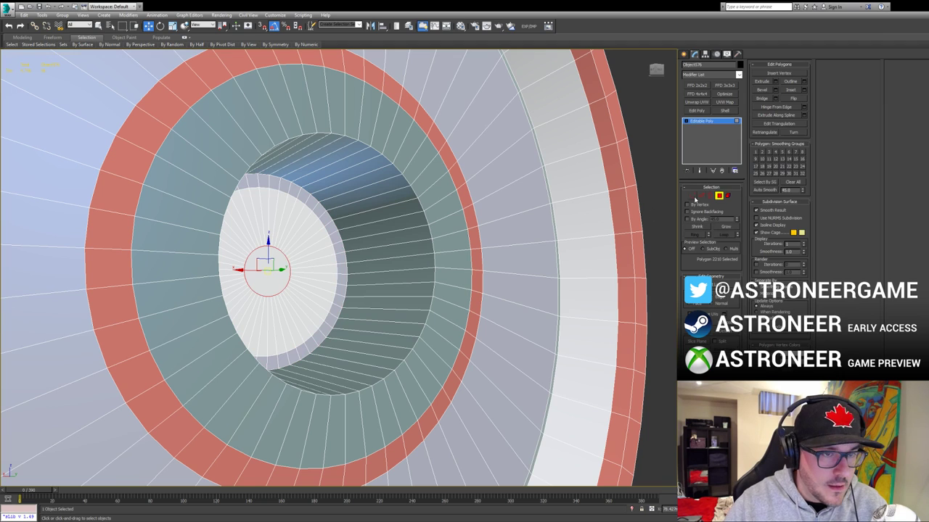
{"action": "left_click", "coordinate": [704, 196], "text": "ctrl"}
{"action": "left_click", "coordinate": [719, 196], "text": "ctrl"}
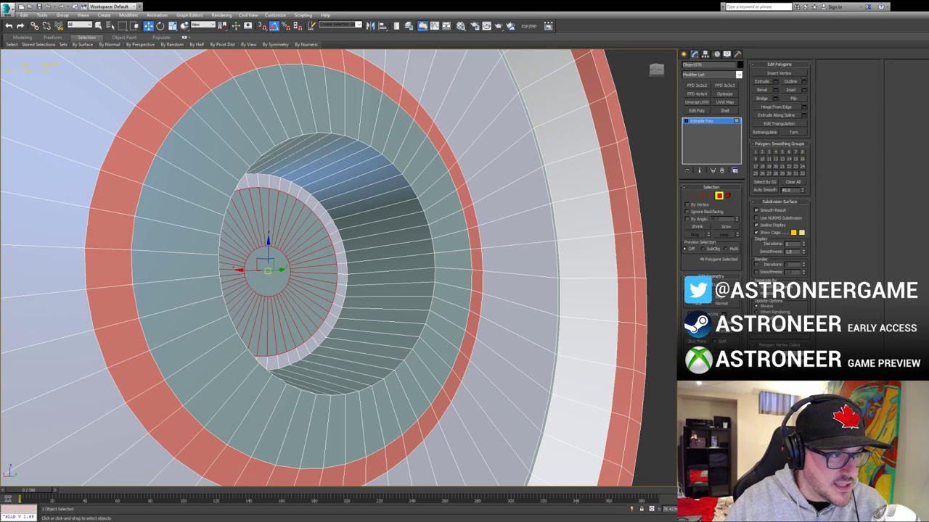
Step: Select the round centre cap polygon on the hole's floor and colour it orange
{"action": "left_click", "coordinate": [285, 282]}
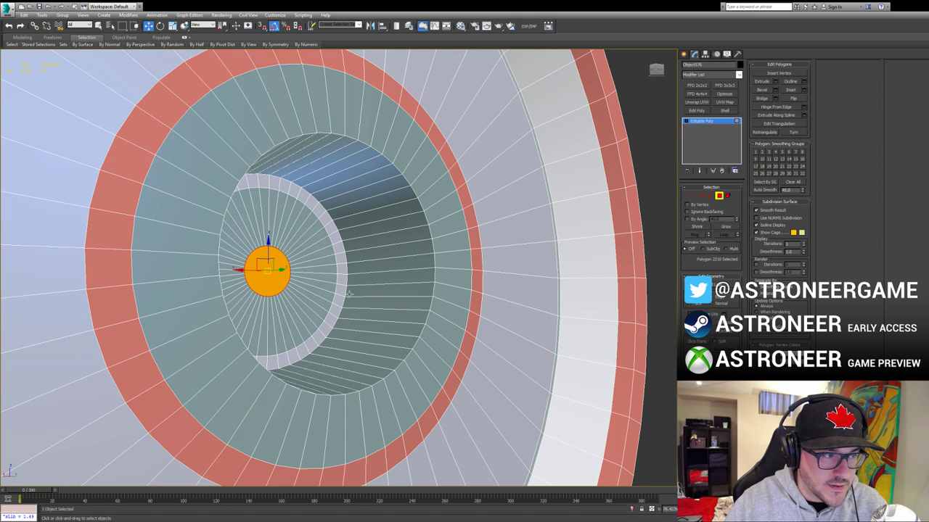
{"action": "middle_click_drag", "start_coordinate": [348, 294], "coordinate": [325, 303], "text": "alt"}
{"action": "left_click_drag", "start_coordinate": [273, 279], "coordinate": [526, 241]}
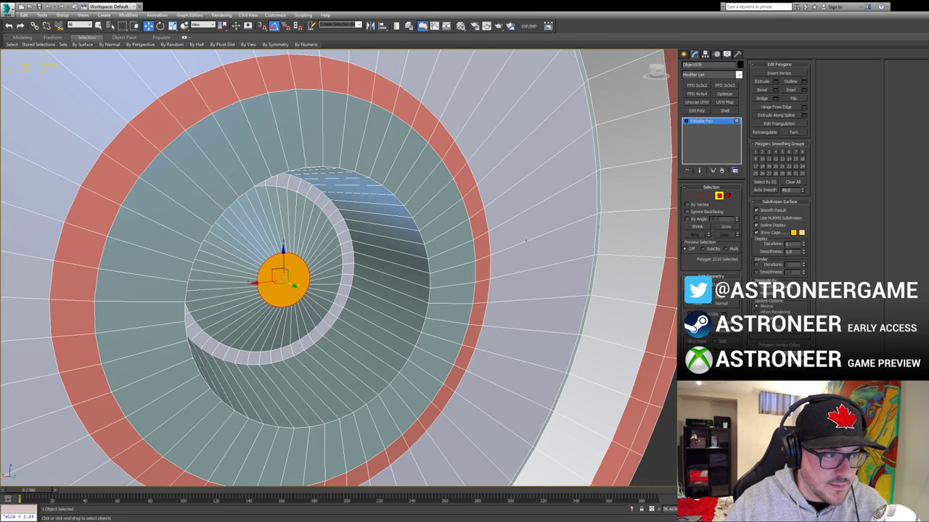
Step: Select the ring around the centre cap on the hub hole's floor and the cap itself, and colour them coral
{"action": "left_click", "coordinate": [701, 195], "text": "ctrl"}
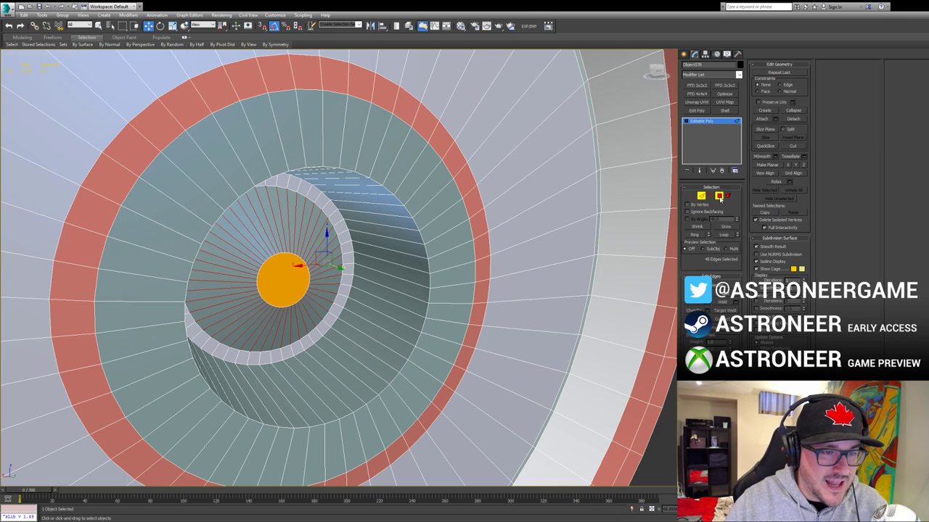
{"action": "left_click", "coordinate": [718, 196], "text": "ctrl"}
{"action": "key", "text": "F2"}
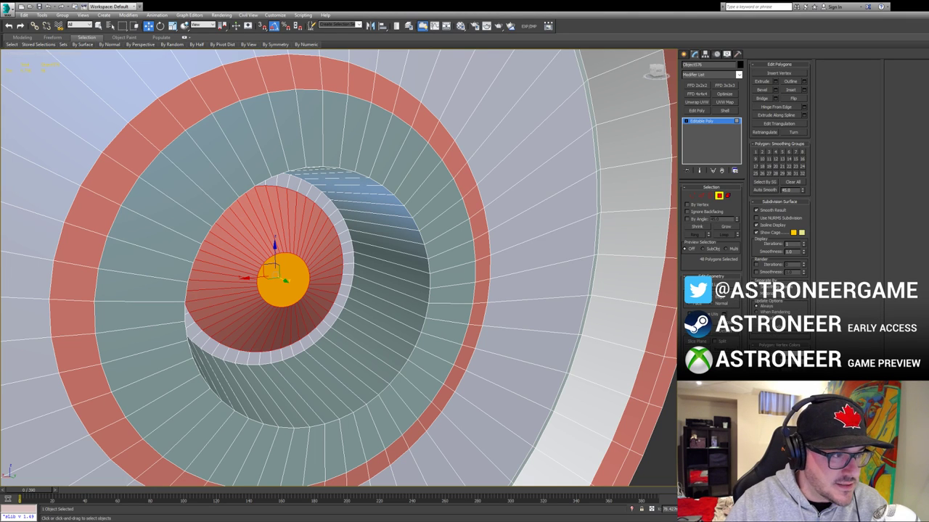
{"action": "left_click", "coordinate": [285, 287]}
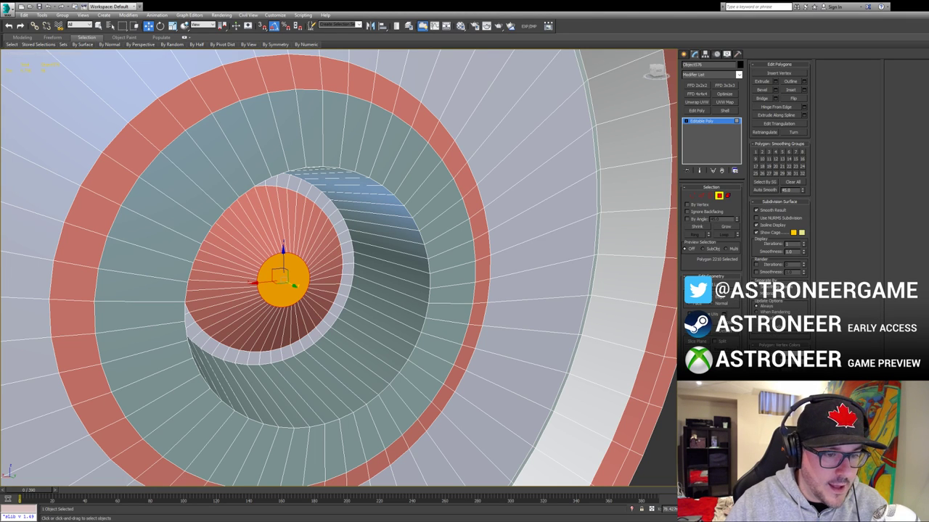
{"action": "key", "text": "2"}
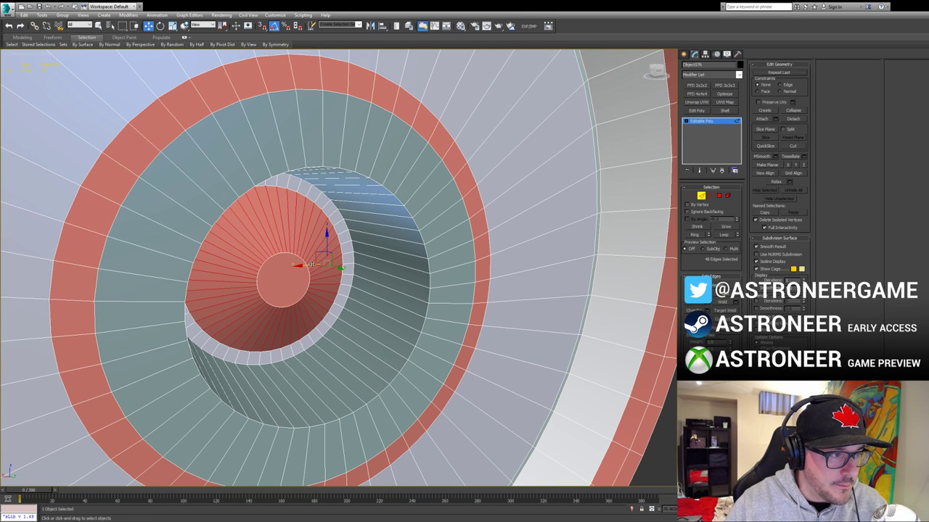
{"action": "left_click", "coordinate": [307, 269]}
{"action": "left_click", "coordinate": [288, 276]}
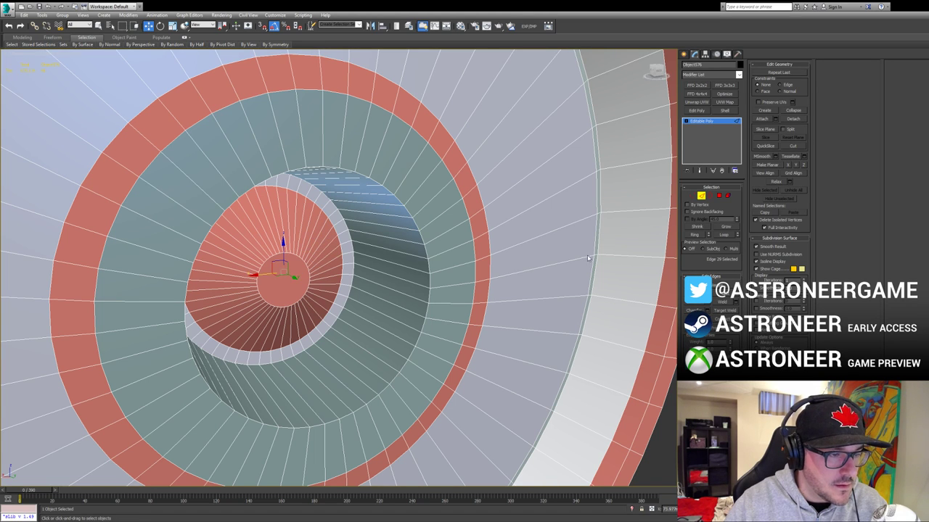
Step: Select the centre cap and the surrounding ring of polygons on the hole's floor and colour them orange
{"action": "left_click", "coordinate": [289, 287]}
{"action": "key", "text": "4"}
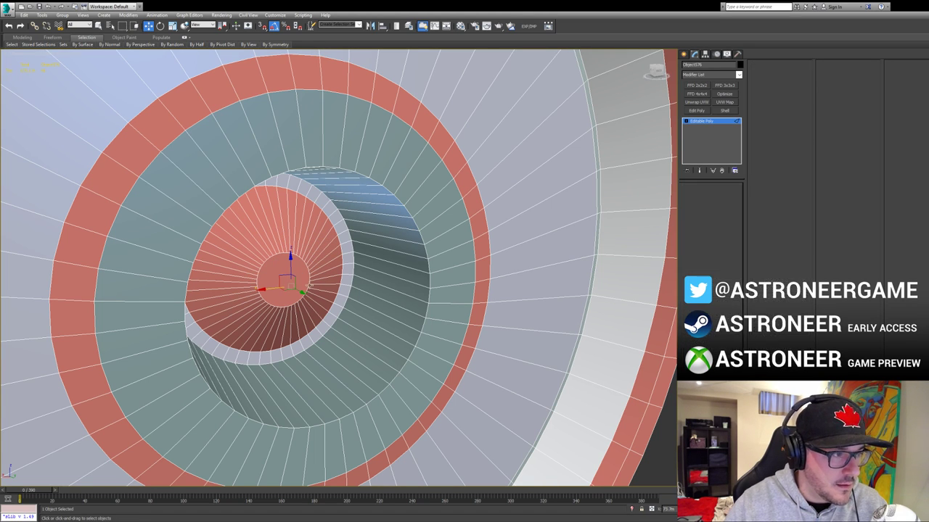
{"action": "left_click", "coordinate": [703, 196]}
{"action": "left_click", "coordinate": [718, 197], "text": "ctrl"}
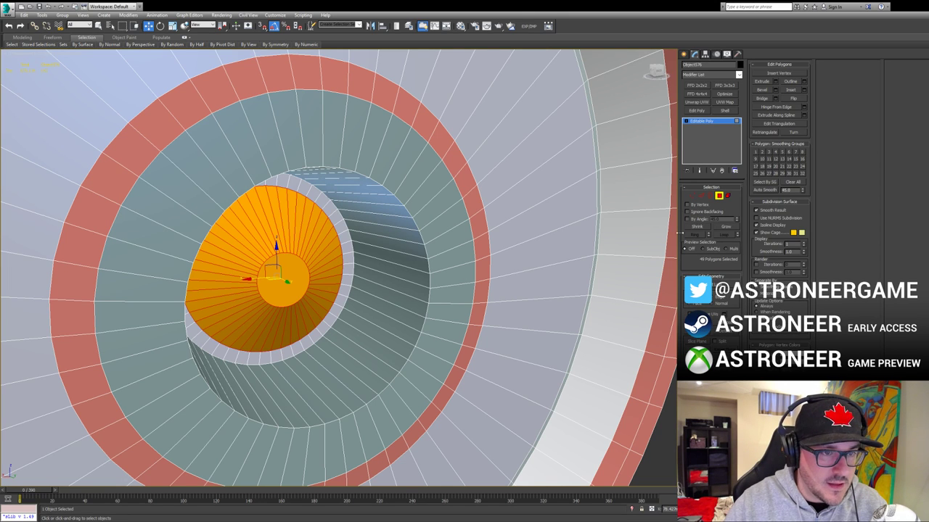
Step: Assign smoothing group 14 to the orange ring and the centre cap, and deselect the object
{"action": "left_click", "coordinate": [789, 159]}
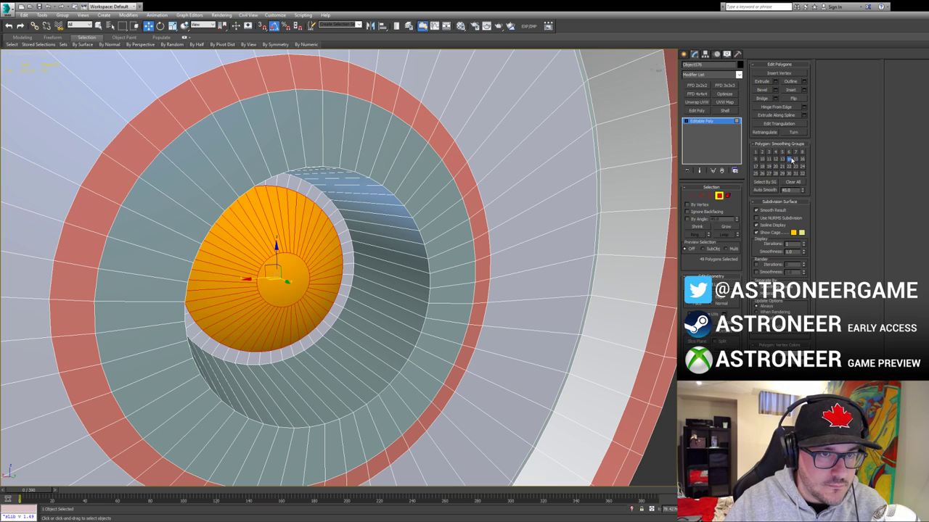
{"action": "left_click", "coordinate": [282, 284]}
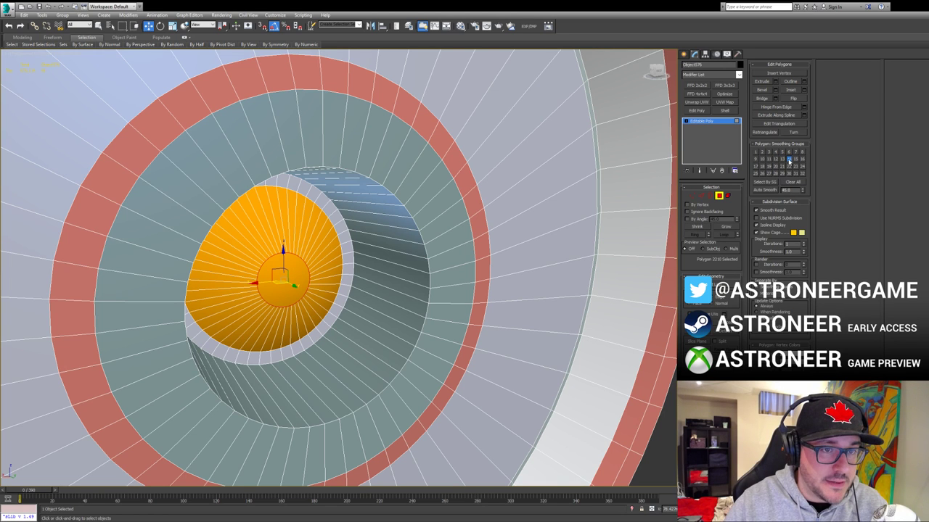
{"action": "left_click", "coordinate": [720, 197]}
{"action": "scroll", "coordinate": [535, 289], "scroll_direction": "down", "scroll_amount": 5}
{"action": "scroll", "coordinate": [535, 289], "scroll_direction": "down", "scroll_amount": 2}
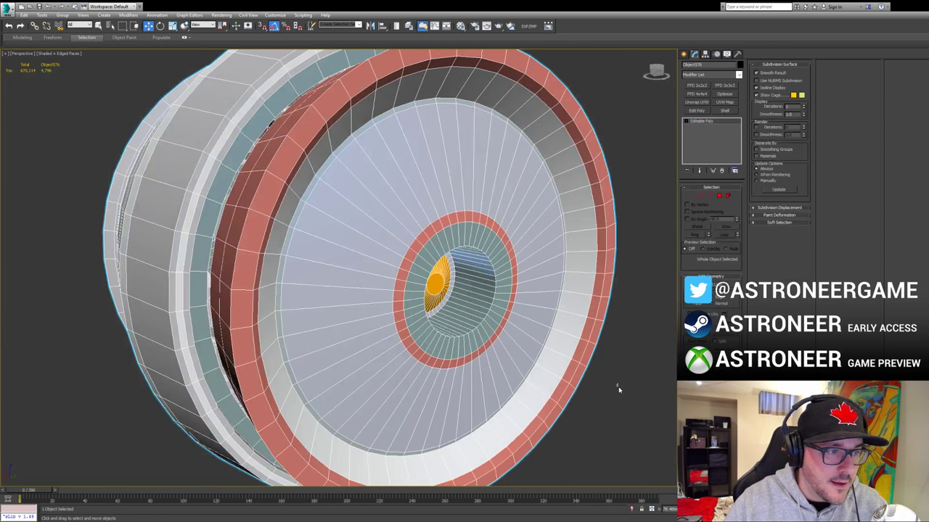
{"action": "left_click", "coordinate": [617, 387]}
{"action": "scroll", "coordinate": [550, 353], "scroll_direction": "down", "scroll_amount": 4}
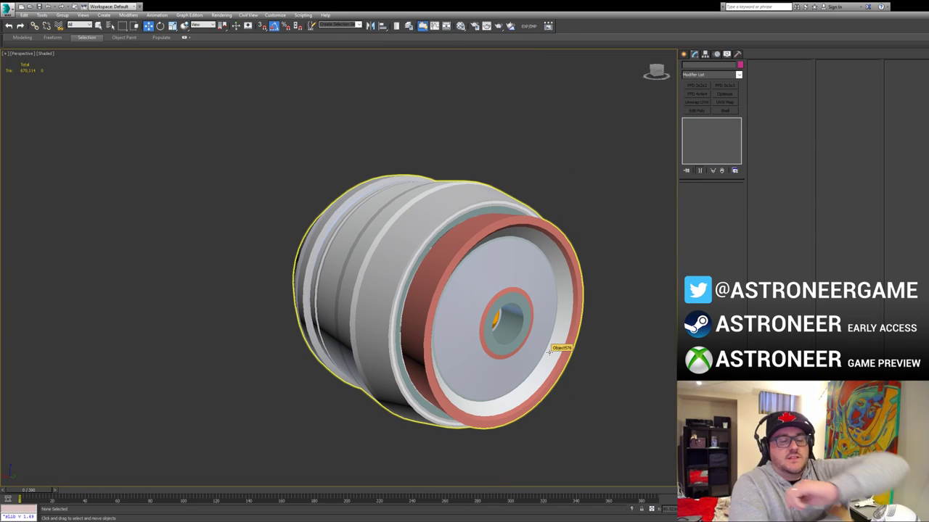
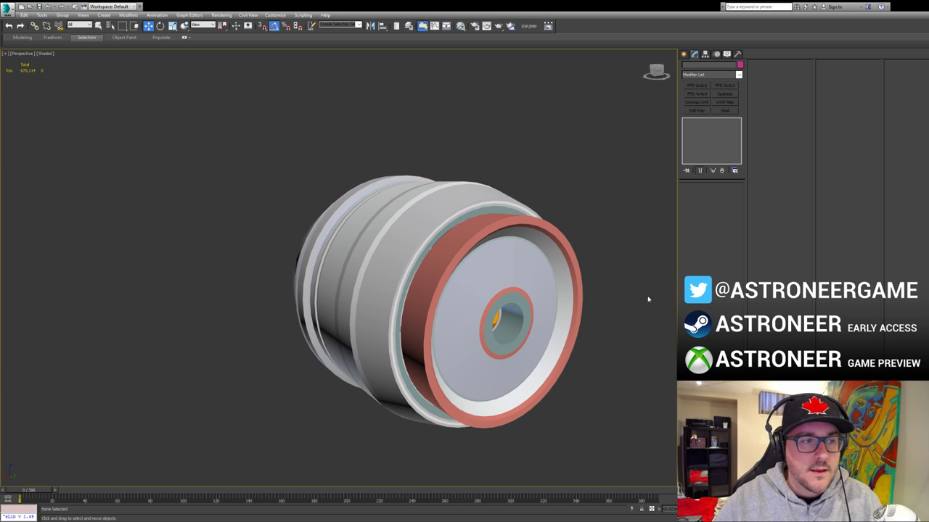
Step: Turn on edged faces and examine the seam where the red rim meets the teal ring
{"action": "scroll", "coordinate": [500, 240], "scroll_direction": "down", "scroll_amount": 3}
{"action": "middle_click_drag", "start_coordinate": [501, 240], "coordinate": [461, 260], "text": "alt"}
{"action": "scroll", "coordinate": [462, 260], "scroll_direction": "up", "scroll_amount": 4}
{"action": "key", "text": "F4"}
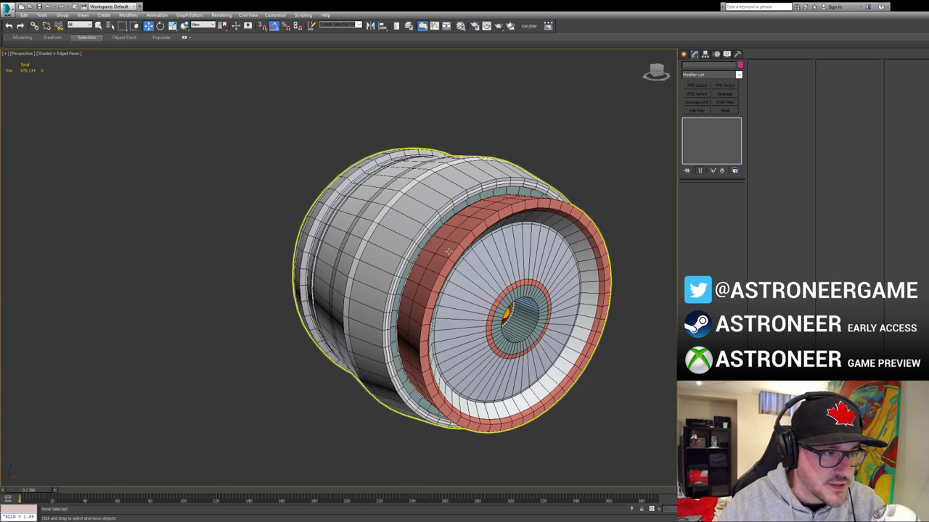
{"action": "scroll", "coordinate": [450, 246], "scroll_direction": "up", "scroll_amount": 10}
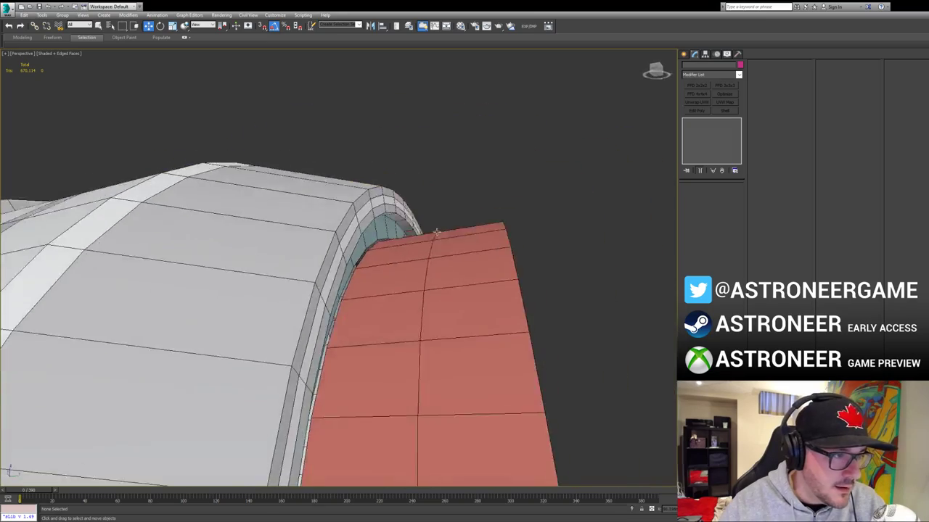
{"action": "middle_click_drag", "start_coordinate": [436, 233], "coordinate": [390, 261], "text": "alt"}
{"action": "scroll", "coordinate": [415, 249], "scroll_direction": "up", "scroll_amount": 2}
Step: Select the front element made of the red rim, face and hub, and examine how it meets the body
{"action": "left_click", "coordinate": [415, 248]}
{"action": "middle_click_drag", "start_coordinate": [377, 267], "coordinate": [457, 368], "text": "alt"}
{"action": "key", "text": "4"}
{"action": "scroll", "coordinate": [361, 401], "scroll_direction": "down", "scroll_amount": 6}
{"action": "left_click_drag", "start_coordinate": [439, 344], "coordinate": [472, 350]}
{"action": "middle_click_drag", "start_coordinate": [476, 367], "coordinate": [463, 338], "text": "alt"}
{"action": "scroll", "coordinate": [404, 324], "scroll_direction": "up", "scroll_amount": 5}
{"action": "scroll", "coordinate": [404, 323], "scroll_direction": "down", "scroll_amount": 3}
{"action": "left_click_drag", "start_coordinate": [379, 314], "coordinate": [334, 322]}
{"action": "middle_click_drag", "start_coordinate": [334, 322], "coordinate": [358, 338], "text": "alt"}
{"action": "left_click_drag", "start_coordinate": [408, 361], "coordinate": [435, 387]}
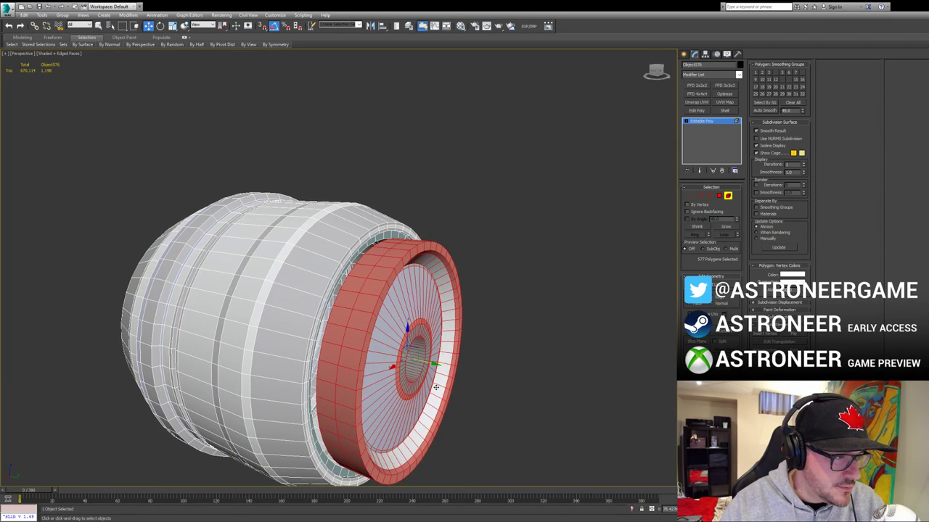
Step: Select the open border where the red rim meets the teal ring, and turn on vertex snapping
{"action": "scroll", "coordinate": [317, 296], "scroll_direction": "up", "scroll_amount": 4}
{"action": "middle_click_drag", "start_coordinate": [317, 296], "coordinate": [305, 290], "text": "alt"}
{"action": "key", "text": "3"}
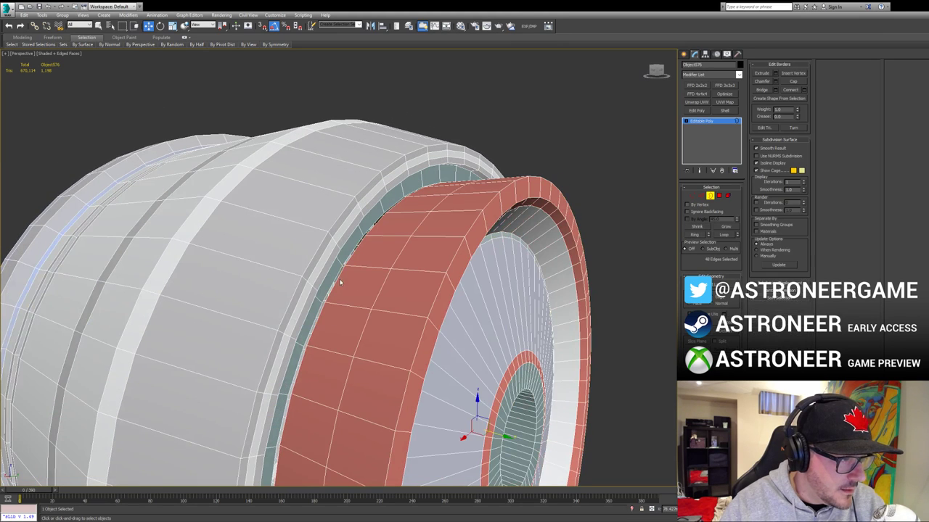
{"action": "left_click", "coordinate": [339, 277]}
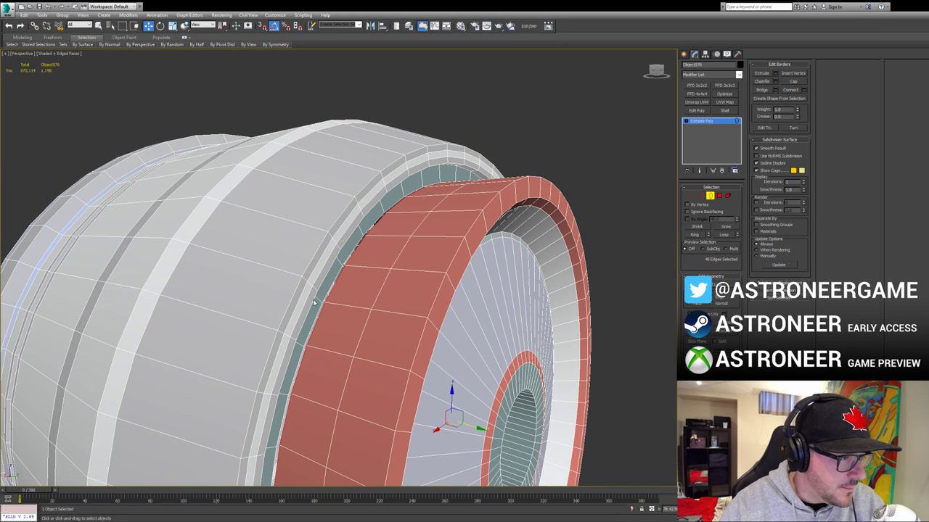
{"action": "key", "text": "s"}
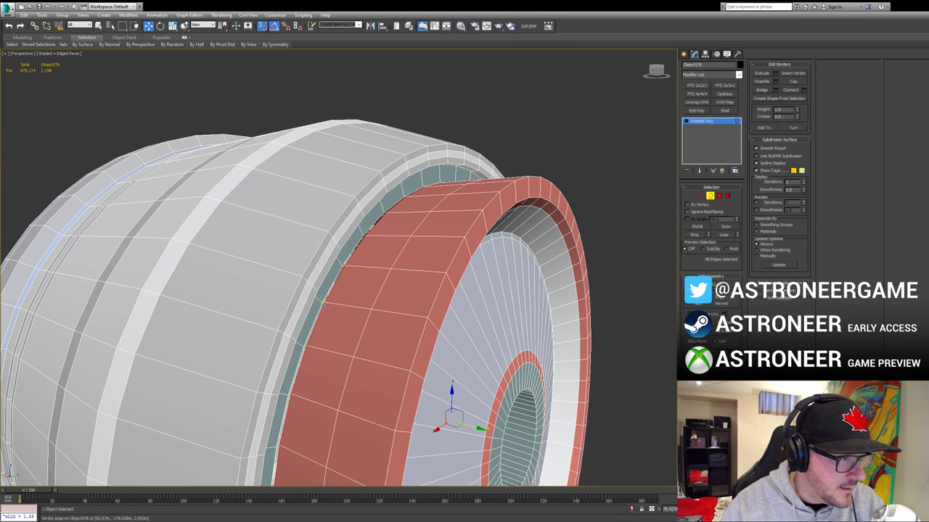
{"action": "key", "text": "z"}
{"action": "middle_click_drag", "start_coordinate": [251, 288], "coordinate": [317, 301]}
{"action": "scroll", "coordinate": [316, 299], "scroll_direction": "up", "scroll_amount": 6}
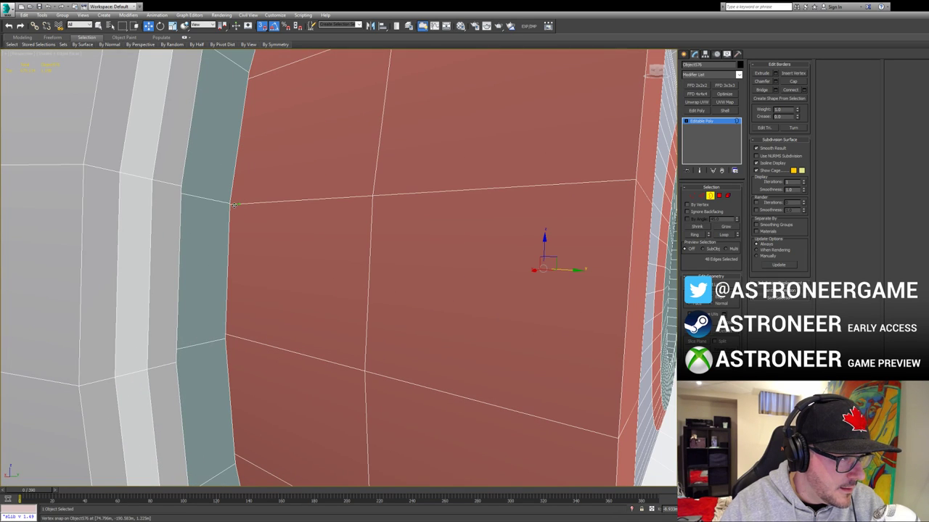
{"action": "scroll", "coordinate": [230, 204], "scroll_direction": "down", "scroll_amount": 6}
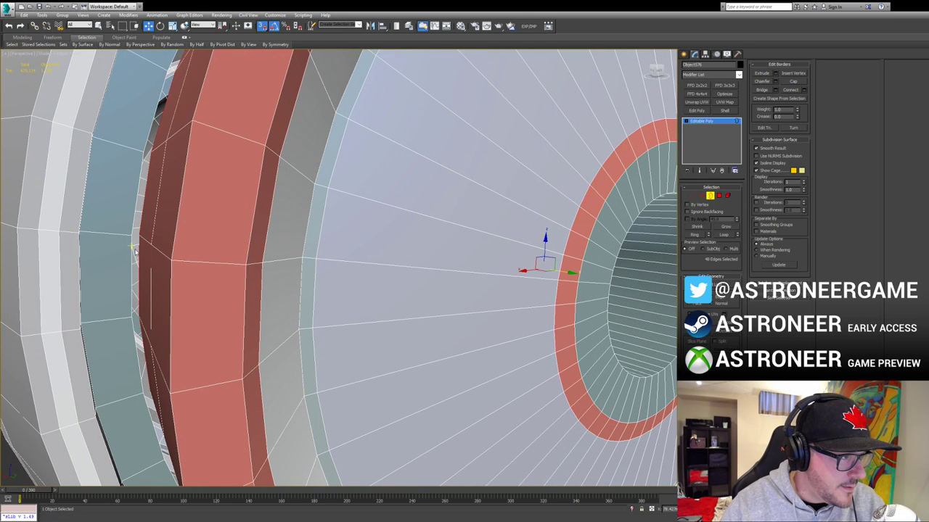
Step: Bridge the teal ring's inner border edges to the red rim's rear edges all the way around to close the gap
{"action": "key", "text": "2"}
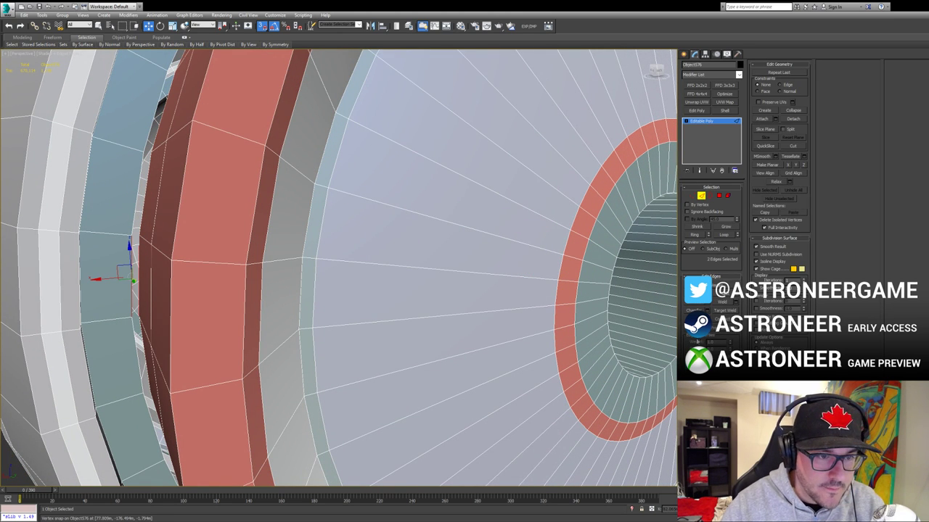
{"action": "left_click", "coordinate": [694, 320]}
{"action": "key", "text": "2"}
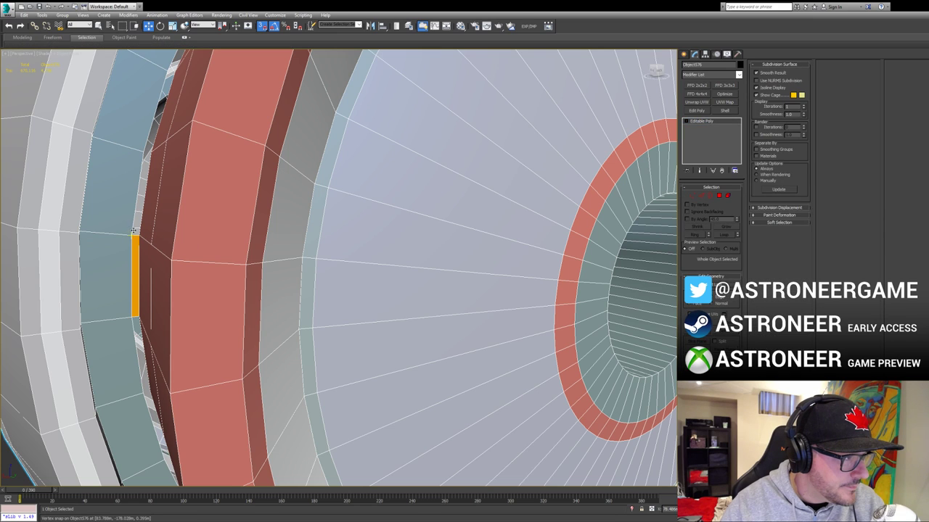
{"action": "key", "text": "2"}
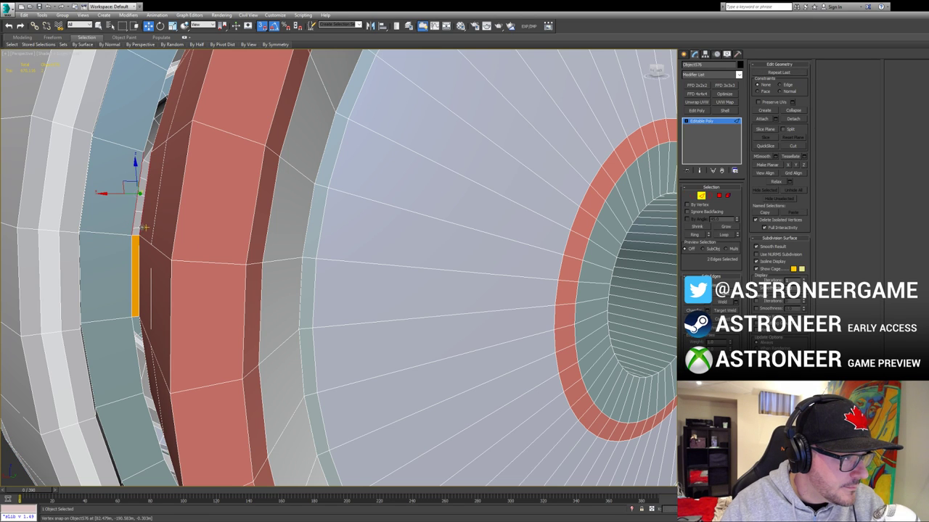
{"action": "double_click", "coordinate": [133, 265]}
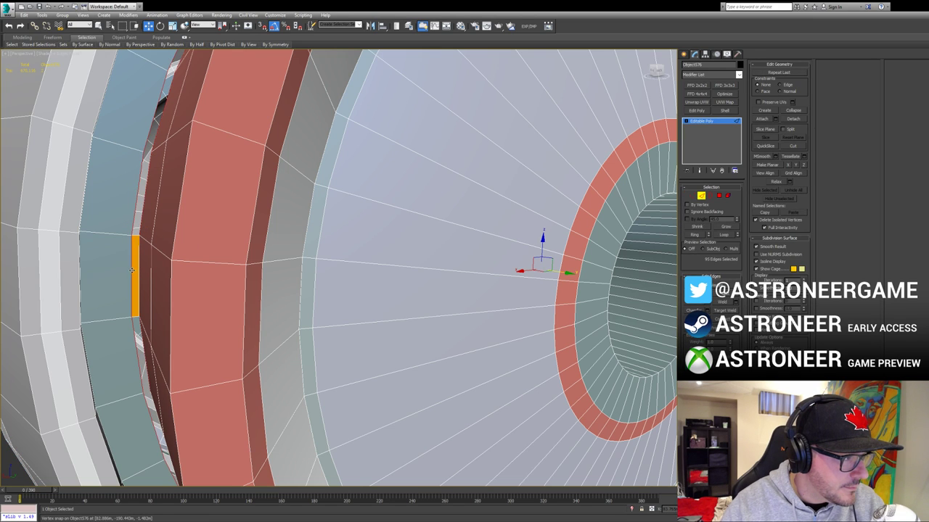
{"action": "left_click", "coordinate": [133, 272], "text": "alt"}
{"action": "left_click", "coordinate": [694, 319]}
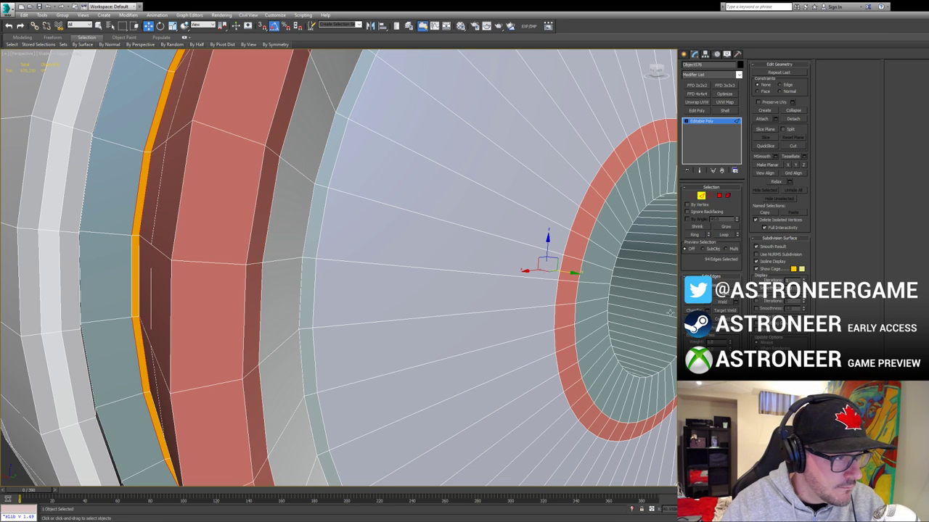
{"action": "middle_click_drag", "start_coordinate": [253, 273], "coordinate": [222, 241], "text": "alt"}
Step: Select and remove the edge loop between the teal ring and the narrow orange bridging strip
{"action": "key", "text": "2"}
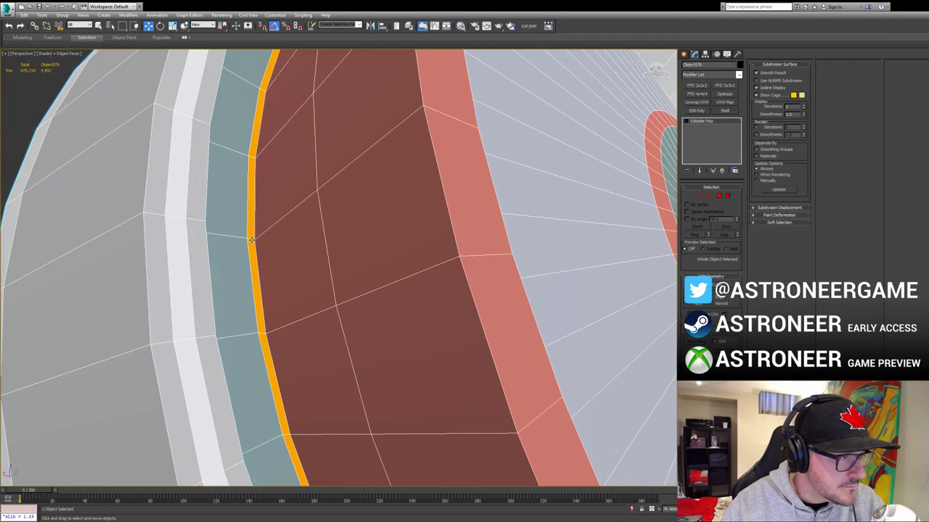
{"action": "key", "text": "2"}
{"action": "double_click", "coordinate": [248, 247]}
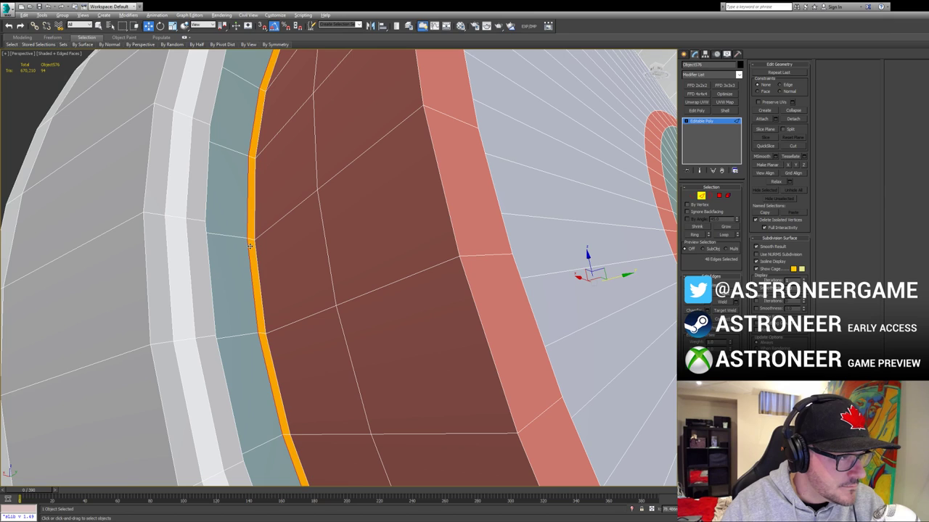
Step: Select all of the object's vertices, weld them, and deselect the object
{"action": "key", "text": "1"}
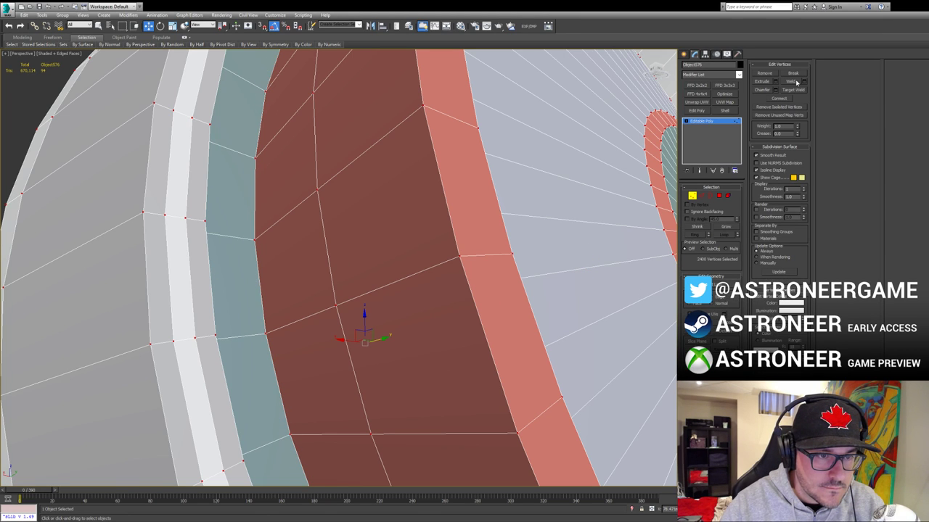
{"action": "scroll", "coordinate": [567, 216], "scroll_direction": "down", "scroll_amount": 10}
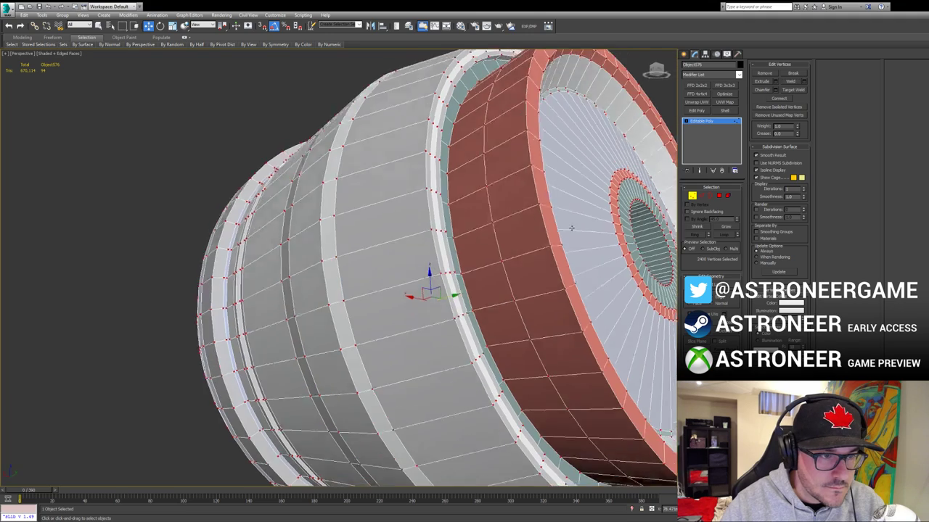
{"action": "key", "text": "1"}
{"action": "left_click", "coordinate": [588, 208]}
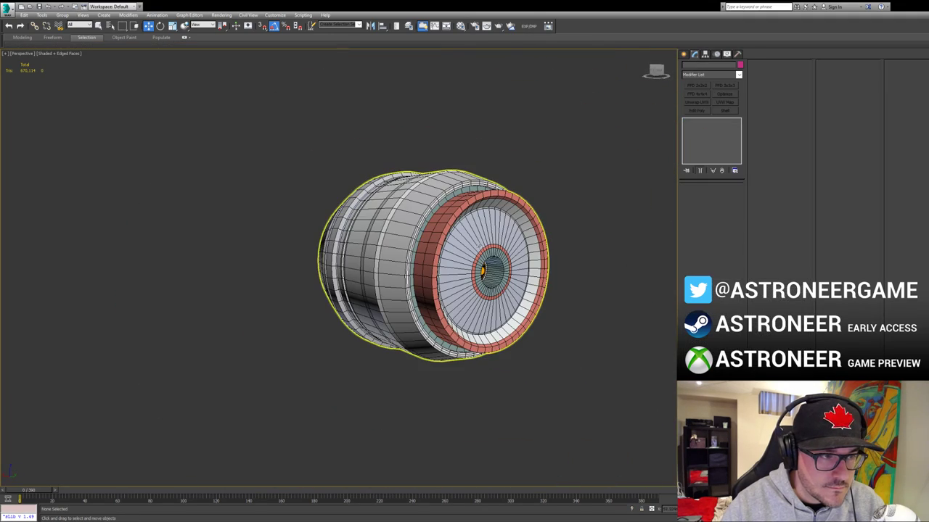
Step: Turn off edged faces, select the object and examine its shading and colours from the front, side and back
{"action": "left_click", "coordinate": [496, 260]}
{"action": "middle_click_drag", "start_coordinate": [497, 260], "coordinate": [566, 265], "text": "alt"}
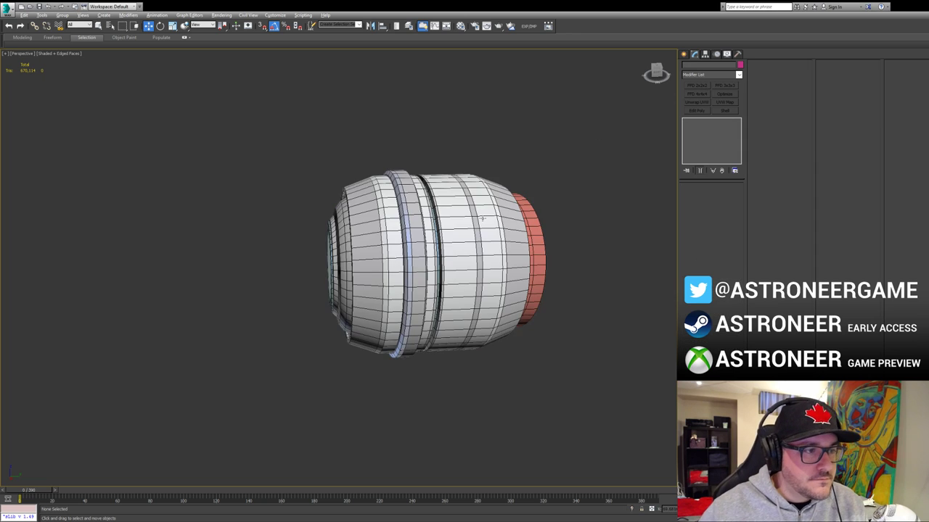
{"action": "middle_click_drag", "start_coordinate": [464, 239], "coordinate": [423, 256], "text": "alt"}
{"action": "key", "text": "F4"}
{"action": "middle_click_drag", "start_coordinate": [326, 208], "coordinate": [490, 261], "text": "alt"}
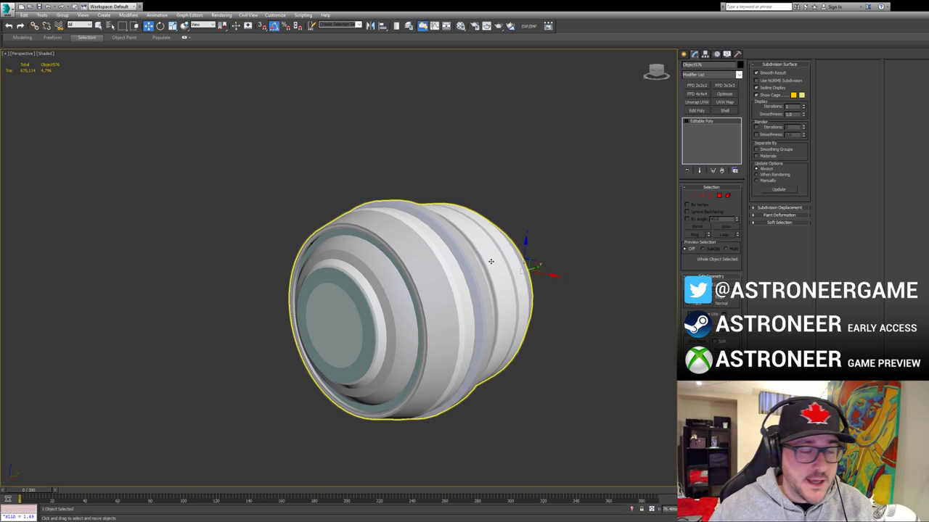
{"action": "middle_click_drag", "start_coordinate": [516, 189], "coordinate": [483, 263], "text": "alt"}
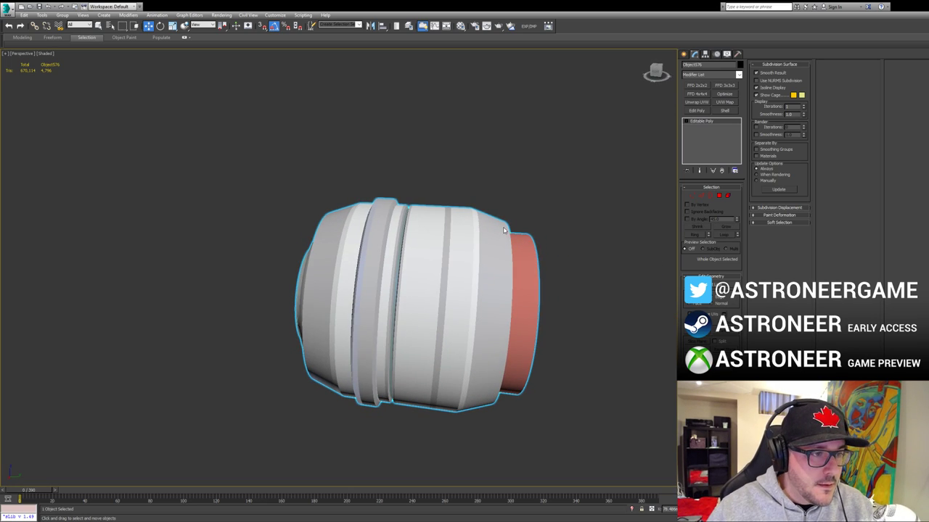
Step: Exit isolation mode and show the part in place among the rest of the spacecraft
{"action": "key", "text": "alt+q"}
{"action": "middle_click_drag", "start_coordinate": [505, 230], "coordinate": [470, 288], "text": "alt"}
{"action": "scroll", "coordinate": [485, 261], "scroll_direction": "down", "scroll_amount": 6}
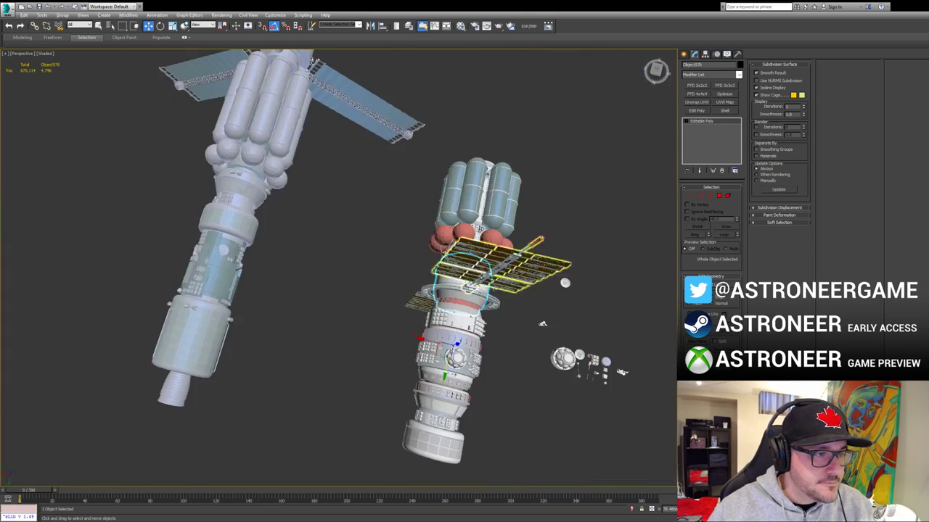
{"action": "middle_click_drag", "start_coordinate": [542, 324], "coordinate": [444, 377], "text": "alt"}
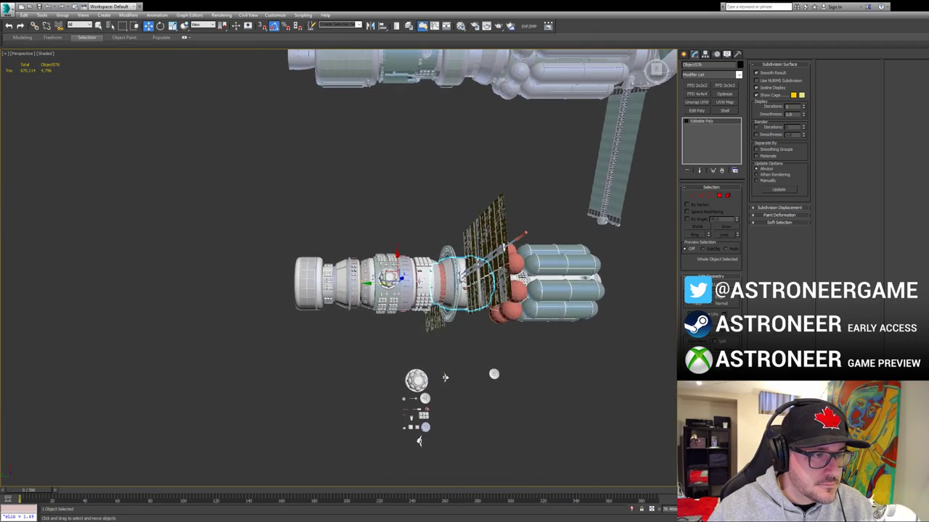
Step: Select the whole assembled spacecraft, examine it from the side and the engine end, and save the scene
{"action": "middle_click_drag", "start_coordinate": [519, 272], "coordinate": [425, 288]}
{"action": "left_click_drag", "start_coordinate": [528, 252], "coordinate": [202, 326]}
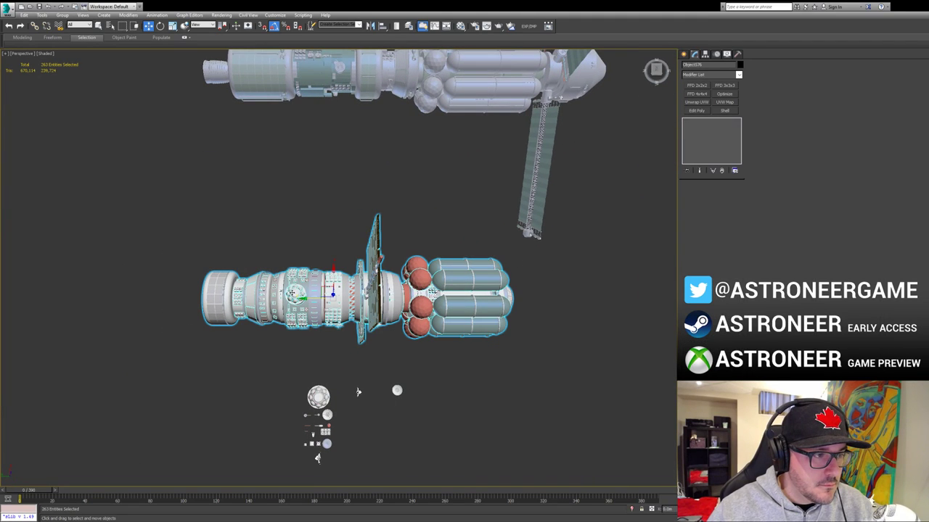
{"action": "left_click_drag", "start_coordinate": [299, 196], "coordinate": [437, 350]}
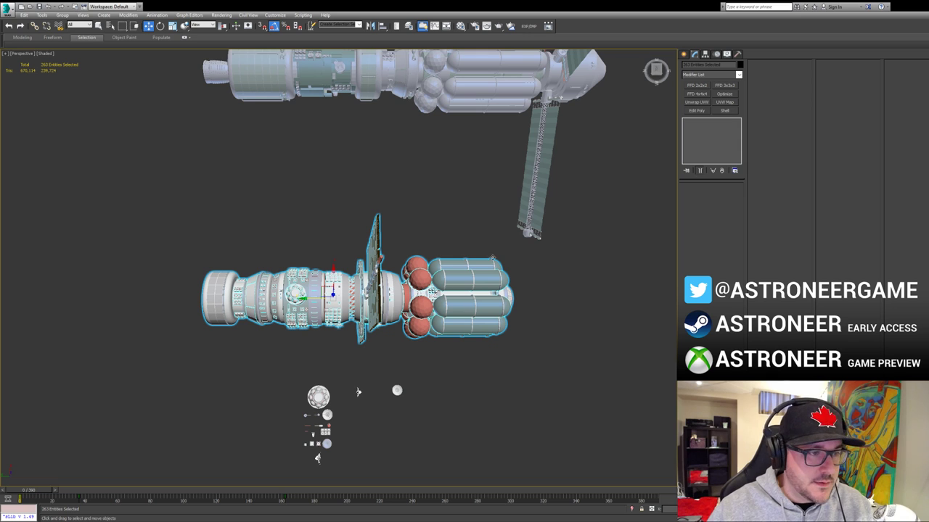
{"action": "left_click_drag", "start_coordinate": [523, 250], "coordinate": [184, 360]}
{"action": "middle_click_drag", "start_coordinate": [183, 359], "coordinate": [452, 269], "text": "alt"}
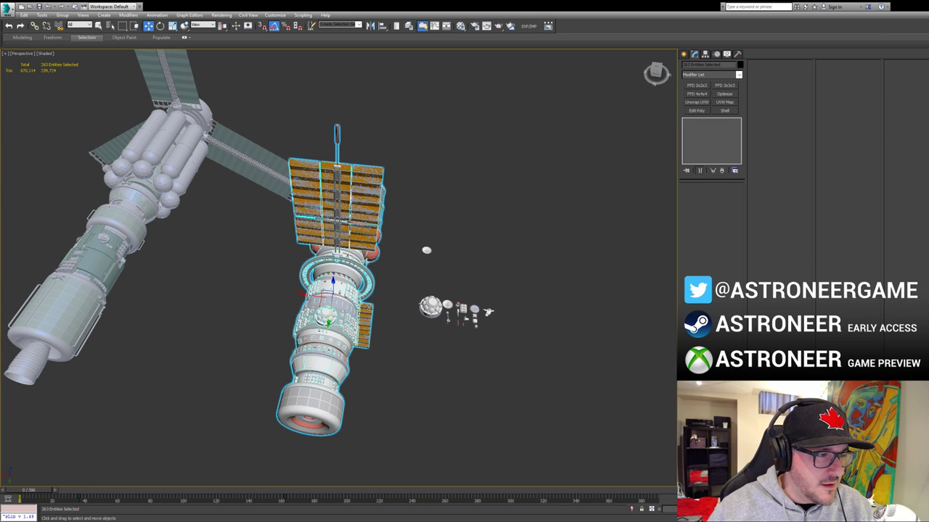
{"action": "middle_click_drag", "start_coordinate": [419, 338], "coordinate": [427, 332], "text": "alt"}
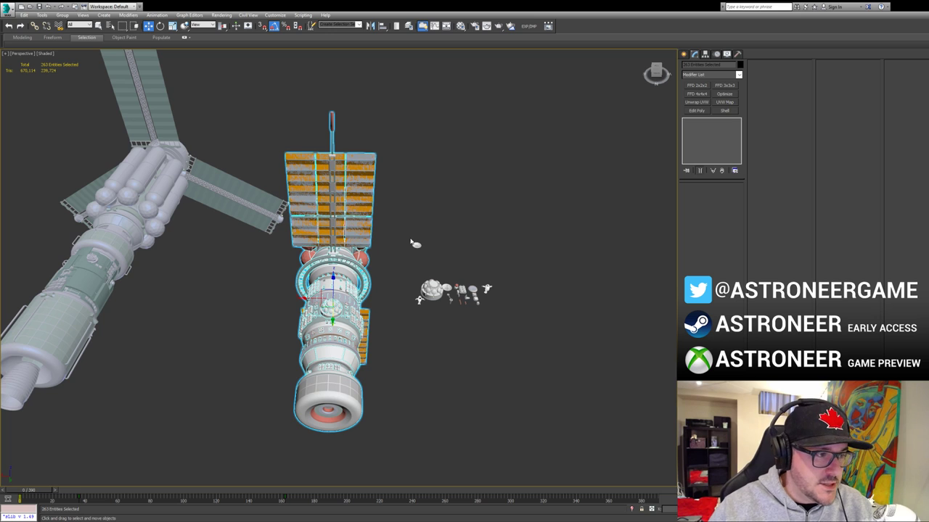
{"action": "middle_click_drag", "start_coordinate": [411, 243], "coordinate": [389, 262], "text": "alt"}
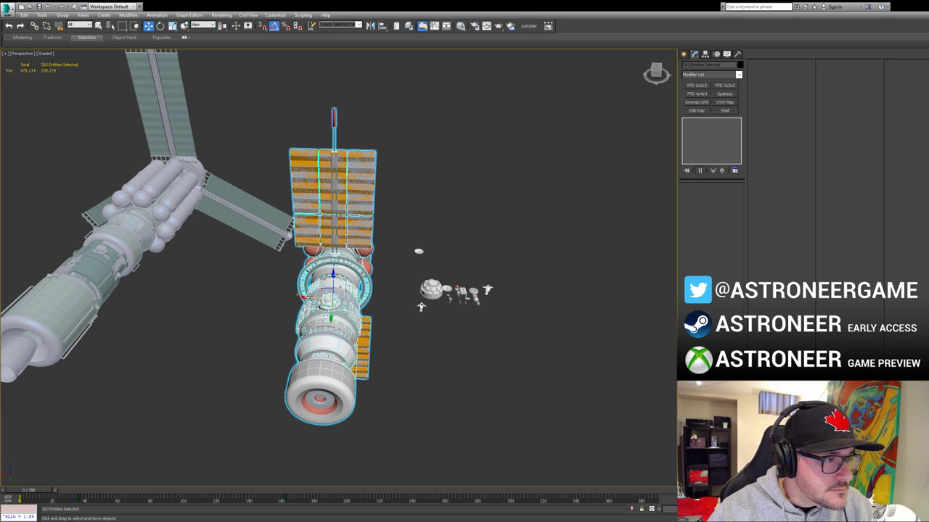
{"action": "key", "text": "ctrl+s"}
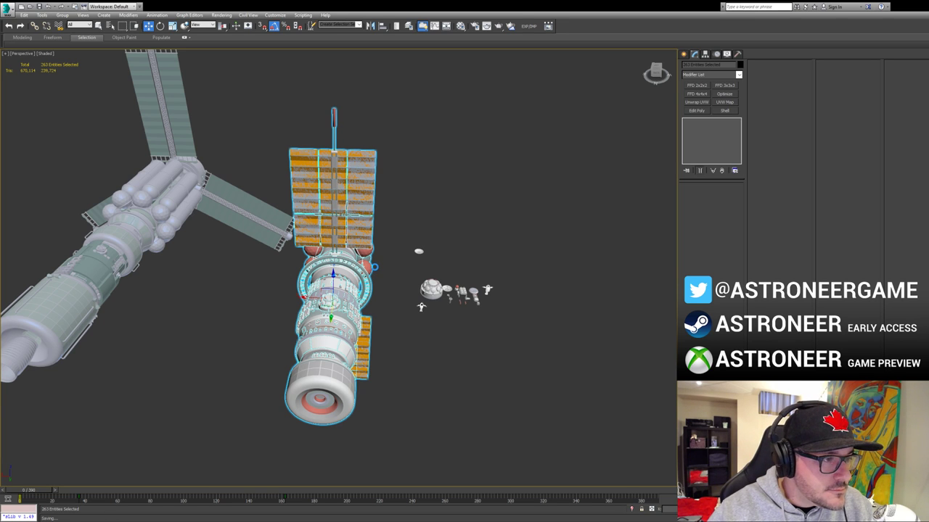
Step: Select the tank section with its red spheres and examine how it sits against the rest of the spacecraft
{"action": "middle_click_drag", "start_coordinate": [376, 269], "coordinate": [309, 292], "text": "alt"}
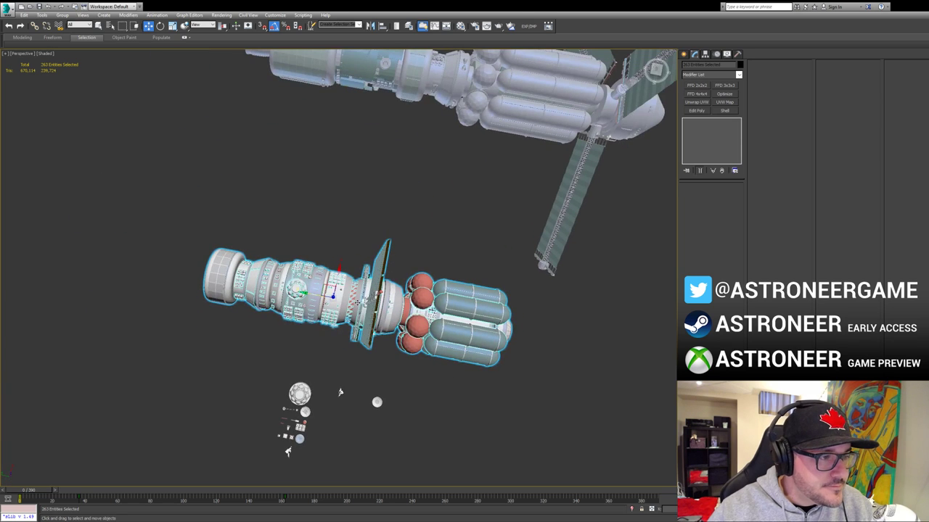
{"action": "left_click", "coordinate": [378, 291]}
{"action": "middle_click_drag", "start_coordinate": [374, 290], "coordinate": [368, 228], "text": "alt"}
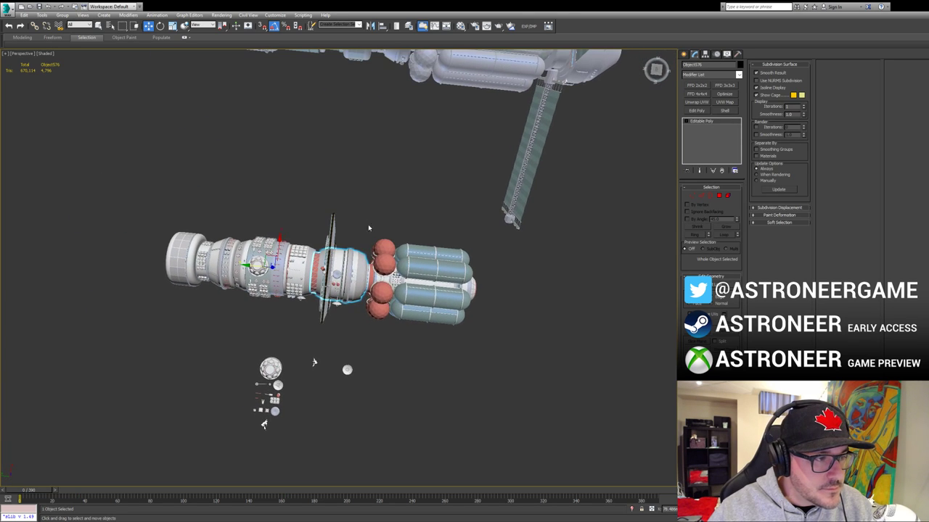
{"action": "left_click_drag", "start_coordinate": [327, 296], "coordinate": [316, 316]}
{"action": "middle_click_drag", "start_coordinate": [351, 313], "coordinate": [371, 242], "text": "alt"}
{"action": "left_click", "coordinate": [379, 281]}
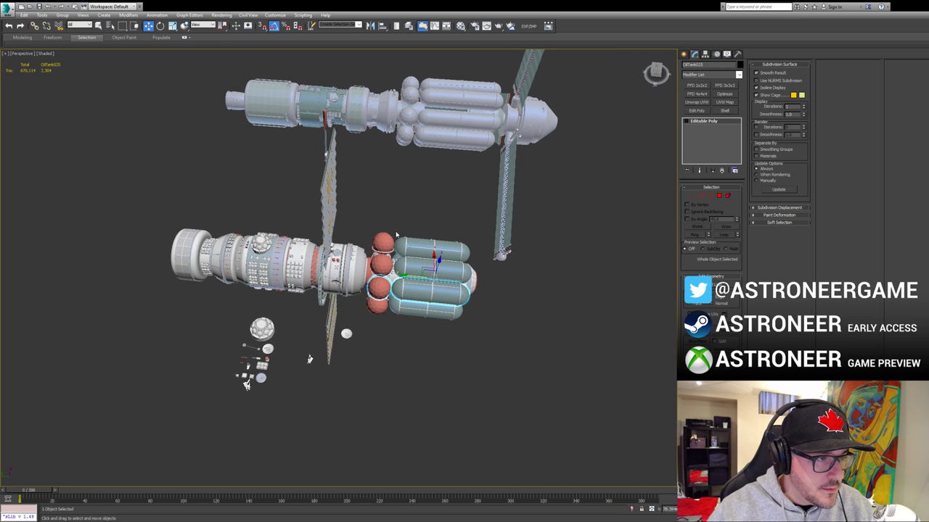
{"action": "double_click", "coordinate": [438, 317]}
{"action": "mouse_move", "coordinate": [310, 356]}
{"action": "middle_mouse_down", "text": "alt"}
{"action": "mouse_move", "coordinate": [292, 315]}
{"action": "mouse_move", "coordinate": [302, 346]}
{"action": "mouse_move", "coordinate": [324, 364]}
{"action": "middle_mouse_up", "text": "alt"}
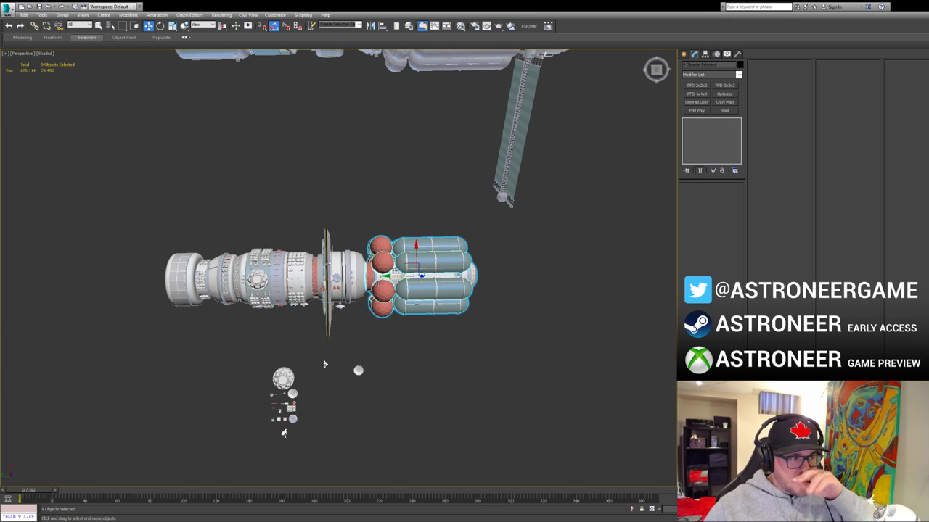
{"action": "middle_click_drag", "start_coordinate": [329, 317], "coordinate": [387, 303]}
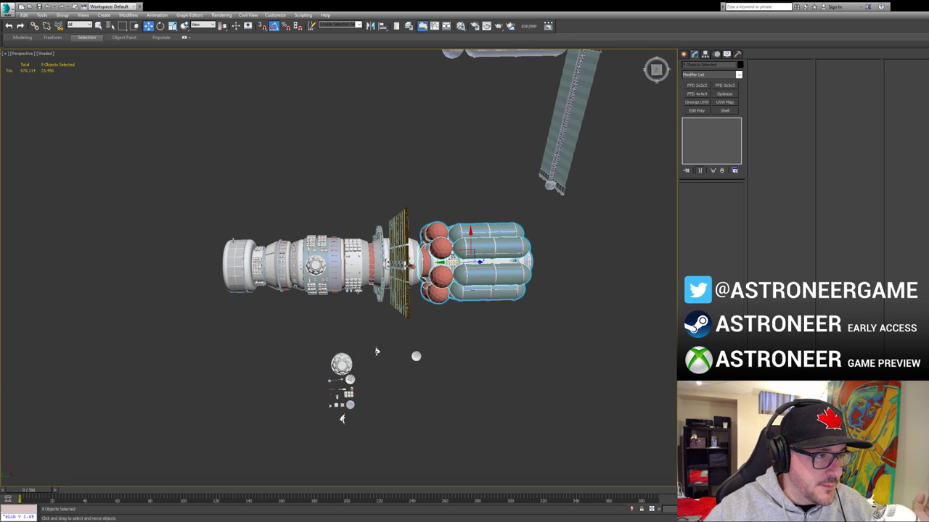
{"action": "middle_click_drag", "start_coordinate": [346, 284], "coordinate": [320, 286]}
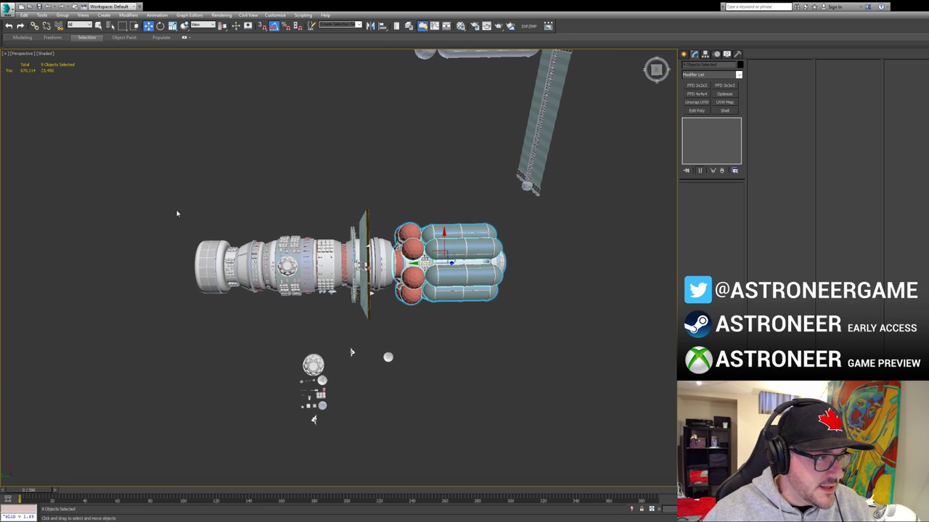
Step: Pull the front, middle and solar-panel ring sections apart along the spacecraft's length, leaving gaps between the modules
{"action": "left_click_drag", "start_coordinate": [173, 208], "coordinate": [257, 307]}
{"action": "middle_click_drag", "start_coordinate": [225, 276], "coordinate": [238, 274]}
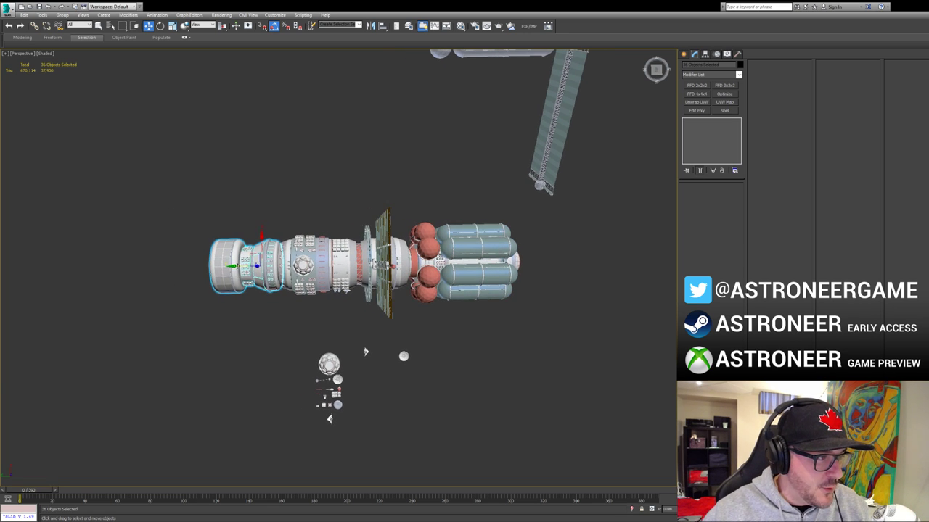
{"action": "left_click_drag", "start_coordinate": [294, 267], "coordinate": [261, 267]}
{"action": "middle_click_drag", "start_coordinate": [263, 267], "coordinate": [206, 260]}
{"action": "left_click_drag", "start_coordinate": [292, 193], "coordinate": [348, 292], "text": "ctrl"}
{"action": "middle_click_drag", "start_coordinate": [348, 293], "coordinate": [385, 285]}
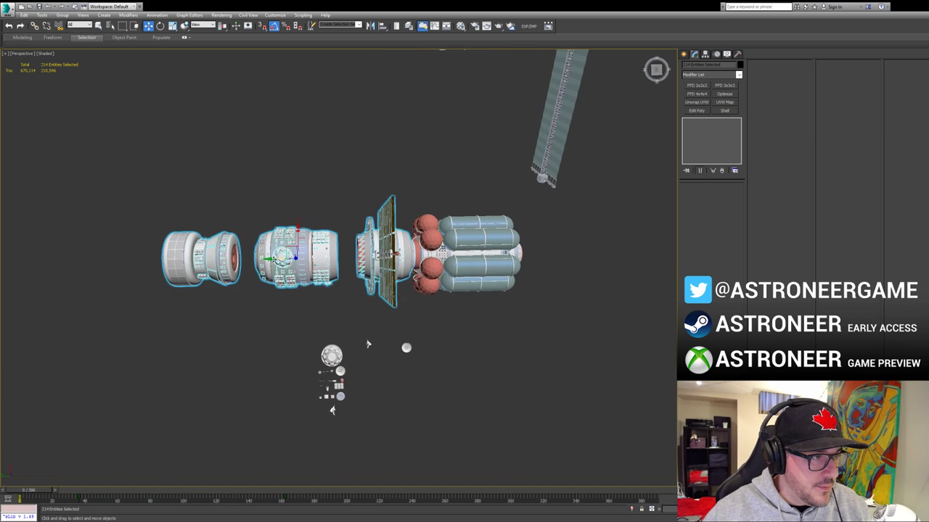
{"action": "left_click_drag", "start_coordinate": [259, 259], "coordinate": [221, 259]}
Step: Select the separated tank section and the solar-panel ring section in turn to check them as stand-alone modules
{"action": "left_click_drag", "start_coordinate": [393, 201], "coordinate": [482, 301]}
{"action": "middle_click_drag", "start_coordinate": [466, 303], "coordinate": [362, 341], "text": "alt"}
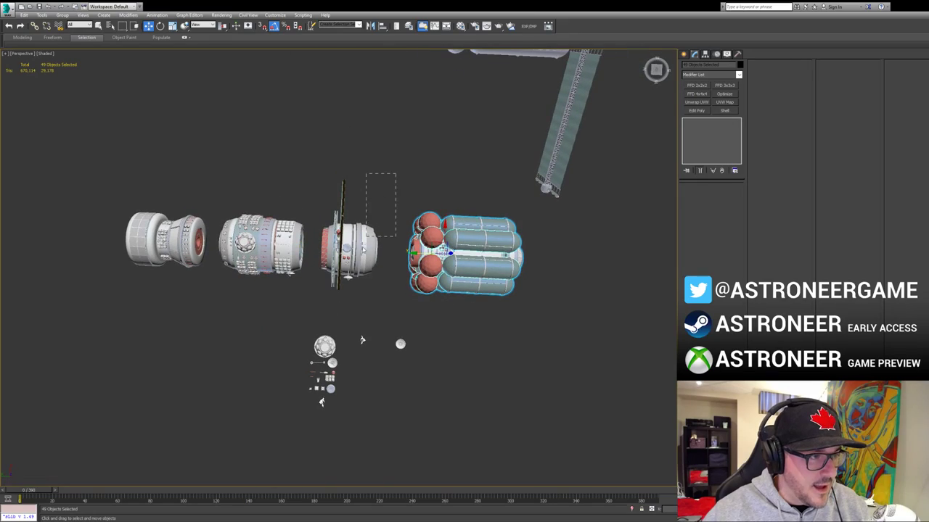
{"action": "left_click", "coordinate": [348, 268]}
{"action": "middle_click_drag", "start_coordinate": [348, 268], "coordinate": [363, 287], "text": "alt"}
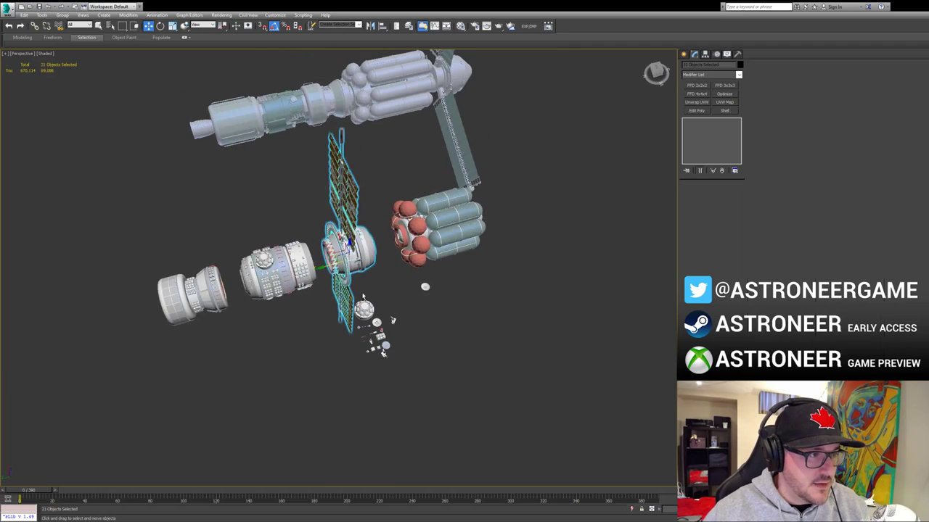
Step: Undo the separation of the modules to reassemble the spacecraft, and save the scene
{"action": "key", "text": "ctrl+z"}
{"action": "key", "text": "ctrl+z"}
{"action": "key", "text": "ctrl+z"}
{"action": "key", "text": "ctrl+z"}
{"action": "key", "text": "ctrl+z"}
{"action": "key", "text": "ctrl+z"}
{"action": "key", "text": "ctrl+z"}
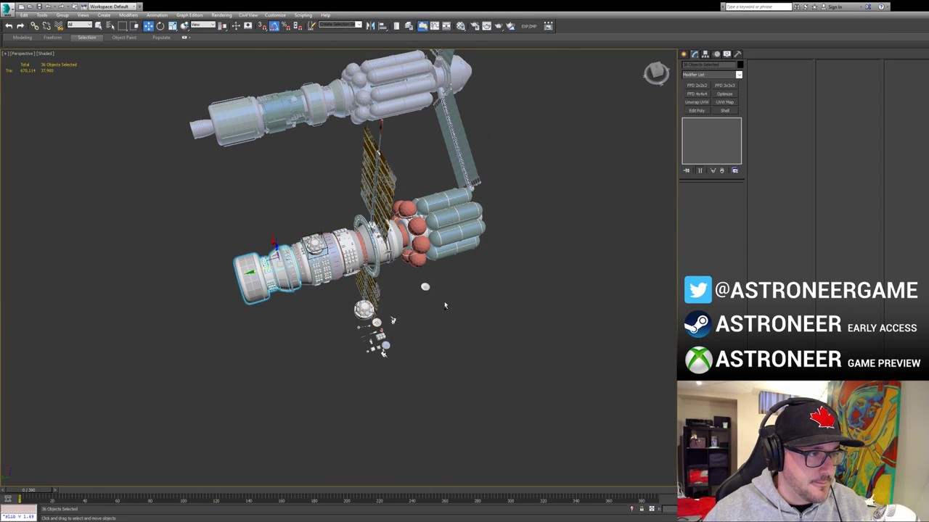
{"action": "middle_click_drag", "start_coordinate": [460, 295], "coordinate": [404, 301], "text": "alt"}
{"action": "key", "text": "ctrl+s"}
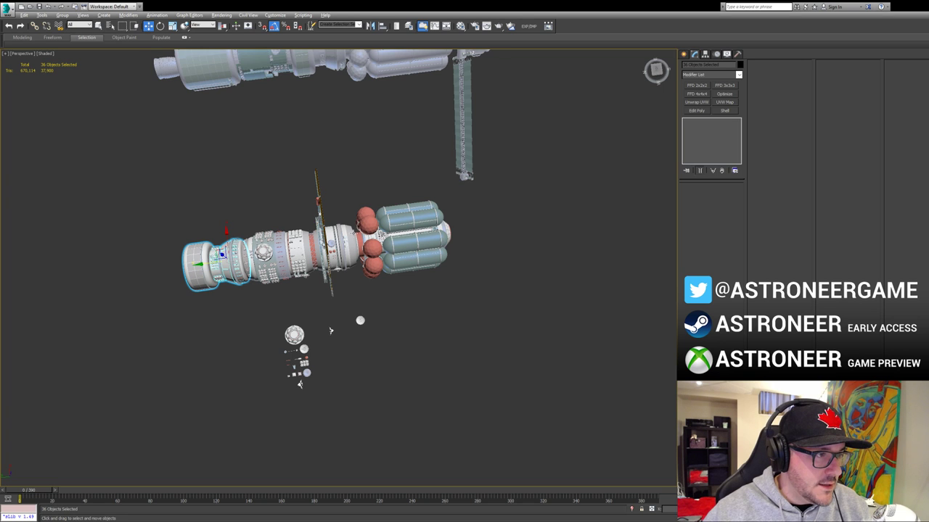
Step: Select the ring section with its solar panels and place a copy well to the side of the spacecraft
{"action": "mouse_move", "coordinate": [355, 229]}
{"action": "middle_mouse_down", "text": "alt"}
{"action": "mouse_move", "coordinate": [337, 234]}
{"action": "mouse_move", "coordinate": [350, 228]}
{"action": "middle_mouse_up", "text": "alt"}
{"action": "left_click_drag", "start_coordinate": [354, 195], "coordinate": [335, 298]}
{"action": "mouse_move", "coordinate": [347, 295]}
{"action": "middle_mouse_down", "text": "alt"}
{"action": "mouse_move", "coordinate": [419, 258]}
{"action": "mouse_move", "coordinate": [322, 253]}
{"action": "middle_mouse_up", "text": "alt"}
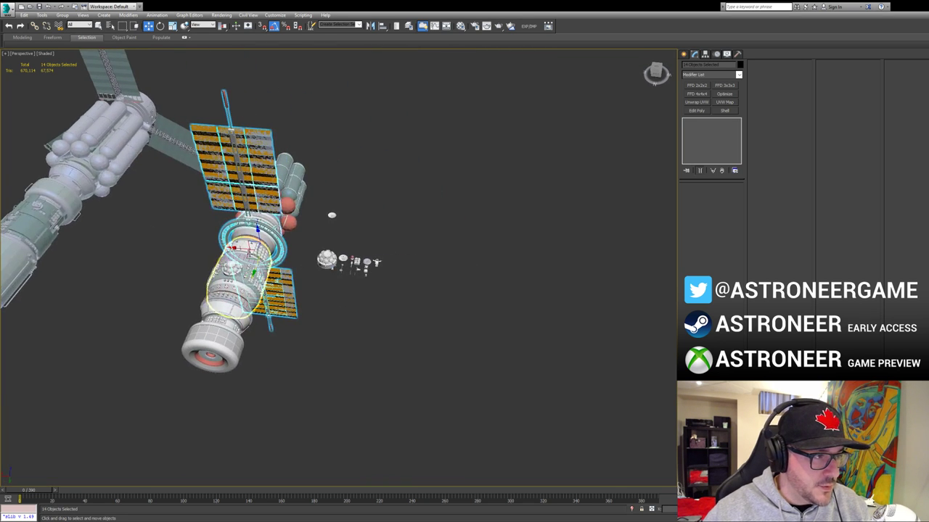
{"action": "left_click_drag", "start_coordinate": [240, 249], "coordinate": [509, 275], "text": "shift"}
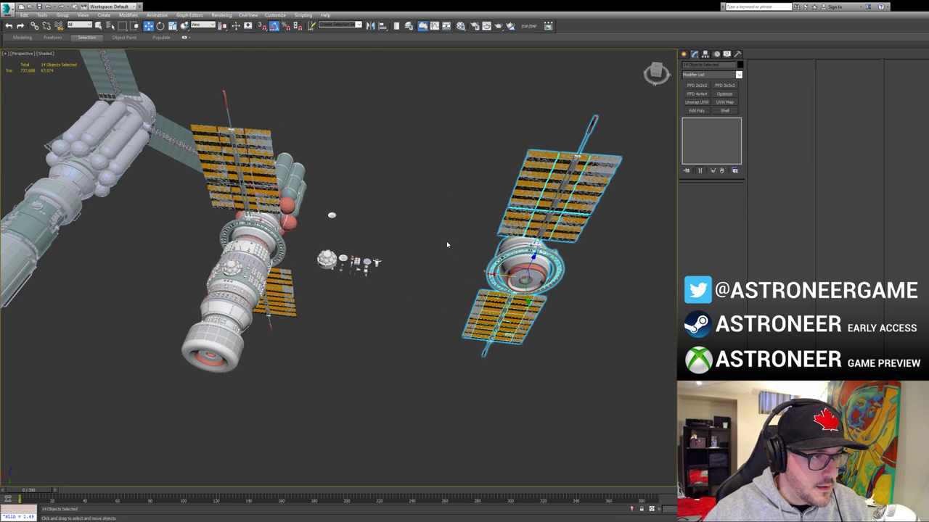
Step: Isolate the copied ring section, frame it for viewing, and exit isolation
{"action": "middle_click_drag", "start_coordinate": [450, 120], "coordinate": [346, 116]}
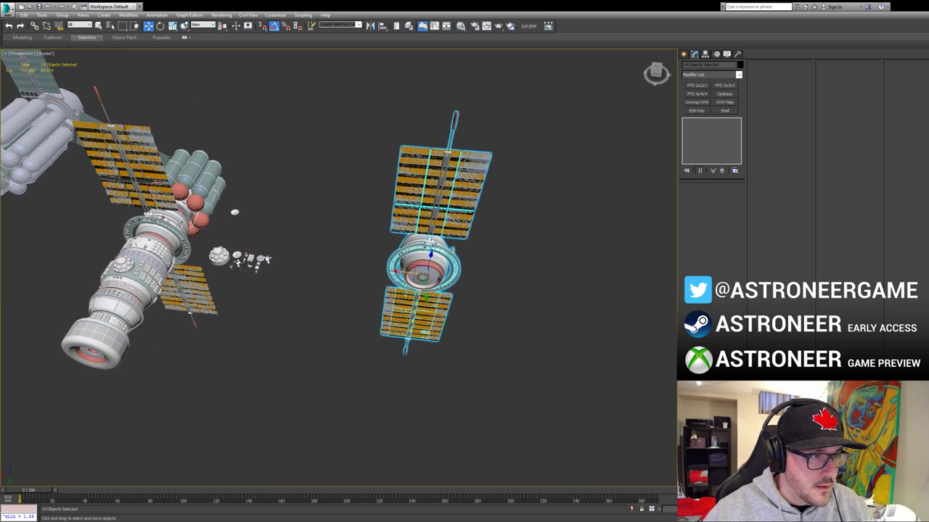
{"action": "left_click_drag", "start_coordinate": [342, 112], "coordinate": [431, 259]}
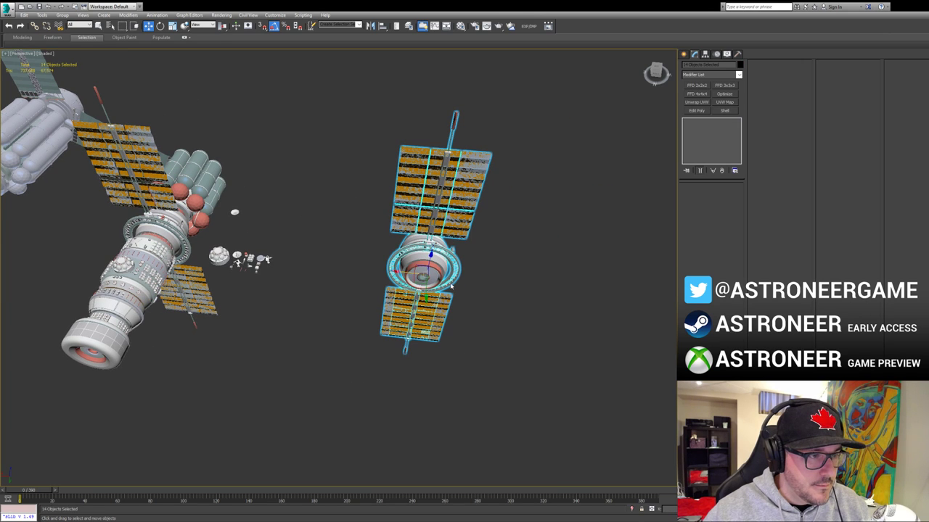
{"action": "key", "text": "alt+q"}
{"action": "key", "text": "z"}
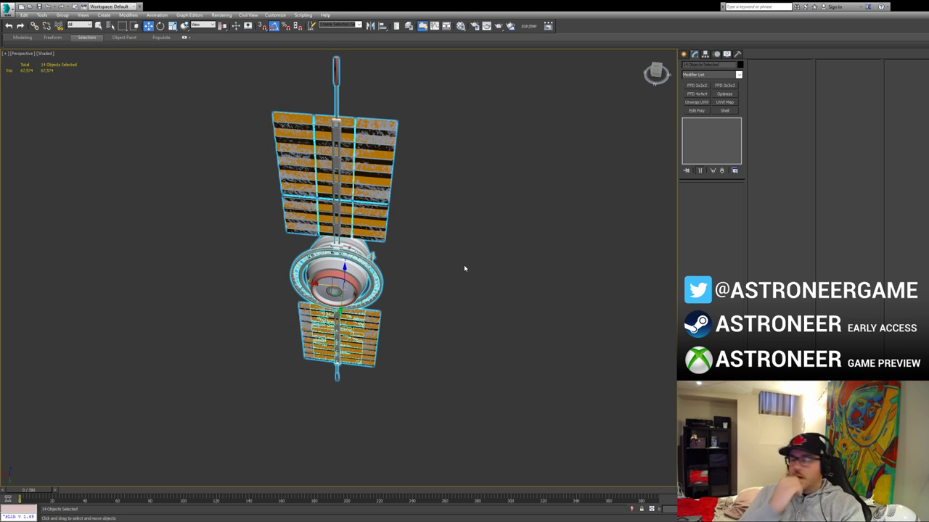
{"action": "key", "text": "alt+q"}
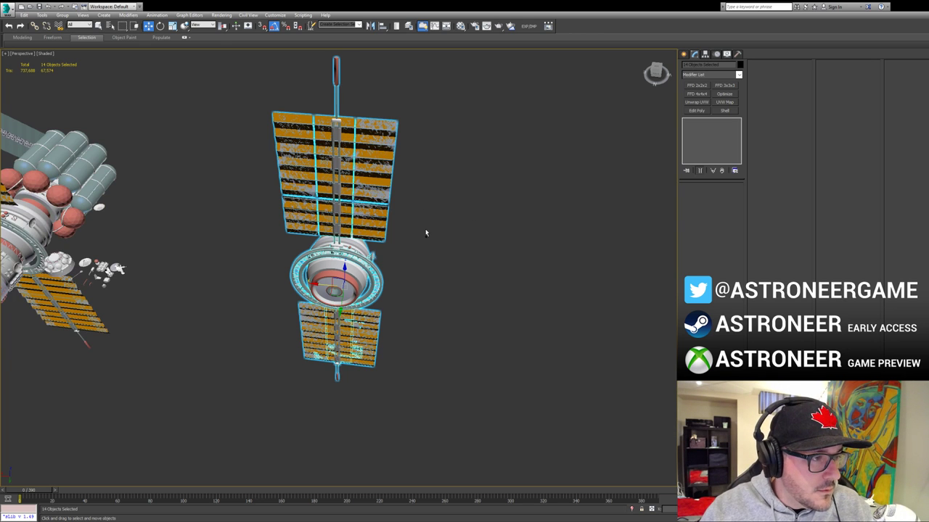
Step: Select the copied ring section with its solar panels and delete it
{"action": "left_click", "coordinate": [398, 226]}
{"action": "middle_click_drag", "start_coordinate": [396, 225], "coordinate": [443, 249]}
{"action": "left_click_drag", "start_coordinate": [484, 144], "coordinate": [358, 327]}
{"action": "key", "text": "Delete"}
{"action": "scroll", "coordinate": [321, 271], "scroll_direction": "down", "scroll_amount": 3}
Step: Reselect the spacecraft's ring and solar-panel objects and copy them out to the side again
{"action": "middle_click_drag", "start_coordinate": [224, 257], "coordinate": [419, 281]}
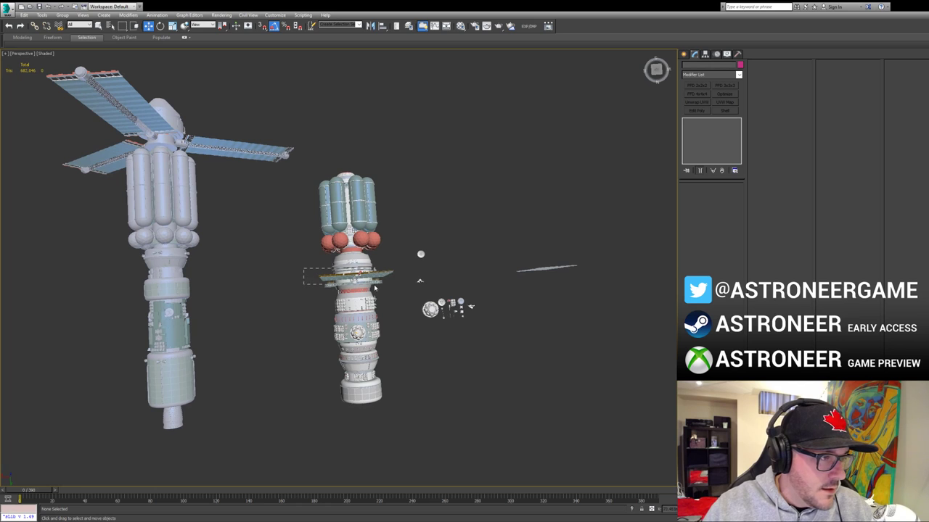
{"action": "left_click_drag", "start_coordinate": [375, 288], "coordinate": [382, 289]}
{"action": "middle_click_drag", "start_coordinate": [382, 289], "coordinate": [389, 229], "text": "alt"}
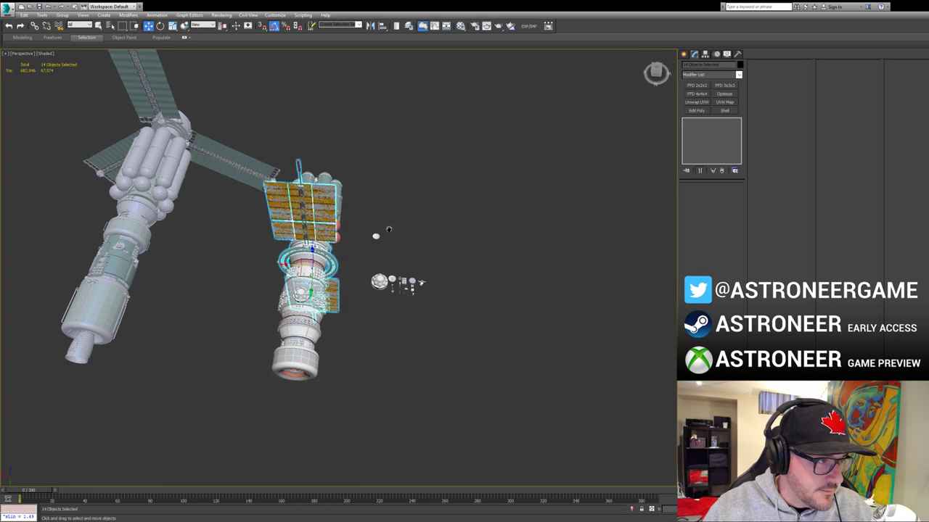
{"action": "left_click_drag", "start_coordinate": [285, 267], "coordinate": [560, 272], "text": "shift"}
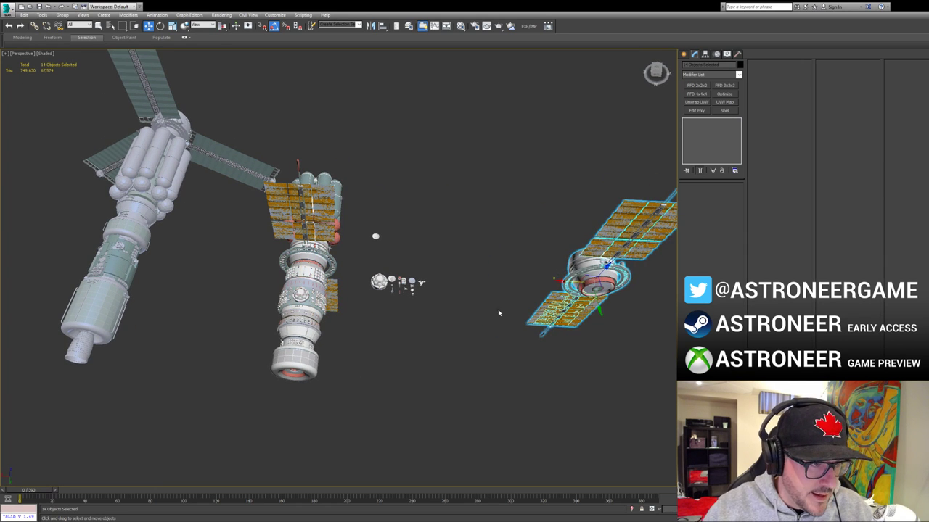
Step: Delete the two leftover panel pieces beside the new copy of the ring section
{"action": "key", "text": "z"}
{"action": "middle_click_drag", "start_coordinate": [503, 301], "coordinate": [424, 325], "text": "alt"}
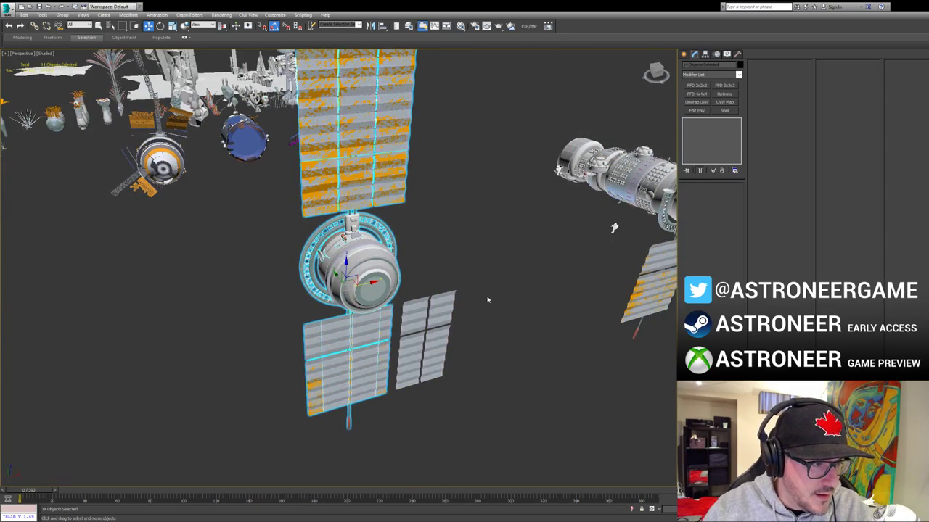
{"action": "left_click", "coordinate": [442, 334]}
{"action": "key", "text": "Delete"}
{"action": "left_click", "coordinate": [419, 337]}
{"action": "key", "text": "Delete"}
Step: Examine the panels of the second ring-section copy and delete the entire copy
{"action": "middle_click_drag", "start_coordinate": [420, 332], "coordinate": [281, 284], "text": "alt"}
{"action": "left_click", "coordinate": [281, 284]}
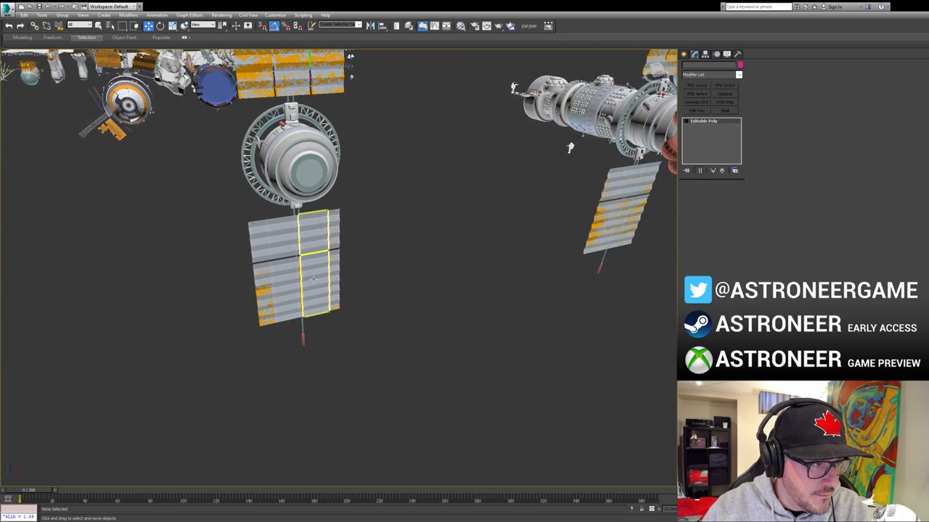
{"action": "middle_click_drag", "start_coordinate": [381, 255], "coordinate": [315, 307], "text": "alt"}
{"action": "scroll", "coordinate": [315, 306], "scroll_direction": "down", "scroll_amount": 2}
{"action": "left_click_drag", "start_coordinate": [195, 238], "coordinate": [316, 339]}
{"action": "key", "text": "Delete"}
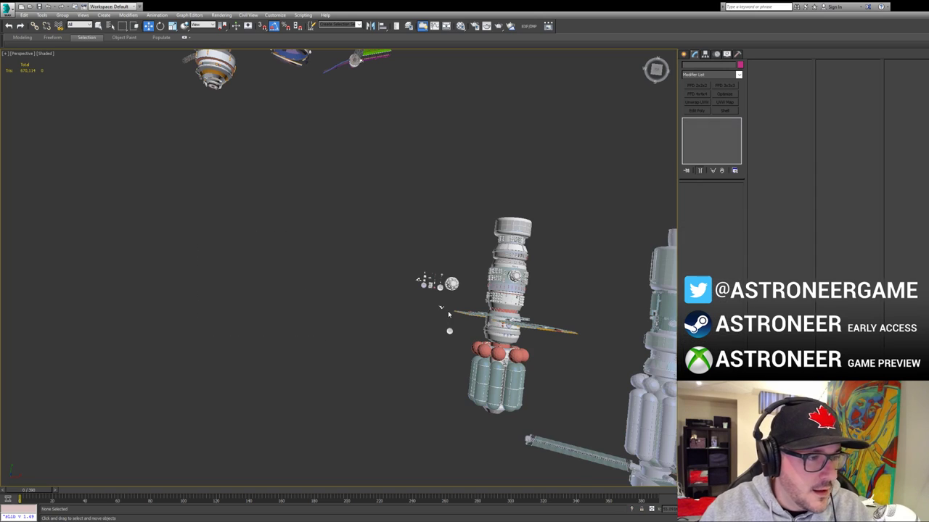
Step: Inspect the spacecraft's solar panels up close and delete the planes that overlap their corrugated surfaces
{"action": "middle_click_drag", "start_coordinate": [502, 327], "coordinate": [320, 246]}
{"action": "left_click", "coordinate": [325, 278]}
{"action": "scroll", "coordinate": [319, 283], "scroll_direction": "up", "scroll_amount": 10}
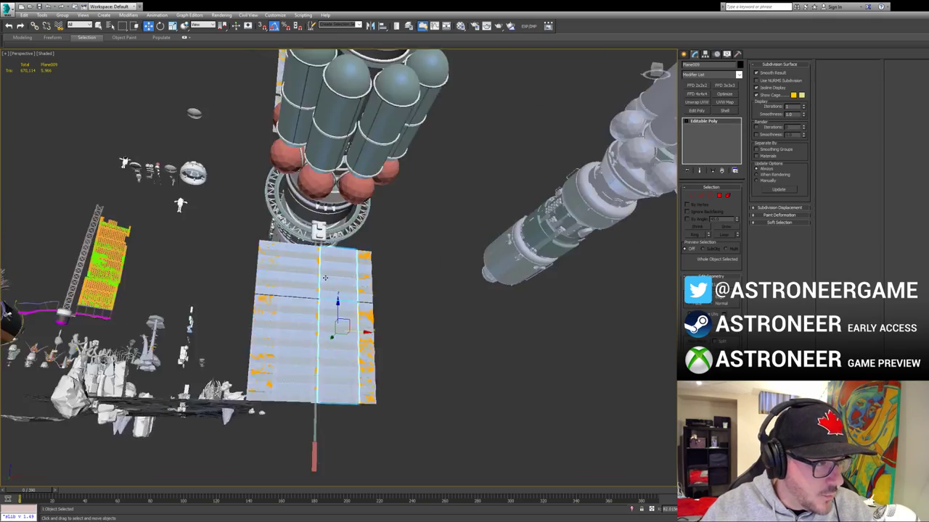
{"action": "middle_click_drag", "start_coordinate": [308, 289], "coordinate": [312, 301], "text": "alt"}
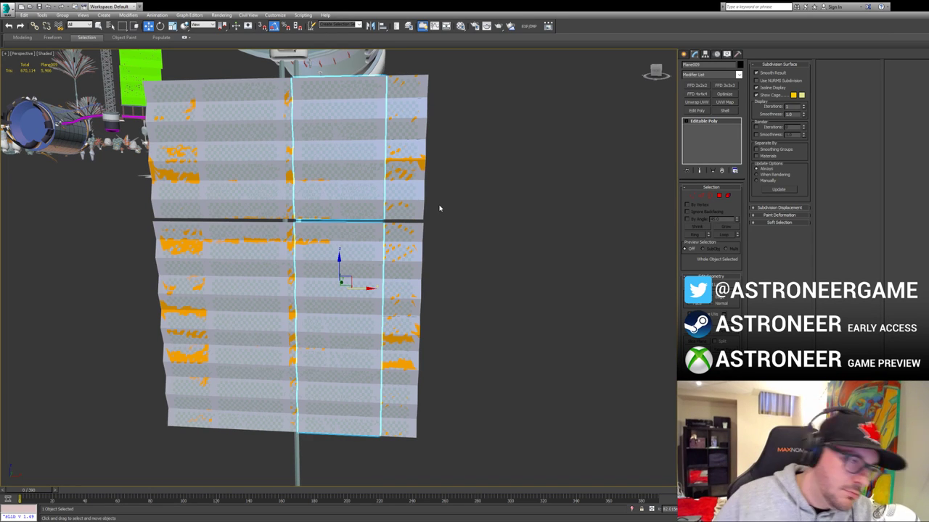
{"action": "left_click_drag", "start_coordinate": [420, 250], "coordinate": [417, 253]}
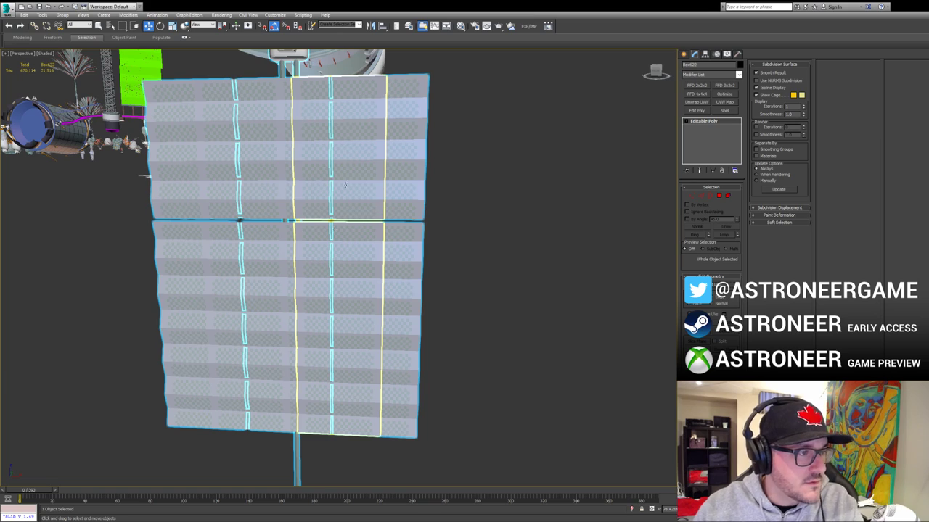
{"action": "scroll", "coordinate": [344, 185], "scroll_direction": "down", "scroll_amount": 5}
{"action": "middle_click_drag", "start_coordinate": [345, 185], "coordinate": [288, 309], "text": "alt"}
{"action": "key", "text": "Delete"}
{"action": "left_click", "coordinate": [312, 243]}
{"action": "key", "text": "Delete"}
{"action": "left_click", "coordinate": [285, 285]}
{"action": "key", "text": "Delete"}
Step: Bring the whole spacecraft back into view and save the scene
{"action": "middle_click_drag", "start_coordinate": [185, 149], "coordinate": [216, 246]}
{"action": "middle_click_drag", "start_coordinate": [416, 255], "coordinate": [400, 365]}
{"action": "middle_click_drag", "start_coordinate": [486, 323], "coordinate": [457, 363], "text": "alt"}
{"action": "scroll", "coordinate": [476, 328], "scroll_direction": "down", "scroll_amount": 4}
{"action": "scroll", "coordinate": [457, 363], "scroll_direction": "up", "scroll_amount": 5}
{"action": "middle_click_drag", "start_coordinate": [445, 297], "coordinate": [412, 219]}
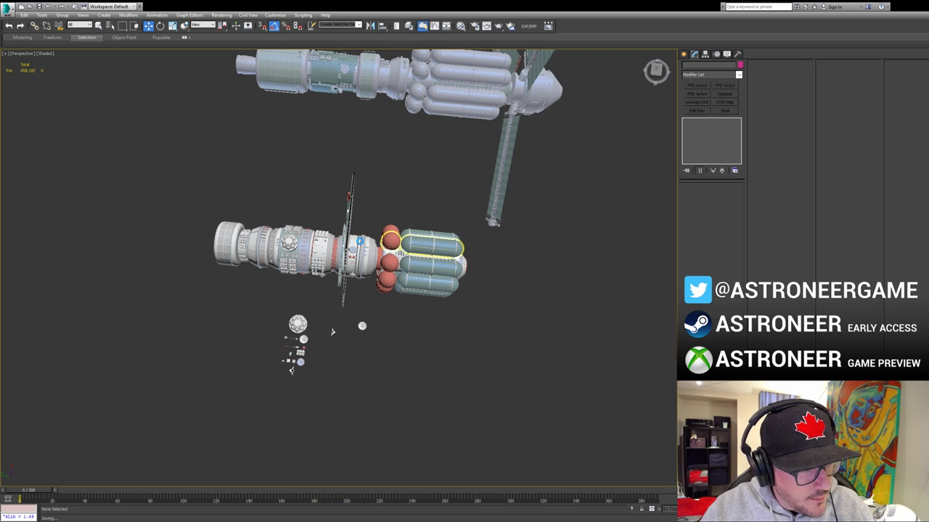
{"action": "middle_click_drag", "start_coordinate": [356, 242], "coordinate": [356, 243], "text": "alt"}
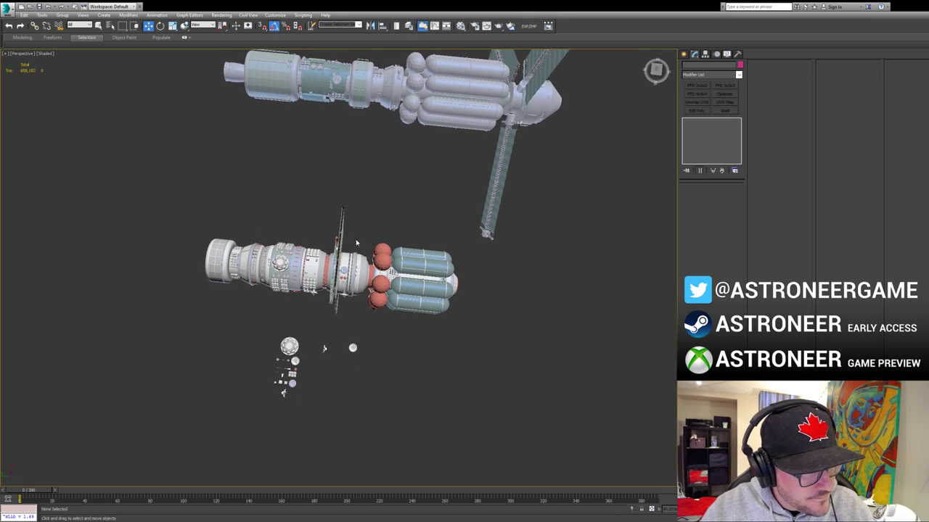
Step: Copy the 18-object ring section with its solar panels to an empty area beside the spacecraft, redoing the first placement
{"action": "left_click", "coordinate": [336, 301]}
{"action": "middle_click_drag", "start_coordinate": [336, 301], "coordinate": [390, 290], "text": "alt"}
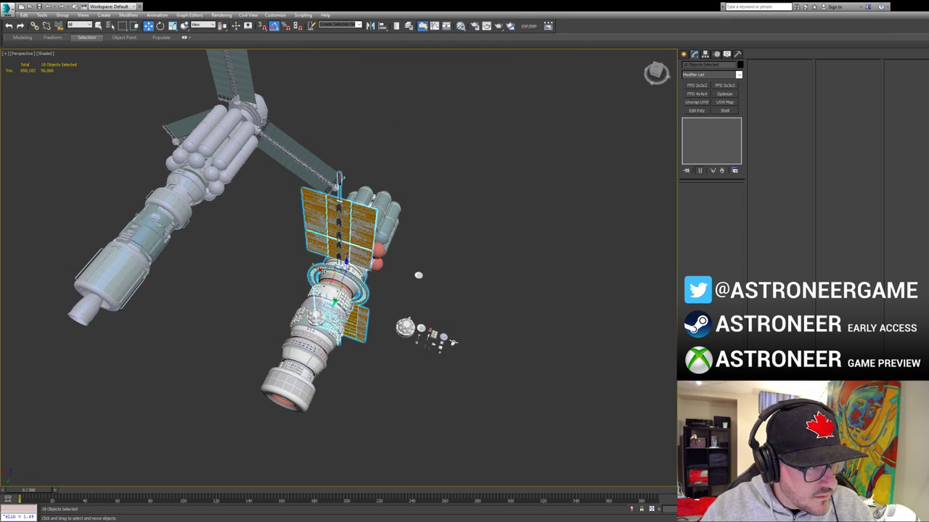
{"action": "mouse_move", "coordinate": [344, 261]}
{"action": "left_mouse_down", "text": "shift"}
{"action": "mouse_move", "coordinate": [448, 312]}
{"action": "mouse_move", "coordinate": [581, 337]}
{"action": "left_mouse_up", "text": "shift"}
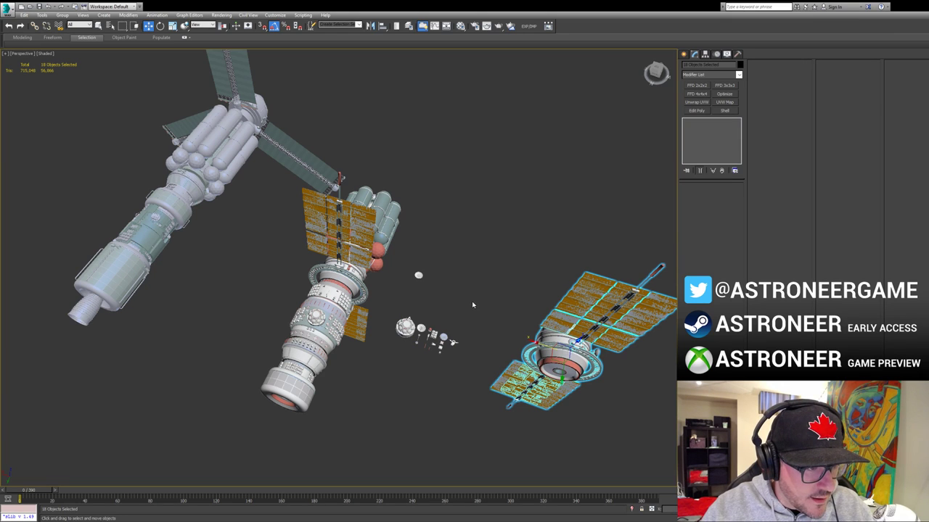
{"action": "key", "text": "ctrl+z"}
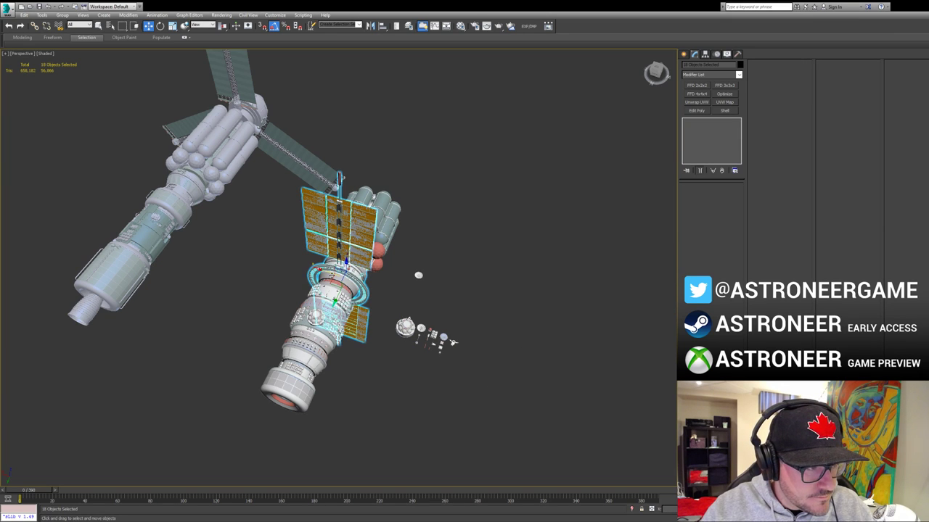
{"action": "mouse_move", "coordinate": [345, 261]}
{"action": "left_mouse_down", "text": "shift"}
{"action": "mouse_move", "coordinate": [449, 304]}
{"action": "mouse_move", "coordinate": [500, 347]}
{"action": "left_mouse_up", "text": "shift"}
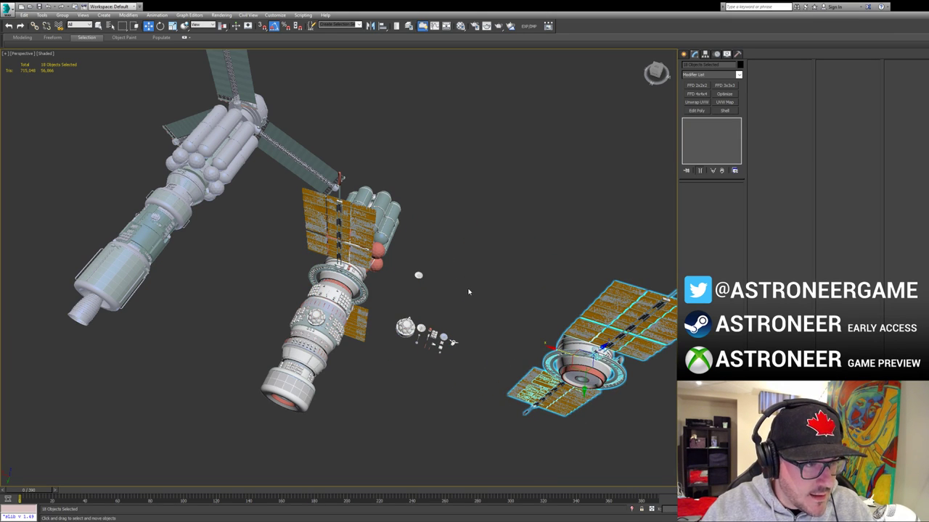
Step: Examine the loose padded box component and its vertices among the spare parts near the spacecraft
{"action": "left_click", "coordinate": [439, 347]}
{"action": "key", "text": "z"}
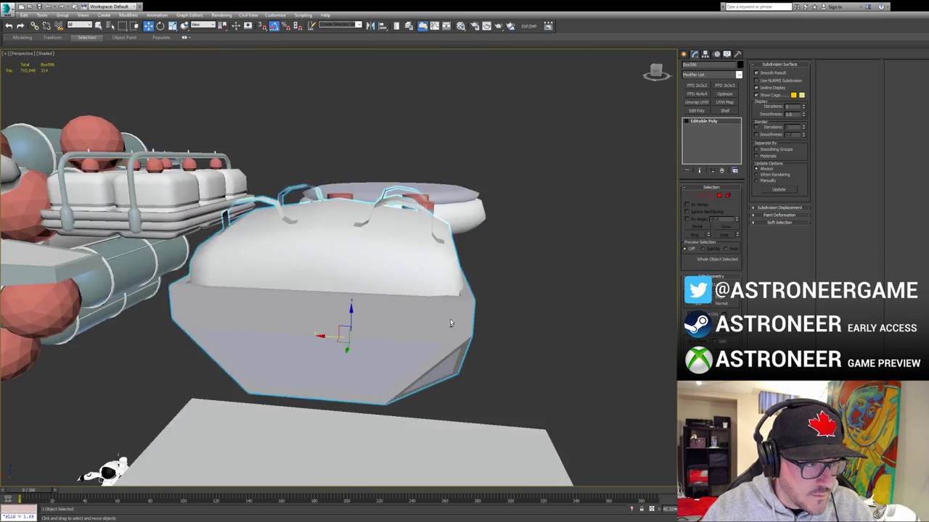
{"action": "key", "text": "1"}
{"action": "left_click", "coordinate": [427, 284]}
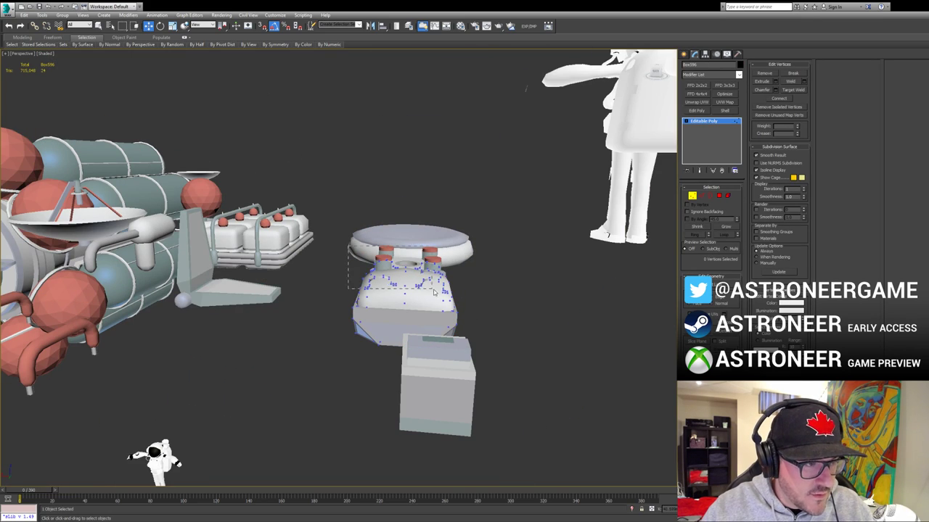
{"action": "left_click_drag", "start_coordinate": [434, 292], "coordinate": [465, 299]}
{"action": "scroll", "coordinate": [539, 291], "scroll_direction": "down", "scroll_amount": 5}
{"action": "middle_click_drag", "start_coordinate": [539, 290], "coordinate": [583, 260], "text": "alt"}
{"action": "scroll", "coordinate": [464, 279], "scroll_direction": "down", "scroll_amount": 5}
{"action": "scroll", "coordinate": [400, 256], "scroll_direction": "up", "scroll_amount": 3}
{"action": "left_click", "coordinate": [692, 196]}
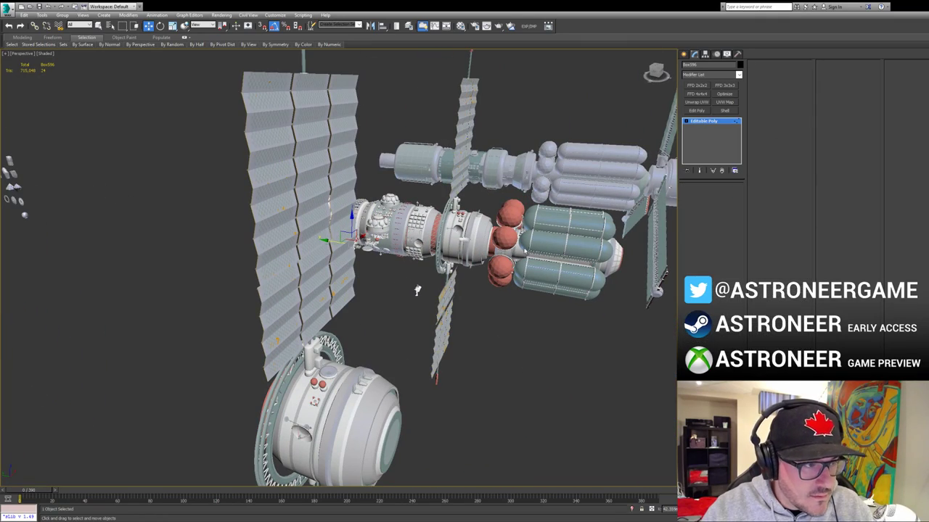
Step: Inspect the small red-topped cylinder component and compare the spare parts with the details on the ring-section copy
{"action": "left_click", "coordinate": [379, 241]}
{"action": "key", "text": "z"}
{"action": "scroll", "coordinate": [431, 282], "scroll_direction": "down", "scroll_amount": 5}
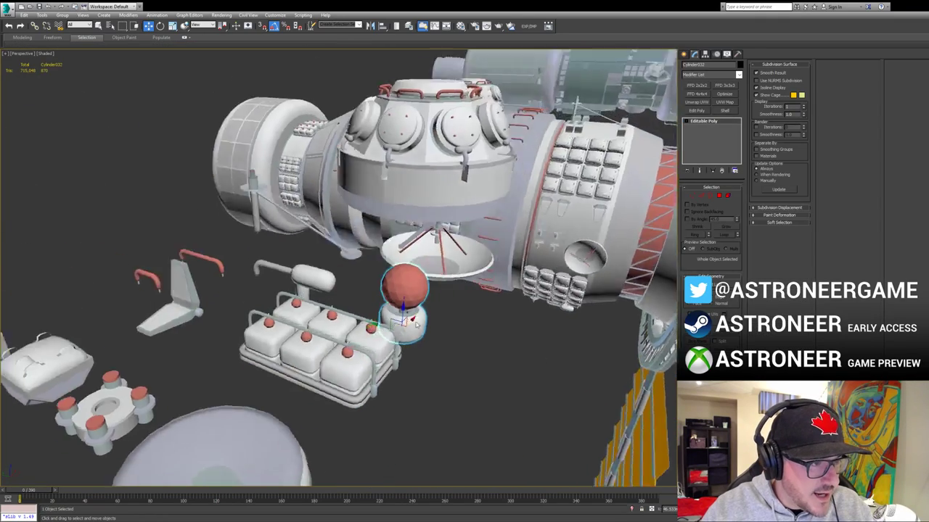
{"action": "scroll", "coordinate": [431, 282], "scroll_direction": "up", "scroll_amount": 4}
{"action": "middle_click_drag", "start_coordinate": [431, 282], "coordinate": [487, 271], "text": "alt"}
{"action": "scroll", "coordinate": [417, 285], "scroll_direction": "down", "scroll_amount": 8}
{"action": "scroll", "coordinate": [434, 283], "scroll_direction": "up", "scroll_amount": 7}
{"action": "middle_click_drag", "start_coordinate": [609, 276], "coordinate": [559, 303], "text": "alt"}
{"action": "key", "text": "1"}
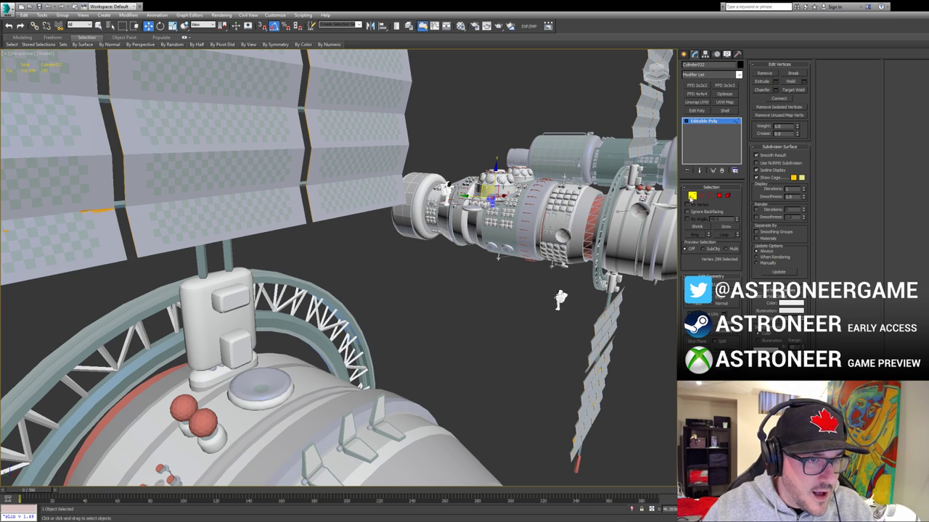
{"action": "left_click", "coordinate": [691, 198]}
Step: Review the ring-section copy as a whole against the complete spacecraft, leaving nothing selected
{"action": "scroll", "coordinate": [412, 327], "scroll_direction": "down", "scroll_amount": 8}
{"action": "middle_click_drag", "start_coordinate": [412, 327], "coordinate": [374, 381], "text": "alt"}
{"action": "left_click_drag", "start_coordinate": [238, 290], "coordinate": [365, 415]}
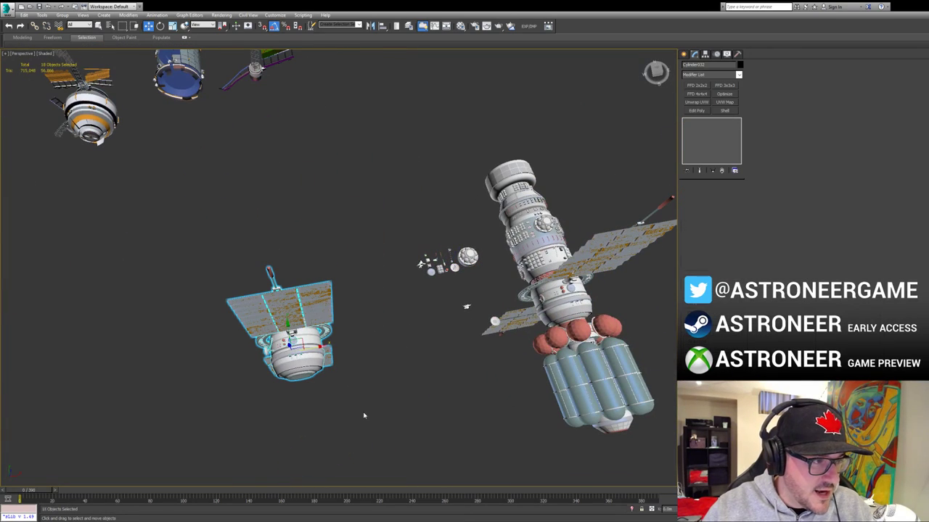
{"action": "middle_click_drag", "start_coordinate": [304, 398], "coordinate": [340, 348], "text": "alt"}
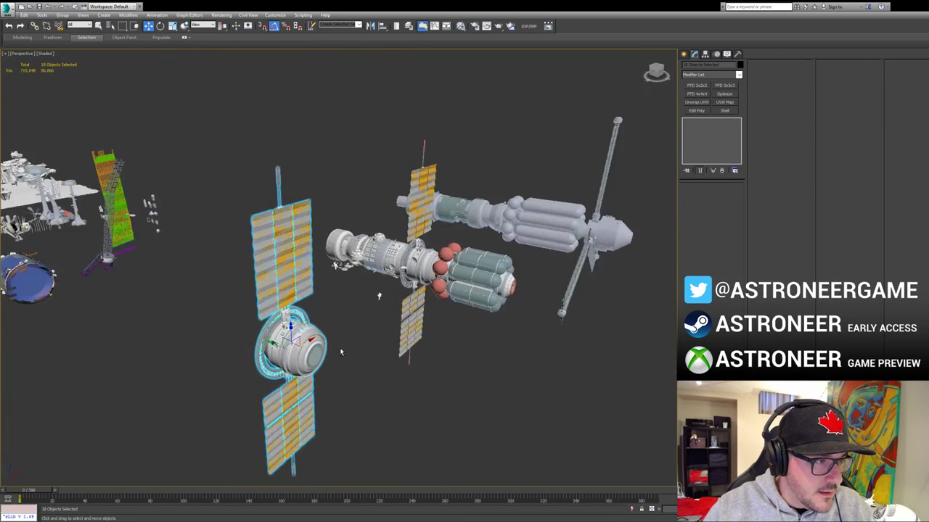
{"action": "scroll", "coordinate": [344, 270], "scroll_direction": "up", "scroll_amount": 5}
{"action": "left_click", "coordinate": [352, 201]}
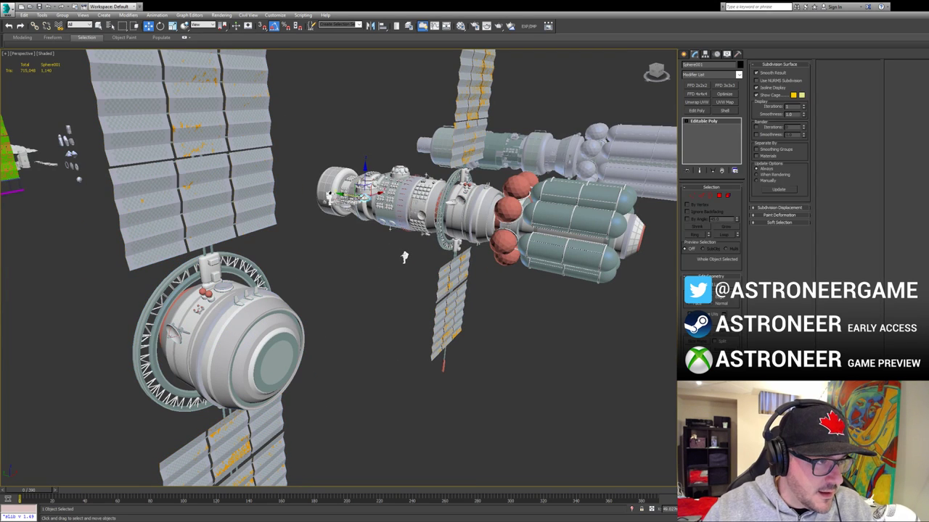
{"action": "key", "text": "1"}
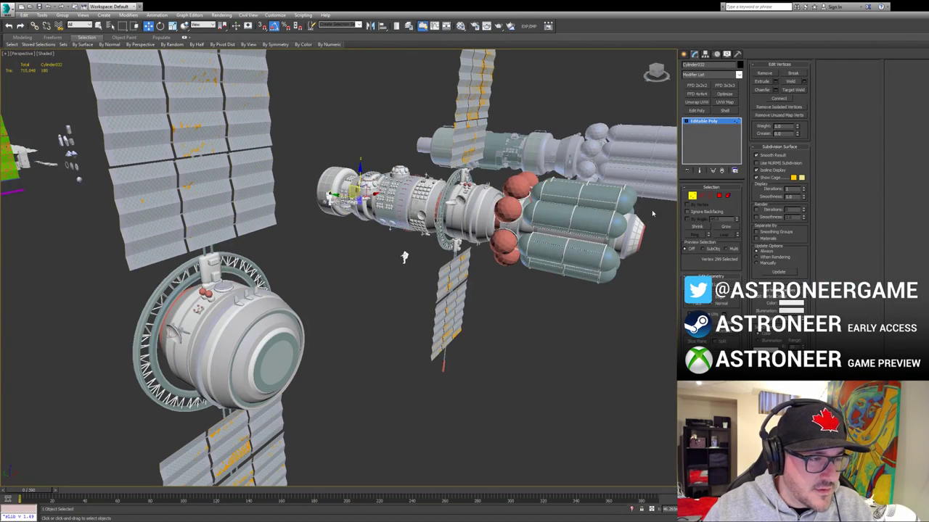
{"action": "left_click", "coordinate": [357, 354]}
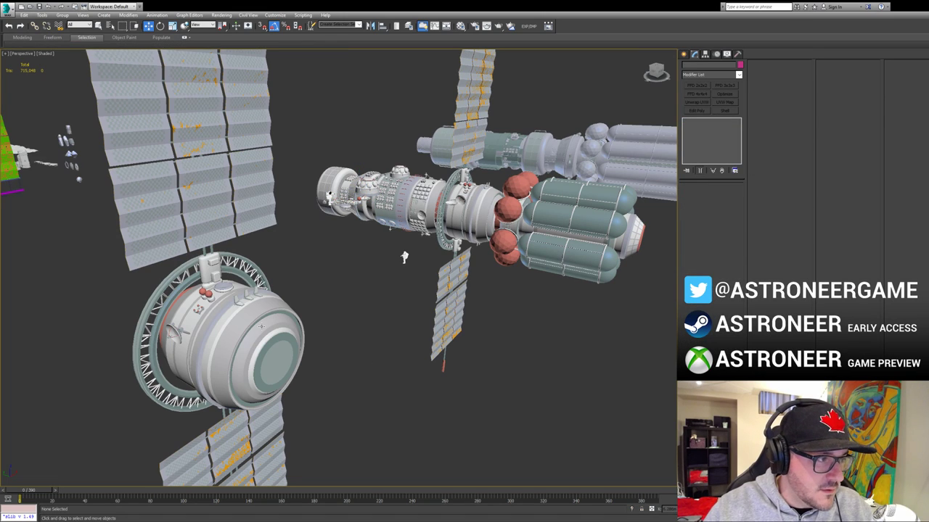
Step: Display edged faces and examine the mesh of the copied module's hull beside the full spacecraft
{"action": "left_click", "coordinate": [262, 326]}
{"action": "key", "text": "F4"}
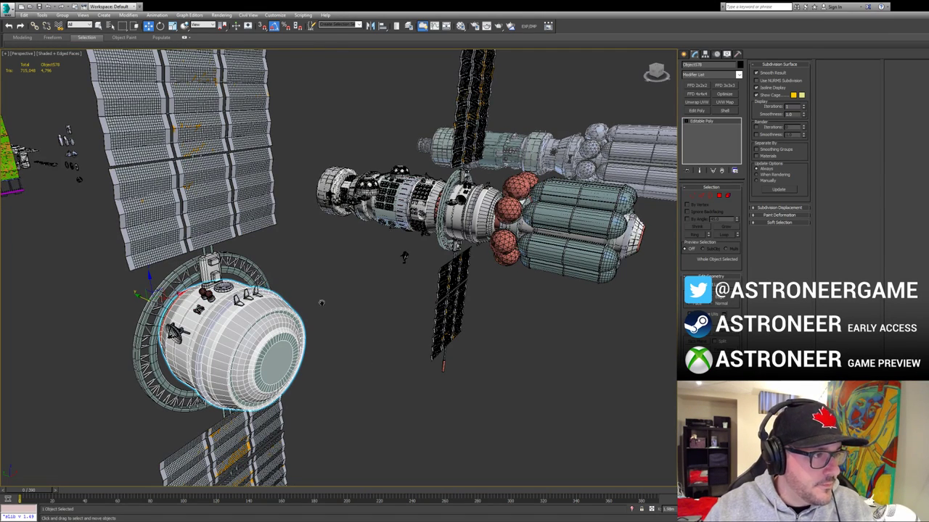
{"action": "scroll", "coordinate": [321, 304], "scroll_direction": "down", "scroll_amount": 5}
{"action": "middle_click_drag", "start_coordinate": [382, 271], "coordinate": [341, 317], "text": "alt"}
{"action": "middle_click_drag", "start_coordinate": [490, 297], "coordinate": [457, 302]}
{"action": "left_click", "coordinate": [359, 303]}
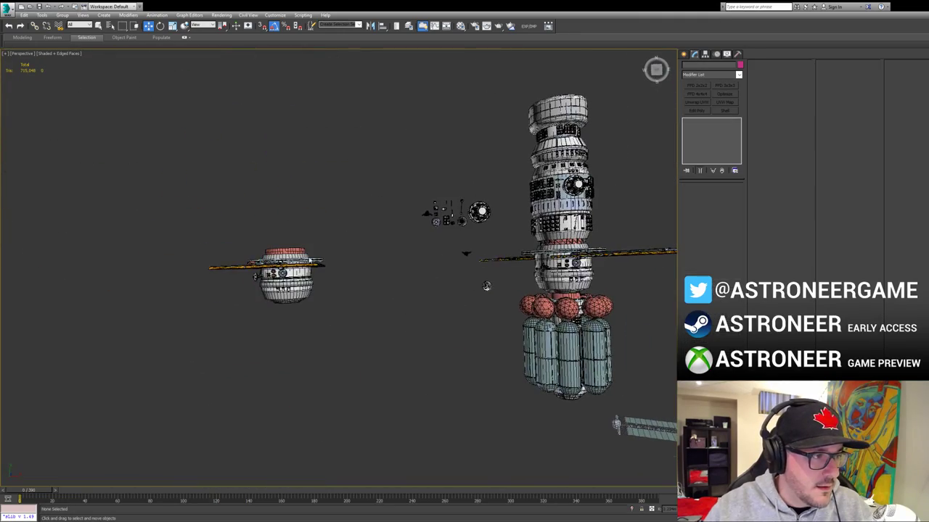
{"action": "middle_click_drag", "start_coordinate": [214, 219], "coordinate": [352, 217], "text": "alt"}
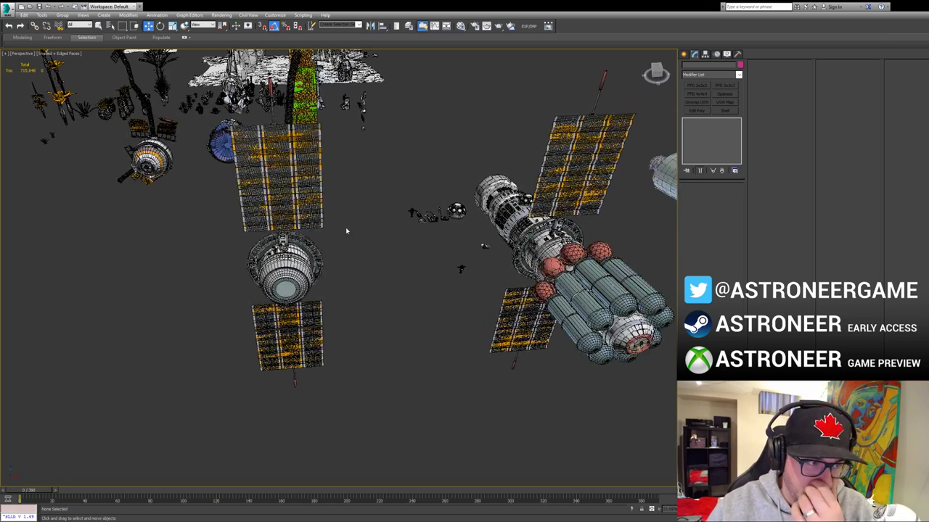
Step: Try a four-array layout by making rotated copies of the upper solar array on both sides of the copied module
{"action": "left_click", "coordinate": [285, 231]}
{"action": "key", "text": "e"}
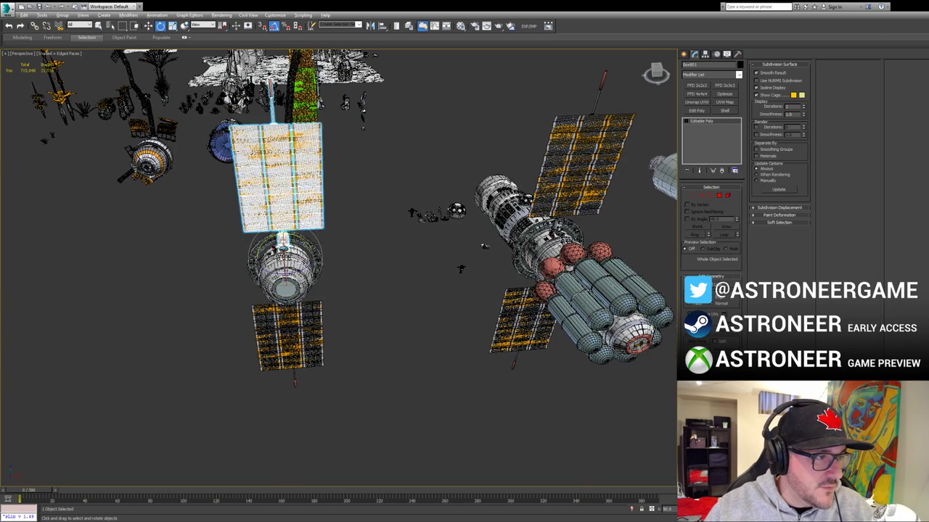
{"action": "middle_click_drag", "start_coordinate": [285, 308], "coordinate": [291, 254], "text": "alt"}
{"action": "left_click_drag", "start_coordinate": [300, 265], "coordinate": [345, 316], "text": "shift"}
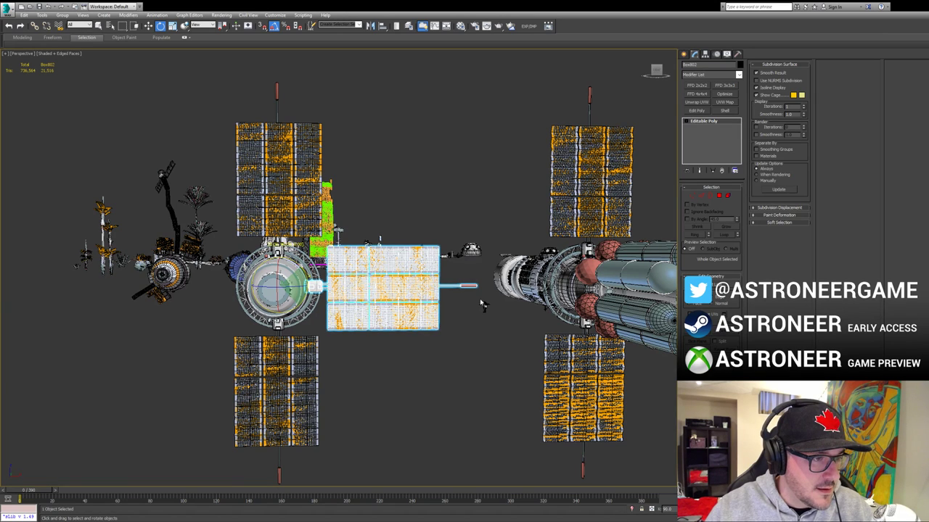
{"action": "left_click_drag", "start_coordinate": [481, 306], "coordinate": [484, 306], "text": "shift"}
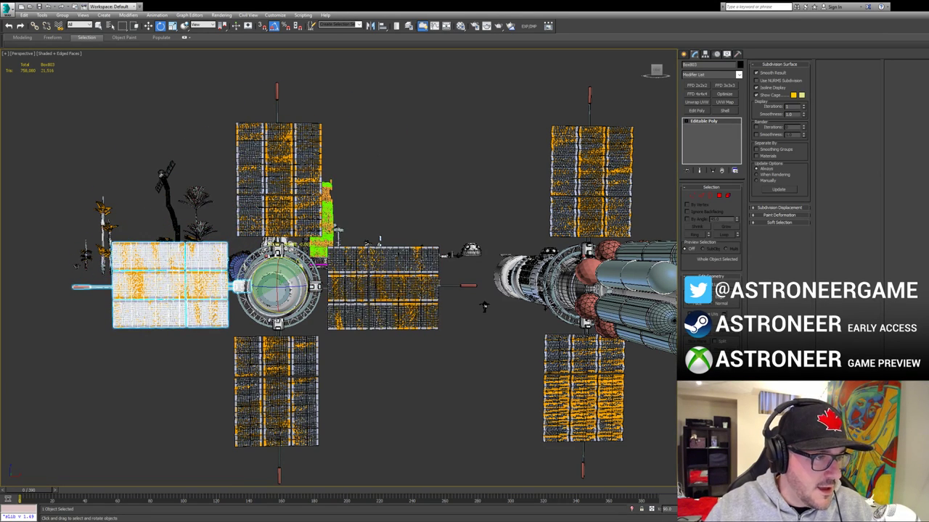
{"action": "middle_click_drag", "start_coordinate": [279, 262], "coordinate": [315, 327], "text": "alt"}
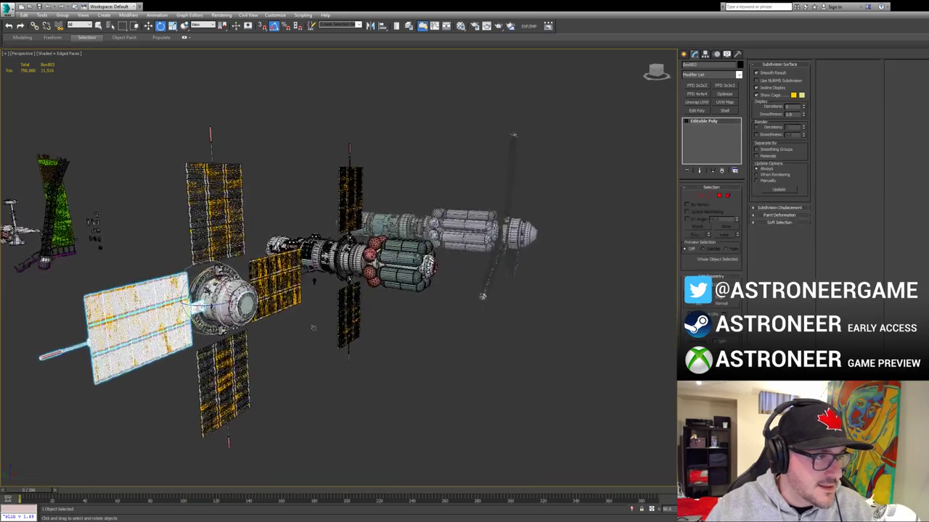
Step: Turn off edged faces and delete the two added side solar arrays from the copied module
{"action": "left_click", "coordinate": [377, 325]}
{"action": "mouse_move", "coordinate": [376, 325]}
{"action": "middle_mouse_down", "text": "alt"}
{"action": "mouse_move", "coordinate": [442, 303]}
{"action": "mouse_move", "coordinate": [512, 248]}
{"action": "mouse_move", "coordinate": [483, 264]}
{"action": "mouse_move", "coordinate": [439, 263]}
{"action": "mouse_move", "coordinate": [557, 280]}
{"action": "middle_mouse_up", "text": "alt"}
{"action": "key", "text": "F4"}
{"action": "scroll", "coordinate": [475, 277], "scroll_direction": "up", "scroll_amount": 3}
{"action": "middle_click_drag", "start_coordinate": [337, 280], "coordinate": [339, 282], "text": "alt"}
{"action": "left_click", "coordinate": [338, 282]}
{"action": "key", "text": "Delete"}
{"action": "left_click", "coordinate": [430, 286]}
{"action": "key", "text": "Delete"}
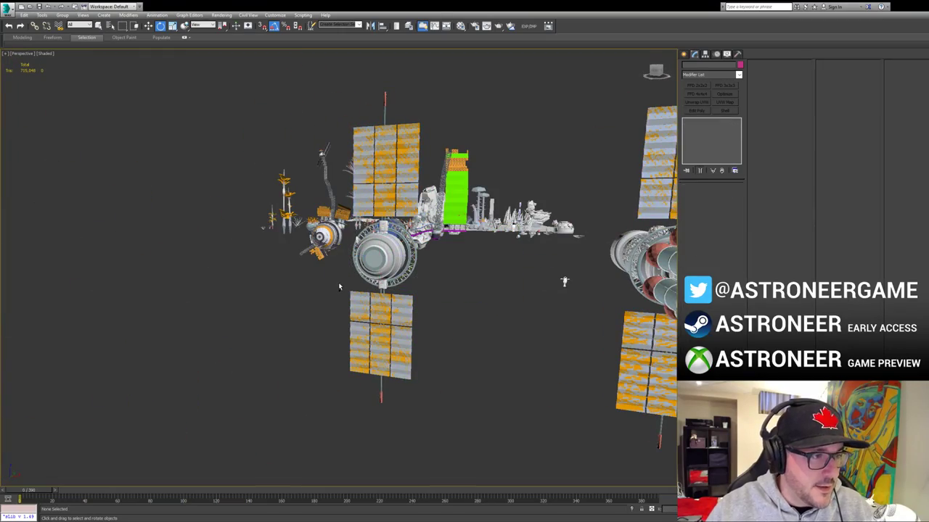
Step: Inspect the copied module's hull, truss ring and attached details up close from several sides
{"action": "middle_click_drag", "start_coordinate": [434, 328], "coordinate": [381, 360]}
{"action": "left_click", "coordinate": [288, 287]}
{"action": "key", "text": "z"}
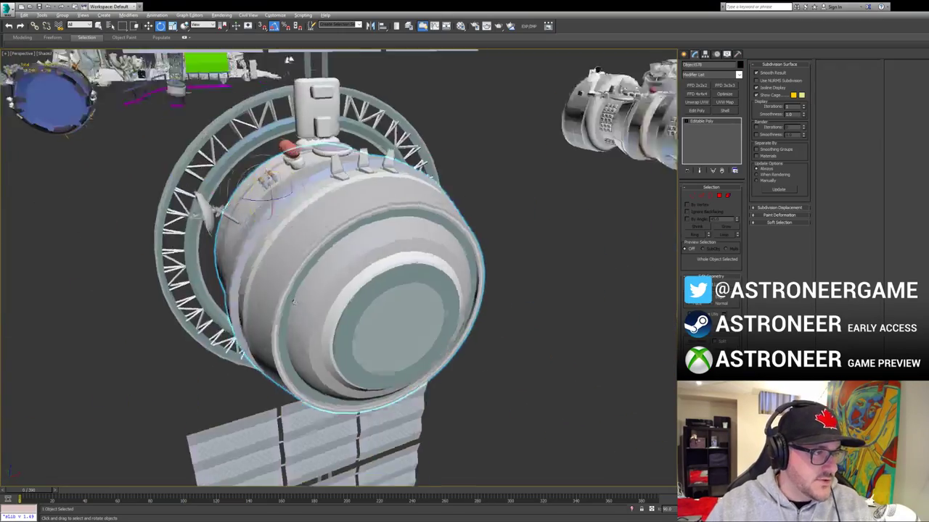
{"action": "middle_click_drag", "start_coordinate": [288, 287], "coordinate": [520, 208], "text": "alt"}
{"action": "middle_click_drag", "start_coordinate": [436, 325], "coordinate": [300, 264], "text": "alt"}
{"action": "left_click_drag", "start_coordinate": [298, 262], "coordinate": [526, 401]}
{"action": "key", "text": "z"}
{"action": "middle_click_drag", "start_coordinate": [362, 276], "coordinate": [590, 317], "text": "alt"}
{"action": "scroll", "coordinate": [527, 290], "scroll_direction": "down", "scroll_amount": 4}
{"action": "scroll", "coordinate": [394, 339], "scroll_direction": "down", "scroll_amount": 4}
{"action": "left_click", "coordinate": [427, 281]}
{"action": "key", "text": "z"}
{"action": "middle_click_drag", "start_coordinate": [427, 281], "coordinate": [482, 326], "text": "alt"}
Step: Examine the open red-rimmed end of the copied module and its central hole up close
{"action": "left_click", "coordinate": [380, 268]}
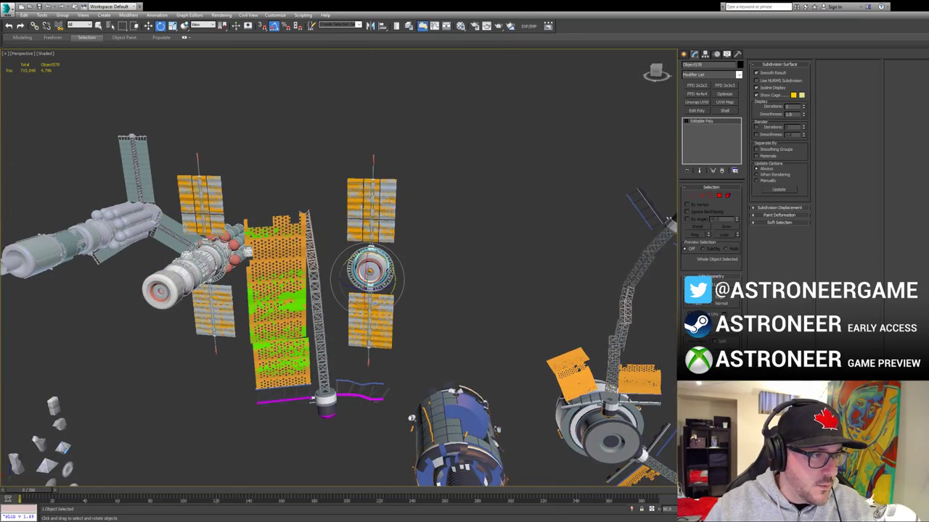
{"action": "left_click", "coordinate": [387, 267]}
{"action": "left_click", "coordinate": [441, 289]}
{"action": "key", "text": "z"}
{"action": "mouse_move", "coordinate": [429, 294]}
{"action": "middle_mouse_down", "text": "alt"}
{"action": "mouse_move", "coordinate": [383, 304]}
{"action": "mouse_move", "coordinate": [445, 293]}
{"action": "middle_mouse_up", "text": "alt"}
{"action": "left_click_drag", "start_coordinate": [514, 191], "coordinate": [476, 230]}
{"action": "key", "text": "z"}
{"action": "middle_click_drag", "start_coordinate": [473, 259], "coordinate": [456, 211], "text": "alt"}
{"action": "left_click_drag", "start_coordinate": [457, 211], "coordinate": [433, 250]}
{"action": "left_click", "coordinate": [429, 290]}
{"action": "middle_click_drag", "start_coordinate": [456, 211], "coordinate": [433, 250], "text": "alt"}
{"action": "scroll", "coordinate": [354, 288], "scroll_direction": "up", "scroll_amount": 5}
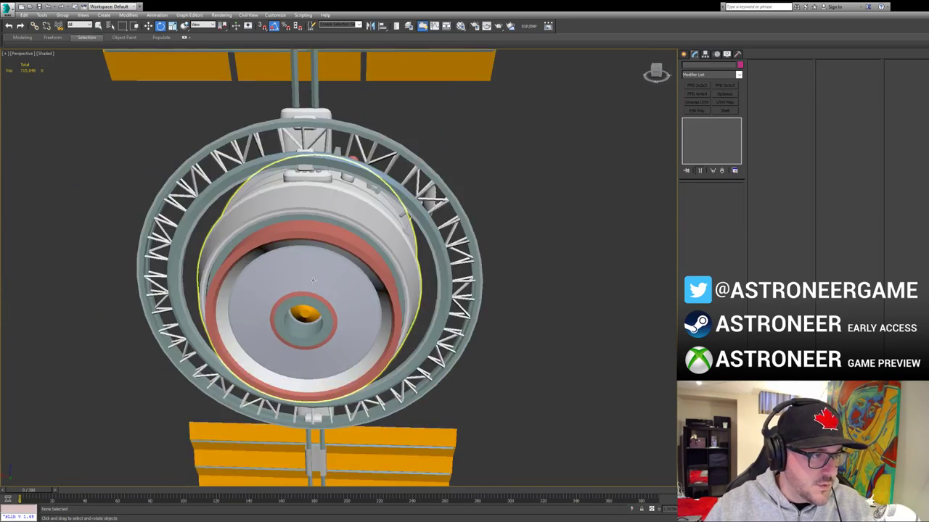
Step: Display edged faces on the copied module and select its hull to study the red-rimmed end's topology
{"action": "middle_click_drag", "start_coordinate": [286, 294], "coordinate": [338, 284], "text": "alt"}
{"action": "key", "text": "F4"}
{"action": "scroll", "coordinate": [338, 284], "scroll_direction": "up", "scroll_amount": 5}
{"action": "scroll", "coordinate": [335, 290], "scroll_direction": "down", "scroll_amount": 5}
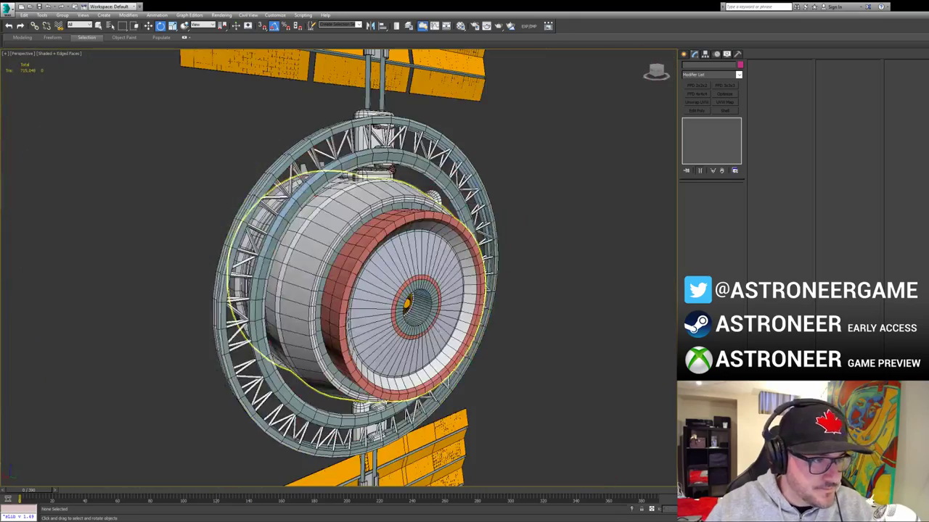
{"action": "left_click", "coordinate": [460, 338]}
{"action": "middle_click_drag", "start_coordinate": [460, 339], "coordinate": [424, 333], "text": "alt"}
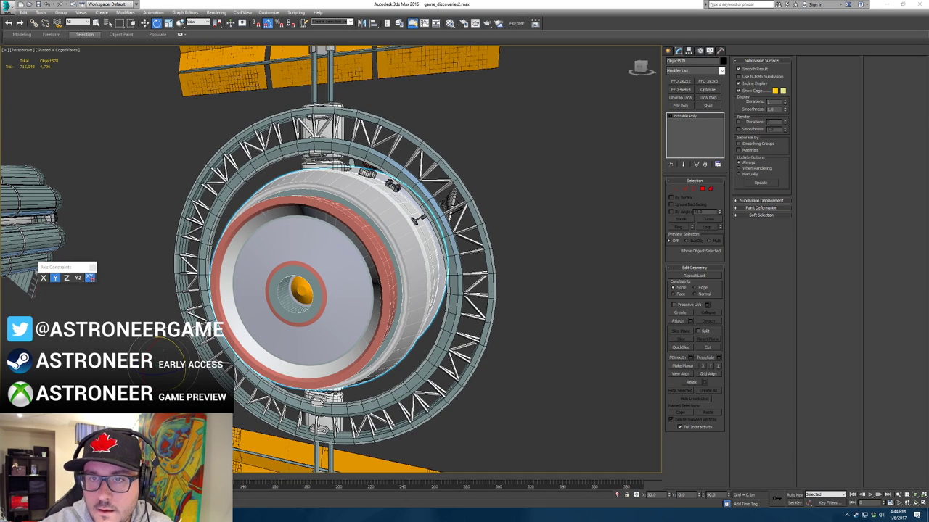
Step: Switch to a Chrome window over the 3D scene and open pinterest.com
{"action": "left_click_drag", "start_coordinate": [928, 109], "coordinate": [462, 107]}
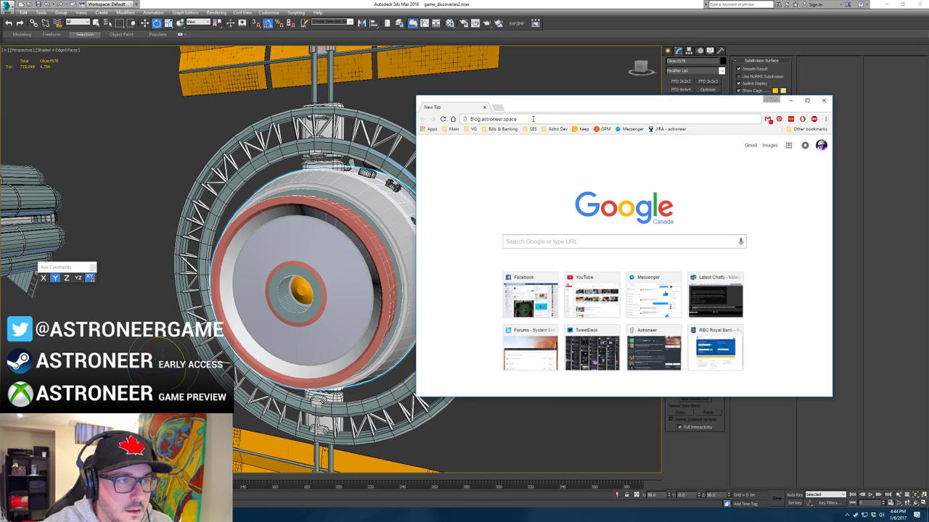
{"action": "type", "text": "Blog.astroneer.spaceG"}
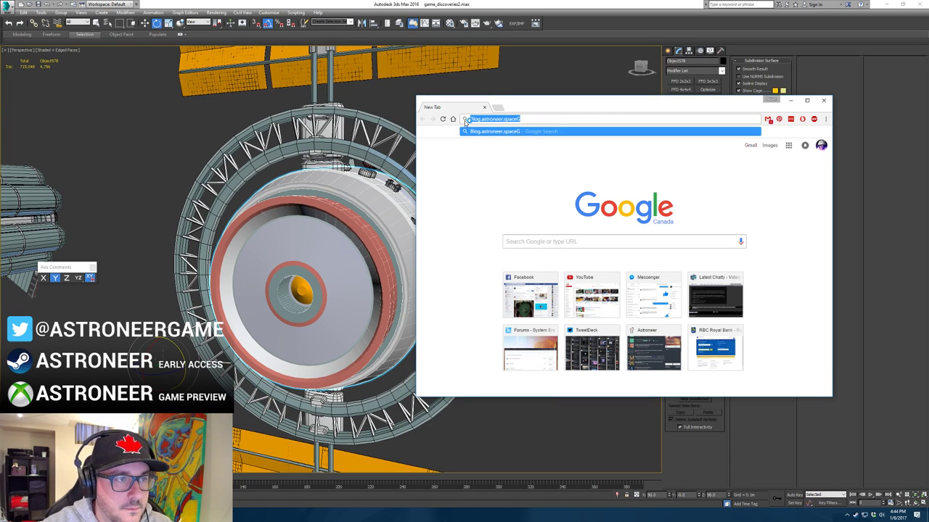
{"action": "type", "text": "pinterest.com"}
{"action": "key", "text": "Return"}
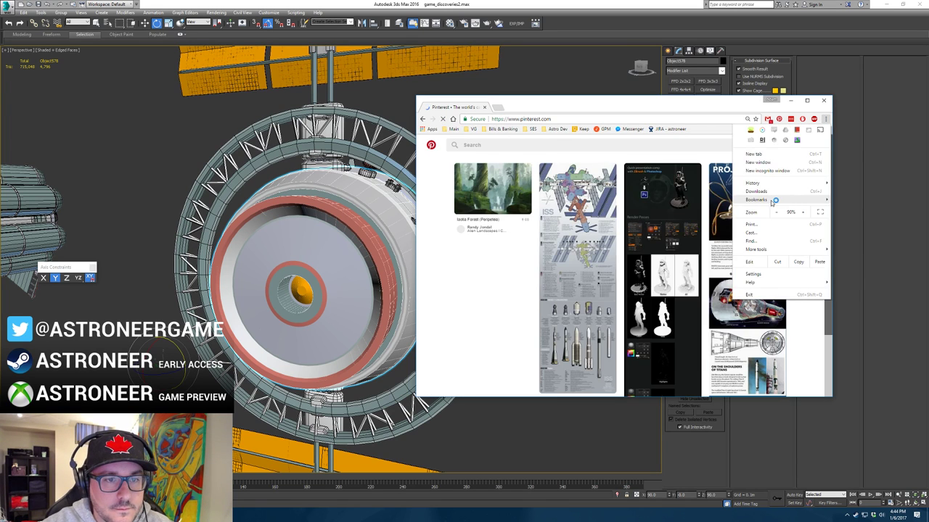
Step: Hide the bookmarks bar and maximise the browser window
{"action": "mouse_move", "coordinate": [754, 201]}
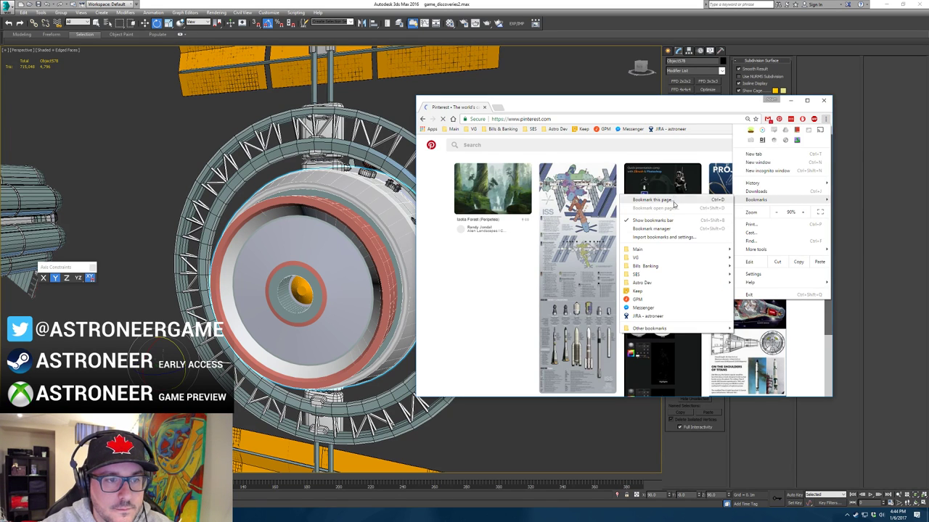
{"action": "left_click", "coordinate": [647, 220]}
{"action": "double_click", "coordinate": [692, 116]}
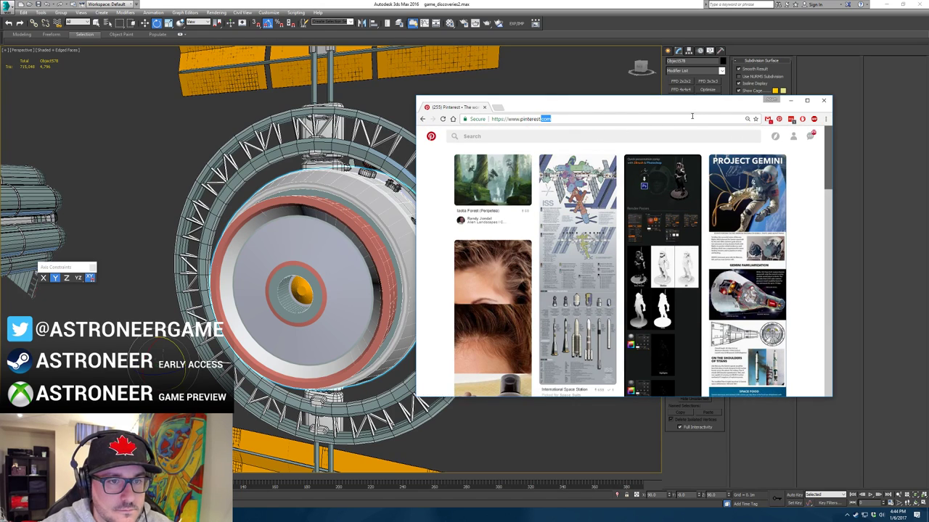
{"action": "double_click", "coordinate": [698, 106]}
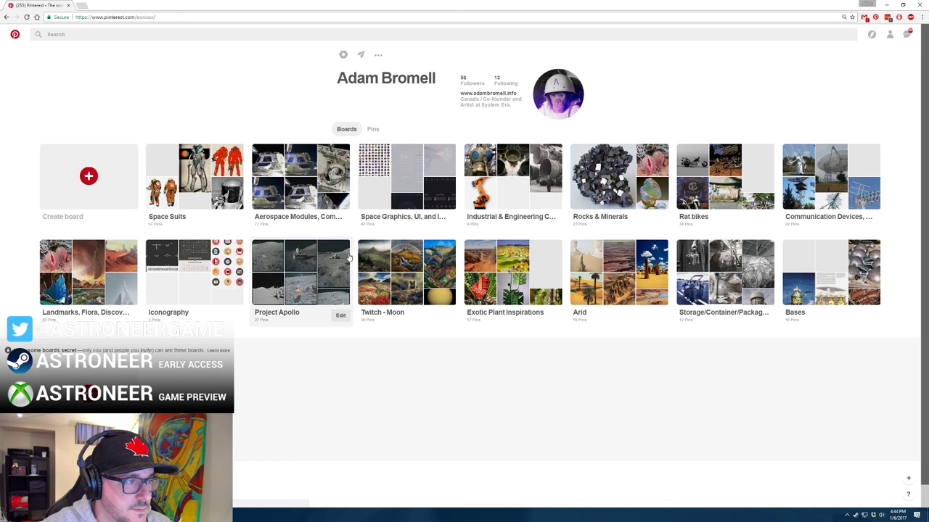
Step: Open the Aerospace Modules, Components, and Vehicles board and view the Apollo Mission Exhibition pin enlarged
{"action": "left_click", "coordinate": [261, 215]}
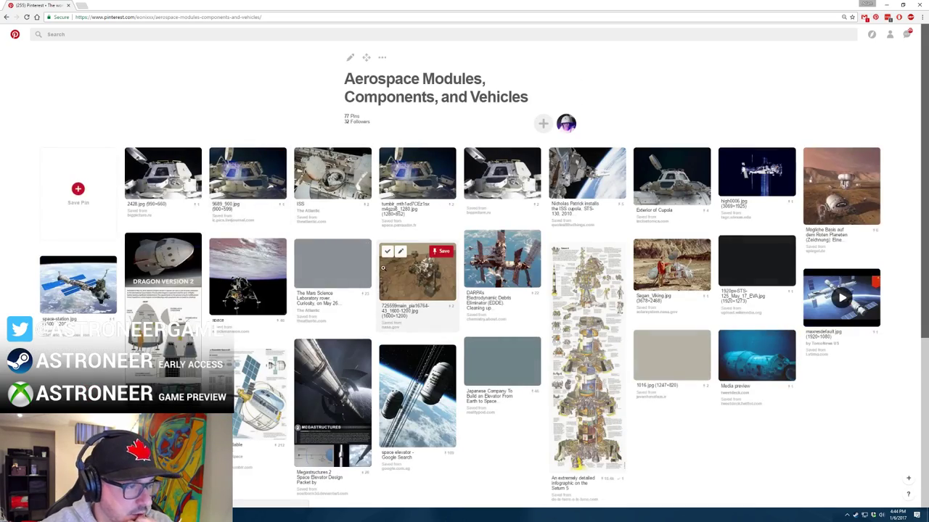
{"action": "scroll", "coordinate": [383, 266], "scroll_direction": "down", "scroll_amount": 2}
{"action": "scroll", "coordinate": [383, 266], "scroll_direction": "down", "scroll_amount": 5}
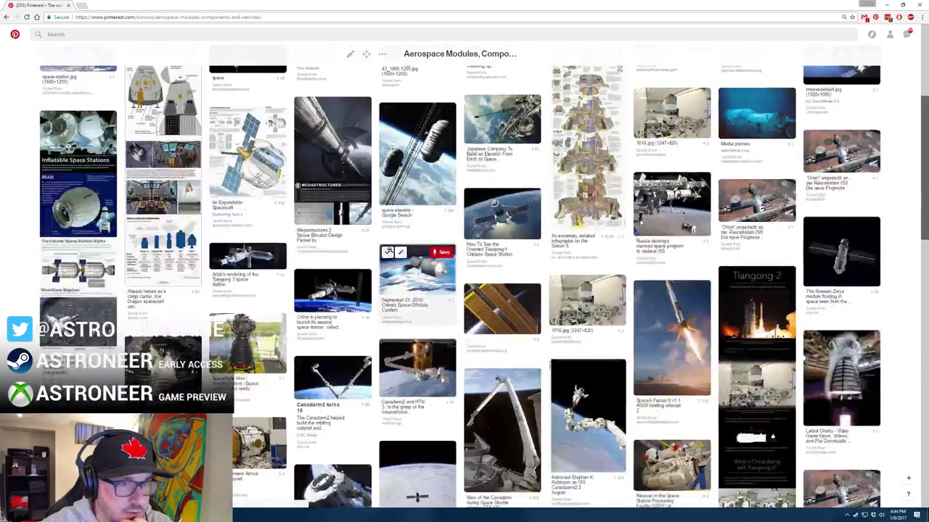
{"action": "scroll", "coordinate": [389, 251], "scroll_direction": "down", "scroll_amount": 5}
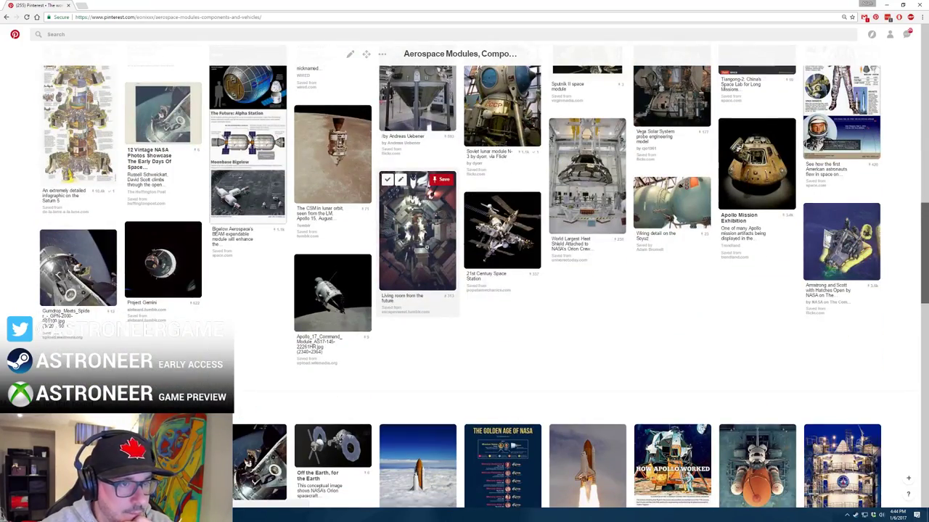
{"action": "left_click", "coordinate": [754, 174]}
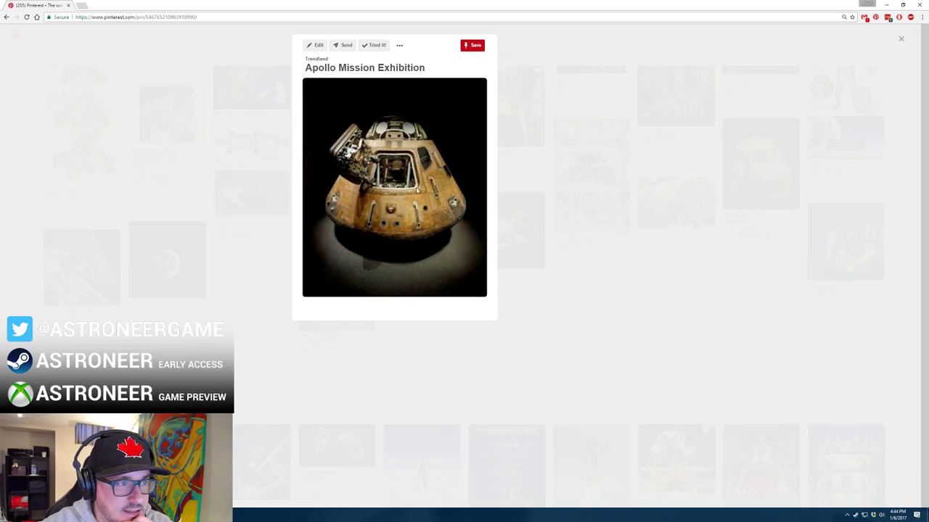
{"action": "left_click", "coordinate": [716, 173]}
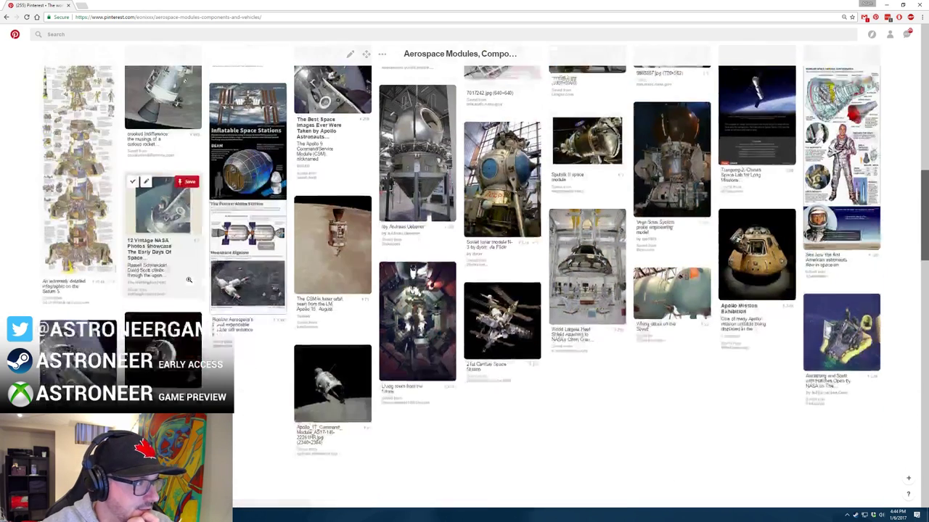
Step: Open the arv-orion_0.jpg spacecraft pin for a closer look and return to the board
{"action": "scroll", "coordinate": [189, 281], "scroll_direction": "up", "scroll_amount": 4}
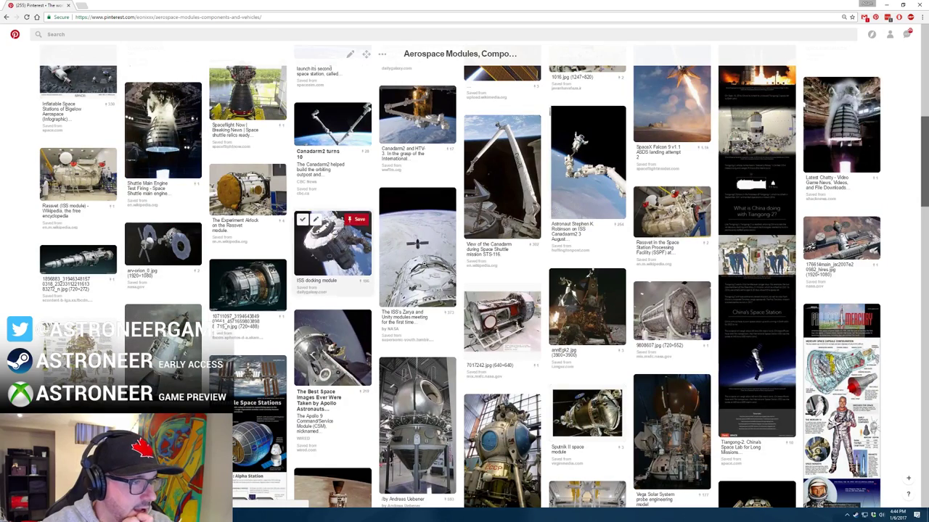
{"action": "left_click", "coordinate": [189, 231]}
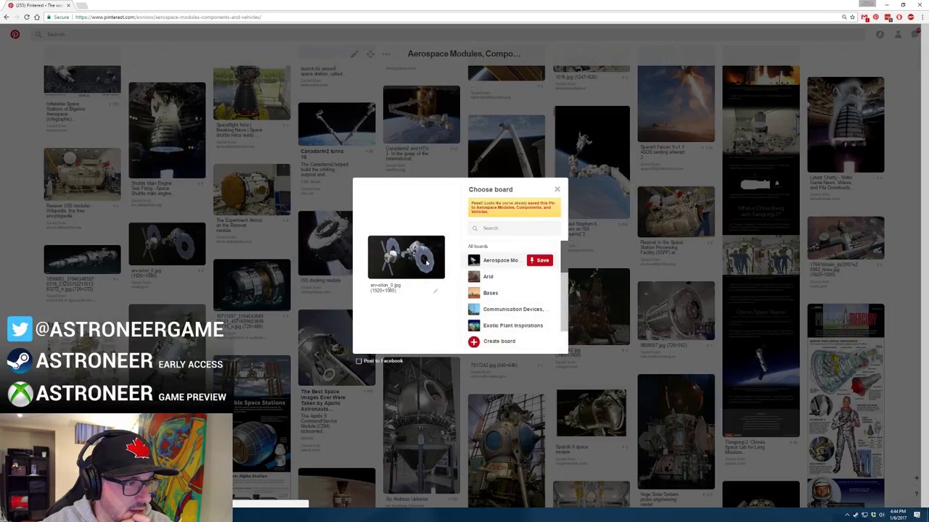
{"action": "left_click", "coordinate": [557, 191]}
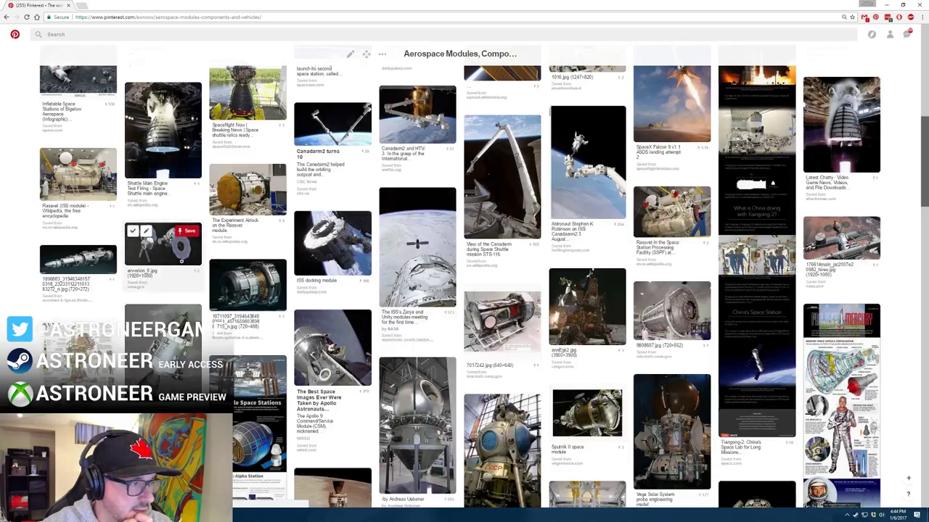
{"action": "left_click", "coordinate": [256, 270]}
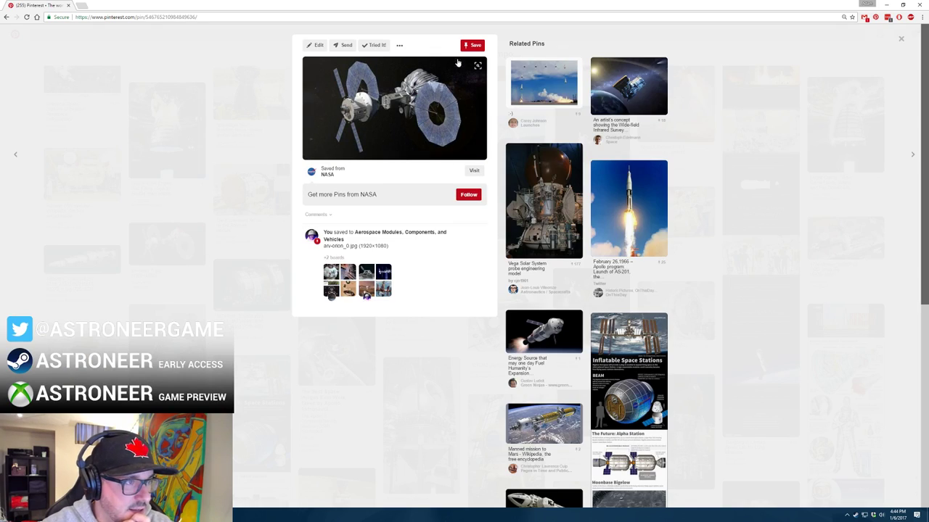
{"action": "left_click", "coordinate": [686, 104]}
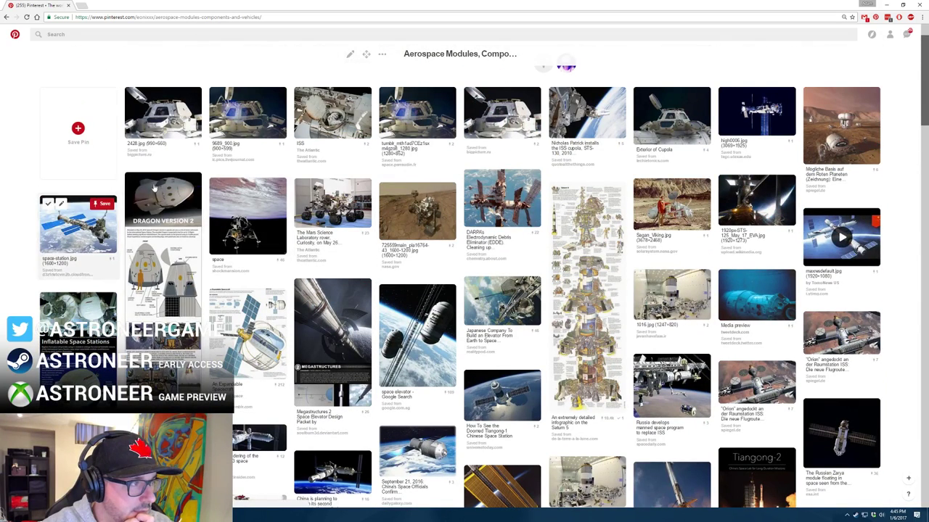
Step: View the Exterior of Cupola pin and the Japanese space elevator pin enlarged, closing each one
{"action": "scroll", "coordinate": [181, 203], "scroll_direction": "up", "scroll_amount": 1}
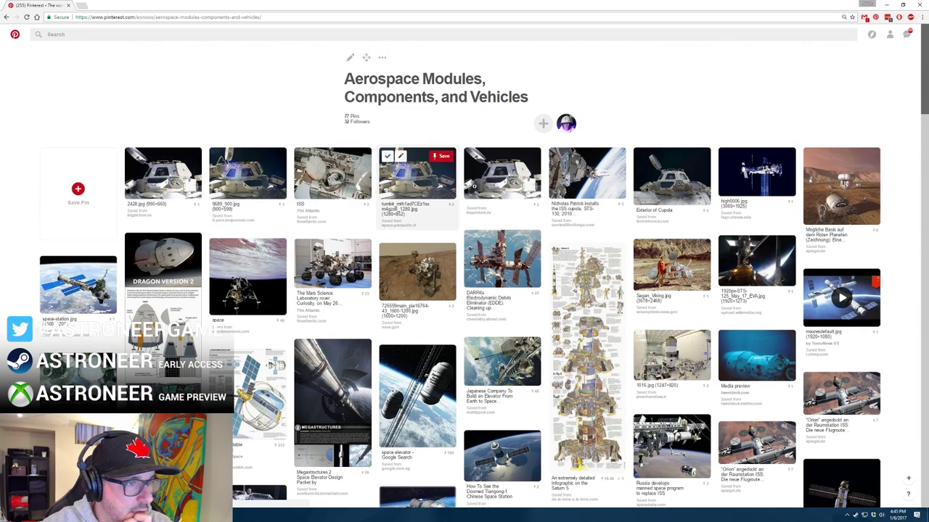
{"action": "left_click", "coordinate": [652, 180]}
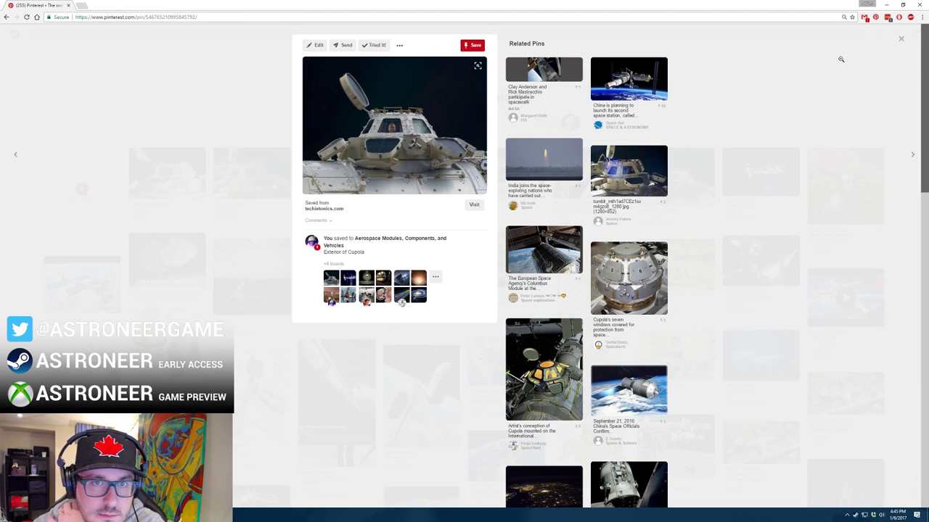
{"action": "left_click", "coordinate": [901, 40]}
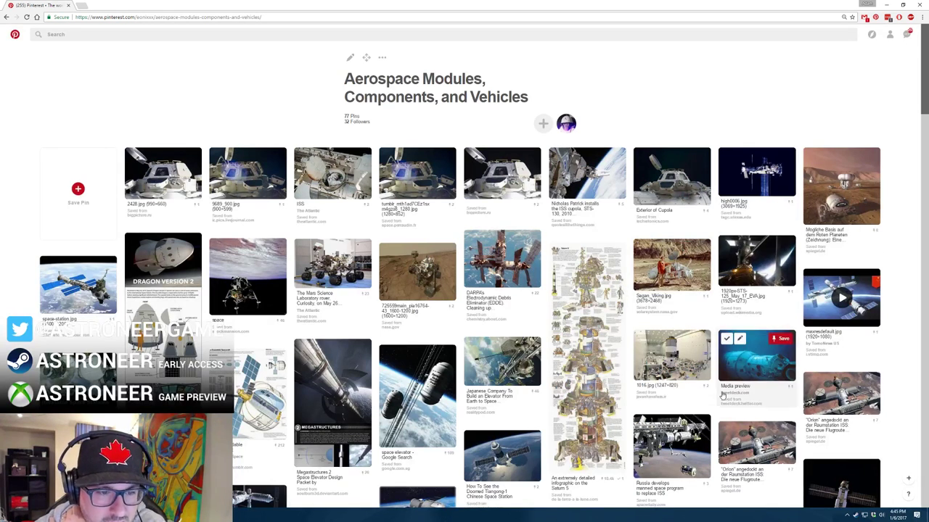
{"action": "left_click", "coordinate": [508, 363]}
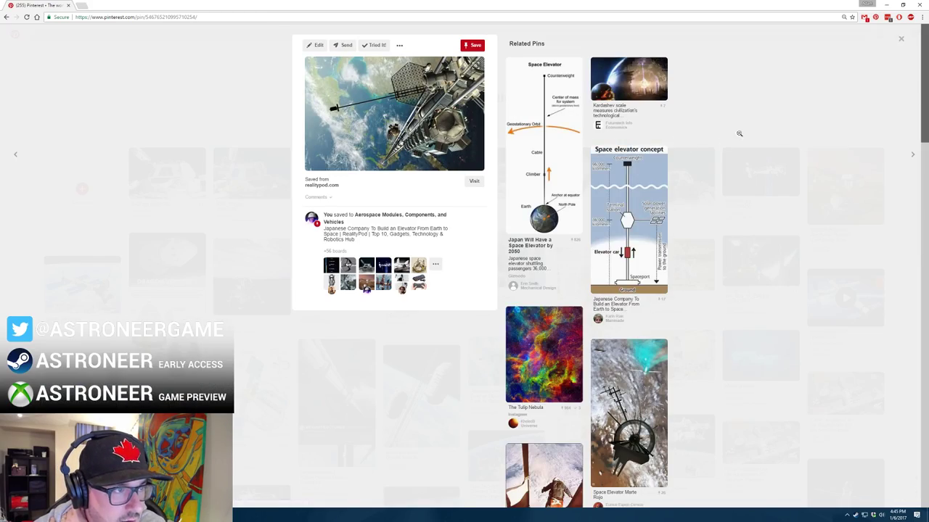
{"action": "left_click", "coordinate": [740, 135]}
{"action": "scroll", "coordinate": [688, 337], "scroll_direction": "down", "scroll_amount": 12}
{"action": "scroll", "coordinate": [685, 337], "scroll_direction": "up", "scroll_amount": 13}
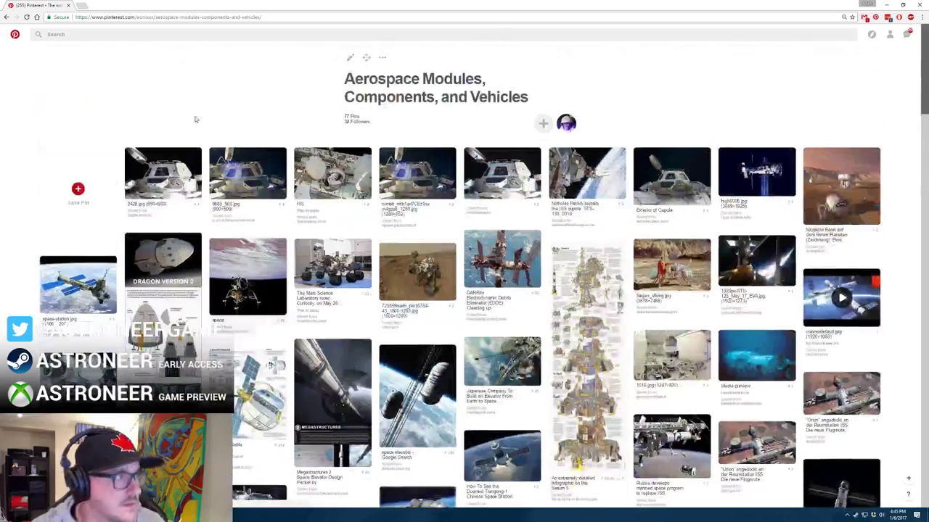
Step: Search Pinterest for "aerospace wreck" and look over the resulting pins
{"action": "left_click", "coordinate": [107, 33]}
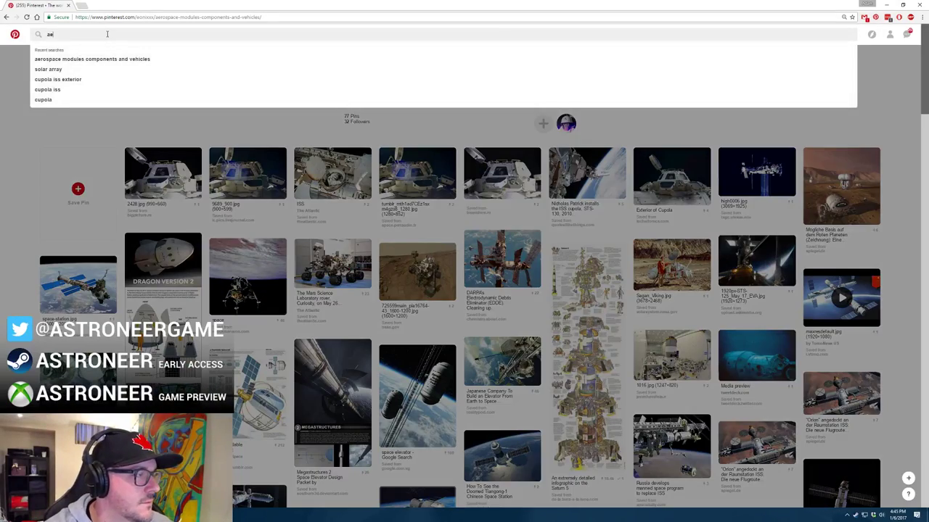
{"action": "key", "text": "BackSpace"}
{"action": "key", "text": "BackSpace"}
{"action": "type", "text": "aerospace"}
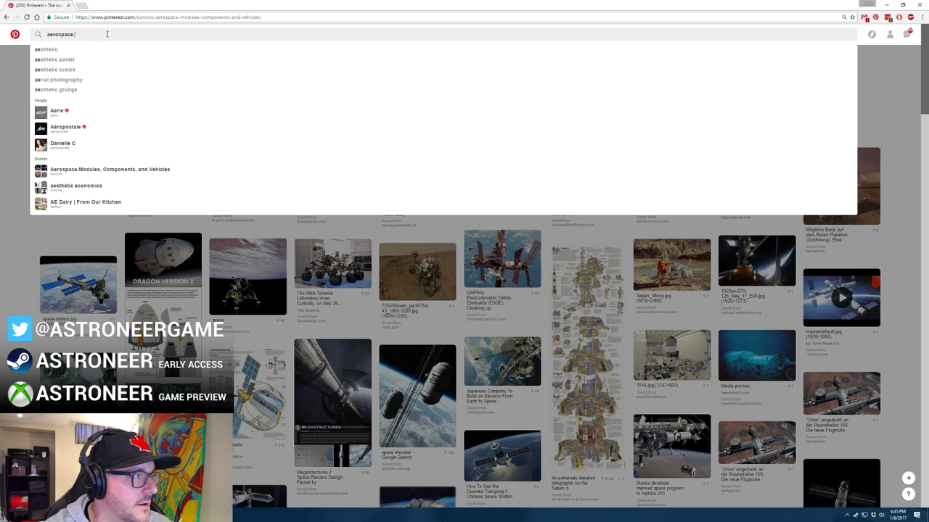
{"action": "type", "text": " wreck"}
{"action": "key", "text": "Return"}
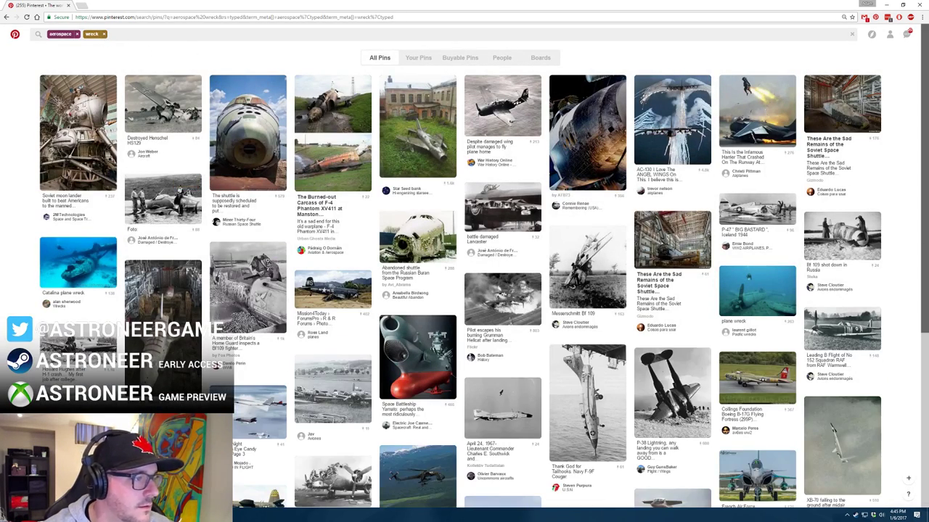
{"action": "mouse_move", "coordinate": [259, 260]}
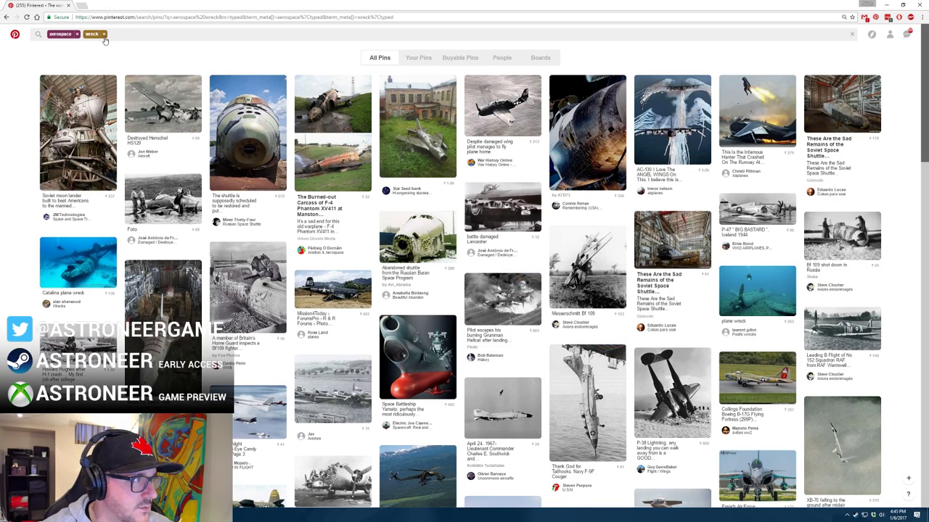
Step: Clear the search and reopen the Aerospace Modules, Components, and Vehicles board from the profile
{"action": "left_click", "coordinate": [853, 35]}
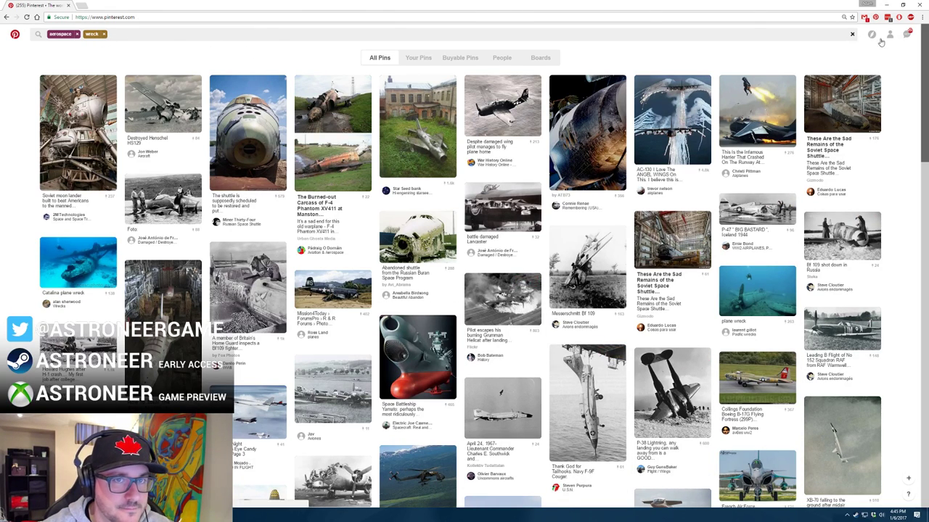
{"action": "left_click", "coordinate": [890, 36]}
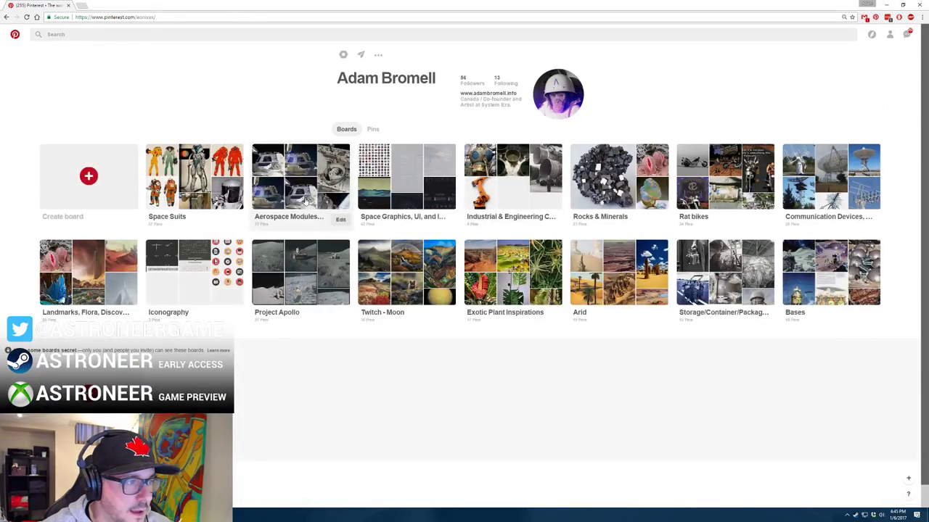
{"action": "left_click", "coordinate": [303, 201]}
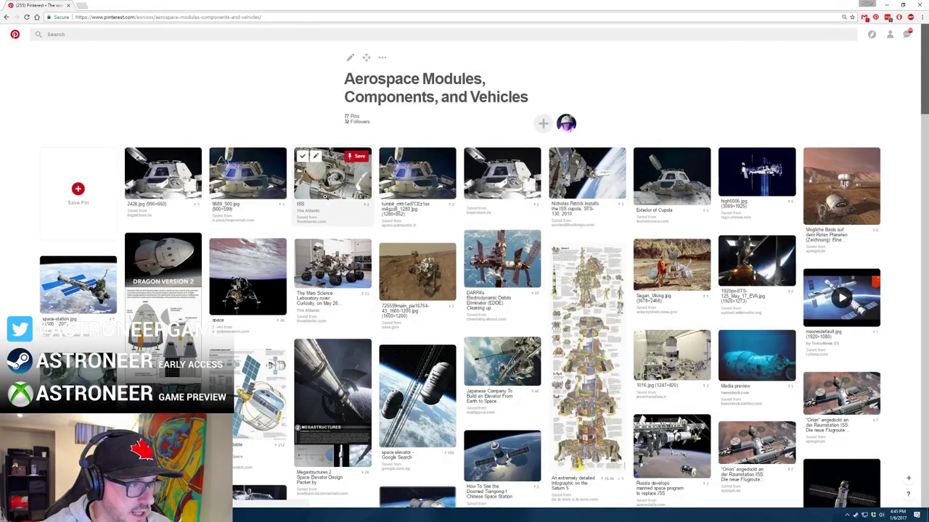
Step: View the ISS pin and its source photo article on The Atlantic, and return to the board
{"action": "left_click", "coordinate": [332, 174]}
{"action": "left_click", "coordinate": [345, 167]}
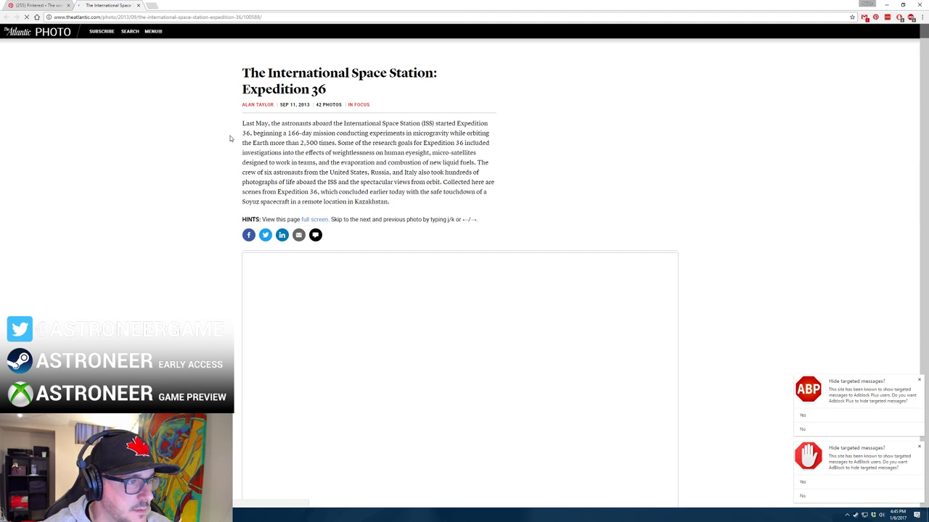
{"action": "scroll", "coordinate": [229, 135], "scroll_direction": "down", "scroll_amount": 3}
{"action": "scroll", "coordinate": [173, 142], "scroll_direction": "down", "scroll_amount": 10}
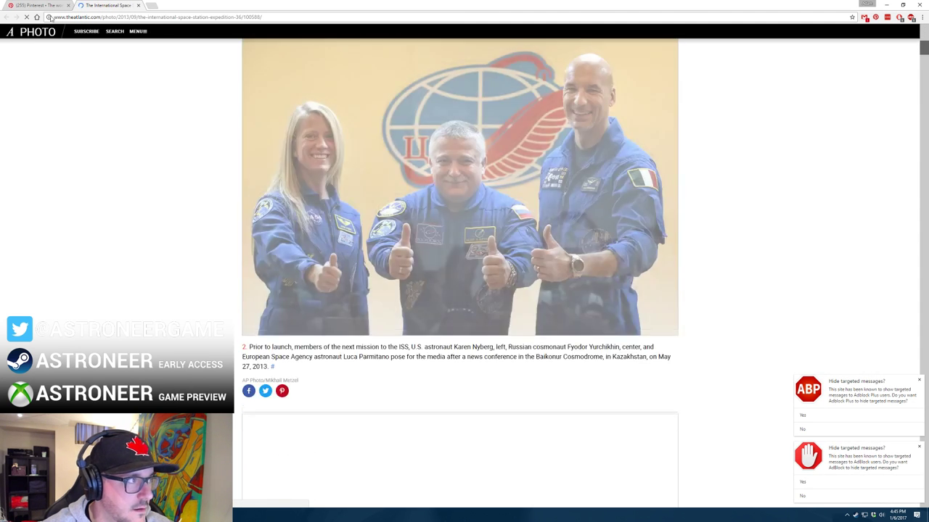
{"action": "scroll", "coordinate": [52, 21], "scroll_direction": "up", "scroll_amount": 8}
{"action": "left_click", "coordinate": [41, 5]}
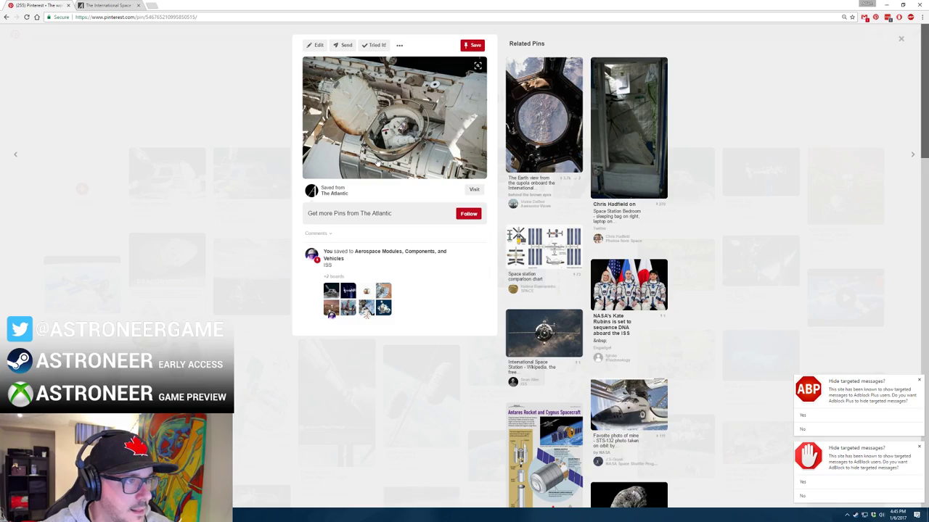
{"action": "left_click", "coordinate": [377, 251]}
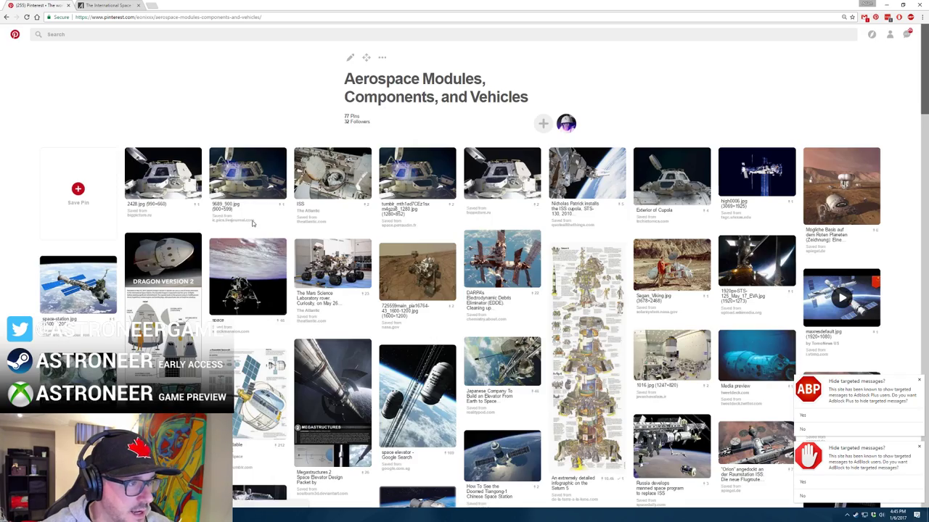
Step: Finish scanning the board, close the browser to return to 3ds Max, and select the copied module's hull at its red-rimmed end
{"action": "scroll", "coordinate": [363, 262], "scroll_direction": "down", "scroll_amount": 3}
{"action": "scroll", "coordinate": [377, 368], "scroll_direction": "down", "scroll_amount": 2}
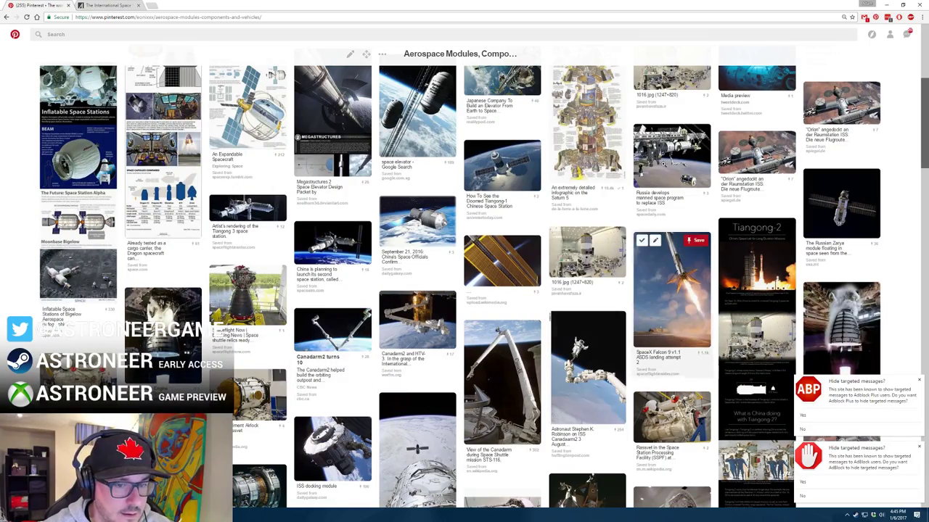
{"action": "left_click", "coordinate": [919, 5]}
{"action": "middle_click_drag", "start_coordinate": [332, 310], "coordinate": [397, 266], "text": "alt"}
{"action": "left_click", "coordinate": [593, 326]}
{"action": "left_click", "coordinate": [433, 275]}
{"action": "scroll", "coordinate": [433, 274], "scroll_direction": "up", "scroll_amount": 4}
{"action": "middle_click_drag", "start_coordinate": [304, 174], "coordinate": [329, 200]}
Step: Select the full ring of thin bevel polygons around the hull's end disc and detach them as a separate object
{"action": "key", "text": "4"}
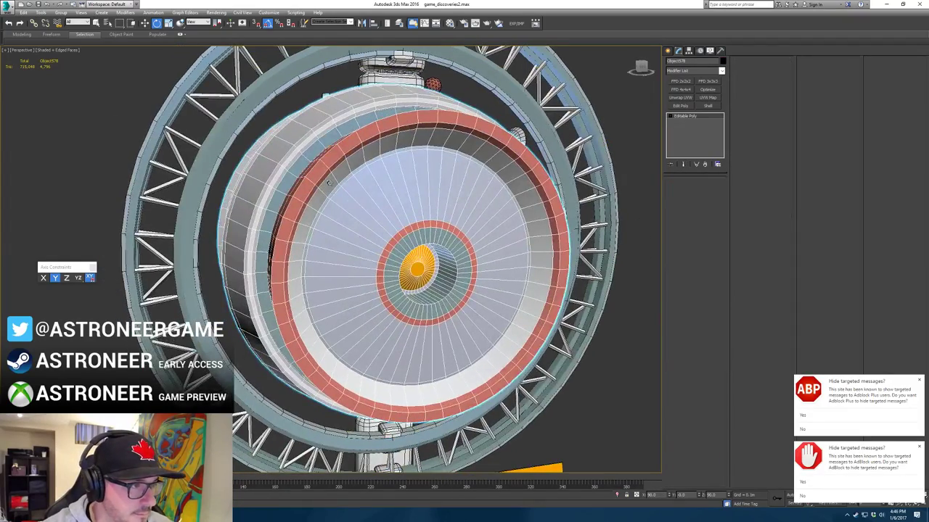
{"action": "key", "text": "2"}
{"action": "left_click", "coordinate": [338, 185]}
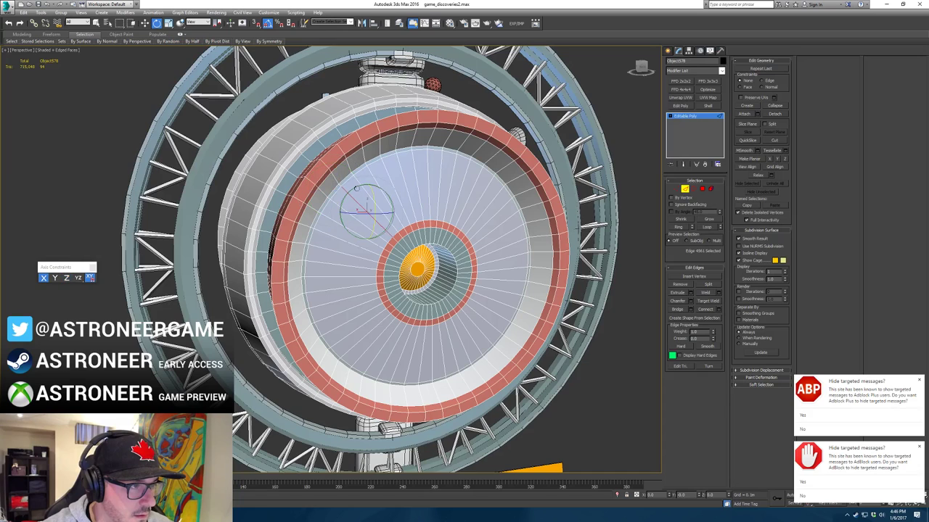
{"action": "key", "text": "z"}
{"action": "left_click", "coordinate": [355, 191]}
{"action": "key", "text": "alt+r"}
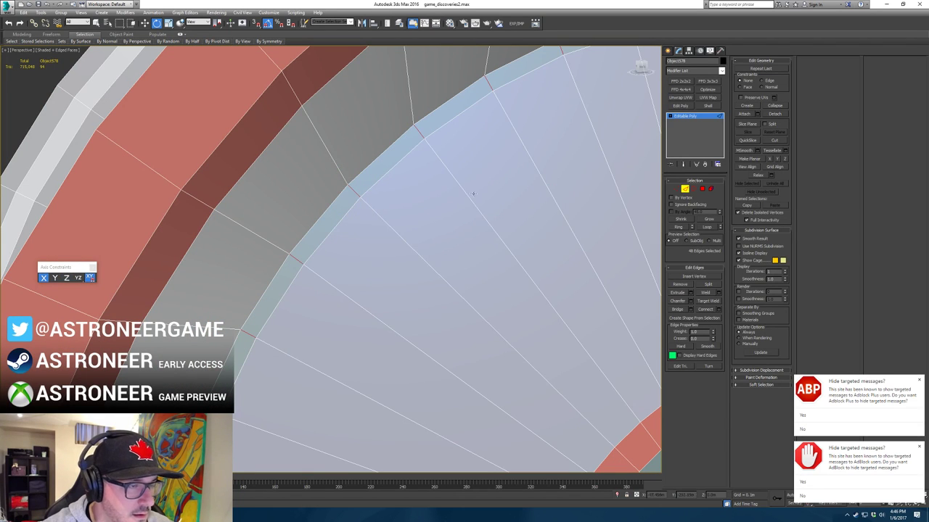
{"action": "left_click", "coordinate": [703, 190], "text": "ctrl"}
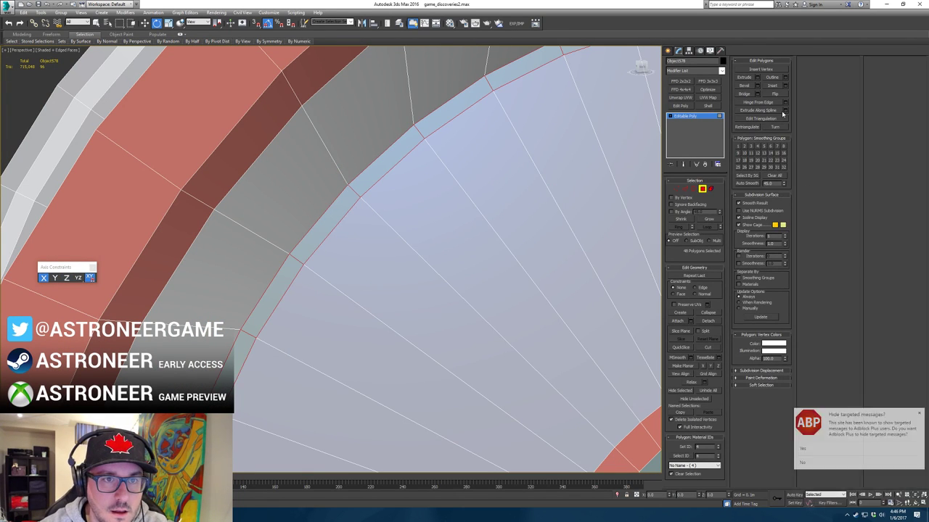
{"action": "left_click", "coordinate": [706, 321]}
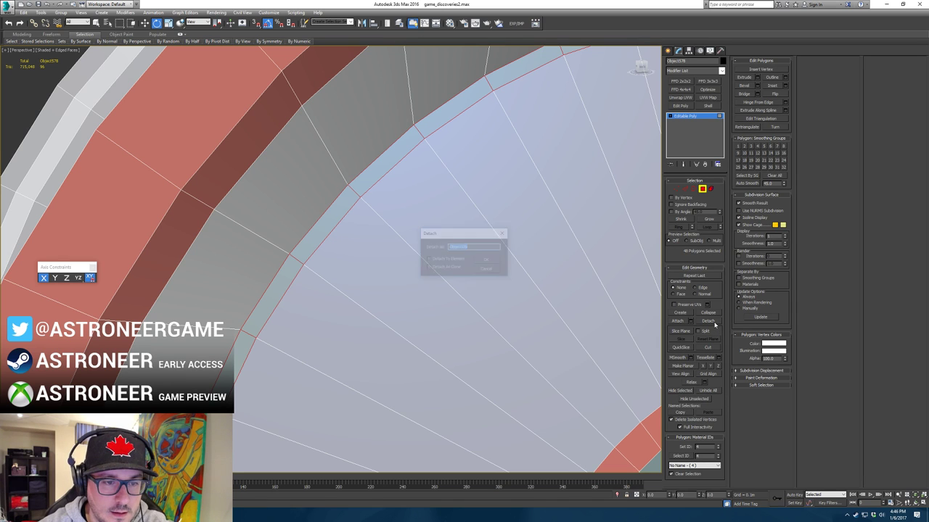
{"action": "key", "text": "Return"}
{"action": "left_click", "coordinate": [702, 188]}
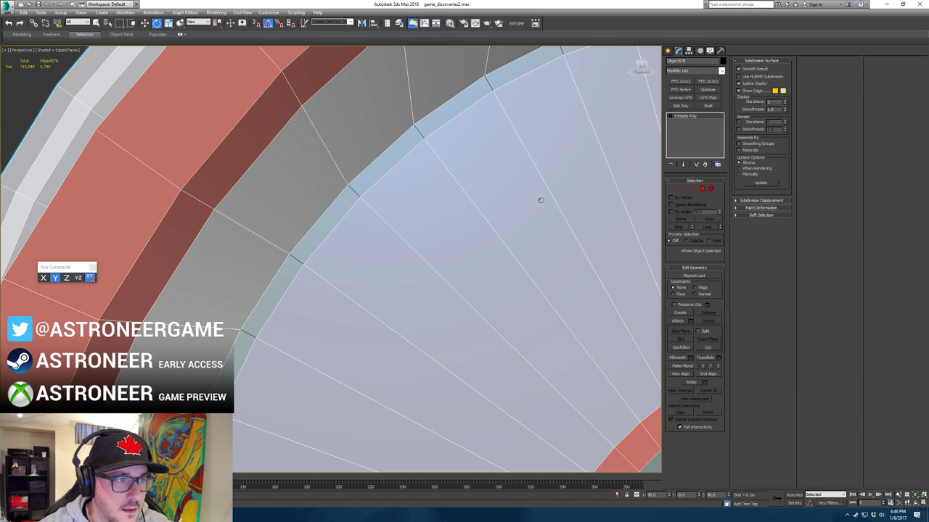
Step: Select the end disc element with its red ring and central hole and detach it from the hull as a separate object
{"action": "scroll", "coordinate": [541, 221], "scroll_direction": "down", "scroll_amount": 6}
{"action": "key", "text": "5"}
{"action": "left_click", "coordinate": [547, 250]}
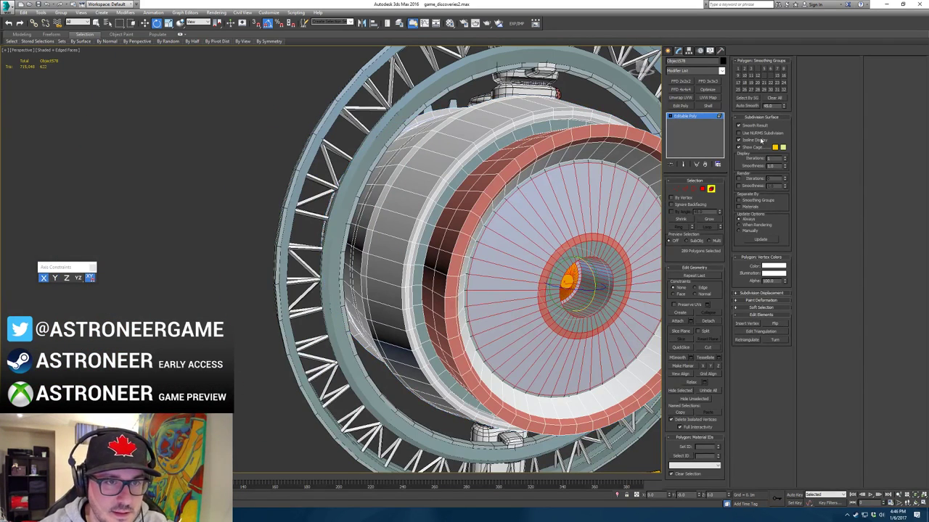
{"action": "left_click", "coordinate": [706, 320]}
{"action": "key", "text": "Return"}
{"action": "left_click", "coordinate": [713, 189]}
Step: Attach the detached thin bevel ring to the end disc and weld their overlapping vertices
{"action": "left_click", "coordinate": [578, 194]}
{"action": "right_click", "coordinate": [578, 193]}
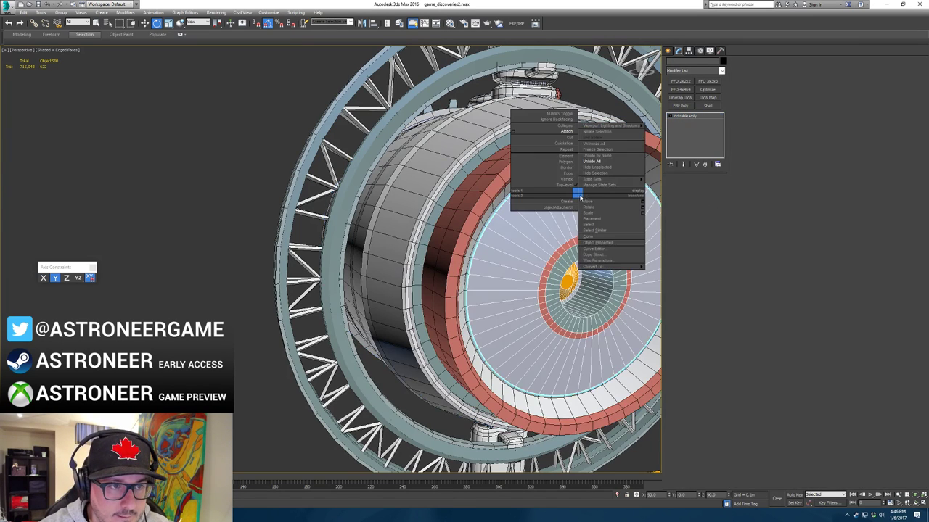
{"action": "left_click", "coordinate": [566, 132]}
{"action": "left_click", "coordinate": [581, 162]}
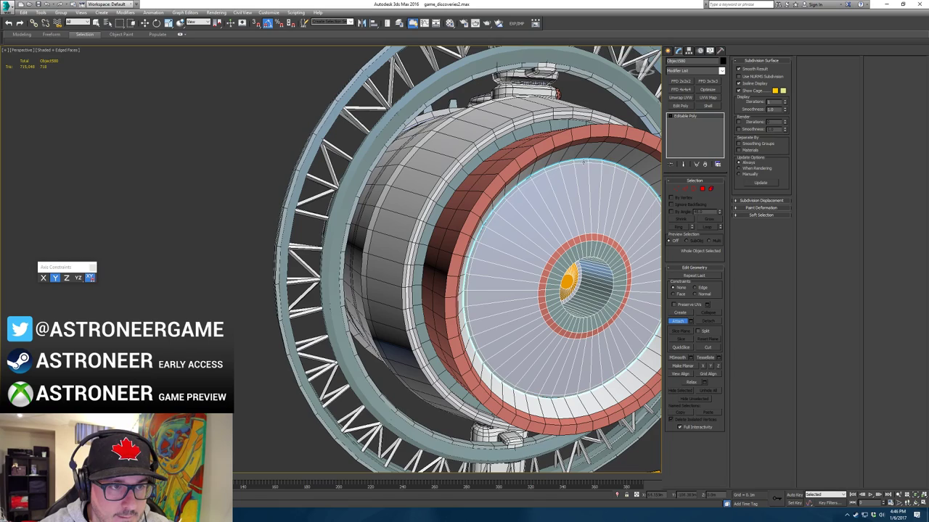
{"action": "key", "text": "1"}
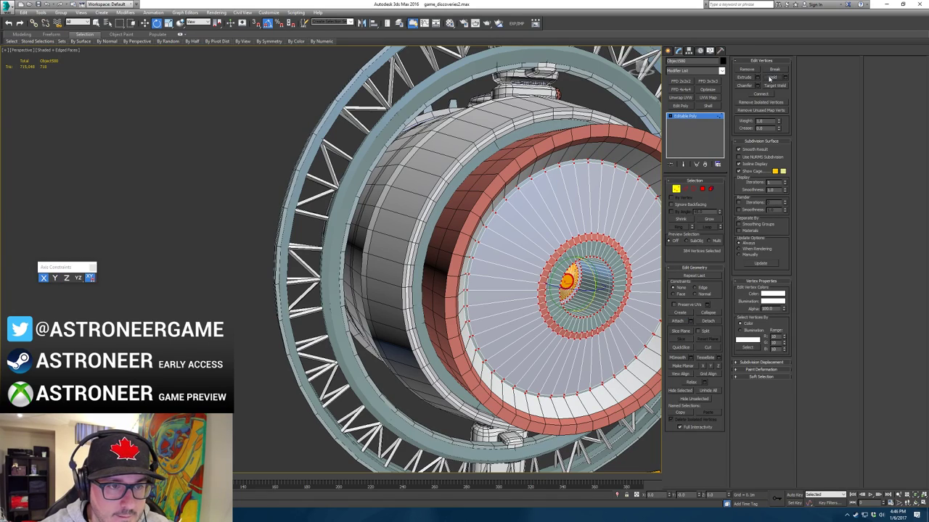
{"action": "left_click", "coordinate": [677, 190]}
Step: Center the end disc's pivot on the object and move the disc out of the hull along the Y axis
{"action": "middle_click_drag", "start_coordinate": [592, 238], "coordinate": [468, 211], "text": "alt"}
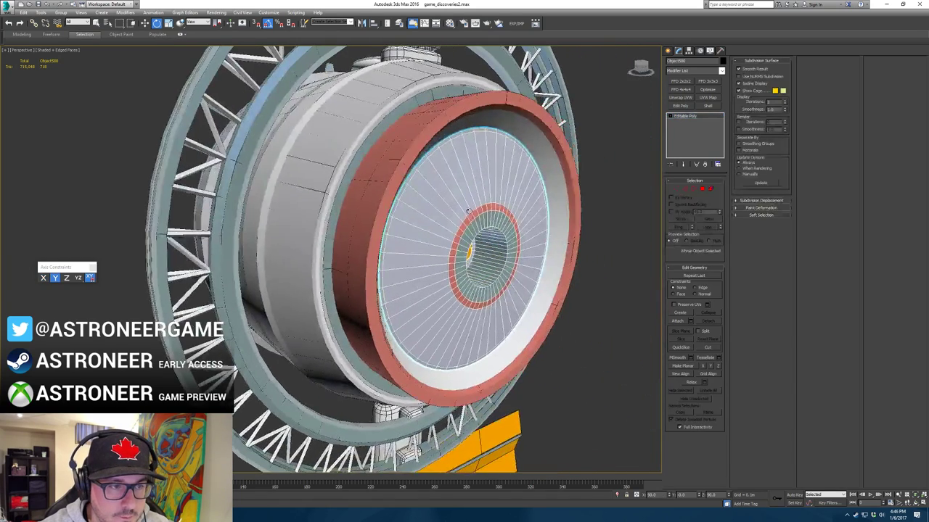
{"action": "left_click", "coordinate": [689, 51]}
{"action": "left_click", "coordinate": [695, 96]}
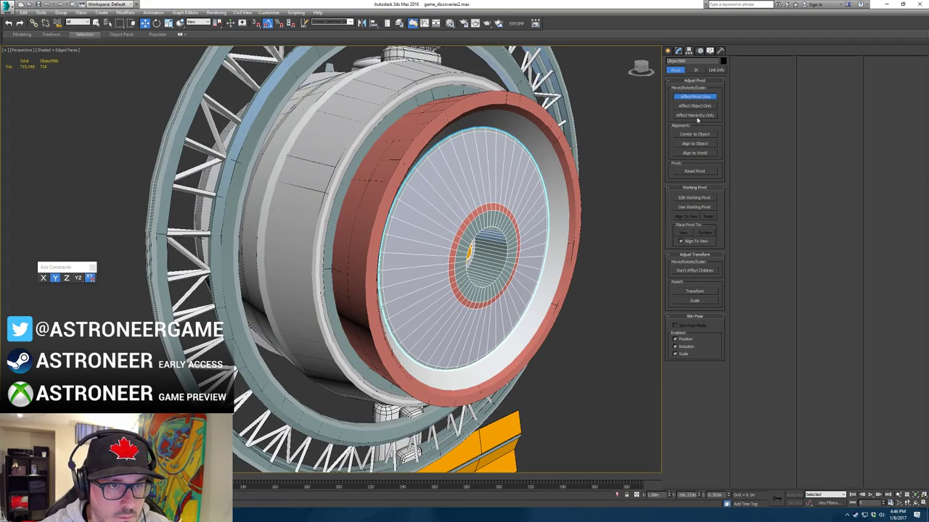
{"action": "left_click", "coordinate": [696, 98]}
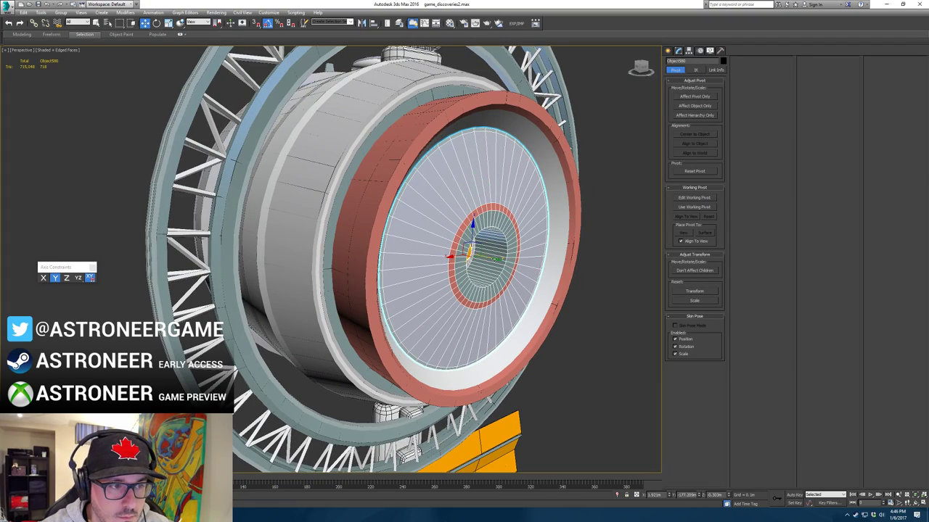
{"action": "left_click_drag", "start_coordinate": [430, 226], "coordinate": [548, 249]}
Step: Extrude the disc's outer border toward the hull and scale it inward to form a rim, back face, central hub and raised lip
{"action": "middle_click_drag", "start_coordinate": [547, 248], "coordinate": [581, 285], "text": "alt"}
{"action": "key", "text": "3"}
{"action": "left_click", "coordinate": [592, 219]}
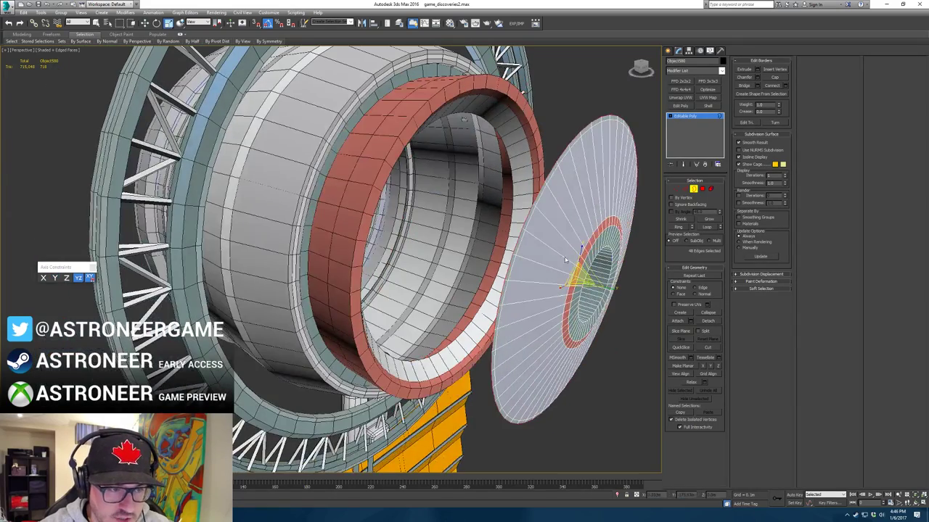
{"action": "middle_click_drag", "start_coordinate": [579, 248], "coordinate": [590, 282], "text": "alt"}
{"action": "key", "text": "r"}
{"action": "key", "text": "w"}
{"action": "left_click_drag", "start_coordinate": [589, 282], "coordinate": [548, 276], "text": "shift"}
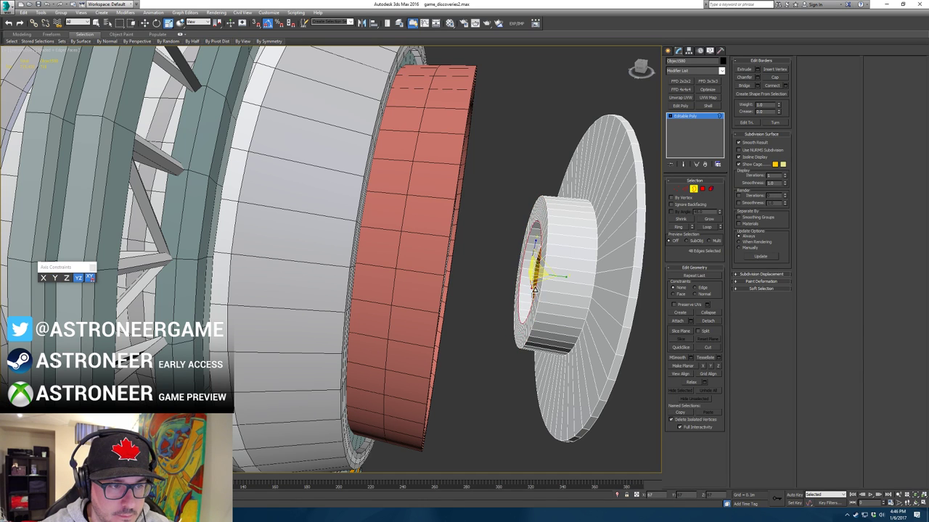
{"action": "middle_click_drag", "start_coordinate": [563, 274], "coordinate": [559, 274], "text": "alt"}
{"action": "left_click_drag", "start_coordinate": [554, 275], "coordinate": [548, 275]}
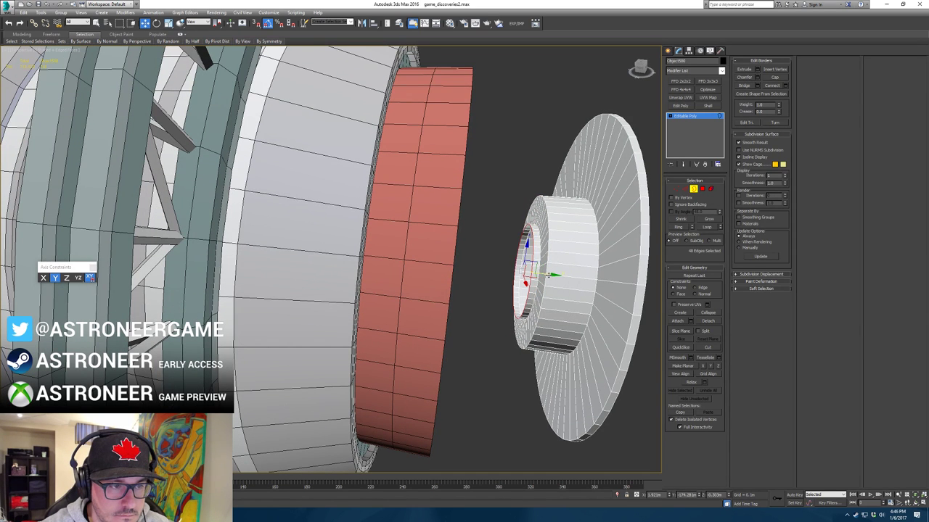
Step: Try capping the open border of the hub's raised lip
{"action": "left_click", "coordinate": [773, 86]}
{"action": "mouse_move", "coordinate": [537, 243]}
{"action": "middle_mouse_down", "text": "alt"}
{"action": "mouse_move", "coordinate": [554, 240]}
{"action": "mouse_move", "coordinate": [531, 254]}
{"action": "middle_mouse_up", "text": "alt"}
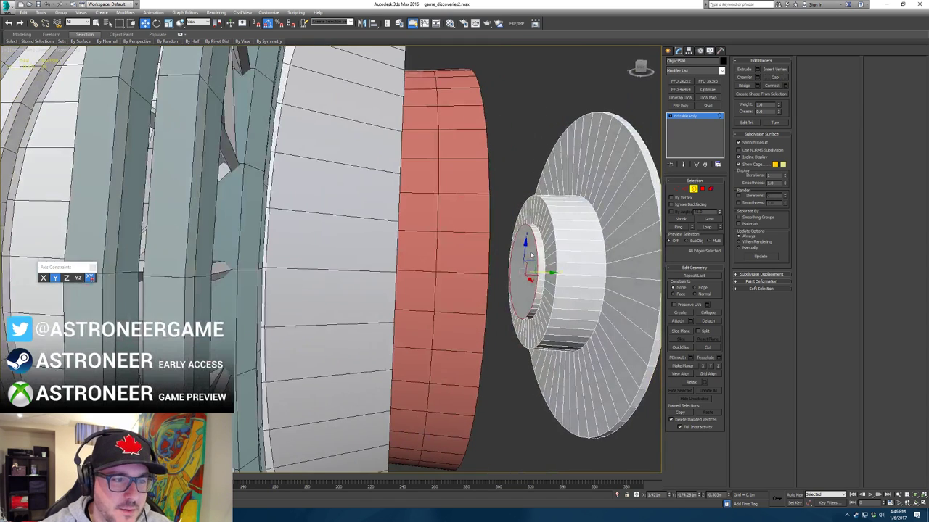
{"action": "key", "text": "Delete"}
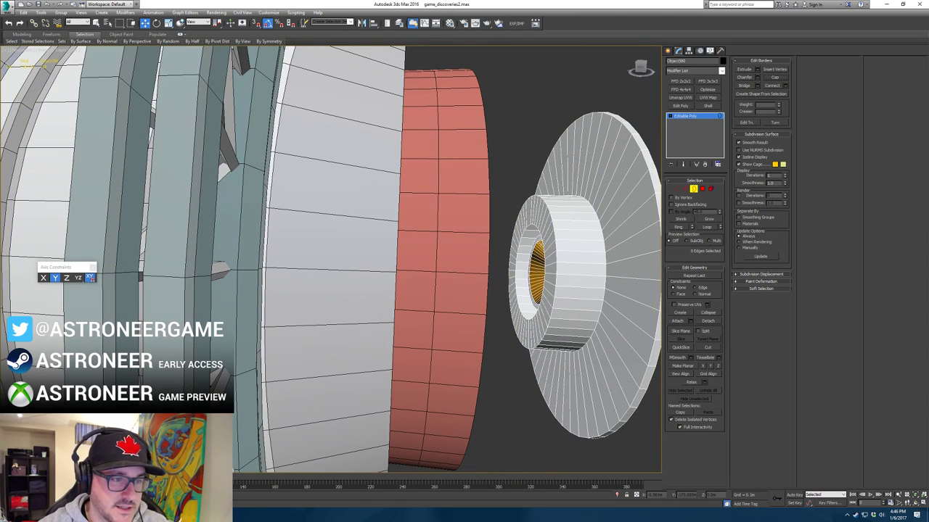
{"action": "key", "text": "3"}
{"action": "key", "text": "3"}
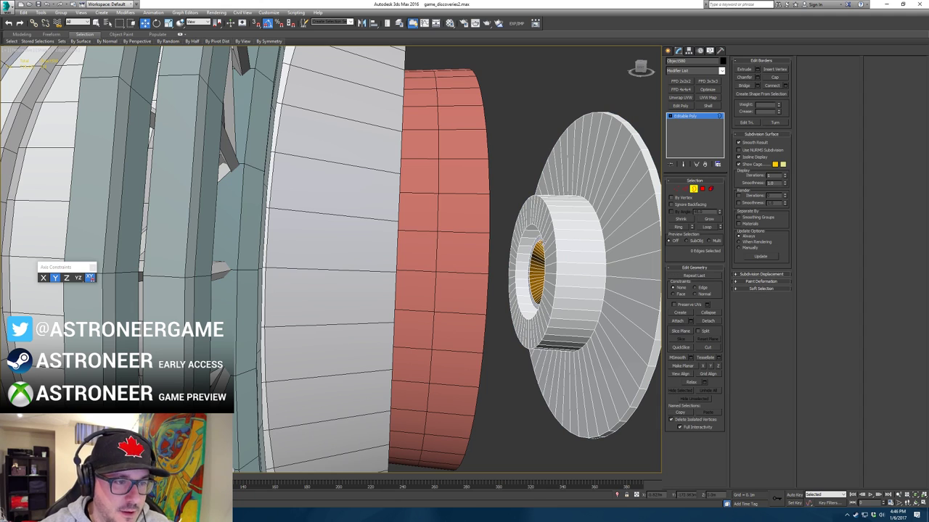
Step: Inset the open border of the hub's raised lip and cap the remaining opening
{"action": "left_click", "coordinate": [560, 278]}
{"action": "left_click_drag", "start_coordinate": [556, 274], "coordinate": [548, 274]}
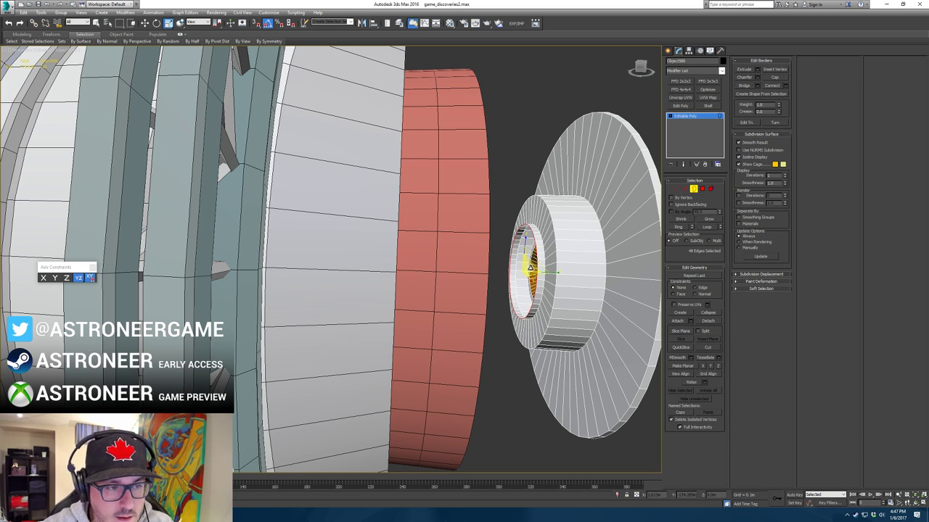
{"action": "key", "text": "z"}
{"action": "middle_click_drag", "start_coordinate": [528, 269], "coordinate": [581, 250], "text": "alt"}
{"action": "left_click", "coordinate": [782, 77]}
Step: Insert one edge loop near the outer rim on the disc's back face and another near the base of the hub's side
{"action": "middle_click_drag", "start_coordinate": [542, 160], "coordinate": [563, 216], "text": "alt"}
{"action": "middle_click_drag", "start_coordinate": [385, 210], "coordinate": [407, 239], "text": "alt"}
{"action": "scroll", "coordinate": [407, 239], "scroll_direction": "down", "scroll_amount": 4}
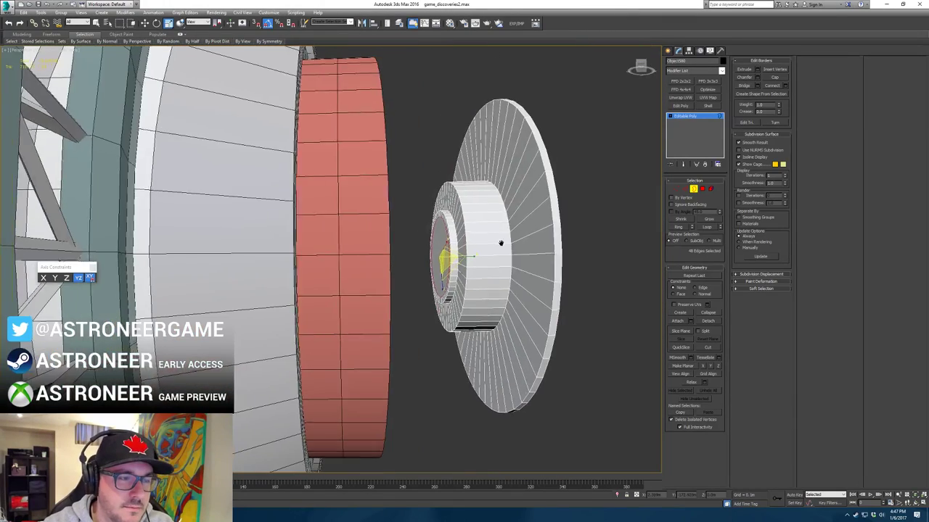
{"action": "middle_click_drag", "start_coordinate": [525, 243], "coordinate": [534, 209], "text": "alt"}
{"action": "double_click", "coordinate": [559, 170]}
{"action": "key", "text": "w"}
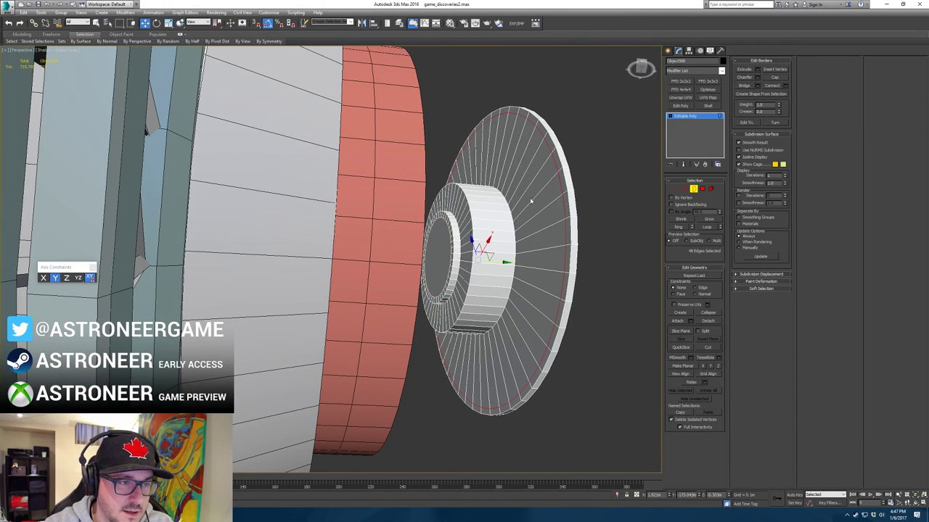
{"action": "key", "text": "q"}
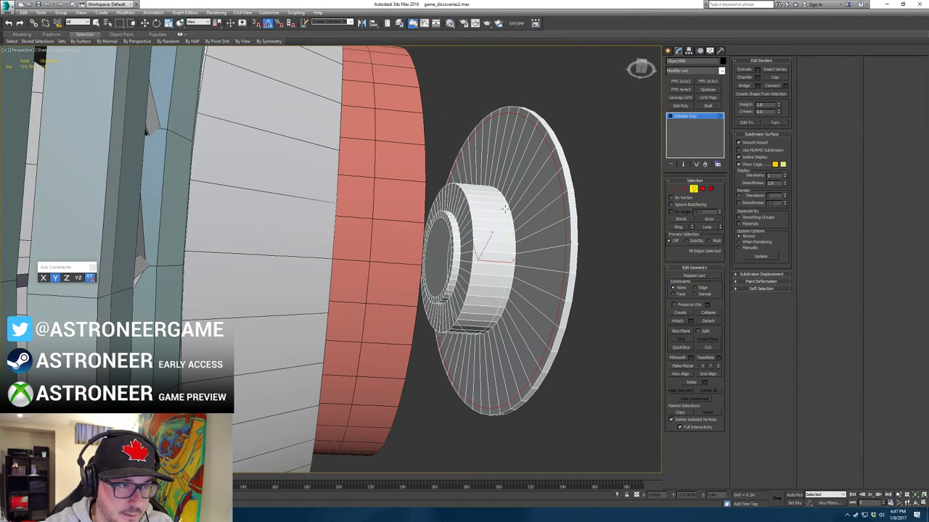
{"action": "double_click", "coordinate": [504, 209]}
{"action": "key", "text": "w"}
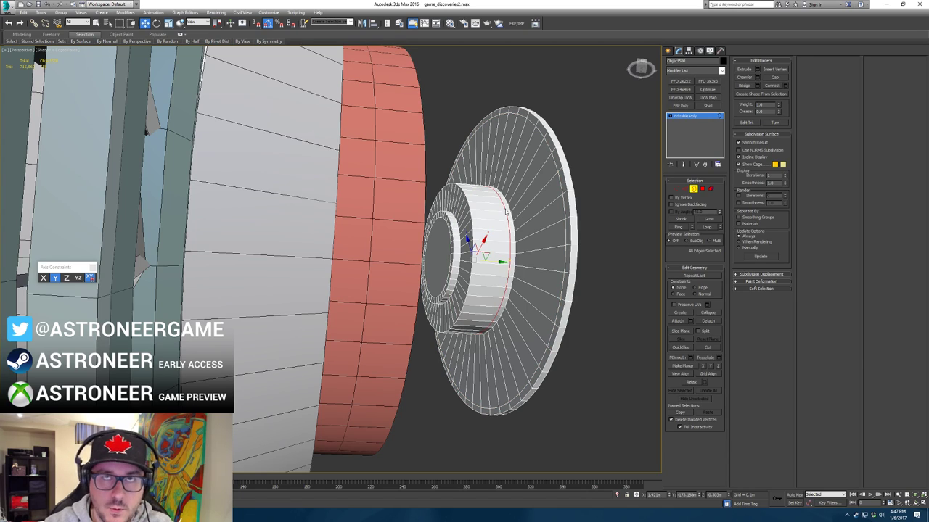
Step: Try to shift the ring of short edges at the hub's base along the Y axis
{"action": "middle_click_drag", "start_coordinate": [504, 219], "coordinate": [497, 289], "text": "alt"}
{"action": "middle_click_drag", "start_coordinate": [527, 231], "coordinate": [519, 227], "text": "alt"}
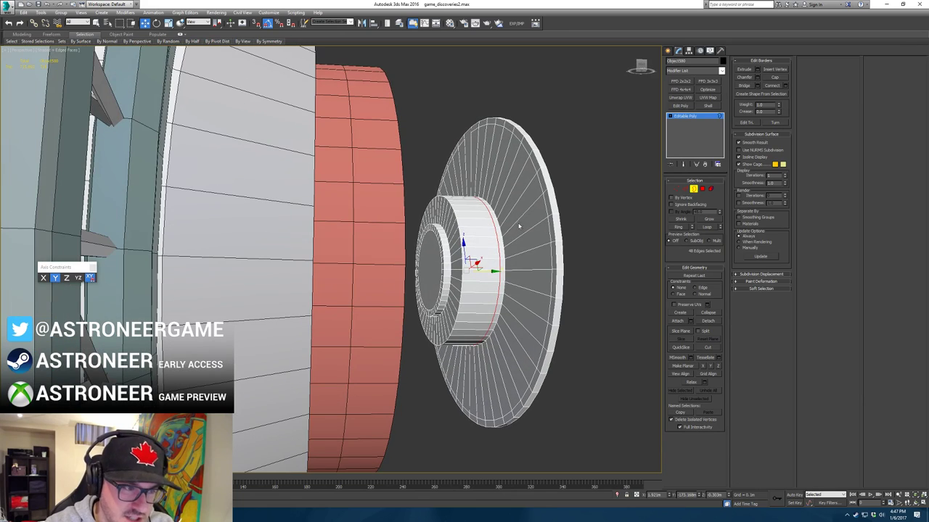
{"action": "scroll", "coordinate": [504, 253], "scroll_direction": "up", "scroll_amount": 3}
{"action": "key", "text": "2"}
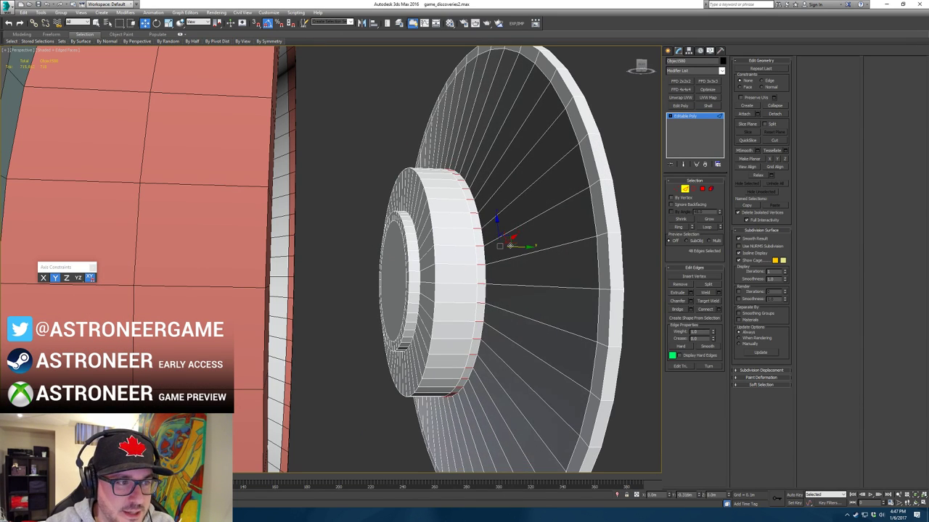
{"action": "mouse_move", "coordinate": [522, 239]}
{"action": "middle_mouse_down", "text": "alt"}
{"action": "mouse_move", "coordinate": [528, 222]}
{"action": "mouse_move", "coordinate": [510, 251]}
{"action": "mouse_move", "coordinate": [527, 241]}
{"action": "middle_mouse_up", "text": "alt"}
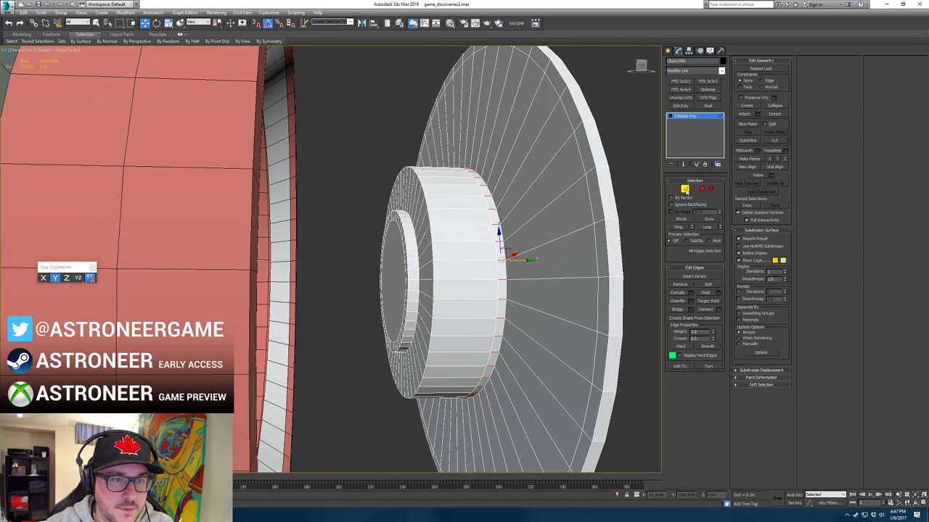
{"action": "left_click", "coordinate": [685, 190]}
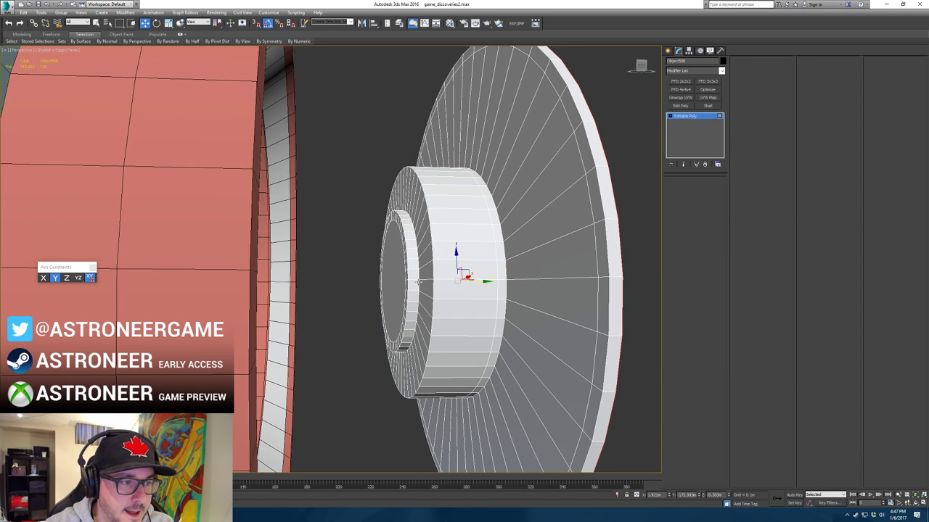
Step: Select all side polygons of the hub and its raised lip and assign them to smoothing group 7
{"action": "key", "text": "2"}
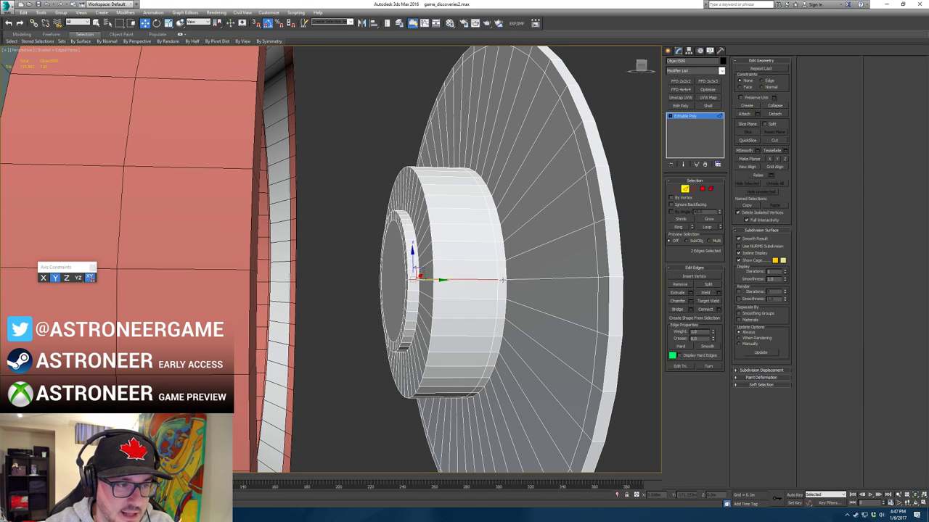
{"action": "left_click", "coordinate": [502, 280], "text": "ctrl"}
{"action": "key", "text": "alt+r"}
{"action": "left_click", "coordinate": [702, 189]}
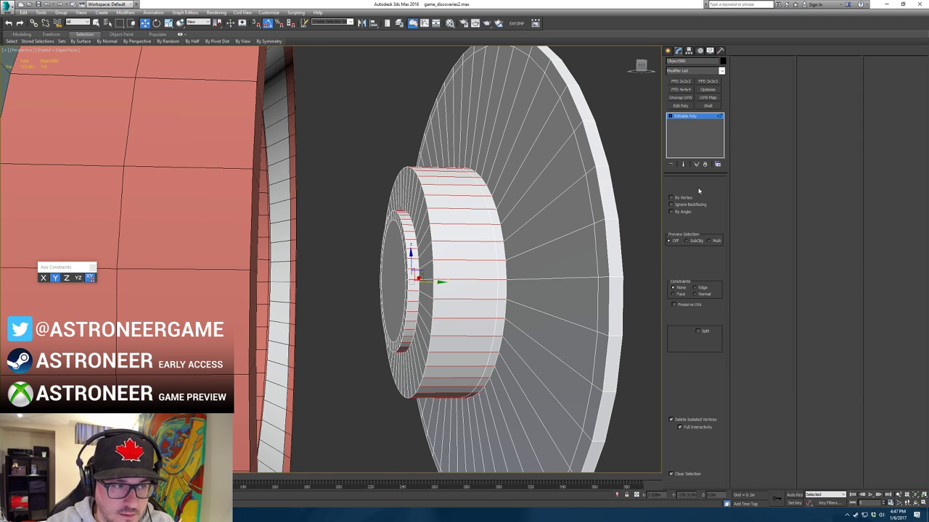
{"action": "left_click", "coordinate": [777, 146]}
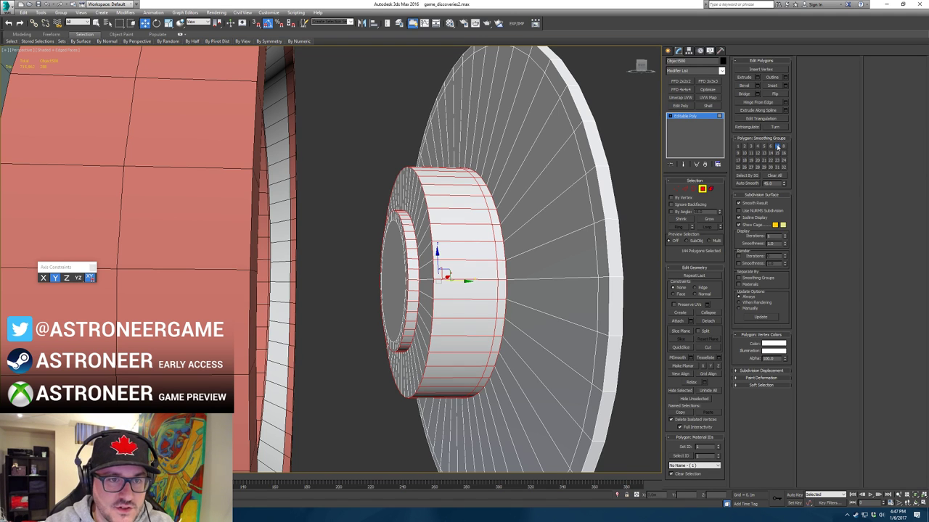
Step: Check the material ID of a teal rim polygon on the disc and assign material ID 4 to the hub's cap polygon
{"action": "middle_click_drag", "start_coordinate": [468, 244], "coordinate": [407, 272], "text": "alt"}
{"action": "left_click", "coordinate": [400, 280]}
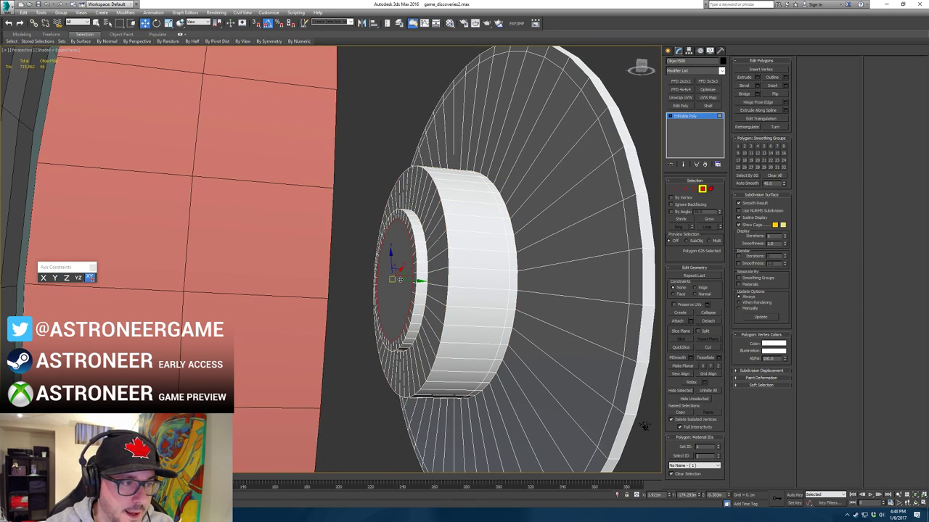
{"action": "middle_click_drag", "start_coordinate": [573, 271], "coordinate": [571, 295], "text": "alt"}
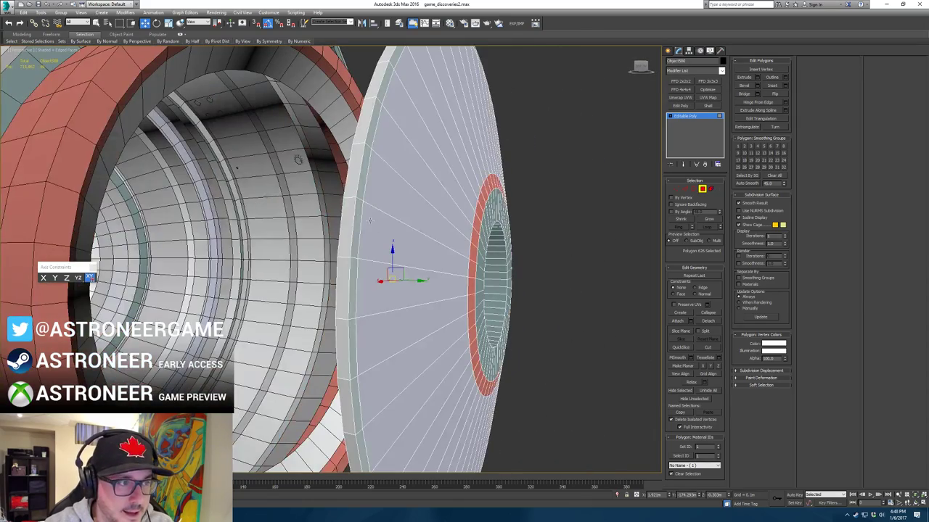
{"action": "key", "text": "2"}
{"action": "left_click", "coordinate": [349, 197]}
{"action": "middle_click_drag", "start_coordinate": [349, 198], "coordinate": [392, 274], "text": "alt"}
{"action": "left_click", "coordinate": [352, 251]}
{"action": "key", "text": "4"}
{"action": "left_click", "coordinate": [357, 225]}
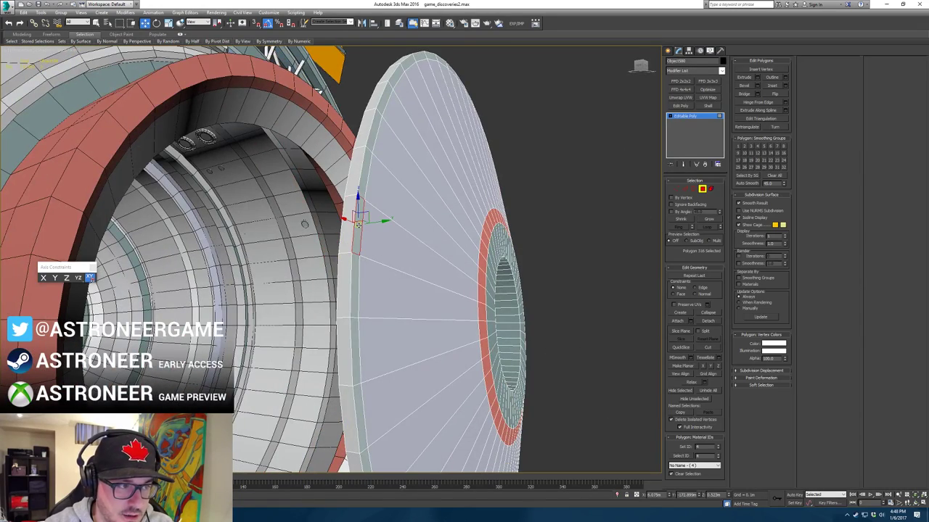
{"action": "left_click", "coordinate": [407, 314]}
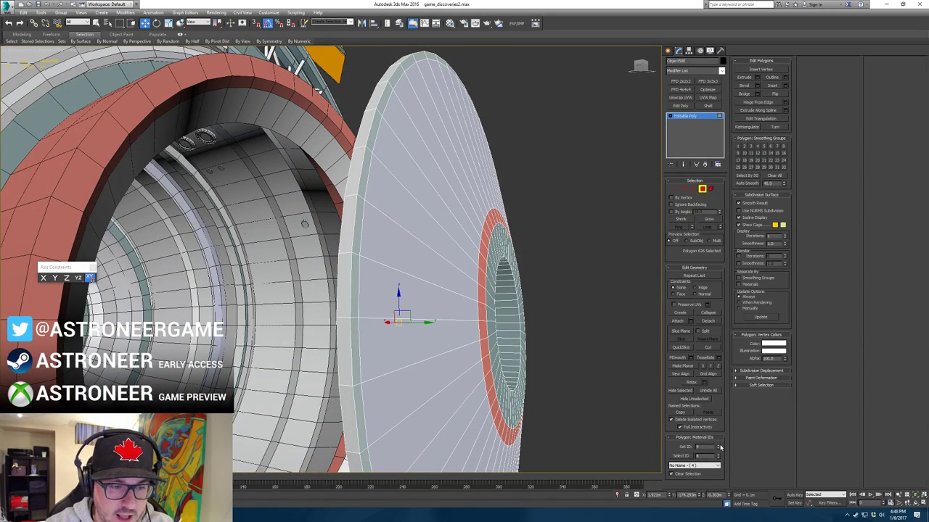
Step: Select the full ring of wedge polygons on the disc's back face and set their material ID to 3
{"action": "middle_click_drag", "start_coordinate": [501, 301], "coordinate": [535, 296], "text": "alt"}
{"action": "key", "text": "2"}
{"action": "left_click", "coordinate": [559, 244]}
{"action": "key", "text": "alt+r"}
{"action": "left_click", "coordinate": [702, 188], "text": "ctrl"}
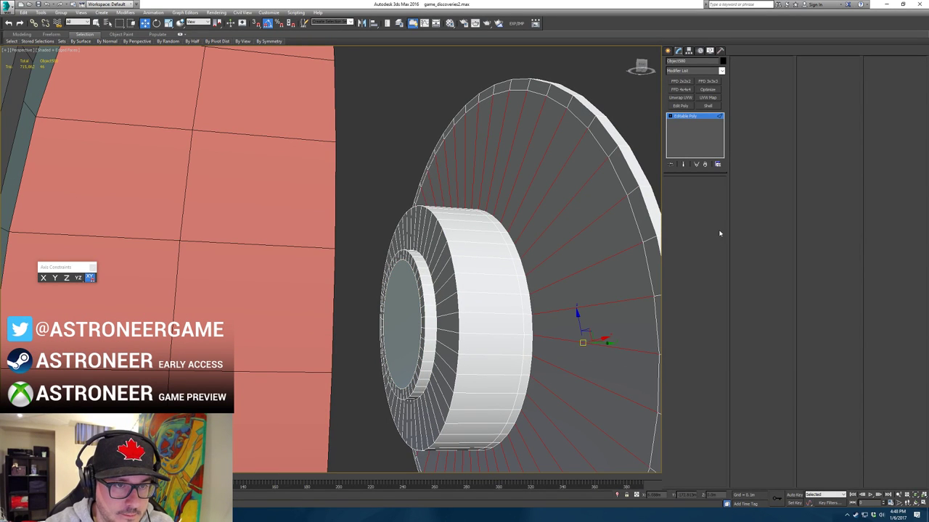
{"action": "key", "text": "4"}
{"action": "left_click", "coordinate": [719, 445]}
{"action": "left_click", "coordinate": [719, 445]}
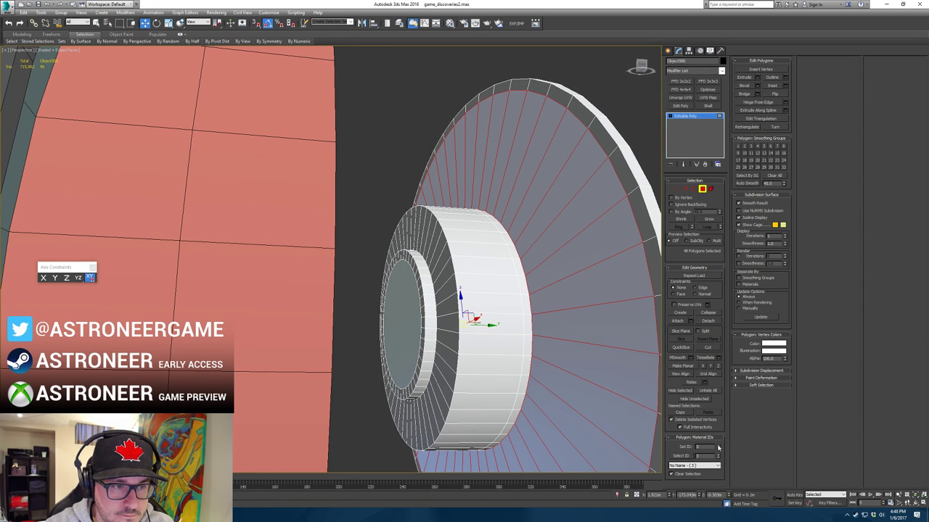
Step: Select the narrow polygon strip around the hub's base and give it the same material ID as the disc's back face
{"action": "key", "text": "2"}
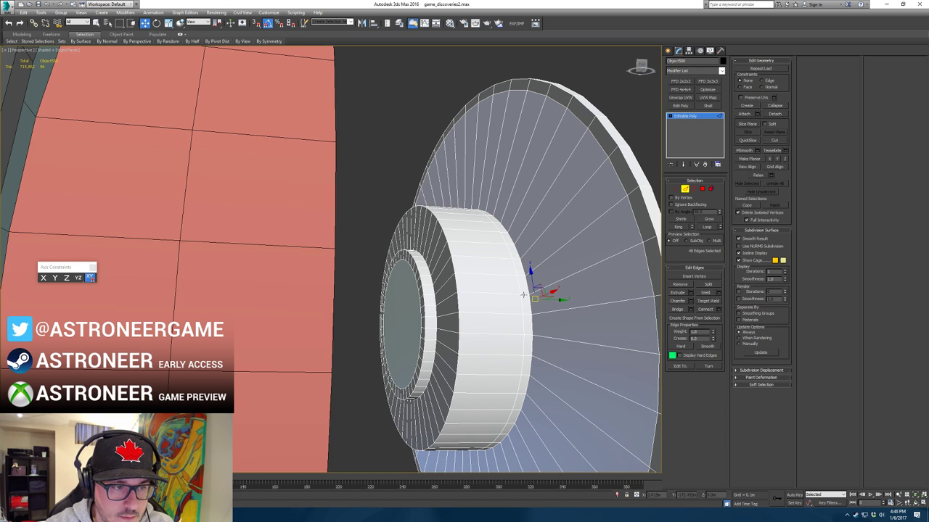
{"action": "double_click", "coordinate": [523, 294]}
{"action": "left_click", "coordinate": [701, 189], "text": "ctrl"}
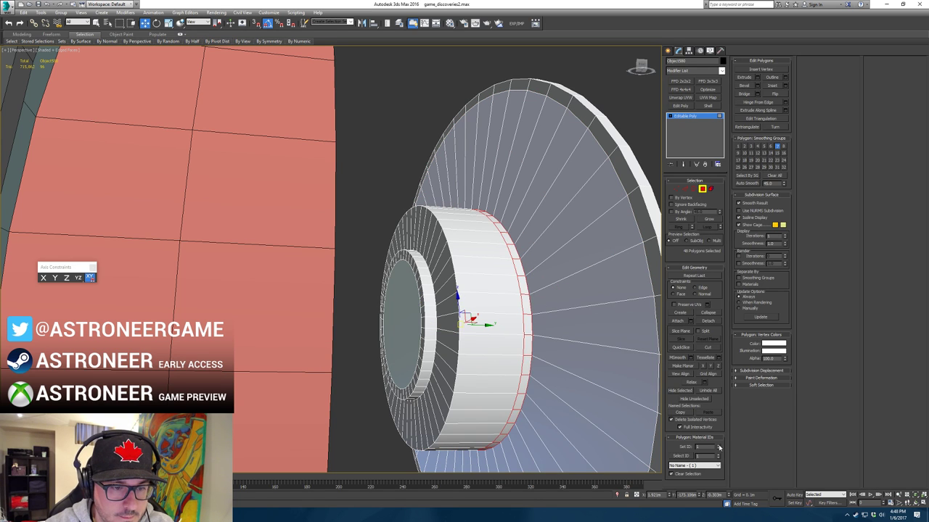
{"action": "middle_click_drag", "start_coordinate": [473, 288], "coordinate": [484, 275]}
Step: Select the polygons of the raised lip around the hub's cap and set their material ID to 5
{"action": "key", "text": "2"}
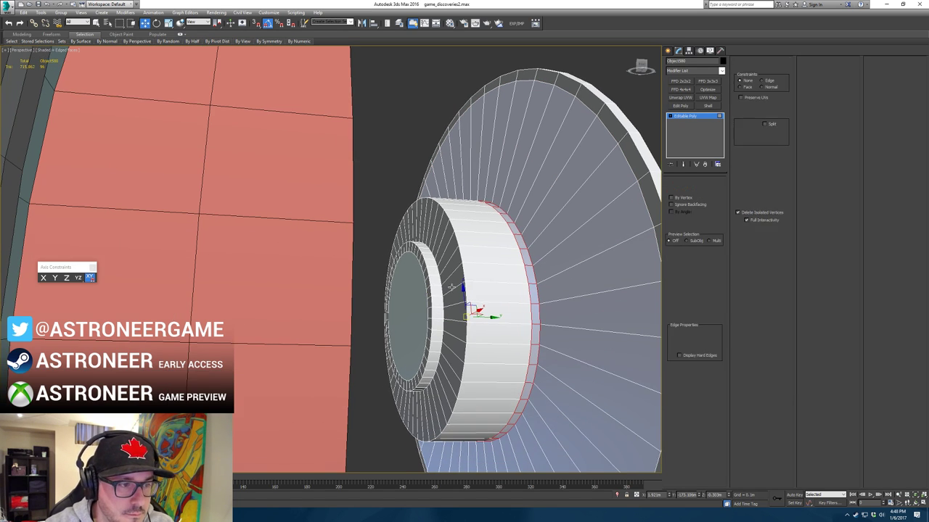
{"action": "left_click", "coordinate": [433, 298]}
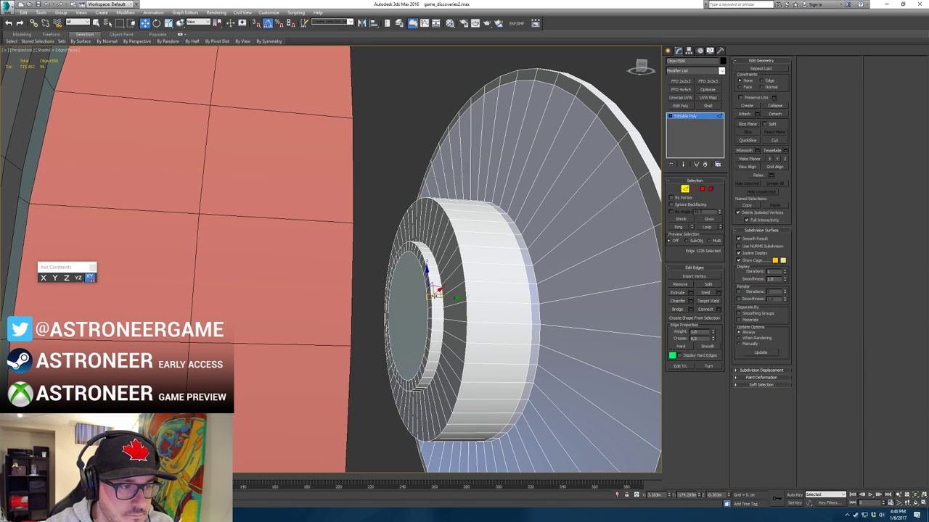
{"action": "double_click", "coordinate": [428, 296]}
{"action": "left_click", "coordinate": [701, 189], "text": "ctrl"}
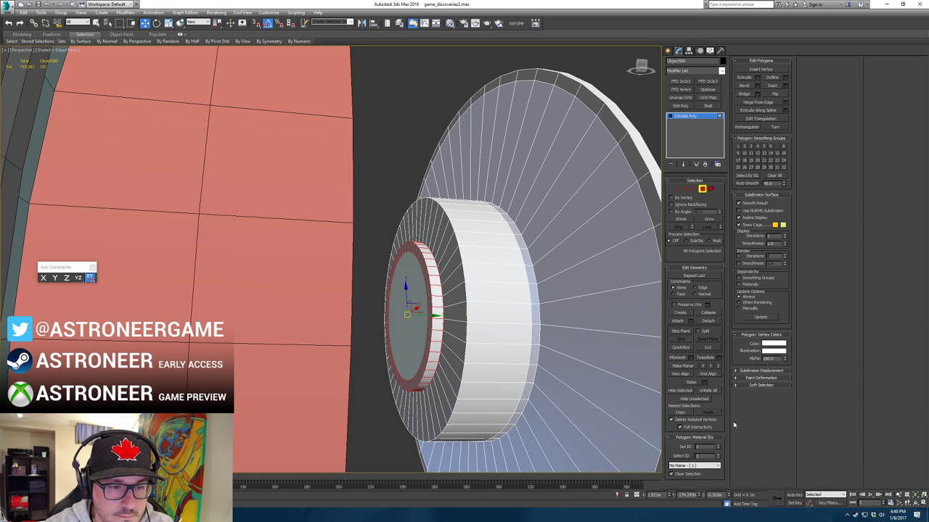
{"action": "left_click", "coordinate": [718, 447]}
{"action": "left_click", "coordinate": [718, 446]}
{"action": "left_click", "coordinate": [719, 445]}
{"action": "left_click", "coordinate": [719, 445]}
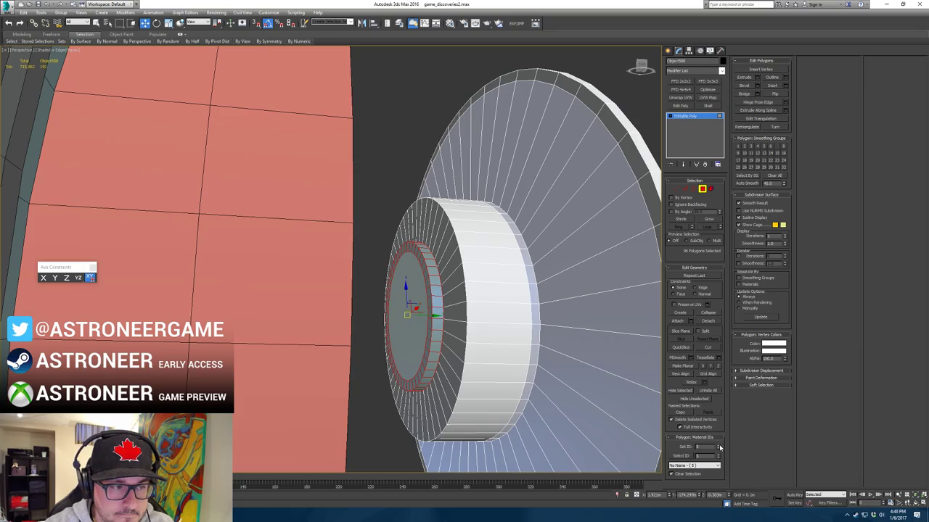
Step: Select the whole hubbed disc and move it farther away from the ring section's opening
{"action": "left_click", "coordinate": [703, 191]}
{"action": "left_click", "coordinate": [399, 140]}
{"action": "scroll", "coordinate": [639, 394], "scroll_direction": "down", "scroll_amount": 5}
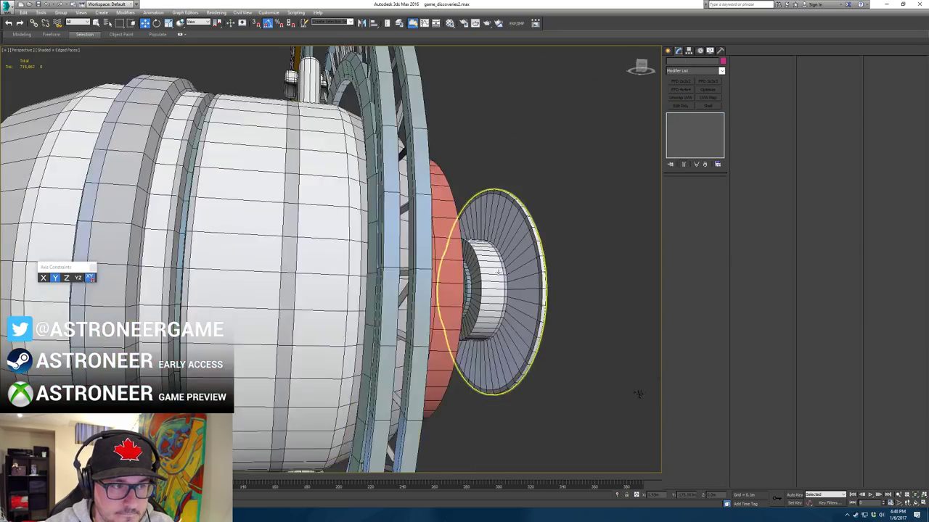
{"action": "middle_click_drag", "start_coordinate": [639, 394], "coordinate": [468, 327], "text": "alt"}
{"action": "left_click", "coordinate": [468, 326]}
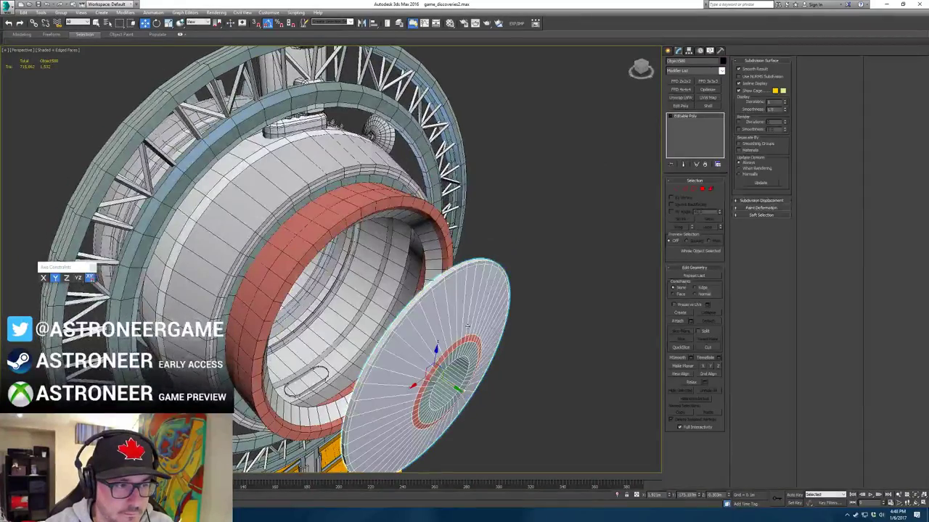
{"action": "left_click_drag", "start_coordinate": [437, 385], "coordinate": [557, 334]}
{"action": "middle_click_drag", "start_coordinate": [556, 334], "coordinate": [465, 315], "text": "alt"}
Step: Switch to the main ring section and select the open border inside its mouth
{"action": "key", "text": "2"}
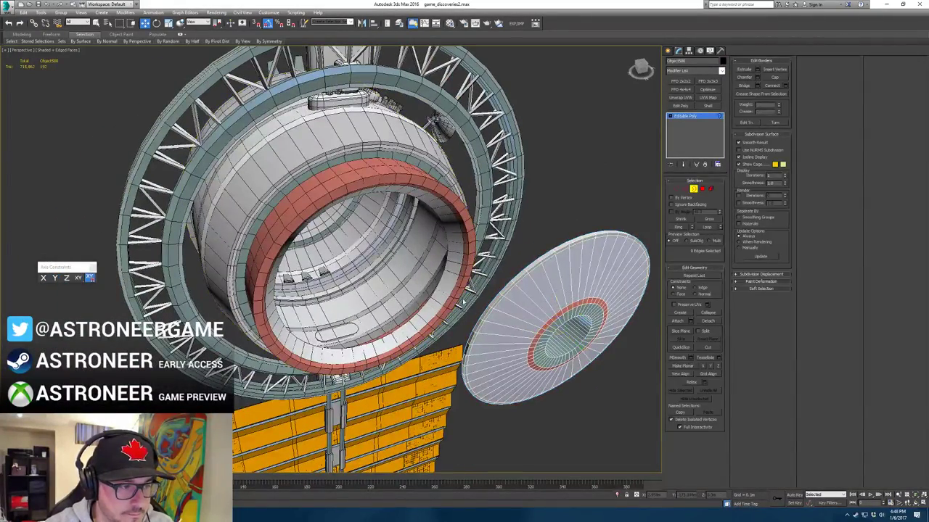
{"action": "left_click", "coordinate": [694, 191]}
{"action": "left_click", "coordinate": [438, 174]}
{"action": "left_click", "coordinate": [693, 190]}
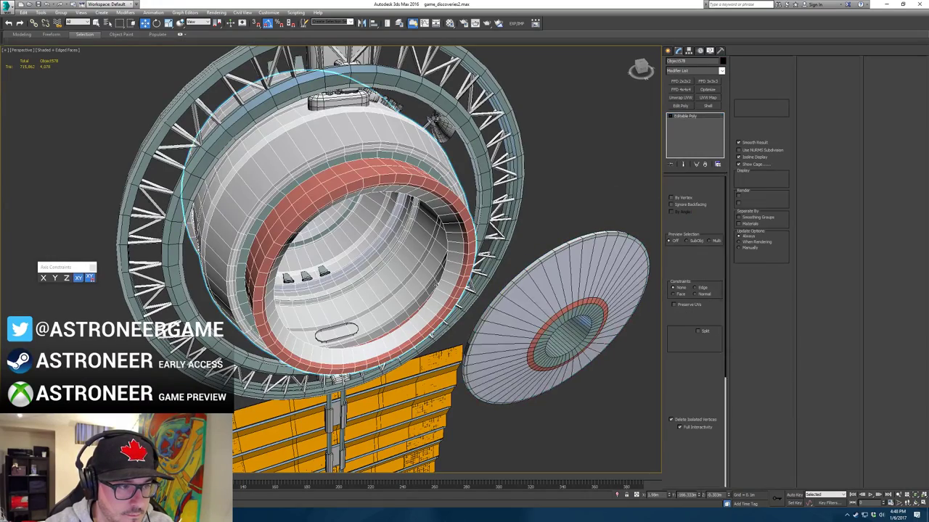
{"action": "left_click", "coordinate": [439, 288]}
{"action": "middle_click_drag", "start_coordinate": [437, 288], "coordinate": [305, 273], "text": "alt"}
{"action": "left_click_drag", "start_coordinate": [302, 262], "coordinate": [300, 269], "text": "shift"}
{"action": "key", "text": "ctrl+z"}
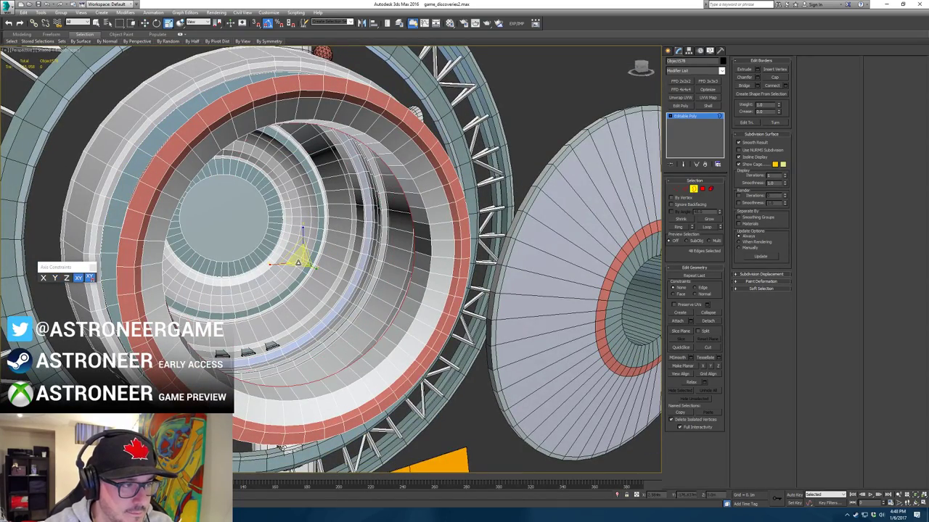
Step: Extrude the ring section's open inner border deep inward along Y and scale its end down to form a tapered tunnel
{"action": "key", "text": "alt+x"}
{"action": "key", "text": "w"}
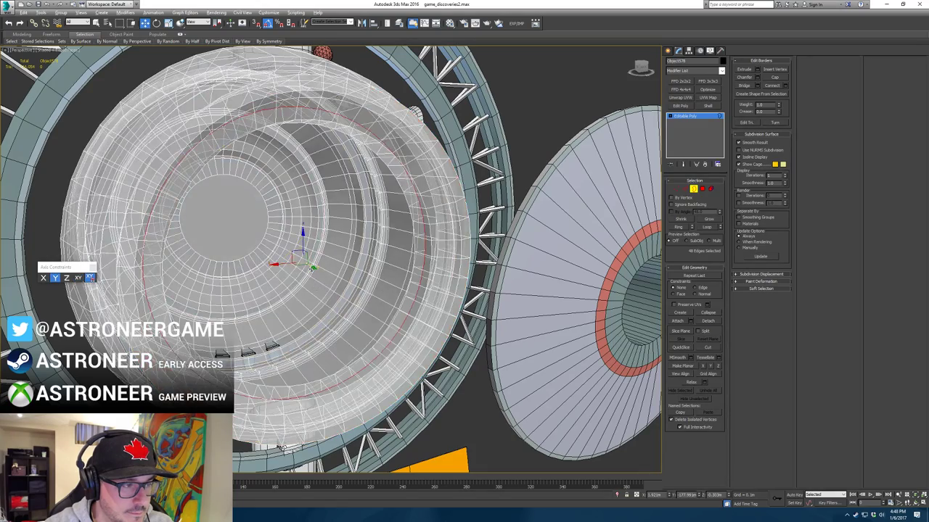
{"action": "key", "text": "alt+x"}
{"action": "left_click_drag", "start_coordinate": [312, 269], "coordinate": [239, 208], "text": "shift"}
{"action": "middle_click_drag", "start_coordinate": [260, 212], "coordinate": [278, 247], "text": "alt"}
{"action": "left_click_drag", "start_coordinate": [251, 252], "coordinate": [254, 255]}
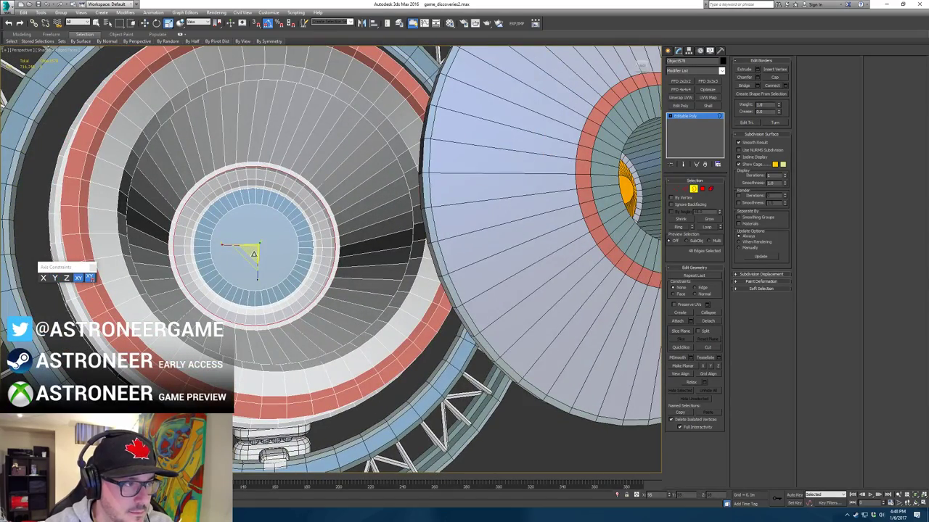
Step: Cap the open narrow end of the tapered tunnel
{"action": "left_click", "coordinate": [770, 79]}
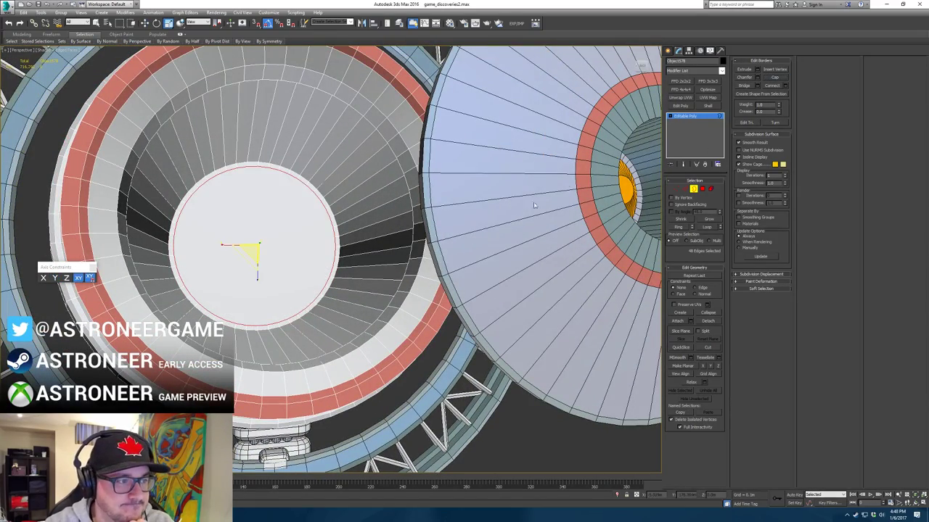
{"action": "middle_click_drag", "start_coordinate": [376, 274], "coordinate": [457, 306], "text": "alt"}
{"action": "left_click", "coordinate": [457, 306]}
{"action": "key", "text": "w"}
{"action": "middle_click_drag", "start_coordinate": [356, 286], "coordinate": [350, 287], "text": "alt"}
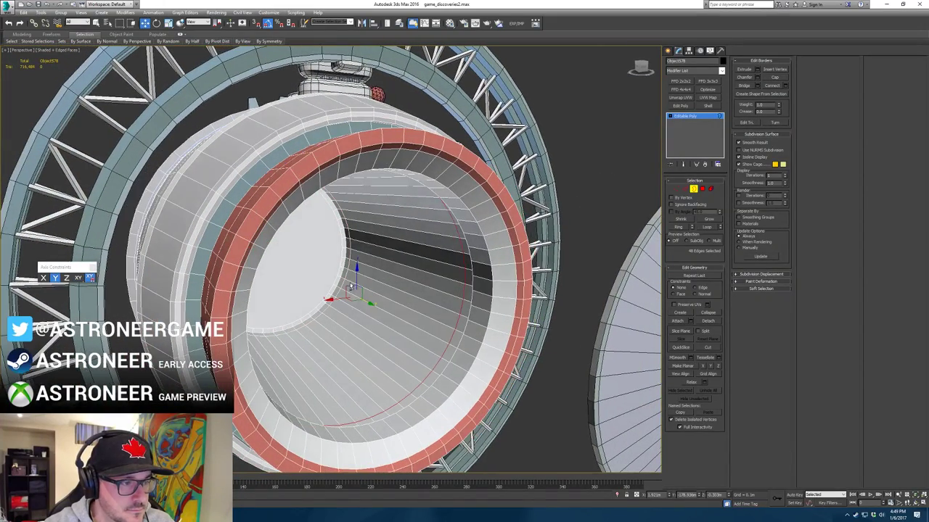
Step: Select the tunnel's full wall with its adjoining narrow strips and assign these polygons to smoothing group 6
{"action": "key", "text": "4"}
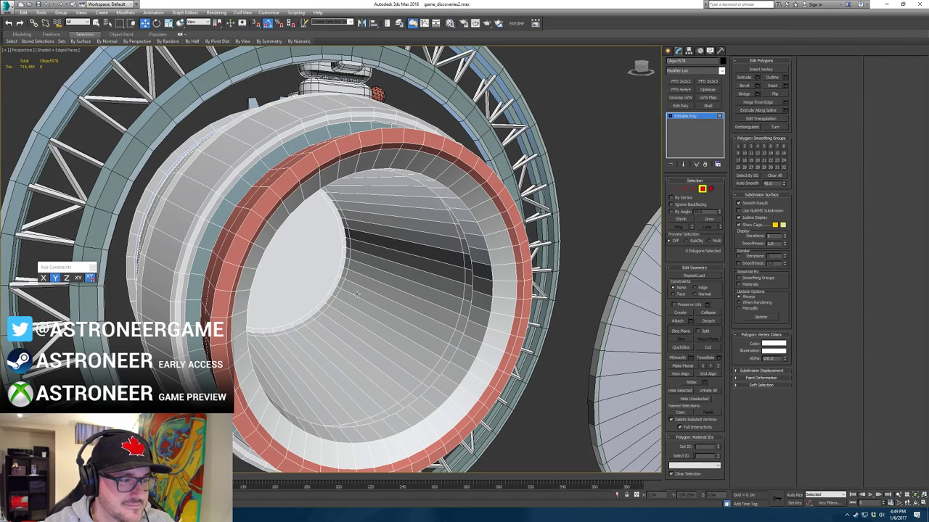
{"action": "key", "text": "2"}
{"action": "left_click", "coordinate": [404, 336], "text": "ctrl"}
{"action": "key", "text": "z"}
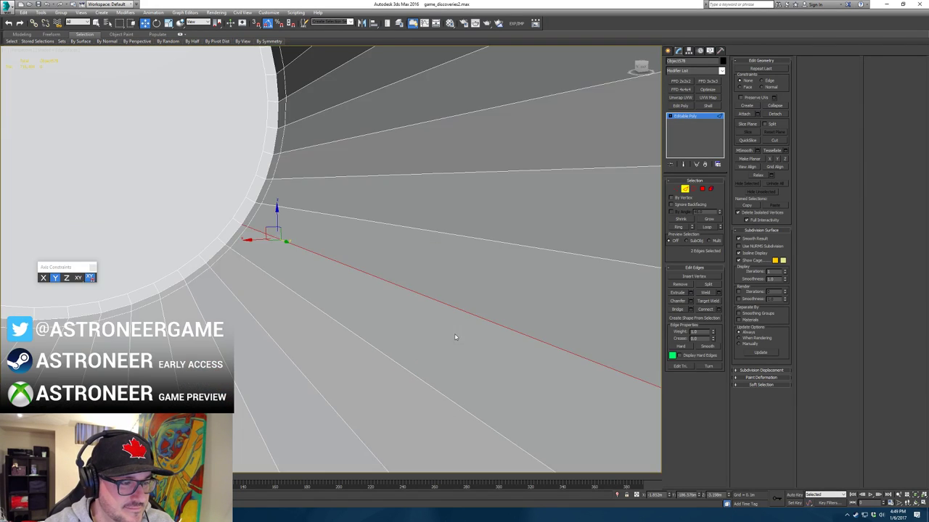
{"action": "middle_click_drag", "start_coordinate": [456, 341], "coordinate": [410, 315], "text": "alt"}
{"action": "left_click", "coordinate": [532, 250], "text": "ctrl"}
{"action": "left_click", "coordinate": [678, 228]}
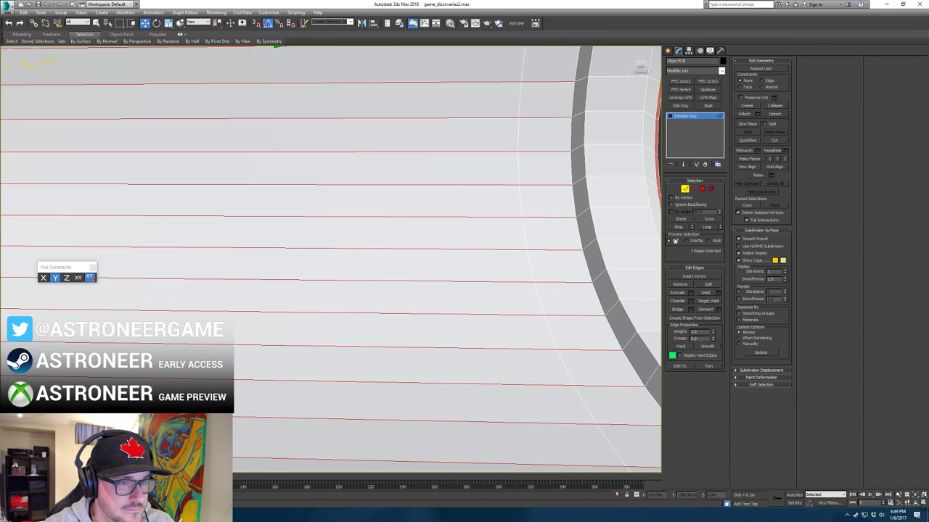
{"action": "left_click", "coordinate": [705, 189]}
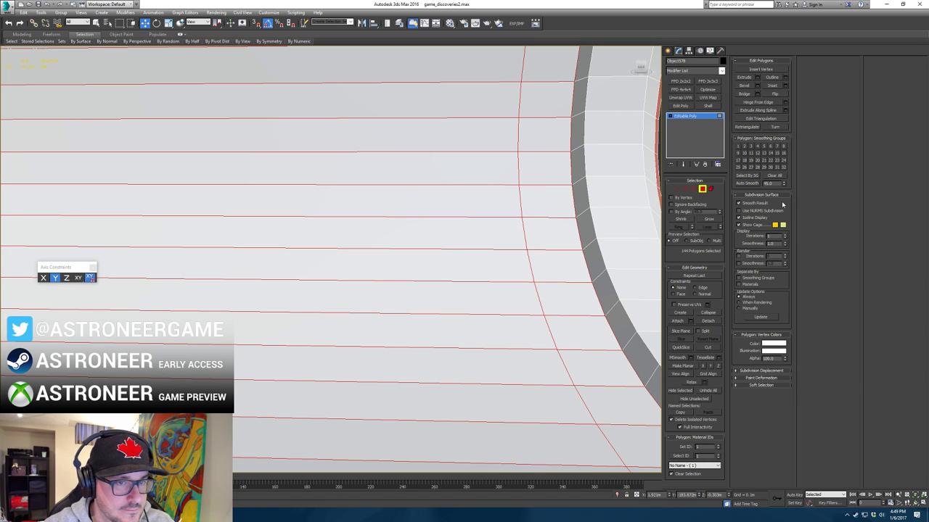
{"action": "scroll", "coordinate": [506, 236], "scroll_direction": "down", "scroll_amount": 10}
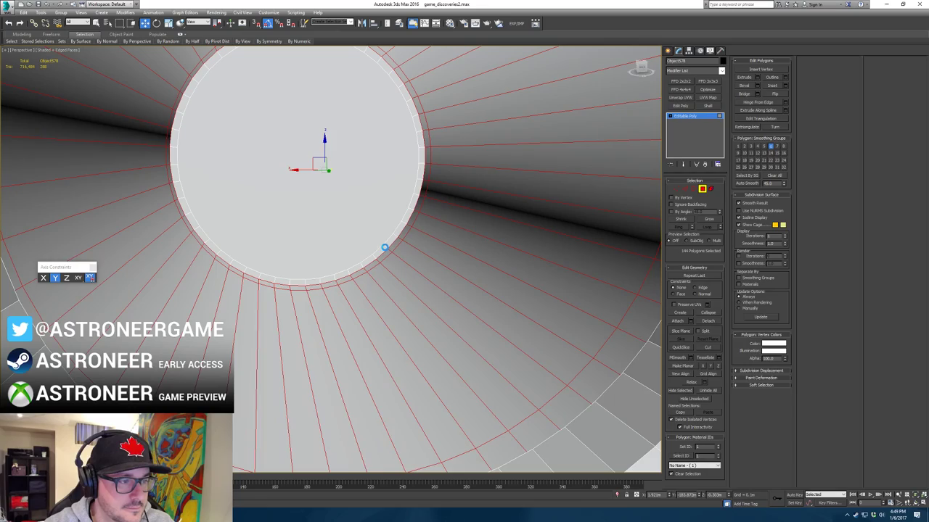
Step: Examine the shading of the ring section's inner walls with and without edged faces
{"action": "key", "text": "4"}
{"action": "scroll", "coordinate": [365, 222], "scroll_direction": "down", "scroll_amount": 5}
{"action": "middle_click_drag", "start_coordinate": [365, 222], "coordinate": [240, 247], "text": "alt"}
{"action": "scroll", "coordinate": [466, 267], "scroll_direction": "up", "scroll_amount": 3}
{"action": "middle_click_drag", "start_coordinate": [466, 267], "coordinate": [457, 269], "text": "alt"}
{"action": "key", "text": "F4"}
{"action": "middle_click_drag", "start_coordinate": [552, 283], "coordinate": [525, 286], "text": "alt"}
{"action": "key", "text": "F4"}
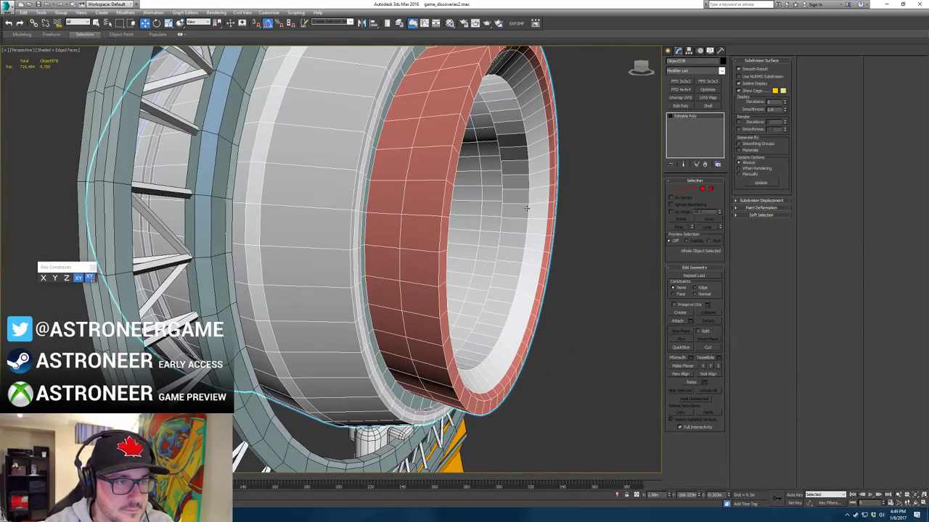
Step: Select the band of polygons just inside the ring section's mouth and assign it to smoothing group 7
{"action": "key", "text": "2"}
{"action": "left_click", "coordinate": [702, 188]}
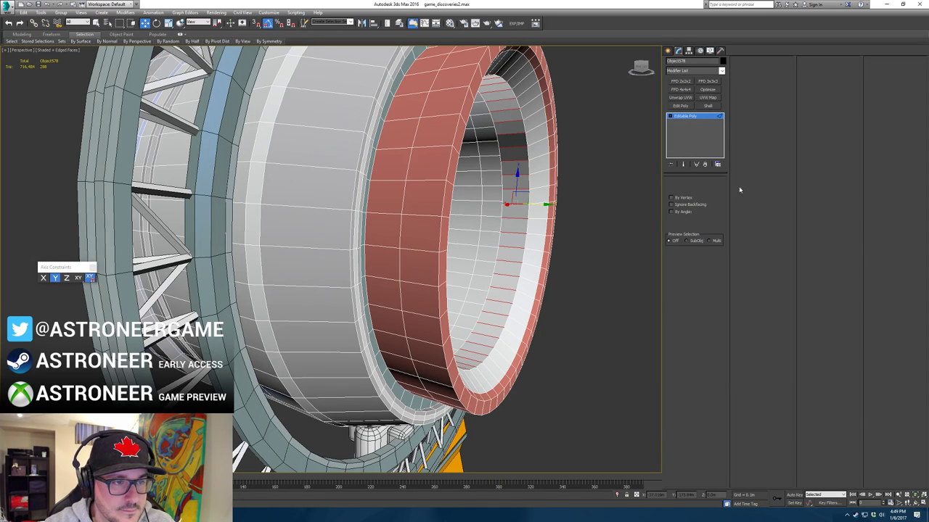
{"action": "left_click", "coordinate": [777, 147]}
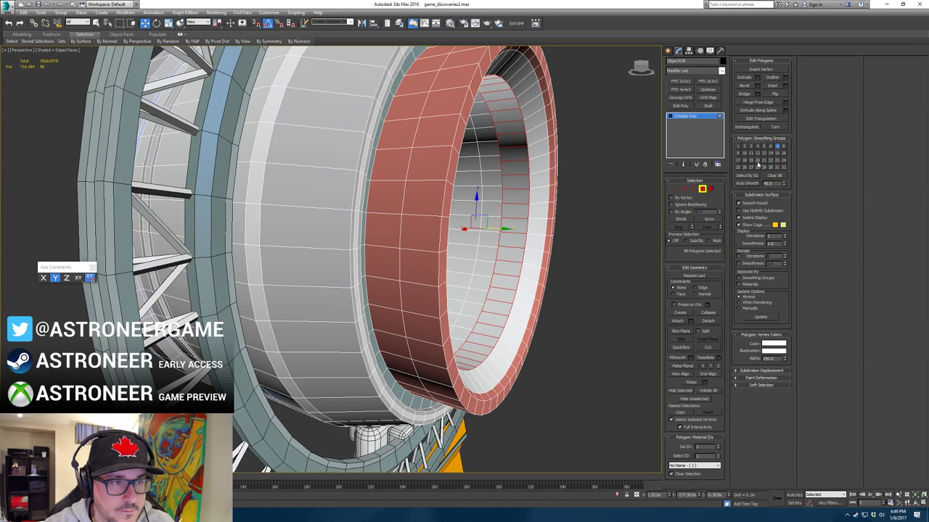
{"action": "left_click", "coordinate": [703, 189]}
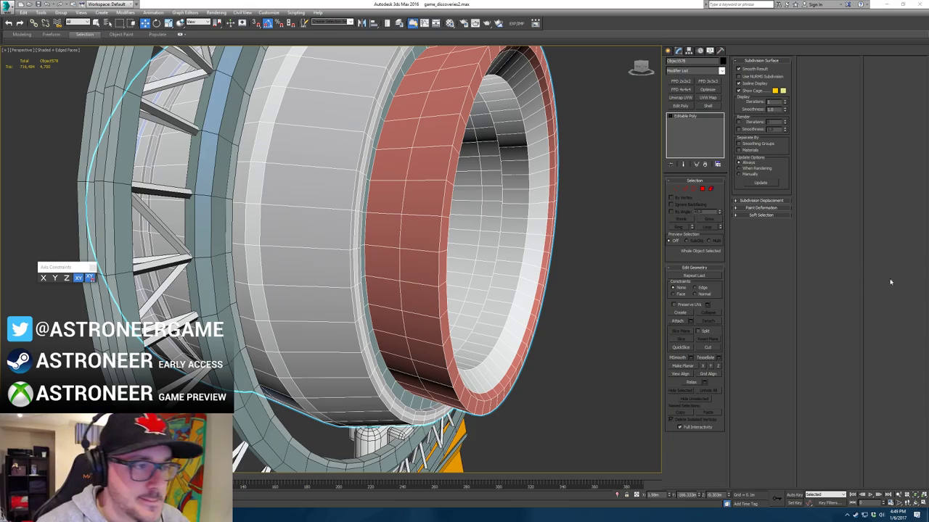
Step: Select the cap polygon at the tunnel's inner end and set its material ID to 4
{"action": "middle_click_drag", "start_coordinate": [583, 267], "coordinate": [475, 267], "text": "alt"}
{"action": "scroll", "coordinate": [475, 267], "scroll_direction": "up", "scroll_amount": 2}
{"action": "middle_click_drag", "start_coordinate": [377, 242], "coordinate": [418, 255], "text": "alt"}
{"action": "key", "text": "4"}
{"action": "key", "text": "4"}
{"action": "left_click", "coordinate": [335, 230]}
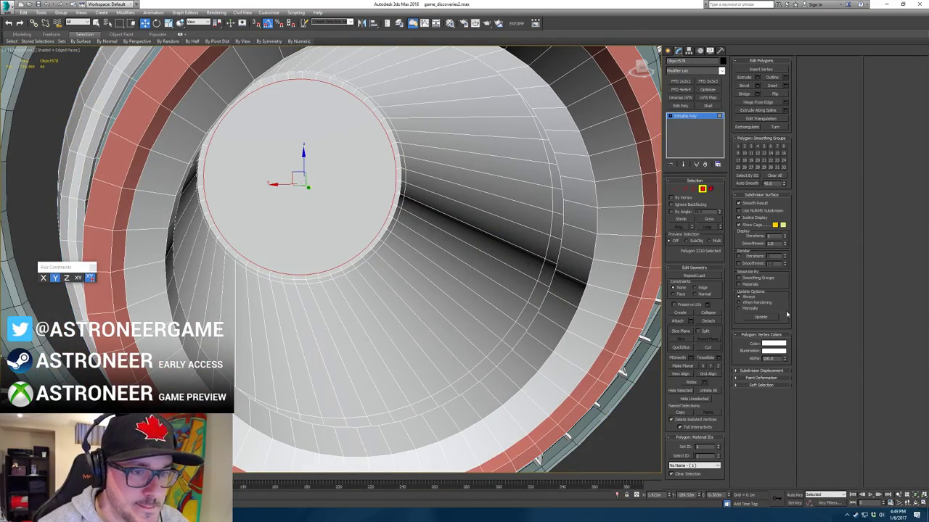
{"action": "left_click", "coordinate": [718, 447]}
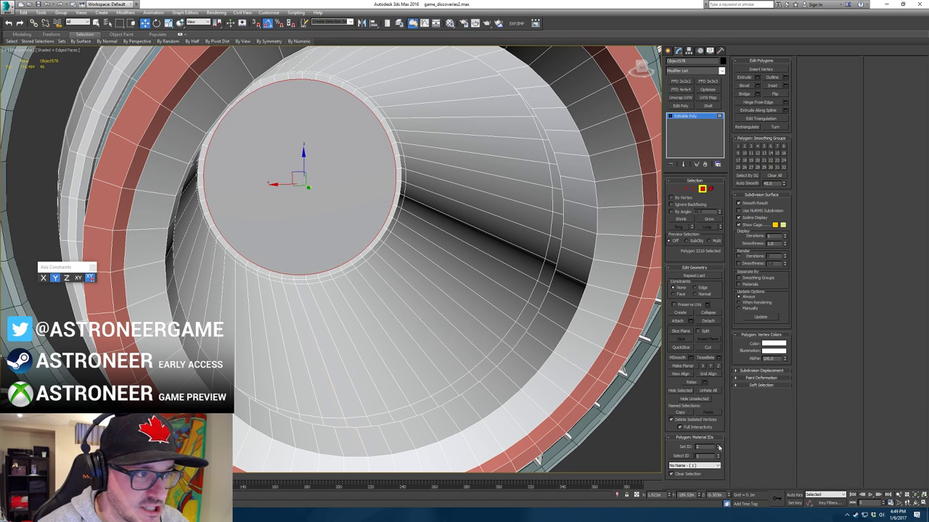
{"action": "left_click", "coordinate": [718, 447]}
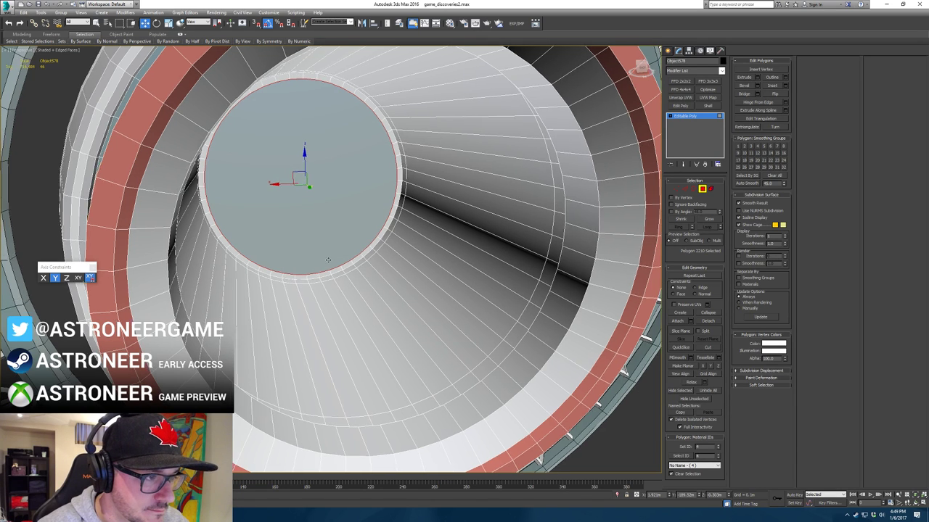
Step: Select the narrow polygon strips around the tunnel's cap and set their material ID to 3
{"action": "scroll", "coordinate": [333, 264], "scroll_direction": "up", "scroll_amount": 3}
{"action": "key", "text": "2"}
{"action": "left_click", "coordinate": [373, 255]}
{"action": "key", "text": "alt+r"}
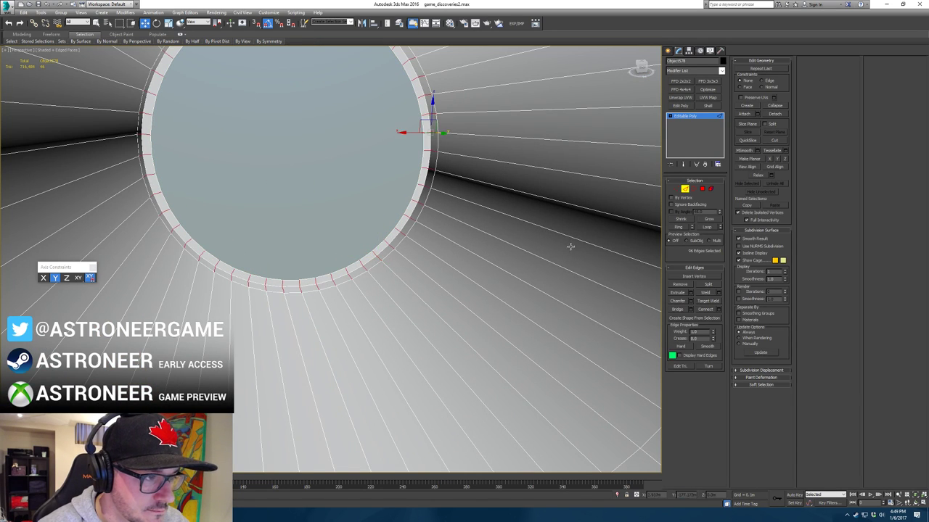
{"action": "left_click", "coordinate": [702, 190], "text": "ctrl"}
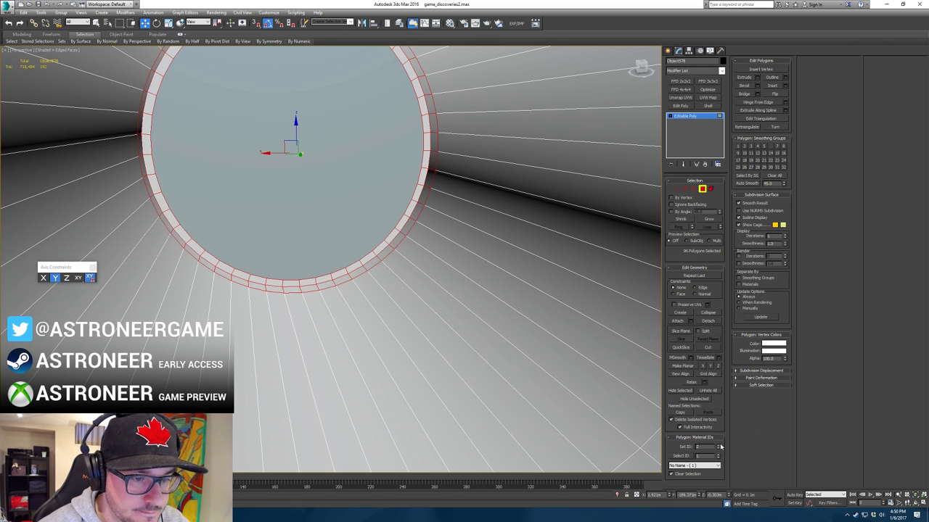
{"action": "left_click", "coordinate": [719, 445]}
Step: Select the long wall polygons of the tunnel and set their material ID to 2
{"action": "key", "text": "2"}
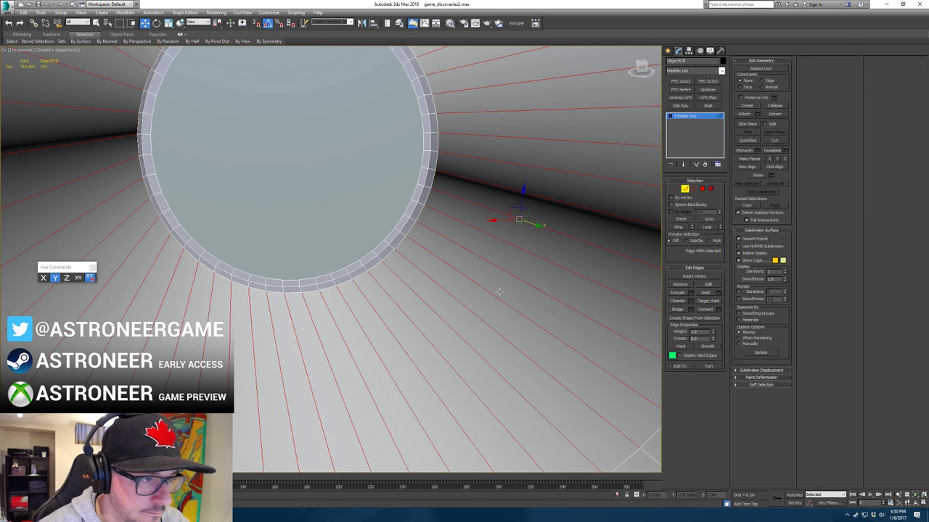
{"action": "left_click", "coordinate": [702, 190], "text": "ctrl"}
{"action": "left_click", "coordinate": [718, 447]}
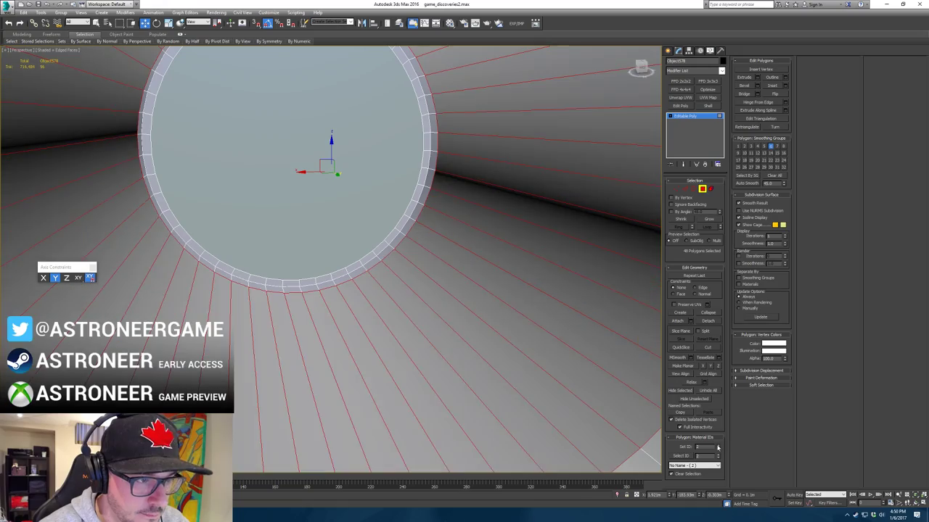
Step: Examine the material assignments inside the ring section and check the cap polygon's material ID with selected faces shaded
{"action": "middle_click_drag", "start_coordinate": [574, 294], "coordinate": [351, 245], "text": "alt"}
{"action": "scroll", "coordinate": [417, 270], "scroll_direction": "down", "scroll_amount": 5}
{"action": "left_click", "coordinate": [581, 149]}
{"action": "scroll", "coordinate": [582, 151], "scroll_direction": "up", "scroll_amount": 3}
{"action": "left_click", "coordinate": [702, 189]}
{"action": "left_click", "coordinate": [459, 296]}
{"action": "left_click", "coordinate": [388, 285]}
{"action": "scroll", "coordinate": [372, 248], "scroll_direction": "up", "scroll_amount": 3}
{"action": "scroll", "coordinate": [351, 245], "scroll_direction": "up", "scroll_amount": 3}
{"action": "key", "text": "4"}
{"action": "left_click", "coordinate": [272, 242]}
{"action": "scroll", "coordinate": [283, 242], "scroll_direction": "up", "scroll_amount": 2}
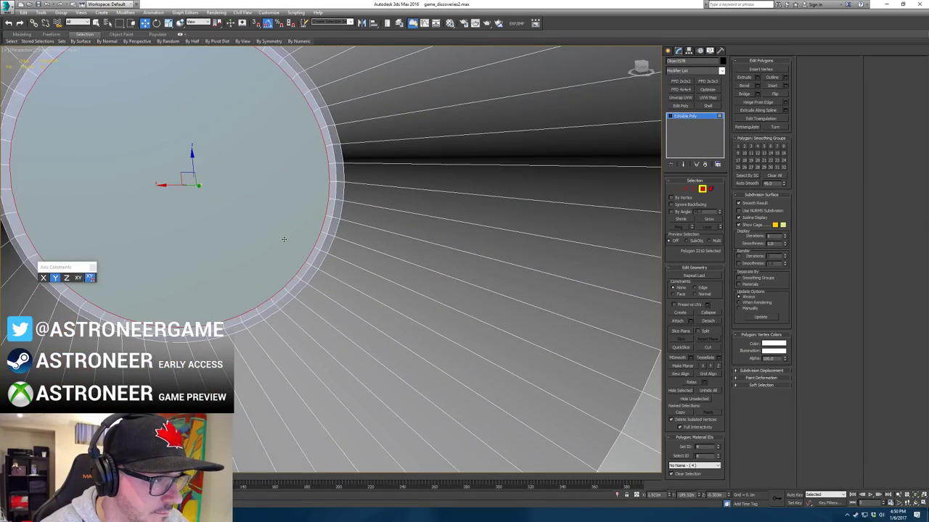
{"action": "key", "text": "F2"}
{"action": "scroll", "coordinate": [319, 258], "scroll_direction": "up", "scroll_amount": 2}
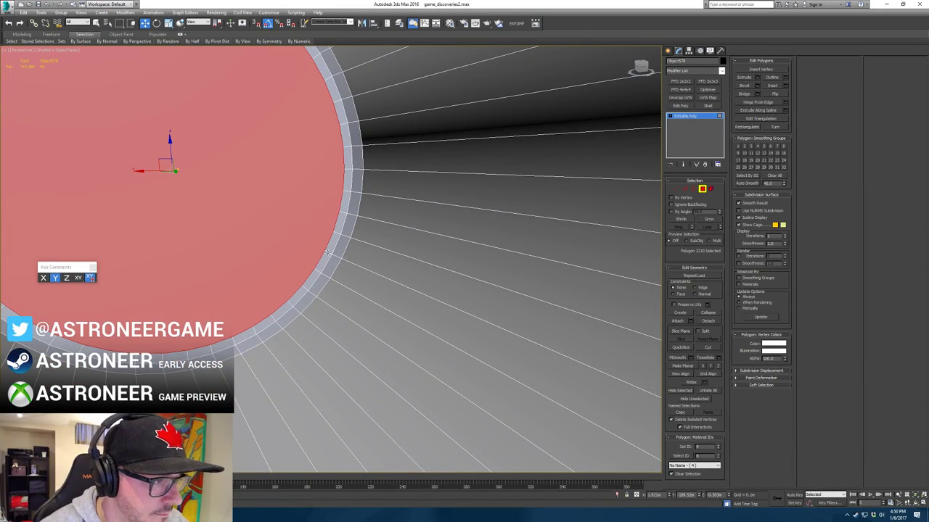
Step: Select edges along the tunnel wall and its rim strips, expand them to full rings, and convert the selection to polygons
{"action": "key", "text": "2"}
{"action": "left_click", "coordinate": [327, 252]}
{"action": "left_click", "coordinate": [354, 263], "text": "ctrl"}
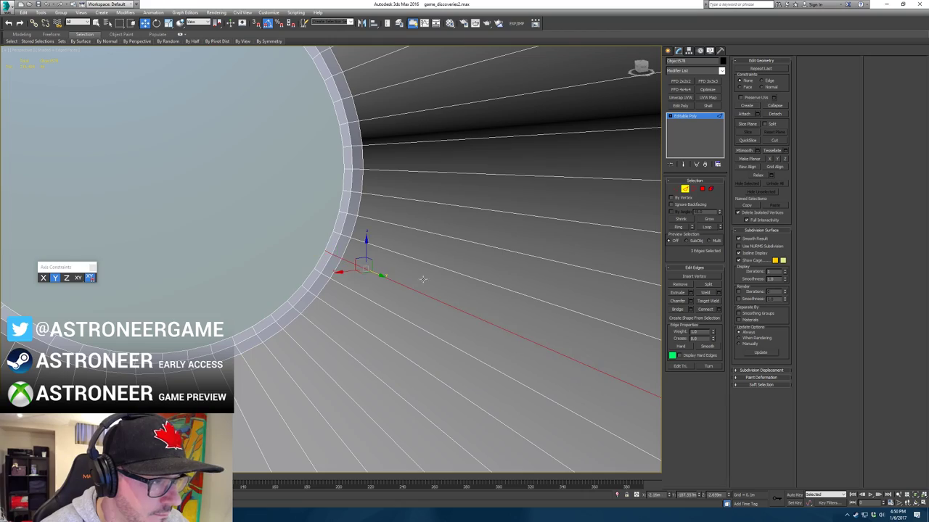
{"action": "middle_click_drag", "start_coordinate": [458, 285], "coordinate": [439, 286], "text": "alt"}
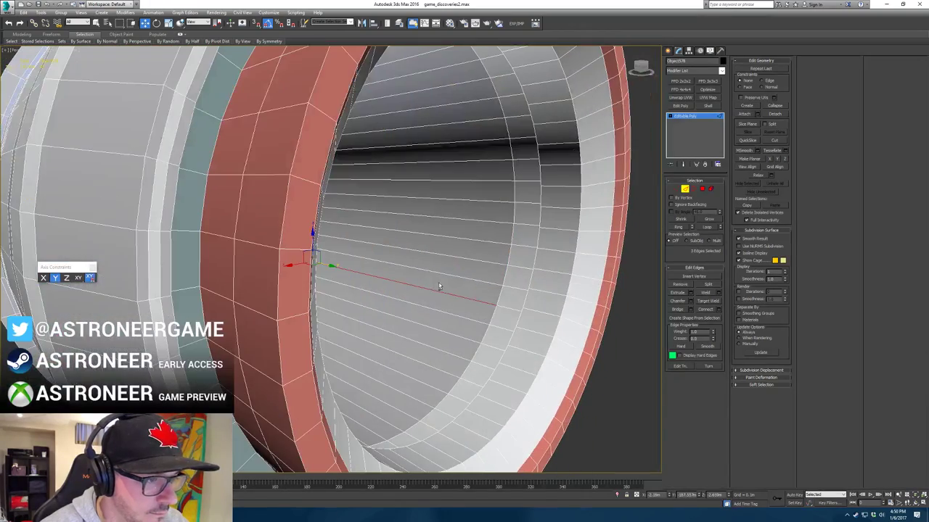
{"action": "left_click", "coordinate": [513, 310], "text": "ctrl"}
{"action": "scroll", "coordinate": [513, 311], "scroll_direction": "up", "scroll_amount": 3}
{"action": "middle_click_drag", "start_coordinate": [512, 310], "coordinate": [482, 281], "text": "alt"}
{"action": "left_click", "coordinate": [372, 187], "text": "ctrl"}
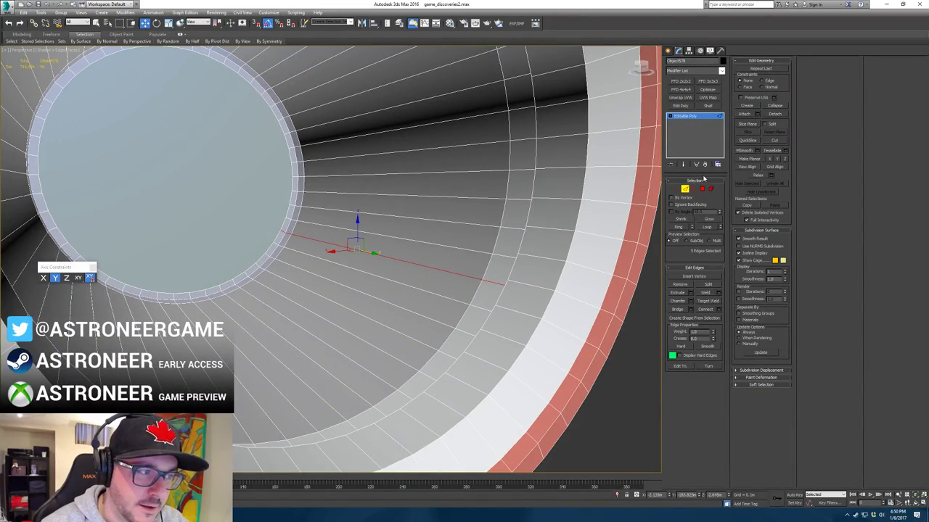
{"action": "key", "text": "alt+r"}
{"action": "left_click", "coordinate": [702, 189], "text": "ctrl"}
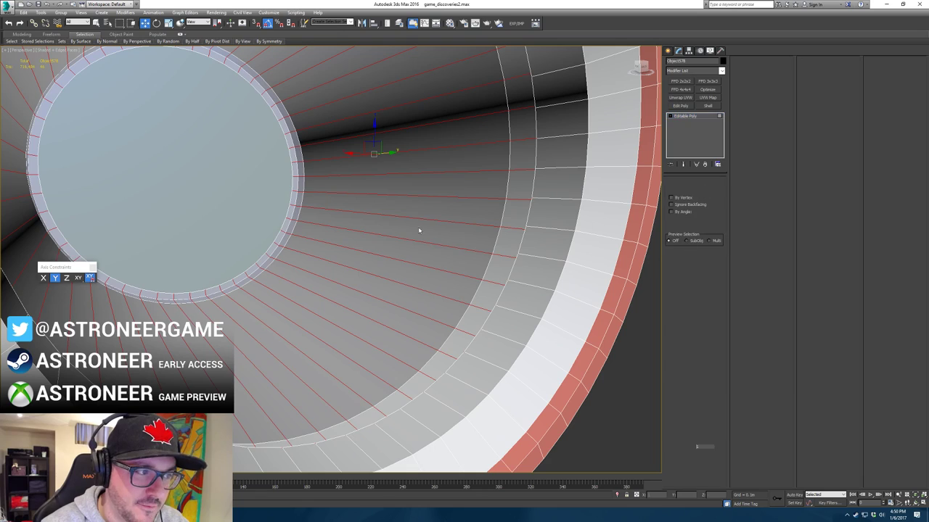
Step: Add the tunnel's inner cap polygon to the wall selection and display selected faces as outlines
{"action": "middle_click_drag", "start_coordinate": [239, 240], "coordinate": [419, 249], "text": "alt"}
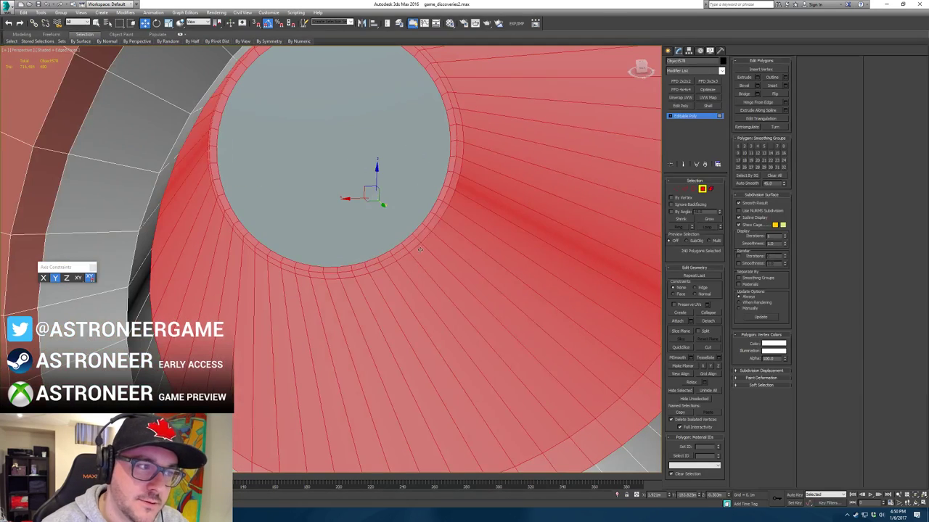
{"action": "middle_click_drag", "start_coordinate": [425, 216], "coordinate": [415, 204], "text": "alt"}
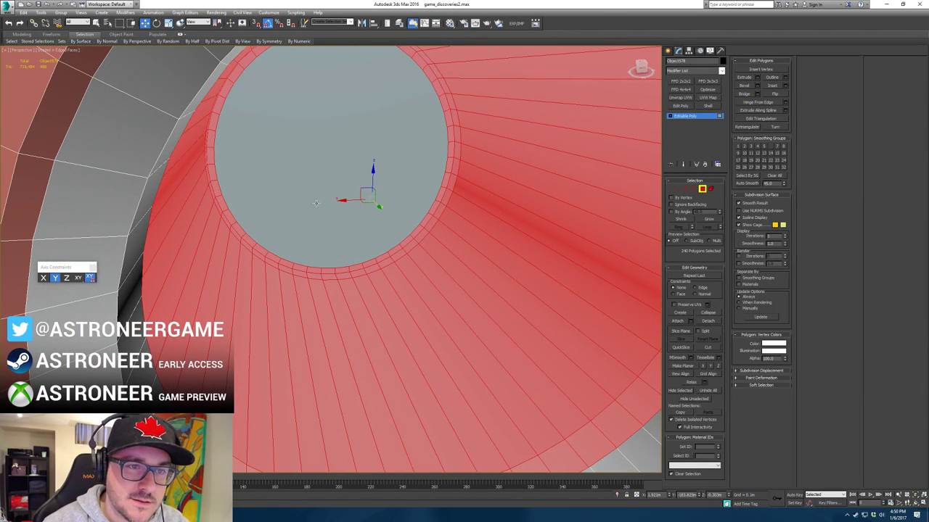
{"action": "left_click", "coordinate": [337, 181]}
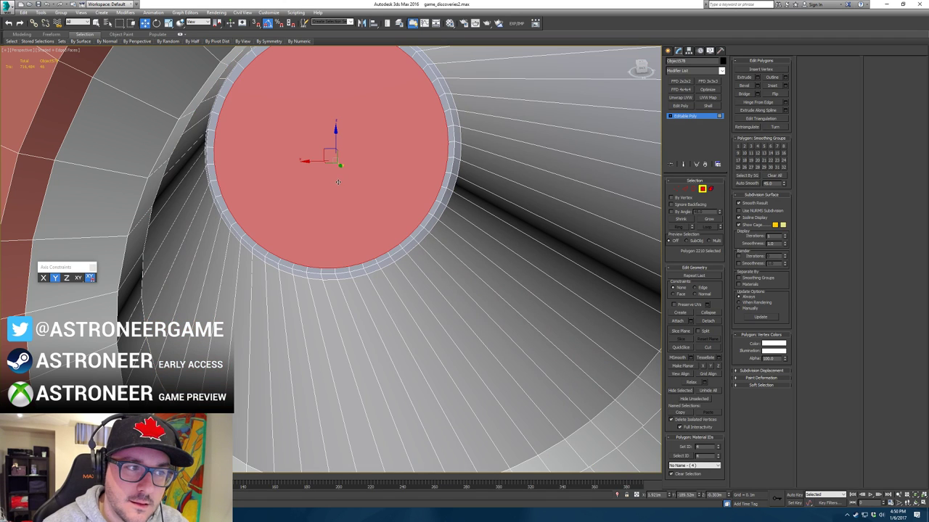
{"action": "key", "text": "ctrl+z"}
{"action": "left_click", "coordinate": [370, 179], "text": "ctrl"}
{"action": "middle_click_drag", "start_coordinate": [370, 179], "coordinate": [378, 158], "text": "alt"}
{"action": "key", "text": "F2"}
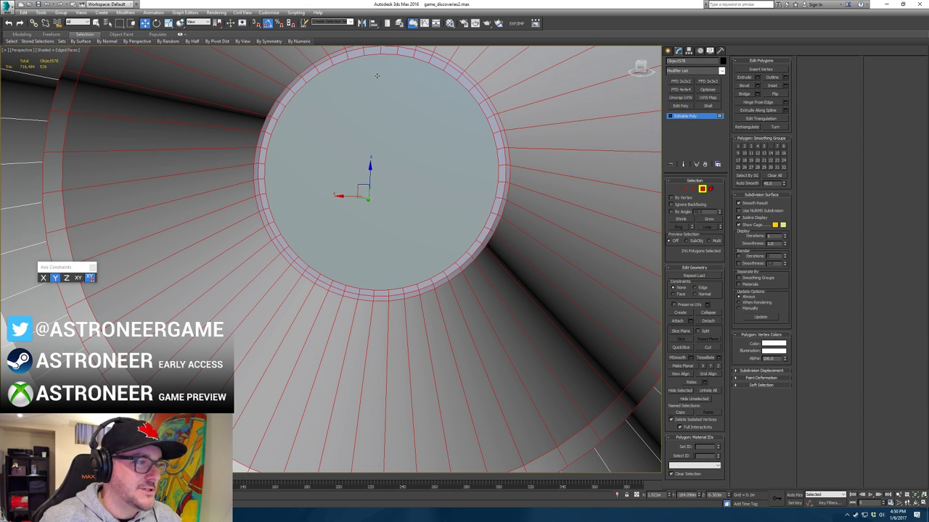
Step: Detach the selected tunnel polygons as a separate object and select the new object
{"action": "scroll", "coordinate": [411, 190], "scroll_direction": "down", "scroll_amount": 5}
{"action": "middle_click_drag", "start_coordinate": [411, 190], "coordinate": [361, 233]}
{"action": "scroll", "coordinate": [361, 232], "scroll_direction": "up", "scroll_amount": 4}
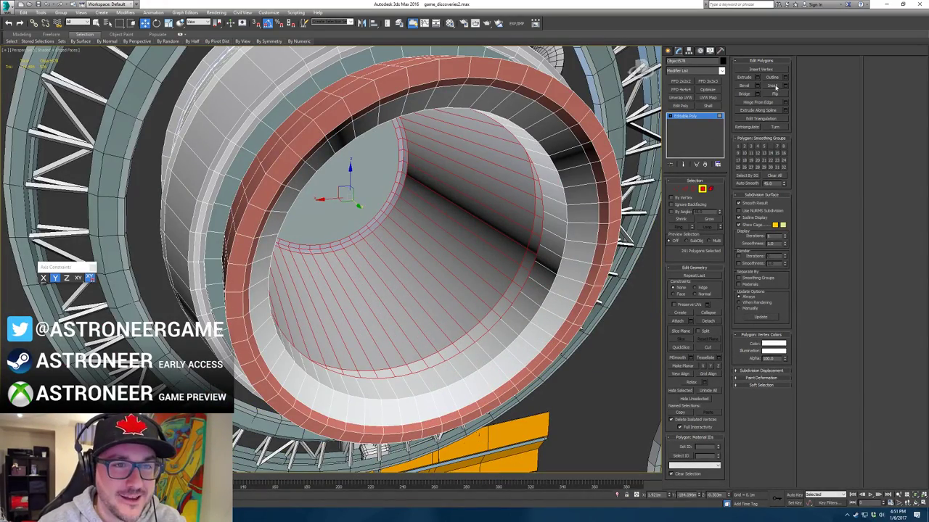
{"action": "left_click", "coordinate": [707, 321]}
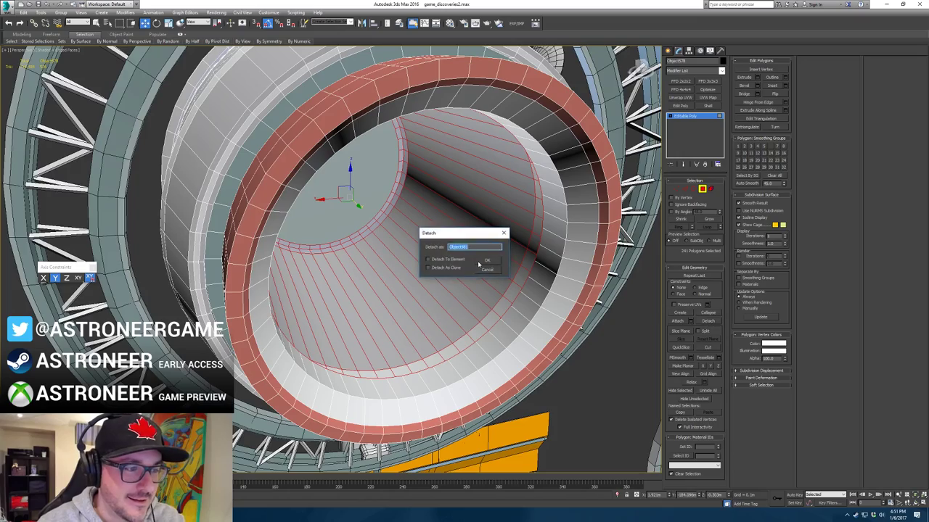
{"action": "left_click", "coordinate": [479, 259]}
{"action": "left_click", "coordinate": [704, 189]}
{"action": "left_click", "coordinate": [617, 379]}
{"action": "left_click", "coordinate": [457, 279]}
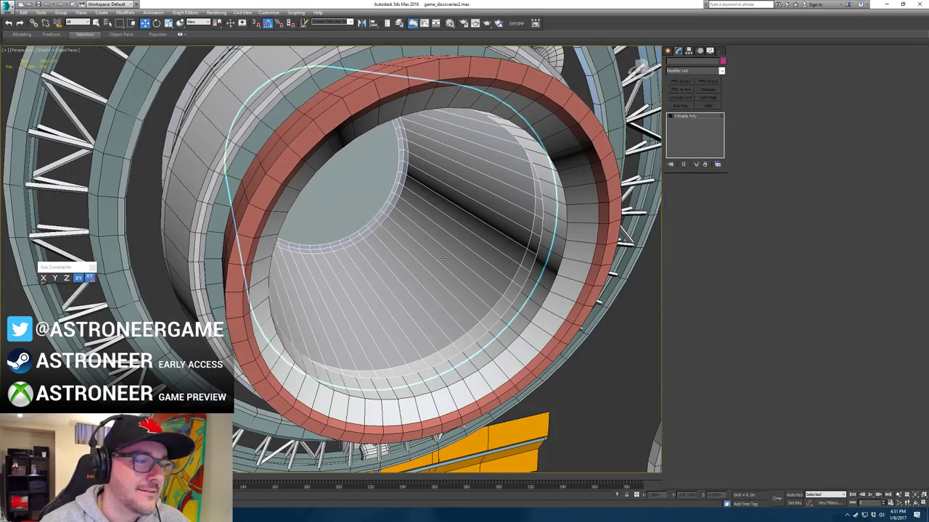
Step: Reset the detached tunnel's scale and pull the object out in front of the ring section
{"action": "key", "text": "r"}
{"action": "middle_click_drag", "start_coordinate": [399, 178], "coordinate": [345, 170], "text": "alt"}
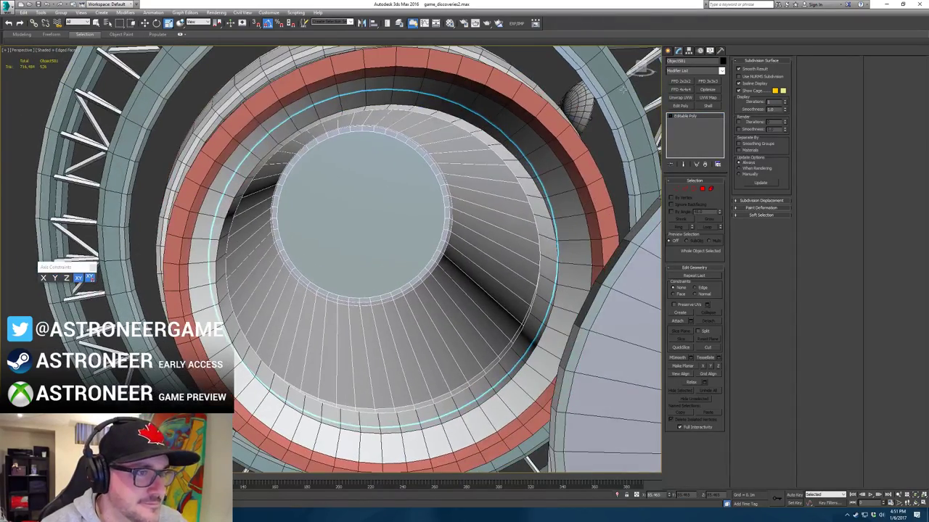
{"action": "left_click", "coordinate": [691, 54]}
{"action": "left_click", "coordinate": [694, 106]}
{"action": "key", "text": "z"}
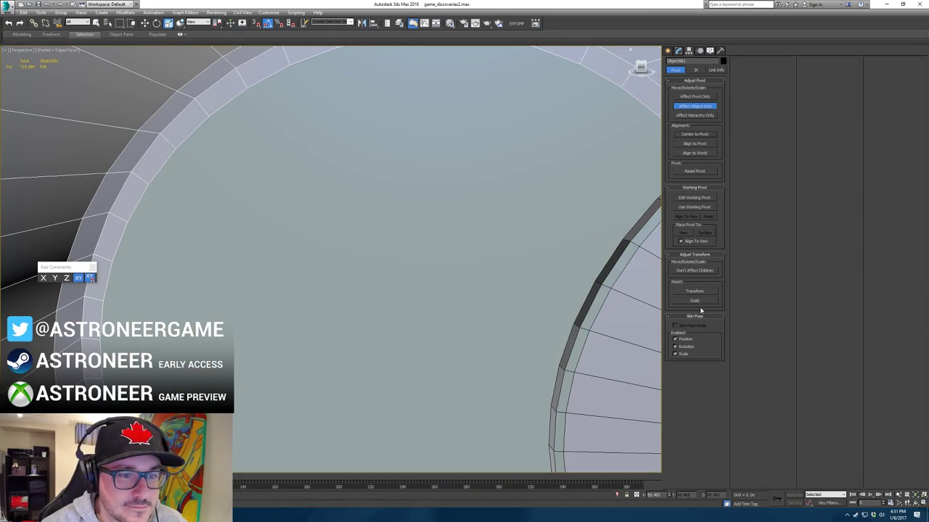
{"action": "scroll", "coordinate": [317, 225], "scroll_direction": "down", "scroll_amount": 10}
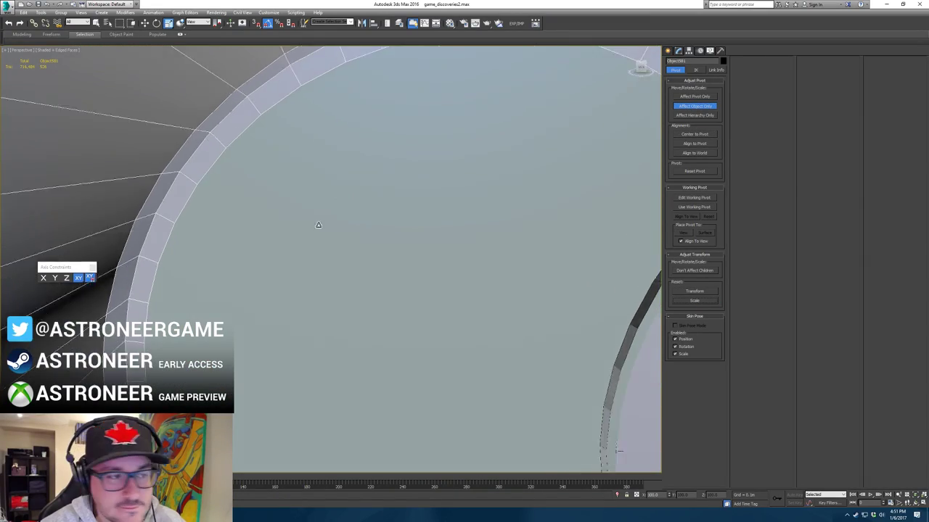
{"action": "scroll", "coordinate": [392, 234], "scroll_direction": "up", "scroll_amount": 8}
{"action": "mouse_move", "coordinate": [387, 244]}
{"action": "middle_mouse_down", "text": "alt"}
{"action": "mouse_move", "coordinate": [424, 232]}
{"action": "mouse_move", "coordinate": [392, 242]}
{"action": "middle_mouse_up", "text": "alt"}
Step: Select the border at the tunnel's open end and scale a copy inward to form a thin flat rim
{"action": "key", "text": "2"}
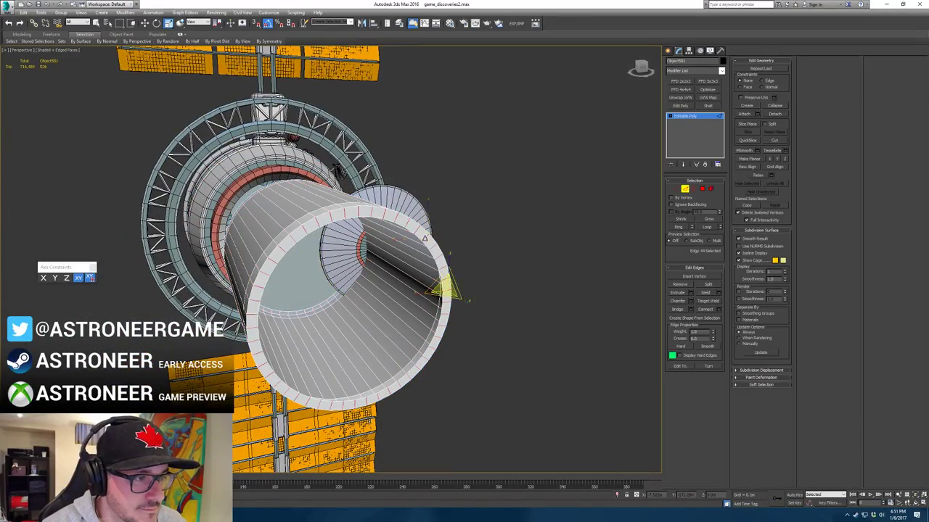
{"action": "middle_click_drag", "start_coordinate": [364, 266], "coordinate": [451, 251], "text": "alt"}
{"action": "key", "text": "3"}
{"action": "left_click", "coordinate": [451, 251]}
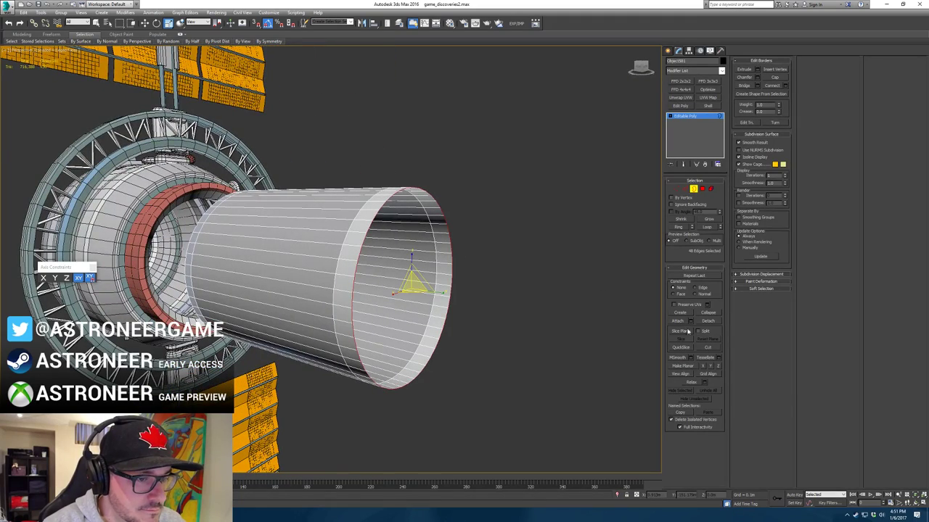
{"action": "key", "text": "r"}
{"action": "key", "text": "r"}
{"action": "key", "text": "r"}
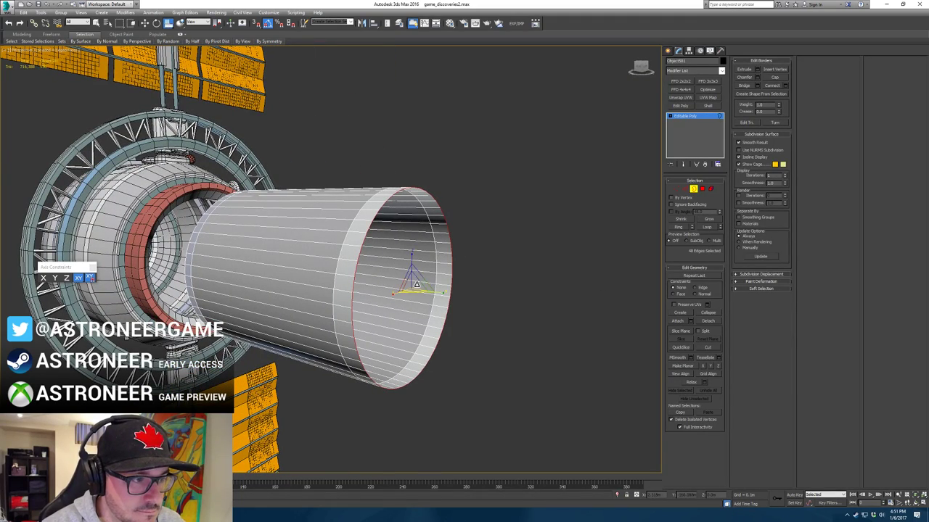
{"action": "left_click_drag", "start_coordinate": [414, 283], "coordinate": [416, 286], "text": "shift"}
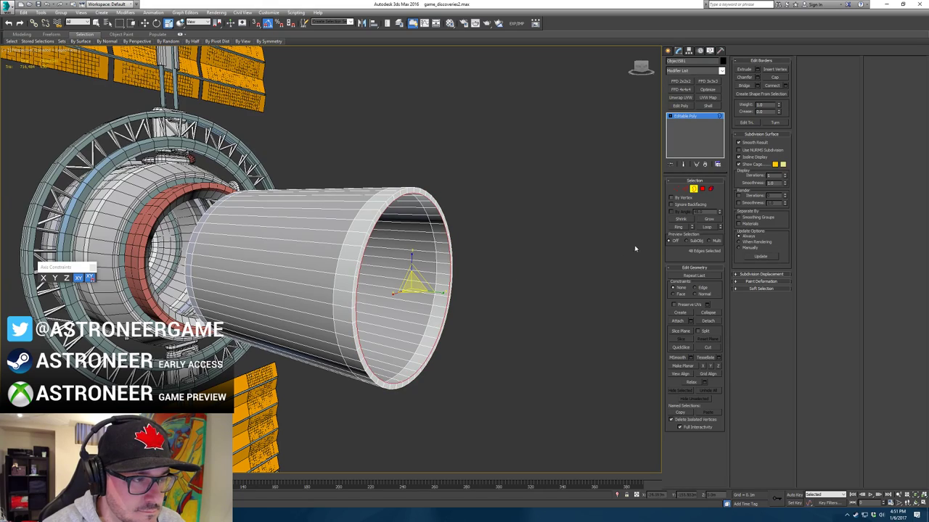
Step: Cap the tunnel's open border inside the thin rim and return to object level
{"action": "left_click", "coordinate": [776, 80]}
{"action": "middle_click_drag", "start_coordinate": [451, 179], "coordinate": [509, 206], "text": "alt"}
{"action": "key", "text": "4"}
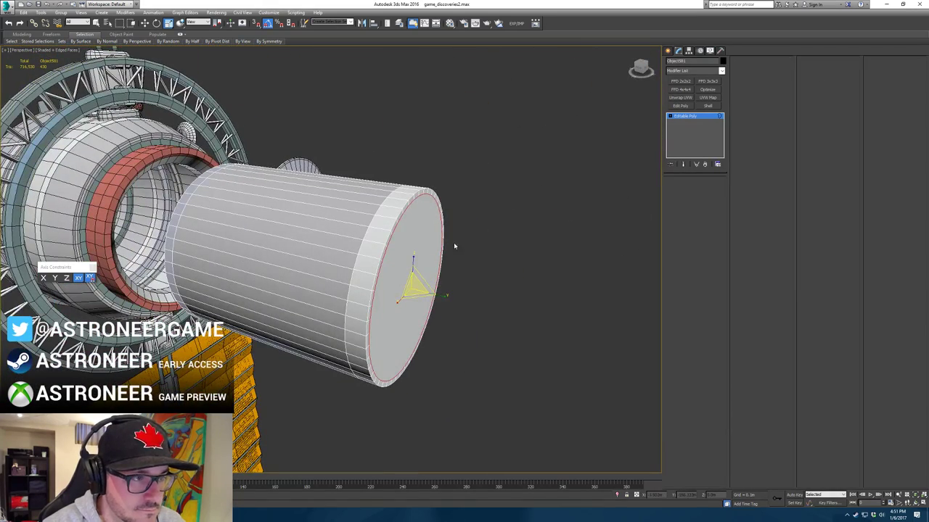
{"action": "left_click", "coordinate": [704, 190]}
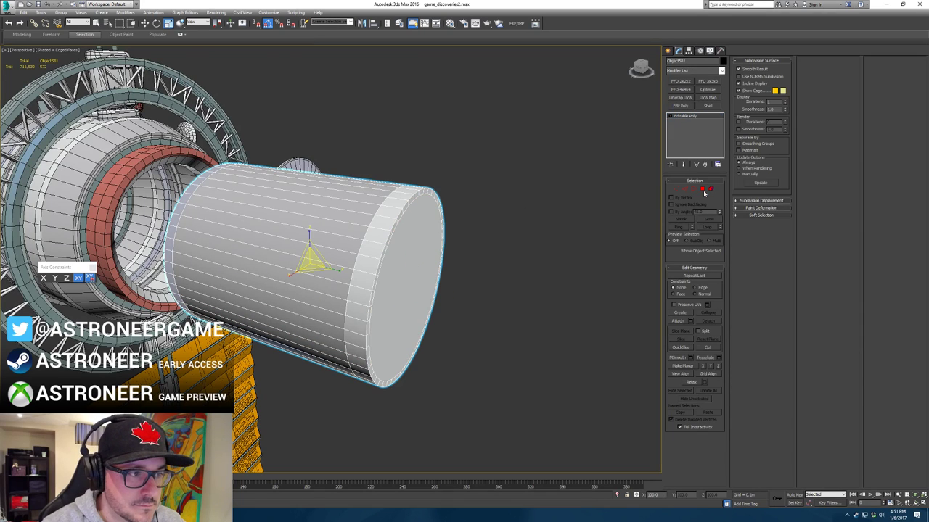
Step: Add a Shell modifier with a 0.041 m inner and 0 m outer amount, then collapse the tunnel to an editable poly
{"action": "left_click", "coordinate": [711, 107]}
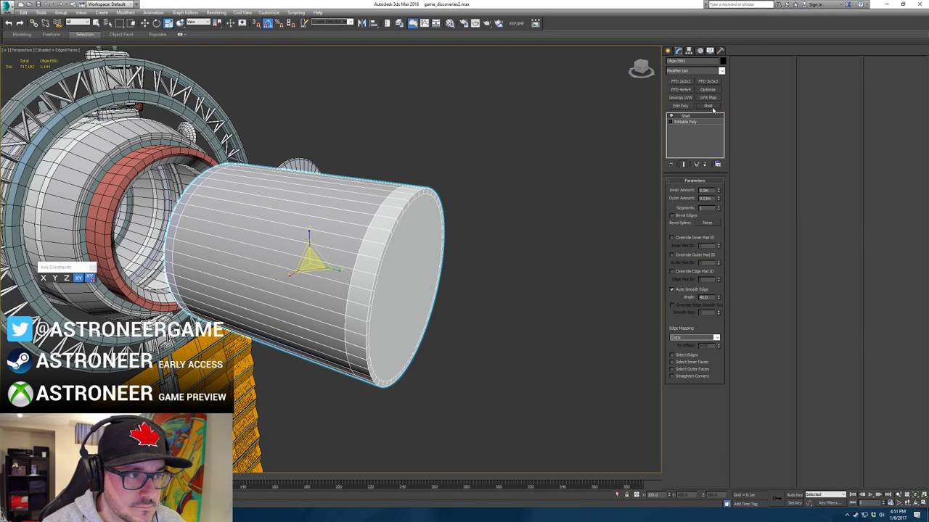
{"action": "left_click_drag", "start_coordinate": [719, 195], "coordinate": [723, 41]}
{"action": "right_click", "coordinate": [431, 216]}
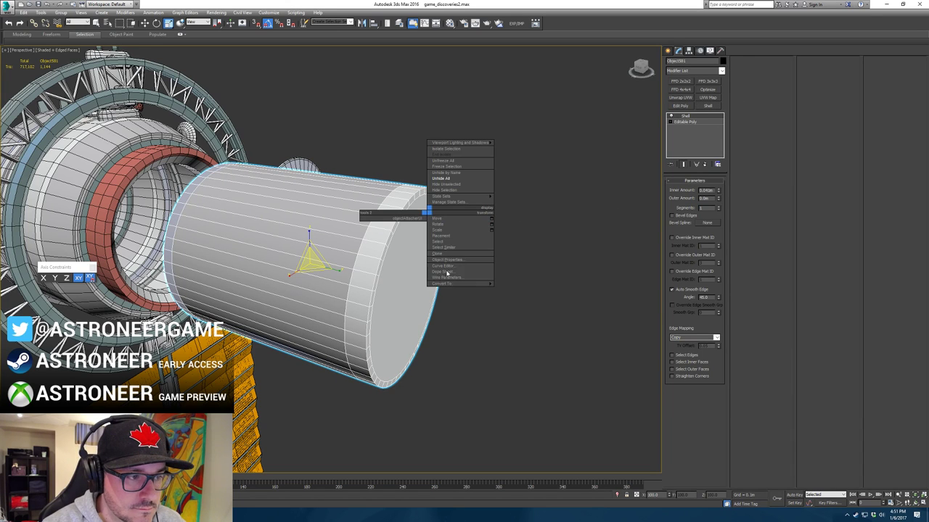
{"action": "left_click", "coordinate": [518, 289]}
Step: Delete the polygons closing the tunnel's wide end and select the open border along the rim
{"action": "key", "text": "Delete"}
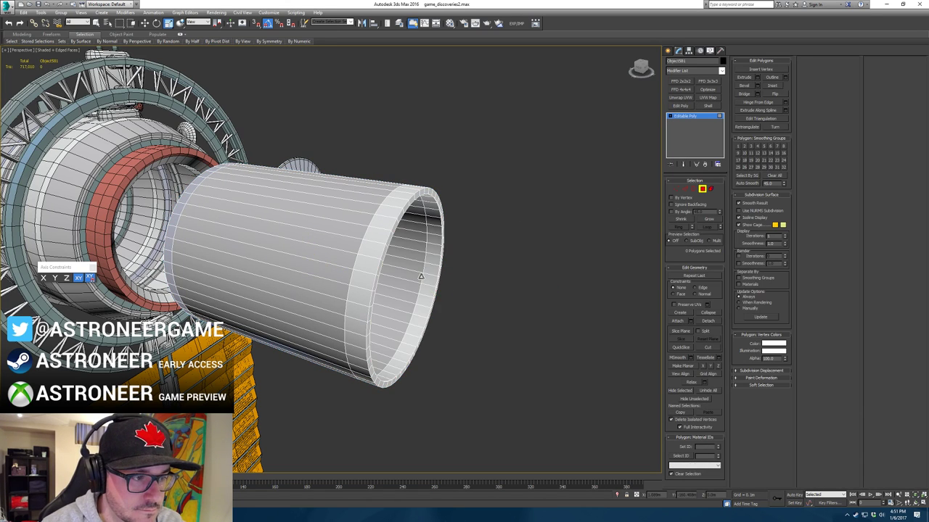
{"action": "scroll", "coordinate": [425, 275], "scroll_direction": "up", "scroll_amount": 5}
{"action": "scroll", "coordinate": [426, 275], "scroll_direction": "down", "scroll_amount": 3}
{"action": "key", "text": "3"}
{"action": "left_click", "coordinate": [464, 239]}
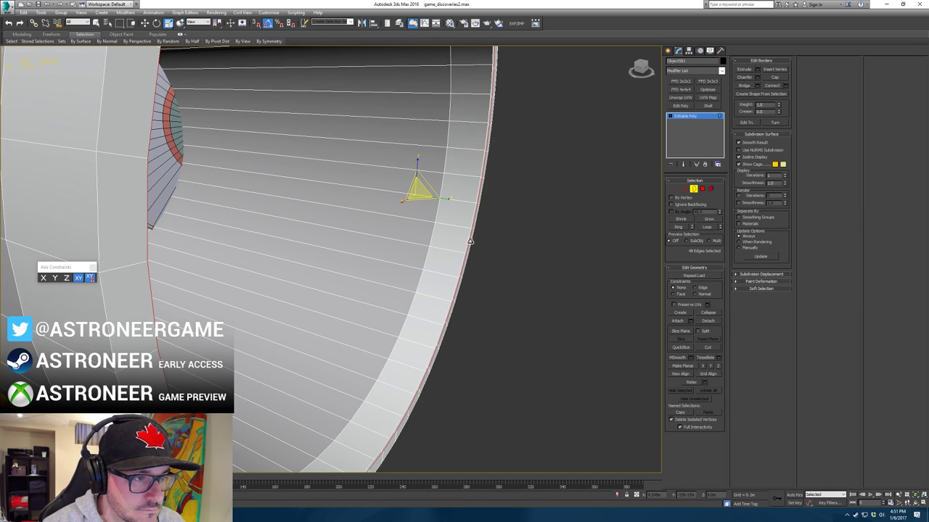
Step: Select one pair of facing edges across the narrow rim gap and bridge them
{"action": "scroll", "coordinate": [465, 239], "scroll_direction": "down", "scroll_amount": 5}
{"action": "middle_click_drag", "start_coordinate": [456, 249], "coordinate": [385, 270], "text": "alt"}
{"action": "key", "text": "2"}
{"action": "left_click", "coordinate": [386, 270]}
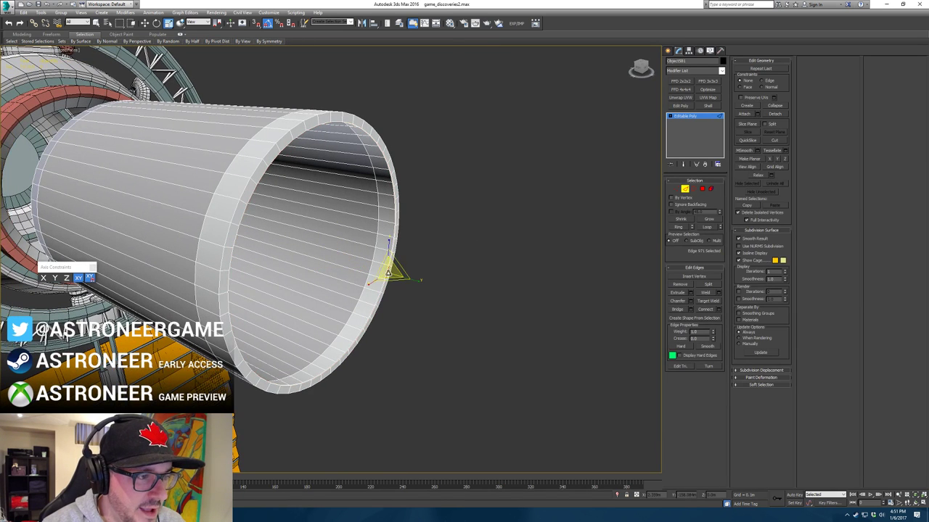
{"action": "key", "text": "w"}
{"action": "key", "text": "z"}
{"action": "scroll", "coordinate": [296, 310], "scroll_direction": "down", "scroll_amount": 2}
{"action": "left_click", "coordinate": [300, 307], "text": "ctrl"}
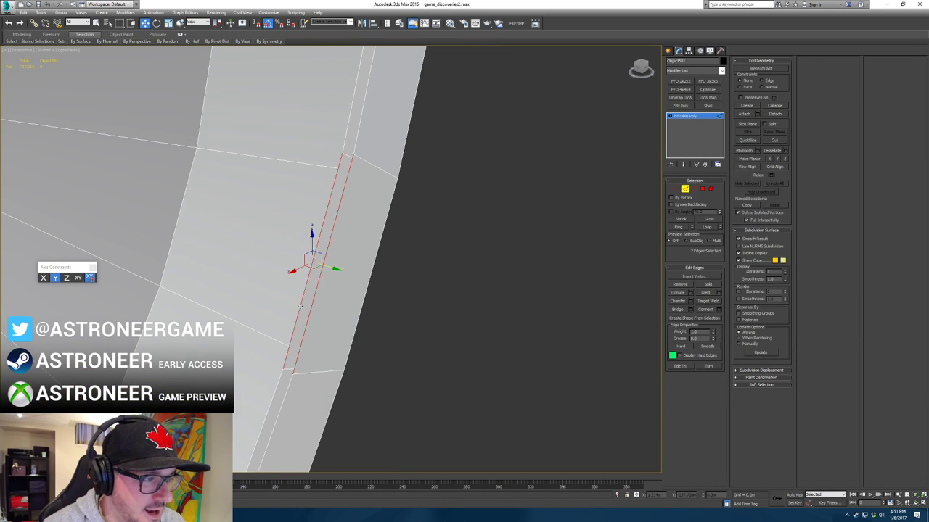
Step: Select both edge loops along the rim gap except the bridged segment and bridge the remaining edges
{"action": "left_click", "coordinate": [278, 387]}
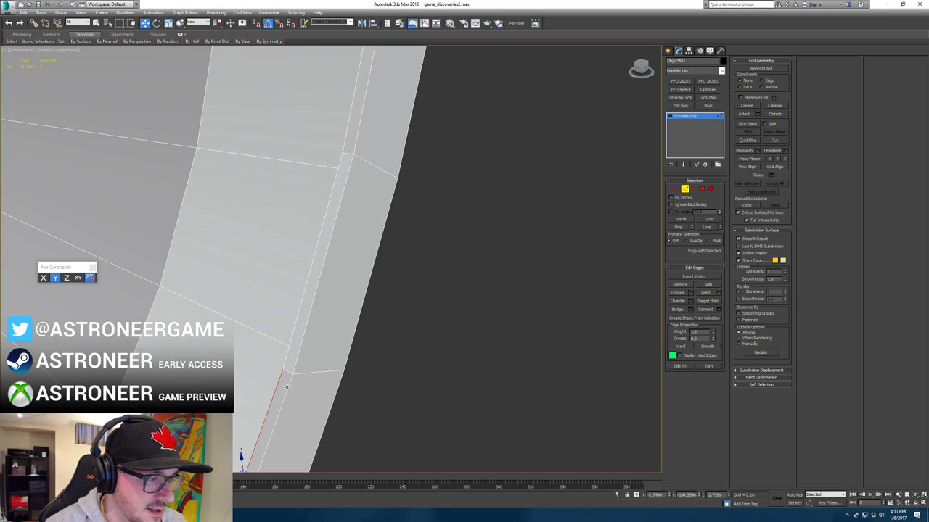
{"action": "left_click", "coordinate": [290, 386], "text": "ctrl"}
{"action": "key", "text": "alt+l"}
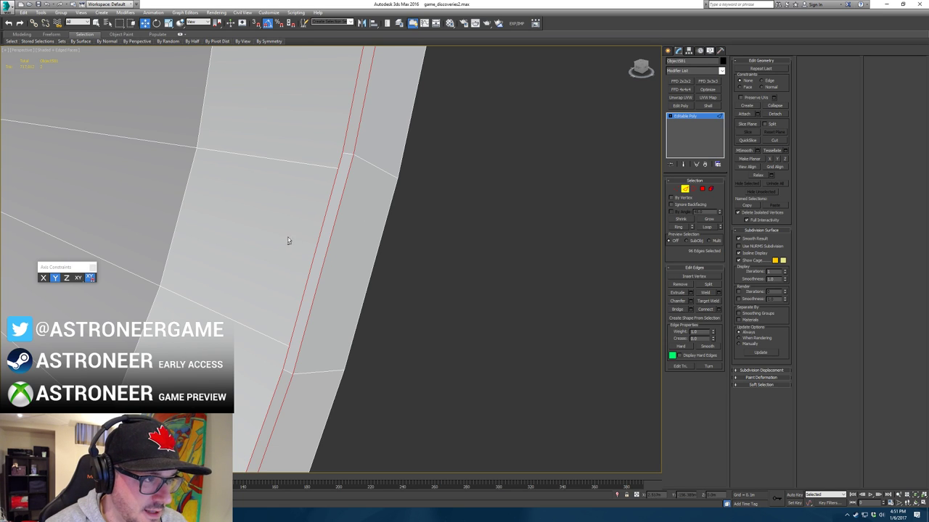
{"action": "left_click_drag", "start_coordinate": [288, 240], "coordinate": [377, 274], "text": "alt"}
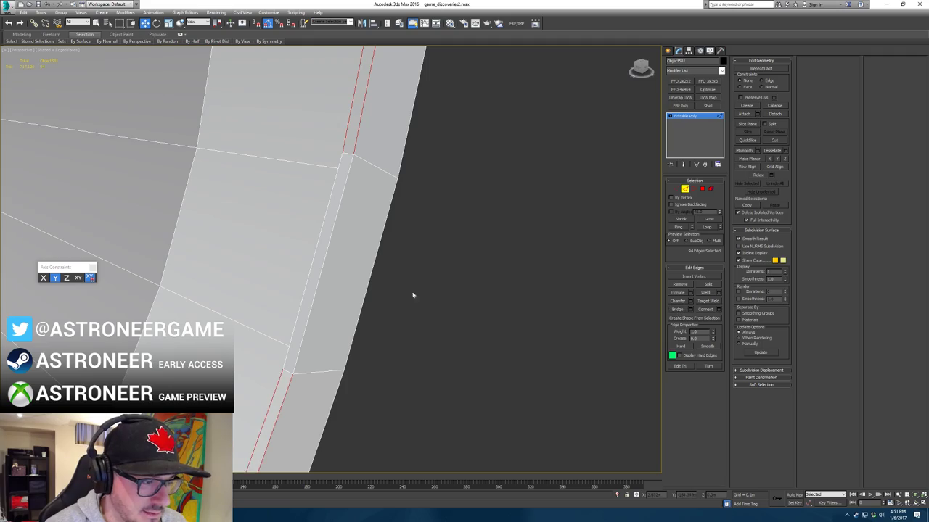
{"action": "scroll", "coordinate": [385, 268], "scroll_direction": "down", "scroll_amount": 6}
{"action": "middle_click_drag", "start_coordinate": [387, 269], "coordinate": [342, 279], "text": "alt"}
{"action": "scroll", "coordinate": [364, 231], "scroll_direction": "down", "scroll_amount": 7}
{"action": "left_click", "coordinate": [453, 219]}
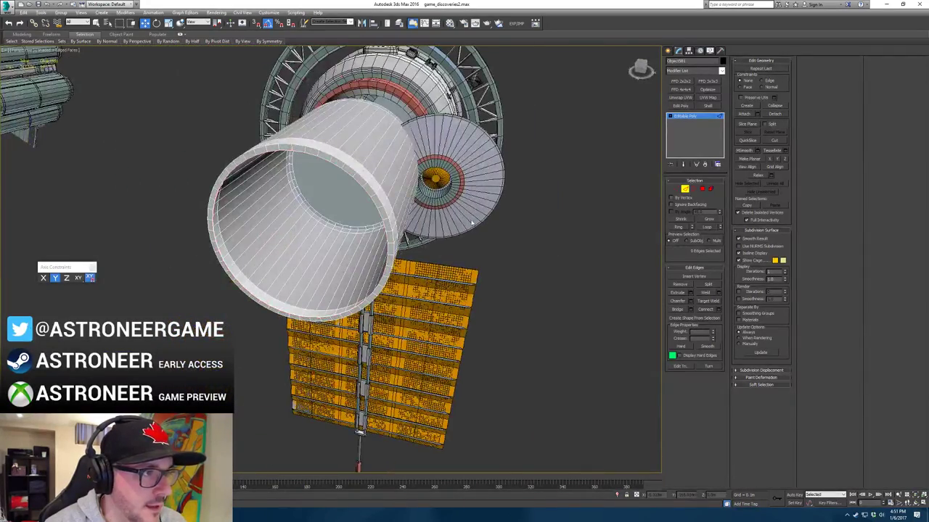
Step: Return to object level and move the shelled tunnel along the Y axis back into the ring section
{"action": "middle_click_drag", "start_coordinate": [471, 222], "coordinate": [642, 263], "text": "alt"}
{"action": "scroll", "coordinate": [439, 229], "scroll_direction": "down", "scroll_amount": 6}
{"action": "scroll", "coordinate": [573, 239], "scroll_direction": "up", "scroll_amount": 6}
{"action": "left_click", "coordinate": [685, 190]}
{"action": "left_click", "coordinate": [587, 265]}
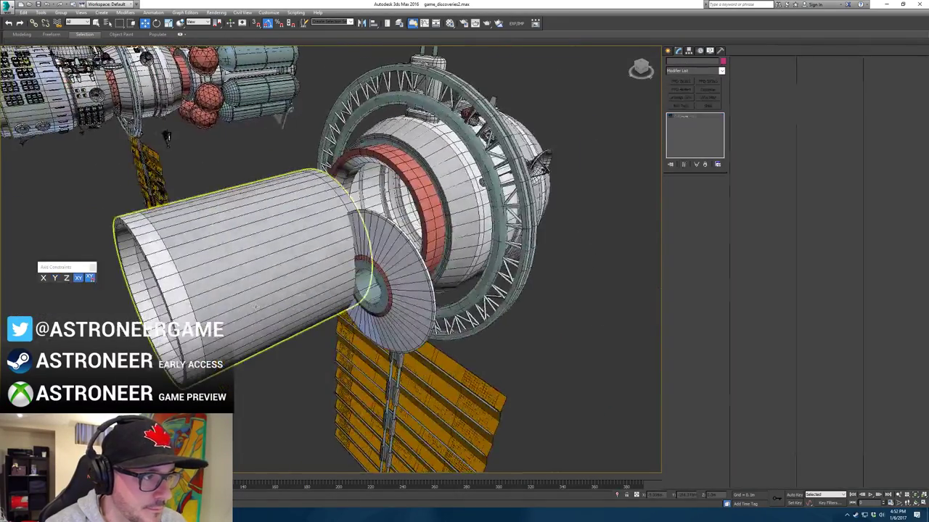
{"action": "left_click", "coordinate": [296, 301]}
{"action": "middle_click_drag", "start_coordinate": [296, 300], "coordinate": [306, 296], "text": "alt"}
{"action": "left_click_drag", "start_coordinate": [223, 273], "coordinate": [405, 242]}
Step: Fine-tune the tunnel's position along the Y axis to fit its rim inside the ring's red collar
{"action": "key", "text": "z"}
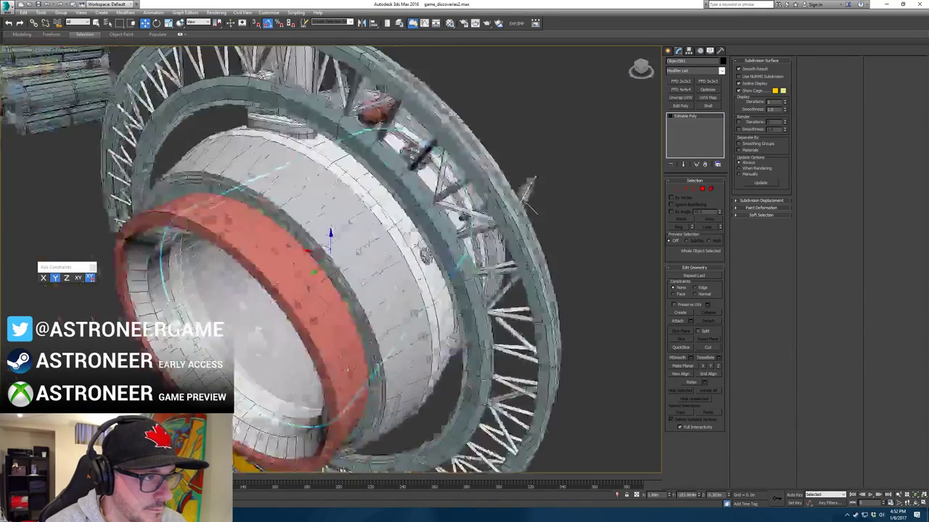
{"action": "middle_click_drag", "start_coordinate": [405, 241], "coordinate": [573, 254], "text": "alt"}
{"action": "scroll", "coordinate": [460, 282], "scroll_direction": "up", "scroll_amount": 8}
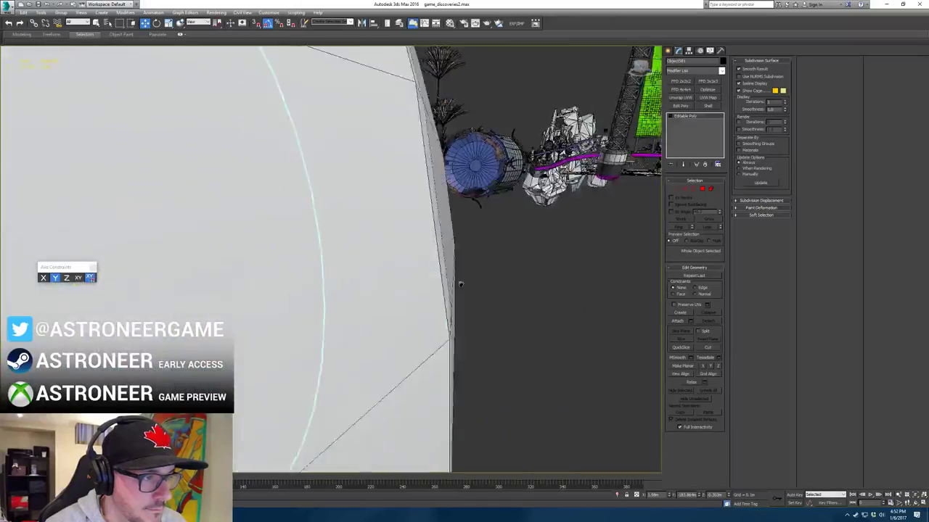
{"action": "middle_click_drag", "start_coordinate": [460, 282], "coordinate": [576, 245], "text": "alt"}
{"action": "left_click_drag", "start_coordinate": [576, 244], "coordinate": [313, 362]}
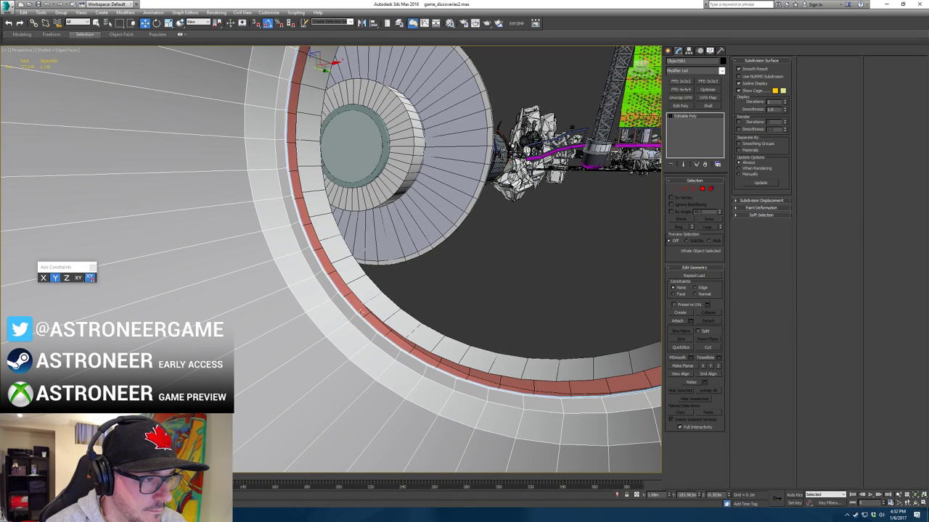
Step: Select the ring section's open rim border and extend it by scaling a copy, adding a strip of faces at the tunnel's rim
{"action": "left_click", "coordinate": [369, 312]}
{"action": "key", "text": "3"}
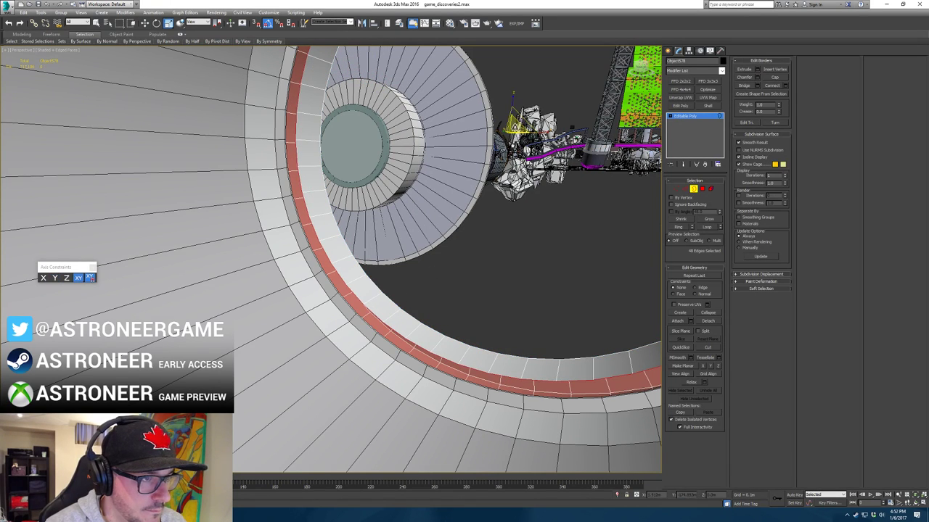
{"action": "left_click_drag", "start_coordinate": [514, 127], "coordinate": [516, 123], "text": "shift"}
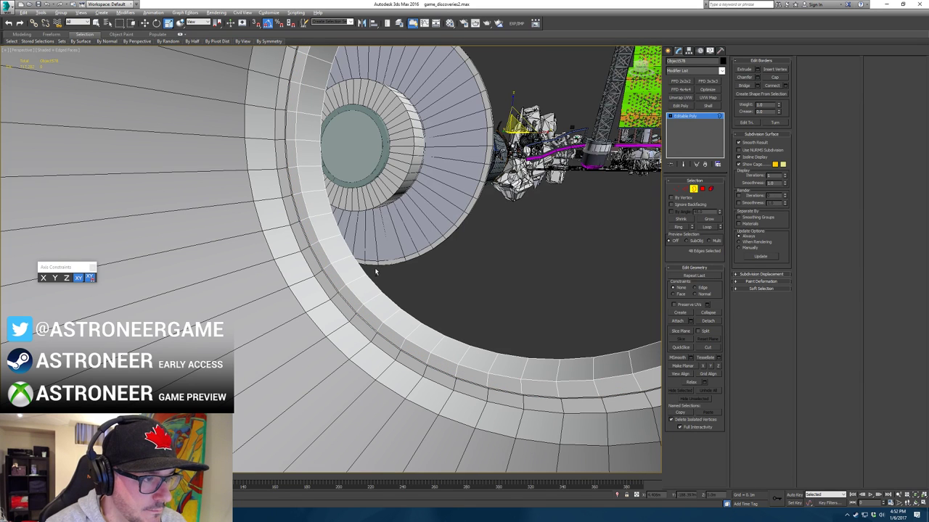
{"action": "middle_click_drag", "start_coordinate": [375, 270], "coordinate": [371, 277], "text": "alt"}
{"action": "left_click", "coordinate": [359, 333]}
{"action": "left_click", "coordinate": [694, 189]}
{"action": "left_click", "coordinate": [572, 269]}
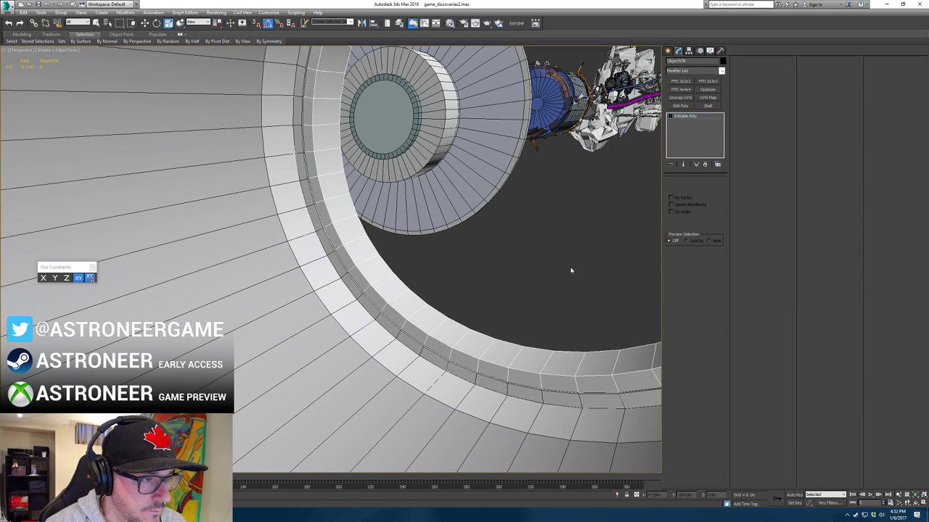
Step: Select the tunnel, shift it along the Y axis to meet the ring section's extended rim, and deselect it
{"action": "left_click", "coordinate": [358, 381]}
{"action": "key", "text": "w"}
{"action": "left_click_drag", "start_coordinate": [214, 185], "coordinate": [239, 168]}
{"action": "middle_click_drag", "start_coordinate": [340, 259], "coordinate": [313, 283], "text": "alt"}
{"action": "scroll", "coordinate": [312, 284], "scroll_direction": "down", "scroll_amount": 5}
{"action": "middle_click_drag", "start_coordinate": [435, 250], "coordinate": [476, 281], "text": "alt"}
{"action": "left_click", "coordinate": [513, 238]}
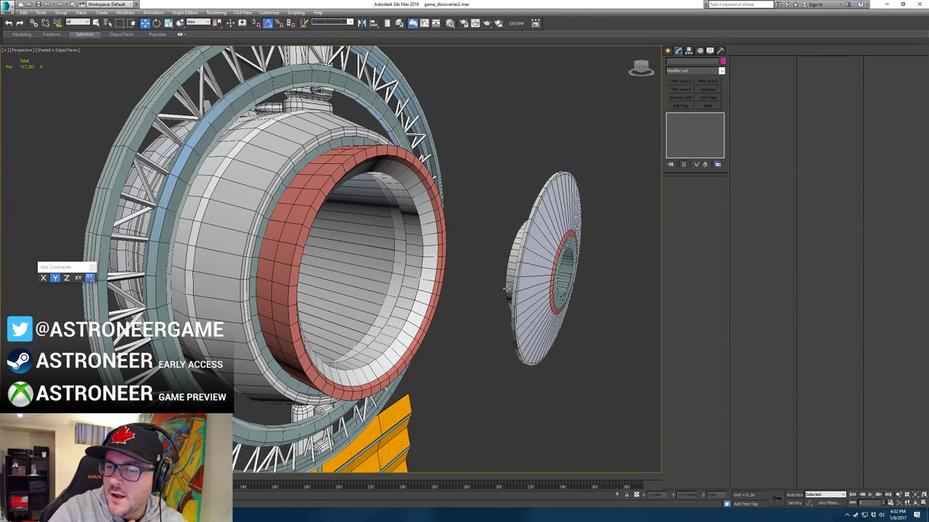
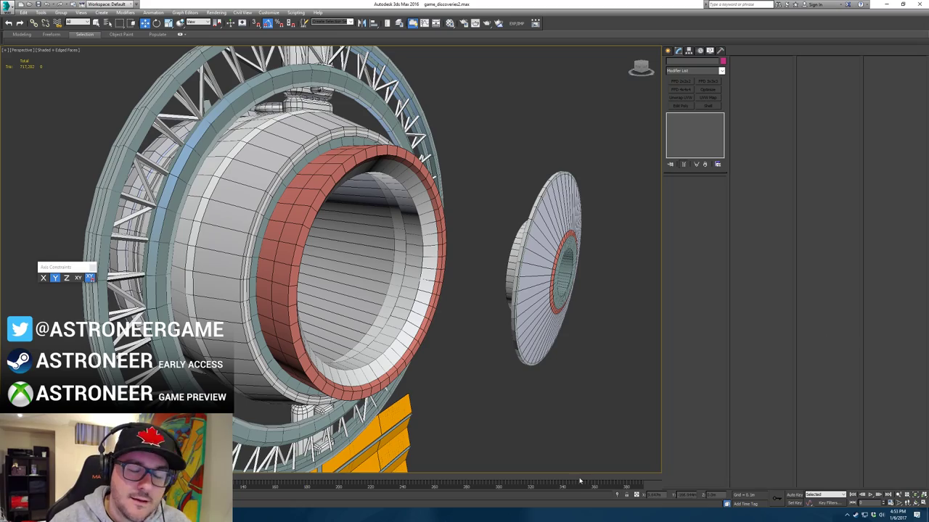
Step: Examine the assembled module from the tunnel opening round to the closed end of its body
{"action": "left_click", "coordinate": [508, 342]}
{"action": "middle_click_drag", "start_coordinate": [558, 394], "coordinate": [540, 347], "text": "alt"}
{"action": "left_click", "coordinate": [524, 389]}
{"action": "scroll", "coordinate": [540, 346], "scroll_direction": "down", "scroll_amount": 5}
{"action": "left_click", "coordinate": [370, 290]}
{"action": "middle_click_drag", "start_coordinate": [312, 298], "coordinate": [573, 186], "text": "alt"}
{"action": "scroll", "coordinate": [370, 291], "scroll_direction": "up", "scroll_amount": 5}
{"action": "scroll", "coordinate": [385, 321], "scroll_direction": "down", "scroll_amount": 3}
{"action": "key", "text": "4"}
{"action": "left_click", "coordinate": [409, 102]}
{"action": "key", "text": "4"}
{"action": "key", "text": "4"}
{"action": "scroll", "coordinate": [463, 157], "scroll_direction": "down", "scroll_amount": 5}
{"action": "scroll", "coordinate": [572, 185], "scroll_direction": "up", "scroll_amount": 3}
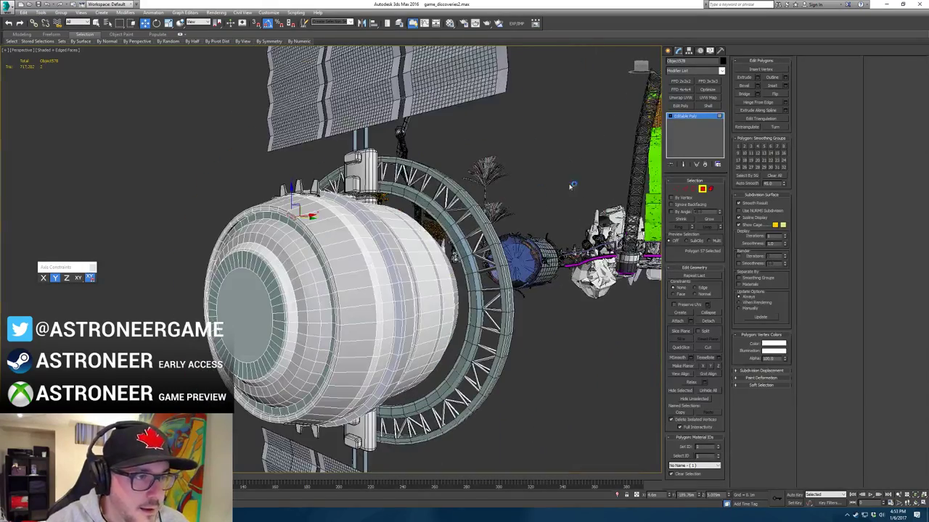
{"action": "left_click", "coordinate": [516, 167]}
{"action": "left_click", "coordinate": [702, 189]}
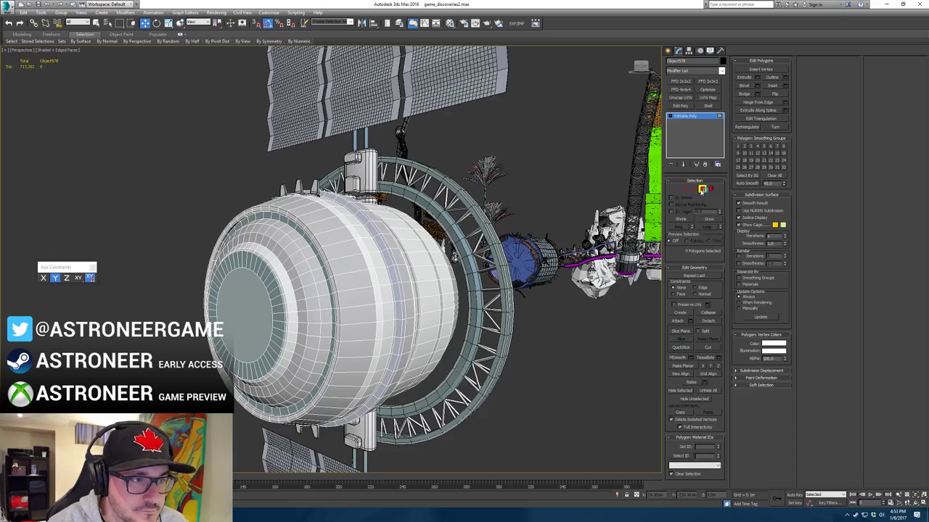
Step: Select the truss ring around the module and hide all other objects
{"action": "left_click", "coordinate": [537, 197]}
{"action": "middle_click_drag", "start_coordinate": [426, 250], "coordinate": [364, 250], "text": "alt"}
{"action": "left_click", "coordinate": [367, 176]}
{"action": "right_click", "coordinate": [367, 176]}
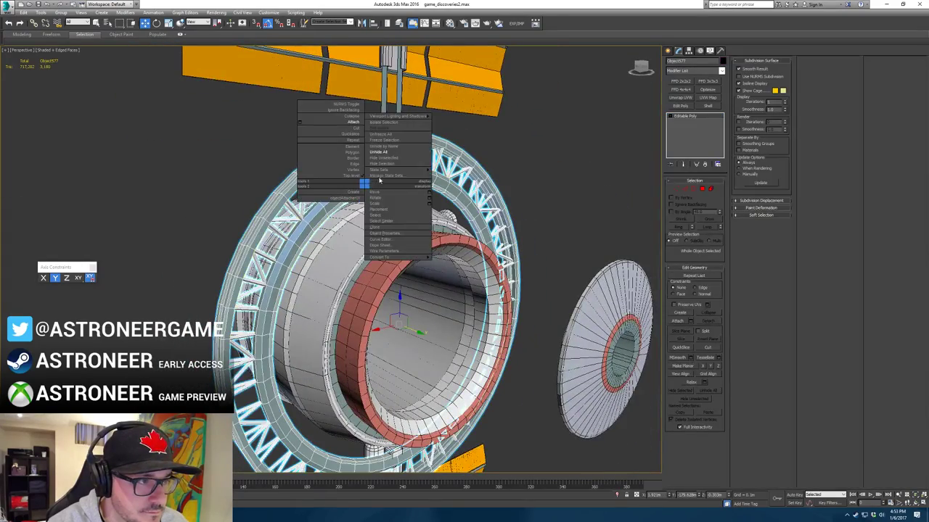
{"action": "left_click", "coordinate": [393, 164]}
{"action": "middle_click_drag", "start_coordinate": [394, 161], "coordinate": [349, 213], "text": "alt"}
Step: Select the polygons of a short upper-left section of the truss ring and detach them as a separate object
{"action": "key", "text": "4"}
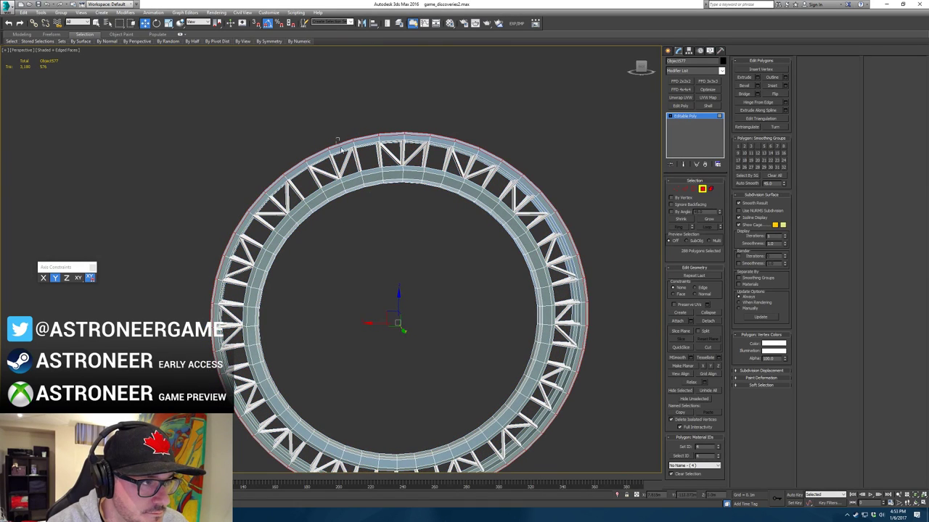
{"action": "left_click_drag", "start_coordinate": [340, 148], "coordinate": [353, 178]}
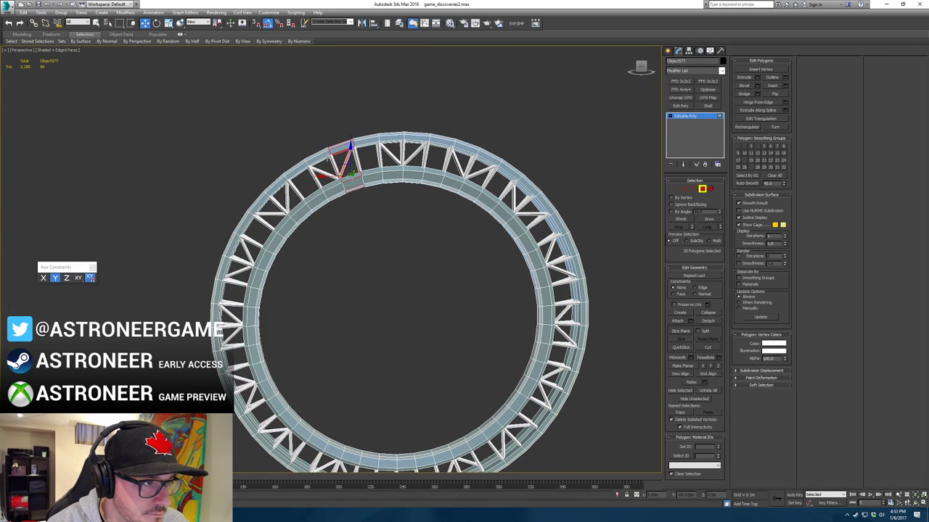
{"action": "left_click_drag", "start_coordinate": [336, 217], "coordinate": [302, 219]}
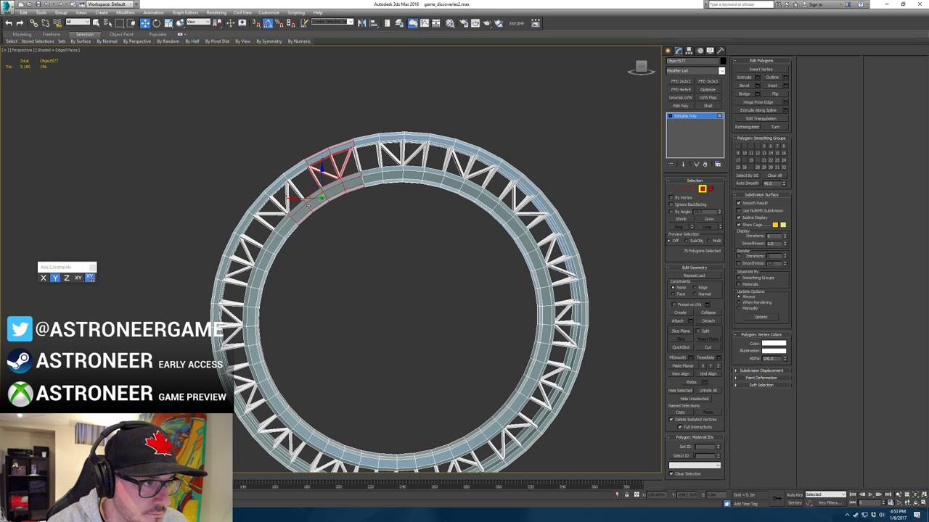
{"action": "left_click", "coordinate": [709, 322]}
{"action": "key", "text": "Return"}
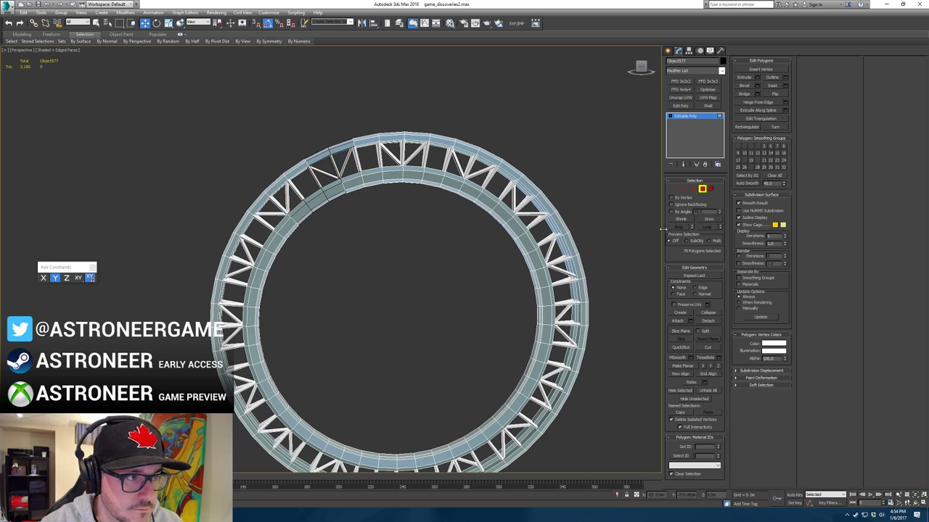
{"action": "key", "text": "4"}
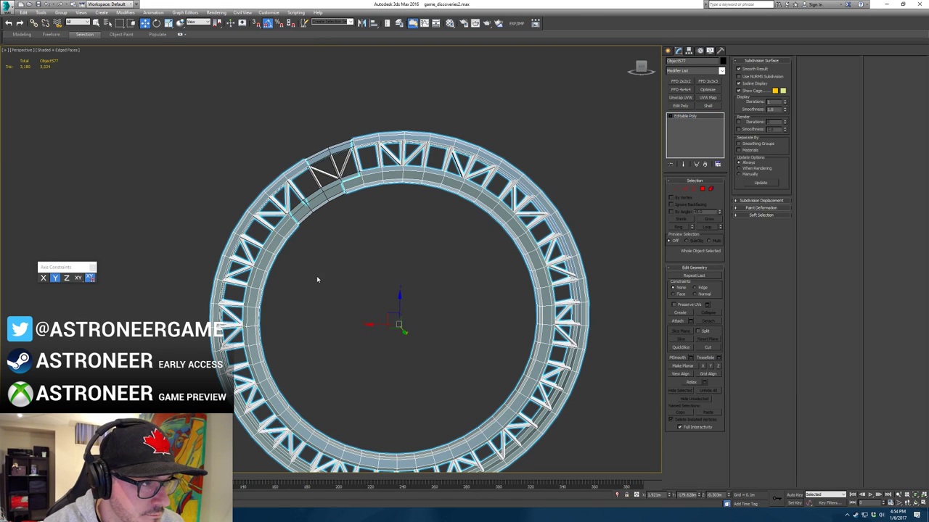
{"action": "left_click", "coordinate": [317, 277]}
Step: Select the adjoining section of the remaining truss ring, including its missed outer rim polygons, and detach it as a separate object
{"action": "left_click", "coordinate": [320, 208]}
{"action": "left_click", "coordinate": [283, 242]}
{"action": "key", "text": "4"}
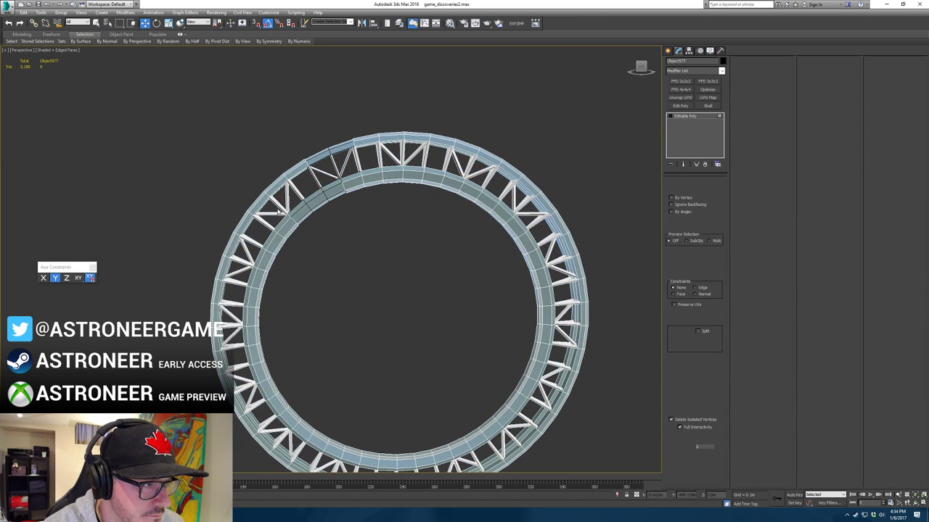
{"action": "left_click_drag", "start_coordinate": [258, 254], "coordinate": [181, 273]}
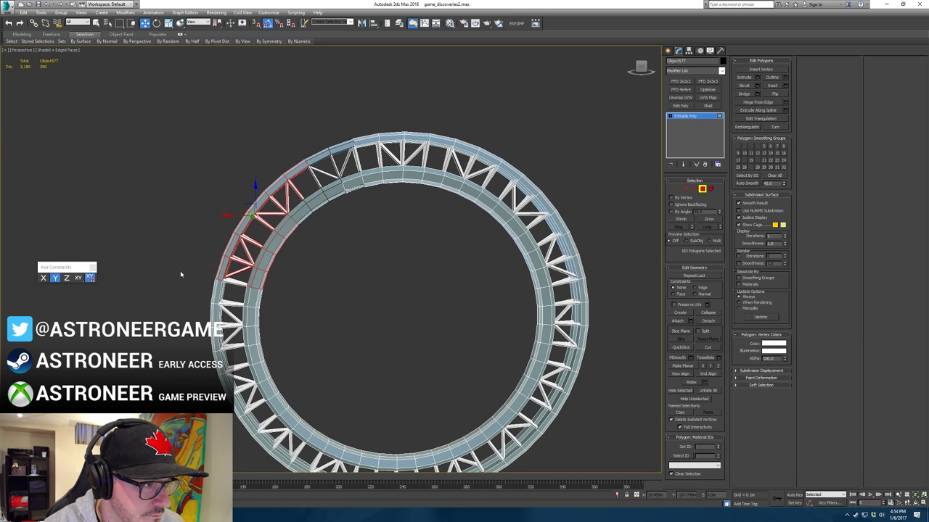
{"action": "left_click", "coordinate": [235, 274], "text": "alt"}
{"action": "mouse_move", "coordinate": [268, 255]}
{"action": "middle_mouse_down", "text": "alt"}
{"action": "mouse_move", "coordinate": [233, 258]}
{"action": "mouse_move", "coordinate": [280, 241]}
{"action": "middle_mouse_up", "text": "alt"}
{"action": "key", "text": "ctrl+z"}
{"action": "left_click", "coordinate": [222, 293], "text": "ctrl"}
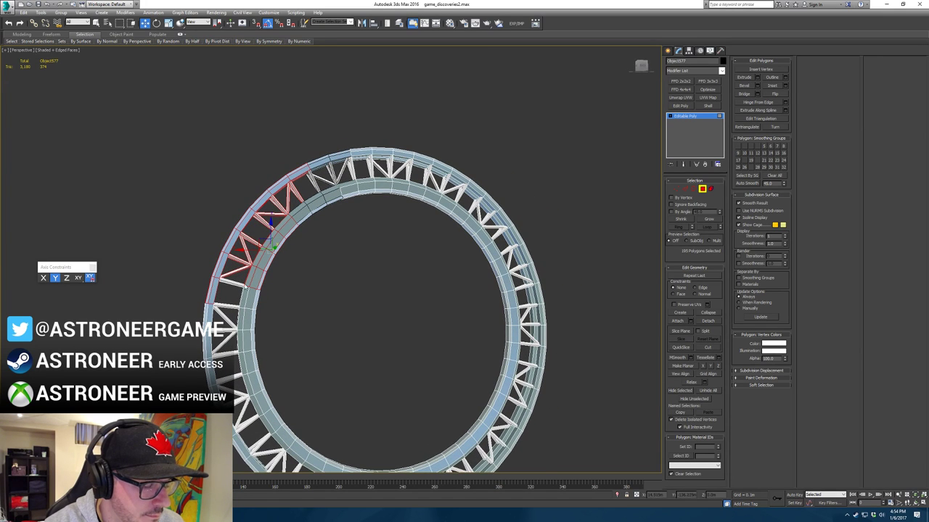
{"action": "middle_click_drag", "start_coordinate": [325, 241], "coordinate": [328, 233], "text": "alt"}
{"action": "left_click", "coordinate": [702, 319]}
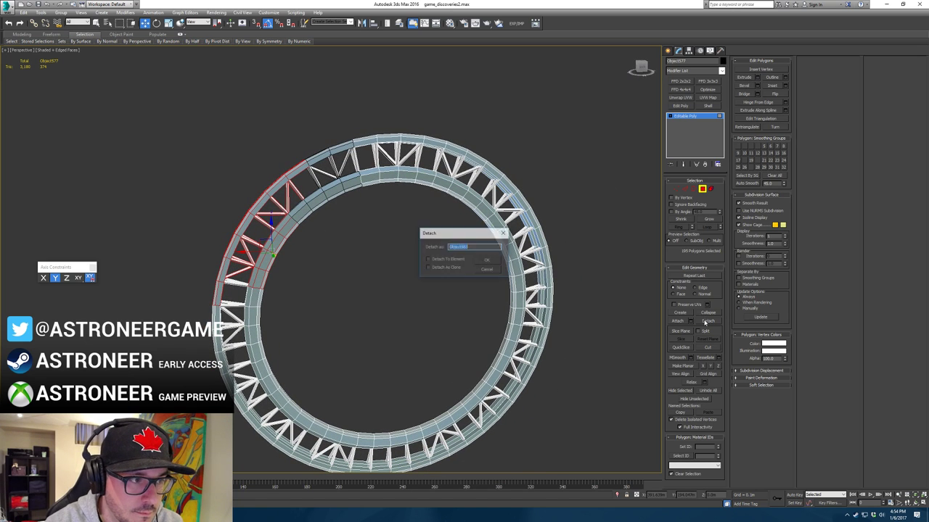
{"action": "key", "text": "Return"}
{"action": "middle_click_drag", "start_coordinate": [316, 324], "coordinate": [318, 286]}
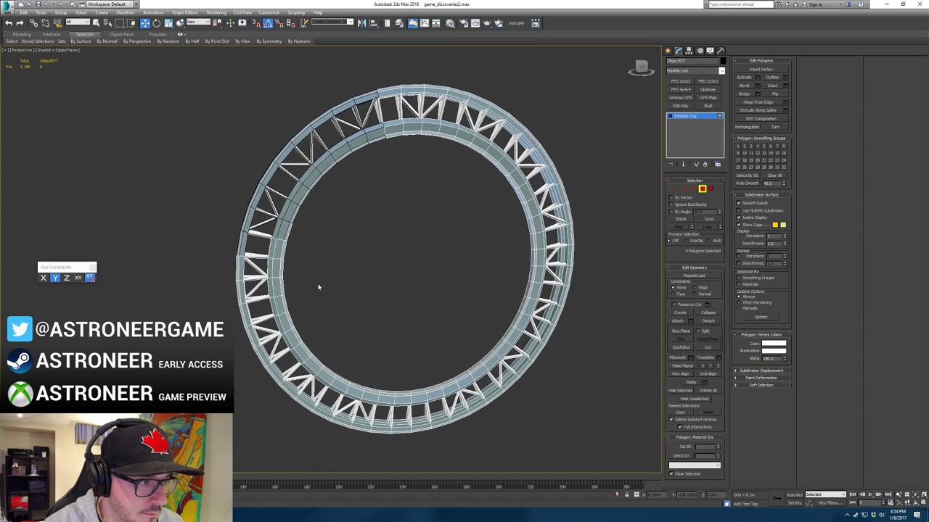
{"action": "key", "text": "4"}
Step: Select the next section down the truss ring's left side, extending it along the inner band, and detach it as a separate object
{"action": "left_click_drag", "start_coordinate": [212, 200], "coordinate": [318, 357]}
{"action": "middle_click_drag", "start_coordinate": [321, 354], "coordinate": [312, 301], "text": "alt"}
{"action": "left_click", "coordinate": [312, 301]}
{"action": "left_click", "coordinate": [276, 274]}
{"action": "key", "text": "4"}
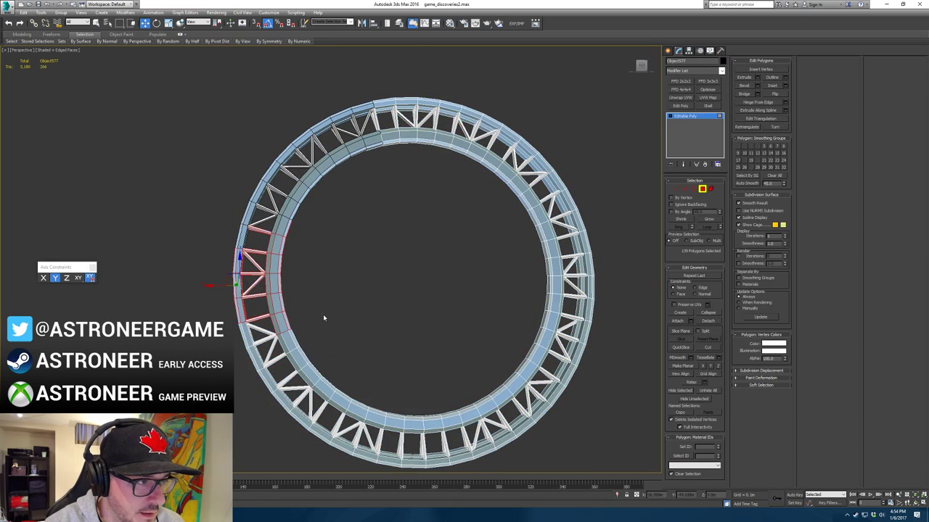
{"action": "scroll", "coordinate": [322, 312], "scroll_direction": "up", "scroll_amount": 3}
{"action": "scroll", "coordinate": [431, 256], "scroll_direction": "down", "scroll_amount": 3}
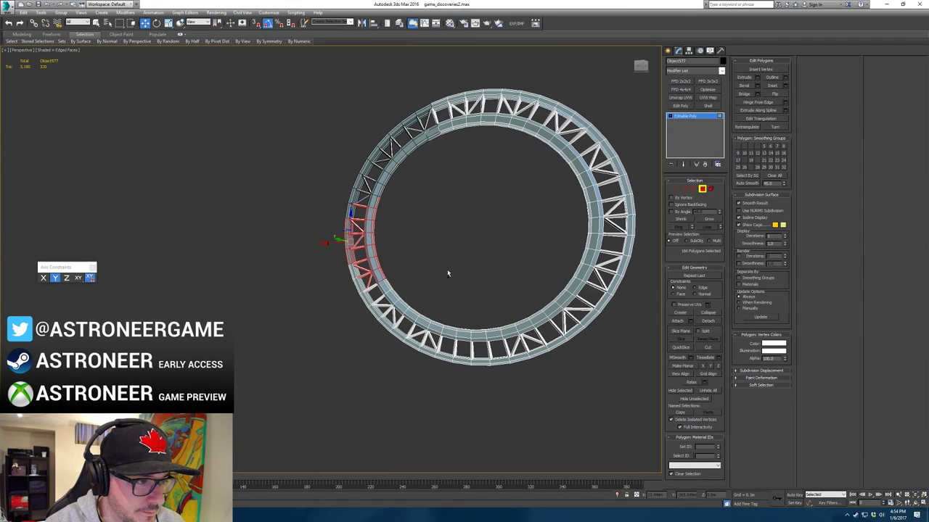
{"action": "left_click_drag", "start_coordinate": [382, 301], "coordinate": [385, 305], "text": "ctrl"}
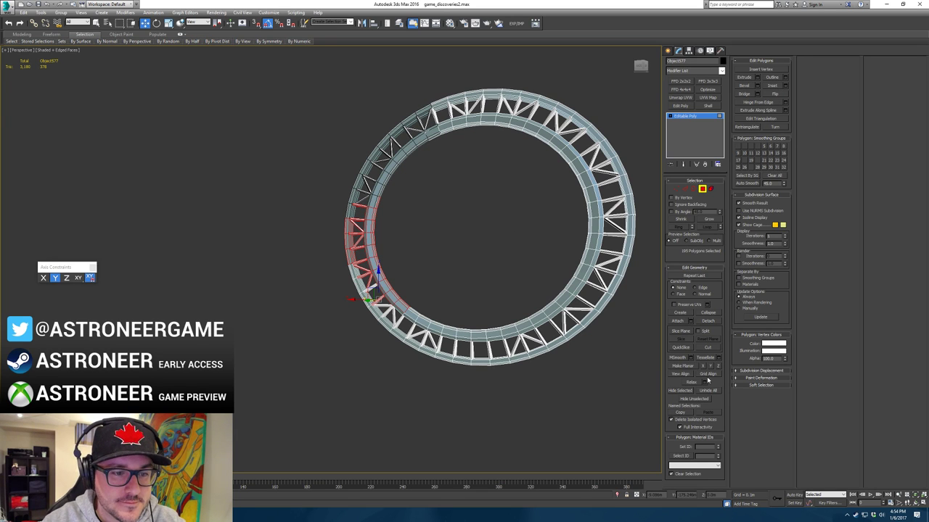
{"action": "left_click", "coordinate": [708, 320]}
{"action": "key", "text": "Return"}
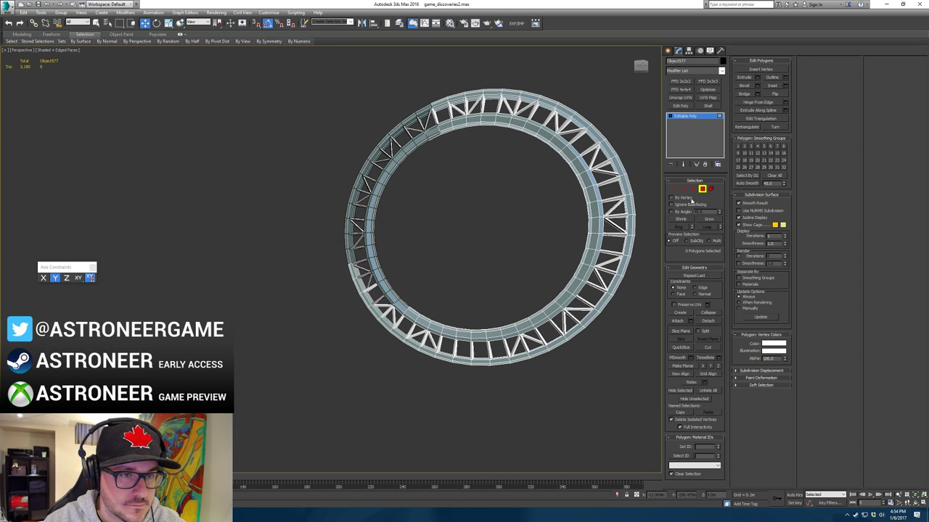
{"action": "left_click", "coordinate": [703, 188]}
{"action": "left_click", "coordinate": [525, 234]}
Step: Select the bottom section of the remaining truss ring and detach it as a separate object
{"action": "left_click", "coordinate": [476, 321]}
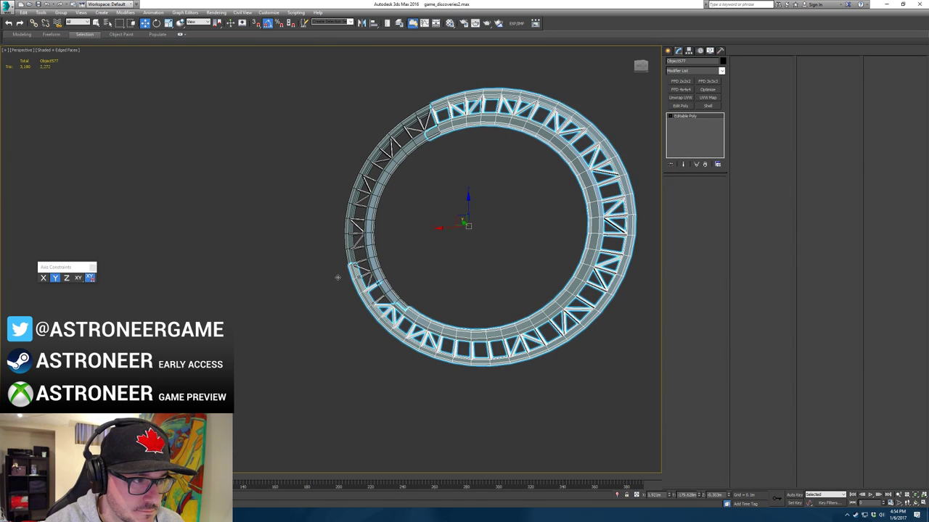
{"action": "key", "text": "4"}
{"action": "left_click_drag", "start_coordinate": [313, 240], "coordinate": [524, 347]}
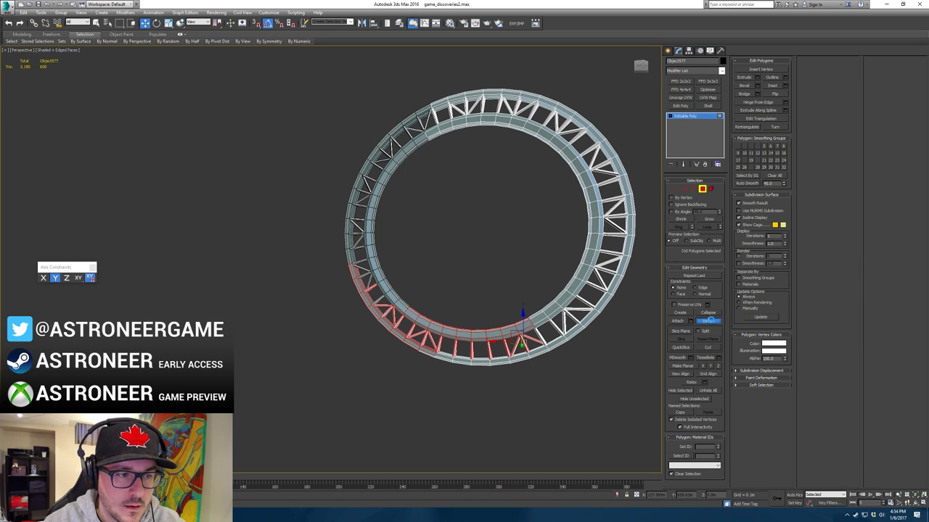
{"action": "left_click", "coordinate": [708, 320]}
{"action": "key", "text": "Return"}
{"action": "left_click", "coordinate": [702, 189]}
{"action": "left_click", "coordinate": [537, 234]}
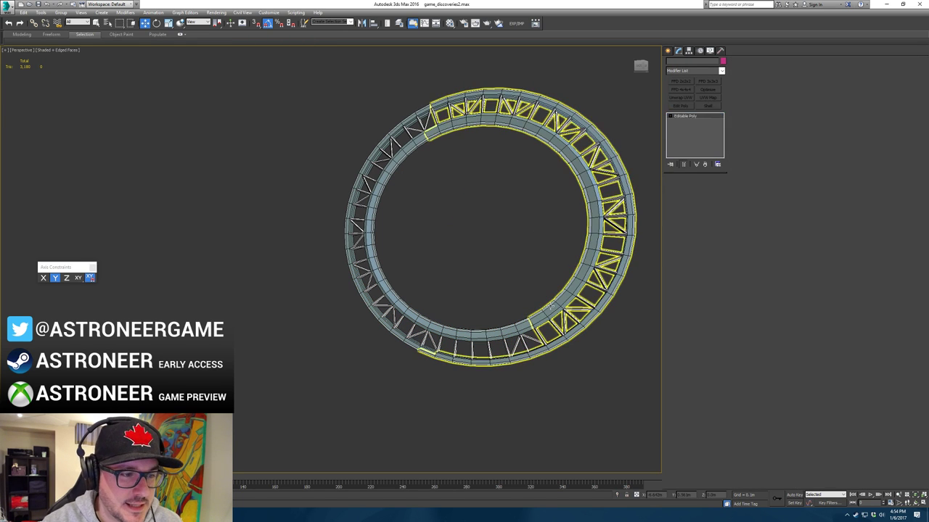
Step: Select the truss ring's lower-right section together with the leftover outer band along its bottom, and detach them as a separate object
{"action": "left_click", "coordinate": [569, 315]}
{"action": "key", "text": "5"}
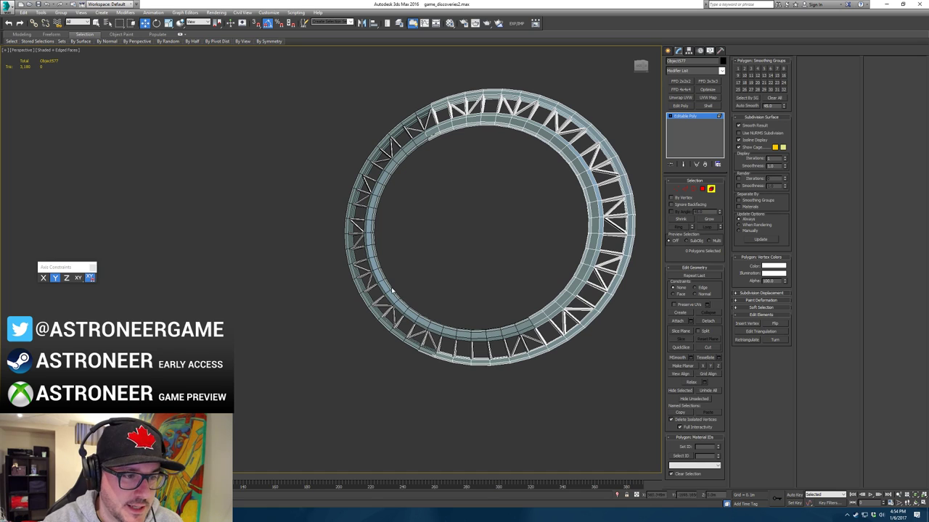
{"action": "left_click_drag", "start_coordinate": [577, 389], "coordinate": [578, 387]}
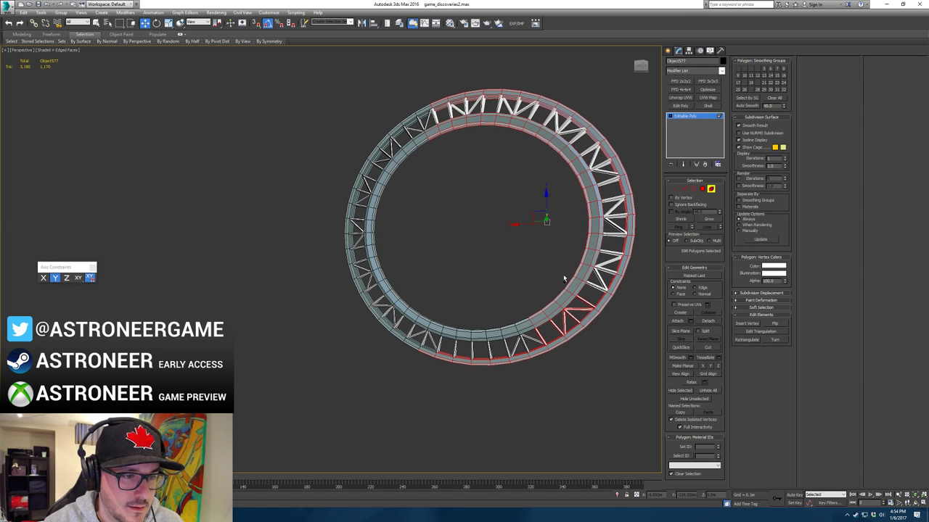
{"action": "key", "text": "4"}
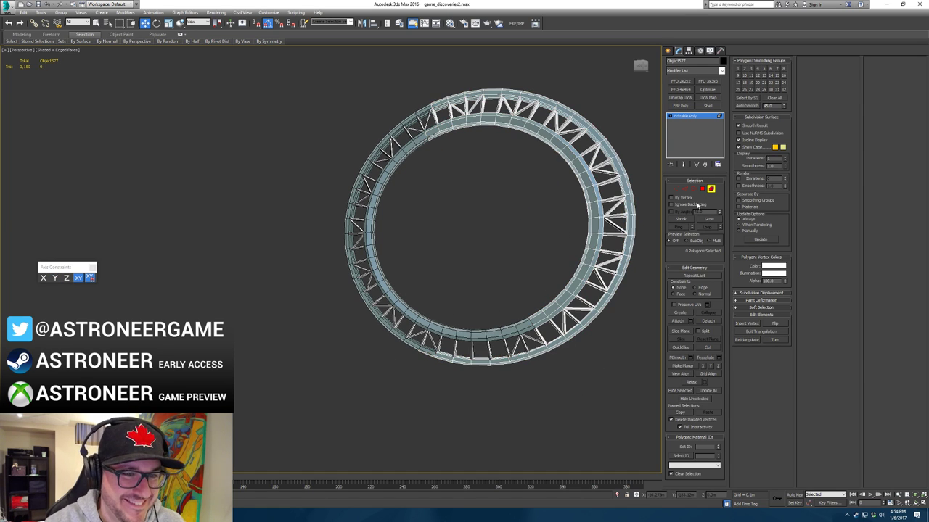
{"action": "left_click", "coordinate": [553, 313]}
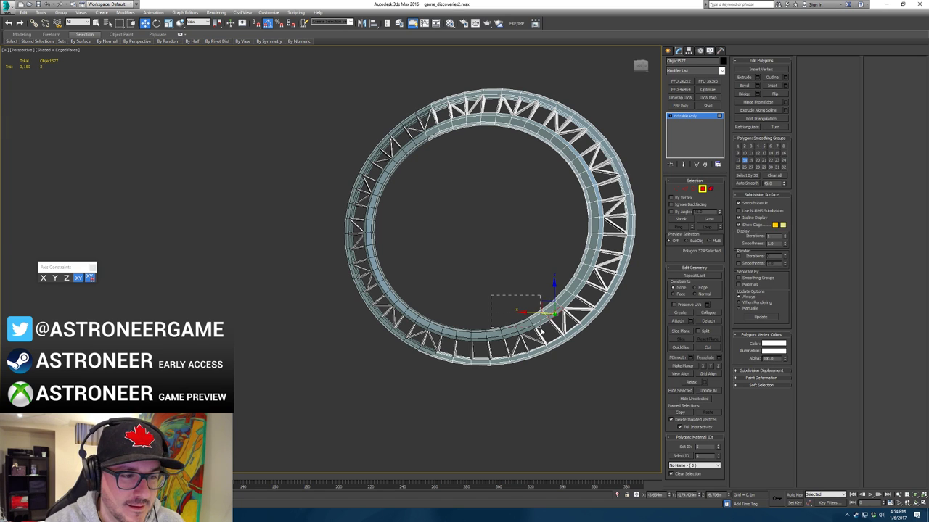
{"action": "left_click_drag", "start_coordinate": [539, 330], "coordinate": [549, 337]}
{"action": "left_click_drag", "start_coordinate": [554, 392], "coordinate": [552, 369]}
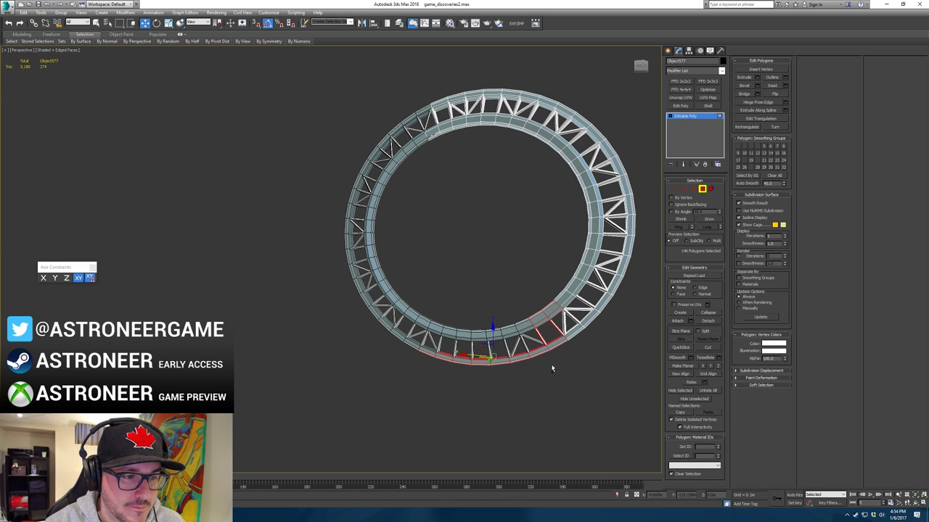
{"action": "left_click_drag", "start_coordinate": [580, 328], "coordinate": [588, 300], "text": "ctrl"}
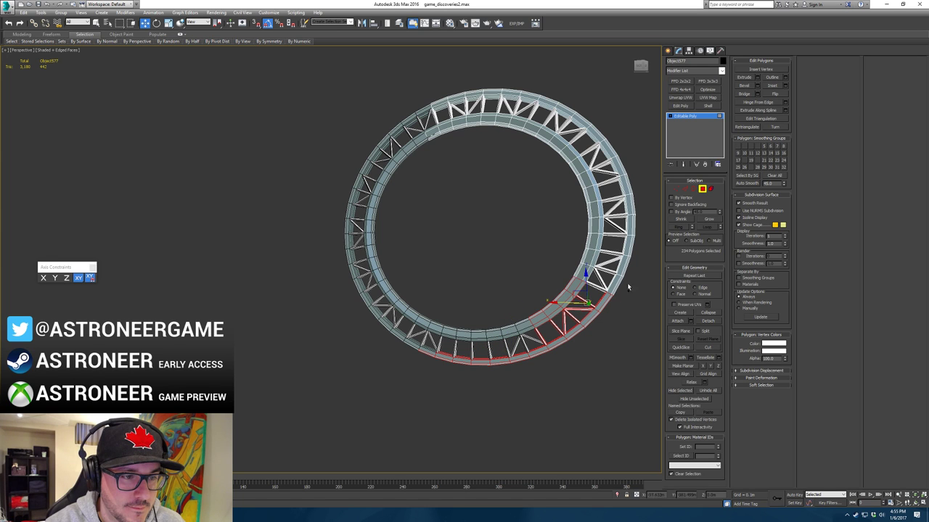
{"action": "middle_click_drag", "start_coordinate": [627, 288], "coordinate": [607, 296]}
{"action": "left_click_drag", "start_coordinate": [579, 314], "coordinate": [577, 312], "text": "ctrl"}
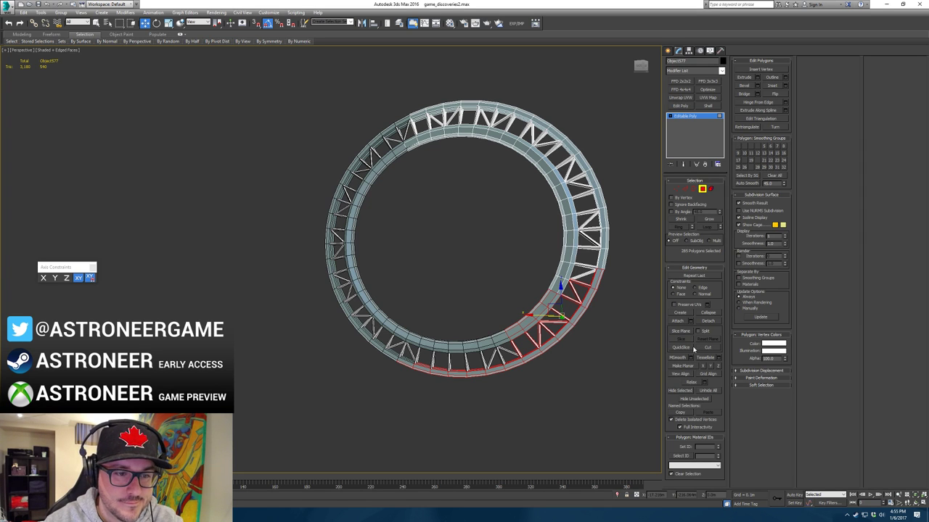
{"action": "left_click", "coordinate": [708, 321]}
{"action": "key", "text": "Return"}
Step: Select the top section of the remaining truss ring, including its missed outer rim polygons, and detach it as a separate object
{"action": "middle_click_drag", "start_coordinate": [456, 119], "coordinate": [430, 145]}
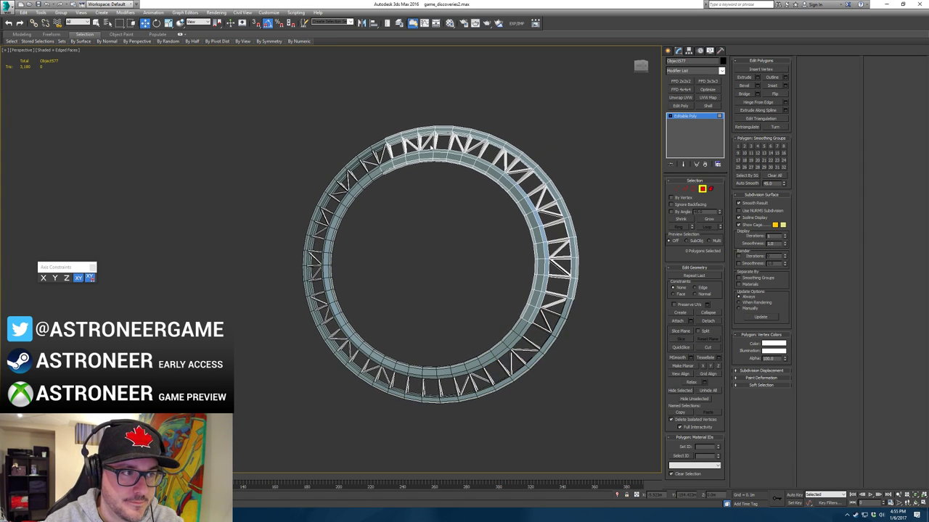
{"action": "left_click_drag", "start_coordinate": [368, 125], "coordinate": [449, 172]}
{"action": "left_click_drag", "start_coordinate": [479, 136], "coordinate": [537, 181], "text": "ctrl"}
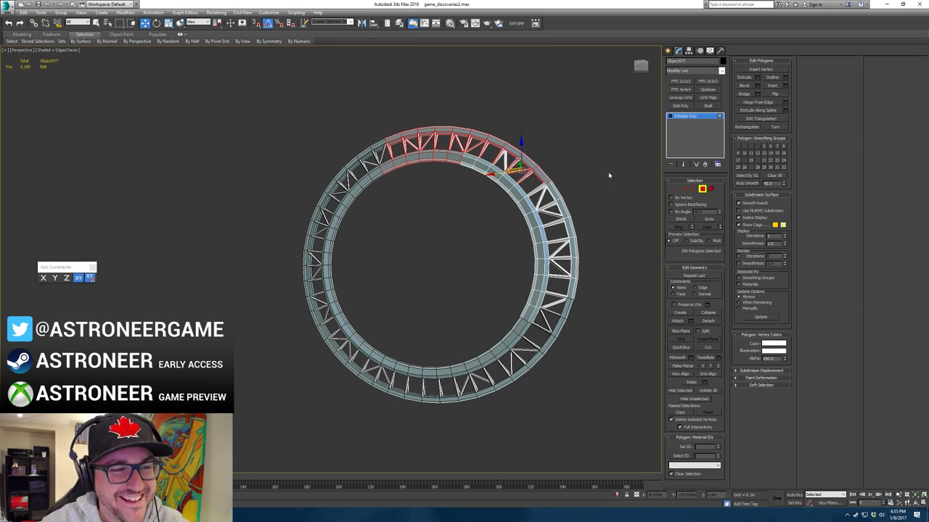
{"action": "left_click_drag", "start_coordinate": [517, 140], "coordinate": [542, 158], "text": "ctrl"}
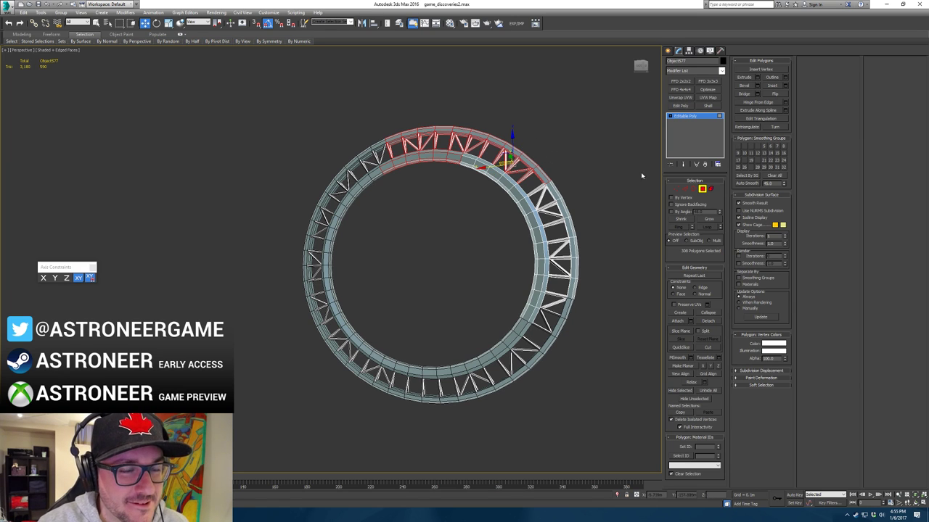
{"action": "left_click", "coordinate": [716, 321]}
{"action": "key", "text": "Return"}
{"action": "left_click", "coordinate": [705, 188]}
{"action": "left_click", "coordinate": [617, 225]}
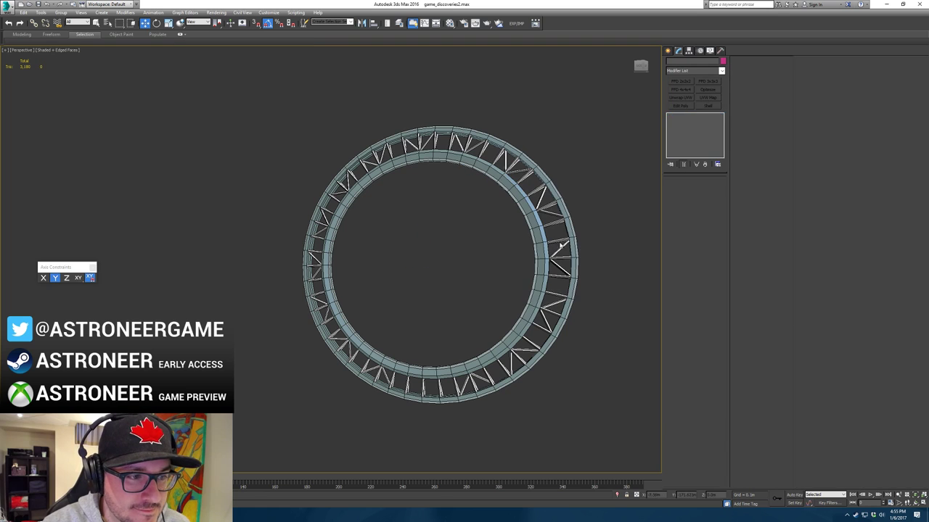
Step: Select several truss sections in turn to check that they are separate objects
{"action": "left_click", "coordinate": [548, 245]}
{"action": "left_click", "coordinate": [520, 168]}
{"action": "left_click", "coordinate": [376, 175]}
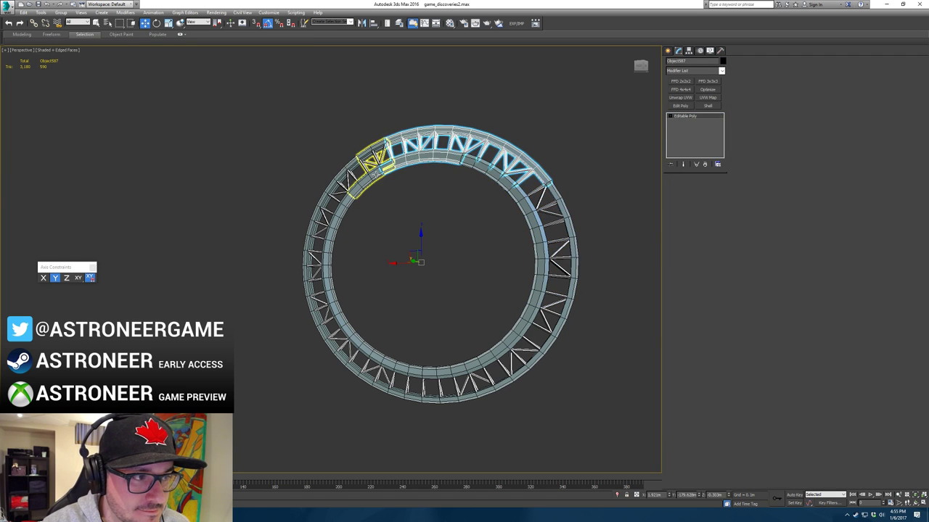
{"action": "left_click", "coordinate": [347, 190]}
{"action": "left_click", "coordinate": [374, 211]}
Step: Rotate all vertices of the short upper-left truss section so that it sits tilted out of line with the ring
{"action": "left_click", "coordinate": [376, 174]}
{"action": "middle_click_drag", "start_coordinate": [392, 190], "coordinate": [387, 276], "text": "alt"}
{"action": "key", "text": "1"}
{"action": "key", "text": "z"}
{"action": "key", "text": "e"}
{"action": "left_click_drag", "start_coordinate": [361, 230], "coordinate": [389, 197]}
{"action": "key", "text": "w"}
{"action": "key", "text": "e"}
{"action": "key", "text": "w"}
{"action": "scroll", "coordinate": [453, 225], "scroll_direction": "down", "scroll_amount": 4}
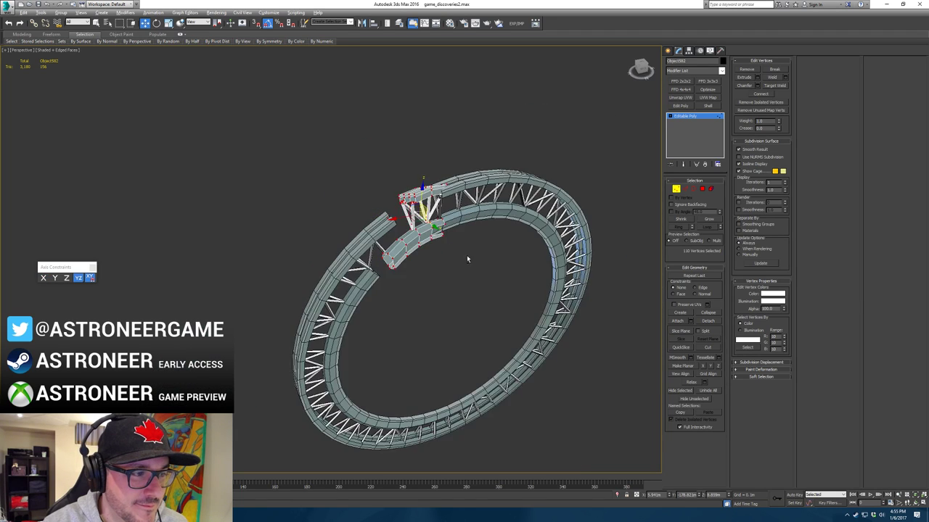
{"action": "scroll", "coordinate": [450, 231], "scroll_direction": "up", "scroll_amount": 2}
{"action": "middle_click_drag", "start_coordinate": [466, 259], "coordinate": [469, 203], "text": "alt"}
{"action": "left_click", "coordinate": [676, 189]}
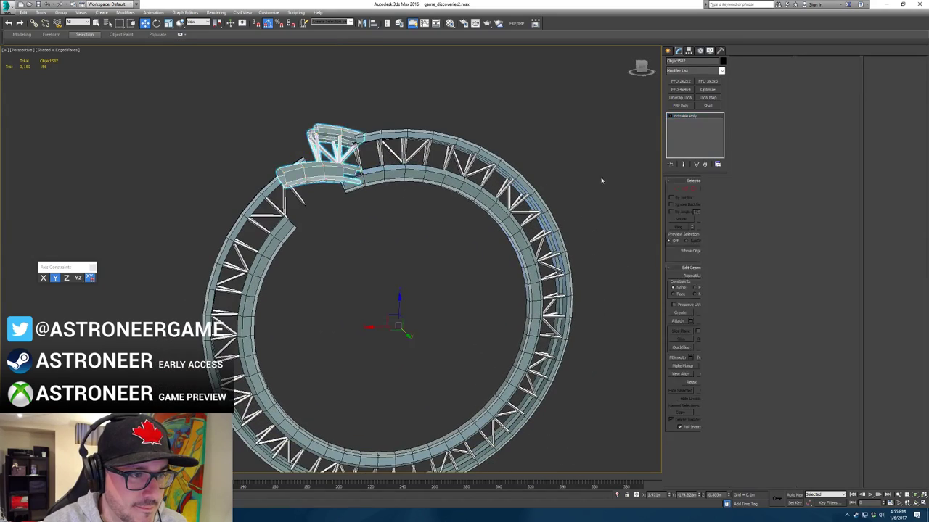
Step: Select all vertices of the truss ring's right section and rotate them so the section swings out of the ring
{"action": "left_click", "coordinate": [527, 198]}
{"action": "left_click", "coordinate": [544, 236]}
{"action": "middle_click_drag", "start_coordinate": [544, 237], "coordinate": [513, 264], "text": "alt"}
{"action": "key", "text": "1"}
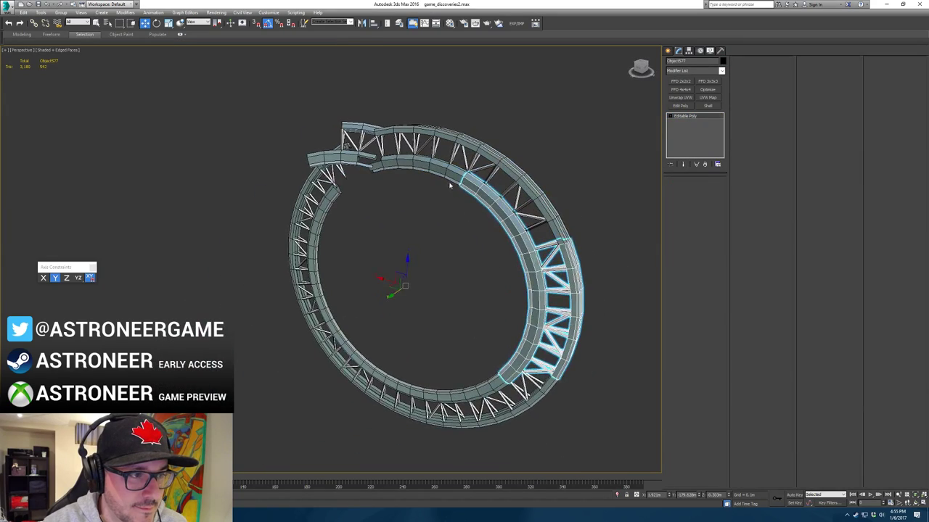
{"action": "left_click_drag", "start_coordinate": [418, 138], "coordinate": [602, 424]}
{"action": "key", "text": "e"}
{"action": "left_click_drag", "start_coordinate": [549, 304], "coordinate": [542, 289]}
{"action": "middle_click_drag", "start_coordinate": [548, 284], "coordinate": [575, 260], "text": "alt"}
{"action": "key", "text": "w"}
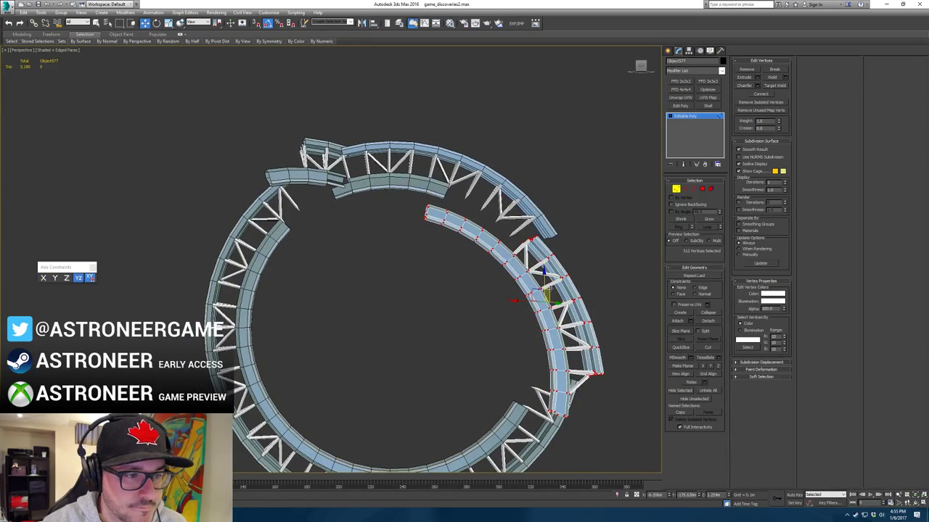
Step: Move the rotated right section sideways, back closer to the rest of the truss ring
{"action": "middle_click_drag", "start_coordinate": [538, 291], "coordinate": [488, 276], "text": "alt"}
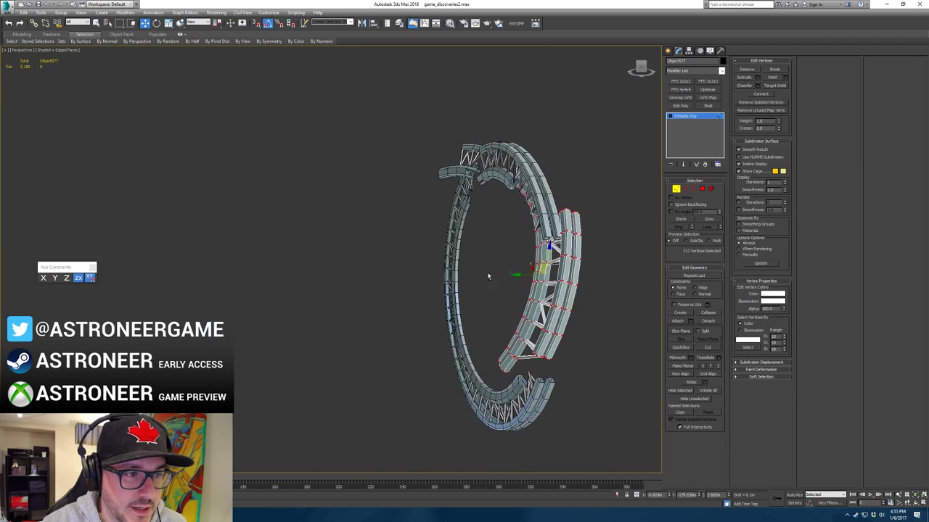
{"action": "left_click_drag", "start_coordinate": [537, 269], "coordinate": [521, 270]}
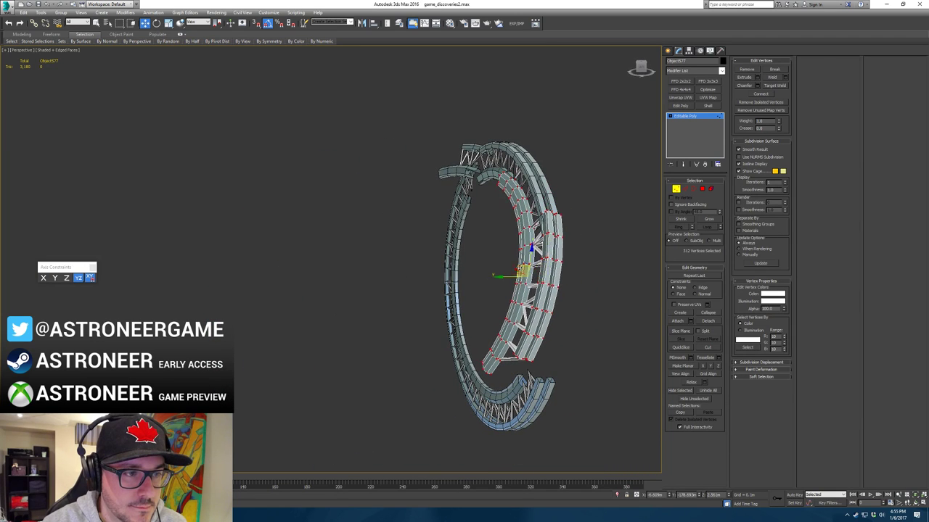
{"action": "middle_click_drag", "start_coordinate": [520, 269], "coordinate": [587, 257], "text": "alt"}
{"action": "key", "text": "e"}
{"action": "middle_click_drag", "start_coordinate": [501, 313], "coordinate": [695, 167], "text": "alt"}
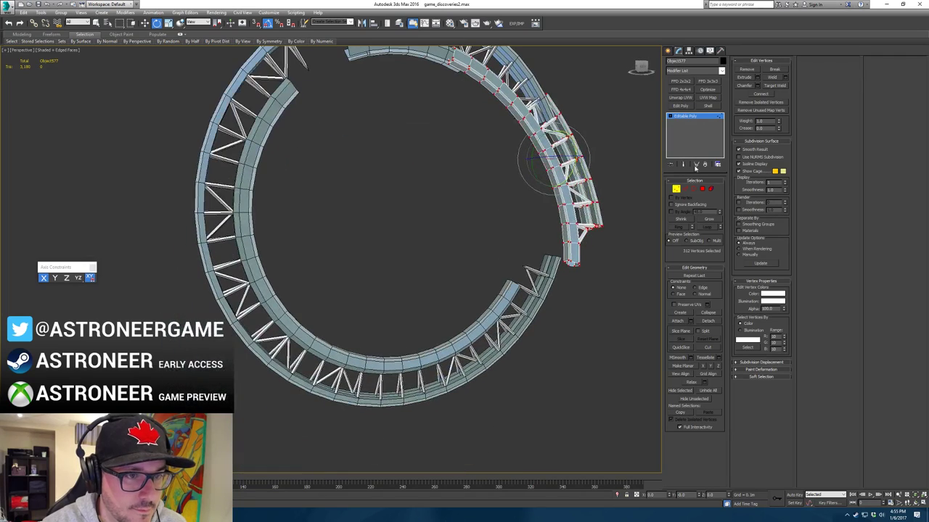
{"action": "left_click", "coordinate": [568, 355]}
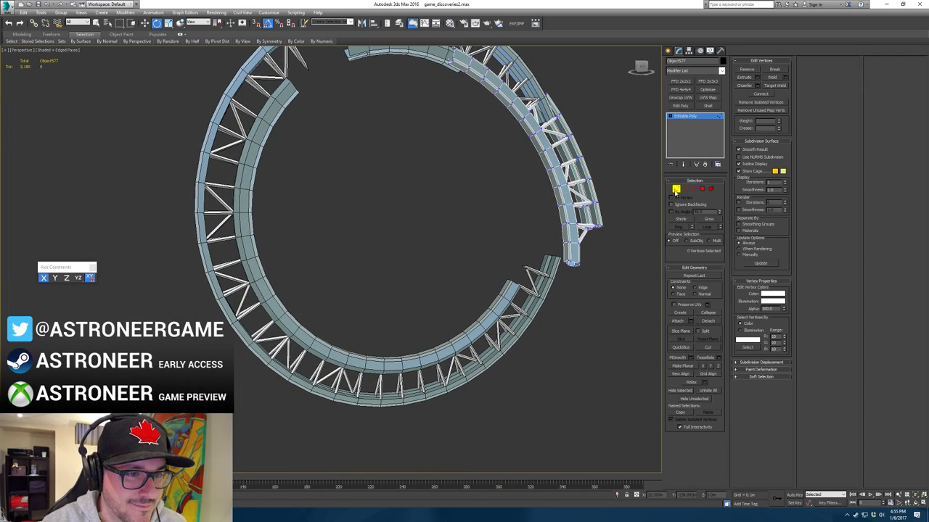
{"action": "left_click", "coordinate": [675, 191]}
Step: Delete the truss ring's detached lower-right section
{"action": "left_click", "coordinate": [583, 353]}
{"action": "left_click", "coordinate": [502, 312]}
{"action": "scroll", "coordinate": [502, 313], "scroll_direction": "down", "scroll_amount": 3}
{"action": "middle_click_drag", "start_coordinate": [502, 313], "coordinate": [505, 286], "text": "alt"}
{"action": "key", "text": "Delete"}
Step: Select all vertices of the truss section on the ring's upper left side and rotate them out of alignment with the ring
{"action": "left_click", "coordinate": [456, 339]}
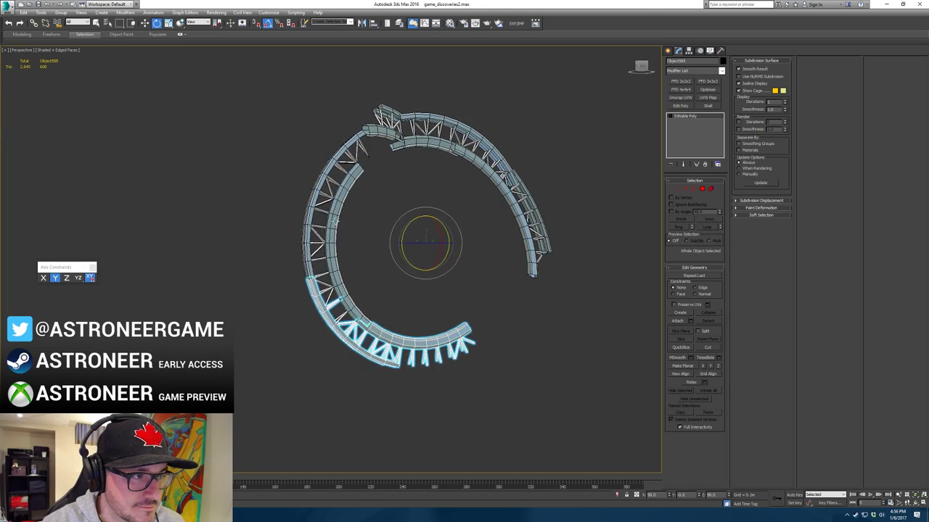
{"action": "left_click", "coordinate": [349, 188]}
{"action": "middle_click_drag", "start_coordinate": [349, 188], "coordinate": [334, 234], "text": "alt"}
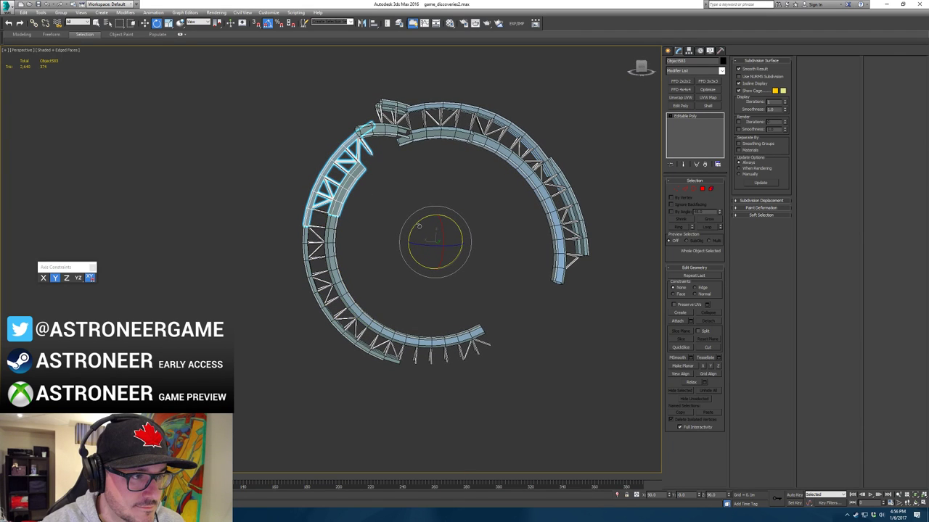
{"action": "key", "text": "1"}
{"action": "left_click_drag", "start_coordinate": [259, 101], "coordinate": [365, 230]}
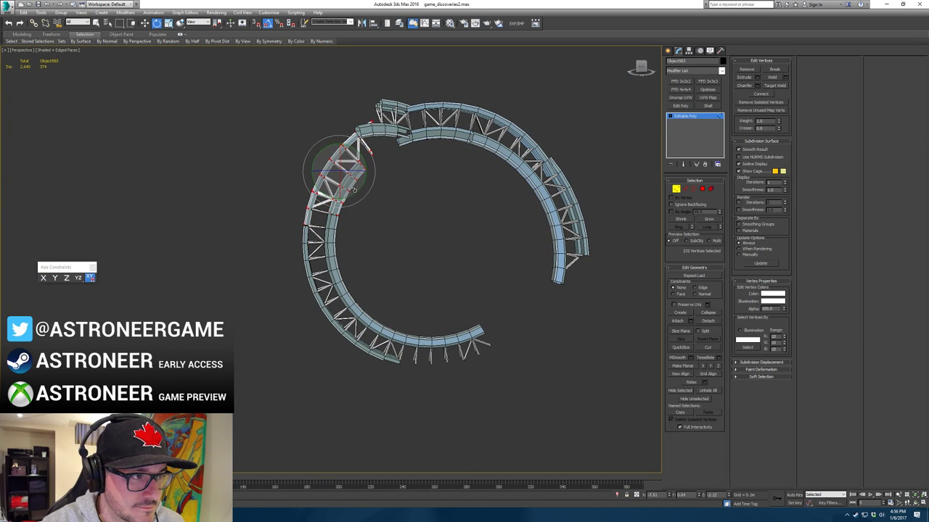
{"action": "left_click_drag", "start_coordinate": [359, 154], "coordinate": [301, 177]}
{"action": "key", "text": "w"}
{"action": "middle_click_drag", "start_coordinate": [303, 179], "coordinate": [377, 223], "text": "alt"}
{"action": "left_click", "coordinate": [676, 189]}
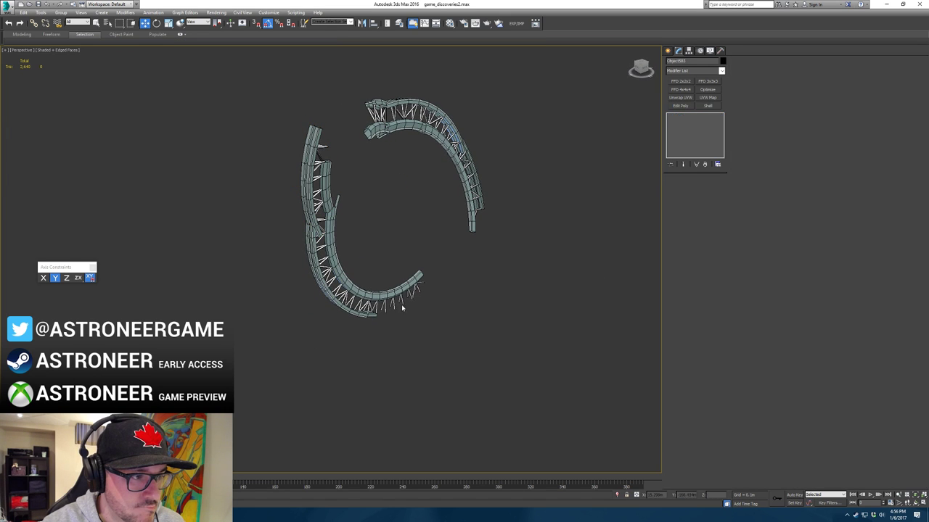
Step: Tilt all vertices of the bottom truss section and move them down, away from the section above
{"action": "middle_click_drag", "start_coordinate": [479, 261], "coordinate": [340, 232], "text": "alt"}
{"action": "key", "text": "1"}
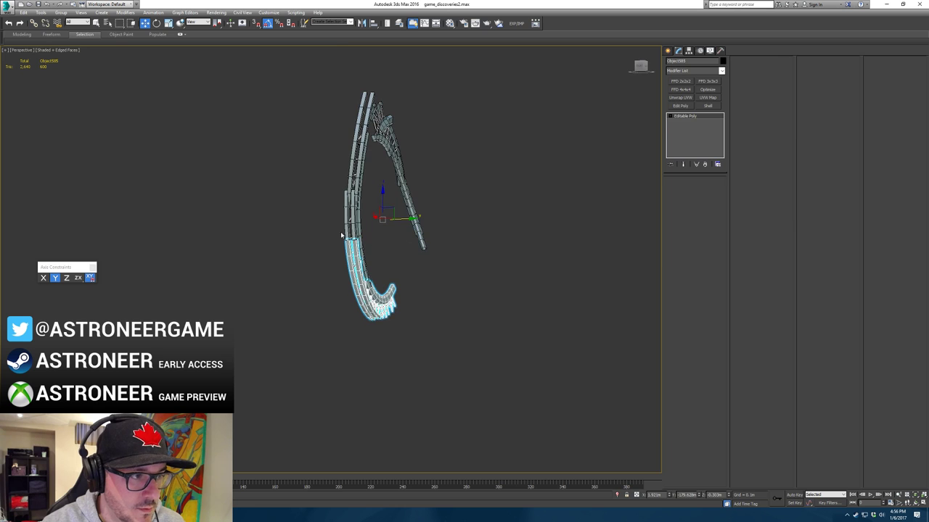
{"action": "left_click_drag", "start_coordinate": [312, 219], "coordinate": [410, 335]}
{"action": "mouse_move", "coordinate": [392, 274]}
{"action": "left_mouse_down"}
{"action": "mouse_move", "coordinate": [393, 266]}
{"action": "mouse_move", "coordinate": [405, 281]}
{"action": "left_mouse_up"}
{"action": "middle_click_drag", "start_coordinate": [405, 281], "coordinate": [369, 284], "text": "alt"}
{"action": "key", "text": "w"}
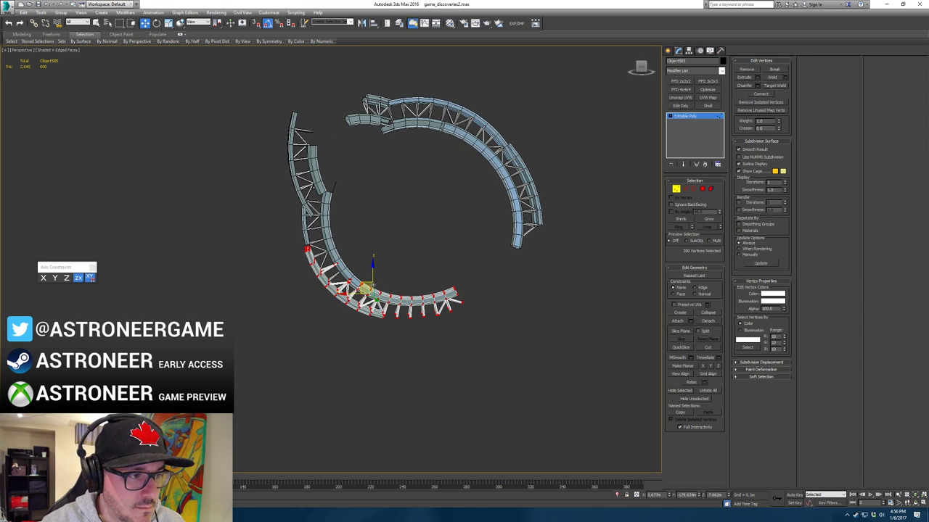
{"action": "left_click_drag", "start_coordinate": [369, 283], "coordinate": [383, 309]}
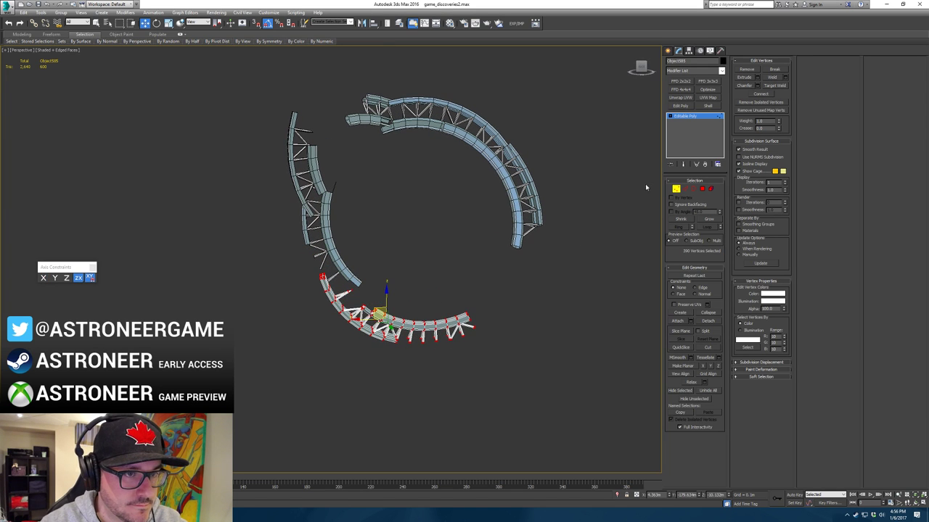
{"action": "key", "text": "1"}
Step: Rotate all vertices of the right truss section slightly more and nudge the section outward
{"action": "left_click", "coordinate": [429, 105]}
{"action": "key", "text": "1"}
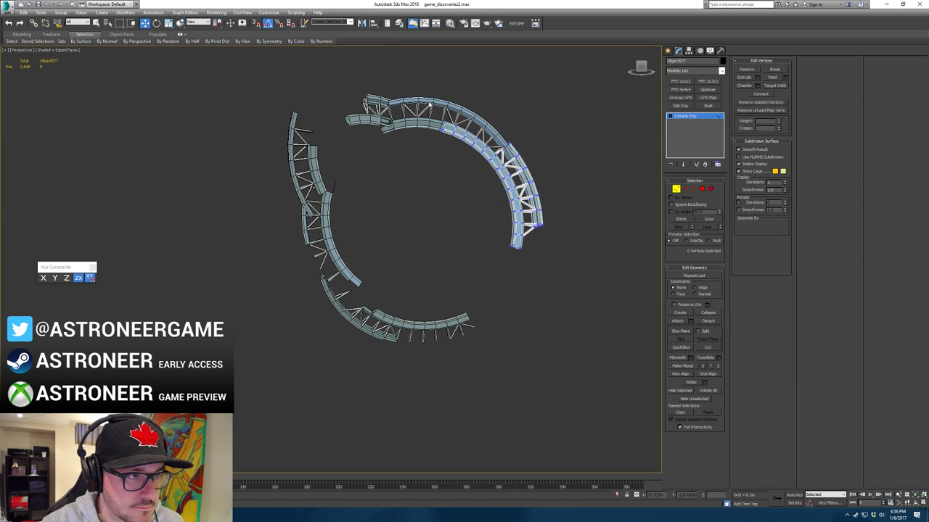
{"action": "left_click_drag", "start_coordinate": [428, 105], "coordinate": [576, 280]}
{"action": "middle_click_drag", "start_coordinate": [576, 280], "coordinate": [560, 272], "text": "alt"}
{"action": "key", "text": "e"}
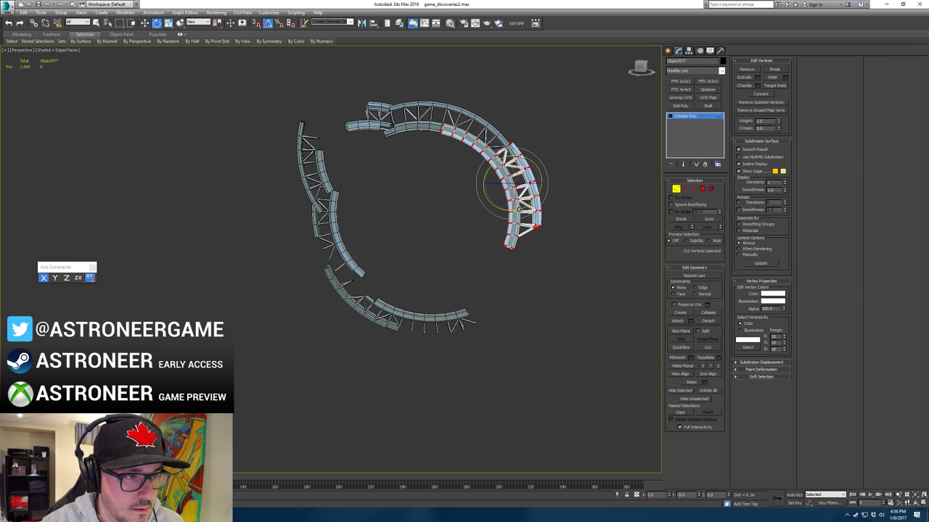
{"action": "left_click_drag", "start_coordinate": [519, 210], "coordinate": [529, 205]}
{"action": "key", "text": "w"}
{"action": "left_click_drag", "start_coordinate": [507, 170], "coordinate": [511, 167]}
{"action": "middle_click_drag", "start_coordinate": [531, 187], "coordinate": [556, 204], "text": "alt"}
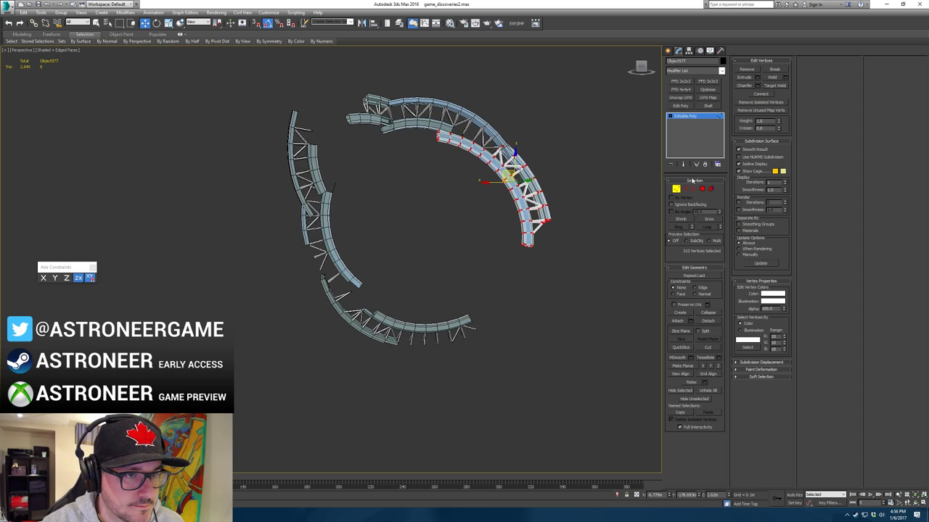
{"action": "left_click", "coordinate": [676, 188]}
{"action": "left_click", "coordinate": [559, 196]}
Step: Rotate the upper-left truss section's vertices to follow the ring's curve again and move the section inward
{"action": "left_click", "coordinate": [316, 174]}
{"action": "key", "text": "1"}
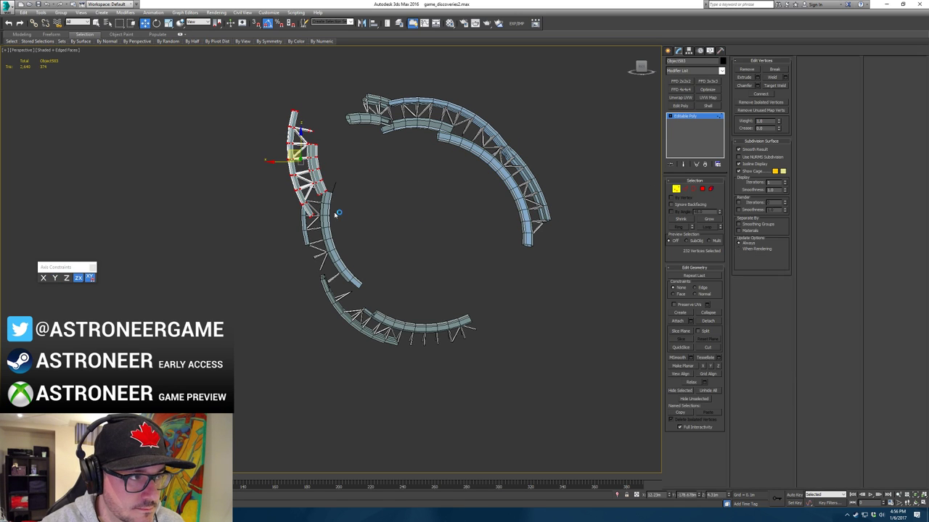
{"action": "key", "text": "e"}
{"action": "left_click_drag", "start_coordinate": [316, 143], "coordinate": [349, 177]}
{"action": "key", "text": "w"}
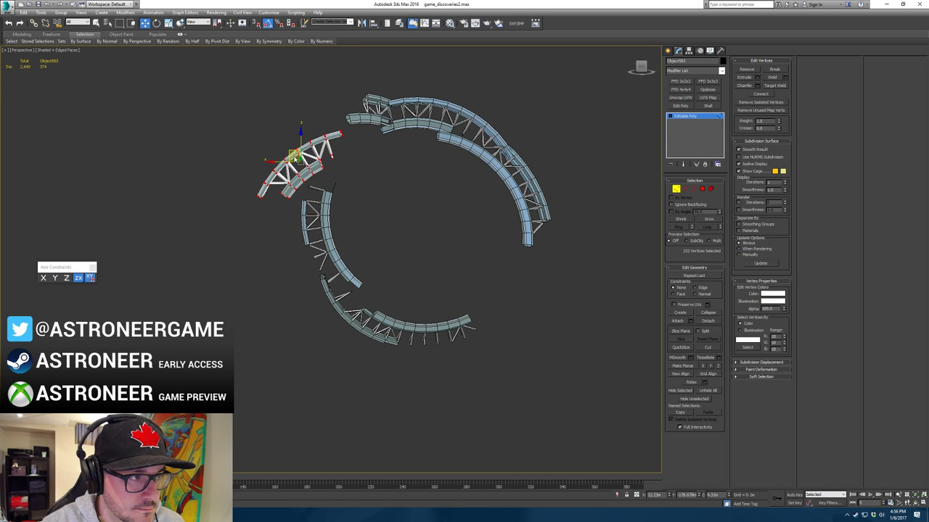
{"action": "left_click_drag", "start_coordinate": [293, 156], "coordinate": [338, 162]}
{"action": "middle_click_drag", "start_coordinate": [338, 162], "coordinate": [651, 189], "text": "alt"}
{"action": "left_click", "coordinate": [678, 190]}
{"action": "left_click", "coordinate": [419, 222]}
Step: Unhide all objects to show the broken truss ring around the spacecraft module
{"action": "right_click", "coordinate": [390, 212]}
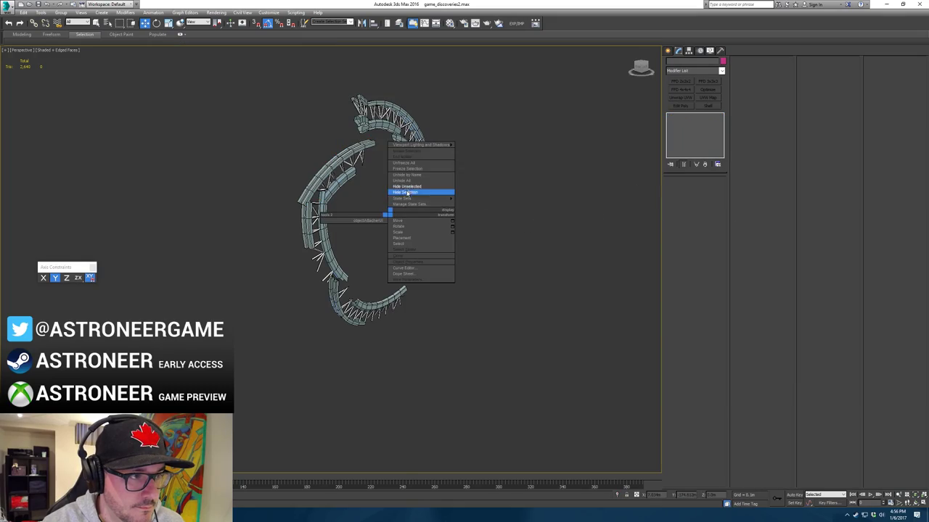
{"action": "left_click", "coordinate": [407, 183]}
{"action": "middle_click_drag", "start_coordinate": [410, 180], "coordinate": [388, 156], "text": "alt"}
{"action": "middle_click_drag", "start_coordinate": [430, 334], "coordinate": [427, 298]}
Step: Select the lower solar array with all its parts and the bottom truss section, and move them down away from the module
{"action": "left_click", "coordinate": [426, 298]}
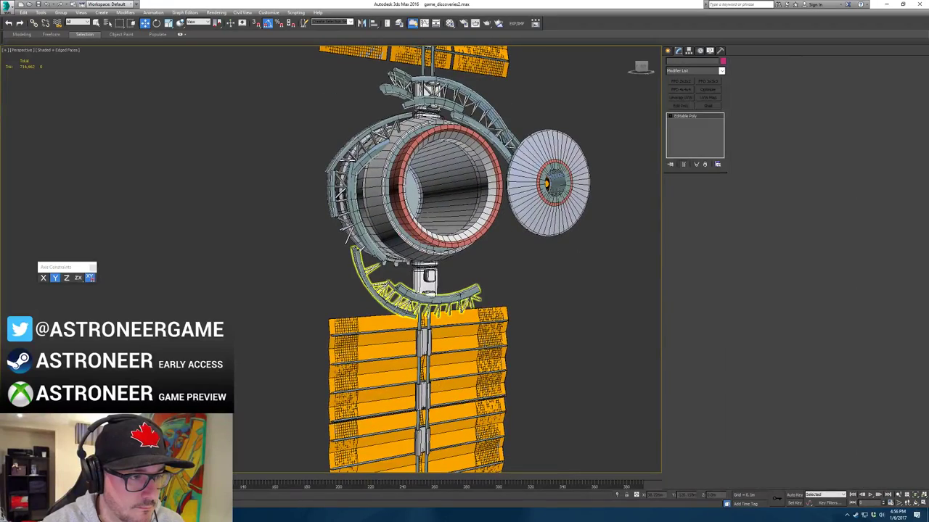
{"action": "left_click", "coordinate": [424, 285], "text": "ctrl"}
{"action": "scroll", "coordinate": [421, 303], "scroll_direction": "down", "scroll_amount": 4}
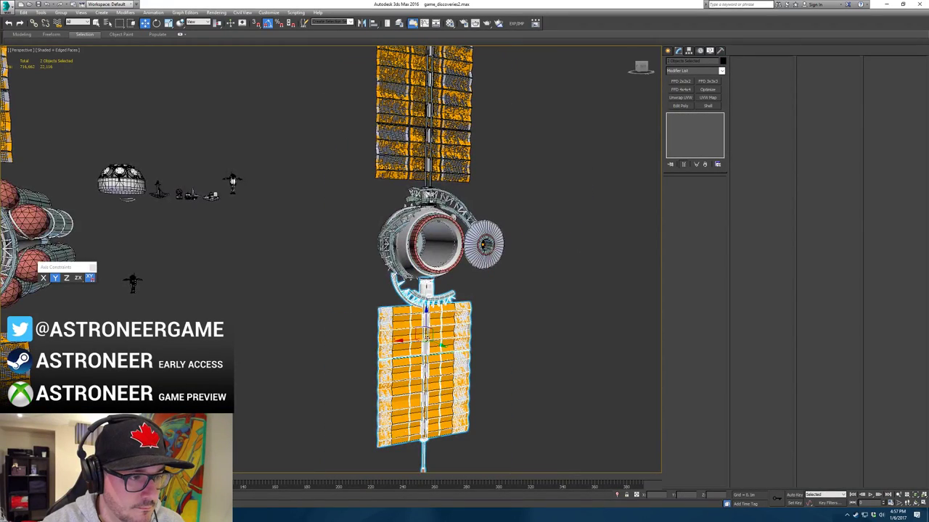
{"action": "left_click_drag", "start_coordinate": [428, 322], "coordinate": [423, 388]}
{"action": "key", "text": "ctrl+z"}
{"action": "left_click", "coordinate": [414, 386], "text": "ctrl"}
{"action": "left_click", "coordinate": [437, 377], "text": "ctrl"}
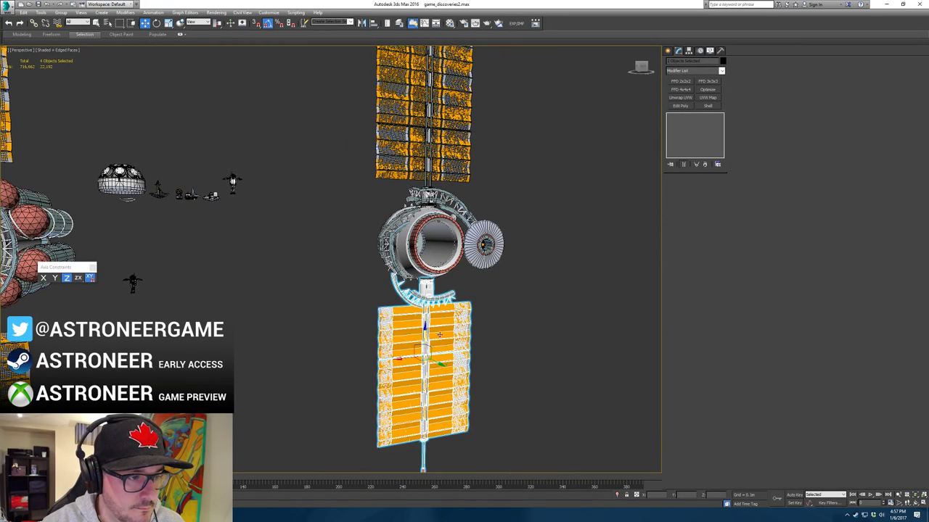
{"action": "left_click_drag", "start_coordinate": [425, 339], "coordinate": [425, 412]}
Step: Select the round dish beside the module's open end and adjust its pivot
{"action": "middle_click_drag", "start_coordinate": [427, 335], "coordinate": [516, 296], "text": "alt"}
{"action": "left_click", "coordinate": [509, 283]}
{"action": "key", "text": "e"}
{"action": "key", "text": "z"}
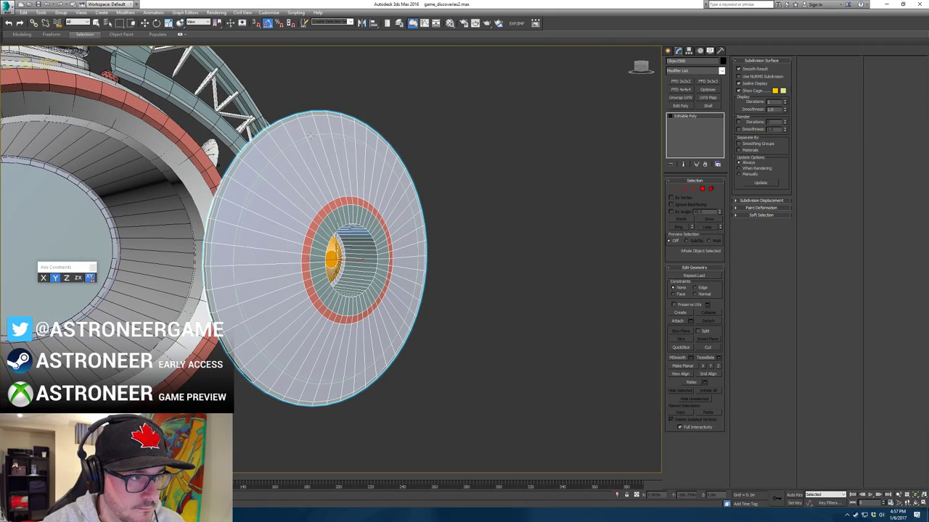
{"action": "key", "text": "w"}
{"action": "middle_click_drag", "start_coordinate": [331, 171], "coordinate": [395, 168], "text": "alt"}
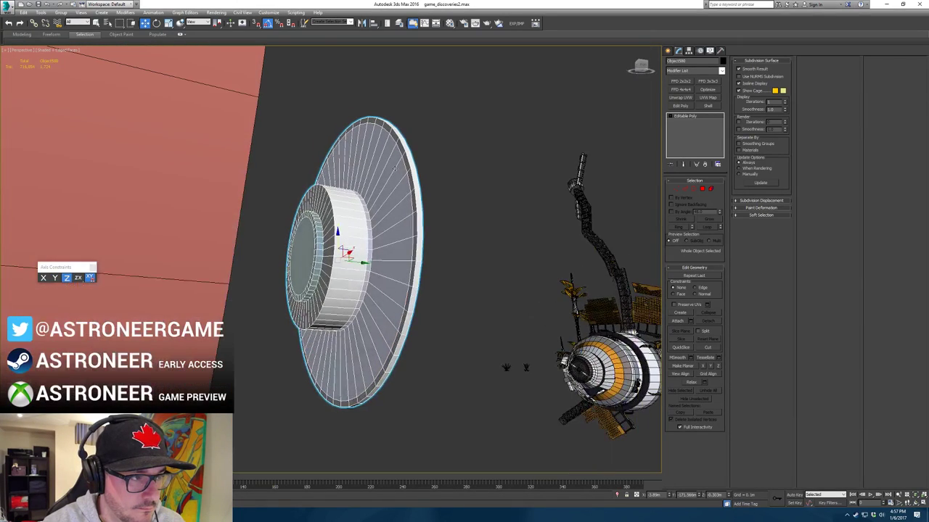
{"action": "middle_click_drag", "start_coordinate": [448, 187], "coordinate": [720, 97], "text": "alt"}
{"action": "left_click", "coordinate": [689, 52]}
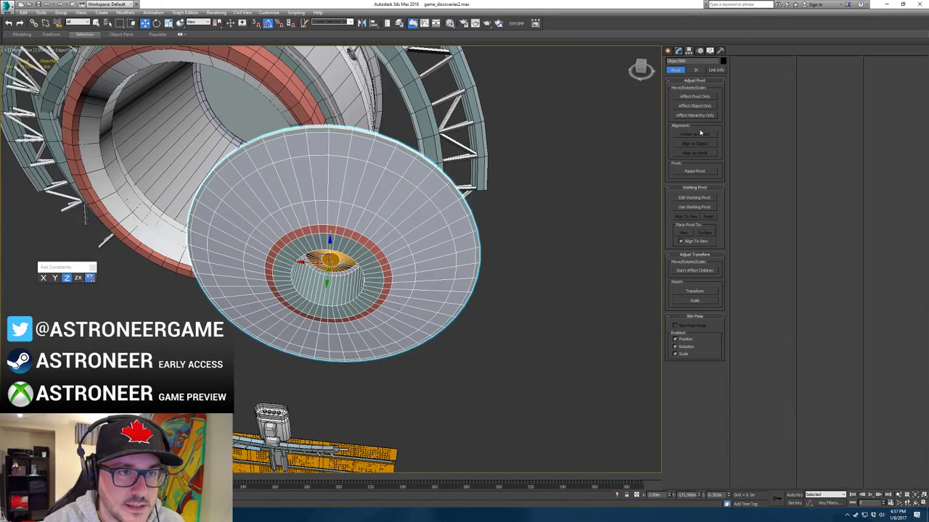
{"action": "left_click", "coordinate": [695, 198]}
{"action": "left_click", "coordinate": [678, 200]}
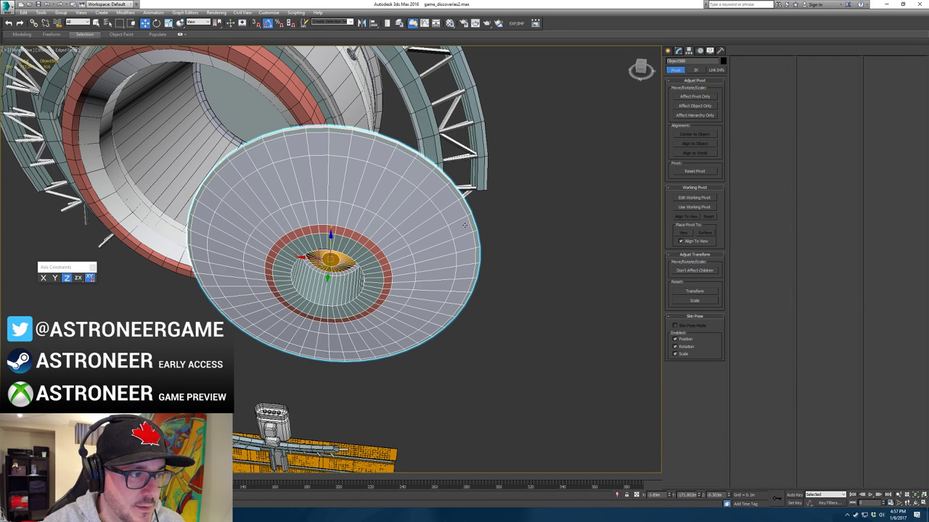
{"action": "middle_click_drag", "start_coordinate": [465, 225], "coordinate": [632, 210], "text": "alt"}
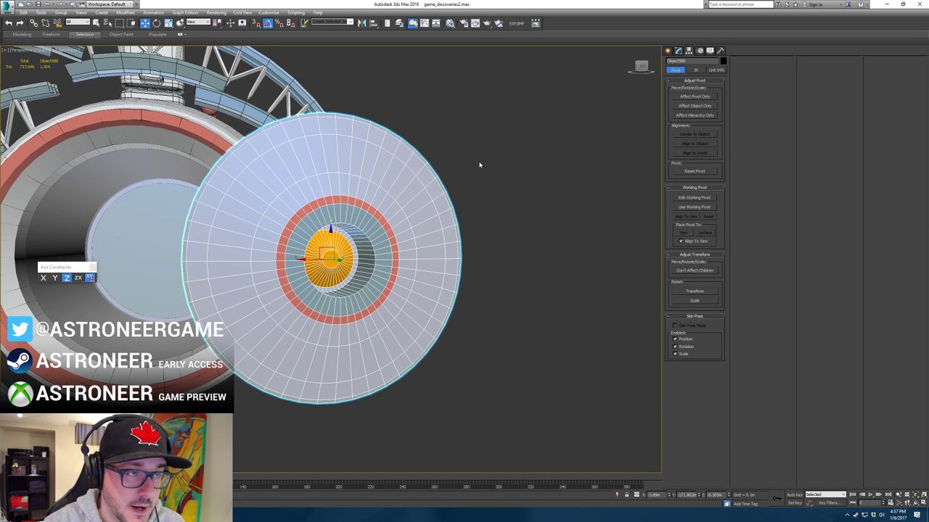
{"action": "middle_click_drag", "start_coordinate": [506, 167], "coordinate": [406, 199], "text": "alt"}
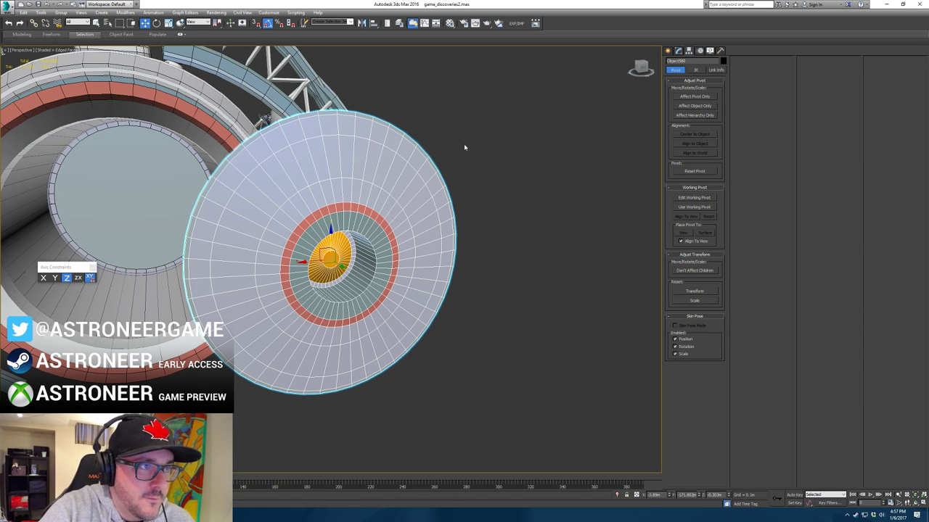
Step: Examine the module's open end and the detached dish from several angles
{"action": "scroll", "coordinate": [400, 185], "scroll_direction": "up", "scroll_amount": 1}
{"action": "scroll", "coordinate": [411, 197], "scroll_direction": "down", "scroll_amount": 3}
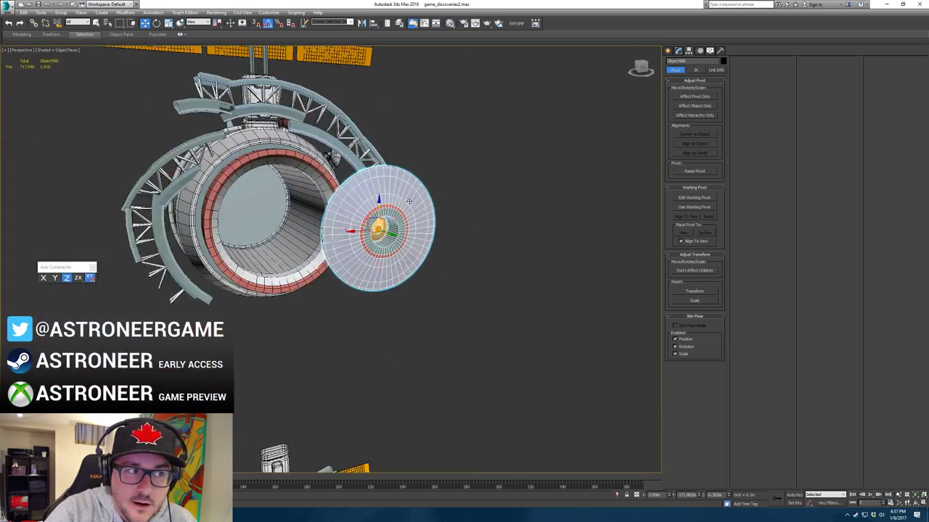
{"action": "middle_click_drag", "start_coordinate": [409, 200], "coordinate": [424, 217], "text": "alt"}
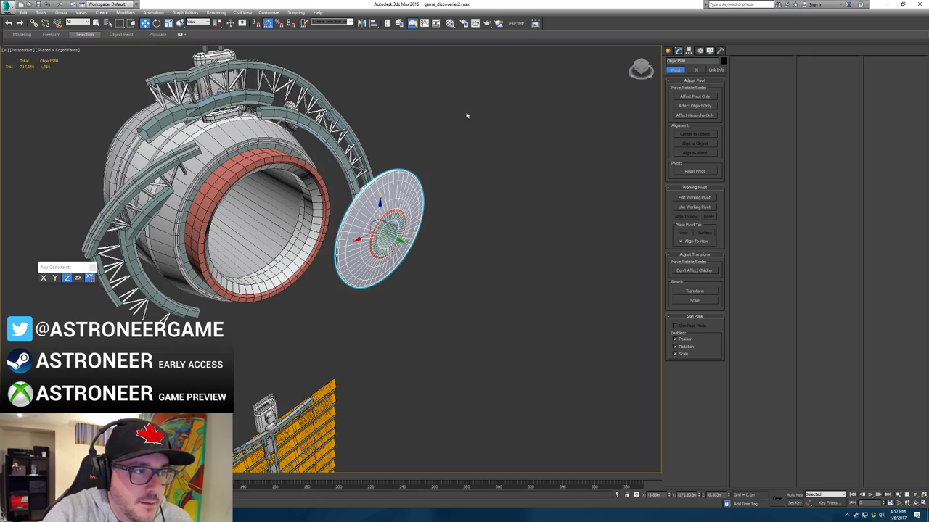
{"action": "middle_click_drag", "start_coordinate": [410, 129], "coordinate": [451, 105], "text": "alt"}
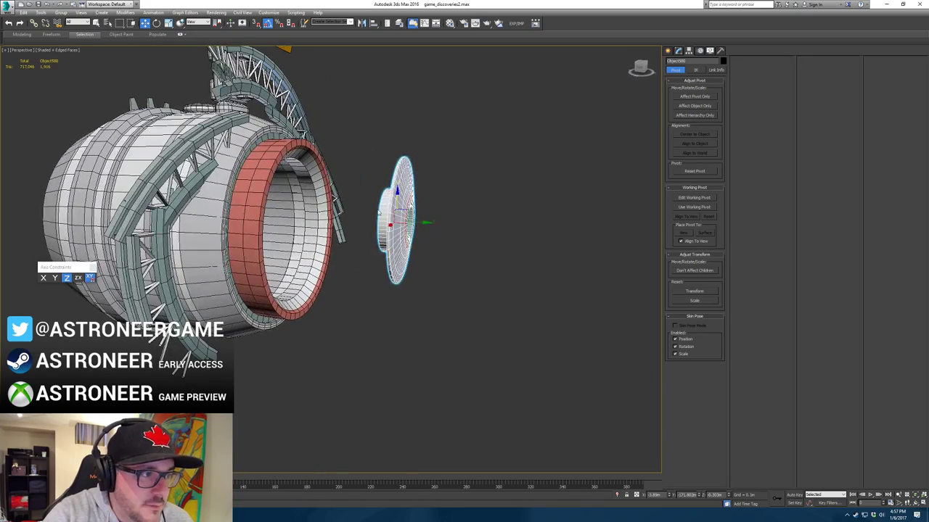
{"action": "left_click", "coordinate": [302, 242]}
{"action": "middle_click_drag", "start_coordinate": [303, 242], "coordinate": [285, 264], "text": "alt"}
{"action": "scroll", "coordinate": [283, 266], "scroll_direction": "up", "scroll_amount": 3}
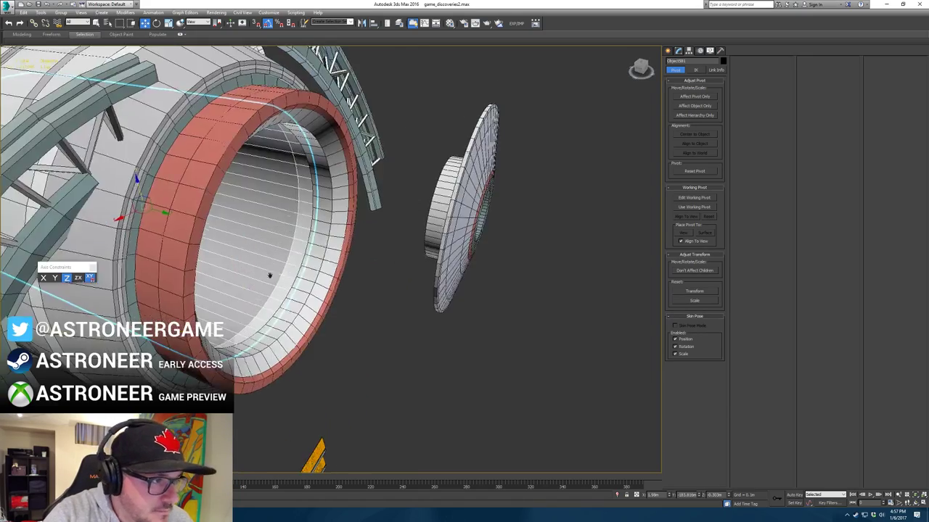
{"action": "scroll", "coordinate": [270, 276], "scroll_direction": "up", "scroll_amount": 5}
{"action": "scroll", "coordinate": [348, 274], "scroll_direction": "down", "scroll_amount": 8}
{"action": "left_click", "coordinate": [454, 329]}
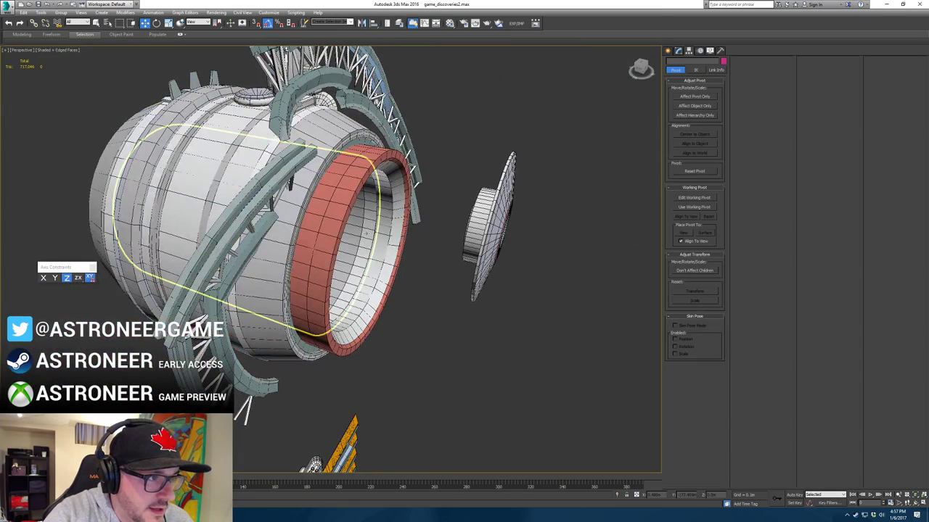
{"action": "middle_click_drag", "start_coordinate": [442, 263], "coordinate": [456, 238], "text": "alt"}
Step: Apply an FFD 3x3x3 modifier to the round dish and start editing its control points
{"action": "left_click", "coordinate": [462, 241]}
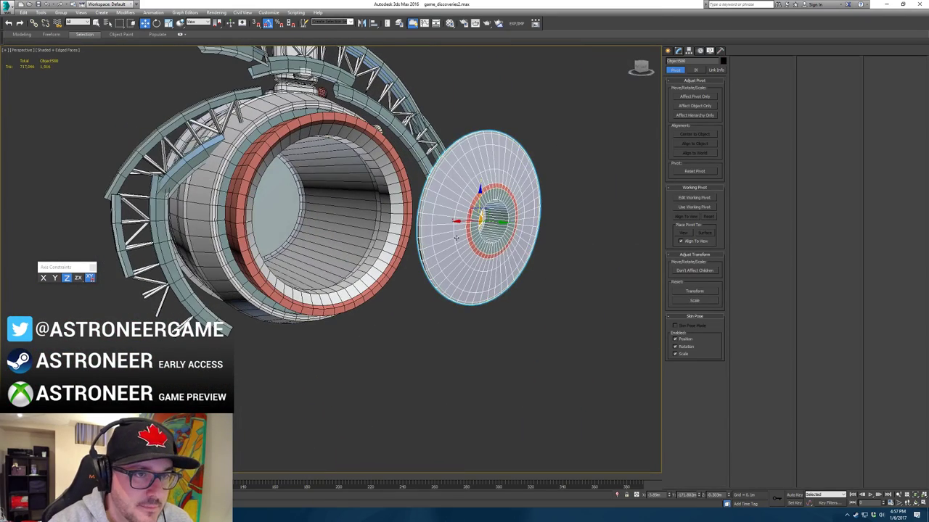
{"action": "left_click", "coordinate": [678, 50]}
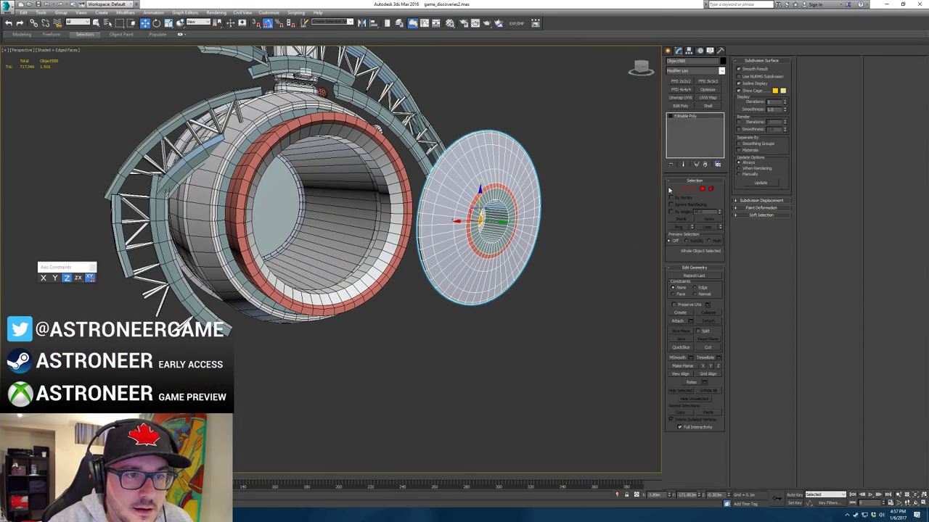
{"action": "left_click", "coordinate": [669, 50]}
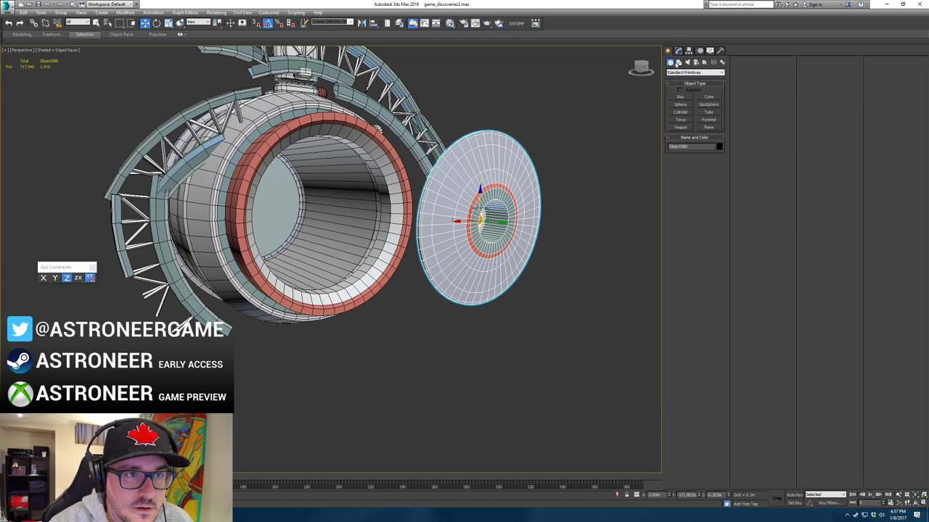
{"action": "left_click", "coordinate": [678, 63]}
{"action": "left_click", "coordinate": [670, 63]}
{"action": "left_click", "coordinate": [678, 51]}
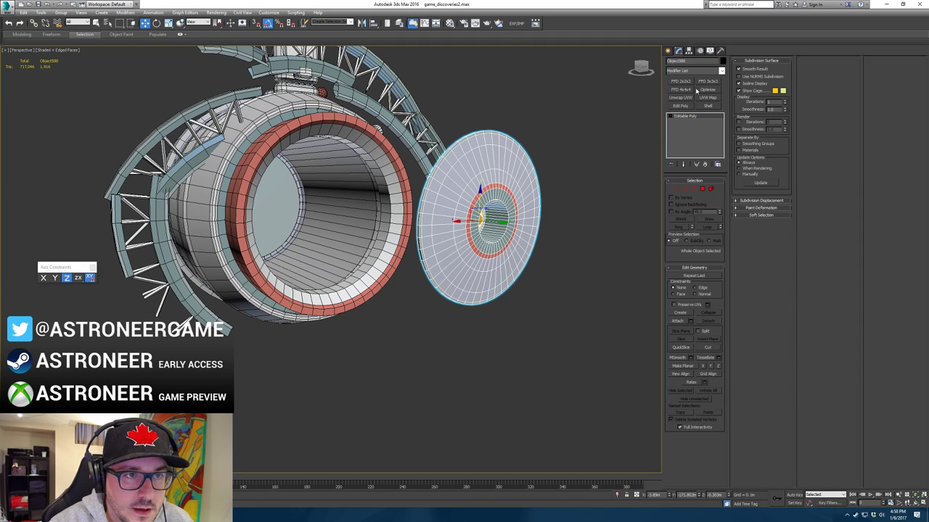
{"action": "left_click", "coordinate": [708, 81]}
{"action": "left_click", "coordinate": [671, 116]}
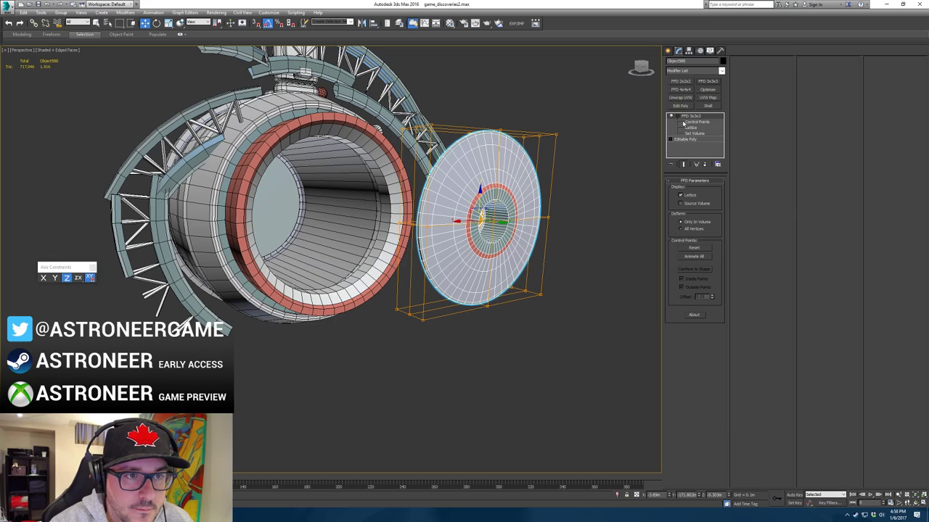
{"action": "left_click", "coordinate": [696, 122]}
Step: Move the lattice's upper-right corner control points outward to bend that side of the dish
{"action": "key", "text": "e"}
{"action": "middle_click_drag", "start_coordinate": [527, 167], "coordinate": [493, 174], "text": "alt"}
{"action": "left_click_drag", "start_coordinate": [546, 142], "coordinate": [541, 154]}
{"action": "key", "text": "w"}
{"action": "middle_click_drag", "start_coordinate": [541, 154], "coordinate": [542, 198], "text": "alt"}
{"action": "left_click_drag", "start_coordinate": [532, 139], "coordinate": [516, 169]}
{"action": "middle_click_drag", "start_coordinate": [516, 169], "coordinate": [527, 155], "text": "alt"}
{"action": "left_click_drag", "start_coordinate": [527, 155], "coordinate": [513, 146]}
{"action": "left_click_drag", "start_coordinate": [388, 197], "coordinate": [388, 198]}
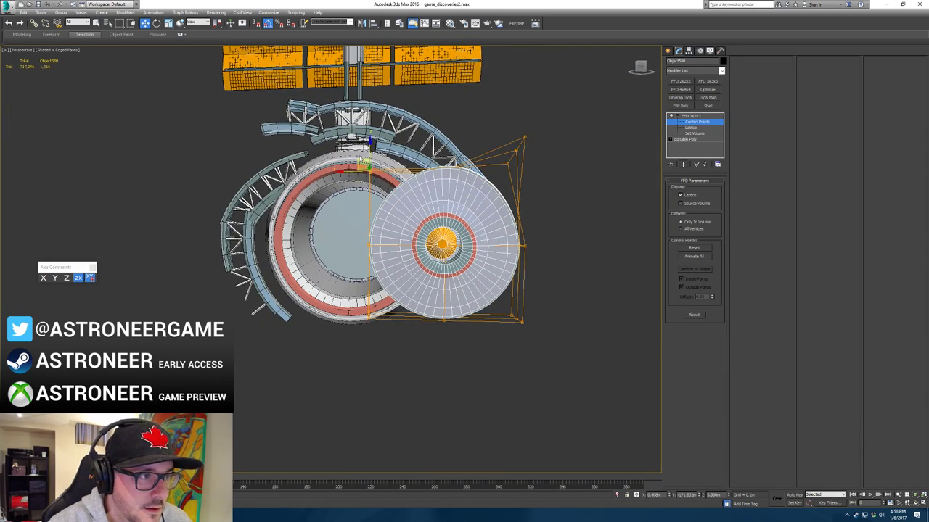
Step: Move the lattice's upper-left control points inward and its lower-left and lower-middle points down to warp the dish's outline
{"action": "key", "text": "e"}
{"action": "left_click_drag", "start_coordinate": [371, 166], "coordinate": [394, 165]}
{"action": "key", "text": "w"}
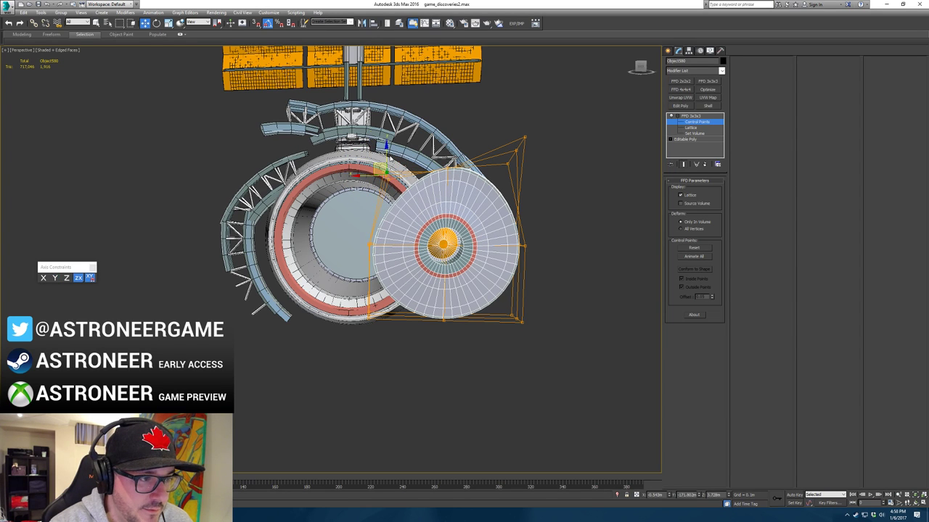
{"action": "left_click_drag", "start_coordinate": [356, 302], "coordinate": [469, 345]}
{"action": "left_click_drag", "start_coordinate": [405, 297], "coordinate": [406, 310]}
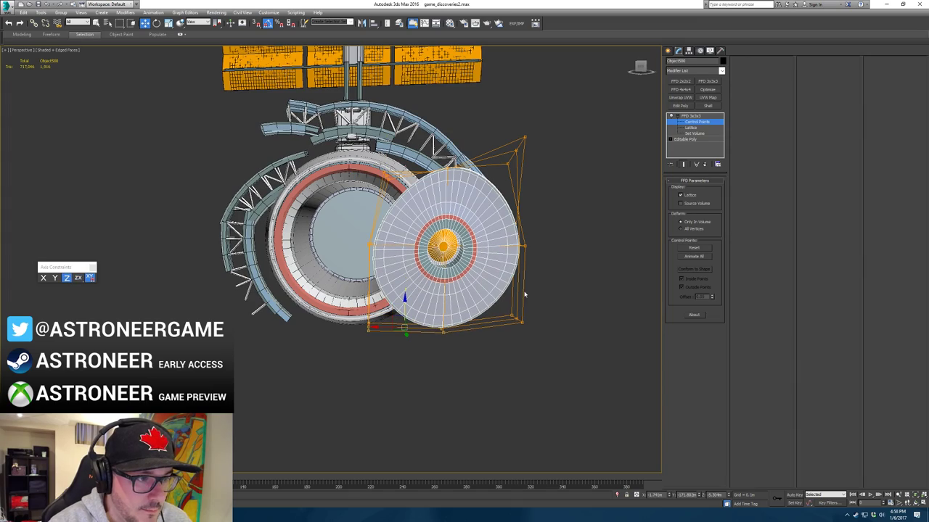
Step: Pull the lattice's middle-left control points along the Y axis to bend the dish's side away from the module
{"action": "middle_click_drag", "start_coordinate": [500, 284], "coordinate": [396, 279], "text": "alt"}
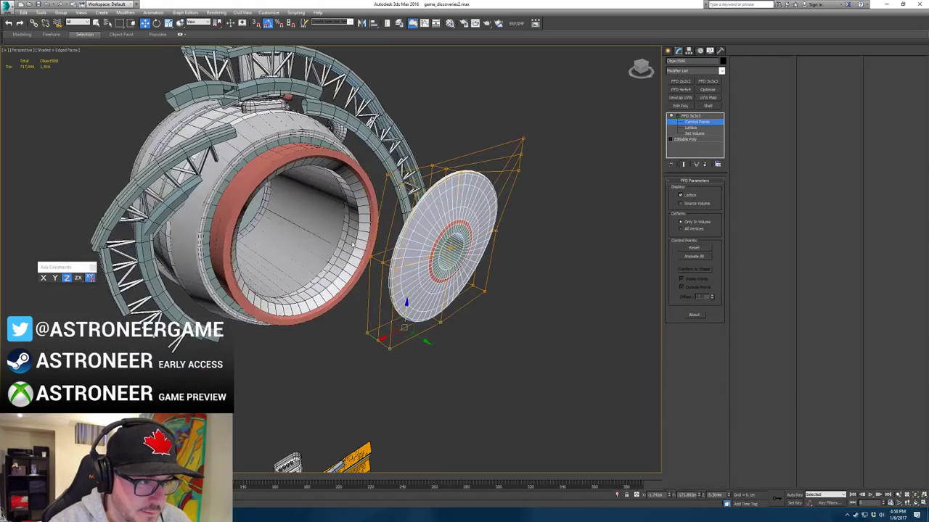
{"action": "key", "text": "e"}
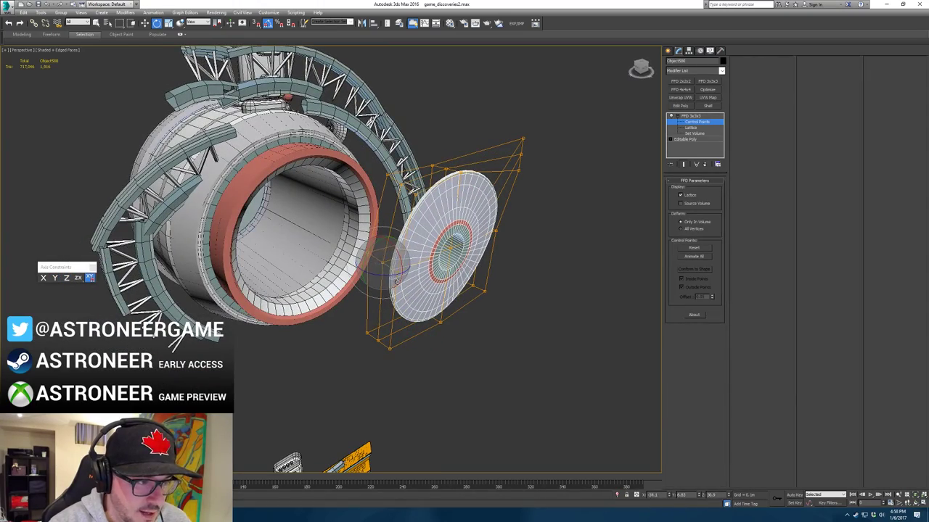
{"action": "key", "text": "w"}
{"action": "middle_click_drag", "start_coordinate": [396, 279], "coordinate": [445, 275], "text": "alt"}
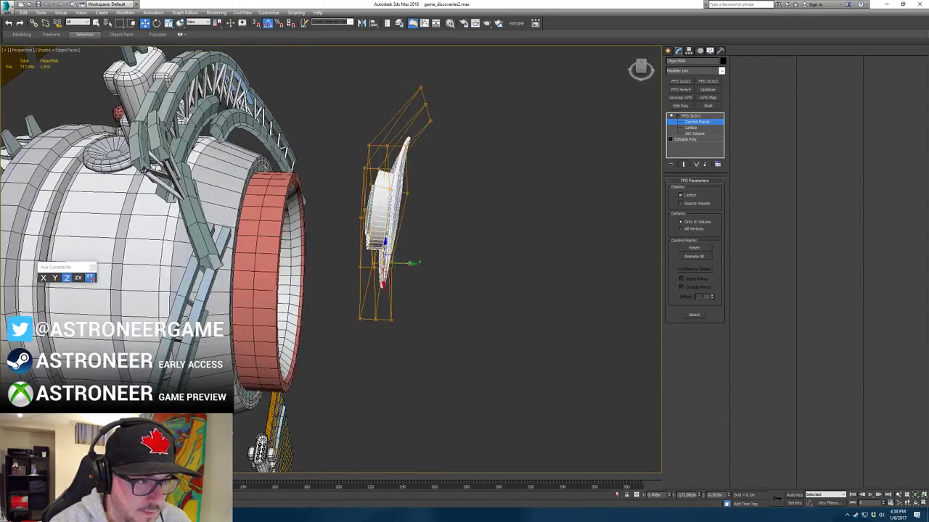
{"action": "left_click_drag", "start_coordinate": [408, 264], "coordinate": [436, 259]}
{"action": "middle_click_drag", "start_coordinate": [435, 259], "coordinate": [442, 208], "text": "alt"}
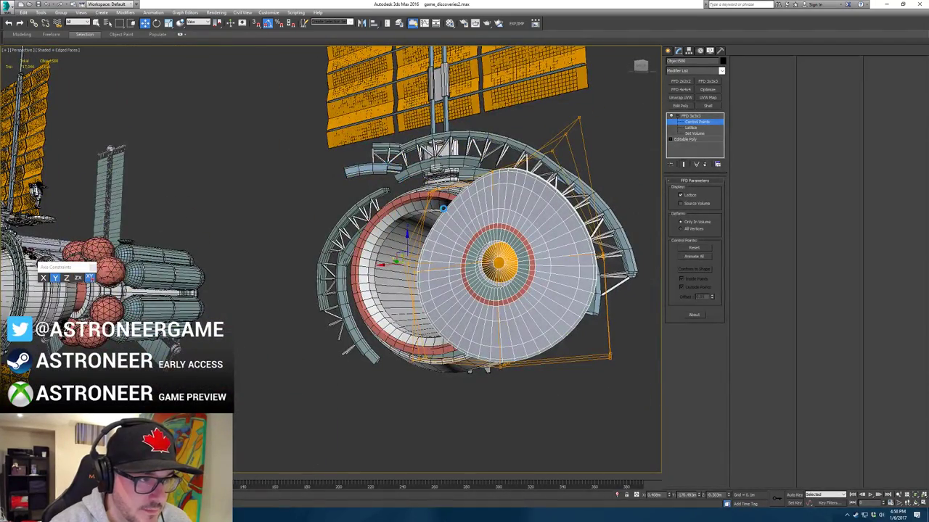
{"action": "left_click_drag", "start_coordinate": [445, 210], "coordinate": [412, 173]}
{"action": "middle_click_drag", "start_coordinate": [399, 243], "coordinate": [427, 259], "text": "alt"}
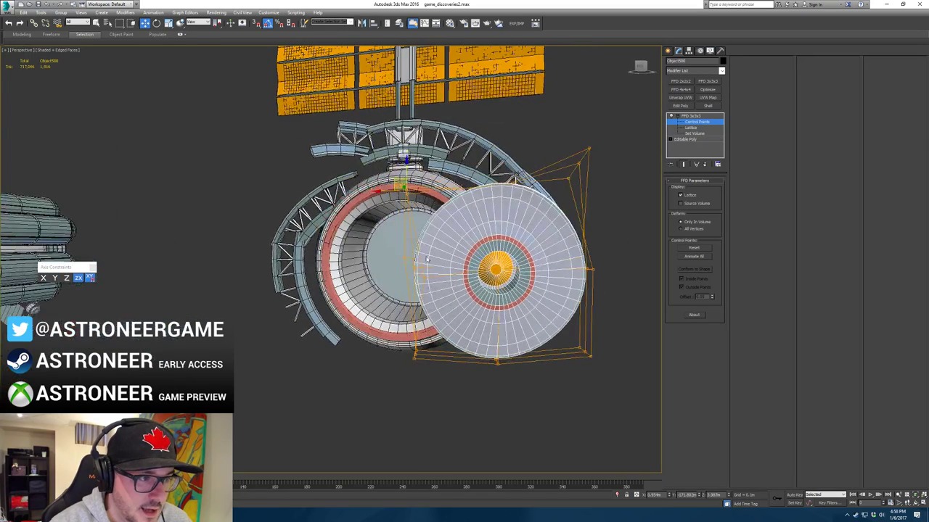
{"action": "left_click_drag", "start_coordinate": [395, 245], "coordinate": [444, 301]}
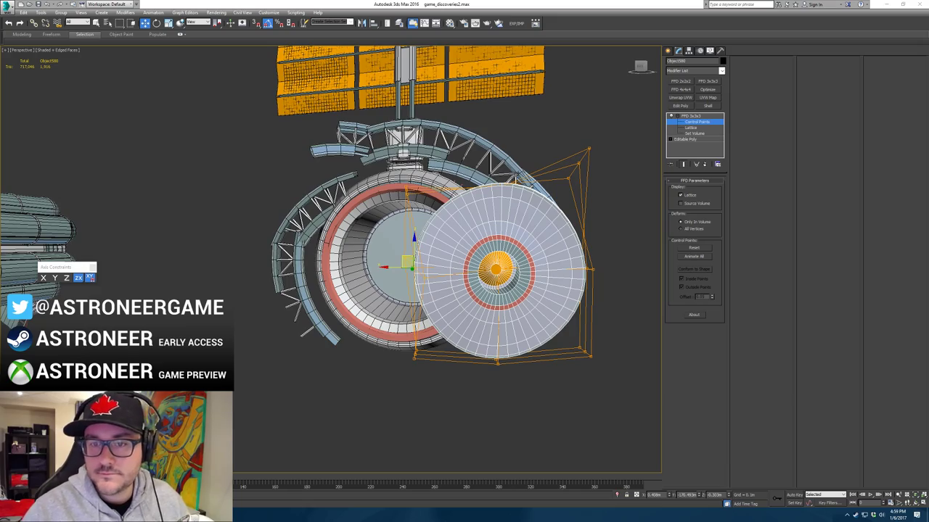
Step: Convert the deformed dish to an Editable Poly
{"action": "middle_click_drag", "start_coordinate": [616, 199], "coordinate": [454, 238], "text": "alt"}
{"action": "right_click", "coordinate": [450, 235]}
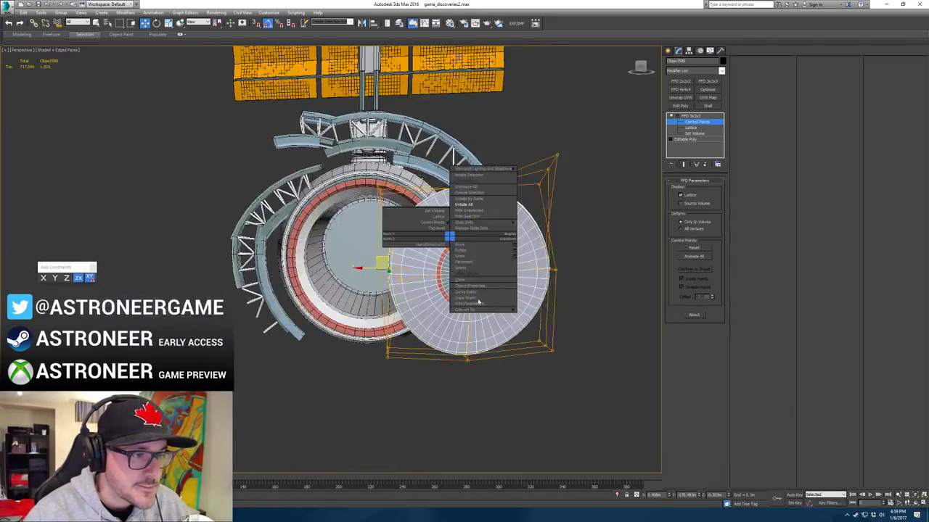
{"action": "mouse_move", "coordinate": [475, 310]}
{"action": "left_click", "coordinate": [545, 315]}
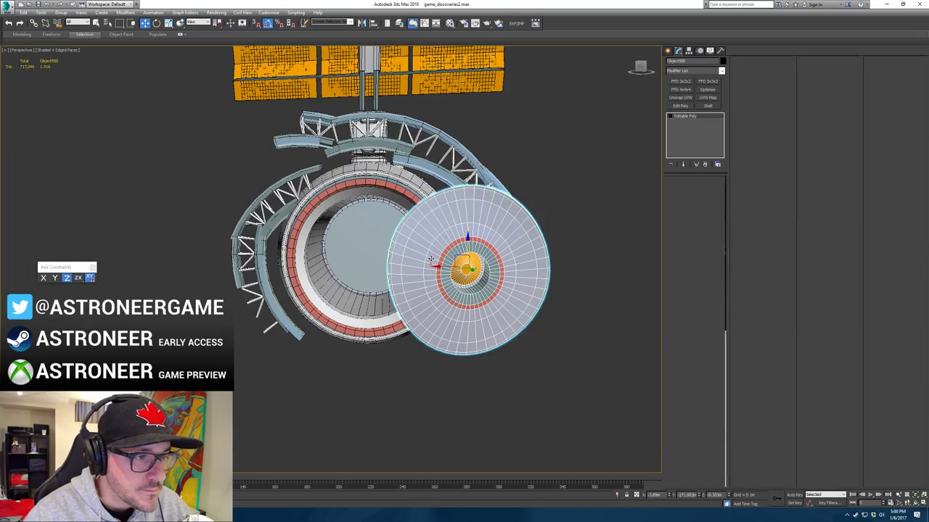
Step: Select radial edges on the dish's red band, teal ring and hub wall, and expand them to full edge rings
{"action": "key", "text": "4"}
{"action": "middle_click_drag", "start_coordinate": [545, 315], "coordinate": [526, 272], "text": "alt"}
{"action": "scroll", "coordinate": [462, 246], "scroll_direction": "up", "scroll_amount": 5}
{"action": "key", "text": "2"}
{"action": "left_click", "coordinate": [425, 230]}
{"action": "left_click", "coordinate": [434, 245], "text": "ctrl"}
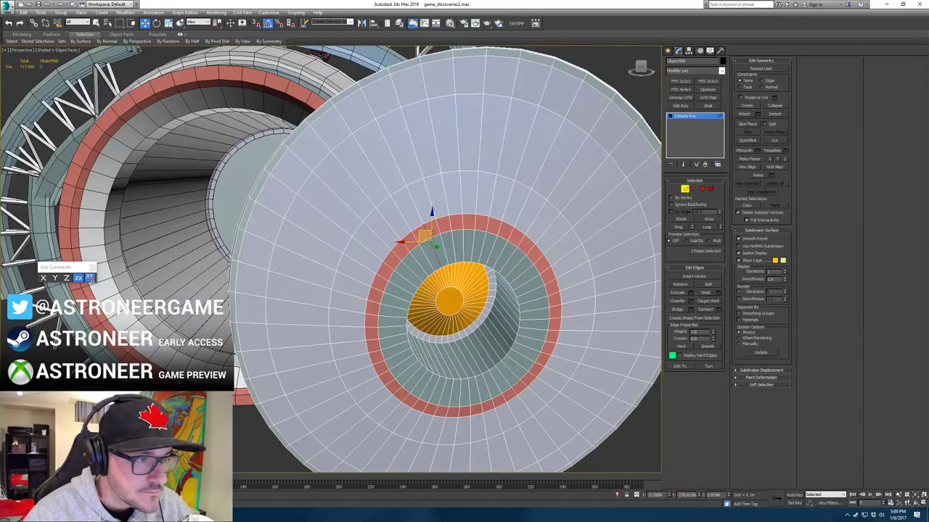
{"action": "middle_click_drag", "start_coordinate": [435, 250], "coordinate": [499, 302], "text": "alt"}
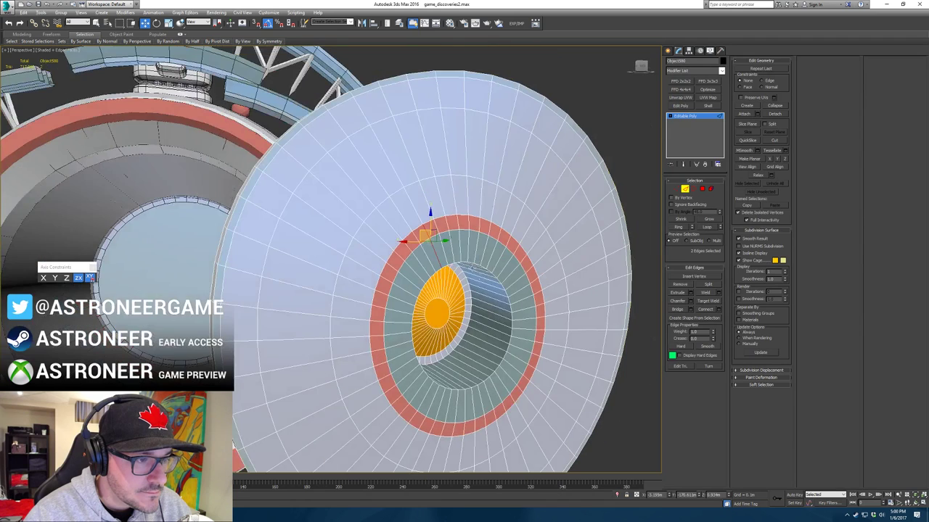
{"action": "left_click", "coordinate": [461, 305], "text": "ctrl"}
{"action": "key", "text": "ctrl+z"}
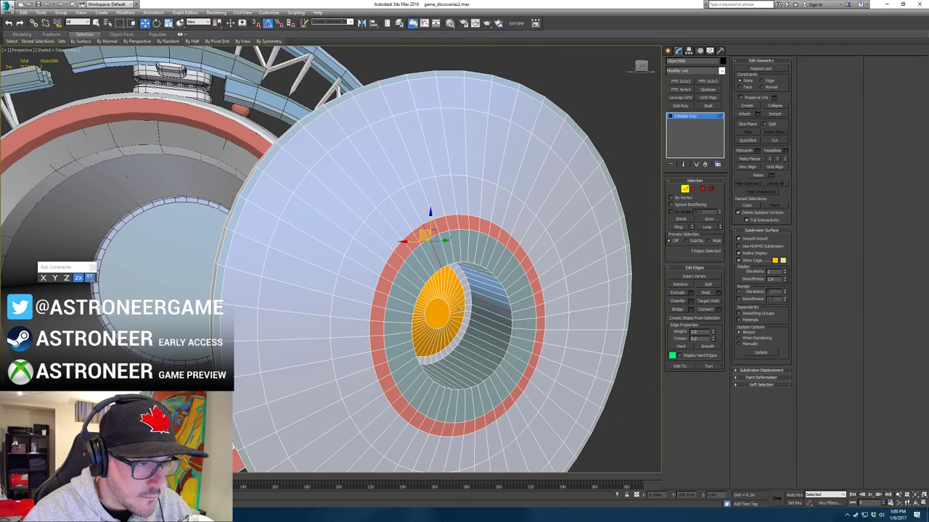
{"action": "left_click", "coordinate": [463, 308], "text": "ctrl"}
{"action": "key", "text": "alt+r"}
{"action": "left_click", "coordinate": [468, 305], "text": "ctrl"}
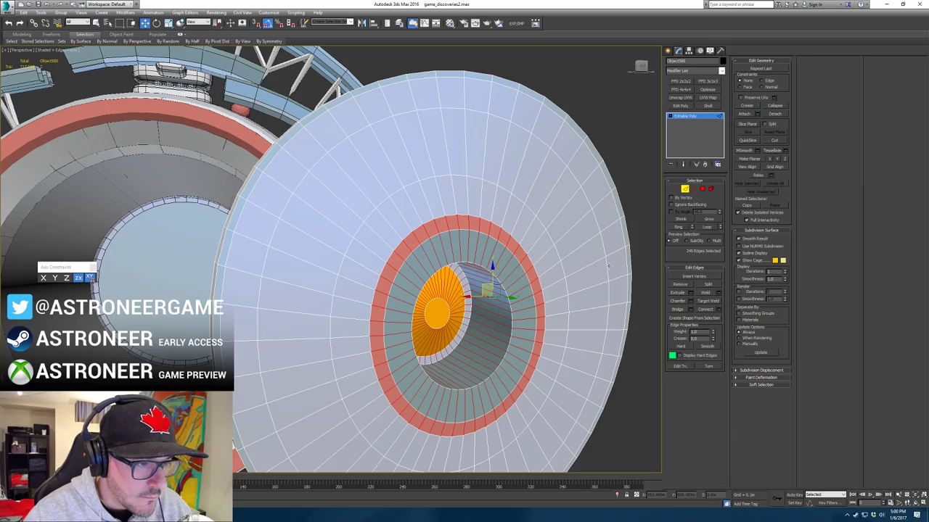
Step: Check the ring selection as polygons, return to edges and add edges on the hub's back face and outer wall
{"action": "left_click", "coordinate": [701, 190], "text": "ctrl"}
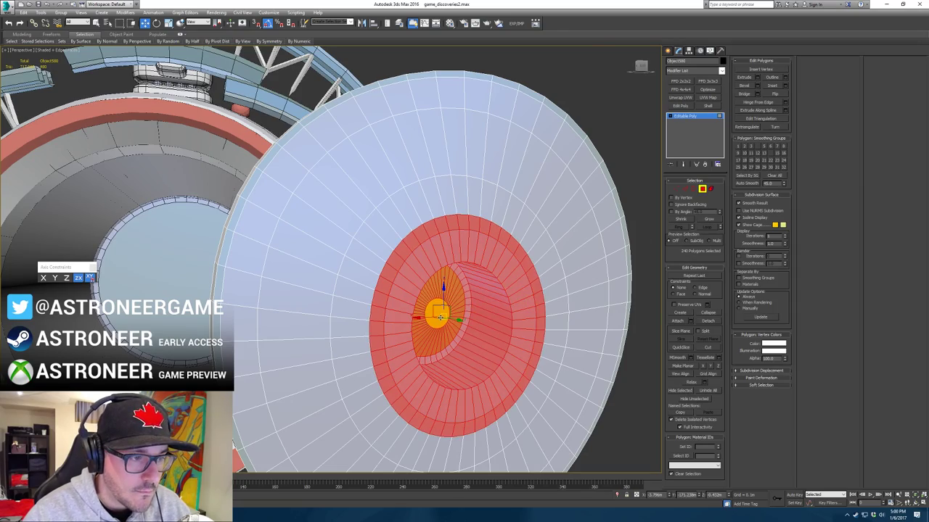
{"action": "left_click", "coordinate": [438, 311], "text": "ctrl"}
{"action": "middle_click_drag", "start_coordinate": [438, 311], "coordinate": [470, 287], "text": "alt"}
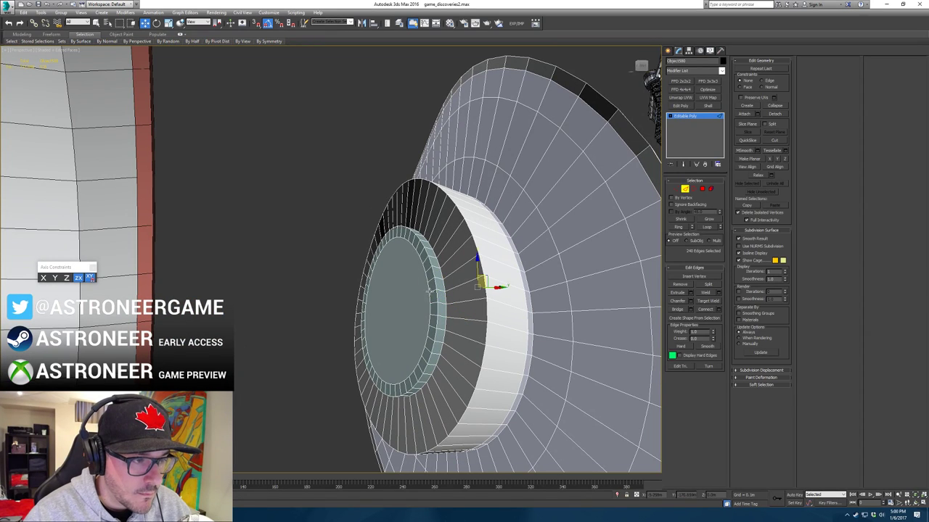
{"action": "left_click", "coordinate": [465, 284], "text": "ctrl"}
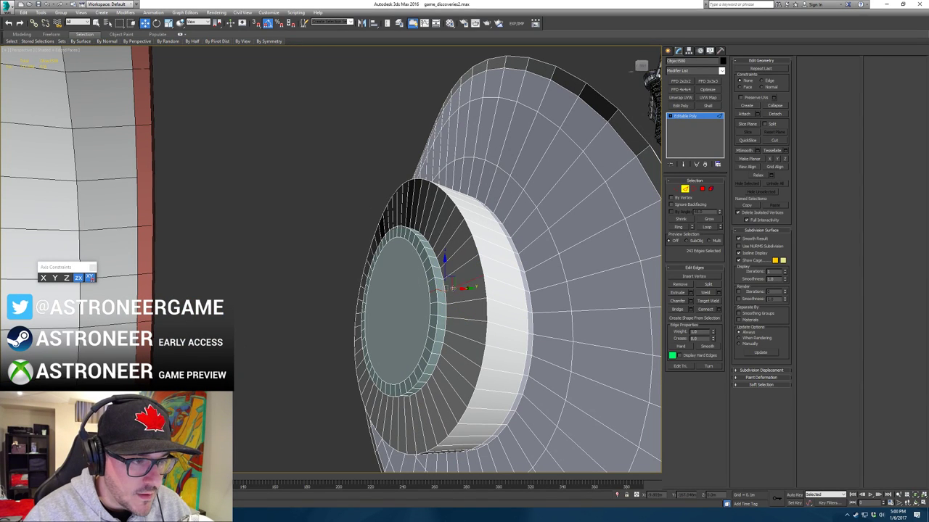
{"action": "left_click", "coordinate": [494, 277], "text": "ctrl"}
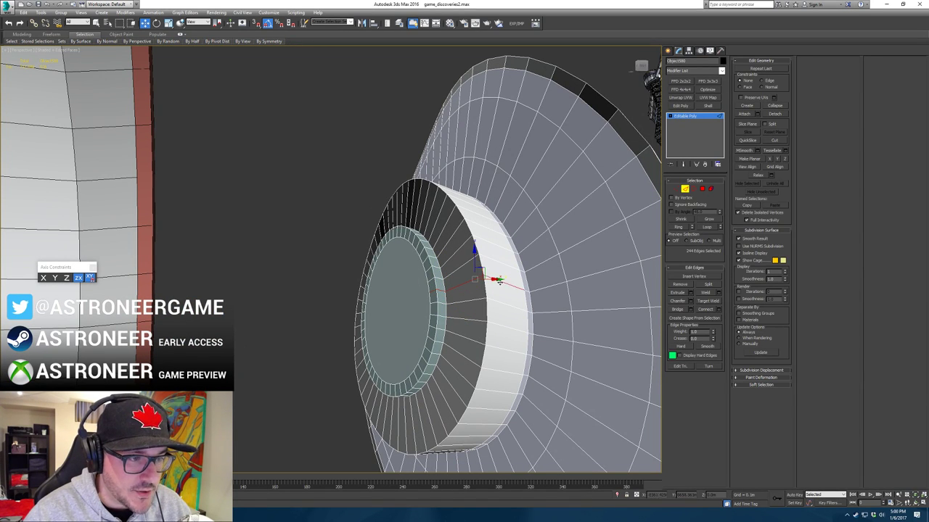
Step: Select all polygons of the raised hub, including its front cap, and detach them from the dish as a separate object
{"action": "left_click", "coordinate": [527, 291], "text": "ctrl"}
{"action": "key", "text": "alt+r"}
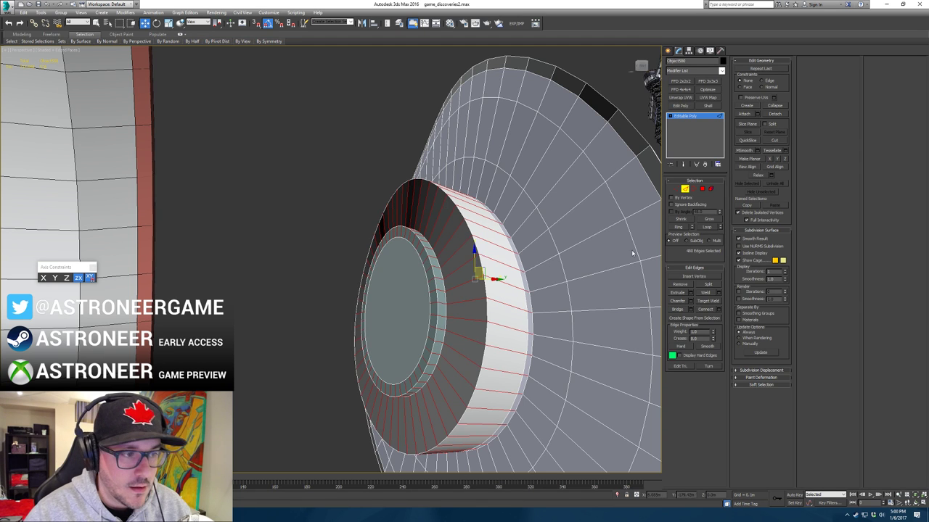
{"action": "left_click", "coordinate": [701, 190], "text": "ctrl"}
{"action": "key", "text": "F2"}
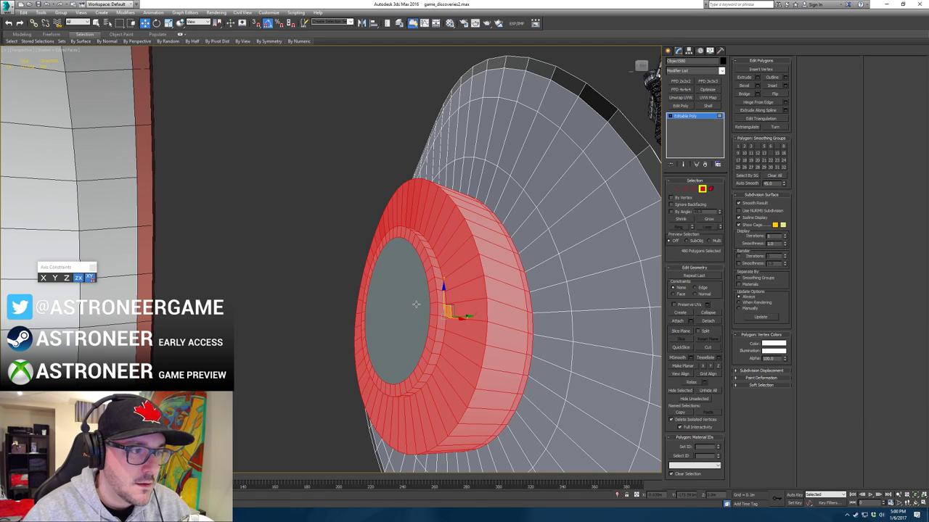
{"action": "left_click", "coordinate": [413, 303], "text": "ctrl"}
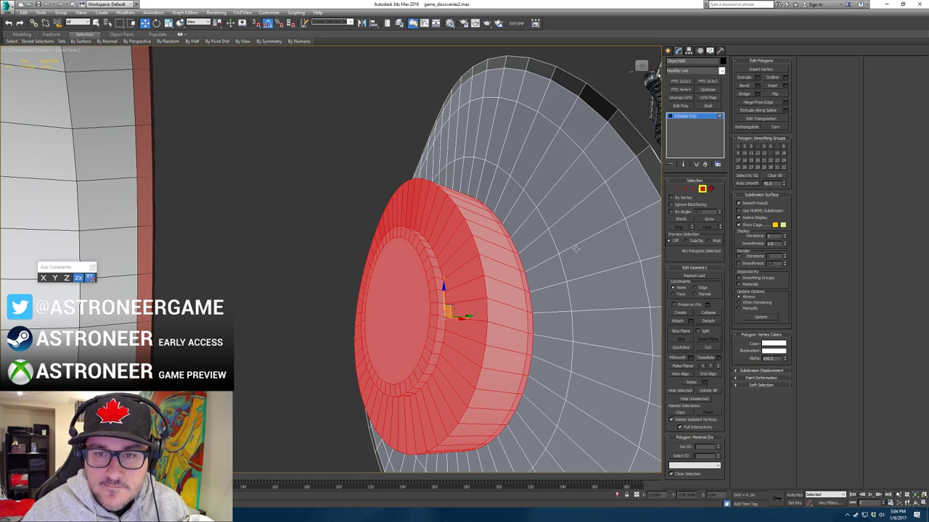
{"action": "middle_click_drag", "start_coordinate": [576, 247], "coordinate": [621, 233], "text": "alt"}
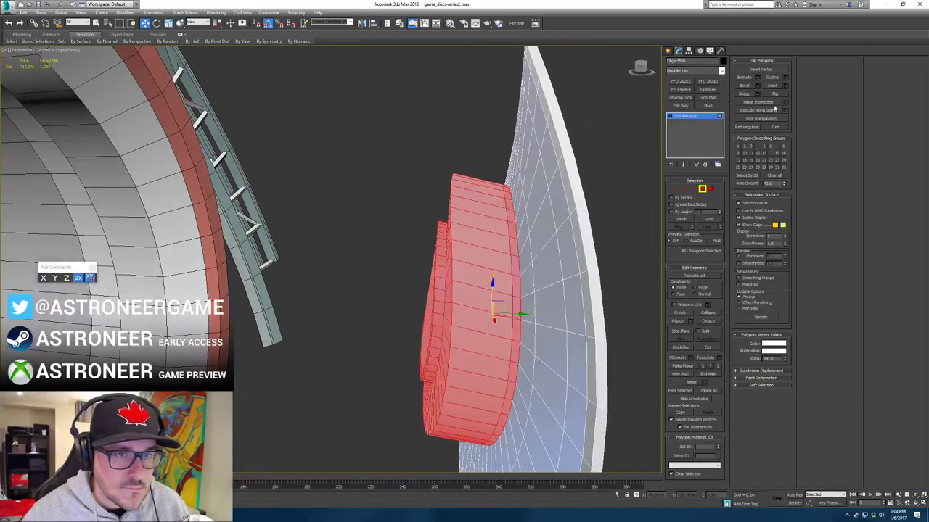
{"action": "left_click", "coordinate": [716, 324]}
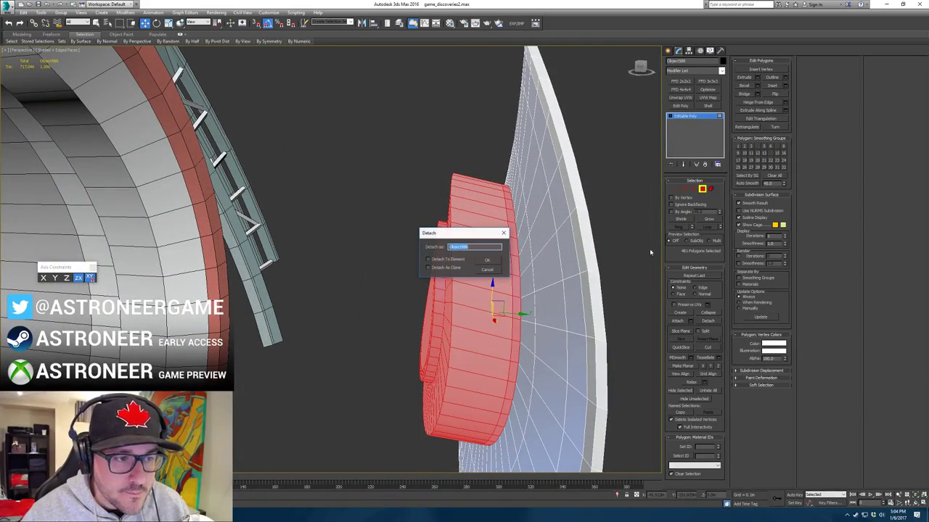
{"action": "key", "text": "Return"}
{"action": "left_click", "coordinate": [703, 190]}
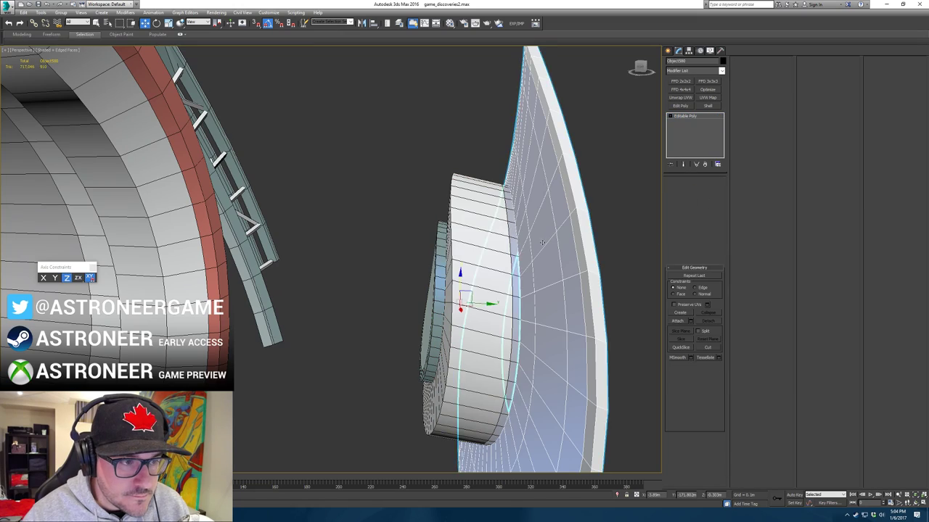
Step: Make the dish see-through, then bridge one pair of open edges between the detached hub's outer border and its red ring
{"action": "middle_click_drag", "start_coordinate": [574, 250], "coordinate": [510, 254], "text": "alt"}
{"action": "left_click", "coordinate": [510, 255]}
{"action": "left_click", "coordinate": [518, 201]}
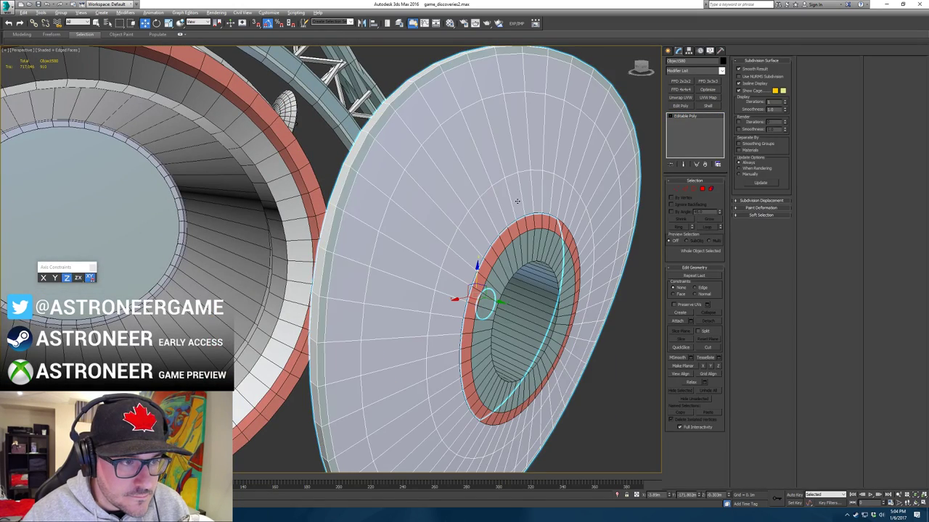
{"action": "key", "text": "alt+x"}
{"action": "left_click", "coordinate": [523, 226]}
{"action": "key", "text": "2"}
{"action": "key", "text": "2"}
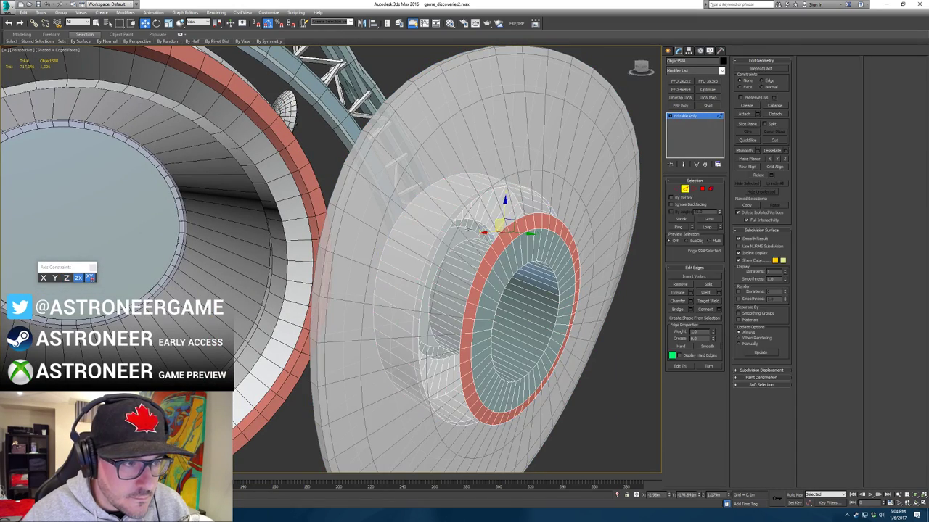
{"action": "left_click", "coordinate": [450, 228]}
{"action": "scroll", "coordinate": [449, 223], "scroll_direction": "up", "scroll_amount": 8}
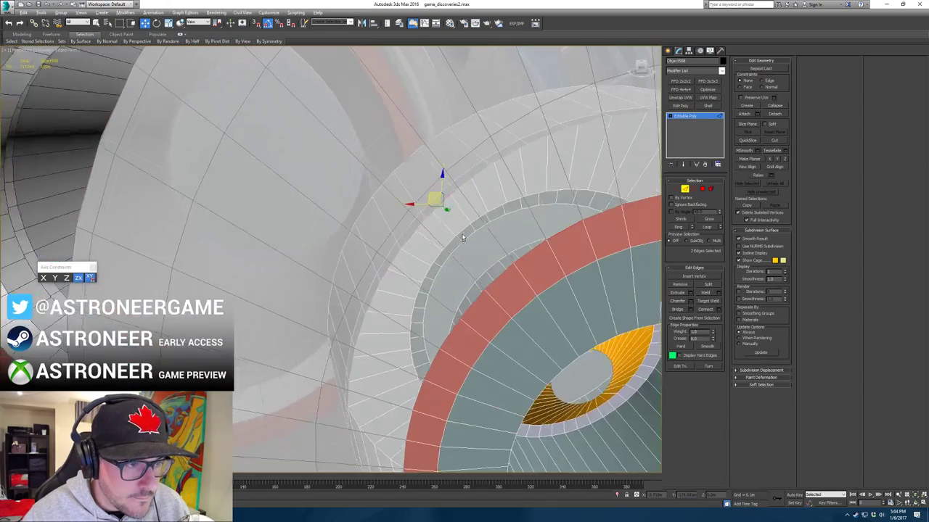
{"action": "left_click", "coordinate": [498, 274]}
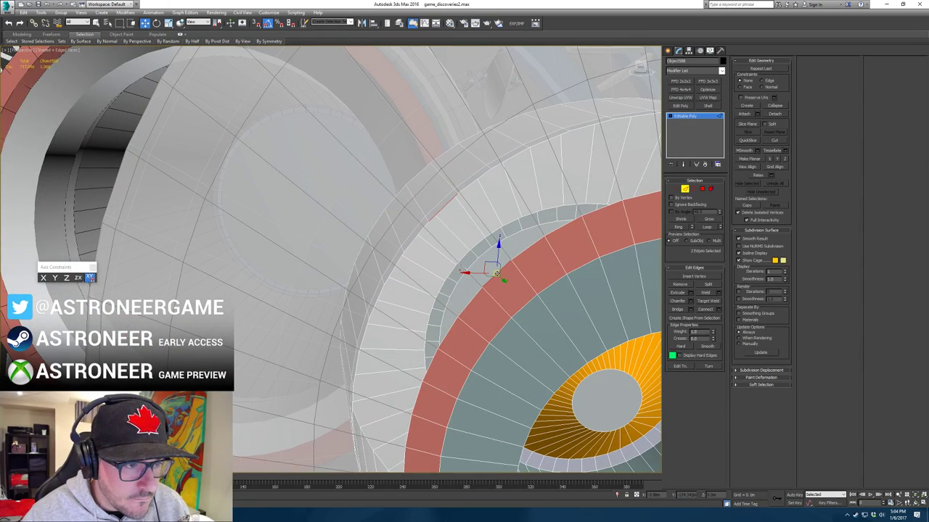
{"action": "left_click", "coordinate": [680, 310]}
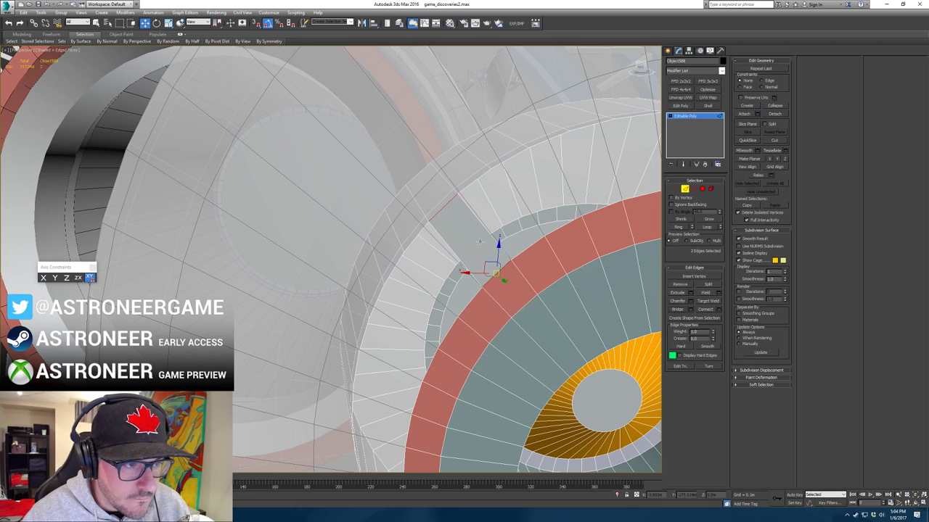
Step: Select the hub's remaining open border edges and bridge them to close the gap around the red ring
{"action": "key", "text": "2"}
{"action": "key", "text": "2"}
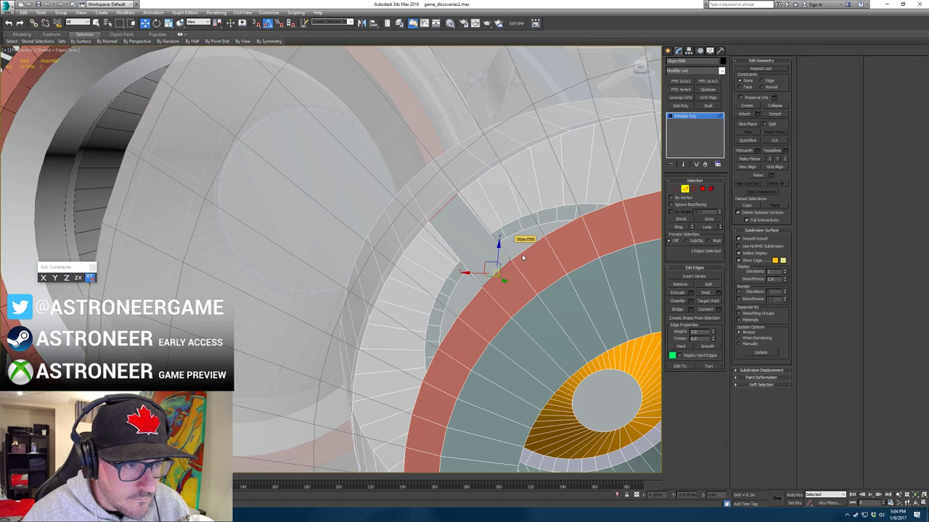
{"action": "left_click", "coordinate": [521, 251]}
{"action": "double_click", "coordinate": [440, 211]}
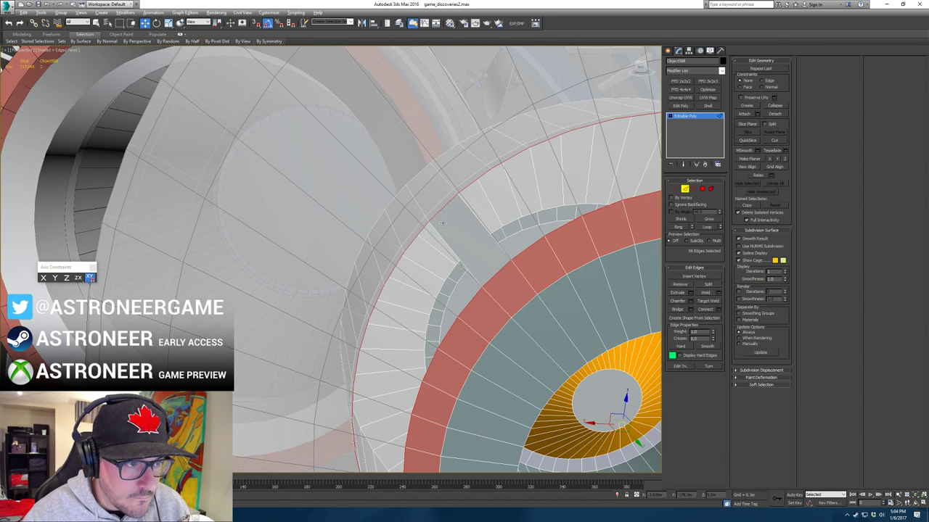
{"action": "left_click", "coordinate": [679, 310]}
Step: Select the full band of bridged polygons between the hub's outer border and its red ring
{"action": "scroll", "coordinate": [596, 268], "scroll_direction": "down", "scroll_amount": 6}
{"action": "middle_click_drag", "start_coordinate": [596, 268], "coordinate": [546, 254], "text": "alt"}
{"action": "scroll", "coordinate": [547, 254], "scroll_direction": "up", "scroll_amount": 3}
{"action": "key", "text": "2"}
{"action": "left_click", "coordinate": [515, 224]}
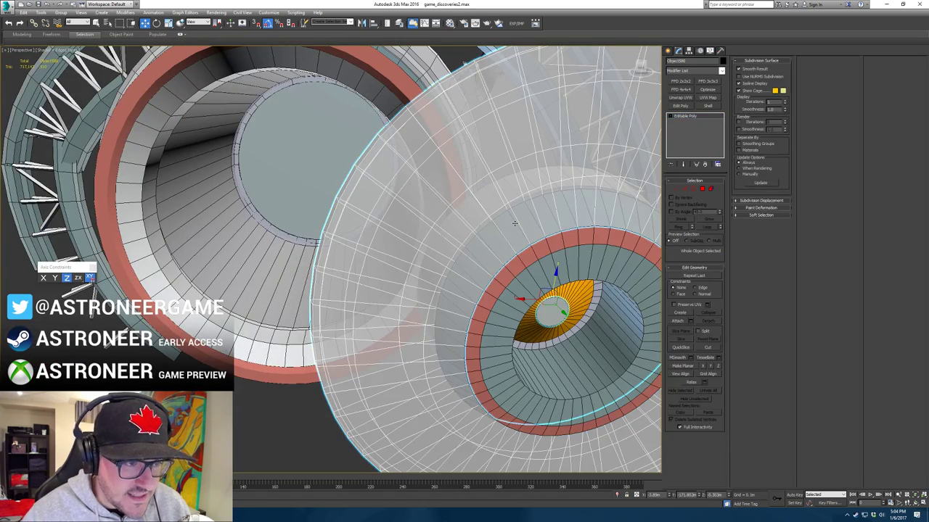
{"action": "key", "text": "2"}
{"action": "key", "text": "ctrl+z"}
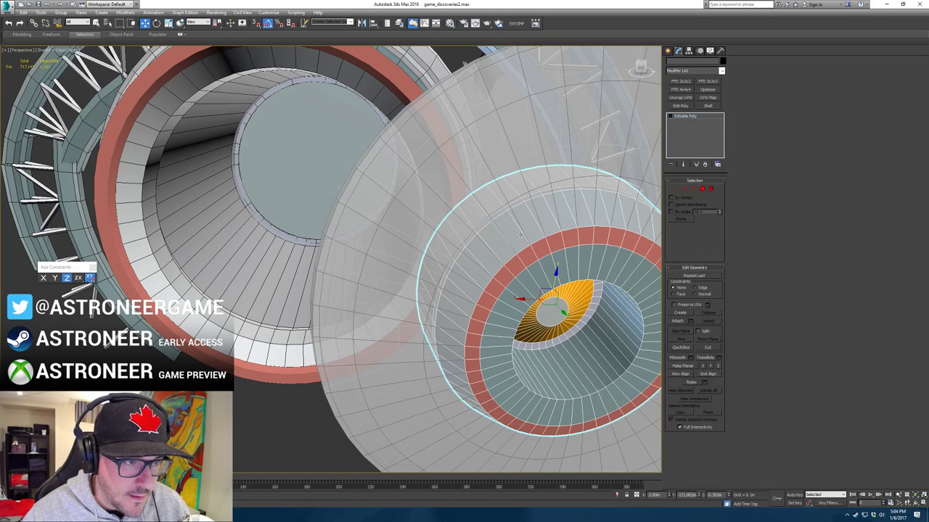
{"action": "left_click", "coordinate": [517, 227]}
{"action": "key", "text": "alt+r"}
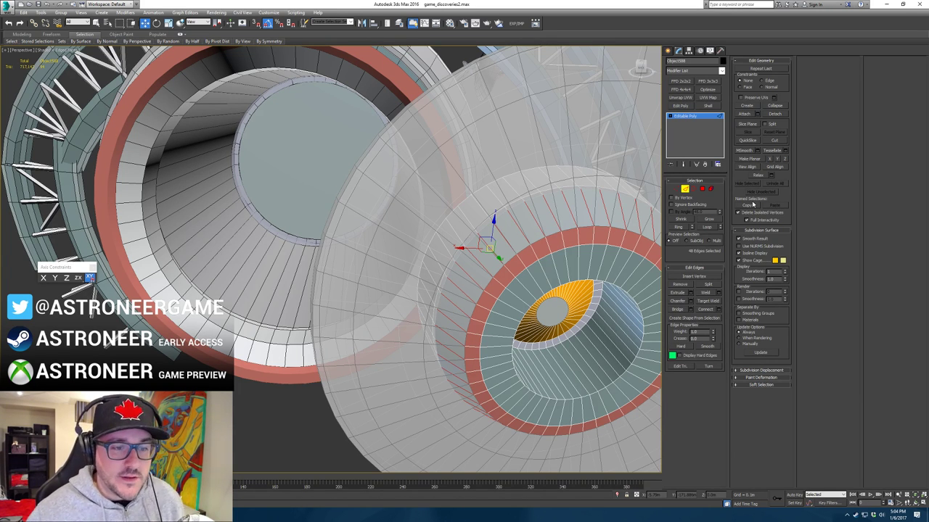
{"action": "left_click", "coordinate": [701, 188], "text": "ctrl"}
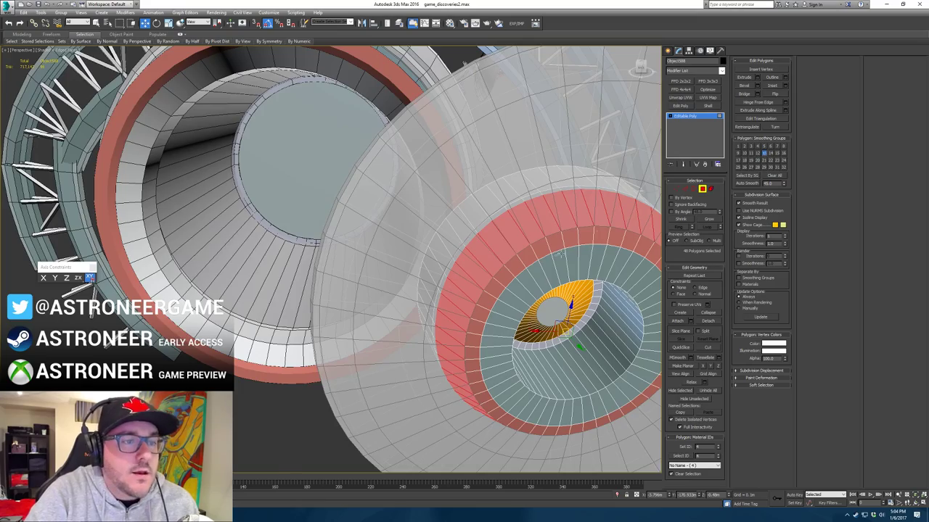
{"action": "middle_click_drag", "start_coordinate": [560, 253], "coordinate": [607, 226], "text": "alt"}
{"action": "left_click", "coordinate": [701, 189]}
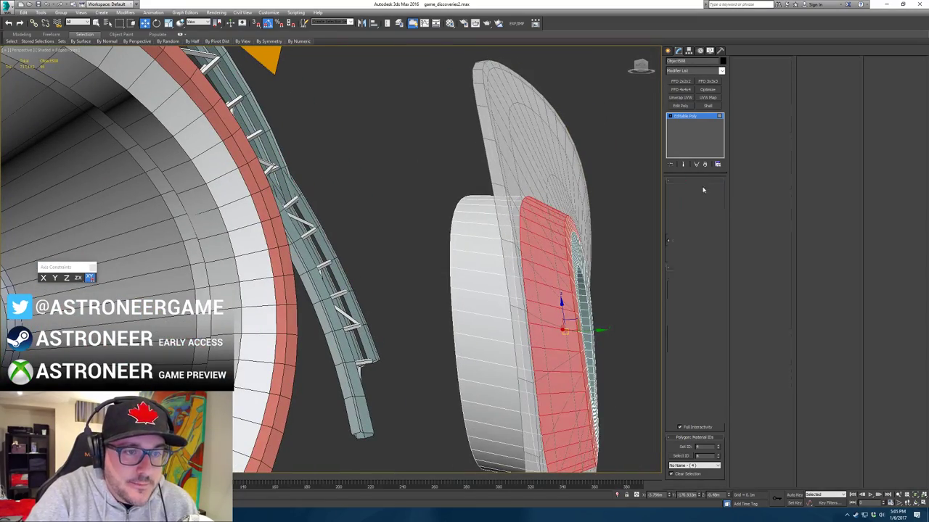
Step: On the dish, bridge one pair of opposing open edges across the thickness of the central opening
{"action": "middle_click_drag", "start_coordinate": [585, 188], "coordinate": [510, 310], "text": "alt"}
{"action": "key", "text": "w"}
{"action": "key", "text": "2"}
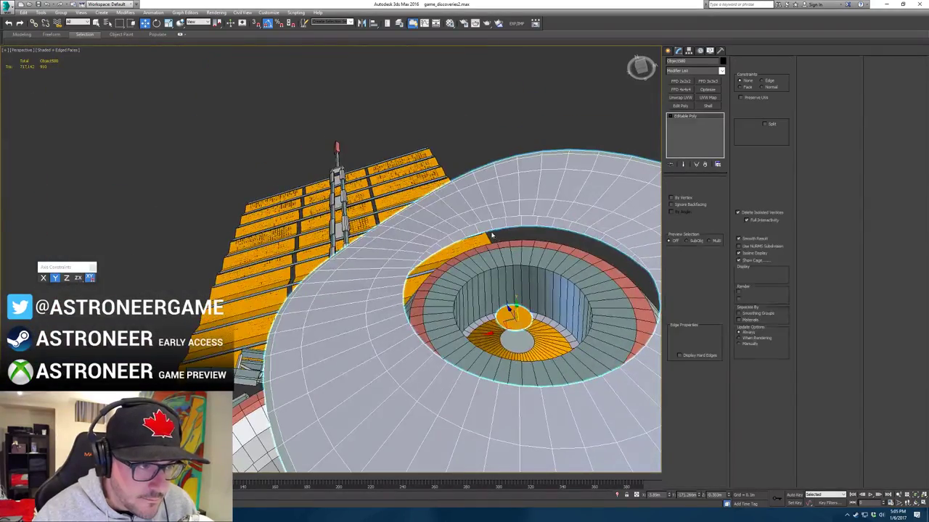
{"action": "middle_click_drag", "start_coordinate": [491, 234], "coordinate": [449, 233], "text": "alt"}
{"action": "left_click", "coordinate": [446, 231]}
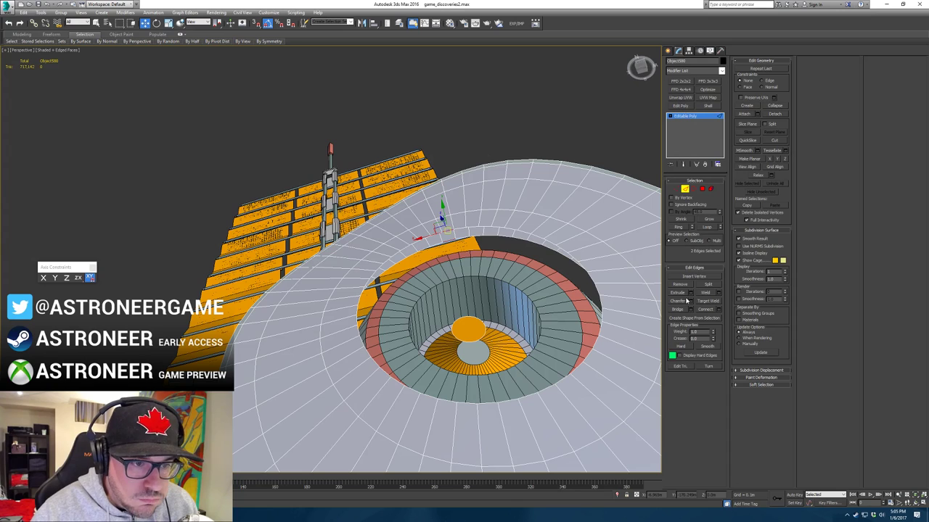
{"action": "key", "text": "2"}
{"action": "key", "text": "2"}
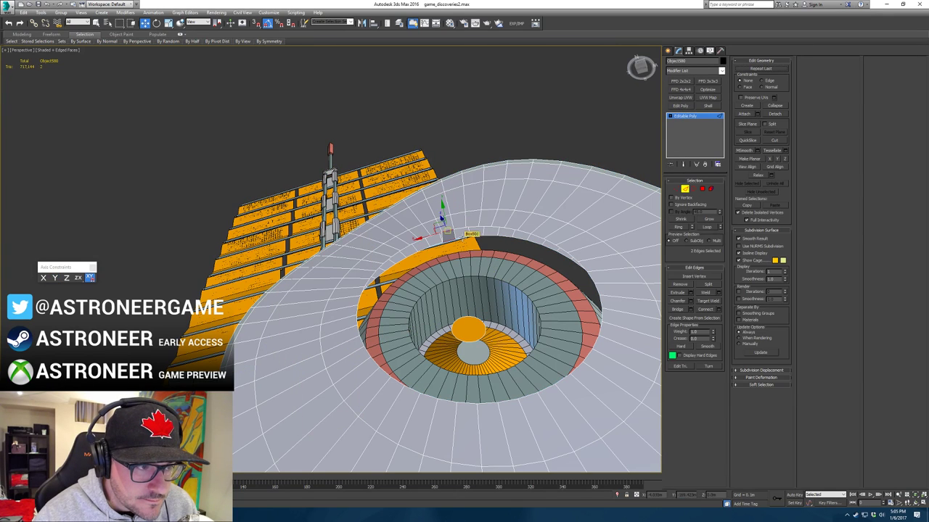
Step: Bridge the remaining open border edges to complete the inner wall of the dish's central opening
{"action": "double_click", "coordinate": [450, 238]}
{"action": "left_click_drag", "start_coordinate": [454, 240], "coordinate": [444, 242], "text": "alt"}
{"action": "left_click", "coordinate": [679, 310]}
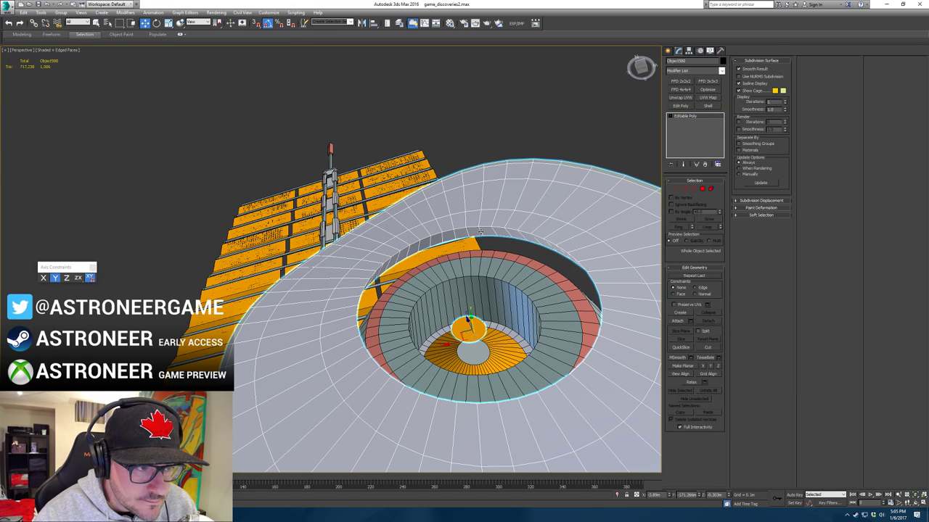
Step: Select the opening's inner wall and add edge loops around the opening on both faces of the dish
{"action": "left_click", "coordinate": [481, 230]}
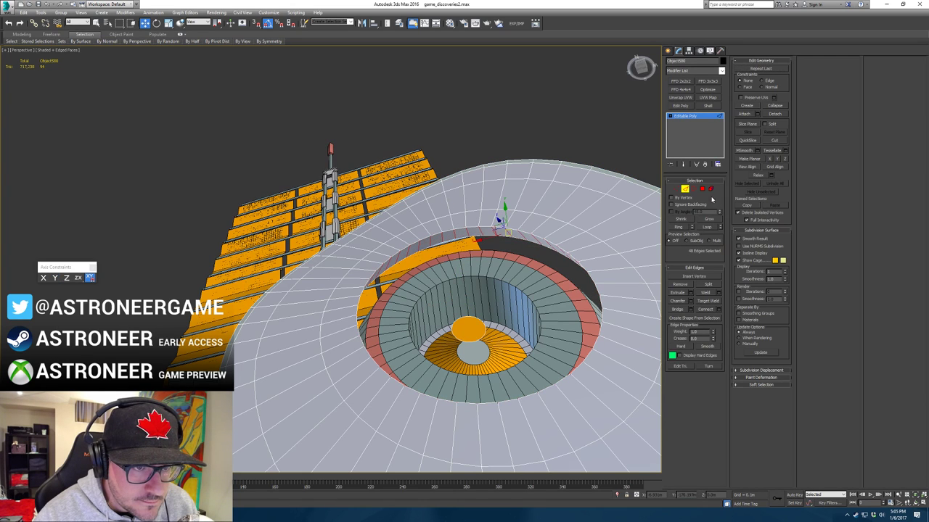
{"action": "left_click", "coordinate": [702, 189]}
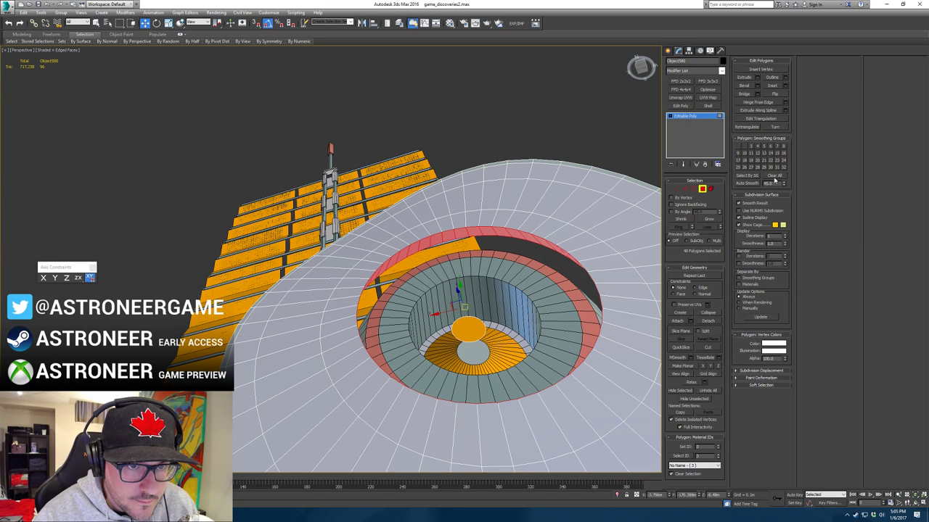
{"action": "key", "text": "2"}
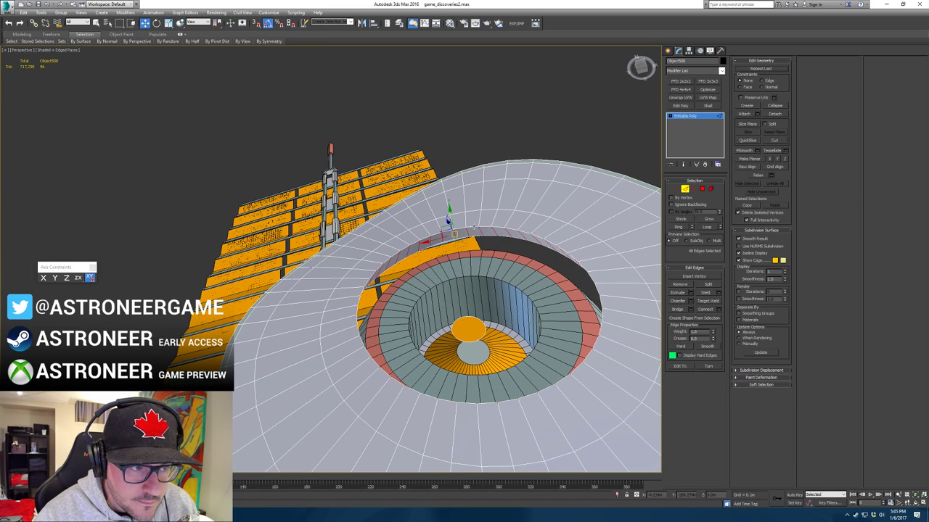
{"action": "middle_click_drag", "start_coordinate": [458, 278], "coordinate": [419, 158], "text": "alt"}
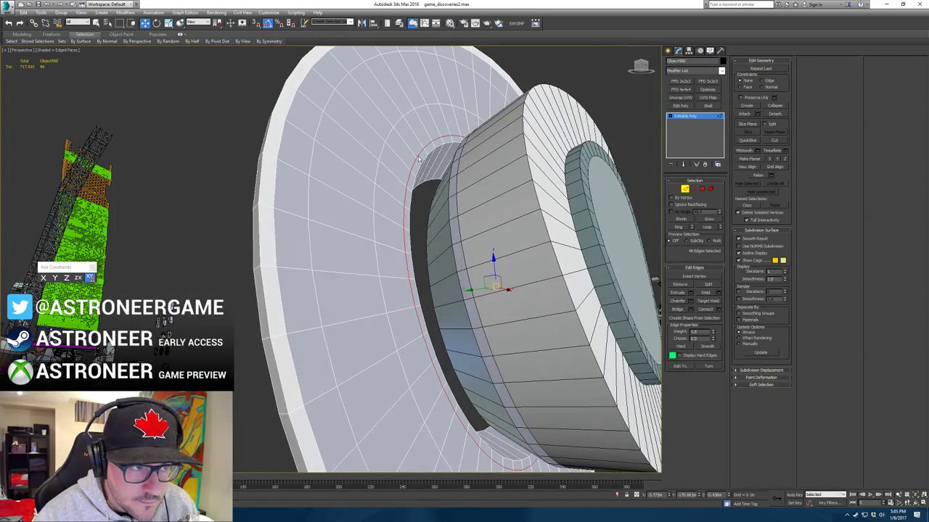
Step: Select the polygons of the opening's inner wall and both narrow rims and set their material ID to 6
{"action": "left_click", "coordinate": [441, 155]}
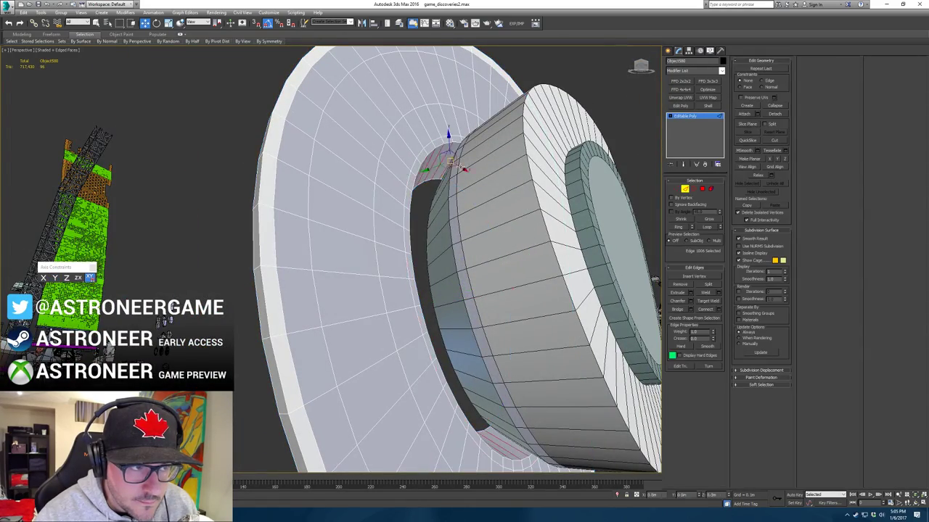
{"action": "middle_click_drag", "start_coordinate": [441, 156], "coordinate": [516, 201], "text": "alt"}
{"action": "left_click", "coordinate": [684, 191]}
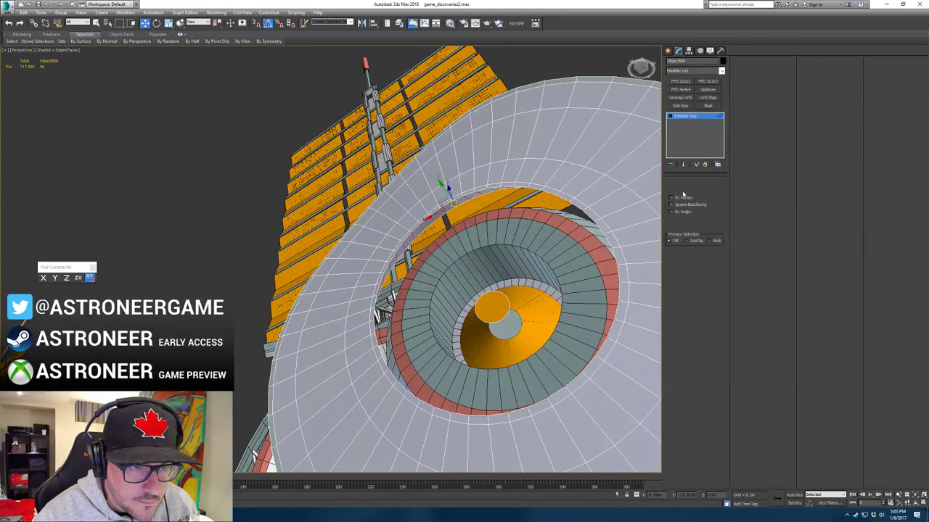
{"action": "left_click", "coordinate": [684, 191], "text": "ctrl"}
{"action": "left_click", "coordinate": [704, 188], "text": "ctrl"}
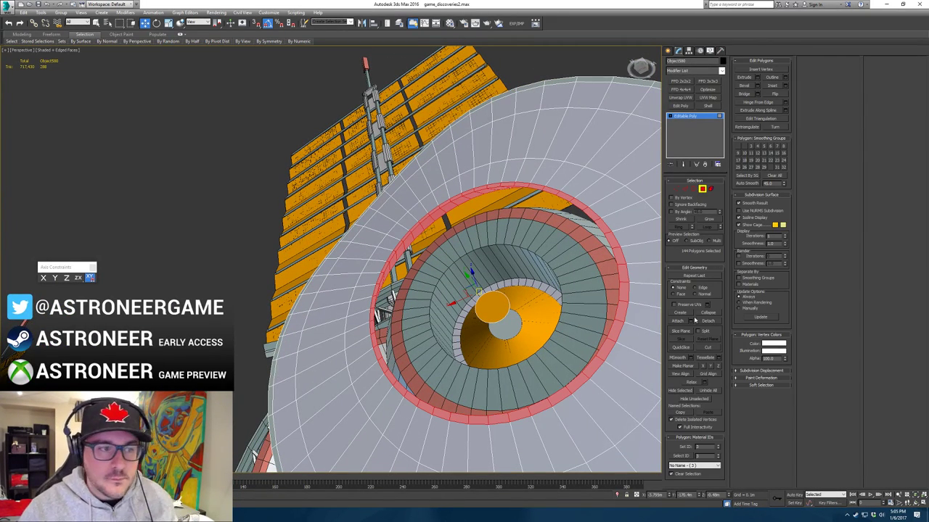
{"action": "left_click", "coordinate": [719, 446]}
{"action": "left_click", "coordinate": [718, 446]}
{"action": "left_click", "coordinate": [719, 446]}
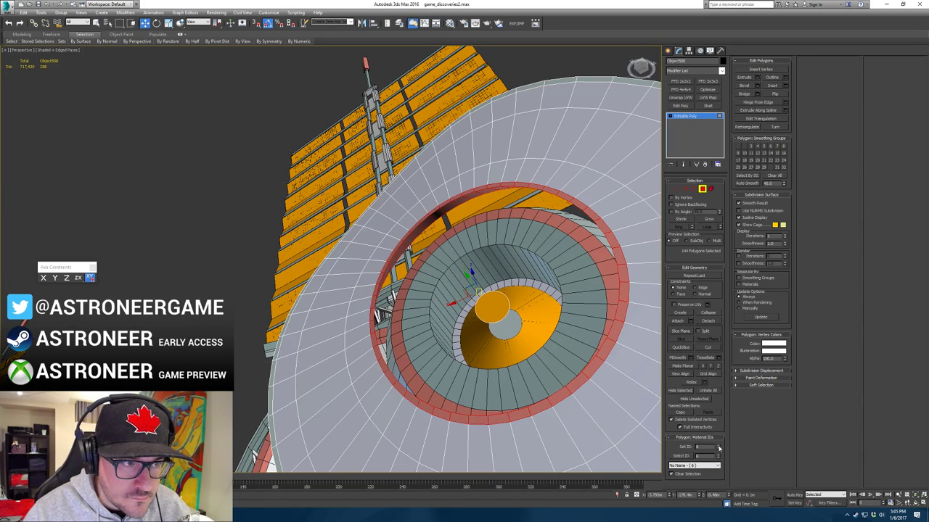
Step: Delete the leftover orange disc element floating at the centre of the dish's opening
{"action": "middle_click_drag", "start_coordinate": [377, 243], "coordinate": [496, 325], "text": "alt"}
{"action": "key", "text": "5"}
{"action": "left_click", "coordinate": [460, 295]}
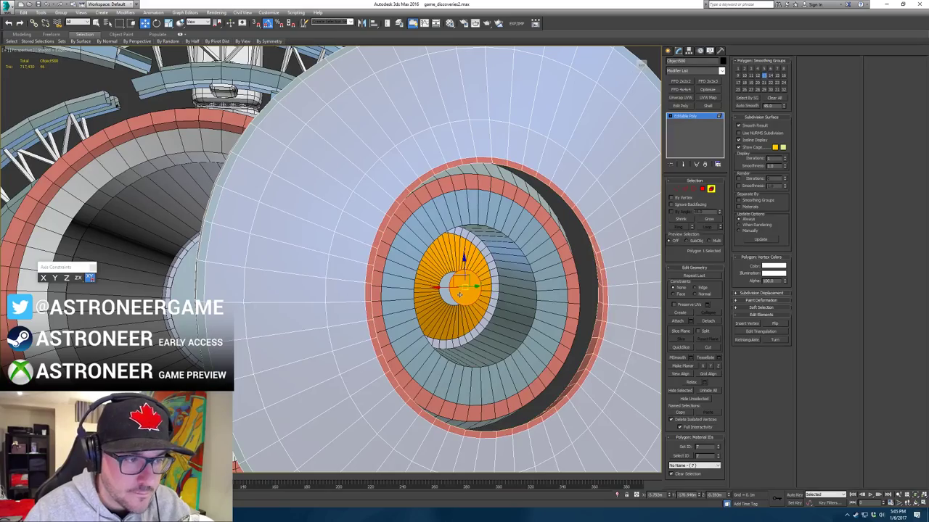
{"action": "key", "text": "Delete"}
{"action": "scroll", "coordinate": [460, 295], "scroll_direction": "down", "scroll_amount": 5}
{"action": "middle_click_drag", "start_coordinate": [460, 294], "coordinate": [539, 307], "text": "alt"}
{"action": "key", "text": "5"}
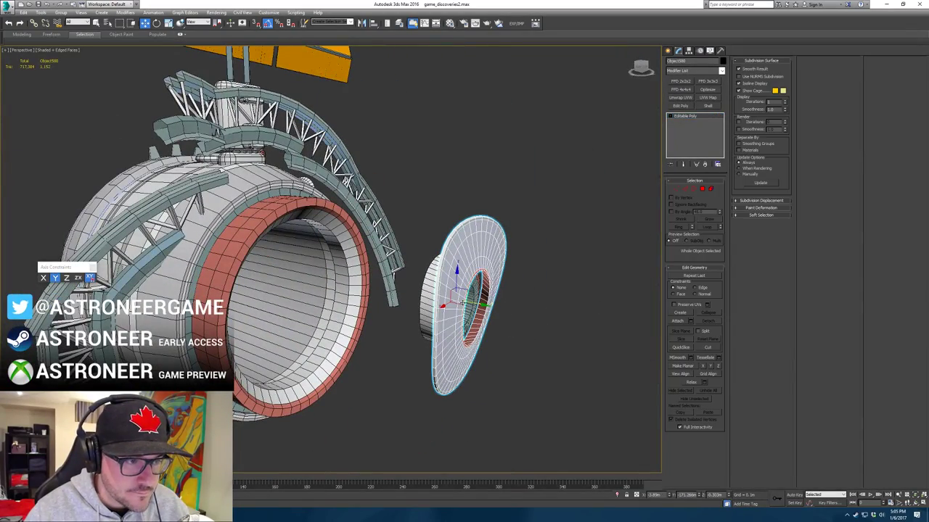
Step: Move the dish along Y towards the hub and rotate it
{"action": "mouse_move", "coordinate": [476, 304]}
{"action": "left_mouse_down"}
{"action": "mouse_move", "coordinate": [464, 303]}
{"action": "mouse_move", "coordinate": [468, 284]}
{"action": "mouse_move", "coordinate": [456, 296]}
{"action": "mouse_move", "coordinate": [462, 298]}
{"action": "left_mouse_up"}
{"action": "key", "text": "e"}
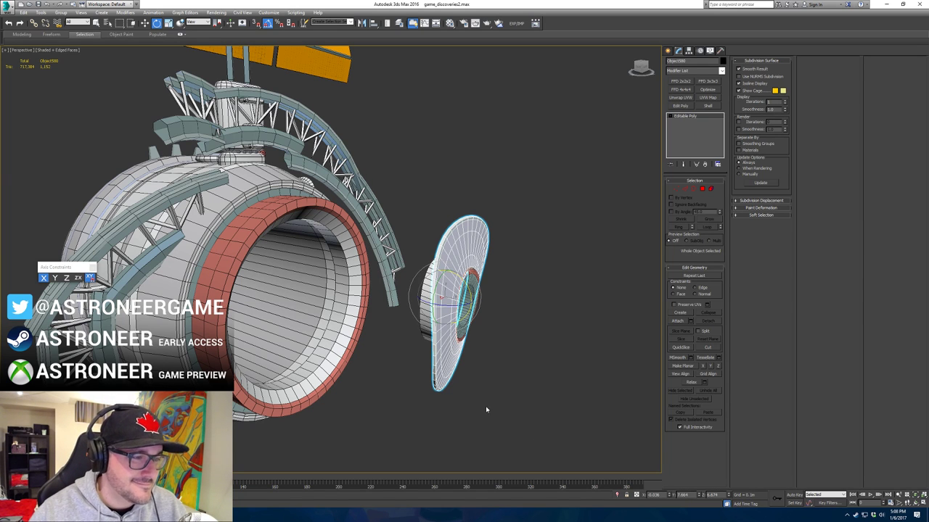
{"action": "middle_click_drag", "start_coordinate": [485, 406], "coordinate": [427, 369], "text": "alt"}
{"action": "left_click_drag", "start_coordinate": [445, 304], "coordinate": [456, 323]}
Step: Add the hub to the selection and rotate it together with the dish
{"action": "middle_click_drag", "start_coordinate": [457, 319], "coordinate": [533, 335], "text": "alt"}
{"action": "left_click", "coordinate": [455, 275], "text": "ctrl"}
{"action": "left_click_drag", "start_coordinate": [455, 274], "coordinate": [525, 326]}
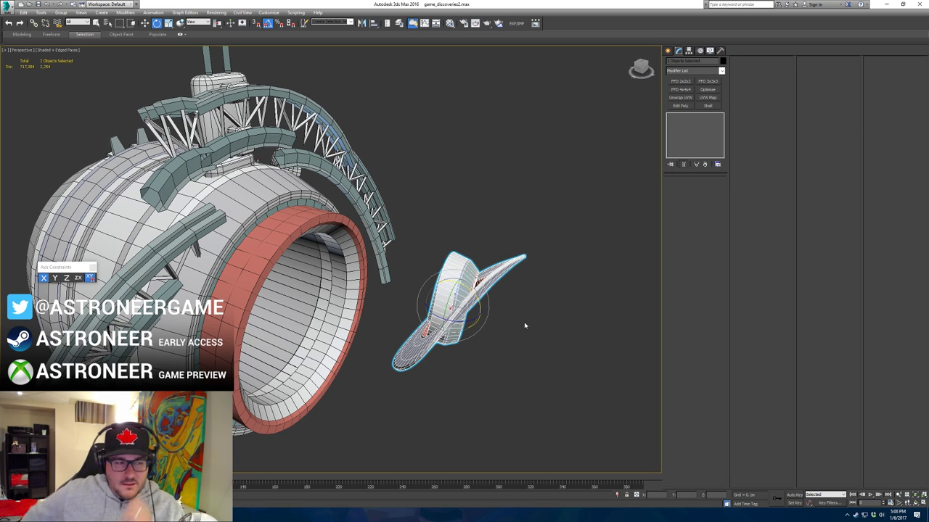
Step: Clear the selection and unhide all objects in the scene
{"action": "left_click", "coordinate": [456, 226]}
{"action": "right_click", "coordinate": [455, 224]}
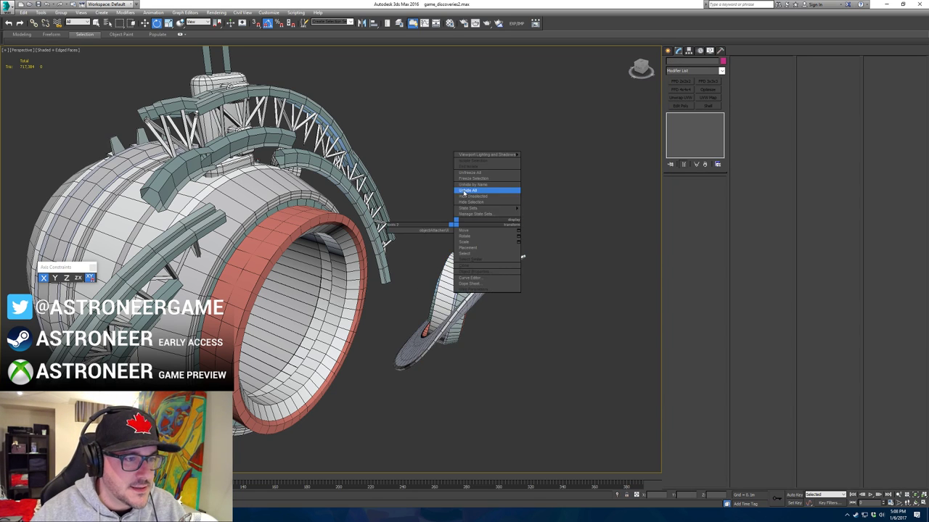
{"action": "left_click", "coordinate": [464, 191]}
{"action": "scroll", "coordinate": [392, 212], "scroll_direction": "down", "scroll_amount": 5}
{"action": "middle_click_drag", "start_coordinate": [327, 304], "coordinate": [417, 234], "text": "alt"}
{"action": "scroll", "coordinate": [397, 308], "scroll_direction": "down", "scroll_amount": 8}
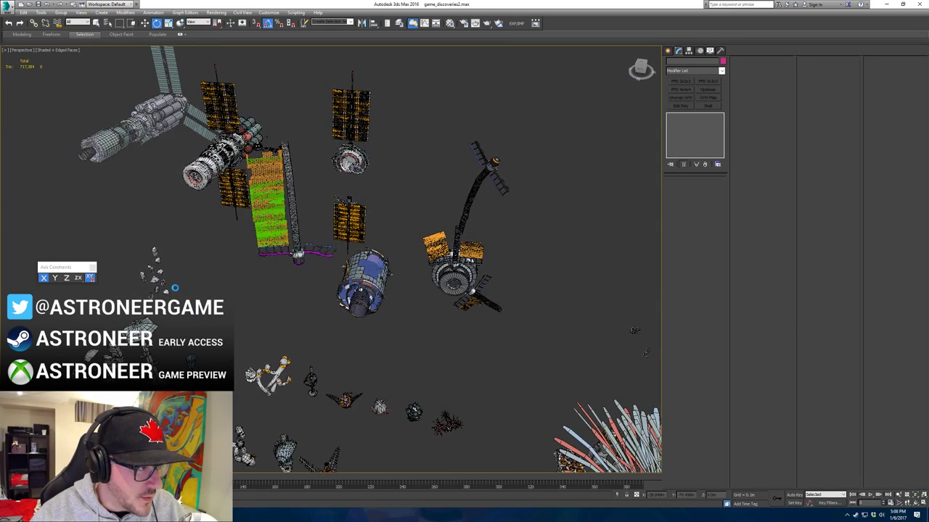
Step: Look over the plants, props and space stations in the full scene with the edge overlay off
{"action": "left_click_drag", "start_coordinate": [139, 235], "coordinate": [187, 300]}
{"action": "key", "text": "z"}
{"action": "mouse_move", "coordinate": [187, 300]}
{"action": "middle_mouse_down", "text": "alt"}
{"action": "mouse_move", "coordinate": [262, 299]}
{"action": "mouse_move", "coordinate": [341, 354]}
{"action": "mouse_move", "coordinate": [363, 324]}
{"action": "mouse_move", "coordinate": [341, 290]}
{"action": "mouse_move", "coordinate": [375, 311]}
{"action": "mouse_move", "coordinate": [367, 303]}
{"action": "mouse_move", "coordinate": [403, 303]}
{"action": "mouse_move", "coordinate": [398, 309]}
{"action": "mouse_move", "coordinate": [317, 254]}
{"action": "mouse_move", "coordinate": [285, 259]}
{"action": "mouse_move", "coordinate": [297, 201]}
{"action": "mouse_move", "coordinate": [306, 188]}
{"action": "mouse_move", "coordinate": [336, 195]}
{"action": "mouse_move", "coordinate": [312, 230]}
{"action": "mouse_move", "coordinate": [375, 242]}
{"action": "mouse_move", "coordinate": [413, 293]}
{"action": "mouse_move", "coordinate": [406, 301]}
{"action": "mouse_move", "coordinate": [384, 174]}
{"action": "mouse_move", "coordinate": [409, 297]}
{"action": "mouse_move", "coordinate": [438, 313]}
{"action": "mouse_move", "coordinate": [430, 255]}
{"action": "mouse_move", "coordinate": [411, 317]}
{"action": "mouse_move", "coordinate": [410, 270]}
{"action": "mouse_move", "coordinate": [458, 293]}
{"action": "mouse_move", "coordinate": [446, 307]}
{"action": "mouse_move", "coordinate": [555, 245]}
{"action": "mouse_move", "coordinate": [377, 290]}
{"action": "mouse_move", "coordinate": [438, 284]}
{"action": "middle_mouse_up", "text": "alt"}
{"action": "left_click", "coordinate": [341, 354]}
{"action": "key", "text": "F4"}
{"action": "scroll", "coordinate": [376, 312], "scroll_direction": "up", "scroll_amount": 5}
{"action": "scroll", "coordinate": [437, 284], "scroll_direction": "down", "scroll_amount": 5}
{"action": "key", "text": "alt+q"}
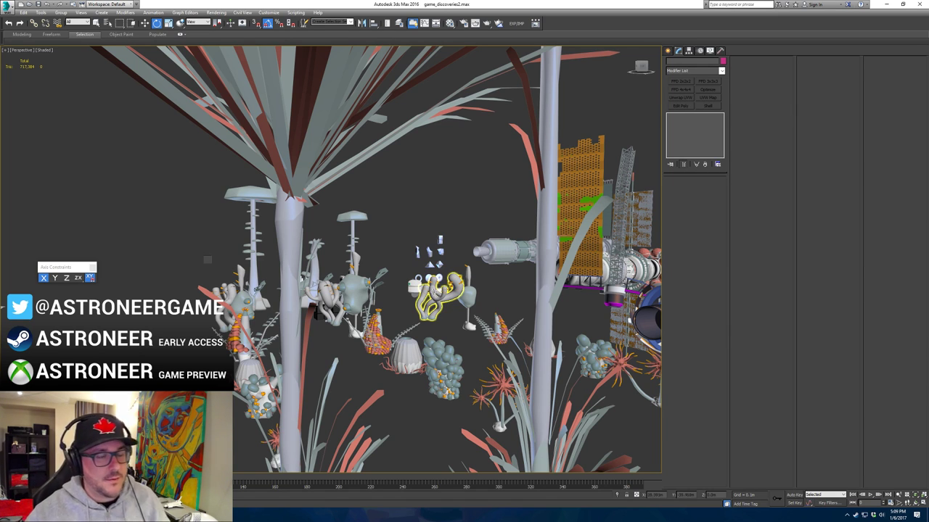
{"action": "middle_click_drag", "start_coordinate": [492, 274], "coordinate": [295, 283]}
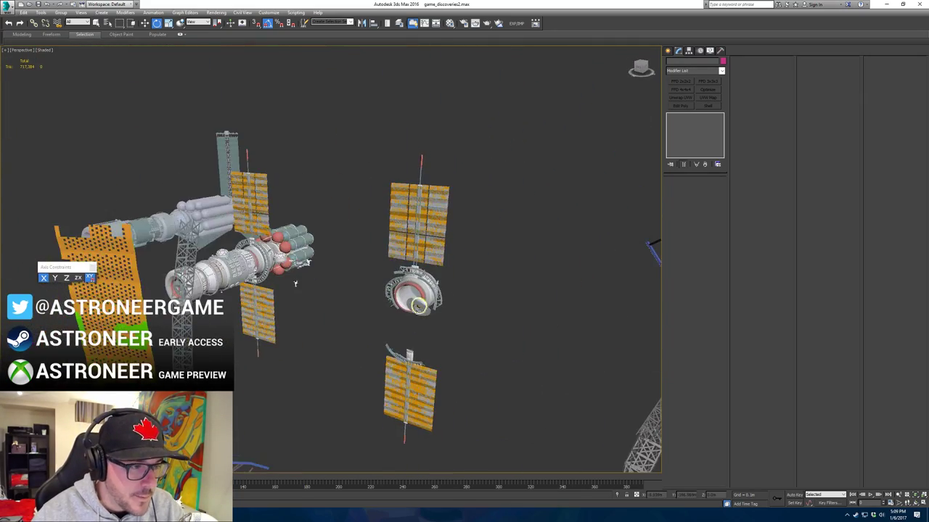
Step: Select the dish and the ring of radial edges across its flat face, with edged faces shown
{"action": "left_click", "coordinate": [419, 307]}
{"action": "key", "text": "z"}
{"action": "middle_click_drag", "start_coordinate": [418, 307], "coordinate": [479, 303], "text": "alt"}
{"action": "left_click", "coordinate": [479, 302]}
{"action": "middle_click_drag", "start_coordinate": [369, 336], "coordinate": [399, 267], "text": "alt"}
{"action": "left_click", "coordinate": [399, 265]}
{"action": "key", "text": "z"}
{"action": "key", "text": "2"}
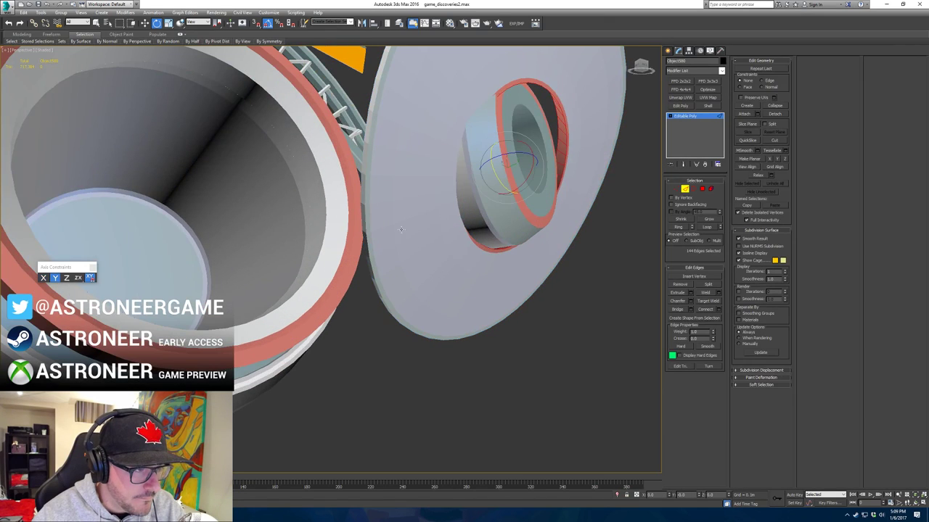
{"action": "left_click", "coordinate": [400, 224]}
{"action": "key", "text": "alt+r"}
{"action": "middle_click_drag", "start_coordinate": [386, 242], "coordinate": [392, 237], "text": "alt"}
{"action": "key", "text": "F4"}
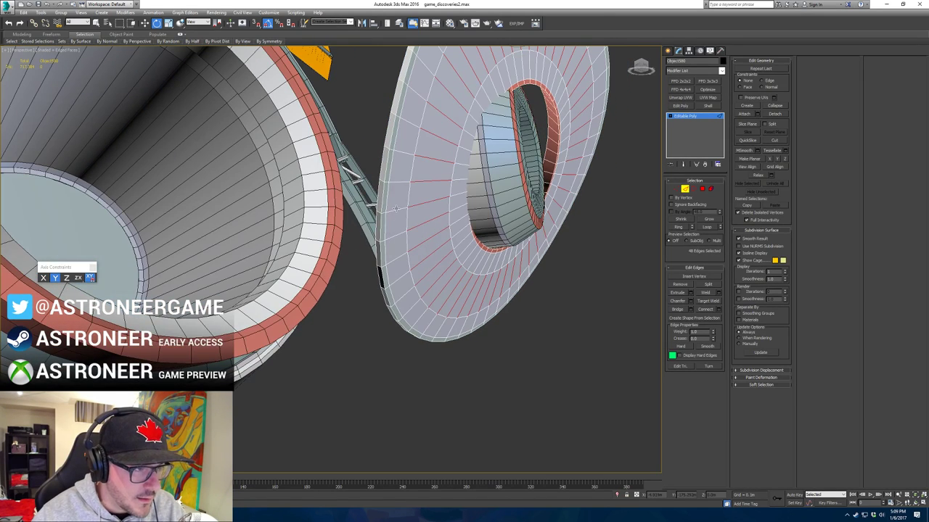
Step: Add the dish's remaining radial edge rings, convert them to a polygon selection and assign smoothing group 7
{"action": "key", "text": "2"}
{"action": "key", "text": "2"}
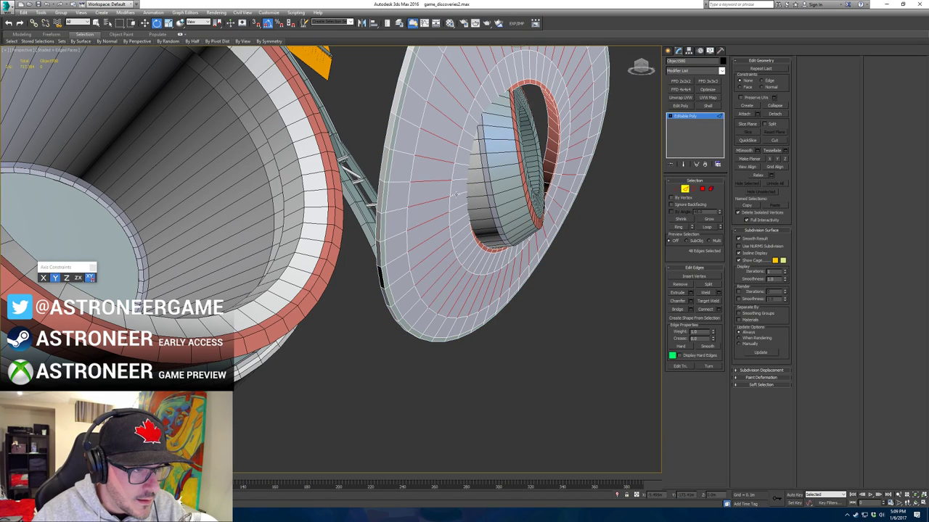
{"action": "key", "text": "w"}
{"action": "scroll", "coordinate": [385, 210], "scroll_direction": "up", "scroll_amount": 6}
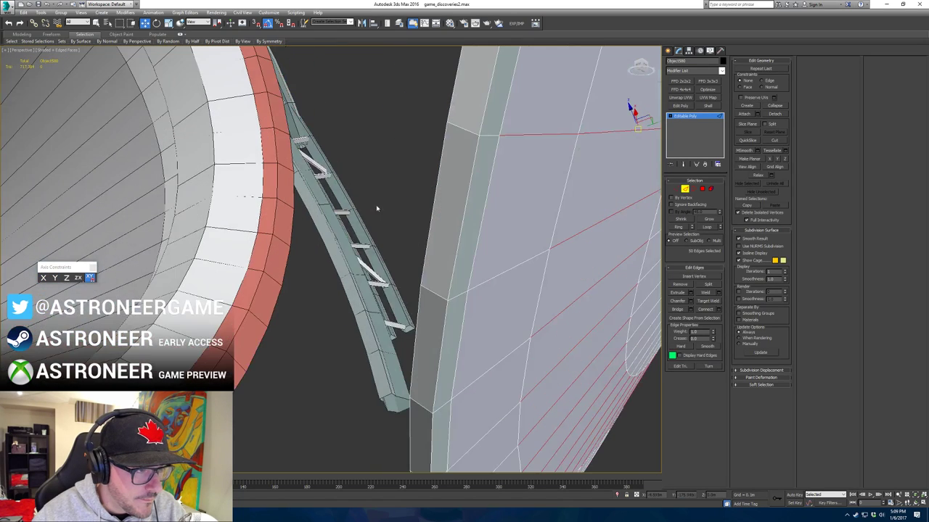
{"action": "left_click", "coordinate": [490, 136], "text": "ctrl"}
{"action": "middle_click_drag", "start_coordinate": [489, 153], "coordinate": [467, 177], "text": "alt"}
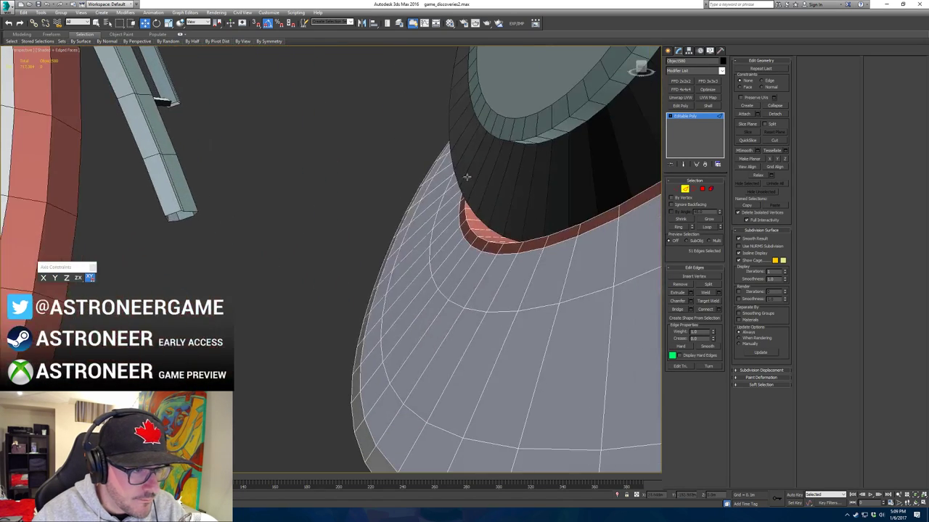
{"action": "left_click", "coordinate": [374, 447], "text": "ctrl"}
{"action": "double_click", "coordinate": [441, 346], "text": "ctrl"}
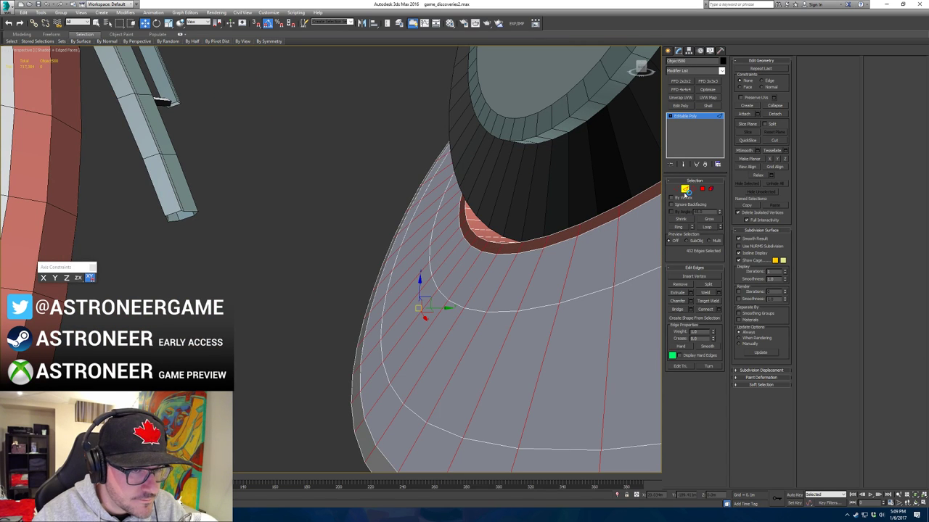
{"action": "left_click", "coordinate": [701, 188], "text": "ctrl"}
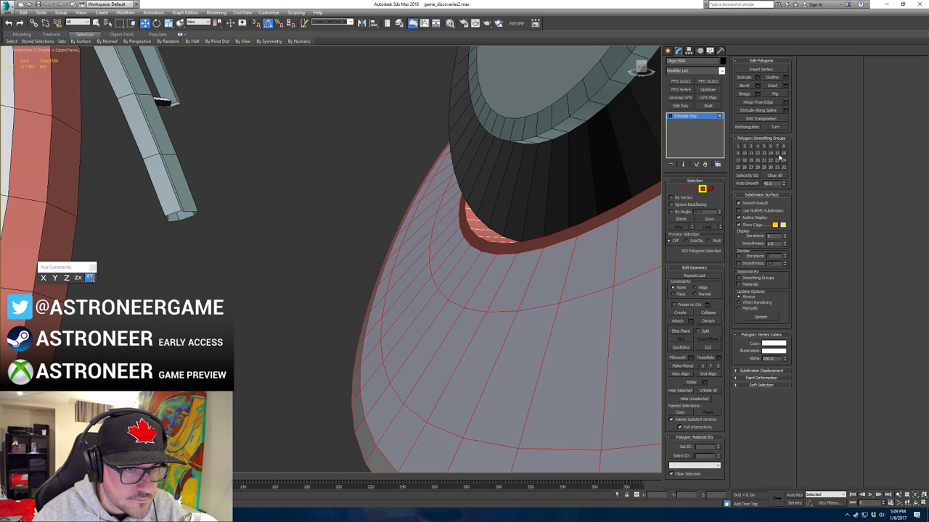
{"action": "left_click", "coordinate": [777, 146]}
Step: Convert the edge ring around the dish's outer rim to polygons and assign them smoothing group 8
{"action": "middle_click_drag", "start_coordinate": [464, 236], "coordinate": [439, 278], "text": "alt"}
{"action": "scroll", "coordinate": [417, 265], "scroll_direction": "down", "scroll_amount": 5}
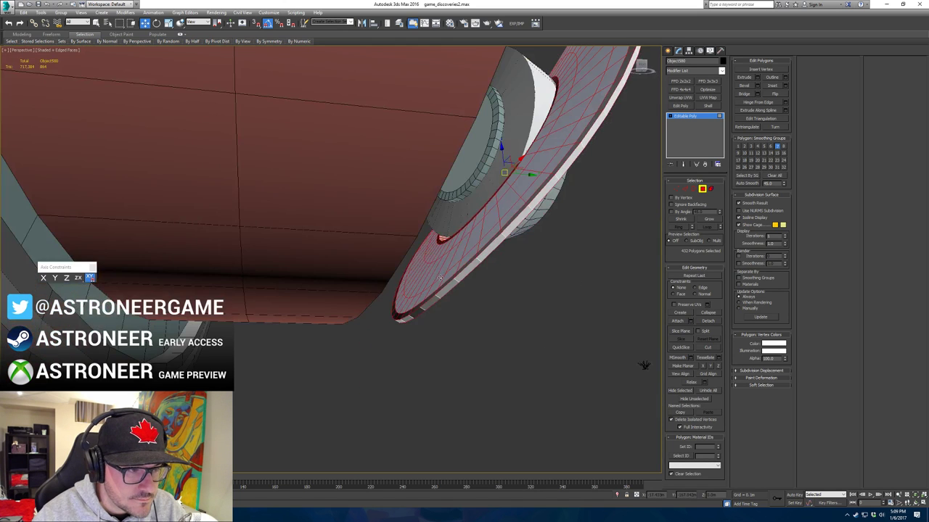
{"action": "key", "text": "2"}
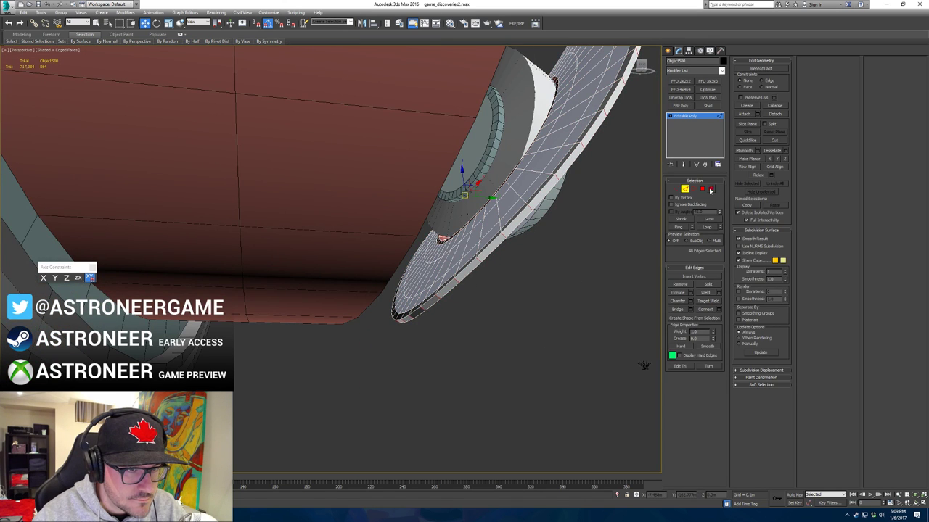
{"action": "key", "text": "4"}
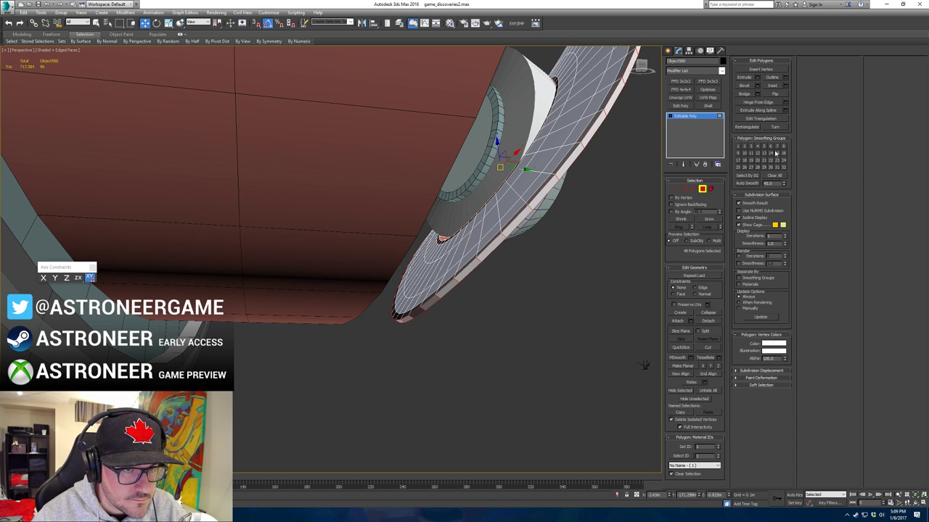
{"action": "left_click", "coordinate": [777, 147]}
{"action": "left_click", "coordinate": [776, 147]}
{"action": "left_click", "coordinate": [783, 147]}
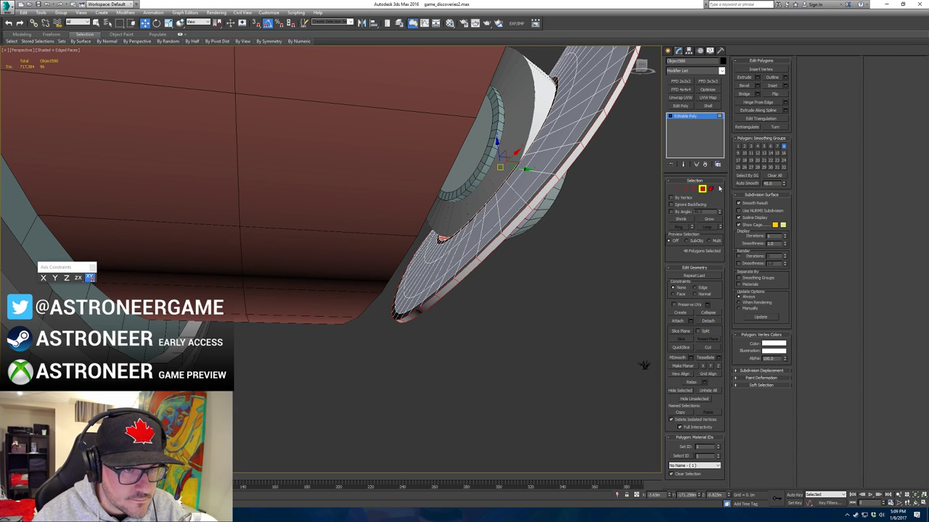
{"action": "left_click", "coordinate": [701, 188]}
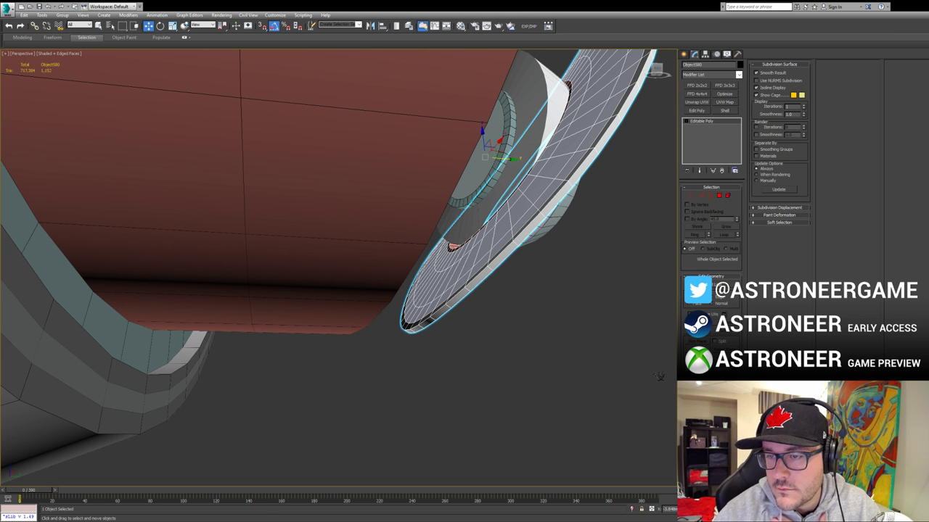
Step: Select the large cylindrical hull and pick a polygon on its side at polygon level
{"action": "middle_click_drag", "start_coordinate": [530, 321], "coordinate": [460, 350], "text": "alt"}
{"action": "scroll", "coordinate": [346, 352], "scroll_direction": "down", "scroll_amount": 6}
{"action": "scroll", "coordinate": [459, 341], "scroll_direction": "up", "scroll_amount": 3}
{"action": "left_click", "coordinate": [383, 285]}
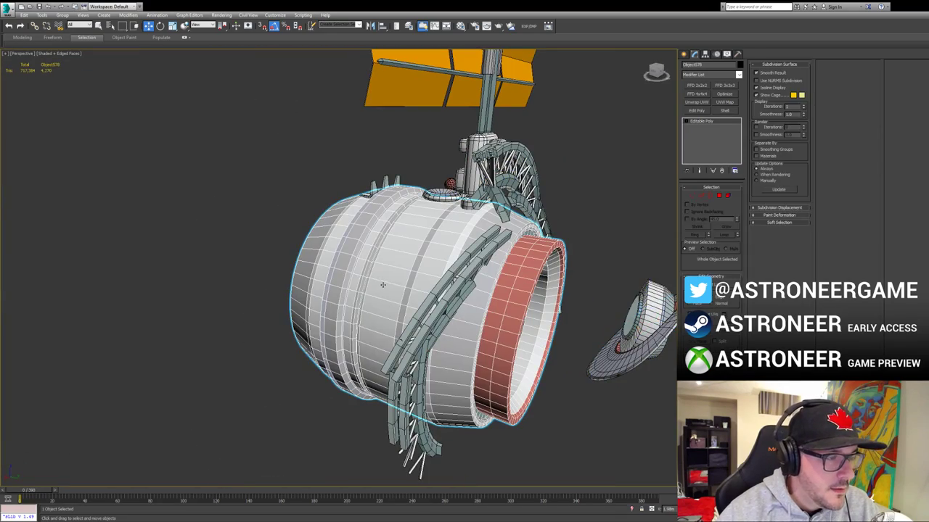
{"action": "key", "text": "4"}
{"action": "left_click", "coordinate": [396, 261]}
{"action": "key", "text": "z"}
{"action": "middle_click_drag", "start_coordinate": [396, 266], "coordinate": [444, 324], "text": "alt"}
{"action": "scroll", "coordinate": [435, 297], "scroll_direction": "down", "scroll_amount": 6}
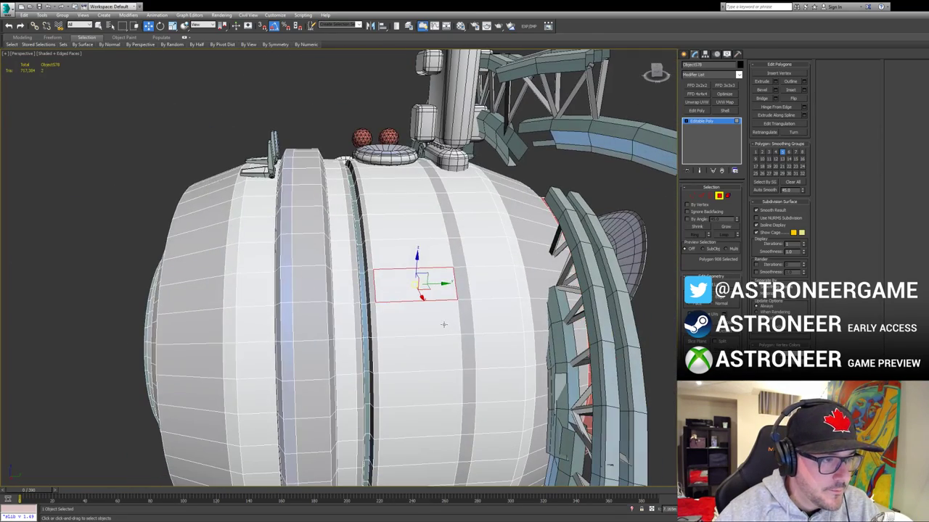
Step: Extend the selection to an irregular patch of seven polygons on the hull and detach it as a separate object
{"action": "left_click", "coordinate": [442, 323], "text": "ctrl"}
{"action": "left_click", "coordinate": [464, 310], "text": "ctrl"}
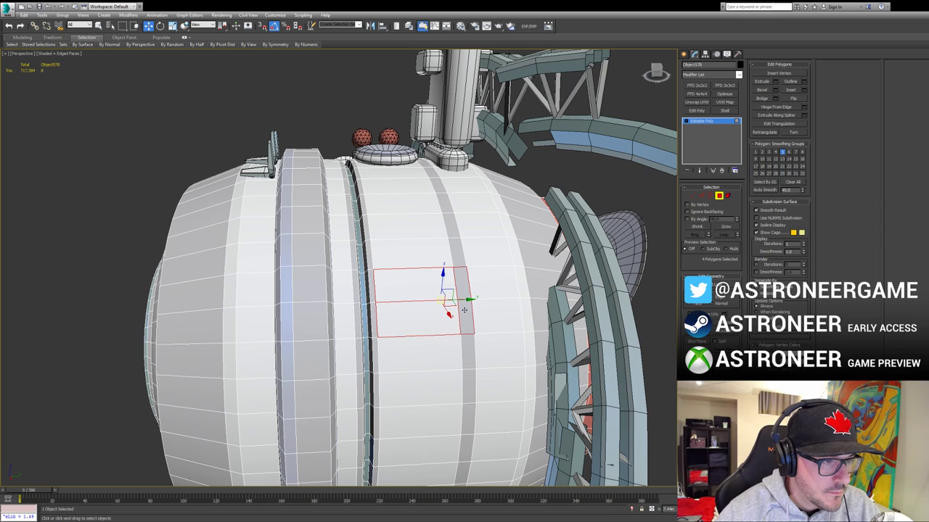
{"action": "left_click", "coordinate": [460, 254], "text": "ctrl"}
{"action": "left_click", "coordinate": [458, 230], "text": "ctrl"}
{"action": "left_click", "coordinate": [484, 280], "text": "ctrl"}
{"action": "middle_click_drag", "start_coordinate": [518, 307], "coordinate": [544, 286], "text": "alt"}
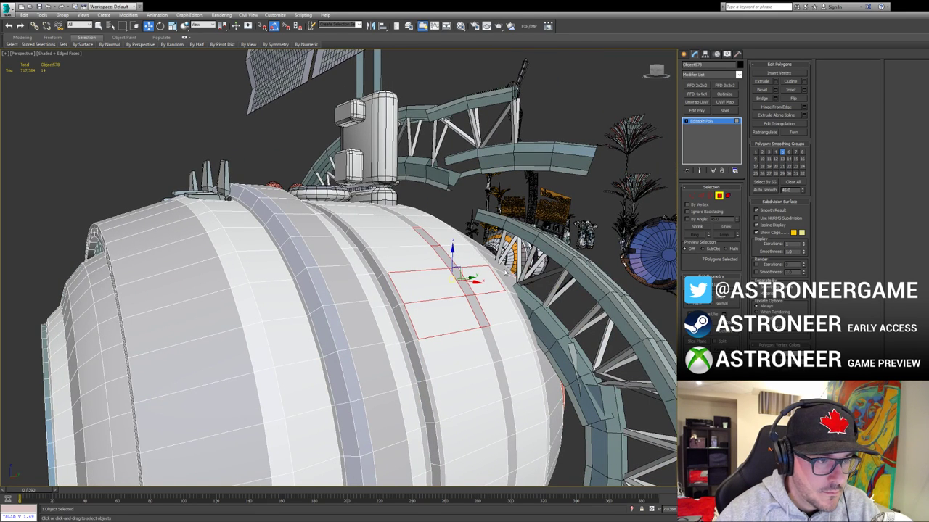
{"action": "key", "text": "ctrl+d"}
{"action": "left_click", "coordinate": [718, 197]}
{"action": "left_click", "coordinate": [491, 278]}
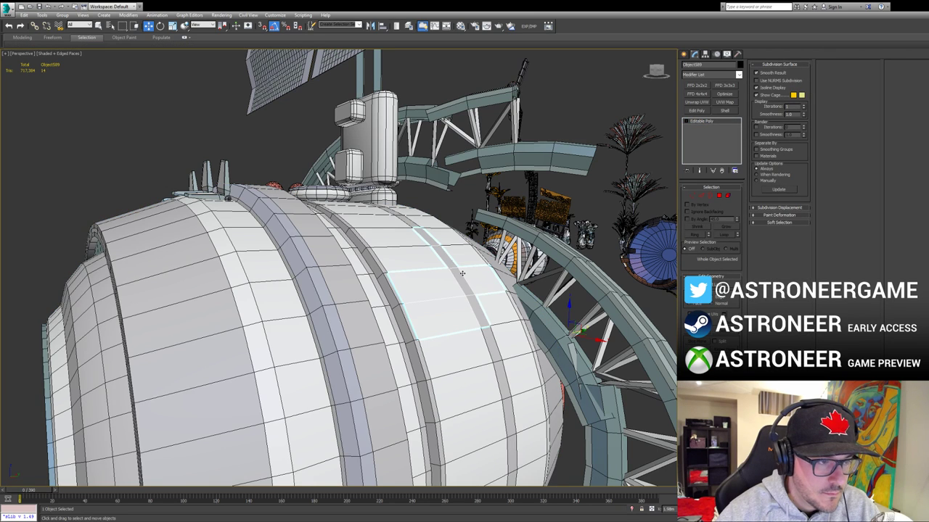
Step: Centre the detached panel's pivot on its own geometry
{"action": "key", "text": "e"}
{"action": "left_click", "coordinate": [705, 54]}
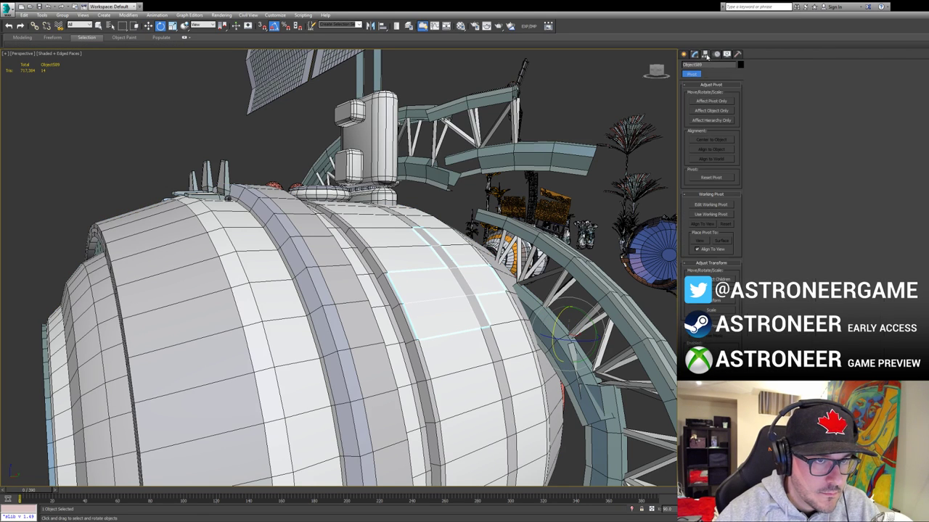
{"action": "left_click", "coordinate": [711, 101]}
{"action": "left_click", "coordinate": [710, 104]}
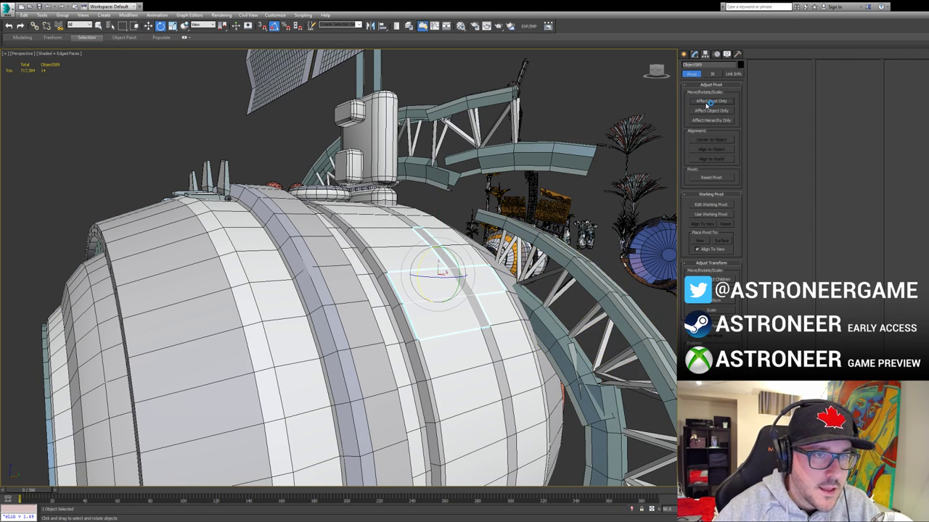
Step: Tilt the detached panel slightly and move it a little way off the hull surface
{"action": "left_click_drag", "start_coordinate": [456, 261], "coordinate": [439, 270]}
{"action": "key", "text": "w"}
{"action": "key", "text": "e"}
{"action": "mouse_move", "coordinate": [440, 270]}
{"action": "middle_mouse_down", "text": "alt"}
{"action": "mouse_move", "coordinate": [447, 281]}
{"action": "mouse_move", "coordinate": [448, 266]}
{"action": "mouse_move", "coordinate": [450, 274]}
{"action": "middle_mouse_up", "text": "alt"}
{"action": "key", "text": "w"}
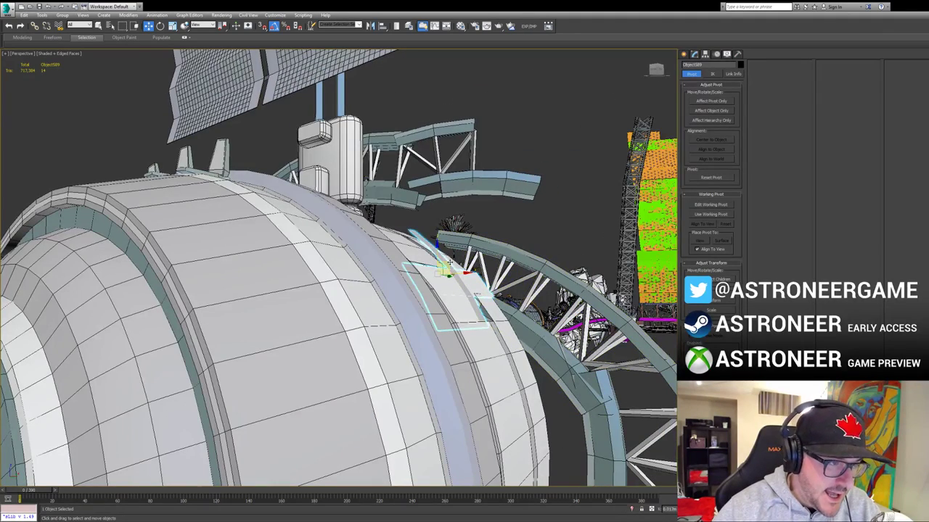
{"action": "left_click_drag", "start_coordinate": [450, 265], "coordinate": [452, 263]}
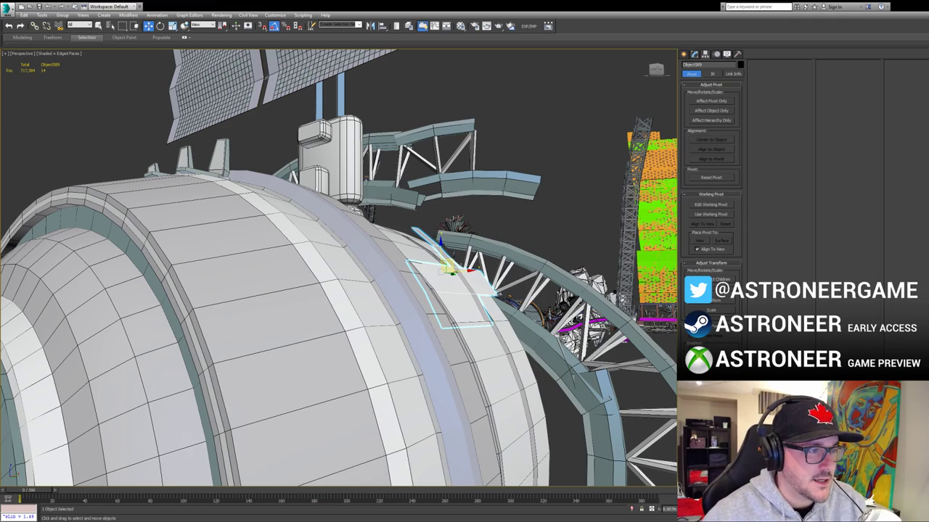
Step: Select the hull again and pick five polygons beside the edge groove, just above the detached panel
{"action": "middle_click_drag", "start_coordinate": [540, 286], "coordinate": [495, 298], "text": "alt"}
{"action": "left_click", "coordinate": [394, 247]}
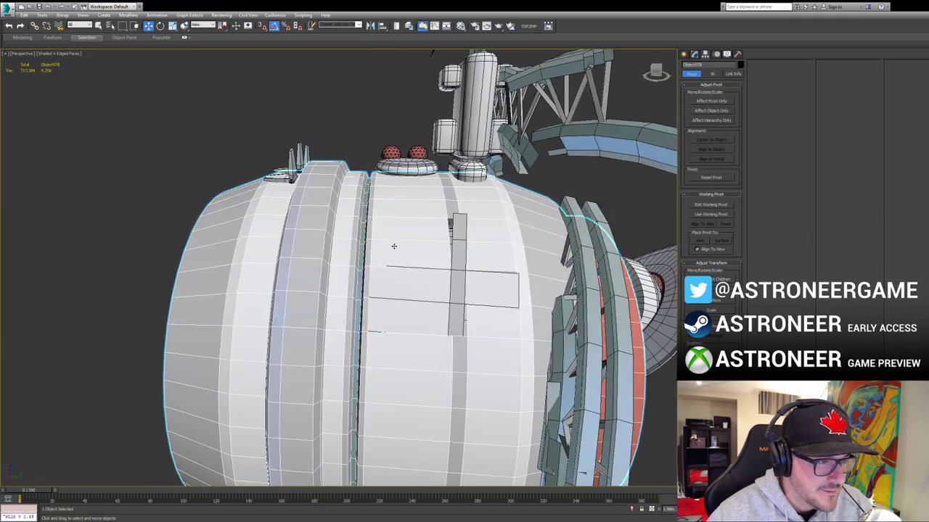
{"action": "middle_click_drag", "start_coordinate": [440, 241], "coordinate": [376, 268], "text": "alt"}
{"action": "key", "text": "4"}
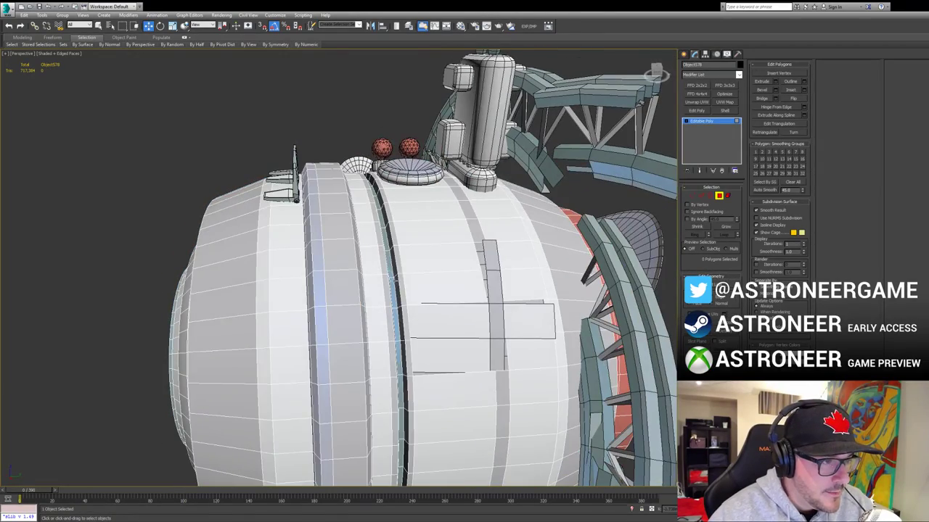
{"action": "left_click", "coordinate": [395, 281]}
{"action": "left_click", "coordinate": [395, 262], "text": "ctrl"}
{"action": "left_click", "coordinate": [415, 264], "text": "ctrl"}
{"action": "left_click", "coordinate": [468, 281], "text": "ctrl"}
{"action": "left_click", "coordinate": [523, 279], "text": "ctrl"}
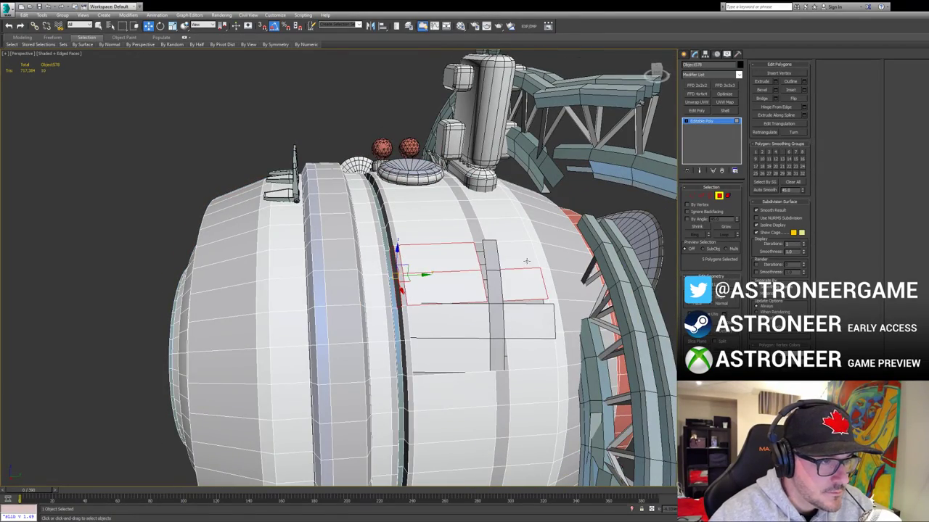
Step: Extend the selection up the hull and along its narrow strip to twelve polygons, and detach them as a separate object
{"action": "left_click", "coordinate": [524, 256], "text": "ctrl"}
{"action": "left_click", "coordinate": [504, 235], "text": "ctrl"}
{"action": "left_click", "coordinate": [474, 231], "text": "ctrl"}
{"action": "left_click", "coordinate": [432, 232], "text": "ctrl"}
{"action": "left_click", "coordinate": [468, 210], "text": "ctrl"}
{"action": "left_click", "coordinate": [459, 194], "text": "ctrl"}
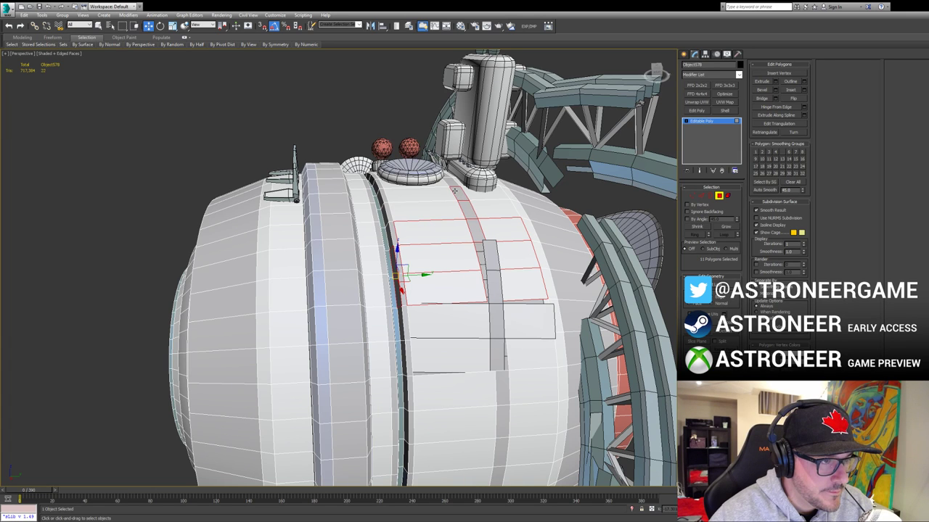
{"action": "left_click", "coordinate": [451, 183], "text": "ctrl"}
{"action": "middle_click_drag", "start_coordinate": [451, 183], "coordinate": [636, 181], "text": "alt"}
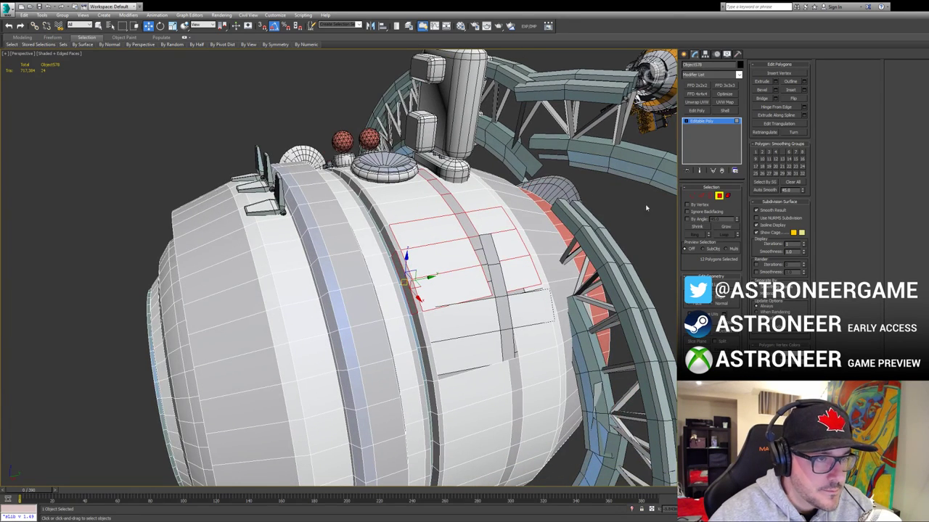
{"action": "left_click", "coordinate": [724, 333]}
{"action": "left_click", "coordinate": [497, 269]}
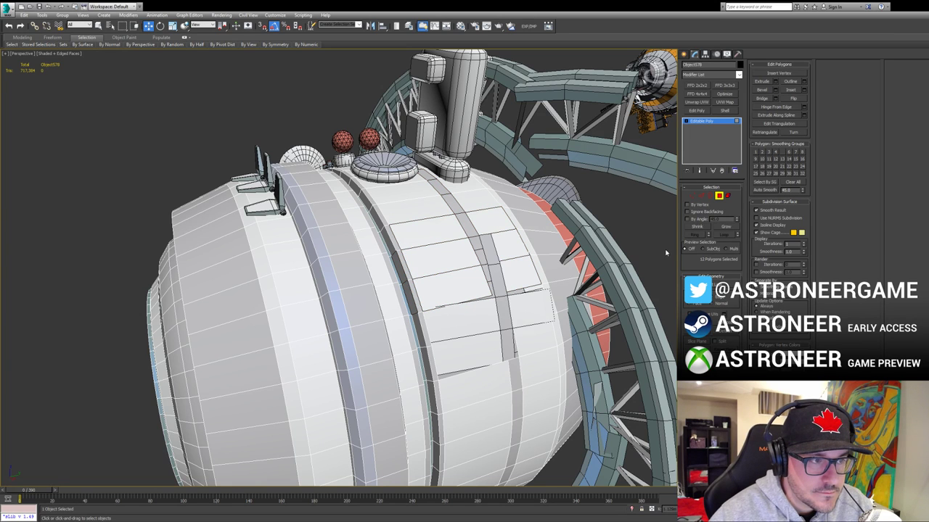
{"action": "left_click", "coordinate": [720, 197]}
Step: Bend the upper end of the second panel's narrow strip away from the hull by moving its end vertices
{"action": "left_click", "coordinate": [456, 254]}
{"action": "key", "text": "1"}
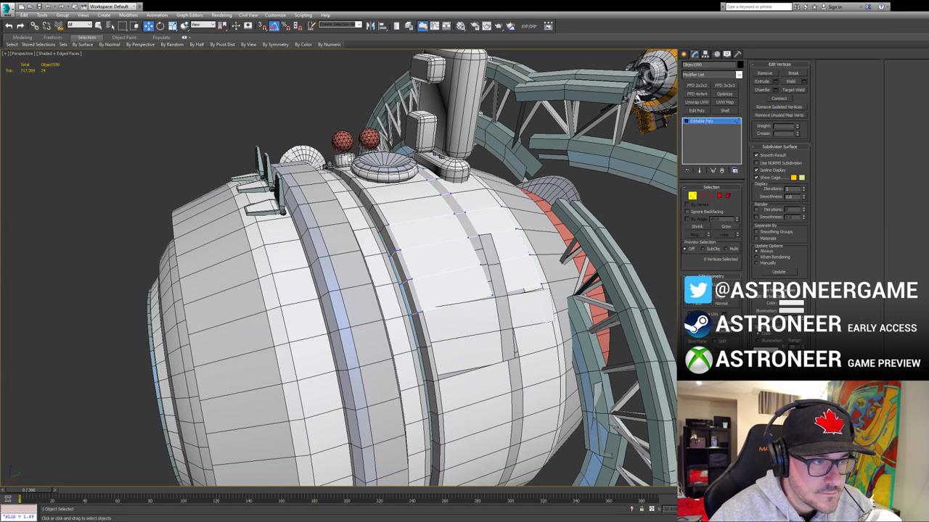
{"action": "left_click_drag", "start_coordinate": [342, 158], "coordinate": [560, 339]}
{"action": "left_click_drag", "start_coordinate": [405, 165], "coordinate": [455, 189]}
{"action": "middle_click_drag", "start_coordinate": [455, 190], "coordinate": [476, 180], "text": "alt"}
{"action": "left_click_drag", "start_coordinate": [439, 165], "coordinate": [436, 160]}
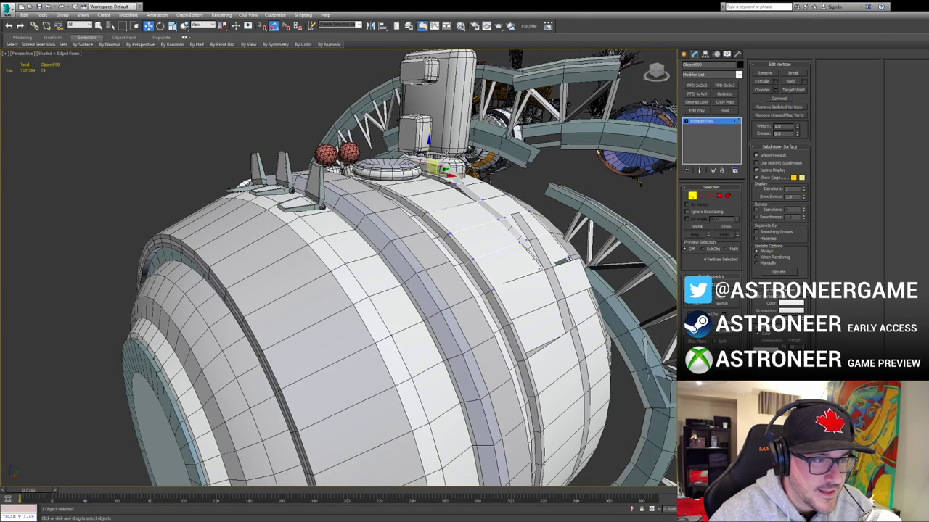
{"action": "mouse_move", "coordinate": [446, 180]}
{"action": "middle_mouse_down", "text": "alt"}
{"action": "mouse_move", "coordinate": [438, 186]}
{"action": "mouse_move", "coordinate": [446, 193]}
{"action": "middle_mouse_up", "text": "alt"}
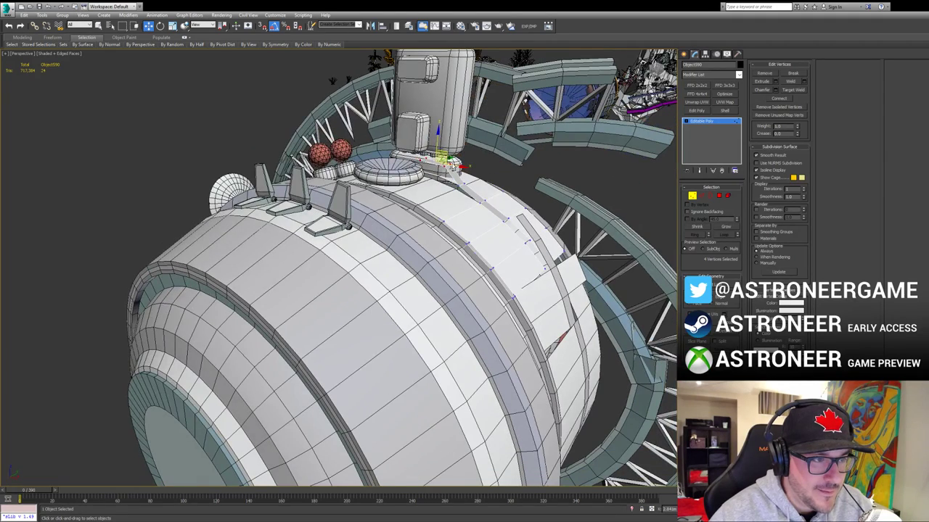
{"action": "left_click_drag", "start_coordinate": [451, 166], "coordinate": [447, 132], "text": "alt"}
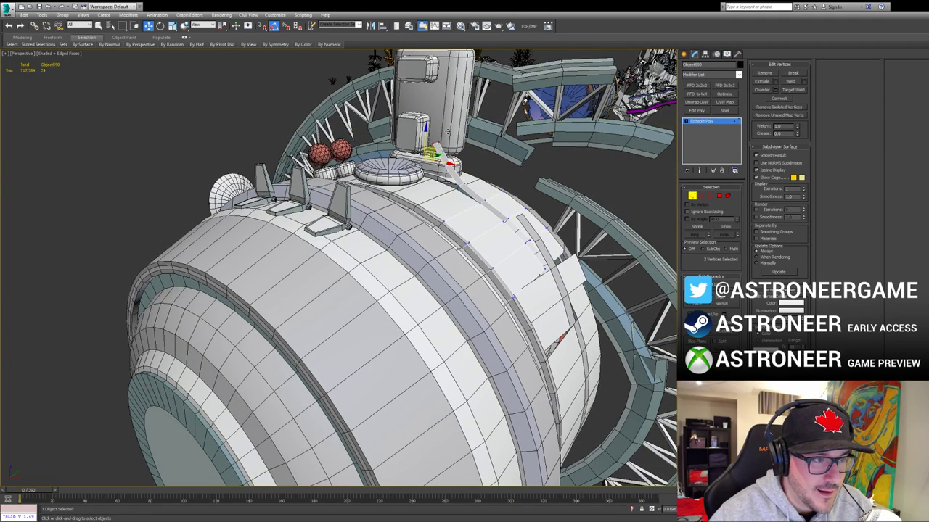
Step: Select all of the second panel's vertices, then tilt the whole panel and lift it off the hull surface
{"action": "middle_click_drag", "start_coordinate": [445, 143], "coordinate": [458, 149], "text": "alt"}
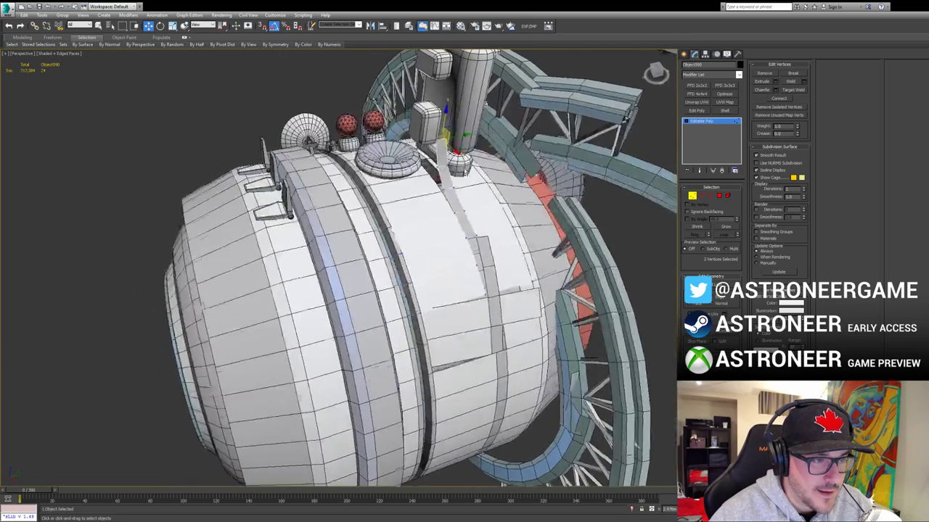
{"action": "key", "text": "1"}
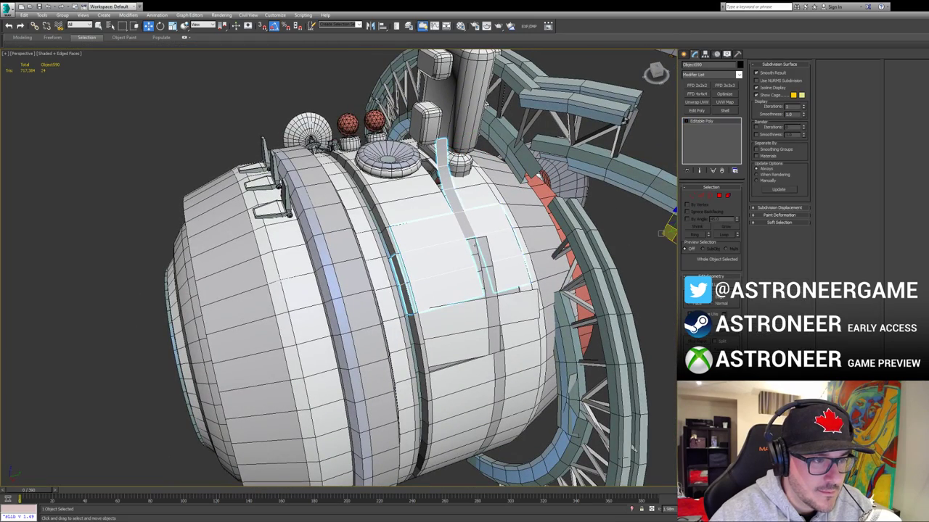
{"action": "key", "text": "1"}
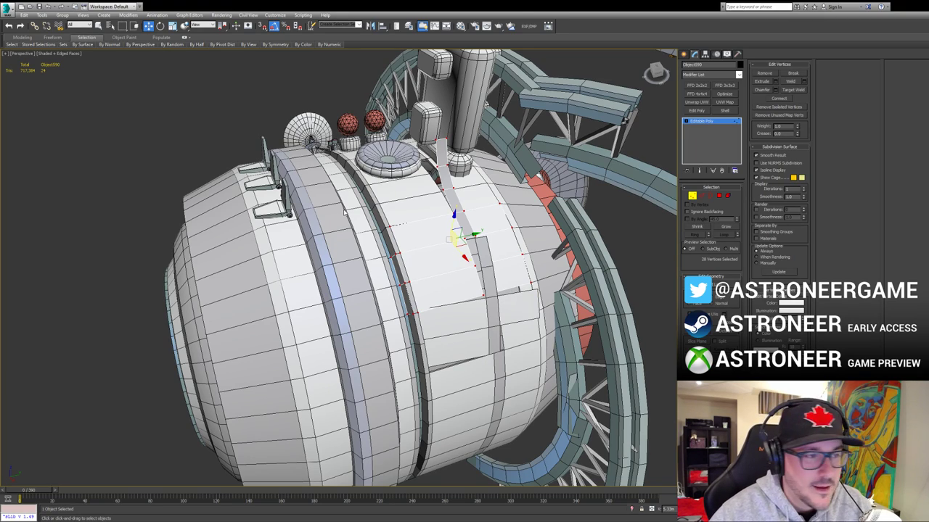
{"action": "middle_click_drag", "start_coordinate": [345, 211], "coordinate": [428, 240], "text": "alt"}
{"action": "key", "text": "e"}
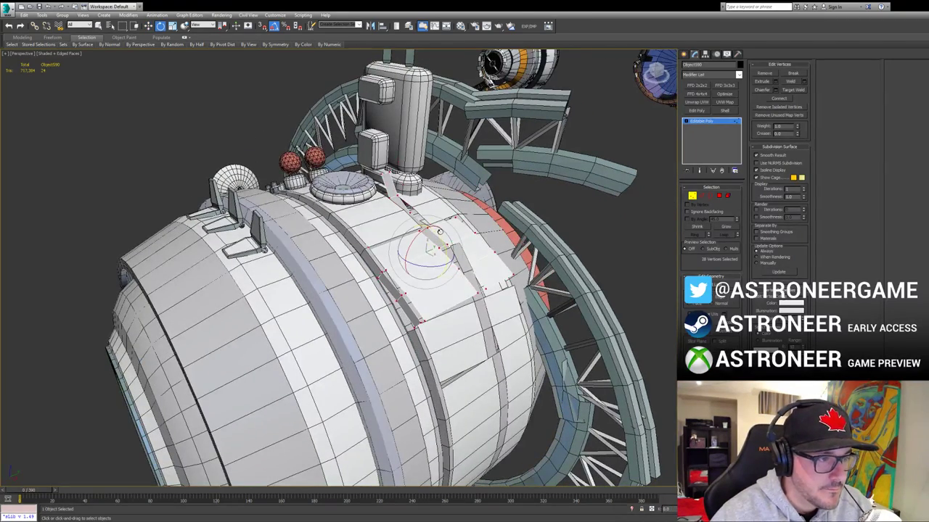
{"action": "key", "text": "w"}
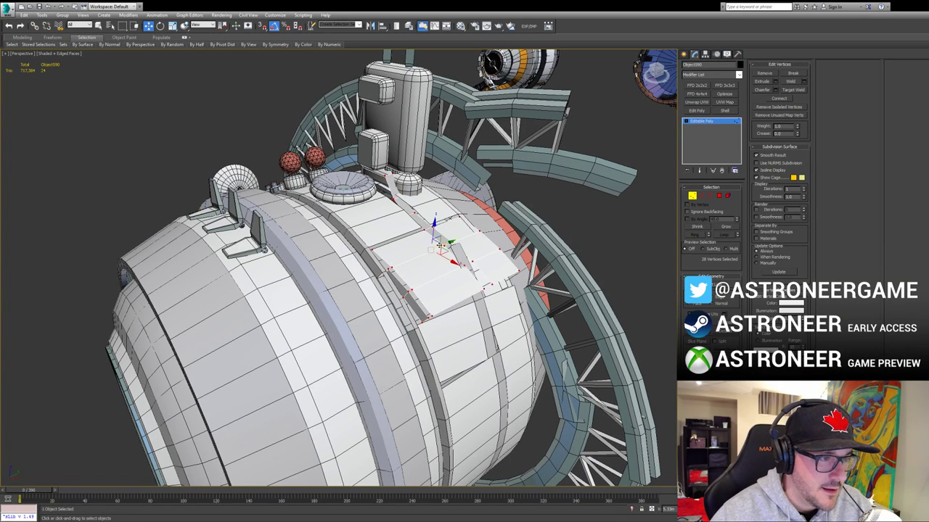
{"action": "middle_click_drag", "start_coordinate": [435, 248], "coordinate": [447, 234], "text": "alt"}
{"action": "key", "text": "e"}
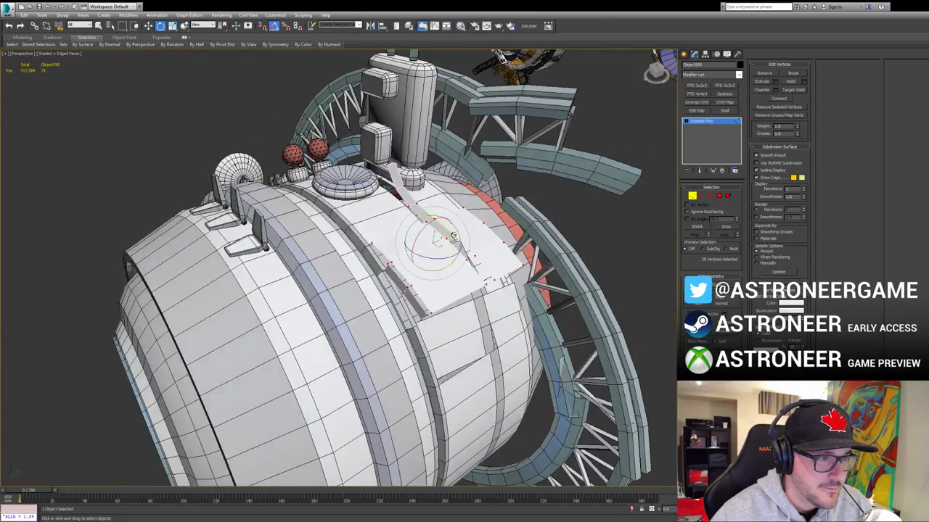
{"action": "key", "text": "w"}
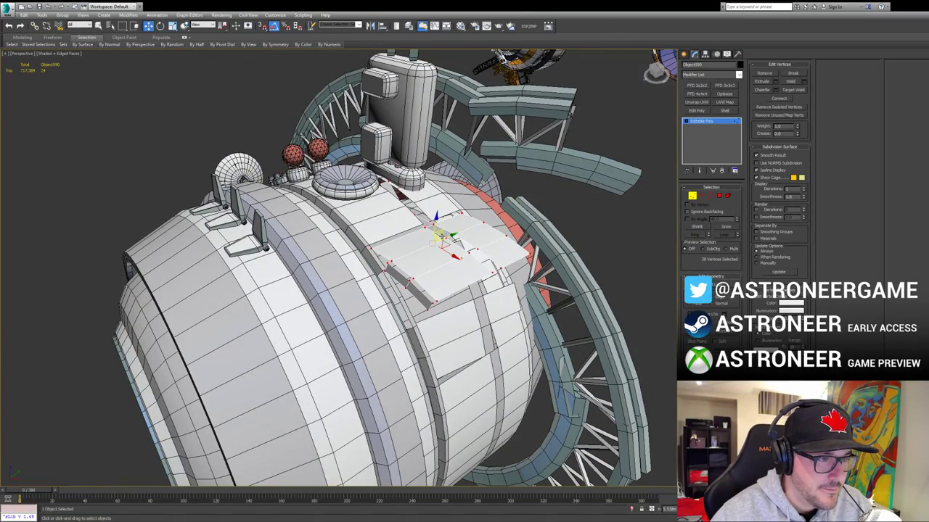
{"action": "left_click_drag", "start_coordinate": [441, 245], "coordinate": [446, 233]}
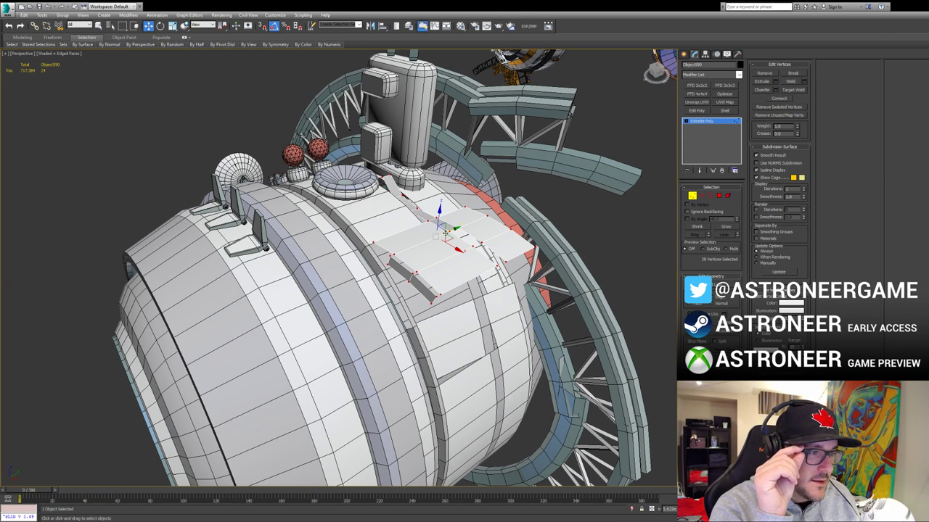
Step: Delete the narrow groove strip element along the edge of the second panel
{"action": "key", "text": "5"}
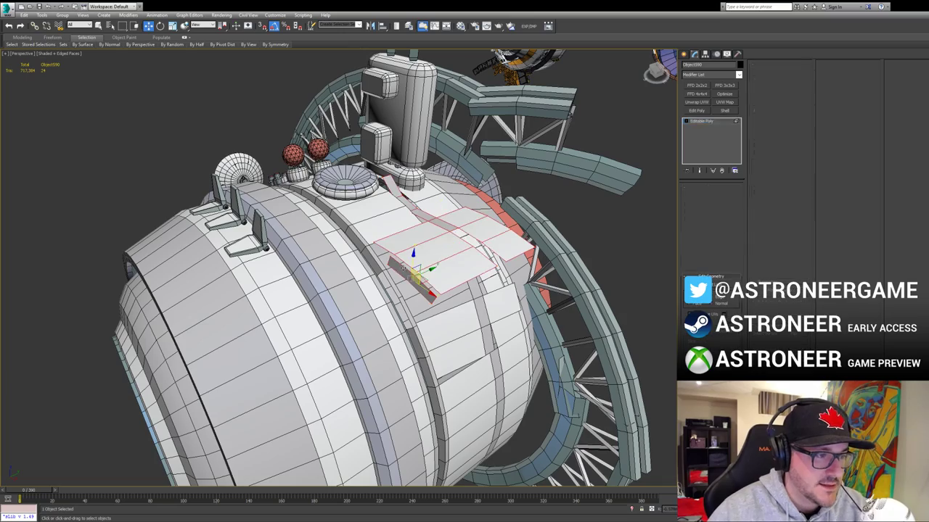
{"action": "key", "text": "Delete"}
{"action": "middle_click_drag", "start_coordinate": [418, 283], "coordinate": [576, 226], "text": "alt"}
{"action": "left_click", "coordinate": [729, 197]}
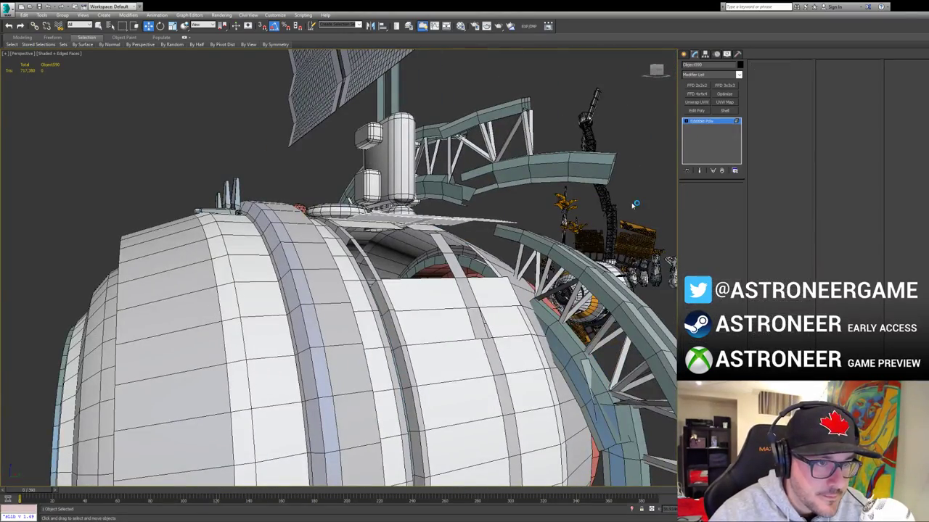
Step: Bend the upper end of the first detached panel's narrow strip away from the hull by moving its two end vertices
{"action": "left_click", "coordinate": [448, 263]}
{"action": "left_click", "coordinate": [448, 262]}
{"action": "key", "text": "1"}
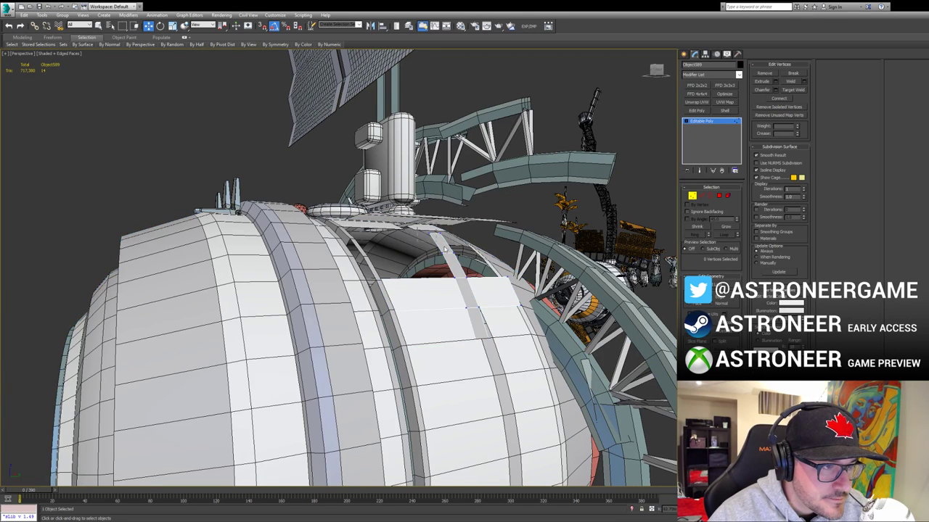
{"action": "middle_click_drag", "start_coordinate": [448, 262], "coordinate": [472, 251], "text": "alt"}
{"action": "left_click_drag", "start_coordinate": [452, 231], "coordinate": [473, 242]}
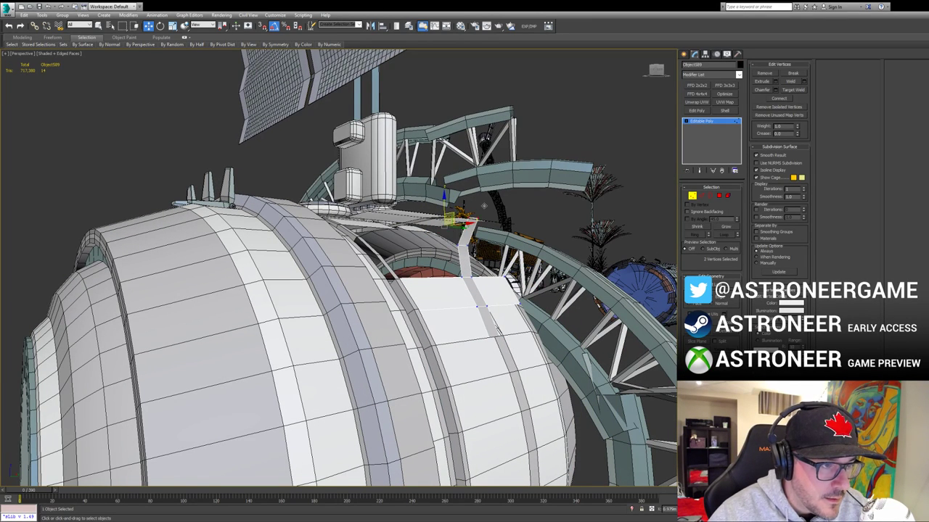
{"action": "middle_click_drag", "start_coordinate": [464, 239], "coordinate": [508, 236], "text": "alt"}
{"action": "scroll", "coordinate": [519, 241], "scroll_direction": "down", "scroll_amount": 2}
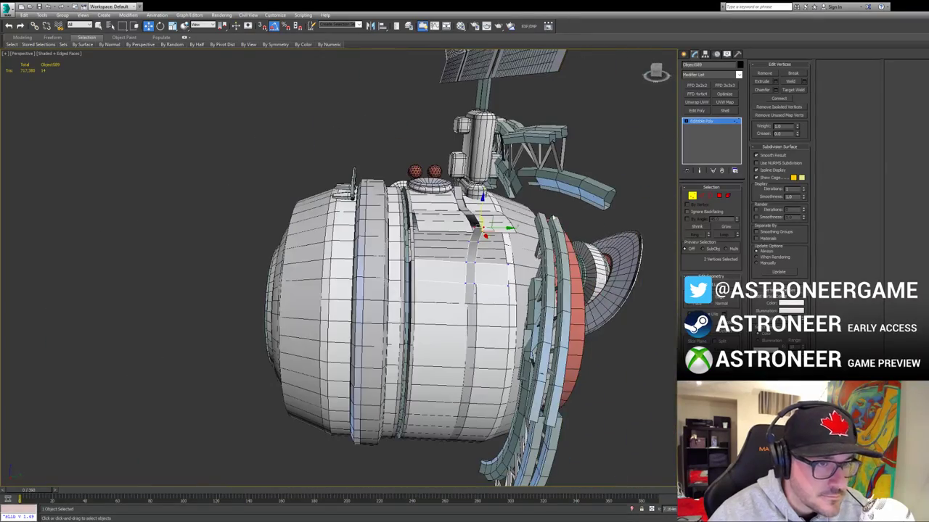
{"action": "left_click", "coordinate": [693, 196]}
{"action": "left_click", "coordinate": [637, 200]}
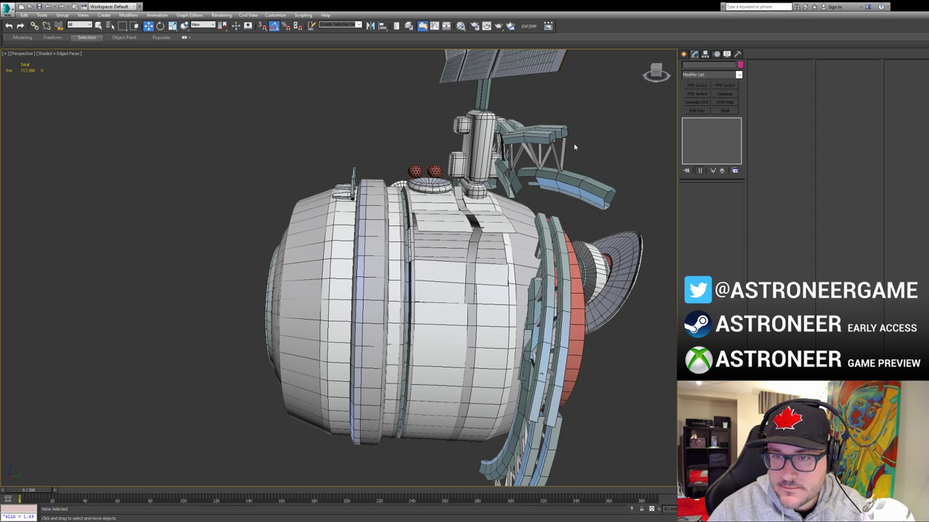
Step: Select the hull and pick six edges running across the full profile of its raised band
{"action": "middle_click_drag", "start_coordinate": [377, 284], "coordinate": [358, 214], "text": "alt"}
{"action": "left_click", "coordinate": [392, 268]}
{"action": "scroll", "coordinate": [358, 213], "scroll_direction": "up", "scroll_amount": 5}
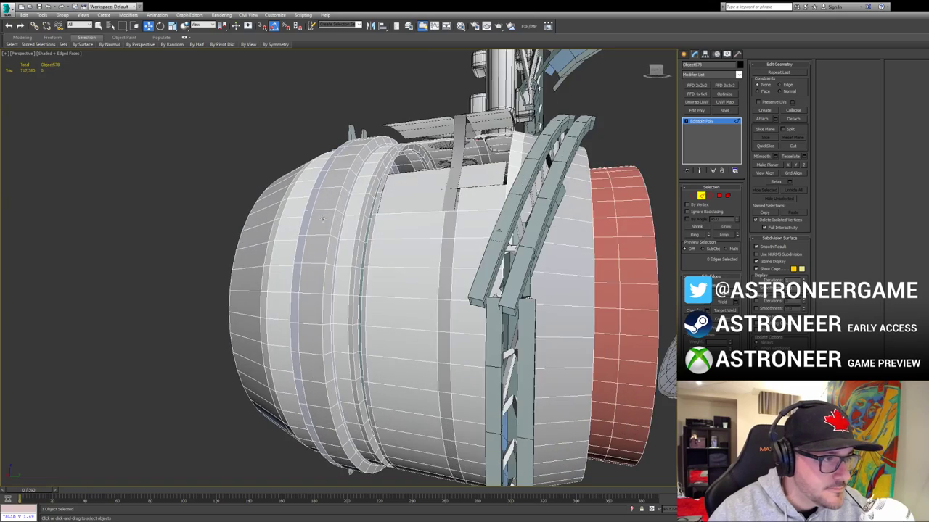
{"action": "scroll", "coordinate": [340, 241], "scroll_direction": "up", "scroll_amount": 2}
{"action": "key", "text": "2"}
{"action": "key", "text": "2"}
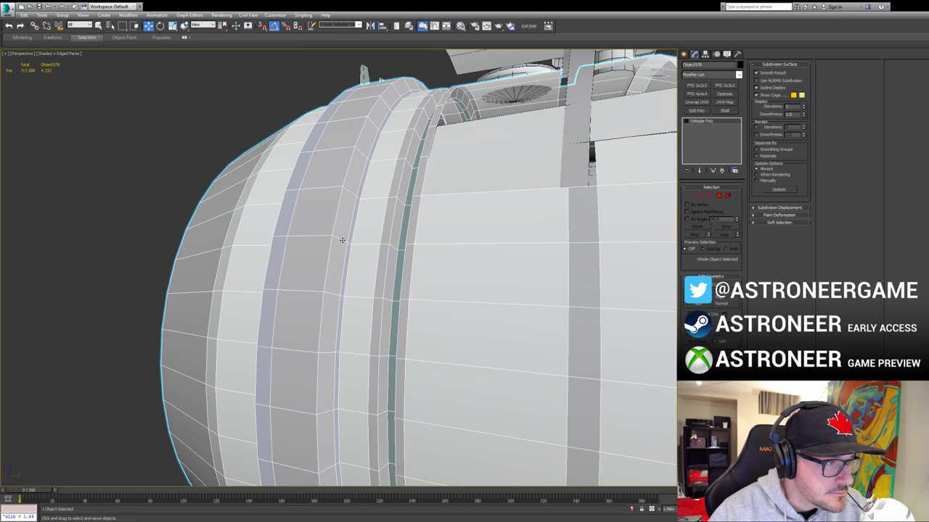
{"action": "left_click", "coordinate": [341, 240]}
{"action": "middle_click_drag", "start_coordinate": [346, 243], "coordinate": [296, 237], "text": "alt"}
{"action": "left_click", "coordinate": [282, 231], "text": "ctrl"}
{"action": "key", "text": "ctrl+z"}
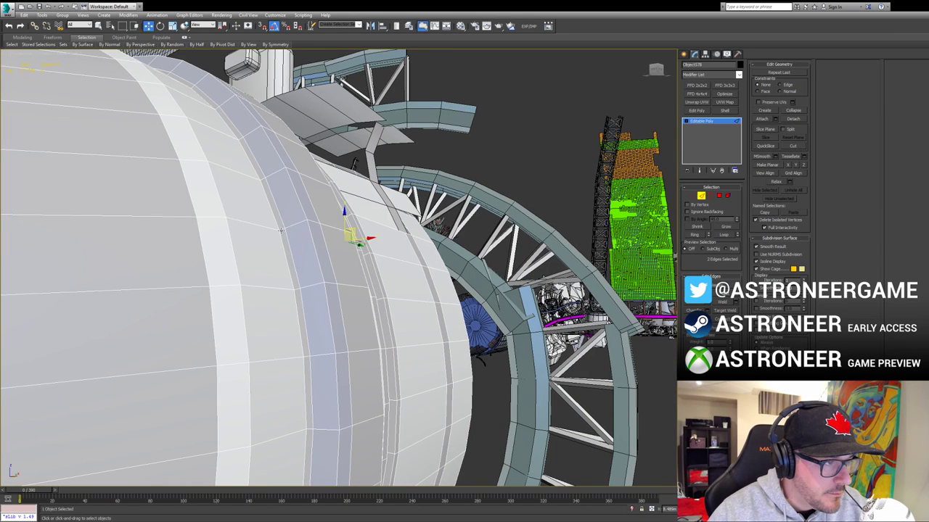
{"action": "left_click", "coordinate": [286, 229], "text": "ctrl"}
{"action": "key", "text": "ctrl+z"}
{"action": "left_click", "coordinate": [287, 228], "text": "ctrl"}
{"action": "left_click", "coordinate": [300, 226], "text": "ctrl"}
{"action": "left_click", "coordinate": [321, 222], "text": "ctrl"}
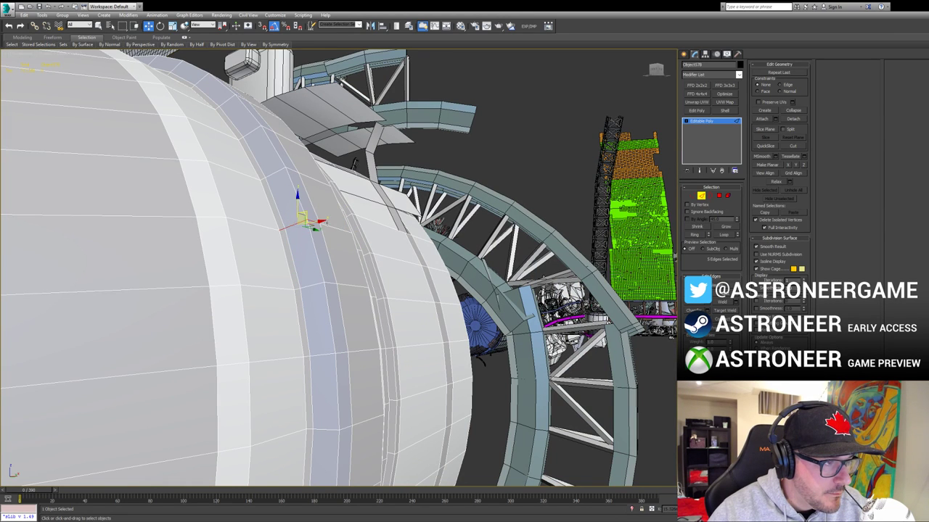
{"action": "left_click", "coordinate": [354, 231], "text": "ctrl"}
Step: Extend the edge selection around the whole raised band and detach the band from the hull as a separate object
{"action": "middle_click_drag", "start_coordinate": [347, 228], "coordinate": [376, 233], "text": "alt"}
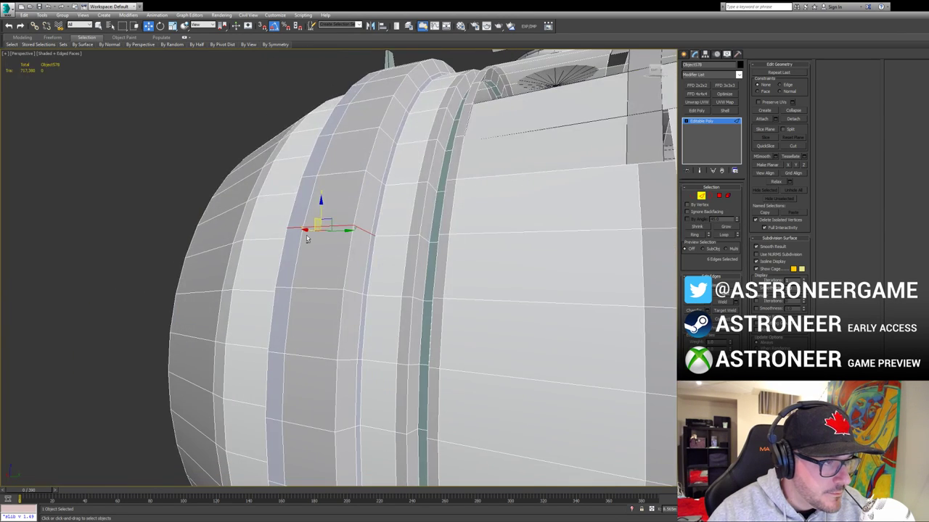
{"action": "key", "text": "alt+r"}
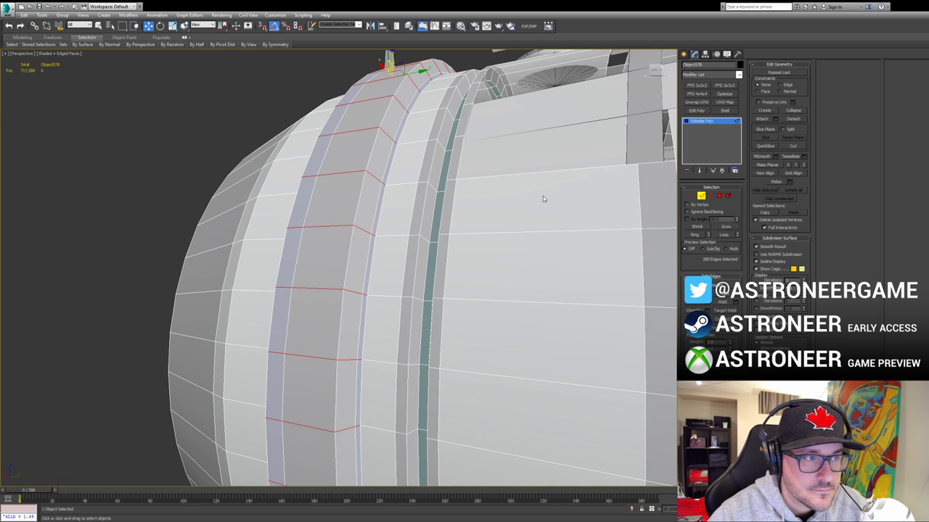
{"action": "left_click", "coordinate": [512, 277]}
{"action": "left_click", "coordinate": [702, 196]}
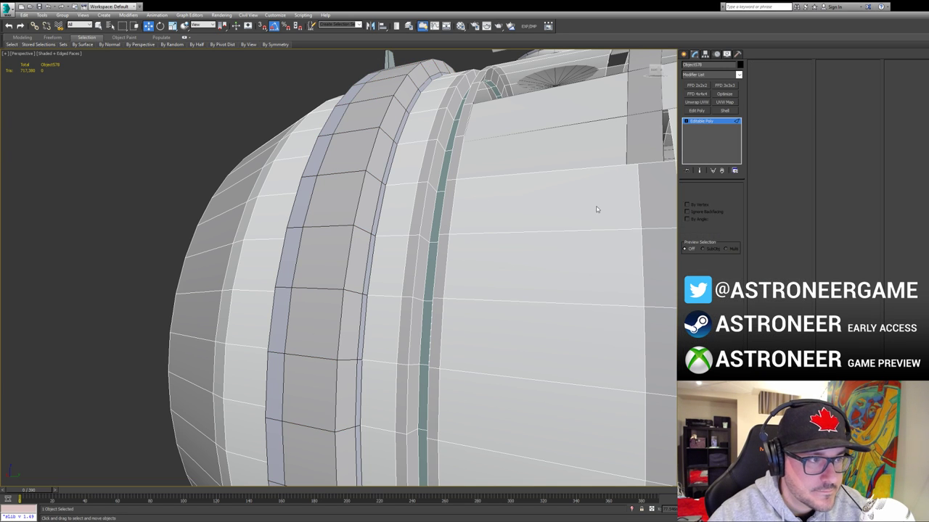
Step: Select the detached band and pick the open edge loops along both of its sides, using see-through display
{"action": "left_click", "coordinate": [333, 205]}
{"action": "middle_click_drag", "start_coordinate": [339, 199], "coordinate": [336, 198], "text": "alt"}
{"action": "key", "text": "2"}
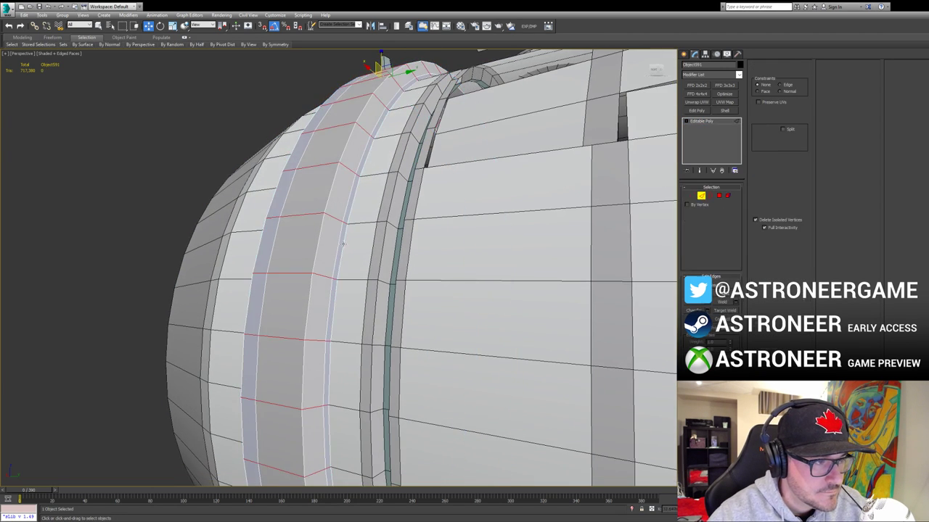
{"action": "key", "text": "alt+x"}
{"action": "left_click", "coordinate": [343, 245]}
{"action": "middle_click_drag", "start_coordinate": [283, 256], "coordinate": [306, 265], "text": "alt"}
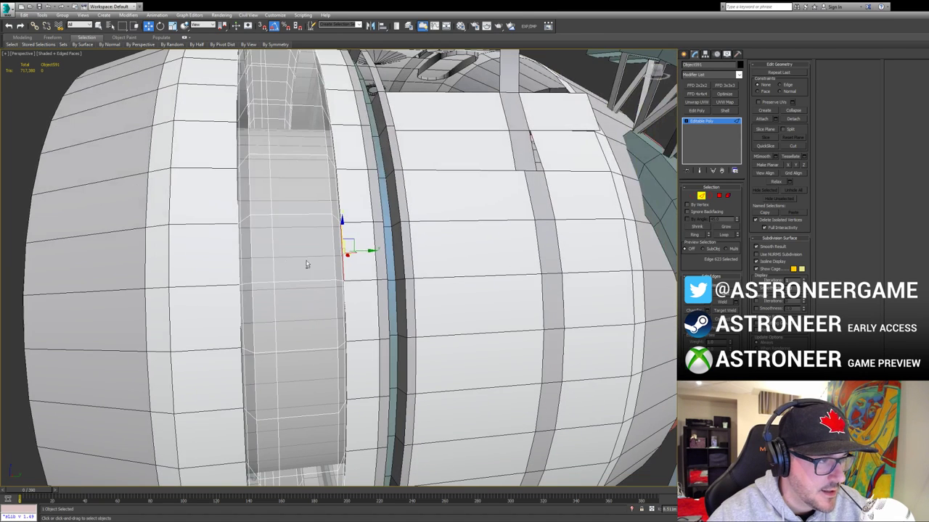
{"action": "left_click", "coordinate": [238, 262]}
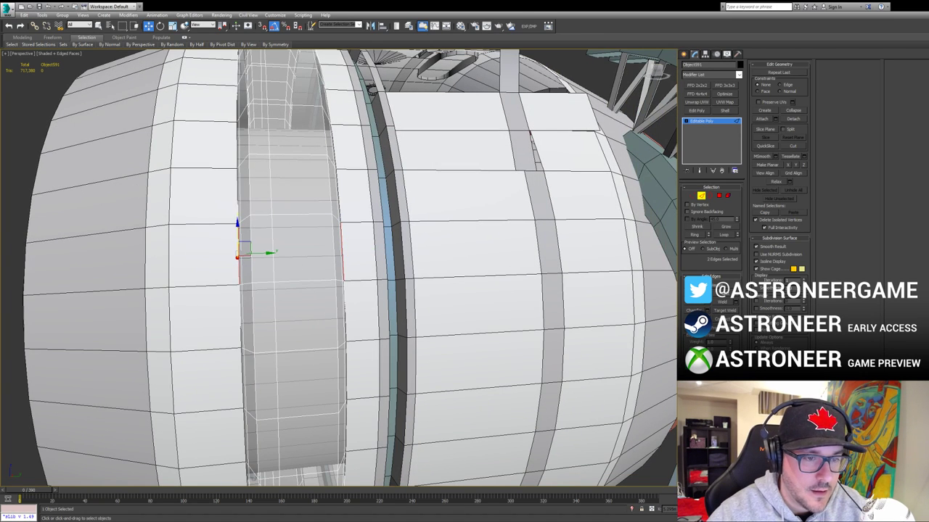
{"action": "key", "text": "alt+x"}
{"action": "middle_click_drag", "start_coordinate": [464, 297], "coordinate": [274, 262], "text": "alt"}
{"action": "key", "text": "alt+x"}
{"action": "key", "text": "alt+l"}
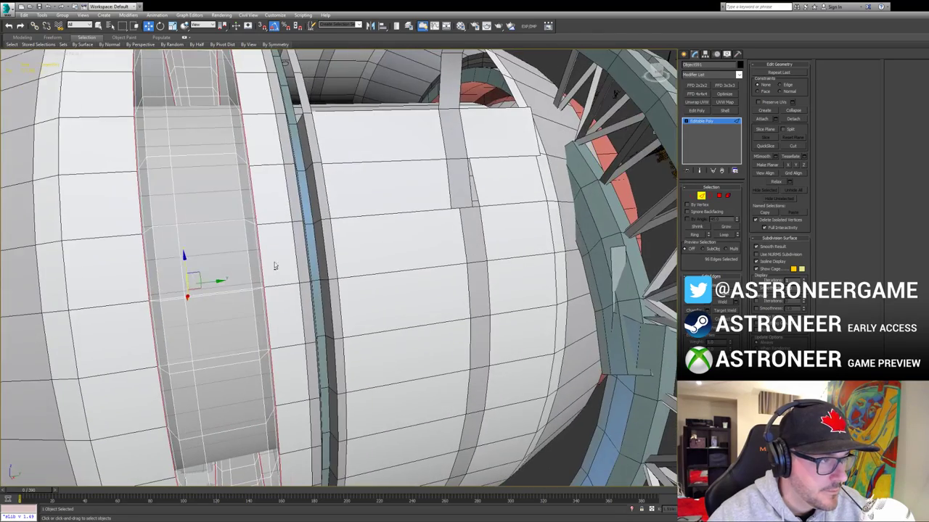
Step: Exclude one segment's pair of edges from the two loops and bridge the rest to close the band's inner side
{"action": "left_click", "coordinate": [222, 292]}
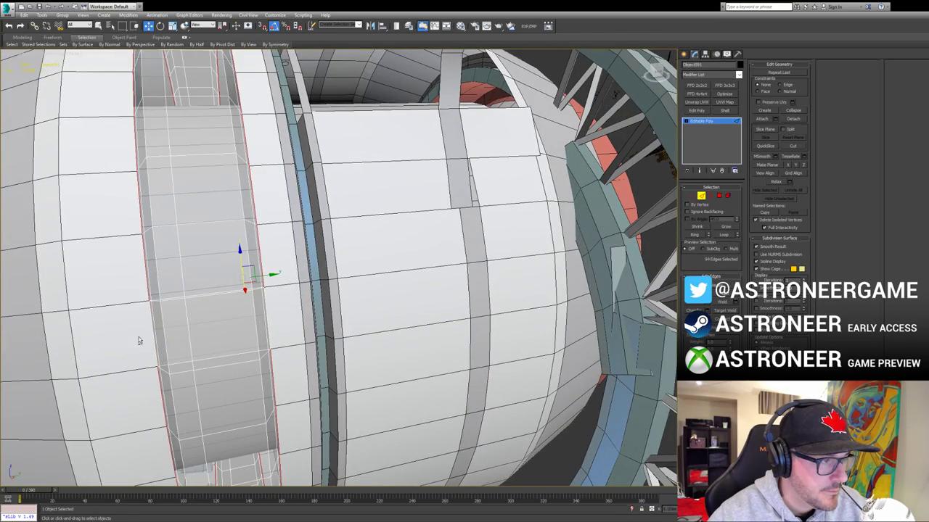
{"action": "left_click", "coordinate": [694, 320]}
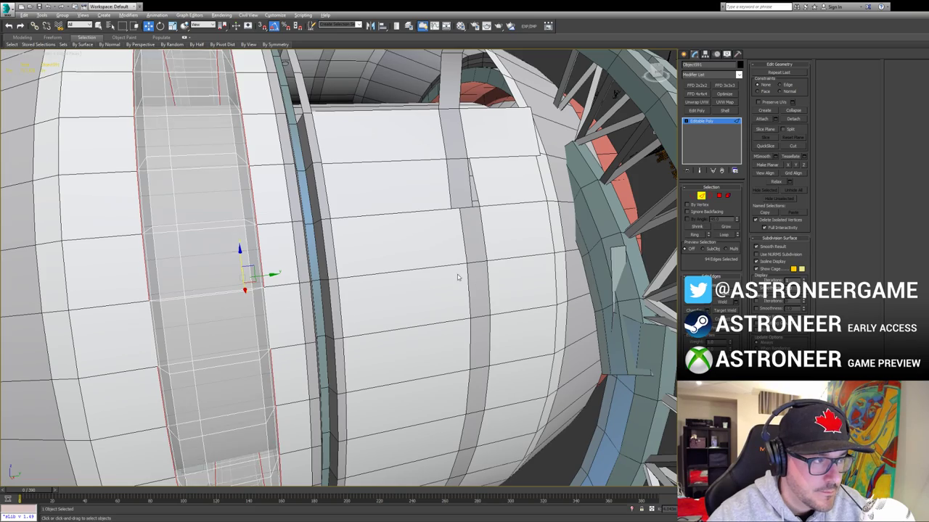
{"action": "key", "text": "alt+x"}
{"action": "middle_click_drag", "start_coordinate": [308, 219], "coordinate": [346, 233], "text": "alt"}
{"action": "scroll", "coordinate": [346, 233], "scroll_direction": "down", "scroll_amount": 2}
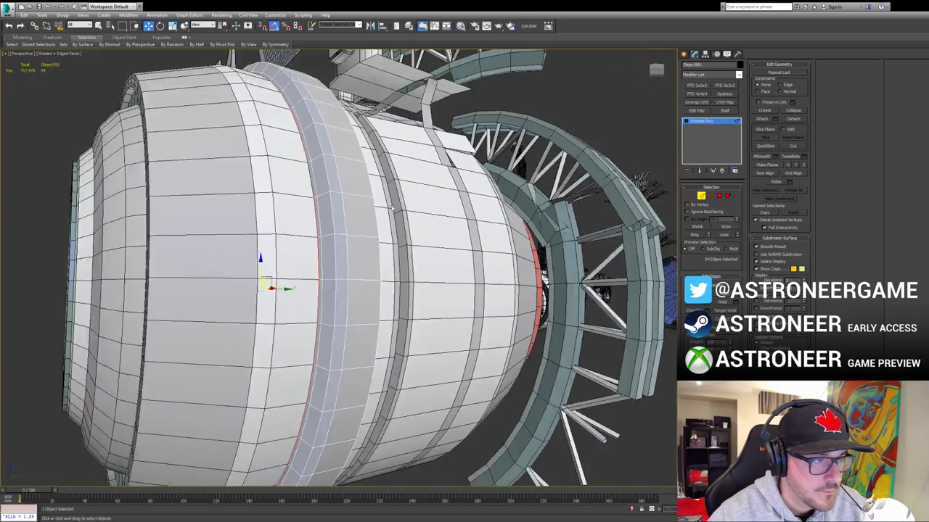
Step: Move the detached ring along the hull's axis until it sits clear beyond the narrow end of the module
{"action": "scroll", "coordinate": [392, 209], "scroll_direction": "down", "scroll_amount": 4}
{"action": "left_click", "coordinate": [701, 196]}
{"action": "middle_click_drag", "start_coordinate": [631, 211], "coordinate": [528, 221], "text": "alt"}
{"action": "left_click_drag", "start_coordinate": [651, 257], "coordinate": [556, 257]}
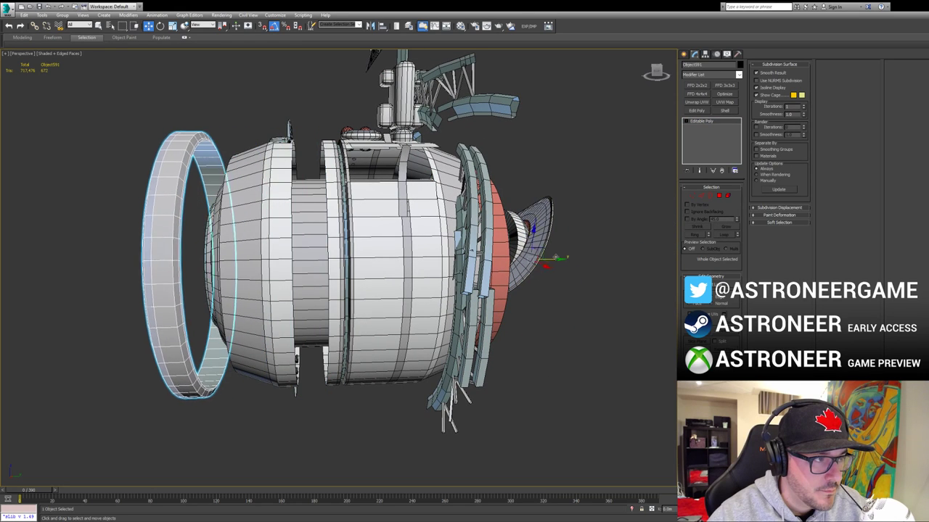
Step: Select the hull and pick the open edge loops along both sides of the gap left by the detached band
{"action": "left_click", "coordinate": [279, 214]}
{"action": "key", "text": "2"}
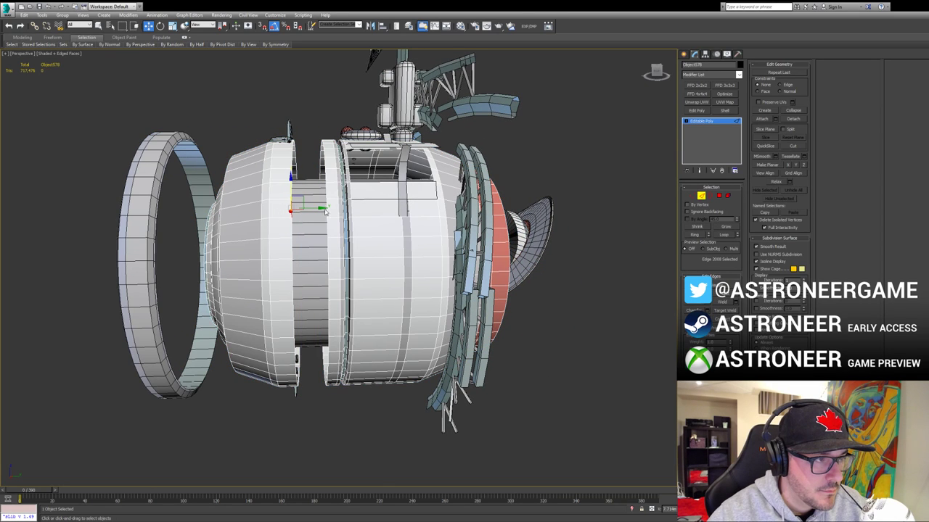
{"action": "left_click", "coordinate": [325, 210]}
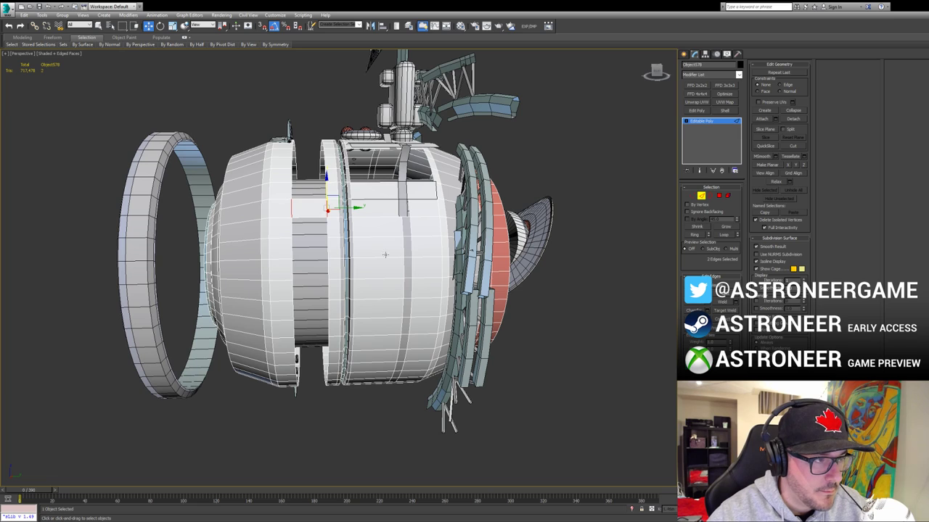
{"action": "key", "text": "alt+l"}
{"action": "left_click_drag", "start_coordinate": [280, 213], "coordinate": [347, 216], "text": "alt"}
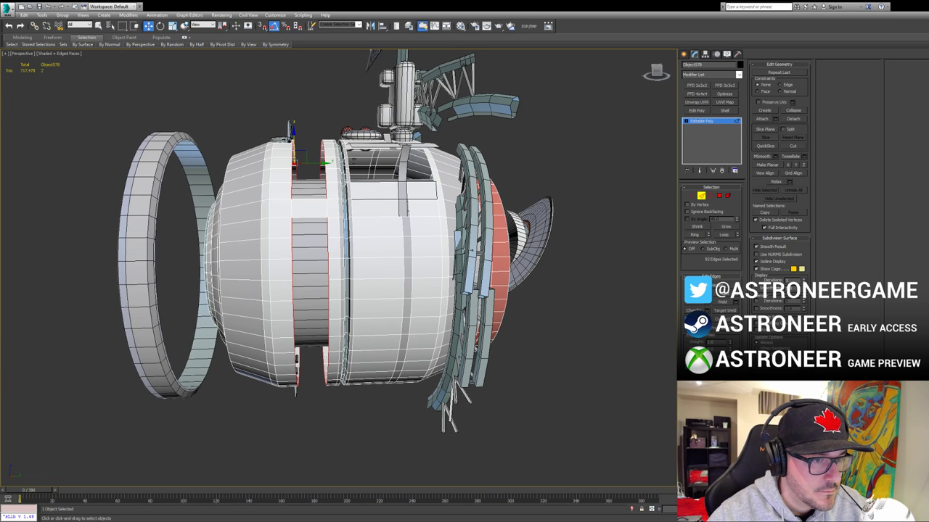
{"action": "middle_click_drag", "start_coordinate": [505, 267], "coordinate": [414, 166], "text": "alt"}
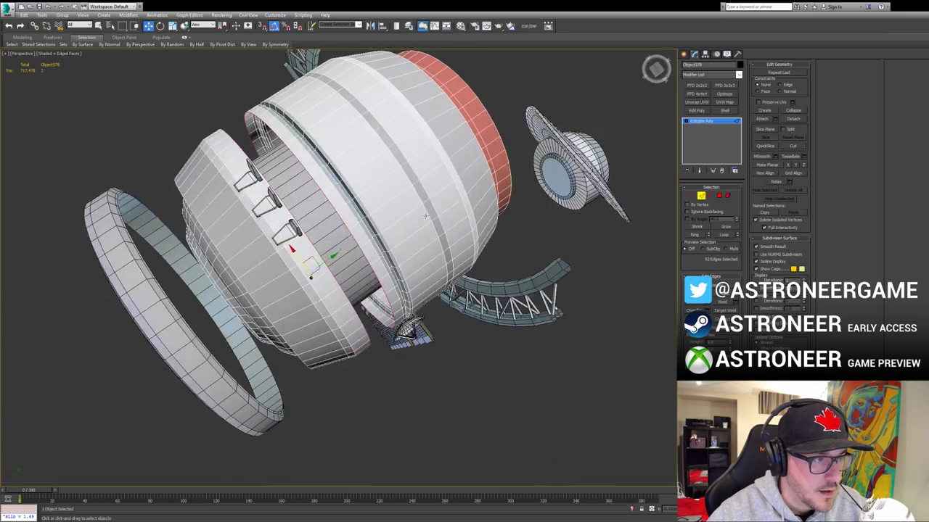
{"action": "middle_click_drag", "start_coordinate": [426, 216], "coordinate": [411, 252], "text": "alt"}
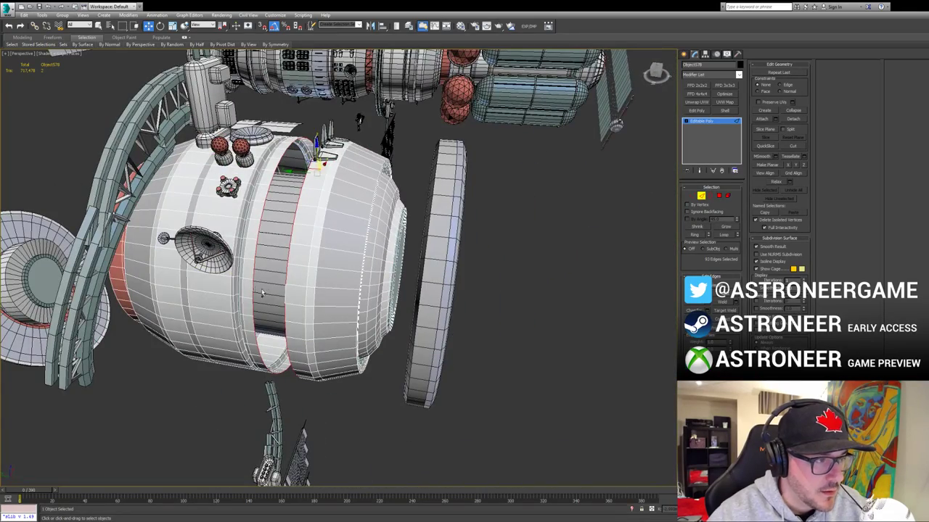
{"action": "middle_click_drag", "start_coordinate": [283, 292], "coordinate": [608, 266], "text": "alt"}
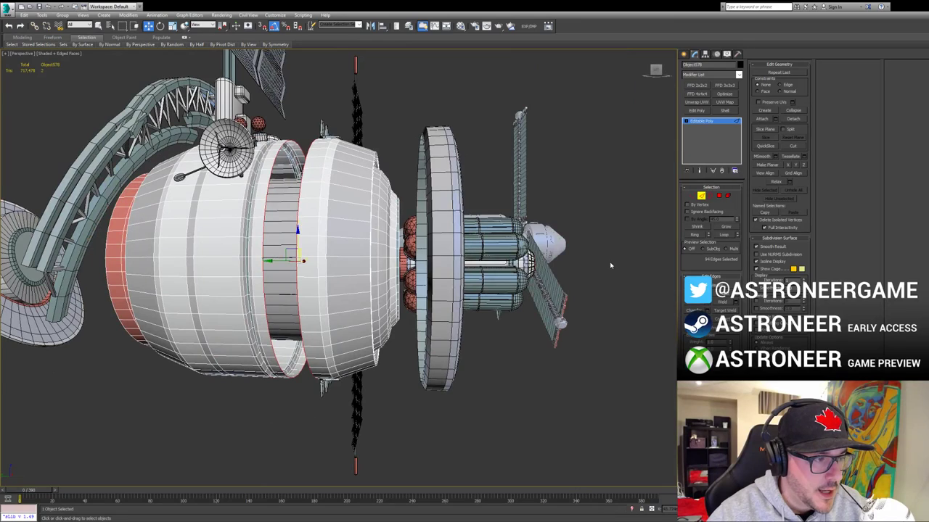
Step: Bridge the two selected edge loops to close the gap in the hull, and finish editing the hull
{"action": "left_click", "coordinate": [695, 320]}
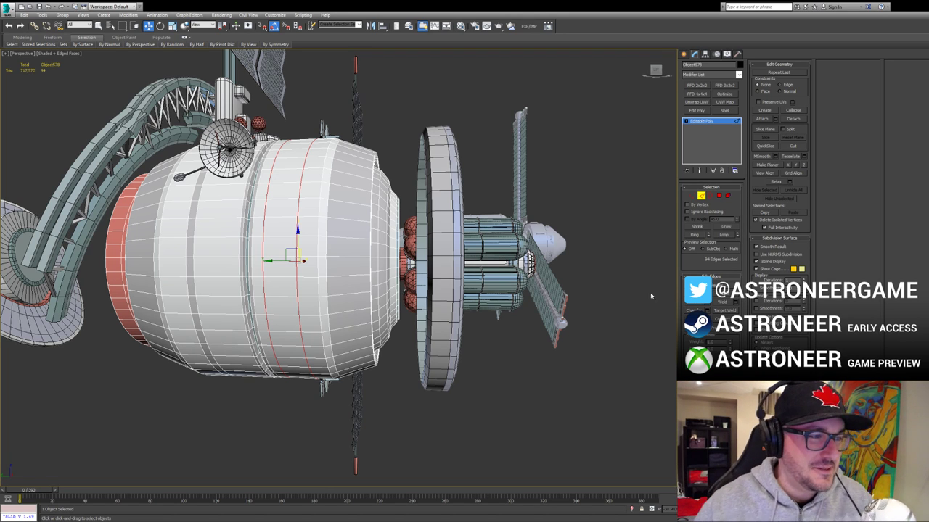
{"action": "left_click", "coordinate": [650, 296]}
{"action": "left_click", "coordinate": [701, 196]}
{"action": "left_click", "coordinate": [624, 203]}
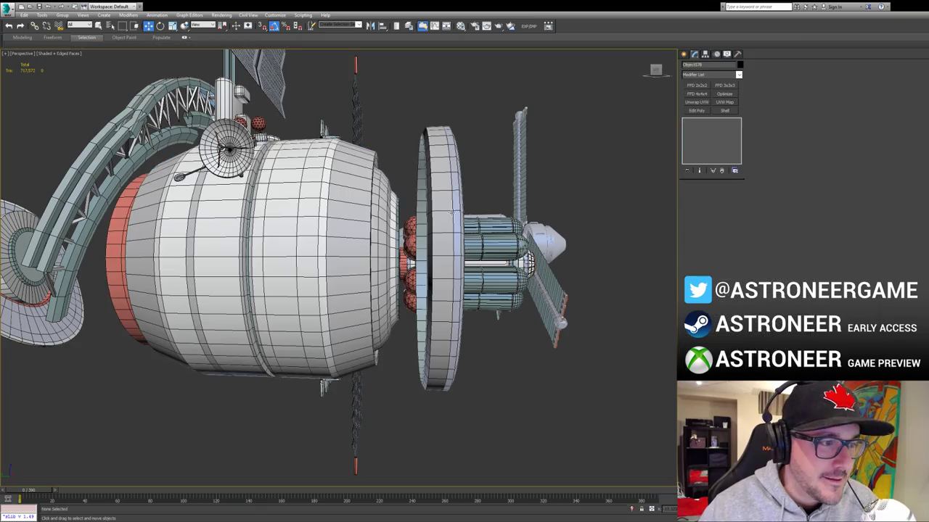
Step: Select the detached ring and pick the complete strip of faces running around its inner side
{"action": "left_click", "coordinate": [452, 212]}
{"action": "middle_click_drag", "start_coordinate": [451, 212], "coordinate": [265, 236], "text": "alt"}
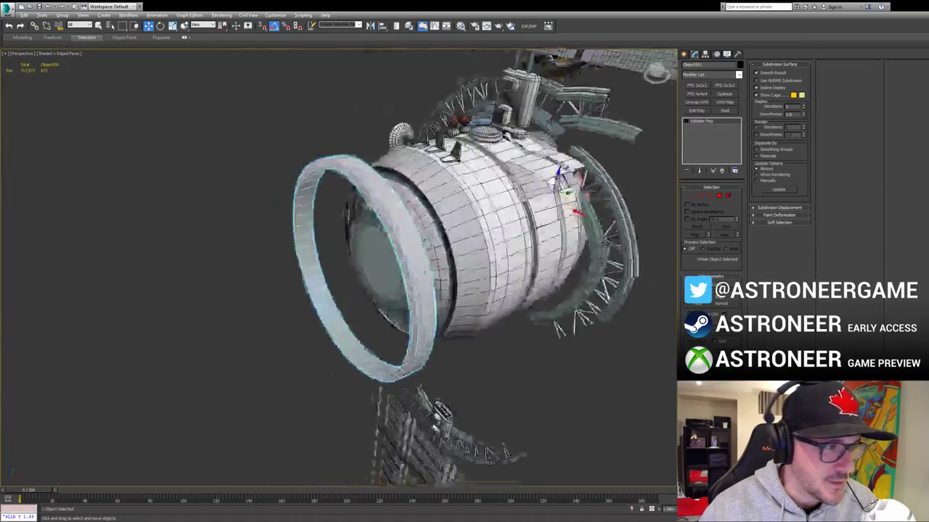
{"action": "middle_click_drag", "start_coordinate": [348, 207], "coordinate": [448, 201], "text": "alt"}
{"action": "scroll", "coordinate": [434, 203], "scroll_direction": "up", "scroll_amount": 3}
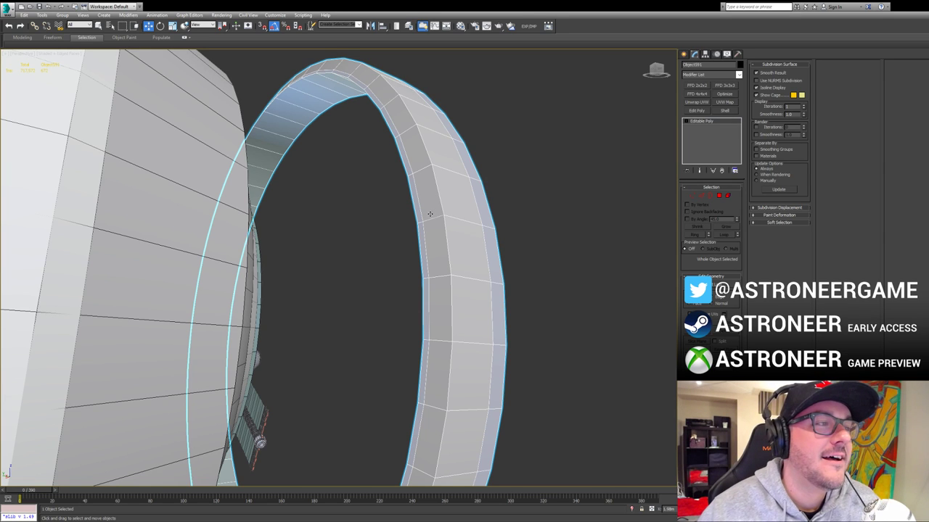
{"action": "middle_click_drag", "start_coordinate": [301, 177], "coordinate": [307, 191], "text": "alt"}
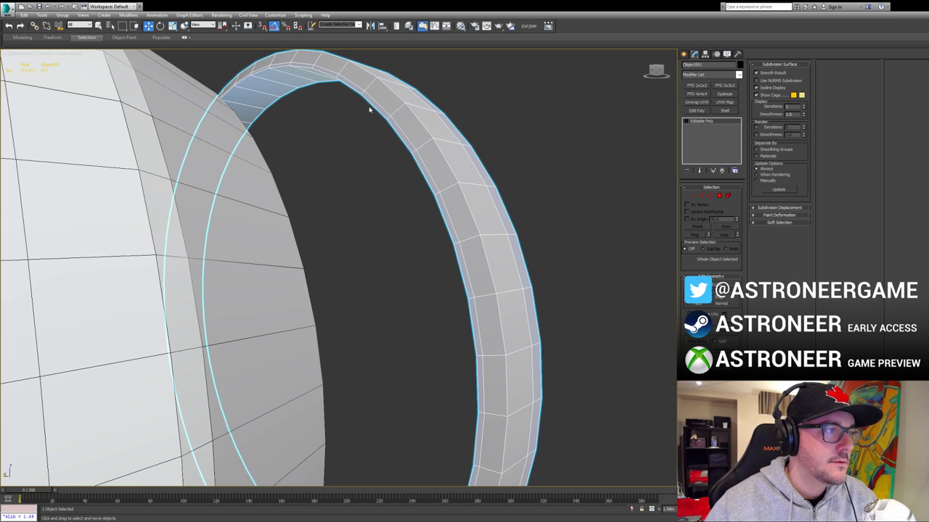
{"action": "middle_click_drag", "start_coordinate": [369, 109], "coordinate": [334, 176], "text": "alt"}
{"action": "key", "text": "4"}
{"action": "left_click", "coordinate": [346, 152]}
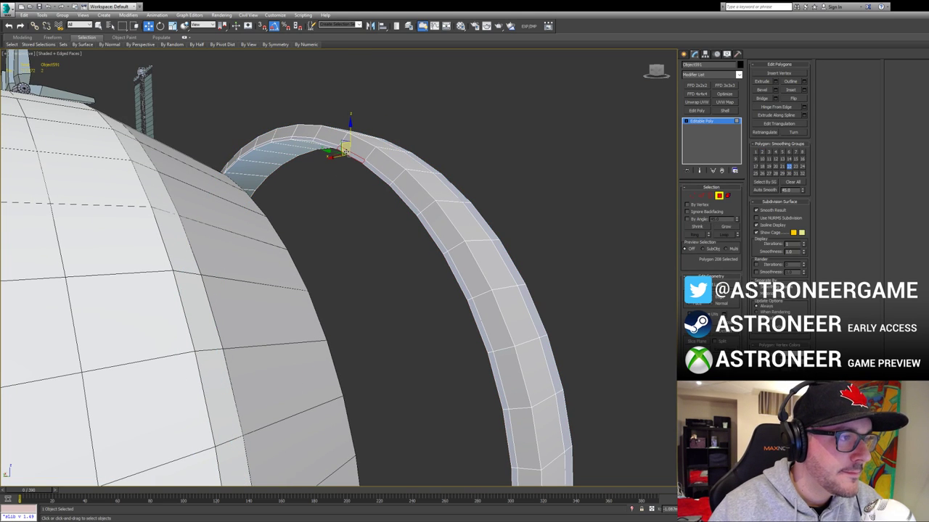
{"action": "key", "text": "2"}
{"action": "left_click", "coordinate": [352, 152]}
{"action": "key", "text": "alt+r"}
{"action": "left_click", "coordinate": [719, 197], "text": "ctrl"}
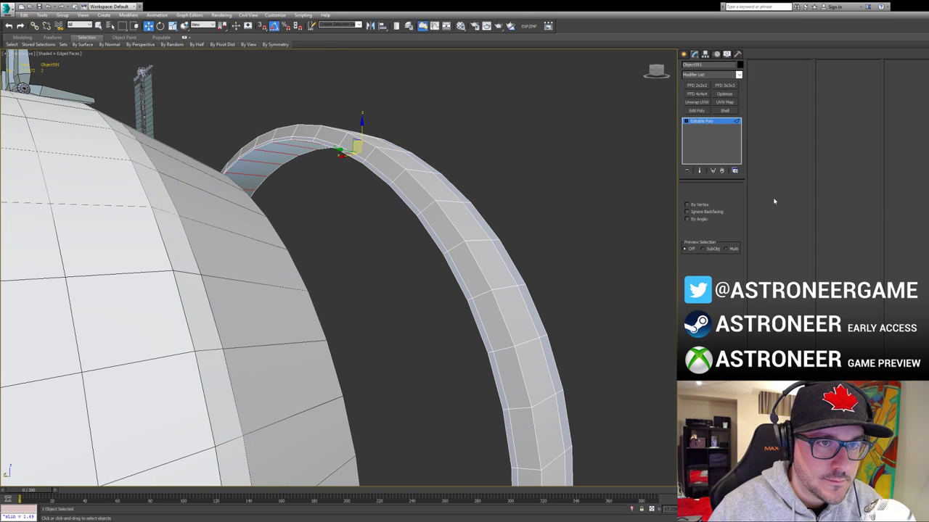
{"action": "key", "text": "4"}
Step: Colour the ring's inner strip of faces red and finish editing the ring
{"action": "key", "text": "F2"}
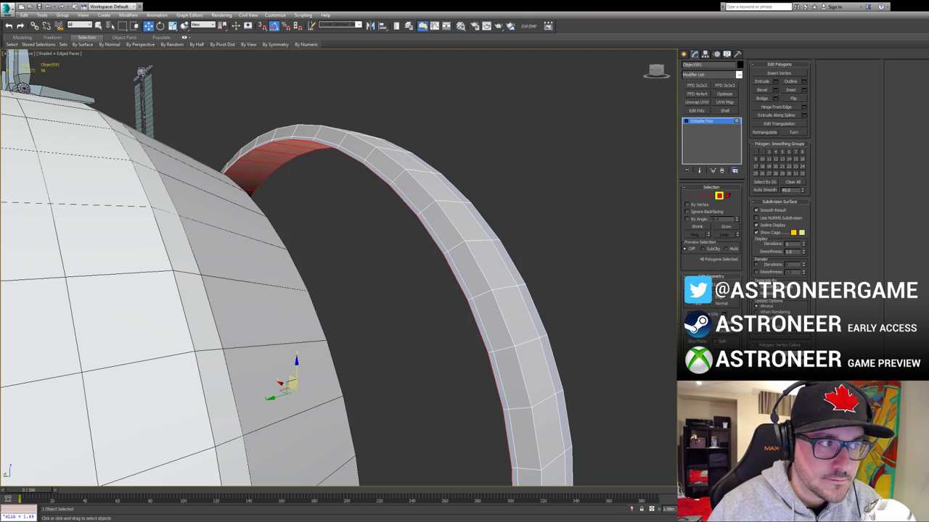
{"action": "left_click", "coordinate": [717, 196]}
{"action": "left_click", "coordinate": [558, 225]}
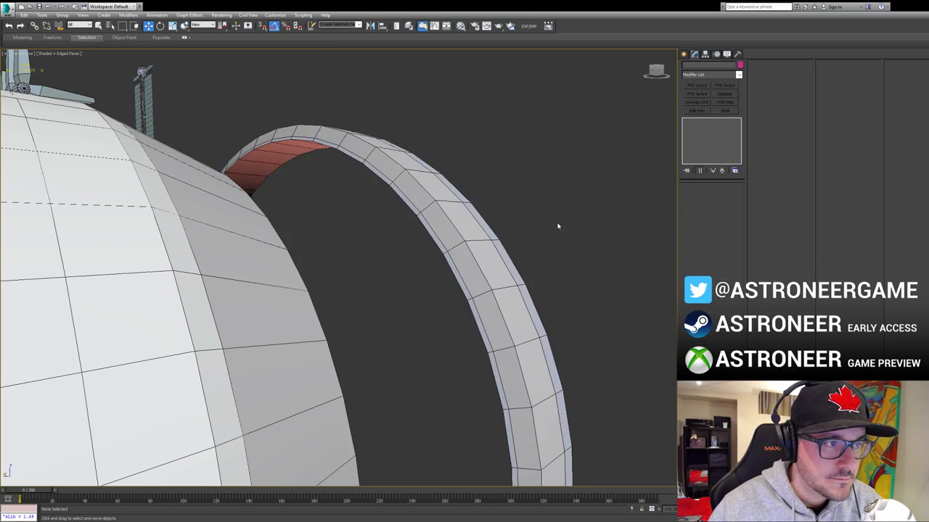
Step: Reopen the ring for polygon editing and select a first block of faces on one side of it
{"action": "middle_click_drag", "start_coordinate": [558, 226], "coordinate": [322, 183], "text": "alt"}
{"action": "left_click", "coordinate": [468, 215]}
{"action": "key", "text": "4"}
{"action": "left_click_drag", "start_coordinate": [197, 232], "coordinate": [257, 230]}
{"action": "scroll", "coordinate": [258, 158], "scroll_direction": "down", "scroll_amount": 3}
{"action": "middle_click_drag", "start_coordinate": [258, 158], "coordinate": [530, 222], "text": "alt"}
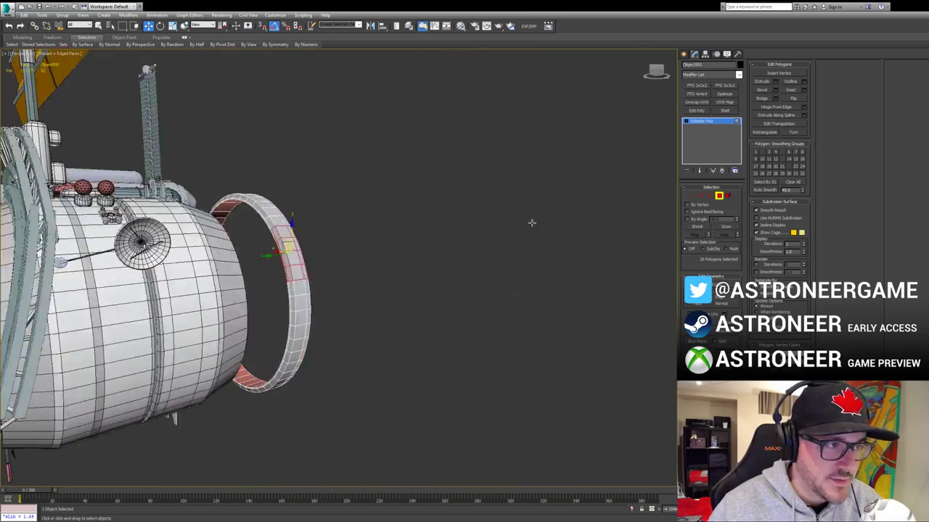
{"action": "scroll", "coordinate": [530, 223], "scroll_direction": "down", "scroll_amount": 2}
{"action": "key", "text": "shift+z"}
{"action": "key", "text": "shift+z"}
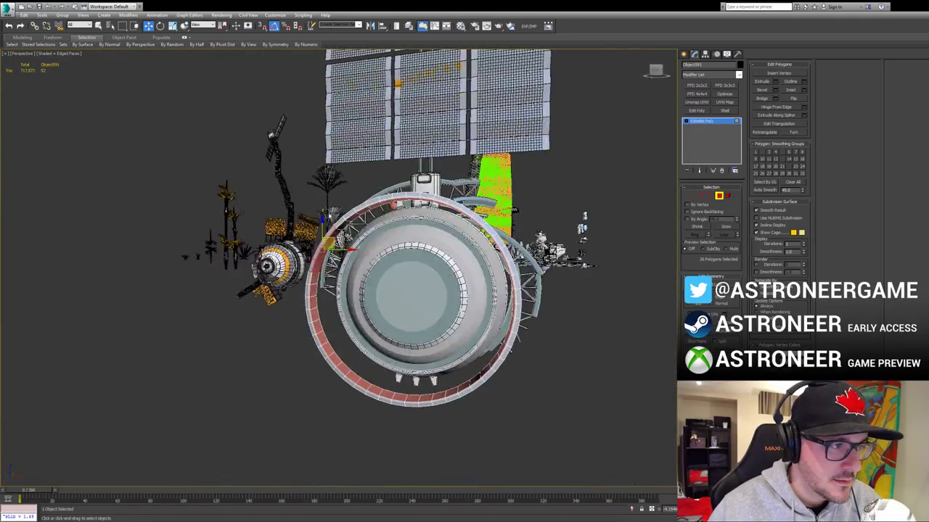
Step: Extend the face selection across the ring's whole upper arc, including its inner and outer faces
{"action": "left_click_drag", "start_coordinate": [350, 230], "coordinate": [333, 203], "text": "ctrl"}
{"action": "middle_click_drag", "start_coordinate": [324, 194], "coordinate": [343, 184], "text": "alt"}
{"action": "key", "text": "shift+z"}
{"action": "key", "text": "shift+z"}
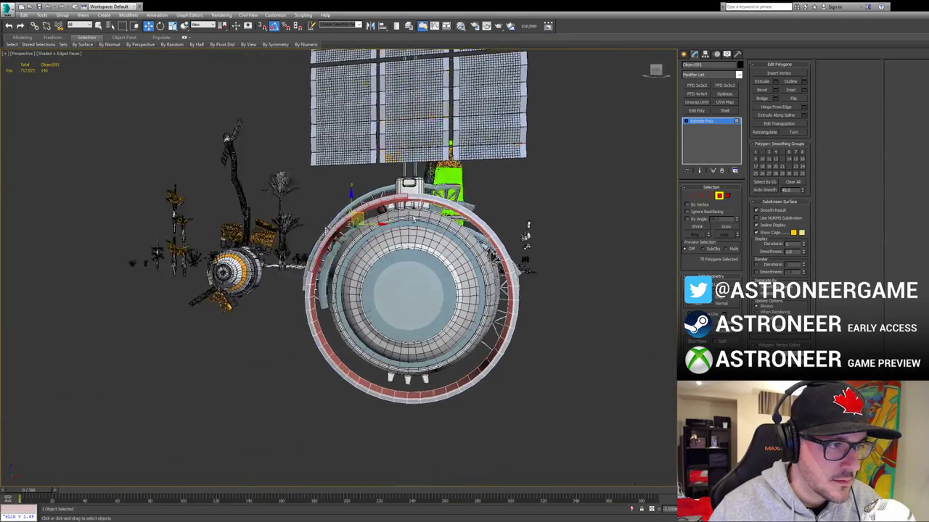
{"action": "left_click_drag", "start_coordinate": [458, 224], "coordinate": [461, 226], "text": "ctrl"}
{"action": "middle_click_drag", "start_coordinate": [462, 226], "coordinate": [453, 225]}
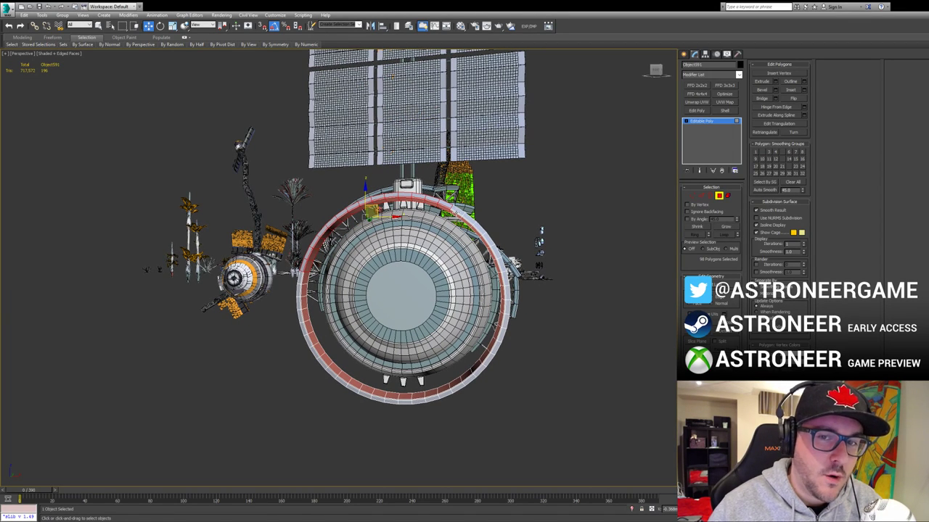
Step: Detach the selected upper arc from the ring as a separate object and leave polygon editing
{"action": "middle_click_drag", "start_coordinate": [316, 146], "coordinate": [392, 200], "text": "alt"}
{"action": "key", "text": "shift+z"}
{"action": "key", "text": "shift+z"}
{"action": "key", "text": "shift+z"}
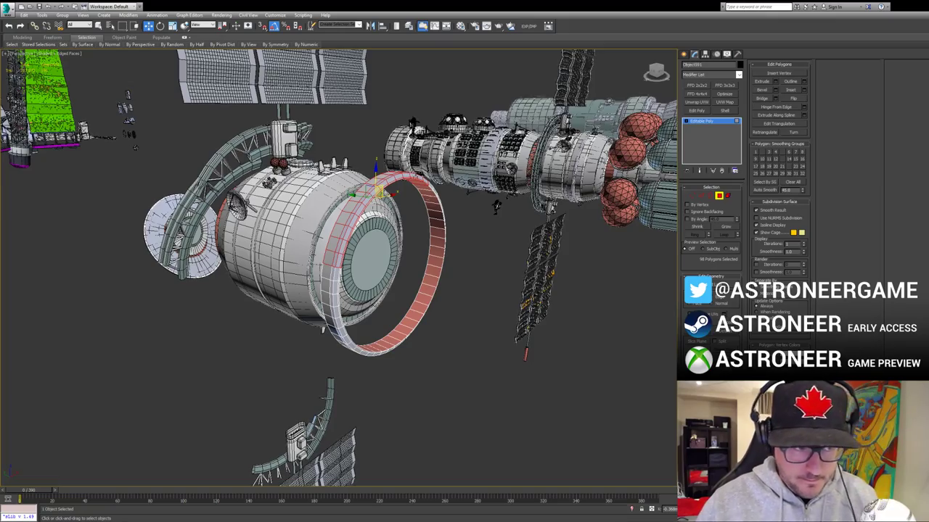
{"action": "key", "text": "shift+z"}
{"action": "key", "text": "shift+z"}
{"action": "key", "text": "shift+z"}
{"action": "key", "text": "shift+z"}
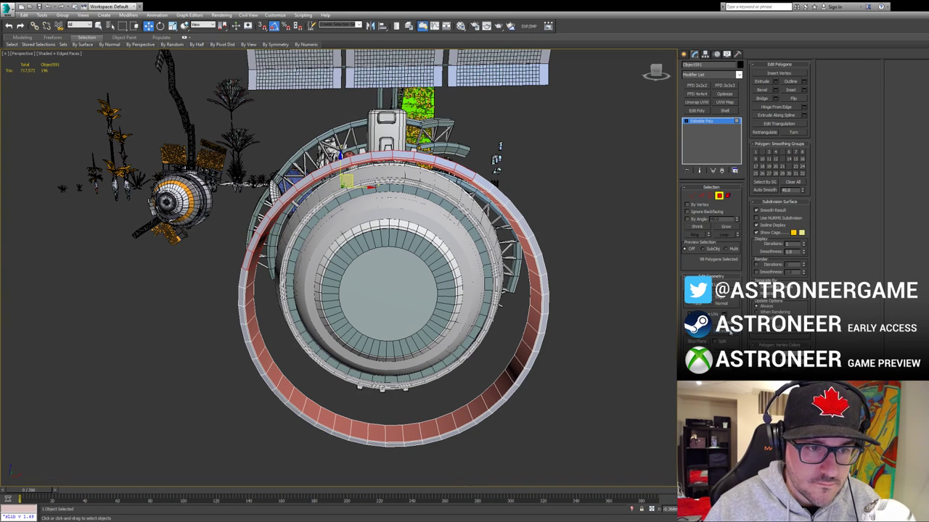
{"action": "key", "text": "ctrl+d"}
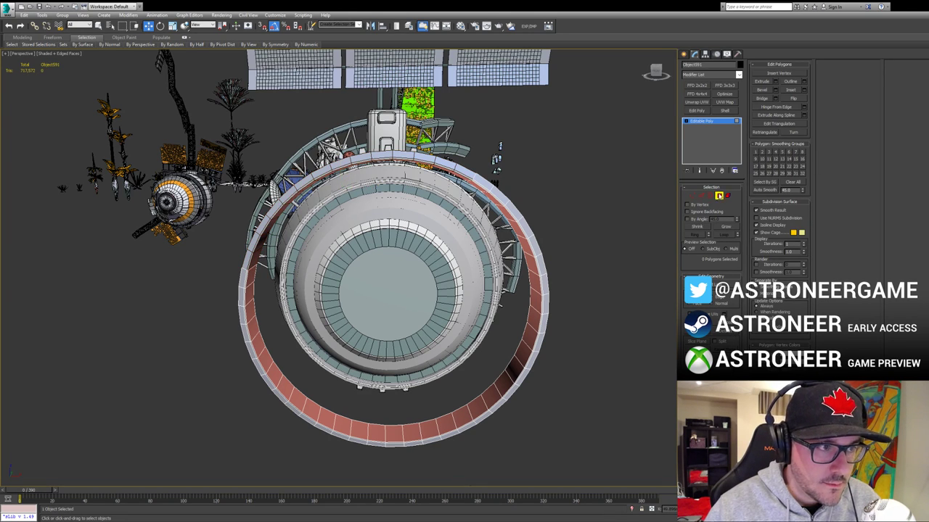
{"action": "left_click", "coordinate": [719, 196]}
{"action": "left_click", "coordinate": [545, 193]}
Step: Select all vertices of the detached arc and rotate them so one end swings away from the rest of the ring
{"action": "left_click", "coordinate": [341, 166]}
{"action": "key", "text": "1"}
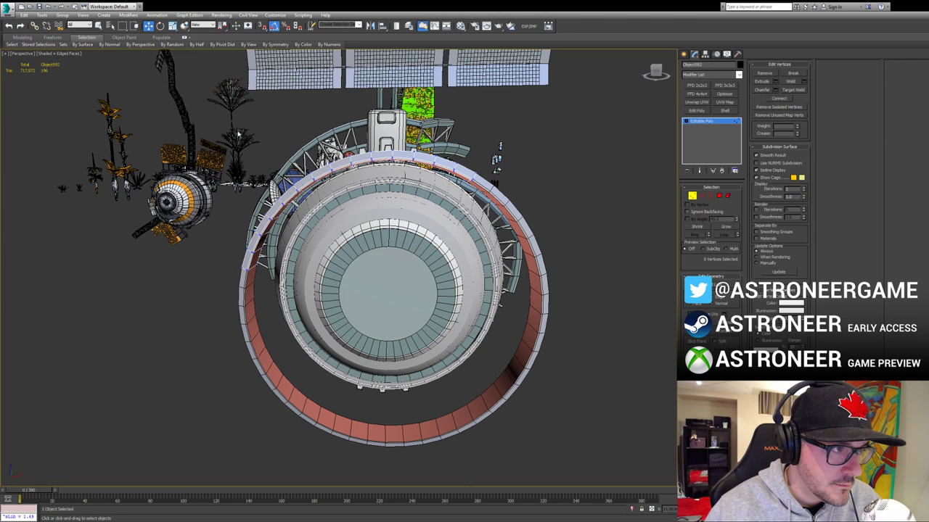
{"action": "left_click_drag", "start_coordinate": [222, 108], "coordinate": [541, 332]}
{"action": "key", "text": "e"}
{"action": "left_click_drag", "start_coordinate": [362, 171], "coordinate": [336, 181]}
{"action": "key", "text": "w"}
{"action": "middle_click_drag", "start_coordinate": [338, 181], "coordinate": [508, 165], "text": "alt"}
Step: Cap the open border at the arc's free end and show the arc in see-through display
{"action": "key", "text": "3"}
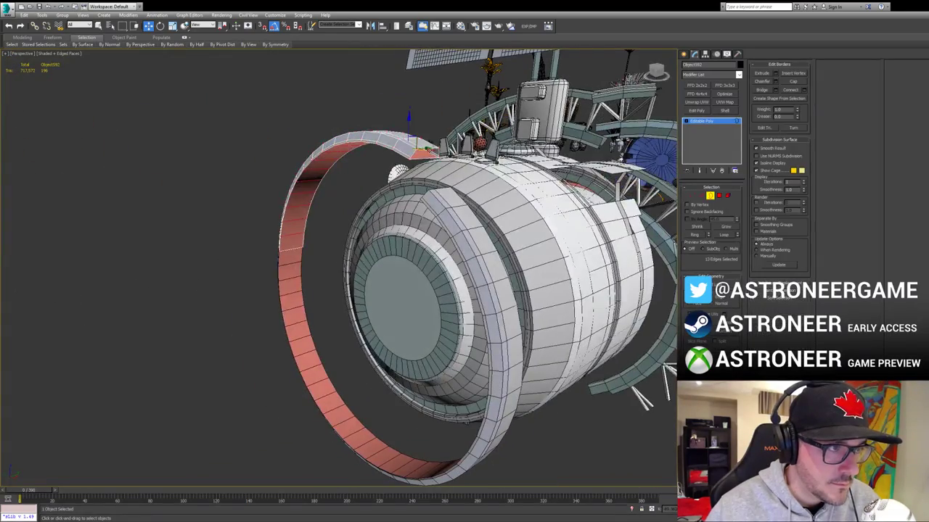
{"action": "left_click", "coordinate": [429, 151]}
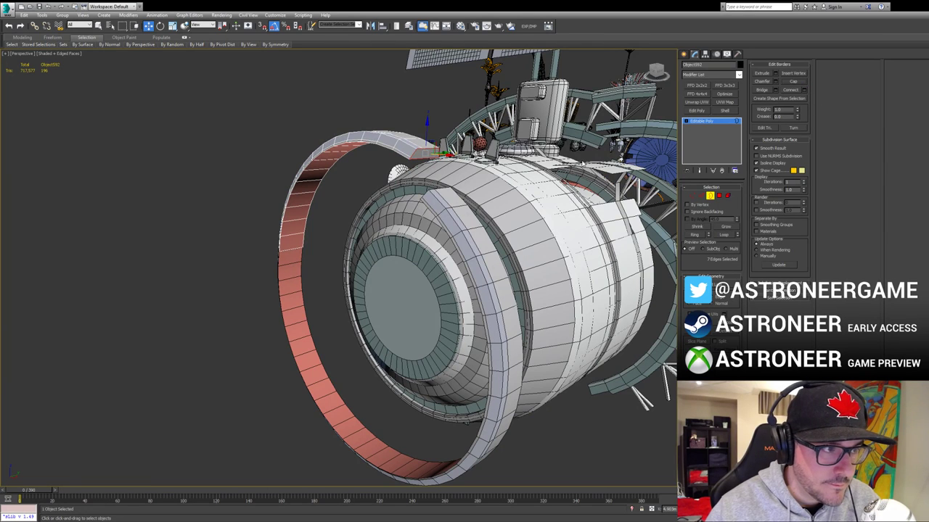
{"action": "key", "text": "z"}
{"action": "scroll", "coordinate": [351, 215], "scroll_direction": "down", "scroll_amount": 2}
{"action": "key", "text": "alt+x"}
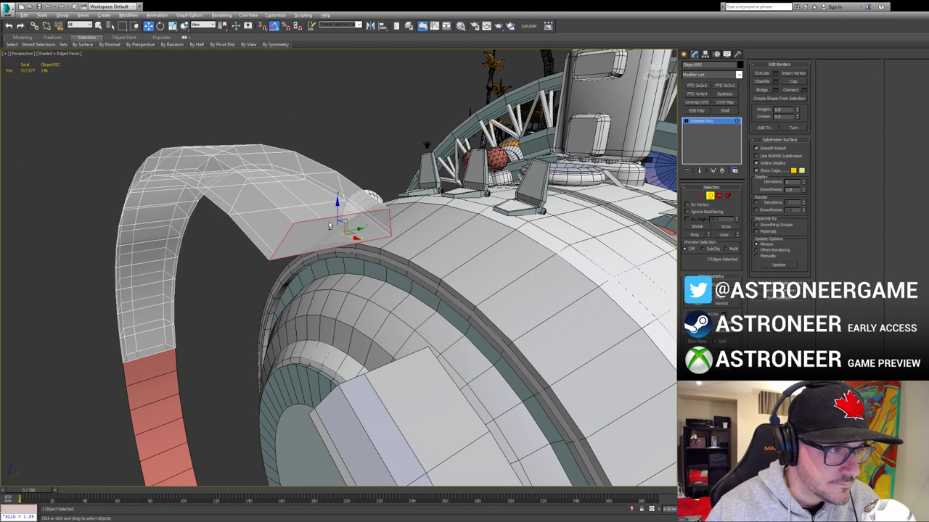
Step: Divide the arc's new end cap by connecting its corner vertices with edges
{"action": "key", "text": "1"}
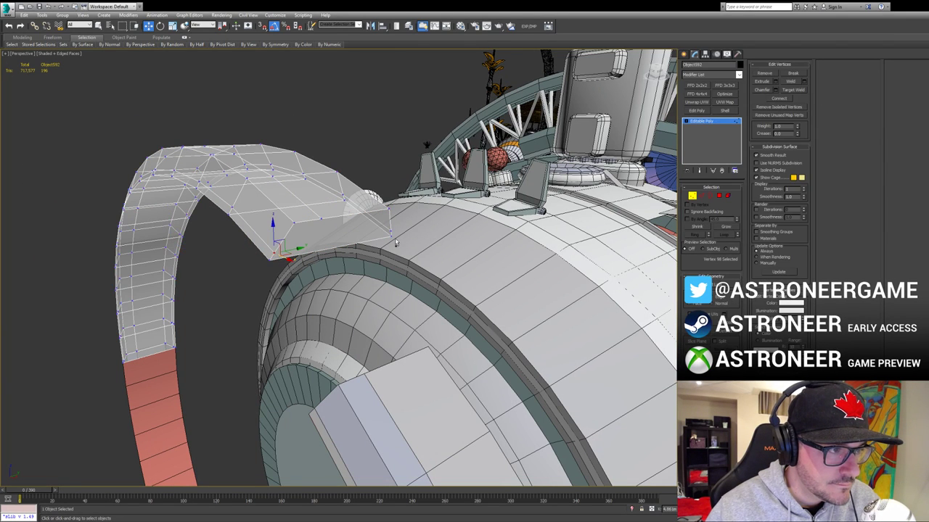
{"action": "left_click", "coordinate": [390, 232], "text": "ctrl"}
{"action": "left_click", "coordinate": [275, 253]}
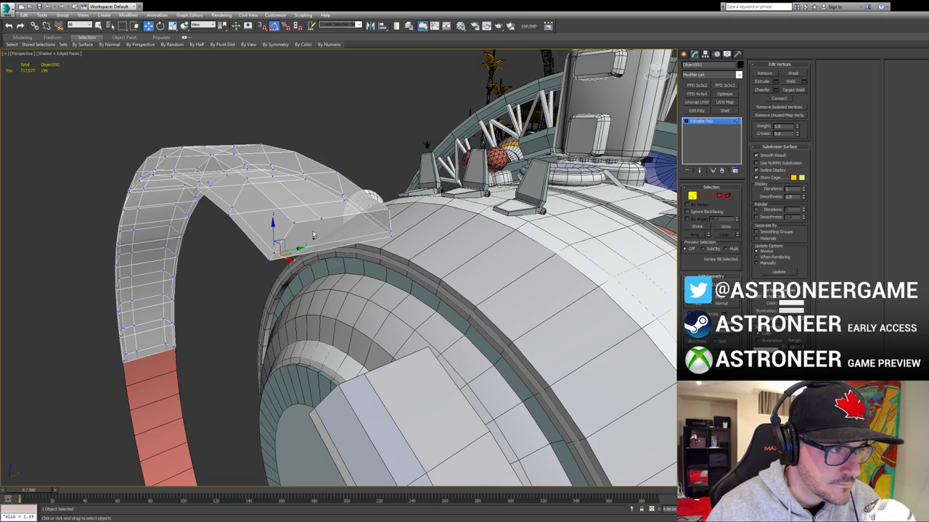
{"action": "left_click", "coordinate": [320, 219], "text": "ctrl"}
{"action": "scroll", "coordinate": [263, 229], "scroll_direction": "down", "scroll_amount": 3}
{"action": "middle_click_drag", "start_coordinate": [262, 229], "coordinate": [280, 210], "text": "alt"}
Step: Select the three faces of the arc's end cap and finish editing the arc
{"action": "key", "text": "4"}
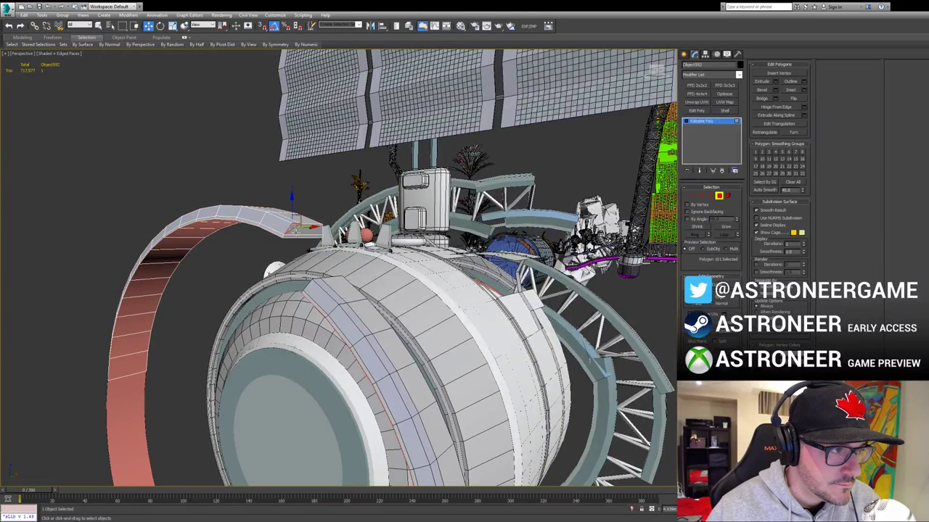
{"action": "left_click", "coordinate": [296, 231], "text": "ctrl"}
{"action": "left_click", "coordinate": [295, 236], "text": "ctrl"}
{"action": "scroll", "coordinate": [305, 232], "scroll_direction": "up", "scroll_amount": 5}
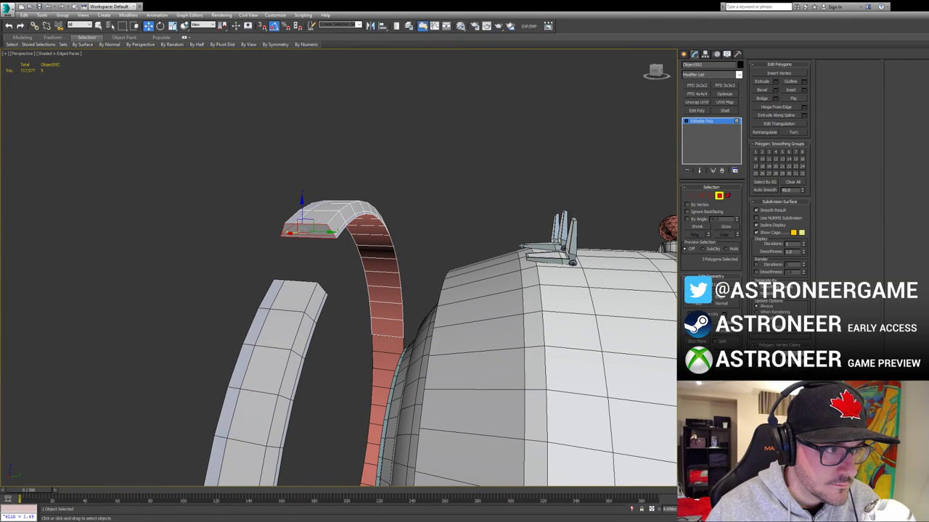
{"action": "middle_click_drag", "start_coordinate": [423, 283], "coordinate": [614, 263], "text": "alt"}
{"action": "left_click", "coordinate": [592, 312]}
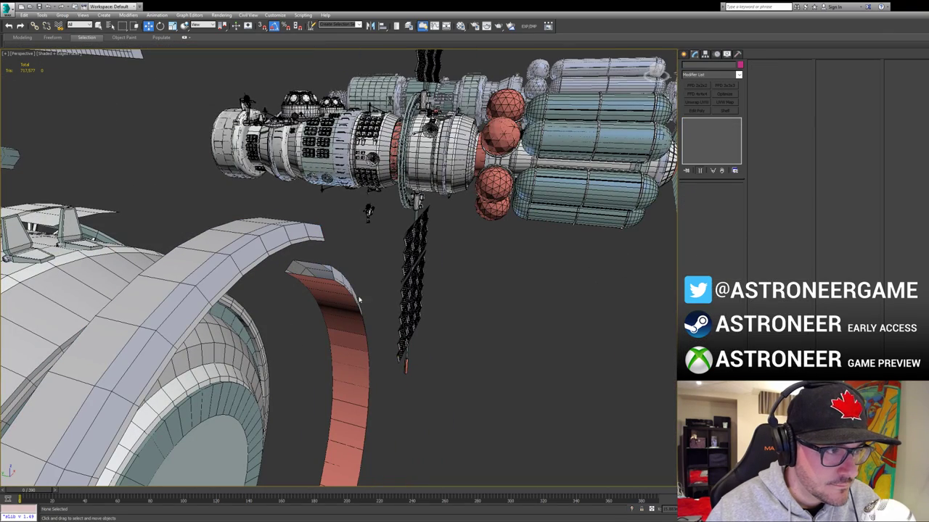
Step: Select the remaining part of the ring and cap the open border at its broken end
{"action": "left_click", "coordinate": [353, 318]}
{"action": "key", "text": "3"}
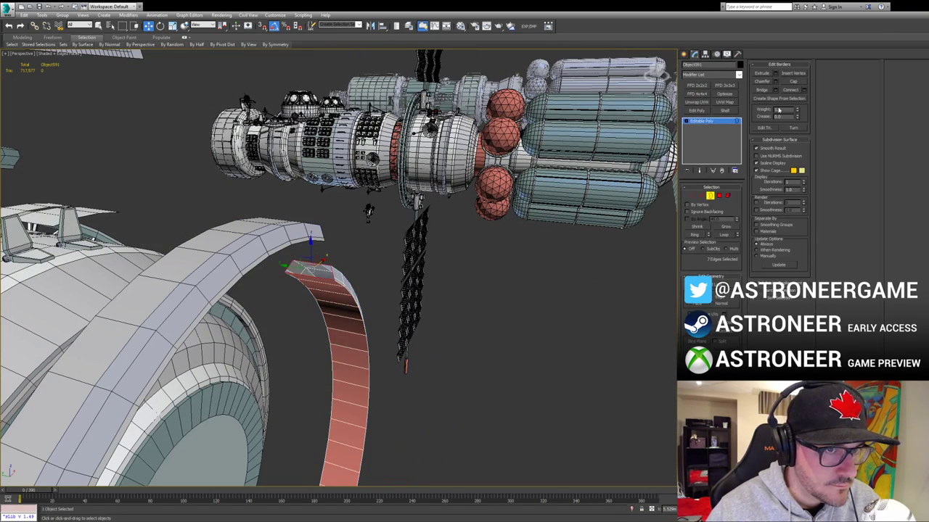
{"action": "left_click", "coordinate": [792, 83]}
{"action": "middle_click_drag", "start_coordinate": [333, 256], "coordinate": [312, 275], "text": "alt"}
Step: Divide the end cap on the remaining ring's broken end by connecting its corner vertices with edges
{"action": "key", "text": "1"}
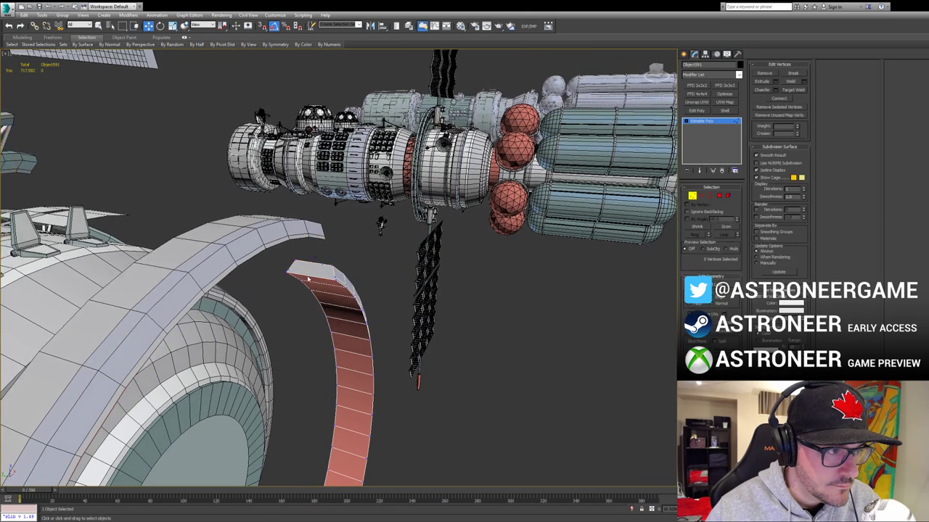
{"action": "left_click", "coordinate": [287, 269]}
{"action": "left_click", "coordinate": [334, 279], "text": "ctrl"}
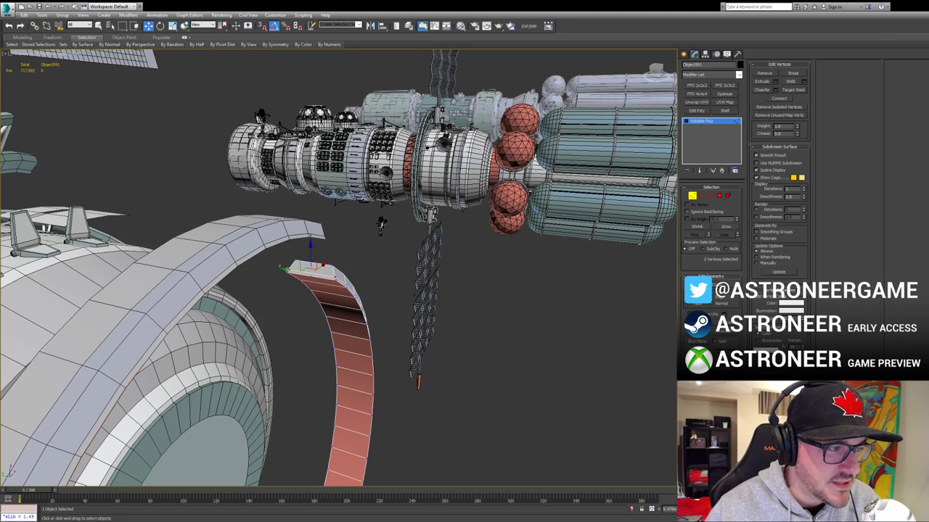
{"action": "middle_click_drag", "start_coordinate": [296, 269], "coordinate": [290, 301], "text": "alt"}
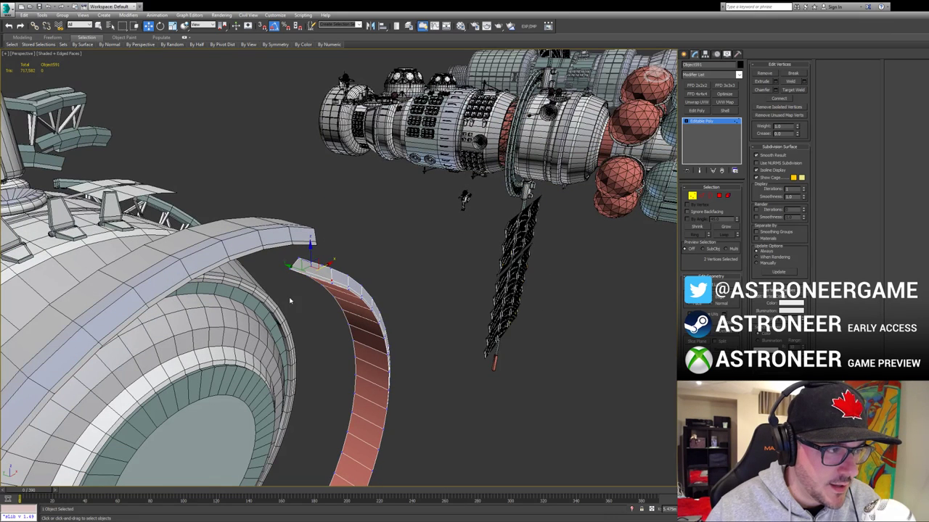
{"action": "left_click", "coordinate": [328, 274]}
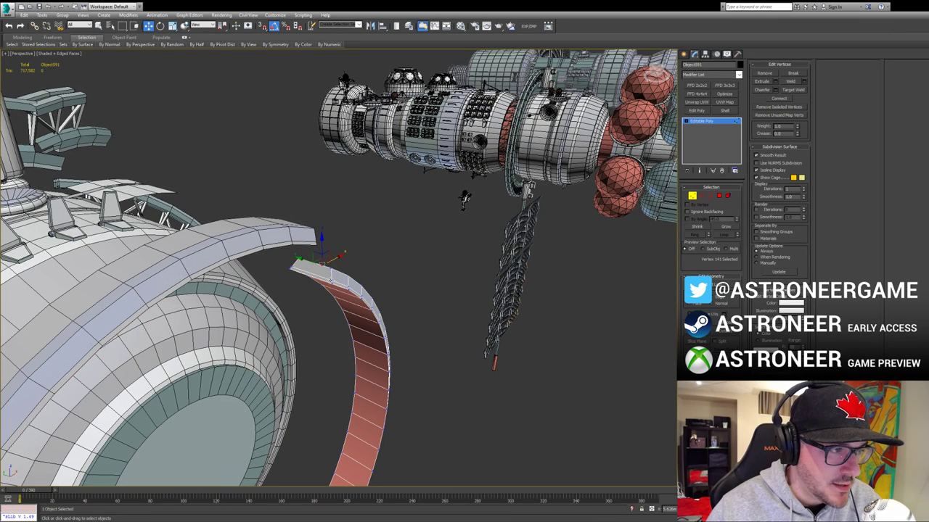
{"action": "middle_click_drag", "start_coordinate": [335, 281], "coordinate": [364, 259], "text": "alt"}
Step: Give the three faces of the divided end cap the ring's red inner-surface finish and finish editing the ring
{"action": "key", "text": "4"}
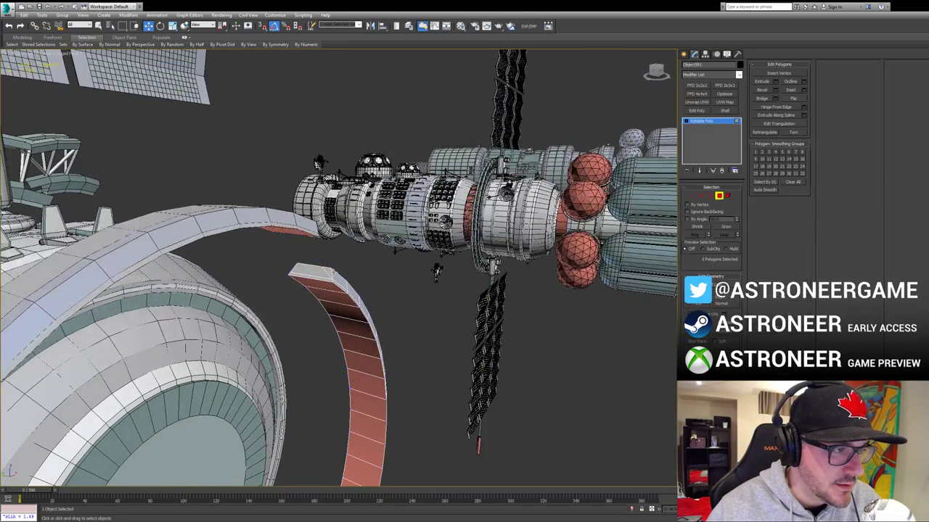
{"action": "scroll", "coordinate": [328, 271], "scroll_direction": "up", "scroll_amount": 3}
{"action": "left_click", "coordinate": [323, 271]}
{"action": "left_click", "coordinate": [296, 271], "text": "ctrl"}
{"action": "left_click", "coordinate": [290, 282], "text": "ctrl"}
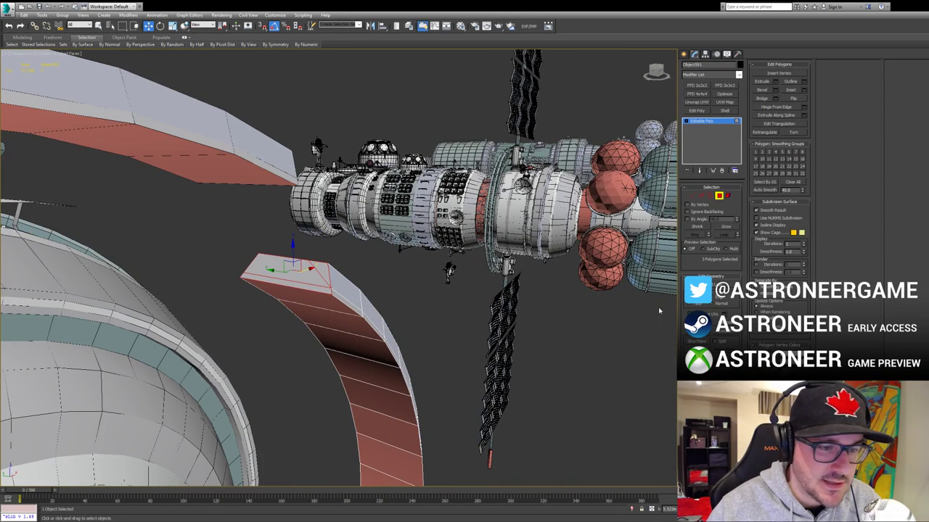
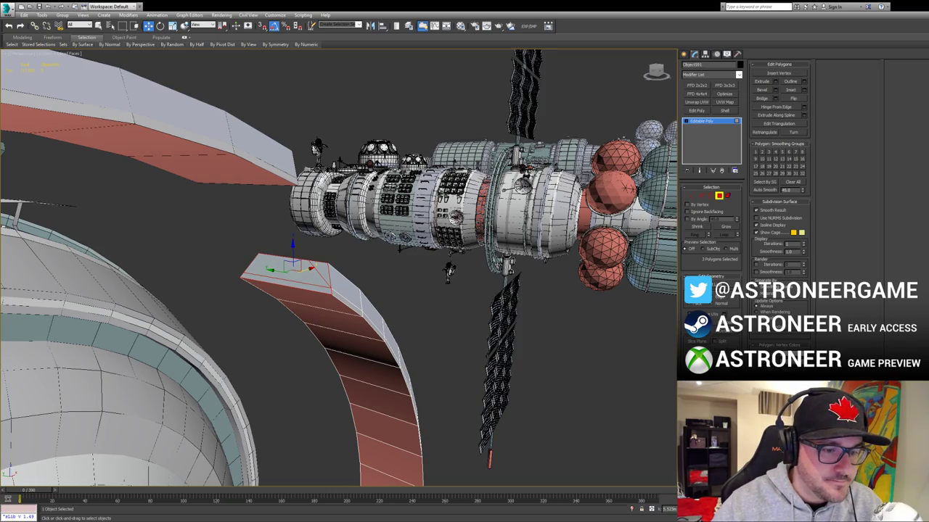
{"action": "key", "text": "F2"}
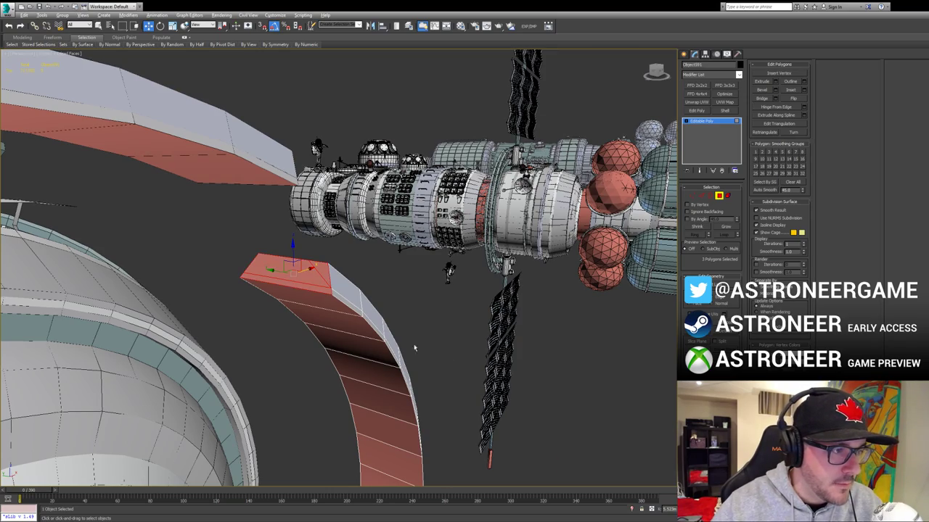
{"action": "middle_click_drag", "start_coordinate": [414, 348], "coordinate": [438, 277], "text": "alt"}
{"action": "scroll", "coordinate": [437, 277], "scroll_direction": "up", "scroll_amount": 5}
{"action": "left_click", "coordinate": [718, 197]}
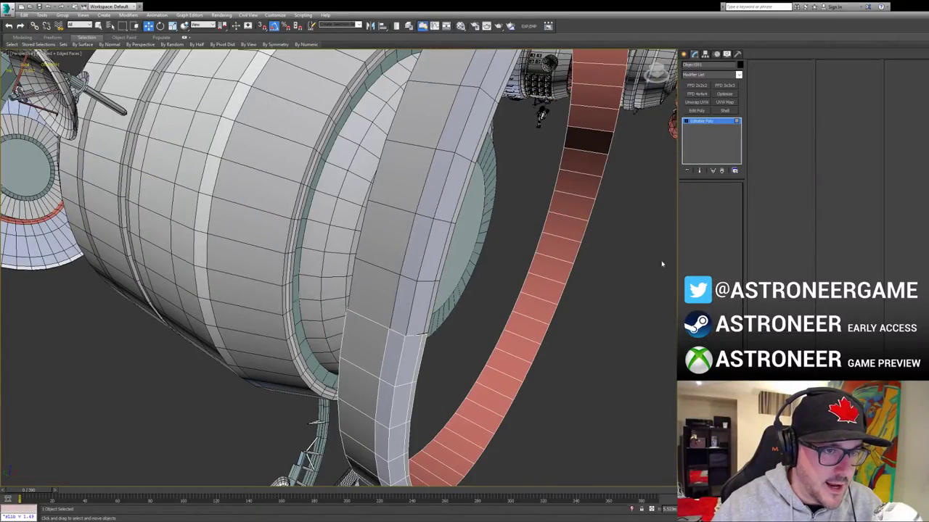
{"action": "left_click", "coordinate": [630, 280]}
Step: Move the upper arc clear of the remaining ring and cap the ring's open border exposed at their joint
{"action": "left_click", "coordinate": [421, 310]}
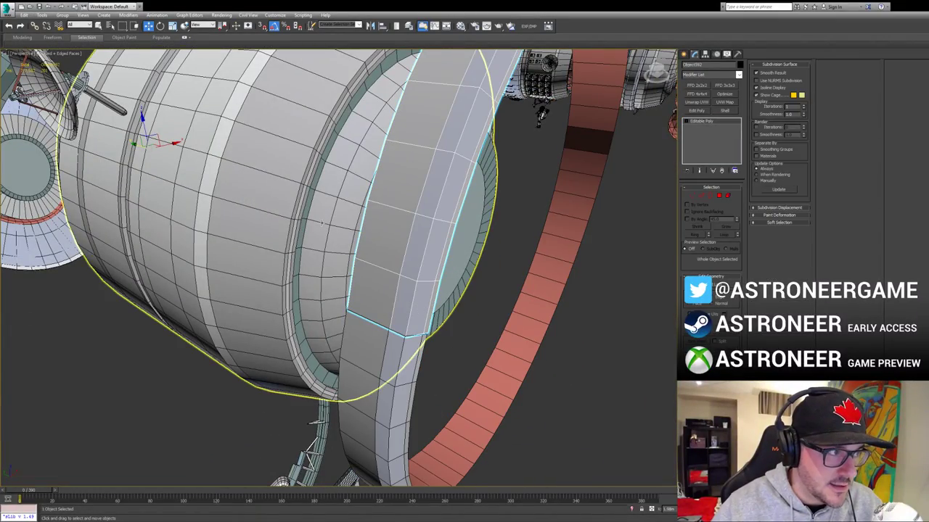
{"action": "left_click_drag", "start_coordinate": [148, 139], "coordinate": [155, 126]}
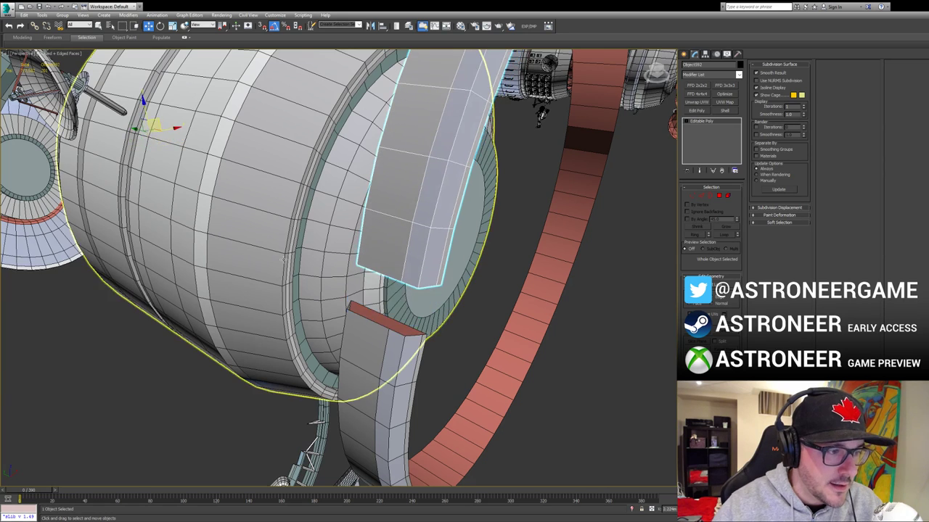
{"action": "left_click", "coordinate": [390, 332]}
{"action": "key", "text": "3"}
{"action": "left_click", "coordinate": [392, 332]}
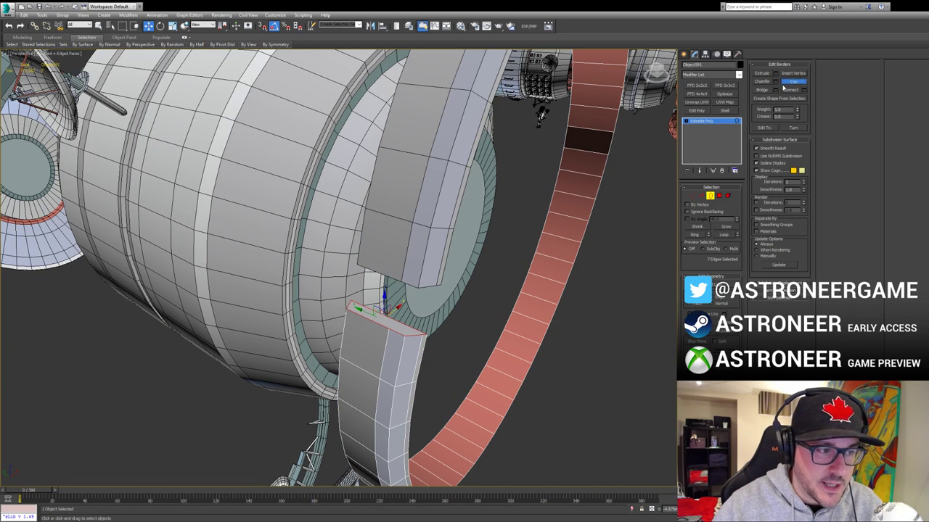
Step: Connect corner vertices across the ring's new cap at the joint to divide it into three faces
{"action": "key", "text": "1"}
{"action": "left_click", "coordinate": [420, 336]}
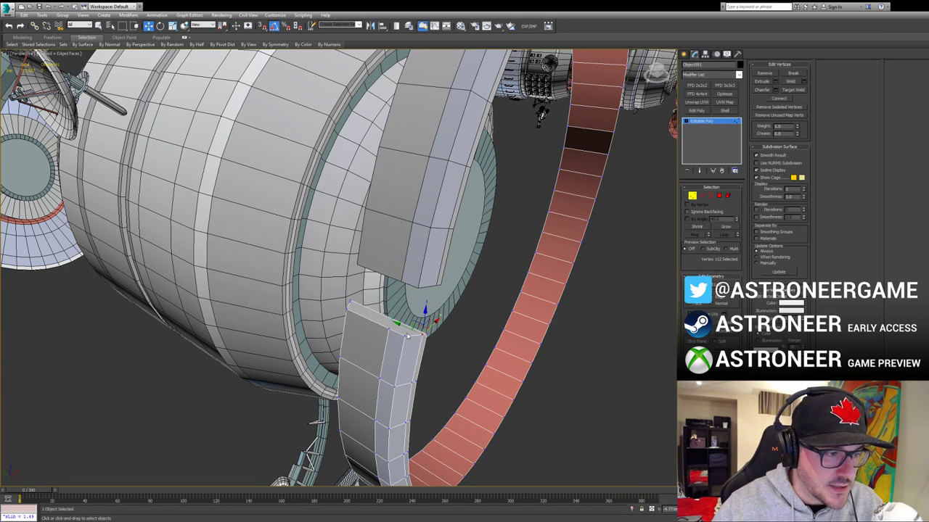
{"action": "left_click", "coordinate": [349, 304], "text": "ctrl"}
{"action": "left_click", "coordinate": [389, 331]}
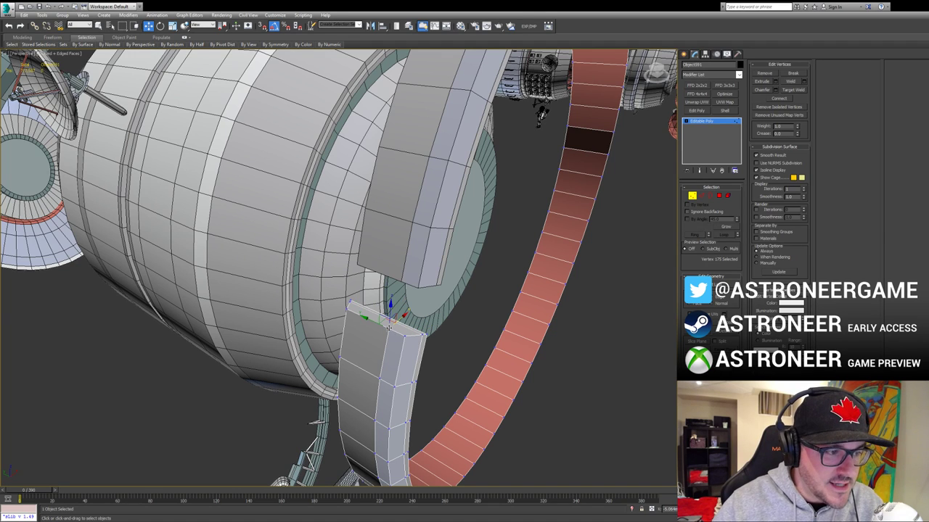
{"action": "left_click", "coordinate": [421, 336], "text": "ctrl"}
Step: Select the three cap faces at the joint, give them the red inner-surface finish and finish editing the ring
{"action": "key", "text": "4"}
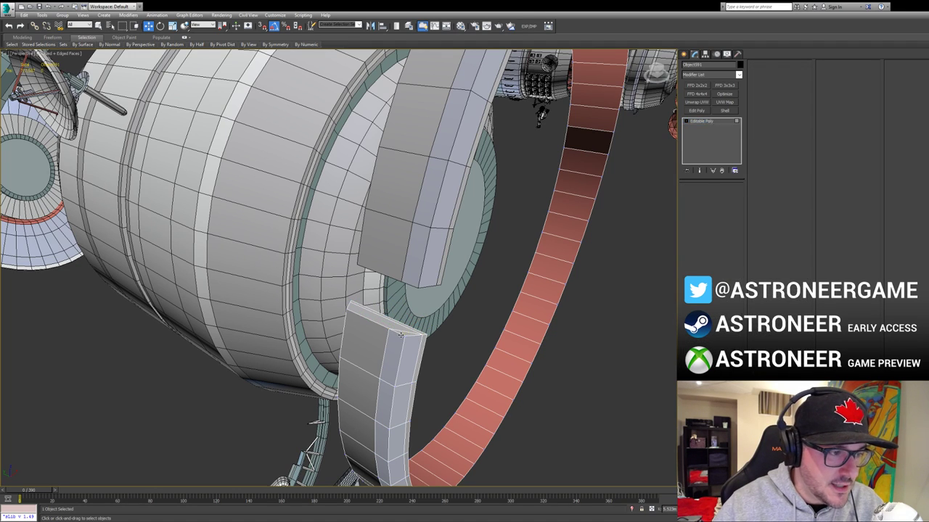
{"action": "left_click", "coordinate": [408, 334]}
{"action": "left_click", "coordinate": [401, 329], "text": "ctrl"}
{"action": "left_click", "coordinate": [398, 325], "text": "ctrl"}
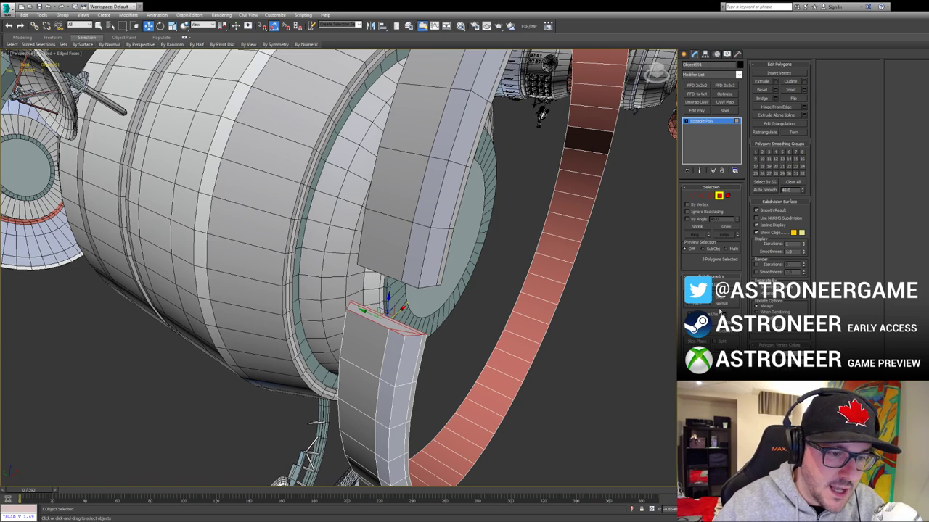
{"action": "key", "text": "F2"}
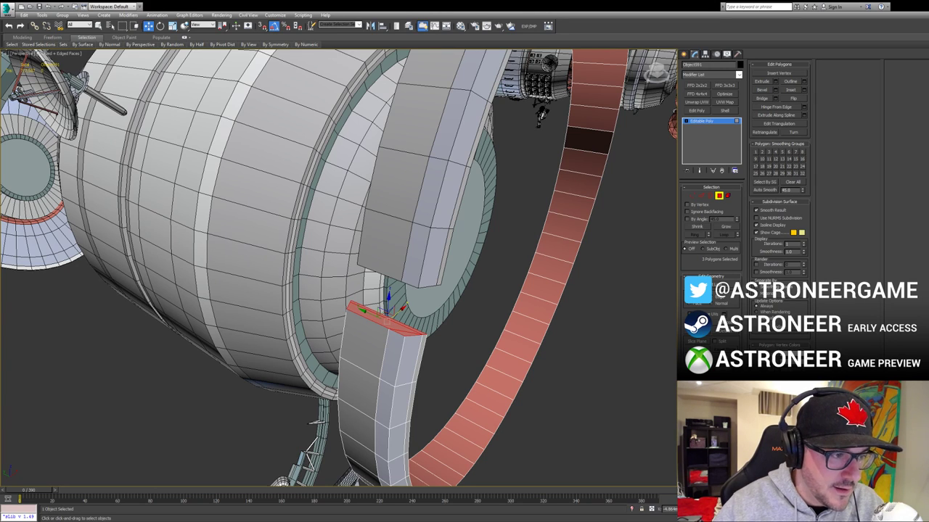
{"action": "left_click", "coordinate": [718, 197]}
Step: Select the upper arc and cap the open border at its lower end
{"action": "left_click", "coordinate": [442, 183]}
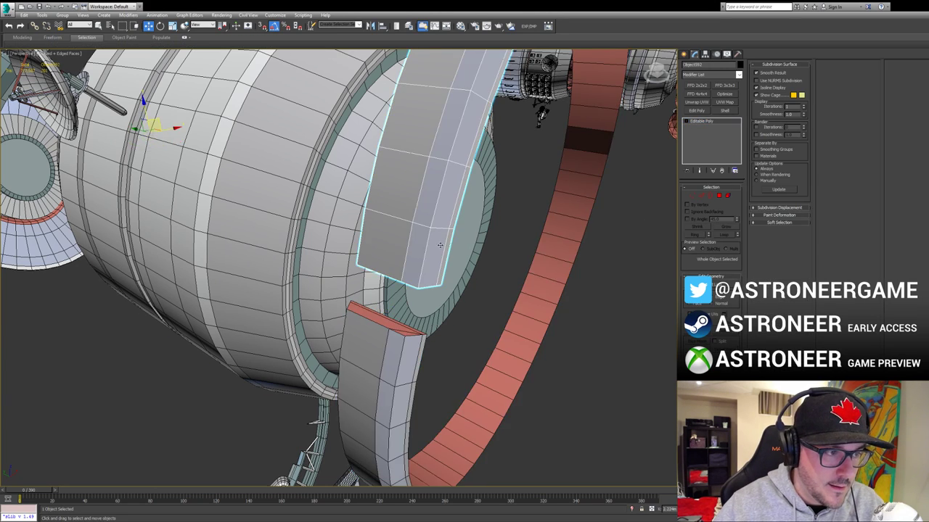
{"action": "middle_click_drag", "start_coordinate": [442, 183], "coordinate": [397, 111], "text": "alt"}
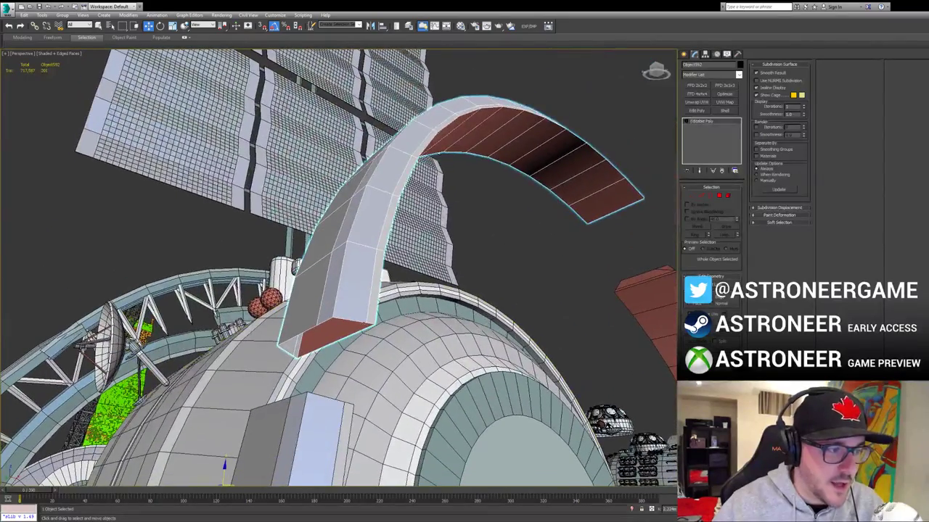
{"action": "key", "text": "3"}
{"action": "left_click", "coordinate": [362, 324]}
{"action": "key", "text": "3"}
{"action": "key", "text": "3"}
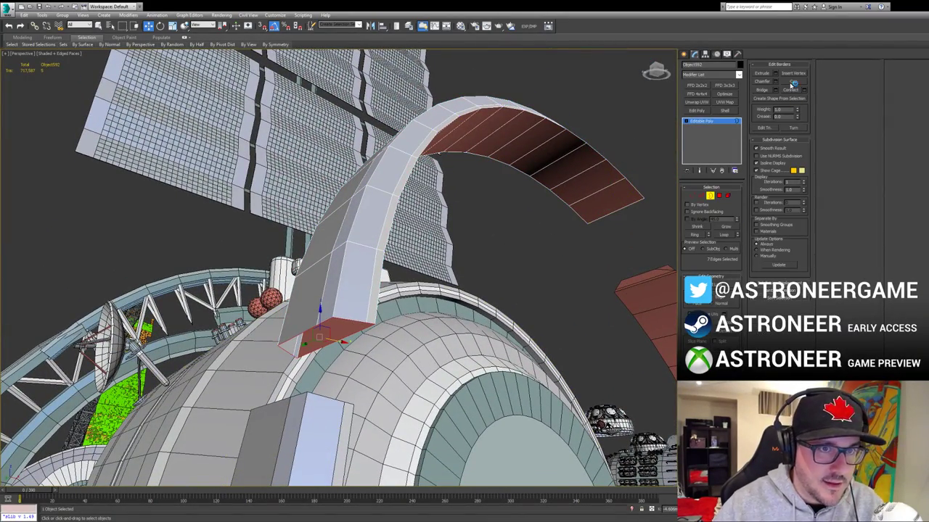
{"action": "left_click", "coordinate": [793, 83]}
Step: Divide the cap on the arc's lower end by connecting its corner vertices with edges
{"action": "key", "text": "1"}
{"action": "left_click", "coordinate": [295, 356]}
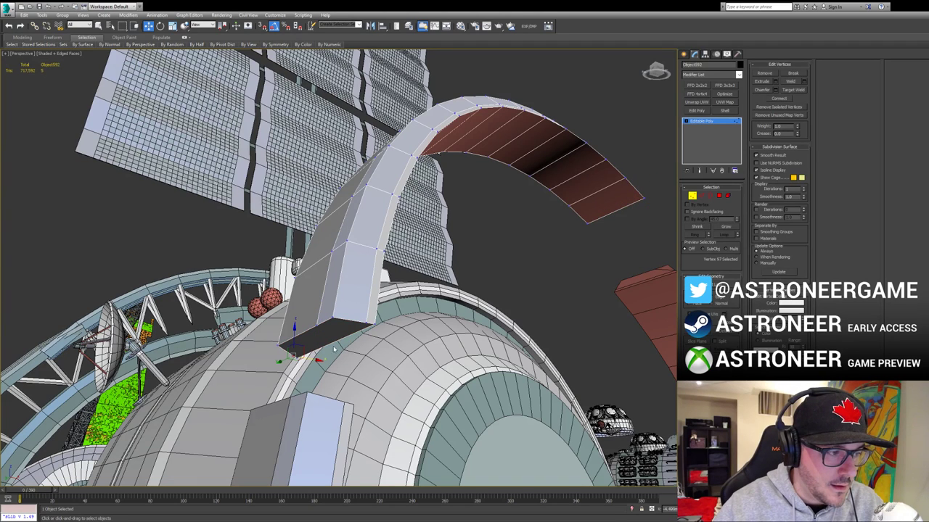
{"action": "left_click", "coordinate": [367, 325], "text": "ctrl"}
{"action": "left_click", "coordinate": [367, 325]}
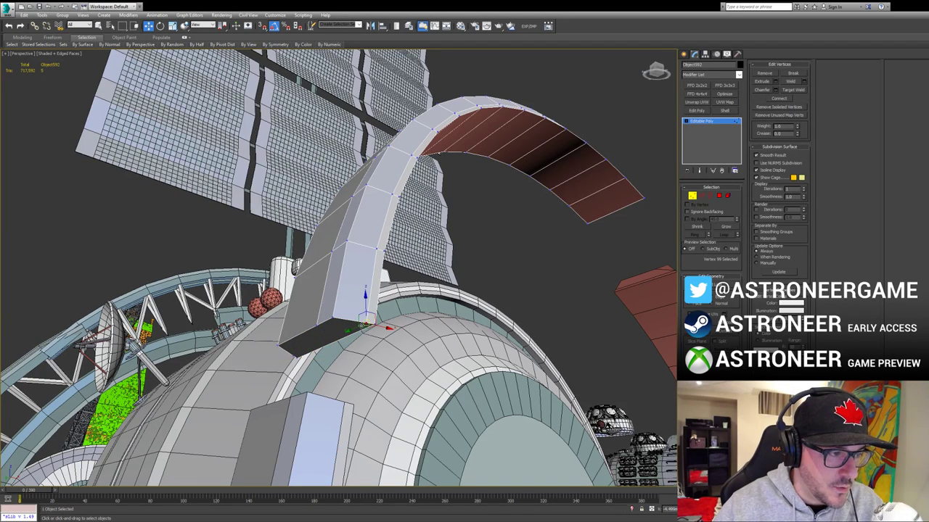
{"action": "left_click", "coordinate": [317, 327], "text": "ctrl"}
{"action": "key", "text": "ctrl+shift+e"}
Step: Give the three cap faces on the arc's lower end the red inner-surface finish and clear the face selection
{"action": "key", "text": "4"}
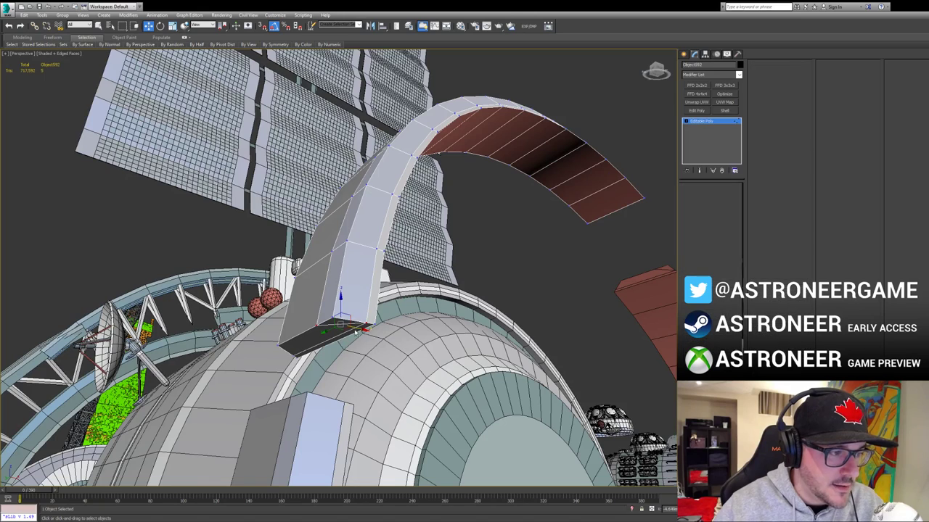
{"action": "left_click", "coordinate": [360, 327]}
{"action": "left_click", "coordinate": [345, 328], "text": "ctrl"}
{"action": "left_click", "coordinate": [345, 325], "text": "ctrl"}
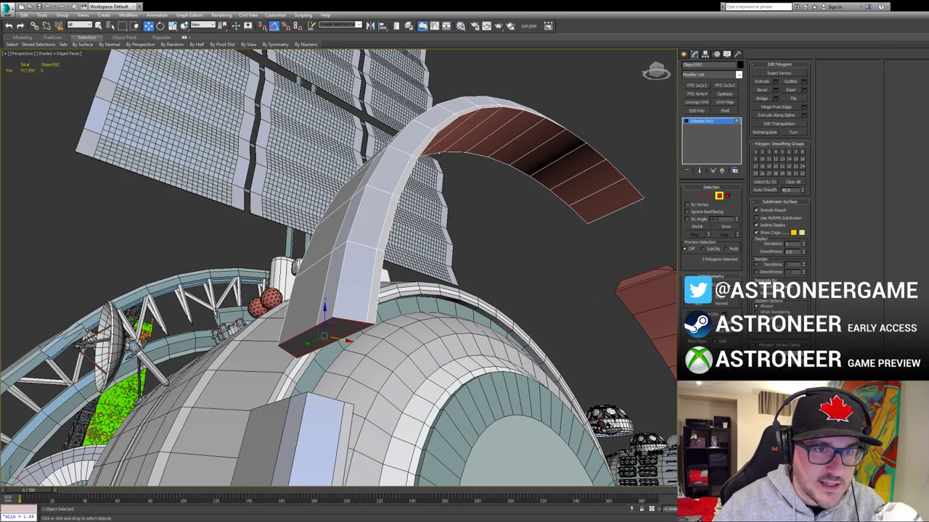
{"action": "key", "text": "F2"}
{"action": "key", "text": "F2"}
{"action": "key", "text": "F2"}
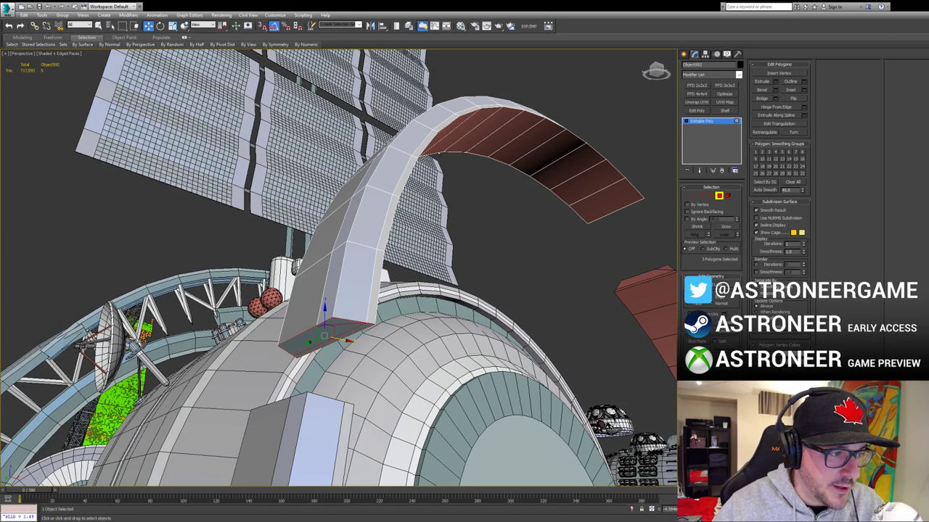
{"action": "middle_click_drag", "start_coordinate": [550, 323], "coordinate": [554, 290], "text": "alt"}
{"action": "left_click", "coordinate": [554, 289]}
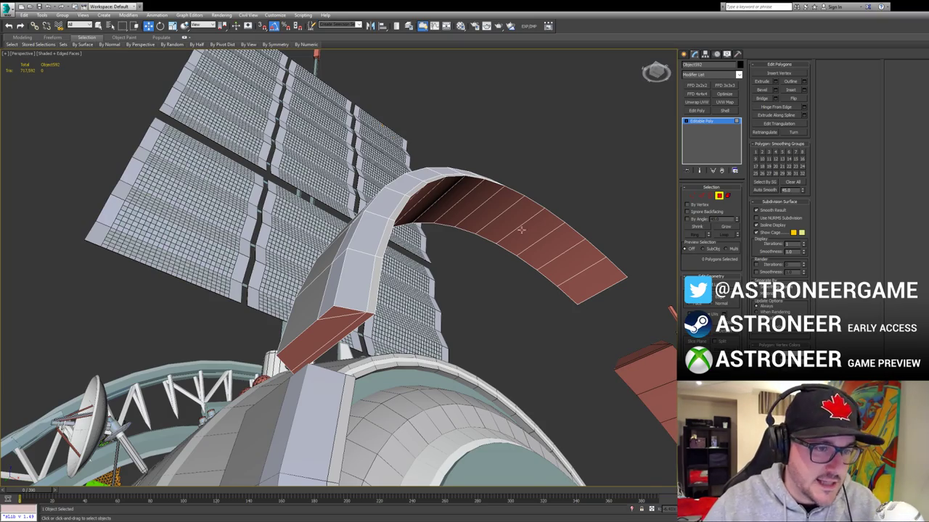
Step: Finish editing the arc and move it back down against the remaining ring piece
{"action": "middle_click_drag", "start_coordinate": [518, 228], "coordinate": [464, 275], "text": "alt"}
{"action": "scroll", "coordinate": [545, 295], "scroll_direction": "down", "scroll_amount": 5}
{"action": "middle_click_drag", "start_coordinate": [544, 294], "coordinate": [523, 274], "text": "alt"}
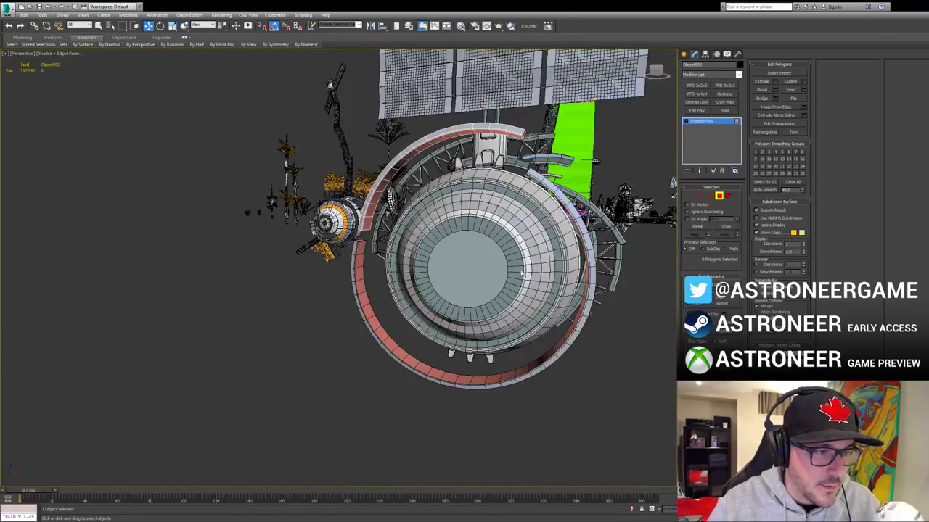
{"action": "middle_click_drag", "start_coordinate": [579, 261], "coordinate": [602, 286], "text": "alt"}
{"action": "left_click", "coordinate": [717, 196]}
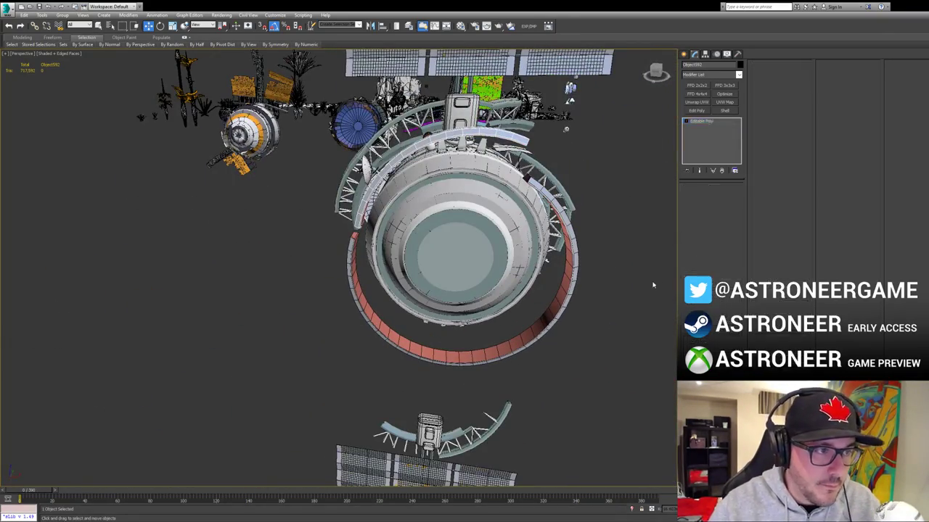
{"action": "left_click", "coordinate": [653, 283]}
{"action": "left_click", "coordinate": [419, 148]}
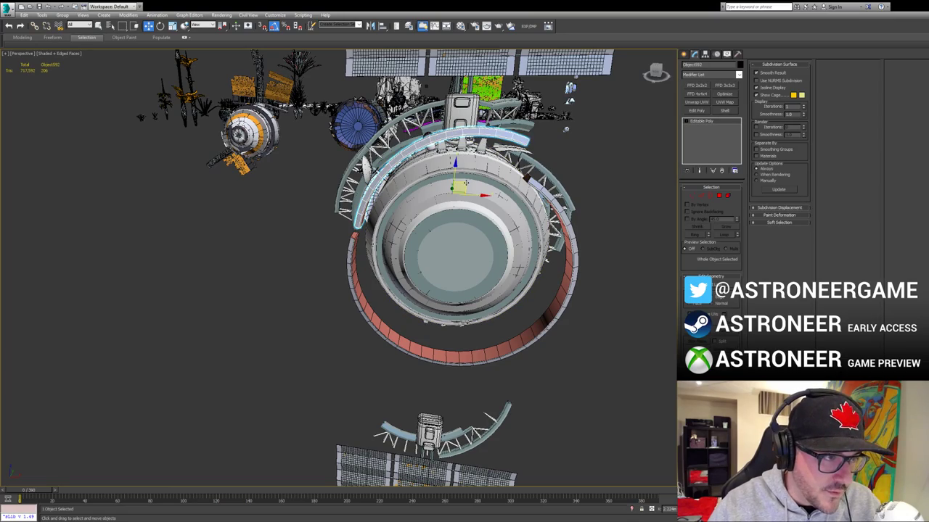
{"action": "left_click_drag", "start_coordinate": [461, 187], "coordinate": [458, 194]}
Step: Select both ring pieces and center each one's pivot on its own geometry
{"action": "middle_click_drag", "start_coordinate": [527, 178], "coordinate": [560, 218], "text": "alt"}
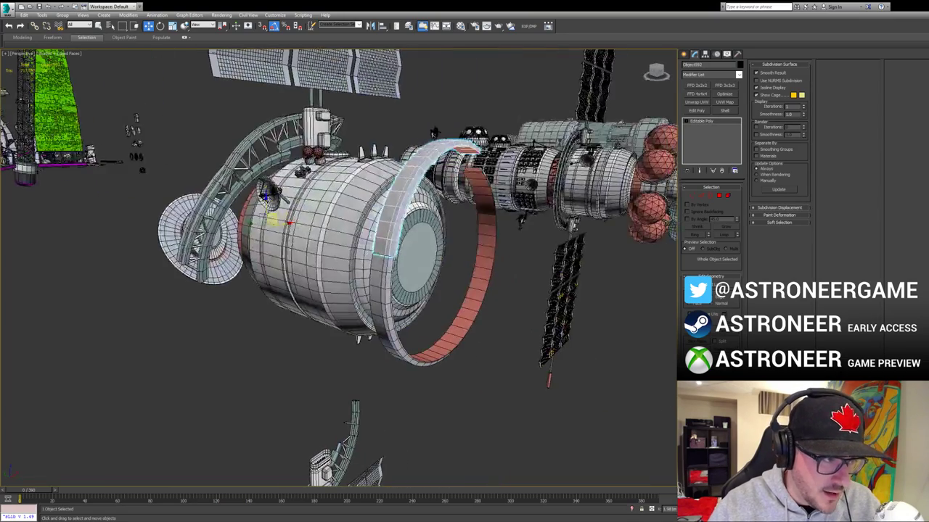
{"action": "middle_click_drag", "start_coordinate": [555, 162], "coordinate": [564, 159], "text": "alt"}
{"action": "key", "text": "e"}
{"action": "middle_click_drag", "start_coordinate": [457, 196], "coordinate": [594, 161], "text": "alt"}
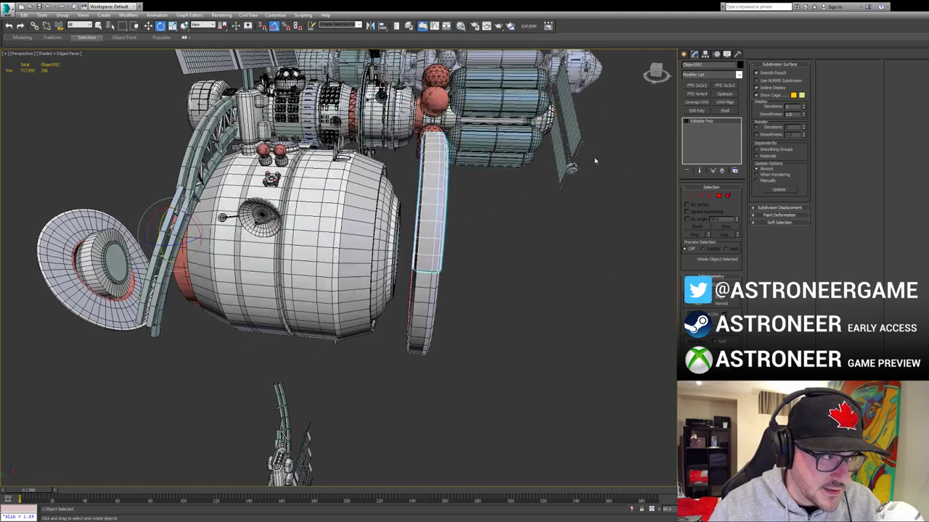
{"action": "left_click", "coordinate": [431, 303], "text": "ctrl"}
{"action": "left_click", "coordinate": [704, 55]}
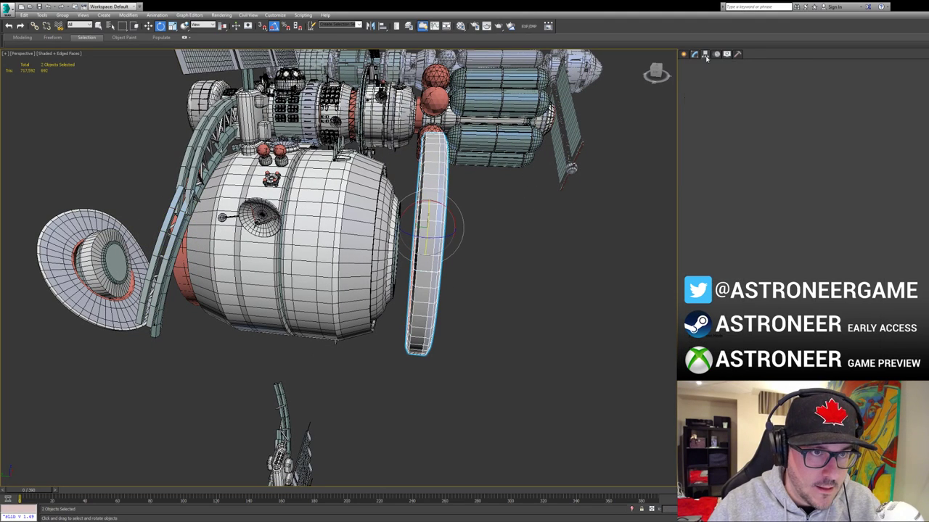
{"action": "left_click", "coordinate": [711, 100]}
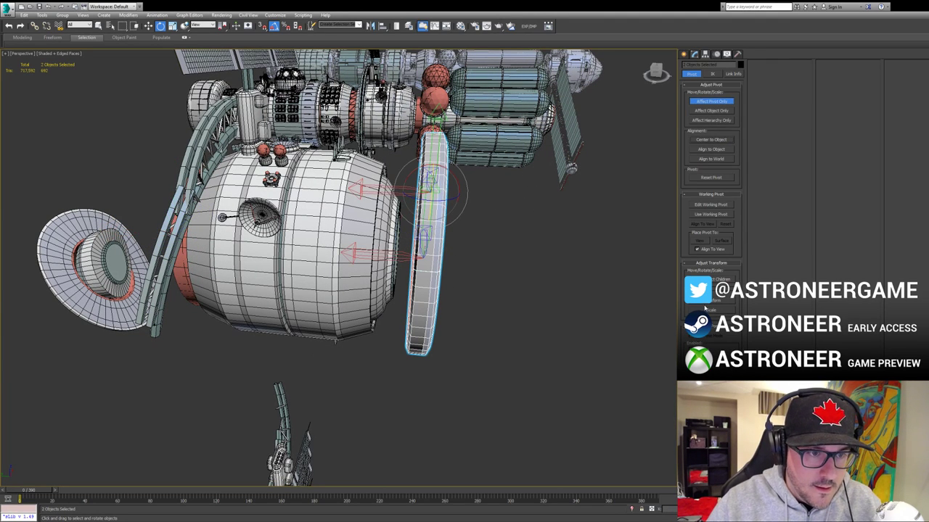
{"action": "left_click", "coordinate": [711, 101]}
Step: Add an FFD 3x3x3 modifier to the upper ring piece and start editing its lattice control points
{"action": "left_click", "coordinate": [434, 196]}
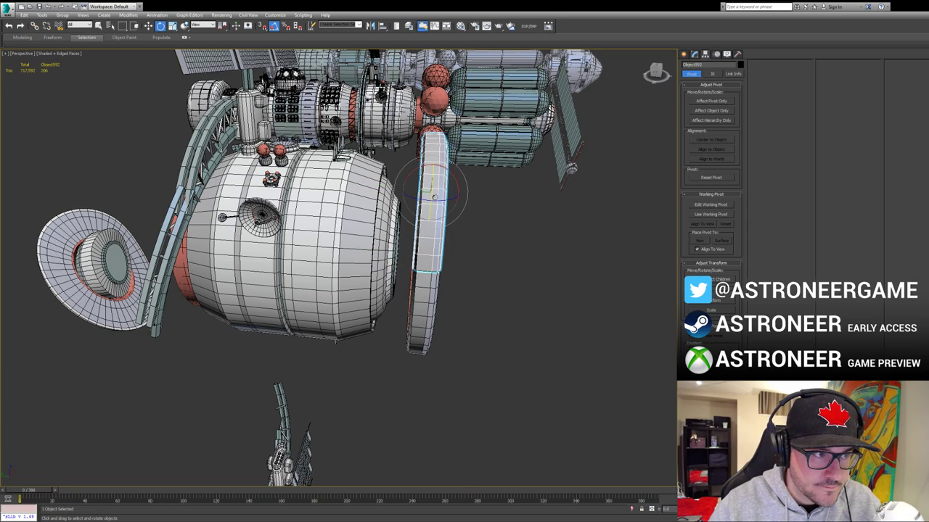
{"action": "left_click", "coordinate": [694, 55]}
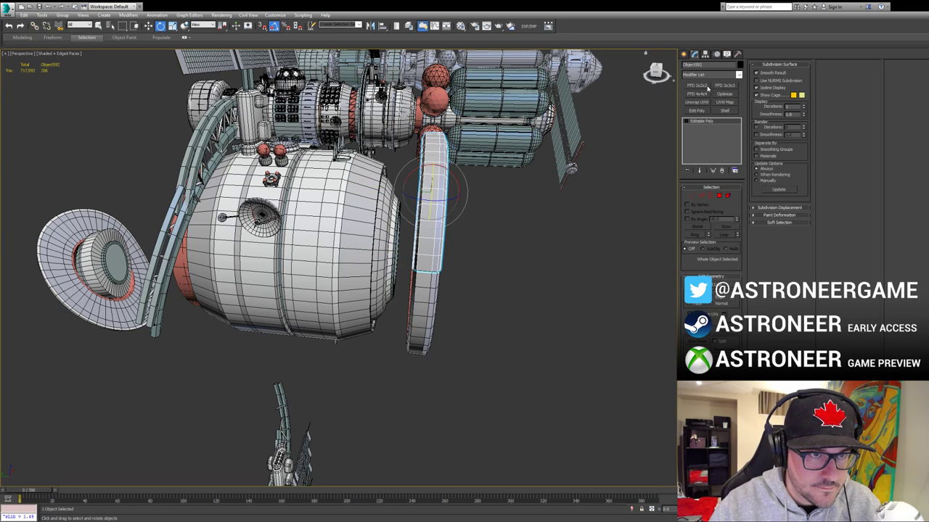
{"action": "left_click", "coordinate": [719, 86]}
{"action": "middle_click_drag", "start_coordinate": [637, 127], "coordinate": [509, 149], "text": "alt"}
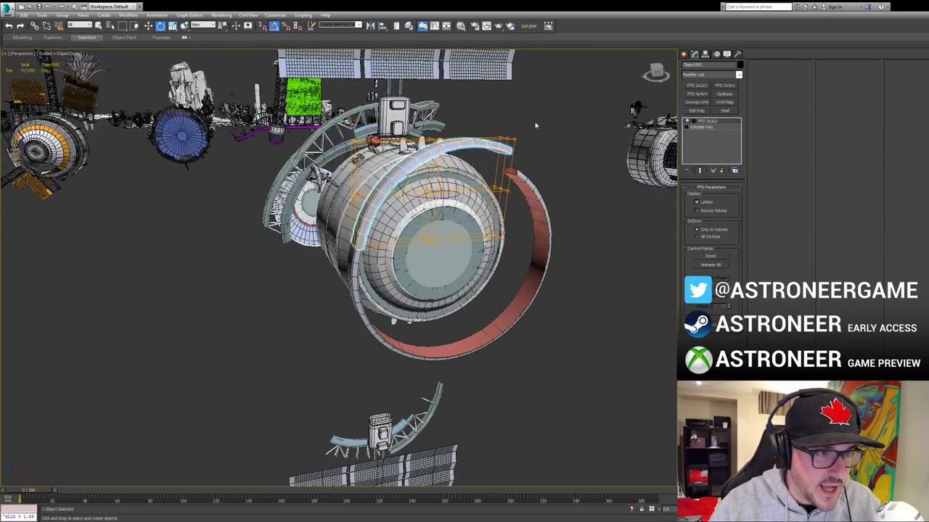
{"action": "left_click", "coordinate": [686, 121]}
{"action": "left_click", "coordinate": [713, 127]}
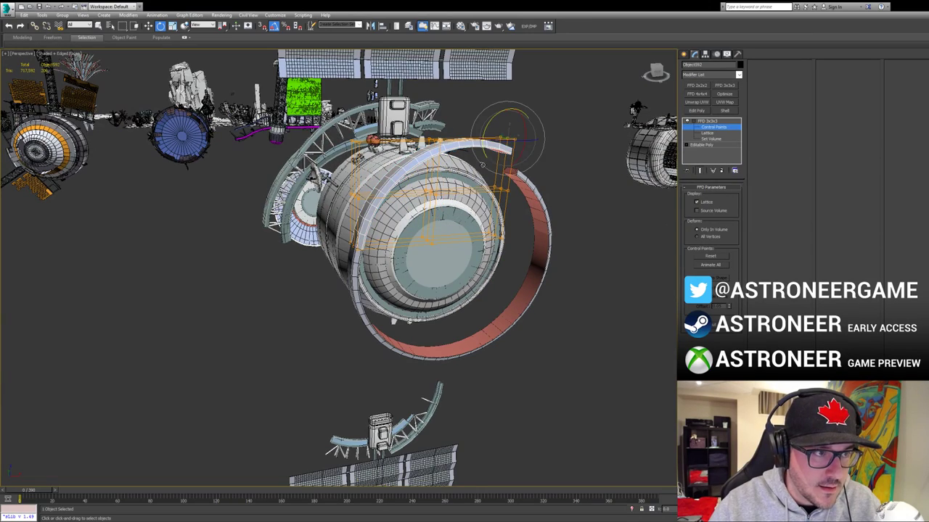
Step: Bend the arc's upper free end by moving its lattice control points toward the hull and inward
{"action": "middle_click_drag", "start_coordinate": [481, 165], "coordinate": [446, 177], "text": "alt"}
{"action": "left_click_drag", "start_coordinate": [524, 139], "coordinate": [516, 147]}
{"action": "middle_click_drag", "start_coordinate": [515, 147], "coordinate": [396, 130], "text": "alt"}
{"action": "key", "text": "w"}
{"action": "left_click_drag", "start_coordinate": [530, 138], "coordinate": [496, 140]}
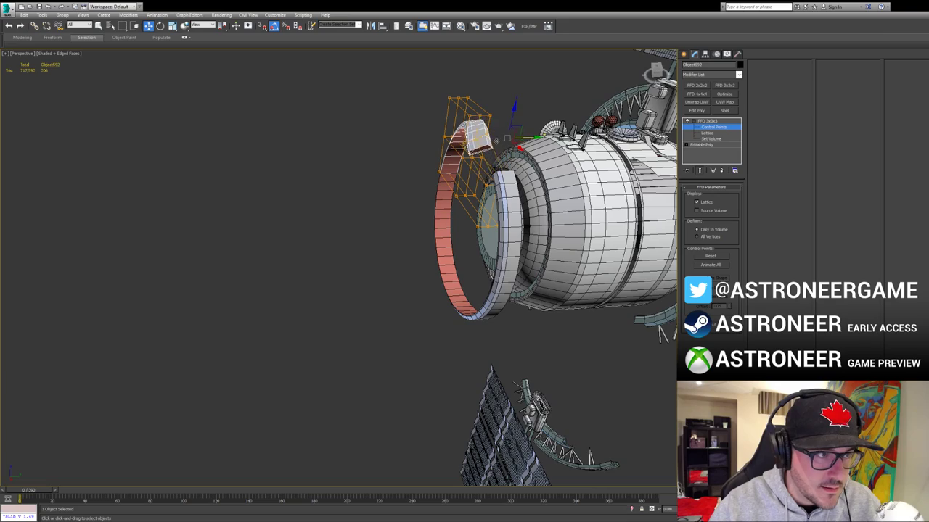
{"action": "middle_click_drag", "start_coordinate": [510, 138], "coordinate": [491, 125], "text": "alt"}
{"action": "key", "text": "e"}
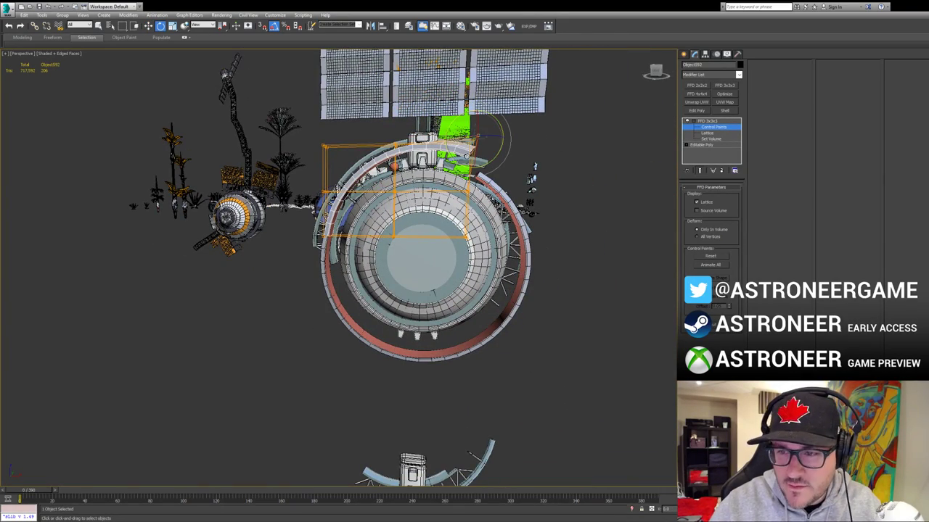
{"action": "key", "text": "w"}
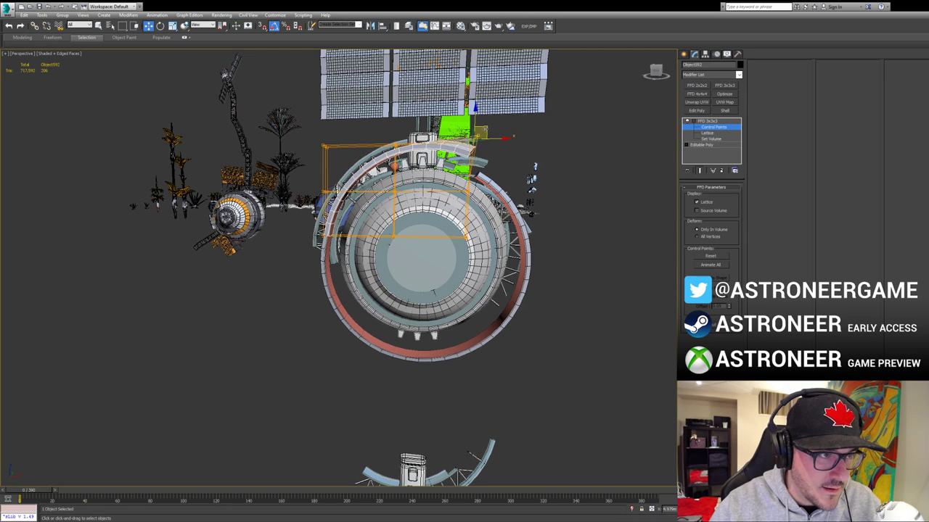
{"action": "left_click_drag", "start_coordinate": [482, 135], "coordinate": [465, 152]}
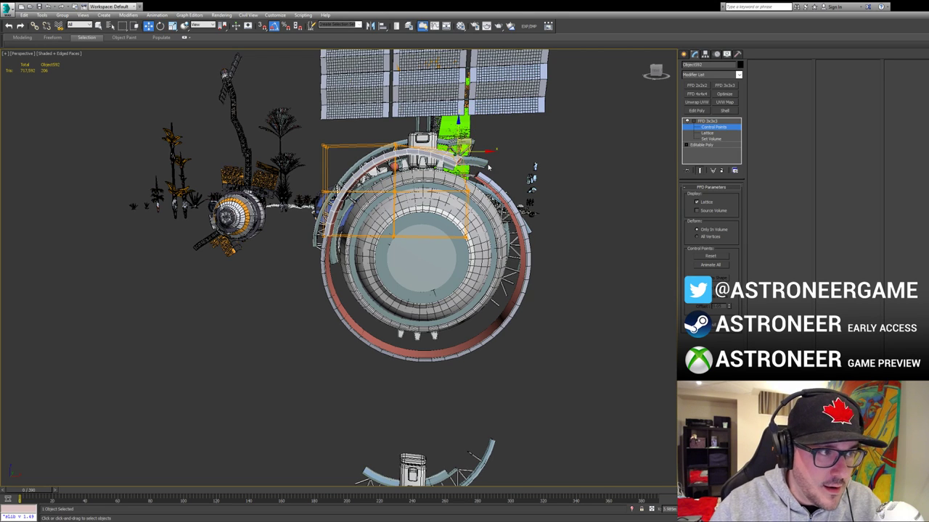
Step: Pull the lattice's upper outer corner outward and shift its lower outer corner points inward to distort the arc
{"action": "mouse_move", "coordinate": [312, 133]}
{"action": "left_mouse_down"}
{"action": "mouse_move", "coordinate": [351, 165]}
{"action": "mouse_move", "coordinate": [320, 119]}
{"action": "left_mouse_up"}
{"action": "left_click", "coordinate": [710, 128]}
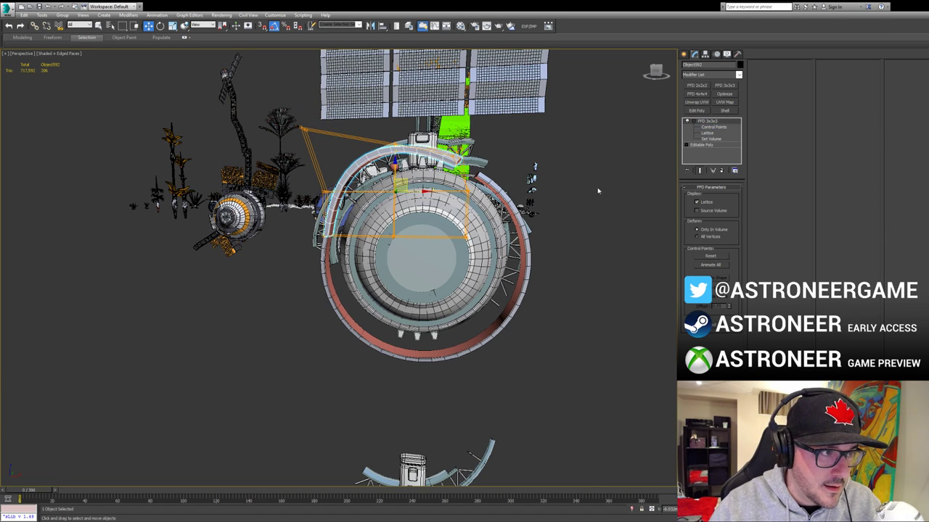
{"action": "left_click", "coordinate": [555, 196]}
{"action": "left_click", "coordinate": [329, 212]}
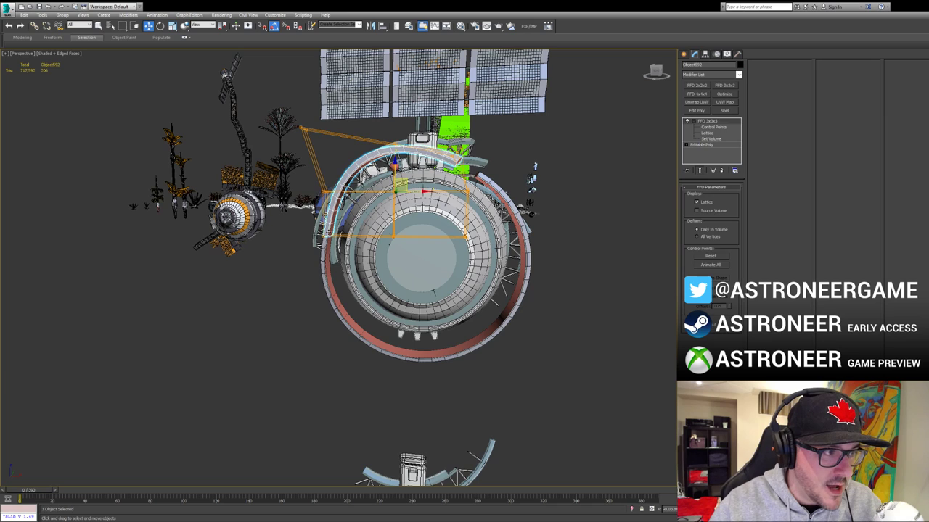
{"action": "key", "text": "1"}
{"action": "left_click_drag", "start_coordinate": [342, 235], "coordinate": [346, 221]}
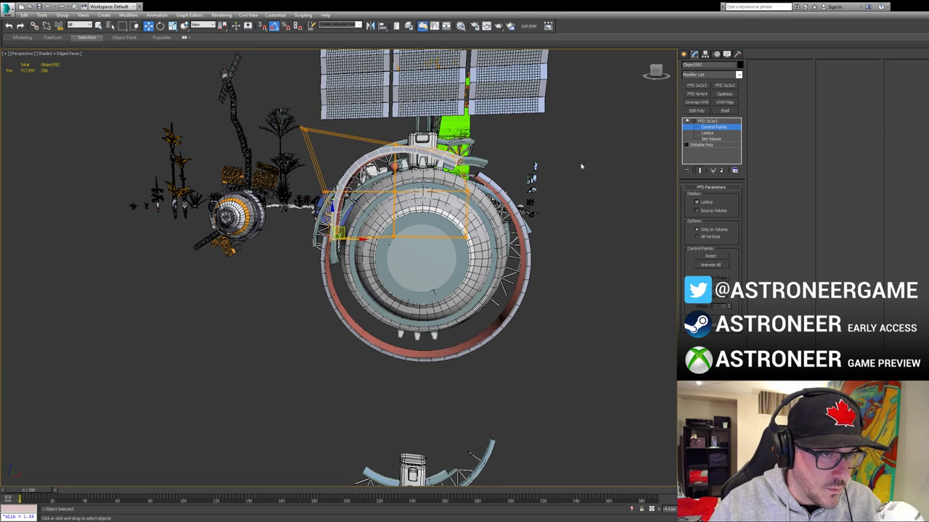
{"action": "left_click", "coordinate": [717, 130]}
Step: Collapse the arc's FFD deformation into an editable poly
{"action": "middle_click_drag", "start_coordinate": [287, 279], "coordinate": [343, 282], "text": "alt"}
{"action": "middle_click_drag", "start_coordinate": [570, 119], "coordinate": [468, 484], "text": "alt"}
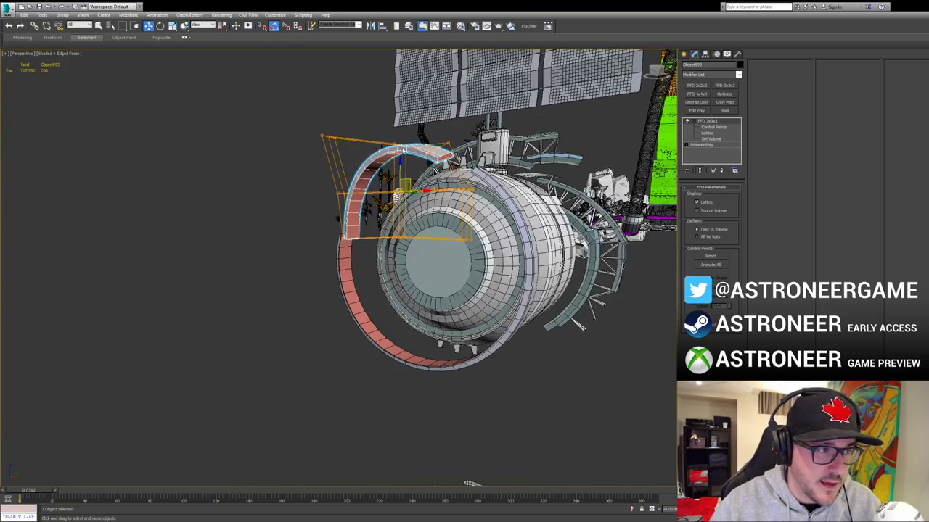
{"action": "key", "text": "ctrl+e"}
{"action": "middle_click_drag", "start_coordinate": [496, 230], "coordinate": [531, 266], "text": "alt"}
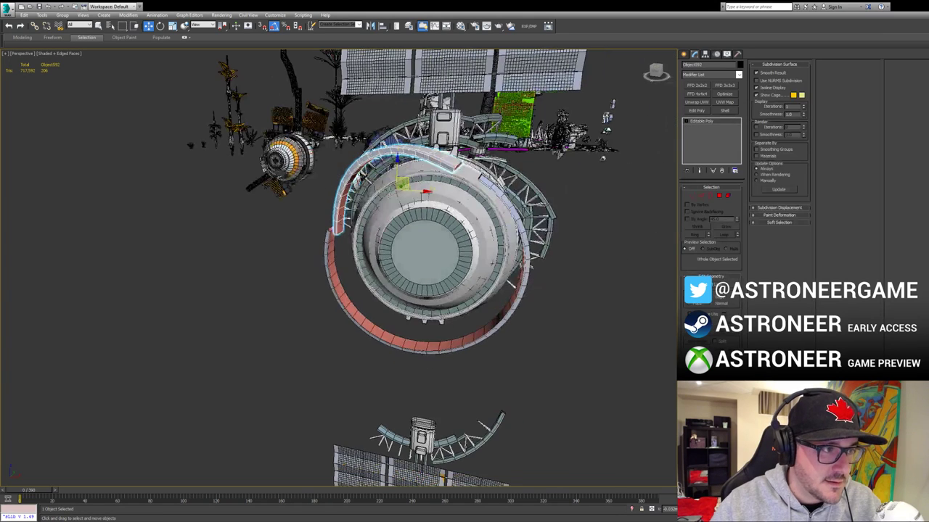
Step: Shift the bent upper arc slightly and rotate it so it tilts relative to the remaining ring piece
{"action": "left_click", "coordinate": [395, 183]}
{"action": "key", "text": "ctrl+z"}
{"action": "key", "text": "ctrl+z"}
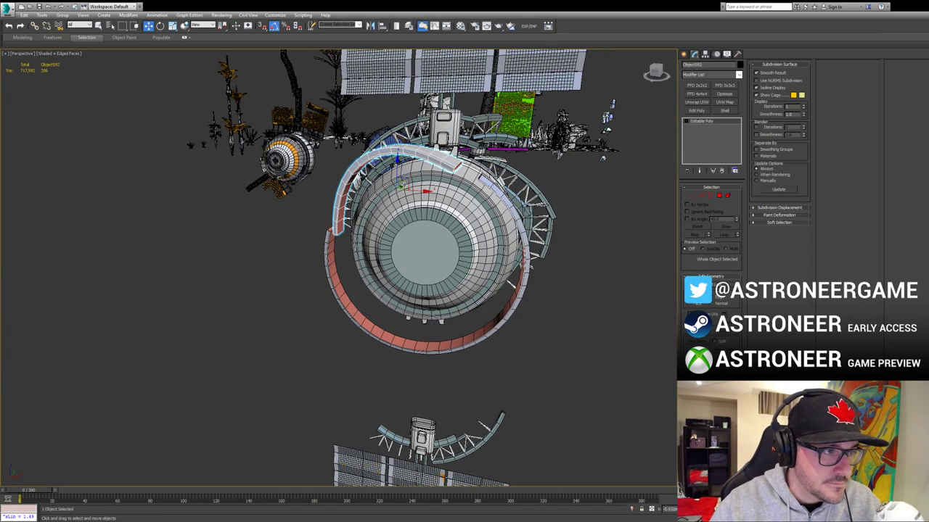
{"action": "left_click_drag", "start_coordinate": [404, 184], "coordinate": [394, 182]}
{"action": "middle_click_drag", "start_coordinate": [394, 181], "coordinate": [522, 177], "text": "alt"}
{"action": "key", "text": "e"}
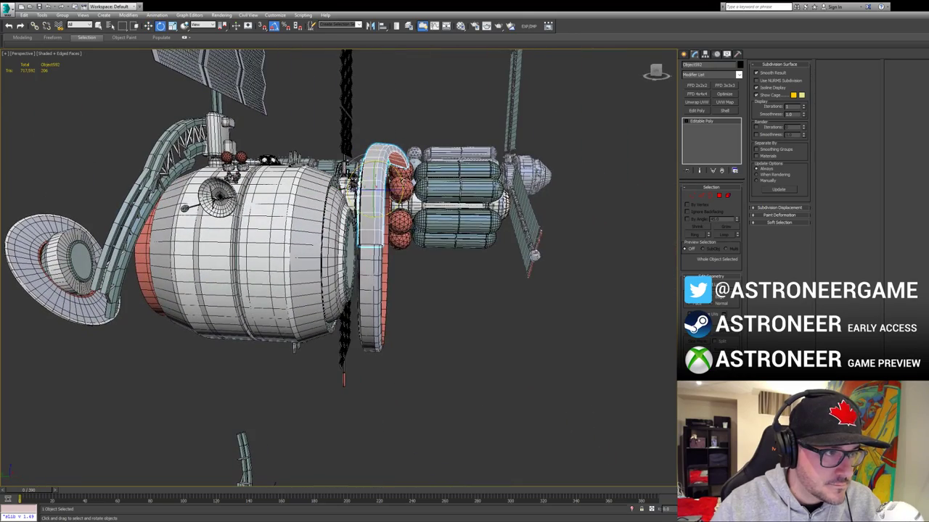
{"action": "left_click_drag", "start_coordinate": [401, 182], "coordinate": [364, 180]}
{"action": "key", "text": "w"}
{"action": "middle_click_drag", "start_coordinate": [364, 180], "coordinate": [331, 220], "text": "alt"}
Step: Nudge the lower ring piece upward and inward, and move both ring pieces together back around the hull
{"action": "left_click", "coordinate": [326, 240]}
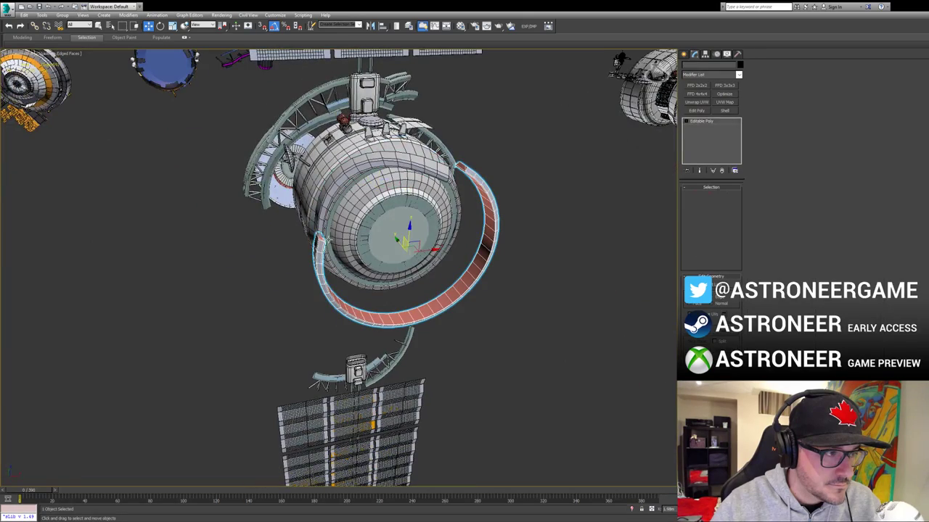
{"action": "left_click_drag", "start_coordinate": [414, 248], "coordinate": [419, 242]}
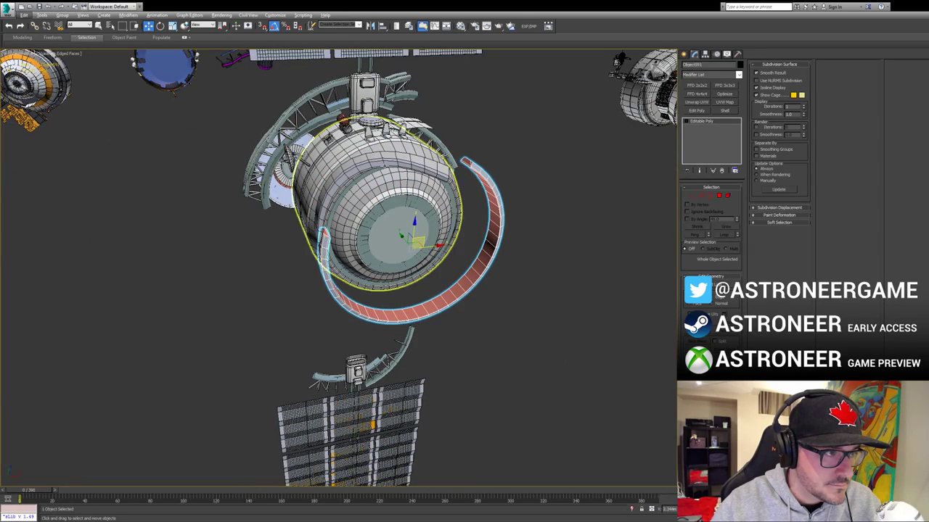
{"action": "left_click", "coordinate": [377, 166], "text": "ctrl"}
{"action": "middle_click_drag", "start_coordinate": [360, 226], "coordinate": [397, 200], "text": "alt"}
{"action": "left_click_drag", "start_coordinate": [378, 225], "coordinate": [293, 223]}
{"action": "middle_click_drag", "start_coordinate": [328, 219], "coordinate": [314, 216], "text": "alt"}
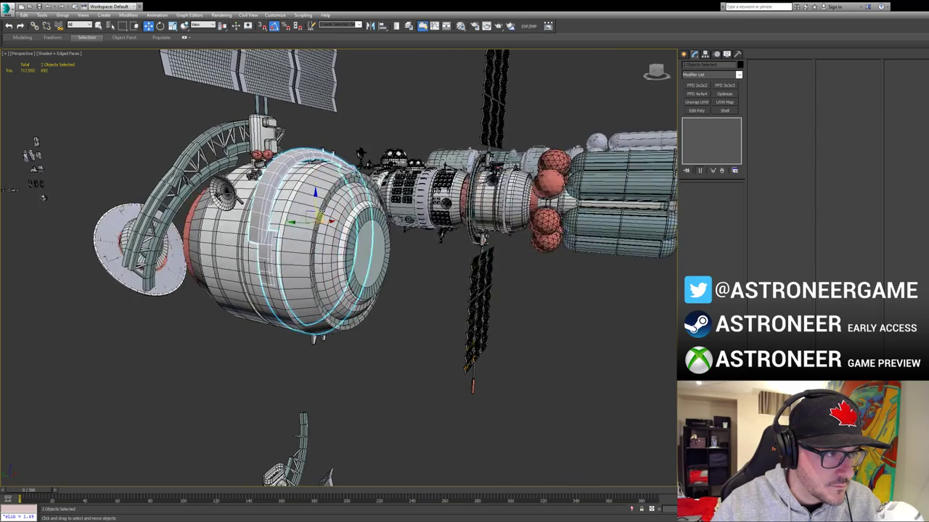
{"action": "left_click_drag", "start_coordinate": [319, 216], "coordinate": [324, 221]}
{"action": "middle_click_drag", "start_coordinate": [324, 221], "coordinate": [269, 221]}
Step: Select the vertices at the lower ring piece's upper free end and enable soft selection with an enlarged falloff
{"action": "left_click", "coordinate": [448, 342]}
{"action": "left_click", "coordinate": [407, 309]}
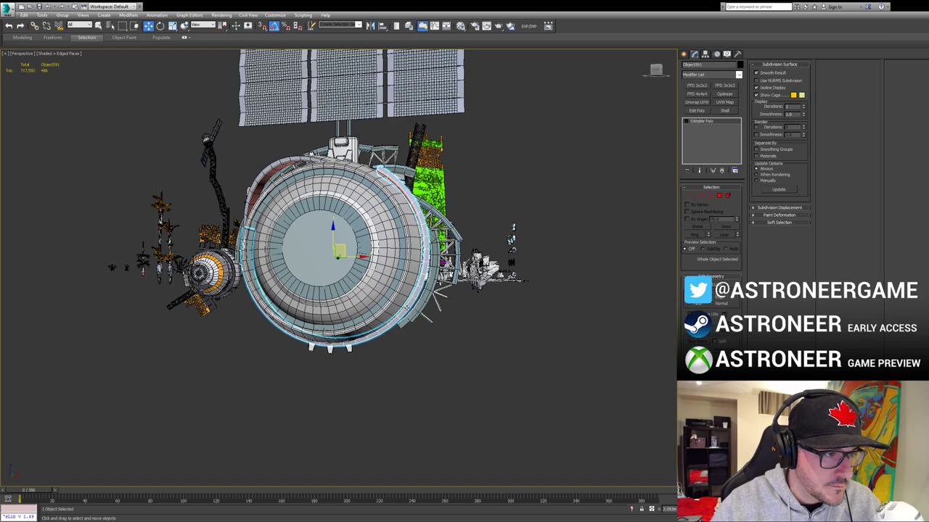
{"action": "key", "text": "1"}
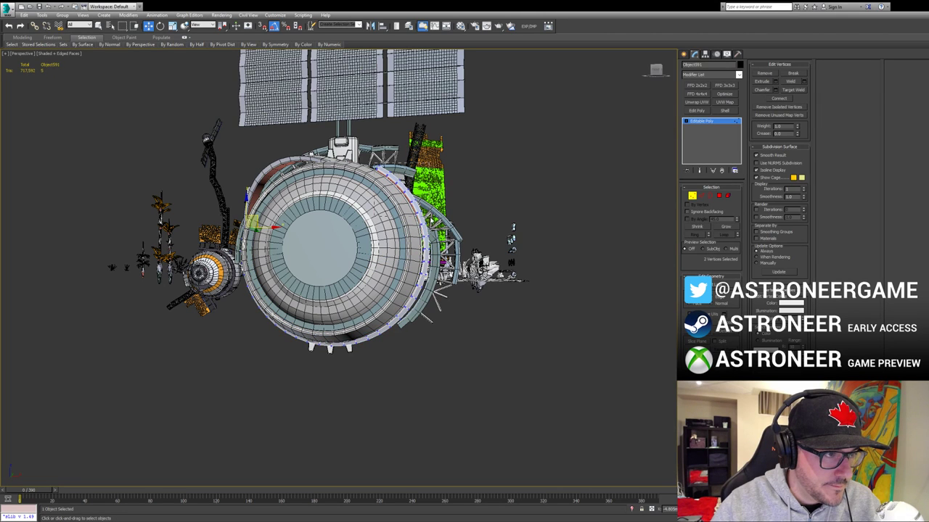
{"action": "left_click_drag", "start_coordinate": [365, 154], "coordinate": [437, 238]}
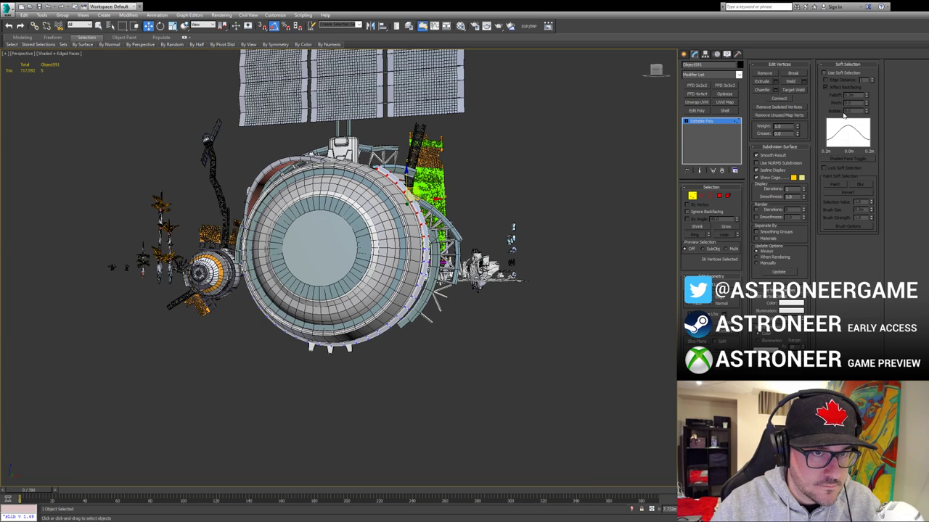
{"action": "left_click", "coordinate": [832, 73]}
{"action": "left_click_drag", "start_coordinate": [866, 97], "coordinate": [890, 30]}
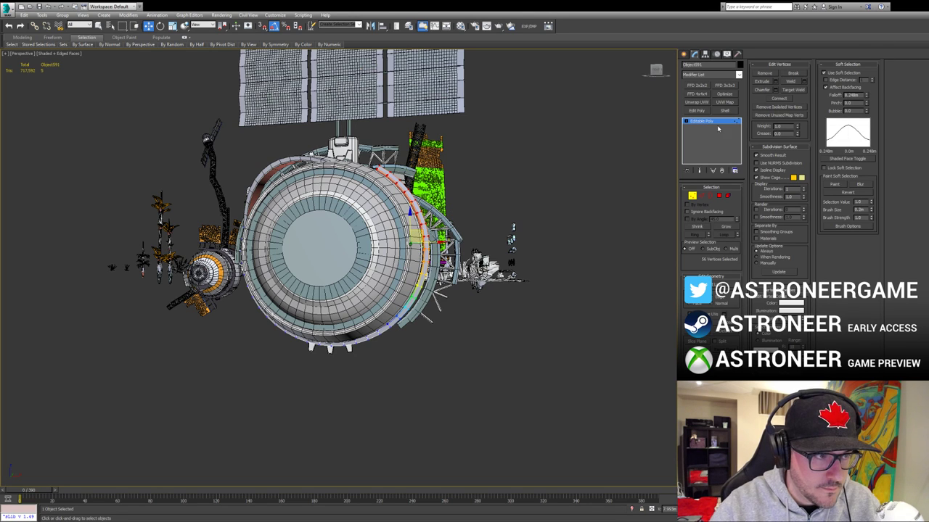
Step: Rotate and move the soft-selected end outward so it peels away from the hull, and finish vertex editing
{"action": "key", "text": "e"}
{"action": "left_click_drag", "start_coordinate": [386, 226], "coordinate": [392, 208]}
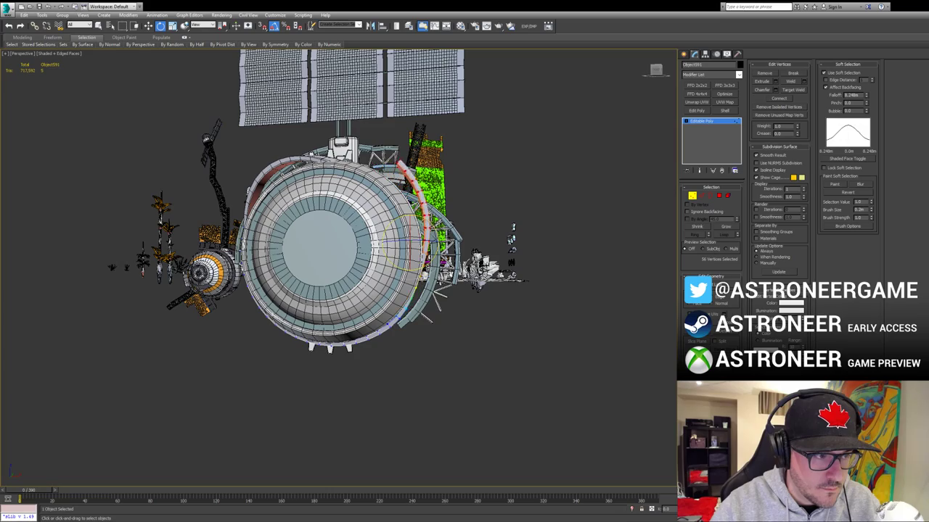
{"action": "key", "text": "w"}
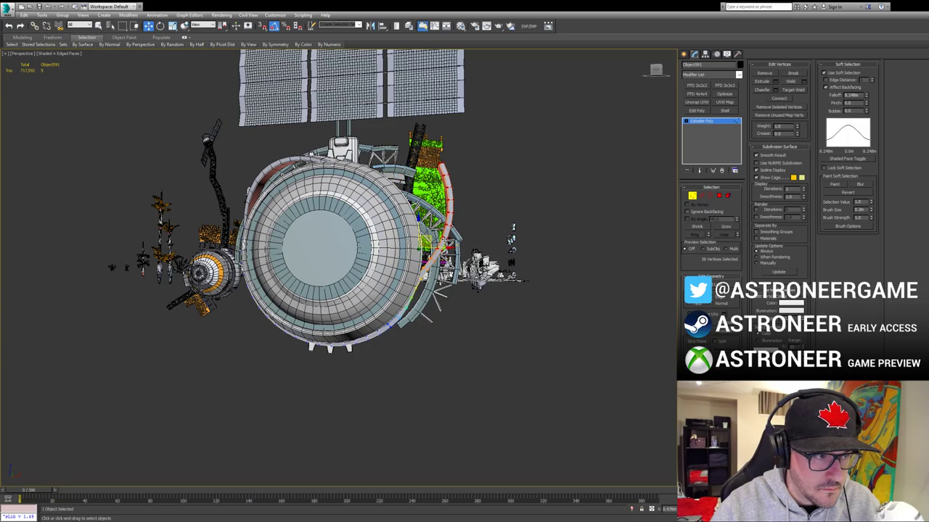
{"action": "middle_click_drag", "start_coordinate": [450, 240], "coordinate": [428, 257], "text": "alt"}
{"action": "middle_click_drag", "start_coordinate": [362, 283], "coordinate": [507, 234], "text": "alt"}
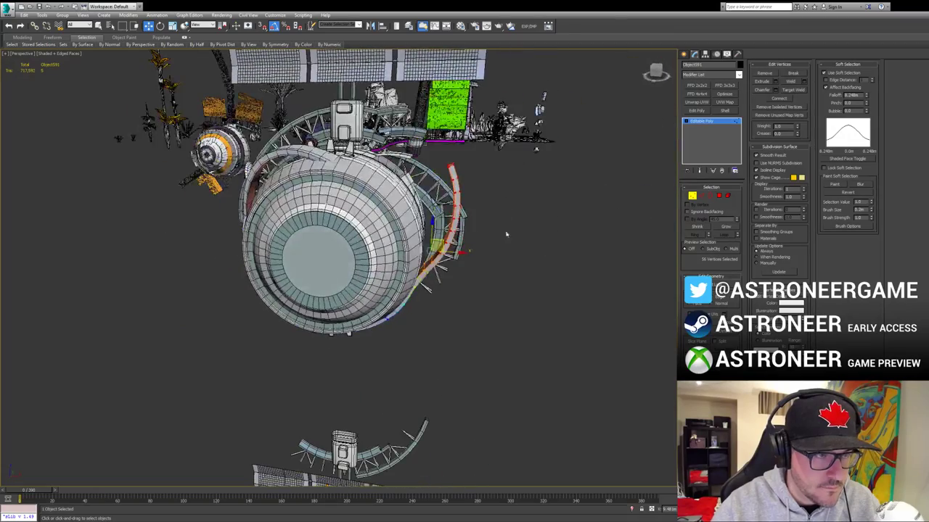
{"action": "left_click", "coordinate": [692, 197]}
{"action": "left_click", "coordinate": [616, 248]}
Step: Detach the hull's round end cap, including its surrounding ring and rim faces, as a separate object
{"action": "scroll", "coordinate": [430, 238], "scroll_direction": "down", "scroll_amount": 3}
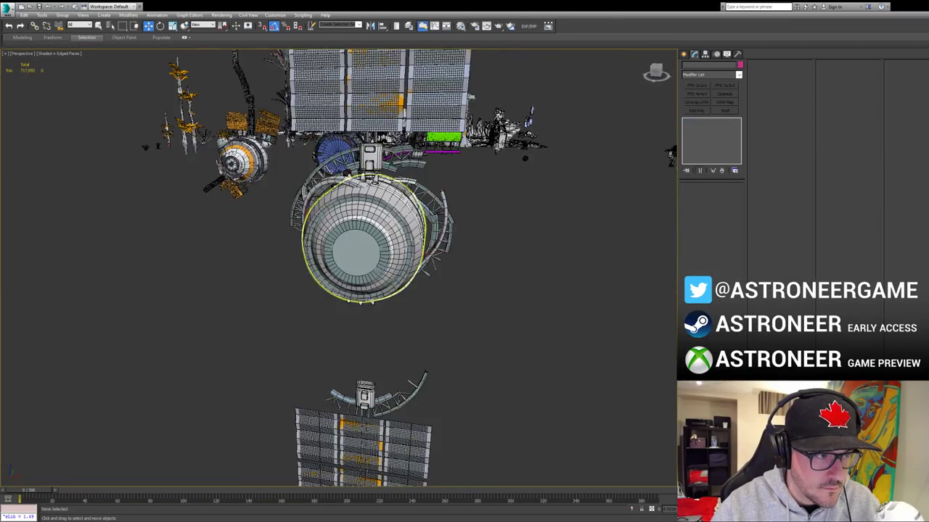
{"action": "mouse_move", "coordinate": [429, 237]}
{"action": "middle_mouse_down", "text": "alt"}
{"action": "mouse_move", "coordinate": [375, 239]}
{"action": "mouse_move", "coordinate": [429, 246]}
{"action": "middle_mouse_up", "text": "alt"}
{"action": "left_click", "coordinate": [356, 254]}
{"action": "scroll", "coordinate": [354, 258], "scroll_direction": "up", "scroll_amount": 5}
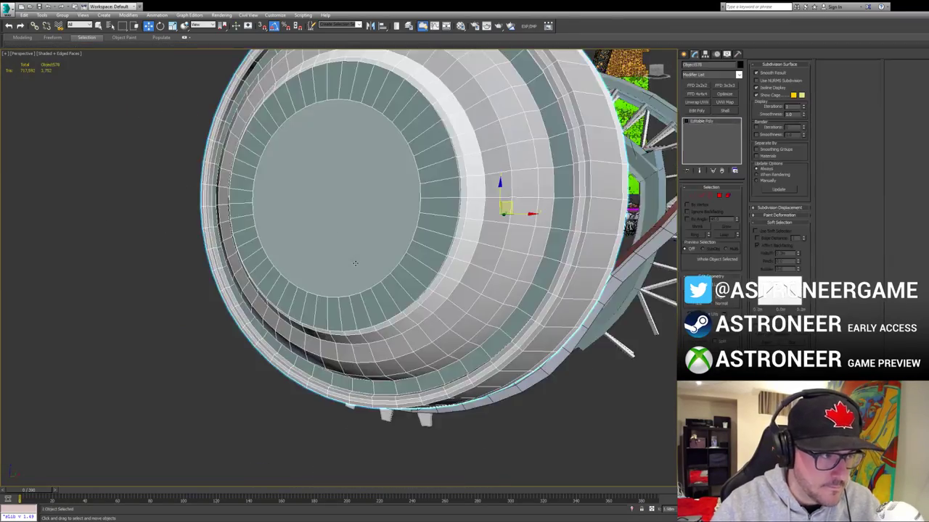
{"action": "key", "text": "4"}
{"action": "left_click", "coordinate": [353, 233]}
{"action": "left_click", "coordinate": [725, 227]}
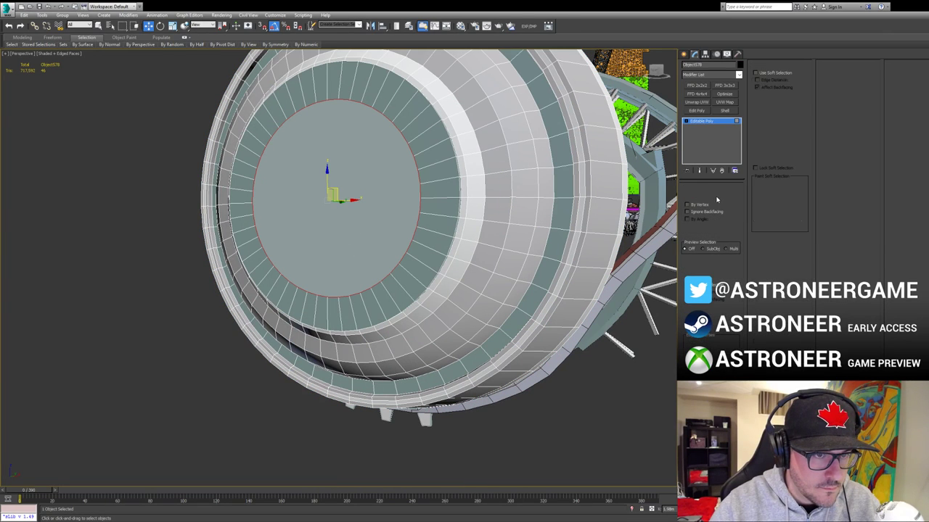
{"action": "middle_click_drag", "start_coordinate": [426, 206], "coordinate": [537, 252], "text": "alt"}
{"action": "left_click", "coordinate": [701, 196], "text": "ctrl"}
{"action": "left_click", "coordinate": [719, 196]}
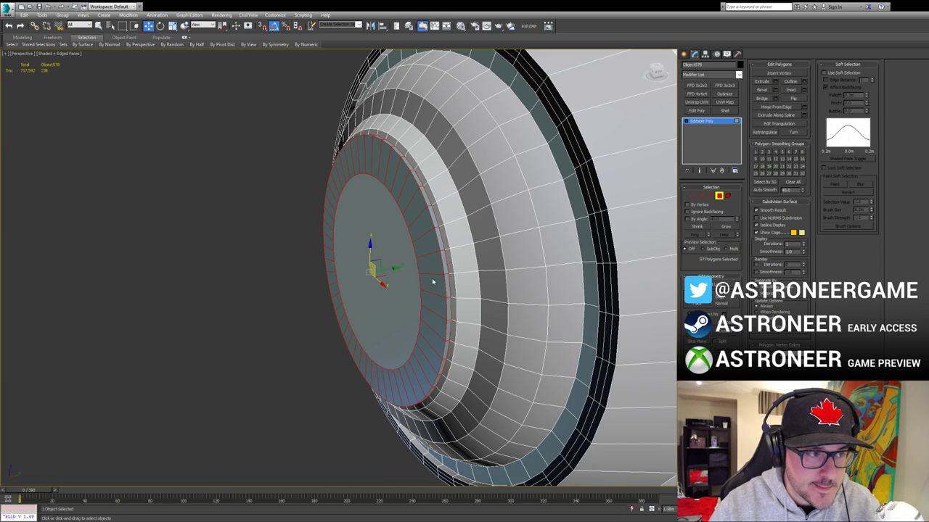
{"action": "left_click", "coordinate": [501, 271]}
{"action": "left_click", "coordinate": [719, 196]}
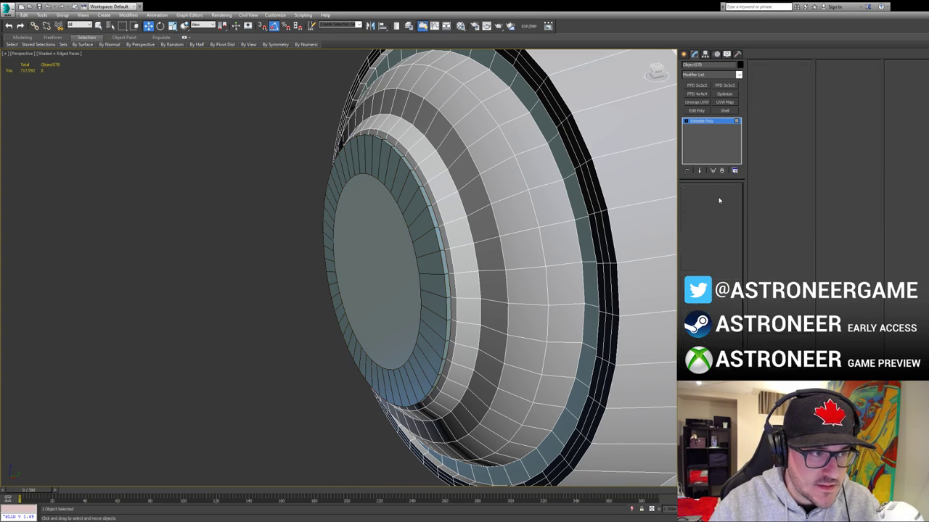
Step: Select all vertices of the detached disc and move them straight away from the hull's end
{"action": "left_click", "coordinate": [431, 264]}
{"action": "key", "text": "1"}
{"action": "left_click_drag", "start_coordinate": [278, 116], "coordinate": [531, 440]}
{"action": "middle_click_drag", "start_coordinate": [460, 313], "coordinate": [388, 264], "text": "alt"}
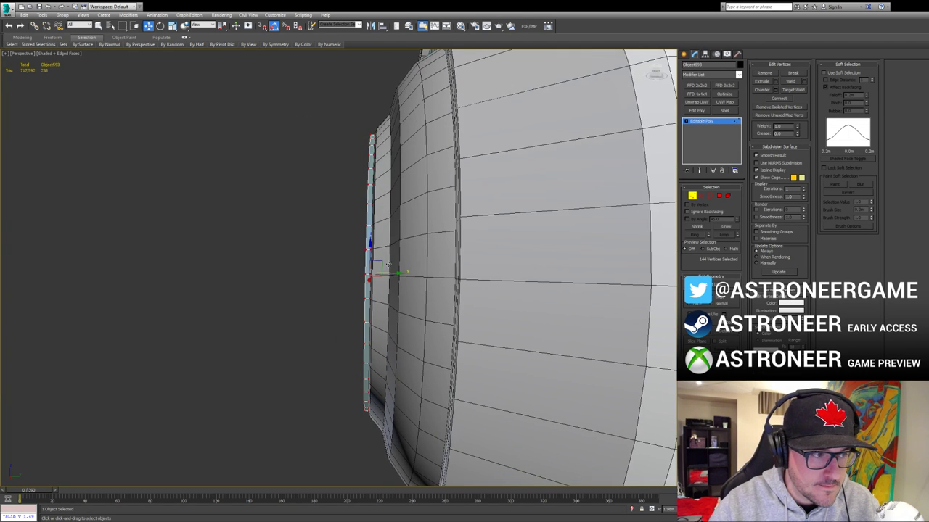
{"action": "left_click_drag", "start_coordinate": [390, 274], "coordinate": [299, 273]}
{"action": "middle_click_drag", "start_coordinate": [290, 267], "coordinate": [264, 239], "text": "alt"}
Step: Close the disc's open back by extending its border inward with a scaled copy and capping the centre
{"action": "key", "text": "3"}
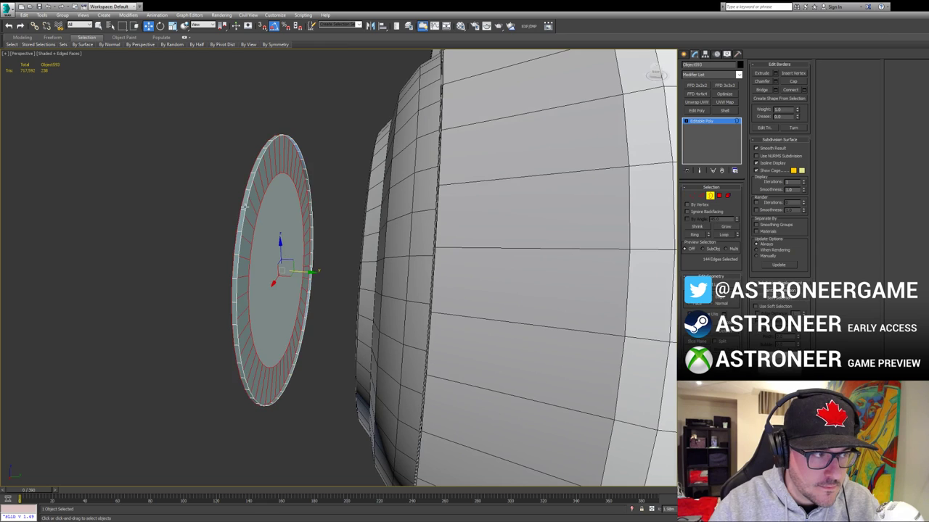
{"action": "key", "text": "ctrl+a"}
{"action": "key", "text": "r"}
{"action": "left_click_drag", "start_coordinate": [285, 266], "coordinate": [298, 322], "text": "shift"}
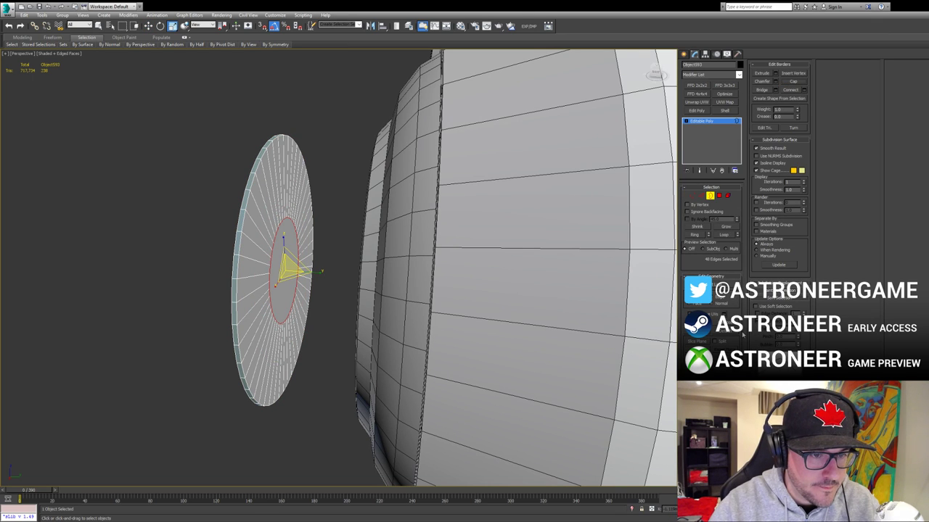
{"action": "key", "text": "4"}
{"action": "key", "text": "q"}
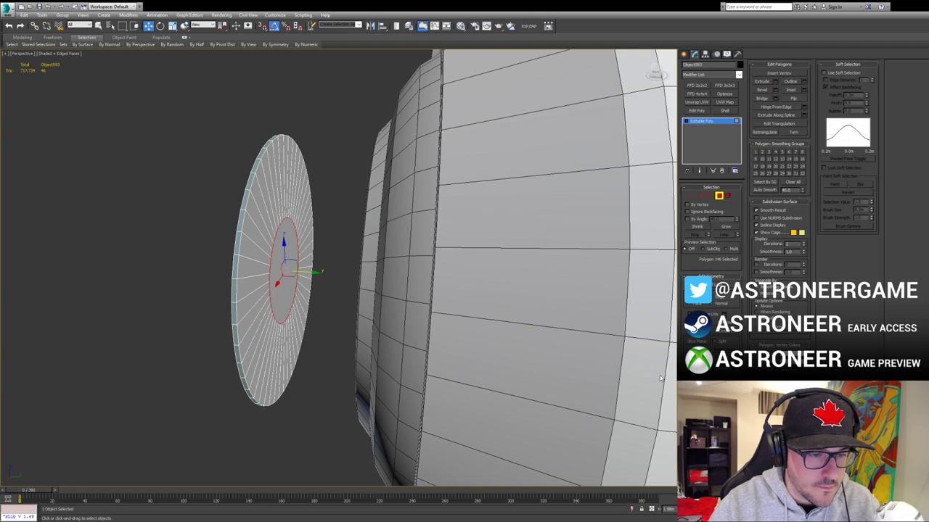
Step: Select the ring faces on the disc's back and its round centre cap to examine their geometry
{"action": "key", "text": "2"}
{"action": "left_click", "coordinate": [298, 204]}
{"action": "left_click", "coordinate": [305, 219], "text": "shift"}
{"action": "left_click", "coordinate": [726, 197]}
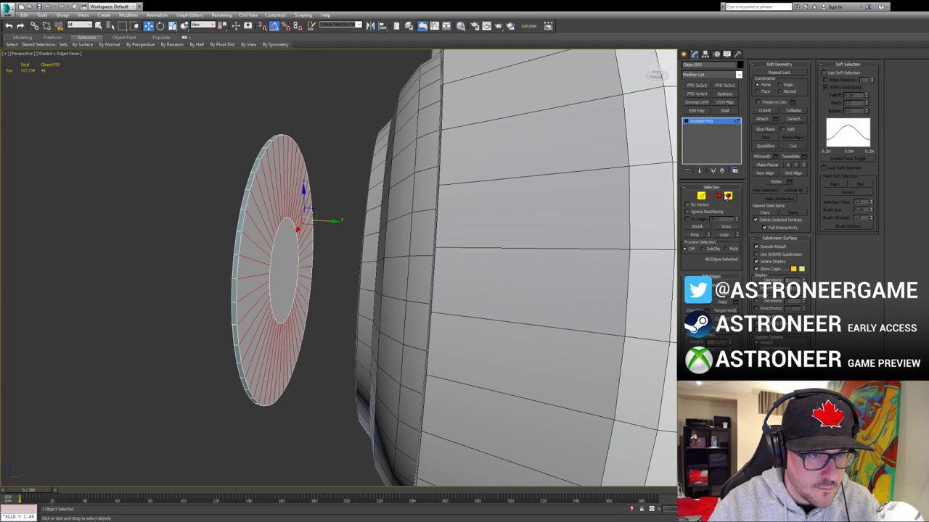
{"action": "key", "text": "2"}
{"action": "left_click", "coordinate": [724, 197], "text": "ctrl"}
{"action": "middle_click_drag", "start_coordinate": [251, 226], "coordinate": [419, 233], "text": "alt"}
{"action": "left_click", "coordinate": [319, 221]}
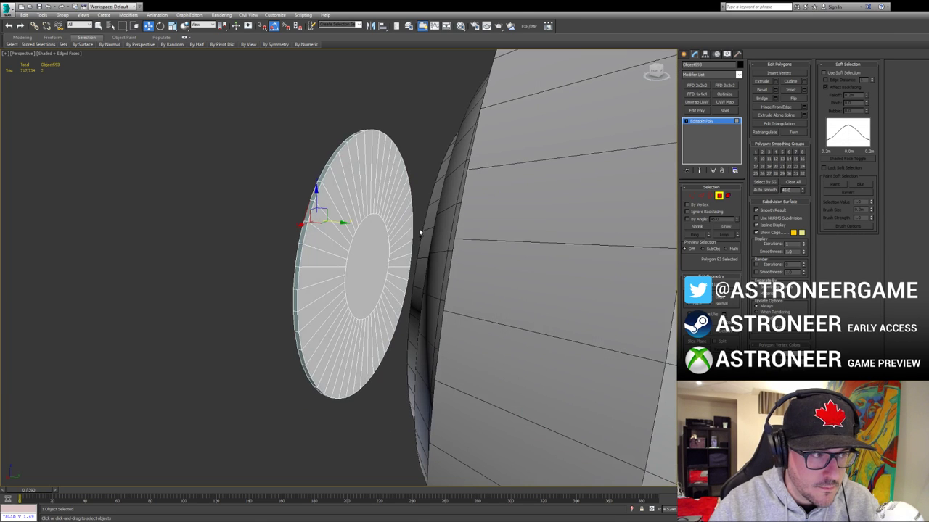
{"action": "key", "text": "ctrl+z"}
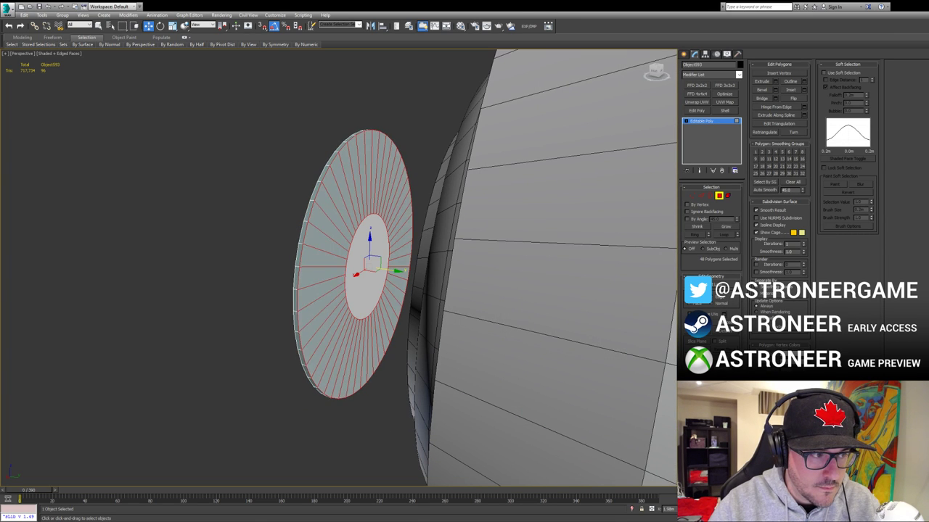
{"action": "left_click", "coordinate": [362, 282]}
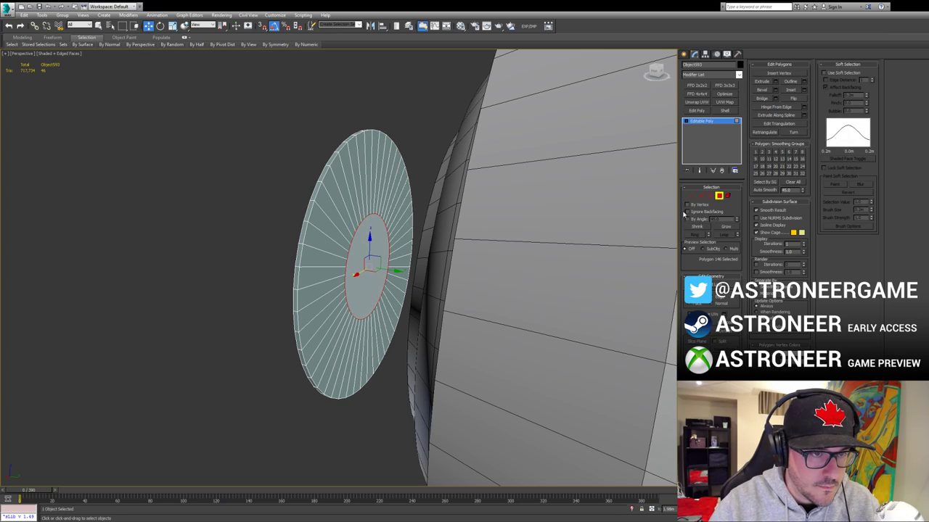
{"action": "left_click", "coordinate": [718, 197]}
{"action": "middle_click_drag", "start_coordinate": [383, 151], "coordinate": [542, 155], "text": "alt"}
{"action": "left_click", "coordinate": [390, 259]}
{"action": "middle_click_drag", "start_coordinate": [390, 260], "coordinate": [356, 267], "text": "alt"}
Step: Connect two opposite vertices on the centre cap's rim with an edge straight across its middle
{"action": "key", "text": "1"}
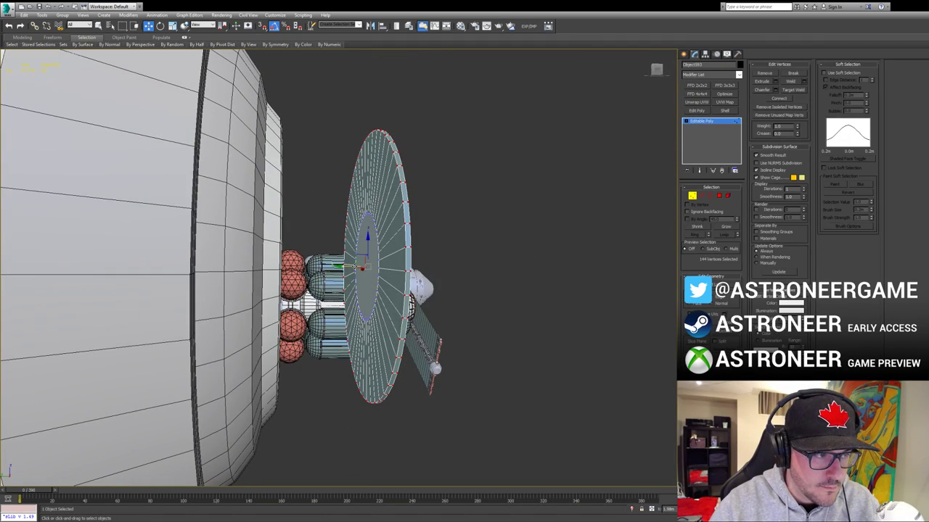
{"action": "left_click", "coordinate": [377, 269]}
{"action": "middle_click_drag", "start_coordinate": [405, 267], "coordinate": [362, 281], "text": "alt"}
{"action": "left_click", "coordinate": [336, 275]}
{"action": "left_click", "coordinate": [392, 267], "text": "ctrl"}
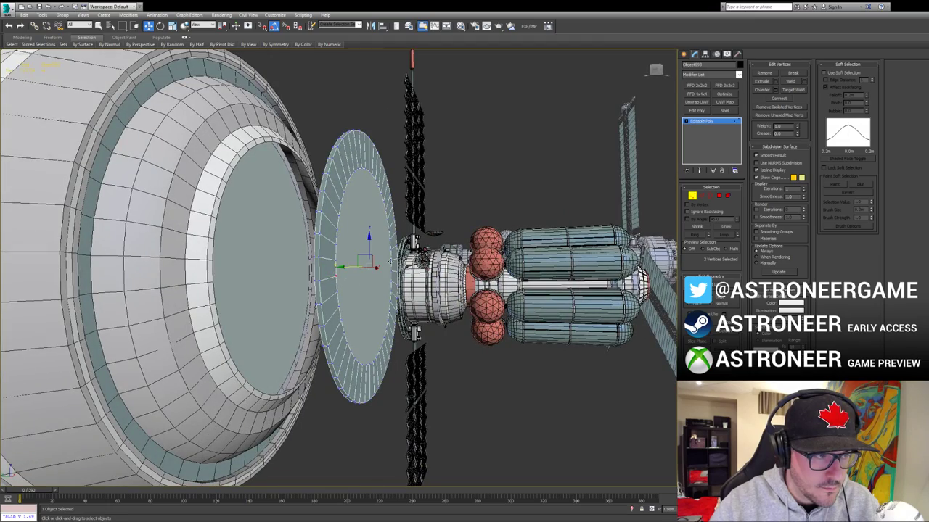
{"action": "key", "text": "ctrl+shift+e"}
{"action": "middle_click_drag", "start_coordinate": [410, 260], "coordinate": [362, 259], "text": "alt"}
{"action": "key", "text": "ctrl+z"}
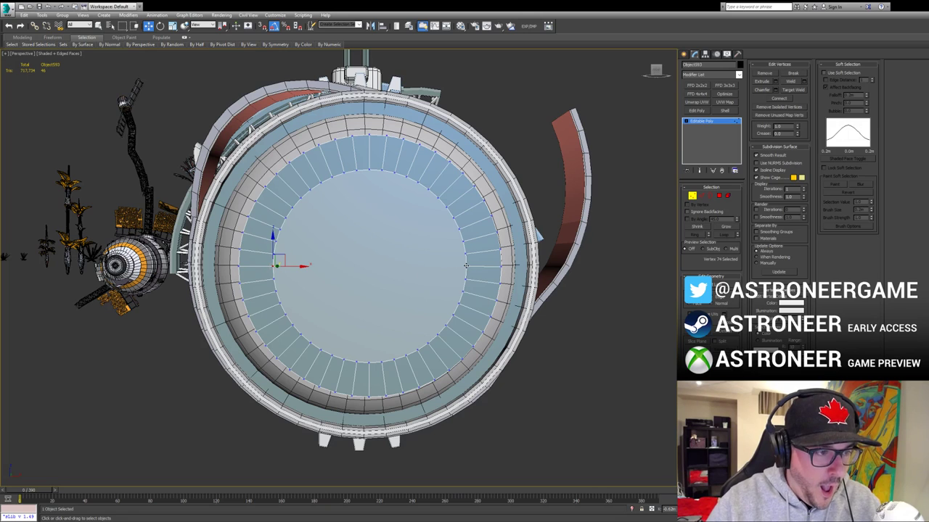
{"action": "key", "text": "ctrl+shift+e"}
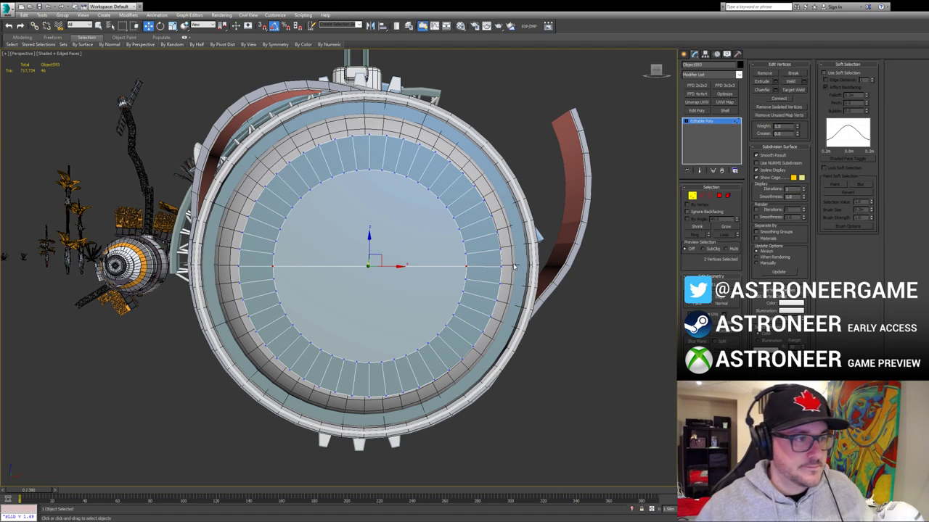
Step: Connect the neighbouring pairs of opposite rim vertices just above the cap's middle edge
{"action": "middle_click_drag", "start_coordinate": [272, 269], "coordinate": [332, 262], "text": "alt"}
{"action": "key", "text": "2"}
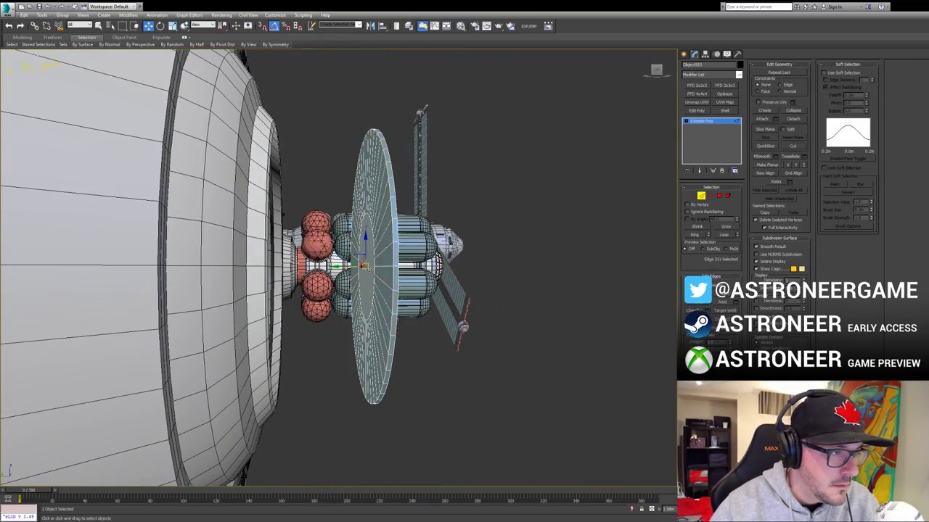
{"action": "key", "text": "1"}
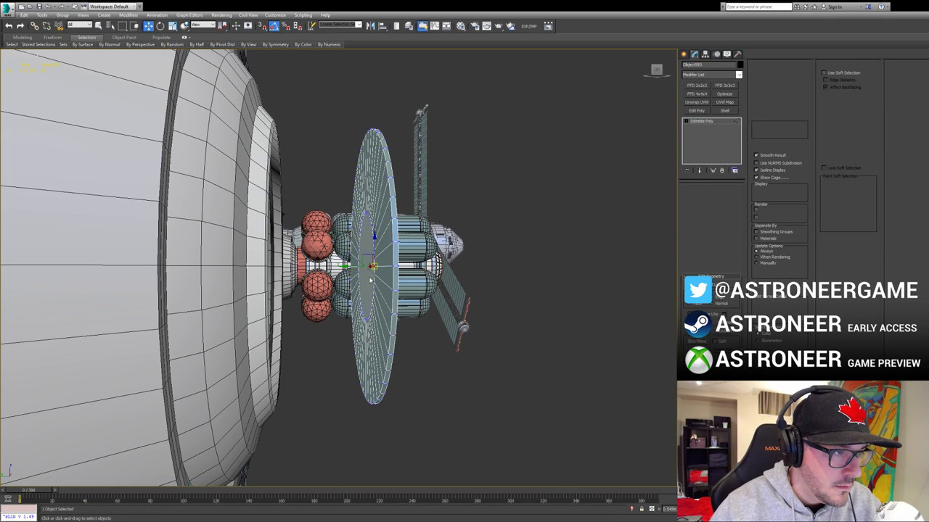
{"action": "left_click", "coordinate": [358, 267], "text": "ctrl"}
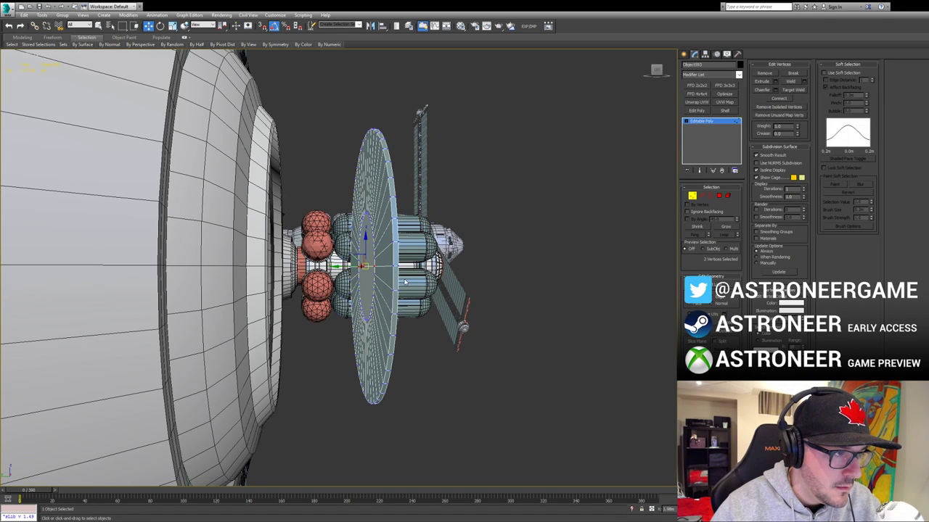
{"action": "middle_click_drag", "start_coordinate": [406, 282], "coordinate": [407, 284], "text": "alt"}
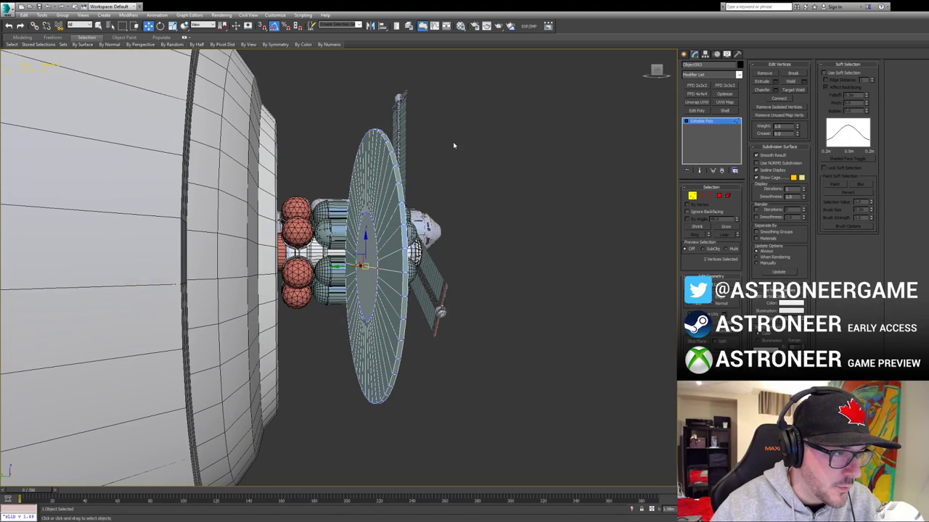
{"action": "left_click", "coordinate": [354, 259]}
{"action": "left_click", "coordinate": [375, 259], "text": "ctrl"}
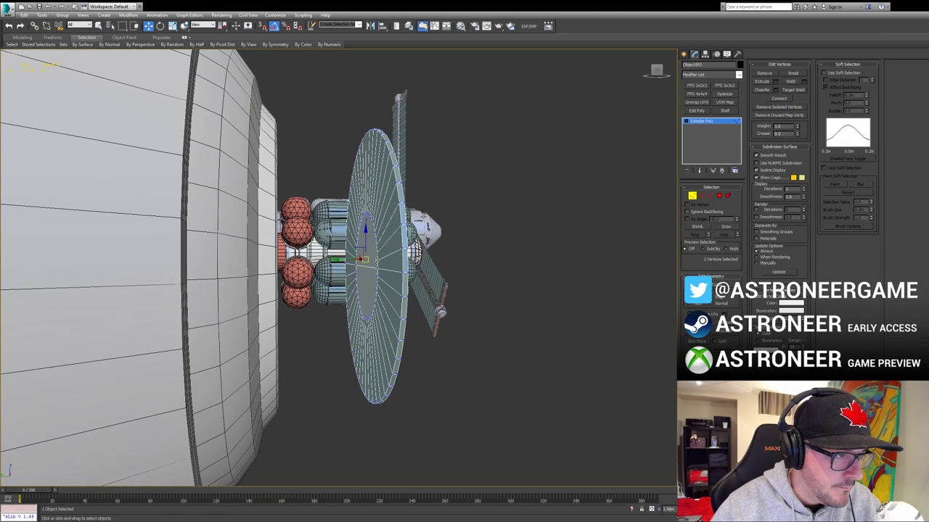
{"action": "left_click", "coordinate": [355, 246]}
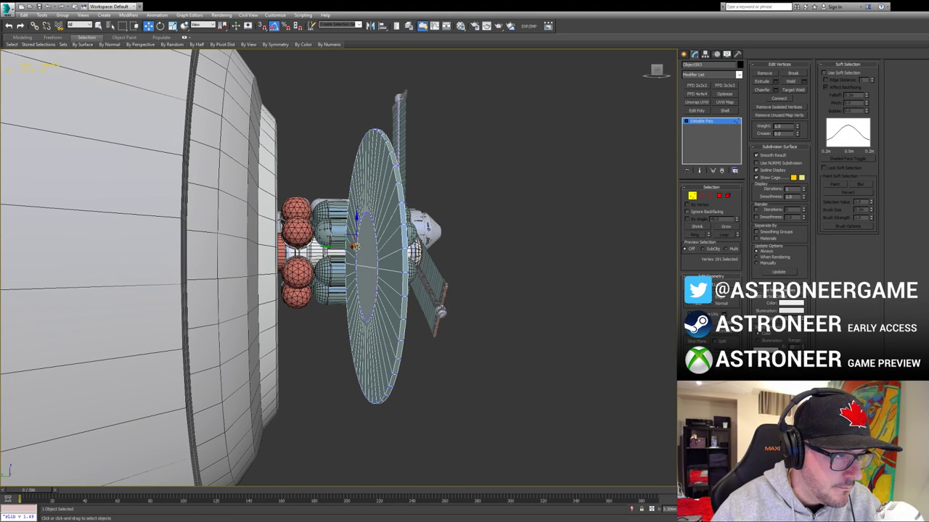
{"action": "middle_click_drag", "start_coordinate": [376, 245], "coordinate": [386, 238], "text": "alt"}
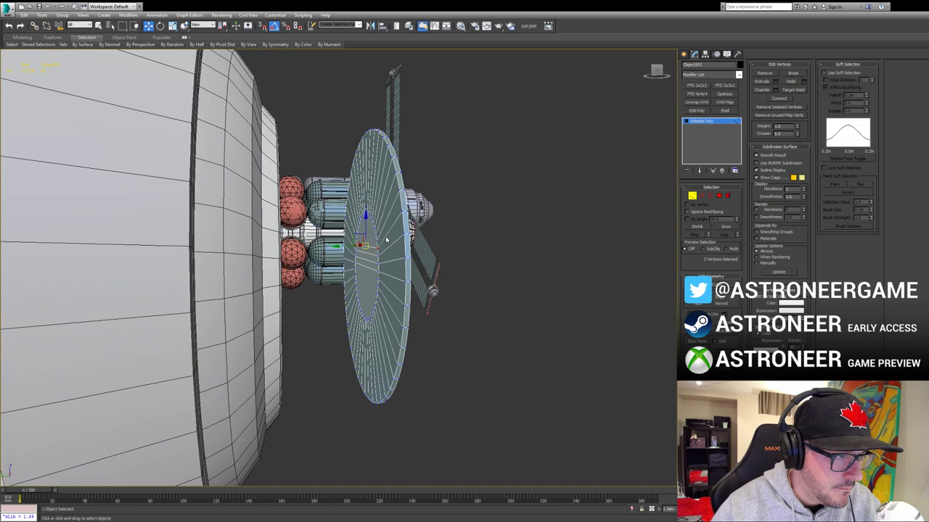
Step: Add further parallel edges across the cap's upper half by connecting the facing rim vertices pair by pair
{"action": "scroll", "coordinate": [386, 239], "scroll_direction": "up", "scroll_amount": 2}
{"action": "left_click", "coordinate": [369, 245]}
{"action": "left_click", "coordinate": [337, 228]}
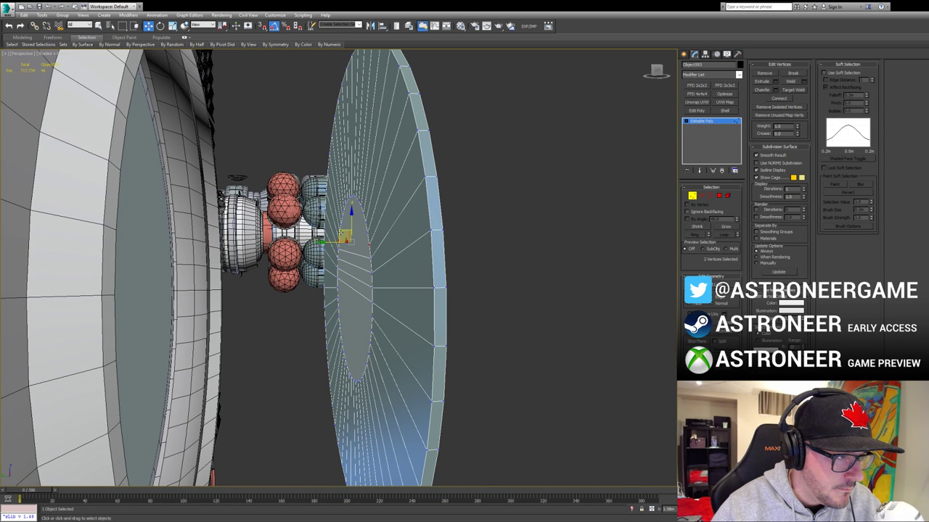
{"action": "left_click", "coordinate": [365, 232], "text": "ctrl"}
{"action": "left_click", "coordinate": [367, 224]}
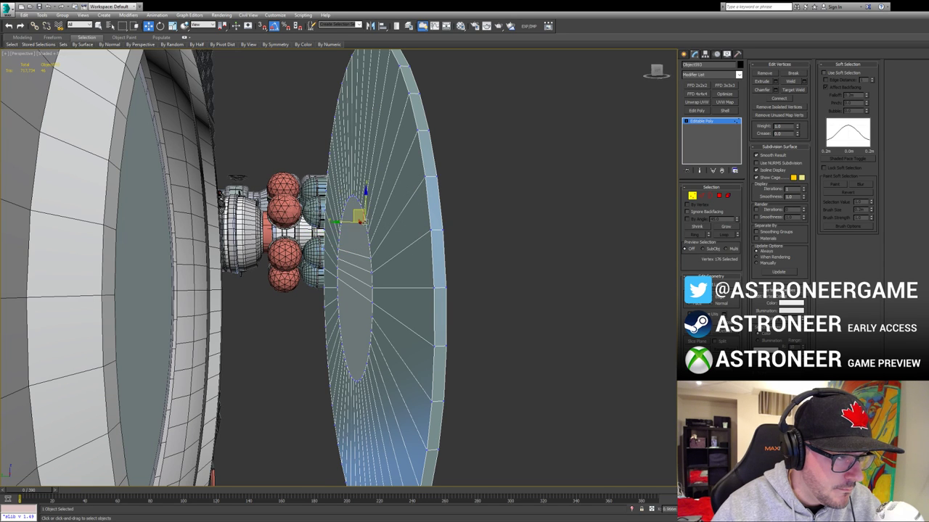
{"action": "left_click", "coordinate": [341, 225], "text": "ctrl"}
{"action": "key", "text": "ctrl+shift+e"}
Step: Connect the remaining facing vertex pairs up to the cap's top, completing the parallel edges of the upper half
{"action": "middle_click_drag", "start_coordinate": [356, 219], "coordinate": [372, 226], "text": "alt"}
{"action": "scroll", "coordinate": [372, 227], "scroll_direction": "up", "scroll_amount": 3}
{"action": "left_click", "coordinate": [329, 234]}
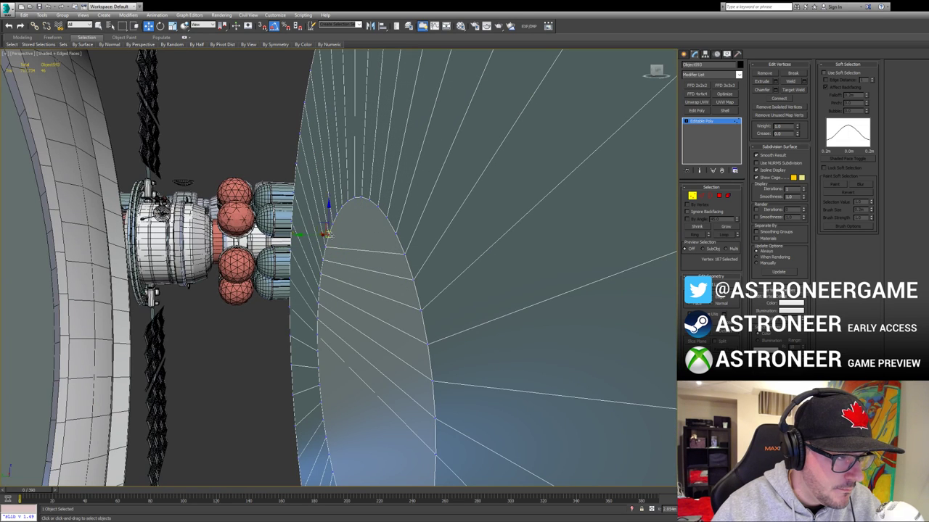
{"action": "left_click", "coordinate": [394, 234], "text": "ctrl"}
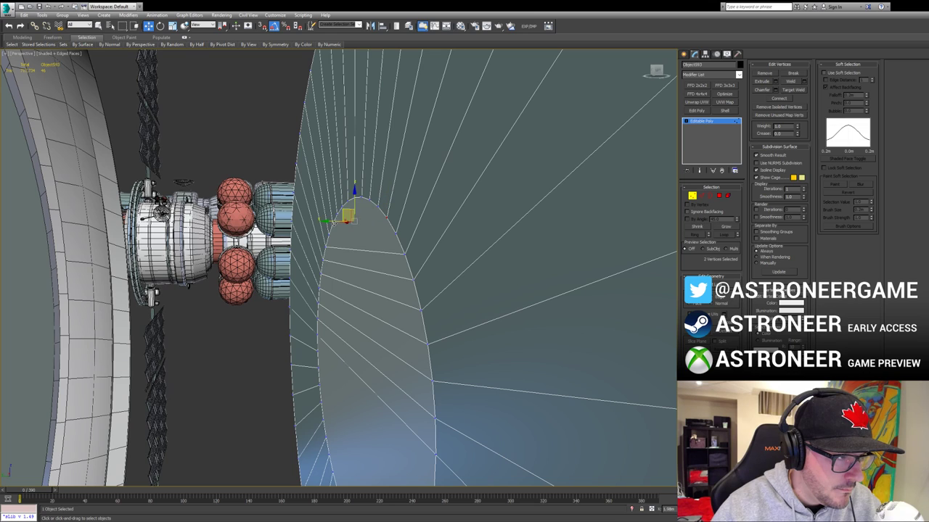
{"action": "left_click", "coordinate": [331, 211]}
{"action": "left_click", "coordinate": [375, 204], "text": "ctrl"}
{"action": "key", "text": "ctrl+shift+e"}
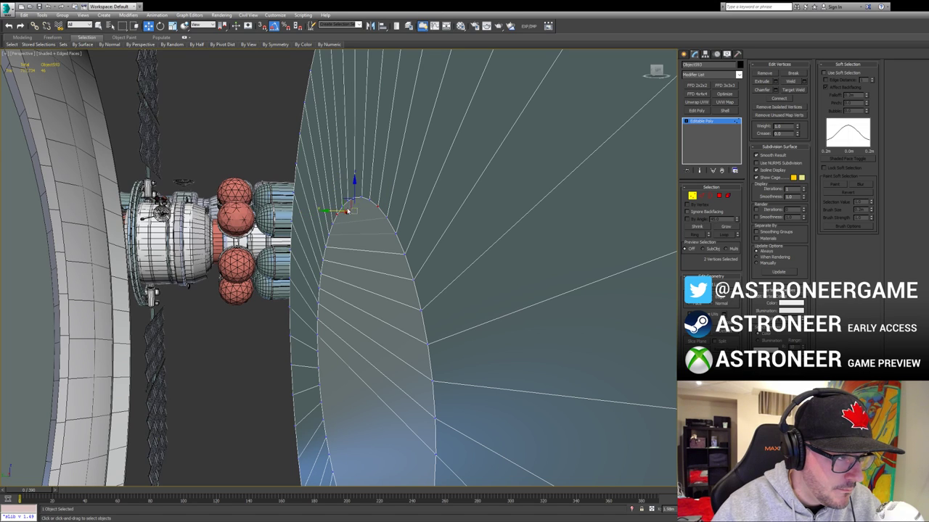
{"action": "left_click", "coordinate": [342, 205]}
{"action": "left_click", "coordinate": [368, 204], "text": "ctrl"}
{"action": "middle_click_drag", "start_coordinate": [368, 205], "coordinate": [364, 253], "text": "alt"}
Step: Connect the first facing rim vertex pairs below the cap's middle edge with parallel edges
{"action": "left_click", "coordinate": [353, 255]}
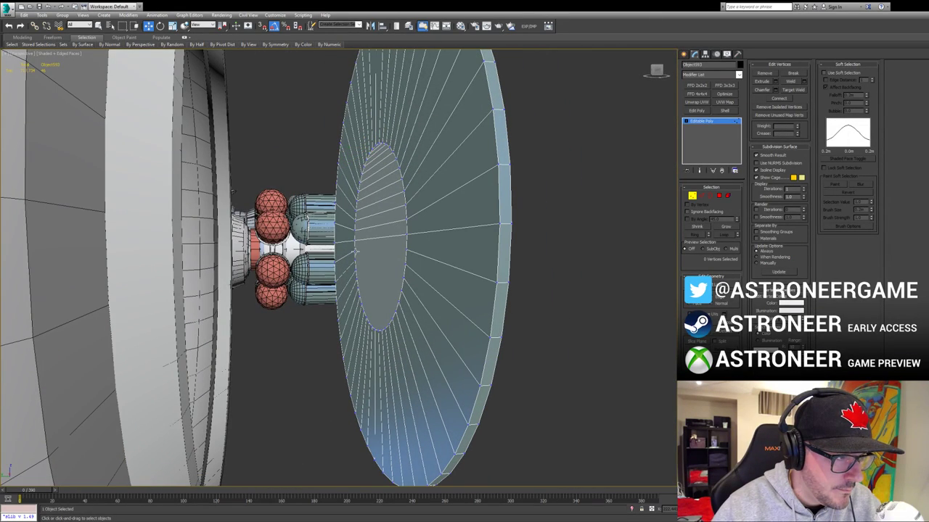
{"action": "left_click", "coordinate": [354, 252]}
{"action": "left_click", "coordinate": [406, 251], "text": "ctrl"}
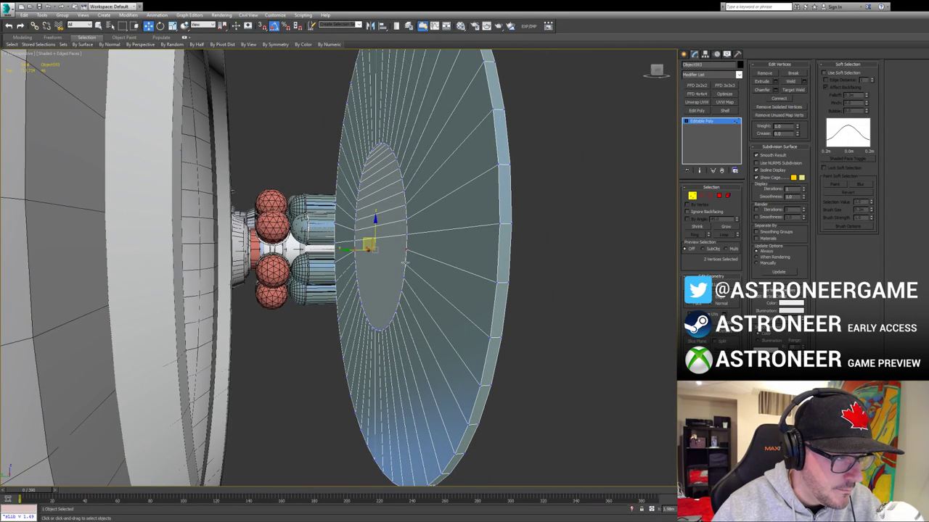
{"action": "left_click", "coordinate": [405, 262]}
{"action": "left_click", "coordinate": [355, 260], "text": "ctrl"}
{"action": "left_click", "coordinate": [356, 269]}
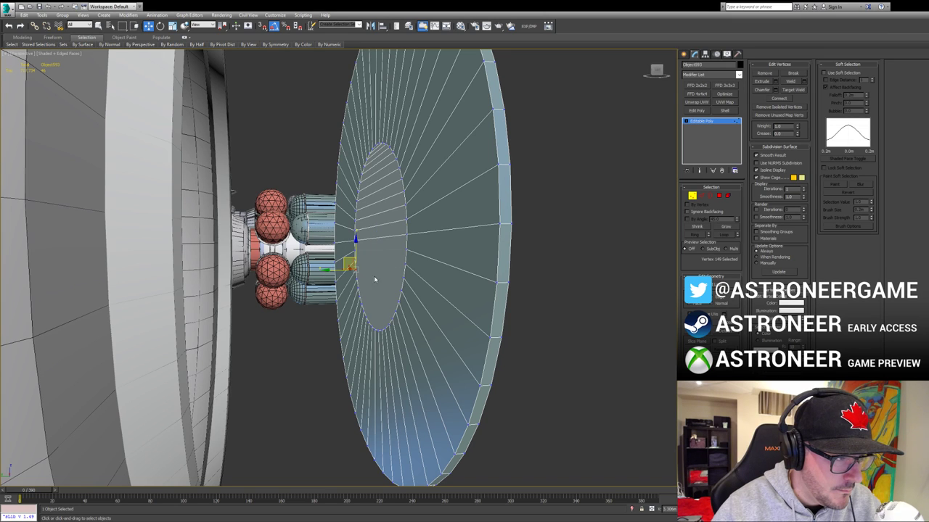
{"action": "left_click", "coordinate": [405, 264], "text": "ctrl"}
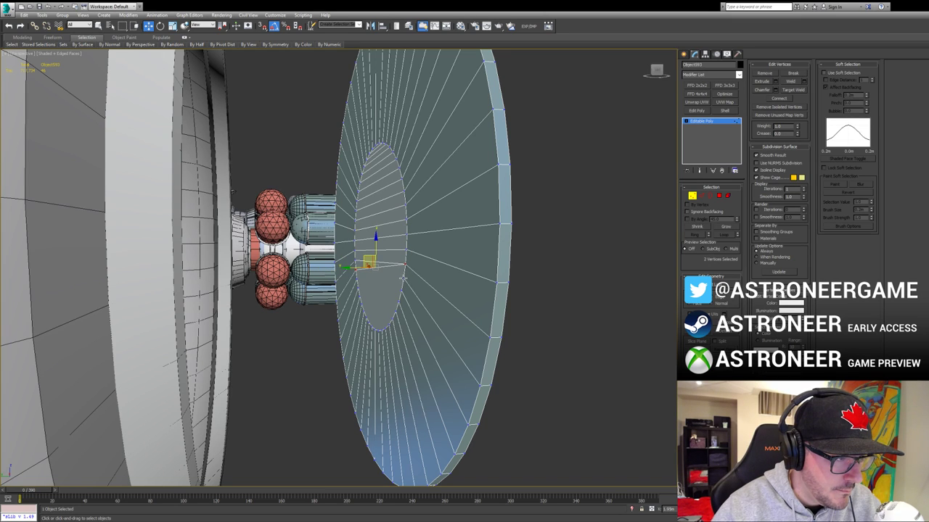
{"action": "middle_click_drag", "start_coordinate": [375, 265], "coordinate": [411, 266], "text": "alt"}
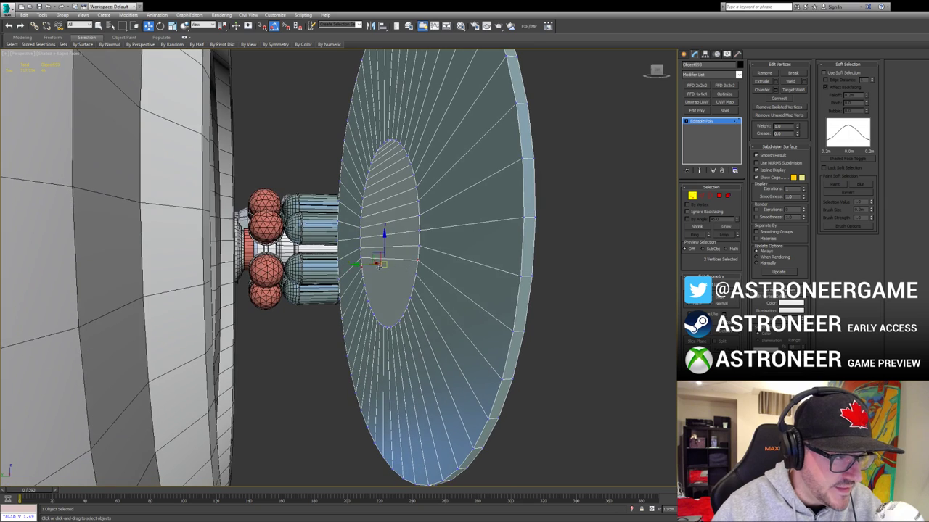
{"action": "left_click", "coordinate": [418, 269], "text": "alt"}
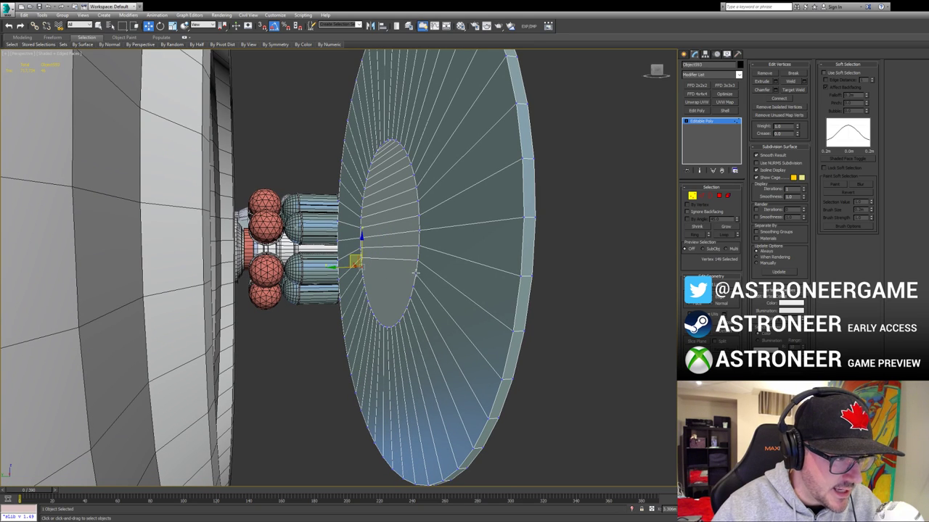
Step: Connect the next facing rim vertex pairs in the cap's lower half with parallel edges
{"action": "left_click", "coordinate": [413, 285]}
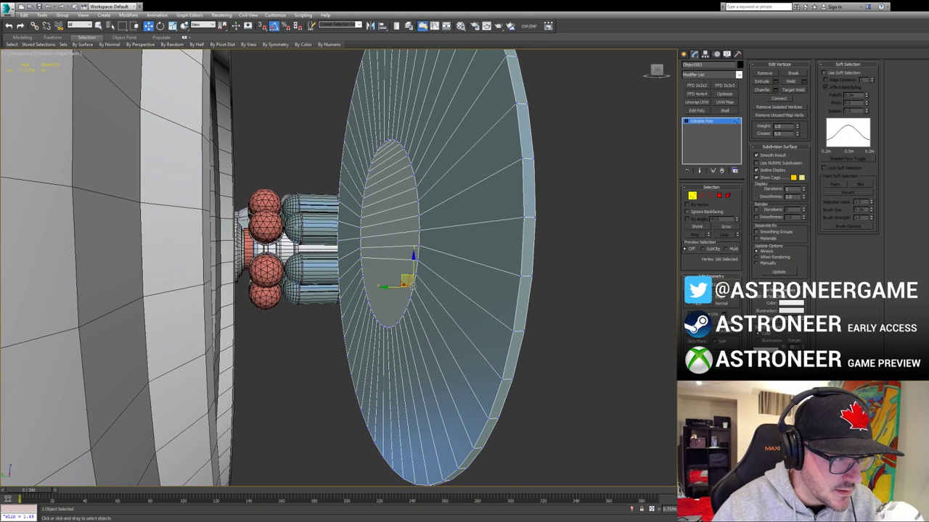
{"action": "left_click", "coordinate": [365, 280], "text": "ctrl"}
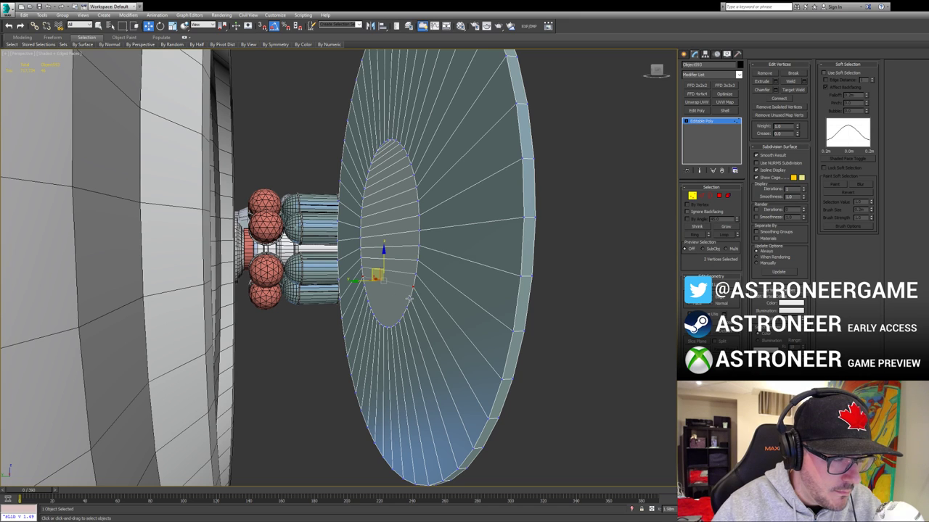
{"action": "left_click", "coordinate": [405, 293]}
{"action": "left_click", "coordinate": [365, 288], "text": "ctrl"}
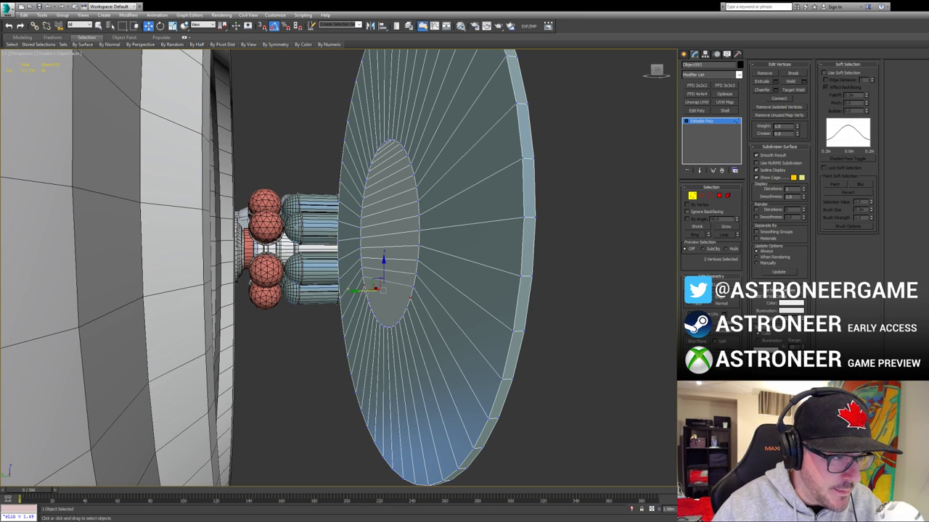
{"action": "left_click", "coordinate": [367, 294]}
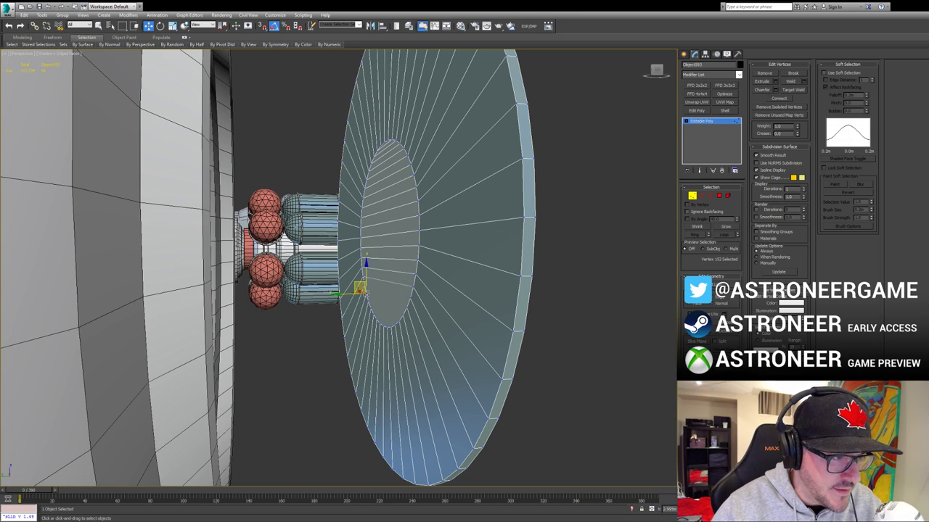
{"action": "left_click", "coordinate": [405, 316], "text": "ctrl"}
Step: Continue the parallel edges toward the cap's bottom by joining the next opposite rim vertices
{"action": "left_click", "coordinate": [404, 315]}
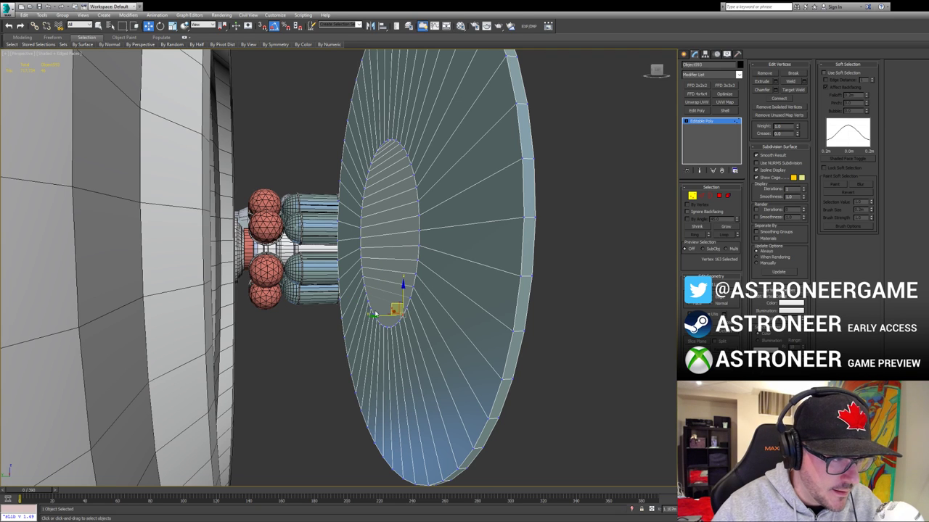
{"action": "left_click", "coordinate": [369, 300], "text": "ctrl"}
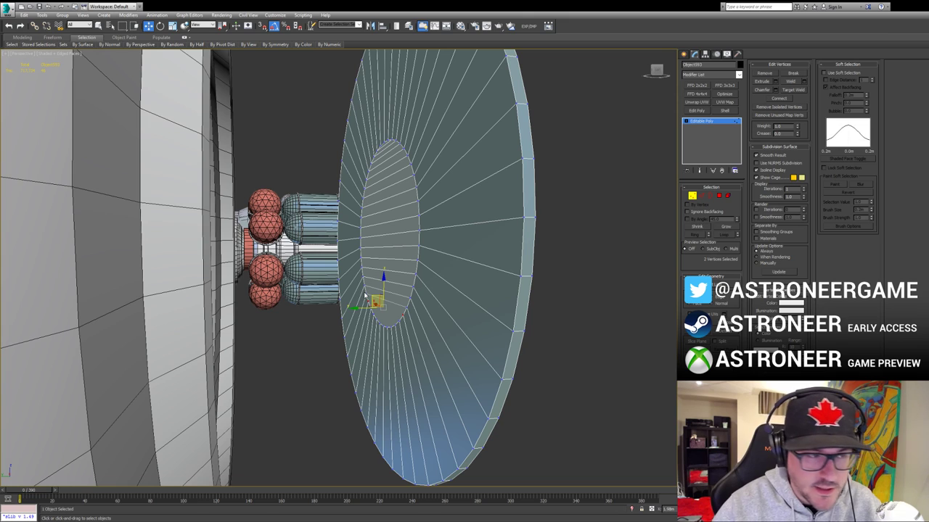
{"action": "left_click", "coordinate": [397, 320]}
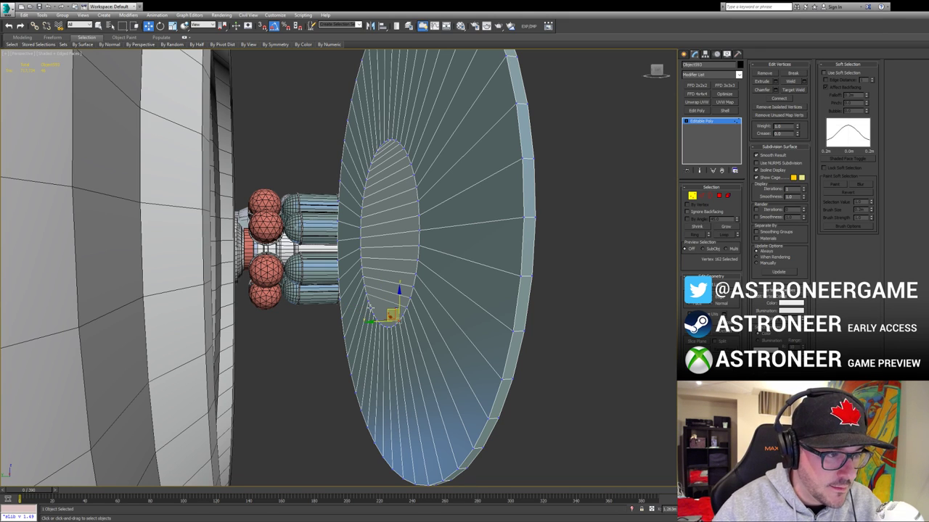
{"action": "left_click", "coordinate": [400, 312]}
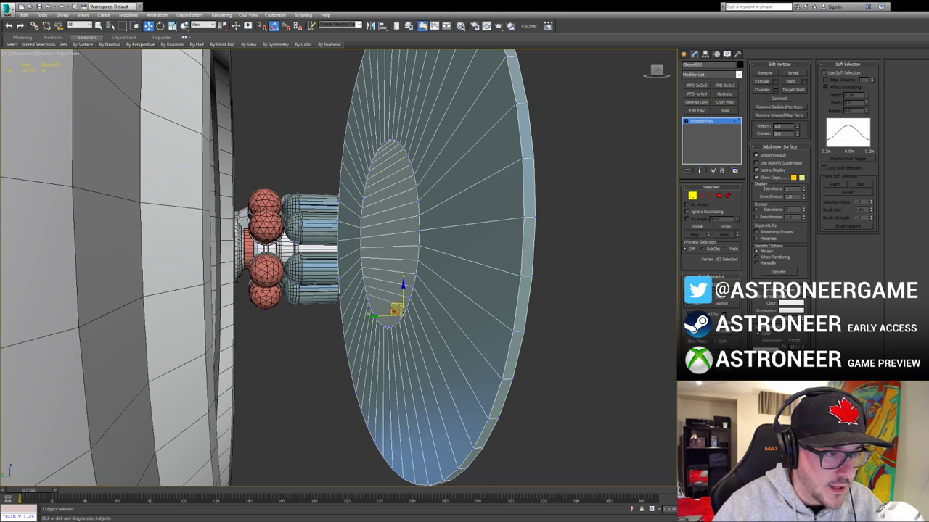
{"action": "left_click", "coordinate": [358, 294], "text": "ctrl"}
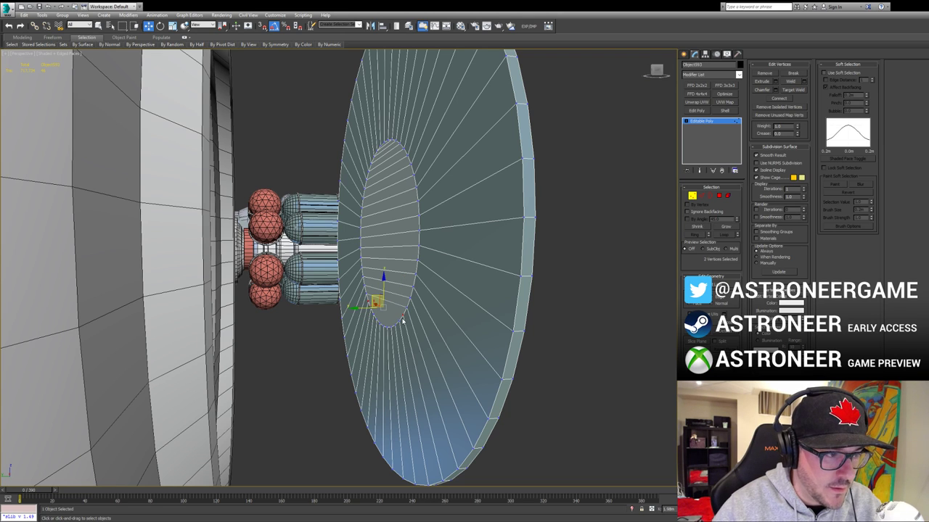
{"action": "left_click", "coordinate": [399, 320]}
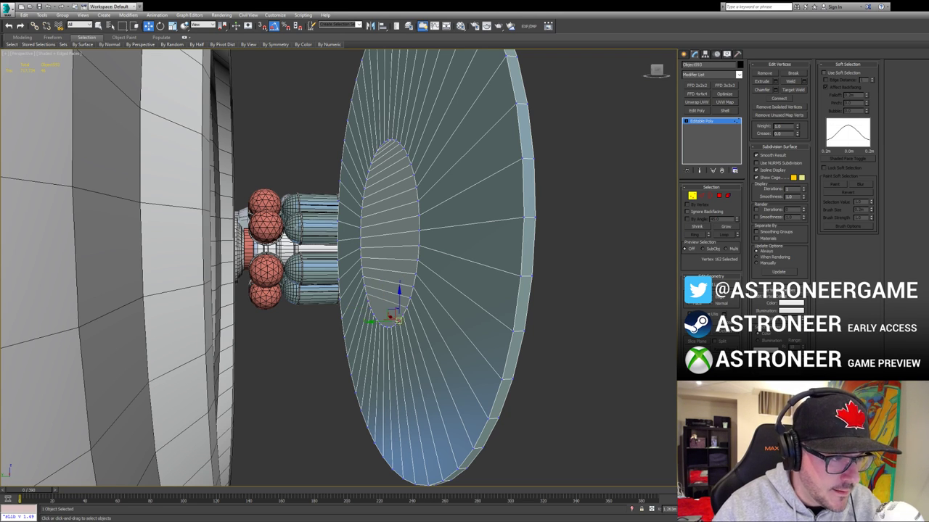
{"action": "left_click", "coordinate": [370, 308], "text": "ctrl"}
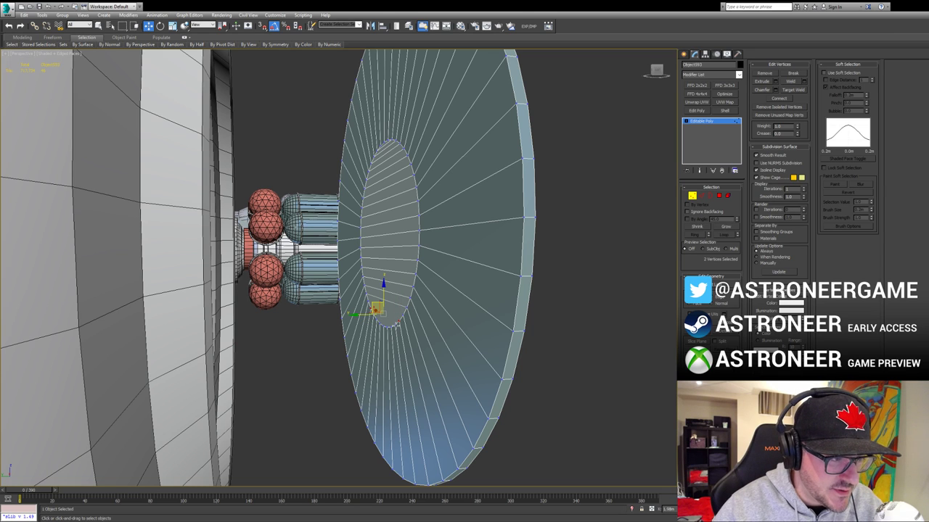
Step: Connect the last facing rim vertex pairs at the cap's very bottom, completing the lower half's parallel edges
{"action": "left_click", "coordinate": [395, 324]}
{"action": "scroll", "coordinate": [409, 278], "scroll_direction": "up", "scroll_amount": 3}
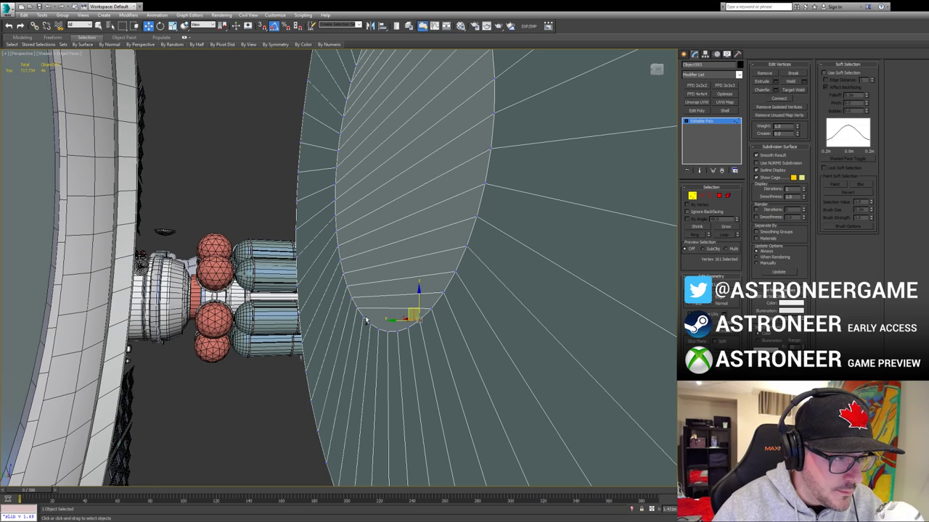
{"action": "middle_click_drag", "start_coordinate": [416, 299], "coordinate": [507, 311], "text": "alt"}
{"action": "left_click", "coordinate": [342, 335], "text": "ctrl"}
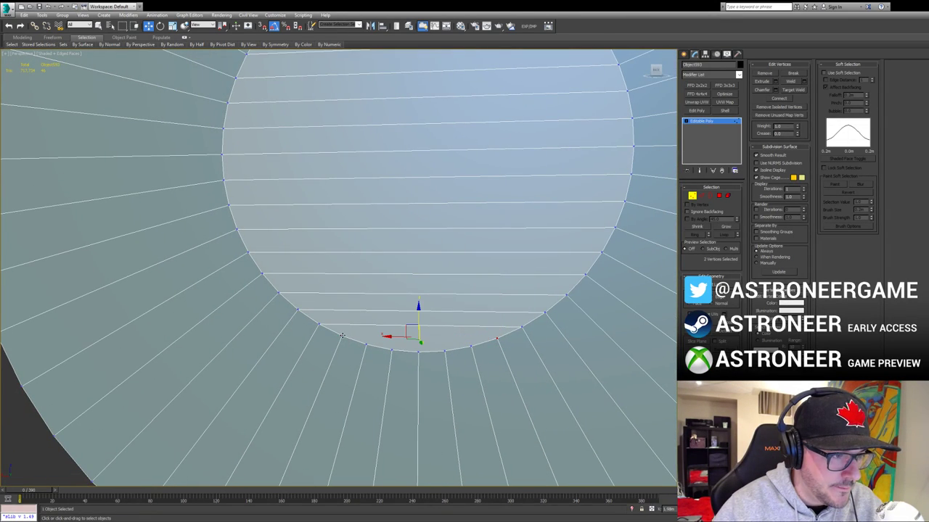
{"action": "left_click", "coordinate": [470, 348]}
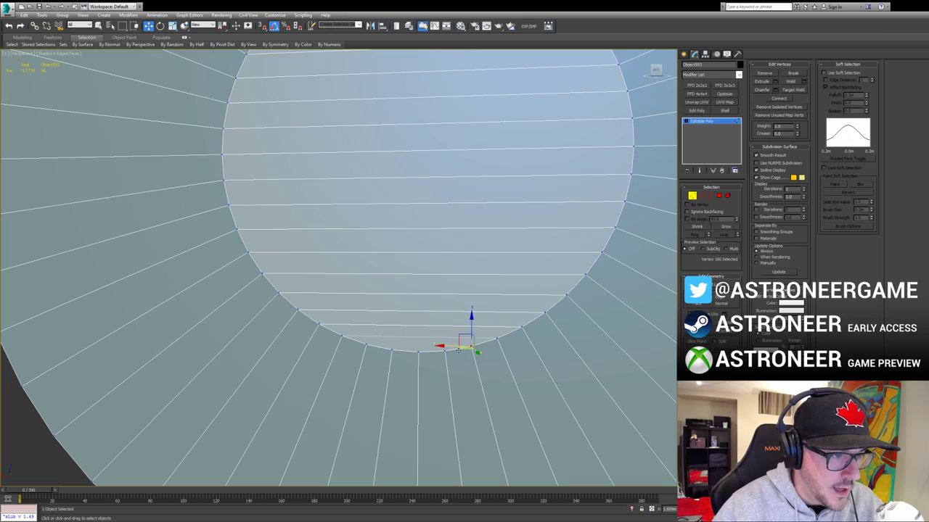
{"action": "left_click", "coordinate": [367, 343], "text": "ctrl"}
Step: Delete the undivided lower-half polygon on the disc's opposite face
{"action": "middle_click_drag", "start_coordinate": [520, 282], "coordinate": [343, 255], "text": "alt"}
{"action": "left_click", "coordinate": [320, 254]}
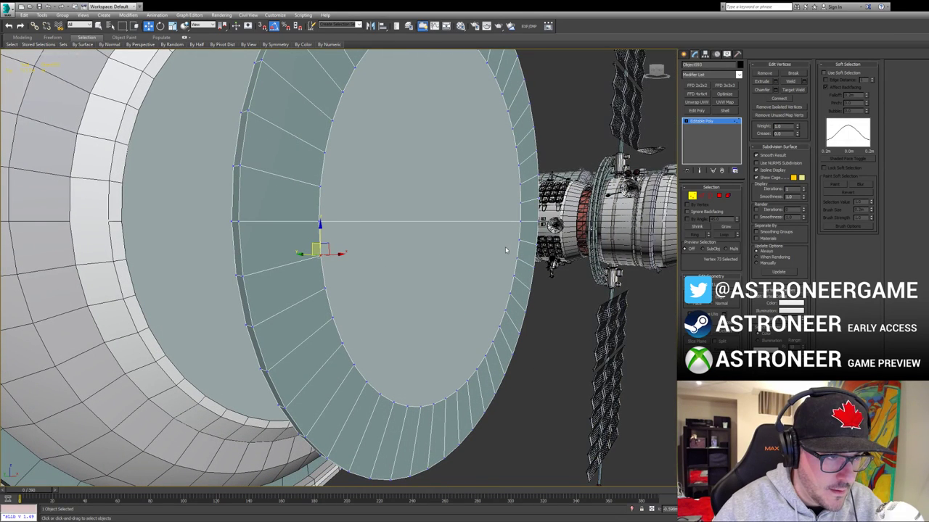
{"action": "key", "text": "4"}
{"action": "left_click", "coordinate": [423, 270]}
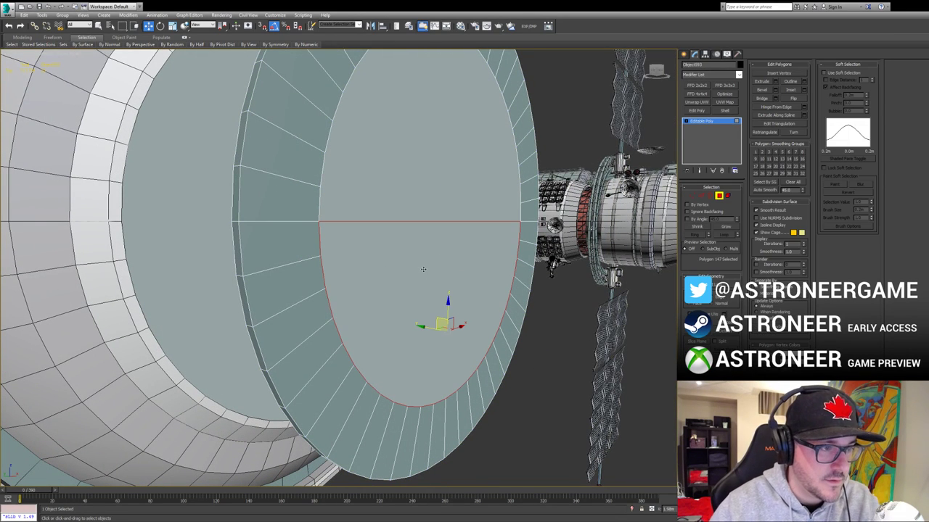
{"action": "key", "text": "Delete"}
Step: Bridge the facing rim edges of the open lower half, leaving out the bottommost edges and those above the middle line
{"action": "key", "text": "2"}
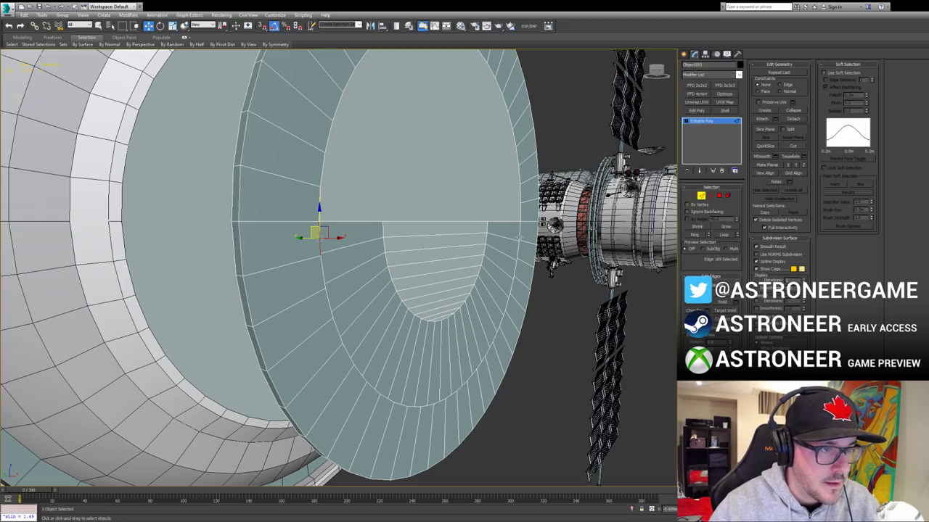
{"action": "double_click", "coordinate": [519, 234]}
{"action": "middle_click_drag", "start_coordinate": [460, 403], "coordinate": [514, 362], "text": "alt"}
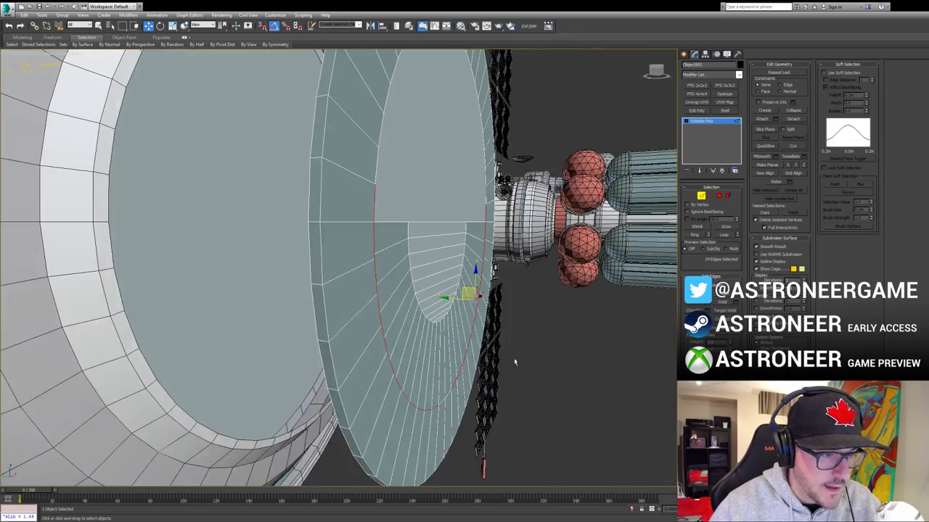
{"action": "middle_click_drag", "start_coordinate": [635, 333], "coordinate": [615, 330], "text": "alt"}
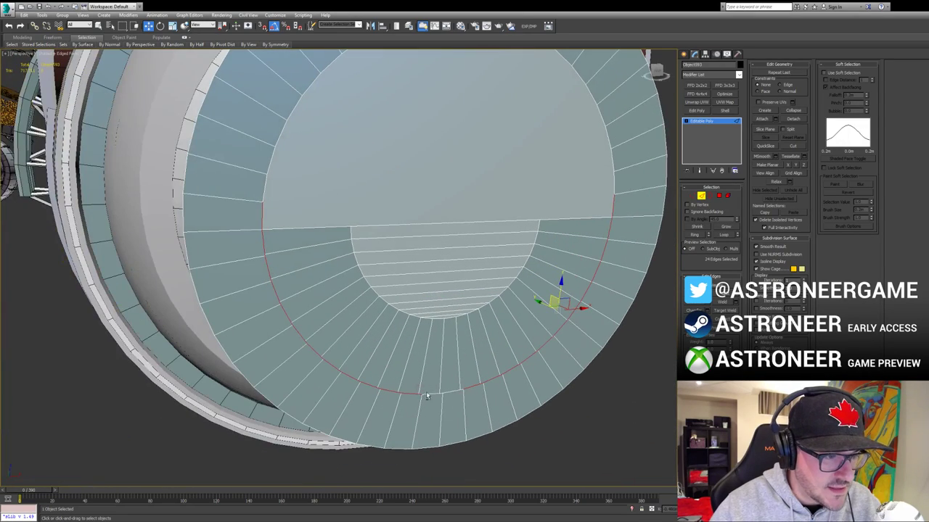
{"action": "left_click_drag", "start_coordinate": [468, 406], "coordinate": [419, 373], "text": "alt"}
{"action": "left_click_drag", "start_coordinate": [264, 200], "coordinate": [298, 224], "text": "alt"}
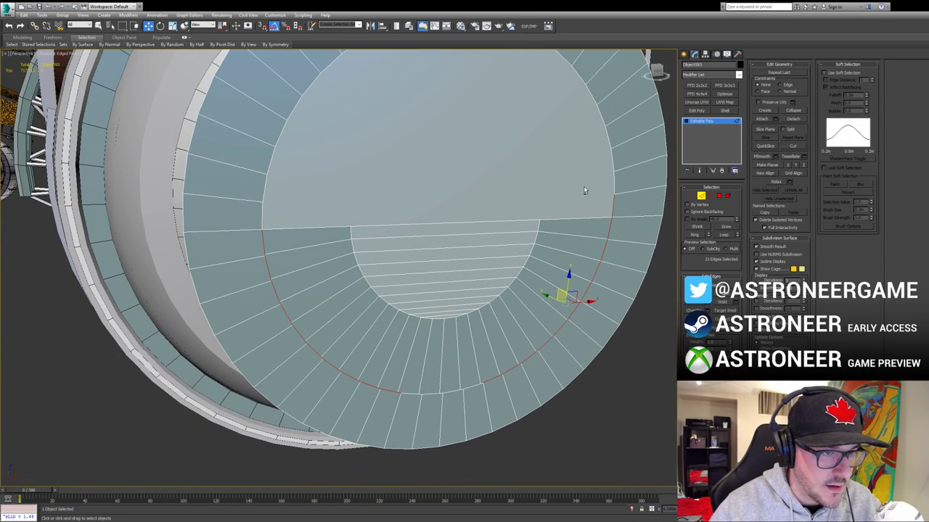
{"action": "left_click_drag", "start_coordinate": [586, 189], "coordinate": [622, 208], "text": "alt"}
{"action": "middle_click_drag", "start_coordinate": [480, 378], "coordinate": [460, 353], "text": "alt"}
{"action": "left_click", "coordinate": [694, 320]}
{"action": "middle_click_drag", "start_coordinate": [608, 341], "coordinate": [628, 365], "text": "alt"}
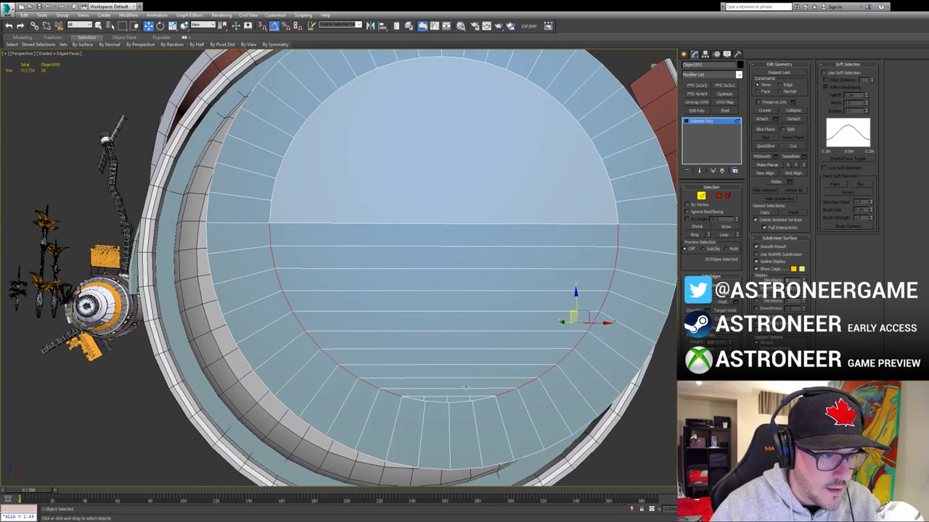
Step: Cap the small remaining border opening at the bottom of the disc's face
{"action": "key", "text": "3"}
{"action": "left_click", "coordinate": [480, 399]}
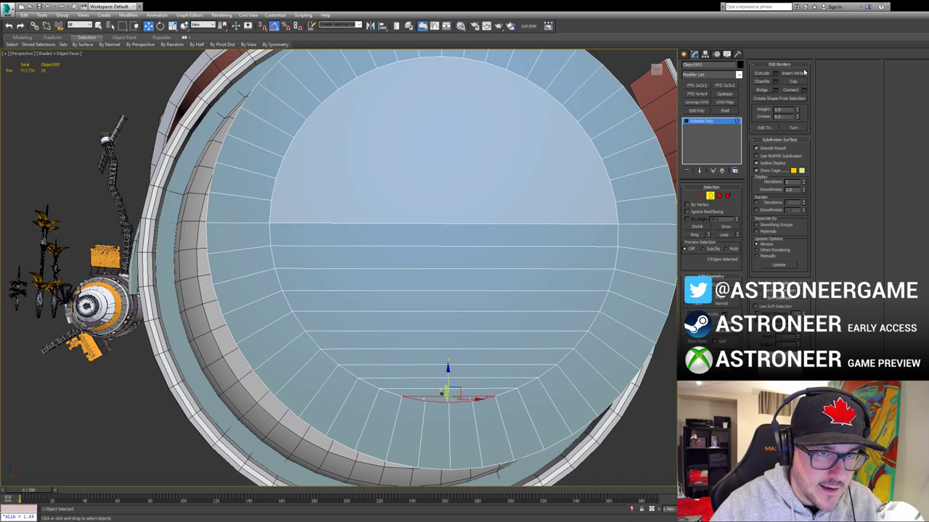
{"action": "left_click", "coordinate": [712, 200]}
Step: Delete the undivided upper-half polygon on the same face of the disc
{"action": "middle_click_drag", "start_coordinate": [437, 385], "coordinate": [474, 410], "text": "alt"}
{"action": "key", "text": "4"}
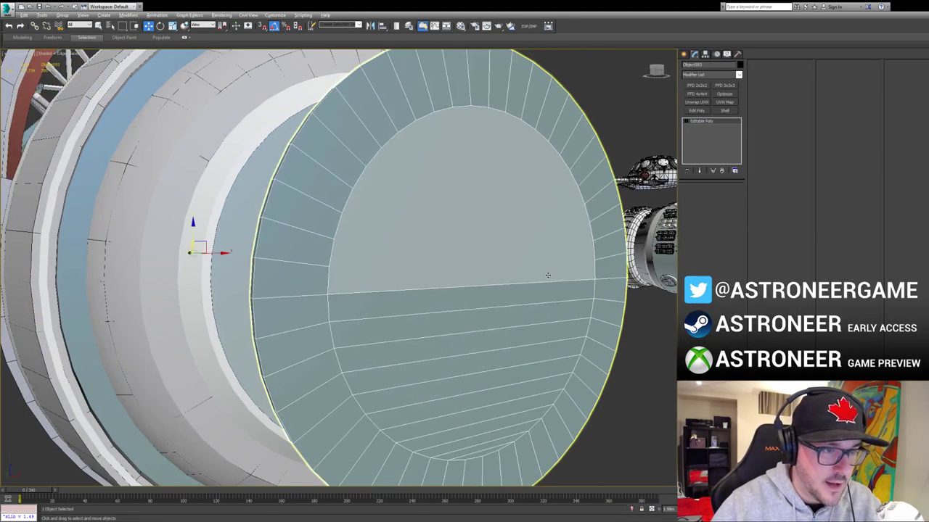
{"action": "key", "text": "4"}
{"action": "key", "text": "Delete"}
Step: Bridge the opposite rim edges around the open upper half, excluding the middle edge and the topmost edges
{"action": "key", "text": "3"}
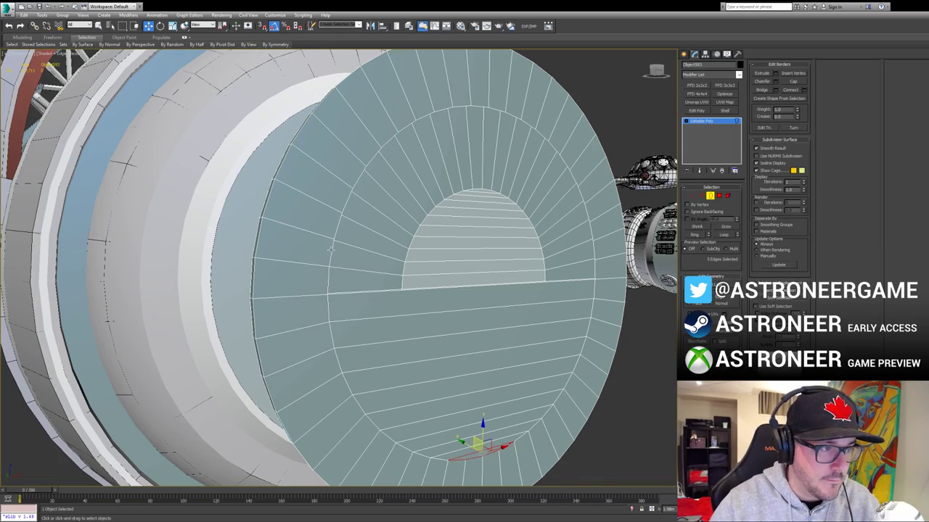
{"action": "left_click", "coordinate": [332, 249]}
{"action": "key", "text": "2"}
{"action": "middle_click_drag", "start_coordinate": [362, 286], "coordinate": [369, 273], "text": "alt"}
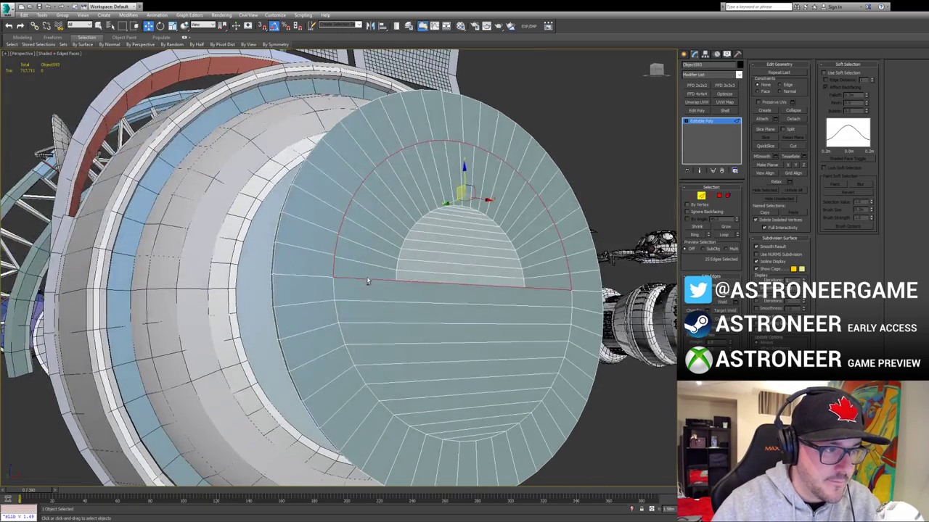
{"action": "left_click", "coordinate": [368, 280], "text": "alt"}
{"action": "middle_click_drag", "start_coordinate": [519, 192], "coordinate": [463, 174], "text": "alt"}
{"action": "left_click_drag", "start_coordinate": [457, 146], "coordinate": [481, 168], "text": "alt"}
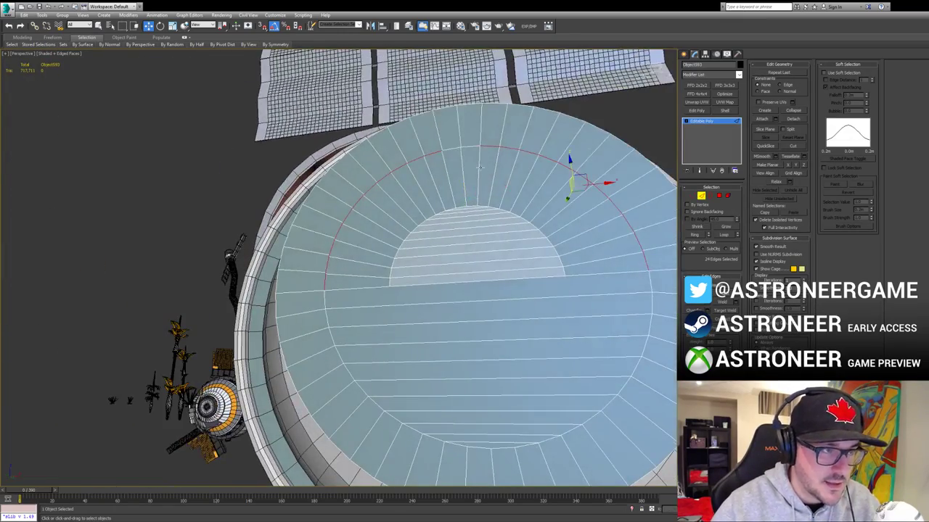
{"action": "middle_click_drag", "start_coordinate": [479, 168], "coordinate": [529, 248], "text": "alt"}
{"action": "left_click", "coordinate": [693, 319]}
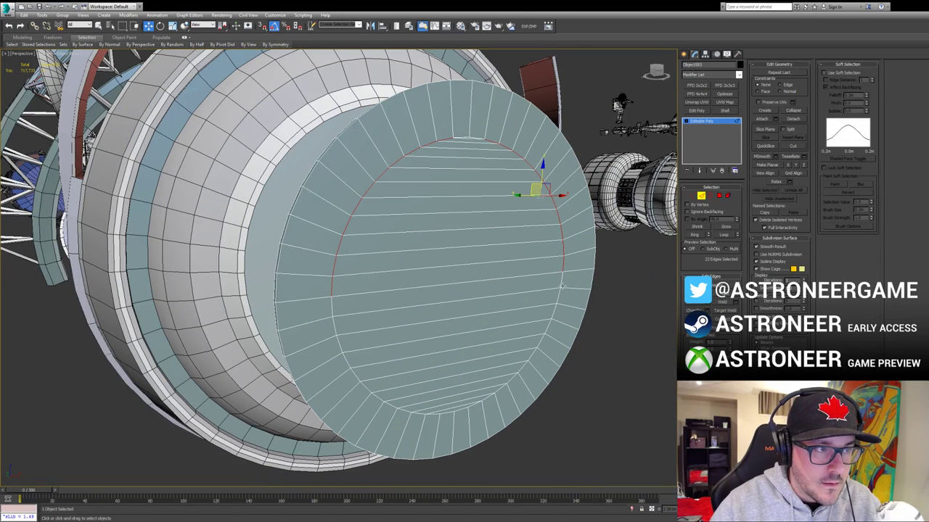
Step: Cap the small border opening left at the top of the disc's face and leave border editing
{"action": "key", "text": "3"}
{"action": "left_click", "coordinate": [473, 146]}
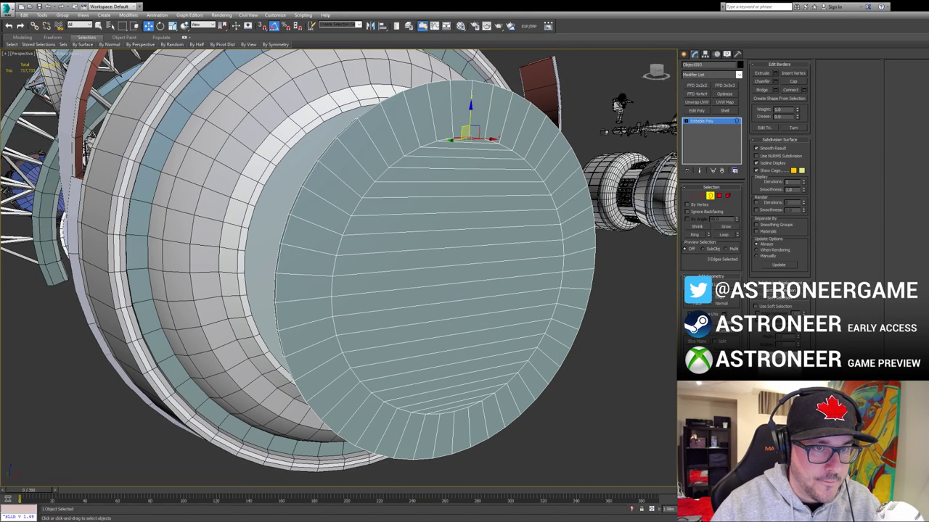
{"action": "left_click", "coordinate": [711, 195]}
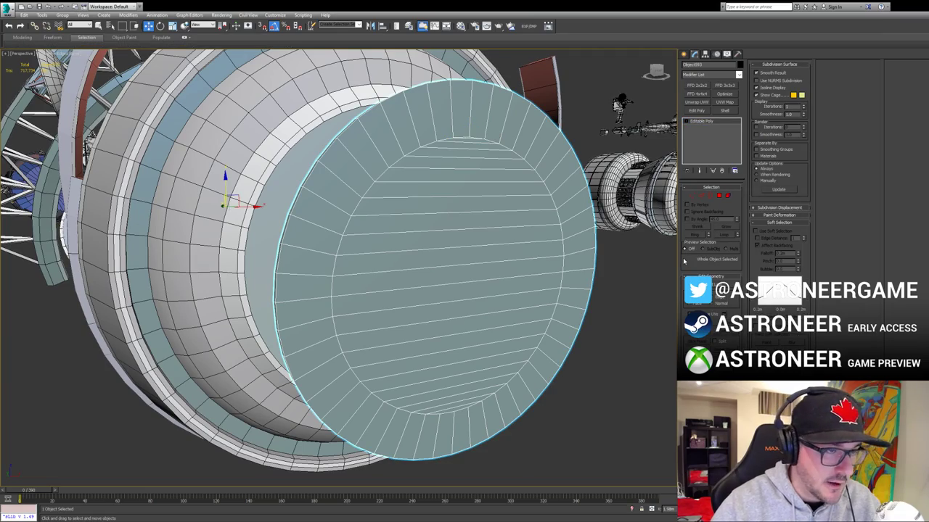
Step: Select the vertices of the disc's upper half and rotate them to fold the disc along its middle
{"action": "middle_click_drag", "start_coordinate": [486, 251], "coordinate": [532, 240], "text": "alt"}
{"action": "middle_click_drag", "start_coordinate": [520, 190], "coordinate": [516, 155], "text": "alt"}
{"action": "key", "text": "1"}
{"action": "left_click_drag", "start_coordinate": [406, 60], "coordinate": [550, 273]}
{"action": "middle_click_drag", "start_coordinate": [529, 232], "coordinate": [402, 211], "text": "alt"}
{"action": "key", "text": "e"}
{"action": "left_click_drag", "start_coordinate": [479, 165], "coordinate": [484, 171]}
{"action": "middle_click_drag", "start_coordinate": [485, 171], "coordinate": [476, 168], "text": "alt"}
Step: Move the rotated upper-half vertices away from the hull, and finish editing the disc
{"action": "key", "text": "w"}
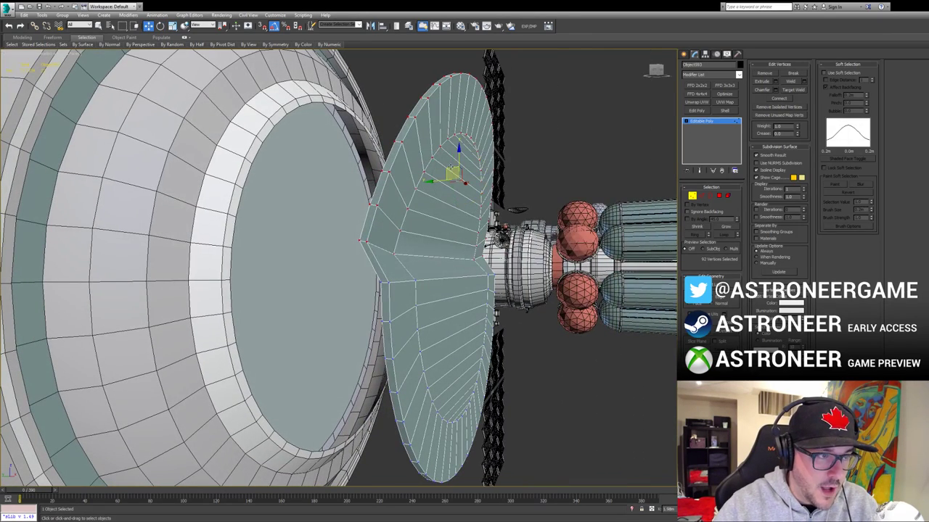
{"action": "left_click_drag", "start_coordinate": [451, 167], "coordinate": [473, 165]}
{"action": "middle_click_drag", "start_coordinate": [473, 165], "coordinate": [472, 250], "text": "alt"}
{"action": "key", "text": "4"}
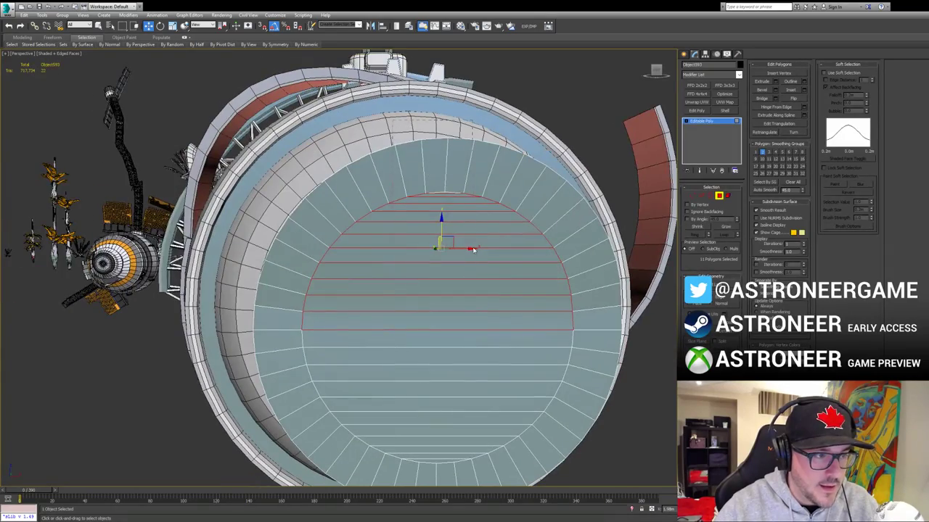
{"action": "left_click_drag", "start_coordinate": [474, 250], "coordinate": [474, 252]}
{"action": "middle_click_drag", "start_coordinate": [474, 252], "coordinate": [563, 256], "text": "alt"}
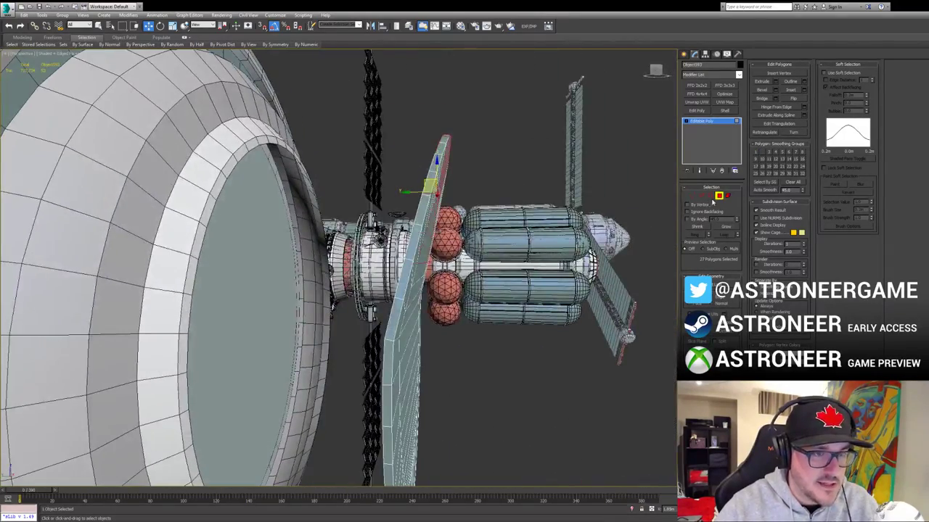
{"action": "left_click", "coordinate": [718, 197]}
{"action": "left_click", "coordinate": [646, 217]}
{"action": "middle_click_drag", "start_coordinate": [624, 225], "coordinate": [418, 267], "text": "alt"}
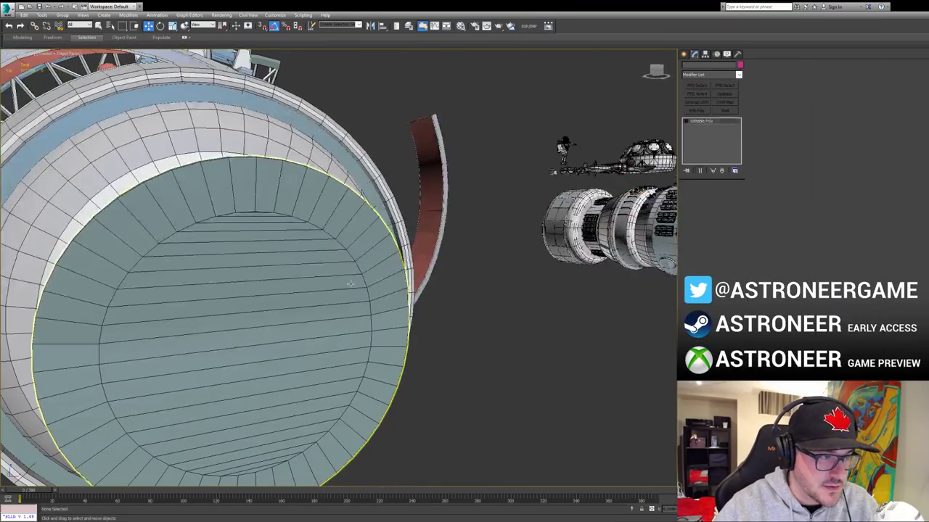
Step: Examine the bent disc's surface with the edge display switched off and on
{"action": "left_click", "coordinate": [350, 284]}
{"action": "middle_click_drag", "start_coordinate": [351, 283], "coordinate": [407, 285], "text": "alt"}
{"action": "key", "text": "4"}
{"action": "middle_click_drag", "start_coordinate": [341, 287], "coordinate": [359, 305], "text": "alt"}
{"action": "key", "text": "F4"}
{"action": "scroll", "coordinate": [403, 299], "scroll_direction": "down", "scroll_amount": 5}
{"action": "scroll", "coordinate": [348, 304], "scroll_direction": "up", "scroll_amount": 5}
{"action": "key", "text": "4"}
{"action": "key", "text": "F4"}
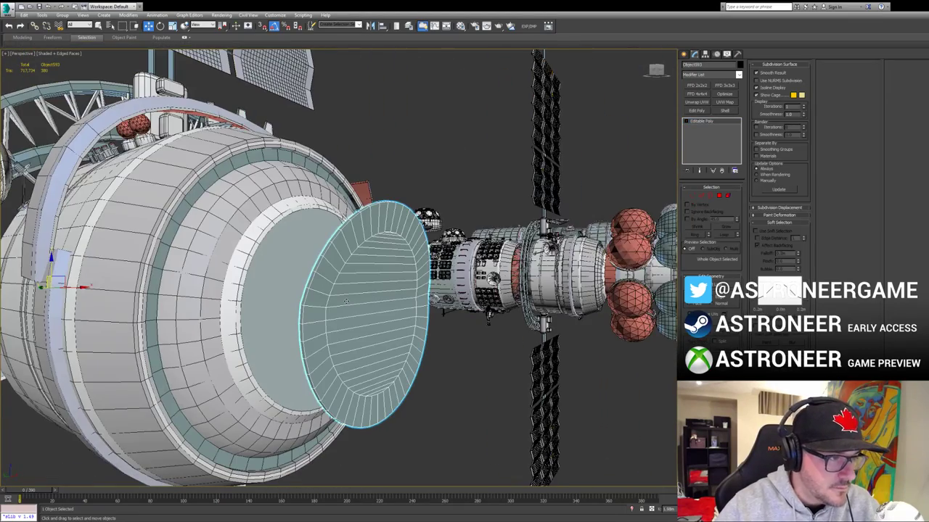
{"action": "key", "text": "4"}
{"action": "key", "text": "4"}
{"action": "key", "text": "4"}
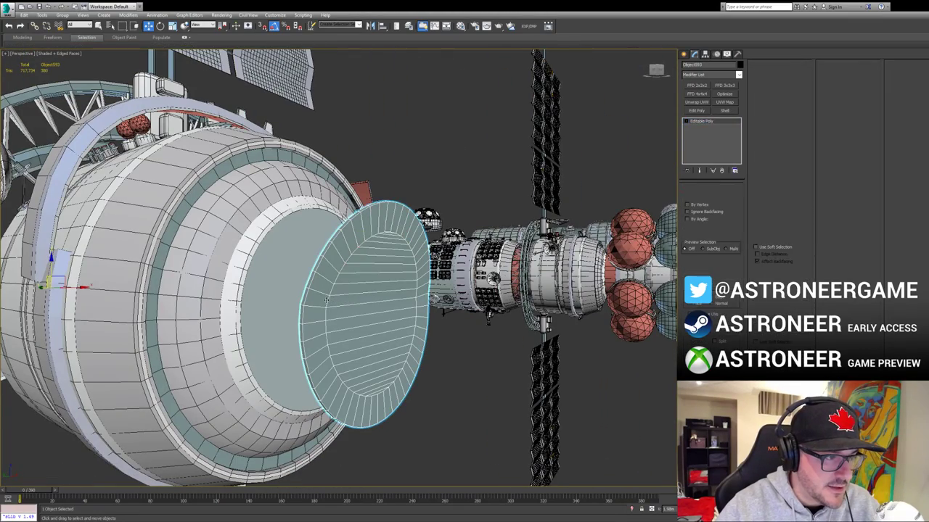
Step: Select the inner strips and surrounding rim segments that make up the upper half of the disc's outer face
{"action": "left_click", "coordinate": [318, 299]}
{"action": "left_click", "coordinate": [343, 301], "text": "ctrl"}
{"action": "left_click", "coordinate": [421, 292], "text": "ctrl"}
{"action": "left_click", "coordinate": [422, 284], "text": "ctrl"}
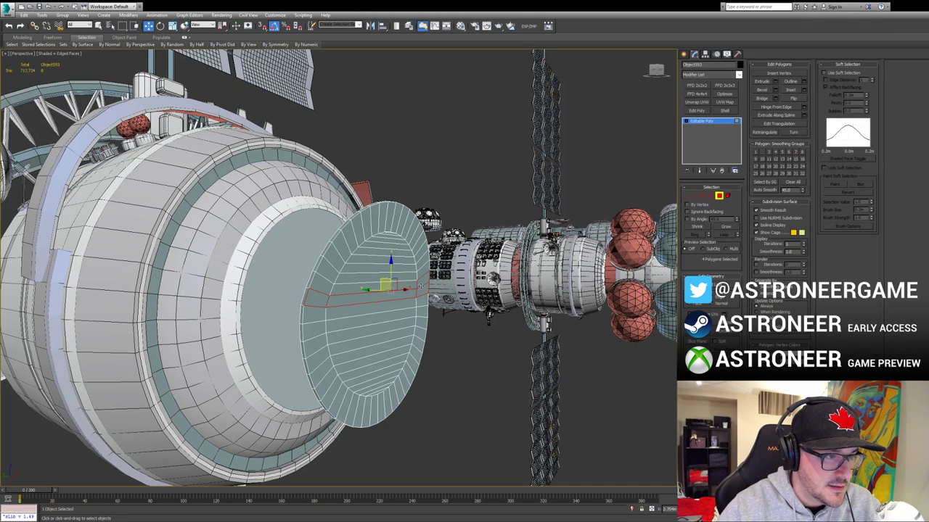
{"action": "left_click", "coordinate": [409, 286], "text": "ctrl"}
{"action": "left_click", "coordinate": [320, 284], "text": "ctrl"}
{"action": "left_click", "coordinate": [327, 272], "text": "ctrl"}
{"action": "left_click", "coordinate": [365, 279], "text": "ctrl"}
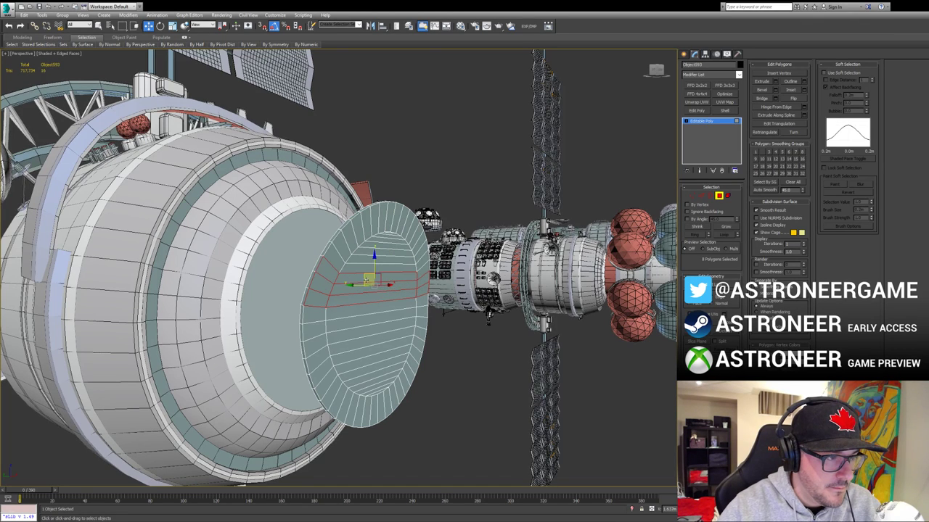
{"action": "left_click", "coordinate": [340, 260], "text": "ctrl"}
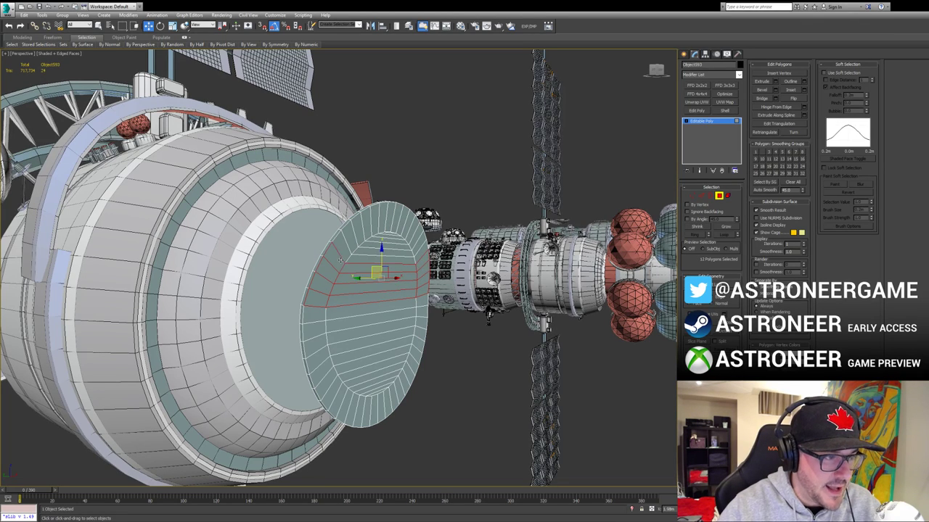
{"action": "left_click", "coordinate": [344, 248], "text": "ctrl"}
{"action": "left_click", "coordinate": [351, 238], "text": "ctrl"}
{"action": "left_click", "coordinate": [360, 251], "text": "ctrl"}
{"action": "left_click", "coordinate": [368, 258], "text": "ctrl"}
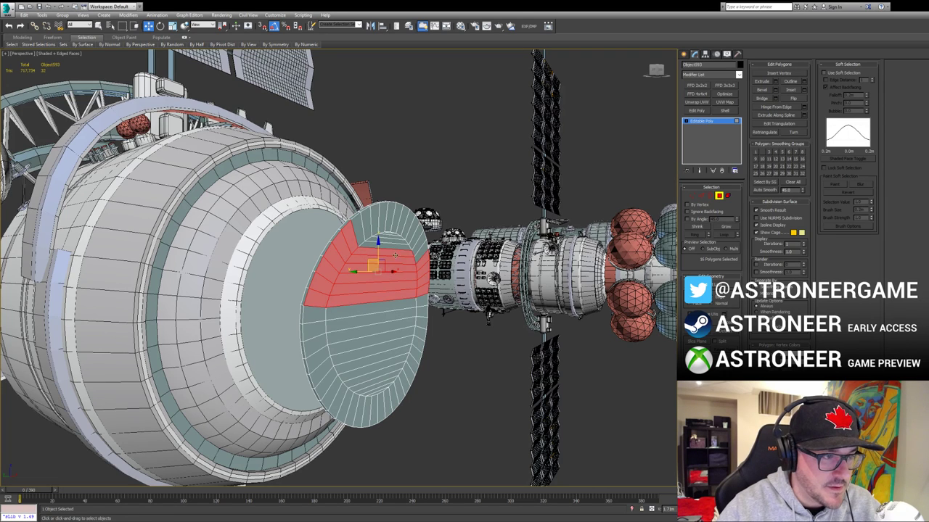
{"action": "left_click", "coordinate": [396, 248], "text": "ctrl"}
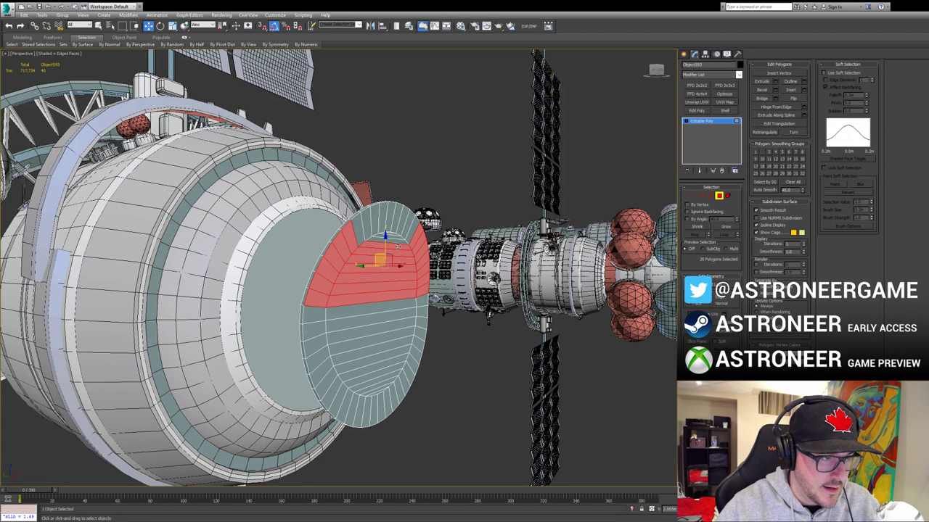
{"action": "left_click", "coordinate": [387, 236], "text": "ctrl"}
{"action": "scroll", "coordinate": [390, 232], "scroll_direction": "up", "scroll_amount": 4}
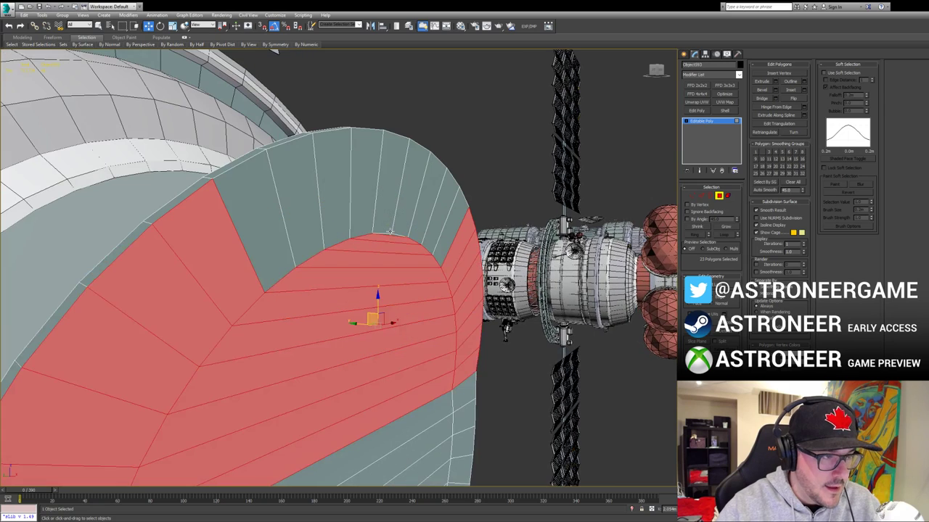
{"action": "left_click", "coordinate": [389, 232], "text": "ctrl"}
{"action": "left_click", "coordinate": [399, 221], "text": "ctrl"}
{"action": "left_click", "coordinate": [413, 229], "text": "ctrl"}
{"action": "left_click", "coordinate": [432, 235], "text": "ctrl"}
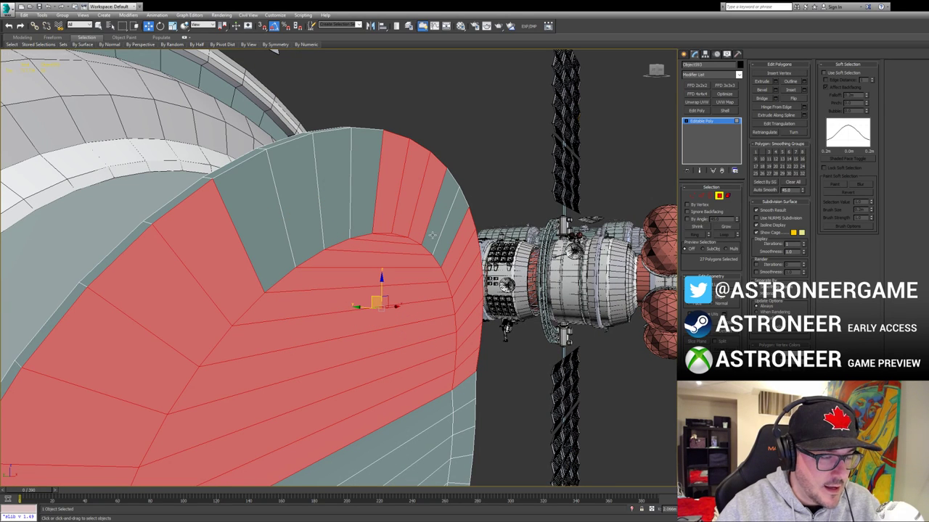
{"action": "left_click", "coordinate": [446, 234], "text": "ctrl"}
{"action": "left_click", "coordinate": [454, 180], "text": "ctrl"}
{"action": "left_click", "coordinate": [367, 215], "text": "ctrl"}
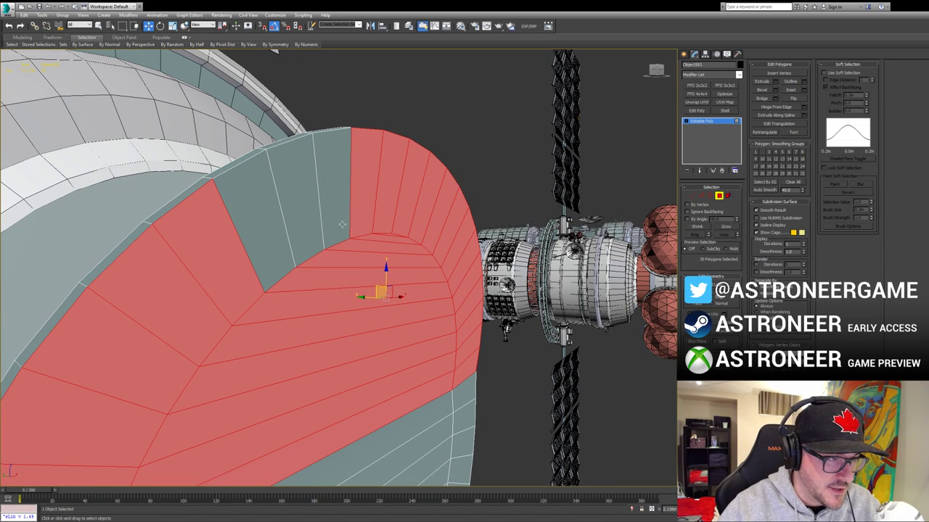
{"action": "left_click", "coordinate": [338, 225], "text": "ctrl"}
{"action": "left_click", "coordinate": [302, 238], "text": "ctrl"}
{"action": "left_click", "coordinate": [276, 254], "text": "ctrl"}
{"action": "scroll", "coordinate": [348, 261], "scroll_direction": "down", "scroll_amount": 4}
{"action": "middle_click_drag", "start_coordinate": [401, 265], "coordinate": [437, 266], "text": "alt"}
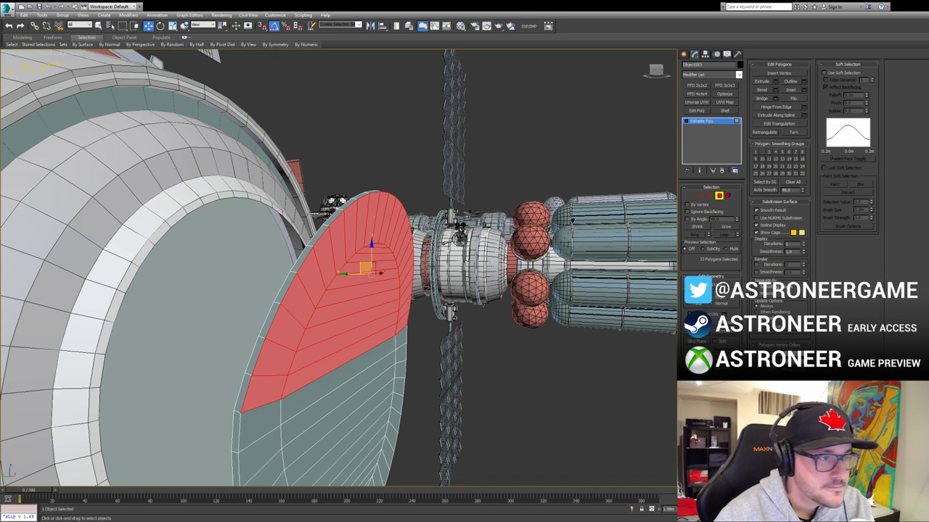
Step: Select all of the disc's polygons, and reselect only the ring of narrow side polygons around its edge
{"action": "middle_click_drag", "start_coordinate": [572, 220], "coordinate": [512, 216], "text": "alt"}
{"action": "scroll", "coordinate": [527, 221], "scroll_direction": "down", "scroll_amount": 5}
{"action": "key", "text": "ctrl+a"}
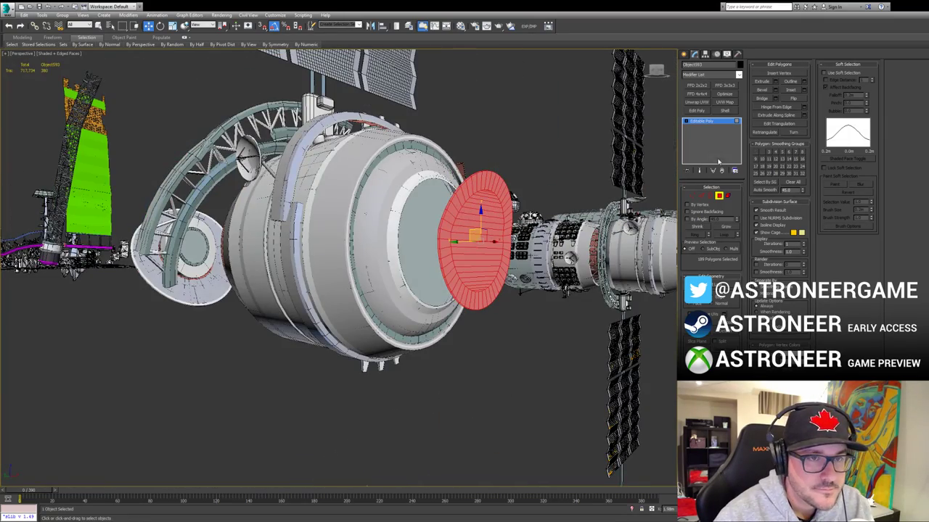
{"action": "scroll", "coordinate": [498, 206], "scroll_direction": "up", "scroll_amount": 5}
{"action": "key", "text": "2"}
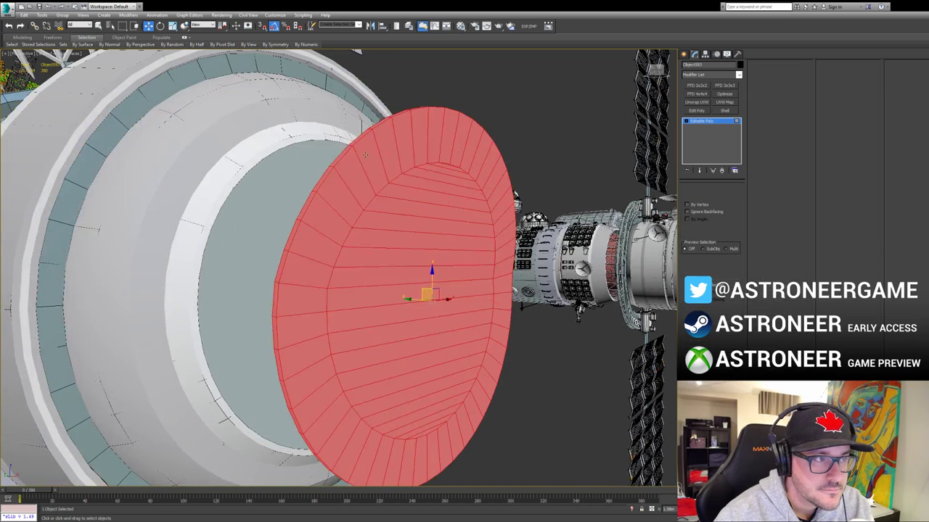
{"action": "left_click", "coordinate": [385, 150]}
{"action": "key", "text": "alt+r"}
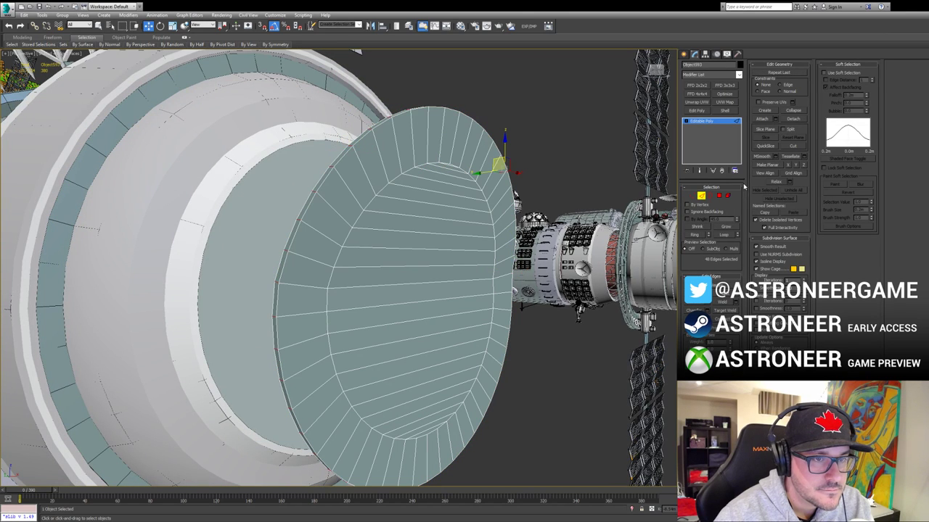
{"action": "left_click", "coordinate": [719, 196], "text": "ctrl"}
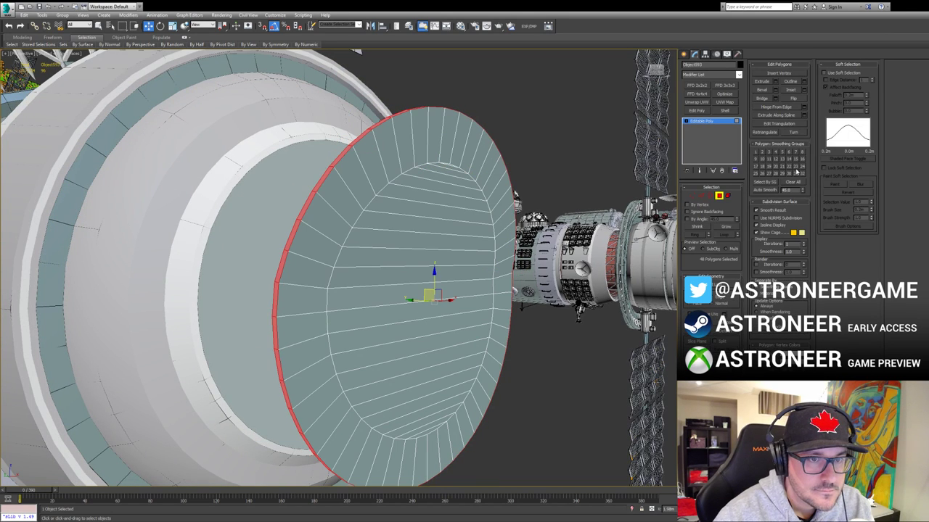
Step: Select every strip polygon of the central area on the disc's outer face, leaving the surrounding rim segments unselected
{"action": "left_click", "coordinate": [429, 275]}
{"action": "left_click", "coordinate": [423, 299], "text": "ctrl"}
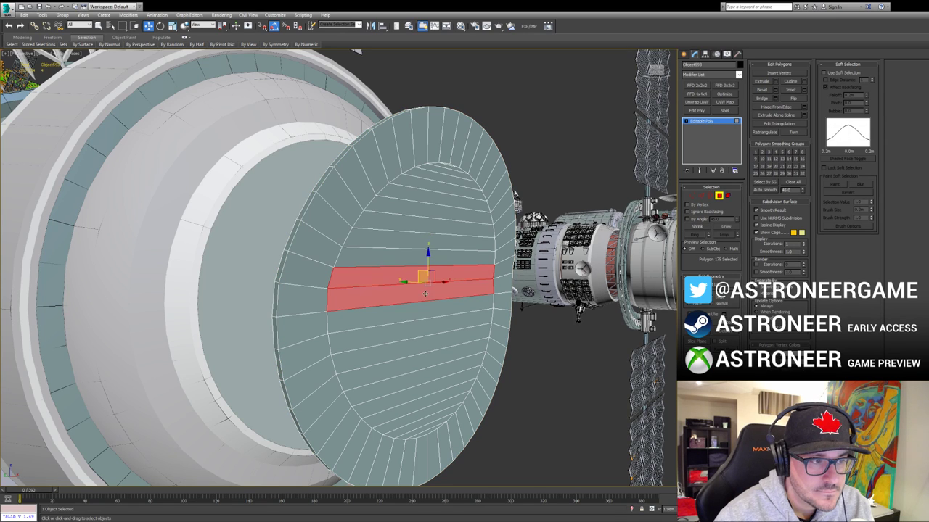
{"action": "left_click", "coordinate": [423, 322], "text": "ctrl"}
{"action": "left_click", "coordinate": [423, 434], "text": "ctrl"}
{"action": "left_click", "coordinate": [427, 424], "text": "ctrl"}
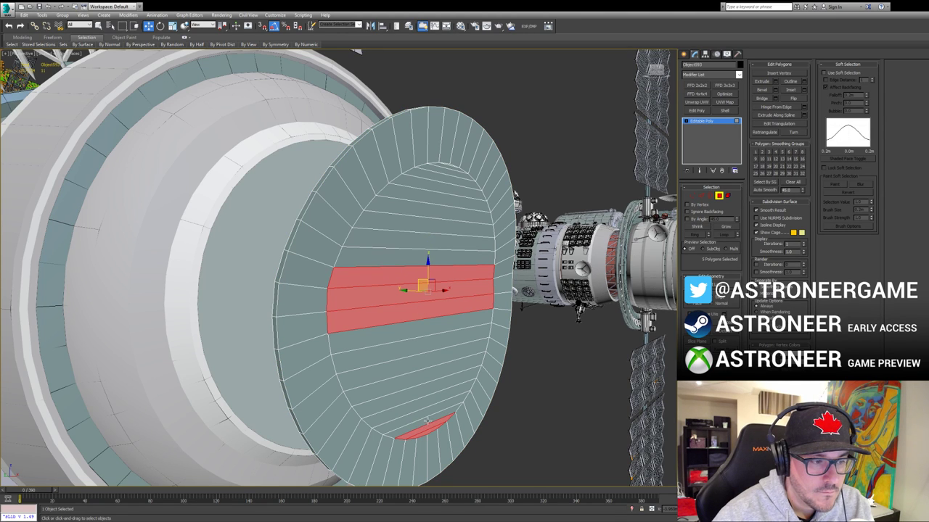
{"action": "left_click", "coordinate": [430, 414], "text": "ctrl"}
{"action": "left_click", "coordinate": [434, 405], "text": "ctrl"}
{"action": "left_click", "coordinate": [437, 398], "text": "ctrl"}
{"action": "left_click", "coordinate": [446, 384], "text": "ctrl"}
{"action": "left_click", "coordinate": [453, 369], "text": "ctrl"}
{"action": "left_click", "coordinate": [454, 369], "text": "ctrl"}
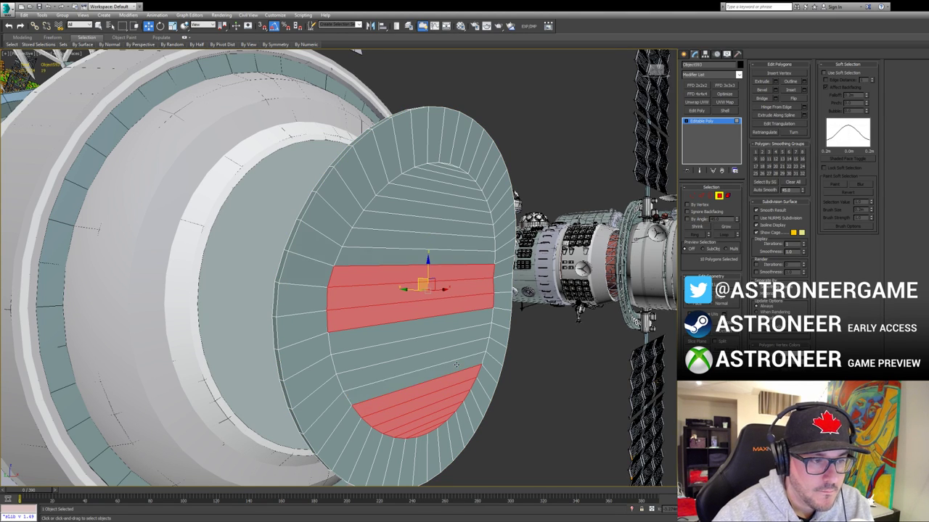
{"action": "left_click", "coordinate": [459, 352], "text": "ctrl"}
{"action": "left_click", "coordinate": [463, 361], "text": "ctrl"}
{"action": "left_click", "coordinate": [463, 339], "text": "ctrl"}
{"action": "left_click", "coordinate": [466, 318], "text": "ctrl"}
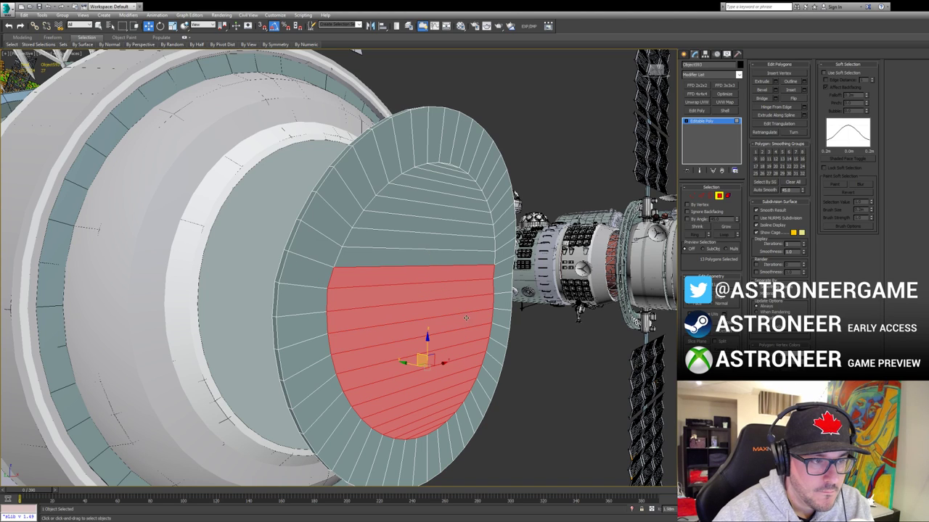
{"action": "left_click", "coordinate": [465, 255], "text": "ctrl"}
{"action": "left_click", "coordinate": [465, 240], "text": "ctrl"}
{"action": "left_click", "coordinate": [465, 224], "text": "ctrl"}
{"action": "left_click", "coordinate": [465, 209], "text": "ctrl"}
{"action": "left_click", "coordinate": [466, 195], "text": "ctrl"}
{"action": "left_click", "coordinate": [463, 185], "text": "ctrl"}
{"action": "left_click", "coordinate": [458, 179], "text": "ctrl"}
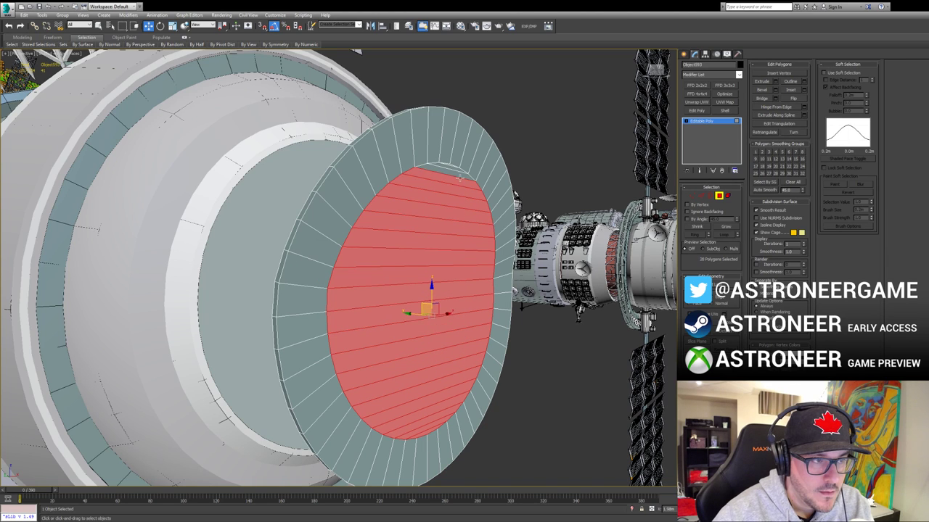
{"action": "left_click", "coordinate": [455, 173], "text": "ctrl"}
{"action": "left_click", "coordinate": [451, 169], "text": "ctrl"}
{"action": "left_click", "coordinate": [448, 164], "text": "ctrl"}
Step: Add all the strip polygons of the central area on the disc's hull-facing side to the selection
{"action": "middle_click_drag", "start_coordinate": [448, 165], "coordinate": [425, 63], "text": "alt"}
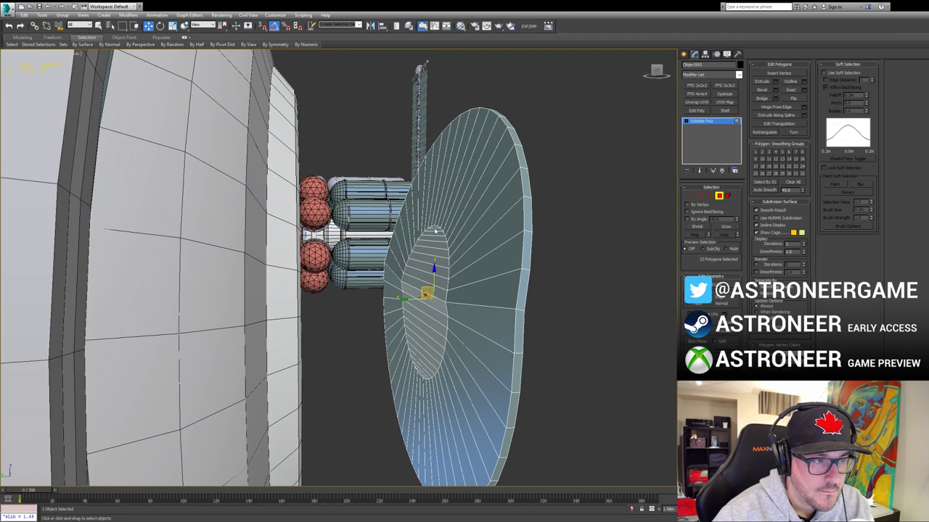
{"action": "left_click", "coordinate": [434, 229], "text": "ctrl"}
{"action": "left_click", "coordinate": [434, 232], "text": "ctrl"}
{"action": "left_click", "coordinate": [434, 237], "text": "ctrl"}
{"action": "left_click", "coordinate": [434, 241], "text": "ctrl"}
{"action": "left_click", "coordinate": [433, 249], "text": "ctrl"}
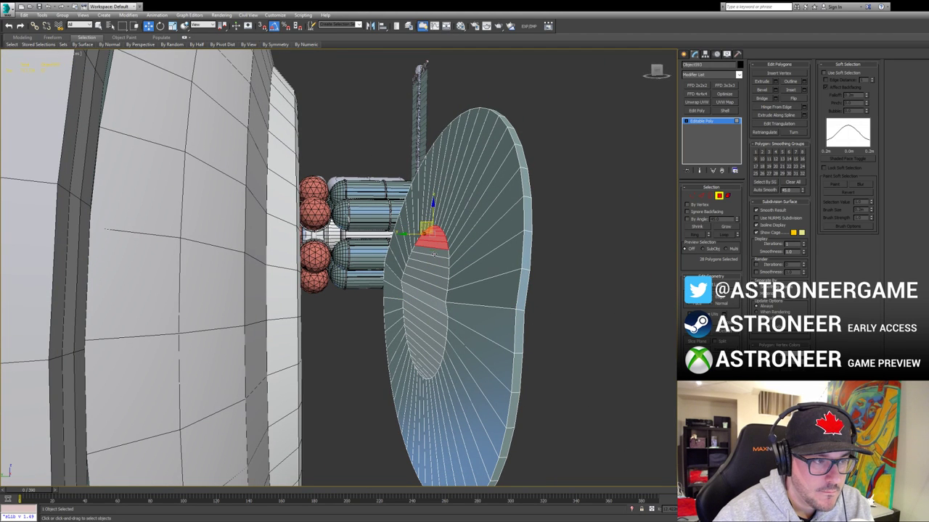
{"action": "left_click", "coordinate": [434, 255], "text": "ctrl"}
{"action": "left_click", "coordinate": [433, 263], "text": "ctrl"}
{"action": "left_click", "coordinate": [433, 270], "text": "ctrl"}
{"action": "left_click", "coordinate": [433, 279], "text": "ctrl"}
{"action": "left_click", "coordinate": [434, 288], "text": "ctrl"}
{"action": "left_click", "coordinate": [433, 300], "text": "ctrl"}
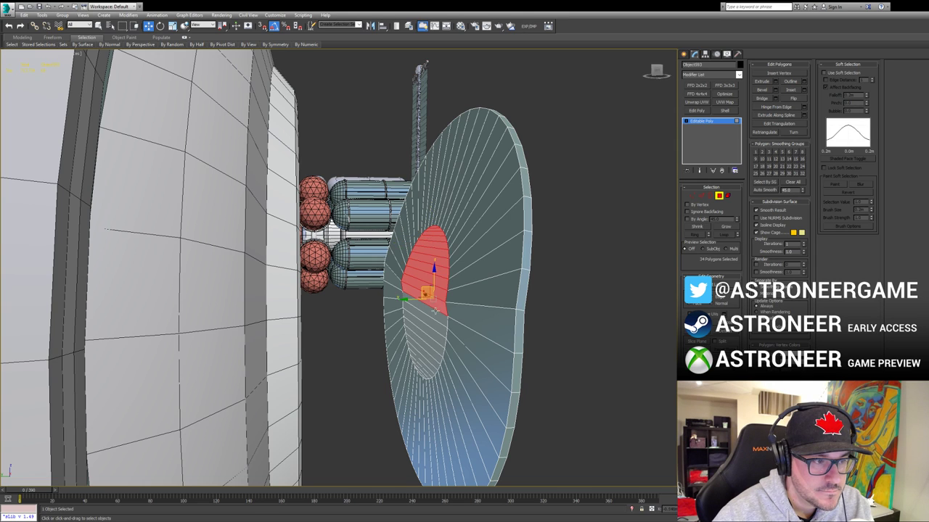
{"action": "left_click", "coordinate": [434, 311], "text": "ctrl"}
{"action": "middle_click_drag", "start_coordinate": [434, 311], "coordinate": [440, 254], "text": "alt"}
{"action": "scroll", "coordinate": [440, 254], "scroll_direction": "up", "scroll_amount": 5}
{"action": "middle_click_drag", "start_coordinate": [444, 361], "coordinate": [473, 281], "text": "alt"}
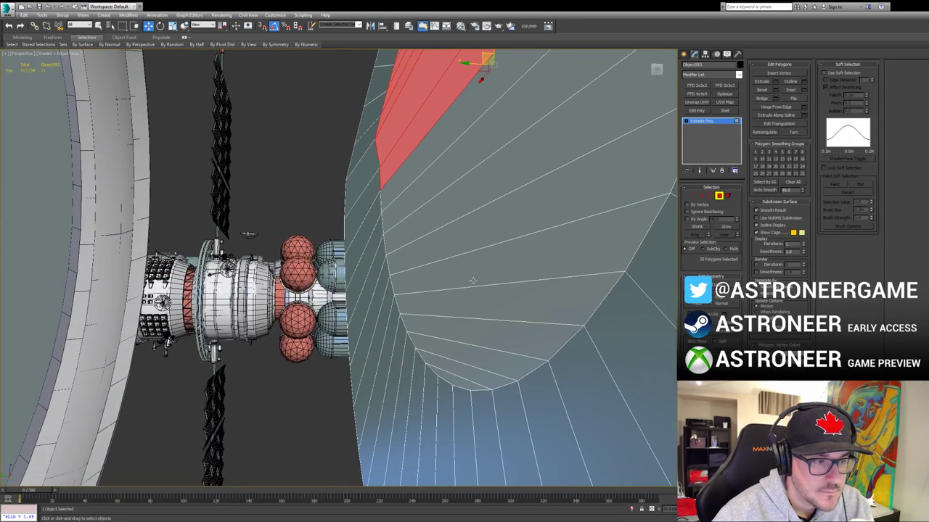
{"action": "left_click", "coordinate": [460, 374], "text": "ctrl"}
{"action": "left_click", "coordinate": [475, 338], "text": "ctrl"}
{"action": "left_click", "coordinate": [475, 338], "text": "ctrl"}
{"action": "left_click", "coordinate": [485, 308], "text": "ctrl"}
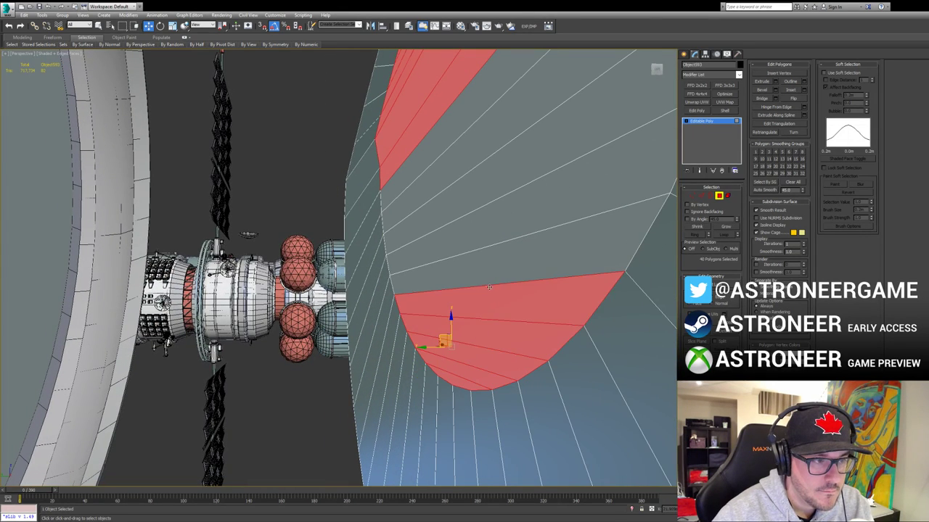
{"action": "left_click", "coordinate": [494, 268], "text": "ctrl"}
{"action": "left_click", "coordinate": [493, 178], "text": "ctrl"}
{"action": "left_click", "coordinate": [480, 150], "text": "ctrl"}
{"action": "left_click", "coordinate": [470, 183], "text": "ctrl"}
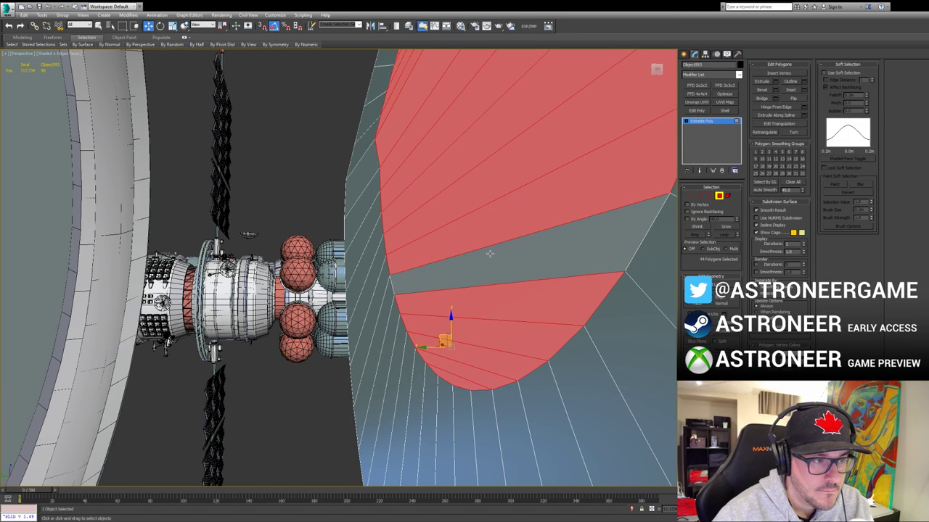
{"action": "left_click", "coordinate": [501, 269], "text": "ctrl"}
Step: Apply the orange material to the selected central polygons on both sides of the disc, and finish editing the disc
{"action": "scroll", "coordinate": [502, 270], "scroll_direction": "down", "scroll_amount": 5}
{"action": "middle_click_drag", "start_coordinate": [617, 251], "coordinate": [530, 254], "text": "alt"}
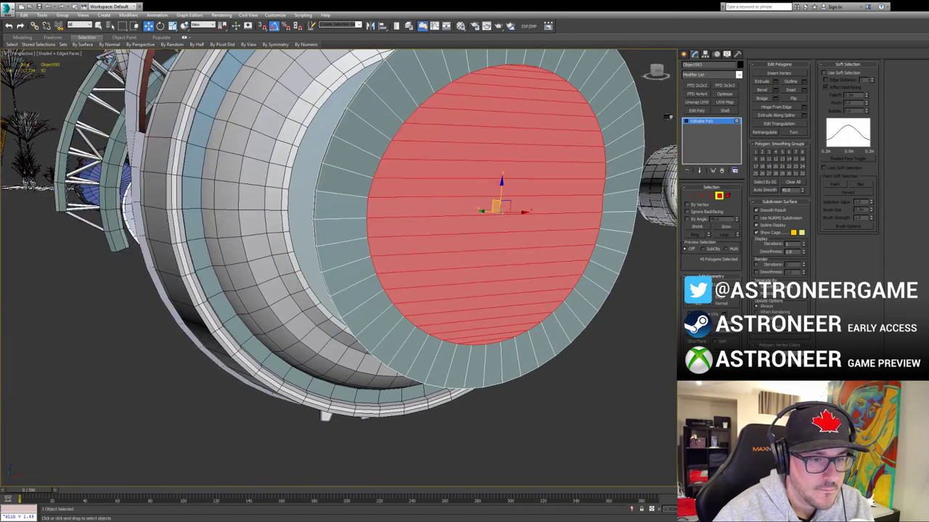
{"action": "key", "text": "F2"}
{"action": "key", "text": "F2"}
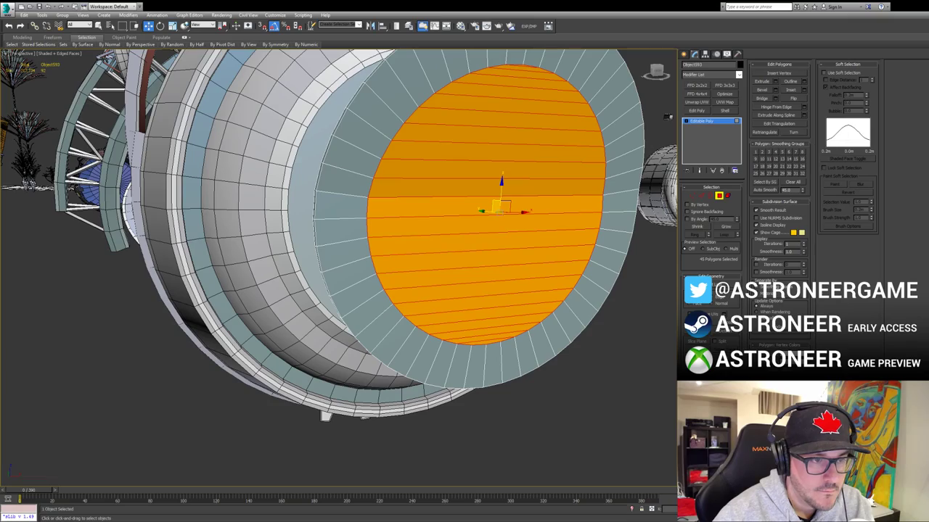
{"action": "left_click", "coordinate": [719, 196]}
{"action": "left_click", "coordinate": [642, 290]}
Step: Select the border of the opening at the hull's end and scale it inward as a new narrow ring of polygons
{"action": "scroll", "coordinate": [530, 254], "scroll_direction": "down", "scroll_amount": 5}
{"action": "middle_click_drag", "start_coordinate": [435, 225], "coordinate": [438, 268], "text": "alt"}
{"action": "scroll", "coordinate": [438, 268], "scroll_direction": "up", "scroll_amount": 3}
{"action": "left_click", "coordinate": [386, 243]}
{"action": "key", "text": "3"}
{"action": "left_click", "coordinate": [384, 243]}
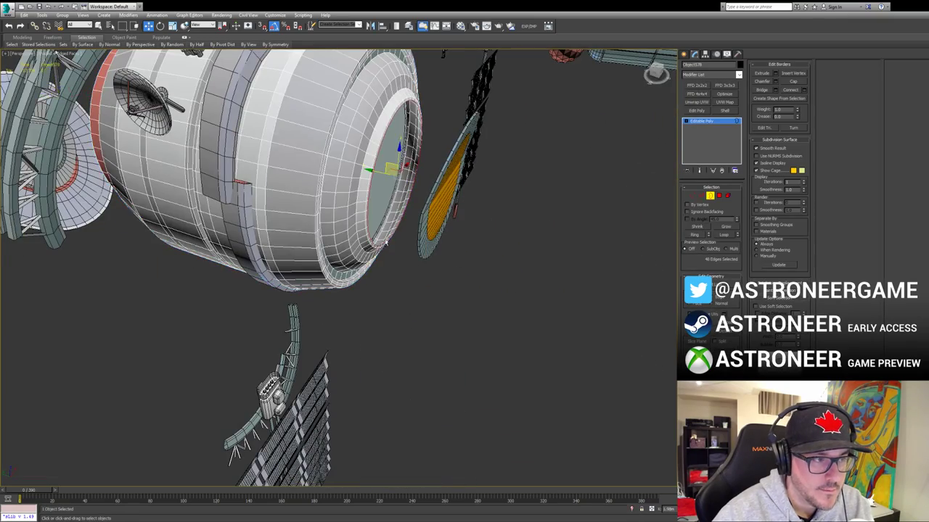
{"action": "middle_click_drag", "start_coordinate": [385, 242], "coordinate": [426, 241], "text": "alt"}
{"action": "scroll", "coordinate": [406, 218], "scroll_direction": "up", "scroll_amount": 3}
{"action": "key", "text": "r"}
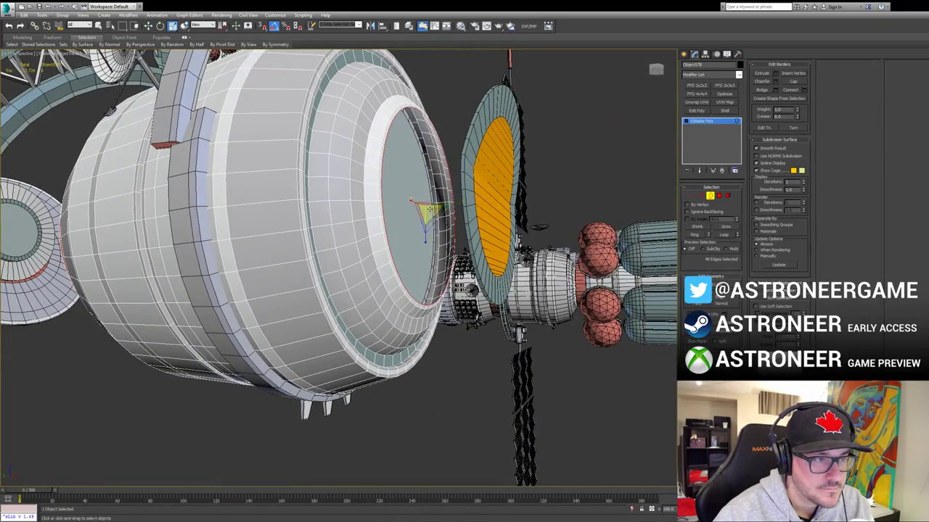
{"action": "left_click_drag", "start_coordinate": [425, 211], "coordinate": [425, 219]}
{"action": "key", "text": "w"}
Step: Extend the opening's border far inward as a wide ring of polygons and cap the small hole left at its centre
{"action": "middle_click_drag", "start_coordinate": [426, 219], "coordinate": [397, 212], "text": "alt"}
{"action": "key", "text": "r"}
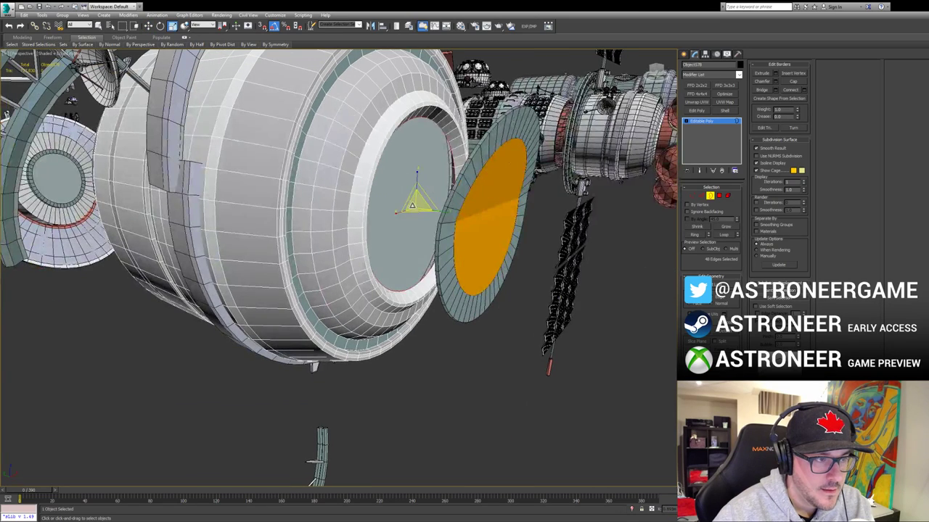
{"action": "left_click_drag", "start_coordinate": [411, 205], "coordinate": [518, 263]}
{"action": "left_click", "coordinate": [793, 82]}
Step: Select the edge rings of the narrow and wide rings inside the hull's end opening and convert them to a polygon selection
{"action": "left_click", "coordinate": [701, 196]}
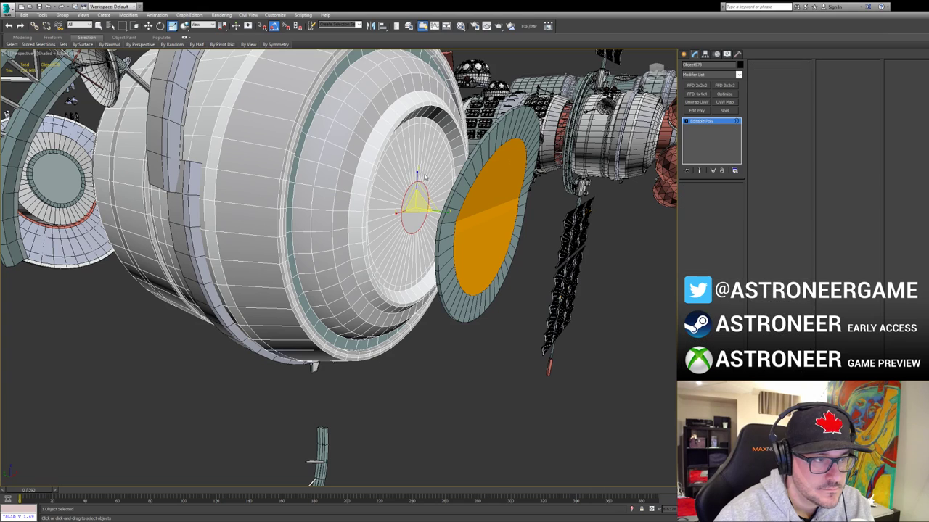
{"action": "key", "text": "w"}
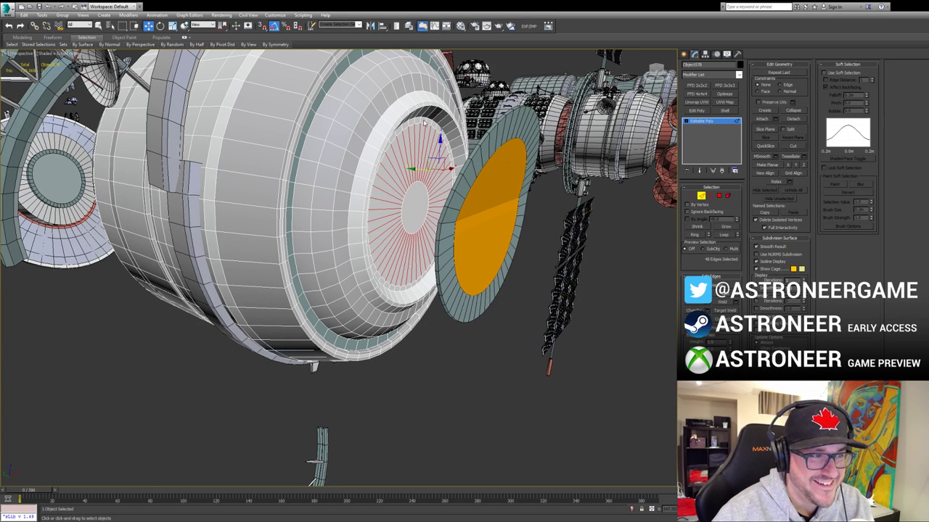
{"action": "left_click", "coordinate": [419, 120], "text": "ctrl"}
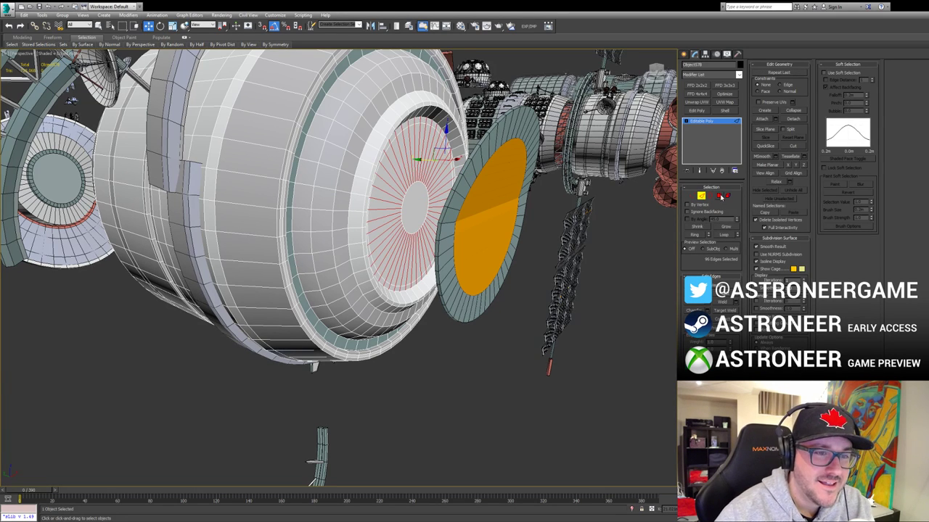
{"action": "left_click", "coordinate": [719, 196]}
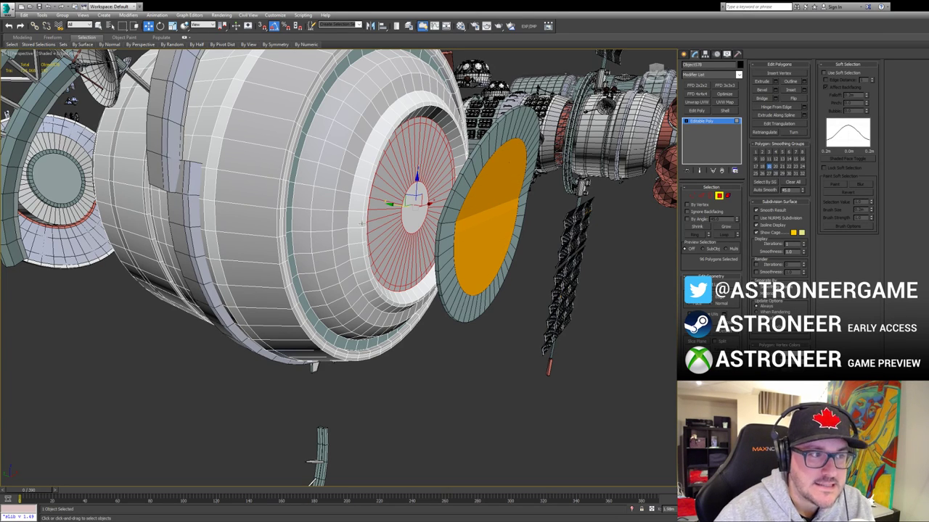
Step: Select the ring of short wall edges around the hull's recessed end opening and convert it to a polygon selection
{"action": "scroll", "coordinate": [361, 224], "scroll_direction": "up", "scroll_amount": 2}
{"action": "middle_click_drag", "start_coordinate": [362, 223], "coordinate": [434, 175], "text": "alt"}
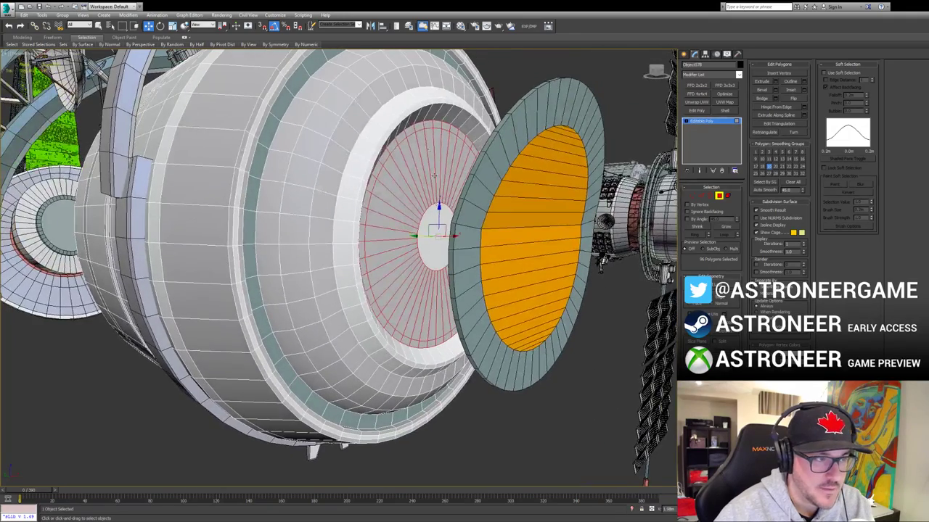
{"action": "key", "text": "2"}
{"action": "left_click", "coordinate": [436, 114]}
{"action": "key", "text": "alt+r"}
{"action": "left_click", "coordinate": [719, 197], "text": "ctrl"}
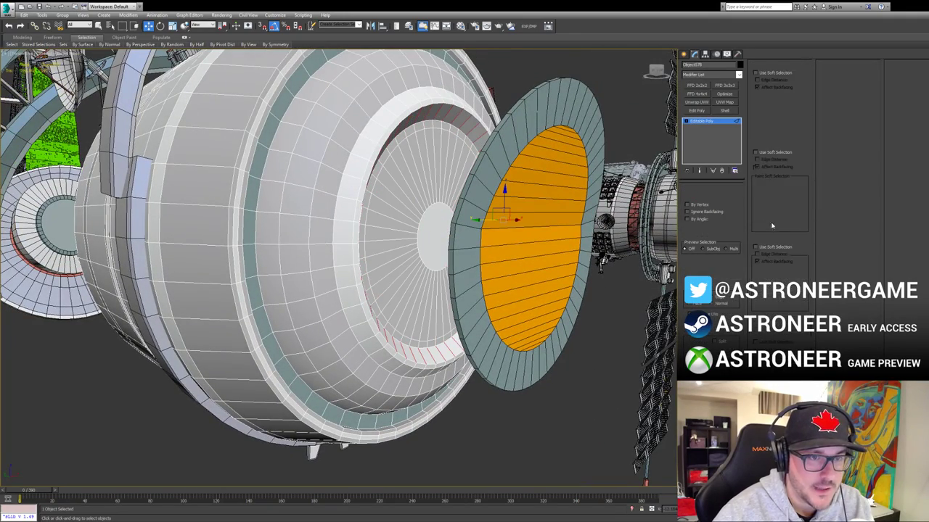
Step: Undo the last selection change and assign a separate smoothing group to the ring of short wall polygons around the hull's recessed end
{"action": "key", "text": "ctrl+z"}
{"action": "left_click", "coordinate": [775, 152]}
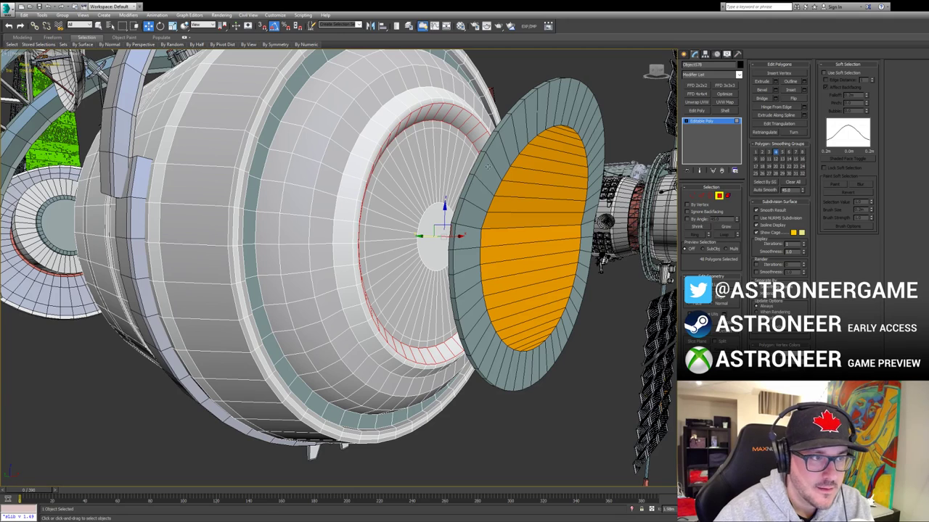
{"action": "left_click", "coordinate": [779, 155]}
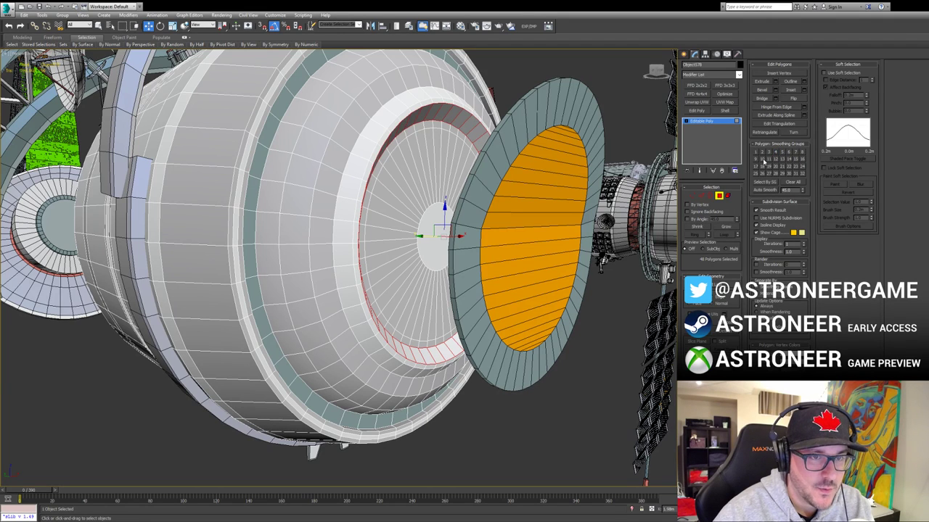
{"action": "key", "text": "4"}
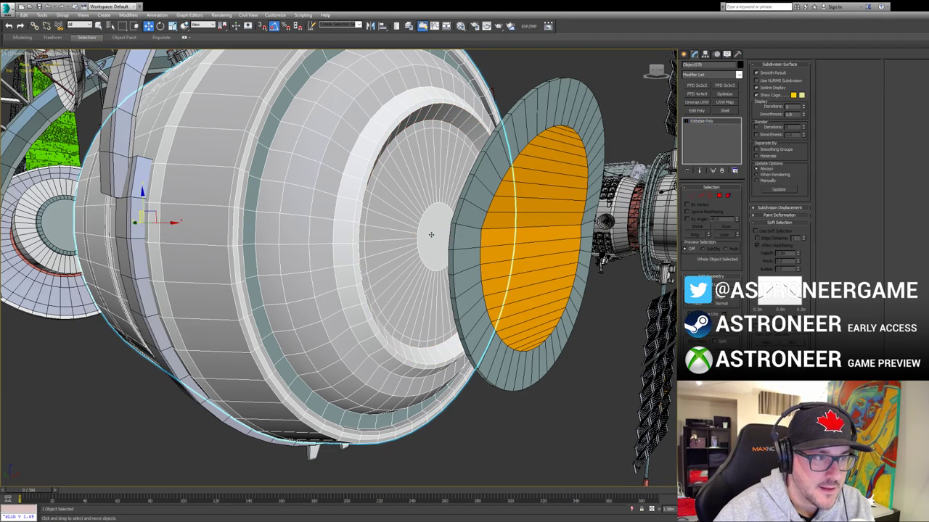
Step: Select the recessed end face from its centre cap out through the narrow outer ring and give it the pale lilac colour
{"action": "key", "text": "4"}
{"action": "left_click", "coordinate": [432, 227]}
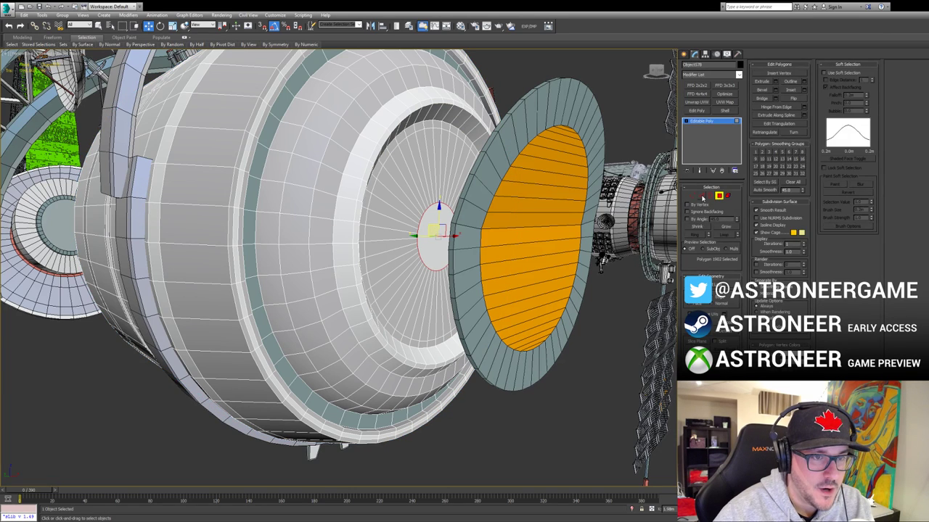
{"action": "left_click", "coordinate": [702, 196], "text": "ctrl"}
{"action": "left_click", "coordinate": [719, 196], "text": "ctrl"}
{"action": "left_click", "coordinate": [703, 196], "text": "ctrl"}
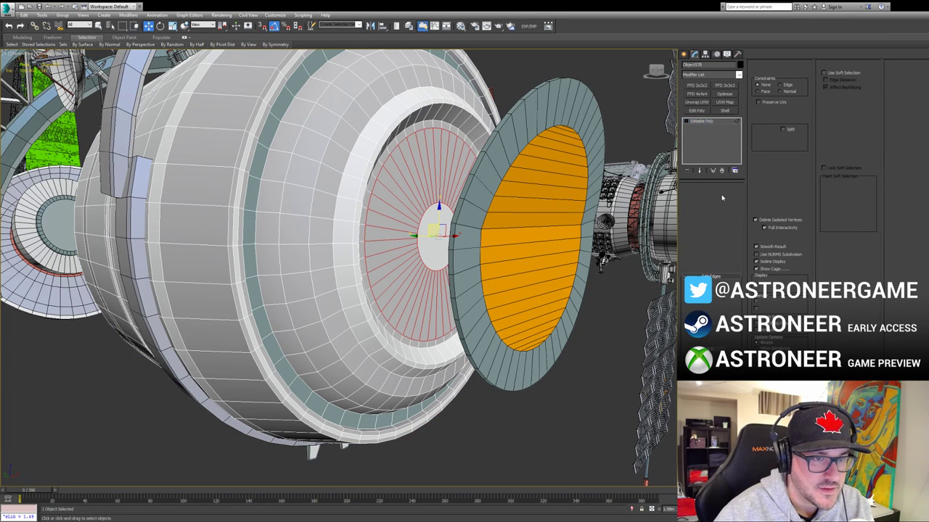
{"action": "left_click", "coordinate": [721, 197], "text": "ctrl"}
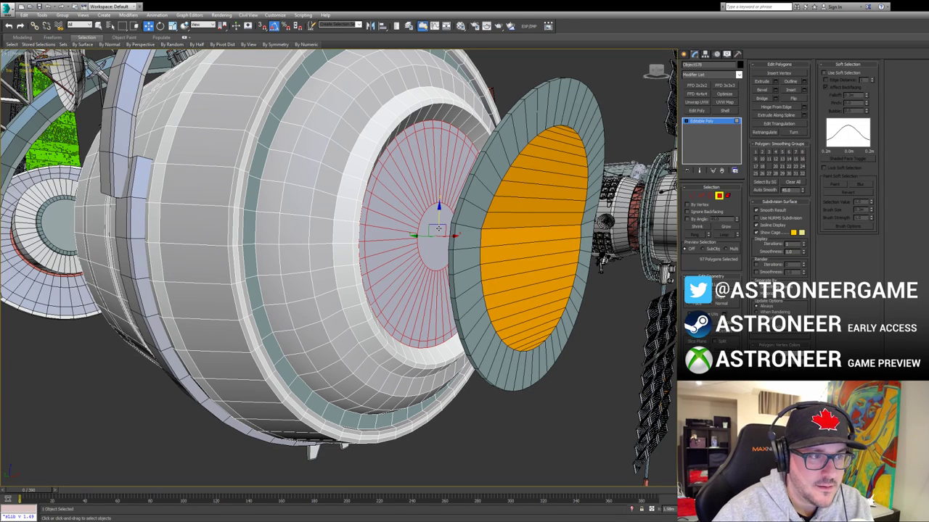
Step: Select the centre cap with the wide ring of polygons around it, recolour them teal and clear the selection
{"action": "left_click", "coordinate": [434, 250]}
{"action": "left_click", "coordinate": [702, 198], "text": "ctrl"}
{"action": "left_click", "coordinate": [720, 196], "text": "ctrl"}
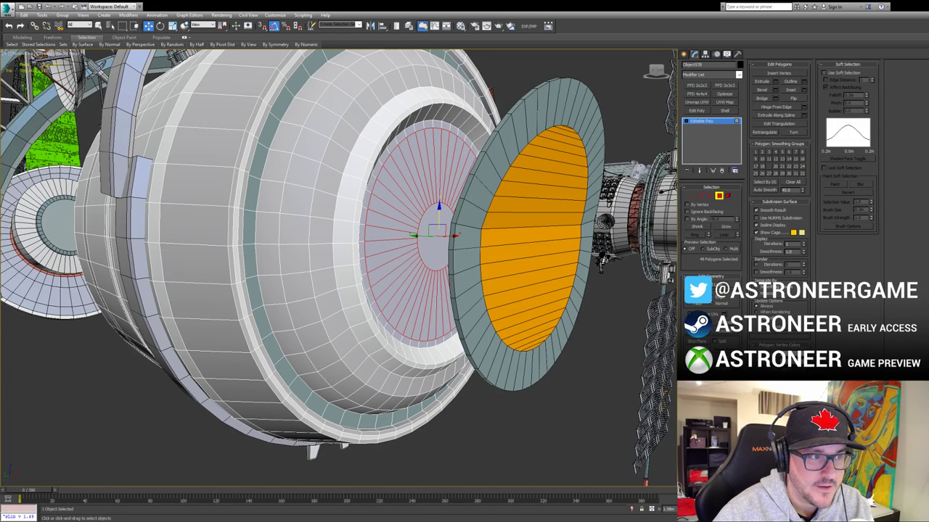
{"action": "left_click", "coordinate": [439, 244]}
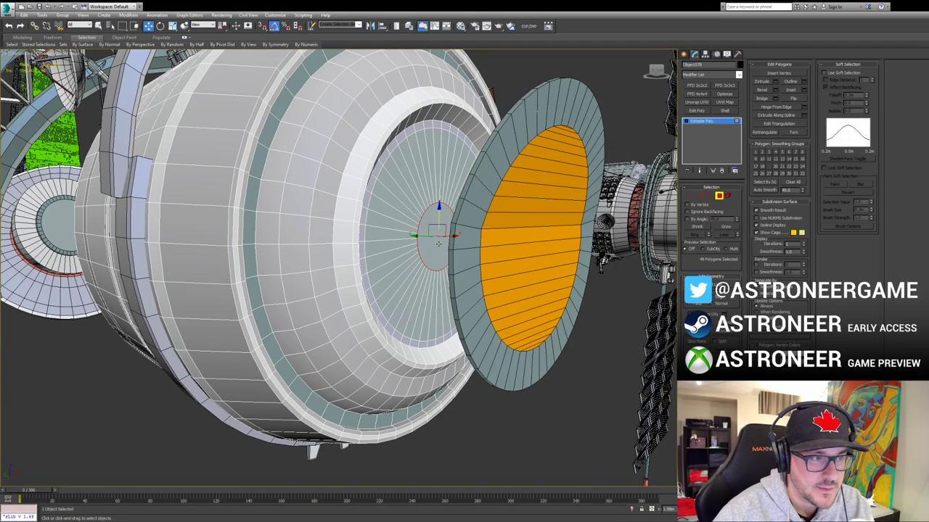
{"action": "key", "text": "Delete"}
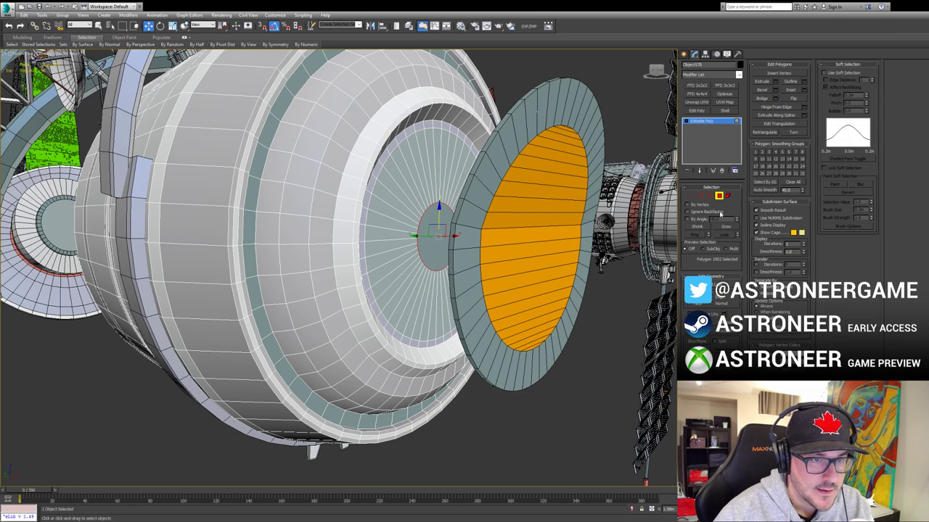
{"action": "left_click", "coordinate": [515, 93]}
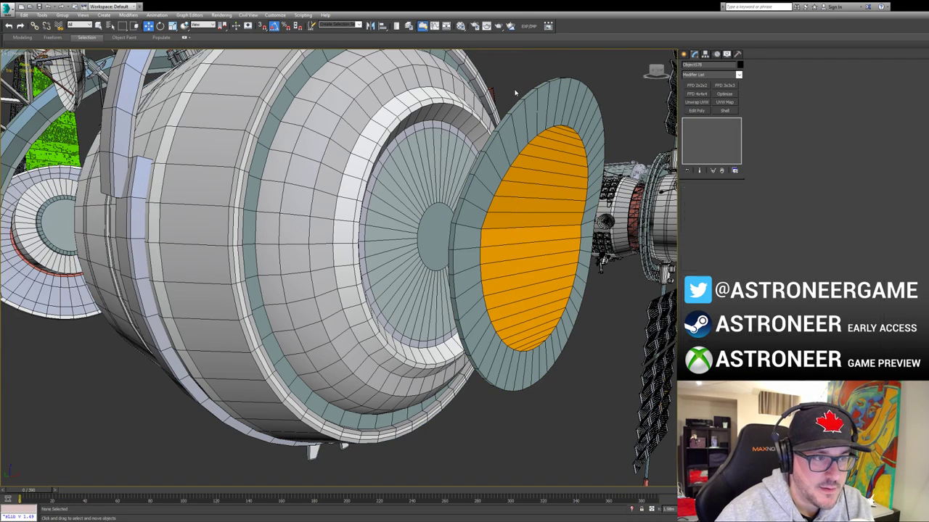
Step: Select all vertices of the detached end disc and move them back against the hull's recessed opening
{"action": "left_click", "coordinate": [515, 93]}
{"action": "middle_click_drag", "start_coordinate": [516, 93], "coordinate": [459, 116], "text": "alt"}
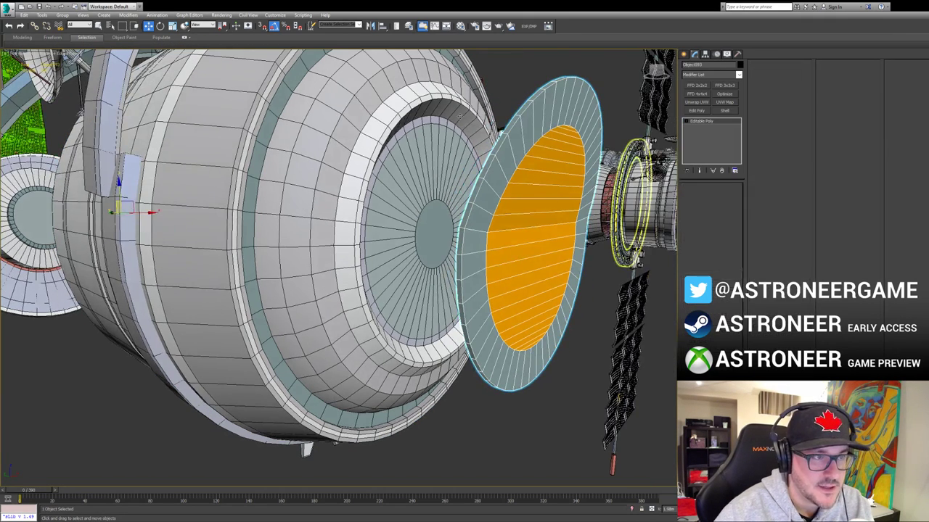
{"action": "key", "text": "1"}
{"action": "left_click_drag", "start_coordinate": [394, 91], "coordinate": [628, 457]}
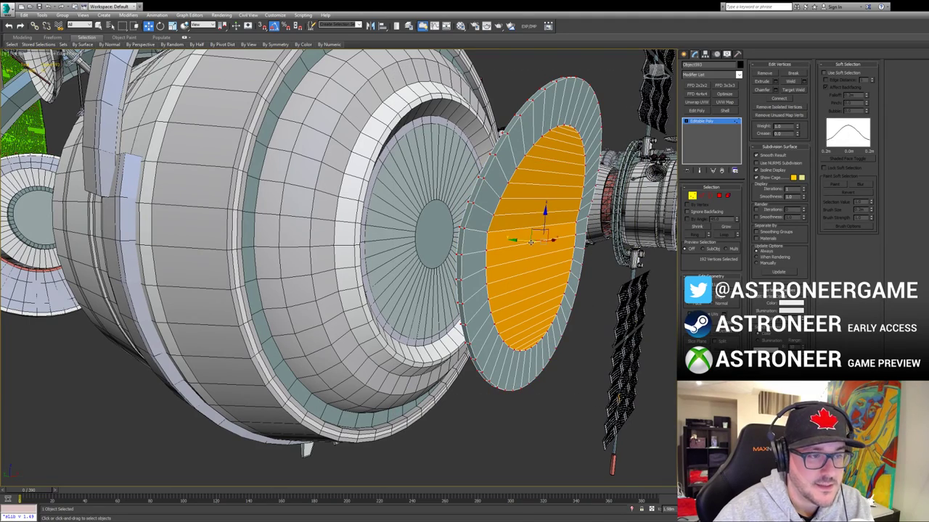
{"action": "left_click_drag", "start_coordinate": [531, 242], "coordinate": [431, 243]}
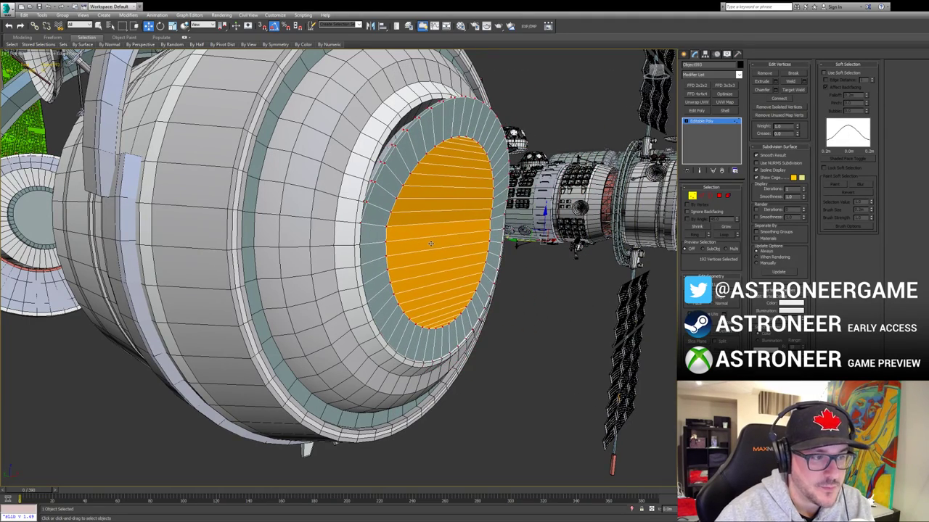
Step: Rotate the disc's vertices so it sits tilted in the opening and nudge it slightly outward
{"action": "middle_click_drag", "start_coordinate": [431, 244], "coordinate": [501, 484], "text": "alt"}
{"action": "key", "text": "e"}
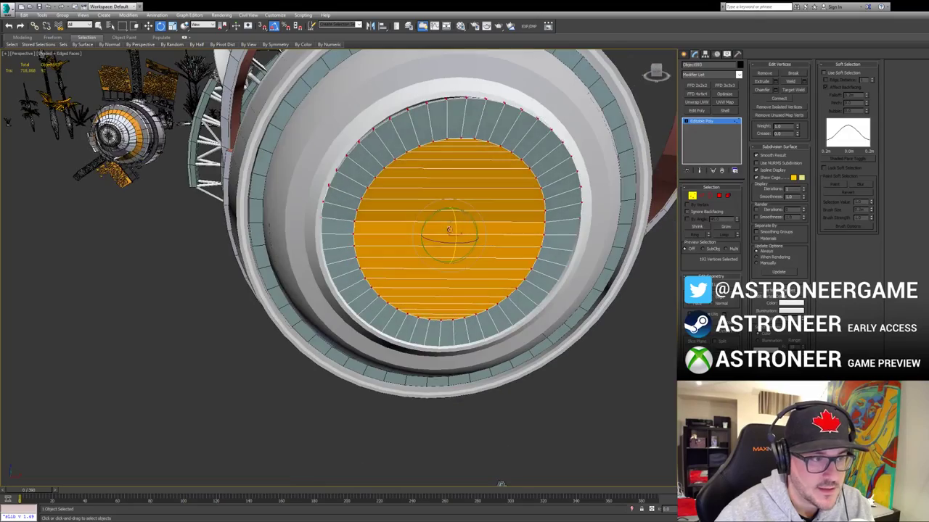
{"action": "left_click_drag", "start_coordinate": [449, 230], "coordinate": [441, 219]}
{"action": "middle_click_drag", "start_coordinate": [441, 219], "coordinate": [470, 237], "text": "alt"}
{"action": "key", "text": "w"}
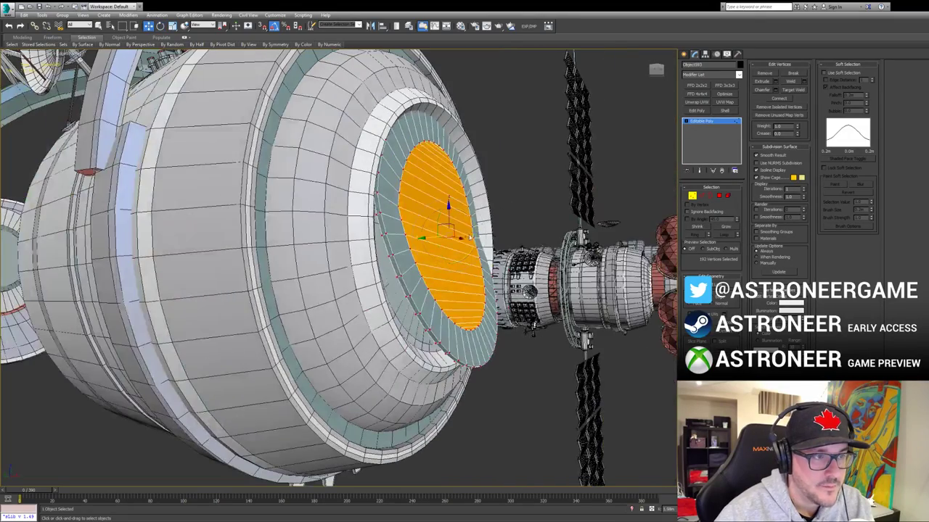
{"action": "left_click_drag", "start_coordinate": [433, 241], "coordinate": [438, 237]}
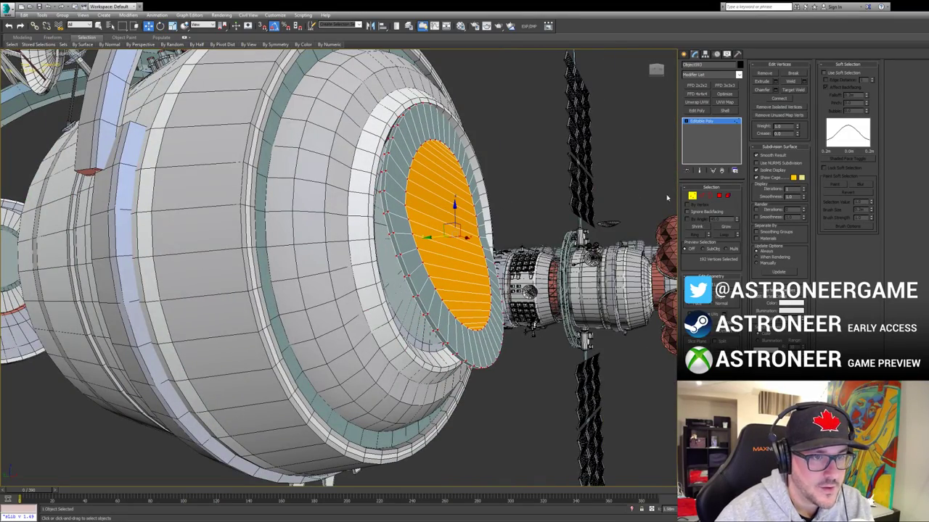
Step: Finish editing the disc's vertices, save the scene and check the whole module with the edge display switched off
{"action": "left_click", "coordinate": [632, 179]}
{"action": "left_click", "coordinate": [693, 196]}
{"action": "left_click", "coordinate": [500, 225]}
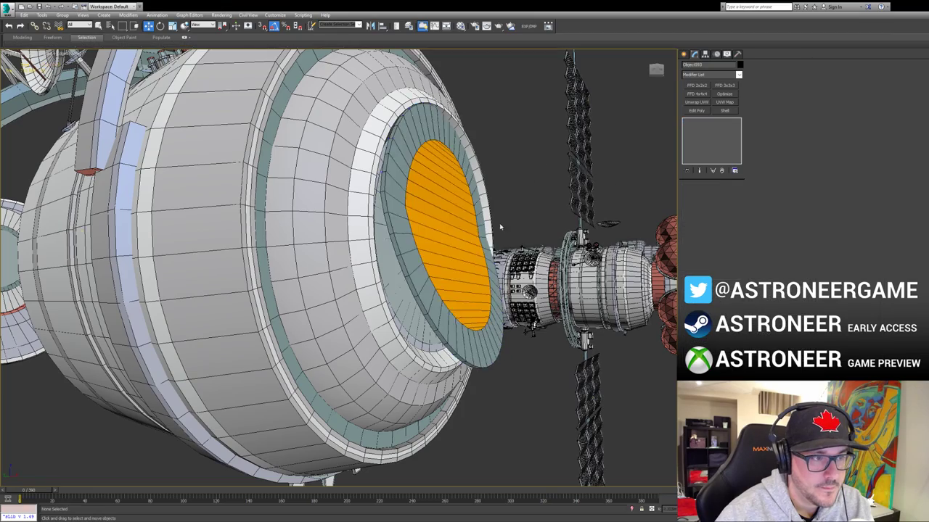
{"action": "scroll", "coordinate": [499, 225], "scroll_direction": "down", "scroll_amount": 4}
{"action": "middle_click_drag", "start_coordinate": [499, 226], "coordinate": [475, 262], "text": "alt"}
{"action": "key", "text": "ctrl+s"}
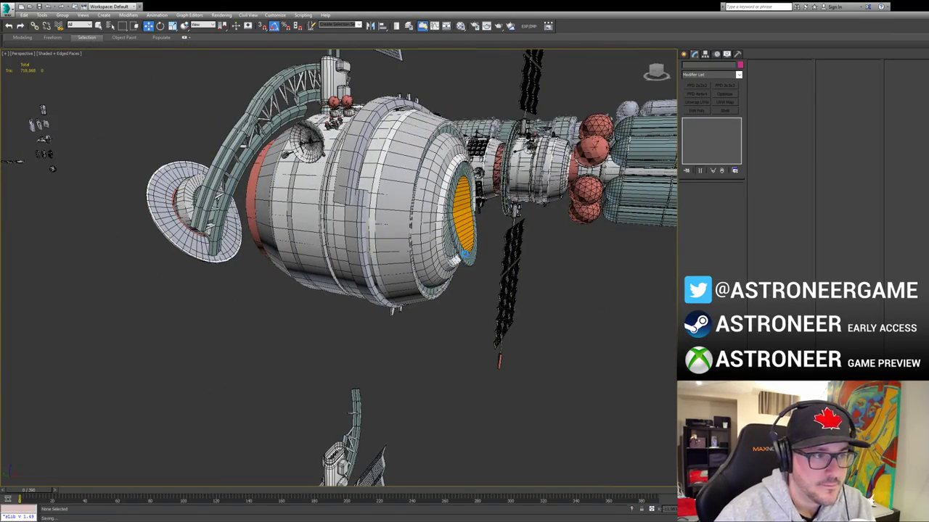
{"action": "key", "text": "F4"}
{"action": "mouse_move", "coordinate": [465, 255]}
{"action": "middle_mouse_down", "text": "alt"}
{"action": "mouse_move", "coordinate": [432, 270]}
{"action": "mouse_move", "coordinate": [457, 253]}
{"action": "mouse_move", "coordinate": [420, 262]}
{"action": "mouse_move", "coordinate": [420, 284]}
{"action": "mouse_move", "coordinate": [382, 233]}
{"action": "middle_mouse_up", "text": "alt"}
{"action": "key", "text": "F4"}
Step: Select six neighbouring polygons on the hull's curved band between the outer teal ring and the end opening
{"action": "left_click", "coordinate": [392, 245]}
{"action": "left_click", "coordinate": [391, 246]}
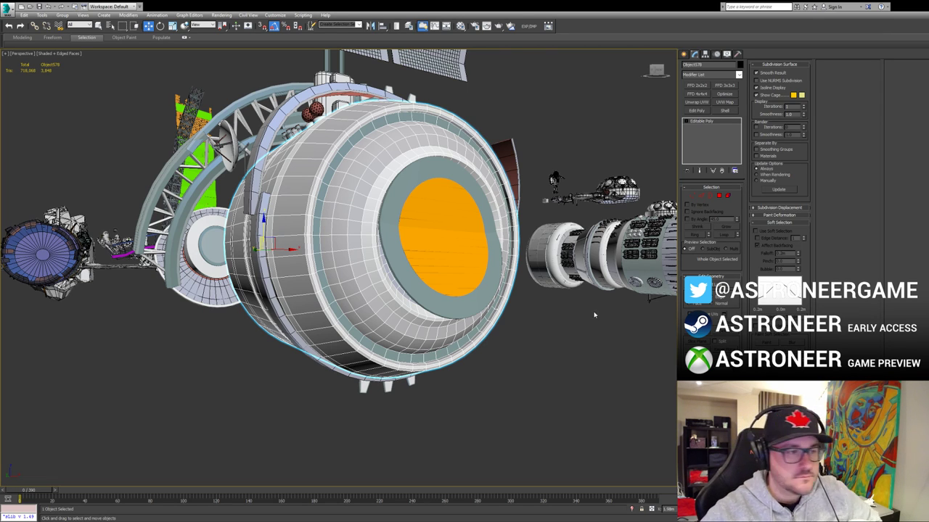
{"action": "middle_click_drag", "start_coordinate": [594, 314], "coordinate": [319, 275], "text": "alt"}
{"action": "key", "text": "4"}
{"action": "left_click", "coordinate": [381, 183]}
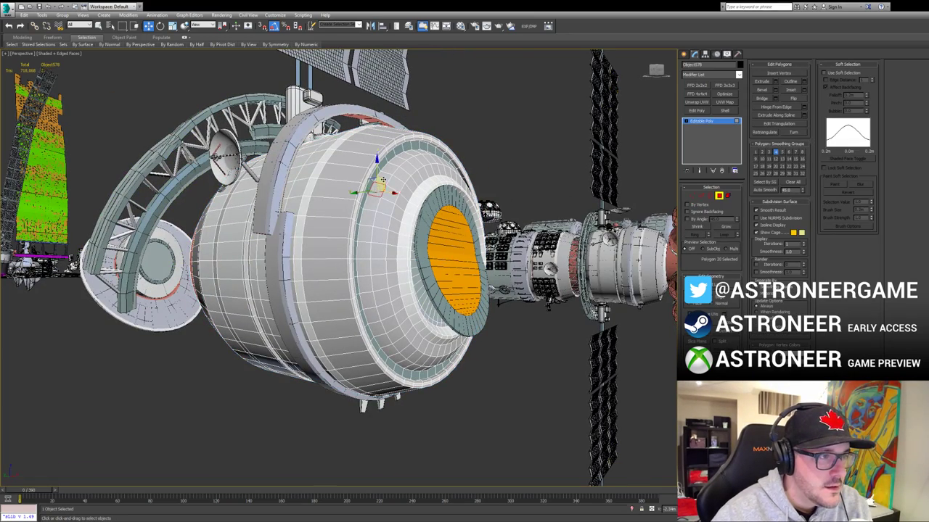
{"action": "left_click", "coordinate": [386, 174], "text": "ctrl"}
{"action": "left_click", "coordinate": [397, 177], "text": "ctrl"}
{"action": "left_click", "coordinate": [394, 193], "text": "ctrl"}
{"action": "left_click", "coordinate": [401, 201], "text": "ctrl"}
{"action": "left_click", "coordinate": [403, 196], "text": "ctrl"}
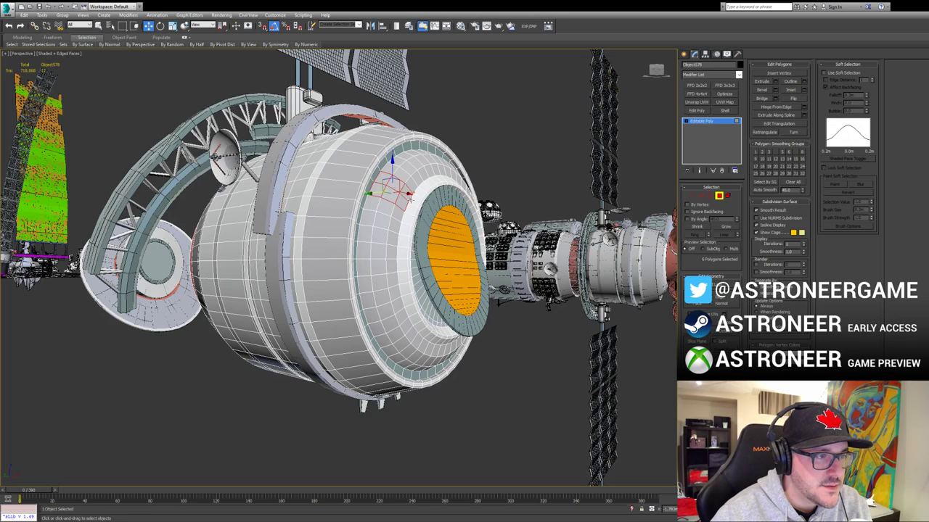
Step: Extend the selection along the curved band into a jagged patch of 14 polygons and detach it as a separate object
{"action": "middle_click_drag", "start_coordinate": [425, 204], "coordinate": [415, 205], "text": "alt"}
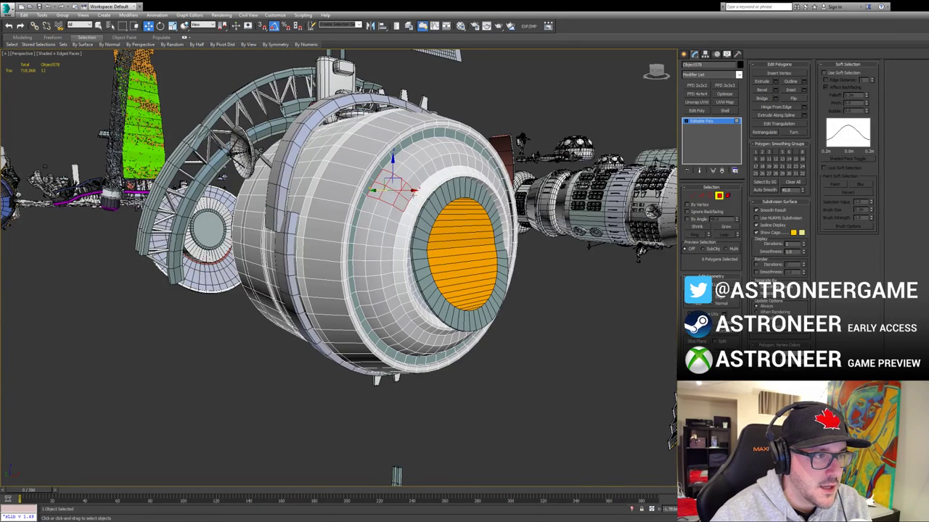
{"action": "left_click", "coordinate": [400, 168], "text": "ctrl"}
{"action": "left_click", "coordinate": [410, 172], "text": "ctrl"}
{"action": "left_click", "coordinate": [420, 178], "text": "ctrl"}
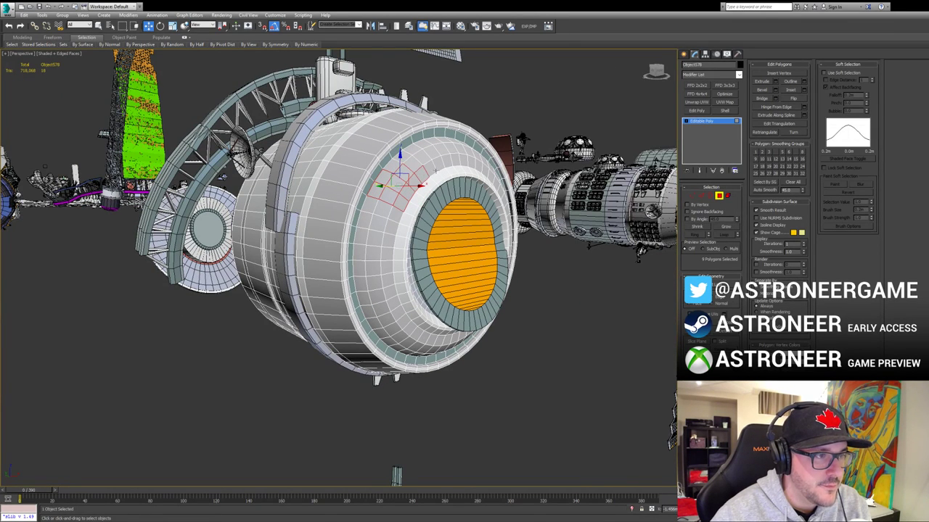
{"action": "left_click", "coordinate": [438, 169], "text": "ctrl"}
{"action": "left_click", "coordinate": [443, 166], "text": "ctrl"}
{"action": "left_click", "coordinate": [448, 163], "text": "ctrl"}
{"action": "left_click", "coordinate": [432, 157], "text": "ctrl"}
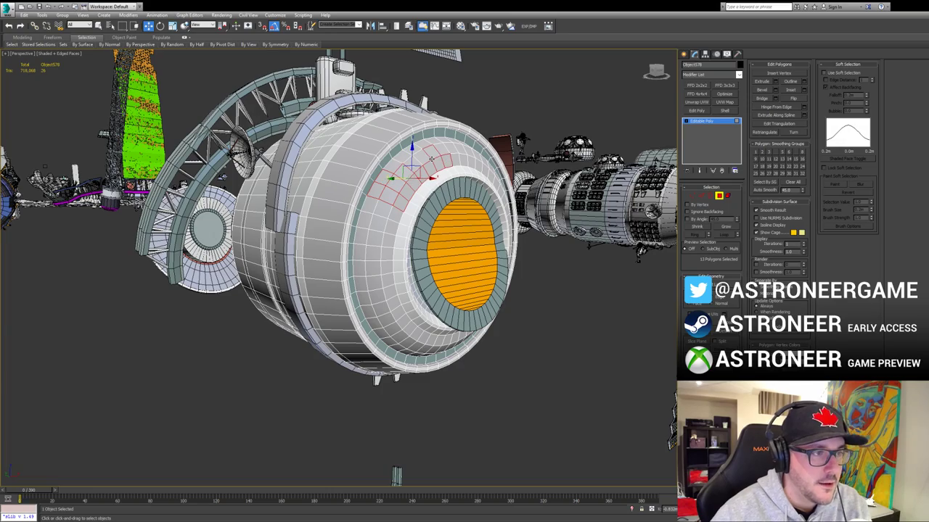
{"action": "left_click", "coordinate": [423, 161], "text": "ctrl"}
{"action": "middle_click_drag", "start_coordinate": [422, 163], "coordinate": [589, 319], "text": "alt"}
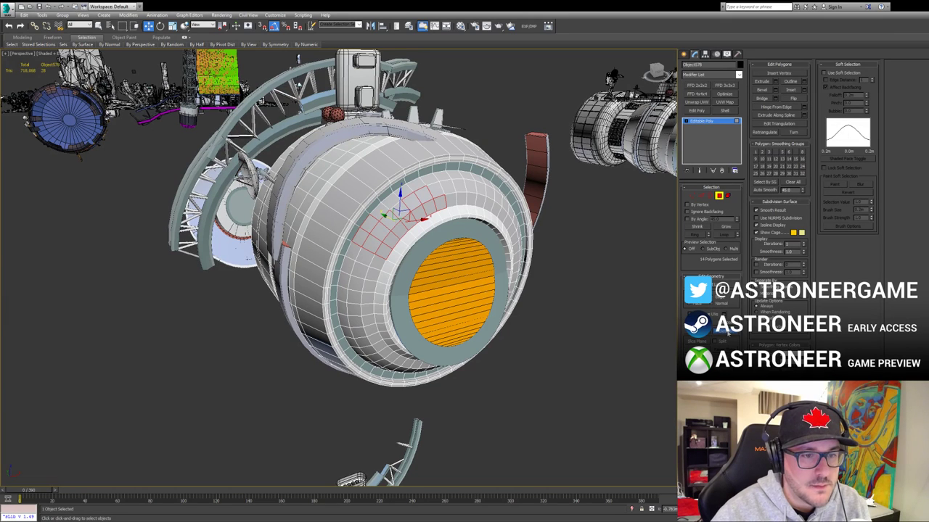
{"action": "left_click", "coordinate": [532, 265]}
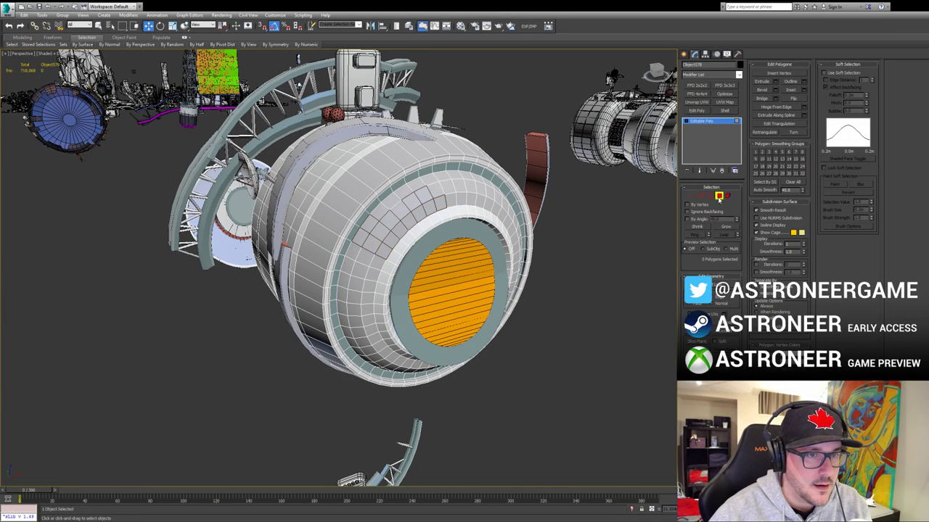
{"action": "left_click", "coordinate": [719, 196]}
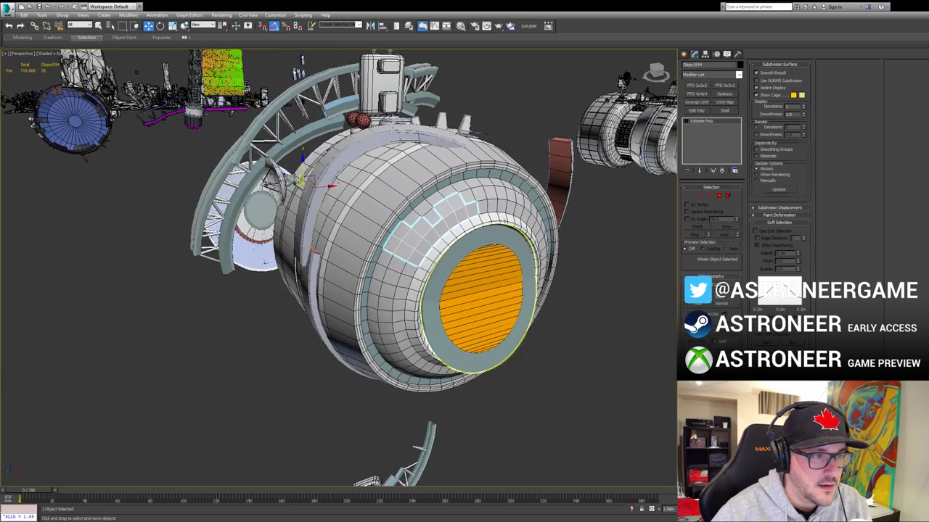
Step: Select eleven vertices at one end of the detached hull patch and rotate and move them to bend that end
{"action": "key", "text": "1"}
{"action": "middle_click_drag", "start_coordinate": [540, 203], "coordinate": [493, 202], "text": "alt"}
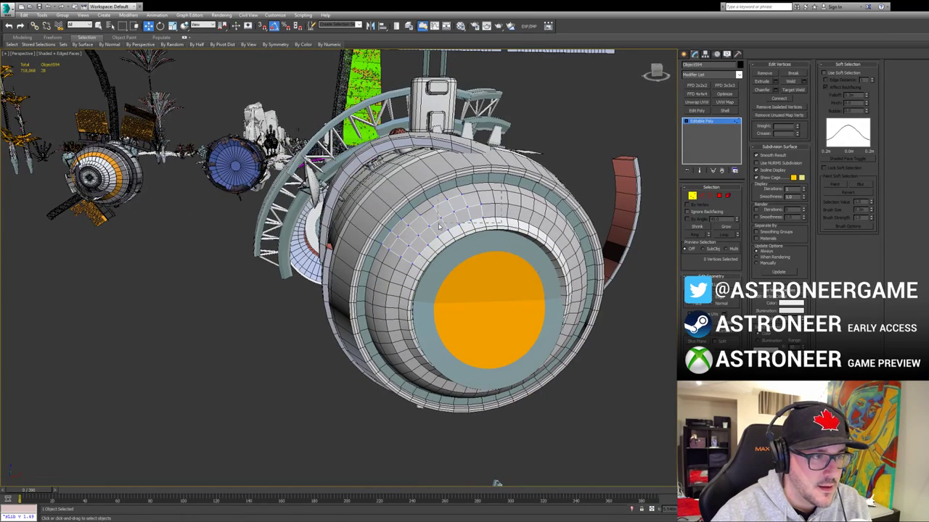
{"action": "left_click_drag", "start_coordinate": [439, 227], "coordinate": [510, 203]}
{"action": "left_click_drag", "start_coordinate": [447, 245], "coordinate": [445, 243], "text": "ctrl"}
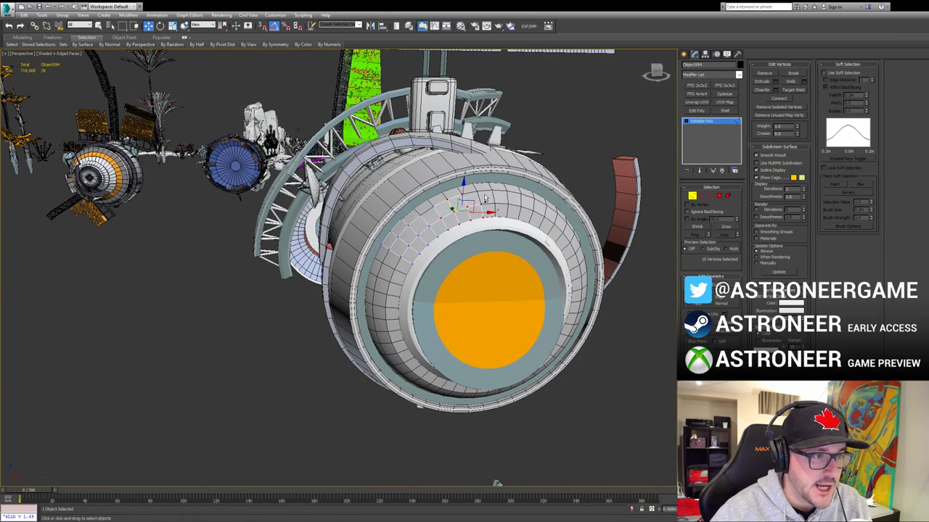
{"action": "left_click", "coordinate": [434, 210], "text": "ctrl"}
{"action": "middle_click_drag", "start_coordinate": [437, 218], "coordinate": [470, 262], "text": "alt"}
{"action": "key", "text": "e"}
{"action": "key", "text": "w"}
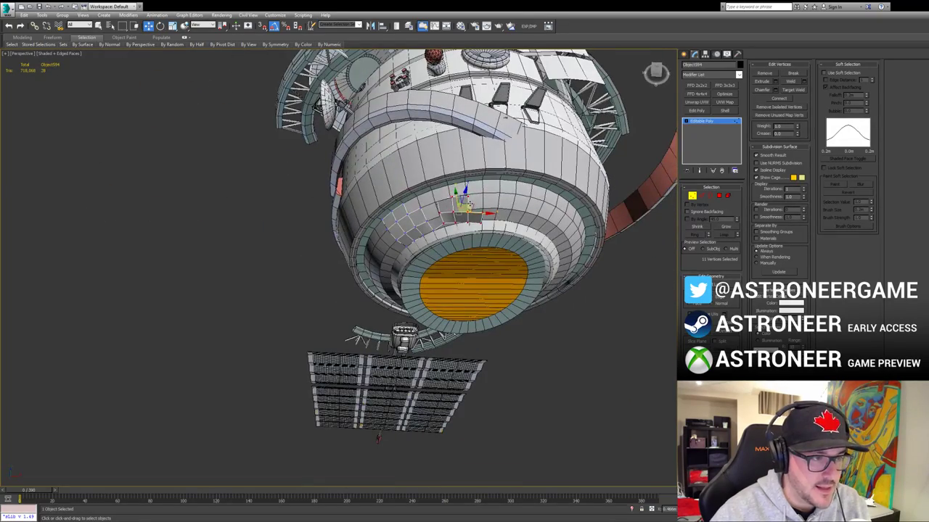
Step: Add the vertices along the patch's edge beside the opening to the selection and bend the patch further by rotating and moving vertices
{"action": "middle_click_drag", "start_coordinate": [465, 210], "coordinate": [418, 369], "text": "alt"}
{"action": "left_click", "coordinate": [452, 244], "text": "ctrl"}
{"action": "left_click", "coordinate": [445, 250], "text": "ctrl"}
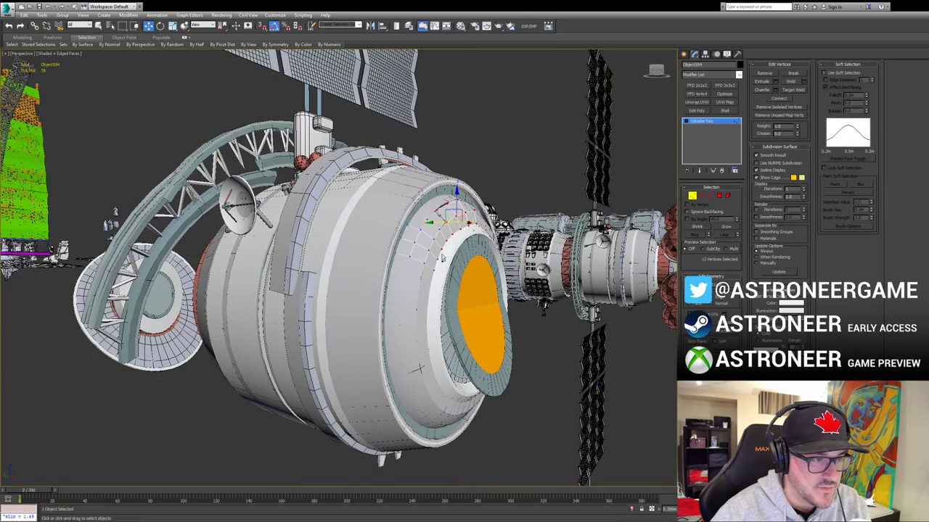
{"action": "left_click", "coordinate": [438, 258], "text": "ctrl"}
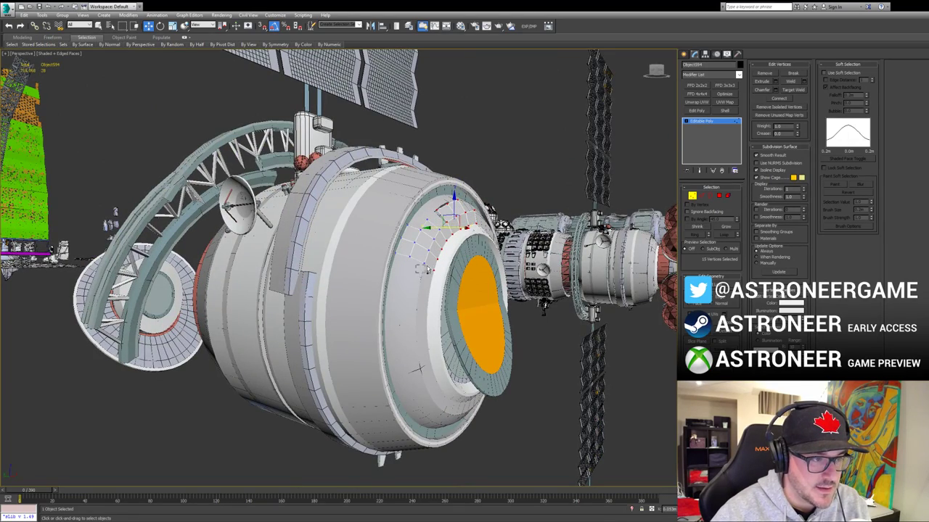
{"action": "middle_click_drag", "start_coordinate": [436, 260], "coordinate": [381, 219], "text": "alt"}
{"action": "key", "text": "e"}
{"action": "key", "text": "w"}
{"action": "key", "text": "e"}
{"action": "key", "text": "w"}
Step: Move the seven selected vertices at the patch's other end slightly and finish editing the patch
{"action": "middle_click_drag", "start_coordinate": [428, 243], "coordinate": [524, 190], "text": "alt"}
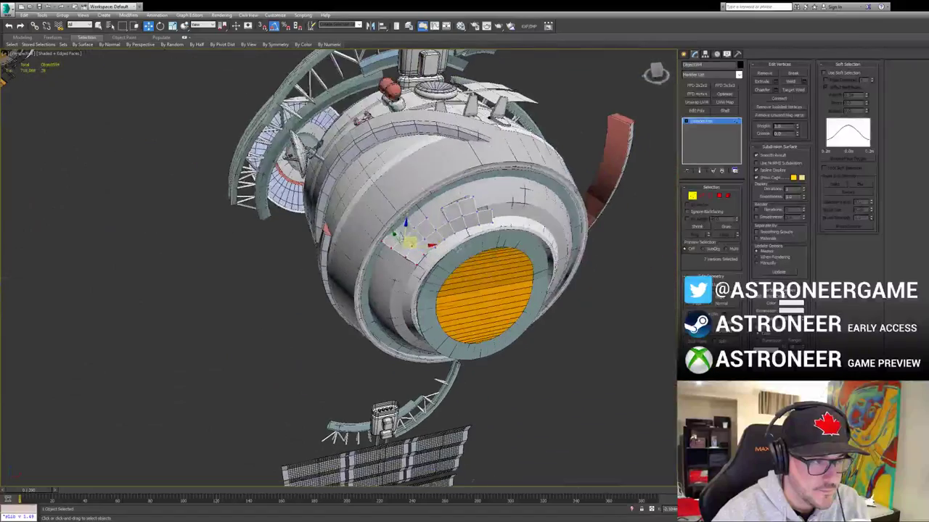
{"action": "left_click_drag", "start_coordinate": [411, 244], "coordinate": [415, 250]}
{"action": "middle_click_drag", "start_coordinate": [428, 250], "coordinate": [478, 182], "text": "alt"}
{"action": "left_click", "coordinate": [691, 195]}
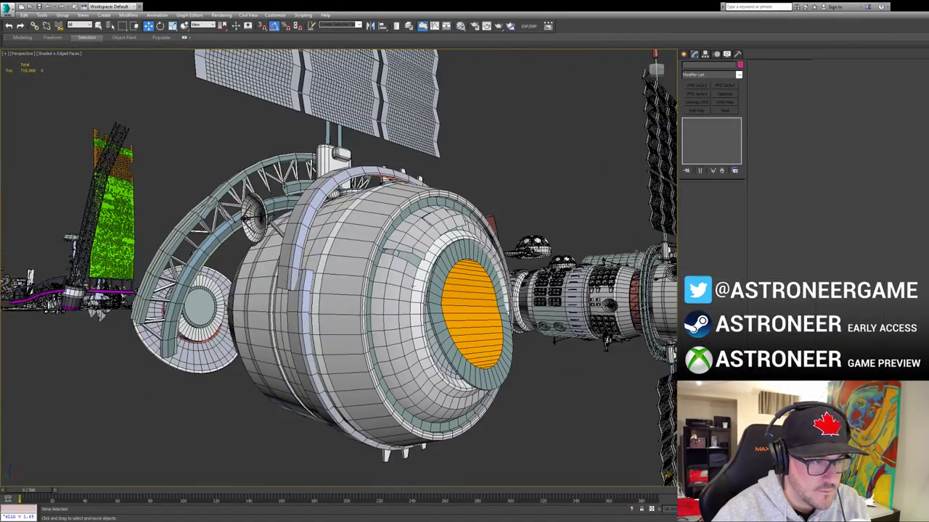
Step: Select six polygons in a stepped line on the hull's curved band, starting beside the bent patch and the end ring
{"action": "middle_click_drag", "start_coordinate": [450, 270], "coordinate": [502, 215], "text": "alt"}
{"action": "key", "text": "4"}
{"action": "left_click", "coordinate": [404, 288]}
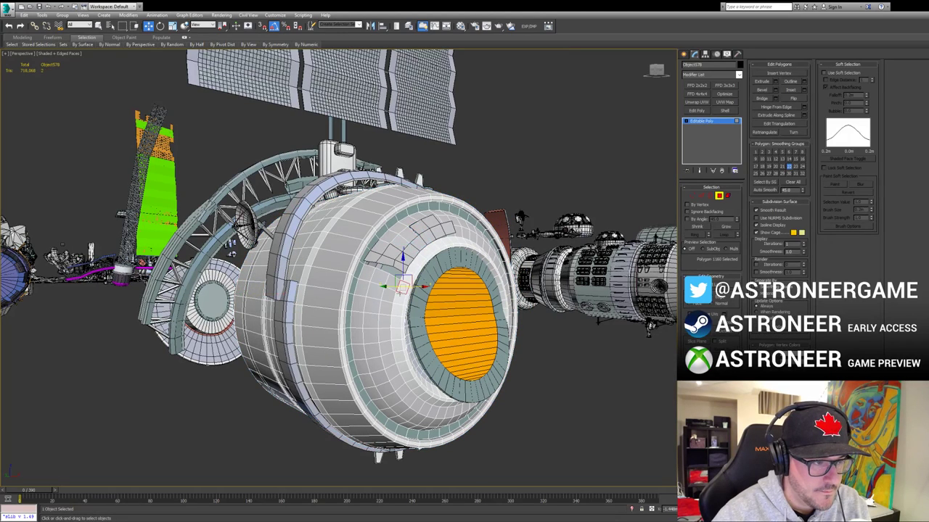
{"action": "left_click", "coordinate": [400, 299], "text": "ctrl"}
{"action": "left_click", "coordinate": [397, 310], "text": "ctrl"}
{"action": "left_click", "coordinate": [394, 323], "text": "ctrl"}
{"action": "left_click", "coordinate": [385, 322], "text": "ctrl"}
{"action": "left_click", "coordinate": [385, 335], "text": "ctrl"}
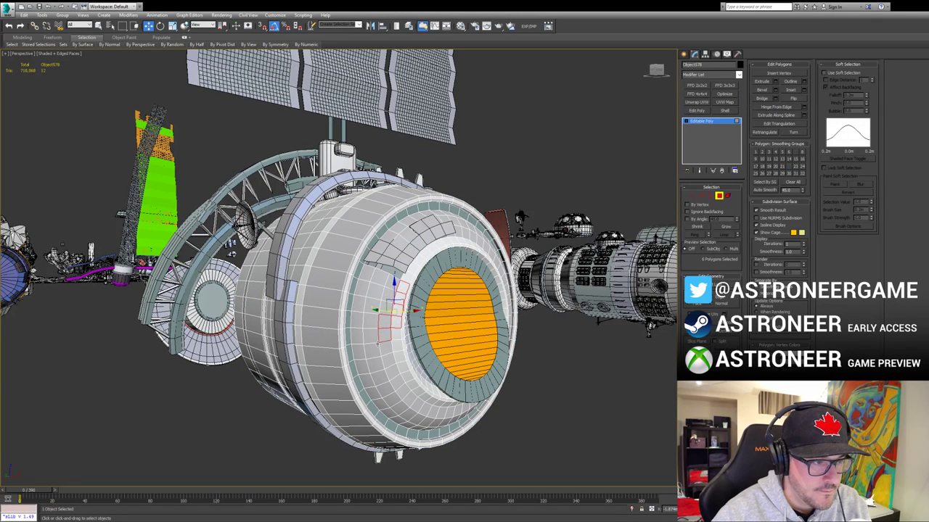
Step: Extend the stepped selection to the outer rim and back up to the bent patch, outlining a region with 17 polygons
{"action": "left_click", "coordinate": [373, 349], "text": "ctrl"}
{"action": "left_click", "coordinate": [363, 362], "text": "ctrl"}
{"action": "left_click", "coordinate": [359, 351], "text": "ctrl"}
{"action": "left_click", "coordinate": [358, 336], "text": "ctrl"}
{"action": "left_click", "coordinate": [357, 320], "text": "ctrl"}
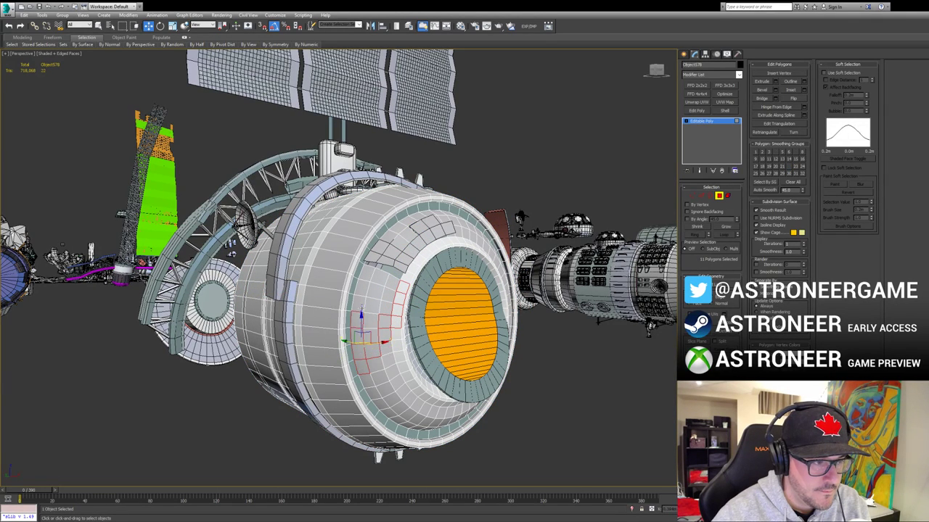
{"action": "left_click", "coordinate": [358, 304], "text": "ctrl"}
{"action": "left_click", "coordinate": [373, 291], "text": "ctrl"}
{"action": "left_click", "coordinate": [367, 274], "text": "ctrl"}
{"action": "left_click", "coordinate": [363, 287], "text": "ctrl"}
{"action": "left_click", "coordinate": [381, 278], "text": "ctrl"}
{"action": "left_click", "coordinate": [393, 281], "text": "ctrl"}
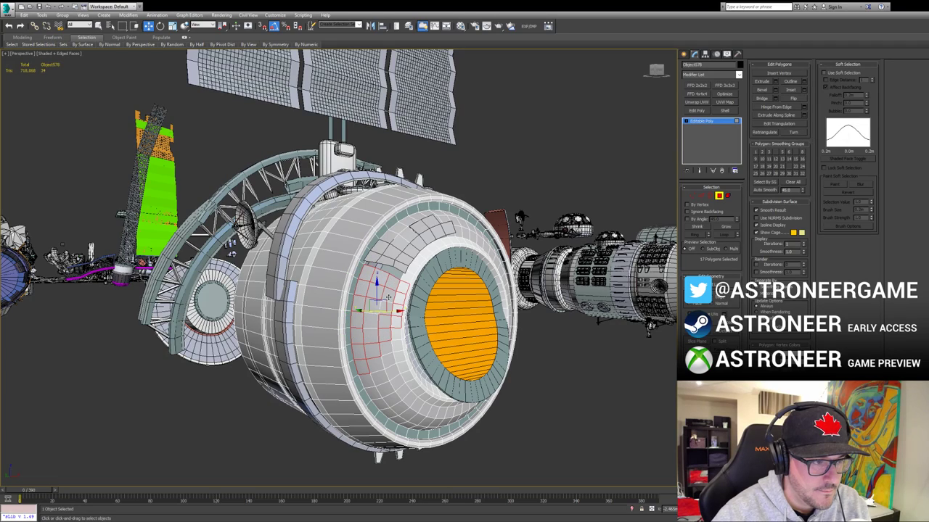
Step: Fill in the outlined region to select 22 polygons, and show the selected faces shaded
{"action": "left_click", "coordinate": [388, 296], "text": "ctrl"}
{"action": "left_click", "coordinate": [385, 308], "text": "ctrl"}
{"action": "left_click", "coordinate": [372, 307], "text": "ctrl"}
{"action": "left_click", "coordinate": [372, 321], "text": "ctrl"}
{"action": "key", "text": "F2"}
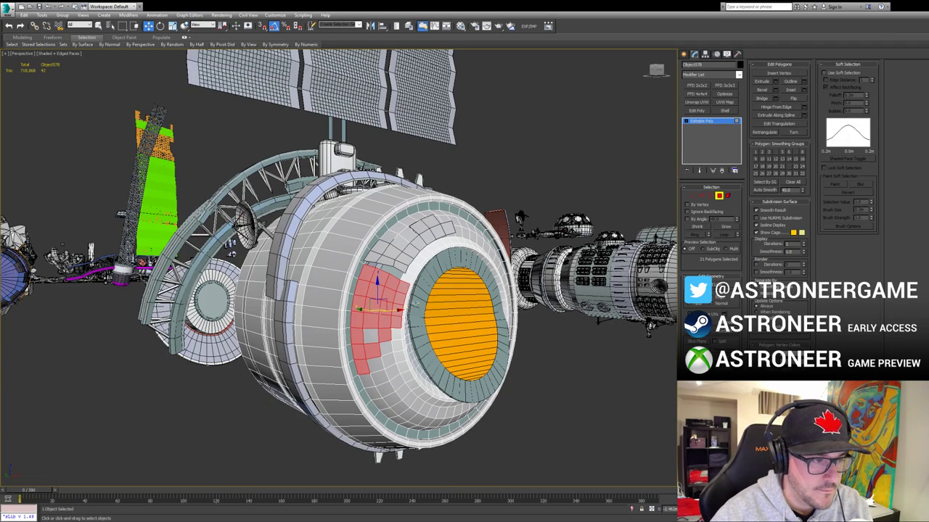
{"action": "left_click", "coordinate": [371, 336], "text": "ctrl"}
{"action": "middle_click_drag", "start_coordinate": [371, 336], "coordinate": [410, 353], "text": "alt"}
{"action": "mouse_move", "coordinate": [370, 303]}
{"action": "middle_mouse_down", "text": "alt"}
{"action": "mouse_move", "coordinate": [341, 312]}
{"action": "mouse_move", "coordinate": [454, 242]}
{"action": "mouse_move", "coordinate": [365, 309]}
{"action": "middle_mouse_up", "text": "alt"}
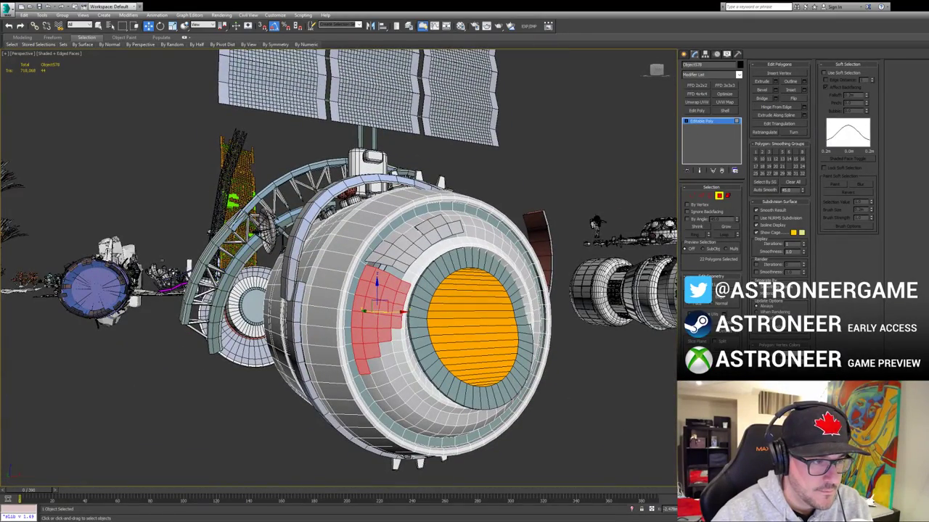
{"action": "middle_click_drag", "start_coordinate": [589, 190], "coordinate": [584, 212], "text": "alt"}
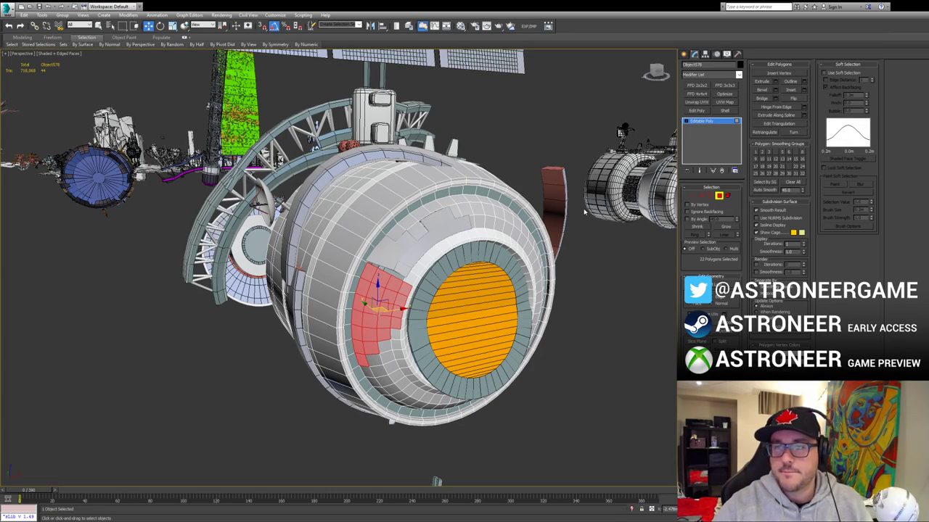
Step: Deselect the five polygons nearest the end ring and detach the remaining 17 as a separate object
{"action": "middle_click_drag", "start_coordinate": [434, 311], "coordinate": [411, 256], "text": "alt"}
{"action": "scroll", "coordinate": [450, 295], "scroll_direction": "up", "scroll_amount": 3}
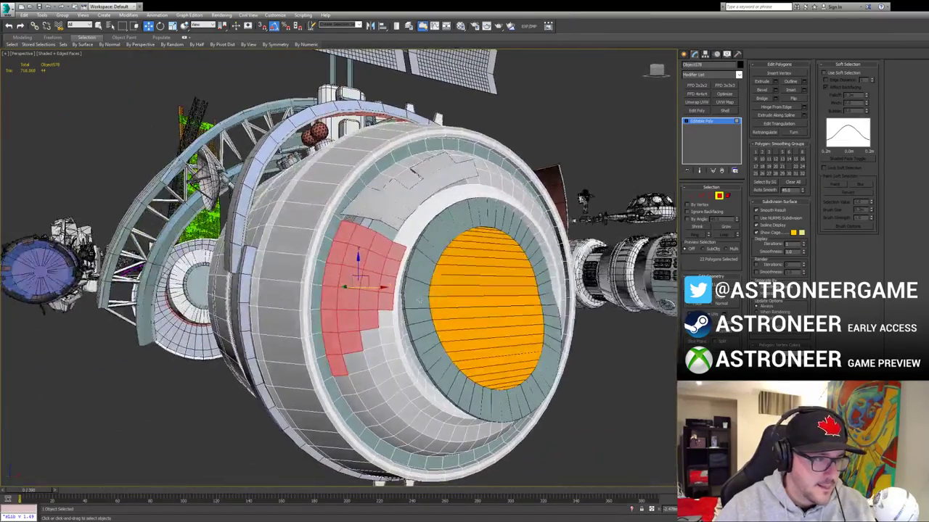
{"action": "left_click", "coordinate": [385, 246], "text": "alt"}
{"action": "left_click", "coordinate": [396, 252], "text": "alt"}
{"action": "left_click", "coordinate": [393, 265], "text": "alt"}
{"action": "left_click", "coordinate": [390, 281], "text": "alt"}
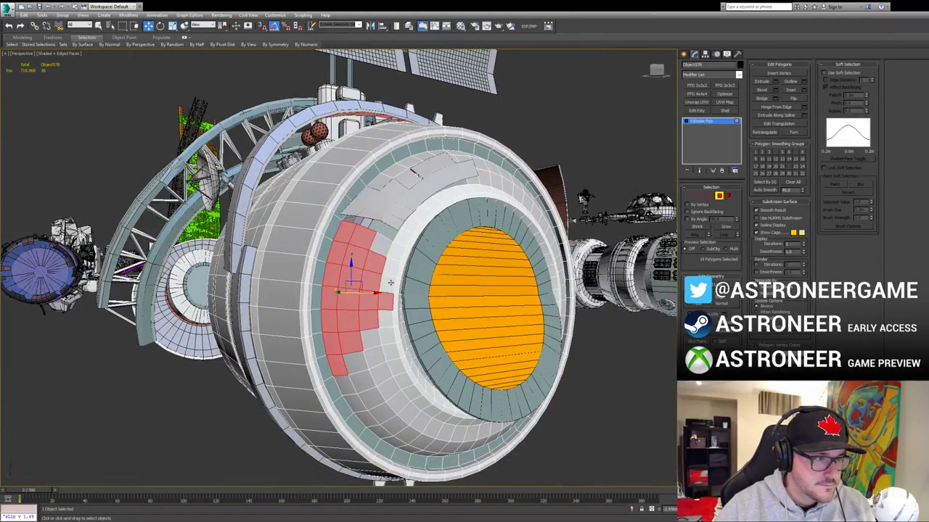
{"action": "left_click", "coordinate": [388, 298], "text": "alt"}
{"action": "middle_click_drag", "start_coordinate": [387, 297], "coordinate": [451, 293], "text": "alt"}
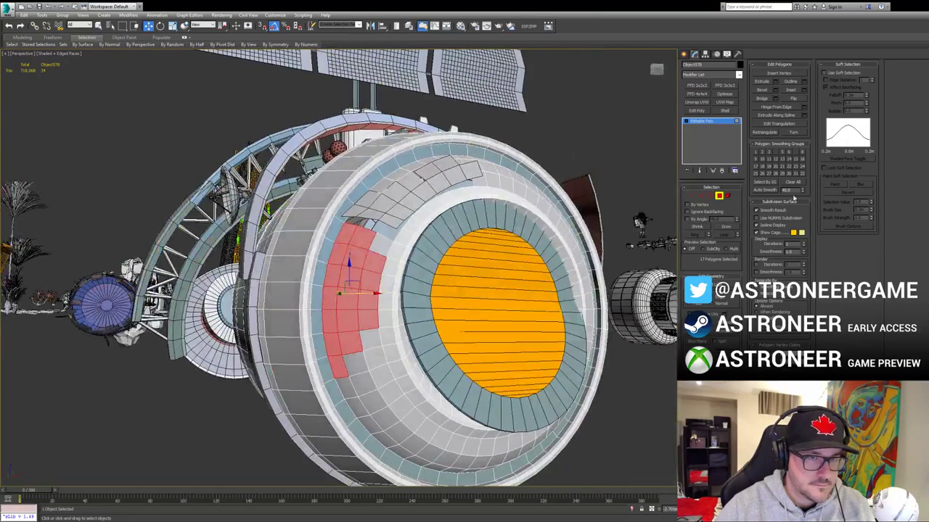
{"action": "left_click", "coordinate": [726, 332]}
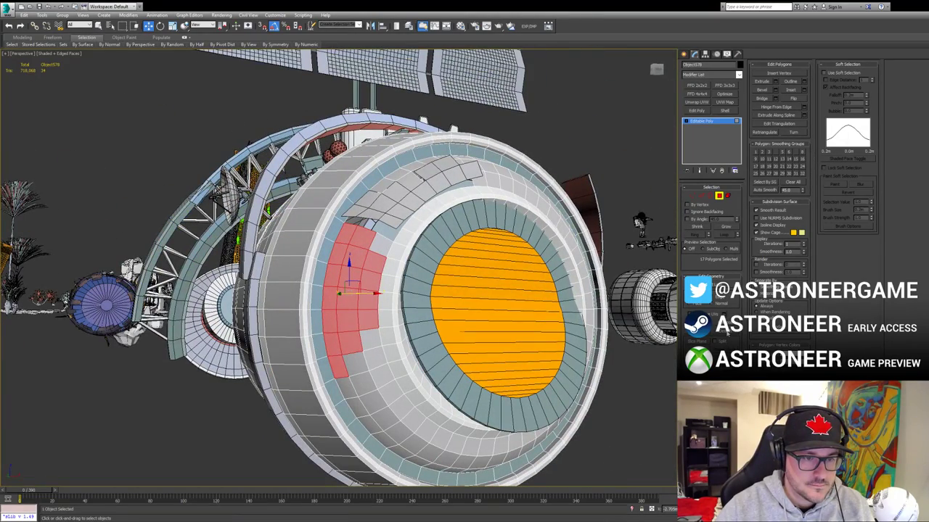
{"action": "left_click", "coordinate": [512, 269]}
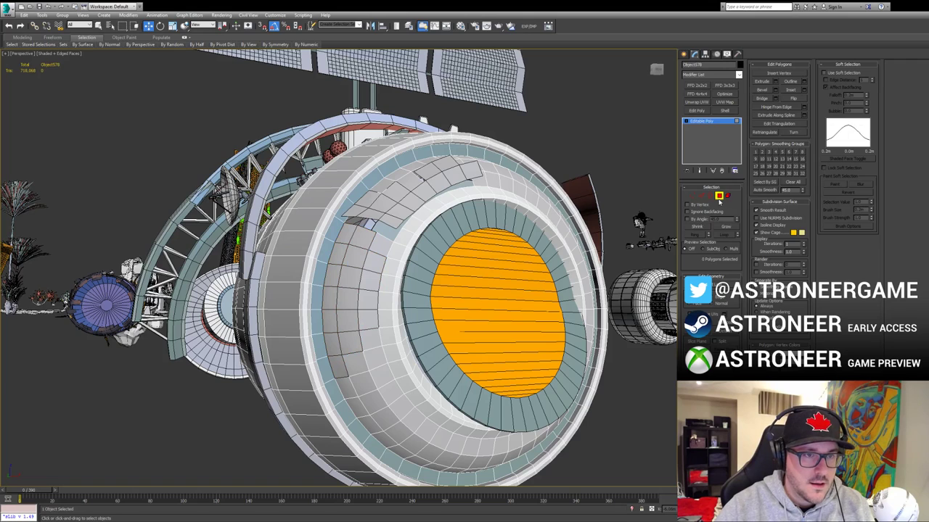
Step: Select the vertices at the new patch's upper end and along its outer edge, and connect them with diagonal edges
{"action": "key", "text": "1"}
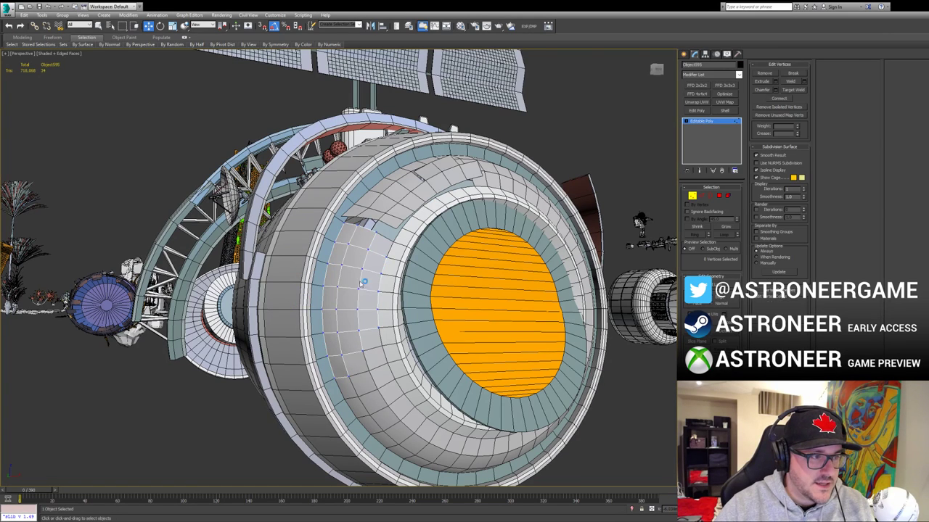
{"action": "left_click_drag", "start_coordinate": [406, 265], "coordinate": [312, 209]}
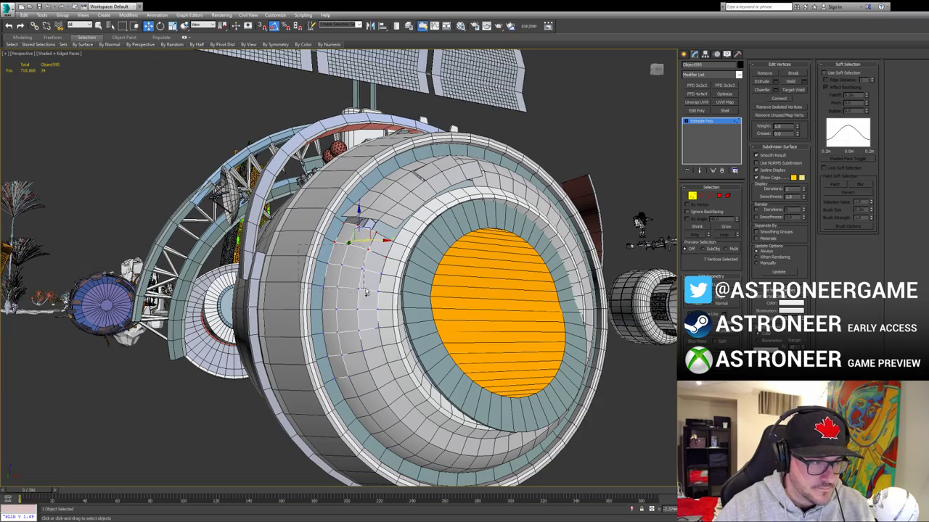
{"action": "left_click_drag", "start_coordinate": [366, 292], "coordinate": [318, 298], "text": "ctrl"}
{"action": "key", "text": "ctrl+shift+e"}
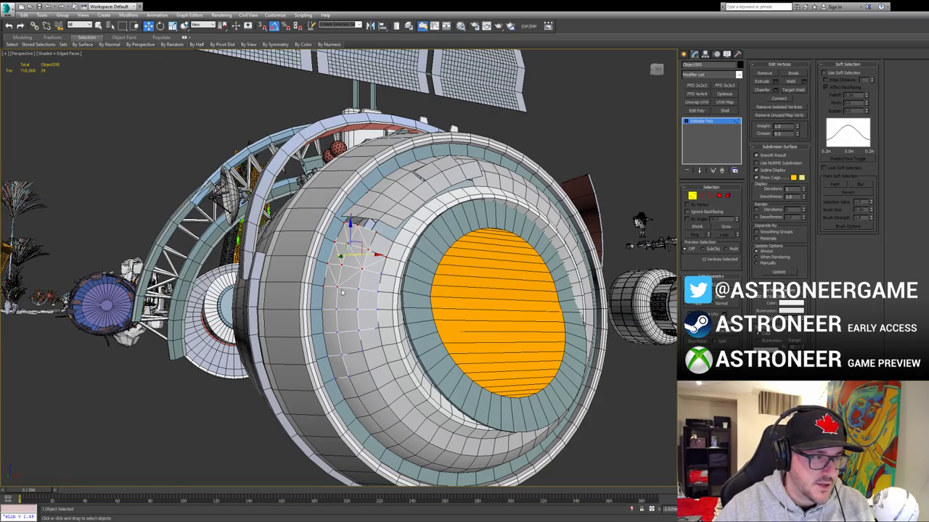
{"action": "middle_click_drag", "start_coordinate": [398, 266], "coordinate": [383, 285], "text": "alt"}
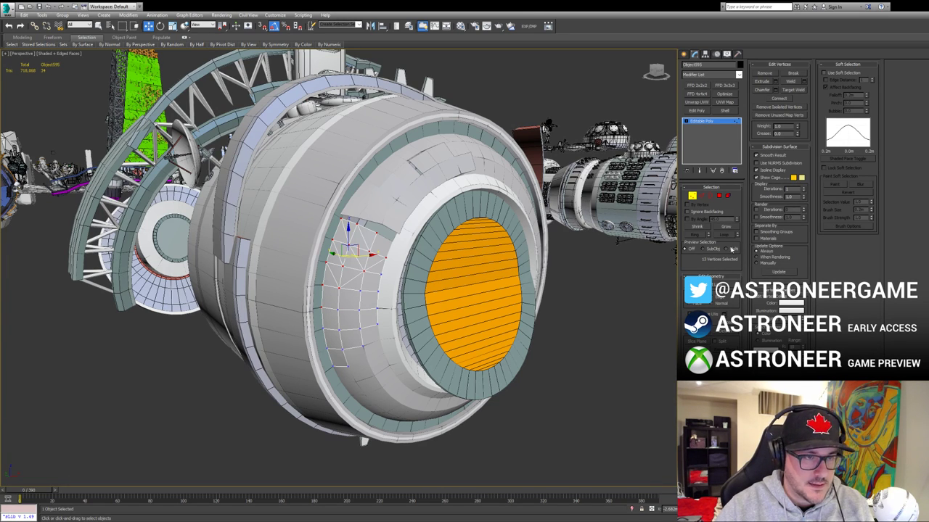
Step: Reduce the vertex selection at the patch's upper end to eleven and enable soft selection with a falloff of 1.088 m
{"action": "left_click", "coordinate": [693, 196]}
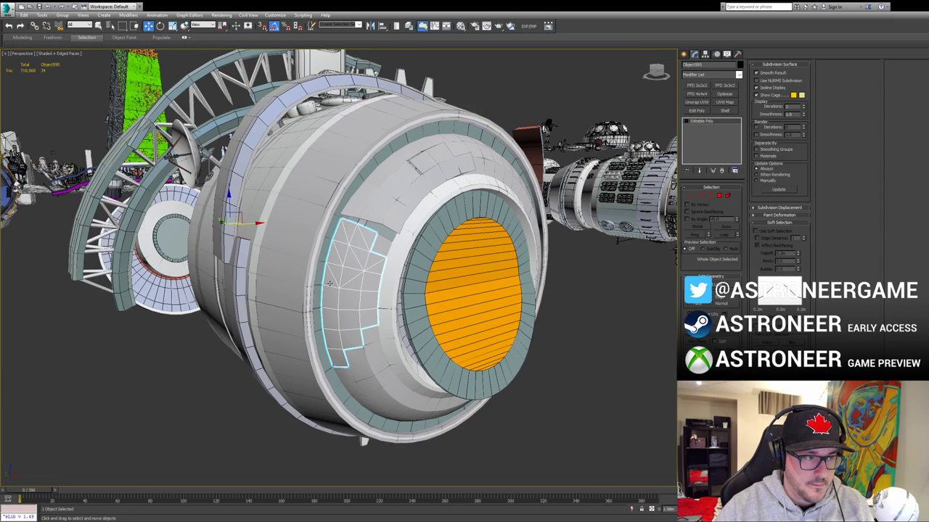
{"action": "middle_click_drag", "start_coordinate": [331, 283], "coordinate": [398, 237], "text": "alt"}
{"action": "key", "text": "1"}
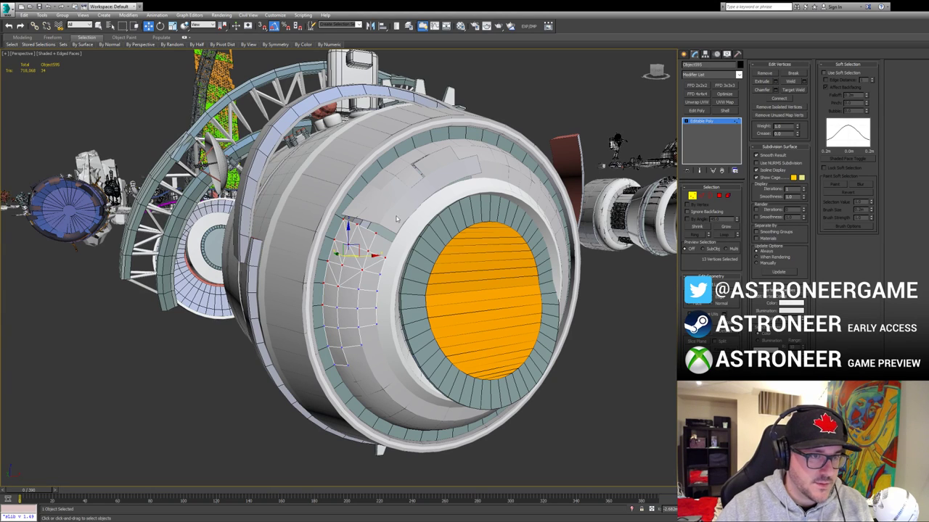
{"action": "left_click", "coordinate": [385, 258], "text": "alt"}
{"action": "left_click", "coordinate": [362, 271], "text": "alt"}
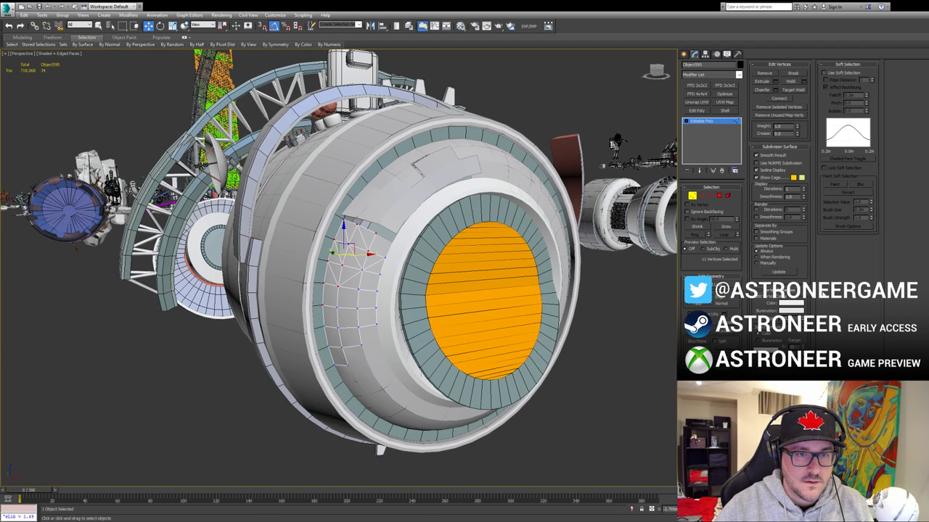
{"action": "left_click", "coordinate": [825, 72]}
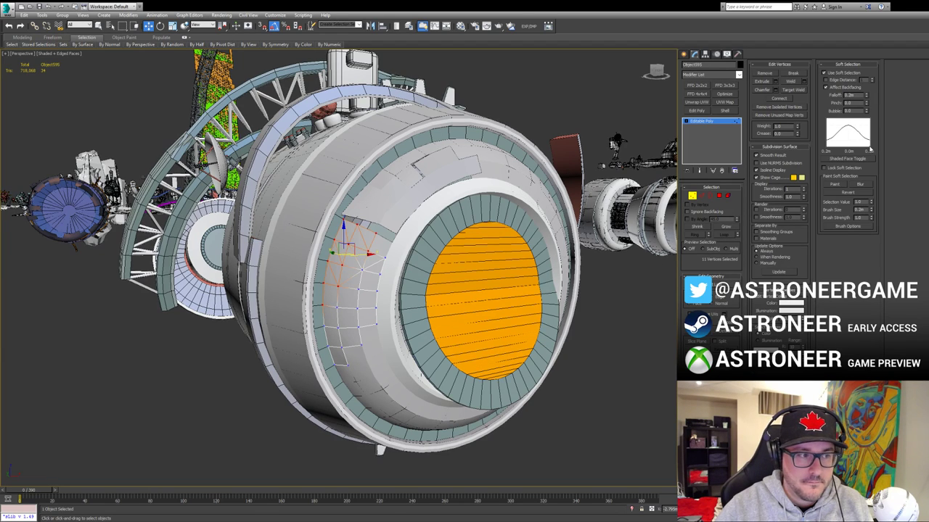
{"action": "mouse_move", "coordinate": [867, 95]}
{"action": "left_mouse_down"}
{"action": "mouse_move", "coordinate": [862, 68]}
{"action": "mouse_move", "coordinate": [869, 82]}
{"action": "left_mouse_up"}
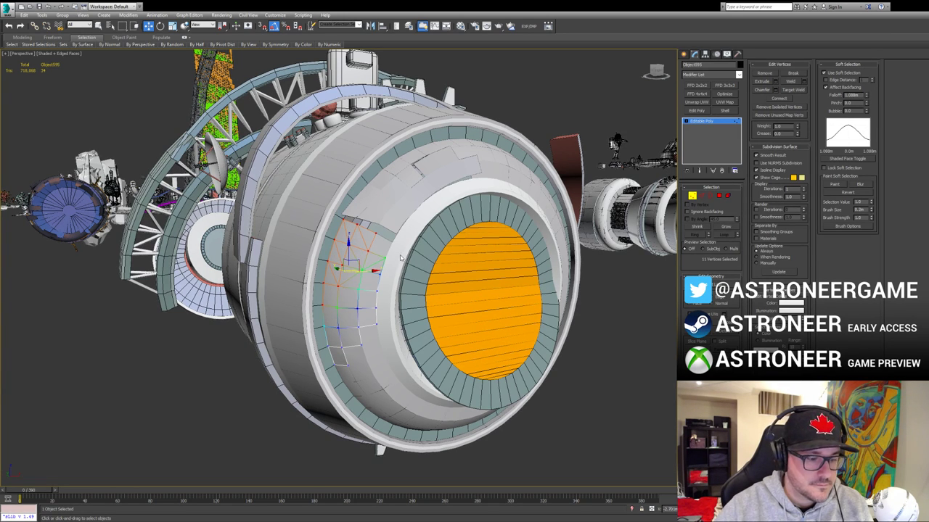
Step: Rotate and move the soft-selected vertices to bend the patch's upper end away from the hull
{"action": "middle_click_drag", "start_coordinate": [402, 259], "coordinate": [357, 261], "text": "alt"}
{"action": "left_click_drag", "start_coordinate": [343, 259], "coordinate": [348, 270]}
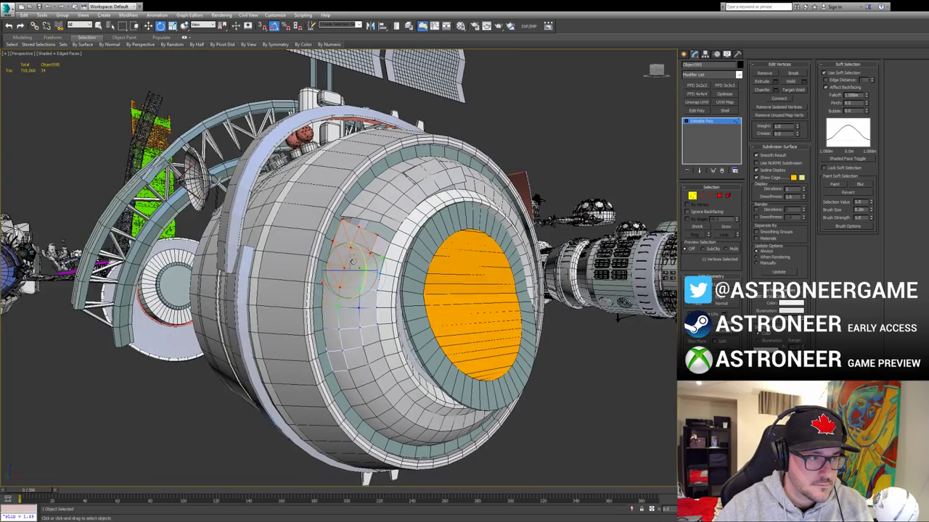
{"action": "middle_click_drag", "start_coordinate": [348, 270], "coordinate": [331, 277], "text": "alt"}
{"action": "key", "text": "w"}
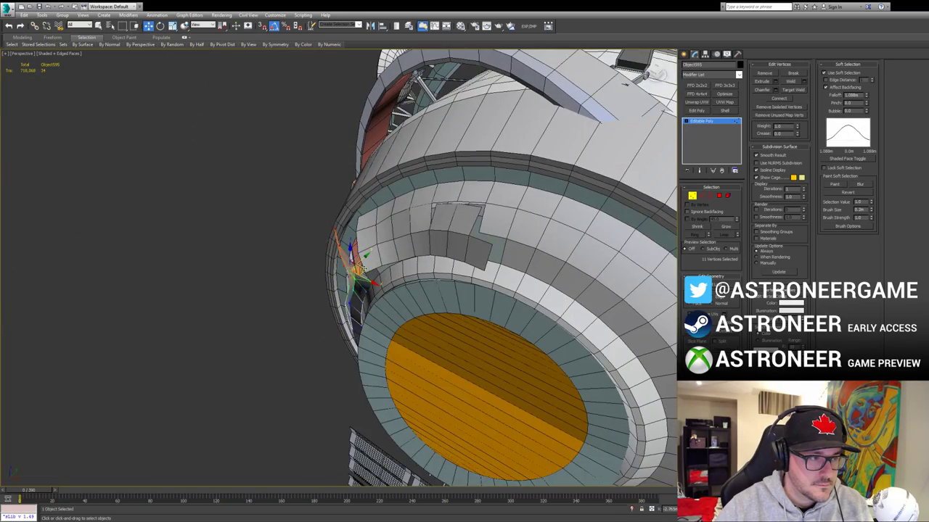
{"action": "left_click_drag", "start_coordinate": [364, 268], "coordinate": [354, 272]}
{"action": "mouse_move", "coordinate": [354, 273]}
{"action": "middle_mouse_down", "text": "alt"}
{"action": "mouse_move", "coordinate": [457, 224]}
{"action": "mouse_move", "coordinate": [367, 280]}
{"action": "middle_mouse_up", "text": "alt"}
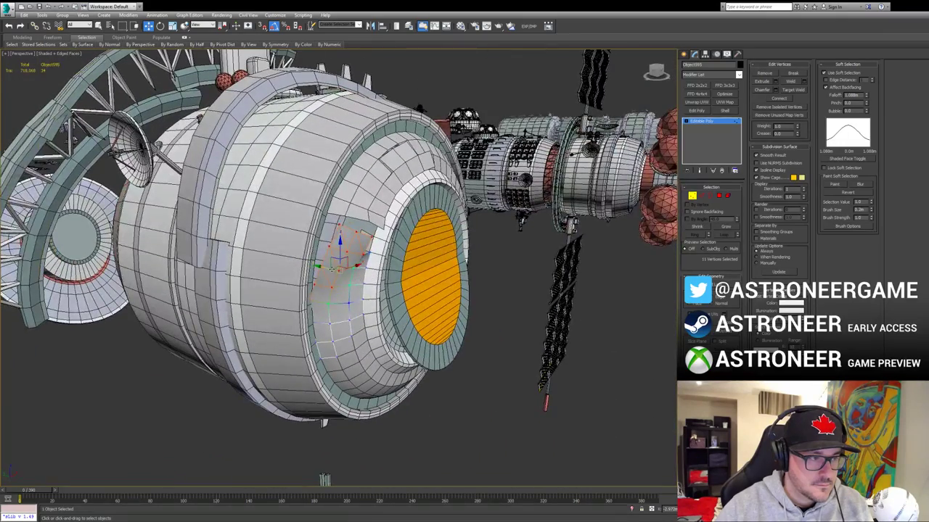
Step: Select the four vertices at the patch's lower end and rotate them to bend that end
{"action": "left_click", "coordinate": [314, 299]}
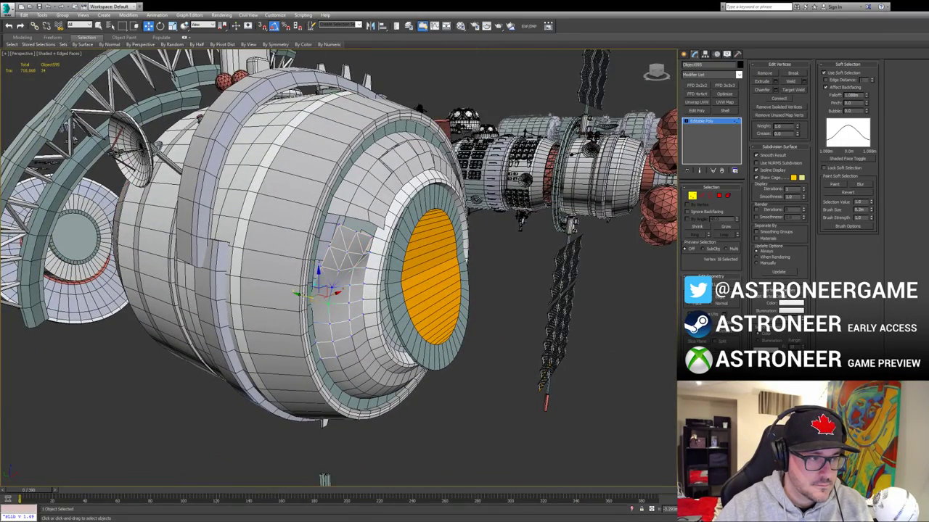
{"action": "middle_click_drag", "start_coordinate": [307, 297], "coordinate": [317, 302], "text": "alt"}
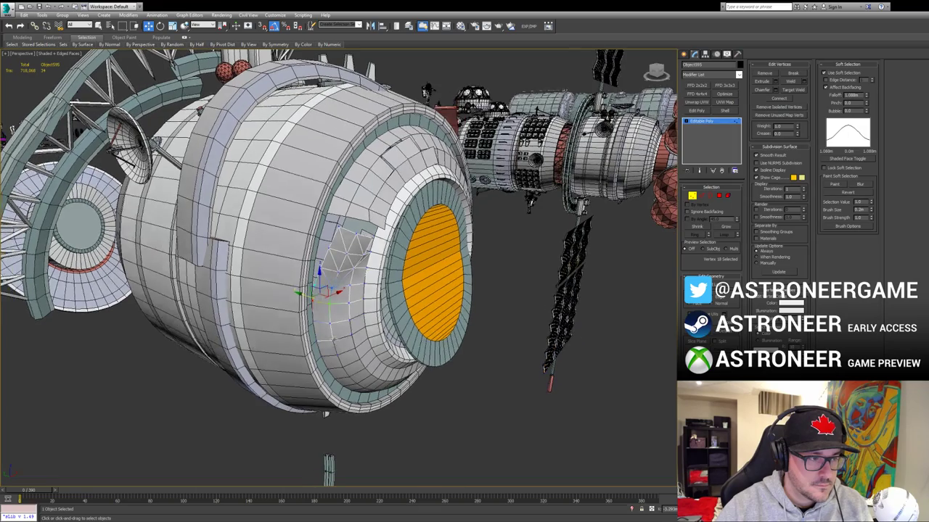
{"action": "left_click_drag", "start_coordinate": [314, 369], "coordinate": [340, 321]}
{"action": "key", "text": "e"}
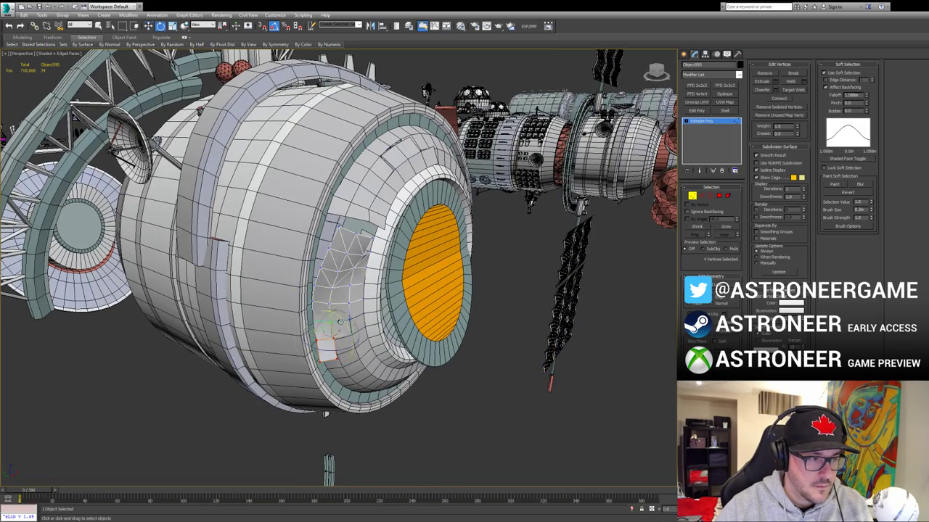
{"action": "key", "text": "w"}
{"action": "middle_click_drag", "start_coordinate": [339, 322], "coordinate": [363, 291], "text": "alt"}
Step: Rotate all of the patch's vertices to tilt it, undo the last change and finish editing the patch
{"action": "key", "text": "ctrl+a"}
{"action": "key", "text": "e"}
{"action": "left_click_drag", "start_coordinate": [356, 292], "coordinate": [339, 288]}
{"action": "key", "text": "w"}
{"action": "key", "text": "ctrl+z"}
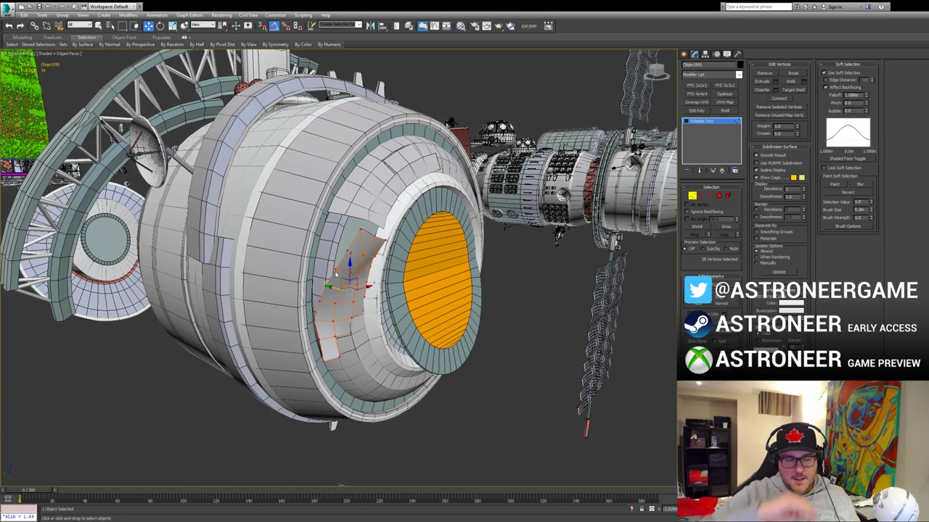
{"action": "left_click", "coordinate": [693, 196]}
Step: Select eight polygons of the main hull on the underside of its curved band, running outward from the end ring
{"action": "left_click", "coordinate": [368, 198]}
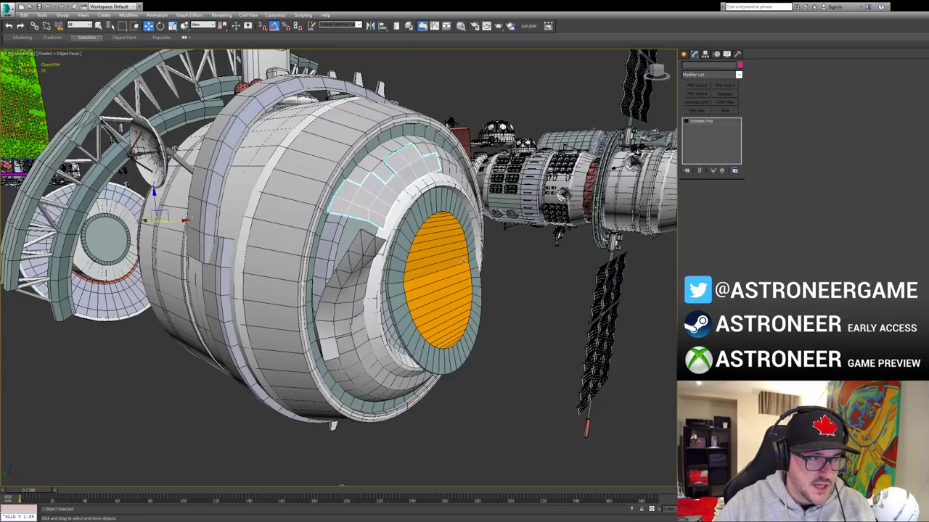
{"action": "middle_click_drag", "start_coordinate": [368, 198], "coordinate": [406, 305], "text": "alt"}
{"action": "left_click", "coordinate": [419, 371]}
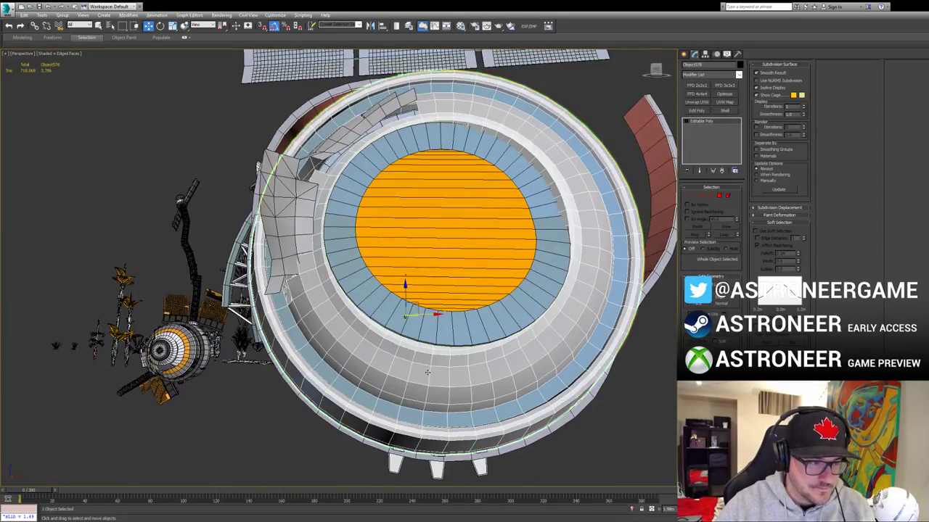
{"action": "middle_click_drag", "start_coordinate": [418, 371], "coordinate": [394, 263], "text": "alt"}
{"action": "key", "text": "4"}
{"action": "left_click", "coordinate": [391, 266]}
{"action": "left_click", "coordinate": [393, 257], "text": "ctrl"}
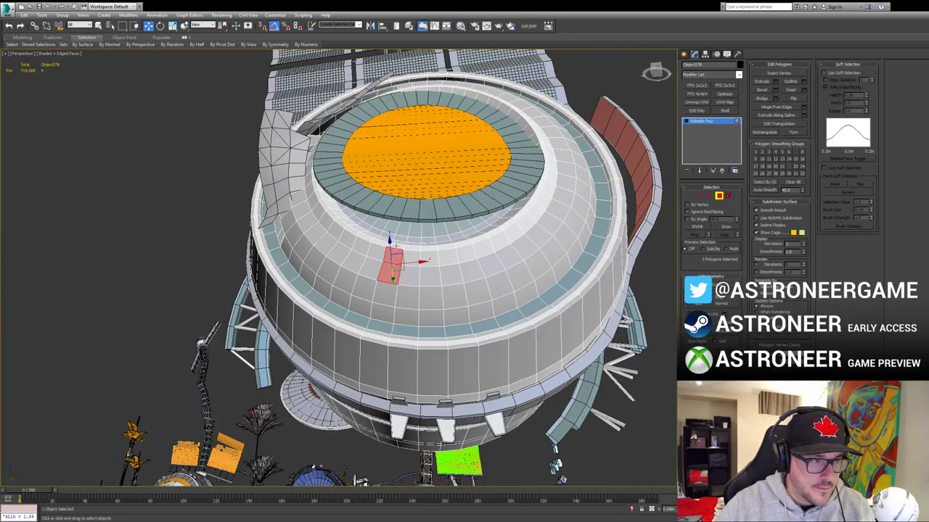
{"action": "left_click", "coordinate": [397, 245], "text": "ctrl"}
{"action": "left_click", "coordinate": [398, 243], "text": "ctrl"}
{"action": "left_click", "coordinate": [410, 244], "text": "ctrl"}
{"action": "left_click", "coordinate": [412, 250], "text": "ctrl"}
{"action": "left_click", "coordinate": [408, 276], "text": "ctrl"}
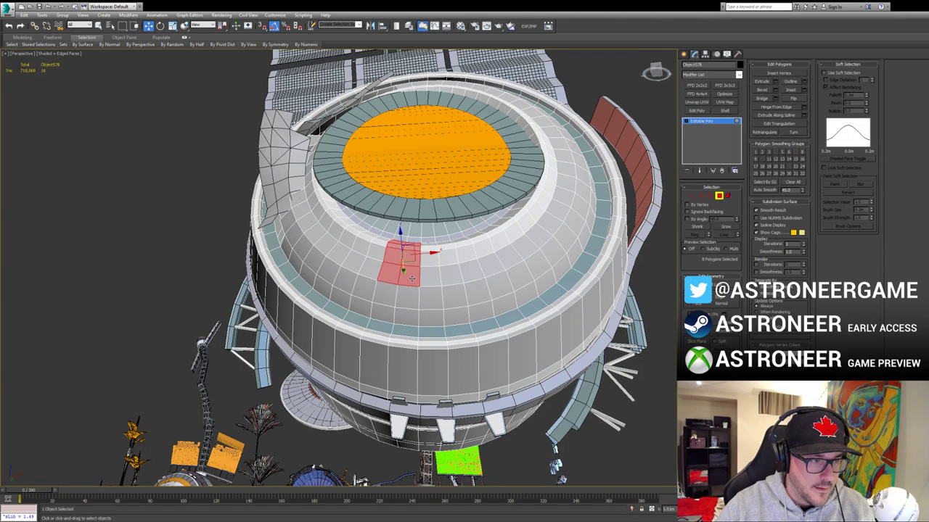
Step: Extend the selection in a zigzag toward the outer rim and back around the band to 19 polygons
{"action": "left_click", "coordinate": [408, 296], "text": "ctrl"}
{"action": "left_click", "coordinate": [428, 317], "text": "ctrl"}
{"action": "left_click", "coordinate": [444, 317], "text": "ctrl"}
{"action": "left_click", "coordinate": [460, 316], "text": "ctrl"}
{"action": "left_click", "coordinate": [453, 296], "text": "ctrl"}
{"action": "left_click", "coordinate": [476, 290], "text": "ctrl"}
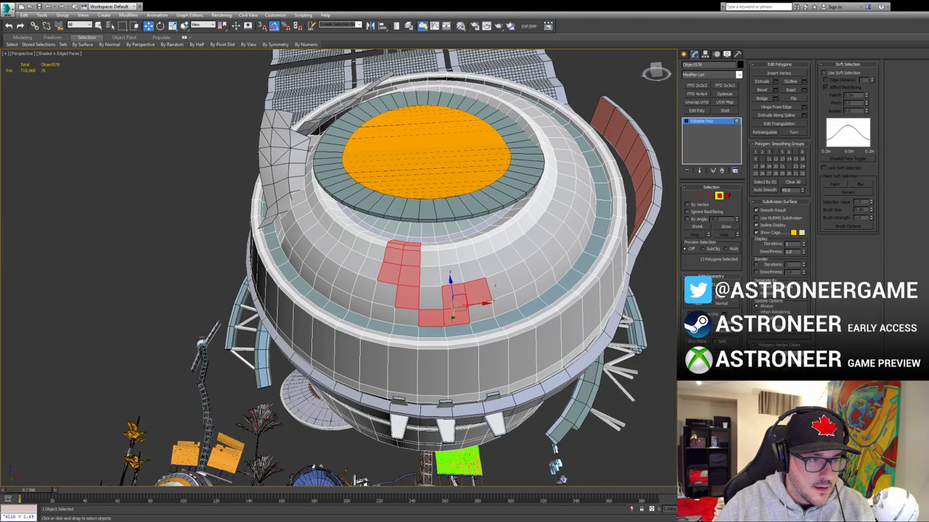
{"action": "left_click", "coordinate": [499, 284], "text": "ctrl"}
{"action": "left_click", "coordinate": [510, 262], "text": "ctrl"}
{"action": "left_click", "coordinate": [526, 248], "text": "ctrl"}
{"action": "left_click", "coordinate": [529, 222], "text": "ctrl"}
{"action": "left_click", "coordinate": [538, 210], "text": "ctrl"}
{"action": "left_click", "coordinate": [547, 196], "text": "ctrl"}
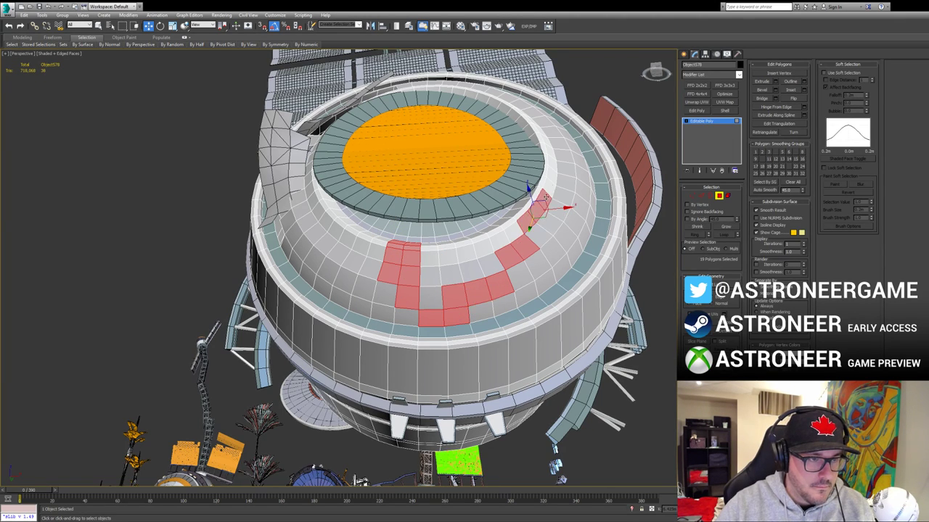
Step: Continue the selection around the zigzag's far end and back along the band's inner edge beside the ring, reaching 37 polygons
{"action": "middle_click_drag", "start_coordinate": [548, 194], "coordinate": [488, 205], "text": "alt"}
{"action": "left_click", "coordinate": [562, 163], "text": "ctrl"}
{"action": "left_click", "coordinate": [487, 207], "text": "ctrl"}
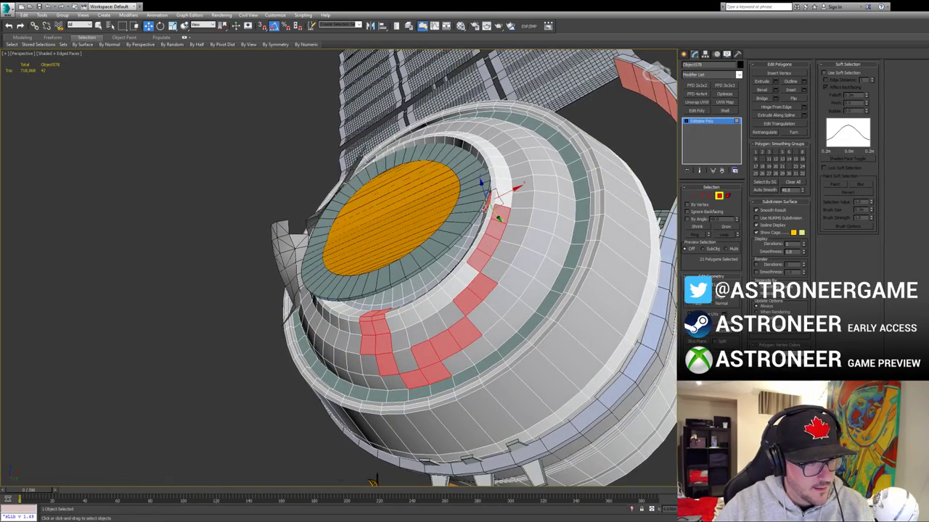
{"action": "left_click", "coordinate": [487, 210], "text": "ctrl"}
{"action": "left_click", "coordinate": [488, 206], "text": "ctrl"}
{"action": "left_click", "coordinate": [493, 201], "text": "ctrl"}
{"action": "left_click", "coordinate": [499, 200], "text": "ctrl"}
{"action": "left_click", "coordinate": [502, 187], "text": "ctrl"}
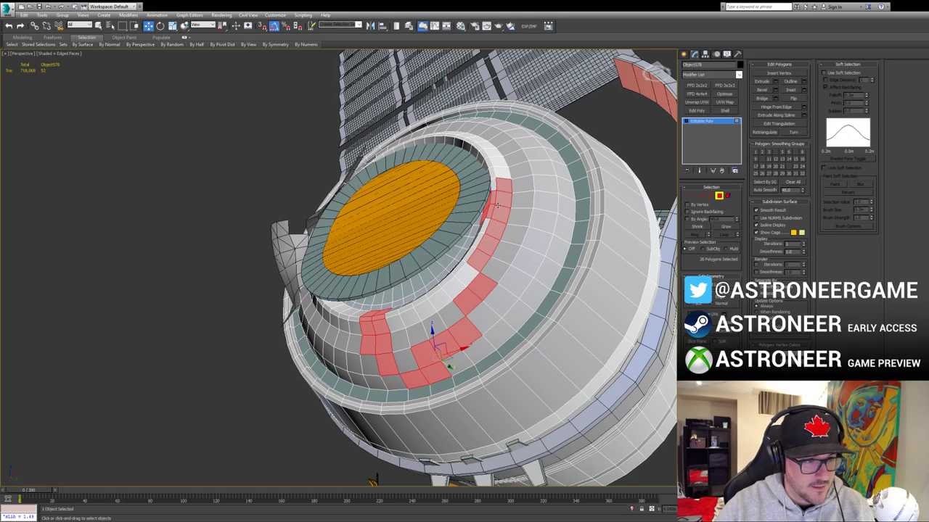
{"action": "middle_click_drag", "start_coordinate": [484, 229], "coordinate": [476, 246], "text": "alt"}
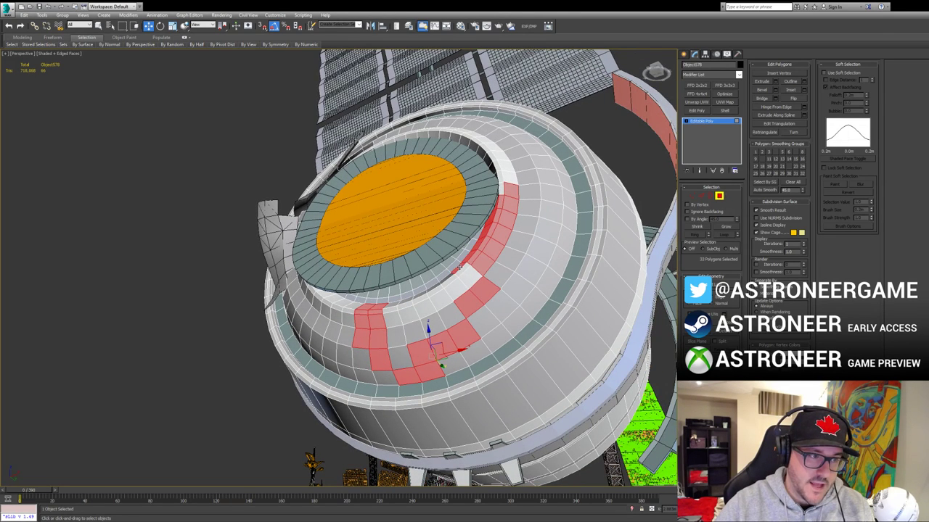
{"action": "left_click", "coordinate": [469, 279], "text": "ctrl"}
{"action": "left_click", "coordinate": [454, 293], "text": "ctrl"}
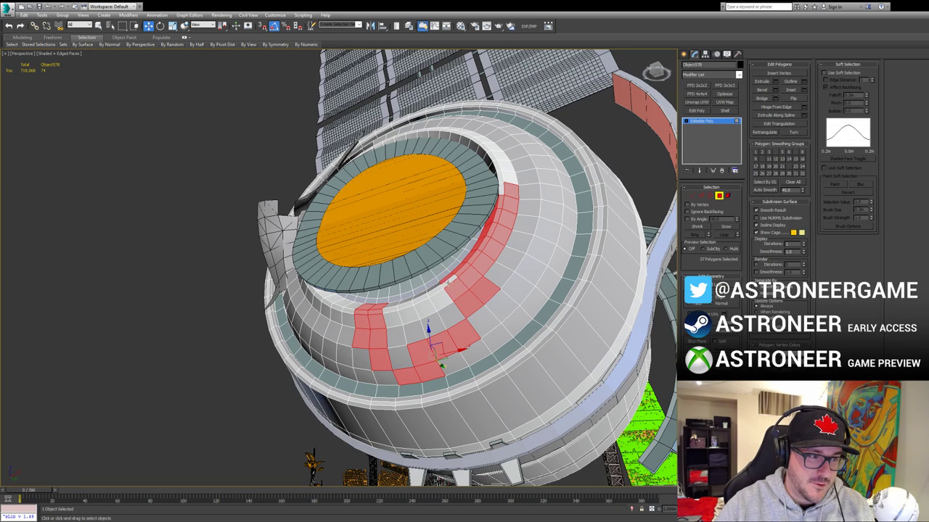
Step: Extend the polygon selection on the hull's conical ring beside the orange disc, filling the gaps to form one continuous jagged-edged patch
{"action": "left_click", "coordinate": [438, 294], "text": "ctrl"}
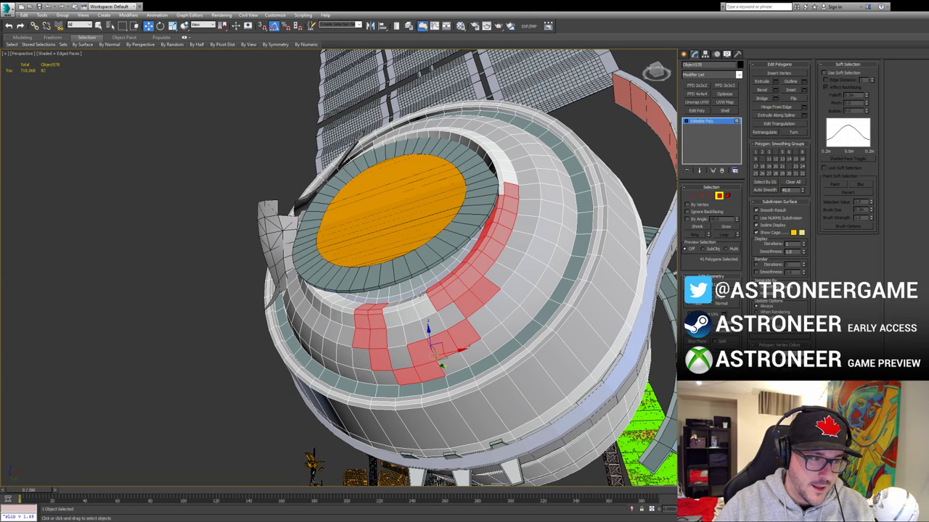
{"action": "left_click", "coordinate": [412, 312], "text": "ctrl"}
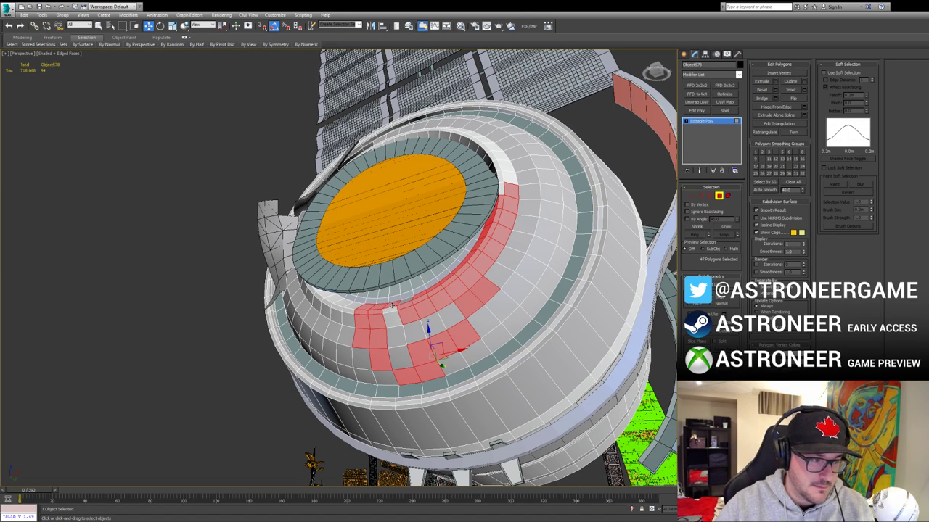
{"action": "left_click", "coordinate": [392, 310], "text": "ctrl"}
{"action": "left_click", "coordinate": [394, 320], "text": "ctrl"}
{"action": "left_click", "coordinate": [397, 338], "text": "ctrl"}
{"action": "left_click", "coordinate": [401, 356], "text": "ctrl"}
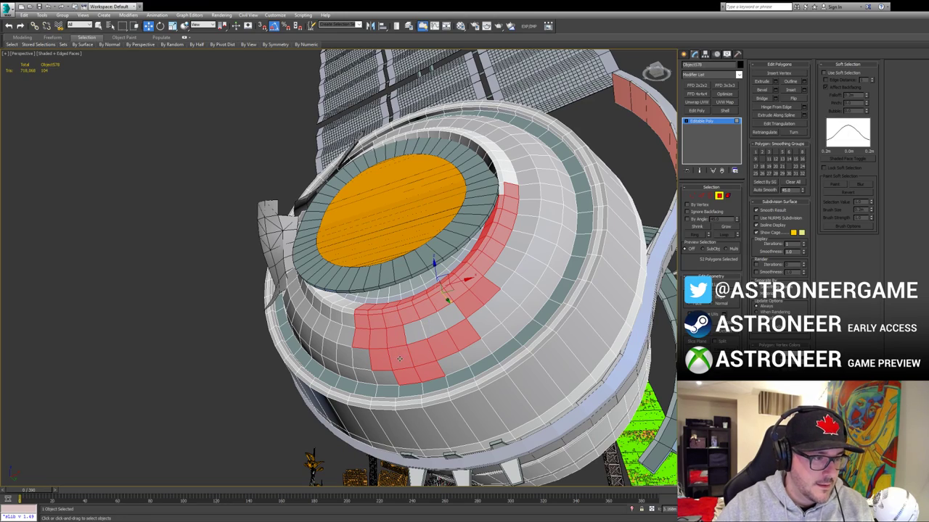
{"action": "left_click", "coordinate": [416, 333], "text": "ctrl"}
{"action": "left_click", "coordinate": [433, 325], "text": "ctrl"}
{"action": "left_click", "coordinate": [451, 315], "text": "ctrl"}
{"action": "left_click", "coordinate": [481, 322], "text": "ctrl"}
{"action": "middle_click_drag", "start_coordinate": [483, 322], "coordinate": [482, 349], "text": "alt"}
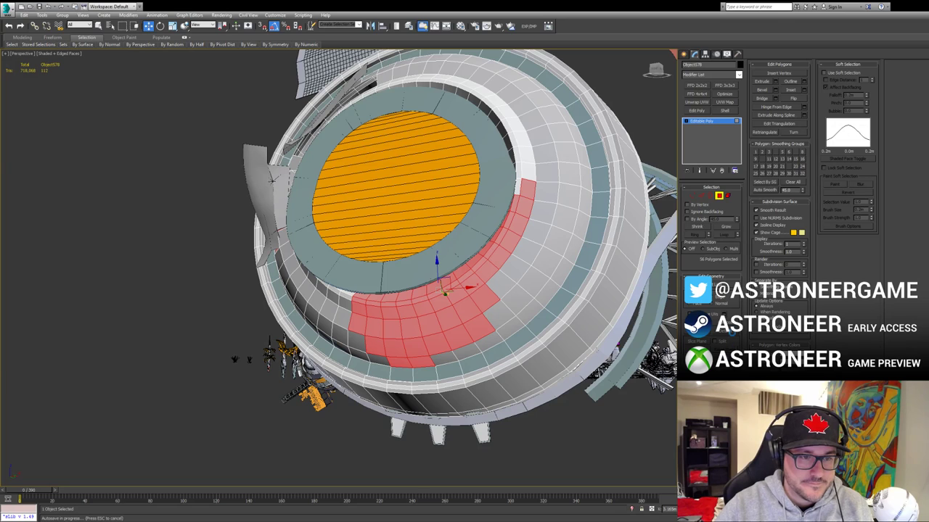
Step: Detach the selected hull polygons as a separate object and select the detached panel
{"action": "key", "text": "ctrl+d"}
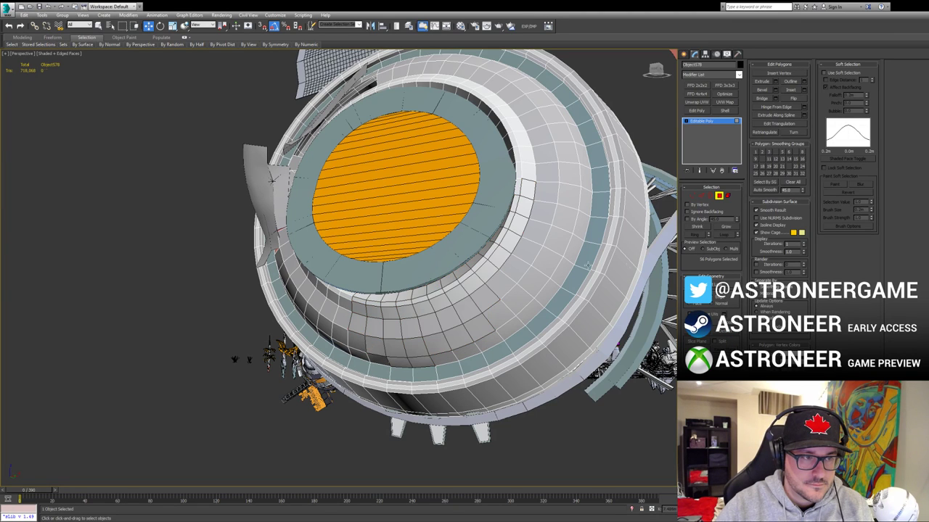
{"action": "left_click", "coordinate": [723, 197]}
{"action": "left_click", "coordinate": [495, 271]}
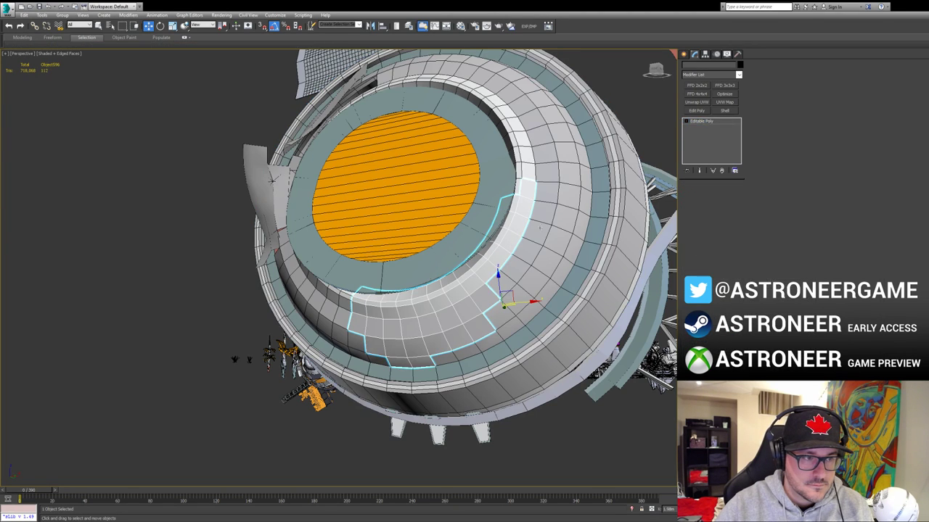
Step: Select the vertices at the narrow end of the detached panel and try rotating them away from the hull
{"action": "key", "text": "1"}
{"action": "left_click_drag", "start_coordinate": [581, 151], "coordinate": [510, 234]}
{"action": "left_click_drag", "start_coordinate": [460, 271], "coordinate": [459, 269]}
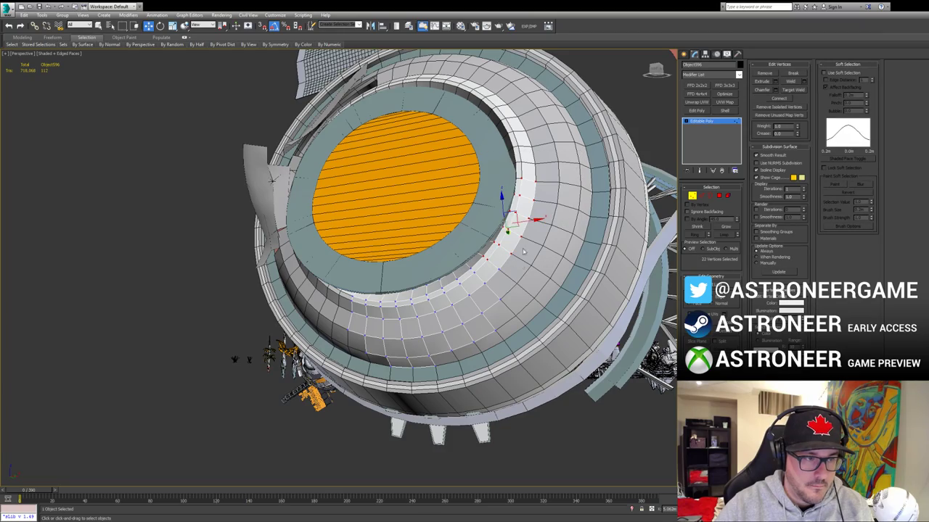
{"action": "key", "text": "e"}
{"action": "left_click_drag", "start_coordinate": [511, 229], "coordinate": [516, 223]}
{"action": "key", "text": "w"}
{"action": "middle_click_drag", "start_coordinate": [518, 223], "coordinate": [570, 201], "text": "alt"}
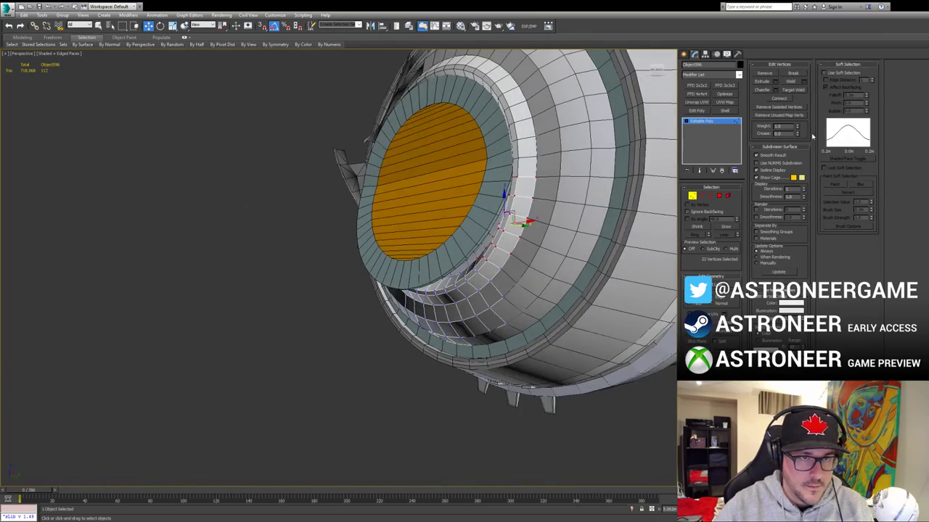
Step: Enable soft selection with a 2.0 m falloff and bend the panel's narrow end outward from the hull by rotating its vertices
{"action": "left_click", "coordinate": [840, 74]}
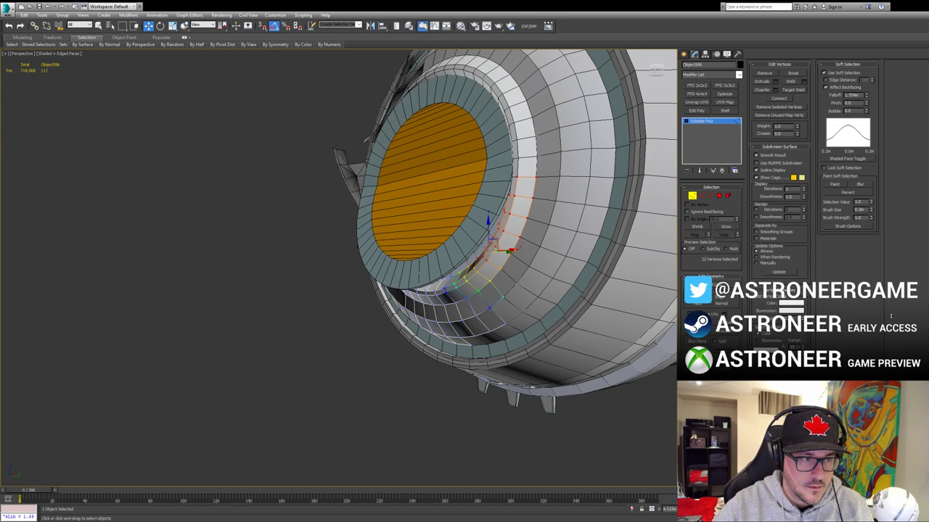
{"action": "left_click_drag", "start_coordinate": [891, 316], "coordinate": [895, 135]}
{"action": "middle_click_drag", "start_coordinate": [484, 259], "coordinate": [521, 227], "text": "alt"}
{"action": "key", "text": "e"}
{"action": "key", "text": "w"}
{"action": "key", "text": "e"}
{"action": "left_click_drag", "start_coordinate": [518, 235], "coordinate": [516, 274]}
{"action": "key", "text": "w"}
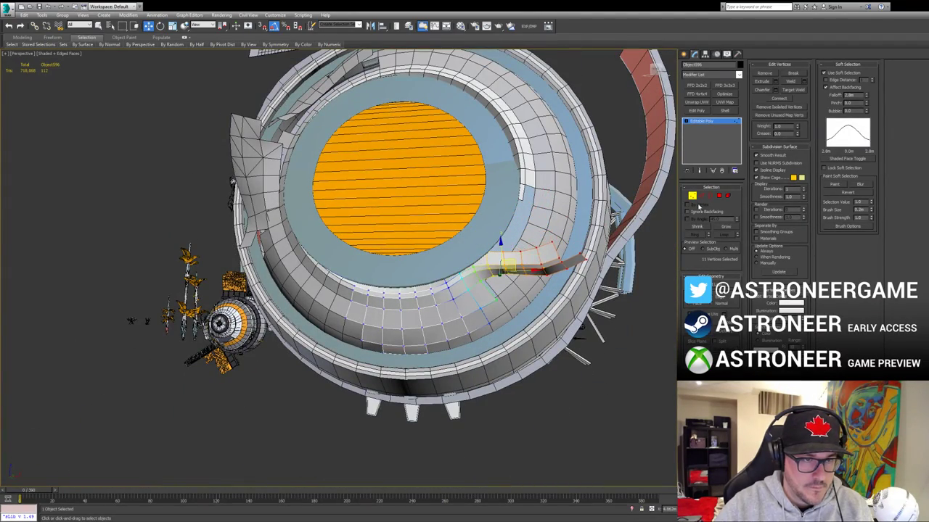
{"action": "left_click", "coordinate": [693, 196]}
{"action": "left_click", "coordinate": [651, 290]}
Step: Bend the panel's opposite, wider end by rotating its soft-selected vertices, leaving the panel deselected
{"action": "scroll", "coordinate": [576, 314], "scroll_direction": "down", "scroll_amount": 4}
{"action": "middle_click_drag", "start_coordinate": [576, 315], "coordinate": [517, 281], "text": "alt"}
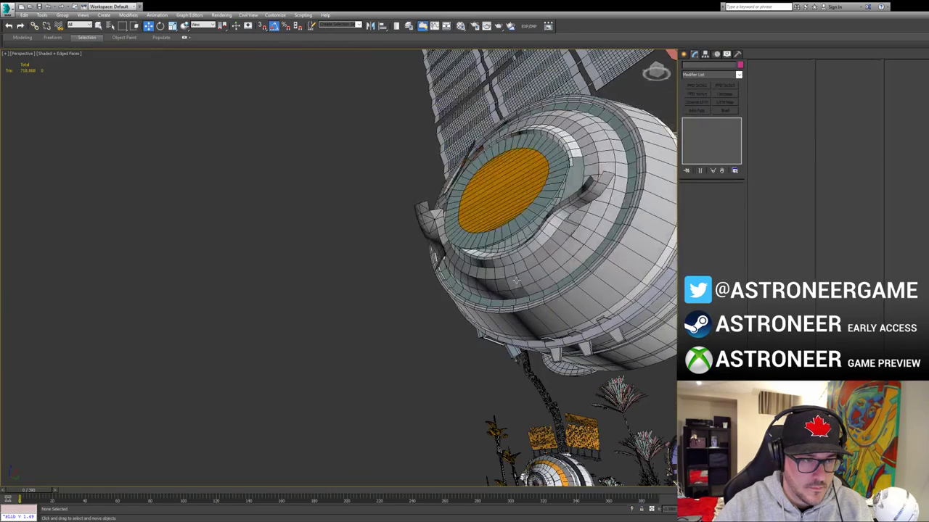
{"action": "left_click", "coordinate": [516, 282]}
{"action": "key", "text": "1"}
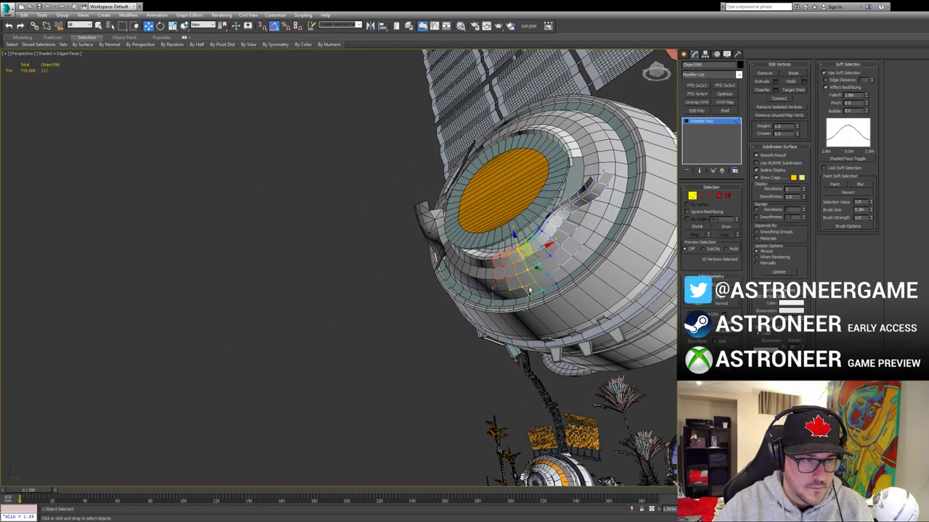
{"action": "middle_click_drag", "start_coordinate": [549, 291], "coordinate": [519, 278], "text": "alt"}
{"action": "key", "text": "e"}
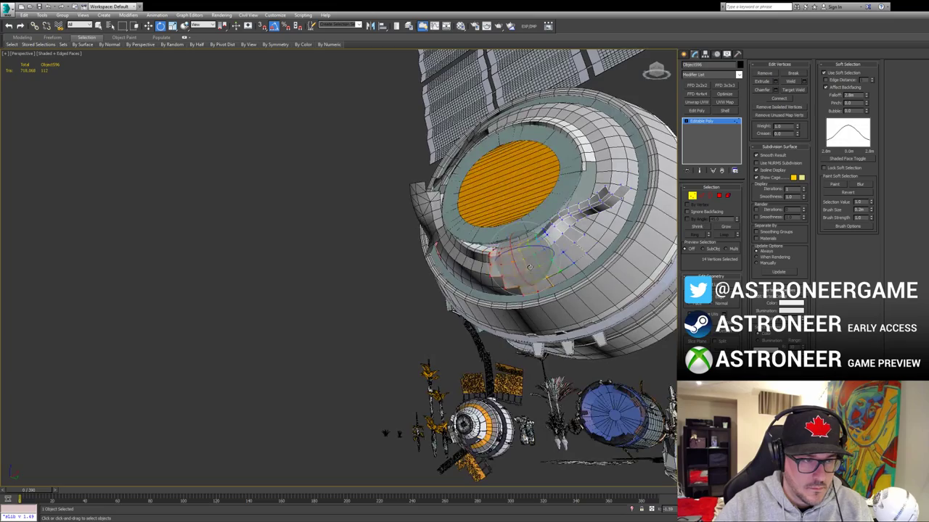
{"action": "left_click_drag", "start_coordinate": [530, 267], "coordinate": [533, 276]}
{"action": "middle_click_drag", "start_coordinate": [532, 276], "coordinate": [613, 352], "text": "alt"}
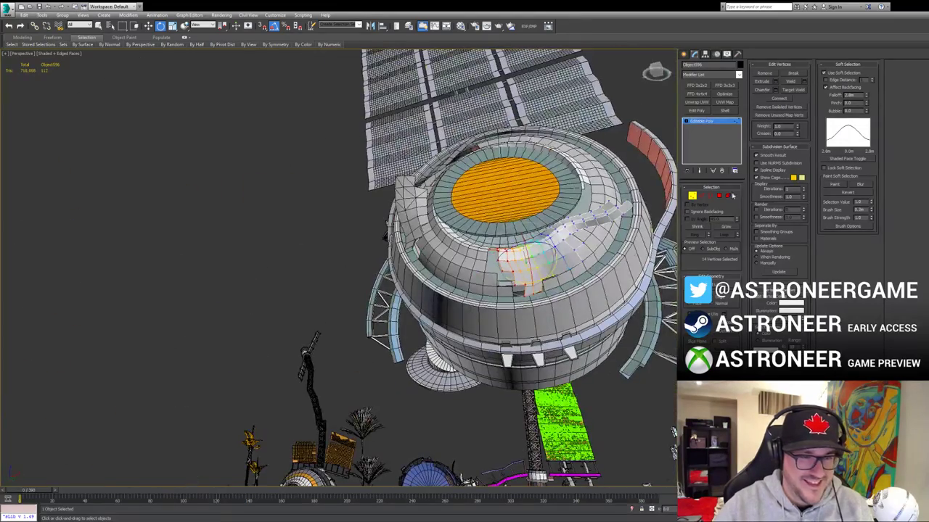
{"action": "left_click", "coordinate": [693, 196]}
{"action": "left_click", "coordinate": [651, 122]}
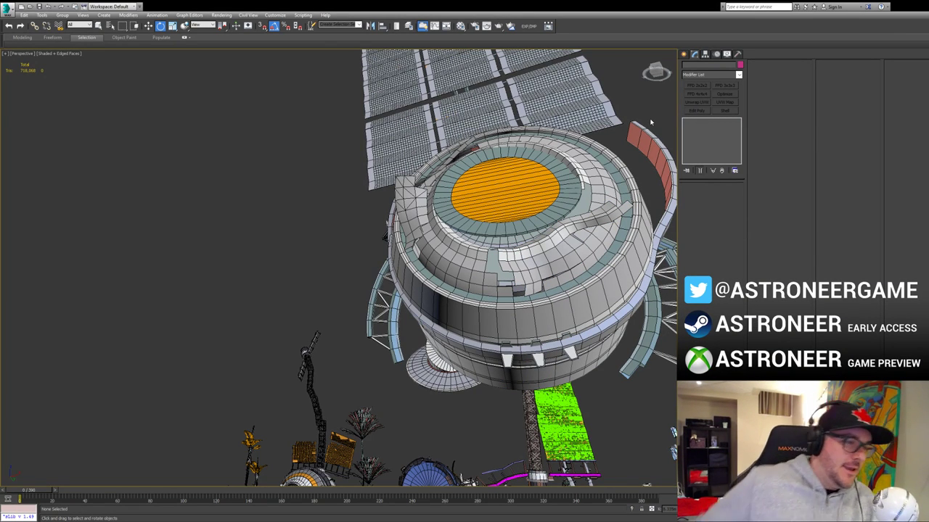
Step: Select a block of polygons on an intact upper section of the hull's conical ring around the orange disc
{"action": "middle_click_drag", "start_coordinate": [586, 171], "coordinate": [507, 194], "text": "alt"}
{"action": "left_click", "coordinate": [509, 174]}
{"action": "key", "text": "4"}
{"action": "left_click", "coordinate": [499, 181]}
{"action": "left_click", "coordinate": [497, 196], "text": "ctrl"}
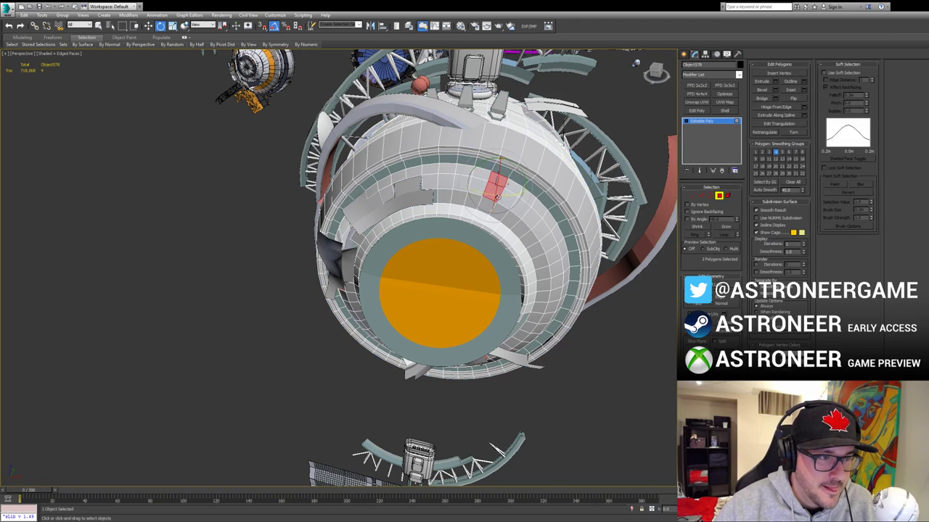
{"action": "left_click", "coordinate": [509, 199], "text": "ctrl"}
{"action": "left_click", "coordinate": [500, 213], "text": "ctrl"}
{"action": "left_click", "coordinate": [507, 222], "text": "ctrl"}
{"action": "left_click", "coordinate": [518, 230], "text": "ctrl"}
{"action": "left_click", "coordinate": [527, 239], "text": "ctrl"}
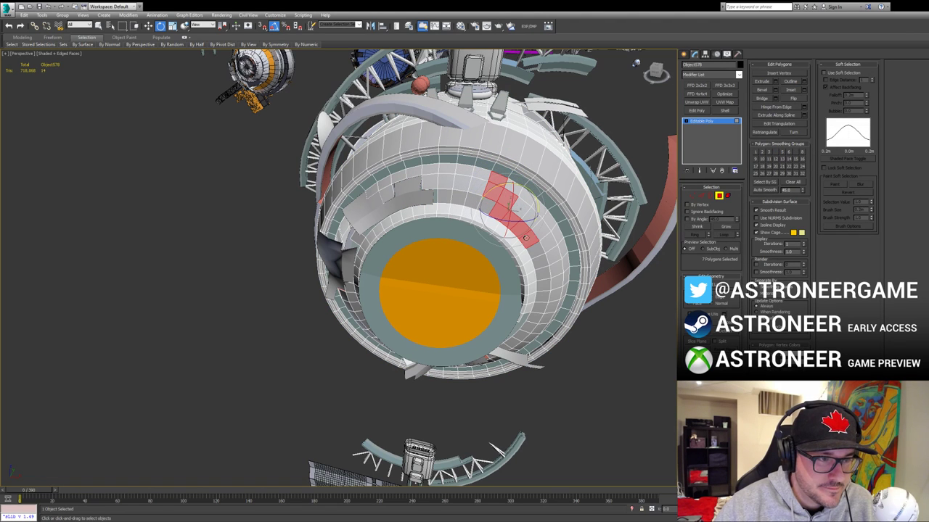
{"action": "left_click", "coordinate": [540, 232], "text": "ctrl"}
{"action": "left_click", "coordinate": [533, 219], "text": "ctrl"}
{"action": "left_click", "coordinate": [522, 209], "text": "ctrl"}
{"action": "left_click", "coordinate": [524, 196], "text": "ctrl"}
{"action": "left_click", "coordinate": [514, 190], "text": "ctrl"}
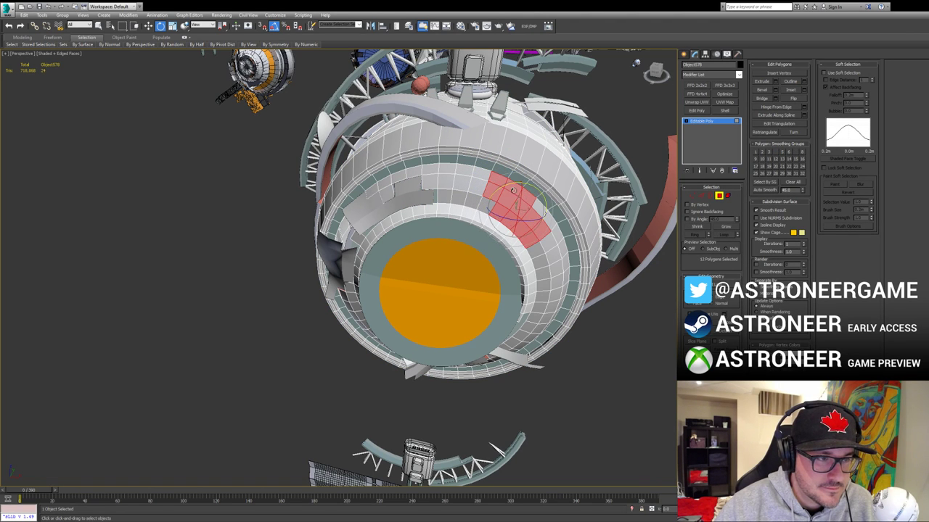
Step: Extend the polygon selection outward from the block with neighbouring polygons on the teal band and the ring beside it
{"action": "key", "text": "z"}
{"action": "scroll", "coordinate": [514, 190], "scroll_direction": "down", "scroll_amount": 4}
{"action": "middle_click_drag", "start_coordinate": [514, 190], "coordinate": [498, 202], "text": "alt"}
{"action": "left_click", "coordinate": [489, 212], "text": "ctrl"}
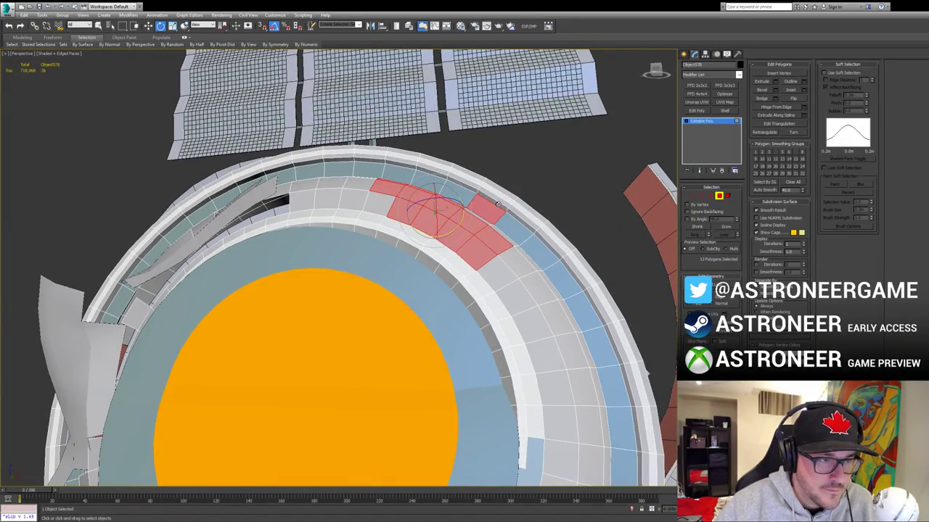
{"action": "middle_click_drag", "start_coordinate": [497, 204], "coordinate": [482, 220], "text": "alt"}
{"action": "left_click", "coordinate": [482, 220], "text": "ctrl"}
{"action": "left_click", "coordinate": [510, 231], "text": "ctrl"}
{"action": "left_click", "coordinate": [508, 244], "text": "ctrl"}
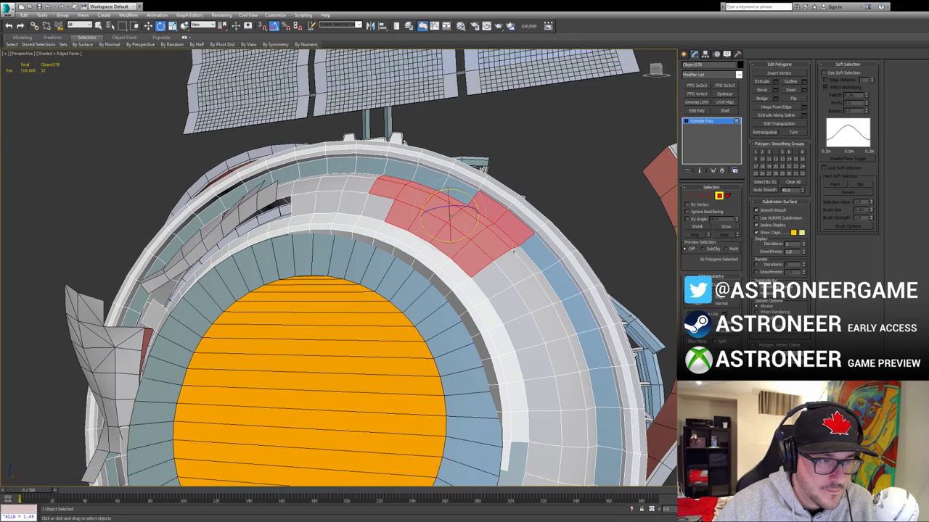
Step: Continue the polygon selection down the side of the ring, including one polygon of the light inner rim
{"action": "left_click", "coordinate": [520, 257], "text": "ctrl"}
{"action": "left_click", "coordinate": [514, 267], "text": "ctrl"}
{"action": "left_click", "coordinate": [532, 296], "text": "ctrl"}
{"action": "left_click", "coordinate": [526, 330], "text": "ctrl"}
{"action": "left_click", "coordinate": [509, 306], "text": "ctrl"}
{"action": "left_click", "coordinate": [493, 282], "text": "ctrl"}
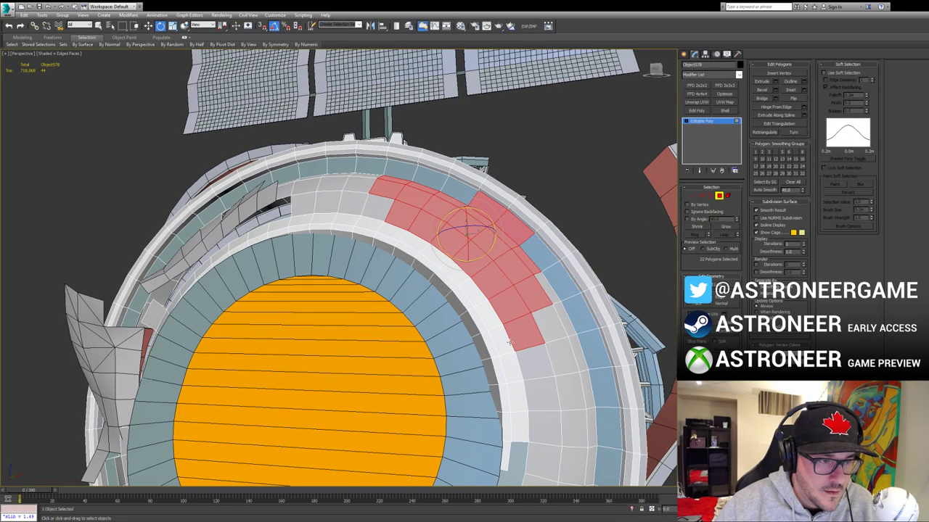
{"action": "left_click", "coordinate": [503, 340], "text": "ctrl"}
Step: Add a narrow, stepped tail of ring polygons to the lower end of the selected patch
{"action": "middle_click_drag", "start_coordinate": [552, 223], "coordinate": [533, 237], "text": "alt"}
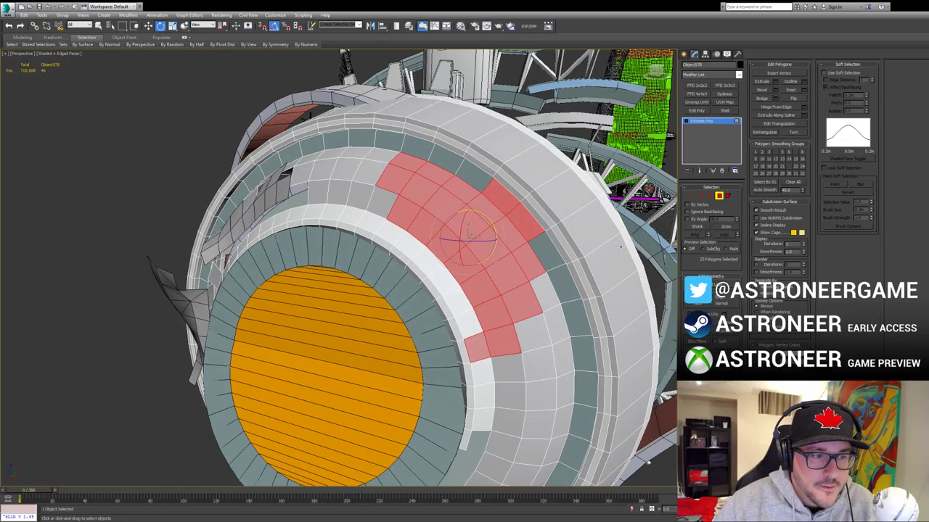
{"action": "middle_click_drag", "start_coordinate": [582, 309], "coordinate": [504, 308], "text": "alt"}
{"action": "left_click", "coordinate": [503, 308], "text": "ctrl"}
{"action": "left_click", "coordinate": [504, 338], "text": "ctrl"}
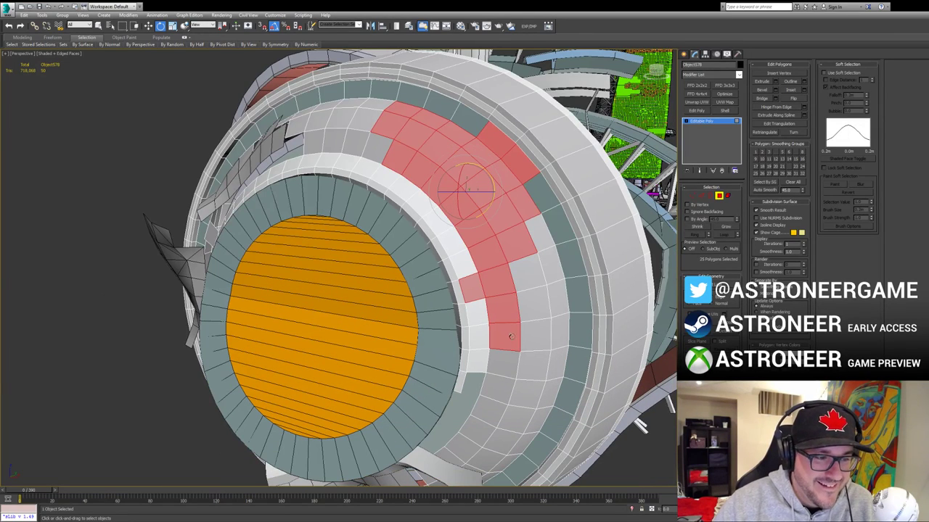
{"action": "left_click", "coordinate": [535, 356], "text": "ctrl"}
{"action": "left_click", "coordinate": [537, 336], "text": "ctrl"}
{"action": "left_click", "coordinate": [528, 395], "text": "ctrl"}
{"action": "left_click", "coordinate": [517, 420], "text": "ctrl"}
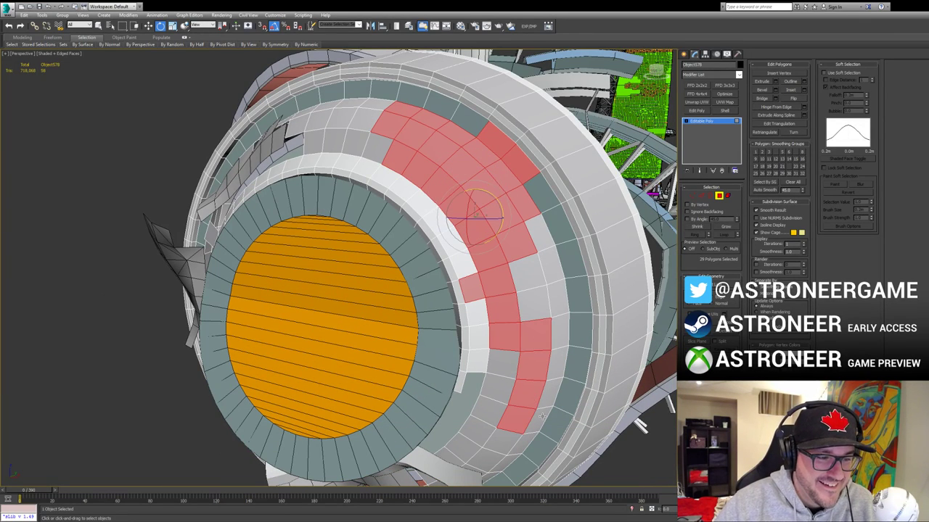
{"action": "left_click", "coordinate": [538, 420], "text": "ctrl"}
{"action": "left_click", "coordinate": [548, 398], "text": "ctrl"}
Step: Add two polygons at the patch's upper end and detach the whole selection as a separate panel object
{"action": "middle_click_drag", "start_coordinate": [513, 219], "coordinate": [563, 277]}
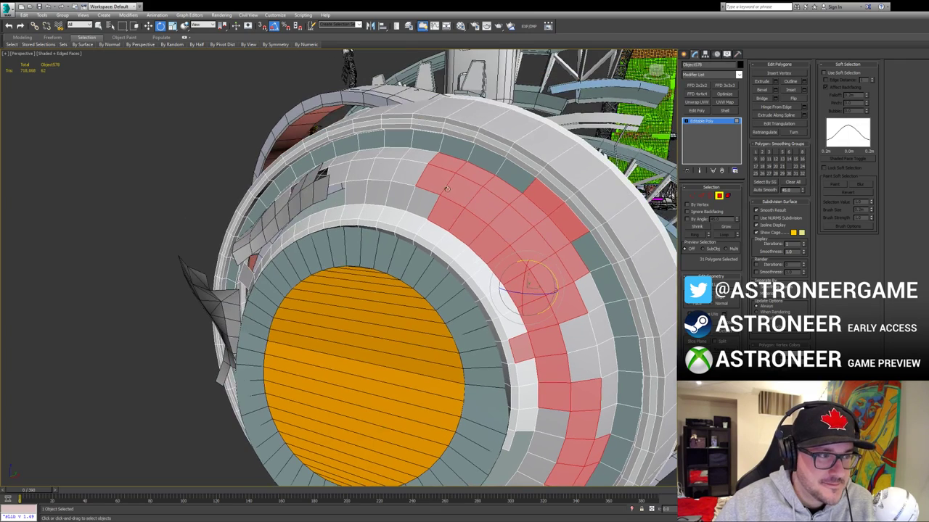
{"action": "left_click", "coordinate": [386, 169], "text": "ctrl"}
{"action": "left_click", "coordinate": [409, 172], "text": "ctrl"}
{"action": "middle_click_drag", "start_coordinate": [459, 189], "coordinate": [286, 215], "text": "alt"}
{"action": "scroll", "coordinate": [286, 215], "scroll_direction": "down", "scroll_amount": 4}
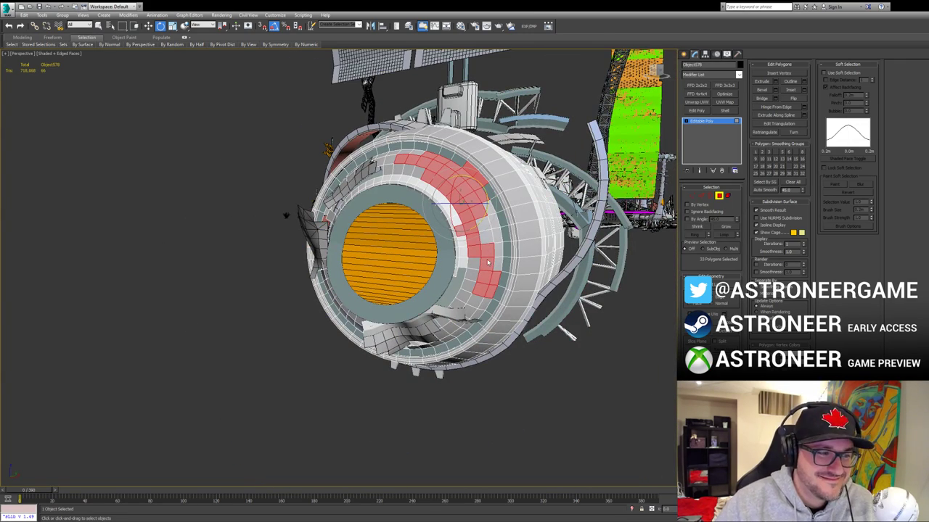
{"action": "left_click", "coordinate": [720, 196]}
{"action": "left_click", "coordinate": [452, 188]}
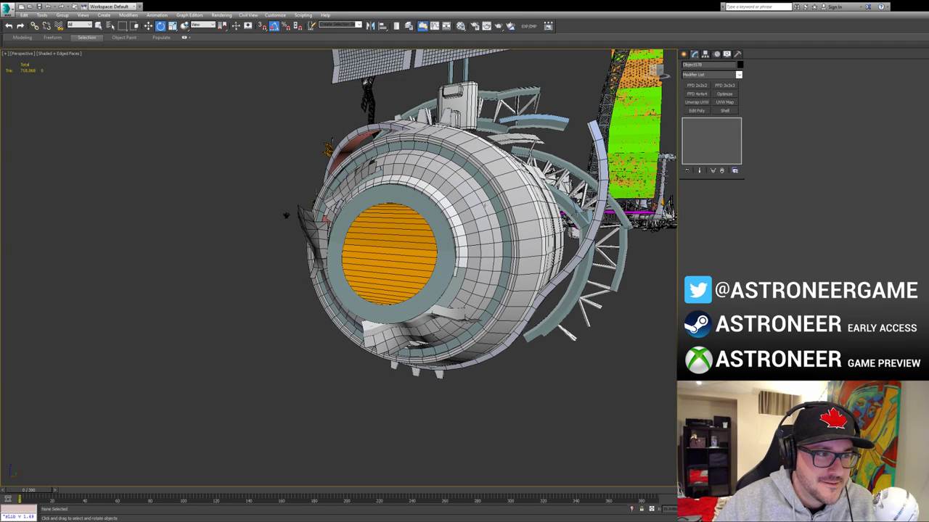
Step: Select the vertices at the lower tail of the new panel and try shifting them away from the hull
{"action": "key", "text": "1"}
{"action": "left_click_drag", "start_coordinate": [457, 308], "coordinate": [528, 240]}
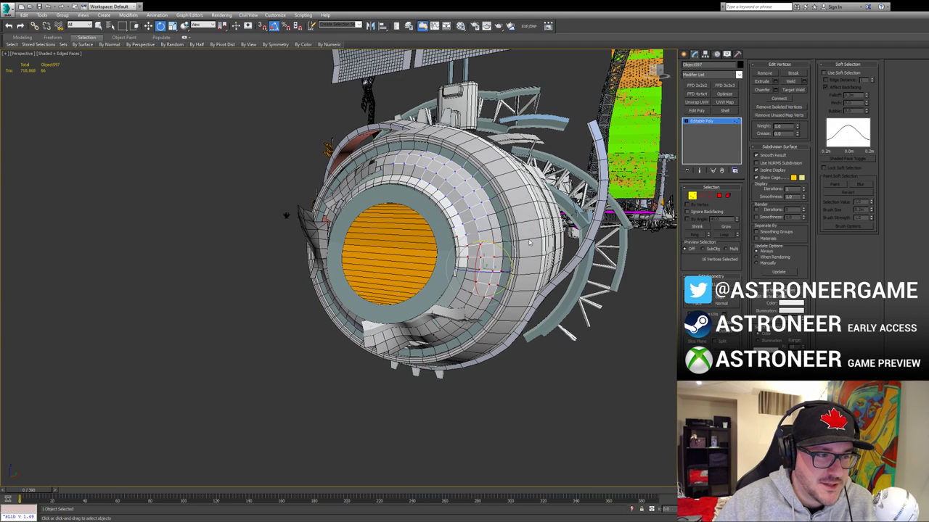
{"action": "middle_click_drag", "start_coordinate": [531, 242], "coordinate": [561, 259], "text": "alt"}
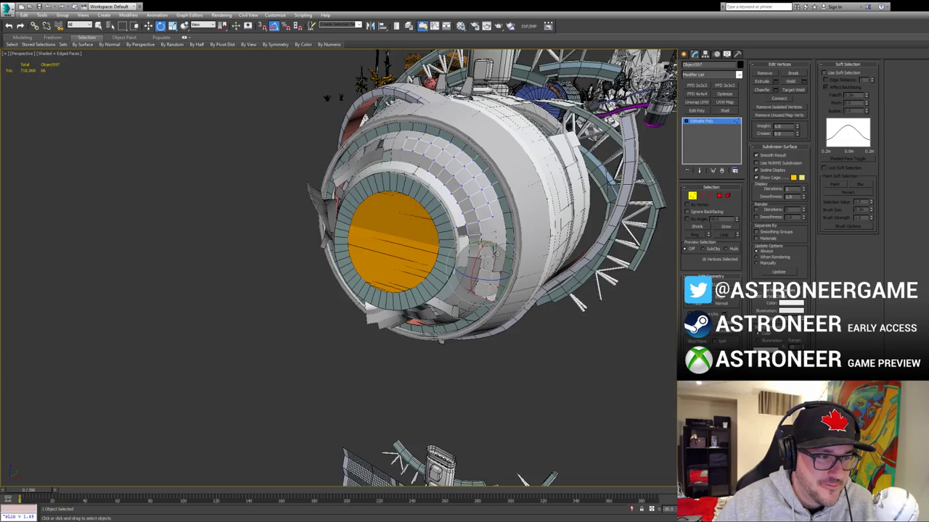
{"action": "key", "text": "w"}
{"action": "mouse_move", "coordinate": [491, 270]}
{"action": "middle_mouse_down", "text": "alt"}
{"action": "mouse_move", "coordinate": [497, 254]}
{"action": "mouse_move", "coordinate": [513, 274]}
{"action": "mouse_move", "coordinate": [497, 274]}
{"action": "middle_mouse_up", "text": "alt"}
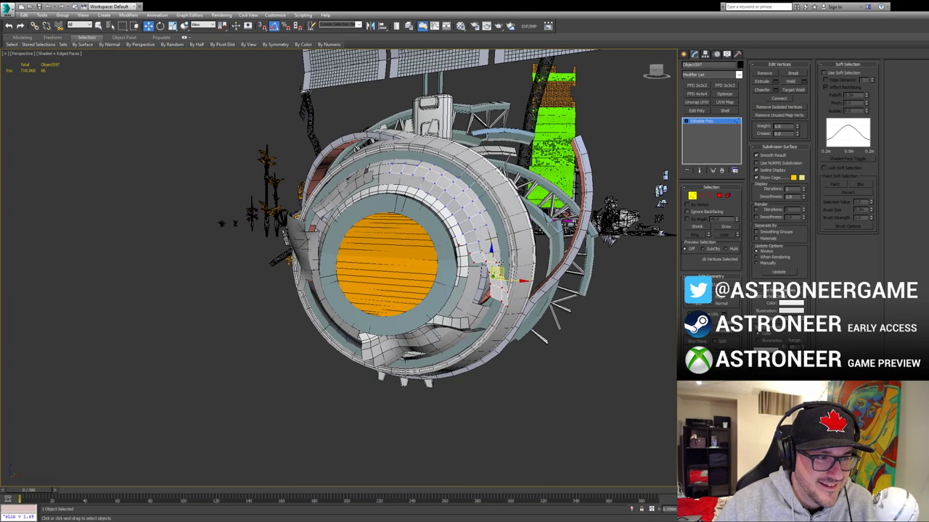
Step: Add two neighbouring vertices to the tail selection and try rotating the panel's end outward
{"action": "middle_click_drag", "start_coordinate": [491, 249], "coordinate": [476, 242], "text": "alt"}
{"action": "left_click", "coordinate": [473, 240], "text": "ctrl"}
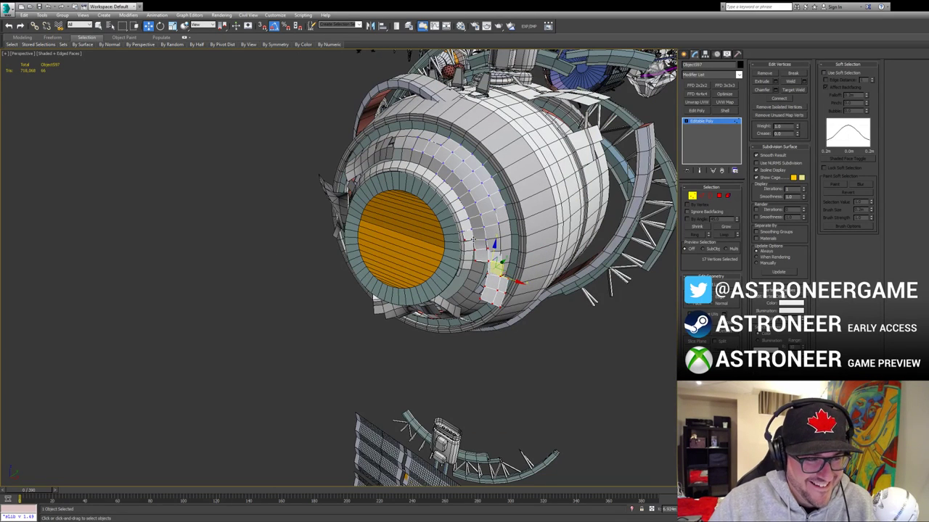
{"action": "left_click", "coordinate": [511, 254], "text": "ctrl"}
{"action": "key", "text": "e"}
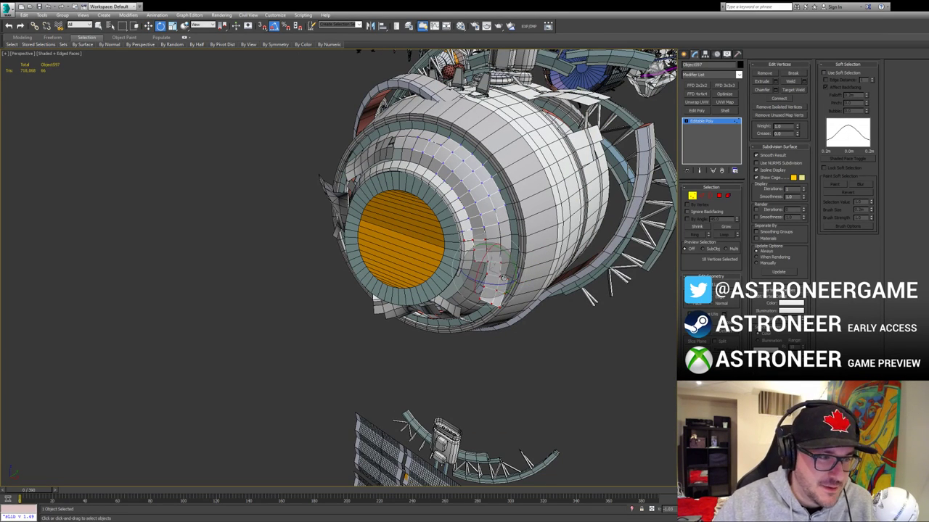
{"action": "key", "text": "q"}
{"action": "middle_click_drag", "start_coordinate": [503, 273], "coordinate": [564, 263], "text": "alt"}
{"action": "key", "text": "e"}
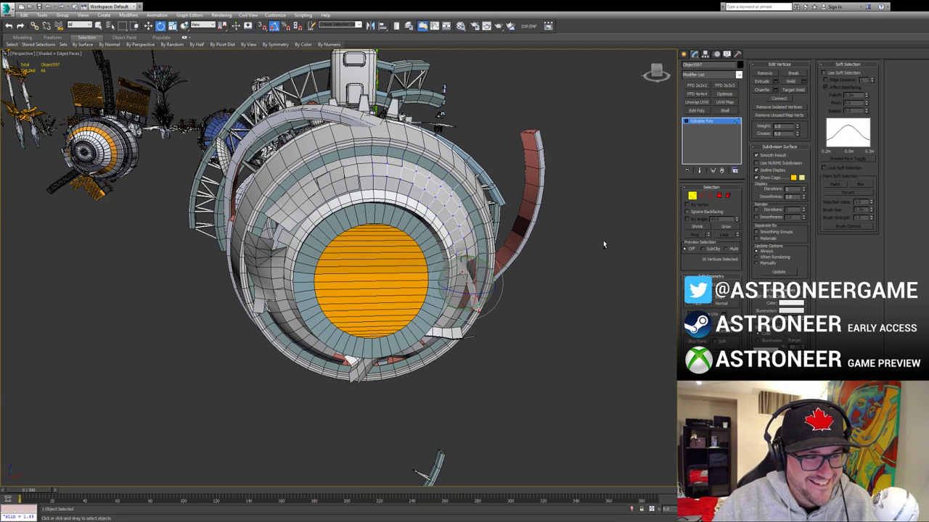
Step: Undo the last vertex change and rotate the panel's lower tail outward using soft selection with a 2.784 m falloff
{"action": "middle_click_drag", "start_coordinate": [618, 233], "coordinate": [553, 301], "text": "alt"}
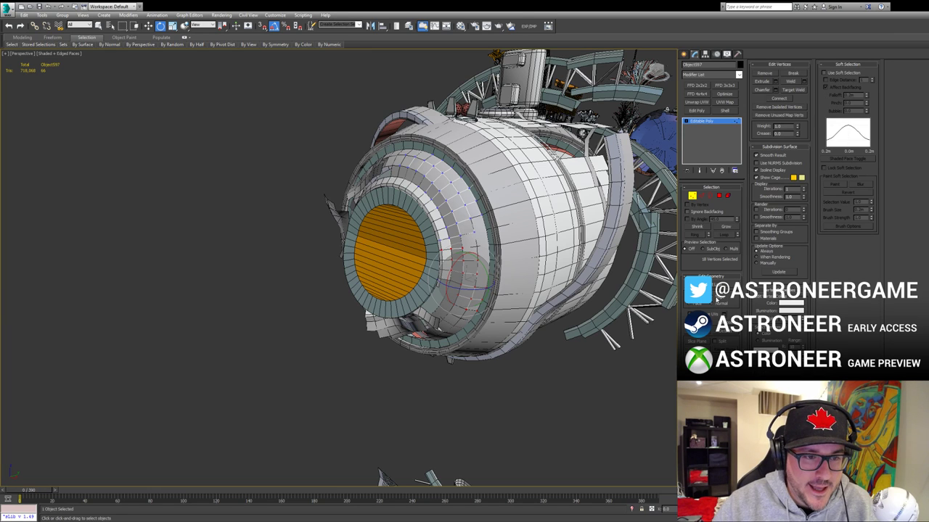
{"action": "left_click", "coordinate": [847, 73]}
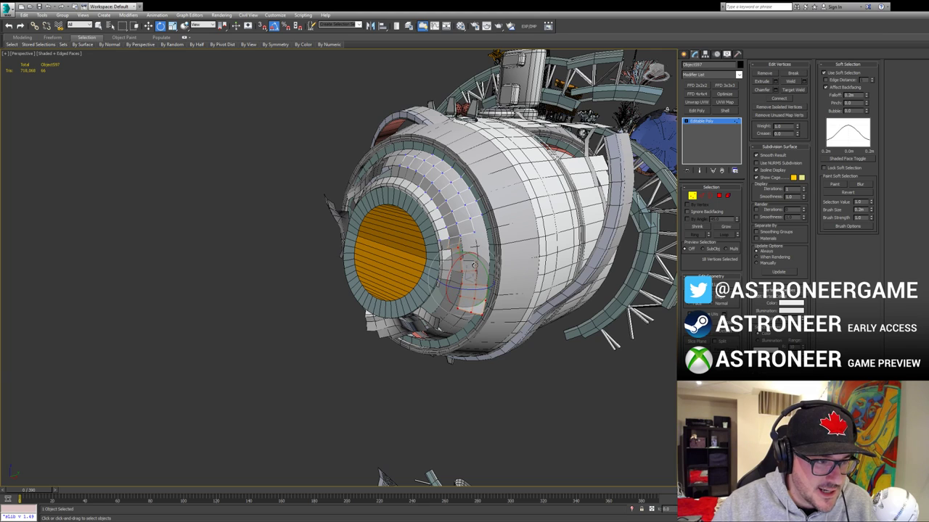
{"action": "middle_click_drag", "start_coordinate": [481, 307], "coordinate": [480, 282], "text": "alt"}
{"action": "key", "text": "w"}
{"action": "key", "text": "ctrl+z"}
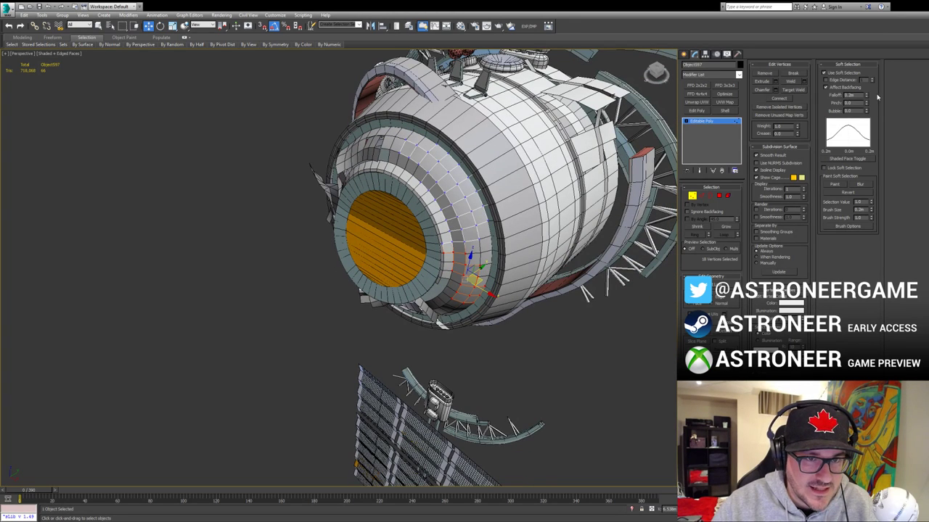
{"action": "left_click_drag", "start_coordinate": [866, 97], "coordinate": [850, 0]}
{"action": "key", "text": "e"}
{"action": "left_click_drag", "start_coordinate": [477, 260], "coordinate": [478, 259]}
{"action": "key", "text": "w"}
Step: Select the vertices at the panel's upper end and rotate them away from the hull with soft selection
{"action": "middle_click_drag", "start_coordinate": [480, 260], "coordinate": [543, 262], "text": "alt"}
{"action": "left_click_drag", "start_coordinate": [368, 232], "coordinate": [408, 266]}
{"action": "middle_click_drag", "start_coordinate": [408, 265], "coordinate": [355, 276], "text": "alt"}
{"action": "key", "text": "e"}
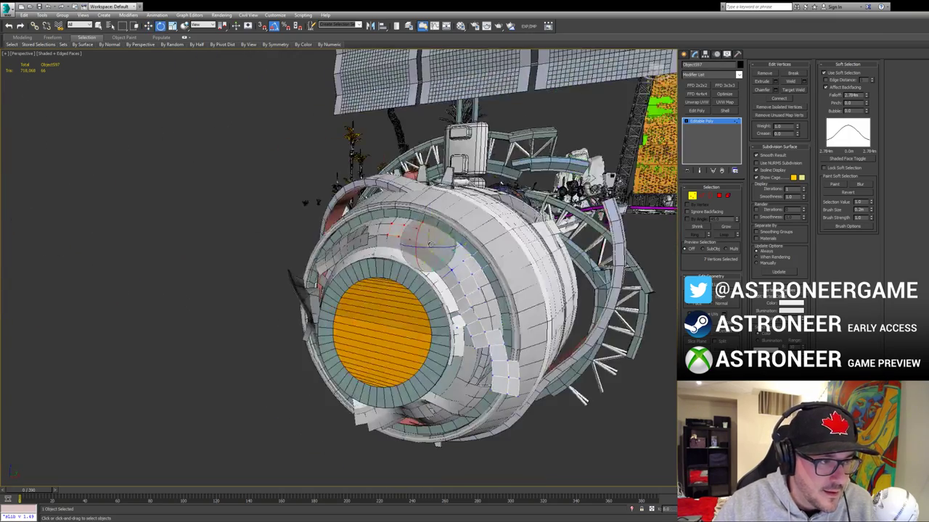
{"action": "left_click_drag", "start_coordinate": [440, 243], "coordinate": [445, 254]}
{"action": "key", "text": "w"}
{"action": "middle_click_drag", "start_coordinate": [445, 254], "coordinate": [417, 245], "text": "alt"}
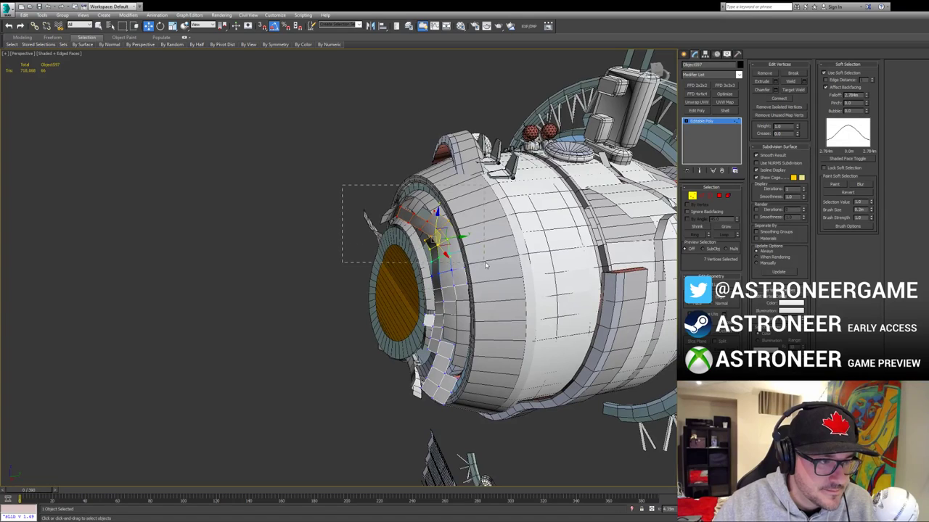
Step: Select the larger group of vertices across the panel's upper half, bend them further outward, and finish editing the panel
{"action": "middle_click_drag", "start_coordinate": [486, 265], "coordinate": [458, 252], "text": "alt"}
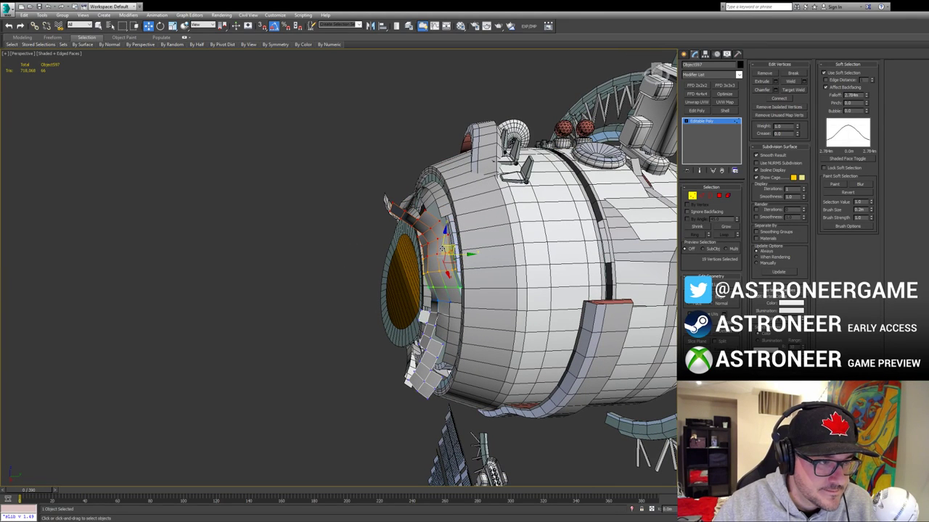
{"action": "mouse_move", "coordinate": [479, 278]}
{"action": "middle_mouse_down", "text": "alt"}
{"action": "mouse_move", "coordinate": [442, 253]}
{"action": "mouse_move", "coordinate": [472, 270]}
{"action": "middle_mouse_up", "text": "alt"}
{"action": "key", "text": "e"}
{"action": "key", "text": "w"}
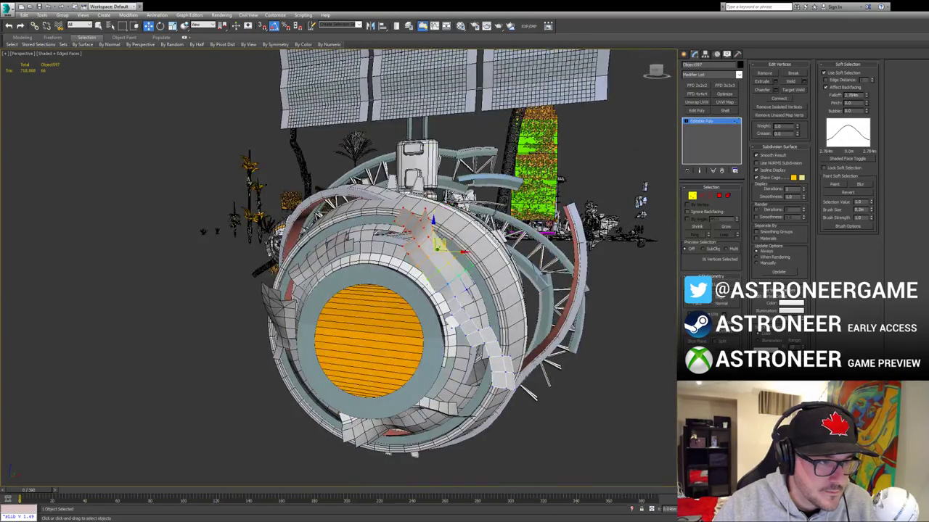
{"action": "left_click", "coordinate": [693, 197]}
{"action": "scroll", "coordinate": [478, 242], "scroll_direction": "down", "scroll_amount": 5}
{"action": "left_click", "coordinate": [355, 252]}
Step: Select the orange disc together with its surrounding ring as elements and rotate them to tilt against the hull opening
{"action": "mouse_move", "coordinate": [355, 252]}
{"action": "middle_mouse_down", "text": "alt"}
{"action": "mouse_move", "coordinate": [428, 265]}
{"action": "mouse_move", "coordinate": [483, 251]}
{"action": "mouse_move", "coordinate": [574, 254]}
{"action": "middle_mouse_up", "text": "alt"}
{"action": "key", "text": "F4"}
{"action": "scroll", "coordinate": [431, 268], "scroll_direction": "up", "scroll_amount": 4}
{"action": "key", "text": "F4"}
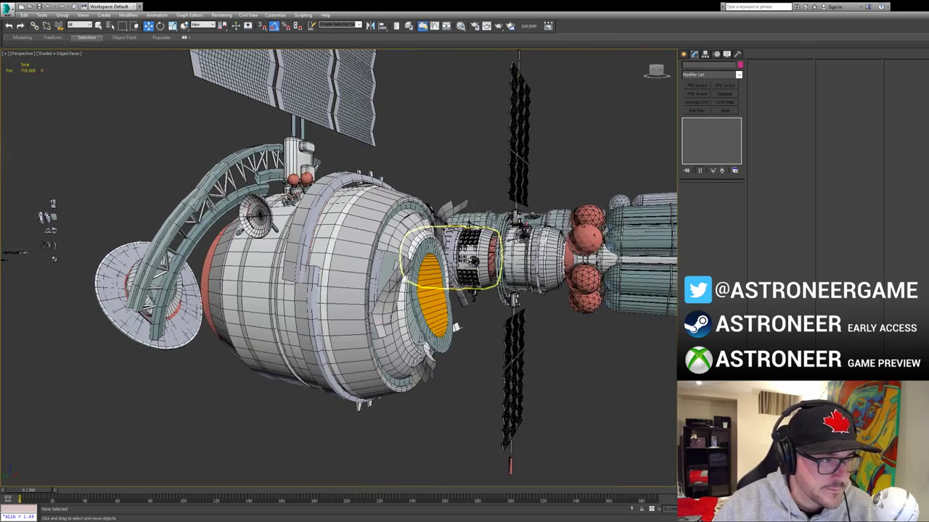
{"action": "left_click", "coordinate": [426, 262]}
{"action": "key", "text": "5"}
{"action": "key", "text": "e"}
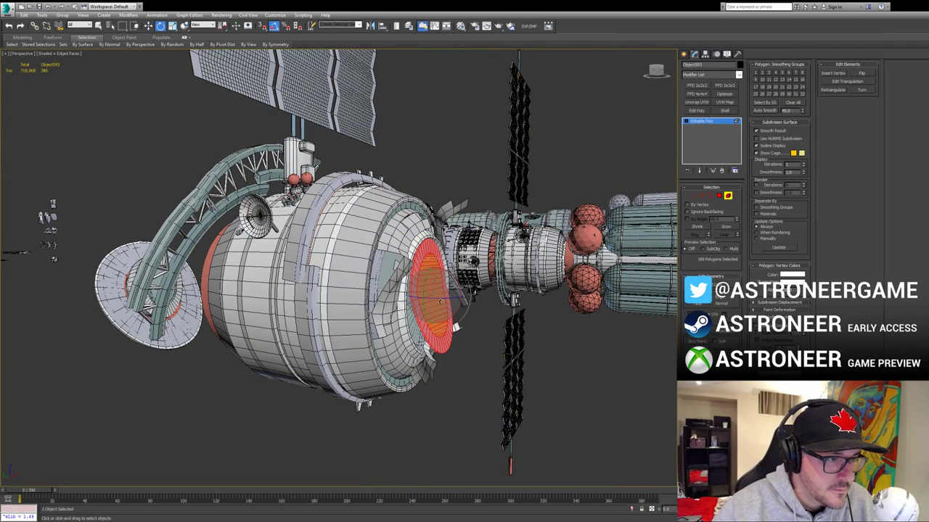
{"action": "left_click_drag", "start_coordinate": [459, 290], "coordinate": [430, 286]}
{"action": "key", "text": "w"}
{"action": "left_click", "coordinate": [728, 196]}
Step: Select a horizontal band of polygons on the main hull's side, starting at the red rim, plus one polygon below it
{"action": "scroll", "coordinate": [435, 291], "scroll_direction": "down", "scroll_amount": 3}
{"action": "middle_click_drag", "start_coordinate": [406, 298], "coordinate": [508, 333], "text": "alt"}
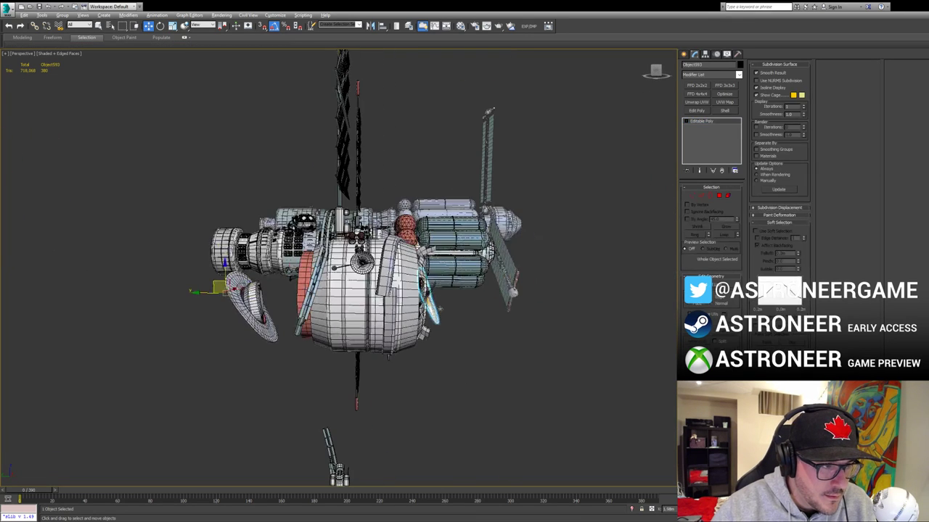
{"action": "left_click", "coordinate": [464, 384]}
{"action": "left_click", "coordinate": [367, 330]}
{"action": "scroll", "coordinate": [367, 330], "scroll_direction": "up", "scroll_amount": 5}
{"action": "middle_click_drag", "start_coordinate": [352, 315], "coordinate": [379, 284], "text": "alt"}
{"action": "key", "text": "4"}
{"action": "left_click", "coordinate": [332, 279]}
{"action": "left_click", "coordinate": [345, 280], "text": "ctrl"}
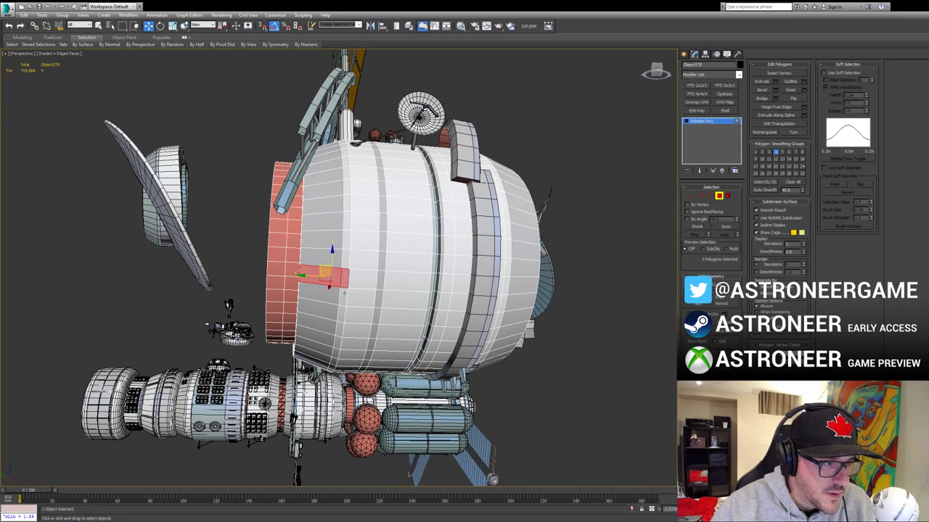
{"action": "left_click", "coordinate": [346, 290], "text": "ctrl"}
{"action": "left_click", "coordinate": [359, 284], "text": "ctrl"}
{"action": "left_click", "coordinate": [407, 286], "text": "ctrl"}
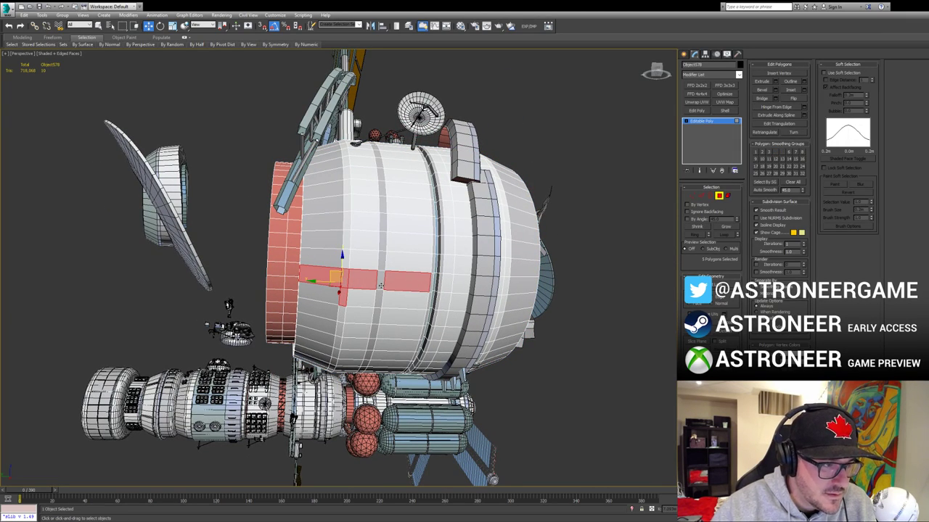
Step: Add a narrow vertical strip of polygons crossing the band and detach the whole cross-shaped selection as a separate object
{"action": "left_click", "coordinate": [380, 285], "text": "ctrl"}
{"action": "left_click", "coordinate": [379, 300], "text": "ctrl"}
{"action": "left_click", "coordinate": [378, 316], "text": "ctrl"}
{"action": "left_click", "coordinate": [374, 331], "text": "ctrl"}
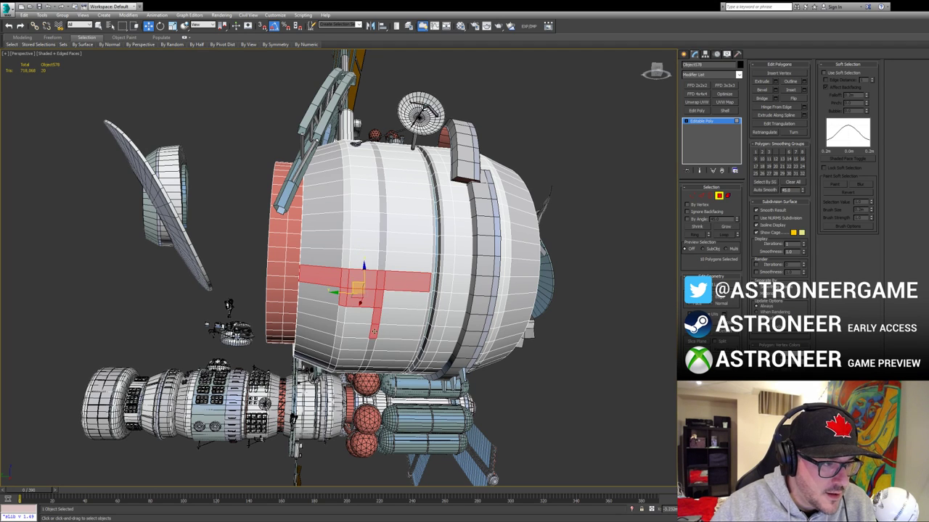
{"action": "left_click", "coordinate": [373, 344], "text": "ctrl"}
{"action": "left_click", "coordinate": [382, 258], "text": "ctrl"}
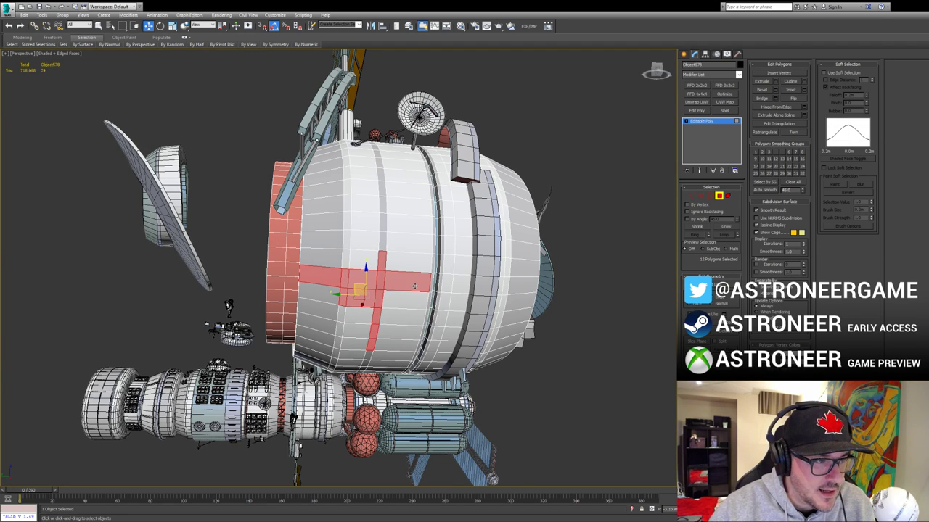
{"action": "middle_click_drag", "start_coordinate": [414, 286], "coordinate": [409, 232], "text": "alt"}
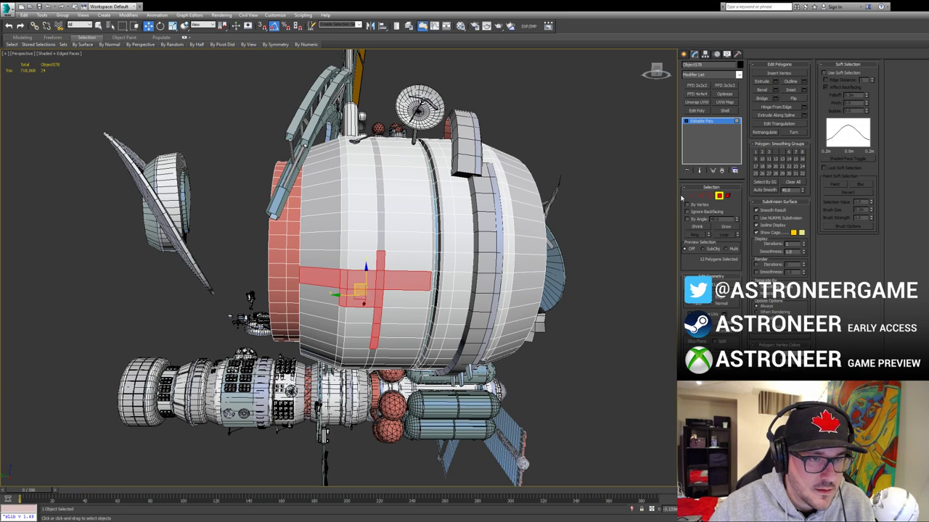
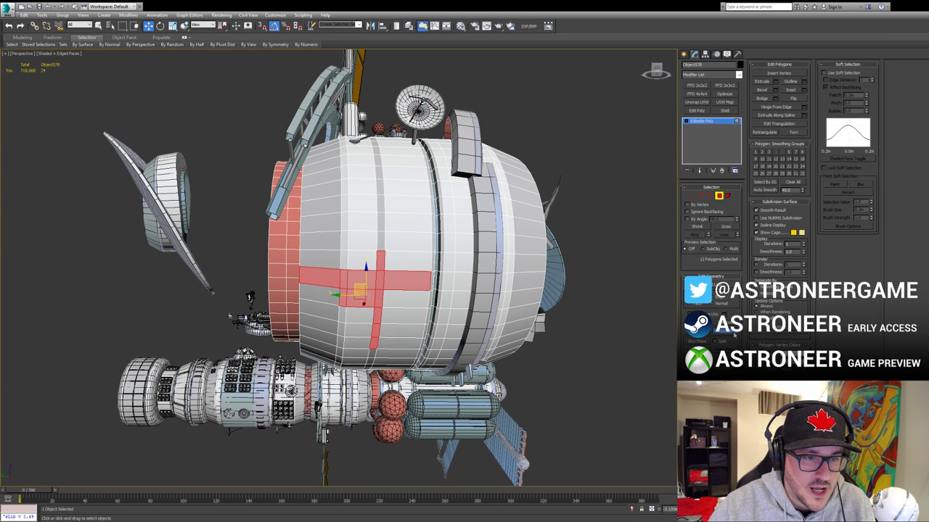
{"action": "left_click", "coordinate": [719, 196]}
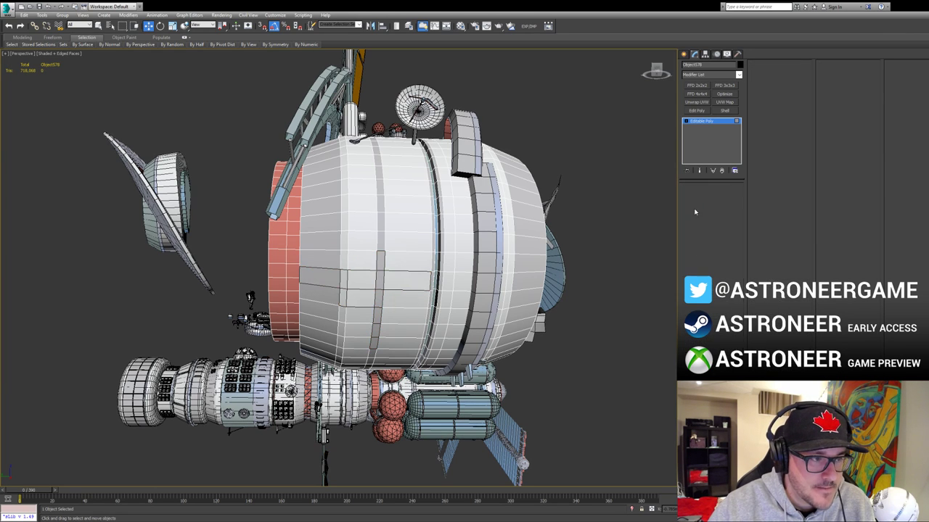
Step: Pull the two end vertices beside the red rim outward from the hull using soft selection with a 1.546 m falloff
{"action": "left_click", "coordinate": [367, 276]}
{"action": "key", "text": "1"}
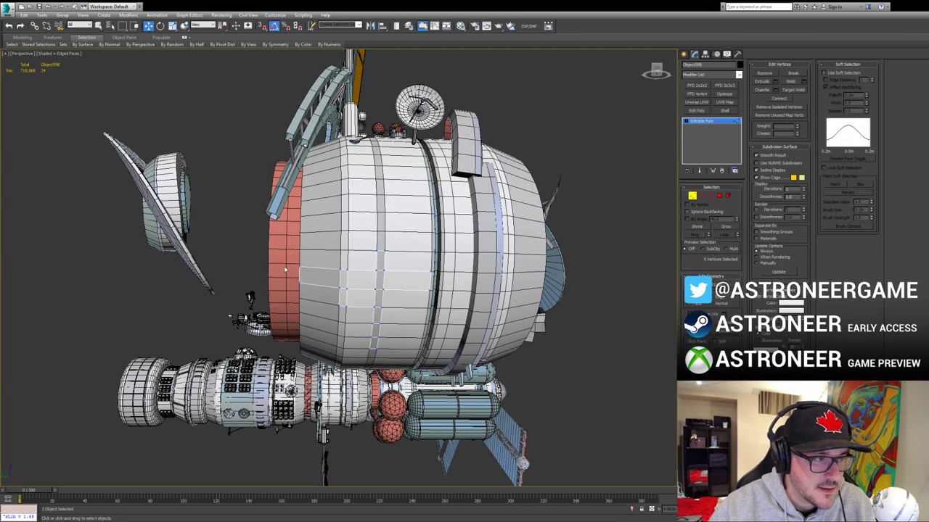
{"action": "left_click_drag", "start_coordinate": [283, 259], "coordinate": [314, 290]}
{"action": "middle_click_drag", "start_coordinate": [315, 279], "coordinate": [366, 283], "text": "alt"}
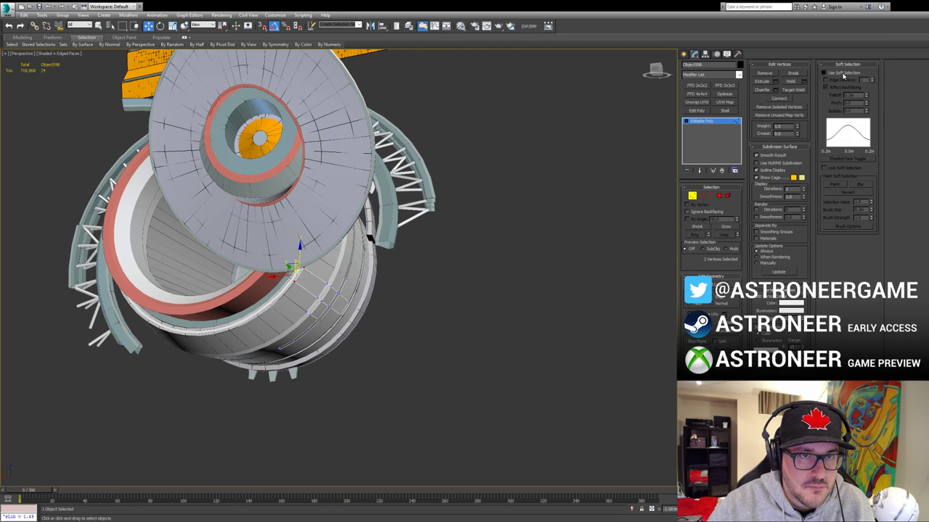
{"action": "left_click", "coordinate": [843, 75]}
{"action": "left_click_drag", "start_coordinate": [866, 99], "coordinate": [866, 92]}
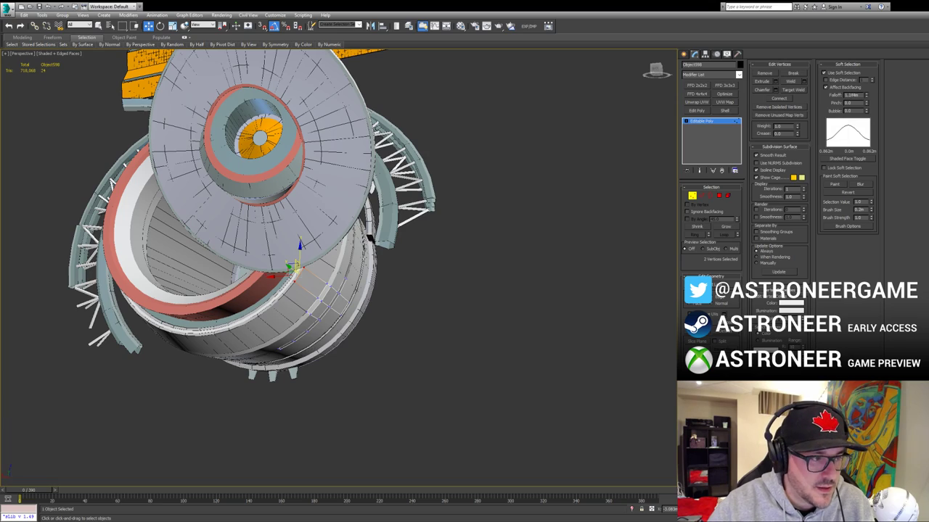
{"action": "middle_click_drag", "start_coordinate": [400, 356], "coordinate": [415, 354], "text": "alt"}
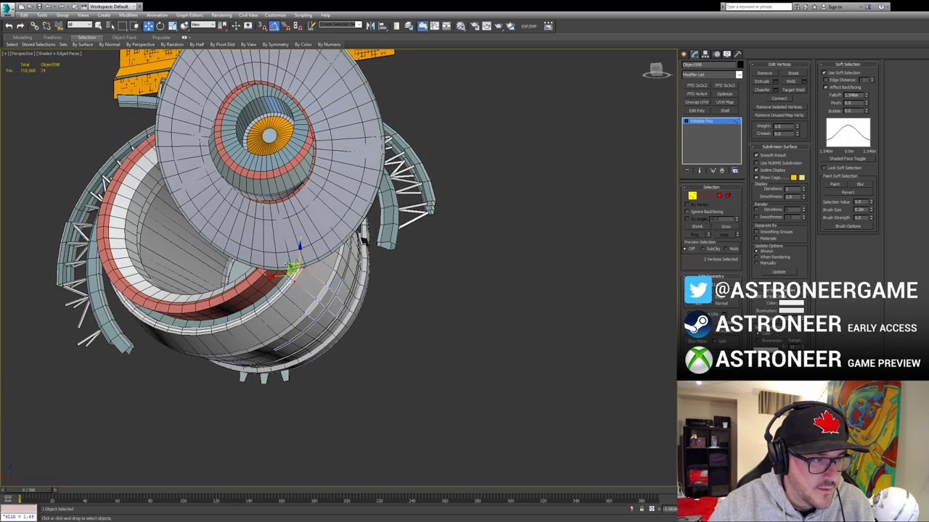
{"action": "left_click_drag", "start_coordinate": [290, 266], "coordinate": [298, 276]}
{"action": "middle_click_drag", "start_coordinate": [289, 255], "coordinate": [451, 303], "text": "alt"}
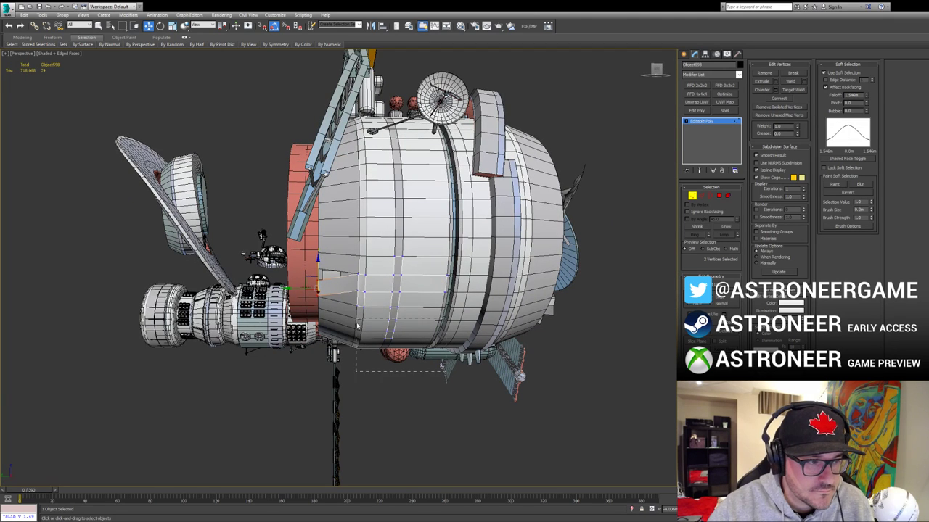
Step: Bend the panel's lower strip and middle outward by rotating and moving vertices, using soft selection with a 4.36 m falloff
{"action": "left_click_drag", "start_coordinate": [356, 325], "coordinate": [356, 321]}
{"action": "left_click_drag", "start_coordinate": [866, 97], "coordinate": [855, 27]}
{"action": "middle_click_drag", "start_coordinate": [312, 320], "coordinate": [406, 283], "text": "alt"}
{"action": "key", "text": "e"}
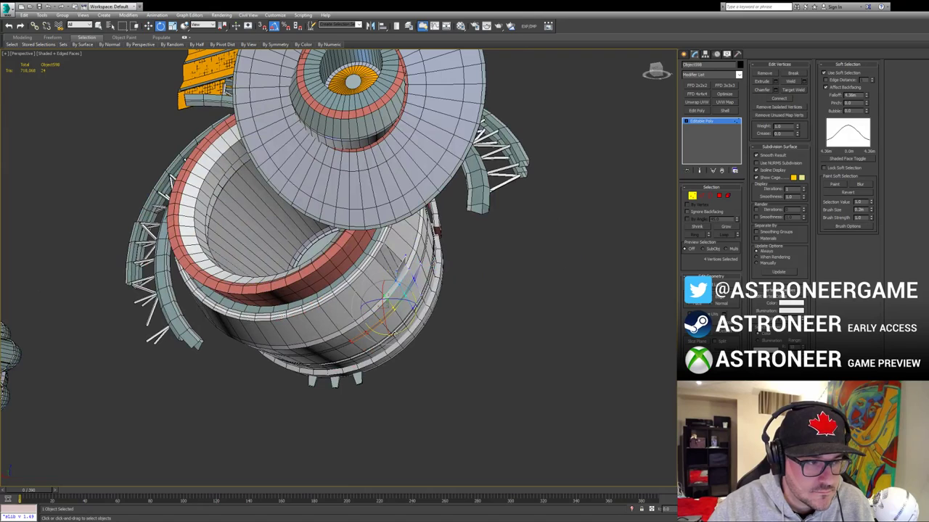
{"action": "left_click_drag", "start_coordinate": [356, 372], "coordinate": [384, 353]}
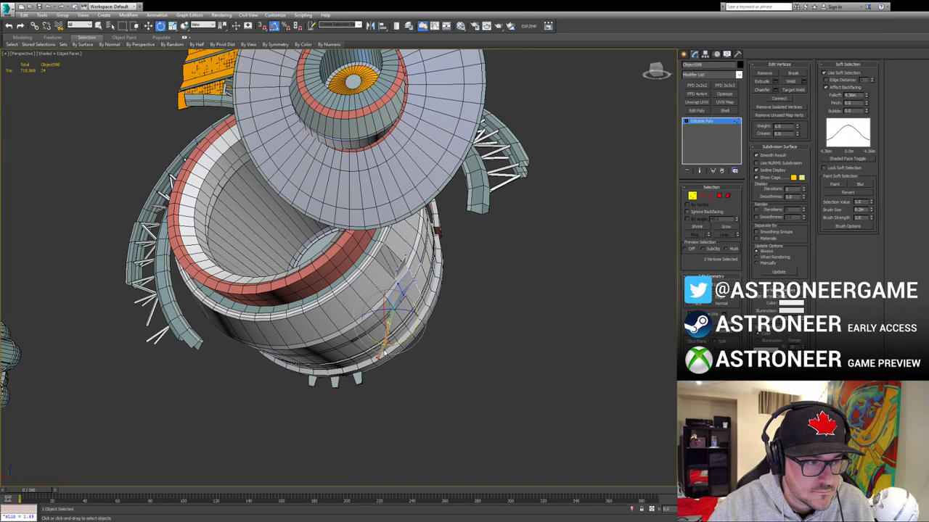
{"action": "key", "text": "w"}
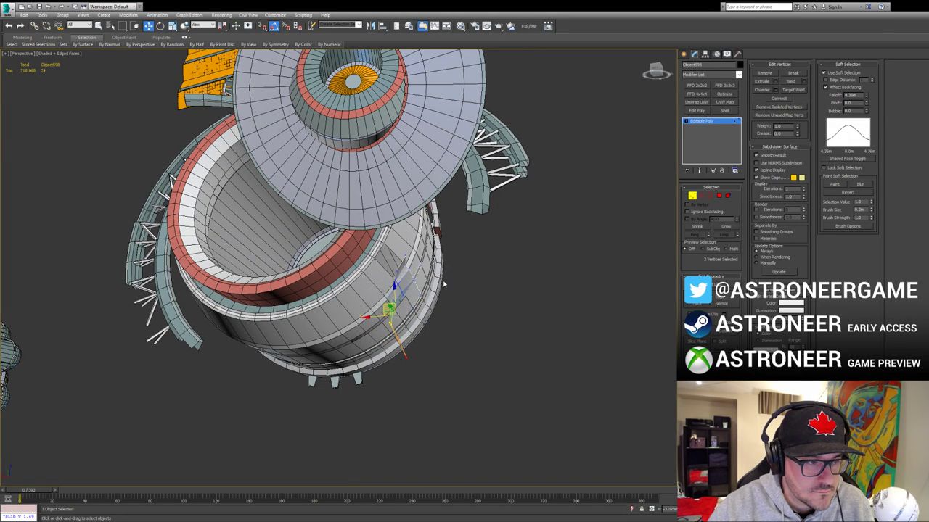
{"action": "left_click_drag", "start_coordinate": [382, 307], "coordinate": [392, 309]}
{"action": "middle_click_drag", "start_coordinate": [587, 217], "coordinate": [514, 226], "text": "alt"}
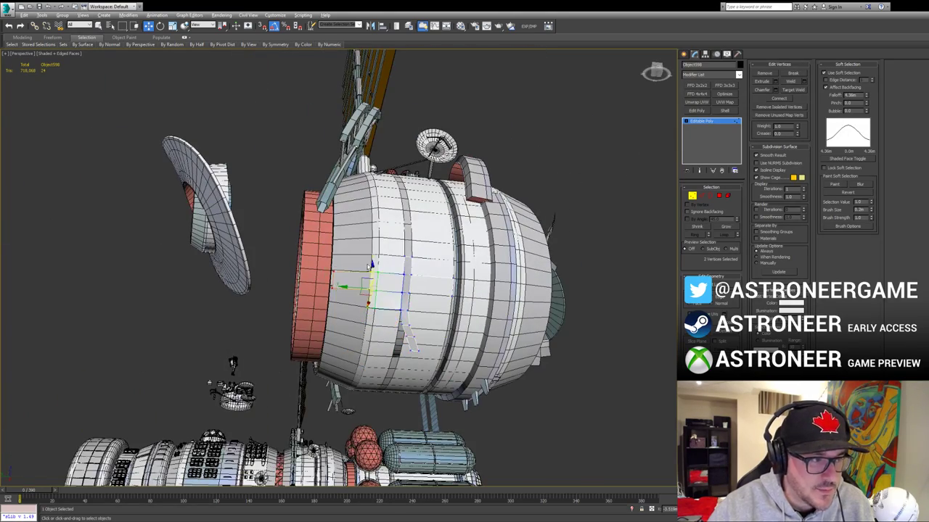
{"action": "middle_click_drag", "start_coordinate": [334, 278], "coordinate": [674, 218], "text": "alt"}
{"action": "left_click", "coordinate": [693, 198]}
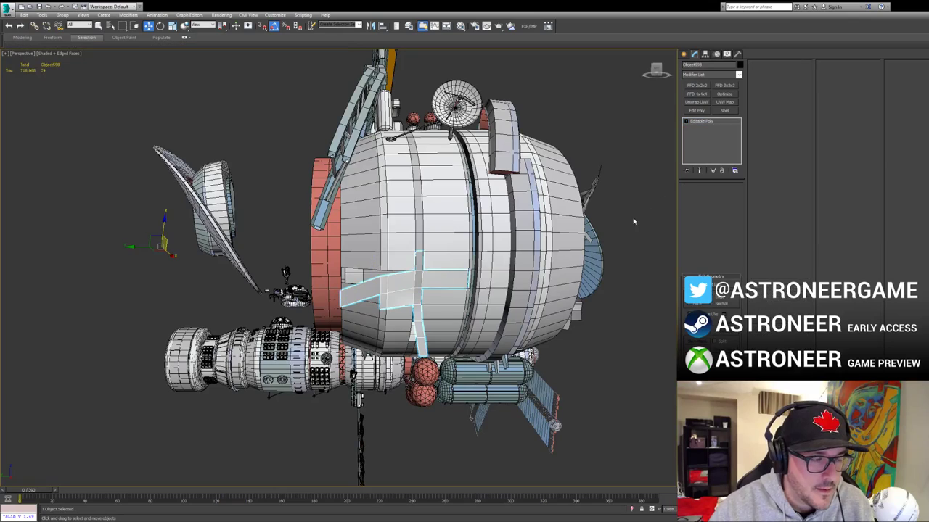
Step: Select a two-row block of eight polygons on the main hull directly above the torn cross-shaped panel
{"action": "left_click", "coordinate": [630, 236]}
{"action": "left_click", "coordinate": [449, 261]}
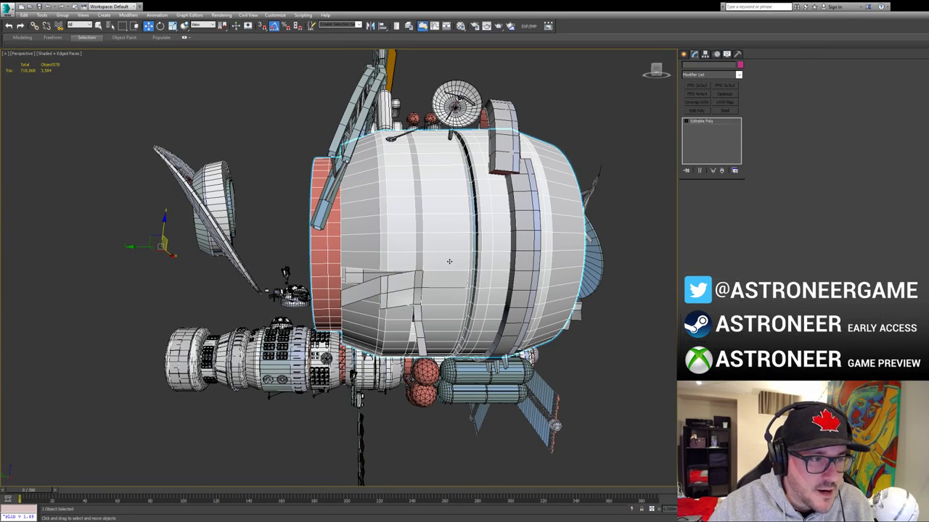
{"action": "middle_click_drag", "start_coordinate": [452, 248], "coordinate": [412, 290], "text": "alt"}
{"action": "key", "text": "4"}
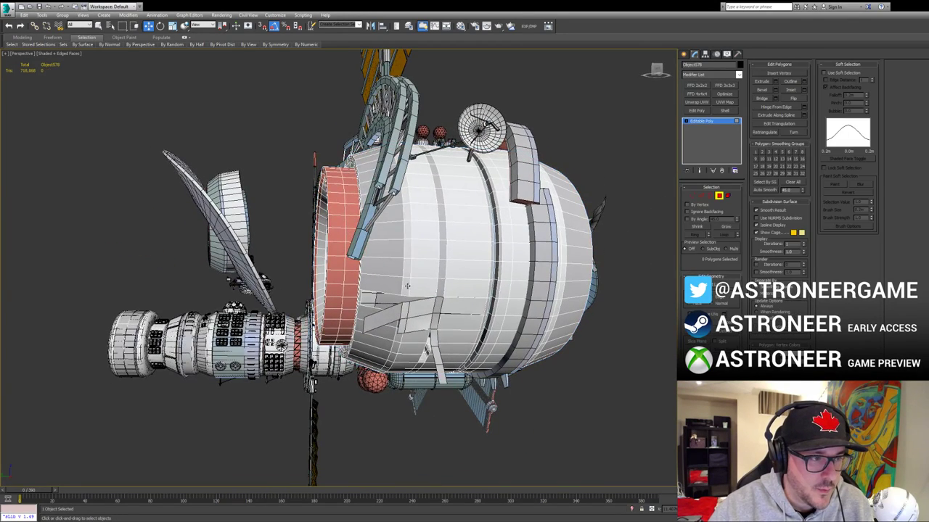
{"action": "left_click", "coordinate": [407, 288]}
{"action": "left_click", "coordinate": [425, 286], "text": "ctrl"}
{"action": "left_click", "coordinate": [442, 288], "text": "ctrl"}
{"action": "left_click", "coordinate": [443, 274], "text": "ctrl"}
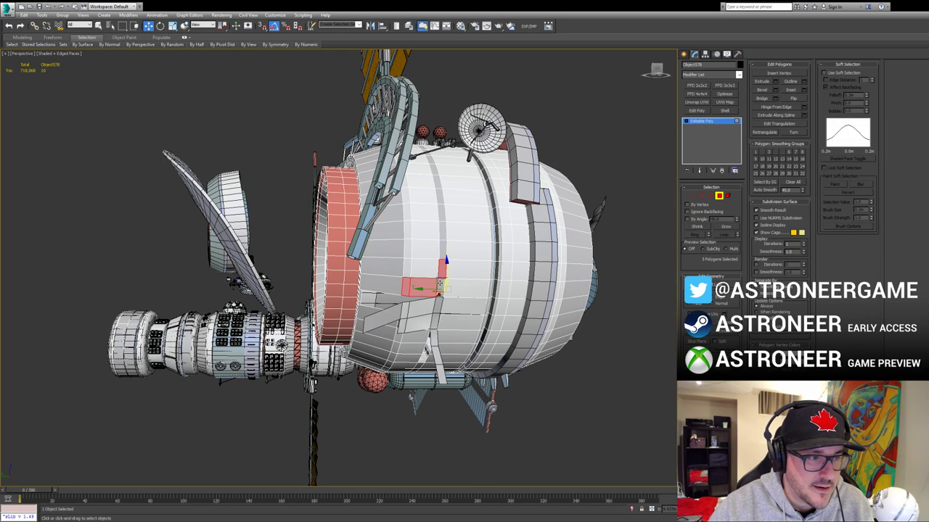
{"action": "left_click", "coordinate": [460, 287], "text": "ctrl"}
{"action": "left_click", "coordinate": [460, 269], "text": "ctrl"}
{"action": "left_click", "coordinate": [426, 268], "text": "ctrl"}
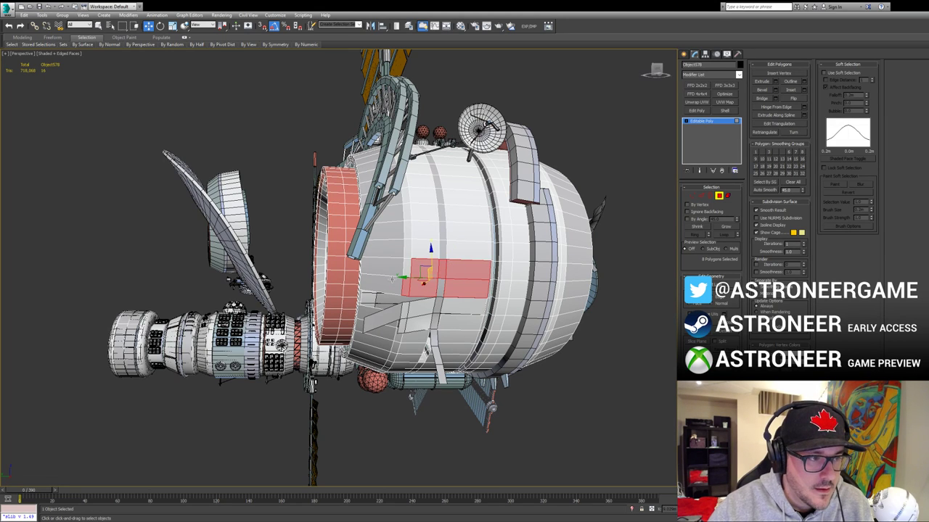
Step: Extend the hull selection with one polygon toward the red rim and two polygons above the block
{"action": "left_click", "coordinate": [392, 279], "text": "ctrl"}
{"action": "left_click", "coordinate": [422, 252], "text": "ctrl"}
{"action": "left_click", "coordinate": [443, 250], "text": "ctrl"}
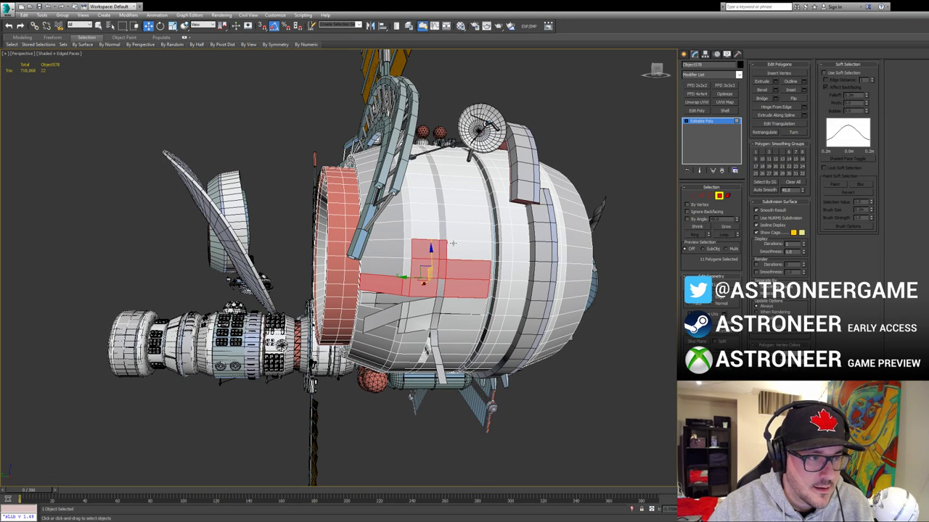
Step: Add a vertical column of six wide hull polygons rising from the block toward the dish antenna
{"action": "left_click", "coordinate": [457, 249], "text": "ctrl"}
{"action": "left_click", "coordinate": [457, 230], "text": "ctrl"}
{"action": "left_click", "coordinate": [456, 212], "text": "ctrl"}
{"action": "left_click", "coordinate": [456, 194], "text": "ctrl"}
{"action": "left_click", "coordinate": [456, 182], "text": "ctrl"}
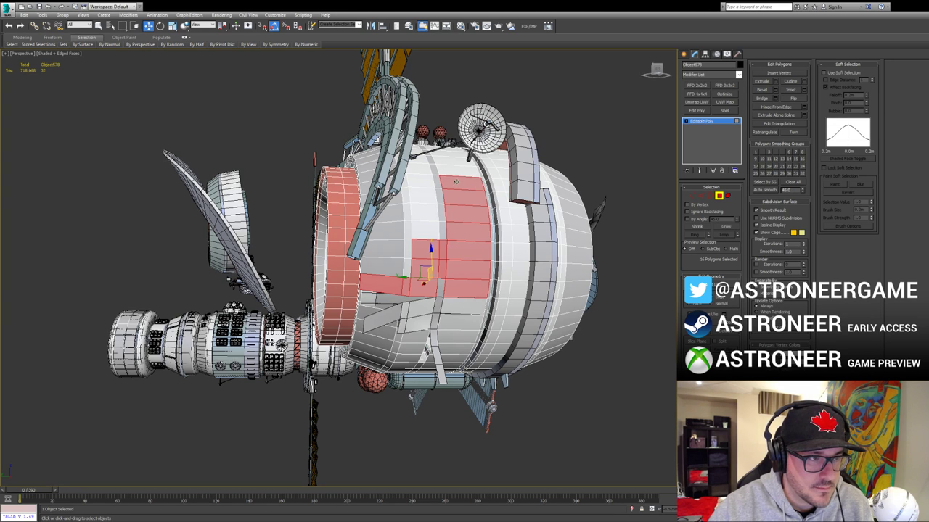
{"action": "left_click", "coordinate": [454, 164], "text": "ctrl"}
Step: Extend the hull selection with narrow polygons beside the upper column and a wider polygon row toward the truss arch
{"action": "left_click", "coordinate": [441, 187], "text": "ctrl"}
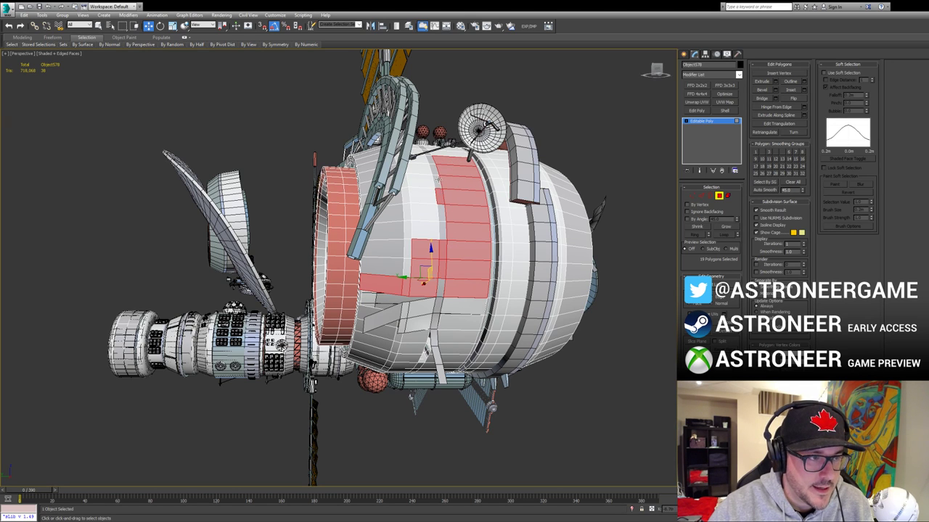
{"action": "left_click", "coordinate": [436, 180], "text": "ctrl"}
{"action": "middle_click_drag", "start_coordinate": [437, 180], "coordinate": [442, 228], "text": "alt"}
{"action": "left_click", "coordinate": [358, 234], "text": "ctrl"}
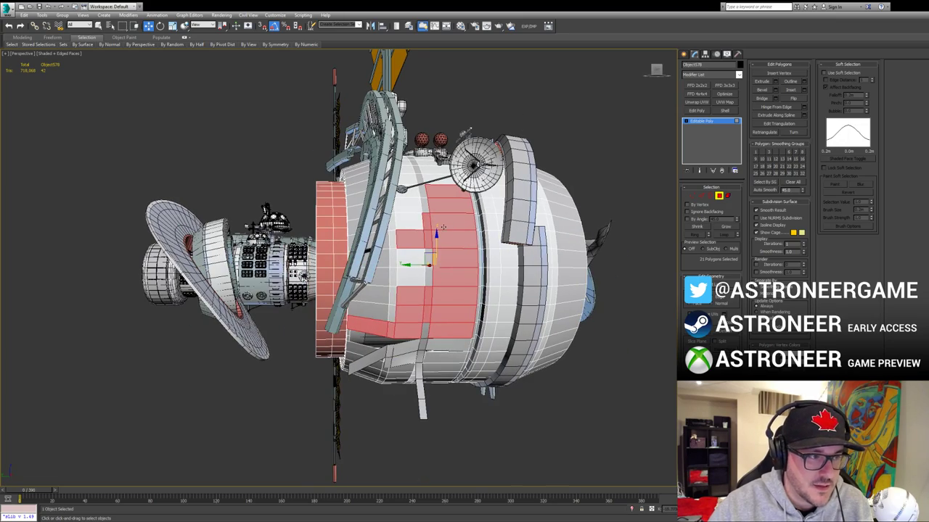
{"action": "left_click", "coordinate": [394, 242], "text": "ctrl"}
{"action": "mouse_move", "coordinate": [453, 268]}
{"action": "middle_mouse_down", "text": "alt"}
{"action": "mouse_move", "coordinate": [434, 281]}
{"action": "mouse_move", "coordinate": [389, 481]}
{"action": "mouse_move", "coordinate": [444, 276]}
{"action": "middle_mouse_up", "text": "alt"}
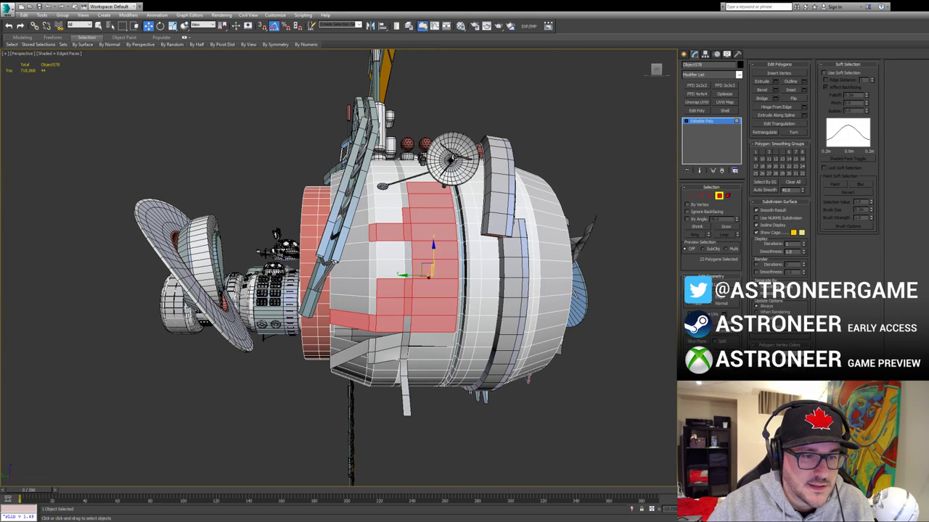
Step: Detach the selected hull polygons as a separate panel, select that panel and open its vertices for editing
{"action": "left_click", "coordinate": [729, 334]}
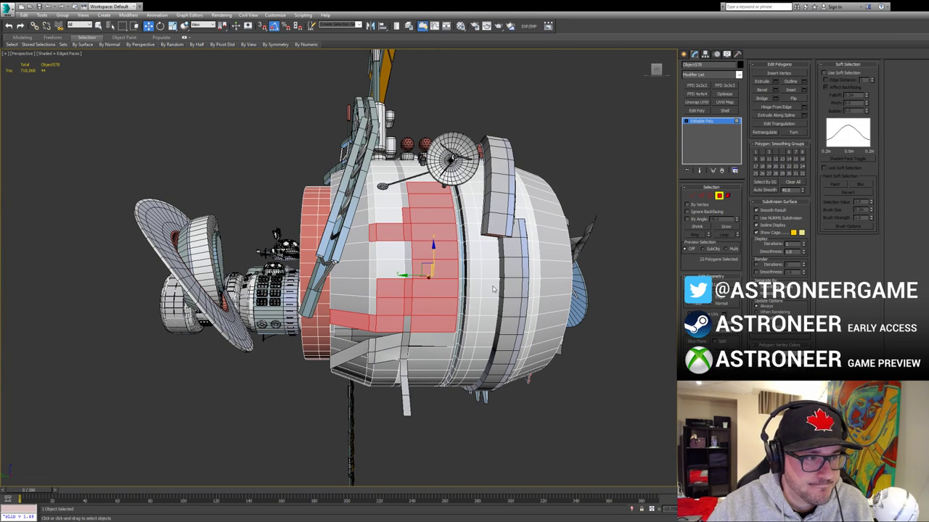
{"action": "left_click", "coordinate": [497, 270]}
{"action": "left_click", "coordinate": [721, 197]}
{"action": "left_click", "coordinate": [450, 254]}
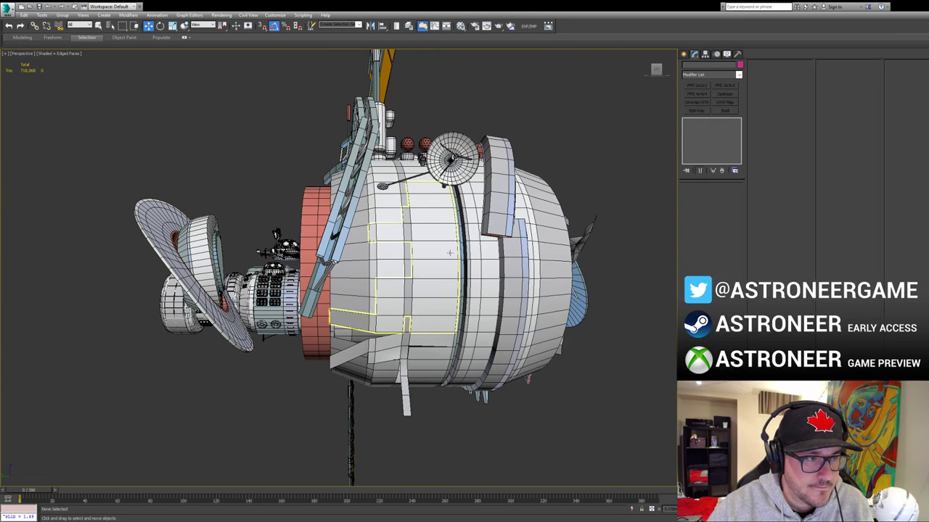
{"action": "key", "text": "1"}
{"action": "key", "text": "1"}
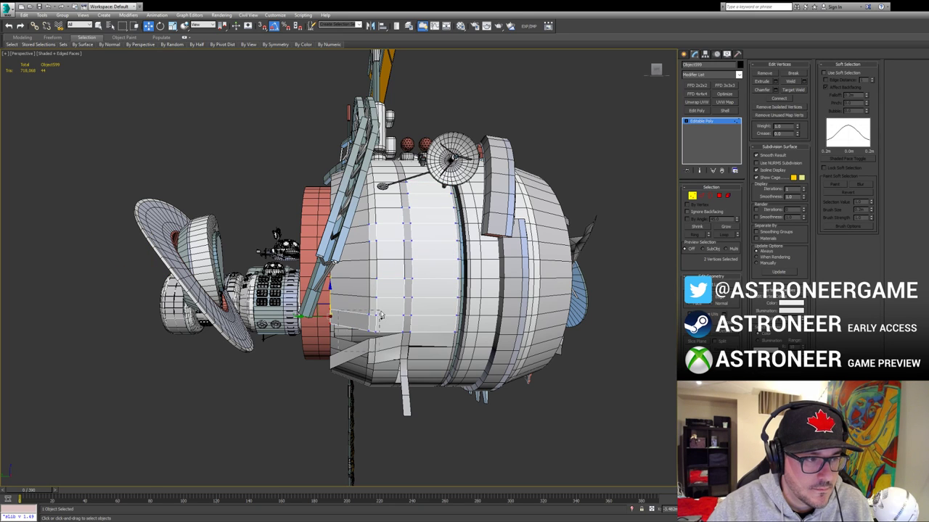
Step: Select the vertices in the panel's lower rows and enable soft selection with a falloff of about 4.8 m
{"action": "left_click_drag", "start_coordinate": [428, 293], "coordinate": [391, 305], "text": "ctrl"}
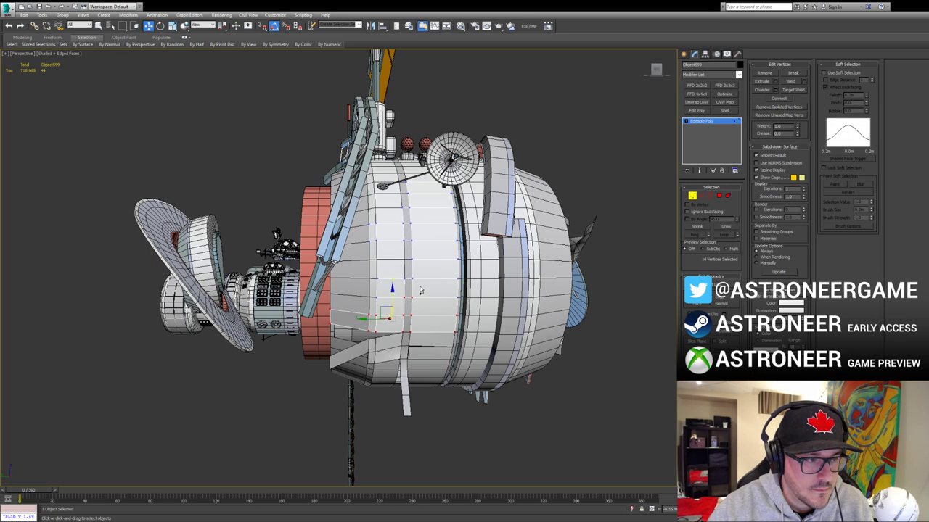
{"action": "left_click_drag", "start_coordinate": [451, 274], "coordinate": [450, 305], "text": "ctrl"}
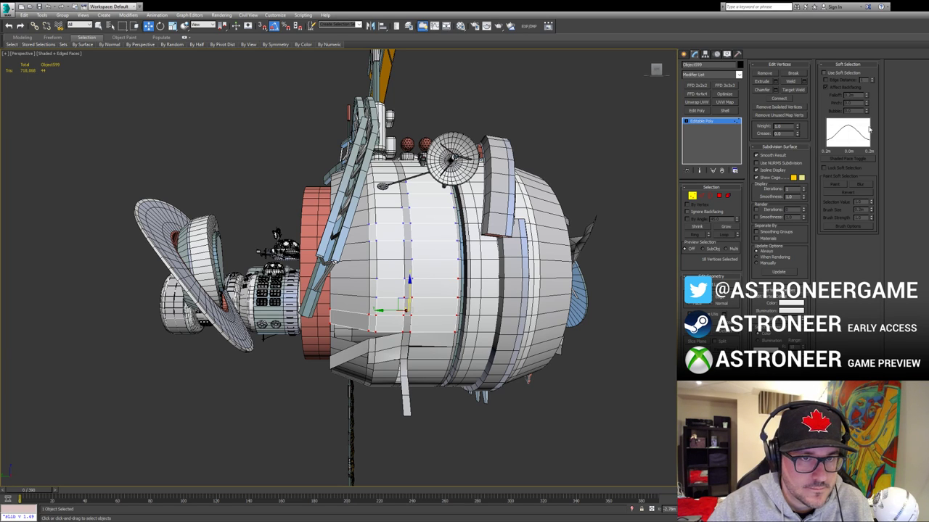
{"action": "left_click", "coordinate": [846, 74]}
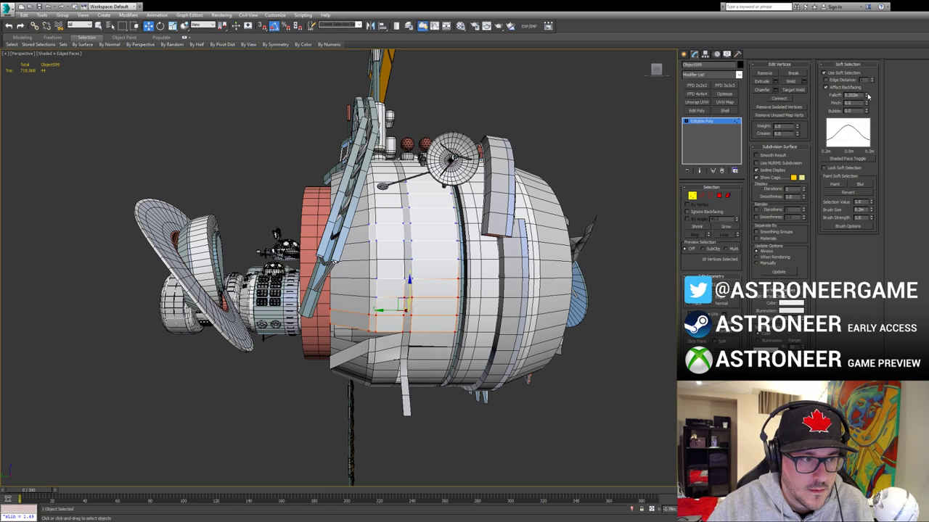
{"action": "left_click_drag", "start_coordinate": [867, 96], "coordinate": [873, 279]}
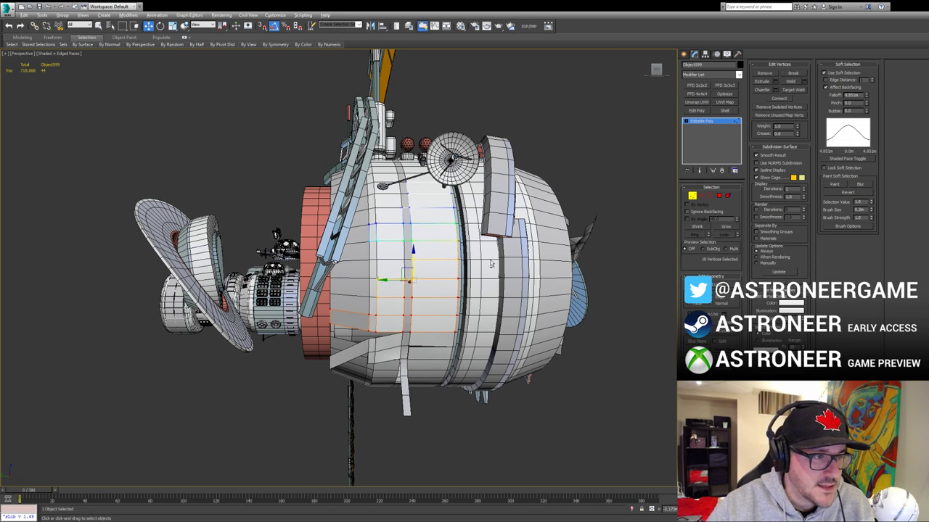
Step: Remove the upper side vertices of the lower block from the selection to prepare the panel's lower edge for rotation
{"action": "middle_click_drag", "start_coordinate": [476, 299], "coordinate": [498, 293], "text": "alt"}
{"action": "key", "text": "e"}
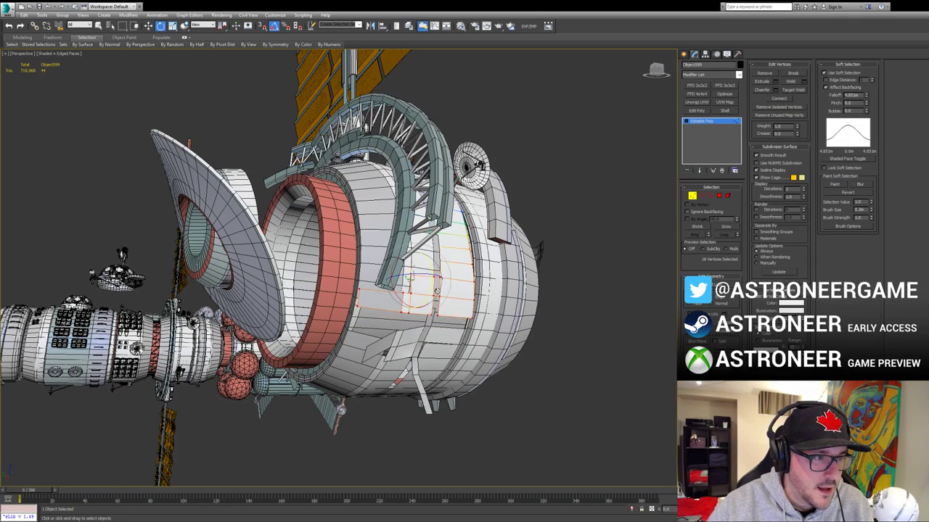
{"action": "mouse_move", "coordinate": [512, 287]}
{"action": "middle_mouse_down", "text": "alt"}
{"action": "mouse_move", "coordinate": [503, 305]}
{"action": "mouse_move", "coordinate": [499, 289]}
{"action": "middle_mouse_up", "text": "alt"}
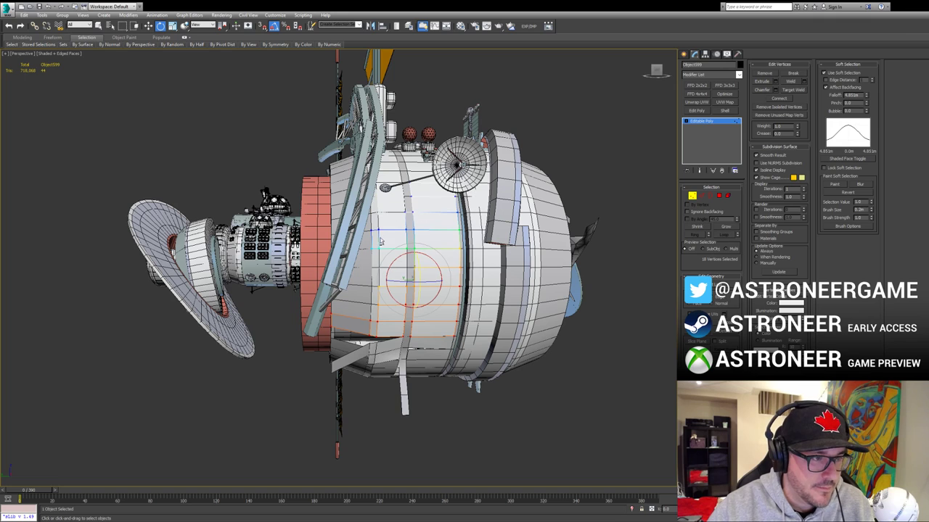
{"action": "left_click_drag", "start_coordinate": [372, 284], "coordinate": [425, 312], "text": "alt"}
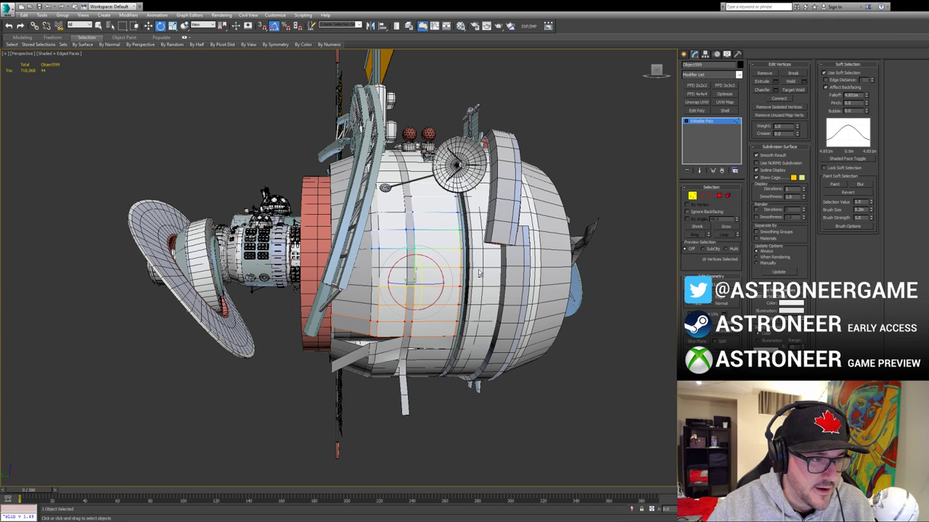
{"action": "left_click_drag", "start_coordinate": [476, 269], "coordinate": [445, 296], "text": "alt"}
{"action": "middle_click_drag", "start_coordinate": [450, 290], "coordinate": [371, 282], "text": "alt"}
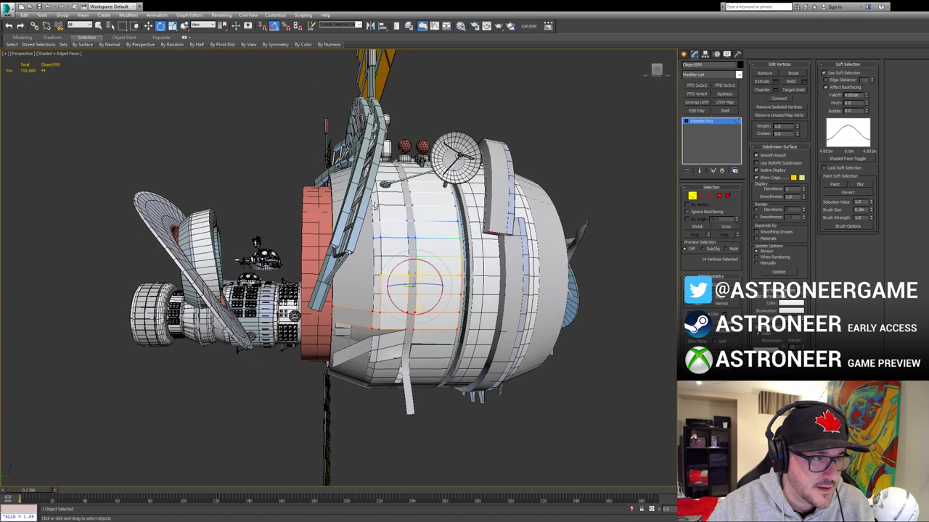
{"action": "left_click_drag", "start_coordinate": [316, 184], "coordinate": [405, 272], "text": "alt"}
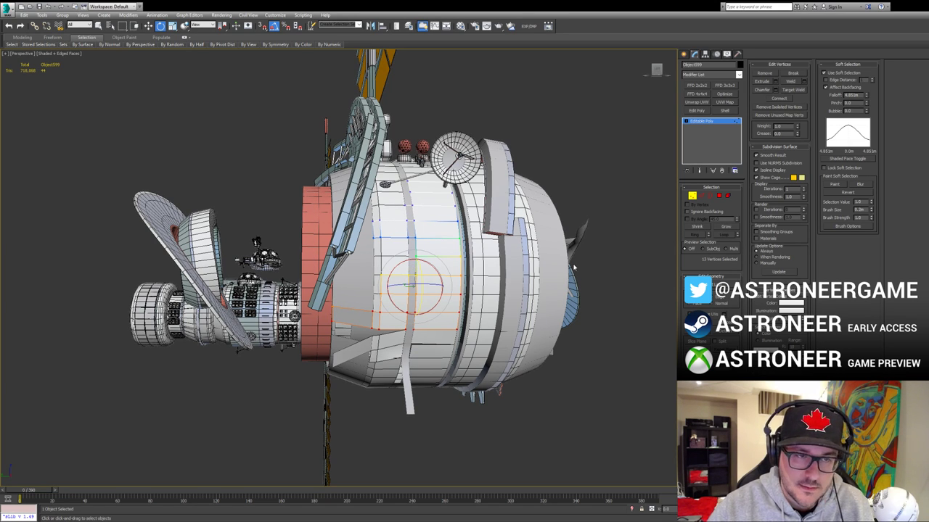
Step: Rotate and move the panel's selected lower vertices outward so the bottom edge peels away from the hull
{"action": "mouse_move", "coordinate": [472, 286]}
{"action": "middle_mouse_down", "text": "alt"}
{"action": "mouse_move", "coordinate": [417, 290]}
{"action": "mouse_move", "coordinate": [471, 289]}
{"action": "middle_mouse_up", "text": "alt"}
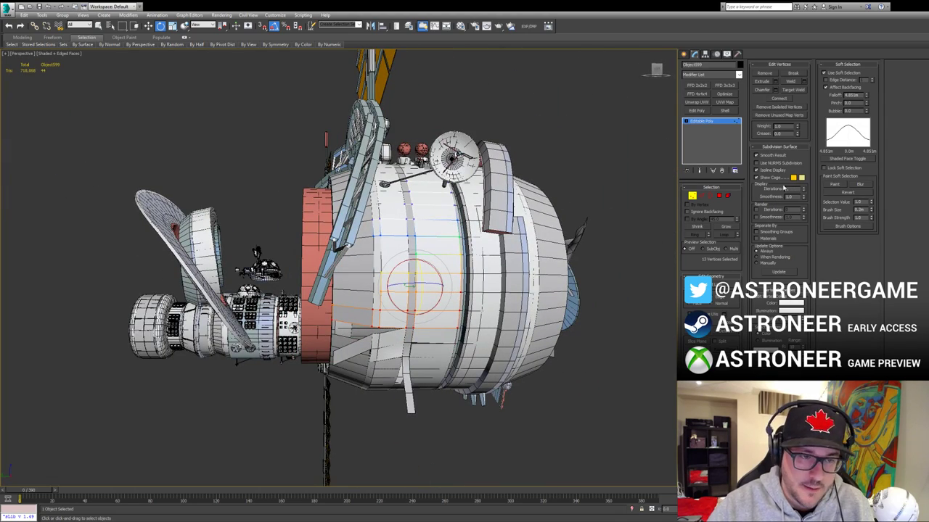
{"action": "middle_click_drag", "start_coordinate": [482, 259], "coordinate": [489, 265], "text": "alt"}
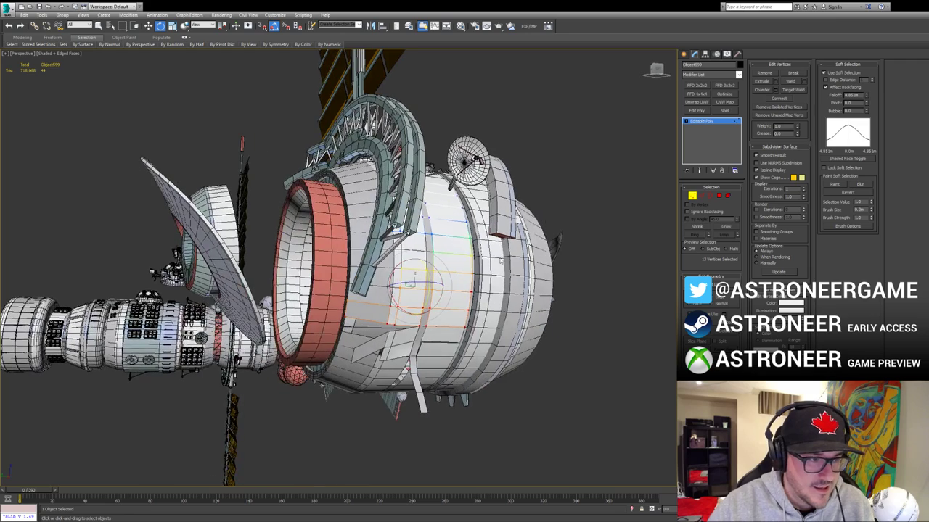
{"action": "left_click_drag", "start_coordinate": [425, 299], "coordinate": [453, 279]}
{"action": "key", "text": "w"}
{"action": "middle_click_drag", "start_coordinate": [453, 278], "coordinate": [419, 268], "text": "alt"}
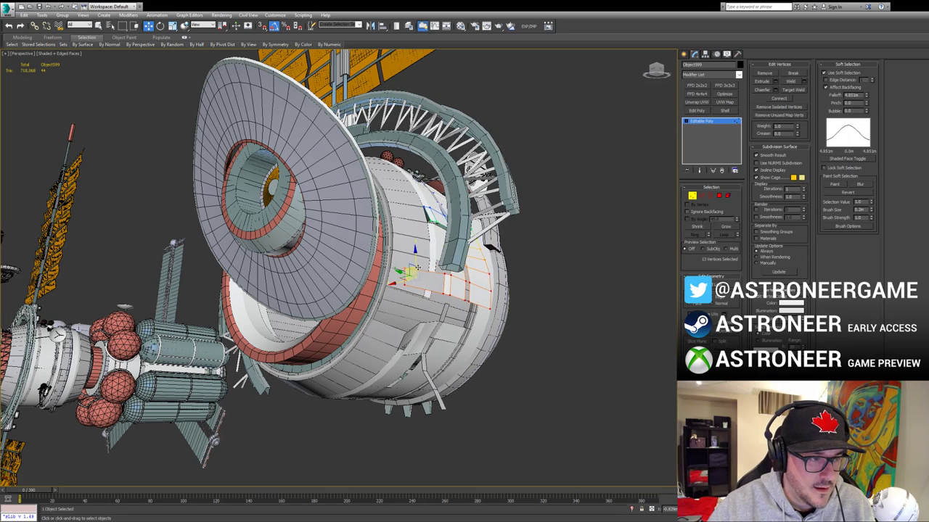
Step: Narrow the selection to the panel's lower vertices nearest the red rim and bend them further with rotate and move
{"action": "middle_click_drag", "start_coordinate": [410, 272], "coordinate": [371, 303], "text": "alt"}
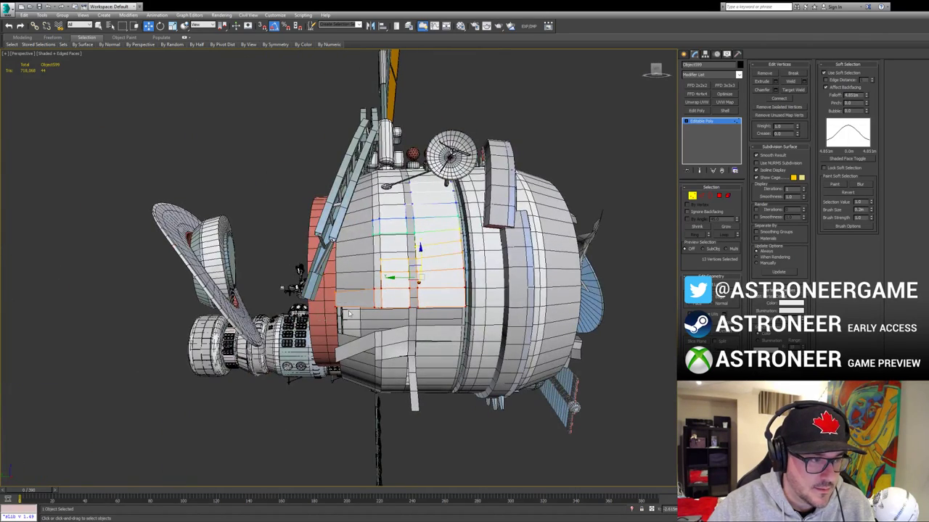
{"action": "key", "text": "e"}
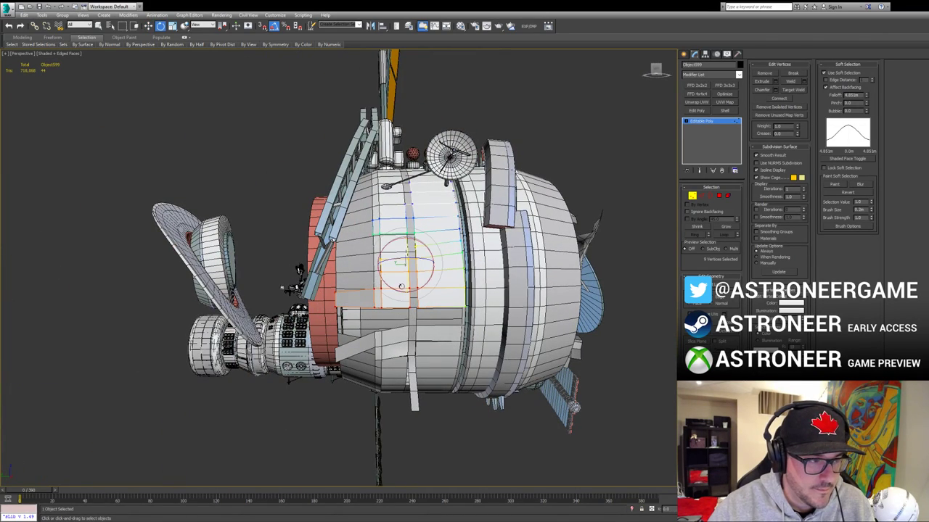
{"action": "key", "text": "w"}
{"action": "middle_click_drag", "start_coordinate": [400, 287], "coordinate": [320, 321], "text": "alt"}
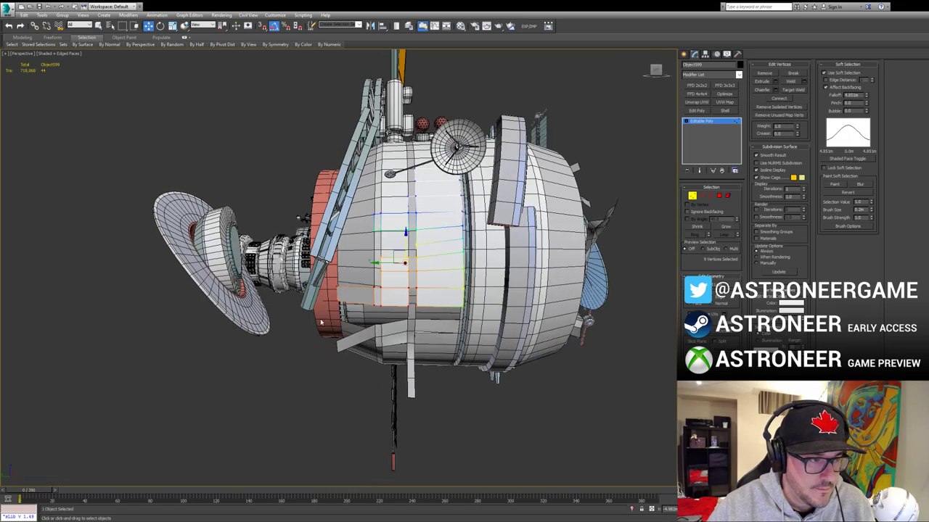
{"action": "left_click_drag", "start_coordinate": [388, 283], "coordinate": [414, 282]}
{"action": "key", "text": "e"}
{"action": "key", "text": "w"}
{"action": "middle_click_drag", "start_coordinate": [415, 280], "coordinate": [435, 283], "text": "alt"}
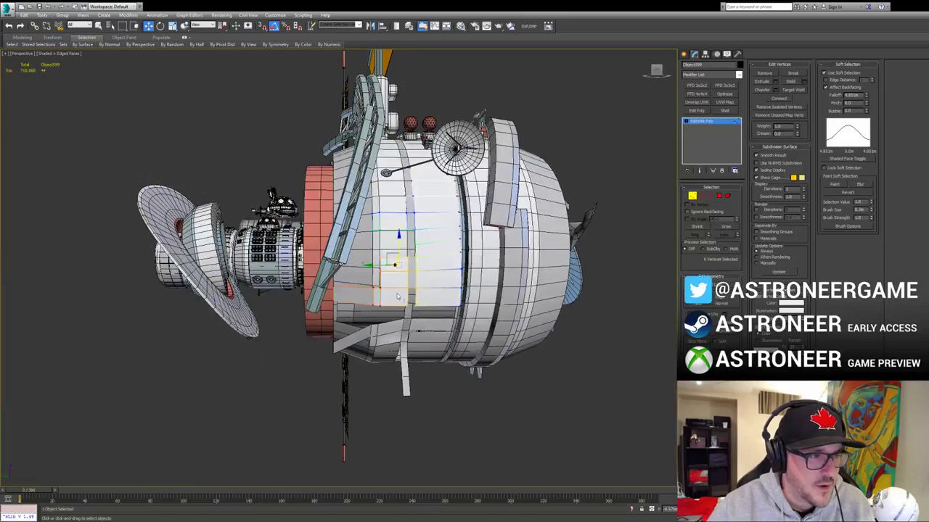
Step: Adjust the panel's lower corner and shift a single vertex at the seam beside the narrow strip
{"action": "key", "text": "e"}
{"action": "middle_click_drag", "start_coordinate": [366, 317], "coordinate": [464, 287], "text": "alt"}
{"action": "key", "text": "w"}
{"action": "middle_click_drag", "start_coordinate": [414, 270], "coordinate": [409, 258], "text": "alt"}
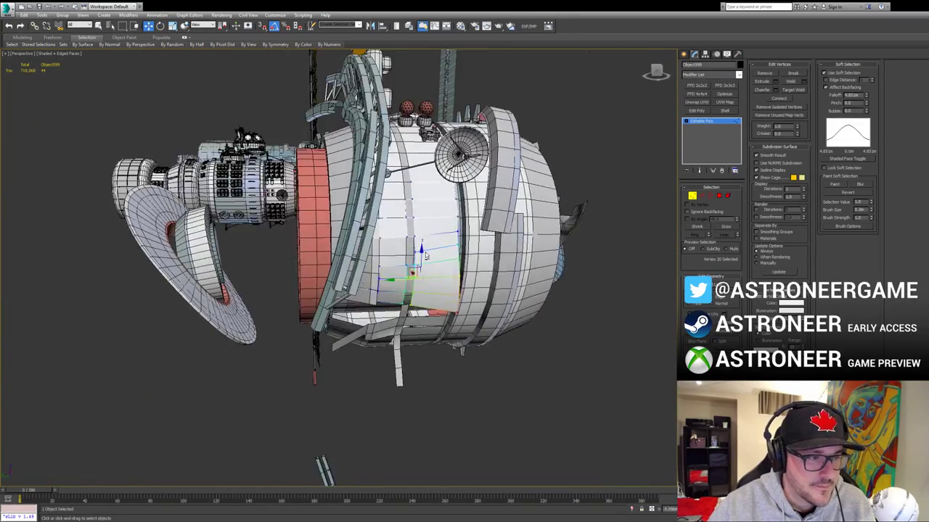
{"action": "left_click_drag", "start_coordinate": [408, 258], "coordinate": [403, 266]}
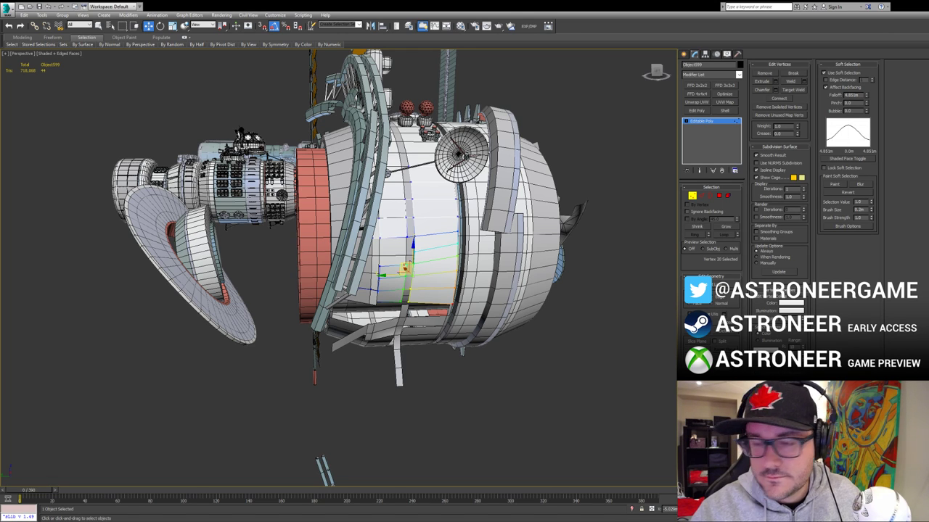
Step: Add the panel's lower edge vertices, grow the selection and rotate them to curl the torn edge outward
{"action": "middle_click_drag", "start_coordinate": [348, 291], "coordinate": [378, 293], "text": "alt"}
{"action": "left_click", "coordinate": [373, 298], "text": "ctrl"}
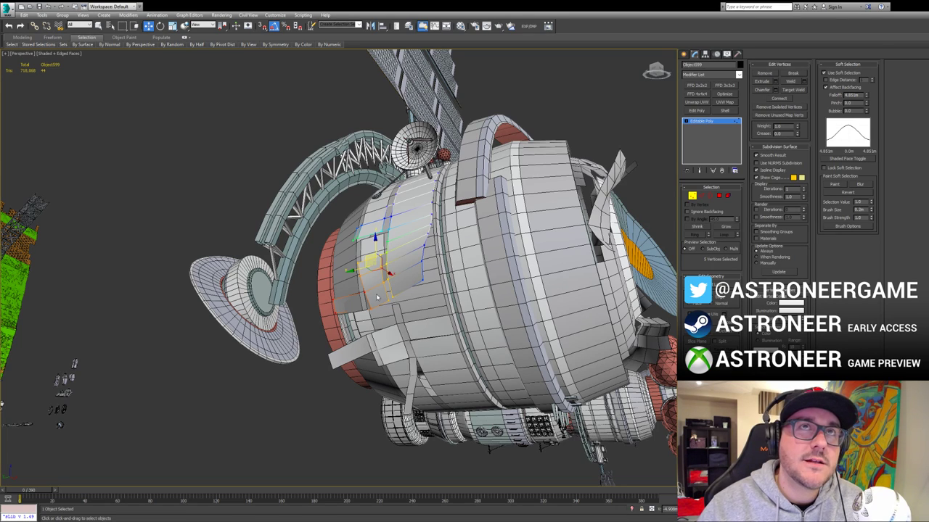
{"action": "middle_click_drag", "start_coordinate": [375, 301], "coordinate": [362, 312], "text": "alt"}
{"action": "key", "text": "ctrl+Page_Up"}
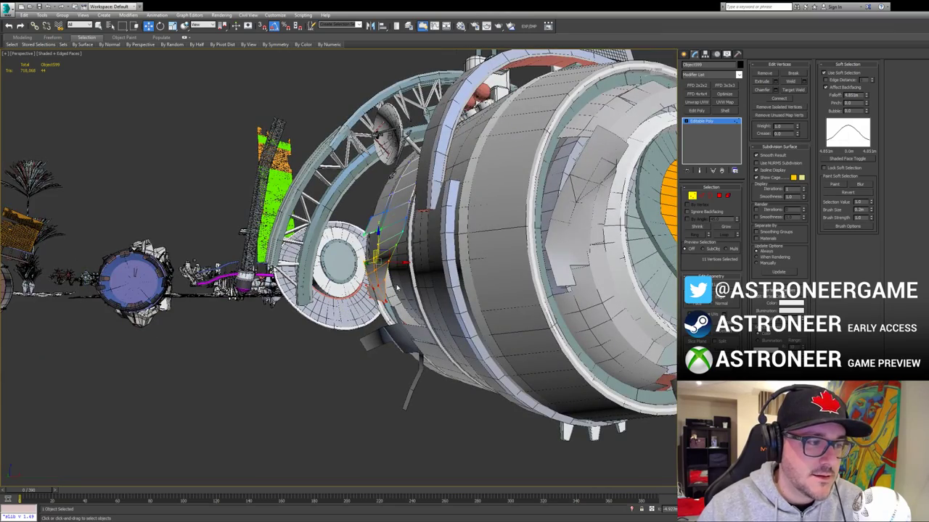
{"action": "key", "text": "e"}
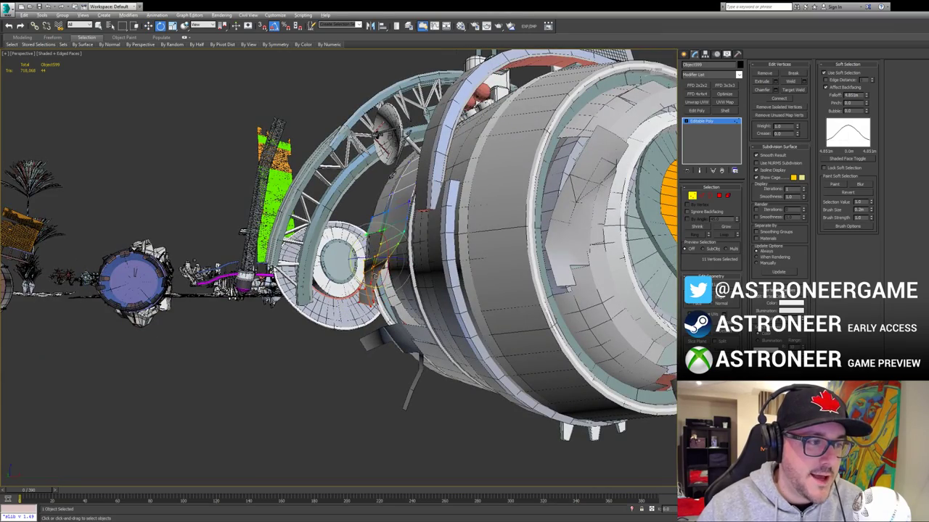
{"action": "middle_click_drag", "start_coordinate": [374, 286], "coordinate": [630, 259], "text": "alt"}
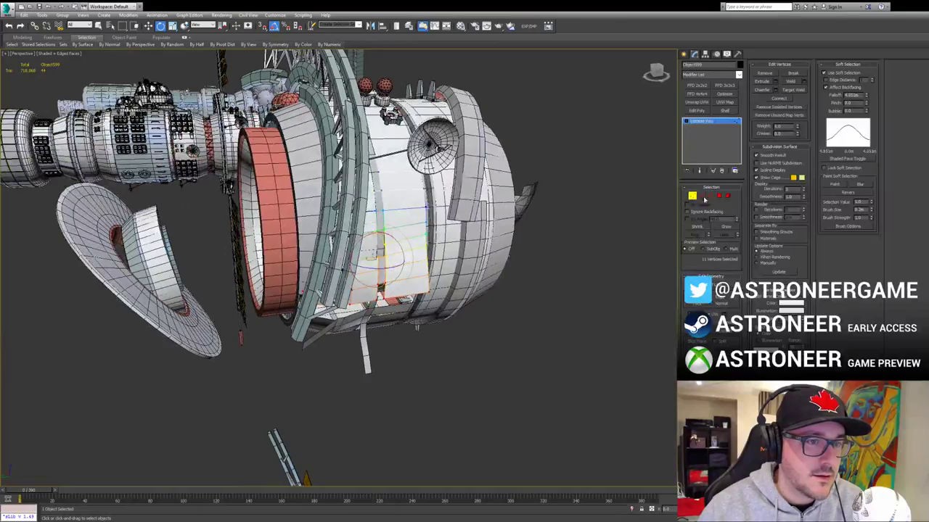
Step: Finish editing the torn panel's vertices and select the main hull for polygon editing
{"action": "left_click", "coordinate": [631, 259]}
{"action": "left_click", "coordinate": [402, 251]}
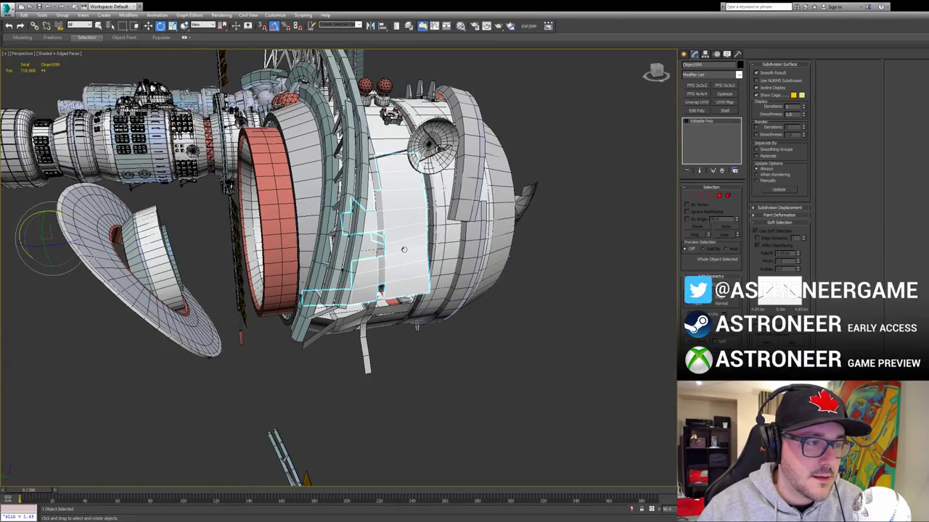
{"action": "mouse_move", "coordinate": [402, 250]}
{"action": "middle_mouse_down", "text": "alt"}
{"action": "mouse_move", "coordinate": [390, 312]}
{"action": "mouse_move", "coordinate": [538, 332]}
{"action": "mouse_move", "coordinate": [581, 290]}
{"action": "mouse_move", "coordinate": [510, 319]}
{"action": "mouse_move", "coordinate": [450, 294]}
{"action": "mouse_move", "coordinate": [421, 312]}
{"action": "middle_mouse_up", "text": "alt"}
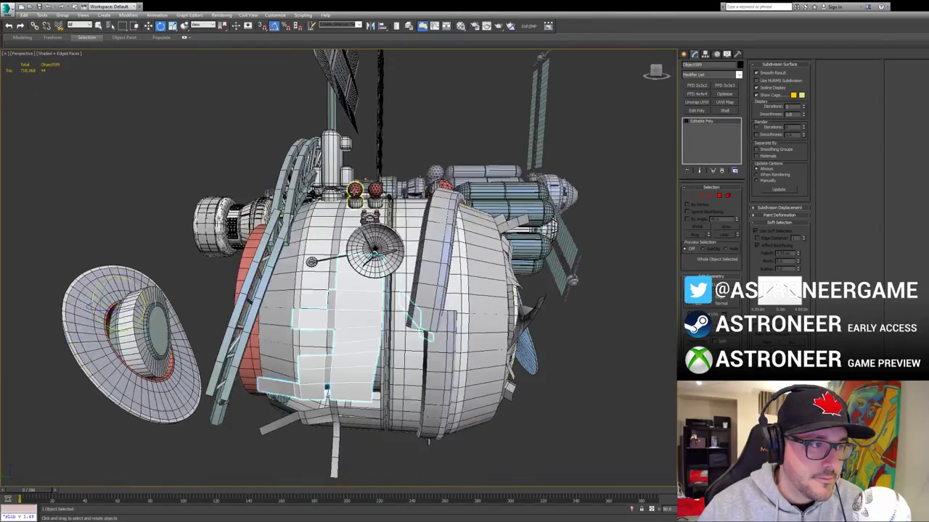
{"action": "left_click", "coordinate": [356, 201]}
{"action": "middle_click_drag", "start_coordinate": [357, 201], "coordinate": [374, 247], "text": "alt"}
{"action": "left_click", "coordinate": [366, 229]}
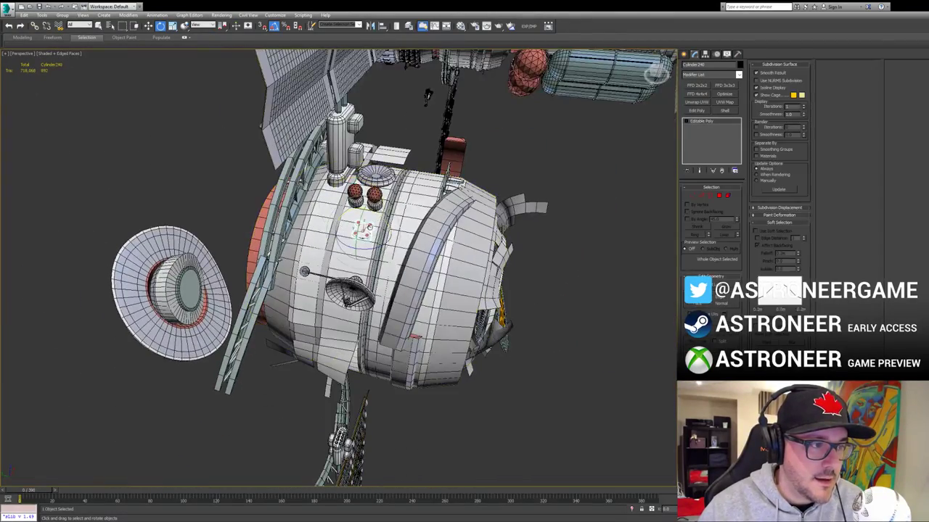
{"action": "left_click", "coordinate": [372, 220]}
{"action": "key", "text": "w"}
{"action": "key", "text": "4"}
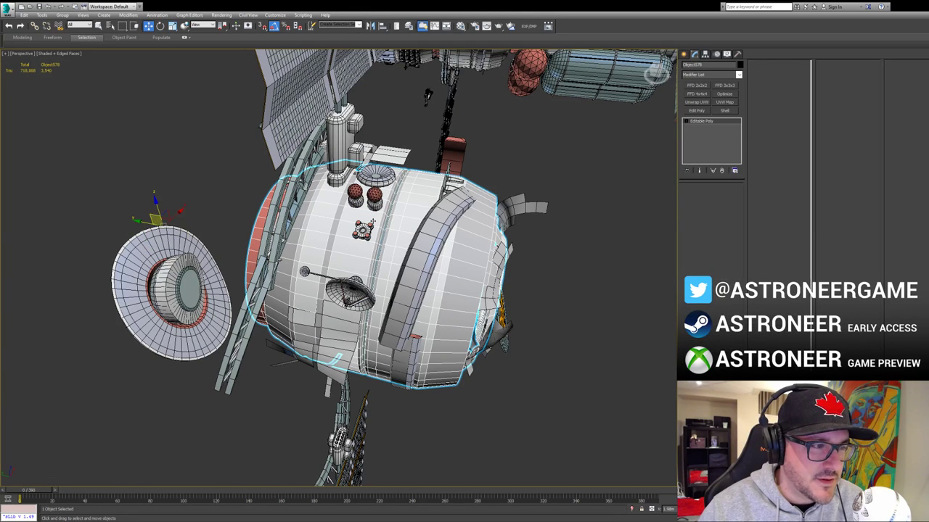
Step: Select a block of eight hull polygons around the small four-legged sensor and the two red spheres
{"action": "left_click", "coordinate": [372, 223]}
{"action": "left_click", "coordinate": [375, 232], "text": "ctrl"}
{"action": "scroll", "coordinate": [379, 222], "scroll_direction": "up", "scroll_amount": 3}
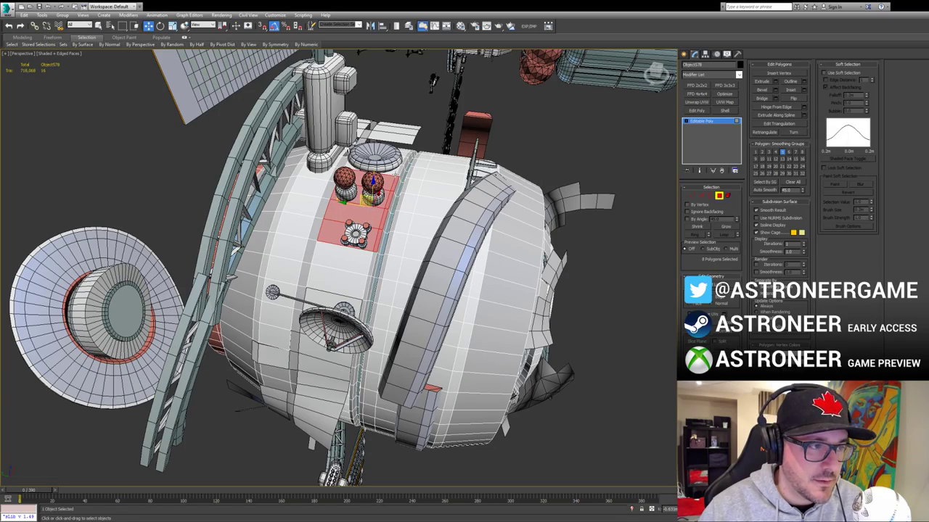
Step: Extend the hull selection past the red spheres with the polygons beneath the round hatch
{"action": "middle_click_drag", "start_coordinate": [433, 82], "coordinate": [602, 90], "text": "alt"}
{"action": "middle_click_drag", "start_coordinate": [526, 206], "coordinate": [503, 228], "text": "alt"}
{"action": "middle_click_drag", "start_coordinate": [671, 265], "coordinate": [664, 135], "text": "alt"}
{"action": "middle_click_drag", "start_coordinate": [389, 226], "coordinate": [338, 251], "text": "alt"}
{"action": "left_click", "coordinate": [460, 199], "text": "ctrl"}
{"action": "left_click", "coordinate": [455, 192], "text": "ctrl"}
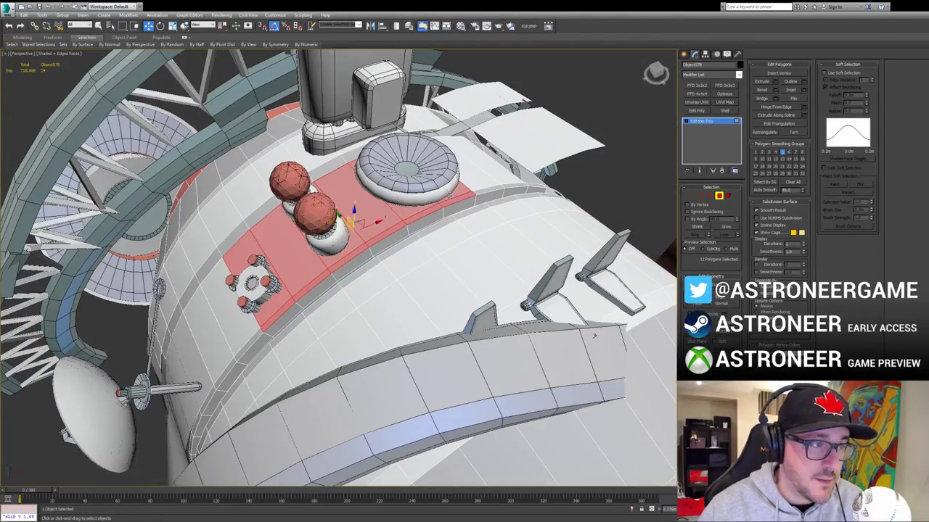
Step: Add a strip of narrow hull polygons running beside the four-legged sensor toward the small dish antenna
{"action": "middle_click_drag", "start_coordinate": [396, 217], "coordinate": [446, 185], "text": "alt"}
{"action": "middle_click_drag", "start_coordinate": [508, 196], "coordinate": [265, 293], "text": "alt"}
{"action": "left_click", "coordinate": [242, 332], "text": "ctrl"}
{"action": "left_click", "coordinate": [253, 305], "text": "ctrl"}
{"action": "left_click", "coordinate": [269, 269], "text": "ctrl"}
{"action": "left_click", "coordinate": [289, 238], "text": "ctrl"}
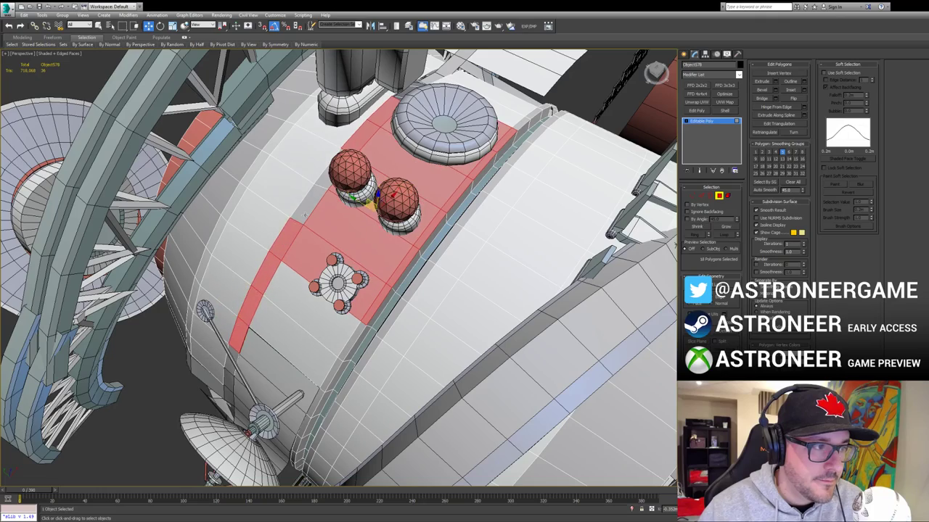
Step: Try adding the narrow strip and wider hull polygons beside the red spheres, and take them back out of the selection
{"action": "left_click", "coordinate": [310, 211], "text": "ctrl"}
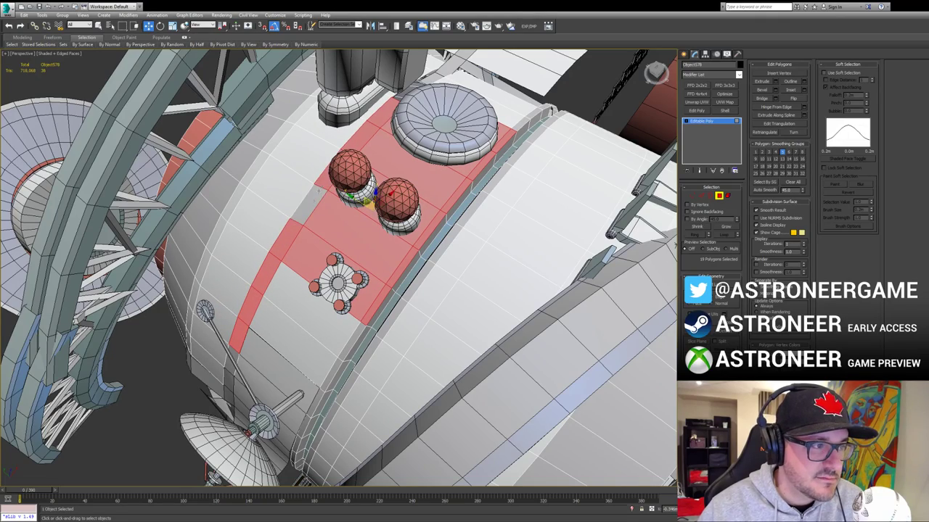
{"action": "left_click", "coordinate": [313, 201], "text": "ctrl"}
{"action": "left_click", "coordinate": [283, 186], "text": "ctrl"}
{"action": "left_click", "coordinate": [257, 218], "text": "ctrl"}
{"action": "middle_click_drag", "start_coordinate": [268, 217], "coordinate": [382, 192], "text": "alt"}
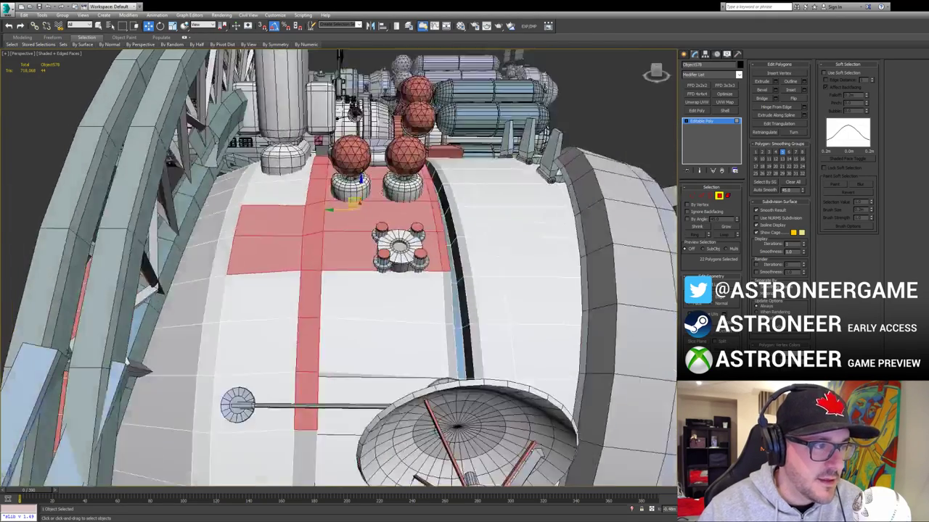
{"action": "middle_click_drag", "start_coordinate": [312, 156], "coordinate": [319, 165], "text": "alt"}
{"action": "key", "text": "ctrl+x"}
{"action": "key", "text": "ctrl+x"}
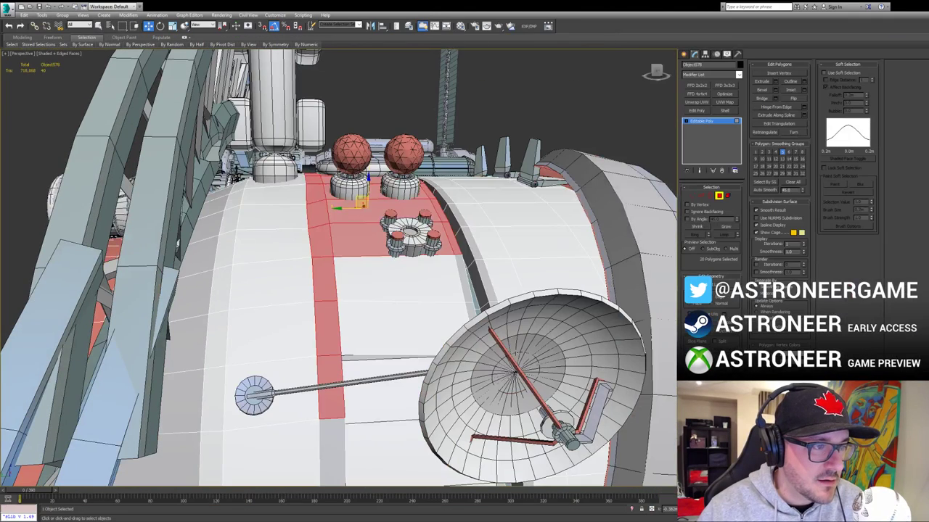
{"action": "left_click", "coordinate": [316, 192], "text": "alt"}
{"action": "left_click", "coordinate": [322, 240], "text": "alt"}
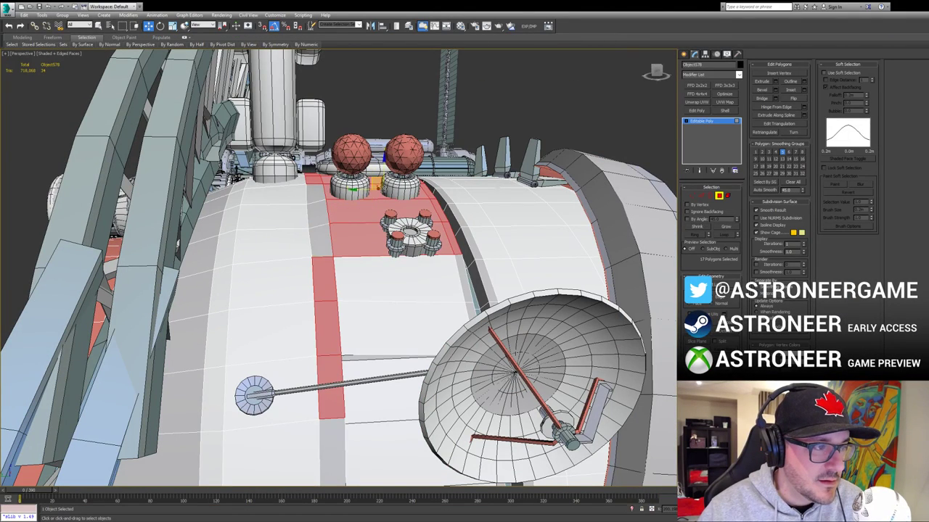
Step: Add three narrow strip polygons beside the red spheres and three adjoining wide polygons to the hull selection
{"action": "left_click", "coordinate": [314, 241], "text": "ctrl"}
{"action": "left_click", "coordinate": [315, 217], "text": "ctrl"}
{"action": "left_click", "coordinate": [314, 198], "text": "ctrl"}
{"action": "left_click", "coordinate": [290, 218], "text": "ctrl"}
{"action": "left_click", "coordinate": [287, 242], "text": "ctrl"}
{"action": "left_click", "coordinate": [284, 272], "text": "ctrl"}
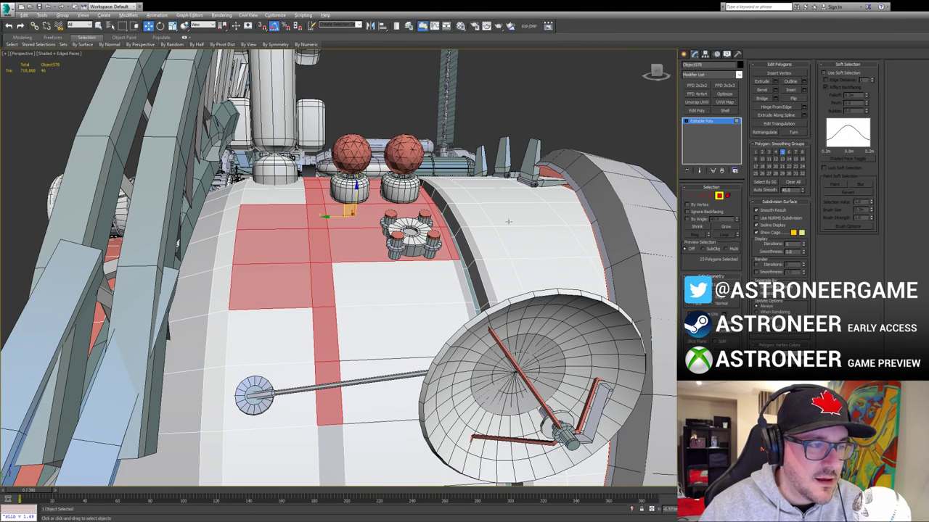
{"action": "middle_click_drag", "start_coordinate": [508, 222], "coordinate": [662, 219], "text": "alt"}
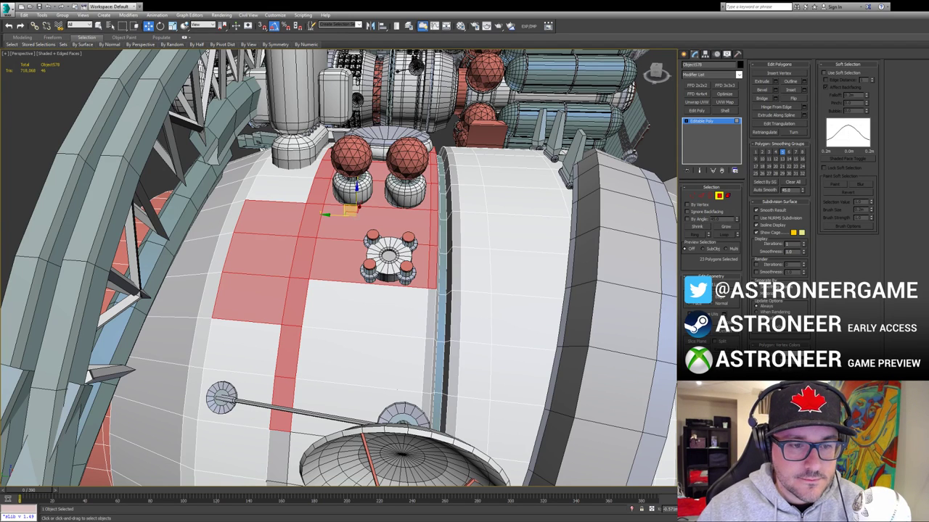
Step: Detach the selected hull polygons as a separate object and select that patch
{"action": "left_click", "coordinate": [495, 270]}
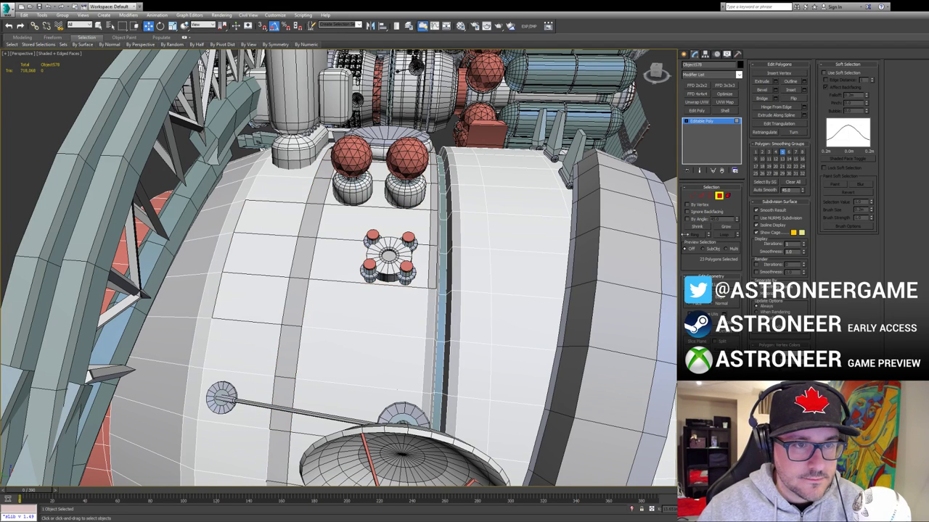
{"action": "left_click", "coordinate": [718, 196]}
{"action": "left_click", "coordinate": [309, 239]}
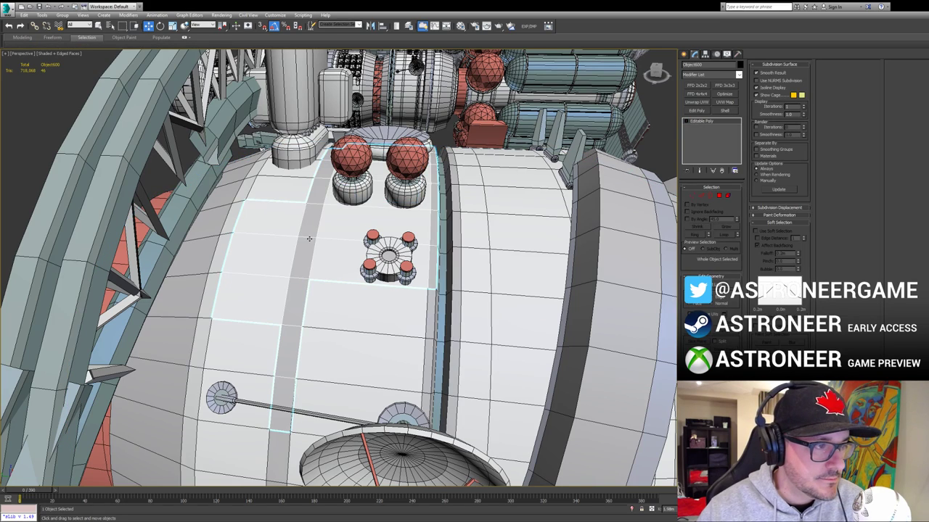
Step: Select seven vertices of the detached patch along its narrow strip and the adjoining wide edge near the dish antenna
{"action": "key", "text": "1"}
{"action": "middle_click_drag", "start_coordinate": [292, 290], "coordinate": [140, 64], "text": "alt"}
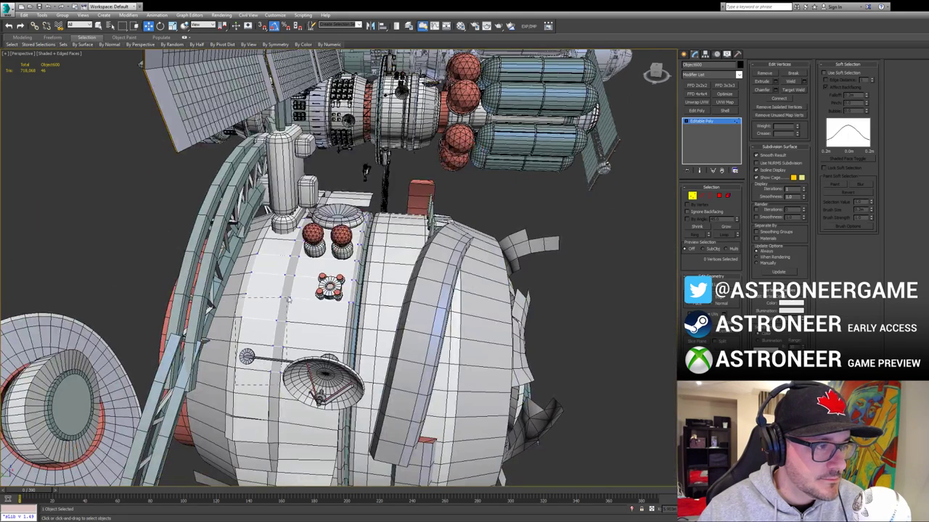
{"action": "left_click_drag", "start_coordinate": [288, 299], "coordinate": [287, 301]}
{"action": "left_click_drag", "start_coordinate": [263, 257], "coordinate": [266, 250], "text": "ctrl"}
{"action": "left_click_drag", "start_coordinate": [317, 328], "coordinate": [368, 296], "text": "ctrl"}
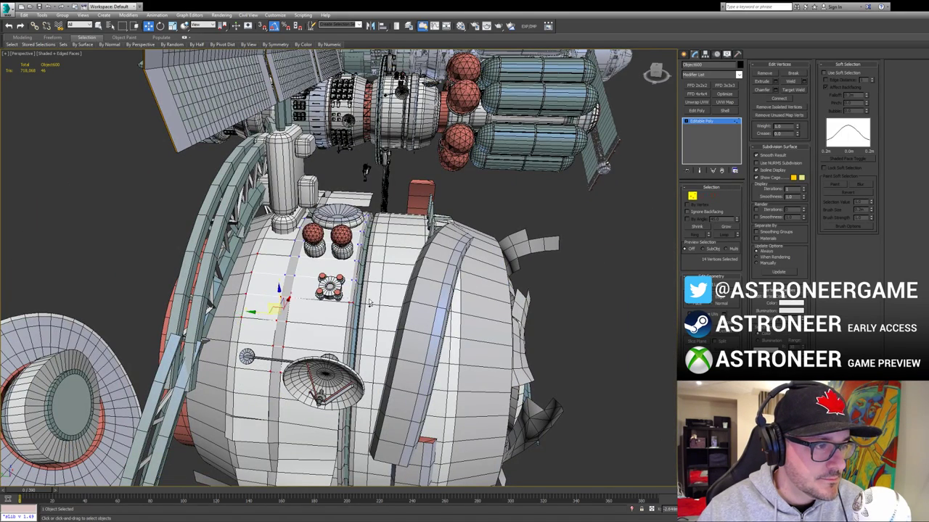
{"action": "middle_click_drag", "start_coordinate": [353, 298], "coordinate": [355, 306], "text": "alt"}
{"action": "middle_click_drag", "start_coordinate": [398, 125], "coordinate": [374, 156], "text": "alt"}
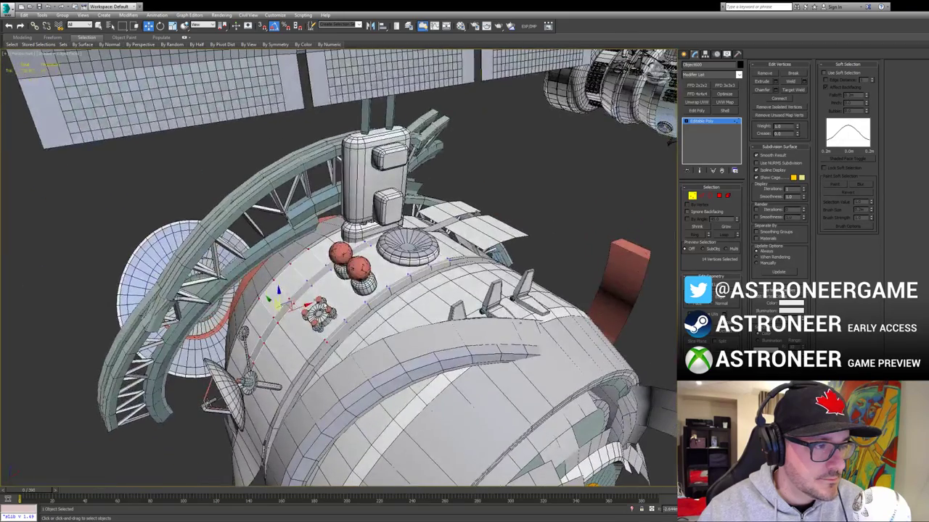
{"action": "left_click_drag", "start_coordinate": [268, 352], "coordinate": [269, 336]}
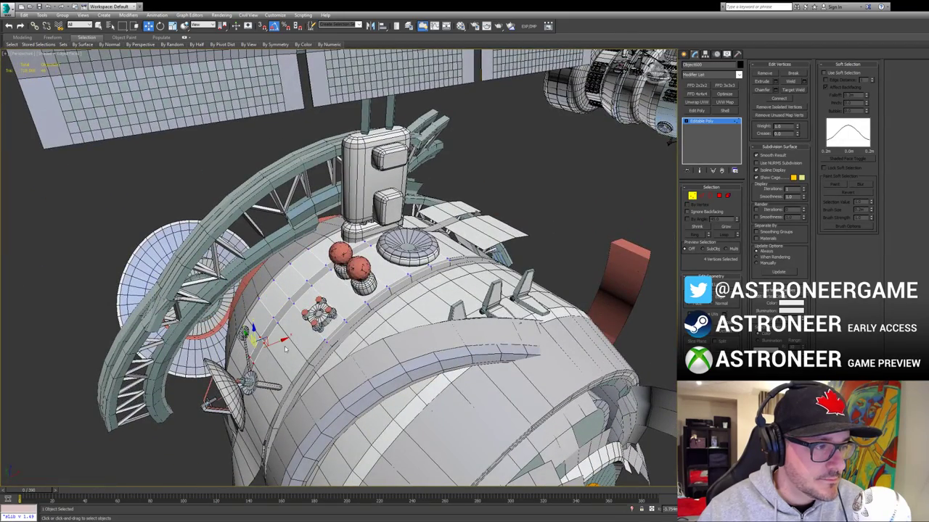
{"action": "left_click_drag", "start_coordinate": [253, 296], "coordinate": [284, 327], "text": "ctrl"}
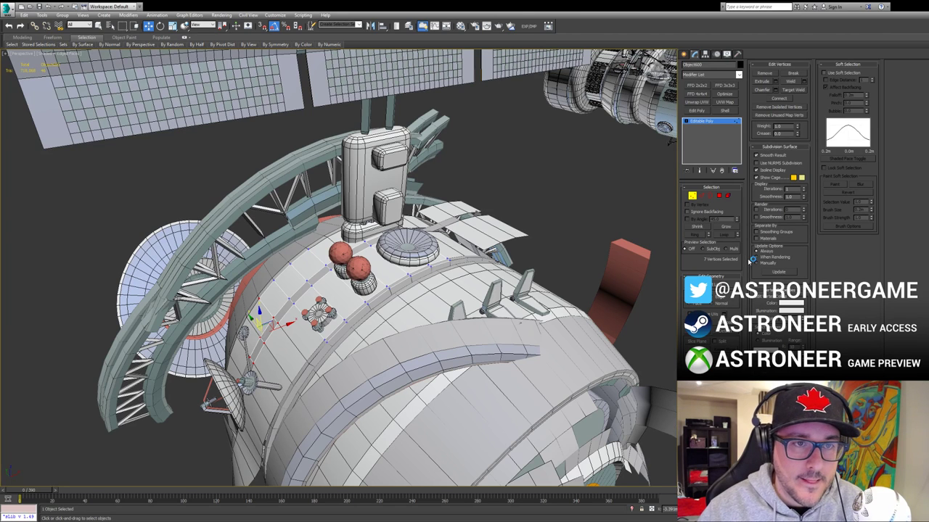
Step: Enable soft selection for the patch's vertices with a falloff of about 3.4 m
{"action": "left_click", "coordinate": [842, 74]}
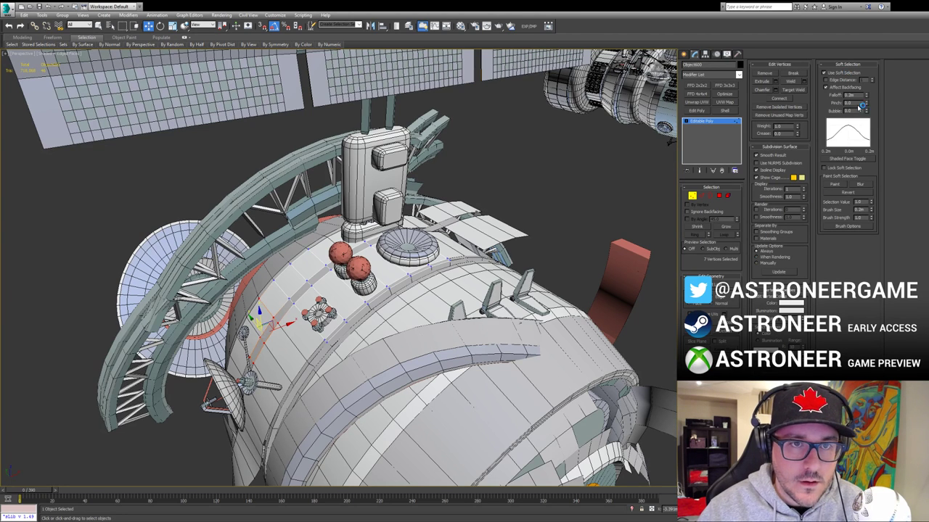
{"action": "left_click_drag", "start_coordinate": [866, 97], "coordinate": [868, 74]}
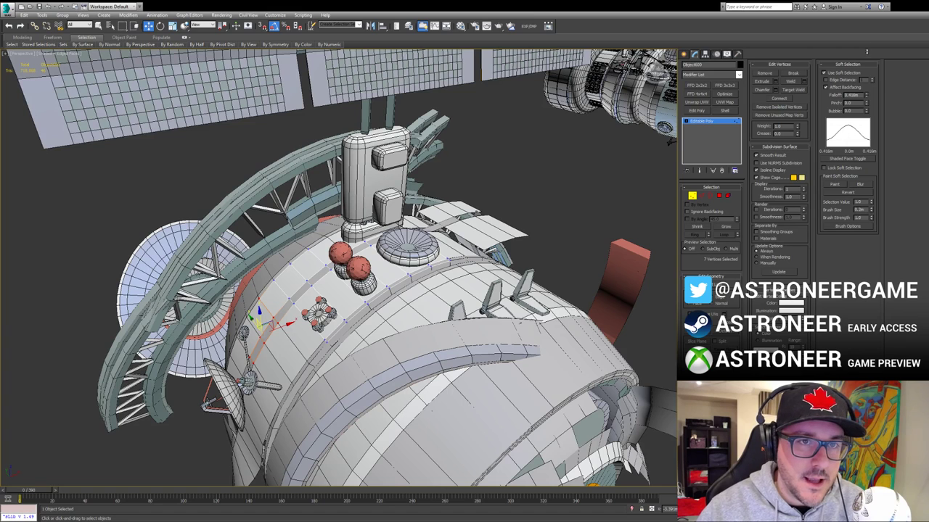
{"action": "left_click_drag", "start_coordinate": [867, 94], "coordinate": [867, 29]}
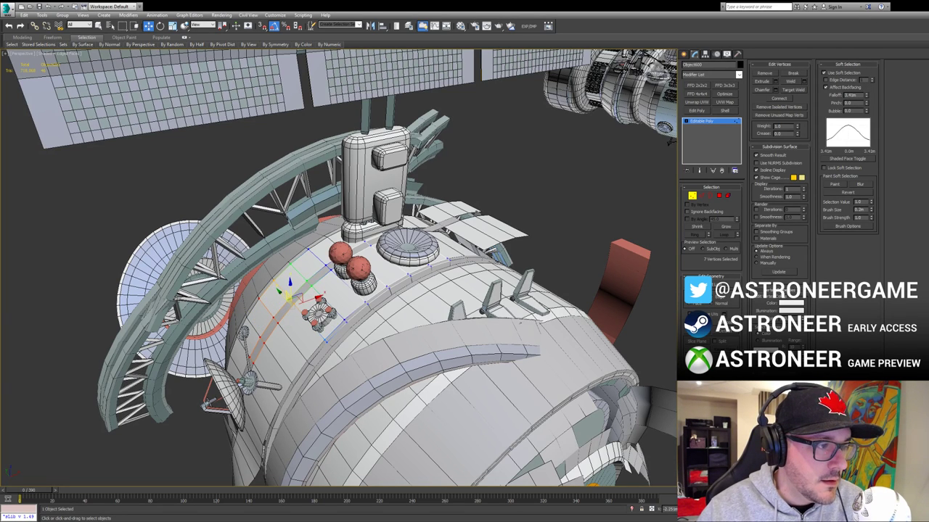
Step: Rotate the soft-selected vertices so the narrow strip and wide edge bend outward from the hull
{"action": "middle_click_drag", "start_coordinate": [373, 330], "coordinate": [359, 326], "text": "alt"}
{"action": "key", "text": "e"}
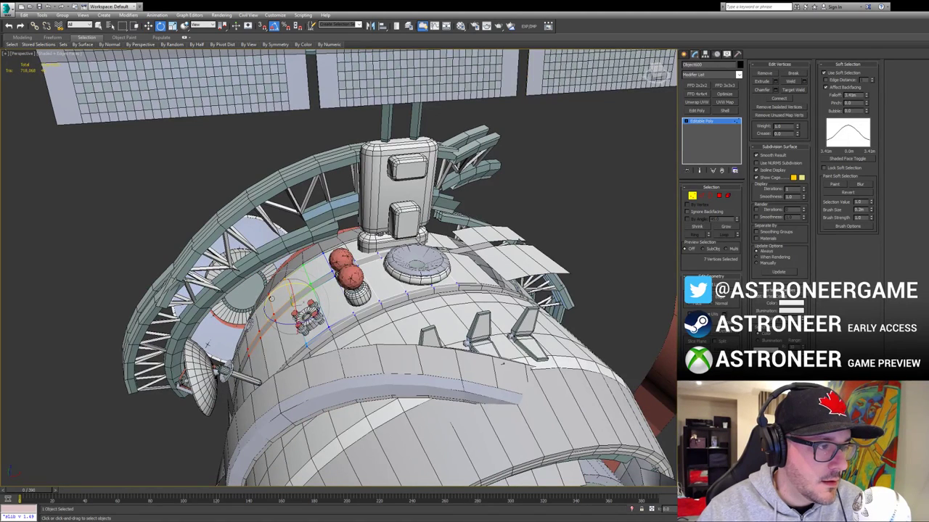
{"action": "left_click_drag", "start_coordinate": [271, 298], "coordinate": [290, 279]}
{"action": "key", "text": "w"}
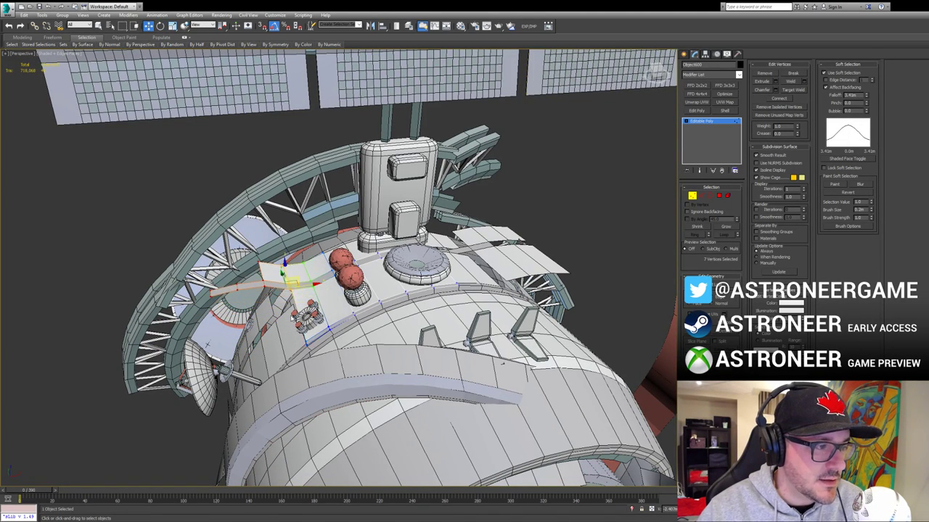
Step: Select the patch's edge vertices beside the four-legged sensor and rotate them to lift that edge off the hull
{"action": "left_click_drag", "start_coordinate": [341, 319], "coordinate": [360, 307]}
{"action": "middle_click_drag", "start_coordinate": [356, 312], "coordinate": [428, 290], "text": "alt"}
{"action": "key", "text": "e"}
{"action": "left_click_drag", "start_coordinate": [345, 302], "coordinate": [346, 291]}
{"action": "key", "text": "w"}
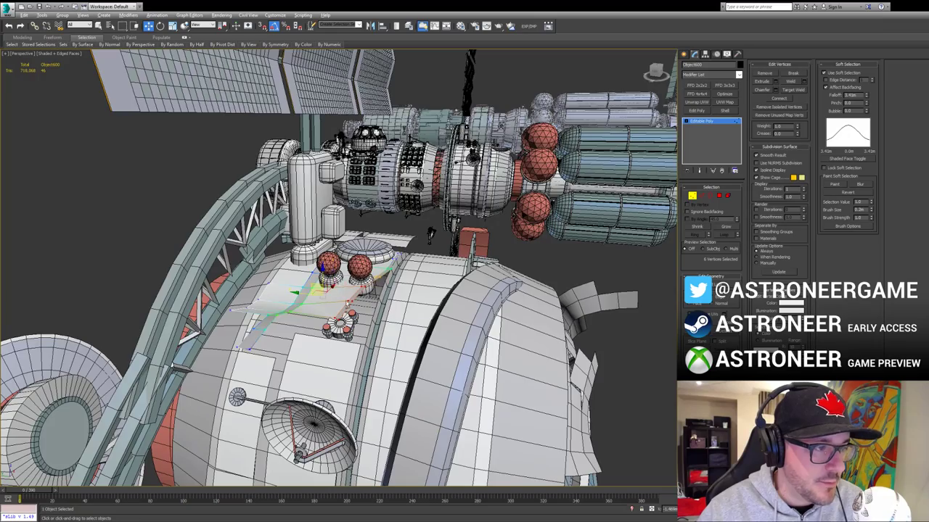
Step: Examine the bent panel's shape from several angles with a vertex of its wide section selected, and leave vertex editing
{"action": "middle_click_drag", "start_coordinate": [334, 290], "coordinate": [328, 335], "text": "alt"}
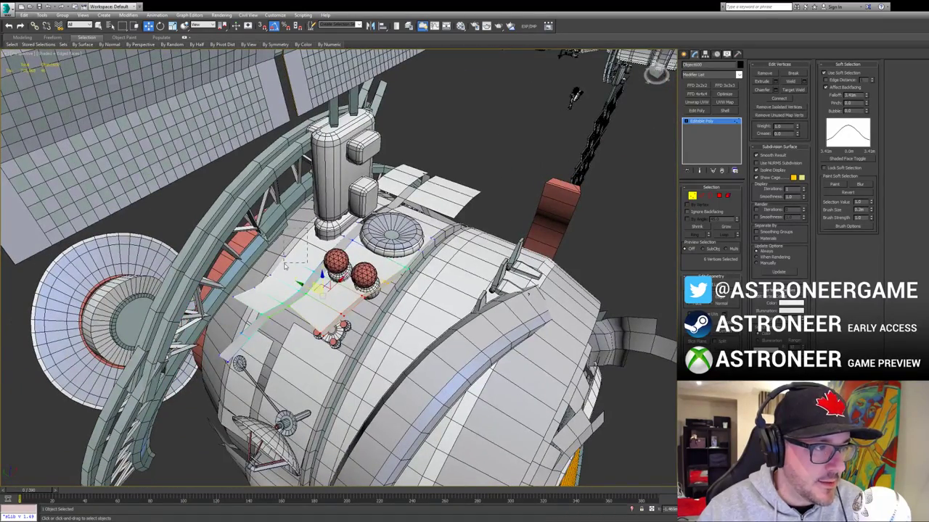
{"action": "left_click", "coordinate": [286, 266]}
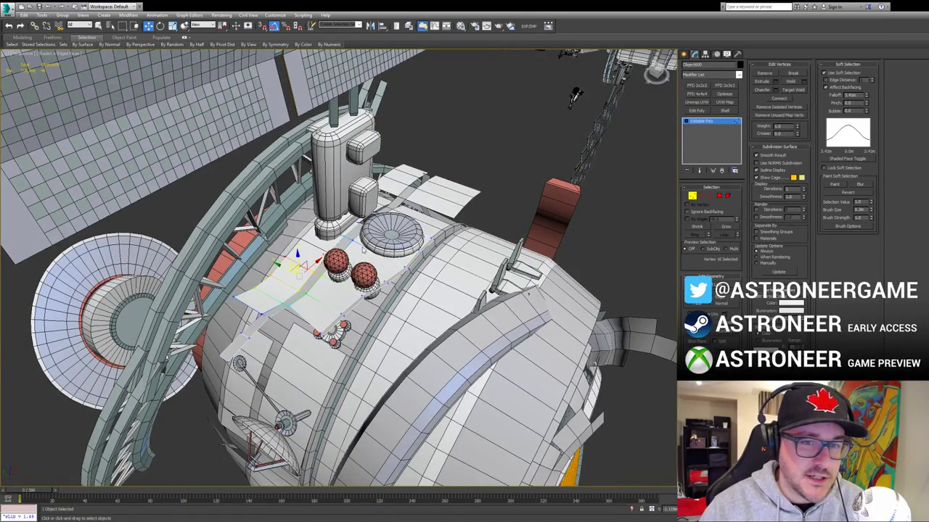
{"action": "middle_click_drag", "start_coordinate": [343, 246], "coordinate": [337, 227], "text": "alt"}
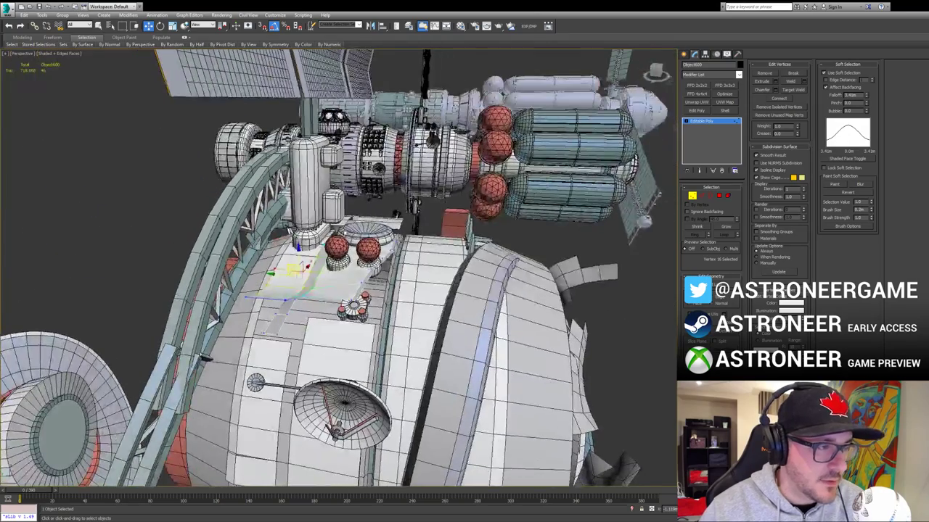
{"action": "key", "text": "e"}
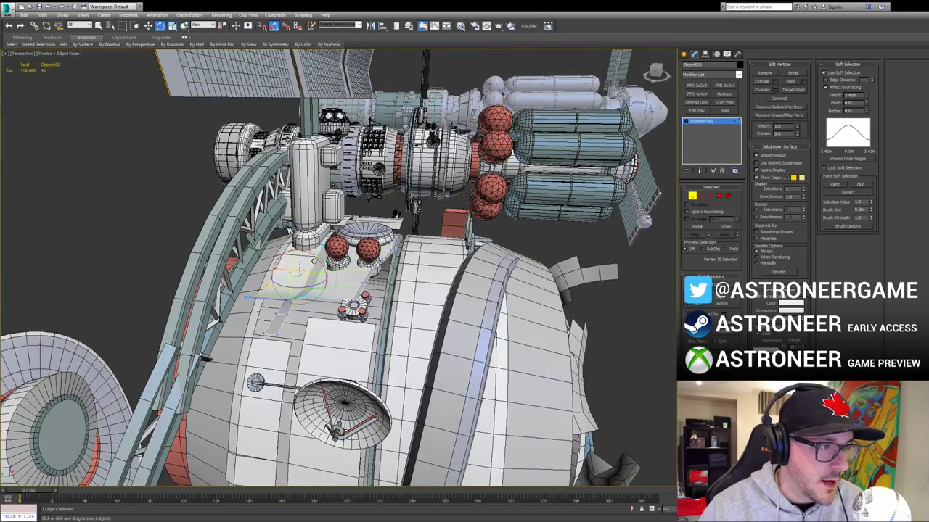
{"action": "key", "text": "w"}
{"action": "middle_click_drag", "start_coordinate": [287, 280], "coordinate": [293, 269], "text": "alt"}
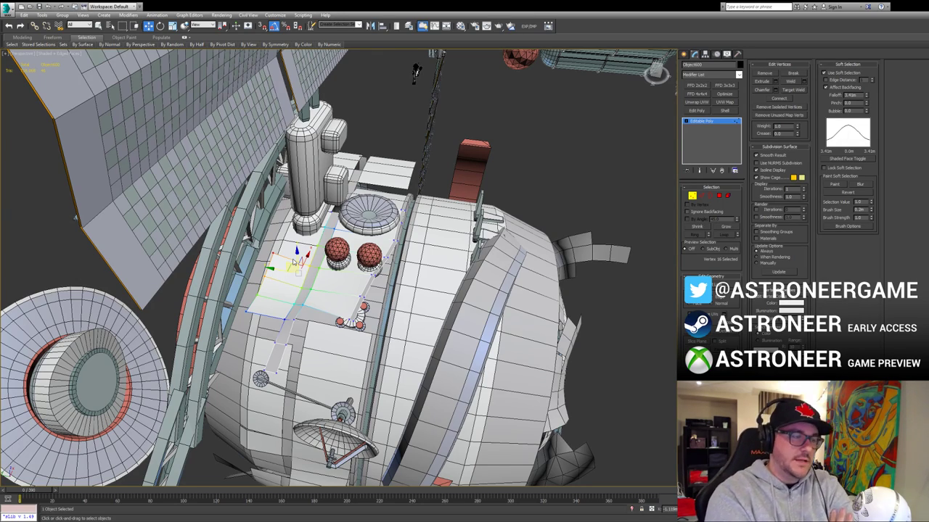
{"action": "middle_click_drag", "start_coordinate": [304, 251], "coordinate": [287, 323], "text": "alt"}
{"action": "middle_click_drag", "start_coordinate": [287, 271], "coordinate": [652, 213], "text": "alt"}
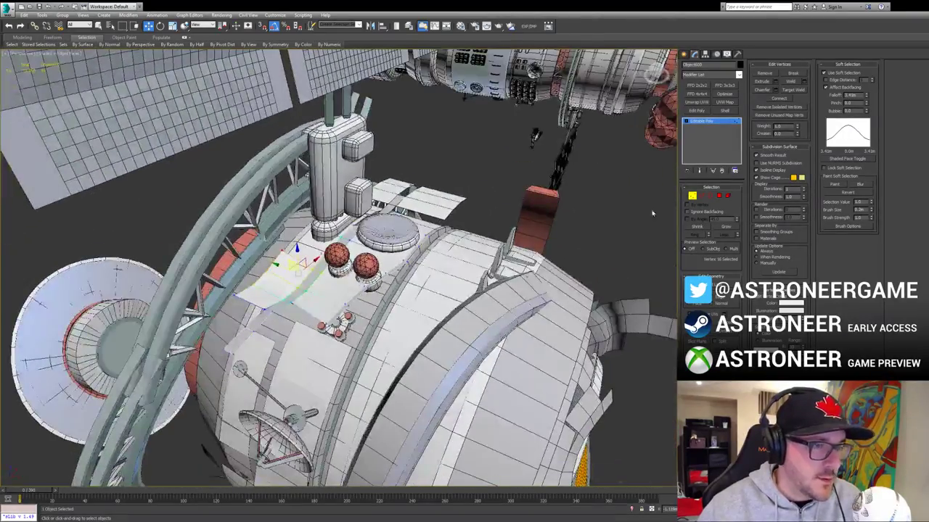
{"action": "left_click", "coordinate": [485, 194]}
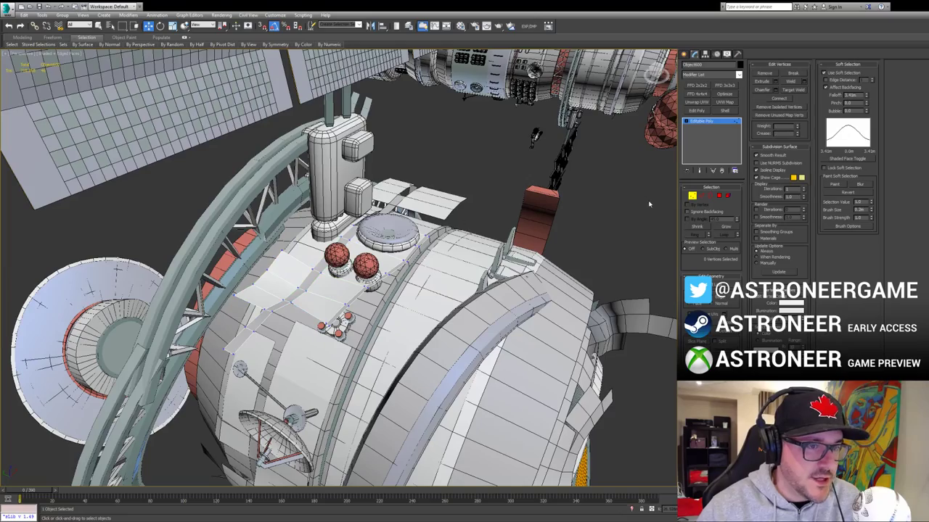
{"action": "left_click", "coordinate": [693, 196]}
{"action": "left_click", "coordinate": [472, 212]}
Step: Rotate the torn panel's edge vertices beside the round hatch so that end lifts off the hull, and finish vertex editing
{"action": "left_click", "coordinate": [379, 282]}
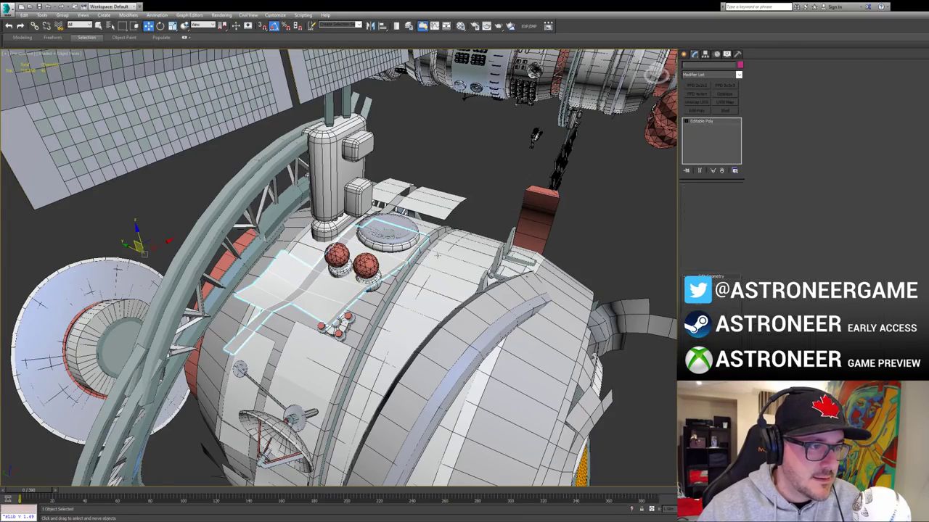
{"action": "middle_click_drag", "start_coordinate": [438, 255], "coordinate": [381, 246], "text": "alt"}
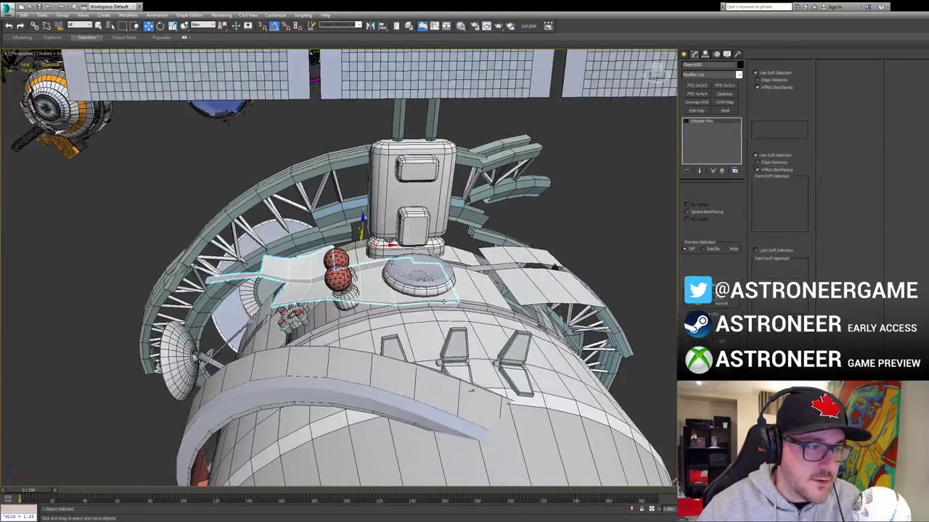
{"action": "key", "text": "1"}
{"action": "left_click_drag", "start_coordinate": [465, 297], "coordinate": [425, 317]}
{"action": "key", "text": "e"}
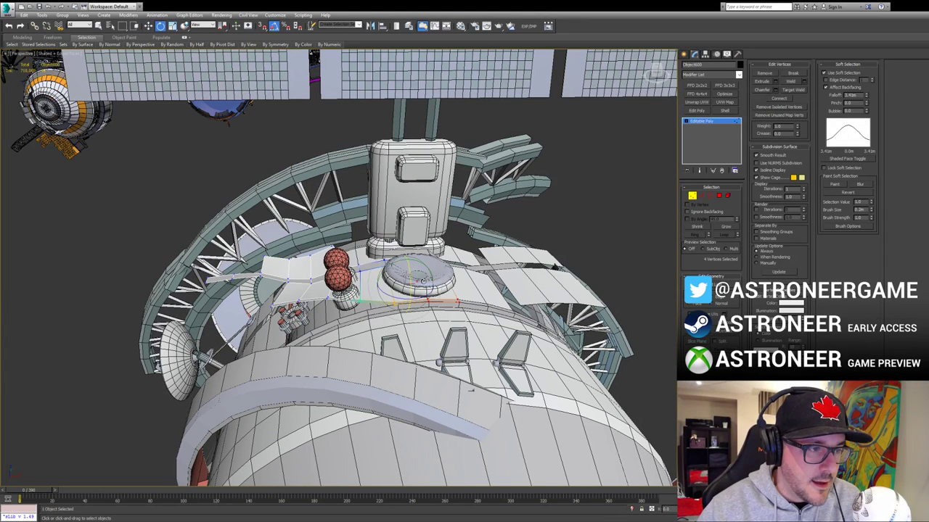
{"action": "left_click_drag", "start_coordinate": [423, 281], "coordinate": [412, 253]}
{"action": "key", "text": "ctrl+z"}
{"action": "left_click_drag", "start_coordinate": [399, 326], "coordinate": [379, 262]}
{"action": "key", "text": "w"}
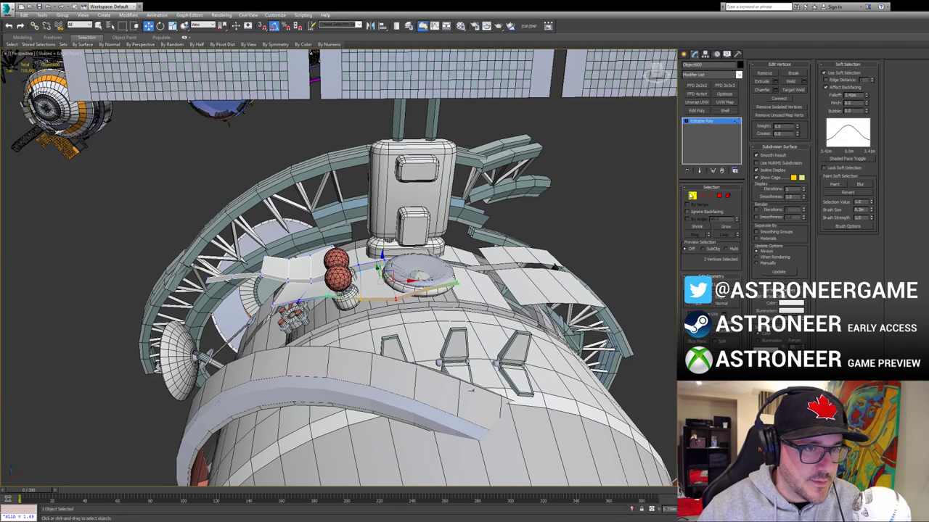
{"action": "left_click", "coordinate": [692, 195]}
{"action": "left_click", "coordinate": [663, 197]}
Step: Raise the round hatch and tilt it to follow the bent panel beneath it
{"action": "left_click", "coordinate": [428, 273]}
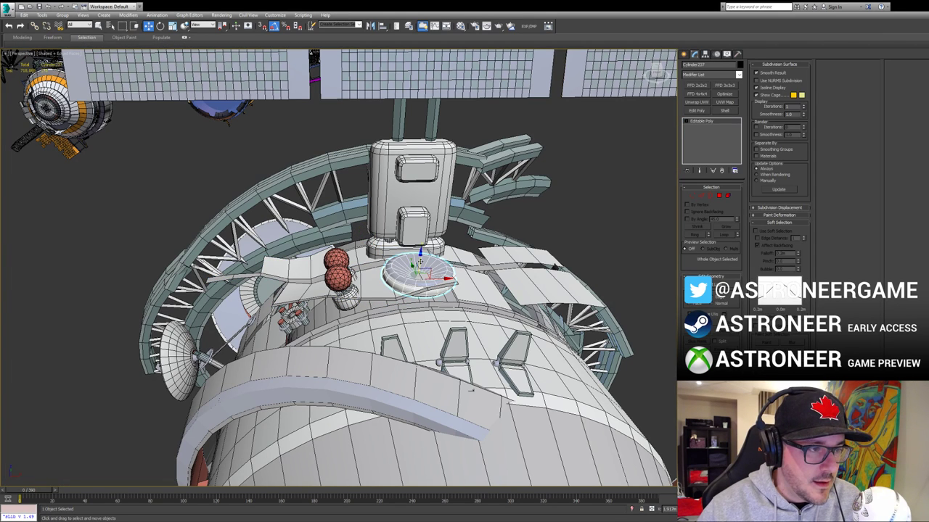
{"action": "left_click_drag", "start_coordinate": [420, 262], "coordinate": [419, 254]}
{"action": "middle_click_drag", "start_coordinate": [444, 257], "coordinate": [422, 243], "text": "alt"}
{"action": "key", "text": "e"}
{"action": "left_click_drag", "start_coordinate": [420, 268], "coordinate": [426, 258]}
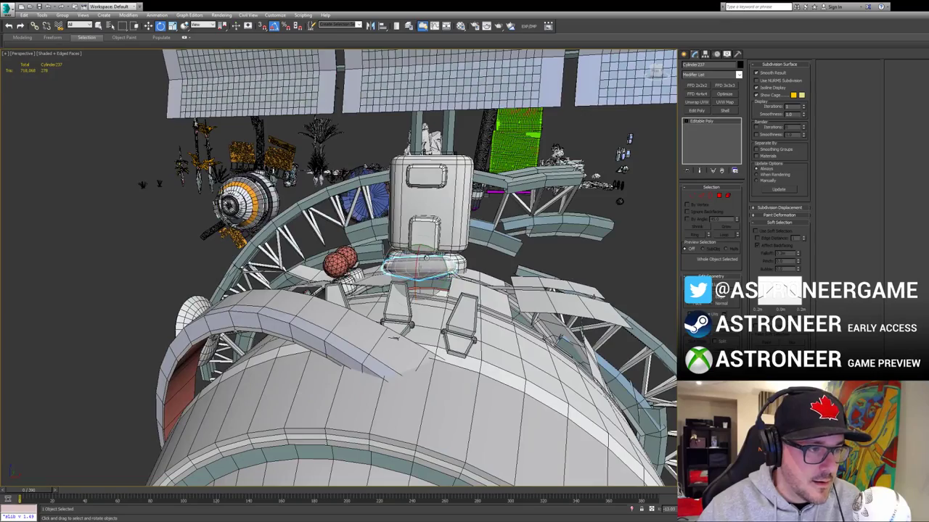
{"action": "key", "text": "w"}
Step: Reposition the red-sphere unit closest to the ring seam so it sits on the lifted panel
{"action": "left_click", "coordinate": [352, 281]}
{"action": "key", "text": "e"}
{"action": "middle_click_drag", "start_coordinate": [356, 282], "coordinate": [431, 287], "text": "alt"}
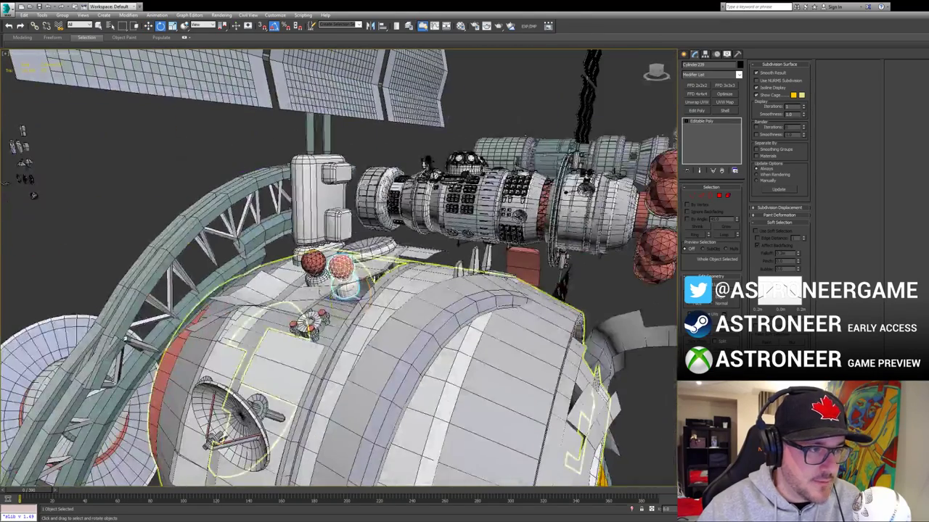
{"action": "key", "text": "w"}
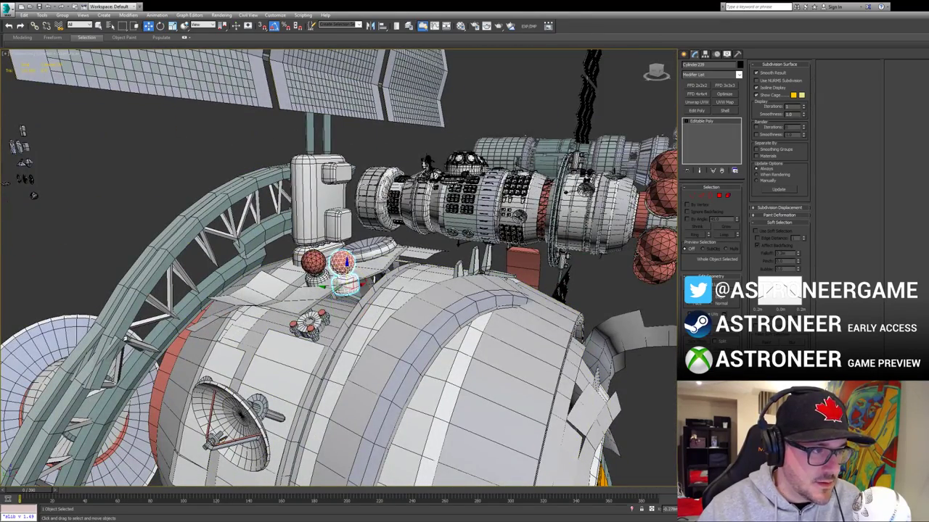
{"action": "left_click_drag", "start_coordinate": [350, 281], "coordinate": [307, 282]}
Step: Tilt and reposition the second red-sphere unit so it sits on the bent hull panel
{"action": "left_click", "coordinate": [317, 277]}
{"action": "key", "text": "e"}
{"action": "key", "text": "w"}
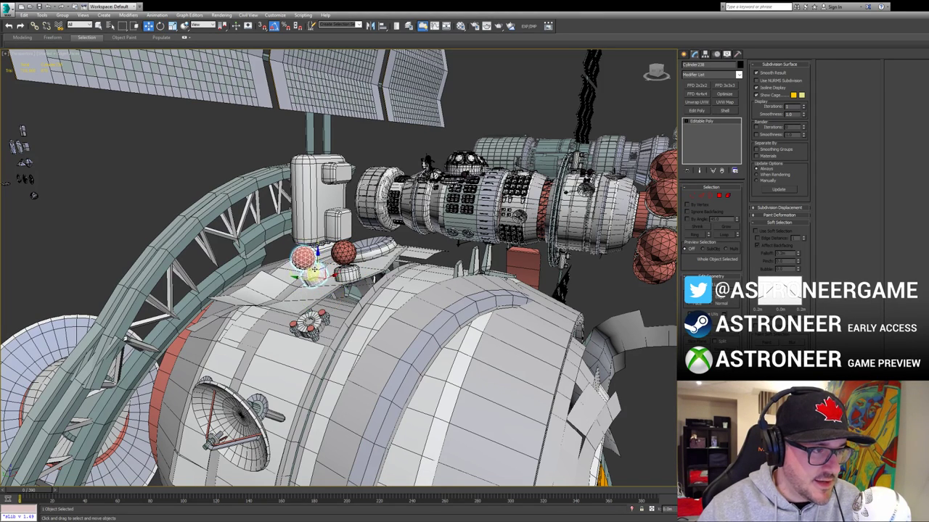
{"action": "middle_click_drag", "start_coordinate": [318, 269], "coordinate": [345, 274], "text": "alt"}
Step: Move the small four-nozzle unit onto the bent panel near the red-sphere units and rotate it to follow the surface
{"action": "left_click", "coordinate": [333, 322]}
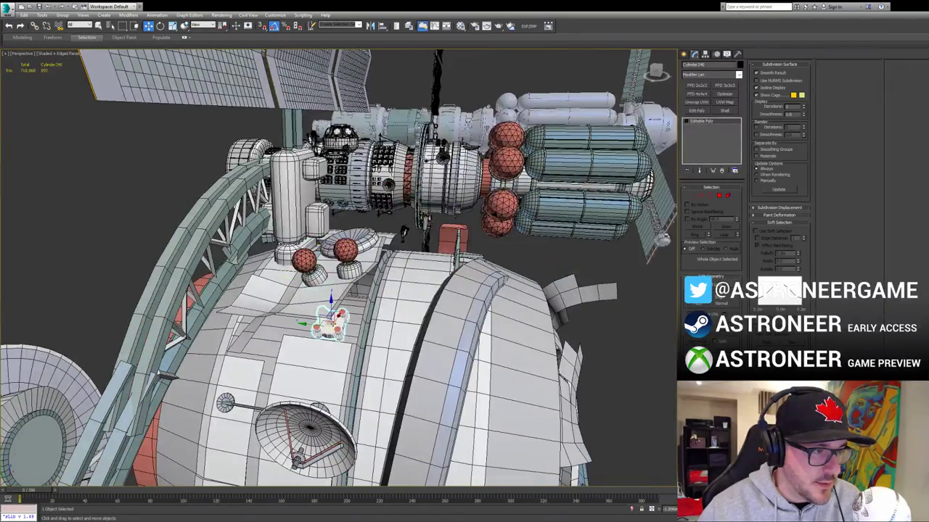
{"action": "key", "text": "e"}
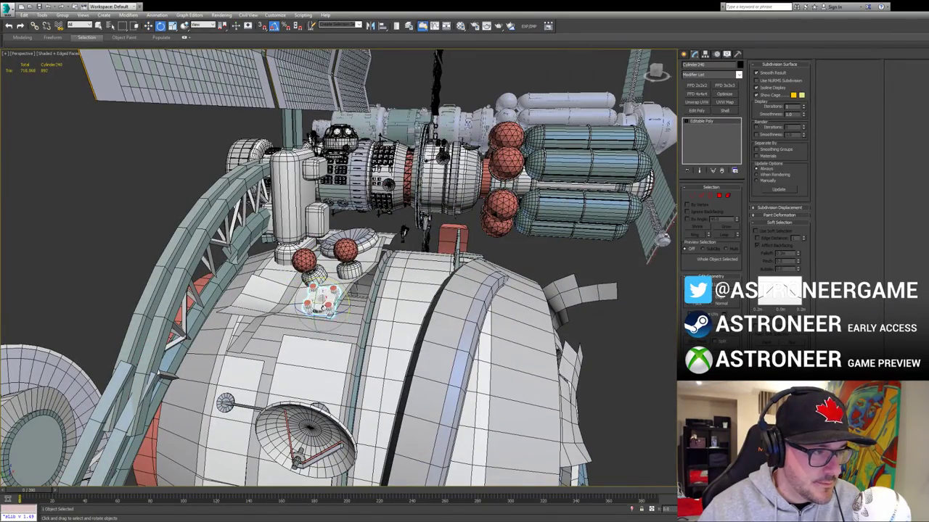
{"action": "mouse_move", "coordinate": [341, 305]}
{"action": "middle_mouse_down", "text": "alt"}
{"action": "mouse_move", "coordinate": [341, 276]}
{"action": "mouse_move", "coordinate": [371, 300]}
{"action": "mouse_move", "coordinate": [371, 322]}
{"action": "mouse_move", "coordinate": [349, 304]}
{"action": "middle_mouse_up", "text": "alt"}
{"action": "key", "text": "w"}
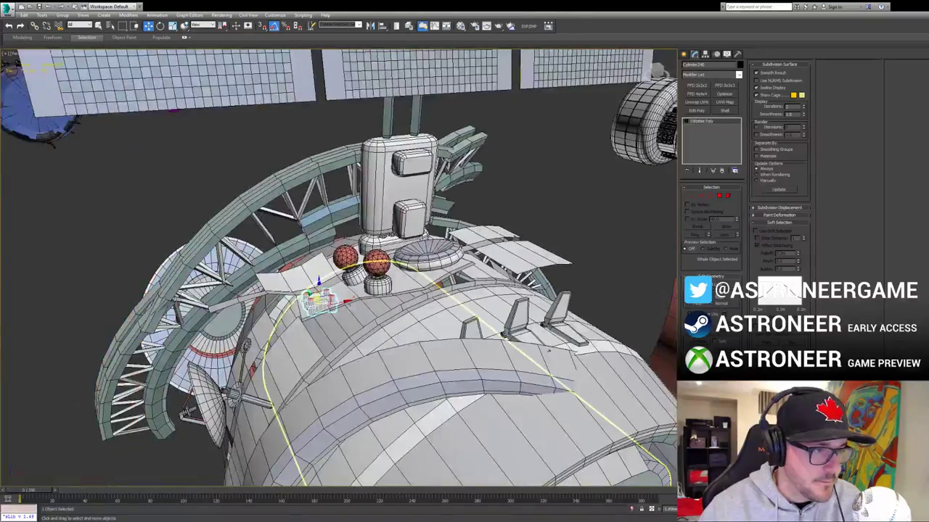
Step: Examine the reseated equipment and torn hull panels from several angles, with the round hatch selected
{"action": "scroll", "coordinate": [465, 308], "scroll_direction": "down", "scroll_amount": 5}
{"action": "middle_click_drag", "start_coordinate": [472, 308], "coordinate": [346, 310], "text": "alt"}
{"action": "scroll", "coordinate": [412, 300], "scroll_direction": "up", "scroll_amount": 3}
{"action": "left_click", "coordinate": [411, 301]}
{"action": "left_click", "coordinate": [458, 294]}
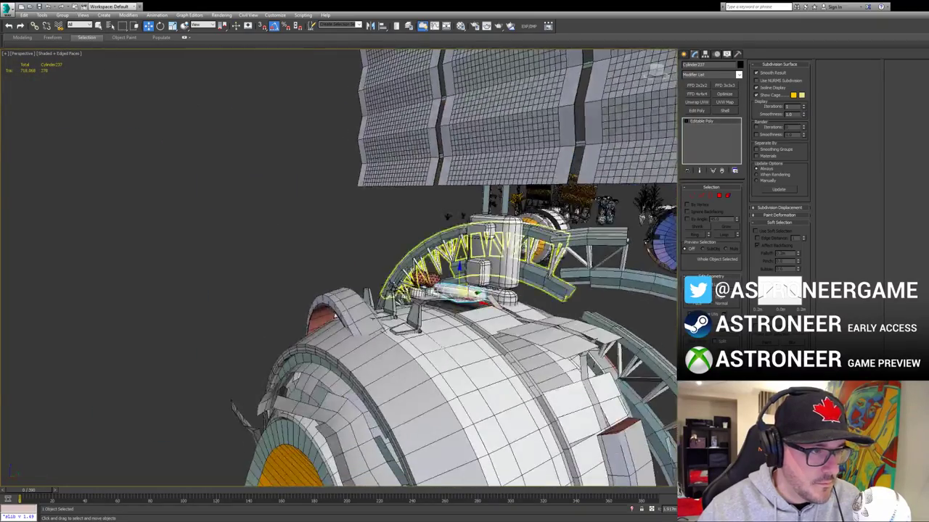
{"action": "middle_click_drag", "start_coordinate": [475, 225], "coordinate": [674, 249], "text": "alt"}
{"action": "middle_click_drag", "start_coordinate": [335, 313], "coordinate": [629, 266], "text": "alt"}
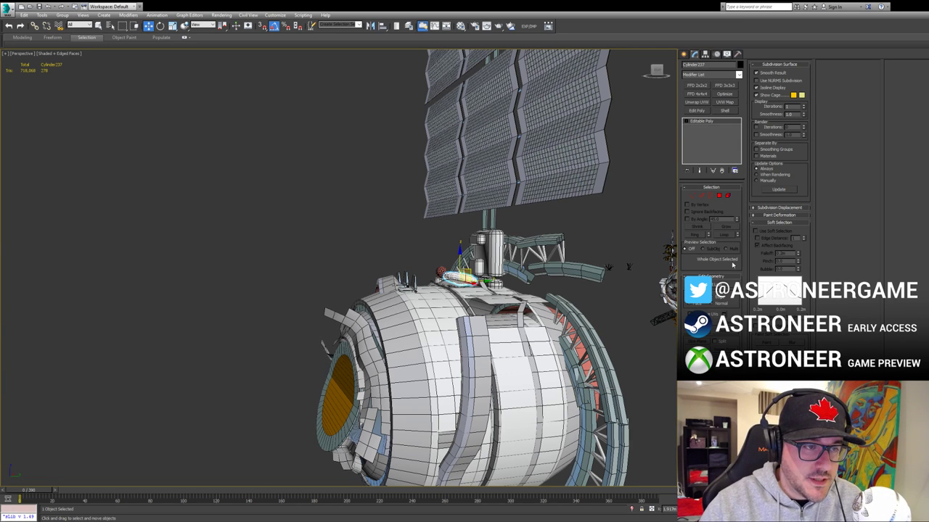
{"action": "middle_click_drag", "start_coordinate": [607, 252], "coordinate": [574, 257], "text": "alt"}
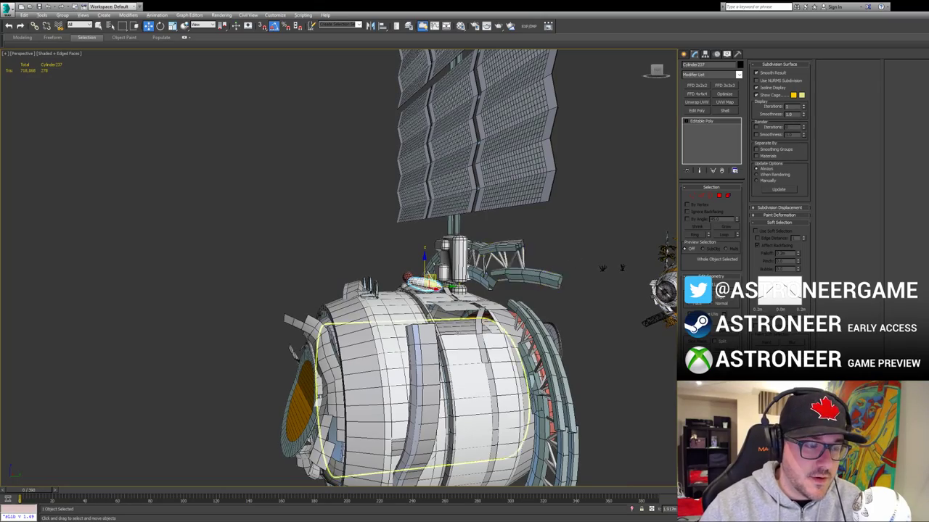
{"action": "middle_click_drag", "start_coordinate": [508, 363], "coordinate": [572, 352], "text": "alt"}
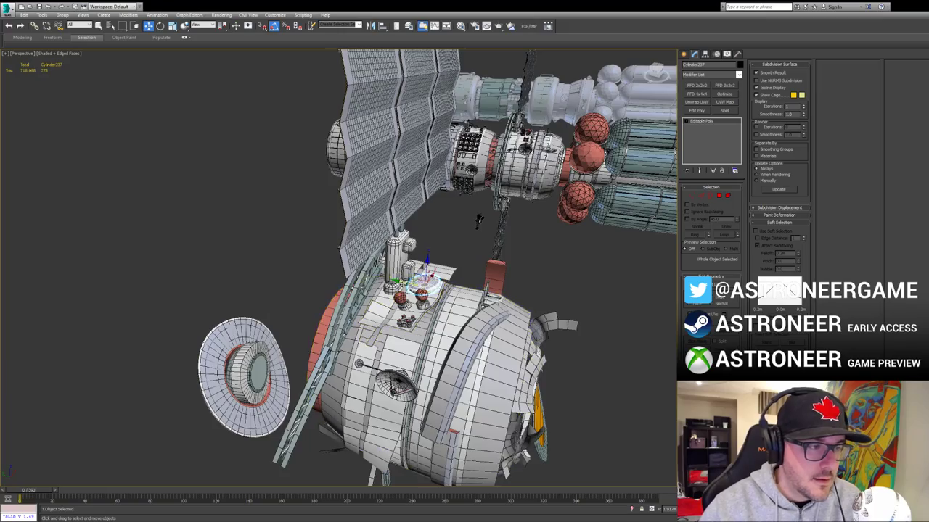
{"action": "middle_click_drag", "start_coordinate": [558, 275], "coordinate": [524, 249], "text": "alt"}
Step: Select crosswise edges on the outer bands, front rim and inner wall of the hull's red end collar in edge mode
{"action": "left_click", "coordinate": [502, 330]}
{"action": "middle_click_drag", "start_coordinate": [502, 331], "coordinate": [476, 319], "text": "alt"}
{"action": "key", "text": "2"}
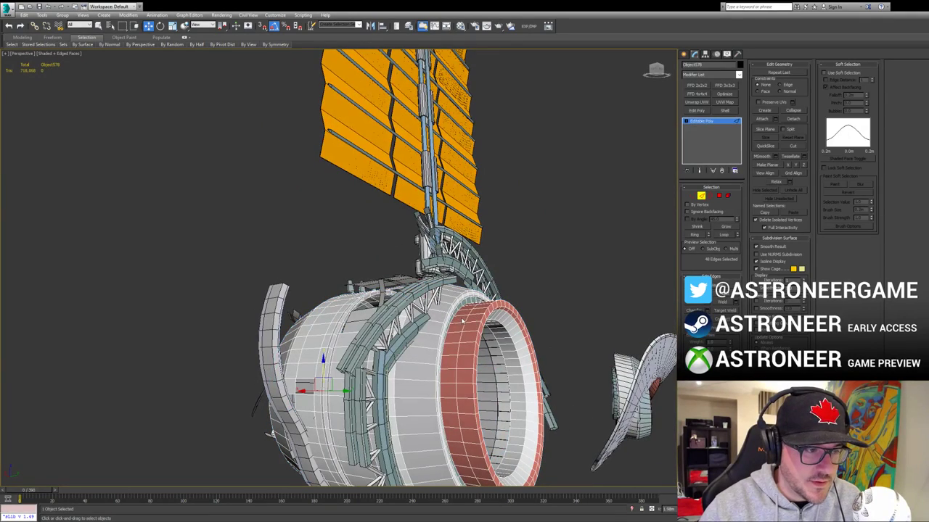
{"action": "left_click", "coordinate": [460, 314]}
{"action": "left_click", "coordinate": [473, 314], "text": "ctrl"}
{"action": "key", "text": "z"}
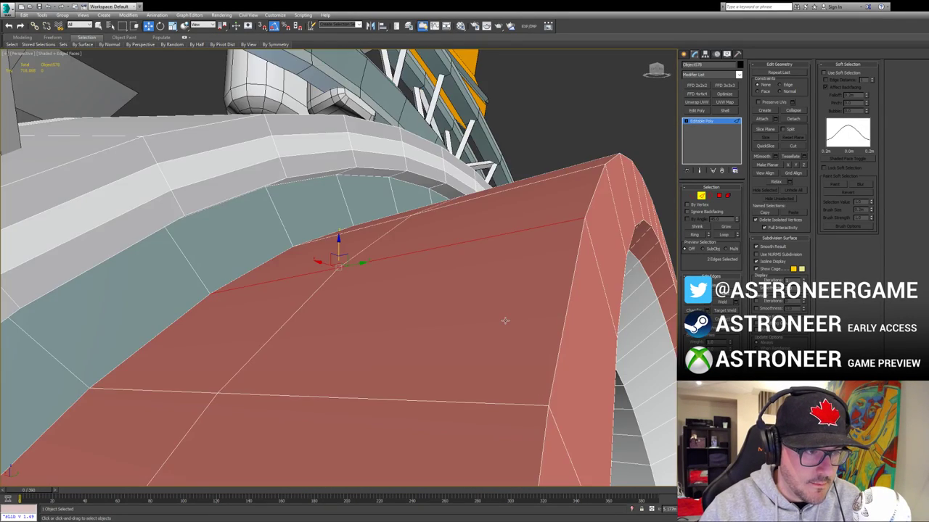
{"action": "middle_click_drag", "start_coordinate": [505, 322], "coordinate": [471, 315], "text": "alt"}
{"action": "left_click", "coordinate": [464, 261], "text": "ctrl"}
{"action": "left_click", "coordinate": [484, 295], "text": "ctrl"}
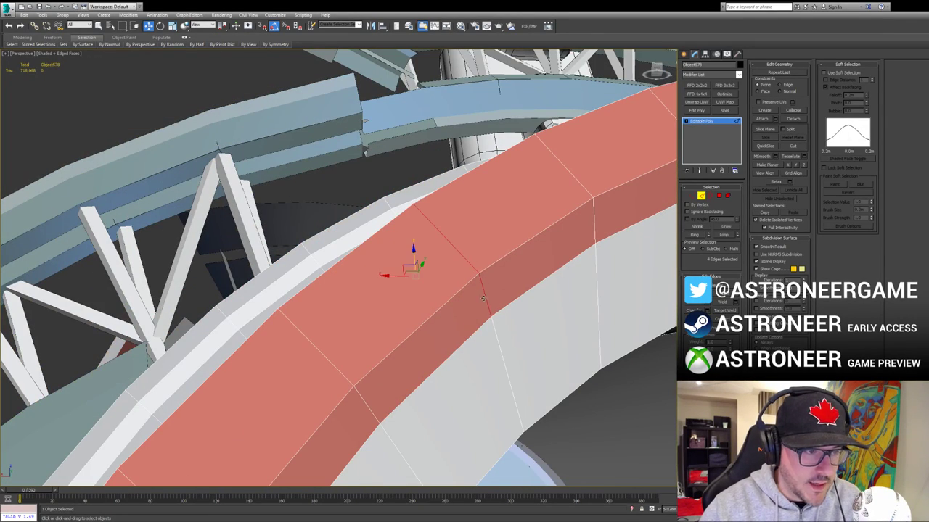
{"action": "left_click", "coordinate": [494, 326], "text": "ctrl"}
Step: Extend the edge selection around the red end collar, convert it to polygons and detach them as a separate object
{"action": "scroll", "coordinate": [535, 337], "scroll_direction": "down", "scroll_amount": 10}
{"action": "middle_click_drag", "start_coordinate": [536, 337], "coordinate": [570, 283], "text": "alt"}
{"action": "scroll", "coordinate": [462, 312], "scroll_direction": "up", "scroll_amount": 10}
{"action": "scroll", "coordinate": [404, 310], "scroll_direction": "down", "scroll_amount": 5}
{"action": "scroll", "coordinate": [394, 335], "scroll_direction": "up", "scroll_amount": 5}
{"action": "scroll", "coordinate": [395, 336], "scroll_direction": "down", "scroll_amount": 8}
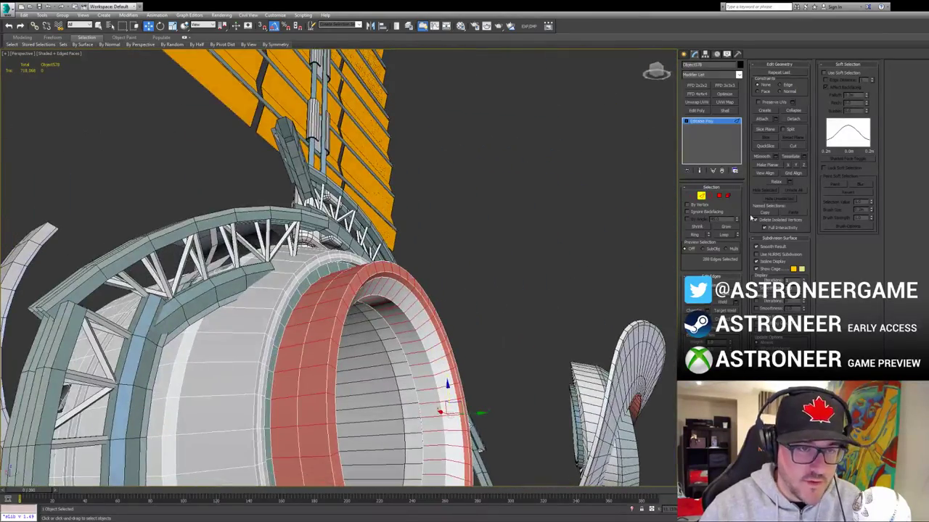
{"action": "left_click", "coordinate": [720, 197], "text": "ctrl"}
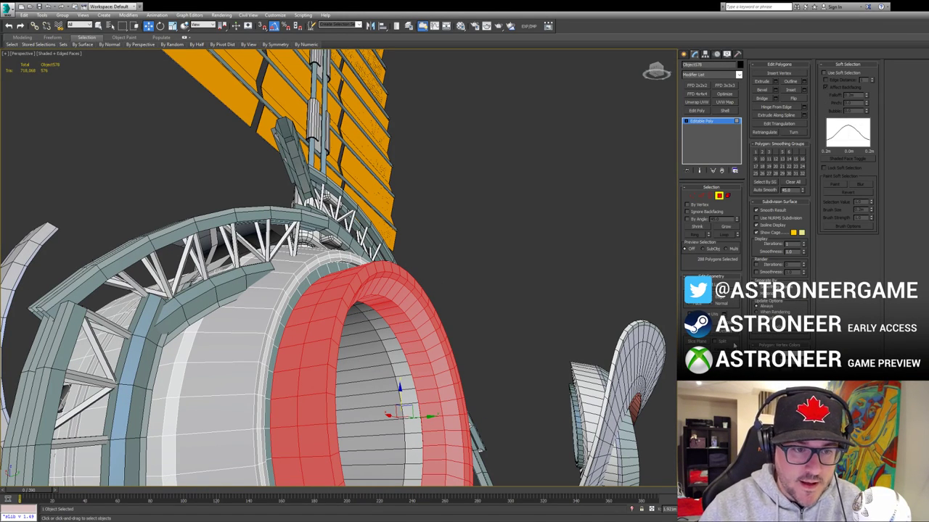
{"action": "left_click", "coordinate": [490, 272]}
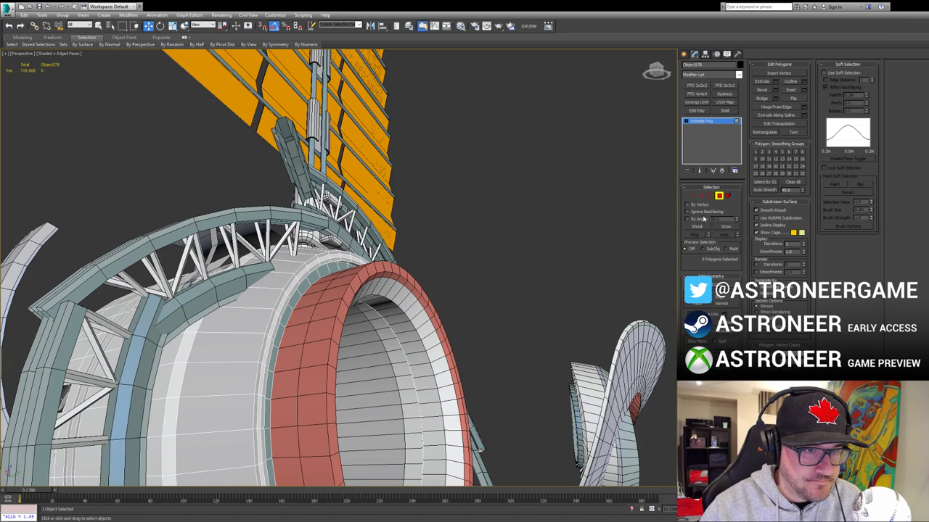
{"action": "left_click", "coordinate": [719, 196]}
Step: Select all vertices of the detached red collar and move them clear of the hull's end
{"action": "left_click", "coordinate": [490, 272]}
{"action": "left_click", "coordinate": [426, 300]}
{"action": "scroll", "coordinate": [446, 290], "scroll_direction": "down", "scroll_amount": 5}
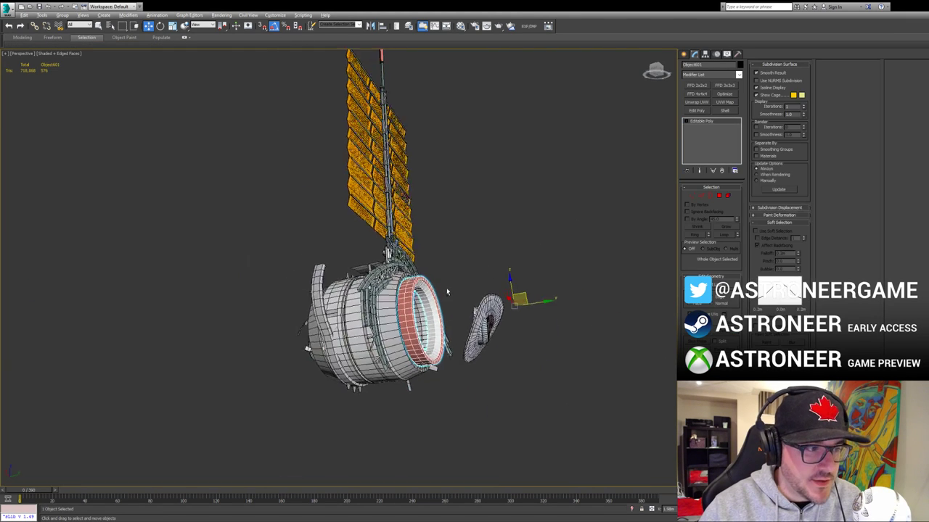
{"action": "middle_click_drag", "start_coordinate": [447, 292], "coordinate": [461, 284], "text": "alt"}
{"action": "key", "text": "1"}
{"action": "left_click_drag", "start_coordinate": [365, 253], "coordinate": [458, 390]}
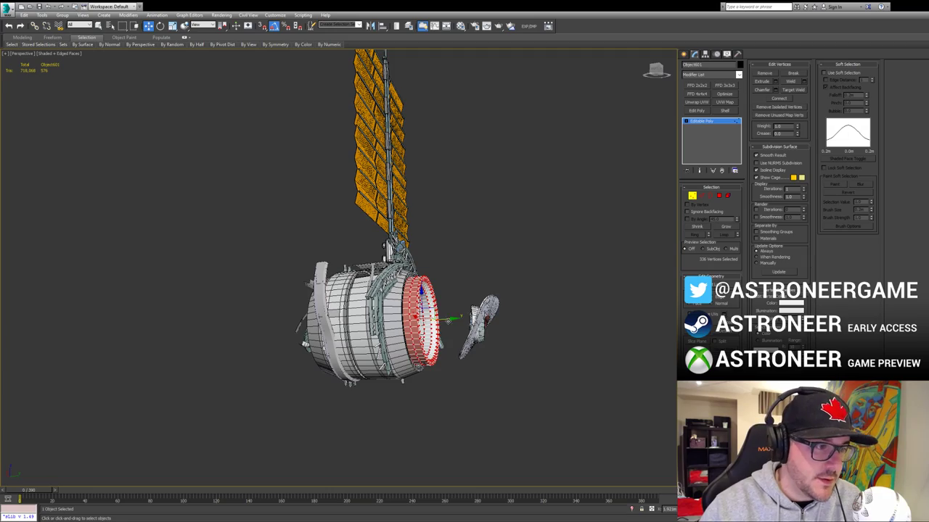
{"action": "scroll", "coordinate": [447, 331], "scroll_direction": "up", "scroll_amount": 10}
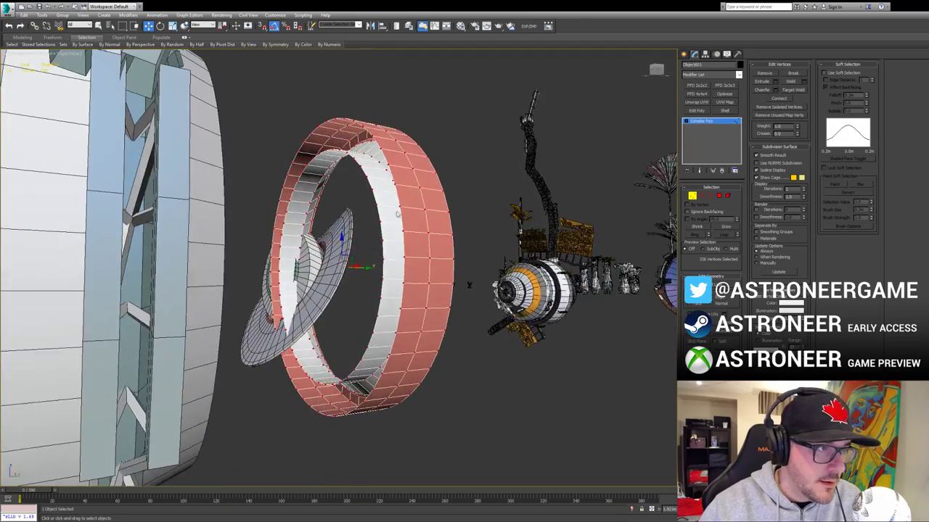
Step: Bridge the open inner and outer edges all around the detached collar to close its hull-facing side
{"action": "middle_click_drag", "start_coordinate": [397, 214], "coordinate": [424, 255], "text": "alt"}
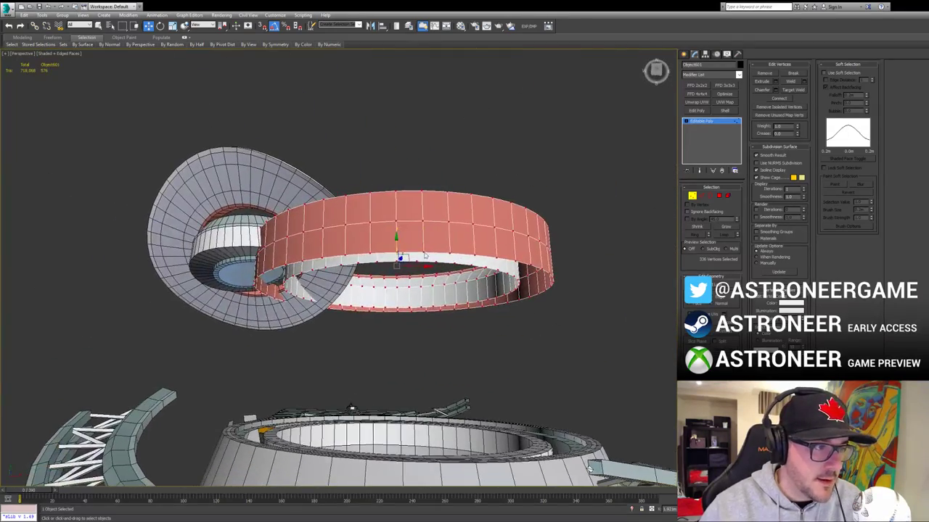
{"action": "key", "text": "2"}
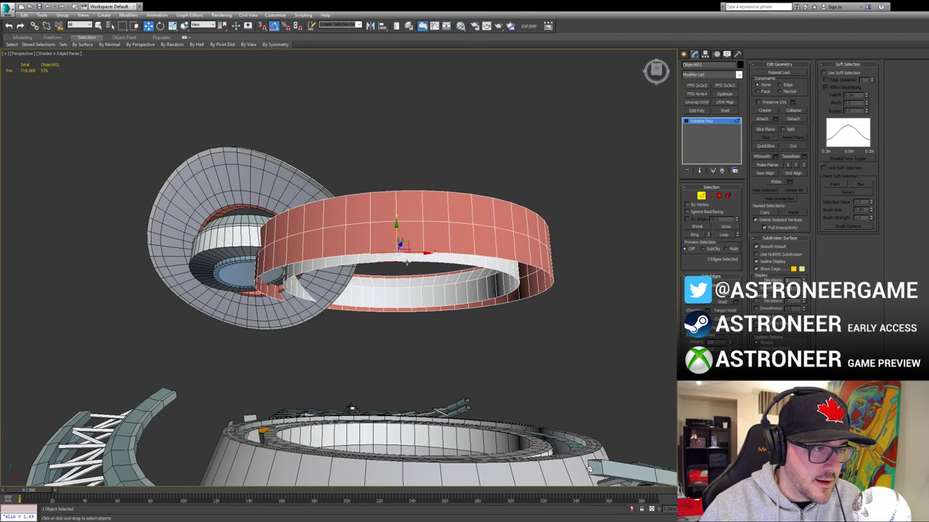
{"action": "left_click", "coordinate": [695, 319]}
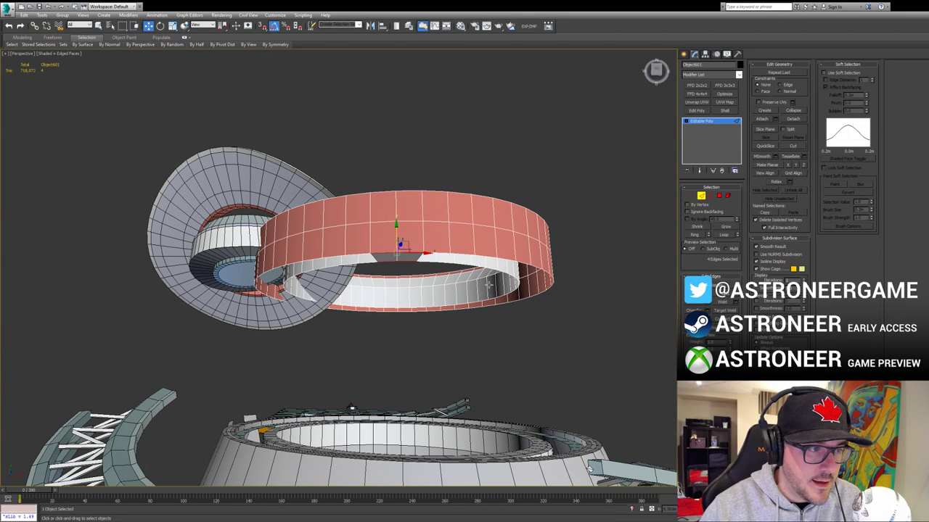
{"action": "middle_click_drag", "start_coordinate": [445, 256], "coordinate": [429, 259], "text": "alt"}
{"action": "key", "text": "alt+l"}
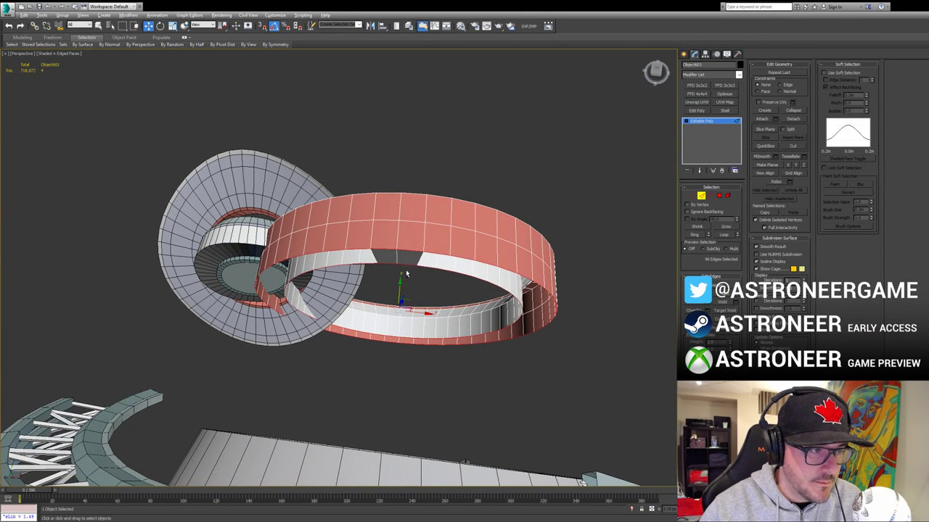
{"action": "left_click", "coordinate": [400, 255]}
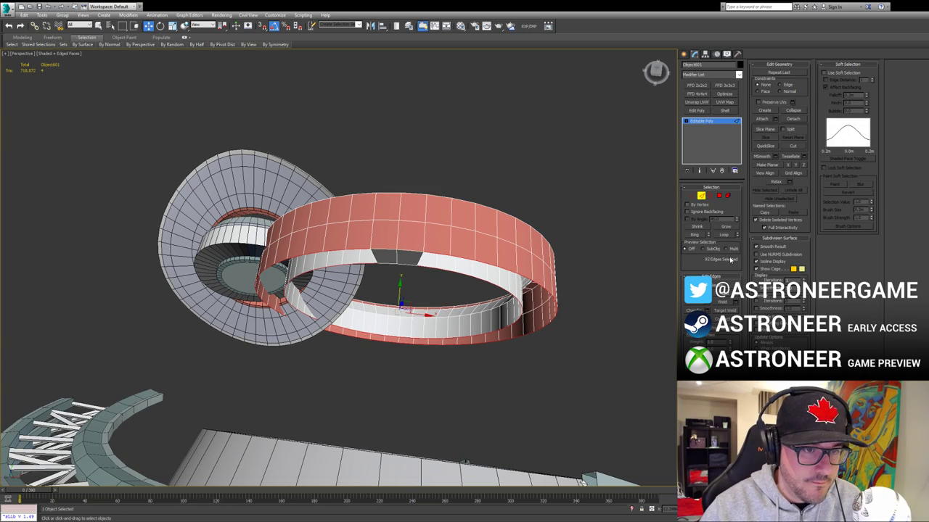
{"action": "left_click", "coordinate": [695, 319]}
Step: Select the ring of new bridged faces on the detached collar, flip them and leave polygon editing
{"action": "middle_click_drag", "start_coordinate": [415, 267], "coordinate": [359, 217], "text": "alt"}
{"action": "key", "text": "4"}
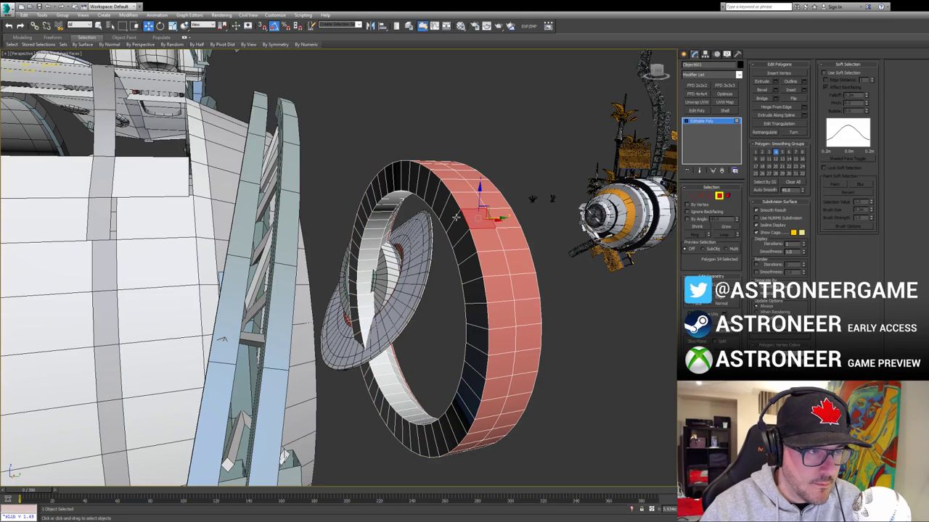
{"action": "key", "text": "2"}
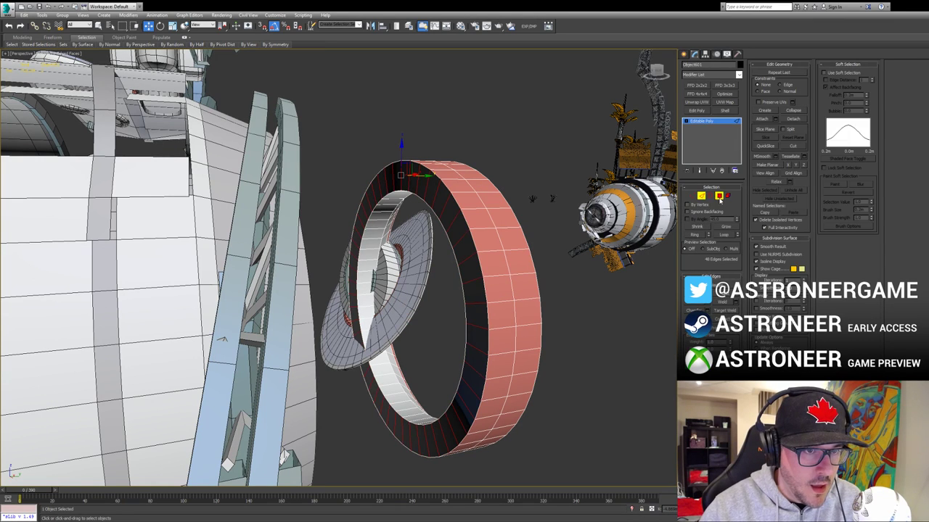
{"action": "left_click", "coordinate": [718, 197]}
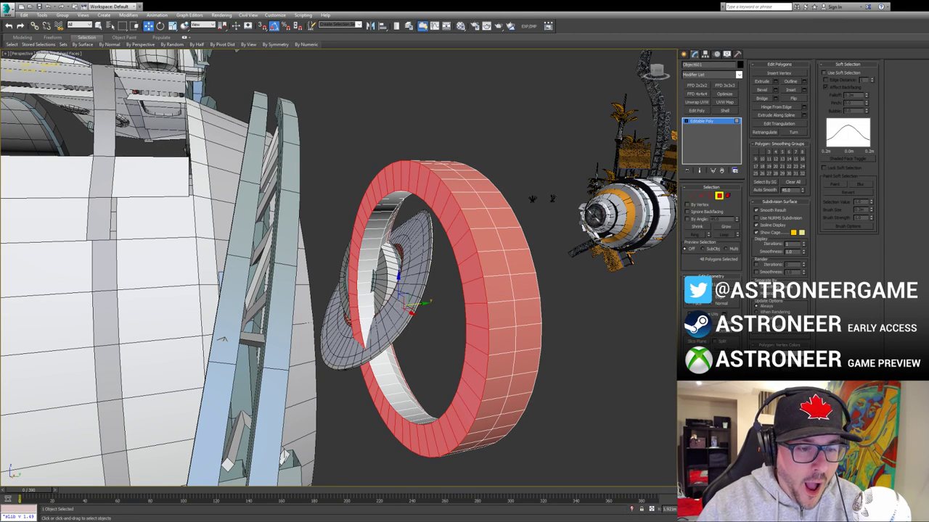
{"action": "left_click", "coordinate": [794, 98]}
{"action": "left_click", "coordinate": [719, 197]}
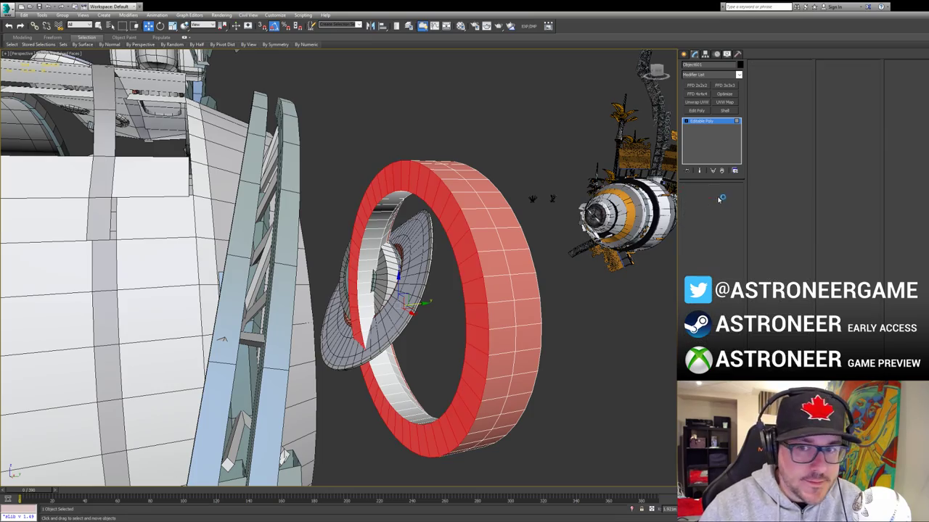
Step: Try to close the gap at the hull's open end by scaling its teal outer border inward, and undo it
{"action": "middle_click_drag", "start_coordinate": [519, 263], "coordinate": [577, 258]}
{"action": "middle_click_drag", "start_coordinate": [410, 217], "coordinate": [377, 210], "text": "alt"}
{"action": "scroll", "coordinate": [414, 215], "scroll_direction": "up", "scroll_amount": 3}
{"action": "scroll", "coordinate": [378, 210], "scroll_direction": "up", "scroll_amount": 2}
{"action": "scroll", "coordinate": [410, 237], "scroll_direction": "up", "scroll_amount": 1}
{"action": "left_click", "coordinate": [410, 237]}
{"action": "key", "text": "3"}
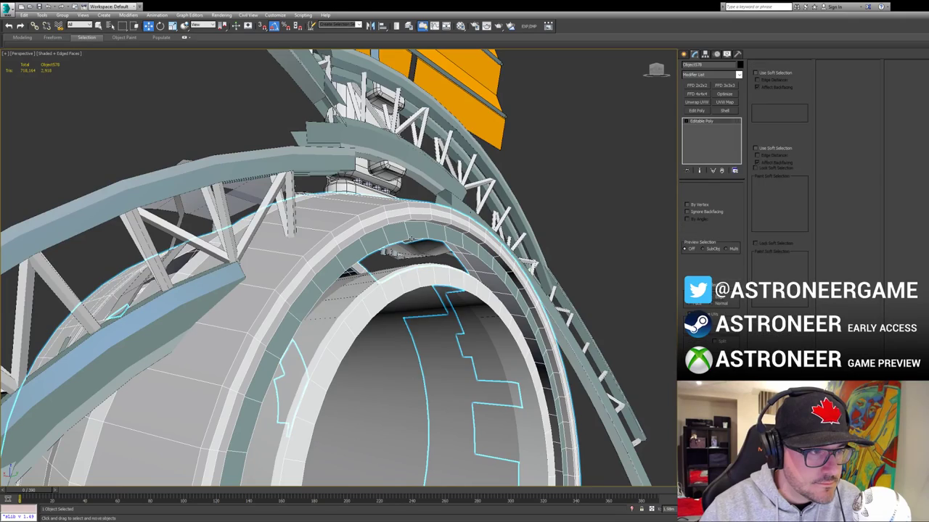
{"action": "left_click", "coordinate": [410, 238]}
{"action": "middle_click_drag", "start_coordinate": [410, 237], "coordinate": [456, 244], "text": "alt"}
{"action": "key", "text": "r"}
{"action": "scroll", "coordinate": [465, 282], "scroll_direction": "down", "scroll_amount": 3}
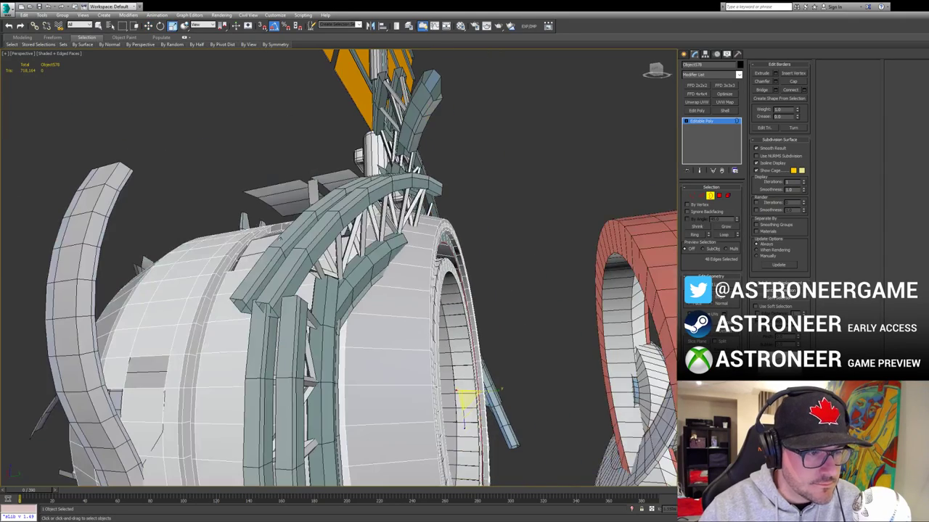
{"action": "left_click_drag", "start_coordinate": [469, 399], "coordinate": [469, 403]}
{"action": "scroll", "coordinate": [431, 291], "scroll_direction": "up", "scroll_amount": 6}
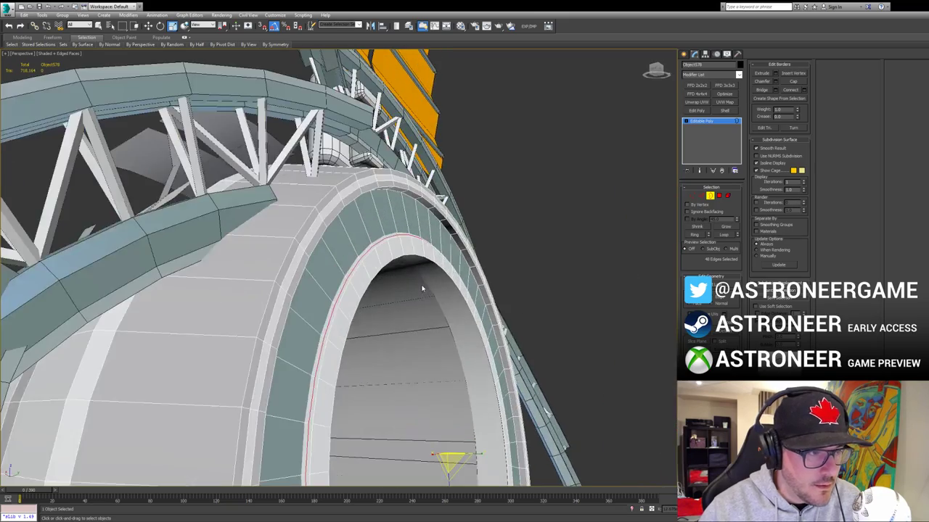
{"action": "key", "text": "ctrl+z"}
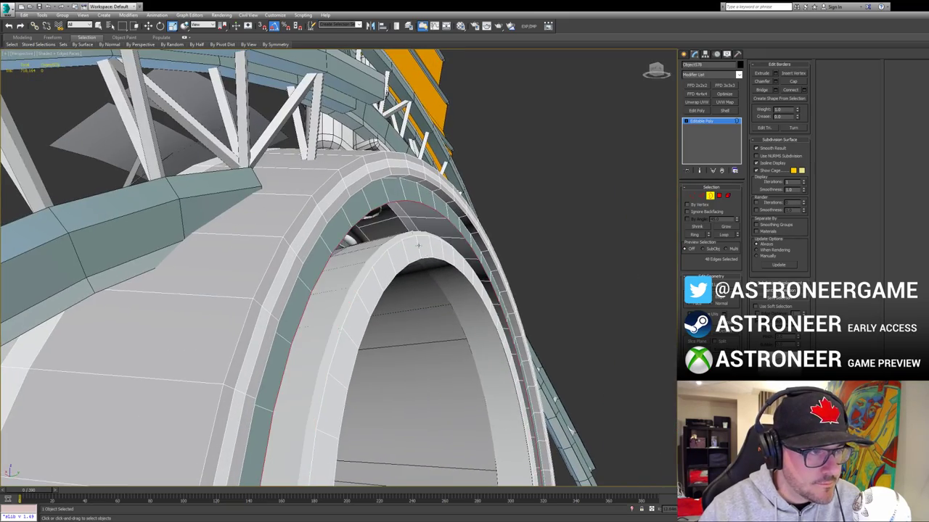
Step: Select facing edges on the hull's teal outer border and on the inner tube's rim
{"action": "middle_click_drag", "start_coordinate": [428, 260], "coordinate": [460, 239], "text": "alt"}
{"action": "key", "text": "2"}
{"action": "left_click", "coordinate": [458, 196]}
{"action": "key", "text": "w"}
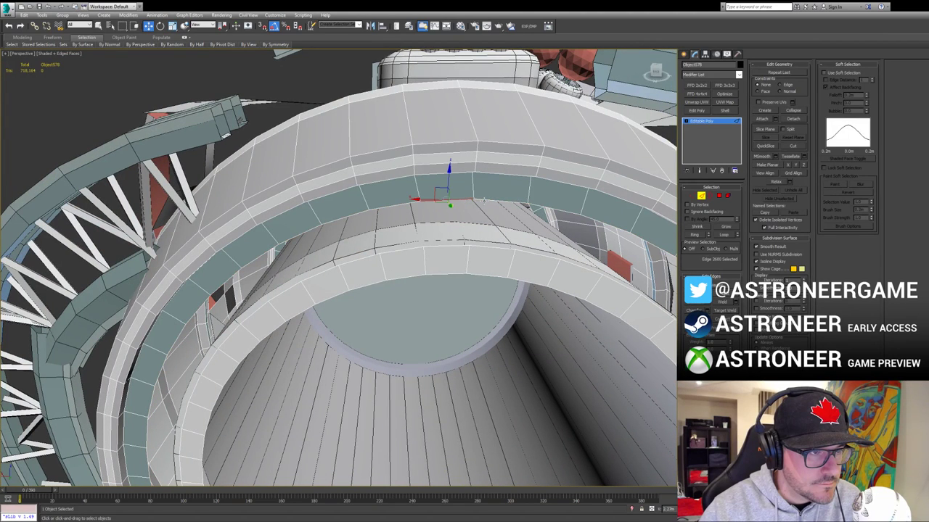
{"action": "left_click", "coordinate": [497, 247], "text": "ctrl"}
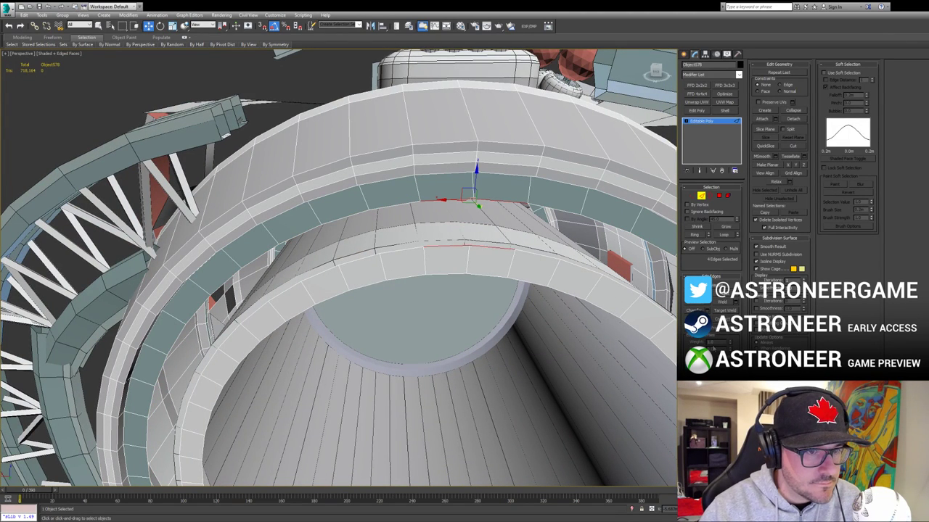
Step: Delete the leftover separate element at the hull's open end and leave element editing
{"action": "middle_click_drag", "start_coordinate": [527, 234], "coordinate": [598, 242], "text": "alt"}
{"action": "key", "text": "5"}
{"action": "left_click", "coordinate": [499, 269]}
{"action": "key", "text": "Delete"}
{"action": "left_click", "coordinate": [729, 197]}
{"action": "scroll", "coordinate": [631, 254], "scroll_direction": "down", "scroll_amount": 5}
Step: Extrude the hull's open end border inward by scaling a copy to cap the gap around the tube, and finish border editing
{"action": "key", "text": "3"}
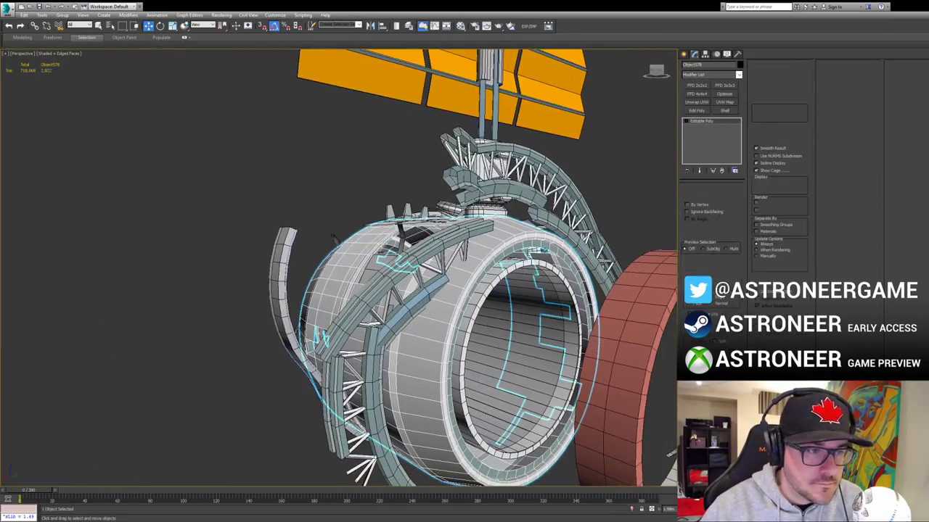
{"action": "left_click", "coordinate": [578, 279]}
{"action": "key", "text": "r"}
{"action": "left_click_drag", "start_coordinate": [530, 343], "coordinate": [529, 354], "text": "shift"}
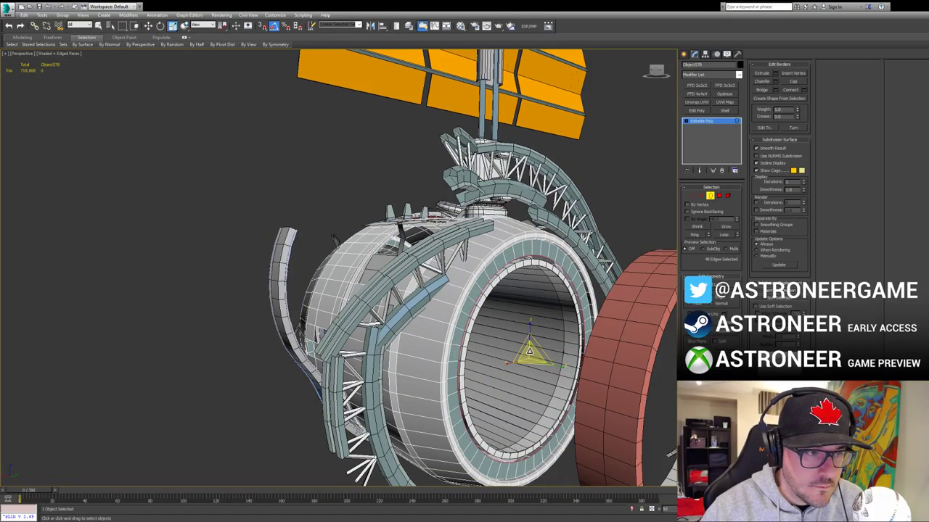
{"action": "left_click", "coordinate": [661, 325]}
{"action": "left_click", "coordinate": [712, 196]}
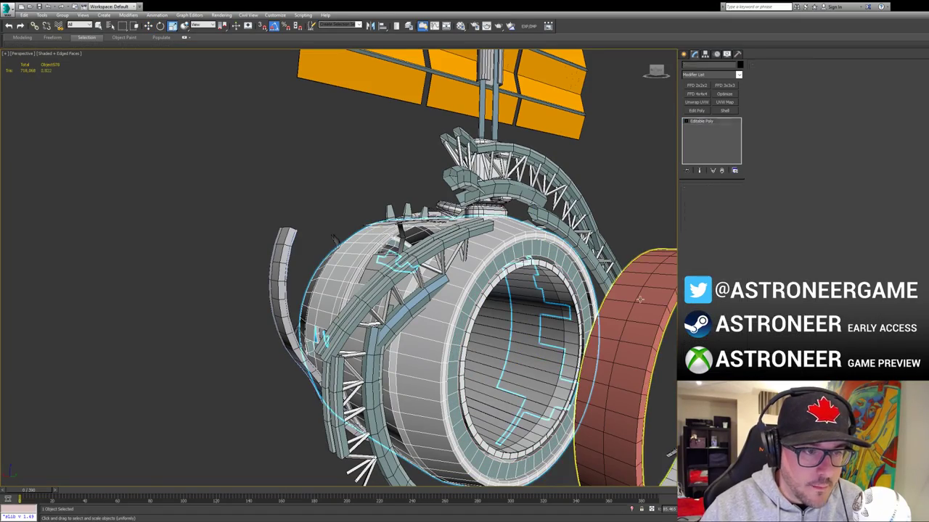
Step: Apply an FFD 3x3x3 modifier to the separated red end collar and open its control points for editing
{"action": "left_click", "coordinate": [637, 300]}
{"action": "middle_click_drag", "start_coordinate": [637, 300], "coordinate": [628, 185], "text": "alt"}
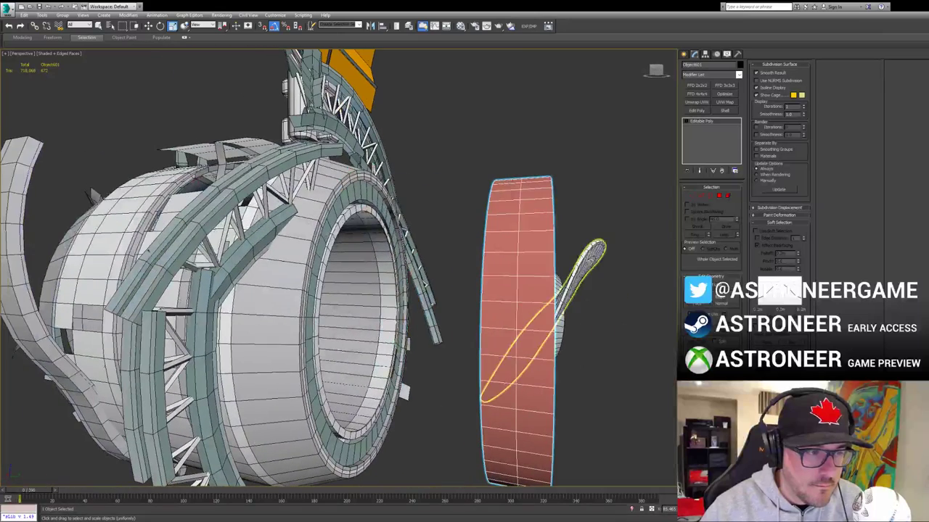
{"action": "left_click", "coordinate": [705, 55]}
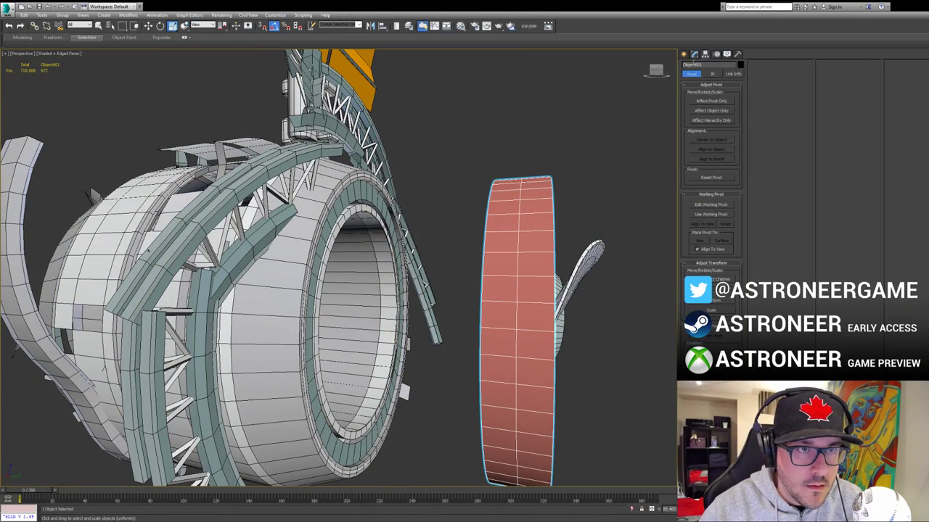
{"action": "left_click", "coordinate": [695, 54]}
{"action": "left_click", "coordinate": [703, 86]}
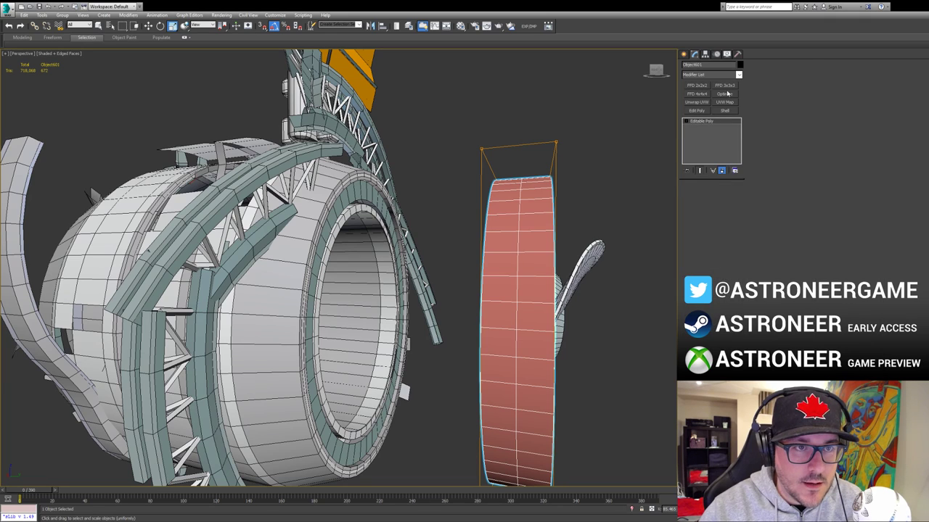
{"action": "left_click", "coordinate": [721, 171]}
{"action": "left_click", "coordinate": [725, 86]}
{"action": "left_click", "coordinate": [693, 121]}
{"action": "left_click", "coordinate": [702, 128]}
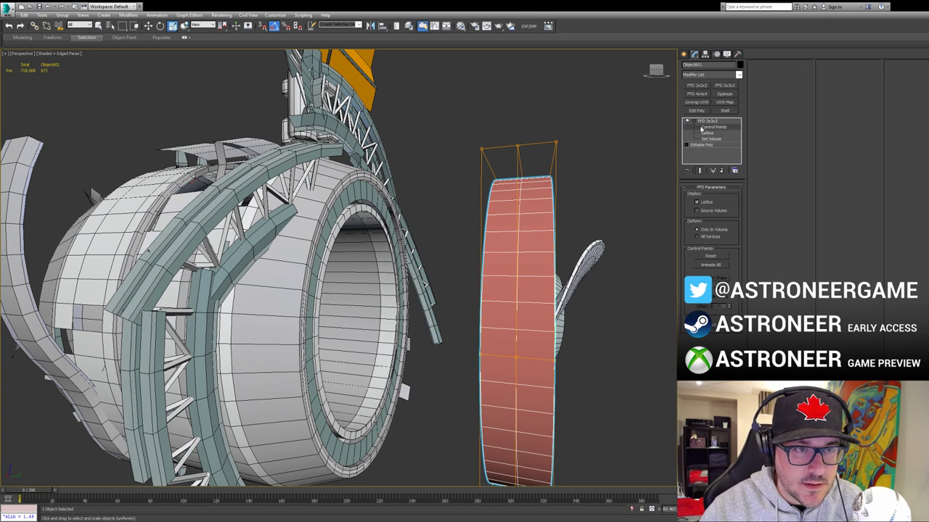
Step: Bend the side of the red collar nearest the tilted disc by rotating and moving its FFD control points
{"action": "middle_click_drag", "start_coordinate": [617, 143], "coordinate": [529, 167], "text": "alt"}
{"action": "left_click_drag", "start_coordinate": [515, 205], "coordinate": [488, 211]}
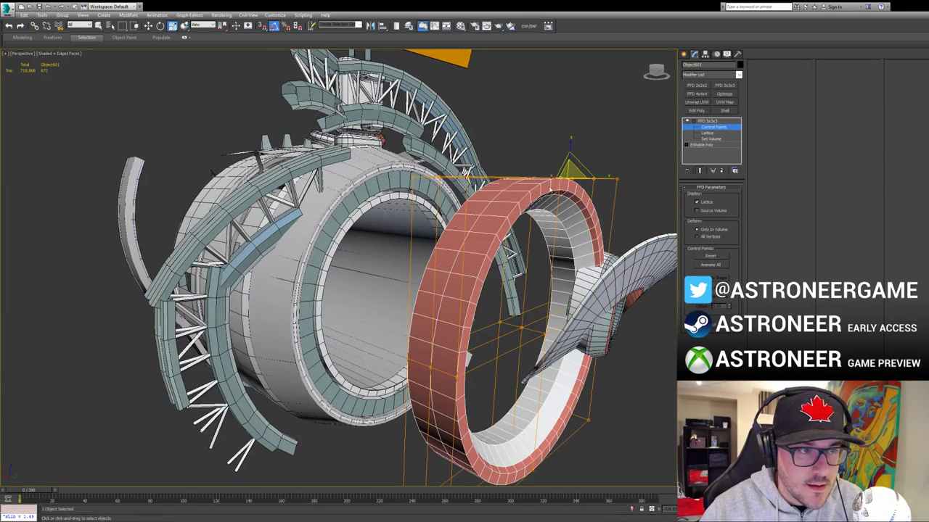
{"action": "middle_click_drag", "start_coordinate": [488, 211], "coordinate": [496, 234], "text": "alt"}
{"action": "key", "text": "e"}
{"action": "left_click_drag", "start_coordinate": [550, 181], "coordinate": [571, 192]}
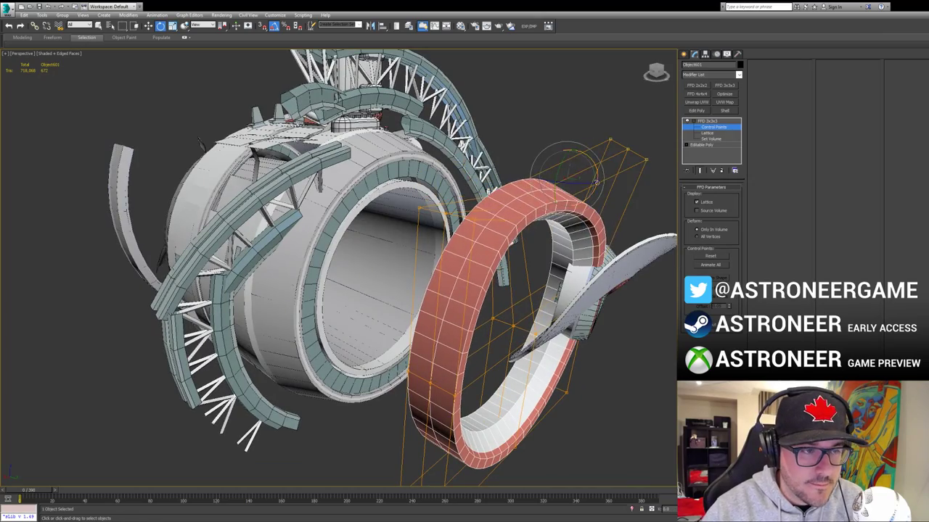
{"action": "middle_click_drag", "start_coordinate": [569, 178], "coordinate": [499, 180], "text": "alt"}
{"action": "left_click_drag", "start_coordinate": [602, 134], "coordinate": [543, 196]}
{"action": "middle_click_drag", "start_coordinate": [543, 196], "coordinate": [549, 227], "text": "alt"}
{"action": "key", "text": "w"}
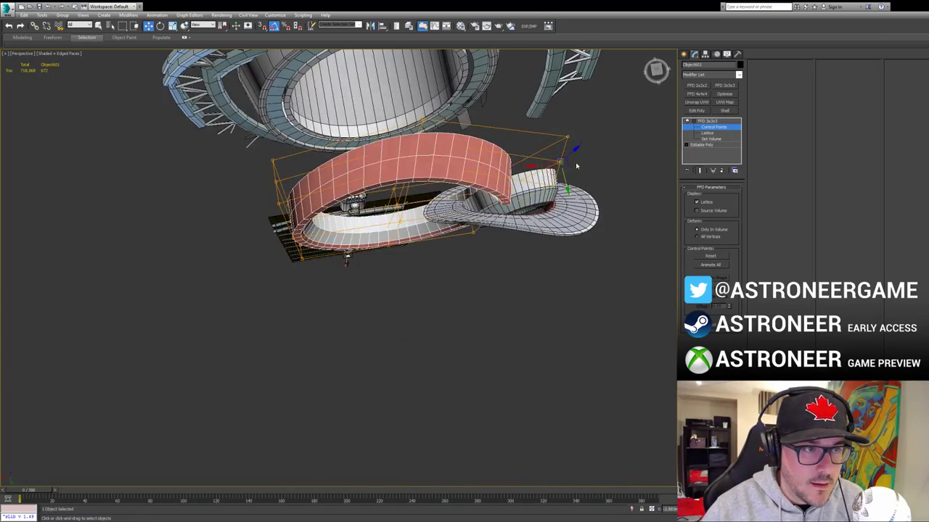
{"action": "left_click_drag", "start_coordinate": [556, 175], "coordinate": [548, 198]}
{"action": "middle_click_drag", "start_coordinate": [548, 198], "coordinate": [492, 150], "text": "alt"}
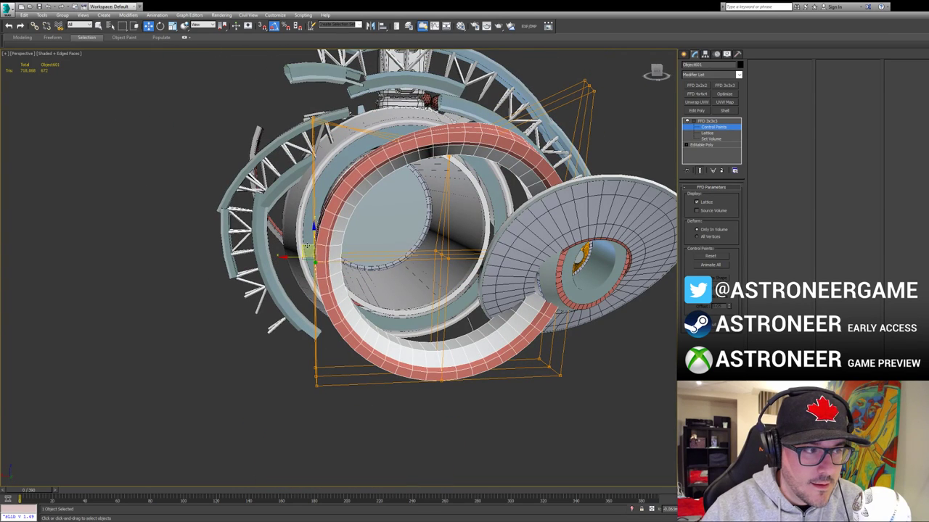
Step: Warp the opposite side of the collar by pulling its upper and lower corner FFD control points outward
{"action": "left_click_drag", "start_coordinate": [308, 251], "coordinate": [314, 252]}
{"action": "left_click_drag", "start_coordinate": [289, 95], "coordinate": [348, 161]}
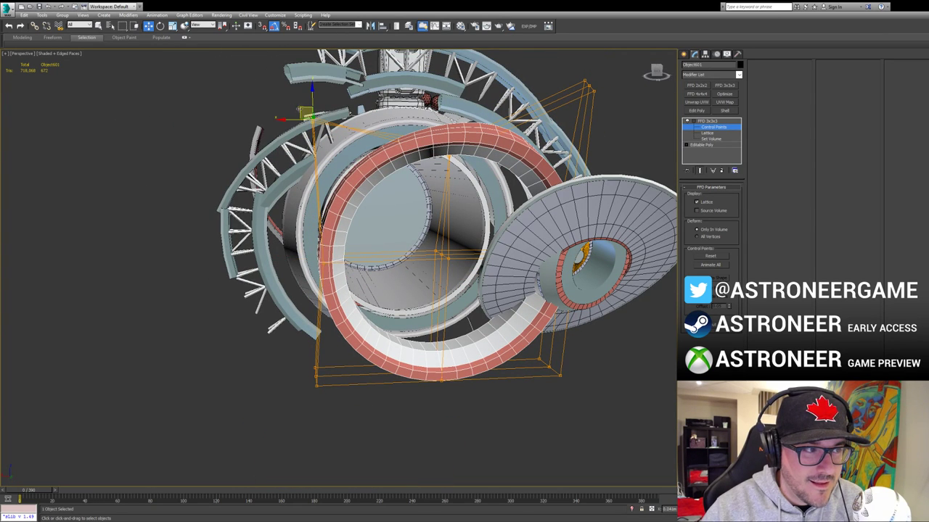
{"action": "left_click_drag", "start_coordinate": [301, 111], "coordinate": [251, 91]}
{"action": "left_click", "coordinate": [313, 370]}
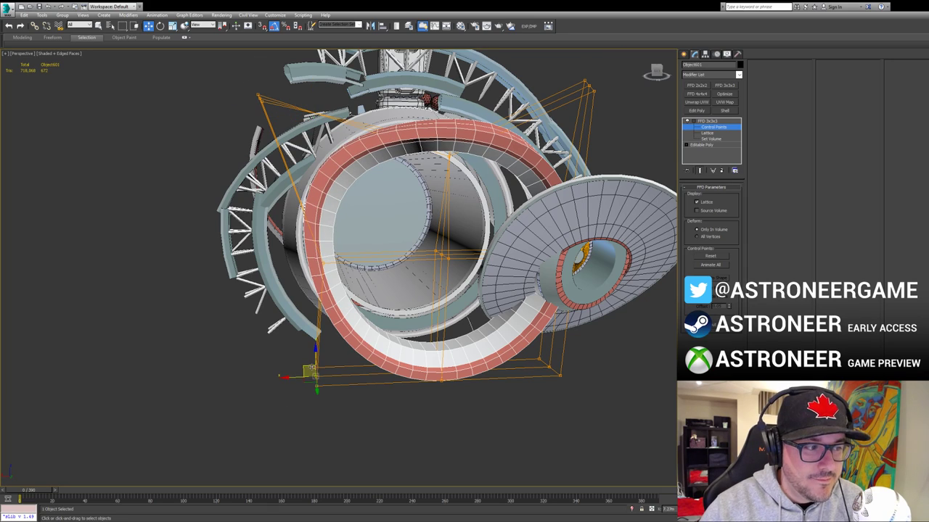
{"action": "left_click_drag", "start_coordinate": [312, 368], "coordinate": [303, 373]}
Step: Finish control point editing and move the warped red collar back against the hull's open end
{"action": "middle_click_drag", "start_coordinate": [359, 291], "coordinate": [684, 180], "text": "alt"}
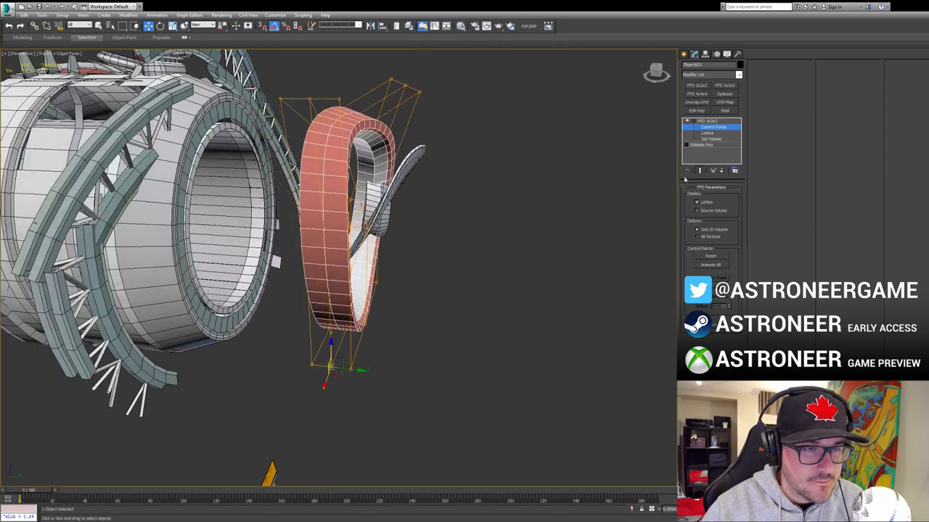
{"action": "left_click", "coordinate": [702, 128]}
{"action": "middle_click_drag", "start_coordinate": [522, 217], "coordinate": [560, 249], "text": "alt"}
{"action": "left_click", "coordinate": [499, 228]}
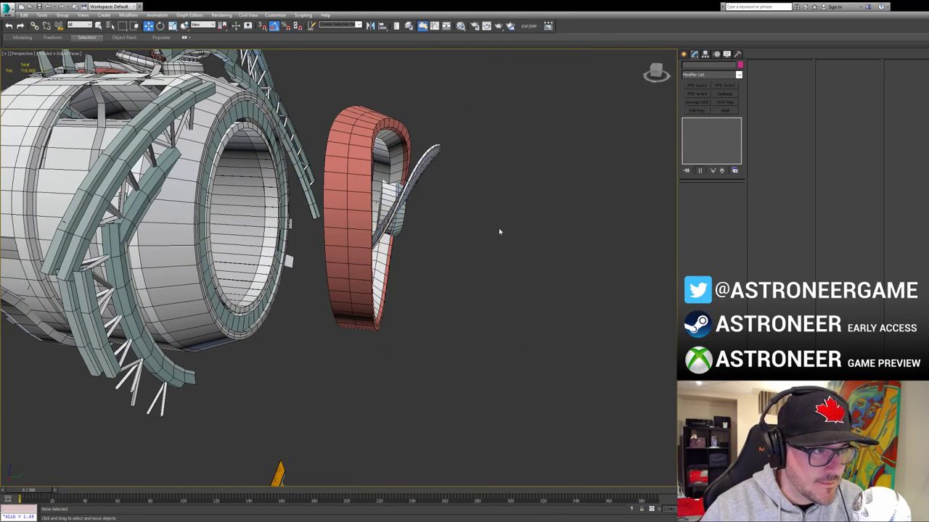
{"action": "left_click", "coordinate": [420, 213]}
{"action": "middle_click_drag", "start_coordinate": [419, 213], "coordinate": [262, 219], "text": "alt"}
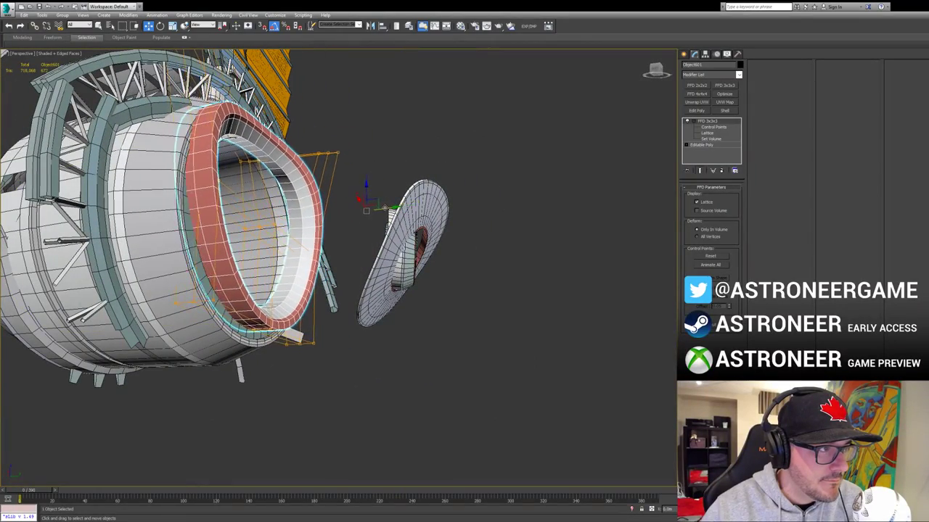
Step: Reopen the collar's FFD control points and pull the bulging upper corner inward over the hull's teal rim
{"action": "middle_click_drag", "start_coordinate": [261, 219], "coordinate": [350, 224], "text": "alt"}
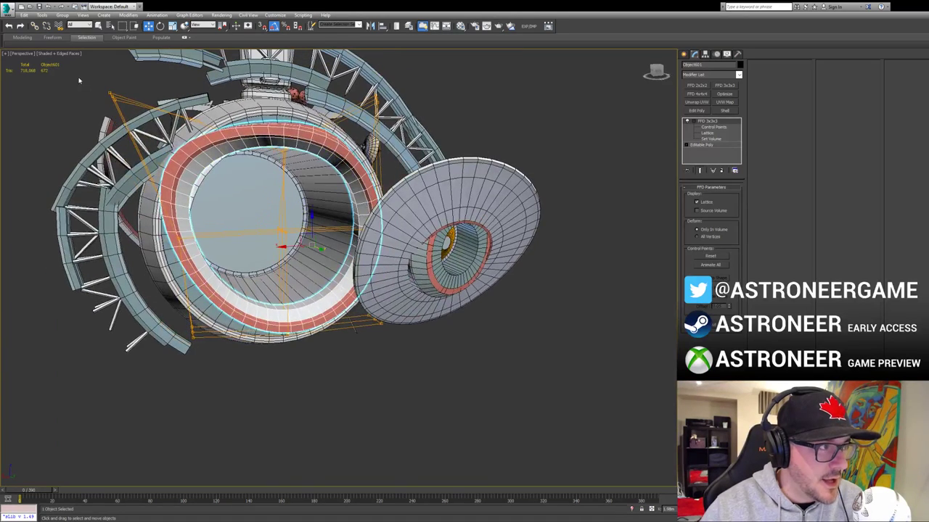
{"action": "left_click_drag", "start_coordinate": [79, 77], "coordinate": [124, 119]}
{"action": "left_click", "coordinate": [305, 166]}
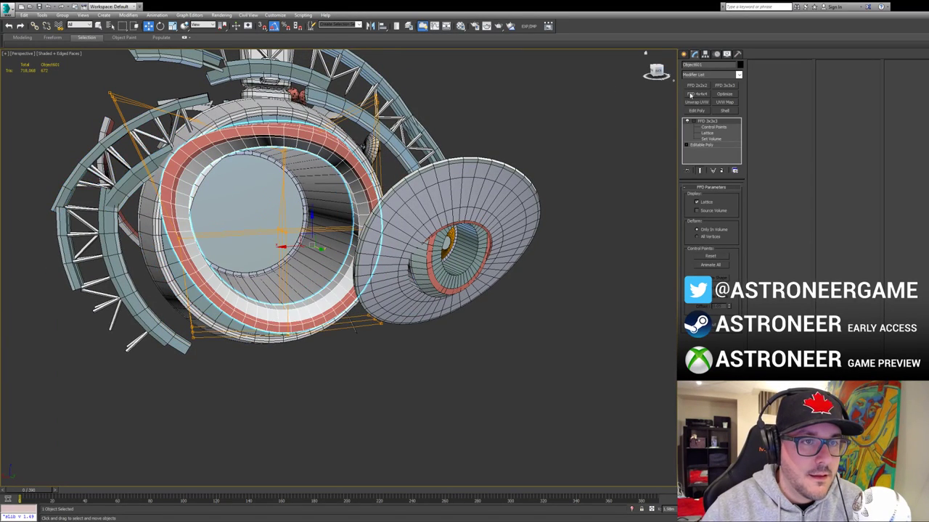
{"action": "key", "text": "1"}
{"action": "left_click_drag", "start_coordinate": [99, 83], "coordinate": [168, 113]}
{"action": "middle_click_drag", "start_coordinate": [168, 113], "coordinate": [367, 108], "text": "alt"}
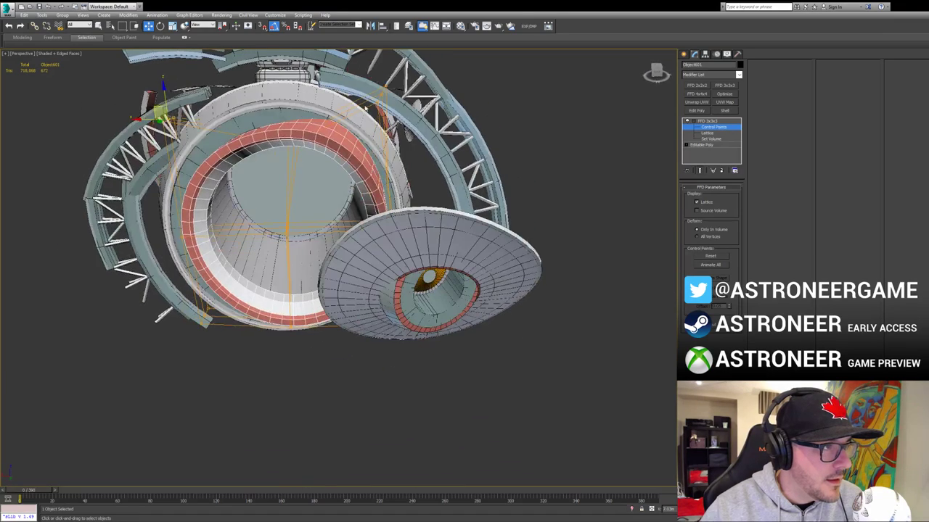
Step: Reshape the collar's other upper corner by moving its FFD control points inward, including the outer ones
{"action": "left_click", "coordinate": [387, 85]}
{"action": "left_click_drag", "start_coordinate": [379, 77], "coordinate": [367, 93]}
{"action": "middle_click_drag", "start_coordinate": [367, 94], "coordinate": [418, 142], "text": "alt"}
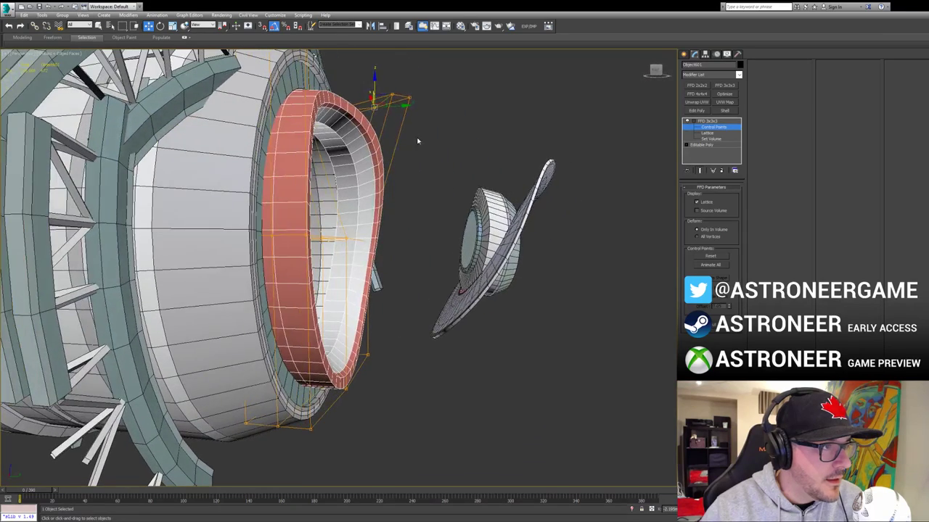
{"action": "left_click_drag", "start_coordinate": [421, 87], "coordinate": [369, 116]}
{"action": "left_click_drag", "start_coordinate": [402, 89], "coordinate": [387, 99]}
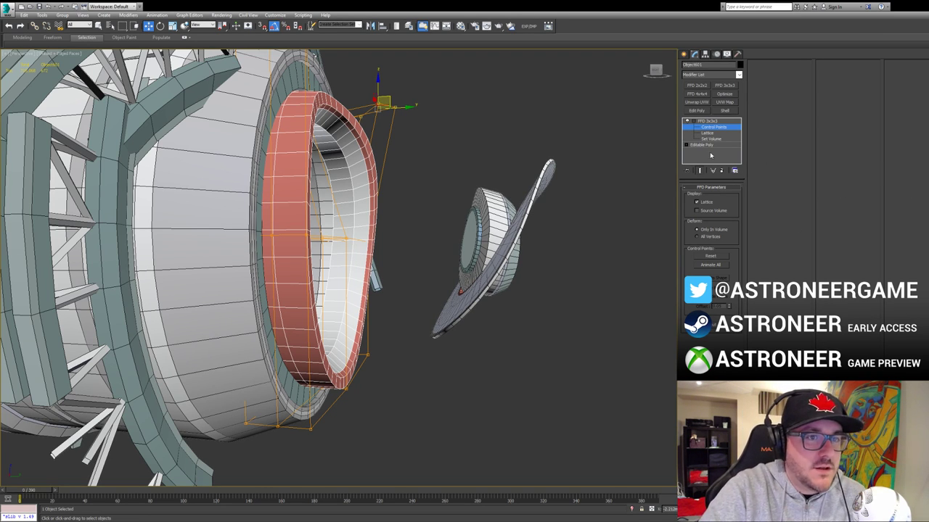
Step: Select the loose disc together with its central hub and move both into the collar's opening
{"action": "left_click", "coordinate": [479, 279]}
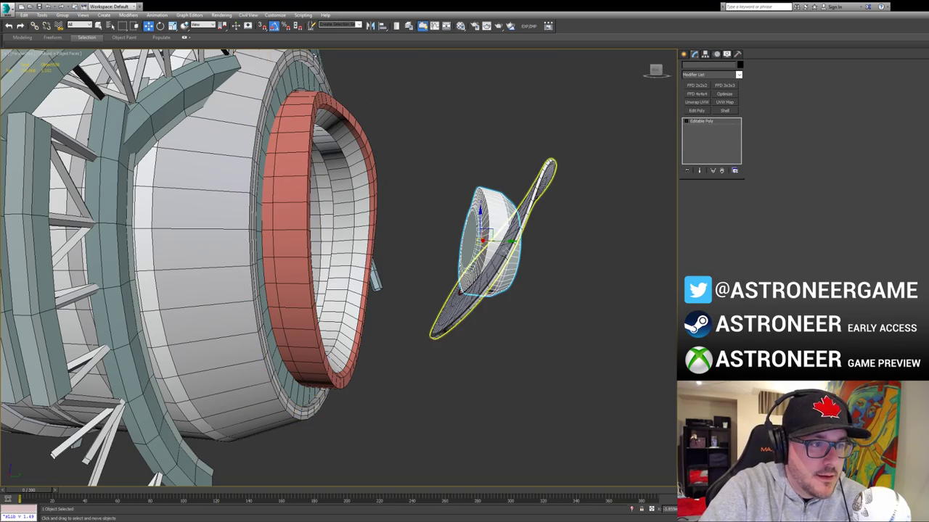
{"action": "left_click_drag", "start_coordinate": [476, 280], "coordinate": [475, 280]}
{"action": "middle_click_drag", "start_coordinate": [516, 273], "coordinate": [400, 319], "text": "alt"}
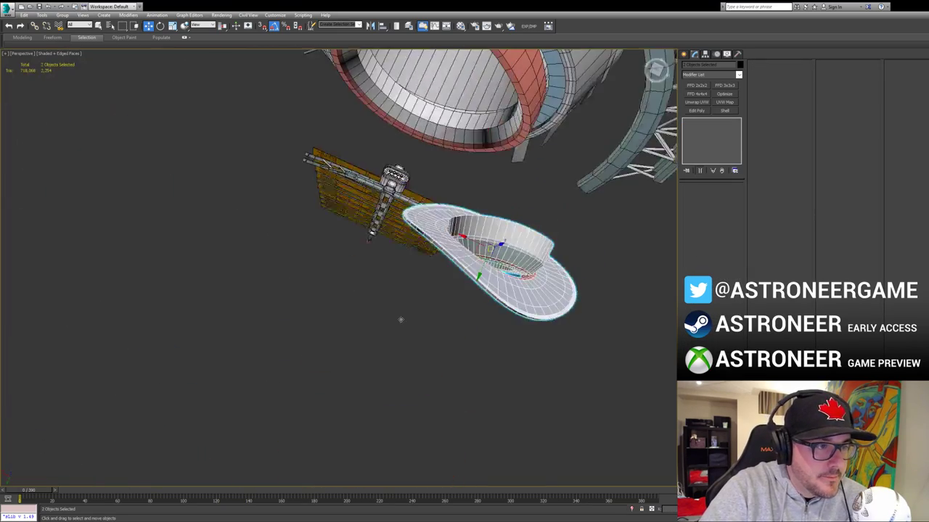
{"action": "scroll", "coordinate": [472, 258], "scroll_direction": "down", "scroll_amount": 3}
{"action": "middle_click_drag", "start_coordinate": [472, 258], "coordinate": [484, 274], "text": "alt"}
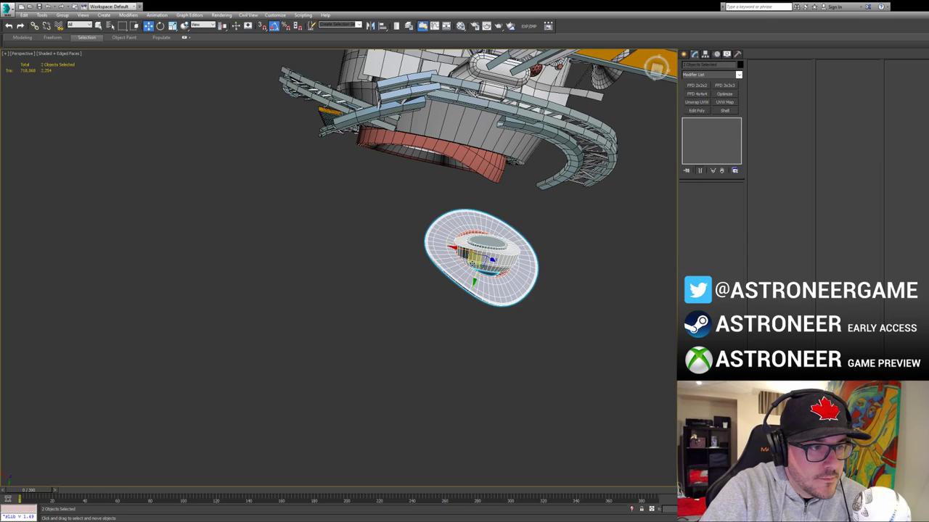
{"action": "left_click_drag", "start_coordinate": [472, 262], "coordinate": [417, 185]}
{"action": "middle_click_drag", "start_coordinate": [424, 185], "coordinate": [462, 109], "text": "alt"}
Step: Rotate the disc on its own so that it sits more squarely inside the collar's opening
{"action": "left_click", "coordinate": [461, 109]}
{"action": "key", "text": "e"}
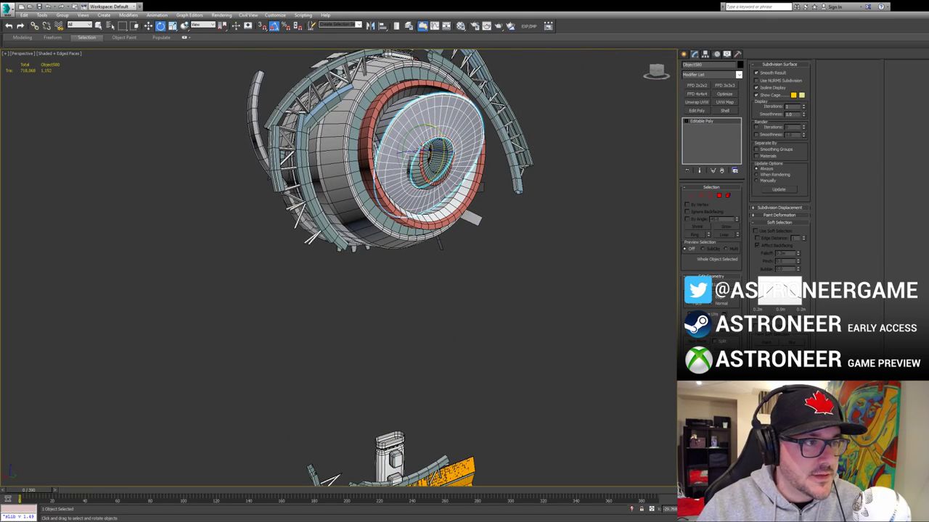
{"action": "left_click_drag", "start_coordinate": [428, 151], "coordinate": [455, 173]}
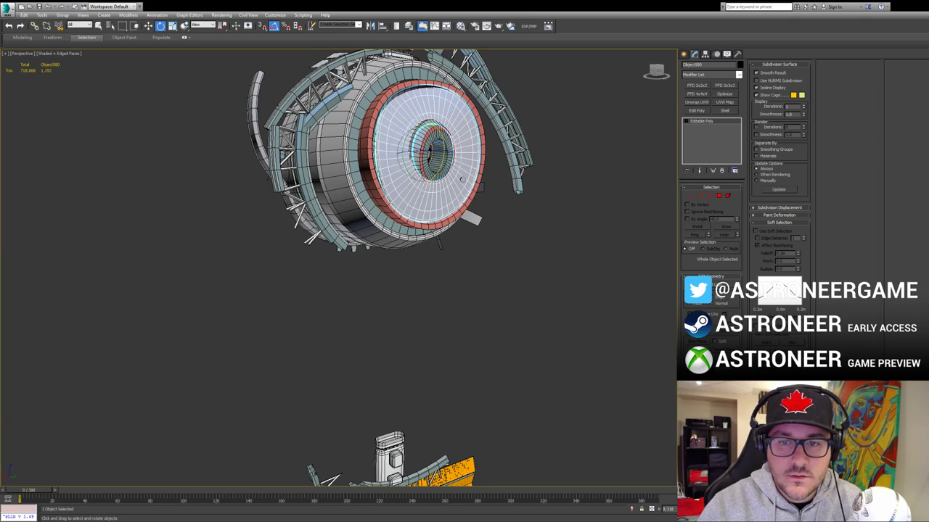
{"action": "mouse_move", "coordinate": [462, 179]}
{"action": "middle_mouse_down", "text": "alt"}
{"action": "mouse_move", "coordinate": [464, 171]}
{"action": "mouse_move", "coordinate": [451, 181]}
{"action": "middle_mouse_up", "text": "alt"}
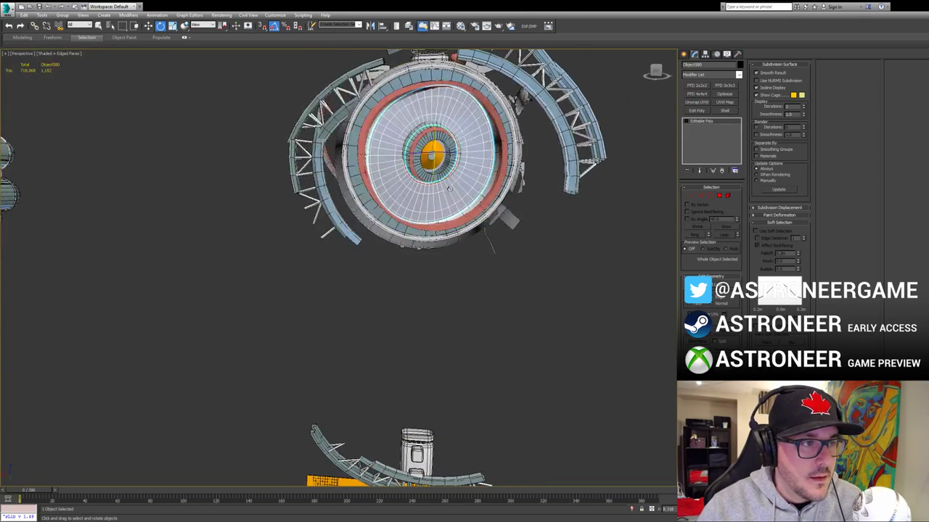
{"action": "left_click_drag", "start_coordinate": [454, 182], "coordinate": [453, 154]}
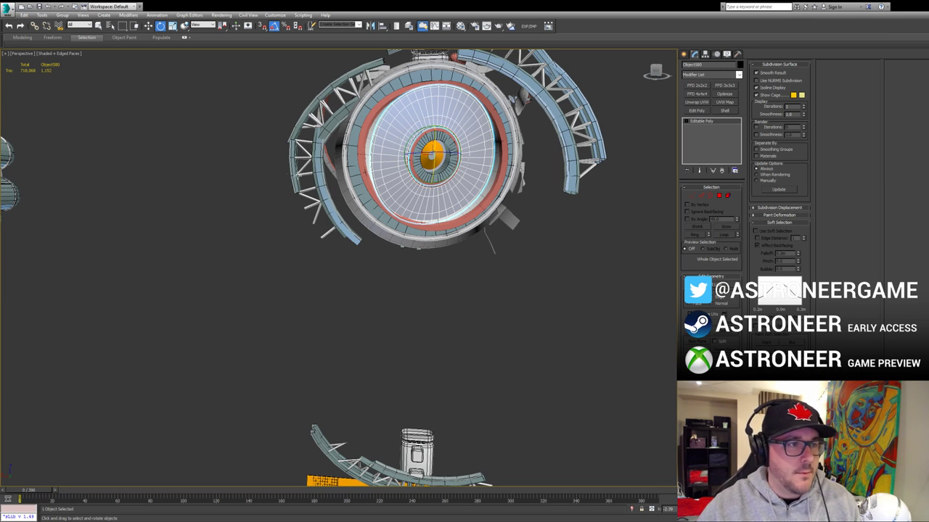
Step: Isolate the complete space station with the clustered tanks and examine it from several sides
{"action": "scroll", "coordinate": [294, 177], "scroll_direction": "down", "scroll_amount": 6}
{"action": "scroll", "coordinate": [313, 219], "scroll_direction": "down", "scroll_amount": 5}
{"action": "middle_click_drag", "start_coordinate": [313, 219], "coordinate": [456, 255], "text": "alt"}
{"action": "middle_click_drag", "start_coordinate": [234, 270], "coordinate": [356, 280]}
{"action": "left_click_drag", "start_coordinate": [333, 281], "coordinate": [521, 349]}
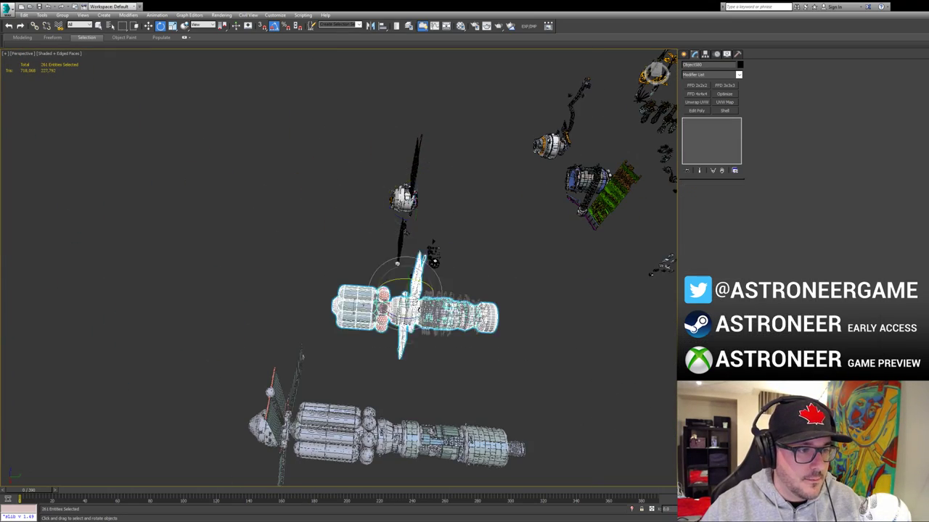
{"action": "key", "text": "z"}
{"action": "middle_click_drag", "start_coordinate": [519, 349], "coordinate": [510, 324], "text": "alt"}
{"action": "middle_click_drag", "start_coordinate": [428, 288], "coordinate": [491, 264], "text": "alt"}
{"action": "scroll", "coordinate": [479, 255], "scroll_direction": "up", "scroll_amount": 5}
{"action": "middle_click_drag", "start_coordinate": [241, 227], "coordinate": [185, 218], "text": "alt"}
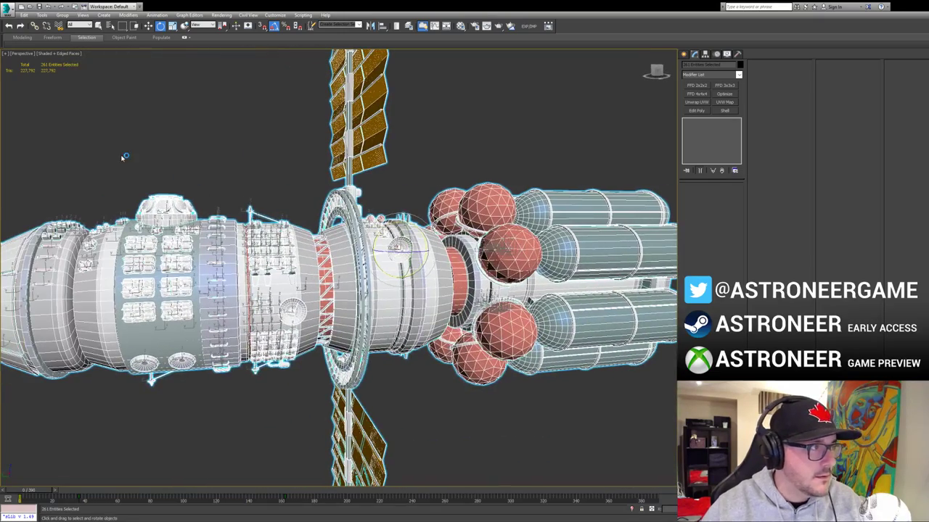
{"action": "middle_click_drag", "start_coordinate": [228, 172], "coordinate": [222, 160]}
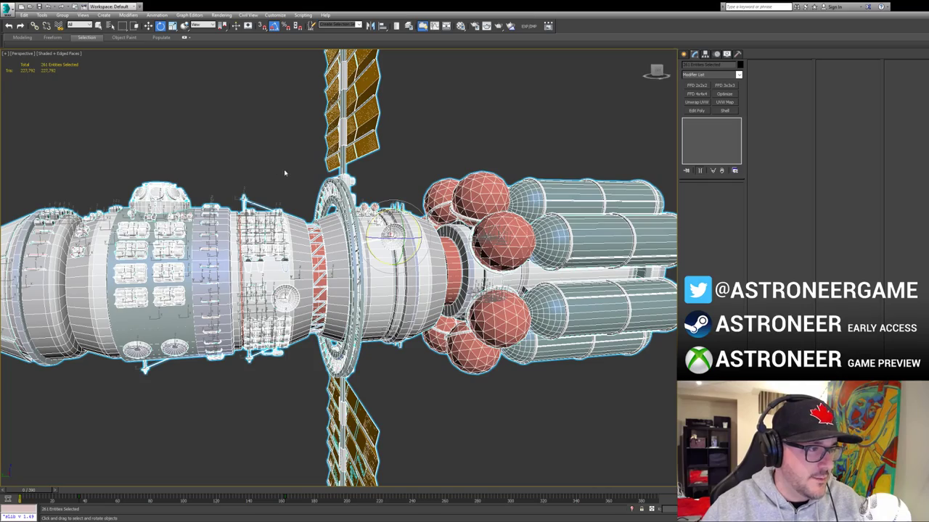
{"action": "middle_click_drag", "start_coordinate": [284, 173], "coordinate": [339, 196], "text": "alt"}
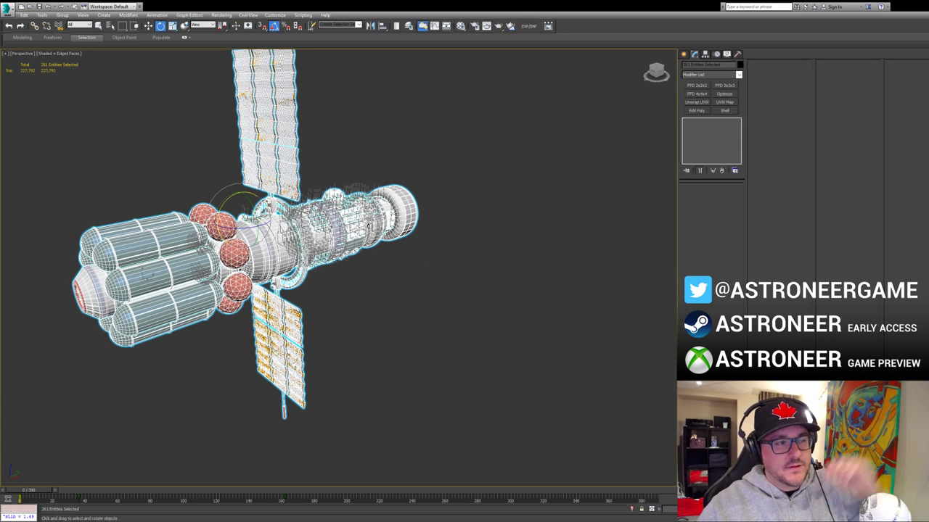
{"action": "middle_click_drag", "start_coordinate": [396, 295], "coordinate": [386, 304], "text": "alt"}
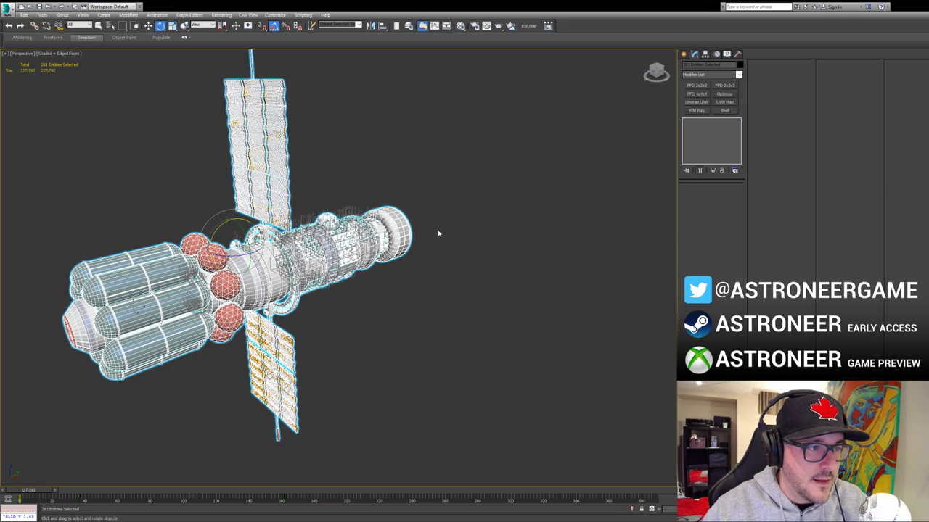
Step: End the station's isolation, then select and frame the damaged module with its large solar panel
{"action": "key", "text": "alt+q"}
{"action": "scroll", "coordinate": [459, 200], "scroll_direction": "down", "scroll_amount": 5}
{"action": "middle_click_drag", "start_coordinate": [459, 199], "coordinate": [518, 229], "text": "alt"}
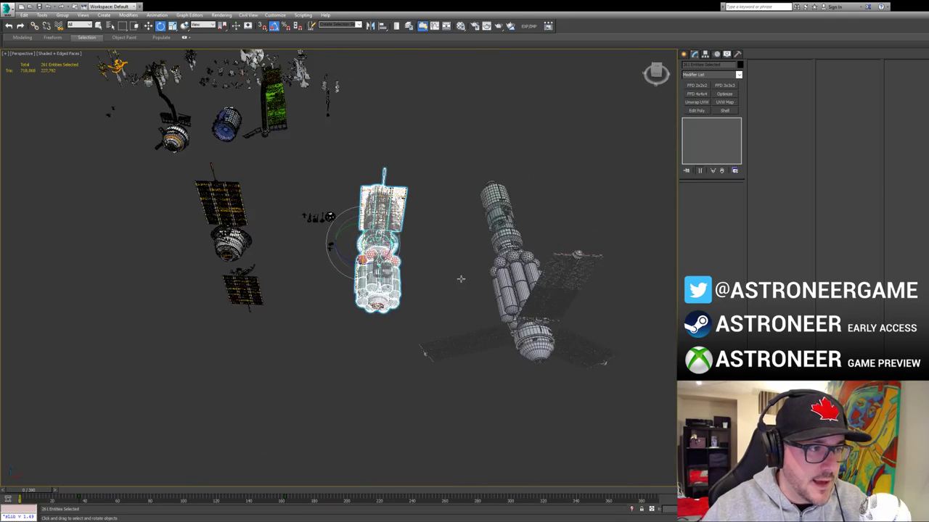
{"action": "middle_click_drag", "start_coordinate": [263, 252], "coordinate": [506, 240], "text": "alt"}
{"action": "left_click", "coordinate": [576, 267]}
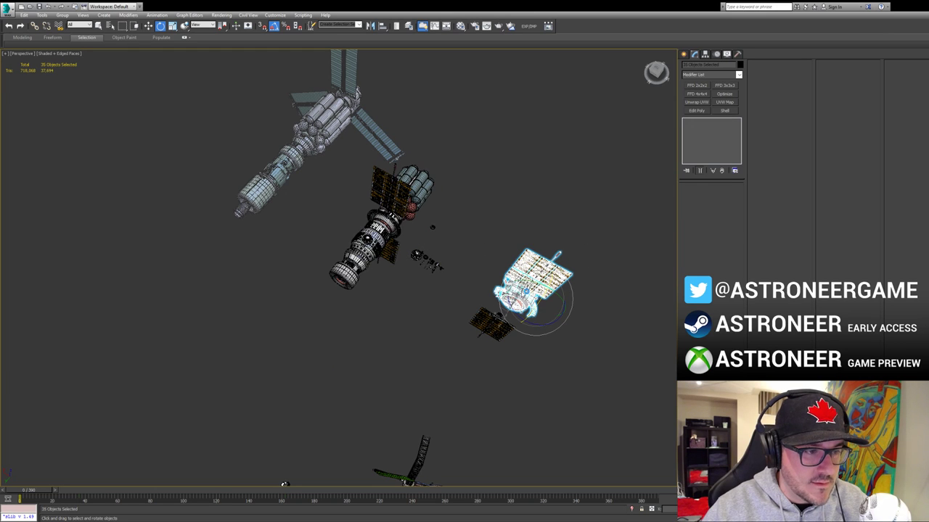
{"action": "key", "text": "z"}
{"action": "middle_click_drag", "start_coordinate": [460, 275], "coordinate": [445, 205], "text": "alt"}
Step: Display the damaged module shaded without edged faces, isolate it, and clear the selection
{"action": "key", "text": "F4"}
{"action": "scroll", "coordinate": [446, 274], "scroll_direction": "up", "scroll_amount": 3}
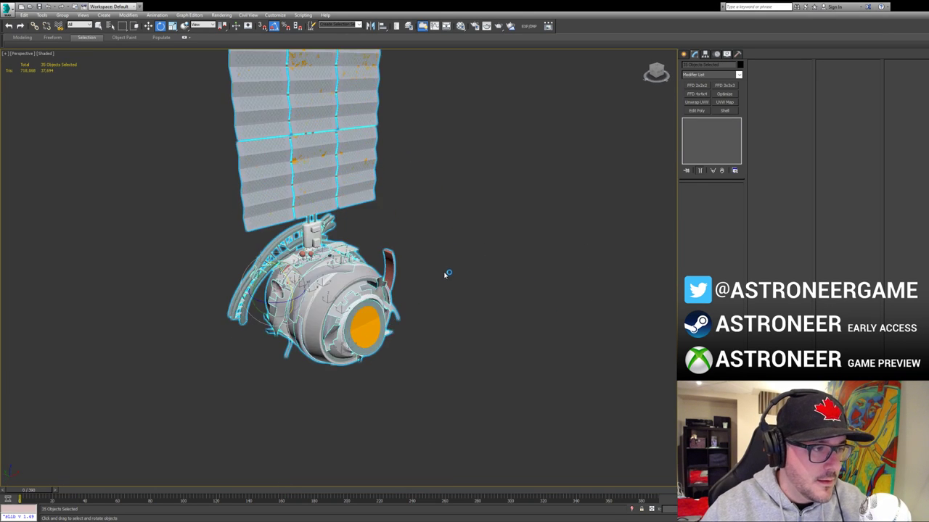
{"action": "middle_click_drag", "start_coordinate": [446, 273], "coordinate": [323, 291], "text": "alt"}
{"action": "key", "text": "alt+q"}
{"action": "left_click", "coordinate": [436, 279]}
Step: Select the hub at the centre of the disc and adjust its rotation within the opening
{"action": "scroll", "coordinate": [417, 260], "scroll_direction": "up", "scroll_amount": 3}
{"action": "middle_click_drag", "start_coordinate": [323, 291], "coordinate": [308, 305], "text": "alt"}
{"action": "left_click", "coordinate": [234, 296]}
{"action": "key", "text": "w"}
{"action": "key", "text": "e"}
{"action": "key", "text": "w"}
{"action": "key", "text": "e"}
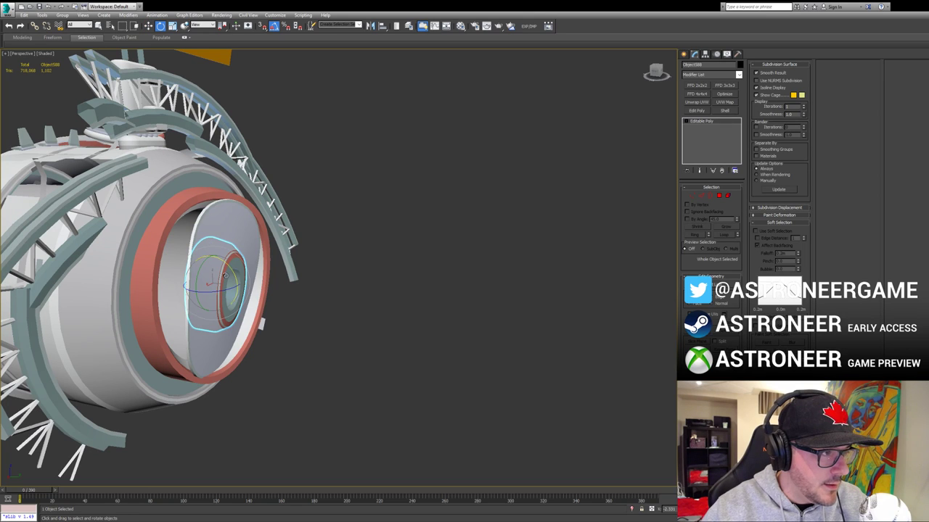
{"action": "left_click_drag", "start_coordinate": [223, 290], "coordinate": [262, 280]}
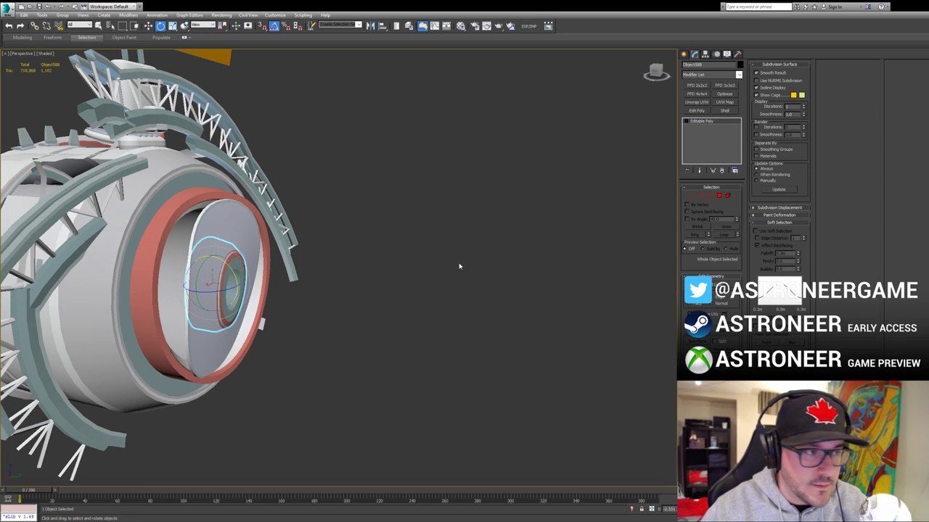
Step: Select the disc together with its hub, tilt them nearly flat, and move them out to below the hull's opening
{"action": "left_click", "coordinate": [244, 270], "text": "ctrl"}
{"action": "key", "text": "w"}
{"action": "key", "text": "e"}
{"action": "left_click_drag", "start_coordinate": [220, 263], "coordinate": [294, 363]}
{"action": "key", "text": "w"}
{"action": "middle_click_drag", "start_coordinate": [293, 364], "coordinate": [242, 316], "text": "alt"}
{"action": "middle_click_drag", "start_coordinate": [242, 317], "coordinate": [288, 263]}
{"action": "scroll", "coordinate": [289, 263], "scroll_direction": "up", "scroll_amount": 3}
{"action": "scroll", "coordinate": [368, 209], "scroll_direction": "down", "scroll_amount": 5}
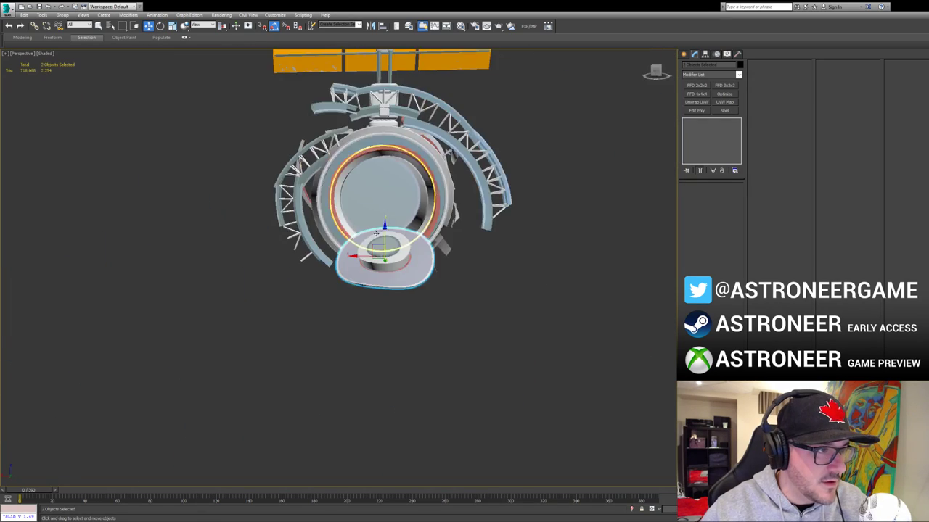
{"action": "middle_click_drag", "start_coordinate": [371, 209], "coordinate": [482, 251], "text": "alt"}
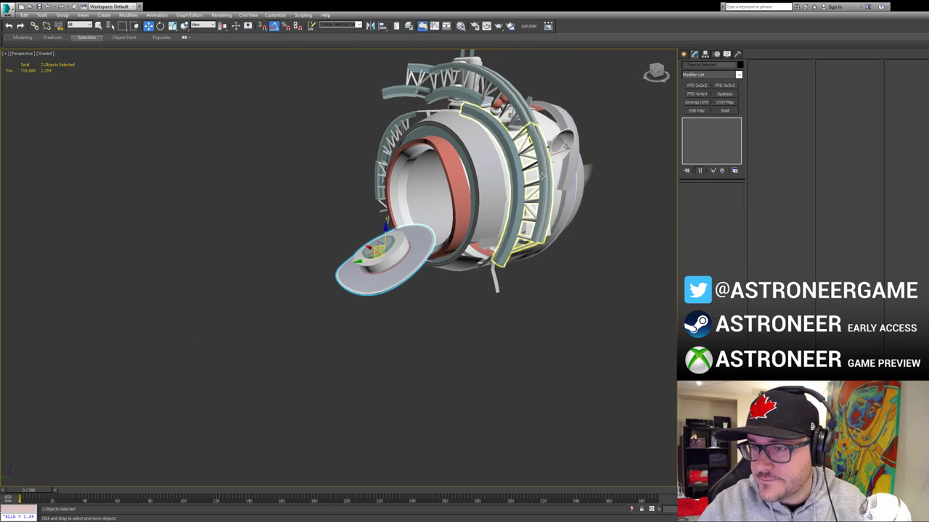
Step: Show edged faces around the hull's opening, select the inner wall, and cap its open borders
{"action": "left_click", "coordinate": [425, 184]}
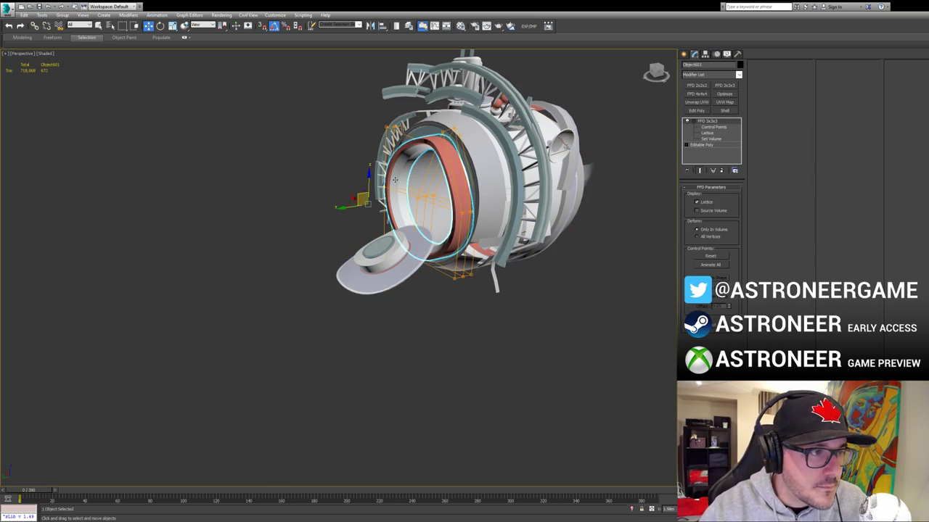
{"action": "key", "text": "z"}
{"action": "key", "text": "F4"}
{"action": "middle_click_drag", "start_coordinate": [424, 184], "coordinate": [428, 205], "text": "alt"}
{"action": "left_click", "coordinate": [386, 206]}
{"action": "key", "text": "3"}
{"action": "key", "text": "ctrl+a"}
{"action": "key", "text": "alt+p"}
{"action": "key", "text": "3"}
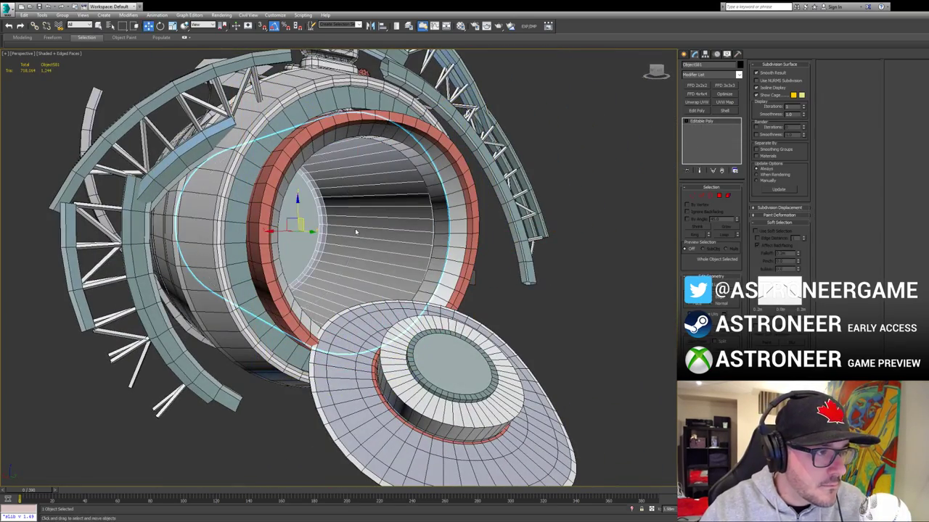
Step: Insert an edge loop around the hull's inner wall, partway into its depth
{"action": "key", "text": "2"}
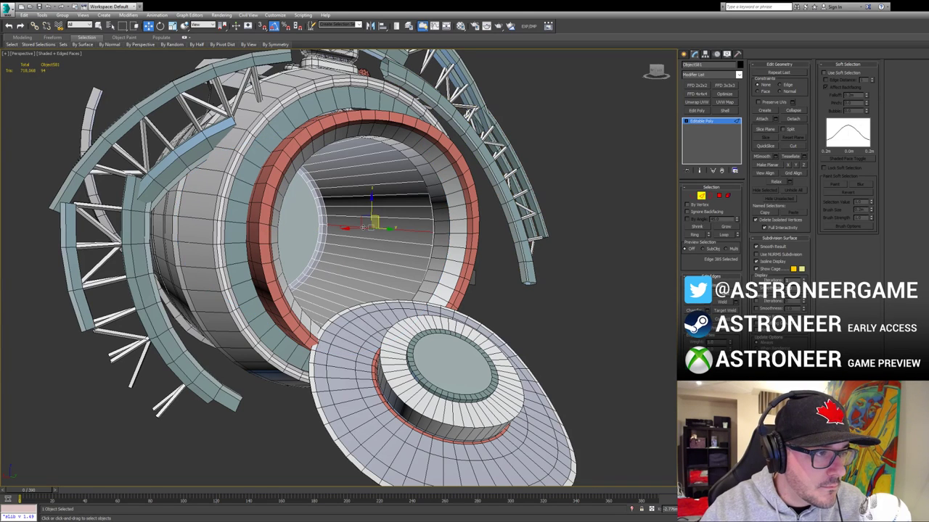
{"action": "double_click", "coordinate": [361, 230]}
{"action": "middle_click_drag", "start_coordinate": [312, 233], "coordinate": [295, 233], "text": "alt"}
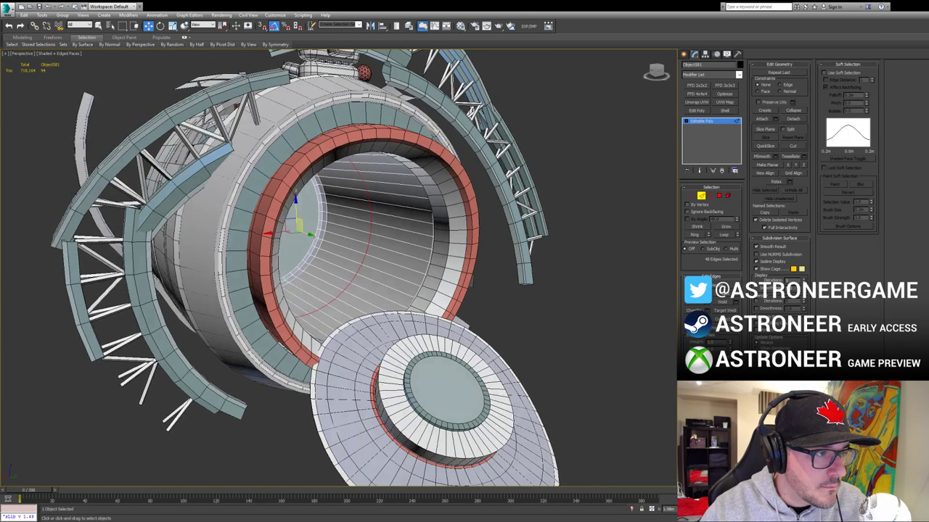
{"action": "key", "text": "2"}
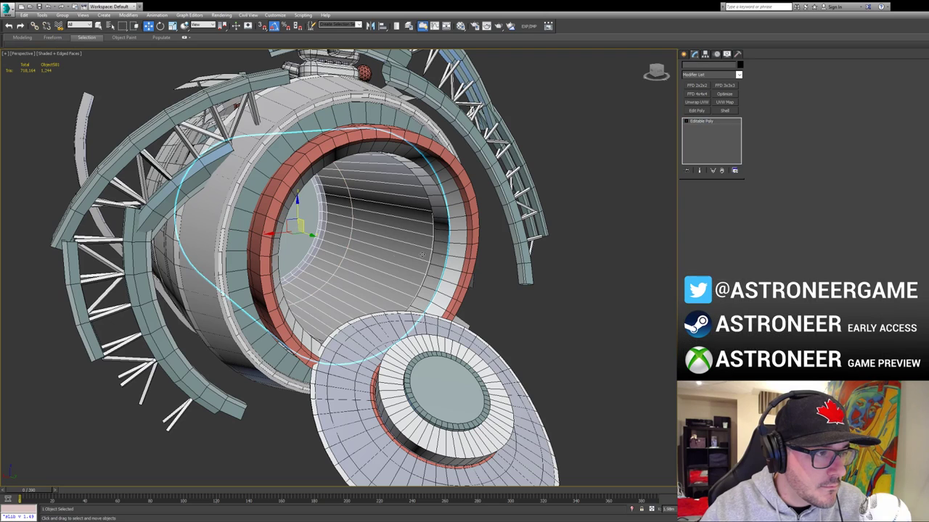
Step: Select the ring of inner-wall polygons beyond the new loop, recolour it lilac, and check it without edged faces
{"action": "left_click", "coordinate": [336, 256]}
{"action": "key", "text": "alt+r"}
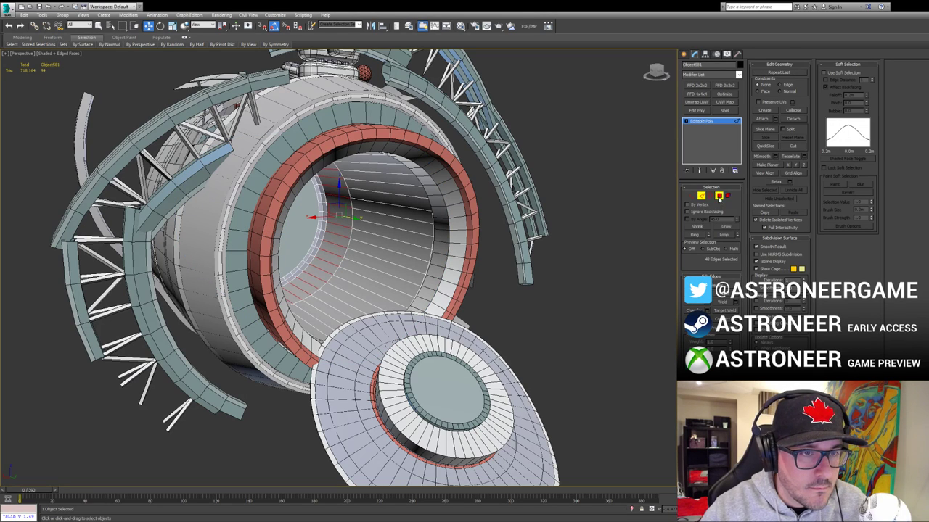
{"action": "left_click", "coordinate": [718, 196]}
{"action": "key", "text": "F2"}
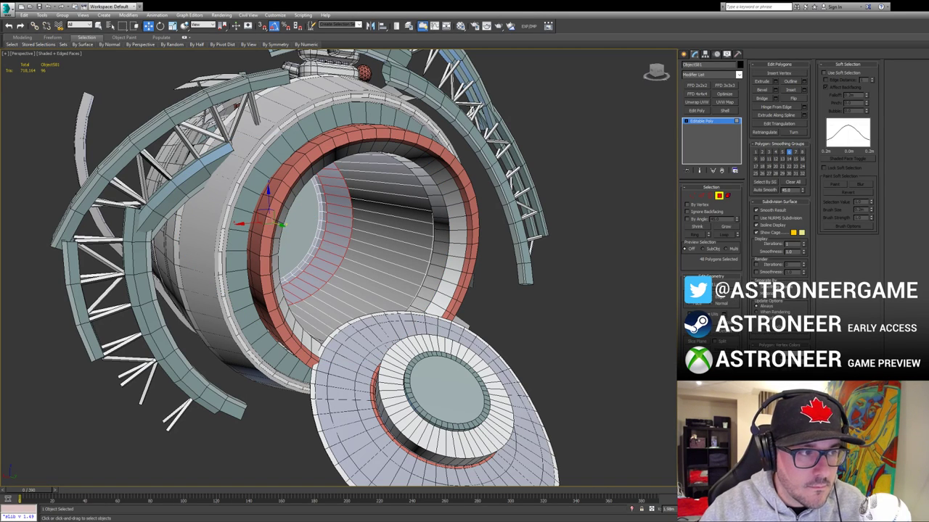
{"action": "key", "text": "4"}
{"action": "left_click", "coordinate": [646, 246]}
{"action": "key", "text": "F4"}
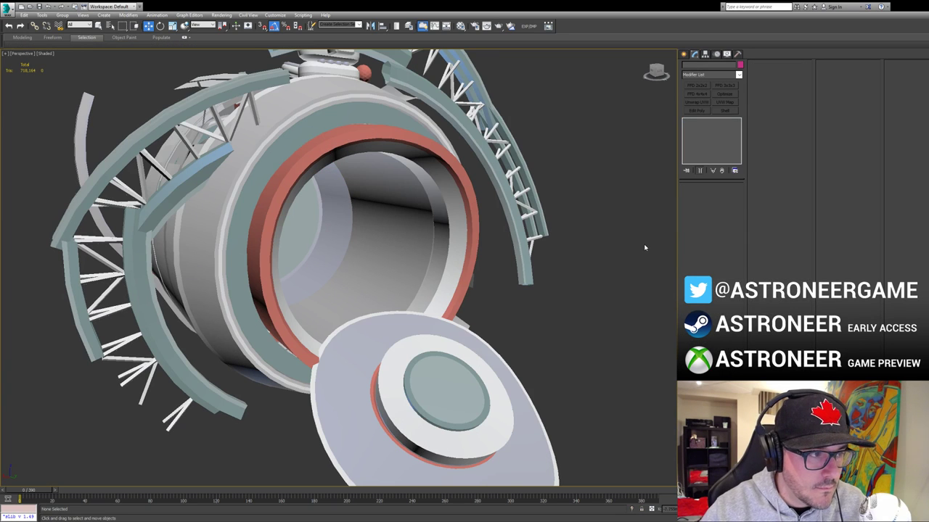
Step: Reselect the ring of polygons at the deep end of the inner wall and recolour it teal
{"action": "key", "text": "F4"}
{"action": "left_click", "coordinate": [330, 242]}
{"action": "key", "text": "4"}
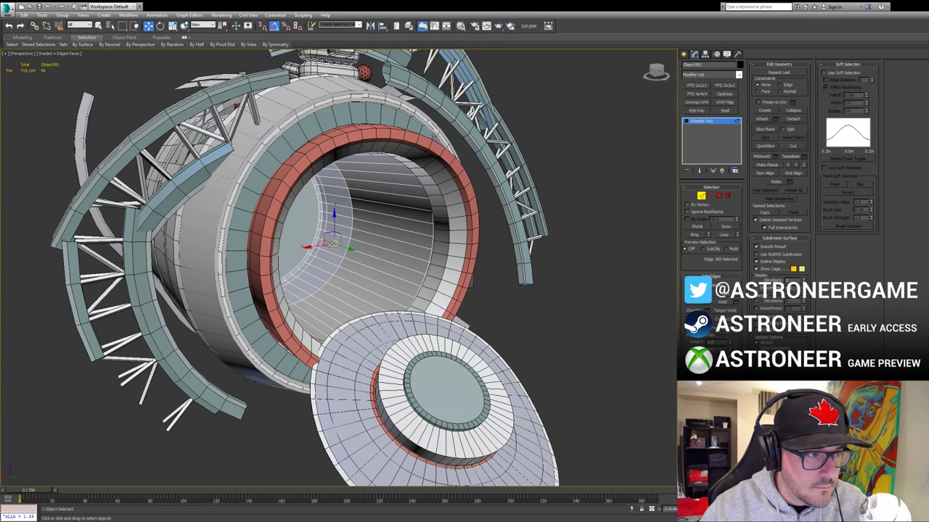
{"action": "key", "text": "4"}
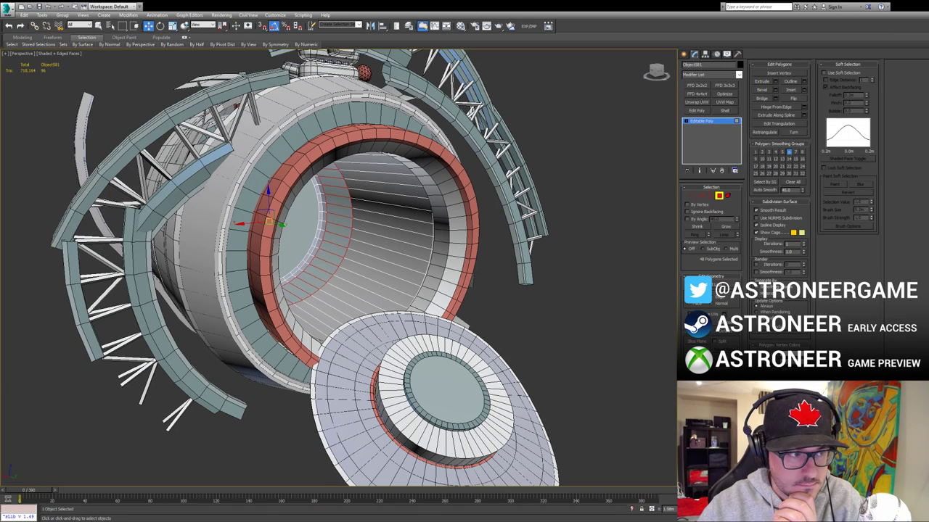
{"action": "left_click", "coordinate": [646, 235]}
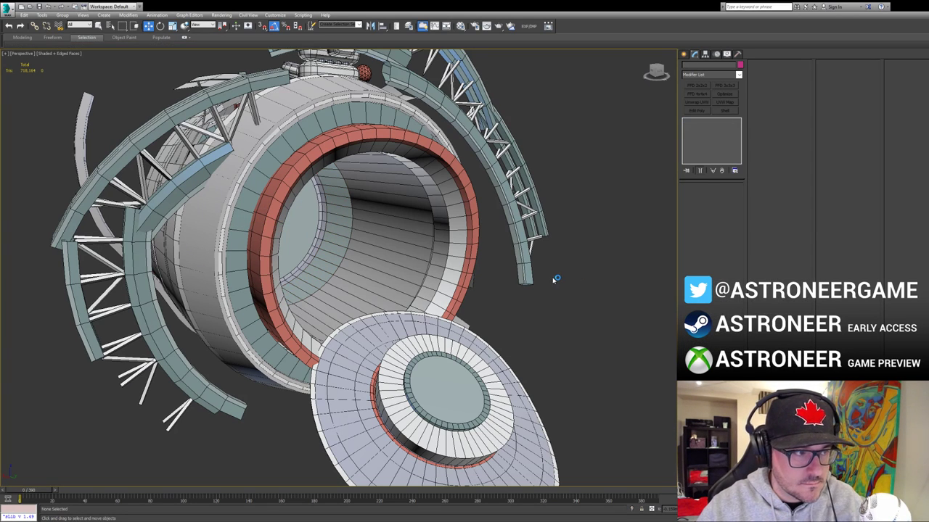
{"action": "left_click", "coordinate": [405, 254]}
{"action": "key", "text": "2"}
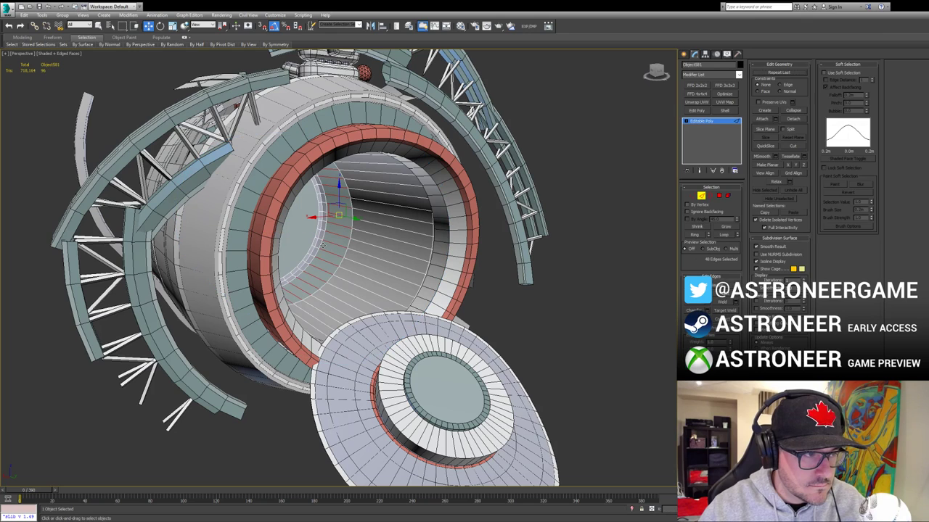
{"action": "left_click", "coordinate": [719, 195]}
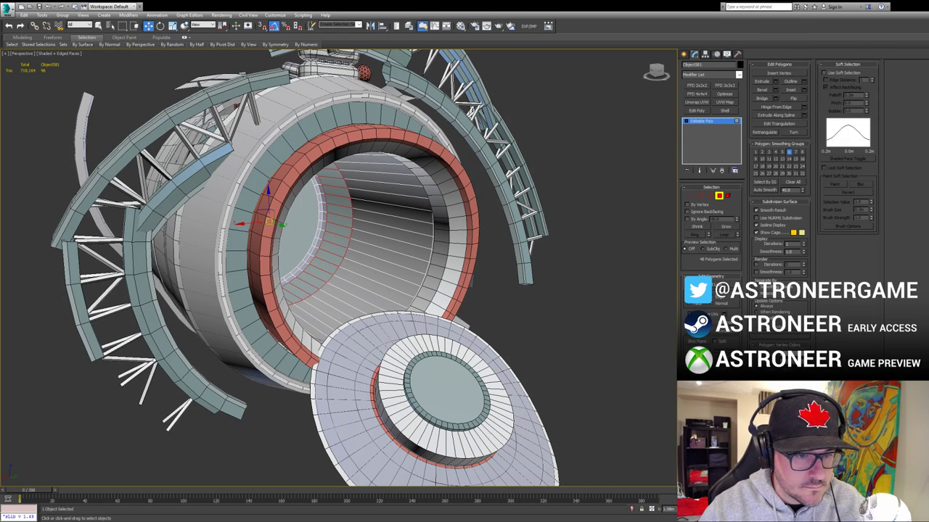
{"action": "left_click", "coordinate": [719, 195]}
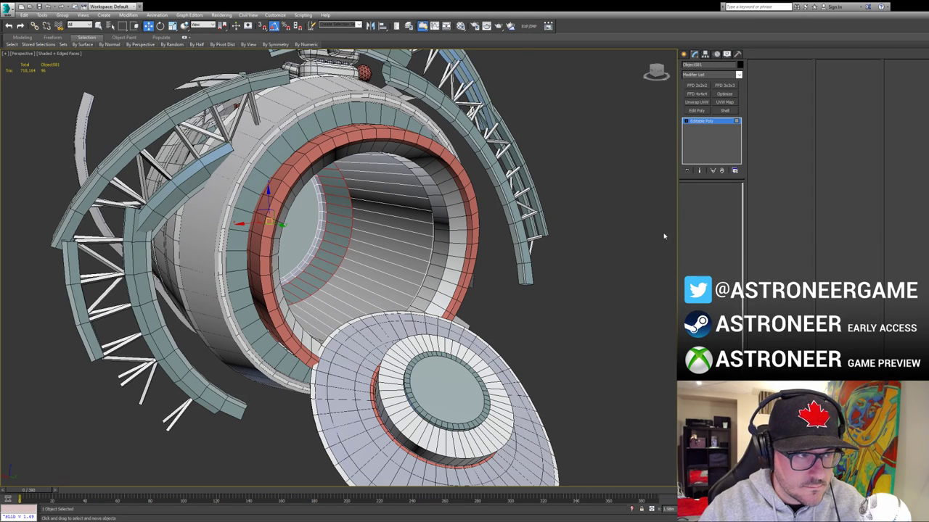
{"action": "left_click", "coordinate": [563, 303]}
Step: Isolate the grey outer hull shell and start editing it at polygon level
{"action": "scroll", "coordinate": [545, 312], "scroll_direction": "down", "scroll_amount": 5}
{"action": "middle_click_drag", "start_coordinate": [488, 311], "coordinate": [448, 315], "text": "alt"}
{"action": "left_click", "coordinate": [430, 270]}
{"action": "middle_click_drag", "start_coordinate": [431, 269], "coordinate": [357, 267], "text": "alt"}
{"action": "key", "text": "alt+q"}
{"action": "key", "text": "4"}
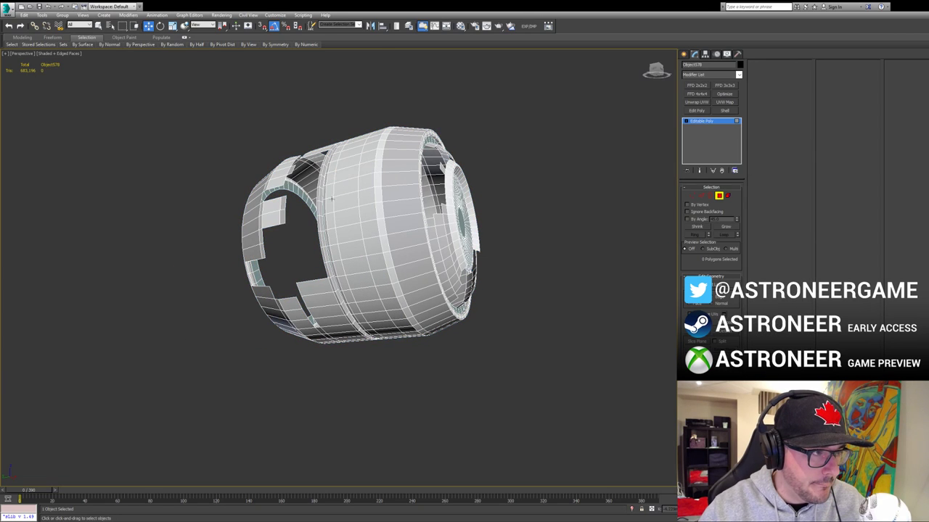
Step: Select a block of polygons on the side of the hull's wide band and a strip down the adjoining narrow band
{"action": "left_click", "coordinate": [328, 198]}
{"action": "left_click", "coordinate": [343, 202], "text": "ctrl"}
{"action": "left_click", "coordinate": [365, 184], "text": "ctrl"}
{"action": "left_click", "coordinate": [368, 196], "text": "ctrl"}
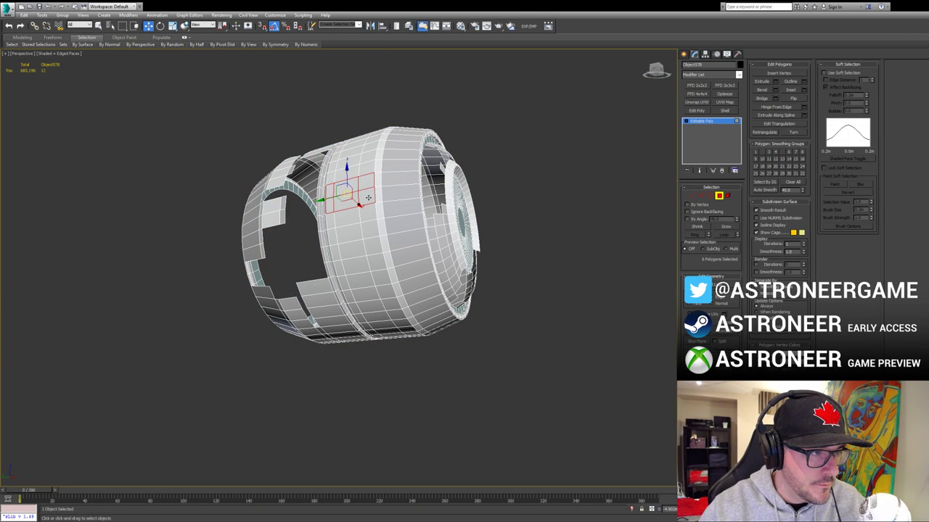
{"action": "left_click", "coordinate": [378, 183], "text": "ctrl"}
{"action": "left_click", "coordinate": [378, 196], "text": "ctrl"}
{"action": "left_click", "coordinate": [380, 216], "text": "ctrl"}
{"action": "left_click", "coordinate": [381, 229], "text": "ctrl"}
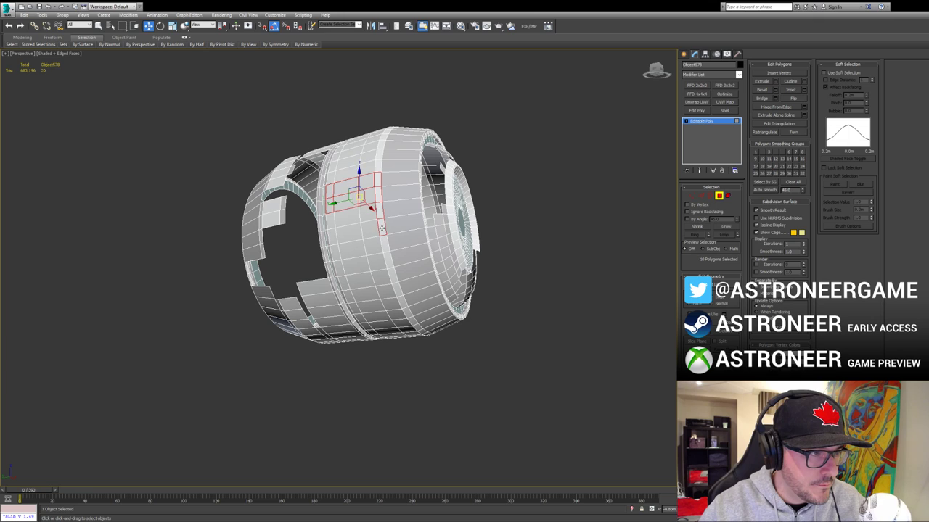
Step: Insert an edge loop around the hull's sloped band and add a strip of its polygons to the selection
{"action": "key", "text": "alt+c"}
{"action": "key", "text": "w"}
{"action": "left_click", "coordinate": [394, 245], "text": "ctrl"}
{"action": "left_click", "coordinate": [397, 258], "text": "ctrl"}
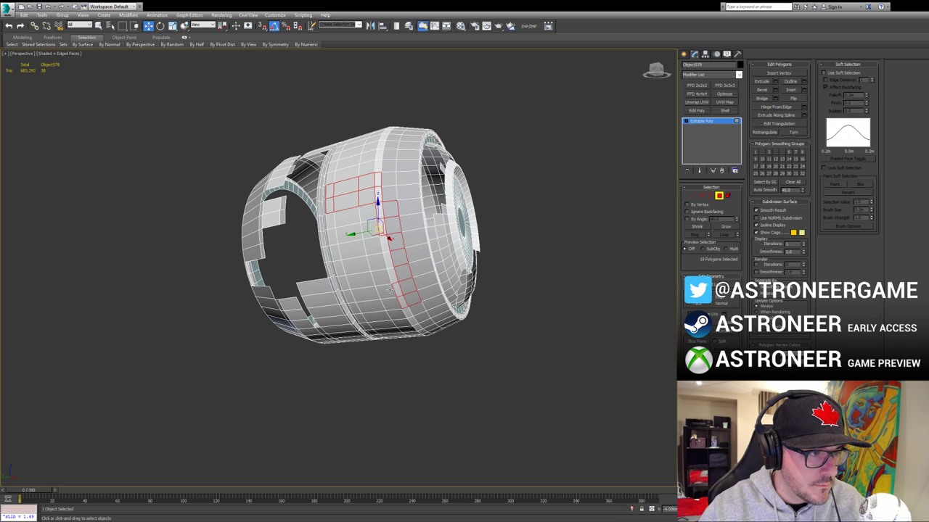
Step: Add a lower block of wide-band polygons and the connecting narrow strip to the selection, with selected faces shaded
{"action": "left_click", "coordinate": [341, 269], "text": "ctrl"}
{"action": "left_click", "coordinate": [351, 252], "text": "ctrl"}
{"action": "left_click", "coordinate": [356, 266], "text": "ctrl"}
{"action": "left_click", "coordinate": [373, 247], "text": "ctrl"}
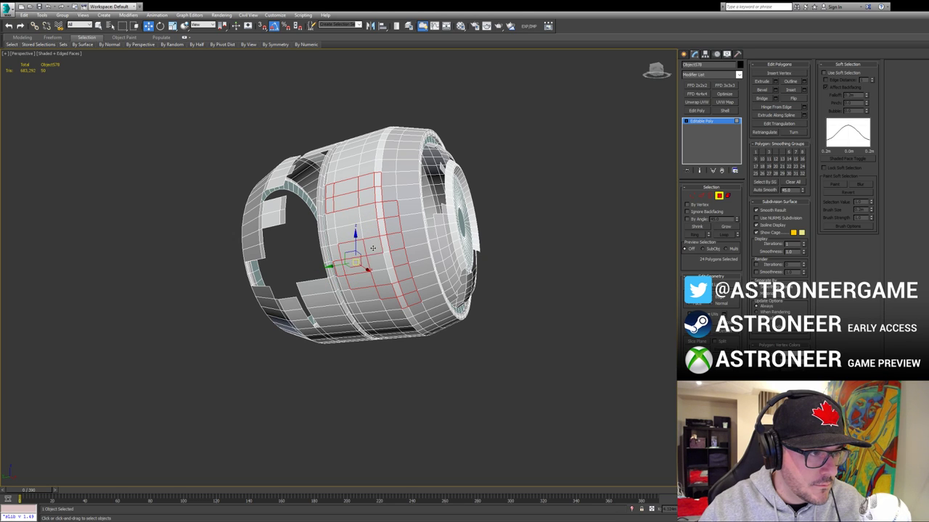
{"action": "left_click", "coordinate": [380, 262], "text": "ctrl"}
{"action": "left_click", "coordinate": [382, 277], "text": "alt"}
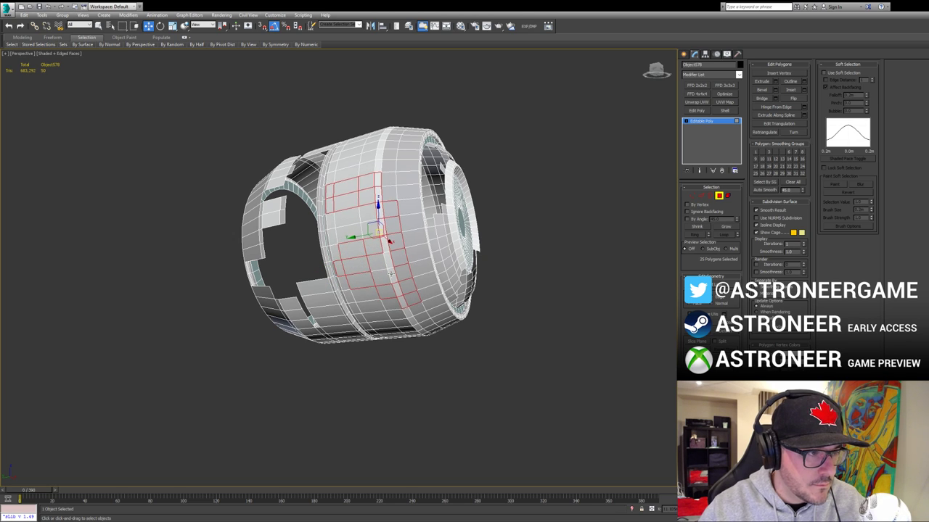
{"action": "left_click", "coordinate": [390, 267], "text": "ctrl"}
{"action": "left_click", "coordinate": [386, 255], "text": "ctrl"}
{"action": "left_click", "coordinate": [384, 244], "text": "ctrl"}
{"action": "left_click", "coordinate": [383, 226], "text": "ctrl"}
{"action": "key", "text": "F2"}
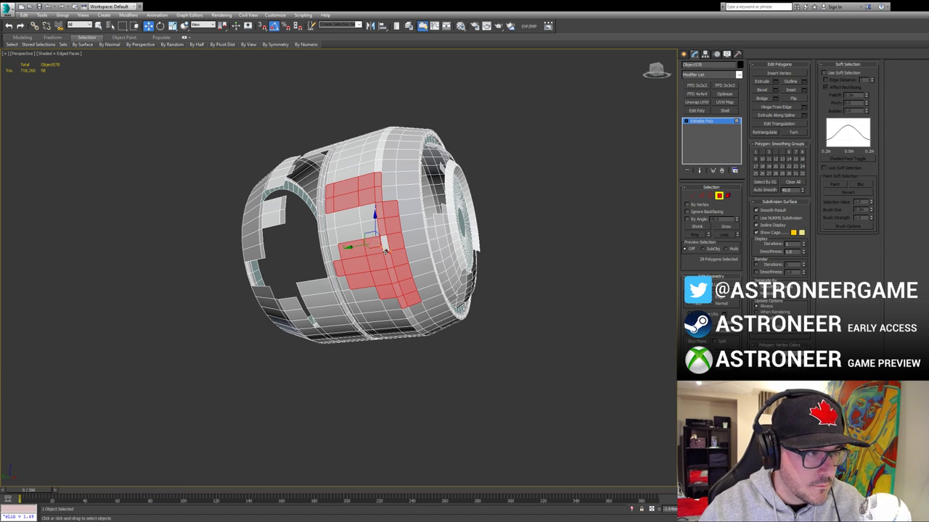
Step: Fill the gap between the selected blocks and extend the polygon selection up and down the hull's side
{"action": "left_click", "coordinate": [351, 219], "text": "ctrl"}
{"action": "left_click", "coordinate": [352, 233], "text": "ctrl"}
{"action": "left_click", "coordinate": [367, 229], "text": "ctrl"}
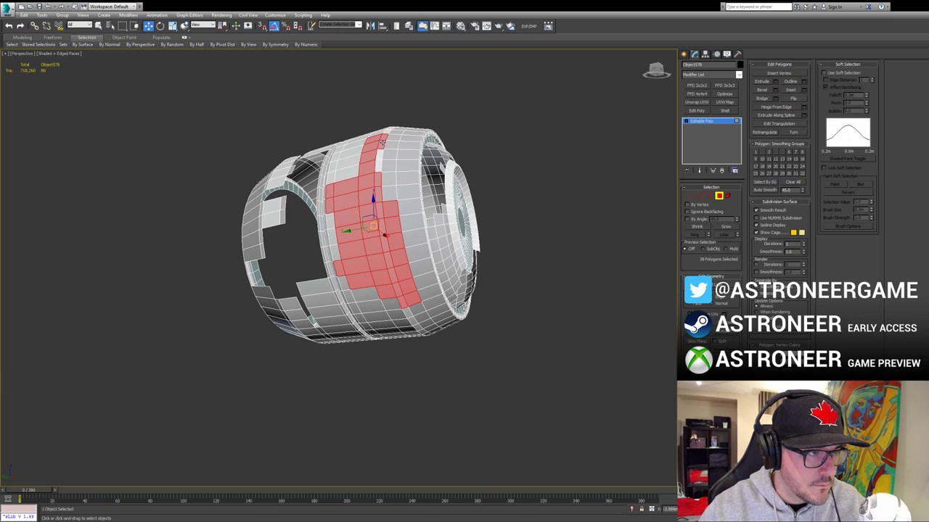
{"action": "left_click", "coordinate": [367, 298], "text": "ctrl"}
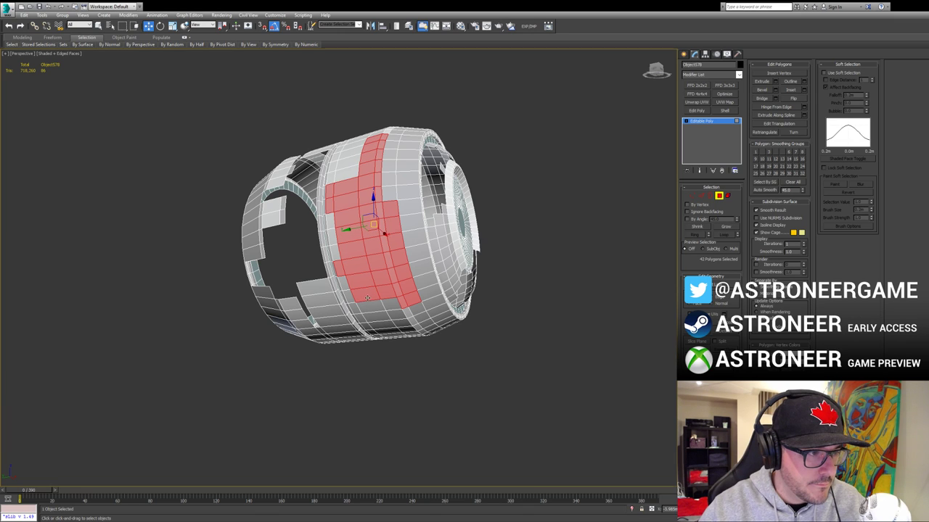
{"action": "left_click", "coordinate": [375, 310], "text": "ctrl"}
{"action": "left_click", "coordinate": [391, 308], "text": "ctrl"}
Step: Extend the polygon selection in a jagged outline around the underside of the hull
{"action": "middle_click_drag", "start_coordinate": [396, 304], "coordinate": [394, 335], "text": "alt"}
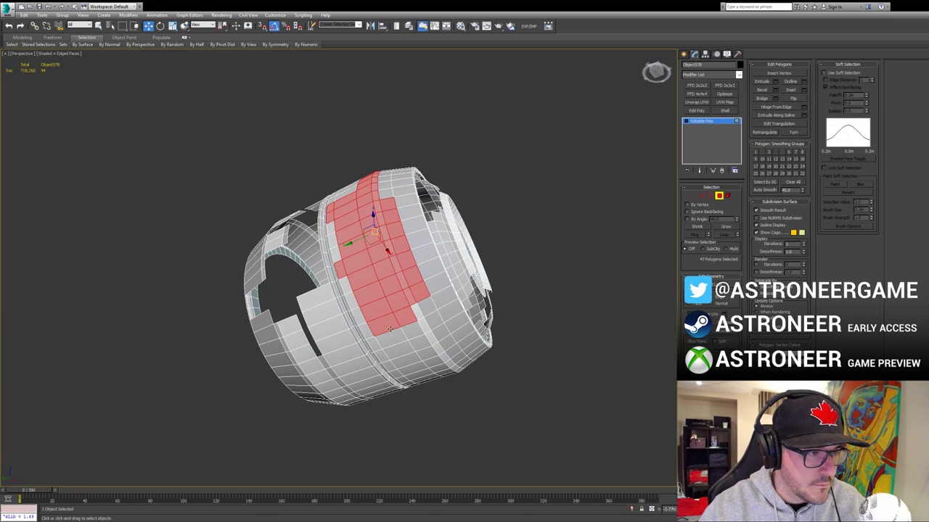
{"action": "left_click", "coordinate": [391, 339], "text": "ctrl"}
{"action": "left_click", "coordinate": [412, 331], "text": "ctrl"}
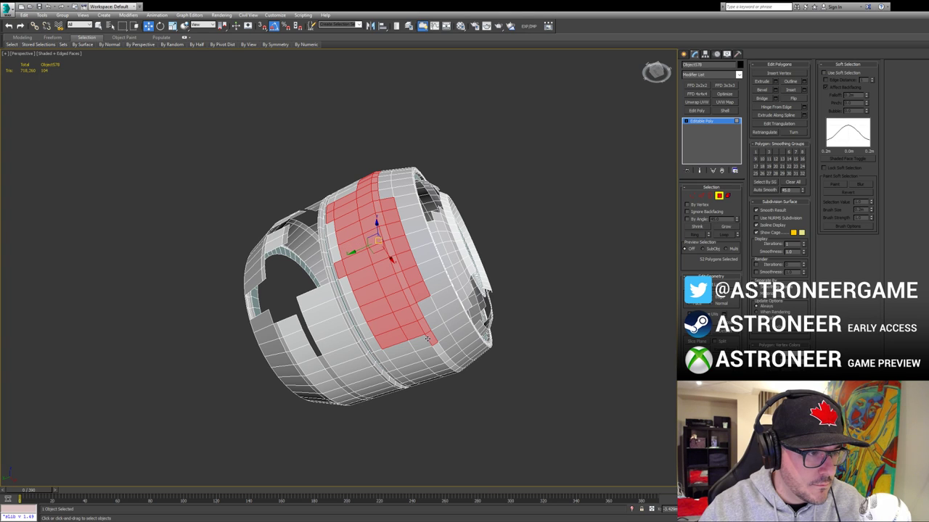
{"action": "left_click", "coordinate": [427, 345], "text": "ctrl"}
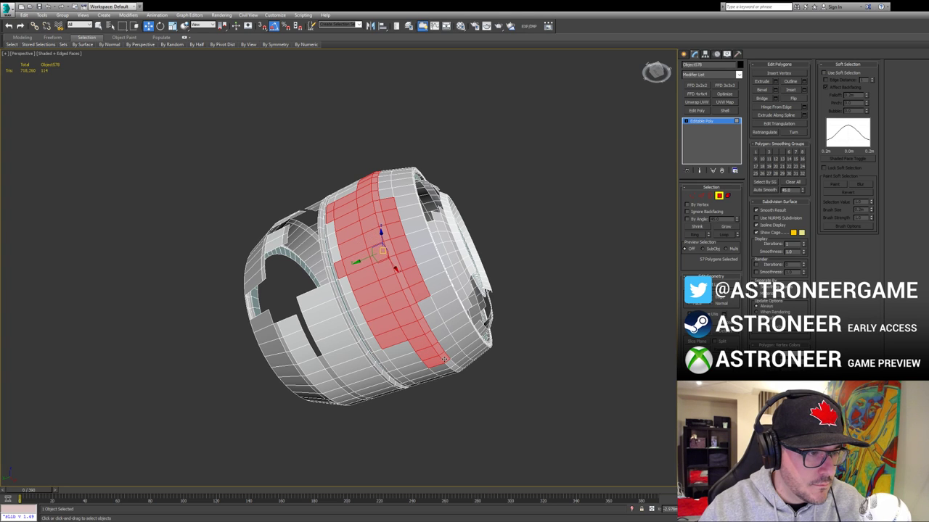
{"action": "middle_click_drag", "start_coordinate": [412, 361], "coordinate": [408, 397], "text": "alt"}
{"action": "left_click", "coordinate": [412, 341], "text": "ctrl"}
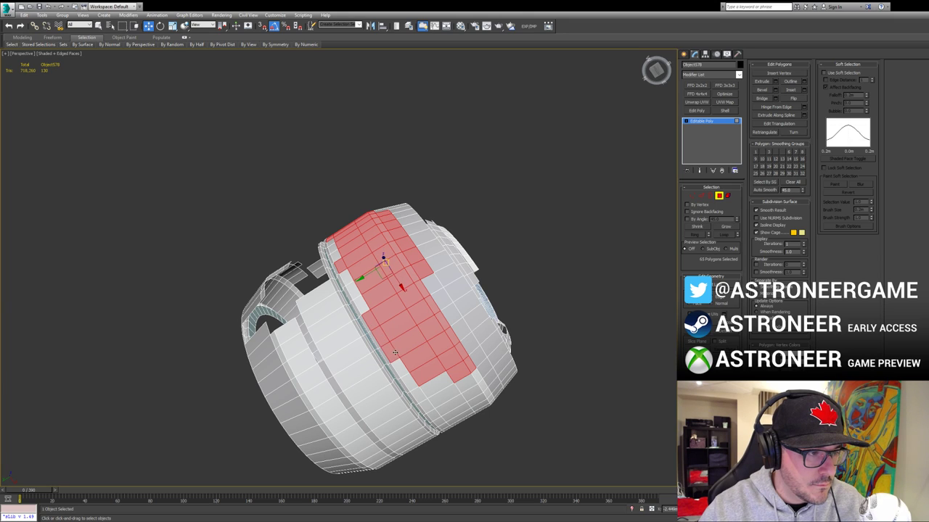
Step: Detach the selected hull polygons as a separate panel object
{"action": "middle_click_drag", "start_coordinate": [385, 348], "coordinate": [495, 321], "text": "alt"}
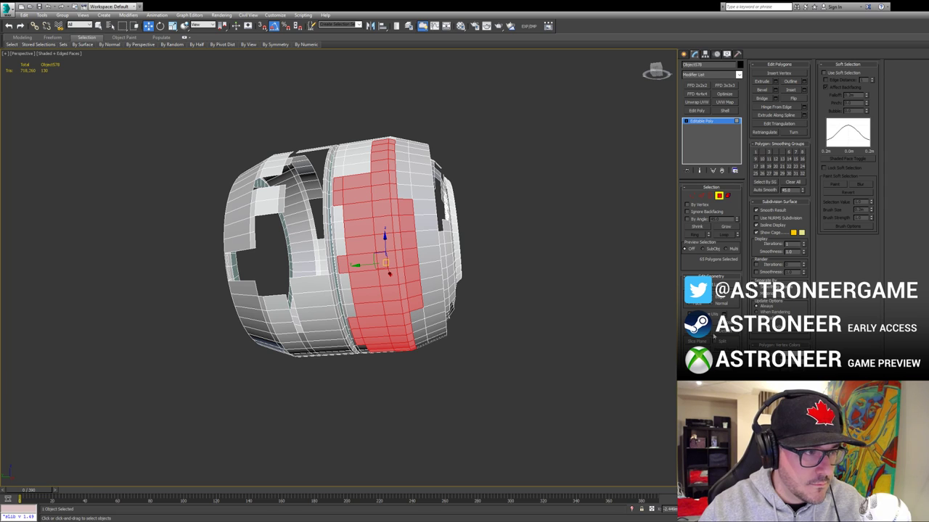
{"action": "left_click", "coordinate": [612, 254]}
{"action": "left_click", "coordinate": [720, 196]}
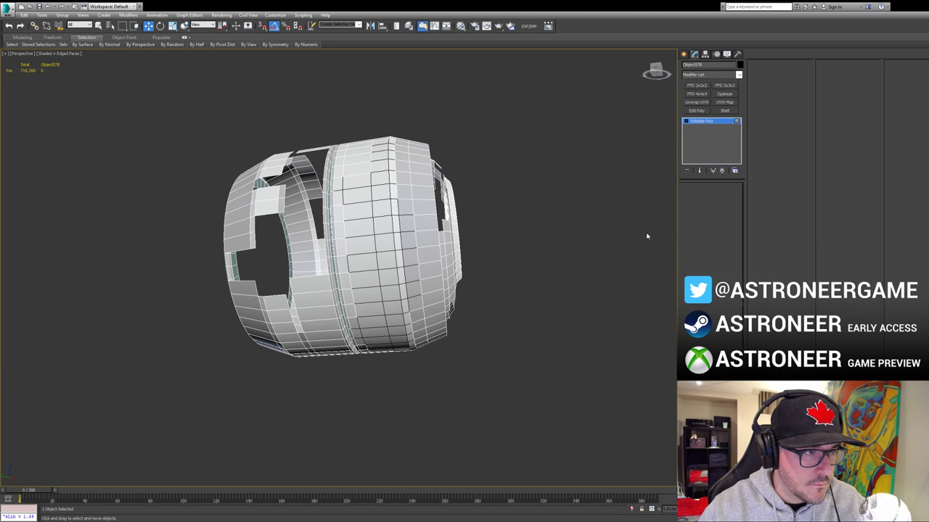
{"action": "left_click", "coordinate": [592, 242]}
Step: Select the vertices at the detached panel's upper end and enable soft selection with a falloff of 7.218 m
{"action": "left_click", "coordinate": [396, 250]}
{"action": "middle_click_drag", "start_coordinate": [435, 258], "coordinate": [385, 260], "text": "alt"}
{"action": "key", "text": "1"}
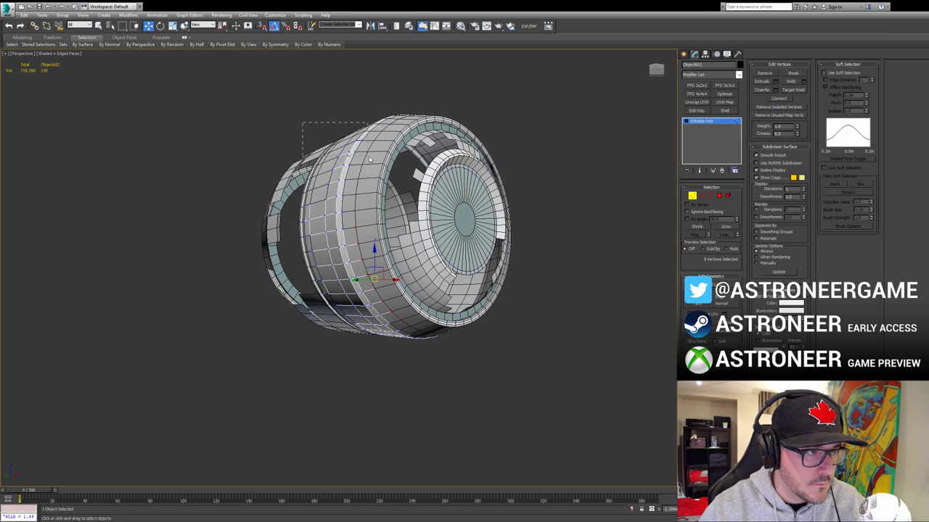
{"action": "left_click_drag", "start_coordinate": [370, 158], "coordinate": [372, 160]}
{"action": "left_click", "coordinate": [824, 72]}
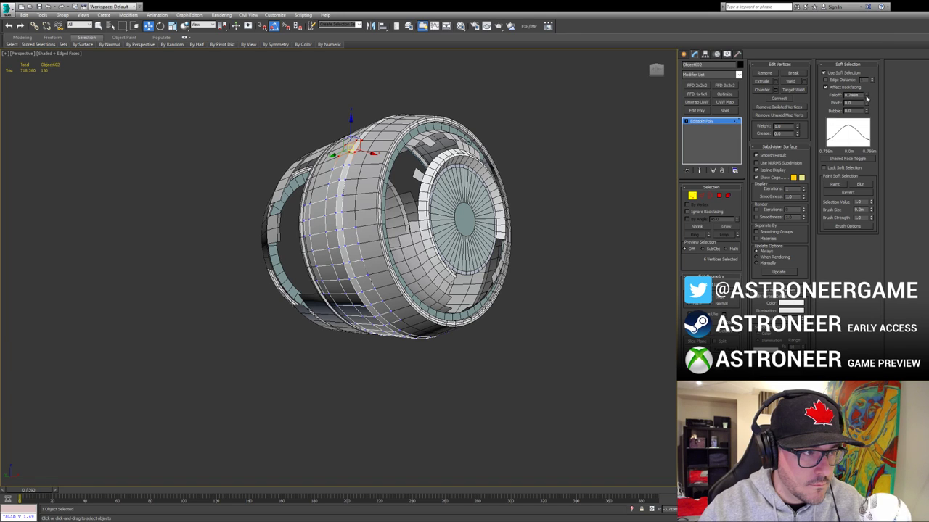
{"action": "left_click_drag", "start_coordinate": [866, 98], "coordinate": [867, 44]}
Step: Rotate the detached panel's upper end outward and move it away from the hull
{"action": "key", "text": "e"}
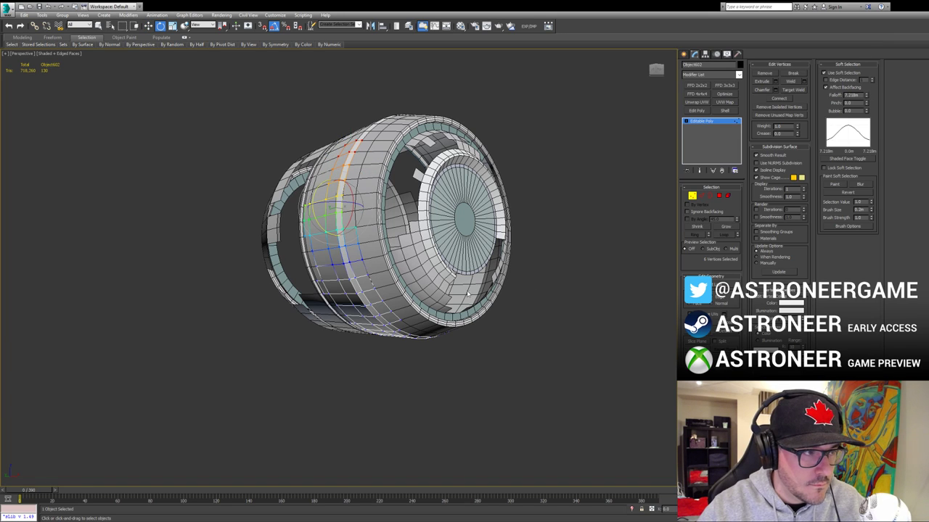
{"action": "left_click_drag", "start_coordinate": [316, 190], "coordinate": [300, 216]}
{"action": "key", "text": "w"}
{"action": "left_click_drag", "start_coordinate": [222, 154], "coordinate": [268, 166]}
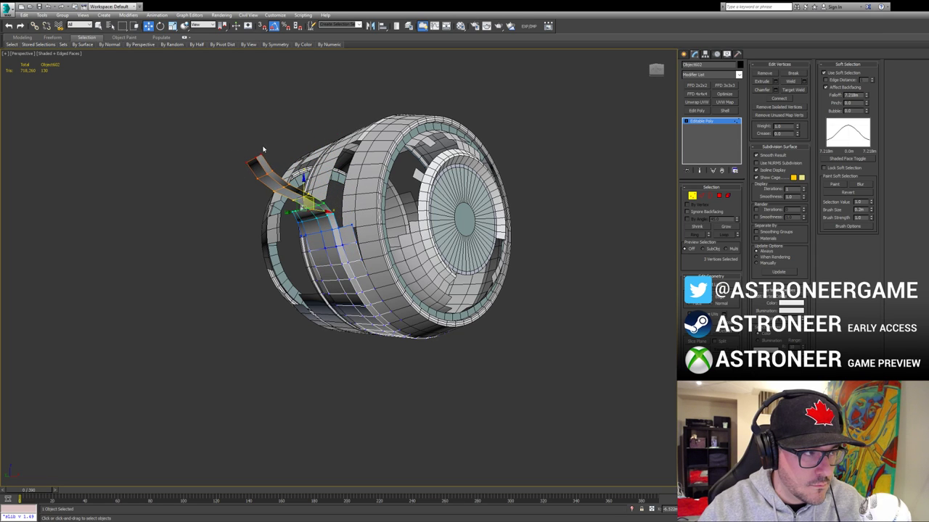
Step: Rotate the three vertices at the panel's upper tip, reduce the soft selection falloff to 5.702 m, and curl the tip further
{"action": "key", "text": "e"}
{"action": "left_click_drag", "start_coordinate": [280, 201], "coordinate": [286, 206]}
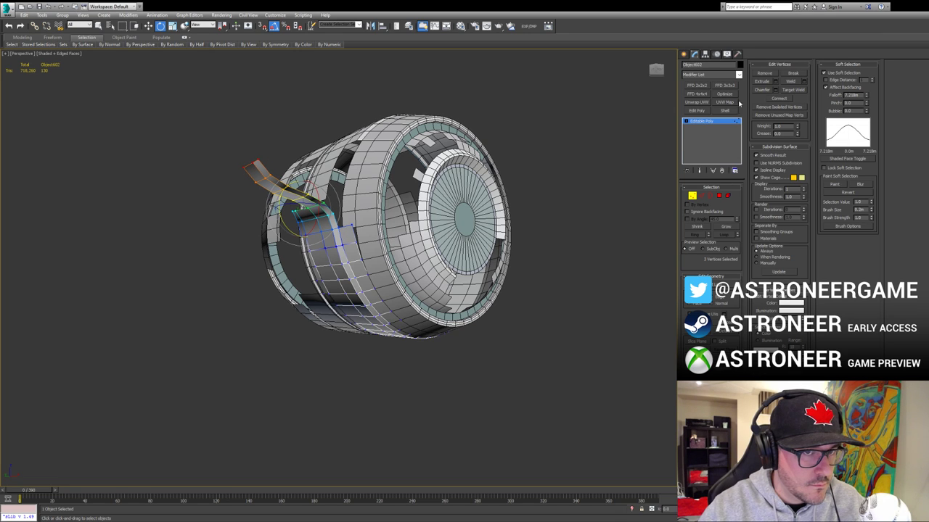
{"action": "mouse_move", "coordinate": [866, 95]}
{"action": "left_mouse_down"}
{"action": "mouse_move", "coordinate": [868, 126]}
{"action": "mouse_move", "coordinate": [867, 107]}
{"action": "left_mouse_up"}
{"action": "mouse_move", "coordinate": [270, 176]}
{"action": "left_mouse_down"}
{"action": "mouse_move", "coordinate": [282, 184]}
{"action": "mouse_move", "coordinate": [266, 172]}
{"action": "mouse_move", "coordinate": [275, 178]}
{"action": "left_mouse_up"}
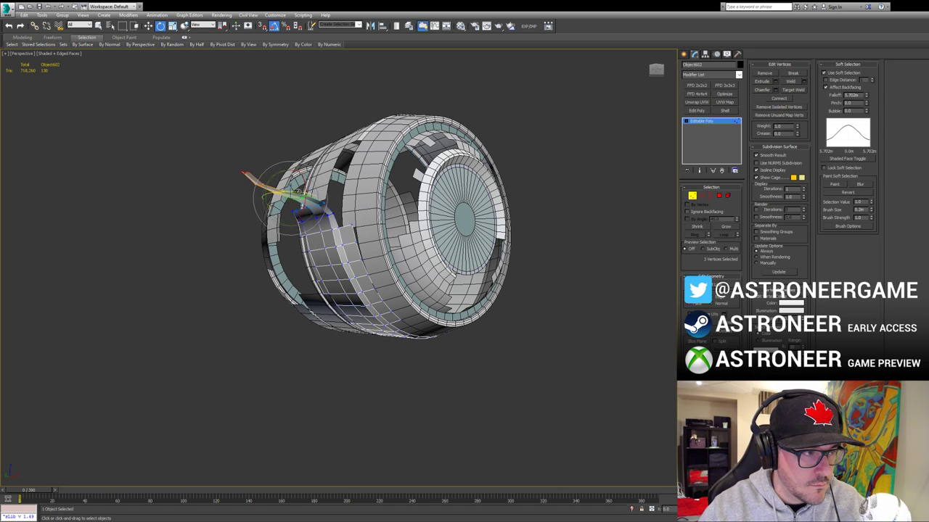
Step: Select the panel's lower-end vertices with a 7.183 m falloff, then rotate and move them away from the hull
{"action": "middle_click_drag", "start_coordinate": [275, 179], "coordinate": [481, 215], "text": "alt"}
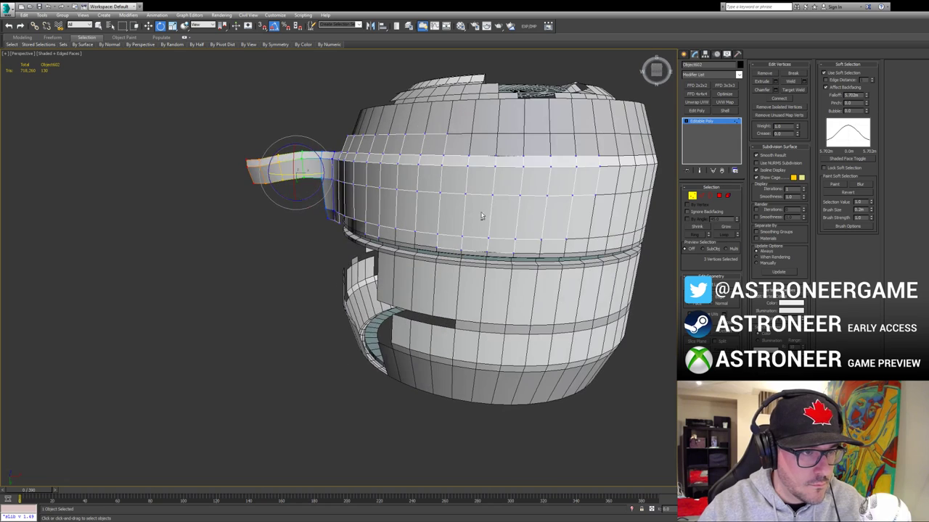
{"action": "left_click_drag", "start_coordinate": [482, 274], "coordinate": [481, 274]}
{"action": "middle_click_drag", "start_coordinate": [489, 229], "coordinate": [547, 262], "text": "alt"}
{"action": "scroll", "coordinate": [568, 220], "scroll_direction": "down", "scroll_amount": 4}
{"action": "left_click_drag", "start_coordinate": [867, 96], "coordinate": [868, 85]}
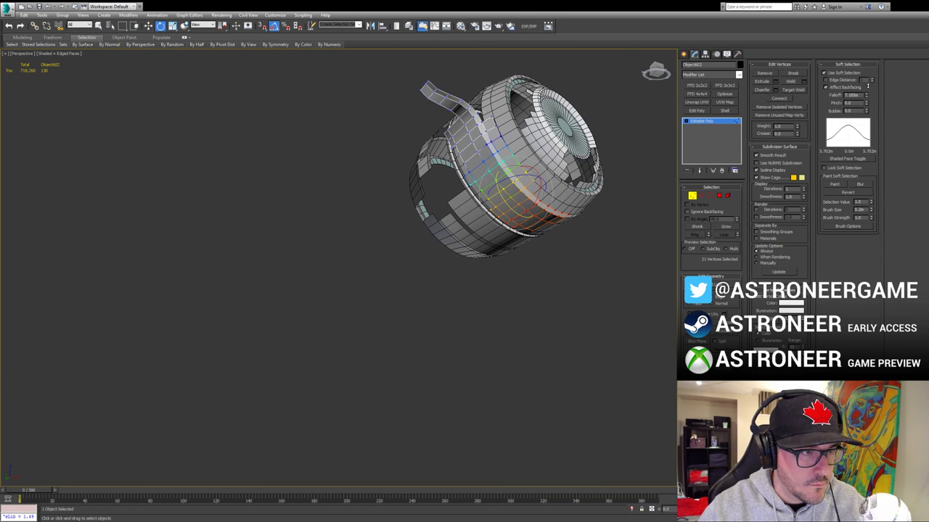
{"action": "left_click_drag", "start_coordinate": [511, 211], "coordinate": [495, 186]}
{"action": "middle_click_drag", "start_coordinate": [495, 186], "coordinate": [496, 193], "text": "alt"}
{"action": "key", "text": "w"}
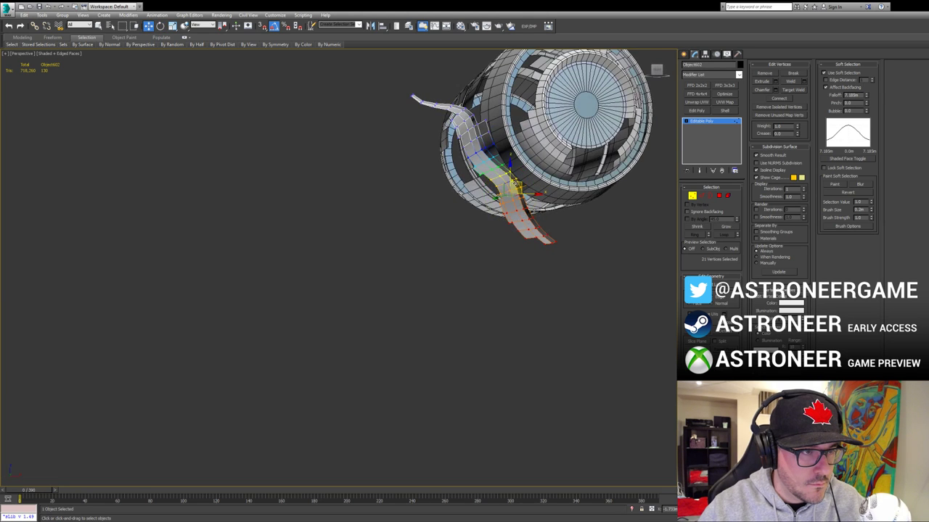
{"action": "left_click_drag", "start_coordinate": [523, 182], "coordinate": [496, 186]}
Step: Reduce the falloff to 2.513 m and twist the vertices at the panel's lower tip into a ragged bend
{"action": "middle_click_drag", "start_coordinate": [498, 188], "coordinate": [526, 209], "text": "alt"}
{"action": "left_click_drag", "start_coordinate": [554, 252], "coordinate": [519, 245]}
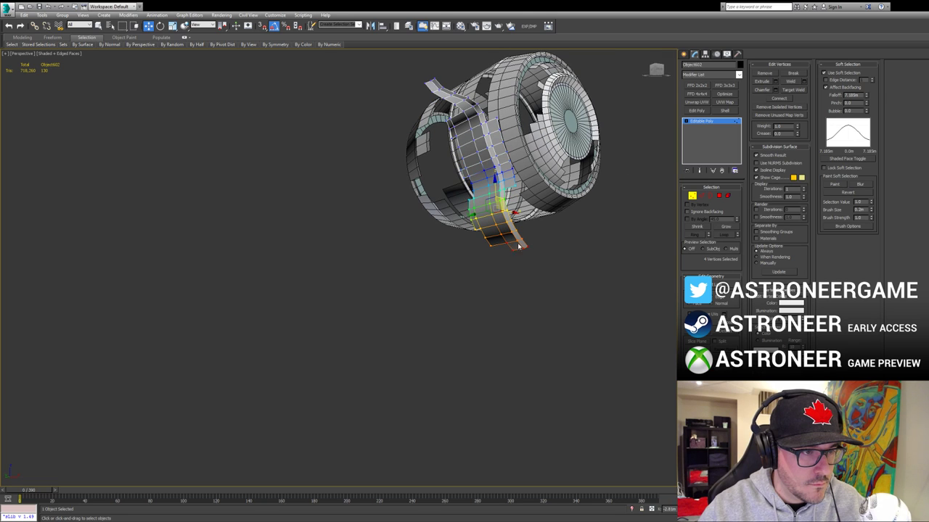
{"action": "left_click_drag", "start_coordinate": [867, 97], "coordinate": [867, 100]}
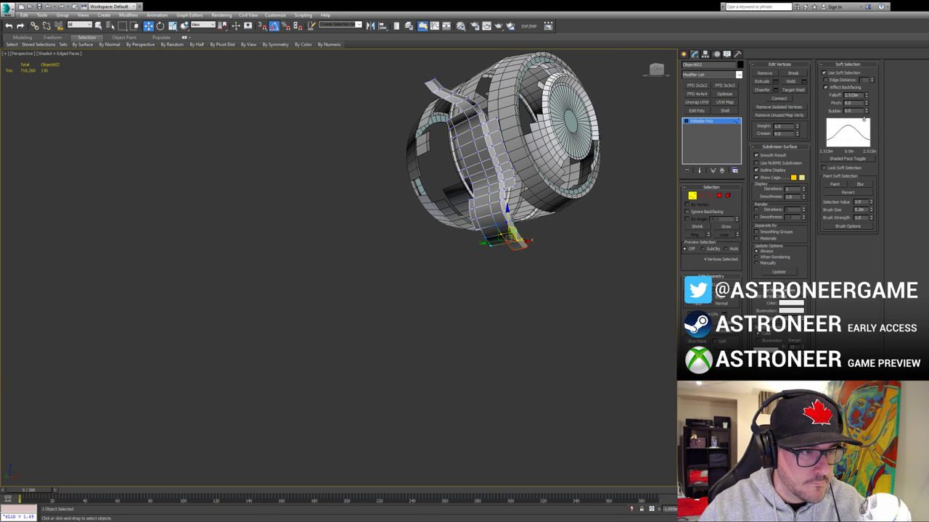
{"action": "mouse_move", "coordinate": [508, 258]}
{"action": "left_mouse_down"}
{"action": "mouse_move", "coordinate": [473, 258]}
{"action": "mouse_move", "coordinate": [484, 219]}
{"action": "left_mouse_up"}
{"action": "middle_click_drag", "start_coordinate": [485, 222], "coordinate": [524, 230], "text": "alt"}
{"action": "left_click_drag", "start_coordinate": [491, 249], "coordinate": [514, 252]}
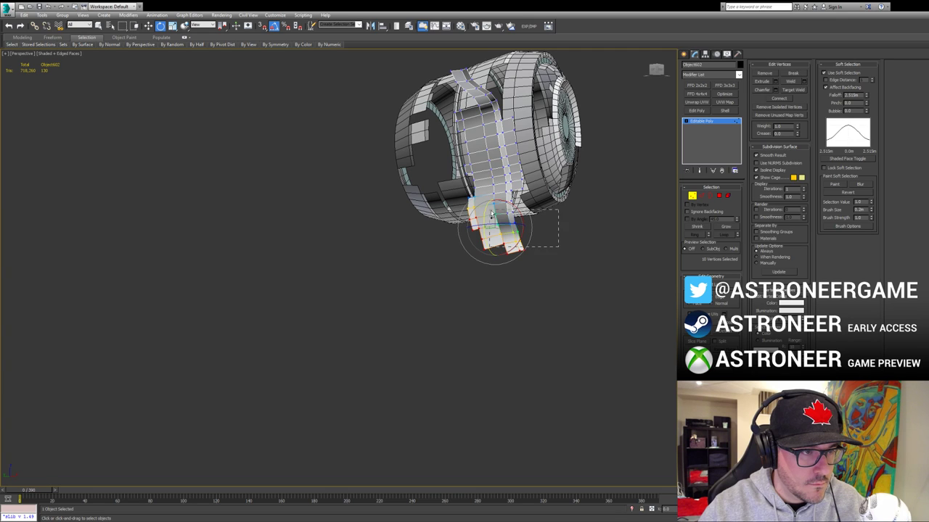
Step: Add more lower-end vertices to the selection, raise the falloff to 4.652 m, and rotate and shift the panel's lower end
{"action": "left_click_drag", "start_coordinate": [491, 215], "coordinate": [486, 211], "text": "ctrl"}
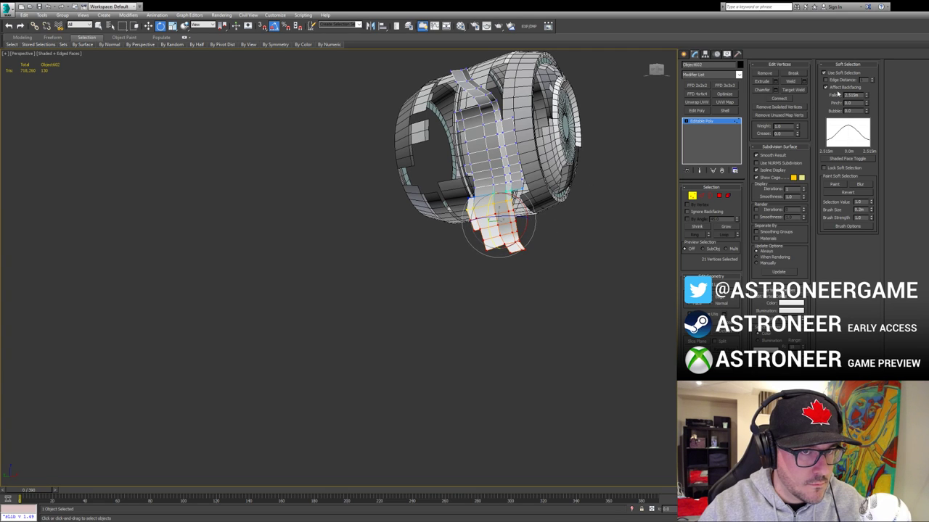
{"action": "left_click_drag", "start_coordinate": [865, 97], "coordinate": [871, 64]}
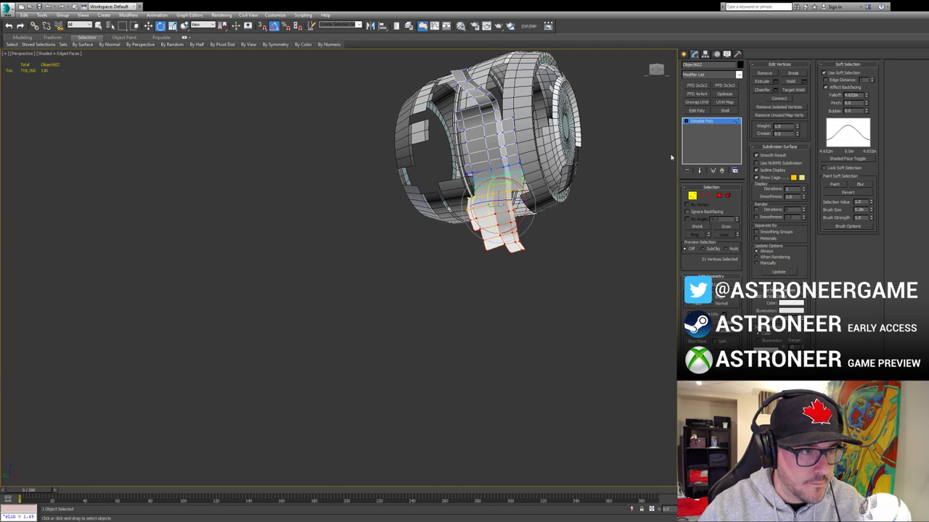
{"action": "left_click_drag", "start_coordinate": [514, 216], "coordinate": [519, 220]}
{"action": "middle_click_drag", "start_coordinate": [529, 200], "coordinate": [570, 207], "text": "alt"}
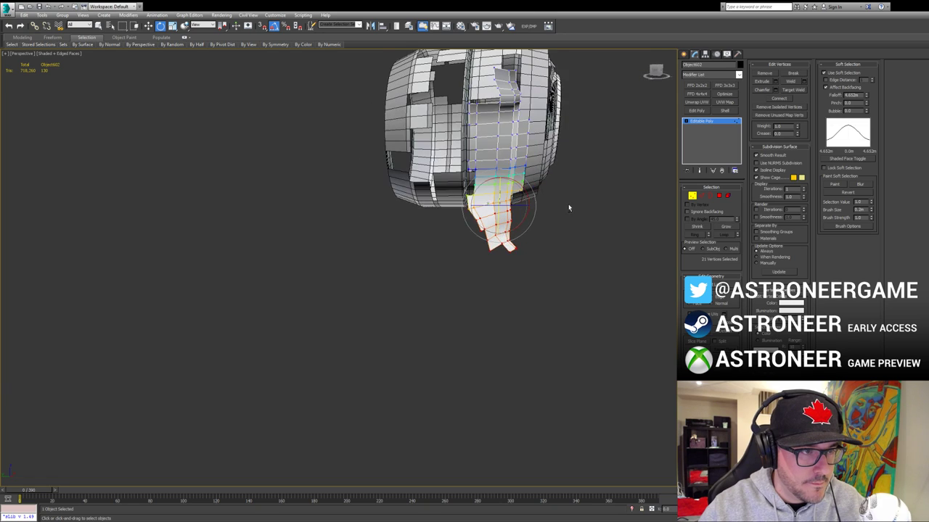
{"action": "key", "text": "w"}
{"action": "left_click_drag", "start_coordinate": [498, 205], "coordinate": [492, 203]}
Step: Finish editing the torn panel's vertices, bring the whole station back into view from isolation, and clear the object selection
{"action": "mouse_move", "coordinate": [500, 200]}
{"action": "middle_mouse_down", "text": "alt"}
{"action": "mouse_move", "coordinate": [578, 140]}
{"action": "mouse_move", "coordinate": [528, 136]}
{"action": "mouse_move", "coordinate": [451, 169]}
{"action": "mouse_move", "coordinate": [508, 182]}
{"action": "middle_mouse_up", "text": "alt"}
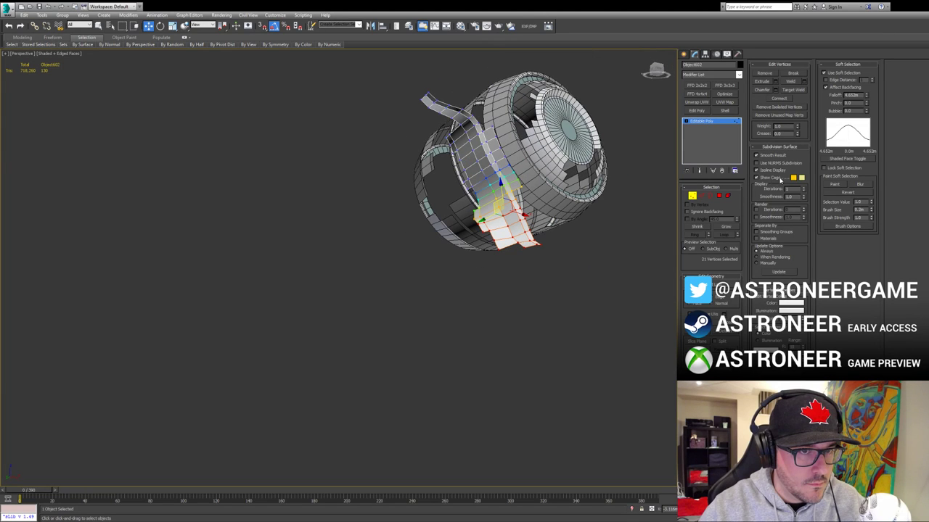
{"action": "left_click", "coordinate": [692, 196]}
{"action": "left_click", "coordinate": [567, 211]}
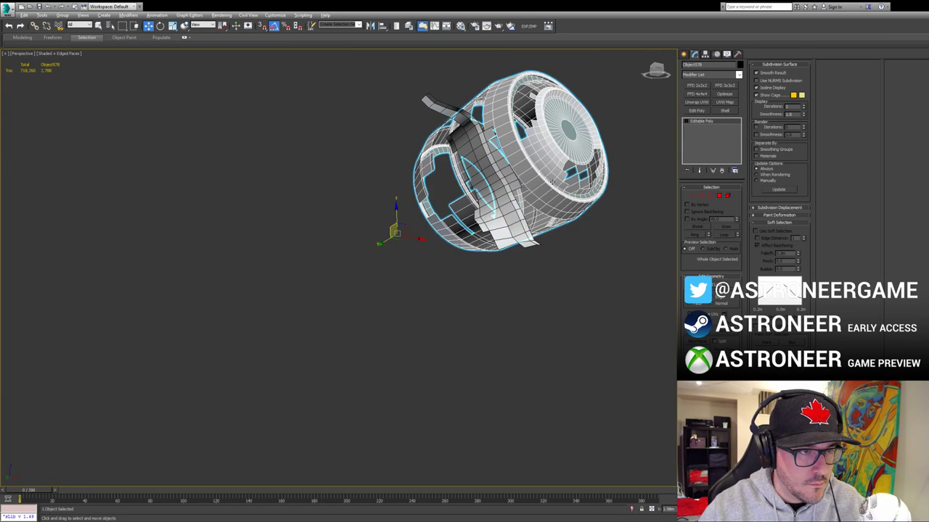
{"action": "middle_click_drag", "start_coordinate": [572, 215], "coordinate": [479, 227], "text": "alt"}
{"action": "scroll", "coordinate": [525, 205], "scroll_direction": "up", "scroll_amount": 3}
{"action": "scroll", "coordinate": [487, 224], "scroll_direction": "down", "scroll_amount": 5}
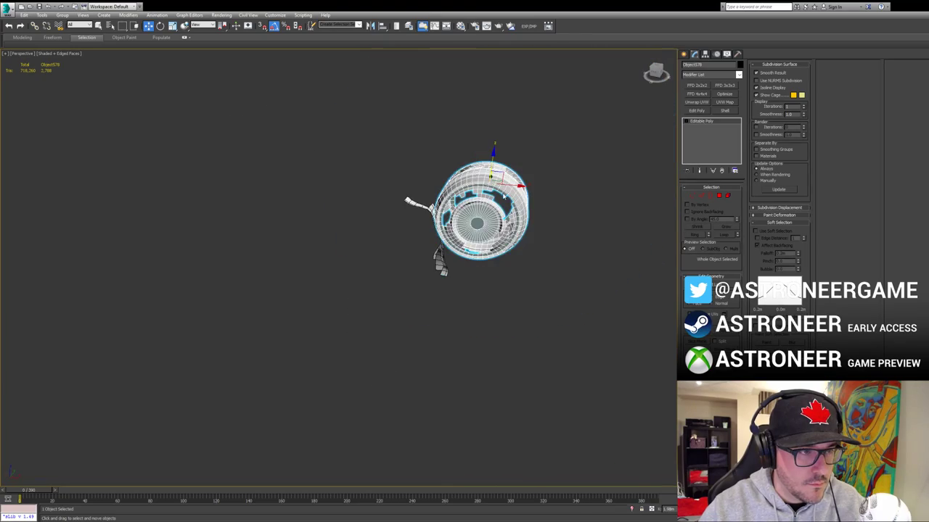
{"action": "key", "text": "alt+q"}
{"action": "scroll", "coordinate": [503, 197], "scroll_direction": "up", "scroll_amount": 3}
{"action": "middle_click_drag", "start_coordinate": [504, 197], "coordinate": [642, 206], "text": "alt"}
{"action": "scroll", "coordinate": [531, 210], "scroll_direction": "up", "scroll_amount": 3}
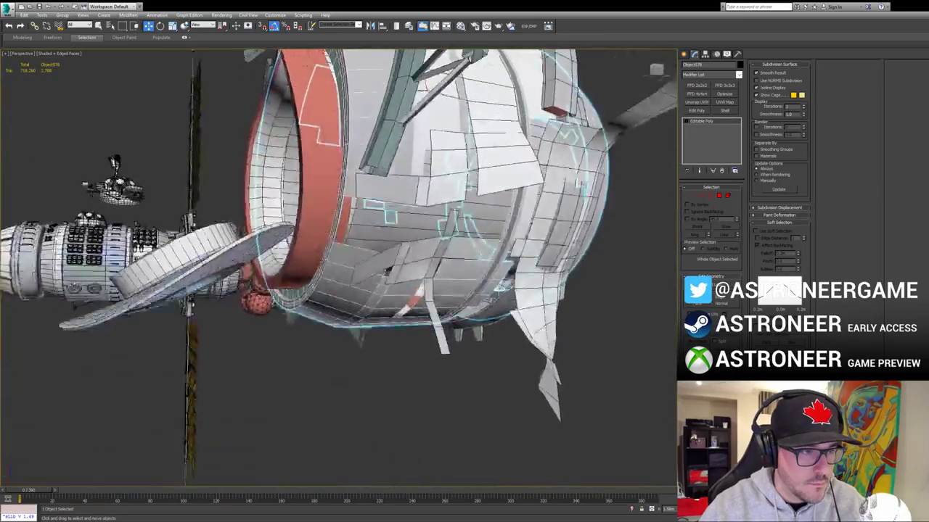
{"action": "middle_click_drag", "start_coordinate": [501, 233], "coordinate": [591, 330], "text": "alt"}
{"action": "left_click", "coordinate": [568, 214]}
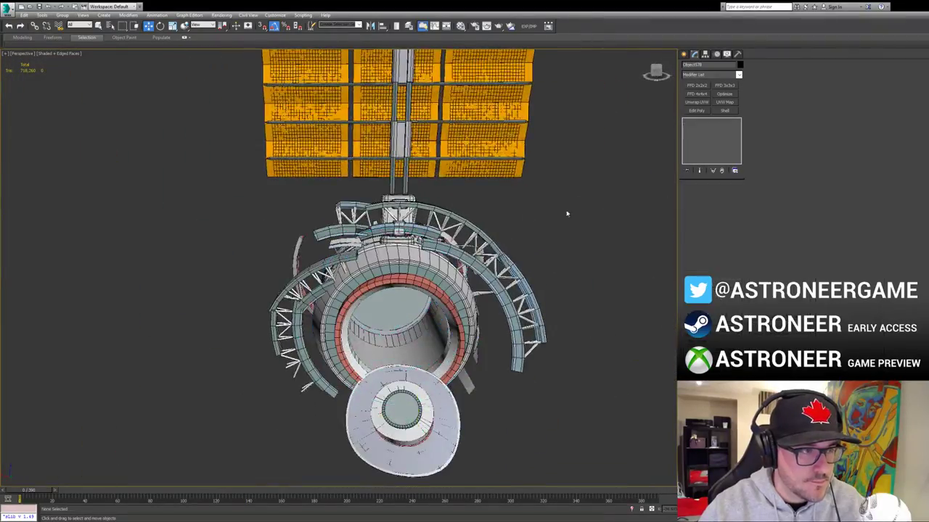
Step: Detach the orange surface polygons of the solar array above the damaged module as a separate object
{"action": "left_click", "coordinate": [485, 164]}
{"action": "mouse_move", "coordinate": [494, 191]}
{"action": "middle_mouse_down", "text": "alt"}
{"action": "mouse_move", "coordinate": [541, 265]}
{"action": "mouse_move", "coordinate": [454, 265]}
{"action": "mouse_move", "coordinate": [429, 254]}
{"action": "mouse_move", "coordinate": [433, 266]}
{"action": "mouse_move", "coordinate": [477, 289]}
{"action": "mouse_move", "coordinate": [576, 289]}
{"action": "mouse_move", "coordinate": [540, 311]}
{"action": "mouse_move", "coordinate": [499, 288]}
{"action": "mouse_move", "coordinate": [479, 306]}
{"action": "mouse_move", "coordinate": [394, 295]}
{"action": "mouse_move", "coordinate": [503, 325]}
{"action": "middle_mouse_up", "text": "alt"}
{"action": "key", "text": "F4"}
{"action": "scroll", "coordinate": [574, 288], "scroll_direction": "up", "scroll_amount": 3}
{"action": "key", "text": "F4"}
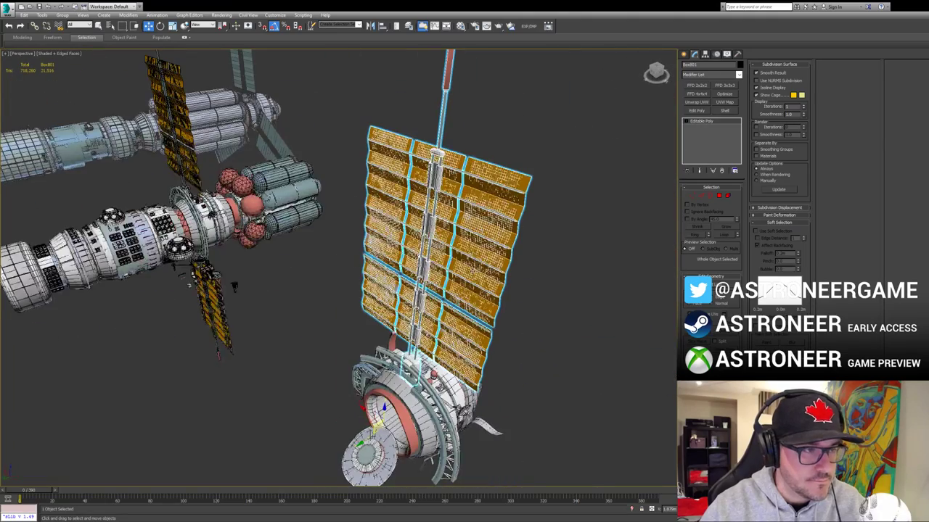
{"action": "key", "text": "4"}
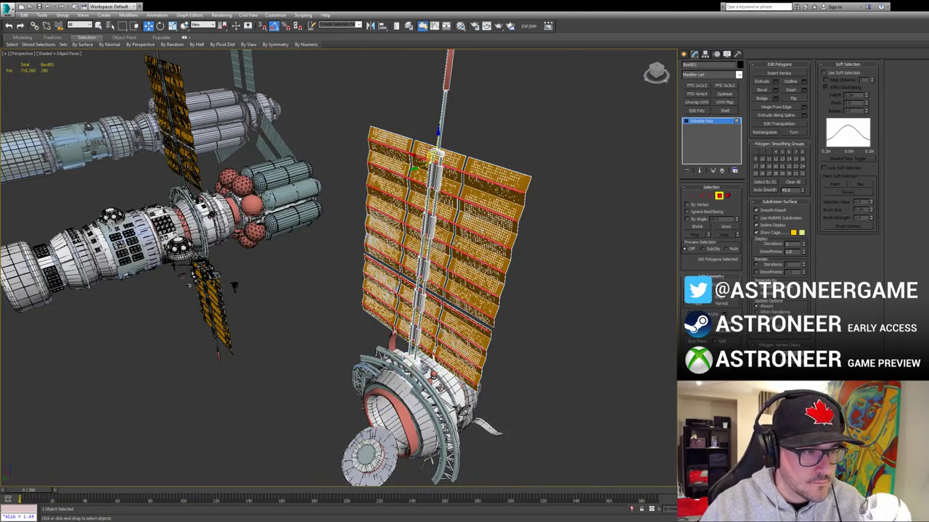
{"action": "key", "text": "ctrl+q"}
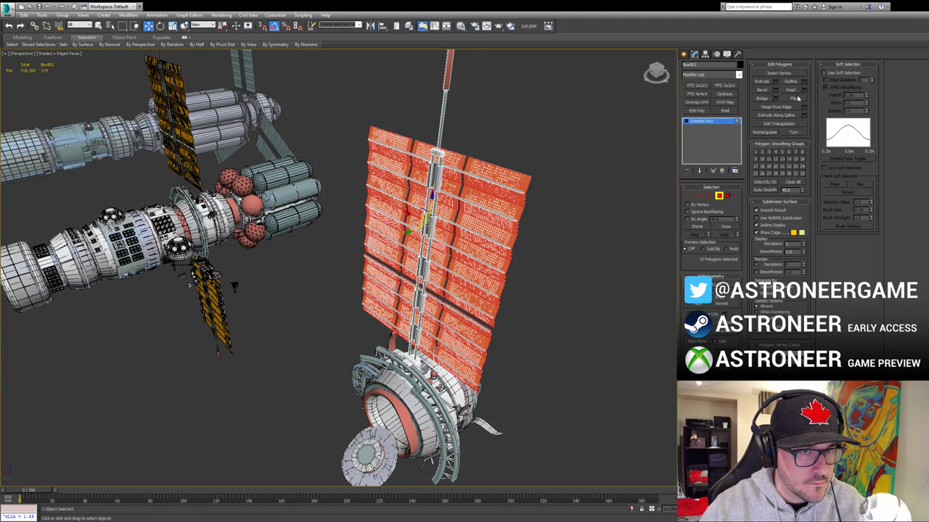
{"action": "left_click", "coordinate": [513, 268]}
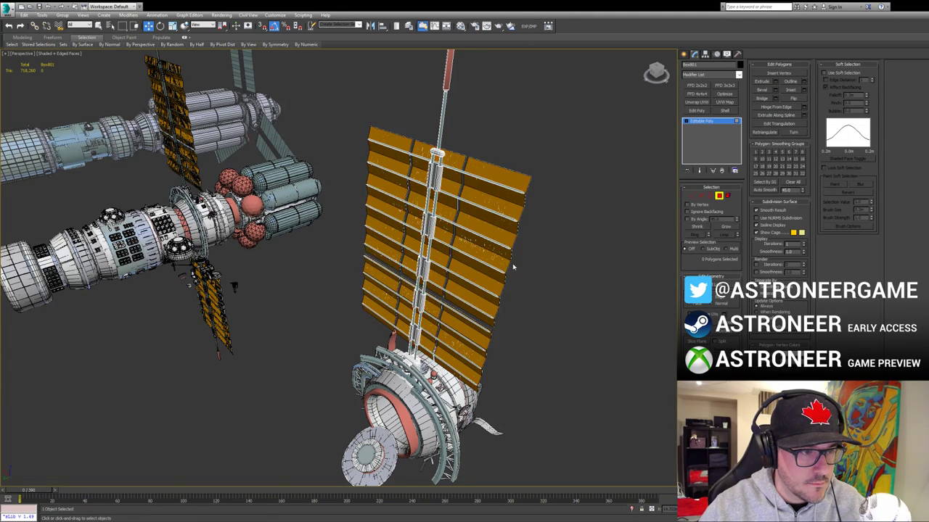
{"action": "left_click", "coordinate": [719, 196]}
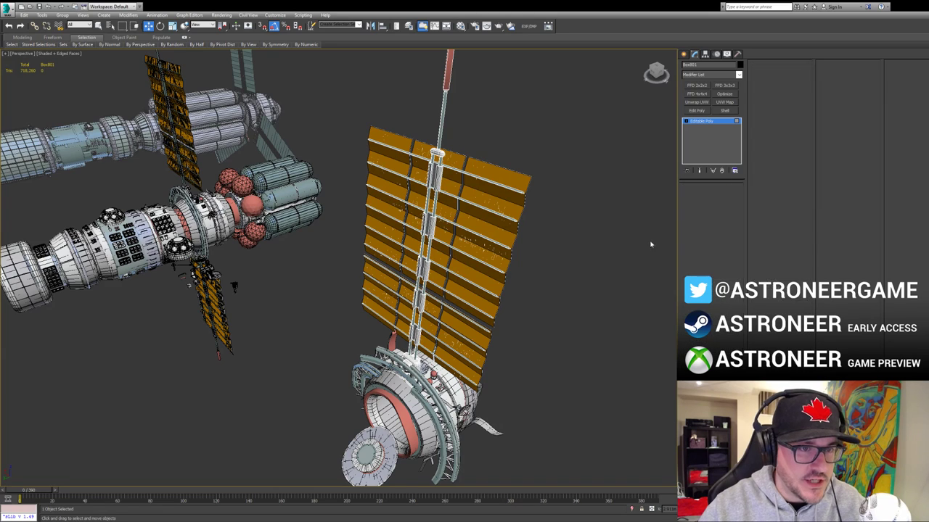
Step: Select the detached orange solar panel surfaces and isolate them in the viewport
{"action": "left_click", "coordinate": [496, 207]}
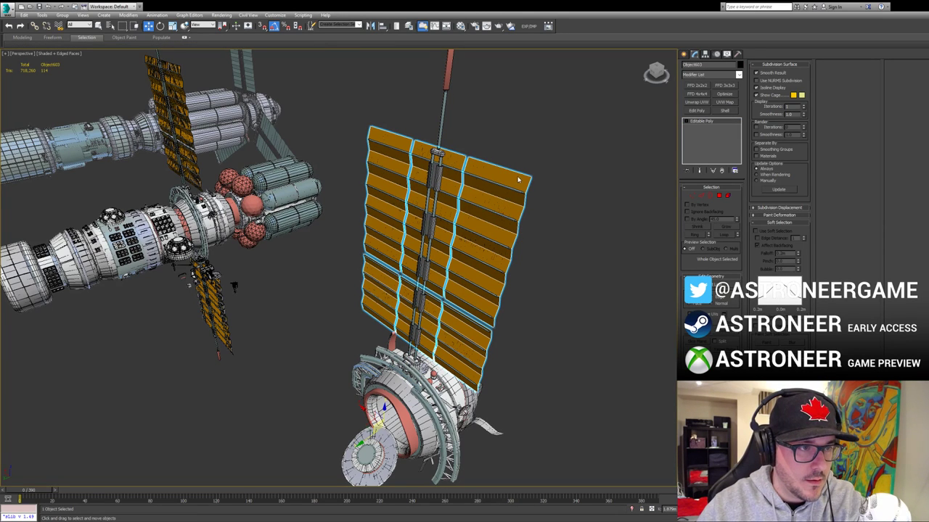
{"action": "key", "text": "alt+q"}
{"action": "middle_click_drag", "start_coordinate": [528, 246], "coordinate": [597, 265], "text": "alt"}
{"action": "key", "text": "z"}
{"action": "left_click", "coordinate": [456, 296]}
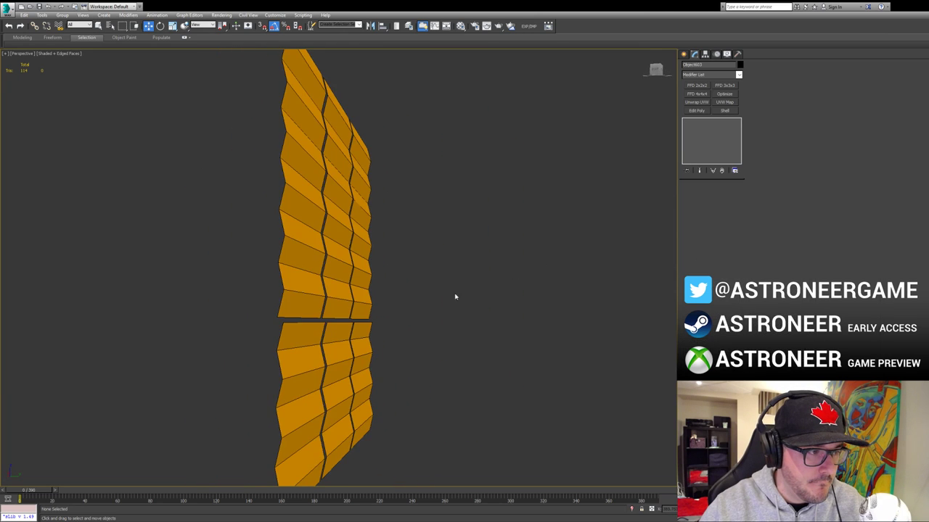
{"action": "left_click", "coordinate": [359, 300]}
{"action": "mouse_move", "coordinate": [405, 297]}
{"action": "middle_mouse_down", "text": "alt"}
{"action": "mouse_move", "coordinate": [388, 308]}
{"action": "mouse_move", "coordinate": [410, 298]}
{"action": "middle_mouse_up", "text": "alt"}
{"action": "key", "text": "4"}
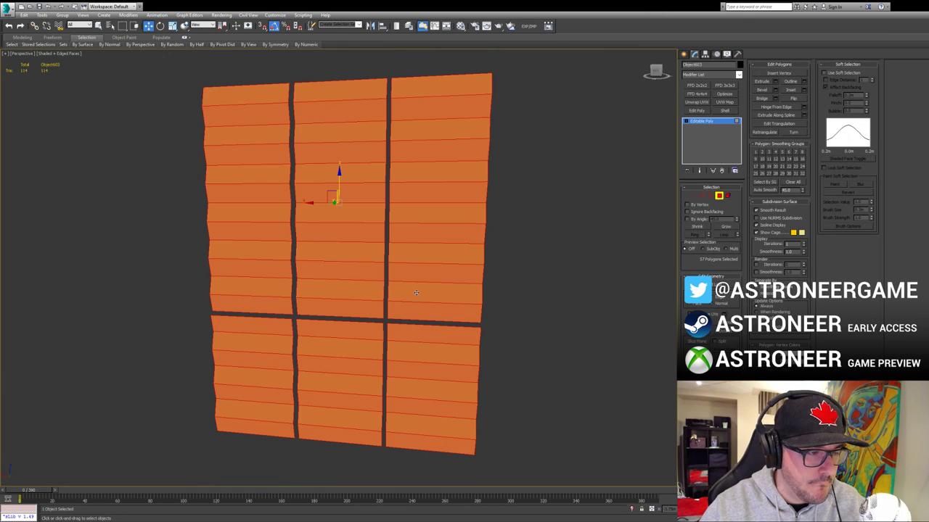
{"action": "key", "text": "ctrl+d"}
{"action": "left_click", "coordinate": [458, 302]}
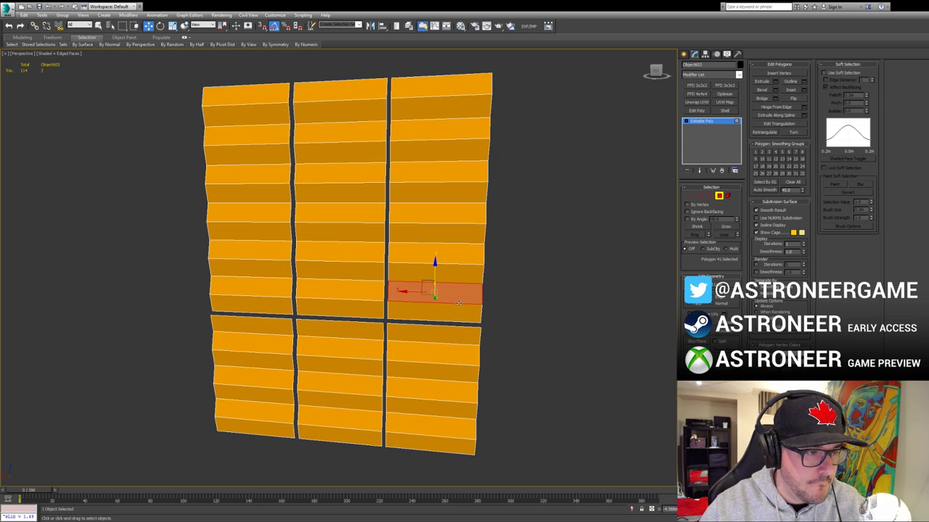
{"action": "left_click", "coordinate": [519, 302]}
{"action": "key", "text": "4"}
{"action": "key", "text": "2"}
{"action": "key", "text": "2"}
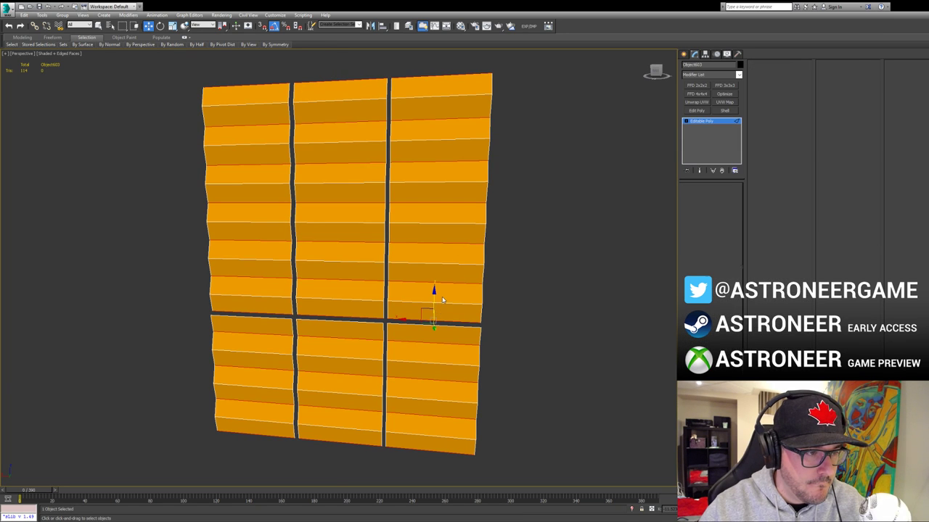
{"action": "key", "text": "4"}
{"action": "left_click", "coordinate": [455, 269]}
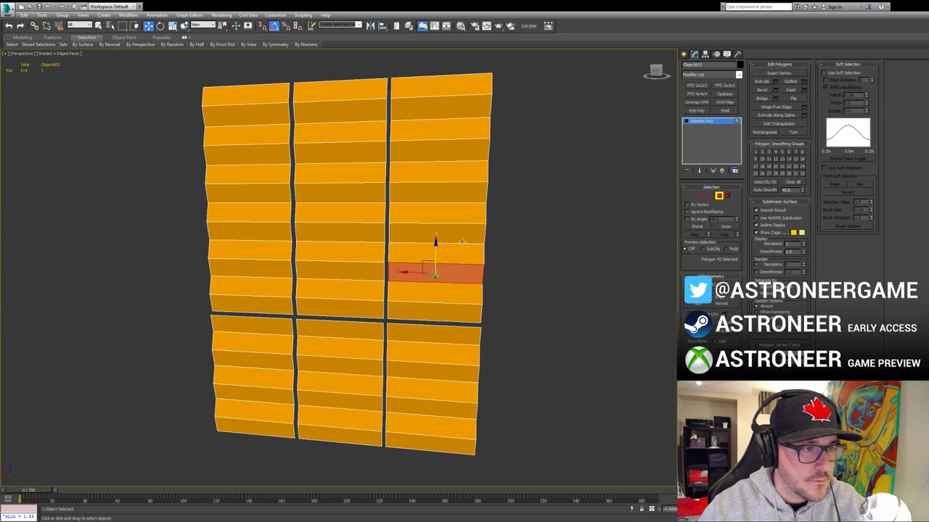
{"action": "key", "text": "alt+s"}
{"action": "key", "text": "w"}
Step: Select a horizontal fold edge in each of the six solar panel sections and expand the selection to their full edge rings
{"action": "key", "text": "2"}
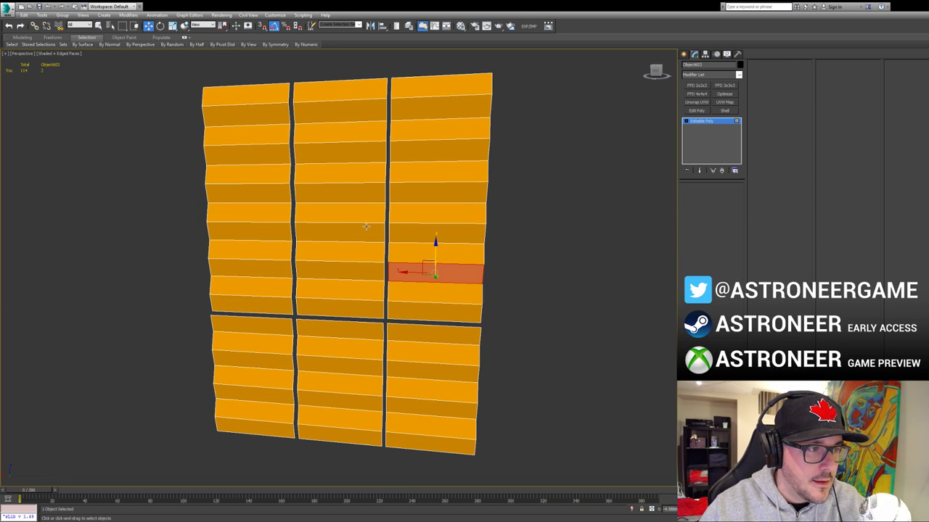
{"action": "left_click", "coordinate": [254, 222]}
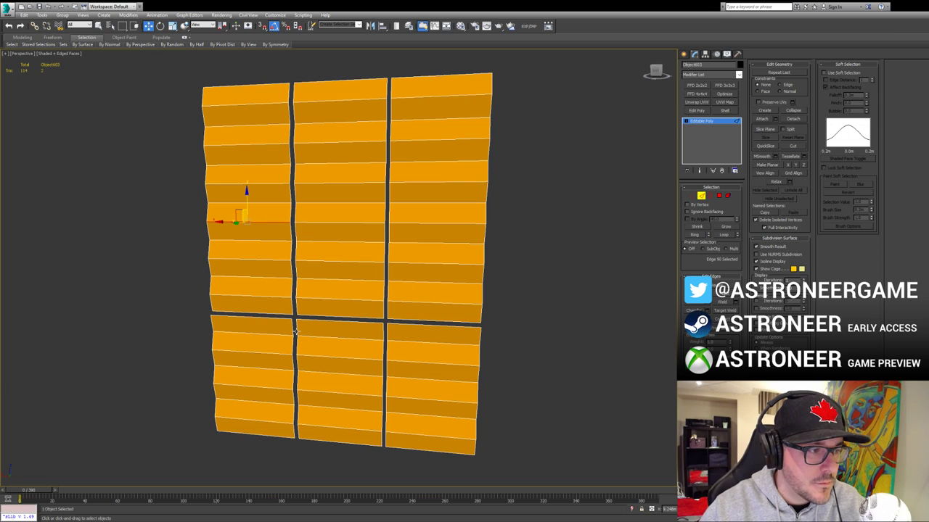
{"action": "left_click", "coordinate": [329, 356], "text": "ctrl"}
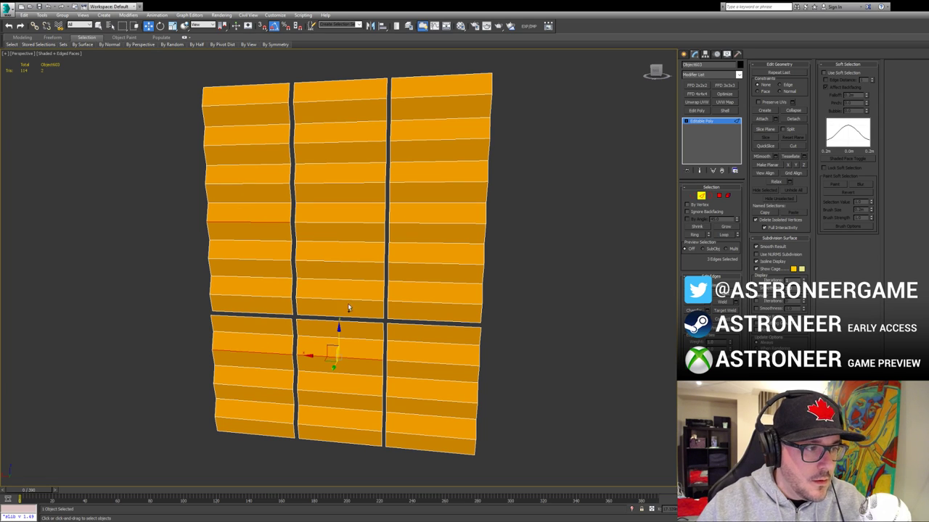
{"action": "left_click", "coordinate": [350, 299], "text": "ctrl"}
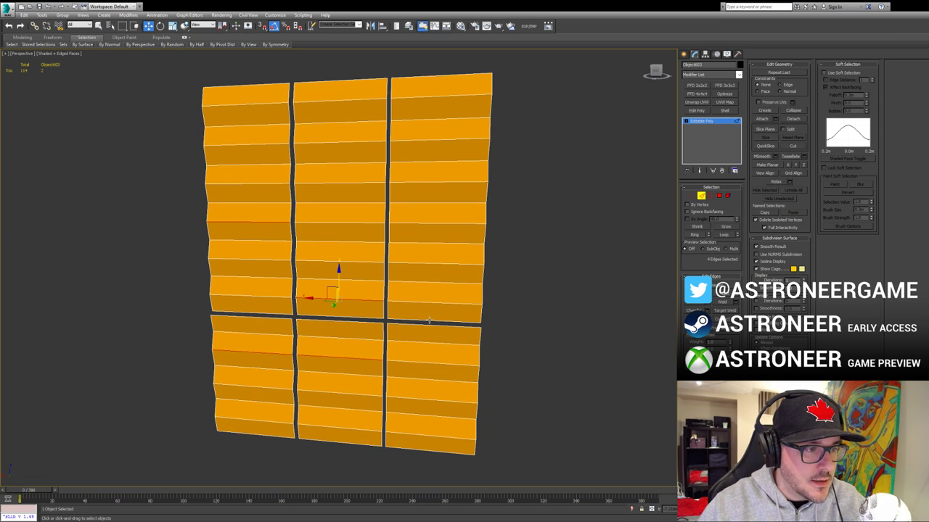
{"action": "left_click_drag", "start_coordinate": [418, 353], "coordinate": [421, 363], "text": "ctrl"}
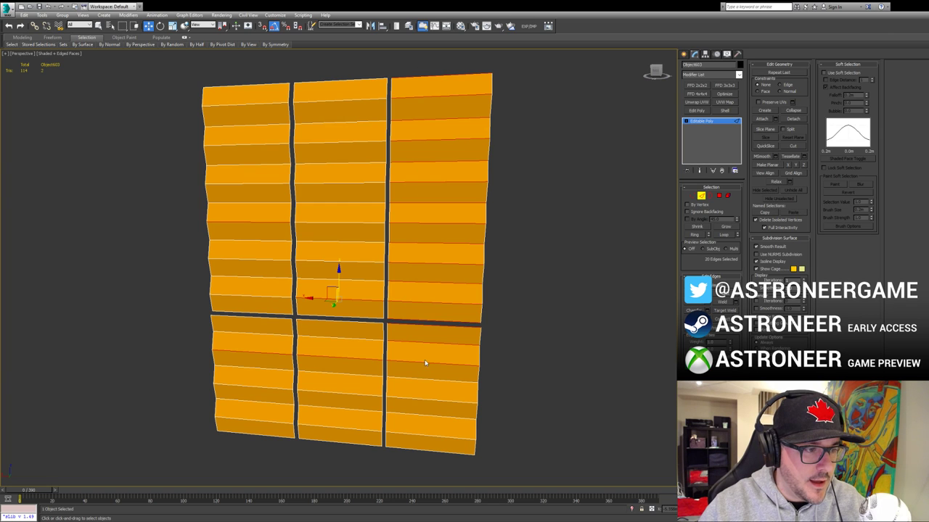
{"action": "key", "text": "alt+r"}
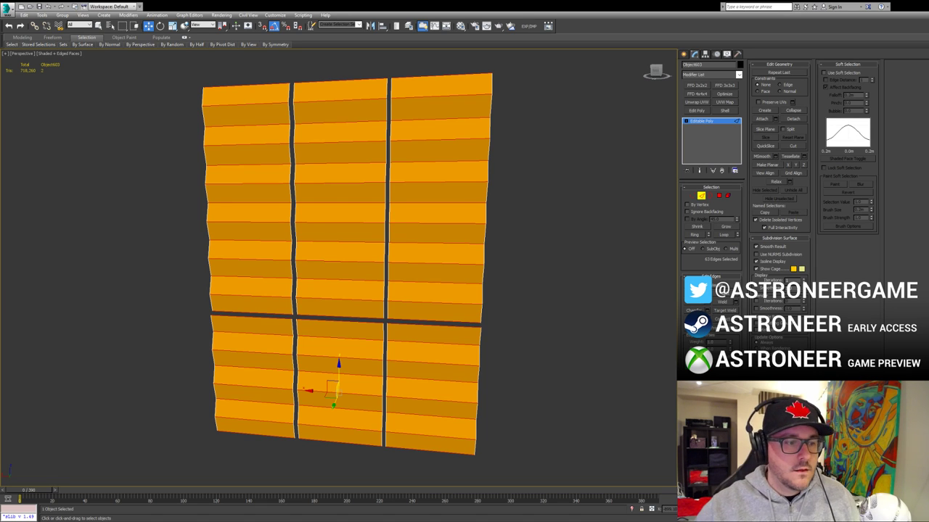
{"action": "middle_click_drag", "start_coordinate": [499, 410], "coordinate": [513, 389]}
{"action": "key", "text": "2"}
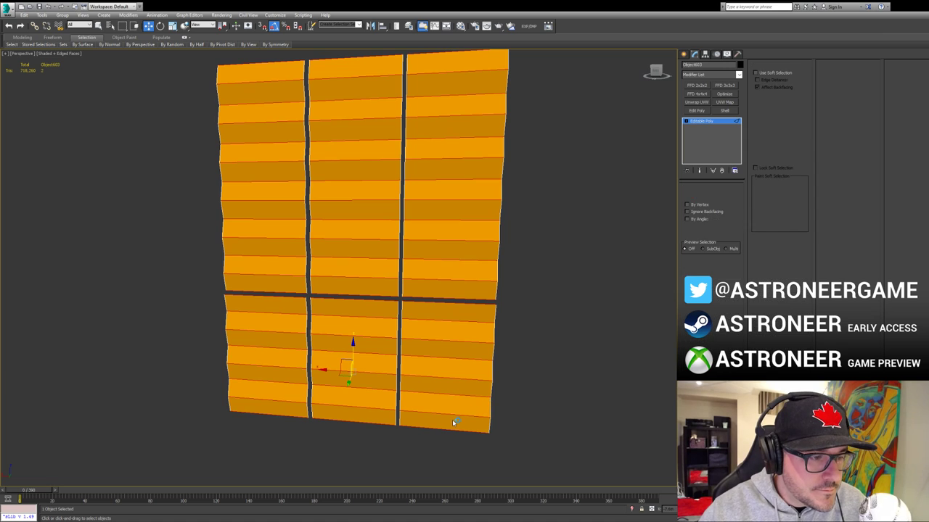
{"action": "key", "text": "4"}
{"action": "left_click", "coordinate": [453, 423]}
{"action": "left_click", "coordinate": [466, 405], "text": "ctrl"}
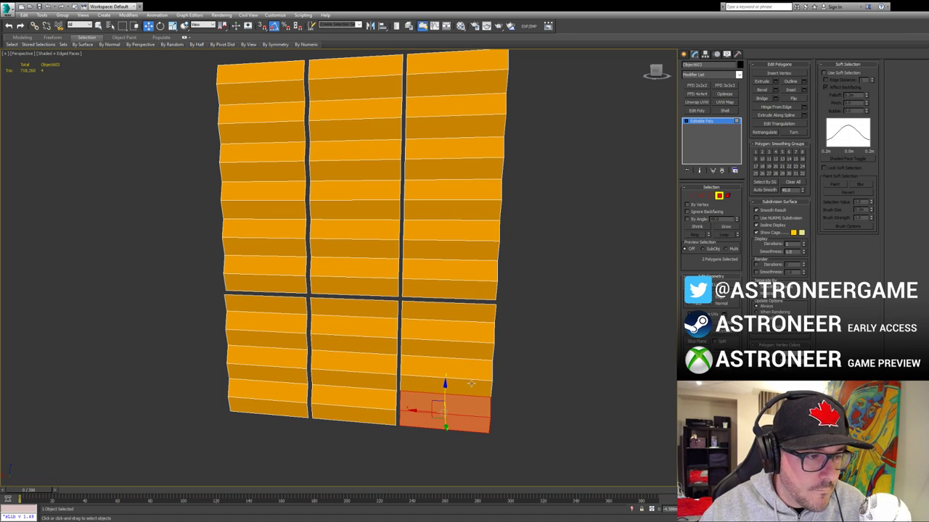
{"action": "left_click", "coordinate": [529, 385]}
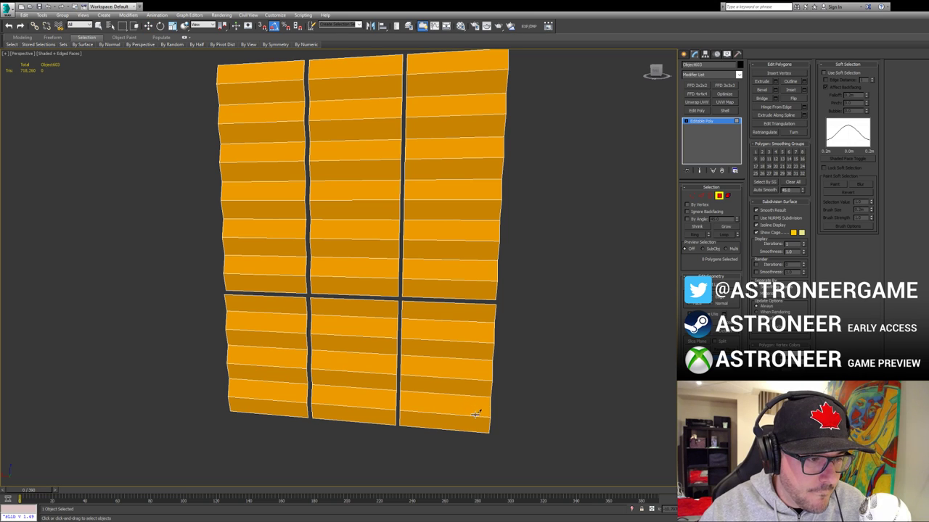
Step: Insert vertical edge loops near the side edges of the six orange panel sections with the Swift Loop tool
{"action": "key", "text": "w"}
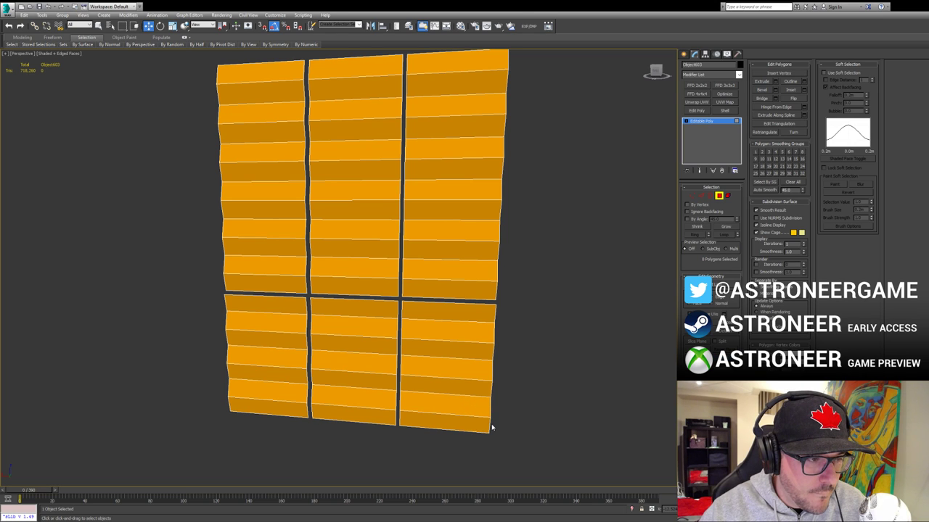
{"action": "key", "text": "alt+1"}
{"action": "right_click", "coordinate": [527, 346]}
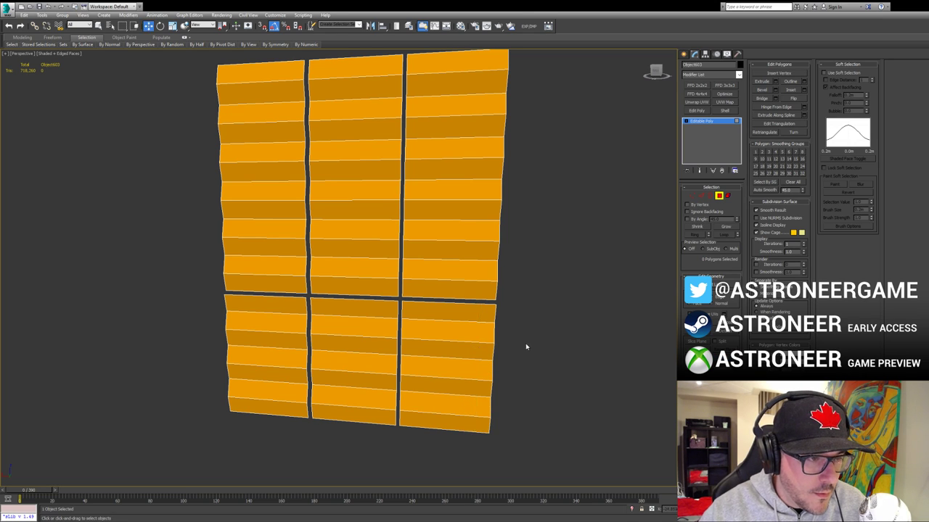
{"action": "key", "text": "alt+1"}
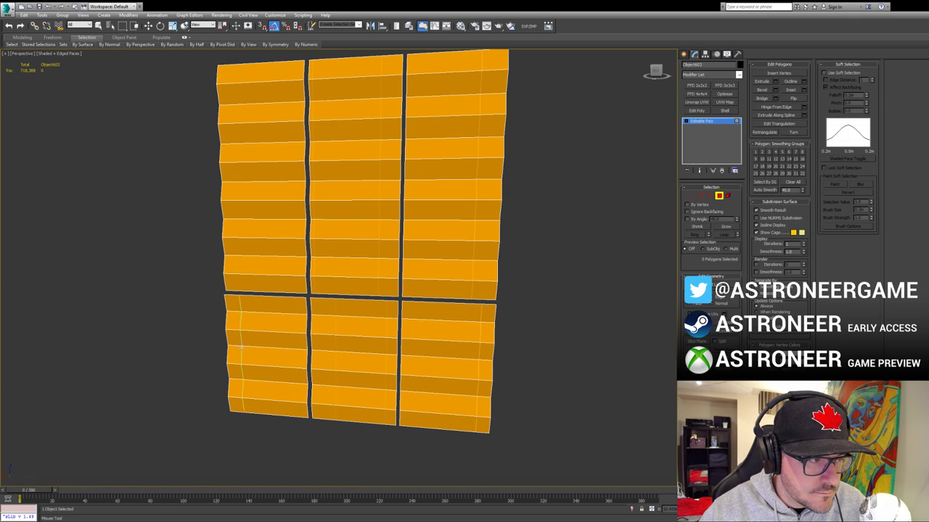
{"action": "right_click", "coordinate": [248, 270]}
{"action": "middle_click_drag", "start_coordinate": [248, 270], "coordinate": [312, 285], "text": "alt"}
{"action": "key", "text": "4"}
{"action": "key", "text": "4"}
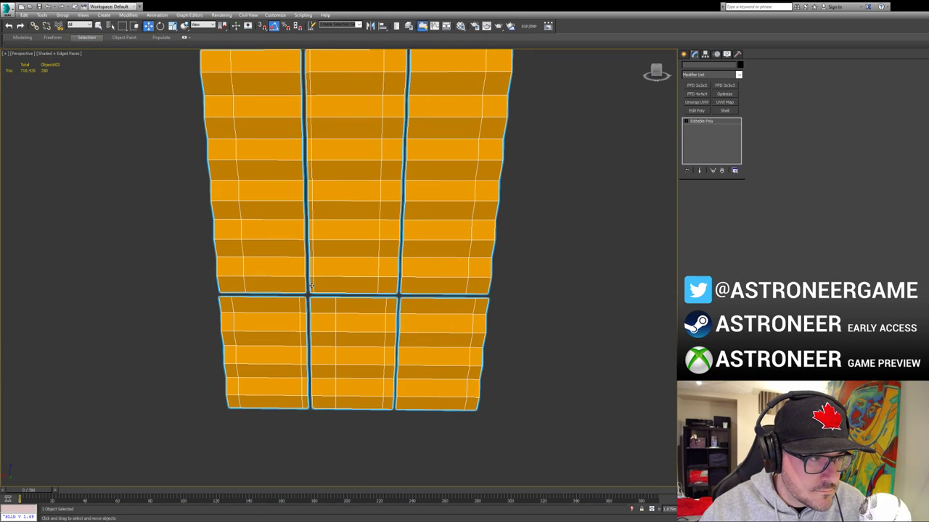
{"action": "left_click", "coordinate": [311, 285]}
{"action": "left_click", "coordinate": [477, 270], "text": "ctrl"}
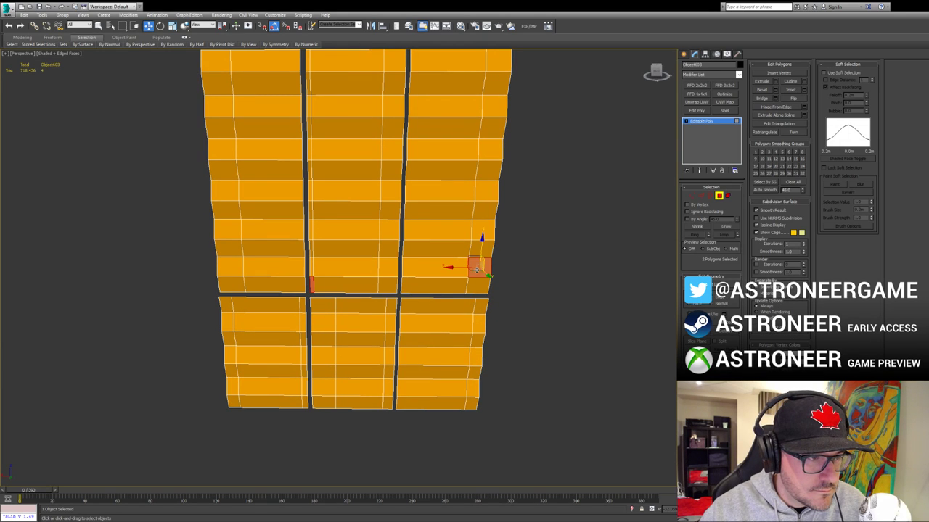
{"action": "left_click", "coordinate": [494, 167], "text": "ctrl"}
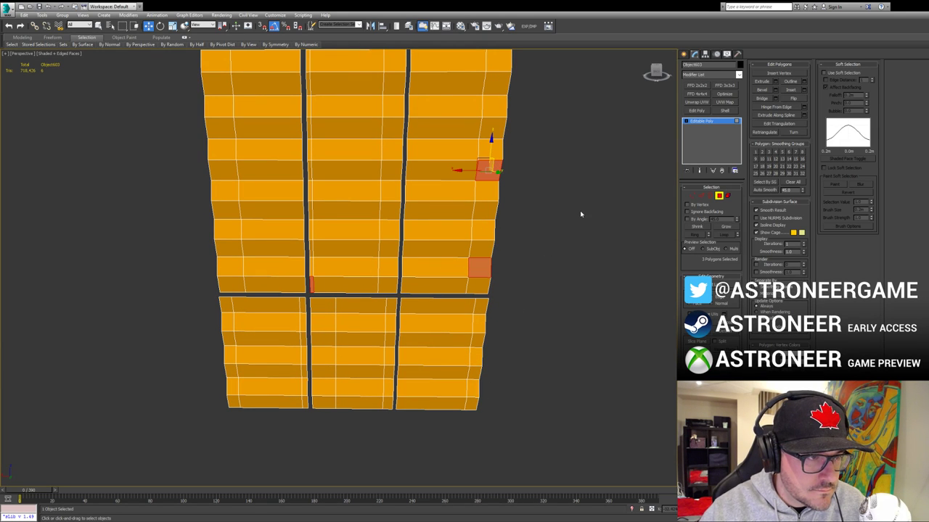
Step: Select seven scattered vertices on the new vertical loops across the panel sections and shift them slightly sideways to make the loops irregular
{"action": "key", "text": "1"}
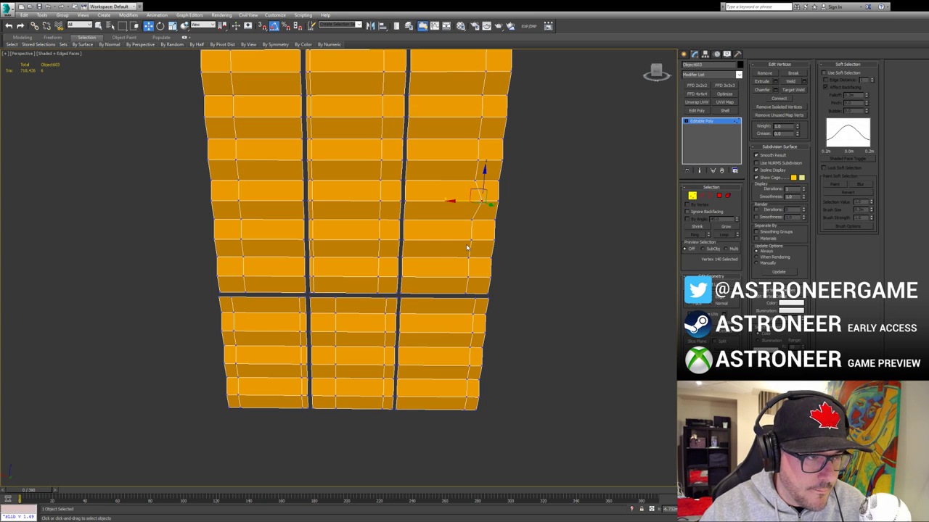
{"action": "left_click", "coordinate": [333, 367], "text": "ctrl"}
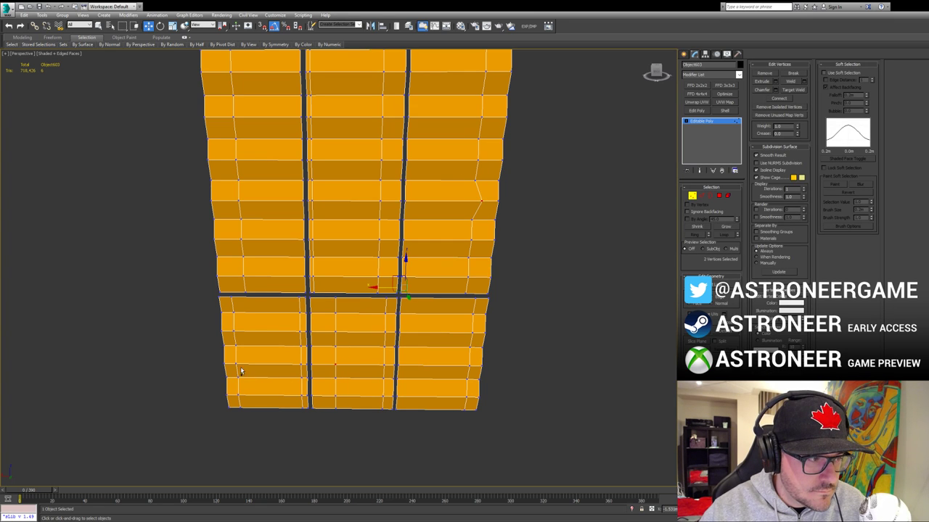
{"action": "left_click", "coordinate": [235, 345], "text": "ctrl"}
{"action": "left_click", "coordinate": [240, 240], "text": "ctrl"}
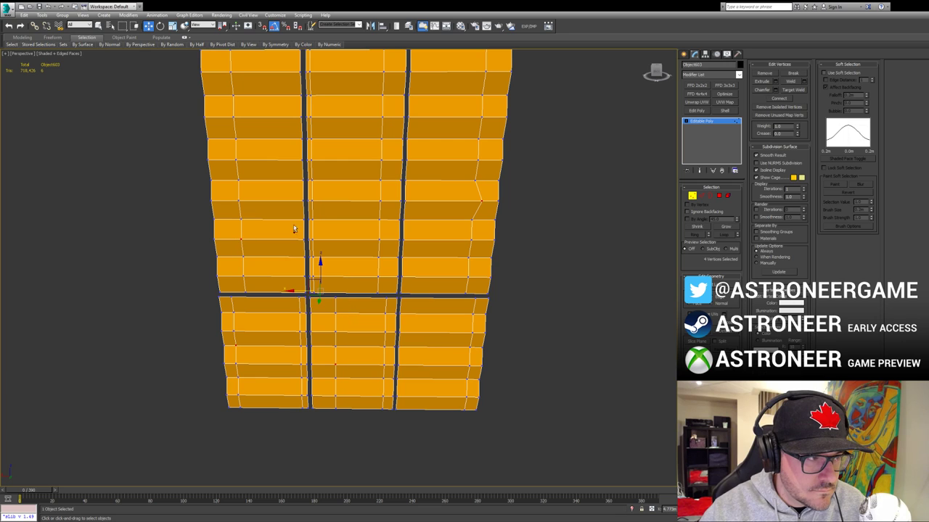
{"action": "left_click", "coordinate": [314, 220], "text": "ctrl"}
{"action": "middle_click_drag", "start_coordinate": [356, 180], "coordinate": [352, 239]}
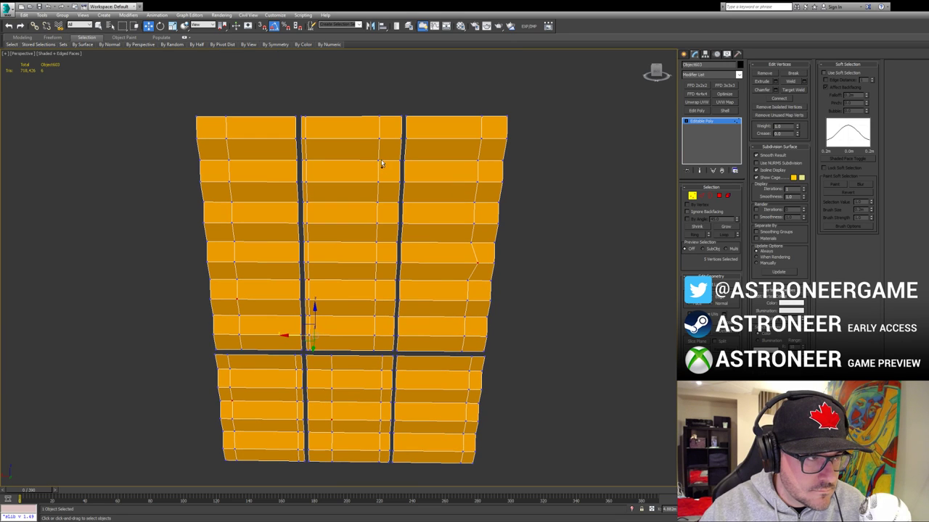
{"action": "left_click", "coordinate": [379, 161], "text": "ctrl"}
{"action": "left_click", "coordinate": [305, 139], "text": "ctrl"}
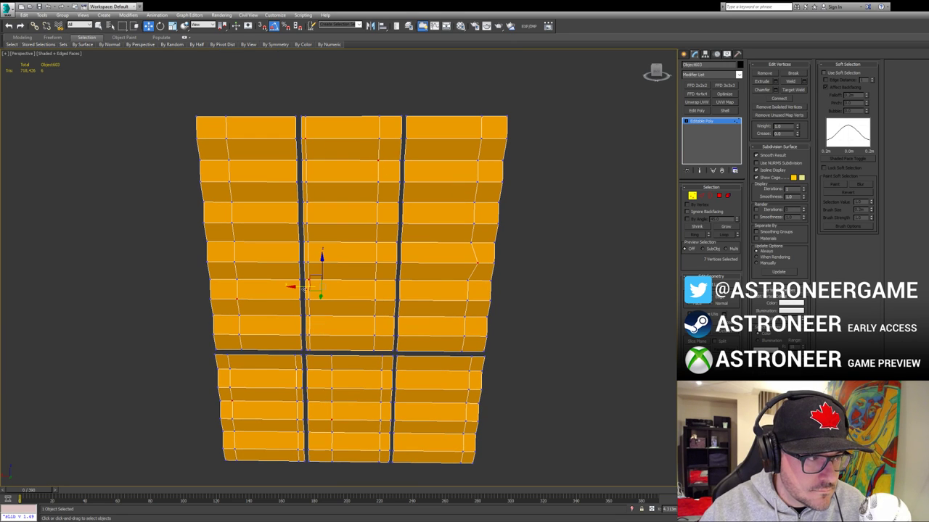
{"action": "left_click", "coordinate": [307, 290]}
{"action": "key", "text": "ctrl+z"}
{"action": "left_click_drag", "start_coordinate": [304, 288], "coordinate": [309, 289]}
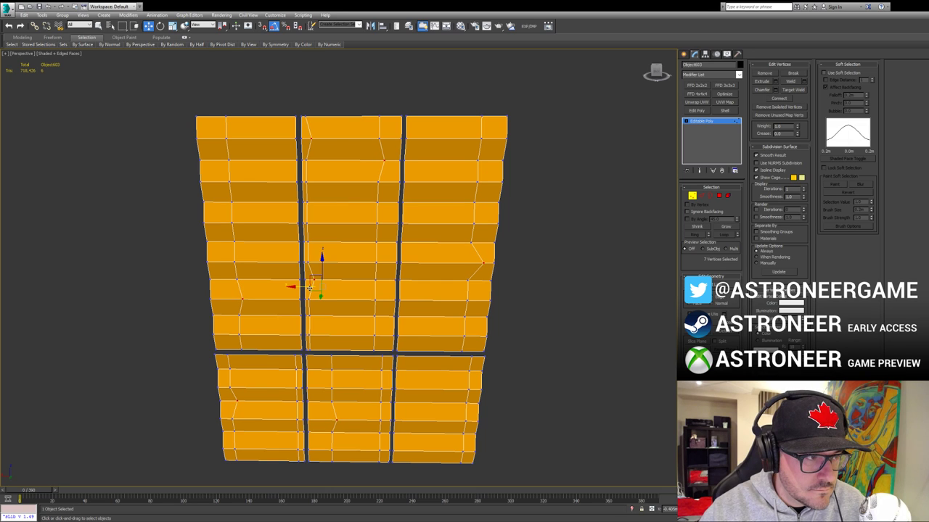
Step: Shift two loop vertices in the upper right panel section and two in the lower right section sideways toward the array's centre
{"action": "left_click", "coordinate": [478, 171]}
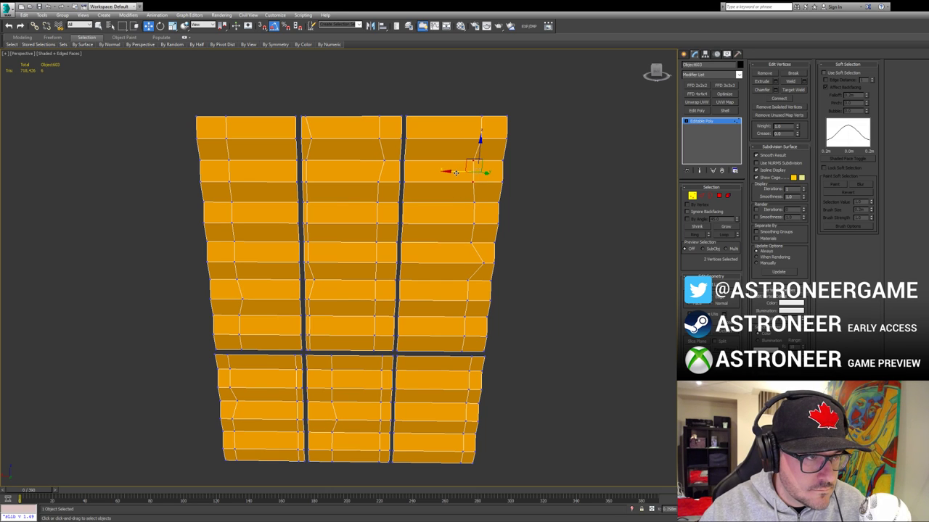
{"action": "left_click_drag", "start_coordinate": [456, 173], "coordinate": [449, 174]}
{"action": "left_click_drag", "start_coordinate": [472, 389], "coordinate": [462, 412]}
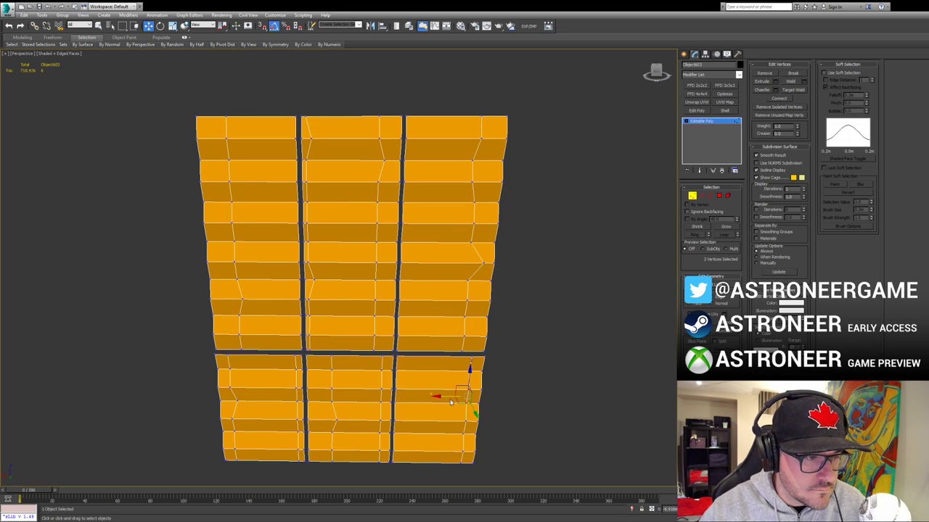
{"action": "left_click", "coordinate": [447, 401]}
{"action": "key", "text": "ctrl+z"}
Step: Delete scattered small polygons along the side edges of the orange panel sections to leave jagged, torn-out gaps
{"action": "key", "text": "4"}
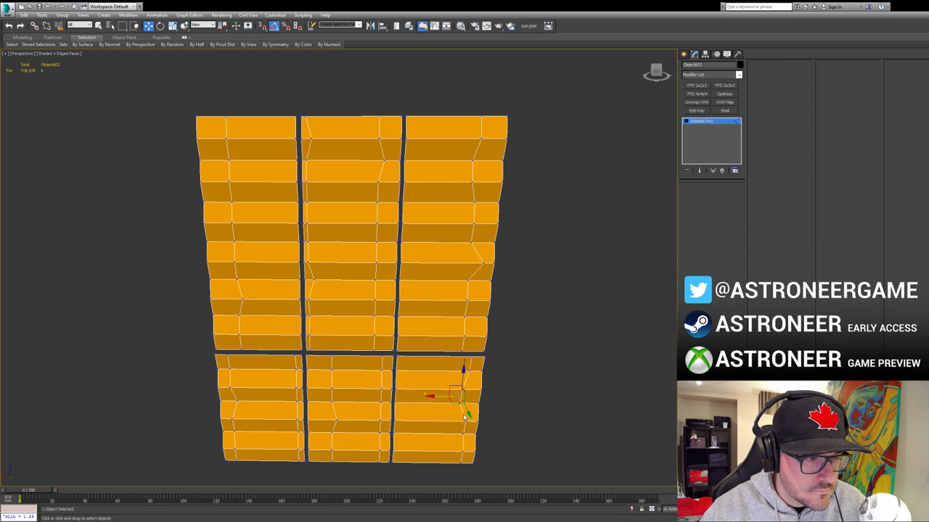
{"action": "left_click", "coordinate": [477, 344], "text": "ctrl"}
{"action": "left_click", "coordinate": [475, 326], "text": "ctrl"}
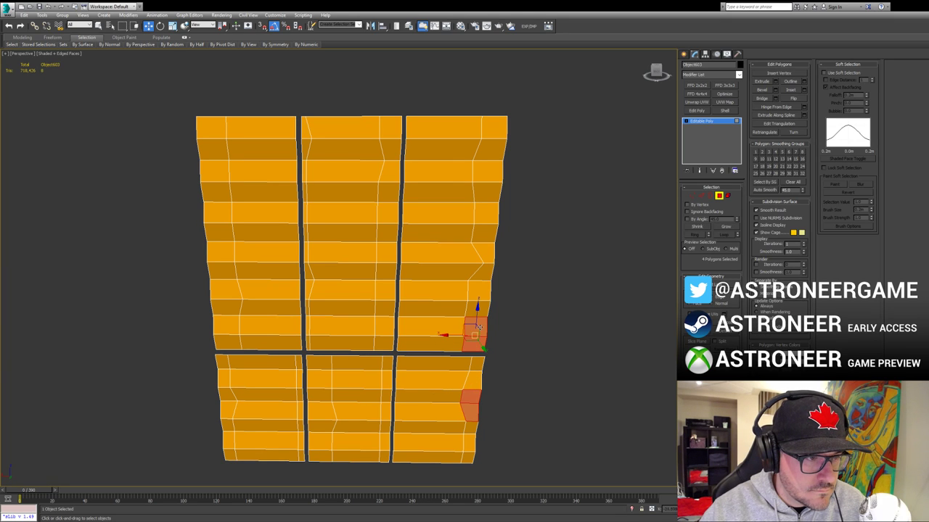
{"action": "left_click", "coordinate": [486, 213], "text": "ctrl"}
{"action": "left_click", "coordinate": [493, 128], "text": "ctrl"}
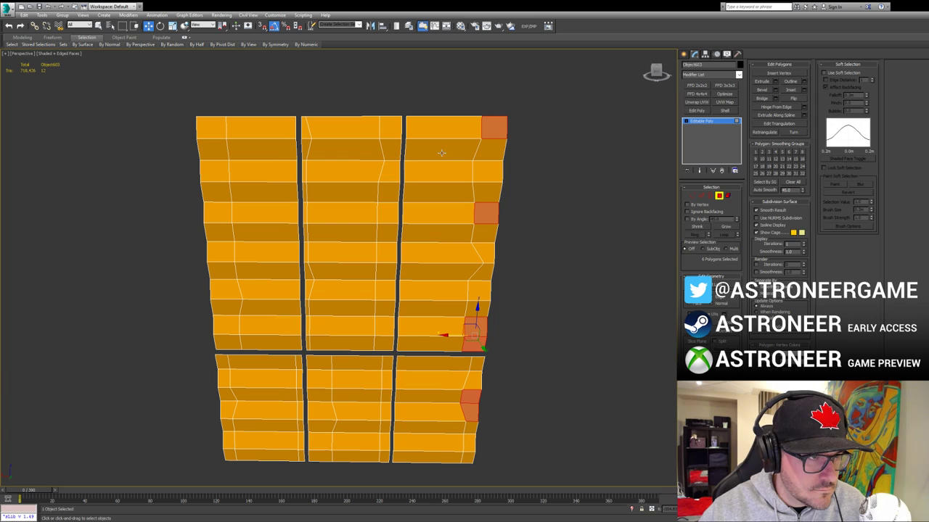
{"action": "left_click", "coordinate": [306, 147], "text": "ctrl"}
{"action": "left_click", "coordinate": [306, 129], "text": "ctrl"}
{"action": "left_click", "coordinate": [304, 171], "text": "ctrl"}
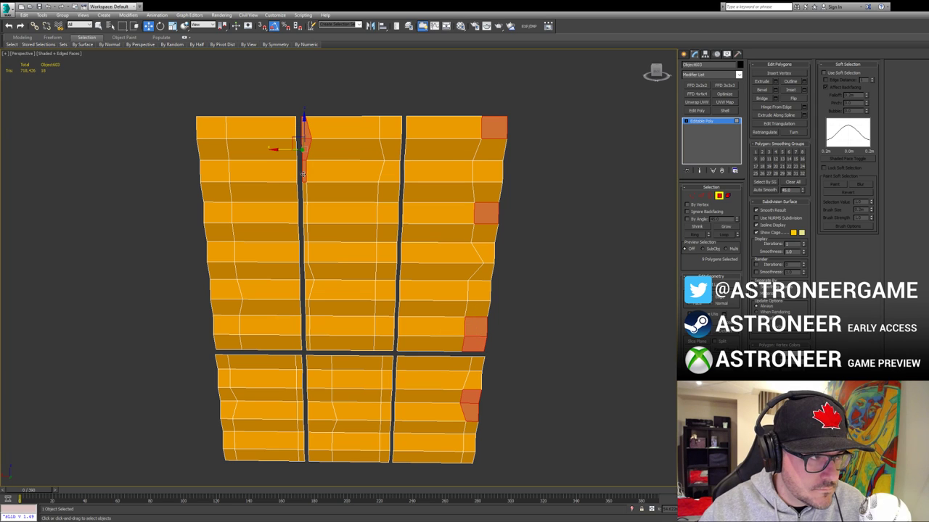
{"action": "left_click", "coordinate": [307, 270], "text": "ctrl"}
{"action": "left_click", "coordinate": [227, 395], "text": "ctrl"}
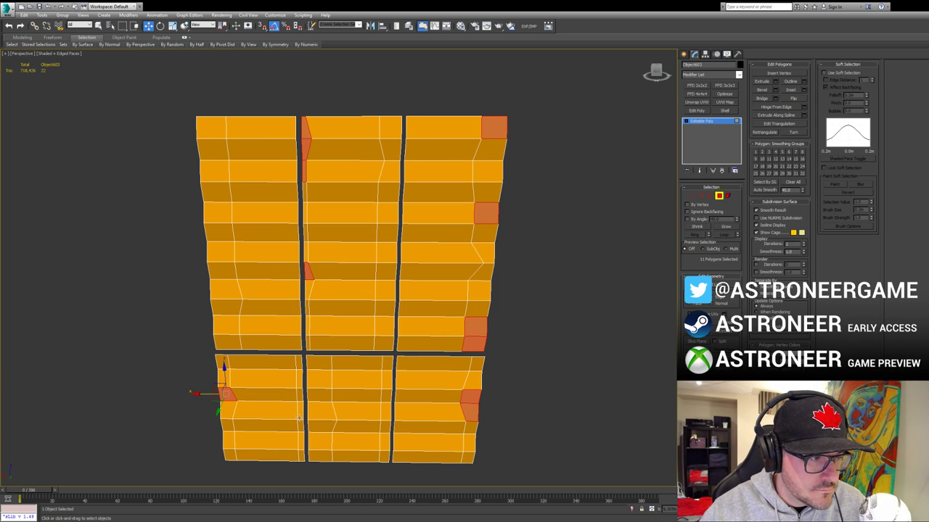
{"action": "left_click", "coordinate": [300, 412], "text": "ctrl"}
{"action": "left_click", "coordinate": [321, 453], "text": "ctrl"}
{"action": "left_click", "coordinate": [322, 439], "text": "ctrl"}
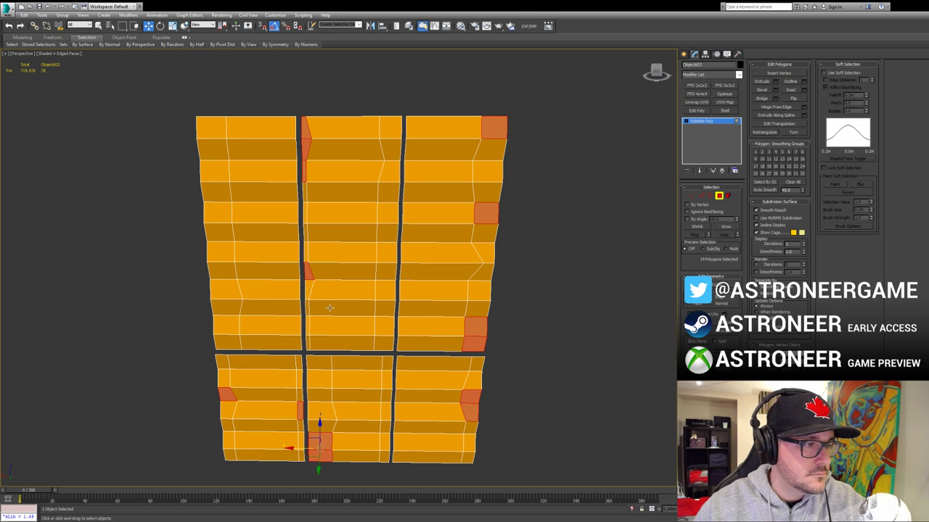
{"action": "key", "text": "Delete"}
{"action": "middle_click_drag", "start_coordinate": [343, 336], "coordinate": [352, 327]}
{"action": "key", "text": "4"}
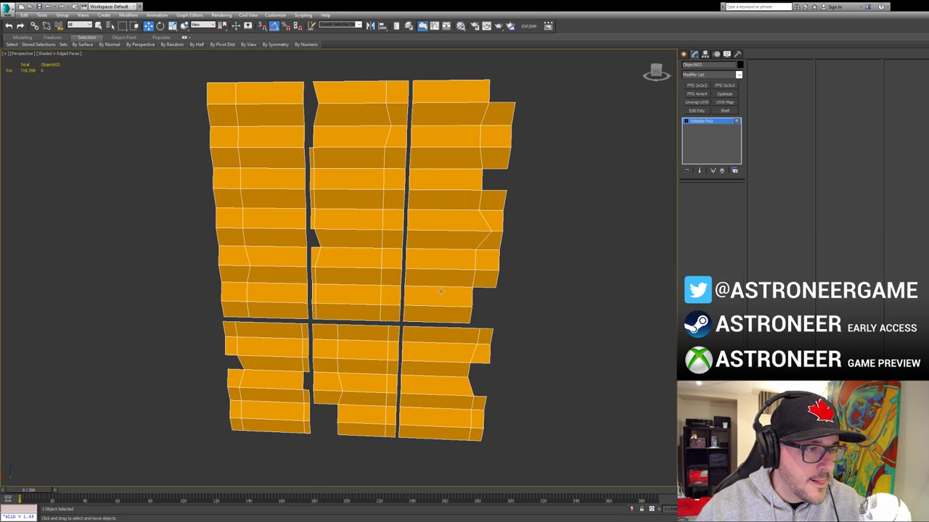
{"action": "key", "text": "4"}
{"action": "left_click", "coordinate": [442, 300]}
{"action": "left_click", "coordinate": [443, 314], "text": "ctrl"}
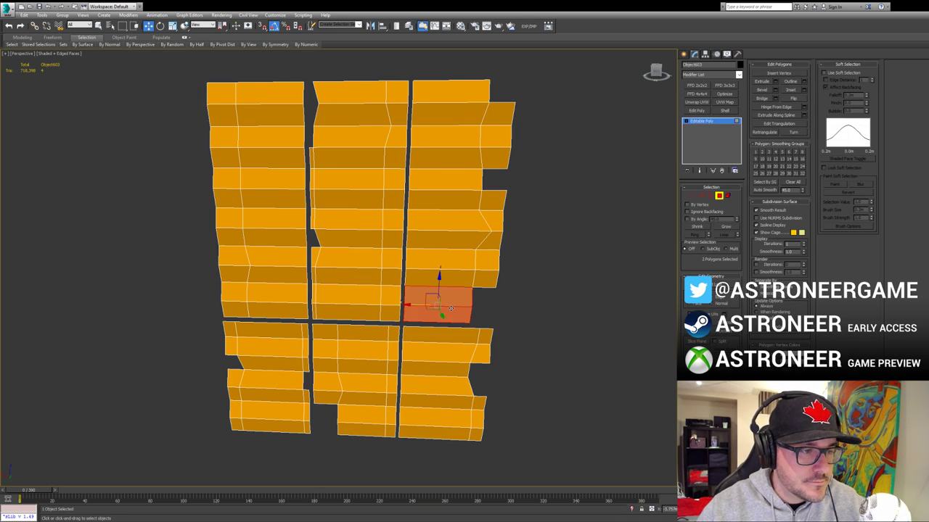
{"action": "middle_click_drag", "start_coordinate": [443, 313], "coordinate": [662, 233], "text": "alt"}
{"action": "key", "text": "4"}
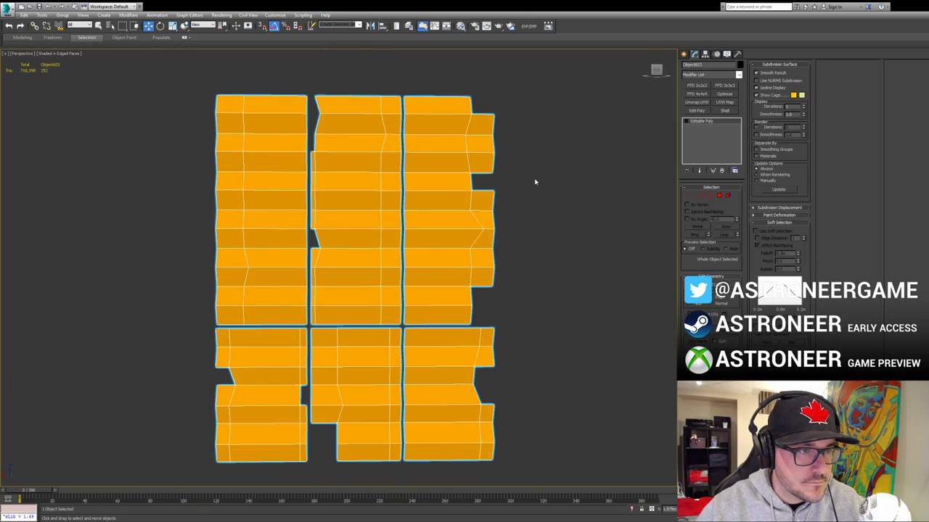
Step: Leave the current isolation and isolate the torn orange surfaces together with the solar array's gridded frame object
{"action": "key", "text": "alt+q"}
{"action": "middle_click_drag", "start_coordinate": [535, 182], "coordinate": [493, 291], "text": "alt"}
{"action": "left_click", "coordinate": [491, 312], "text": "ctrl"}
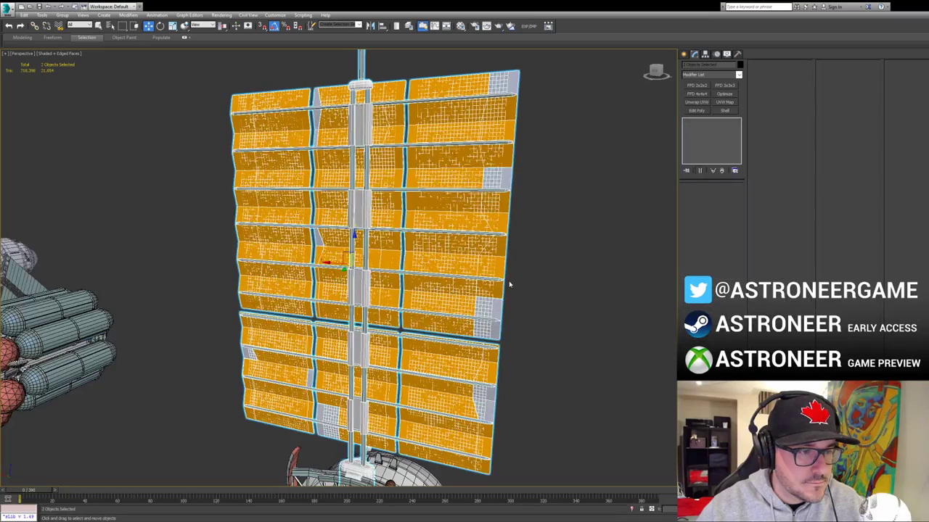
{"action": "key", "text": "alt+q"}
Step: Detach the solar array's central mast and horizontal rails from the six gridded panels as a separate object
{"action": "left_click", "coordinate": [518, 312]}
{"action": "left_click", "coordinate": [499, 313]}
{"action": "key", "text": "5"}
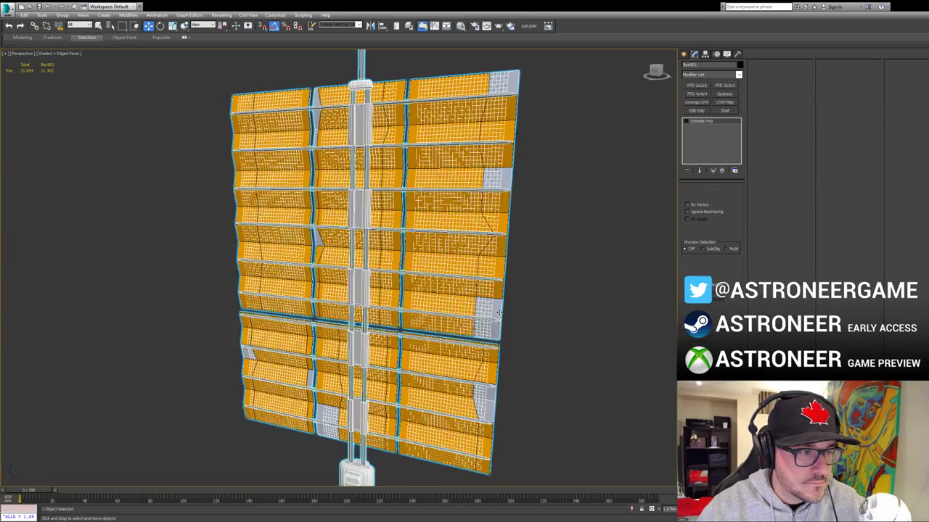
{"action": "key", "text": "4"}
{"action": "middle_click_drag", "start_coordinate": [416, 336], "coordinate": [514, 290], "text": "alt"}
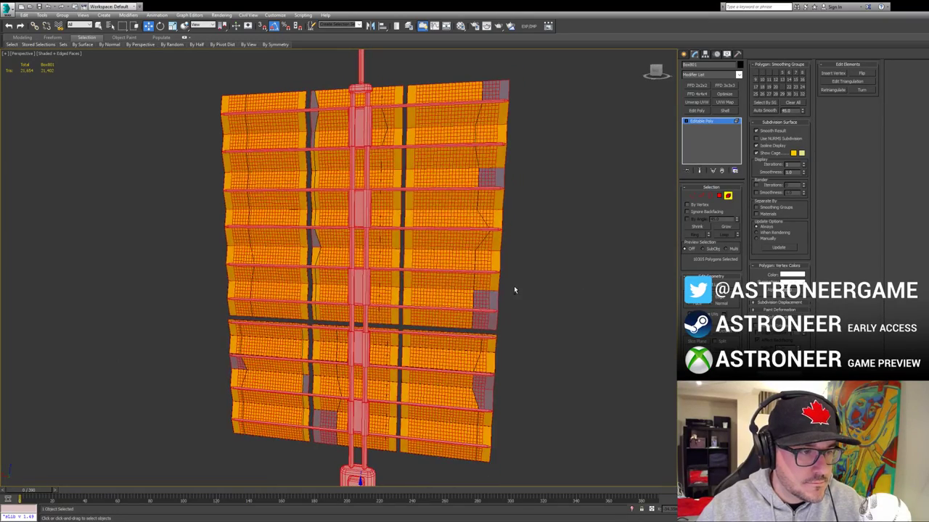
{"action": "left_click_drag", "start_coordinate": [514, 287], "coordinate": [382, 299], "text": "alt"}
{"action": "left_click", "coordinate": [456, 383], "text": "alt"}
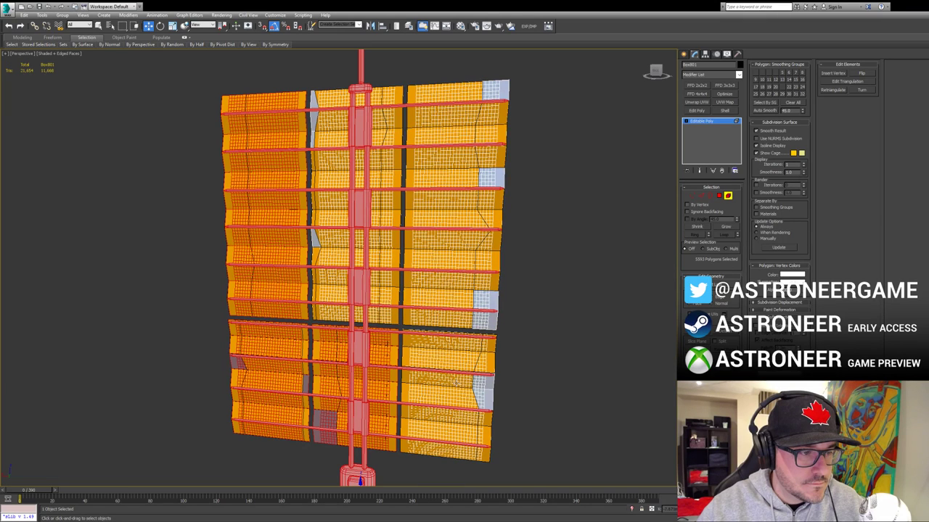
{"action": "left_click", "coordinate": [330, 406], "text": "alt"}
{"action": "left_click", "coordinate": [279, 344], "text": "alt"}
{"action": "left_click", "coordinate": [283, 289], "text": "alt"}
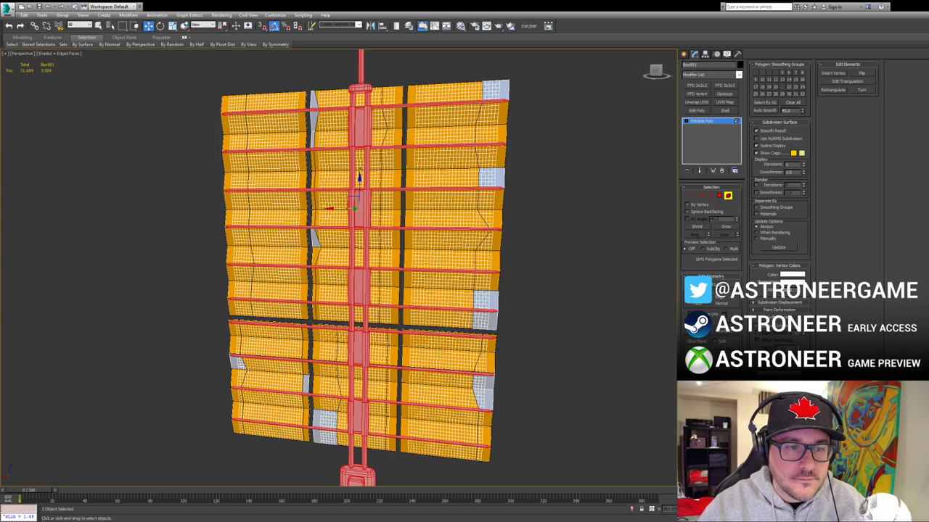
{"action": "left_click", "coordinate": [531, 272]}
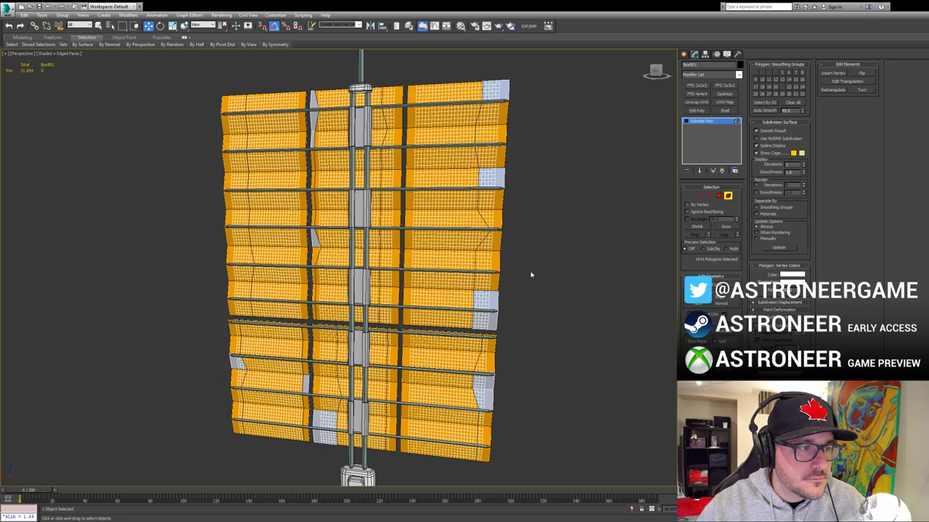
{"action": "left_click", "coordinate": [727, 195]}
Step: Select the gridded panels and the orange surfaces together and isolate them without the mast and rails
{"action": "left_click", "coordinate": [535, 213]}
{"action": "left_click", "coordinate": [472, 212]}
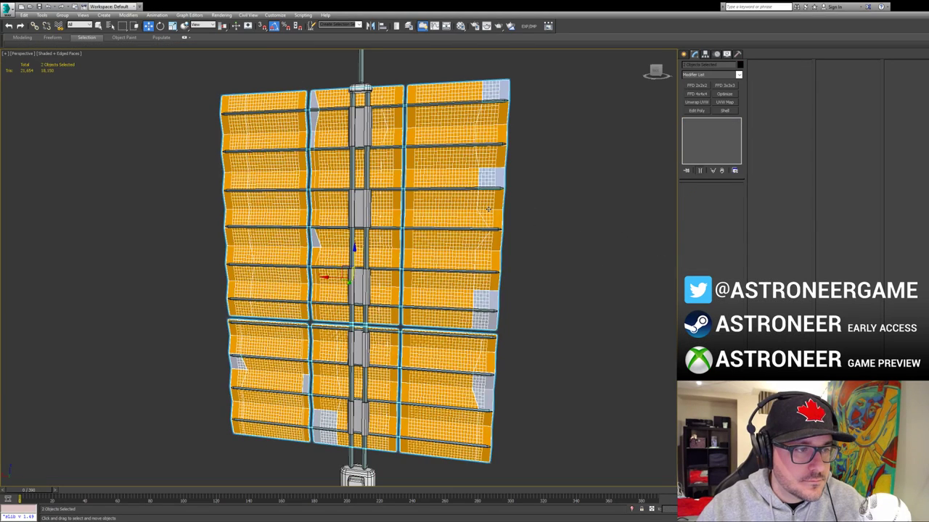
{"action": "left_click", "coordinate": [480, 209]}
{"action": "left_click_drag", "start_coordinate": [519, 206], "coordinate": [468, 215]}
{"action": "key", "text": "alt+q"}
{"action": "middle_click_drag", "start_coordinate": [518, 239], "coordinate": [512, 261], "text": "alt"}
Step: Select the torn orange surfaces object for polygon editing
{"action": "left_click", "coordinate": [497, 267]}
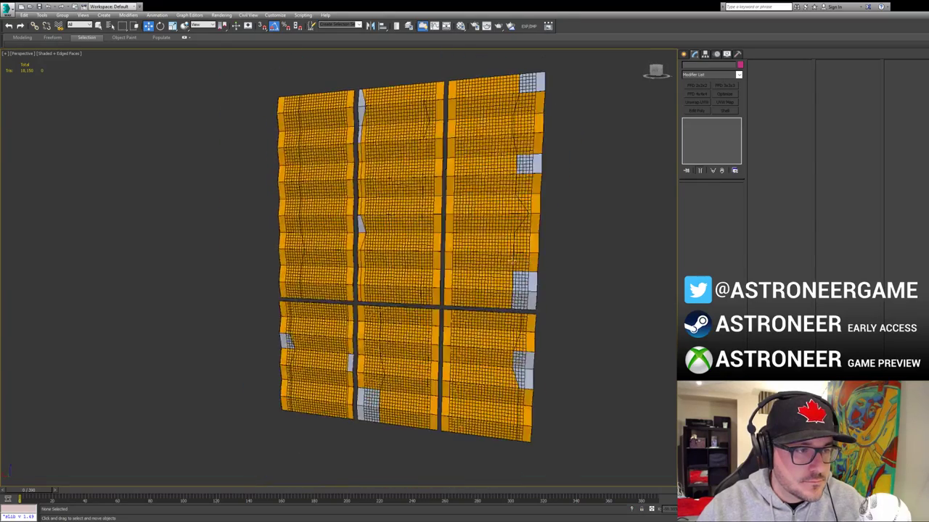
{"action": "left_click", "coordinate": [498, 252]}
{"action": "key", "text": "2"}
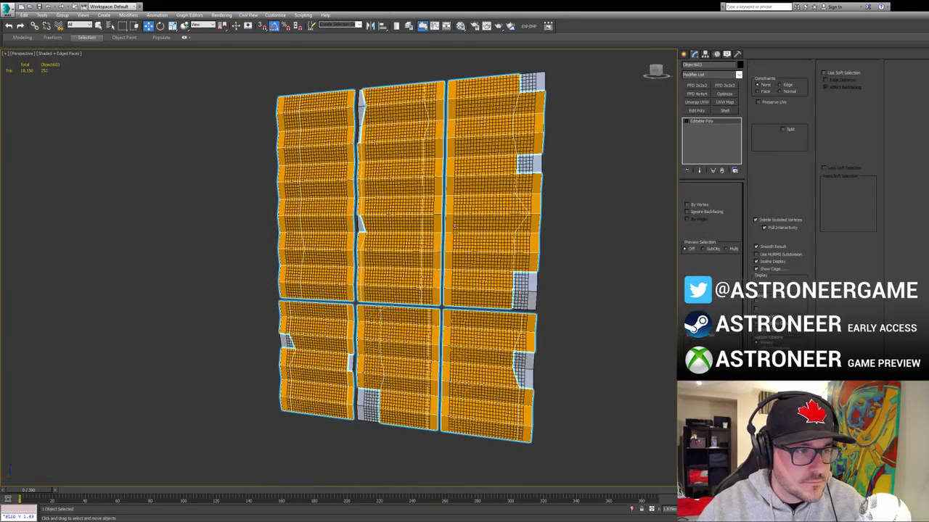
{"action": "left_click", "coordinate": [443, 227]}
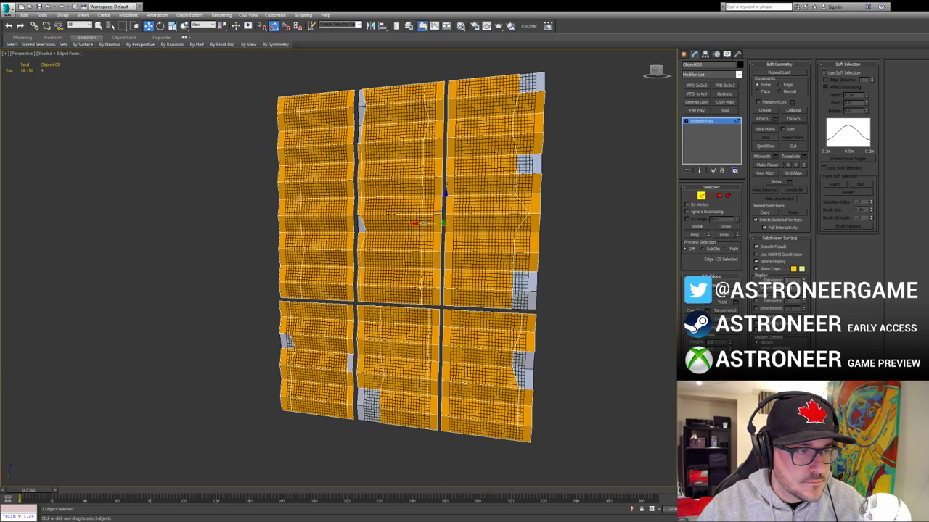
{"action": "middle_click_drag", "start_coordinate": [444, 215], "coordinate": [450, 195], "text": "alt"}
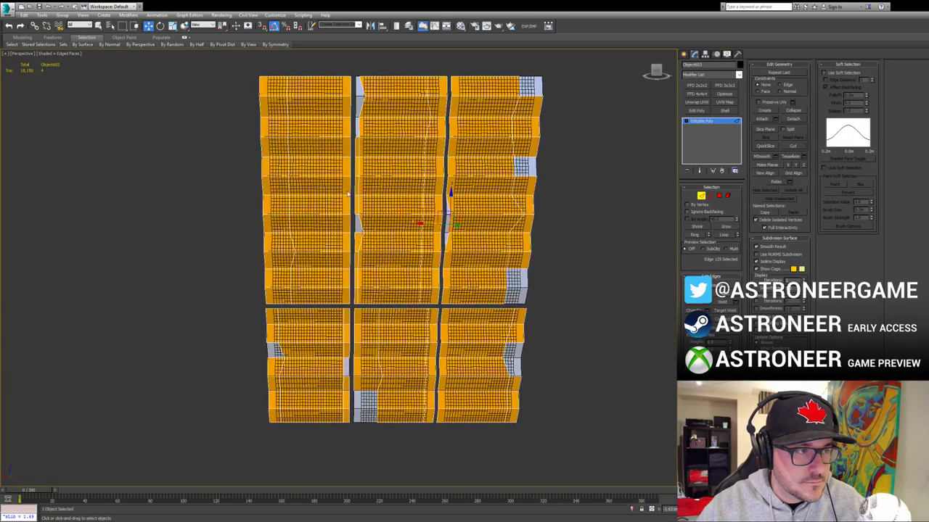
{"action": "key", "text": "4"}
{"action": "left_click", "coordinate": [474, 260]}
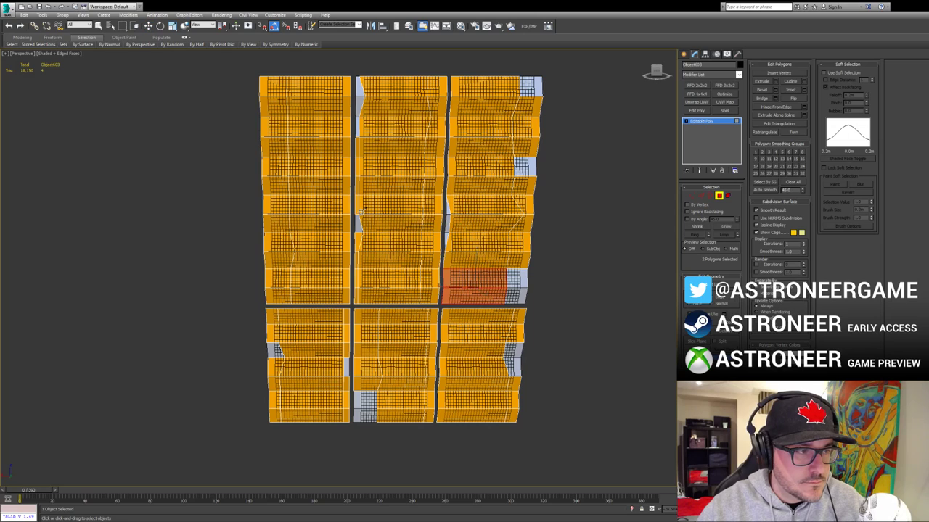
{"action": "key", "text": "w"}
{"action": "key", "text": "4"}
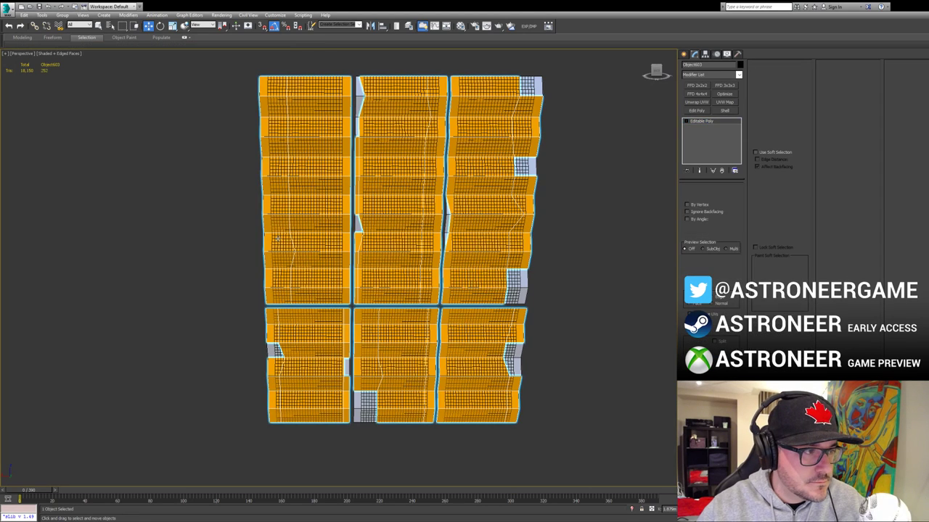
Step: Delete an orange section at the outer edge of the upper-left panel and another at the lower-middle panel's right edge
{"action": "key", "text": "4"}
{"action": "left_click", "coordinate": [277, 239]}
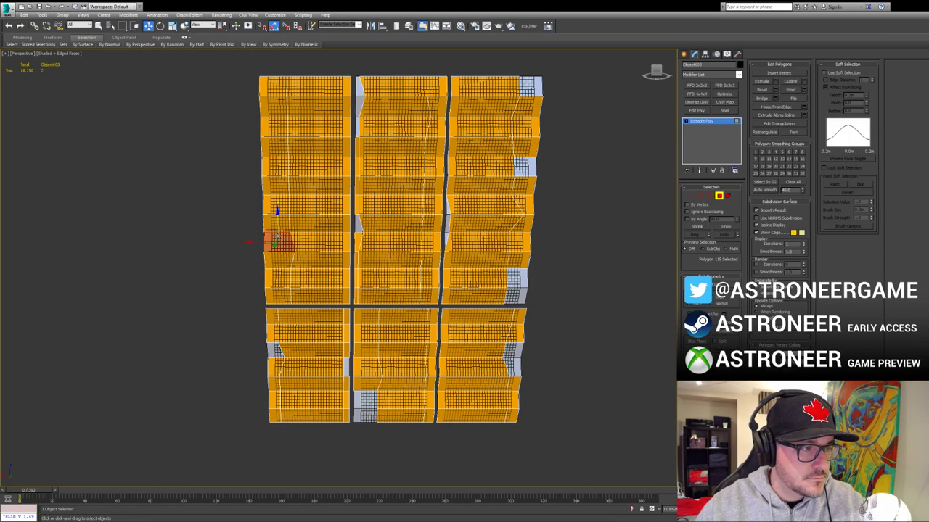
{"action": "key", "text": "Delete"}
{"action": "left_click", "coordinate": [433, 319]}
{"action": "key", "text": "Delete"}
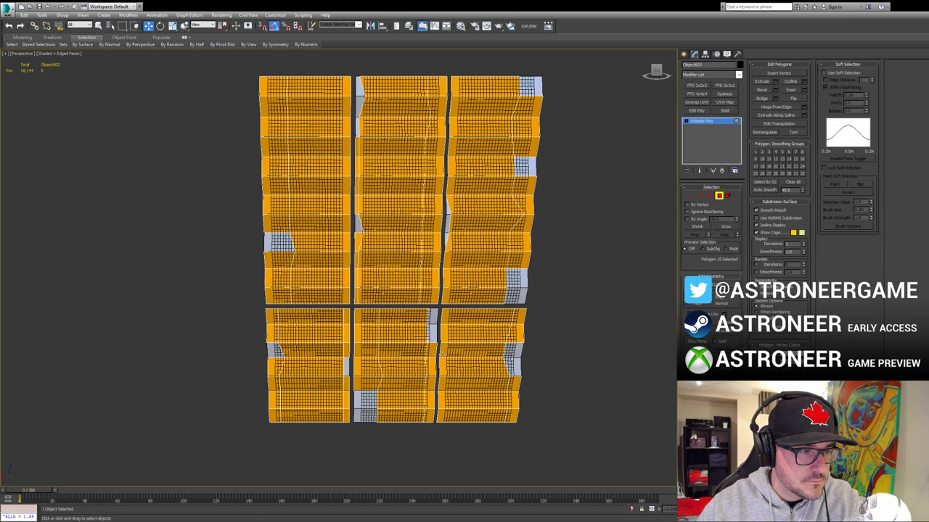
Step: Delete the whole bottom fold of orange polygons from the lower-right panel
{"action": "left_click", "coordinate": [449, 408]}
{"action": "key", "text": "Delete"}
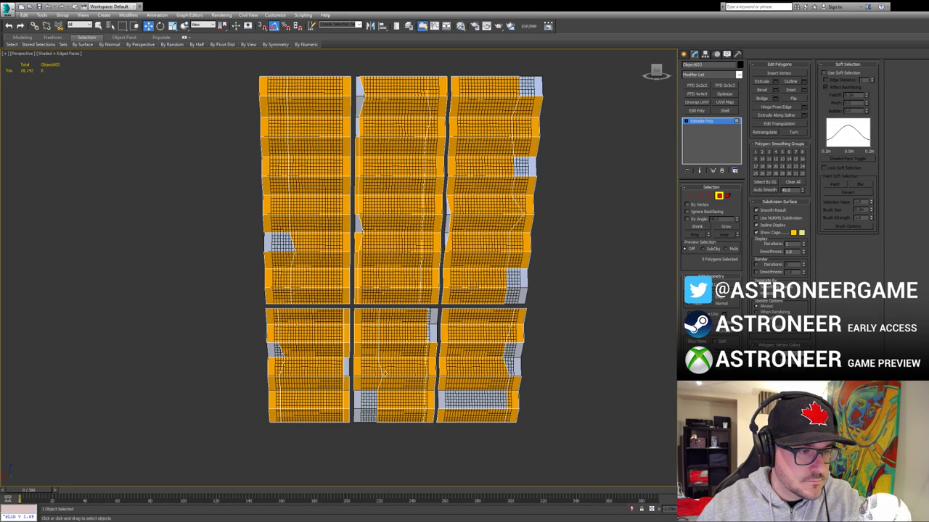
{"action": "key", "text": "ctrl+z"}
{"action": "left_click_drag", "start_coordinate": [526, 400], "coordinate": [470, 429]}
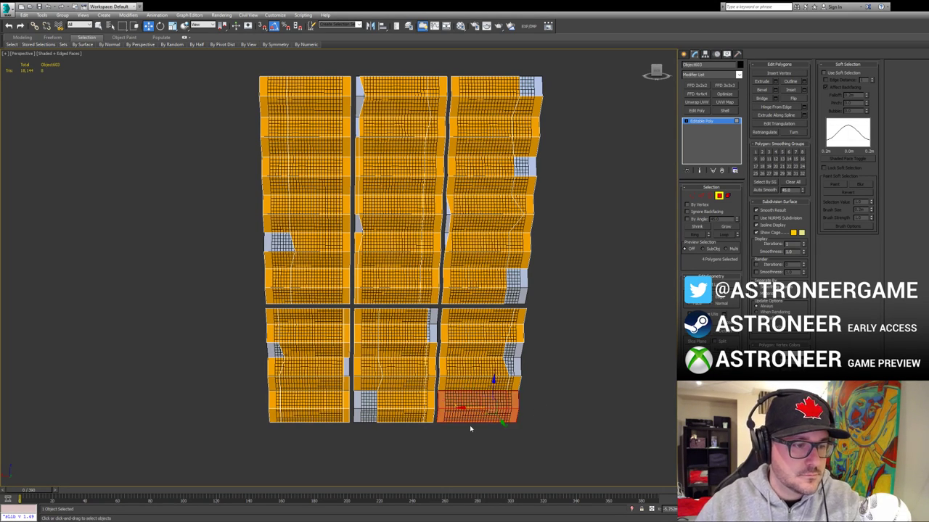
{"action": "key", "text": "Delete"}
Step: Delete the top orange folds of the upper-middle panel, plus the right-hand piece of the row below them
{"action": "left_click", "coordinate": [419, 87]}
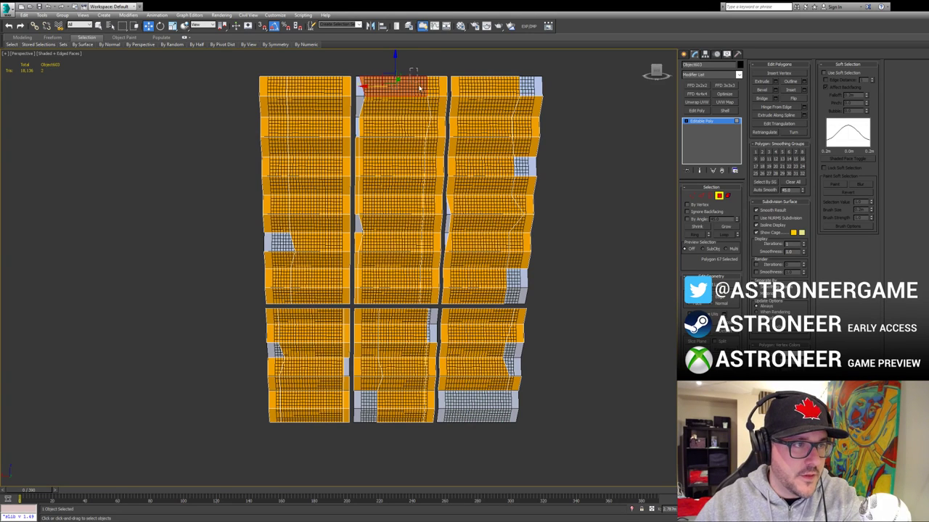
{"action": "left_click_drag", "start_coordinate": [420, 87], "coordinate": [436, 153]}
{"action": "key", "text": "Delete"}
{"action": "middle_click_drag", "start_coordinate": [396, 164], "coordinate": [381, 181]}
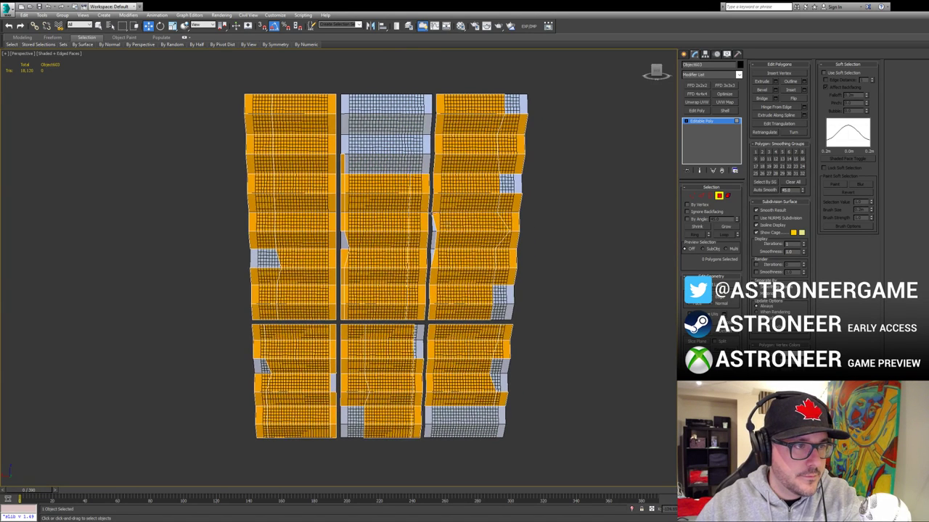
{"action": "left_click", "coordinate": [420, 185]}
{"action": "key", "text": "Delete"}
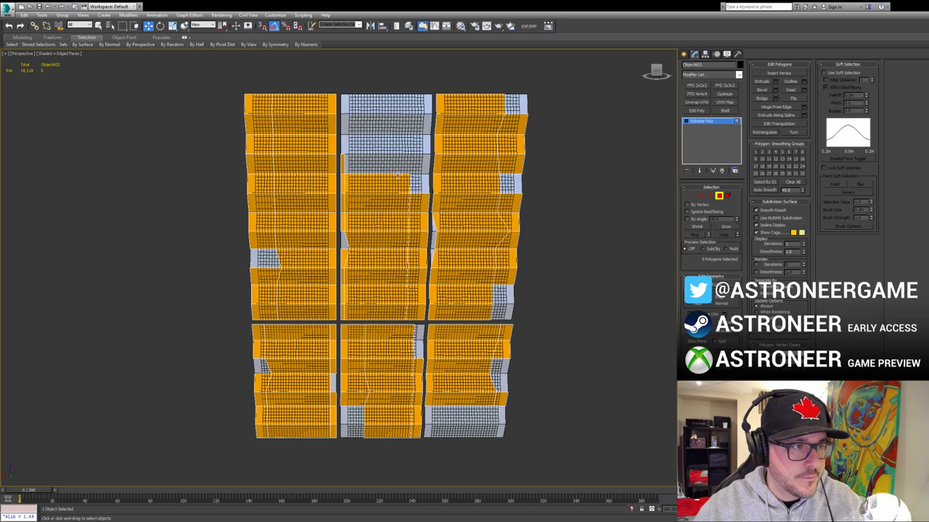
Step: Remove corner vertices along the upper-middle panel's torn edge so the remaining orange surface ends in a diagonal tear
{"action": "key", "text": "1"}
{"action": "left_click", "coordinate": [410, 175]}
{"action": "key", "text": "Delete"}
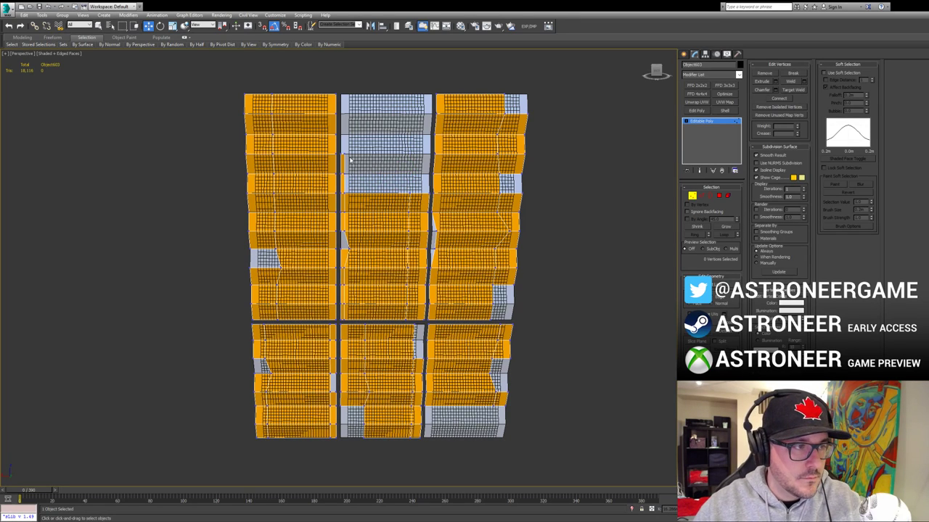
{"action": "key", "text": "ctrl+z"}
{"action": "key", "text": "BackSpace"}
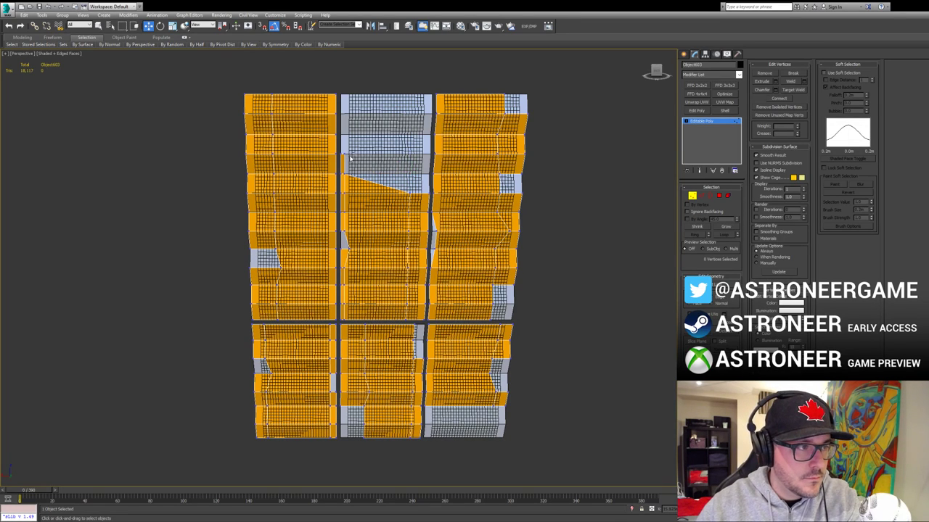
{"action": "left_click", "coordinate": [345, 154]}
{"action": "key", "text": "BackSpace"}
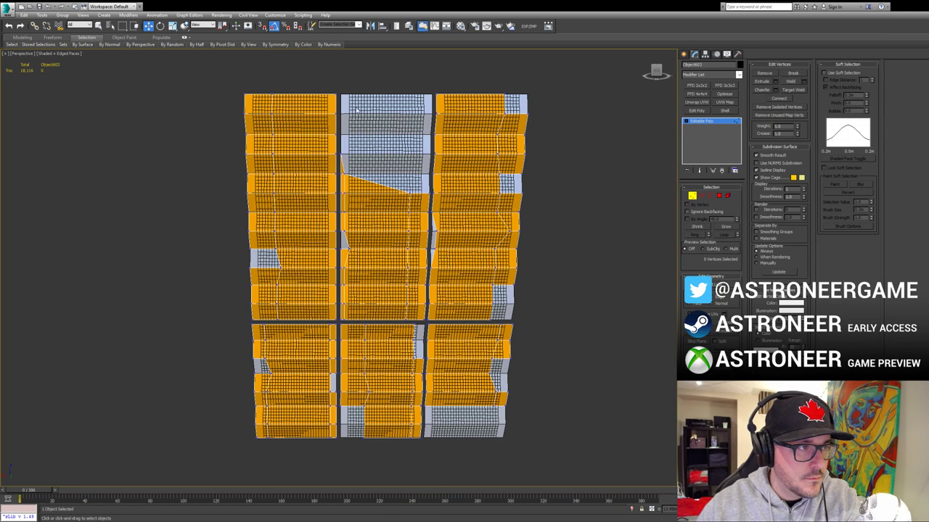
Step: Remove orange corner vertices at the top of the upper-left panel and the bottoms of the lower-middle and lower-left panels for slanted tears
{"action": "left_click", "coordinate": [335, 96]}
{"action": "key", "text": "BackSpace"}
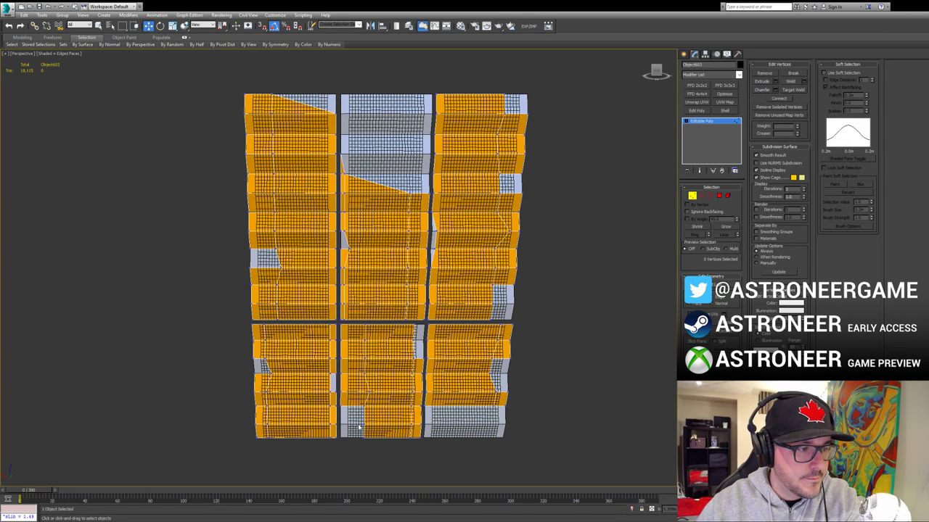
{"action": "left_click", "coordinate": [358, 429]}
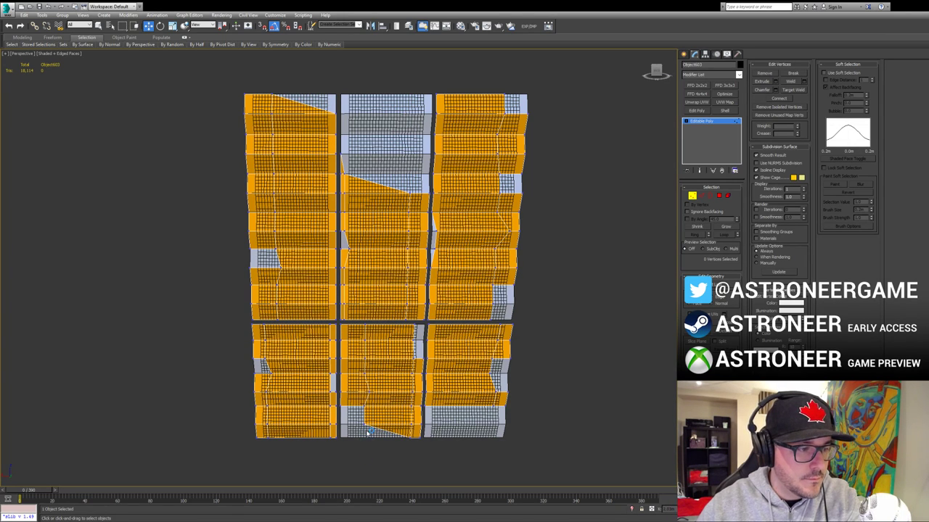
{"action": "left_click", "coordinate": [256, 425]}
{"action": "key", "text": "BackSpace"}
{"action": "left_click", "coordinate": [255, 438]}
{"action": "key", "text": "BackSpace"}
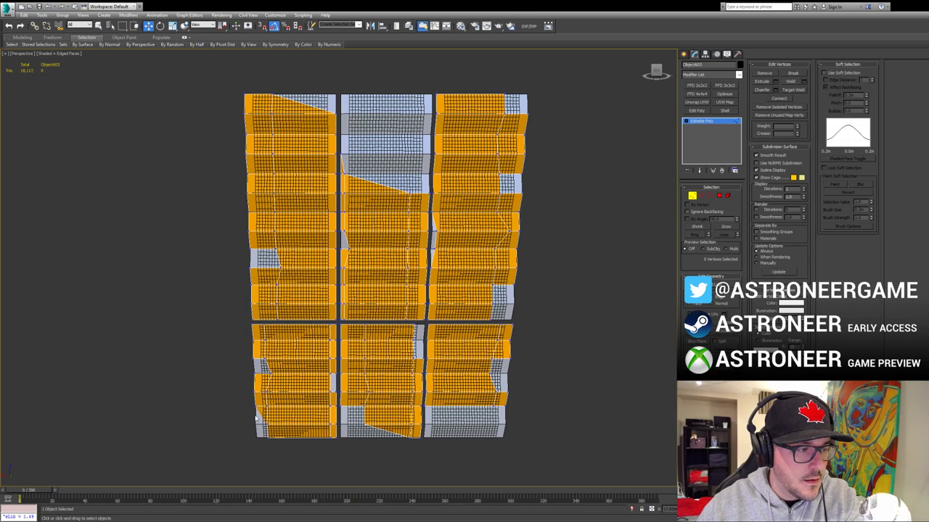
Step: Remove the outer vertex above the lower-left panel's side notch to widen it into a slanted tear
{"action": "left_click", "coordinate": [254, 407]}
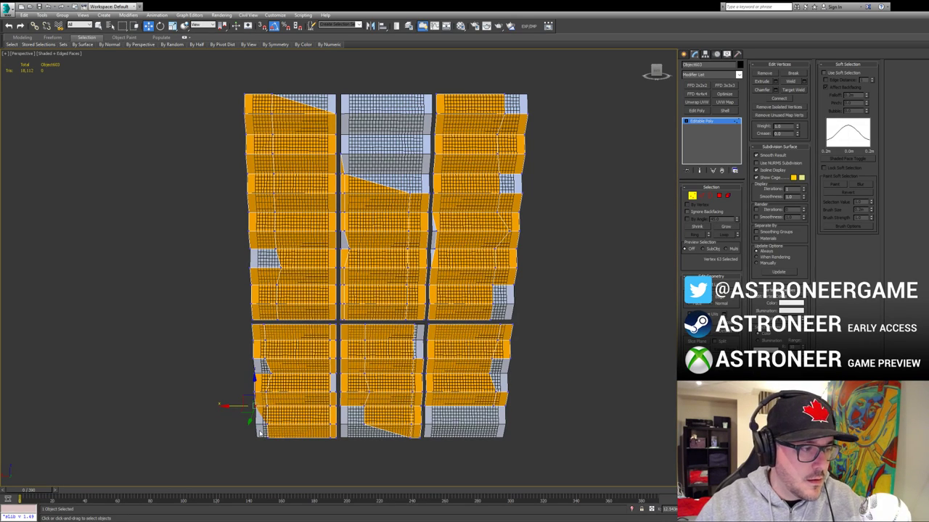
{"action": "left_click", "coordinate": [257, 426], "text": "ctrl"}
{"action": "middle_click_drag", "start_coordinate": [308, 368], "coordinate": [305, 340], "text": "alt"}
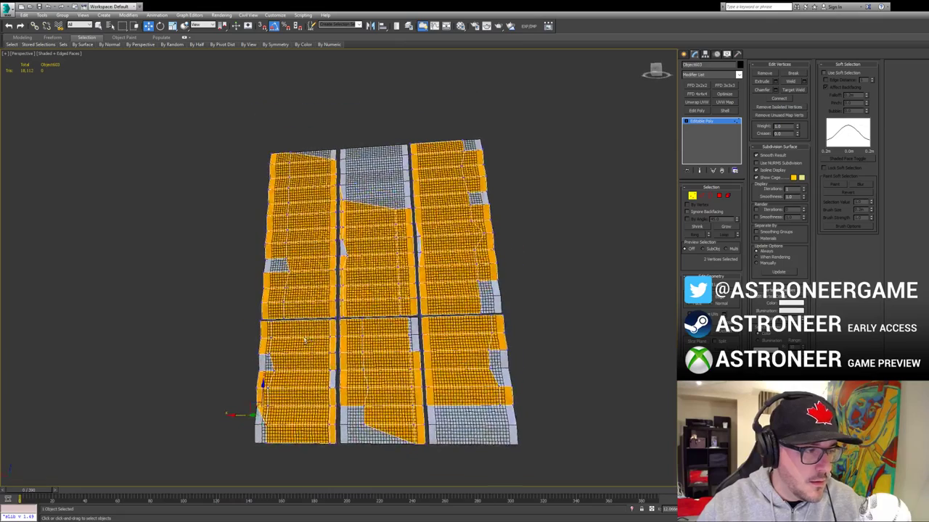
{"action": "left_click", "coordinate": [259, 354]}
{"action": "key", "text": "BackSpace"}
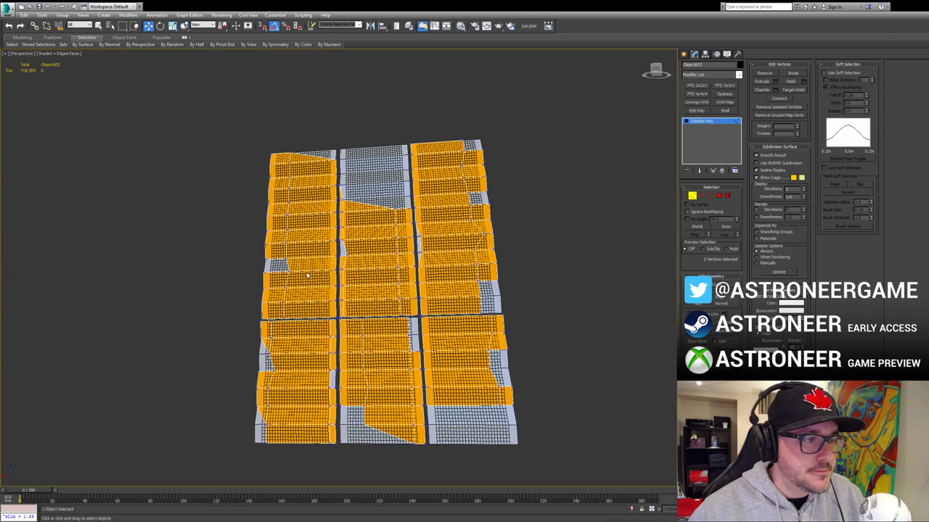
Step: Tear a gap into the upper-middle panel's second-lowest orange row, slant the edge above it, and leave editing of the orange surfaces
{"action": "scroll", "coordinate": [356, 295], "scroll_direction": "up", "scroll_amount": 3}
{"action": "key", "text": "4"}
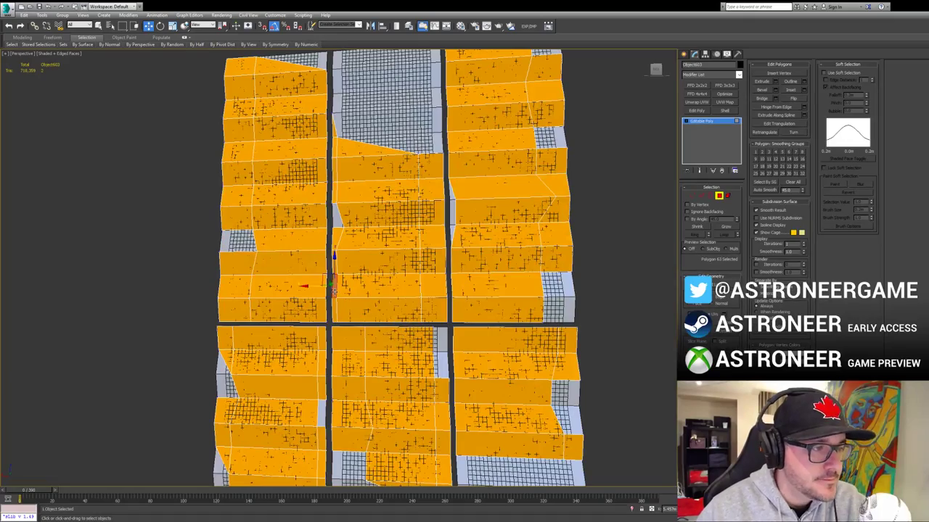
{"action": "left_click", "coordinate": [342, 290]}
{"action": "key", "text": "Delete"}
{"action": "middle_click_drag", "start_coordinate": [342, 290], "coordinate": [392, 276]}
{"action": "key", "text": "1"}
{"action": "left_click", "coordinate": [320, 283]}
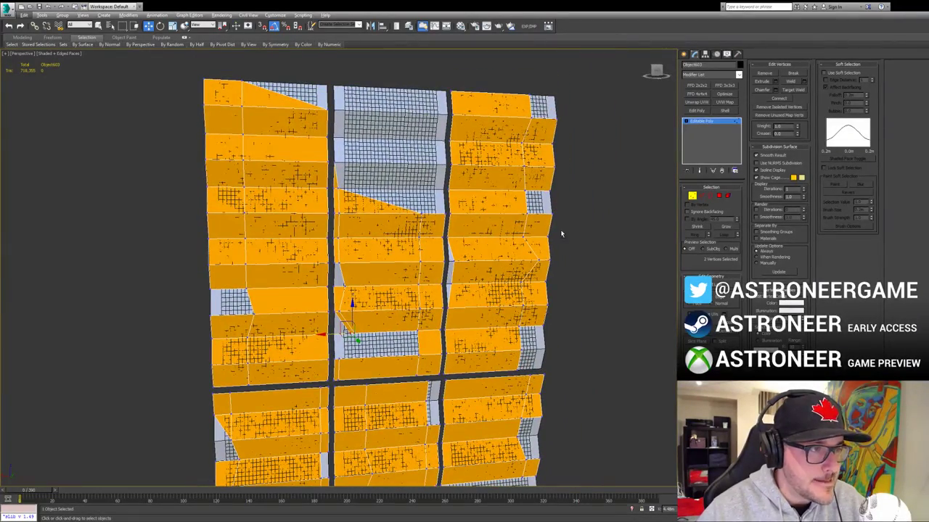
{"action": "left_click", "coordinate": [604, 174]}
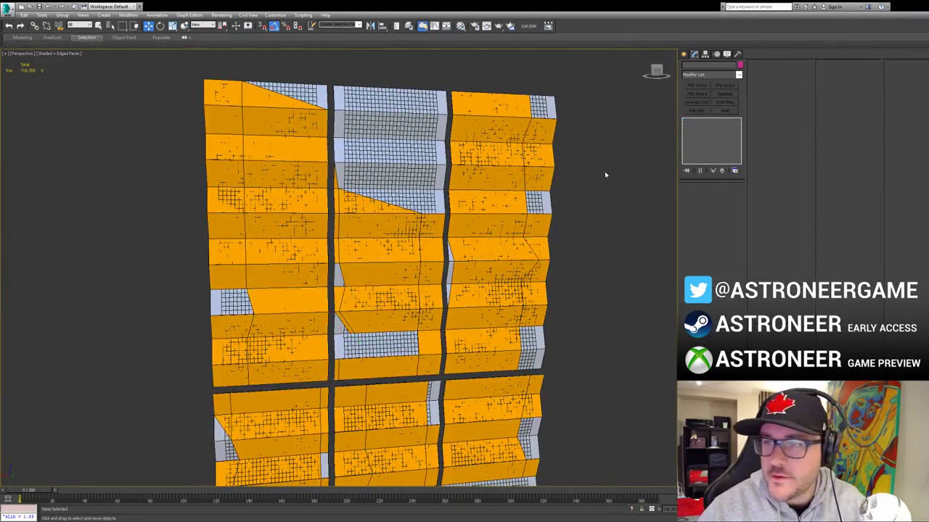
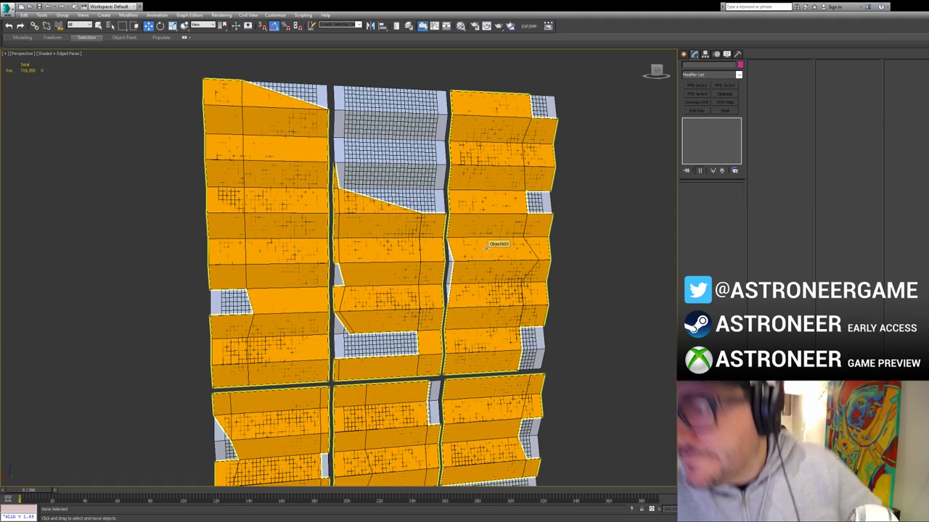
Step: Select the gridded panel object behind the orange surfaces and start editing its polygons
{"action": "left_click", "coordinate": [410, 170]}
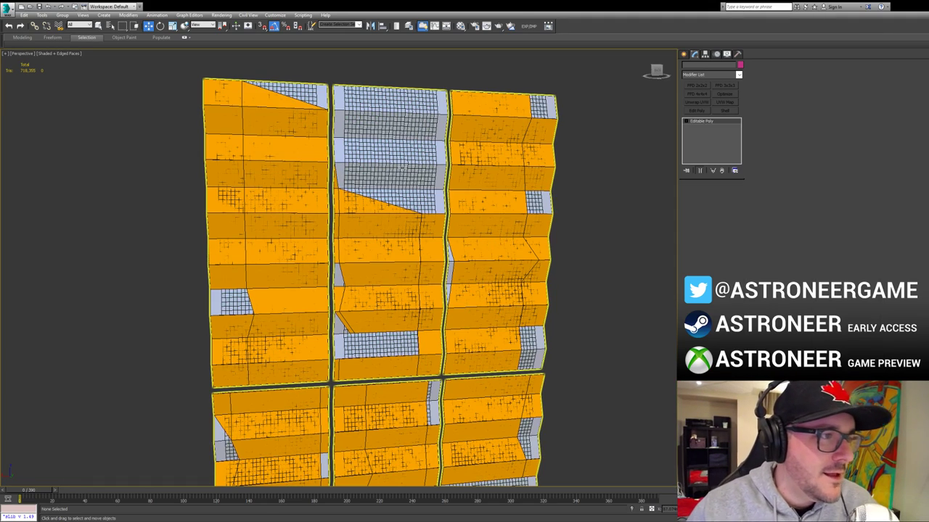
{"action": "middle_click_drag", "start_coordinate": [410, 170], "coordinate": [471, 181], "text": "alt"}
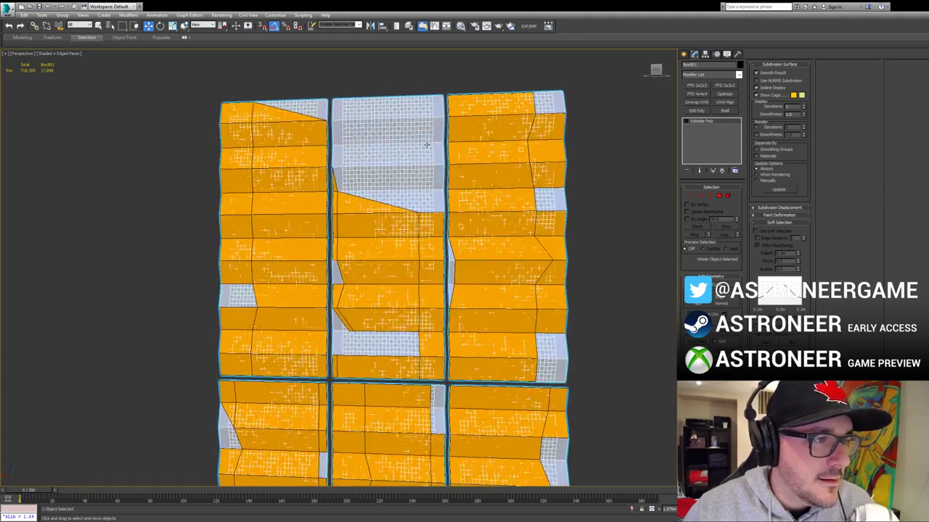
{"action": "key", "text": "4"}
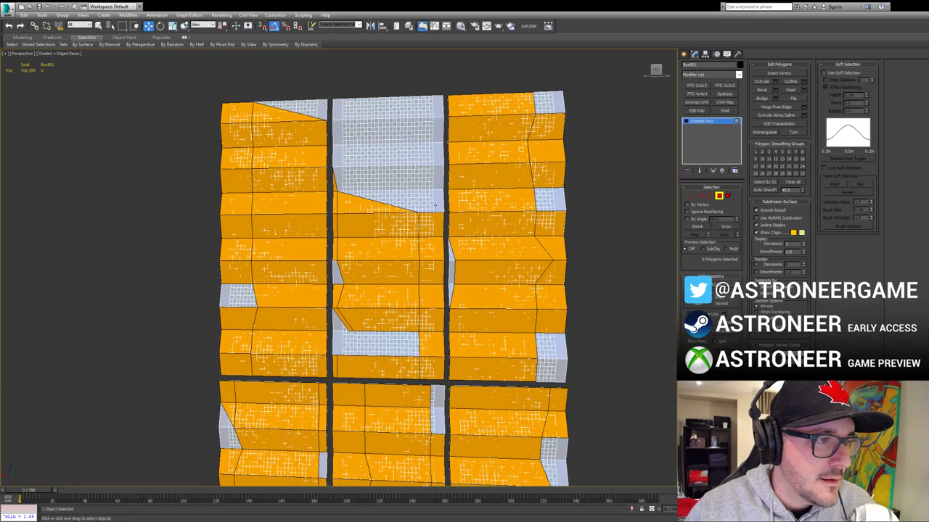
{"action": "left_click", "coordinate": [435, 206]}
Step: Examine the gridded panels' vertex layout and back side from several angles
{"action": "key", "text": "1"}
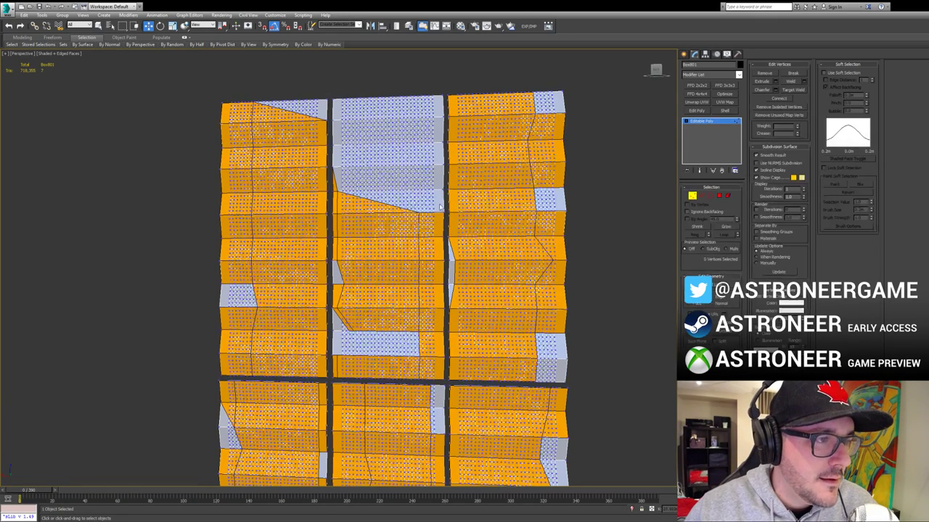
{"action": "scroll", "coordinate": [442, 202], "scroll_direction": "up", "scroll_amount": 5}
{"action": "middle_click_drag", "start_coordinate": [455, 201], "coordinate": [241, 184], "text": "alt"}
{"action": "key", "text": "alt+c"}
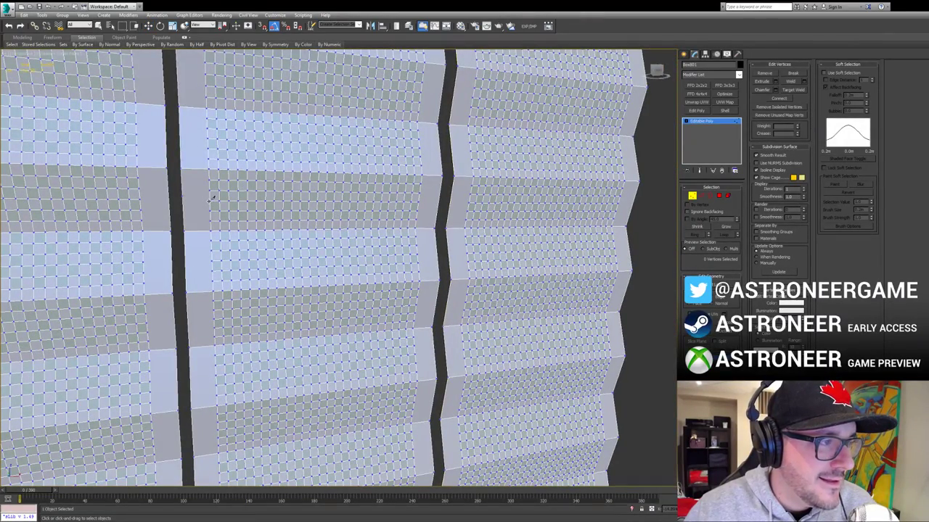
{"action": "middle_click_drag", "start_coordinate": [212, 197], "coordinate": [343, 198], "text": "alt"}
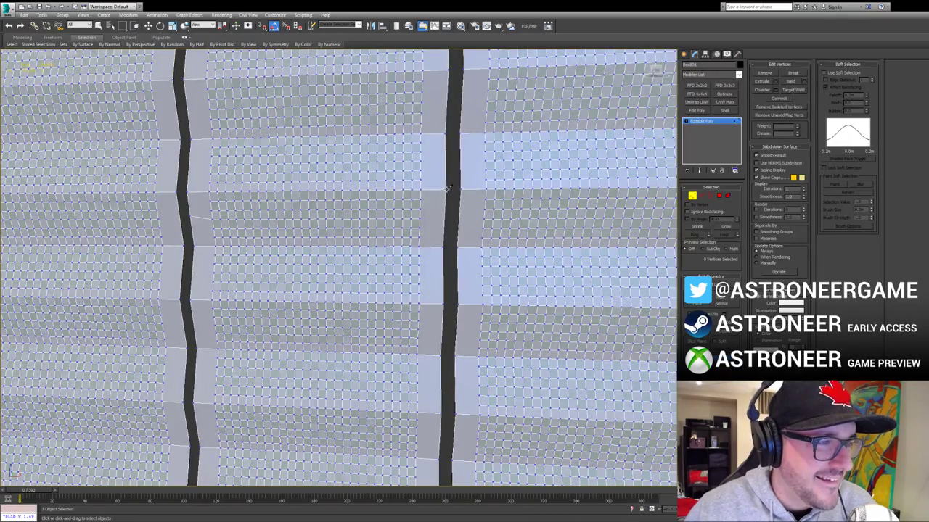
{"action": "scroll", "coordinate": [427, 197], "scroll_direction": "down", "scroll_amount": 5}
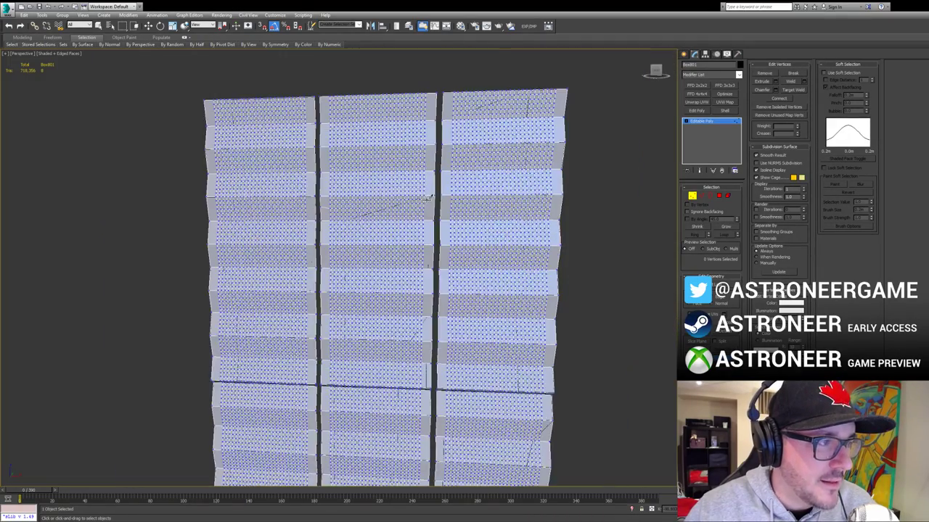
{"action": "middle_click_drag", "start_coordinate": [429, 199], "coordinate": [463, 208], "text": "alt"}
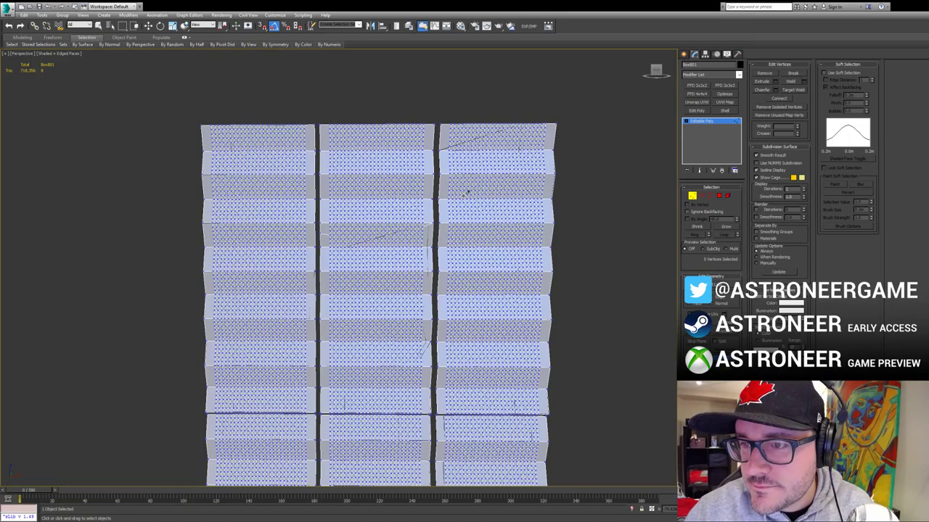
{"action": "middle_click_drag", "start_coordinate": [468, 192], "coordinate": [311, 217], "text": "alt"}
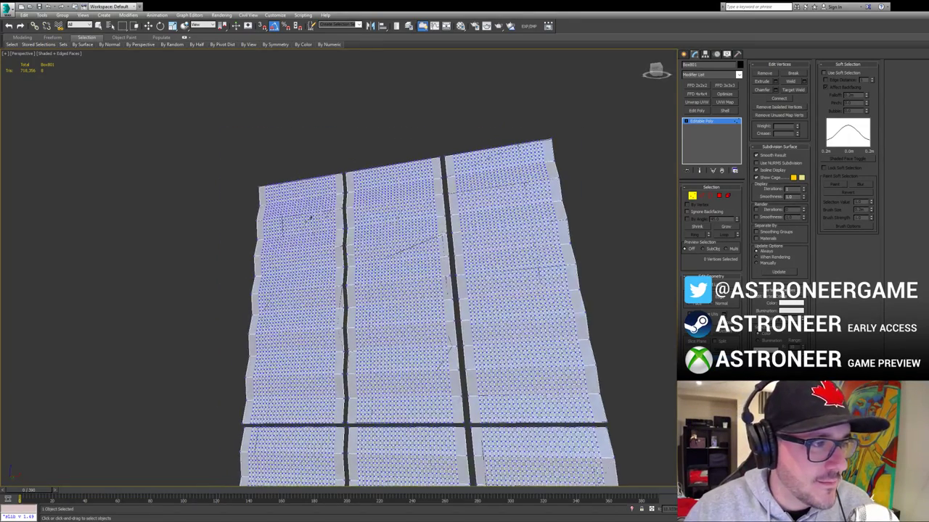
{"action": "scroll", "coordinate": [312, 217], "scroll_direction": "up", "scroll_amount": 3}
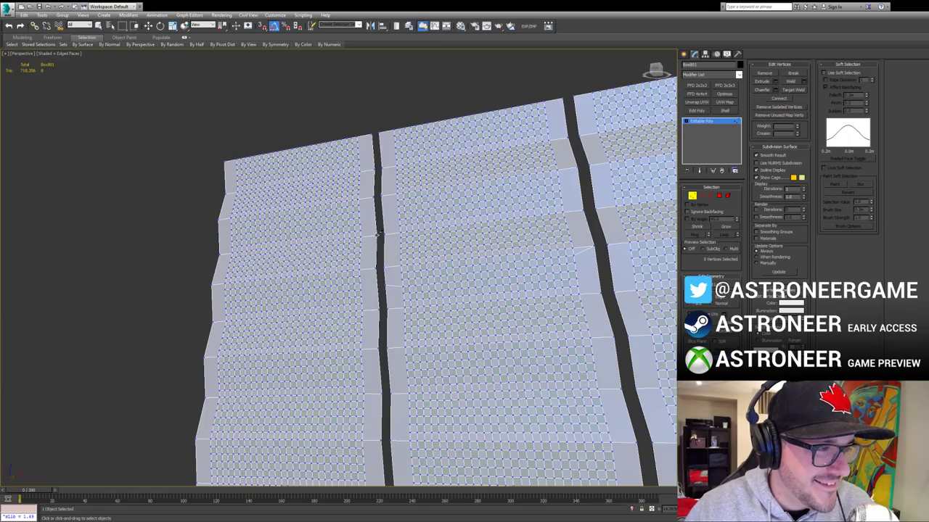
{"action": "middle_click_drag", "start_coordinate": [289, 211], "coordinate": [471, 238], "text": "alt"}
{"action": "scroll", "coordinate": [367, 219], "scroll_direction": "down", "scroll_amount": 4}
{"action": "key", "text": "w"}
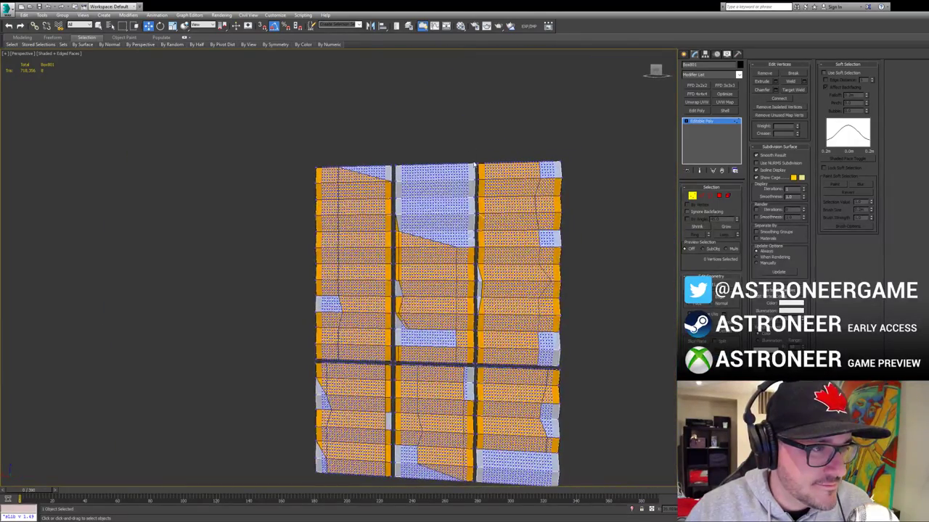
Step: Delete the exposed grid polygons above the upper-middle panel's diagonal tear, leaving uneven stepped remnants along the orange edge
{"action": "scroll", "coordinate": [475, 166], "scroll_direction": "up", "scroll_amount": 2}
{"action": "key", "text": "4"}
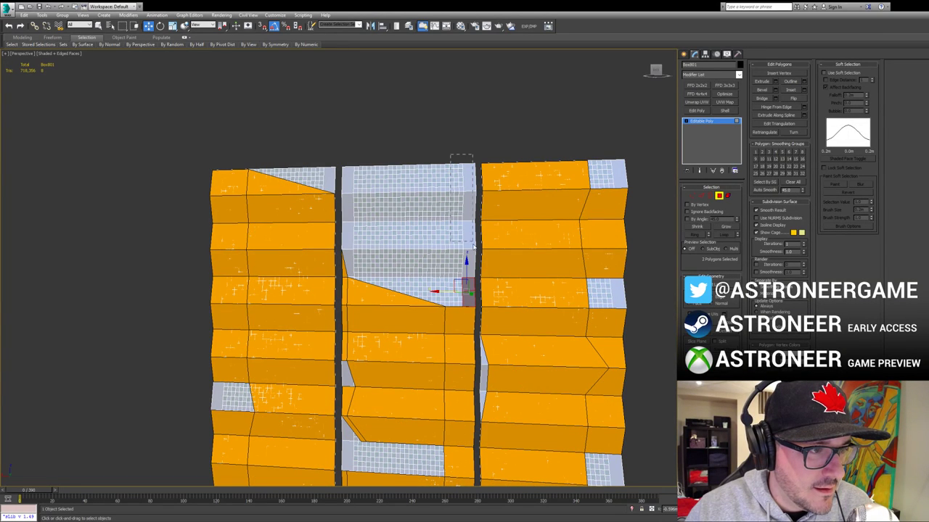
{"action": "left_click_drag", "start_coordinate": [468, 285], "coordinate": [468, 280]}
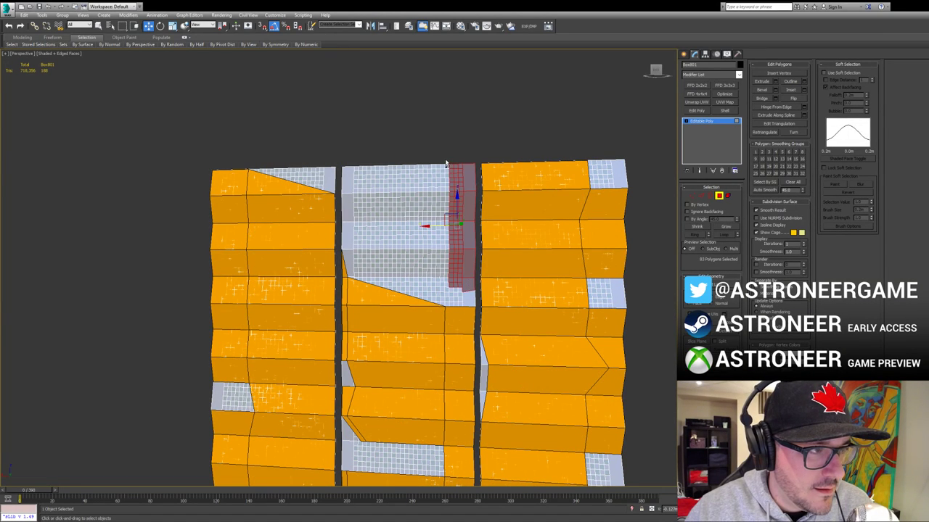
{"action": "left_click_drag", "start_coordinate": [439, 162], "coordinate": [353, 254], "text": "ctrl"}
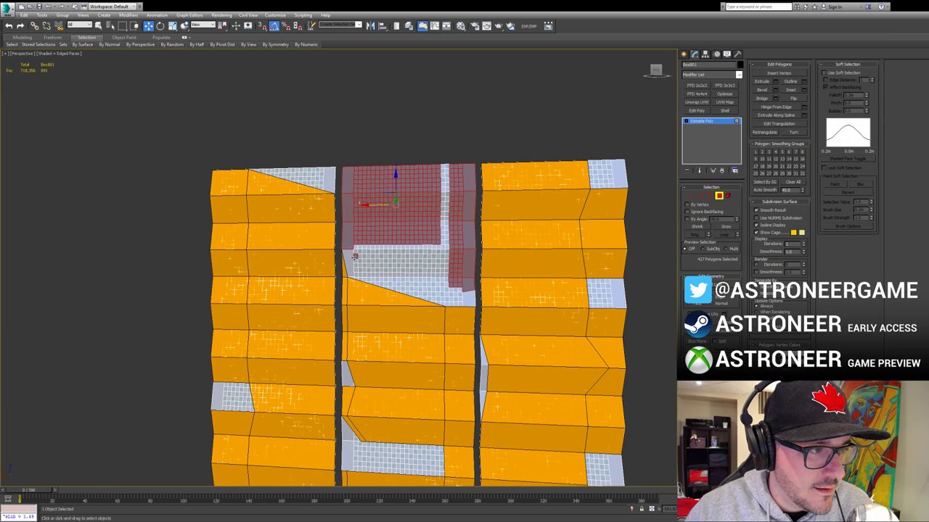
{"action": "left_click", "coordinate": [354, 257], "text": "ctrl"}
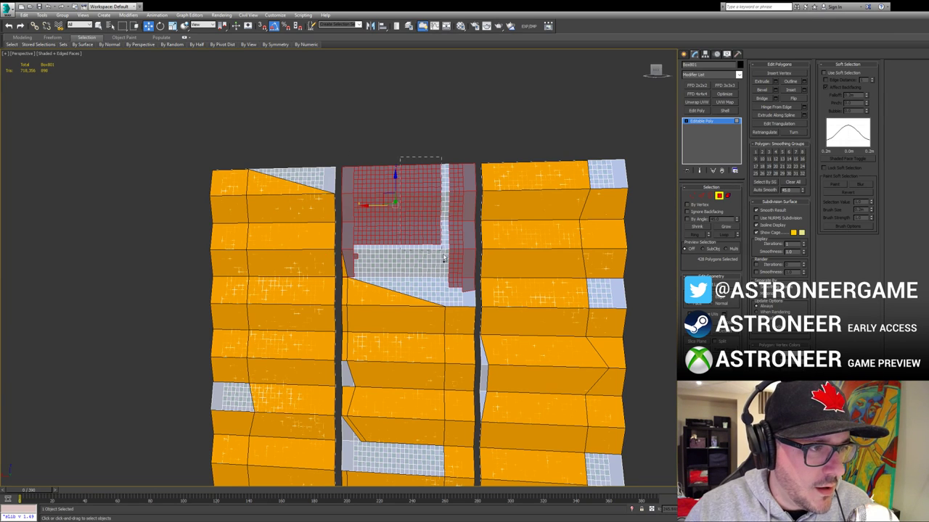
{"action": "left_click_drag", "start_coordinate": [449, 292], "coordinate": [451, 292], "text": "ctrl"}
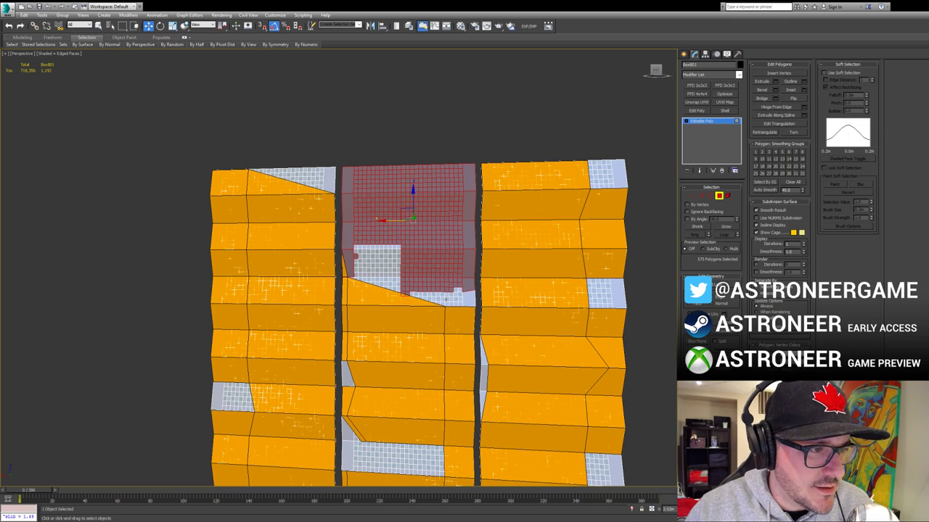
{"action": "mouse_move", "coordinate": [394, 251]}
{"action": "left_mouse_down", "text": "ctrl"}
{"action": "mouse_move", "coordinate": [382, 271]}
{"action": "mouse_move", "coordinate": [393, 259]}
{"action": "left_mouse_up", "text": "ctrl"}
{"action": "key", "text": "ctrl+z"}
{"action": "key", "text": "Delete"}
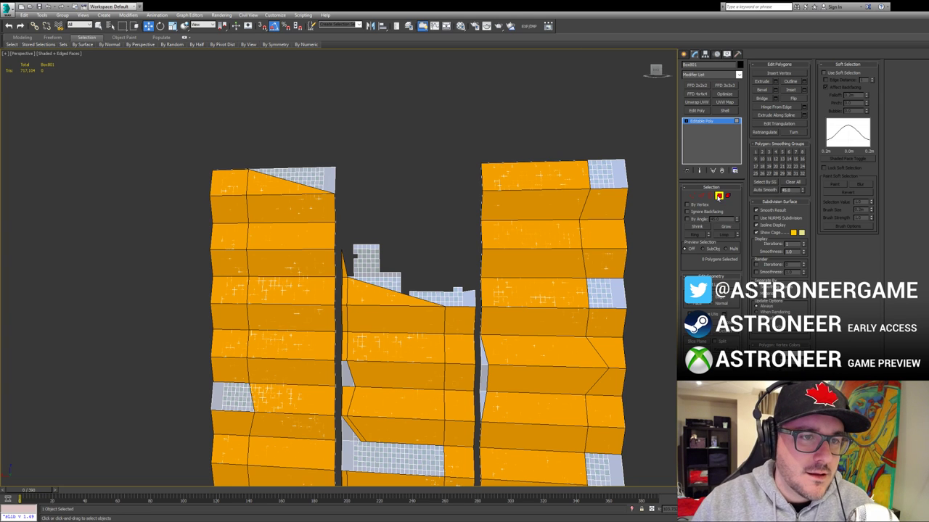
Step: Cut a stepped notch into the exposed grid at the upper-right panel's top corner, keeping the plain outer strip
{"action": "left_click", "coordinate": [718, 198]}
{"action": "left_click", "coordinate": [647, 167]}
{"action": "left_click", "coordinate": [622, 168]}
{"action": "key", "text": "4"}
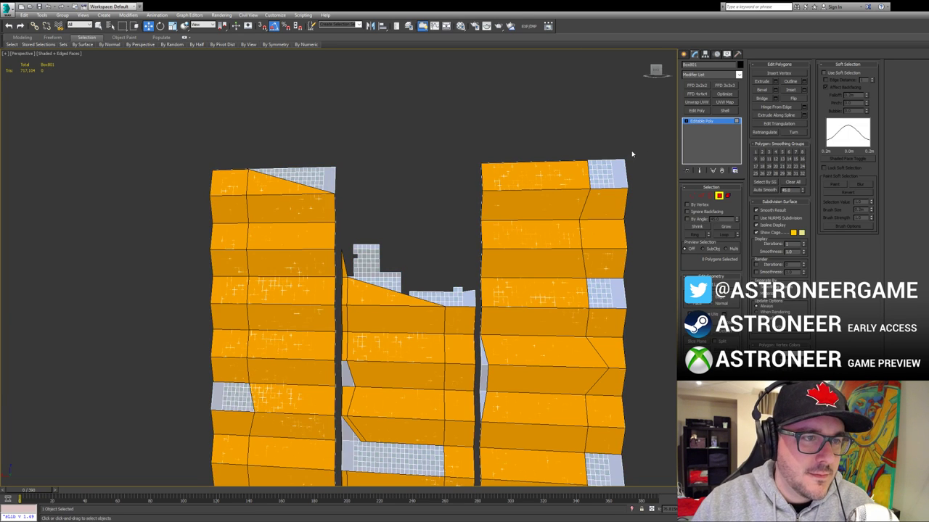
{"action": "middle_click_drag", "start_coordinate": [632, 154], "coordinate": [552, 163], "text": "alt"}
{"action": "mouse_move", "coordinate": [484, 191]}
{"action": "left_mouse_down"}
{"action": "mouse_move", "coordinate": [465, 195]}
{"action": "mouse_move", "coordinate": [477, 183]}
{"action": "left_mouse_up"}
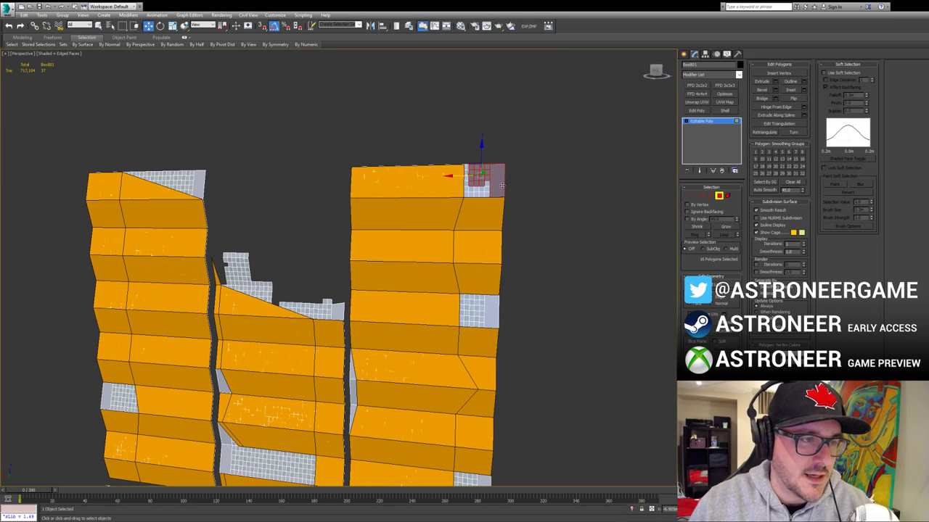
{"action": "left_click", "coordinate": [500, 185], "text": "alt"}
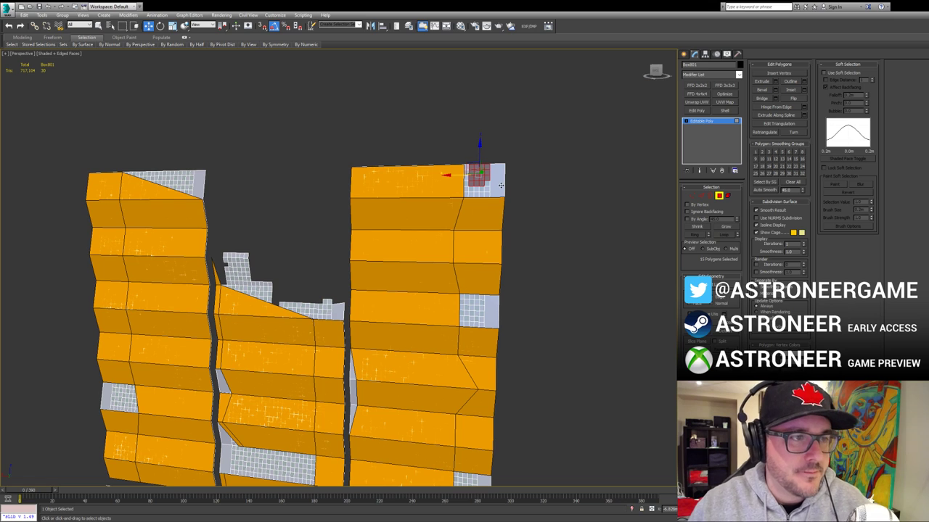
{"action": "key", "text": "Delete"}
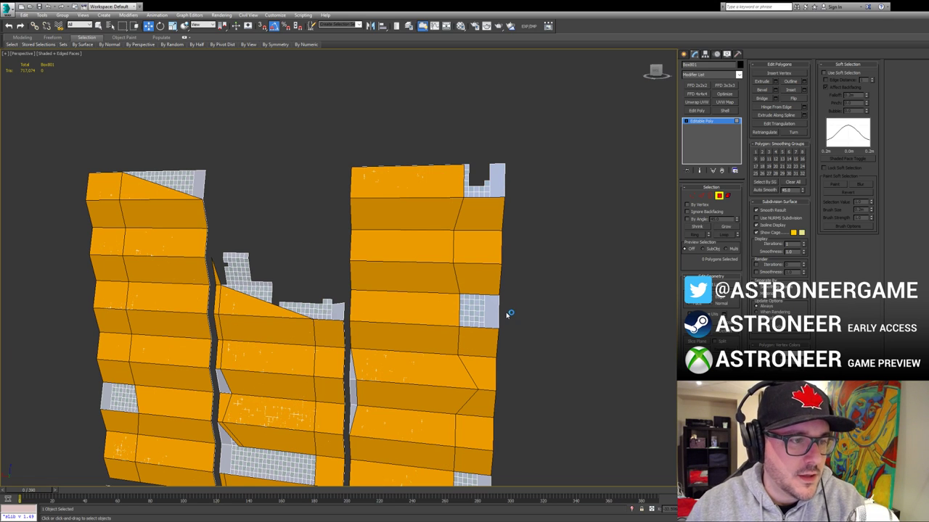
Step: Delete the outer strip and scattered grid cells in the upper-right panel's upper side gap for a jagged edge
{"action": "left_click", "coordinate": [500, 312]}
{"action": "key", "text": "Delete"}
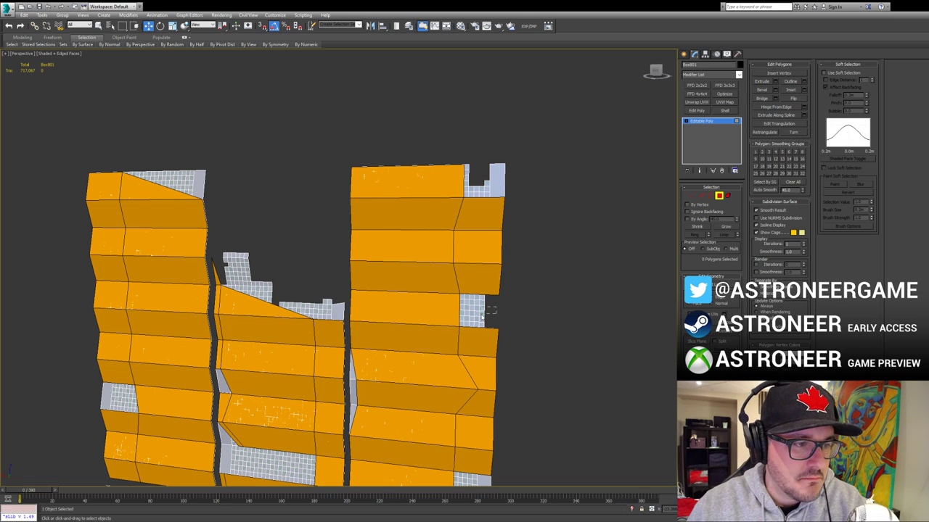
{"action": "left_click", "coordinate": [483, 314]}
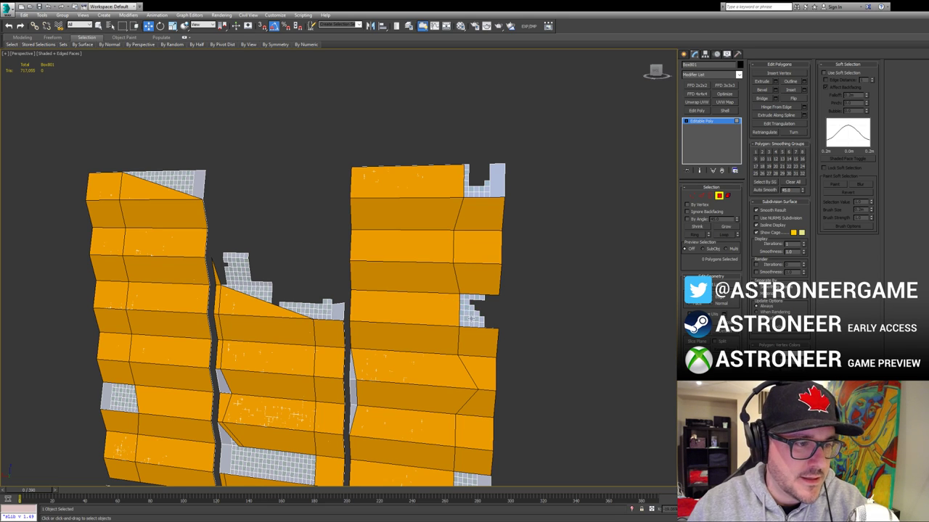
{"action": "left_click", "coordinate": [482, 320]}
{"action": "key", "text": "Delete"}
Step: Delete the outer strip and a band of grid cells in the upper-left panel's top corner, leaving thin jagged remnants
{"action": "middle_click_drag", "start_coordinate": [324, 256], "coordinate": [420, 246]}
{"action": "middle_click_drag", "start_coordinate": [280, 223], "coordinate": [319, 204]}
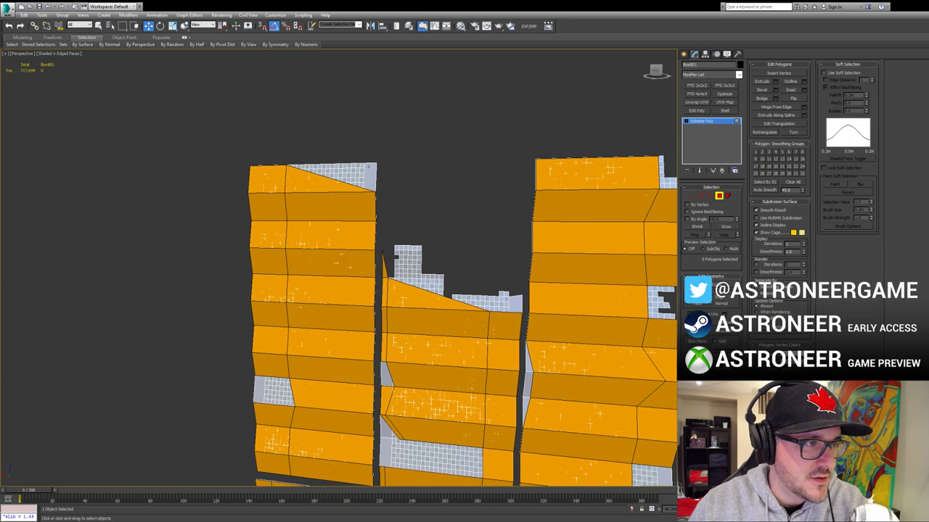
{"action": "left_click", "coordinate": [368, 168]}
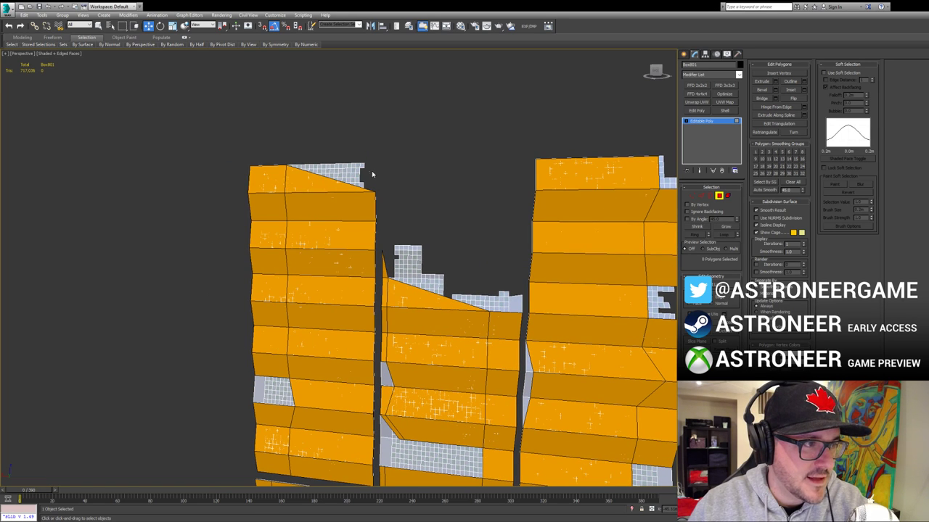
{"action": "left_click_drag", "start_coordinate": [331, 174], "coordinate": [324, 173]}
{"action": "key", "text": "Delete"}
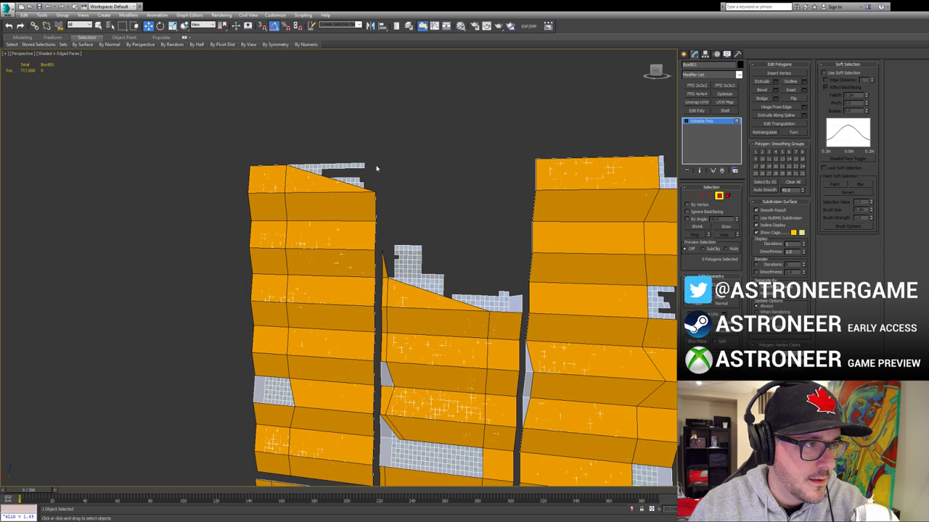
Step: Delete the outer strip and a few neighbouring grid cells in the upper-left panel's side gap
{"action": "middle_click_drag", "start_coordinate": [411, 197], "coordinate": [442, 17]}
{"action": "left_click", "coordinate": [287, 233]}
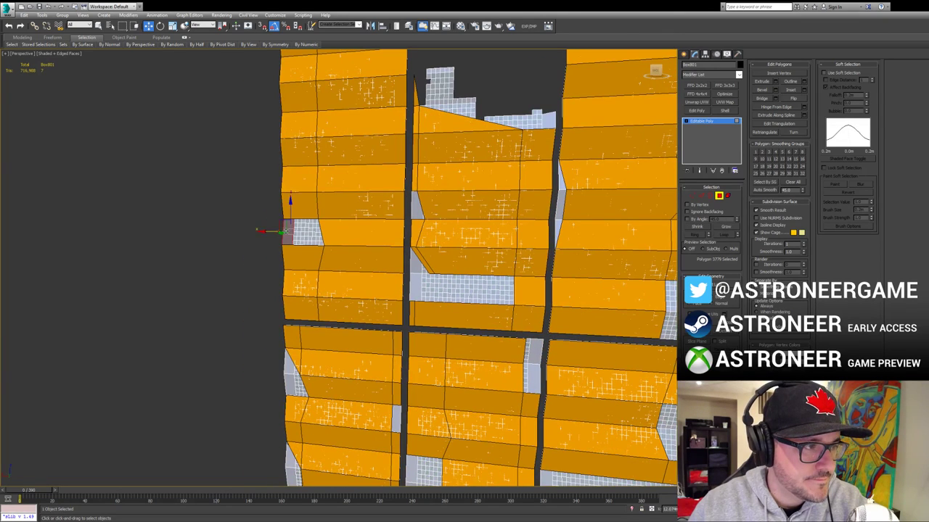
{"action": "key", "text": "Delete"}
{"action": "left_click", "coordinate": [303, 238]}
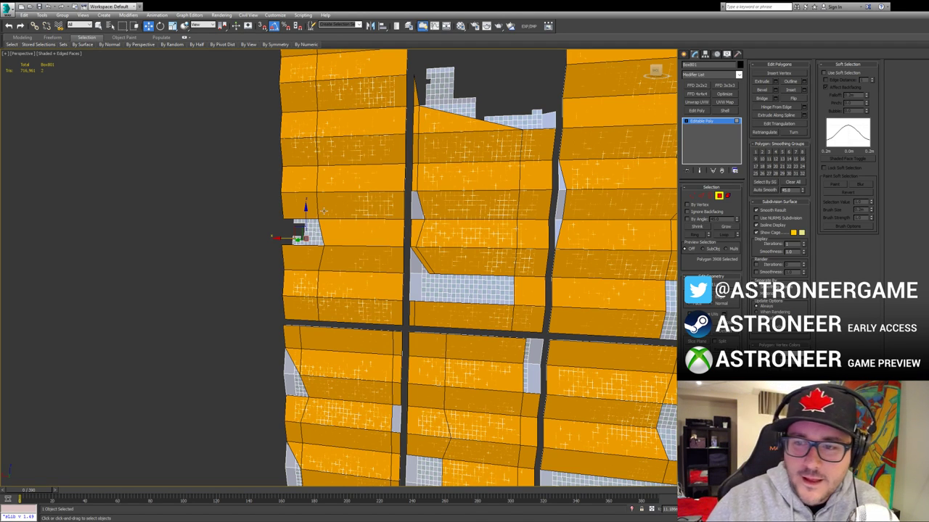
{"action": "key", "text": "Delete"}
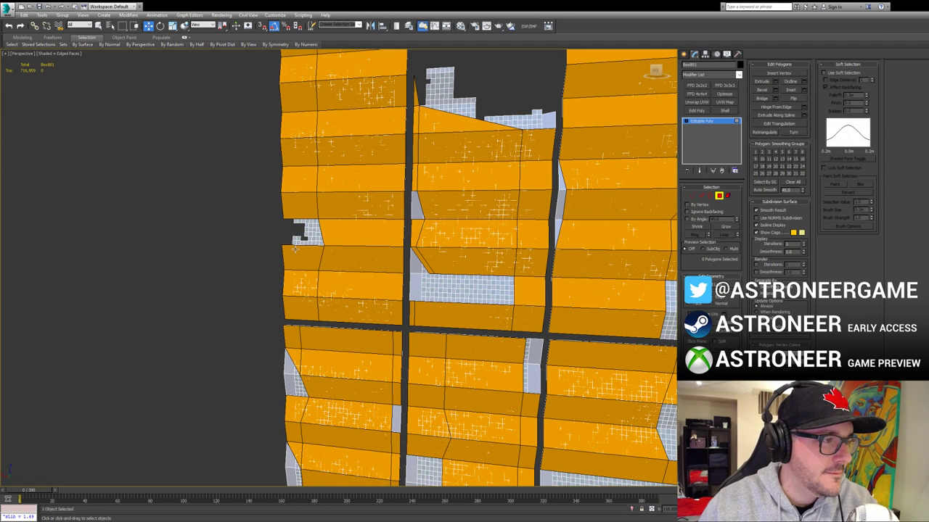
Step: Delete the plain outer strips and adjoining grid cells at the inner side of the upper-middle panel's lower gap
{"action": "middle_click_drag", "start_coordinate": [329, 239], "coordinate": [350, 184]}
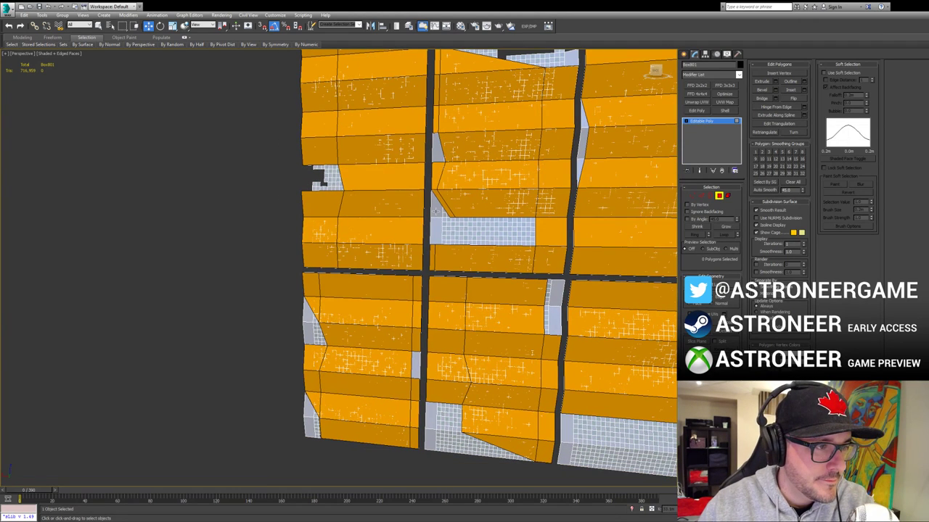
{"action": "left_click", "coordinate": [436, 211]}
{"action": "key", "text": "Delete"}
{"action": "left_click", "coordinate": [437, 224]}
{"action": "key", "text": "Delete"}
{"action": "left_click", "coordinate": [437, 222]}
{"action": "key", "text": "Delete"}
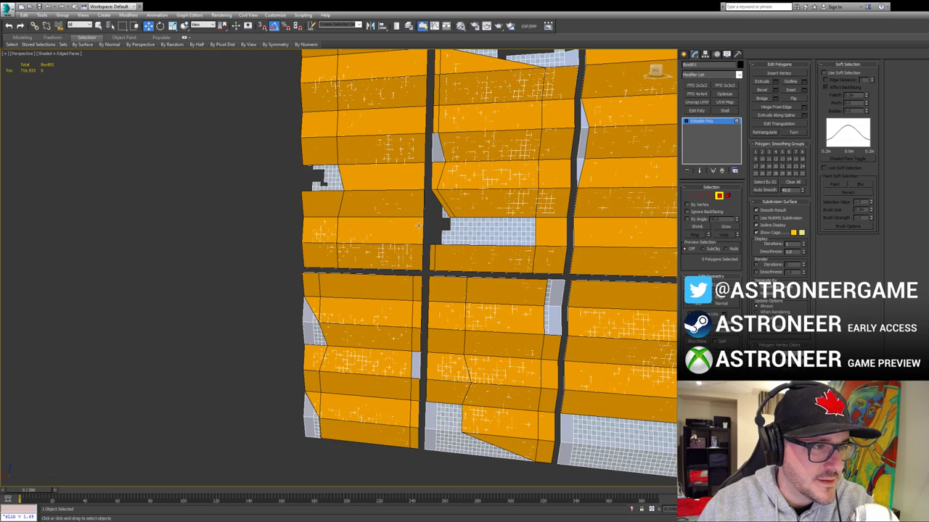
Step: Cut an irregular horizontal slit through the grid exposed in the upper-middle panel's lower gap
{"action": "left_click_drag", "start_coordinate": [440, 231], "coordinate": [518, 232]}
{"action": "key", "text": "Delete"}
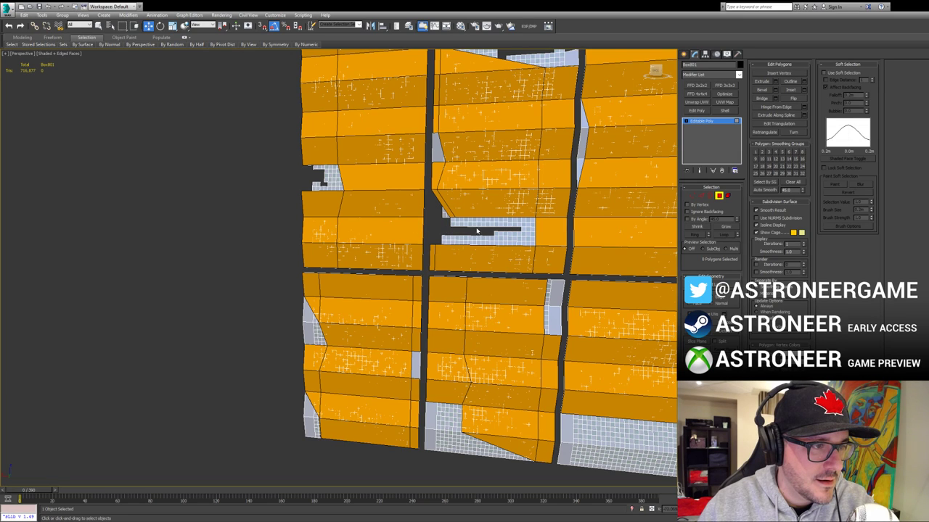
{"action": "left_click", "coordinate": [498, 226]}
{"action": "key", "text": "Delete"}
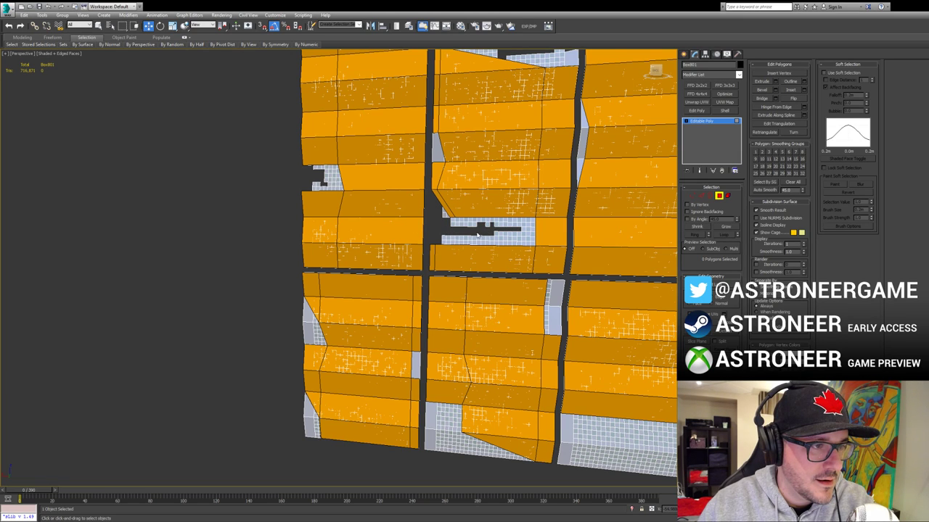
Step: Delete single grid polygons around the torn slot in the exposed mesh of the upper-middle panel
{"action": "left_click", "coordinate": [466, 237]}
{"action": "key", "text": "Delete"}
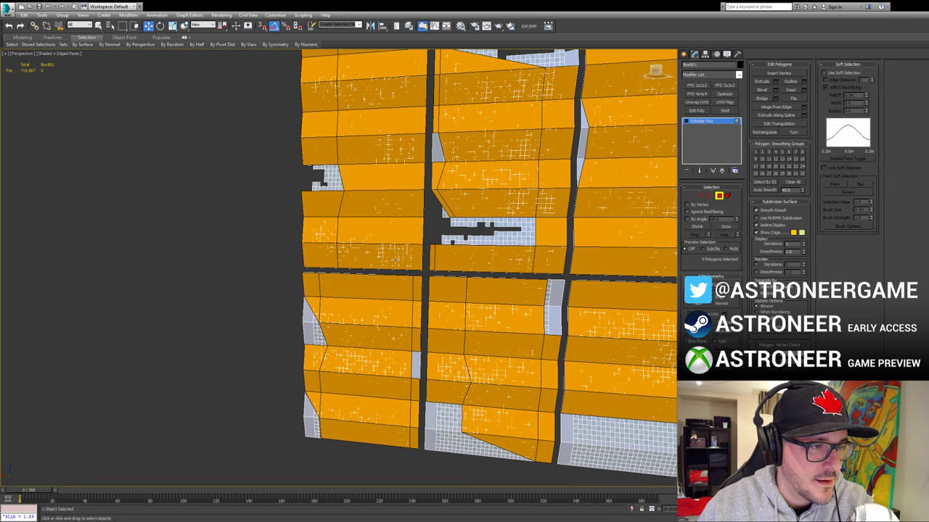
{"action": "middle_click_drag", "start_coordinate": [274, 259], "coordinate": [267, 230]}
{"action": "left_click", "coordinate": [519, 212]}
{"action": "key", "text": "Delete"}
{"action": "left_click", "coordinate": [538, 207]}
{"action": "key", "text": "Delete"}
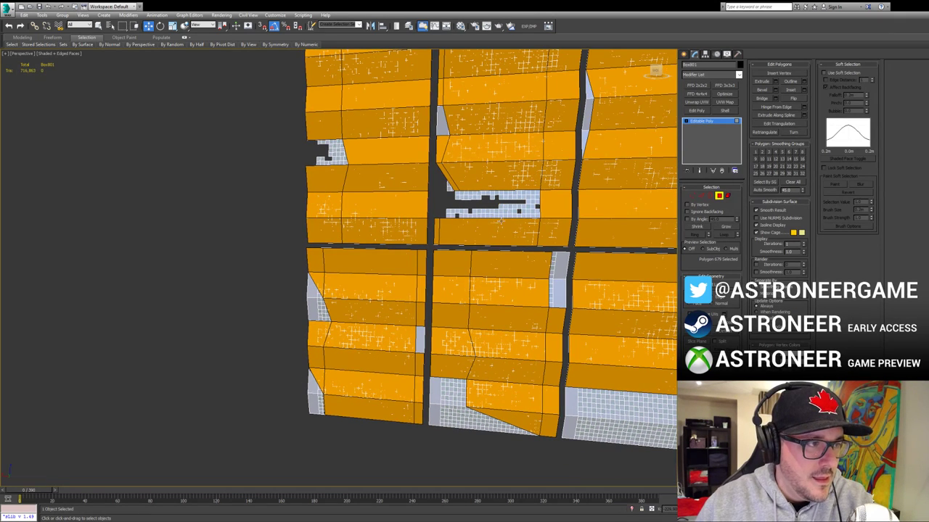
Step: Delete scattered grid polygons behind the orange covering of the upper-left and upper-middle panels
{"action": "left_click", "coordinate": [343, 137]}
{"action": "key", "text": "Delete"}
{"action": "left_click", "coordinate": [373, 118]}
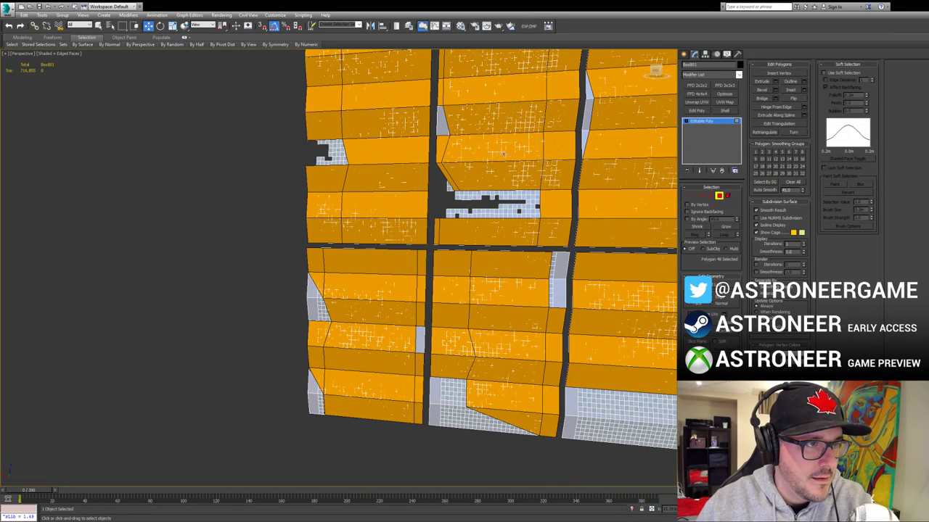
{"action": "left_click", "coordinate": [509, 127]}
{"action": "middle_click_drag", "start_coordinate": [509, 127], "coordinate": [423, 222]}
{"action": "left_click", "coordinate": [419, 139]}
{"action": "key", "text": "Delete"}
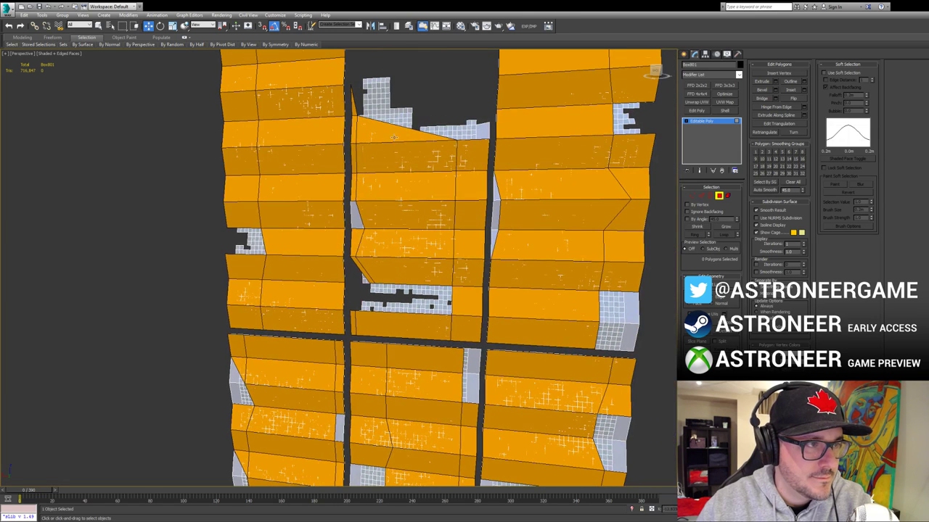
Step: Delete single grid polygons along the ragged upper edge of the middle panel to break up its outline
{"action": "left_click", "coordinate": [383, 134]}
{"action": "key", "text": "Delete"}
{"action": "left_click", "coordinate": [383, 116]}
{"action": "key", "text": "Delete"}
{"action": "left_click", "coordinate": [397, 111]}
{"action": "key", "text": "Delete"}
{"action": "left_click", "coordinate": [437, 127]}
{"action": "key", "text": "Delete"}
{"action": "left_click", "coordinate": [456, 132]}
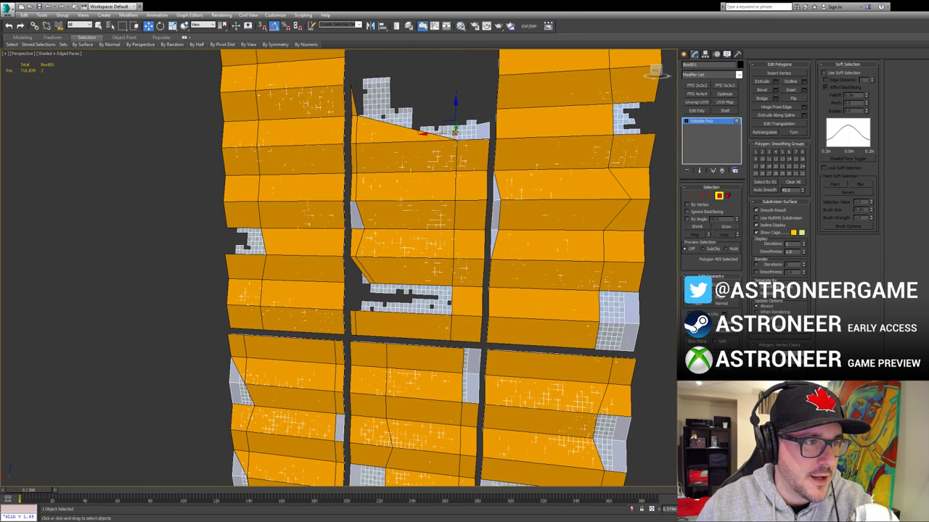
{"action": "key", "text": "Delete"}
{"action": "left_click", "coordinate": [460, 129]}
{"action": "key", "text": "Delete"}
Step: Delete a grid polygon beside the upper-right panel's edge notch and another behind the orange area further down
{"action": "left_click", "coordinate": [628, 117]}
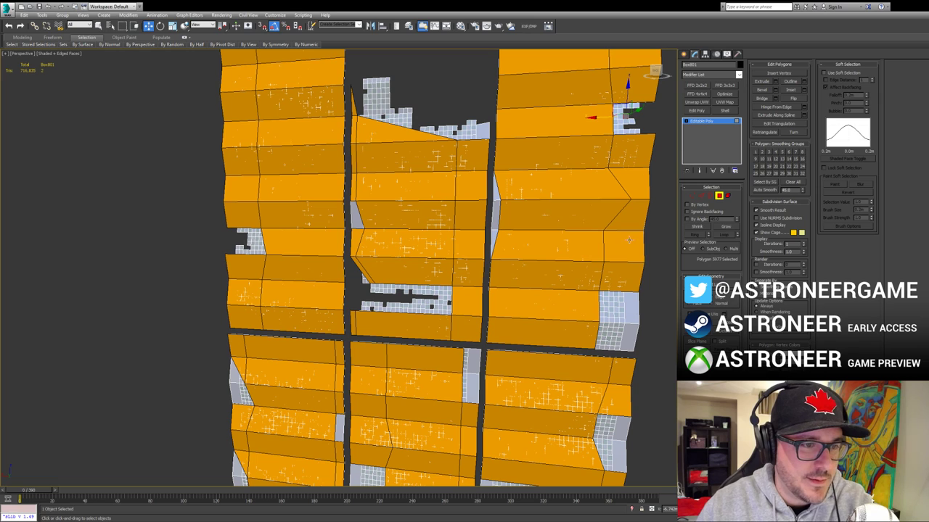
{"action": "key", "text": "Delete"}
{"action": "left_click", "coordinate": [609, 274]}
{"action": "key", "text": "Delete"}
Step: Delete scattered grid polygons in the exposed mesh patch at the lower outer corner of the upper-right panel
{"action": "left_click", "coordinate": [606, 315]}
{"action": "key", "text": "Delete"}
{"action": "left_click", "coordinate": [610, 336]}
{"action": "key", "text": "Delete"}
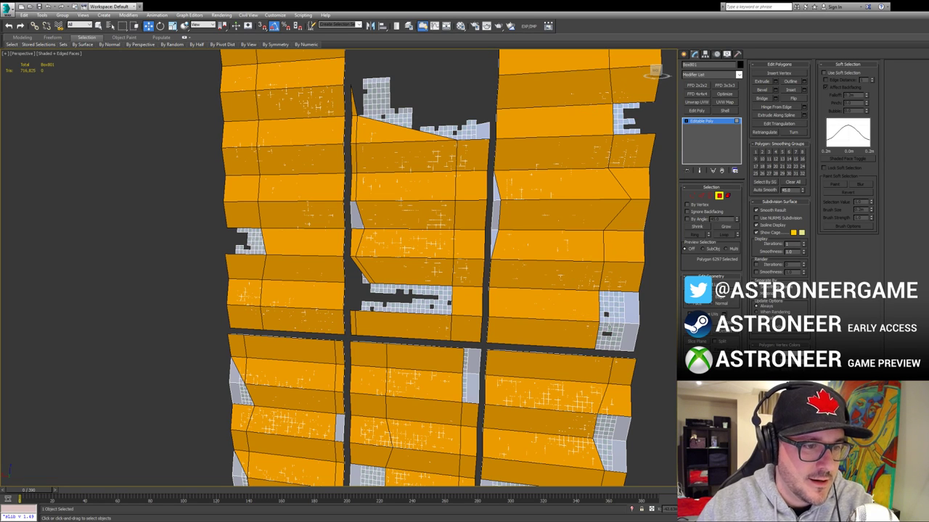
{"action": "left_click", "coordinate": [611, 326]}
{"action": "key", "text": "Delete"}
{"action": "left_click", "coordinate": [611, 294]}
{"action": "key", "text": "Delete"}
Step: Delete two more grid polygons behind the orange covering beside the upper-right panel's exposed patch
{"action": "left_click", "coordinate": [559, 279]}
{"action": "key", "text": "Delete"}
{"action": "left_click", "coordinate": [555, 298]}
{"action": "key", "text": "Delete"}
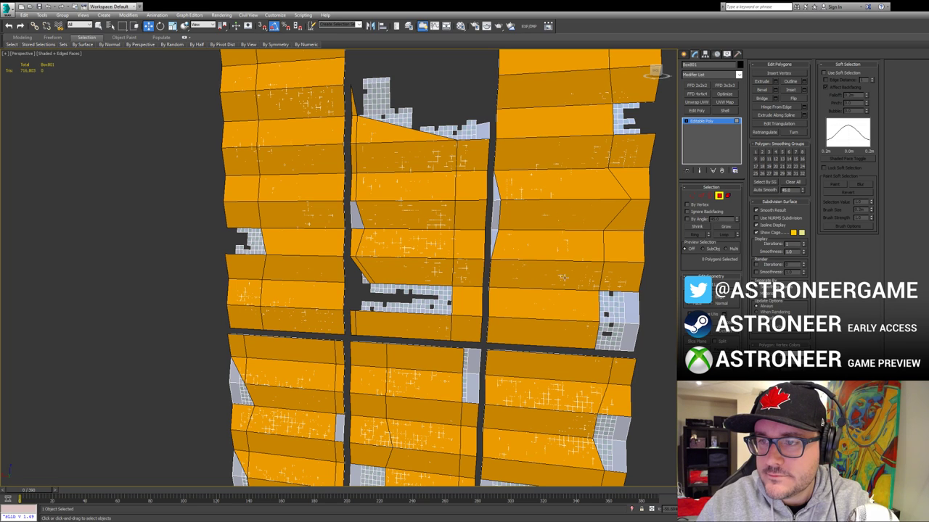
Step: Reselect the grid mesh and, working from its back side, delete the narrow border polygons midway along the lower-right panel's outer edge
{"action": "middle_click_drag", "start_coordinate": [313, 218], "coordinate": [364, 174]}
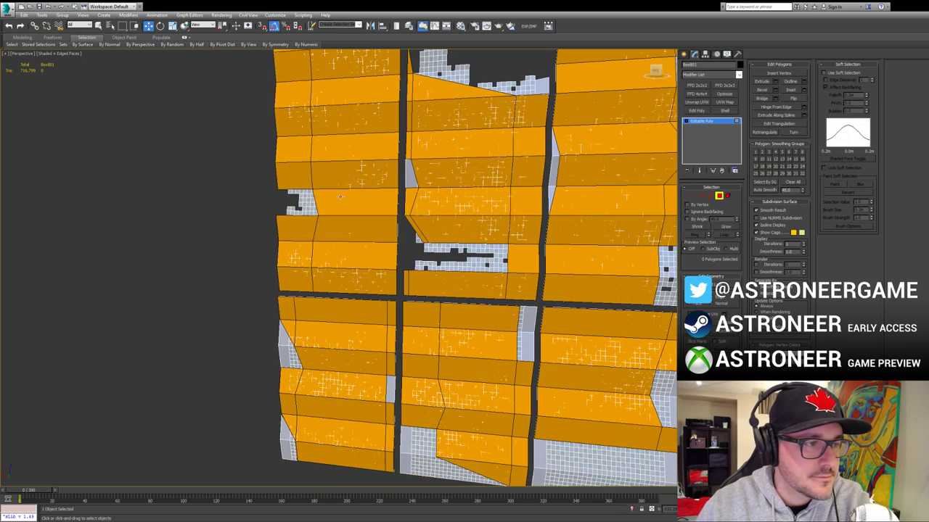
{"action": "middle_click_drag", "start_coordinate": [428, 205], "coordinate": [390, 206], "text": "alt"}
{"action": "left_click", "coordinate": [718, 196]}
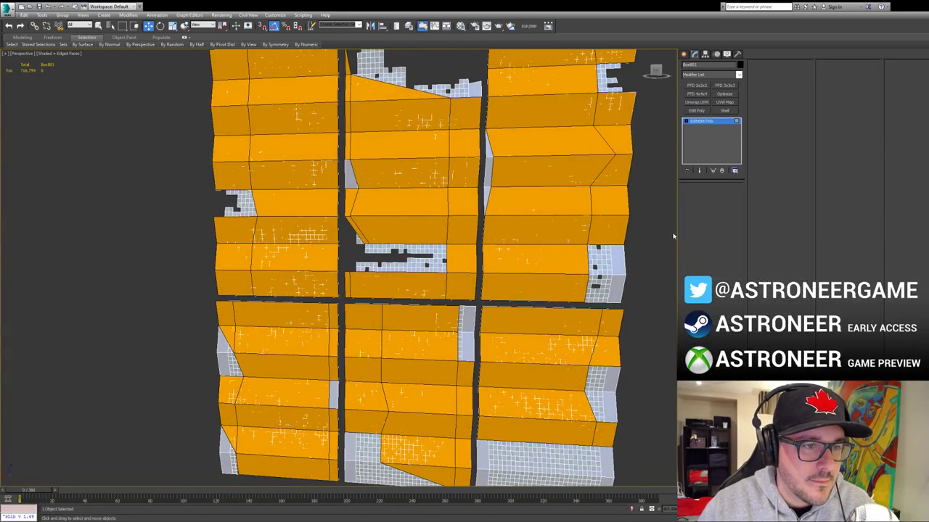
{"action": "left_click", "coordinate": [657, 254]}
{"action": "middle_click_drag", "start_coordinate": [617, 378], "coordinate": [602, 282]}
{"action": "left_click", "coordinate": [595, 292]}
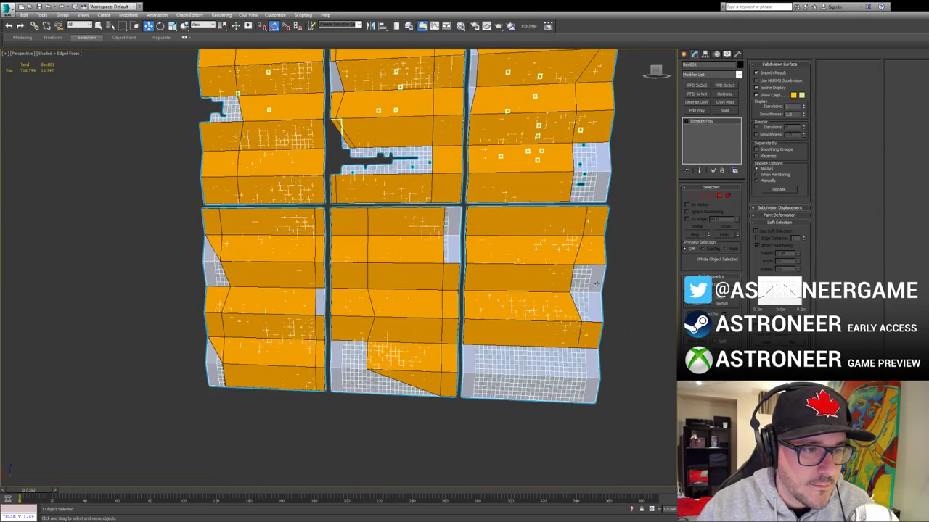
{"action": "key", "text": "q"}
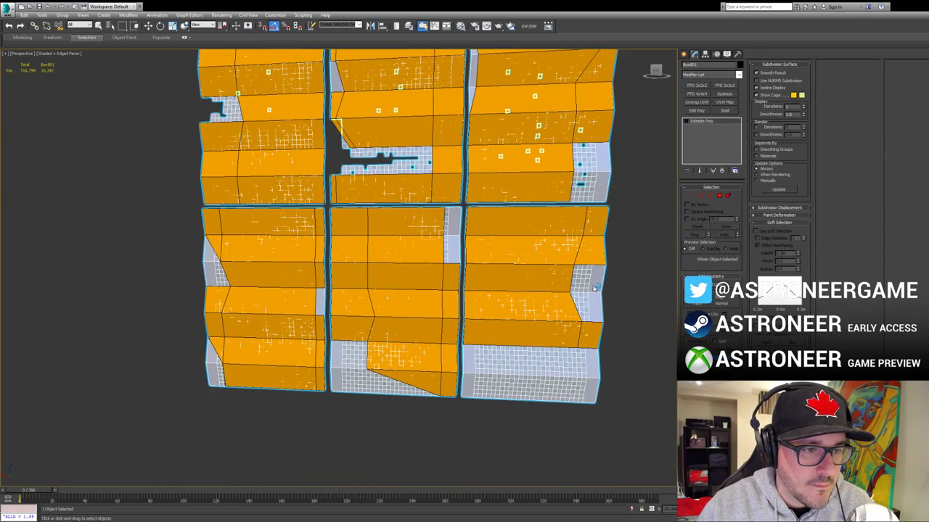
{"action": "middle_click_drag", "start_coordinate": [593, 288], "coordinate": [252, 284], "text": "alt"}
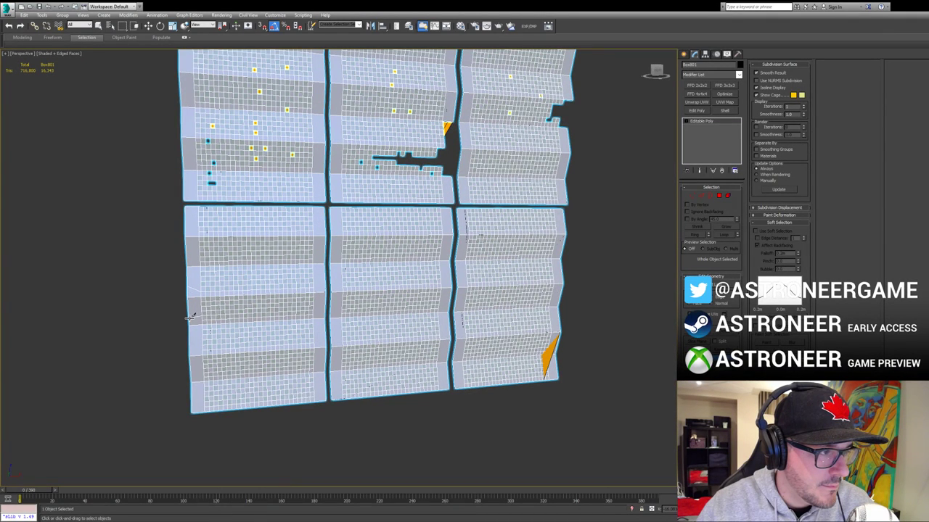
{"action": "key", "text": "w"}
{"action": "key", "text": "4"}
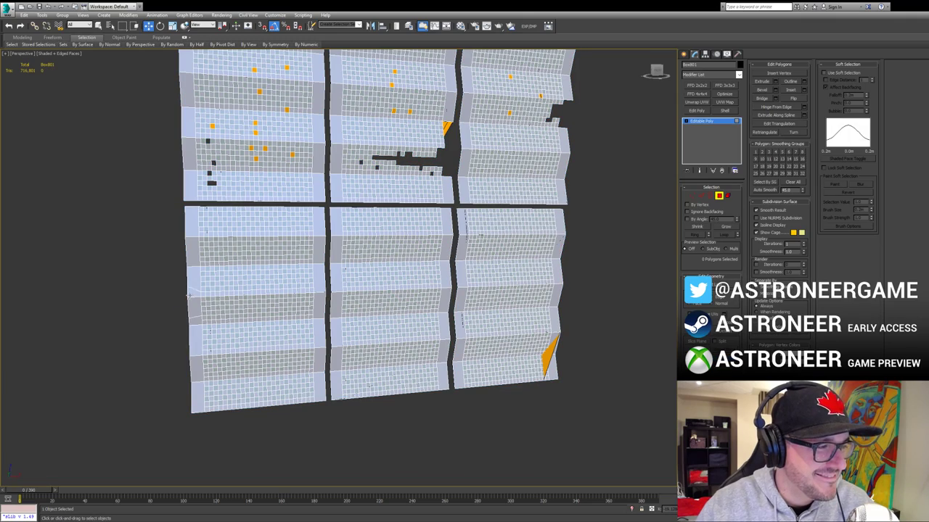
{"action": "left_click", "coordinate": [189, 299]}
{"action": "left_click", "coordinate": [190, 303], "text": "ctrl"}
{"action": "key", "text": "Delete"}
Step: Delete grid polygons inward from the lower-right panel's edge notch to give it a jagged, stepped outline
{"action": "middle_click_drag", "start_coordinate": [211, 285], "coordinate": [537, 232], "text": "alt"}
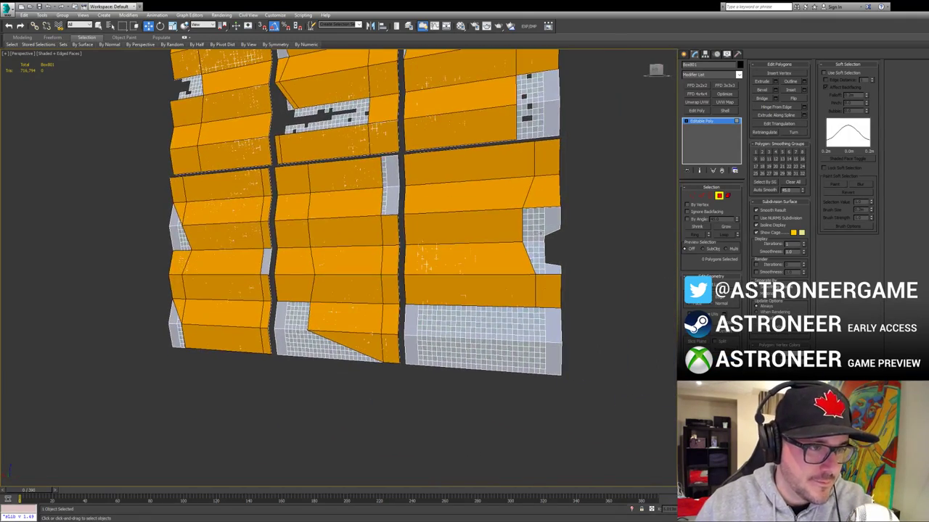
{"action": "left_click", "coordinate": [541, 239]}
{"action": "key", "text": "Delete"}
{"action": "left_click", "coordinate": [540, 244]}
{"action": "key", "text": "Delete"}
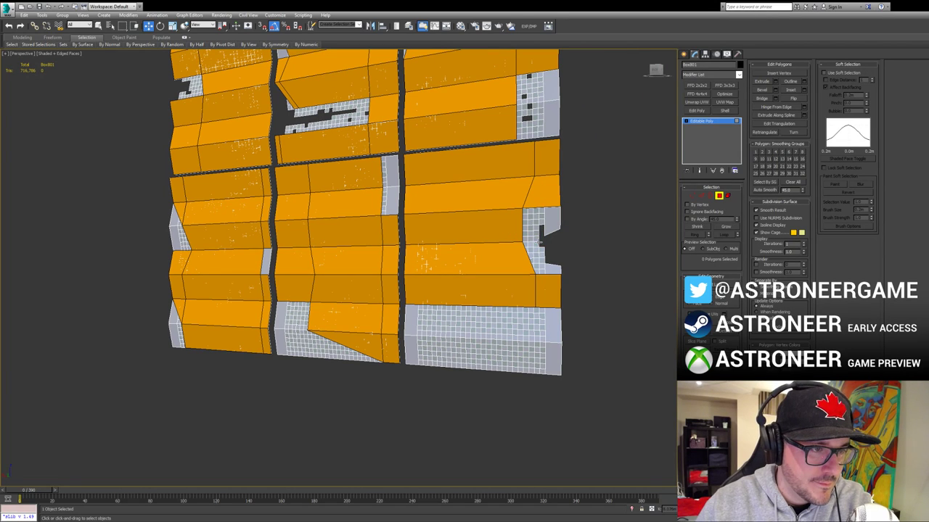
{"action": "left_click", "coordinate": [536, 244]}
{"action": "key", "text": "Delete"}
{"action": "left_click", "coordinate": [536, 234]}
{"action": "key", "text": "Delete"}
{"action": "left_click", "coordinate": [530, 233]}
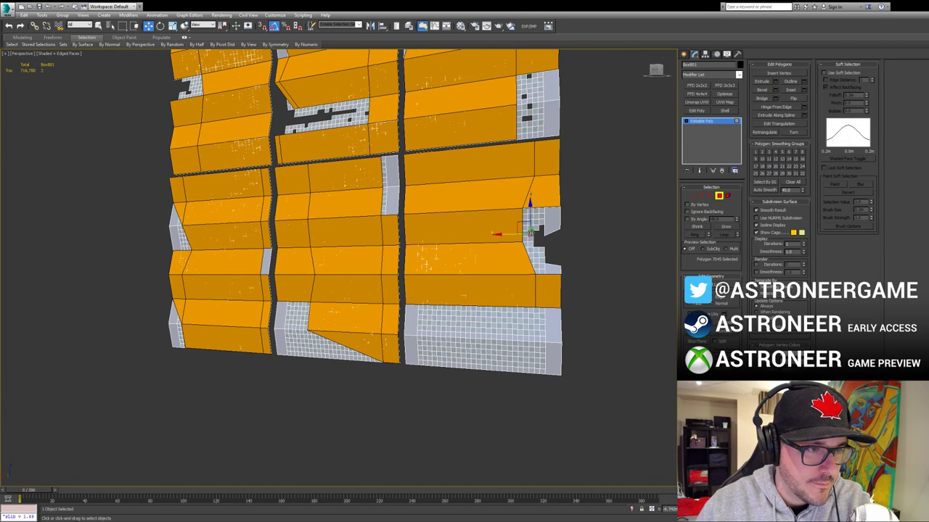
{"action": "key", "text": "Delete"}
{"action": "left_click", "coordinate": [530, 228]}
{"action": "key", "text": "Delete"}
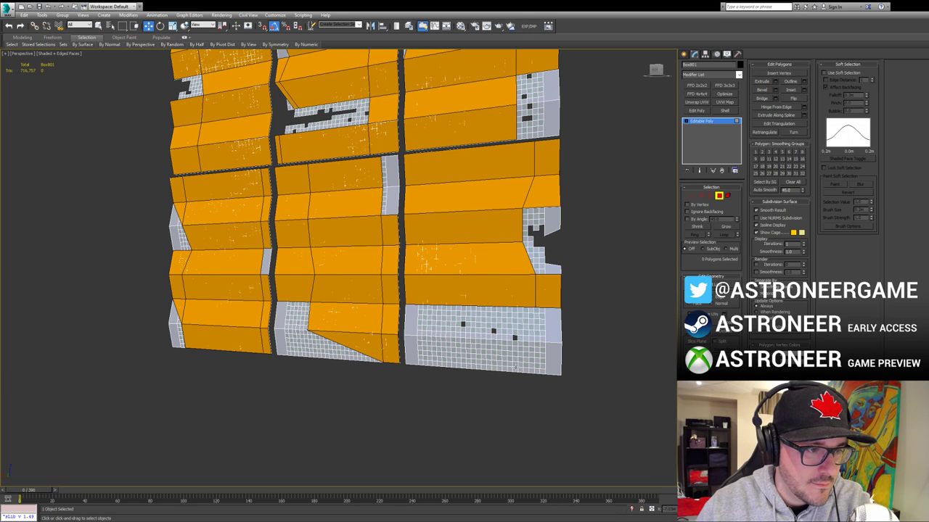
Step: Delete scattered grid polygons in the exposed lowest strips of the lower-right and lower-middle panels
{"action": "left_click", "coordinate": [417, 354]}
{"action": "left_click", "coordinate": [292, 353]}
{"action": "key", "text": "Delete"}
{"action": "left_click", "coordinate": [298, 324]}
{"action": "key", "text": "Delete"}
{"action": "left_click", "coordinate": [299, 309]}
{"action": "key", "text": "Delete"}
{"action": "left_click", "coordinate": [318, 336]}
{"action": "key", "text": "Delete"}
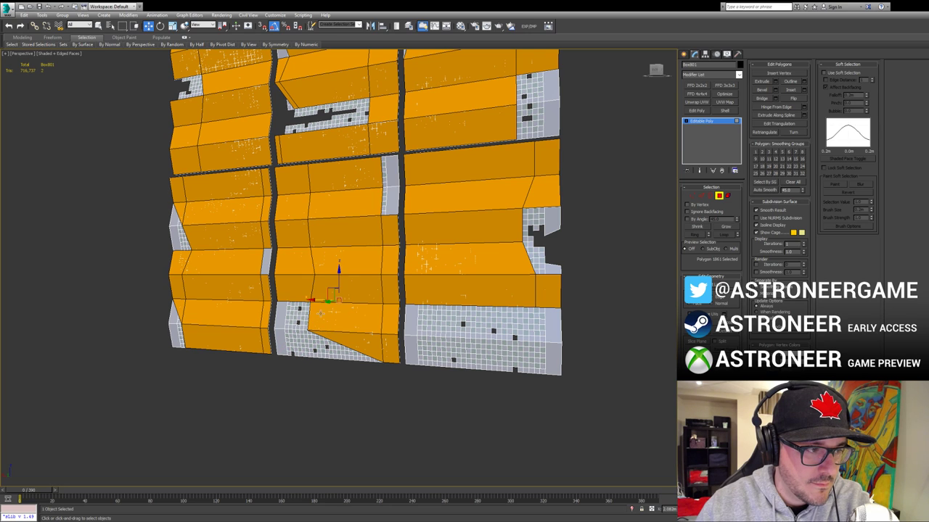
Step: Delete several grid polygons behind the orange covering near the lower end of the lower-middle panel
{"action": "left_click", "coordinate": [340, 324]}
{"action": "left_click", "coordinate": [356, 271]}
{"action": "key", "text": "Delete"}
{"action": "left_click", "coordinate": [366, 332]}
{"action": "key", "text": "Delete"}
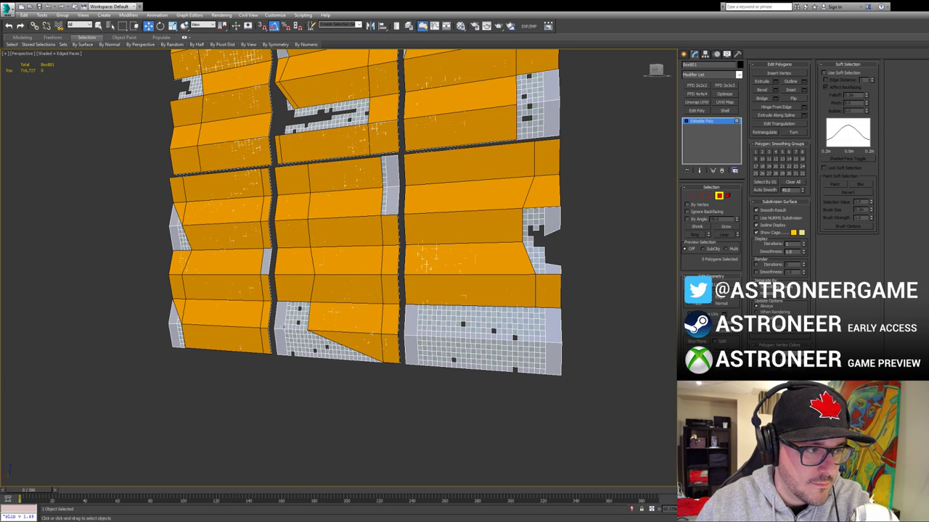
{"action": "key", "text": "Delete"}
Step: Delete blocks of grid polygons and border faces at the lower-middle panel's exposed lower corner
{"action": "left_click_drag", "start_coordinate": [275, 330], "coordinate": [316, 355]}
{"action": "key", "text": "Delete"}
{"action": "key", "text": "Delete"}
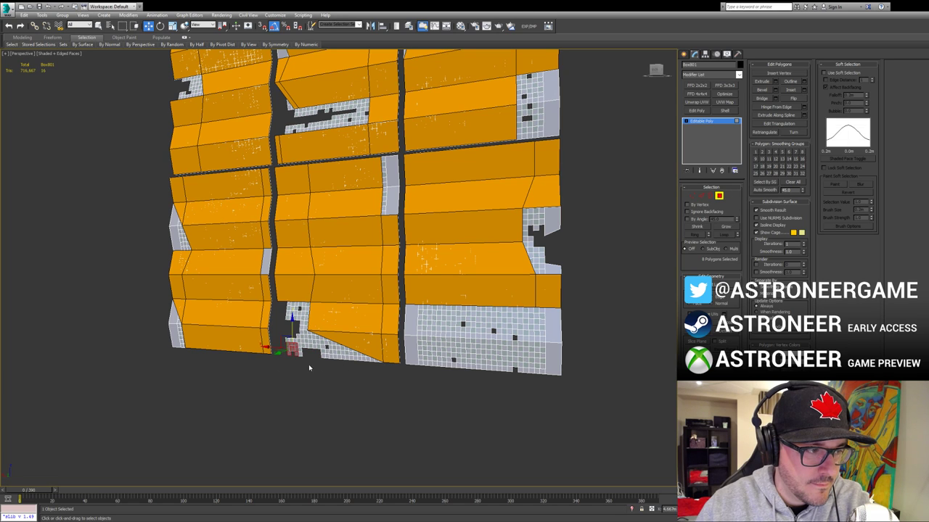
{"action": "key", "text": "Delete"}
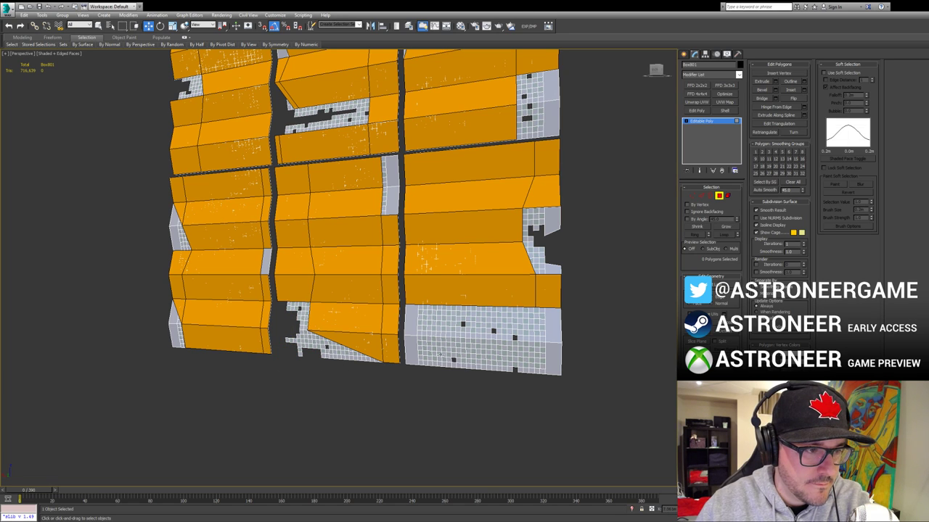
Step: Delete the outer border polygons of the lower-right panel's exposed strip and cut a block of grid polygons inward from them
{"action": "left_click", "coordinate": [553, 337]}
{"action": "key", "text": "Delete"}
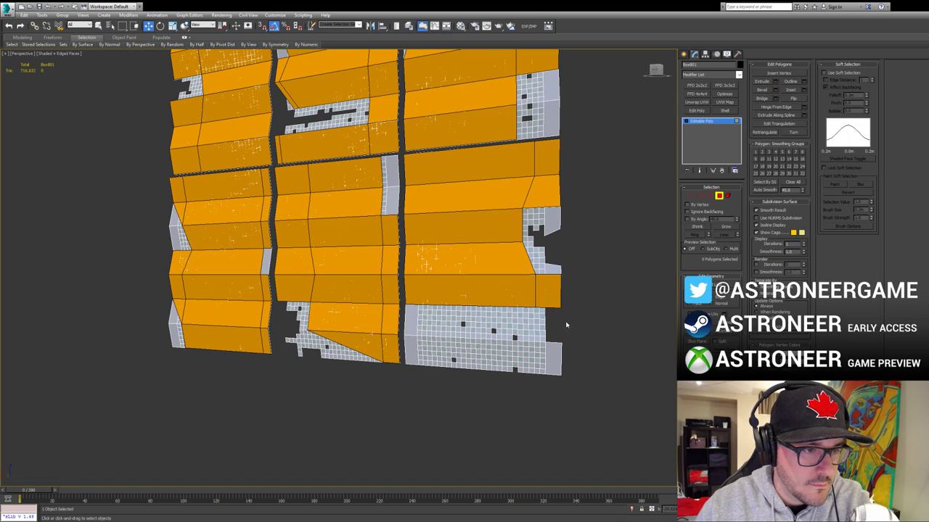
{"action": "key", "text": "Delete"}
{"action": "left_click_drag", "start_coordinate": [564, 324], "coordinate": [502, 345]}
{"action": "key", "text": "Delete"}
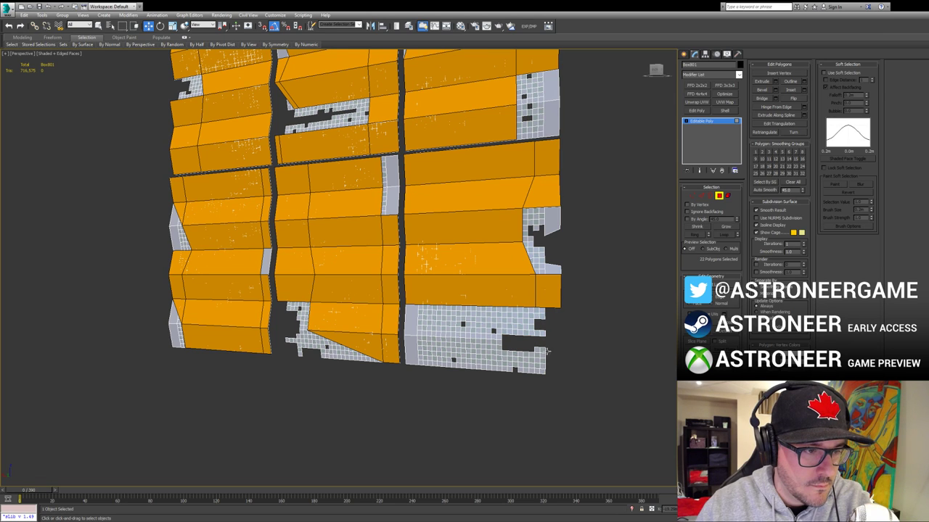
Step: Cut a stepped gap of grid polygons into the lower edge of the lower-right panel's strip, near its inner corner
{"action": "left_click", "coordinate": [420, 349]}
{"action": "key", "text": "Delete"}
{"action": "key", "text": "Delete"}
{"action": "left_click_drag", "start_coordinate": [431, 373], "coordinate": [424, 342]}
{"action": "key", "text": "Delete"}
{"action": "key", "text": "Delete"}
{"action": "key", "text": "Delete"}
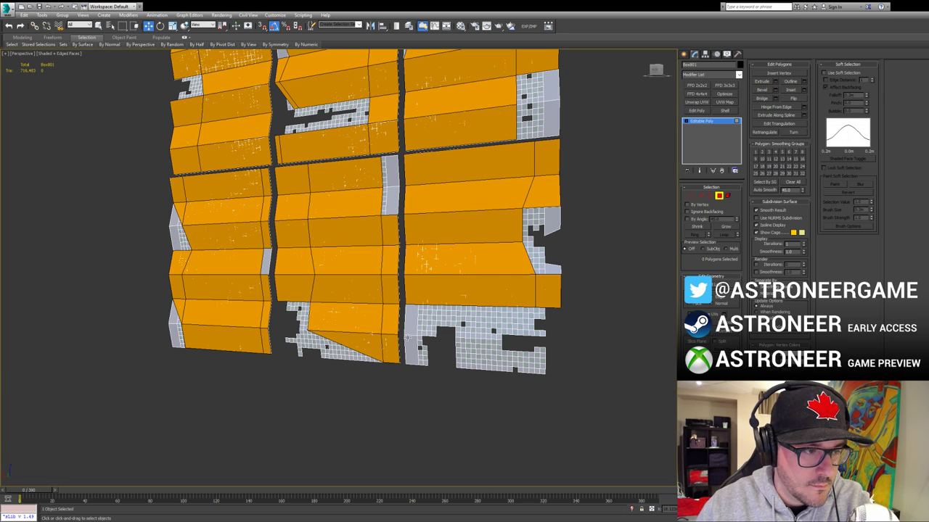
Step: Delete the inner border polygons of the lower-right panel's strip and the leftover grid piece at its inner corner
{"action": "left_click", "coordinate": [408, 339]}
{"action": "key", "text": "Delete"}
{"action": "left_click", "coordinate": [411, 325]}
{"action": "key", "text": "Delete"}
{"action": "left_click", "coordinate": [419, 341]}
{"action": "key", "text": "Delete"}
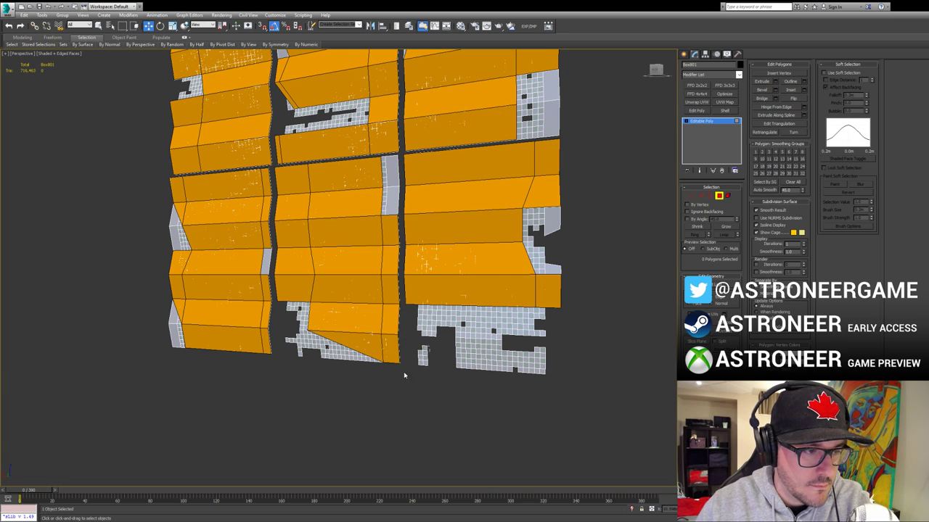
{"action": "left_click_drag", "start_coordinate": [404, 375], "coordinate": [433, 344]}
{"action": "key", "text": "Delete"}
Step: Delete border and grid polygons of the mesh at the lower-left panel's lower outer corner
{"action": "middle_click_drag", "start_coordinate": [299, 289], "coordinate": [417, 270]}
{"action": "left_click", "coordinate": [252, 316]}
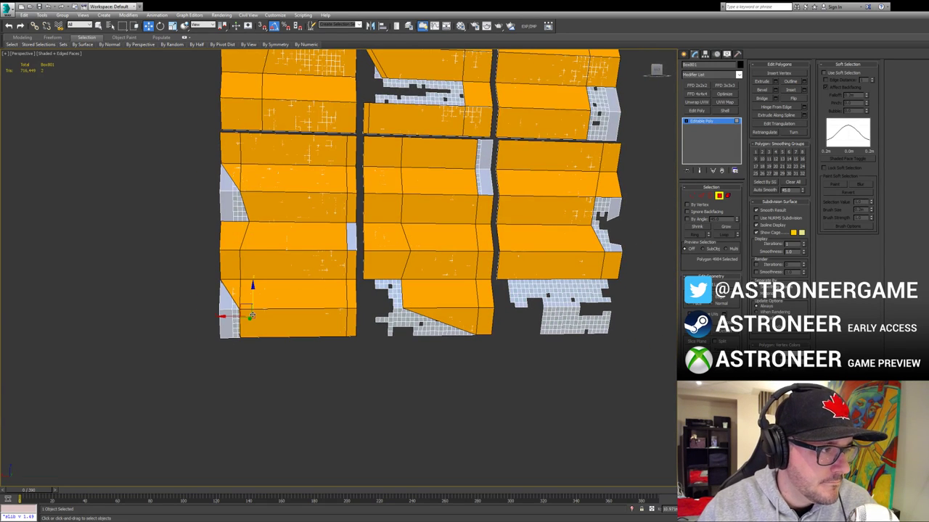
{"action": "key", "text": "Delete"}
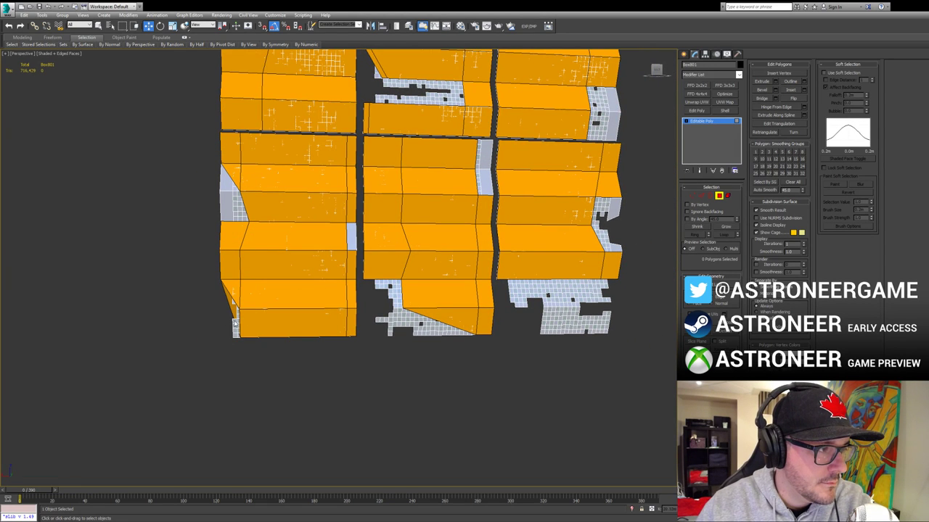
Step: Select the orange covering object, delete its side polygon at the lower-left panel's outer corner, and leave polygon editing
{"action": "middle_click_drag", "start_coordinate": [317, 308], "coordinate": [397, 303], "text": "alt"}
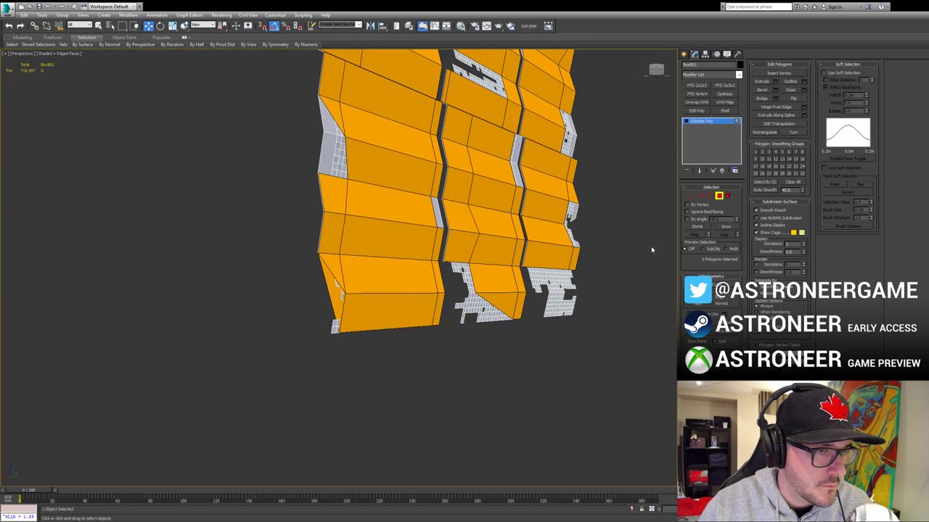
{"action": "left_click", "coordinate": [721, 195]}
{"action": "left_click", "coordinate": [553, 227]}
{"action": "left_click", "coordinate": [720, 195]}
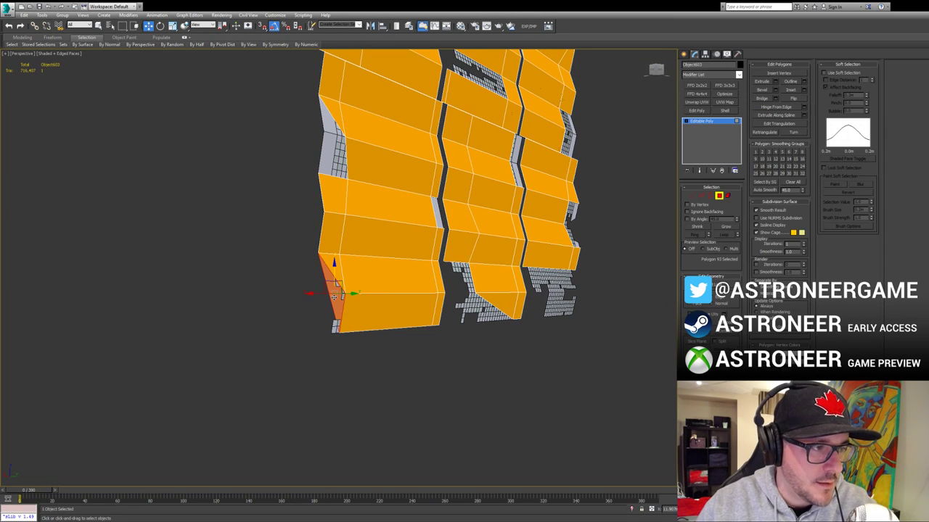
{"action": "key", "text": "Delete"}
{"action": "left_click", "coordinate": [719, 197]}
{"action": "left_click", "coordinate": [644, 212]}
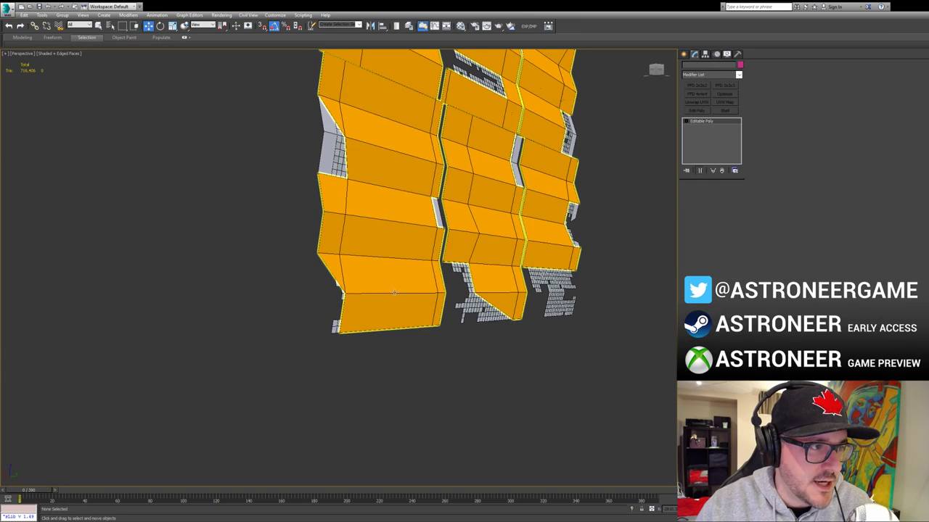
Step: Reselect the grid mesh and delete its border and nearby grid polygons in the exposed notch on the lower-left panel's outer edge
{"action": "left_click", "coordinate": [391, 256]}
{"action": "middle_click_drag", "start_coordinate": [392, 256], "coordinate": [349, 251], "text": "alt"}
{"action": "left_click", "coordinate": [305, 207]}
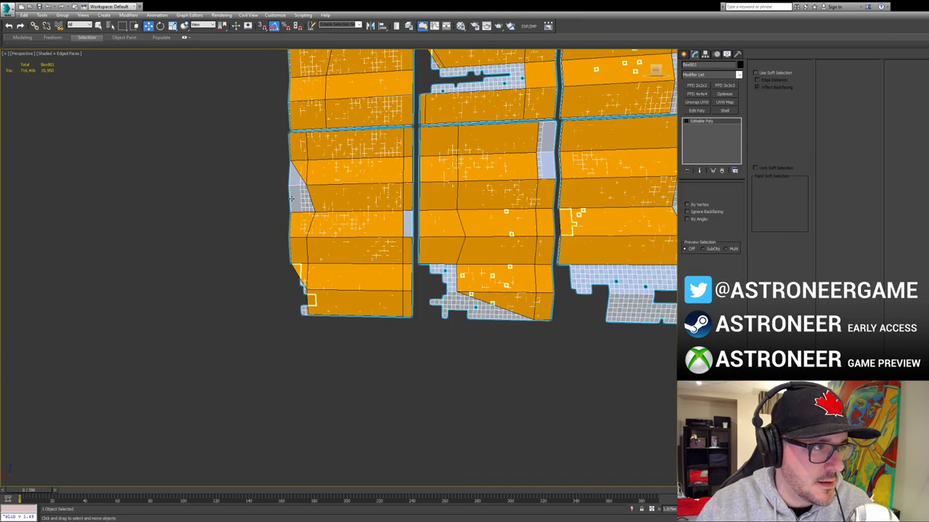
{"action": "key", "text": "4"}
{"action": "key", "text": "4"}
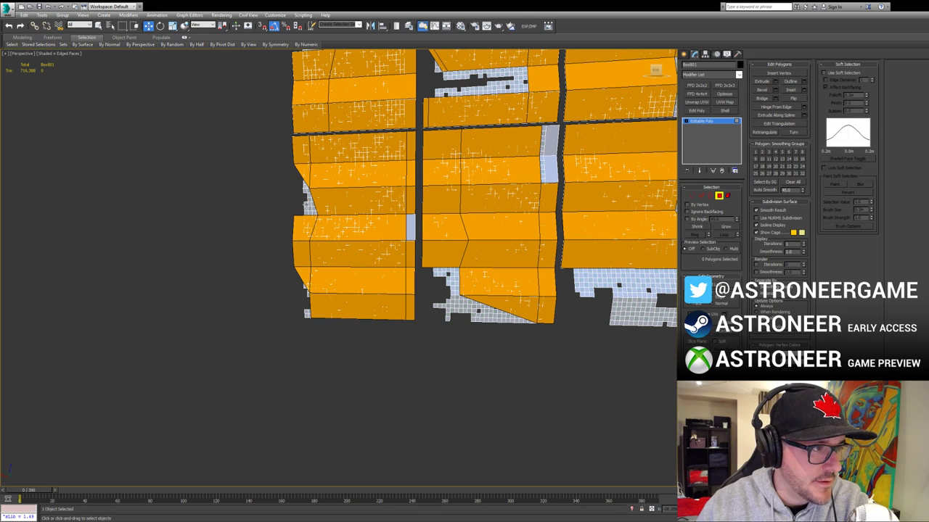
{"action": "left_click", "coordinate": [323, 178]}
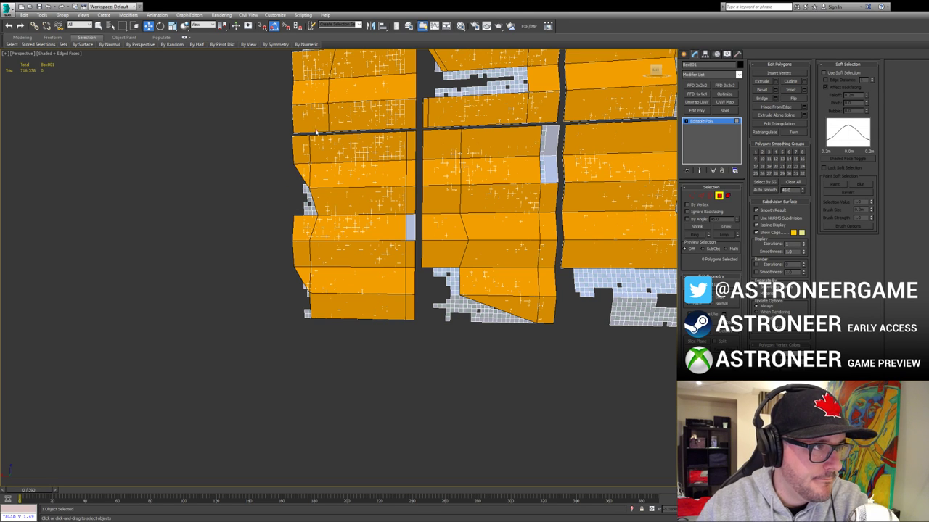
{"action": "middle_click_drag", "start_coordinate": [316, 131], "coordinate": [309, 255]}
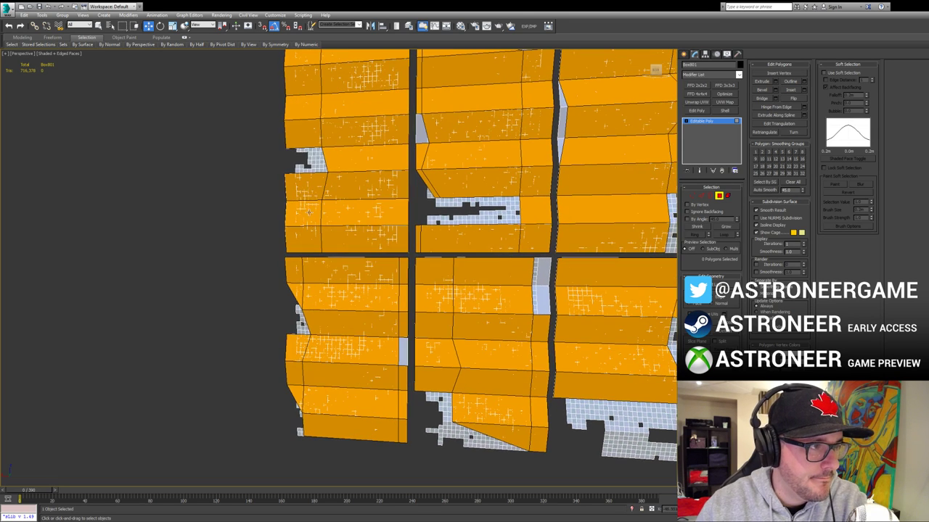
Step: Delete scattered single polygons of the grid mesh across the folds of the upper-left panel
{"action": "left_click", "coordinate": [321, 168]}
{"action": "left_click", "coordinate": [307, 141]}
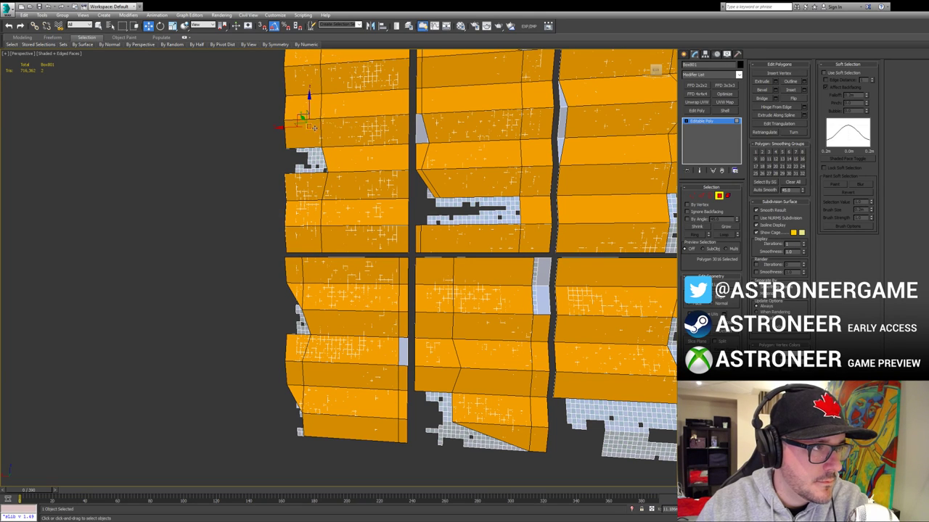
{"action": "left_click", "coordinate": [373, 128]}
{"action": "key", "text": "Delete"}
{"action": "left_click", "coordinate": [361, 128]}
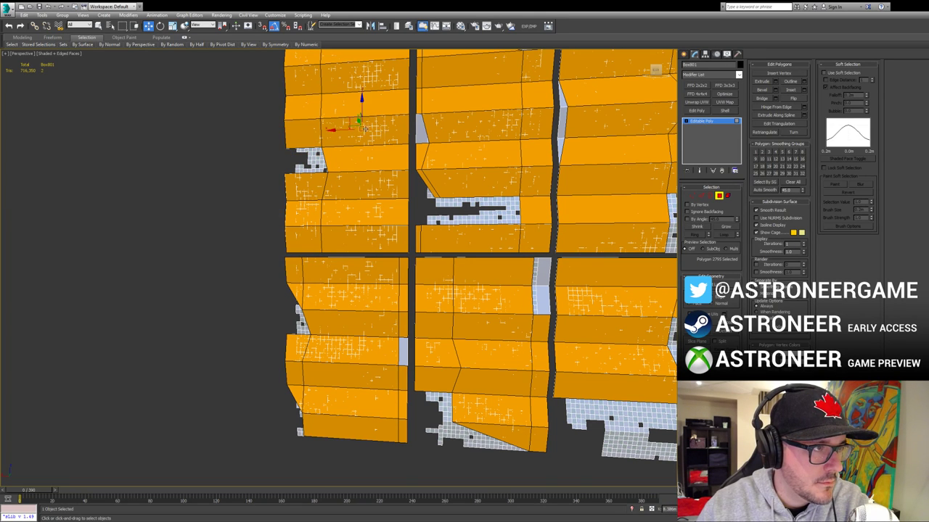
Step: Delete two outer-edge polygons of the orange covering on the upper-left panel and pull the vertex above the gap inward
{"action": "middle_click_drag", "start_coordinate": [396, 88], "coordinate": [390, 196]}
{"action": "left_click", "coordinate": [719, 196]}
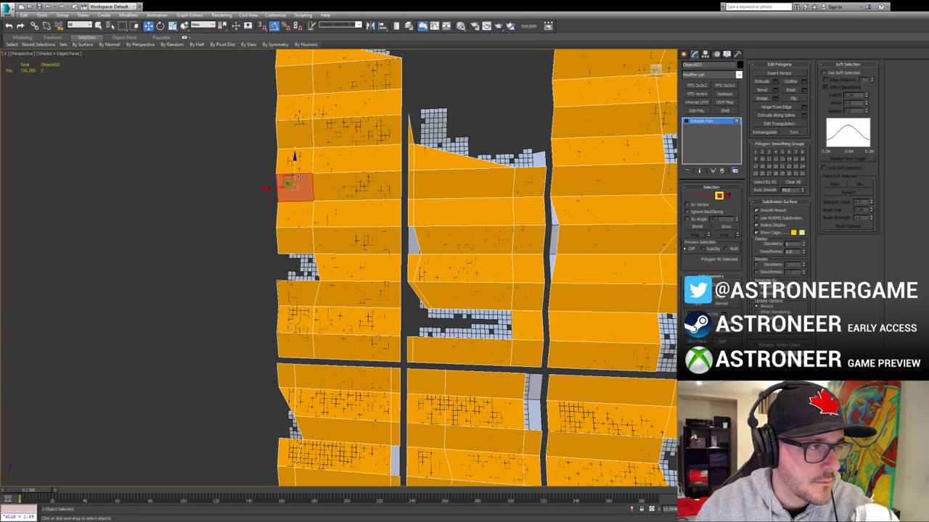
{"action": "key", "text": "Delete"}
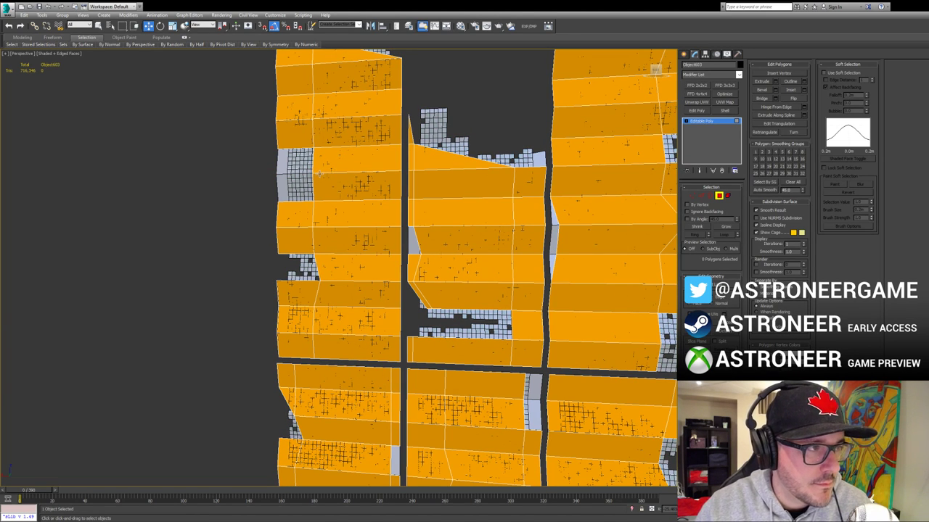
{"action": "key", "text": "1"}
{"action": "left_click_drag", "start_coordinate": [307, 140], "coordinate": [286, 141]}
{"action": "left_click", "coordinate": [694, 197]}
{"action": "left_click", "coordinate": [222, 211]}
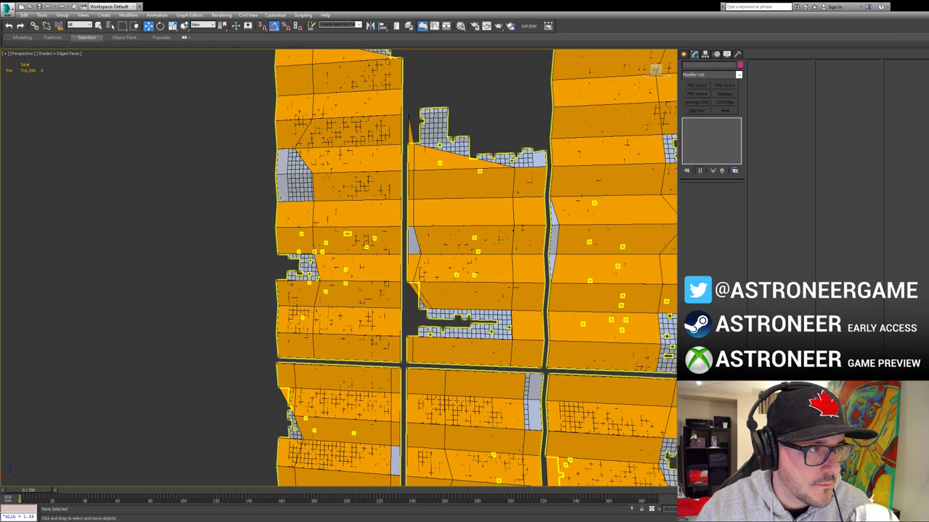
Step: Reselect the grid mesh and delete its border and nearby grid polygons in the new notch on the upper-left panel's outer edge
{"action": "left_click", "coordinate": [282, 192]}
{"action": "key", "text": "4"}
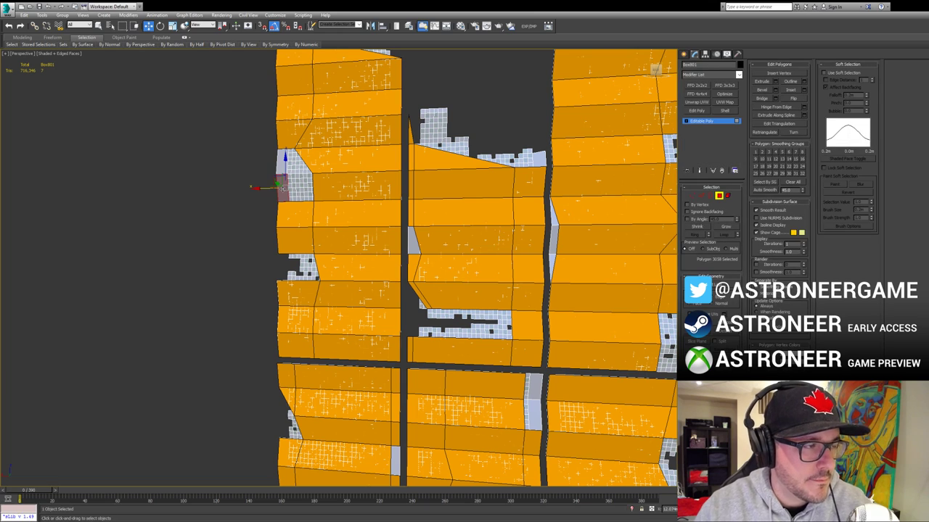
{"action": "key", "text": "Delete"}
{"action": "left_click", "coordinate": [283, 167]}
{"action": "key", "text": "Delete"}
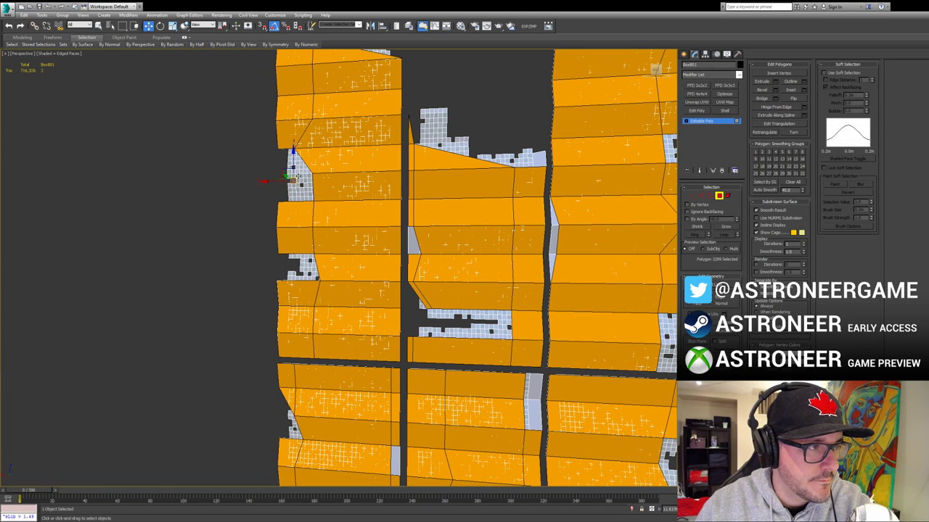
{"action": "left_click", "coordinate": [303, 190]}
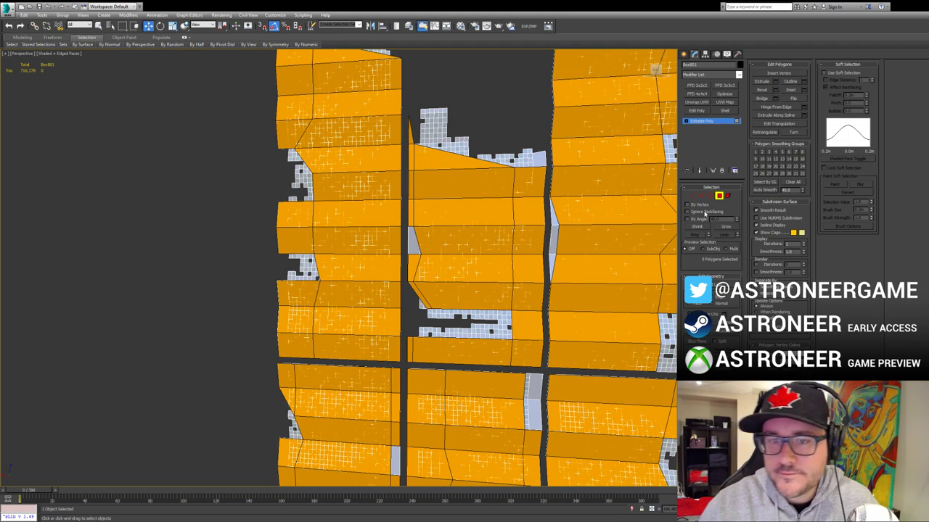
Step: Delete the grid mesh's border and a few grid polygons in the exposed lower outer corner of the upper-right panel
{"action": "left_click", "coordinate": [721, 198]}
{"action": "left_click", "coordinate": [530, 124]}
{"action": "scroll", "coordinate": [529, 126], "scroll_direction": "down", "scroll_amount": 4}
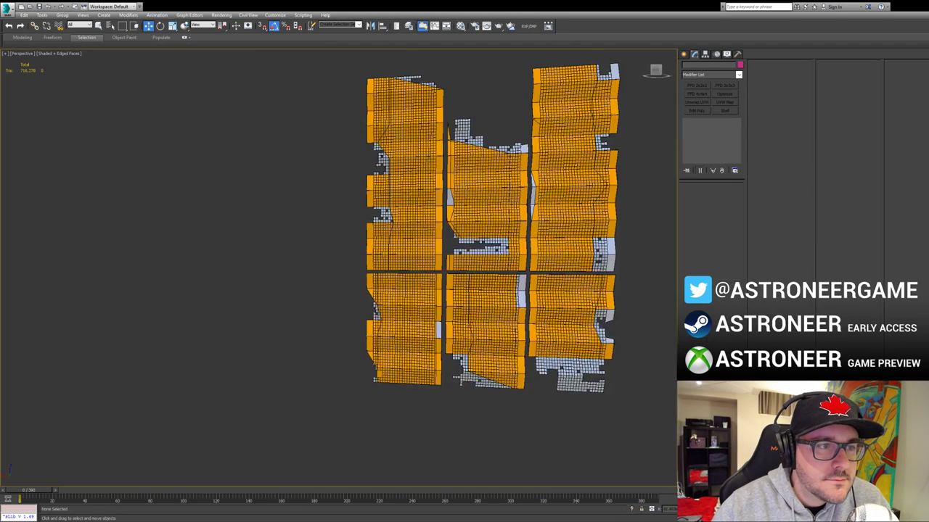
{"action": "middle_click_drag", "start_coordinate": [588, 223], "coordinate": [545, 224]}
{"action": "left_click", "coordinate": [571, 259]}
{"action": "scroll", "coordinate": [571, 259], "scroll_direction": "up", "scroll_amount": 5}
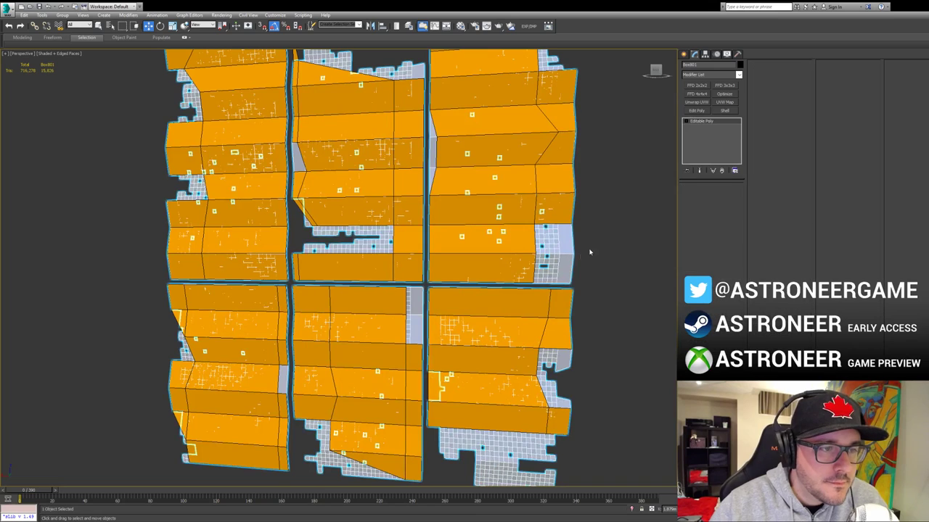
{"action": "left_click", "coordinate": [568, 244]}
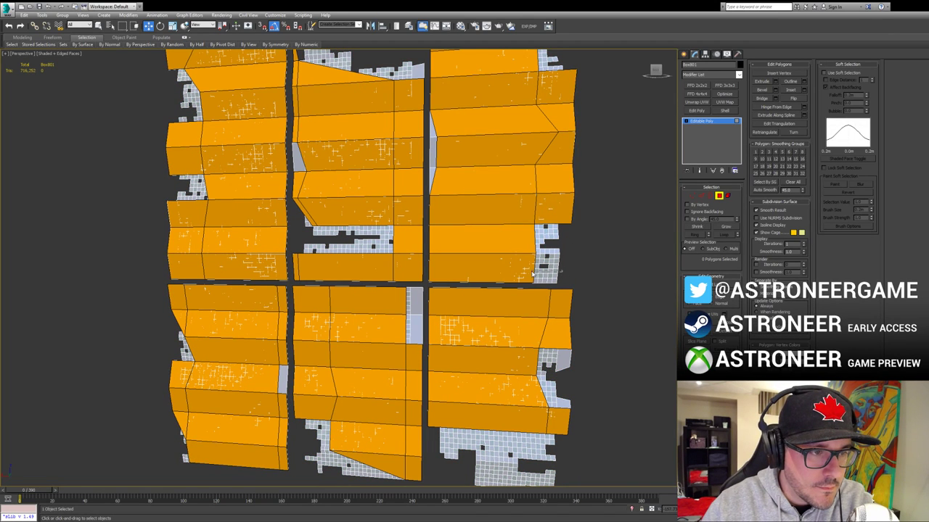
{"action": "left_click_drag", "start_coordinate": [488, 272], "coordinate": [483, 274]}
{"action": "key", "text": "Delete"}
Step: Leave polygon editing and examine the damaged panels from the front and the back
{"action": "scroll", "coordinate": [556, 234], "scroll_direction": "down", "scroll_amount": 4}
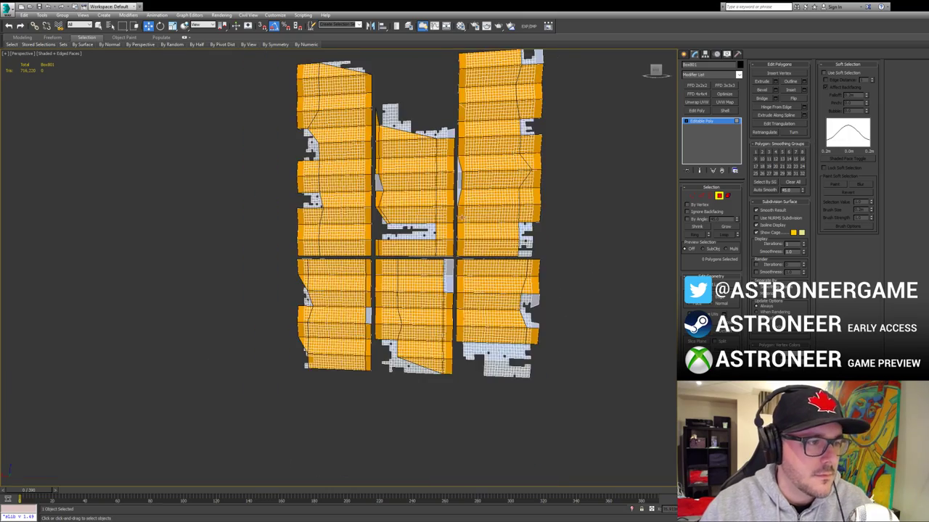
{"action": "middle_click_drag", "start_coordinate": [556, 234], "coordinate": [603, 227], "text": "alt"}
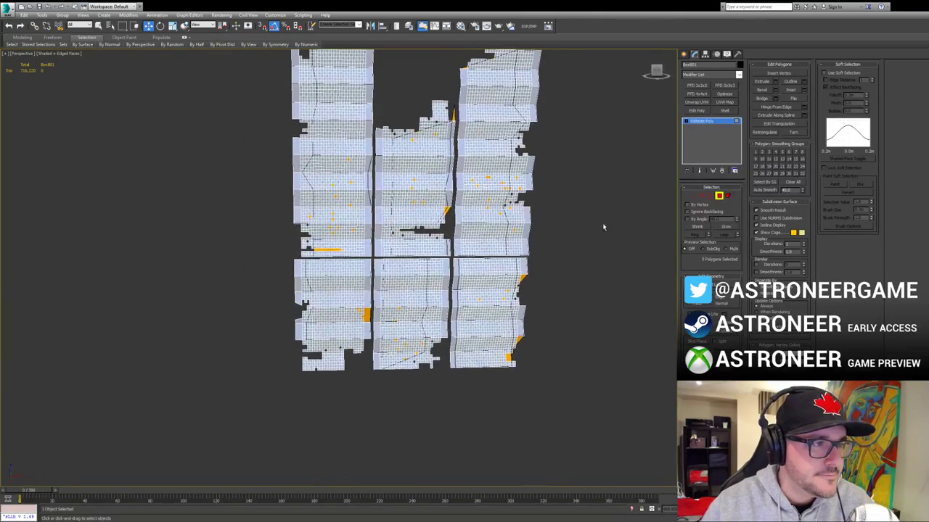
{"action": "left_click", "coordinate": [719, 195]}
{"action": "left_click", "coordinate": [571, 188]}
{"action": "left_click", "coordinate": [508, 188]}
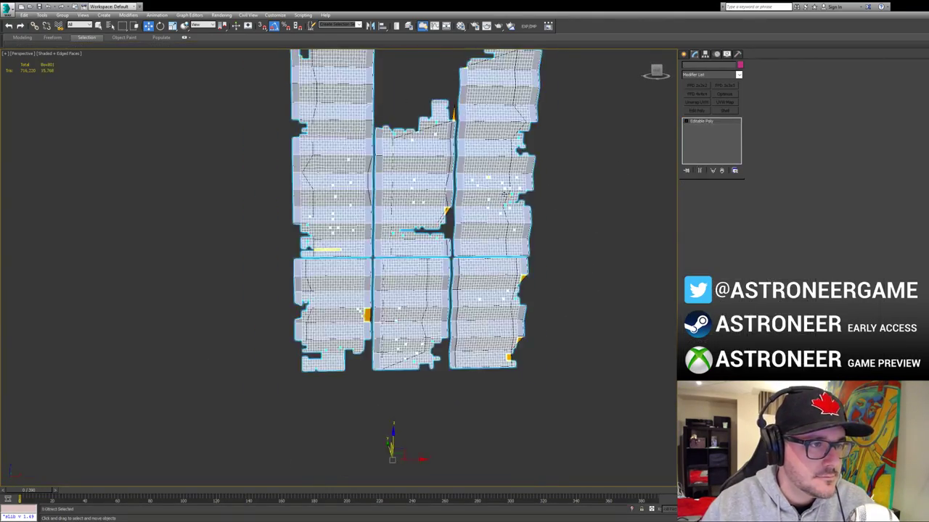
{"action": "middle_click_drag", "start_coordinate": [500, 188], "coordinate": [348, 175], "text": "alt"}
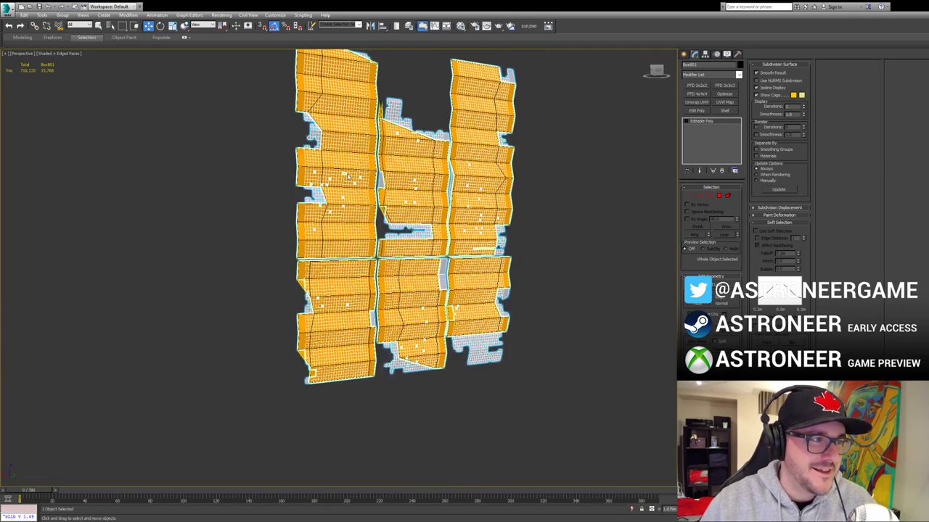
{"action": "left_click", "coordinate": [331, 113]}
{"action": "key", "text": "w"}
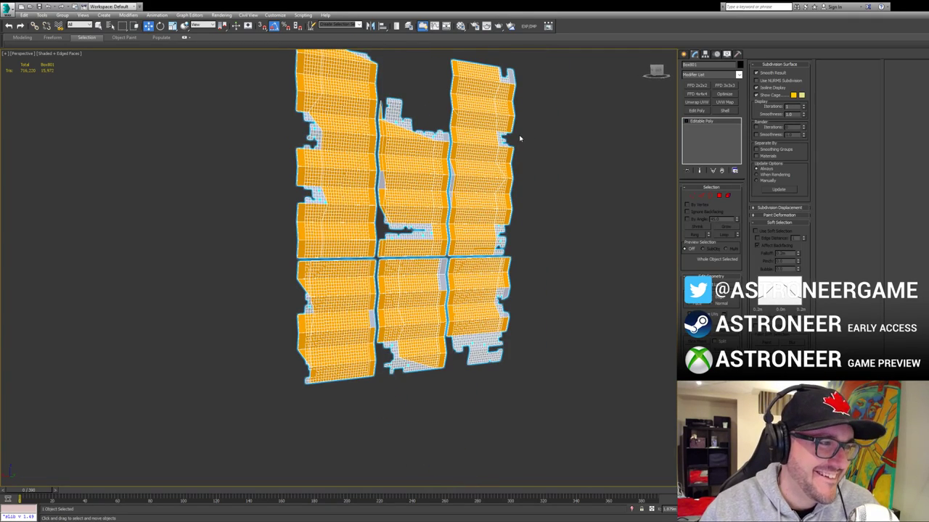
{"action": "scroll", "coordinate": [610, 182], "scroll_direction": "down", "scroll_amount": 3}
{"action": "left_click", "coordinate": [553, 230]}
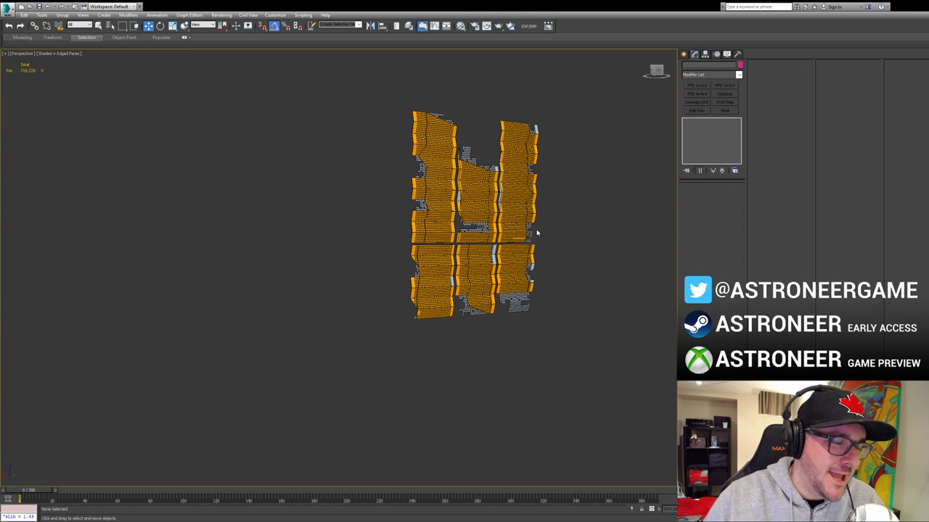
Step: Exit isolation, switch to the Front view, and isolate the grid mesh together with its supporting mast and frame
{"action": "left_click", "coordinate": [514, 235]}
{"action": "middle_click_drag", "start_coordinate": [501, 235], "coordinate": [582, 222], "text": "alt"}
{"action": "key", "text": "alt+q"}
{"action": "middle_click_drag", "start_coordinate": [550, 192], "coordinate": [486, 229]}
{"action": "scroll", "coordinate": [484, 230], "scroll_direction": "up", "scroll_amount": 3}
{"action": "key", "text": "f"}
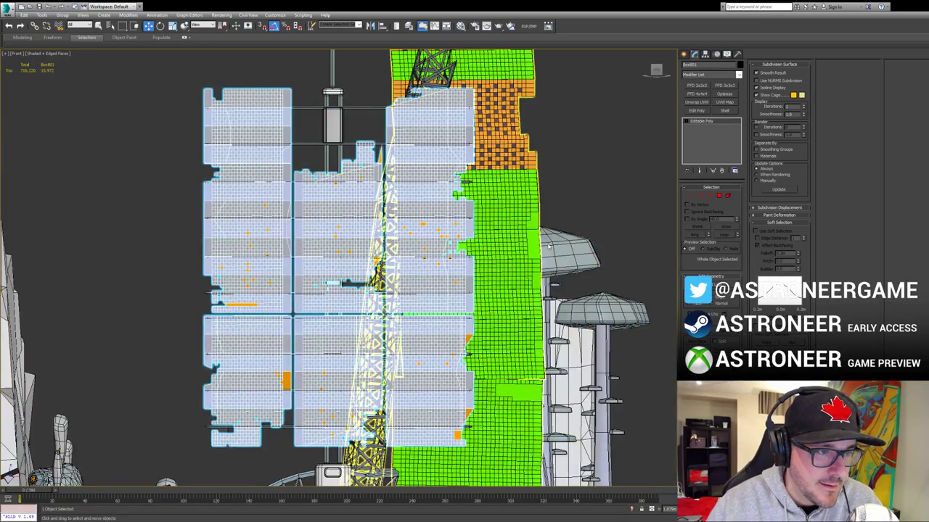
{"action": "scroll", "coordinate": [508, 232], "scroll_direction": "down", "scroll_amount": 5}
{"action": "left_click", "coordinate": [419, 205], "text": "ctrl"}
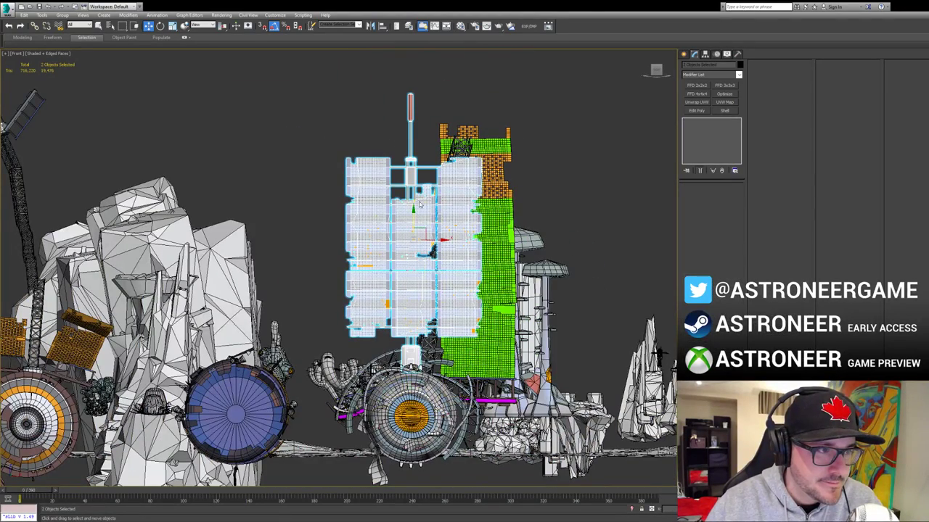
{"action": "key", "text": "alt+q"}
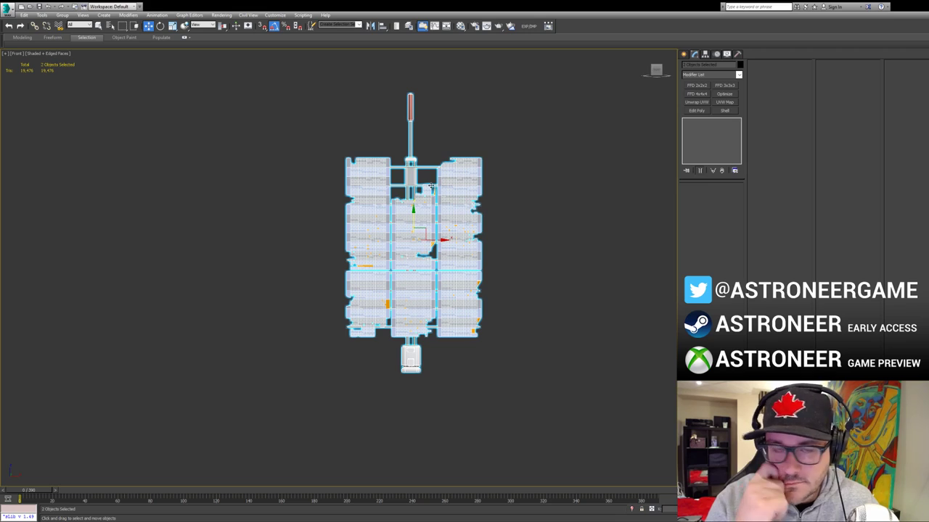
{"action": "left_click", "coordinate": [322, 223]}
Step: Examine the grid mesh against its supporting frame with edge display off and on
{"action": "scroll", "coordinate": [321, 223], "scroll_direction": "up", "scroll_amount": 2}
{"action": "scroll", "coordinate": [441, 280], "scroll_direction": "up", "scroll_amount": 2}
{"action": "middle_click_drag", "start_coordinate": [441, 280], "coordinate": [331, 281]}
{"action": "middle_click_drag", "start_coordinate": [328, 227], "coordinate": [379, 227]}
{"action": "left_click", "coordinate": [379, 227]}
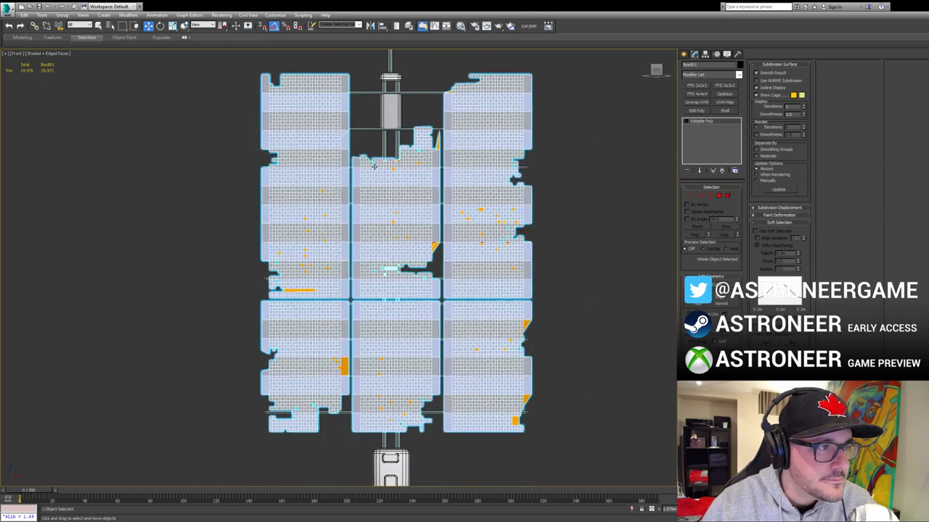
{"action": "key", "text": "F4"}
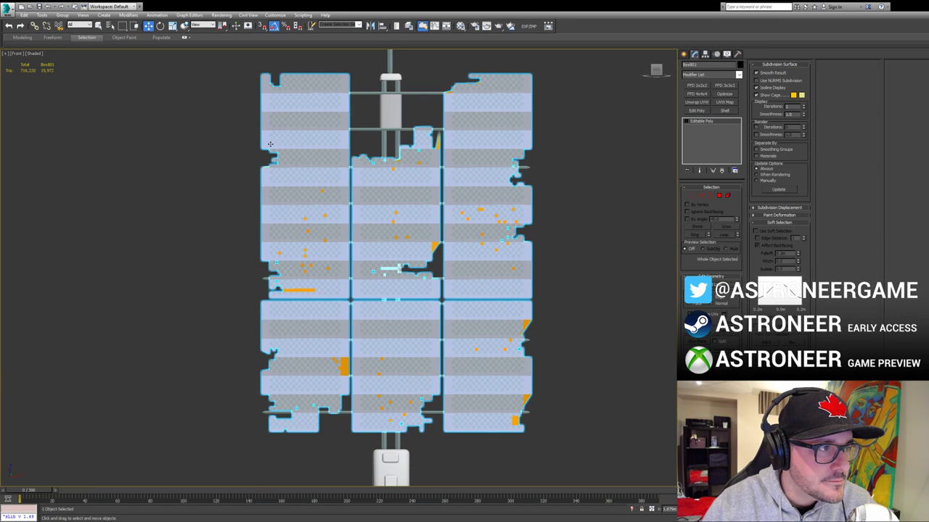
{"action": "key", "text": "F4"}
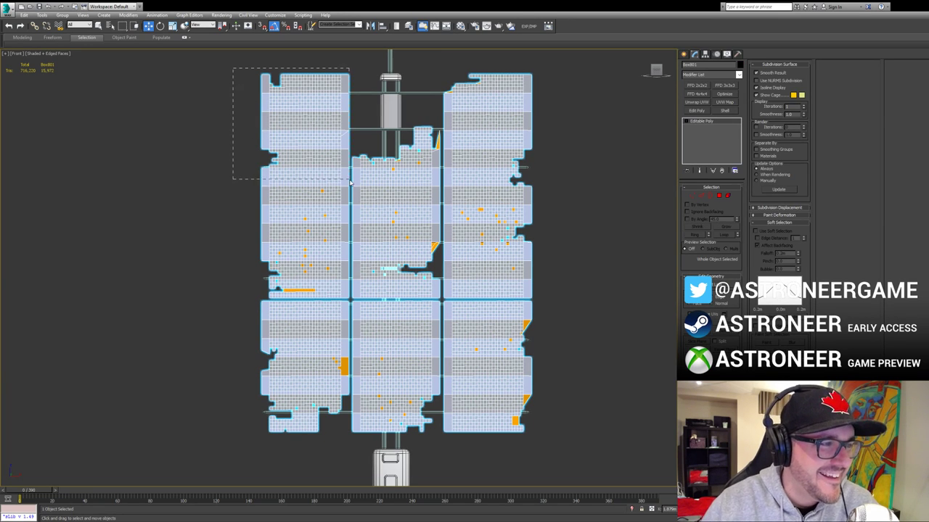
Step: Select the grid mesh polygons of the top six folds in the left column and detach them as a separate object
{"action": "left_click_drag", "start_coordinate": [348, 187], "coordinate": [348, 187]}
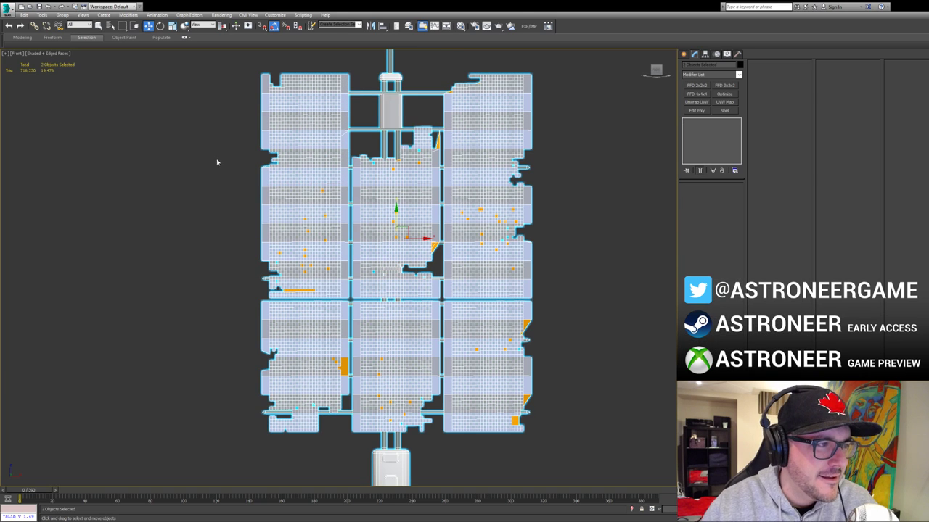
{"action": "left_click", "coordinate": [280, 141]}
{"action": "key", "text": "4"}
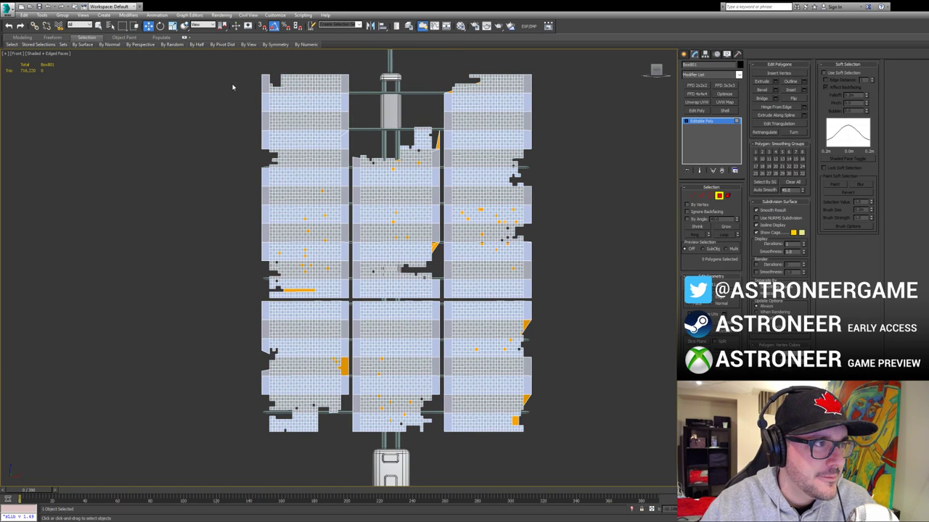
{"action": "left_click_drag", "start_coordinate": [348, 187], "coordinate": [348, 187]}
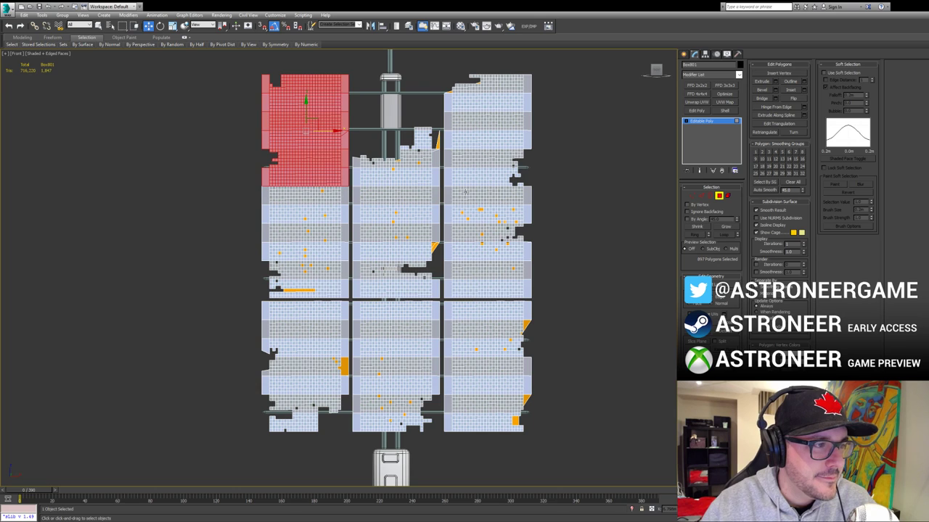
{"action": "left_click", "coordinate": [663, 272]}
{"action": "left_click", "coordinate": [720, 196]}
{"action": "left_click", "coordinate": [644, 196]}
Step: Delete scattered grid polygons on the remaining mesh just below the detached section and leave polygon editing
{"action": "left_click", "coordinate": [311, 196]}
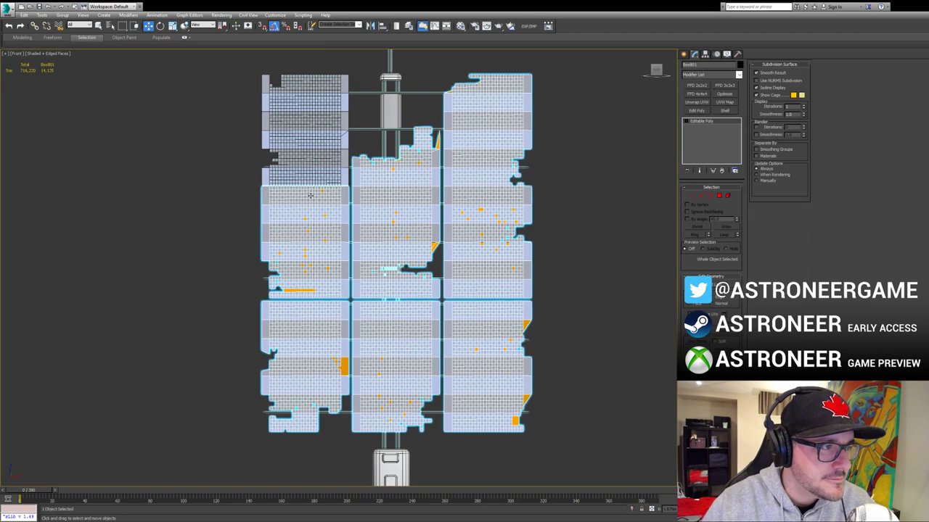
{"action": "key", "text": "4"}
{"action": "key", "text": "Delete"}
{"action": "left_click", "coordinate": [292, 188]}
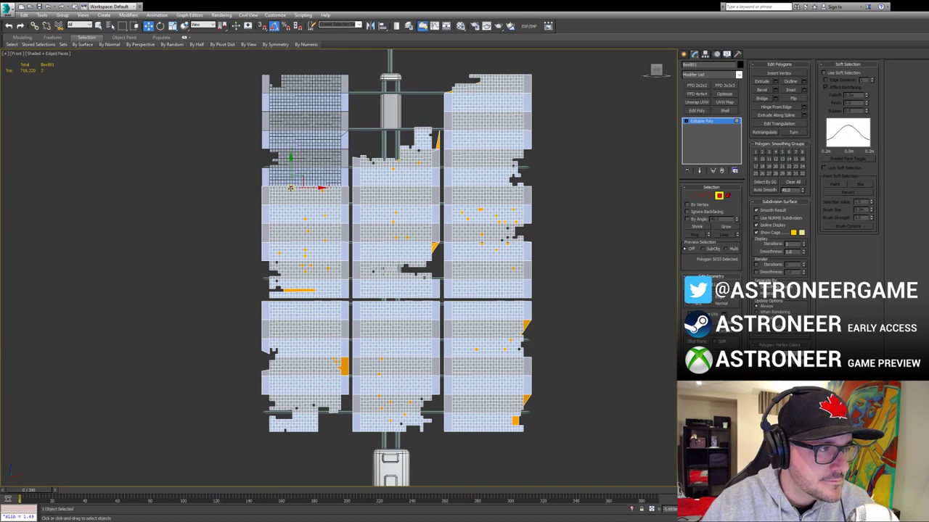
{"action": "key", "text": "Delete"}
{"action": "left_click", "coordinate": [307, 188]}
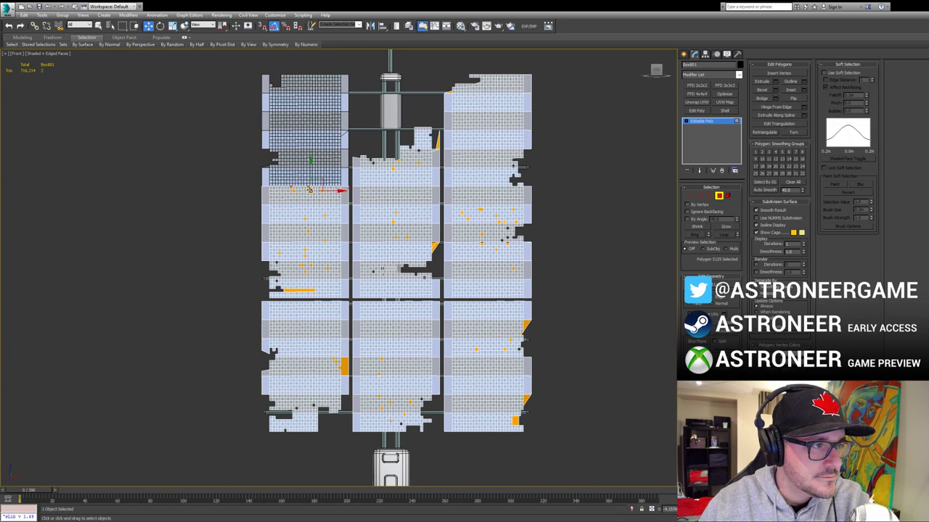
{"action": "left_click", "coordinate": [443, 215]}
{"action": "key", "text": "ctrl+z"}
{"action": "key", "text": "ctrl+z"}
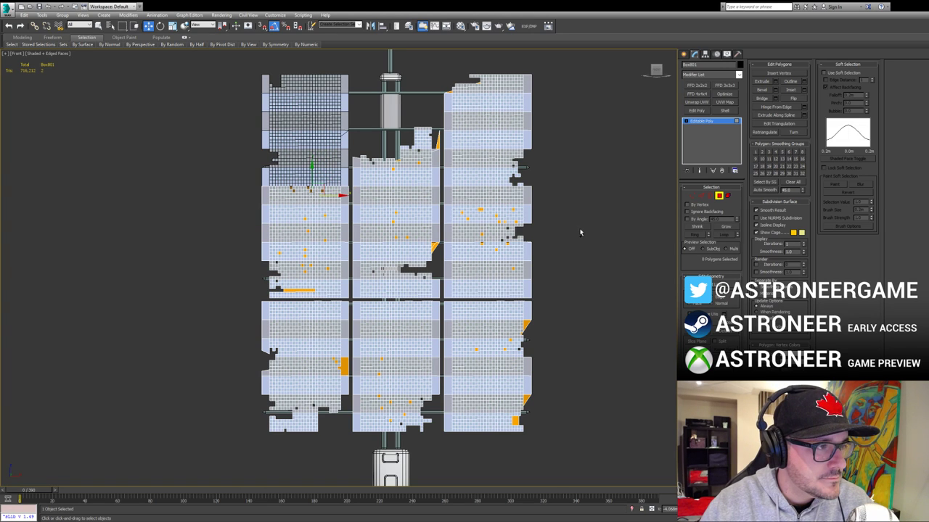
{"action": "left_click", "coordinate": [719, 196]}
{"action": "left_click", "coordinate": [656, 193]}
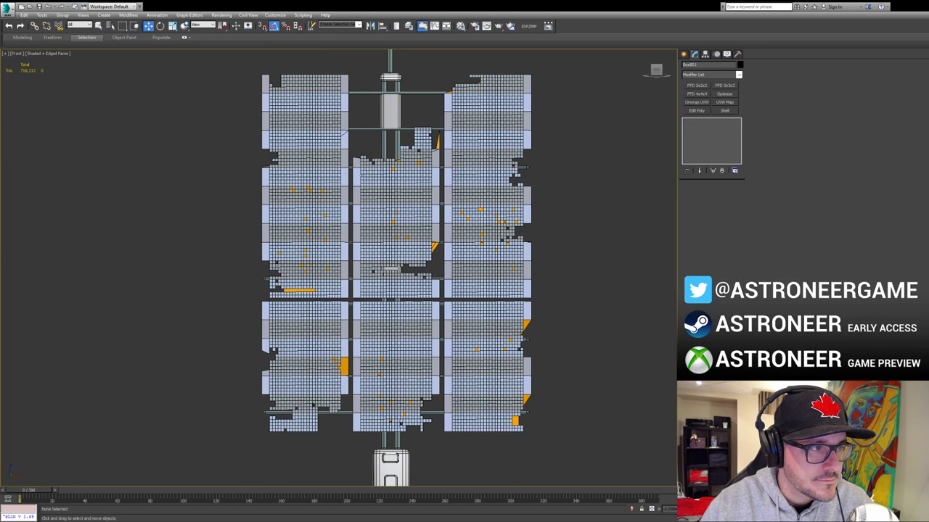
Step: Examine the detached upper section and the remaining grid mesh against the frame in the Perspective view
{"action": "left_click", "coordinate": [331, 170]}
{"action": "left_click", "coordinate": [255, 155]}
{"action": "middle_click_drag", "start_coordinate": [255, 154], "coordinate": [375, 174], "text": "alt"}
{"action": "key", "text": "p"}
{"action": "key", "text": "z"}
{"action": "middle_click_drag", "start_coordinate": [402, 222], "coordinate": [419, 225], "text": "alt"}
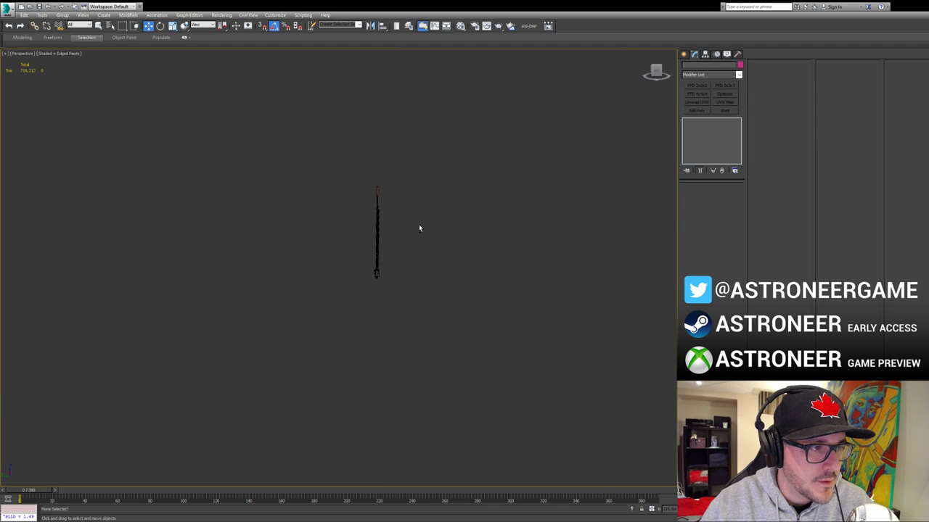
{"action": "scroll", "coordinate": [419, 225], "scroll_direction": "up", "scroll_amount": 5}
{"action": "middle_click_drag", "start_coordinate": [361, 220], "coordinate": [333, 205], "text": "alt"}
{"action": "left_click", "coordinate": [314, 200]}
{"action": "key", "text": "e"}
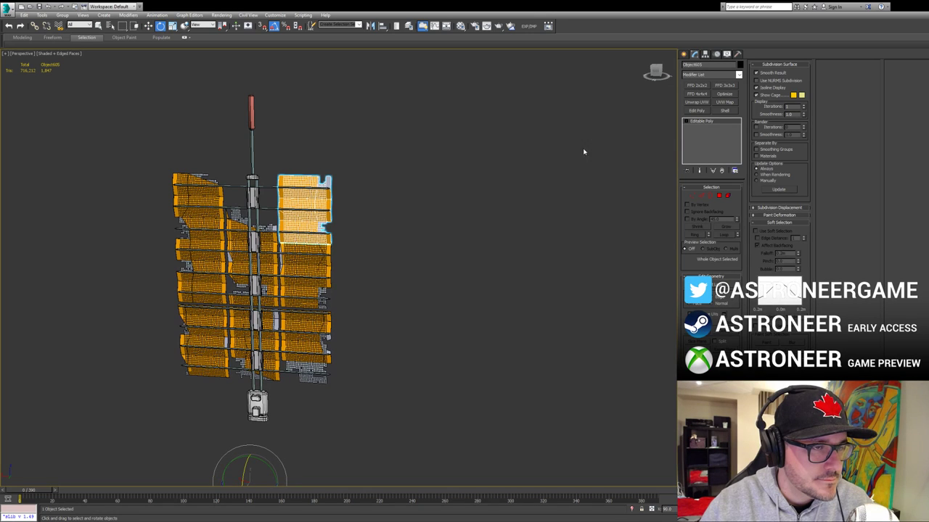
{"action": "left_click", "coordinate": [310, 328], "text": "ctrl"}
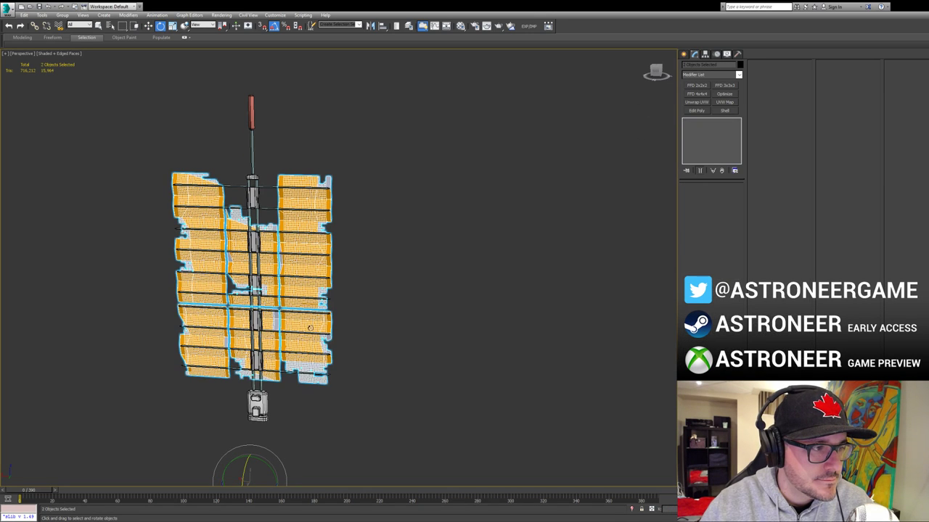
{"action": "left_click", "coordinate": [468, 186]}
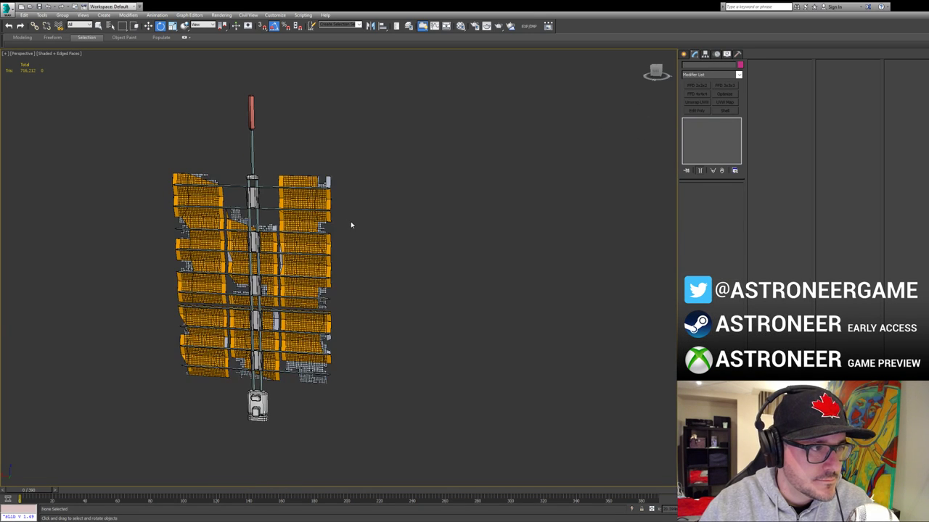
Step: Center the pivot of the detached upper grid section on the object
{"action": "left_click", "coordinate": [313, 209]}
{"action": "left_click", "coordinate": [703, 57]}
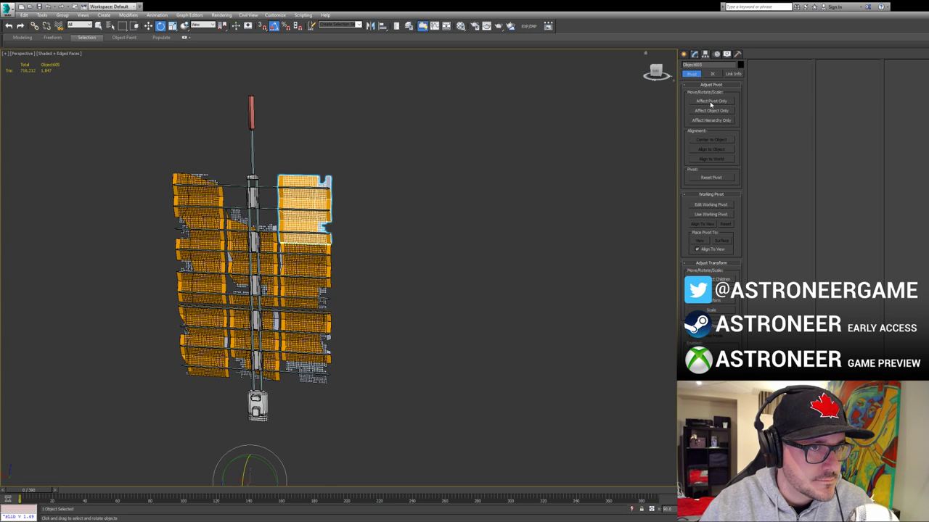
{"action": "left_click", "coordinate": [711, 104]}
{"action": "left_click", "coordinate": [711, 142]}
{"action": "left_click", "coordinate": [714, 102]}
Step: Tilt the detached upper grid section and shift it so it leans away from the frame
{"action": "left_click_drag", "start_coordinate": [302, 210], "coordinate": [301, 186]}
{"action": "middle_click_drag", "start_coordinate": [320, 186], "coordinate": [254, 188], "text": "alt"}
{"action": "key", "text": "w"}
{"action": "left_click_drag", "start_coordinate": [288, 209], "coordinate": [293, 211]}
{"action": "middle_click_drag", "start_coordinate": [392, 227], "coordinate": [398, 241], "text": "alt"}
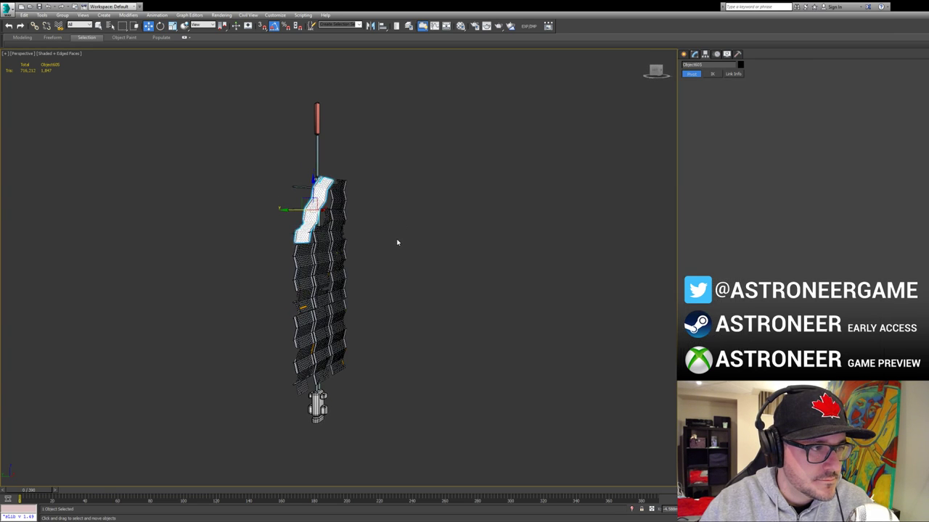
{"action": "left_click", "coordinate": [324, 252]}
{"action": "middle_click_drag", "start_coordinate": [334, 251], "coordinate": [315, 225], "text": "alt"}
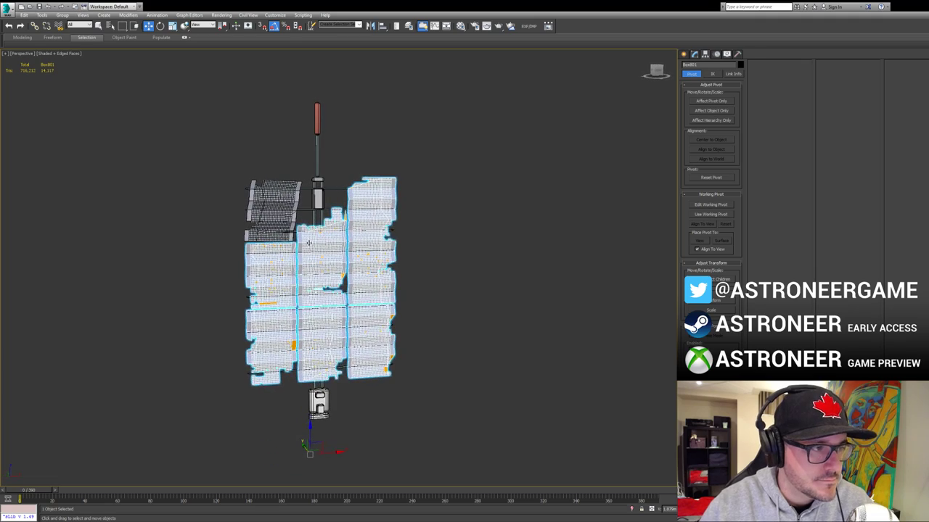
{"action": "key", "text": "5"}
{"action": "left_click", "coordinate": [325, 279]}
{"action": "mouse_move", "coordinate": [326, 278]}
{"action": "middle_mouse_down", "text": "alt"}
{"action": "mouse_move", "coordinate": [393, 272]}
{"action": "mouse_move", "coordinate": [408, 297]}
{"action": "mouse_move", "coordinate": [318, 282]}
{"action": "middle_mouse_up", "text": "alt"}
{"action": "scroll", "coordinate": [392, 272], "scroll_direction": "up", "scroll_amount": 2}
{"action": "scroll", "coordinate": [400, 288], "scroll_direction": "up", "scroll_amount": 8}
{"action": "key", "text": "4"}
{"action": "middle_click_drag", "start_coordinate": [317, 282], "coordinate": [450, 281]}
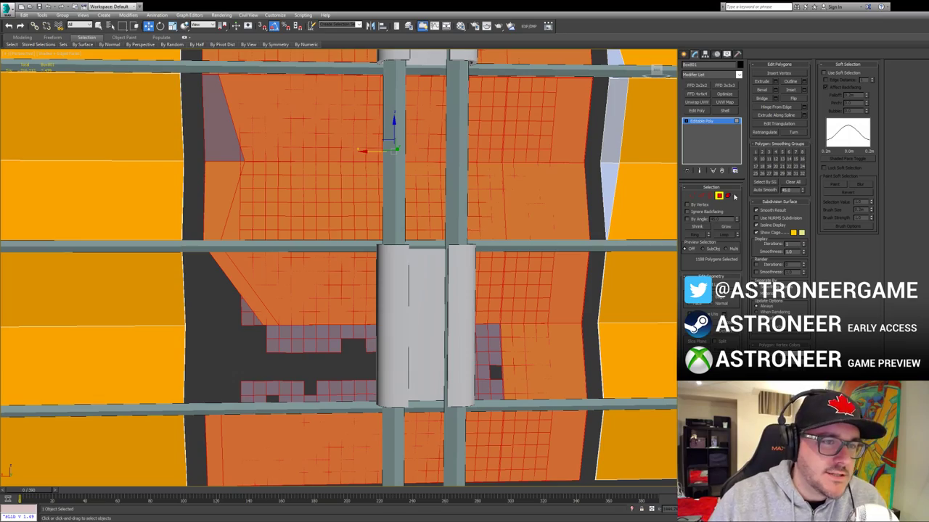
{"action": "left_click", "coordinate": [718, 198]}
{"action": "scroll", "coordinate": [437, 198], "scroll_direction": "down", "scroll_amount": 6}
{"action": "middle_click_drag", "start_coordinate": [437, 198], "coordinate": [388, 233]}
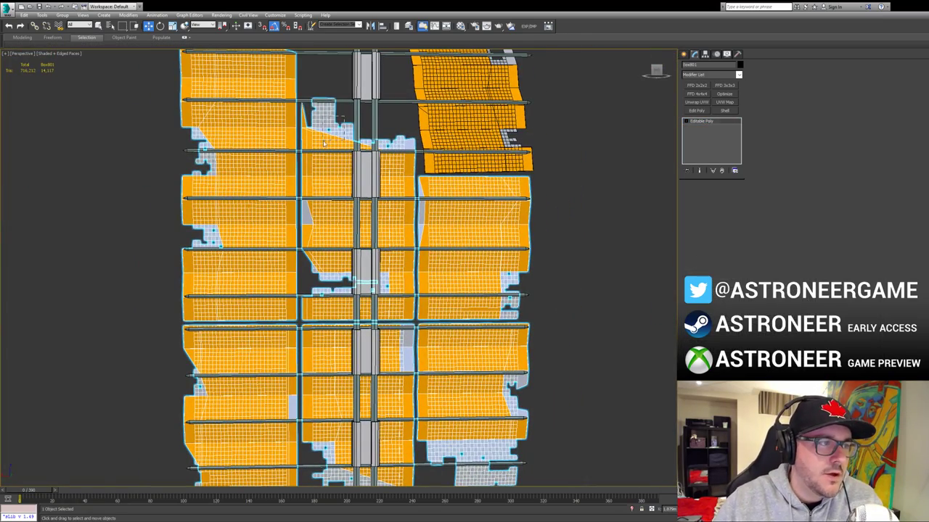
{"action": "middle_click_drag", "start_coordinate": [326, 142], "coordinate": [334, 218], "text": "alt"}
{"action": "left_click", "coordinate": [557, 216]}
Step: Select all elements of the middle column's upper section in the remaining grid mesh and convert the selection to vertices
{"action": "left_click", "coordinate": [393, 180]}
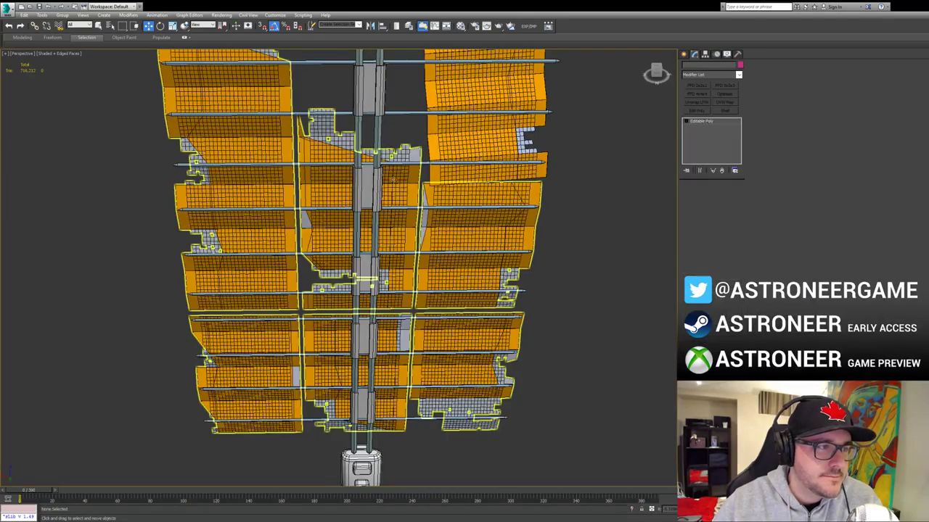
{"action": "key", "text": "5"}
{"action": "left_click", "coordinate": [398, 156]}
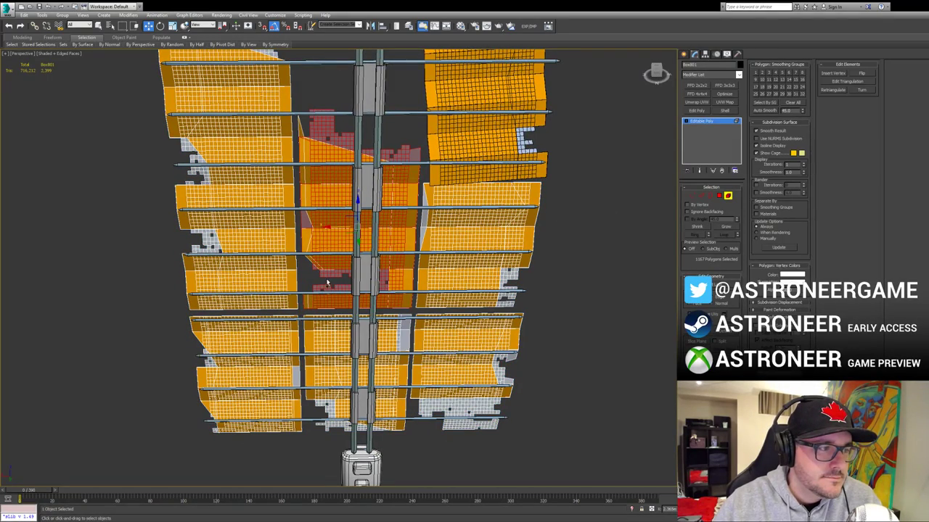
{"action": "left_click_drag", "start_coordinate": [327, 264], "coordinate": [330, 260], "text": "ctrl"}
{"action": "middle_click_drag", "start_coordinate": [331, 260], "coordinate": [377, 231], "text": "alt"}
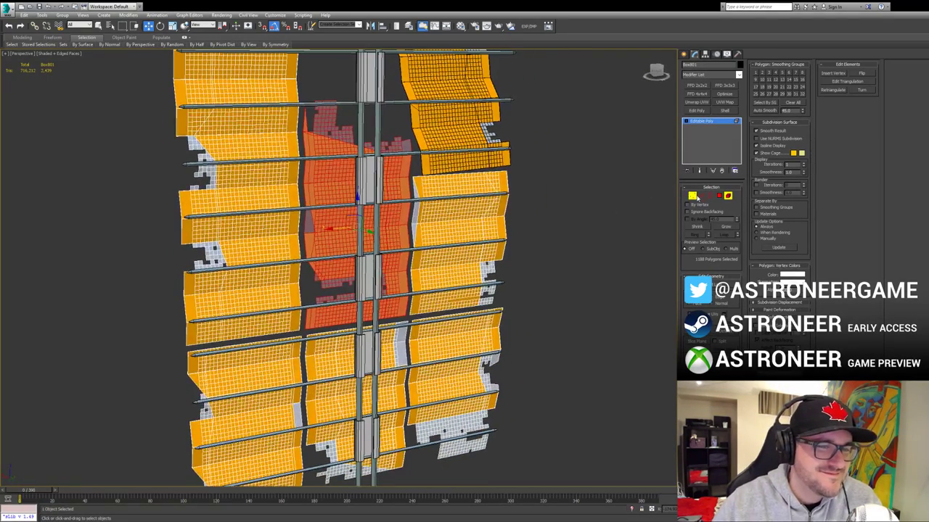
{"action": "left_click", "coordinate": [696, 197], "text": "ctrl"}
Step: Rotate the middle column's upper section and move it so its upper end leans out from the frame
{"action": "middle_click_drag", "start_coordinate": [529, 206], "coordinate": [369, 218], "text": "alt"}
{"action": "key", "text": "e"}
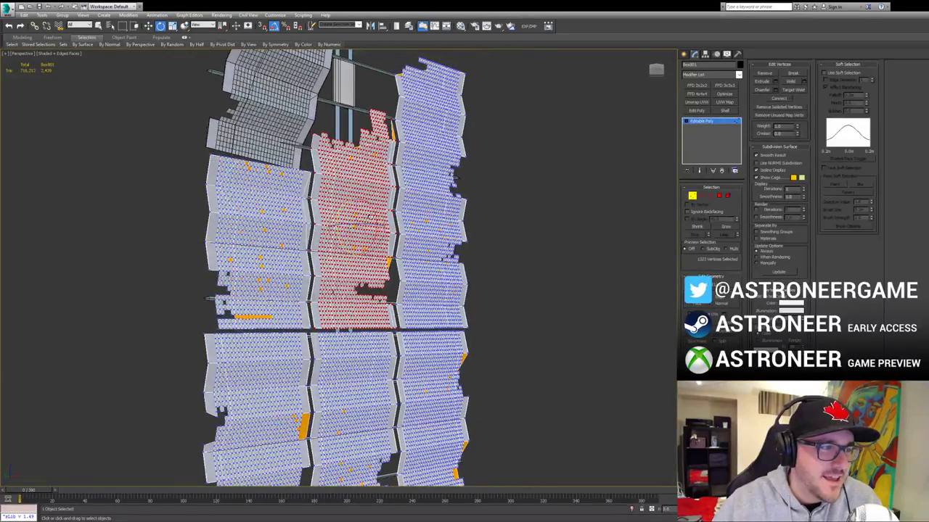
{"action": "left_click_drag", "start_coordinate": [375, 216], "coordinate": [377, 233]}
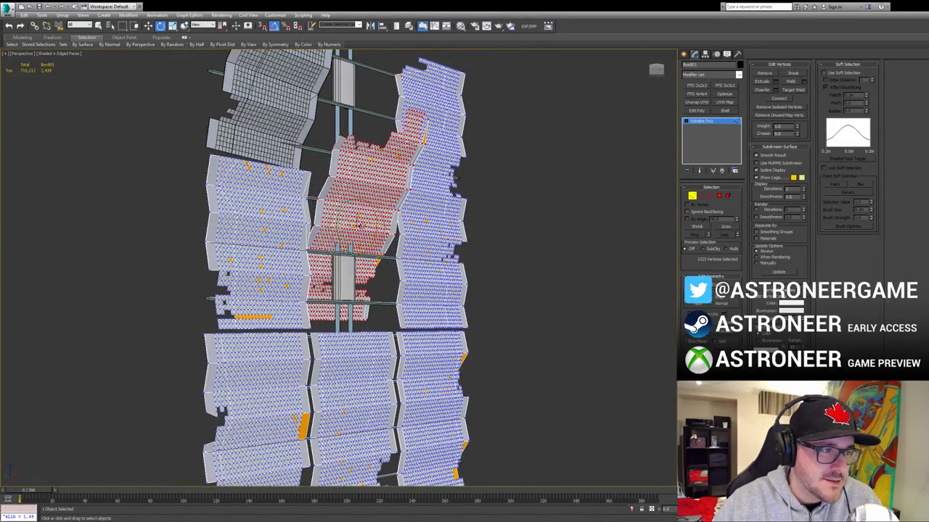
{"action": "middle_click_drag", "start_coordinate": [359, 225], "coordinate": [365, 224], "text": "alt"}
{"action": "key", "text": "w"}
{"action": "left_click_drag", "start_coordinate": [351, 222], "coordinate": [383, 228]}
{"action": "middle_click_drag", "start_coordinate": [361, 211], "coordinate": [457, 217], "text": "alt"}
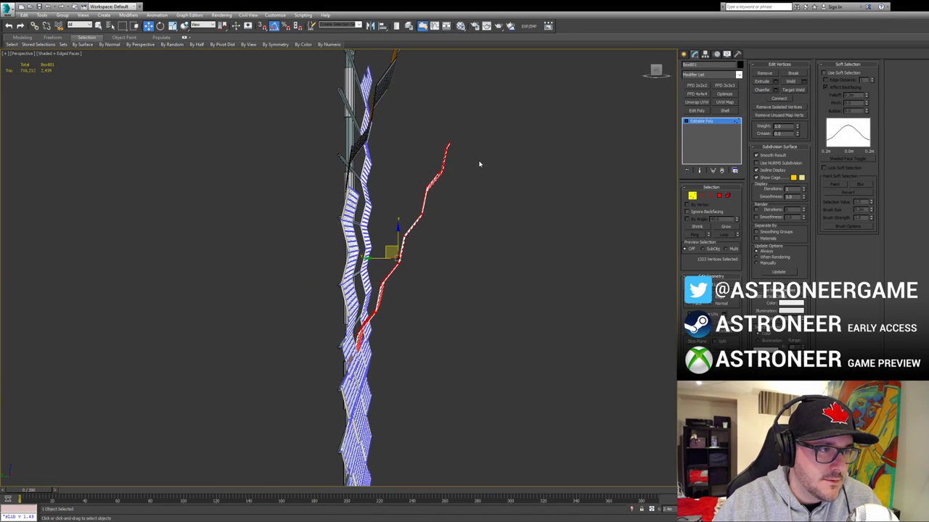
Step: Bend the top folds of the middle section further outward by rotating their vertices, and leave vertex editing
{"action": "left_click_drag", "start_coordinate": [407, 239], "coordinate": [407, 240]}
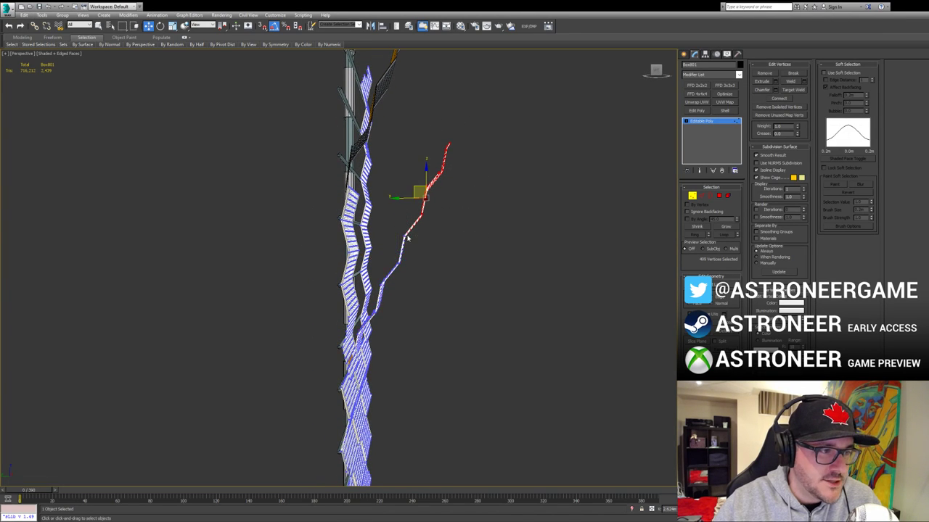
{"action": "middle_click_drag", "start_coordinate": [407, 239], "coordinate": [467, 204], "text": "alt"}
{"action": "key", "text": "e"}
{"action": "left_click_drag", "start_coordinate": [448, 186], "coordinate": [437, 208]}
{"action": "key", "text": "w"}
{"action": "mouse_move", "coordinate": [437, 209]}
{"action": "middle_mouse_down", "text": "alt"}
{"action": "mouse_move", "coordinate": [455, 196]}
{"action": "mouse_move", "coordinate": [385, 211]}
{"action": "mouse_move", "coordinate": [437, 205]}
{"action": "middle_mouse_up", "text": "alt"}
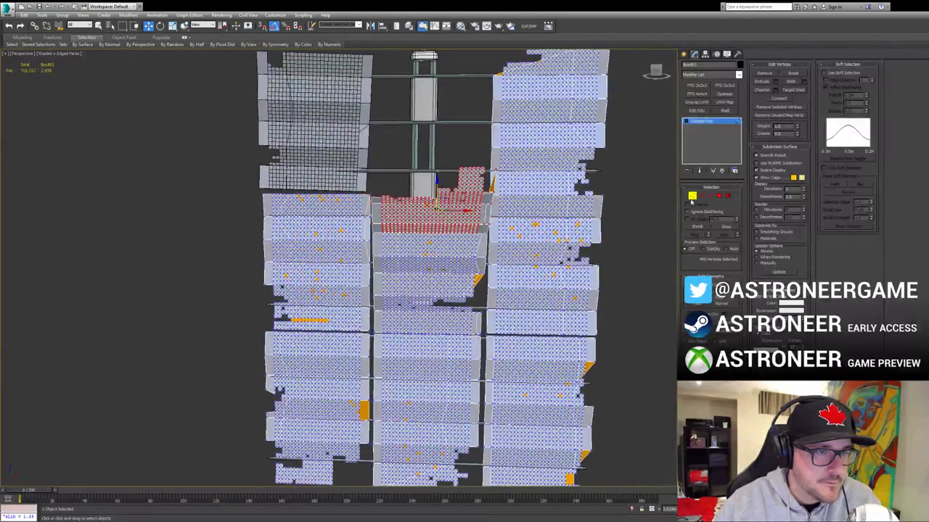
{"action": "left_click", "coordinate": [691, 198]}
Step: Select the upper grid section of the column opposite the detached piece as an element and slide it down the frame
{"action": "middle_click_drag", "start_coordinate": [554, 191], "coordinate": [493, 220]}
{"action": "left_click", "coordinate": [728, 195]}
{"action": "left_click", "coordinate": [573, 212]}
{"action": "scroll", "coordinate": [573, 212], "scroll_direction": "down", "scroll_amount": 3}
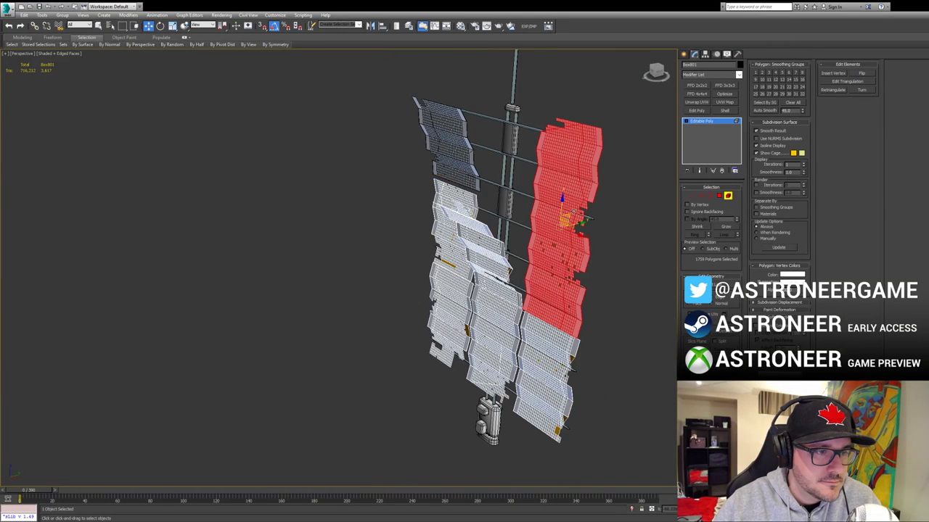
{"action": "mouse_move", "coordinate": [574, 214]}
{"action": "middle_mouse_down", "text": "alt"}
{"action": "mouse_move", "coordinate": [522, 207]}
{"action": "mouse_move", "coordinate": [562, 211]}
{"action": "middle_mouse_up", "text": "alt"}
{"action": "left_click_drag", "start_coordinate": [560, 215], "coordinate": [555, 269]}
{"action": "mouse_move", "coordinate": [556, 270]}
{"action": "middle_mouse_down", "text": "alt"}
{"action": "mouse_move", "coordinate": [546, 267]}
{"action": "mouse_move", "coordinate": [555, 259]}
{"action": "middle_mouse_up", "text": "alt"}
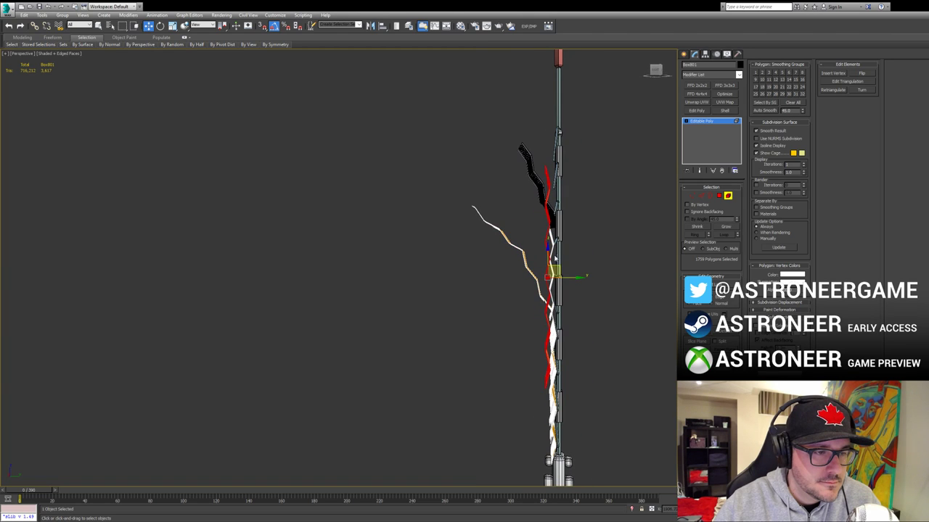
Step: Tilt that upper section steeply away from the frame, twist it sideways and shift it toward the outer edge
{"action": "key", "text": "e"}
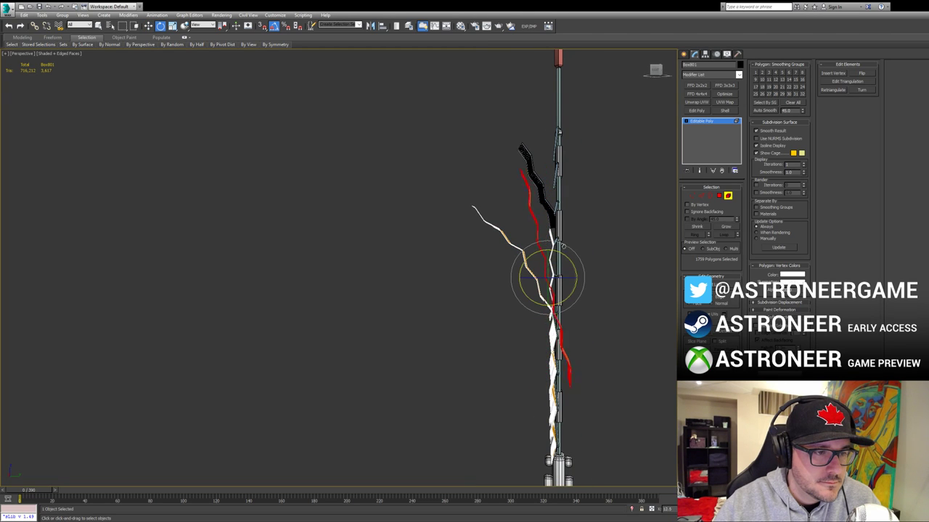
{"action": "left_click_drag", "start_coordinate": [562, 247], "coordinate": [508, 244]}
{"action": "key", "text": "w"}
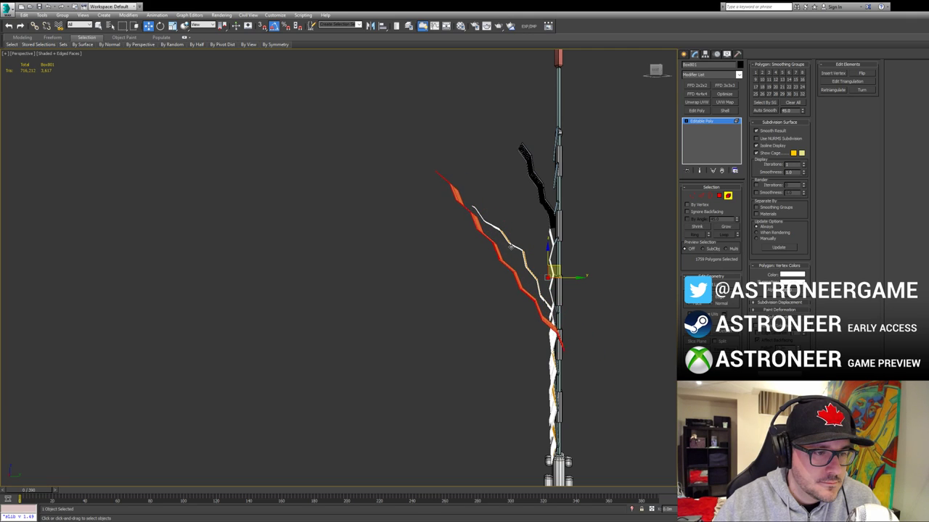
{"action": "middle_click_drag", "start_coordinate": [511, 247], "coordinate": [591, 245], "text": "alt"}
{"action": "key", "text": "e"}
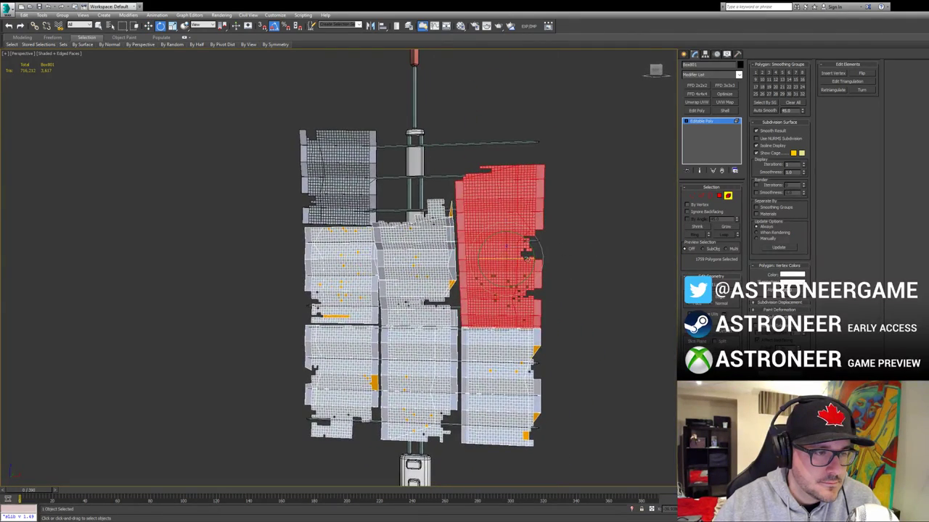
{"action": "middle_click_drag", "start_coordinate": [528, 259], "coordinate": [518, 280], "text": "alt"}
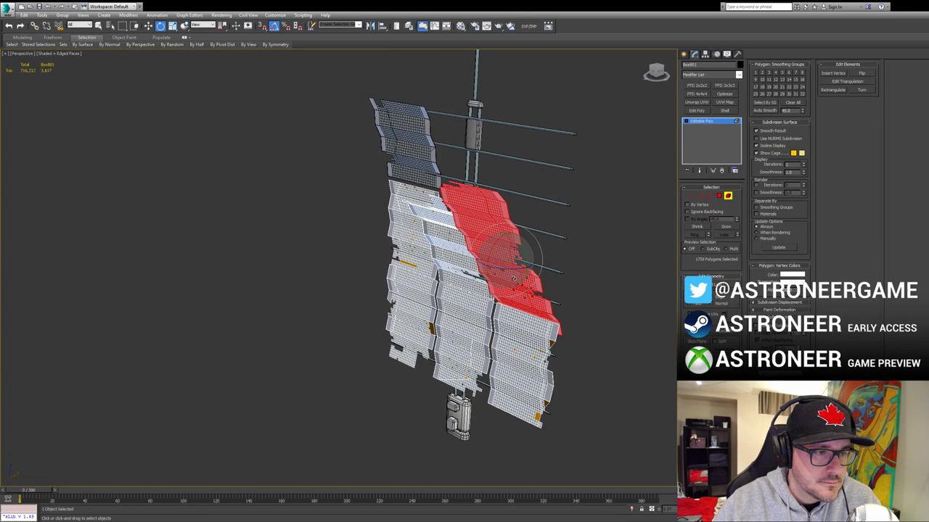
{"action": "left_click_drag", "start_coordinate": [513, 278], "coordinate": [544, 284]}
{"action": "middle_click_drag", "start_coordinate": [544, 284], "coordinate": [555, 264], "text": "alt"}
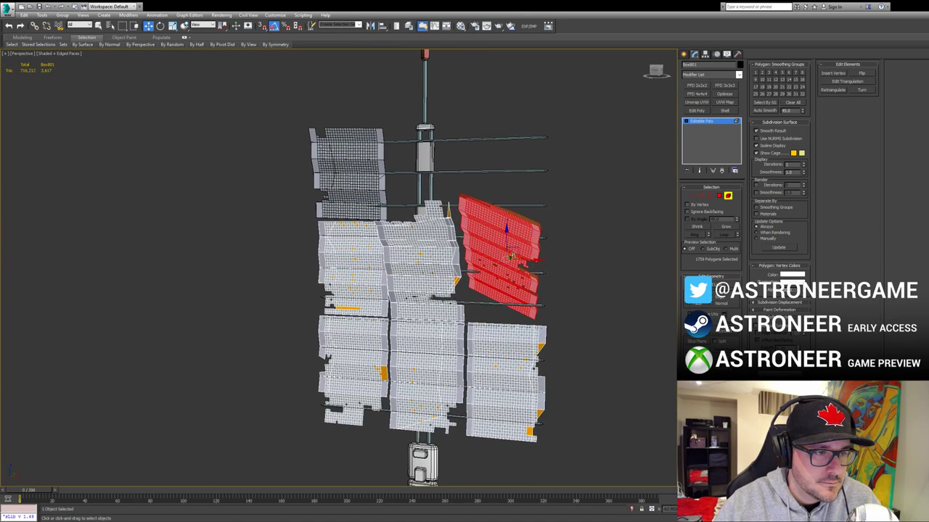
{"action": "left_click_drag", "start_coordinate": [511, 255], "coordinate": [534, 274]}
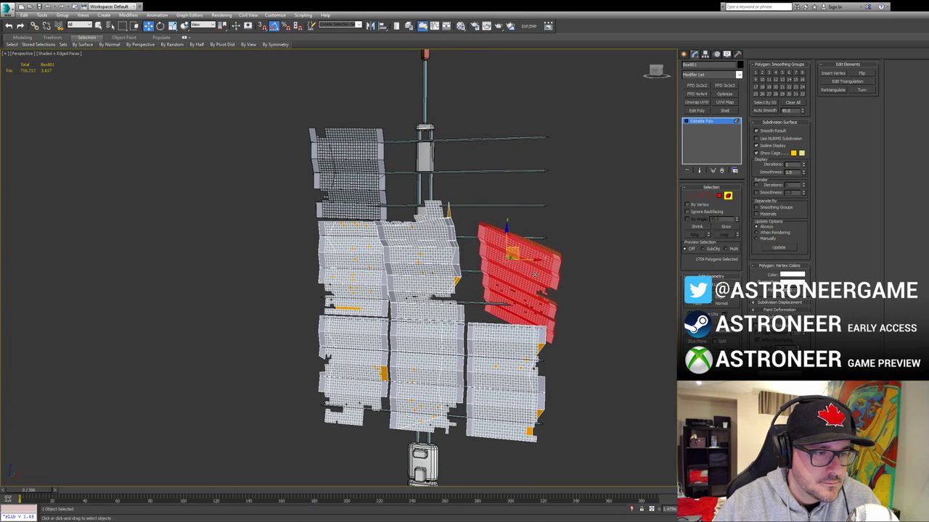
Step: Rotate the vertices of the lower grid section beneath the fallen piece slightly askew and leave vertex editing
{"action": "left_click", "coordinate": [519, 375]}
{"action": "middle_click_drag", "start_coordinate": [524, 372], "coordinate": [513, 393], "text": "alt"}
{"action": "left_click", "coordinate": [693, 195], "text": "ctrl"}
{"action": "key", "text": "e"}
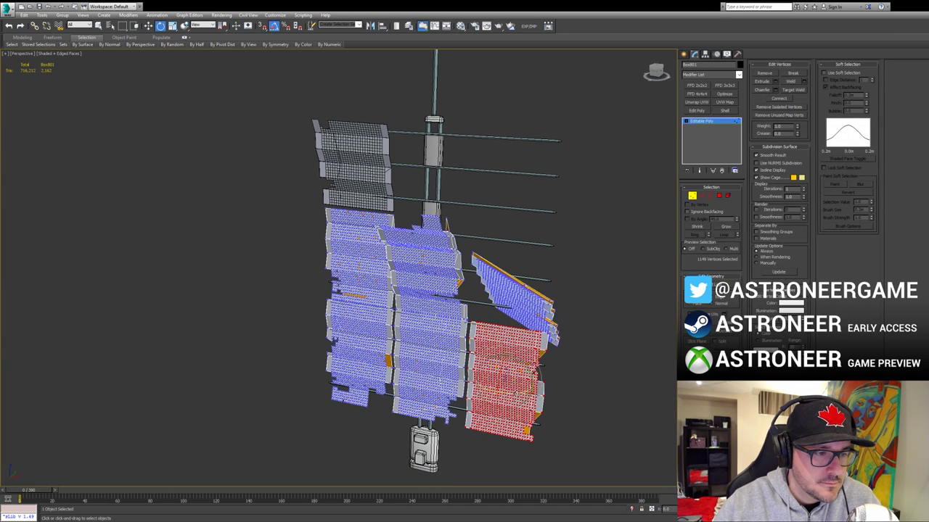
{"action": "left_click_drag", "start_coordinate": [502, 390], "coordinate": [513, 391]}
{"action": "key", "text": "w"}
{"action": "middle_click_drag", "start_coordinate": [515, 375], "coordinate": [557, 301], "text": "alt"}
{"action": "scroll", "coordinate": [556, 303], "scroll_direction": "down", "scroll_amount": 1}
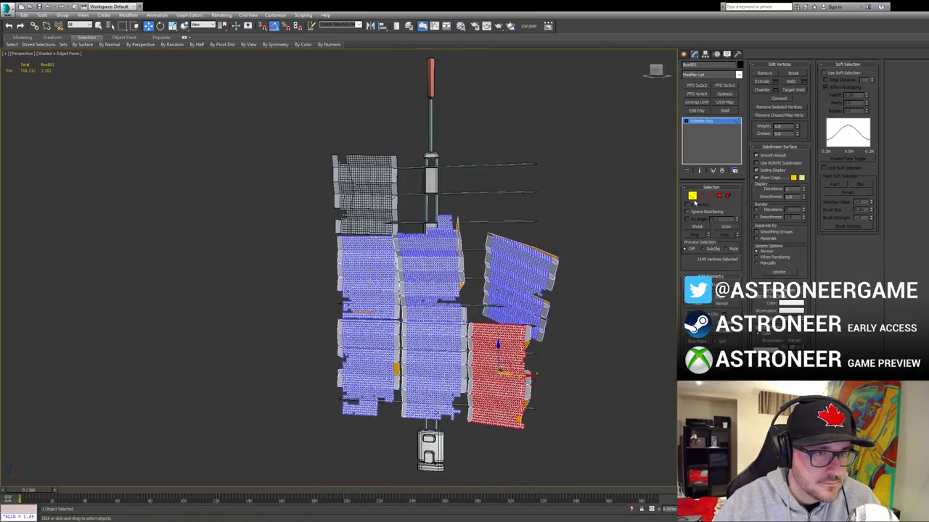
{"action": "left_click", "coordinate": [693, 198]}
Step: Delete the lower grid section in the column below the detached piece, leave element editing and deselect the mesh
{"action": "left_click", "coordinate": [631, 201]}
{"action": "left_click", "coordinate": [411, 319]}
{"action": "key", "text": "5"}
{"action": "left_click_drag", "start_coordinate": [317, 335], "coordinate": [359, 338]}
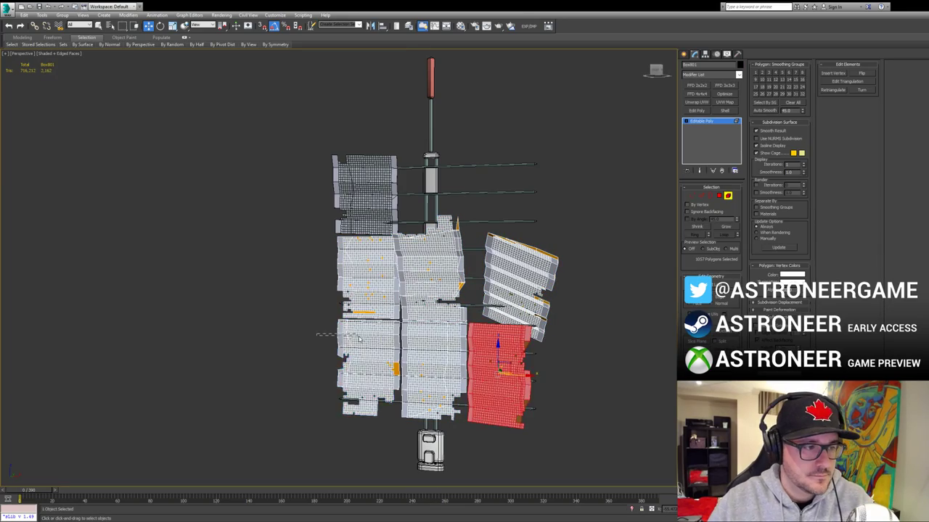
{"action": "left_click", "coordinate": [358, 339]}
{"action": "key", "text": "Delete"}
{"action": "middle_click_drag", "start_coordinate": [580, 290], "coordinate": [599, 274], "text": "alt"}
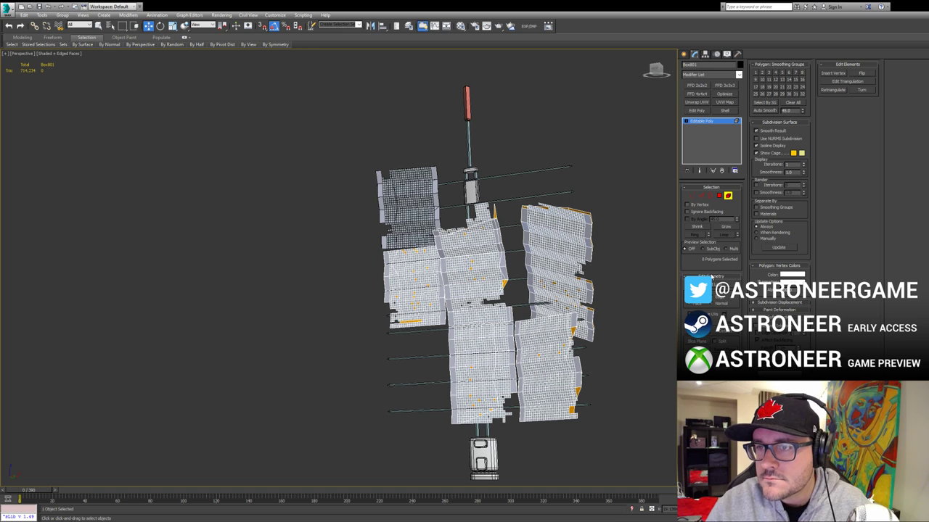
{"action": "left_click", "coordinate": [727, 196]}
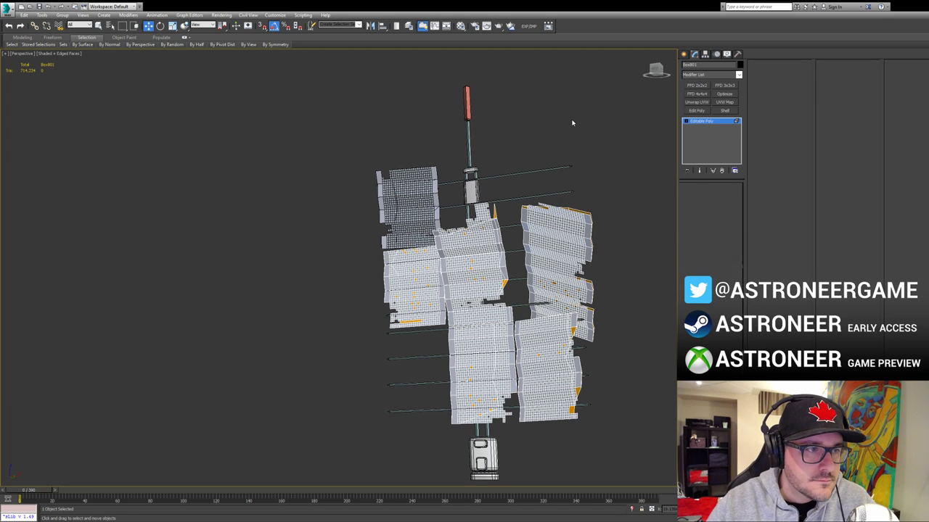
{"action": "left_click", "coordinate": [572, 123]}
Step: Connect the crossbar edges on both sides of the supporting frame to add segments midway along the bars
{"action": "middle_click_drag", "start_coordinate": [566, 127], "coordinate": [501, 182], "text": "alt"}
{"action": "left_click", "coordinate": [506, 172]}
{"action": "key", "text": "2"}
{"action": "left_click_drag", "start_coordinate": [512, 154], "coordinate": [522, 413]}
{"action": "key", "text": "ctrl+shift+e"}
{"action": "key", "text": "ctrl+shift+e"}
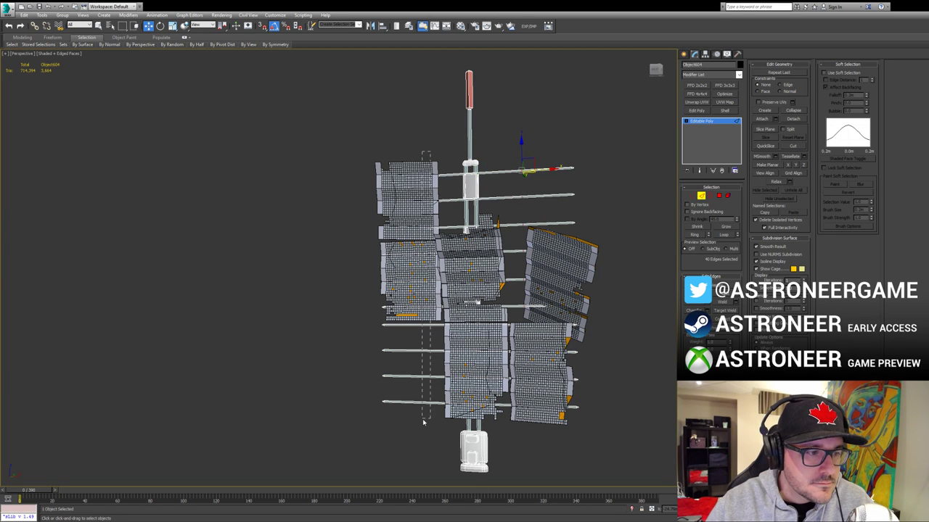
{"action": "left_click_drag", "start_coordinate": [423, 420], "coordinate": [425, 412]}
{"action": "key", "text": "ctrl+shift+e"}
{"action": "middle_click_drag", "start_coordinate": [473, 352], "coordinate": [524, 325], "text": "alt"}
Step: Bend the outer half of the third exposed crossbar from the top by rotating and moving its vertices
{"action": "key", "text": "1"}
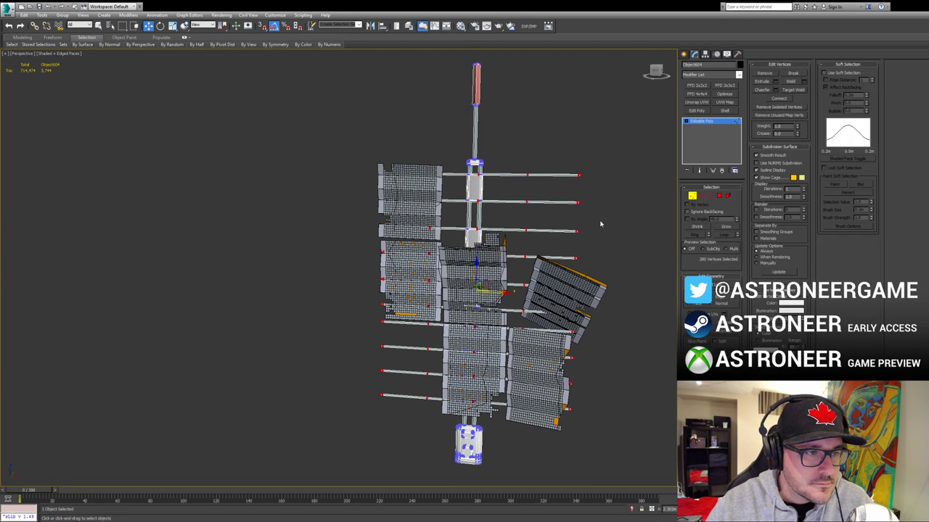
{"action": "left_click_drag", "start_coordinate": [502, 241], "coordinate": [501, 240]}
{"action": "middle_click_drag", "start_coordinate": [502, 241], "coordinate": [531, 261], "text": "alt"}
{"action": "key", "text": "e"}
{"action": "left_click_drag", "start_coordinate": [549, 244], "coordinate": [524, 251]}
{"action": "key", "text": "w"}
{"action": "key", "text": "w"}
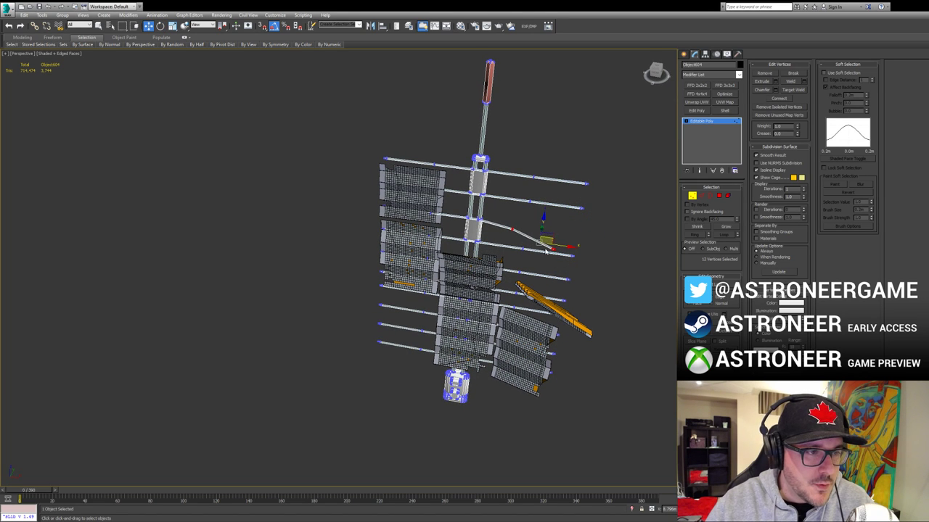
{"action": "middle_click_drag", "start_coordinate": [546, 250], "coordinate": [541, 233], "text": "alt"}
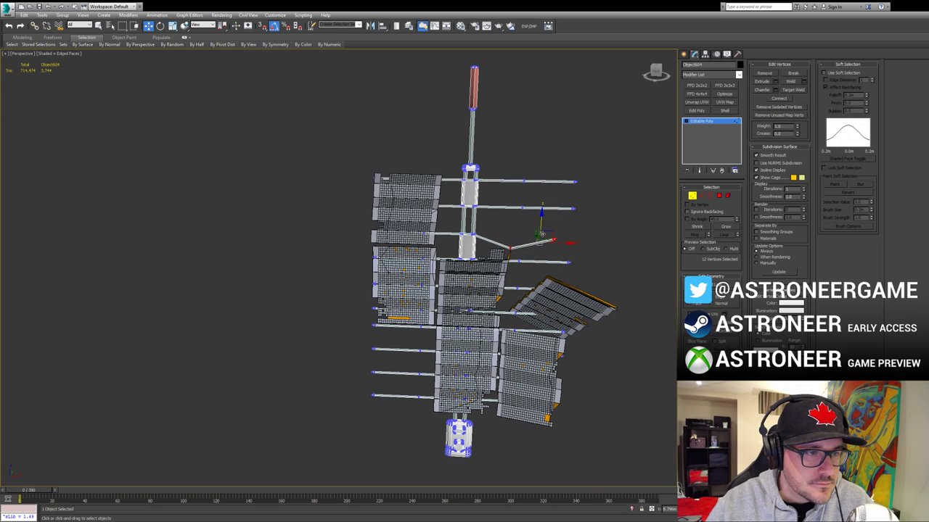
{"action": "left_click_drag", "start_coordinate": [541, 234], "coordinate": [551, 223]}
Step: Bend the outer half of the fourth crossbar sharply downward by rotating and moving its vertices
{"action": "mouse_move", "coordinate": [546, 266]}
{"action": "middle_mouse_down", "text": "alt"}
{"action": "mouse_move", "coordinate": [548, 274]}
{"action": "mouse_move", "coordinate": [553, 265]}
{"action": "middle_mouse_up", "text": "alt"}
{"action": "key", "text": "e"}
{"action": "mouse_move", "coordinate": [553, 271]}
{"action": "left_mouse_down"}
{"action": "mouse_move", "coordinate": [524, 274]}
{"action": "mouse_move", "coordinate": [549, 271]}
{"action": "left_mouse_up"}
{"action": "key", "text": "w"}
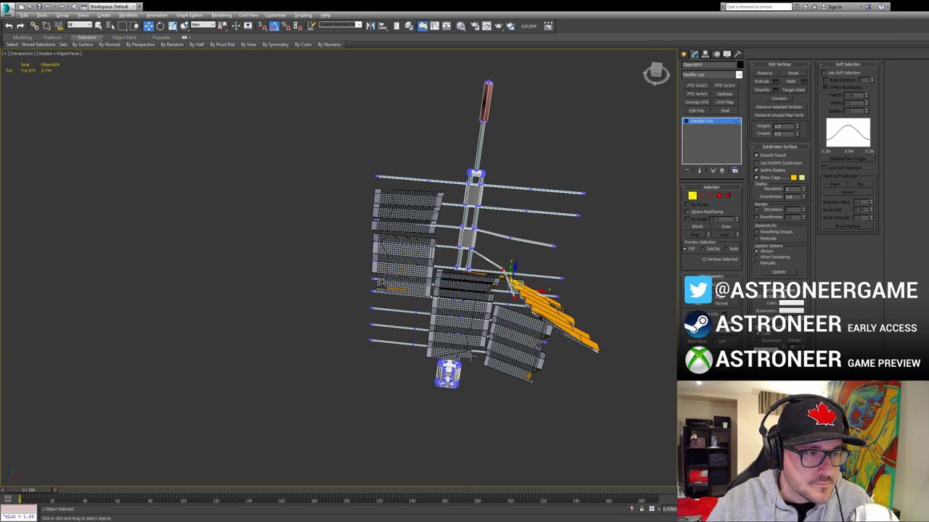
{"action": "mouse_move", "coordinate": [537, 273]}
{"action": "middle_mouse_down", "text": "alt"}
{"action": "mouse_move", "coordinate": [517, 290]}
{"action": "mouse_move", "coordinate": [528, 276]}
{"action": "middle_mouse_up", "text": "alt"}
{"action": "key", "text": "e"}
{"action": "key", "text": "w"}
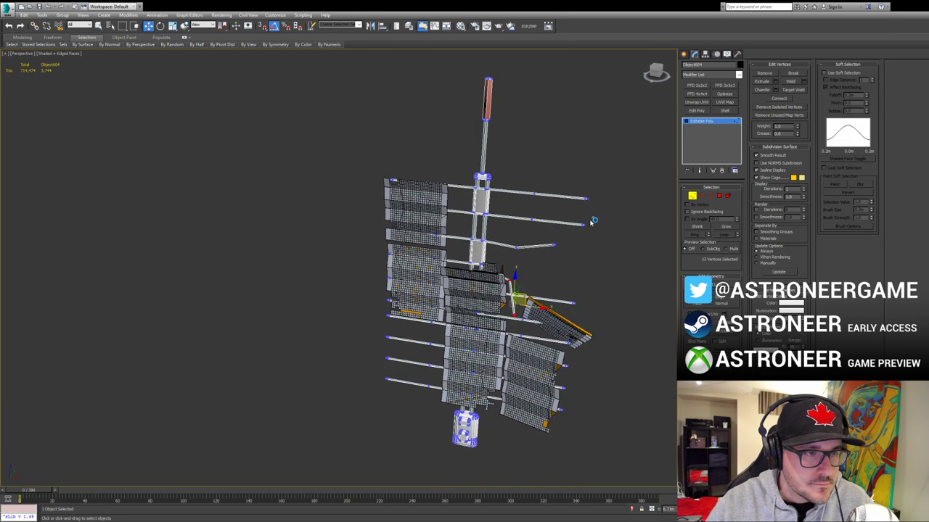
Step: Bend the outer half of the second crossbar from the top upward by rotating and moving its vertices
{"action": "middle_click_drag", "start_coordinate": [521, 234], "coordinate": [541, 230], "text": "alt"}
{"action": "key", "text": "e"}
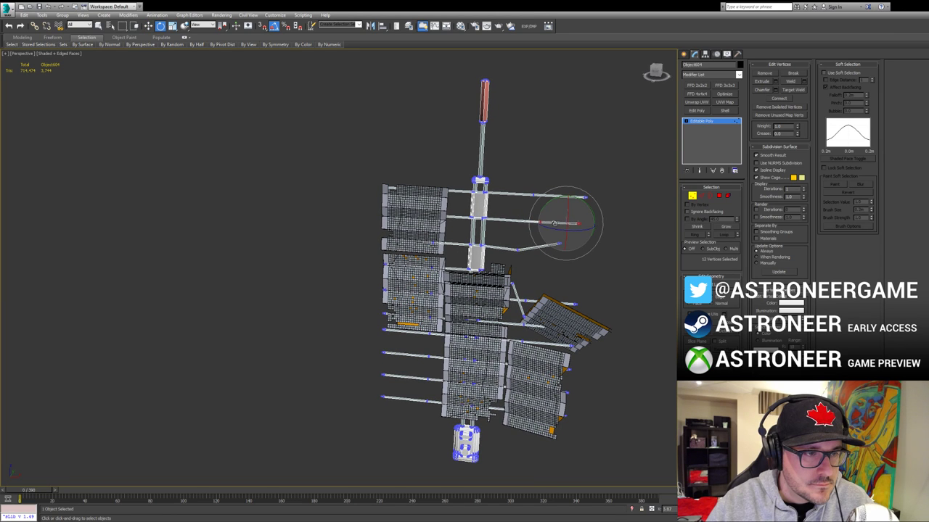
{"action": "key", "text": "w"}
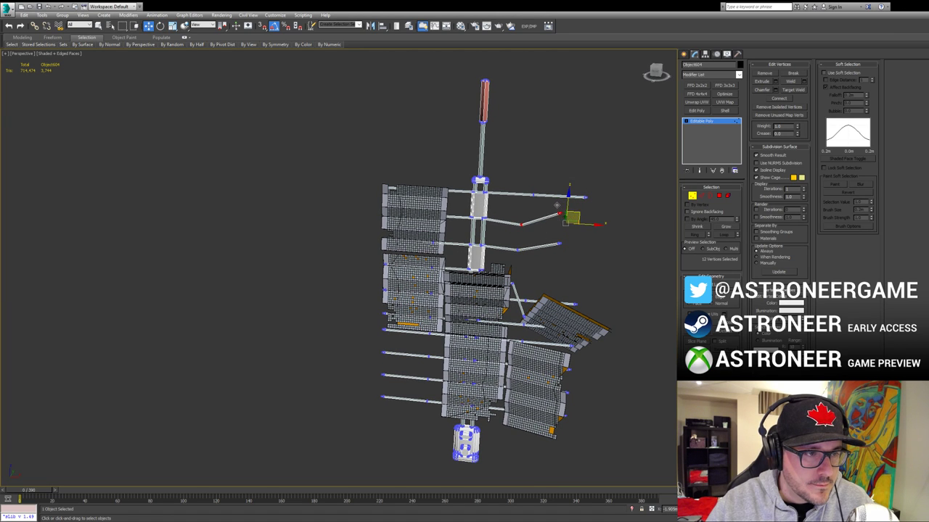
{"action": "middle_click_drag", "start_coordinate": [571, 210], "coordinate": [569, 210], "text": "alt"}
{"action": "key", "text": "e"}
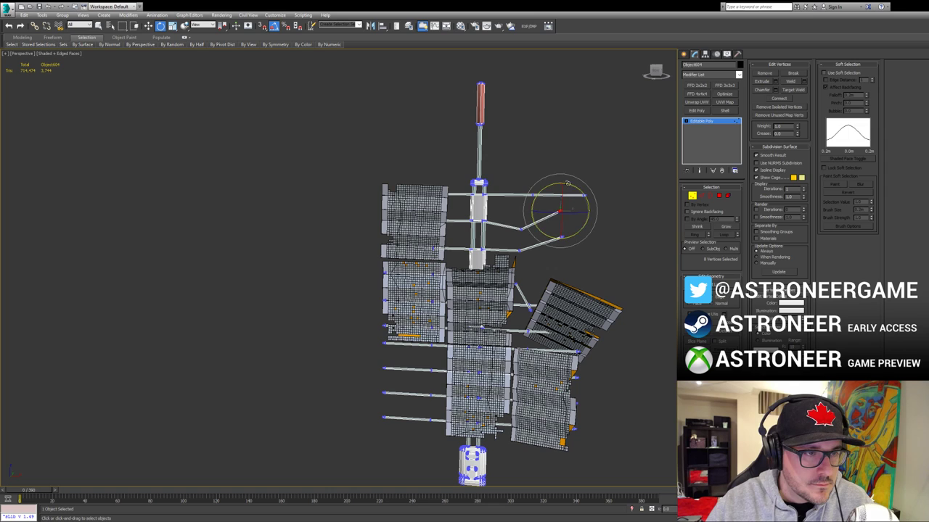
{"action": "key", "text": "w"}
{"action": "left_click", "coordinate": [523, 226]}
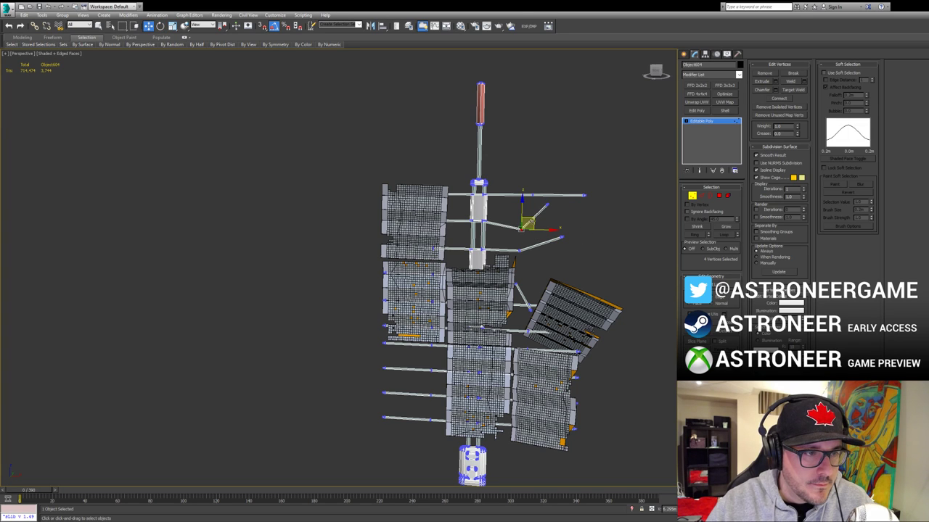
Step: Bend the outer half of the topmost crossbar downward by rotating its vertices and pulling its end inward
{"action": "left_click", "coordinate": [581, 205]}
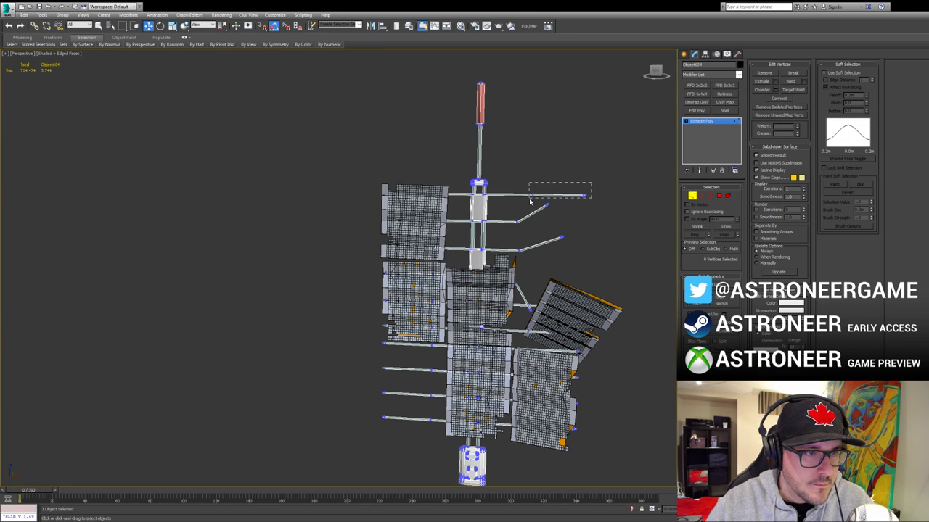
{"action": "key", "text": "e"}
{"action": "left_click_drag", "start_coordinate": [567, 190], "coordinate": [579, 195]}
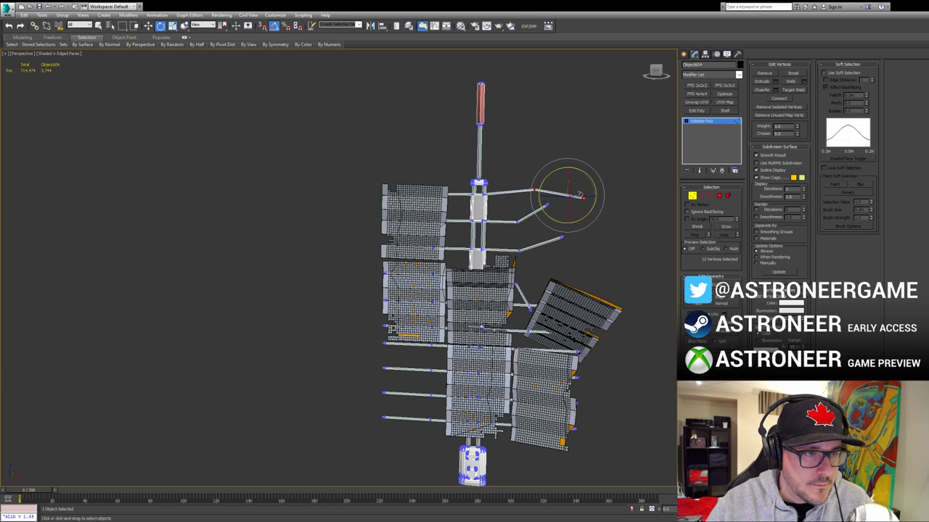
{"action": "left_click", "coordinate": [582, 197]}
{"action": "key", "text": "w"}
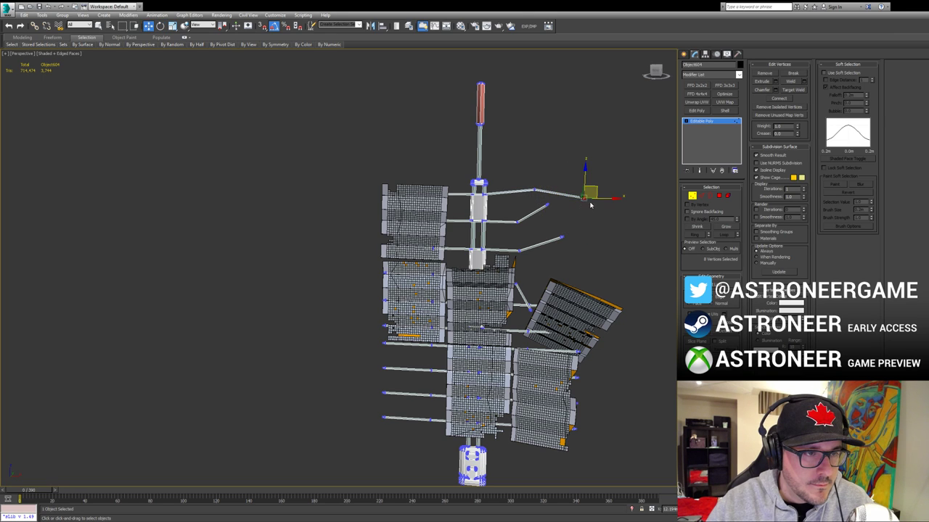
{"action": "left_click_drag", "start_coordinate": [593, 187], "coordinate": [562, 191]}
{"action": "middle_click_drag", "start_coordinate": [539, 230], "coordinate": [510, 249], "text": "alt"}
Step: Bend the outer half of the fifth crossbar, beside the detached grid section, upward by moving and rotating its vertices
{"action": "left_click_drag", "start_coordinate": [539, 280], "coordinate": [519, 302]}
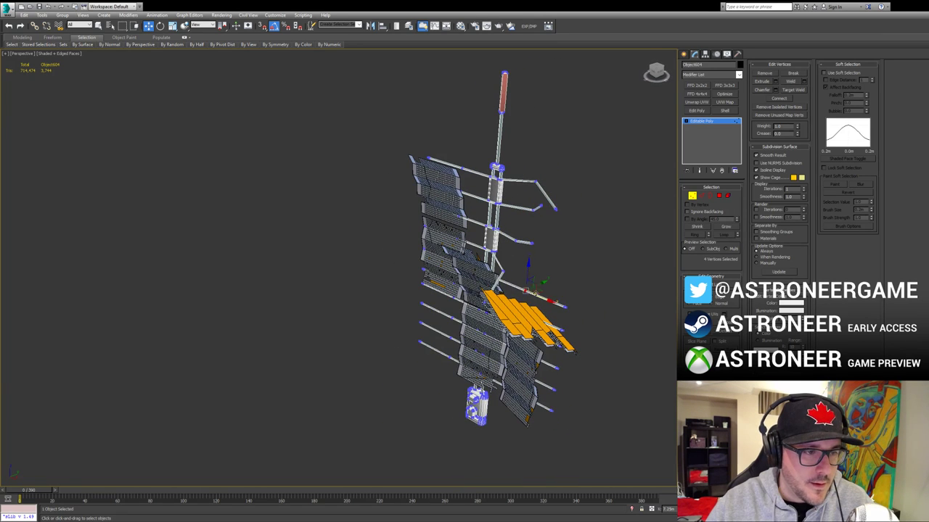
{"action": "middle_click_drag", "start_coordinate": [581, 297], "coordinate": [544, 295], "text": "alt"}
{"action": "left_click", "coordinate": [566, 320]}
{"action": "key", "text": "e"}
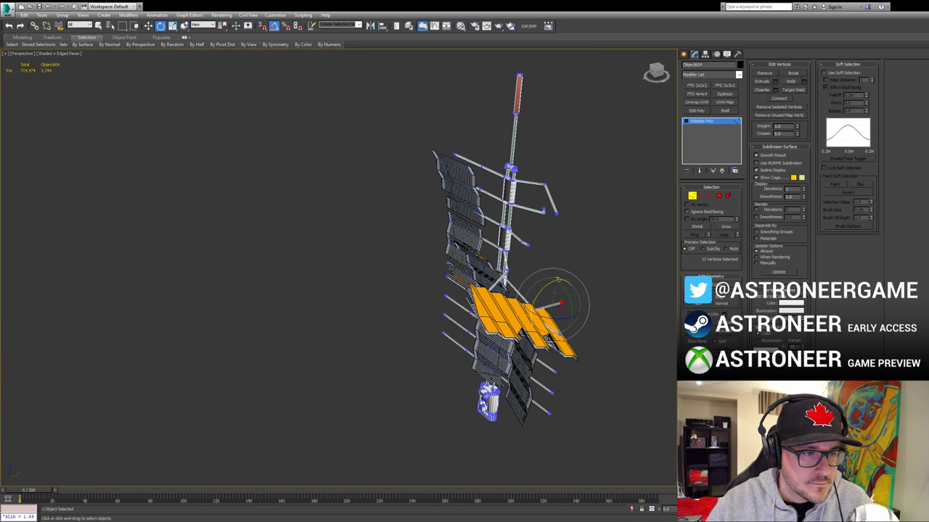
{"action": "key", "text": "w"}
{"action": "middle_click_drag", "start_coordinate": [560, 294], "coordinate": [480, 427], "text": "alt"}
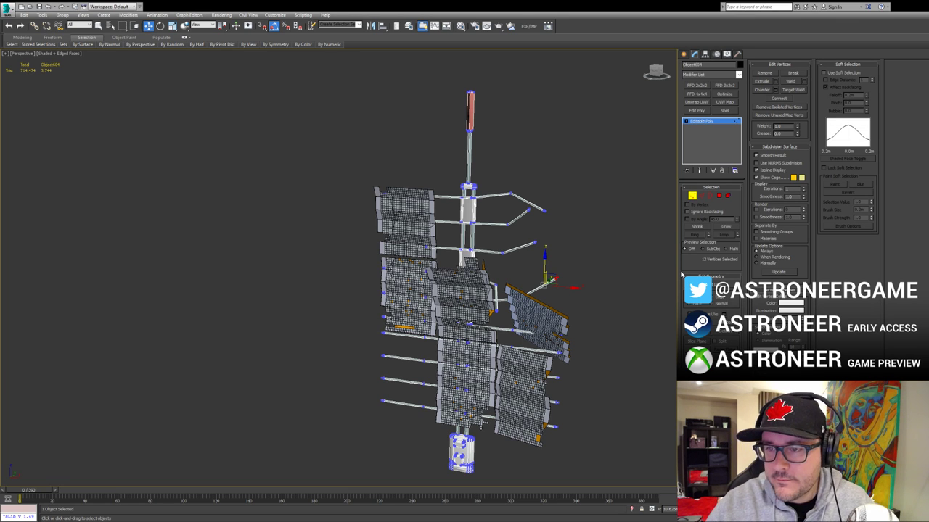
Step: Swing the fifth crossbar's outer half away from the detached grid section and reposition its end vertices
{"action": "middle_click_drag", "start_coordinate": [551, 230], "coordinate": [470, 277], "text": "alt"}
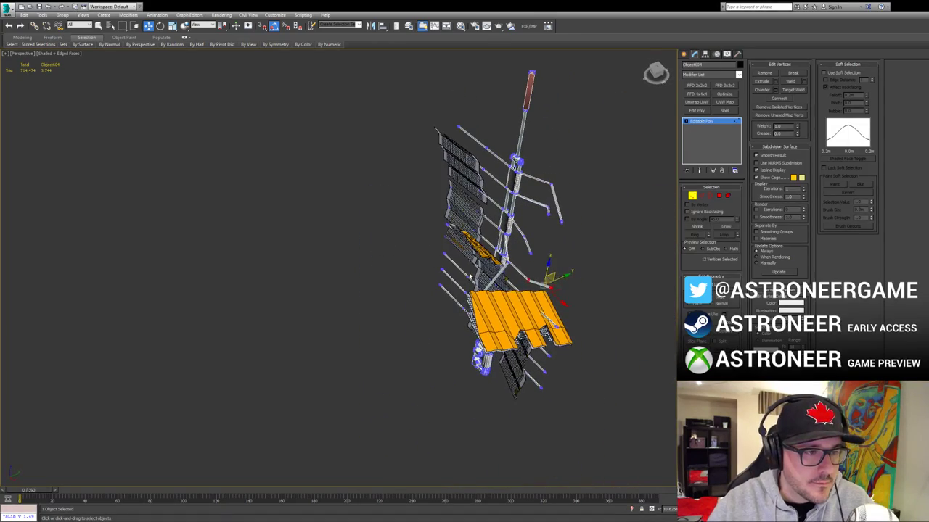
{"action": "key", "text": "e"}
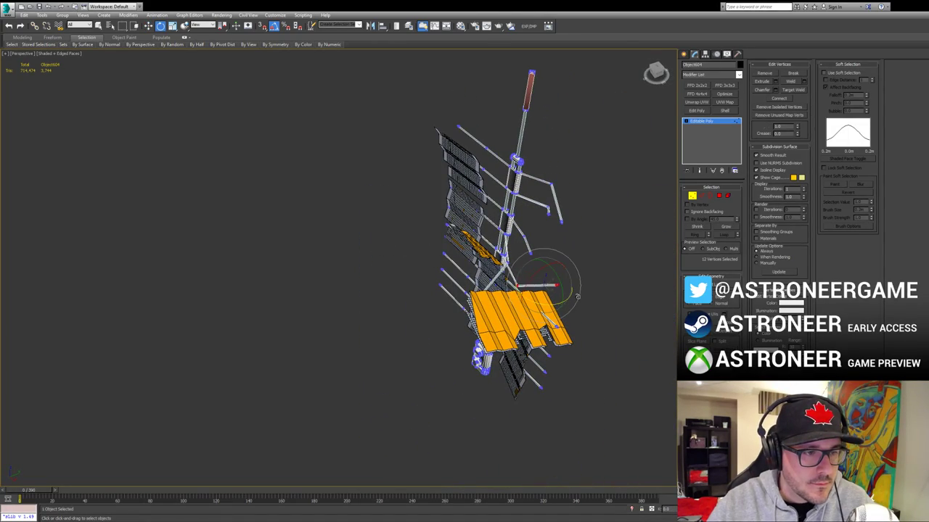
{"action": "key", "text": "w"}
{"action": "middle_click_drag", "start_coordinate": [564, 274], "coordinate": [545, 310], "text": "alt"}
{"action": "left_click_drag", "start_coordinate": [553, 280], "coordinate": [560, 287]}
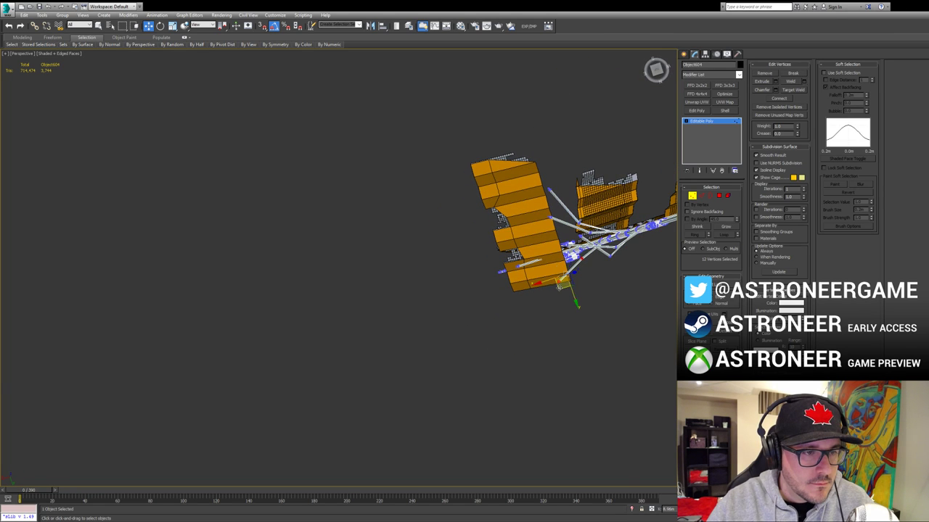
{"action": "left_click_drag", "start_coordinate": [588, 257], "coordinate": [571, 272], "text": "alt"}
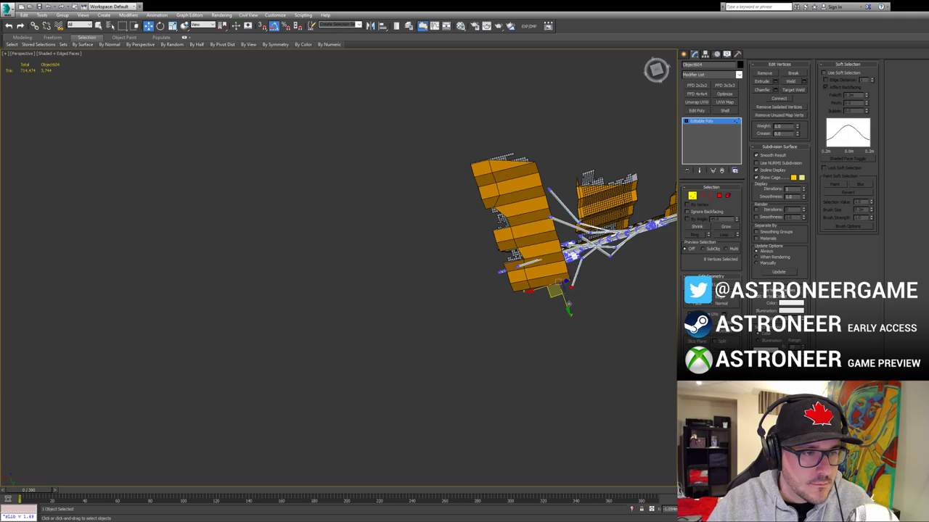
{"action": "middle_click_drag", "start_coordinate": [569, 304], "coordinate": [593, 269], "text": "alt"}
{"action": "middle_click_drag", "start_coordinate": [545, 237], "coordinate": [531, 269], "text": "alt"}
Step: Delete the outer halves of the top two crossbars on the opposite side and cap the open end of the top stub
{"action": "key", "text": "4"}
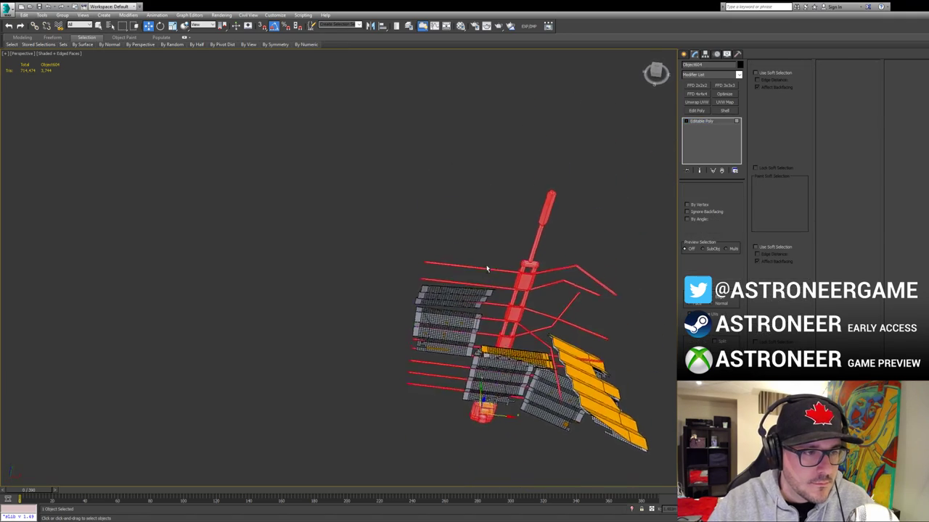
{"action": "key", "text": "4"}
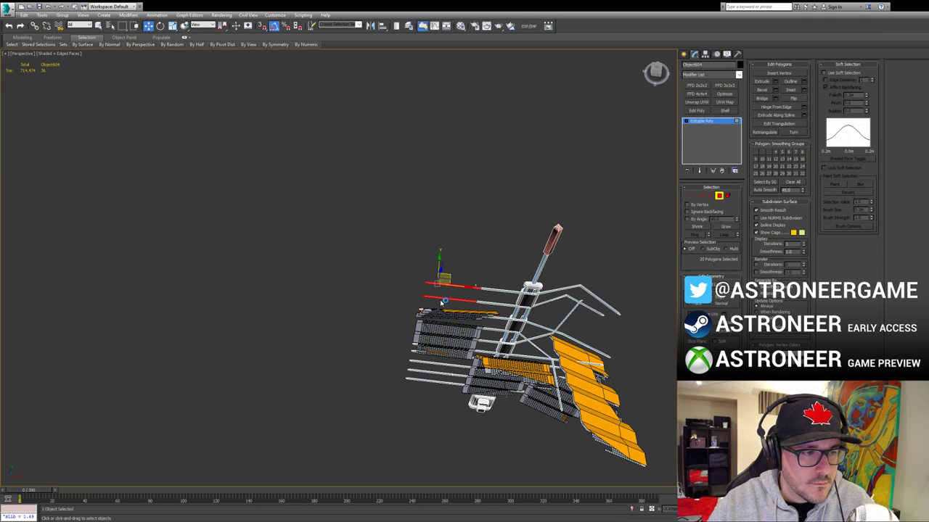
{"action": "key", "text": "Delete"}
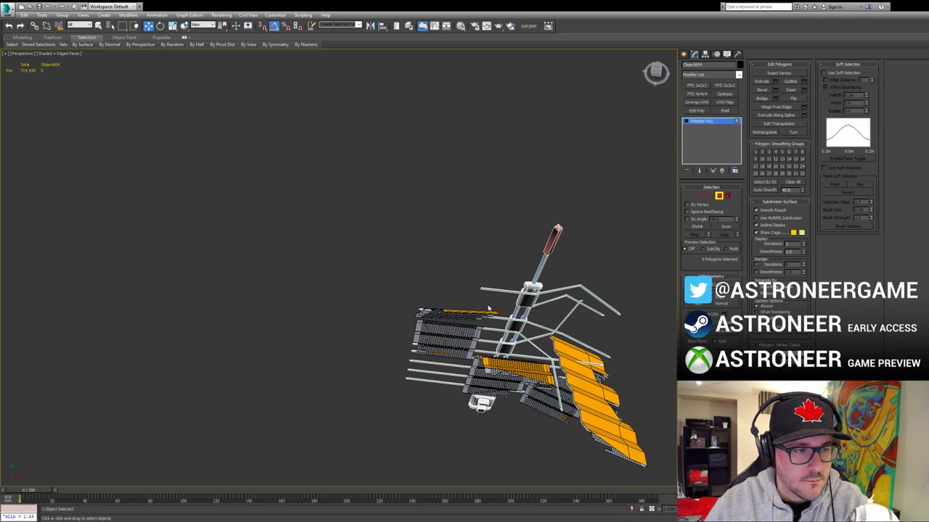
{"action": "middle_click_drag", "start_coordinate": [488, 309], "coordinate": [474, 291]}
{"action": "key", "text": "3"}
{"action": "left_click", "coordinate": [466, 273]}
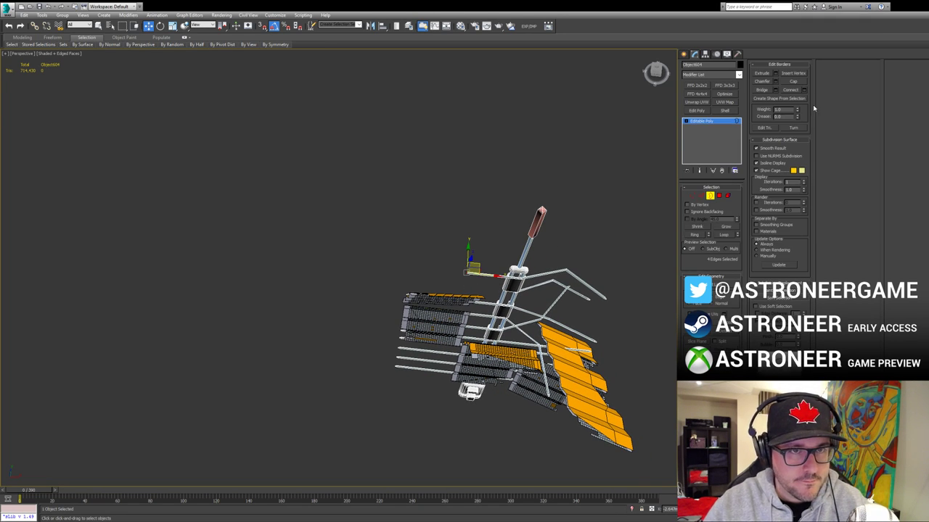
Step: Bend the shortened top crossbar stub upward by moving and rotating its end vertices
{"action": "key", "text": "1"}
{"action": "left_click_drag", "start_coordinate": [454, 263], "coordinate": [477, 283]}
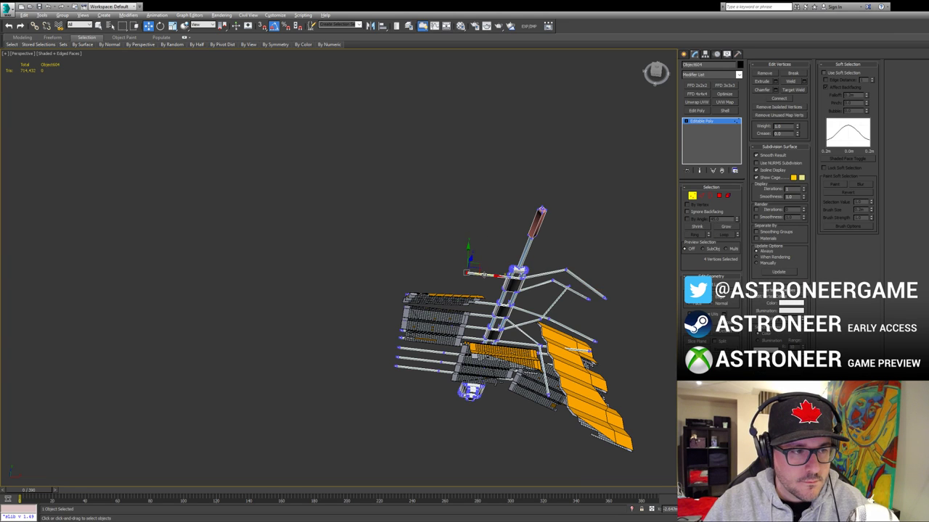
{"action": "middle_click_drag", "start_coordinate": [478, 283], "coordinate": [520, 288], "text": "alt"}
{"action": "key", "text": "e"}
{"action": "key", "text": "w"}
Step: Bend the sixth crossbar beneath the detached grid section by moving its middle and end vertices, and leave vertex editing
{"action": "left_click", "coordinate": [588, 354]}
{"action": "mouse_move", "coordinate": [588, 354]}
{"action": "middle_mouse_down", "text": "alt"}
{"action": "mouse_move", "coordinate": [605, 357]}
{"action": "mouse_move", "coordinate": [592, 355]}
{"action": "middle_mouse_up", "text": "alt"}
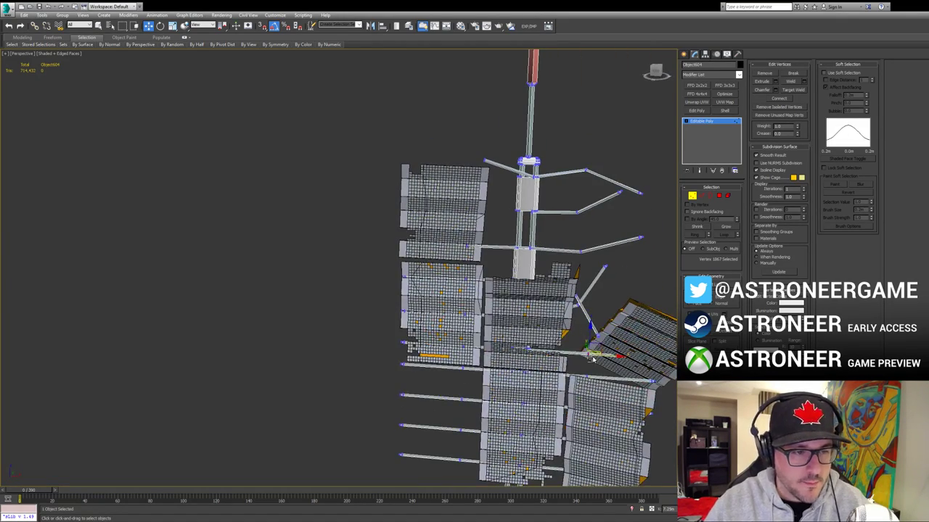
{"action": "left_click_drag", "start_coordinate": [598, 350], "coordinate": [599, 350]}
{"action": "middle_click_drag", "start_coordinate": [599, 350], "coordinate": [622, 330], "text": "alt"}
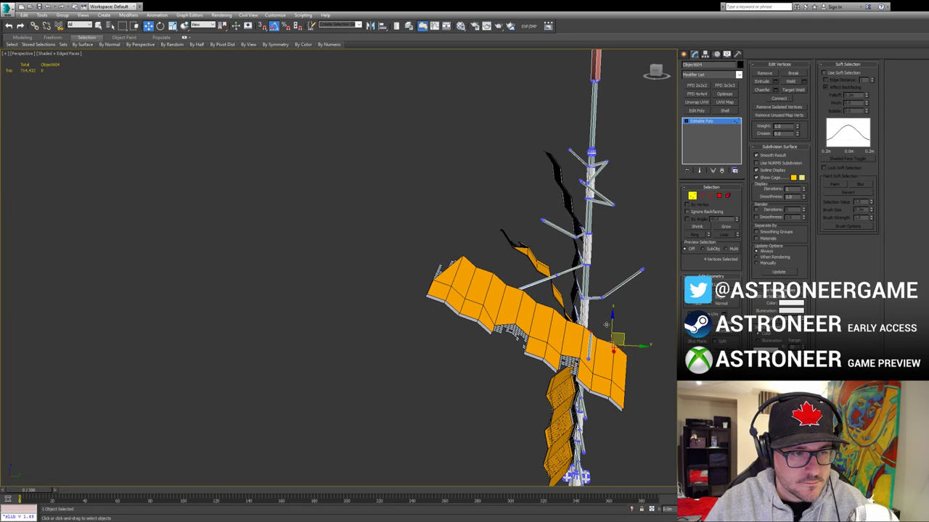
{"action": "middle_click_drag", "start_coordinate": [598, 358], "coordinate": [617, 355], "text": "alt"}
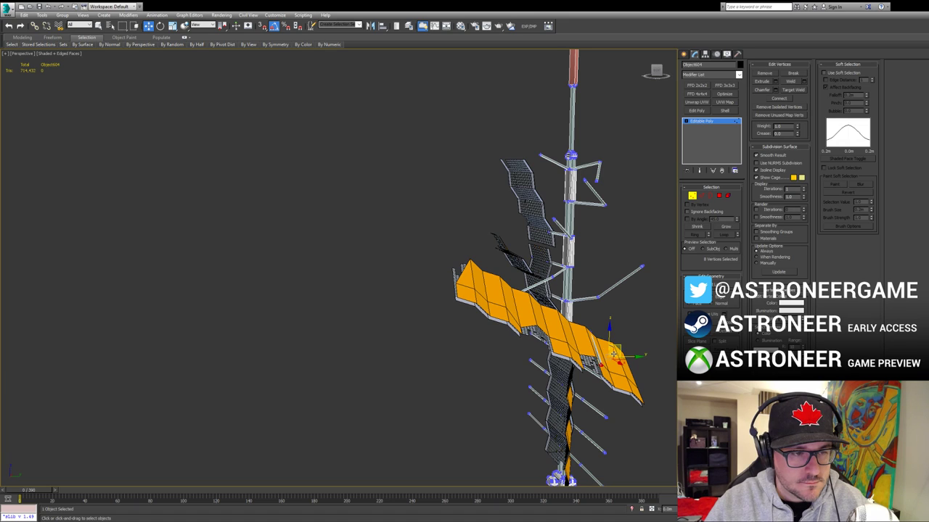
{"action": "middle_click_drag", "start_coordinate": [613, 354], "coordinate": [628, 360], "text": "alt"}
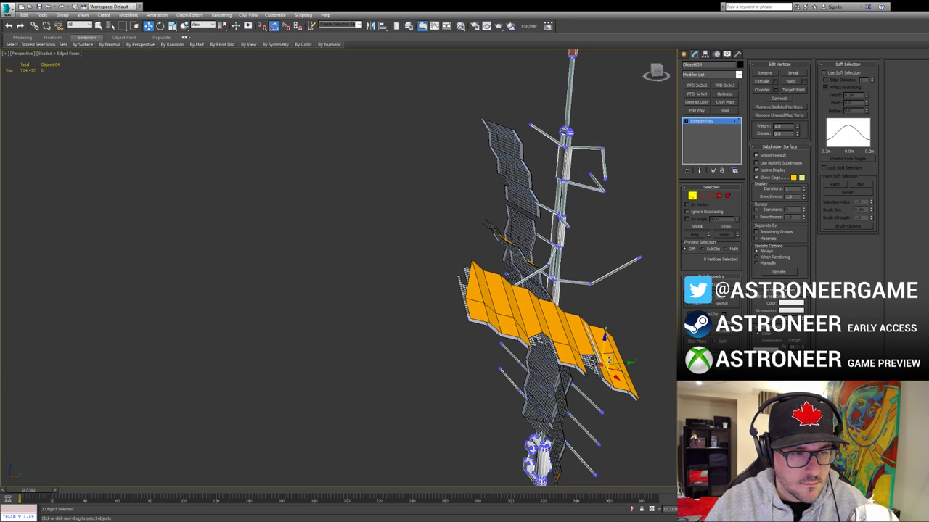
{"action": "middle_click_drag", "start_coordinate": [599, 351], "coordinate": [549, 311], "text": "alt"}
{"action": "left_click", "coordinate": [693, 196]}
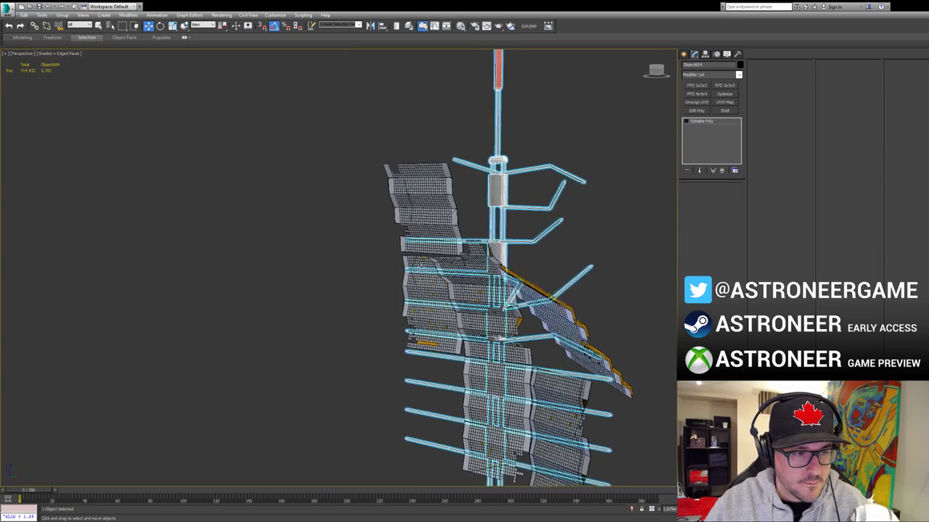
Step: Select the upper middle grid section of the panel mesh as an element and shift it slightly sideways
{"action": "middle_click_drag", "start_coordinate": [537, 239], "coordinate": [359, 317], "text": "alt"}
{"action": "left_click", "coordinate": [359, 317]}
{"action": "left_click", "coordinate": [524, 246]}
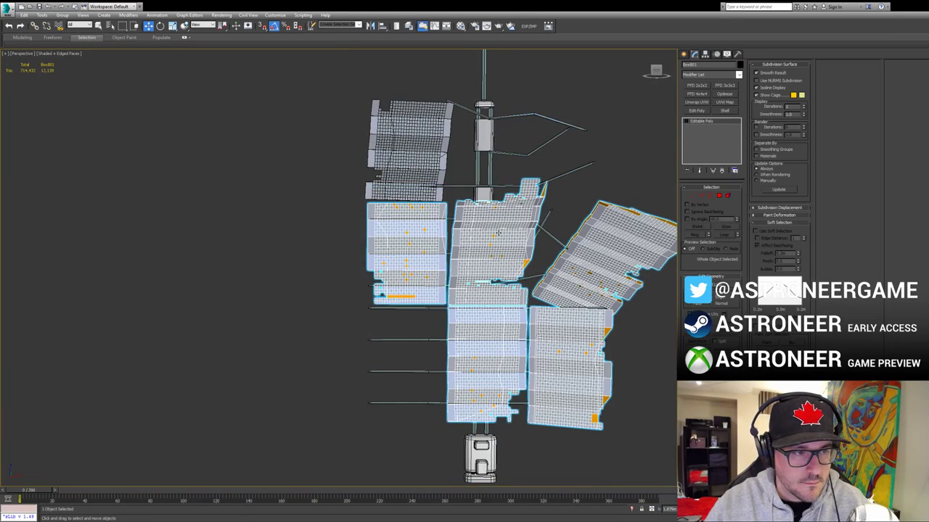
{"action": "key", "text": "5"}
{"action": "left_click", "coordinate": [527, 246]}
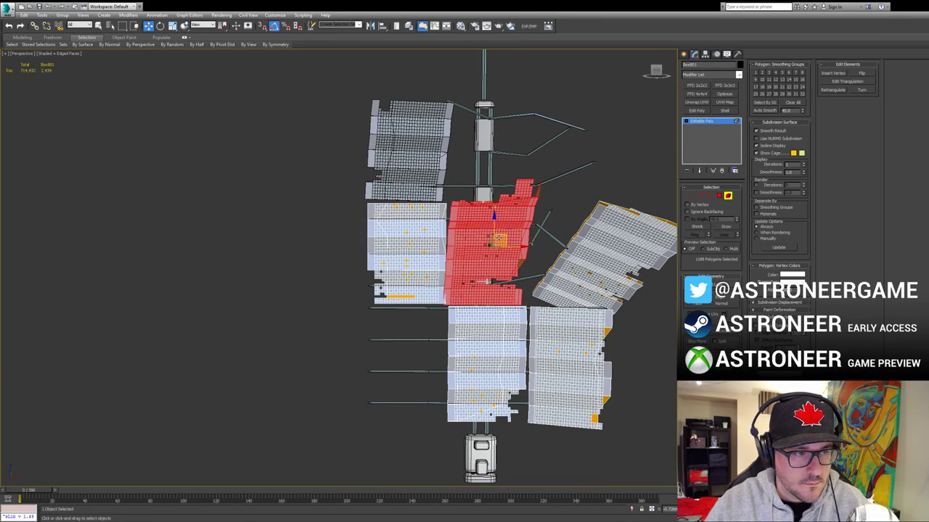
{"action": "left_click_drag", "start_coordinate": [508, 244], "coordinate": [484, 240]}
Step: Tilt the upper middle grid section by rotating and moving its vertices, and leave vertex editing
{"action": "left_click", "coordinate": [692, 197], "text": "ctrl"}
{"action": "key", "text": "e"}
{"action": "middle_click_drag", "start_coordinate": [482, 239], "coordinate": [570, 249], "text": "alt"}
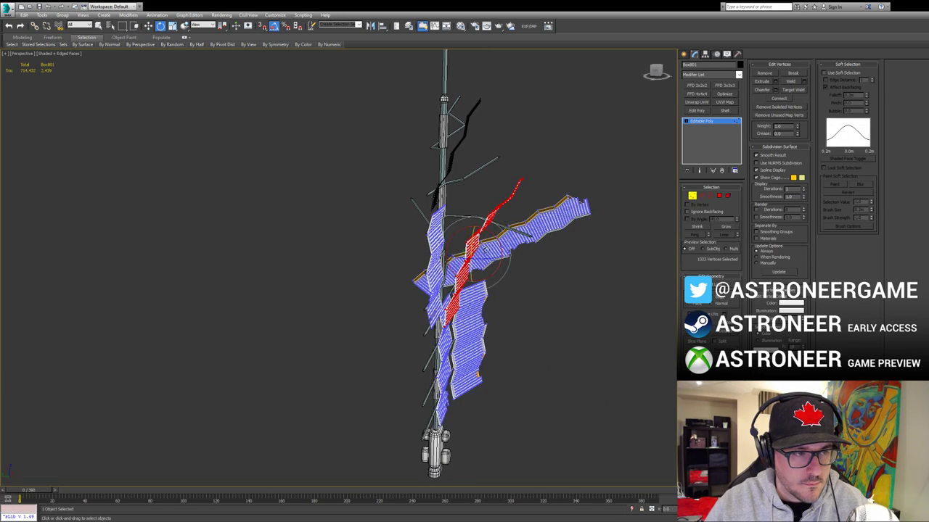
{"action": "middle_click_drag", "start_coordinate": [490, 245], "coordinate": [510, 245], "text": "alt"}
{"action": "left_click_drag", "start_coordinate": [484, 229], "coordinate": [502, 242]}
{"action": "key", "text": "w"}
{"action": "mouse_move", "coordinate": [501, 244]}
{"action": "middle_mouse_down", "text": "alt"}
{"action": "mouse_move", "coordinate": [546, 246]}
{"action": "mouse_move", "coordinate": [497, 238]}
{"action": "middle_mouse_up", "text": "alt"}
{"action": "left_click", "coordinate": [693, 197]}
Step: Bend the outer half of the frame's third crossbar from the bottom on the exposed side downward and inward
{"action": "left_click", "coordinate": [437, 347]}
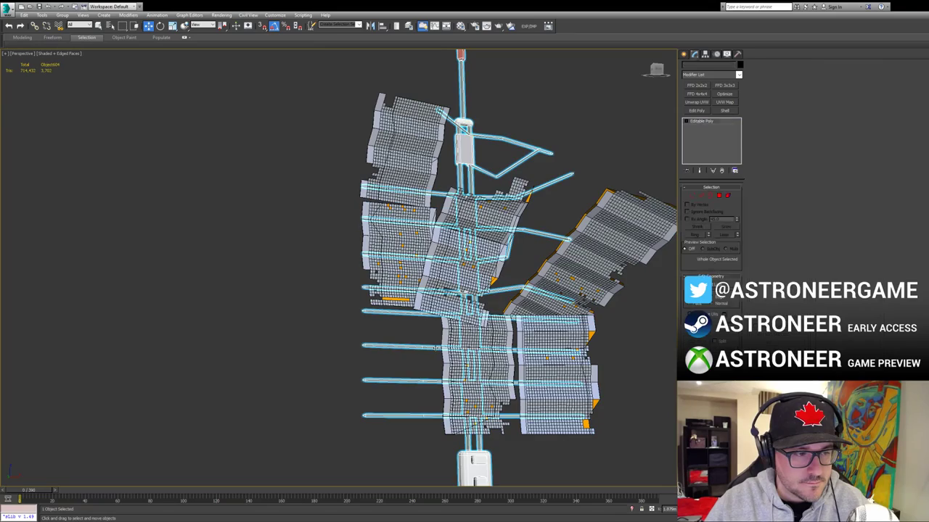
{"action": "key", "text": "1"}
{"action": "left_click_drag", "start_coordinate": [346, 361], "coordinate": [431, 340]}
{"action": "middle_click_drag", "start_coordinate": [431, 340], "coordinate": [393, 343], "text": "alt"}
{"action": "key", "text": "e"}
{"action": "key", "text": "w"}
{"action": "left_click_drag", "start_coordinate": [377, 343], "coordinate": [393, 331]}
{"action": "middle_click_drag", "start_coordinate": [393, 332], "coordinate": [489, 273], "text": "alt"}
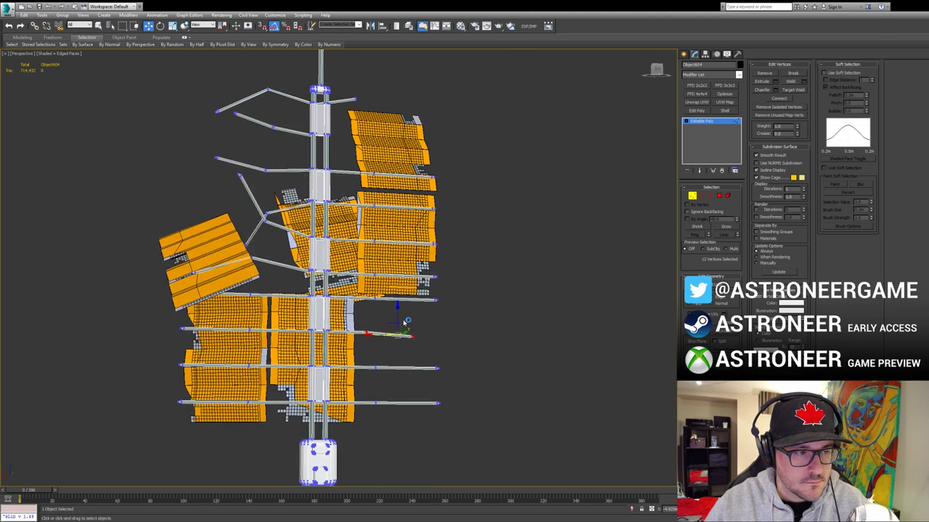
{"action": "key", "text": "shift+z"}
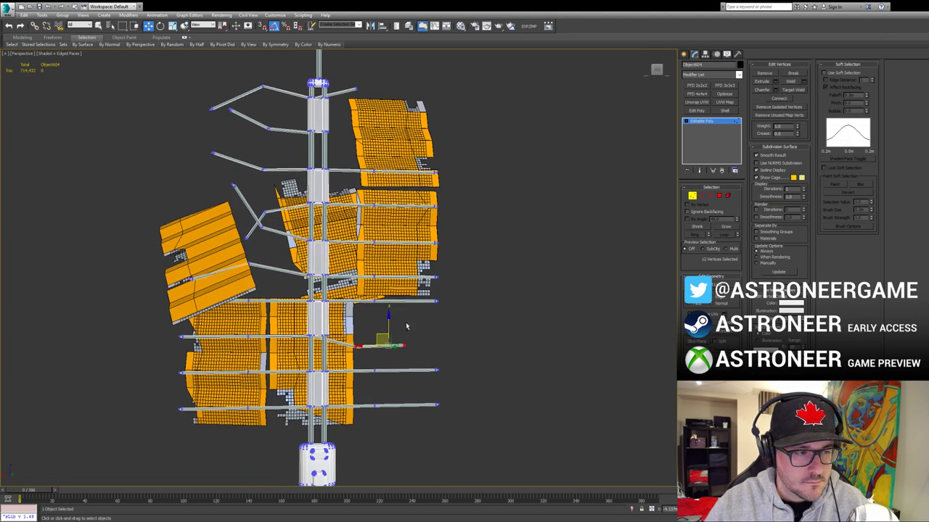
Step: Raise the end of the third crossbar from the bottom and pull it inward by rotating and moving its end vertices
{"action": "key", "text": "e"}
{"action": "key", "text": "w"}
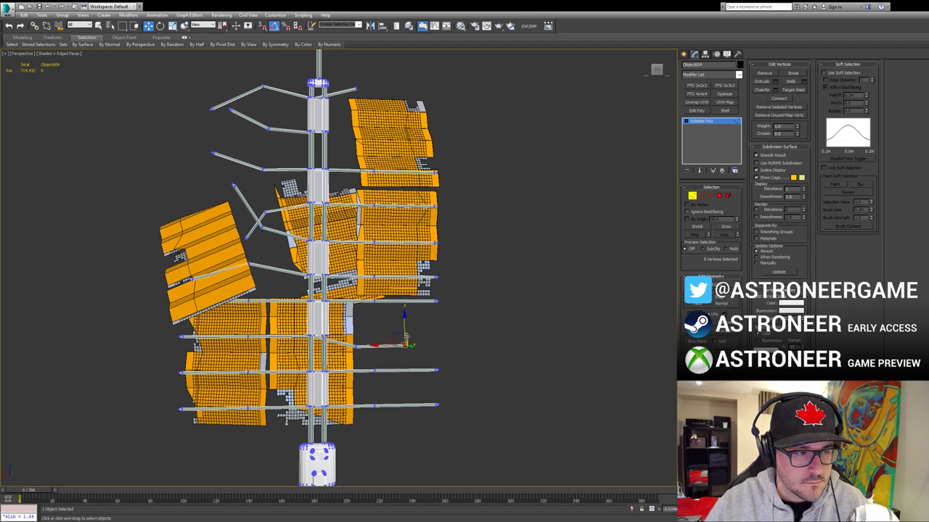
{"action": "left_click_drag", "start_coordinate": [384, 325], "coordinate": [377, 327]}
{"action": "middle_click_drag", "start_coordinate": [412, 334], "coordinate": [391, 366], "text": "alt"}
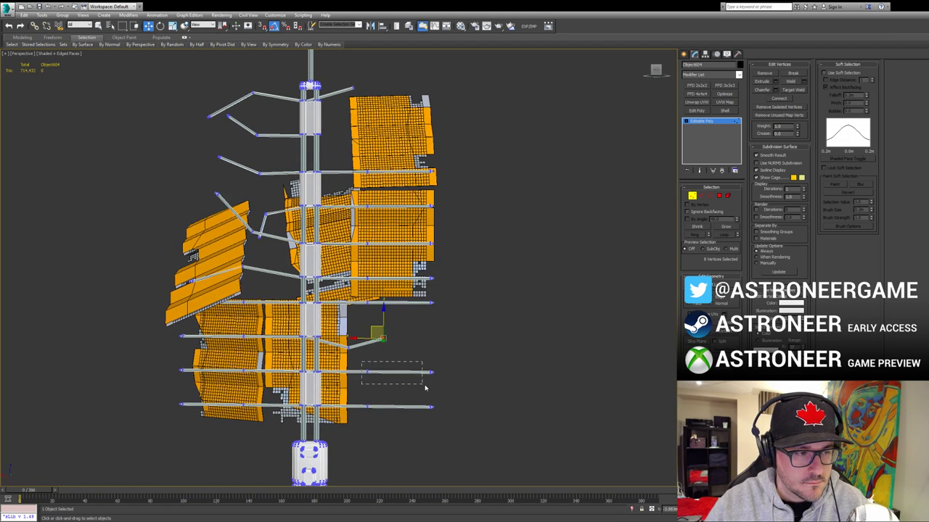
Step: Bend the outer half of the second exposed crossbar from the bottom, rotating and moving its end vertices upward
{"action": "left_click_drag", "start_coordinate": [425, 388], "coordinate": [381, 369]}
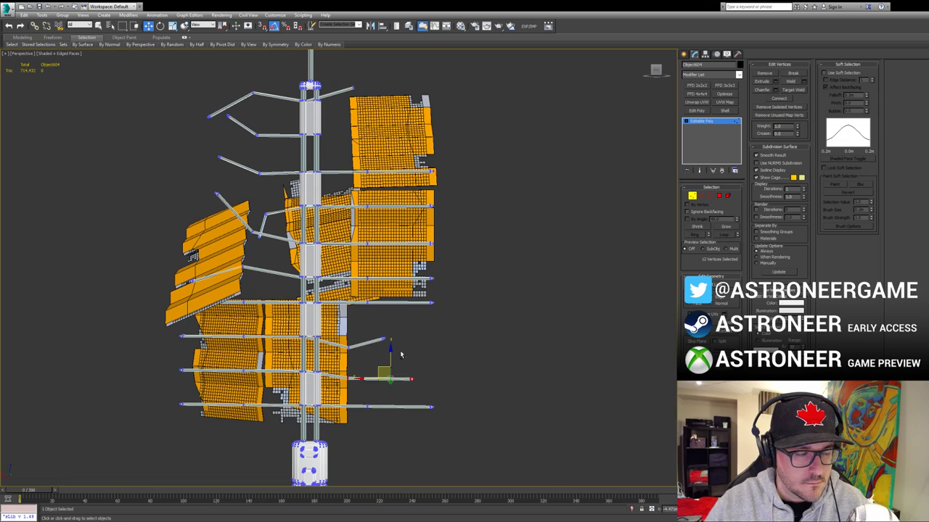
{"action": "middle_click_drag", "start_coordinate": [401, 353], "coordinate": [422, 328], "text": "alt"}
{"action": "key", "text": "e"}
{"action": "key", "text": "w"}
{"action": "key", "text": "e"}
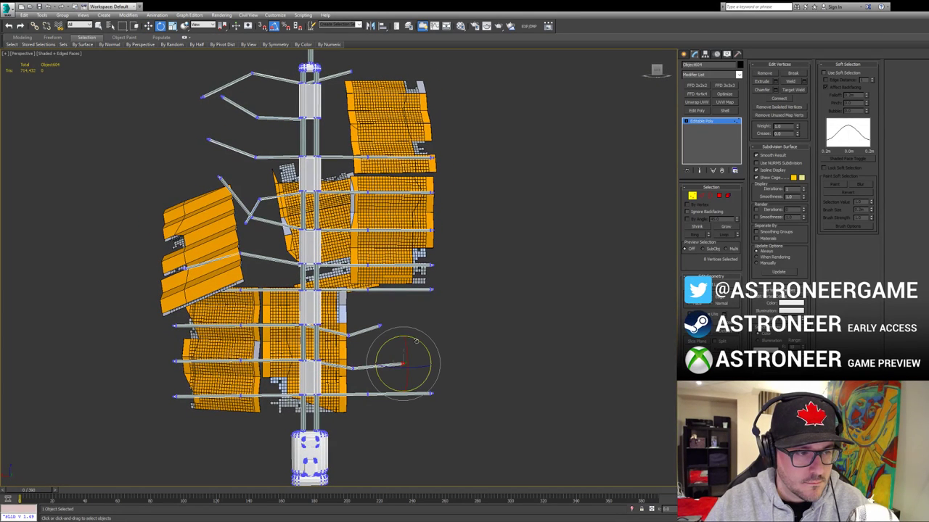
{"action": "key", "text": "w"}
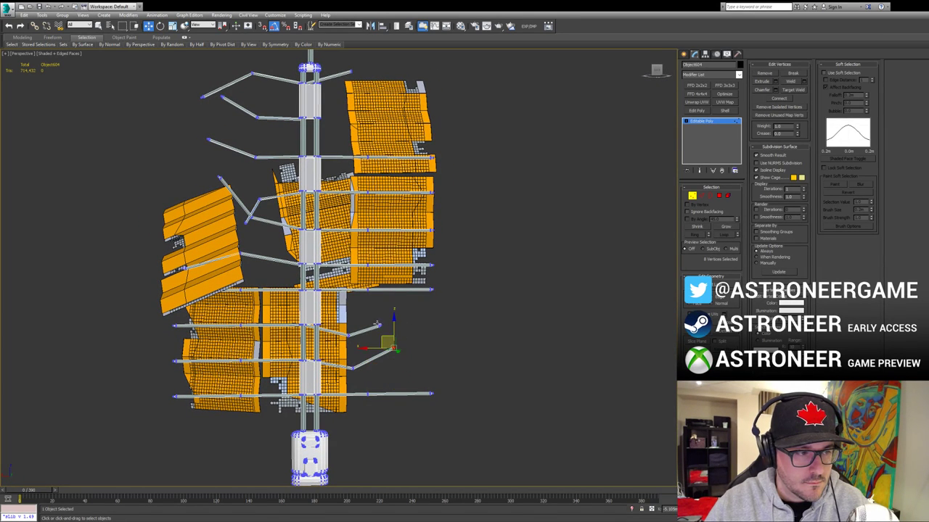
Step: Raise the bend points of the second and third exposed crossbars and bend the fourth one's outer half downward and inward
{"action": "left_click_drag", "start_coordinate": [347, 360], "coordinate": [347, 336]}
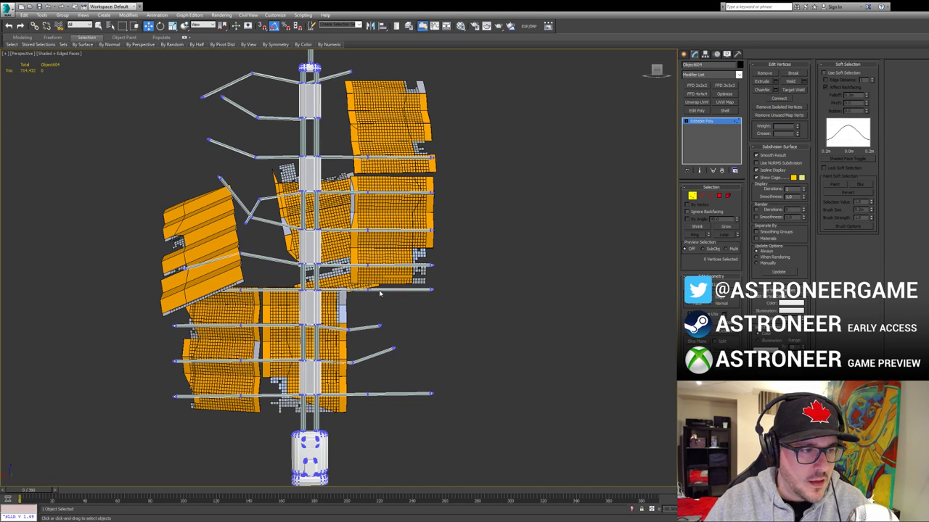
{"action": "left_click_drag", "start_coordinate": [367, 281], "coordinate": [460, 301]}
{"action": "key", "text": "e"}
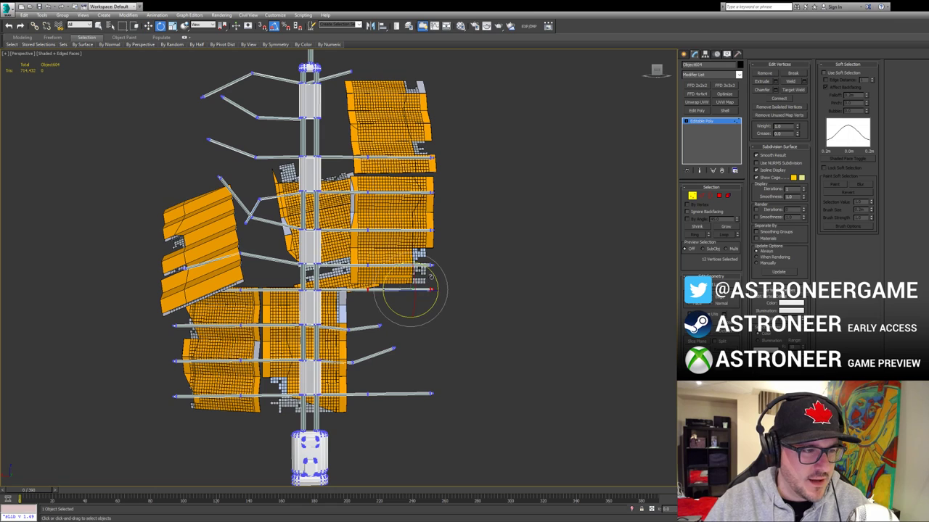
{"action": "left_click_drag", "start_coordinate": [432, 275], "coordinate": [372, 285]}
{"action": "key", "text": "w"}
{"action": "key", "text": "e"}
{"action": "key", "text": "w"}
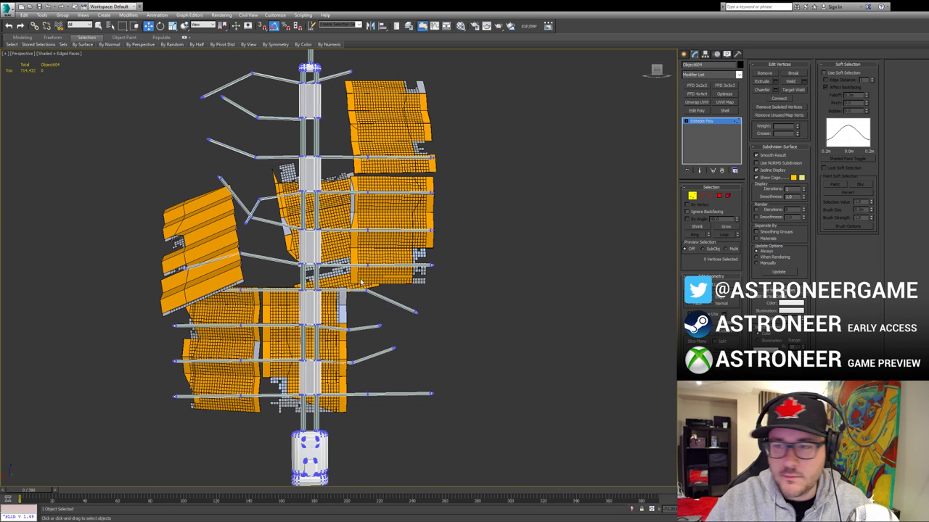
{"action": "left_click_drag", "start_coordinate": [366, 291], "coordinate": [360, 284]}
Step: Bend the outer half of the bottom crossbar on the exposed side upward and inward by rotating and moving its end vertices
{"action": "left_click", "coordinate": [420, 356]}
{"action": "left_click_drag", "start_coordinate": [357, 388], "coordinate": [440, 403]}
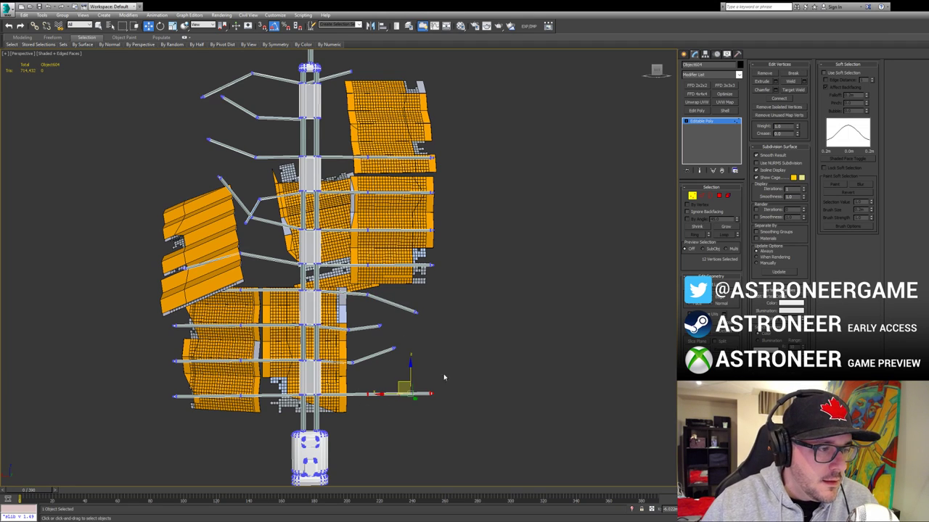
{"action": "middle_click_drag", "start_coordinate": [444, 377], "coordinate": [430, 381], "text": "alt"}
{"action": "key", "text": "e"}
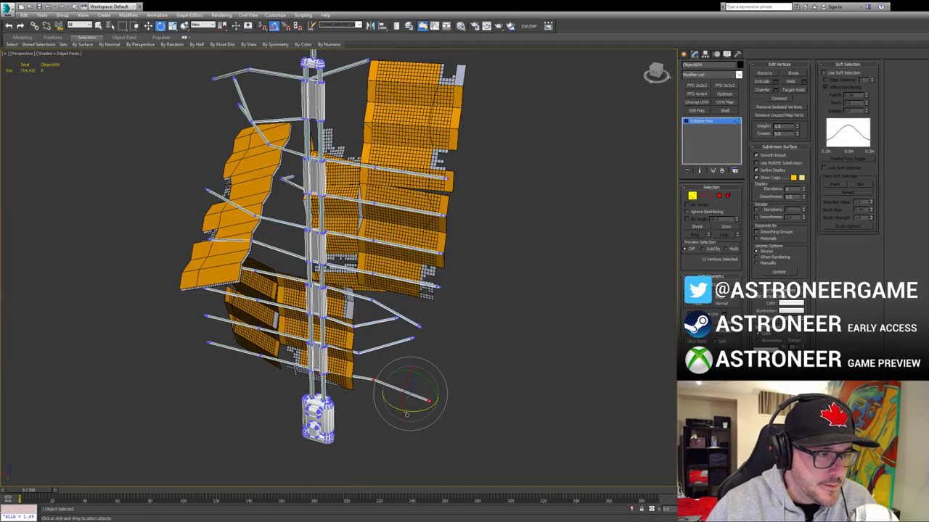
{"action": "key", "text": "w"}
{"action": "left_click_drag", "start_coordinate": [397, 399], "coordinate": [362, 406]}
{"action": "key", "text": "e"}
{"action": "left_click_drag", "start_coordinate": [389, 373], "coordinate": [366, 383]}
{"action": "key", "text": "w"}
Step: Delete the polygons of the broken-off crossbar parts behind the lower grid sections
{"action": "middle_click_drag", "start_coordinate": [363, 383], "coordinate": [436, 312], "text": "alt"}
{"action": "middle_click_drag", "start_coordinate": [436, 312], "coordinate": [420, 255], "text": "alt"}
{"action": "key", "text": "4"}
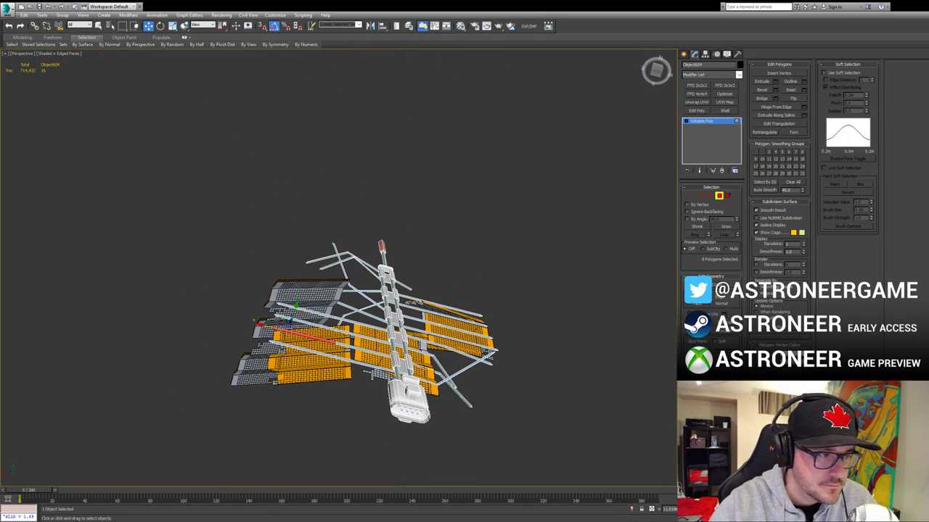
{"action": "key", "text": "Delete"}
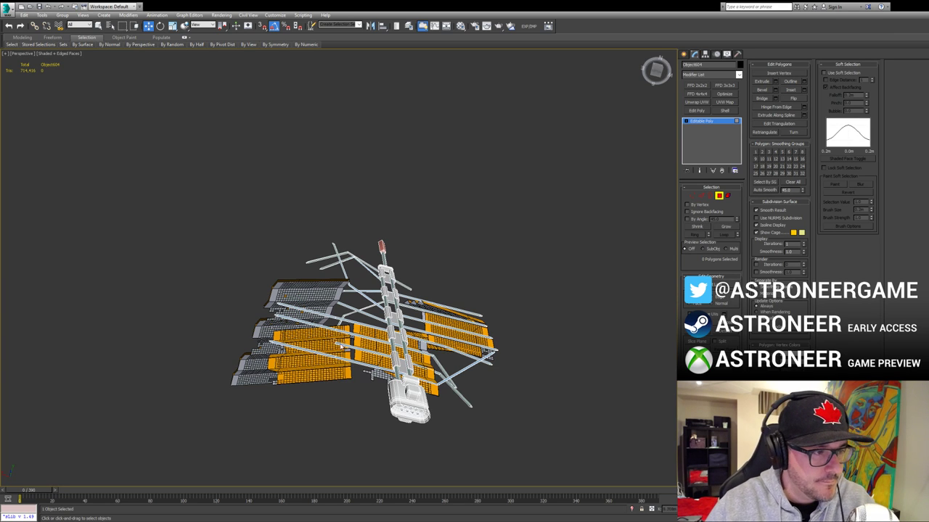
{"action": "key", "text": "Delete"}
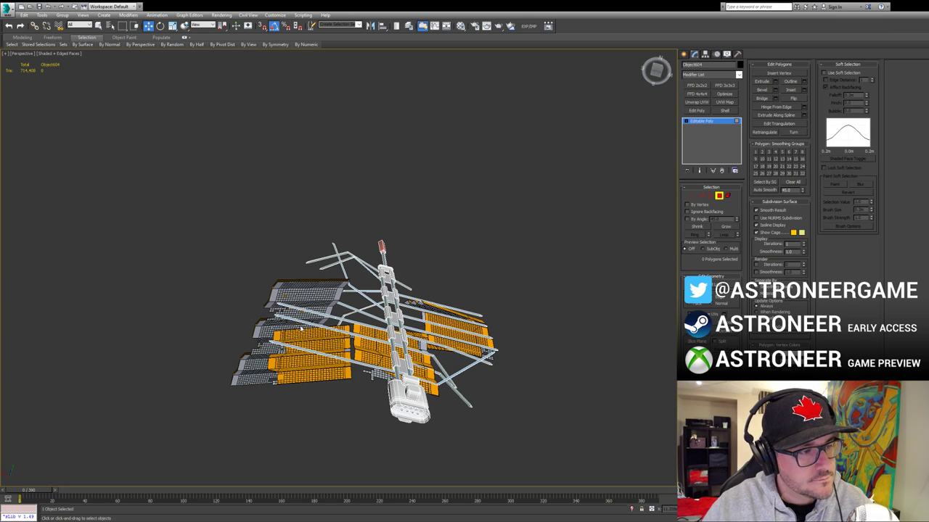
Step: Undo the last polygon edits and select the open border at the broken crossbar's end behind the lower grid sections
{"action": "key", "text": "2"}
{"action": "key", "text": "ctrl+z"}
{"action": "key", "text": "ctrl+z"}
{"action": "key", "text": "ctrl+z"}
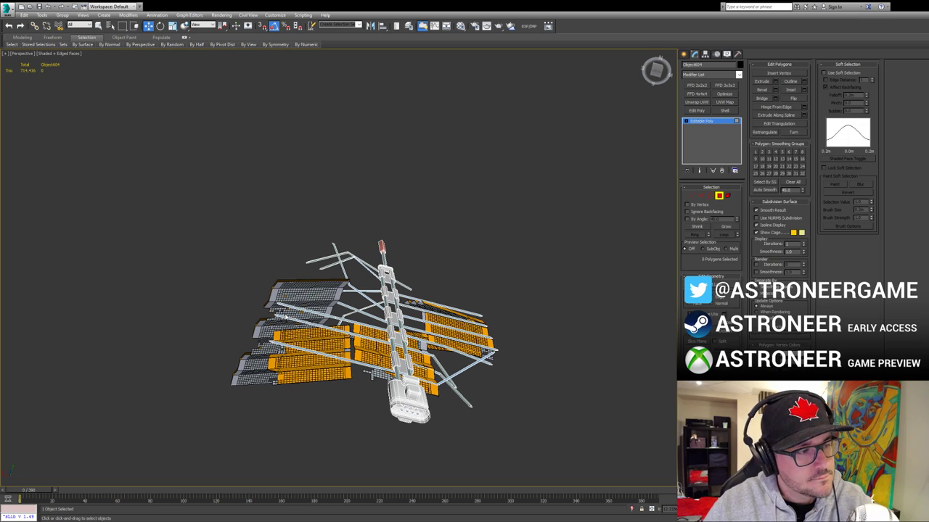
{"action": "key", "text": "3"}
{"action": "left_click", "coordinate": [303, 313]}
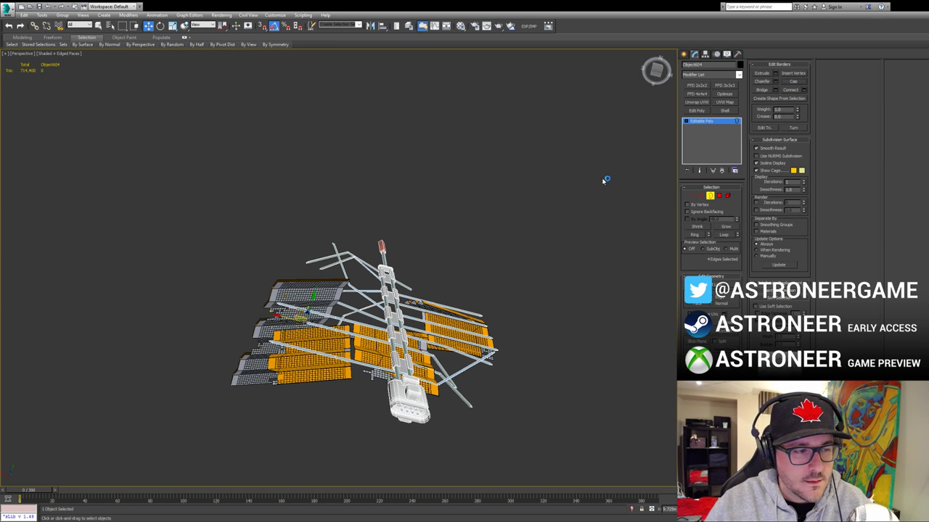
Step: Bend the outer half of the bottom crossbar on the panel side by rotating and moving its end vertices
{"action": "key", "text": "1"}
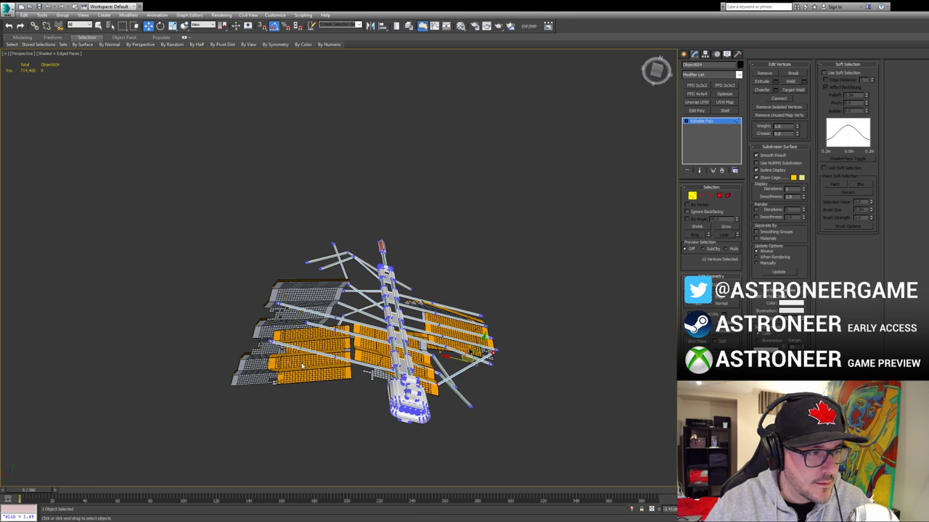
{"action": "middle_click_drag", "start_coordinate": [316, 364], "coordinate": [301, 394], "text": "alt"}
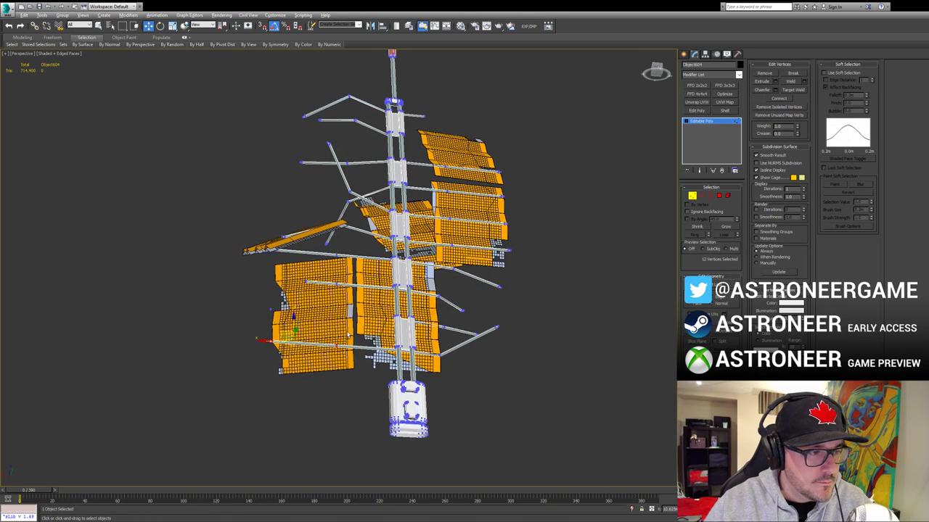
{"action": "middle_click_drag", "start_coordinate": [348, 335], "coordinate": [349, 283], "text": "alt"}
{"action": "key", "text": "e"}
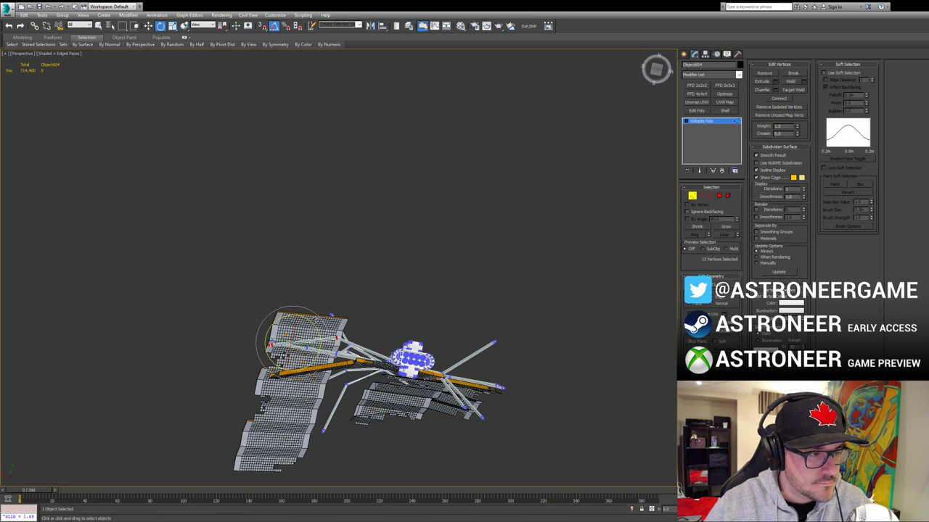
{"action": "key", "text": "w"}
{"action": "left_click_drag", "start_coordinate": [286, 334], "coordinate": [290, 360]}
{"action": "mouse_move", "coordinate": [296, 349]}
{"action": "middle_mouse_down", "text": "alt"}
{"action": "mouse_move", "coordinate": [286, 387]}
{"action": "mouse_move", "coordinate": [287, 341]}
{"action": "mouse_move", "coordinate": [283, 354]}
{"action": "middle_mouse_up", "text": "alt"}
Step: Bend the shortened third crossbar from the bottom on the panel side by moving its four middle vertices, and leave vertex editing
{"action": "middle_click_drag", "start_coordinate": [351, 363], "coordinate": [336, 281], "text": "alt"}
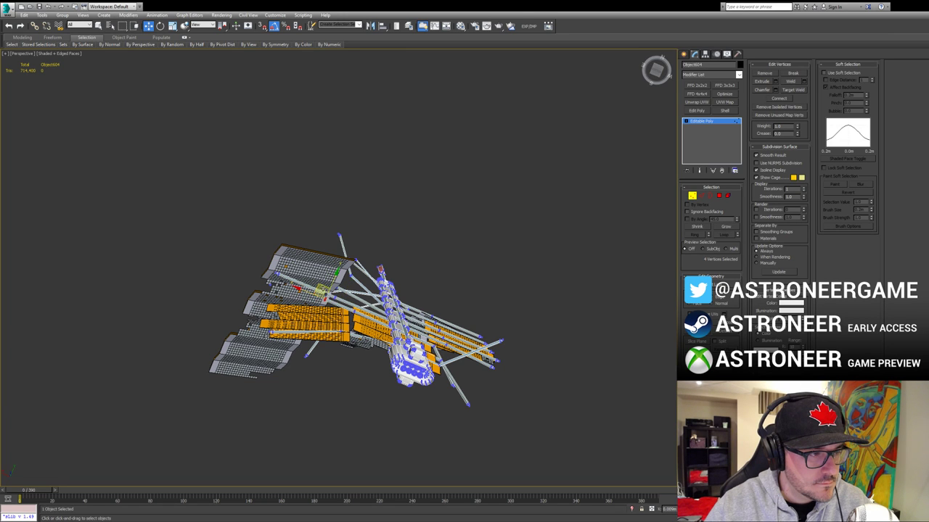
{"action": "middle_click_drag", "start_coordinate": [334, 283], "coordinate": [369, 328], "text": "alt"}
{"action": "scroll", "coordinate": [321, 337], "scroll_direction": "up", "scroll_amount": 4}
{"action": "key", "text": "z"}
{"action": "scroll", "coordinate": [352, 317], "scroll_direction": "down", "scroll_amount": 5}
{"action": "scroll", "coordinate": [378, 322], "scroll_direction": "down", "scroll_amount": 4}
{"action": "left_click_drag", "start_coordinate": [379, 312], "coordinate": [378, 331]}
{"action": "scroll", "coordinate": [379, 331], "scroll_direction": "down", "scroll_amount": 5}
{"action": "middle_click_drag", "start_coordinate": [379, 331], "coordinate": [381, 333], "text": "alt"}
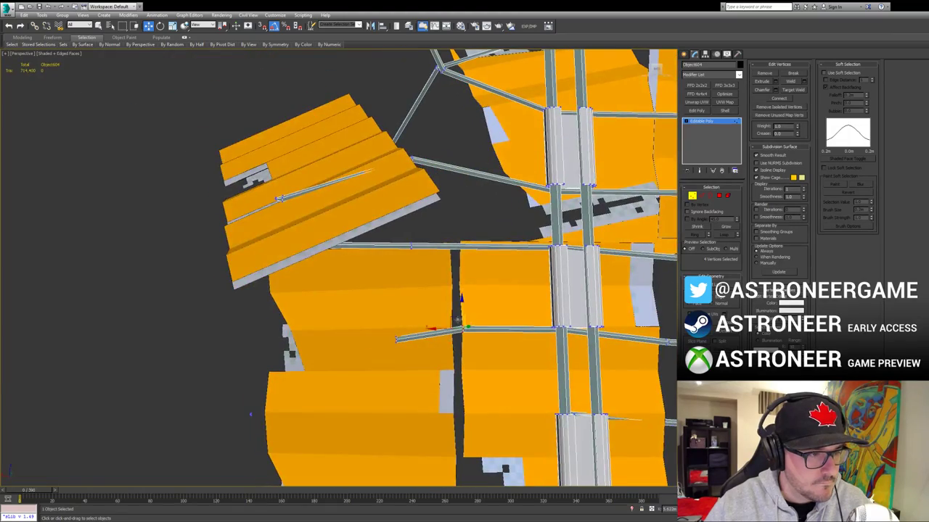
{"action": "left_click_drag", "start_coordinate": [457, 319], "coordinate": [456, 308]}
{"action": "middle_click_drag", "start_coordinate": [456, 309], "coordinate": [682, 261], "text": "alt"}
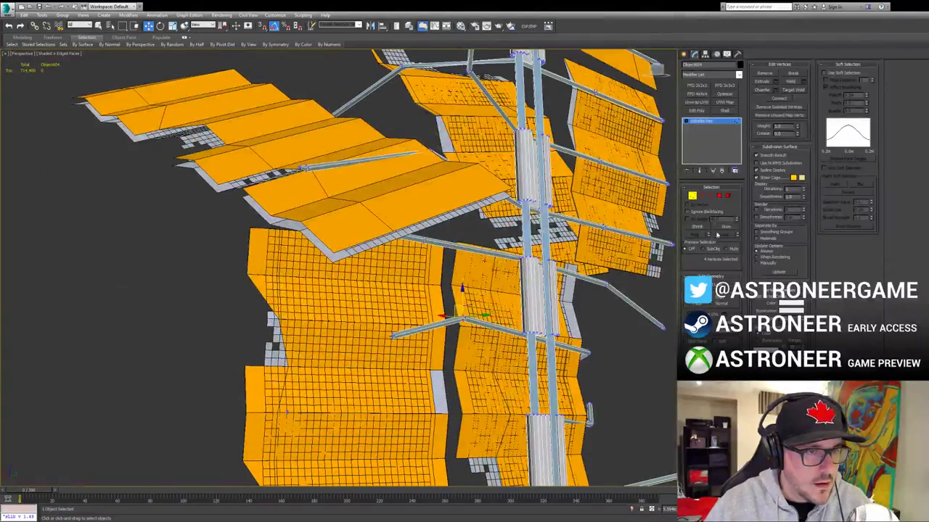
{"action": "left_click", "coordinate": [694, 199]}
{"action": "left_click", "coordinate": [575, 311]}
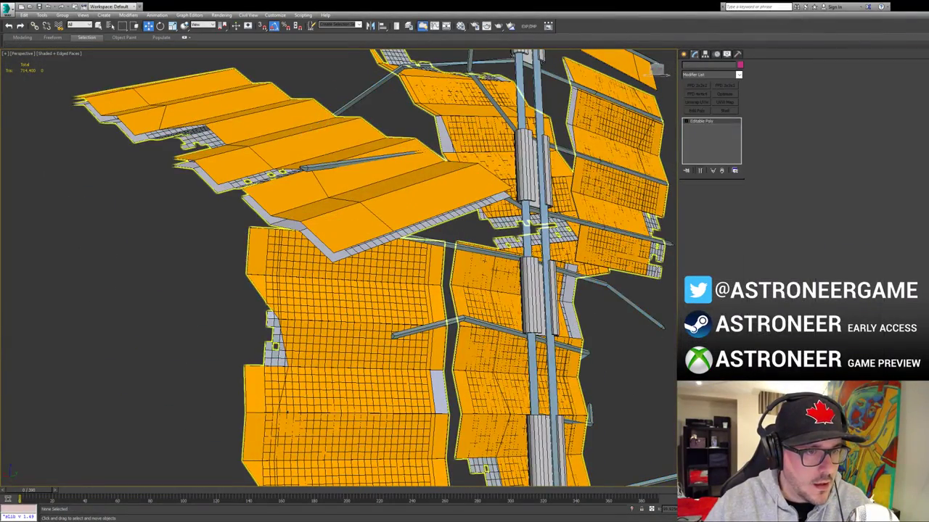
Step: Turn off the edged-faces display and examine the damaged grid panels from several angles
{"action": "middle_click_drag", "start_coordinate": [593, 291], "coordinate": [390, 361], "text": "alt"}
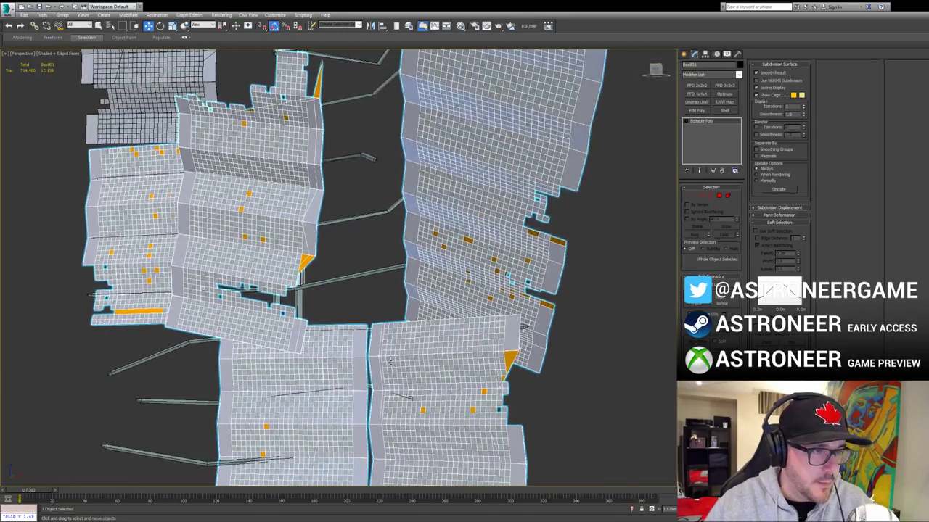
{"action": "key", "text": "F4"}
{"action": "mouse_move", "coordinate": [373, 325]}
{"action": "middle_mouse_down", "text": "alt"}
{"action": "mouse_move", "coordinate": [417, 318]}
{"action": "mouse_move", "coordinate": [428, 328]}
{"action": "middle_mouse_up", "text": "alt"}
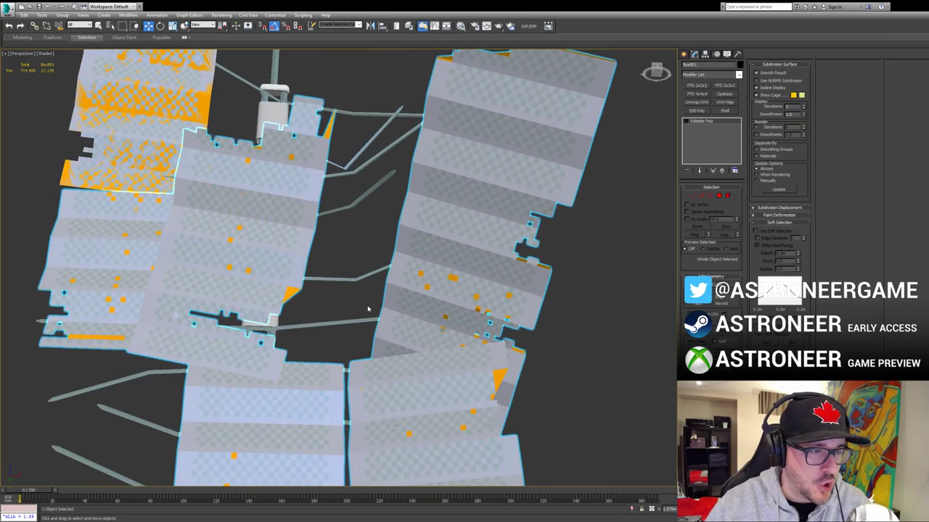
{"action": "left_click", "coordinate": [563, 334]}
{"action": "scroll", "coordinate": [557, 338], "scroll_direction": "down", "scroll_amount": 5}
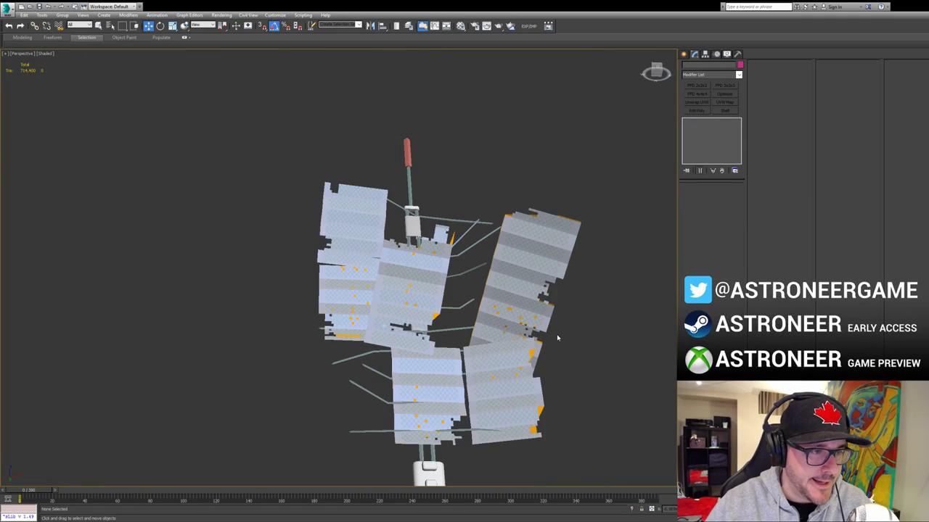
{"action": "scroll", "coordinate": [573, 333], "scroll_direction": "up", "scroll_amount": 4}
{"action": "middle_click_drag", "start_coordinate": [389, 308], "coordinate": [293, 193], "text": "alt"}
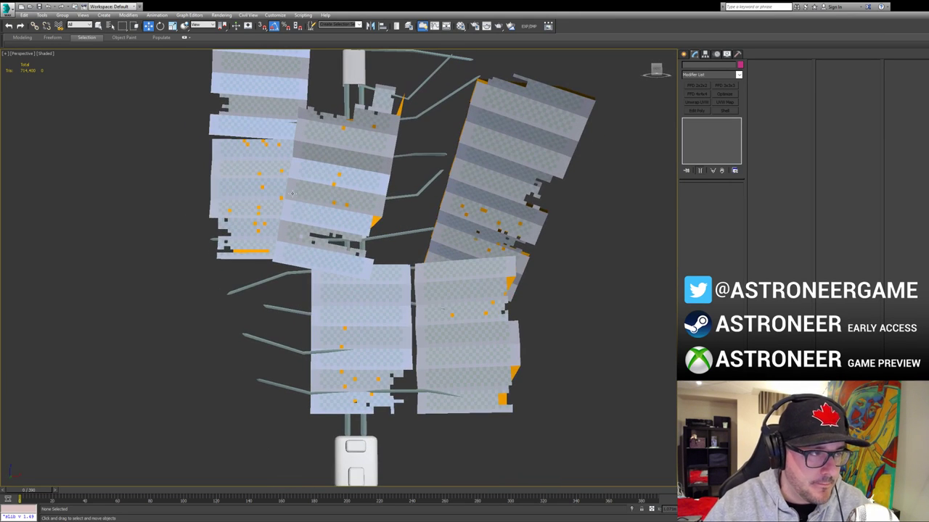
{"action": "scroll", "coordinate": [506, 180], "scroll_direction": "up", "scroll_amount": 10}
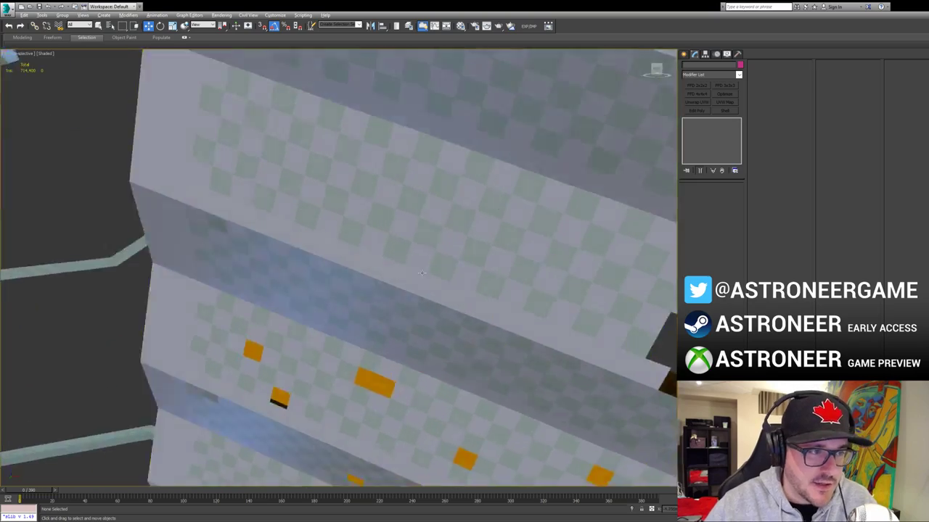
{"action": "scroll", "coordinate": [443, 221], "scroll_direction": "down", "scroll_amount": 10}
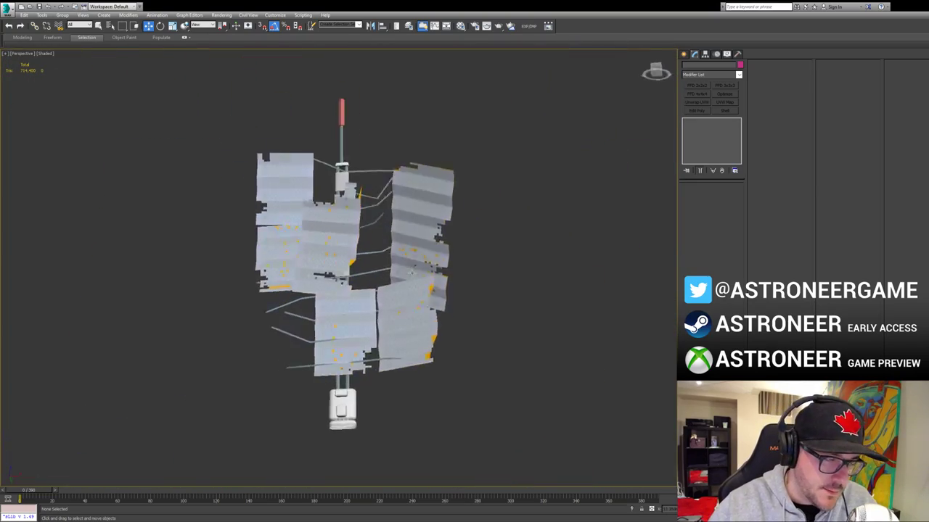
{"action": "middle_click_drag", "start_coordinate": [411, 271], "coordinate": [491, 264], "text": "alt"}
Step: Rotate and shift the uppermost grid section slightly relative to the frame, and clear the selection
{"action": "left_click", "coordinate": [287, 178]}
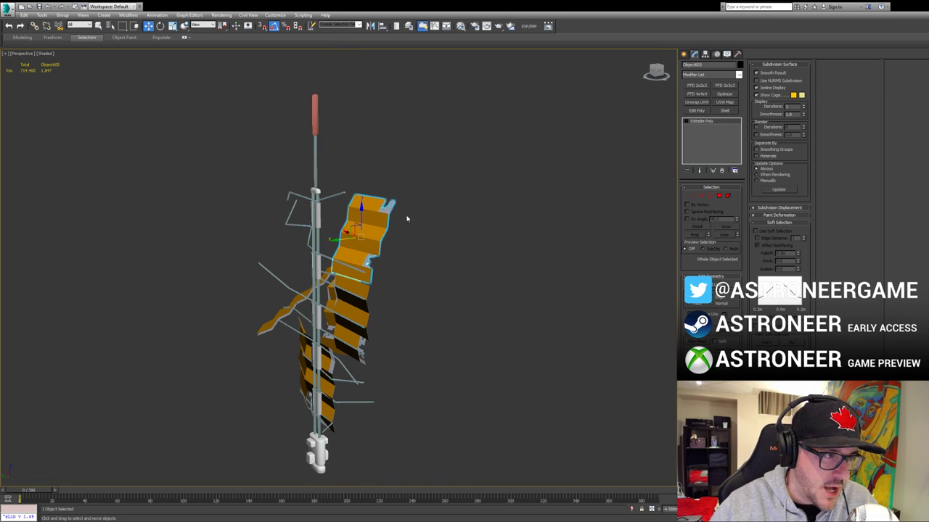
{"action": "middle_click_drag", "start_coordinate": [406, 215], "coordinate": [376, 213], "text": "alt"}
{"action": "key", "text": "e"}
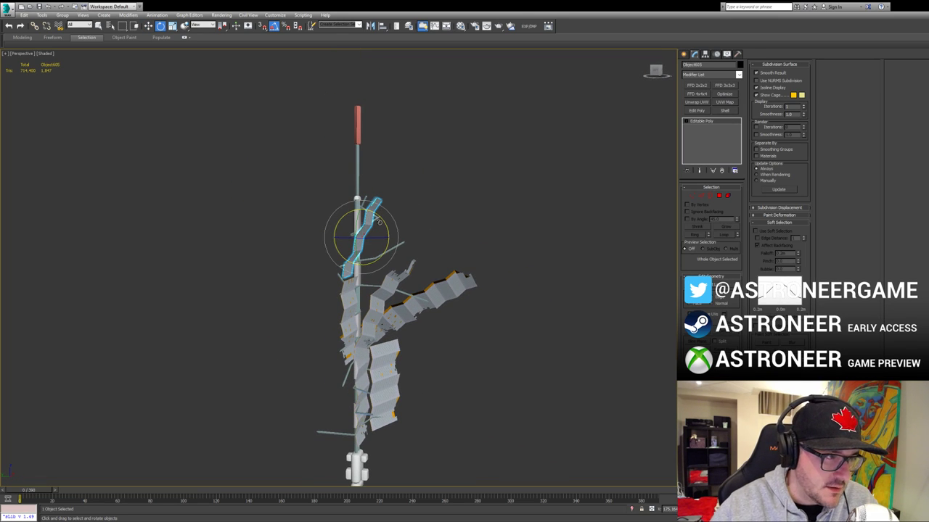
{"action": "key", "text": "w"}
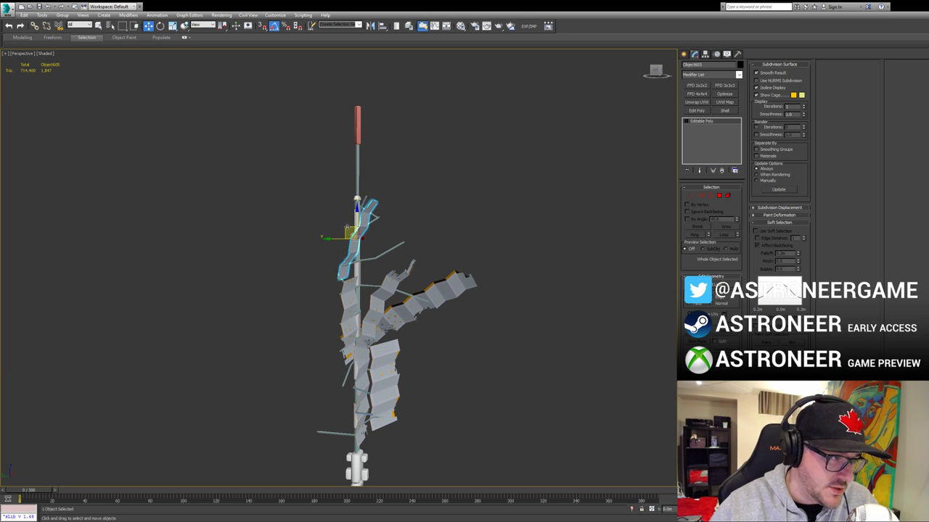
{"action": "middle_click_drag", "start_coordinate": [347, 230], "coordinate": [283, 277], "text": "alt"}
{"action": "key", "text": "1"}
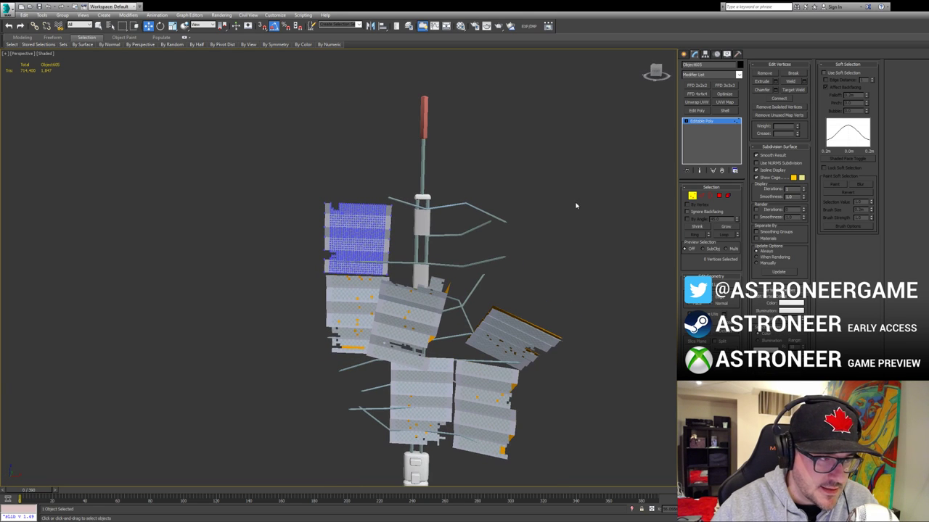
{"action": "left_click", "coordinate": [691, 197]}
{"action": "left_click", "coordinate": [616, 237]}
Step: Move the large tilted grid section inward toward the frame as an element and rotate it, and leave element editing
{"action": "middle_click_drag", "start_coordinate": [501, 348], "coordinate": [447, 265]}
{"action": "scroll", "coordinate": [447, 265], "scroll_direction": "up", "scroll_amount": 3}
{"action": "middle_click_drag", "start_coordinate": [447, 266], "coordinate": [505, 243], "text": "alt"}
{"action": "left_click", "coordinate": [504, 243]}
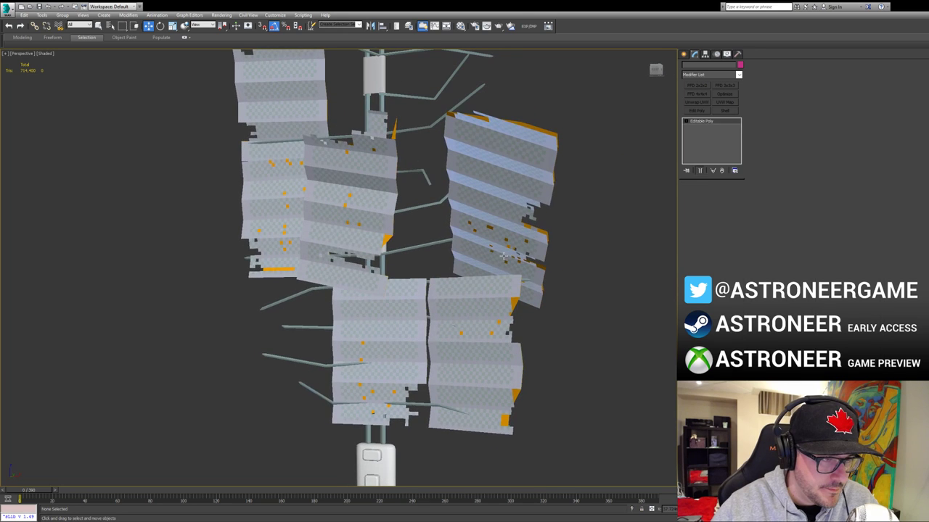
{"action": "key", "text": "5"}
{"action": "left_click", "coordinate": [518, 194]}
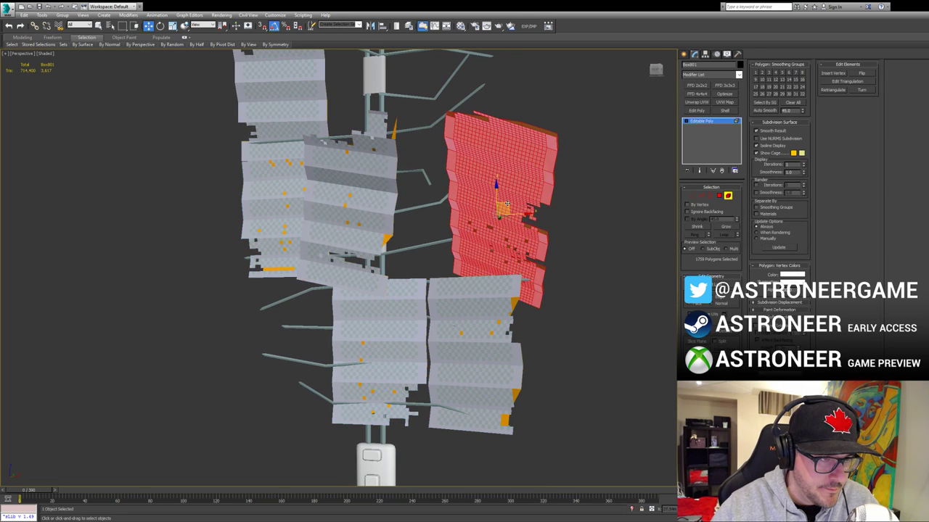
{"action": "left_click_drag", "start_coordinate": [506, 205], "coordinate": [431, 238]}
{"action": "key", "text": "e"}
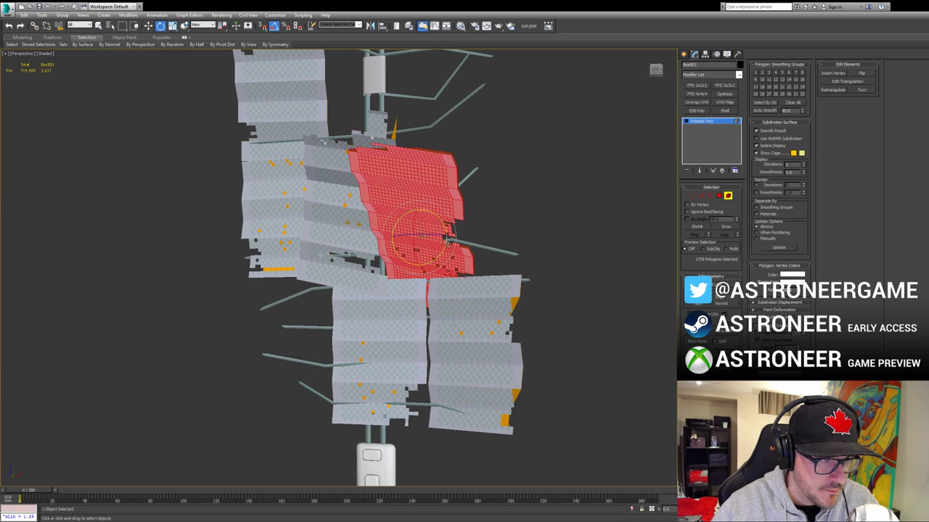
{"action": "key", "text": "w"}
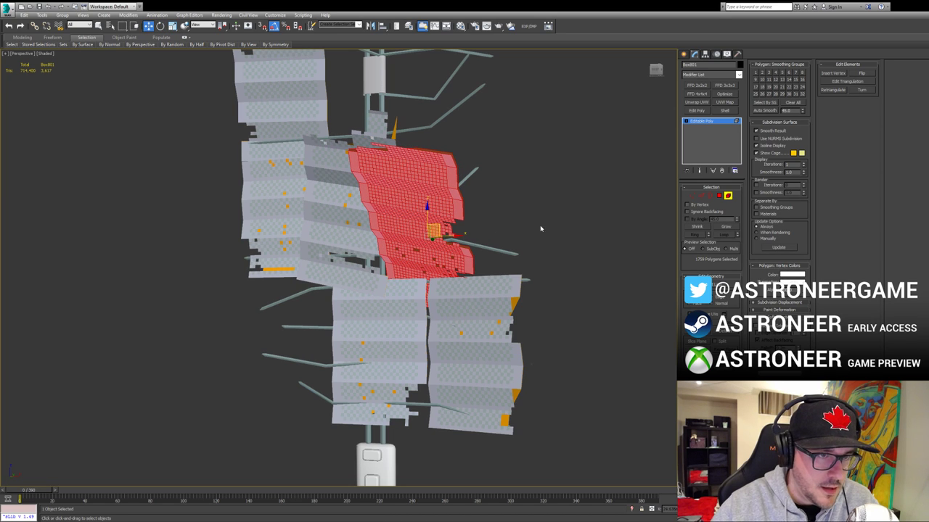
{"action": "left_click", "coordinate": [728, 196]}
{"action": "left_click", "coordinate": [502, 266]}
Step: Attach the folded grid panels to the supporting frame and enter vertex editing on the combined object
{"action": "middle_click_drag", "start_coordinate": [502, 266], "coordinate": [379, 269], "text": "alt"}
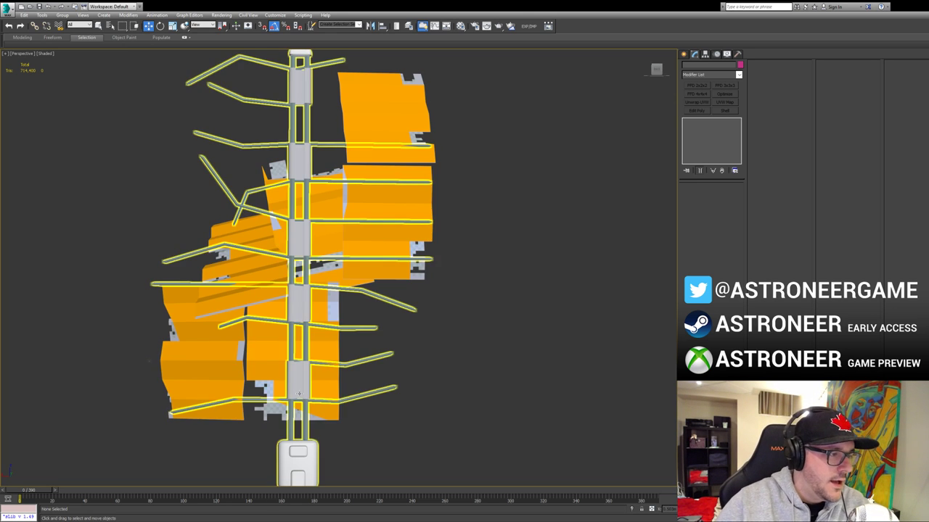
{"action": "left_click", "coordinate": [290, 419]}
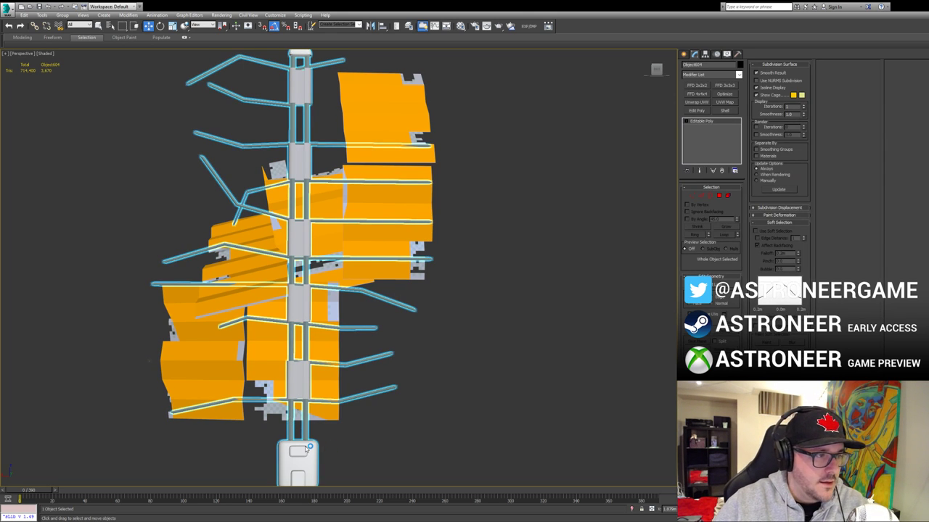
{"action": "key", "text": "q"}
{"action": "left_click", "coordinate": [273, 355]}
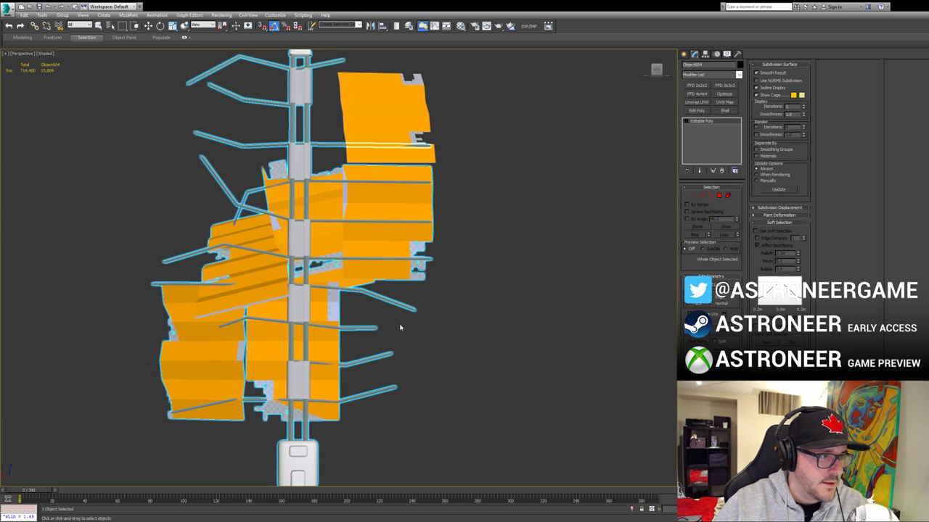
{"action": "middle_click_drag", "start_coordinate": [428, 263], "coordinate": [186, 285], "text": "alt"}
{"action": "middle_click_drag", "start_coordinate": [308, 281], "coordinate": [375, 144], "text": "alt"}
{"action": "key", "text": "w"}
{"action": "key", "text": "1"}
{"action": "middle_click_drag", "start_coordinate": [276, 306], "coordinate": [289, 341], "text": "alt"}
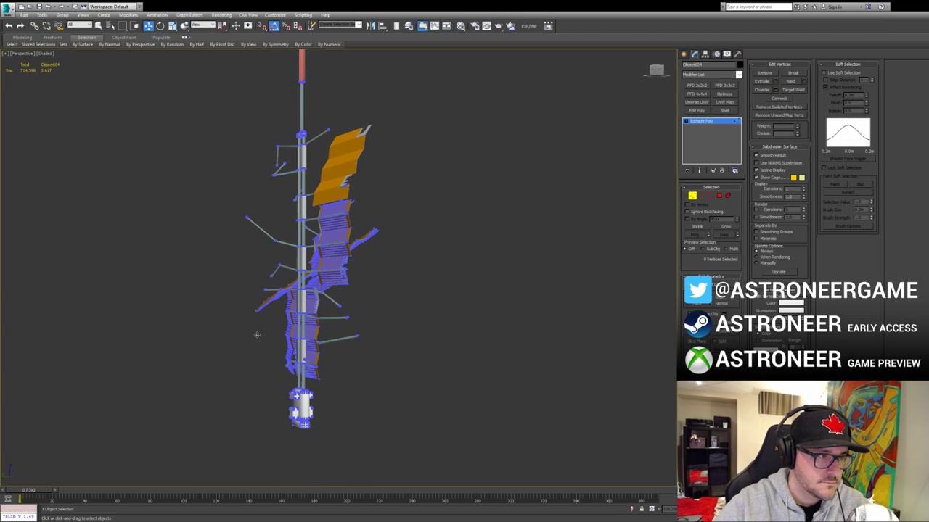
Step: Try to rotate all vertices above the mast's base, undo the rotation, and leave vertex editing
{"action": "middle_click_drag", "start_coordinate": [247, 346], "coordinate": [259, 320], "text": "alt"}
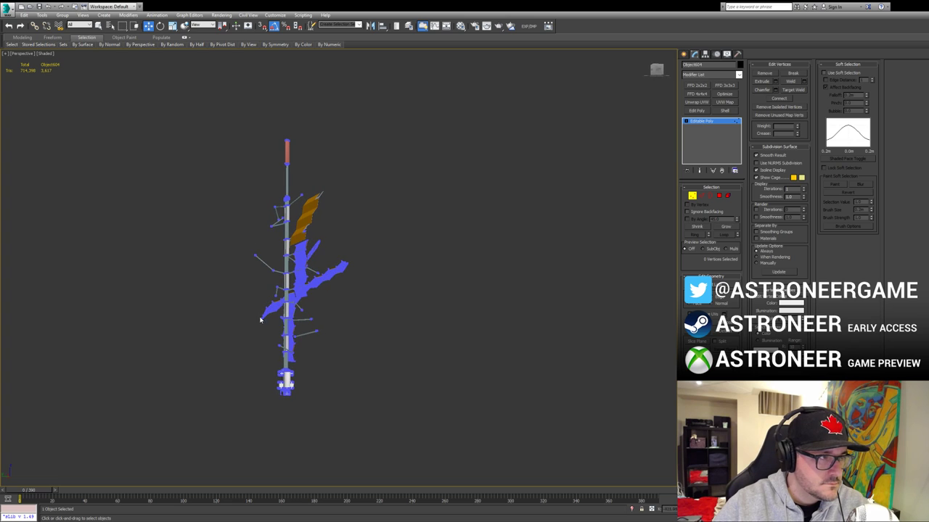
{"action": "left_click_drag", "start_coordinate": [384, 369], "coordinate": [384, 366]}
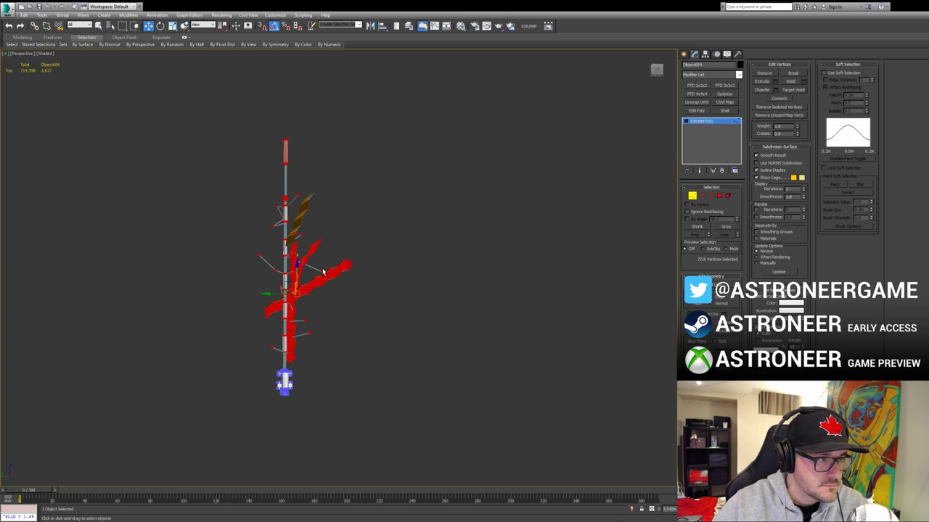
{"action": "key", "text": "e"}
{"action": "left_click_drag", "start_coordinate": [304, 266], "coordinate": [308, 287]}
{"action": "key", "text": "w"}
{"action": "key", "text": "ctrl+z"}
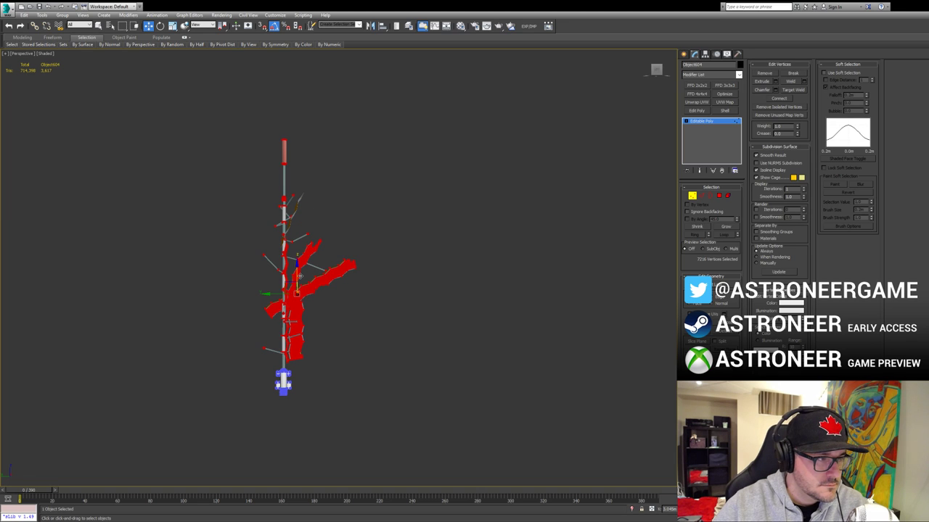
{"action": "middle_click_drag", "start_coordinate": [302, 280], "coordinate": [413, 287], "text": "alt"}
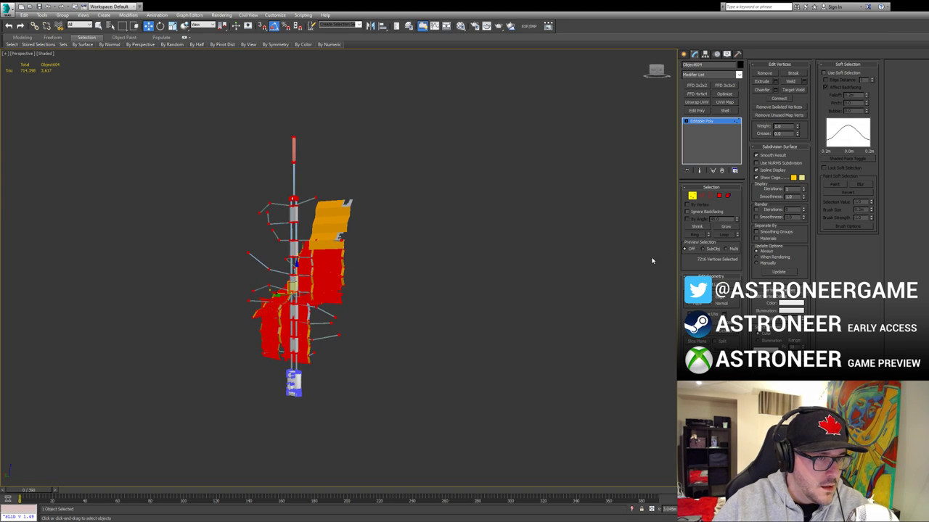
{"action": "left_click", "coordinate": [694, 201]}
{"action": "left_click", "coordinate": [587, 282]}
Step: Show edged faces on the combined object and subdivide one long mast rail by connecting its ring of lengthwise edges
{"action": "middle_click_drag", "start_coordinate": [383, 339], "coordinate": [450, 272]}
{"action": "scroll", "coordinate": [450, 272], "scroll_direction": "up", "scroll_amount": 5}
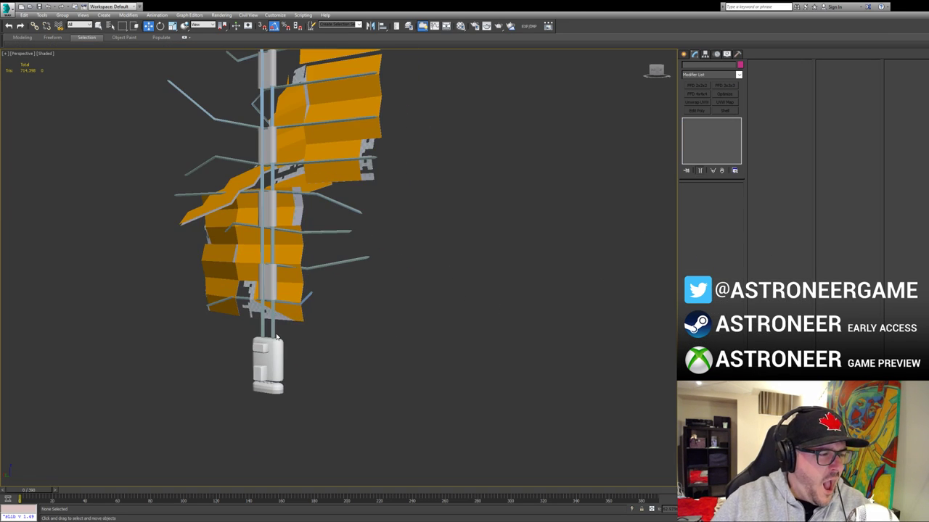
{"action": "left_click", "coordinate": [274, 332]}
{"action": "left_click", "coordinate": [277, 333]}
{"action": "key", "text": "F4"}
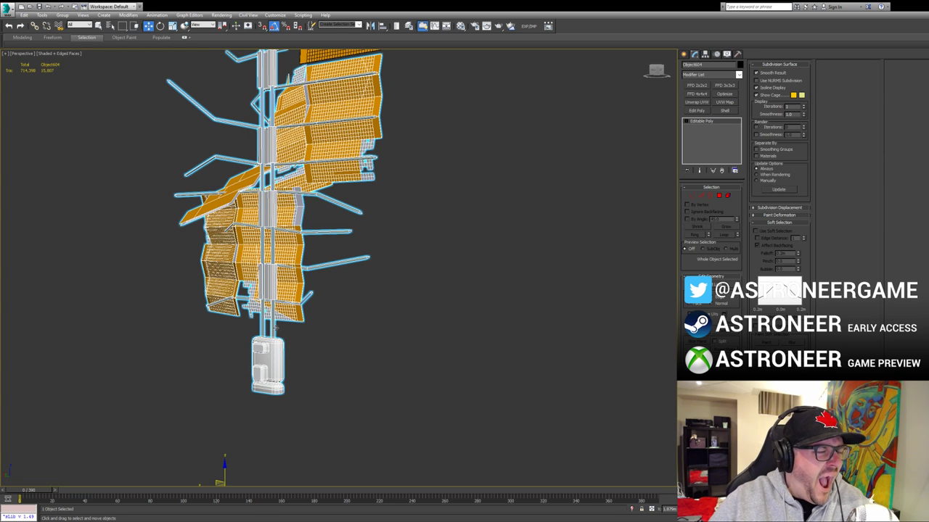
{"action": "key", "text": "2"}
{"action": "key", "text": "2"}
{"action": "key", "text": "2"}
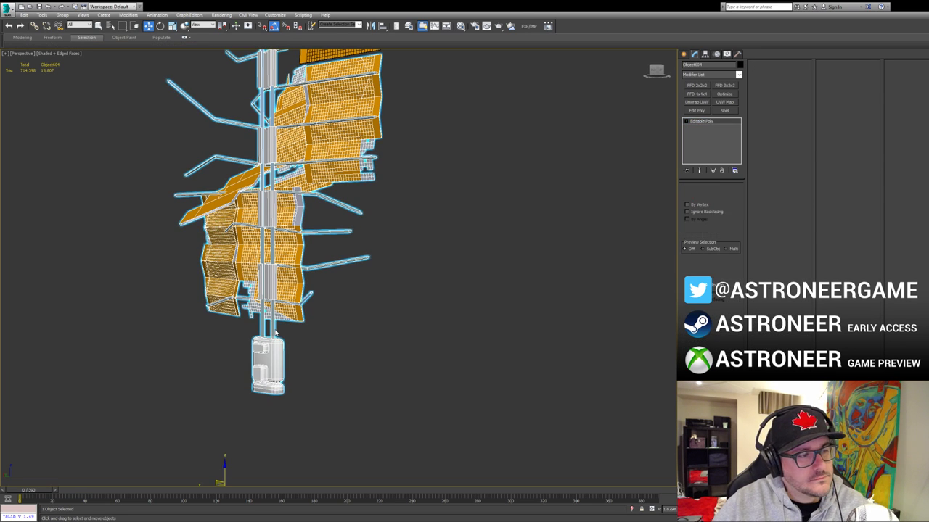
{"action": "left_click", "coordinate": [274, 329]}
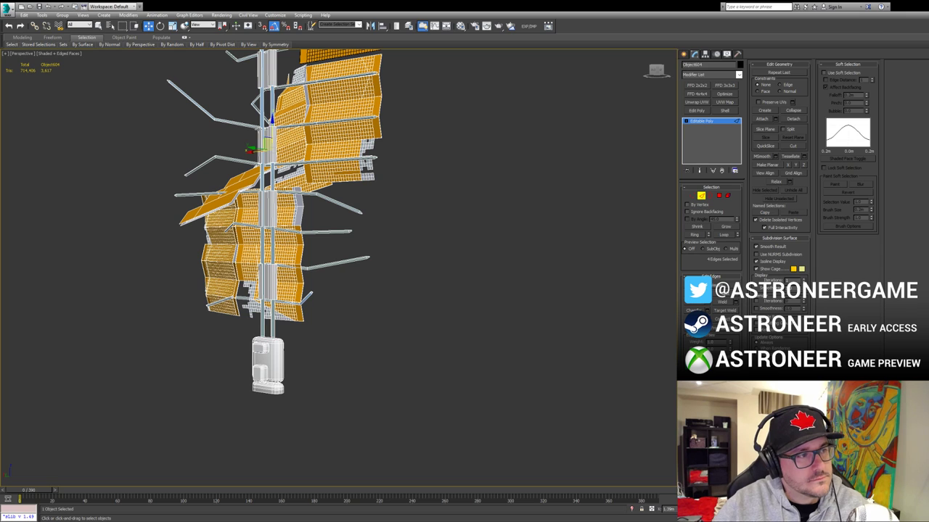
{"action": "left_click", "coordinate": [274, 331]}
{"action": "key", "text": "alt+r"}
{"action": "key", "text": "ctrl+shift+e"}
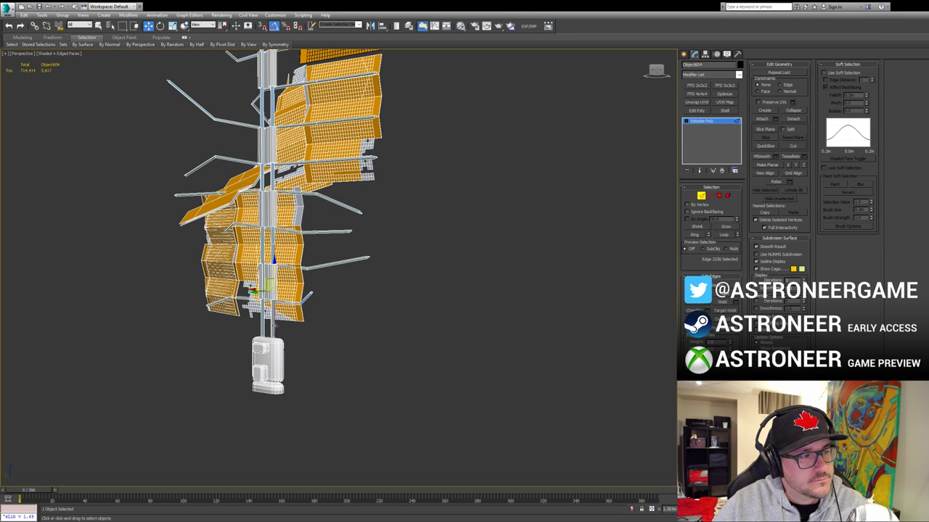
Step: Add further connecting edge loops to the same rail between the crossbars, up to the top of the mast
{"action": "middle_click_drag", "start_coordinate": [308, 231], "coordinate": [312, 276]}
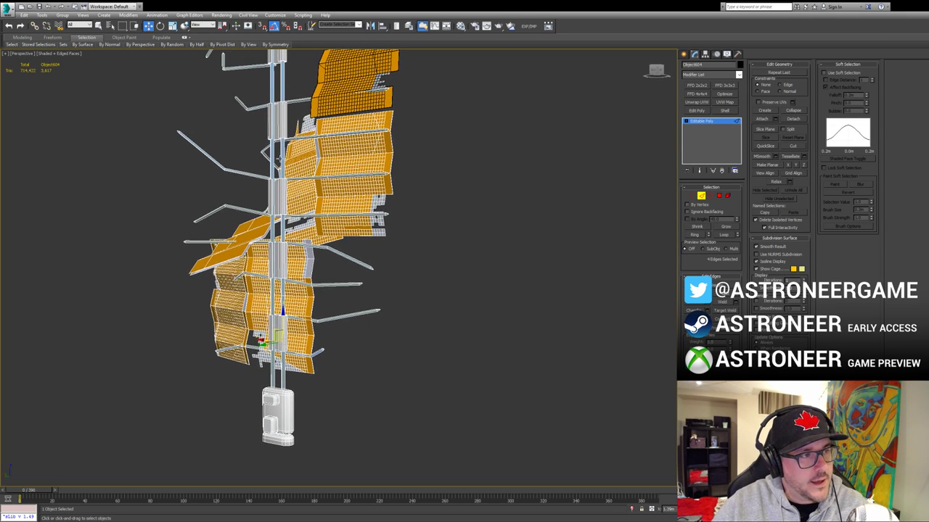
{"action": "middle_click_drag", "start_coordinate": [283, 77], "coordinate": [287, 84], "text": "alt"}
{"action": "middle_click_drag", "start_coordinate": [312, 137], "coordinate": [335, 154], "text": "alt"}
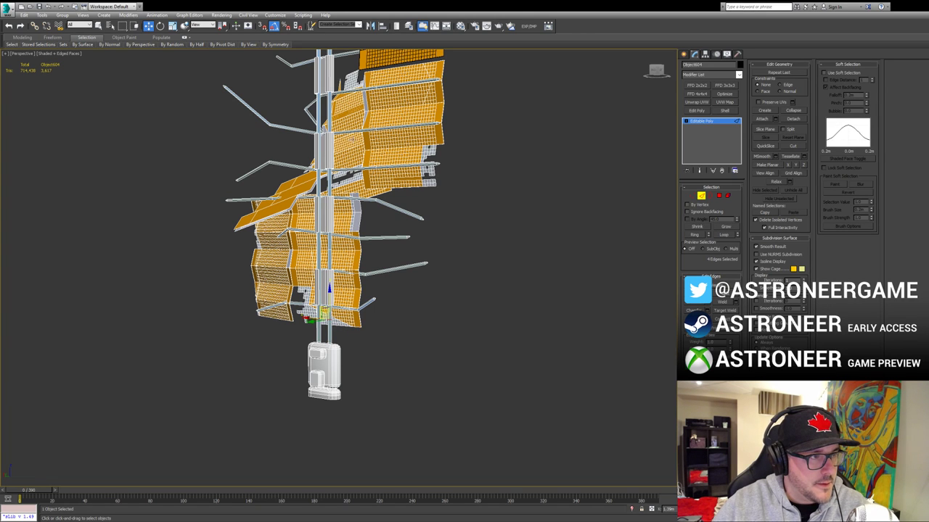
{"action": "middle_click_drag", "start_coordinate": [345, 87], "coordinate": [347, 162], "text": "alt"}
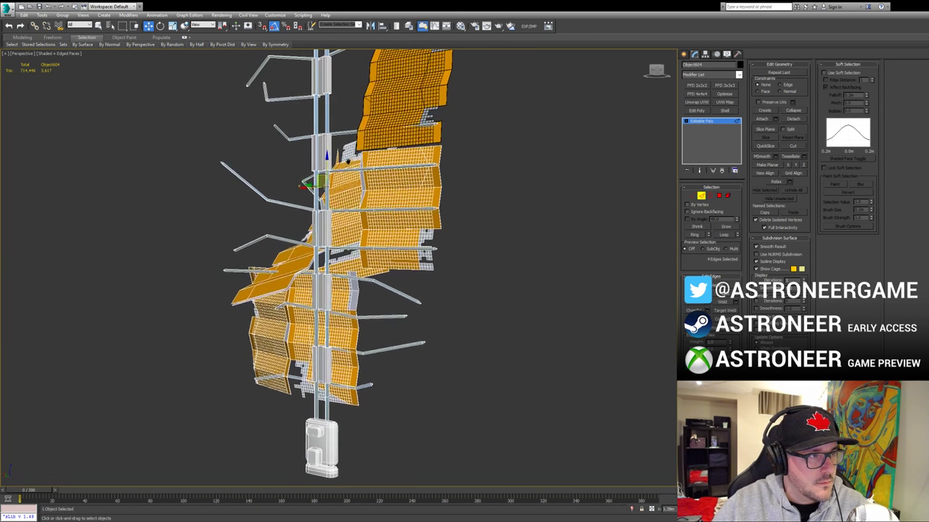
{"action": "double_click", "coordinate": [328, 116]}
{"action": "middle_click_drag", "start_coordinate": [344, 103], "coordinate": [360, 197]}
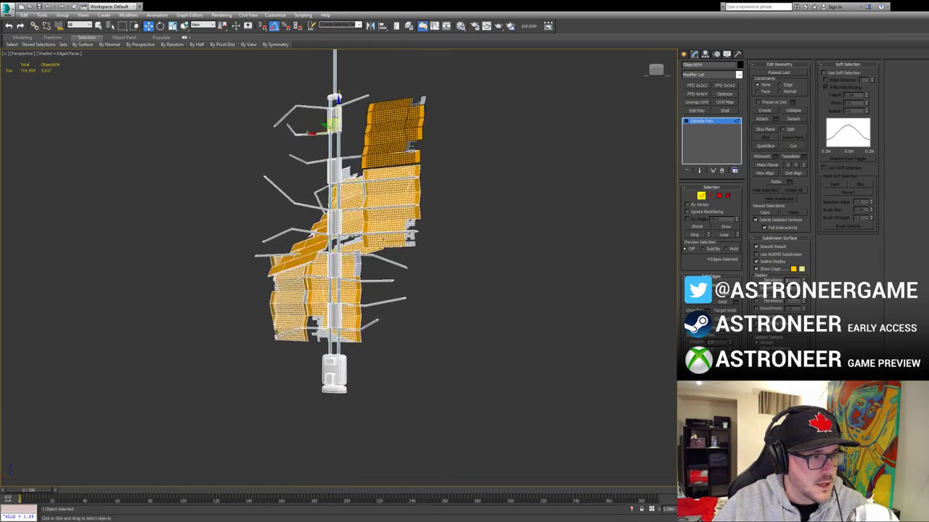
Step: Subdivide the lower part of the second mast rail with connecting edge loops
{"action": "middle_click_drag", "start_coordinate": [383, 239], "coordinate": [396, 240], "text": "alt"}
{"action": "scroll", "coordinate": [302, 368], "scroll_direction": "up", "scroll_amount": 3}
{"action": "key", "text": "2"}
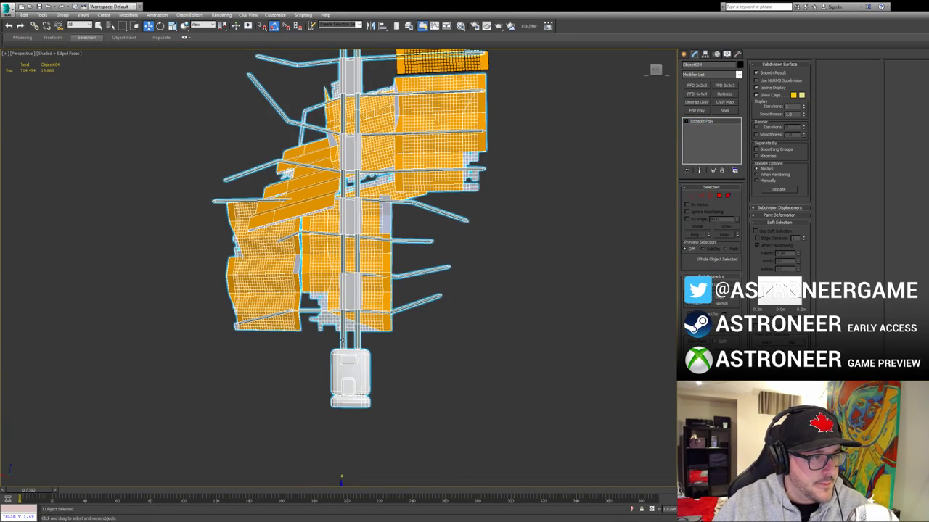
{"action": "left_click", "coordinate": [342, 341]}
{"action": "left_click", "coordinate": [342, 341]}
{"action": "key", "text": "2"}
{"action": "double_click", "coordinate": [343, 341]}
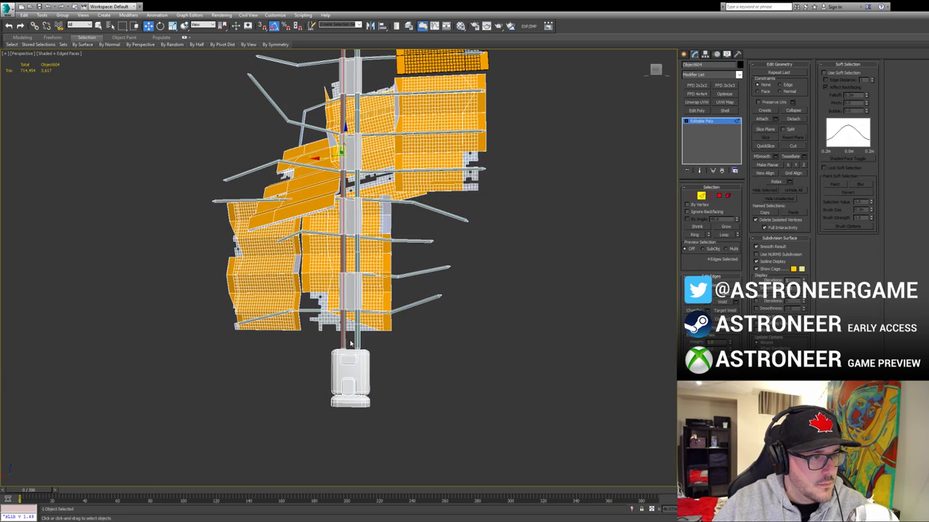
{"action": "left_click", "coordinate": [344, 246]}
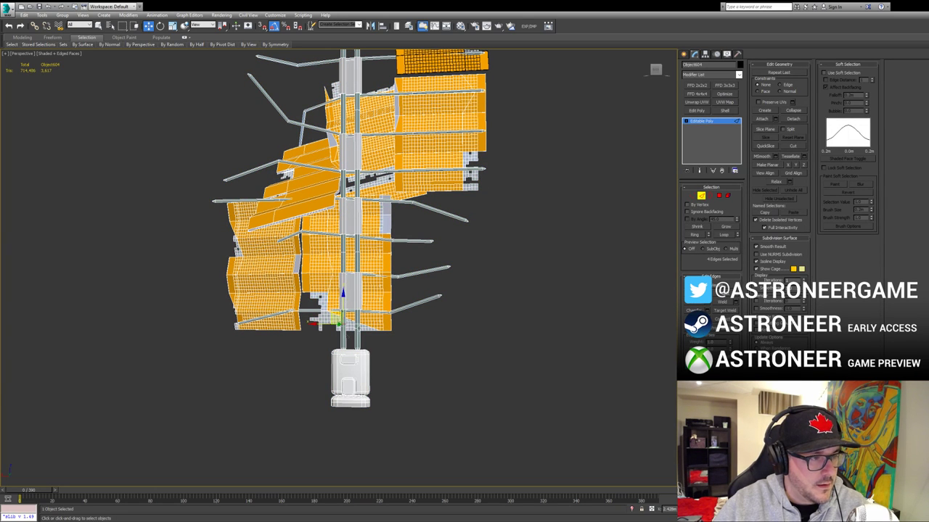
Step: Connect the second rail's lengthwise edges farther up the mast to add more edge loops
{"action": "middle_click_drag", "start_coordinate": [397, 265], "coordinate": [390, 322]}
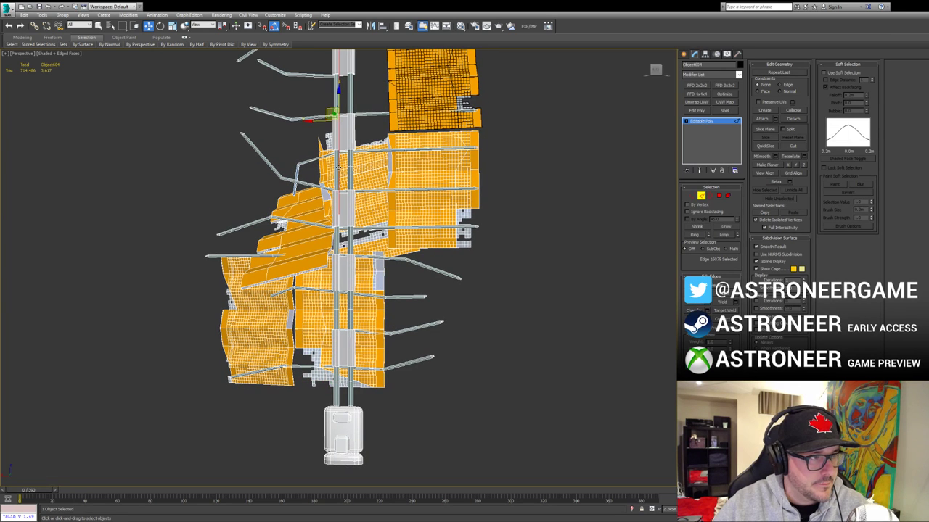
{"action": "key", "text": "alt+r"}
{"action": "key", "text": "ctrl+shift+e"}
{"action": "middle_click_drag", "start_coordinate": [365, 145], "coordinate": [365, 163], "text": "alt"}
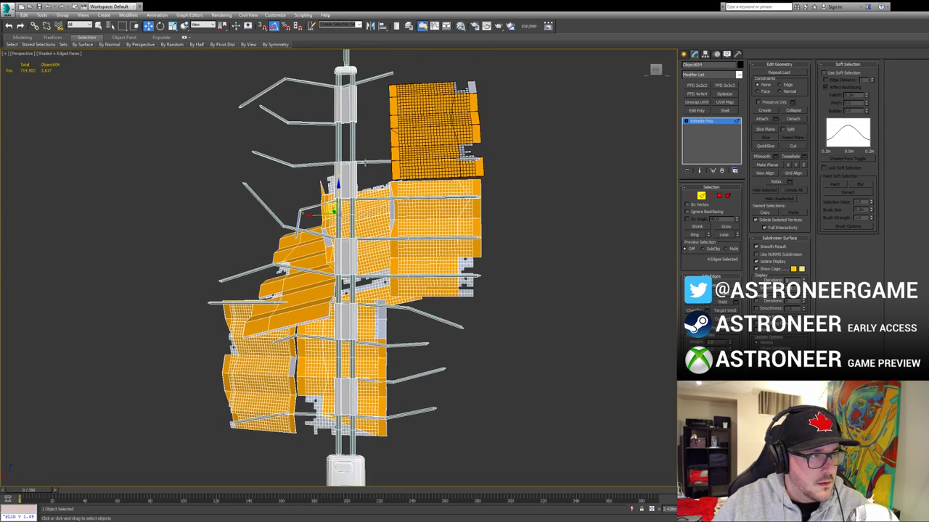
{"action": "key", "text": "alt+l"}
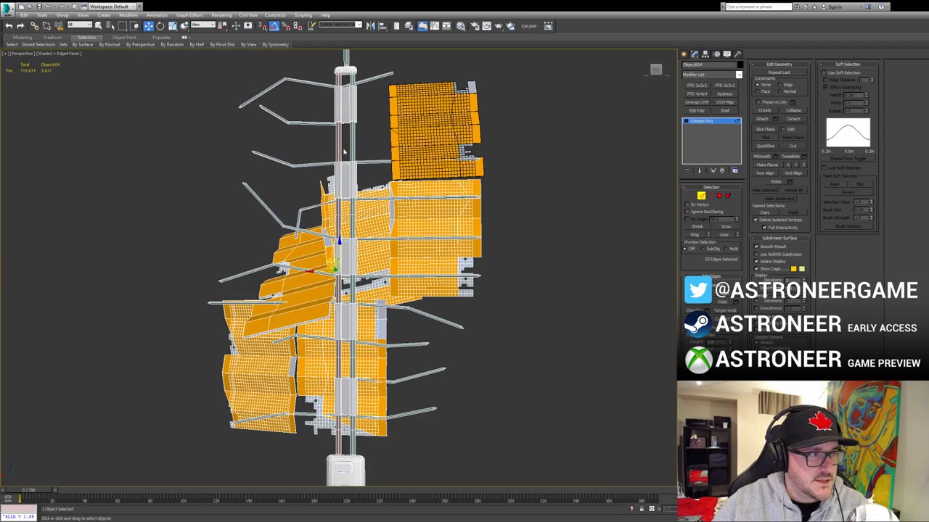
{"action": "left_click", "coordinate": [340, 146]}
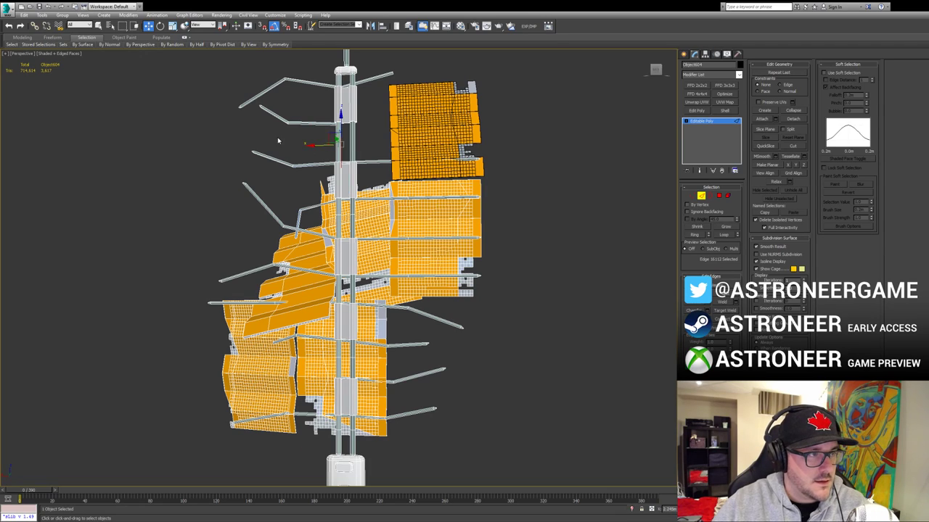
Step: Leave edge editing and attach the uppermost grid section to the combined panel and frame object
{"action": "middle_click_drag", "start_coordinate": [312, 148], "coordinate": [340, 199], "text": "alt"}
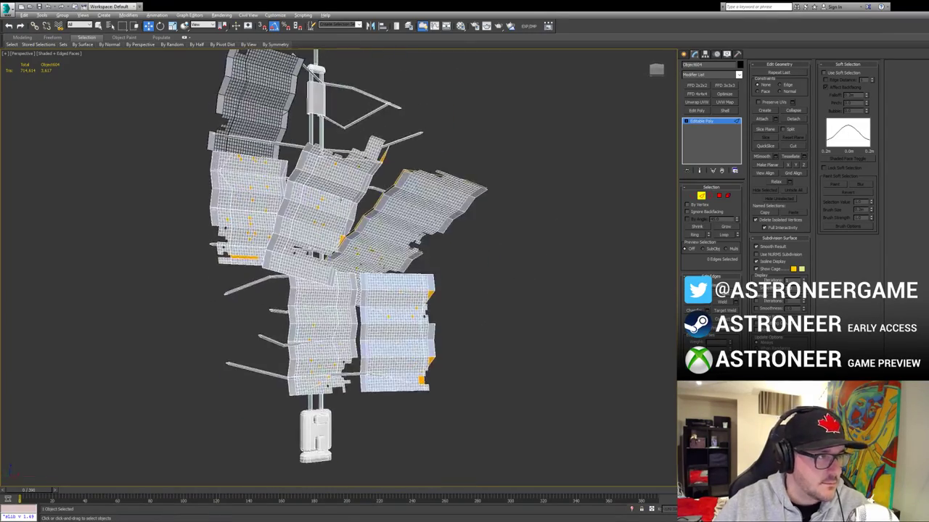
{"action": "left_click", "coordinate": [702, 197]}
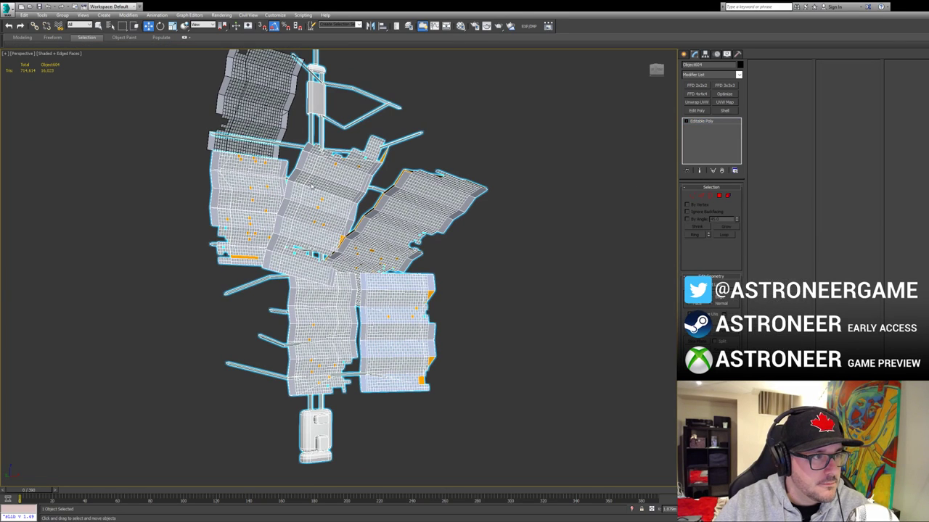
{"action": "left_click", "coordinate": [272, 109]}
{"action": "left_click", "coordinate": [376, 267]}
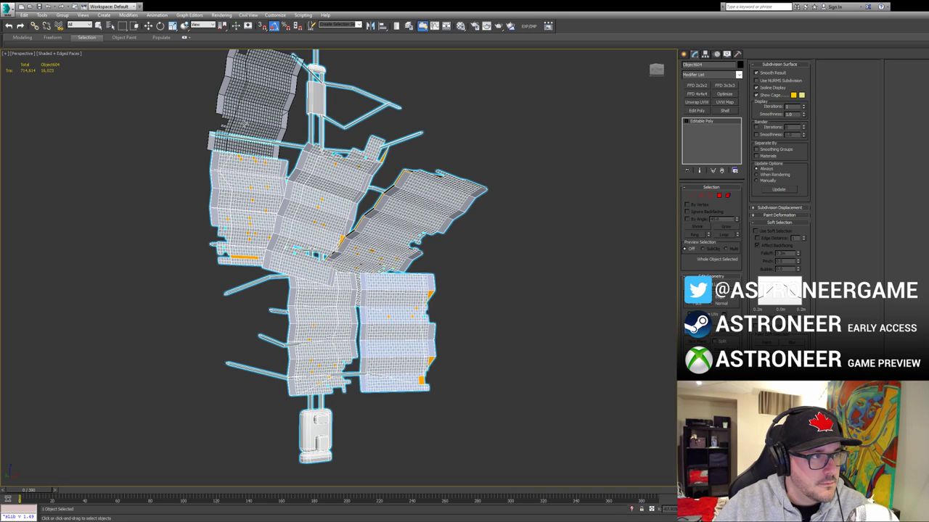
{"action": "left_click", "coordinate": [244, 123]}
{"action": "key", "text": "w"}
Step: Select all vertices above the base in side view and rotate them so the mast and panels lean to one side
{"action": "scroll", "coordinate": [481, 234], "scroll_direction": "down", "scroll_amount": 4}
{"action": "middle_click_drag", "start_coordinate": [481, 234], "coordinate": [511, 255], "text": "alt"}
{"action": "key", "text": "1"}
{"action": "left_click_drag", "start_coordinate": [332, 66], "coordinate": [371, 147]}
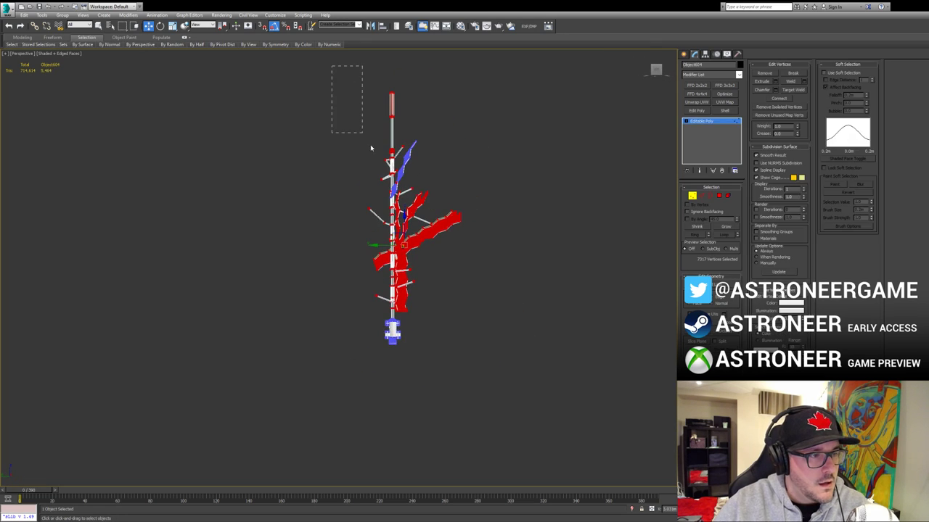
{"action": "left_click_drag", "start_coordinate": [485, 317], "coordinate": [485, 317]}
{"action": "key", "text": "e"}
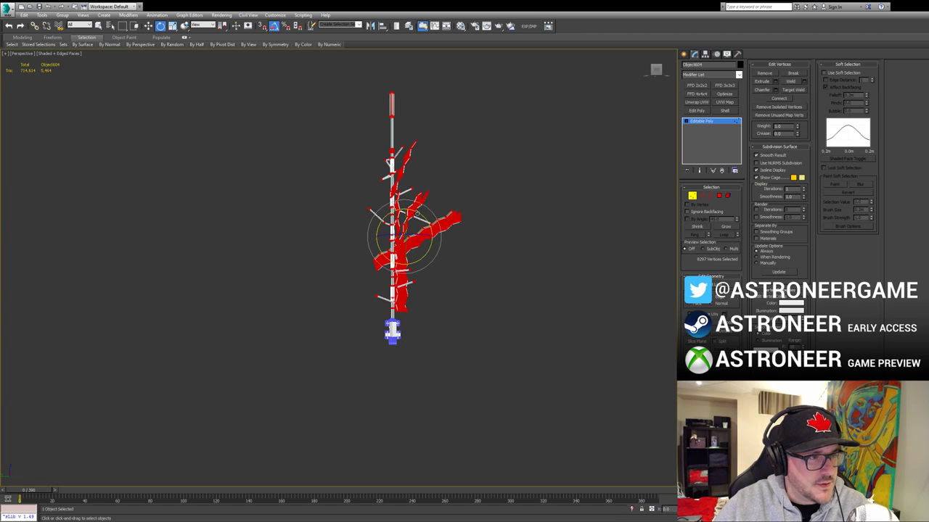
{"action": "mouse_move", "coordinate": [417, 214]}
{"action": "left_mouse_down"}
{"action": "mouse_move", "coordinate": [431, 222]}
{"action": "mouse_move", "coordinate": [410, 229]}
{"action": "left_mouse_up"}
{"action": "key", "text": "w"}
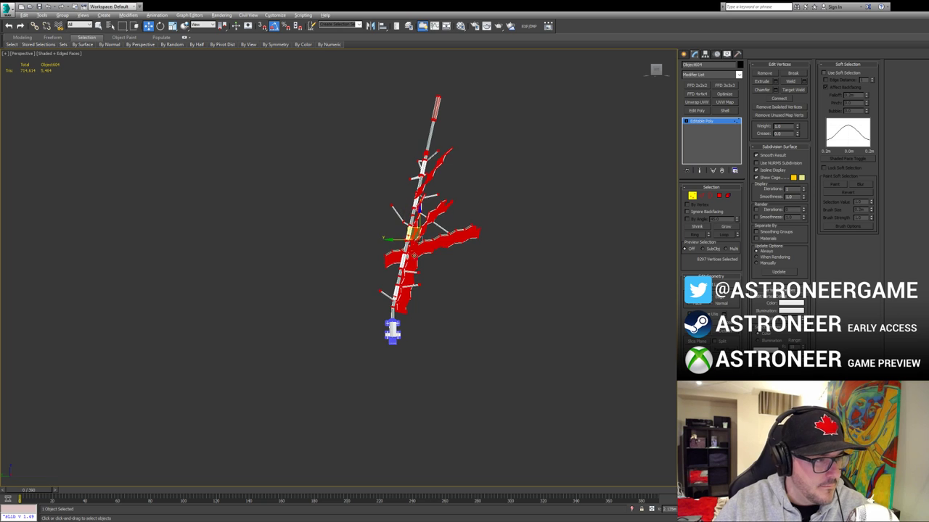
Step: Select the uppermost grid section as an element, rotate it outward from the mast, and leave element editing
{"action": "middle_click_drag", "start_coordinate": [415, 233], "coordinate": [370, 217], "text": "alt"}
{"action": "key", "text": "4"}
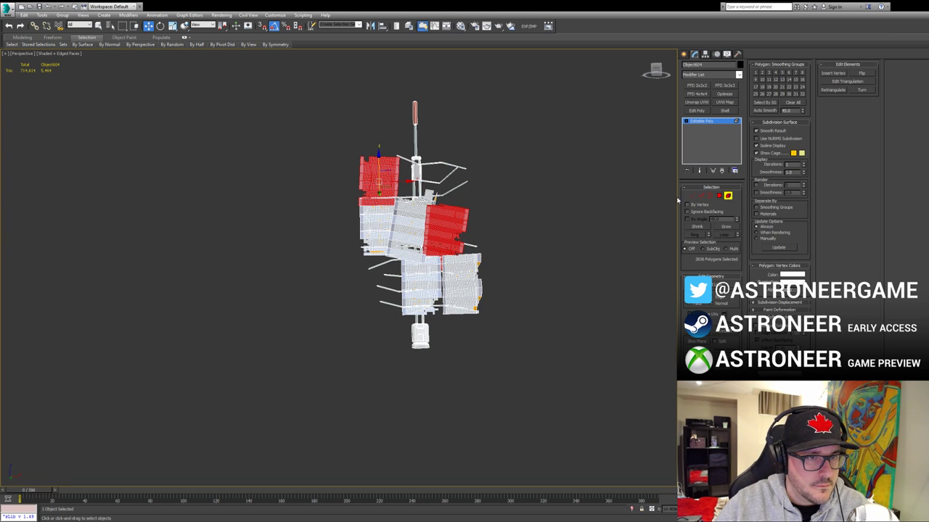
{"action": "key", "text": "1"}
{"action": "key", "text": "e"}
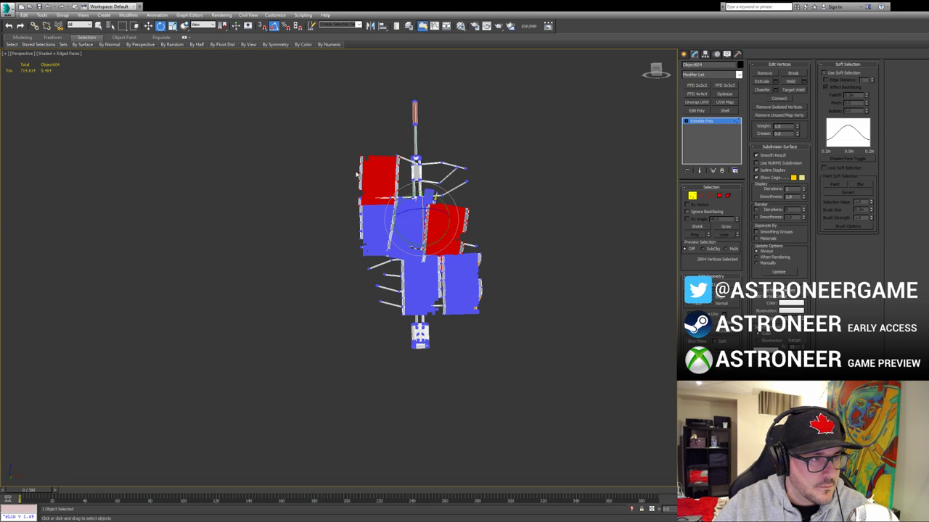
{"action": "key", "text": "5"}
{"action": "left_click", "coordinate": [377, 174]}
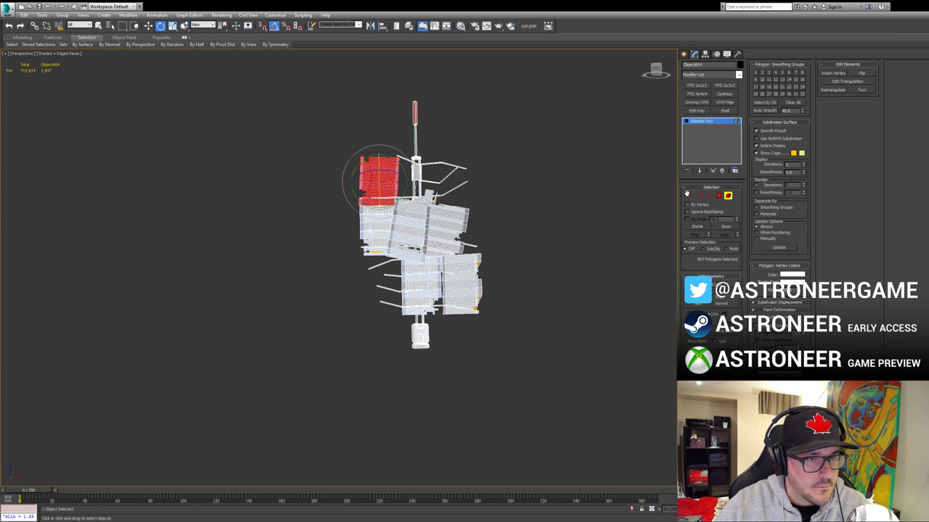
{"action": "left_click_drag", "start_coordinate": [399, 163], "coordinate": [372, 170]}
{"action": "key", "text": "w"}
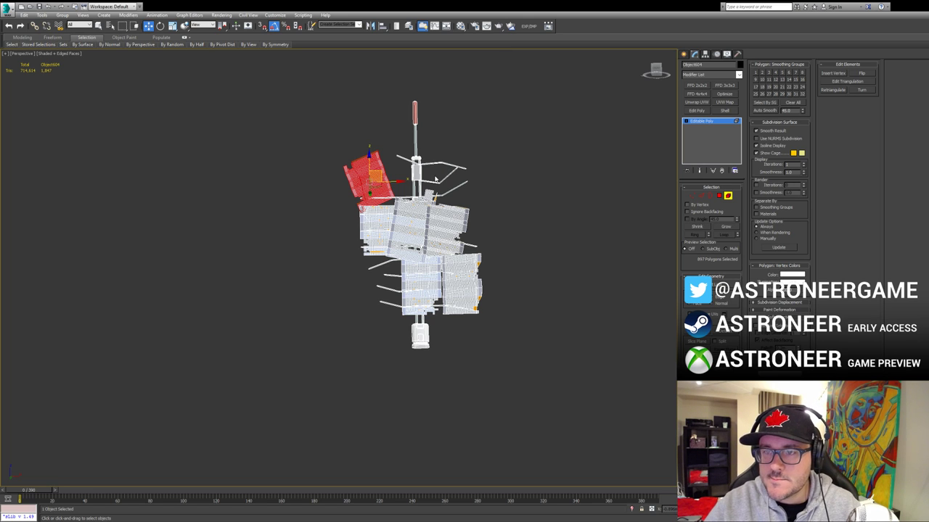
{"action": "middle_click_drag", "start_coordinate": [378, 185], "coordinate": [455, 223], "text": "alt"}
{"action": "left_click", "coordinate": [728, 196]}
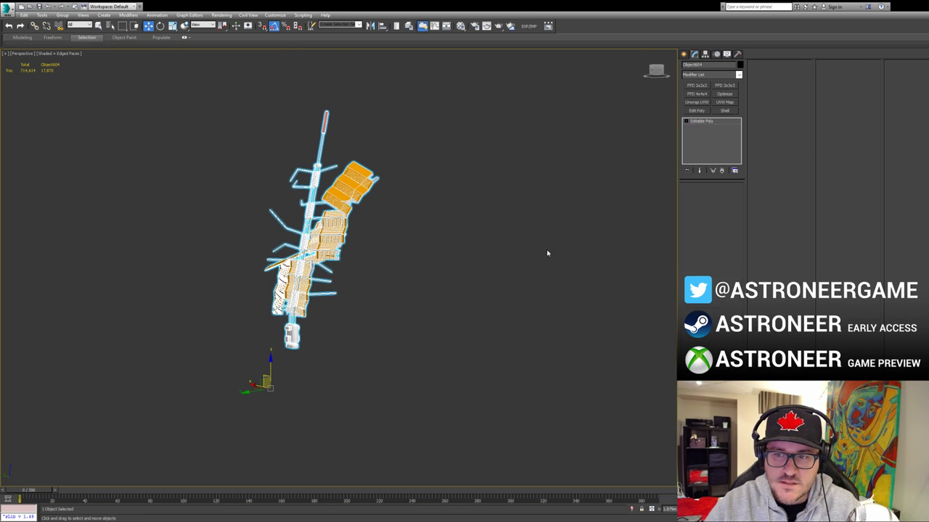
Step: Select the uppermost grid section together with the upper mast rails, sleeves and attached struts as elements
{"action": "middle_click_drag", "start_coordinate": [346, 181], "coordinate": [319, 208], "text": "alt"}
{"action": "key", "text": "4"}
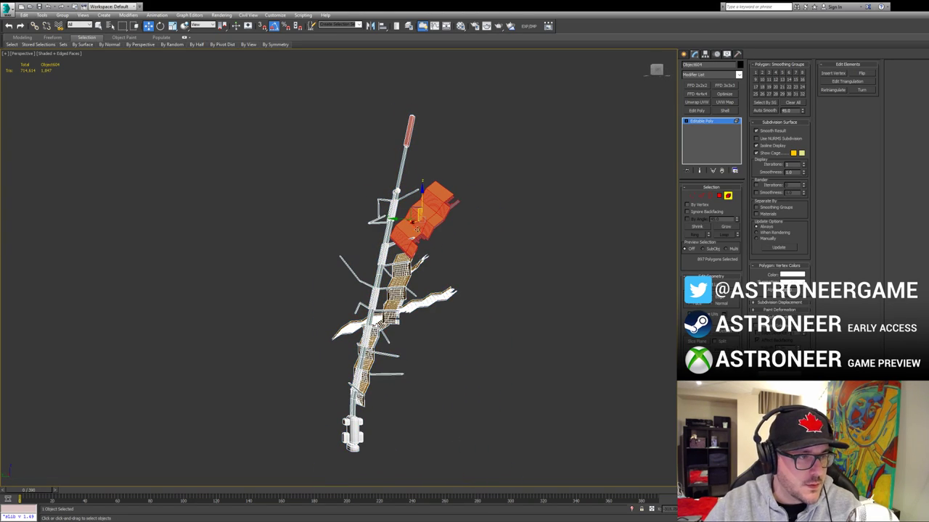
{"action": "middle_click_drag", "start_coordinate": [465, 206], "coordinate": [473, 203], "text": "alt"}
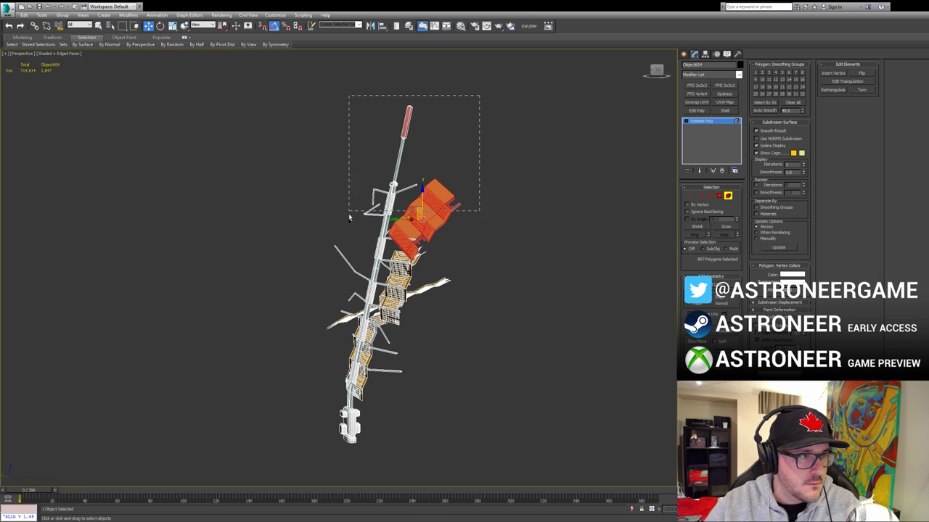
{"action": "left_click_drag", "start_coordinate": [349, 216], "coordinate": [350, 218]}
{"action": "middle_click_drag", "start_coordinate": [388, 249], "coordinate": [408, 250], "text": "alt"}
{"action": "key", "text": "4"}
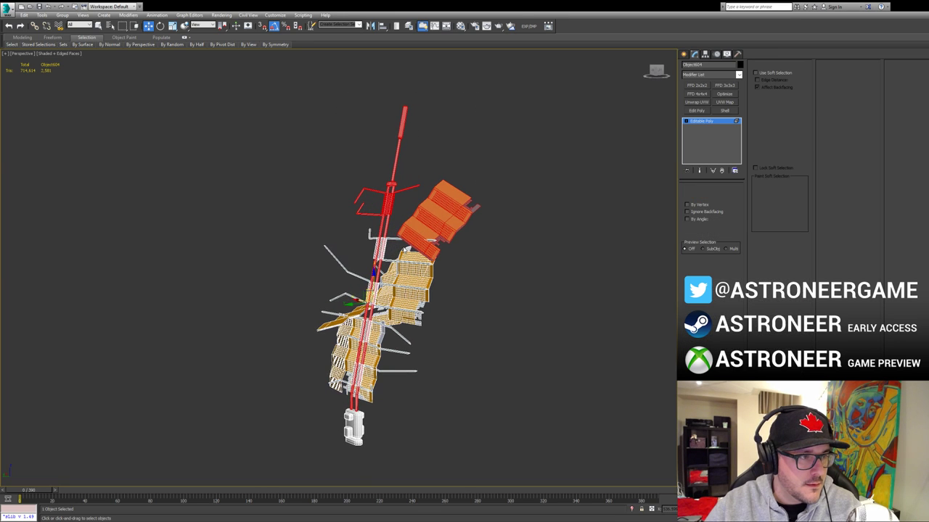
{"action": "key", "text": "4"}
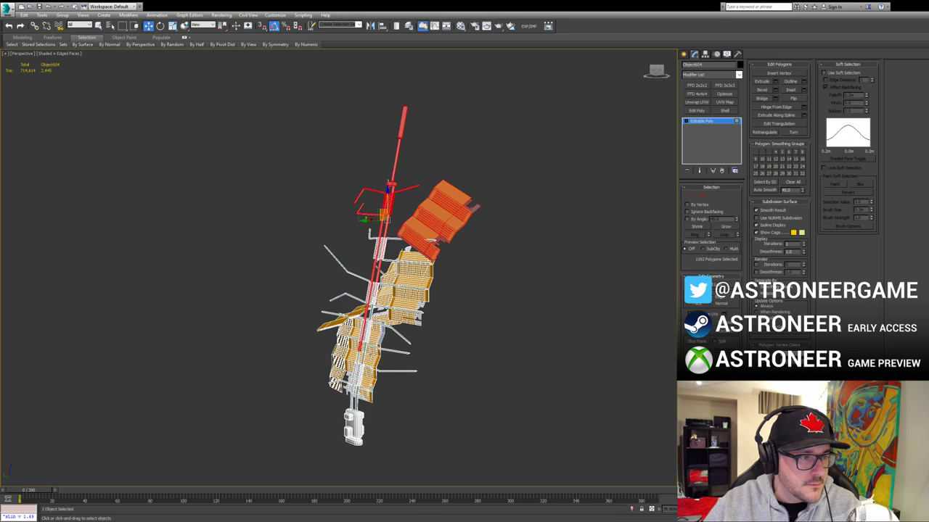
{"action": "middle_click_drag", "start_coordinate": [326, 399], "coordinate": [443, 387], "text": "alt"}
{"action": "mouse_move", "coordinate": [372, 301]}
{"action": "middle_mouse_down", "text": "alt"}
{"action": "mouse_move", "coordinate": [348, 266]}
{"action": "mouse_move", "coordinate": [367, 275]}
{"action": "mouse_move", "coordinate": [472, 273]}
{"action": "middle_mouse_up", "text": "alt"}
{"action": "left_click", "coordinate": [718, 195]}
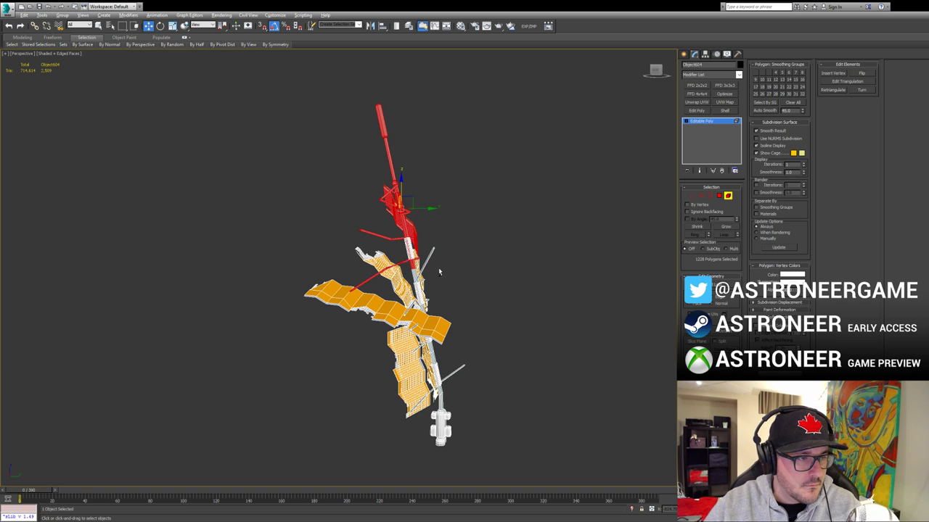
{"action": "middle_click_drag", "start_coordinate": [439, 272], "coordinate": [484, 269], "text": "alt"}
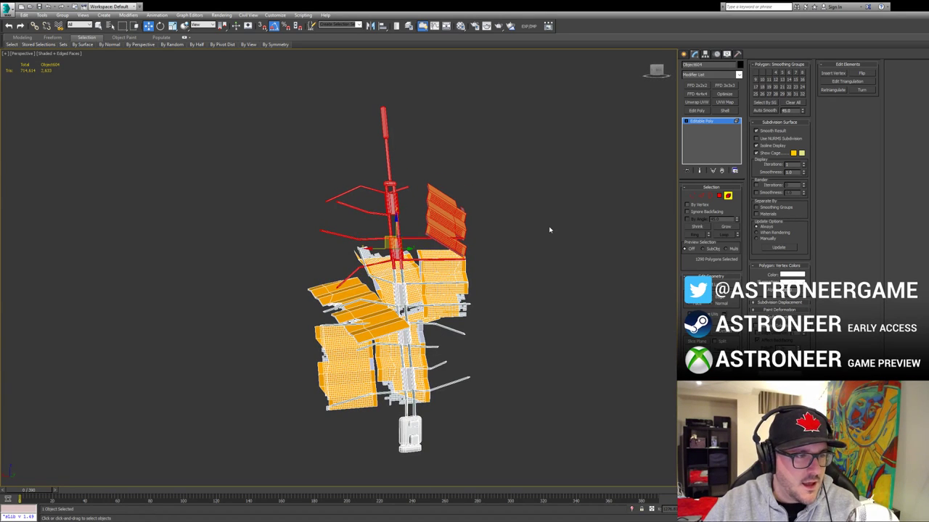
Step: Switch to vertex editing and rotate the vertices of the upper mast and uppermost grid section to kink the mast
{"action": "left_click", "coordinate": [694, 195]}
{"action": "middle_click_drag", "start_coordinate": [477, 218], "coordinate": [437, 216], "text": "alt"}
{"action": "key", "text": "e"}
{"action": "key", "text": "w"}
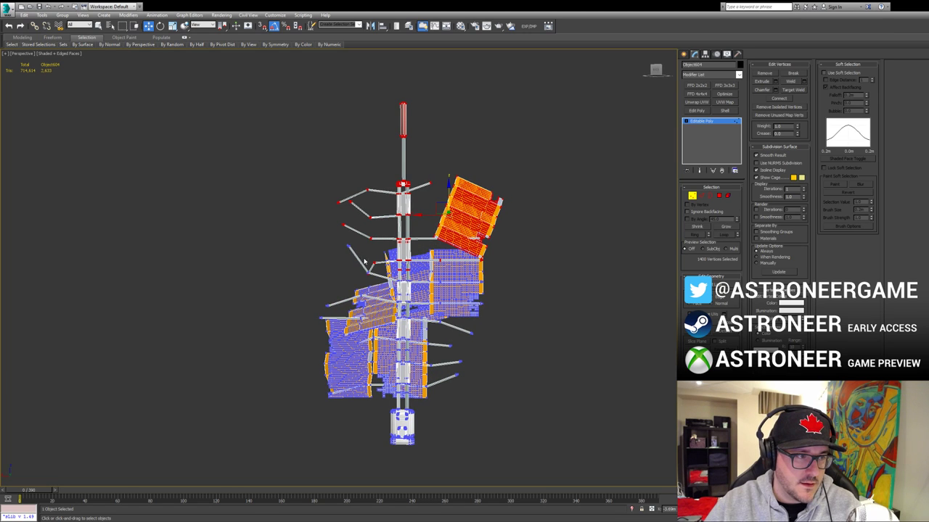
Step: Drop the lowest mast vertices from the selection, then rotate and shift the remaining upper mast and grid section
{"action": "left_click_drag", "start_coordinate": [459, 260], "coordinate": [460, 259], "text": "alt"}
{"action": "middle_click_drag", "start_coordinate": [460, 259], "coordinate": [497, 257], "text": "alt"}
{"action": "scroll", "coordinate": [500, 268], "scroll_direction": "up", "scroll_amount": 5}
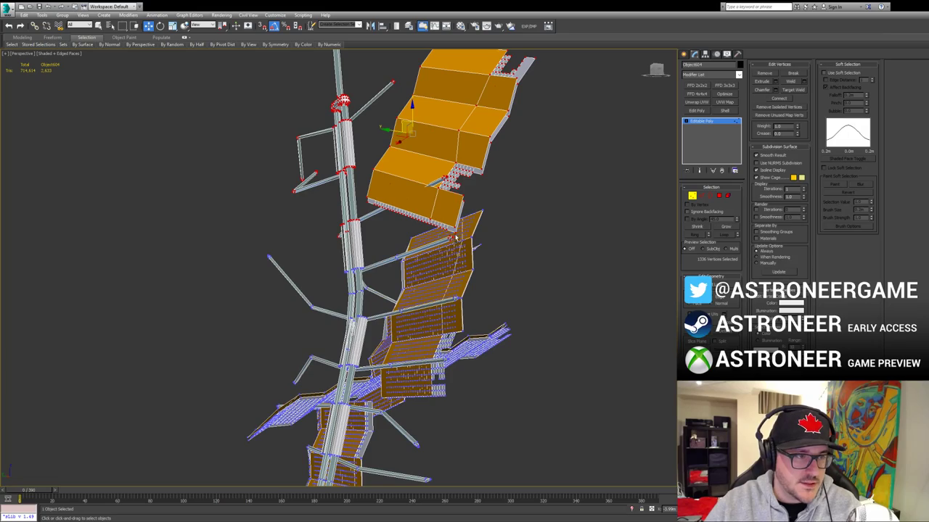
{"action": "middle_click_drag", "start_coordinate": [437, 254], "coordinate": [512, 222], "text": "alt"}
{"action": "key", "text": "e"}
{"action": "left_click_drag", "start_coordinate": [419, 143], "coordinate": [439, 155]}
{"action": "middle_click_drag", "start_coordinate": [464, 159], "coordinate": [413, 153], "text": "alt"}
{"action": "key", "text": "w"}
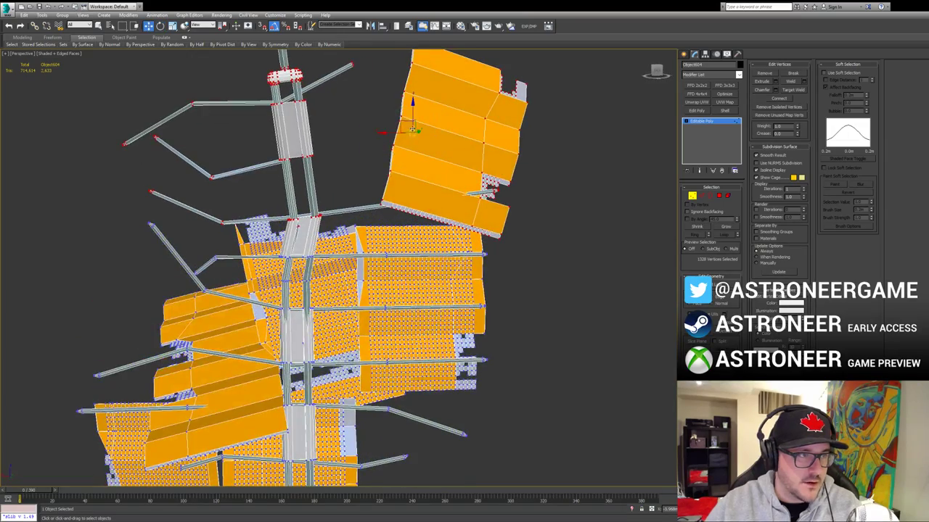
{"action": "left_click_drag", "start_coordinate": [404, 121], "coordinate": [394, 118]}
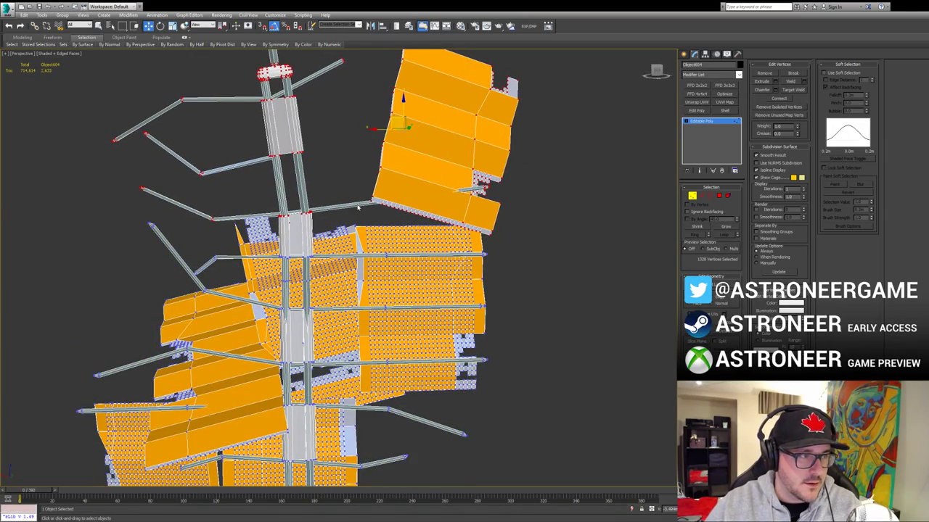
Step: Select the end and elbow vertices of the strut behind the uppermost grid section and reposition them to meet the panel
{"action": "middle_click_drag", "start_coordinate": [388, 209], "coordinate": [572, 203], "text": "alt"}
{"action": "scroll", "coordinate": [320, 193], "scroll_direction": "up", "scroll_amount": 5}
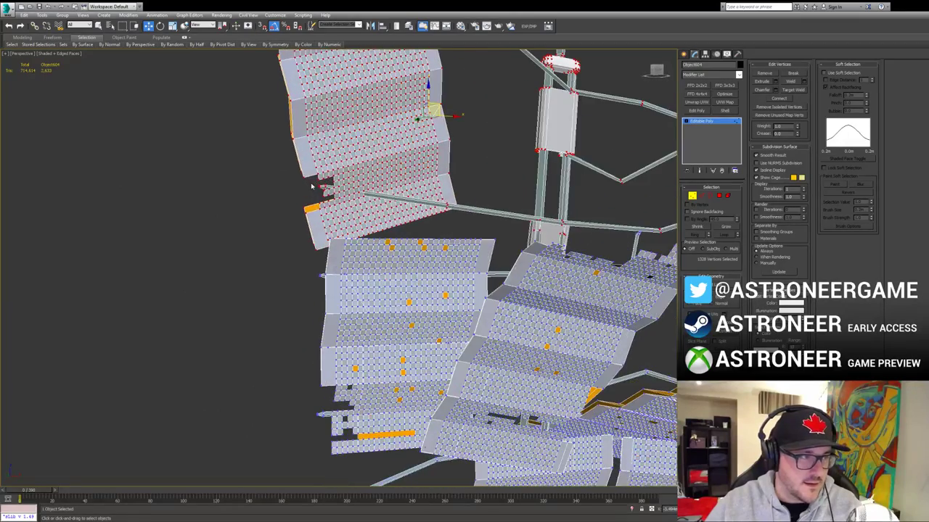
{"action": "scroll", "coordinate": [321, 187], "scroll_direction": "up", "scroll_amount": 5}
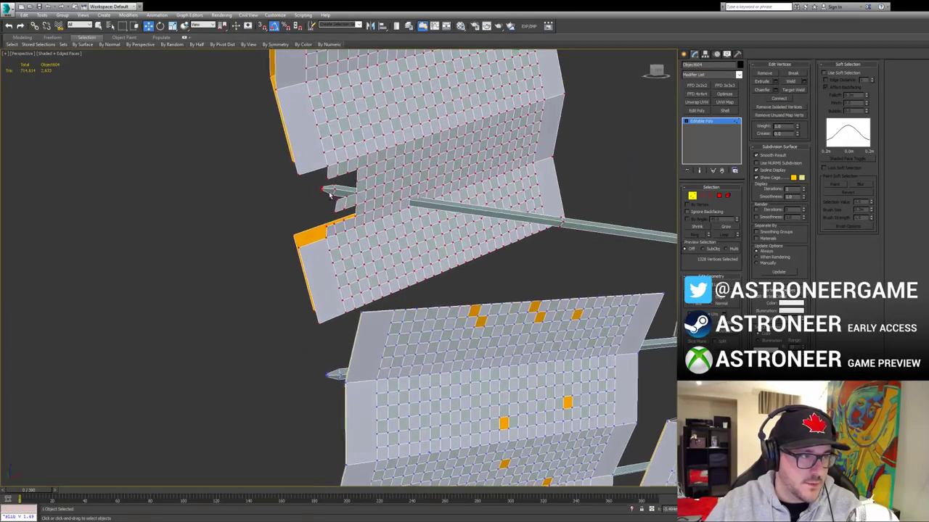
{"action": "left_click_drag", "start_coordinate": [320, 183], "coordinate": [336, 197]}
{"action": "scroll", "coordinate": [384, 224], "scroll_direction": "down", "scroll_amount": 10}
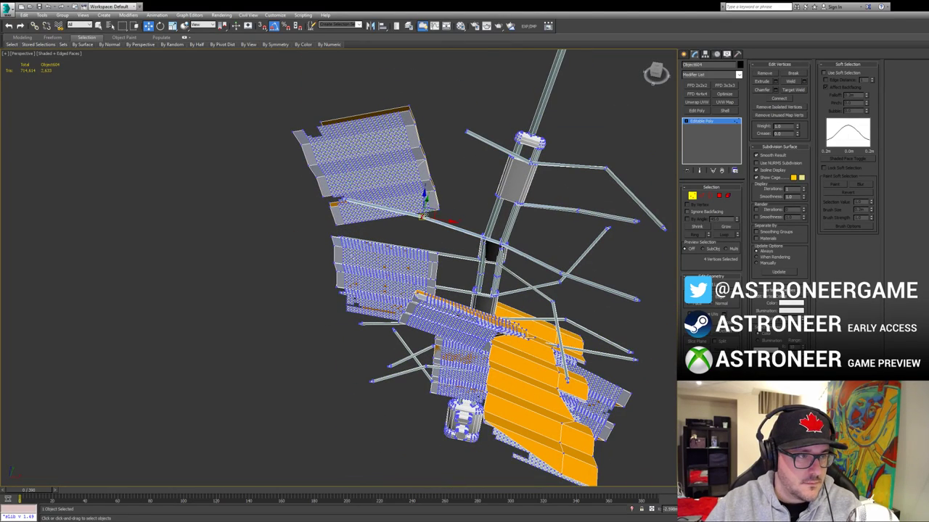
{"action": "middle_click_drag", "start_coordinate": [435, 239], "coordinate": [459, 241], "text": "alt"}
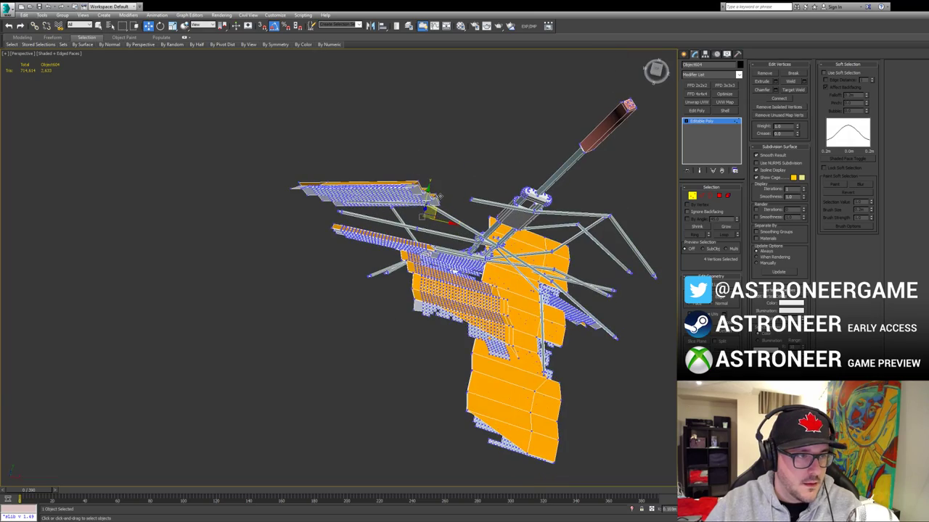
{"action": "middle_click_drag", "start_coordinate": [446, 199], "coordinate": [623, 129], "text": "alt"}
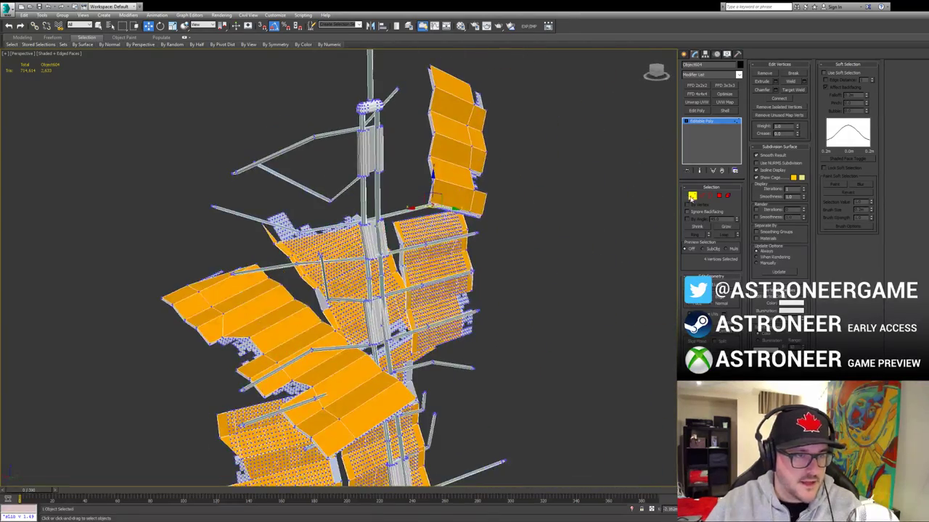
Step: Select the mast sleeve at the bend as an element, keep only its lower vertices, and shift them in line with the rails
{"action": "left_click", "coordinate": [692, 196]}
{"action": "left_click", "coordinate": [528, 230]}
{"action": "middle_click_drag", "start_coordinate": [528, 230], "coordinate": [431, 261], "text": "alt"}
{"action": "left_click", "coordinate": [453, 219]}
{"action": "scroll", "coordinate": [483, 220], "scroll_direction": "up", "scroll_amount": 4}
{"action": "key", "text": "5"}
{"action": "left_click", "coordinate": [430, 262]}
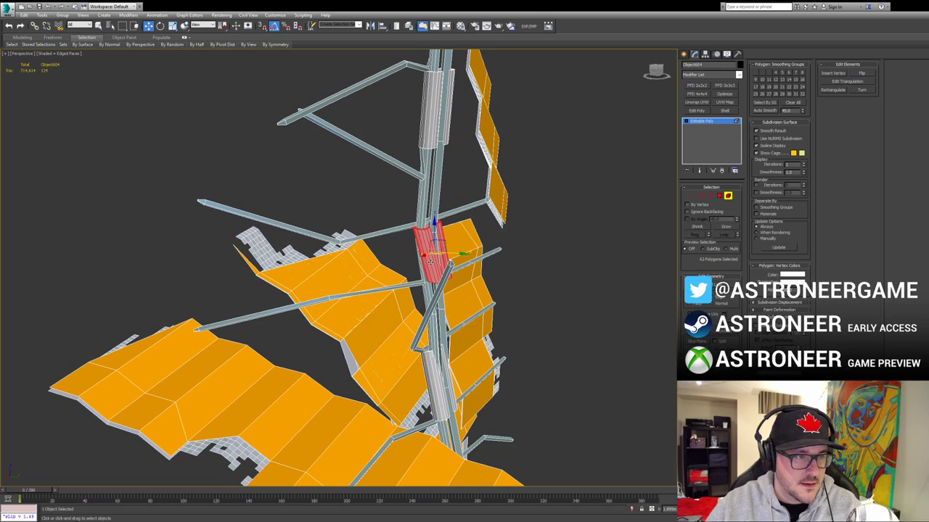
{"action": "left_click", "coordinate": [693, 197], "text": "ctrl"}
{"action": "left_click_drag", "start_coordinate": [372, 201], "coordinate": [466, 238], "text": "alt"}
{"action": "middle_click_drag", "start_coordinate": [457, 238], "coordinate": [497, 237], "text": "alt"}
{"action": "left_click_drag", "start_coordinate": [467, 279], "coordinate": [458, 280]}
{"action": "scroll", "coordinate": [487, 248], "scroll_direction": "down", "scroll_amount": 4}
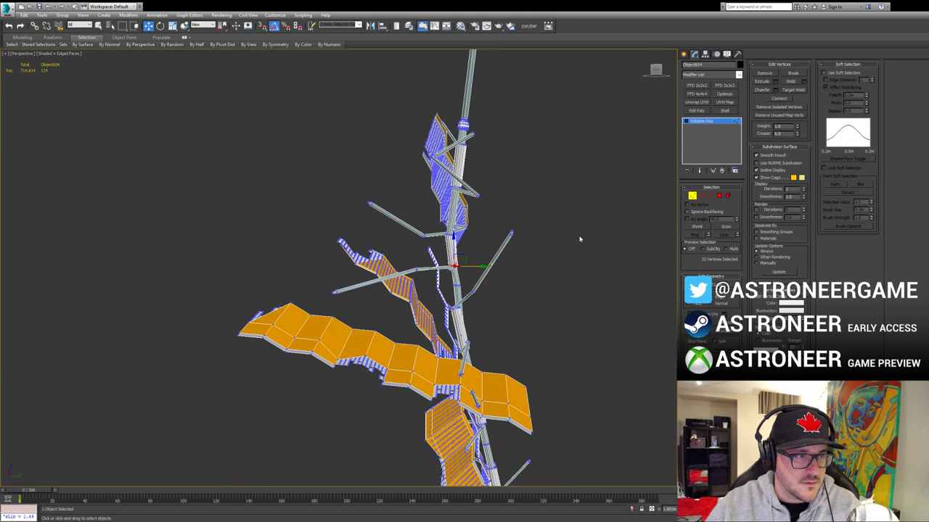
Step: Try to rotate the selected vertices of the uppermost grid section, mast top and upper struts, and undo the rotation
{"action": "key", "text": "2"}
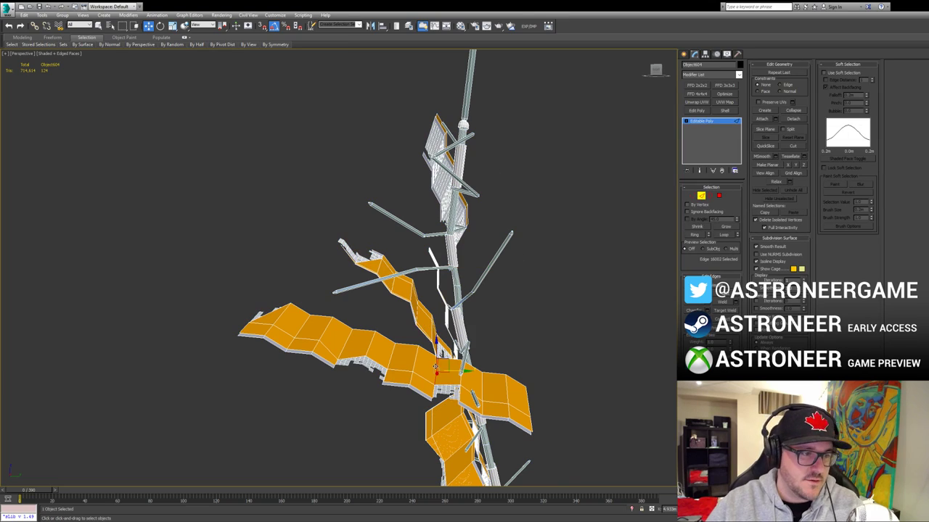
{"action": "middle_click_drag", "start_coordinate": [500, 217], "coordinate": [382, 166], "text": "alt"}
{"action": "key", "text": "2"}
{"action": "key", "text": "1"}
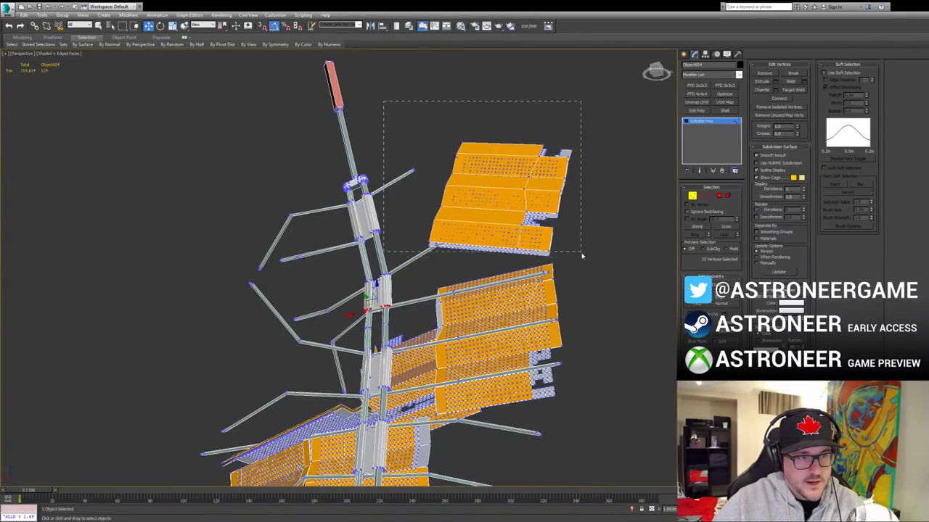
{"action": "left_click_drag", "start_coordinate": [581, 255], "coordinate": [575, 263]}
{"action": "left_click_drag", "start_coordinate": [303, 78], "coordinate": [347, 228], "text": "ctrl"}
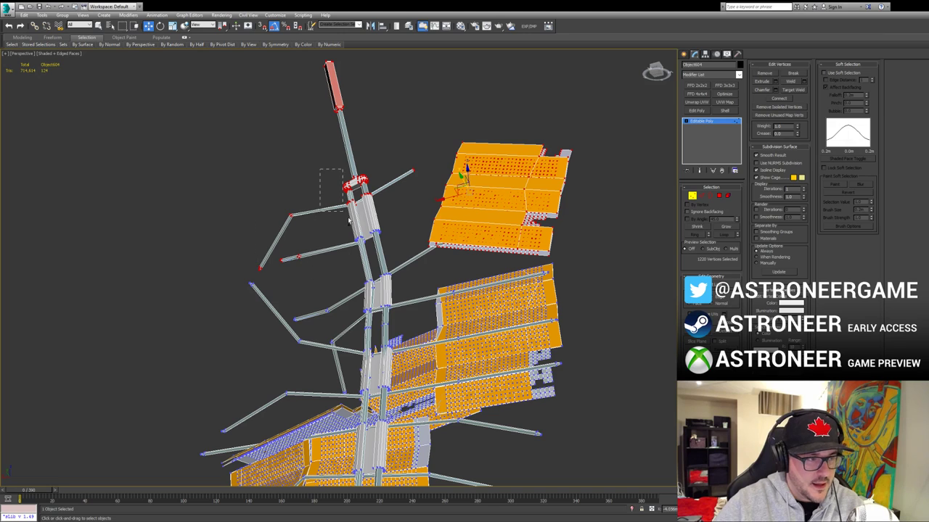
{"action": "middle_click_drag", "start_coordinate": [412, 230], "coordinate": [439, 239], "text": "alt"}
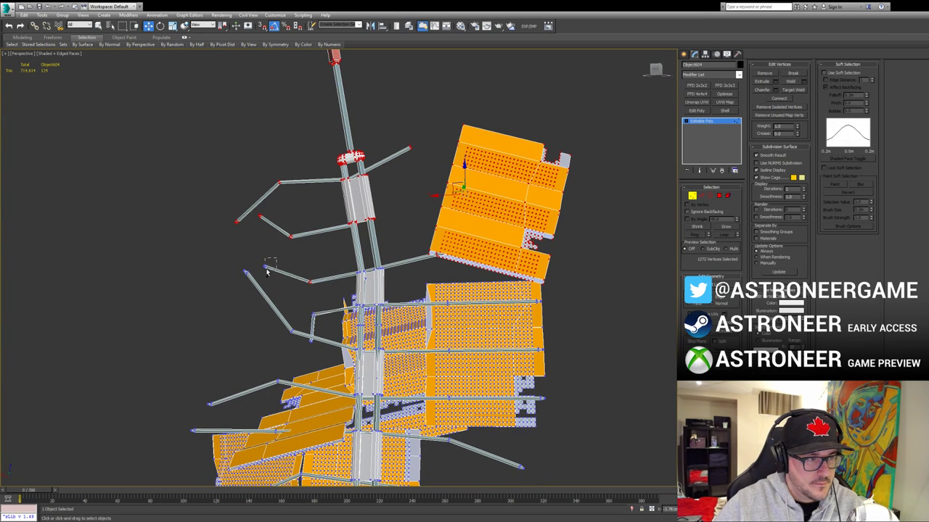
{"action": "middle_click_drag", "start_coordinate": [346, 277], "coordinate": [485, 249], "text": "alt"}
{"action": "key", "text": "e"}
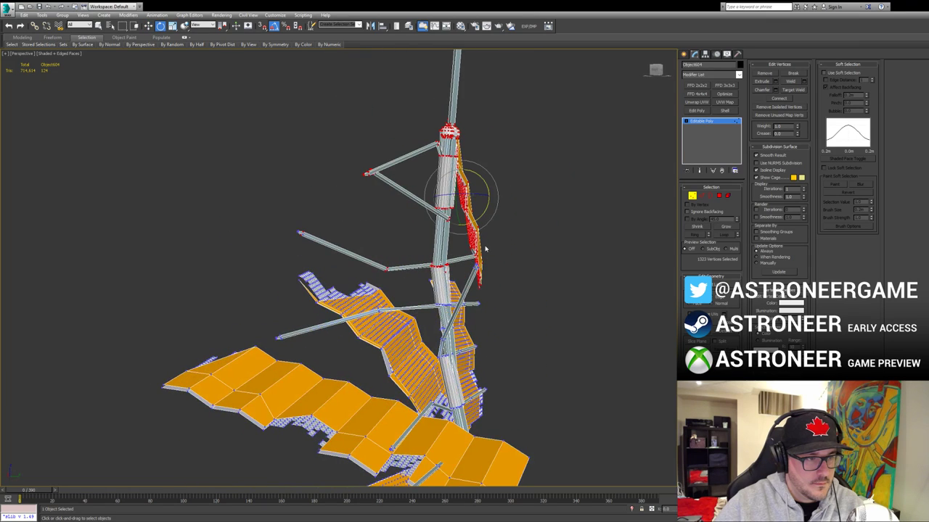
{"action": "left_click_drag", "start_coordinate": [487, 189], "coordinate": [490, 197]}
{"action": "key", "text": "ctrl+z"}
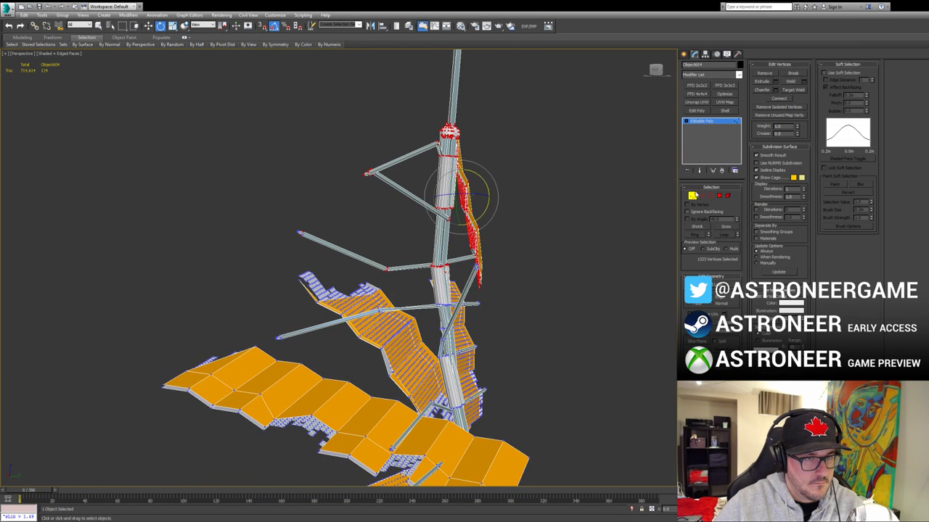
Step: Select the vertices of the sleeve at the bend and add those of the uppermost grid section, upper mast and upper struts
{"action": "left_click", "coordinate": [727, 195]}
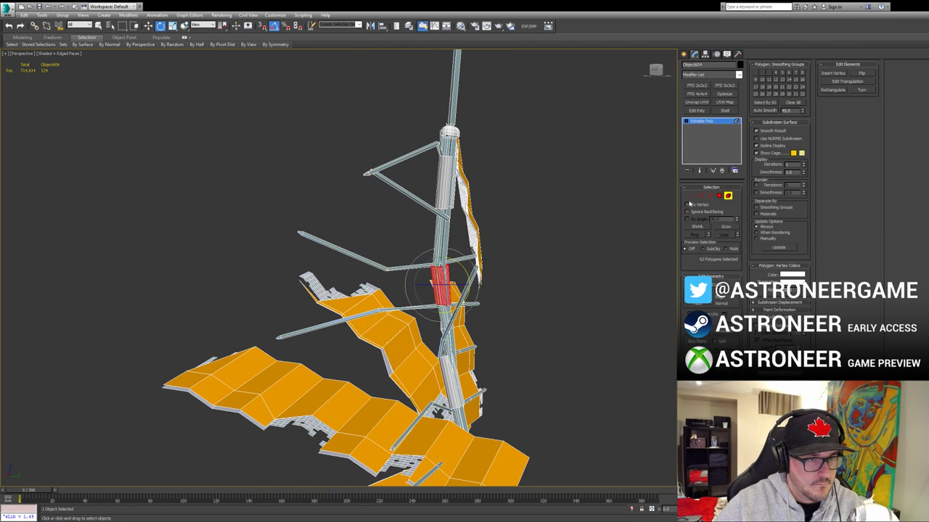
{"action": "left_click", "coordinate": [693, 196]}
{"action": "key", "text": "1"}
{"action": "middle_click_drag", "start_coordinate": [677, 204], "coordinate": [448, 162], "text": "alt"}
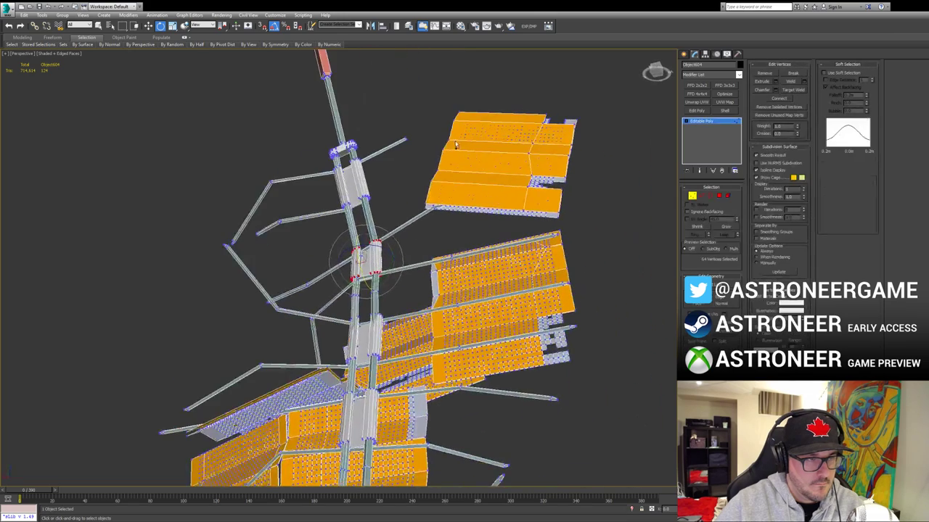
{"action": "left_click_drag", "start_coordinate": [580, 226], "coordinate": [580, 225]}
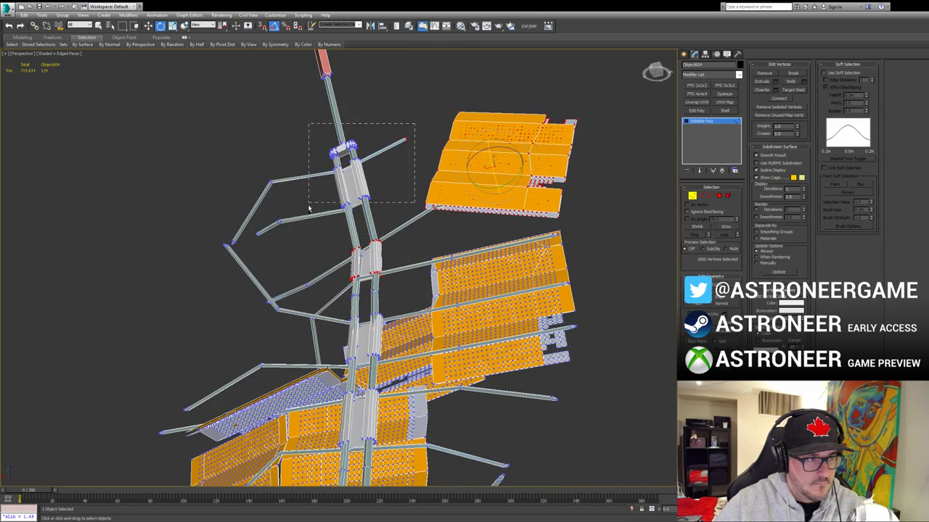
{"action": "left_click_drag", "start_coordinate": [308, 208], "coordinate": [308, 204], "text": "ctrl"}
{"action": "left_click_drag", "start_coordinate": [258, 242], "coordinate": [258, 242], "text": "ctrl"}
{"action": "left_click_drag", "start_coordinate": [277, 168], "coordinate": [259, 204], "text": "ctrl"}
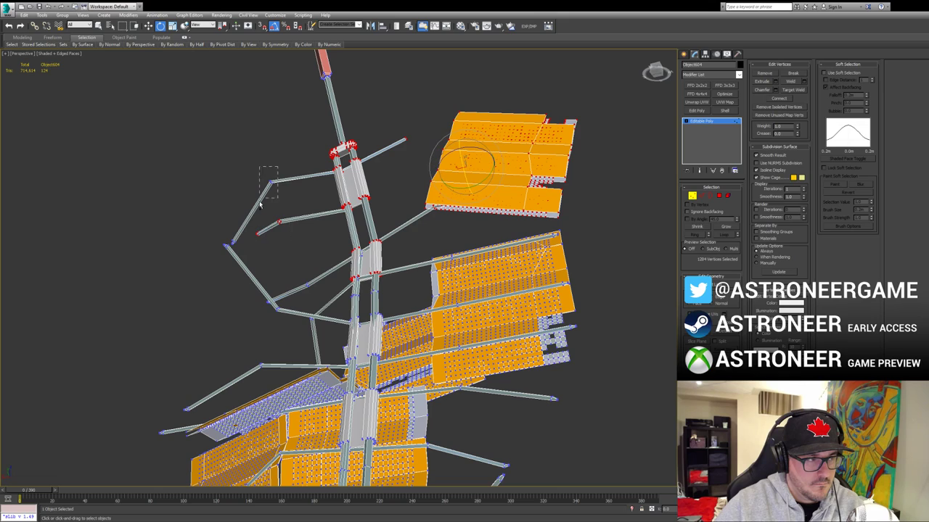
{"action": "left_click_drag", "start_coordinate": [231, 251], "coordinate": [231, 252], "text": "ctrl"}
{"action": "middle_click_drag", "start_coordinate": [325, 140], "coordinate": [326, 213]}
{"action": "left_click_drag", "start_coordinate": [270, 187], "coordinate": [372, 82], "text": "ctrl"}
Step: Rotate the selected upper mast and grid vertices in side view to bend the mast farther, and leave vertex editing
{"action": "middle_click_drag", "start_coordinate": [399, 206], "coordinate": [464, 248], "text": "alt"}
{"action": "middle_click_drag", "start_coordinate": [447, 297], "coordinate": [428, 299], "text": "alt"}
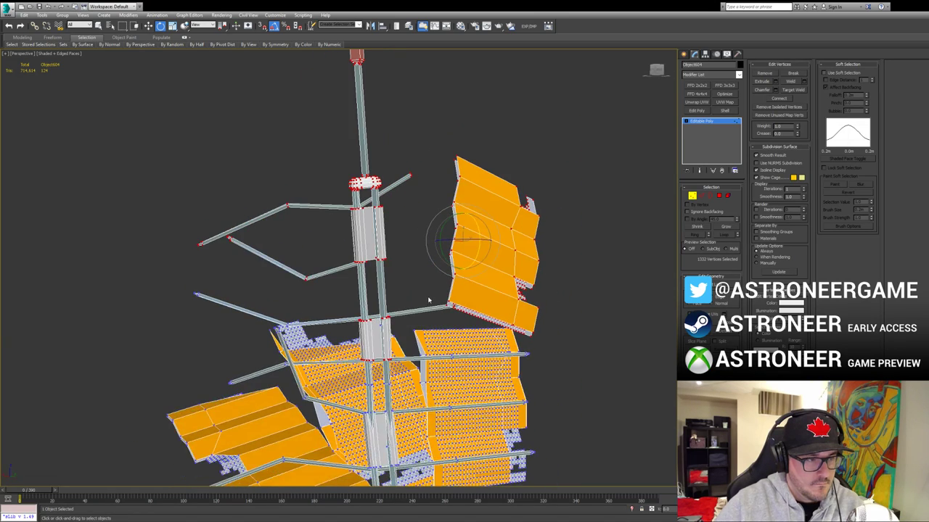
{"action": "middle_click_drag", "start_coordinate": [482, 237], "coordinate": [407, 353], "text": "alt"}
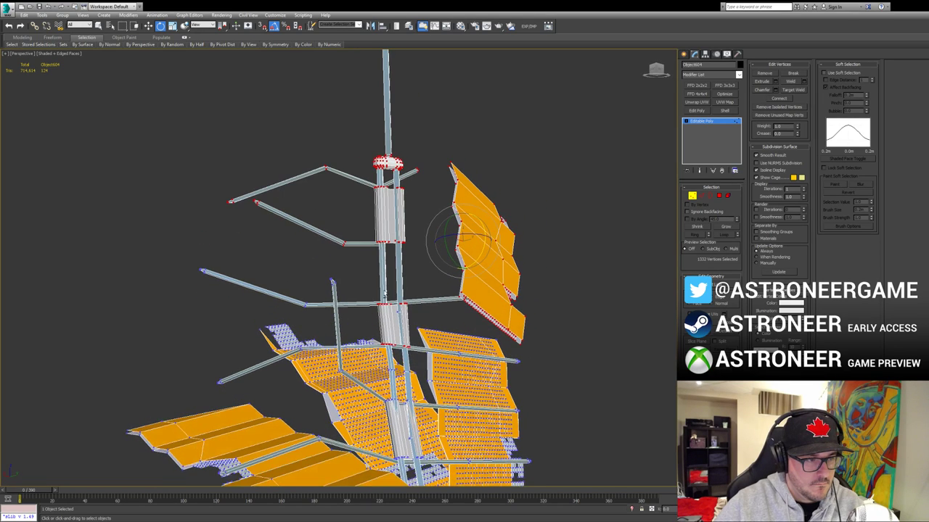
{"action": "middle_click_drag", "start_coordinate": [455, 285], "coordinate": [484, 255], "text": "alt"}
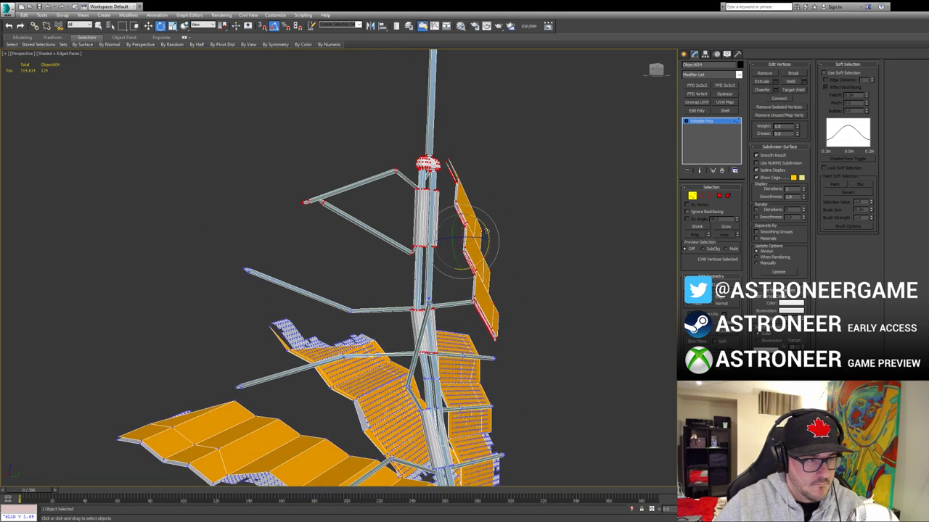
{"action": "left_click_drag", "start_coordinate": [486, 231], "coordinate": [533, 252]}
{"action": "key", "text": "w"}
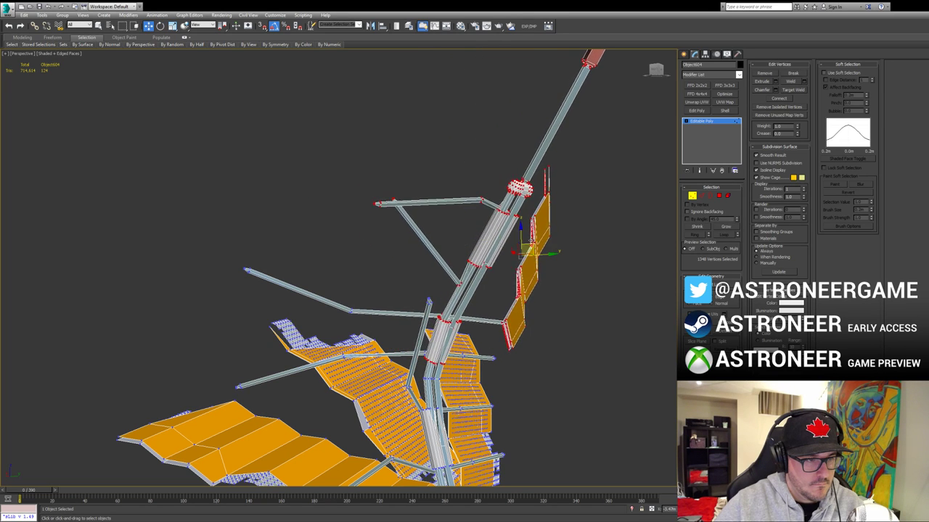
{"action": "scroll", "coordinate": [532, 242], "scroll_direction": "down", "scroll_amount": 5}
{"action": "middle_click_drag", "start_coordinate": [532, 242], "coordinate": [422, 225], "text": "alt"}
{"action": "left_click", "coordinate": [573, 189]}
{"action": "left_click", "coordinate": [692, 196]}
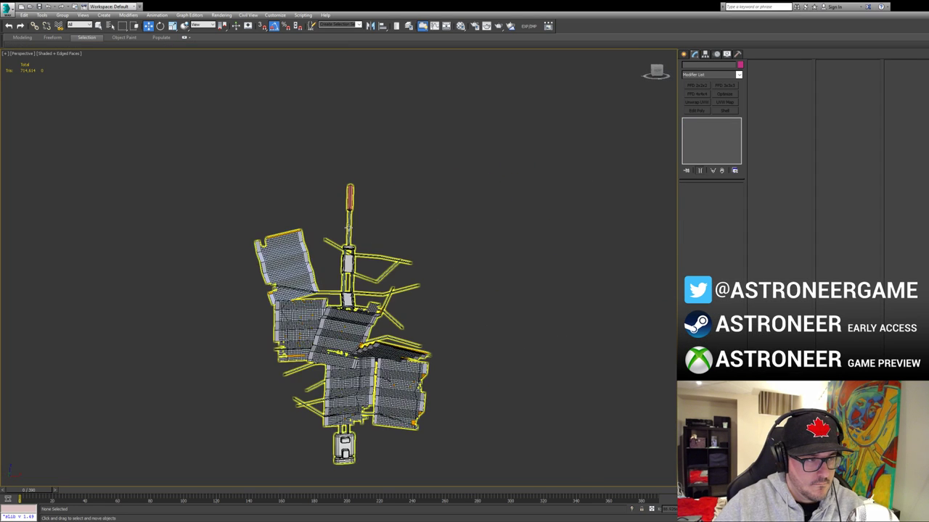
Step: Add an edge loop to the thin pole atop the mast, and bend the pole and its tip by moving and rotating their vertices
{"action": "key", "text": "2"}
{"action": "key", "text": "1"}
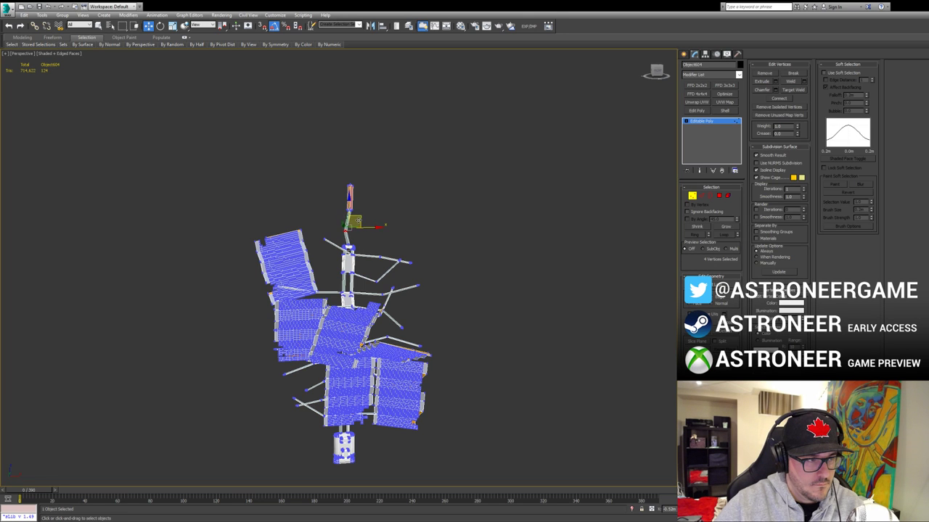
{"action": "middle_click_drag", "start_coordinate": [392, 212], "coordinate": [442, 217], "text": "alt"}
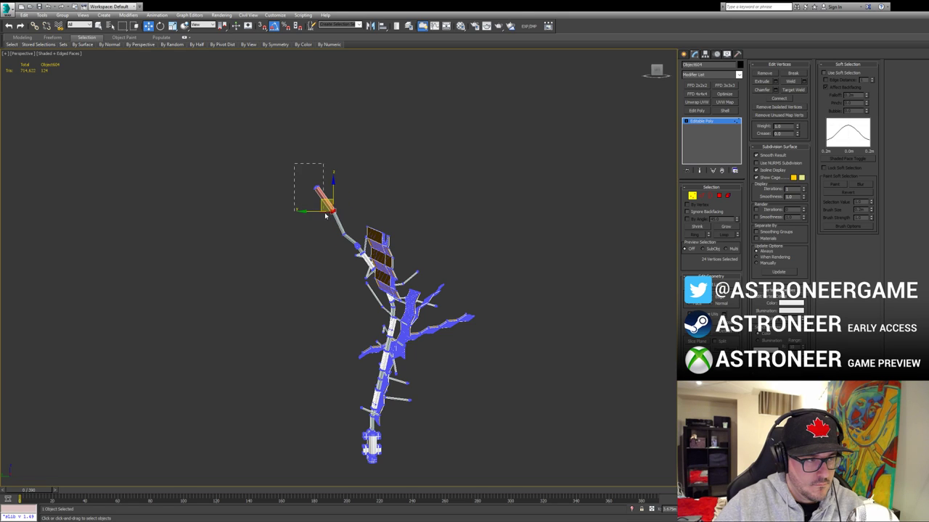
{"action": "key", "text": "e"}
{"action": "key", "text": "w"}
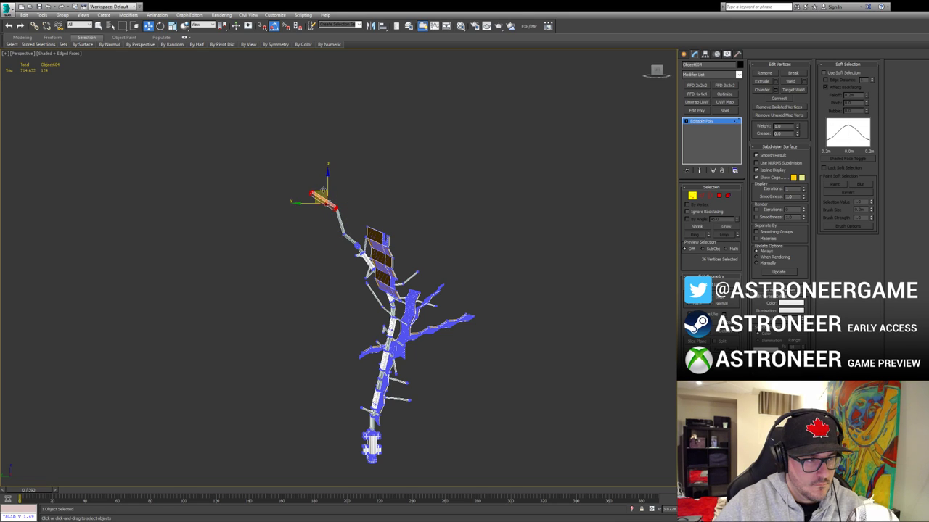
Step: Adjust the position and rotation of the antenna tip's vertices, leave vertex editing and save the scene
{"action": "left_click_drag", "start_coordinate": [327, 204], "coordinate": [332, 211]}
{"action": "middle_click_drag", "start_coordinate": [349, 195], "coordinate": [286, 204], "text": "alt"}
{"action": "key", "text": "e"}
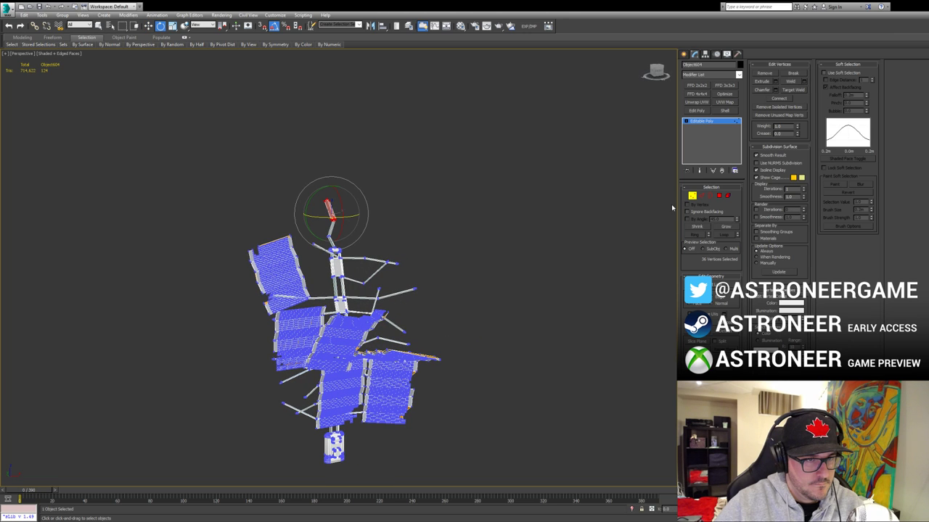
{"action": "left_click", "coordinate": [690, 196]}
{"action": "left_click", "coordinate": [433, 279]}
{"action": "scroll", "coordinate": [428, 281], "scroll_direction": "down", "scroll_amount": 3}
{"action": "mouse_move", "coordinate": [427, 283]}
{"action": "middle_mouse_down", "text": "alt"}
{"action": "mouse_move", "coordinate": [400, 294]}
{"action": "mouse_move", "coordinate": [408, 280]}
{"action": "middle_mouse_up", "text": "alt"}
{"action": "left_click", "coordinate": [384, 285]}
{"action": "key", "text": "ctrl+s"}
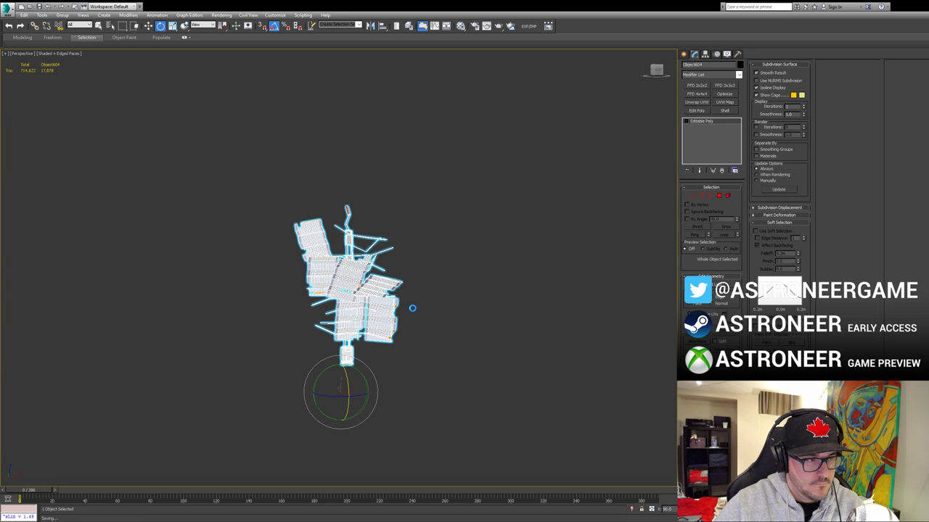
Step: Select the outer projecting grid section, rotate it downward in side view and move it against the end of the neighbouring section
{"action": "scroll", "coordinate": [379, 298], "scroll_direction": "up", "scroll_amount": 8}
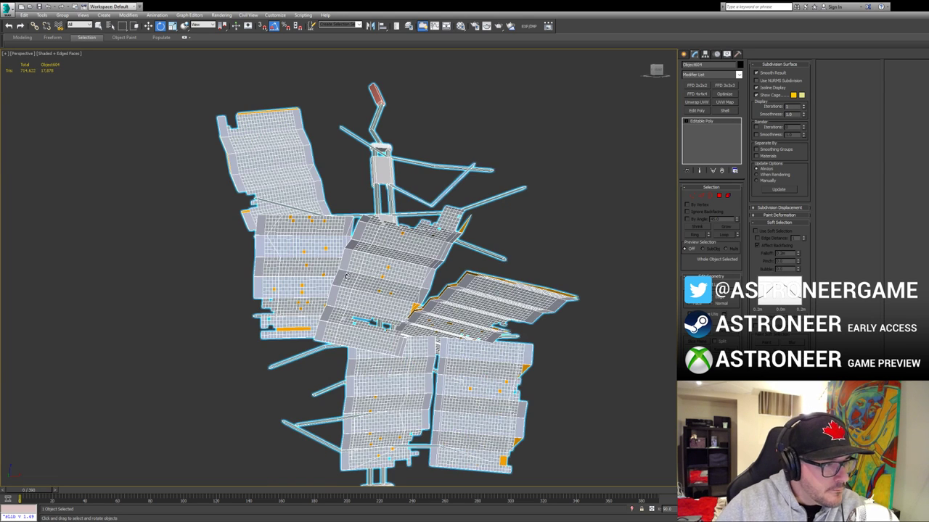
{"action": "middle_click_drag", "start_coordinate": [378, 299], "coordinate": [438, 269], "text": "alt"}
{"action": "left_click", "coordinate": [432, 267]}
{"action": "scroll", "coordinate": [411, 274], "scroll_direction": "down", "scroll_amount": 6}
{"action": "key", "text": "w"}
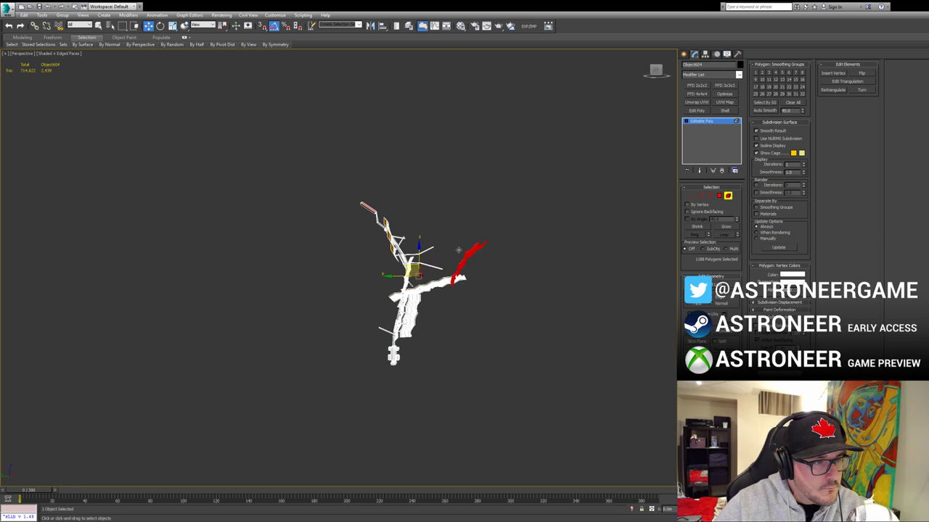
{"action": "key", "text": "2"}
{"action": "key", "text": "e"}
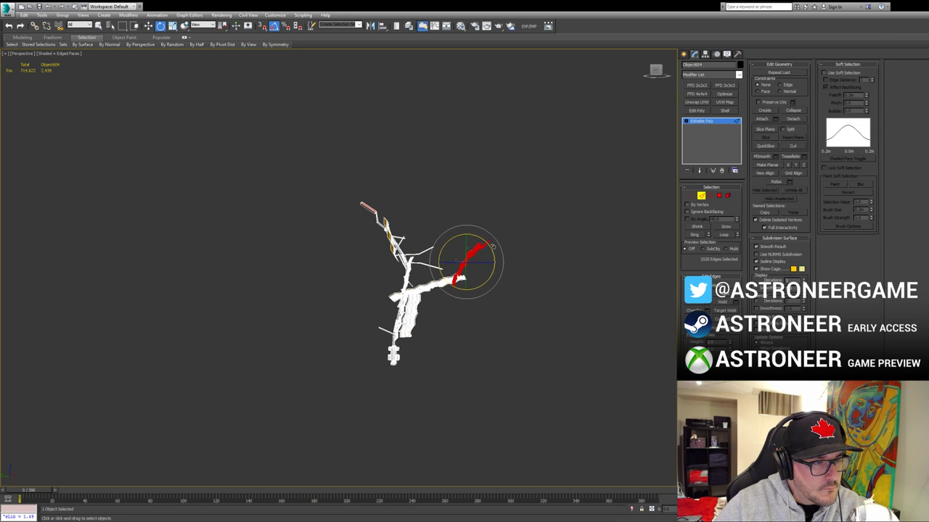
{"action": "key", "text": "w"}
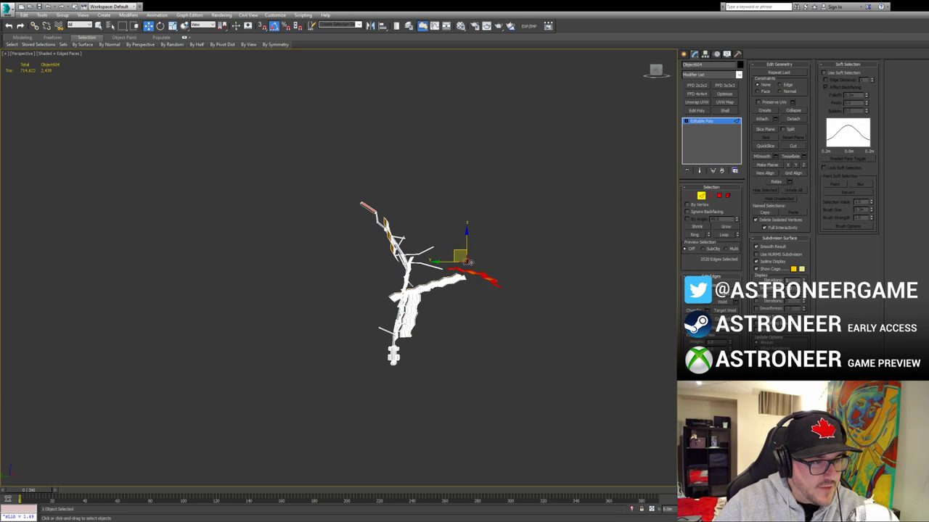
{"action": "left_click_drag", "start_coordinate": [470, 262], "coordinate": [483, 275]}
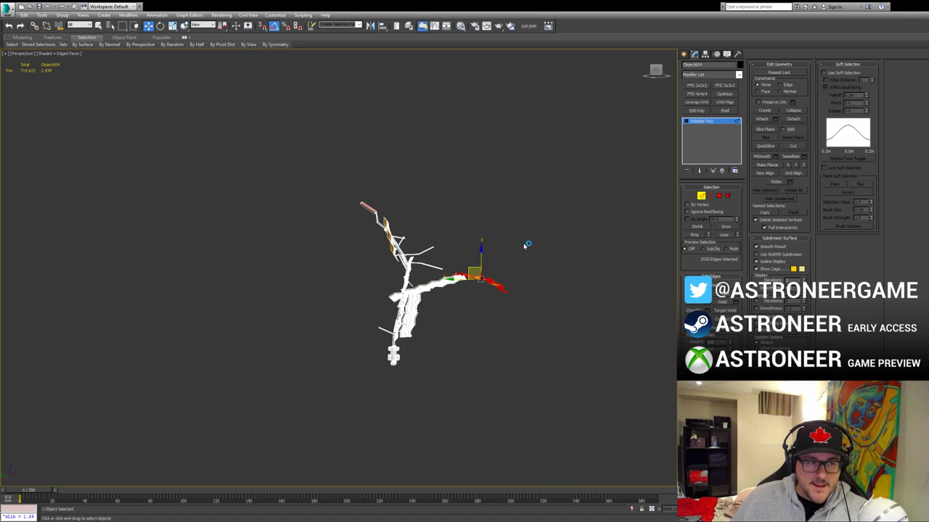
Step: Rotate the outer grid section further so it twists relative to the neighbouring section, and leave edge editing
{"action": "middle_click_drag", "start_coordinate": [525, 265], "coordinate": [549, 231], "text": "alt"}
{"action": "key", "text": "e"}
{"action": "left_click_drag", "start_coordinate": [537, 217], "coordinate": [525, 205]}
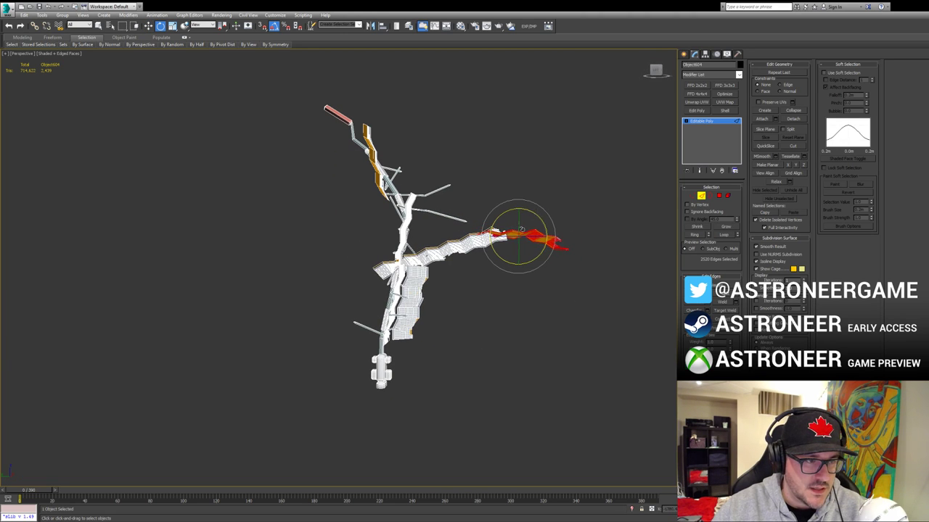
{"action": "middle_click_drag", "start_coordinate": [524, 204], "coordinate": [579, 260], "text": "alt"}
{"action": "key", "text": "w"}
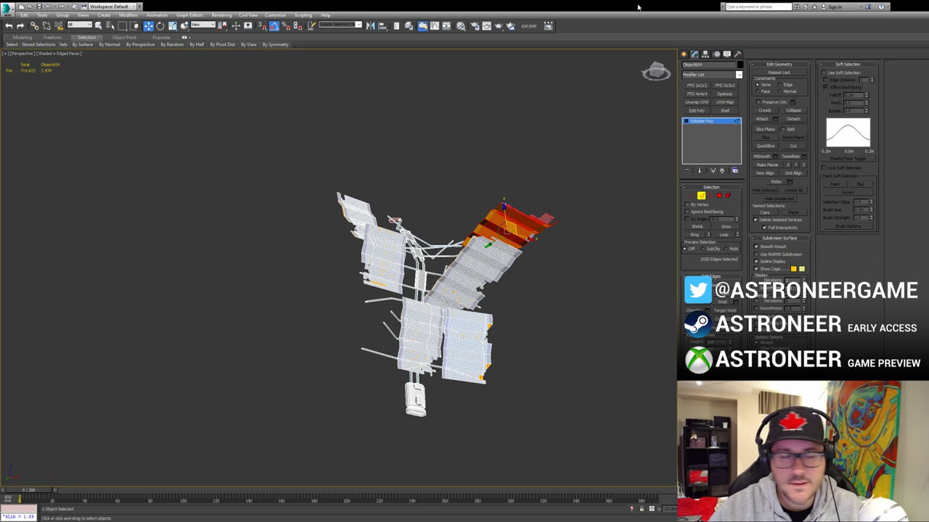
{"action": "left_click", "coordinate": [703, 197]}
Step: Select the end vertices of the strut above the projecting grid section, and rotate and move them down toward that section
{"action": "middle_click_drag", "start_coordinate": [576, 218], "coordinate": [668, 255], "text": "alt"}
{"action": "middle_click_drag", "start_coordinate": [560, 247], "coordinate": [393, 251], "text": "alt"}
{"action": "scroll", "coordinate": [569, 220], "scroll_direction": "up", "scroll_amount": 5}
{"action": "key", "text": "1"}
{"action": "left_click_drag", "start_coordinate": [356, 236], "coordinate": [381, 220]}
{"action": "left_click_drag", "start_coordinate": [445, 227], "coordinate": [461, 236], "text": "ctrl"}
{"action": "middle_click_drag", "start_coordinate": [461, 231], "coordinate": [385, 256], "text": "alt"}
{"action": "key", "text": "e"}
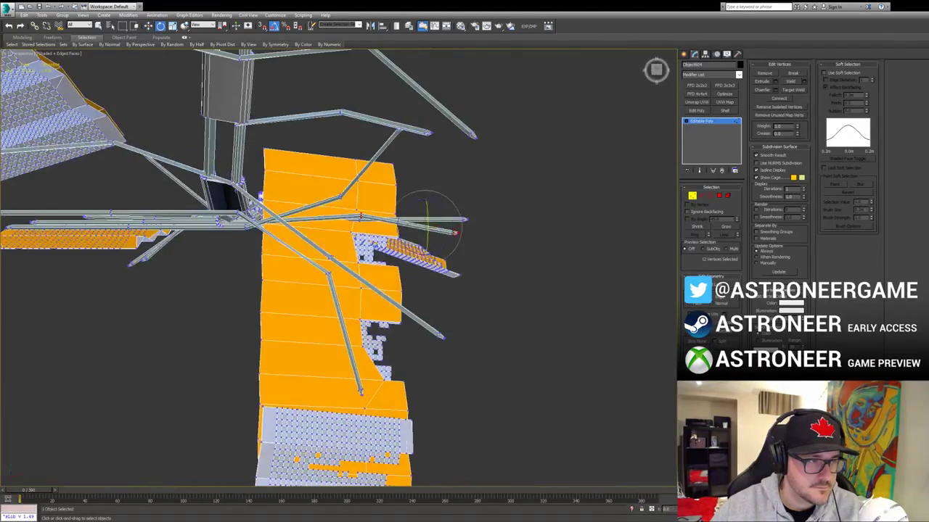
{"action": "key", "text": "w"}
{"action": "left_click_drag", "start_coordinate": [385, 255], "coordinate": [327, 292]}
Step: Rotate and reposition the strut's end vertices so the strut runs along the surface of the projecting grid section
{"action": "middle_click_drag", "start_coordinate": [326, 295], "coordinate": [348, 261], "text": "alt"}
{"action": "key", "text": "e"}
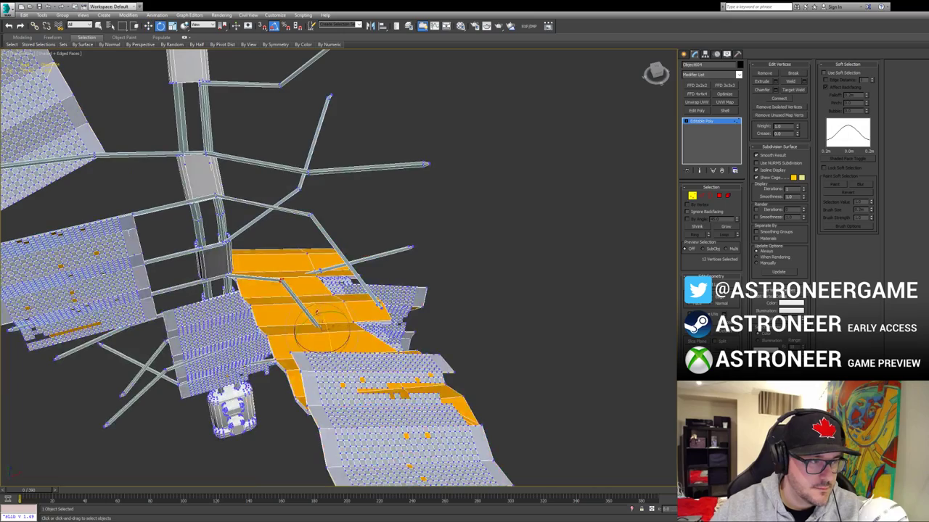
{"action": "key", "text": "w"}
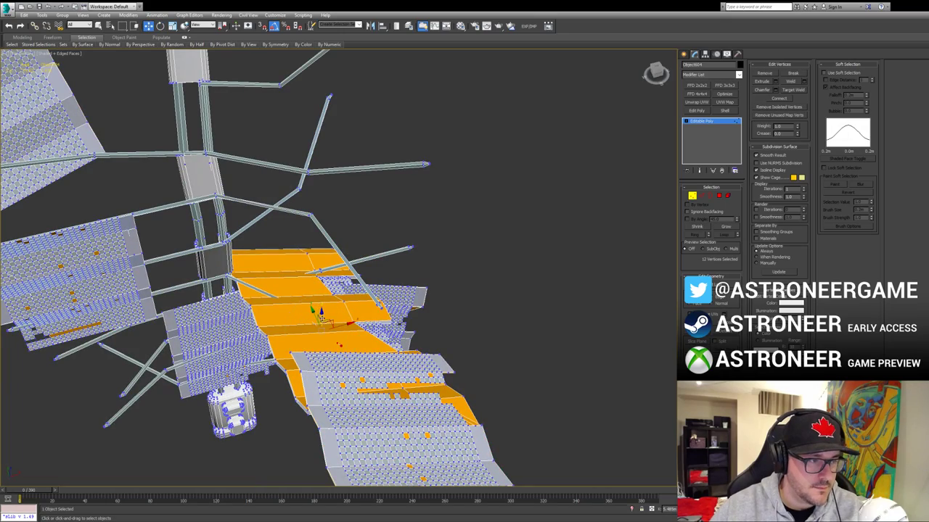
{"action": "middle_click_drag", "start_coordinate": [317, 304], "coordinate": [372, 292], "text": "alt"}
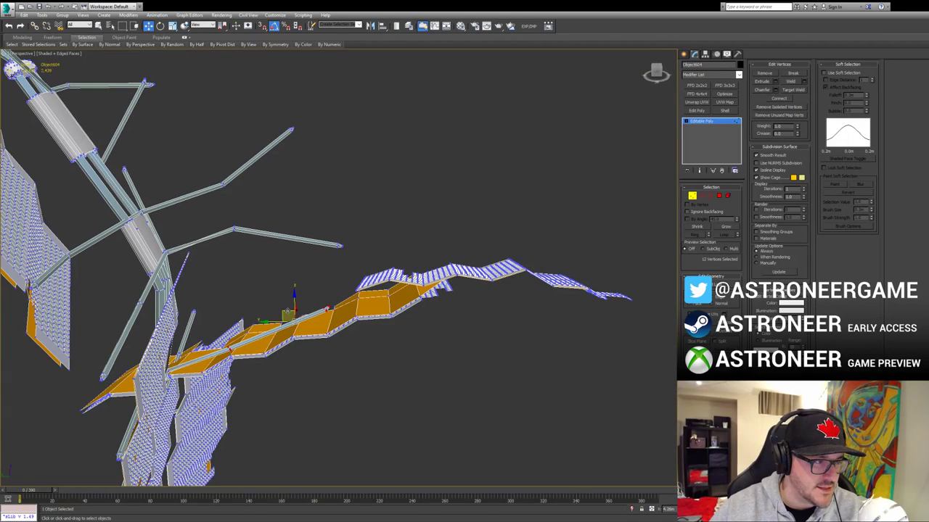
{"action": "middle_click_drag", "start_coordinate": [290, 310], "coordinate": [333, 302], "text": "alt"}
{"action": "mouse_move", "coordinate": [324, 314]}
{"action": "left_mouse_down"}
{"action": "mouse_move", "coordinate": [310, 303]}
{"action": "mouse_move", "coordinate": [311, 315]}
{"action": "left_mouse_up"}
{"action": "left_click", "coordinate": [311, 312]}
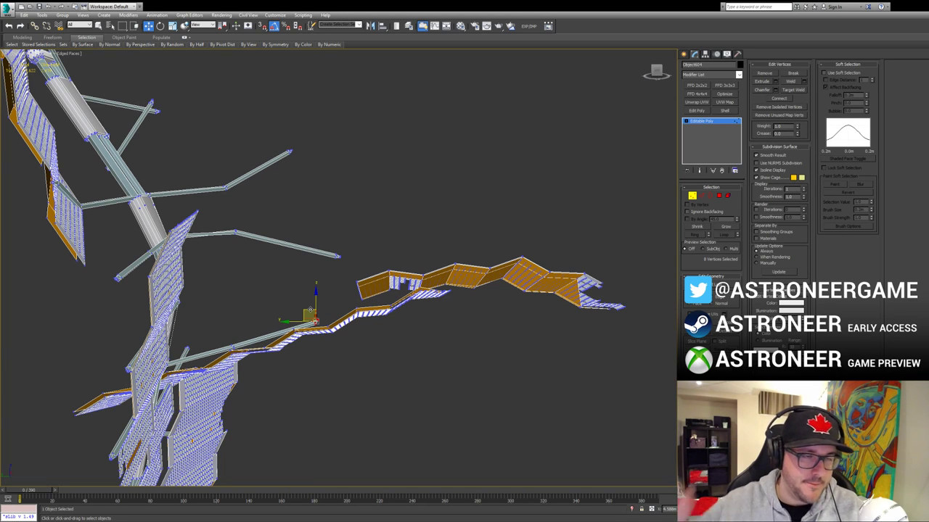
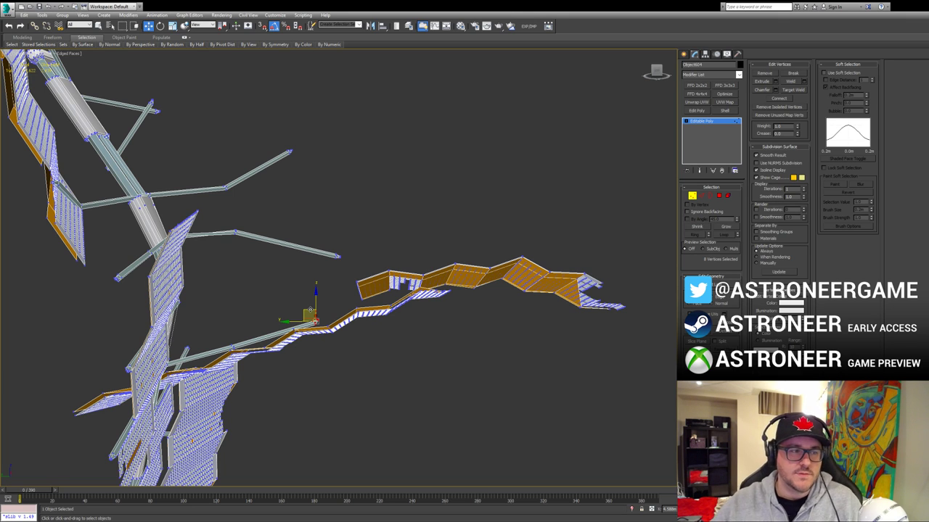
Step: Select the outer grid section as an element, lower it toward the end of the neighbouring section and leave element editing
{"action": "key", "text": "5"}
{"action": "left_click", "coordinate": [517, 276]}
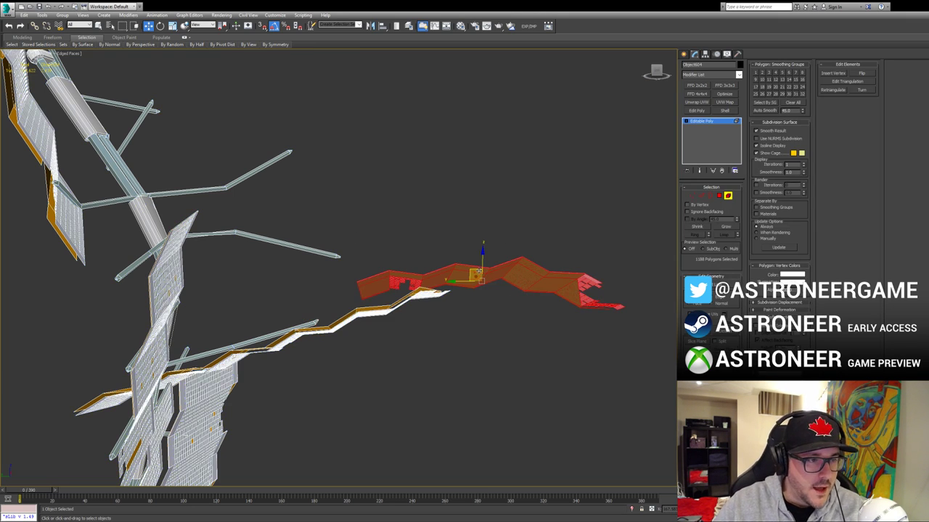
{"action": "left_click_drag", "start_coordinate": [476, 275], "coordinate": [480, 301]}
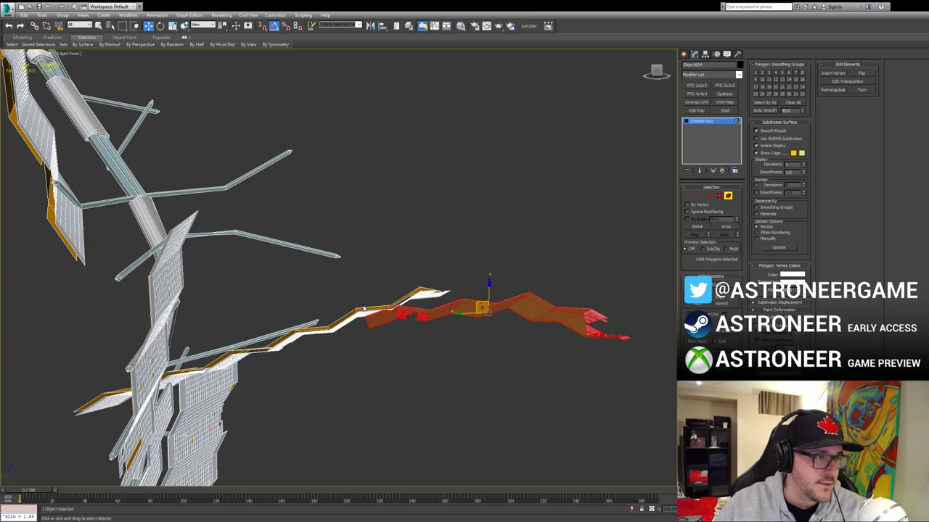
{"action": "middle_click_drag", "start_coordinate": [375, 309], "coordinate": [474, 355], "text": "alt"}
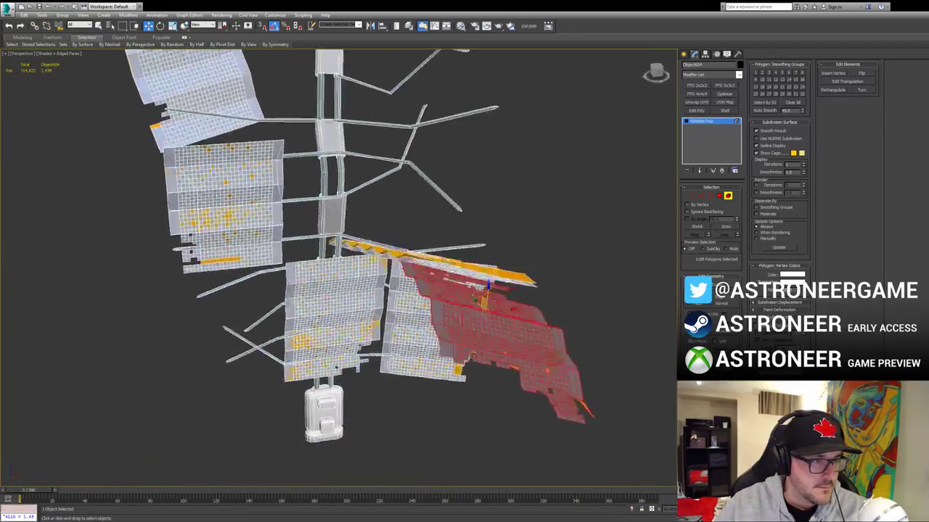
{"action": "middle_click_drag", "start_coordinate": [319, 254], "coordinate": [341, 305], "text": "alt"}
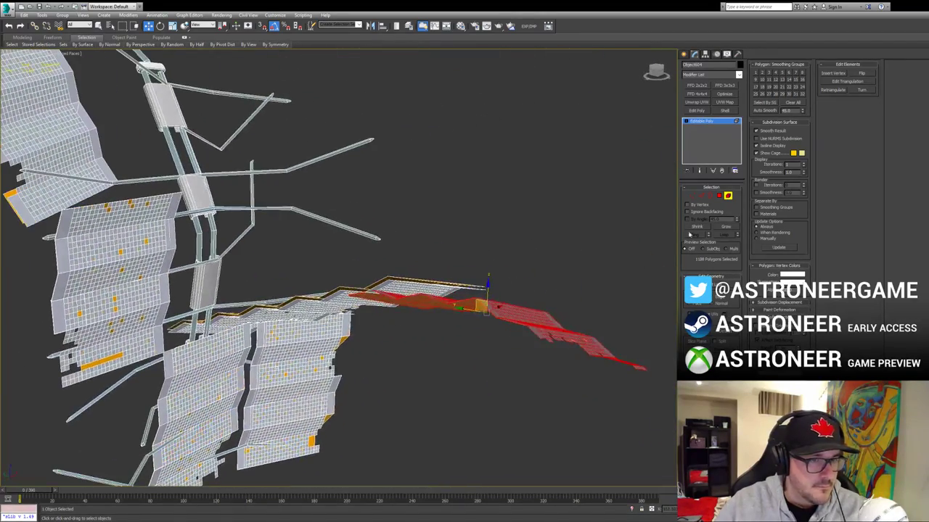
{"action": "left_click", "coordinate": [730, 196]}
{"action": "left_click", "coordinate": [541, 201]}
{"action": "scroll", "coordinate": [540, 202], "scroll_direction": "down", "scroll_amount": 6}
{"action": "scroll", "coordinate": [437, 250], "scroll_direction": "up", "scroll_amount": 5}
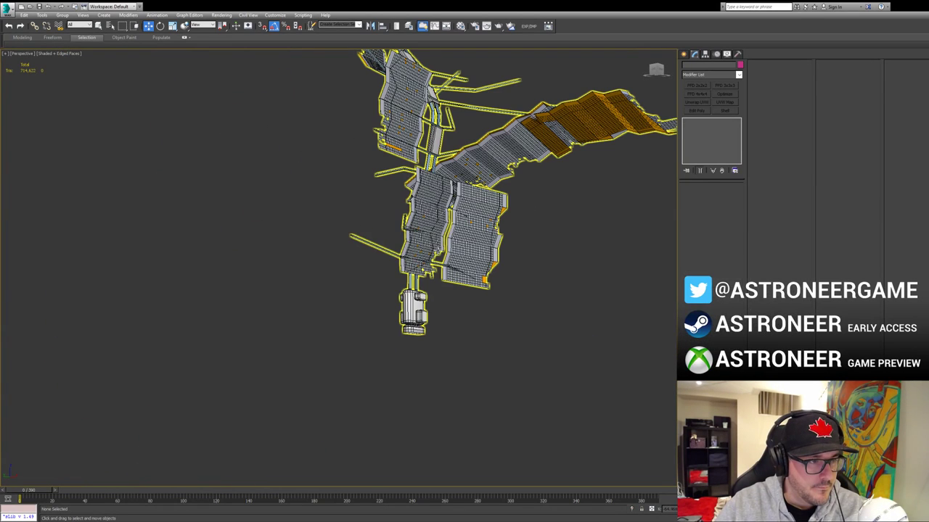
Step: Select the base block's elements under the mast, tilt and shift their vertices in side view, and leave vertex editing
{"action": "left_click", "coordinate": [410, 315]}
{"action": "key", "text": "5"}
{"action": "left_click_drag", "start_coordinate": [392, 356], "coordinate": [430, 296]}
{"action": "middle_click_drag", "start_coordinate": [430, 296], "coordinate": [474, 317], "text": "alt"}
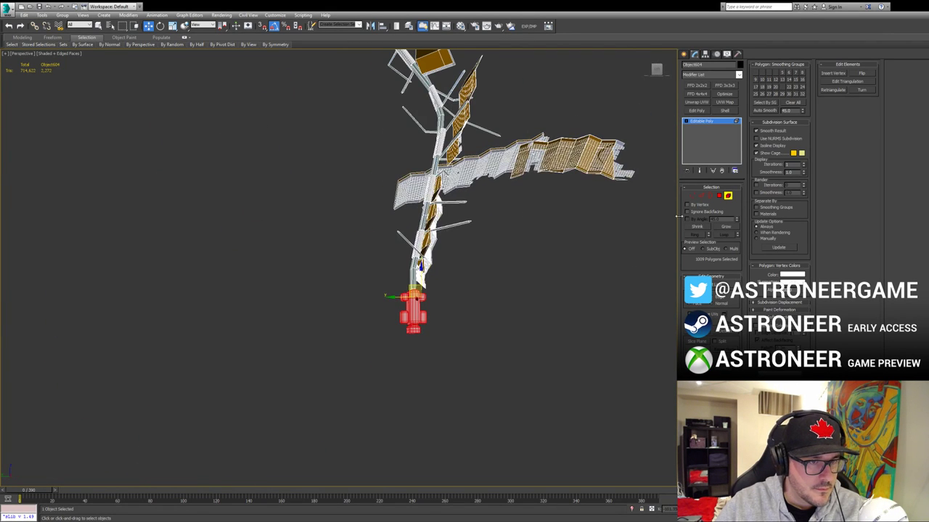
{"action": "left_click", "coordinate": [691, 196]}
{"action": "key", "text": "e"}
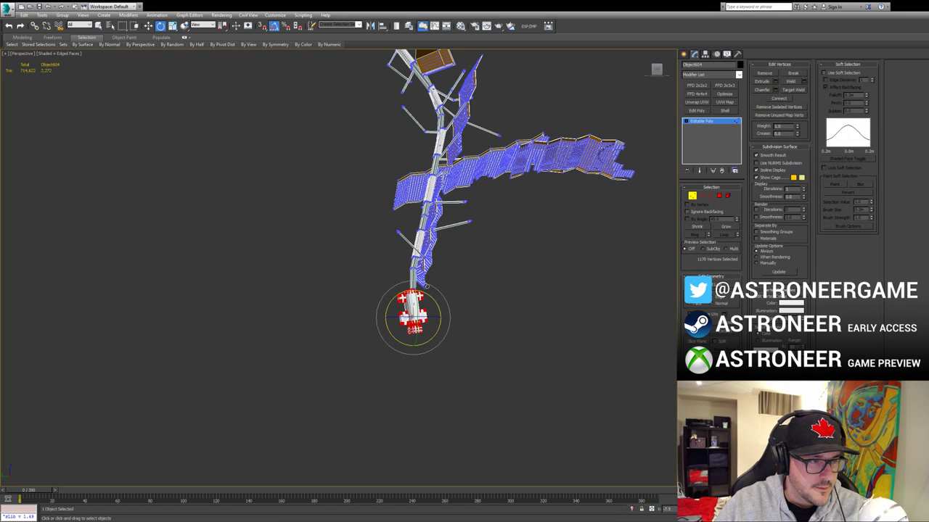
{"action": "key", "text": "w"}
{"action": "scroll", "coordinate": [405, 313], "scroll_direction": "up", "scroll_amount": 3}
{"action": "left_click_drag", "start_coordinate": [404, 355], "coordinate": [425, 354]}
{"action": "left_click", "coordinate": [693, 196]}
{"action": "scroll", "coordinate": [623, 230], "scroll_direction": "down", "scroll_amount": 5}
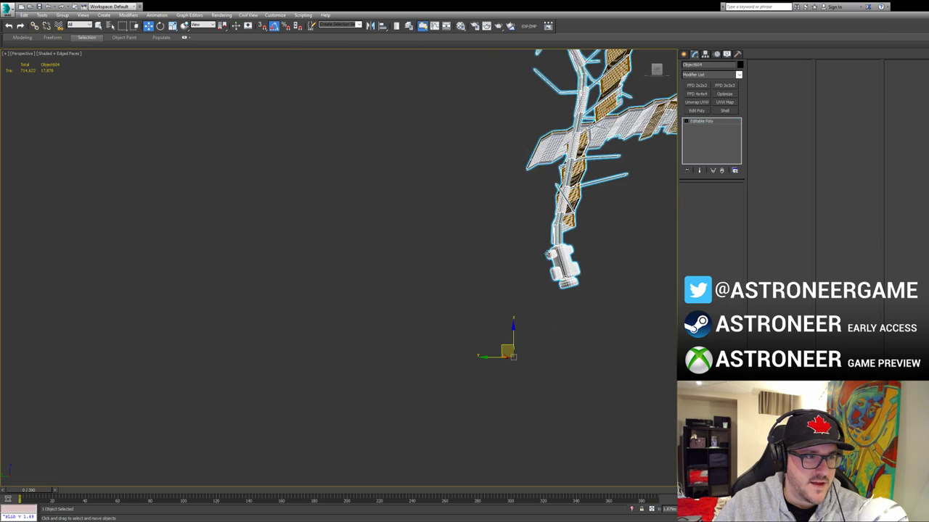
Step: Tilt the base block sideways as seen from behind, shift it back under the mast and leave vertex editing
{"action": "middle_click_drag", "start_coordinate": [508, 246], "coordinate": [462, 300], "text": "alt"}
{"action": "key", "text": "5"}
{"action": "key", "text": "e"}
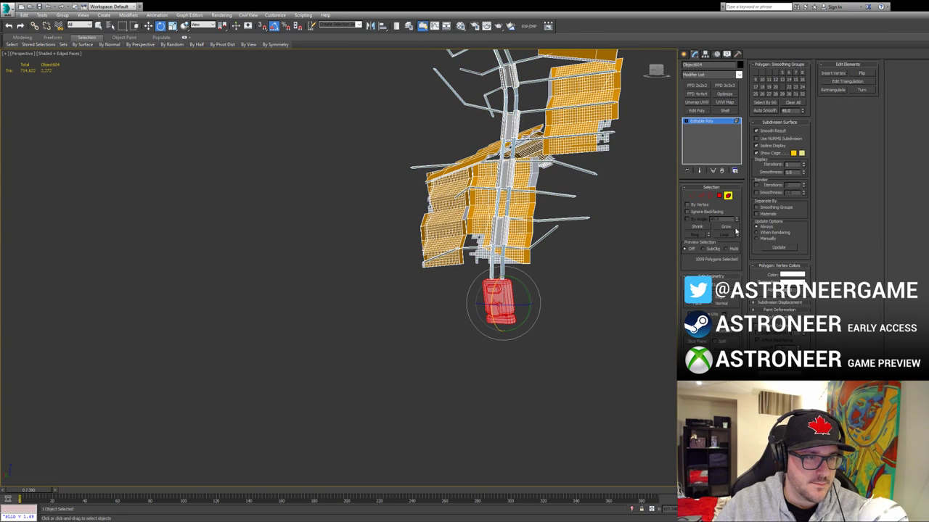
{"action": "left_click", "coordinate": [693, 196]}
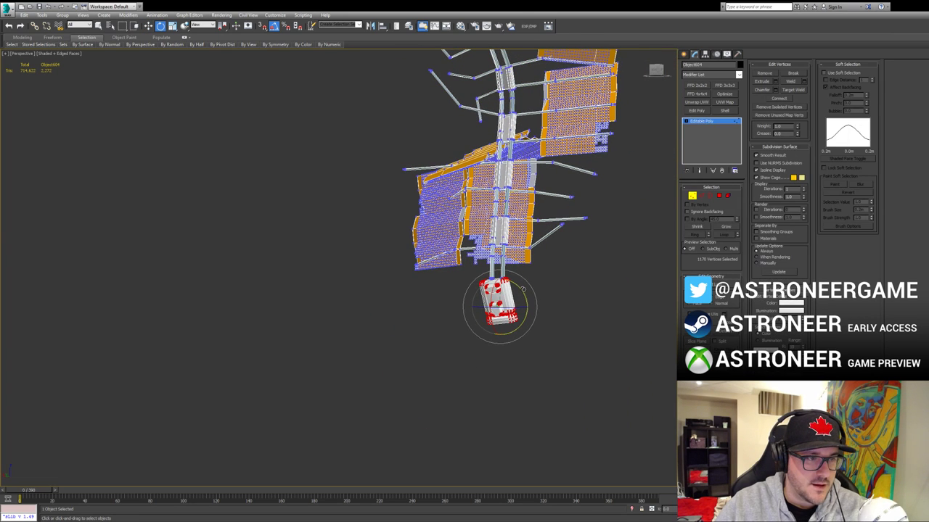
{"action": "key", "text": "w"}
{"action": "left_click_drag", "start_coordinate": [492, 296], "coordinate": [495, 294]}
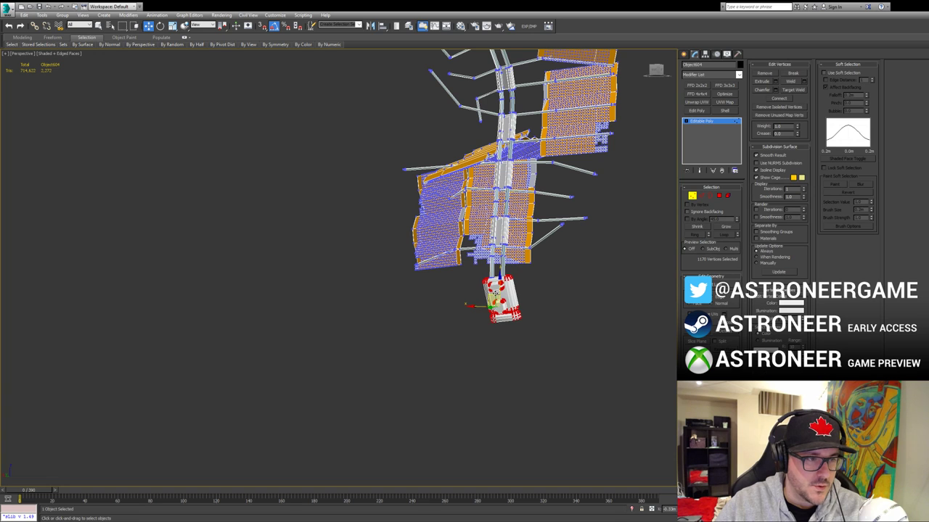
{"action": "left_click", "coordinate": [692, 196]}
{"action": "middle_click_drag", "start_coordinate": [563, 240], "coordinate": [522, 306]}
{"action": "scroll", "coordinate": [519, 316], "scroll_direction": "down", "scroll_amount": 2}
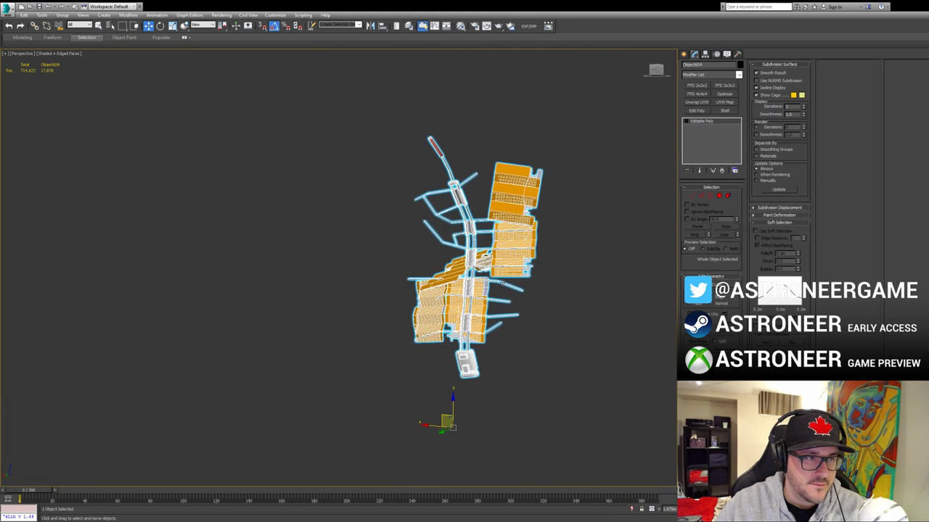
Step: Exit isolation and rotate the whole wrecked panel model so it leans over the damaged station module
{"action": "key", "text": "alt+q"}
{"action": "middle_click_drag", "start_coordinate": [524, 253], "coordinate": [630, 263], "text": "alt"}
{"action": "key", "text": "e"}
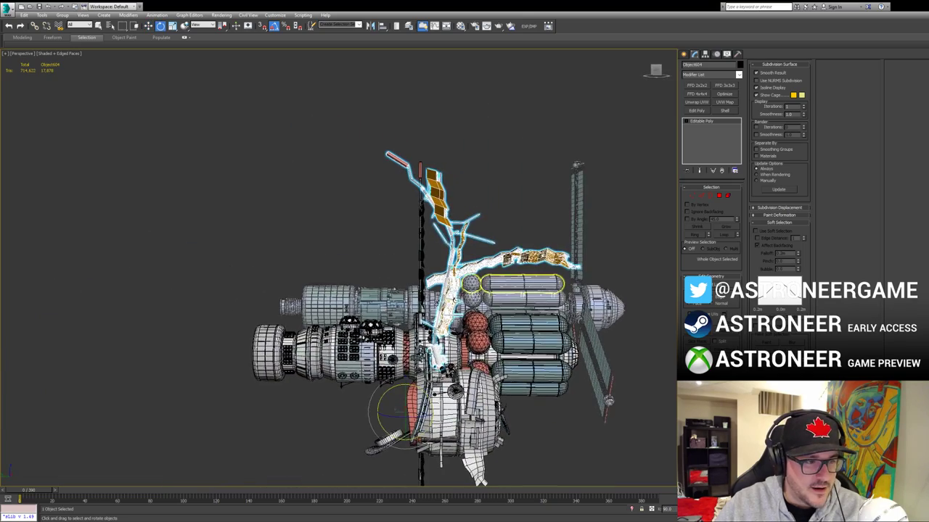
{"action": "middle_click_drag", "start_coordinate": [522, 295], "coordinate": [466, 306], "text": "alt"}
{"action": "middle_click_drag", "start_coordinate": [561, 358], "coordinate": [512, 377], "text": "alt"}
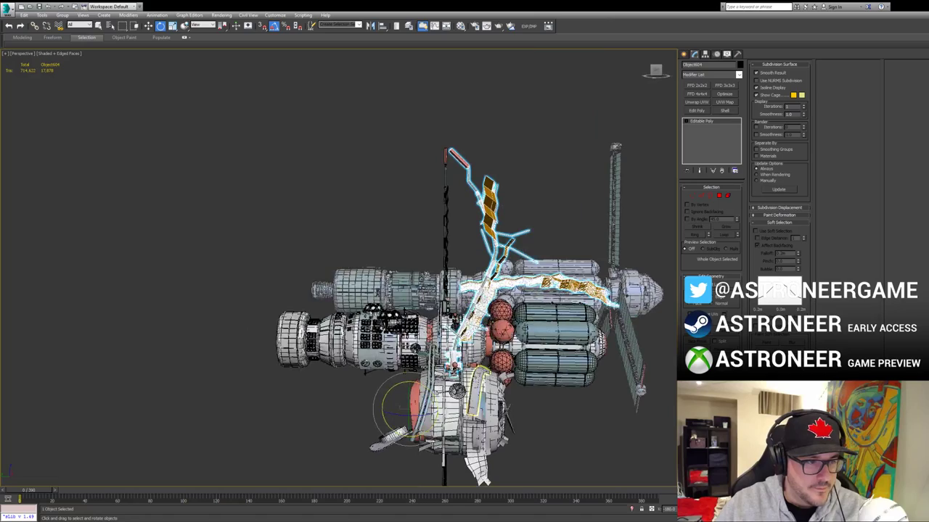
{"action": "mouse_move", "coordinate": [457, 386]}
{"action": "middle_mouse_down", "text": "alt"}
{"action": "mouse_move", "coordinate": [490, 365]}
{"action": "mouse_move", "coordinate": [475, 360]}
{"action": "mouse_move", "coordinate": [480, 406]}
{"action": "mouse_move", "coordinate": [471, 392]}
{"action": "middle_mouse_up", "text": "alt"}
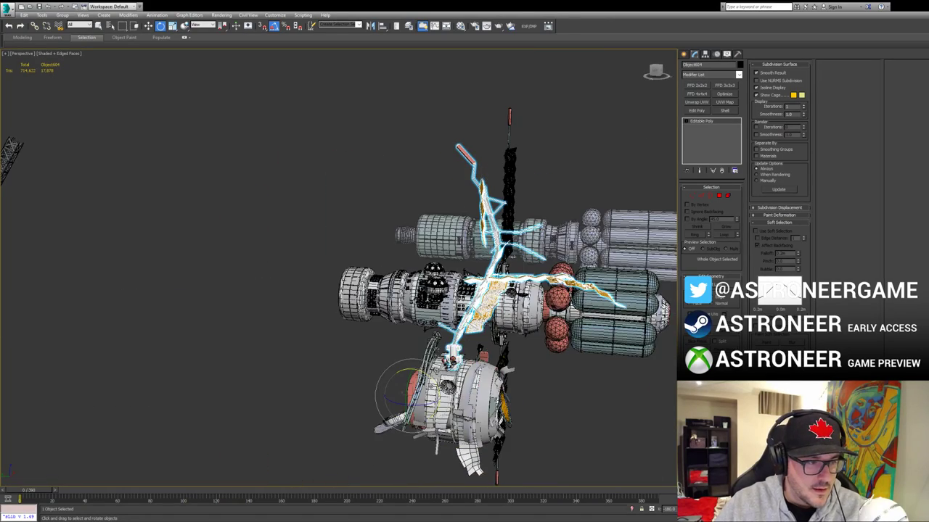
{"action": "left_click_drag", "start_coordinate": [428, 376], "coordinate": [424, 386]}
{"action": "key", "text": "w"}
{"action": "middle_click_drag", "start_coordinate": [429, 387], "coordinate": [446, 361], "text": "alt"}
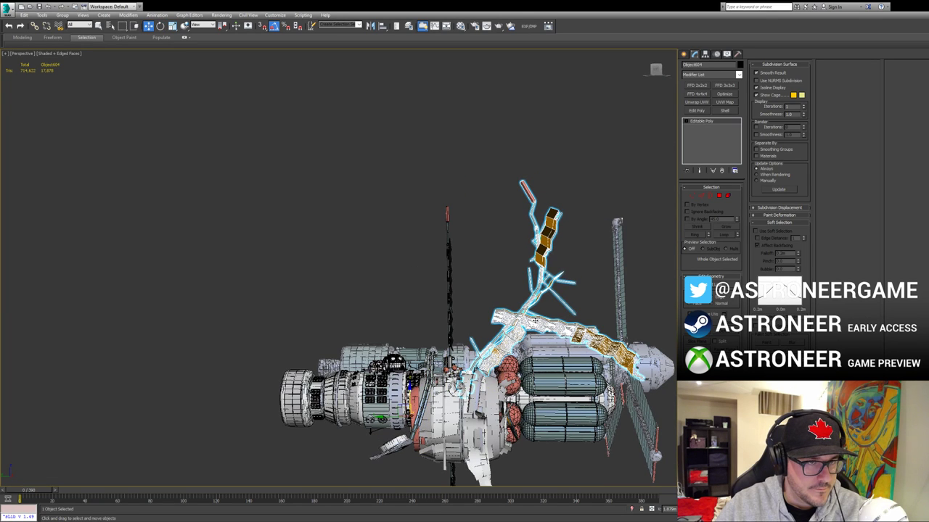
Step: Center the wrecked panel model's pivot to the object and check how its base sits on the module's hull
{"action": "left_click", "coordinate": [704, 54]}
{"action": "left_click", "coordinate": [712, 101]}
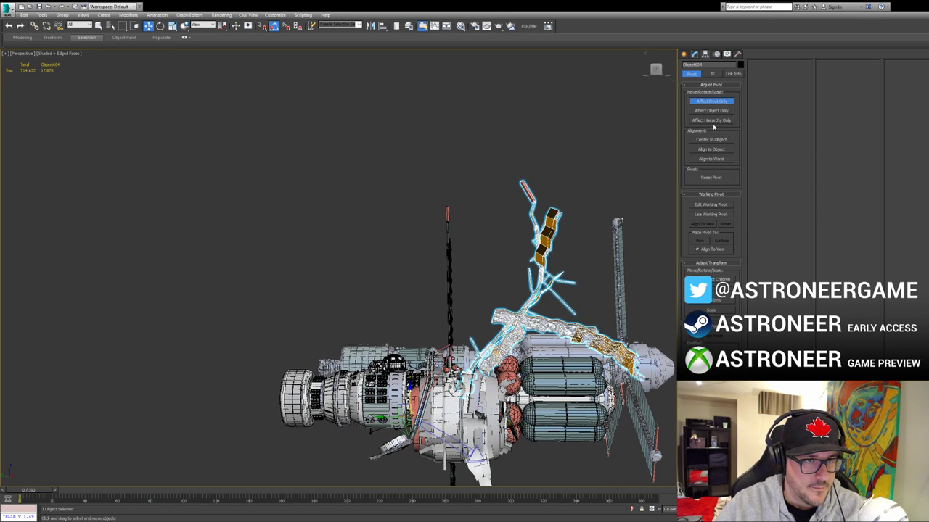
{"action": "left_click", "coordinate": [712, 140]}
{"action": "left_click", "coordinate": [713, 105]}
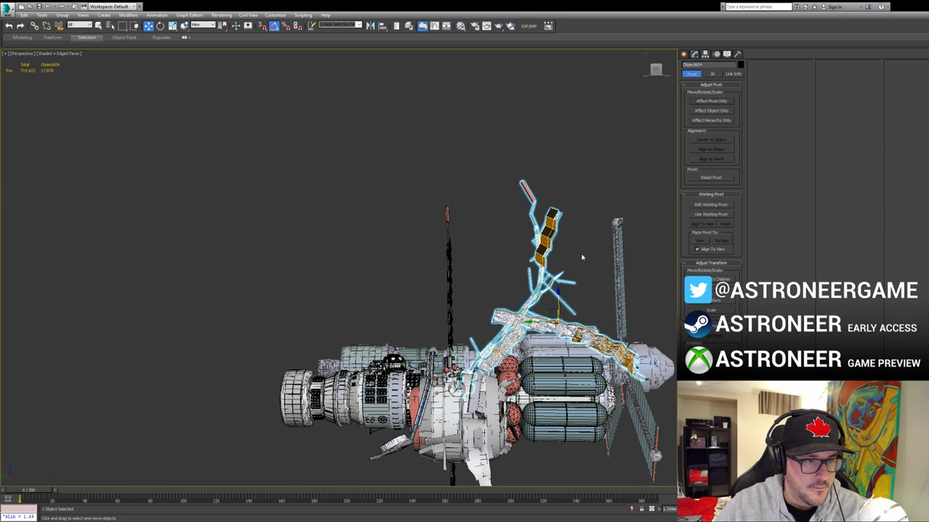
{"action": "middle_click_drag", "start_coordinate": [581, 257], "coordinate": [537, 258], "text": "alt"}
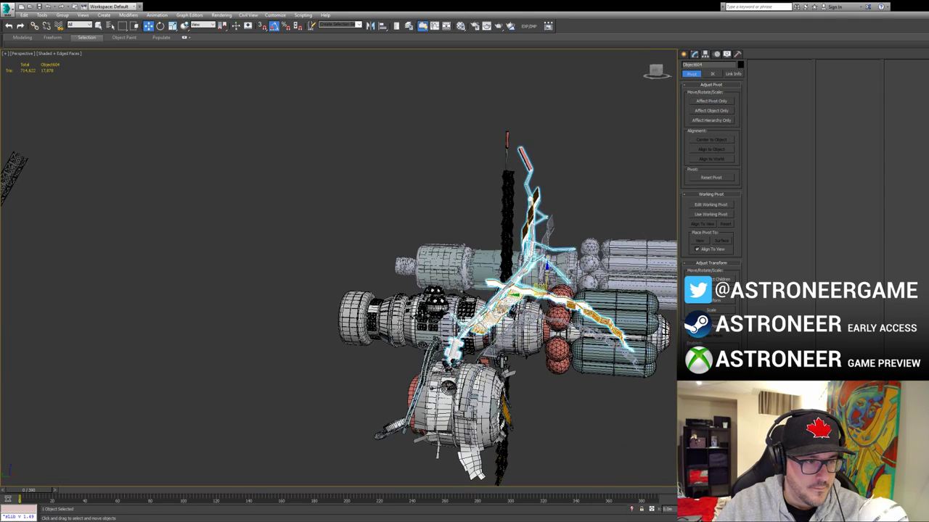
{"action": "middle_click_drag", "start_coordinate": [559, 290], "coordinate": [523, 294], "text": "alt"}
{"action": "scroll", "coordinate": [373, 210], "scroll_direction": "up", "scroll_amount": 10}
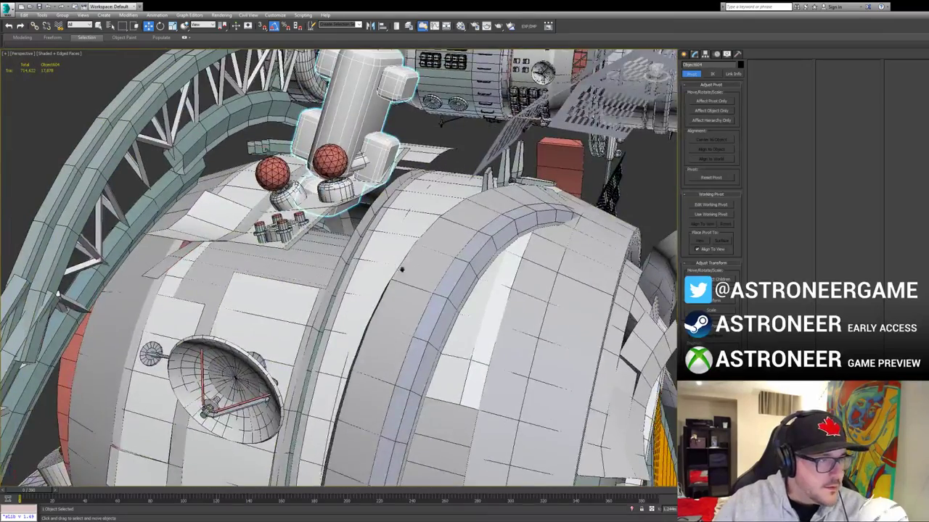
Step: Slide the wrecked panel model across the module's hull, away from the two red-sphere fixtures, and deselect it
{"action": "middle_click_drag", "start_coordinate": [402, 270], "coordinate": [464, 363]}
{"action": "left_click", "coordinate": [370, 208]}
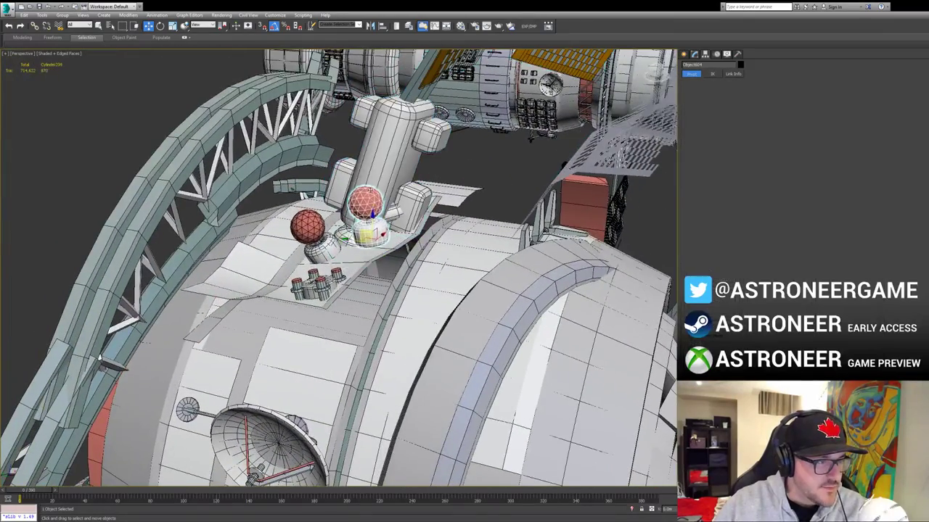
{"action": "left_click", "coordinate": [405, 190]}
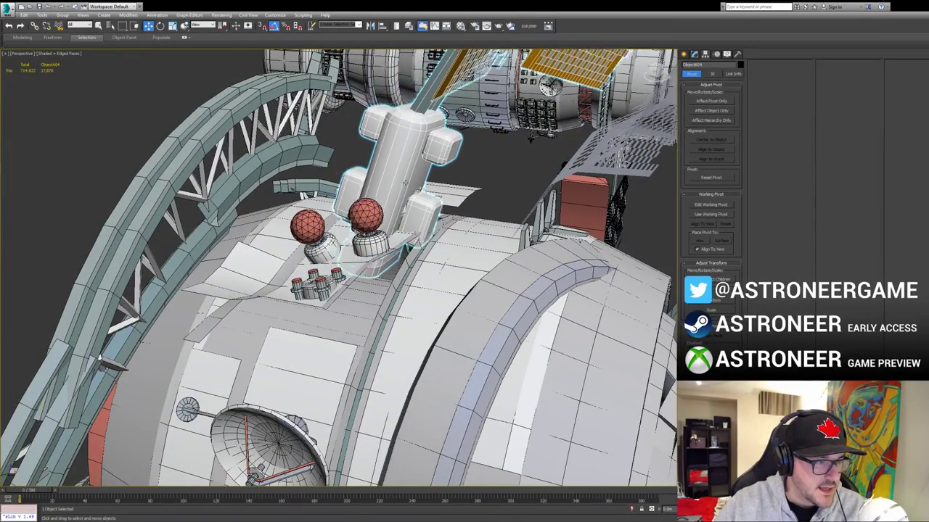
{"action": "left_click_drag", "start_coordinate": [405, 190], "coordinate": [483, 188]}
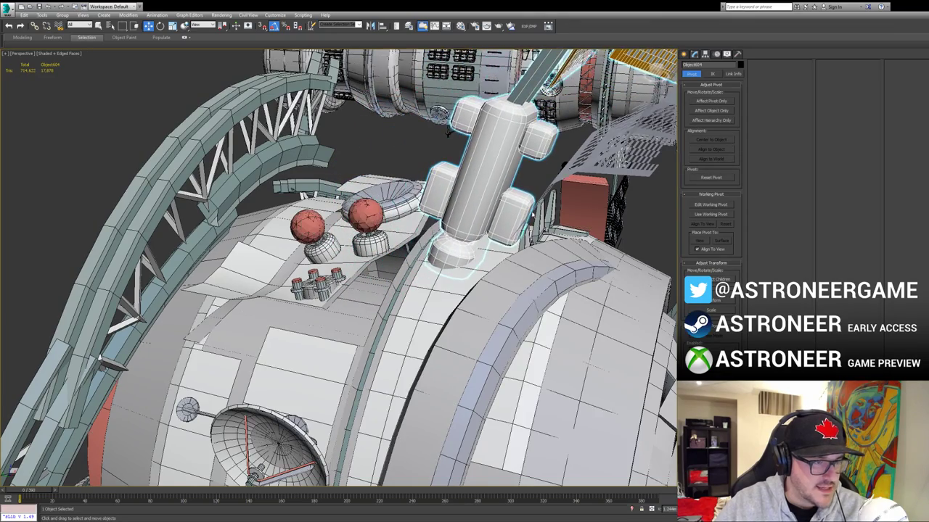
{"action": "middle_click_drag", "start_coordinate": [484, 218], "coordinate": [434, 156], "text": "alt"}
{"action": "scroll", "coordinate": [557, 200], "scroll_direction": "down", "scroll_amount": 5}
{"action": "left_click", "coordinate": [587, 292]}
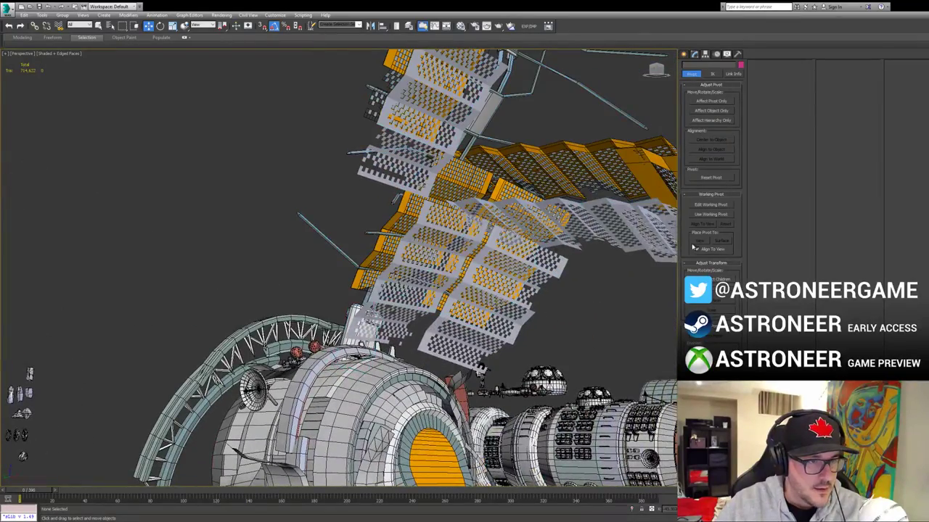
Step: Examine the wrecked panel model's lean and its seating on the module from several sides
{"action": "left_click", "coordinate": [427, 154]}
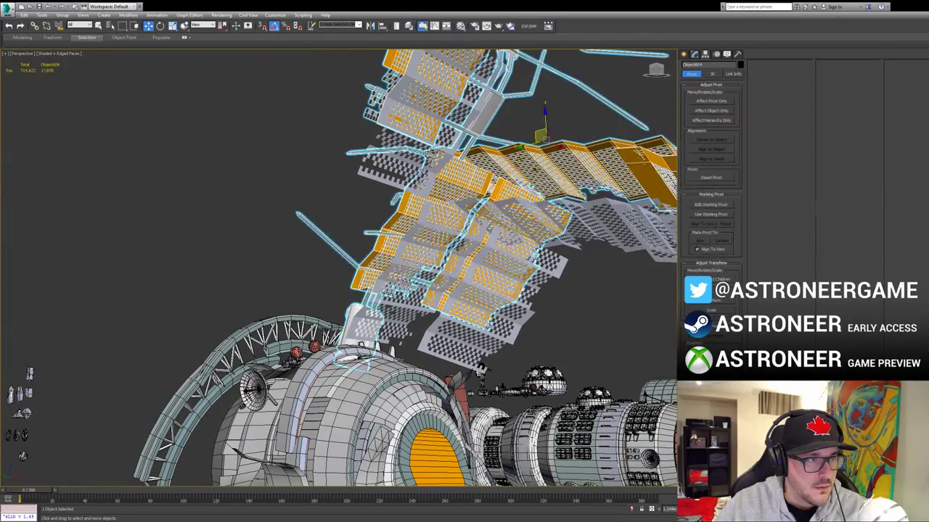
{"action": "left_click", "coordinate": [370, 180]}
{"action": "scroll", "coordinate": [378, 174], "scroll_direction": "up", "scroll_amount": 4}
{"action": "middle_click_drag", "start_coordinate": [379, 175], "coordinate": [549, 249], "text": "alt"}
{"action": "left_click", "coordinate": [222, 68]}
{"action": "key", "text": "z"}
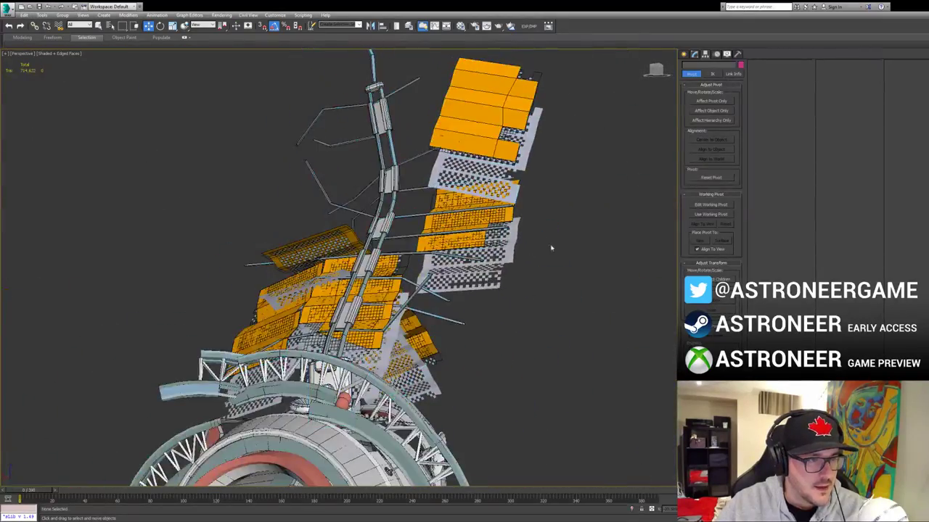
{"action": "left_click", "coordinate": [582, 242]}
{"action": "left_click", "coordinate": [452, 177]}
{"action": "left_click", "coordinate": [437, 172]}
{"action": "left_click", "coordinate": [451, 175]}
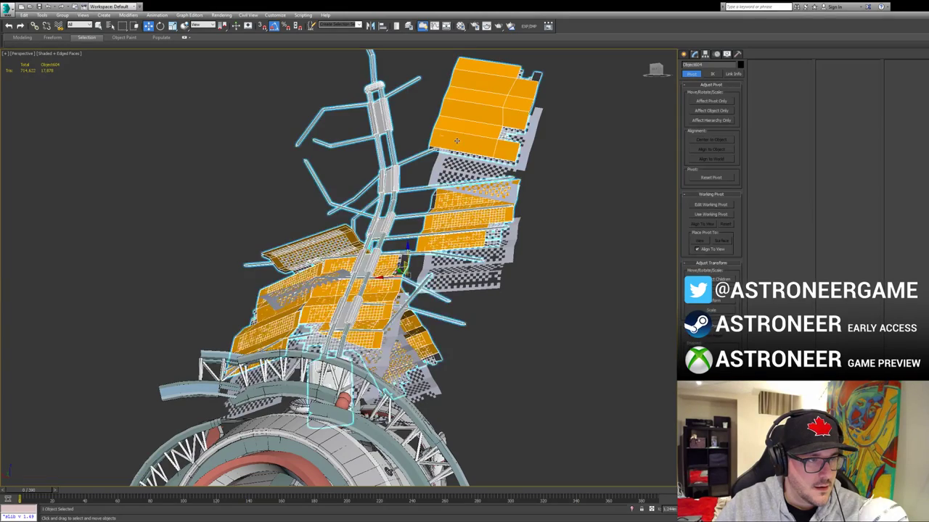
{"action": "middle_click_drag", "start_coordinate": [450, 174], "coordinate": [450, 204], "text": "alt"}
{"action": "middle_click_drag", "start_coordinate": [278, 457], "coordinate": [390, 213], "text": "alt"}
Step: Isolate the wrecked panel model for a brief check, exit isolation, deselect it and save the scene
{"action": "key", "text": "alt+q"}
{"action": "key", "text": "alt+q"}
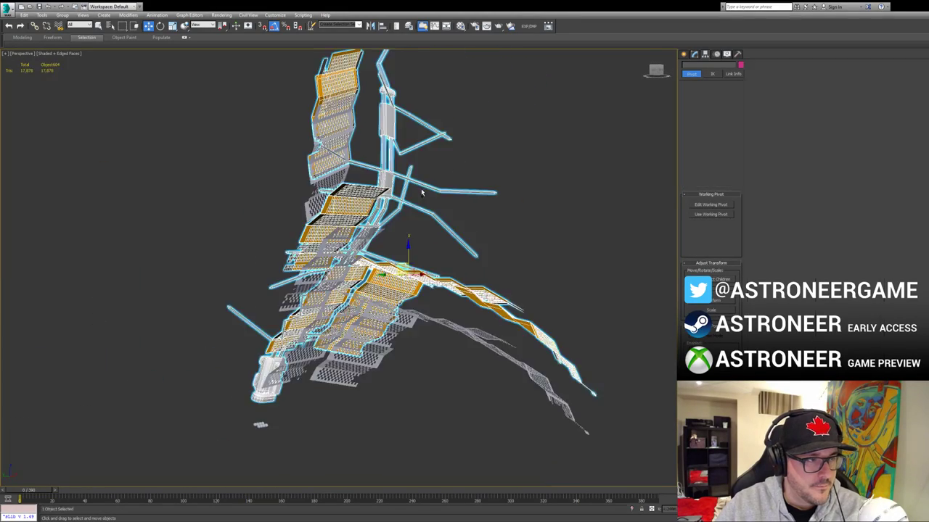
{"action": "middle_click_drag", "start_coordinate": [439, 309], "coordinate": [501, 301], "text": "alt"}
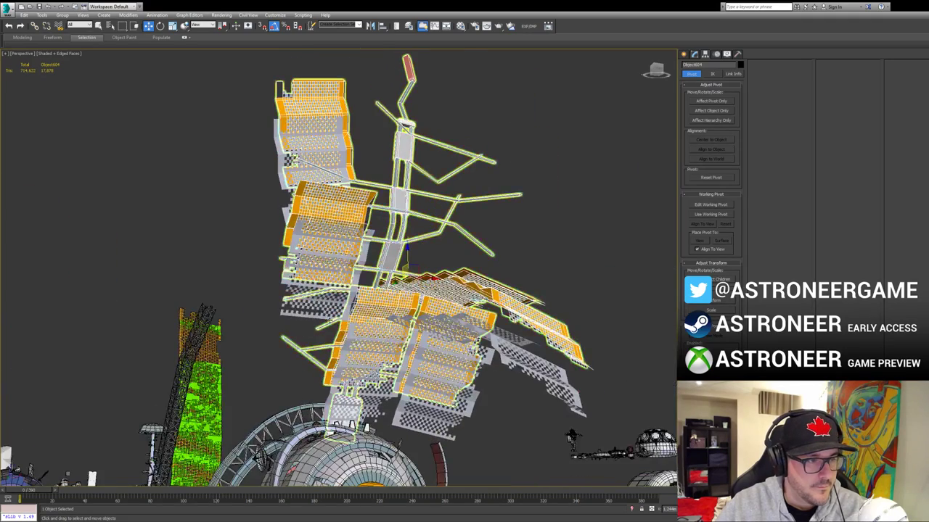
{"action": "left_click", "coordinate": [262, 343]}
{"action": "key", "text": "ctrl+s"}
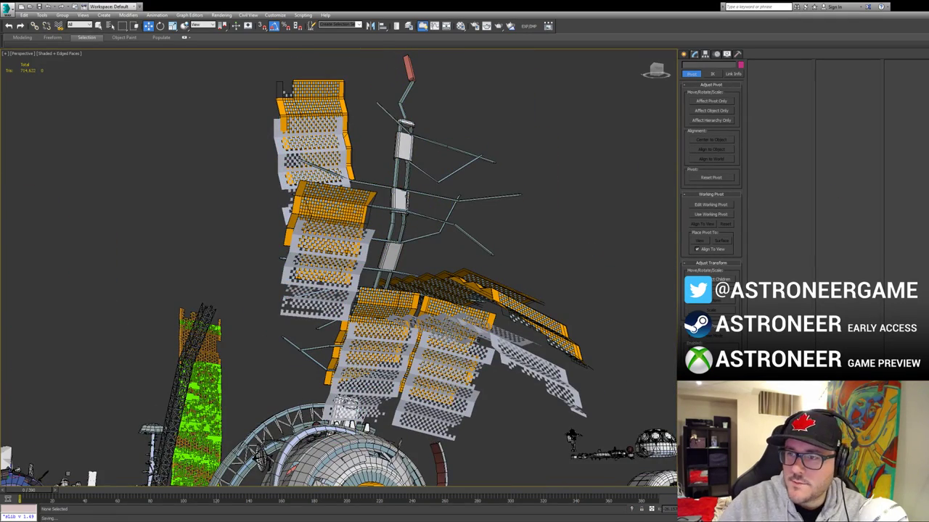
{"action": "left_click", "coordinate": [540, 204]}
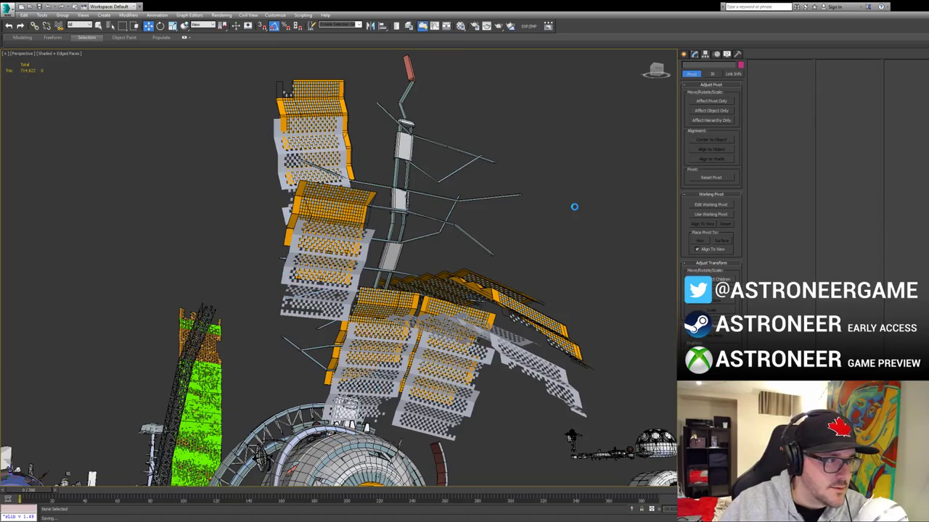
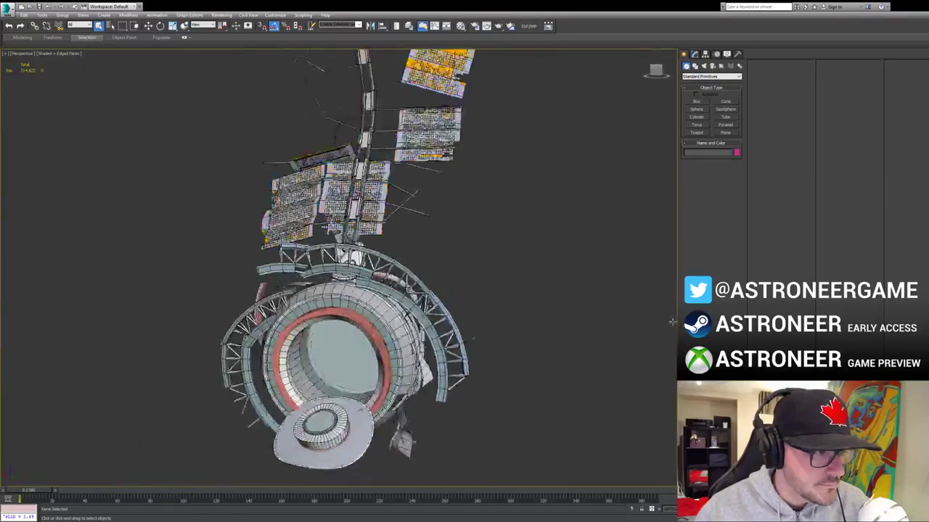
Step: Rotate the spare intact solar array so its mast points upward and move it beside the wrecked module
{"action": "left_click", "coordinate": [398, 332]}
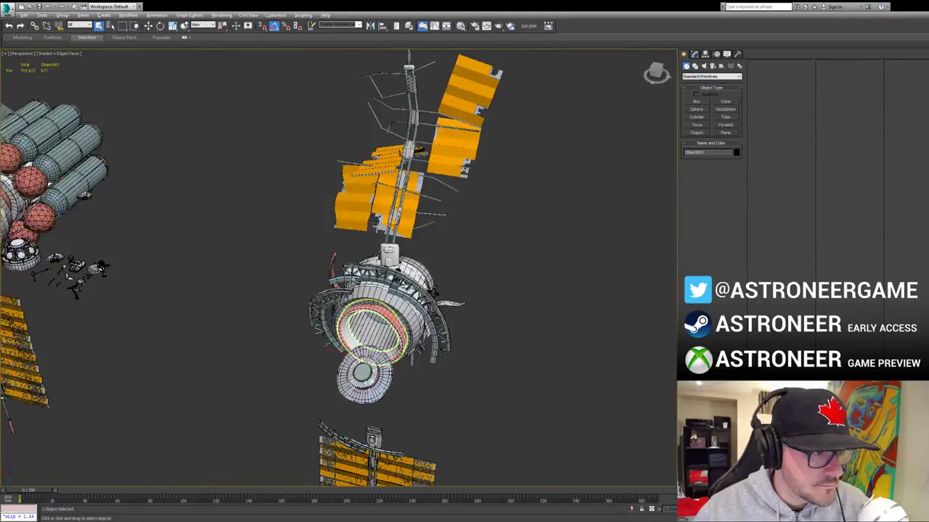
{"action": "middle_click_drag", "start_coordinate": [397, 332], "coordinate": [424, 319], "text": "alt"}
{"action": "scroll", "coordinate": [428, 309], "scroll_direction": "down", "scroll_amount": 4}
{"action": "left_click", "coordinate": [414, 347]}
{"action": "key", "text": "e"}
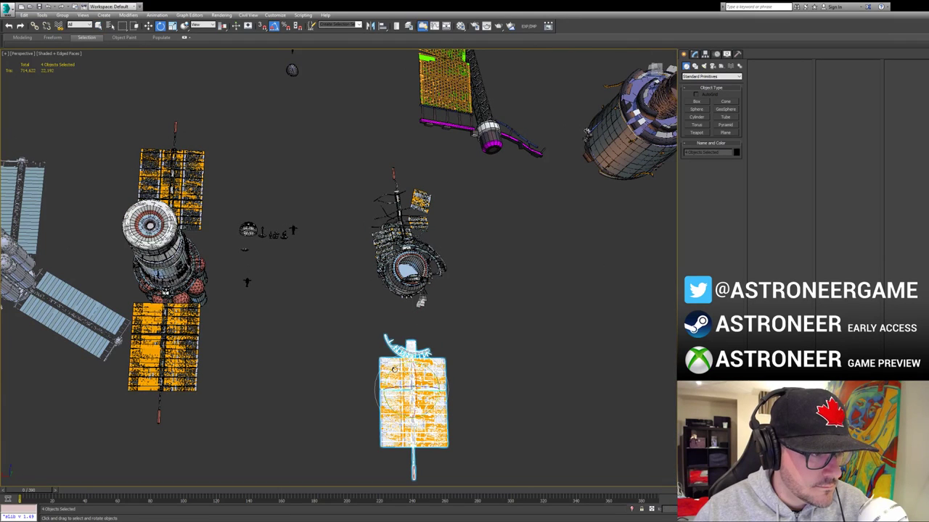
{"action": "left_click_drag", "start_coordinate": [395, 369], "coordinate": [546, 330]}
{"action": "key", "text": "w"}
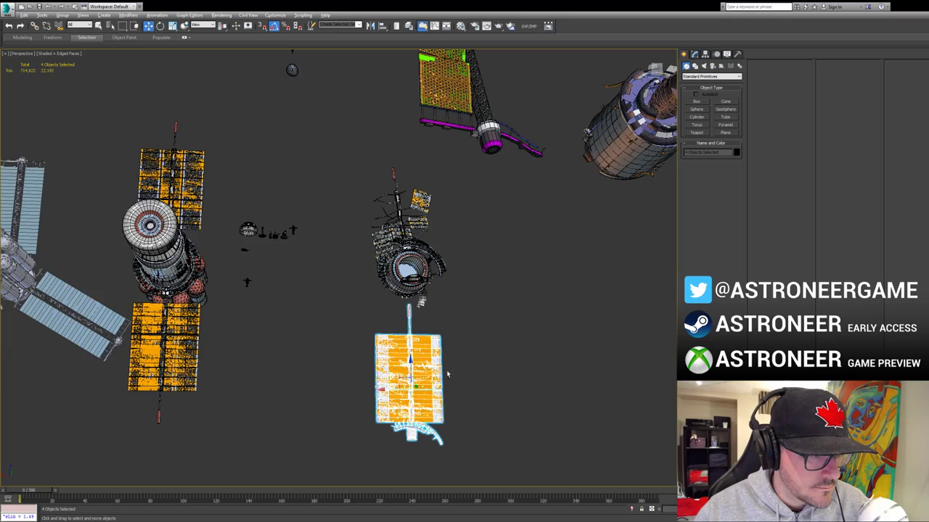
{"action": "middle_click_drag", "start_coordinate": [448, 374], "coordinate": [414, 395], "text": "alt"}
{"action": "left_click_drag", "start_coordinate": [407, 375], "coordinate": [527, 224]}
{"action": "middle_click_drag", "start_coordinate": [527, 226], "coordinate": [428, 297], "text": "alt"}
Step: Select the wrecked module together with the intact solar array and isolate them from the rest of the scene
{"action": "left_click_drag", "start_coordinate": [501, 367], "coordinate": [543, 426], "text": "ctrl"}
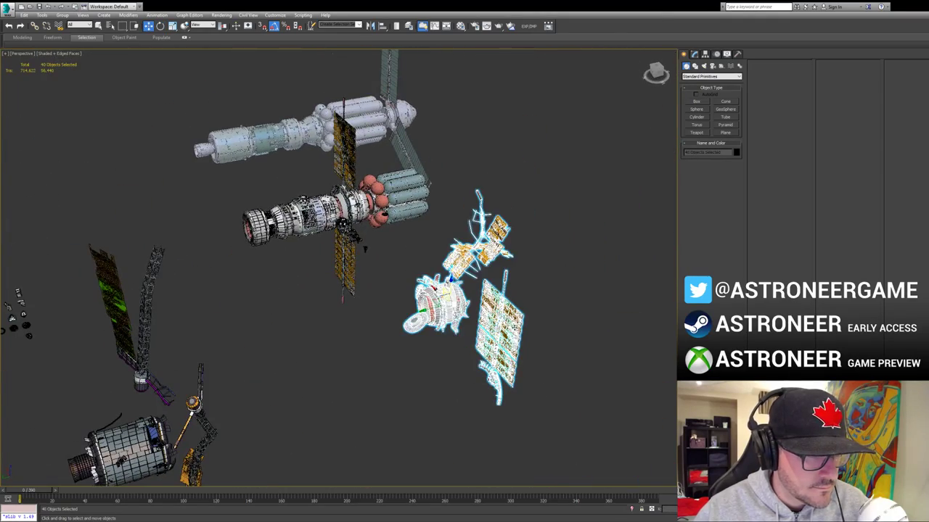
{"action": "middle_click_drag", "start_coordinate": [543, 426], "coordinate": [502, 328], "text": "alt"}
{"action": "key", "text": "alt+q"}
{"action": "left_click_drag", "start_coordinate": [257, 257], "coordinate": [332, 379]}
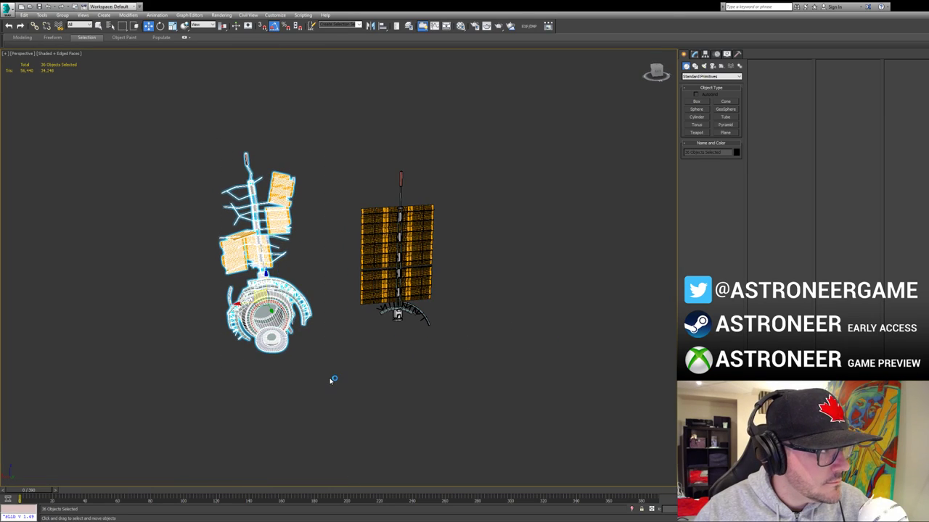
{"action": "scroll", "coordinate": [338, 323], "scroll_direction": "up", "scroll_amount": 4}
{"action": "middle_click_drag", "start_coordinate": [345, 335], "coordinate": [388, 238], "text": "alt"}
{"action": "left_click", "coordinate": [387, 239]}
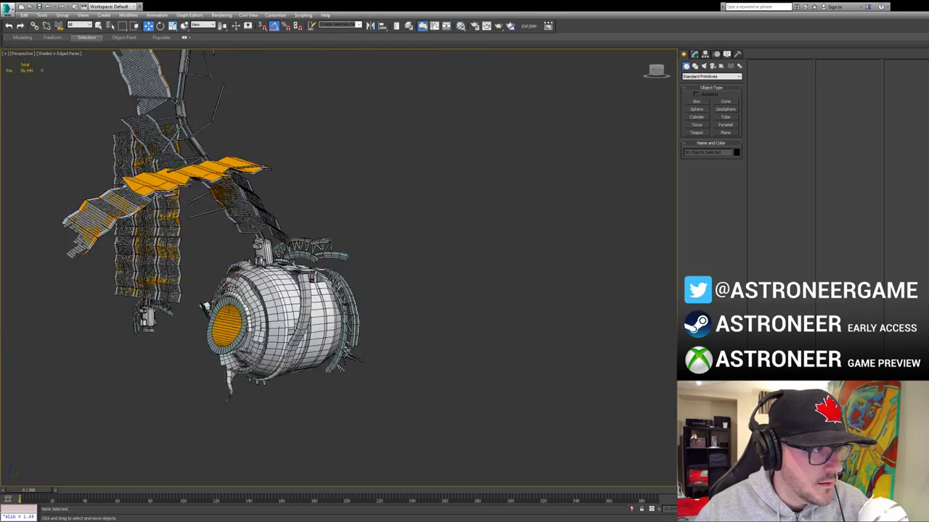
Step: Inspect the wrecked module, its leaning panels and open hatch end from all sides and distances
{"action": "middle_click_drag", "start_coordinate": [205, 307], "coordinate": [331, 247], "text": "alt"}
{"action": "middle_click_drag", "start_coordinate": [407, 237], "coordinate": [450, 228], "text": "alt"}
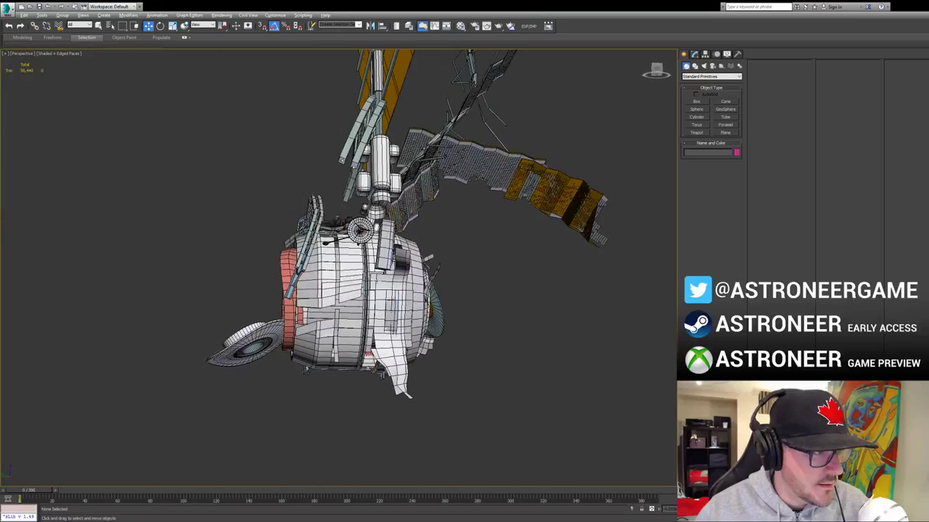
{"action": "middle_click_drag", "start_coordinate": [505, 256], "coordinate": [541, 252], "text": "alt"}
{"action": "left_click", "coordinate": [404, 312]}
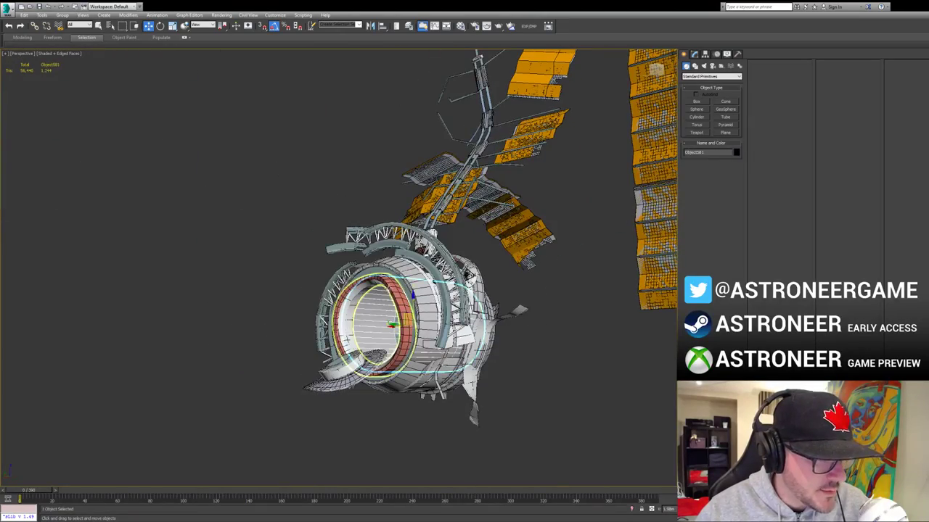
{"action": "key", "text": "z"}
{"action": "middle_click_drag", "start_coordinate": [395, 304], "coordinate": [457, 312], "text": "alt"}
{"action": "scroll", "coordinate": [448, 284], "scroll_direction": "down", "scroll_amount": 5}
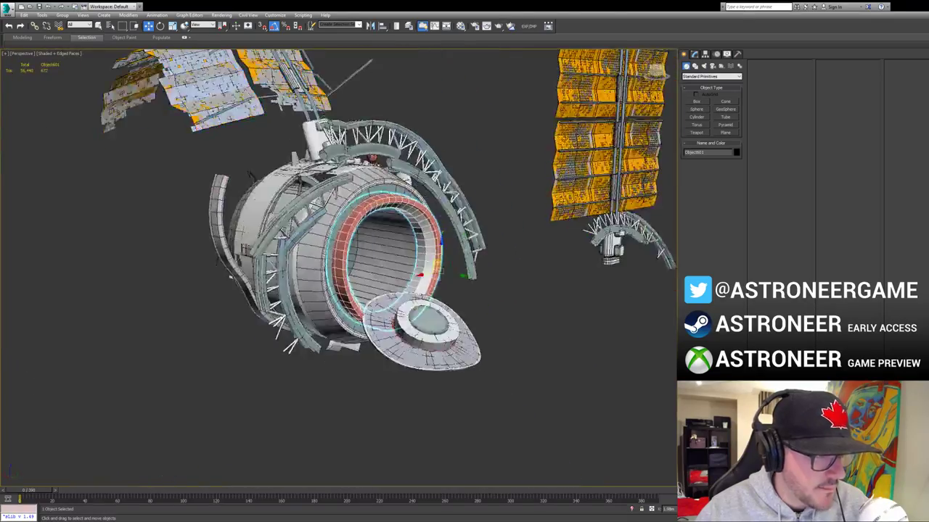
{"action": "middle_click_drag", "start_coordinate": [471, 177], "coordinate": [404, 263]}
{"action": "middle_click_drag", "start_coordinate": [485, 190], "coordinate": [363, 290], "text": "alt"}
{"action": "scroll", "coordinate": [399, 266], "scroll_direction": "up", "scroll_amount": 5}
{"action": "scroll", "coordinate": [335, 259], "scroll_direction": "down", "scroll_amount": 5}
{"action": "scroll", "coordinate": [451, 290], "scroll_direction": "down", "scroll_amount": 2}
{"action": "scroll", "coordinate": [457, 275], "scroll_direction": "down", "scroll_amount": 5}
Step: Move the astronaut figure from the small props closer to the wrecked module as a scale reference
{"action": "left_click", "coordinate": [310, 297]}
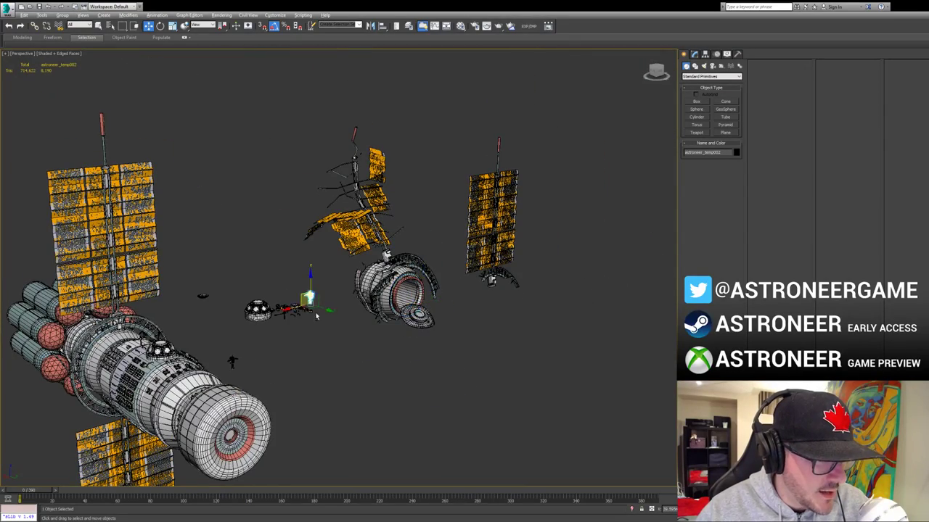
{"action": "key", "text": "z"}
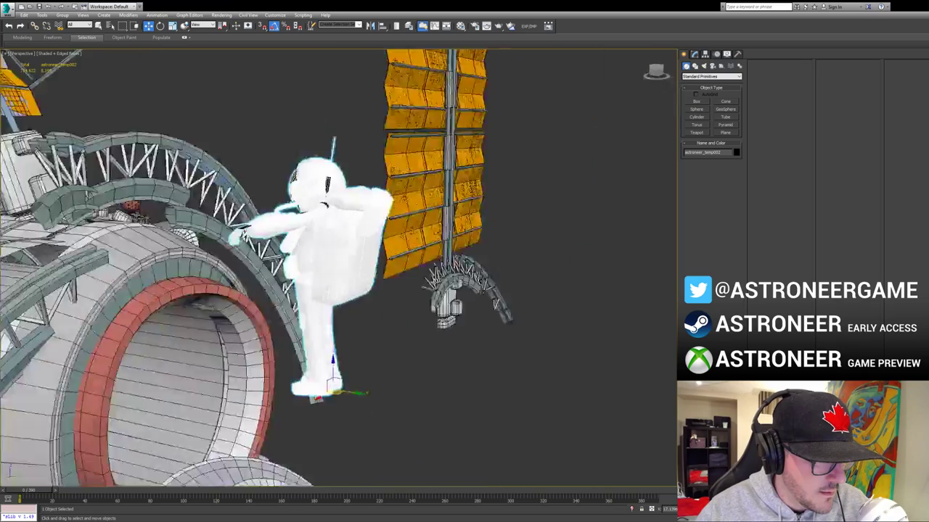
{"action": "scroll", "coordinate": [363, 312], "scroll_direction": "down", "scroll_amount": 4}
{"action": "middle_click_drag", "start_coordinate": [363, 312], "coordinate": [410, 317], "text": "alt"}
{"action": "scroll", "coordinate": [411, 317], "scroll_direction": "down", "scroll_amount": 6}
{"action": "middle_click_drag", "start_coordinate": [603, 317], "coordinate": [491, 308], "text": "alt"}
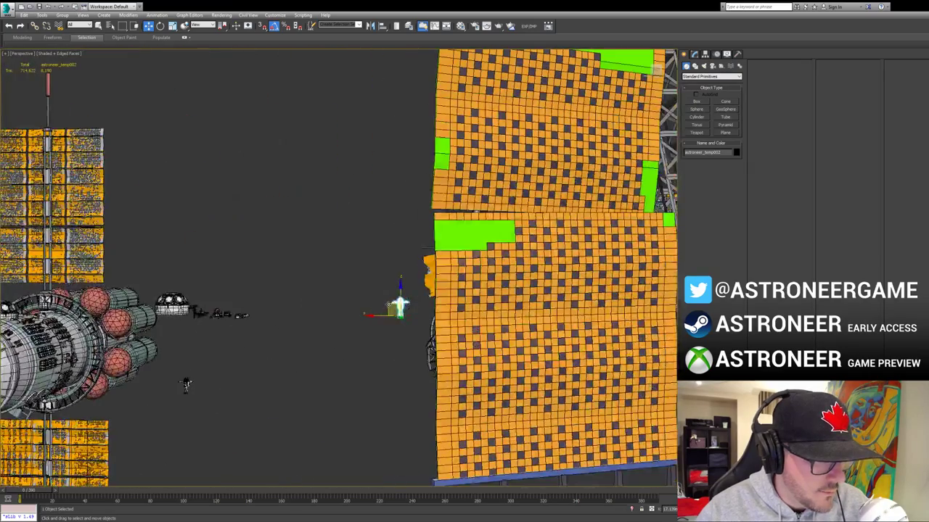
Step: Try the astronaut figure at the wrecked module's open hatch to compare its scale with the opening
{"action": "mouse_move", "coordinate": [464, 341]}
{"action": "middle_mouse_down", "text": "alt"}
{"action": "mouse_move", "coordinate": [486, 344]}
{"action": "mouse_move", "coordinate": [428, 371]}
{"action": "mouse_move", "coordinate": [400, 359]}
{"action": "mouse_move", "coordinate": [394, 340]}
{"action": "middle_mouse_up", "text": "alt"}
{"action": "key", "text": "z"}
{"action": "scroll", "coordinate": [428, 370], "scroll_direction": "down", "scroll_amount": 4}
{"action": "scroll", "coordinate": [401, 359], "scroll_direction": "down", "scroll_amount": 5}
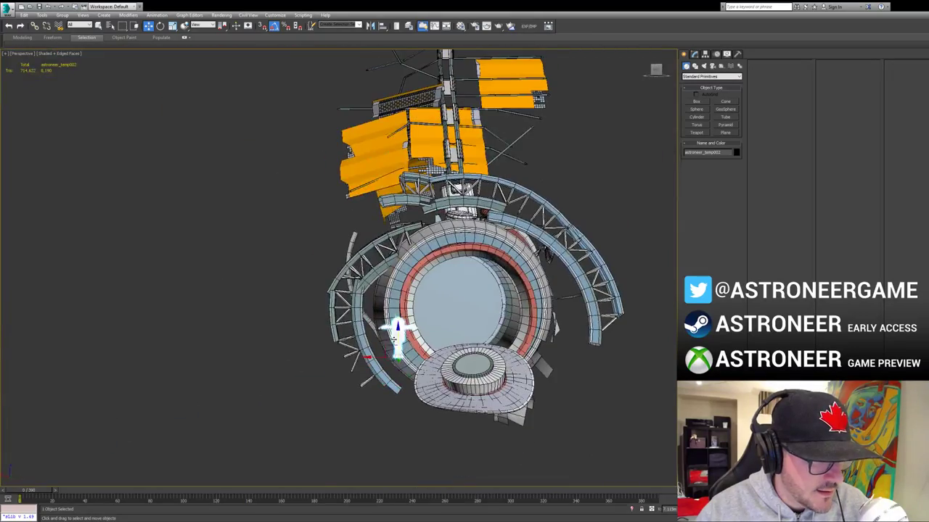
{"action": "middle_click_drag", "start_coordinate": [479, 359], "coordinate": [508, 365], "text": "alt"}
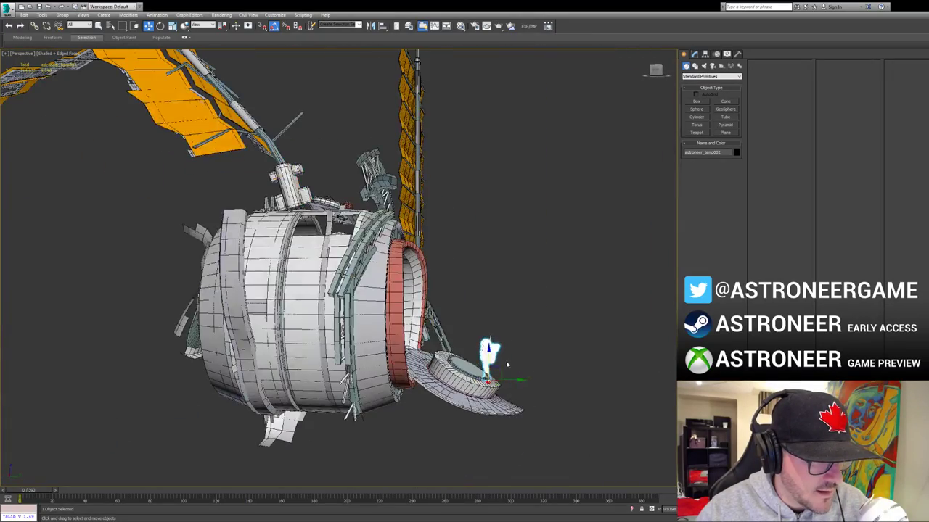
{"action": "mouse_move", "coordinate": [499, 369]}
{"action": "left_mouse_down"}
{"action": "mouse_move", "coordinate": [475, 347]}
{"action": "mouse_move", "coordinate": [416, 338]}
{"action": "left_mouse_up"}
{"action": "mouse_move", "coordinate": [416, 338]}
{"action": "middle_mouse_down", "text": "alt"}
{"action": "mouse_move", "coordinate": [397, 333]}
{"action": "mouse_move", "coordinate": [428, 317]}
{"action": "mouse_move", "coordinate": [388, 324]}
{"action": "mouse_move", "coordinate": [384, 307]}
{"action": "middle_mouse_up", "text": "alt"}
{"action": "scroll", "coordinate": [397, 333], "scroll_direction": "up", "scroll_amount": 6}
{"action": "scroll", "coordinate": [397, 333], "scroll_direction": "down", "scroll_amount": 5}
{"action": "left_click_drag", "start_coordinate": [383, 354], "coordinate": [353, 352]}
{"action": "mouse_move", "coordinate": [357, 340]}
{"action": "middle_mouse_down", "text": "alt"}
{"action": "mouse_move", "coordinate": [401, 341]}
{"action": "mouse_move", "coordinate": [410, 354]}
{"action": "mouse_move", "coordinate": [443, 331]}
{"action": "middle_mouse_up", "text": "alt"}
{"action": "scroll", "coordinate": [412, 351], "scroll_direction": "down", "scroll_amount": 6}
Step: Undo the astronaut figure's last moves around the hatch
{"action": "key", "text": "ctrl+z"}
{"action": "key", "text": "ctrl+z"}
{"action": "key", "text": "ctrl+z"}
{"action": "key", "text": "ctrl+z"}
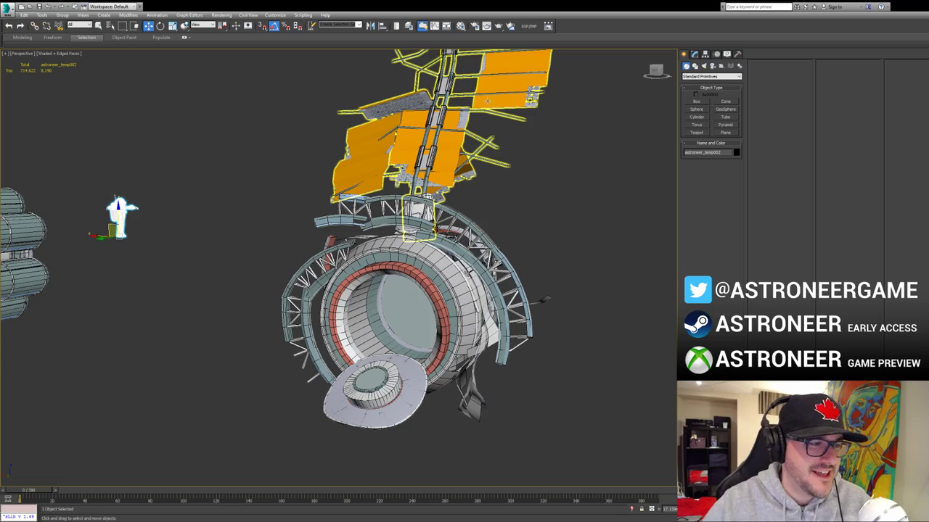
Step: Select all the fine grid panel elements of the intact solar array in element mode
{"action": "middle_click_drag", "start_coordinate": [435, 305], "coordinate": [508, 279], "text": "alt"}
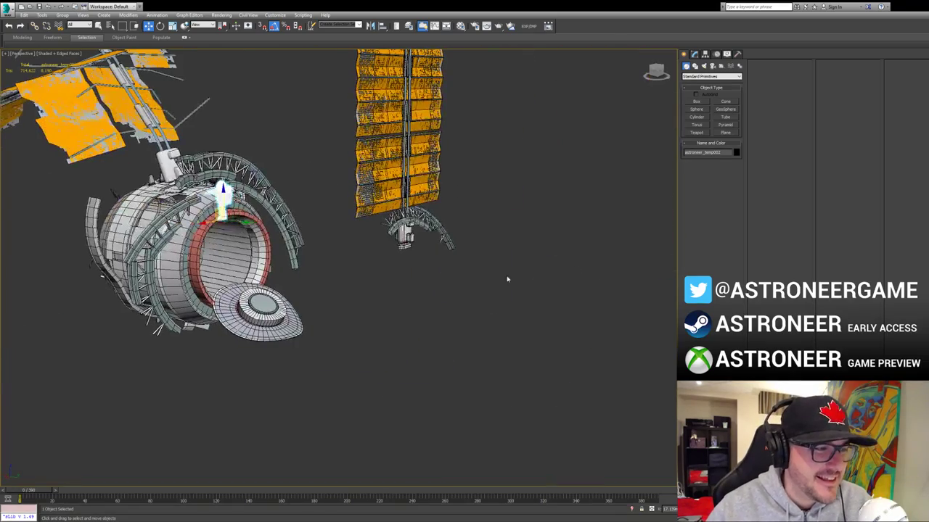
{"action": "left_click", "coordinate": [418, 229]}
{"action": "middle_click_drag", "start_coordinate": [434, 247], "coordinate": [413, 356], "text": "alt"}
{"action": "middle_click_drag", "start_coordinate": [413, 355], "coordinate": [409, 381], "text": "alt"}
{"action": "left_click", "coordinate": [376, 208]}
{"action": "middle_click_drag", "start_coordinate": [377, 207], "coordinate": [448, 167], "text": "alt"}
{"action": "key", "text": "5"}
{"action": "key", "text": "5"}
{"action": "left_click", "coordinate": [372, 208]}
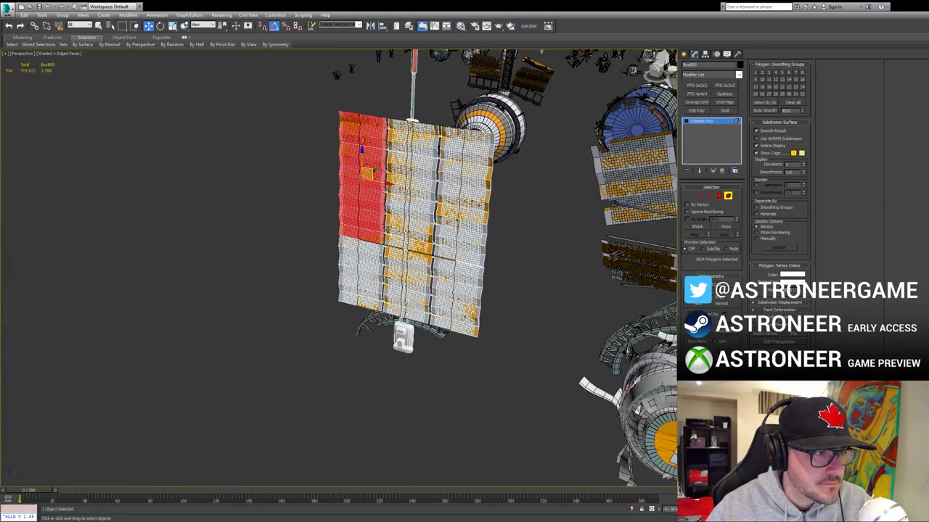
{"action": "left_click", "coordinate": [403, 222], "text": "ctrl"}
{"action": "left_click", "coordinate": [455, 235], "text": "ctrl"}
{"action": "left_click", "coordinate": [452, 272], "text": "ctrl"}
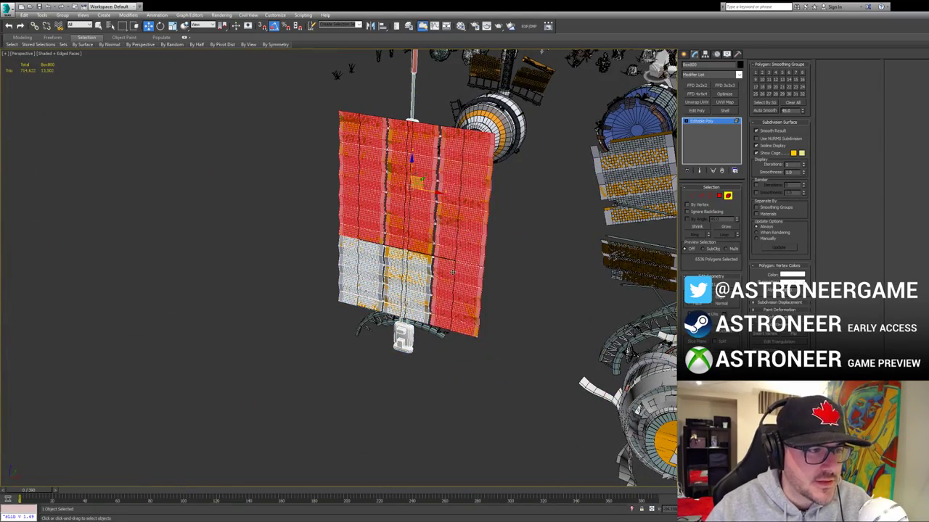
{"action": "left_click", "coordinate": [416, 280], "text": "ctrl"}
{"action": "left_click", "coordinate": [366, 270], "text": "ctrl"}
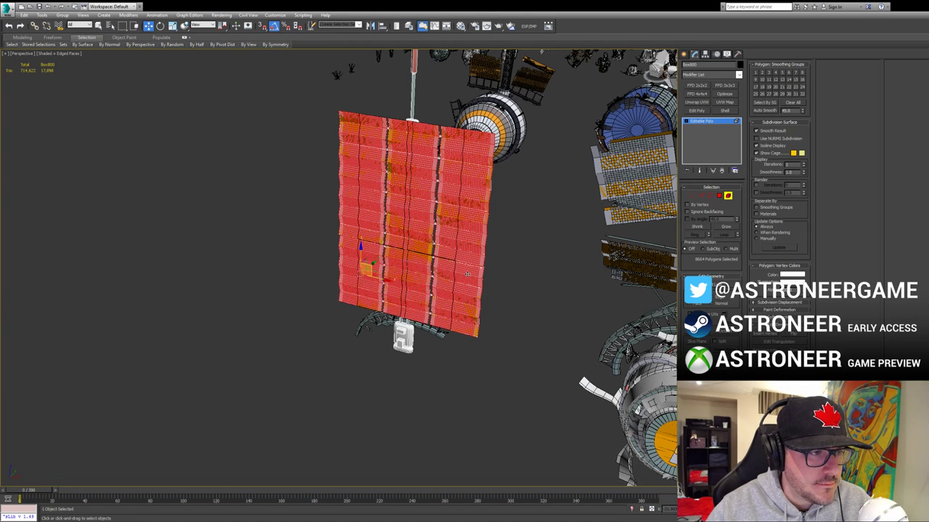
{"action": "scroll", "coordinate": [474, 271], "scroll_direction": "up", "scroll_amount": 3}
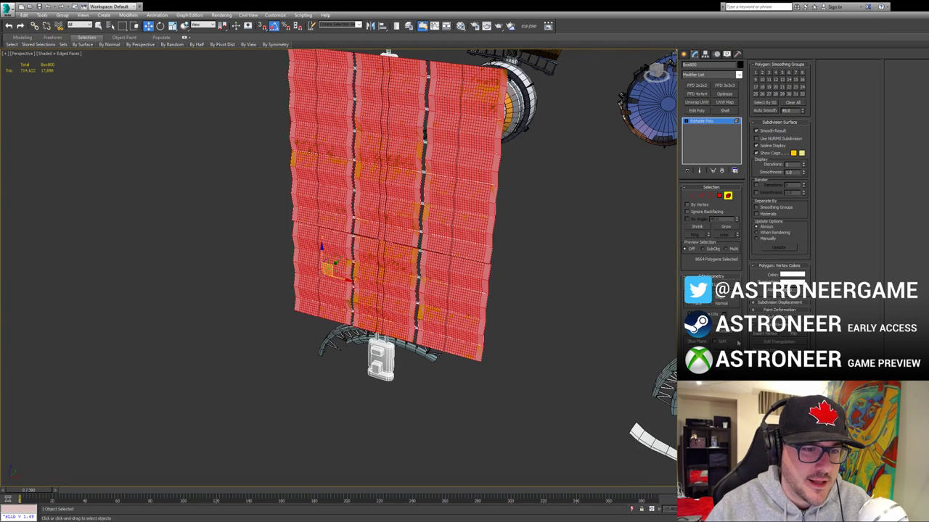
Step: Check the solid backing panels behind the array's grid, leave element editing and delete the backing panel object
{"action": "left_click", "coordinate": [505, 273]}
{"action": "middle_click_drag", "start_coordinate": [505, 273], "coordinate": [428, 268], "text": "alt"}
{"action": "left_click", "coordinate": [338, 271]}
{"action": "left_click", "coordinate": [364, 266], "text": "ctrl"}
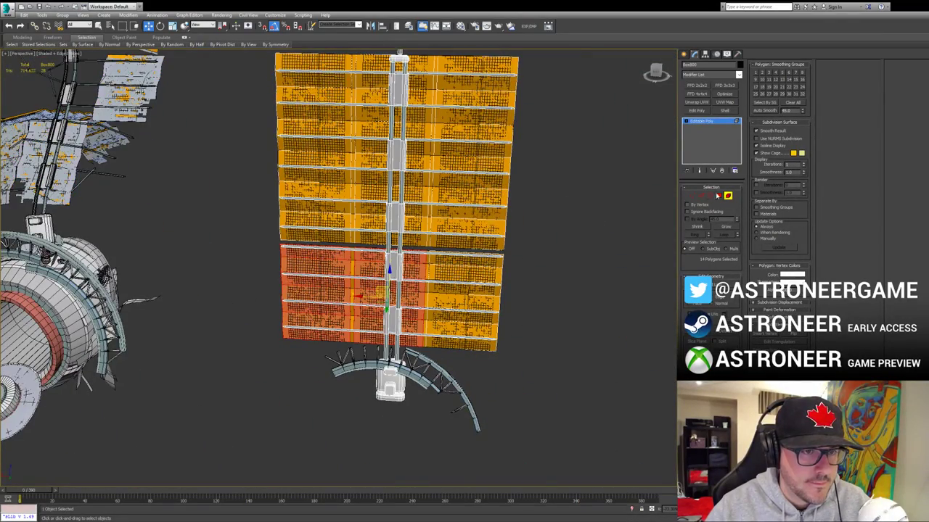
{"action": "left_click", "coordinate": [727, 196]}
{"action": "left_click", "coordinate": [645, 219]}
{"action": "scroll", "coordinate": [448, 212], "scroll_direction": "up", "scroll_amount": 2}
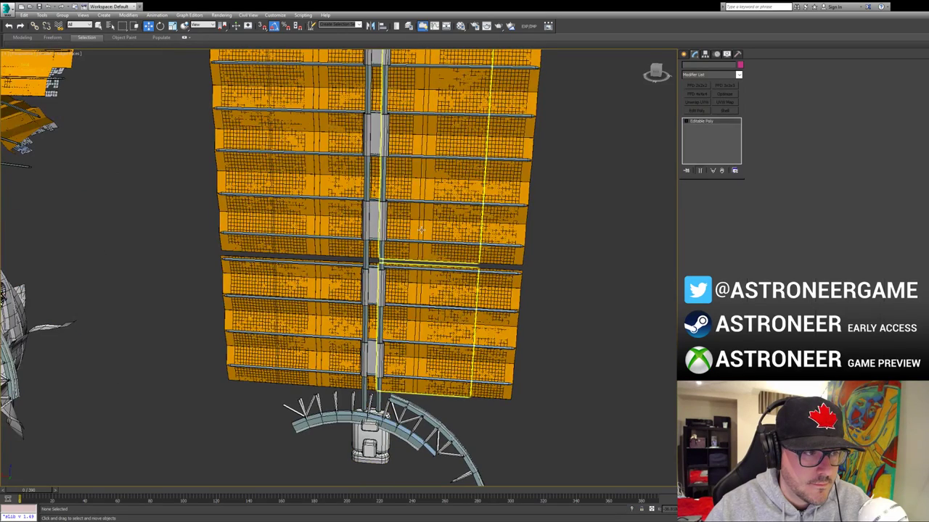
{"action": "left_click", "coordinate": [420, 230]}
{"action": "key", "text": "Delete"}
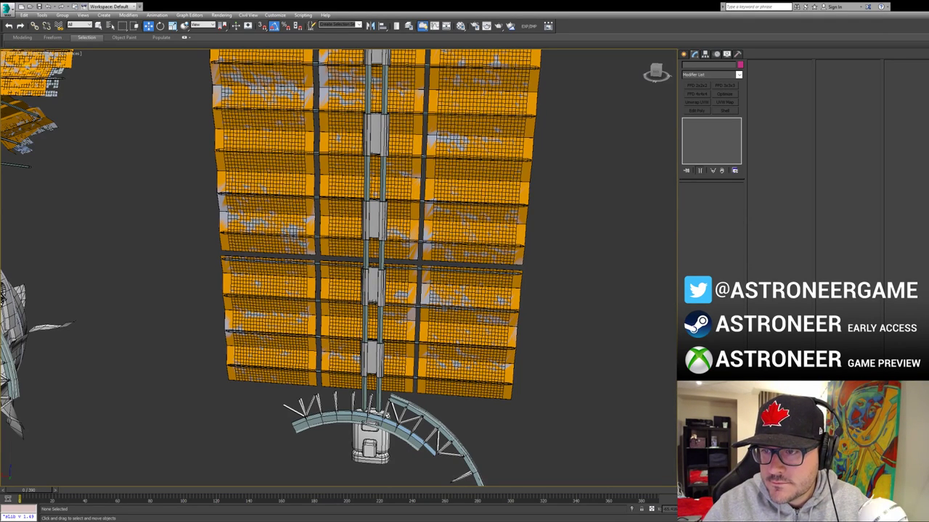
Step: Select the six orange panel elements of the intact solar array and detach them as a separate object
{"action": "middle_click_drag", "start_coordinate": [419, 225], "coordinate": [447, 257], "text": "alt"}
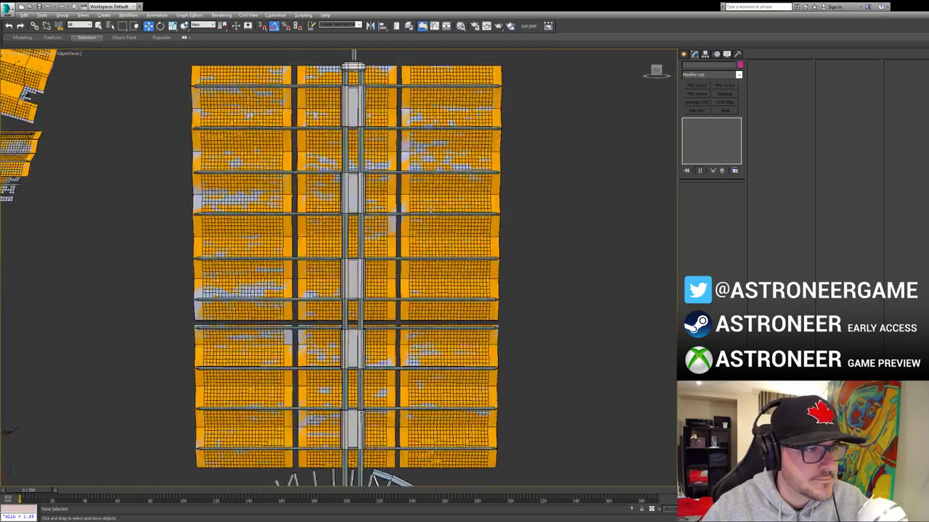
{"action": "left_click", "coordinate": [457, 232]}
{"action": "key", "text": "5"}
{"action": "left_click", "coordinate": [457, 231]}
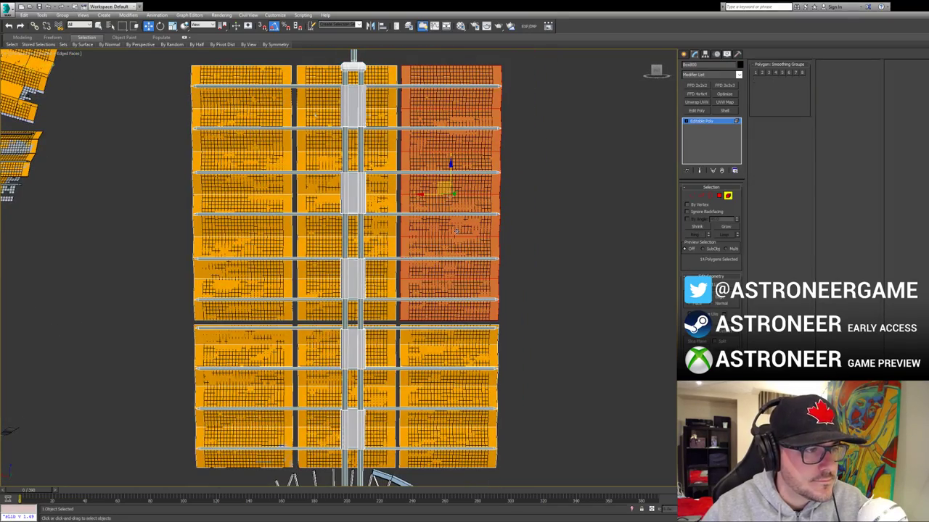
{"action": "left_click", "coordinate": [431, 339], "text": "ctrl"}
{"action": "left_click", "coordinate": [325, 353], "text": "ctrl"}
{"action": "left_click", "coordinate": [265, 354], "text": "ctrl"}
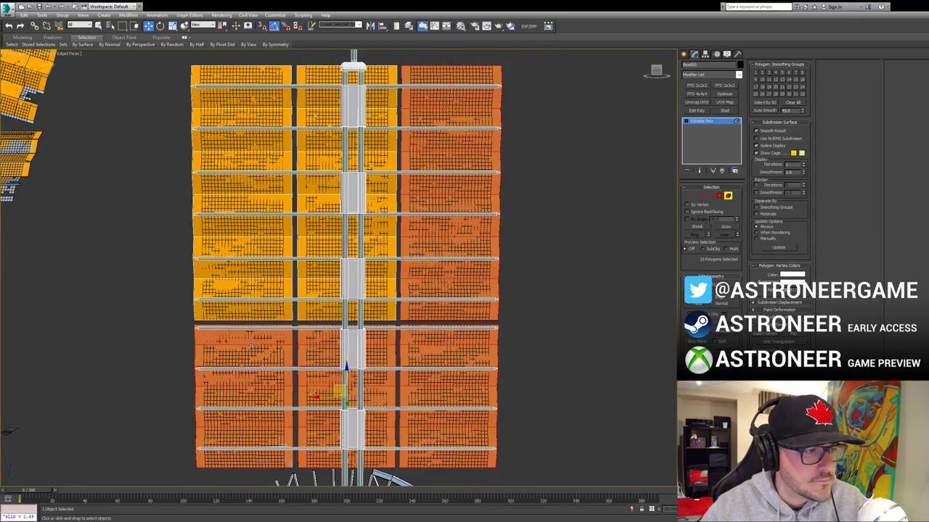
{"action": "left_click", "coordinate": [255, 267], "text": "ctrl"}
{"action": "left_click", "coordinate": [316, 221], "text": "ctrl"}
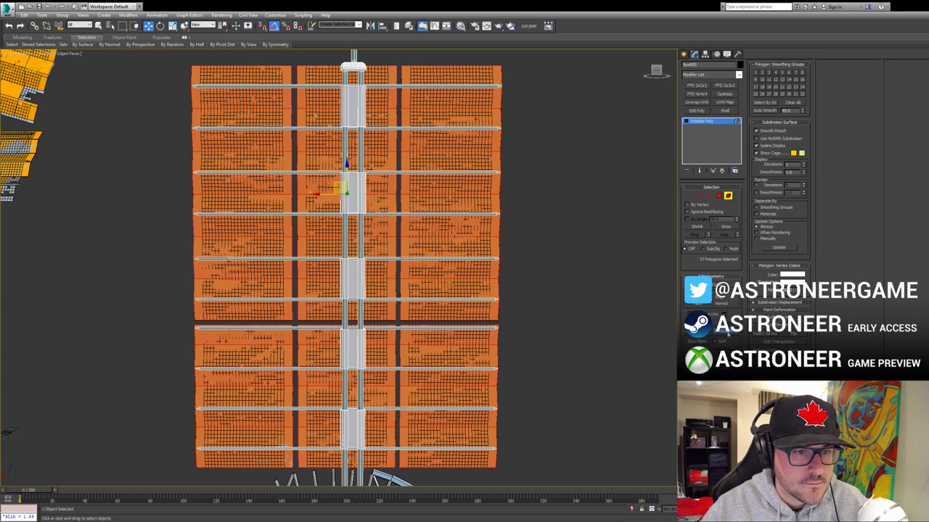
{"action": "left_click", "coordinate": [521, 272]}
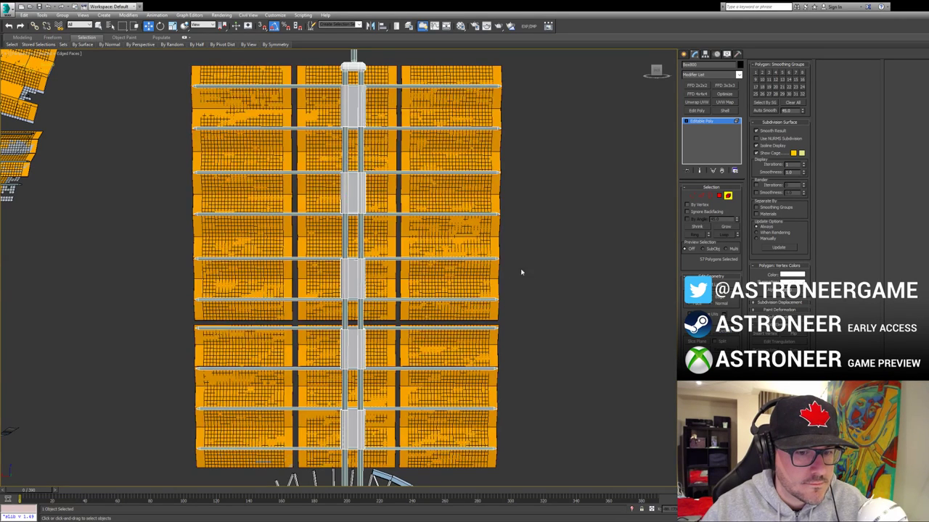
{"action": "left_click", "coordinate": [728, 196]}
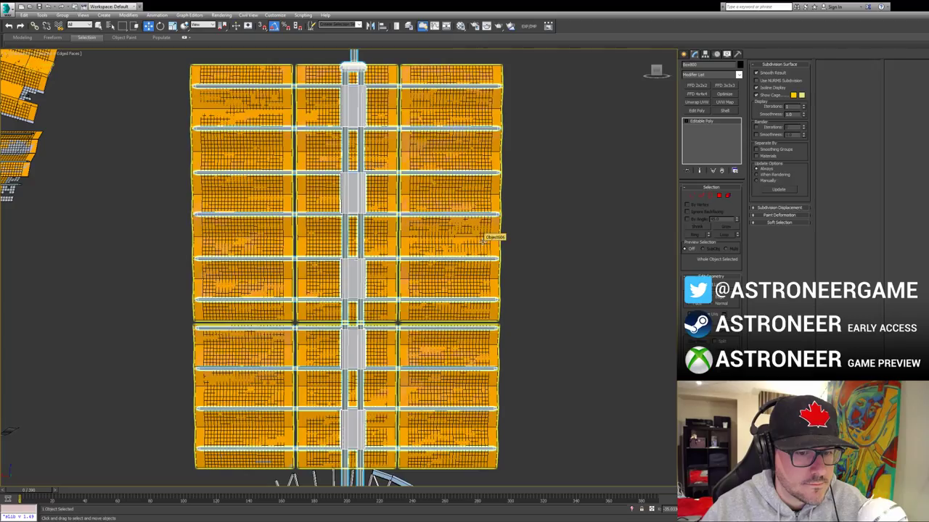
Step: Select the detached orange panels, check them from the back and front, and delete them
{"action": "left_click", "coordinate": [482, 241]}
{"action": "middle_click_drag", "start_coordinate": [540, 245], "coordinate": [682, 227], "text": "alt"}
{"action": "middle_click_drag", "start_coordinate": [529, 230], "coordinate": [628, 250], "text": "alt"}
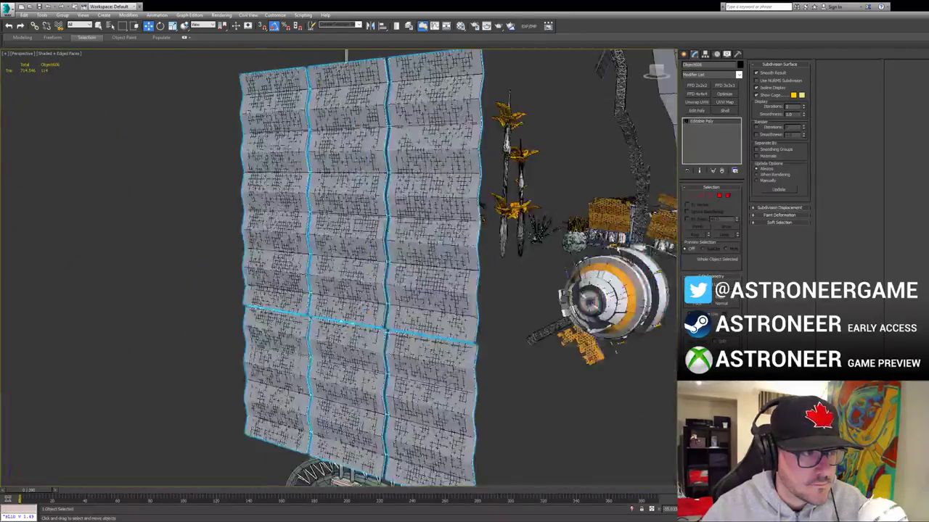
{"action": "middle_click_drag", "start_coordinate": [539, 252], "coordinate": [655, 252], "text": "alt"}
{"action": "middle_click_drag", "start_coordinate": [534, 281], "coordinate": [570, 257], "text": "alt"}
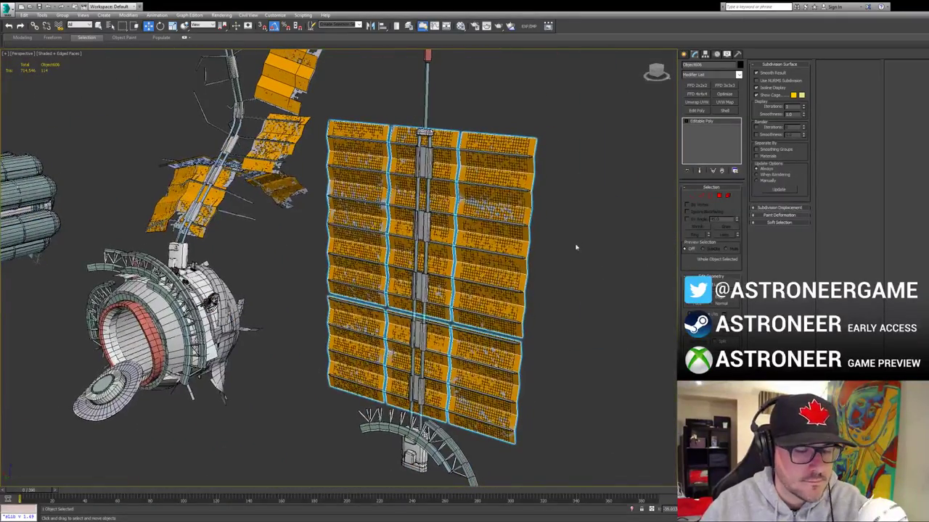
{"action": "left_click", "coordinate": [575, 248]}
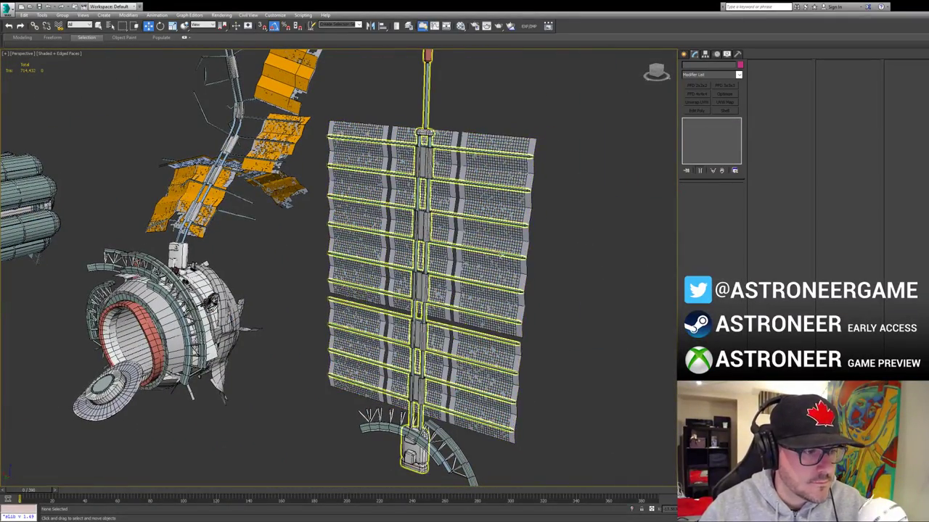
Step: Delete the fine grid panel object from the intact solar array's frame
{"action": "left_click", "coordinate": [454, 289]}
{"action": "left_click", "coordinate": [483, 252]}
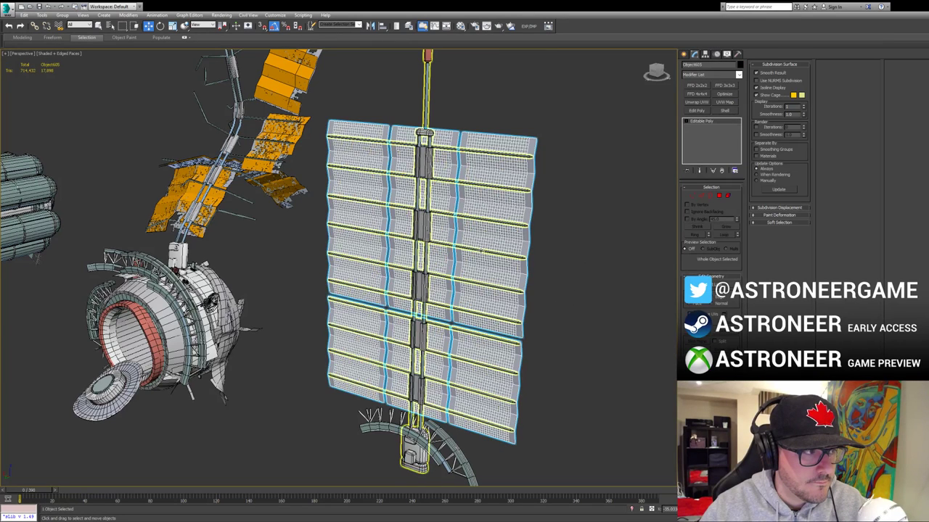
{"action": "key", "text": "Delete"}
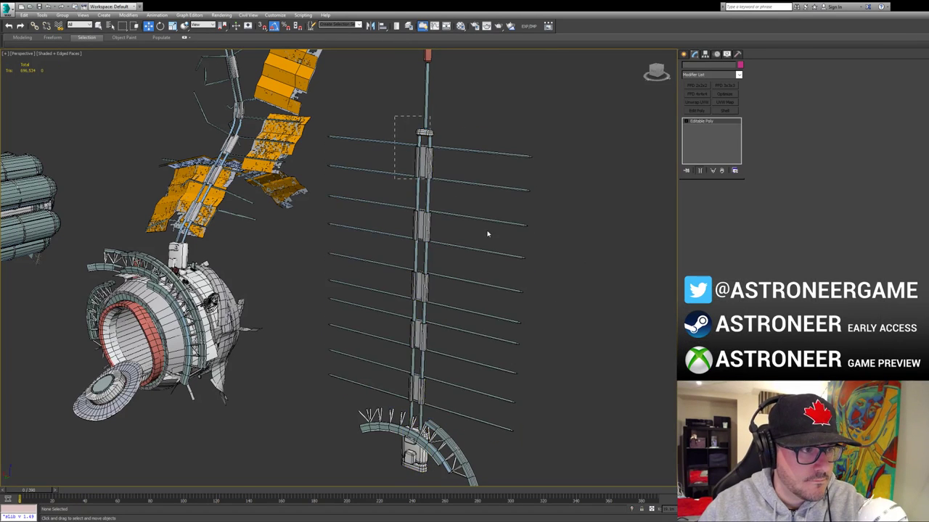
{"action": "key", "text": "ctrl+z"}
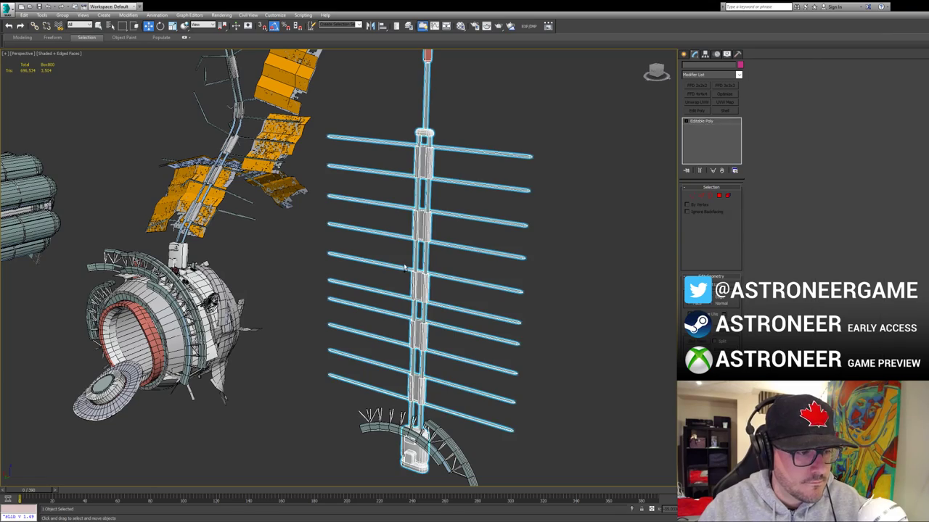
Step: Copy the wrecked module's bent solar array over to the intact array's place and delete the straight array frame there
{"action": "middle_click_drag", "start_coordinate": [404, 276], "coordinate": [412, 287]}
{"action": "left_click", "coordinate": [226, 218]}
{"action": "middle_click_drag", "start_coordinate": [252, 231], "coordinate": [261, 262]}
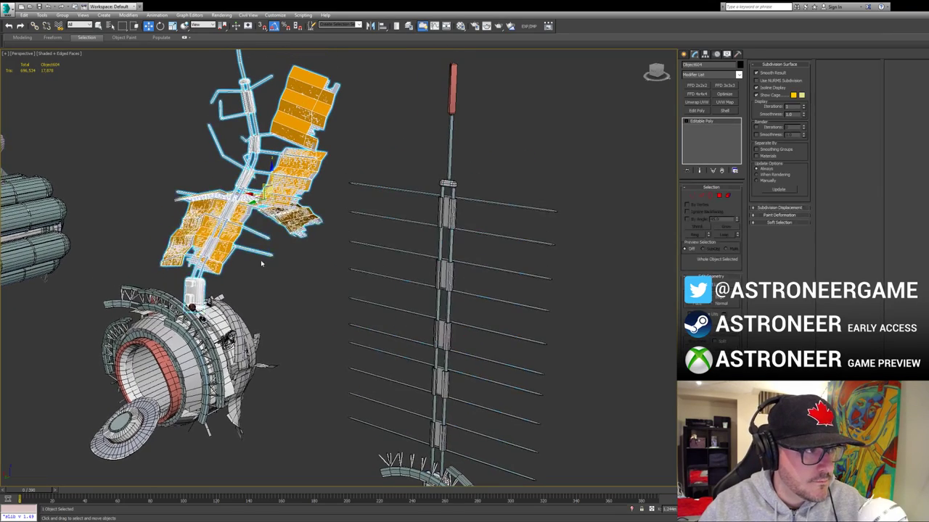
{"action": "mouse_move", "coordinate": [267, 184]}
{"action": "left_mouse_down", "text": "shift"}
{"action": "mouse_move", "coordinate": [403, 199]}
{"action": "mouse_move", "coordinate": [549, 269]}
{"action": "left_mouse_up", "text": "shift"}
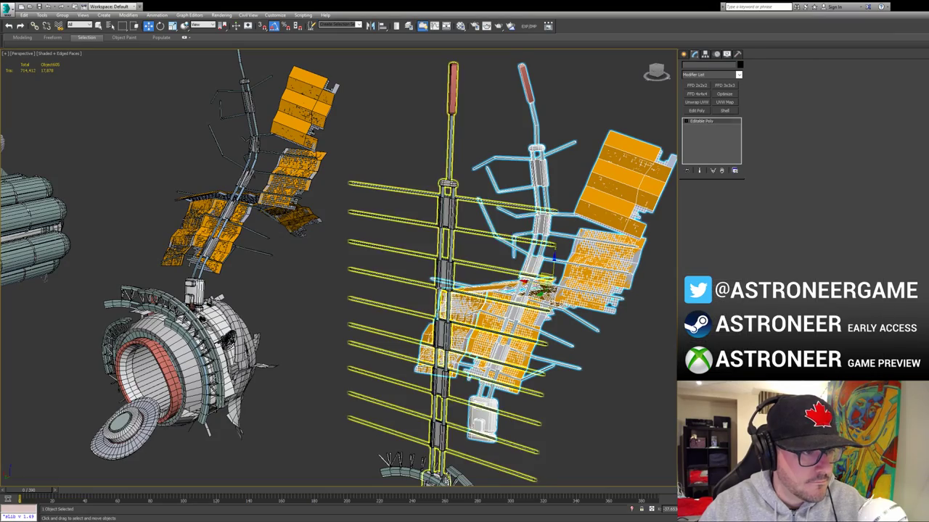
{"action": "left_click", "coordinate": [441, 291]}
{"action": "key", "text": "Delete"}
Step: Move the copied bent array so that its base sits on the detached curved truss piece
{"action": "left_click_drag", "start_coordinate": [421, 256], "coordinate": [501, 308]}
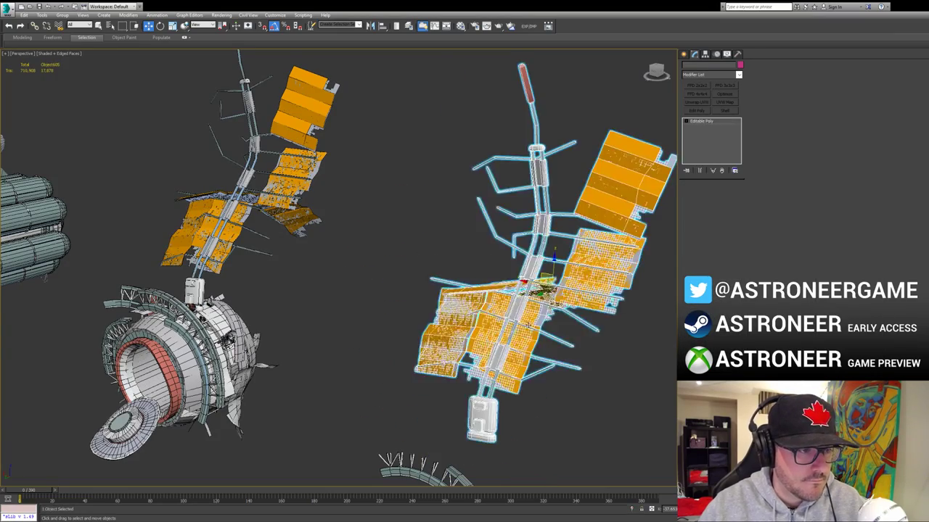
{"action": "middle_click_drag", "start_coordinate": [501, 309], "coordinate": [429, 281], "text": "alt"}
{"action": "middle_click_drag", "start_coordinate": [537, 250], "coordinate": [457, 235], "text": "alt"}
{"action": "left_click_drag", "start_coordinate": [536, 252], "coordinate": [475, 263]}
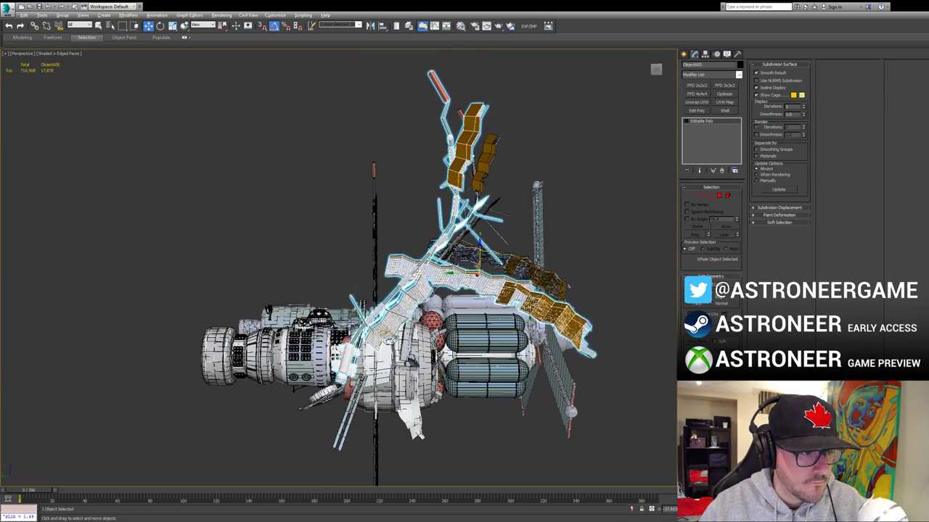
{"action": "middle_click_drag", "start_coordinate": [475, 263], "coordinate": [551, 270], "text": "alt"}
{"action": "left_click_drag", "start_coordinate": [366, 365], "coordinate": [388, 382]}
{"action": "left_click", "coordinate": [414, 408]}
{"action": "middle_click_drag", "start_coordinate": [415, 409], "coordinate": [446, 392], "text": "alt"}
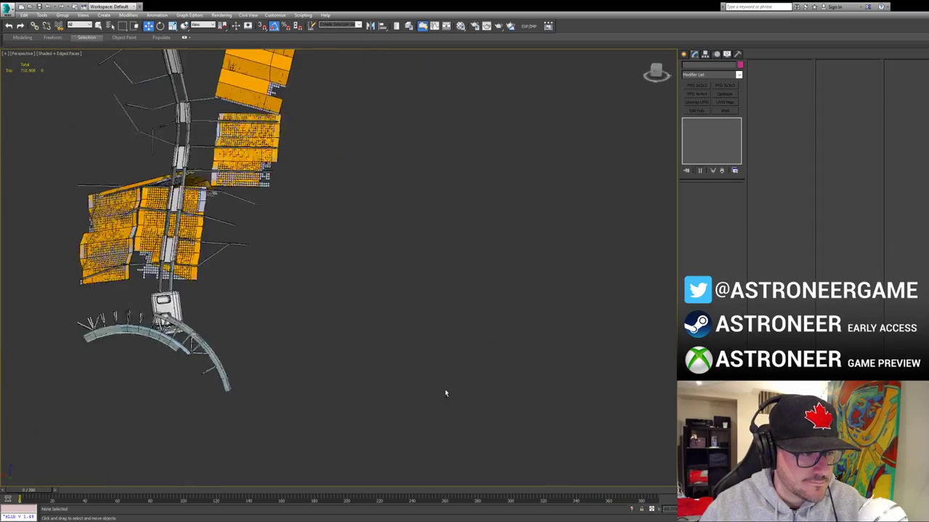
Step: Select the five curved truss segments around the wrecked module's hull
{"action": "scroll", "coordinate": [446, 393], "scroll_direction": "down", "scroll_amount": 4}
{"action": "middle_click_drag", "start_coordinate": [320, 335], "coordinate": [424, 363]}
{"action": "left_click", "coordinate": [330, 288]}
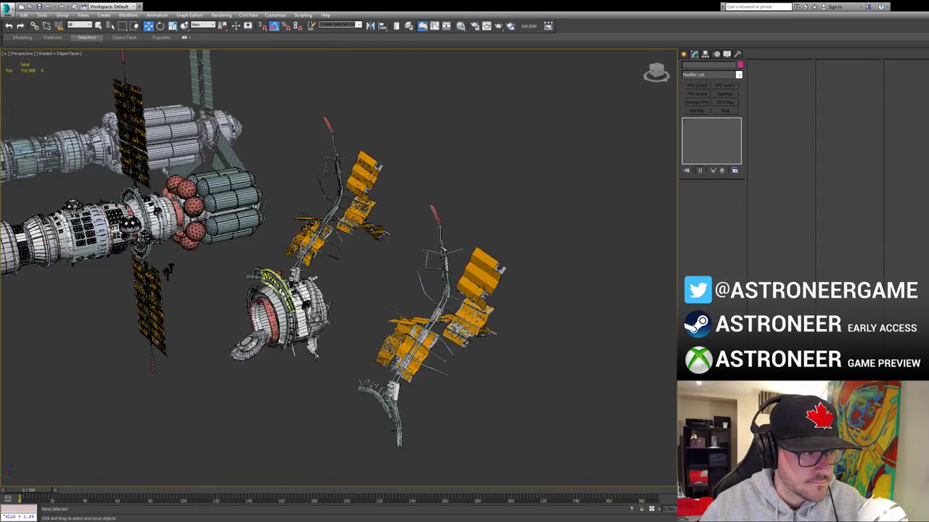
{"action": "middle_click_drag", "start_coordinate": [330, 288], "coordinate": [173, 414], "text": "alt"}
{"action": "middle_click_drag", "start_coordinate": [426, 380], "coordinate": [515, 397]}
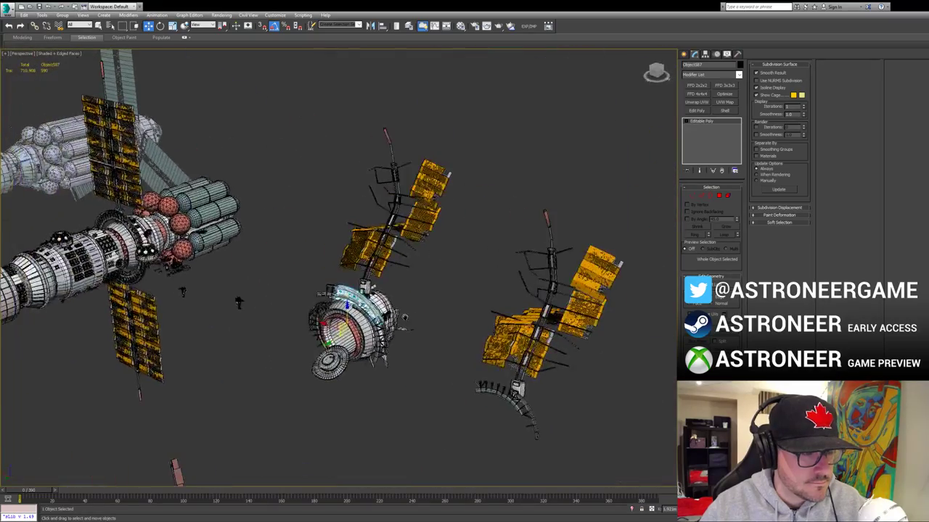
{"action": "middle_click_drag", "start_coordinate": [405, 317], "coordinate": [437, 249], "text": "alt"}
{"action": "left_click", "coordinate": [500, 382]}
{"action": "left_click", "coordinate": [379, 312]}
{"action": "key", "text": "z"}
{"action": "scroll", "coordinate": [401, 314], "scroll_direction": "down", "scroll_amount": 4}
{"action": "left_click", "coordinate": [343, 289], "text": "ctrl"}
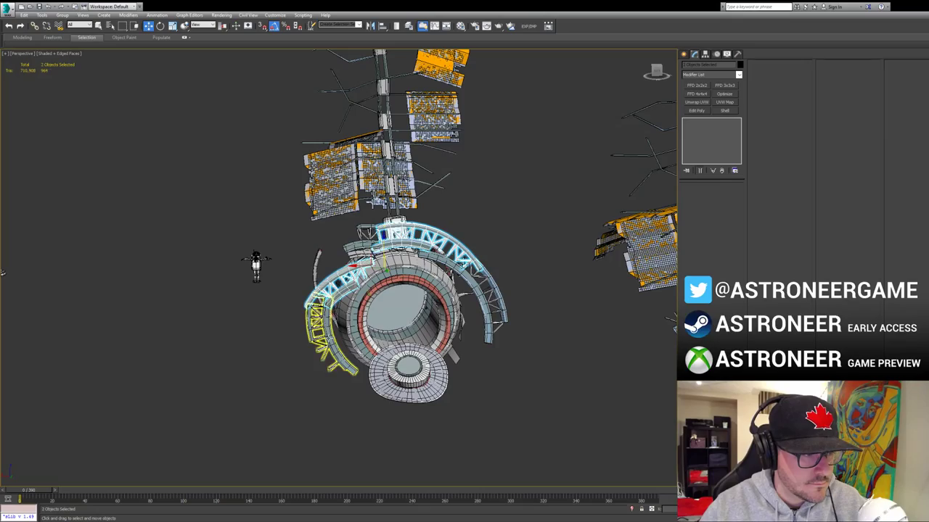
{"action": "middle_click_drag", "start_coordinate": [418, 339], "coordinate": [429, 332], "text": "alt"}
{"action": "left_click", "coordinate": [360, 235], "text": "ctrl"}
{"action": "scroll", "coordinate": [392, 261], "scroll_direction": "down", "scroll_amount": 5}
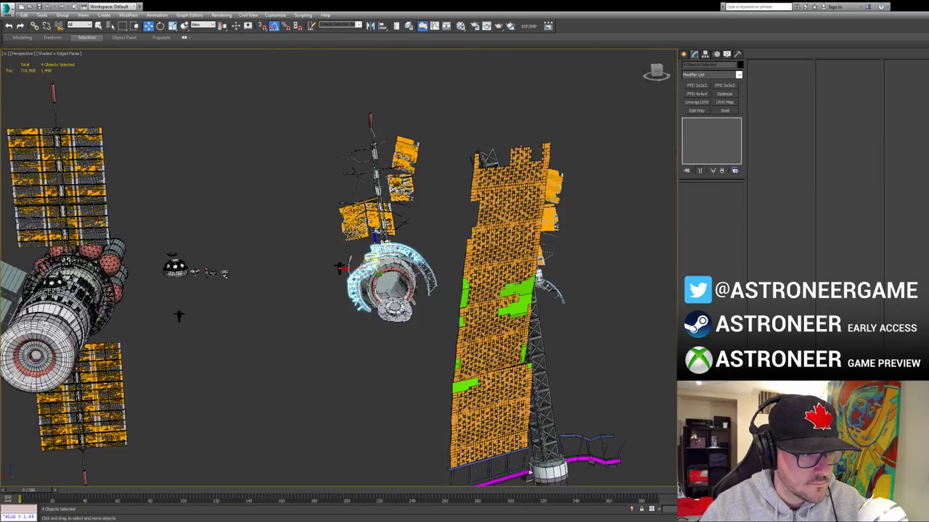
{"action": "middle_click_drag", "start_coordinate": [470, 299], "coordinate": [494, 287], "text": "alt"}
{"action": "left_click", "coordinate": [422, 280], "text": "ctrl"}
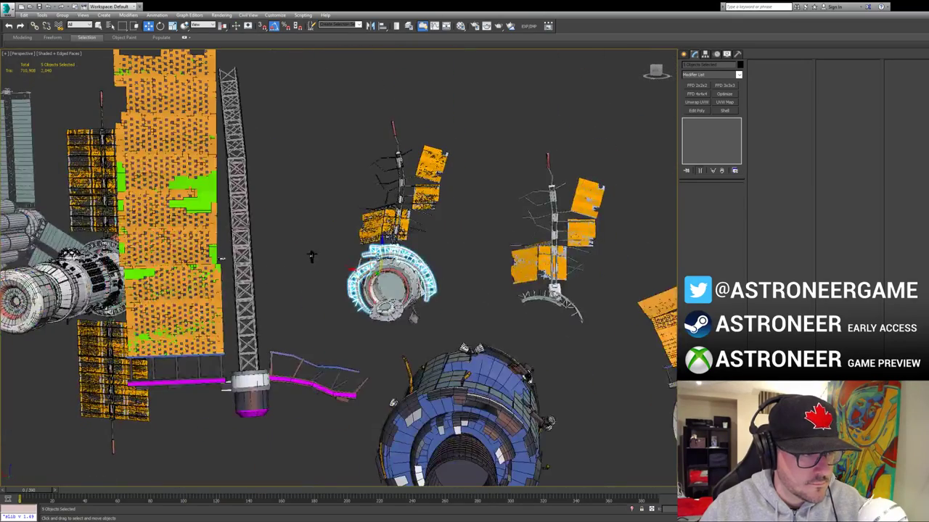
Step: Copy the five selected truss segments beneath the copied bent array and rotate them to form the lower part of the ring
{"action": "left_click_drag", "start_coordinate": [371, 265], "coordinate": [533, 310]}
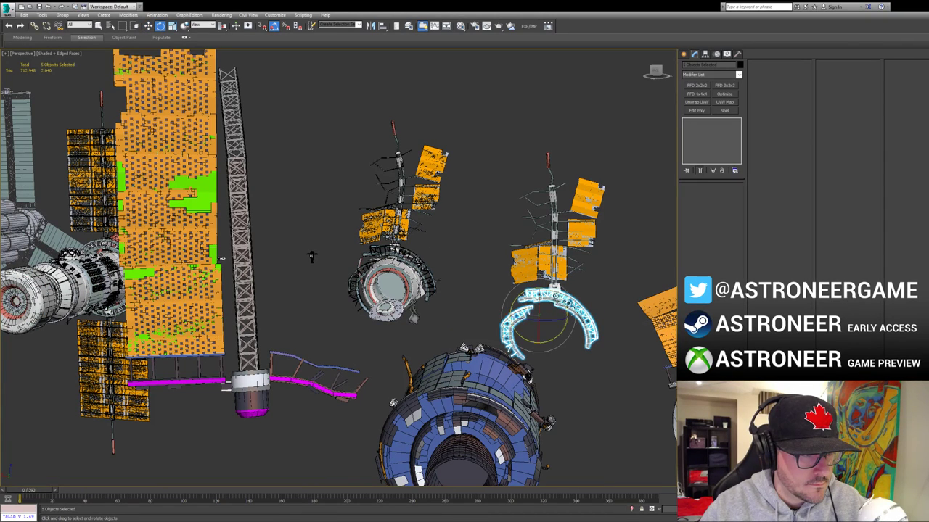
{"action": "left_click_drag", "start_coordinate": [556, 296], "coordinate": [426, 266]}
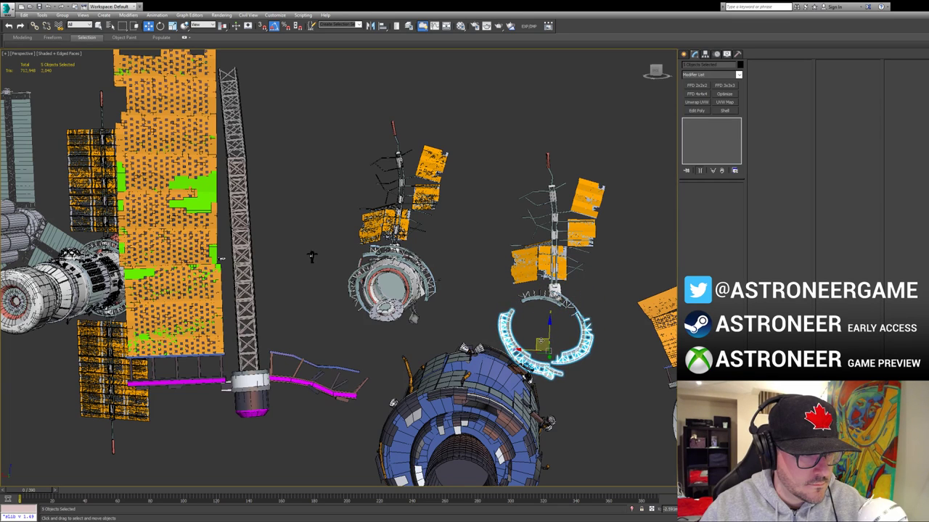
{"action": "left_click", "coordinate": [311, 255]}
Step: Select the copied bent array with all its curved truss segments and isolate them from the rest of the scene
{"action": "scroll", "coordinate": [458, 322], "scroll_direction": "down", "scroll_amount": 10}
{"action": "middle_click_drag", "start_coordinate": [458, 321], "coordinate": [435, 293], "text": "alt"}
{"action": "scroll", "coordinate": [435, 293], "scroll_direction": "up", "scroll_amount": 4}
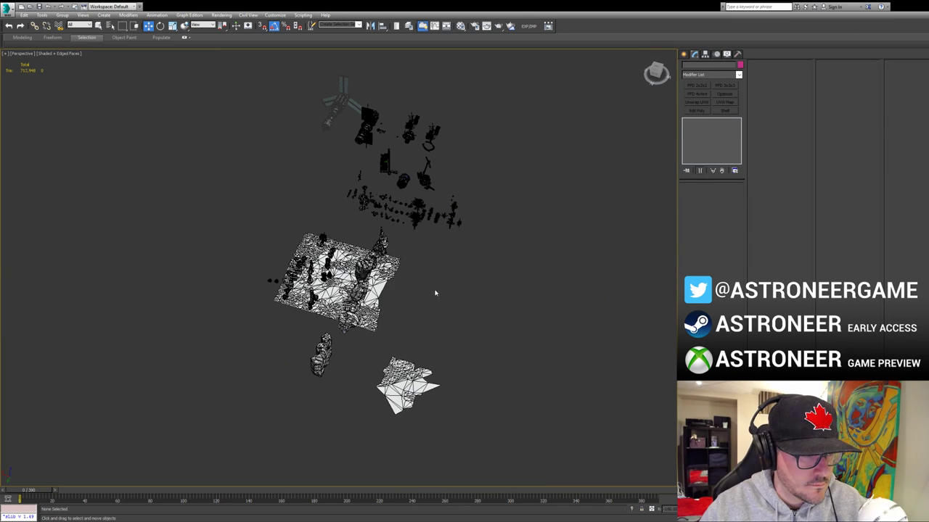
{"action": "key", "text": "z"}
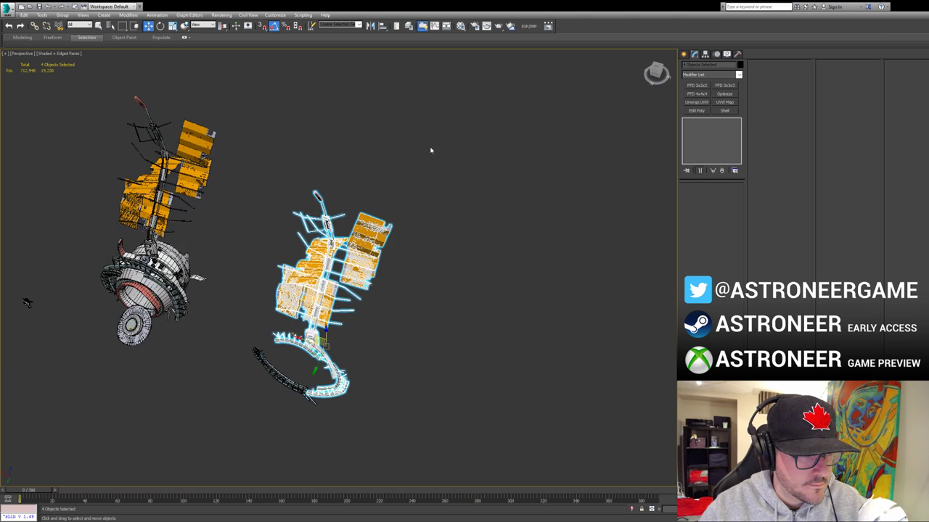
{"action": "scroll", "coordinate": [344, 249], "scroll_direction": "up", "scroll_amount": 4}
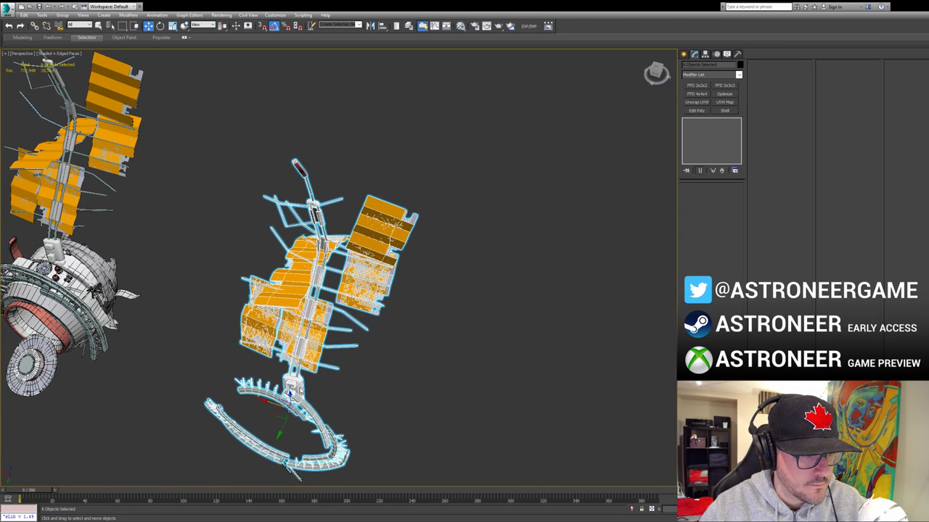
{"action": "key", "text": "alt+q"}
{"action": "scroll", "coordinate": [301, 390], "scroll_direction": "down", "scroll_amount": 4}
{"action": "middle_click_drag", "start_coordinate": [301, 390], "coordinate": [396, 245], "text": "alt"}
{"action": "left_click", "coordinate": [396, 244]}
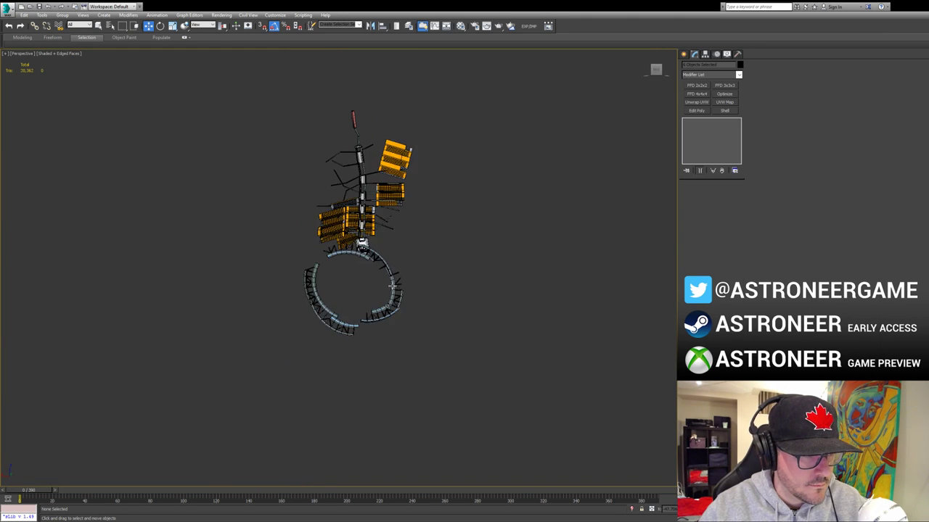
Step: Rotate and shift all vertices of the ring's lower-right truss segment so that it continues the right-hand arc
{"action": "scroll", "coordinate": [392, 286], "scroll_direction": "up", "scroll_amount": 4}
{"action": "left_click", "coordinate": [391, 314]}
{"action": "key", "text": "e"}
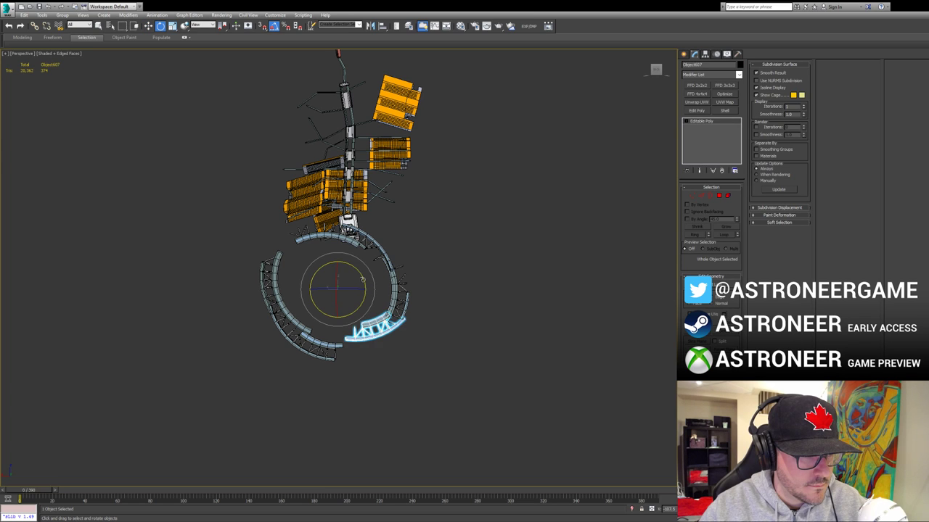
{"action": "key", "text": "1"}
{"action": "key", "text": "w"}
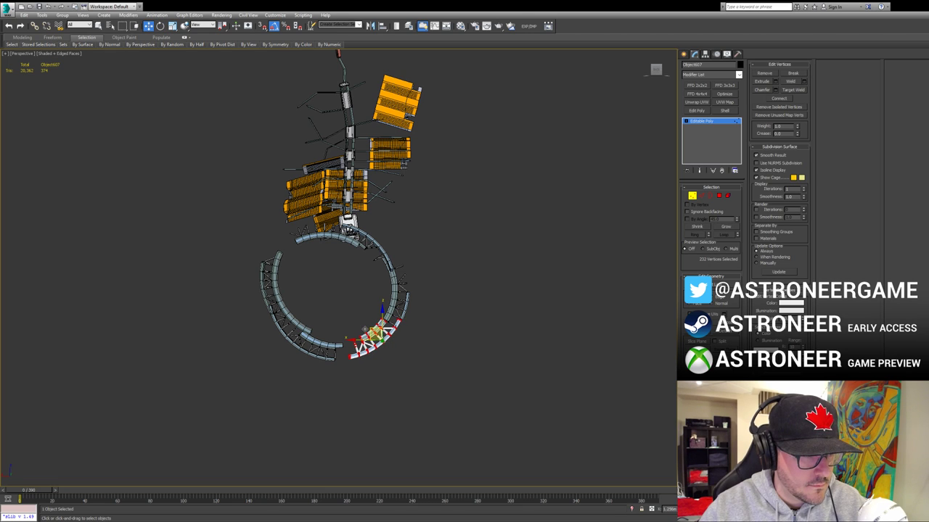
{"action": "key", "text": "1"}
Step: Move the lower-left truss segment against the right-hand arc and the upper-left segment into the remaining gap to close the ring
{"action": "left_click", "coordinate": [331, 339]}
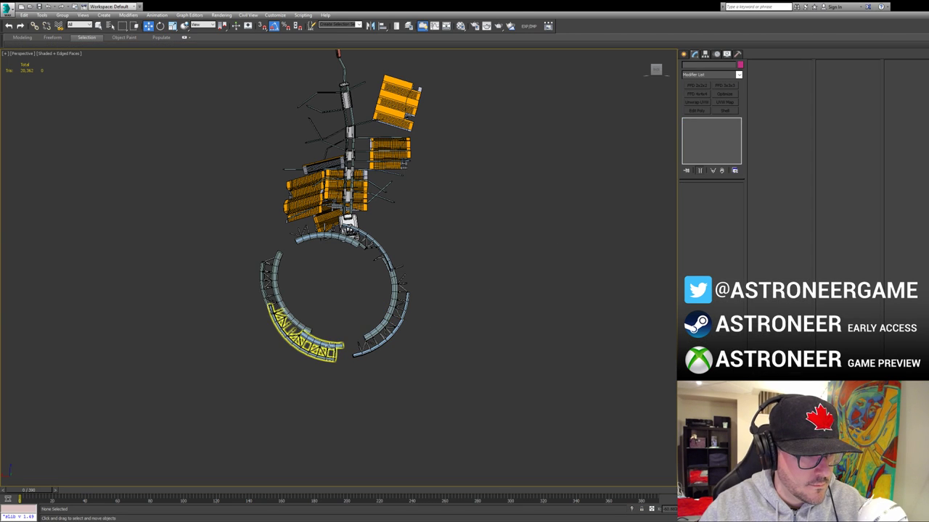
{"action": "left_click_drag", "start_coordinate": [327, 280], "coordinate": [341, 277]}
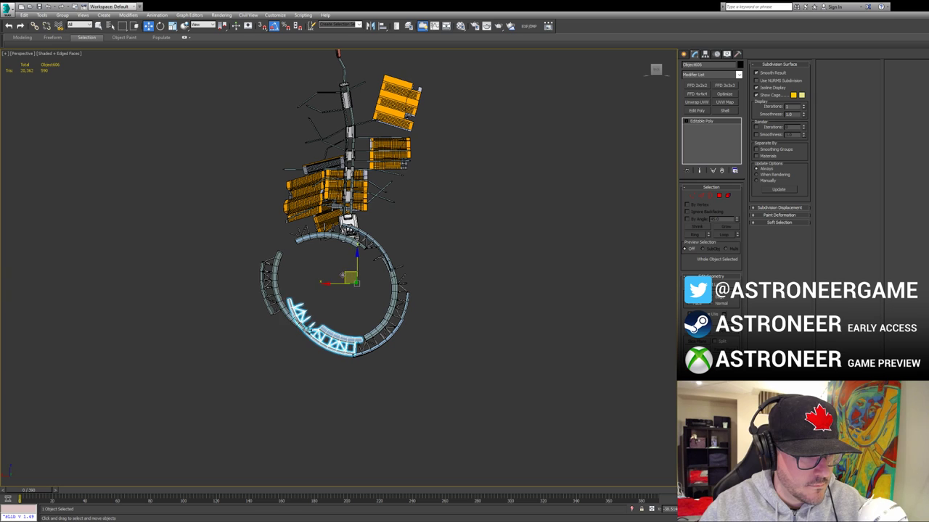
{"action": "left_click", "coordinate": [274, 277]}
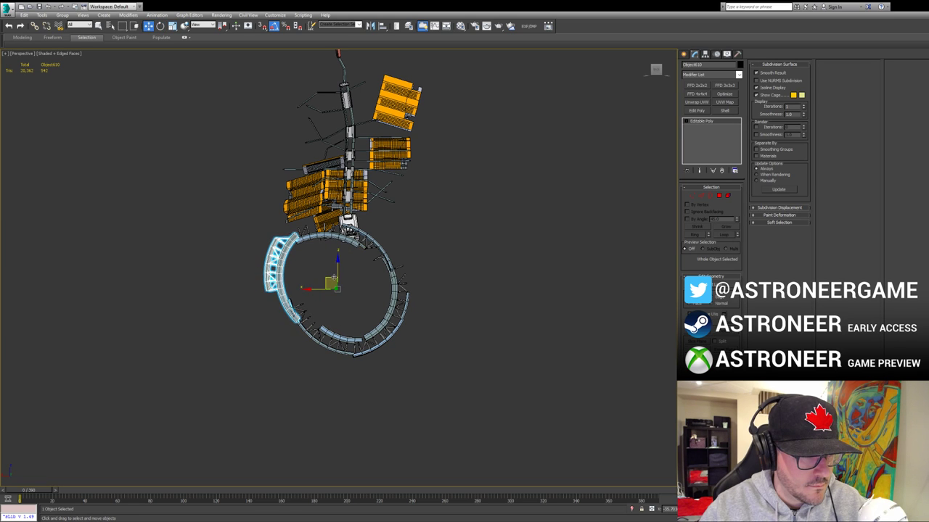
Step: Shift all vertices of the ring's left truss segment sideways out of the ring's plane to line it up with its neighbours
{"action": "middle_click_drag", "start_coordinate": [378, 283], "coordinate": [450, 288], "text": "alt"}
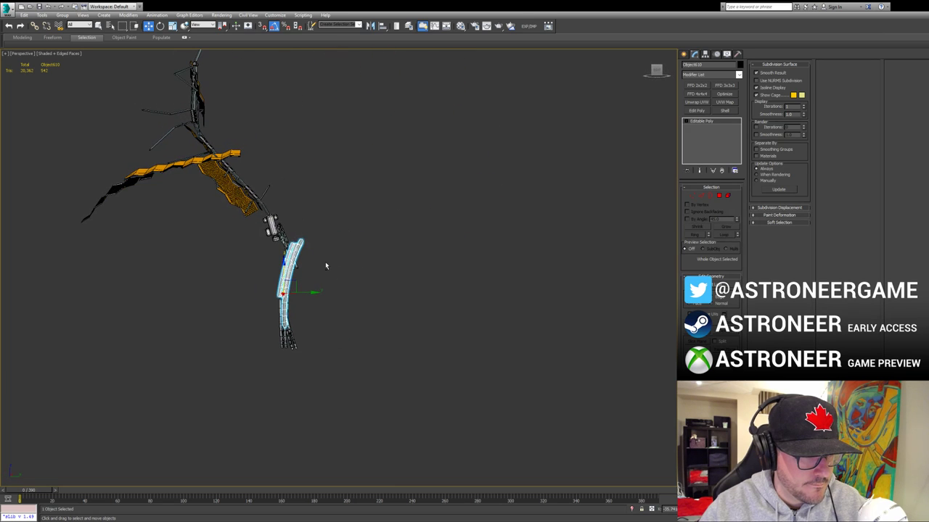
{"action": "key", "text": "1"}
{"action": "left_click_drag", "start_coordinate": [330, 224], "coordinate": [261, 340]}
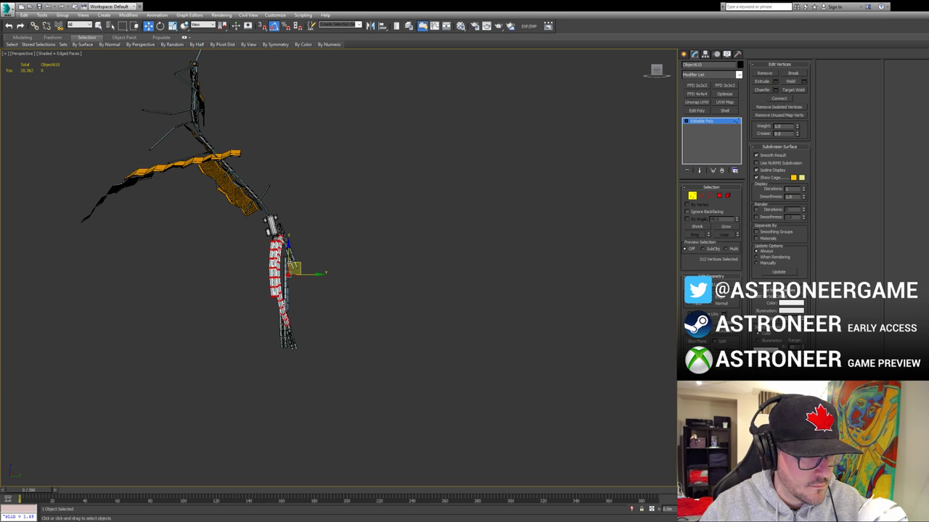
{"action": "middle_click_drag", "start_coordinate": [278, 267], "coordinate": [252, 267], "text": "alt"}
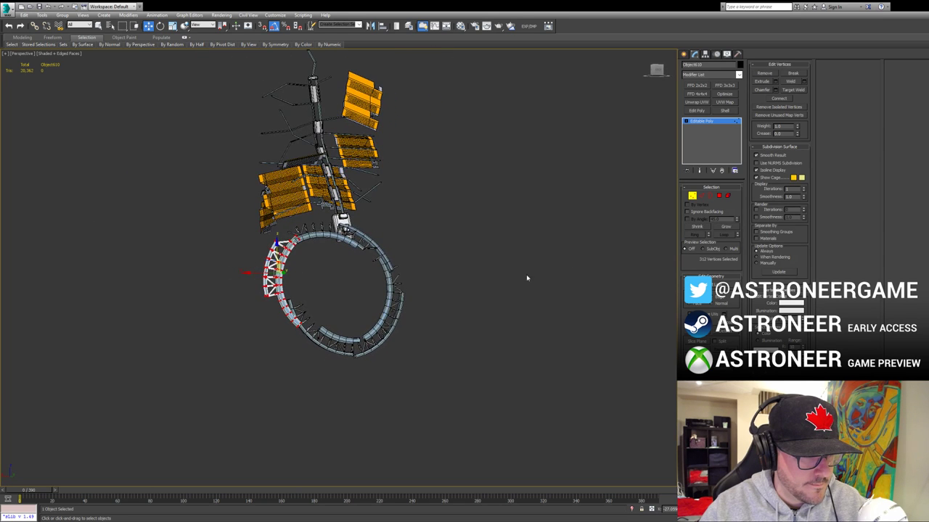
{"action": "left_click", "coordinate": [692, 196]}
{"action": "left_click", "coordinate": [452, 291]}
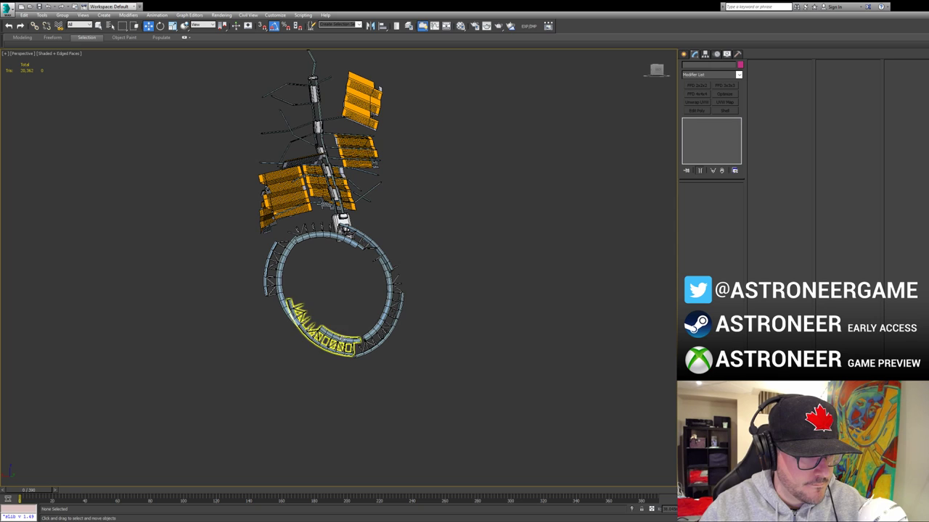
Step: Move all vertices of the ring's lower-left truss segment outward so that its outer rail continues below the left segment
{"action": "middle_click_drag", "start_coordinate": [323, 328], "coordinate": [334, 331], "text": "alt"}
{"action": "left_click", "coordinate": [325, 330]}
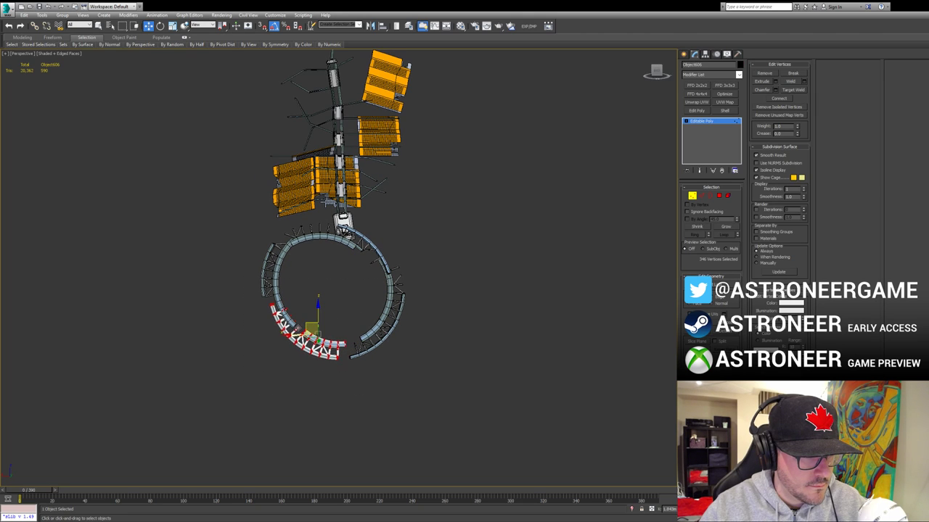
{"action": "key", "text": "z"}
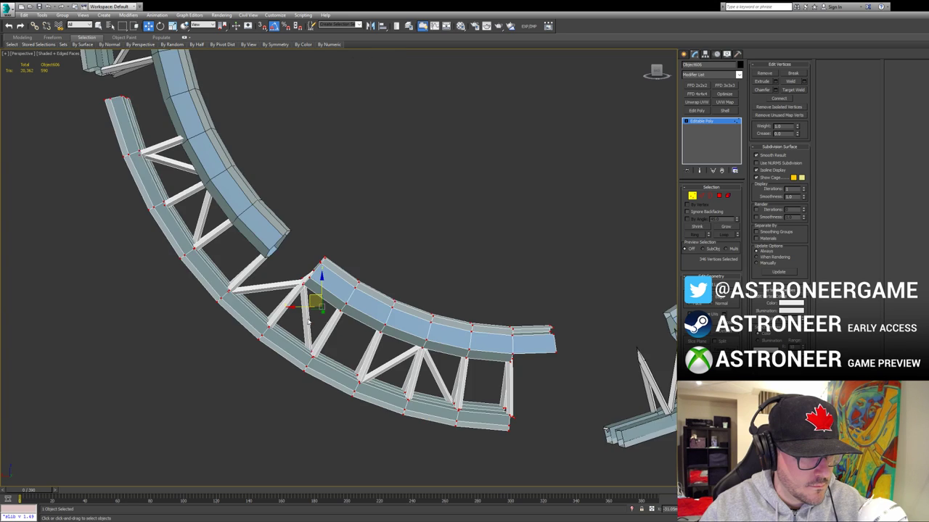
{"action": "middle_click_drag", "start_coordinate": [335, 326], "coordinate": [399, 324], "text": "alt"}
{"action": "scroll", "coordinate": [436, 330], "scroll_direction": "down", "scroll_amount": 2}
{"action": "scroll", "coordinate": [399, 324], "scroll_direction": "down", "scroll_amount": 4}
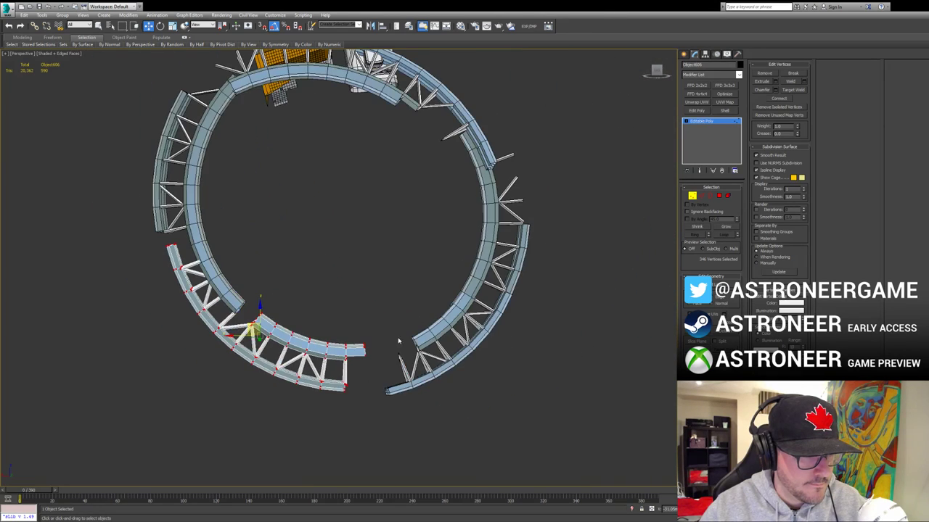
{"action": "left_click", "coordinate": [691, 196]}
Step: Move all vertices of the ring's lower-right truss segment across the bottom gap against the lower-left segment
{"action": "left_click", "coordinate": [479, 255]}
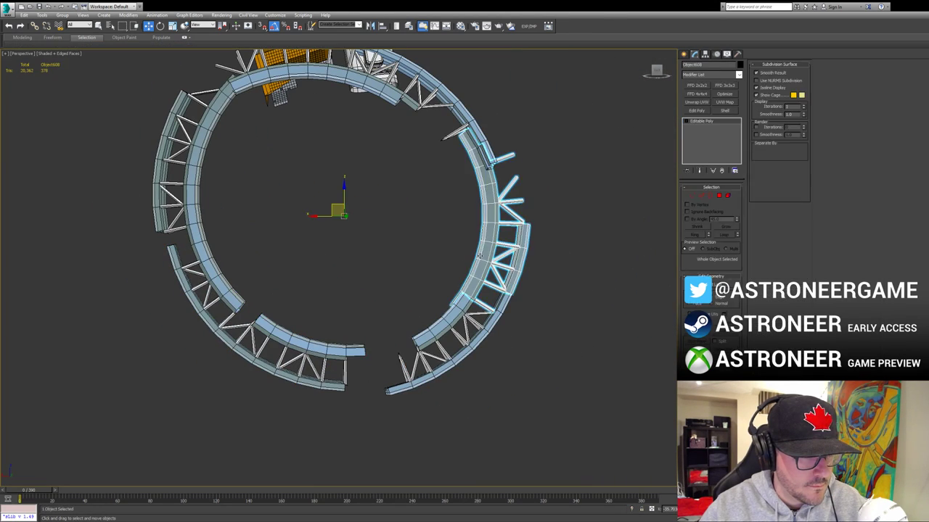
{"action": "left_click", "coordinate": [414, 349]}
{"action": "key", "text": "1"}
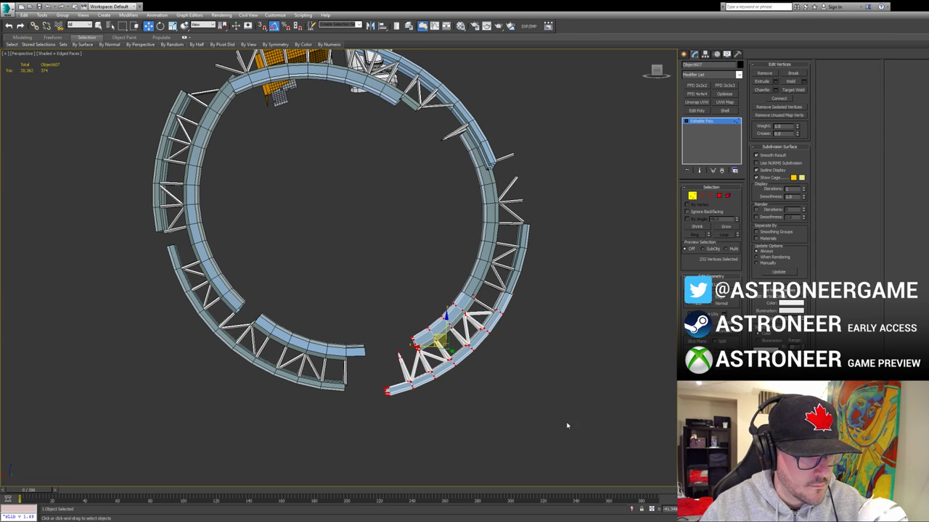
{"action": "middle_click_drag", "start_coordinate": [434, 336], "coordinate": [341, 356], "text": "alt"}
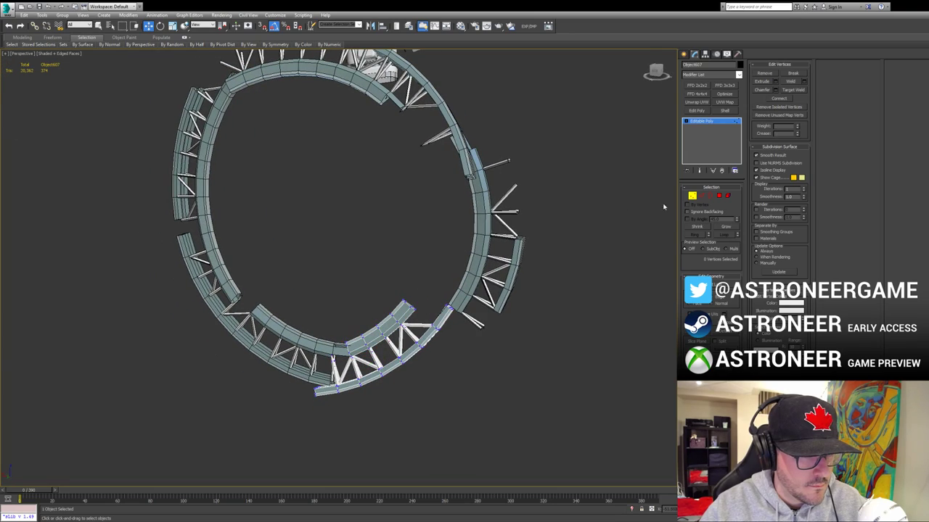
{"action": "left_click", "coordinate": [692, 196]}
{"action": "left_click", "coordinate": [616, 213]}
Step: Move and rotate all vertices of the ring's right truss segment to bring it closer to the ring's plane when seen from the side
{"action": "scroll", "coordinate": [508, 253], "scroll_direction": "down", "scroll_amount": 3}
{"action": "middle_click_drag", "start_coordinate": [508, 253], "coordinate": [412, 266], "text": "alt"}
{"action": "left_click", "coordinate": [376, 251]}
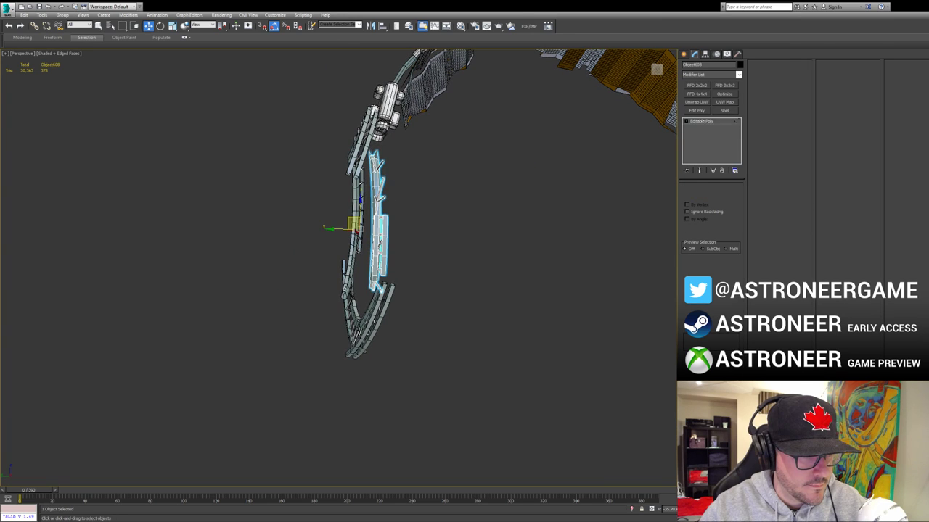
{"action": "key", "text": "1"}
{"action": "left_click_drag", "start_coordinate": [342, 308], "coordinate": [415, 158]}
{"action": "middle_click_drag", "start_coordinate": [413, 195], "coordinate": [401, 228], "text": "alt"}
{"action": "key", "text": "e"}
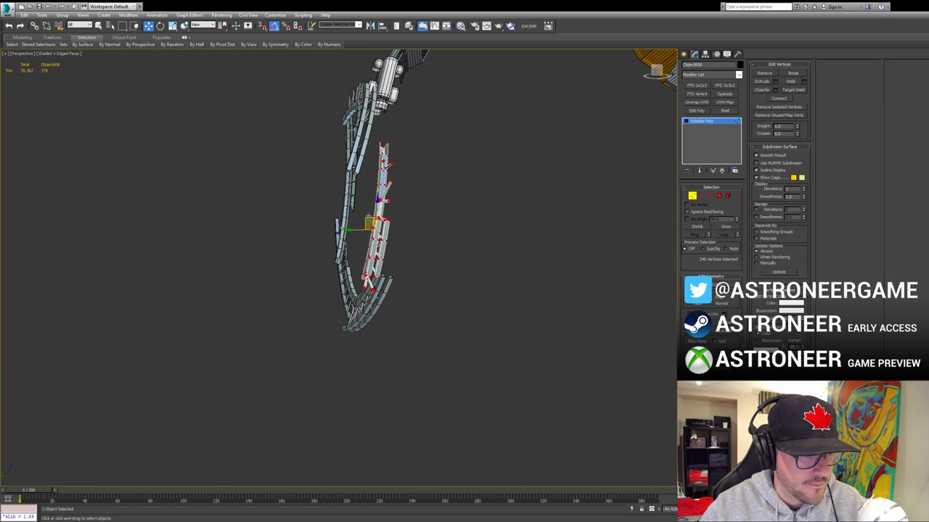
{"action": "left_click_drag", "start_coordinate": [372, 226], "coordinate": [359, 214]}
{"action": "key", "text": "e"}
{"action": "middle_click_drag", "start_coordinate": [357, 212], "coordinate": [356, 213], "text": "alt"}
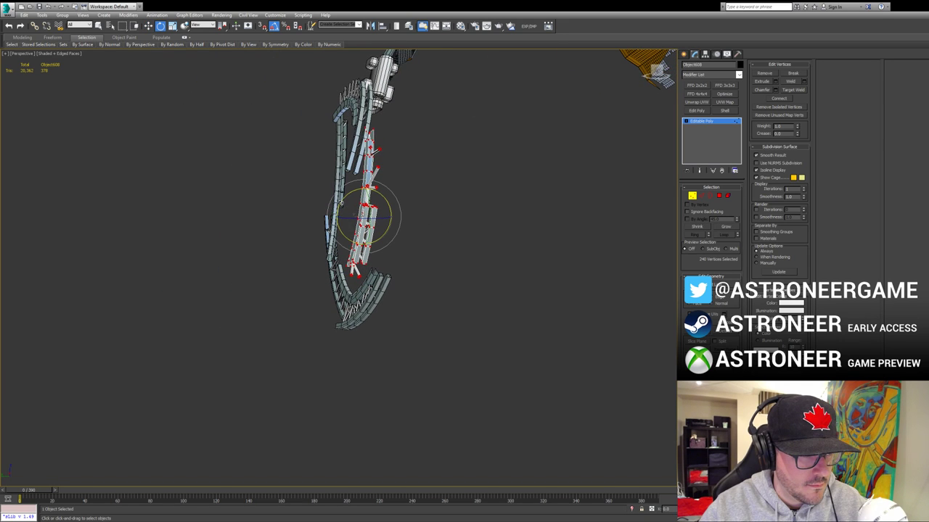
{"action": "left_click_drag", "start_coordinate": [341, 202], "coordinate": [351, 193]}
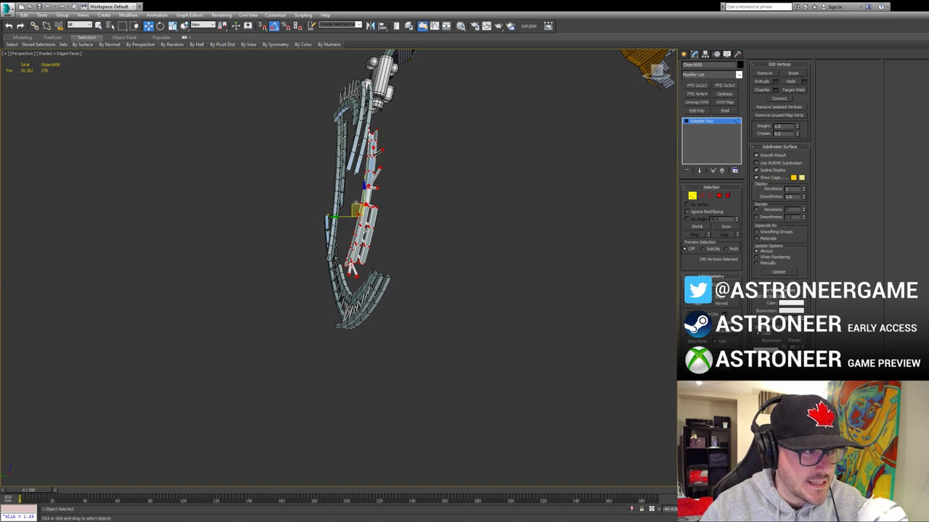
{"action": "middle_click_drag", "start_coordinate": [413, 239], "coordinate": [649, 230], "text": "alt"}
{"action": "middle_click_drag", "start_coordinate": [599, 251], "coordinate": [676, 228], "text": "alt"}
{"action": "left_click", "coordinate": [692, 197]}
Step: Shift all vertices of the ring's lower-left truss segment in depth and up against the end of the left segment
{"action": "middle_click_drag", "start_coordinate": [566, 290], "coordinate": [424, 337], "text": "alt"}
{"action": "left_click", "coordinate": [423, 336]}
{"action": "left_click", "coordinate": [493, 332]}
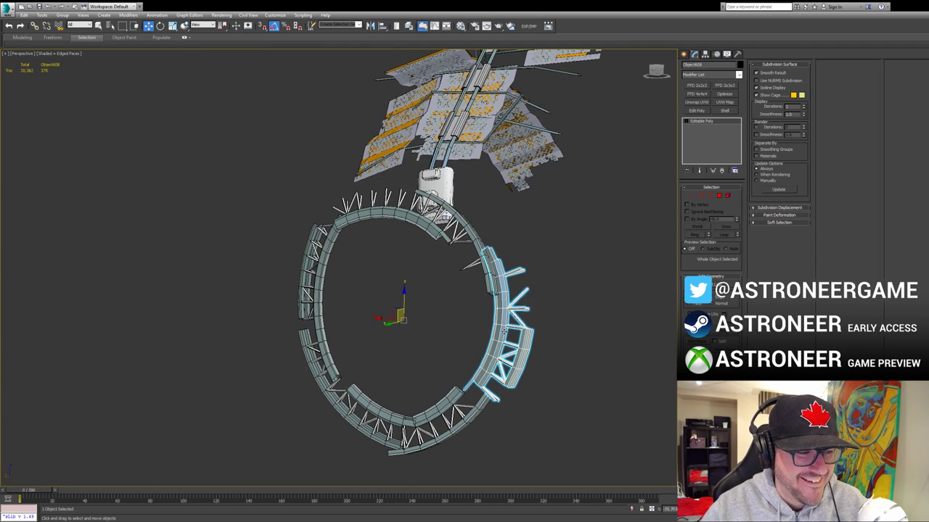
{"action": "middle_click_drag", "start_coordinate": [493, 333], "coordinate": [572, 254], "text": "alt"}
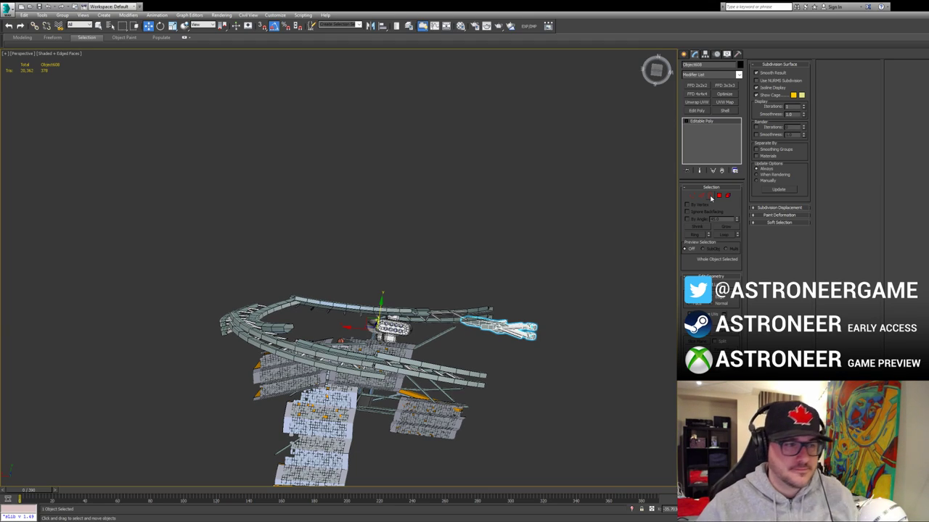
{"action": "middle_click_drag", "start_coordinate": [663, 169], "coordinate": [594, 303], "text": "alt"}
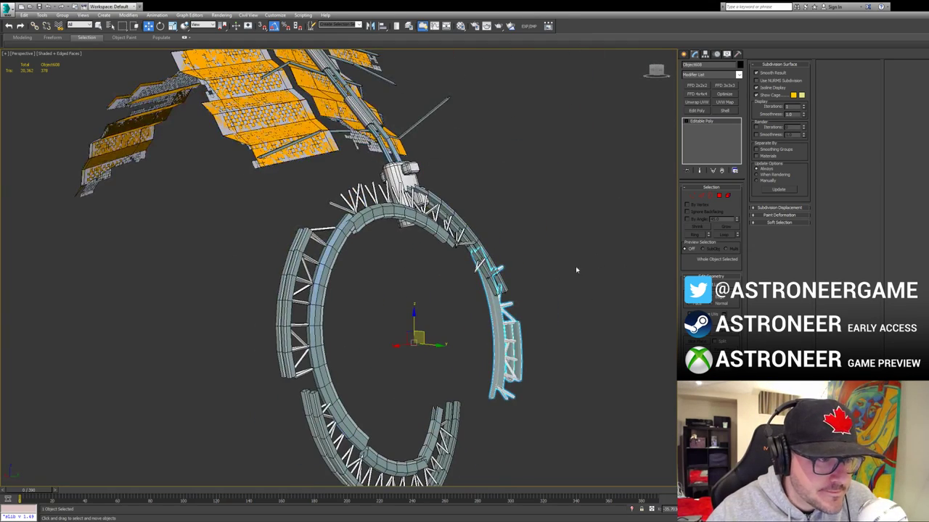
{"action": "middle_click_drag", "start_coordinate": [576, 270], "coordinate": [490, 327], "text": "alt"}
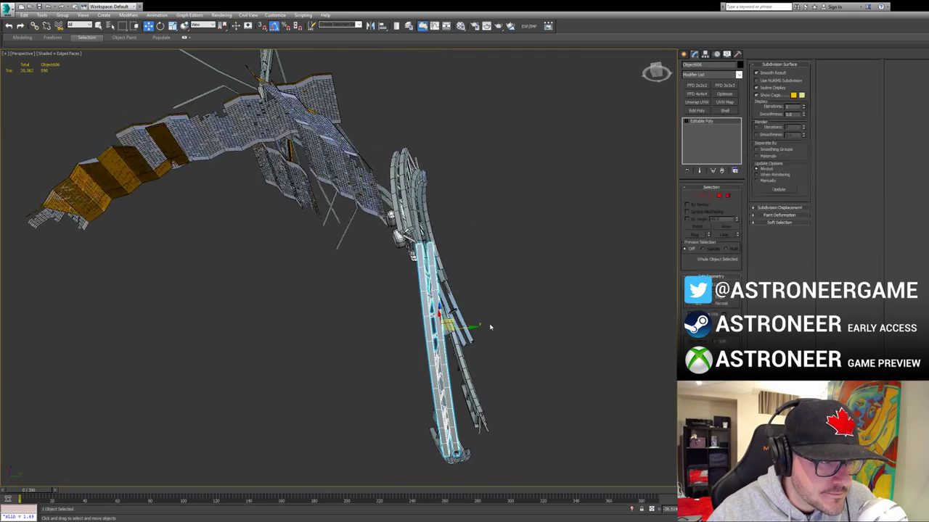
{"action": "key", "text": "1"}
{"action": "key", "text": "ctrl+a"}
{"action": "scroll", "coordinate": [389, 247], "scroll_direction": "down", "scroll_amount": 5}
{"action": "middle_click_drag", "start_coordinate": [390, 247], "coordinate": [435, 290], "text": "alt"}
{"action": "scroll", "coordinate": [431, 289], "scroll_direction": "up", "scroll_amount": 10}
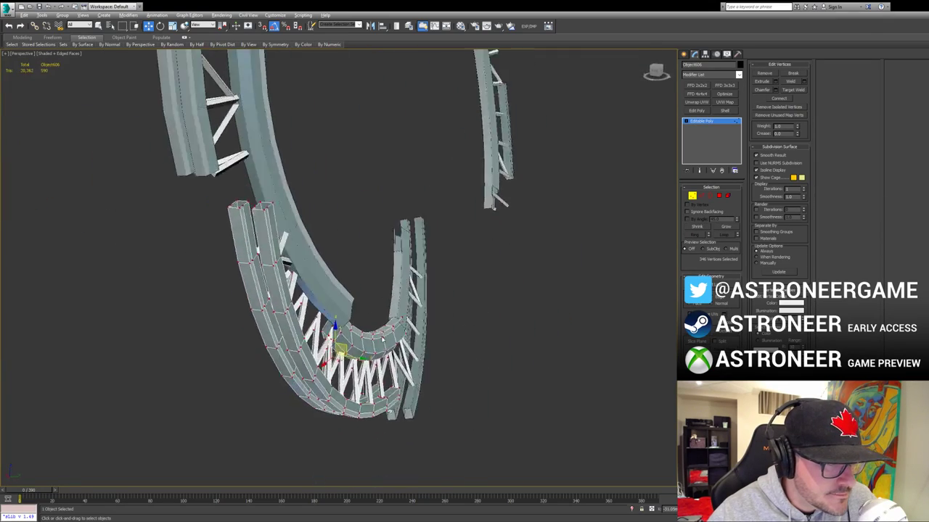
{"action": "middle_click_drag", "start_coordinate": [383, 338], "coordinate": [389, 343], "text": "alt"}
{"action": "left_click_drag", "start_coordinate": [346, 343], "coordinate": [318, 309]}
{"action": "middle_click_drag", "start_coordinate": [320, 309], "coordinate": [352, 260], "text": "alt"}
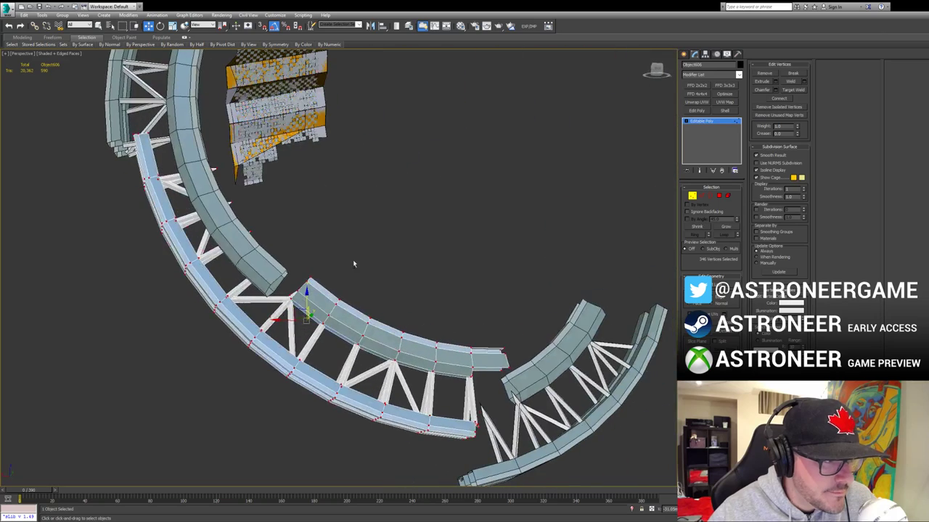
Step: Rotate and move all vertices of the ring's lower-right truss segment so that it continues the bottom arc from the lower-left segment
{"action": "key", "text": "1"}
{"action": "left_click", "coordinate": [571, 339]}
{"action": "scroll", "coordinate": [572, 339], "scroll_direction": "down", "scroll_amount": 4}
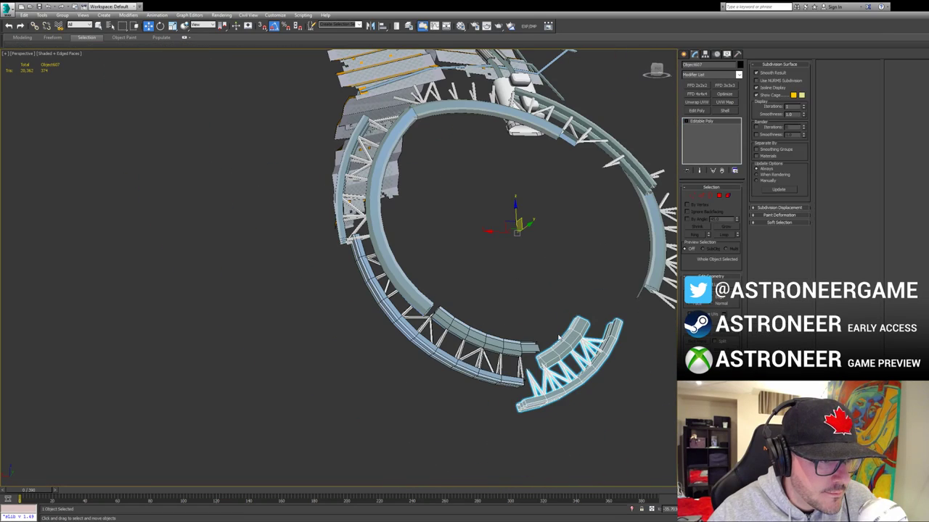
{"action": "key", "text": "1"}
{"action": "key", "text": "1"}
{"action": "middle_click_drag", "start_coordinate": [609, 400], "coordinate": [618, 367], "text": "alt"}
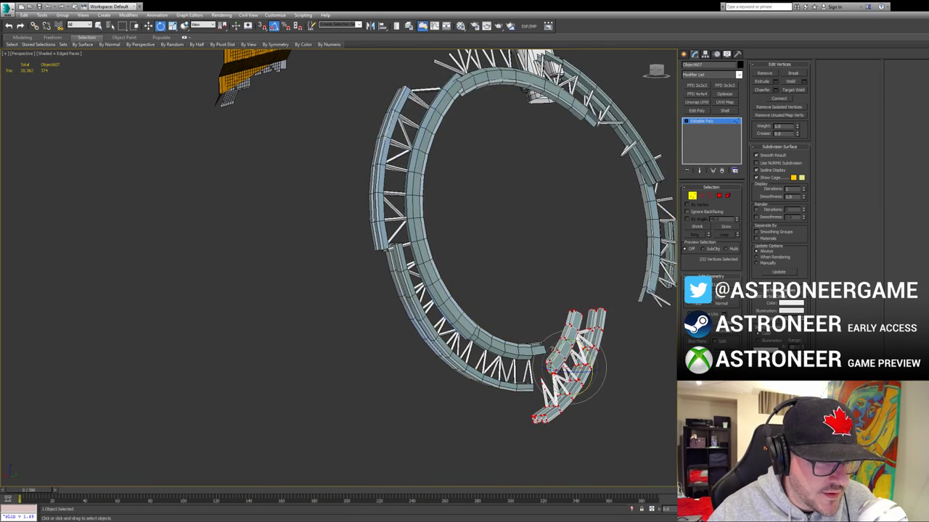
{"action": "left_click_drag", "start_coordinate": [553, 355], "coordinate": [563, 340]}
{"action": "middle_click_drag", "start_coordinate": [563, 340], "coordinate": [597, 327], "text": "alt"}
{"action": "key", "text": "w"}
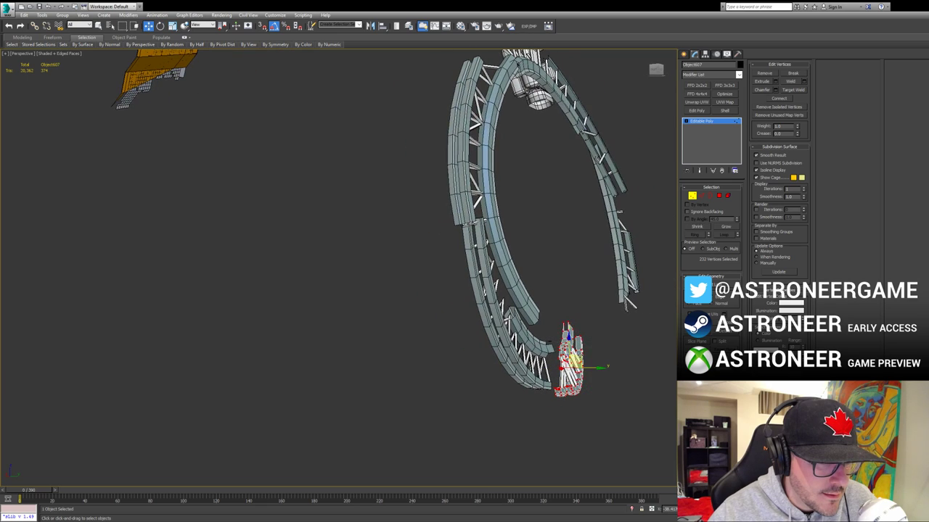
{"action": "left_click_drag", "start_coordinate": [577, 360], "coordinate": [560, 360]}
{"action": "middle_click_drag", "start_coordinate": [560, 360], "coordinate": [522, 355], "text": "alt"}
{"action": "mouse_move", "coordinate": [544, 353]}
{"action": "left_mouse_down"}
{"action": "mouse_move", "coordinate": [541, 365]}
{"action": "mouse_move", "coordinate": [549, 357]}
{"action": "left_mouse_up"}
{"action": "middle_click_drag", "start_coordinate": [549, 356], "coordinate": [414, 412]}
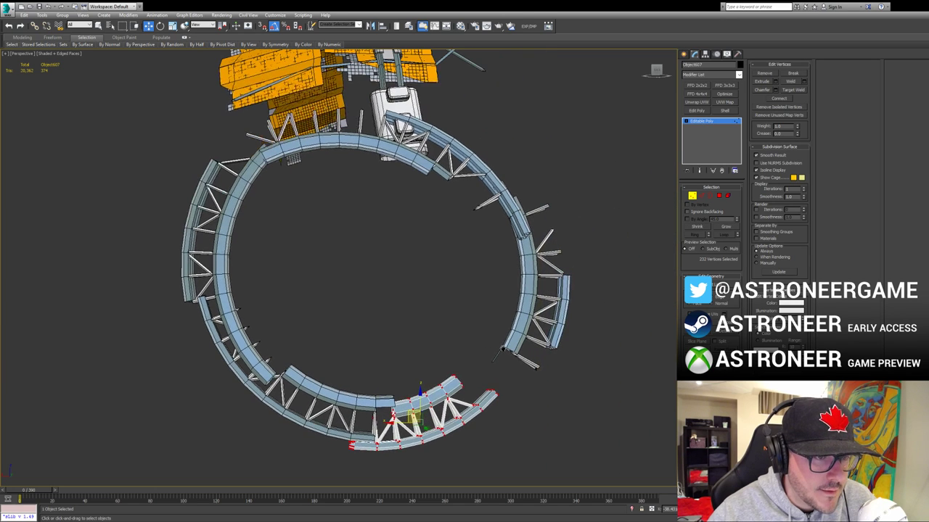
{"action": "left_click", "coordinate": [692, 197]}
{"action": "left_click", "coordinate": [624, 186]}
Step: Select the ring's right truss segment and open its vertices for editing
{"action": "left_click", "coordinate": [520, 300]}
{"action": "left_click", "coordinate": [692, 196]}
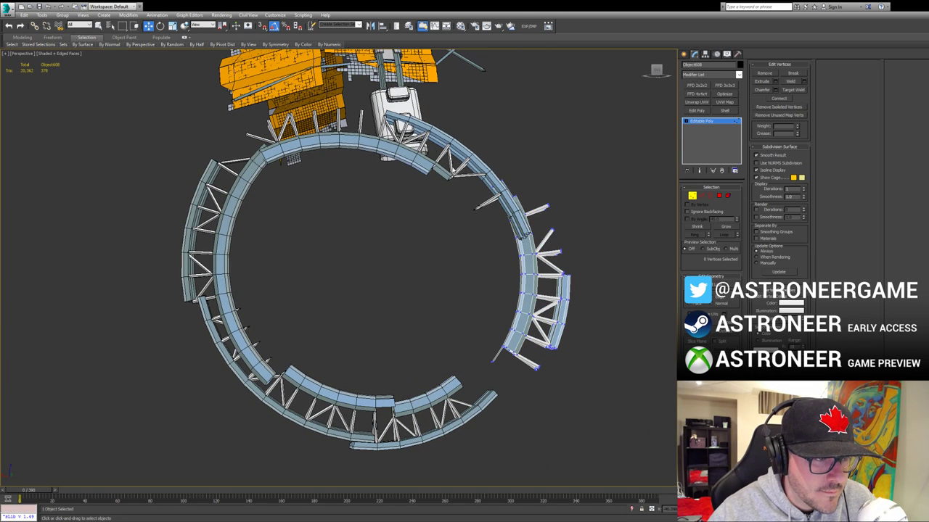
Step: Shift the broken ring segment with its struts inward, closer to the curve of the neighbouring segments
{"action": "left_click_drag", "start_coordinate": [529, 315], "coordinate": [521, 317]}
{"action": "left_click_drag", "start_coordinate": [532, 284], "coordinate": [530, 286]}
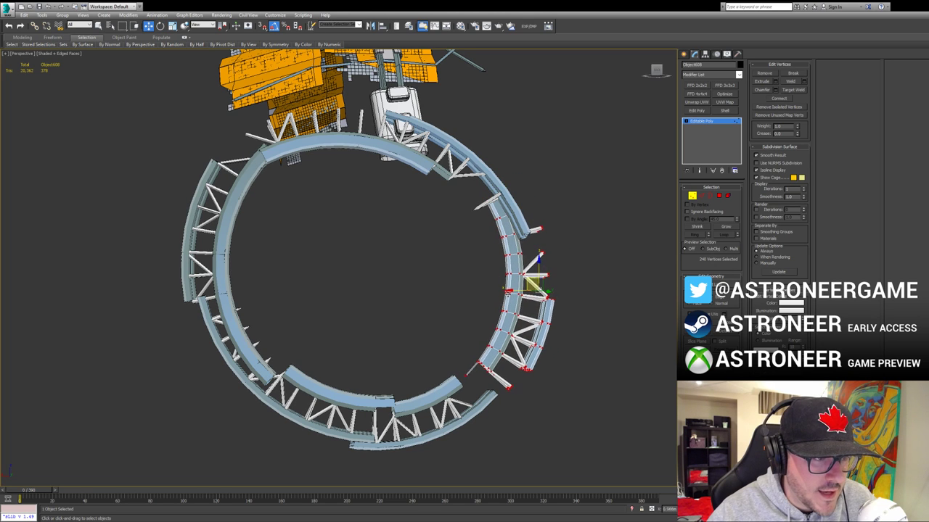
{"action": "middle_click_drag", "start_coordinate": [530, 288], "coordinate": [558, 290], "text": "alt"}
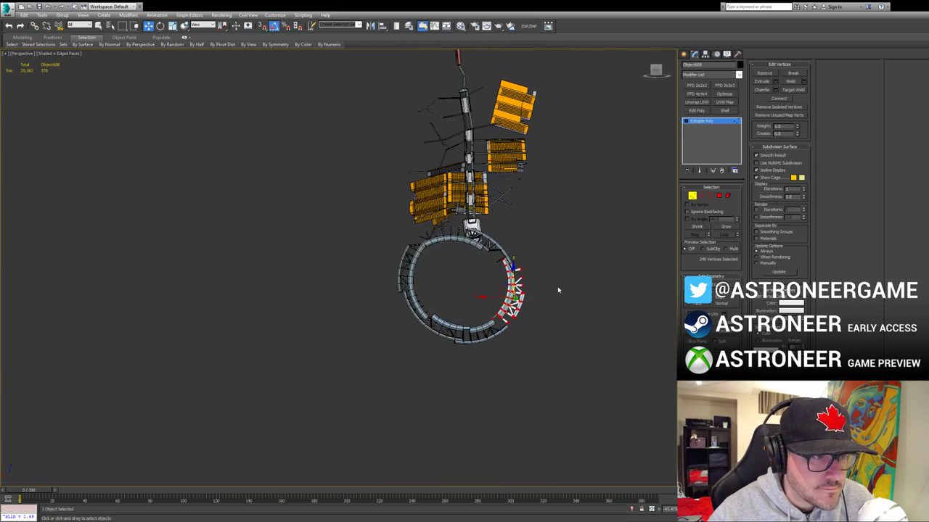
{"action": "left_click", "coordinate": [691, 197]}
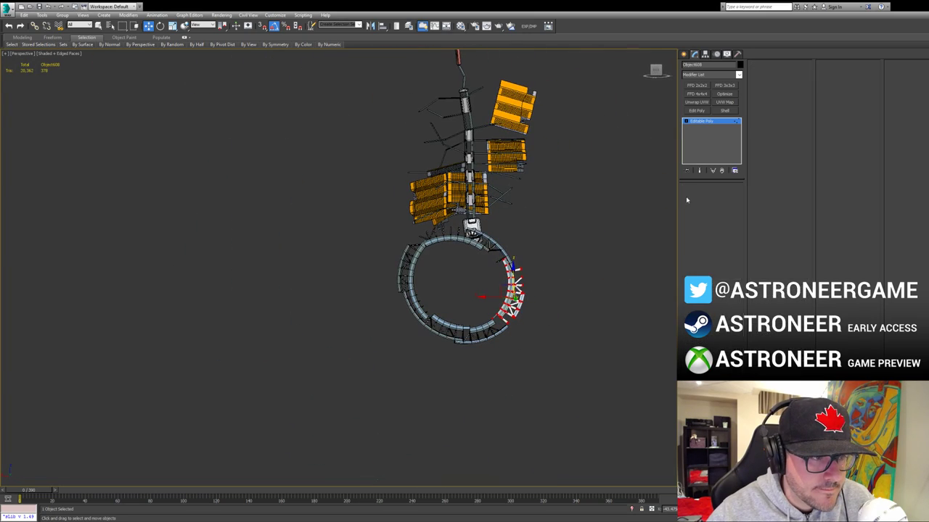
Step: Select all five ring segments together and move them sideways beneath the module at the base of the spine
{"action": "left_click", "coordinate": [508, 254], "text": "ctrl"}
{"action": "left_click_drag", "start_coordinate": [377, 288], "coordinate": [449, 351], "text": "ctrl"}
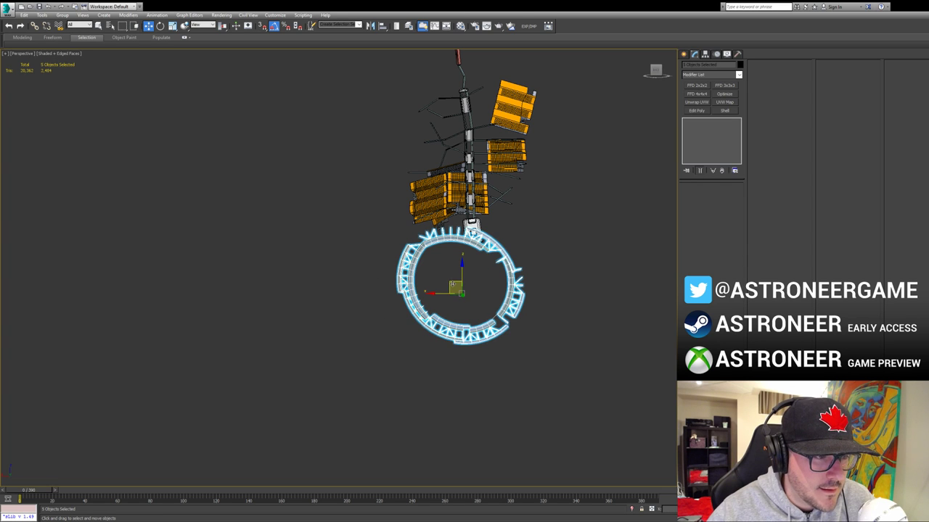
{"action": "left_click_drag", "start_coordinate": [453, 284], "coordinate": [472, 287]}
Step: In the satellite's spine-and-panels object, select the vertices of the long drooping solar panel and rotate them upward
{"action": "middle_click_drag", "start_coordinate": [473, 287], "coordinate": [384, 273], "text": "alt"}
{"action": "left_click", "coordinate": [539, 273]}
{"action": "key", "text": "z"}
{"action": "scroll", "coordinate": [454, 278], "scroll_direction": "up", "scroll_amount": 2}
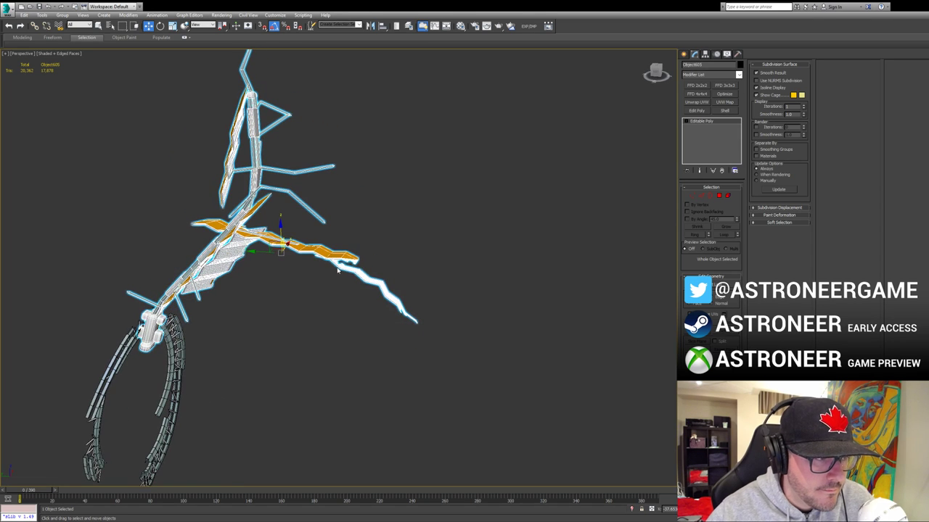
{"action": "key", "text": "5"}
{"action": "left_click", "coordinate": [323, 249]}
{"action": "middle_click_drag", "start_coordinate": [323, 248], "coordinate": [528, 255], "text": "alt"}
{"action": "left_click", "coordinate": [695, 198], "text": "ctrl"}
{"action": "key", "text": "e"}
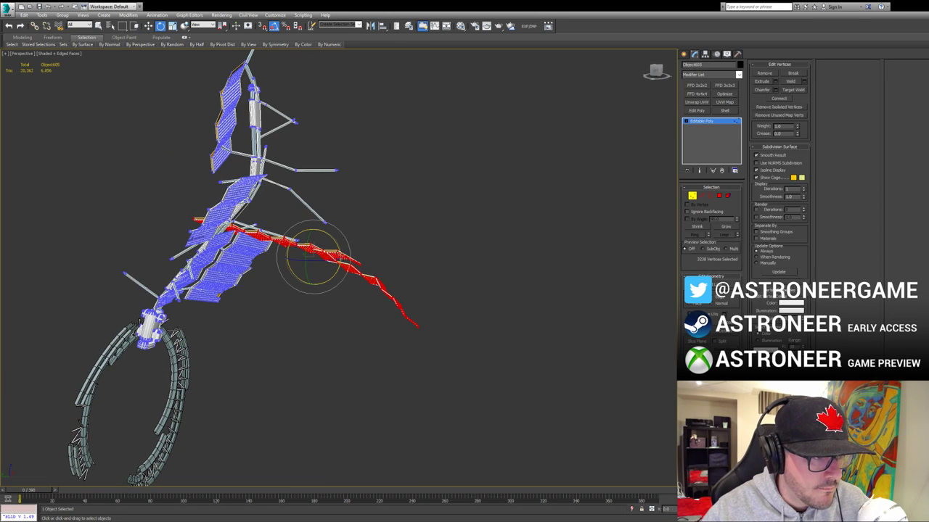
{"action": "left_click_drag", "start_coordinate": [340, 255], "coordinate": [338, 214]}
{"action": "middle_click_drag", "start_coordinate": [338, 214], "coordinate": [359, 240], "text": "alt"}
Step: Move the rotated solar panel toward the spine and undo the extra rotation attempt
{"action": "key", "text": "w"}
{"action": "left_click_drag", "start_coordinate": [359, 239], "coordinate": [324, 201]}
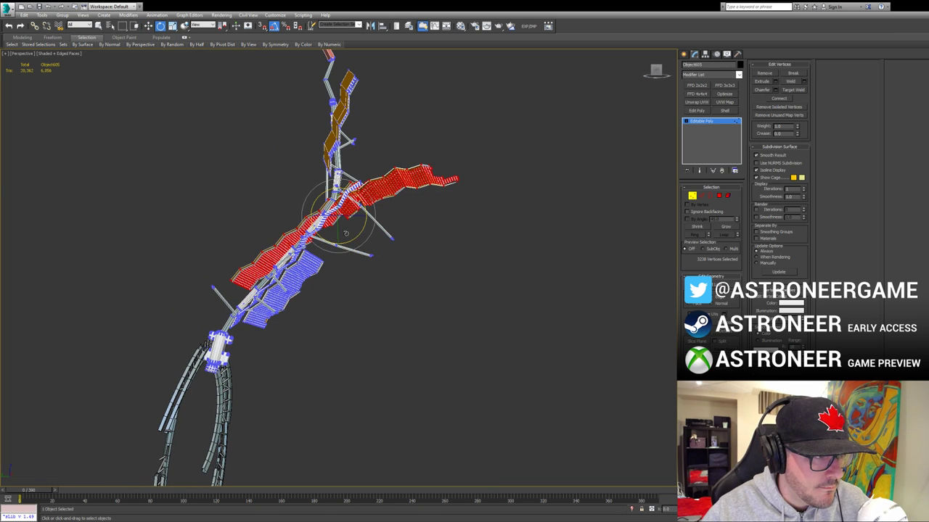
{"action": "left_click_drag", "start_coordinate": [350, 242], "coordinate": [328, 279]}
{"action": "key", "text": "ctrl+z"}
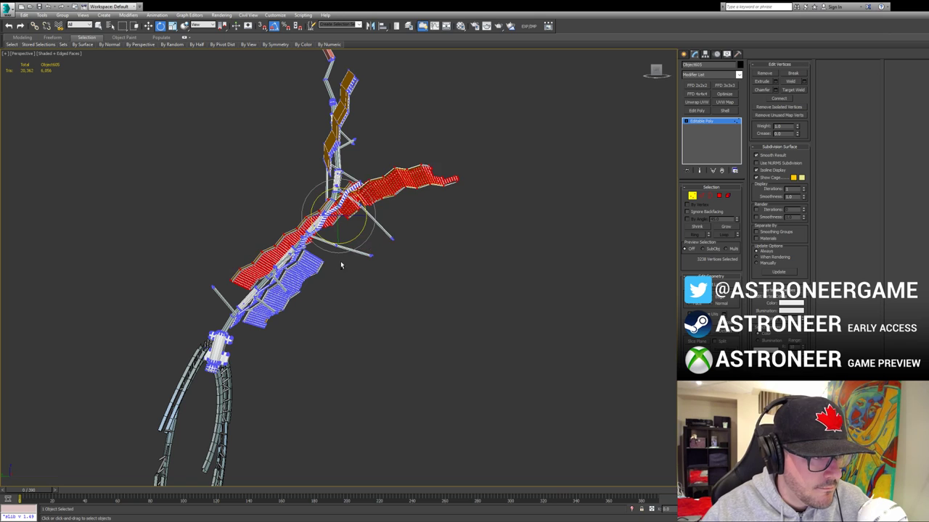
{"action": "middle_click_drag", "start_coordinate": [349, 245], "coordinate": [320, 214], "text": "alt"}
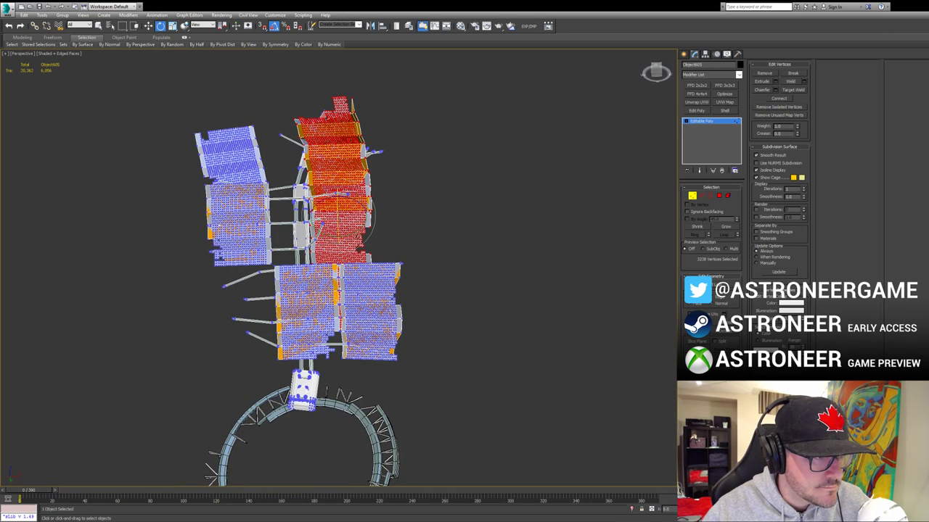
Step: Rotate the long solar panel further and move it up alongside the upper part of the spine
{"action": "left_click_drag", "start_coordinate": [347, 221], "coordinate": [341, 250]}
{"action": "middle_click_drag", "start_coordinate": [341, 251], "coordinate": [368, 214], "text": "alt"}
{"action": "key", "text": "w"}
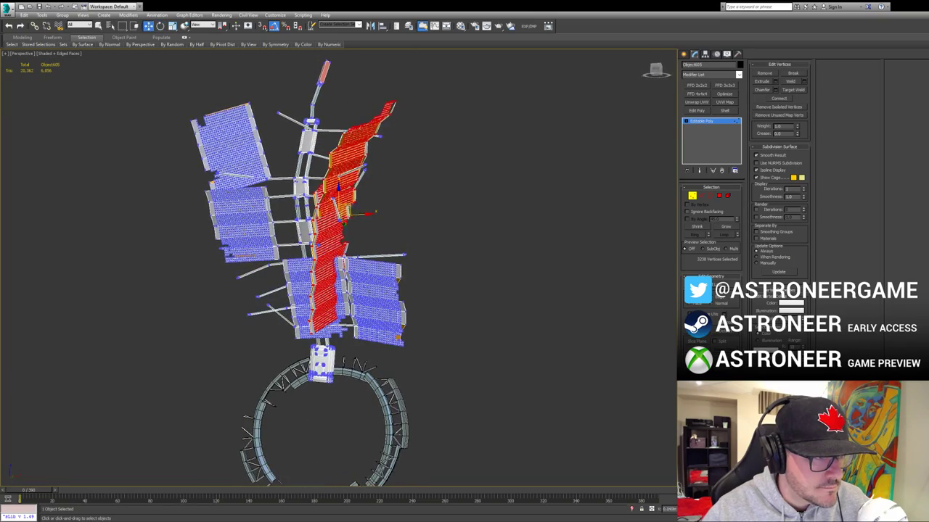
{"action": "left_click_drag", "start_coordinate": [345, 207], "coordinate": [371, 127]}
{"action": "middle_click_drag", "start_coordinate": [371, 127], "coordinate": [435, 253], "text": "alt"}
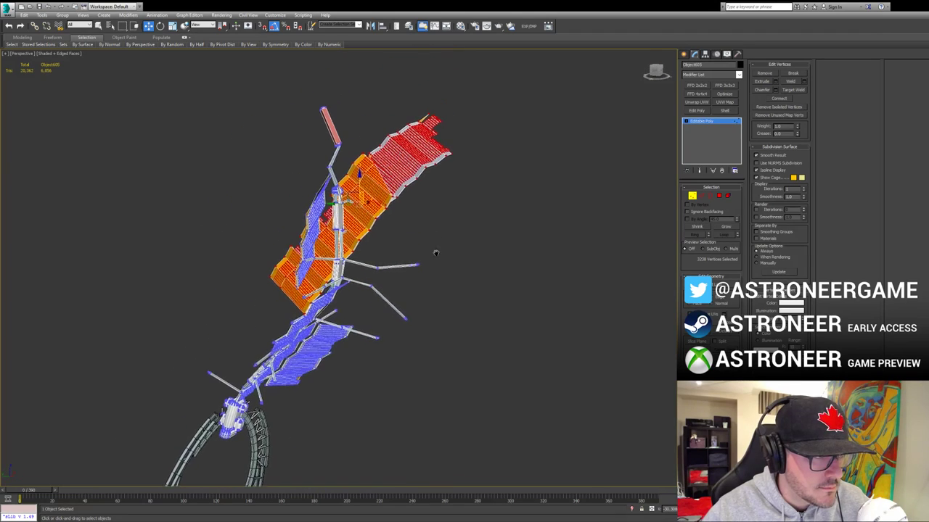
Step: Fine-tune the long solar panel's tilt, then leave vertex editing and deselect the object
{"action": "key", "text": "e"}
{"action": "left_click_drag", "start_coordinate": [386, 195], "coordinate": [384, 200]}
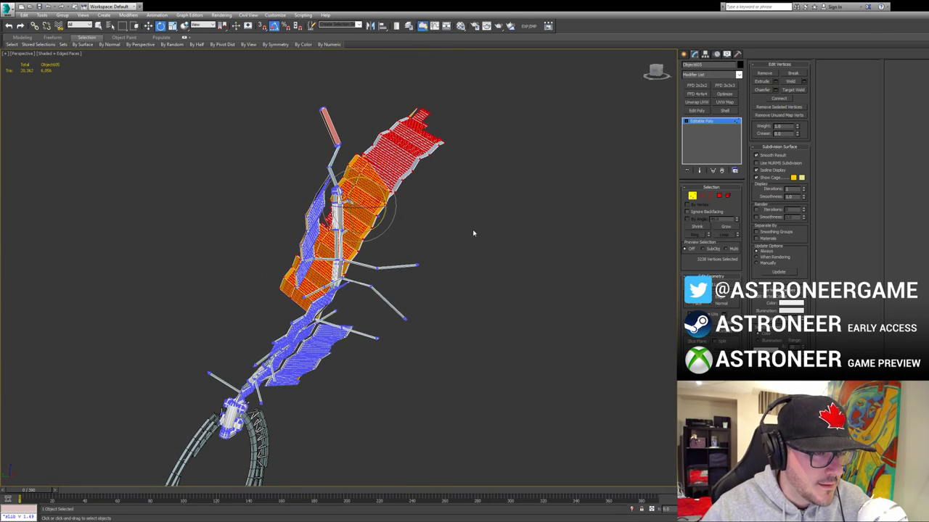
{"action": "left_click", "coordinate": [692, 197]}
{"action": "left_click", "coordinate": [520, 300]}
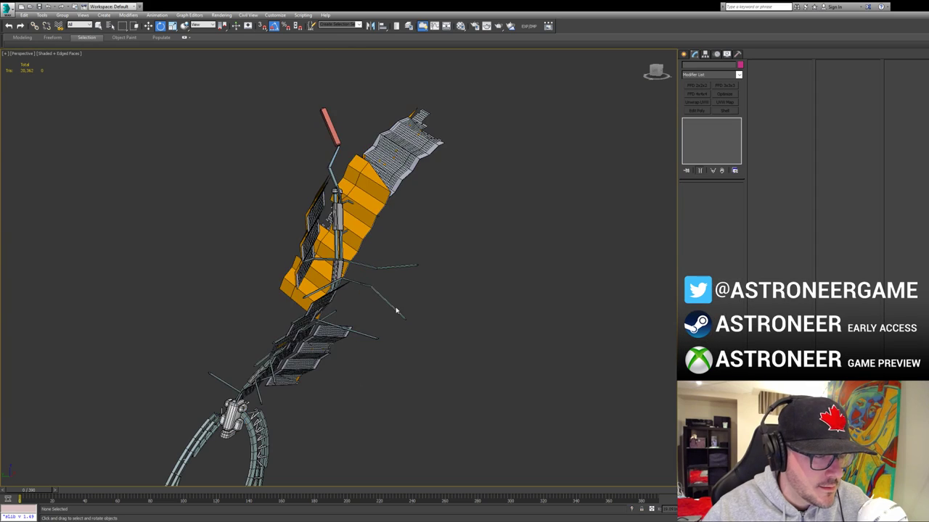
Step: Select the joint and end vertices of the bent strut on the spine and shift them toward the long panel
{"action": "middle_click_drag", "start_coordinate": [396, 309], "coordinate": [446, 326], "text": "alt"}
{"action": "left_click", "coordinate": [390, 299]}
{"action": "key", "text": "1"}
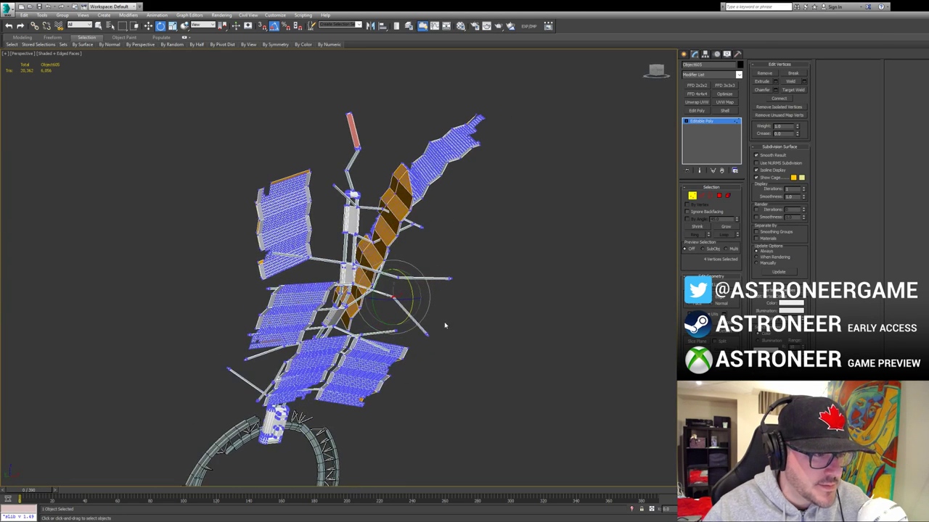
{"action": "left_click_drag", "start_coordinate": [422, 341], "coordinate": [420, 341], "text": "ctrl"}
{"action": "middle_click_drag", "start_coordinate": [420, 341], "coordinate": [393, 303], "text": "alt"}
{"action": "scroll", "coordinate": [455, 354], "scroll_direction": "up", "scroll_amount": 4}
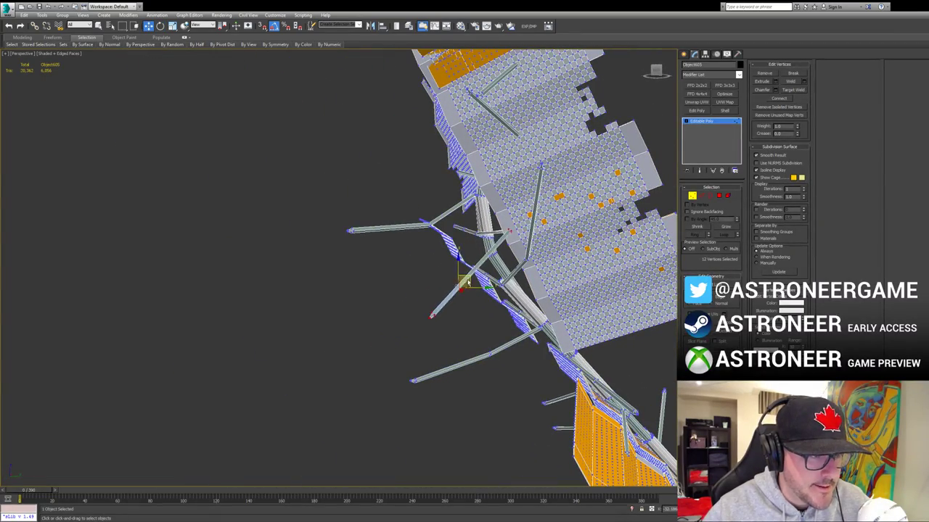
Step: Reposition the strut's eight outer vertices so that its outer section runs across the back of the long solar panel
{"action": "middle_click_drag", "start_coordinate": [468, 282], "coordinate": [562, 289], "text": "alt"}
{"action": "left_click_drag", "start_coordinate": [490, 314], "coordinate": [490, 314]}
{"action": "middle_click_drag", "start_coordinate": [490, 314], "coordinate": [446, 335], "text": "alt"}
{"action": "key", "text": "e"}
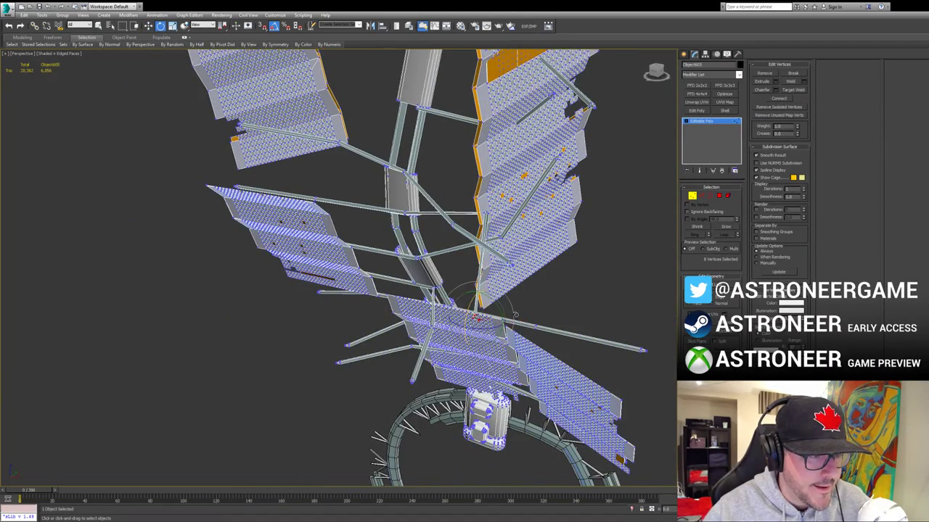
{"action": "middle_click_drag", "start_coordinate": [514, 315], "coordinate": [490, 305], "text": "alt"}
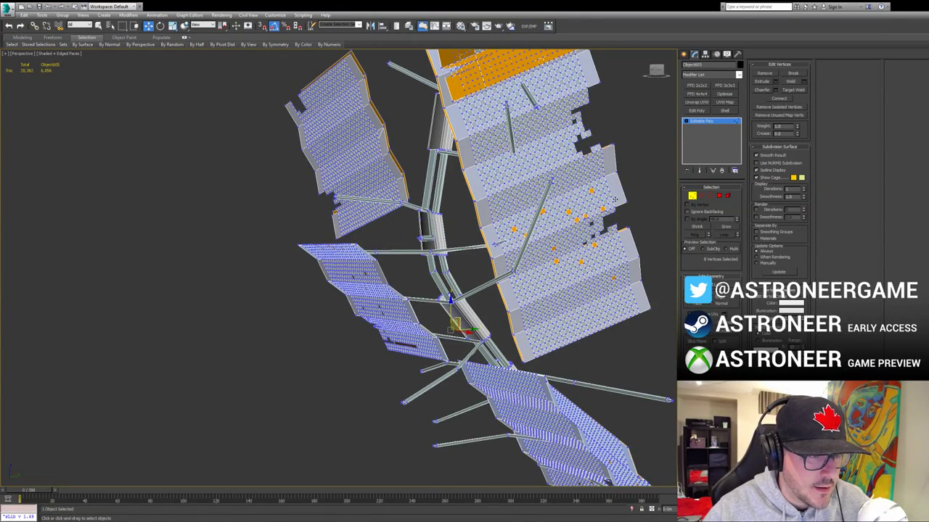
{"action": "middle_click_drag", "start_coordinate": [616, 200], "coordinate": [527, 244], "text": "alt"}
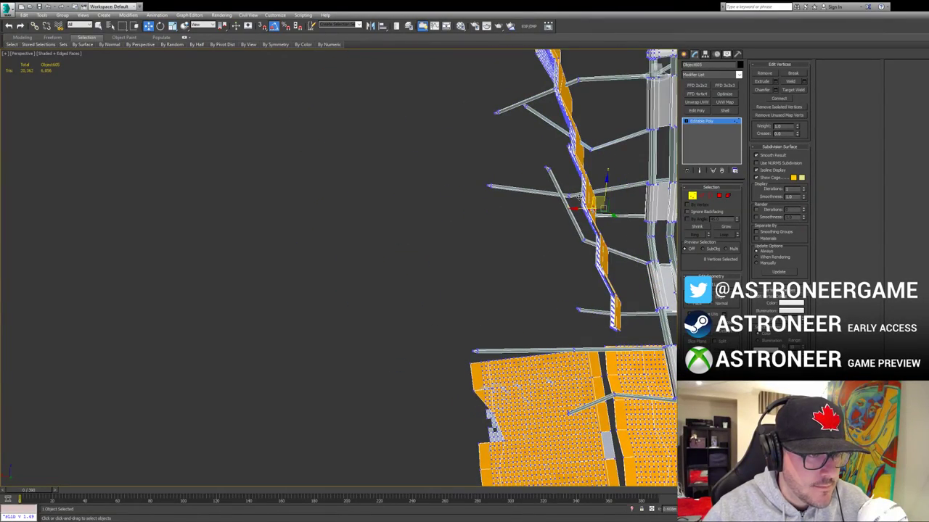
{"action": "mouse_move", "coordinate": [577, 197]}
{"action": "middle_mouse_down", "text": "alt"}
{"action": "mouse_move", "coordinate": [610, 193]}
{"action": "mouse_move", "coordinate": [590, 197]}
{"action": "middle_mouse_up", "text": "alt"}
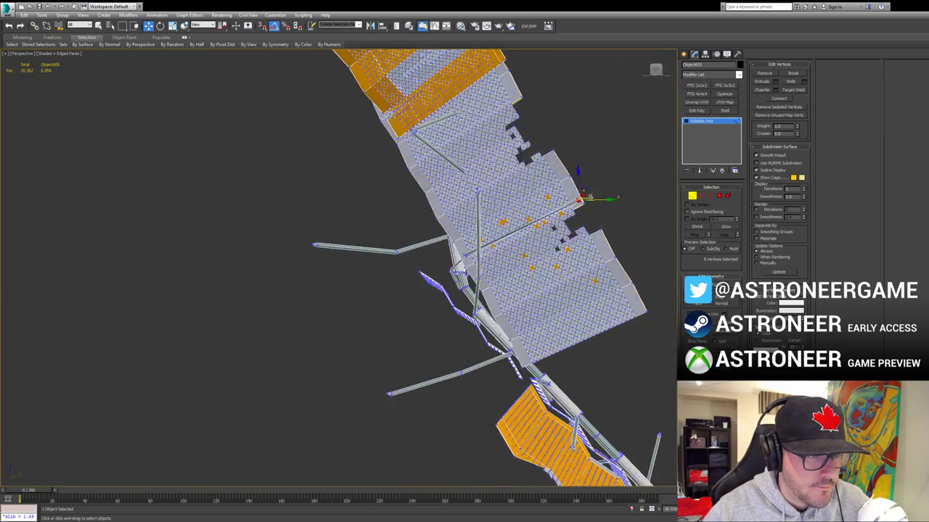
{"action": "middle_click_drag", "start_coordinate": [555, 246], "coordinate": [593, 245], "text": "alt"}
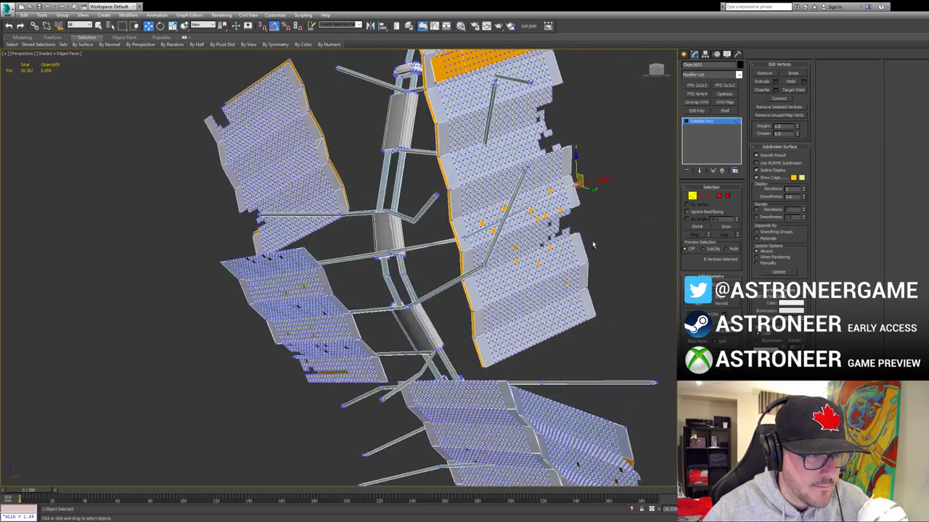
Step: Rotate and shift the four vertices at the strut's inner end so it lies along the panel's frame
{"action": "scroll", "coordinate": [459, 245], "scroll_direction": "up", "scroll_amount": 4}
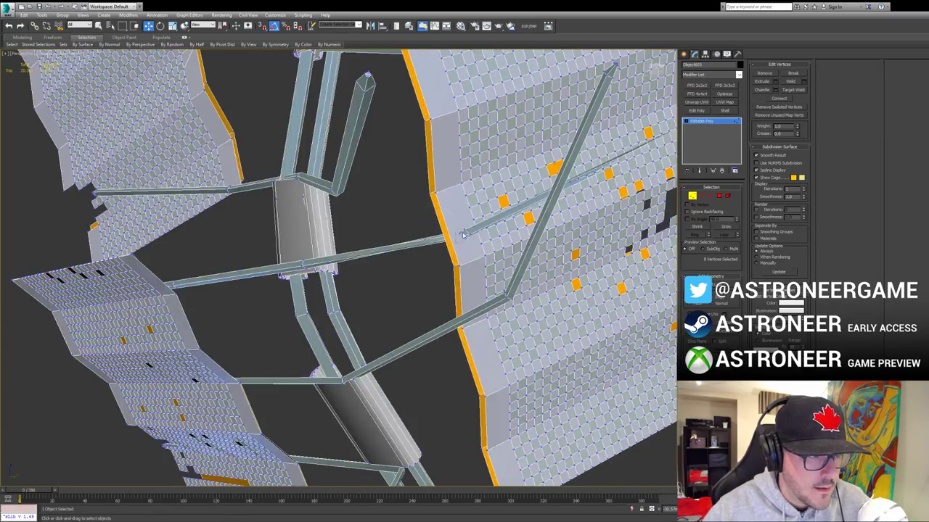
{"action": "middle_click_drag", "start_coordinate": [475, 228], "coordinate": [478, 217], "text": "alt"}
{"action": "scroll", "coordinate": [479, 217], "scroll_direction": "up", "scroll_amount": 10}
{"action": "scroll", "coordinate": [474, 275], "scroll_direction": "down", "scroll_amount": 3}
{"action": "key", "text": "e"}
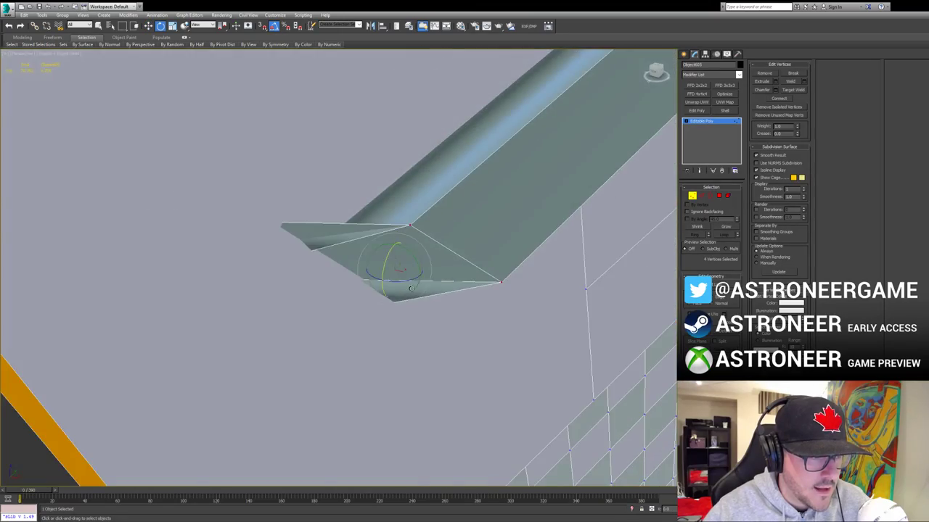
{"action": "scroll", "coordinate": [407, 295], "scroll_direction": "down", "scroll_amount": 5}
{"action": "left_click_drag", "start_coordinate": [407, 295], "coordinate": [332, 337]}
{"action": "middle_click_drag", "start_coordinate": [376, 291], "coordinate": [418, 298], "text": "alt"}
{"action": "key", "text": "w"}
{"action": "scroll", "coordinate": [401, 290], "scroll_direction": "down", "scroll_amount": 6}
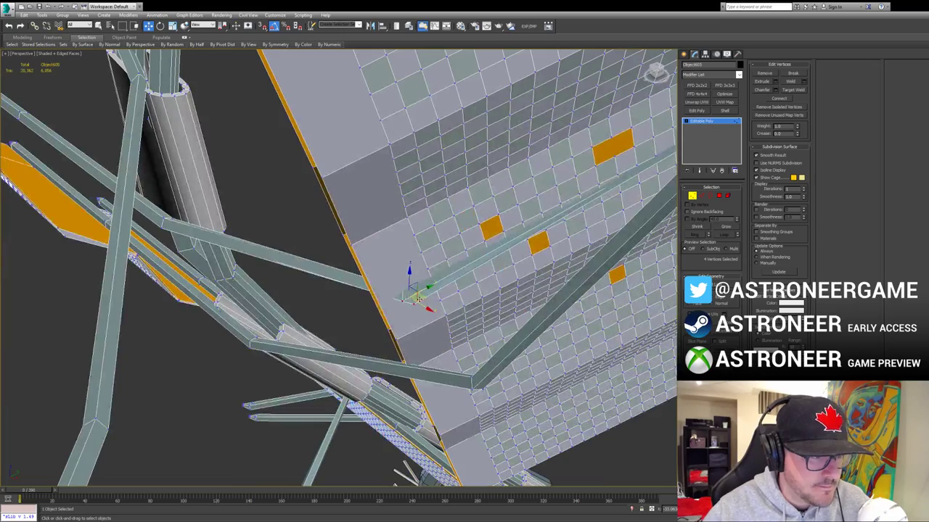
{"action": "left_click_drag", "start_coordinate": [420, 298], "coordinate": [398, 306]}
Step: Select the long solar panel as an element and nudge it slightly sideways against its supporting struts
{"action": "middle_click_drag", "start_coordinate": [398, 305], "coordinate": [468, 268], "text": "alt"}
{"action": "key", "text": "5"}
{"action": "left_click", "coordinate": [434, 226]}
{"action": "middle_click_drag", "start_coordinate": [435, 226], "coordinate": [445, 282], "text": "alt"}
{"action": "left_click_drag", "start_coordinate": [451, 208], "coordinate": [448, 208]}
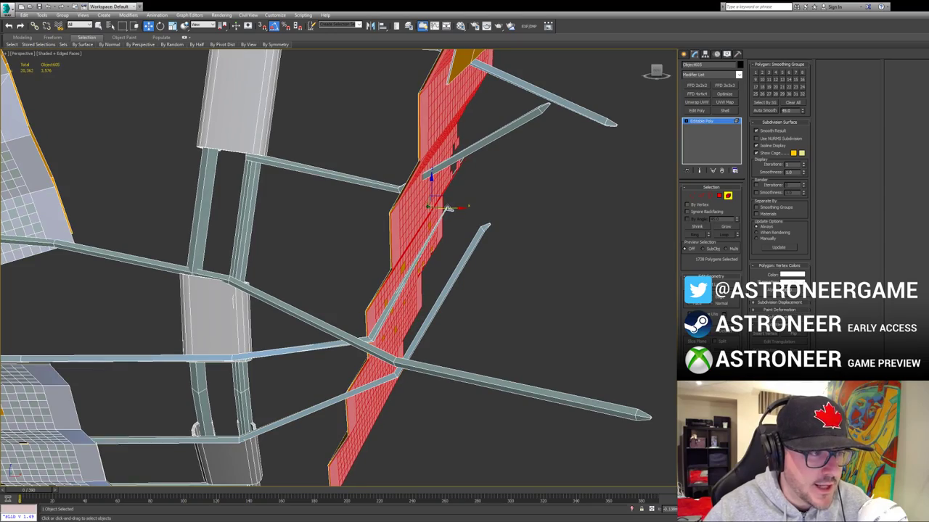
Step: Finish editing the satellite object, deselect it and bring the rest of the scene back into view
{"action": "left_click", "coordinate": [728, 196]}
{"action": "middle_click_drag", "start_coordinate": [532, 224], "coordinate": [574, 265], "text": "alt"}
{"action": "scroll", "coordinate": [292, 257], "scroll_direction": "down", "scroll_amount": 5}
{"action": "scroll", "coordinate": [574, 265], "scroll_direction": "down", "scroll_amount": 5}
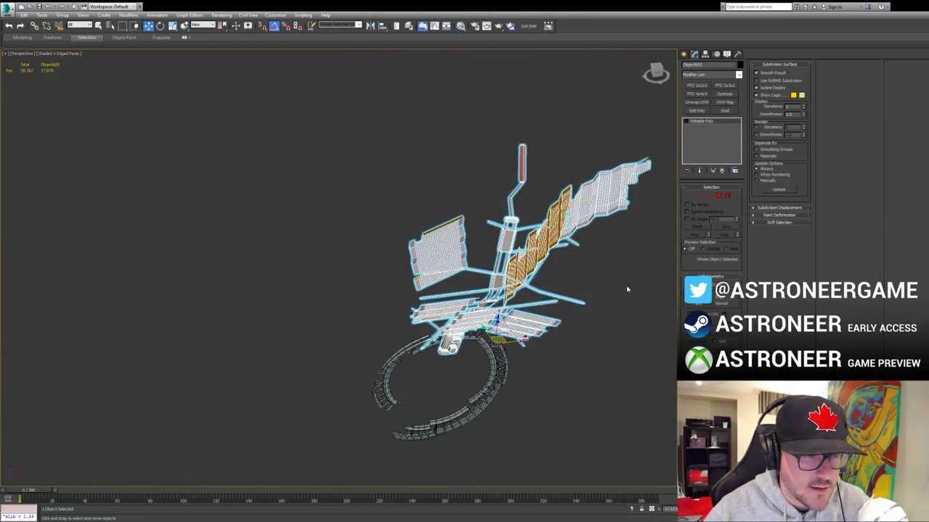
{"action": "key", "text": "Delete"}
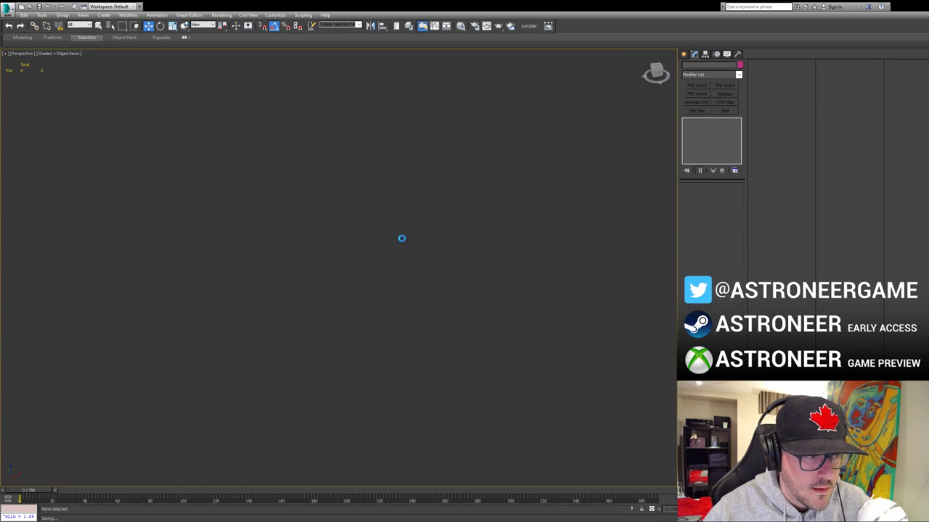
{"action": "scroll", "coordinate": [408, 203], "scroll_direction": "down", "scroll_amount": 5}
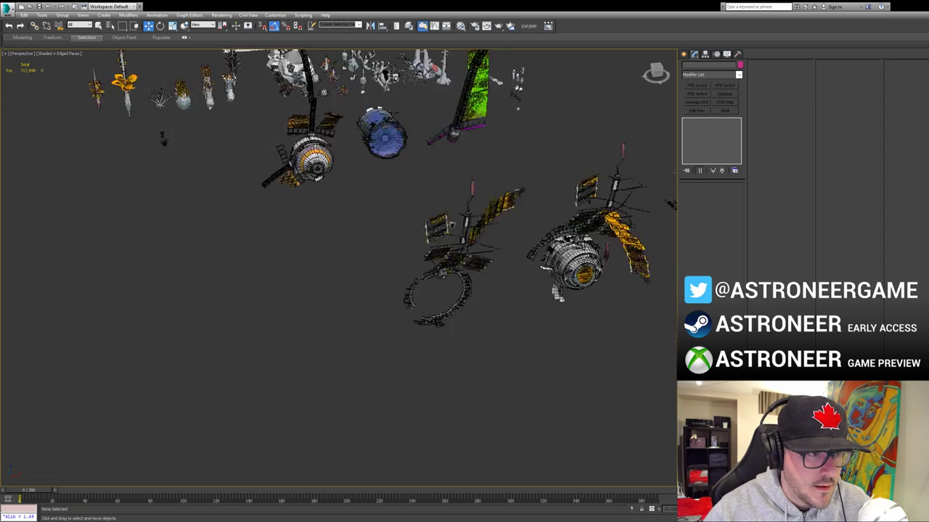
Step: Select the whole long spacecraft with the clustered tanks and isolate it
{"action": "middle_click_drag", "start_coordinate": [407, 203], "coordinate": [243, 206]}
{"action": "left_click", "coordinate": [586, 201]}
{"action": "middle_click_drag", "start_coordinate": [585, 201], "coordinate": [305, 232], "text": "alt"}
{"action": "left_click_drag", "start_coordinate": [252, 130], "coordinate": [501, 180]}
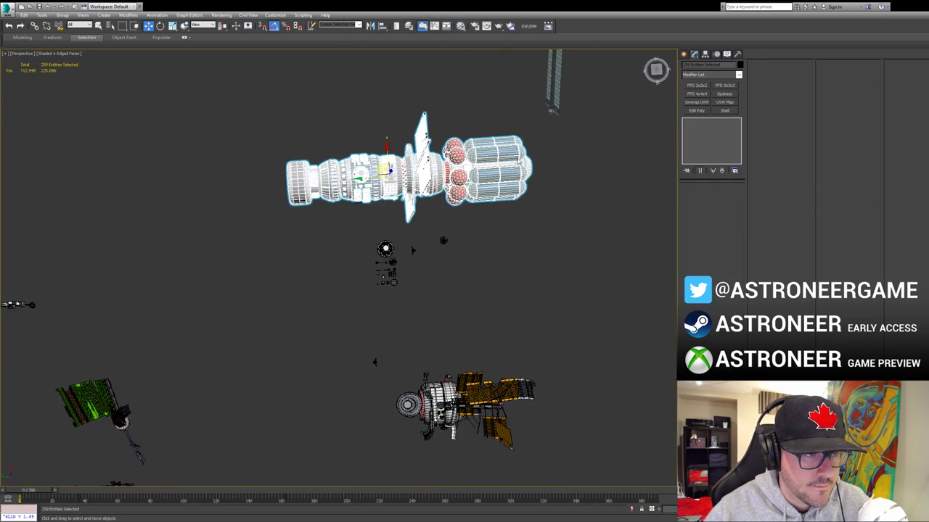
{"action": "key", "text": "alt+q"}
{"action": "key", "text": "z"}
{"action": "middle_click_drag", "start_coordinate": [406, 239], "coordinate": [531, 142], "text": "alt"}
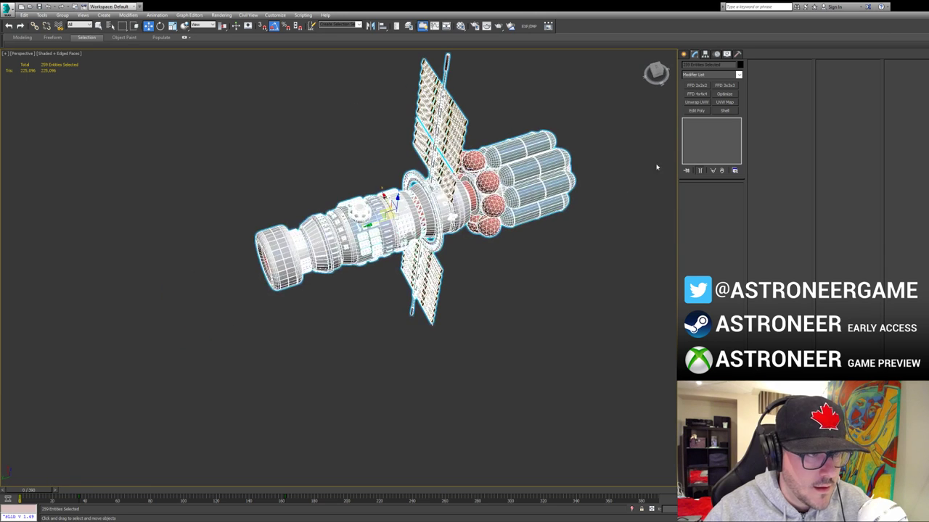
{"action": "left_click", "coordinate": [683, 54]}
{"action": "left_click", "coordinate": [696, 117]}
{"action": "left_click_drag", "start_coordinate": [420, 332], "coordinate": [422, 354]}
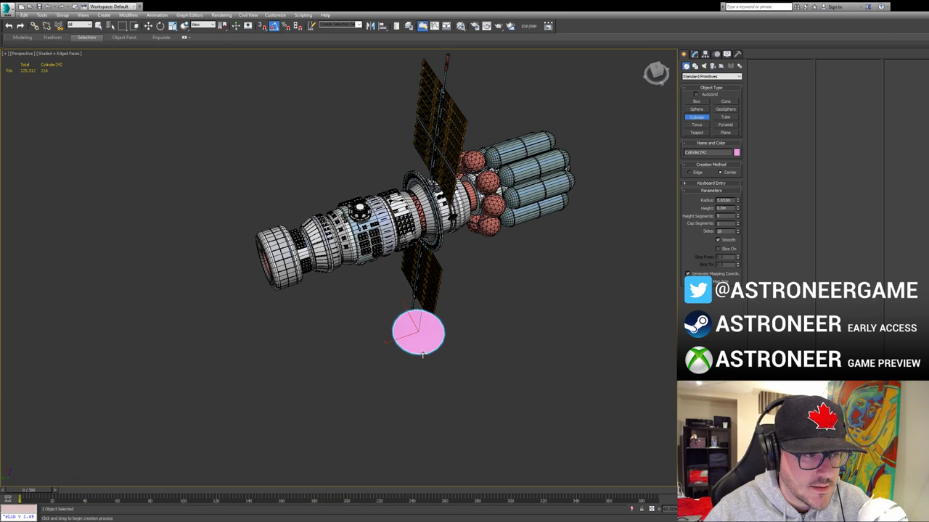
{"action": "right_click", "coordinate": [438, 222]}
{"action": "right_click", "coordinate": [438, 222]}
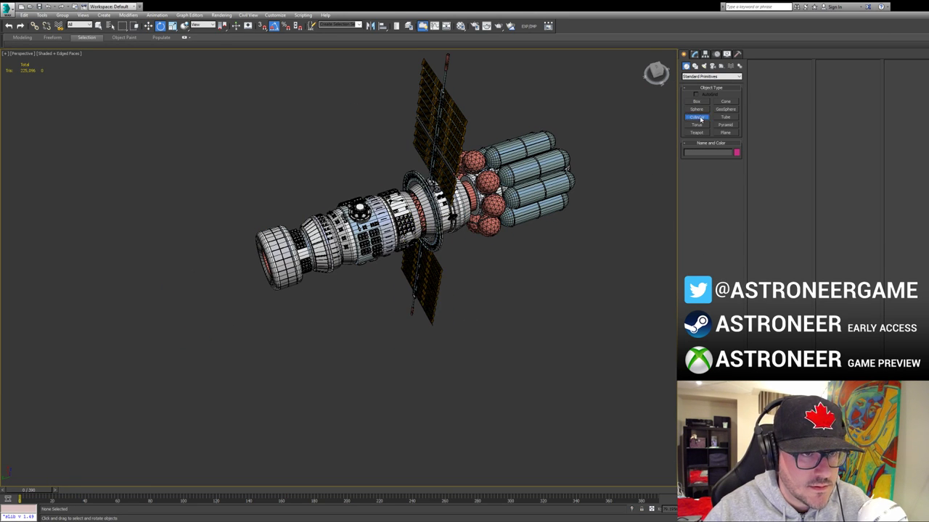
Step: Create a cylinder beside the spacecraft, about 10.5 m in radius and 24.5 m high
{"action": "left_click_drag", "start_coordinate": [556, 331], "coordinate": [559, 377]}
{"action": "left_click", "coordinate": [590, 215]}
{"action": "right_click", "coordinate": [589, 216]}
{"action": "mouse_move", "coordinate": [589, 216]}
{"action": "middle_mouse_down", "text": "alt"}
{"action": "mouse_move", "coordinate": [552, 213]}
{"action": "mouse_move", "coordinate": [574, 308]}
{"action": "middle_mouse_up", "text": "alt"}
Step: Rotate the cylinder parallel to the spacecraft's hull and give it 1 height segment and 32 sides
{"action": "left_click_drag", "start_coordinate": [549, 290], "coordinate": [505, 341]}
{"action": "middle_click_drag", "start_coordinate": [505, 341], "coordinate": [566, 308], "text": "alt"}
{"action": "left_click", "coordinate": [694, 55]}
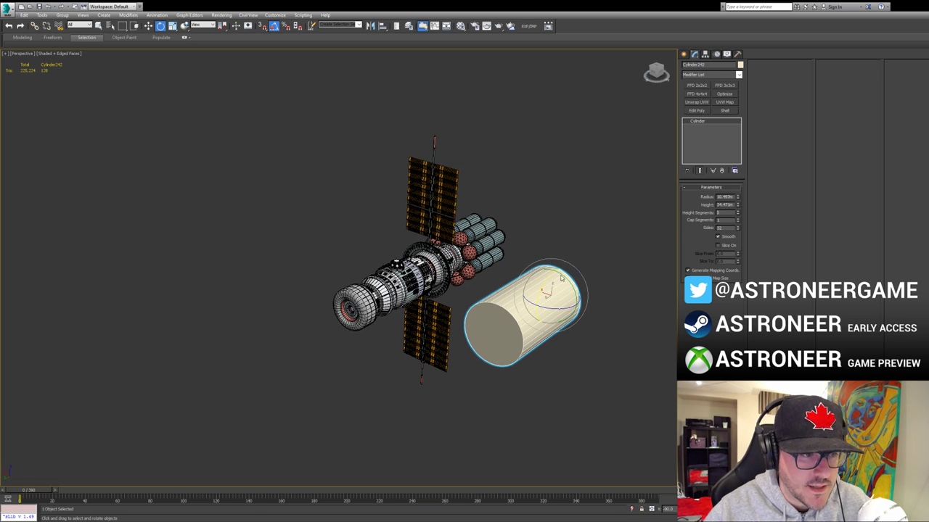
Step: Convert the cylinder to an editable poly, move its vertices closer to the spacecraft and pull one end cap outward to lengthen it
{"action": "key", "text": "w"}
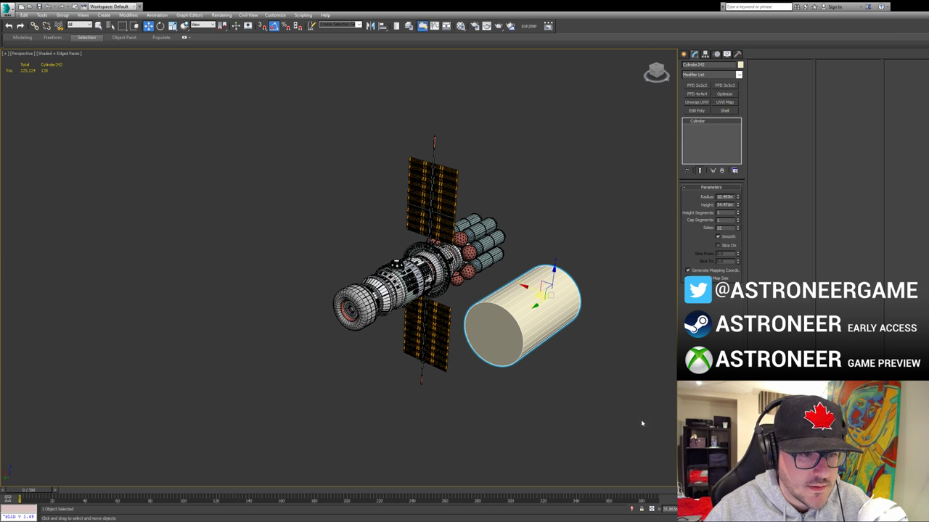
{"action": "middle_click_drag", "start_coordinate": [428, 301], "coordinate": [466, 259], "text": "alt"}
{"action": "key", "text": "1"}
{"action": "key", "text": "ctrl+a"}
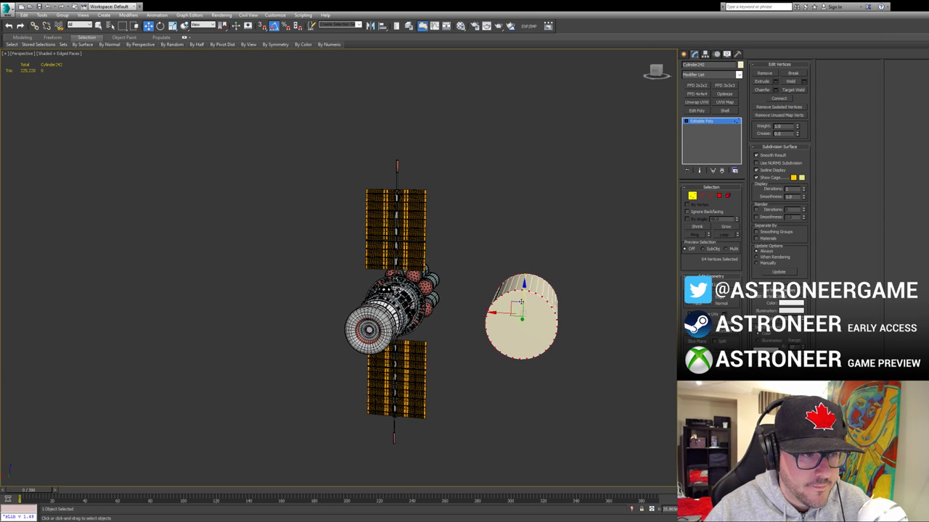
{"action": "left_click_drag", "start_coordinate": [517, 307], "coordinate": [466, 320]}
{"action": "key", "text": "r"}
{"action": "middle_click_drag", "start_coordinate": [482, 344], "coordinate": [455, 339], "text": "alt"}
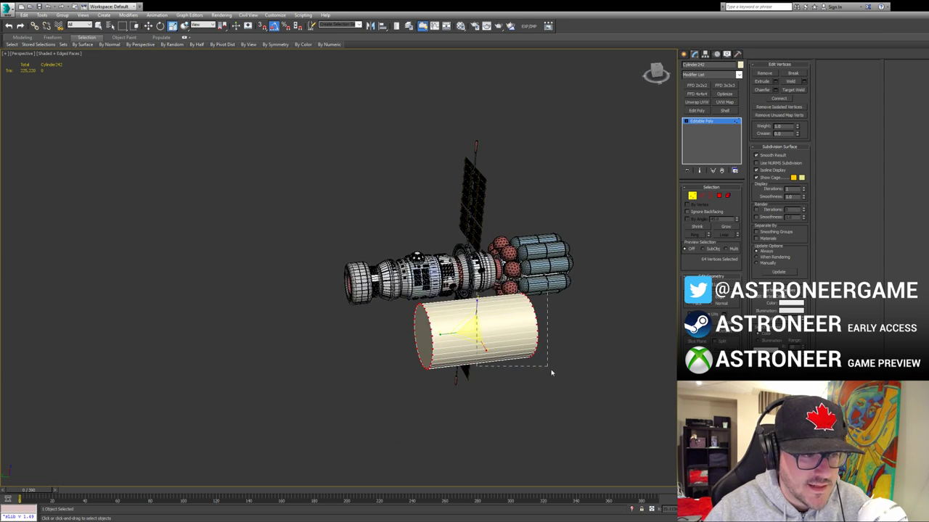
{"action": "key", "text": "w"}
{"action": "left_click_drag", "start_coordinate": [502, 328], "coordinate": [523, 323]}
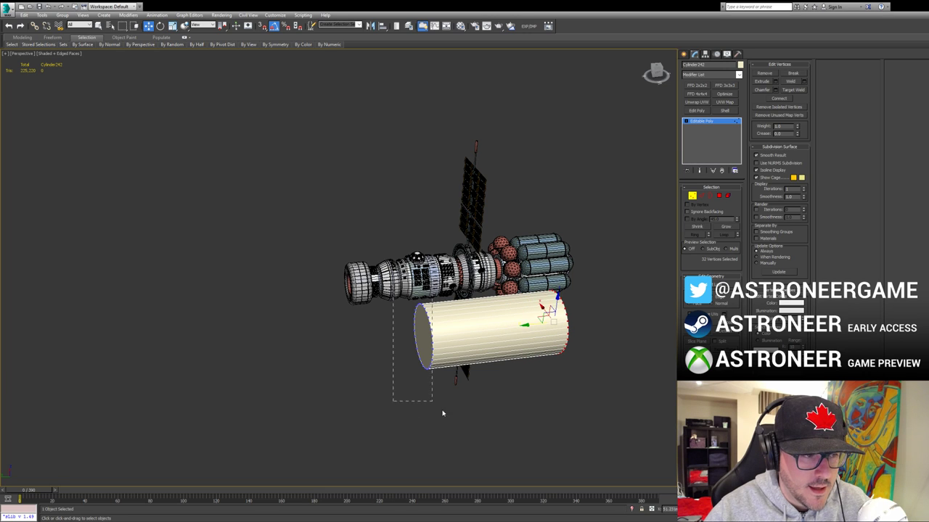
Step: Stretch the cylinder's opposite end outward and add edge loops around its middle and near that end
{"action": "left_click_drag", "start_coordinate": [406, 339], "coordinate": [354, 343]}
{"action": "key", "text": "2"}
{"action": "key", "text": "ctrl+shift+e"}
{"action": "left_click_drag", "start_coordinate": [452, 390], "coordinate": [419, 400]}
{"action": "middle_click_drag", "start_coordinate": [418, 401], "coordinate": [452, 396], "text": "alt"}
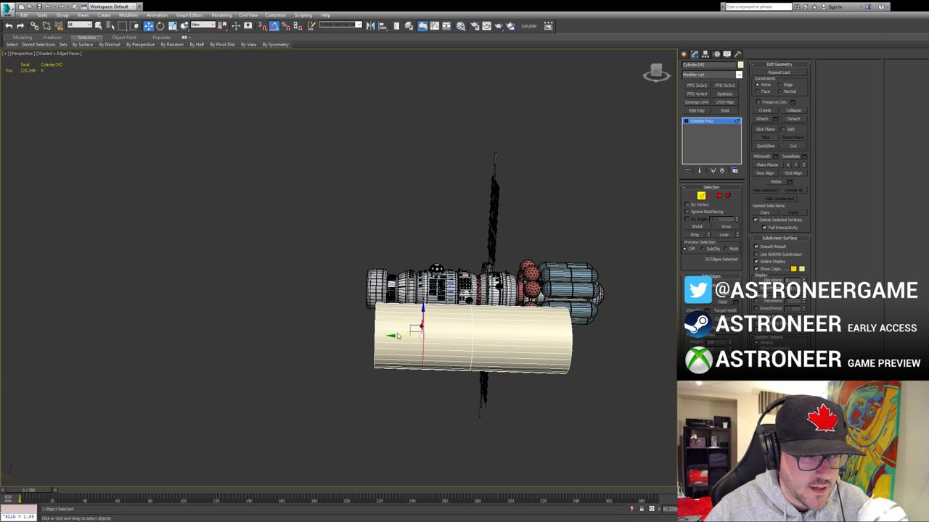
{"action": "key", "text": "w"}
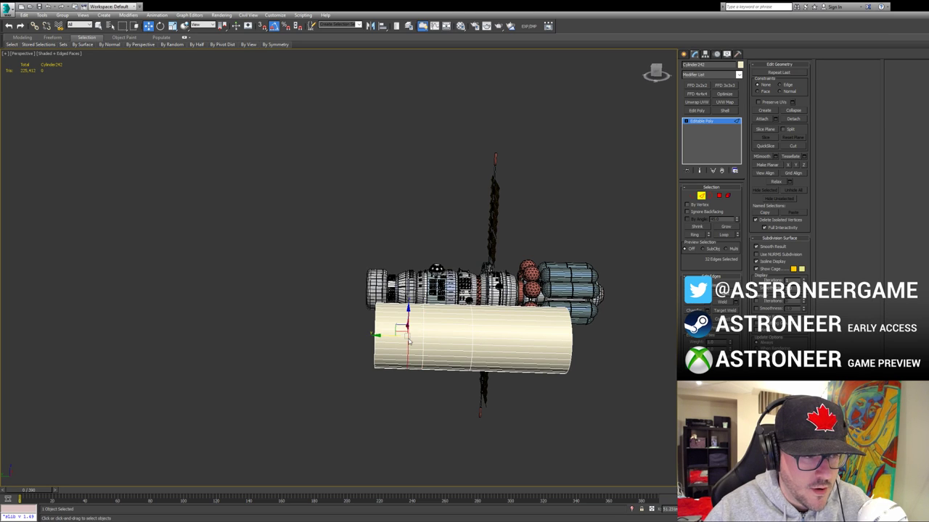
{"action": "key", "text": "2"}
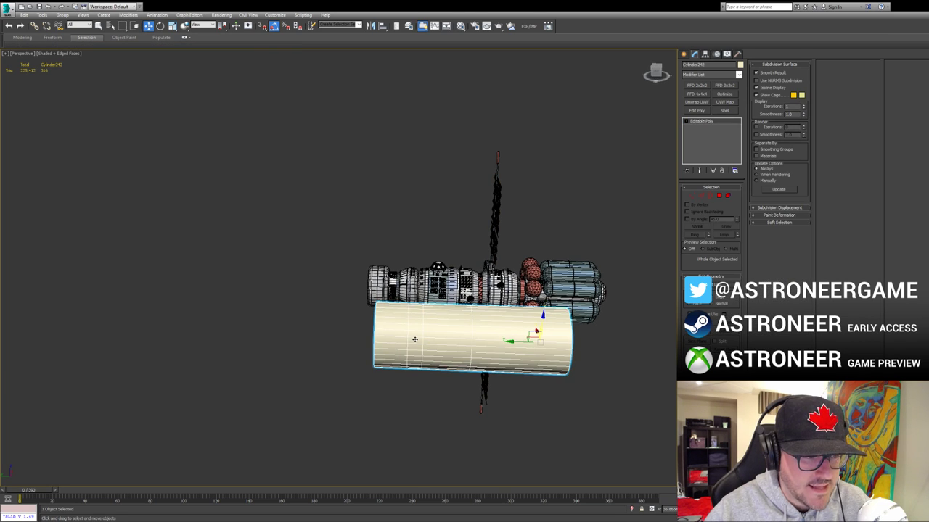
Step: Insert an edge loop between the two closely spaced loops and scale it inward to form a narrow groove
{"action": "key", "text": "2"}
{"action": "double_click", "coordinate": [418, 335]}
{"action": "key", "text": "r"}
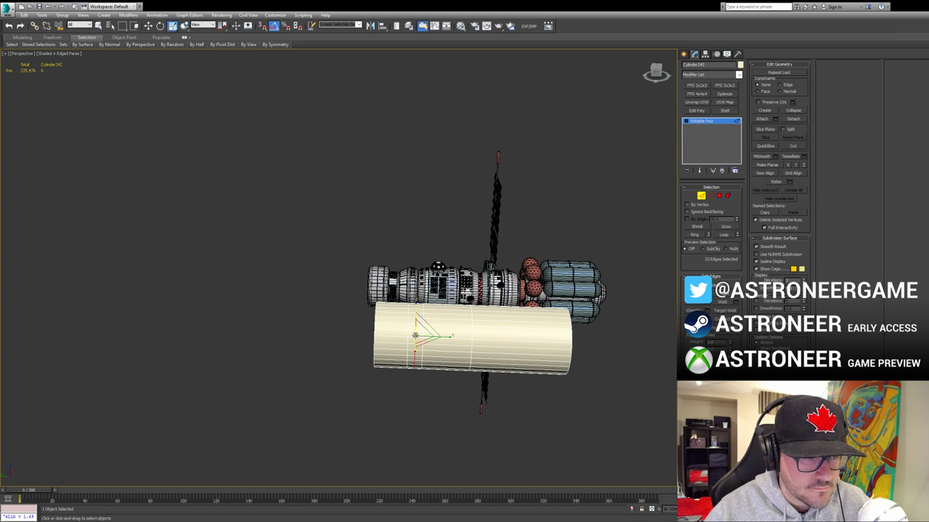
{"action": "left_click_drag", "start_coordinate": [418, 336], "coordinate": [420, 346]}
{"action": "middle_click_drag", "start_coordinate": [463, 326], "coordinate": [464, 329], "text": "alt"}
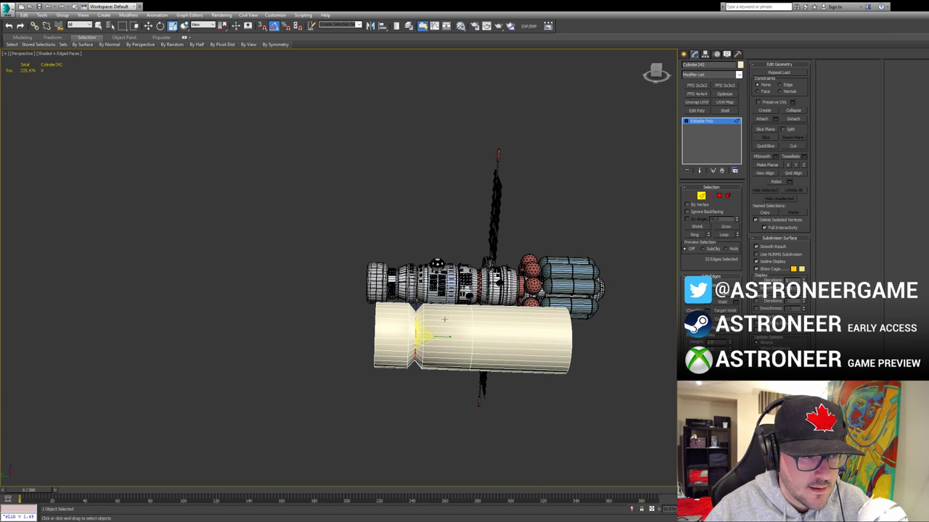
Step: Add and slide edge loops around the cylinder's middle, scaling one inward to taper the body into a waist
{"action": "double_click", "coordinate": [455, 318]}
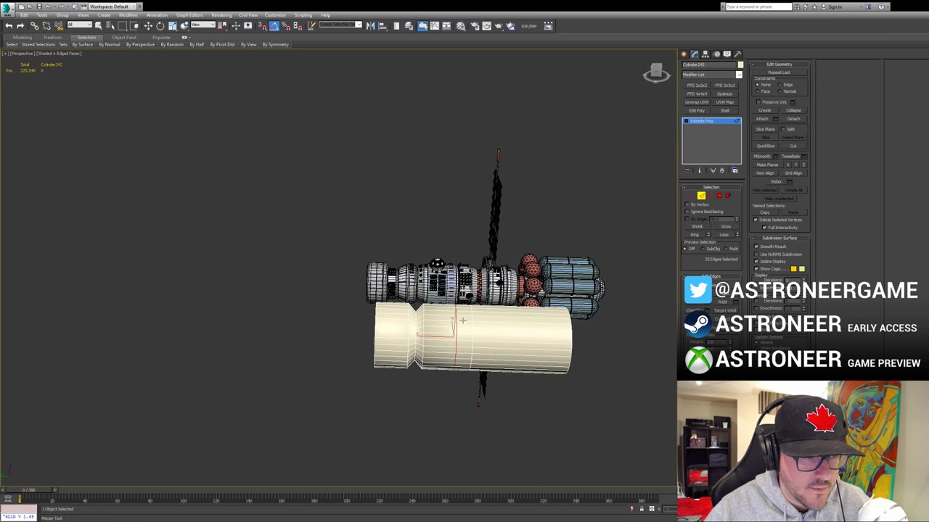
{"action": "key", "text": "w"}
{"action": "key", "text": "2"}
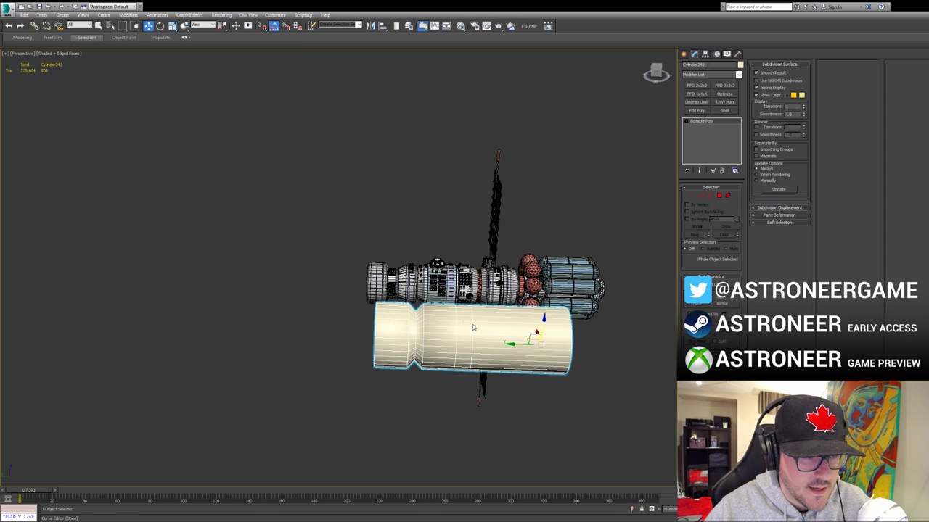
{"action": "key", "text": "2"}
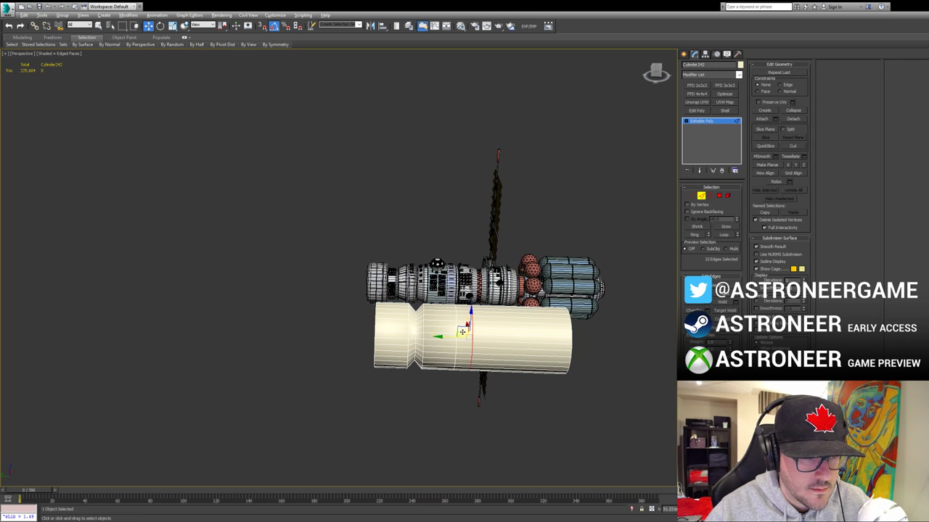
{"action": "mouse_move", "coordinate": [454, 338]}
{"action": "left_mouse_down"}
{"action": "mouse_move", "coordinate": [469, 335]}
{"action": "mouse_move", "coordinate": [469, 346]}
{"action": "left_mouse_up"}
{"action": "double_click", "coordinate": [461, 326]}
{"action": "key", "text": "r"}
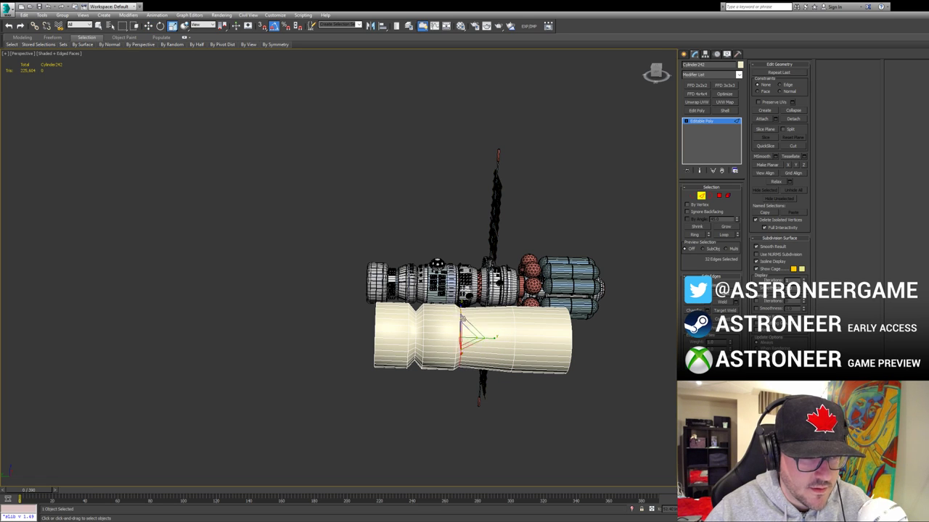
{"action": "middle_click_drag", "start_coordinate": [462, 319], "coordinate": [464, 336], "text": "alt"}
Step: Leave sub-object editing, select the whole reshaped cylinder and delete it
{"action": "key", "text": "w"}
{"action": "key", "text": "1"}
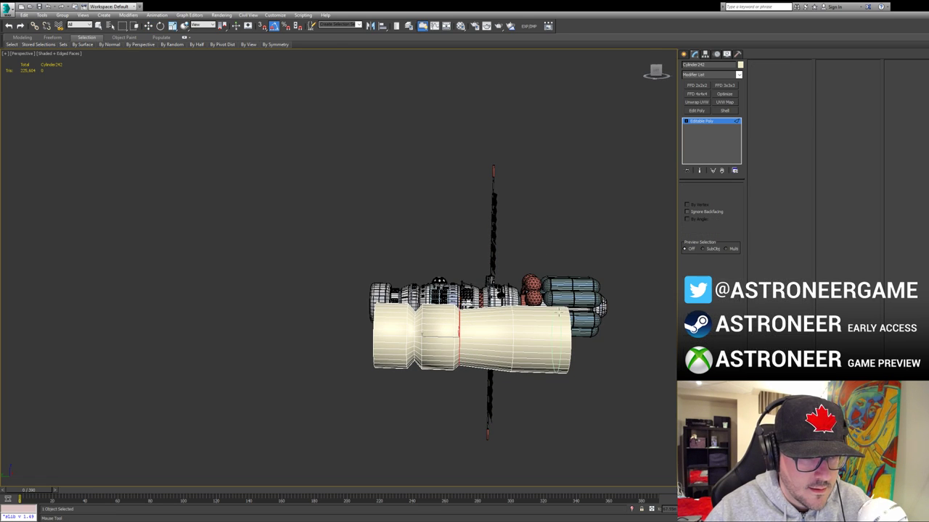
{"action": "middle_click_drag", "start_coordinate": [604, 280], "coordinate": [661, 242], "text": "alt"}
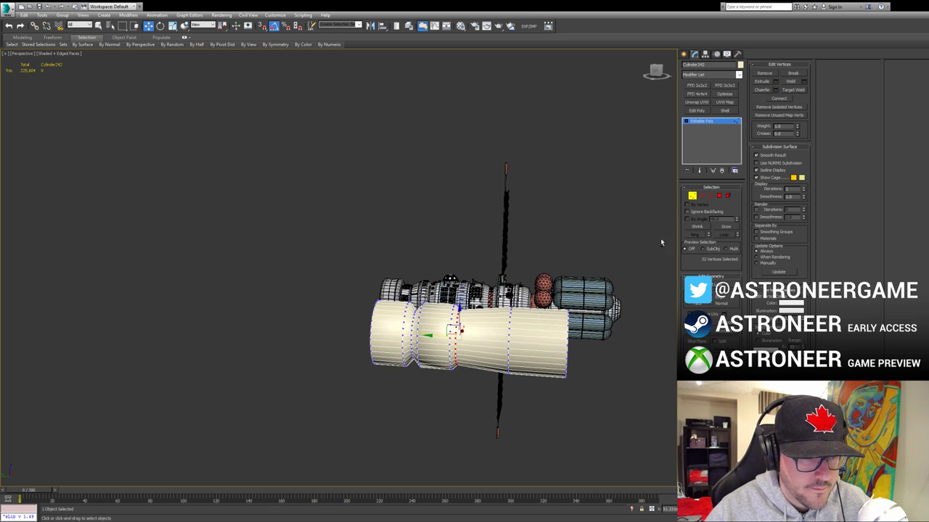
{"action": "left_click", "coordinate": [693, 196]}
{"action": "left_click", "coordinate": [593, 224]}
{"action": "middle_click_drag", "start_coordinate": [516, 300], "coordinate": [543, 305], "text": "alt"}
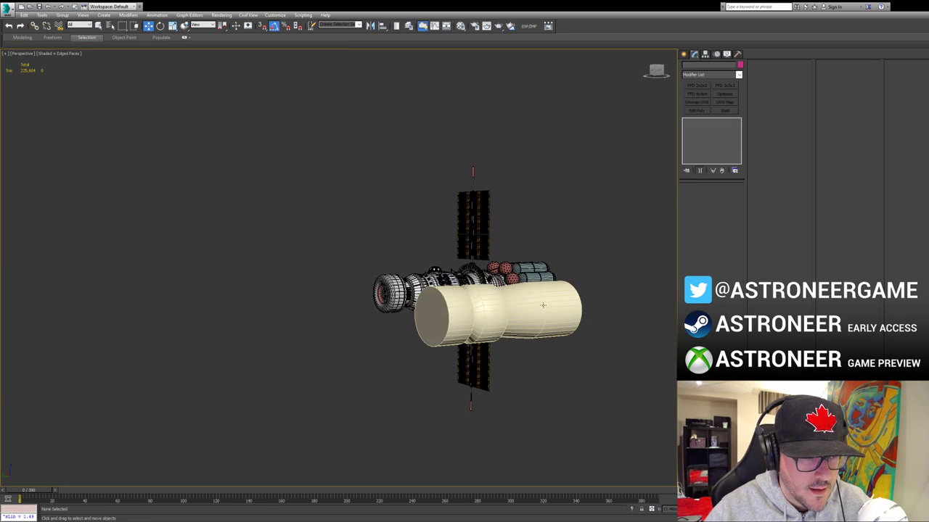
{"action": "left_click", "coordinate": [543, 305]}
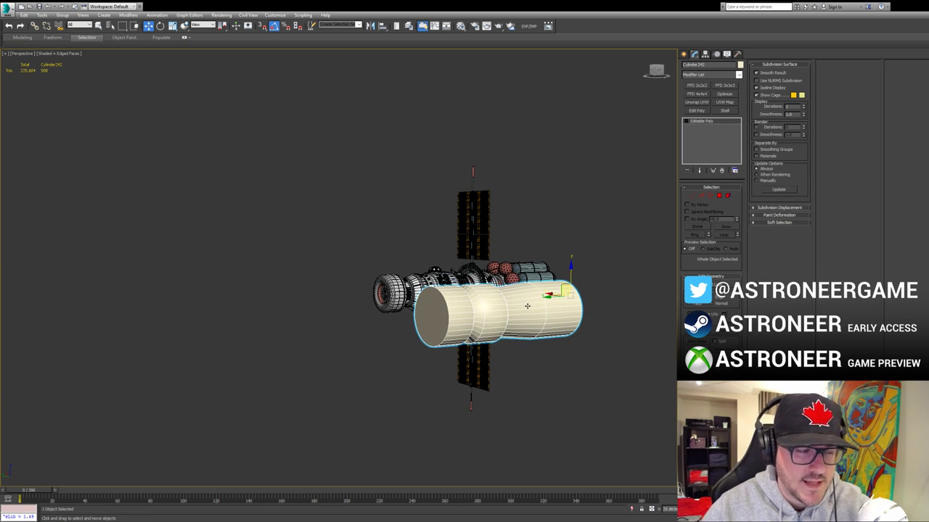
{"action": "key", "text": "Delete"}
Step: Exit isolation of the tank spacecraft and frame the spare domed hub beside the small dishes
{"action": "middle_click_drag", "start_coordinate": [536, 256], "coordinate": [451, 293]}
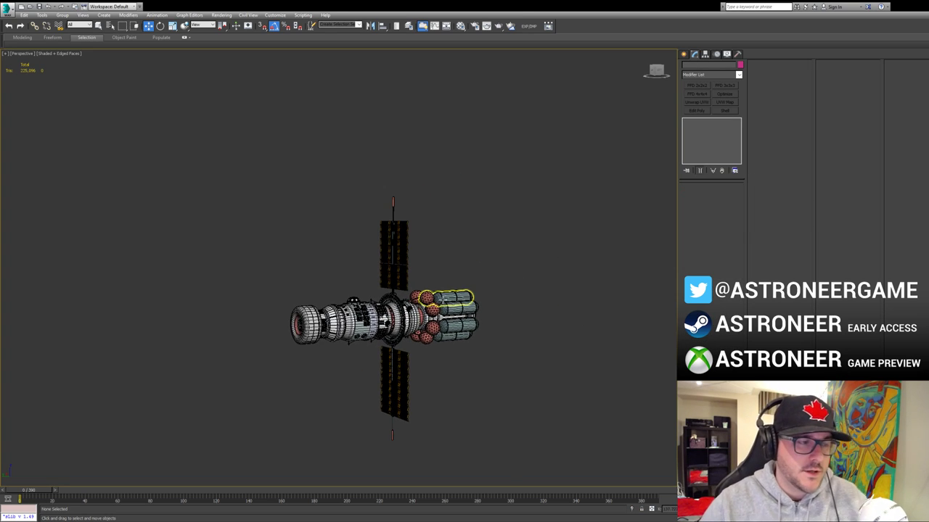
{"action": "middle_click_drag", "start_coordinate": [450, 364], "coordinate": [346, 250]}
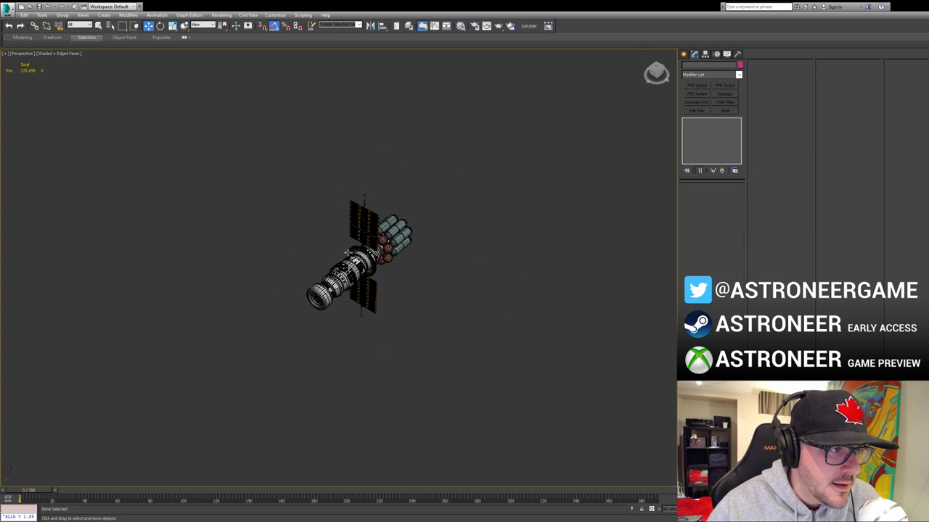
{"action": "scroll", "coordinate": [350, 304], "scroll_direction": "up", "scroll_amount": 7}
{"action": "middle_click_drag", "start_coordinate": [359, 304], "coordinate": [379, 292], "text": "alt"}
{"action": "scroll", "coordinate": [380, 293], "scroll_direction": "down", "scroll_amount": 5}
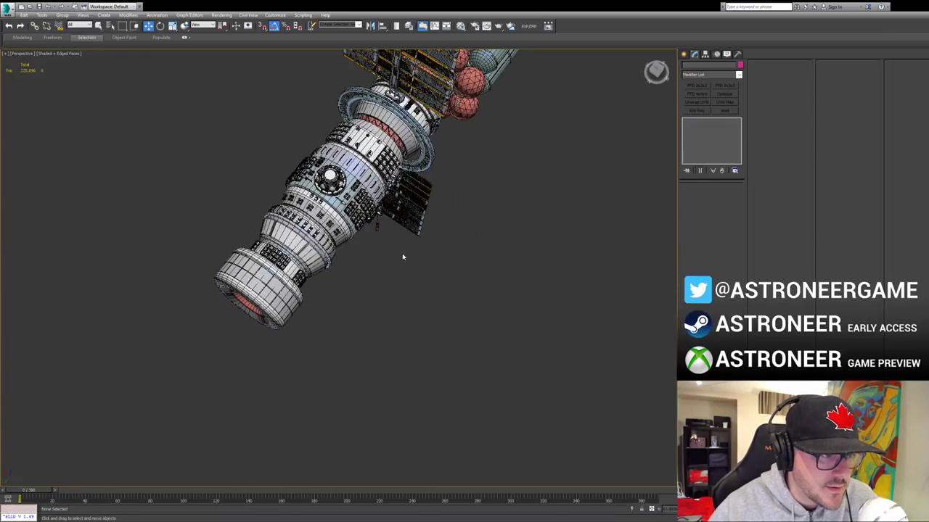
{"action": "key", "text": "alt+q"}
{"action": "left_click", "coordinate": [482, 229]}
{"action": "key", "text": "z"}
{"action": "middle_click_drag", "start_coordinate": [485, 259], "coordinate": [555, 268], "text": "alt"}
{"action": "scroll", "coordinate": [555, 268], "scroll_direction": "down", "scroll_amount": 4}
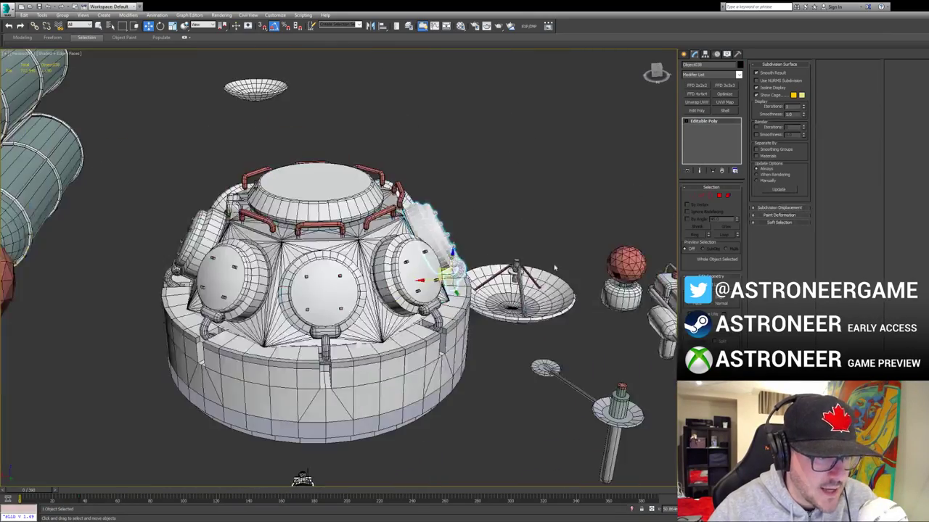
Step: Turn off the edged-faces display and examine the spacecraft's hull details and the surrounding models
{"action": "scroll", "coordinate": [556, 268], "scroll_direction": "down", "scroll_amount": 6}
{"action": "middle_click_drag", "start_coordinate": [414, 239], "coordinate": [523, 211], "text": "alt"}
{"action": "scroll", "coordinate": [326, 274], "scroll_direction": "up", "scroll_amount": 4}
{"action": "key", "text": "F4"}
{"action": "scroll", "coordinate": [323, 274], "scroll_direction": "up", "scroll_amount": 4}
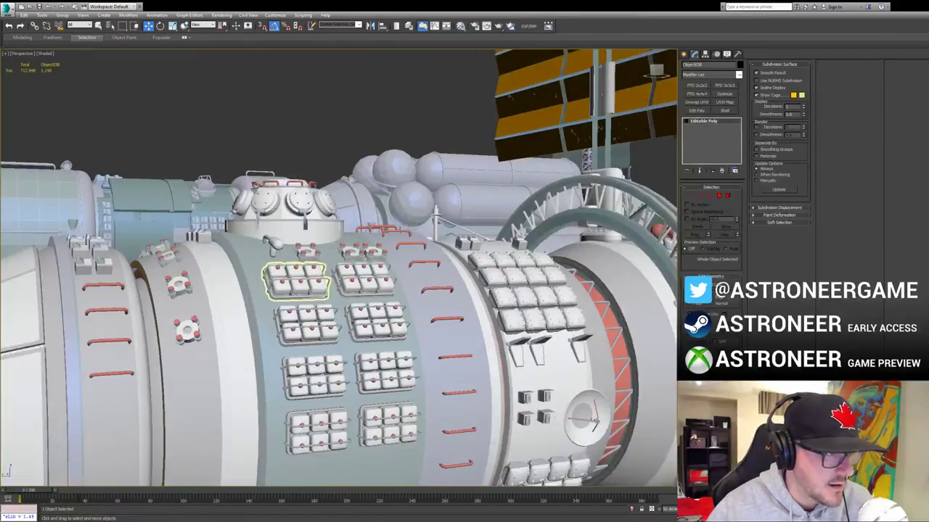
{"action": "scroll", "coordinate": [324, 274], "scroll_direction": "up", "scroll_amount": 1}
{"action": "scroll", "coordinate": [324, 275], "scroll_direction": "down", "scroll_amount": 4}
{"action": "middle_click_drag", "start_coordinate": [341, 246], "coordinate": [507, 211], "text": "alt"}
{"action": "scroll", "coordinate": [428, 136], "scroll_direction": "down", "scroll_amount": 5}
{"action": "middle_click_drag", "start_coordinate": [580, 236], "coordinate": [563, 131]}
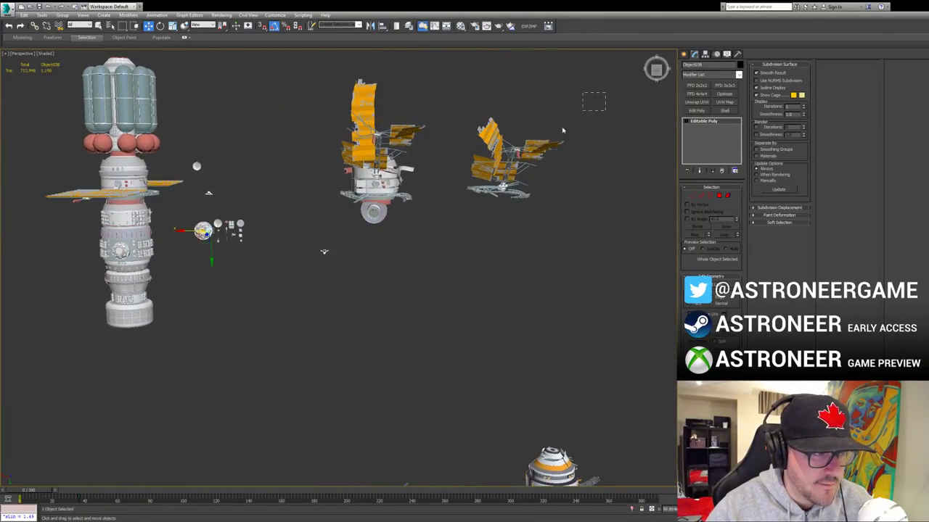
Step: Select both wrecked satellites together with the tank spacecraft, isolate them and clear the selection
{"action": "left_click_drag", "start_coordinate": [351, 217], "coordinate": [351, 217]}
{"action": "middle_click_drag", "start_coordinate": [352, 217], "coordinate": [385, 245], "text": "alt"}
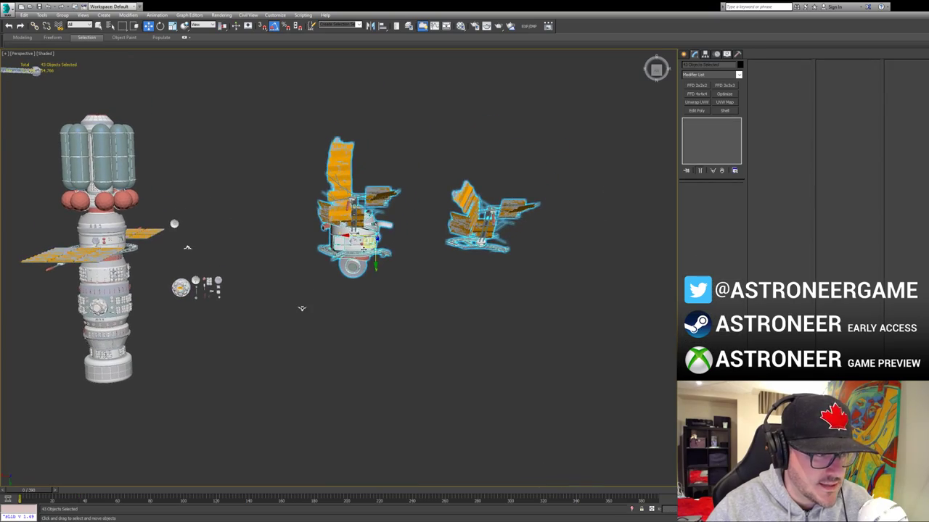
{"action": "left_click_drag", "start_coordinate": [363, 249], "coordinate": [408, 206]}
{"action": "key", "text": "z"}
{"action": "middle_click_drag", "start_coordinate": [408, 236], "coordinate": [400, 344], "text": "alt"}
{"action": "scroll", "coordinate": [460, 252], "scroll_direction": "down", "scroll_amount": 5}
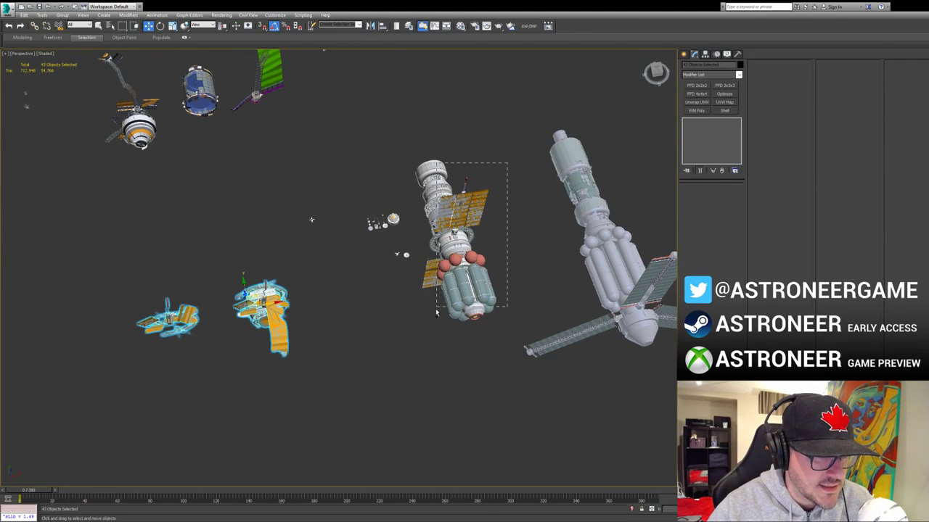
{"action": "left_click_drag", "start_coordinate": [436, 312], "coordinate": [437, 313]}
{"action": "key", "text": "alt+q"}
{"action": "middle_click_drag", "start_coordinate": [367, 428], "coordinate": [433, 355], "text": "alt"}
{"action": "left_click", "coordinate": [433, 355]}
Step: Select all pieces of the open-ring satellite wreck without a hull and rotate them together
{"action": "left_click", "coordinate": [377, 285]}
{"action": "middle_click_drag", "start_coordinate": [377, 285], "coordinate": [325, 319], "text": "alt"}
{"action": "left_click_drag", "start_coordinate": [341, 346], "coordinate": [380, 319], "text": "ctrl"}
{"action": "middle_click_drag", "start_coordinate": [435, 256], "coordinate": [444, 251], "text": "alt"}
{"action": "key", "text": "e"}
{"action": "left_click_drag", "start_coordinate": [401, 291], "coordinate": [401, 258]}
{"action": "middle_click_drag", "start_coordinate": [403, 283], "coordinate": [511, 276], "text": "alt"}
Step: Reposition the selected open-ring wreck beside the wreck that still has its hull
{"action": "key", "text": "w"}
{"action": "middle_click_drag", "start_coordinate": [421, 273], "coordinate": [362, 285], "text": "alt"}
{"action": "left_click_drag", "start_coordinate": [388, 282], "coordinate": [401, 266]}
{"action": "middle_click_drag", "start_coordinate": [434, 270], "coordinate": [391, 282], "text": "alt"}
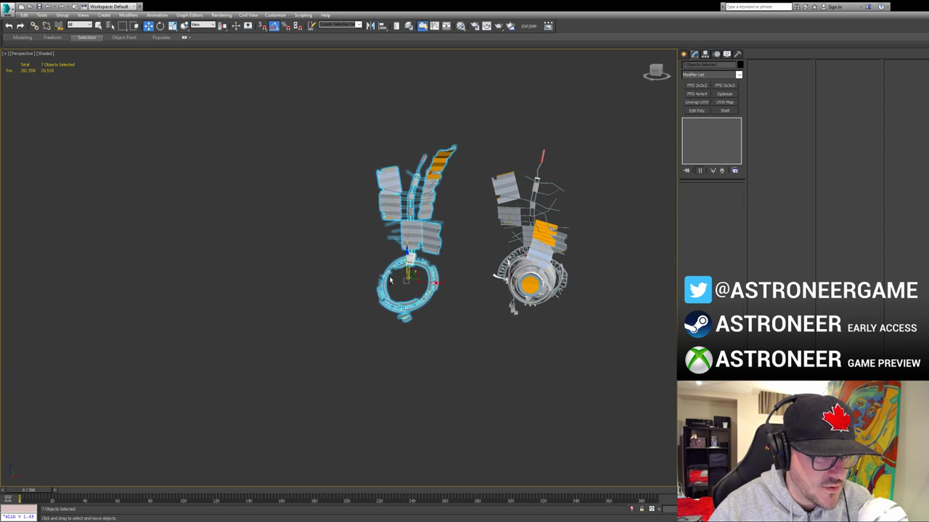
Step: Examine the open-ring wreck and its solar panel assembly from the front and back
{"action": "left_click", "coordinate": [430, 245]}
{"action": "scroll", "coordinate": [430, 244], "scroll_direction": "up", "scroll_amount": 10}
{"action": "scroll", "coordinate": [417, 251], "scroll_direction": "down", "scroll_amount": 8}
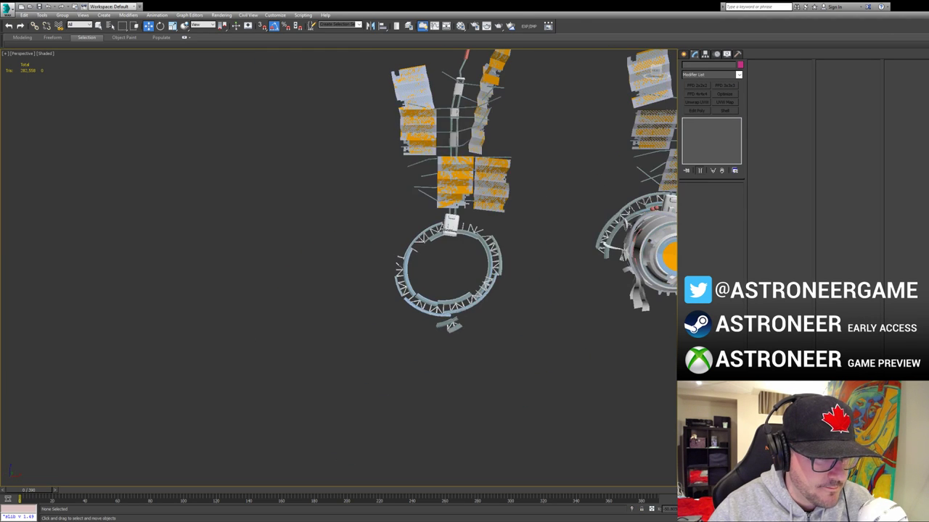
{"action": "left_click", "coordinate": [441, 276]}
{"action": "scroll", "coordinate": [451, 282], "scroll_direction": "down", "scroll_amount": 2}
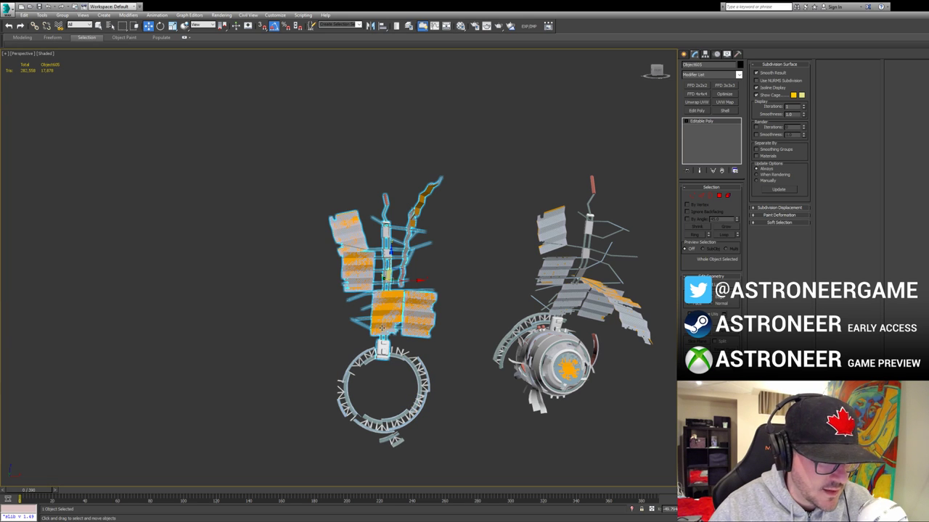
{"action": "middle_click_drag", "start_coordinate": [321, 377], "coordinate": [337, 263], "text": "alt"}
{"action": "left_click", "coordinate": [350, 248]}
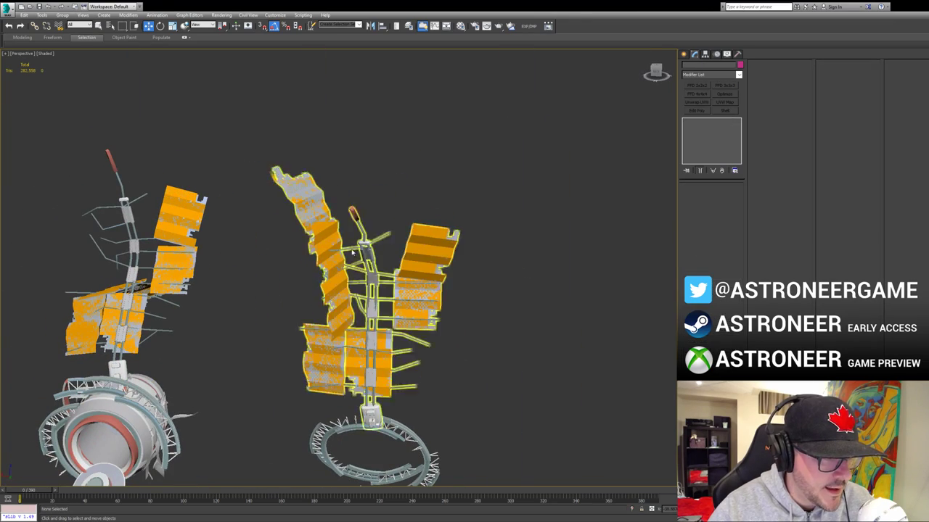
Step: Select the open-ring wreck's panel assembly and edit its strut vertices beside the long bent solar panel
{"action": "left_click", "coordinate": [335, 252]}
{"action": "key", "text": "1"}
{"action": "middle_click_drag", "start_coordinate": [335, 252], "coordinate": [370, 298], "text": "alt"}
{"action": "scroll", "coordinate": [332, 253], "scroll_direction": "up", "scroll_amount": 3}
{"action": "key", "text": "e"}
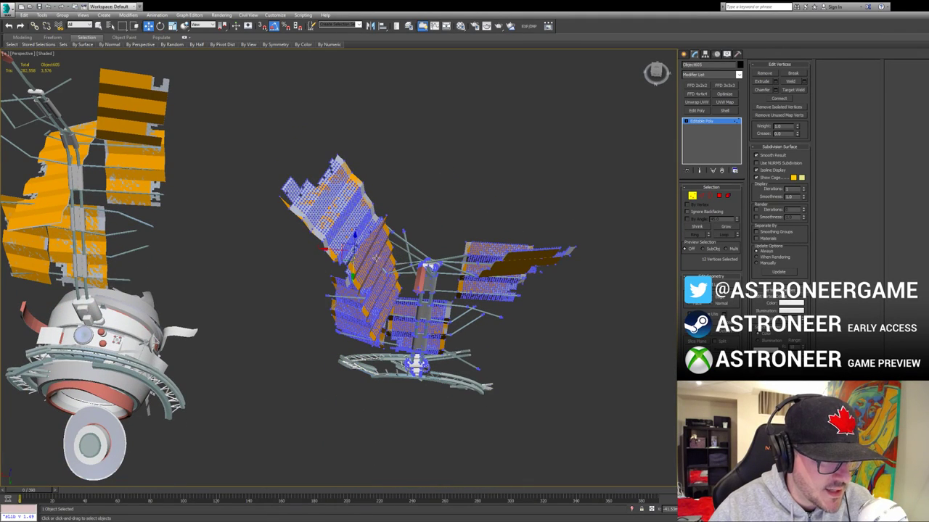
{"action": "middle_click_drag", "start_coordinate": [354, 259], "coordinate": [367, 229], "text": "alt"}
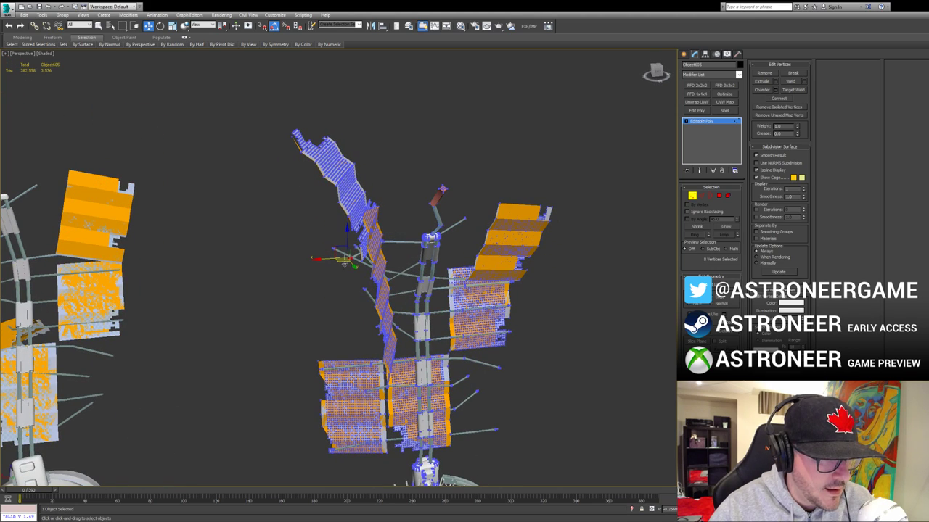
{"action": "middle_click_drag", "start_coordinate": [368, 267], "coordinate": [369, 240], "text": "alt"}
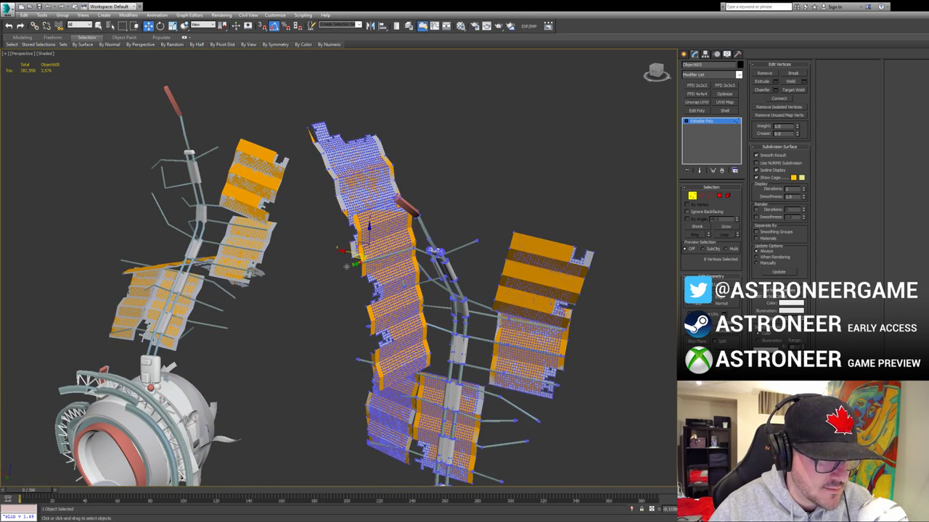
Step: Adjust the eight selected strut-end vertices with Move and Rotate against the long bent solar panel of the open-ring wreck
{"action": "middle_click_drag", "start_coordinate": [437, 251], "coordinate": [284, 354], "text": "alt"}
{"action": "middle_click_drag", "start_coordinate": [284, 353], "coordinate": [370, 313]}
{"action": "scroll", "coordinate": [369, 312], "scroll_direction": "up", "scroll_amount": 3}
{"action": "mouse_move", "coordinate": [376, 268]}
{"action": "middle_mouse_down", "text": "alt"}
{"action": "mouse_move", "coordinate": [434, 209]}
{"action": "mouse_move", "coordinate": [363, 252]}
{"action": "mouse_move", "coordinate": [305, 260]}
{"action": "mouse_move", "coordinate": [356, 245]}
{"action": "mouse_move", "coordinate": [367, 262]}
{"action": "middle_mouse_up", "text": "alt"}
{"action": "key", "text": "z"}
{"action": "scroll", "coordinate": [408, 232], "scroll_direction": "down", "scroll_amount": 3}
{"action": "scroll", "coordinate": [359, 250], "scroll_direction": "down", "scroll_amount": 6}
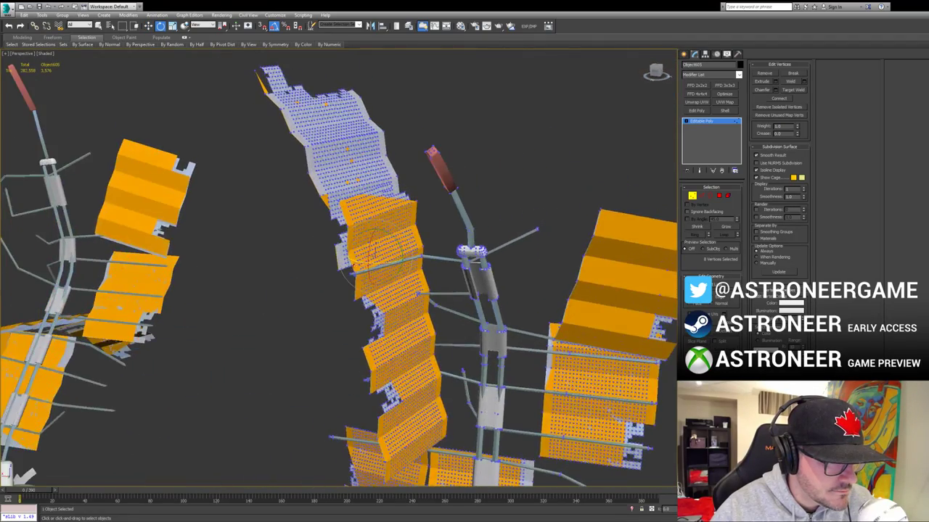
{"action": "key", "text": "w"}
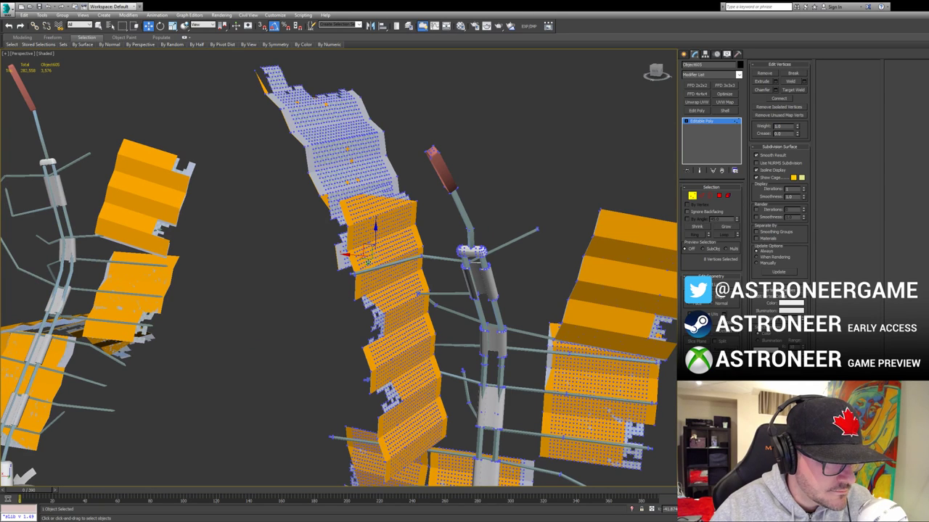
{"action": "middle_click_drag", "start_coordinate": [377, 272], "coordinate": [393, 270], "text": "alt"}
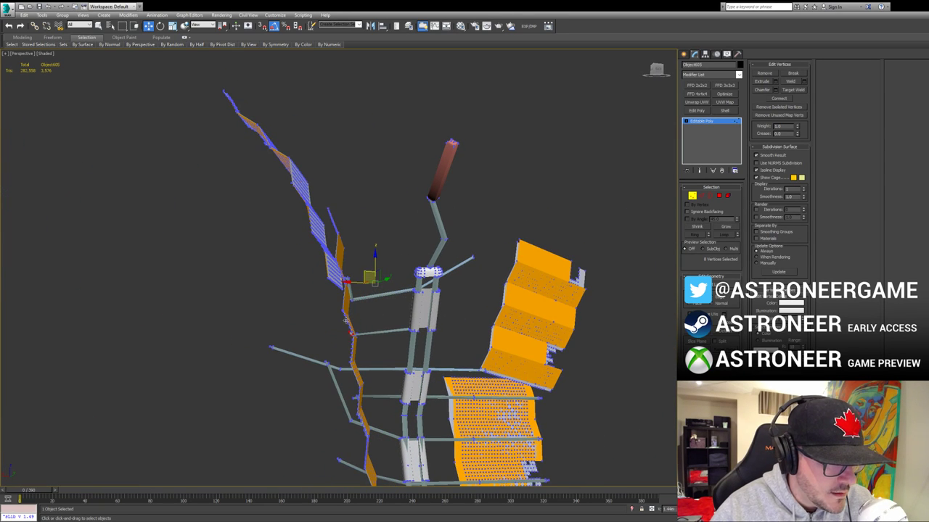
{"action": "middle_click_drag", "start_coordinate": [345, 321], "coordinate": [408, 308], "text": "alt"}
{"action": "scroll", "coordinate": [376, 311], "scroll_direction": "up", "scroll_amount": 7}
{"action": "scroll", "coordinate": [391, 310], "scroll_direction": "down", "scroll_amount": 4}
{"action": "key", "text": "e"}
{"action": "scroll", "coordinate": [387, 319], "scroll_direction": "down", "scroll_amount": 4}
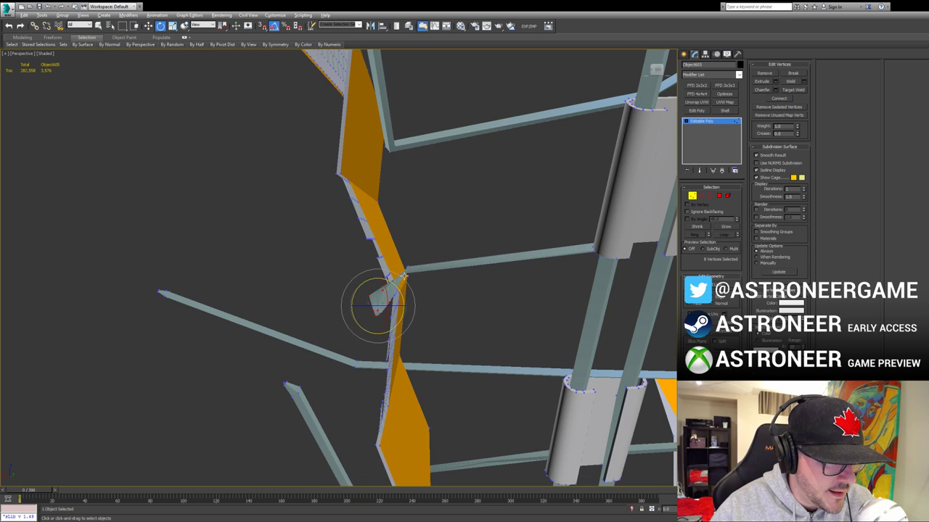
Step: Edit the corner vertex where the broken strut bends against the panel, using edged faces and see-through display to reach it
{"action": "middle_click_drag", "start_coordinate": [404, 276], "coordinate": [410, 242], "text": "alt"}
{"action": "left_click", "coordinate": [409, 207]}
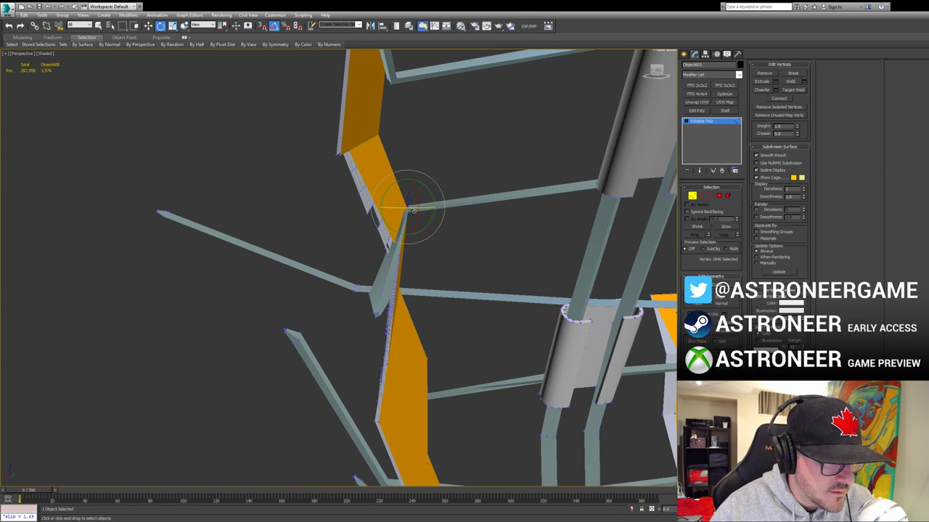
{"action": "scroll", "coordinate": [407, 206], "scroll_direction": "up", "scroll_amount": 6}
{"action": "middle_click_drag", "start_coordinate": [408, 206], "coordinate": [413, 232], "text": "alt"}
{"action": "key", "text": "alt+x"}
{"action": "key", "text": "F4"}
{"action": "key", "text": "1"}
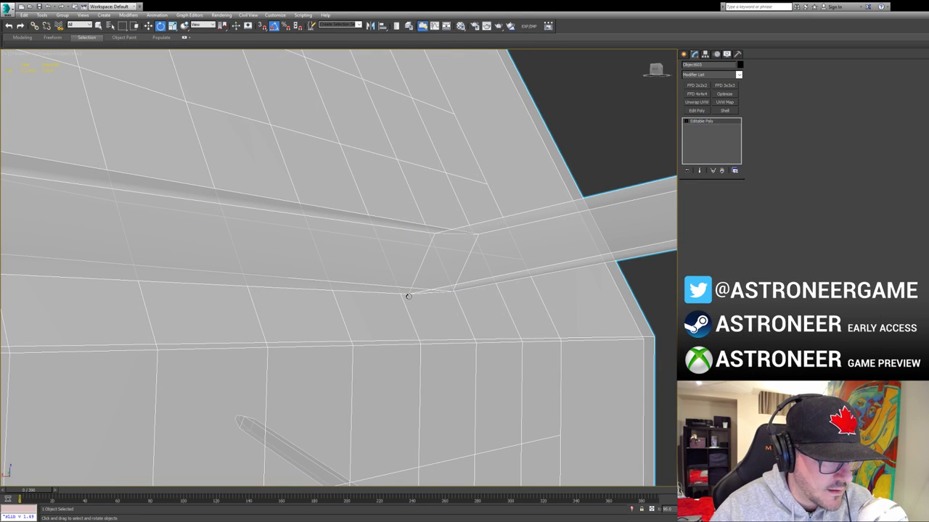
{"action": "key", "text": "1"}
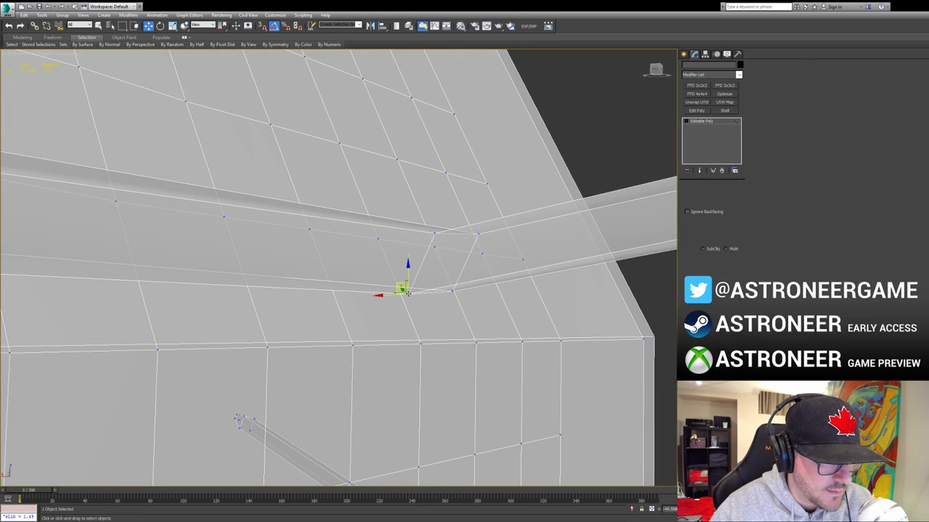
{"action": "mouse_move", "coordinate": [407, 294]}
{"action": "middle_mouse_down", "text": "alt"}
{"action": "mouse_move", "coordinate": [397, 277]}
{"action": "mouse_move", "coordinate": [425, 291]}
{"action": "mouse_move", "coordinate": [428, 265]}
{"action": "middle_mouse_up", "text": "alt"}
{"action": "key", "text": "alt+x"}
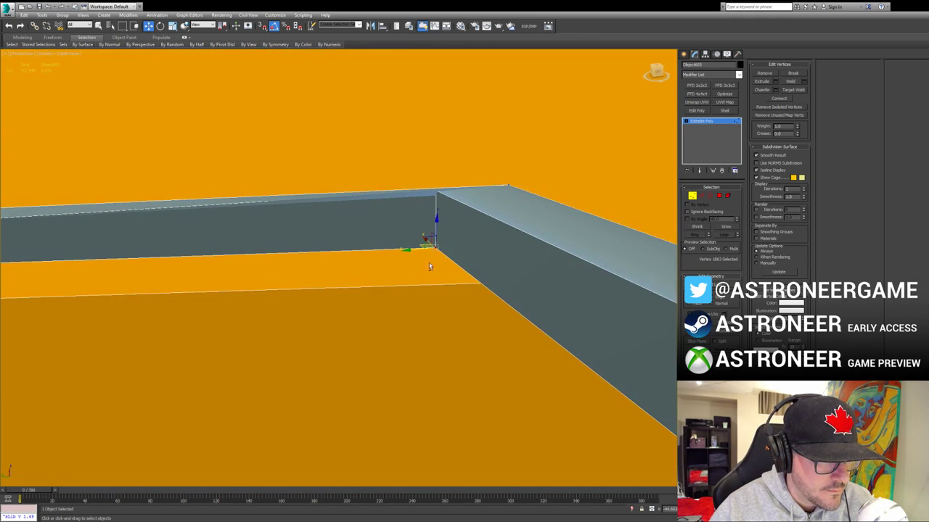
Step: Adjust the neighbouring corner vertex at the strut's bend, leave vertex editing and clear the selection
{"action": "key", "text": "alt+x"}
{"action": "left_click", "coordinate": [435, 190]}
{"action": "key", "text": "alt+x"}
{"action": "mouse_move", "coordinate": [459, 215]}
{"action": "middle_mouse_down", "text": "alt"}
{"action": "mouse_move", "coordinate": [436, 204]}
{"action": "mouse_move", "coordinate": [435, 184]}
{"action": "mouse_move", "coordinate": [476, 207]}
{"action": "mouse_move", "coordinate": [444, 274]}
{"action": "middle_mouse_up", "text": "alt"}
{"action": "scroll", "coordinate": [447, 280], "scroll_direction": "down", "scroll_amount": 10}
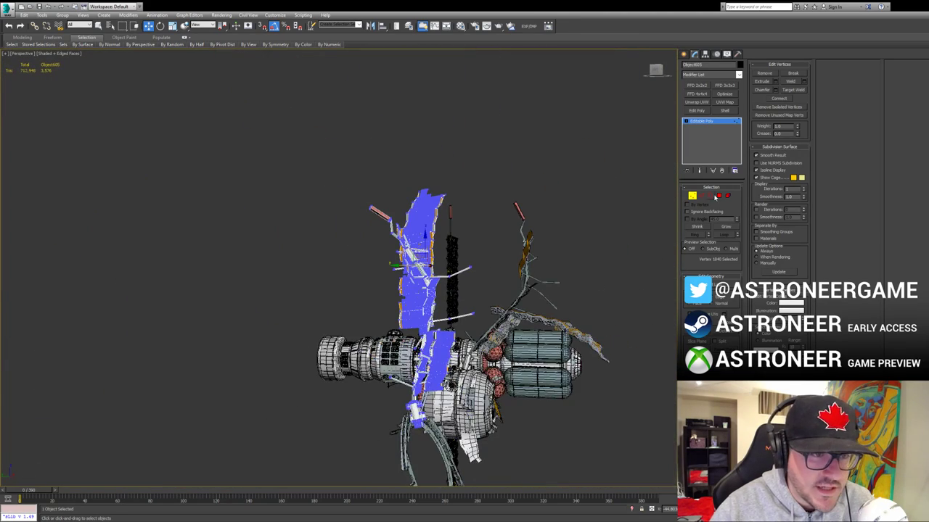
{"action": "left_click", "coordinate": [693, 196]}
{"action": "middle_click_drag", "start_coordinate": [501, 279], "coordinate": [441, 281], "text": "alt"}
{"action": "scroll", "coordinate": [428, 305], "scroll_direction": "down", "scroll_amount": 4}
{"action": "left_click", "coordinate": [599, 279]}
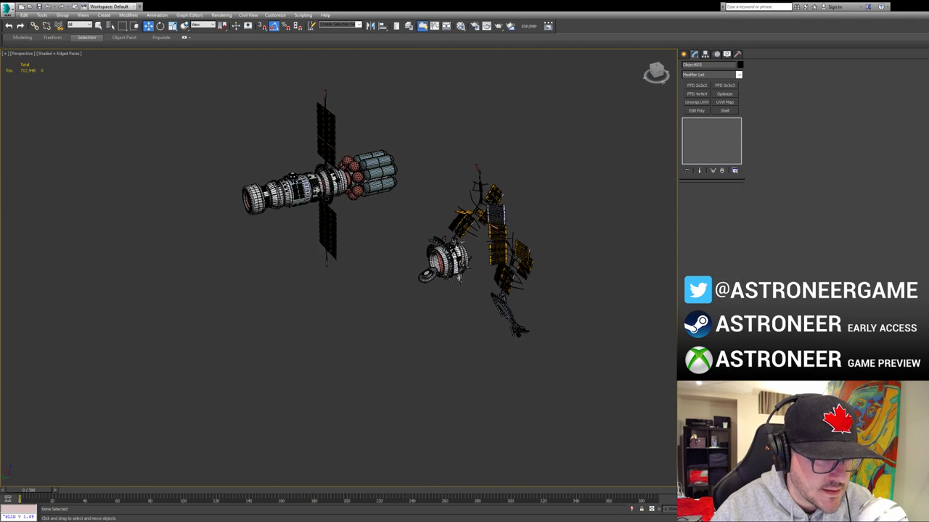
Step: Isolate the hulled wreck together with discovery_stationwreck_01a and move the station wreck beside it for comparison
{"action": "middle_click_drag", "start_coordinate": [600, 279], "coordinate": [353, 303], "text": "alt"}
{"action": "left_click_drag", "start_coordinate": [431, 162], "coordinate": [431, 161]}
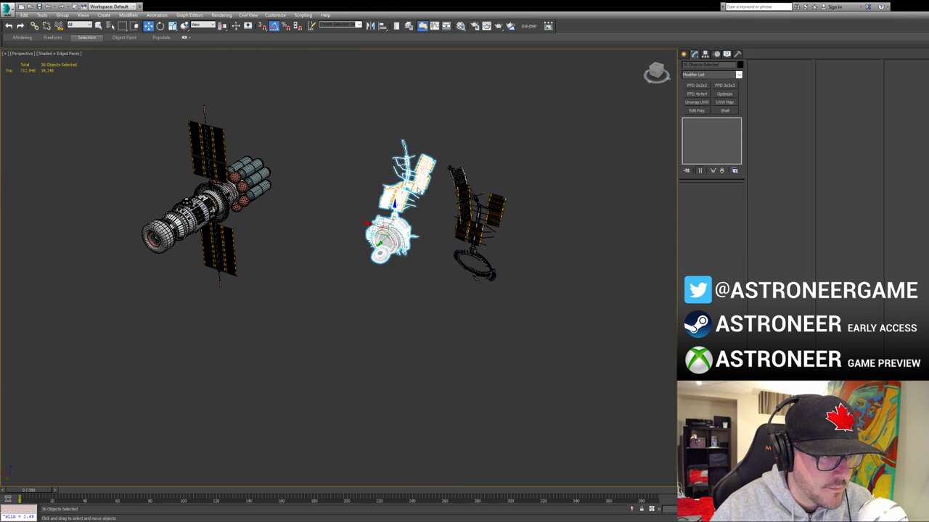
{"action": "key", "text": "alt+q"}
{"action": "scroll", "coordinate": [415, 227], "scroll_direction": "down", "scroll_amount": 6}
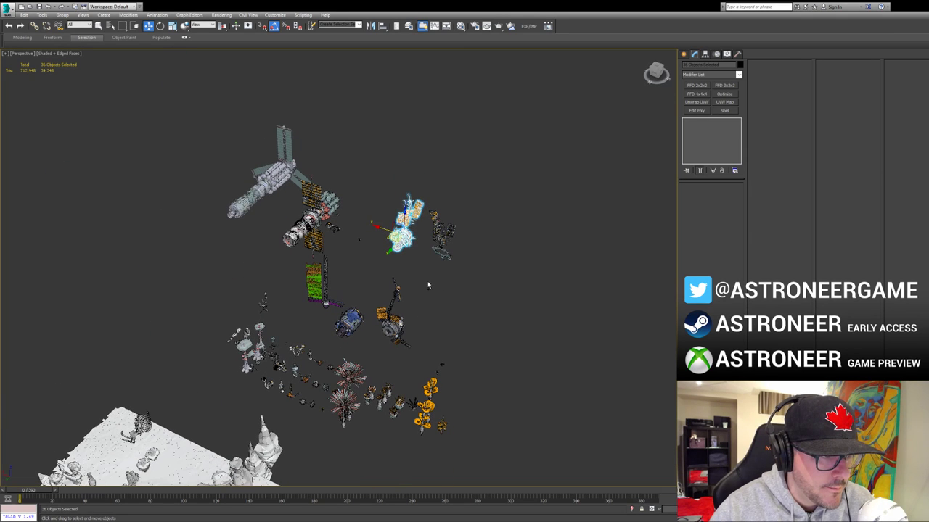
{"action": "key", "text": "alt+q"}
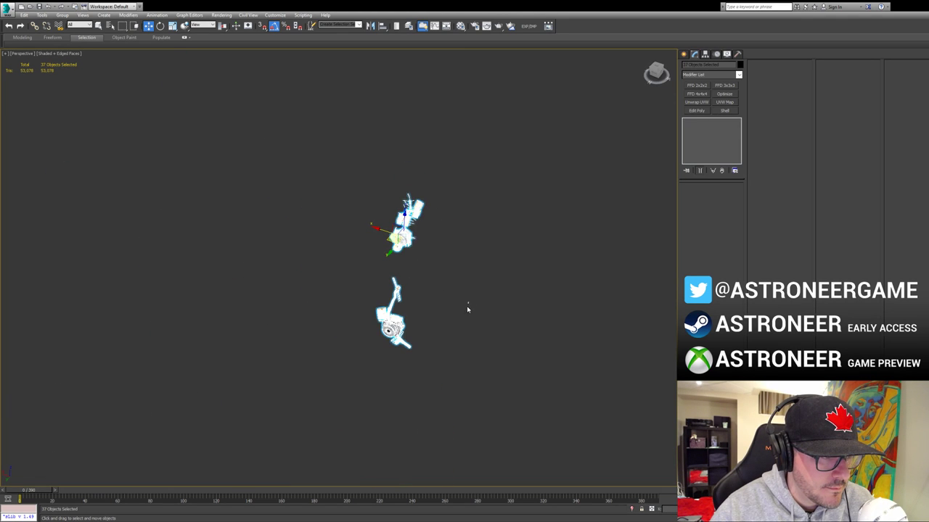
{"action": "left_click", "coordinate": [400, 310]}
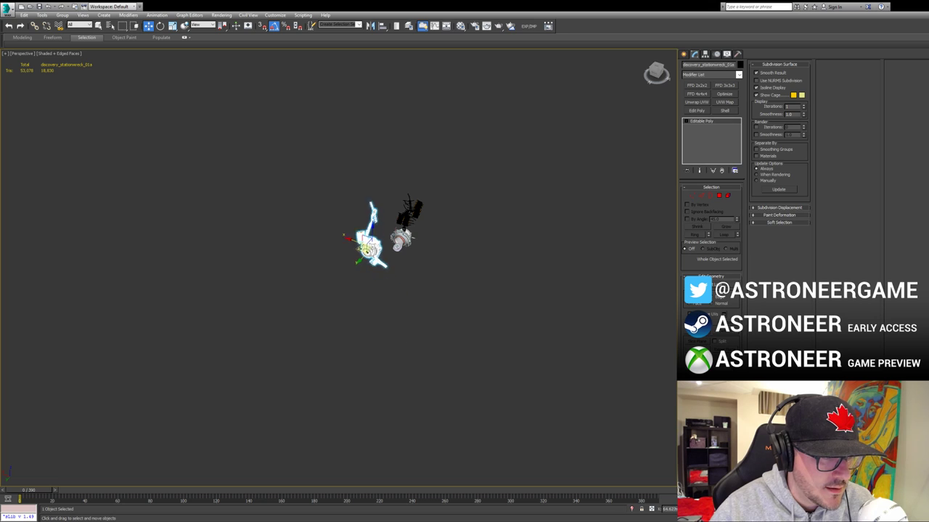
Step: Compare the size and shape of discovery_stationwreck_01a with the hulled wreck in plain shaded display
{"action": "key", "text": "z"}
{"action": "mouse_move", "coordinate": [415, 261]}
{"action": "middle_mouse_down", "text": "alt"}
{"action": "mouse_move", "coordinate": [394, 264]}
{"action": "mouse_move", "coordinate": [446, 232]}
{"action": "mouse_move", "coordinate": [419, 253]}
{"action": "mouse_move", "coordinate": [440, 249]}
{"action": "mouse_move", "coordinate": [413, 254]}
{"action": "middle_mouse_up", "text": "alt"}
{"action": "left_click", "coordinate": [446, 232]}
{"action": "key", "text": "F4"}
{"action": "left_click", "coordinate": [247, 344]}
{"action": "key", "text": "z"}
{"action": "middle_click_drag", "start_coordinate": [251, 344], "coordinate": [425, 330], "text": "alt"}
{"action": "middle_click_drag", "start_coordinate": [424, 330], "coordinate": [437, 267]}
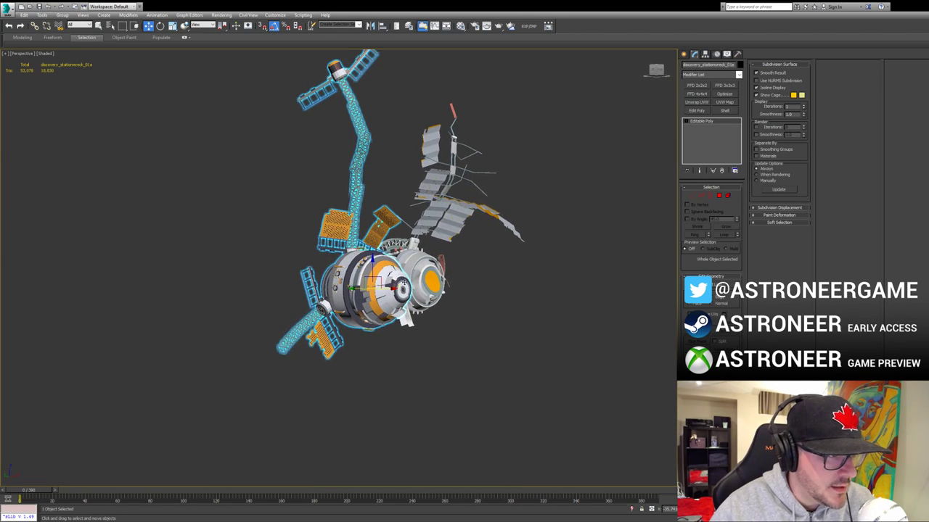
Step: Undo the comparison move of discovery_stationwreck_01a
{"action": "key", "text": "ctrl+z"}
{"action": "key", "text": "ctrl+z"}
{"action": "key", "text": "ctrl+z"}
{"action": "key", "text": "ctrl+z"}
{"action": "scroll", "coordinate": [367, 294], "scroll_direction": "down", "scroll_amount": 5}
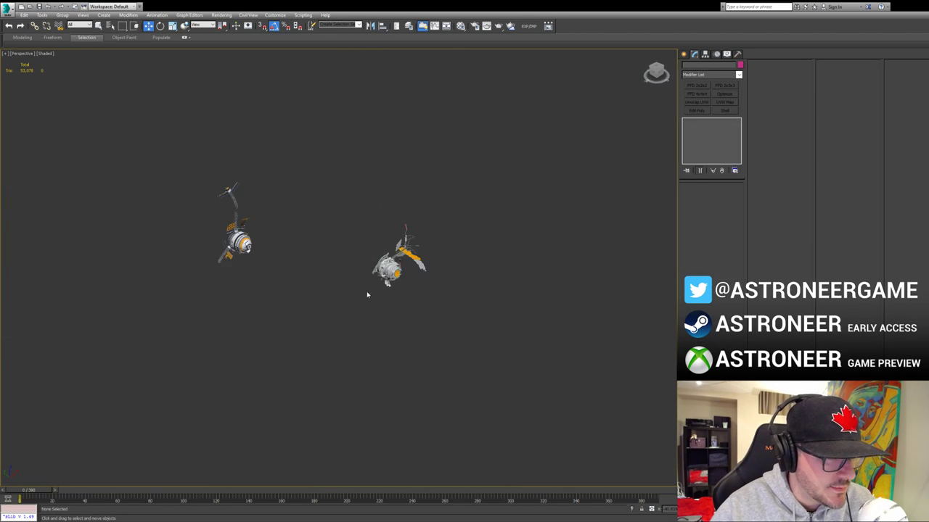
Step: End the isolation and bring discovery_stationwreck_01b next to the hulled wreck, undoing the stray copy
{"action": "key", "text": "alt+q"}
{"action": "scroll", "coordinate": [289, 263], "scroll_direction": "up", "scroll_amount": 2}
{"action": "left_click", "coordinate": [313, 258]}
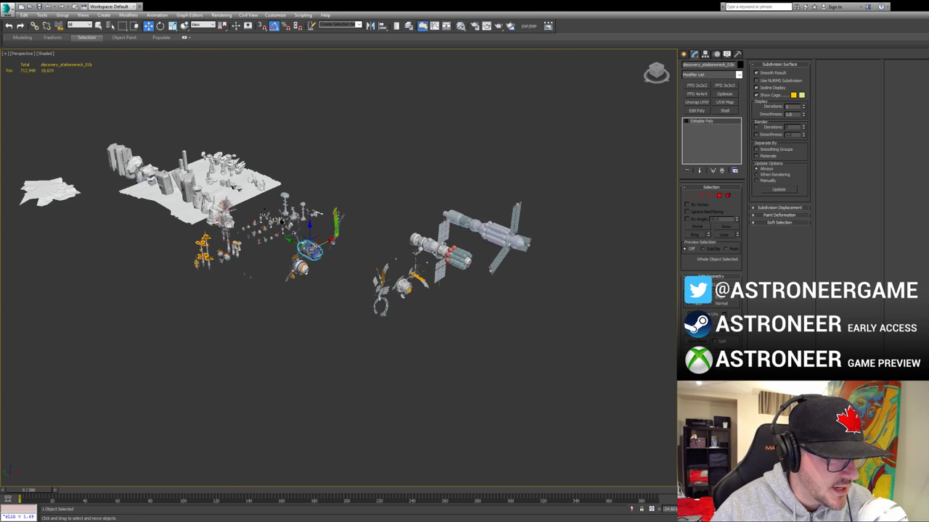
{"action": "key", "text": "z"}
{"action": "middle_click_drag", "start_coordinate": [315, 260], "coordinate": [269, 245], "text": "alt"}
{"action": "scroll", "coordinate": [455, 300], "scroll_direction": "down", "scroll_amount": 10}
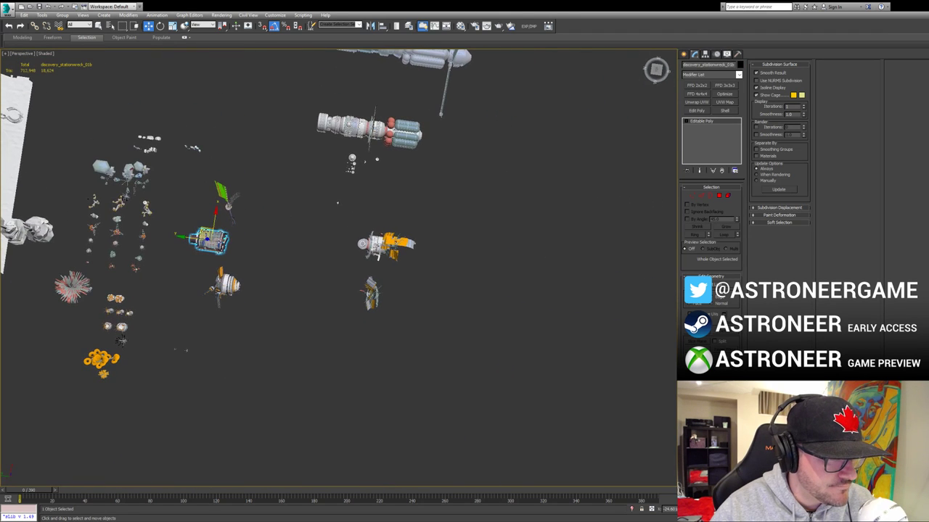
{"action": "mouse_move", "coordinate": [209, 239]}
{"action": "left_mouse_down", "text": "shift"}
{"action": "mouse_move", "coordinate": [342, 300]}
{"action": "mouse_move", "coordinate": [298, 250]}
{"action": "left_mouse_up", "text": "shift"}
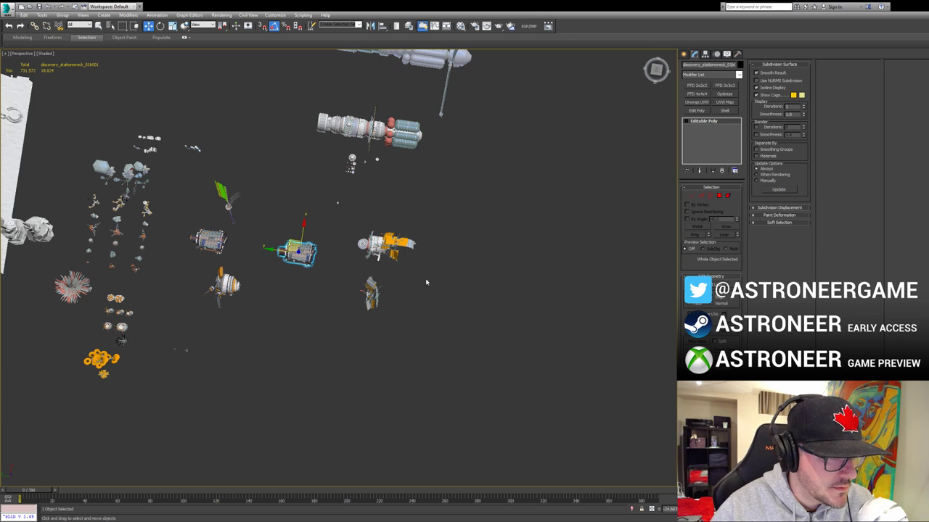
{"action": "key", "text": "ctrl+z"}
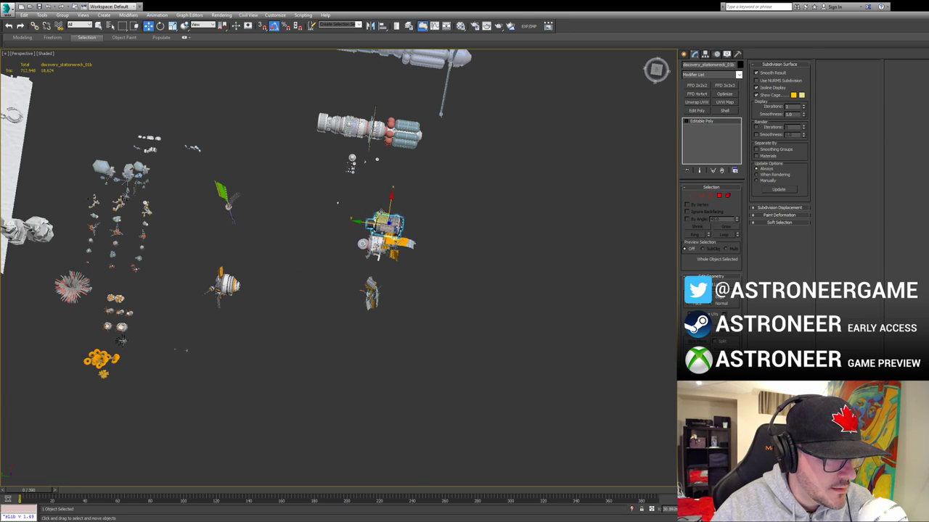
Step: Examine the hull panels, thrusters and torn end rings of discovery_stationwreck_01b against the neighbouring hulled wreck
{"action": "key", "text": "z"}
{"action": "middle_click_drag", "start_coordinate": [379, 208], "coordinate": [525, 232], "text": "alt"}
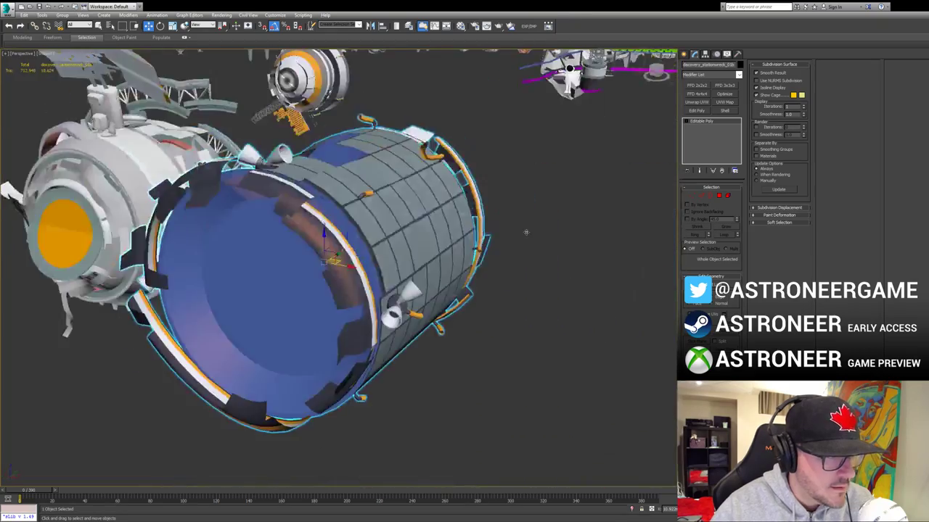
{"action": "scroll", "coordinate": [525, 233], "scroll_direction": "down", "scroll_amount": 5}
{"action": "middle_click_drag", "start_coordinate": [385, 242], "coordinate": [537, 275], "text": "alt"}
{"action": "scroll", "coordinate": [450, 237], "scroll_direction": "up", "scroll_amount": 6}
{"action": "middle_click_drag", "start_coordinate": [55, 97], "coordinate": [148, 56], "text": "alt"}
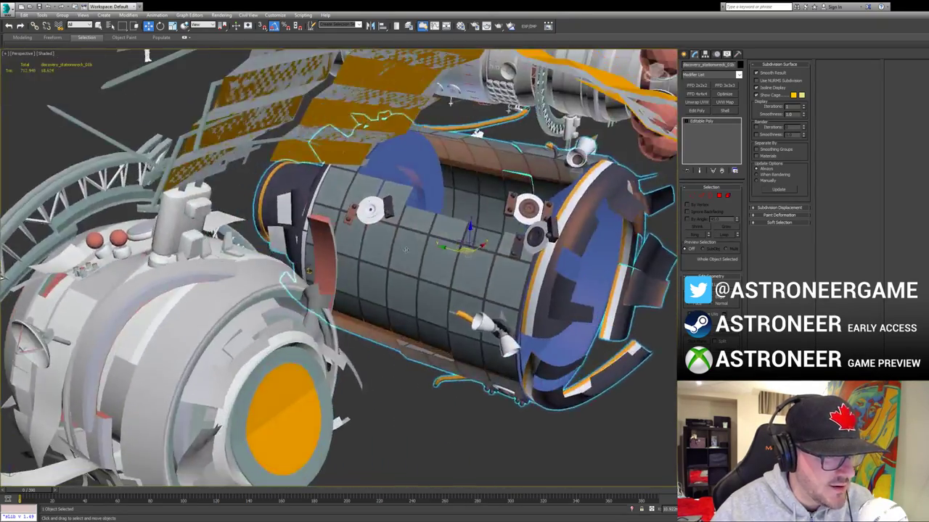
{"action": "middle_click_drag", "start_coordinate": [308, 270], "coordinate": [426, 270], "text": "alt"}
{"action": "scroll", "coordinate": [415, 312], "scroll_direction": "up", "scroll_amount": 6}
{"action": "scroll", "coordinate": [425, 271], "scroll_direction": "down", "scroll_amount": 3}
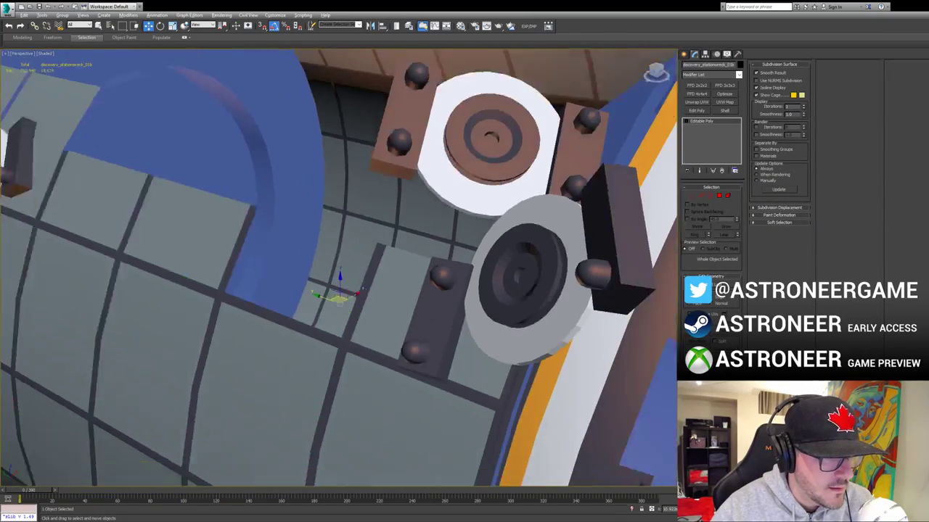
{"action": "key", "text": "ctrl+w"}
{"action": "scroll", "coordinate": [426, 270], "scroll_direction": "down", "scroll_amount": 5}
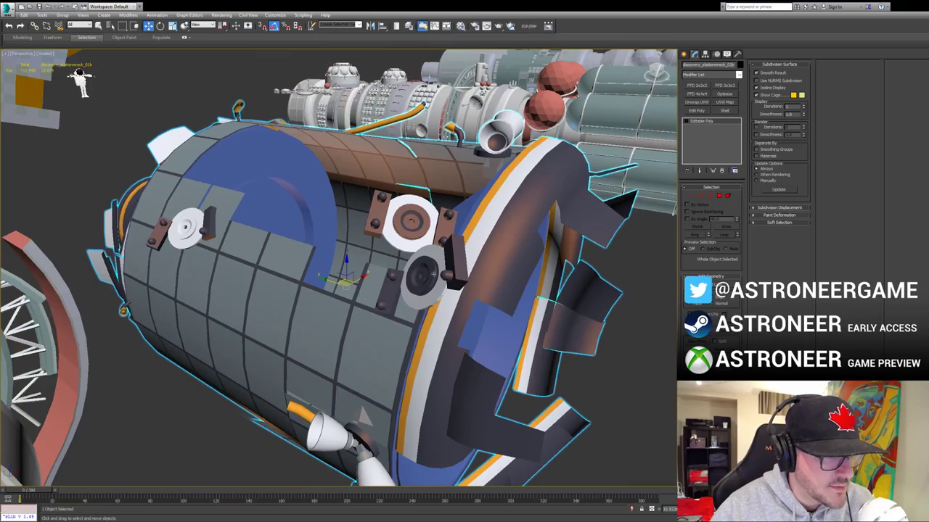
Step: Undo the comparison move of discovery_stationwreck_01b
{"action": "middle_click_drag", "start_coordinate": [273, 298], "coordinate": [385, 312], "text": "alt"}
{"action": "scroll", "coordinate": [473, 322], "scroll_direction": "down", "scroll_amount": 10}
{"action": "key", "text": "ctrl+z"}
{"action": "scroll", "coordinate": [384, 312], "scroll_direction": "up", "scroll_amount": 4}
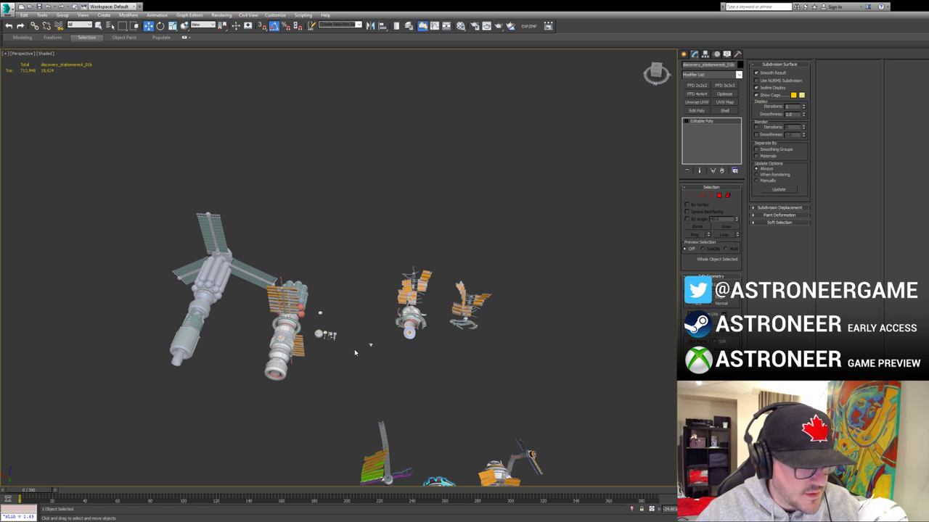
Step: Select all pieces of the hulled wreck and view it side by side with the open-ring wreck
{"action": "middle_click_drag", "start_coordinate": [354, 349], "coordinate": [439, 368], "text": "alt"}
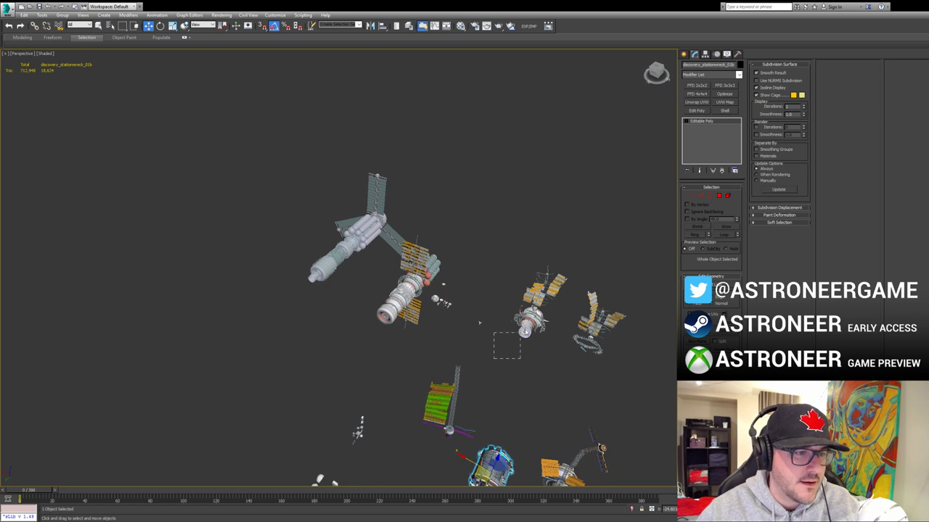
{"action": "left_click_drag", "start_coordinate": [521, 357], "coordinate": [508, 279]}
{"action": "left_click_drag", "start_coordinate": [558, 346], "coordinate": [558, 344]}
{"action": "key", "text": "z"}
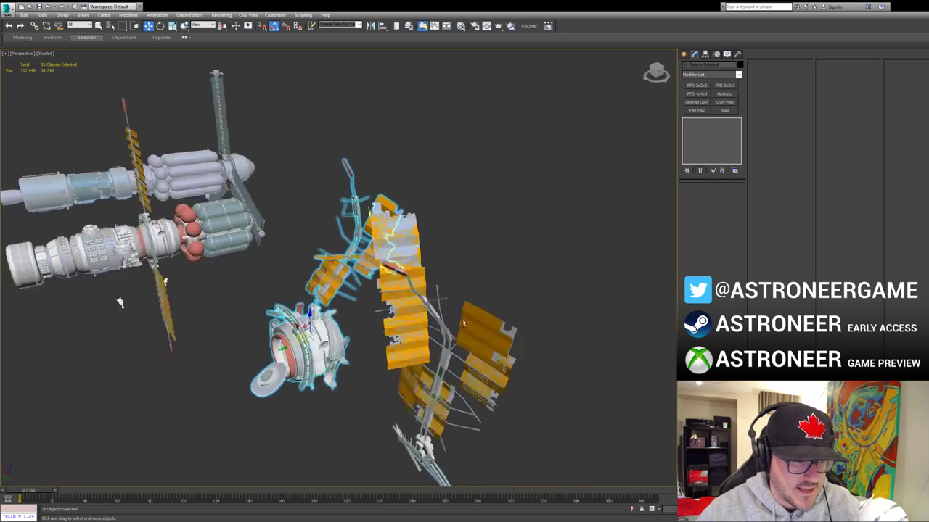
{"action": "middle_click_drag", "start_coordinate": [143, 265], "coordinate": [221, 253], "text": "alt"}
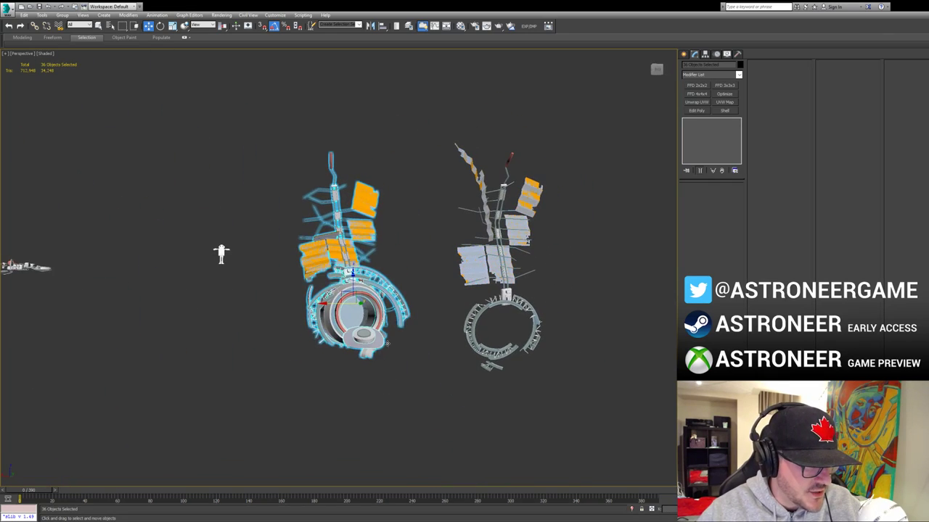
Step: Place the astronaut figure astroneer_temp002 at the hulled wreck's open end as a scale reference
{"action": "left_click", "coordinate": [228, 253]}
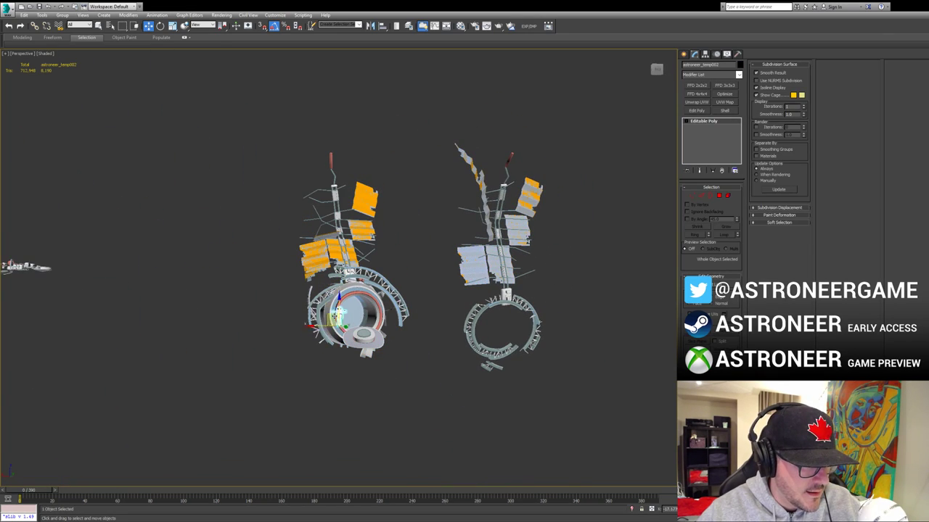
{"action": "key", "text": "z"}
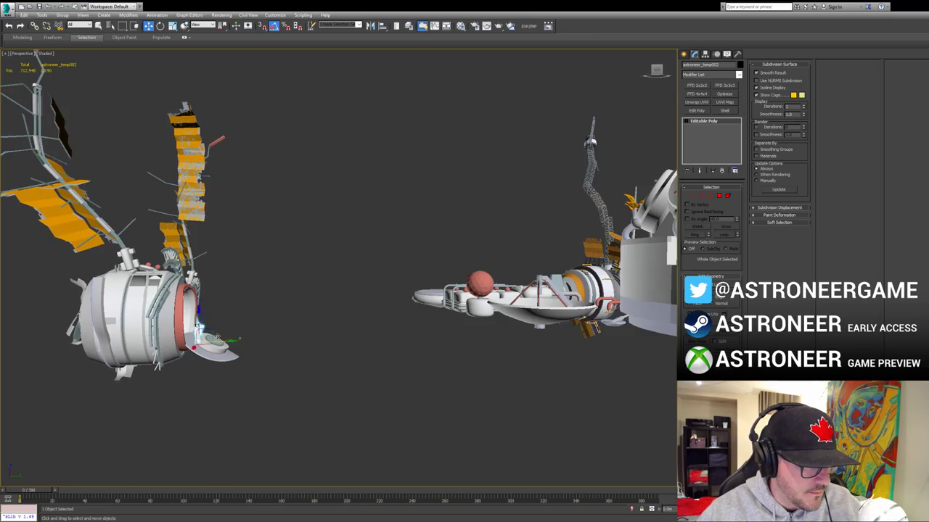
{"action": "middle_click_drag", "start_coordinate": [217, 337], "coordinate": [174, 331], "text": "alt"}
{"action": "scroll", "coordinate": [176, 330], "scroll_direction": "up", "scroll_amount": 8}
{"action": "middle_click_drag", "start_coordinate": [303, 307], "coordinate": [338, 277], "text": "alt"}
Step: Rotate and reposition the small curved fragment Sphere004 beside the hulled wreck's broken truss ring, and deselect it
{"action": "left_click", "coordinate": [412, 238]}
{"action": "key", "text": "z"}
{"action": "key", "text": "e"}
{"action": "left_click_drag", "start_coordinate": [352, 248], "coordinate": [388, 302]}
{"action": "key", "text": "w"}
{"action": "middle_click_drag", "start_coordinate": [388, 302], "coordinate": [519, 316], "text": "alt"}
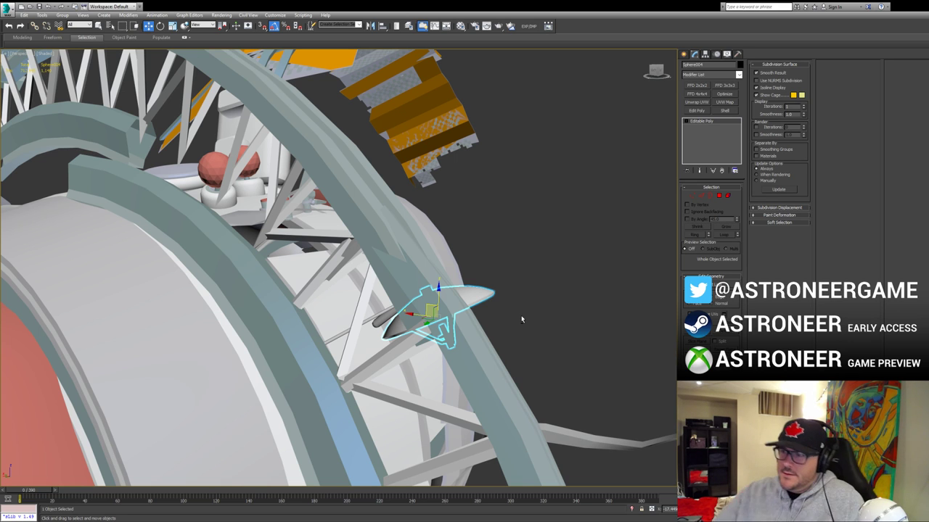
{"action": "left_click", "coordinate": [573, 254]}
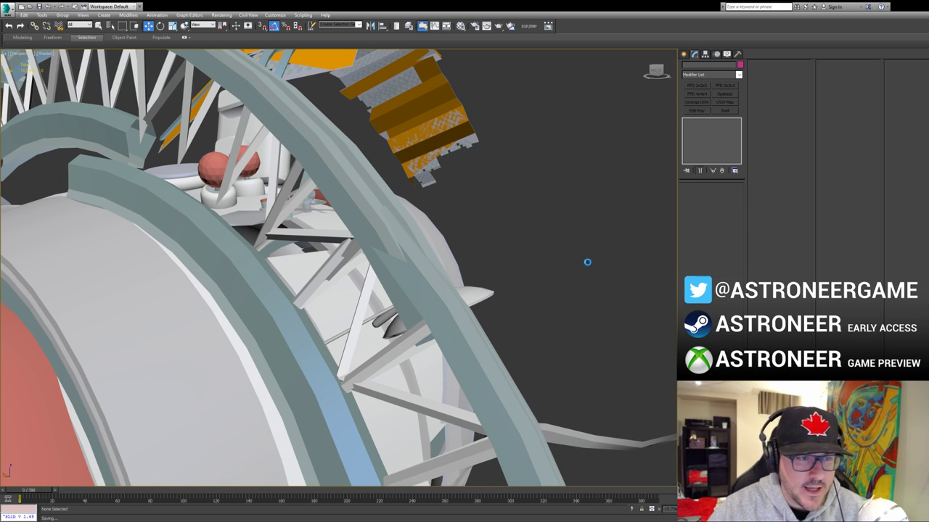
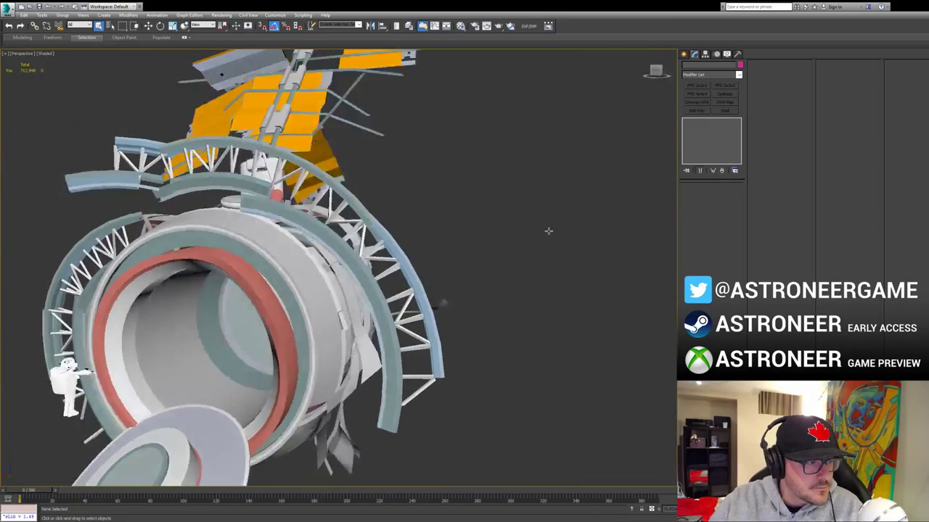
Step: Select the round hatch disc at the hulled wreck's open end, then rotate it and shift it toward the opening
{"action": "scroll", "coordinate": [475, 224], "scroll_direction": "down", "scroll_amount": 3}
{"action": "scroll", "coordinate": [521, 239], "scroll_direction": "down", "scroll_amount": 5}
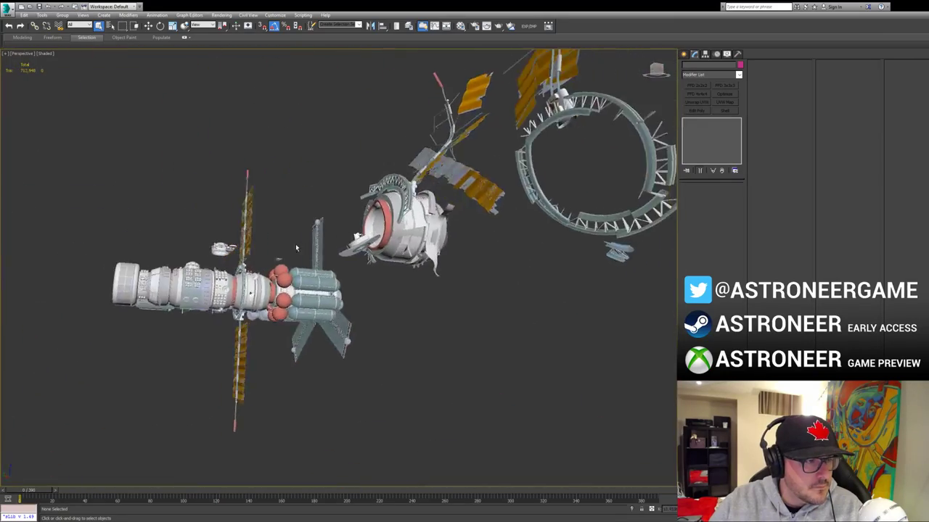
{"action": "scroll", "coordinate": [295, 244], "scroll_direction": "up", "scroll_amount": 4}
{"action": "left_click", "coordinate": [473, 254]}
{"action": "key", "text": "z"}
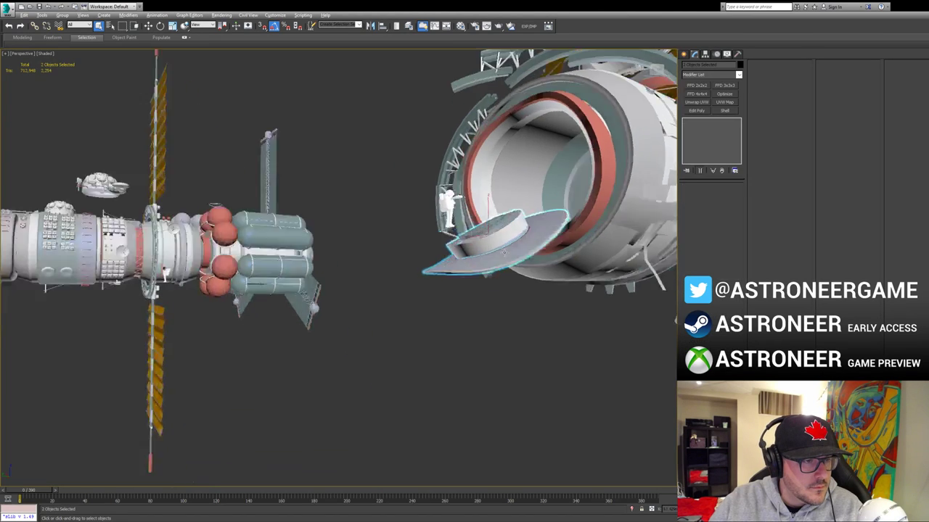
{"action": "key", "text": "F4"}
{"action": "middle_click_drag", "start_coordinate": [490, 296], "coordinate": [611, 208], "text": "alt"}
{"action": "key", "text": "w"}
{"action": "key", "text": "e"}
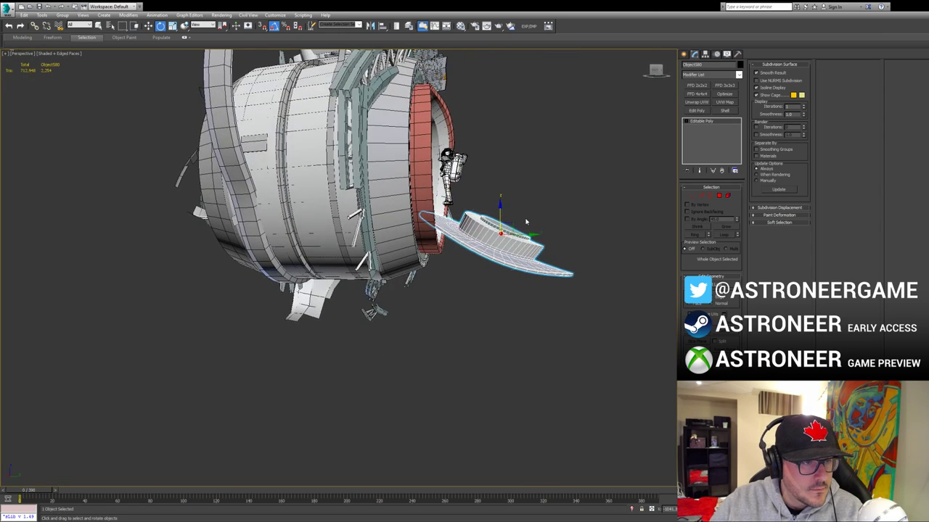
{"action": "left_click_drag", "start_coordinate": [525, 220], "coordinate": [523, 157]}
{"action": "key", "text": "w"}
{"action": "left_click_drag", "start_coordinate": [515, 223], "coordinate": [487, 215]}
Step: Tilt the hatch disc further and raise it above the red rim of the hull's open end
{"action": "middle_click_drag", "start_coordinate": [499, 217], "coordinate": [435, 218], "text": "alt"}
{"action": "middle_click_drag", "start_coordinate": [462, 259], "coordinate": [484, 273], "text": "alt"}
{"action": "scroll", "coordinate": [464, 250], "scroll_direction": "down", "scroll_amount": 6}
{"action": "scroll", "coordinate": [469, 259], "scroll_direction": "up", "scroll_amount": 8}
{"action": "scroll", "coordinate": [471, 261], "scroll_direction": "down", "scroll_amount": 5}
{"action": "key", "text": "e"}
{"action": "left_click_drag", "start_coordinate": [482, 270], "coordinate": [509, 293]}
{"action": "key", "text": "w"}
{"action": "middle_click_drag", "start_coordinate": [431, 281], "coordinate": [471, 278], "text": "alt"}
{"action": "left_click_drag", "start_coordinate": [471, 278], "coordinate": [474, 158]}
{"action": "middle_click_drag", "start_coordinate": [474, 159], "coordinate": [424, 131], "text": "alt"}
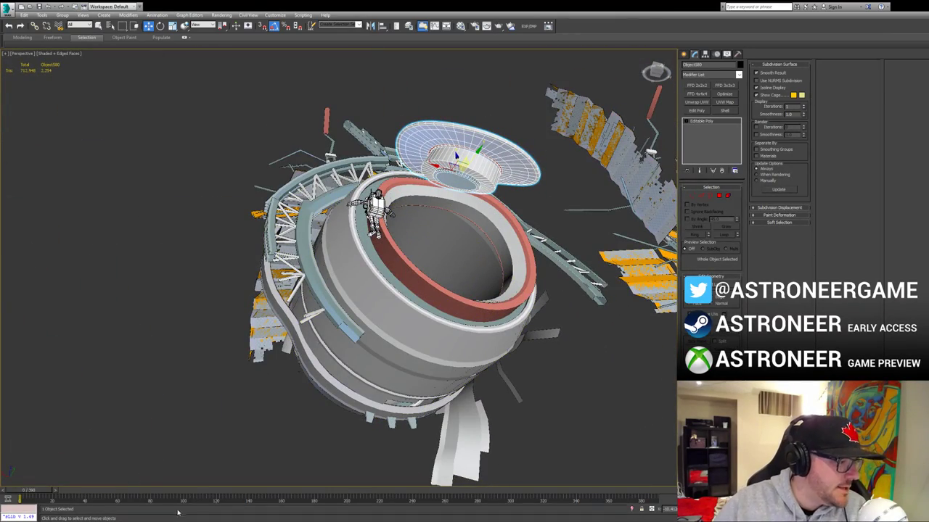
Step: Switch to Unreal Editor and open the Terran level from the Content/Maps/planets folder
{"action": "left_click", "coordinate": [197, 417]}
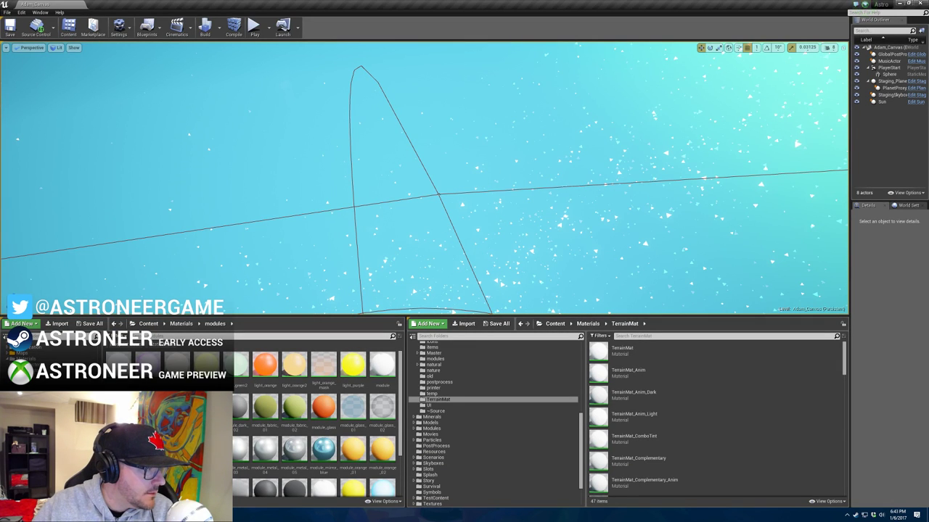
{"action": "left_click", "coordinate": [58, 353]}
{"action": "left_click", "coordinate": [156, 349]}
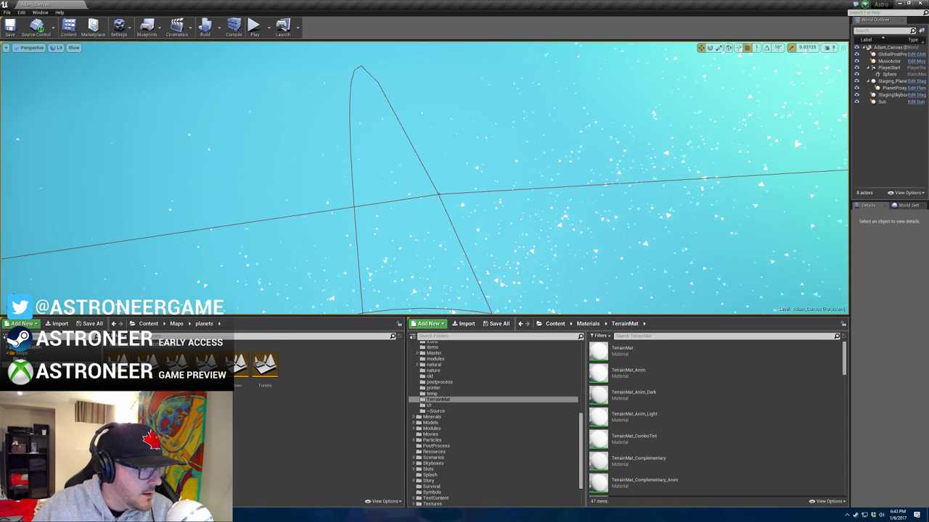
{"action": "double_click", "coordinate": [240, 367]}
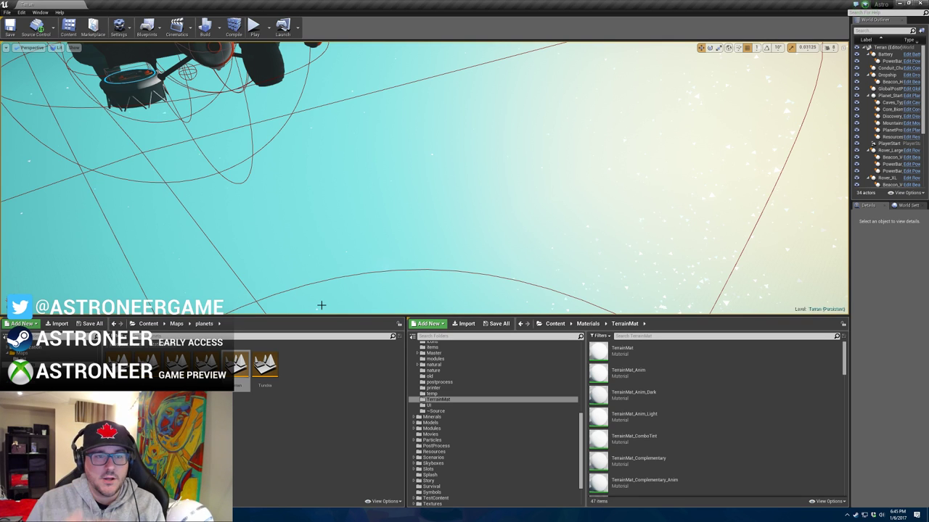
Step: Focus the view on Planet_Start and look through the level's list of actors
{"action": "scroll", "coordinate": [363, 251], "scroll_direction": "down", "scroll_amount": 1}
{"action": "scroll", "coordinate": [404, 176], "scroll_direction": "down", "scroll_amount": 2}
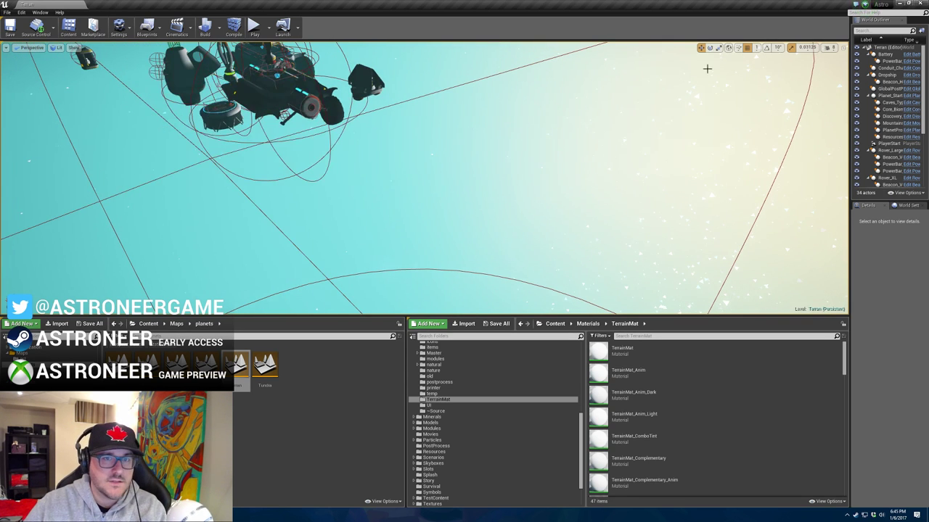
{"action": "double_click", "coordinate": [888, 96]}
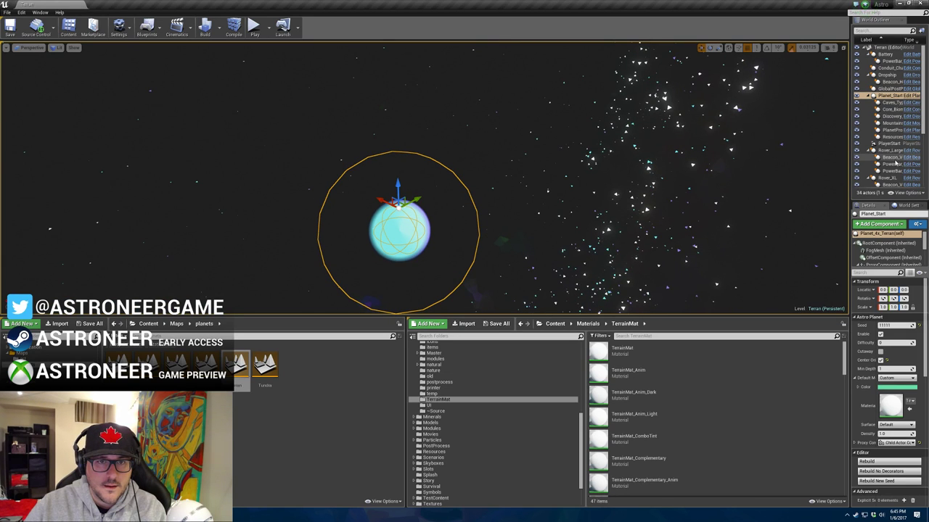
{"action": "scroll", "coordinate": [891, 174], "scroll_direction": "down", "scroll_amount": 3}
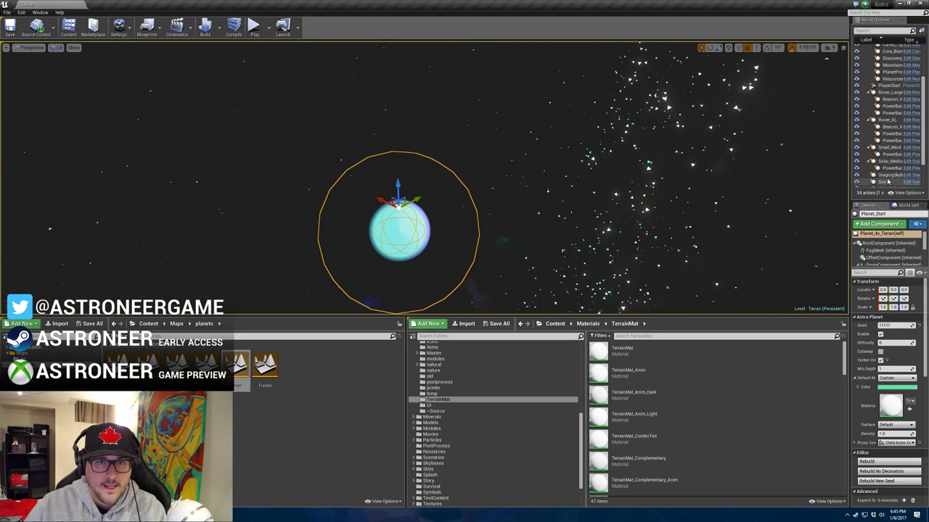
{"action": "scroll", "coordinate": [888, 181], "scroll_direction": "down", "scroll_amount": 2}
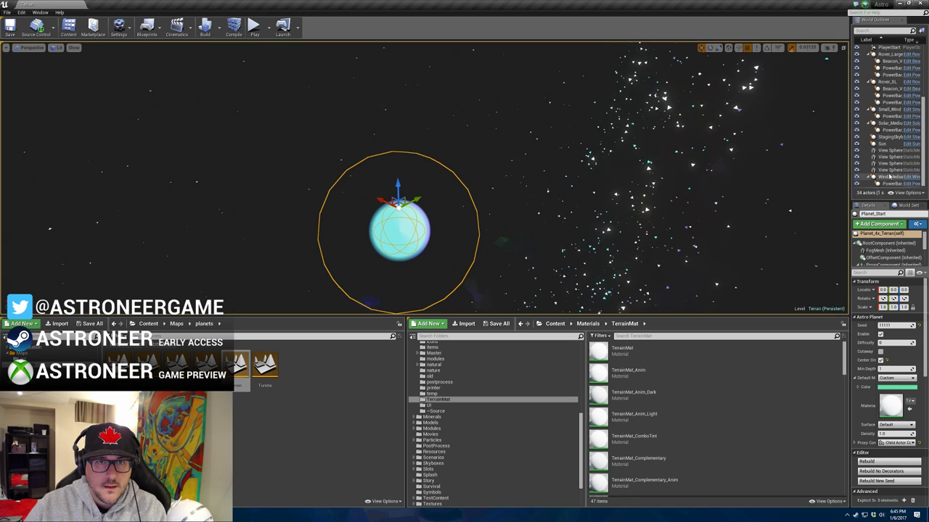
{"action": "scroll", "coordinate": [884, 112], "scroll_direction": "up", "scroll_amount": 1}
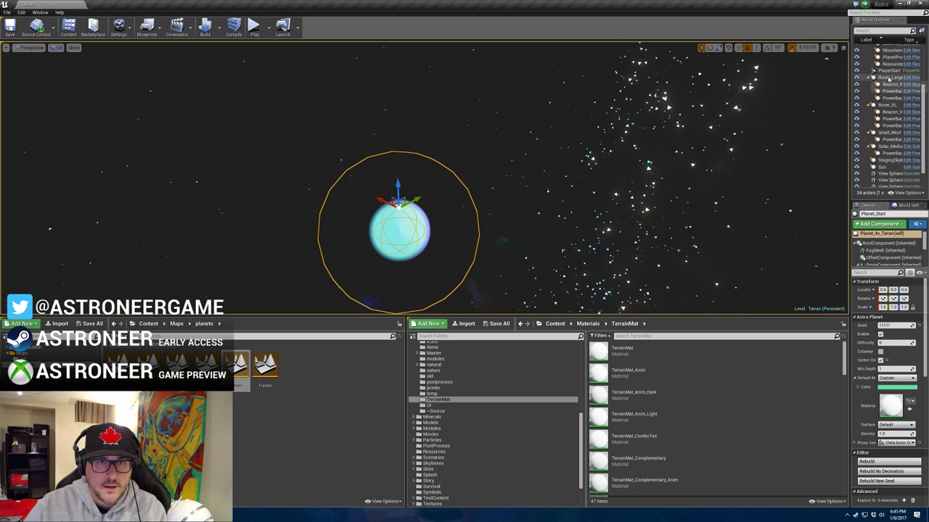
Step: Focus the view on PlayerStart, then select Planet_Start and rebuild the planet with a new seed
{"action": "double_click", "coordinate": [888, 70]}
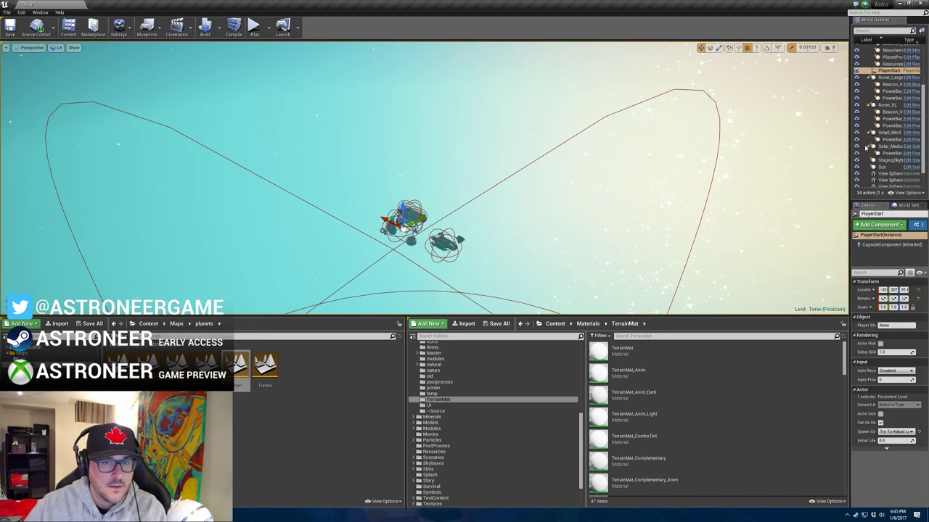
{"action": "scroll", "coordinate": [878, 109], "scroll_direction": "up", "scroll_amount": 3}
{"action": "left_click", "coordinate": [893, 74]}
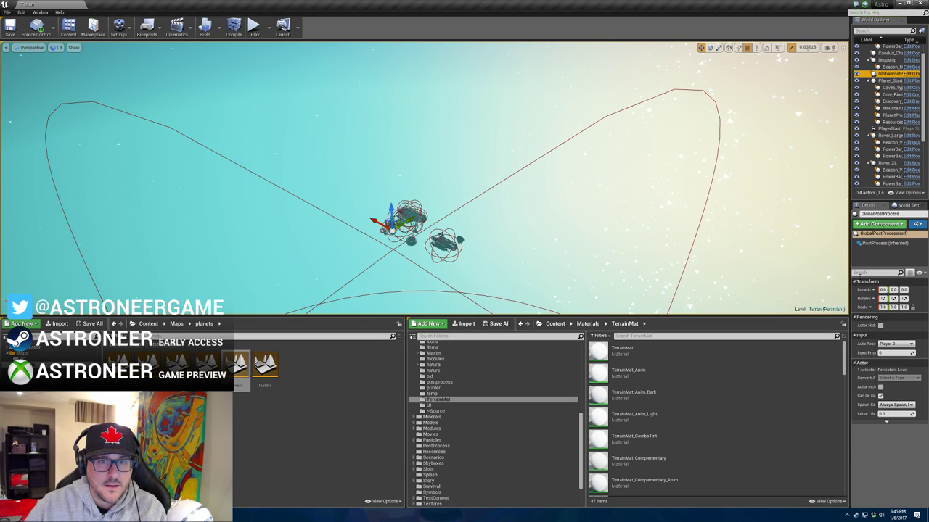
{"action": "left_click", "coordinate": [896, 81]}
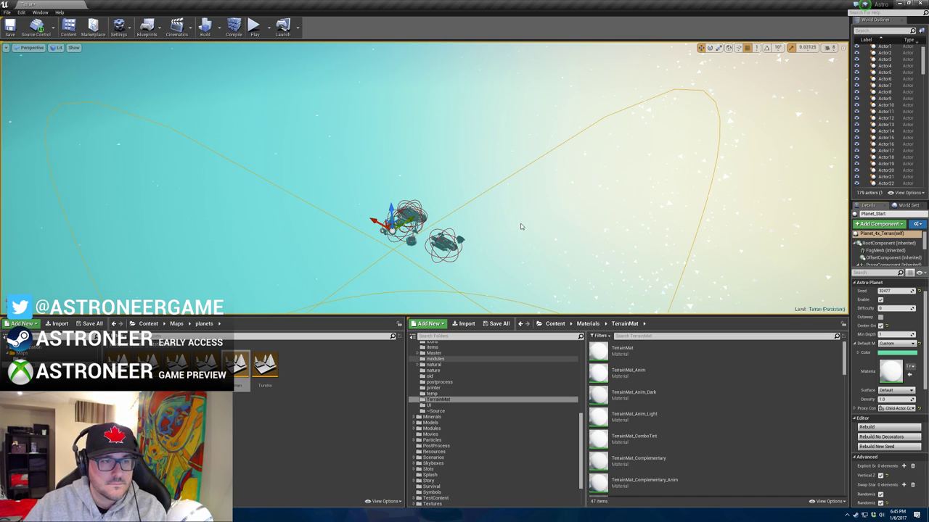
Step: Fly over the generated terrain around the start site to examine its ground and mountains
{"action": "right_click_drag", "start_coordinate": [519, 213], "coordinate": [524, 158]}
{"action": "key", "text": "w"}
{"action": "right_click_drag", "start_coordinate": [576, 174], "coordinate": [454, 208]}
{"action": "key", "text": "s"}
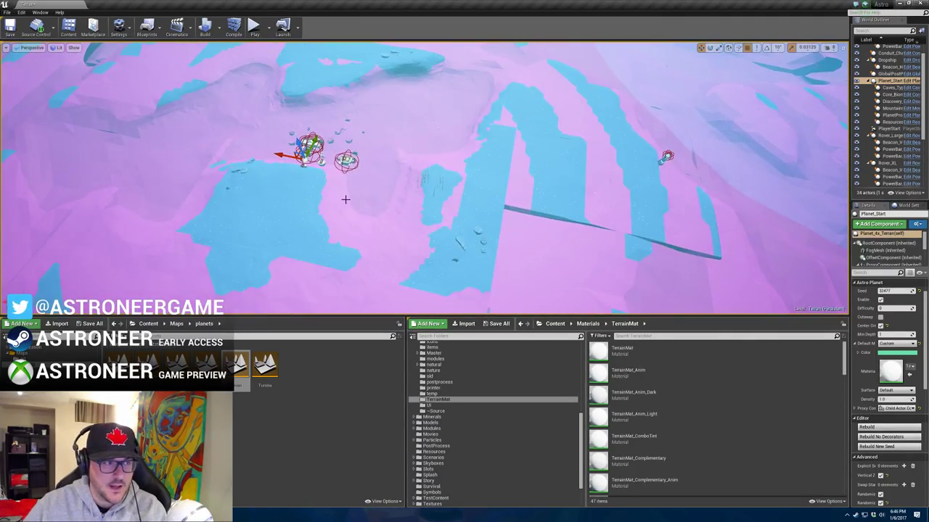
{"action": "right_click_drag", "start_coordinate": [345, 199], "coordinate": [359, 120]}
{"action": "key", "text": "w"}
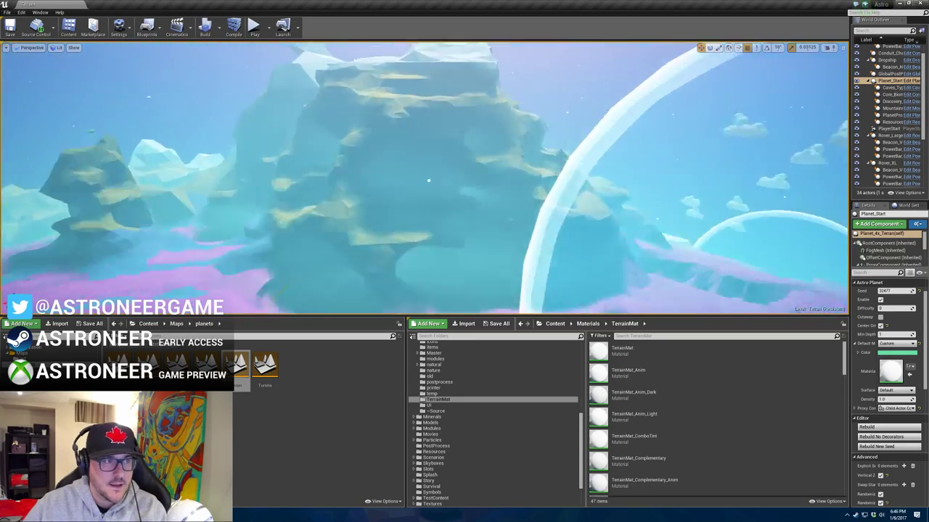
{"action": "right_click_drag", "start_coordinate": [428, 180], "coordinate": [732, 229]}
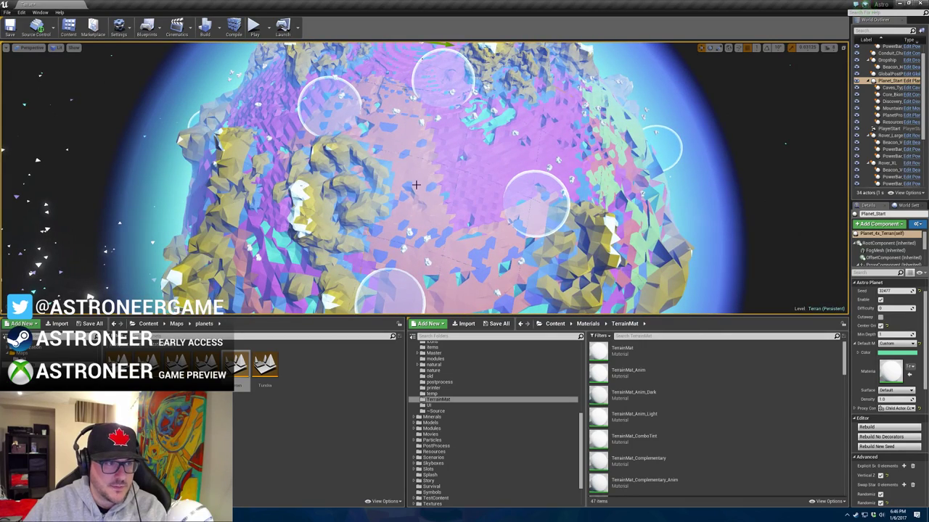
Step: Inspect the whole planet from orbit and rebuild Planet_Start with another new seed
{"action": "key", "text": "s"}
{"action": "right_click_drag", "start_coordinate": [345, 213], "coordinate": [468, 221]}
{"action": "key", "text": "w"}
{"action": "key", "text": "f"}
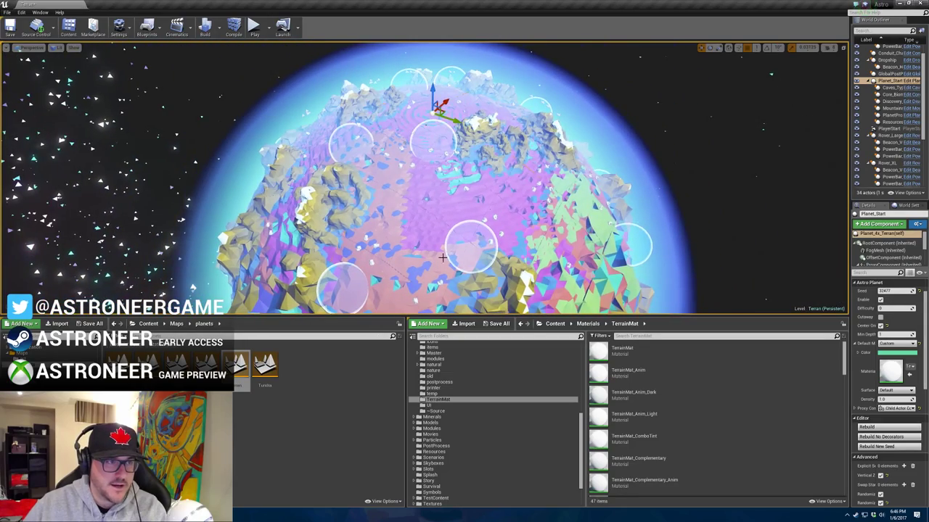
{"action": "key", "text": "w"}
{"action": "right_click_drag", "start_coordinate": [433, 188], "coordinate": [436, 180]}
{"action": "key", "text": "s"}
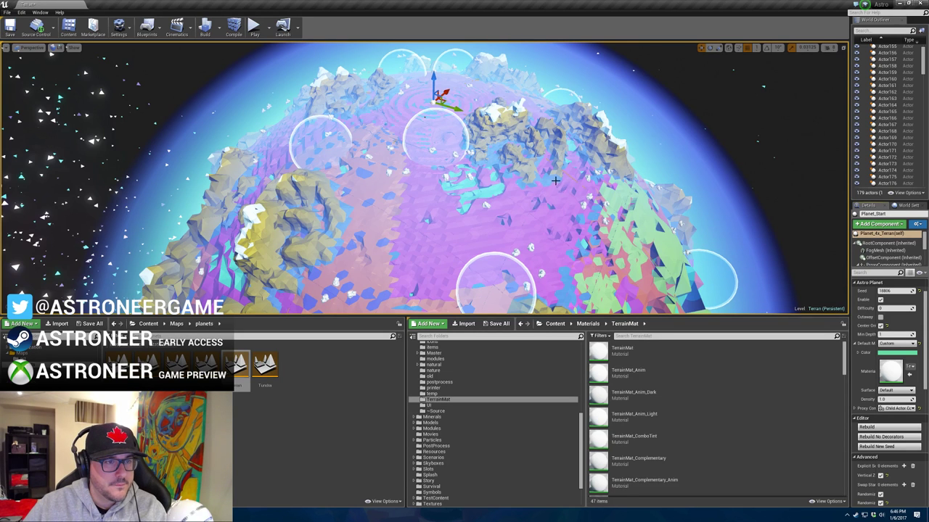
Step: Generate a different planet seed for Planet_Start and fly down to the rover and plants at the start area
{"action": "right_click", "coordinate": [498, 155]}
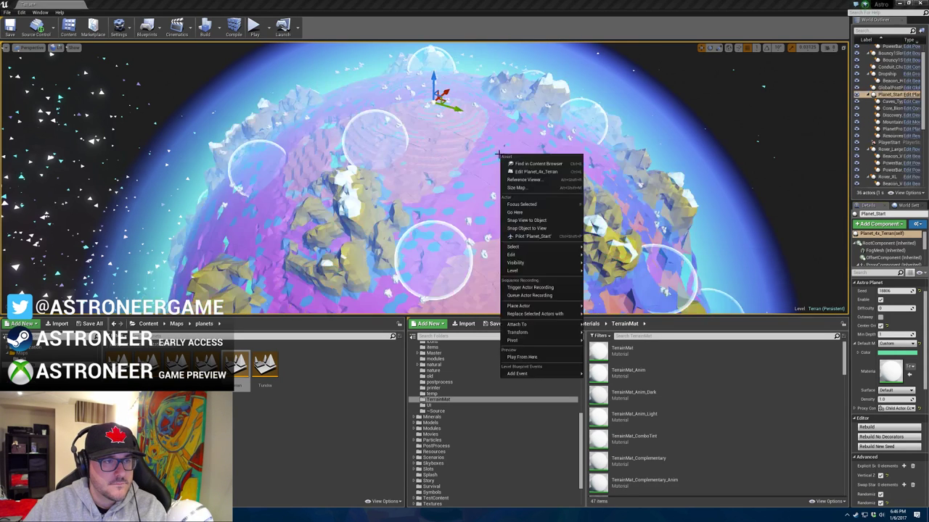
{"action": "right_click_drag", "start_coordinate": [510, 132], "coordinate": [537, 133]}
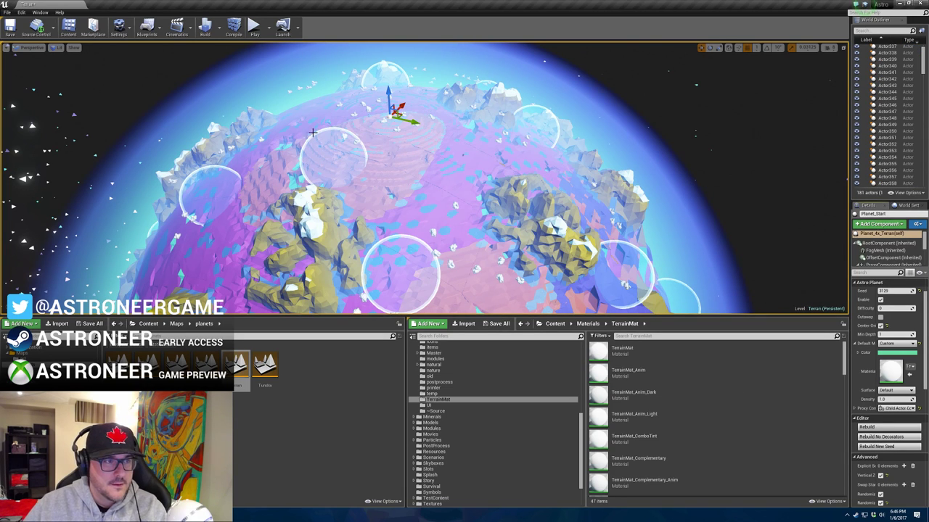
{"action": "right_click", "coordinate": [162, 111]}
{"action": "right_click_drag", "start_coordinate": [170, 109], "coordinate": [156, 76]}
{"action": "key", "text": "w"}
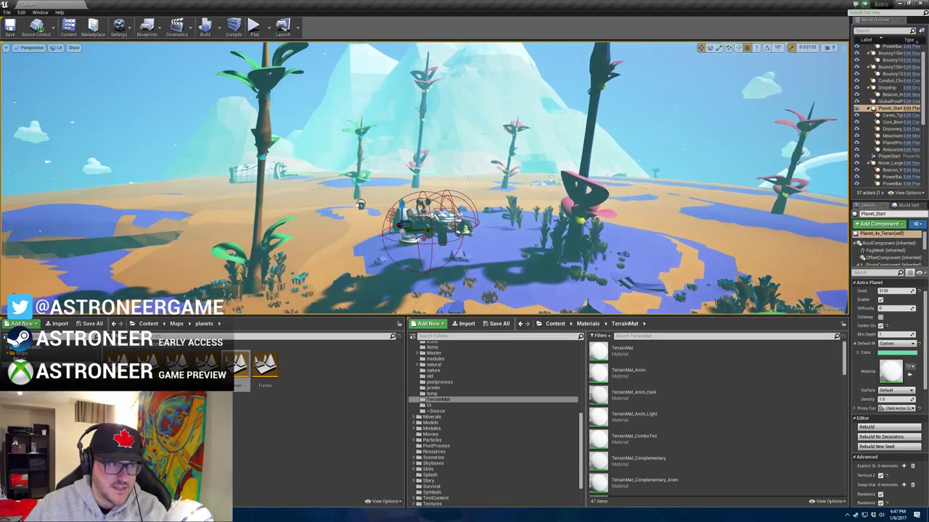
{"action": "right_click_drag", "start_coordinate": [383, 210], "coordinate": [275, 198]}
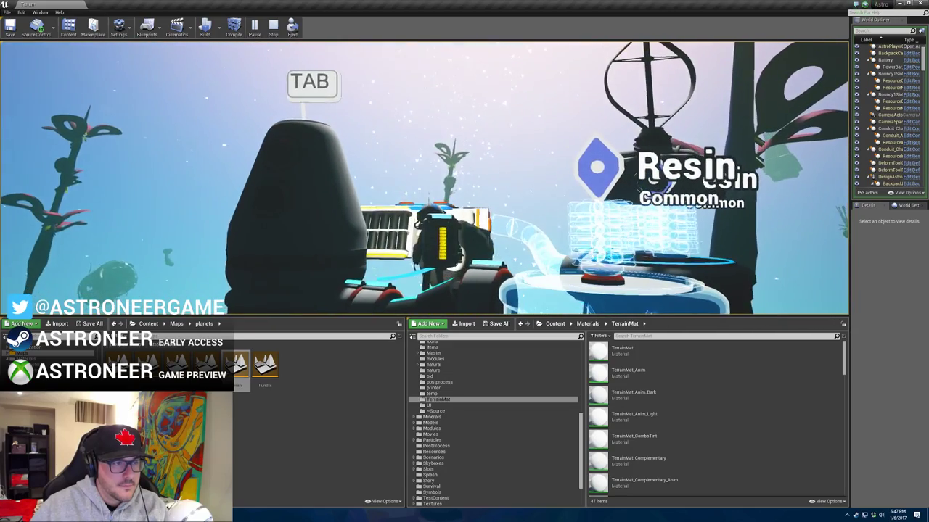
Step: Play-test the Terran level by walking the astronaut across the terrain, and stop the play session
{"action": "right_click_drag", "start_coordinate": [208, 114], "coordinate": [221, 106]}
{"action": "key", "text": "w"}
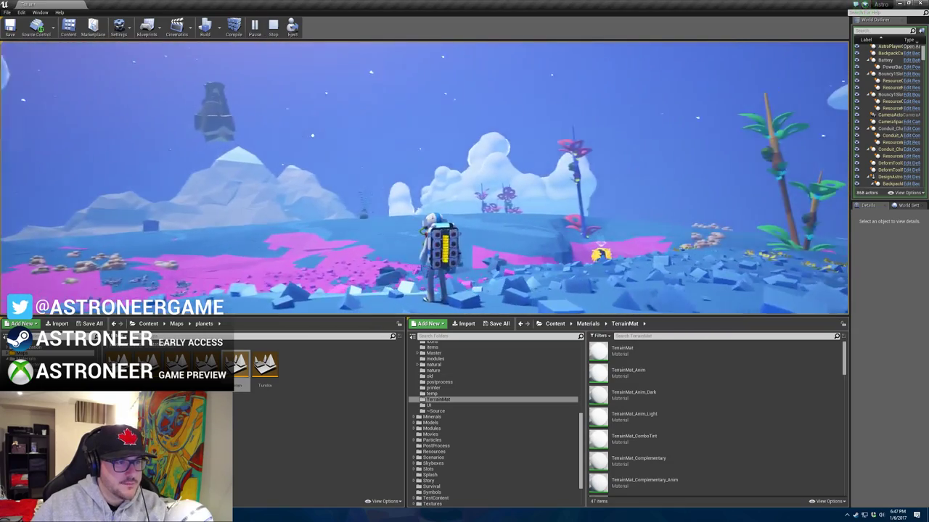
{"action": "left_click", "coordinate": [272, 26]}
Step: Try to close Unreal Editor, cancel the save prompt for the Terran level, and switch back to 3ds Max
{"action": "left_click", "coordinate": [919, 2]}
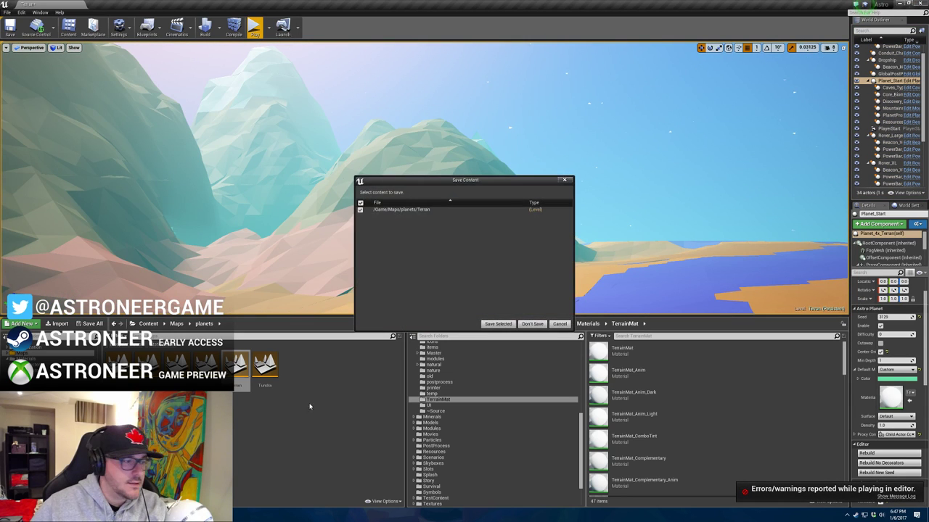
{"action": "left_click", "coordinate": [560, 324]}
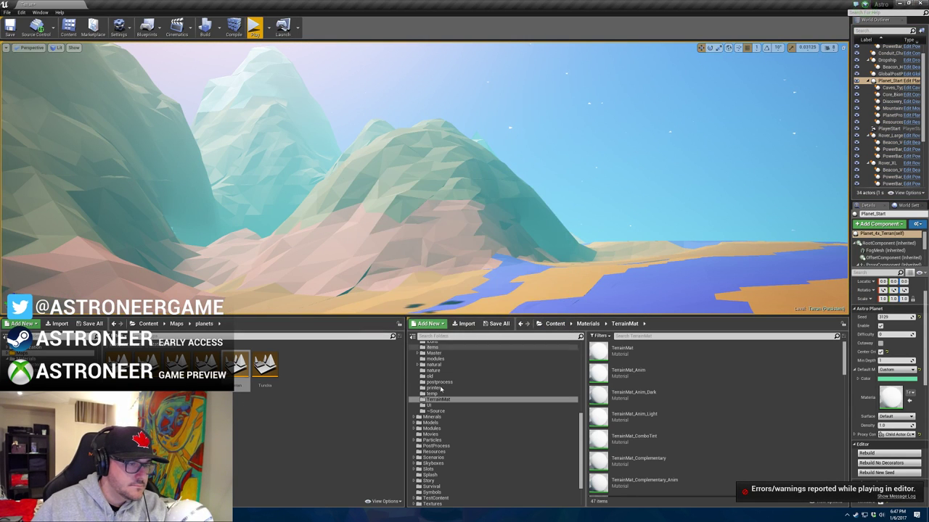
{"action": "key", "text": "alt+Tab"}
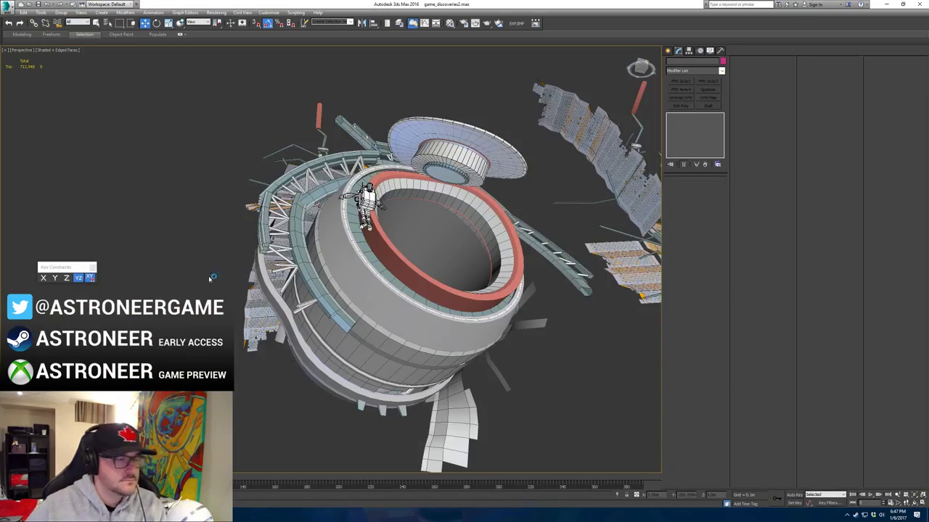
Step: Select the astronaut figure astroneer_temp002 at the hulled wreck's open end and move it well away from the wrecks
{"action": "middle_click_drag", "start_coordinate": [211, 275], "coordinate": [323, 374], "text": "alt"}
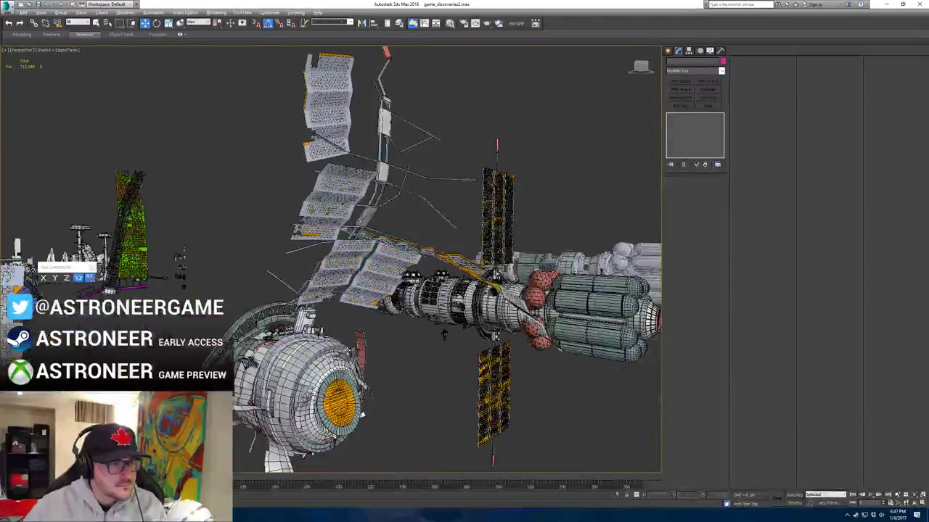
{"action": "left_click", "coordinate": [317, 376]}
{"action": "middle_click_drag", "start_coordinate": [444, 335], "coordinate": [451, 371], "text": "alt"}
{"action": "left_click", "coordinate": [358, 422]}
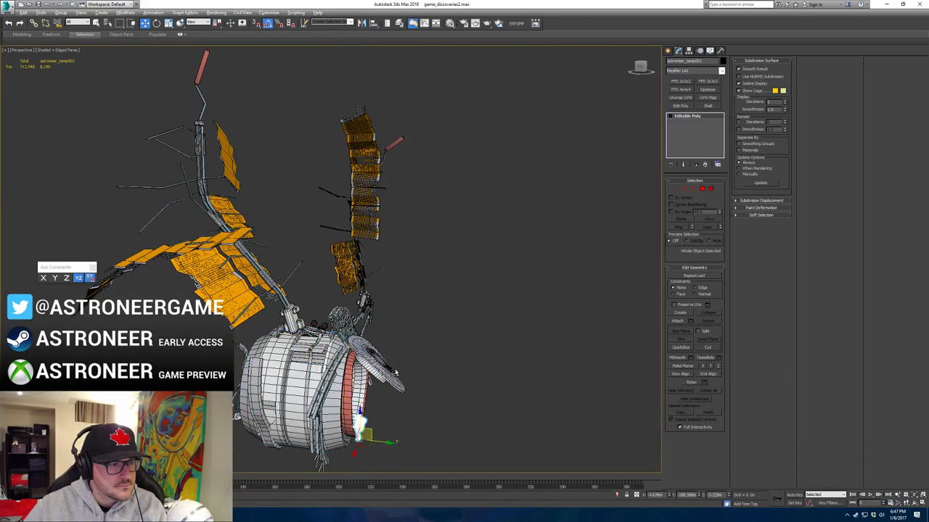
{"action": "middle_click_drag", "start_coordinate": [420, 408], "coordinate": [345, 427], "text": "alt"}
{"action": "scroll", "coordinate": [345, 428], "scroll_direction": "down", "scroll_amount": 6}
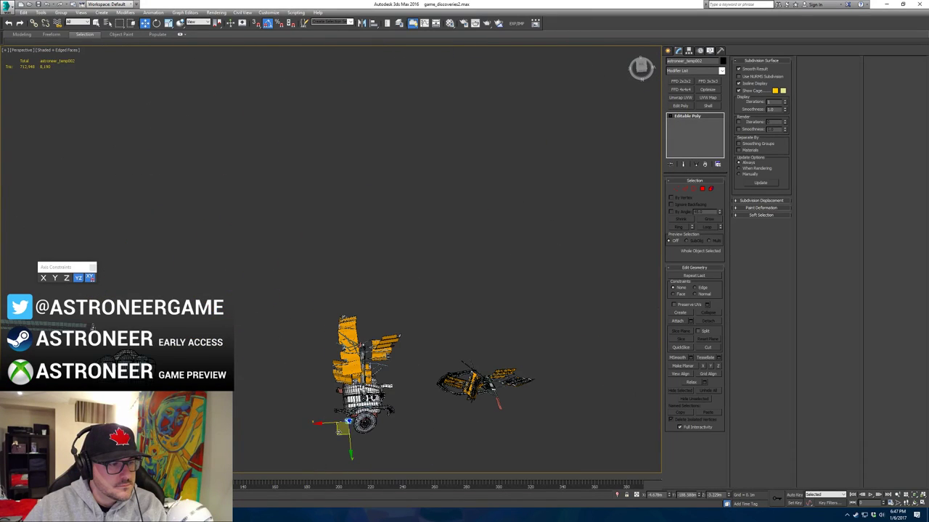
{"action": "left_click_drag", "start_coordinate": [342, 429], "coordinate": [275, 342]}
{"action": "middle_click_drag", "start_coordinate": [275, 341], "coordinate": [230, 363], "text": "alt"}
{"action": "left_click_drag", "start_coordinate": [263, 344], "coordinate": [198, 362]}
{"action": "scroll", "coordinate": [263, 382], "scroll_direction": "up", "scroll_amount": 2}
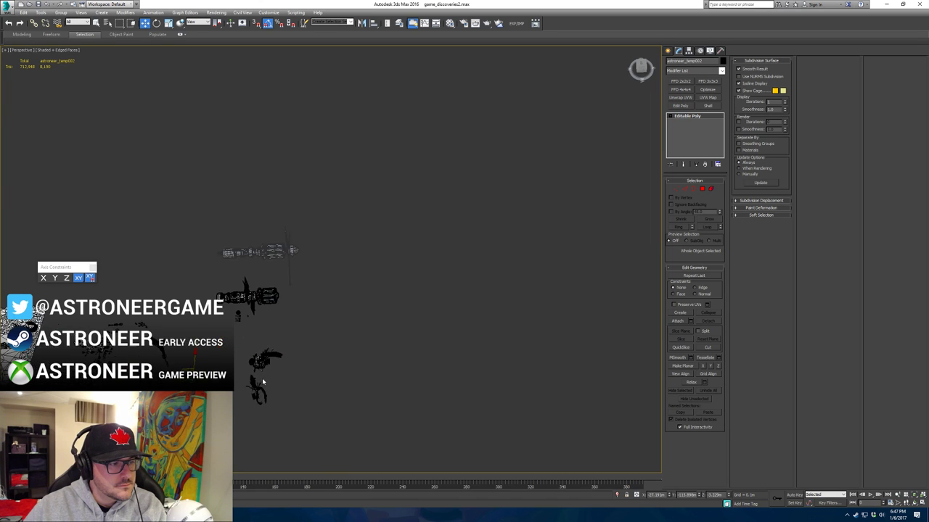
Step: Select all pieces of the hulled wreck, isolate them from the rest of the scene, and clear the selection
{"action": "middle_click_drag", "start_coordinate": [263, 383], "coordinate": [306, 376]}
{"action": "scroll", "coordinate": [362, 365], "scroll_direction": "up", "scroll_amount": 5}
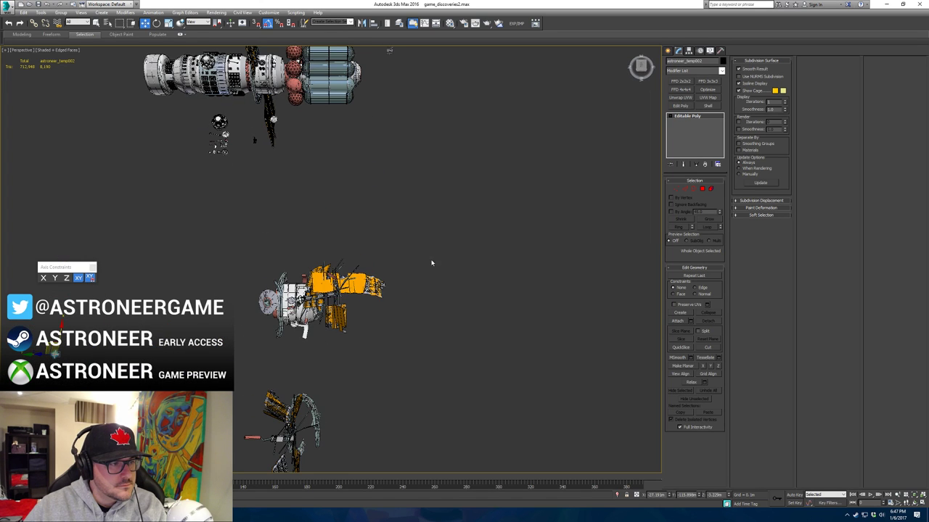
{"action": "right_click", "coordinate": [309, 303]}
{"action": "left_click", "coordinate": [341, 283]}
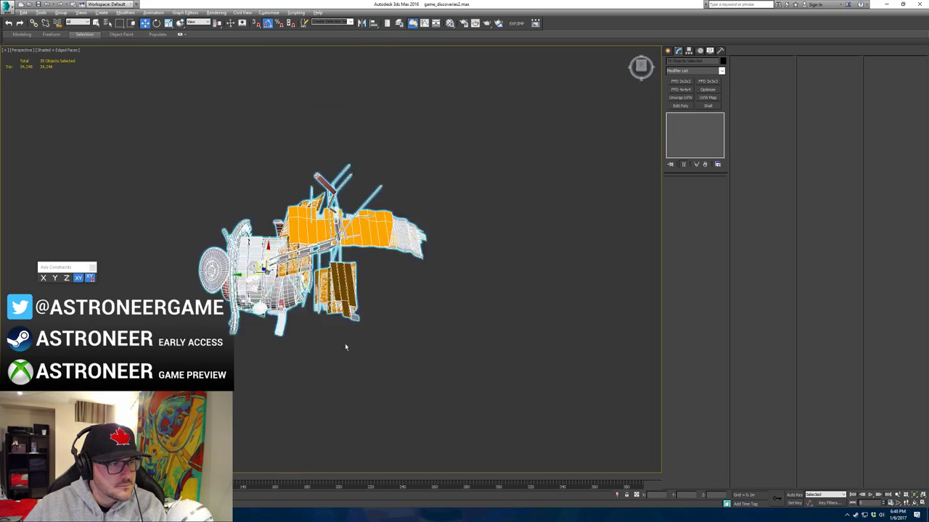
{"action": "middle_click_drag", "start_coordinate": [395, 295], "coordinate": [368, 326], "text": "alt"}
{"action": "left_click", "coordinate": [367, 326]}
Step: Select the round hatch on the hull's end and add a sub-material to Material #838 copied from the orange one
{"action": "middle_click_drag", "start_coordinate": [305, 327], "coordinate": [377, 346]}
{"action": "middle_click_drag", "start_coordinate": [378, 346], "coordinate": [348, 292], "text": "alt"}
{"action": "scroll", "coordinate": [359, 324], "scroll_direction": "up", "scroll_amount": 4}
{"action": "left_click", "coordinate": [391, 365]}
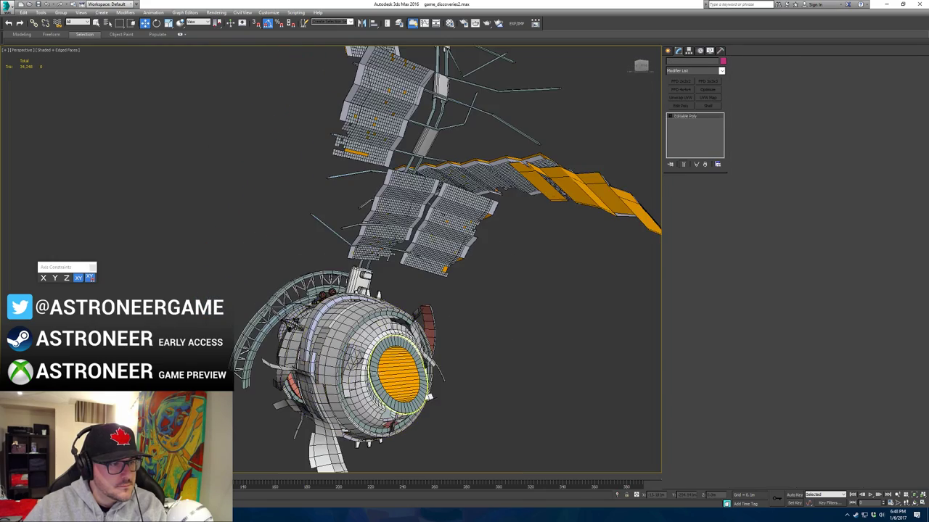
{"action": "mouse_move", "coordinate": [391, 365]}
{"action": "middle_mouse_down", "text": "alt"}
{"action": "mouse_move", "coordinate": [390, 351]}
{"action": "mouse_move", "coordinate": [415, 349]}
{"action": "middle_mouse_up", "text": "alt"}
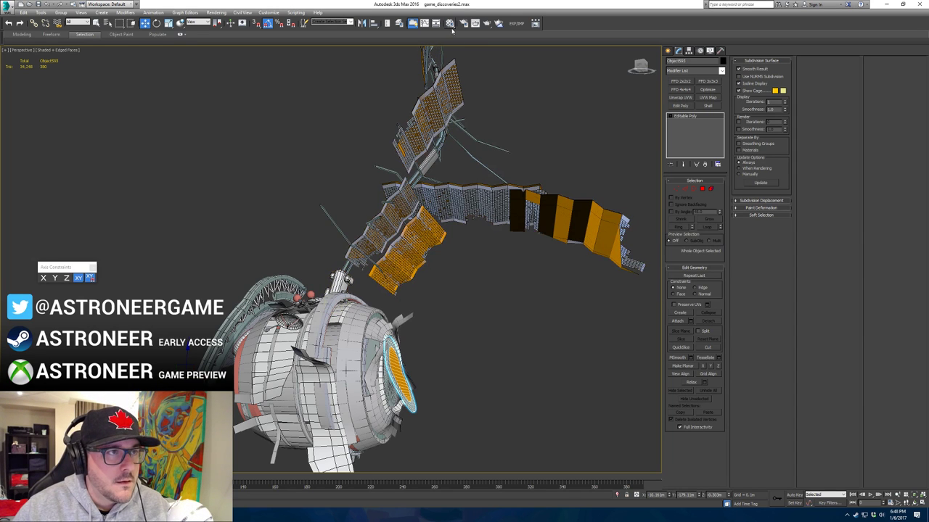
{"action": "key", "text": "m"}
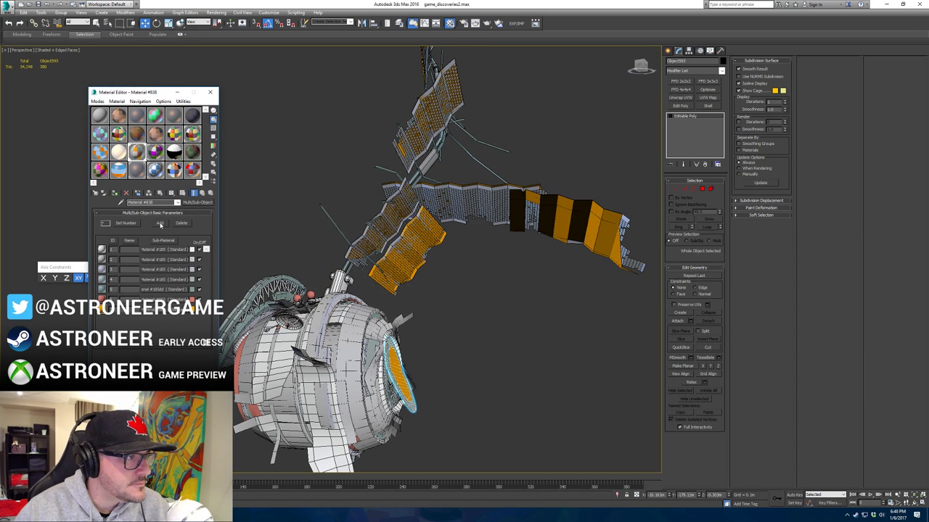
{"action": "left_click", "coordinate": [160, 224]}
{"action": "left_click_drag", "start_coordinate": [160, 320], "coordinate": [158, 278]}
{"action": "left_click", "coordinate": [142, 272]}
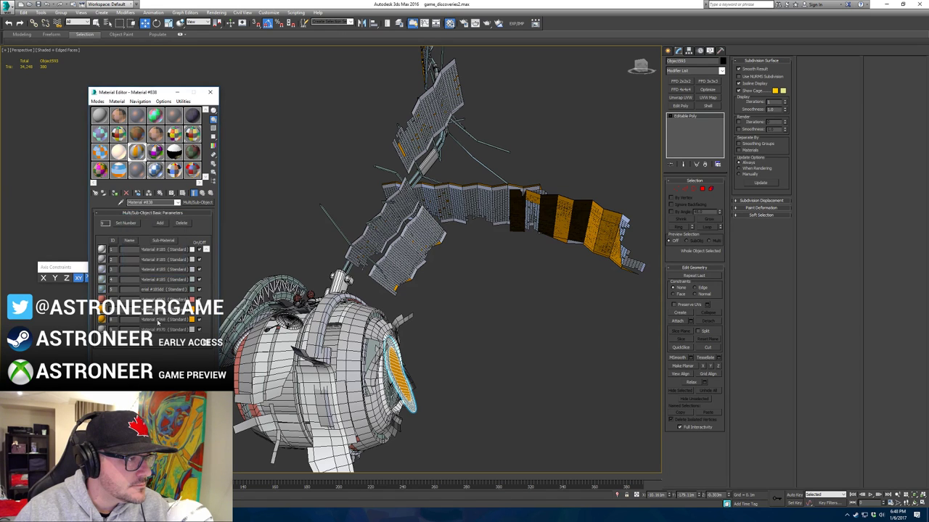
Step: Change the copied orange sub-material's diffuse colour to a saturated purple and return to the parent material
{"action": "left_click", "coordinate": [158, 320]}
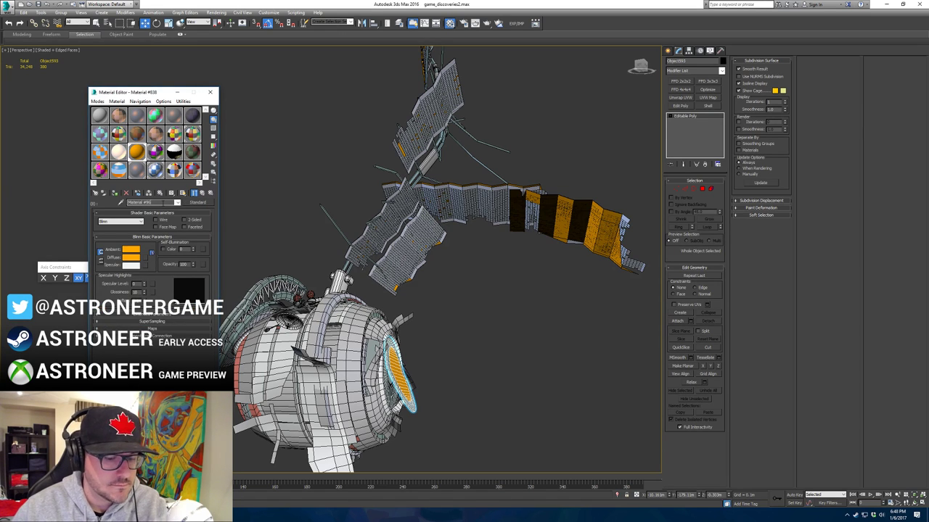
{"action": "left_click", "coordinate": [193, 193]}
{"action": "left_click", "coordinate": [162, 329]}
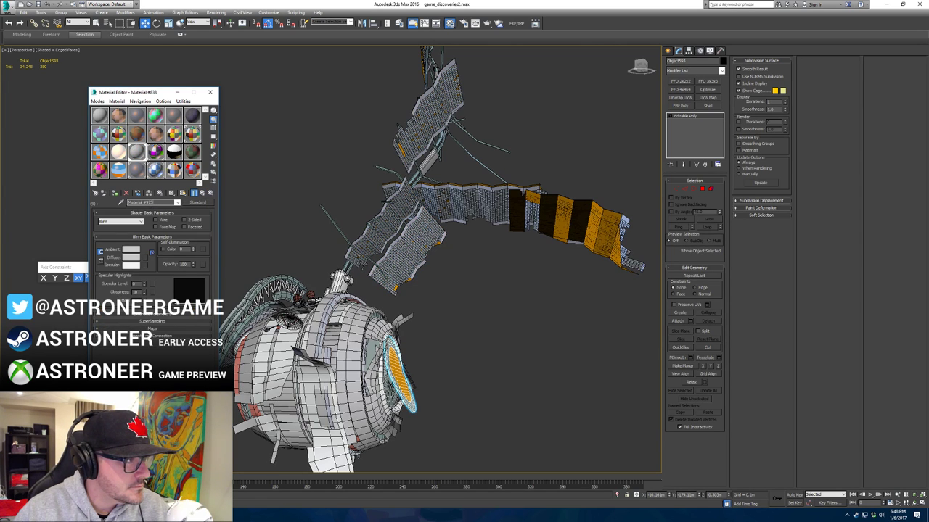
{"action": "left_click", "coordinate": [194, 193]}
{"action": "left_click", "coordinate": [144, 265]}
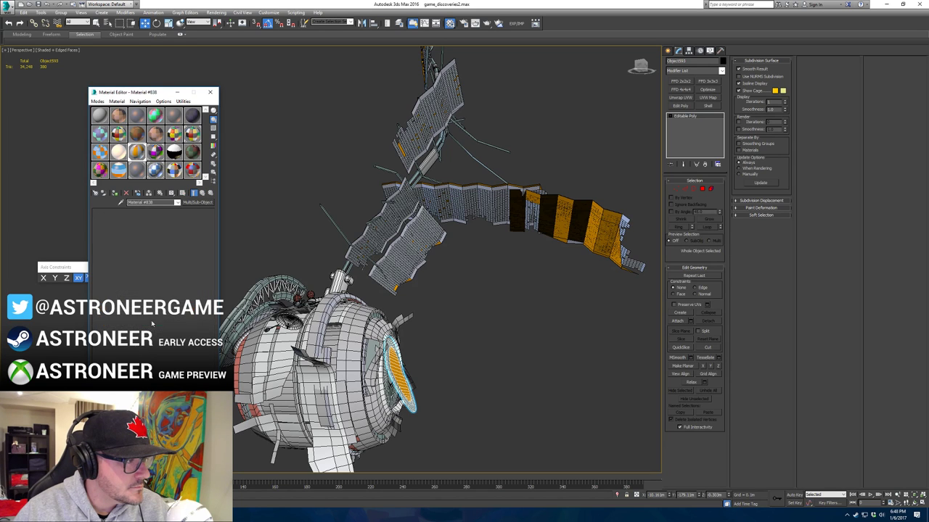
{"action": "left_click", "coordinate": [132, 259]}
{"action": "left_click_drag", "start_coordinate": [188, 95], "coordinate": [187, 48]}
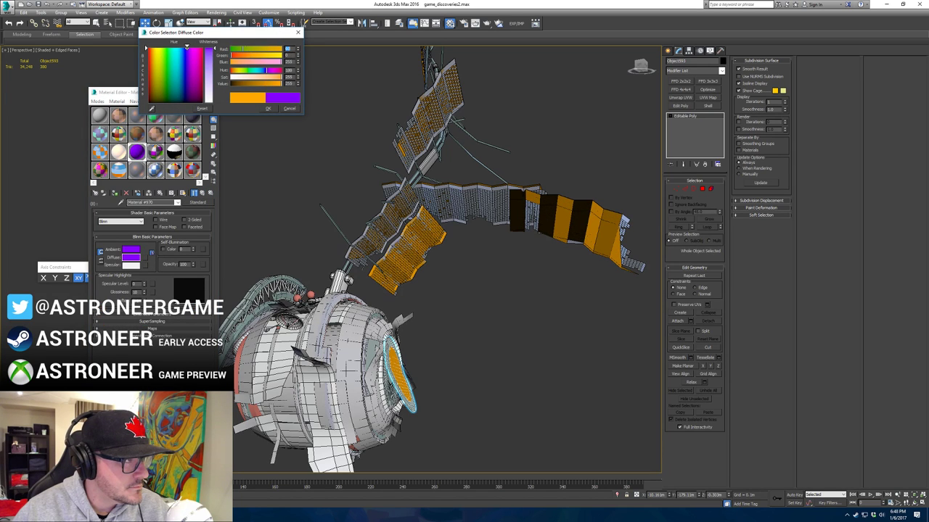
{"action": "left_click", "coordinate": [268, 108]}
{"action": "left_click", "coordinate": [203, 193]}
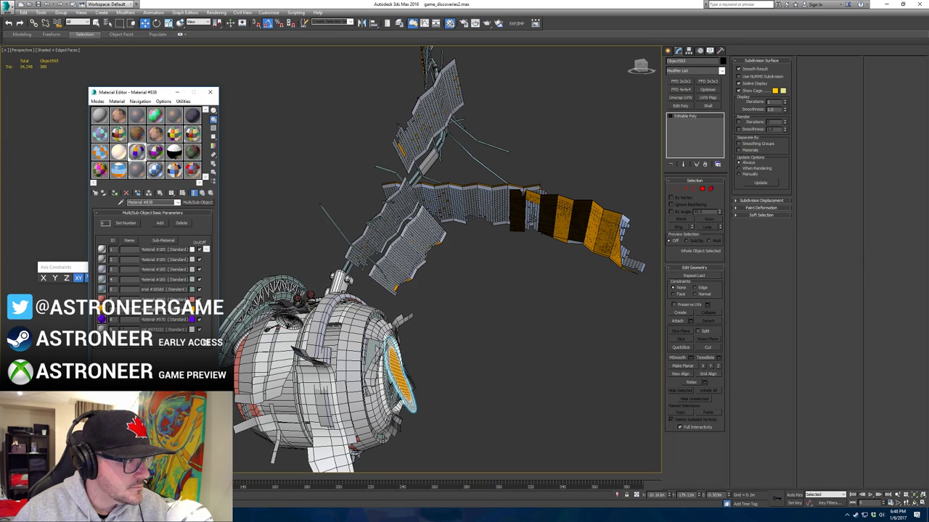
Step: Set the grey sub-material below the purple one to a bright blue diffuse colour and return to the parent material
{"action": "left_click", "coordinate": [163, 330]}
{"action": "left_click", "coordinate": [132, 257]}
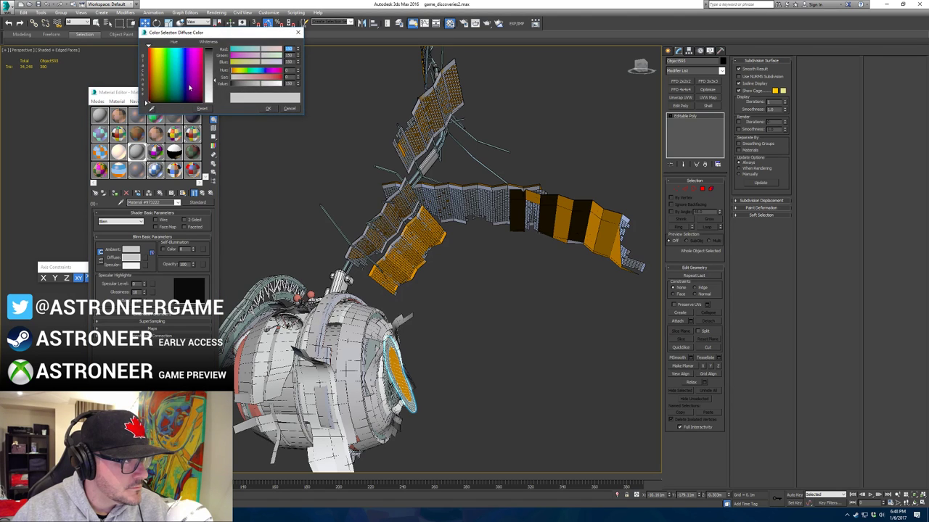
{"action": "left_click_drag", "start_coordinate": [190, 87], "coordinate": [181, 48]}
{"action": "left_click_drag", "start_coordinate": [214, 80], "coordinate": [213, 47]}
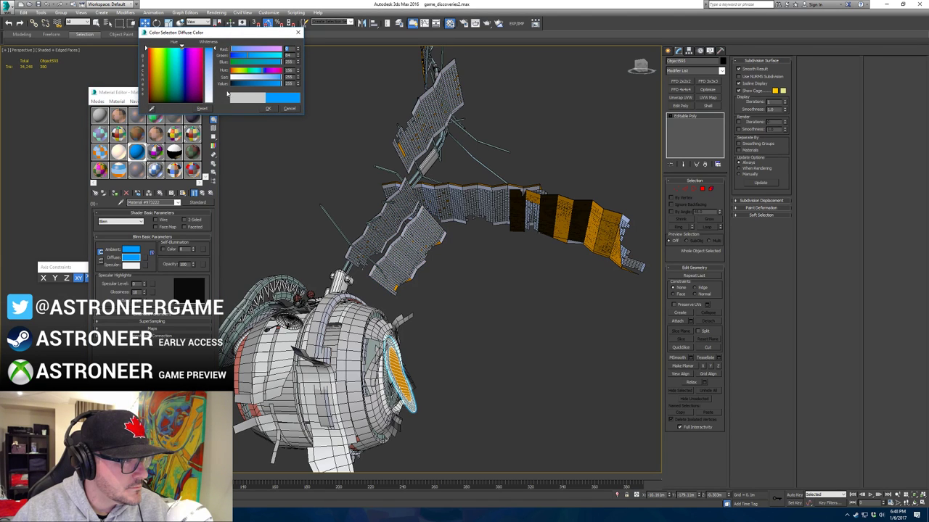
{"action": "left_click", "coordinate": [268, 109]}
{"action": "left_click", "coordinate": [195, 192]}
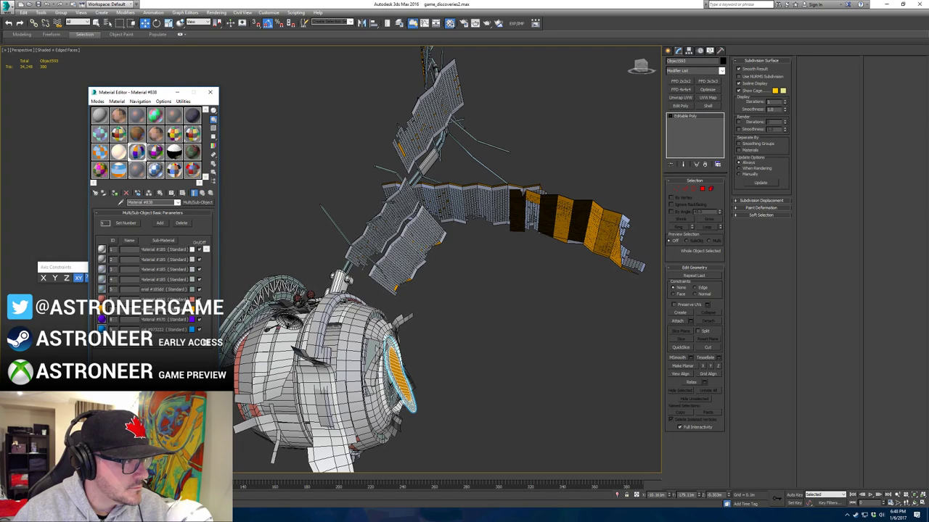
Step: Select the solar-panel mast object and, at polygon level, select all of its polygons with material ID 7
{"action": "left_click", "coordinate": [304, 260]}
{"action": "left_click", "coordinate": [415, 240]}
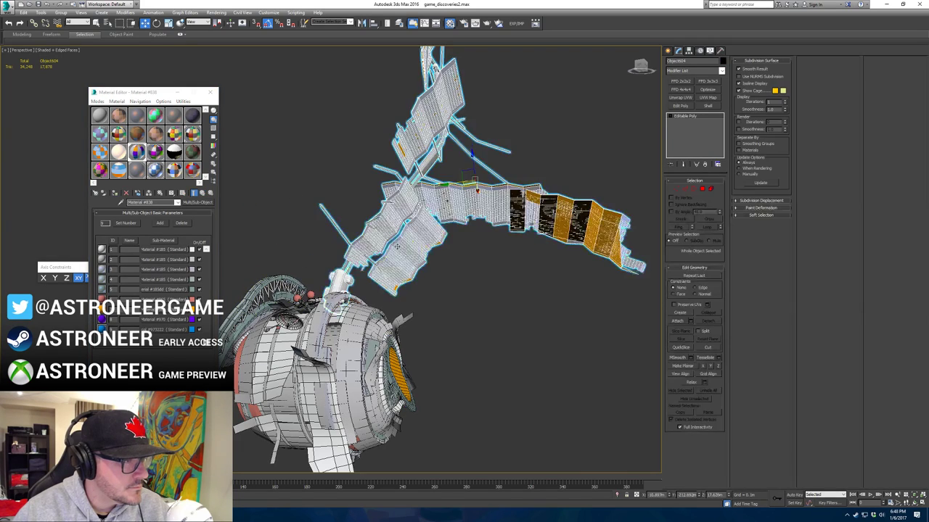
{"action": "middle_click_drag", "start_coordinate": [415, 239], "coordinate": [499, 158], "text": "alt"}
{"action": "key", "text": "4"}
{"action": "key", "text": "4"}
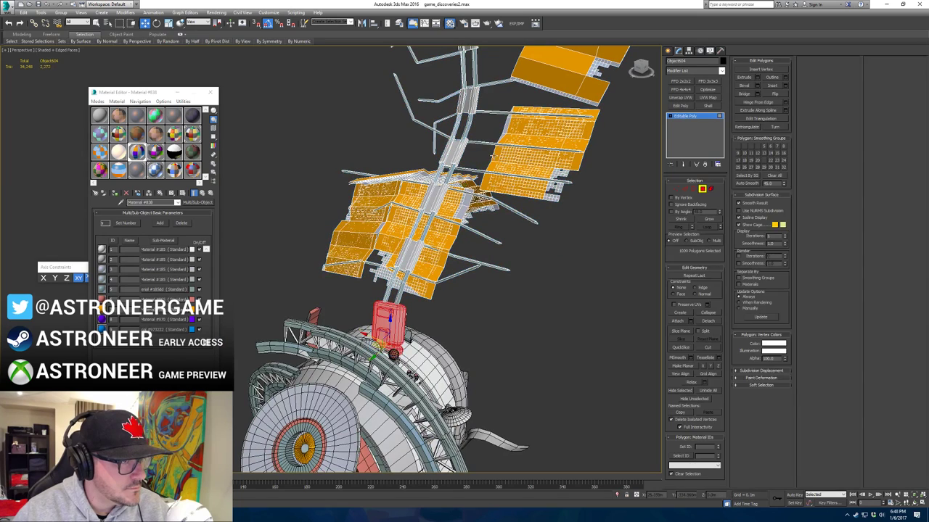
{"action": "left_click", "coordinate": [688, 456]}
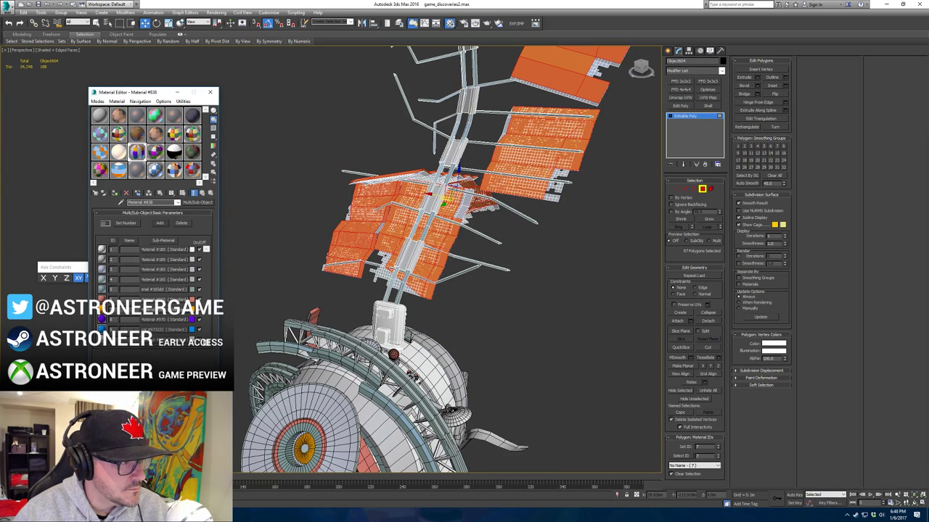
Step: Copy the bright blue sub-material to the next slot and shift the copy's diffuse colour to a deeper blue
{"action": "left_click_drag", "start_coordinate": [154, 330], "coordinate": [151, 340]}
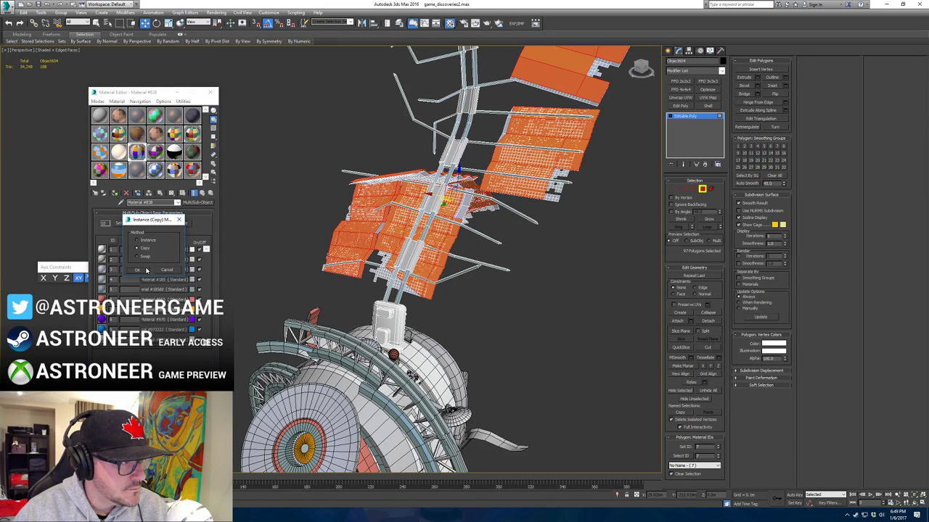
{"action": "left_click", "coordinate": [144, 270]}
{"action": "left_click", "coordinate": [147, 342]}
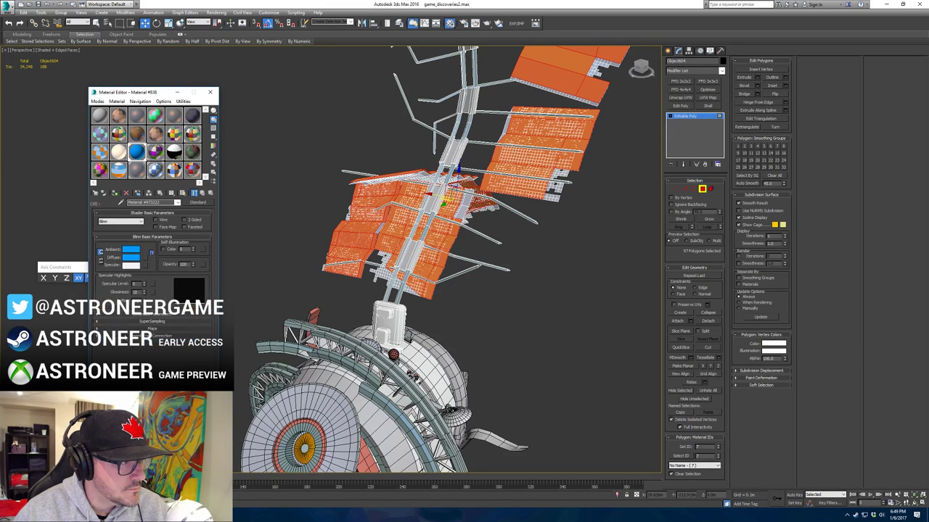
{"action": "left_click", "coordinate": [130, 257]}
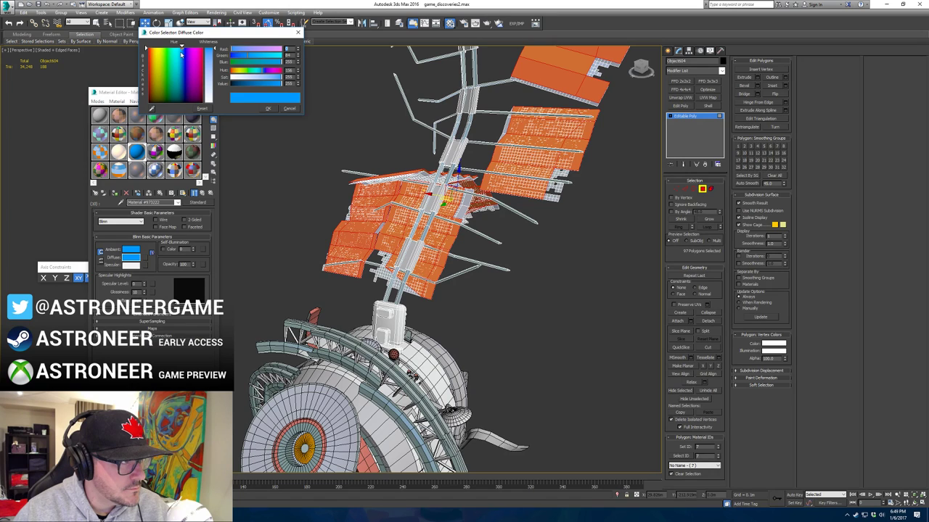
{"action": "left_click_drag", "start_coordinate": [181, 53], "coordinate": [185, 53]}
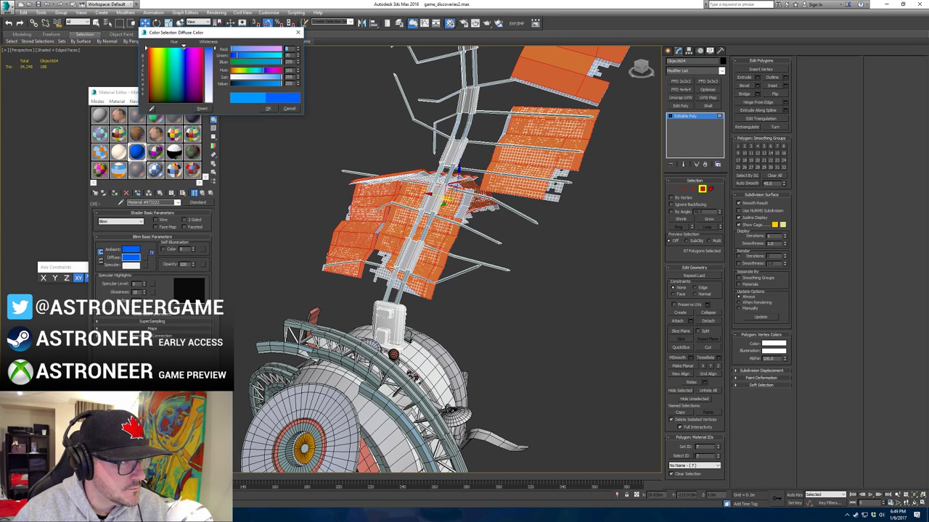
{"action": "left_click", "coordinate": [269, 108]}
{"action": "left_click", "coordinate": [203, 193]}
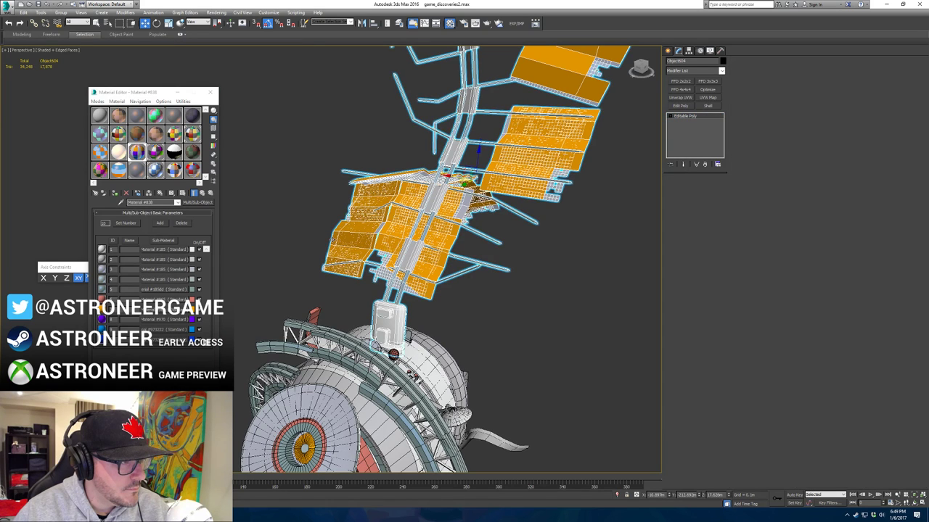
Step: Assign material ID 8 to the solar panels' orange polygons and leave polygon editing
{"action": "left_click", "coordinate": [352, 241]}
{"action": "left_click", "coordinate": [686, 456]}
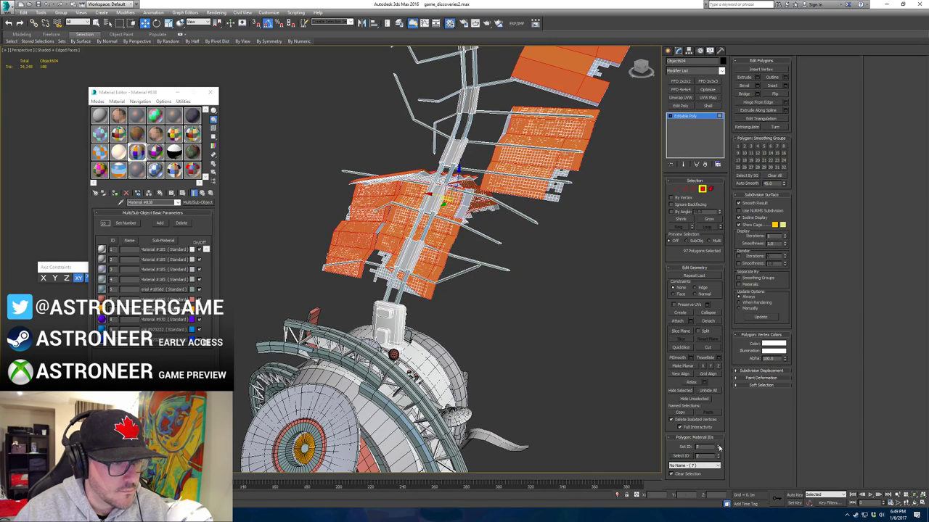
{"action": "left_click", "coordinate": [718, 446]}
{"action": "left_click", "coordinate": [702, 189]}
{"action": "left_click", "coordinate": [631, 241]}
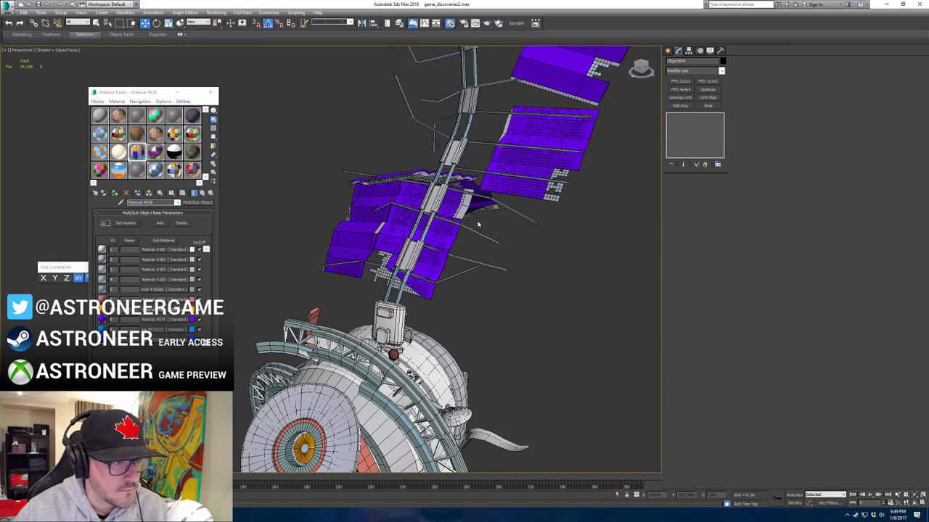
Step: Select all solar-panel polygons sharing the panel border's material ID 3, assign them material ID 8, and turn off the selected-face shading
{"action": "left_click", "coordinate": [526, 190]}
{"action": "middle_click_drag", "start_coordinate": [524, 194], "coordinate": [417, 212], "text": "alt"}
{"action": "scroll", "coordinate": [417, 213], "scroll_direction": "up", "scroll_amount": 6}
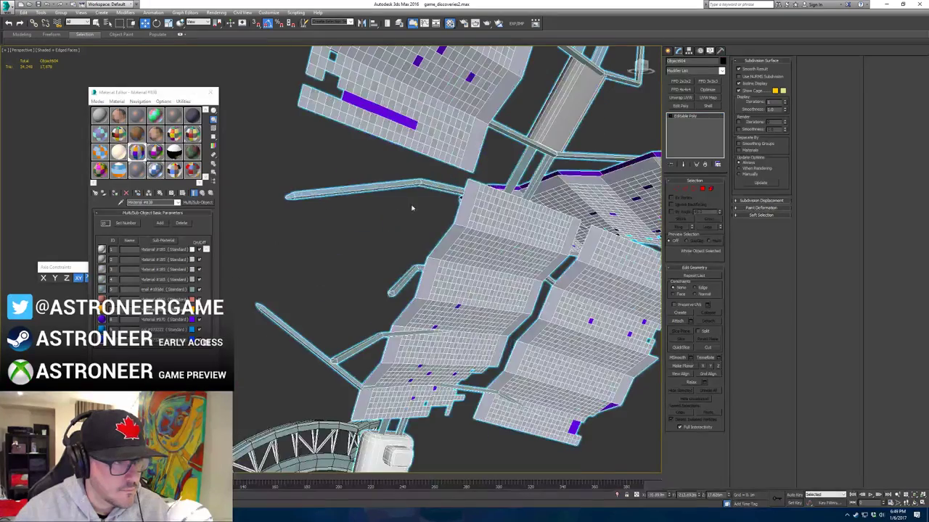
{"action": "key", "text": "4"}
{"action": "left_click", "coordinate": [464, 205]}
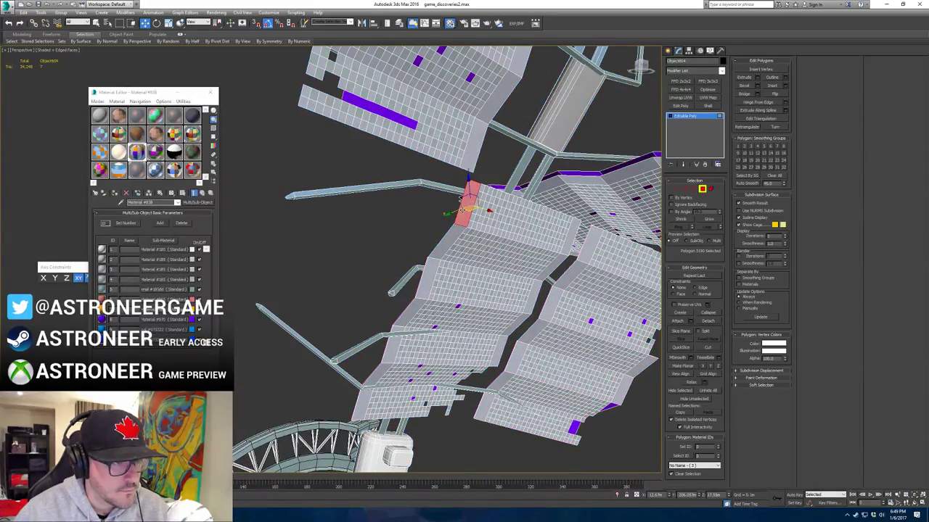
{"action": "left_click", "coordinate": [686, 457]}
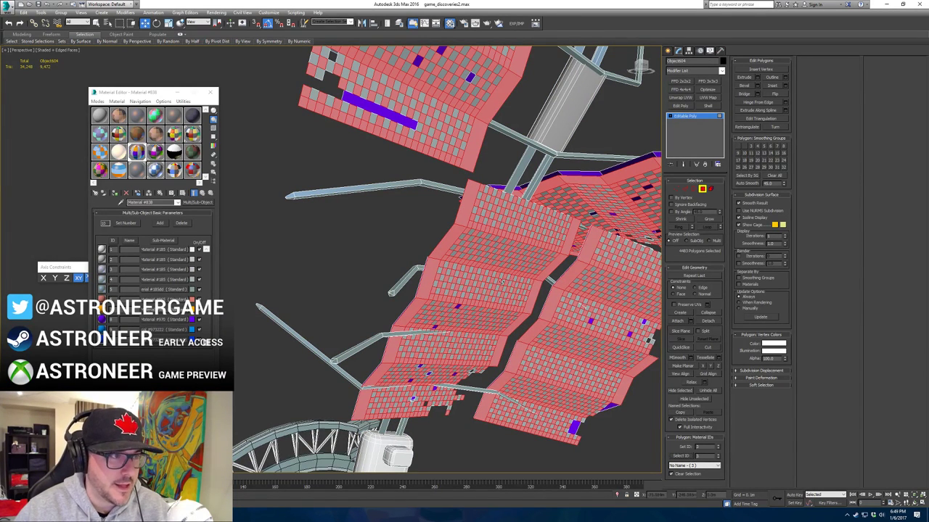
{"action": "middle_click_drag", "start_coordinate": [508, 220], "coordinate": [420, 241]}
{"action": "scroll", "coordinate": [404, 259], "scroll_direction": "down", "scroll_amount": 5}
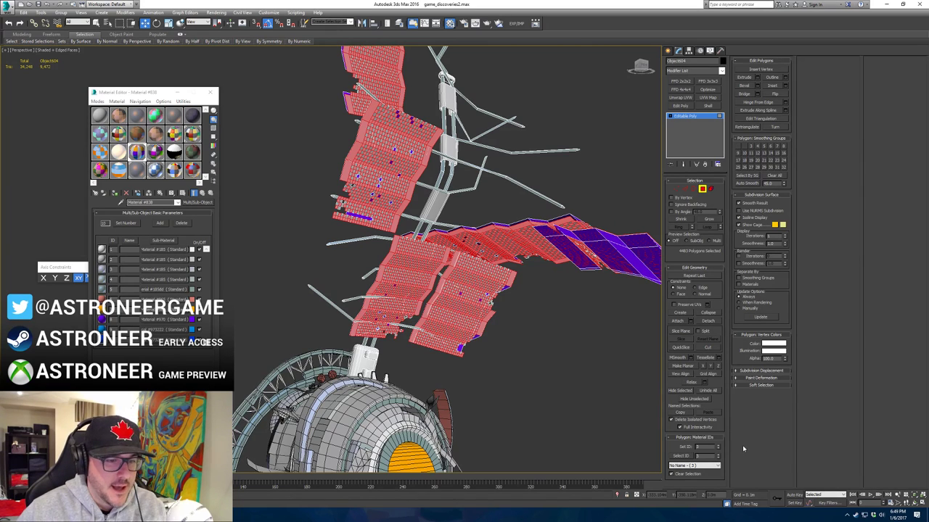
{"action": "left_click", "coordinate": [720, 446]}
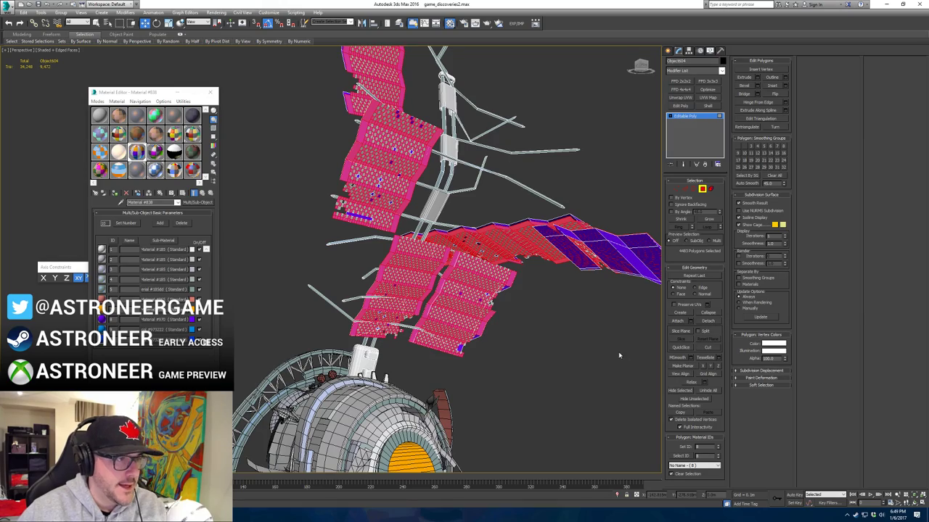
{"action": "key", "text": "F2"}
{"action": "middle_click_drag", "start_coordinate": [556, 335], "coordinate": [526, 341], "text": "alt"}
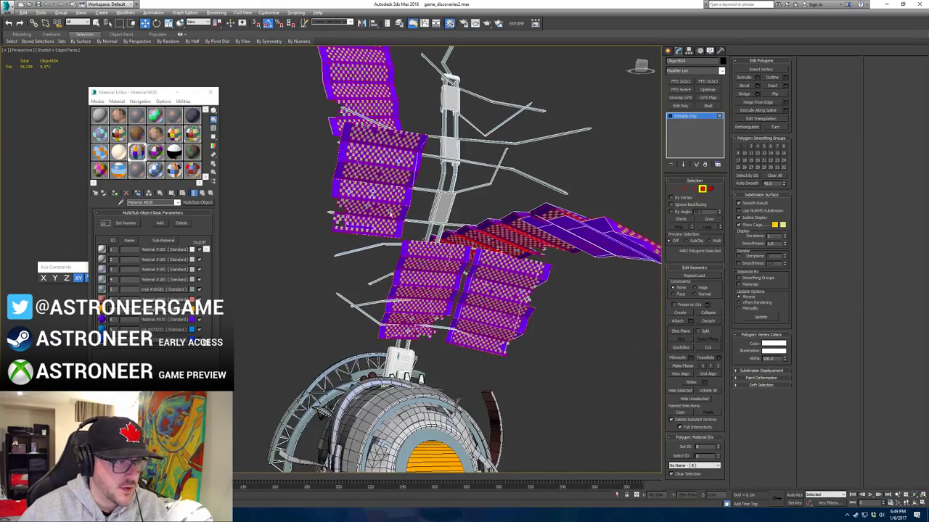
Step: Select all remaining grey checker cells on the solar panels by material ID 4, assign them material ID 10, and leave polygon editing
{"action": "scroll", "coordinate": [388, 212], "scroll_direction": "up", "scroll_amount": 5}
{"action": "left_click", "coordinate": [386, 193]}
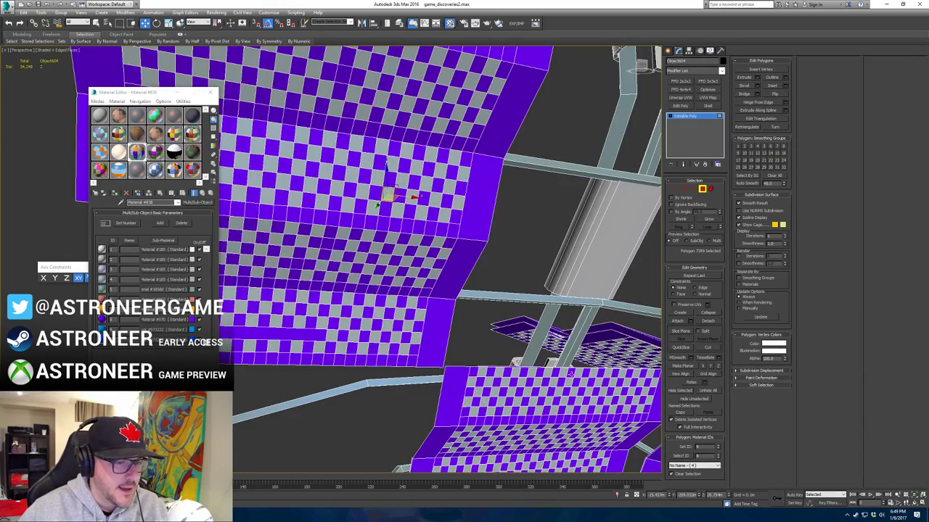
{"action": "left_click", "coordinate": [686, 456]}
{"action": "scroll", "coordinate": [513, 323], "scroll_direction": "down", "scroll_amount": 6}
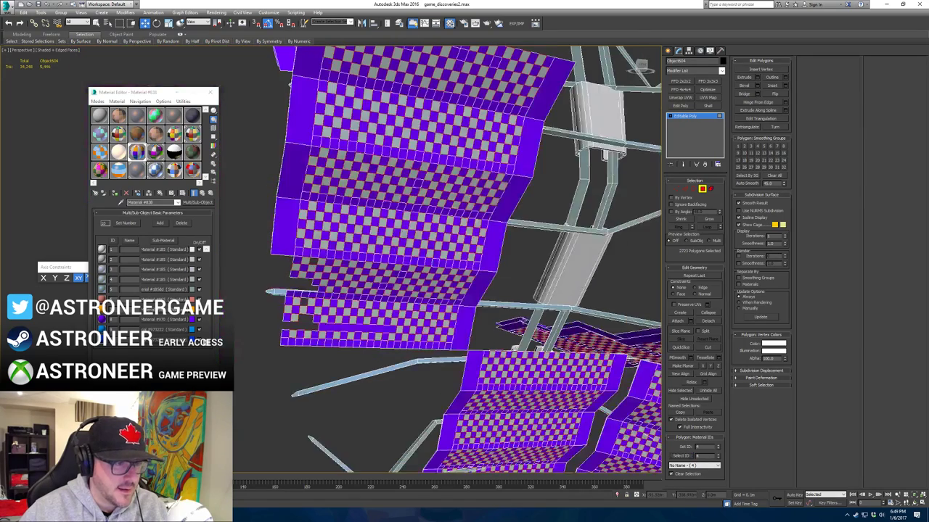
{"action": "scroll", "coordinate": [558, 323], "scroll_direction": "up", "scroll_amount": 4}
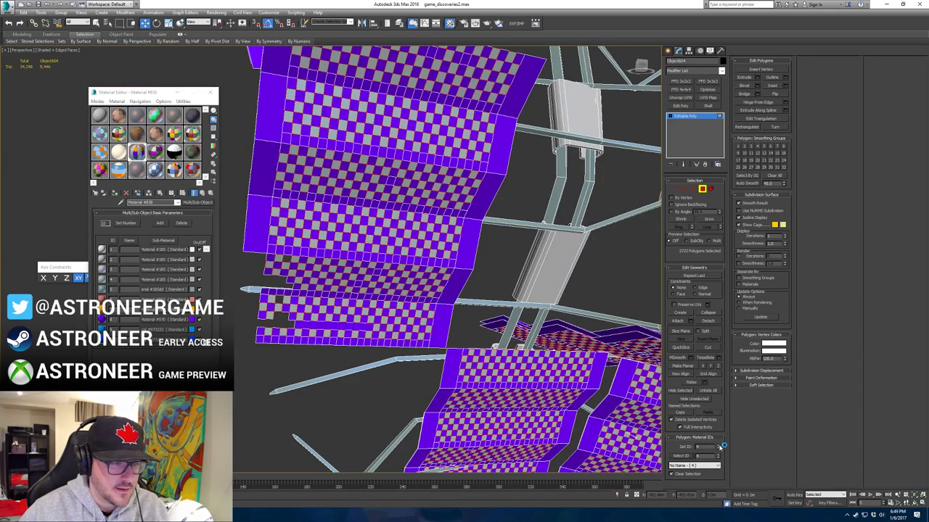
{"action": "left_click", "coordinate": [721, 446]}
{"action": "left_click", "coordinate": [720, 446]}
{"action": "left_click", "coordinate": [721, 447]}
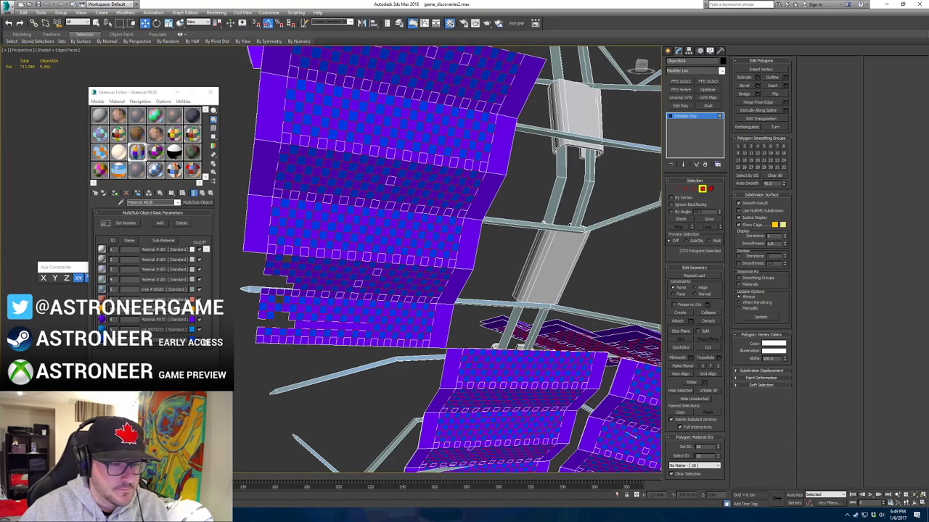
{"action": "scroll", "coordinate": [620, 298], "scroll_direction": "down", "scroll_amount": 7}
{"action": "scroll", "coordinate": [628, 299], "scroll_direction": "up", "scroll_amount": 4}
{"action": "left_click", "coordinate": [701, 189]}
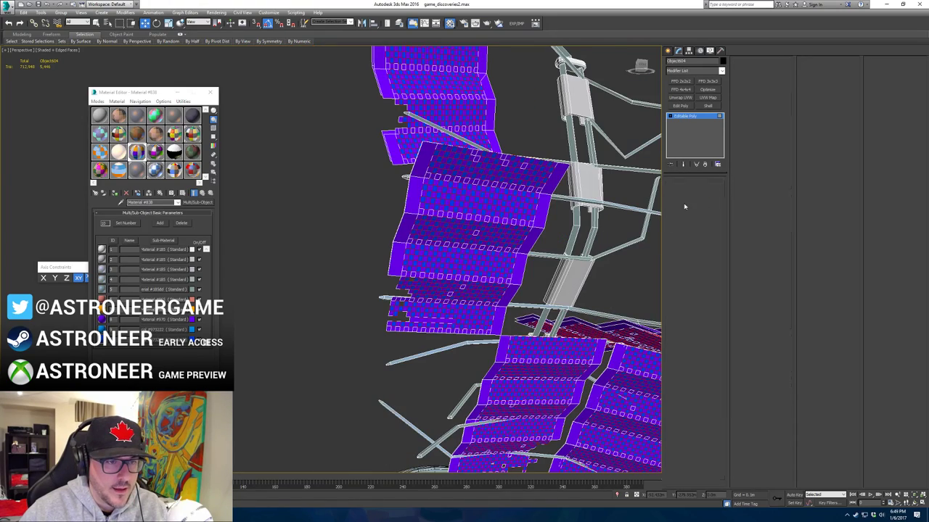
{"action": "left_click", "coordinate": [610, 284]}
Step: Select all solar-panel polygons of the wreck that use material ID 8
{"action": "scroll", "coordinate": [489, 329], "scroll_direction": "down", "scroll_amount": 3}
{"action": "middle_click_drag", "start_coordinate": [489, 329], "coordinate": [564, 363], "text": "alt"}
{"action": "middle_click_drag", "start_coordinate": [393, 292], "coordinate": [463, 310]}
{"action": "left_click", "coordinate": [381, 254]}
{"action": "middle_click_drag", "start_coordinate": [380, 253], "coordinate": [442, 280], "text": "alt"}
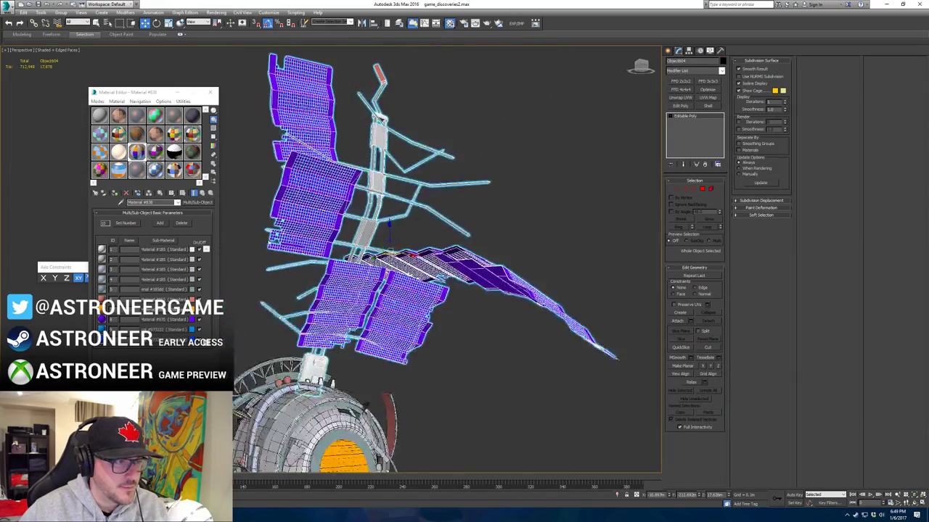
{"action": "scroll", "coordinate": [290, 269], "scroll_direction": "up", "scroll_amount": 5}
{"action": "left_click", "coordinate": [278, 327]}
{"action": "middle_click_drag", "start_coordinate": [278, 327], "coordinate": [287, 274], "text": "alt"}
{"action": "left_click", "coordinate": [354, 215]}
{"action": "key", "text": "4"}
{"action": "left_click", "coordinate": [391, 205]}
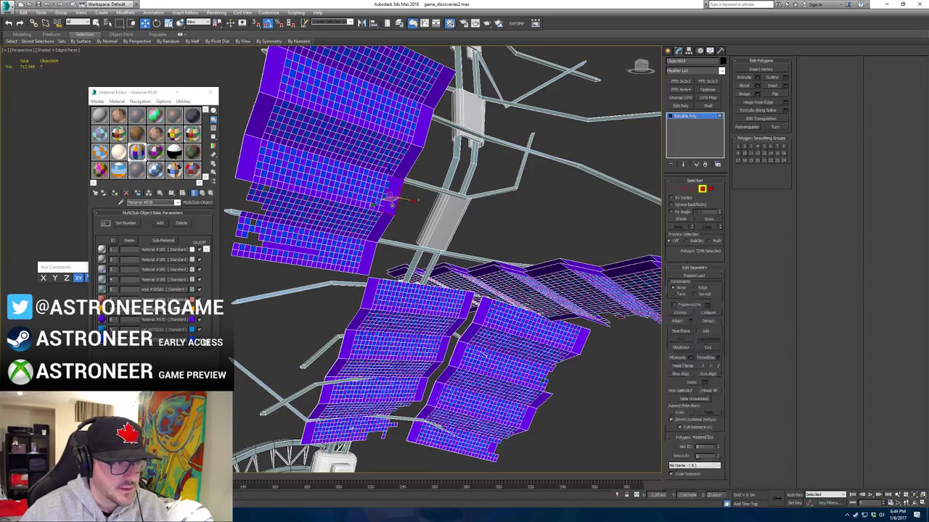
{"action": "left_click", "coordinate": [348, 187]}
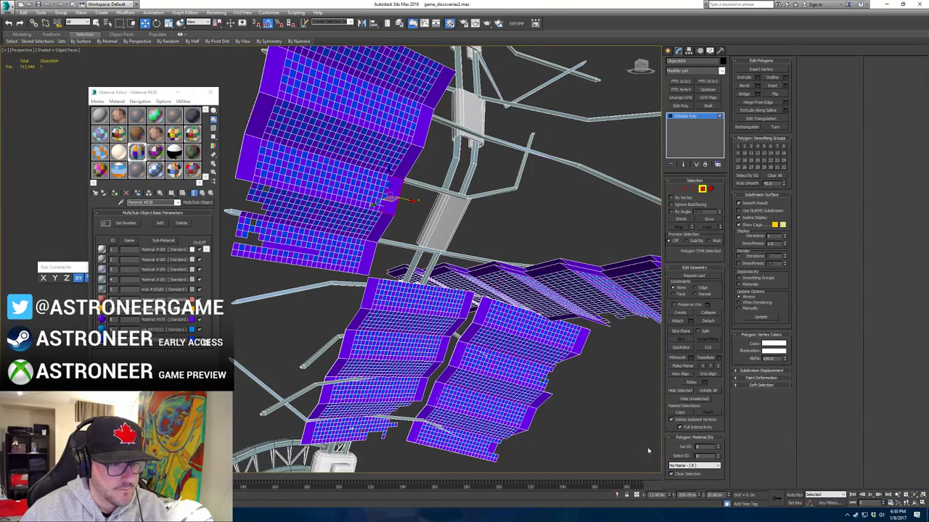
{"action": "left_click", "coordinate": [681, 456]}
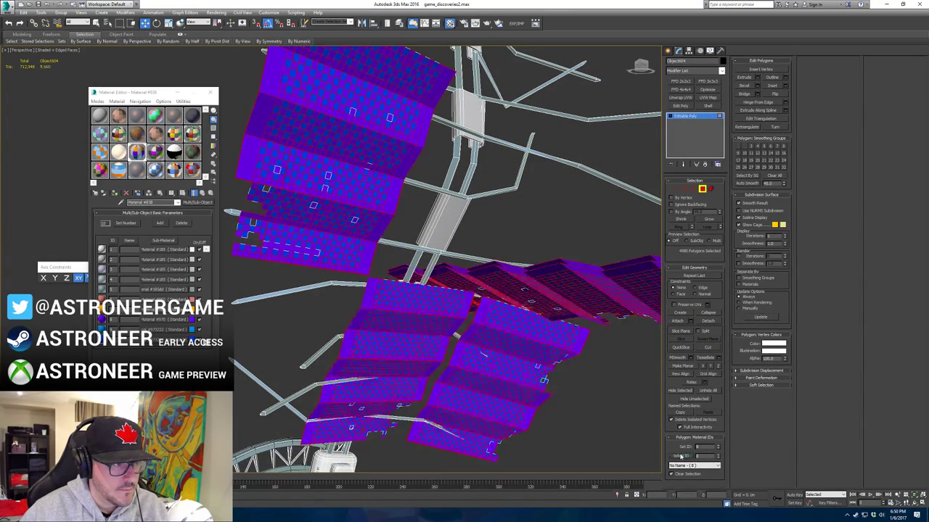
Step: Turn on selected-face shading and remove the solar panels' plain back-side elements from the polygon selection
{"action": "middle_click_drag", "start_coordinate": [447, 341], "coordinate": [537, 404], "text": "alt"}
{"action": "key", "text": "5"}
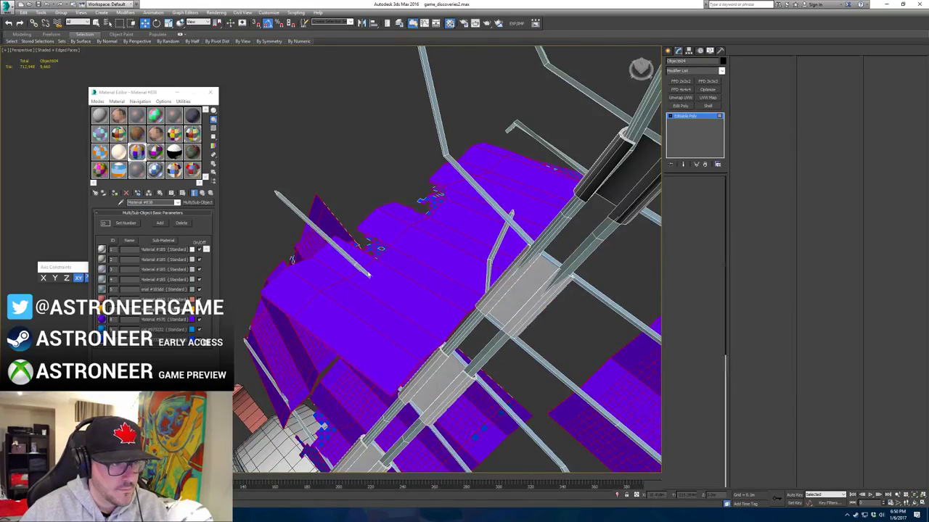
{"action": "key", "text": "F2"}
{"action": "left_click", "coordinate": [374, 212]}
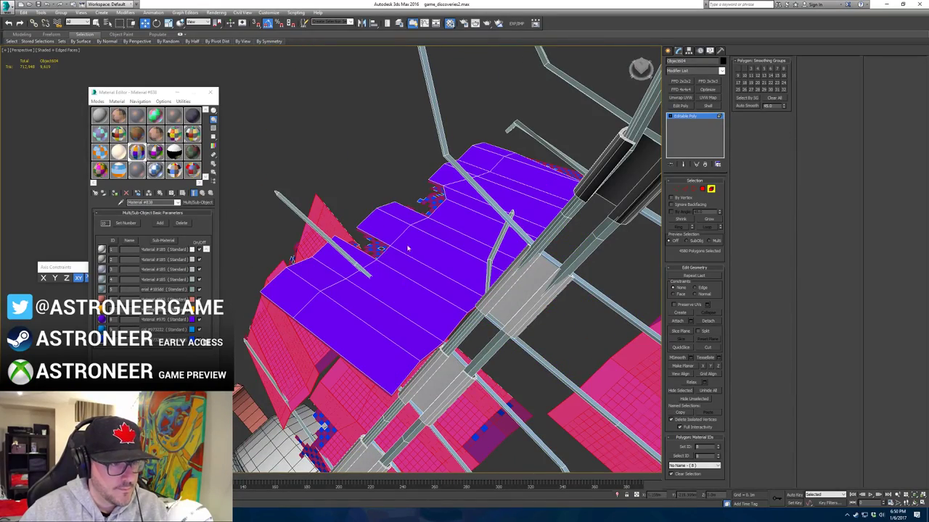
{"action": "middle_click_drag", "start_coordinate": [408, 249], "coordinate": [438, 293], "text": "alt"}
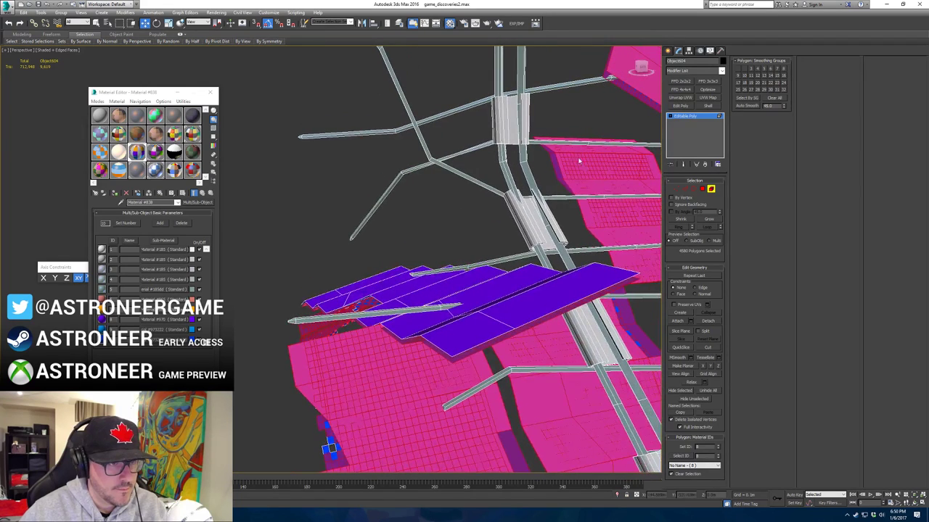
{"action": "left_click", "coordinate": [595, 238], "text": "ctrl"}
{"action": "middle_click_drag", "start_coordinate": [595, 235], "coordinate": [604, 216], "text": "alt"}
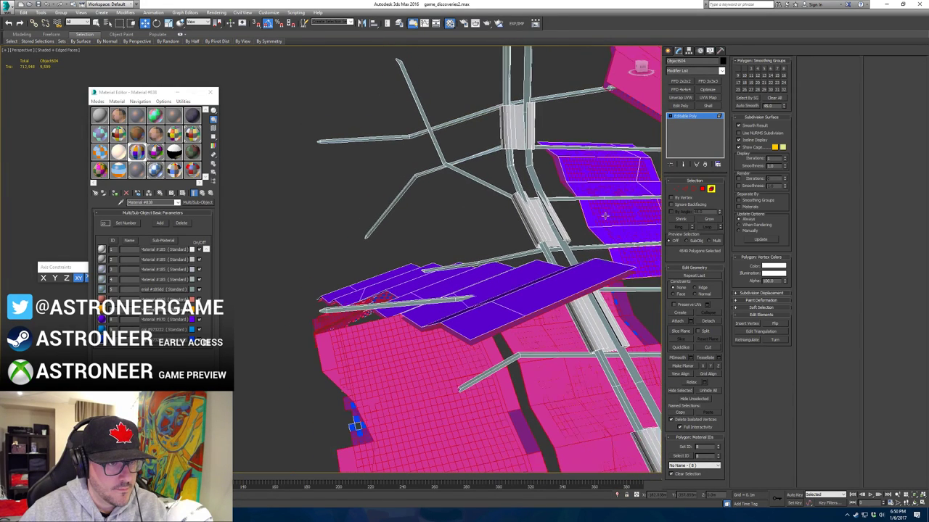
{"action": "left_click", "coordinate": [623, 81], "text": "ctrl"}
{"action": "left_click", "coordinate": [324, 362], "text": "alt"}
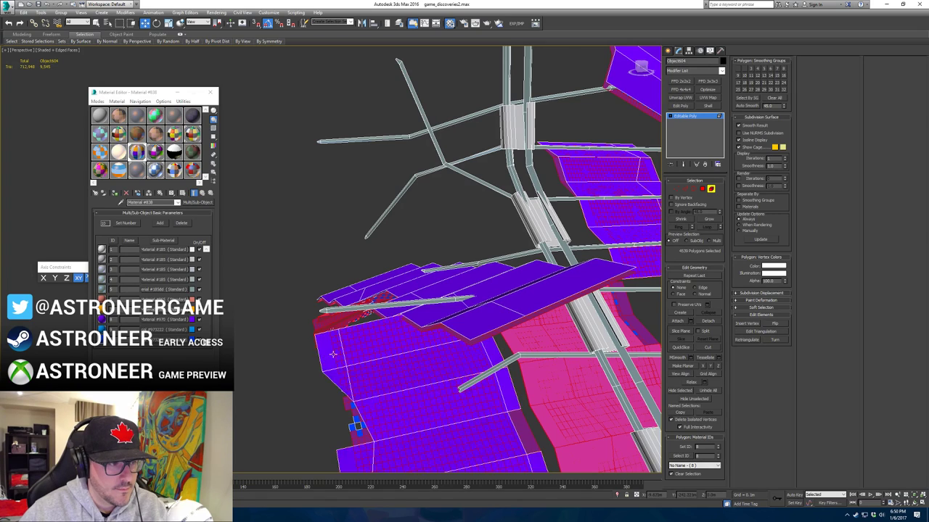
{"action": "middle_click_drag", "start_coordinate": [334, 355], "coordinate": [298, 318], "text": "alt"}
{"action": "scroll", "coordinate": [407, 342], "scroll_direction": "down", "scroll_amount": 3}
{"action": "left_click", "coordinate": [356, 363], "text": "ctrl"}
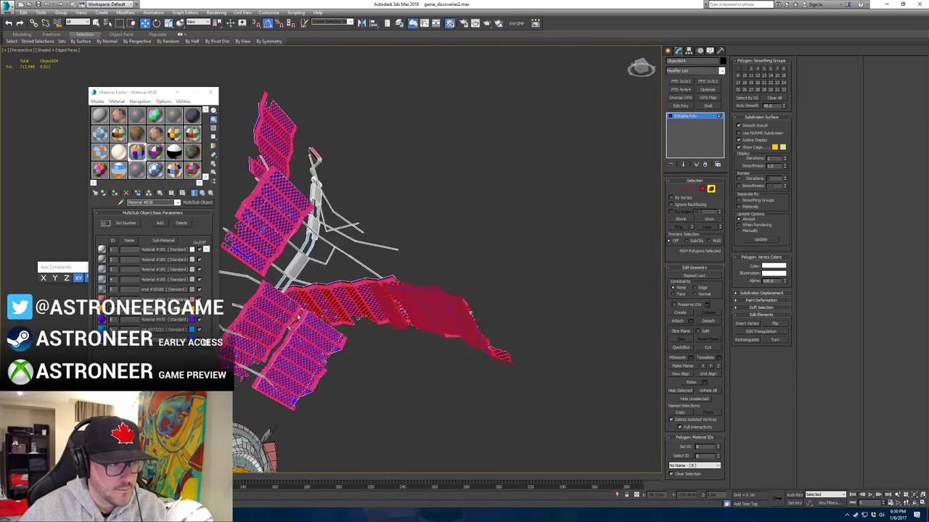
{"action": "middle_click_drag", "start_coordinate": [408, 356], "coordinate": [399, 217], "text": "alt"}
{"action": "left_click", "coordinate": [431, 309], "text": "alt"}
Step: Assign material ID 9 to the still-selected front polygons of the solar panels, deselect them and leave polygon editing
{"action": "key", "text": "4"}
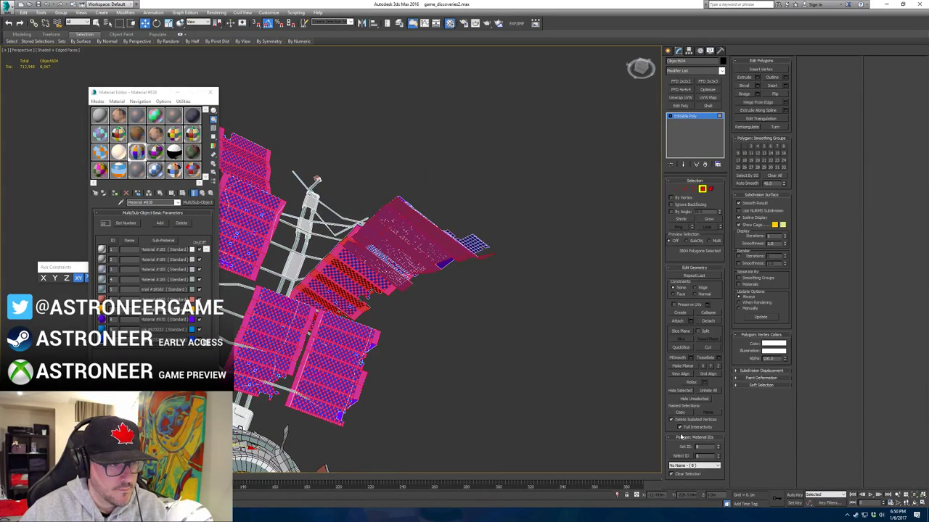
{"action": "left_click", "coordinate": [718, 446]}
{"action": "mouse_move", "coordinate": [374, 353]}
{"action": "middle_mouse_down"}
{"action": "mouse_move", "coordinate": [548, 359]}
{"action": "mouse_move", "coordinate": [397, 285]}
{"action": "middle_mouse_up"}
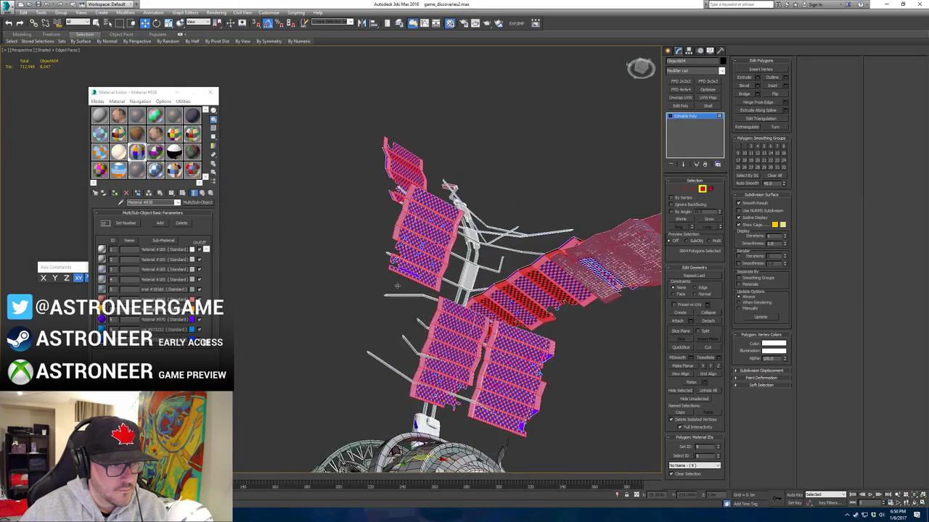
{"action": "scroll", "coordinate": [398, 286], "scroll_direction": "up", "scroll_amount": 3}
{"action": "left_click", "coordinate": [351, 300]}
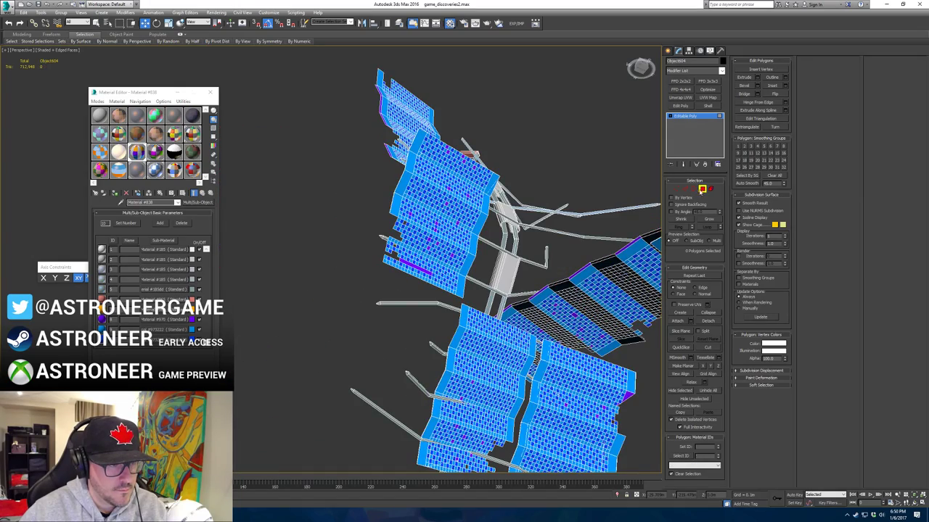
{"action": "left_click", "coordinate": [702, 189]}
{"action": "left_click", "coordinate": [543, 188]}
{"action": "scroll", "coordinate": [543, 189], "scroll_direction": "down", "scroll_amount": 3}
{"action": "middle_click_drag", "start_coordinate": [543, 188], "coordinate": [519, 292], "text": "alt"}
{"action": "left_click", "coordinate": [368, 312]}
{"action": "middle_click_drag", "start_coordinate": [437, 319], "coordinate": [485, 314], "text": "alt"}
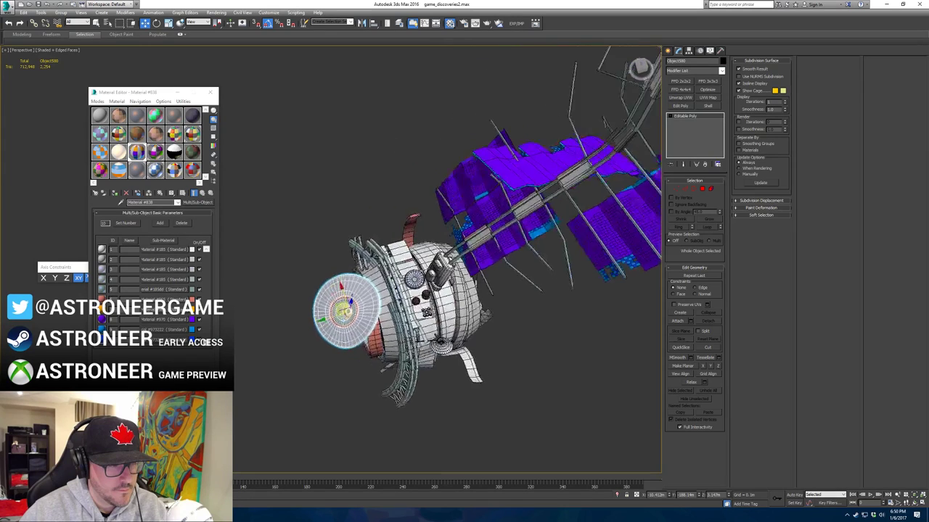
{"action": "scroll", "coordinate": [397, 199], "scroll_direction": "down", "scroll_amount": 5}
{"action": "left_click_drag", "start_coordinate": [509, 360], "coordinate": [509, 359]}
{"action": "right_click", "coordinate": [469, 275]}
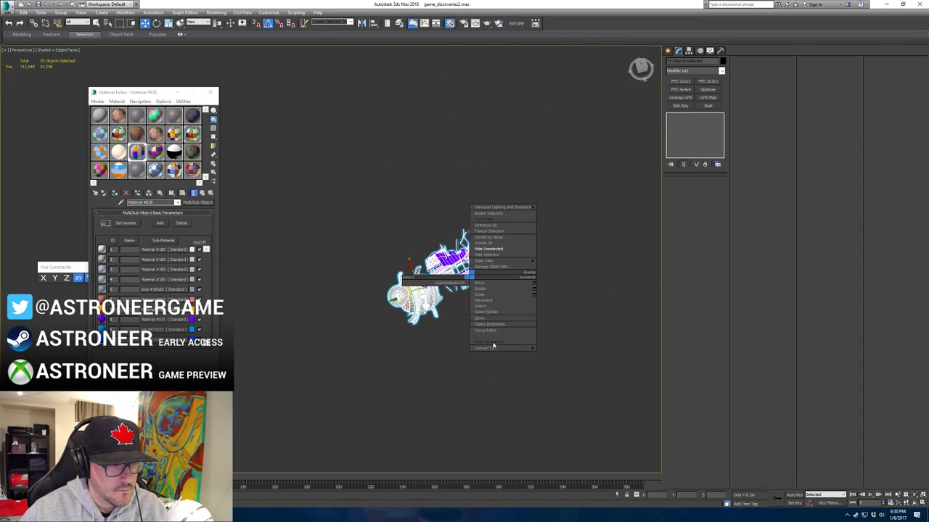
{"action": "mouse_move", "coordinate": [495, 346]}
{"action": "left_click", "coordinate": [538, 355]}
{"action": "scroll", "coordinate": [467, 373], "scroll_direction": "up", "scroll_amount": 5}
{"action": "scroll", "coordinate": [421, 302], "scroll_direction": "down", "scroll_amount": 5}
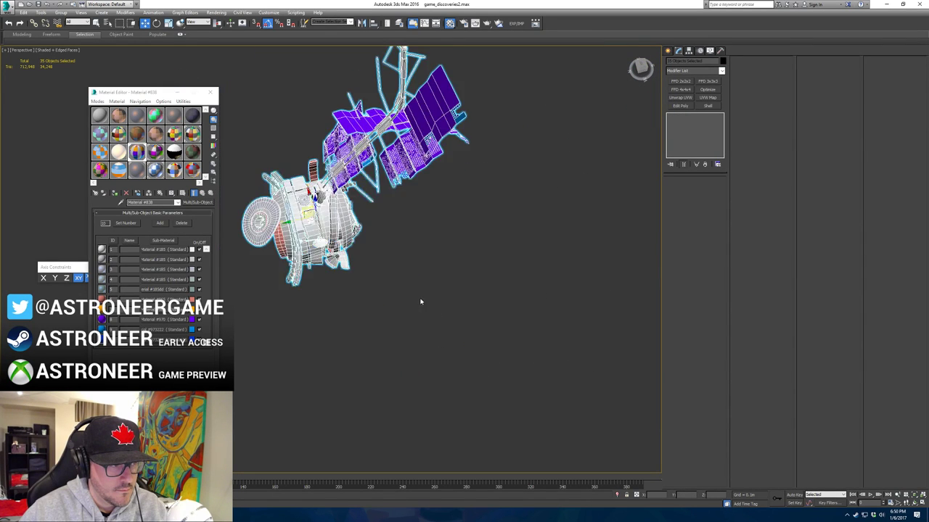
{"action": "scroll", "coordinate": [468, 384], "scroll_direction": "up", "scroll_amount": 8}
{"action": "left_click", "coordinate": [382, 231]}
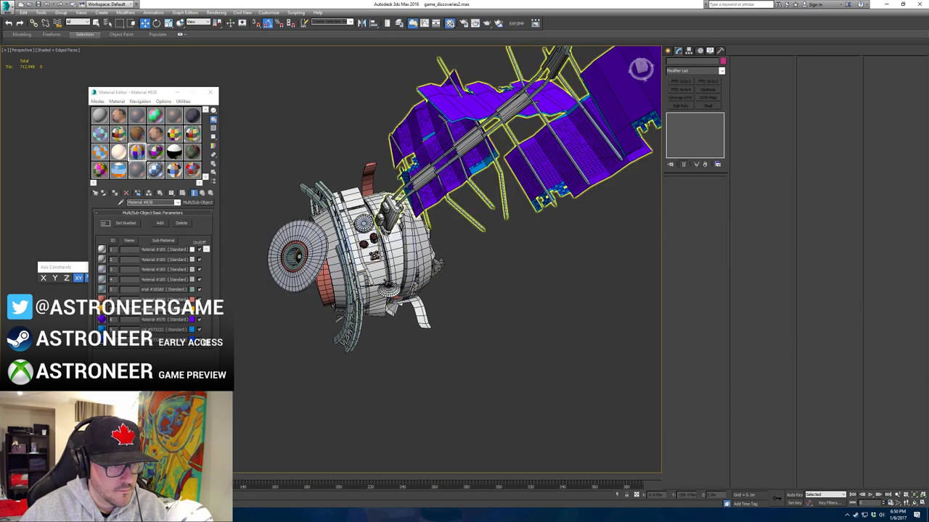
Step: Attach the round dish, curved rails, small hull fittings and solar-panel mast to the hull object, and end attaching
{"action": "left_click", "coordinate": [409, 230]}
{"action": "middle_click_drag", "start_coordinate": [464, 163], "coordinate": [470, 214], "text": "alt"}
{"action": "right_click", "coordinate": [379, 256]}
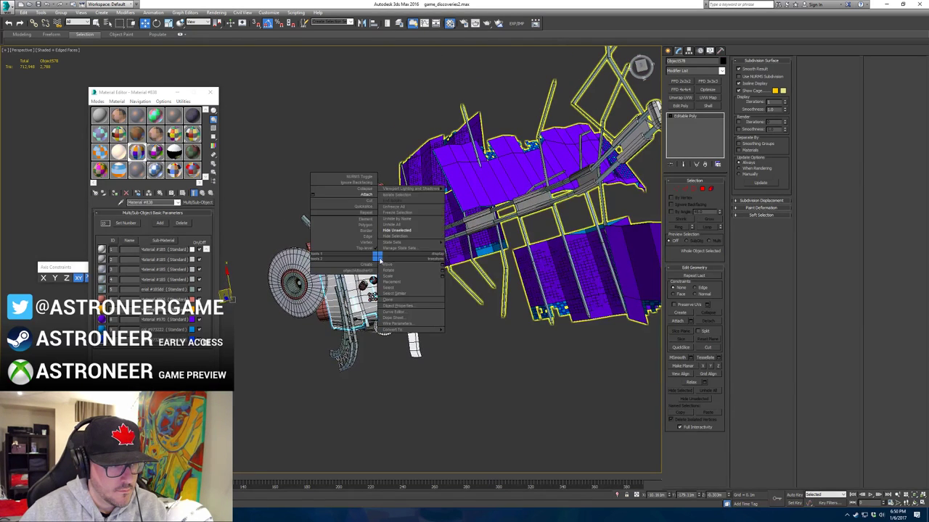
{"action": "left_click", "coordinate": [343, 200]}
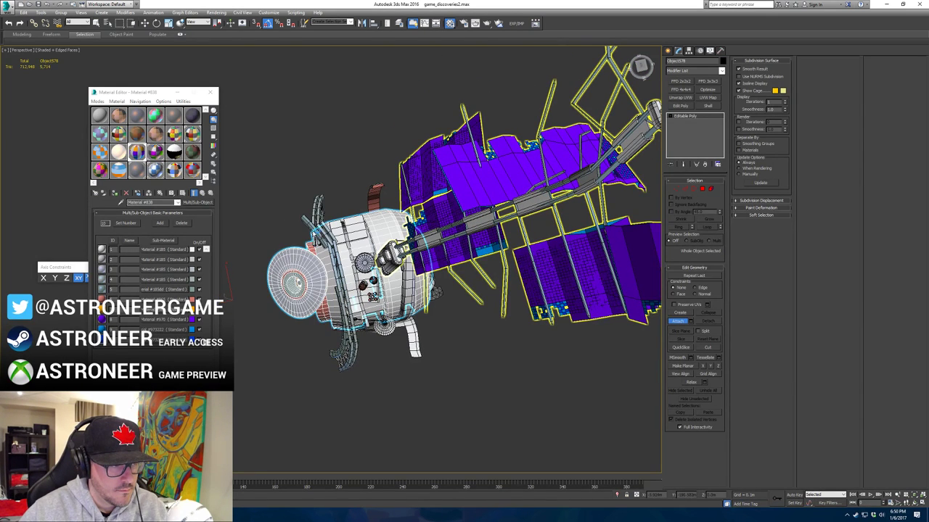
{"action": "left_click", "coordinate": [320, 210]}
{"action": "left_click", "coordinate": [338, 280]}
{"action": "left_click", "coordinate": [365, 285]}
{"action": "left_click", "coordinate": [344, 354]}
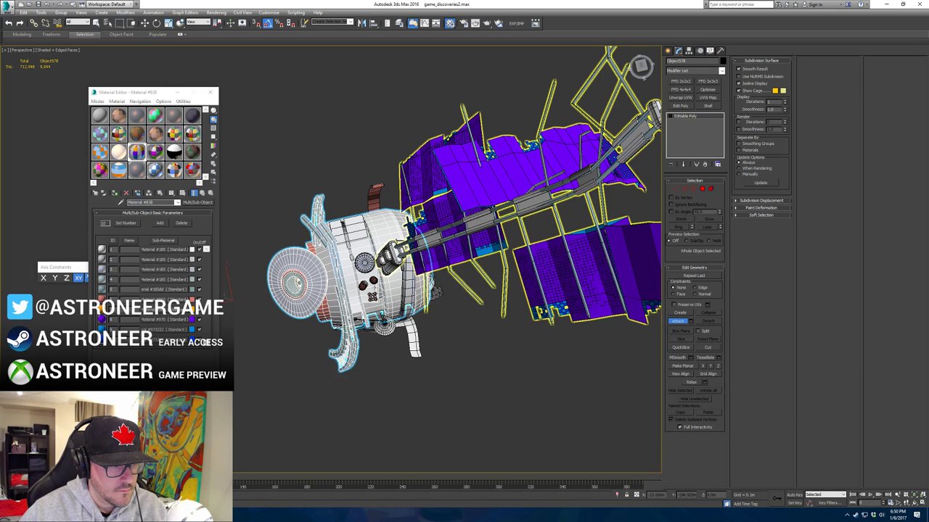
{"action": "left_click", "coordinate": [365, 263]}
{"action": "left_click", "coordinate": [413, 286]}
{"action": "left_click", "coordinate": [396, 254]}
{"action": "right_click", "coordinate": [397, 251]}
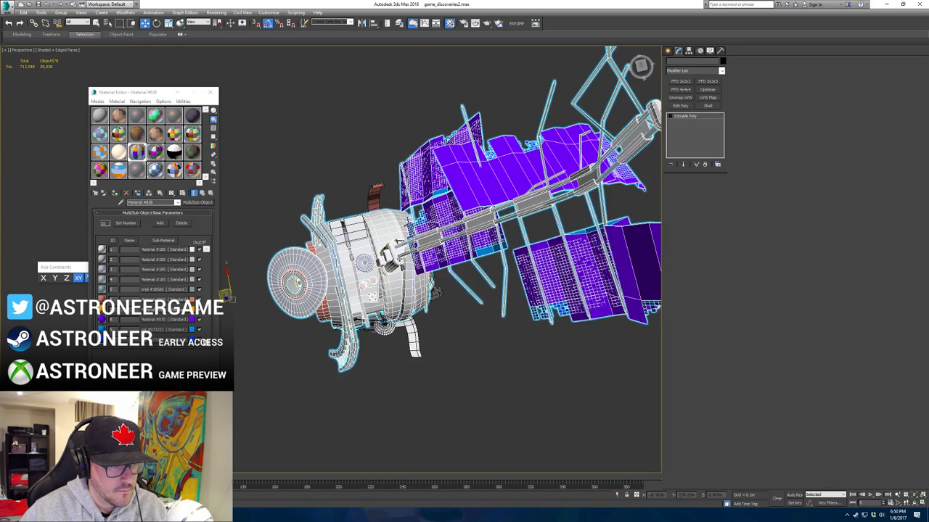
Step: Attach all remaining listed parts of the wreck to the hull object at once
{"action": "middle_click_drag", "start_coordinate": [397, 247], "coordinate": [406, 206], "text": "alt"}
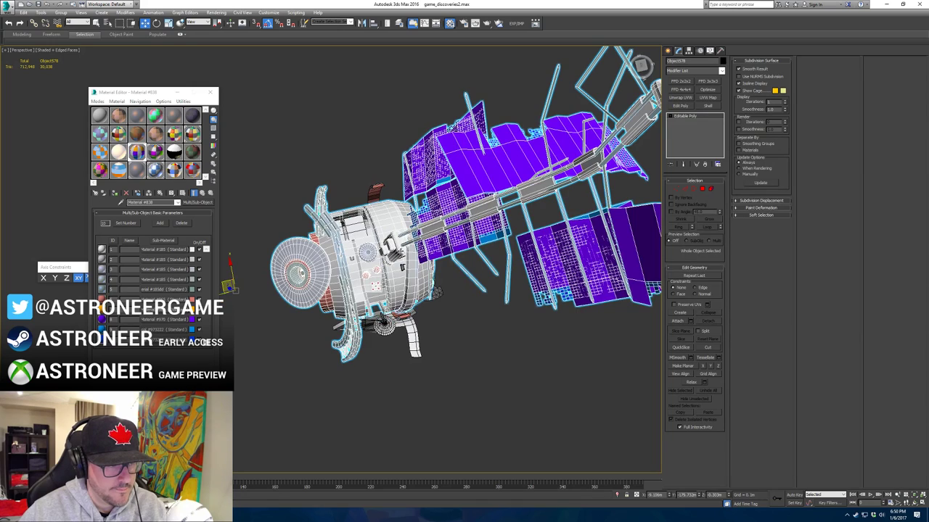
{"action": "scroll", "coordinate": [402, 266], "scroll_direction": "down", "scroll_amount": 5}
{"action": "scroll", "coordinate": [402, 265], "scroll_direction": "up", "scroll_amount": 2}
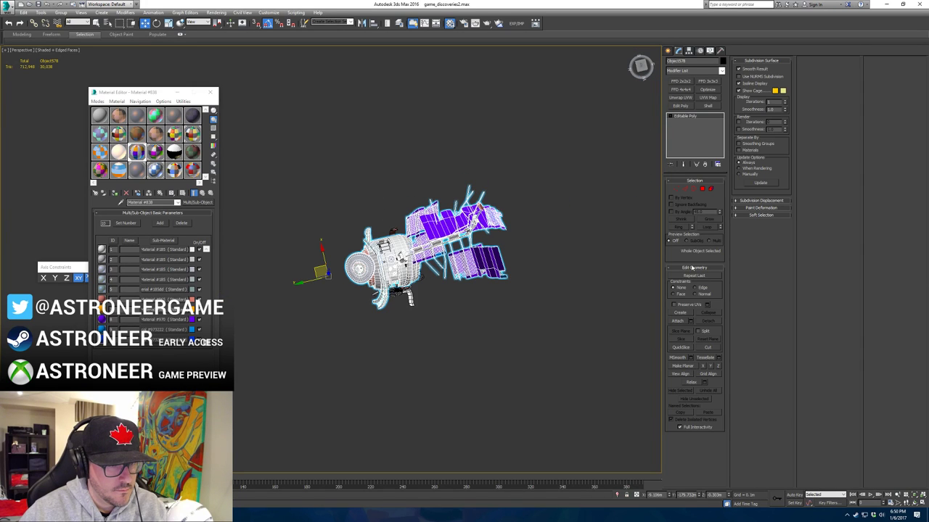
{"action": "left_click", "coordinate": [691, 321]}
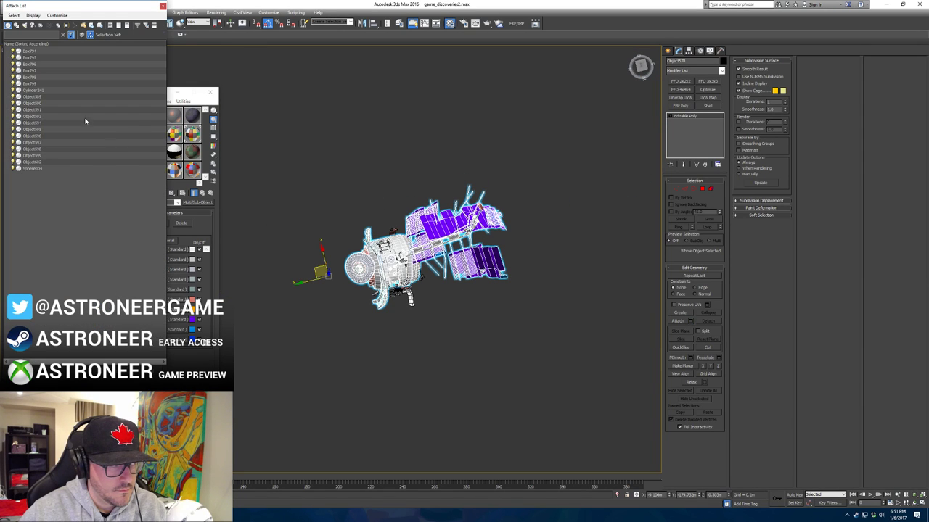
{"action": "left_click", "coordinate": [37, 54]}
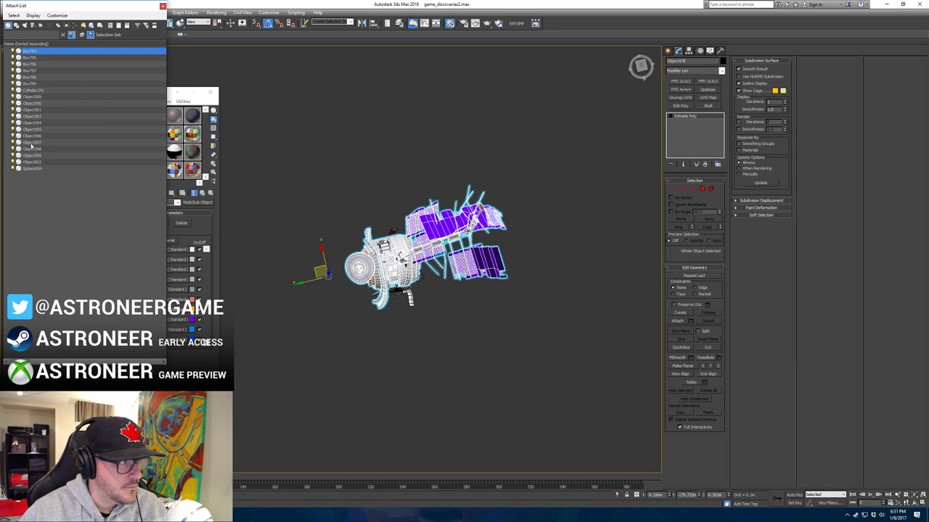
{"action": "left_click", "coordinate": [34, 168], "text": "shift"}
{"action": "left_click", "coordinate": [108, 371]}
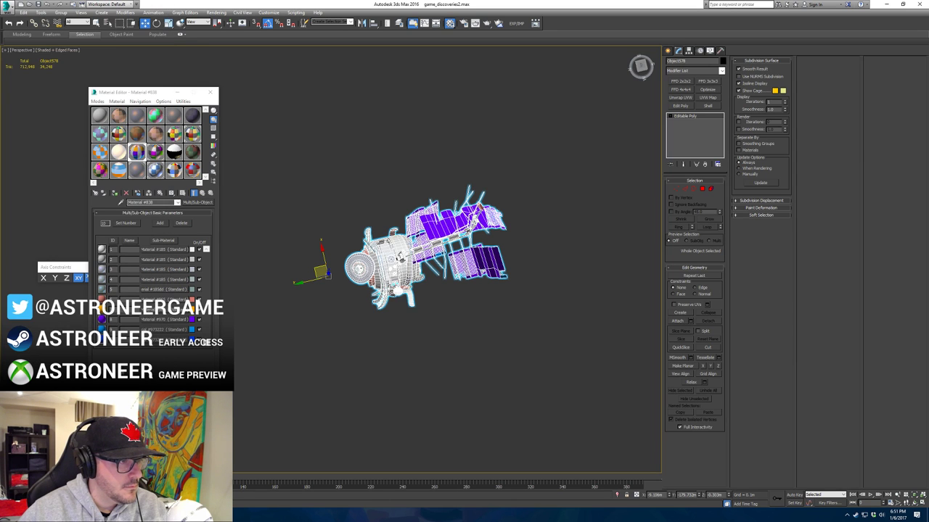
Step: Select the round dish element of the merged wreck and convert the selection to its vertices
{"action": "middle_click_drag", "start_coordinate": [324, 250], "coordinate": [420, 177], "text": "alt"}
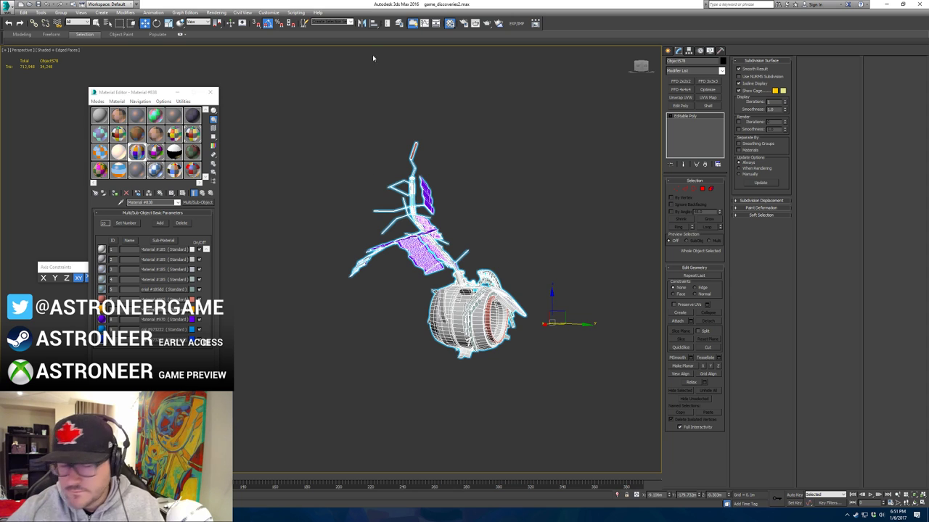
{"action": "left_click", "coordinate": [323, 210]}
{"action": "left_click", "coordinate": [516, 306]}
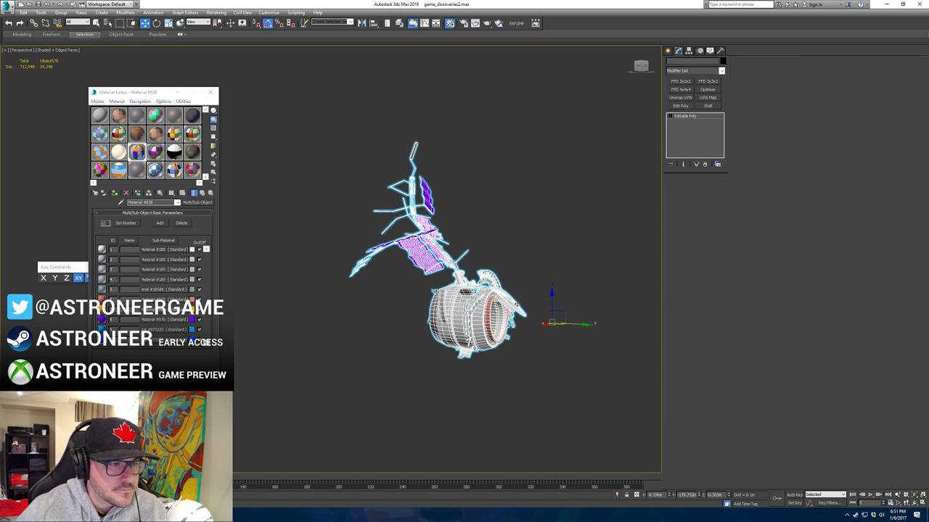
{"action": "key", "text": "4"}
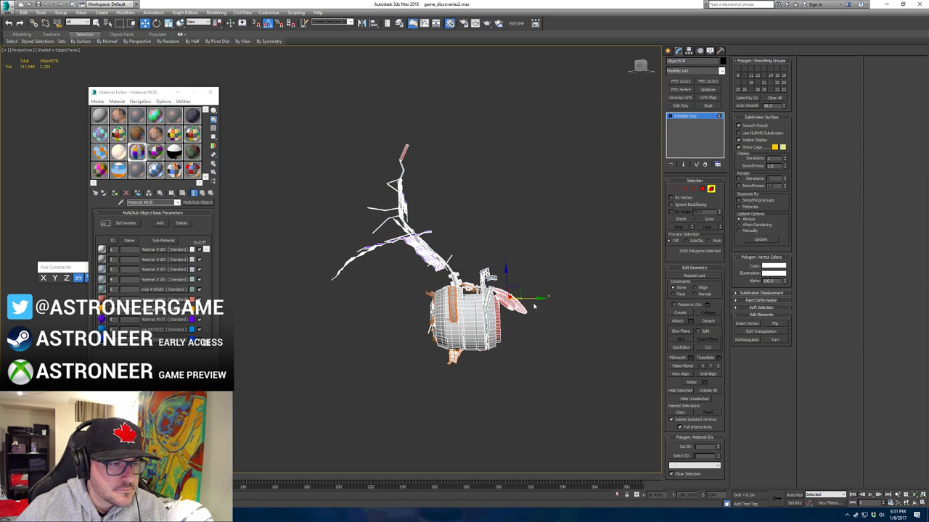
{"action": "left_click", "coordinate": [674, 190]}
{"action": "scroll", "coordinate": [446, 273], "scroll_direction": "up", "scroll_amount": 5}
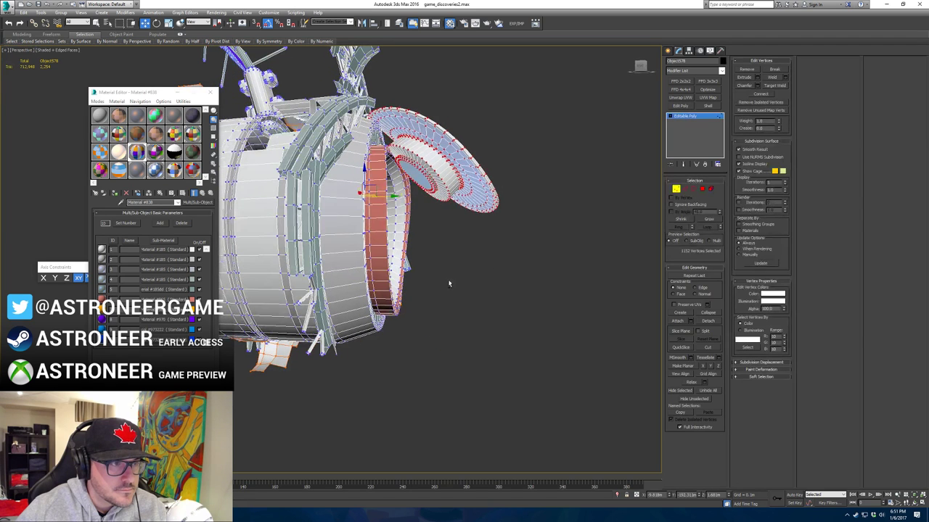
Step: Rotate the dish's vertices until the dish lies nearly level, nudge it against the hull rim, and leave vertex editing
{"action": "left_click_drag", "start_coordinate": [359, 190], "coordinate": [453, 66]}
{"action": "left_click_drag", "start_coordinate": [393, 236], "coordinate": [386, 133]}
{"action": "key", "text": "w"}
{"action": "middle_click_drag", "start_coordinate": [386, 134], "coordinate": [410, 160], "text": "alt"}
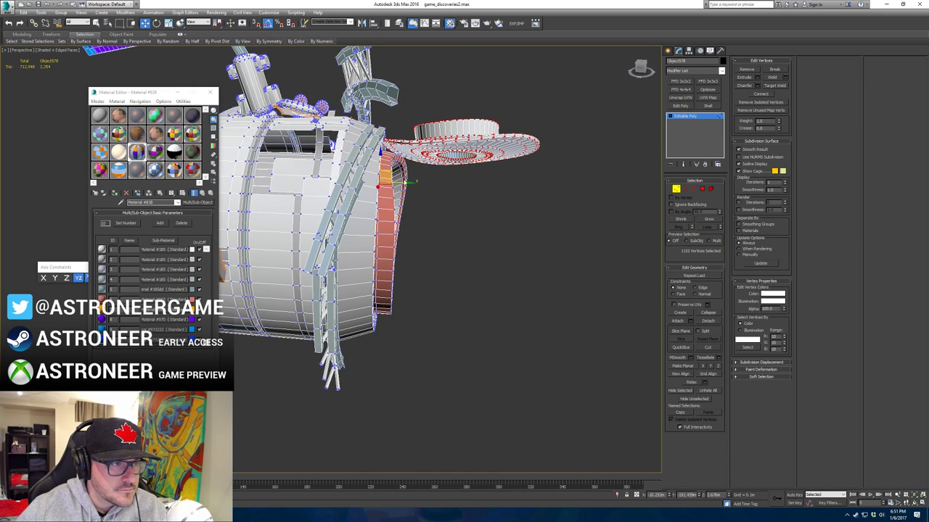
{"action": "left_click_drag", "start_coordinate": [393, 172], "coordinate": [391, 180]}
{"action": "mouse_move", "coordinate": [436, 180]}
{"action": "middle_mouse_down", "text": "alt"}
{"action": "mouse_move", "coordinate": [396, 169]}
{"action": "mouse_move", "coordinate": [363, 182]}
{"action": "mouse_move", "coordinate": [328, 177]}
{"action": "mouse_move", "coordinate": [434, 192]}
{"action": "middle_mouse_up", "text": "alt"}
{"action": "left_click", "coordinate": [675, 190]}
Step: Centre the merged wreck's pivot on the object and leave pivot editing
{"action": "scroll", "coordinate": [475, 286], "scroll_direction": "down", "scroll_amount": 5}
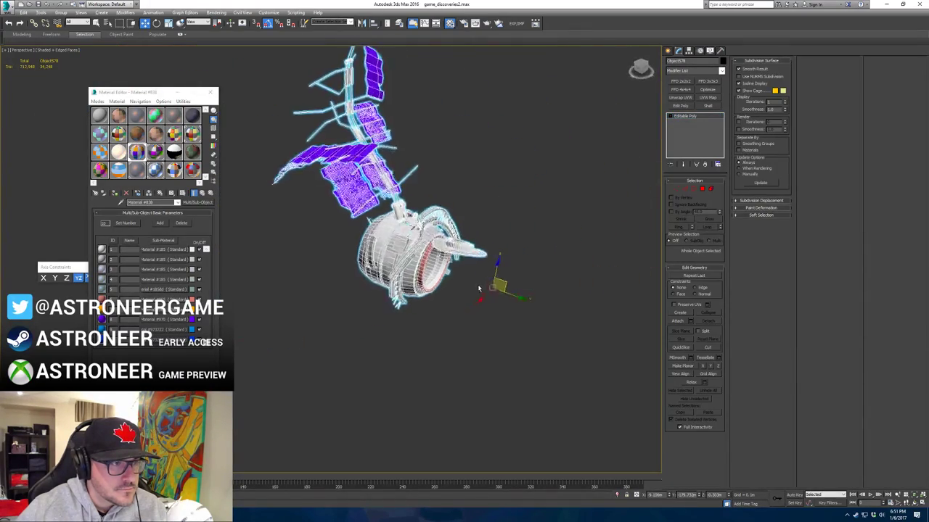
{"action": "middle_click_drag", "start_coordinate": [478, 289], "coordinate": [443, 291], "text": "alt"}
{"action": "left_click", "coordinate": [688, 50]}
{"action": "left_click", "coordinate": [694, 96]}
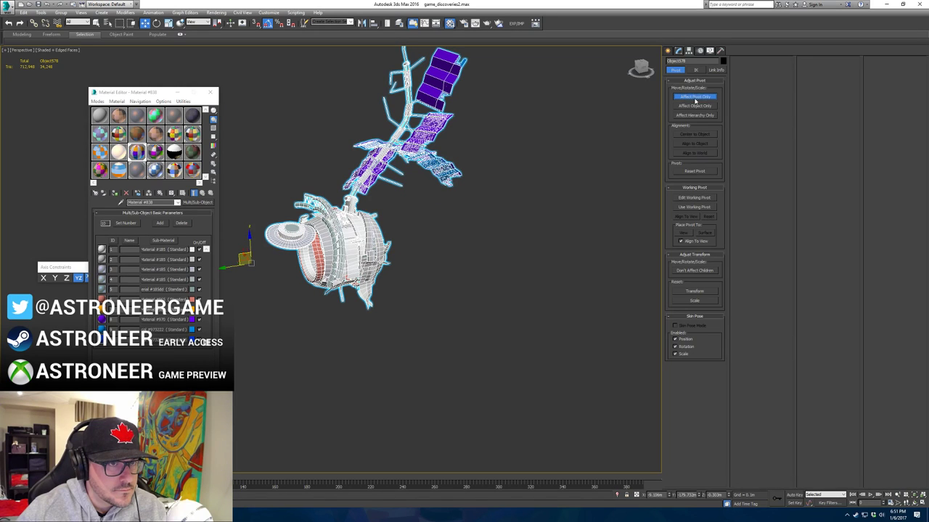
{"action": "left_click", "coordinate": [694, 198]}
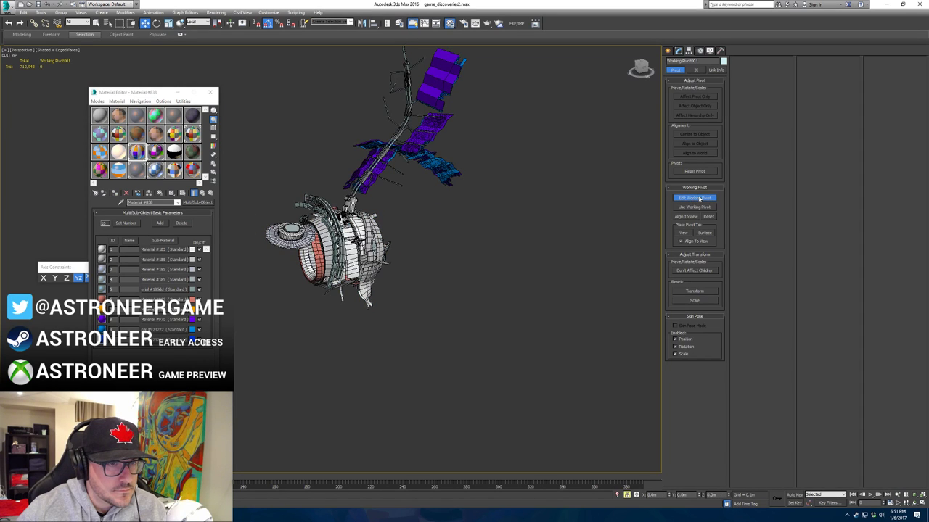
{"action": "left_click", "coordinate": [680, 199]}
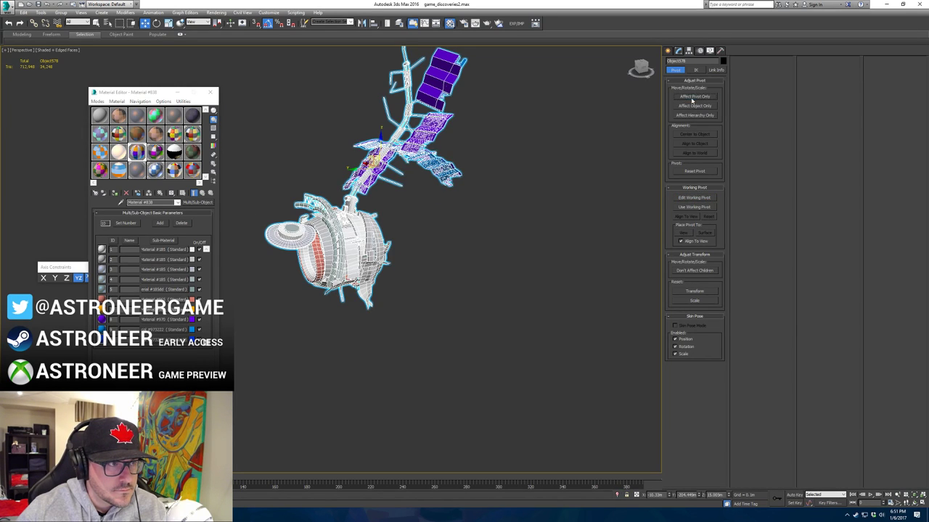
Step: Reset the merged wreck's transform and move its pivot down to the centre of the hull
{"action": "left_click", "coordinate": [695, 97]}
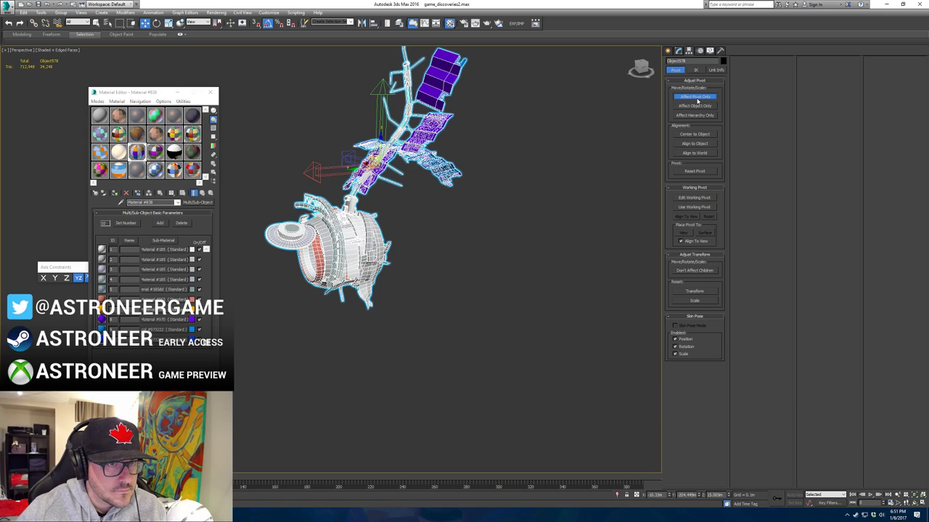
{"action": "left_click", "coordinate": [693, 292]}
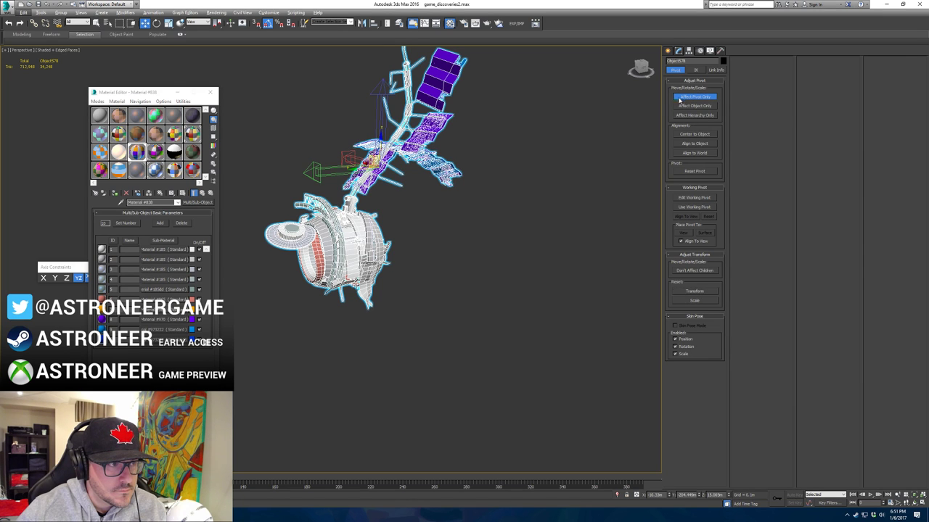
{"action": "middle_click_drag", "start_coordinate": [475, 154], "coordinate": [428, 139], "text": "alt"}
{"action": "left_click_drag", "start_coordinate": [374, 161], "coordinate": [361, 239]}
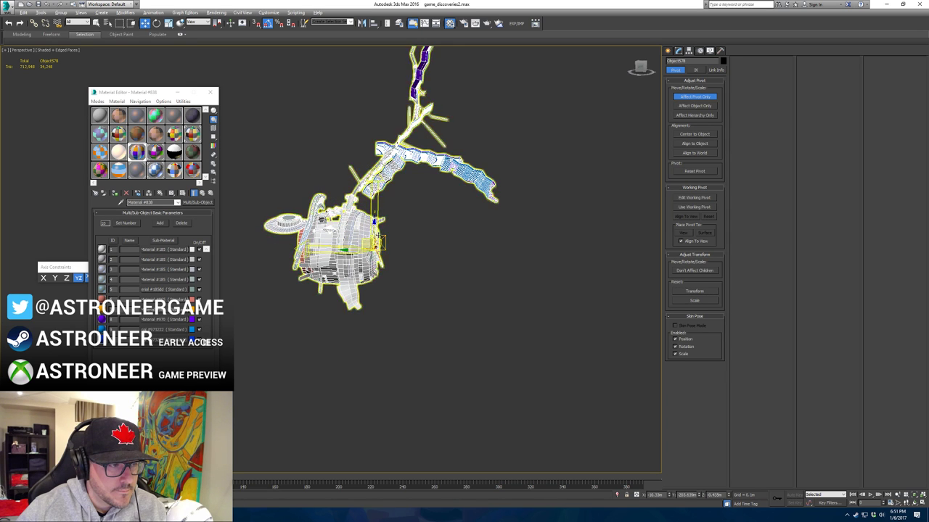
{"action": "middle_click_drag", "start_coordinate": [366, 241], "coordinate": [390, 255], "text": "alt"}
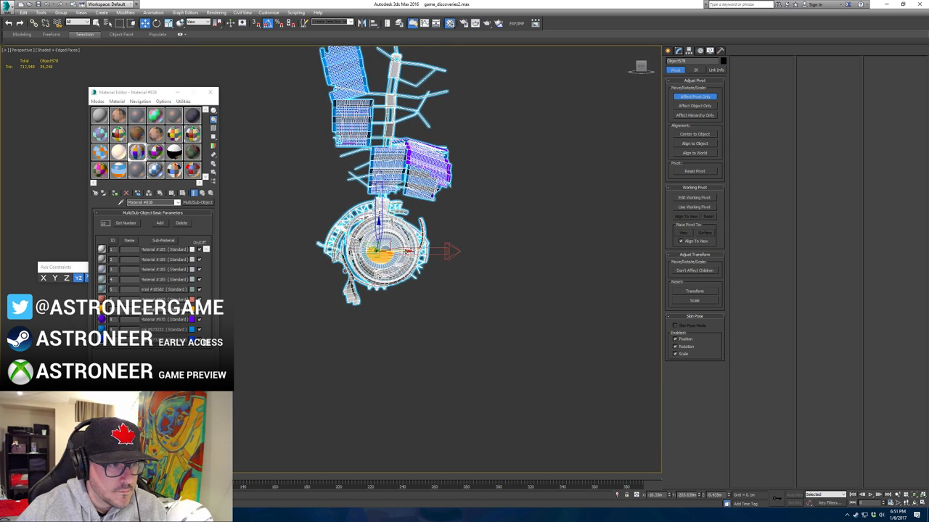
{"action": "left_click_drag", "start_coordinate": [384, 249], "coordinate": [390, 250]}
Step: Move the selected gold disc and debris polygons at the hull's end until the whole disc is exposed, and leave polygon editing
{"action": "key", "text": "4"}
{"action": "scroll", "coordinate": [392, 254], "scroll_direction": "up", "scroll_amount": 6}
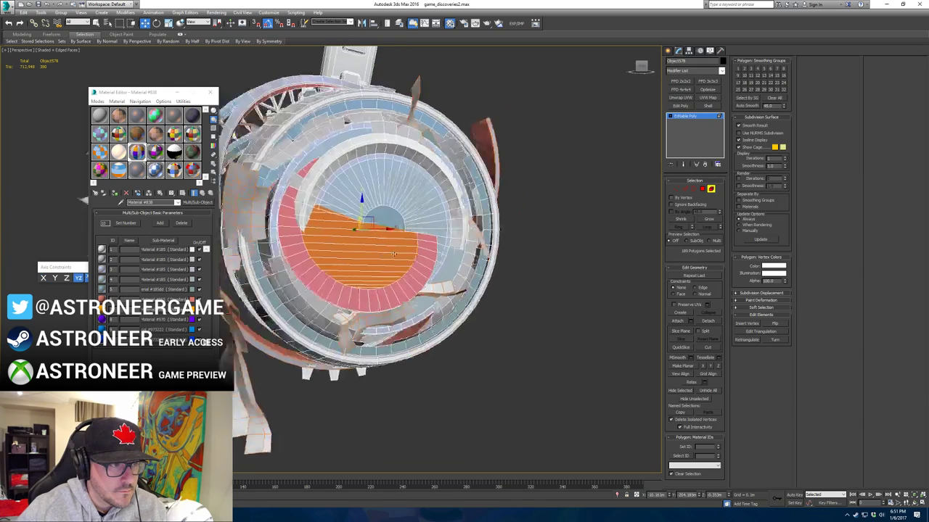
{"action": "middle_click_drag", "start_coordinate": [394, 254], "coordinate": [430, 251], "text": "alt"}
{"action": "middle_click_drag", "start_coordinate": [353, 217], "coordinate": [411, 149], "text": "alt"}
{"action": "scroll", "coordinate": [375, 224], "scroll_direction": "down", "scroll_amount": 6}
{"action": "scroll", "coordinate": [384, 220], "scroll_direction": "up", "scroll_amount": 3}
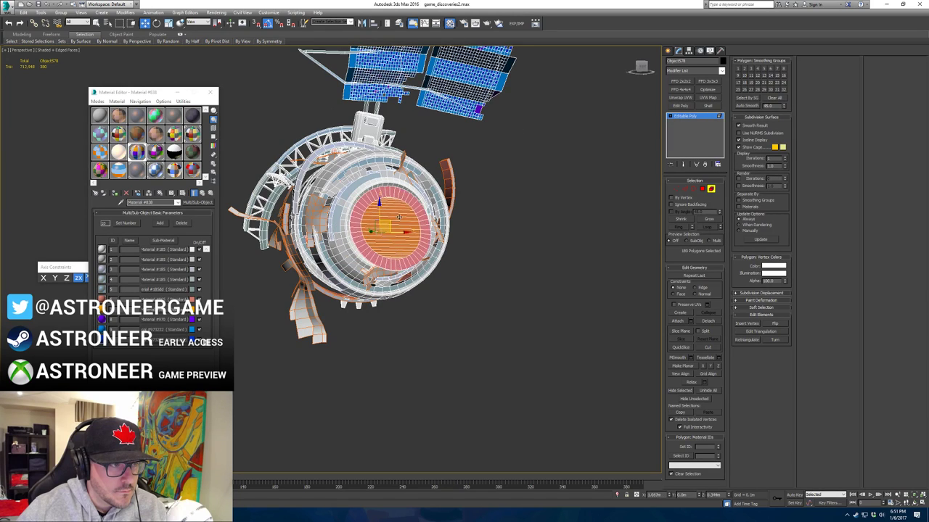
{"action": "middle_click_drag", "start_coordinate": [385, 223], "coordinate": [568, 250], "text": "alt"}
{"action": "scroll", "coordinate": [393, 229], "scroll_direction": "down", "scroll_amount": 5}
{"action": "scroll", "coordinate": [568, 250], "scroll_direction": "up", "scroll_amount": 2}
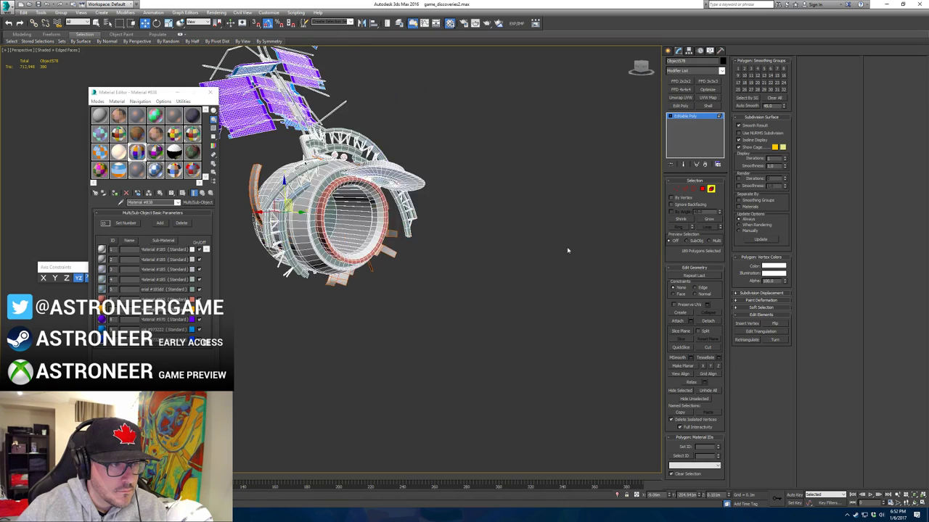
{"action": "left_click", "coordinate": [711, 190]}
Step: Reselect the whole wreck, try moving it as one piece, and undo the move
{"action": "left_click", "coordinate": [489, 273]}
{"action": "left_click", "coordinate": [357, 247]}
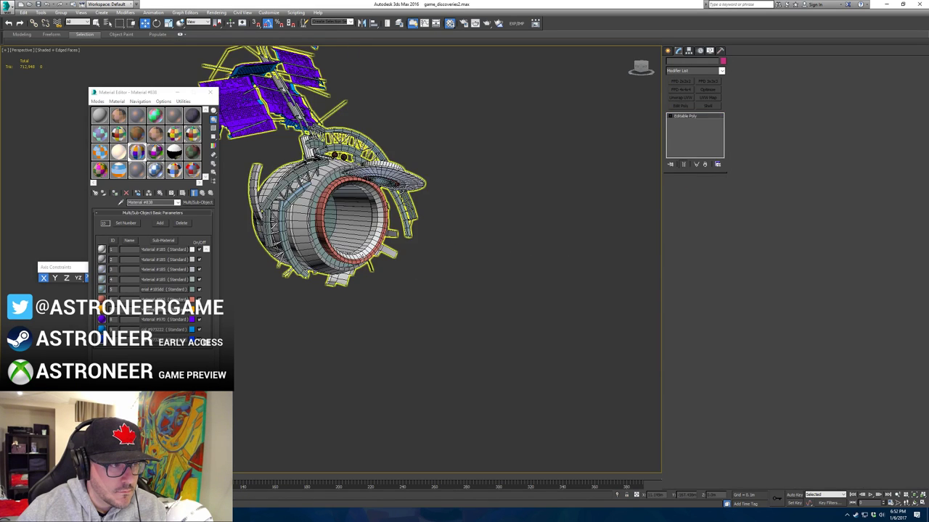
{"action": "scroll", "coordinate": [357, 245], "scroll_direction": "down", "scroll_amount": 3}
{"action": "left_click_drag", "start_coordinate": [323, 217], "coordinate": [482, 293]}
{"action": "key", "text": "ctrl+z"}
{"action": "middle_click_drag", "start_coordinate": [482, 293], "coordinate": [496, 277], "text": "alt"}
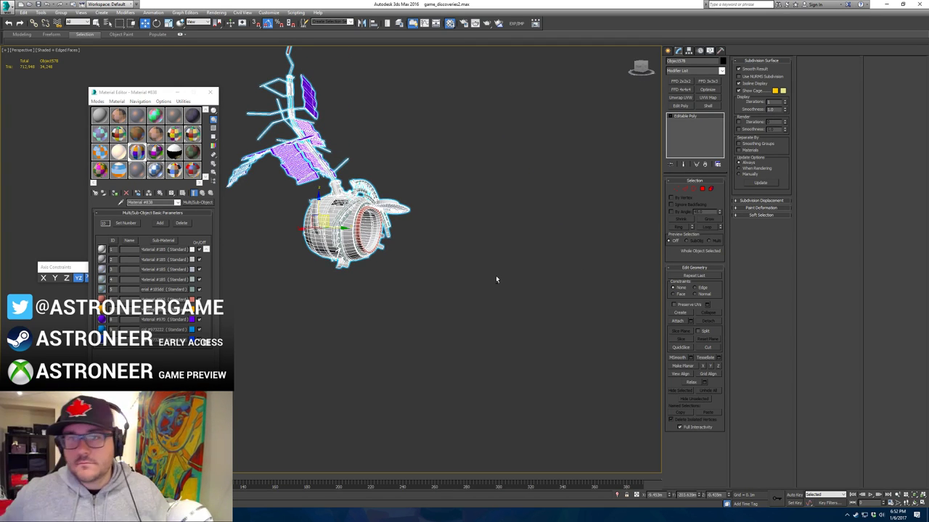
Step: Check the finished neighbouring station wreck's object name and name the merged wreck discovery_stationwreck_02a
{"action": "scroll", "coordinate": [496, 279], "scroll_direction": "down", "scroll_amount": 4}
{"action": "middle_click_drag", "start_coordinate": [496, 280], "coordinate": [460, 277], "text": "alt"}
{"action": "scroll", "coordinate": [419, 273], "scroll_direction": "up", "scroll_amount": 6}
{"action": "scroll", "coordinate": [460, 277], "scroll_direction": "down", "scroll_amount": 5}
{"action": "right_click", "coordinate": [328, 274]}
{"action": "left_click", "coordinate": [349, 238]}
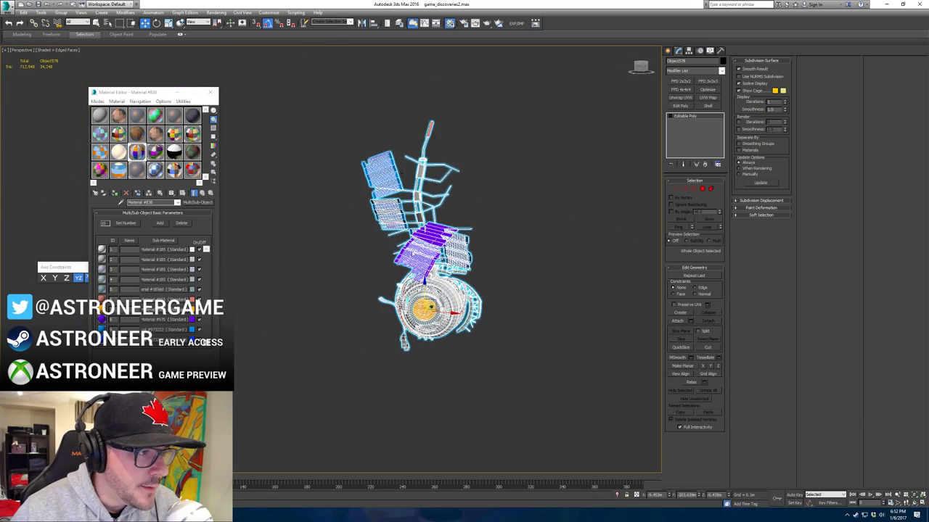
{"action": "middle_click_drag", "start_coordinate": [411, 251], "coordinate": [340, 280], "text": "alt"}
{"action": "scroll", "coordinate": [340, 280], "scroll_direction": "down", "scroll_amount": 3}
{"action": "scroll", "coordinate": [340, 280], "scroll_direction": "down", "scroll_amount": 3}
{"action": "middle_click_drag", "start_coordinate": [371, 310], "coordinate": [309, 239]}
{"action": "middle_click_drag", "start_coordinate": [464, 335], "coordinate": [513, 268], "text": "alt"}
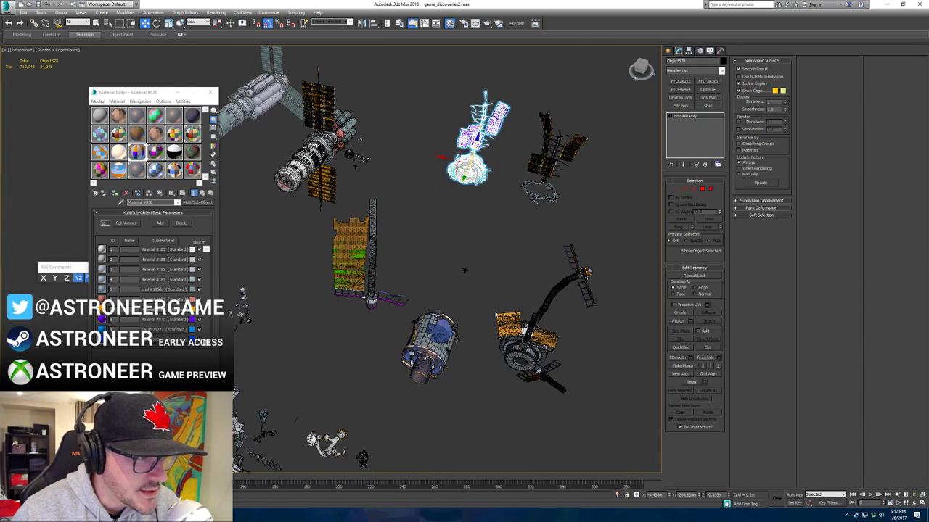
{"action": "left_click", "coordinate": [515, 343]}
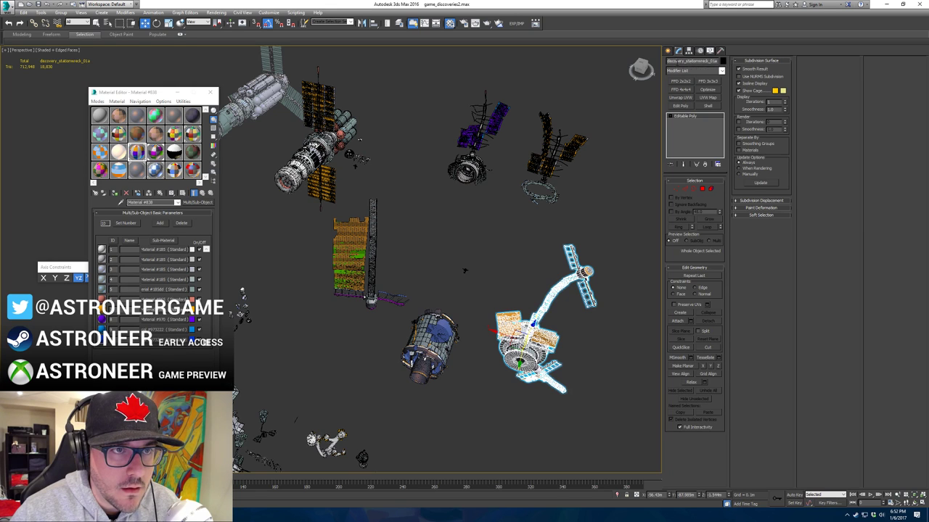
{"action": "left_click", "coordinate": [485, 187]}
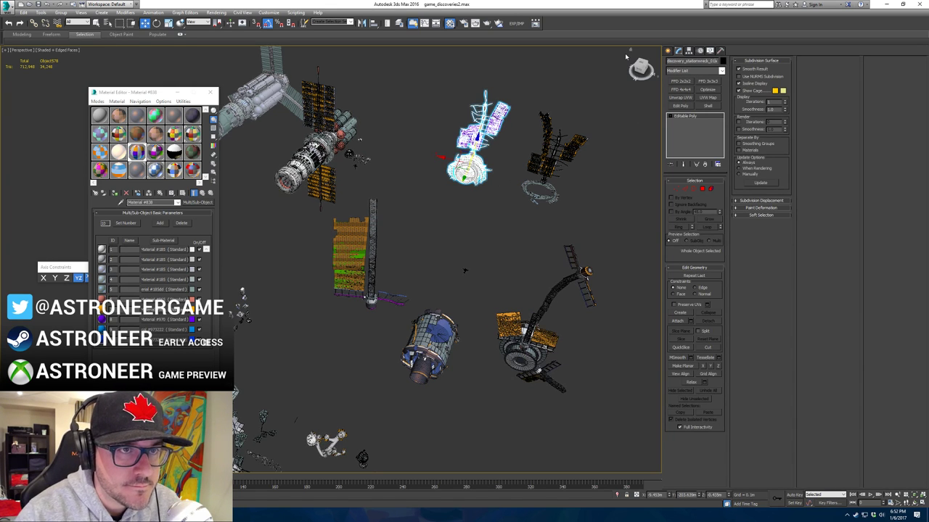
Step: Isolate the renamed wreck and move it to the world origin by zeroing its X, Y and Z position
{"action": "right_click", "coordinate": [472, 148]}
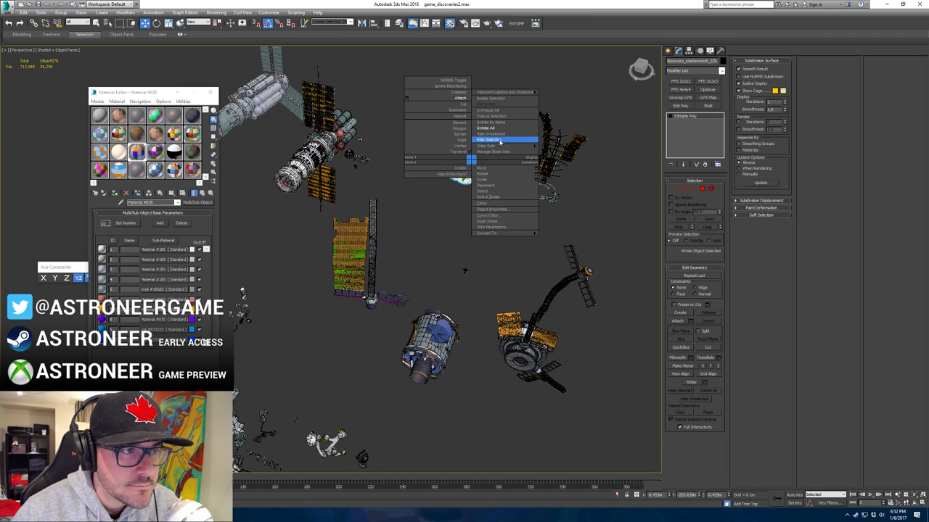
{"action": "left_click", "coordinate": [506, 142]}
{"action": "middle_click_drag", "start_coordinate": [469, 148], "coordinate": [505, 98], "text": "alt"}
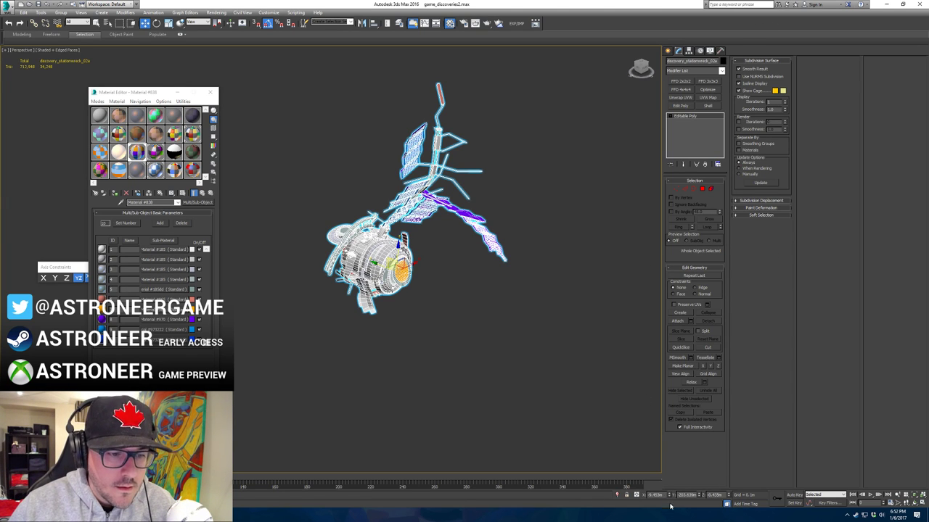
{"action": "right_click", "coordinate": [669, 496]}
{"action": "right_click", "coordinate": [699, 496]}
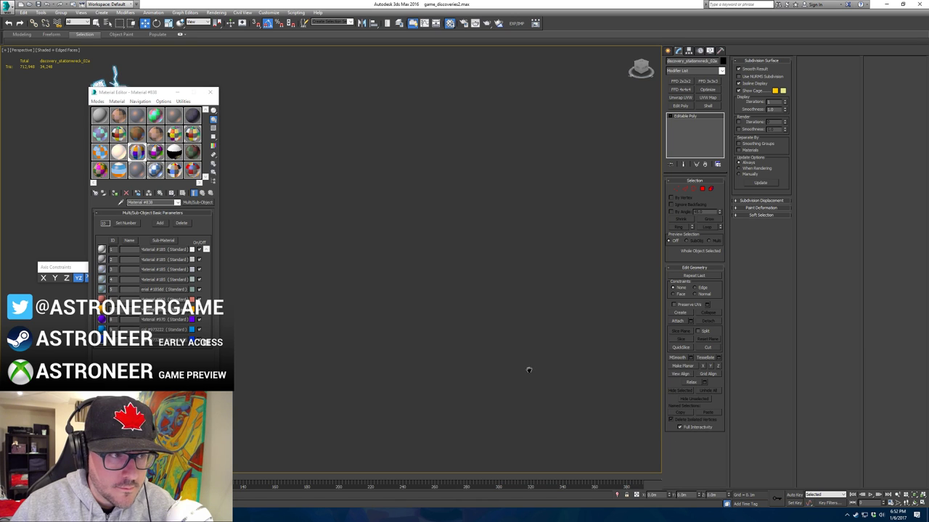
{"action": "key", "text": "w"}
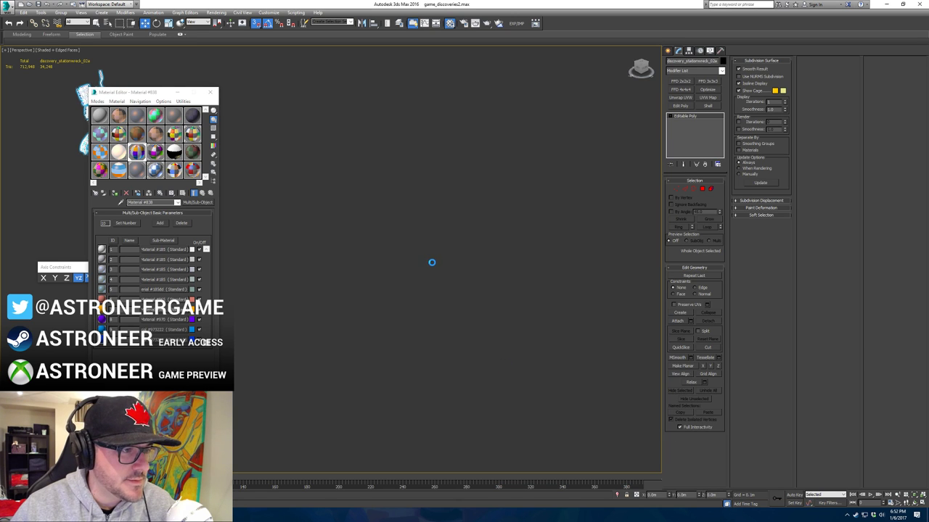
{"action": "key", "text": "z"}
{"action": "middle_click_drag", "start_coordinate": [414, 242], "coordinate": [433, 157], "text": "alt"}
{"action": "left_click", "coordinate": [7, 4]}
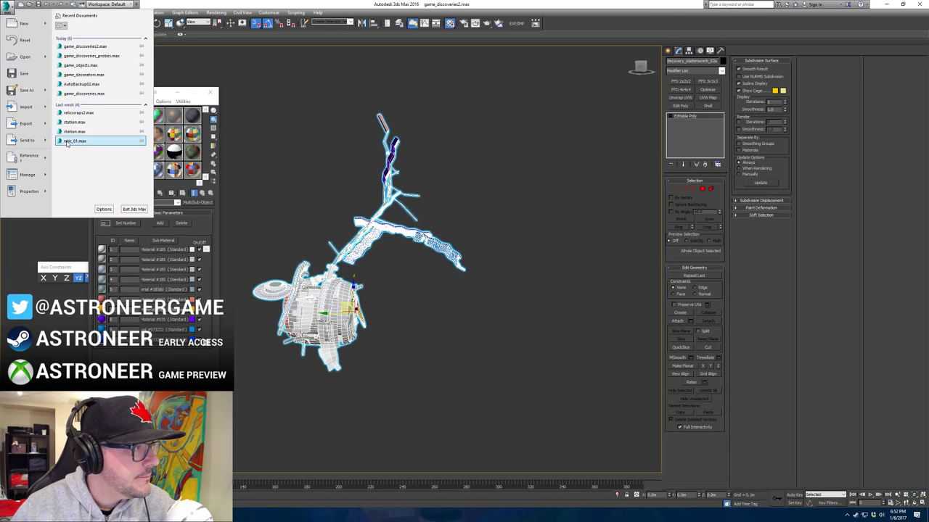
{"action": "mouse_move", "coordinate": [25, 123]}
{"action": "left_click", "coordinate": [79, 58]}
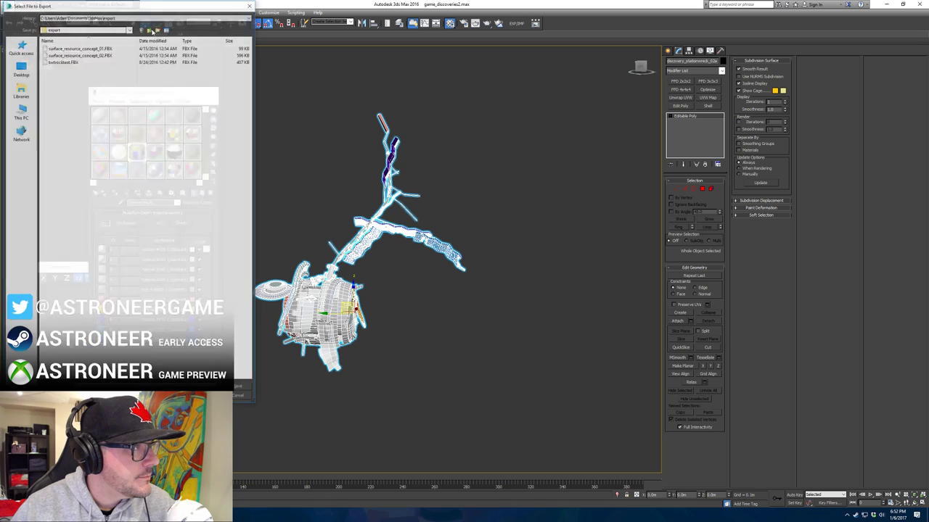
{"action": "left_click", "coordinate": [160, 18]}
{"action": "left_click", "coordinate": [159, 29]}
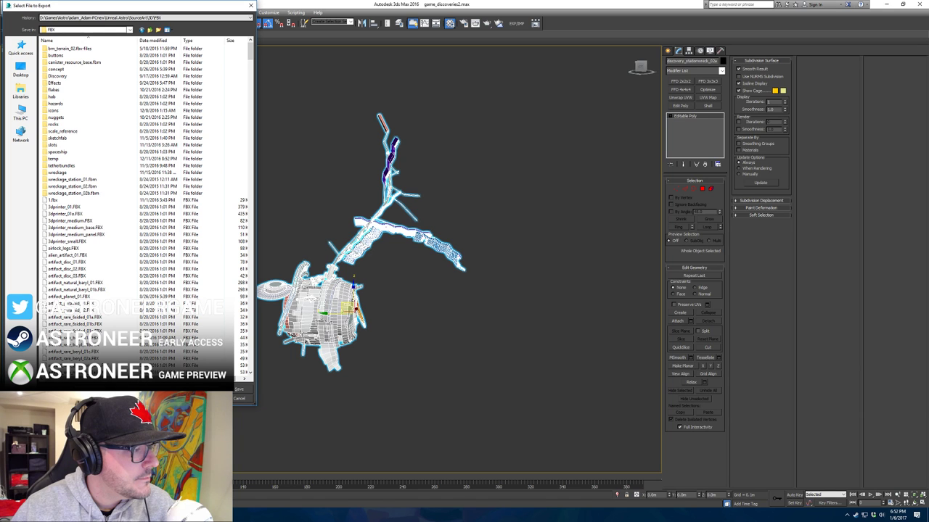
{"action": "left_click", "coordinate": [240, 398]}
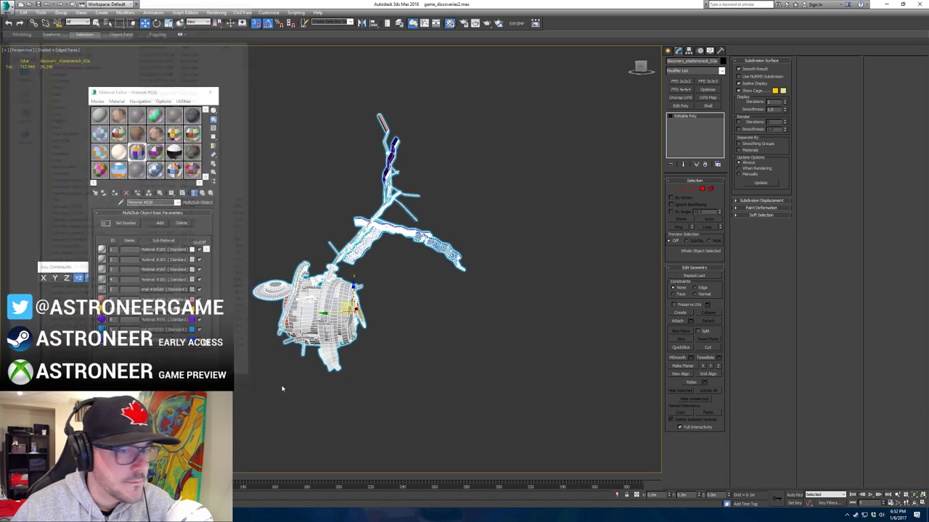
Step: Copy the wreck's object name and export the wreck as an FBX file, accepting the FBX export options
{"action": "double_click", "coordinate": [714, 61]}
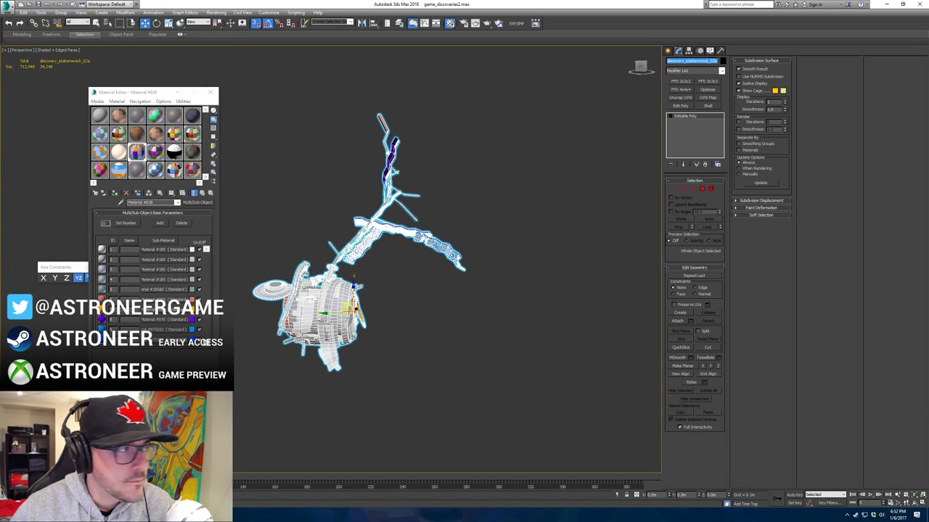
{"action": "left_click", "coordinate": [9, 11]}
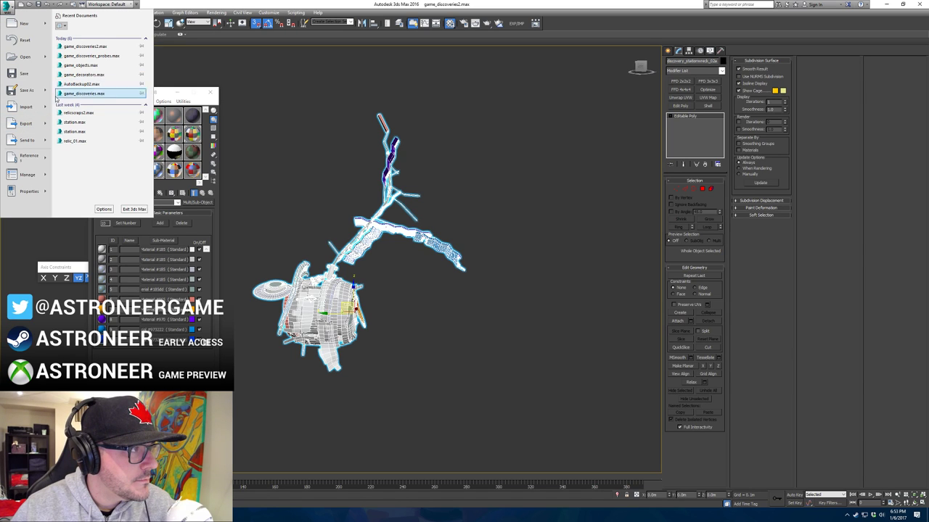
{"action": "mouse_move", "coordinate": [48, 127]}
{"action": "left_click", "coordinate": [79, 62]}
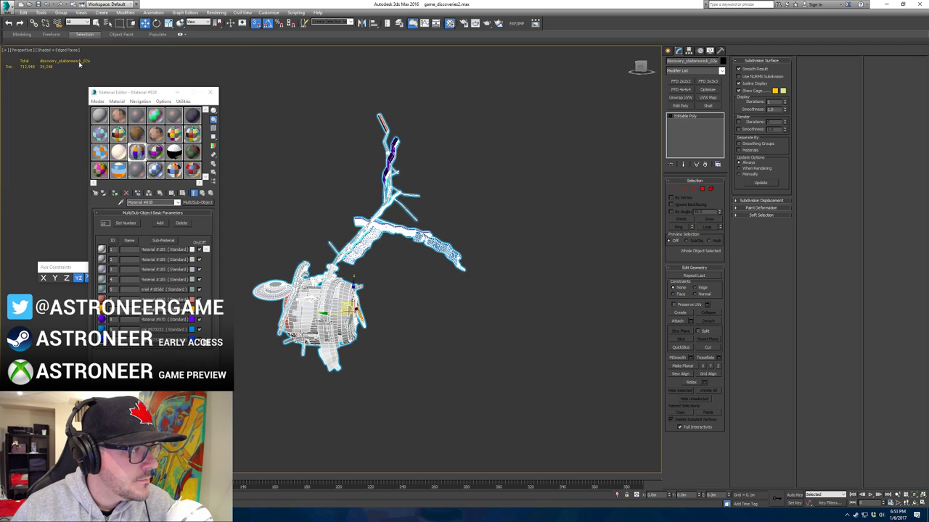
{"action": "left_click", "coordinate": [238, 390]}
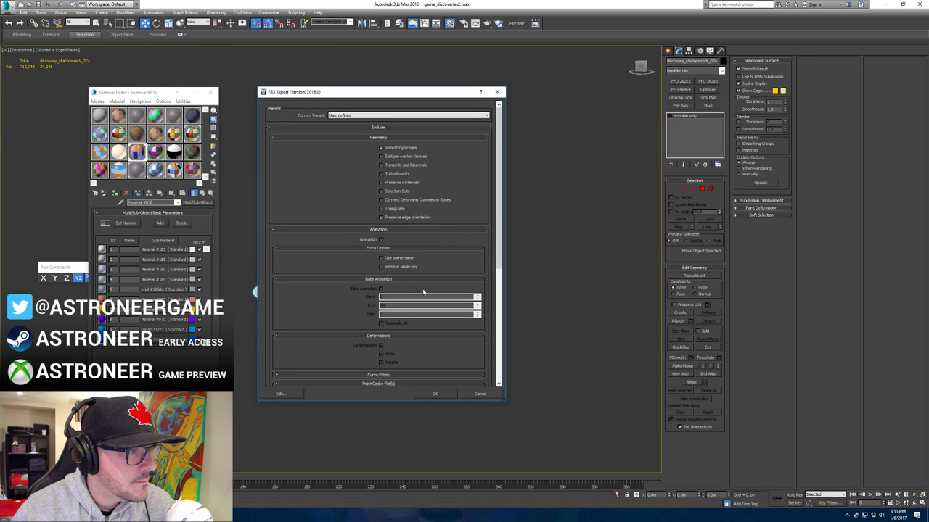
{"action": "left_click", "coordinate": [434, 393]}
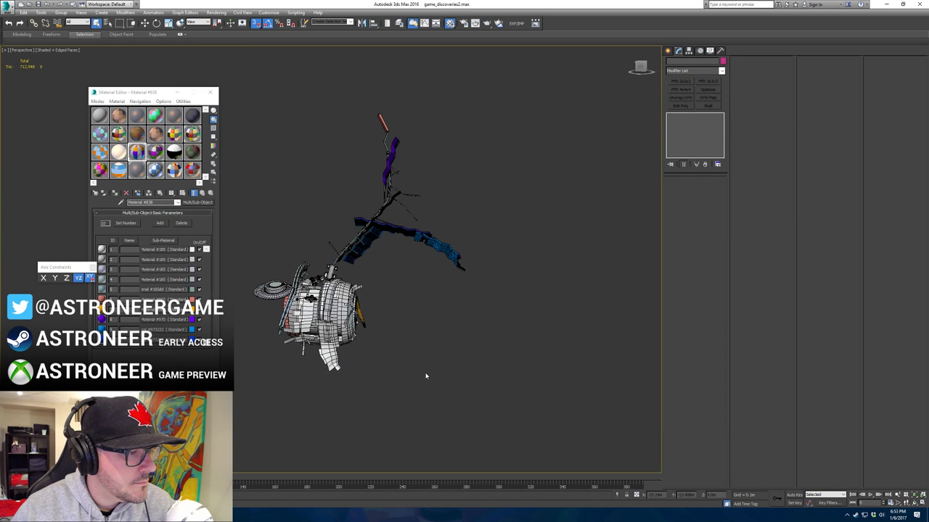
Step: Switch to Unreal Editor and search the project's entire Content folder for "station"
{"action": "key", "text": "alt+Tab"}
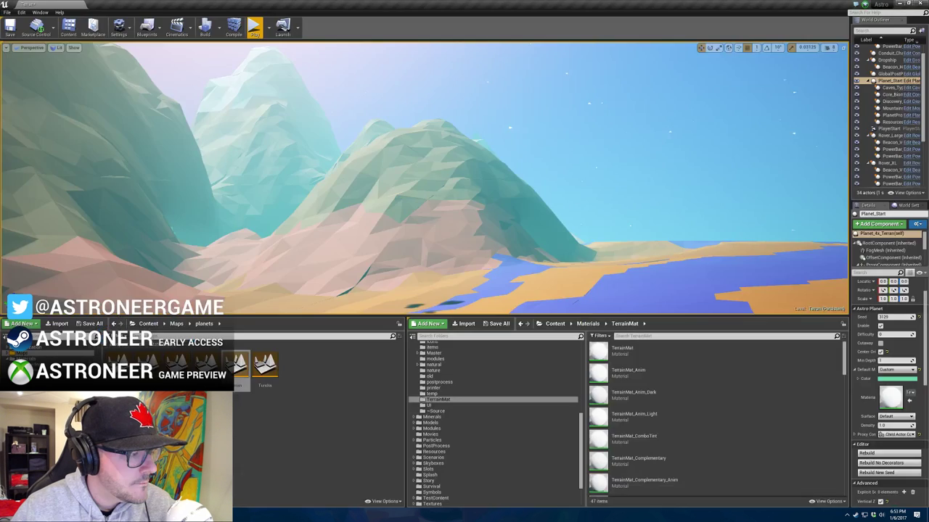
{"action": "left_click", "coordinate": [148, 324]}
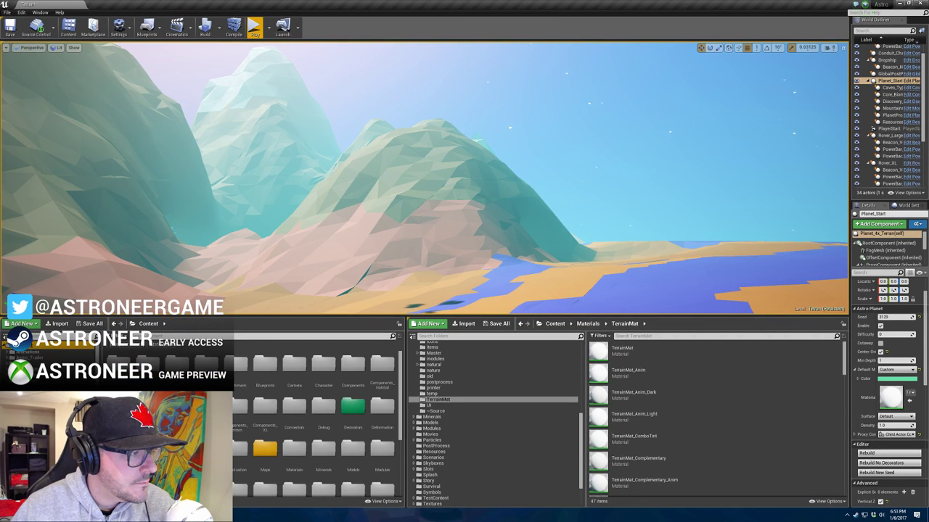
{"action": "left_click", "coordinate": [189, 336]}
{"action": "type", "text": "station"}
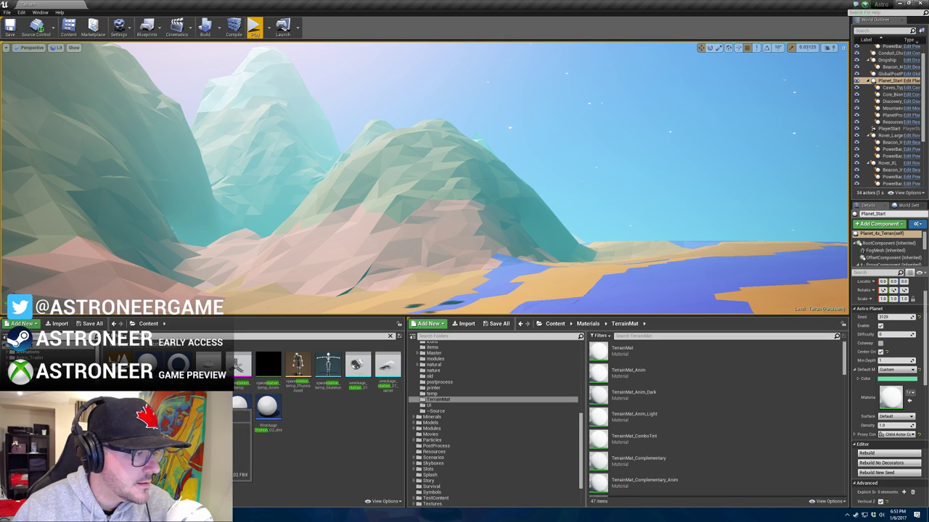
Step: Open the wreckage_station_02 mesh, examine it from a distance, and locate its asset in the content browser
{"action": "left_click_drag", "start_coordinate": [267, 408], "coordinate": [382, 298]}
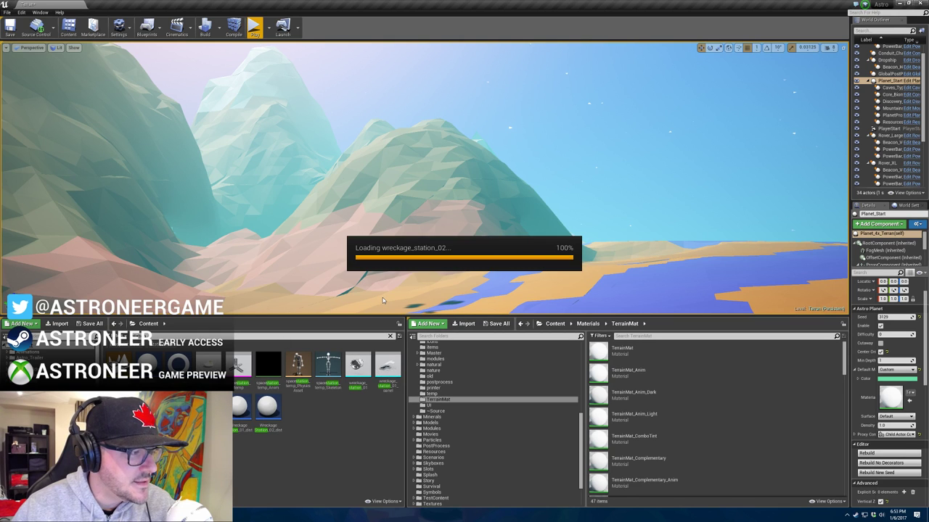
{"action": "scroll", "coordinate": [440, 204], "scroll_direction": "down", "scroll_amount": 10}
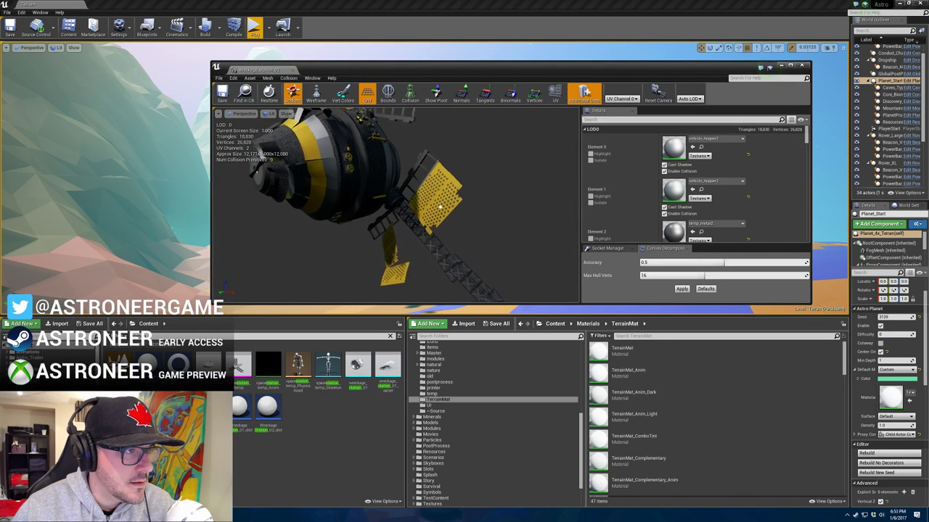
{"action": "mouse_move", "coordinate": [468, 194]}
{"action": "left_mouse_down"}
{"action": "mouse_move", "coordinate": [477, 181]}
{"action": "mouse_move", "coordinate": [460, 209]}
{"action": "left_mouse_up"}
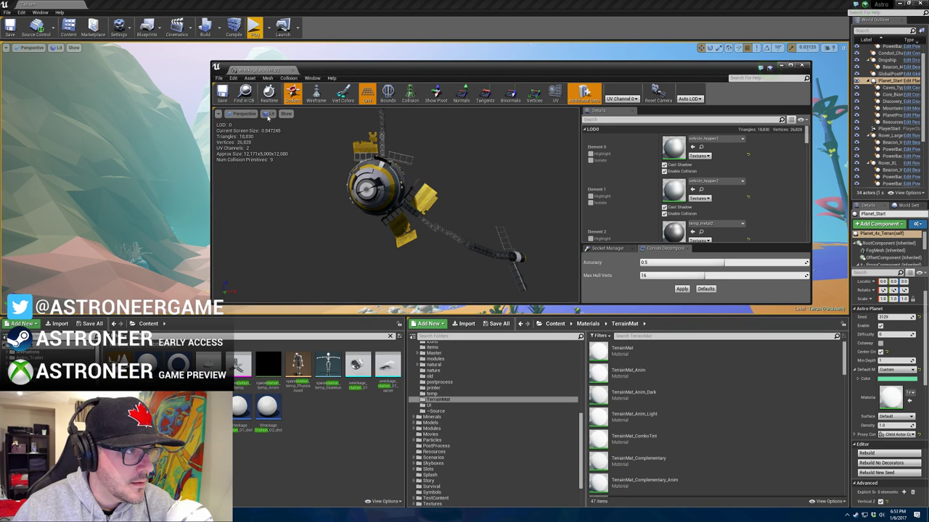
{"action": "left_click", "coordinate": [244, 93]}
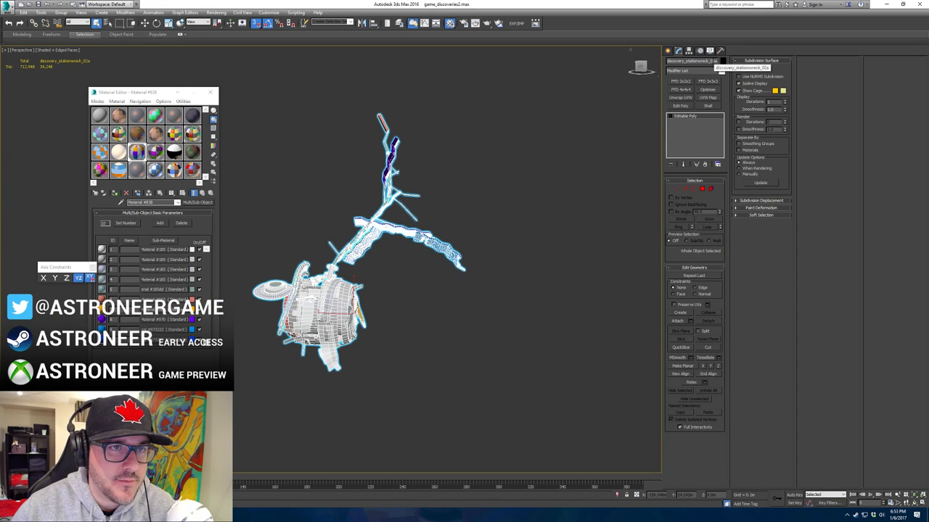
Step: Back in 3ds Max, rename the wreck discovery_stationwreck_03a and select its full name for copying
{"action": "left_click", "coordinate": [462, 323]}
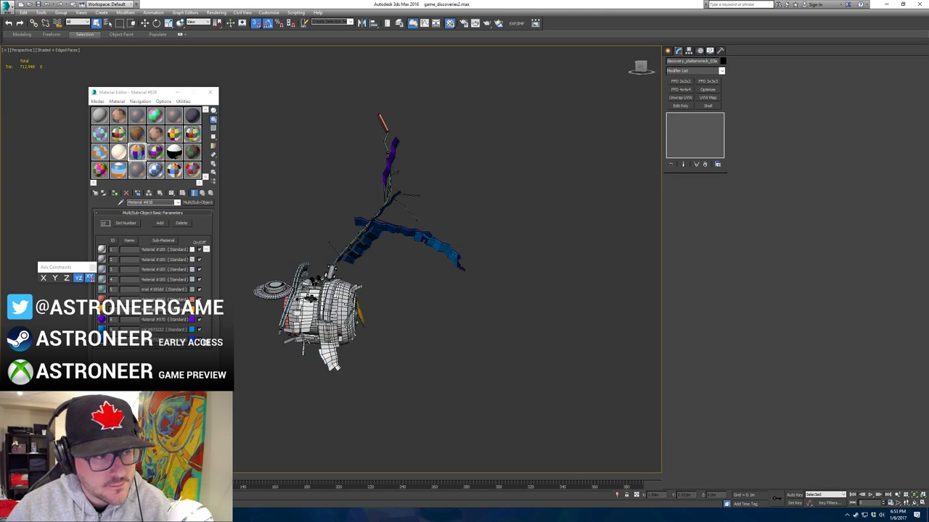
{"action": "left_click", "coordinate": [351, 312]}
{"action": "double_click", "coordinate": [702, 62]}
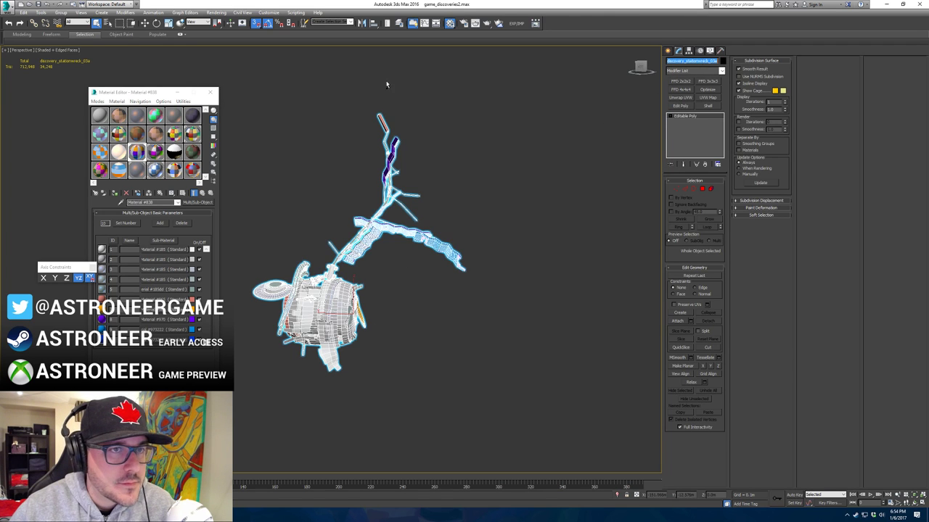
{"action": "left_click", "coordinate": [7, 7]}
{"action": "mouse_move", "coordinate": [47, 124]}
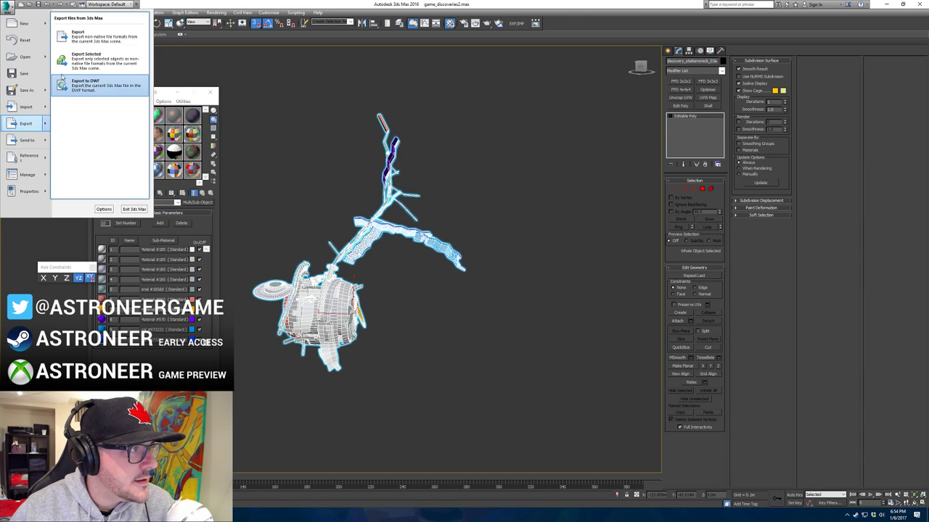
{"action": "left_click", "coordinate": [74, 60]}
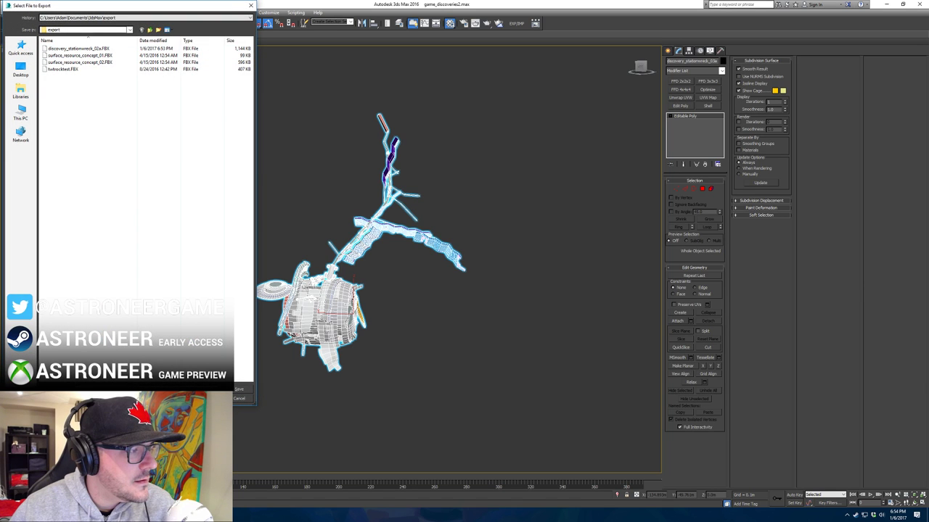
{"action": "left_click", "coordinate": [247, 388]}
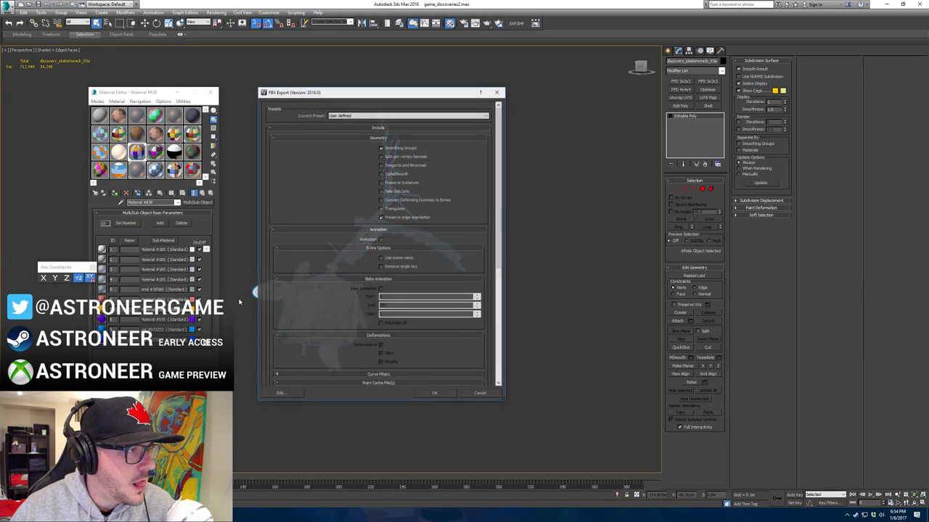
{"action": "key", "text": "Return"}
Step: Export the selected wreck as discovery_stationwreck_03a.FBX into the Unreal project's SourceArt 3D FBX folder, accepting the FBX export options
{"action": "left_click", "coordinate": [5, 9]}
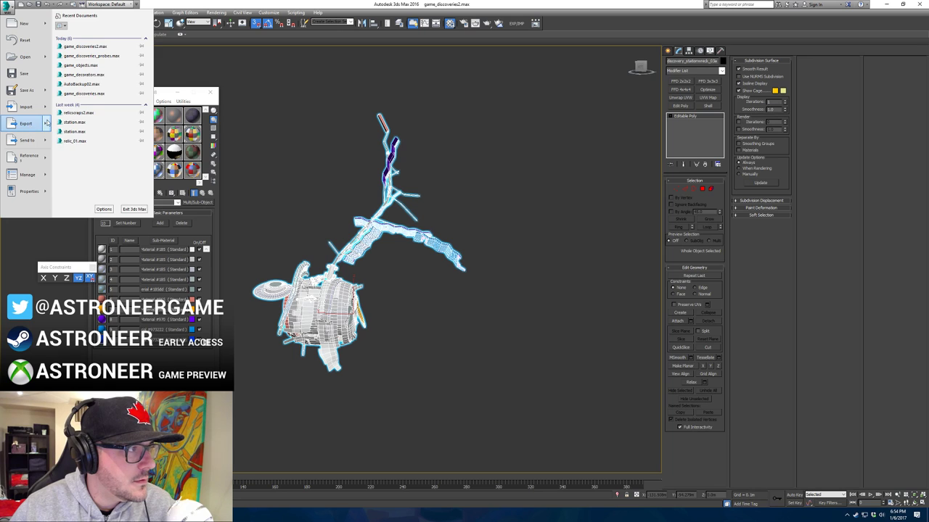
{"action": "left_click", "coordinate": [46, 124]}
{"action": "left_click", "coordinate": [145, 17]}
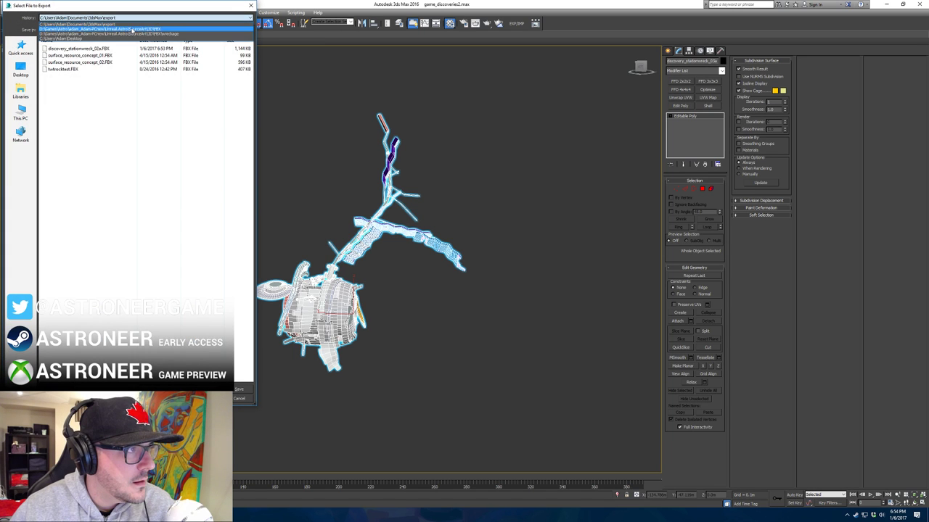
{"action": "left_click", "coordinate": [133, 30]}
{"action": "left_click", "coordinate": [239, 391]}
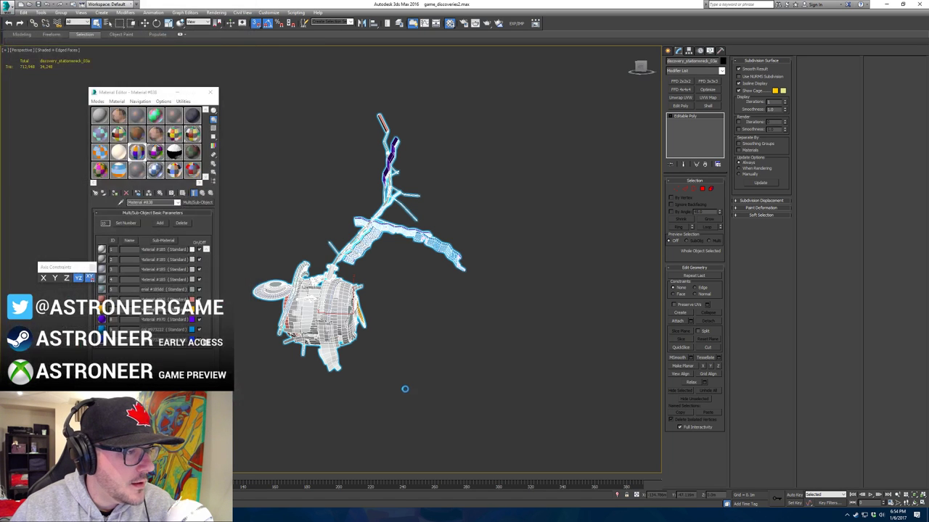
{"action": "left_click", "coordinate": [435, 392]}
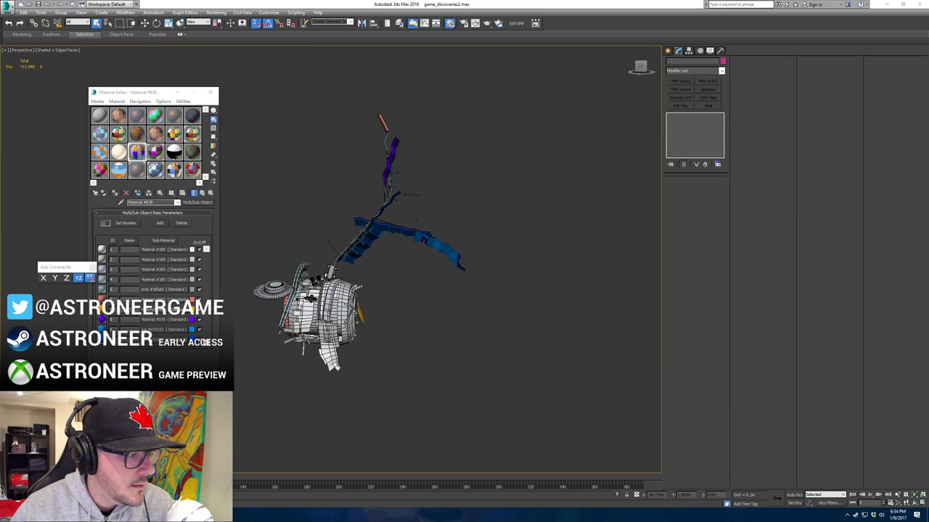
Step: Switch to Unreal Editor and import discovery_stationwreck_03a.FBX from SourceArt/3D/FBX into the Vehicles/Wreckage folder with the existing import options
{"action": "key", "text": "alt+Tab"}
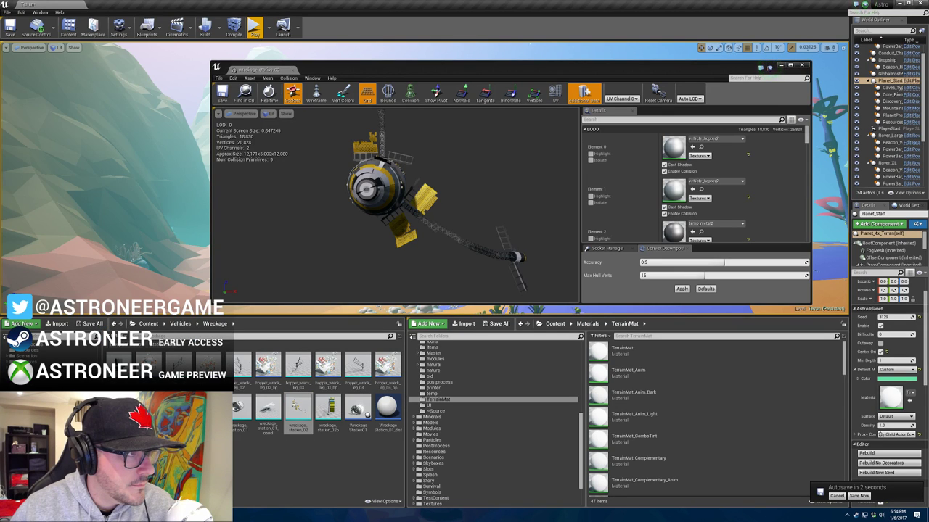
{"action": "right_click", "coordinate": [178, 462]}
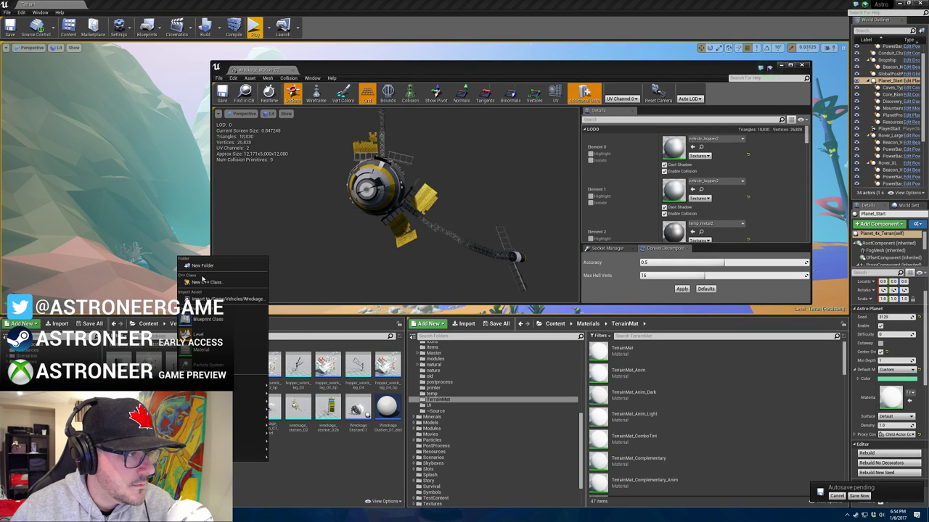
{"action": "left_click", "coordinate": [218, 299]}
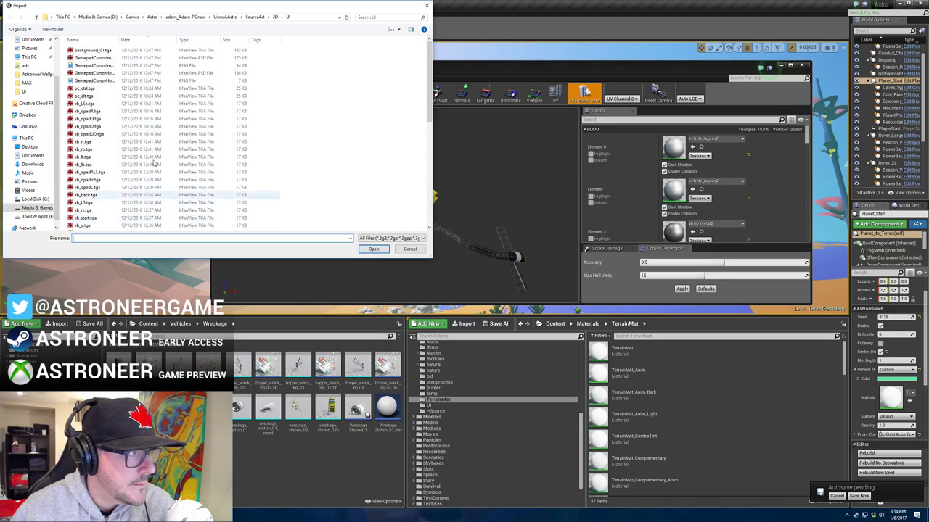
{"action": "left_click", "coordinate": [273, 17]}
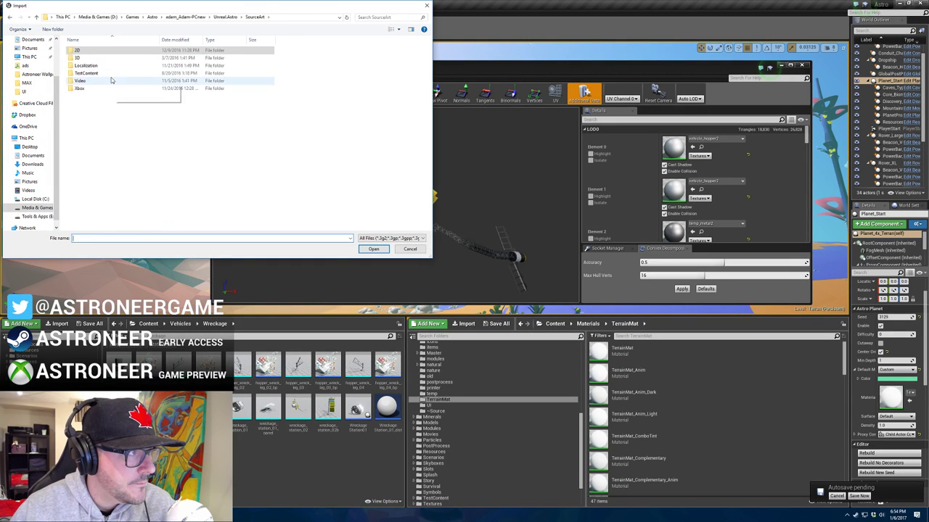
{"action": "double_click", "coordinate": [79, 50]}
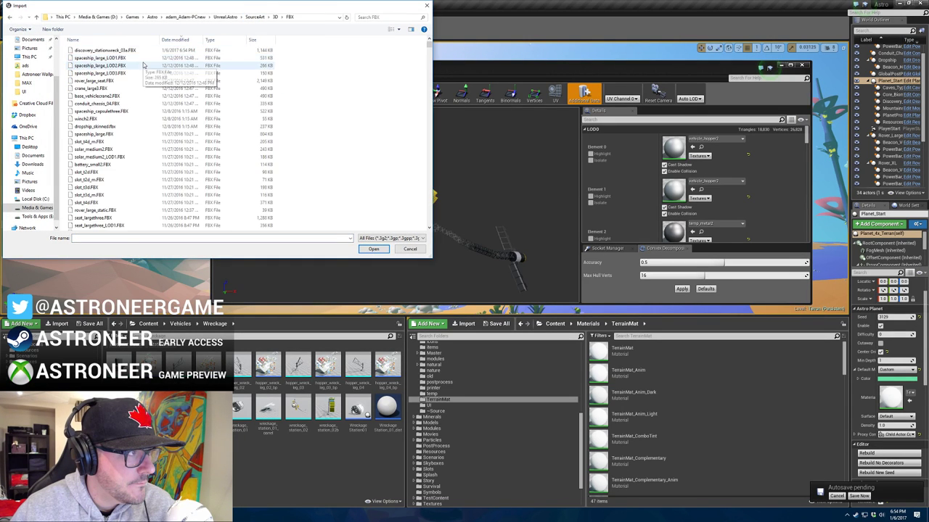
{"action": "double_click", "coordinate": [123, 50]}
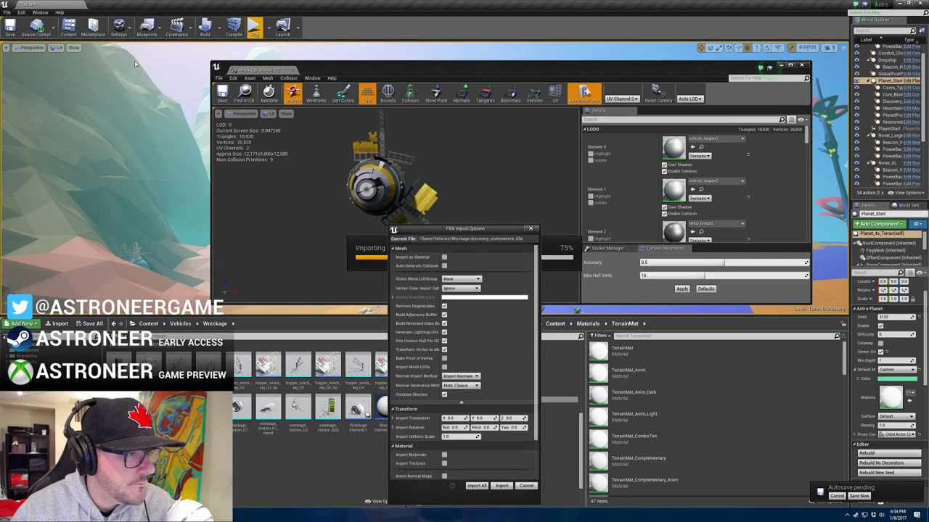
{"action": "left_click_drag", "start_coordinate": [431, 230], "coordinate": [466, 134]}
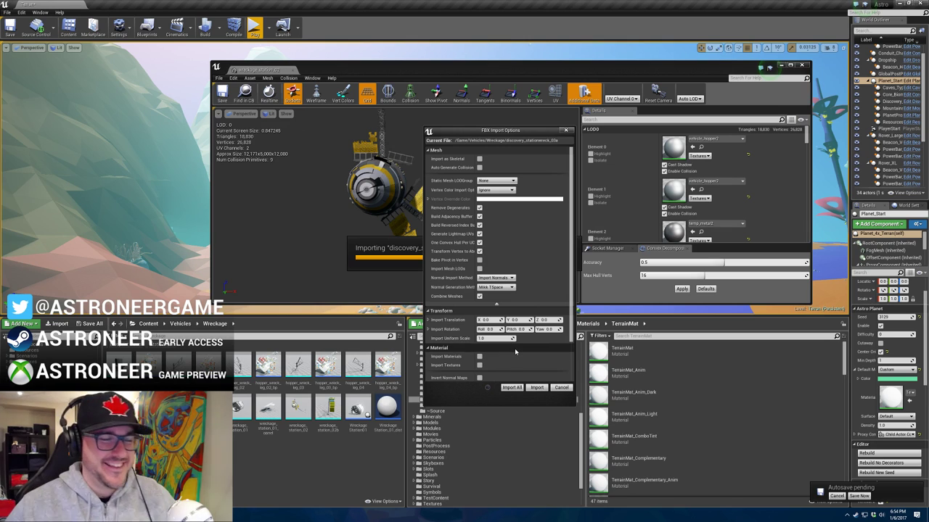
{"action": "left_click", "coordinate": [516, 389]}
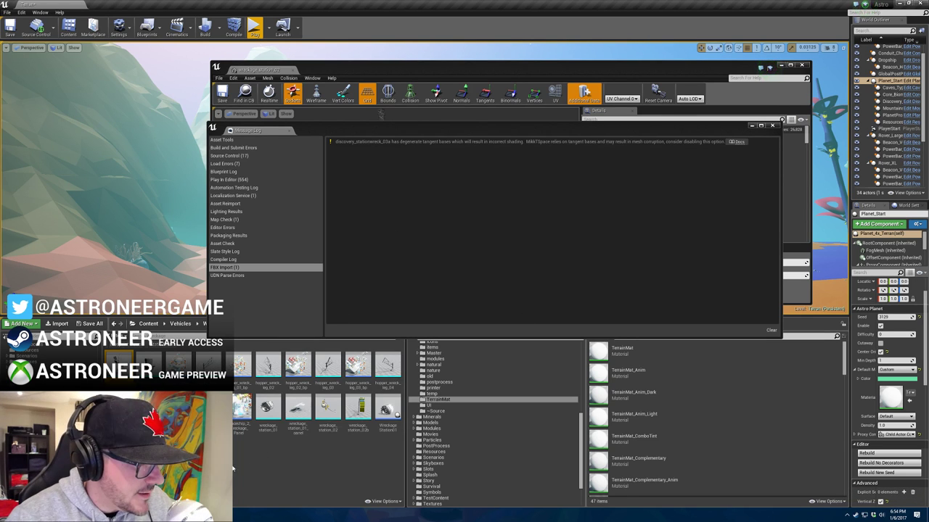
Step: Clear the message log and mesh editor from the level view and place the discovery_stationwreck_03a mesh on the terrain
{"action": "left_click_drag", "start_coordinate": [341, 77], "coordinate": [412, 361]}
{"action": "left_click", "coordinate": [293, 132]}
{"action": "right_click_drag", "start_coordinate": [319, 170], "coordinate": [373, 232]}
{"action": "key", "text": "f"}
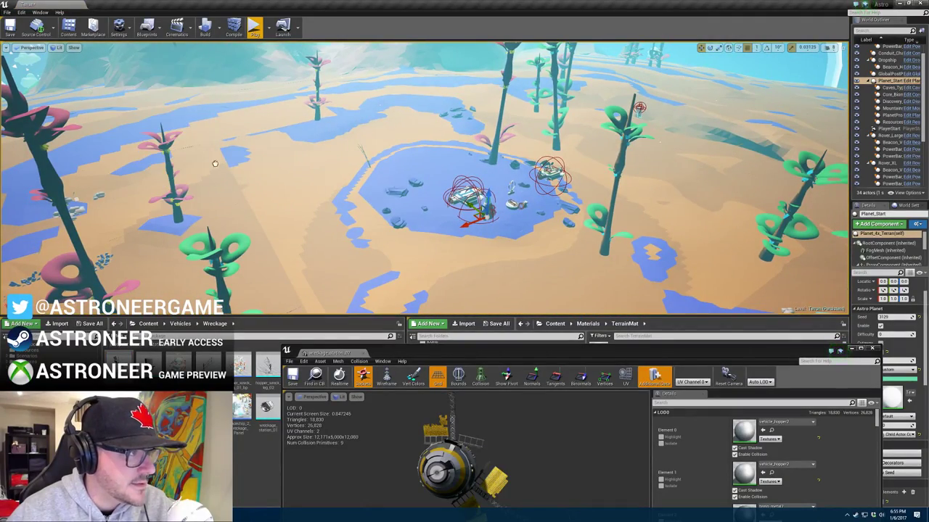
{"action": "mouse_move", "coordinate": [214, 163]}
{"action": "left_mouse_down"}
{"action": "mouse_move", "coordinate": [207, 165]}
{"action": "mouse_move", "coordinate": [215, 161]}
{"action": "left_mouse_up"}
{"action": "right_click_drag", "start_coordinate": [215, 161], "coordinate": [232, 206]}
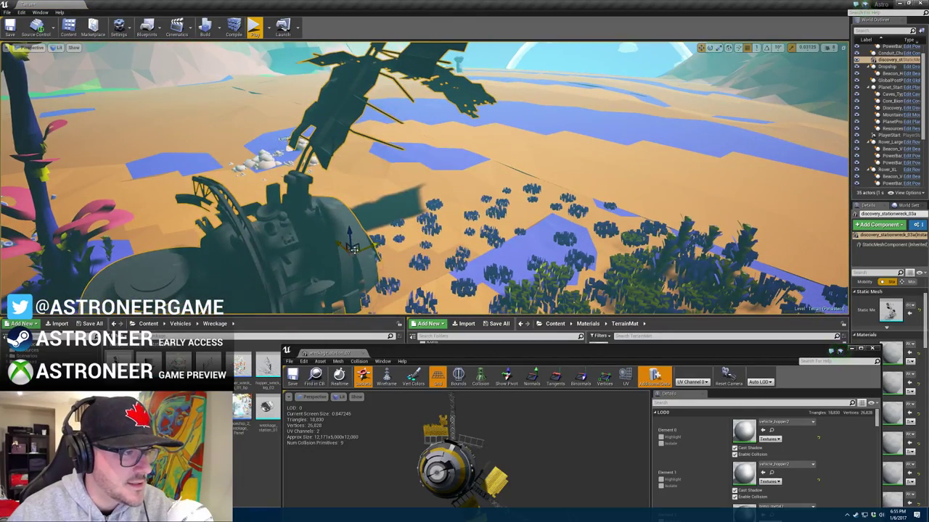
Step: Tilt the placed station wreck and reposition it so its hull sits partly sunk in the ground
{"action": "left_click_drag", "start_coordinate": [353, 249], "coordinate": [459, 246], "text": "alt"}
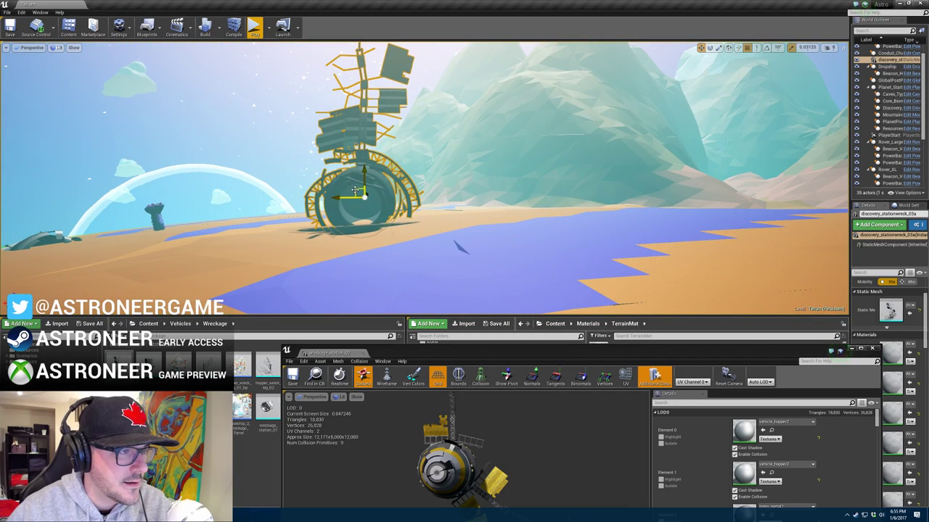
{"action": "left_click_drag", "start_coordinate": [355, 190], "coordinate": [342, 212]}
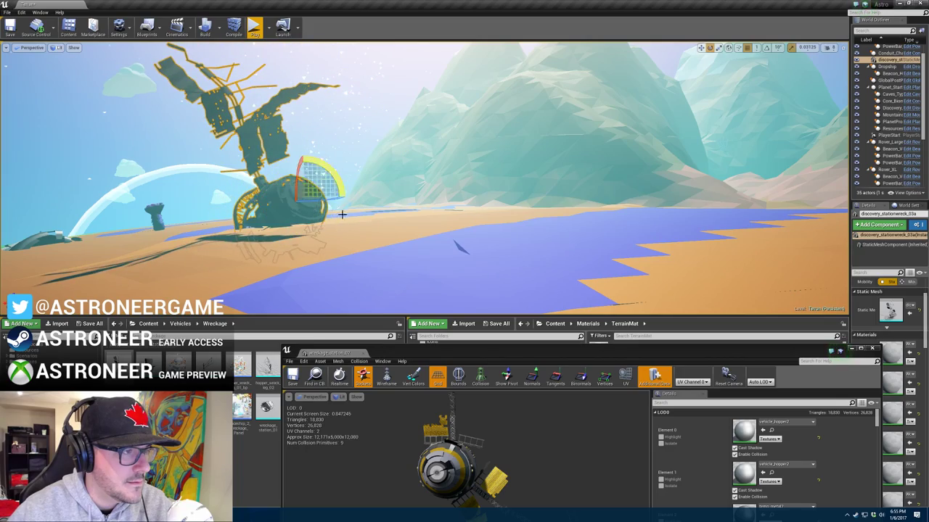
{"action": "key", "text": "w"}
{"action": "left_click_drag", "start_coordinate": [304, 180], "coordinate": [305, 193]}
{"action": "mouse_move", "coordinate": [369, 193]}
{"action": "right_mouse_down"}
{"action": "mouse_move", "coordinate": [407, 193]}
{"action": "mouse_move", "coordinate": [355, 198]}
{"action": "right_mouse_up"}
{"action": "key", "text": "s"}
{"action": "key", "text": "d"}
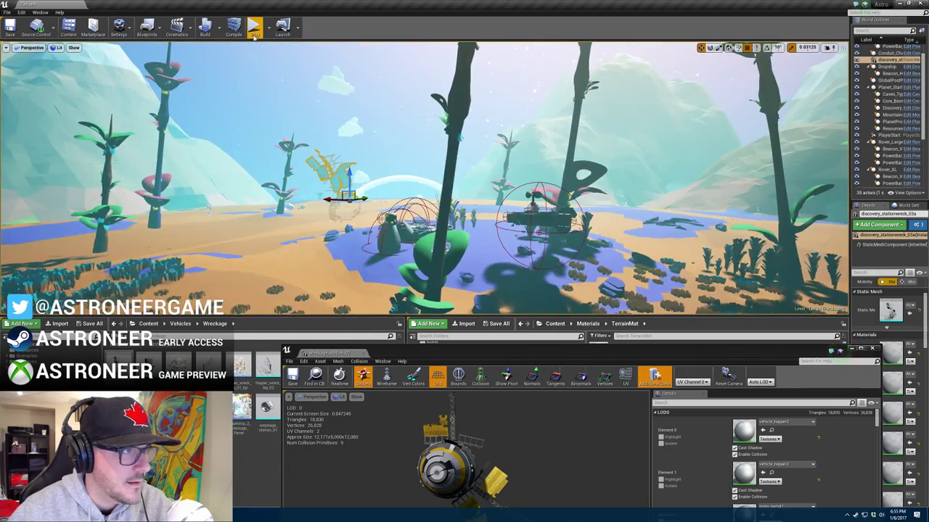
Step: Play the level in full screen and minimize the mesh editor window covering the game
{"action": "left_click", "coordinate": [254, 32]}
{"action": "left_click", "coordinate": [254, 27]}
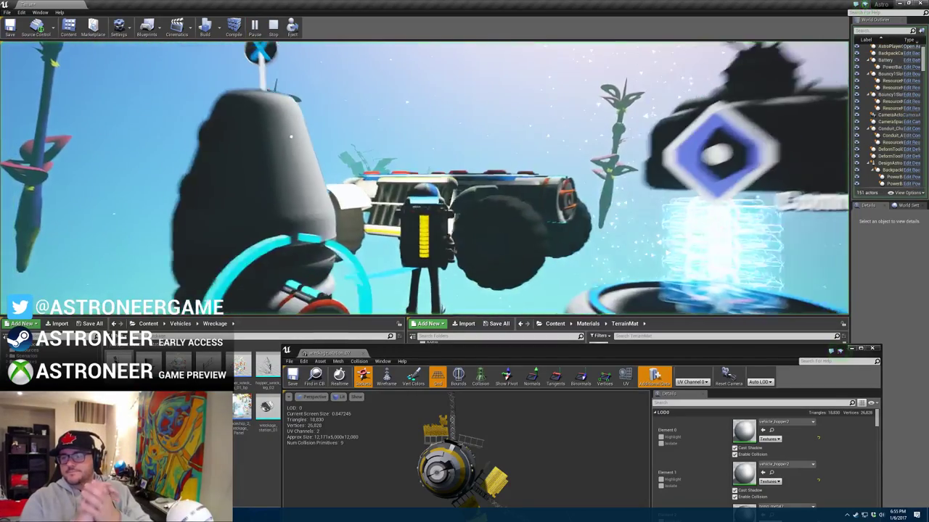
{"action": "right_click_drag", "start_coordinate": [291, 137], "coordinate": [261, 156]}
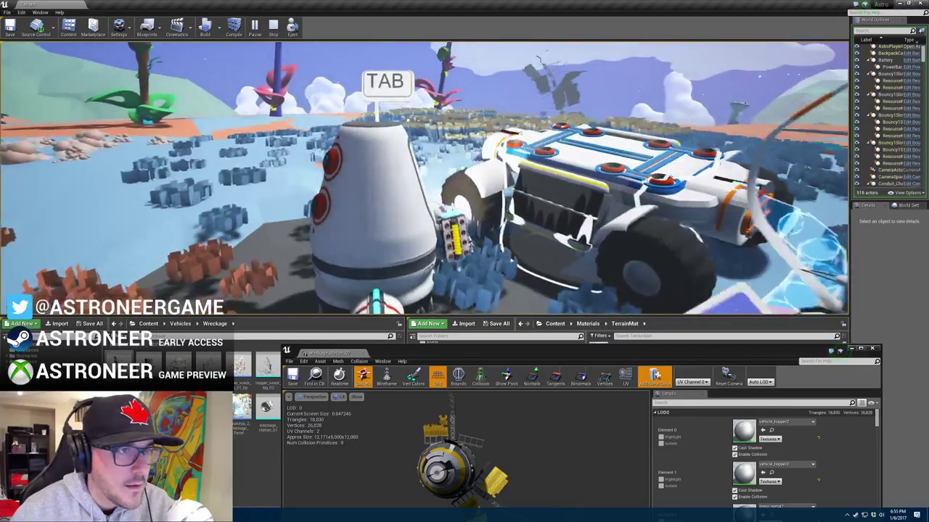
{"action": "key", "text": "F11"}
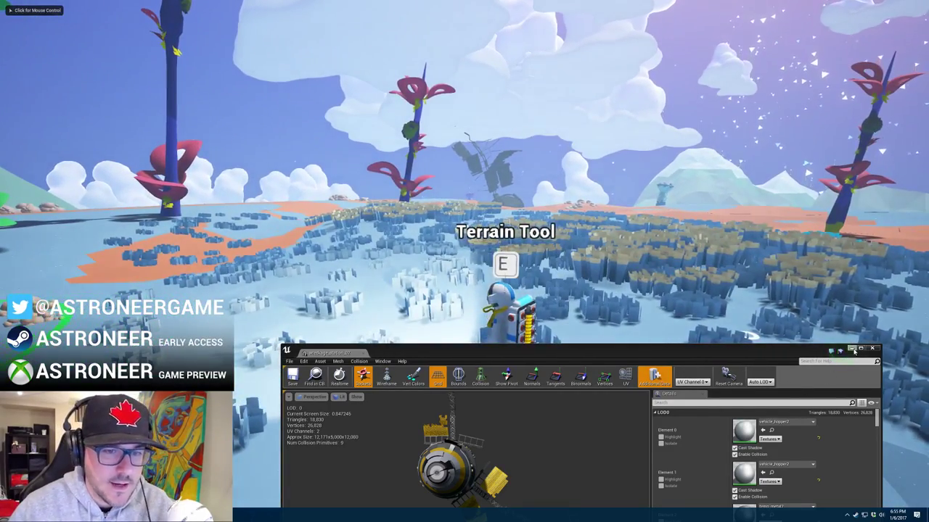
{"action": "left_click", "coordinate": [853, 350]}
{"action": "left_click", "coordinate": [853, 350]}
Step: Run the astronaut across the terrain to the station wreck and circle it to examine its scale and silhouette
{"action": "key", "text": "w"}
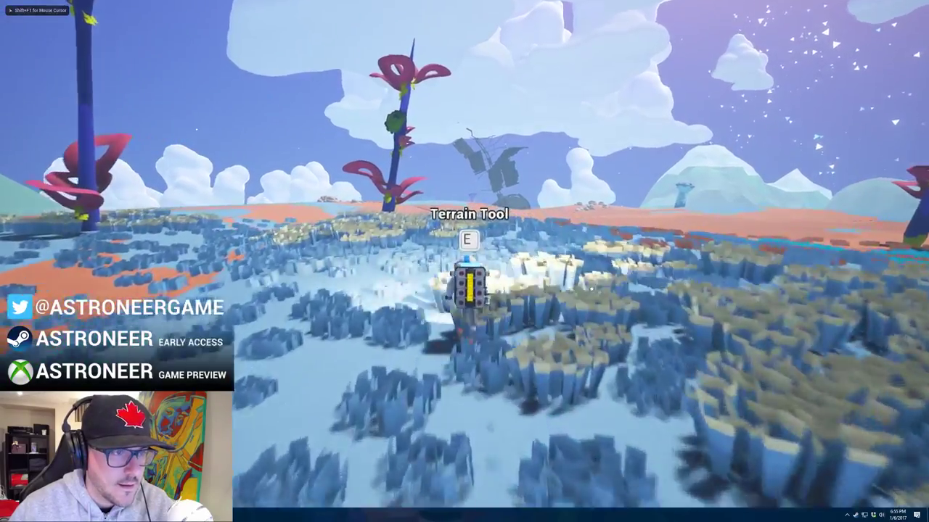
{"action": "key", "text": "d"}
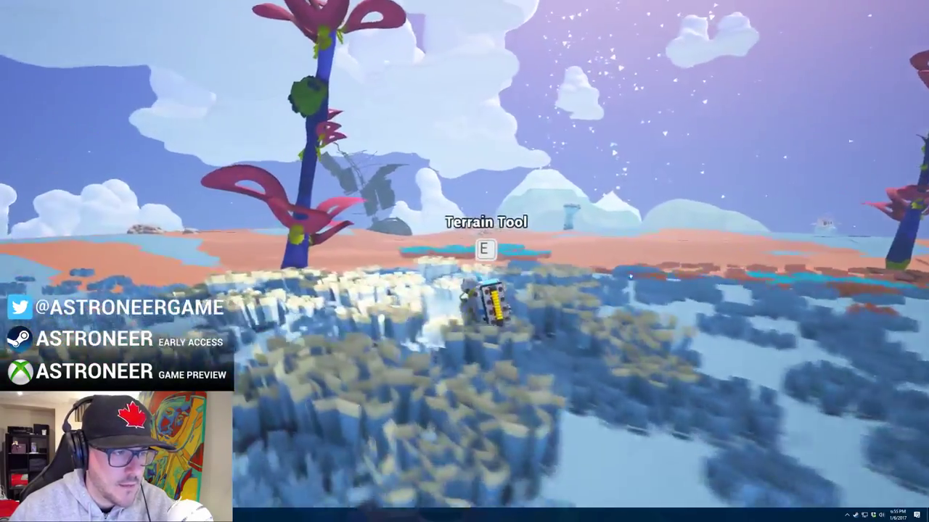
{"action": "key", "text": "a"}
{"action": "key", "text": "w"}
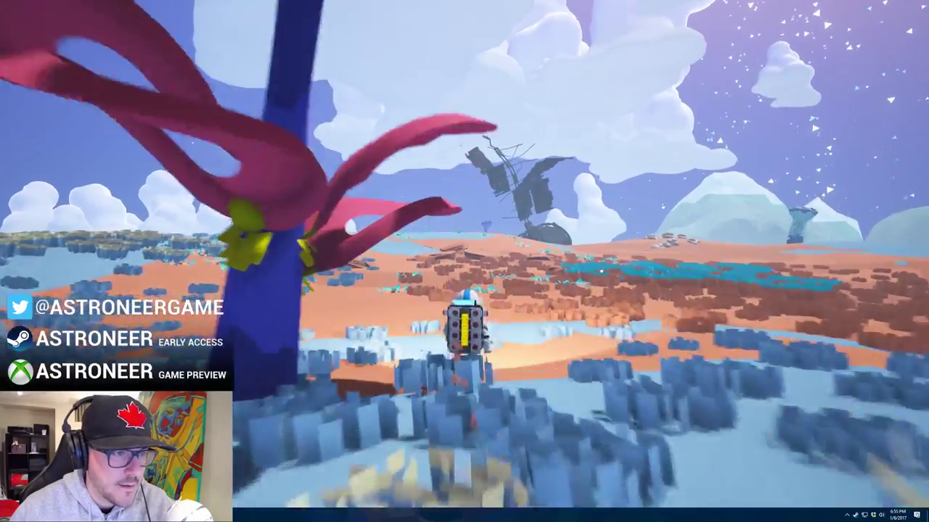
{"action": "key", "text": "a"}
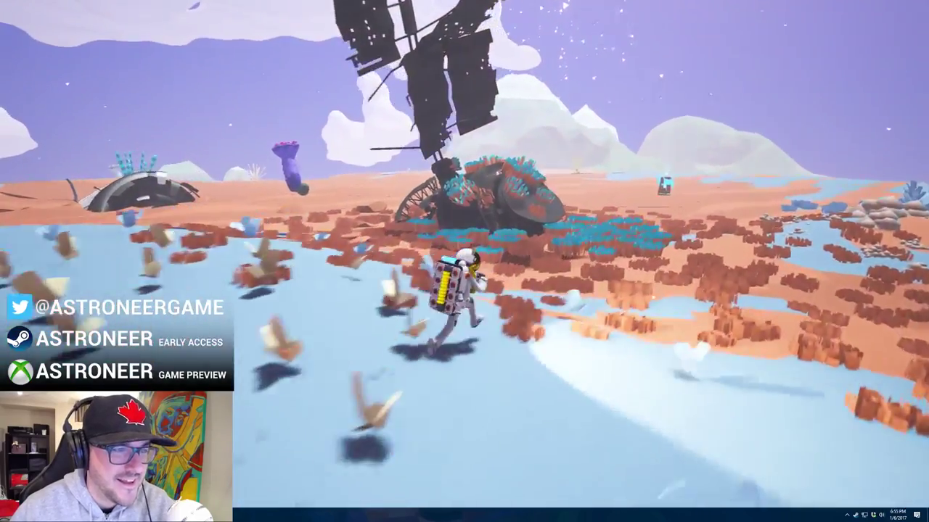
{"action": "key", "text": "w"}
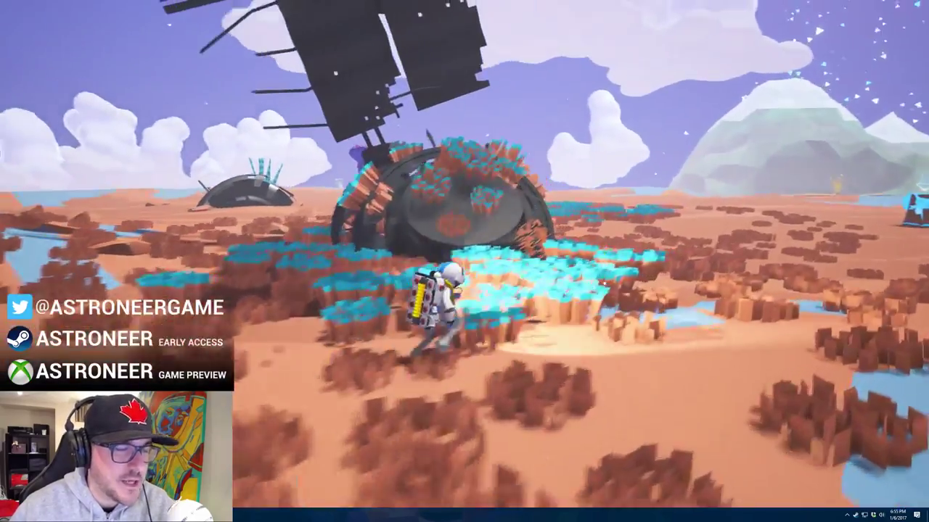
{"action": "key", "text": "d"}
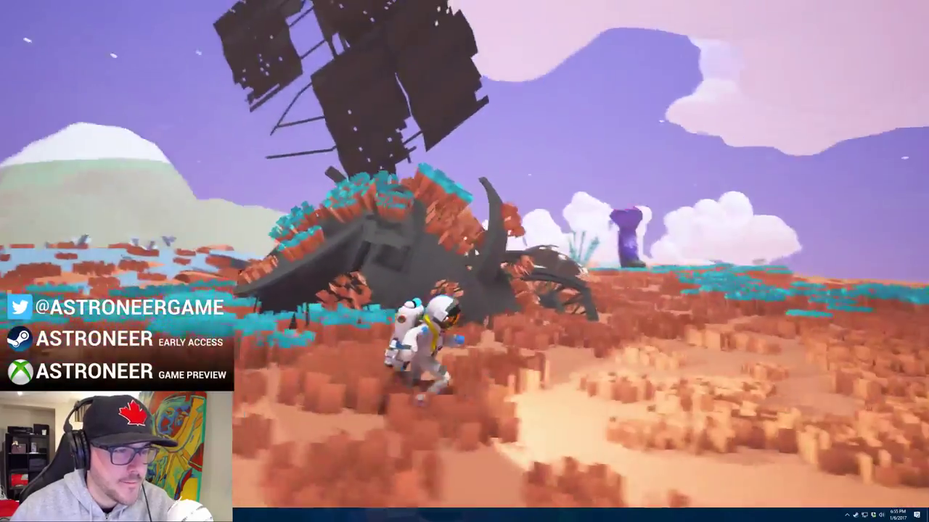
{"action": "key", "text": "w"}
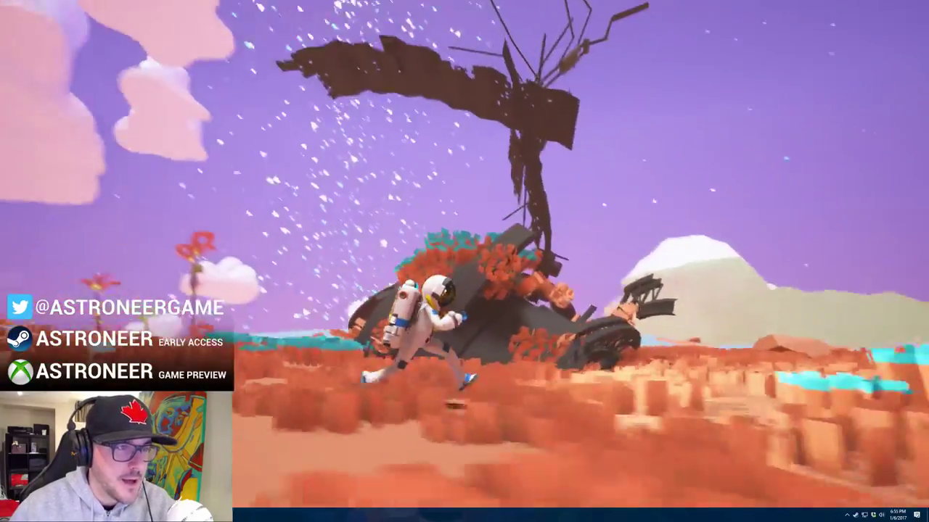
{"action": "key", "text": "w"}
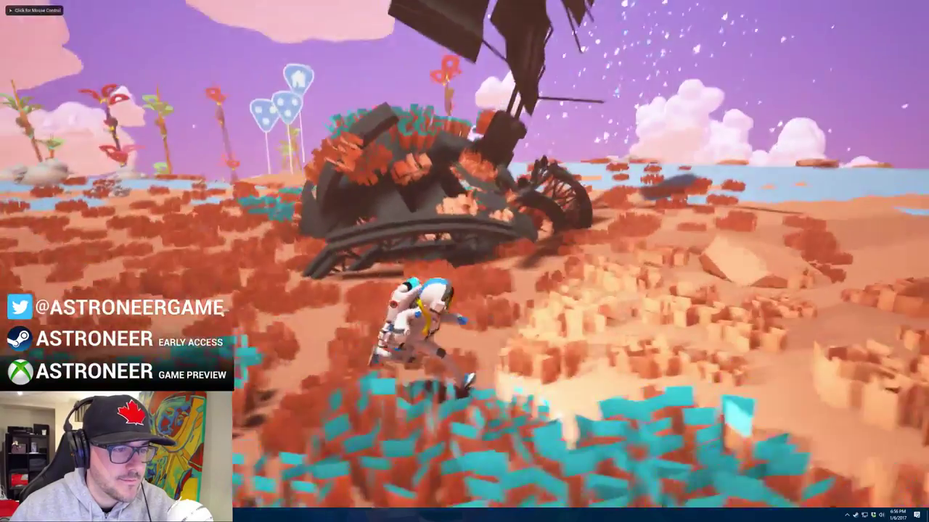
Step: Dig out the terrain beneath the wreck's hull with the Terrain Tool, put the tool away and run on past the wreck
{"action": "key", "text": "e"}
{"action": "key", "text": "w"}
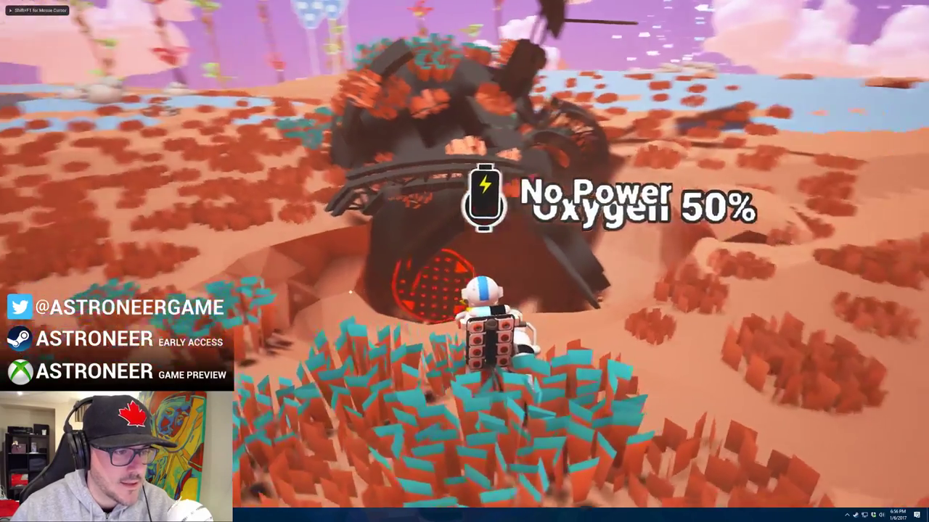
{"action": "key", "text": "w"}
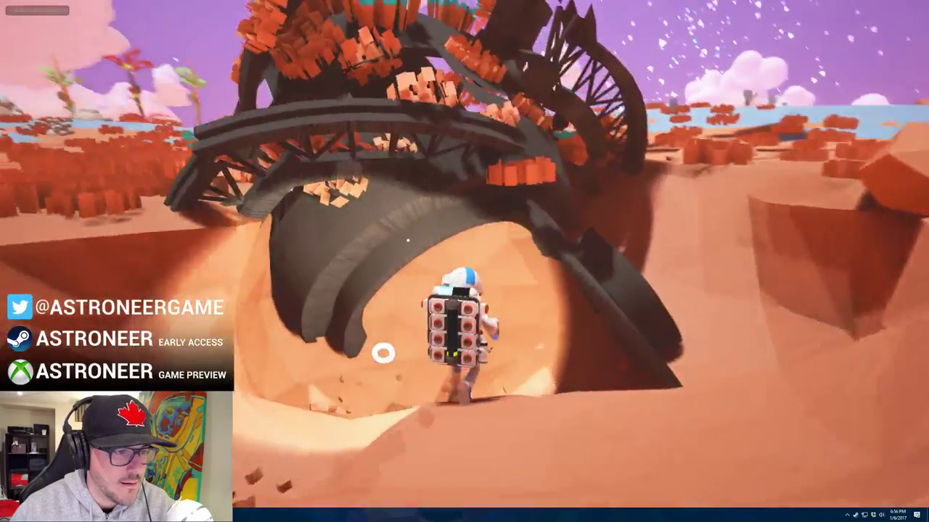
{"action": "key", "text": "e"}
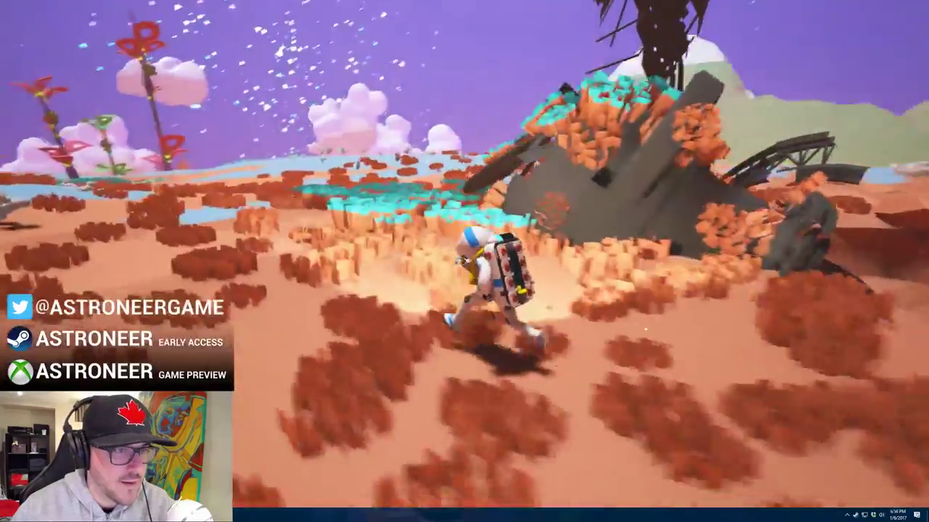
{"action": "right_click_drag", "start_coordinate": [645, 329], "coordinate": [877, 329]}
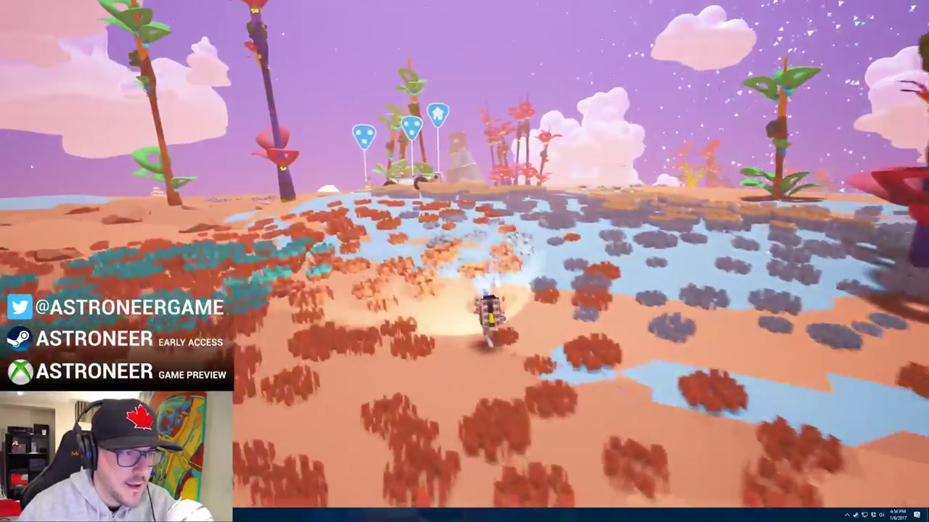
Step: Run the astronaut a little farther, leave full screen and stop the play session
{"action": "key", "text": "w"}
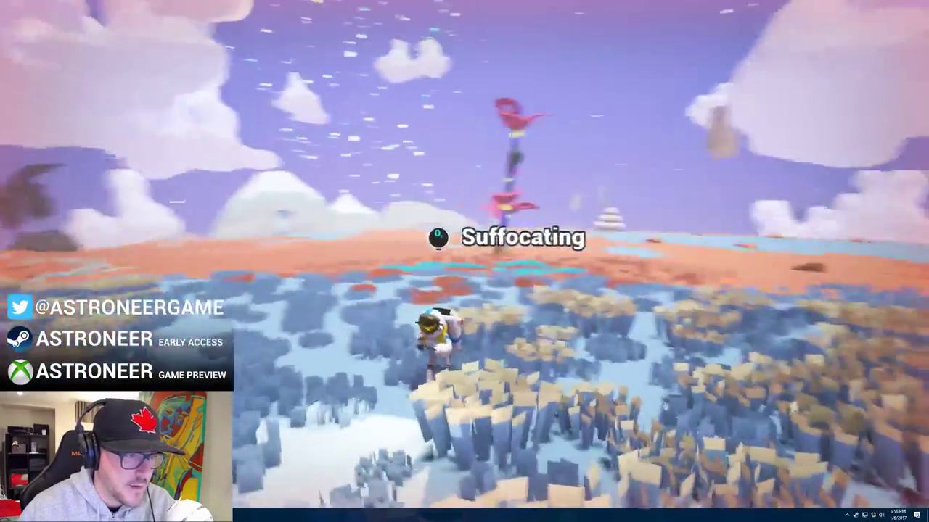
{"action": "key", "text": "shift+F1"}
{"action": "key", "text": "F11"}
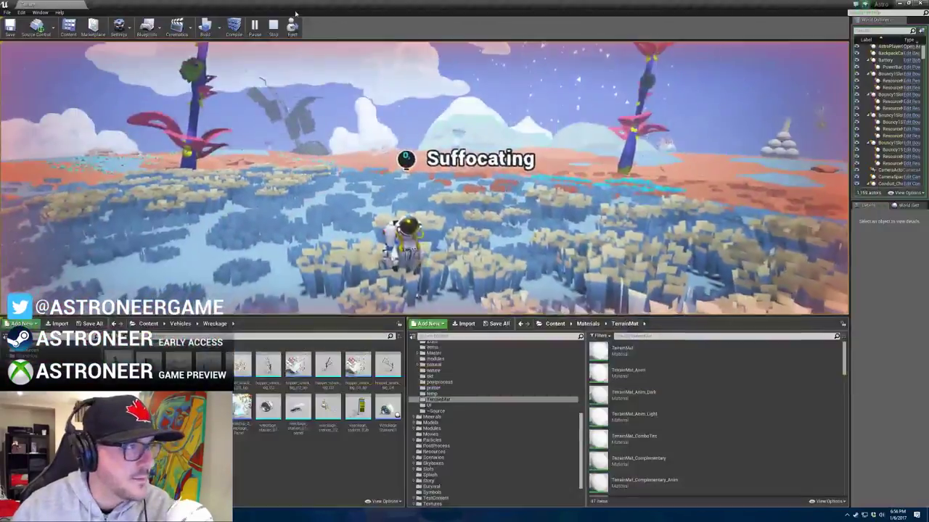
{"action": "left_click", "coordinate": [274, 28]}
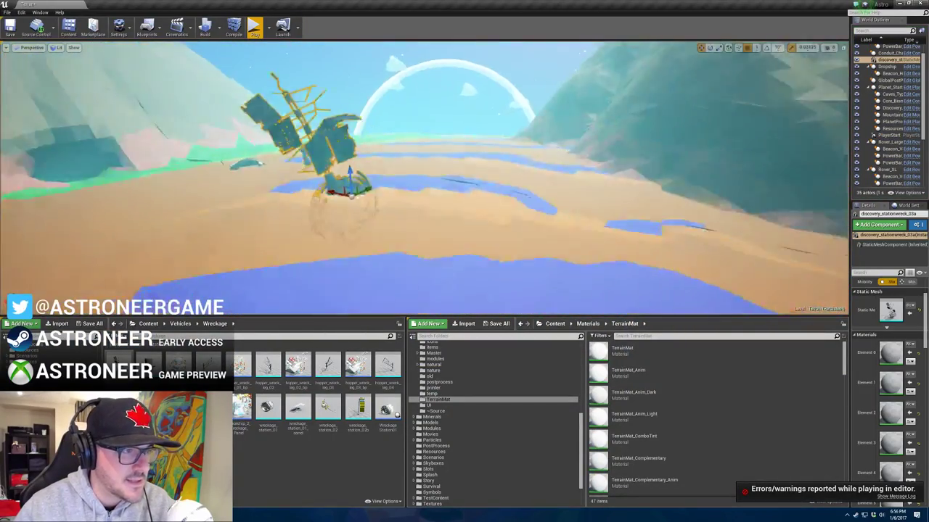
Step: Duplicate the station wreck and place the copy on open terrain well away from the original
{"action": "right_click_drag", "start_coordinate": [424, 177], "coordinate": [431, 217]}
{"action": "right_click_drag", "start_coordinate": [350, 210], "coordinate": [317, 212]}
{"action": "left_click_drag", "start_coordinate": [311, 207], "coordinate": [682, 244]}
{"action": "mouse_move", "coordinate": [682, 245]}
{"action": "right_mouse_down"}
{"action": "mouse_move", "coordinate": [667, 247]}
{"action": "mouse_move", "coordinate": [690, 244]}
{"action": "right_mouse_up"}
{"action": "key", "text": "w"}
{"action": "left_click_drag", "start_coordinate": [754, 225], "coordinate": [252, 194]}
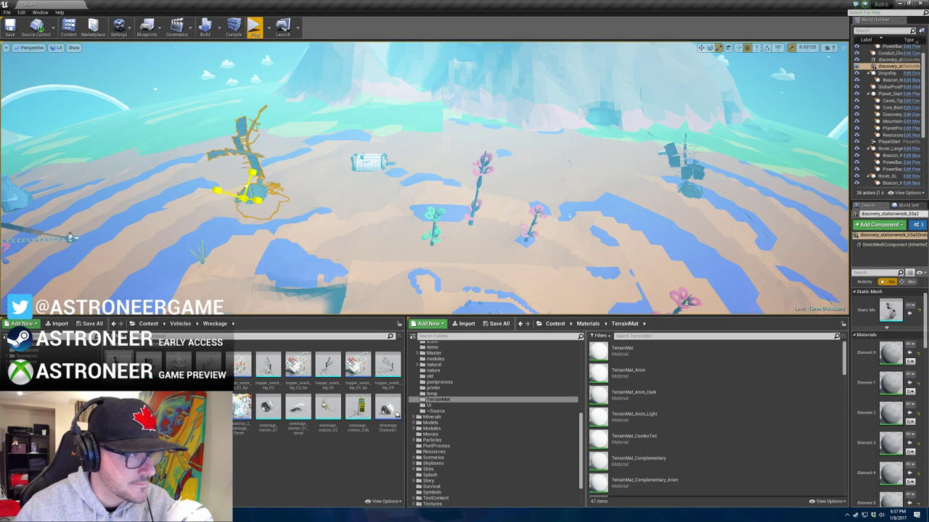
{"action": "key", "text": "w"}
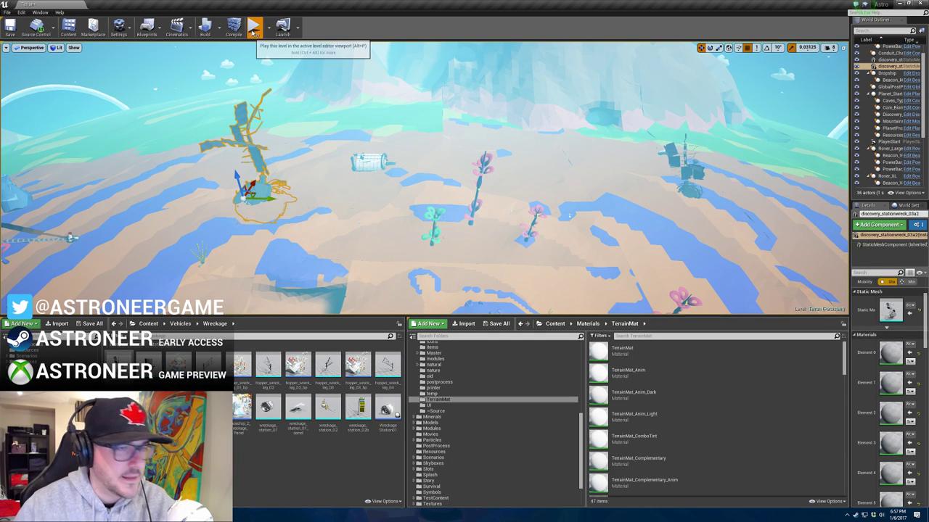
Step: Play the level and run the astronaut from the base across the rocky terrain toward the distant station wreck
{"action": "left_click", "coordinate": [252, 29]}
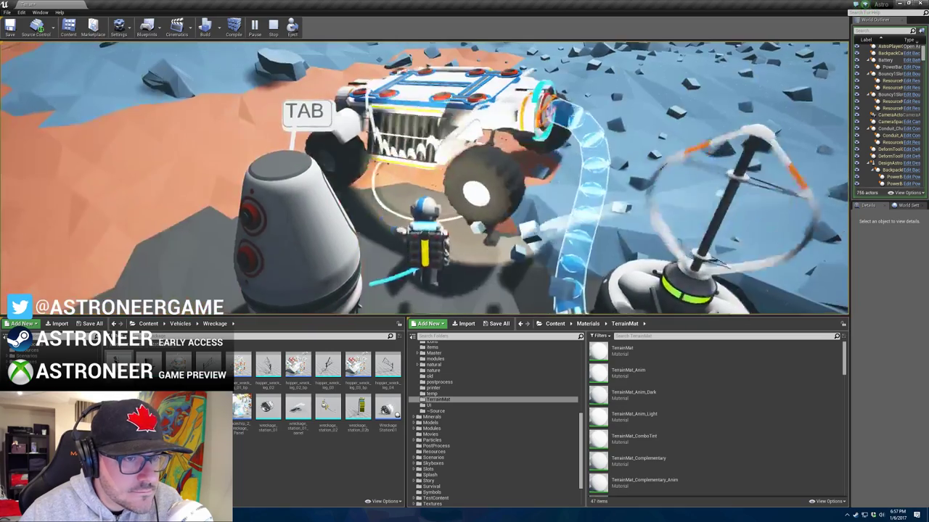
{"action": "key", "text": "w"}
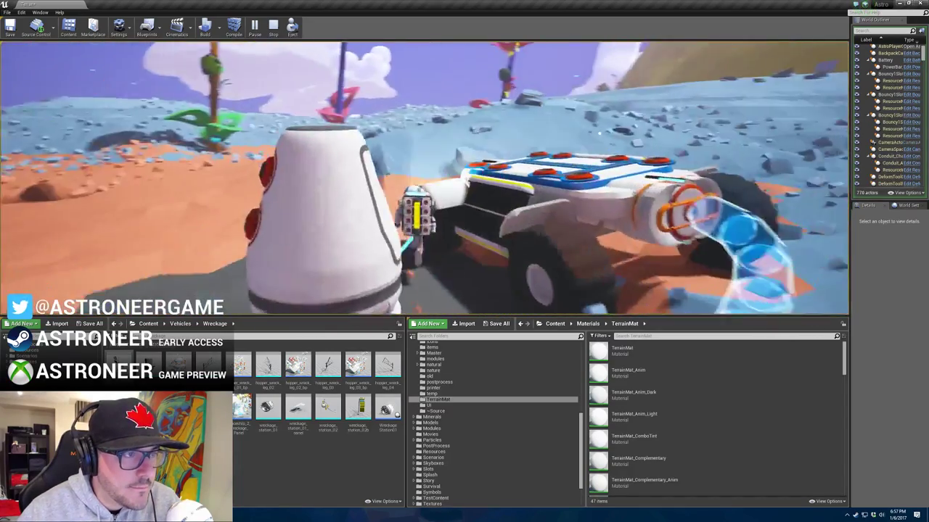
{"action": "key", "text": "a"}
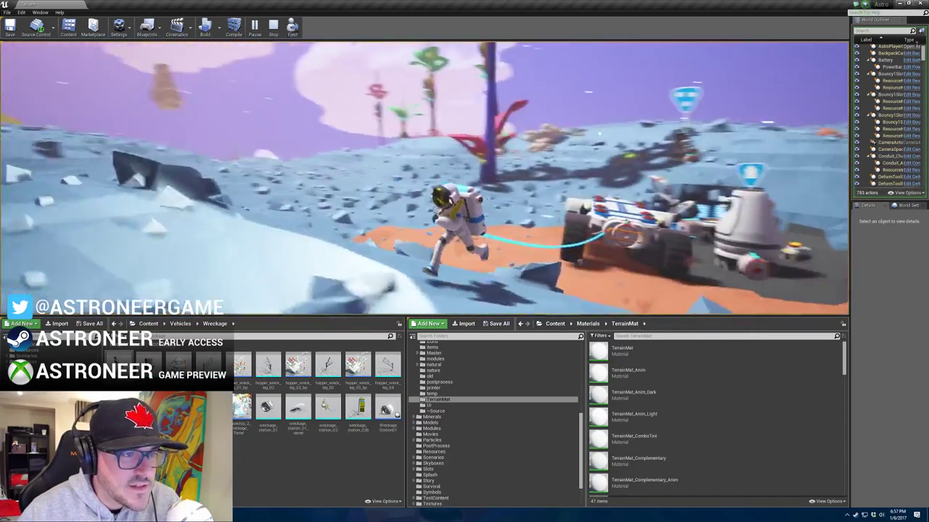
{"action": "key", "text": "s"}
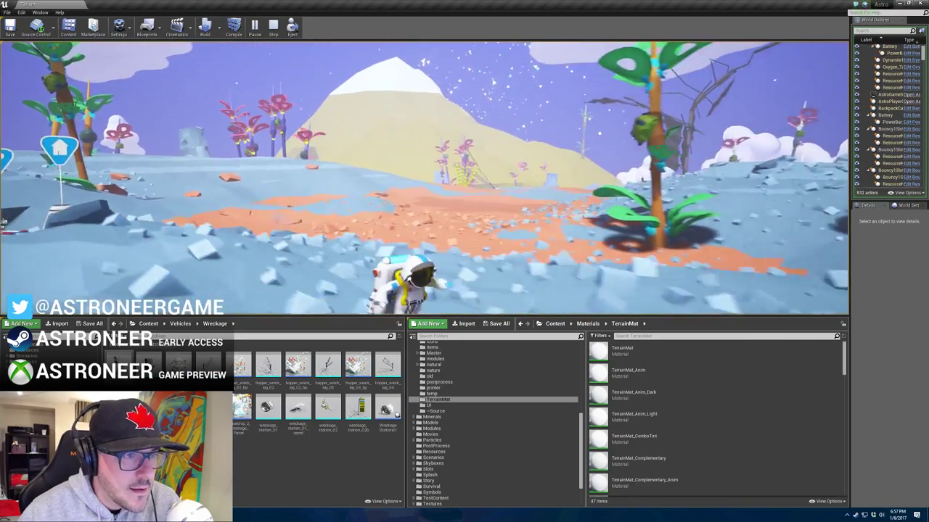
{"action": "key", "text": "w"}
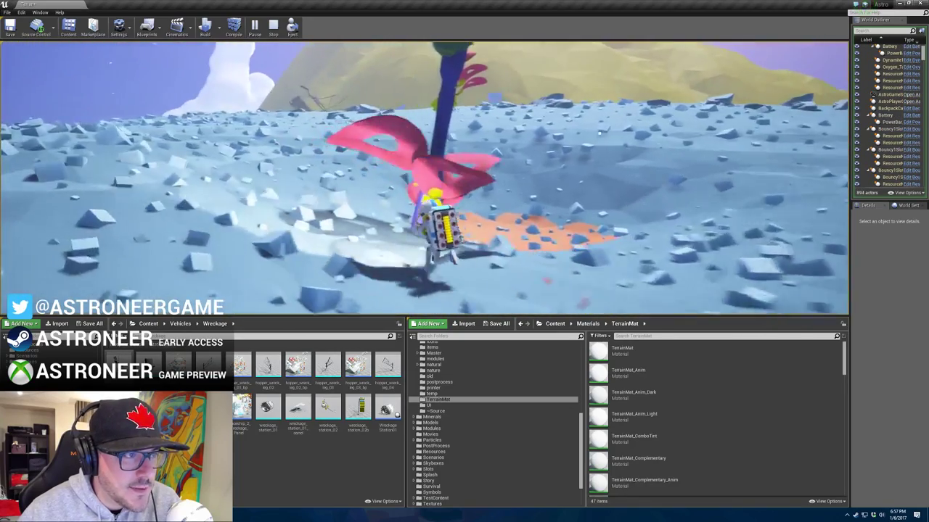
{"action": "key", "text": "w"}
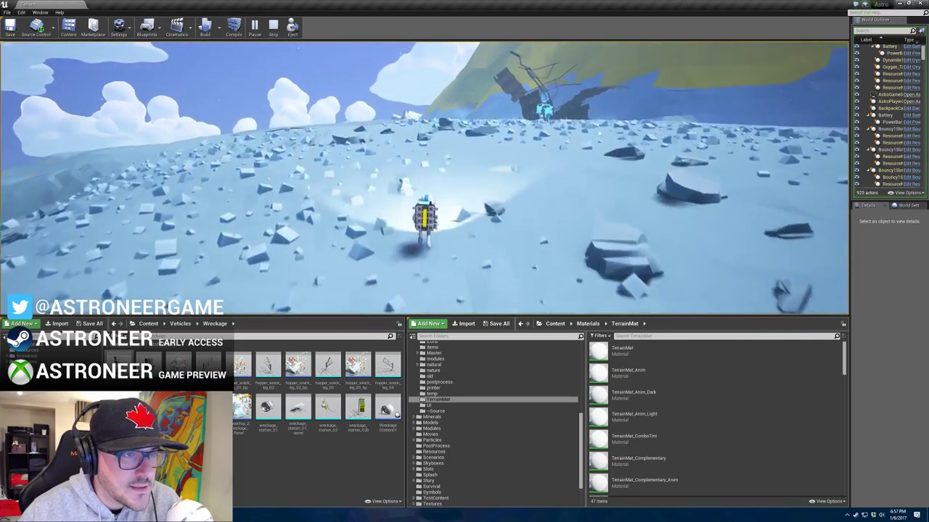
{"action": "key", "text": "w"}
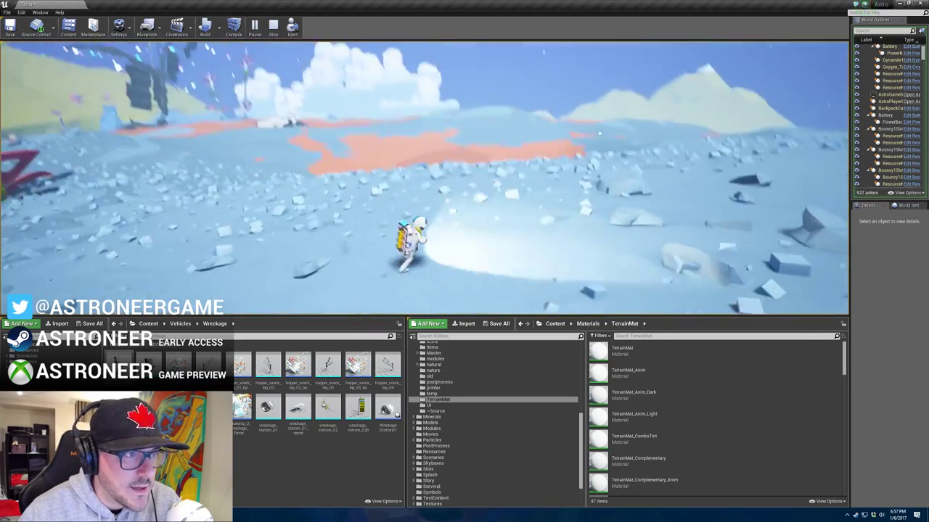
{"action": "key", "text": "w"}
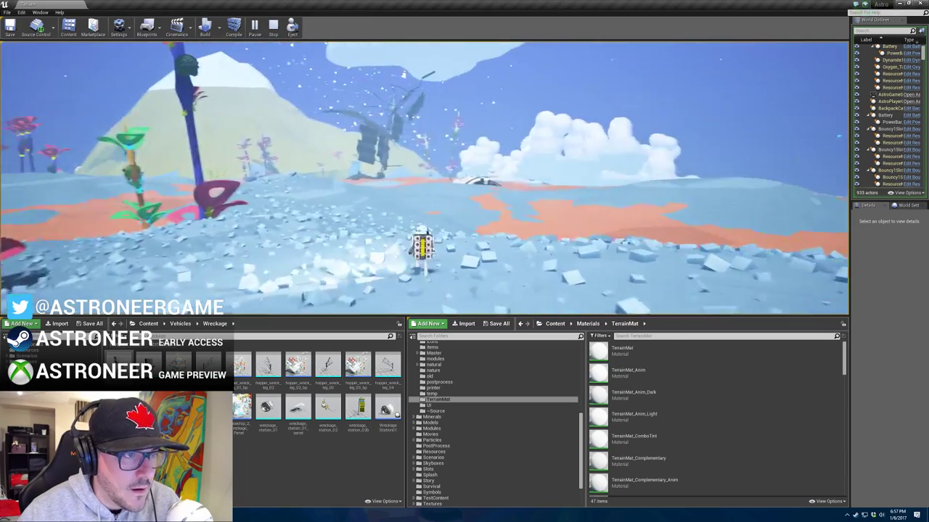
Step: Switch the game to full screen and run up to the station wreck to examine it from below
{"action": "key", "text": "F11"}
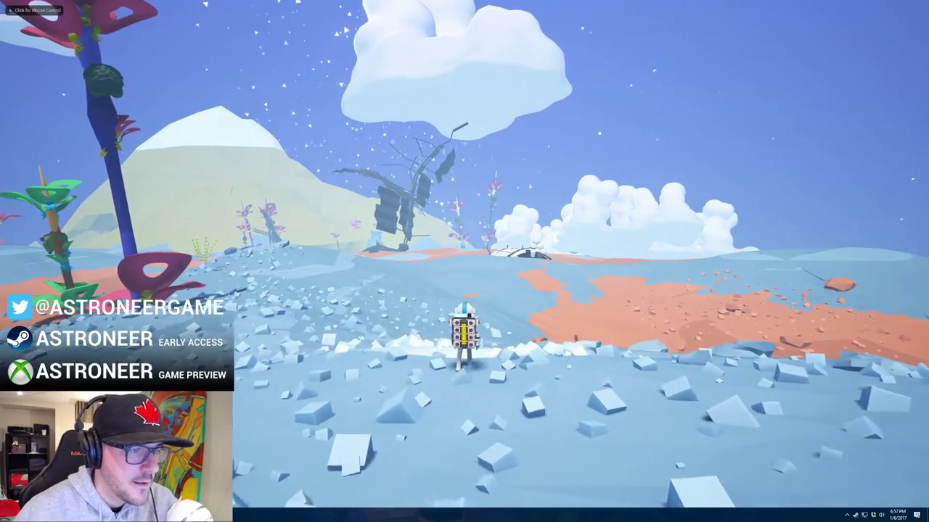
{"action": "key", "text": "w"}
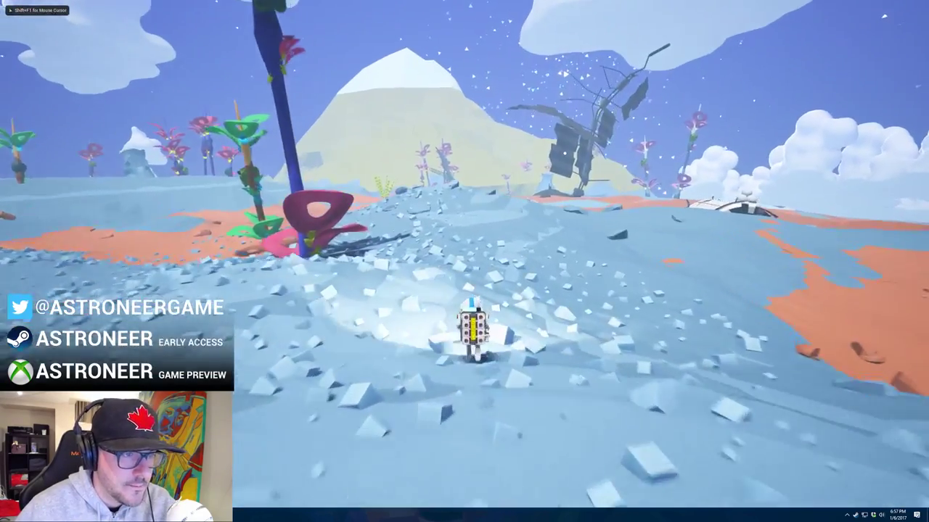
{"action": "key", "text": "w"}
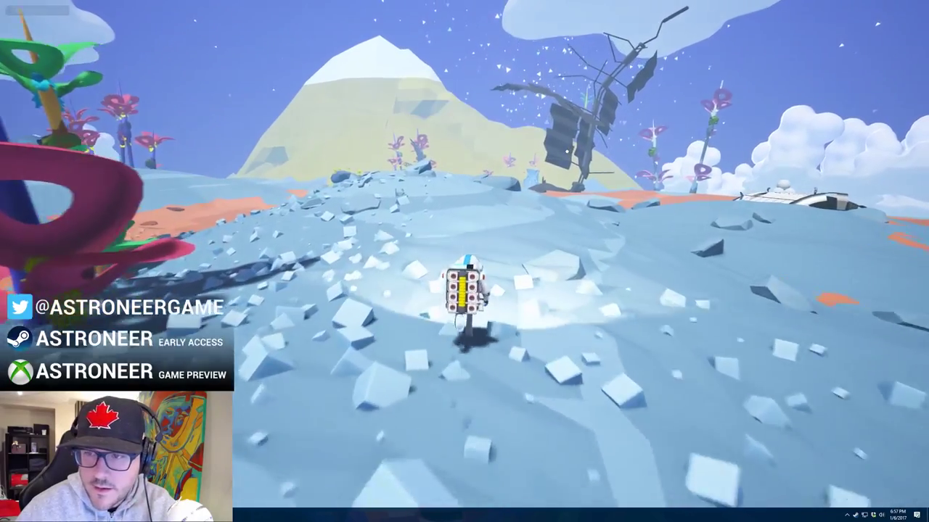
{"action": "key", "text": "w"}
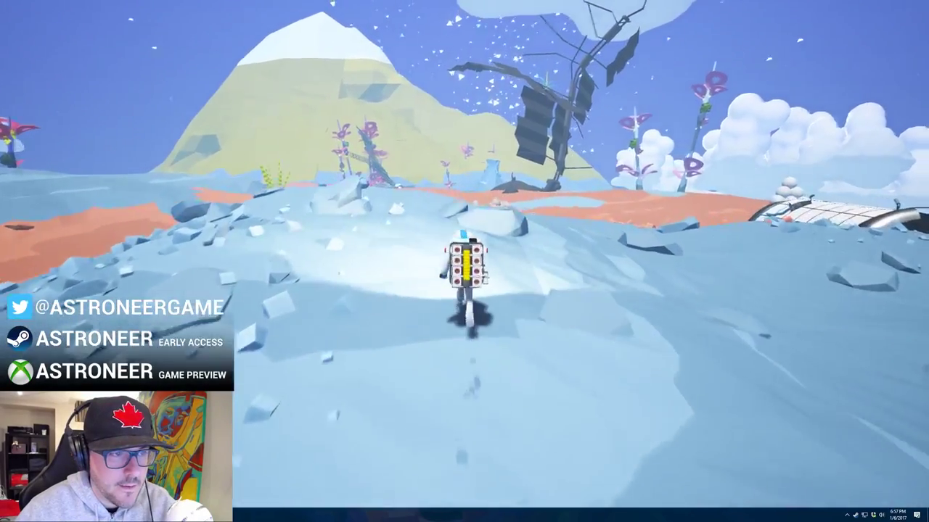
{"action": "key", "text": "w"}
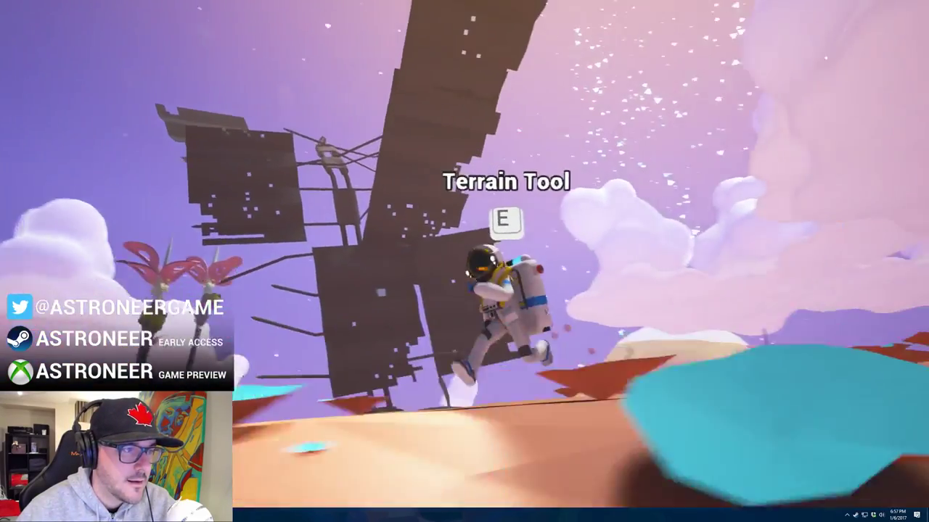
Step: Dig away the terrain around the wreck's buried round hull with the Terrain Tool, then put the tool away
{"action": "key", "text": "e"}
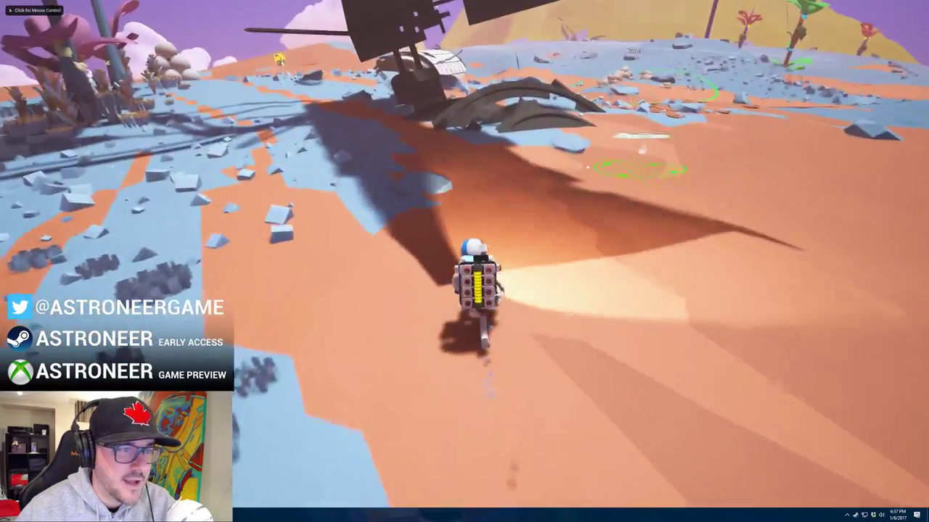
{"action": "mouse_move", "coordinate": [549, 186]}
{"action": "left_mouse_down"}
{"action": "mouse_move", "coordinate": [563, 183]}
{"action": "mouse_move", "coordinate": [629, 232]}
{"action": "left_mouse_up"}
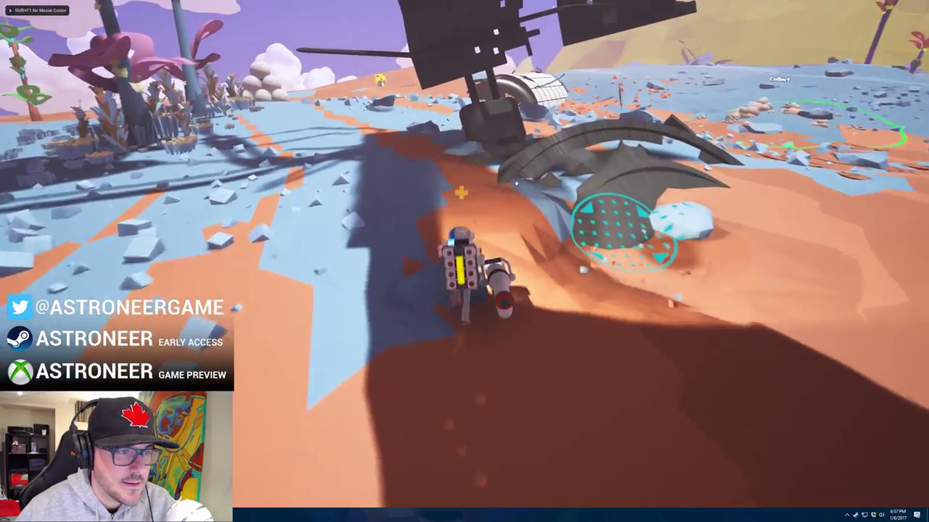
{"action": "key", "text": "e"}
{"action": "key", "text": "w"}
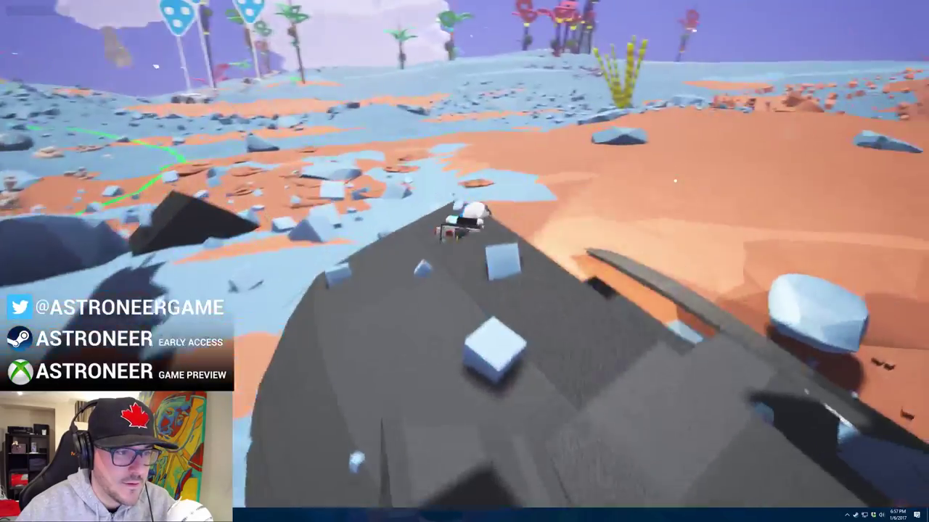
{"action": "key", "text": "w"}
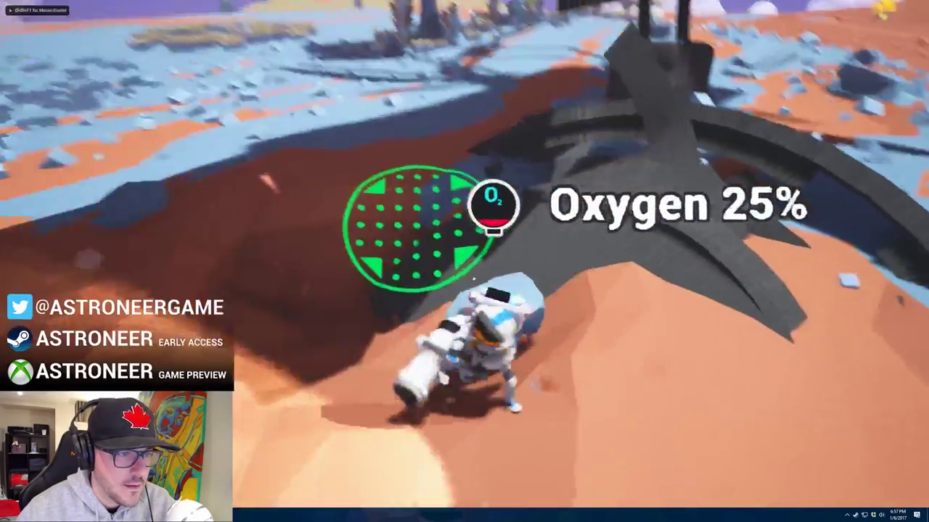
{"action": "mouse_move", "coordinate": [514, 307]}
{"action": "left_mouse_down", "text": "ctrl"}
{"action": "mouse_move", "coordinate": [445, 283]}
{"action": "mouse_move", "coordinate": [460, 254]}
{"action": "left_mouse_up", "text": "ctrl"}
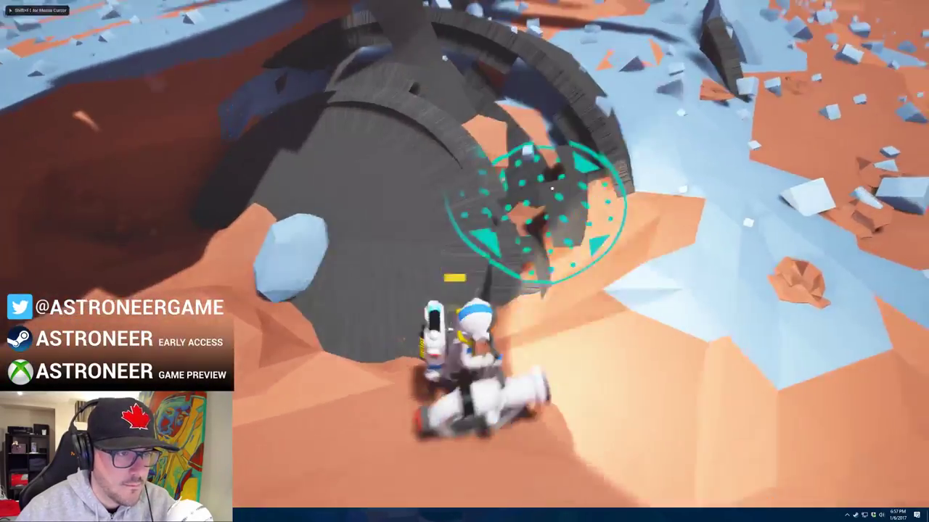
{"action": "key", "text": "s"}
{"action": "key", "text": "e"}
Step: Set the Terrain Tool's strength to 2.5 and its size to 650 in the debug settings
{"action": "key", "text": "shift+F1"}
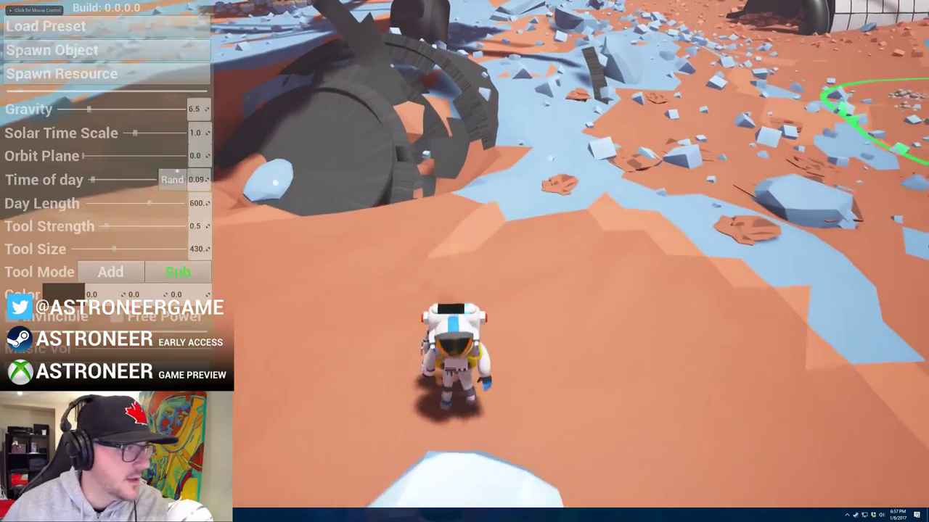
{"action": "key", "text": "s"}
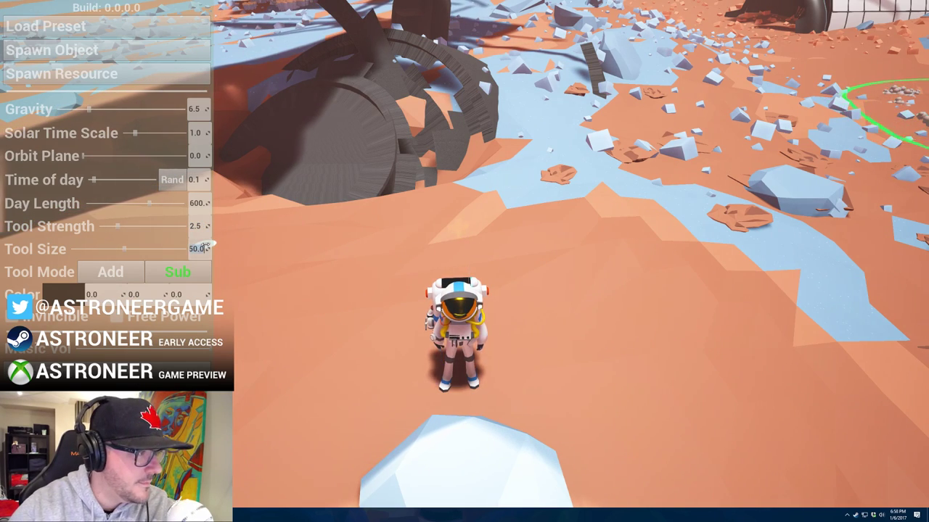
{"action": "left_click", "coordinate": [363, 248]}
{"action": "key", "text": "e"}
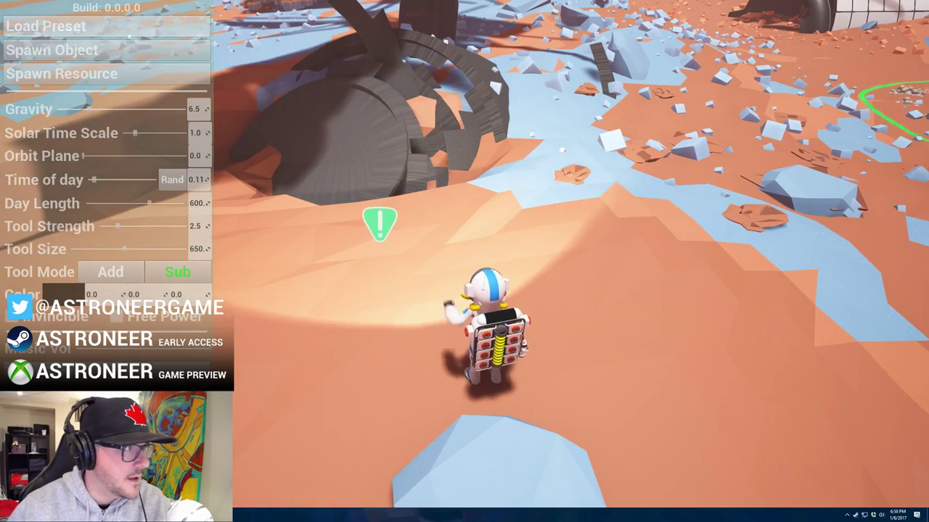
Step: Spawn a Filter_Bundle object for the suffocating astronaut
{"action": "left_click", "coordinate": [167, 52]}
{"action": "left_click_drag", "start_coordinate": [374, 55], "coordinate": [374, 113]}
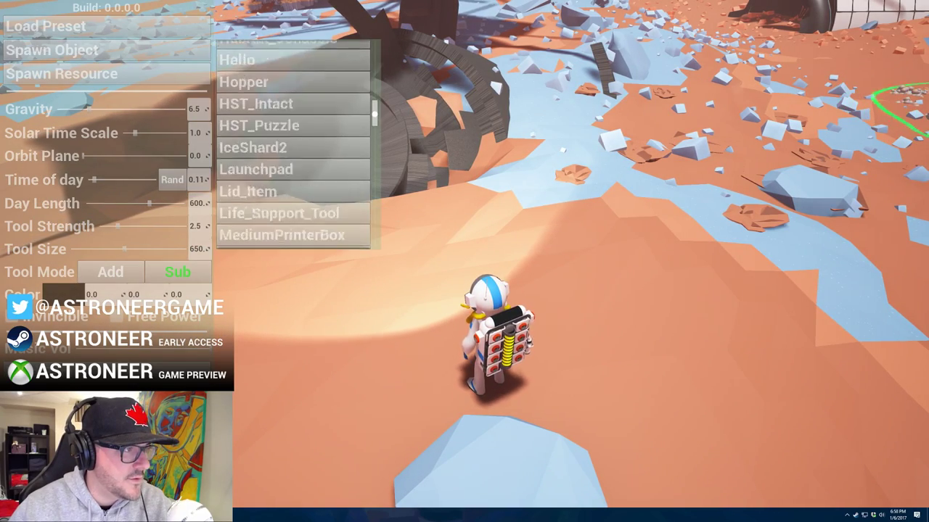
{"action": "scroll", "coordinate": [258, 116], "scroll_direction": "up", "scroll_amount": 5}
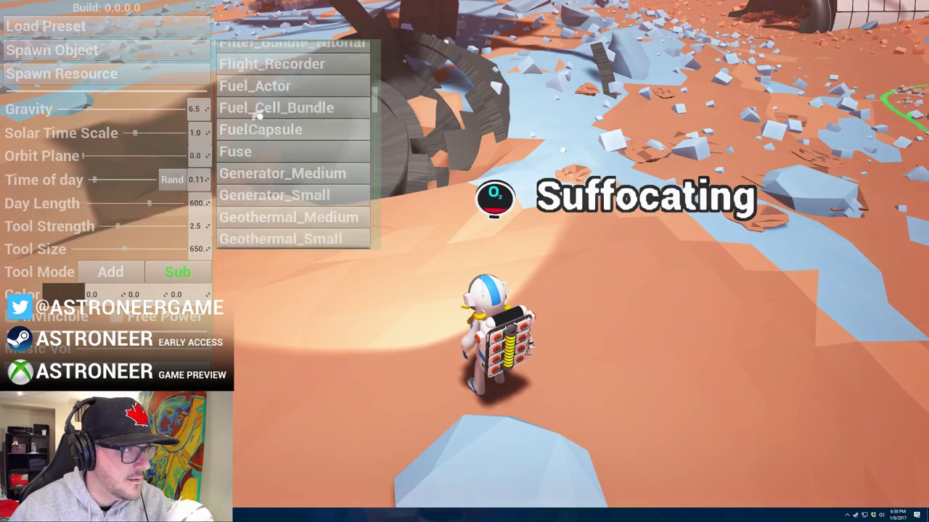
{"action": "scroll", "coordinate": [259, 116], "scroll_direction": "up", "scroll_amount": 3}
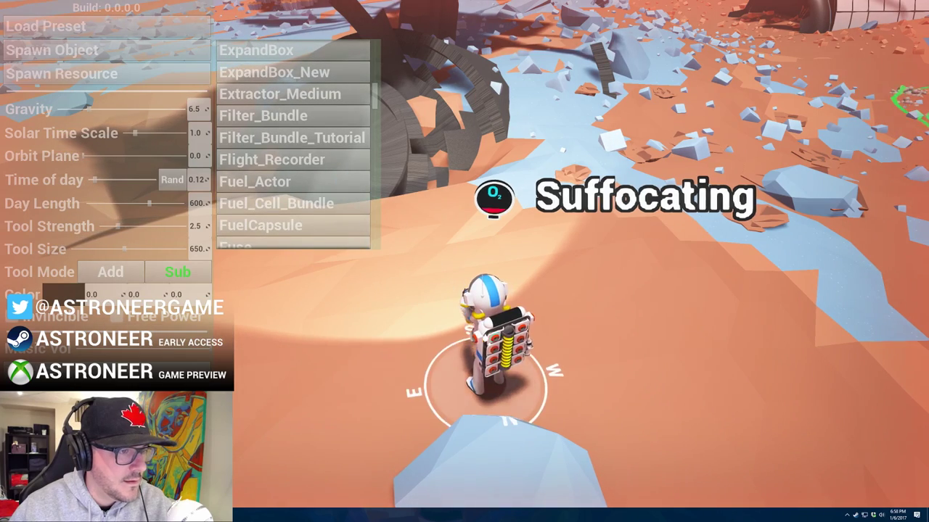
{"action": "left_click", "coordinate": [264, 116]}
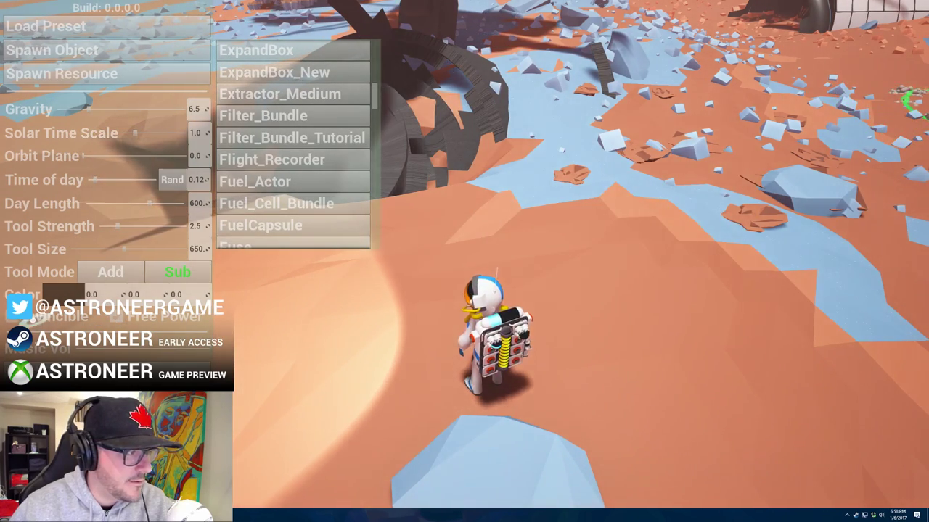
Step: Close the debug settings and excavate a deep pit around and beneath the wreck's hull with the enlarged Terrain Tool
{"action": "key", "text": "grave"}
{"action": "key", "text": "e"}
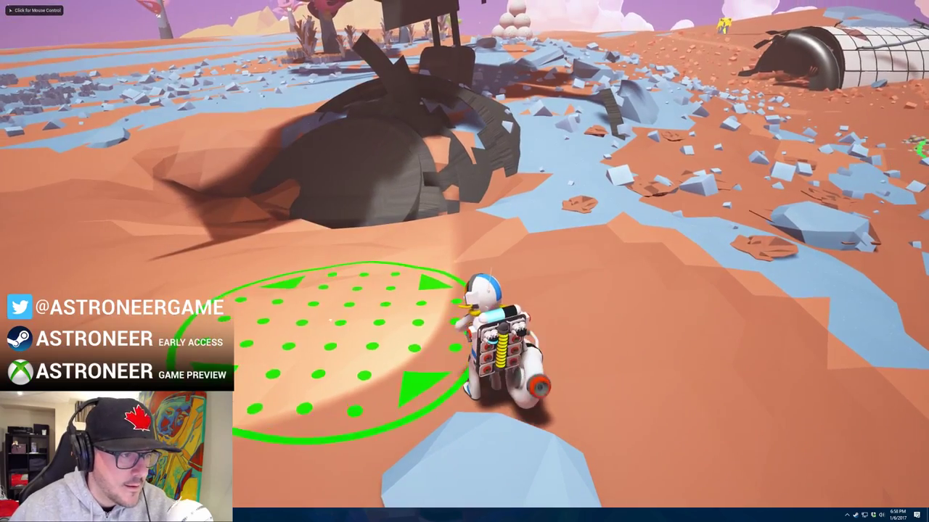
{"action": "mouse_move", "coordinate": [630, 255]}
{"action": "left_mouse_down"}
{"action": "mouse_move", "coordinate": [574, 243]}
{"action": "mouse_move", "coordinate": [406, 243]}
{"action": "mouse_move", "coordinate": [390, 272]}
{"action": "left_mouse_up"}
{"action": "key", "text": "s"}
{"action": "right_click_drag", "start_coordinate": [391, 272], "coordinate": [337, 201]}
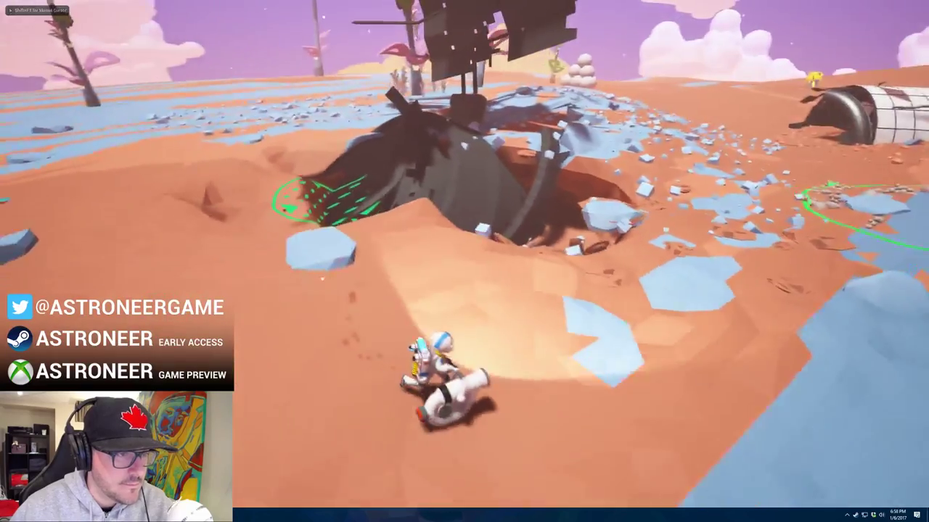
{"action": "mouse_move", "coordinate": [479, 231]}
{"action": "left_mouse_down"}
{"action": "mouse_move", "coordinate": [632, 239]}
{"action": "mouse_move", "coordinate": [674, 227]}
{"action": "mouse_move", "coordinate": [482, 312]}
{"action": "left_mouse_up"}
{"action": "mouse_move", "coordinate": [553, 330]}
{"action": "left_mouse_down"}
{"action": "mouse_move", "coordinate": [586, 305]}
{"action": "mouse_move", "coordinate": [586, 272]}
{"action": "mouse_move", "coordinate": [523, 254]}
{"action": "left_mouse_up"}
{"action": "key", "text": "w"}
{"action": "mouse_move", "coordinate": [549, 307]}
{"action": "left_mouse_down"}
{"action": "mouse_move", "coordinate": [514, 253]}
{"action": "mouse_move", "coordinate": [496, 261]}
{"action": "left_mouse_up"}
{"action": "key", "text": "w"}
{"action": "mouse_move", "coordinate": [495, 261]}
{"action": "right_mouse_down"}
{"action": "mouse_move", "coordinate": [363, 225]}
{"action": "mouse_move", "coordinate": [452, 238]}
{"action": "mouse_move", "coordinate": [410, 211]}
{"action": "mouse_move", "coordinate": [468, 202]}
{"action": "right_mouse_up"}
{"action": "right_click_drag", "start_coordinate": [382, 174], "coordinate": [448, 218]}
{"action": "mouse_move", "coordinate": [537, 200]}
{"action": "left_mouse_down"}
{"action": "mouse_move", "coordinate": [556, 197]}
{"action": "mouse_move", "coordinate": [575, 219]}
{"action": "mouse_move", "coordinate": [616, 224]}
{"action": "mouse_move", "coordinate": [562, 188]}
{"action": "left_mouse_up"}
Step: Run the astronaut through the excavated pit to examine the exposed underside of the wreck
{"action": "key", "text": "w"}
{"action": "key", "text": "w"}
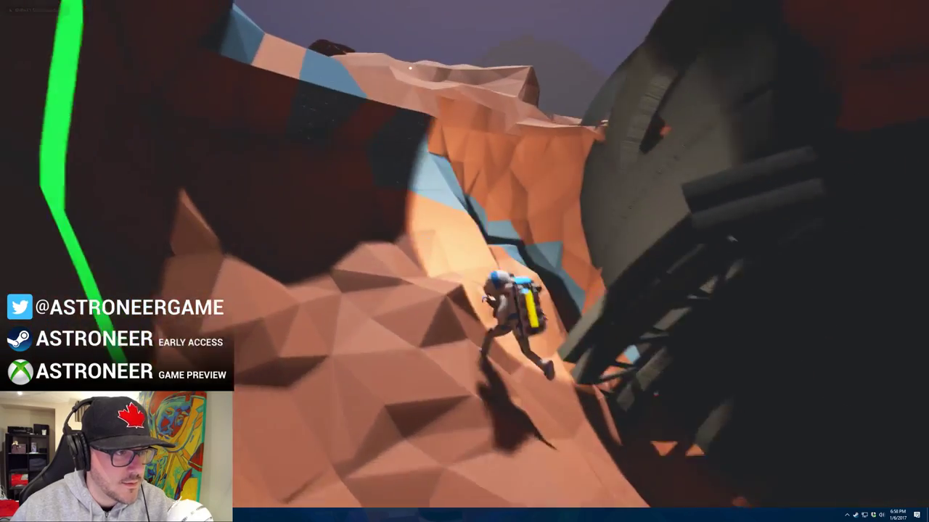
{"action": "key", "text": "w"}
{"action": "right_click_drag", "start_coordinate": [410, 68], "coordinate": [265, 56]}
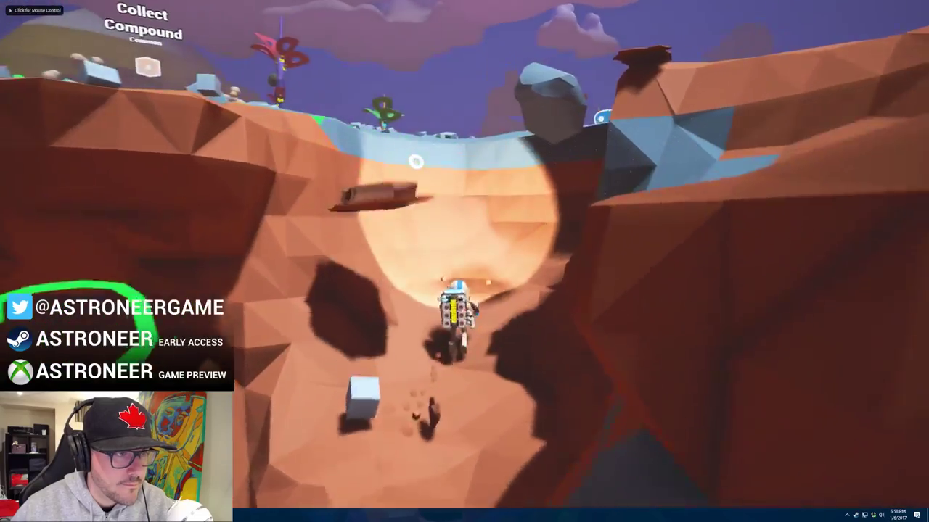
Step: Dig into the pit wall with the Terrain Tool to get out and look back at the excavated wreck
{"action": "key", "text": "e"}
{"action": "mouse_move", "coordinate": [441, 191]}
{"action": "left_mouse_down"}
{"action": "mouse_move", "coordinate": [458, 208]}
{"action": "mouse_move", "coordinate": [436, 258]}
{"action": "left_mouse_up"}
{"action": "right_click_drag", "start_coordinate": [514, 180], "coordinate": [828, 196]}
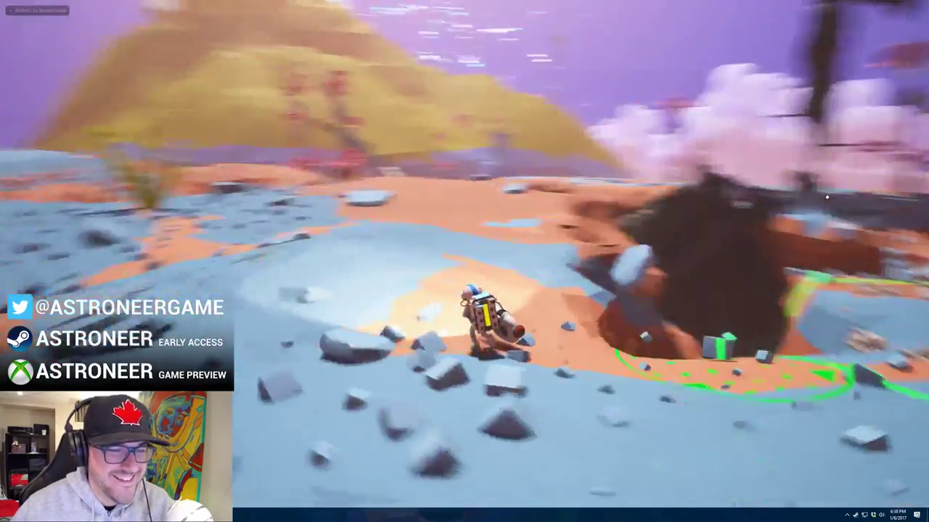
Step: Run the astronaut around the wreck and out onto the plain to view its hull and broken solar panels from several distances
{"action": "key", "text": "w"}
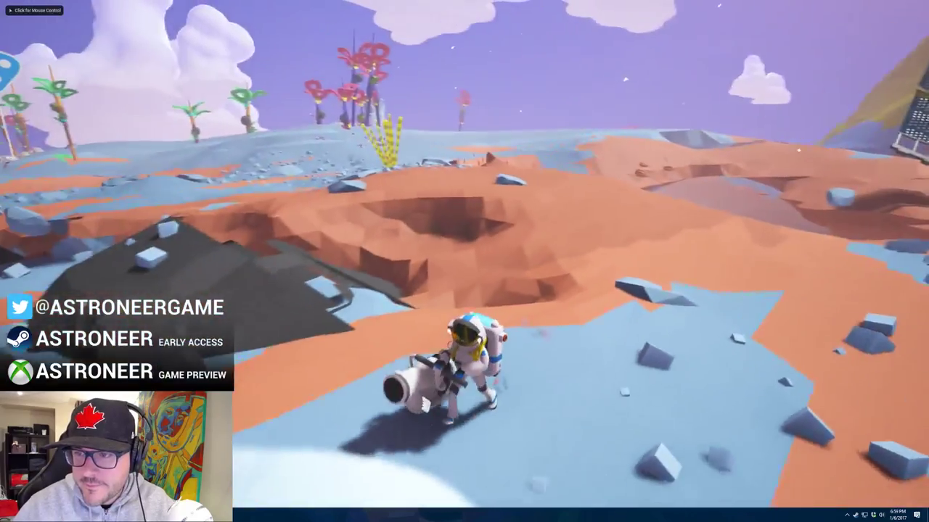
{"action": "left_click", "coordinate": [424, 405]}
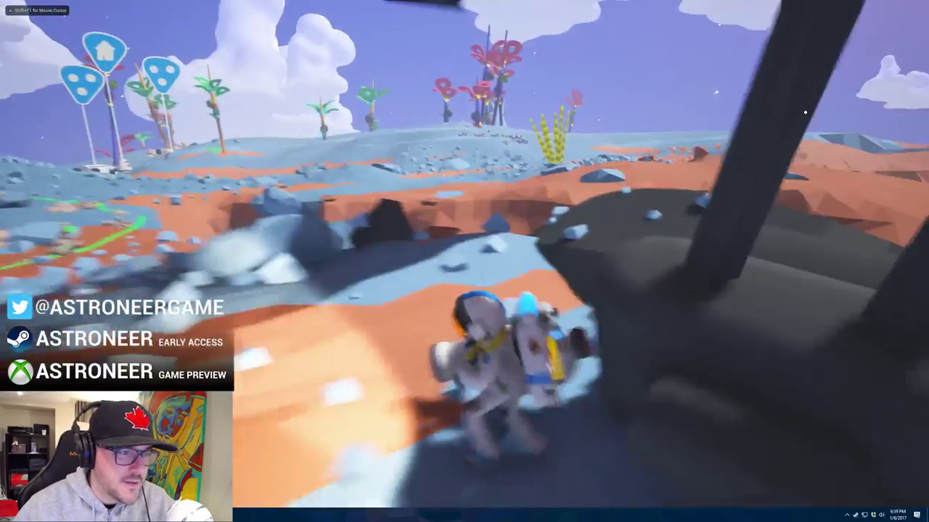
{"action": "key", "text": "w"}
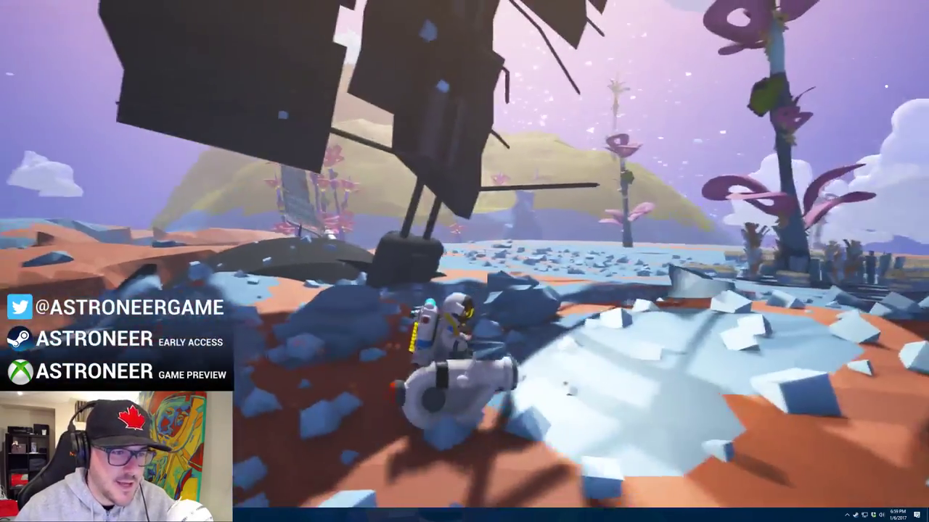
{"action": "key", "text": "w"}
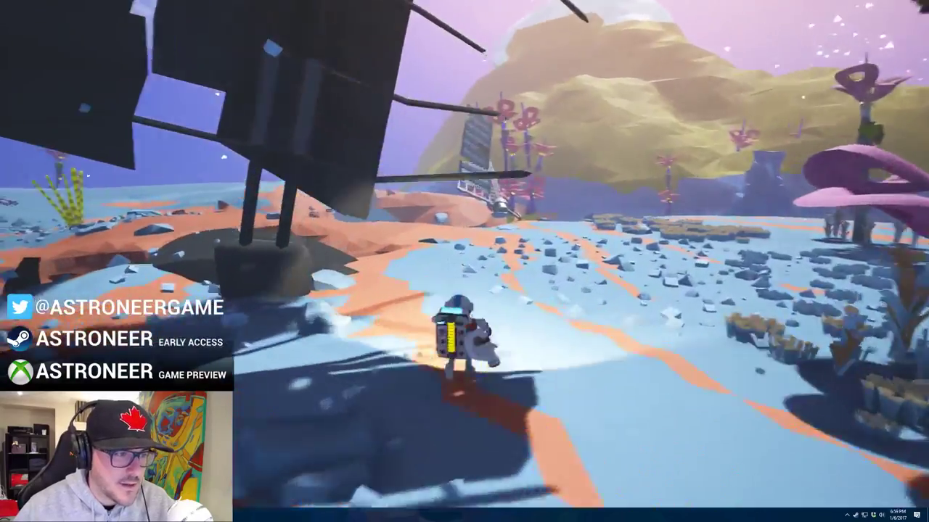
{"action": "key", "text": "d"}
{"action": "key", "text": "s"}
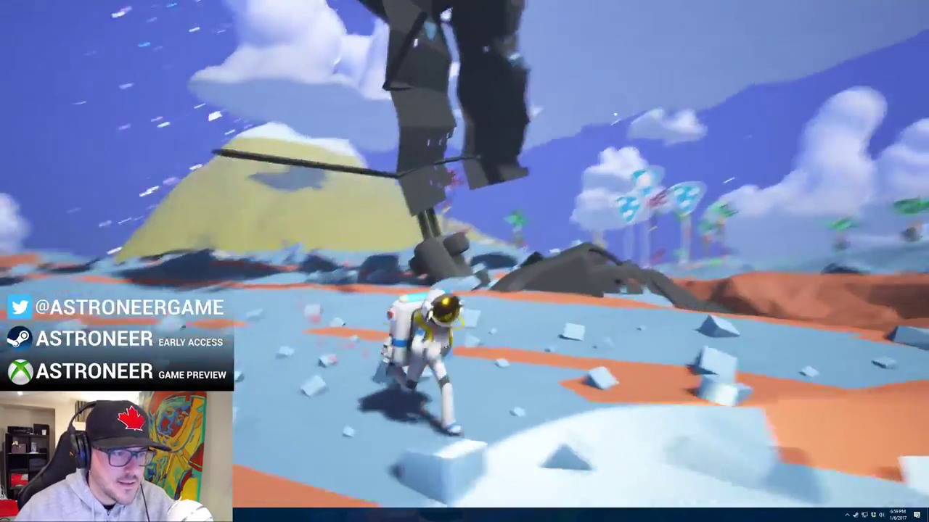
{"action": "key", "text": "s"}
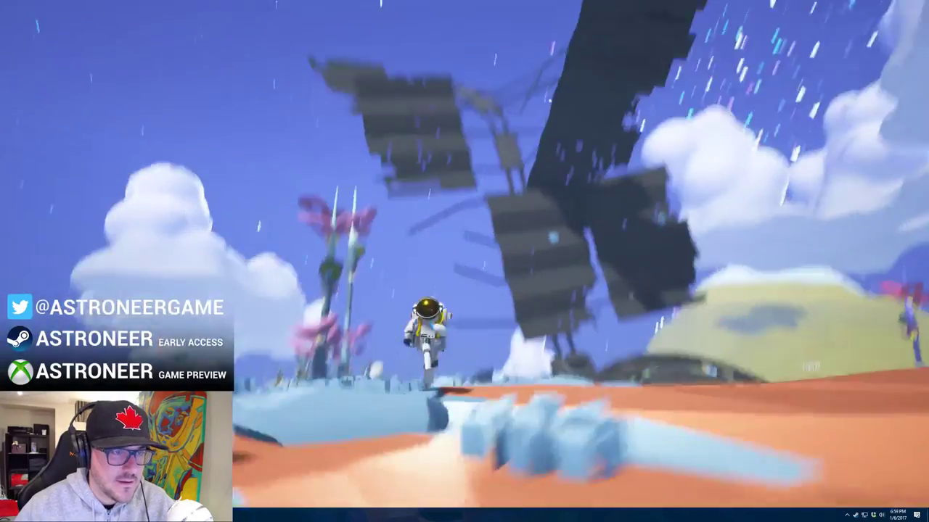
Step: Stop the play session, switch to 3ds Max and display the whole scene around the selected wreck
{"action": "key", "text": "F11"}
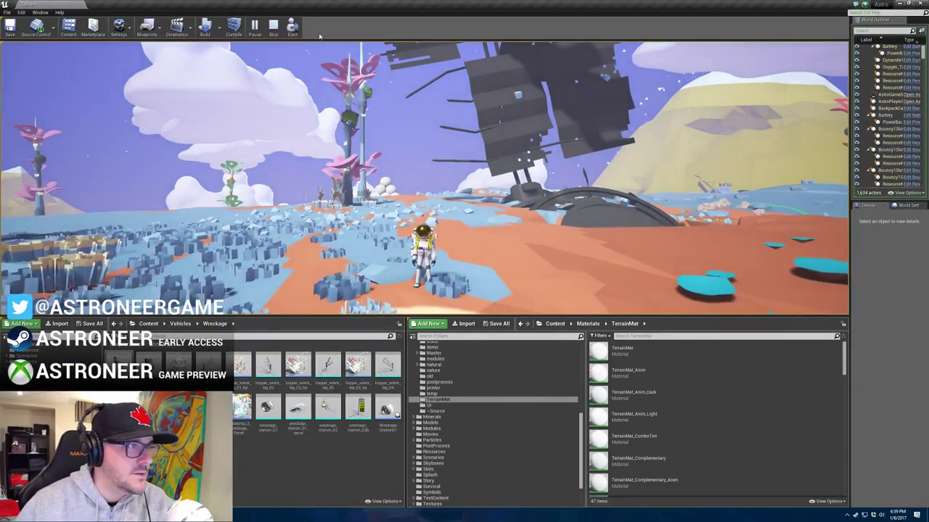
{"action": "left_click", "coordinate": [273, 28]}
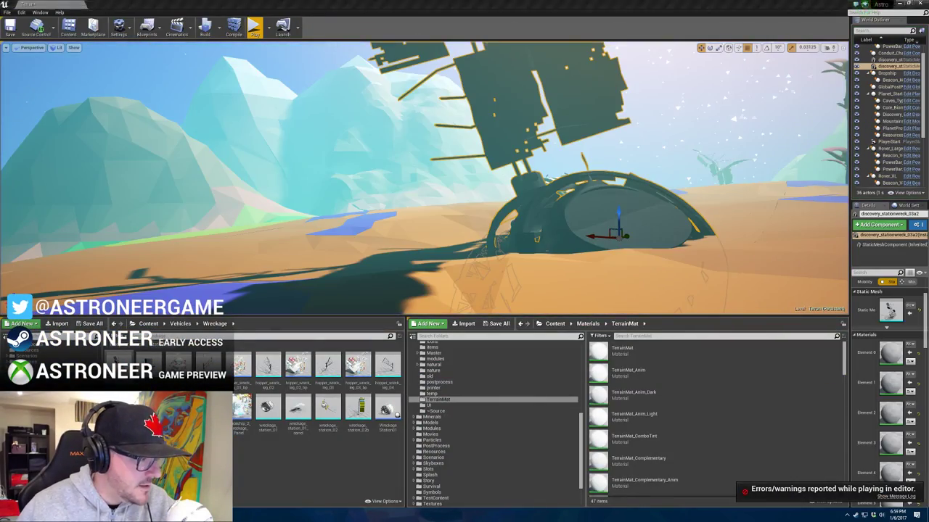
{"action": "key", "text": "alt+Tab"}
{"action": "left_click", "coordinate": [385, 233]}
{"action": "right_click", "coordinate": [315, 284]}
{"action": "left_click", "coordinate": [353, 280]}
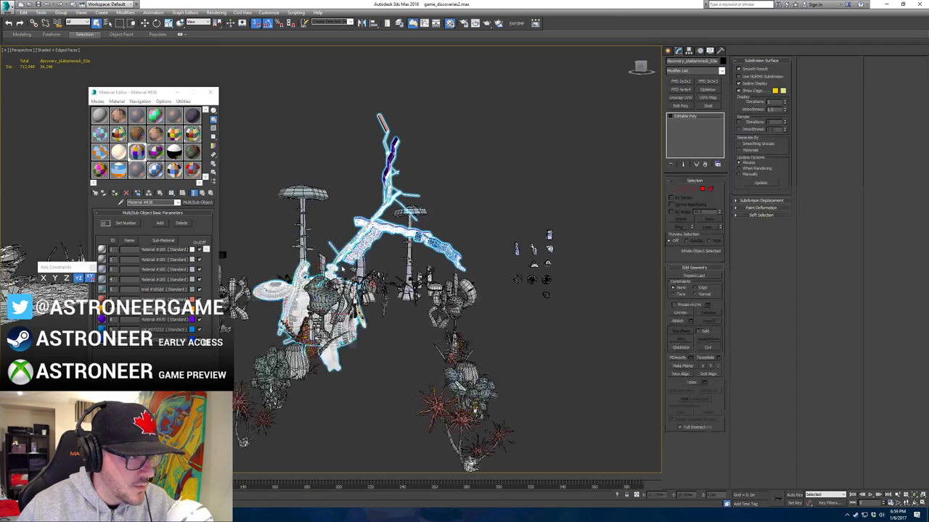
Step: Move the selected station wreck away from the plant models into the open area beside the two space stations
{"action": "scroll", "coordinate": [343, 268], "scroll_direction": "down", "scroll_amount": 6}
{"action": "middle_click_drag", "start_coordinate": [380, 290], "coordinate": [377, 325], "text": "alt"}
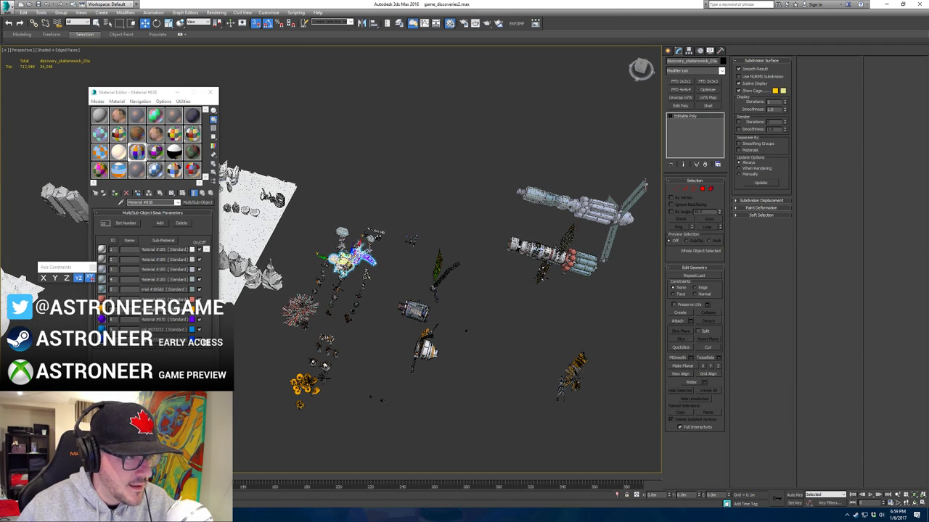
{"action": "left_click_drag", "start_coordinate": [342, 259], "coordinate": [533, 305]}
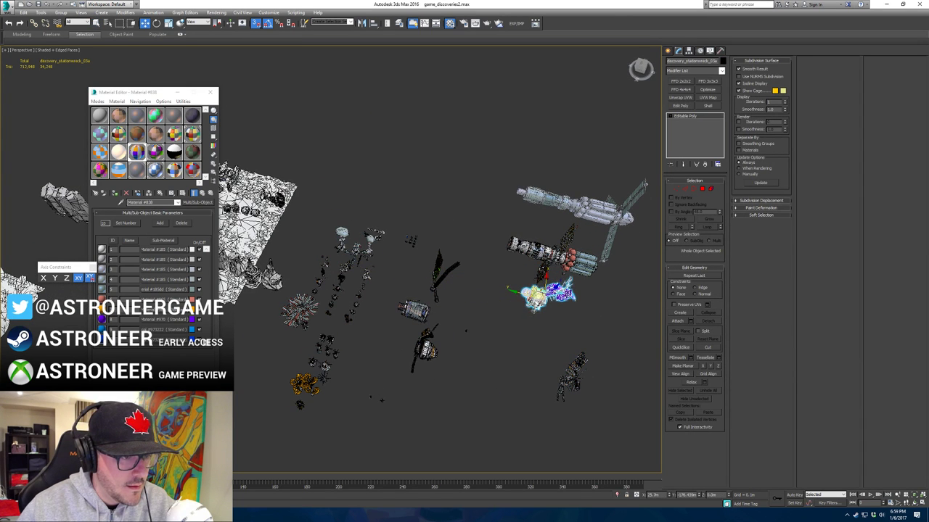
{"action": "key", "text": "ctrl+z"}
{"action": "left_click_drag", "start_coordinate": [349, 256], "coordinate": [555, 310]}
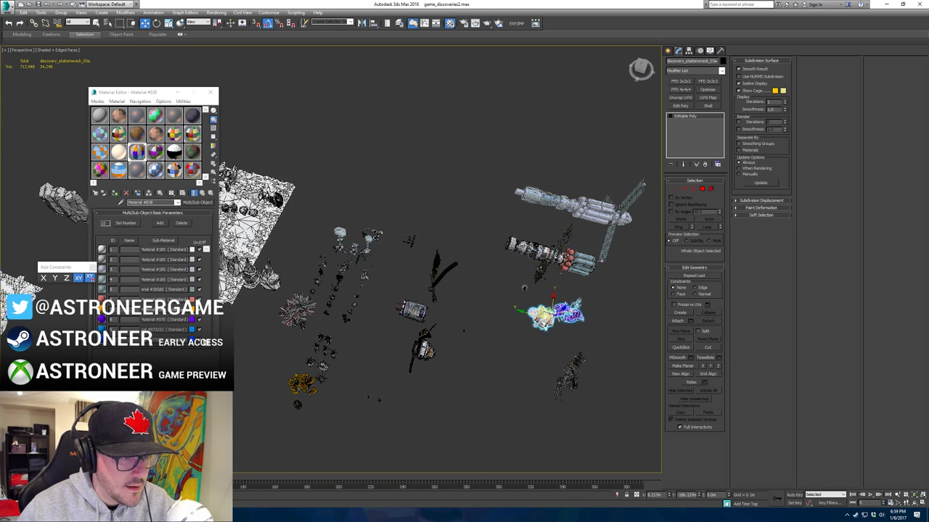
{"action": "middle_click_drag", "start_coordinate": [555, 310], "coordinate": [402, 317]}
{"action": "middle_click_drag", "start_coordinate": [368, 243], "coordinate": [330, 233], "text": "alt"}
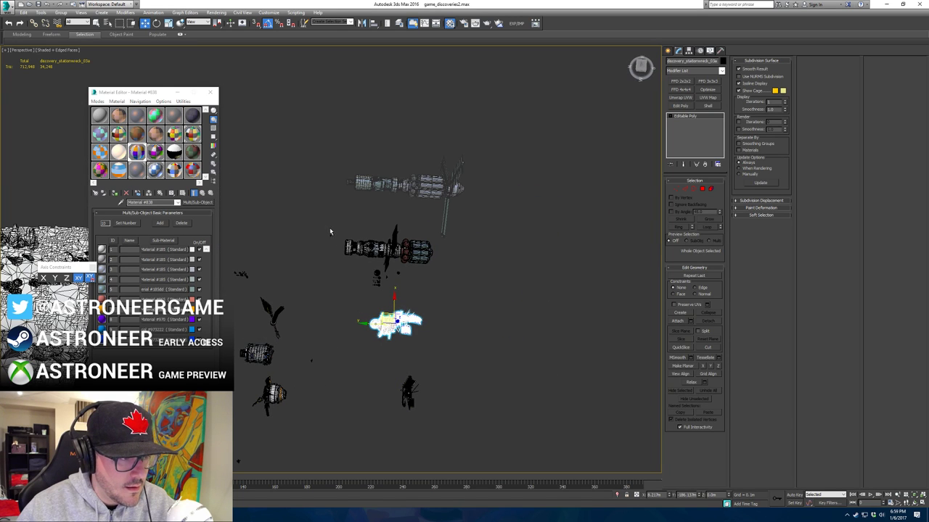
Step: Try to scale up the orange-panelled station, its small parts and the purple-panelled wreck together by eye
{"action": "key", "text": "ctrl+a"}
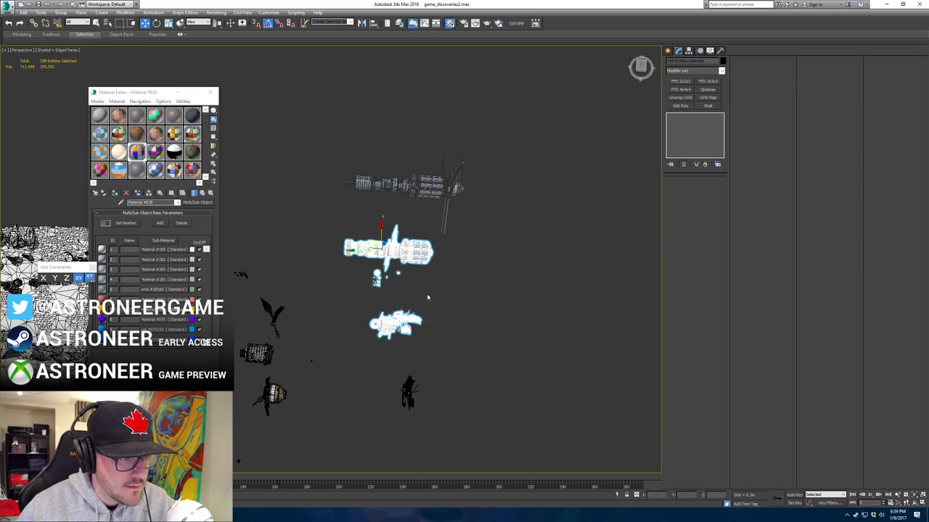
{"action": "middle_click_drag", "start_coordinate": [355, 288], "coordinate": [464, 304], "text": "alt"}
{"action": "left_click", "coordinate": [449, 256], "text": "alt"}
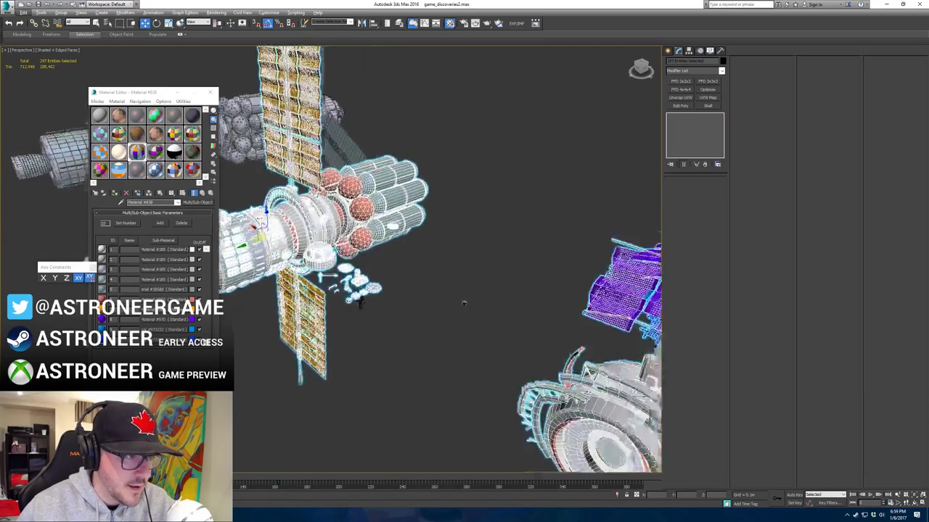
{"action": "scroll", "coordinate": [469, 309], "scroll_direction": "down", "scroll_amount": 5}
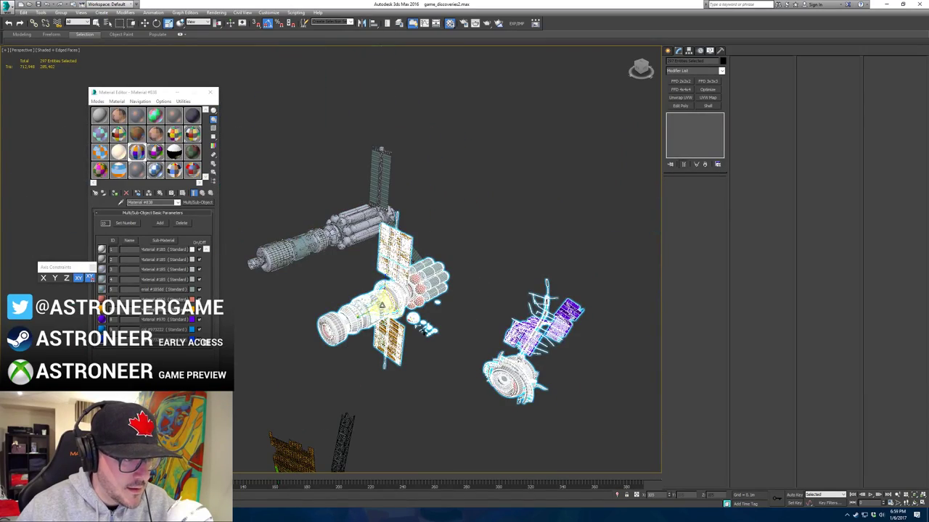
{"action": "left_click_drag", "start_coordinate": [382, 305], "coordinate": [383, 289]}
{"action": "key", "text": "w"}
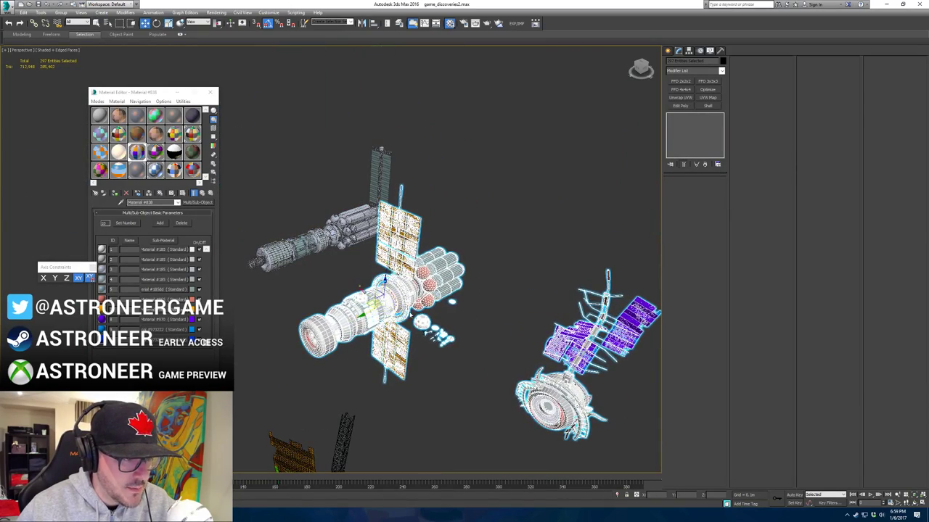
{"action": "middle_click_drag", "start_coordinate": [412, 316], "coordinate": [428, 315], "text": "alt"}
{"action": "right_click", "coordinate": [395, 278]}
{"action": "mouse_move", "coordinate": [428, 349]}
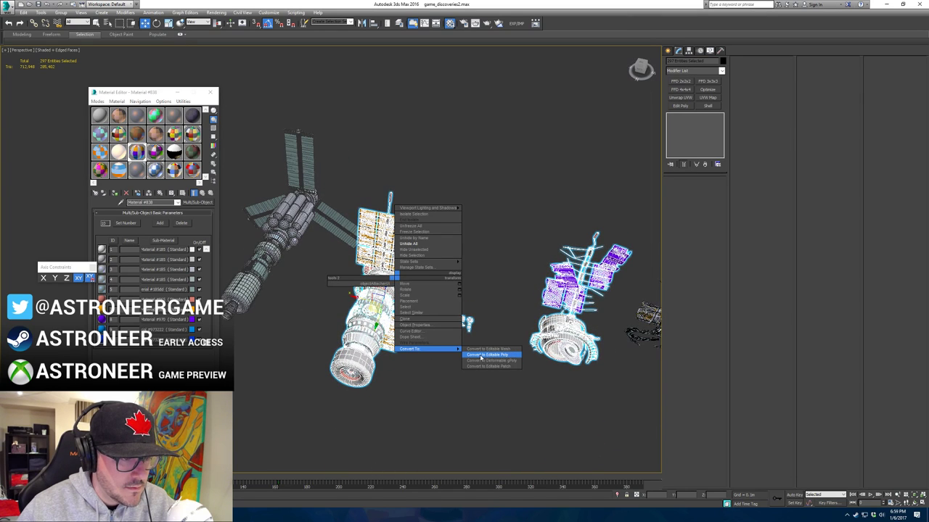
{"action": "left_click", "coordinate": [445, 380]}
{"action": "key", "text": "ctrl+z"}
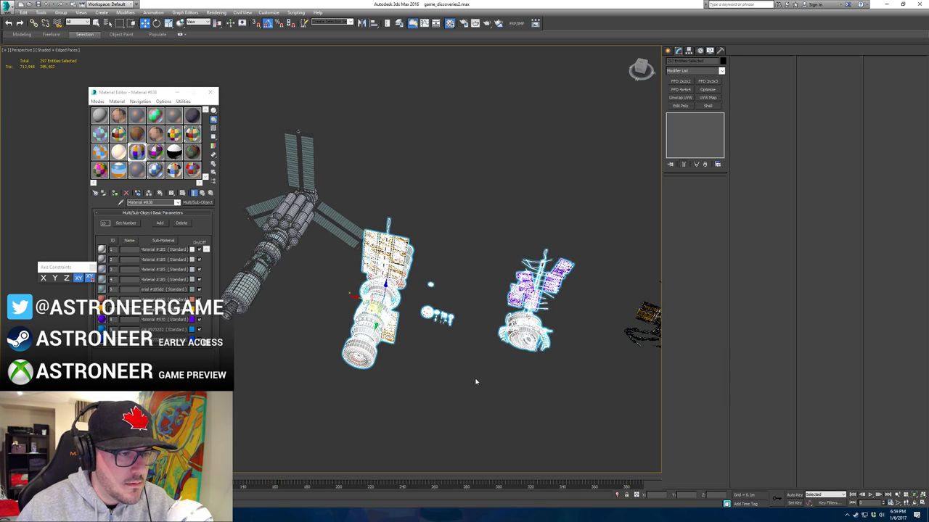
Step: Select the orange-panelled station, its small loose parts and the two wrecks beside it, and scale them together to 125%
{"action": "left_click", "coordinate": [476, 382]}
{"action": "middle_click_drag", "start_coordinate": [400, 287], "coordinate": [371, 279], "text": "alt"}
{"action": "left_click_drag", "start_coordinate": [349, 248], "coordinate": [409, 406]}
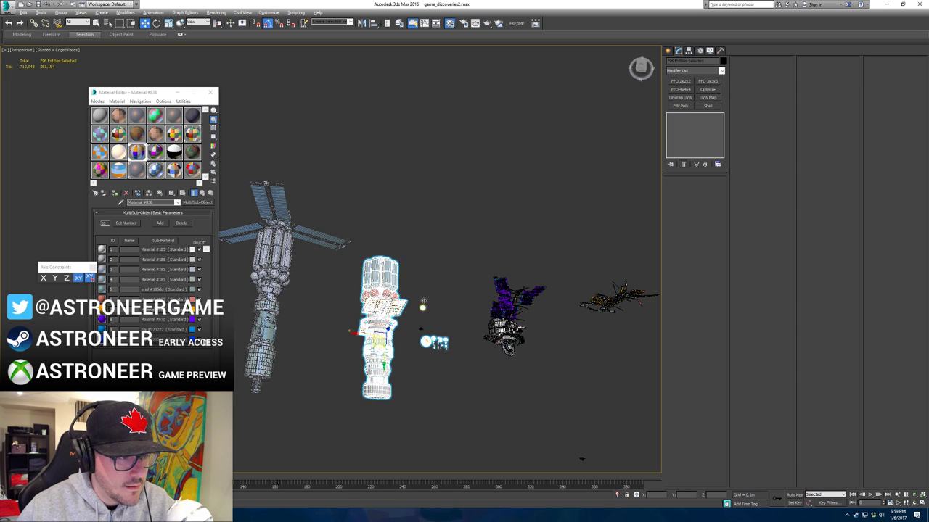
{"action": "middle_click_drag", "start_coordinate": [450, 301], "coordinate": [468, 285], "text": "alt"}
{"action": "left_click_drag", "start_coordinate": [528, 359], "coordinate": [528, 359], "text": "ctrl"}
{"action": "left_click_drag", "start_coordinate": [551, 250], "coordinate": [626, 338], "text": "ctrl"}
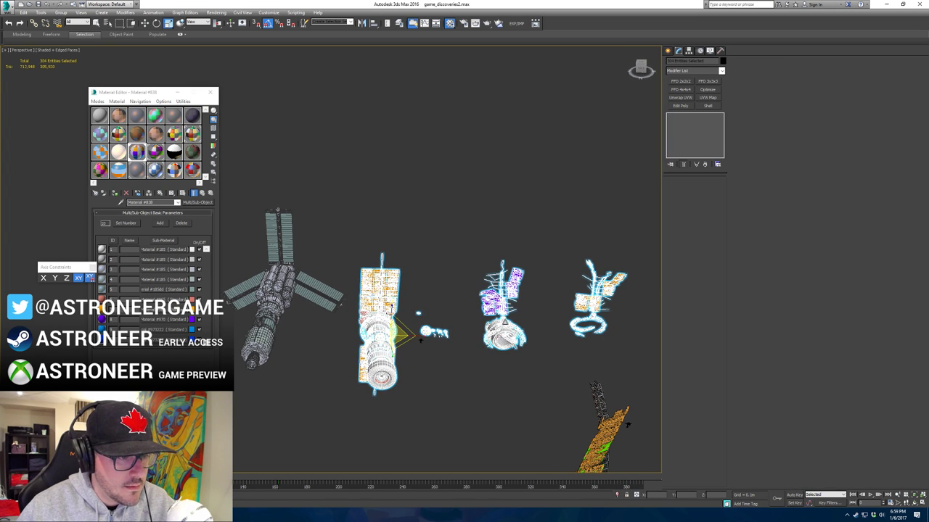
{"action": "right_click", "coordinate": [168, 23]}
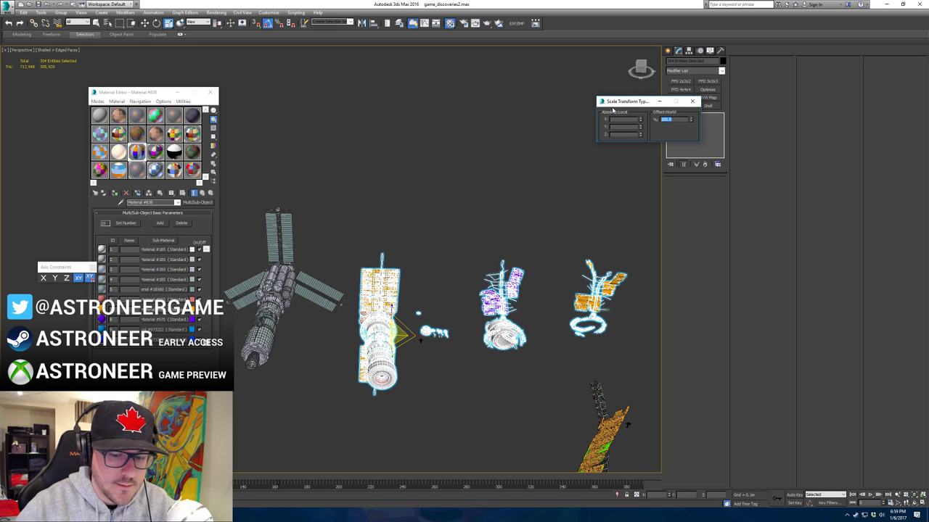
{"action": "type", "text": "125"}
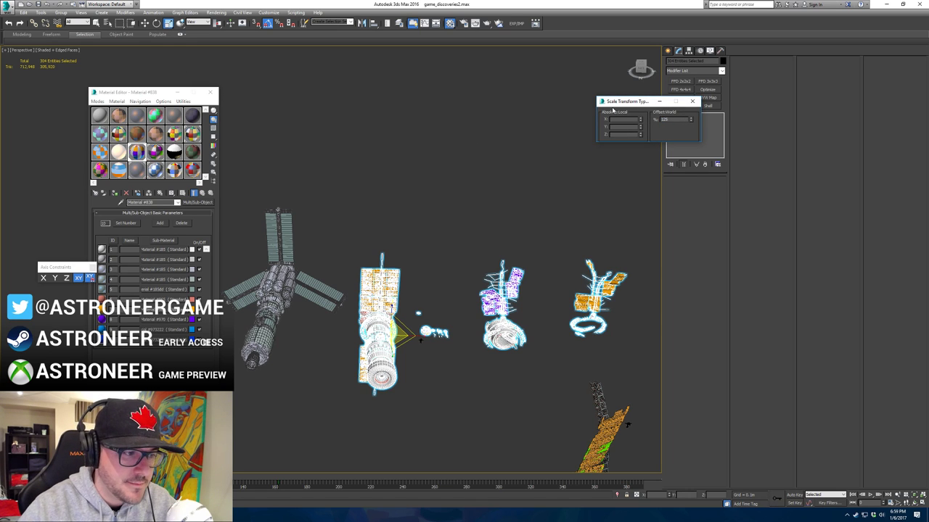
{"action": "key", "text": "Return"}
{"action": "right_click", "coordinate": [424, 277]}
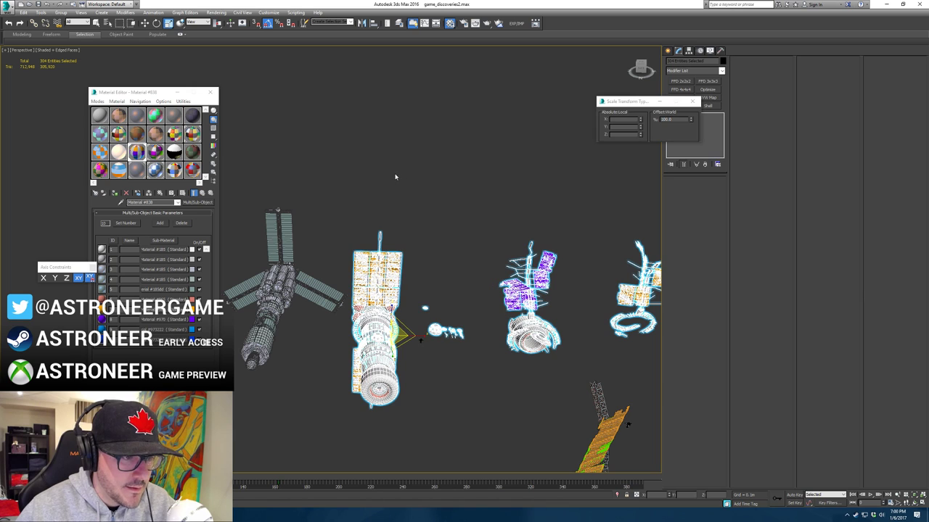
Step: Select only the purple-panelled station wreck and set its X position to 0
{"action": "left_click", "coordinate": [532, 335]}
{"action": "left_click", "coordinate": [552, 383]}
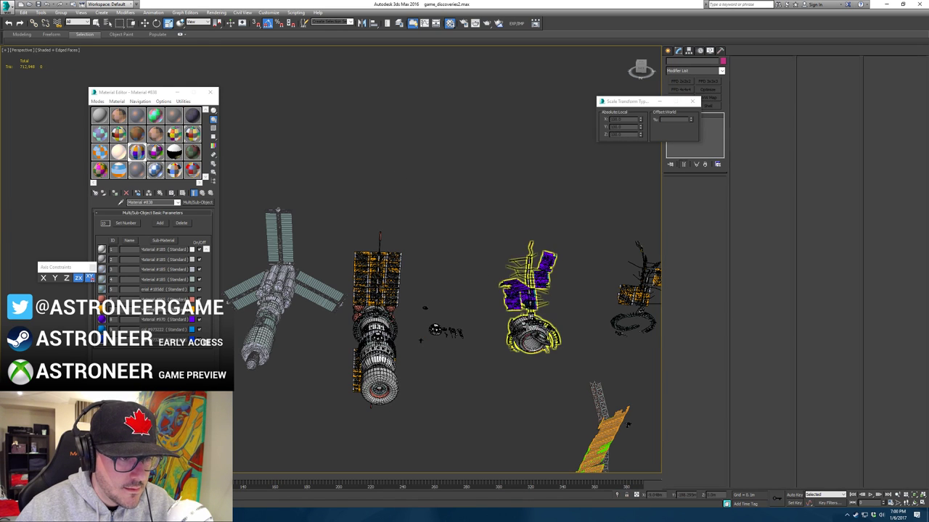
{"action": "left_click", "coordinate": [537, 344]}
{"action": "key", "text": "w"}
{"action": "right_click", "coordinate": [669, 497]}
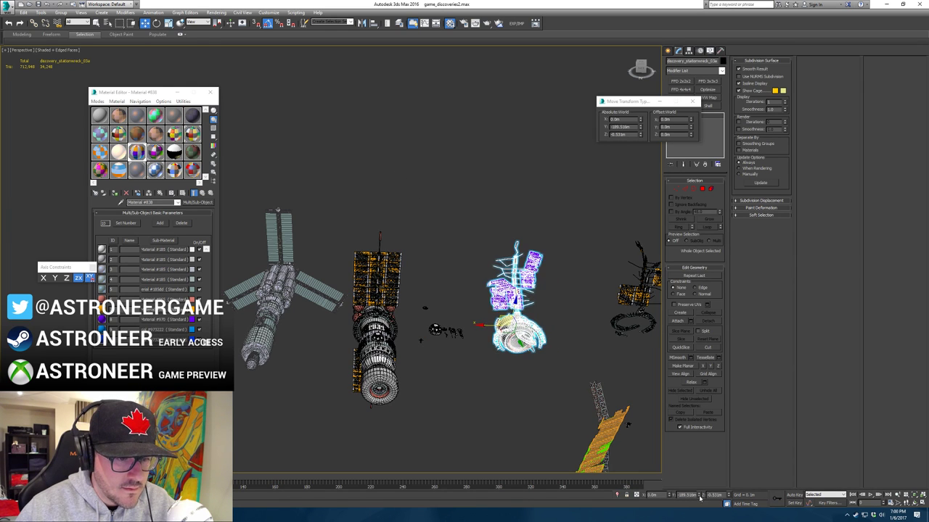
Step: Try zeroing the wreck's Y and Z position and pulling a vertex of the small sphere object toward the wreck
{"action": "right_click", "coordinate": [702, 497]}
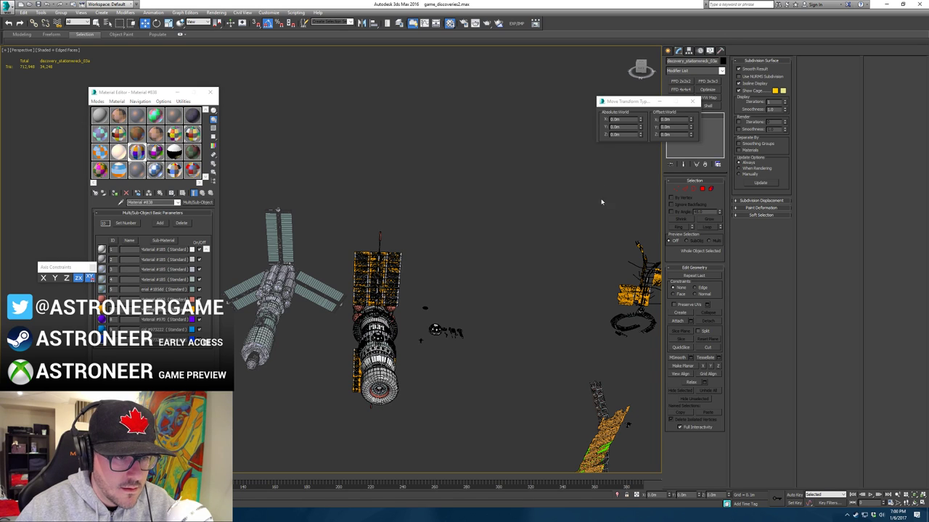
{"action": "key", "text": "ctrl+z"}
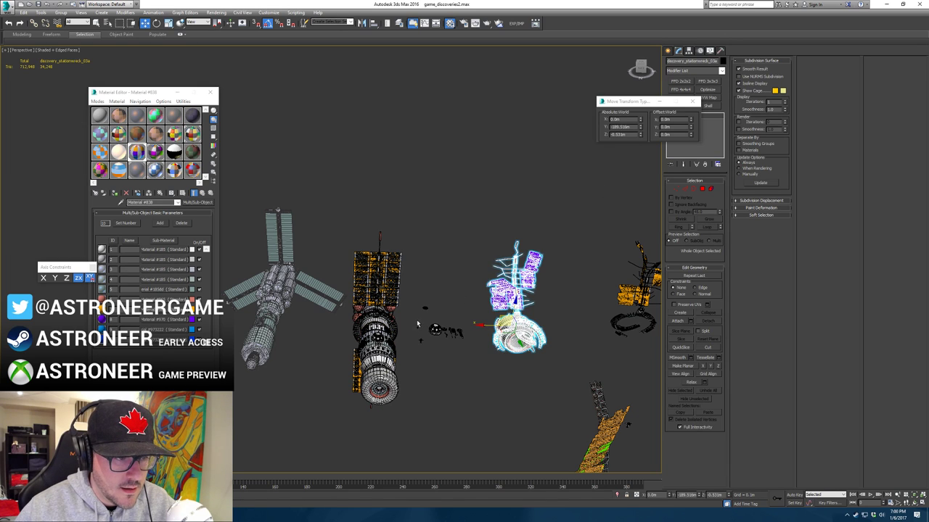
{"action": "left_click", "coordinate": [448, 333]}
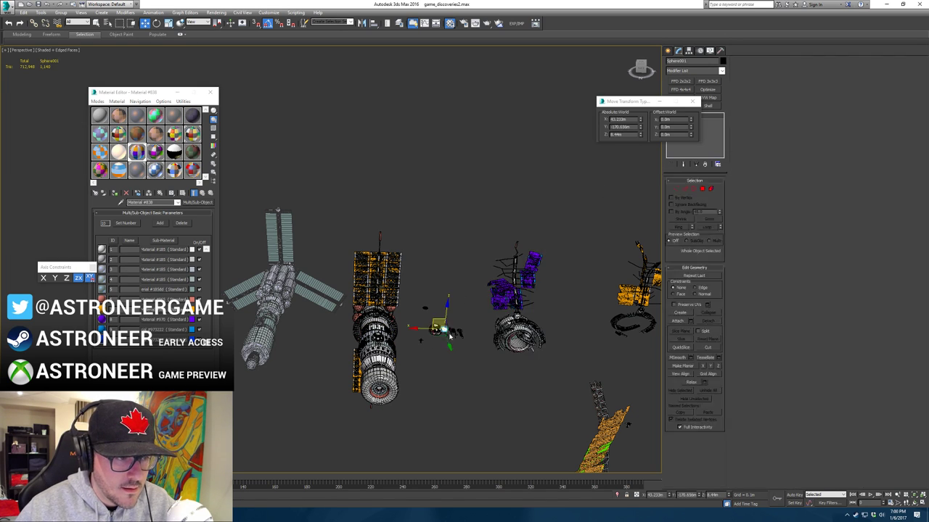
{"action": "key", "text": "1"}
{"action": "left_click_drag", "start_coordinate": [439, 325], "coordinate": [531, 298]}
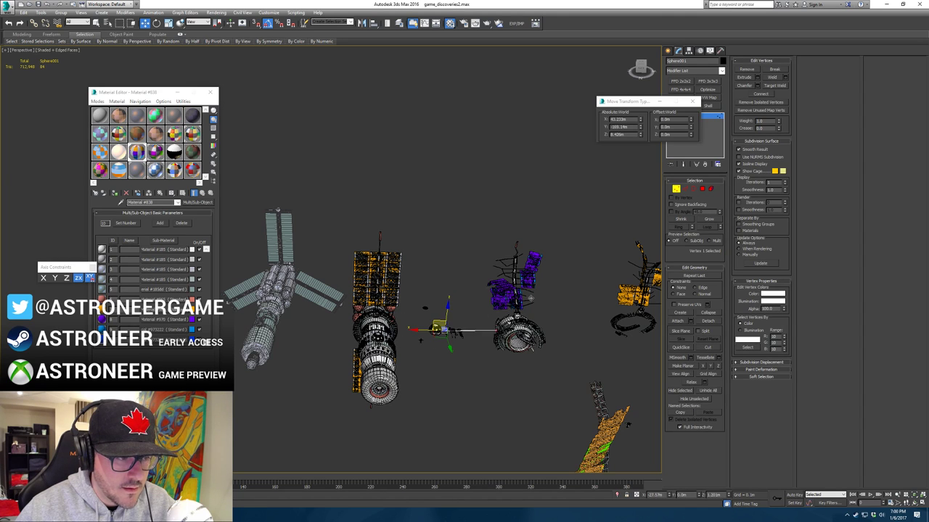
{"action": "key", "text": "ctrl+z"}
{"action": "key", "text": "ctrl+z"}
{"action": "key", "text": "ctrl+z"}
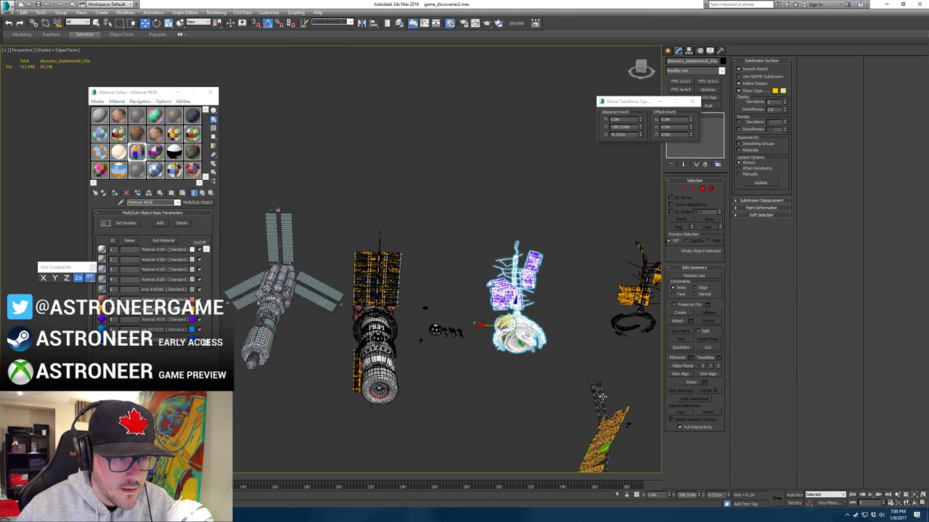
Step: Set the wreck's Y and Z position to 0 and briefly turn on Affect Pivot Only to check its pivot
{"action": "right_click", "coordinate": [700, 495]}
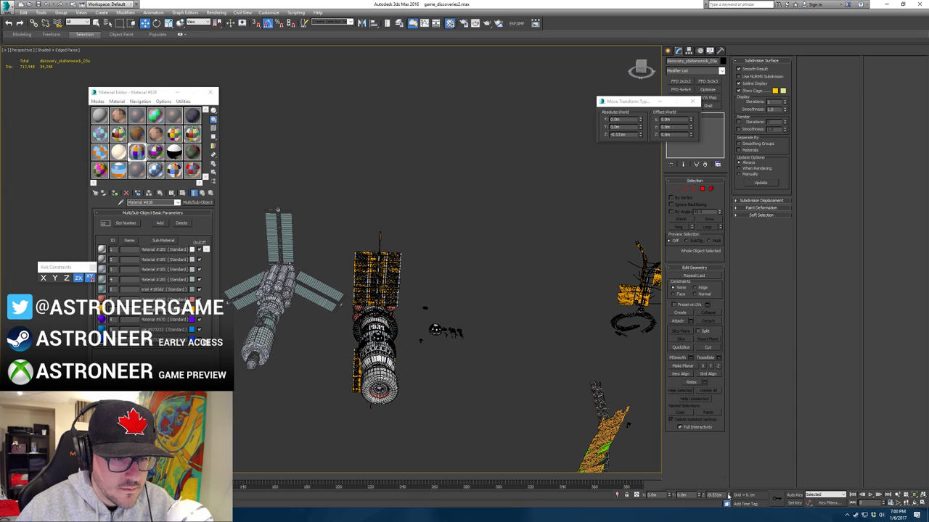
{"action": "left_click", "coordinate": [689, 50]}
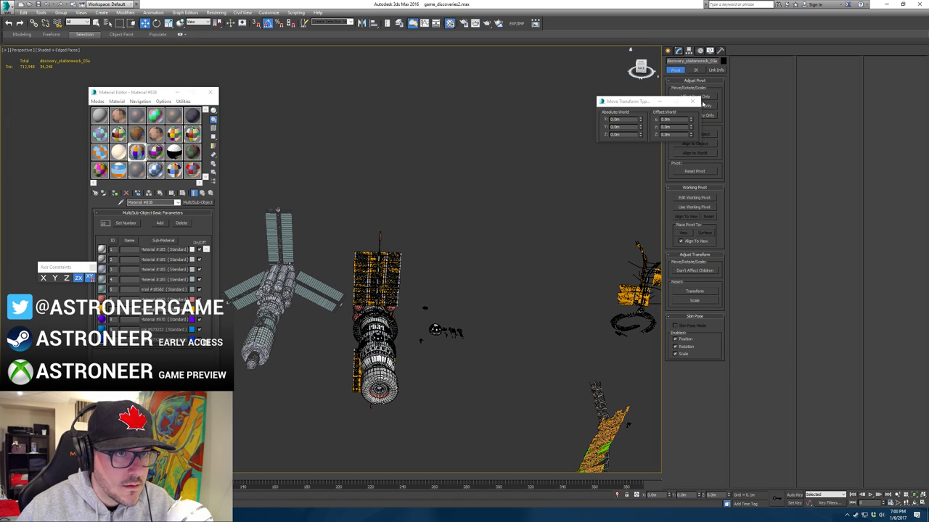
{"action": "left_click", "coordinate": [705, 98]}
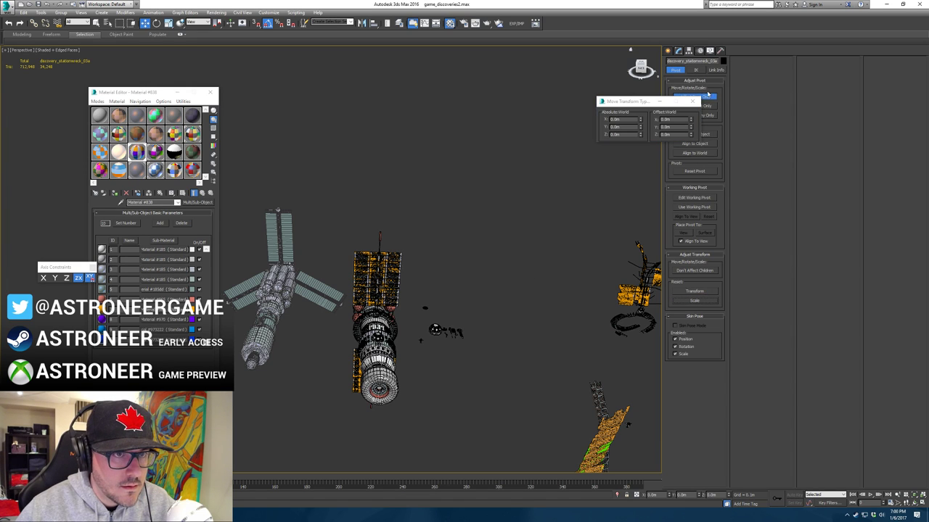
{"action": "left_click", "coordinate": [706, 96]}
{"action": "left_click_drag", "start_coordinate": [634, 104], "coordinate": [583, 101]}
{"action": "left_click", "coordinate": [8, 6]}
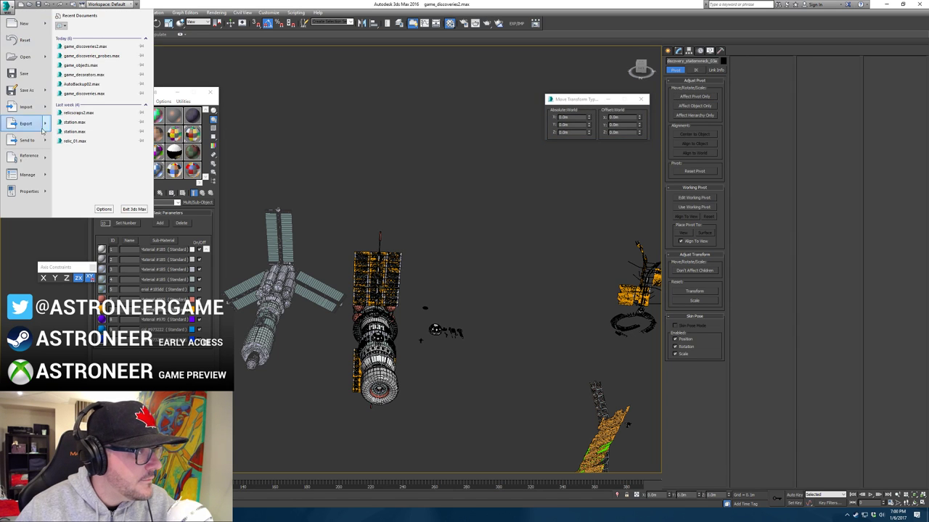
{"action": "mouse_move", "coordinate": [43, 123]}
{"action": "left_click", "coordinate": [80, 37]}
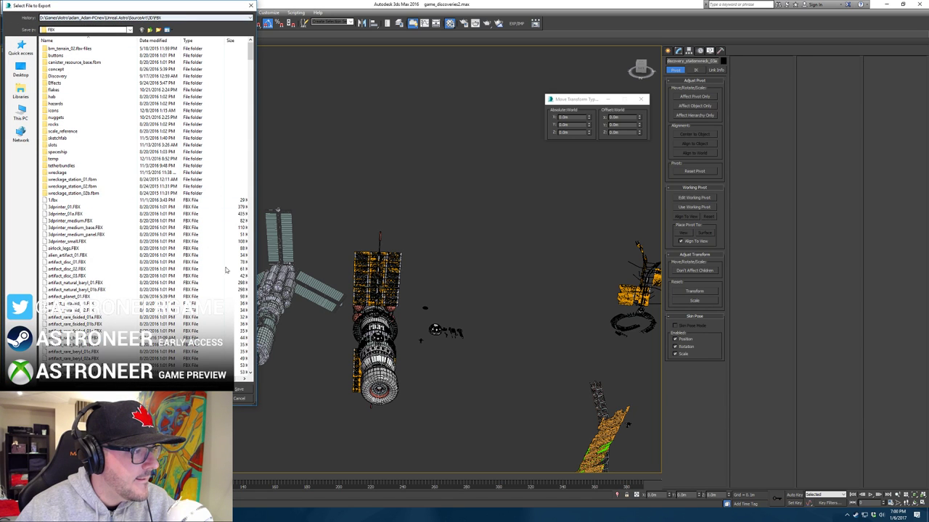
{"action": "left_click", "coordinate": [240, 398]}
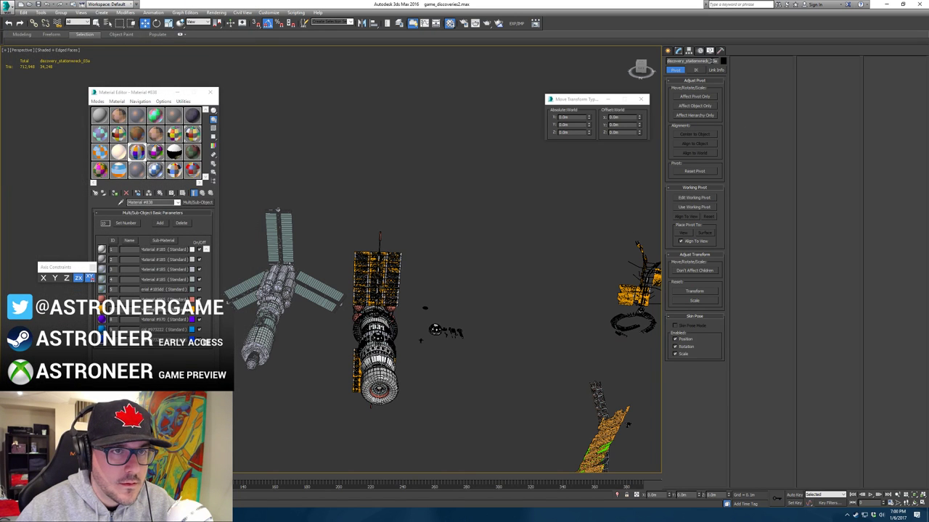
{"action": "left_click", "coordinate": [8, 7]}
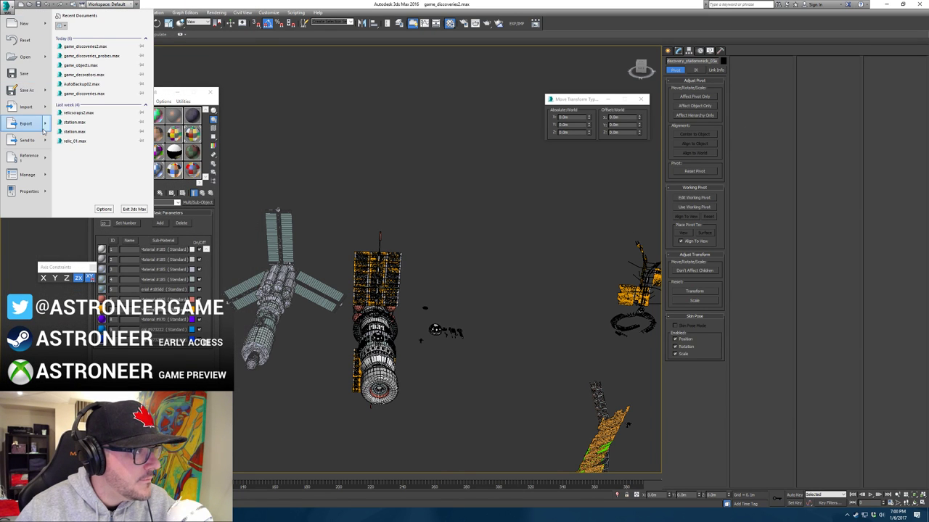
{"action": "mouse_move", "coordinate": [26, 123]}
{"action": "left_click", "coordinate": [88, 97]}
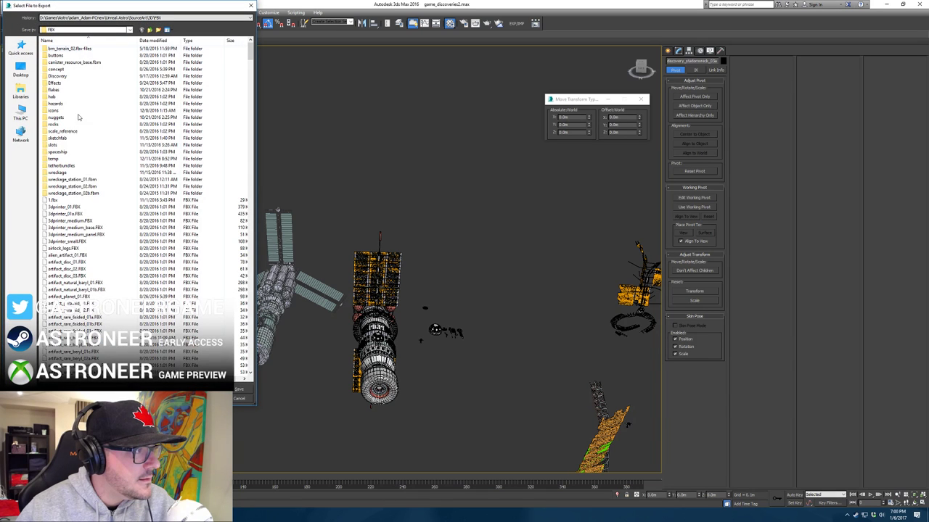
{"action": "left_click", "coordinate": [239, 392]}
{"action": "left_click", "coordinate": [492, 284]}
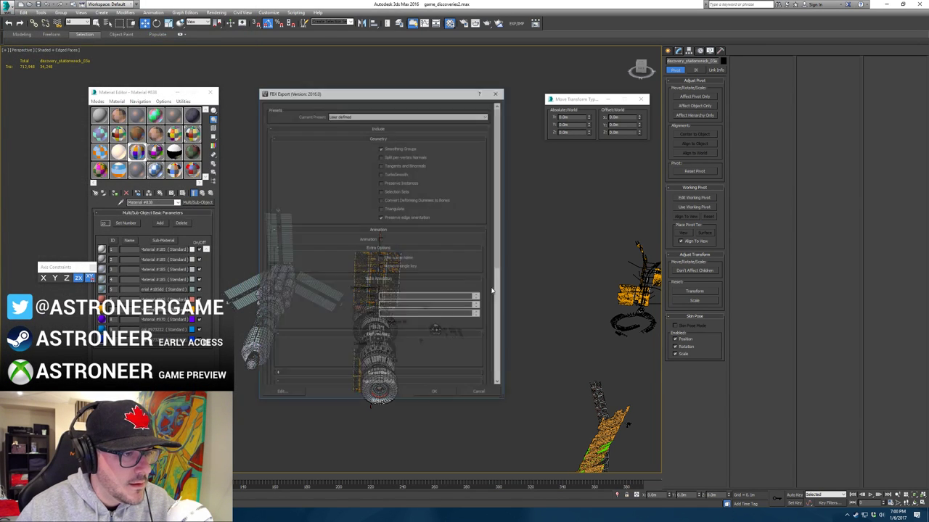
{"action": "left_click", "coordinate": [482, 394]}
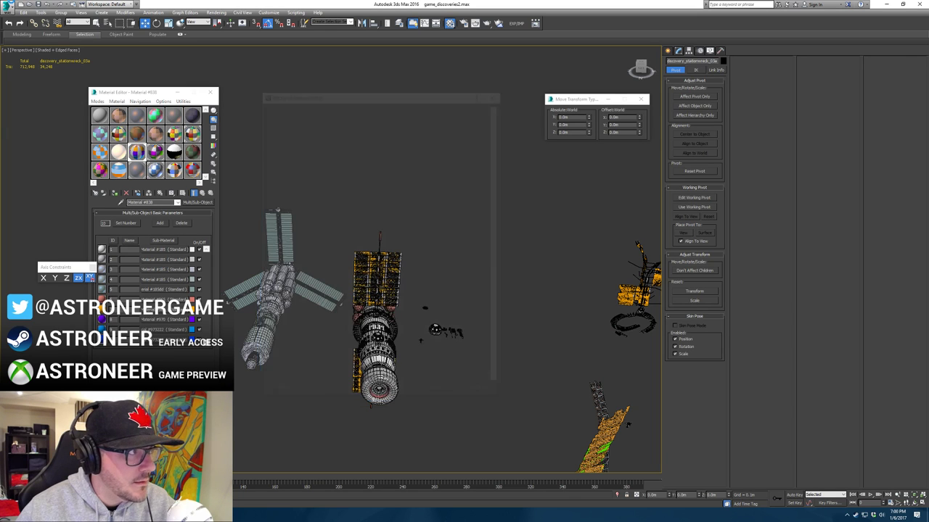
Step: Export only the selected purple-panelled station wreck as FBX, replacing the existing file and keeping the current export settings
{"action": "left_click", "coordinate": [9, 4]}
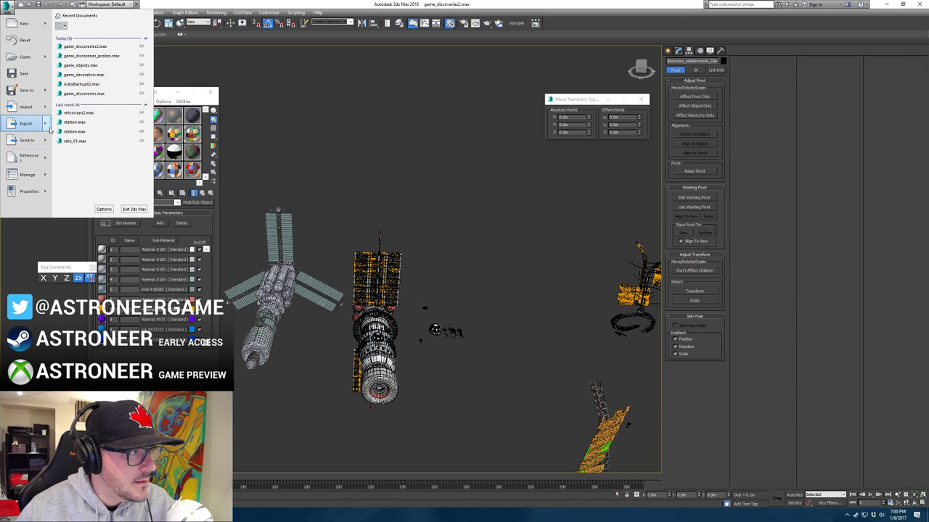
{"action": "mouse_move", "coordinate": [51, 130]}
{"action": "left_click", "coordinate": [79, 61]}
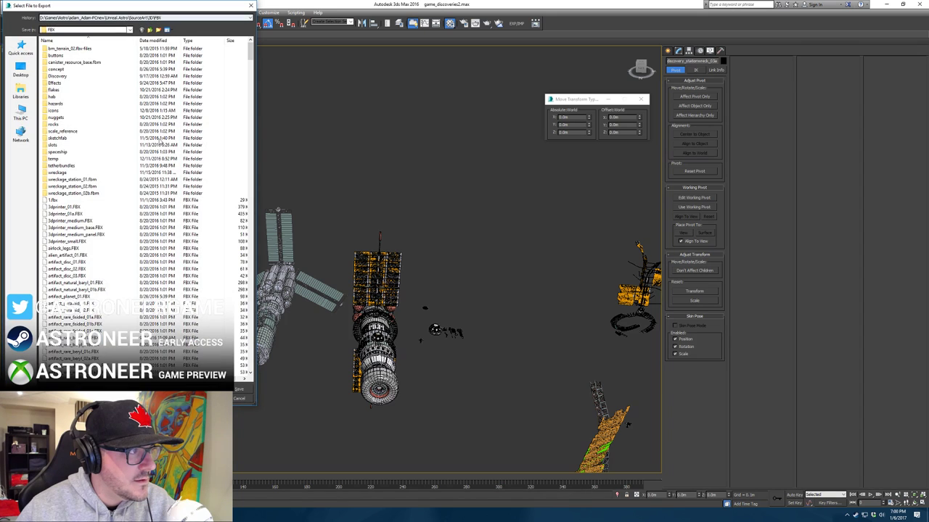
{"action": "left_click", "coordinate": [241, 392]}
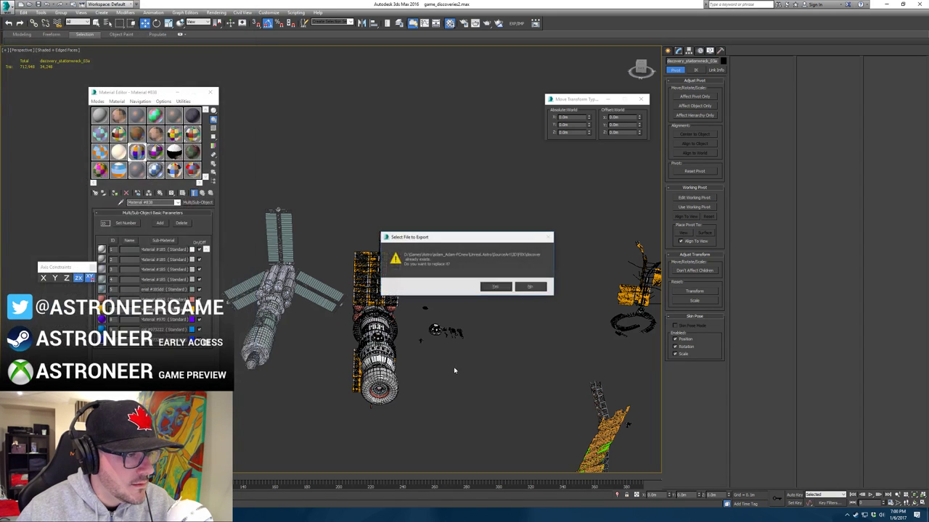
{"action": "left_click", "coordinate": [496, 286]}
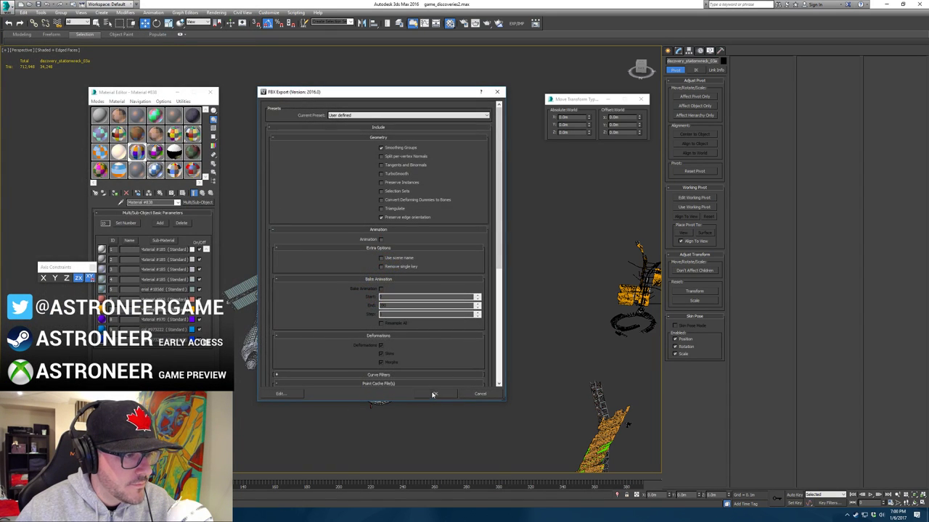
{"action": "left_click", "coordinate": [434, 394]}
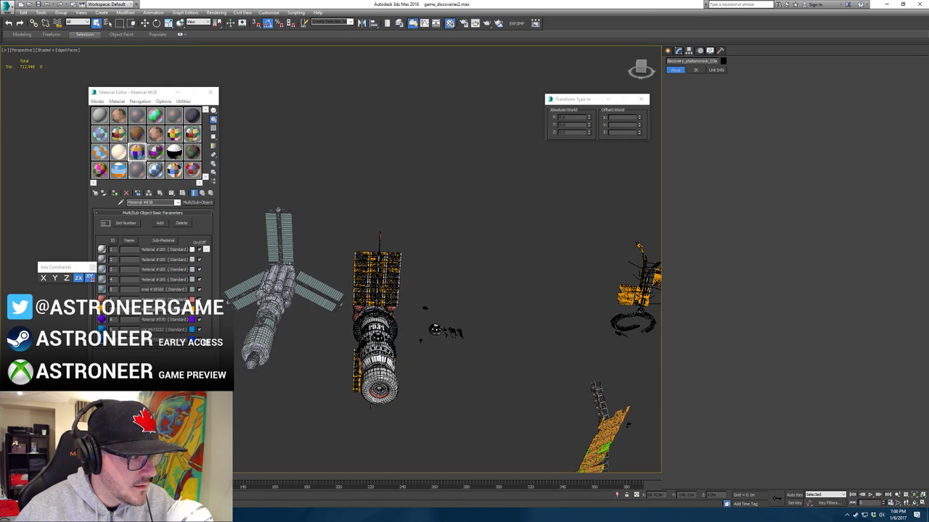
Step: Switch to Unreal Editor and reimport the discovery_stationwreck_03a mesh from its updated FBX
{"action": "key", "text": "alt+Tab"}
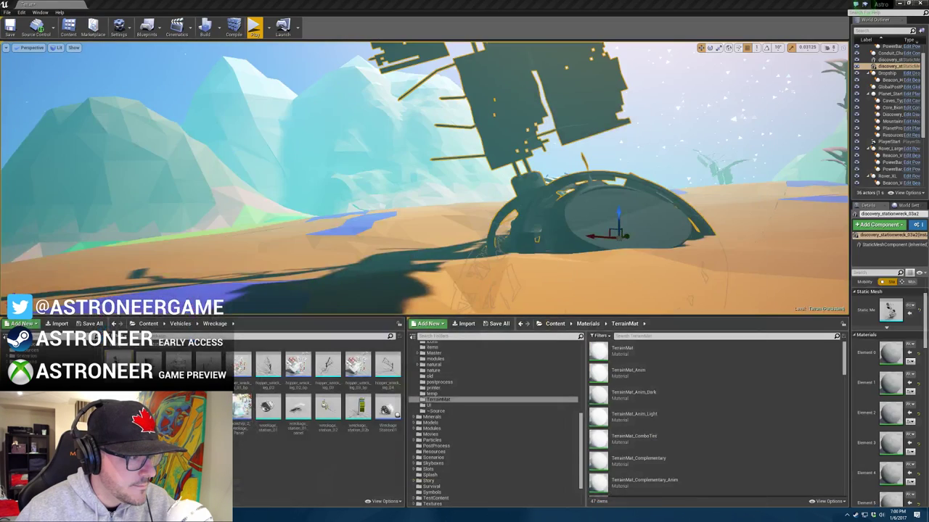
{"action": "mouse_move", "coordinate": [427, 221]}
{"action": "right_mouse_down"}
{"action": "mouse_move", "coordinate": [478, 251]}
{"action": "mouse_move", "coordinate": [464, 228]}
{"action": "mouse_move", "coordinate": [429, 224]}
{"action": "right_mouse_up"}
{"action": "key", "text": "s"}
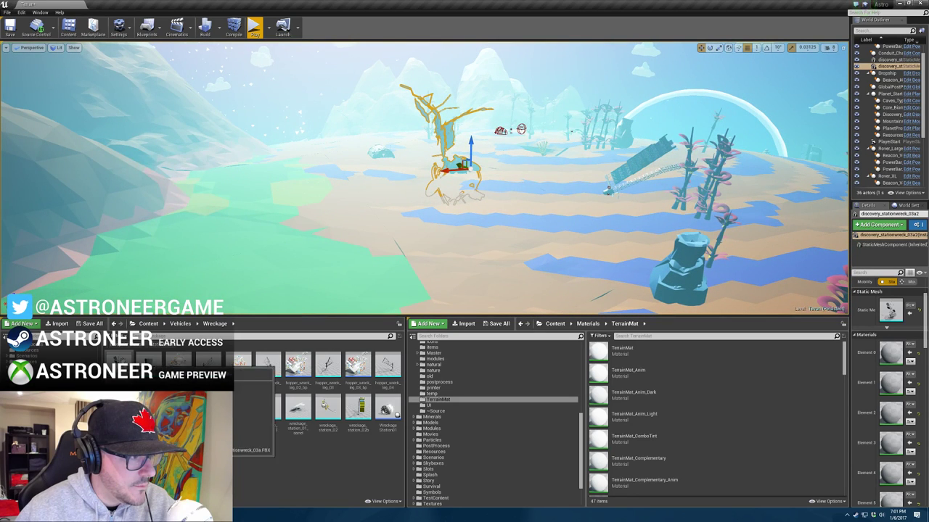
{"action": "right_click", "coordinate": [242, 406]}
{"action": "left_click", "coordinate": [161, 193]}
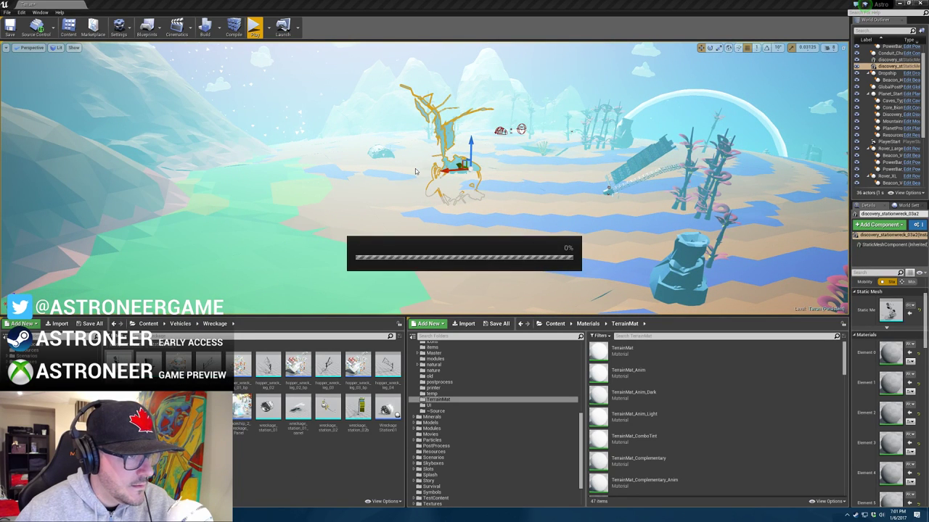
Step: View the reimported wreck in the level with Game View toggled, and delete the discovery_stationwreck_03a2 actor
{"action": "right_click_drag", "start_coordinate": [290, 259], "coordinate": [359, 223]}
{"action": "key", "text": "w"}
{"action": "right_click_drag", "start_coordinate": [296, 260], "coordinate": [255, 276]}
{"action": "key", "text": "s"}
{"action": "key", "text": "g"}
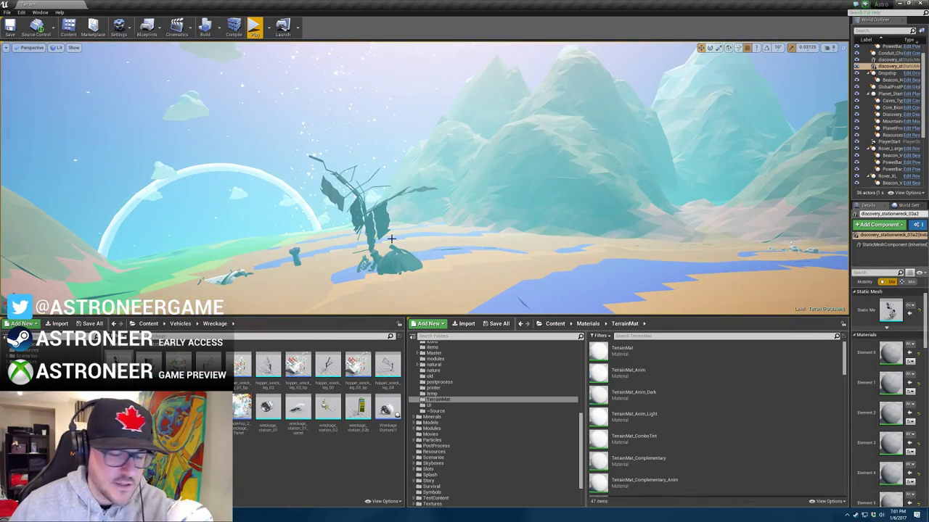
{"action": "right_click_drag", "start_coordinate": [447, 237], "coordinate": [385, 226]}
{"action": "key", "text": "w"}
{"action": "key", "text": "Delete"}
Step: Delete the remaining discovery_stationwreck_03a actor from the level
{"action": "right_click_drag", "start_coordinate": [319, 250], "coordinate": [319, 250]}
{"action": "key", "text": "s"}
{"action": "right_click_drag", "start_coordinate": [159, 222], "coordinate": [159, 222]}
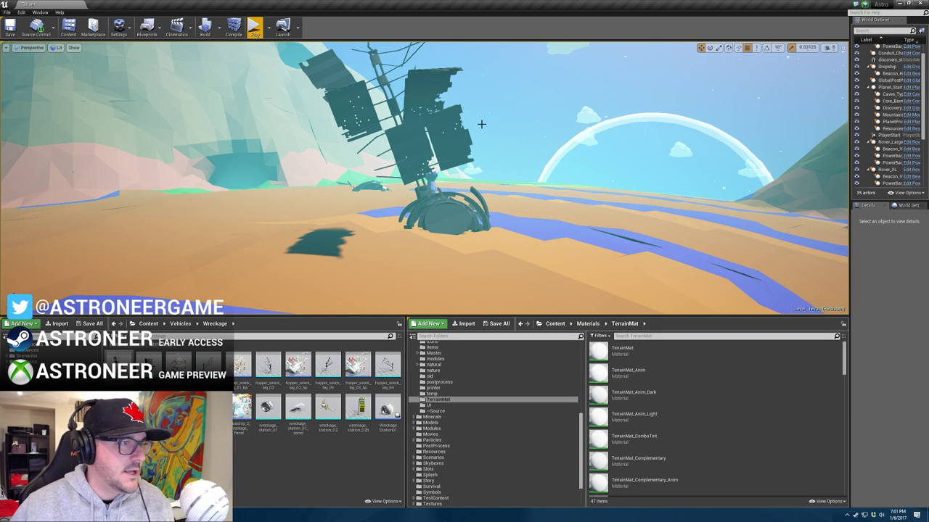
{"action": "right_click_drag", "start_coordinate": [508, 204], "coordinate": [313, 228]}
{"action": "left_click", "coordinate": [305, 192]}
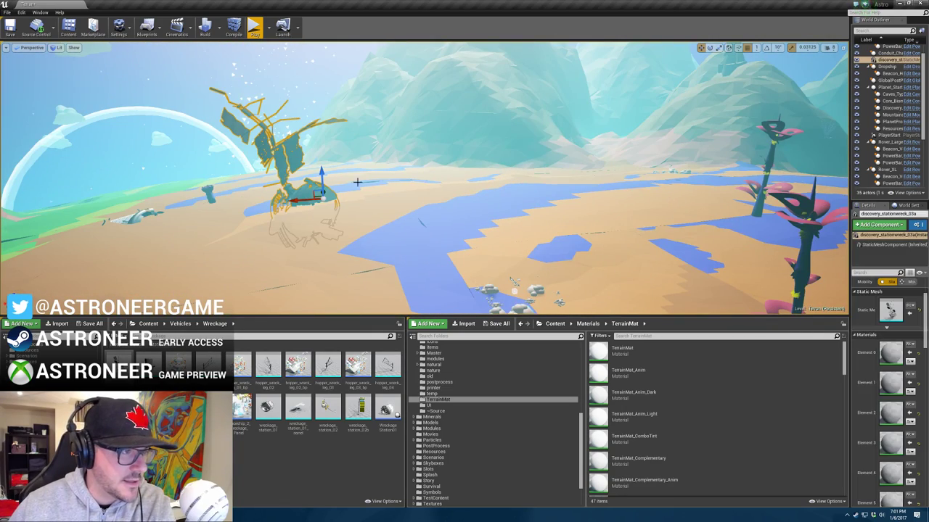
{"action": "key", "text": "Delete"}
{"action": "right_click_drag", "start_coordinate": [376, 211], "coordinate": [330, 207]}
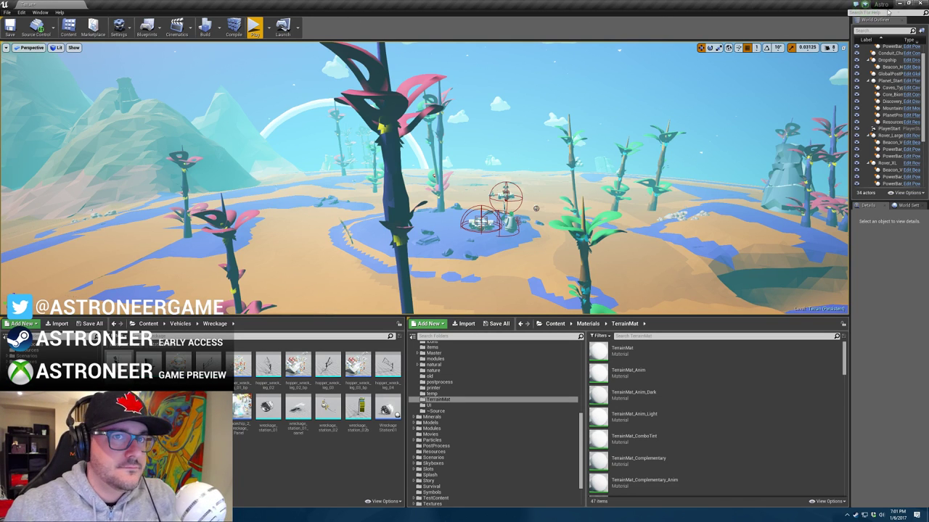
Step: Close Unreal Editor without saving any changes and switch back to 3ds Max
{"action": "left_click", "coordinate": [920, 4]}
{"action": "left_click", "coordinate": [532, 324]}
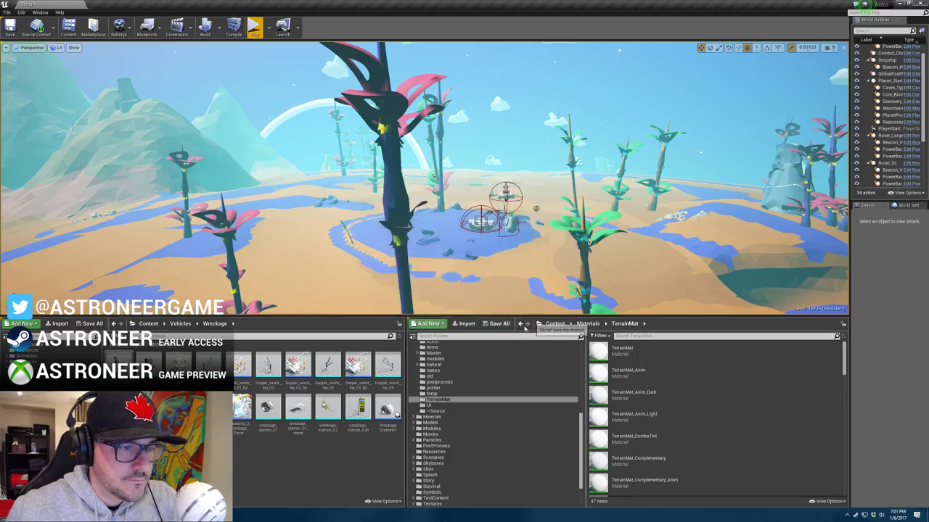
{"action": "key", "text": "alt+Tab"}
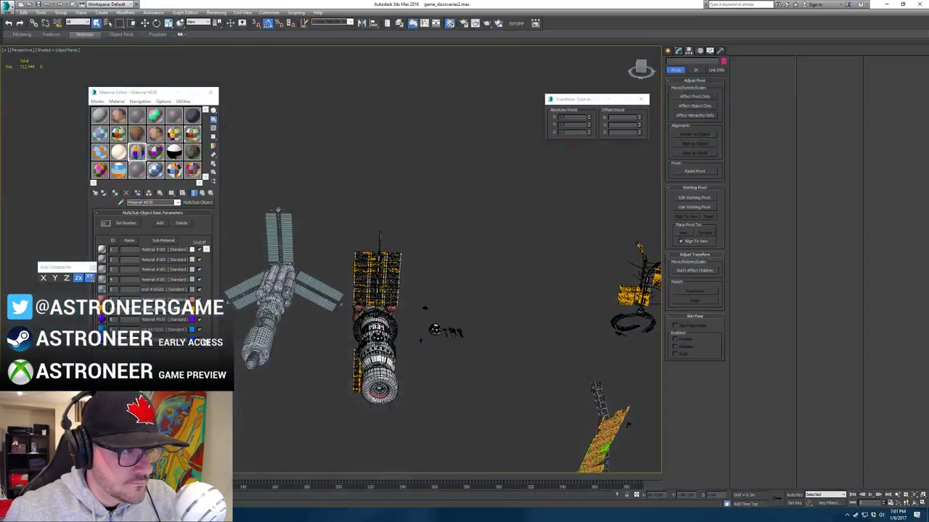
Step: Move the purple-panelled station wreck away from the origin into the gap between the orange-panelled station and the orange-panelled wreck, and deselect it
{"action": "mouse_move", "coordinate": [386, 287]}
{"action": "middle_mouse_down", "text": "alt"}
{"action": "mouse_move", "coordinate": [426, 211]}
{"action": "mouse_move", "coordinate": [455, 288]}
{"action": "mouse_move", "coordinate": [440, 367]}
{"action": "mouse_move", "coordinate": [396, 293]}
{"action": "middle_mouse_up", "text": "alt"}
{"action": "middle_click_drag", "start_coordinate": [595, 349], "coordinate": [492, 284]}
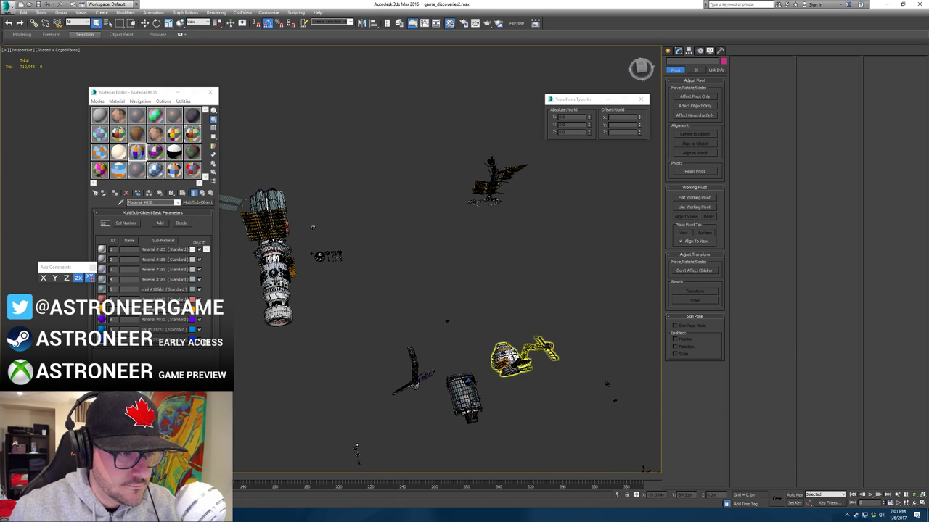
{"action": "middle_click_drag", "start_coordinate": [512, 368], "coordinate": [511, 283]}
{"action": "scroll", "coordinate": [502, 312], "scroll_direction": "down", "scroll_amount": 4}
{"action": "left_click", "coordinate": [464, 348]}
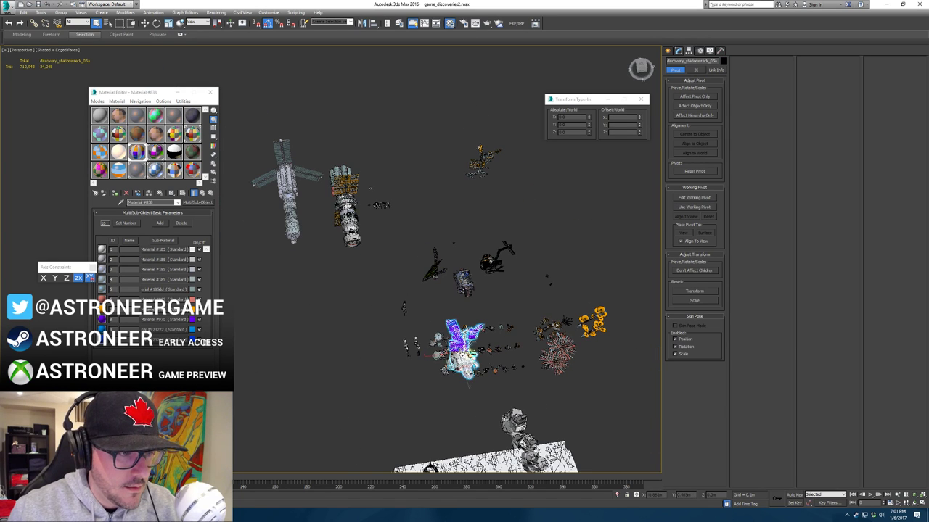
{"action": "key", "text": "w"}
{"action": "left_click_drag", "start_coordinate": [456, 362], "coordinate": [407, 183]}
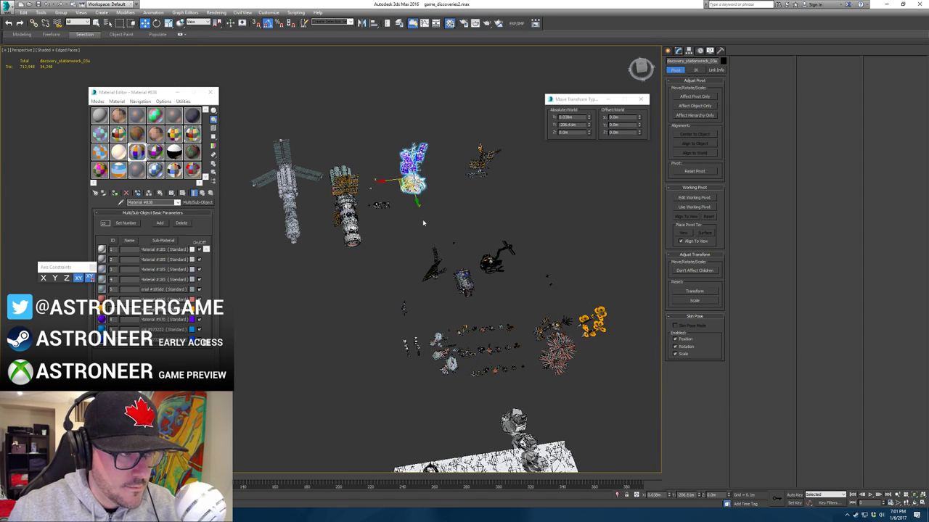
{"action": "mouse_move", "coordinate": [423, 222]}
{"action": "middle_mouse_down", "text": "alt"}
{"action": "mouse_move", "coordinate": [426, 165]}
{"action": "mouse_move", "coordinate": [422, 230]}
{"action": "middle_mouse_up", "text": "alt"}
{"action": "left_click_drag", "start_coordinate": [538, 149], "coordinate": [434, 184]}
{"action": "left_click", "coordinate": [406, 206]}
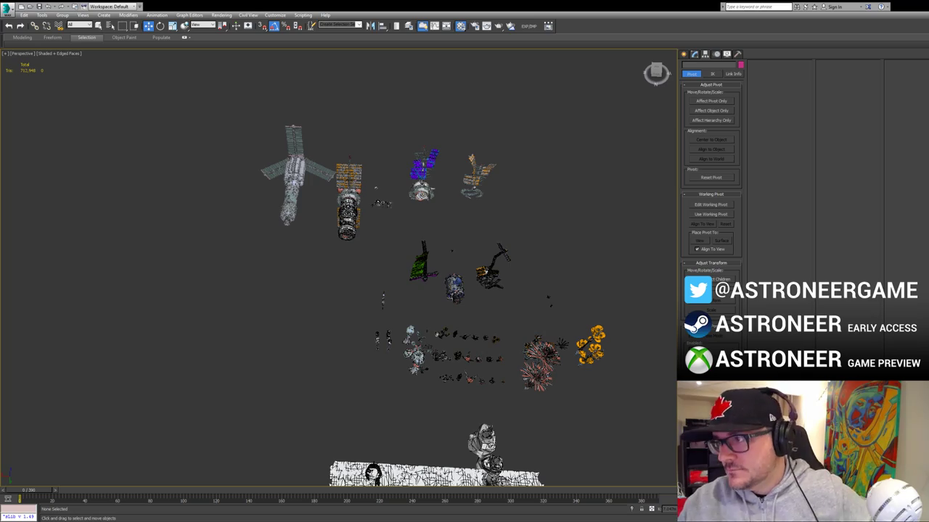
Step: Frame the purple-panelled station wreck up close, inspect it from the side beside its neighbours, and clear the selection
{"action": "middle_click_drag", "start_coordinate": [367, 212], "coordinate": [382, 241], "text": "alt"}
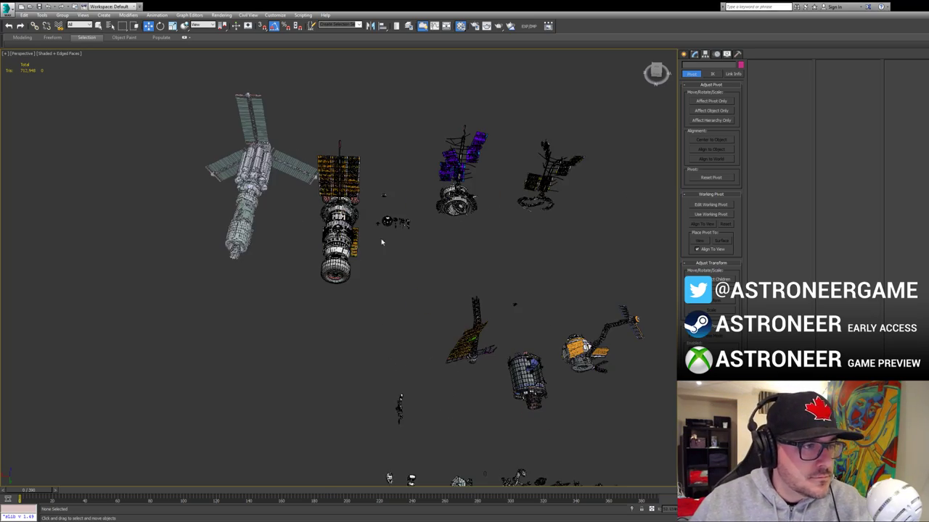
{"action": "left_click", "coordinate": [460, 207]}
{"action": "key", "text": "z"}
{"action": "middle_click_drag", "start_coordinate": [460, 207], "coordinate": [369, 366], "text": "alt"}
{"action": "left_click", "coordinate": [368, 366]}
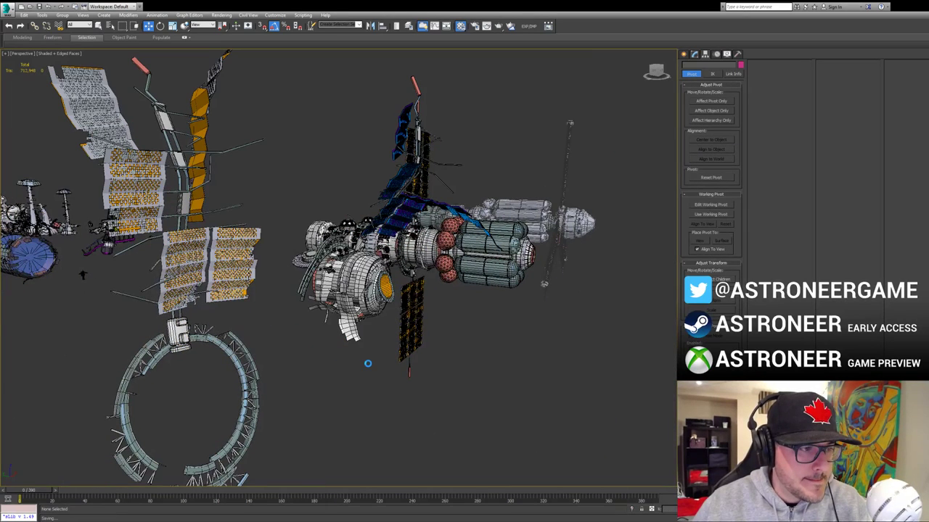